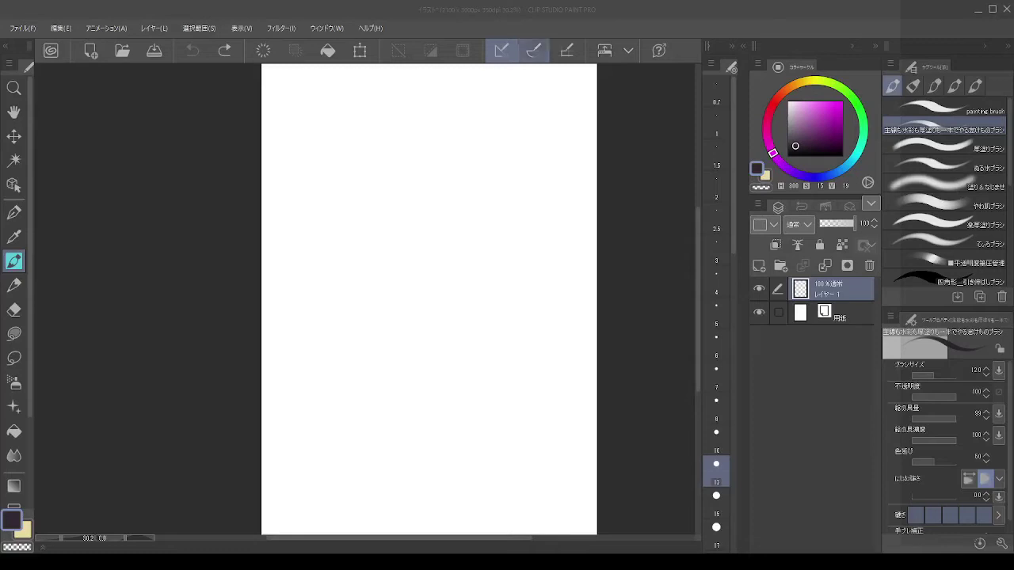
# Step: Set the brush size to 25
pyautogui.click(557, 11)
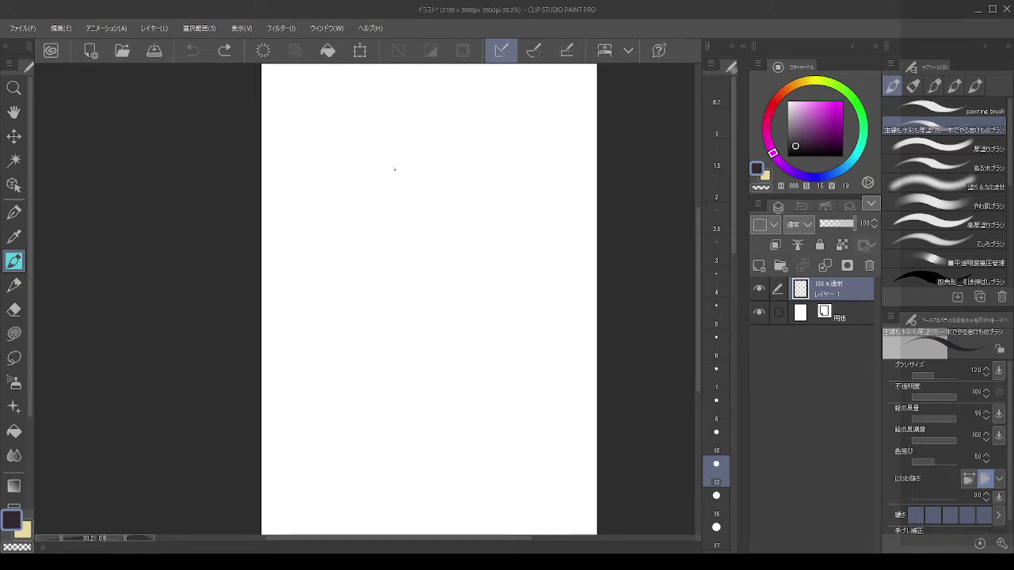
pyautogui.click(716, 529)
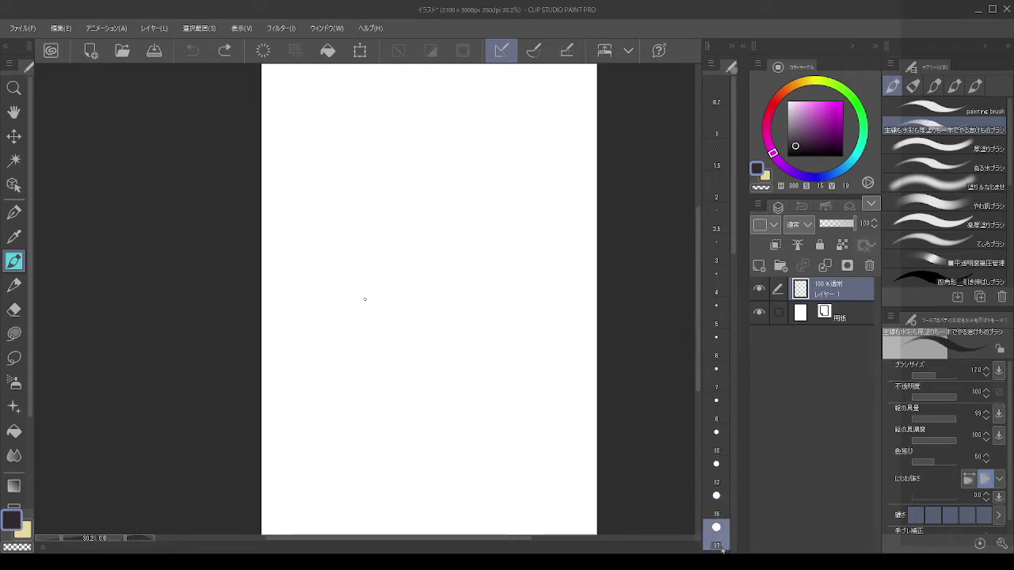
pyautogui.hotkey('ctrl', '-')
pyautogui.scroll(-4, 716, 491)
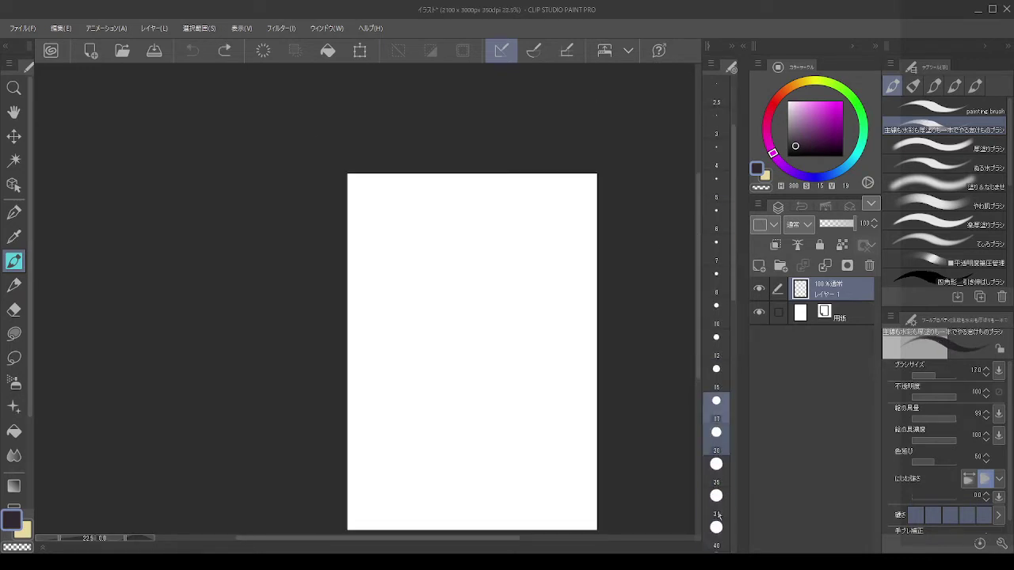
pyautogui.click(716, 471)
pyautogui.scroll(4, 602, 517)
pyautogui.scroll(-2, 602, 516)
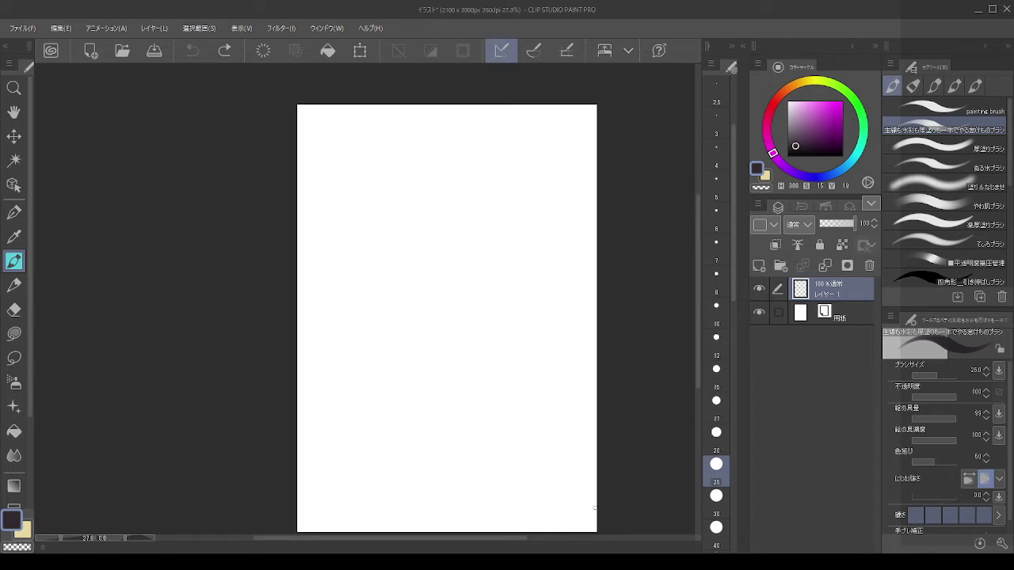
# Step: Set the drawing colour to a reddish brown with H 18, S 73 and V 69
pyautogui.click(787, 90)
pyautogui.click(812, 125)
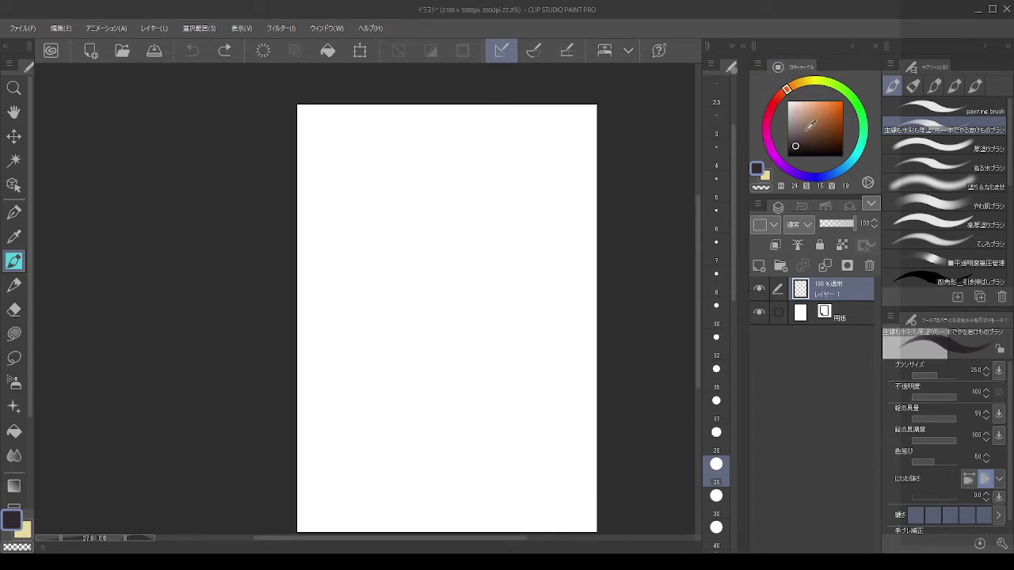
pyautogui.moveTo(786, 90); pyautogui.dragTo(783, 93)
pyautogui.click(811, 131)
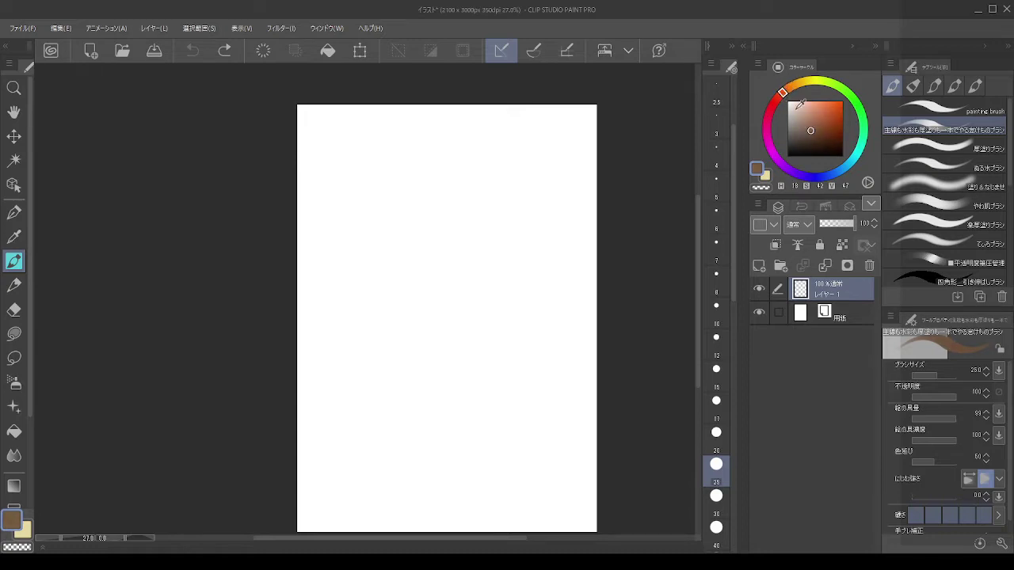
pyautogui.moveTo(809, 137); pyautogui.dragTo(830, 117)
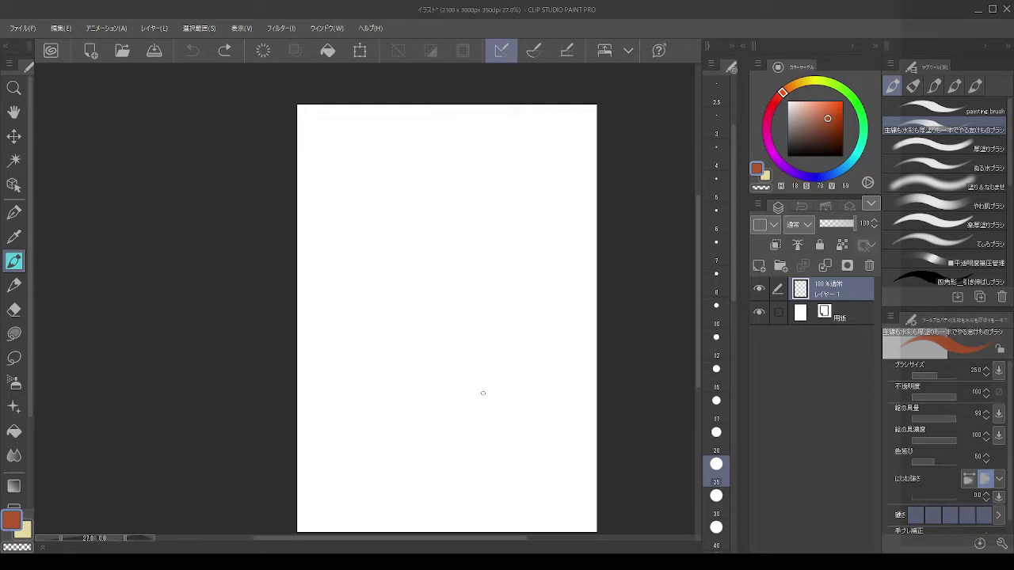
# Step: Sketch the left contour of the face from the temple down to the chin in the upper half of the canvas
pyautogui.scroll(-4, 436, 406)
pyautogui.scroll(5, 391, 492)
pyautogui.scroll(-2, 430, 477)
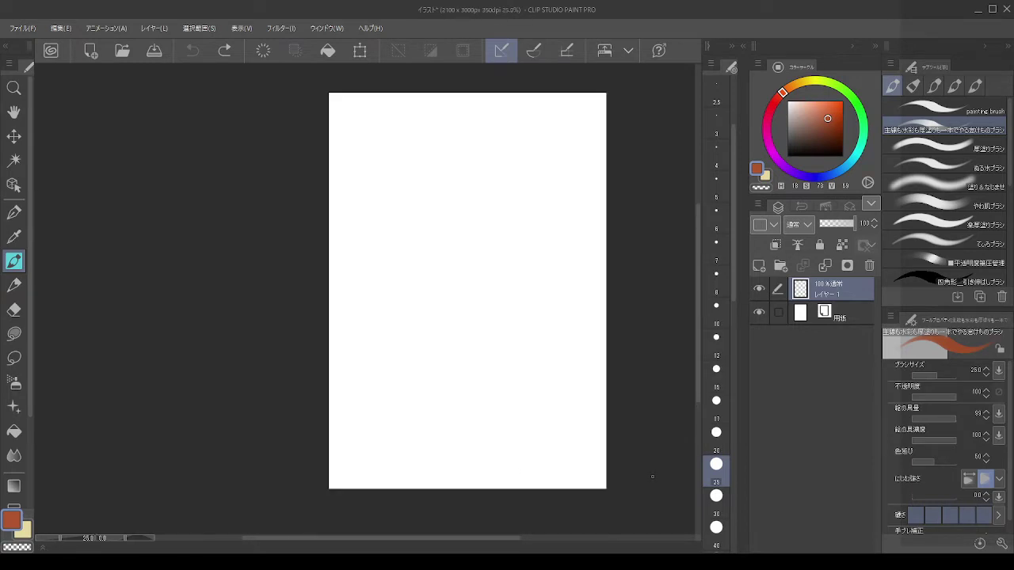
pyautogui.scroll(2, 405, 300)
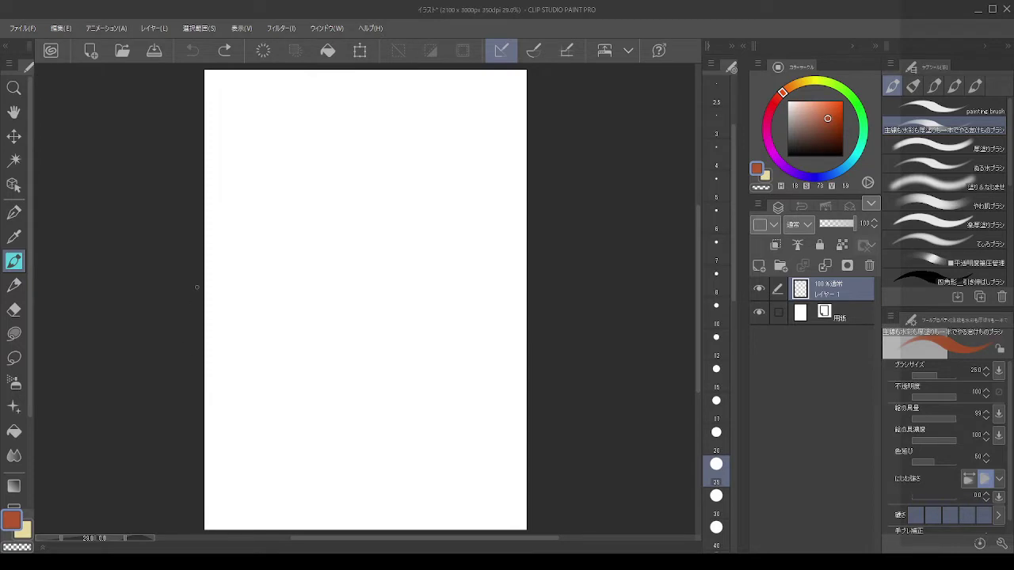
pyautogui.moveTo(302, 150); pyautogui.dragTo(309, 189)
pyautogui.hotkey('ctrl', 'z')
pyautogui.moveTo(294, 154); pyautogui.dragTo(306, 211)
pyautogui.hotkey('ctrl', 'z')
pyautogui.moveTo(312, 158); pyautogui.dragTo(323, 215)
pyautogui.hotkey('ctrl', 'z')
pyautogui.moveTo(320, 165)
pyautogui.mouseDown()
pyautogui.moveTo(326, 227)
pyautogui.moveTo(340, 244)
pyautogui.moveTo(364, 238)
pyautogui.moveTo(363, 254)
pyautogui.moveTo(363, 239)
pyautogui.moveTo(345, 249)
pyautogui.moveTo(367, 248)
pyautogui.mouseUp()
pyautogui.hotkey('ctrl', 'z')
pyautogui.hotkey('ctrl', 'z')
pyautogui.hotkey('ctrl', 'z')
pyautogui.hotkey('ctrl', 'z')
pyautogui.hotkey('ctrl', 'z')
pyautogui.hotkey('ctrl', 'z')
pyautogui.hotkey('ctrl', 'z')
pyautogui.hotkey('ctrl', 'z')
# Step: Sketch two short neck lines, the right jawline and the ear
pyautogui.moveTo(348, 248)
pyautogui.mouseDown()
pyautogui.moveTo(382, 244)
pyautogui.moveTo(367, 271)
pyautogui.mouseUp()
pyautogui.moveTo(410, 244)
pyautogui.mouseDown()
pyautogui.moveTo(400, 268)
pyautogui.moveTo(429, 209)
pyautogui.moveTo(408, 233)
pyautogui.moveTo(445, 205)
pyautogui.moveTo(429, 223)
pyautogui.mouseUp()
pyautogui.hotkey('ctrl', 'z')
pyautogui.hotkey('ctrl', 'z')
pyautogui.hotkey('ctrl', 'z')
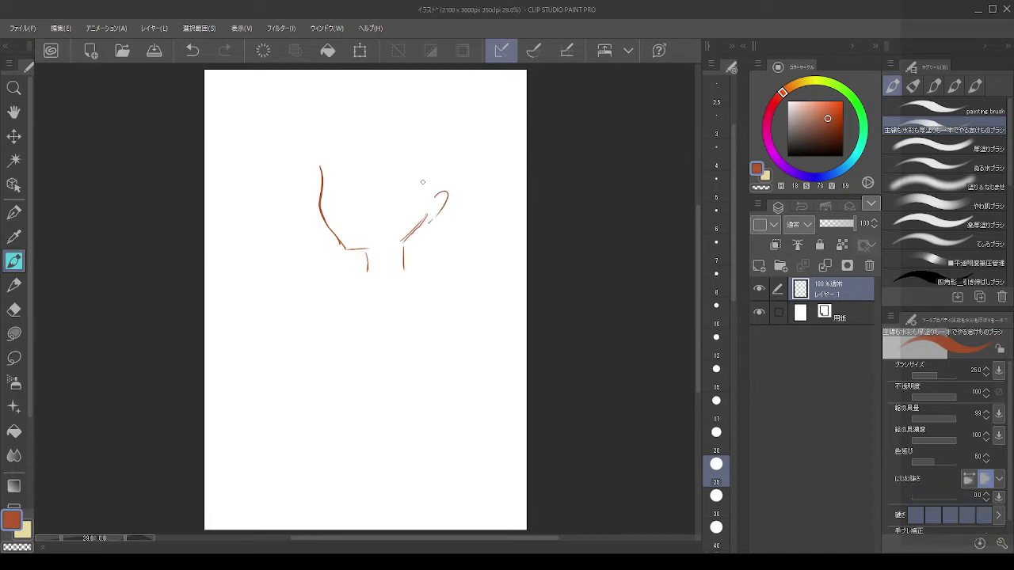
# Step: Sketch the fringe as a diagonal line down to the temple and a strand falling over the forehead
pyautogui.moveTo(384, 133); pyautogui.dragTo(382, 196)
pyautogui.hotkey('ctrl', 'z')
pyautogui.hotkey('ctrl', 'z')
pyautogui.hotkey('ctrl', 'z')
pyautogui.moveTo(376, 117); pyautogui.dragTo(321, 170)
# Step: Sketch the outer hair line and jagged hair tips along the left side of the face down to the chin
pyautogui.moveTo(323, 126); pyautogui.dragTo(307, 204)
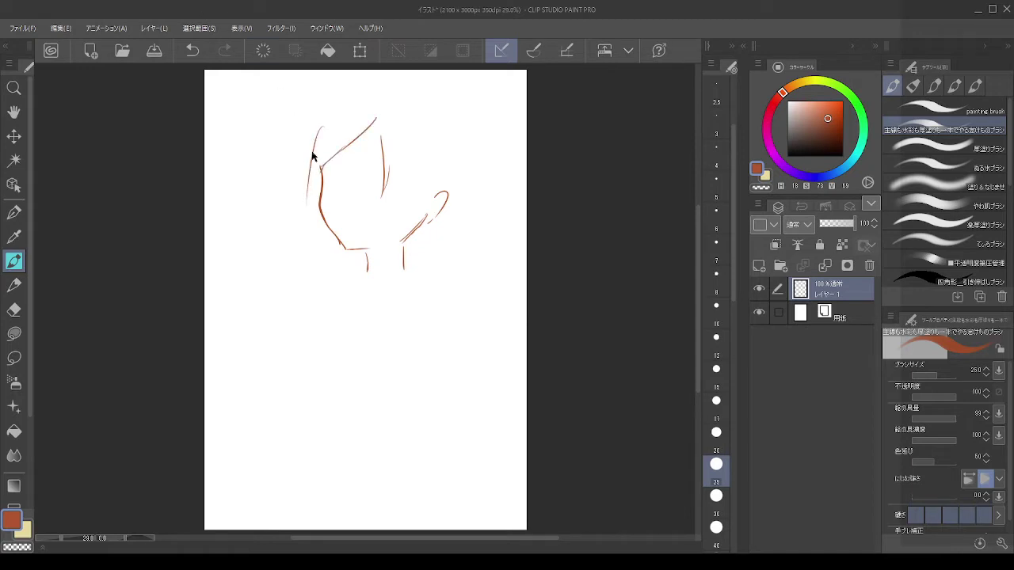
pyautogui.hotkey('ctrl', 'z')
pyautogui.moveTo(314, 118); pyautogui.dragTo(307, 198)
pyautogui.moveTo(305, 205); pyautogui.dragTo(304, 238)
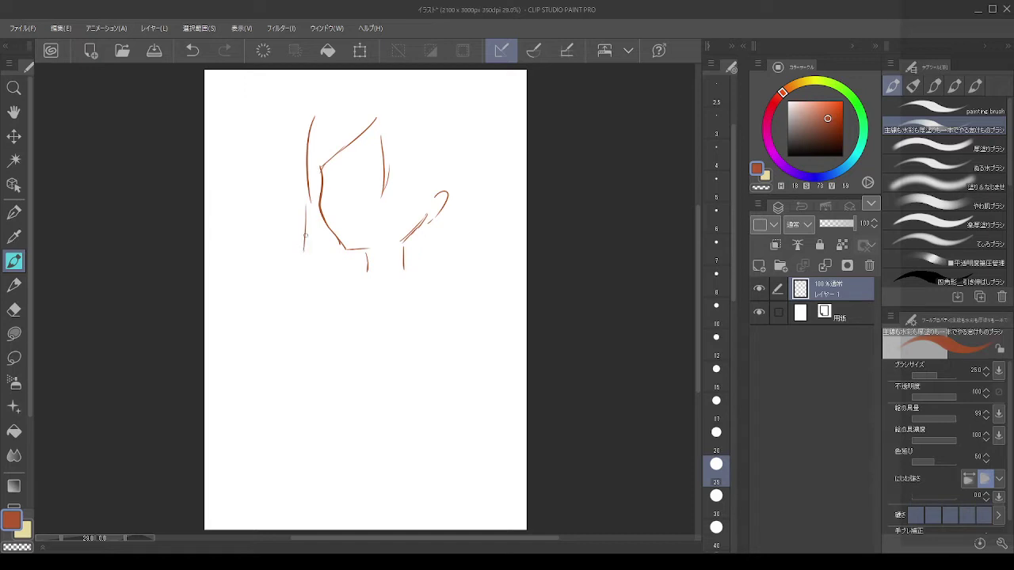
pyautogui.hotkey('ctrl', 'z')
pyautogui.hotkey('ctrl', 'z')
pyautogui.moveTo(316, 106); pyautogui.dragTo(293, 249)
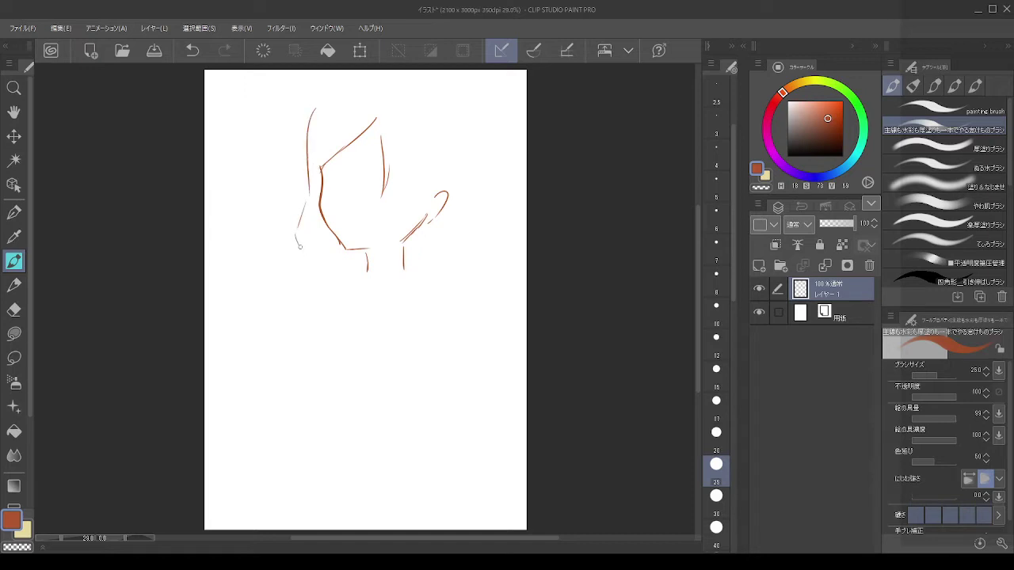
pyautogui.hotkey('ctrl', 'z')
pyautogui.moveTo(311, 195); pyautogui.dragTo(297, 236)
pyautogui.hotkey('ctrl', 'z')
pyautogui.hotkey('ctrl', 'z')
pyautogui.moveTo(310, 175); pyautogui.dragTo(288, 236)
pyautogui.moveTo(300, 202)
pyautogui.mouseDown()
pyautogui.moveTo(290, 238)
pyautogui.moveTo(342, 257)
pyautogui.mouseUp()
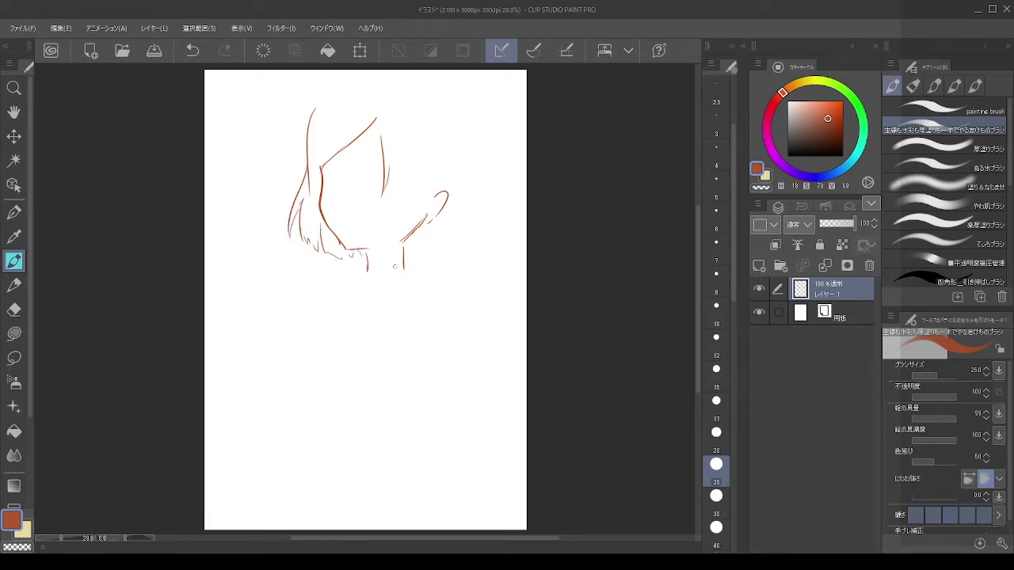
# Step: Erase the two neck lines under the chin and return to the brush
pyautogui.click(14, 309)
pyautogui.moveTo(368, 261); pyautogui.dragTo(400, 252)
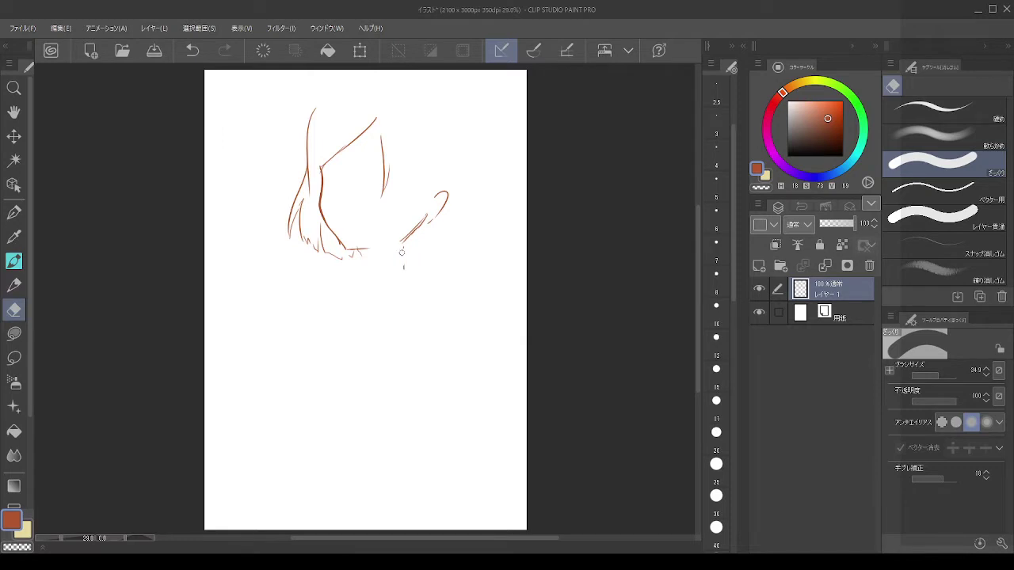
pyautogui.click(404, 267)
pyautogui.click(14, 261)
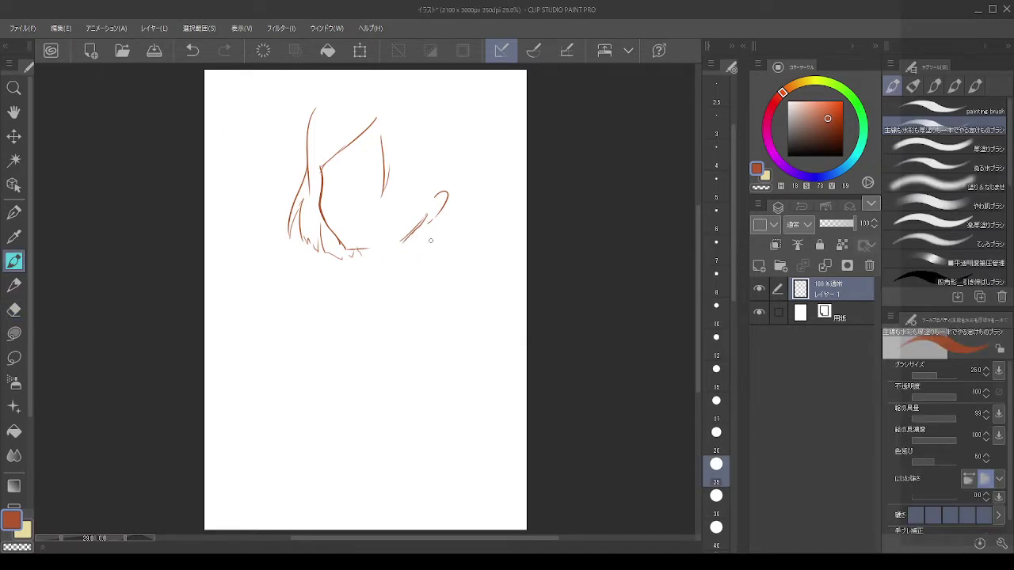
# Step: Sketch the short side edges of the collar beneath the chin and the right jaw
pyautogui.moveTo(424, 226)
pyautogui.mouseDown()
pyautogui.moveTo(424, 250)
pyautogui.moveTo(372, 261)
pyautogui.moveTo(371, 276)
pyautogui.mouseUp()
pyautogui.hotkey('ctrl', 'z')
pyautogui.hotkey('ctrl', 'z')
pyautogui.moveTo(426, 230); pyautogui.dragTo(421, 253)
pyautogui.moveTo(370, 276); pyautogui.dragTo(404, 252)
pyautogui.moveTo(413, 250); pyautogui.dragTo(437, 252)
pyautogui.hotkey('ctrl', 'z')
pyautogui.hotkey('ctrl', 'z')
# Step: Sketch the slanted collar edge joining the two side marks below the jaw
pyautogui.moveTo(372, 262)
pyautogui.mouseDown()
pyautogui.moveTo(424, 248)
pyautogui.moveTo(441, 258)
pyautogui.mouseUp()
pyautogui.hotkey('ctrl', 'z')
pyautogui.hotkey('ctrl', 'z')
pyautogui.moveTo(396, 255); pyautogui.dragTo(428, 247)
pyautogui.moveTo(375, 267)
pyautogui.mouseDown()
pyautogui.moveTo(417, 248)
pyautogui.moveTo(369, 265)
pyautogui.moveTo(376, 271)
pyautogui.mouseUp()
pyautogui.hotkey('ctrl', 'z')
pyautogui.hotkey('ctrl', 'z')
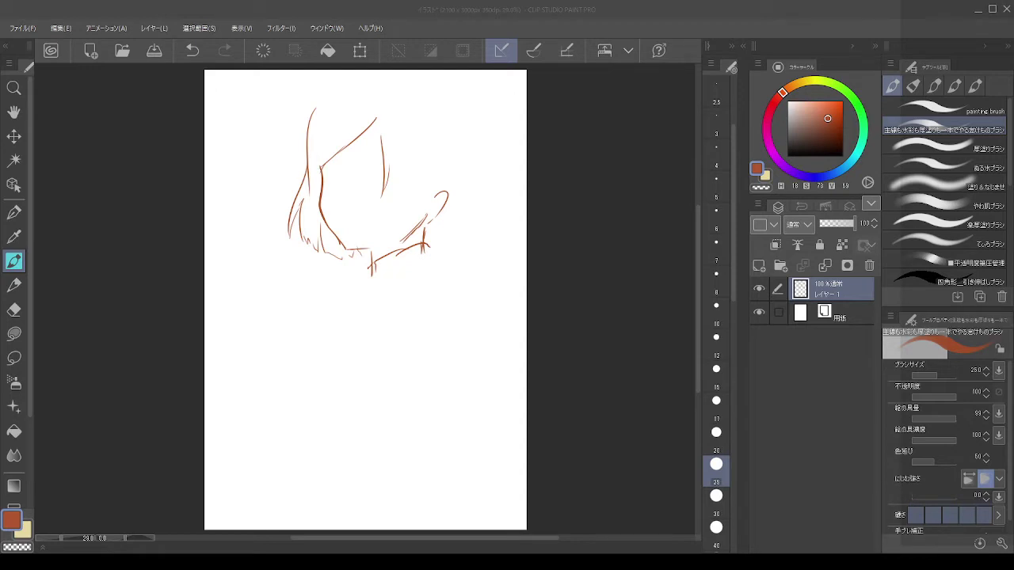
# Step: Add short outer strokes at both ends of the collar
pyautogui.click(395, 3)
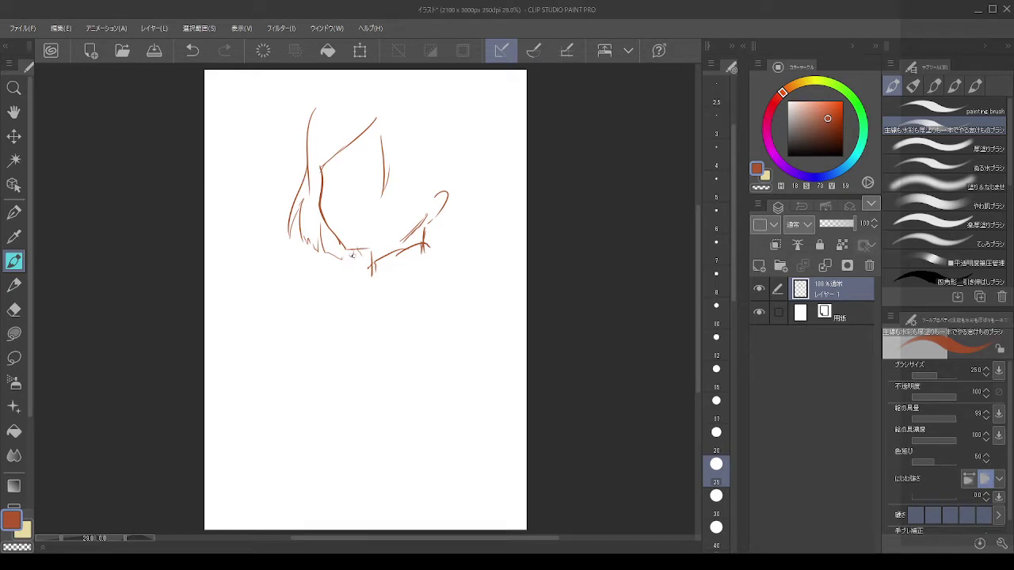
pyautogui.moveTo(370, 258); pyautogui.dragTo(365, 274)
pyautogui.moveTo(435, 247); pyautogui.dragTo(436, 268)
# Step: Try to sketch the left shoulder and upper arm lines below the collar
pyautogui.moveTo(335, 304); pyautogui.dragTo(290, 337)
pyautogui.hotkey('ctrl', 'z')
pyautogui.moveTo(329, 302)
pyautogui.mouseDown()
pyautogui.moveTo(285, 334)
pyautogui.moveTo(289, 365)
pyautogui.mouseUp()
pyautogui.hotkey('ctrl', 'z')
pyautogui.moveTo(279, 356); pyautogui.dragTo(276, 386)
pyautogui.hotkey('ctrl', 'z')
pyautogui.moveTo(346, 302); pyautogui.dragTo(311, 349)
pyautogui.hotkey('ctrl', 'z')
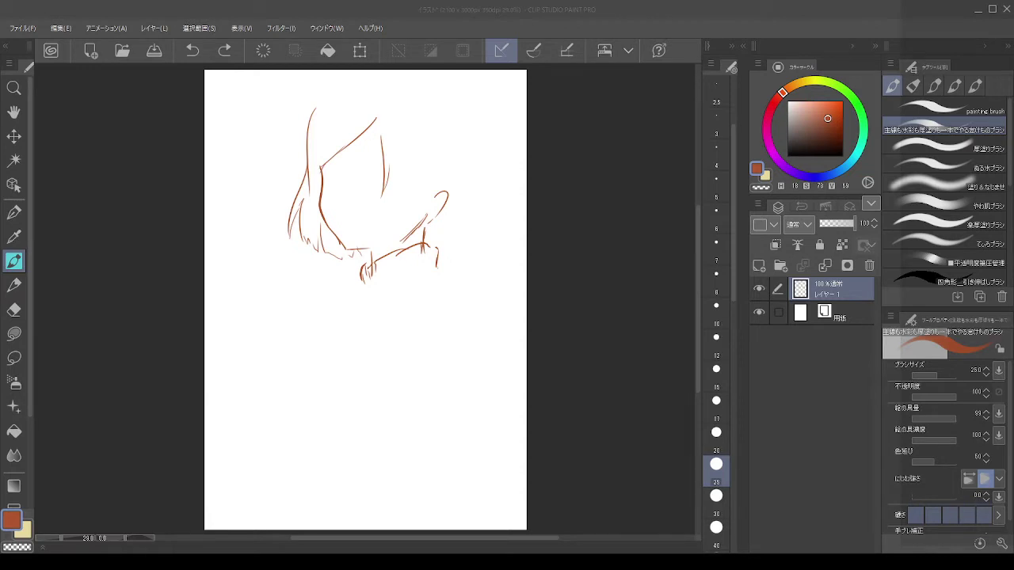
pyautogui.click(419, 4)
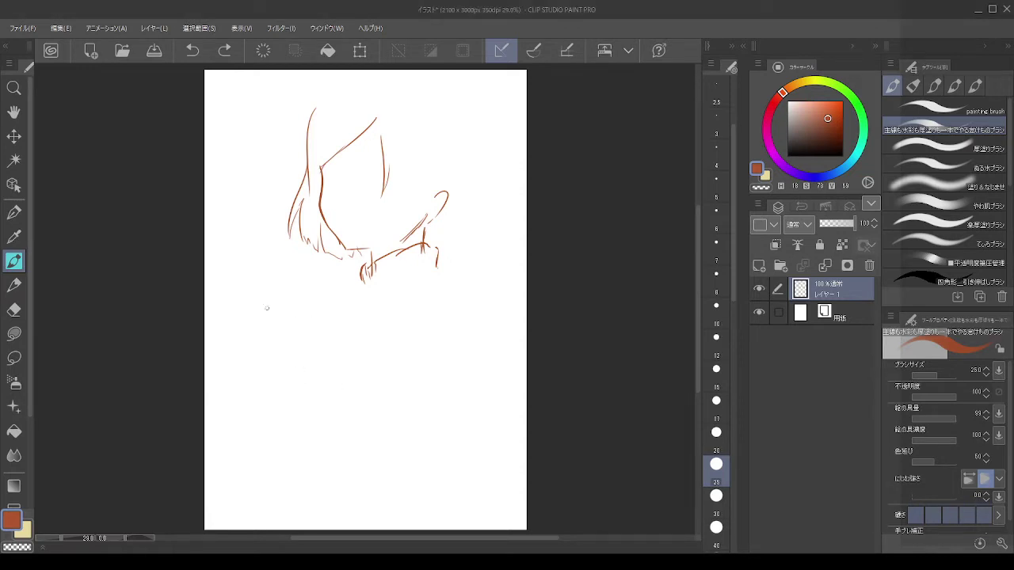
# Step: Sketch the left torso contour curving from the chest in to the waist and down to the hip
pyautogui.moveTo(343, 301); pyautogui.dragTo(308, 352)
pyautogui.hotkey('ctrl', 'z')
pyautogui.moveTo(329, 318)
pyautogui.mouseDown()
pyautogui.moveTo(299, 358)
pyautogui.moveTo(336, 433)
pyautogui.moveTo(328, 411)
pyautogui.moveTo(323, 442)
pyautogui.mouseUp()
pyautogui.hotkey('ctrl', 'z')
pyautogui.hotkey('ctrl', 'z')
pyautogui.hotkey('ctrl', 'z')
pyautogui.moveTo(307, 392); pyautogui.dragTo(333, 414)
pyautogui.hotkey('ctrl', 'z')
pyautogui.moveTo(299, 372)
pyautogui.mouseDown()
pyautogui.moveTo(332, 424)
pyautogui.moveTo(318, 476)
pyautogui.mouseUp()
pyautogui.moveTo(336, 491); pyautogui.dragTo(349, 479)
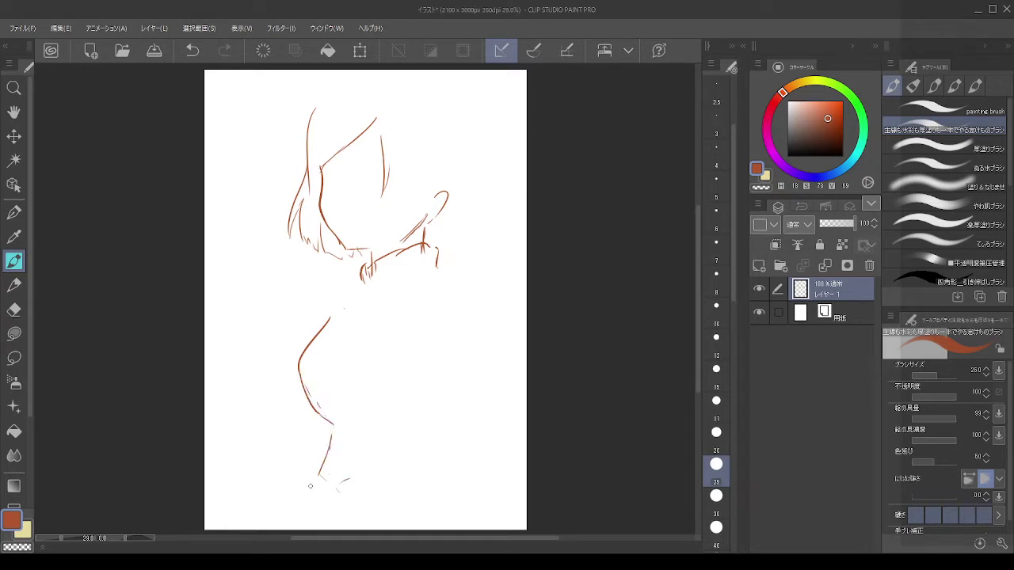
# Step: Sketch the right collar fold and the start of the right shoulder line
pyautogui.hotkey('ctrl', 'z')
pyautogui.moveTo(429, 275)
pyautogui.mouseDown()
pyautogui.moveTo(458, 274)
pyautogui.moveTo(470, 291)
pyautogui.moveTo(443, 263)
pyautogui.moveTo(466, 306)
pyautogui.moveTo(426, 278)
pyautogui.moveTo(451, 287)
pyautogui.moveTo(462, 311)
pyautogui.mouseUp()
pyautogui.hotkey('ctrl', 'z')
pyautogui.hotkey('ctrl', 'z')
pyautogui.hotkey('ctrl', 'z')
pyautogui.hotkey('ctrl', 'z')
pyautogui.hotkey('ctrl', 'z')
pyautogui.moveTo(427, 275)
pyautogui.mouseDown()
pyautogui.moveTo(448, 281)
pyautogui.moveTo(462, 302)
pyautogui.moveTo(448, 275)
pyautogui.moveTo(462, 294)
pyautogui.mouseUp()
pyautogui.hotkey('ctrl', 'z')
pyautogui.hotkey('ctrl', 'z')
# Step: Sketch a short diagonal line for the left shoulder above the chest contour
pyautogui.moveTo(280, 296); pyautogui.dragTo(322, 306)
pyautogui.hotkey('ctrl', 'z')
pyautogui.moveTo(311, 317); pyautogui.dragTo(302, 328)
pyautogui.hotkey('ctrl', 'z')
pyautogui.hotkey('ctrl', 'z')
pyautogui.moveTo(338, 290); pyautogui.dragTo(309, 314)
pyautogui.moveTo(308, 316); pyautogui.dragTo(304, 332)
pyautogui.hotkey('ctrl', 'z')
# Step: Sketch the curved hem line across the hips and connect the chest contour up to the collar
pyautogui.moveTo(332, 426)
pyautogui.mouseDown()
pyautogui.moveTo(328, 459)
pyautogui.moveTo(364, 424)
pyautogui.moveTo(321, 472)
pyautogui.moveTo(374, 450)
pyautogui.moveTo(447, 474)
pyautogui.mouseUp()
pyautogui.hotkey('ctrl', 'z')
pyautogui.hotkey('ctrl', 'z')
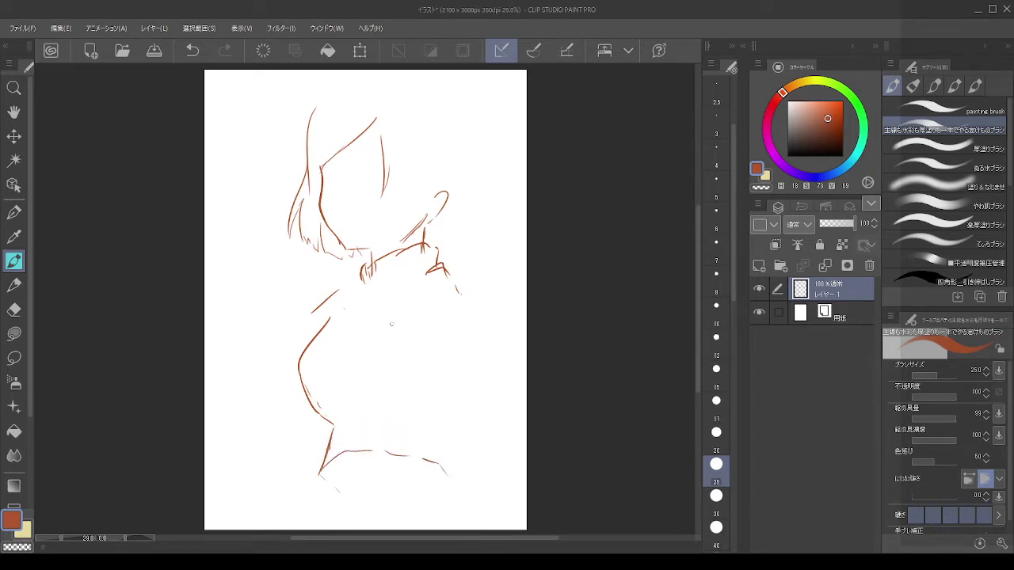
pyautogui.moveTo(353, 291); pyautogui.dragTo(331, 320)
pyautogui.hotkey('ctrl', 'z')
# Step: Try to sketch the right shoulder and upper arm contour, and undo these strokes
pyautogui.moveTo(449, 271)
pyautogui.mouseDown()
pyautogui.moveTo(479, 301)
pyautogui.moveTo(450, 274)
pyautogui.moveTo(459, 294)
pyautogui.mouseUp()
pyautogui.hotkey('ctrl', 'z')
pyautogui.hotkey('ctrl', 'z')
pyautogui.hotkey('ctrl', 'z')
pyautogui.moveTo(462, 290)
pyautogui.mouseDown()
pyautogui.moveTo(482, 316)
pyautogui.moveTo(470, 297)
pyautogui.moveTo(472, 306)
pyautogui.mouseUp()
pyautogui.hotkey('ctrl', 'z')
pyautogui.hotkey('ctrl', 'z')
pyautogui.moveTo(451, 291)
pyautogui.mouseDown()
pyautogui.moveTo(483, 319)
pyautogui.moveTo(481, 330)
pyautogui.mouseUp()
pyautogui.moveTo(480, 331); pyautogui.dragTo(488, 400)
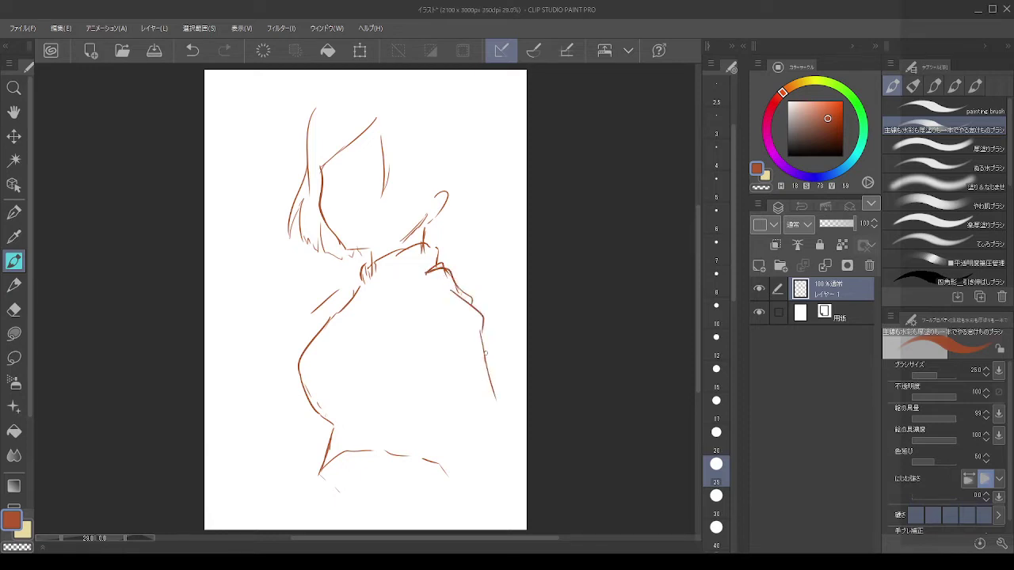
pyautogui.hotkey('ctrl', 'z')
pyautogui.hotkey('ctrl', 'z')
pyautogui.hotkey('ctrl', 'z')
pyautogui.hotkey('ctrl', 'z')
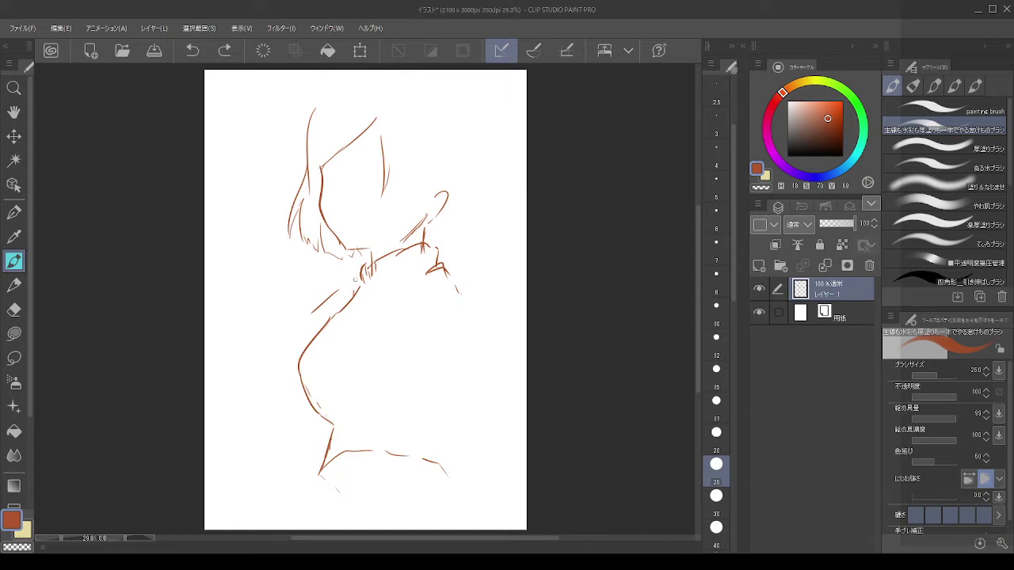
# Step: Extend the left shoulder line up to the collar and add the sleeve edge beneath it
pyautogui.moveTo(355, 283); pyautogui.dragTo(316, 303)
pyautogui.moveTo(321, 299); pyautogui.dragTo(310, 335)
# Step: Erase the whole figure sketch with an enlarged eraser
pyautogui.press('e')
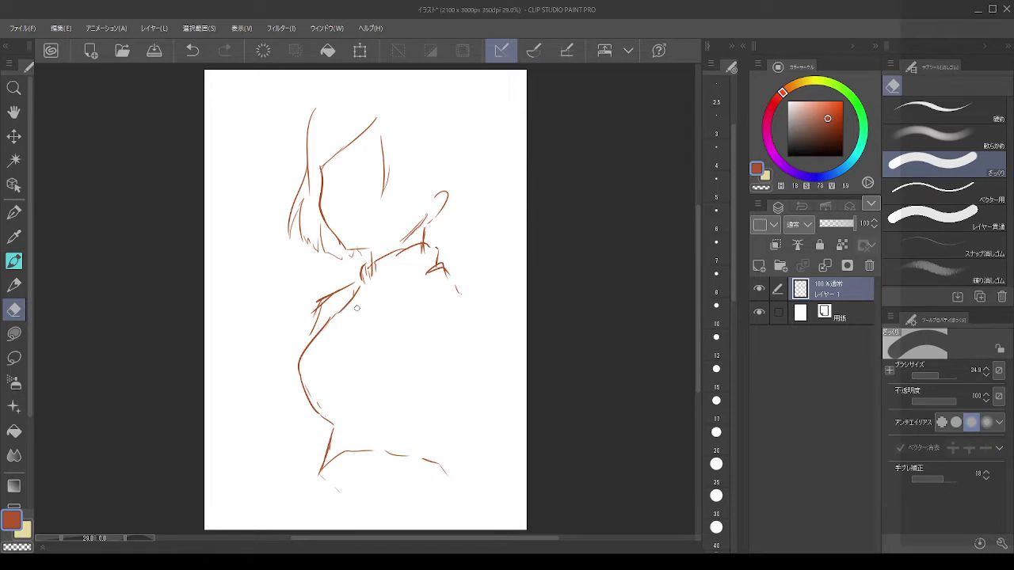
pyautogui.moveTo(362, 319); pyautogui.dragTo(380, 319)
pyautogui.moveTo(361, 296)
pyautogui.mouseDown()
pyautogui.moveTo(318, 344)
pyautogui.moveTo(308, 400)
pyautogui.moveTo(332, 465)
pyautogui.moveTo(423, 462)
pyautogui.mouseUp()
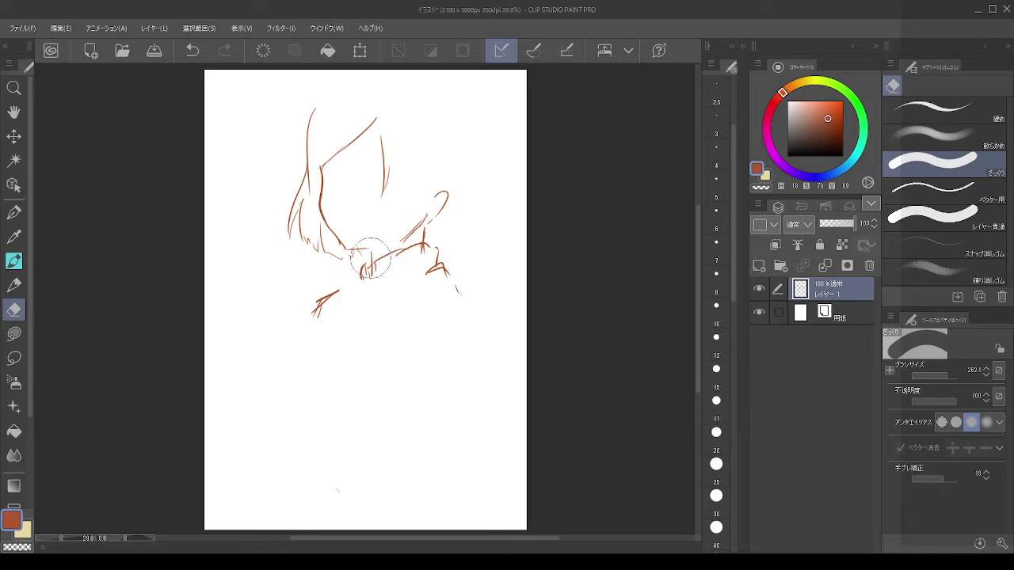
pyautogui.moveTo(310, 102); pyautogui.dragTo(308, 124)
pyautogui.moveTo(306, 182)
pyautogui.mouseDown()
pyautogui.moveTo(338, 103)
pyautogui.moveTo(376, 106)
pyautogui.moveTo(440, 257)
pyautogui.moveTo(439, 224)
pyautogui.moveTo(427, 222)
pyautogui.moveTo(439, 318)
pyautogui.moveTo(423, 187)
pyautogui.moveTo(344, 320)
pyautogui.moveTo(319, 323)
pyautogui.moveTo(313, 261)
pyautogui.moveTo(274, 245)
pyautogui.mouseUp()
# Step: Sketch the left neck, shoulder and arm contour with the brush in one long curve at mid-canvas
pyautogui.click(13, 261)
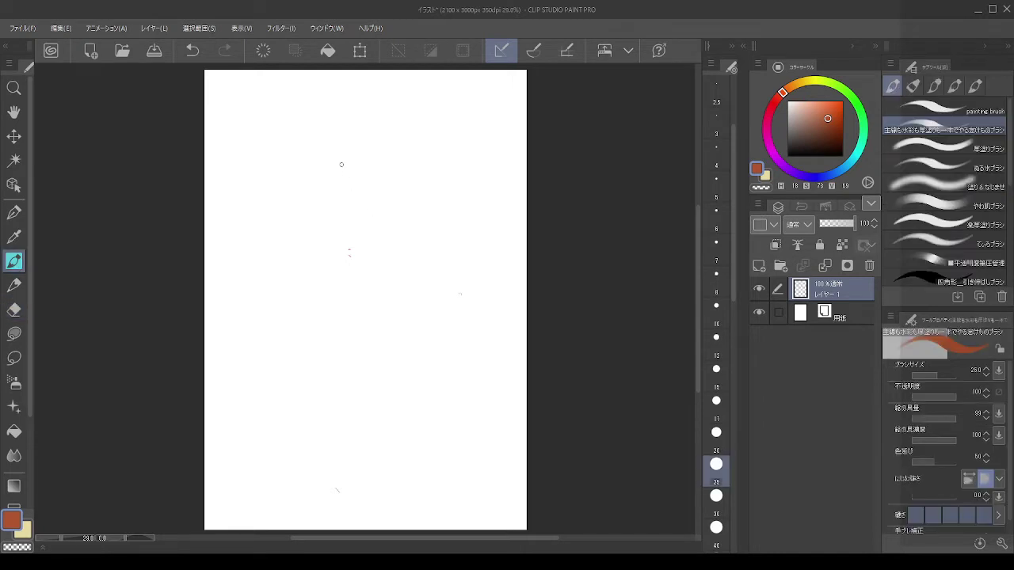
pyautogui.moveTo(326, 189)
pyautogui.mouseDown()
pyautogui.moveTo(348, 238)
pyautogui.moveTo(290, 319)
pyautogui.mouseUp()
pyautogui.hotkey('ctrl', 'z')
pyautogui.hotkey('ctrl', 'z')
pyautogui.moveTo(336, 248)
pyautogui.mouseDown()
pyautogui.moveTo(289, 295)
pyautogui.moveTo(285, 329)
pyautogui.moveTo(314, 367)
pyautogui.mouseUp()
# Step: Try to sketch the left face contour above the shoulder line
pyautogui.moveTo(345, 158); pyautogui.dragTo(341, 192)
pyautogui.hotkey('ctrl', 'z')
pyautogui.moveTo(343, 149); pyautogui.dragTo(340, 190)
pyautogui.hotkey('ctrl', 'z')
pyautogui.moveTo(342, 146); pyautogui.dragTo(344, 197)
pyautogui.hotkey('ctrl', 'z')
pyautogui.moveTo(340, 153)
pyautogui.mouseDown()
pyautogui.moveTo(346, 201)
pyautogui.moveTo(374, 226)
pyautogui.mouseUp()
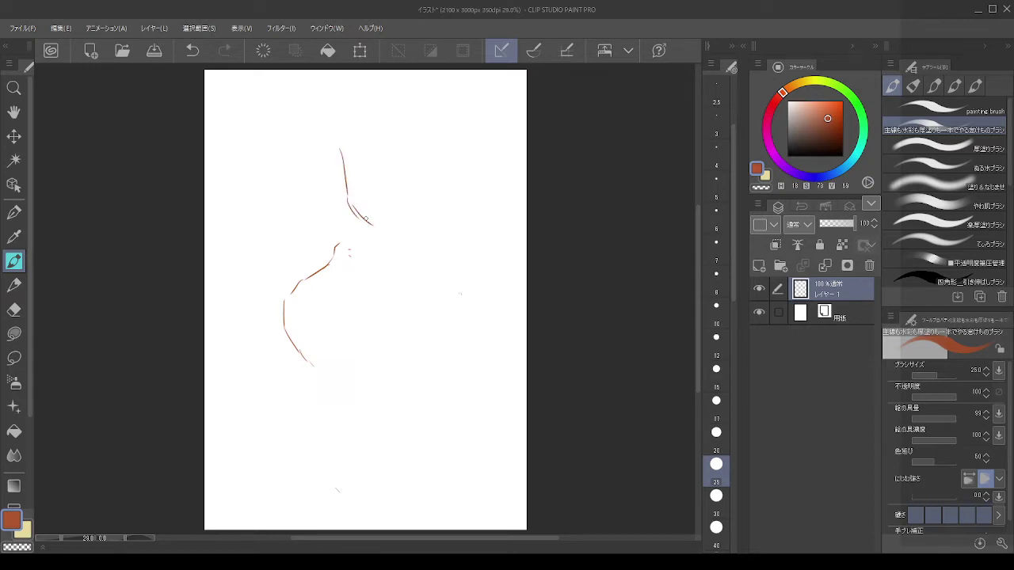
pyautogui.hotkey('ctrl', 'z')
# Step: Sketch the face outline from the left cheek around a pointed chin to the right jaw and ear
pyautogui.moveTo(339, 167)
pyautogui.mouseDown()
pyautogui.moveTo(346, 206)
pyautogui.moveTo(376, 230)
pyautogui.moveTo(362, 227)
pyautogui.moveTo(369, 236)
pyautogui.moveTo(348, 212)
pyautogui.moveTo(372, 236)
pyautogui.moveTo(412, 222)
pyautogui.moveTo(444, 169)
pyautogui.moveTo(441, 190)
pyautogui.mouseUp()
pyautogui.hotkey('ctrl', 'z')
pyautogui.hotkey('ctrl', 'z')
pyautogui.hotkey('ctrl', 'z')
pyautogui.moveTo(439, 191)
pyautogui.mouseDown()
pyautogui.moveTo(429, 207)
pyautogui.moveTo(447, 191)
pyautogui.mouseUp()
pyautogui.hotkey('ctrl', 'z')
pyautogui.hotkey('ctrl', 'z')
# Step: Extend the left arm contour downward and add a short stroke for the right side of the torso
pyautogui.moveTo(313, 354); pyautogui.dragTo(318, 382)
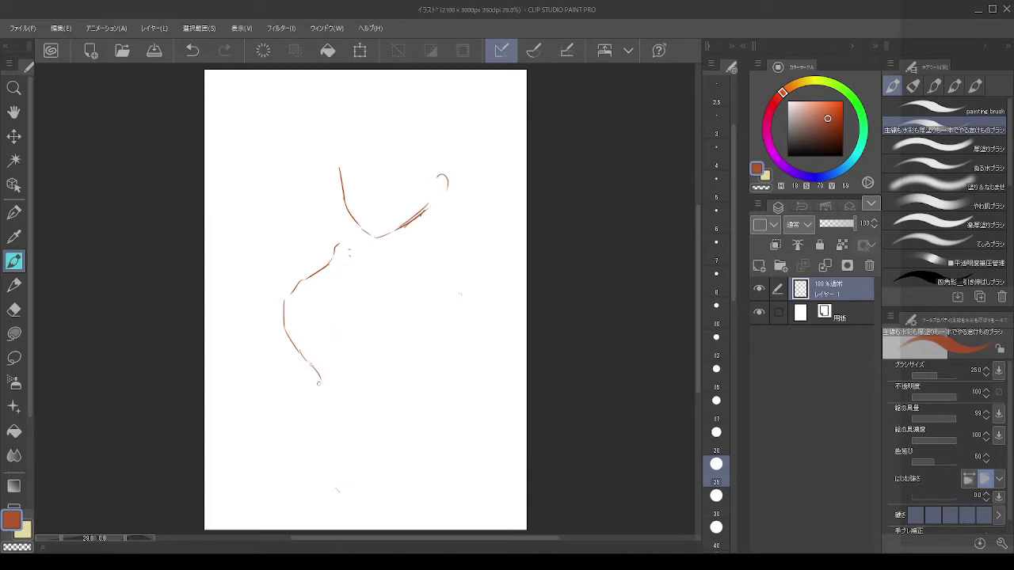
pyautogui.moveTo(437, 264); pyautogui.dragTo(422, 317)
pyautogui.hotkey('ctrl', 'z')
# Step: Try erasing the left neck, shoulder and arm contour
pyautogui.click(13, 310)
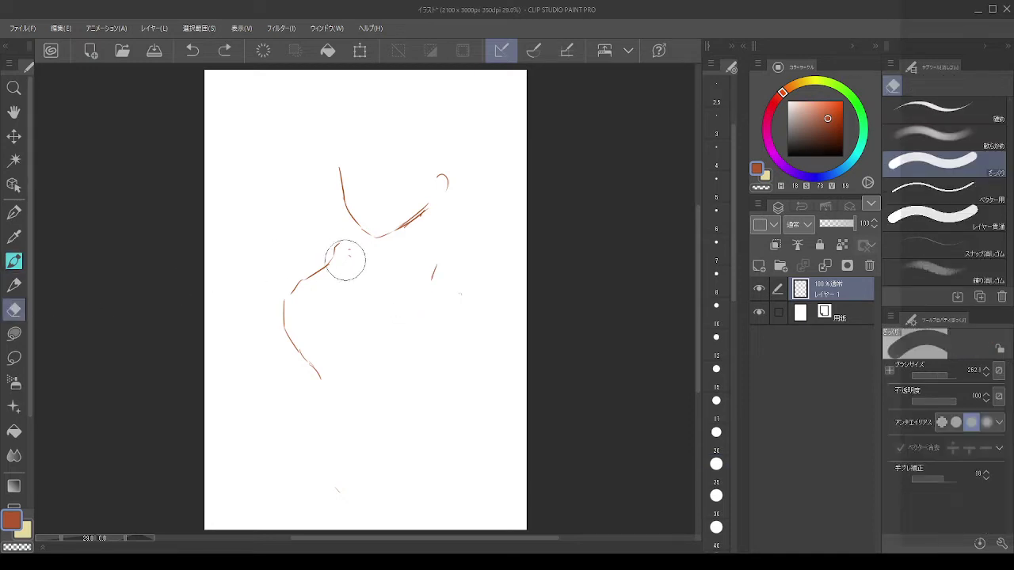
pyautogui.moveTo(345, 260)
pyautogui.mouseDown()
pyautogui.moveTo(283, 312)
pyautogui.moveTo(382, 307)
pyautogui.mouseUp()
pyautogui.click(14, 260)
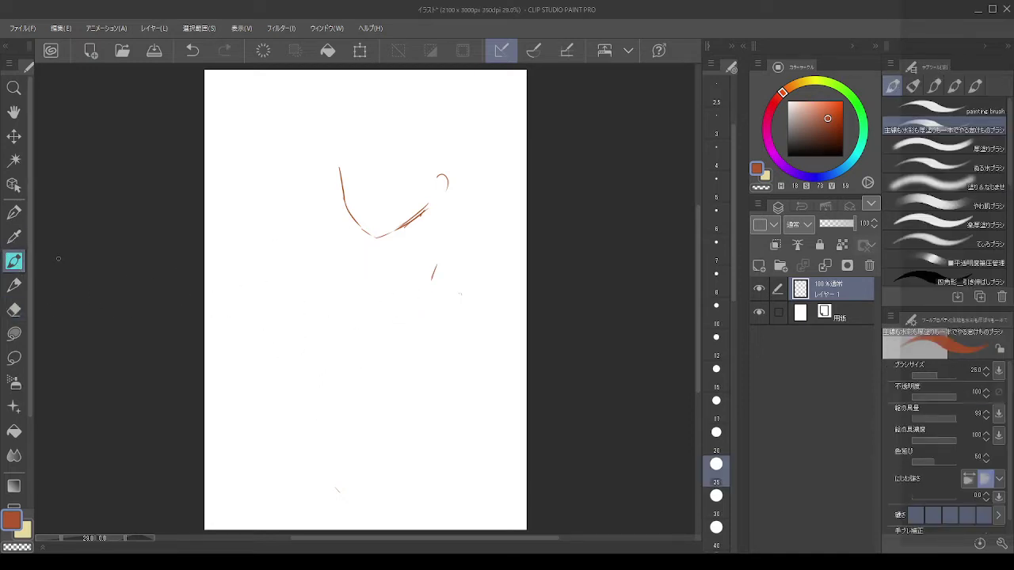
pyautogui.hotkey('ctrl', 'z')
# Step: Try to sketch a jaw and neck contour below the right side of the face
pyautogui.moveTo(432, 206)
pyautogui.mouseDown()
pyautogui.moveTo(423, 248)
pyautogui.moveTo(421, 238)
pyautogui.moveTo(373, 256)
pyautogui.mouseUp()
pyautogui.hotkey('ctrl', 'z')
pyautogui.hotkey('ctrl', 'z')
pyautogui.hotkey('ctrl', 'z')
pyautogui.moveTo(410, 224); pyautogui.dragTo(406, 249)
pyautogui.hotkey('ctrl', 'z')
pyautogui.hotkey('ctrl', 'z')
pyautogui.hotkey('ctrl', 'z')
pyautogui.hotkey('ctrl', 'z')
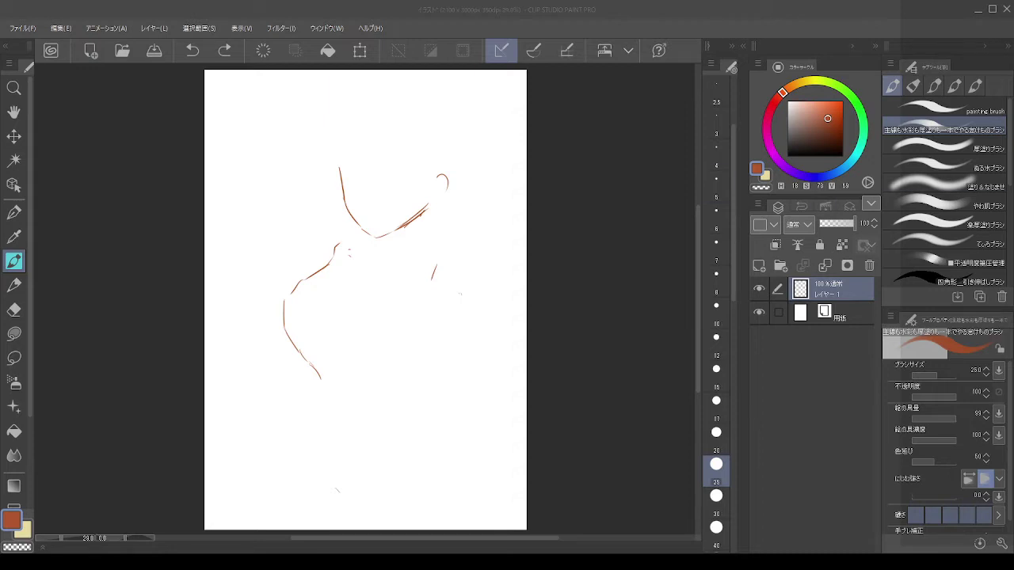
# Step: Erase the face outline and the shoulder and arm contours
pyautogui.click(19, 309)
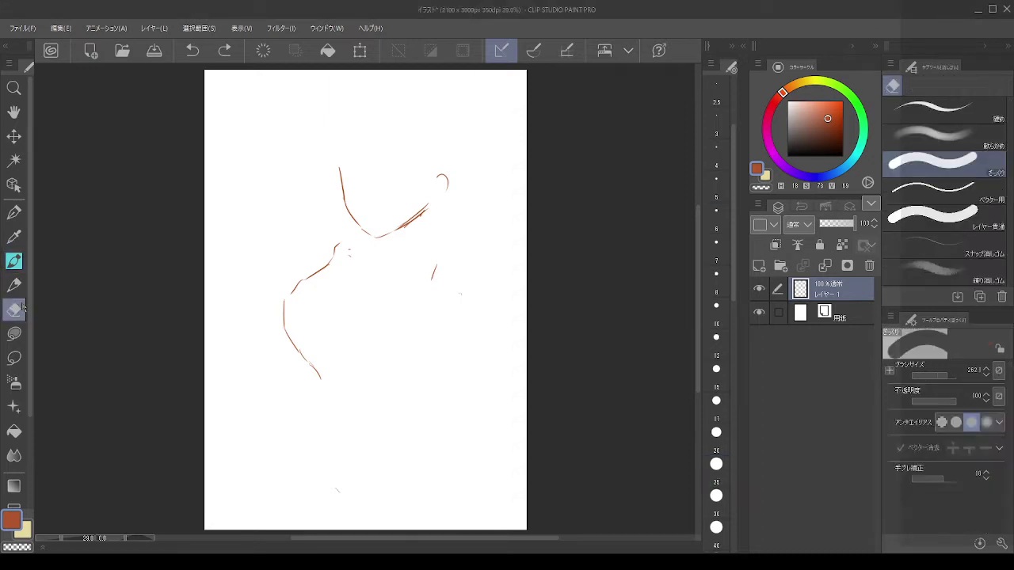
pyautogui.moveTo(328, 193)
pyautogui.mouseDown()
pyautogui.moveTo(344, 174)
pyautogui.moveTo(444, 158)
pyautogui.moveTo(396, 218)
pyautogui.mouseUp()
pyautogui.moveTo(316, 324)
pyautogui.mouseDown()
pyautogui.moveTo(278, 278)
pyautogui.moveTo(351, 312)
pyautogui.moveTo(296, 283)
pyautogui.mouseUp()
# Step: Sketch a new face outline with the brush, from the left cheek around the chin to the right jaw, plus both ears
pyautogui.click(18, 261)
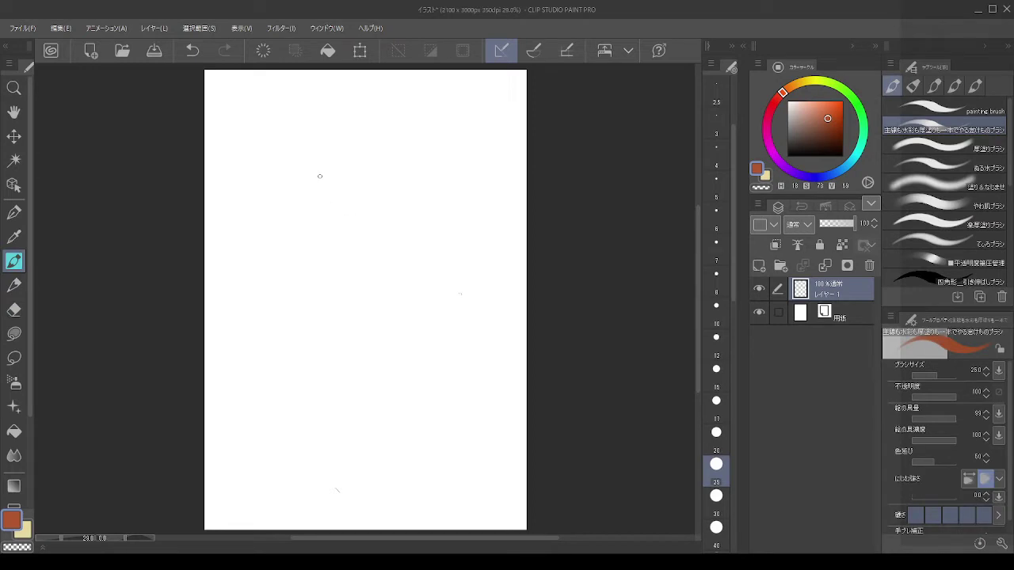
pyautogui.moveTo(325, 200); pyautogui.dragTo(358, 256)
pyautogui.hotkey('ctrl', 'z')
pyautogui.hotkey('ctrl', 'z')
pyautogui.moveTo(315, 198)
pyautogui.mouseDown()
pyautogui.moveTo(326, 244)
pyautogui.moveTo(351, 261)
pyautogui.moveTo(426, 235)
pyautogui.mouseUp()
pyautogui.hotkey('ctrl', 'z')
pyautogui.hotkey('ctrl', 'z')
pyautogui.moveTo(386, 262)
pyautogui.mouseDown()
pyautogui.moveTo(413, 238)
pyautogui.moveTo(407, 232)
pyautogui.moveTo(394, 253)
pyautogui.mouseUp()
pyautogui.hotkey('ctrl', 'z')
pyautogui.moveTo(421, 203)
pyautogui.mouseDown()
pyautogui.moveTo(424, 221)
pyautogui.moveTo(425, 204)
pyautogui.mouseUp()
pyautogui.hotkey('ctrl', 'z')
pyautogui.moveTo(308, 227); pyautogui.dragTo(320, 231)
# Step: Sketch a short vertical nose line and a small mouth above the chin
pyautogui.moveTo(358, 192)
pyautogui.mouseDown()
pyautogui.moveTo(356, 216)
pyautogui.moveTo(355, 195)
pyautogui.moveTo(362, 227)
pyautogui.moveTo(374, 232)
pyautogui.moveTo(343, 234)
pyautogui.moveTo(372, 229)
pyautogui.mouseUp()
pyautogui.hotkey('ctrl', 'z')
pyautogui.hotkey('ctrl', 'z')
pyautogui.hotkey('ctrl', 'z')
pyautogui.hotkey('ctrl', 'z')
pyautogui.hotkey('ctrl', 'z')
pyautogui.hotkey('ctrl', 'z')
pyautogui.hotkey('ctrl', 'z')
pyautogui.moveTo(368, 230); pyautogui.dragTo(383, 228)
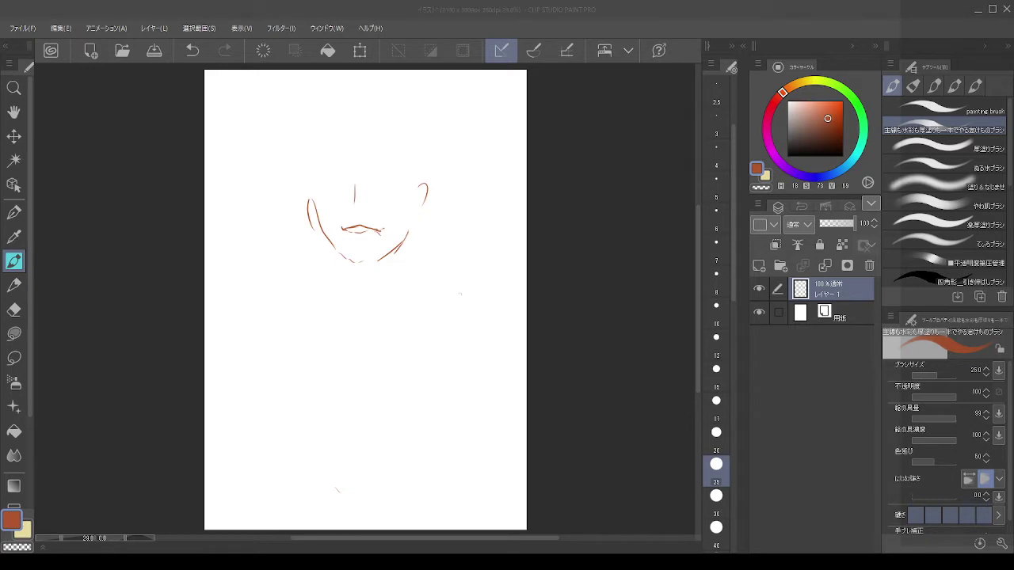
pyautogui.click(355, 248)
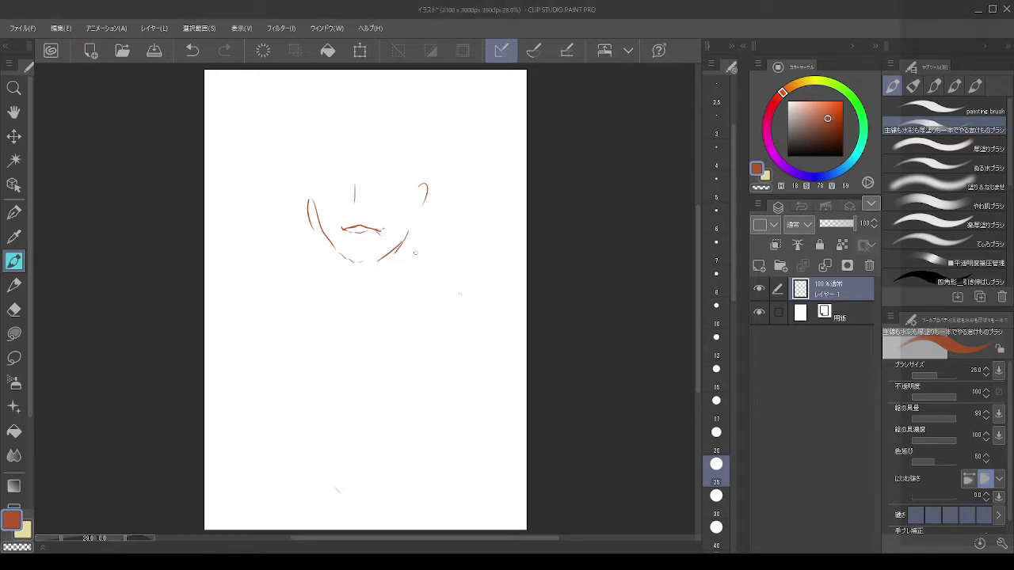
# Step: Sketch the two sides of the neck under the jaw
pyautogui.moveTo(410, 242); pyautogui.dragTo(401, 282)
pyautogui.hotkey('ctrl', 'z')
pyautogui.moveTo(401, 241); pyautogui.dragTo(393, 279)
pyautogui.hotkey('ctrl', 'z')
pyautogui.moveTo(343, 256); pyautogui.dragTo(344, 276)
pyautogui.moveTo(388, 249)
pyautogui.mouseDown()
pyautogui.moveTo(381, 266)
pyautogui.moveTo(354, 278)
pyautogui.mouseUp()
pyautogui.hotkey('ctrl', 'z')
pyautogui.hotkey('ctrl', 'z')
pyautogui.moveTo(398, 245)
pyautogui.mouseDown()
pyautogui.moveTo(391, 266)
pyautogui.moveTo(348, 277)
pyautogui.mouseUp()
pyautogui.hotkey('ctrl', 'z')
pyautogui.hotkey('ctrl', 'z')
pyautogui.hotkey('ctrl', 'z')
pyautogui.moveTo(396, 252); pyautogui.dragTo(397, 263)
# Step: Sketch a curved collar line across the neck just below the chin
pyautogui.moveTo(343, 279); pyautogui.dragTo(381, 264)
pyautogui.moveTo(387, 264)
pyautogui.mouseDown()
pyautogui.moveTo(401, 267)
pyautogui.moveTo(399, 279)
pyautogui.moveTo(345, 271)
pyautogui.moveTo(342, 284)
pyautogui.moveTo(401, 265)
pyautogui.mouseUp()
pyautogui.hotkey('ctrl', 'z')
pyautogui.hotkey('ctrl', 'z')
pyautogui.hotkey('ctrl', 'z')
pyautogui.hotkey('ctrl', 'z')
pyautogui.hotkey('ctrl', 'z')
# Step: Sketch sloping left and right shoulder lines outward from the base of the neck
pyautogui.moveTo(343, 275)
pyautogui.mouseDown()
pyautogui.moveTo(374, 263)
pyautogui.moveTo(332, 290)
pyautogui.moveTo(285, 302)
pyautogui.moveTo(319, 300)
pyautogui.moveTo(299, 307)
pyautogui.mouseUp()
pyautogui.hotkey('ctrl', 'z')
pyautogui.hotkey('ctrl', 'z')
pyautogui.moveTo(343, 282); pyautogui.dragTo(285, 317)
pyautogui.hotkey('ctrl', 'z')
pyautogui.moveTo(402, 278)
pyautogui.mouseDown()
pyautogui.moveTo(446, 292)
pyautogui.moveTo(401, 291)
pyautogui.moveTo(458, 306)
pyautogui.mouseUp()
pyautogui.hotkey('ctrl', 'z')
pyautogui.hotkey('ctrl', 'z')
pyautogui.moveTo(344, 278)
pyautogui.mouseDown()
pyautogui.moveTo(343, 294)
pyautogui.moveTo(273, 315)
pyautogui.moveTo(262, 364)
pyautogui.mouseUp()
pyautogui.moveTo(262, 362); pyautogui.dragTo(271, 388)
pyautogui.hotkey('ctrl', 'z')
pyautogui.hotkey('ctrl', 'z')
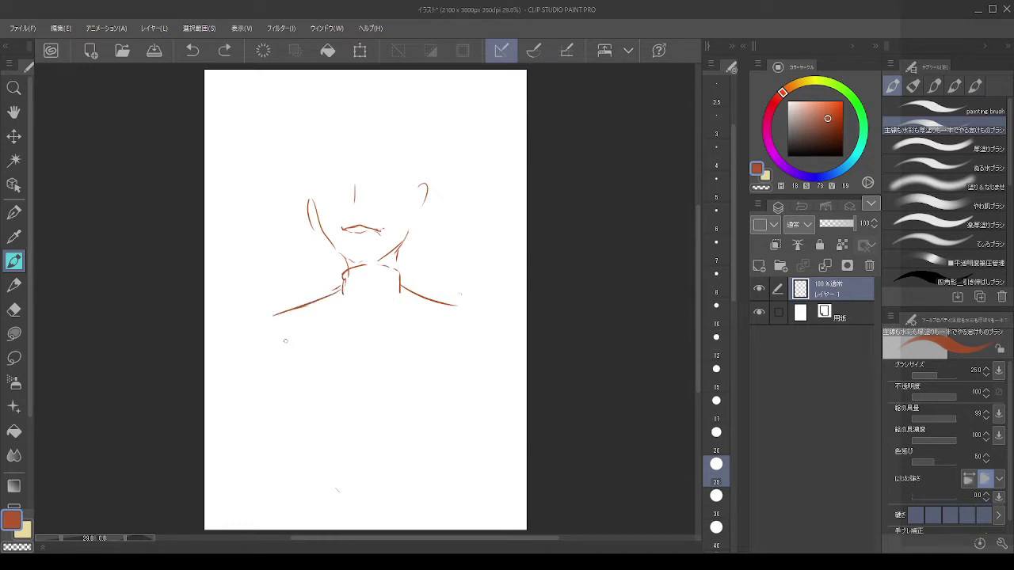
# Step: Sketch the left and right sides of the chest and a short vertical centre line below the neck
pyautogui.moveTo(301, 333)
pyautogui.mouseDown()
pyautogui.moveTo(277, 381)
pyautogui.moveTo(294, 409)
pyautogui.mouseUp()
pyautogui.moveTo(445, 351); pyautogui.dragTo(424, 404)
pyautogui.moveTo(363, 309); pyautogui.dragTo(360, 337)
# Step: Sketch the left waist contour and a curved hem line across the bottom of the torso
pyautogui.moveTo(294, 416); pyautogui.dragTo(309, 459)
pyautogui.hotkey('ctrl', 'z')
pyautogui.moveTo(306, 452)
pyautogui.mouseDown()
pyautogui.moveTo(288, 497)
pyautogui.moveTo(343, 475)
pyautogui.mouseUp()
pyautogui.moveTo(359, 470)
pyautogui.mouseDown()
pyautogui.moveTo(393, 474)
pyautogui.moveTo(435, 505)
pyautogui.moveTo(437, 477)
pyautogui.mouseUp()
# Step: Sketch the right waist as a nearly straight vertical line and reinforce the lower left hip corner
pyautogui.moveTo(433, 420); pyautogui.dragTo(436, 501)
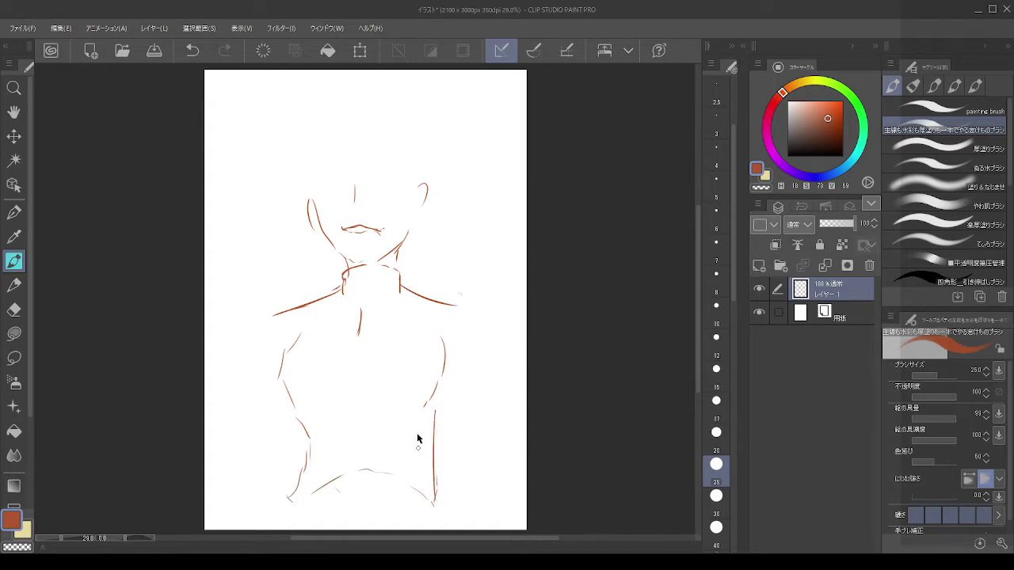
pyautogui.hotkey('ctrl', 'z')
pyautogui.hotkey('ctrl', 'z')
pyautogui.moveTo(420, 413); pyautogui.dragTo(424, 502)
pyautogui.moveTo(306, 497)
pyautogui.mouseDown()
pyautogui.moveTo(315, 484)
pyautogui.moveTo(287, 501)
pyautogui.mouseUp()
pyautogui.moveTo(288, 501); pyautogui.dragTo(297, 505)
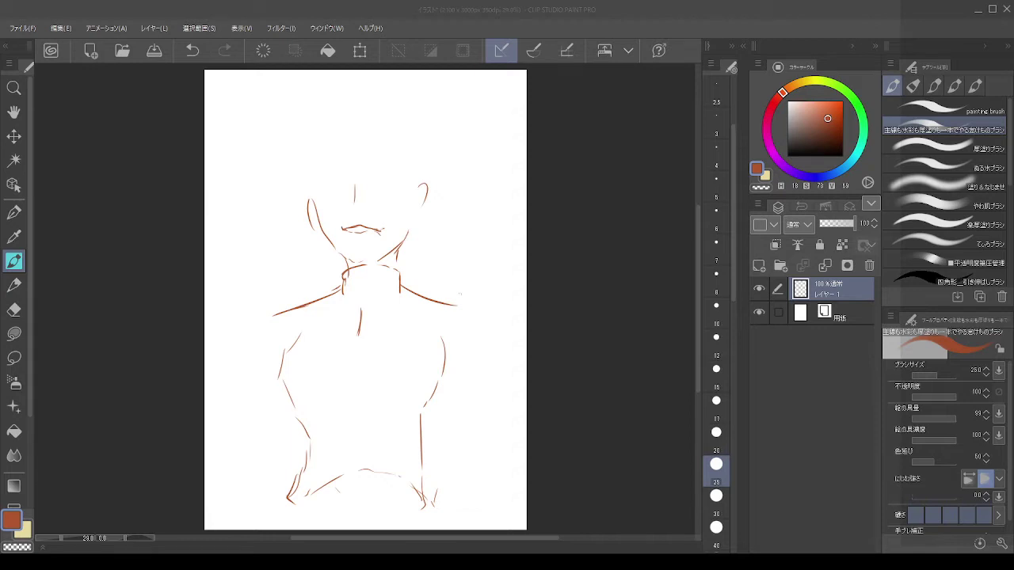
# Step: Try erasing the left shoulder line and redrawing it outward from the neck
pyautogui.click(13, 309)
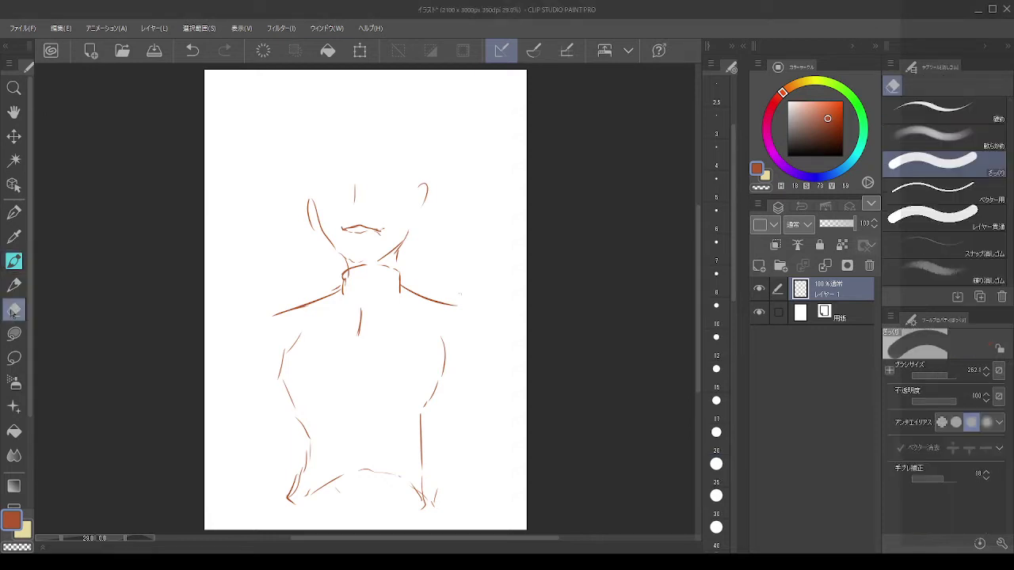
pyautogui.moveTo(277, 285); pyautogui.dragTo(337, 287)
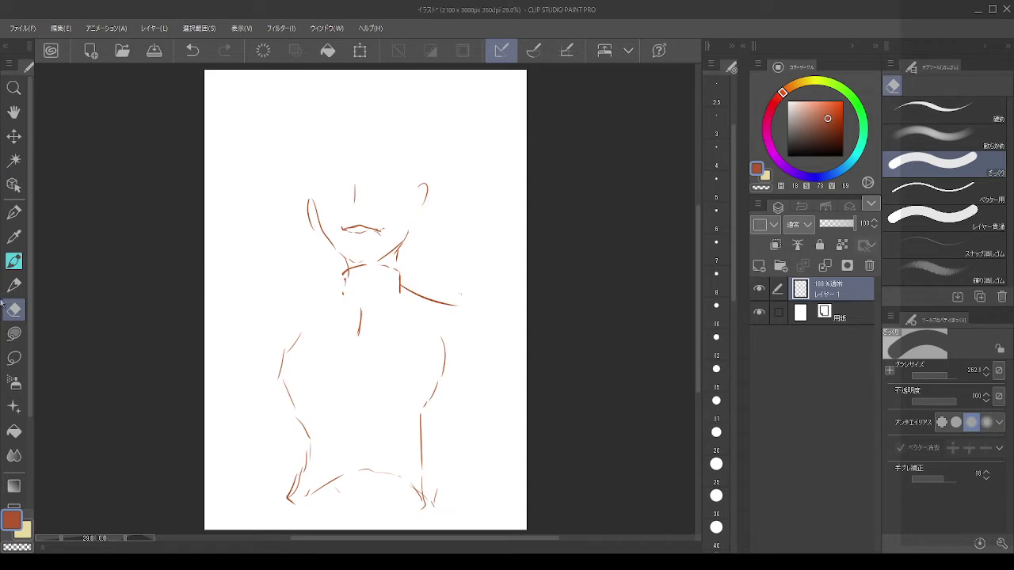
pyautogui.click(13, 261)
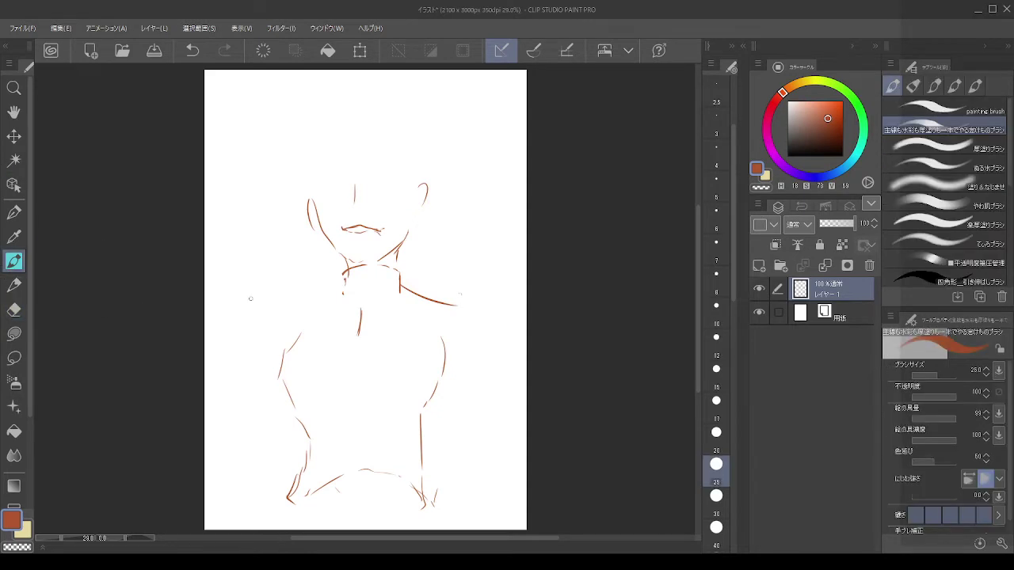
pyautogui.moveTo(324, 278)
pyautogui.mouseDown()
pyautogui.moveTo(306, 284)
pyautogui.moveTo(261, 346)
pyautogui.mouseUp()
pyautogui.hotkey('ctrl', 'z')
pyautogui.hotkey('ctrl', 'z')
pyautogui.moveTo(307, 285); pyautogui.dragTo(286, 302)
pyautogui.hotkey('ctrl', 'z')
pyautogui.hotkey('ctrl', 'z')
pyautogui.moveTo(346, 272); pyautogui.dragTo(272, 315)
# Step: Erase both shoulder lines and the left lower part of the neck
pyautogui.click(13, 309)
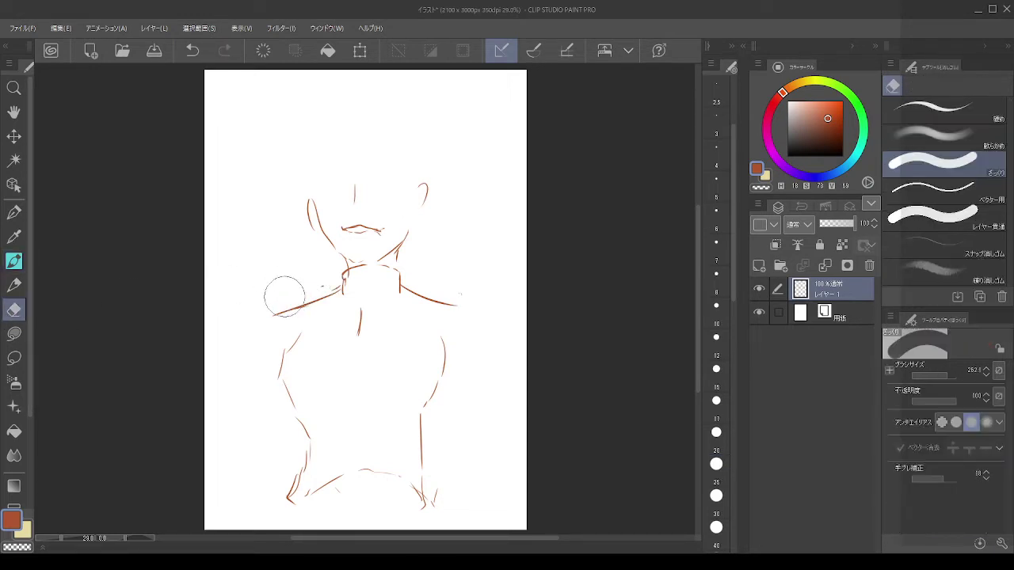
pyautogui.moveTo(271, 294); pyautogui.dragTo(342, 276)
pyautogui.moveTo(420, 293)
pyautogui.mouseDown()
pyautogui.moveTo(437, 310)
pyautogui.moveTo(415, 301)
pyautogui.mouseUp()
# Step: Redraw the left jaw line down to the chin and trim the right chin line with the transparent color
pyautogui.click(13, 261)
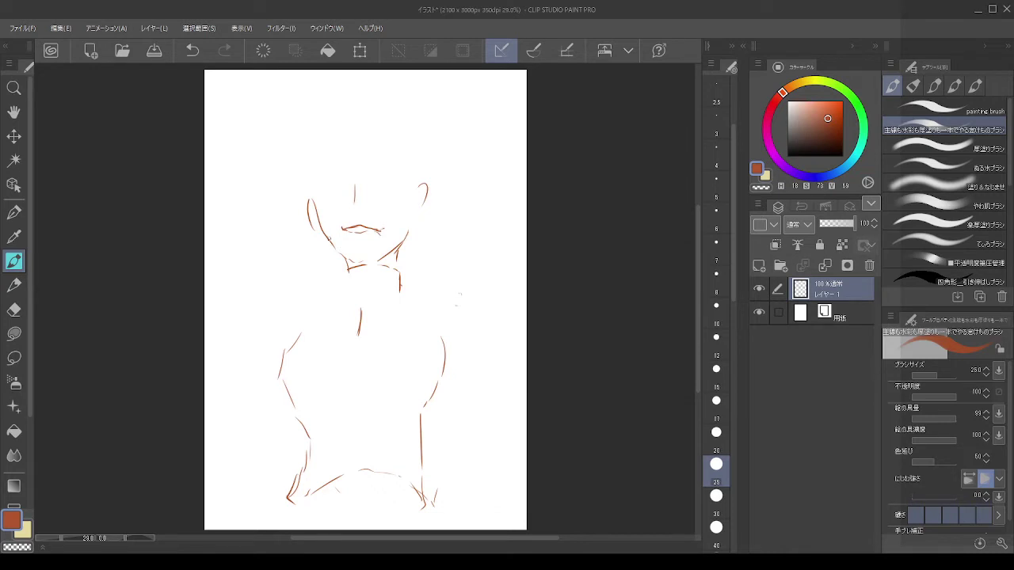
pyautogui.moveTo(329, 240)
pyautogui.mouseDown()
pyautogui.moveTo(353, 263)
pyautogui.moveTo(384, 256)
pyautogui.mouseUp()
pyautogui.hotkey('ctrl', 'z')
pyautogui.hotkey('ctrl', 'z')
pyautogui.press('c')
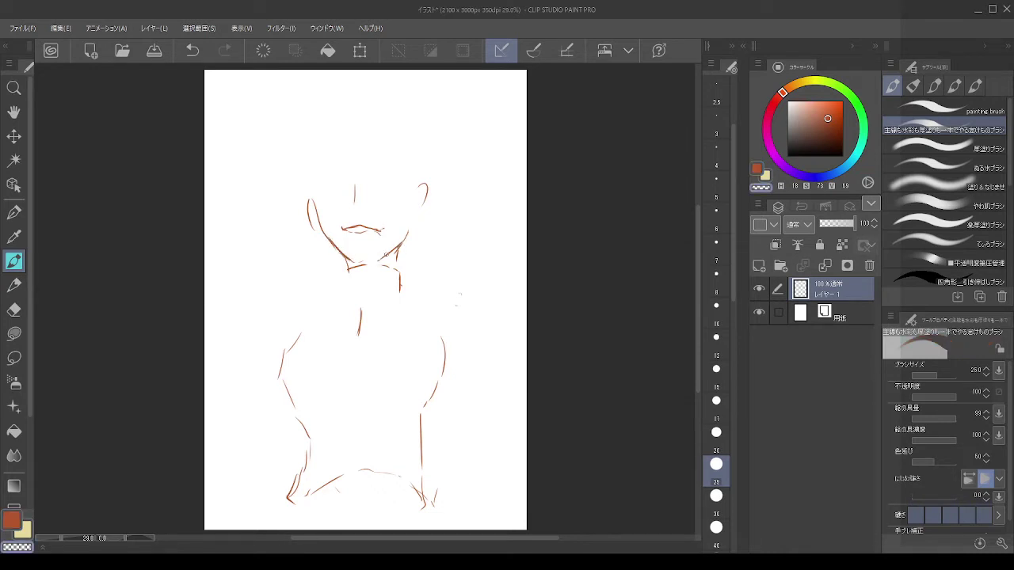
pyautogui.press('c')
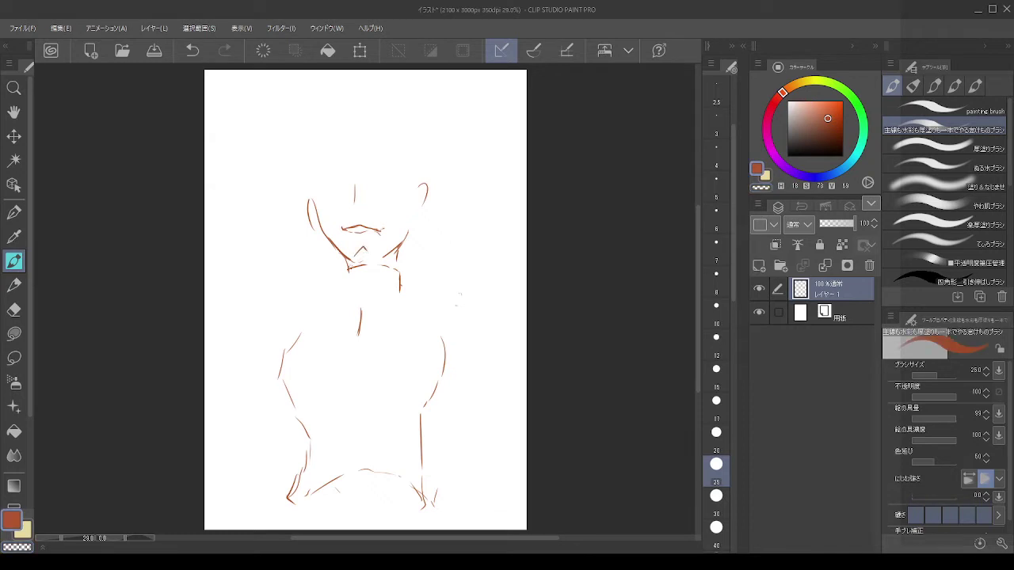
pyautogui.hotkey('ctrl', 'z')
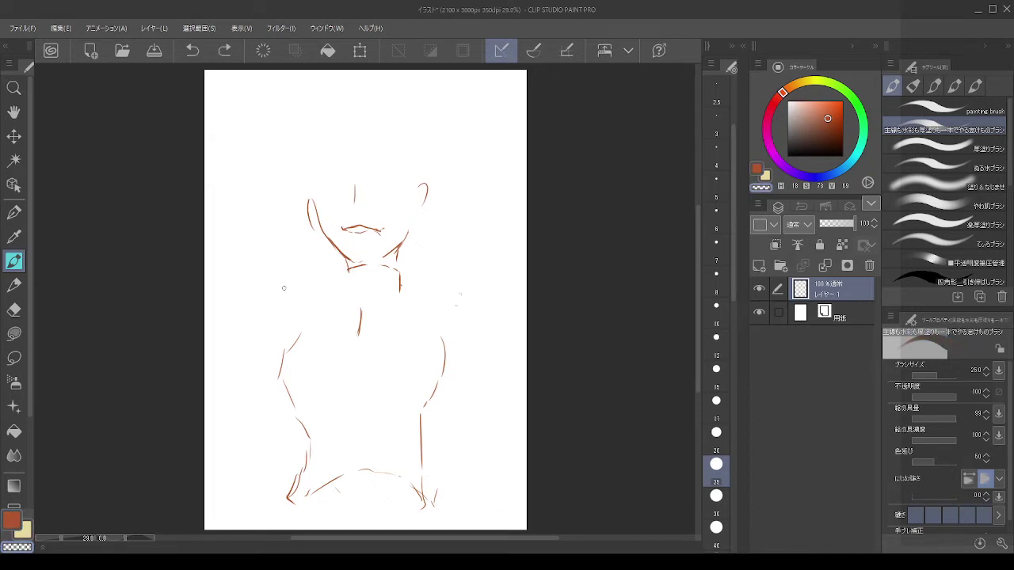
# Step: Erase the collar line and redraw the neck as two short lines under the jaw
pyautogui.press('e')
pyautogui.moveTo(339, 287)
pyautogui.mouseDown()
pyautogui.moveTo(366, 281)
pyautogui.moveTo(403, 291)
pyautogui.mouseUp()
pyautogui.click(14, 261)
pyautogui.moveTo(348, 257); pyautogui.dragTo(345, 270)
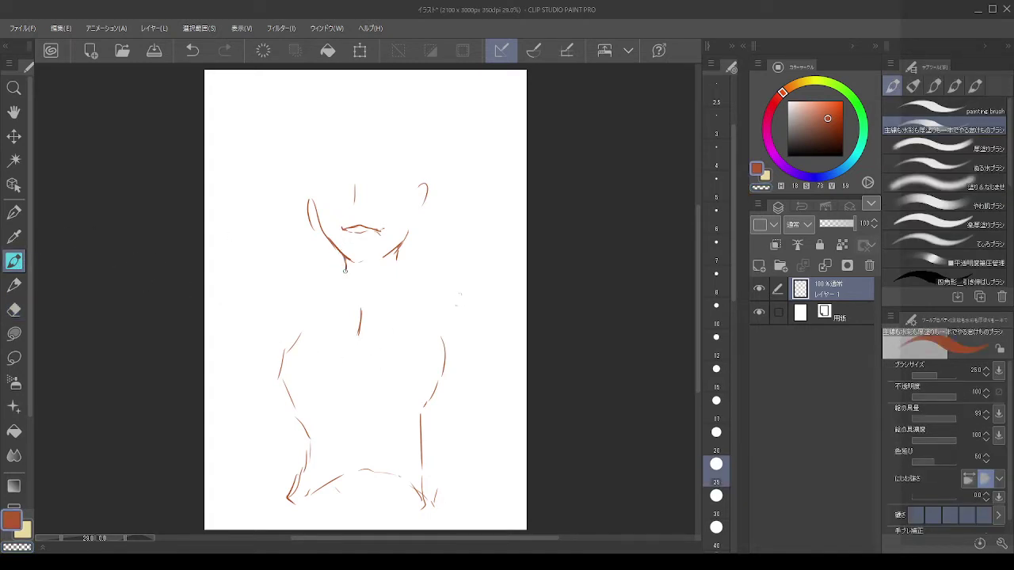
pyautogui.press('c')
pyautogui.moveTo(398, 253)
pyautogui.mouseDown()
pyautogui.moveTo(387, 269)
pyautogui.moveTo(328, 273)
pyautogui.moveTo(306, 298)
pyautogui.mouseUp()
pyautogui.press('c')
pyautogui.hotkey('ctrl', 'z')
pyautogui.press('c')
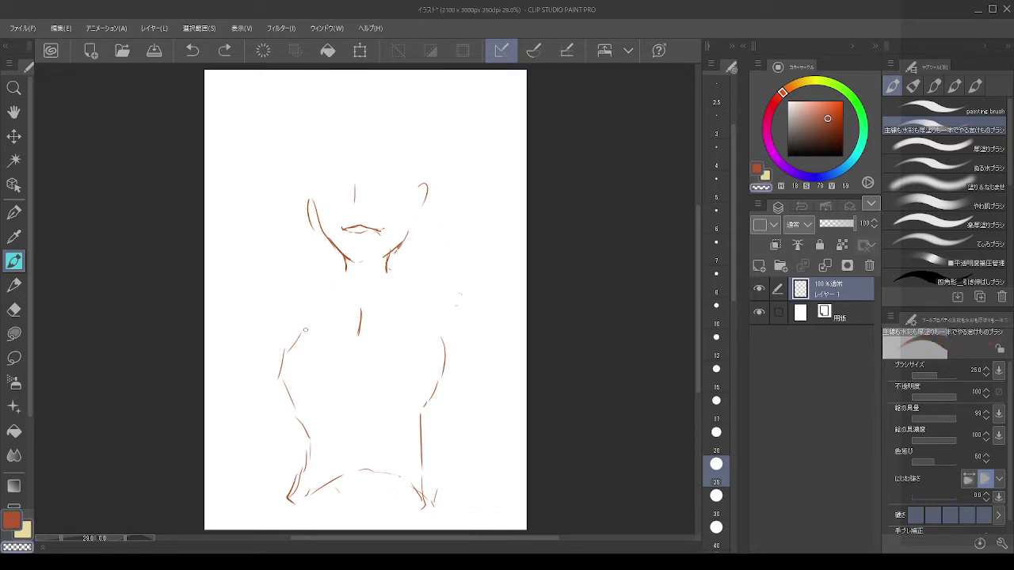
# Step: Erase both sides of the chest and the centre line, keeping the waist and hem
pyautogui.moveTo(300, 334); pyautogui.dragTo(290, 353)
pyautogui.click(14, 310)
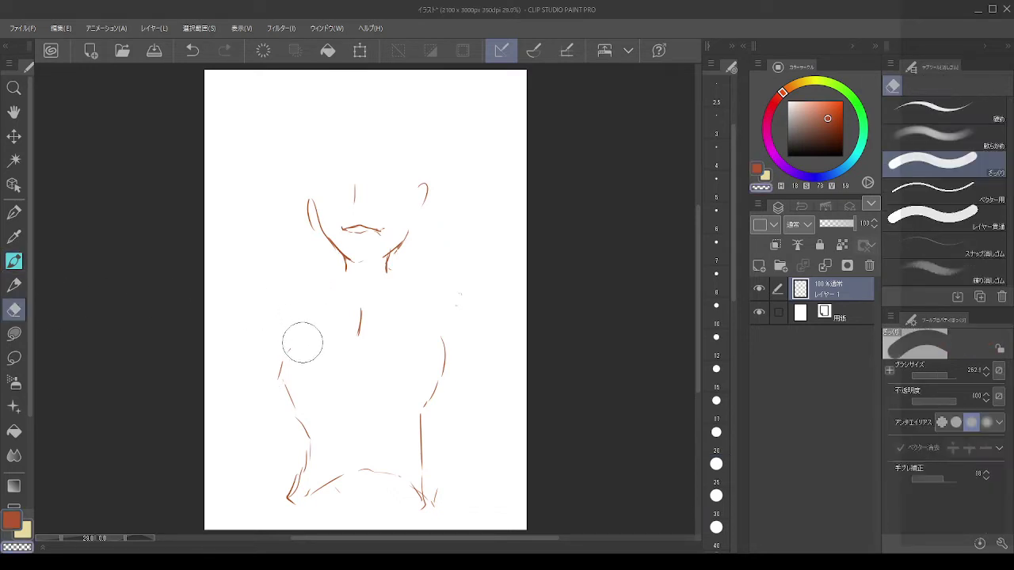
pyautogui.moveTo(303, 343); pyautogui.dragTo(306, 400)
pyautogui.moveTo(446, 324); pyautogui.dragTo(423, 402)
pyautogui.moveTo(356, 294); pyautogui.dragTo(353, 331)
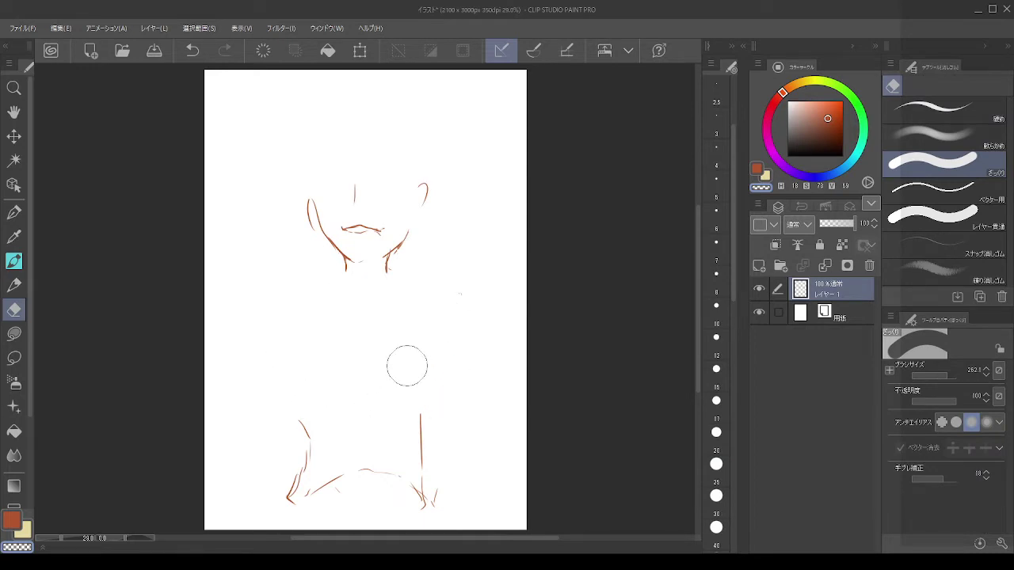
# Step: Try to sketch a contour stroke on the upper head above the nose line
pyautogui.click(14, 261)
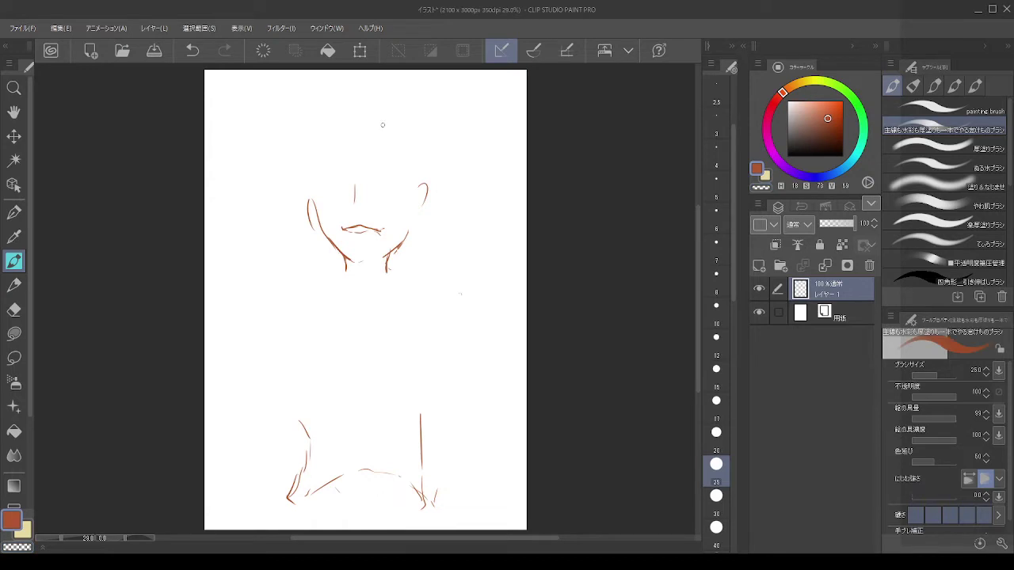
pyautogui.moveTo(385, 127); pyautogui.dragTo(350, 175)
pyautogui.hotkey('ctrl', 'z')
# Step: Sketch rounded shoulder contours below the neck that curve down along the outer sides of the chest
pyautogui.moveTo(319, 283)
pyautogui.mouseDown()
pyautogui.moveTo(290, 307)
pyautogui.moveTo(339, 280)
pyautogui.moveTo(366, 291)
pyautogui.moveTo(441, 294)
pyautogui.mouseUp()
pyautogui.hotkey('ctrl', 'z')
pyautogui.moveTo(441, 314); pyautogui.dragTo(441, 358)
pyautogui.hotkey('ctrl', 'z')
pyautogui.moveTo(371, 289)
pyautogui.mouseDown()
pyautogui.moveTo(430, 286)
pyautogui.moveTo(442, 301)
pyautogui.moveTo(416, 286)
pyautogui.moveTo(438, 303)
pyautogui.mouseUp()
pyautogui.hotkey('ctrl', 'z')
pyautogui.hotkey('ctrl', 'z')
pyautogui.moveTo(441, 311); pyautogui.dragTo(442, 319)
pyautogui.hotkey('ctrl', 'z')
pyautogui.hotkey('ctrl', 'z')
# Step: Sketch the lower chest curves on both sides and reinforce the left shoulder curve
pyautogui.moveTo(378, 290)
pyautogui.mouseDown()
pyautogui.moveTo(439, 305)
pyautogui.moveTo(425, 385)
pyautogui.moveTo(388, 383)
pyautogui.mouseUp()
pyautogui.moveTo(320, 376); pyautogui.dragTo(290, 372)
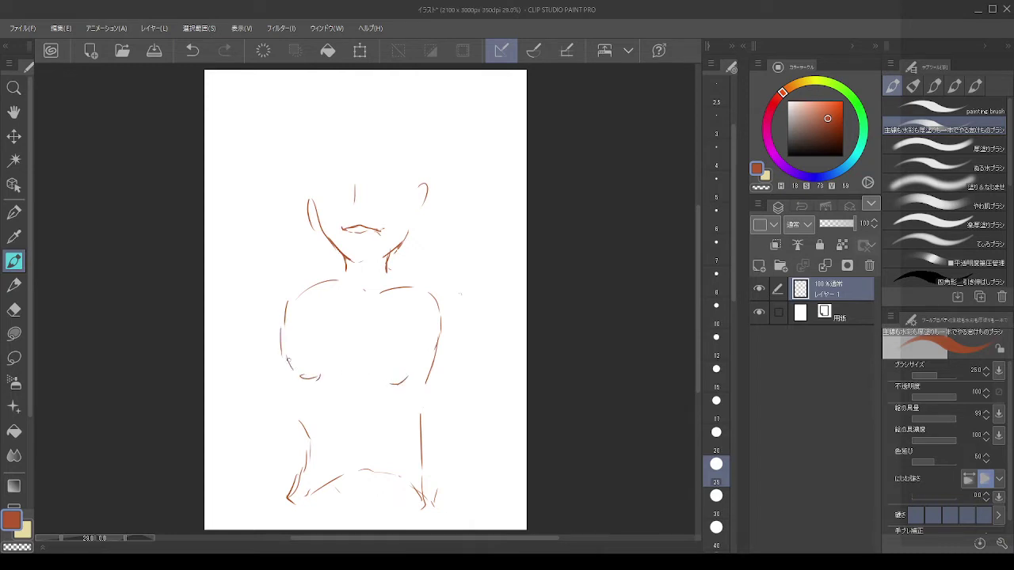
pyautogui.moveTo(303, 290); pyautogui.dragTo(317, 278)
# Step: Erase the rounded shoulder and chest contours between the neck and the waist
pyautogui.click(16, 311)
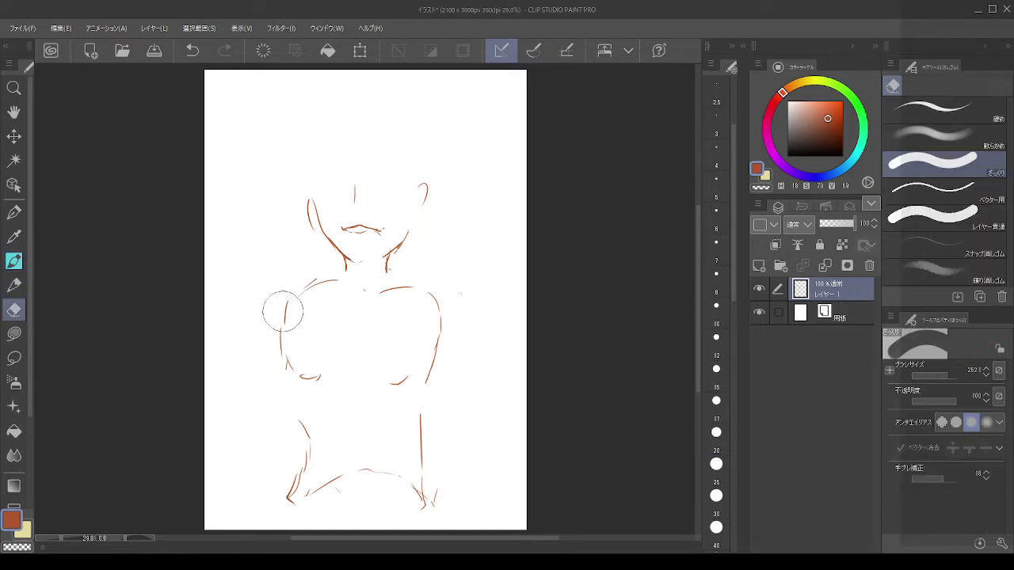
pyautogui.moveTo(283, 308)
pyautogui.mouseDown()
pyautogui.moveTo(281, 339)
pyautogui.moveTo(404, 310)
pyautogui.moveTo(442, 328)
pyautogui.moveTo(403, 373)
pyautogui.mouseUp()
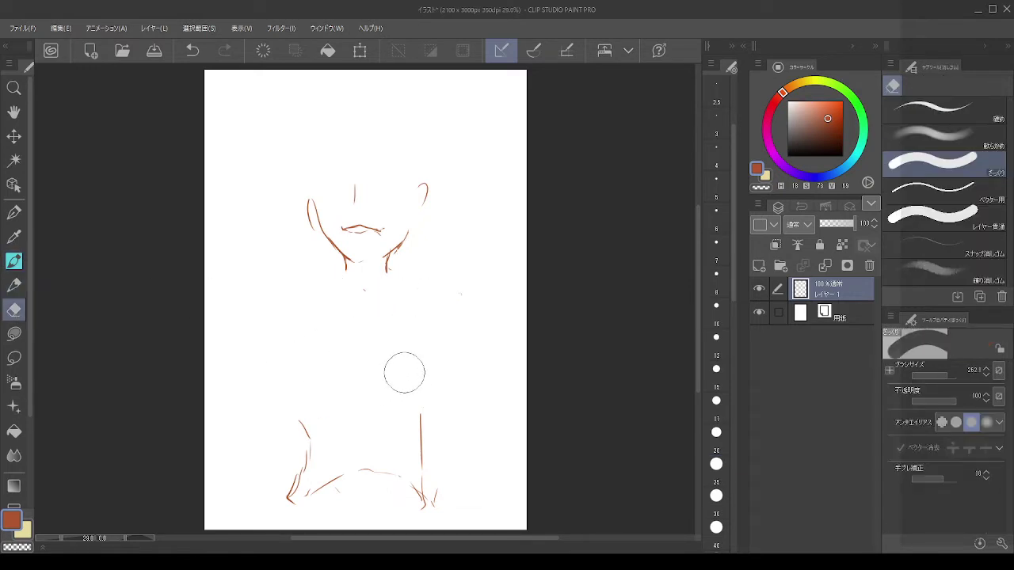
# Step: Sketch the left shoulder curve, a short neckline and the right side of the torso tapering down to the waist
pyautogui.click(14, 261)
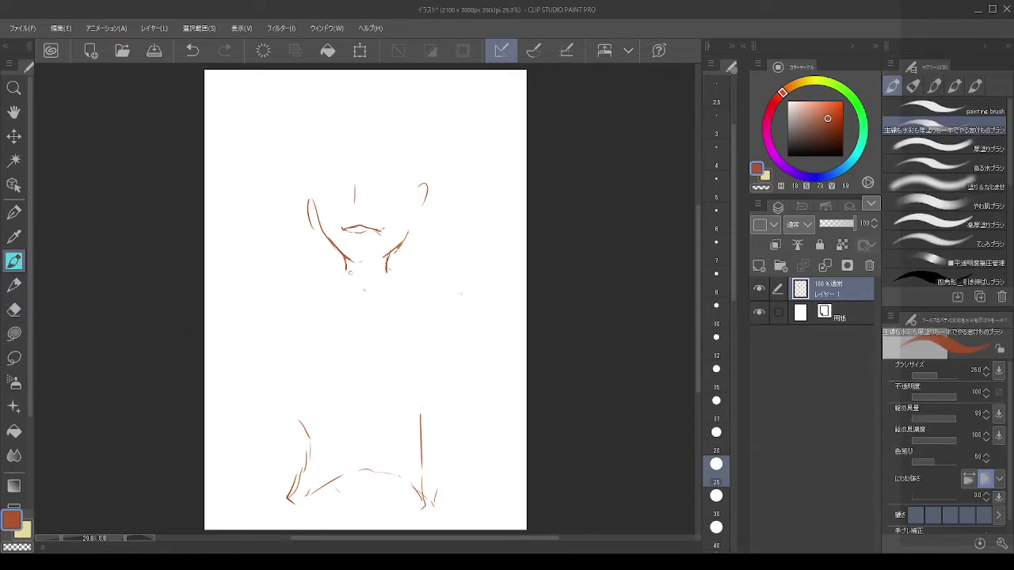
pyautogui.moveTo(293, 337)
pyautogui.mouseDown()
pyautogui.moveTo(336, 292)
pyautogui.moveTo(442, 322)
pyautogui.moveTo(437, 345)
pyautogui.mouseUp()
pyautogui.hotkey('ctrl', 'z')
pyautogui.hotkey('ctrl', 'z')
pyautogui.moveTo(435, 347); pyautogui.dragTo(421, 420)
pyautogui.hotkey('ctrl', 'z')
pyautogui.moveTo(436, 330); pyautogui.dragTo(417, 396)
pyautogui.hotkey('ctrl', 'z')
pyautogui.hotkey('ctrl', 'z')
pyautogui.moveTo(437, 331); pyautogui.dragTo(414, 402)
# Step: Try to sketch the left side of the chest below the shoulder curve
pyautogui.moveTo(288, 324); pyautogui.dragTo(292, 389)
pyautogui.hotkey('ctrl', 'z')
pyautogui.hotkey('ctrl', 'z')
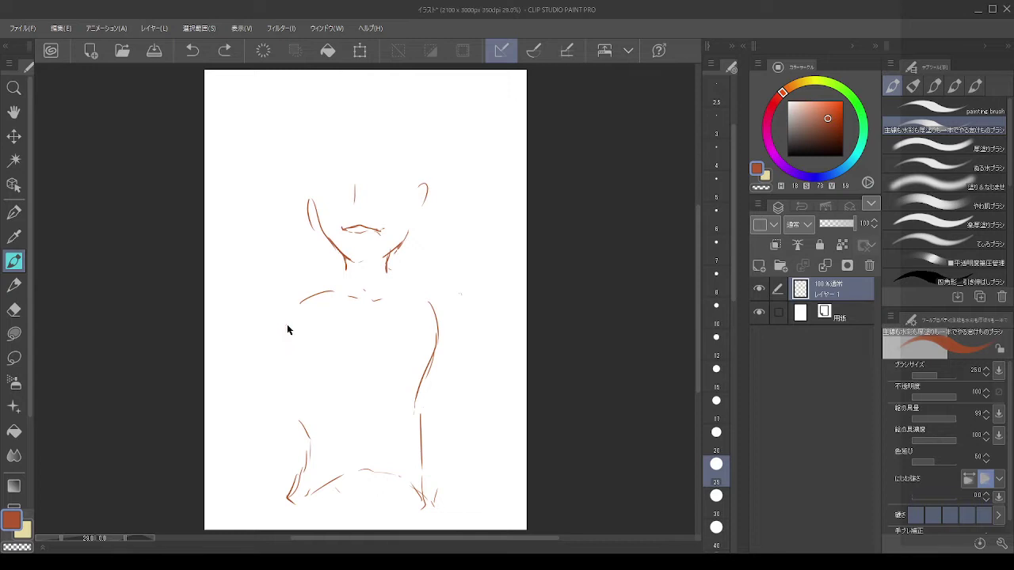
# Step: Sketch the left side of the torso down to the waist and erase the old hip and hem lines below it
pyautogui.moveTo(287, 325); pyautogui.dragTo(294, 363)
pyautogui.moveTo(303, 402); pyautogui.dragTo(299, 480)
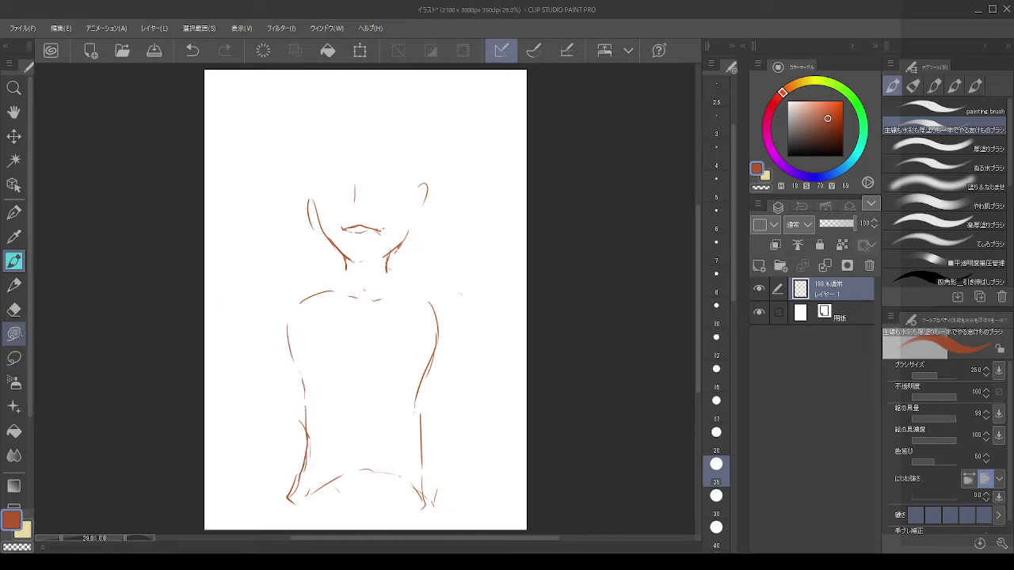
pyautogui.click(13, 310)
pyautogui.moveTo(288, 501)
pyautogui.mouseDown()
pyautogui.moveTo(378, 464)
pyautogui.moveTo(437, 510)
pyautogui.moveTo(416, 470)
pyautogui.moveTo(293, 420)
pyautogui.mouseUp()
pyautogui.click(14, 261)
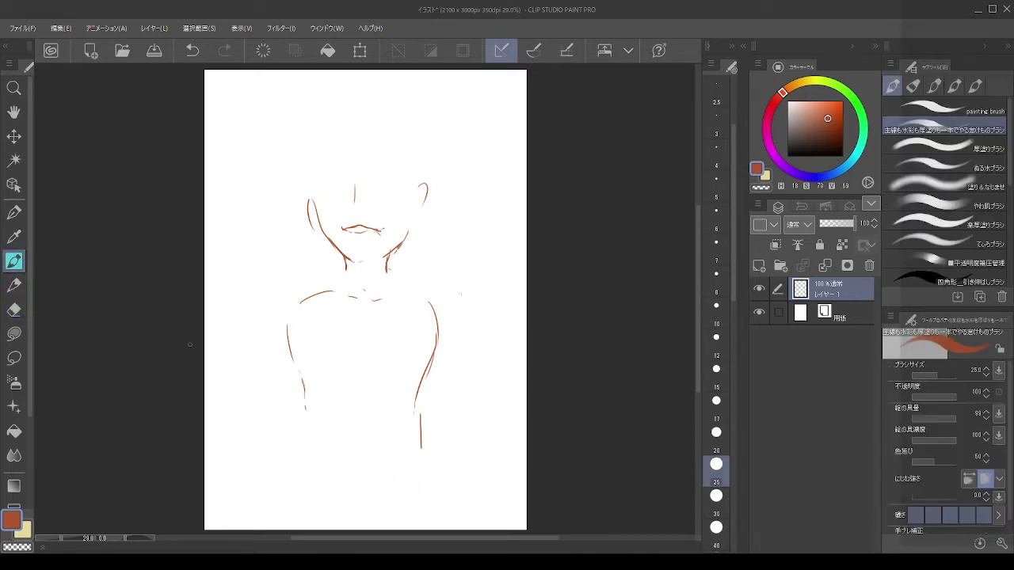
# Step: Redraw the waist higher with an arched hem line and short hip lines below it on both sides
pyautogui.moveTo(303, 382)
pyautogui.mouseDown()
pyautogui.moveTo(301, 440)
pyautogui.moveTo(343, 413)
pyautogui.moveTo(412, 436)
pyautogui.mouseUp()
pyautogui.moveTo(418, 401); pyautogui.dragTo(421, 446)
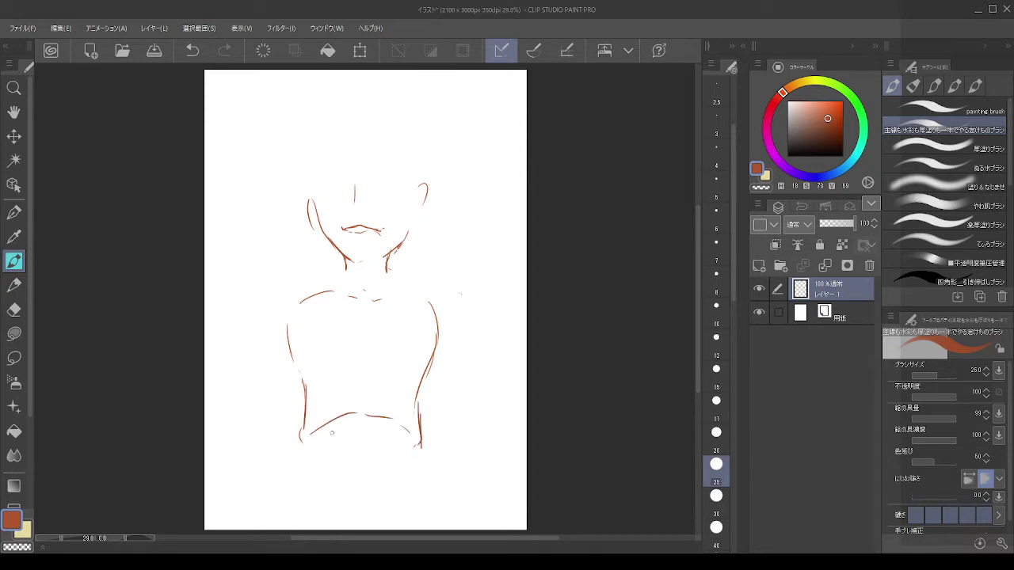
pyautogui.moveTo(312, 434); pyautogui.dragTo(308, 466)
pyautogui.moveTo(411, 432); pyautogui.dragTo(414, 463)
# Step: Sketch the right shoulder curve and the outer line of the right arm hanging straight down
pyautogui.moveTo(418, 280); pyautogui.dragTo(459, 321)
pyautogui.hotkey('ctrl', 'z')
pyautogui.moveTo(415, 279)
pyautogui.mouseDown()
pyautogui.moveTo(446, 284)
pyautogui.moveTo(461, 314)
pyautogui.mouseUp()
pyautogui.hotkey('ctrl', 'z')
pyautogui.moveTo(403, 277)
pyautogui.mouseDown()
pyautogui.moveTo(448, 298)
pyautogui.moveTo(409, 280)
pyautogui.moveTo(448, 299)
pyautogui.moveTo(459, 320)
pyautogui.mouseUp()
pyautogui.hotkey('ctrl', 'z')
pyautogui.hotkey('ctrl', 'z')
pyautogui.moveTo(403, 277)
pyautogui.mouseDown()
pyautogui.moveTo(437, 286)
pyautogui.moveTo(448, 319)
pyautogui.mouseUp()
pyautogui.moveTo(447, 321); pyautogui.dragTo(474, 485)
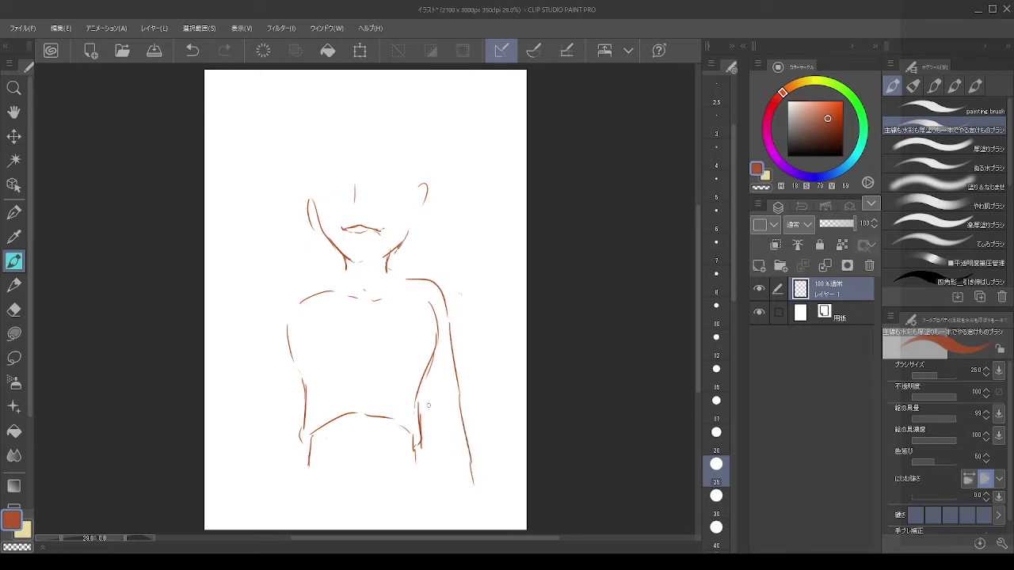
pyautogui.hotkey('ctrl', 'z')
# Step: Sketch the left shoulder curve sloping outward from the neck, discarding the outstretched arm strokes
pyautogui.moveTo(312, 283); pyautogui.dragTo(277, 309)
pyautogui.hotkey('ctrl', 'z')
pyautogui.moveTo(328, 273)
pyautogui.mouseDown()
pyautogui.moveTo(274, 305)
pyautogui.moveTo(271, 350)
pyautogui.mouseUp()
pyautogui.hotkey('ctrl', 'z')
pyautogui.hotkey('ctrl', 'z')
pyautogui.moveTo(310, 275); pyautogui.dragTo(271, 346)
pyautogui.hotkey('ctrl', 'z')
pyautogui.moveTo(315, 277)
pyautogui.mouseDown()
pyautogui.moveTo(286, 292)
pyautogui.moveTo(266, 397)
pyautogui.mouseUp()
pyautogui.hotkey('ctrl', 'z')
pyautogui.hotkey('ctrl', 'z')
pyautogui.moveTo(314, 278); pyautogui.dragTo(246, 336)
pyautogui.hotkey('ctrl', 'z')
pyautogui.hotkey('ctrl', 'z')
pyautogui.moveTo(320, 272)
pyautogui.mouseDown()
pyautogui.moveTo(275, 299)
pyautogui.moveTo(203, 380)
pyautogui.mouseUp()
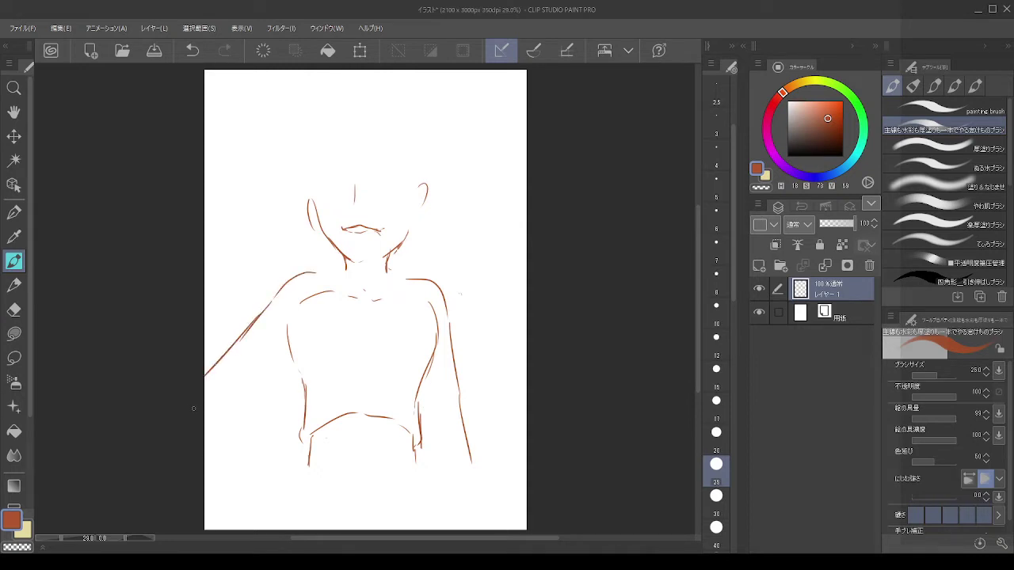
pyautogui.moveTo(204, 416); pyautogui.dragTo(212, 428)
pyautogui.hotkey('ctrl', 'z')
pyautogui.hotkey('ctrl', 'z')
pyautogui.hotkey('ctrl', 'z')
pyautogui.hotkey('ctrl', 'z')
# Step: Sketch the inner edge of the bent left arm from the armpit to the elbow and back to the hip
pyautogui.moveTo(286, 340)
pyautogui.mouseDown()
pyautogui.moveTo(248, 392)
pyautogui.moveTo(284, 454)
pyautogui.moveTo(298, 450)
pyautogui.mouseUp()
pyautogui.hotkey('ctrl', 'z')
pyautogui.hotkey('ctrl', 'z')
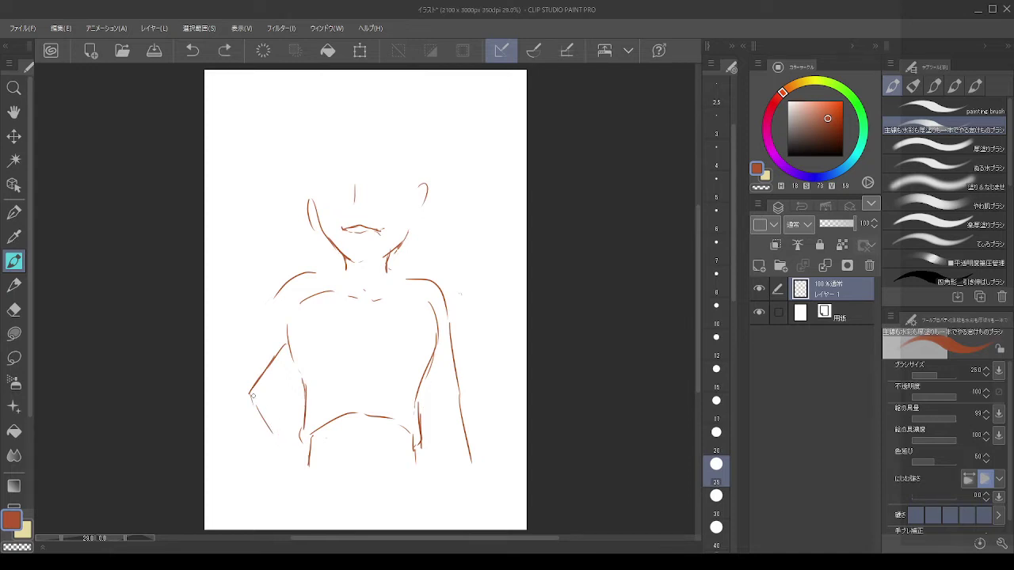
pyautogui.moveTo(251, 393); pyautogui.dragTo(288, 462)
pyautogui.hotkey('ctrl', 'z')
pyautogui.moveTo(248, 390); pyautogui.dragTo(274, 436)
pyautogui.hotkey('ctrl', 'z')
pyautogui.moveTo(249, 391)
pyautogui.mouseDown()
pyautogui.moveTo(284, 456)
pyautogui.moveTo(306, 473)
pyautogui.mouseUp()
# Step: Sketch the outer edge of the bent left arm down to the wrist and try out the hand on the hip
pyautogui.moveTo(268, 305); pyautogui.dragTo(219, 388)
pyautogui.moveTo(228, 409)
pyautogui.mouseDown()
pyautogui.moveTo(296, 496)
pyautogui.moveTo(279, 509)
pyautogui.mouseUp()
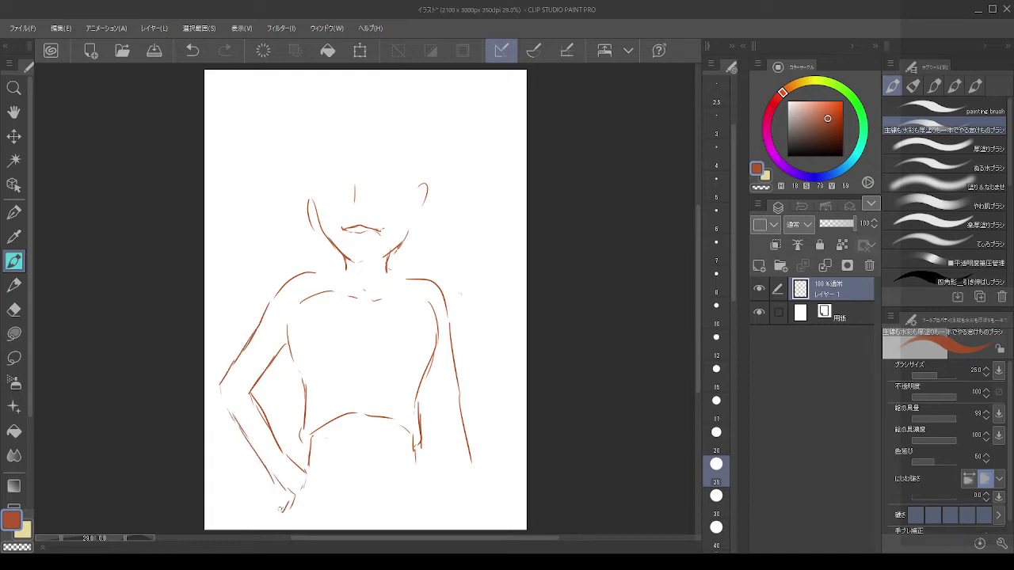
pyautogui.hotkey('ctrl', 'z')
pyautogui.hotkey('ctrl', 'z')
pyautogui.hotkey('ctrl', 'z')
pyautogui.moveTo(272, 472)
pyautogui.mouseDown()
pyautogui.moveTo(301, 473)
pyautogui.moveTo(310, 480)
pyautogui.moveTo(303, 509)
pyautogui.moveTo(304, 489)
pyautogui.moveTo(282, 511)
pyautogui.mouseUp()
pyautogui.hotkey('ctrl', 'z')
pyautogui.hotkey('ctrl', 'z')
pyautogui.hotkey('ctrl', 'z')
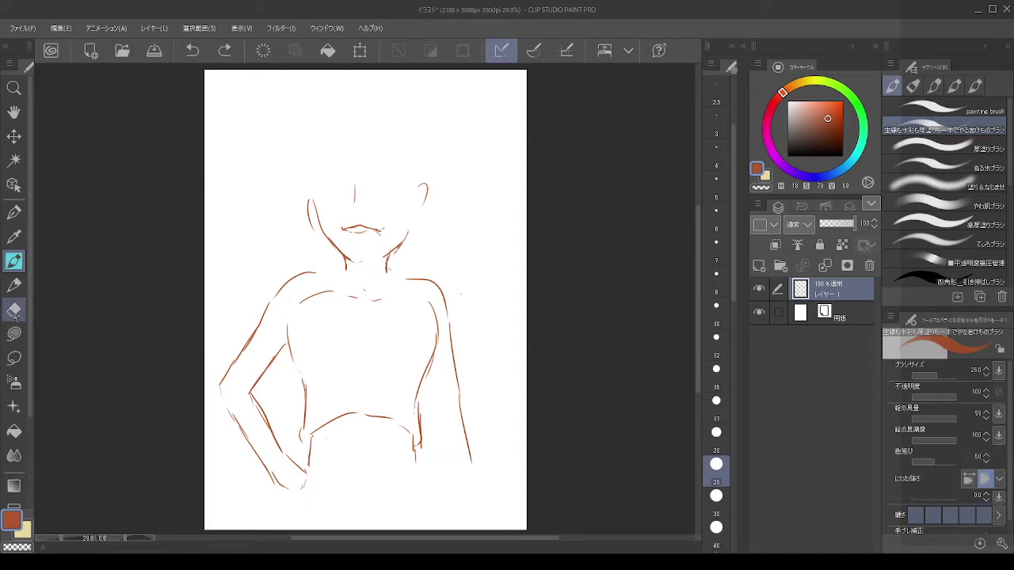
# Step: Erase the entire figure sketch to clear the canvas
pyautogui.click(14, 310)
pyautogui.click(328, 212)
pyautogui.moveTo(328, 213)
pyautogui.mouseDown()
pyautogui.moveTo(425, 202)
pyautogui.moveTo(424, 254)
pyautogui.moveTo(248, 331)
pyautogui.moveTo(286, 486)
pyautogui.moveTo(434, 305)
pyautogui.moveTo(435, 426)
pyautogui.mouseUp()
pyautogui.click(14, 261)
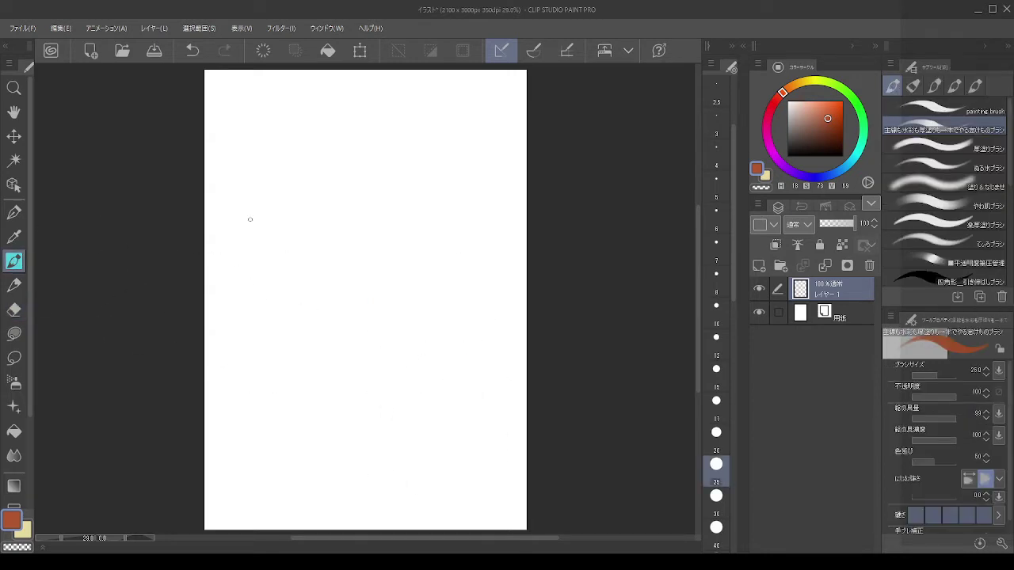
# Step: Sketch the contour of a slightly turned face with the left cheek, the chin and the right jaw
pyautogui.moveTo(295, 210); pyautogui.dragTo(326, 264)
pyautogui.hotkey('ctrl', 'z')
pyautogui.hotkey('ctrl', 'z')
pyautogui.moveTo(301, 221); pyautogui.dragTo(323, 270)
pyautogui.moveTo(326, 273); pyautogui.dragTo(345, 288)
pyautogui.hotkey('ctrl', 'z')
pyautogui.hotkey('ctrl', 'z')
pyautogui.moveTo(306, 211); pyautogui.dragTo(328, 279)
pyautogui.hotkey('ctrl', 'z')
pyautogui.hotkey('ctrl', 'z')
pyautogui.moveTo(297, 202); pyautogui.dragTo(340, 301)
pyautogui.hotkey('ctrl', 'z')
pyautogui.moveTo(298, 222)
pyautogui.mouseDown()
pyautogui.moveTo(322, 291)
pyautogui.moveTo(345, 317)
pyautogui.mouseUp()
pyautogui.hotkey('ctrl', 'z')
pyautogui.hotkey('ctrl', 'z')
pyautogui.hotkey('ctrl', 'z')
pyautogui.hotkey('ctrl', 'z')
pyautogui.moveTo(300, 232)
pyautogui.mouseDown()
pyautogui.moveTo(304, 273)
pyautogui.moveTo(333, 322)
pyautogui.moveTo(360, 321)
pyautogui.moveTo(407, 287)
pyautogui.mouseUp()
pyautogui.hotkey('ctrl', 'z')
pyautogui.hotkey('ctrl', 'z')
pyautogui.hotkey('ctrl', 'z')
pyautogui.moveTo(328, 313)
pyautogui.mouseDown()
pyautogui.moveTo(365, 323)
pyautogui.moveTo(344, 324)
pyautogui.moveTo(409, 271)
pyautogui.mouseUp()
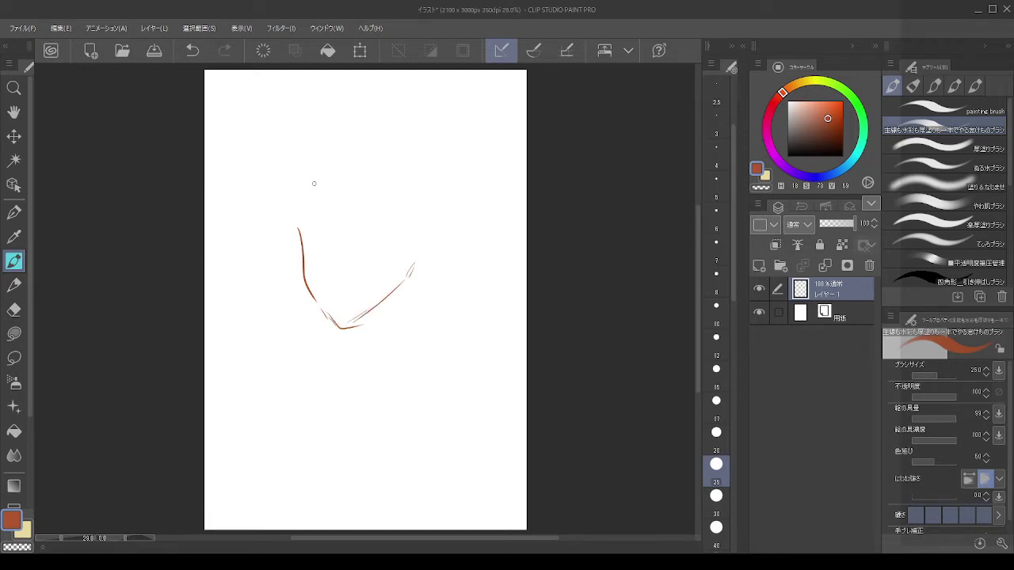
# Step: Sketch a slanted mouth and a short line beside the left cheek, and rework the chin and right jaw
pyautogui.moveTo(313, 233); pyautogui.dragTo(308, 261)
pyautogui.hotkey('ctrl', 'z')
pyautogui.hotkey('ctrl', 'z')
pyautogui.hotkey('ctrl', 'z')
pyautogui.hotkey('ctrl', 'z')
pyautogui.hotkey('ctrl', 'z')
pyautogui.hotkey('ctrl', 'z')
pyautogui.hotkey('ctrl', 'z')
pyautogui.moveTo(318, 244)
pyautogui.mouseDown()
pyautogui.moveTo(311, 279)
pyautogui.moveTo(338, 299)
pyautogui.moveTo(361, 282)
pyautogui.moveTo(334, 295)
pyautogui.mouseUp()
pyautogui.hotkey('ctrl', 'z')
pyautogui.hotkey('ctrl', 'z')
pyautogui.hotkey('ctrl', 'z')
pyautogui.hotkey('ctrl', 'z')
pyautogui.hotkey('ctrl', 'z')
pyautogui.moveTo(304, 214)
pyautogui.mouseDown()
pyautogui.moveTo(302, 271)
pyautogui.moveTo(339, 325)
pyautogui.moveTo(365, 323)
pyautogui.moveTo(363, 311)
pyautogui.moveTo(400, 289)
pyautogui.mouseUp()
pyautogui.hotkey('ctrl', 'z')
pyautogui.hotkey('ctrl', 'z')
pyautogui.hotkey('ctrl', 'z')
pyautogui.hotkey('ctrl', 'z')
pyautogui.hotkey('ctrl', 'z')
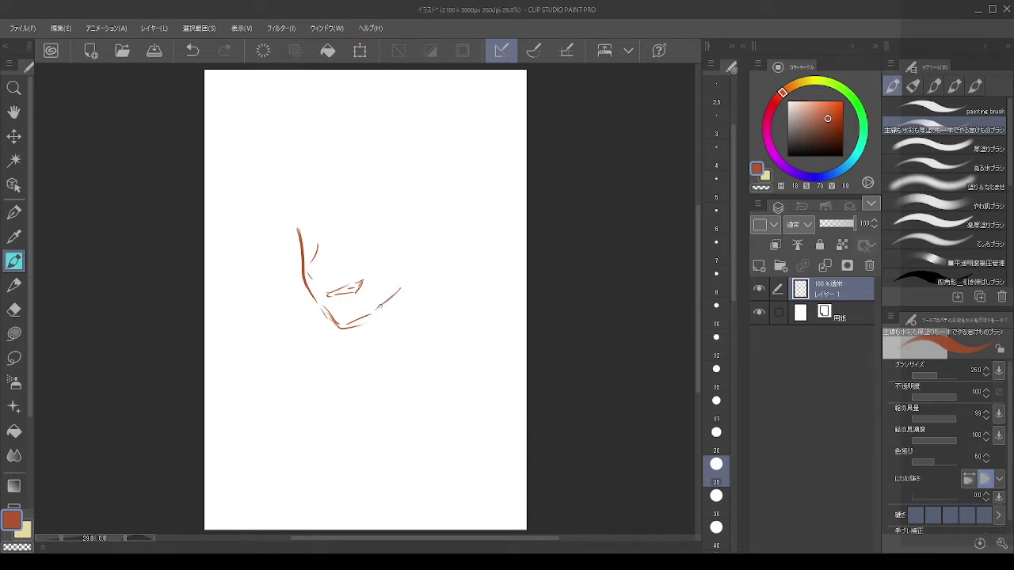
# Step: Add the right cheek line and ear, and erase the short line beside the left cheek
pyautogui.moveTo(410, 252); pyautogui.dragTo(399, 284)
pyautogui.moveTo(416, 230); pyautogui.dragTo(416, 257)
pyautogui.click(14, 316)
pyautogui.moveTo(329, 237); pyautogui.dragTo(325, 269)
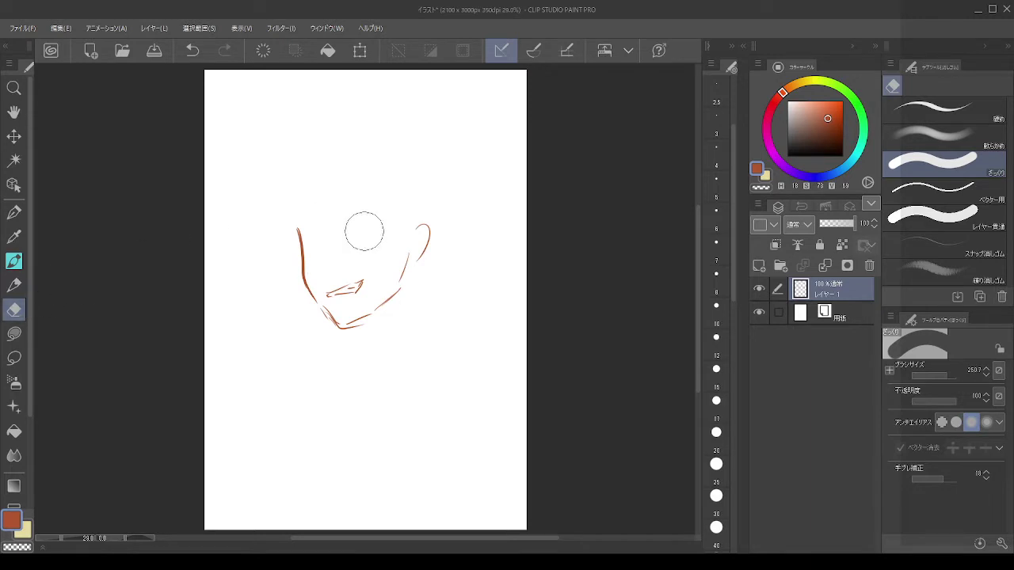
# Step: Erase the whole turned face sketch
pyautogui.moveTo(364, 231)
pyautogui.mouseDown()
pyautogui.moveTo(308, 246)
pyautogui.moveTo(346, 337)
pyautogui.moveTo(419, 270)
pyautogui.moveTo(412, 261)
pyautogui.mouseUp()
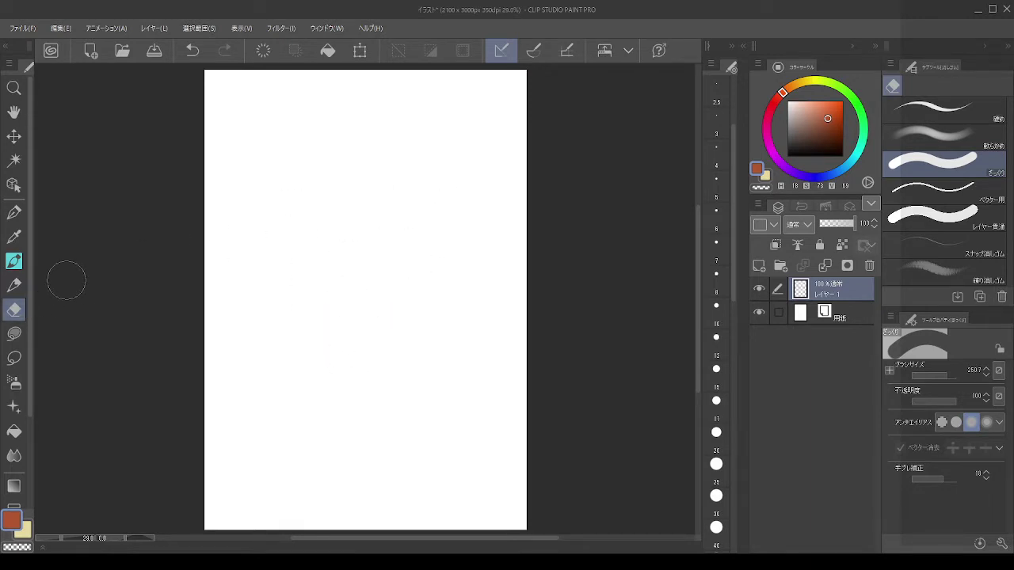
pyautogui.press('b')
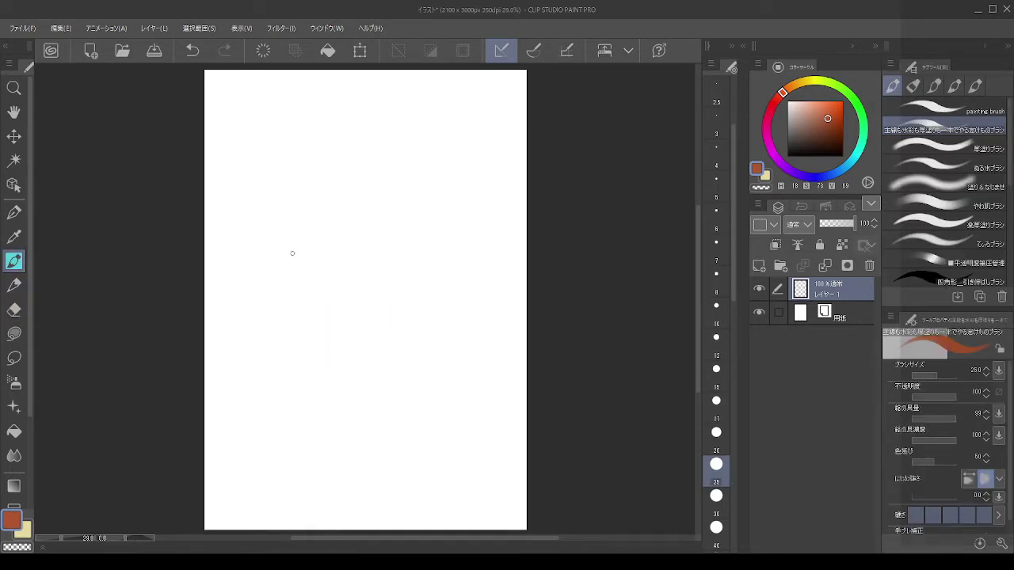
pyautogui.moveTo(292, 253); pyautogui.dragTo(322, 317)
pyautogui.hotkey('ctrl', 'z')
pyautogui.moveTo(294, 254)
pyautogui.mouseDown()
pyautogui.moveTo(314, 301)
pyautogui.moveTo(357, 333)
pyautogui.moveTo(407, 307)
pyautogui.mouseUp()
pyautogui.hotkey('ctrl', 'z')
pyautogui.hotkey('ctrl', 'z')
pyautogui.moveTo(308, 300)
pyautogui.mouseDown()
pyautogui.moveTo(373, 336)
pyautogui.moveTo(417, 308)
pyautogui.mouseUp()
pyautogui.hotkey('ctrl', 'z')
pyautogui.hotkey('ctrl', 'z')
pyautogui.hotkey('ctrl', 'z')
pyautogui.hotkey('ctrl', 'z')
pyautogui.hotkey('ctrl', 'z')
pyautogui.hotkey('ctrl', 'z')
pyautogui.moveTo(292, 260); pyautogui.dragTo(310, 292)
pyautogui.moveTo(317, 301); pyautogui.dragTo(344, 317)
pyautogui.hotkey('ctrl', 'z')
pyautogui.hotkey('ctrl', 'z')
pyautogui.moveTo(287, 241)
pyautogui.mouseDown()
pyautogui.moveTo(311, 298)
pyautogui.moveTo(346, 324)
pyautogui.moveTo(344, 336)
pyautogui.moveTo(414, 312)
pyautogui.mouseUp()
pyautogui.hotkey('ctrl', 'z')
pyautogui.hotkey('ctrl', 'z')
pyautogui.hotkey('ctrl', 'z')
pyautogui.hotkey('ctrl', 'z')
pyautogui.moveTo(301, 267)
pyautogui.mouseDown()
pyautogui.moveTo(324, 303)
pyautogui.moveTo(310, 288)
pyautogui.moveTo(343, 312)
pyautogui.mouseUp()
pyautogui.hotkey('ctrl', 'z')
pyautogui.hotkey('ctrl', 'z')
# Step: Sketch the left and right jaw curves of a front-facing face, meeting at the chin
pyautogui.moveTo(304, 280)
pyautogui.mouseDown()
pyautogui.moveTo(352, 321)
pyautogui.moveTo(423, 295)
pyautogui.mouseUp()
pyautogui.hotkey('ctrl', 'z')
pyautogui.moveTo(371, 320)
pyautogui.mouseDown()
pyautogui.moveTo(420, 285)
pyautogui.moveTo(362, 320)
pyautogui.moveTo(417, 283)
pyautogui.mouseUp()
pyautogui.hotkey('ctrl', 'z')
pyautogui.moveTo(352, 321); pyautogui.dragTo(307, 281)
pyautogui.hotkey('ctrl', 'z')
pyautogui.moveTo(352, 320)
pyautogui.mouseDown()
pyautogui.moveTo(302, 279)
pyautogui.moveTo(395, 296)
pyautogui.moveTo(417, 280)
pyautogui.mouseUp()
pyautogui.hotkey('ctrl', 'z')
pyautogui.hotkey('ctrl', 'z')
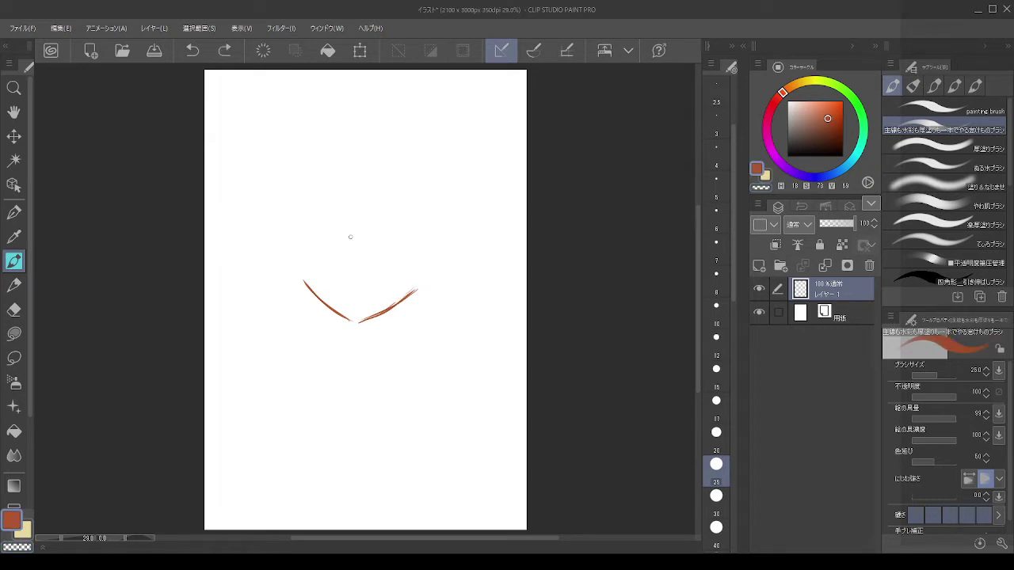
# Step: Sketch a short vertical nose line and a wide mouth centered above the chin
pyautogui.moveTo(354, 228); pyautogui.dragTo(353, 247)
pyautogui.hotkey('ctrl', 'z')
pyautogui.moveTo(329, 281)
pyautogui.mouseDown()
pyautogui.moveTo(394, 278)
pyautogui.moveTo(342, 283)
pyautogui.mouseUp()
pyautogui.hotkey('ctrl', 'z')
# Step: Sketch the straight cheek lines rising outward from both ends of the jaw
pyautogui.moveTo(302, 178); pyautogui.dragTo(303, 266)
pyautogui.hotkey('ctrl', 'z')
pyautogui.hotkey('ctrl', 'z')
pyautogui.moveTo(291, 212); pyautogui.dragTo(306, 277)
pyautogui.hotkey('ctrl', 'z')
pyautogui.moveTo(421, 278)
pyautogui.mouseDown()
pyautogui.moveTo(433, 237)
pyautogui.moveTo(414, 287)
pyautogui.mouseUp()
pyautogui.hotkey('ctrl', 'z')
pyautogui.hotkey('ctrl', 'z')
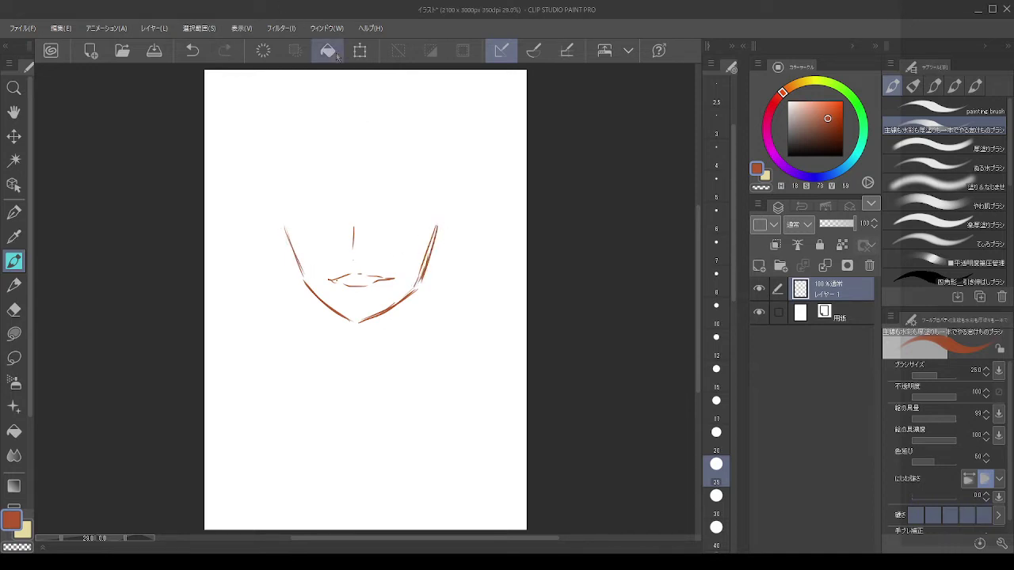
pyautogui.moveTo(359, 128); pyautogui.dragTo(340, 178)
pyautogui.hotkey('ctrl', 'z')
pyautogui.moveTo(380, 144); pyautogui.dragTo(327, 187)
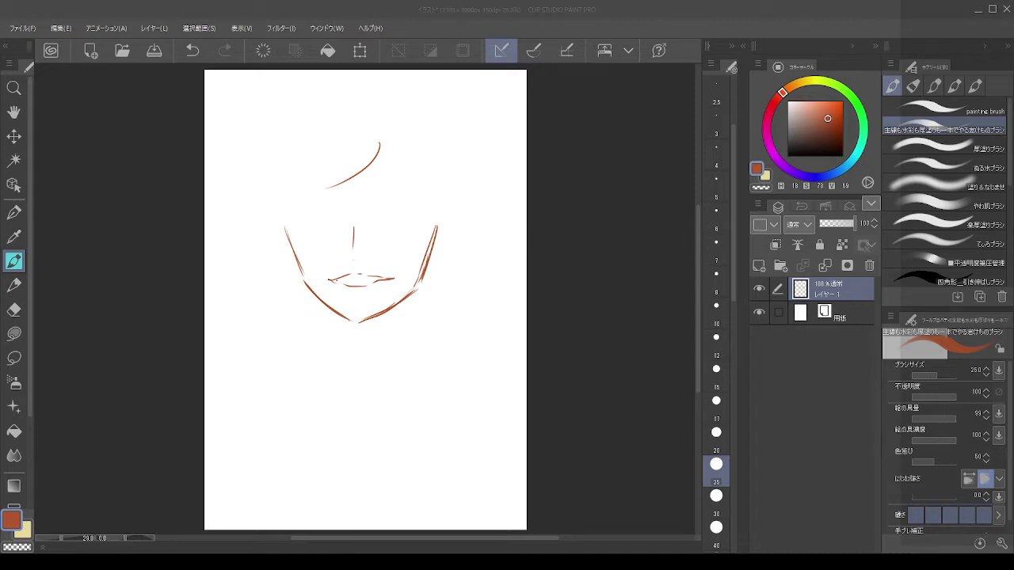
pyautogui.hotkey('ctrl', 'z')
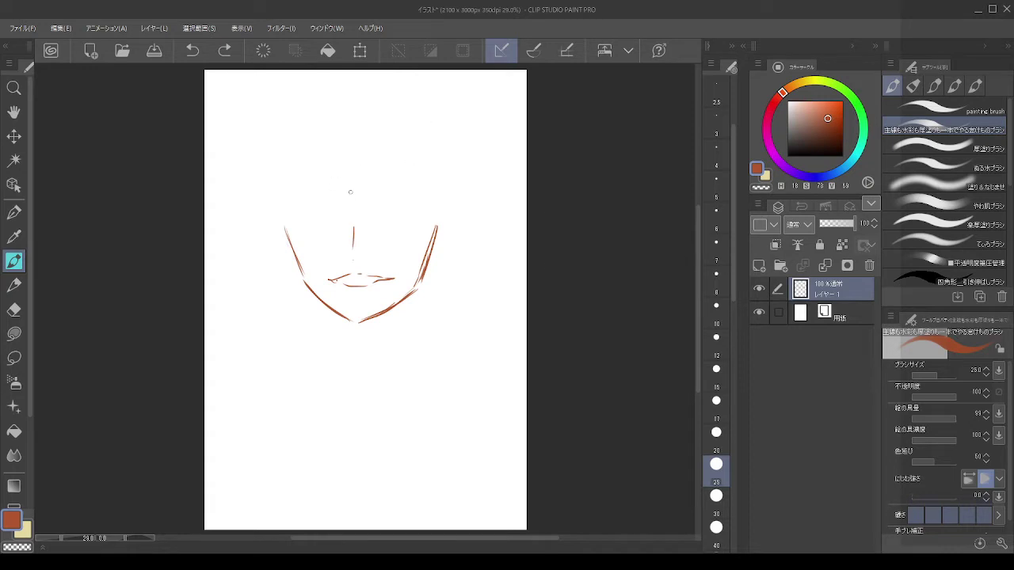
# Step: Sketch a long curved fringe strand from above the forehead down the right side of the face
pyautogui.moveTo(369, 160); pyautogui.dragTo(325, 214)
pyautogui.hotkey('ctrl', 'z')
pyautogui.moveTo(382, 155); pyautogui.dragTo(400, 230)
pyautogui.hotkey('ctrl', 'z')
pyautogui.moveTo(393, 152)
pyautogui.mouseDown()
pyautogui.moveTo(413, 240)
pyautogui.moveTo(419, 187)
pyautogui.moveTo(416, 268)
pyautogui.mouseUp()
pyautogui.hotkey('ctrl', 'z')
pyautogui.hotkey('ctrl', 'z')
pyautogui.moveTo(414, 215); pyautogui.dragTo(412, 251)
pyautogui.moveTo(420, 213); pyautogui.dragTo(416, 278)
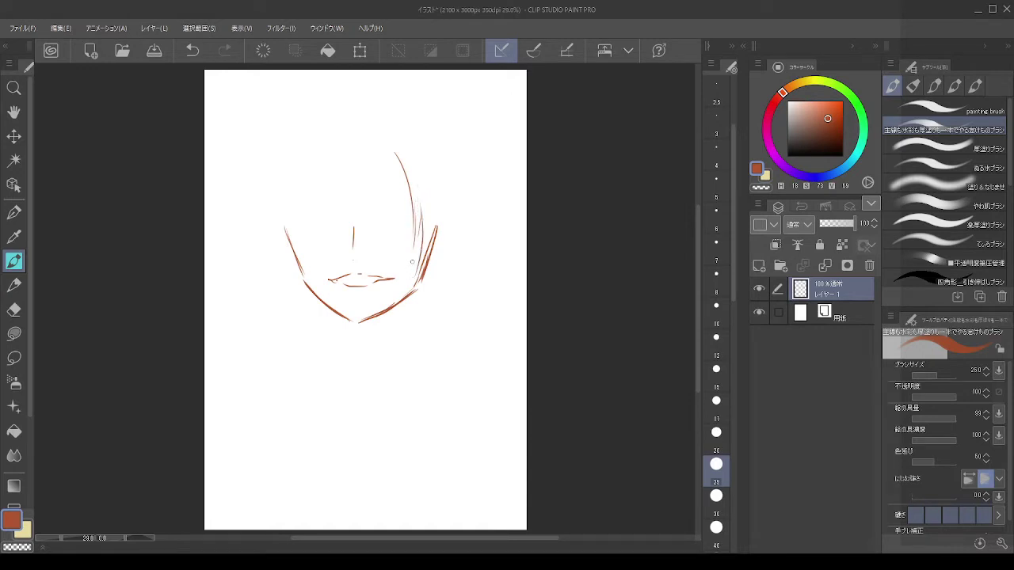
pyautogui.hotkey('ctrl', 'z')
pyautogui.hotkey('ctrl', 'z')
# Step: Sketch a rounded ear beside the right cheek and trim the upper part of the cheek line next to it
pyautogui.moveTo(428, 230)
pyautogui.mouseDown()
pyautogui.moveTo(433, 259)
pyautogui.moveTo(446, 237)
pyautogui.moveTo(428, 271)
pyautogui.mouseUp()
pyautogui.hotkey('ctrl', 'z')
pyautogui.hotkey('ctrl', 'z')
pyautogui.moveTo(435, 232)
pyautogui.mouseDown()
pyautogui.moveTo(457, 228)
pyautogui.moveTo(422, 271)
pyautogui.mouseUp()
pyautogui.press('c')
pyautogui.moveTo(438, 226); pyautogui.dragTo(415, 288)
pyautogui.press('c')
pyautogui.hotkey('ctrl', 'z')
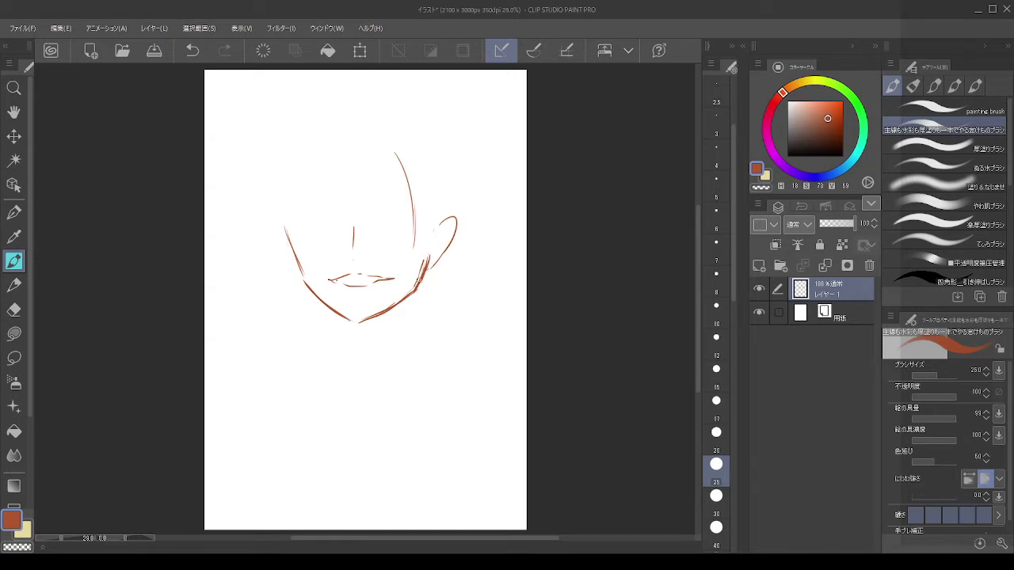
# Step: Sketch the fringe sweeping from its peak down to the left temple, with a side lock running along the left cheek past the jaw
pyautogui.moveTo(406, 139); pyautogui.dragTo(327, 182)
pyautogui.hotkey('ctrl', 'z')
pyautogui.hotkey('ctrl', 'z')
pyautogui.moveTo(389, 142)
pyautogui.mouseDown()
pyautogui.moveTo(410, 176)
pyautogui.moveTo(362, 169)
pyautogui.moveTo(351, 186)
pyautogui.mouseUp()
pyautogui.hotkey('ctrl', 'z')
pyautogui.moveTo(391, 150)
pyautogui.mouseDown()
pyautogui.moveTo(385, 139)
pyautogui.moveTo(301, 216)
pyautogui.mouseUp()
pyautogui.hotkey('ctrl', 'z')
pyautogui.moveTo(342, 181)
pyautogui.mouseDown()
pyautogui.moveTo(294, 221)
pyautogui.moveTo(303, 203)
pyautogui.moveTo(296, 261)
pyautogui.mouseUp()
pyautogui.hotkey('ctrl', 'z')
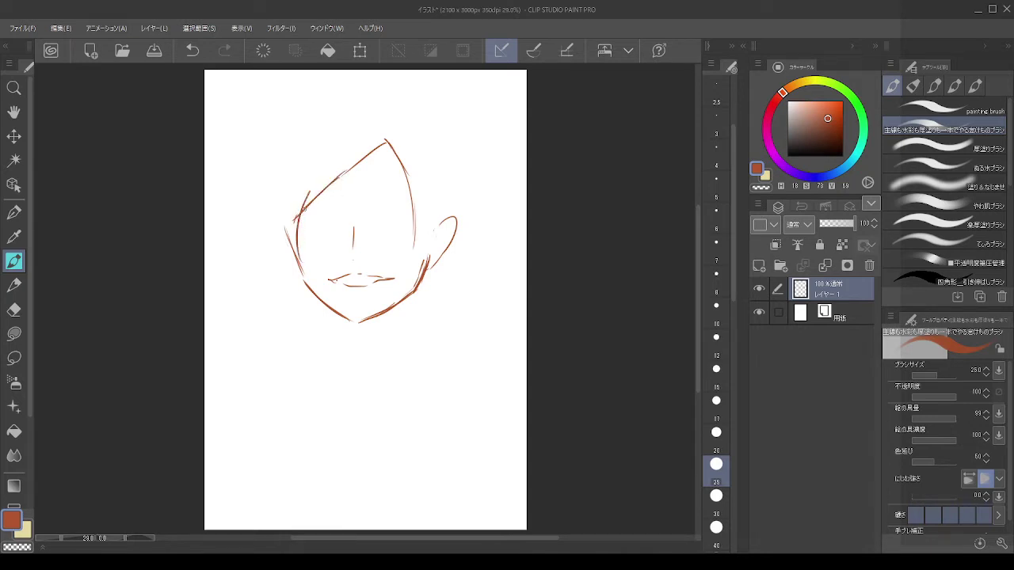
pyautogui.moveTo(311, 196)
pyautogui.mouseDown()
pyautogui.moveTo(300, 273)
pyautogui.moveTo(320, 317)
pyautogui.mouseUp()
pyautogui.moveTo(302, 274); pyautogui.dragTo(292, 297)
pyautogui.moveTo(294, 149); pyautogui.dragTo(262, 246)
pyautogui.moveTo(261, 246); pyautogui.dragTo(269, 277)
pyautogui.hotkey('ctrl', 'z')
pyautogui.moveTo(292, 127); pyautogui.dragTo(262, 231)
pyautogui.moveTo(259, 237); pyautogui.dragTo(271, 261)
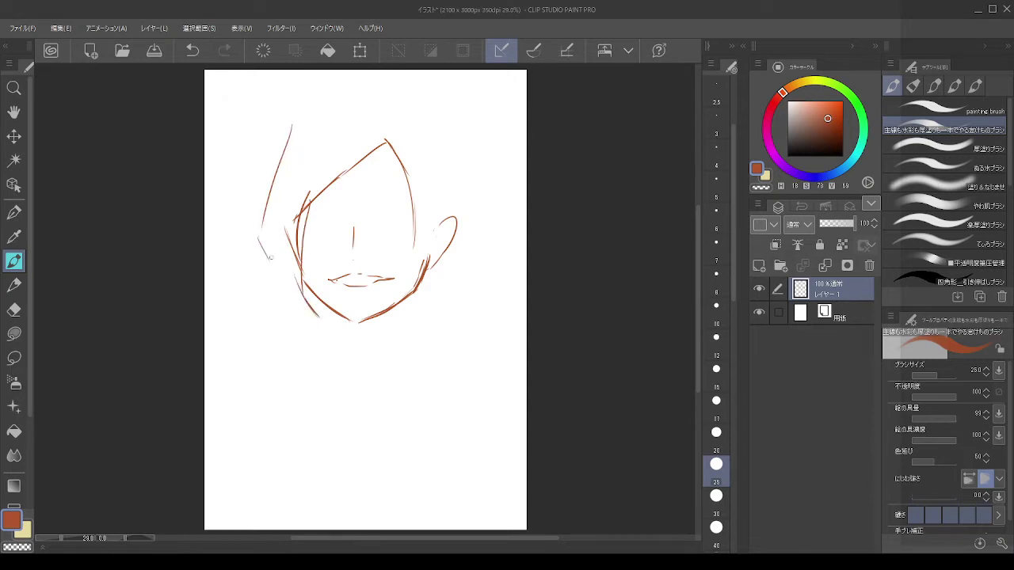
pyautogui.hotkey('ctrl', 'z')
pyautogui.hotkey('ctrl', 'z')
pyautogui.moveTo(299, 133)
pyautogui.mouseDown()
pyautogui.moveTo(279, 182)
pyautogui.moveTo(271, 323)
pyautogui.mouseUp()
pyautogui.hotkey('ctrl', 'z')
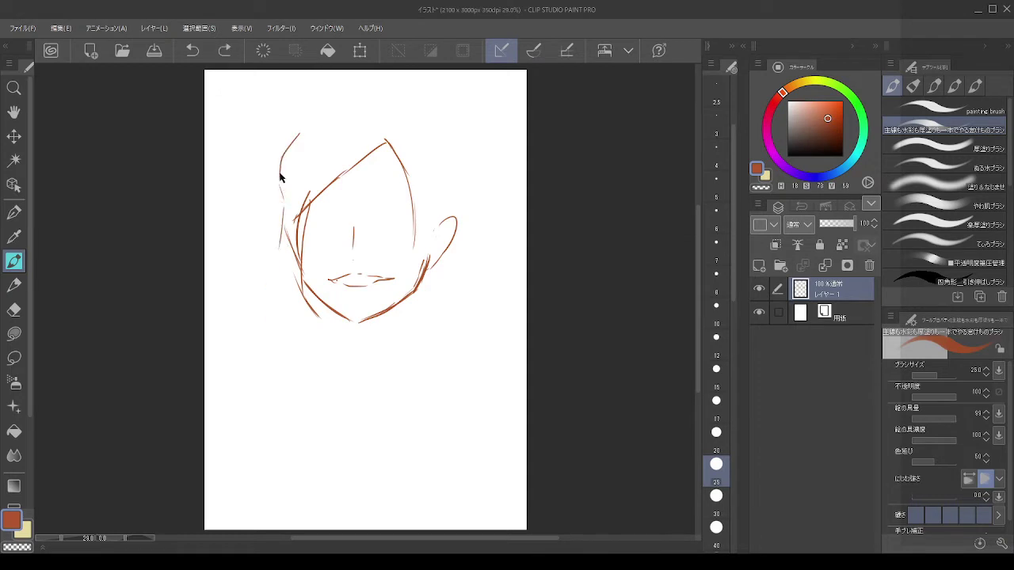
pyautogui.hotkey('ctrl', 'z')
# Step: Sketch the outer hair outline on the left side of the head, ending in jagged tips at chin height
pyautogui.moveTo(298, 117)
pyautogui.mouseDown()
pyautogui.moveTo(274, 150)
pyautogui.moveTo(274, 193)
pyautogui.mouseUp()
pyautogui.hotkey('ctrl', 'z')
pyautogui.hotkey('ctrl', 'z')
pyautogui.moveTo(276, 207); pyautogui.dragTo(267, 259)
pyautogui.moveTo(268, 254)
pyautogui.mouseDown()
pyautogui.moveTo(271, 318)
pyautogui.moveTo(275, 292)
pyautogui.moveTo(273, 313)
pyautogui.moveTo(297, 320)
pyautogui.moveTo(302, 277)
pyautogui.mouseUp()
pyautogui.hotkey('ctrl', 'z')
pyautogui.moveTo(302, 313); pyautogui.dragTo(324, 327)
pyautogui.moveTo(324, 327); pyautogui.dragTo(327, 317)
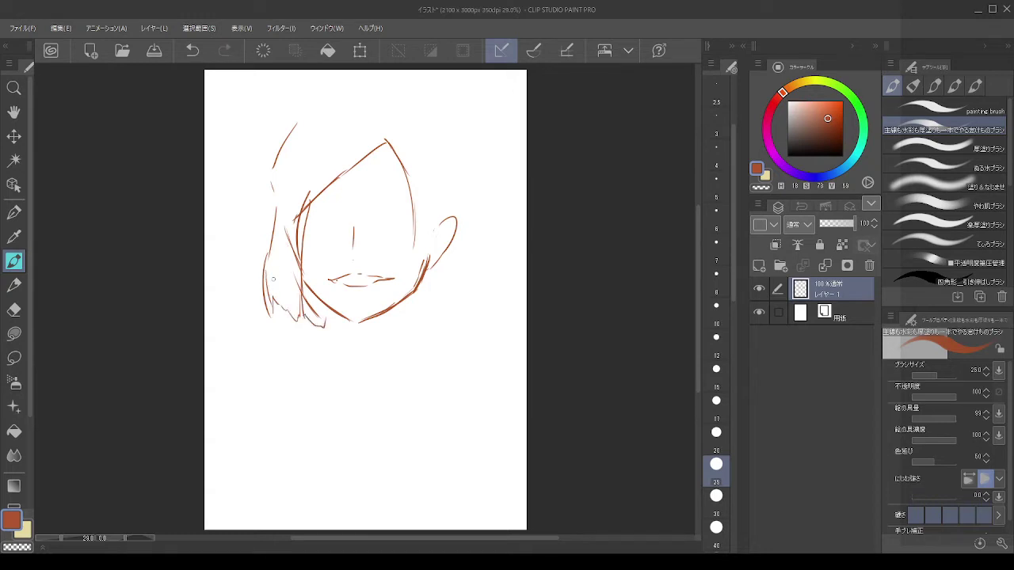
# Step: Add inner strand lines to the left hair section and connect its jagged tips below the jaw
pyautogui.moveTo(309, 206); pyautogui.dragTo(298, 310)
pyautogui.moveTo(298, 240); pyautogui.dragTo(298, 282)
pyautogui.moveTo(274, 198)
pyautogui.mouseDown()
pyautogui.moveTo(263, 258)
pyautogui.moveTo(277, 314)
pyautogui.mouseUp()
pyautogui.moveTo(282, 265); pyautogui.dragTo(279, 315)
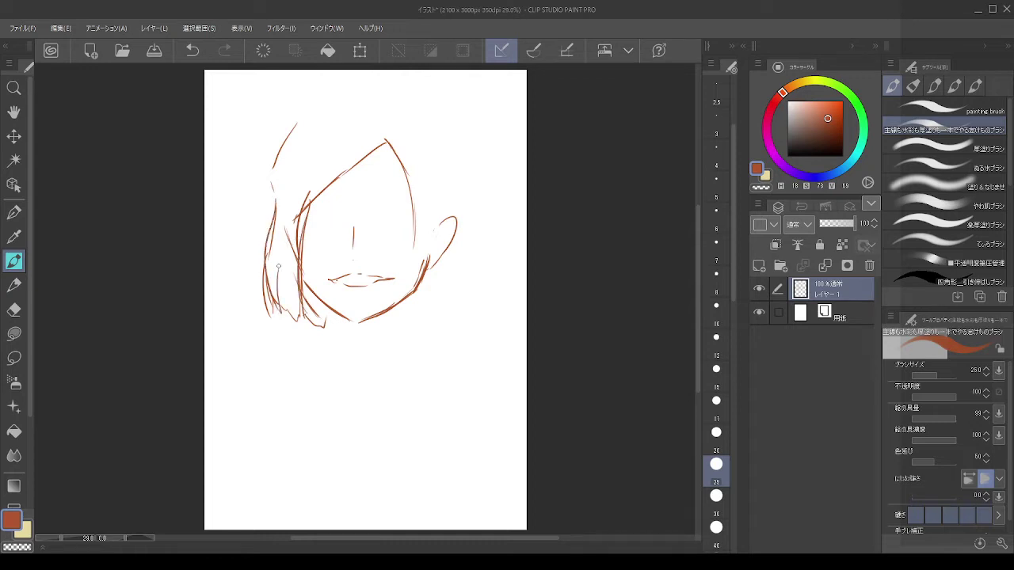
pyautogui.hotkey('ctrl', 'z')
pyautogui.hotkey('ctrl', 'z')
pyautogui.moveTo(277, 208)
pyautogui.mouseDown()
pyautogui.moveTo(268, 256)
pyautogui.moveTo(279, 310)
pyautogui.moveTo(282, 267)
pyautogui.mouseUp()
pyautogui.moveTo(282, 267)
pyautogui.mouseDown()
pyautogui.moveTo(297, 319)
pyautogui.moveTo(335, 317)
pyautogui.mouseUp()
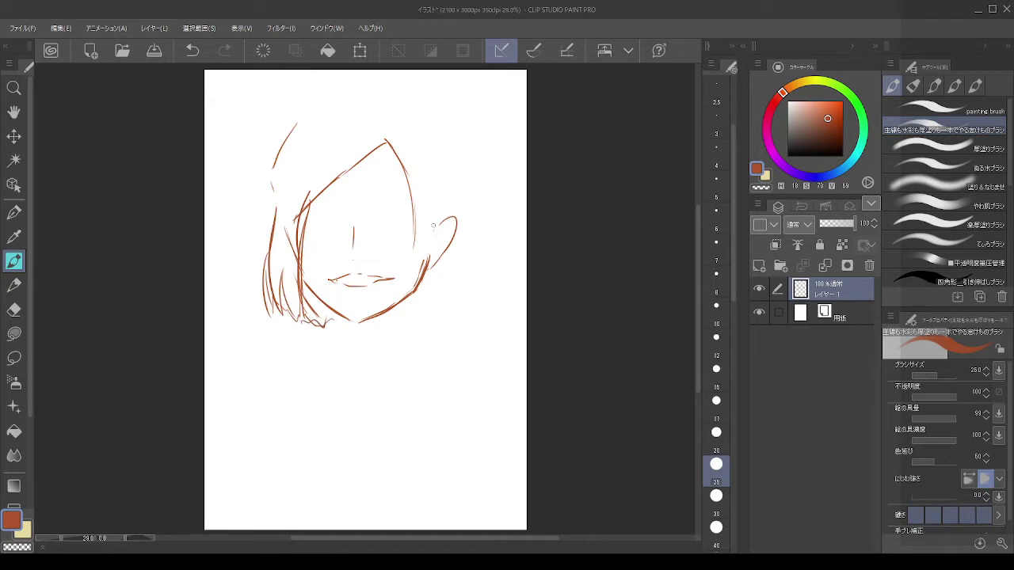
# Step: Sketch the right outer hair line, a short sideburn above the ear and strands hanging behind the ear to chin height
pyautogui.hotkey('ctrl', 'z')
pyautogui.moveTo(425, 182); pyautogui.dragTo(432, 241)
pyautogui.hotkey('ctrl', 'z')
pyautogui.moveTo(454, 143); pyautogui.dragTo(457, 220)
pyautogui.hotkey('ctrl', 'z')
pyautogui.moveTo(444, 143); pyautogui.dragTo(448, 206)
pyautogui.moveTo(457, 245); pyautogui.dragTo(439, 301)
pyautogui.hotkey('ctrl', 'z')
pyautogui.moveTo(451, 242)
pyautogui.mouseDown()
pyautogui.moveTo(451, 300)
pyautogui.moveTo(439, 309)
pyautogui.moveTo(451, 249)
pyautogui.moveTo(454, 300)
pyautogui.moveTo(451, 246)
pyautogui.moveTo(460, 300)
pyautogui.moveTo(439, 324)
pyautogui.mouseUp()
pyautogui.hotkey('ctrl', 'z')
pyautogui.hotkey('ctrl', 'z')
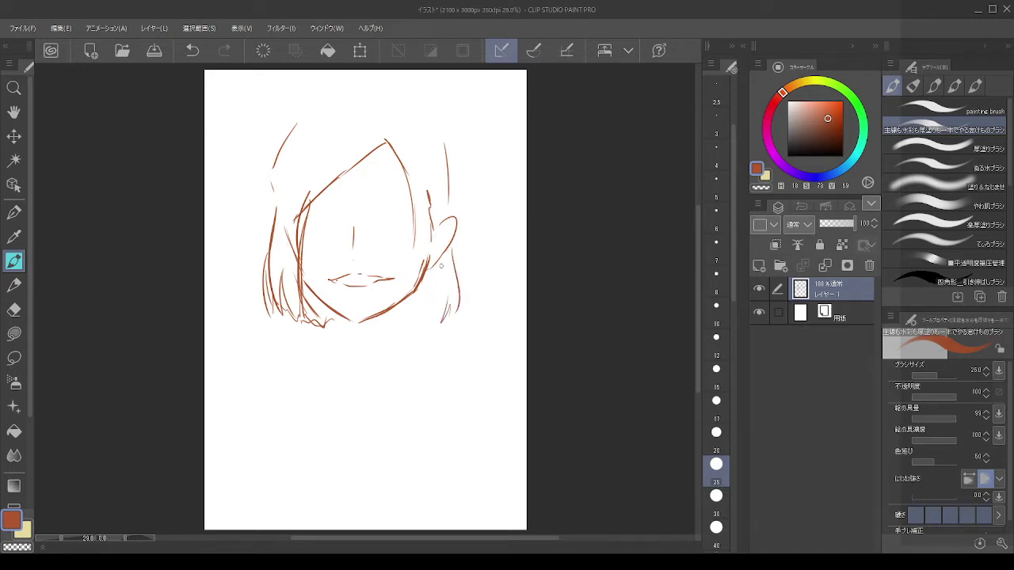
pyautogui.moveTo(442, 266); pyautogui.dragTo(435, 322)
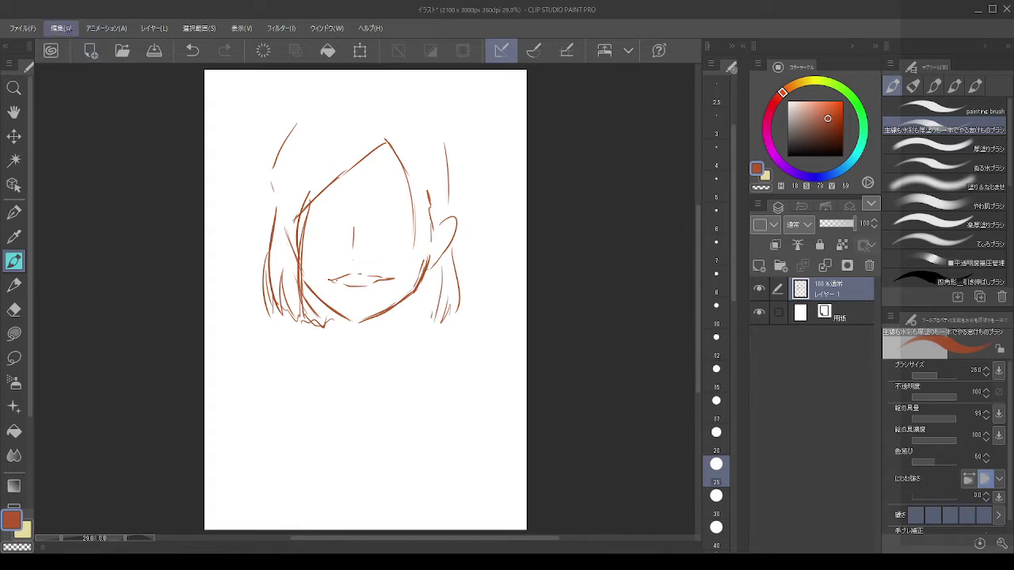
# Step: Scale the whole head sketch down proportionally to about 75% in the upper part of the canvas
pyautogui.hotkey('ctrl', 't')
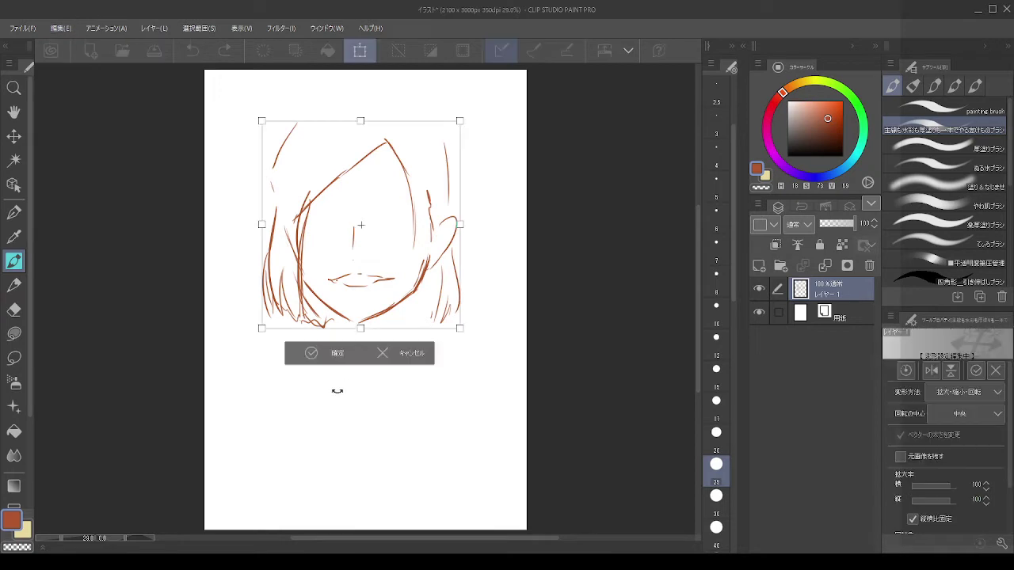
pyautogui.moveTo(360, 316); pyautogui.dragTo(366, 278)
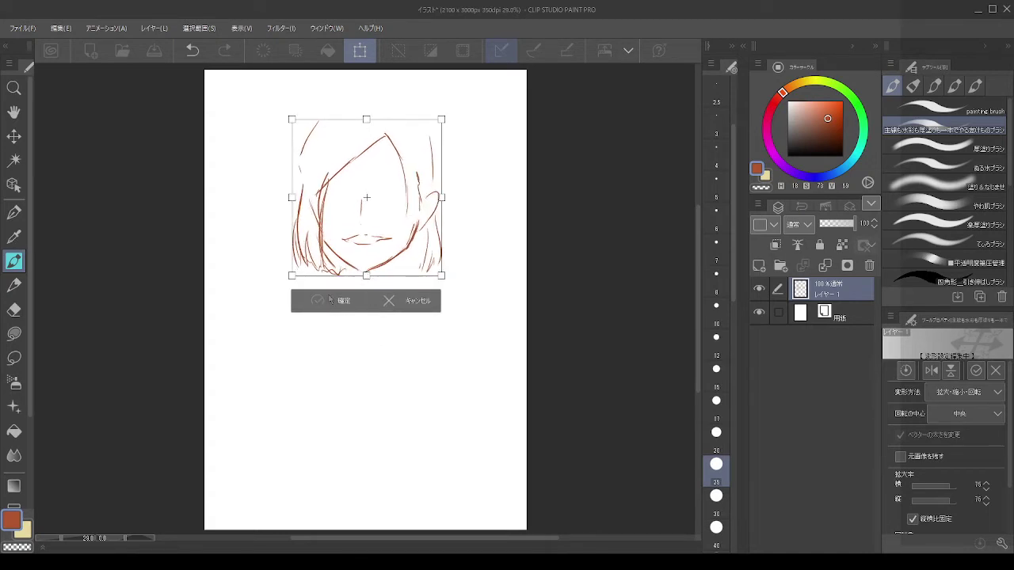
pyautogui.click(329, 299)
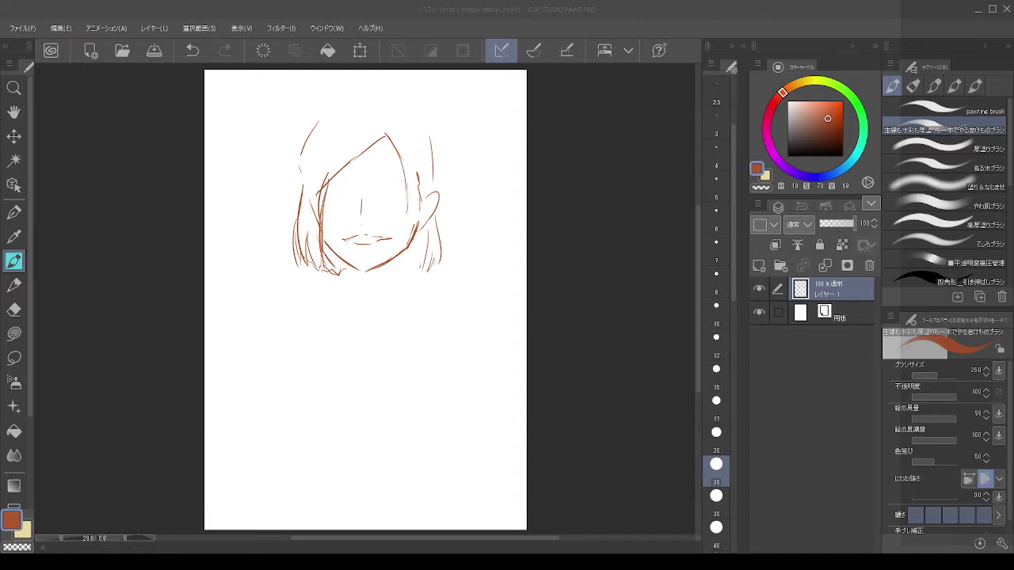
pyautogui.click(53, 34)
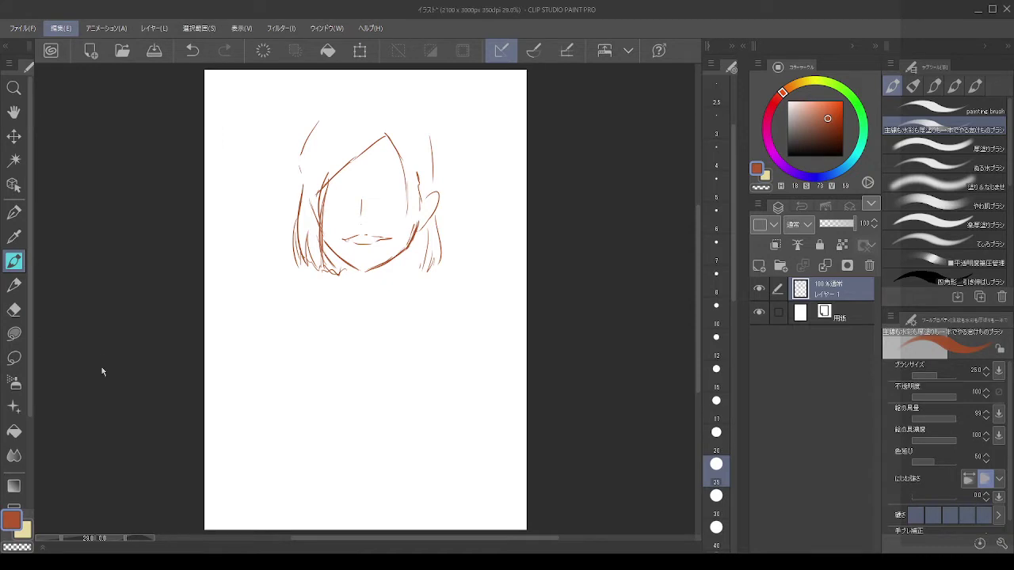
pyautogui.hotkey('ctrl', 't')
pyautogui.moveTo(367, 283)
pyautogui.mouseDown()
pyautogui.moveTo(366, 224)
pyautogui.moveTo(388, 212)
pyautogui.mouseUp()
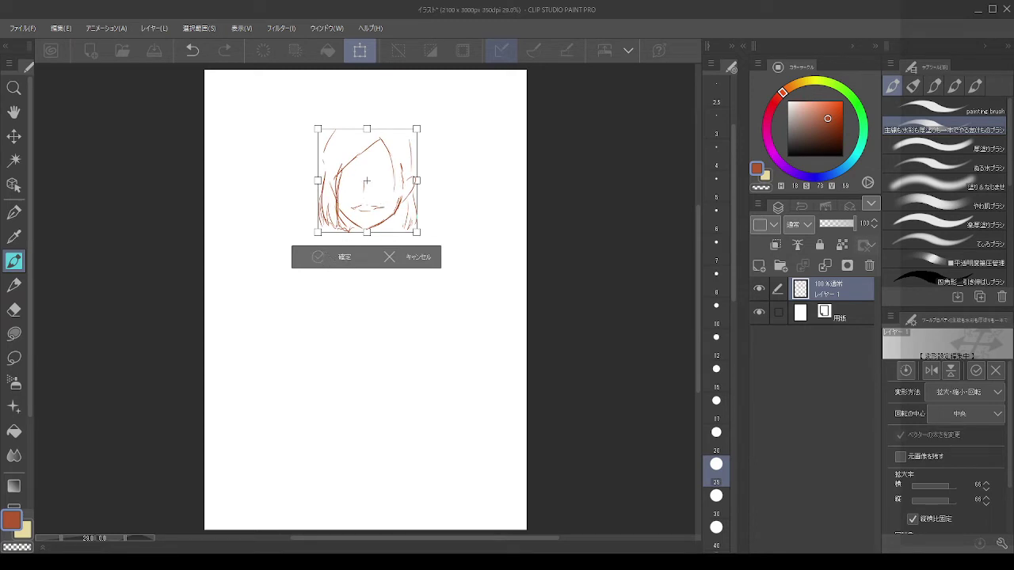
pyautogui.click(320, 258)
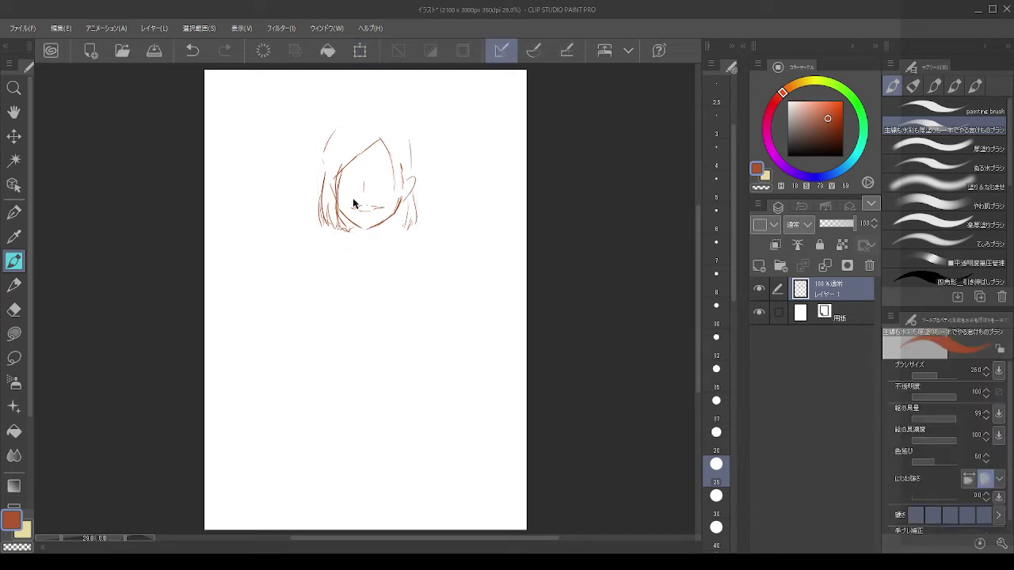
pyautogui.hotkey('ctrl', 'z')
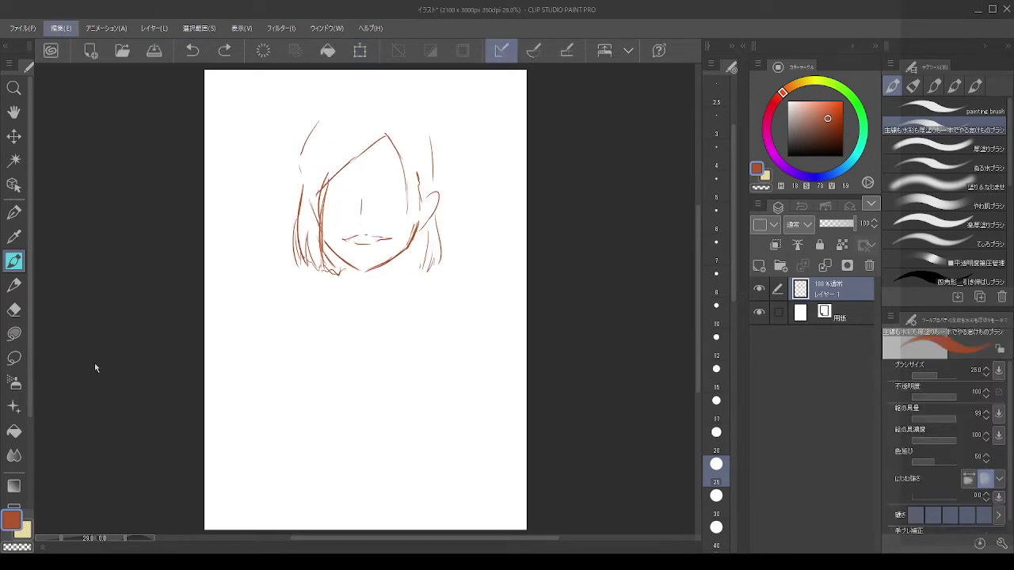
# Step: Scale the head sketch down slightly more and place it centrally in the upper part of the canvas
pyautogui.hotkey('ctrl', 't')
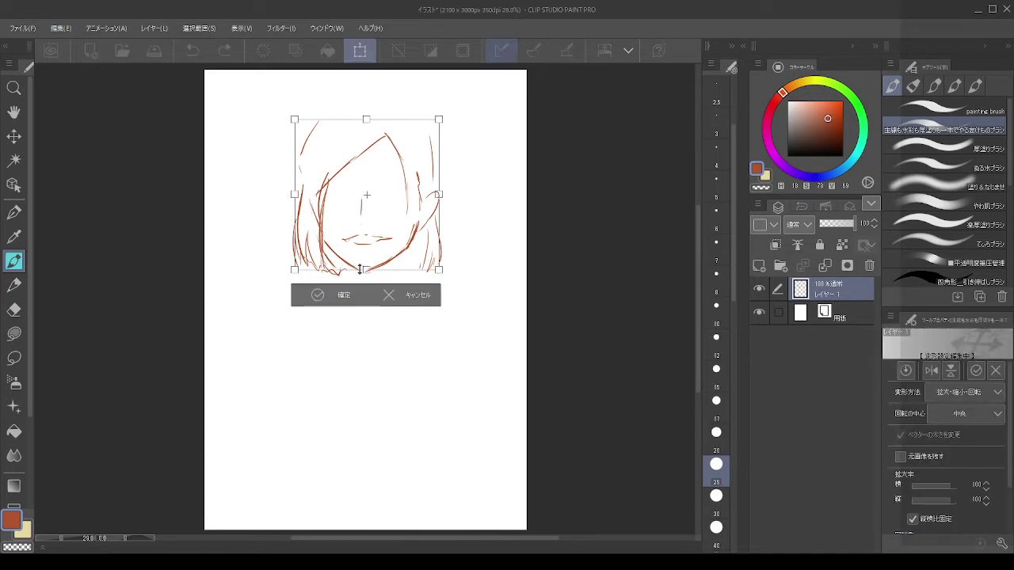
pyautogui.moveTo(362, 270); pyautogui.dragTo(377, 231)
pyautogui.click(319, 287)
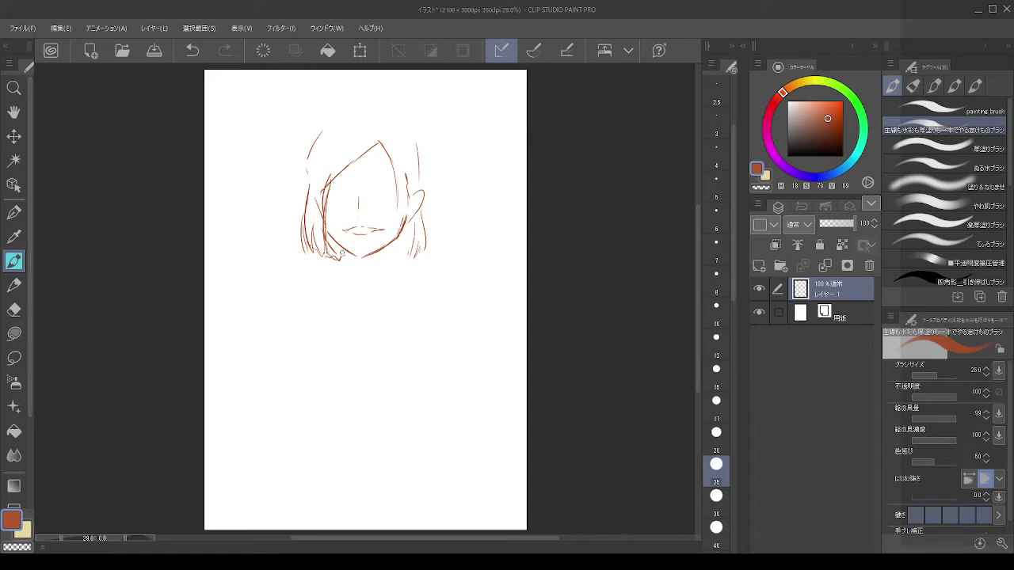
# Step: Sketch the neck under the chin with short collar curves and center strokes
pyautogui.moveTo(346, 248)
pyautogui.mouseDown()
pyautogui.moveTo(348, 274)
pyautogui.moveTo(381, 270)
pyautogui.mouseUp()
pyautogui.hotkey('ctrl', 'z')
pyautogui.hotkey('ctrl', 'z')
pyautogui.hotkey('ctrl', 'z')
pyautogui.hotkey('ctrl', 'z')
pyautogui.moveTo(367, 257)
pyautogui.mouseDown()
pyautogui.moveTo(389, 262)
pyautogui.moveTo(389, 273)
pyautogui.moveTo(343, 257)
pyautogui.moveTo(335, 275)
pyautogui.moveTo(357, 277)
pyautogui.moveTo(347, 267)
pyautogui.mouseUp()
pyautogui.hotkey('ctrl', 'z')
pyautogui.hotkey('ctrl', 'z')
pyautogui.hotkey('ctrl', 'z')
# Step: Clean up the neck strokes and redraw the neck's side lines straighter below the jaw
pyautogui.press('c')
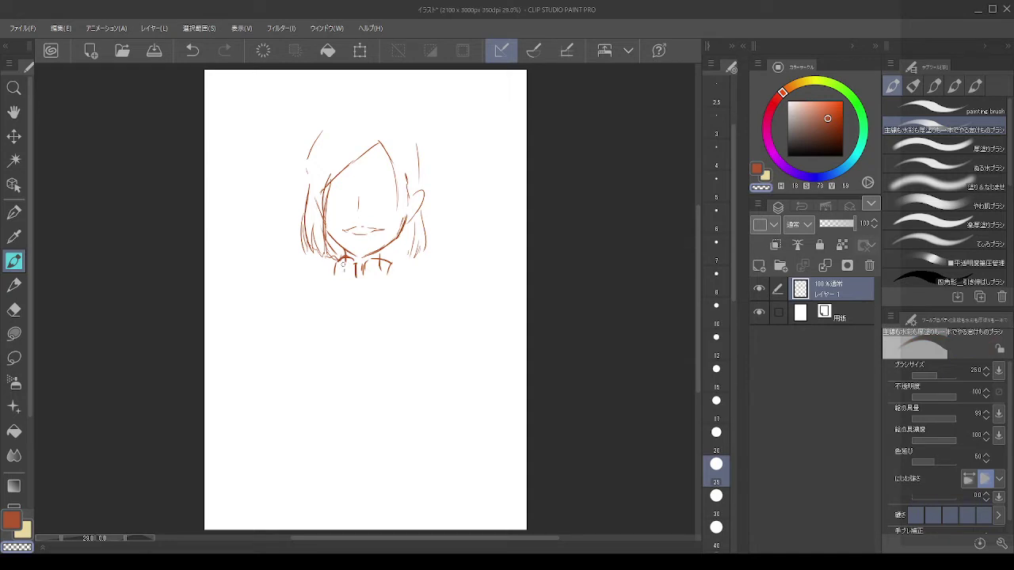
pyautogui.press('c')
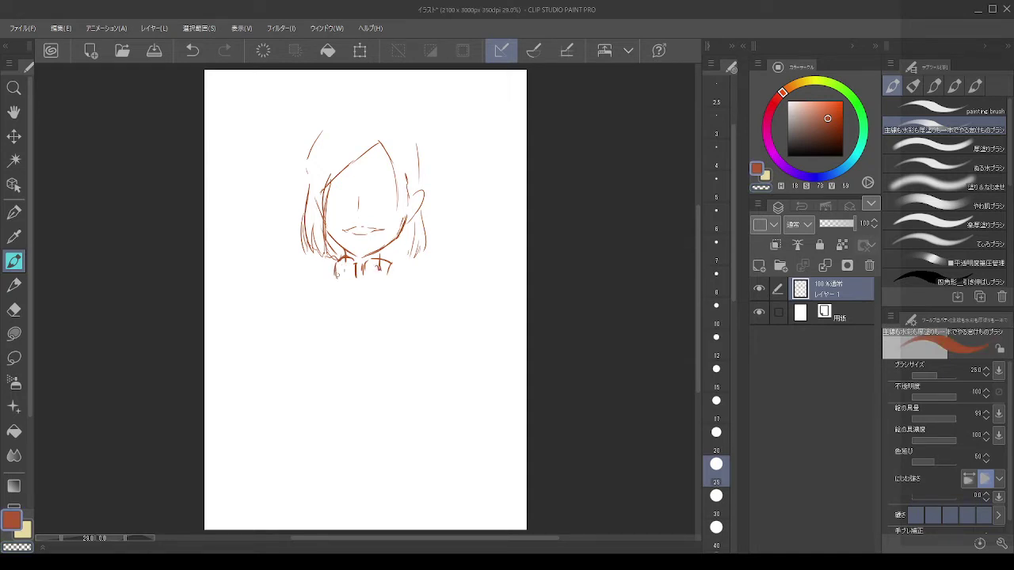
pyautogui.hotkey('ctrl', 'z')
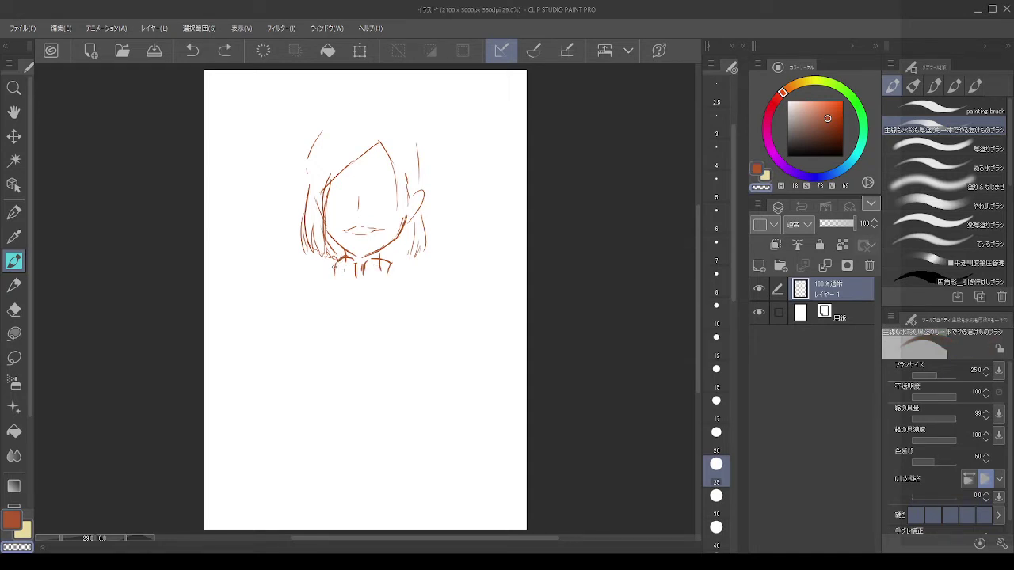
pyautogui.hotkey('ctrl', 'z')
pyautogui.moveTo(338, 259)
pyautogui.mouseDown()
pyautogui.moveTo(341, 277)
pyautogui.moveTo(389, 279)
pyautogui.mouseUp()
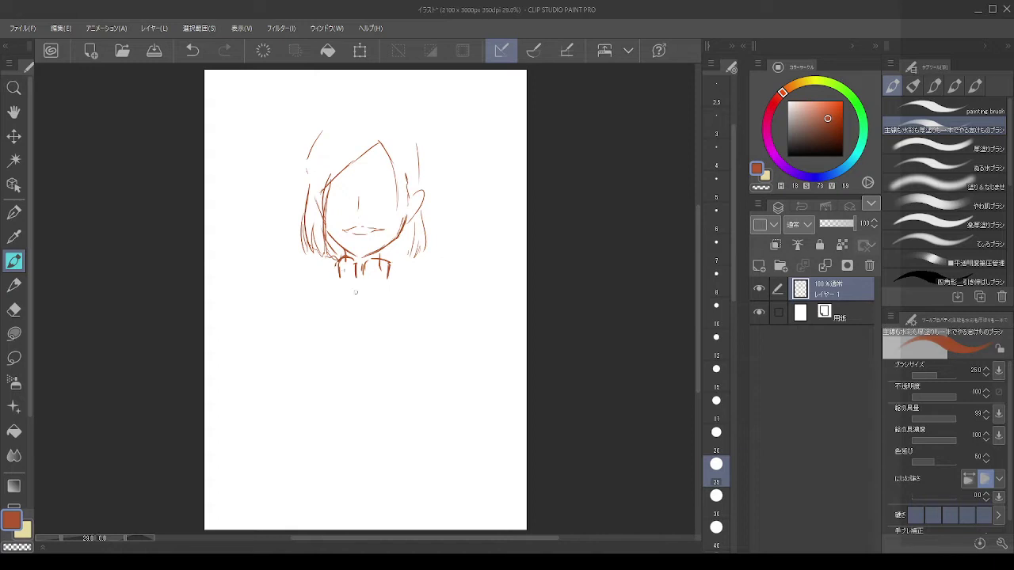
pyautogui.press('c')
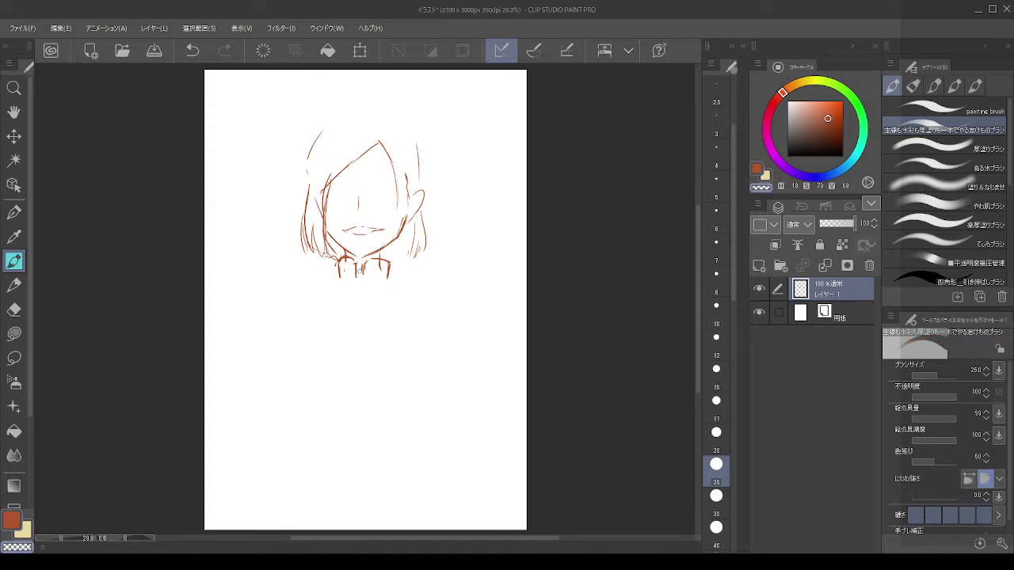
pyautogui.hotkey('ctrl', 'z')
# Step: Extend the neck's center strokes downward and curve the right neck line out into the start of the shoulder
pyautogui.moveTo(359, 276)
pyautogui.mouseDown()
pyautogui.moveTo(359, 293)
pyautogui.moveTo(311, 299)
pyautogui.moveTo(318, 281)
pyautogui.mouseUp()
pyautogui.hotkey('ctrl', 'z')
pyautogui.hotkey('ctrl', 'z')
pyautogui.hotkey('ctrl', 'z')
pyautogui.moveTo(415, 270); pyautogui.dragTo(424, 286)
pyautogui.hotkey('ctrl', 'z')
pyautogui.moveTo(428, 285)
pyautogui.mouseDown()
pyautogui.moveTo(443, 284)
pyautogui.moveTo(445, 297)
pyautogui.mouseUp()
pyautogui.hotkey('ctrl', 'z')
pyautogui.hotkey('ctrl', 'z')
pyautogui.moveTo(390, 280)
pyautogui.mouseDown()
pyautogui.moveTo(421, 295)
pyautogui.moveTo(422, 282)
pyautogui.moveTo(404, 284)
pyautogui.moveTo(441, 282)
pyautogui.moveTo(453, 298)
pyautogui.moveTo(402, 286)
pyautogui.moveTo(452, 304)
pyautogui.mouseUp()
pyautogui.hotkey('ctrl', 'z')
pyautogui.hotkey('ctrl', 'z')
pyautogui.hotkey('ctrl', 'z')
pyautogui.hotkey('ctrl', 'z')
pyautogui.hotkey('ctrl', 'z')
pyautogui.hotkey('ctrl', 'z')
pyautogui.hotkey('ctrl', 'z')
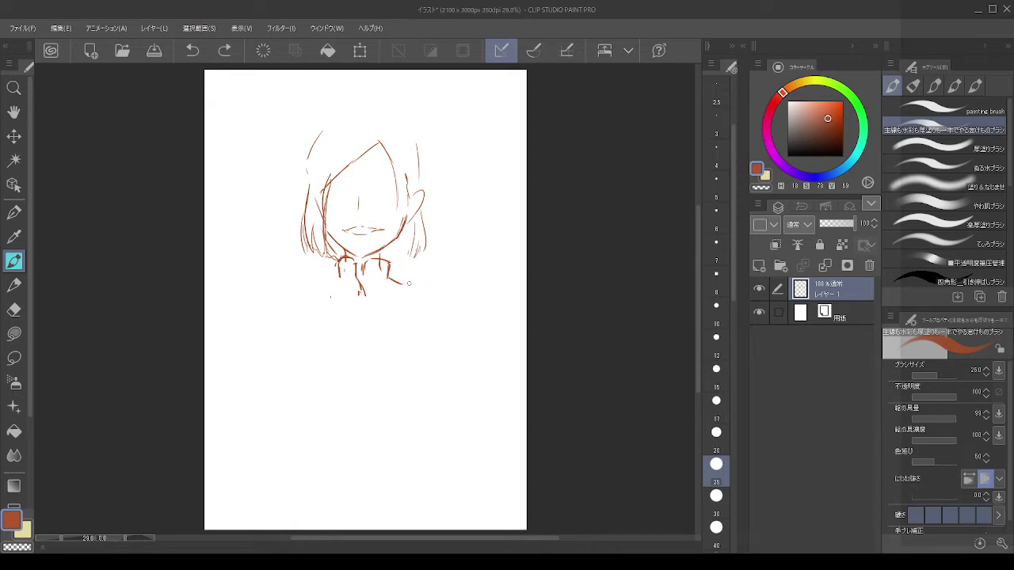
# Step: Sketch the right and left shoulder lines sloping outward from the base of the neck
pyautogui.moveTo(405, 282); pyautogui.dragTo(455, 301)
pyautogui.moveTo(336, 280)
pyautogui.mouseDown()
pyautogui.moveTo(302, 297)
pyautogui.moveTo(310, 297)
pyautogui.moveTo(283, 292)
pyautogui.moveTo(278, 305)
pyautogui.mouseUp()
pyautogui.hotkey('ctrl', 'z')
pyautogui.hotkey('ctrl', 'z')
pyautogui.hotkey('ctrl', 'z')
# Step: Sketch a small angled mark from the right half of the mouth down toward the jaw
pyautogui.moveTo(368, 228); pyautogui.dragTo(388, 242)
pyautogui.hotkey('ctrl', 'z')
pyautogui.hotkey('ctrl', 'z')
pyautogui.hotkey('ctrl', 'z')
pyautogui.click(367, 231)
pyautogui.hotkey('ctrl', 'z')
pyautogui.moveTo(370, 229); pyautogui.dragTo(383, 242)
pyautogui.hotkey('ctrl', 'z')
pyautogui.hotkey('ctrl', 'z')
pyautogui.moveTo(368, 230); pyautogui.dragTo(390, 240)
# Step: Erase the right cheek line and the ear with a much smaller eraser
pyautogui.click(14, 309)
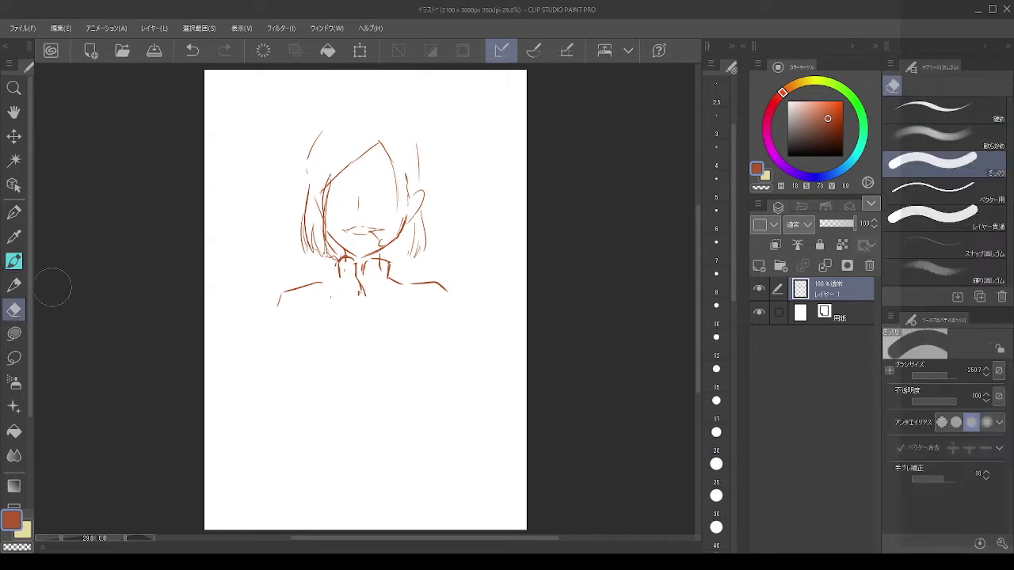
pyautogui.press('[')
pyautogui.press('[')
pyautogui.press('[')
pyautogui.press(']')
pyautogui.moveTo(407, 214); pyautogui.dragTo(398, 233)
pyautogui.moveTo(419, 187); pyautogui.dragTo(415, 211)
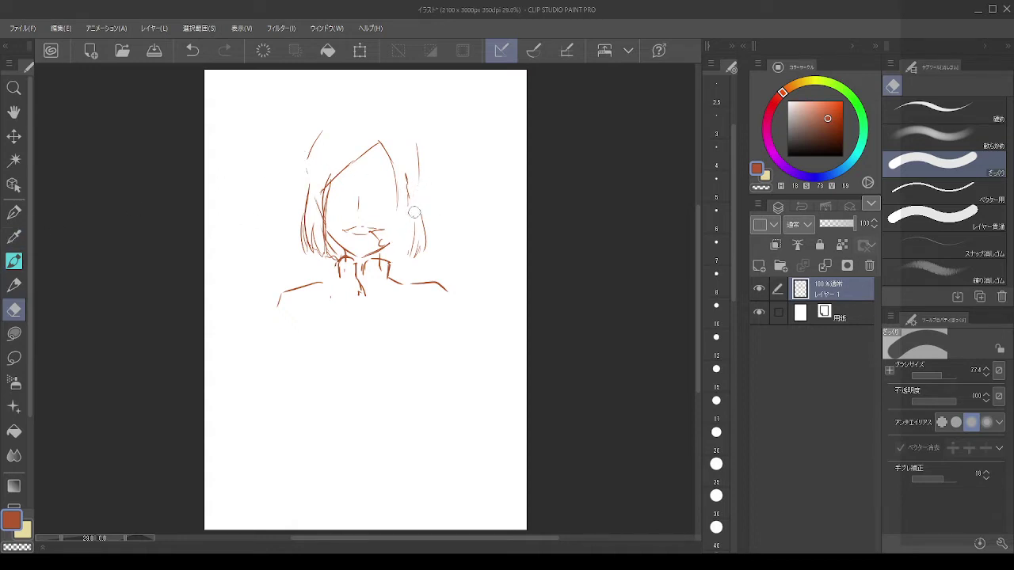
# Step: Redraw the right jaw and cheek line with a smaller ear beside it
pyautogui.click(13, 261)
pyautogui.moveTo(388, 244)
pyautogui.mouseDown()
pyautogui.moveTo(415, 222)
pyautogui.moveTo(405, 231)
pyautogui.mouseUp()
pyautogui.hotkey('ctrl', 'z')
pyautogui.hotkey('ctrl', 'z')
pyautogui.moveTo(410, 210); pyautogui.dragTo(405, 231)
pyautogui.hotkey('ctrl', 'z')
pyautogui.hotkey('ctrl', 'z')
# Step: Add short sideburn strands between the fringe and the top of the right ear
pyautogui.moveTo(407, 186)
pyautogui.mouseDown()
pyautogui.moveTo(395, 223)
pyautogui.moveTo(399, 158)
pyautogui.mouseUp()
pyautogui.moveTo(401, 172); pyautogui.dragTo(405, 206)
pyautogui.hotkey('ctrl', 'z')
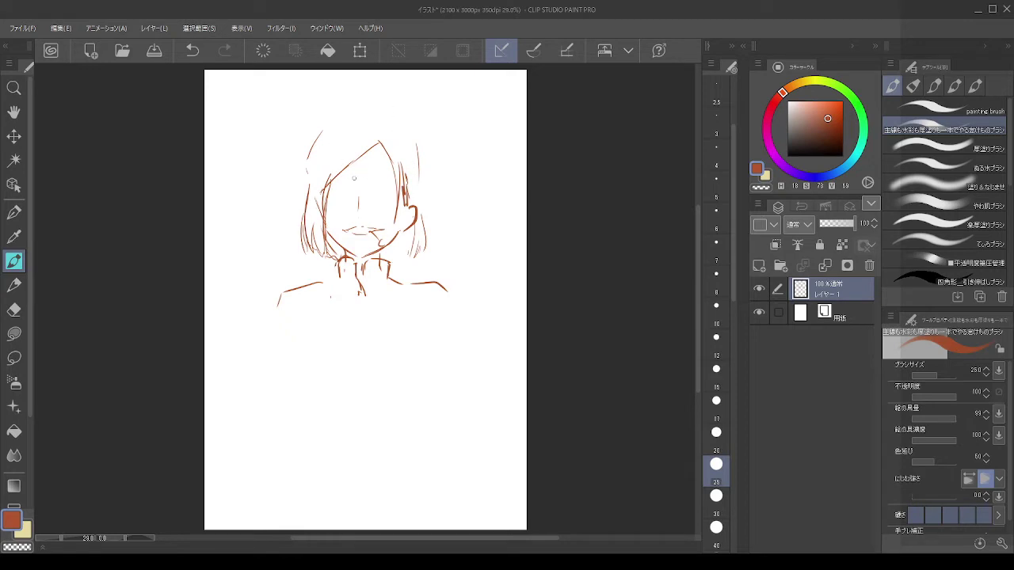
# Step: Erase the short vertical nose line in the middle of the face
pyautogui.press('c')
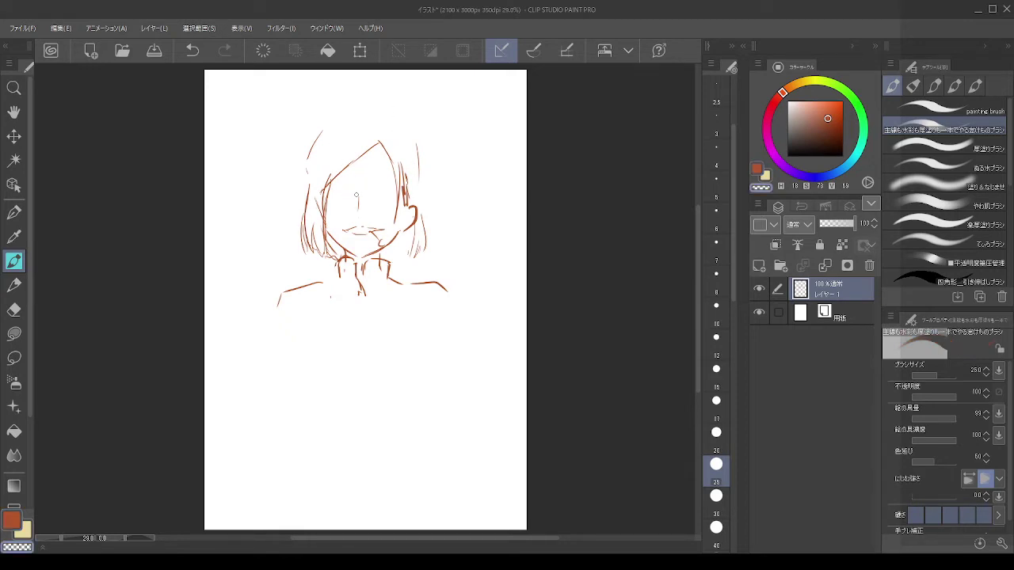
pyautogui.press('c')
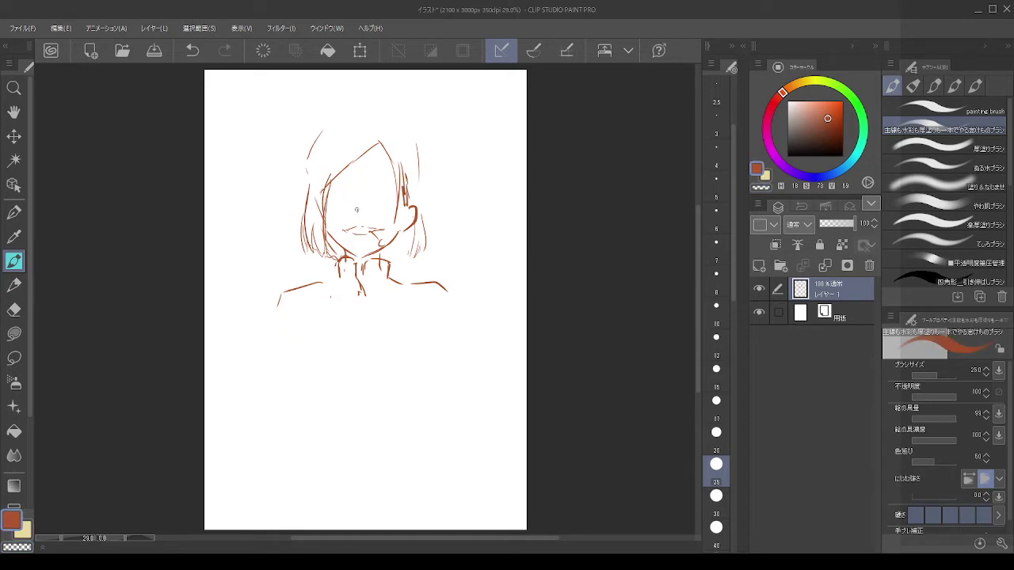
# Step: Redraw the nose as a tiny mark in the middle of the face
pyautogui.hotkey('ctrl', 'z')
pyautogui.moveTo(361, 208); pyautogui.dragTo(360, 218)
pyautogui.hotkey('ctrl', 'z')
# Step: Draw two simple eyes with short upper lid lines on either side of the nose
pyautogui.moveTo(329, 198); pyautogui.dragTo(394, 199)
pyautogui.hotkey('ctrl', 'z')
pyautogui.hotkey('ctrl', 'z')
pyautogui.moveTo(330, 199); pyautogui.dragTo(346, 197)
pyautogui.hotkey('ctrl', 'z')
pyautogui.moveTo(332, 197); pyautogui.dragTo(393, 204)
pyautogui.hotkey('ctrl', 'z')
# Step: Add an arched left eyebrow and a slanted right eyebrow above the eyes
pyautogui.moveTo(375, 189)
pyautogui.mouseDown()
pyautogui.moveTo(400, 179)
pyautogui.moveTo(339, 181)
pyautogui.mouseUp()
pyautogui.hotkey('ctrl', 'z')
pyautogui.hotkey('ctrl', 'z')
pyautogui.hotkey('ctrl', 'z')
pyautogui.hotkey('ctrl', 'z')
pyautogui.hotkey('ctrl', 'z')
# Step: Erase the left shoulder line and return to the drawing brush
pyautogui.click(14, 310)
pyautogui.moveTo(289, 297)
pyautogui.mouseDown()
pyautogui.moveTo(279, 306)
pyautogui.moveTo(304, 290)
pyautogui.mouseUp()
pyautogui.press(']')
pyautogui.press('b')
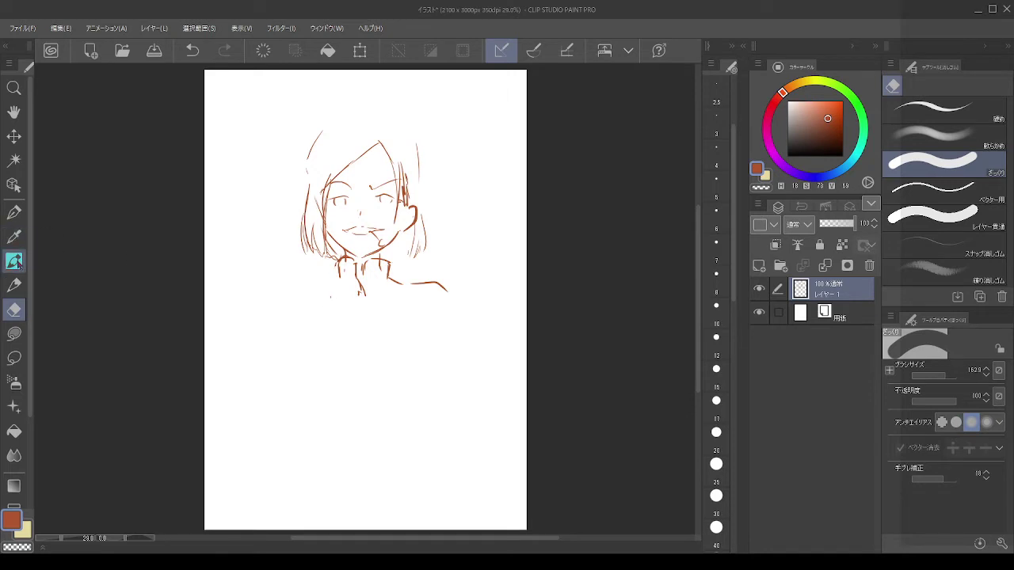
# Step: Redraw the left shoulder higher, sloping outward from the base of the neck
pyautogui.moveTo(334, 268)
pyautogui.mouseDown()
pyautogui.moveTo(282, 262)
pyautogui.moveTo(272, 236)
pyautogui.mouseUp()
pyautogui.hotkey('ctrl', 'z')
pyautogui.hotkey('ctrl', 'z')
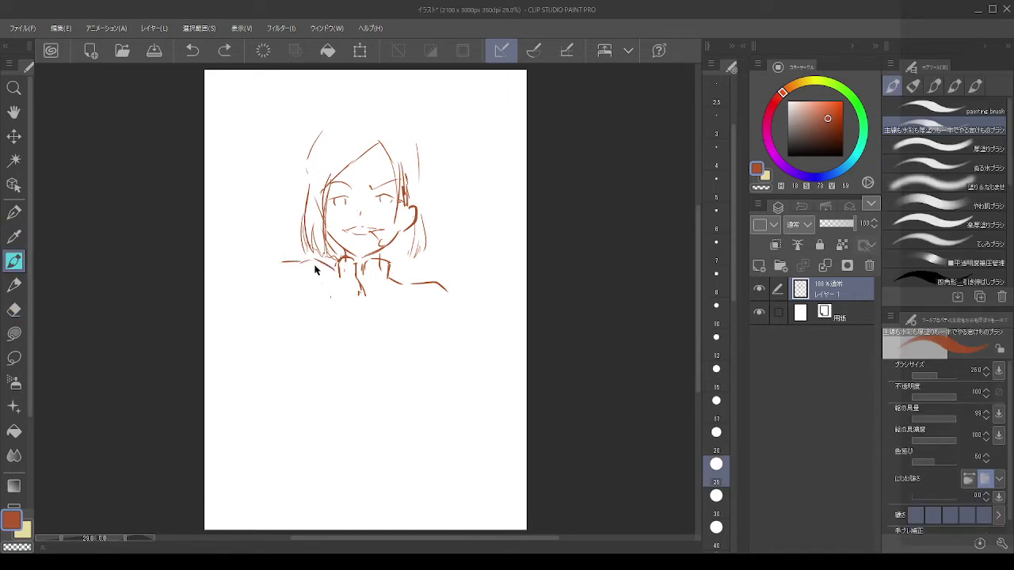
pyautogui.hotkey('ctrl', 'z')
pyautogui.moveTo(323, 265)
pyautogui.mouseDown()
pyautogui.moveTo(299, 252)
pyautogui.moveTo(279, 261)
pyautogui.mouseUp()
pyautogui.moveTo(277, 257); pyautogui.dragTo(241, 177)
pyautogui.hotkey('ctrl', 'z')
pyautogui.hotkey('ctrl', 'z')
pyautogui.moveTo(293, 255); pyautogui.dragTo(268, 266)
pyautogui.hotkey('ctrl', 'z')
# Step: Try to extend the right shoulder line downward into the upper arm
pyautogui.moveTo(403, 282)
pyautogui.mouseDown()
pyautogui.moveTo(451, 287)
pyautogui.moveTo(441, 282)
pyautogui.moveTo(460, 334)
pyautogui.mouseUp()
pyautogui.hotkey('ctrl', 'z')
pyautogui.hotkey('ctrl', 'z')
pyautogui.hotkey('ctrl', 'z')
pyautogui.moveTo(423, 284)
pyautogui.mouseDown()
pyautogui.moveTo(455, 325)
pyautogui.moveTo(459, 364)
pyautogui.mouseUp()
pyautogui.hotkey('ctrl', 'z')
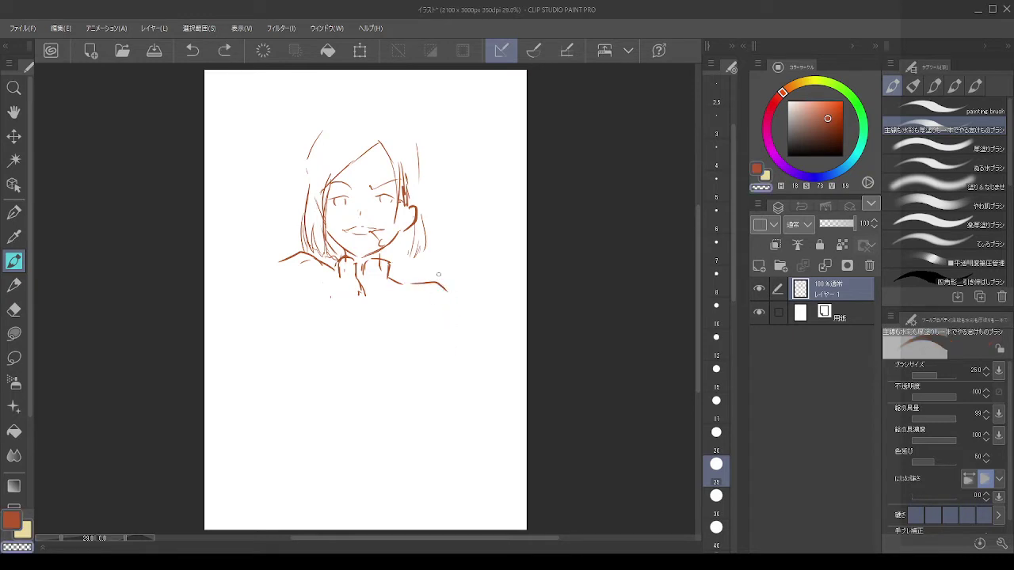
pyautogui.hotkey('ctrl', 'z')
pyautogui.moveTo(439, 283); pyautogui.dragTo(449, 318)
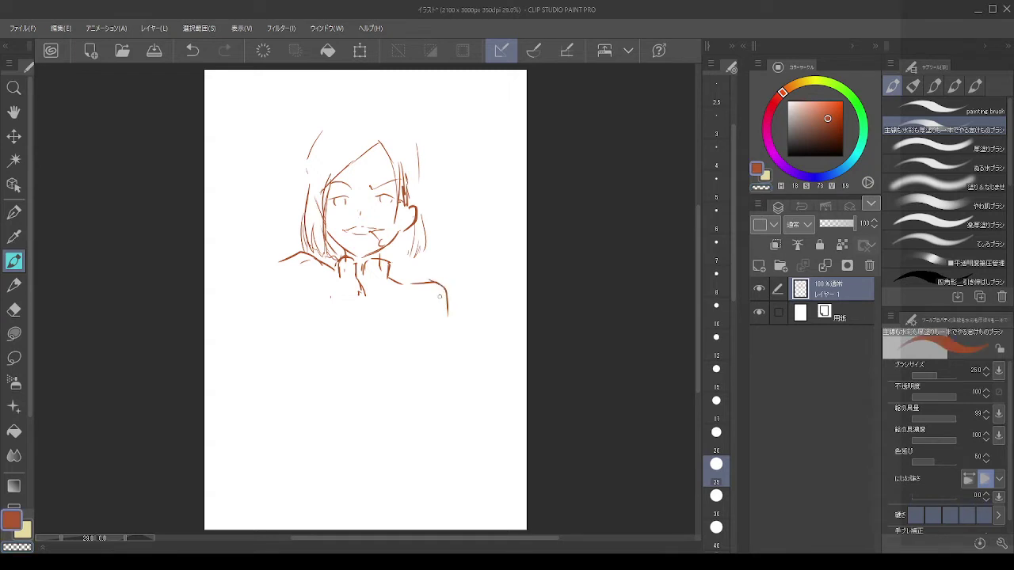
# Step: Erase the right shoulder line and redraw it curving down into the outer line of the upper arm
pyautogui.hotkey('ctrl', 'z')
pyautogui.hotkey('ctrl', 'z')
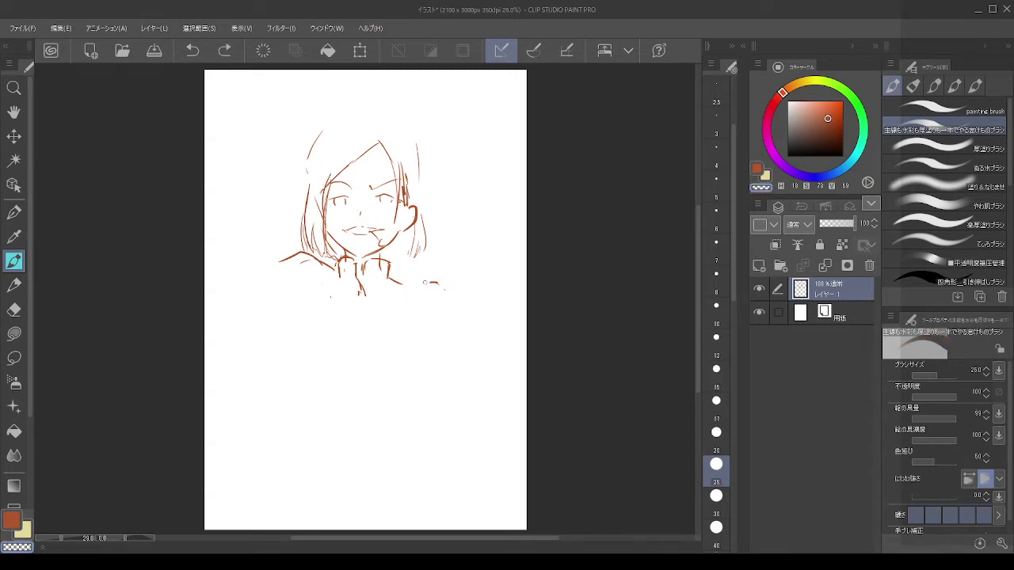
pyautogui.moveTo(424, 283)
pyautogui.mouseDown()
pyautogui.moveTo(440, 284)
pyautogui.moveTo(447, 313)
pyautogui.mouseUp()
pyautogui.press('c')
pyautogui.hotkey('ctrl', 'z')
pyautogui.hotkey('ctrl', 'z')
pyautogui.moveTo(410, 282)
pyautogui.mouseDown()
pyautogui.moveTo(447, 311)
pyautogui.moveTo(446, 364)
pyautogui.mouseUp()
pyautogui.hotkey('ctrl', 'z')
pyautogui.moveTo(410, 282)
pyautogui.mouseDown()
pyautogui.moveTo(439, 287)
pyautogui.moveTo(446, 343)
pyautogui.mouseUp()
pyautogui.hotkey('ctrl', 'z')
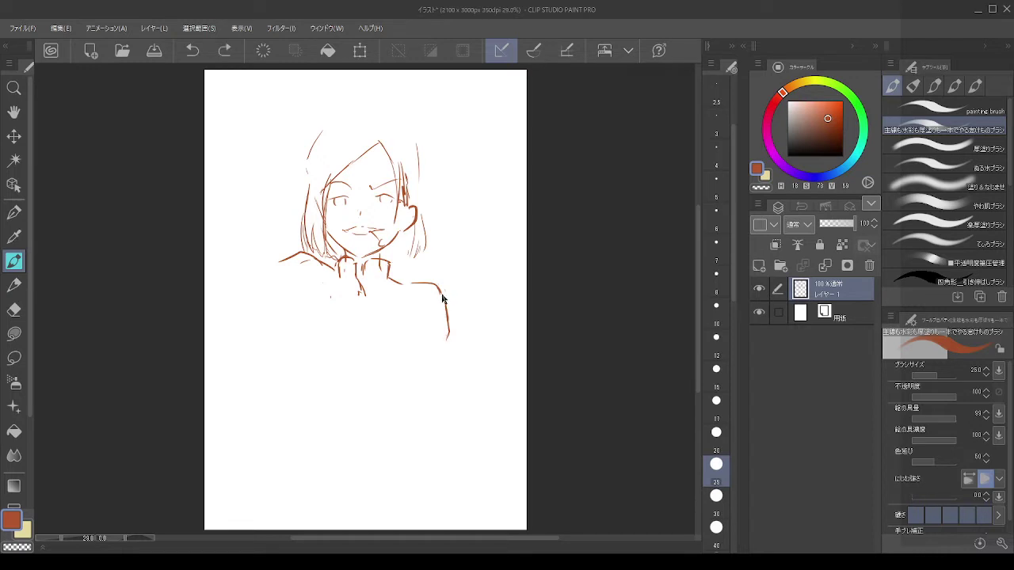
pyautogui.moveTo(442, 292); pyautogui.dragTo(447, 359)
# Step: Sketch the right armpit line inside the arm and a matching curve on the left side of the chest
pyautogui.moveTo(429, 325); pyautogui.dragTo(437, 349)
pyautogui.hotkey('ctrl', 'z')
pyautogui.moveTo(312, 312); pyautogui.dragTo(297, 366)
pyautogui.hotkey('ctrl', 'z')
pyautogui.moveTo(310, 306); pyautogui.dragTo(296, 352)
pyautogui.hotkey('ctrl', 'z')
# Step: Rework the left chest curve and continue it with a long line down past the waist
pyautogui.moveTo(298, 353); pyautogui.dragTo(311, 372)
pyautogui.hotkey('ctrl', 'z')
pyautogui.hotkey('ctrl', 'z')
pyautogui.moveTo(307, 318)
pyautogui.mouseDown()
pyautogui.moveTo(292, 346)
pyautogui.moveTo(300, 373)
pyautogui.moveTo(314, 378)
pyautogui.mouseUp()
pyautogui.hotkey('ctrl', 'z')
pyautogui.hotkey('ctrl', 'z')
pyautogui.hotkey('ctrl', 'z')
pyautogui.moveTo(307, 314); pyautogui.dragTo(304, 361)
pyautogui.hotkey('ctrl', 'z')
pyautogui.moveTo(305, 314); pyautogui.dragTo(292, 348)
pyautogui.moveTo(293, 351); pyautogui.dragTo(296, 420)
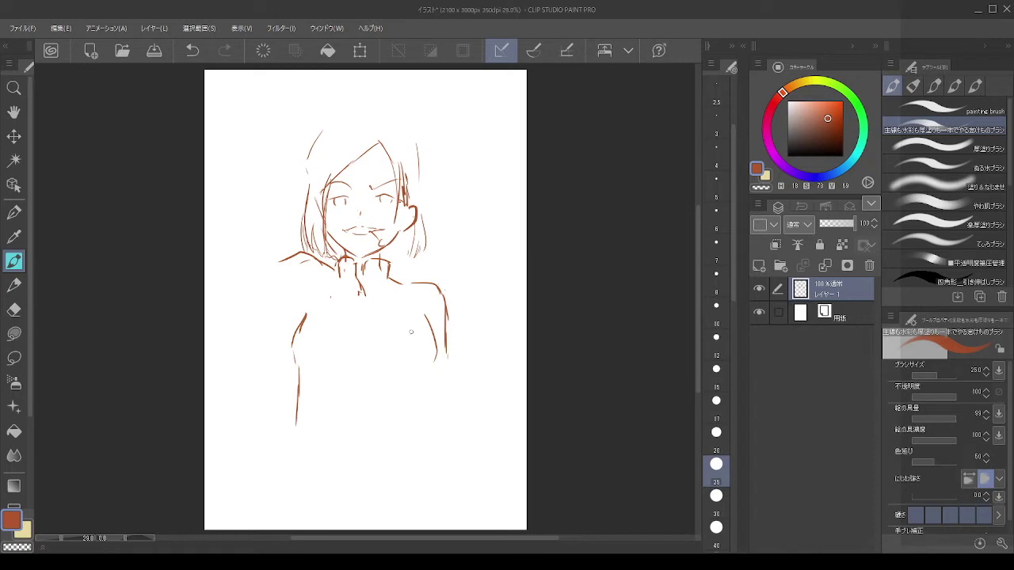
# Step: Redraw the left torso contour narrowing at the waist and flaring outward below it
pyautogui.moveTo(425, 321)
pyautogui.mouseDown()
pyautogui.moveTo(431, 363)
pyautogui.moveTo(416, 377)
pyautogui.mouseUp()
pyautogui.hotkey('ctrl', 'z')
pyautogui.hotkey('ctrl', 'z')
pyautogui.hotkey('ctrl', 'z')
pyautogui.hotkey('ctrl', 'z')
pyautogui.moveTo(291, 343); pyautogui.dragTo(295, 378)
pyautogui.hotkey('ctrl', 'z')
pyautogui.moveTo(293, 340)
pyautogui.mouseDown()
pyautogui.moveTo(304, 394)
pyautogui.moveTo(289, 431)
pyautogui.mouseUp()
# Step: Extend the right torso contour from the chest down past the waist
pyautogui.moveTo(429, 331); pyautogui.dragTo(427, 367)
pyautogui.hotkey('ctrl', 'z')
pyautogui.moveTo(433, 321)
pyautogui.mouseDown()
pyautogui.moveTo(434, 441)
pyautogui.moveTo(371, 411)
pyautogui.moveTo(319, 420)
pyautogui.mouseUp()
pyautogui.hotkey('ctrl', 'z')
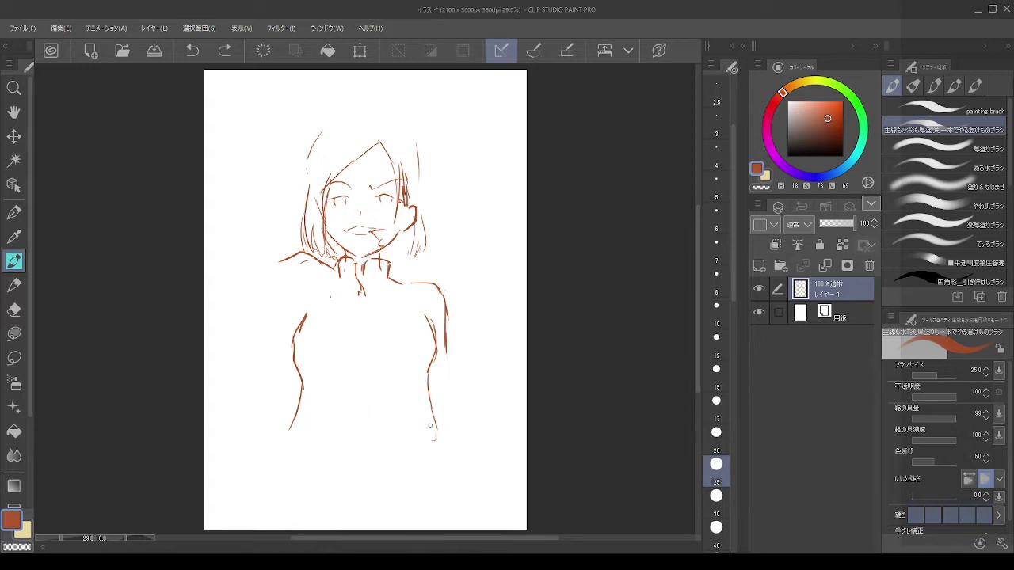
# Step: Sketch an arched jacket hem between the lower ends of the torso, with a rounded left corner
pyautogui.moveTo(430, 420)
pyautogui.mouseDown()
pyautogui.moveTo(437, 434)
pyautogui.moveTo(339, 428)
pyautogui.moveTo(295, 452)
pyautogui.mouseUp()
pyautogui.hotkey('ctrl', 'z')
pyautogui.hotkey('ctrl', 'z')
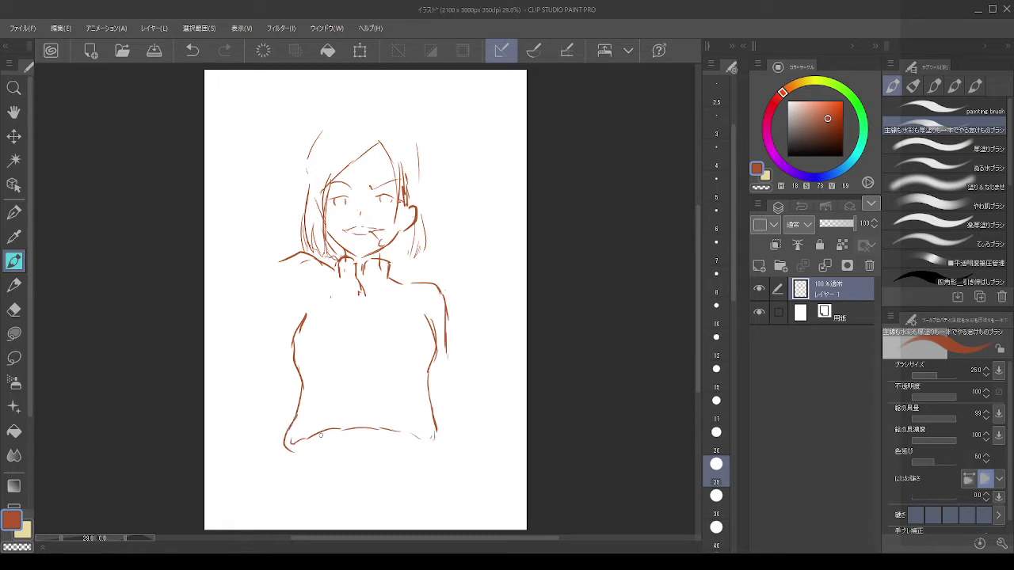
pyautogui.hotkey('ctrl', 'z')
pyautogui.moveTo(309, 440)
pyautogui.mouseDown()
pyautogui.moveTo(316, 449)
pyautogui.moveTo(355, 433)
pyautogui.moveTo(393, 436)
pyautogui.mouseUp()
pyautogui.hotkey('ctrl', 'z')
pyautogui.hotkey('ctrl', 'z')
pyautogui.moveTo(304, 441)
pyautogui.mouseDown()
pyautogui.moveTo(308, 462)
pyautogui.moveTo(317, 440)
pyautogui.mouseUp()
pyautogui.hotkey('ctrl', 'z')
pyautogui.hotkey('ctrl', 'z')
pyautogui.hotkey('ctrl', 'z')
pyautogui.hotkey('ctrl', 'z')
# Step: Draw a second arc and short hip lines below the hem to suggest a waistband
pyautogui.moveTo(412, 434); pyautogui.dragTo(406, 445)
pyautogui.moveTo(321, 450); pyautogui.dragTo(404, 449)
pyautogui.hotkey('ctrl', 'z')
pyautogui.hotkey('ctrl', 'z')
pyautogui.moveTo(411, 434); pyautogui.dragTo(394, 458)
pyautogui.moveTo(321, 456)
pyautogui.mouseDown()
pyautogui.moveTo(378, 448)
pyautogui.moveTo(402, 478)
pyautogui.moveTo(374, 448)
pyautogui.moveTo(316, 455)
pyautogui.moveTo(314, 471)
pyautogui.mouseUp()
pyautogui.hotkey('ctrl', 'z')
pyautogui.hotkey('ctrl', 'z')
pyautogui.hotkey('ctrl', 'z')
pyautogui.hotkey('ctrl', 'z')
pyautogui.hotkey('ctrl', 'z')
pyautogui.moveTo(412, 444); pyautogui.dragTo(406, 474)
pyautogui.hotkey('ctrl', 'z')
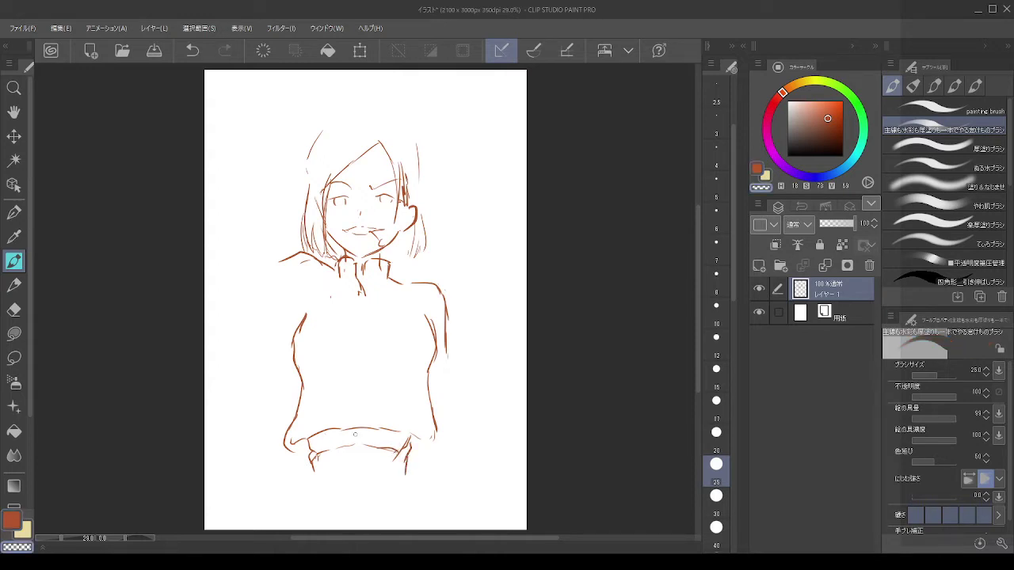
# Step: Erase the upper hem arc with a larger transparent brush and set the brush size to 20
pyautogui.moveTo(353, 456); pyautogui.dragTo(357, 460)
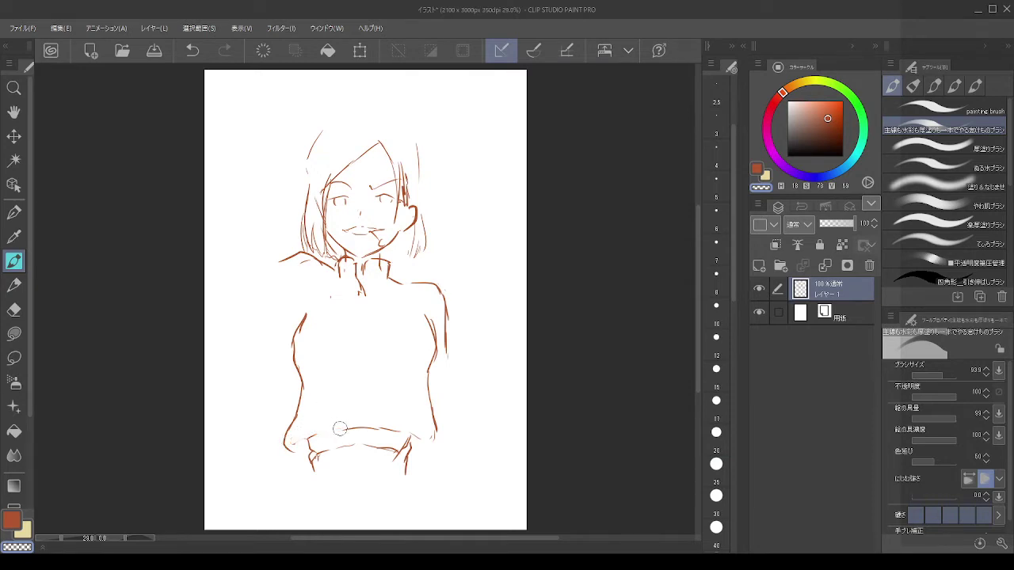
pyautogui.moveTo(339, 429); pyautogui.dragTo(396, 423)
pyautogui.click(716, 433)
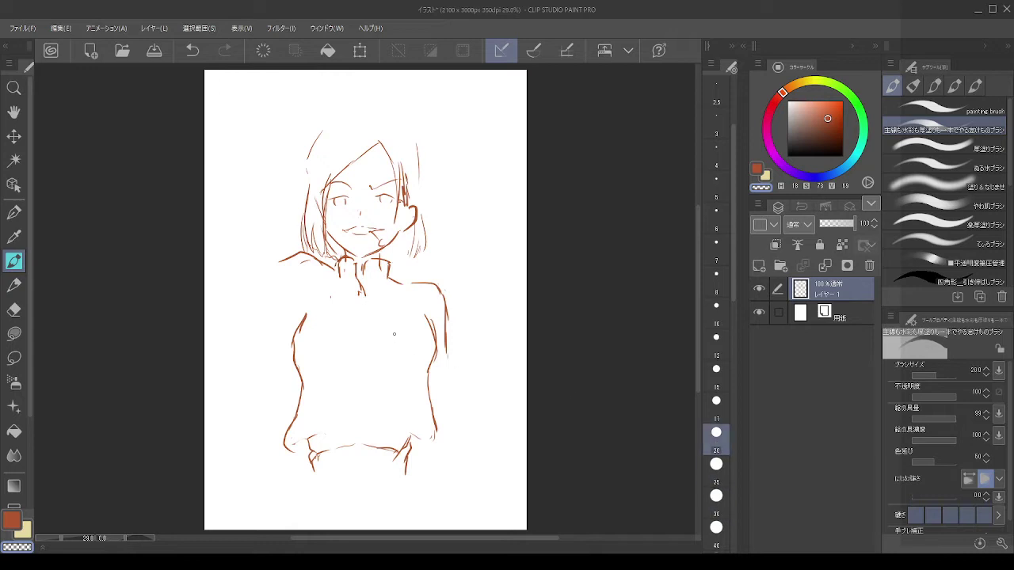
pyautogui.press('c')
pyautogui.moveTo(373, 347); pyautogui.dragTo(377, 385)
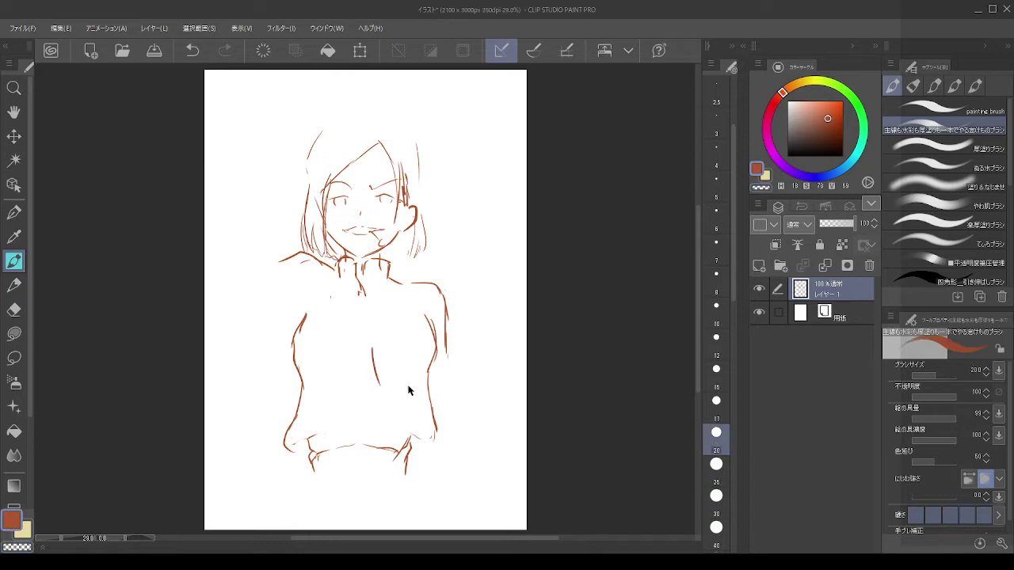
pyautogui.hotkey('ctrl', 'z')
# Step: Erase the hem, the waistband and the lower ends of both torso contours
pyautogui.click(14, 309)
pyautogui.moveTo(300, 457)
pyautogui.mouseDown()
pyautogui.moveTo(374, 430)
pyautogui.moveTo(423, 452)
pyautogui.moveTo(320, 456)
pyautogui.moveTo(371, 444)
pyautogui.moveTo(406, 450)
pyautogui.mouseUp()
pyautogui.moveTo(312, 407); pyautogui.dragTo(290, 480)
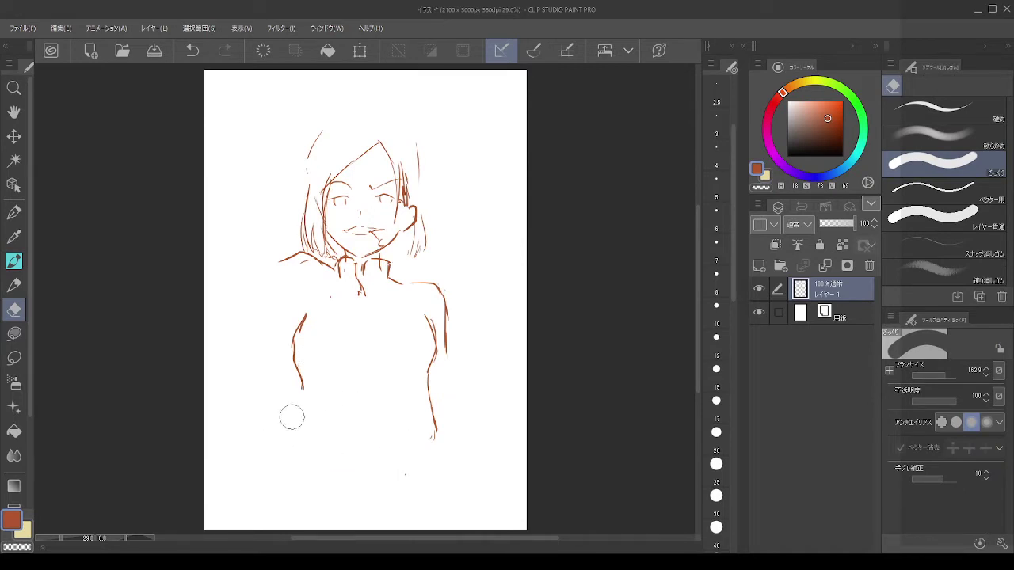
pyautogui.moveTo(439, 432); pyautogui.dragTo(414, 412)
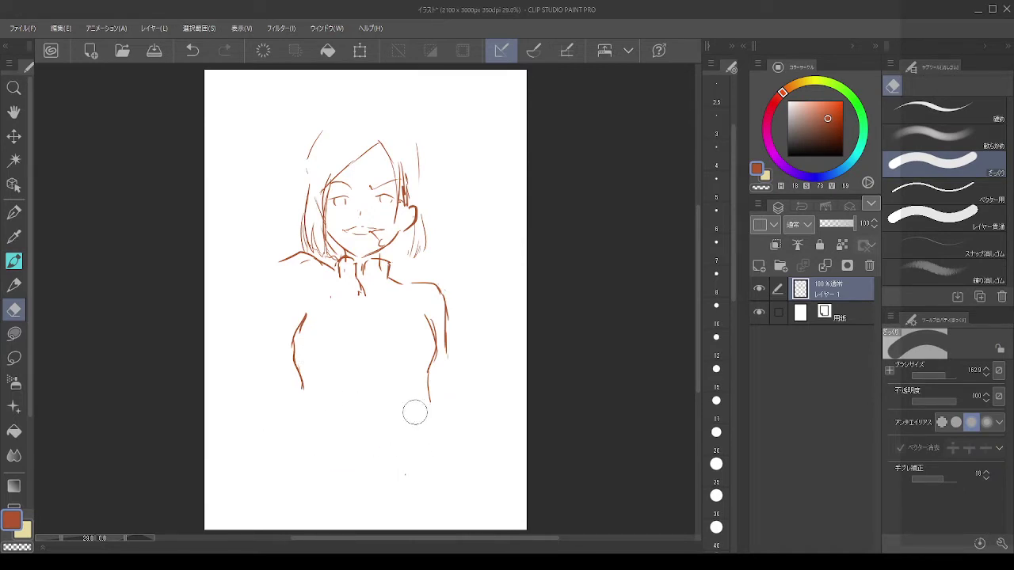
# Step: Redraw the left torso contour below the waist so it ends higher up
pyautogui.click(14, 260)
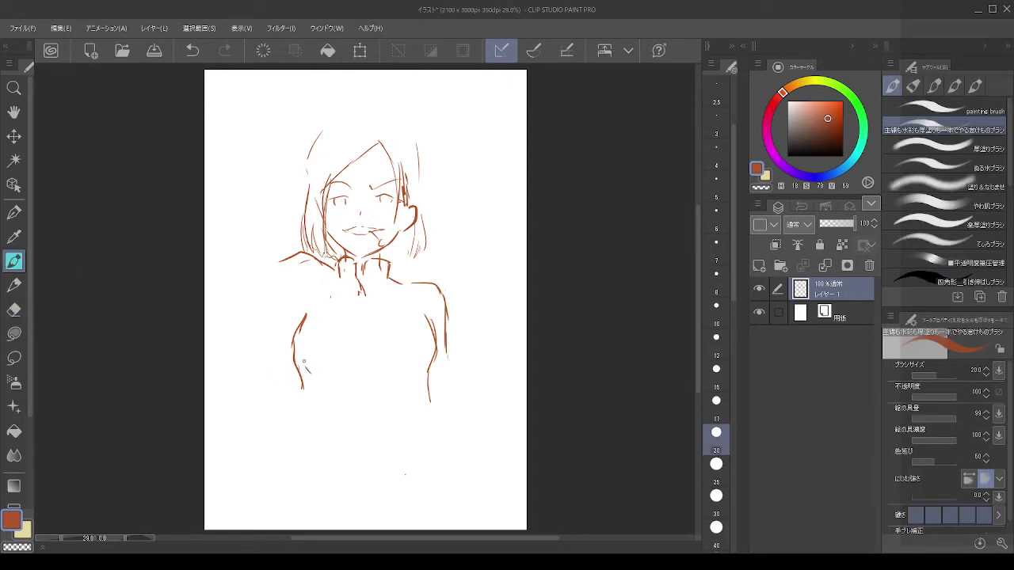
pyautogui.hotkey('ctrl', 'z')
pyautogui.moveTo(295, 361)
pyautogui.mouseDown()
pyautogui.moveTo(305, 400)
pyautogui.moveTo(289, 436)
pyautogui.mouseUp()
pyautogui.hotkey('ctrl', 'z')
pyautogui.hotkey('ctrl', 'z')
# Step: Draw a raised, arched jacket hem across the waist and extend the right torso contour down beside it
pyautogui.moveTo(304, 403)
pyautogui.mouseDown()
pyautogui.moveTo(296, 421)
pyautogui.moveTo(382, 401)
pyautogui.moveTo(409, 414)
pyautogui.mouseUp()
pyautogui.hotkey('ctrl', 'z')
pyautogui.hotkey('ctrl', 'z')
pyautogui.moveTo(315, 401)
pyautogui.mouseDown()
pyautogui.moveTo(377, 391)
pyautogui.moveTo(410, 409)
pyautogui.mouseUp()
pyautogui.hotkey('ctrl', 'z')
pyautogui.hotkey('ctrl', 'z')
pyautogui.moveTo(311, 411); pyautogui.dragTo(354, 392)
pyautogui.moveTo(366, 394); pyautogui.dragTo(434, 428)
pyautogui.hotkey('ctrl', 'z')
# Step: Add an inner arc and short hip lines beneath the hem, and reinforce the hem curve
pyautogui.moveTo(301, 418)
pyautogui.mouseDown()
pyautogui.moveTo(294, 429)
pyautogui.moveTo(314, 435)
pyautogui.moveTo(352, 416)
pyautogui.moveTo(385, 418)
pyautogui.mouseUp()
pyautogui.hotkey('ctrl', 'z')
pyautogui.hotkey('ctrl', 'z')
pyautogui.hotkey('ctrl', 'z')
pyautogui.hotkey('ctrl', 'z')
pyautogui.moveTo(325, 407)
pyautogui.mouseDown()
pyautogui.moveTo(324, 423)
pyautogui.moveTo(347, 419)
pyautogui.moveTo(329, 437)
pyautogui.moveTo(338, 414)
pyautogui.moveTo(398, 409)
pyautogui.mouseUp()
pyautogui.hotkey('ctrl', 'z')
pyautogui.hotkey('ctrl', 'z')
pyautogui.hotkey('ctrl', 'z')
pyautogui.moveTo(320, 417)
pyautogui.mouseDown()
pyautogui.moveTo(375, 411)
pyautogui.moveTo(394, 420)
pyautogui.moveTo(380, 406)
pyautogui.moveTo(409, 413)
pyautogui.mouseUp()
pyautogui.hotkey('ctrl', 'z')
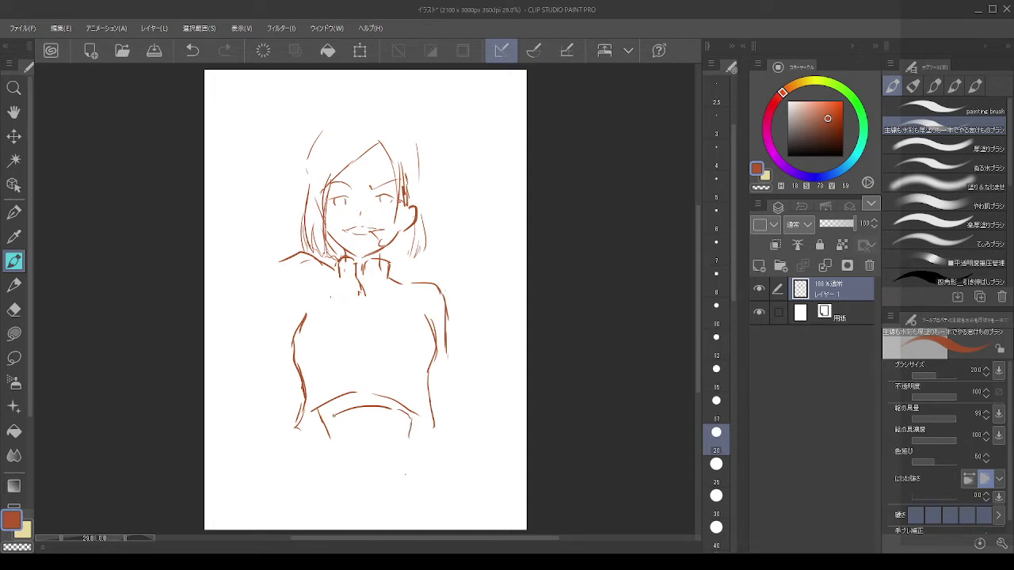
pyautogui.moveTo(334, 415); pyautogui.dragTo(328, 441)
pyautogui.hotkey('ctrl', 'z')
pyautogui.moveTo(396, 400); pyautogui.dragTo(355, 391)
# Step: Draw a broken vertical front-opening line from the collar down toward the hem
pyautogui.moveTo(368, 321); pyautogui.dragTo(370, 331)
pyautogui.hotkey('ctrl', 'z')
pyautogui.moveTo(362, 296); pyautogui.dragTo(365, 349)
pyautogui.hotkey('ctrl', 'z')
# Step: Erase the chest contours on both sides and the lower part of the right arm line
pyautogui.click(13, 310)
pyautogui.moveTo(317, 324); pyautogui.dragTo(299, 360)
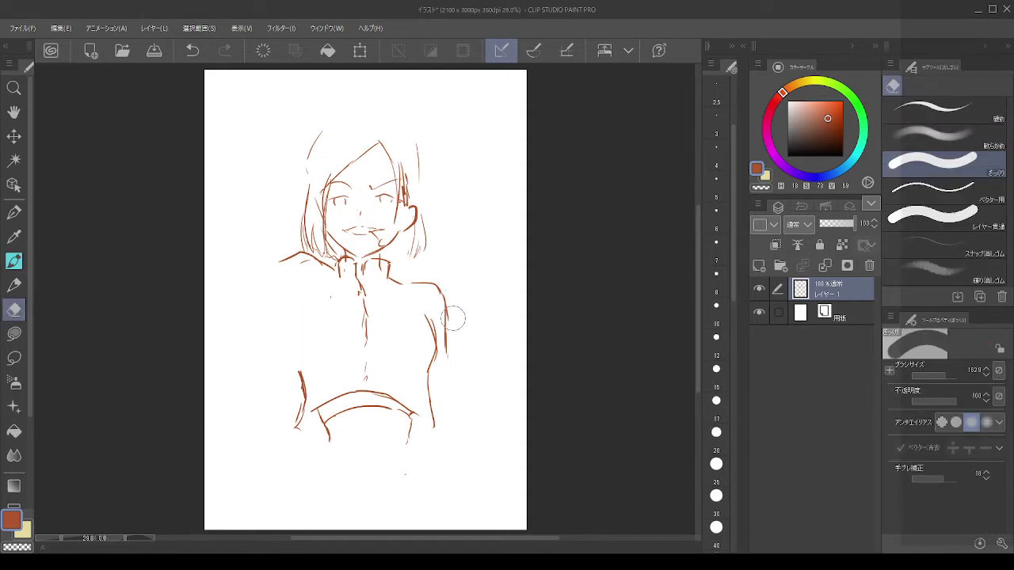
pyautogui.moveTo(452, 317); pyautogui.dragTo(430, 333)
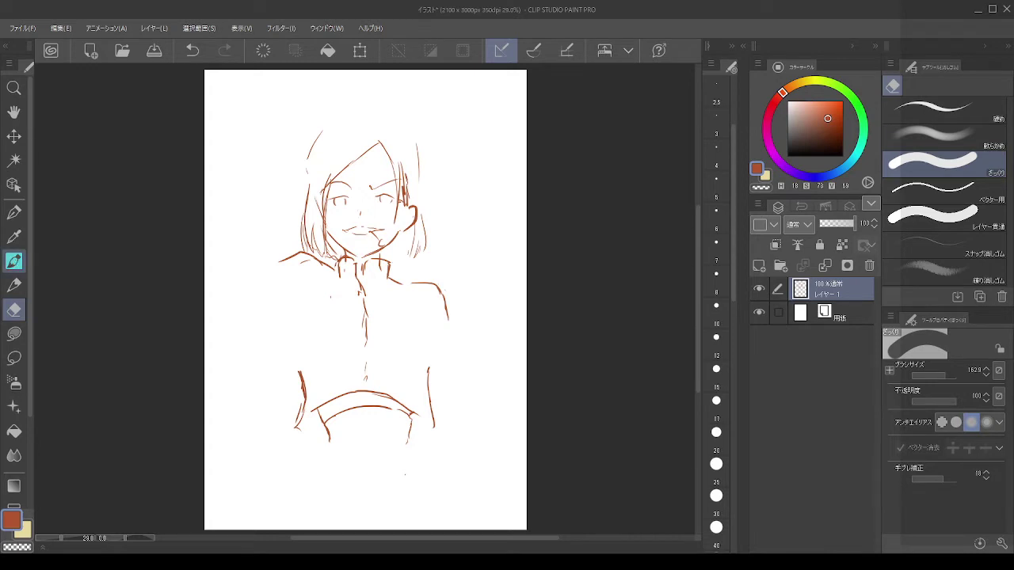
# Step: Sketch a short armpit contour at the start of the torso's left side, below the shoulder
pyautogui.click(14, 260)
pyautogui.moveTo(312, 290)
pyautogui.mouseDown()
pyautogui.moveTo(292, 325)
pyautogui.moveTo(295, 347)
pyautogui.mouseUp()
pyautogui.hotkey('ctrl', 'z')
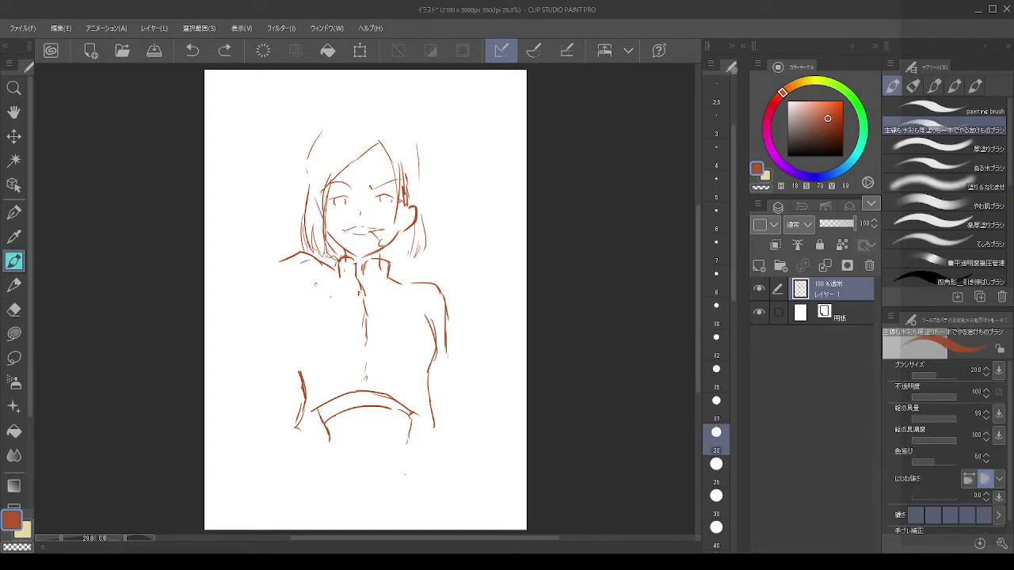
pyautogui.moveTo(316, 284)
pyautogui.mouseDown()
pyautogui.moveTo(294, 319)
pyautogui.moveTo(293, 304)
pyautogui.moveTo(287, 314)
pyautogui.mouseUp()
pyautogui.hotkey('ctrl', 'z')
pyautogui.moveTo(289, 322); pyautogui.dragTo(288, 347)
pyautogui.hotkey('ctrl', 'z')
pyautogui.hotkey('ctrl', 'z')
pyautogui.moveTo(310, 292); pyautogui.dragTo(300, 341)
pyautogui.hotkey('ctrl', 'z')
pyautogui.moveTo(302, 304)
pyautogui.mouseDown()
pyautogui.moveTo(310, 309)
pyautogui.moveTo(300, 348)
pyautogui.mouseUp()
pyautogui.hotkey('ctrl', 'z')
pyautogui.moveTo(294, 303)
pyautogui.mouseDown()
pyautogui.moveTo(300, 366)
pyautogui.moveTo(301, 332)
pyautogui.moveTo(304, 354)
pyautogui.mouseUp()
pyautogui.moveTo(326, 312); pyautogui.dragTo(331, 321)
pyautogui.hotkey('ctrl', 'z')
pyautogui.hotkey('ctrl', 'z')
# Step: Erase part of the rough right chest line and redraw it as a curve running from the shoulder into the waist contour
pyautogui.press('c')
pyautogui.moveTo(431, 319); pyautogui.dragTo(433, 343)
pyautogui.press('c')
pyautogui.moveTo(406, 297); pyautogui.dragTo(427, 334)
pyautogui.hotkey('ctrl', 'z')
pyautogui.hotkey('ctrl', 'z')
pyautogui.moveTo(413, 298); pyautogui.dragTo(434, 347)
pyautogui.moveTo(435, 343)
pyautogui.mouseDown()
pyautogui.moveTo(424, 361)
pyautogui.moveTo(428, 387)
pyautogui.moveTo(421, 372)
pyautogui.mouseUp()
pyautogui.press('c')
pyautogui.press('c')
pyautogui.moveTo(431, 349); pyautogui.dragTo(430, 405)
pyautogui.hotkey('ctrl', 'z')
pyautogui.hotkey('ctrl', 'z')
pyautogui.press('c')
pyautogui.press('c')
pyautogui.hotkey('ctrl', 'z')
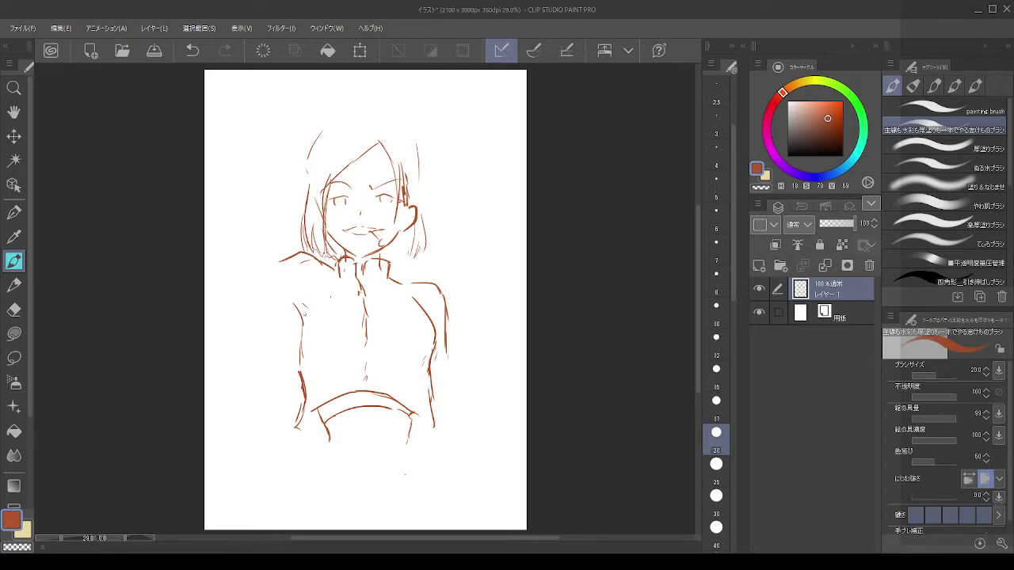
# Step: Draw the left torso contour from the armpit down toward the jacket hem
pyautogui.moveTo(302, 326); pyautogui.dragTo(305, 405)
pyautogui.hotkey('ctrl', 'z')
pyautogui.hotkey('ctrl', 'z')
pyautogui.hotkey('ctrl', 'z')
pyautogui.moveTo(302, 344); pyautogui.dragTo(306, 413)
pyautogui.press('c')
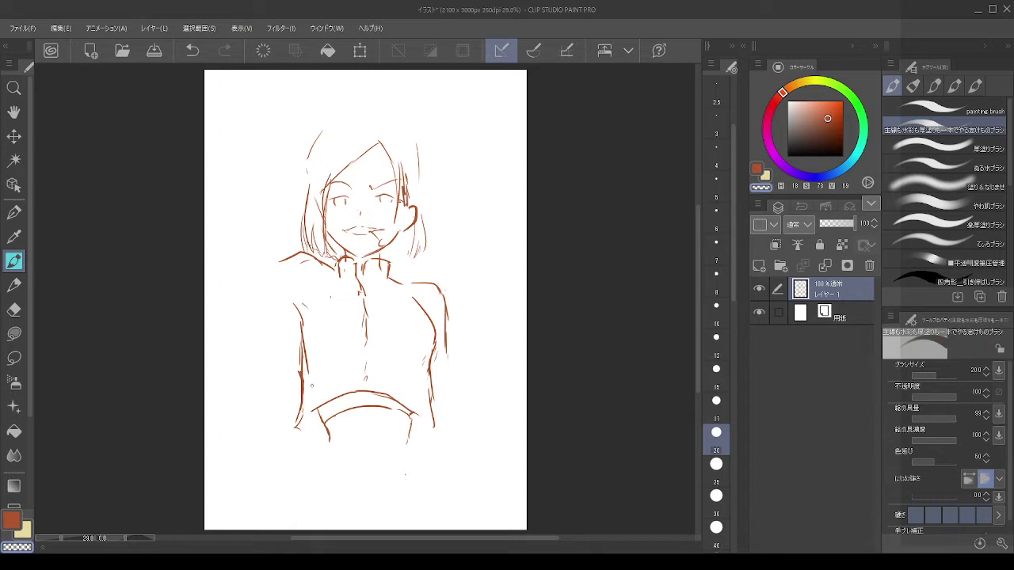
pyautogui.press('c')
# Step: Reinforce the lower left torso contour down to the hem corner and erase the excess lines beside it
pyautogui.moveTo(304, 358); pyautogui.dragTo(298, 427)
pyautogui.hotkey('ctrl', 'z')
pyautogui.hotkey('ctrl', 'z')
pyautogui.moveTo(305, 376); pyautogui.dragTo(297, 428)
pyautogui.moveTo(298, 392)
pyautogui.mouseDown()
pyautogui.moveTo(289, 423)
pyautogui.moveTo(297, 435)
pyautogui.mouseUp()
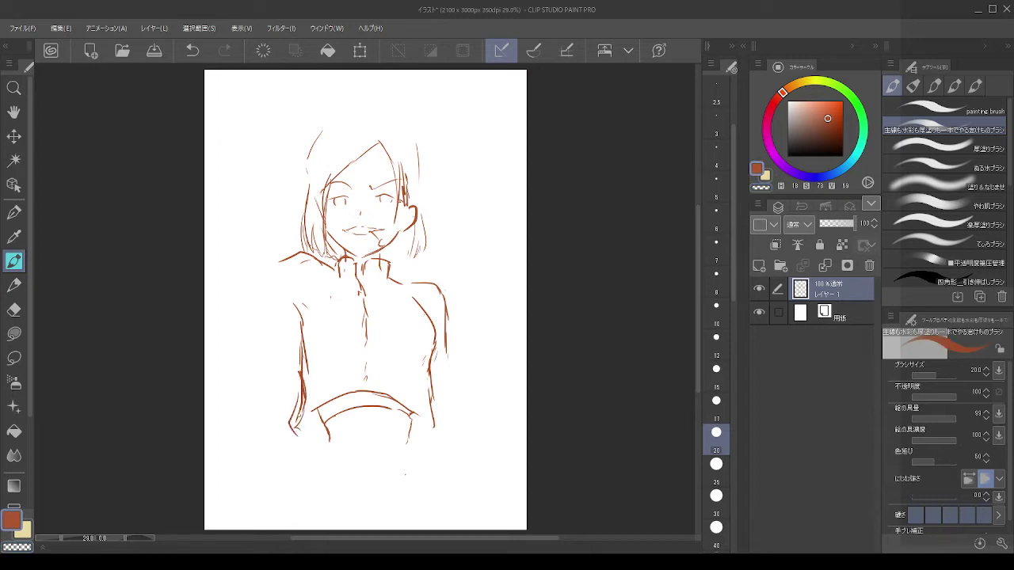
pyautogui.hotkey('ctrl', 'z')
pyautogui.press('c')
pyautogui.moveTo(306, 395); pyautogui.dragTo(303, 444)
pyautogui.press('c')
# Step: Draw the flared jacket corners on both sides of the arched hem
pyautogui.moveTo(421, 418)
pyautogui.mouseDown()
pyautogui.moveTo(431, 423)
pyautogui.moveTo(409, 450)
pyautogui.mouseUp()
pyautogui.moveTo(315, 411)
pyautogui.mouseDown()
pyautogui.moveTo(290, 431)
pyautogui.moveTo(328, 448)
pyautogui.moveTo(301, 444)
pyautogui.mouseUp()
pyautogui.hotkey('ctrl', 'z')
pyautogui.hotkey('ctrl', 'z')
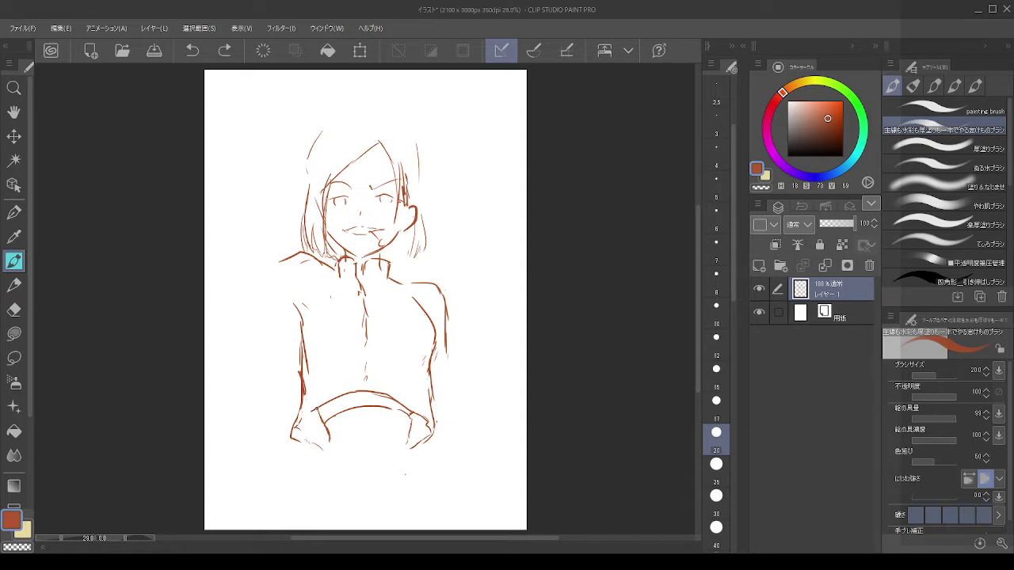
pyautogui.moveTo(316, 410)
pyautogui.mouseDown()
pyautogui.moveTo(290, 429)
pyautogui.moveTo(301, 439)
pyautogui.moveTo(286, 432)
pyautogui.moveTo(328, 446)
pyautogui.mouseUp()
pyautogui.hotkey('ctrl', 'z')
pyautogui.hotkey('ctrl', 'z')
pyautogui.hotkey('ctrl', 'z')
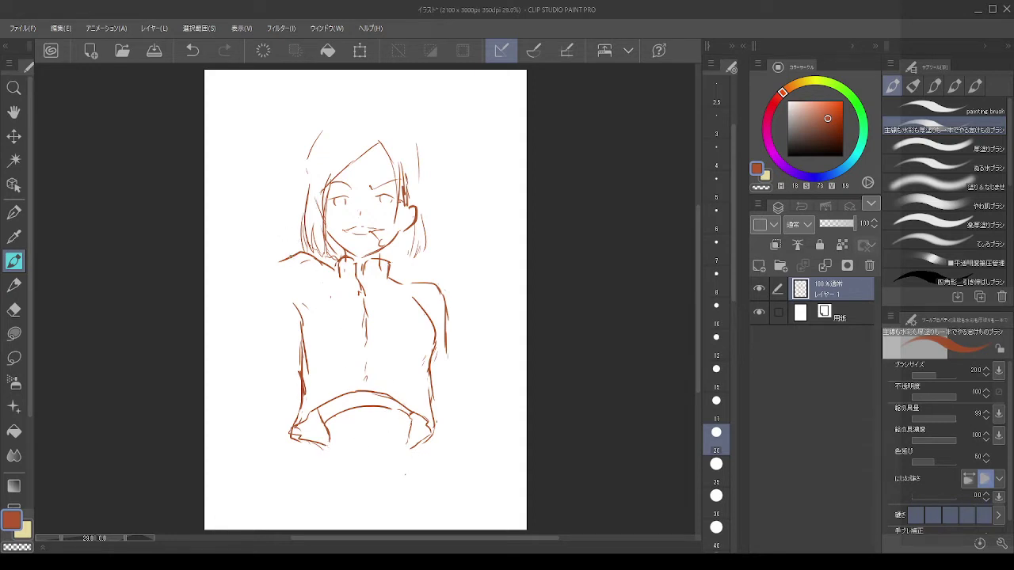
pyautogui.moveTo(290, 252); pyautogui.dragTo(256, 211)
pyautogui.hotkey('ctrl', 'z')
pyautogui.moveTo(289, 255); pyautogui.dragTo(252, 202)
pyautogui.moveTo(296, 311); pyautogui.dragTo(263, 277)
pyautogui.moveTo(265, 279)
pyautogui.mouseDown()
pyautogui.moveTo(241, 253)
pyautogui.moveTo(267, 283)
pyautogui.moveTo(245, 233)
pyautogui.mouseUp()
pyautogui.hotkey('ctrl', 'z')
pyautogui.hotkey('ctrl', 'z')
pyautogui.hotkey('ctrl', 'z')
pyautogui.hotkey('ctrl', 'z')
pyautogui.hotkey('ctrl', 'z')
# Step: Sketch the raised left upper arm with one line from the shoulder to the elbow and another from the armpit outward
pyautogui.moveTo(287, 259); pyautogui.dragTo(236, 235)
pyautogui.moveTo(303, 320); pyautogui.dragTo(270, 298)
pyautogui.hotkey('ctrl', 'z')
pyautogui.moveTo(302, 333)
pyautogui.mouseDown()
pyautogui.moveTo(283, 308)
pyautogui.moveTo(305, 317)
pyautogui.moveTo(271, 304)
pyautogui.moveTo(223, 256)
pyautogui.moveTo(253, 200)
pyautogui.moveTo(273, 190)
pyautogui.mouseUp()
pyautogui.press('c')
pyautogui.press('c')
pyautogui.hotkey('ctrl', 'z')
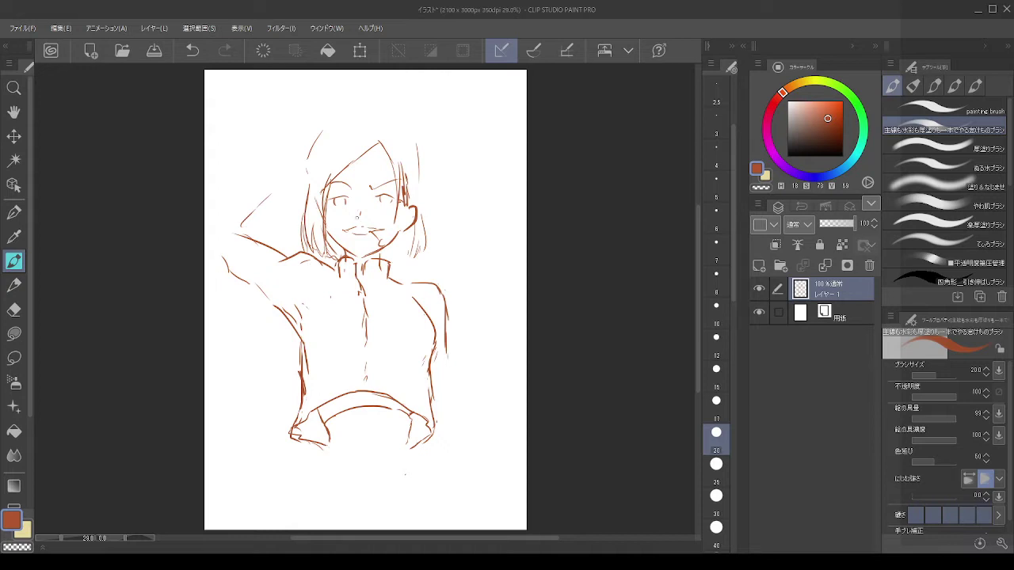
# Step: Draw both sides of the raised left forearm, angled from the elbow up toward the head and closed at the wrist
pyautogui.moveTo(262, 203); pyautogui.dragTo(307, 153)
pyautogui.moveTo(217, 208)
pyautogui.mouseDown()
pyautogui.moveTo(218, 178)
pyautogui.moveTo(265, 133)
pyautogui.moveTo(220, 198)
pyautogui.mouseUp()
pyautogui.hotkey('ctrl', 'z')
pyautogui.hotkey('ctrl', 'z')
pyautogui.hotkey('ctrl', 'z')
pyautogui.moveTo(244, 157)
pyautogui.mouseDown()
pyautogui.moveTo(216, 228)
pyautogui.moveTo(208, 216)
pyautogui.moveTo(234, 277)
pyautogui.moveTo(204, 254)
pyautogui.moveTo(251, 152)
pyautogui.moveTo(279, 144)
pyautogui.moveTo(295, 180)
pyautogui.moveTo(272, 189)
pyautogui.mouseUp()
pyautogui.hotkey('ctrl', 'z')
pyautogui.hotkey('ctrl', 'z')
pyautogui.hotkey('ctrl', 'z')
pyautogui.hotkey('ctrl', 'z')
pyautogui.hotkey('ctrl', 'z')
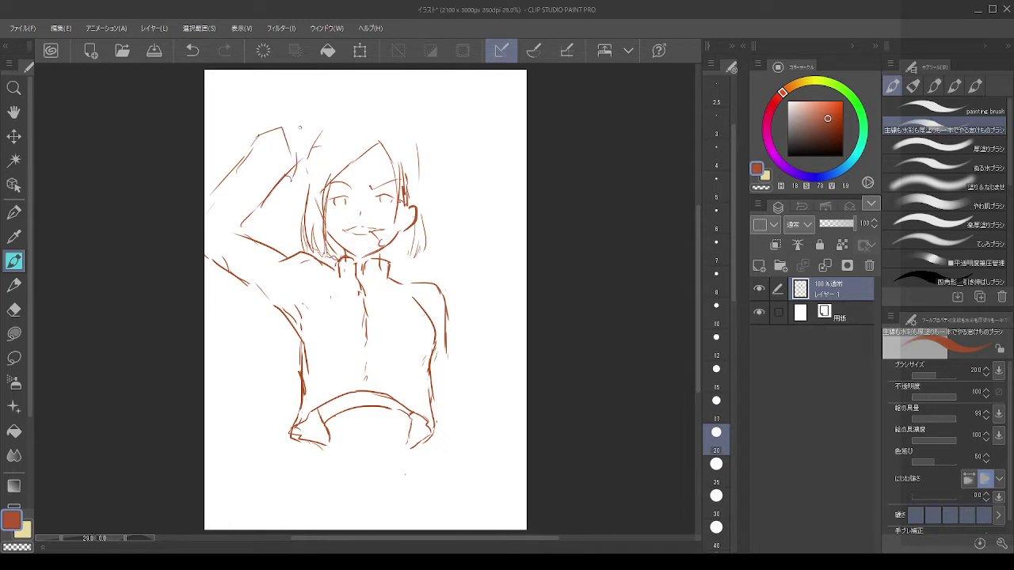
# Step: Add a small curve for the hand at the raised wrist, and extend the right arm's outlines down to the hem
pyautogui.moveTo(288, 126); pyautogui.dragTo(317, 102)
pyautogui.hotkey('ctrl', 'z')
pyautogui.moveTo(279, 130); pyautogui.dragTo(292, 118)
pyautogui.moveTo(448, 312); pyautogui.dragTo(449, 422)
pyautogui.moveTo(445, 384)
pyautogui.mouseDown()
pyautogui.moveTo(443, 428)
pyautogui.moveTo(415, 442)
pyautogui.moveTo(437, 428)
pyautogui.mouseUp()
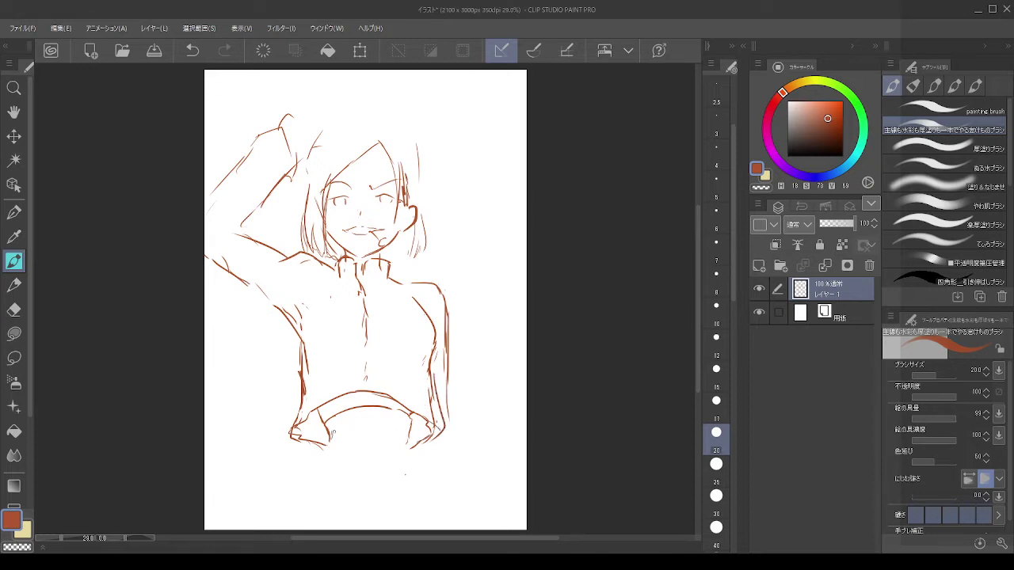
# Step: Reinforce the waist sides beneath the jacket hem with short strokes
pyautogui.moveTo(327, 438); pyautogui.dragTo(329, 454)
pyautogui.moveTo(414, 420); pyautogui.dragTo(403, 442)
pyautogui.hotkey('ctrl', 'z')
pyautogui.moveTo(340, 356); pyautogui.dragTo(346, 361)
pyautogui.hotkey('ctrl', 'z')
pyautogui.moveTo(338, 457); pyautogui.dragTo(328, 454)
pyautogui.hotkey('ctrl', 'z')
pyautogui.moveTo(332, 452); pyautogui.dragTo(346, 446)
pyautogui.hotkey('ctrl', 'z')
pyautogui.moveTo(328, 448); pyautogui.dragTo(279, 487)
pyautogui.hotkey('ctrl', 'z')
pyautogui.hotkey('ctrl', 'z')
pyautogui.moveTo(323, 455); pyautogui.dragTo(278, 492)
pyautogui.hotkey('ctrl', 'z')
pyautogui.hotkey('ctrl', 'z')
pyautogui.moveTo(321, 450); pyautogui.dragTo(280, 493)
pyautogui.moveTo(416, 442); pyautogui.dragTo(439, 503)
pyautogui.hotkey('ctrl', 'z')
pyautogui.hotkey('ctrl', 'z')
pyautogui.hotkey('ctrl', 'z')
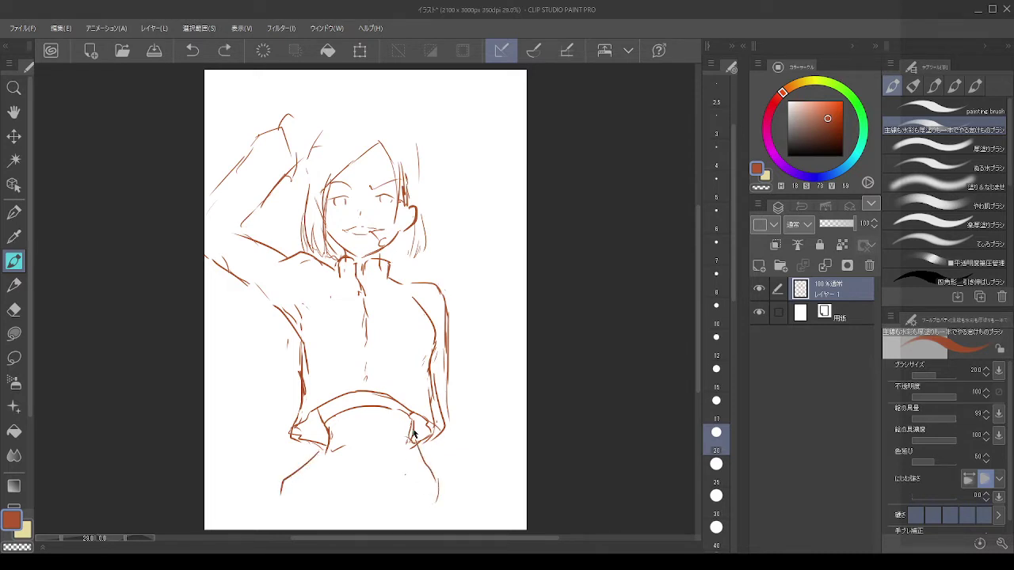
pyautogui.hotkey('ctrl', 'z')
pyautogui.moveTo(320, 447); pyautogui.dragTo(308, 464)
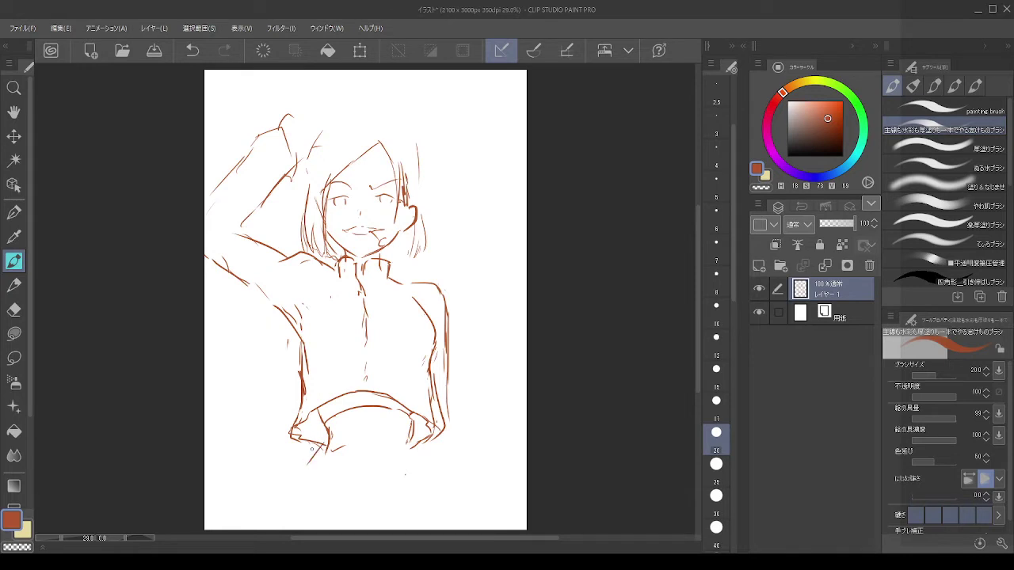
pyautogui.hotkey('ctrl', 'z')
# Step: Draw a curved waistline below the hem and flared hip contours on both sides down to the page's lower edge
pyautogui.moveTo(323, 447)
pyautogui.mouseDown()
pyautogui.moveTo(312, 461)
pyautogui.moveTo(385, 441)
pyautogui.moveTo(395, 451)
pyautogui.mouseUp()
pyautogui.moveTo(408, 453)
pyautogui.mouseDown()
pyautogui.moveTo(430, 464)
pyautogui.moveTo(449, 504)
pyautogui.mouseUp()
pyautogui.hotkey('ctrl', 'z')
pyautogui.hotkey('ctrl', 'z')
pyautogui.moveTo(447, 495); pyautogui.dragTo(459, 530)
pyautogui.hotkey('ctrl', 'z')
pyautogui.hotkey('ctrl', 'z')
pyautogui.moveTo(426, 465); pyautogui.dragTo(452, 530)
pyautogui.moveTo(316, 457); pyautogui.dragTo(270, 525)
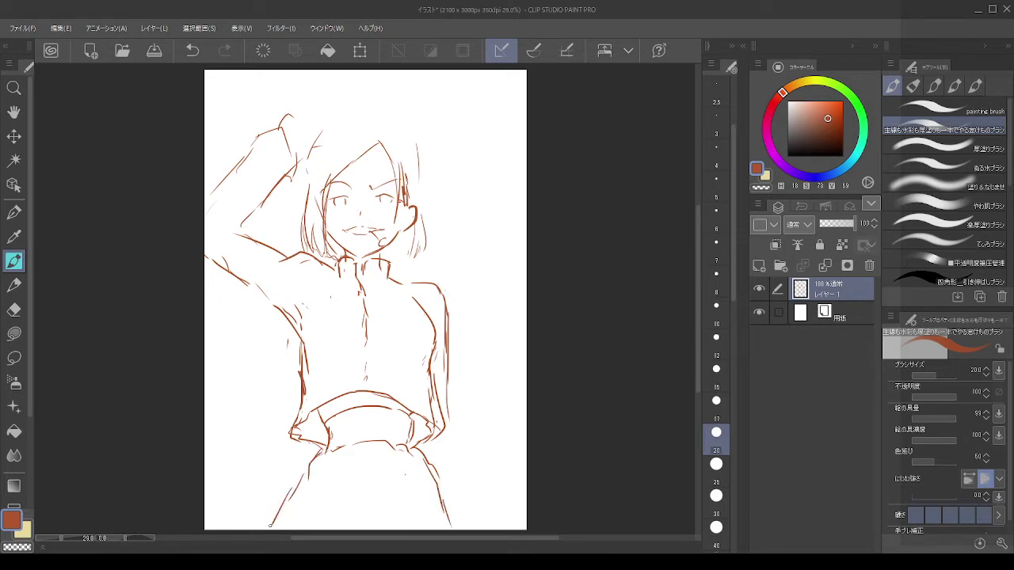
pyautogui.hotkey('ctrl', 'z')
pyautogui.moveTo(302, 476); pyautogui.dragTo(267, 529)
# Step: Add two long inner lines running from below the waistline down the lower garment
pyautogui.moveTo(390, 450); pyautogui.dragTo(420, 529)
pyautogui.hotkey('ctrl', 'z')
pyautogui.moveTo(331, 479); pyautogui.dragTo(323, 526)
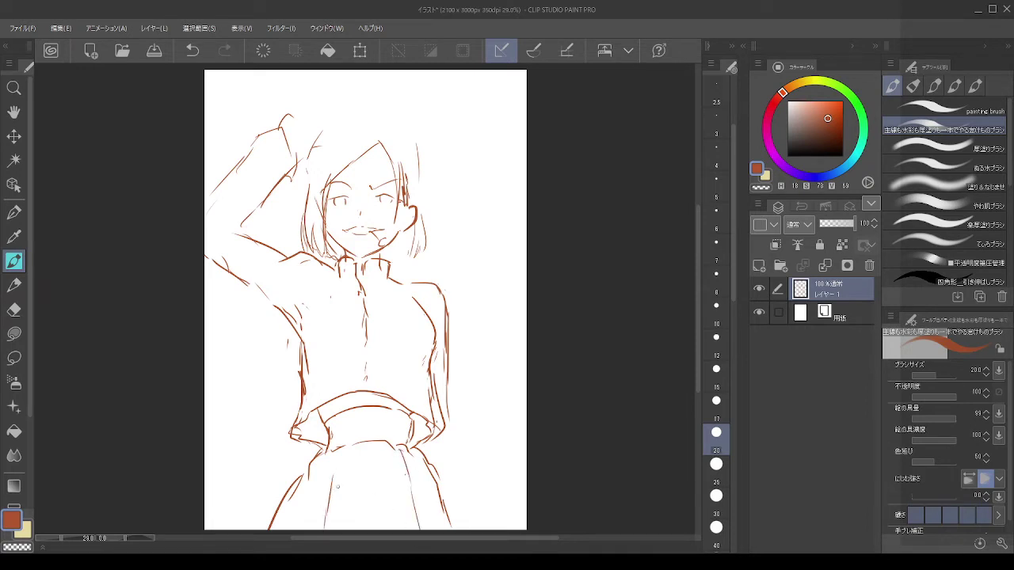
# Step: Erase the lower part of the left hip contour and redraw it down to the page's lower edge
pyautogui.press('c')
pyautogui.moveTo(294, 483)
pyautogui.mouseDown()
pyautogui.moveTo(267, 529)
pyautogui.moveTo(274, 518)
pyautogui.mouseUp()
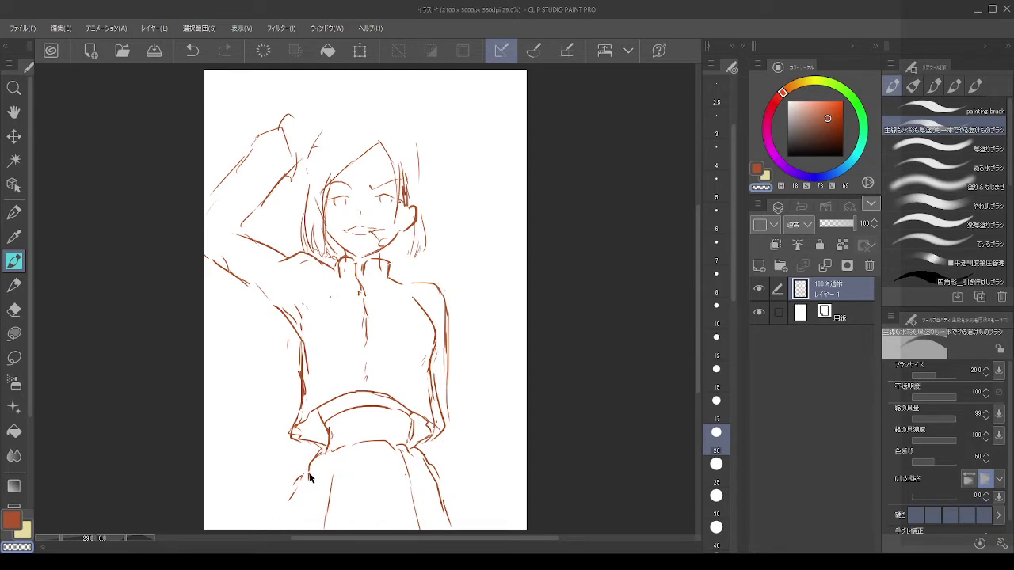
pyautogui.press('c')
pyautogui.moveTo(311, 474); pyautogui.dragTo(267, 529)
pyautogui.press('c')
# Step: Lasso the jacket hem, waist and lower body, move them slightly upward, and deselect
pyautogui.click(14, 358)
pyautogui.moveTo(253, 462)
pyautogui.mouseDown()
pyautogui.moveTo(332, 385)
pyautogui.moveTo(369, 378)
pyautogui.moveTo(429, 389)
pyautogui.moveTo(461, 477)
pyautogui.moveTo(463, 545)
pyautogui.moveTo(266, 474)
pyautogui.moveTo(244, 295)
pyautogui.mouseUp()
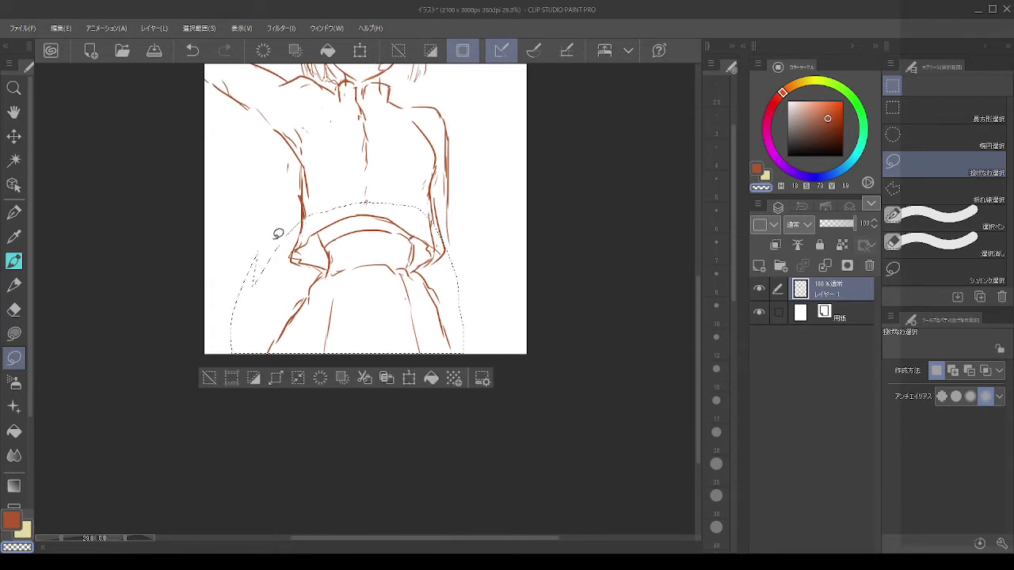
pyautogui.scroll(3, 272, 452)
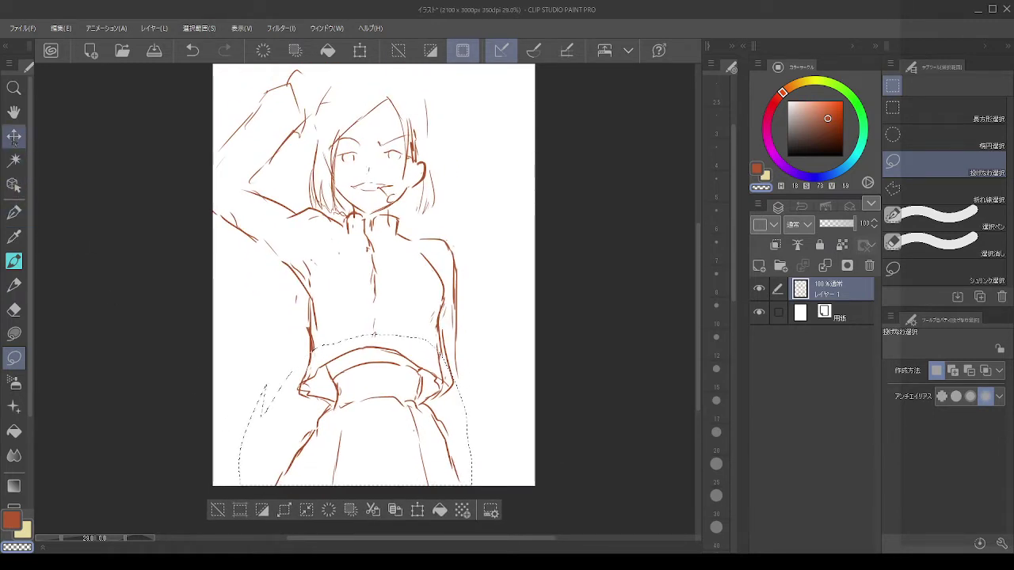
pyautogui.click(14, 136)
pyautogui.moveTo(396, 446); pyautogui.dragTo(402, 422)
pyautogui.hotkey('ctrl', 'd')
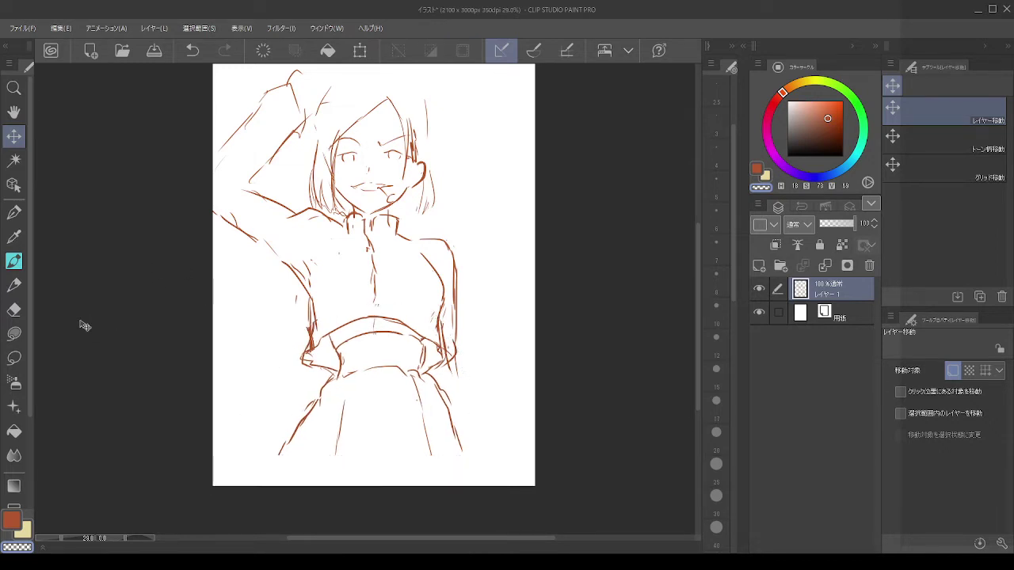
# Step: Extend the left hip contour down to the page's lower edge with the brush
pyautogui.click(14, 260)
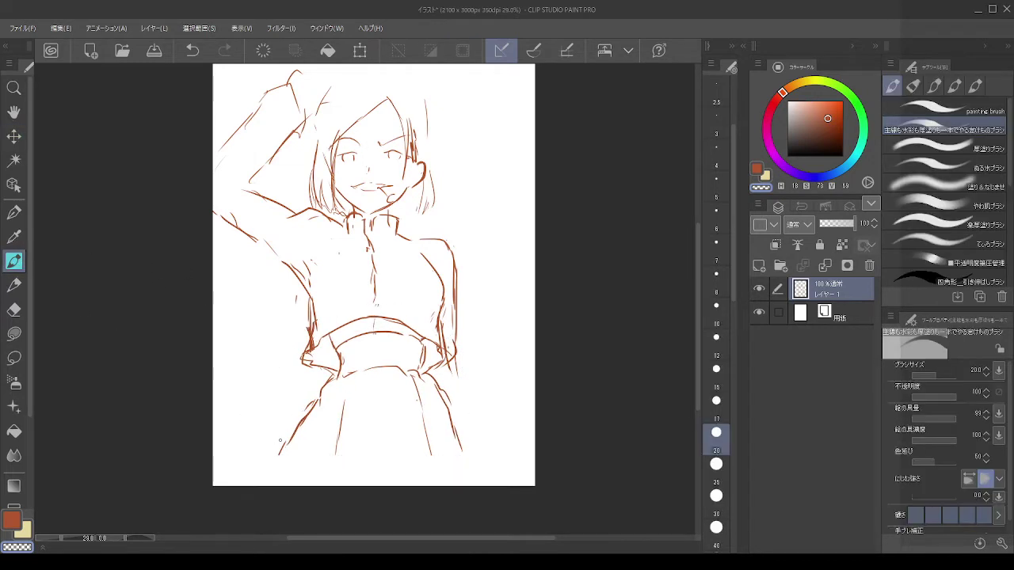
pyautogui.moveTo(282, 441); pyautogui.dragTo(271, 473)
pyautogui.moveTo(297, 430); pyautogui.dragTo(266, 485)
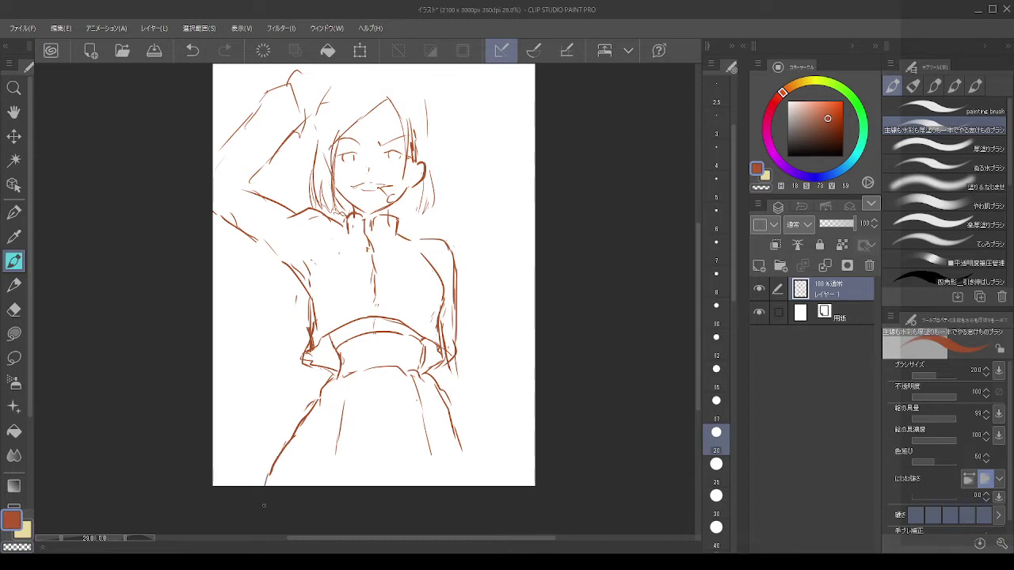
pyautogui.hotkey('ctrl', 'z')
pyautogui.moveTo(314, 408); pyautogui.dragTo(268, 487)
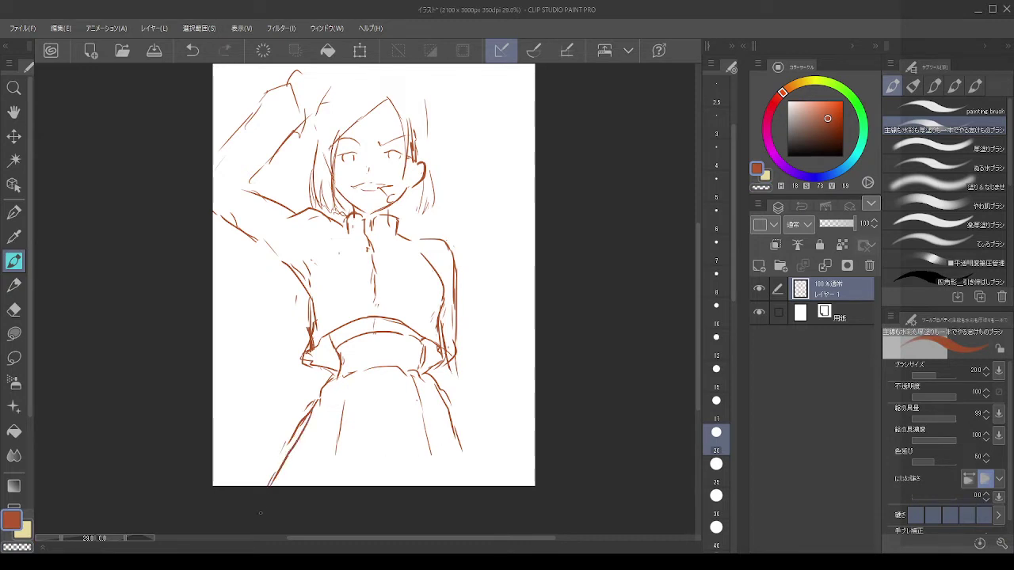
# Step: Extend the right hip contour diagonally outward to the page's lower edge
pyautogui.moveTo(450, 407); pyautogui.dragTo(462, 433)
pyautogui.moveTo(442, 397); pyautogui.dragTo(453, 470)
pyautogui.moveTo(450, 413); pyautogui.dragTo(492, 487)
pyautogui.hotkey('ctrl', 'z')
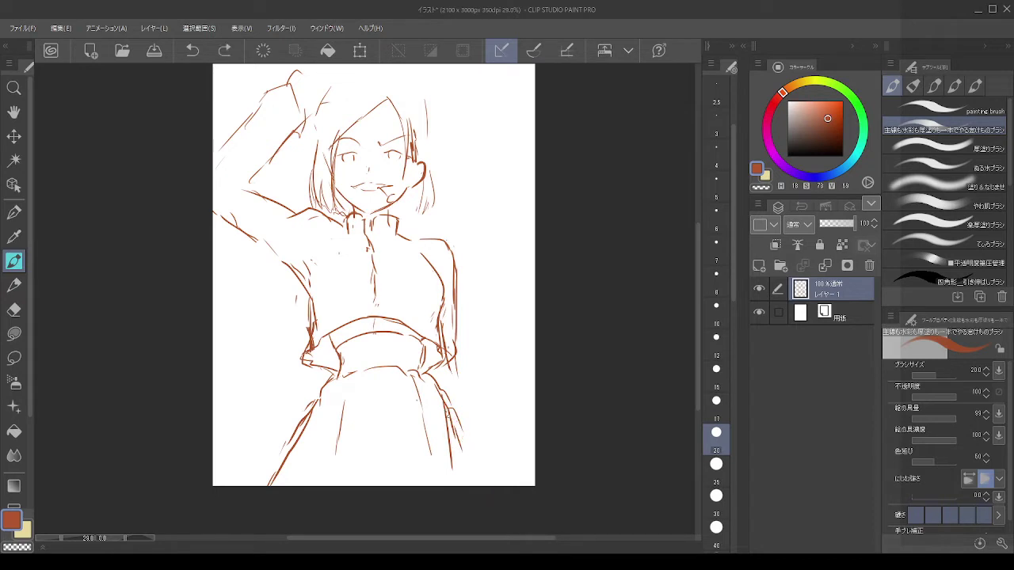
pyautogui.moveTo(446, 412); pyautogui.dragTo(484, 488)
pyautogui.hotkey('ctrl', 'z')
pyautogui.hotkey('ctrl', 'z')
pyautogui.hotkey('ctrl', 'z')
pyautogui.moveTo(454, 431); pyautogui.dragTo(486, 500)
pyautogui.scroll(-4, 485, 495)
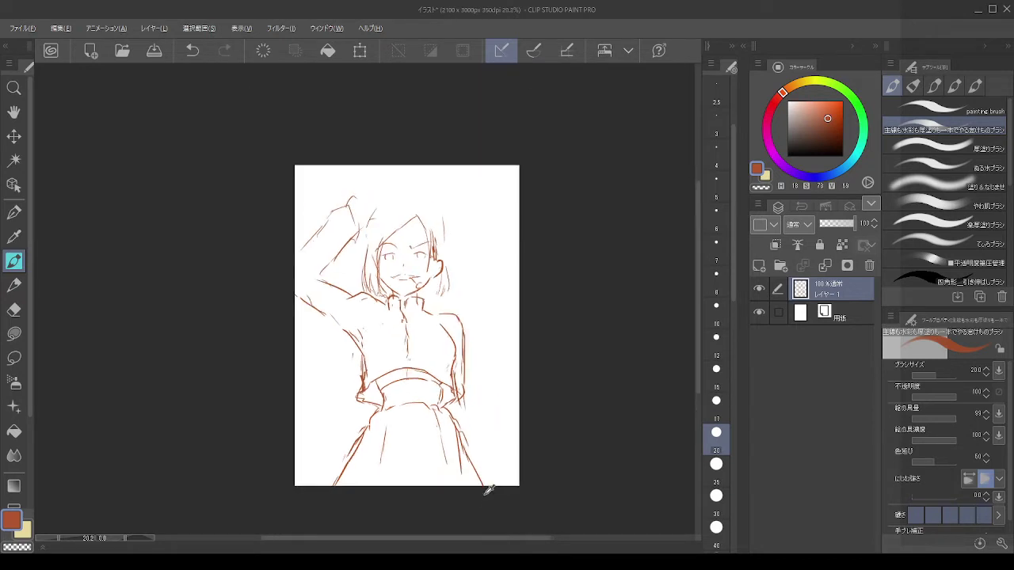
pyautogui.scroll(3, 448, 372)
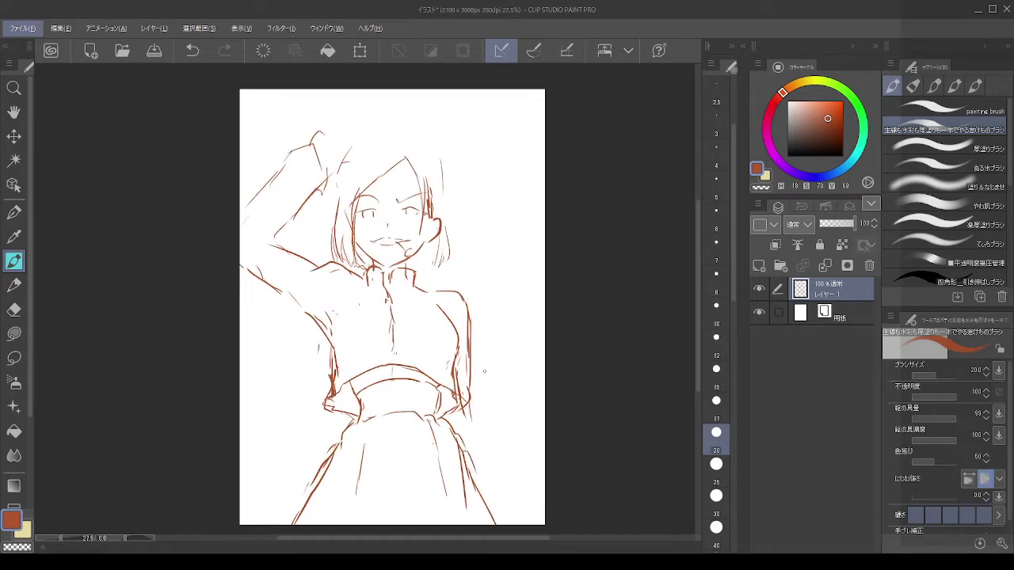
pyautogui.moveTo(469, 358); pyautogui.dragTo(471, 398)
pyautogui.hotkey('ctrl', 'z')
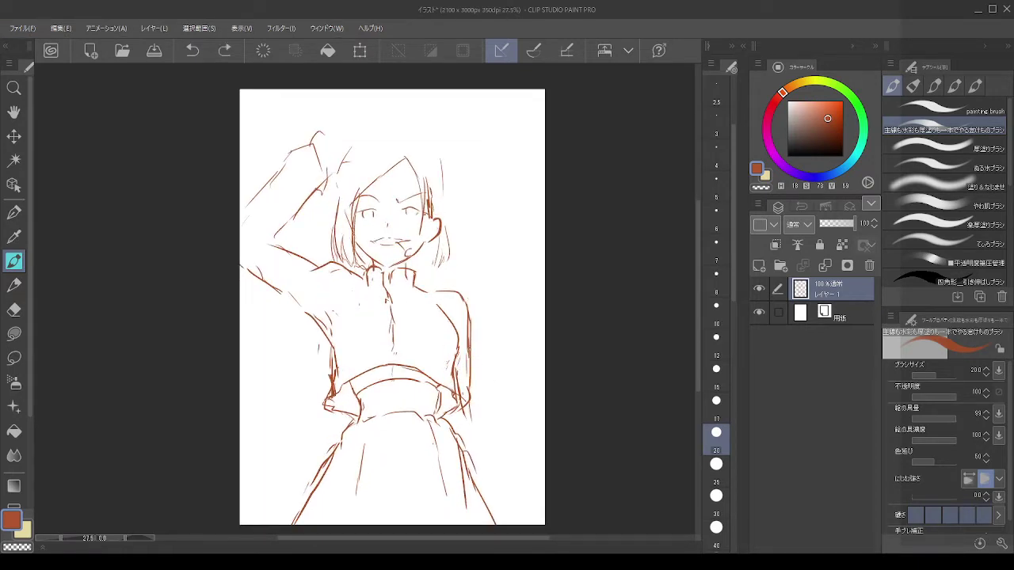
# Step: Rework the lowered arm's outer contour from the shoulder down to the jacket hem on the character's right-hand side of the page
pyautogui.moveTo(455, 290)
pyautogui.mouseDown()
pyautogui.moveTo(471, 312)
pyautogui.moveTo(470, 334)
pyautogui.moveTo(464, 301)
pyautogui.moveTo(470, 399)
pyautogui.mouseUp()
pyautogui.hotkey('ctrl', 'z')
pyautogui.press('c')
pyautogui.press('c')
pyautogui.hotkey('ctrl', 'z')
pyautogui.hotkey('ctrl', 'z')
pyautogui.hotkey('ctrl', 'z')
pyautogui.press('c')
pyautogui.press('c')
pyautogui.moveTo(467, 332); pyautogui.dragTo(470, 418)
pyautogui.hotkey('ctrl', 'z')
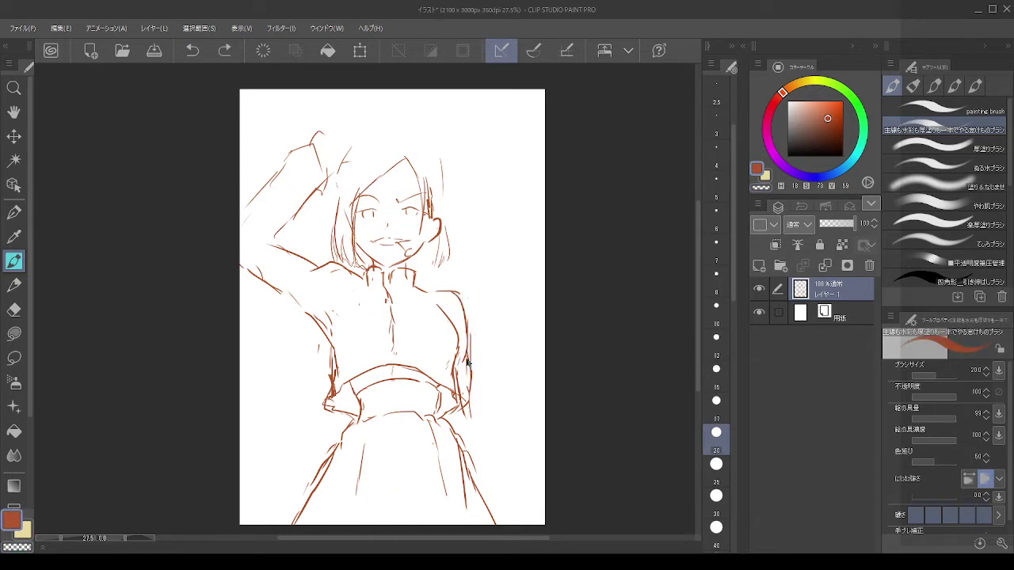
# Step: Extend the lowered arm's outer line past the jacket hem down toward the page's lower edge
pyautogui.moveTo(467, 359)
pyautogui.mouseDown()
pyautogui.moveTo(460, 383)
pyautogui.moveTo(500, 524)
pyautogui.mouseUp()
pyautogui.hotkey('ctrl', 'z')
pyautogui.hotkey('ctrl', 'z')
pyautogui.press('c')
pyautogui.press('c')
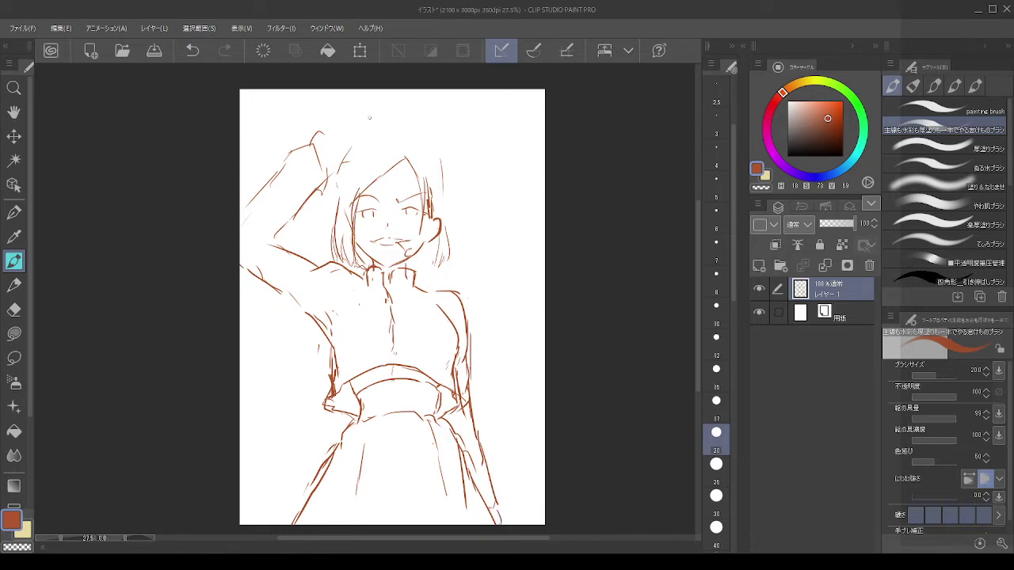
pyautogui.moveTo(326, 138); pyautogui.dragTo(373, 106)
pyautogui.hotkey('ctrl', 'z')
pyautogui.moveTo(327, 141); pyautogui.dragTo(355, 119)
pyautogui.hotkey('ctrl', 'z')
pyautogui.moveTo(324, 150); pyautogui.dragTo(319, 128)
pyautogui.hotkey('ctrl', 'z')
# Step: Erase the stray strokes above the raised wrist and beside the hair, and draw a curved cuff at the wrist
pyautogui.press('e')
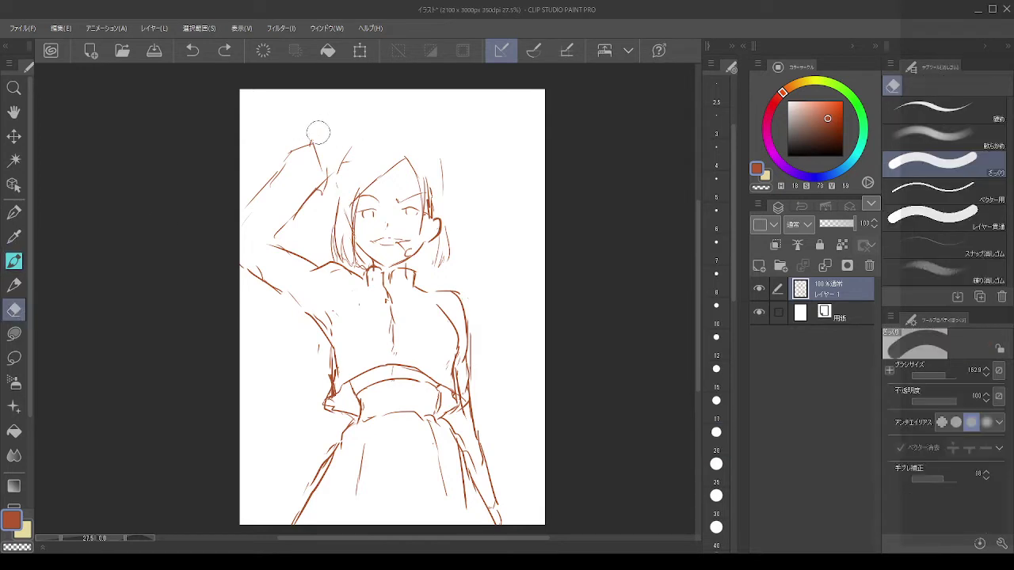
pyautogui.moveTo(318, 132)
pyautogui.mouseDown()
pyautogui.moveTo(341, 149)
pyautogui.moveTo(347, 176)
pyautogui.mouseUp()
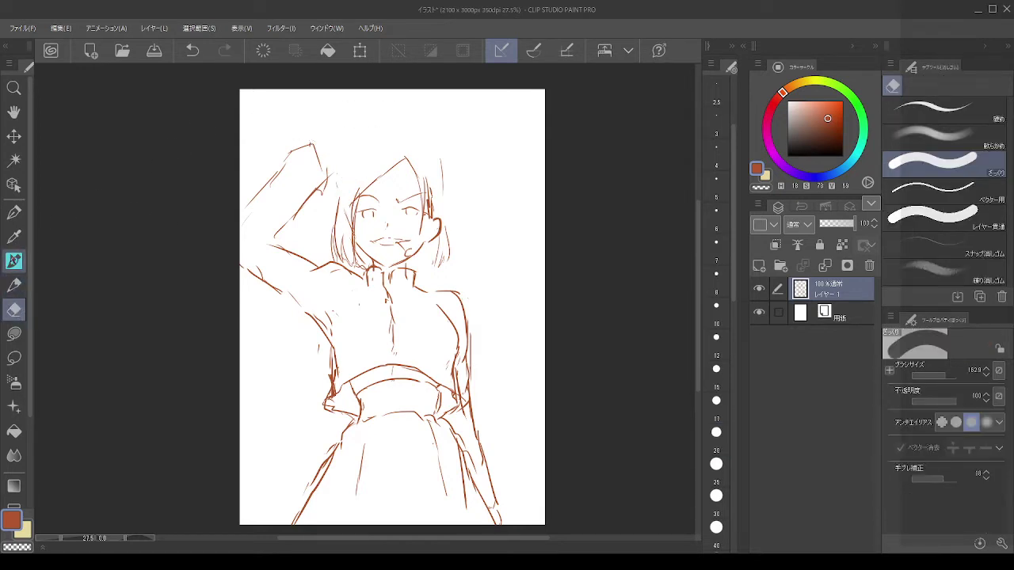
pyautogui.click(14, 261)
pyautogui.moveTo(291, 152)
pyautogui.mouseDown()
pyautogui.moveTo(326, 169)
pyautogui.moveTo(317, 189)
pyautogui.mouseUp()
pyautogui.hotkey('ctrl', 'z')
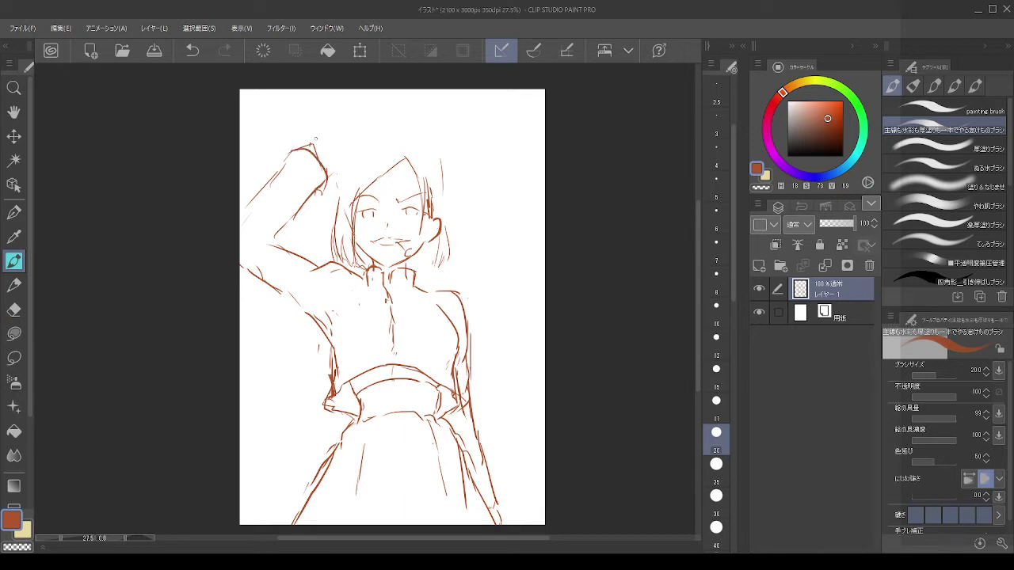
# Step: Rough in the raised hand's outline above the cuff with curled fingers
pyautogui.moveTo(310, 145)
pyautogui.mouseDown()
pyautogui.moveTo(328, 136)
pyautogui.moveTo(333, 144)
pyautogui.moveTo(334, 125)
pyautogui.moveTo(344, 146)
pyautogui.moveTo(343, 121)
pyautogui.moveTo(385, 121)
pyautogui.moveTo(364, 130)
pyautogui.moveTo(373, 146)
pyautogui.moveTo(362, 161)
pyautogui.mouseUp()
pyautogui.hotkey('ctrl', 'z')
pyautogui.hotkey('ctrl', 'z')
pyautogui.hotkey('ctrl', 'z')
pyautogui.hotkey('ctrl', 'z')
pyautogui.hotkey('ctrl', 'z')
pyautogui.hotkey('ctrl', 'z')
pyautogui.moveTo(371, 138); pyautogui.dragTo(381, 157)
pyautogui.hotkey('ctrl', 'z')
pyautogui.moveTo(374, 148); pyautogui.dragTo(378, 157)
pyautogui.hotkey('ctrl', 'z')
pyautogui.hotkey('ctrl', 'z')
# Step: Rework the raised hand's back and fingers, and sketch a small rounded form inside the palm
pyautogui.moveTo(342, 130); pyautogui.dragTo(336, 148)
pyautogui.hotkey('ctrl', 'z')
pyautogui.hotkey('ctrl', 'z')
pyautogui.moveTo(332, 138)
pyautogui.mouseDown()
pyautogui.moveTo(330, 146)
pyautogui.moveTo(349, 127)
pyautogui.moveTo(349, 136)
pyautogui.moveTo(363, 129)
pyautogui.moveTo(355, 156)
pyautogui.moveTo(370, 134)
pyautogui.moveTo(370, 145)
pyautogui.moveTo(342, 126)
pyautogui.moveTo(359, 118)
pyautogui.moveTo(367, 127)
pyautogui.moveTo(362, 117)
pyautogui.moveTo(370, 130)
pyautogui.moveTo(360, 141)
pyautogui.moveTo(370, 147)
pyautogui.moveTo(361, 143)
pyautogui.moveTo(389, 138)
pyautogui.moveTo(394, 122)
pyautogui.moveTo(378, 132)
pyautogui.moveTo(392, 112)
pyautogui.mouseUp()
pyautogui.hotkey('ctrl', 'z')
pyautogui.press('c')
pyautogui.press('c')
pyautogui.hotkey('ctrl', 'z')
pyautogui.hotkey('ctrl', 'z')
pyautogui.hotkey('ctrl', 'z')
pyautogui.hotkey('ctrl', 'z')
pyautogui.press('c')
pyautogui.press('c')
pyautogui.hotkey('ctrl', 'z')
pyautogui.hotkey('ctrl', 'z')
pyautogui.hotkey('ctrl', 'z')
pyautogui.hotkey('ctrl', 'z')
pyautogui.hotkey('ctrl', 'z')
pyautogui.hotkey('ctrl', 'z')
pyautogui.hotkey('ctrl', 'z')
pyautogui.hotkey('ctrl', 'z')
pyautogui.hotkey('ctrl', 'z')
pyautogui.hotkey('ctrl', 'z')
pyautogui.hotkey('ctrl', 'z')
pyautogui.hotkey('ctrl', 'z')
pyautogui.hotkey('ctrl', 'z')
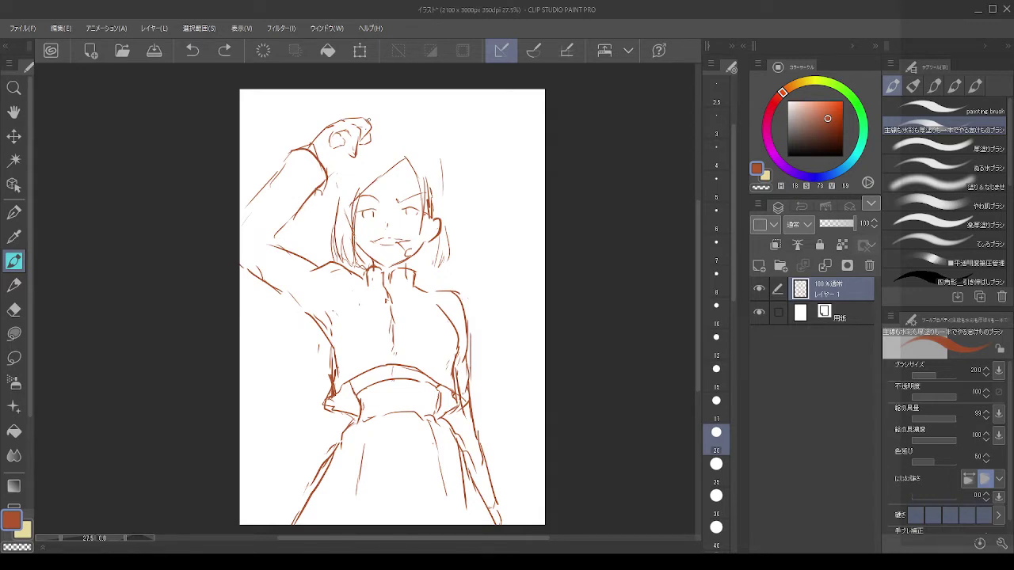
# Step: Sketch short handle strokes and another finger beyond the raised hand's curled fingers
pyautogui.moveTo(369, 120)
pyautogui.mouseDown()
pyautogui.moveTo(387, 118)
pyautogui.moveTo(375, 124)
pyautogui.moveTo(390, 127)
pyautogui.moveTo(380, 125)
pyautogui.moveTo(388, 146)
pyautogui.moveTo(369, 134)
pyautogui.moveTo(397, 124)
pyautogui.moveTo(385, 122)
pyautogui.mouseUp()
pyautogui.hotkey('ctrl', 'z')
pyautogui.hotkey('ctrl', 'z')
pyautogui.hotkey('ctrl', 'z')
pyautogui.hotkey('ctrl', 'z')
pyautogui.moveTo(379, 121); pyautogui.dragTo(390, 132)
pyautogui.hotkey('ctrl', 'z')
pyautogui.moveTo(383, 131); pyautogui.dragTo(392, 132)
pyautogui.hotkey('ctrl', 'z')
pyautogui.hotkey('ctrl', 'z')
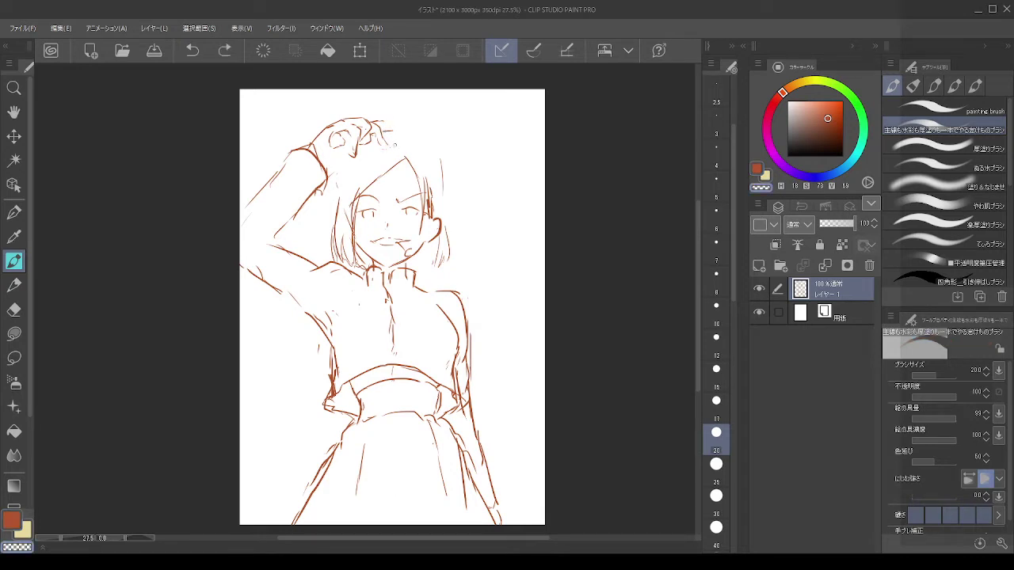
# Step: Remove the rounded form from the raised hand's palm and redraw the outermost curled fingers
pyautogui.hotkey('ctrl', 'y')
pyautogui.moveTo(375, 132)
pyautogui.mouseDown()
pyautogui.moveTo(378, 153)
pyautogui.moveTo(384, 121)
pyautogui.moveTo(330, 145)
pyautogui.moveTo(332, 134)
pyautogui.moveTo(336, 142)
pyautogui.mouseUp()
pyautogui.press('c')
pyautogui.hotkey('ctrl', 'z')
pyautogui.hotkey('ctrl', 'z')
pyautogui.press('c')
pyautogui.press('c')
pyautogui.hotkey('ctrl', 'z')
pyautogui.press('c')
# Step: Erase the outermost finger and the handle strokes beside the raised hand, and return to the brush
pyautogui.press('e')
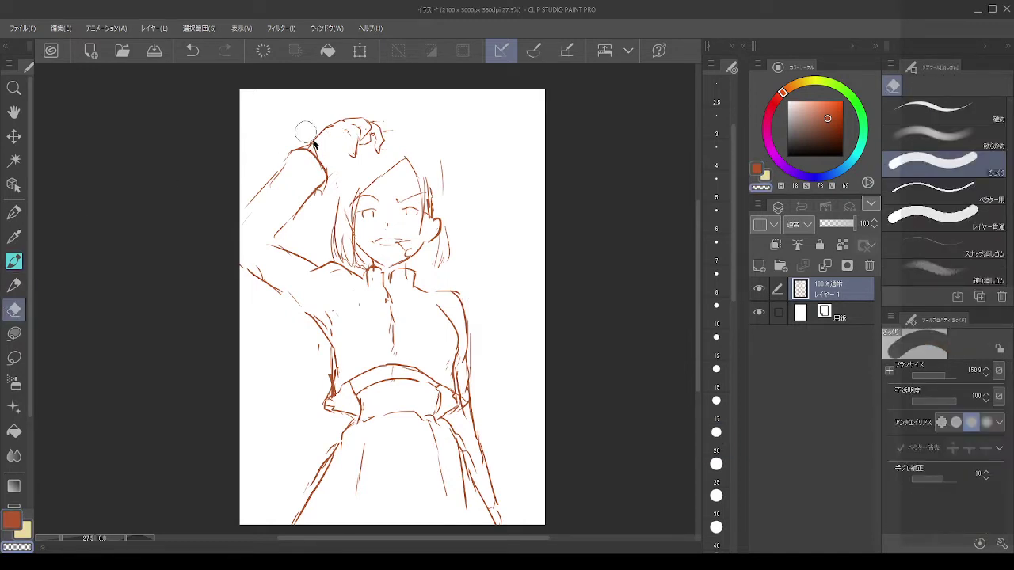
pyautogui.press('b')
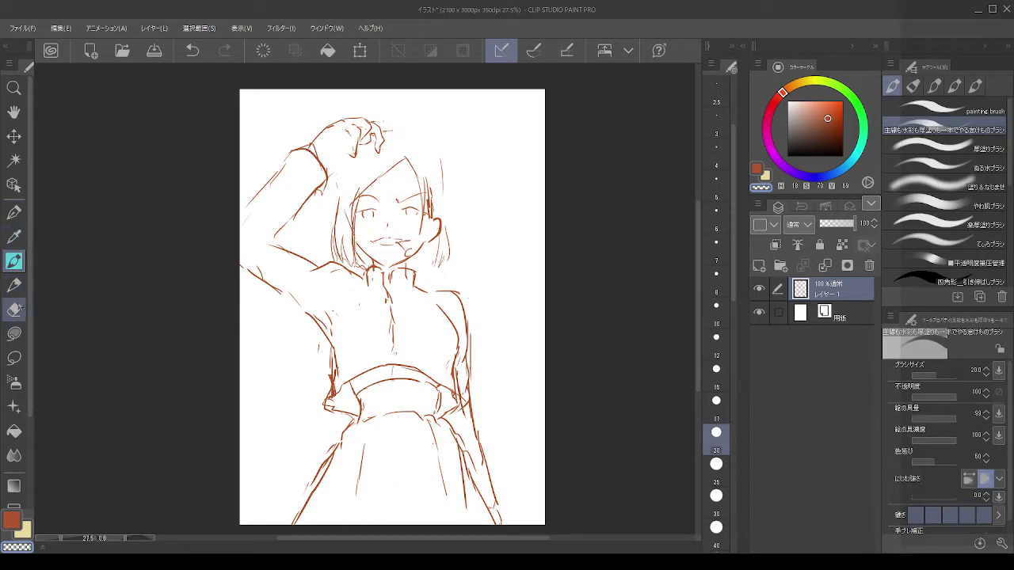
pyautogui.click(13, 310)
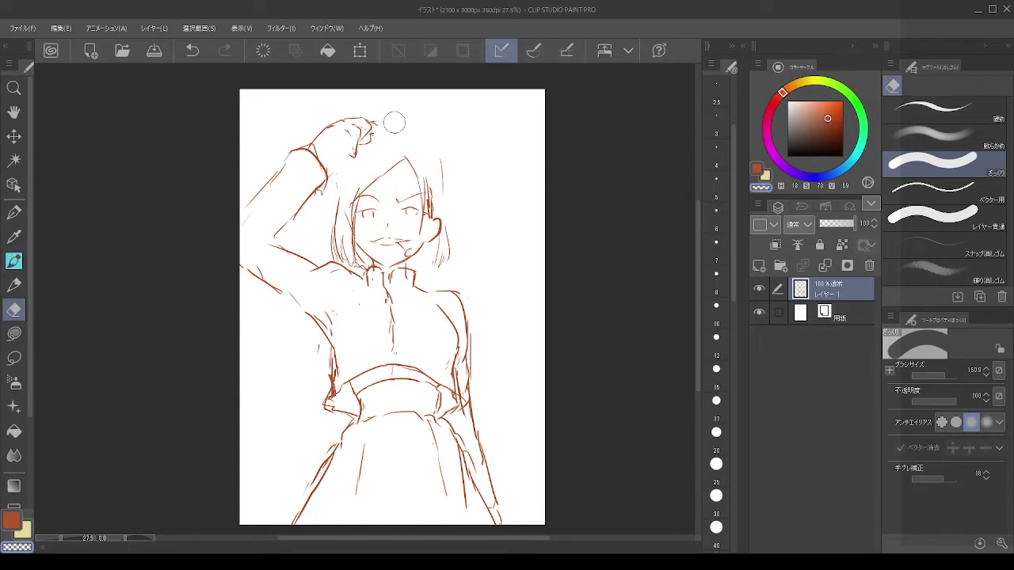
pyautogui.moveTo(394, 122); pyautogui.dragTo(379, 124)
pyautogui.click(14, 261)
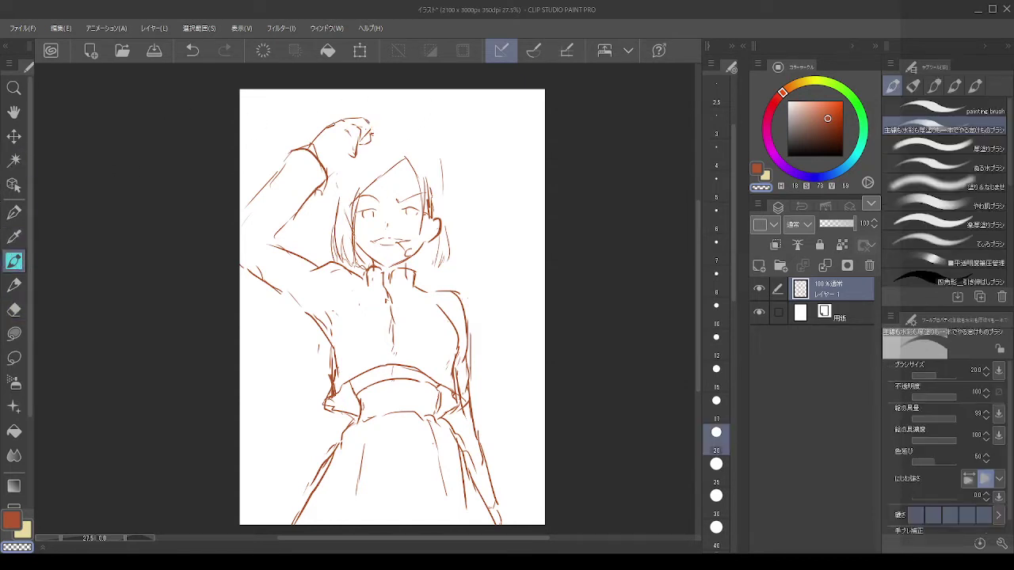
# Step: Clean up and redraw the small strokes at the raised hand's fingertips
pyautogui.press('c')
pyautogui.moveTo(368, 122)
pyautogui.mouseDown()
pyautogui.moveTo(378, 154)
pyautogui.moveTo(372, 121)
pyautogui.moveTo(377, 147)
pyautogui.moveTo(370, 131)
pyautogui.mouseUp()
pyautogui.hotkey('ctrl', 'z')
pyautogui.hotkey('ctrl', 'z')
pyautogui.hotkey('ctrl', 'z')
pyautogui.hotkey('ctrl', 'z')
pyautogui.hotkey('ctrl', 'z')
pyautogui.hotkey('ctrl', 'z')
pyautogui.press('c')
pyautogui.press('c')
pyautogui.hotkey('ctrl', 'z')
pyautogui.hotkey('ctrl', 'z')
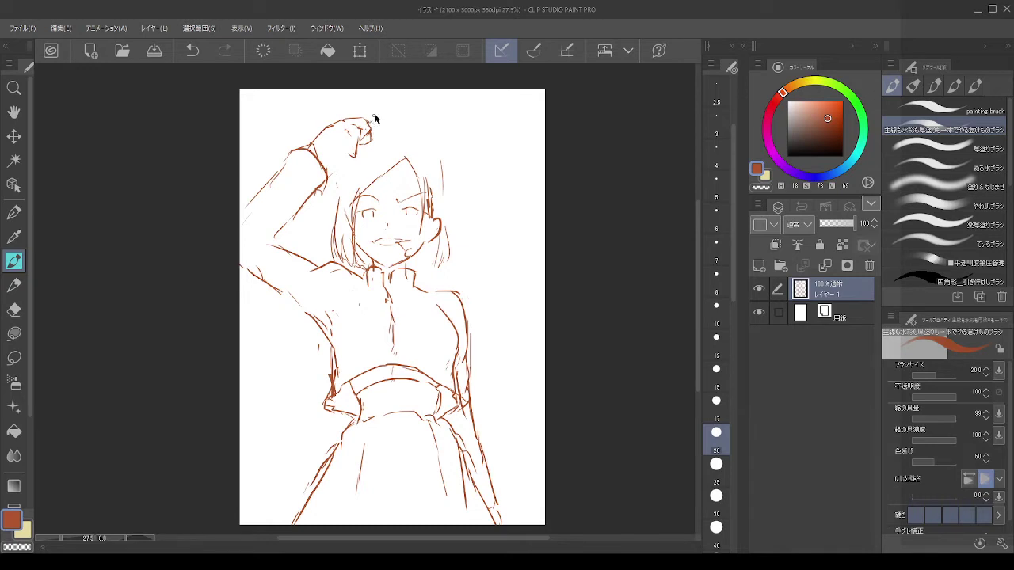
pyautogui.hotkey('ctrl', 'z')
# Step: Draw the raised hand's outer curled finger and the angular end of a gripped handle inside the palm
pyautogui.moveTo(377, 127)
pyautogui.mouseDown()
pyautogui.moveTo(364, 149)
pyautogui.moveTo(347, 144)
pyautogui.moveTo(353, 157)
pyautogui.moveTo(332, 138)
pyautogui.mouseUp()
pyautogui.hotkey('ctrl', 'z')
pyautogui.hotkey('ctrl', 'z')
pyautogui.hotkey('ctrl', 'z')
pyautogui.hotkey('ctrl', 'z')
pyautogui.hotkey('ctrl', 'z')
pyautogui.moveTo(341, 138); pyautogui.dragTo(337, 151)
pyautogui.hotkey('ctrl', 'z')
# Step: Lasso the handle end inside the raised hand, nudge it slightly, and deselect
pyautogui.click(13, 358)
pyautogui.moveTo(330, 138)
pyautogui.mouseDown()
pyautogui.moveTo(351, 131)
pyautogui.moveTo(351, 144)
pyautogui.moveTo(330, 135)
pyautogui.mouseUp()
pyautogui.click(13, 137)
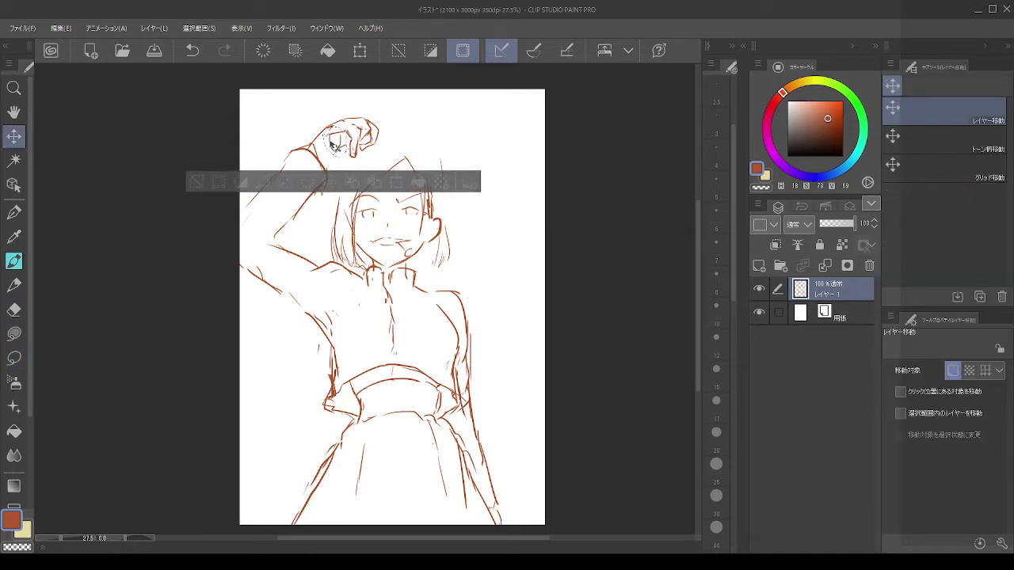
pyautogui.hotkey('ctrl', 'd')
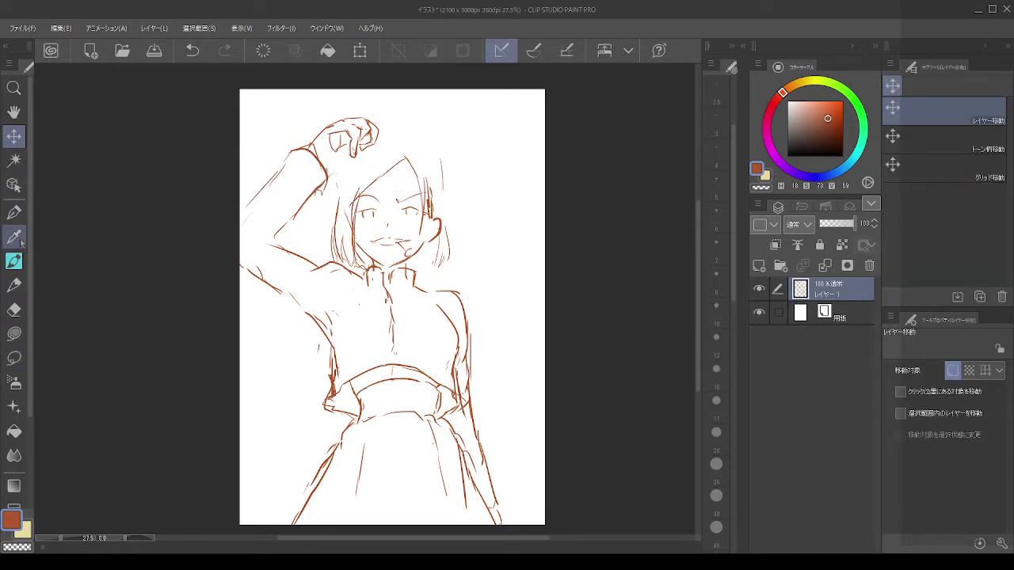
# Step: Draw the two parallel lines of the gripped handle extending outward from the raised hand's fingers
pyautogui.click(13, 260)
pyautogui.moveTo(376, 126)
pyautogui.mouseDown()
pyautogui.moveTo(408, 119)
pyautogui.moveTo(397, 118)
pyautogui.moveTo(385, 150)
pyautogui.moveTo(393, 124)
pyautogui.moveTo(400, 133)
pyautogui.mouseUp()
pyautogui.hotkey('ctrl', 'z')
pyautogui.hotkey('ctrl', 'z')
pyautogui.hotkey('ctrl', 'z')
pyautogui.hotkey('ctrl', 'z')
pyautogui.hotkey('ctrl', 'z')
pyautogui.hotkey('ctrl', 'z')
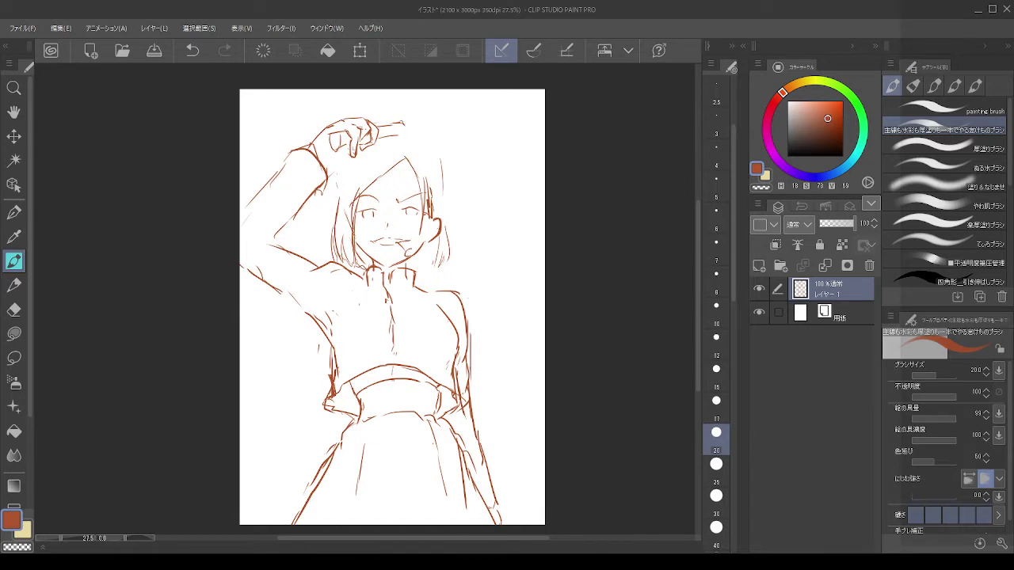
pyautogui.hotkey('ctrl', 'z')
# Step: Sketch a hammer-like head across the end of the handle, just above the character's hair
pyautogui.moveTo(400, 125); pyautogui.dragTo(402, 137)
pyautogui.hotkey('ctrl', 'z')
pyautogui.moveTo(388, 118)
pyautogui.mouseDown()
pyautogui.moveTo(399, 130)
pyautogui.moveTo(391, 110)
pyautogui.moveTo(410, 129)
pyautogui.moveTo(412, 148)
pyautogui.moveTo(392, 115)
pyautogui.moveTo(394, 153)
pyautogui.mouseUp()
pyautogui.hotkey('ctrl', 'z')
pyautogui.hotkey('ctrl', 'z')
pyautogui.hotkey('ctrl', 'z')
pyautogui.moveTo(396, 143)
pyautogui.mouseDown()
pyautogui.moveTo(412, 144)
pyautogui.moveTo(414, 157)
pyautogui.moveTo(391, 161)
pyautogui.moveTo(420, 148)
pyautogui.mouseUp()
# Step: Redraw the raised arm's inner contour from the elbow bend down to the shoulder
pyautogui.moveTo(267, 229); pyautogui.dragTo(315, 259)
pyautogui.hotkey('ctrl', 'z')
pyautogui.hotkey('ctrl', 'z')
pyautogui.moveTo(265, 233); pyautogui.dragTo(309, 262)
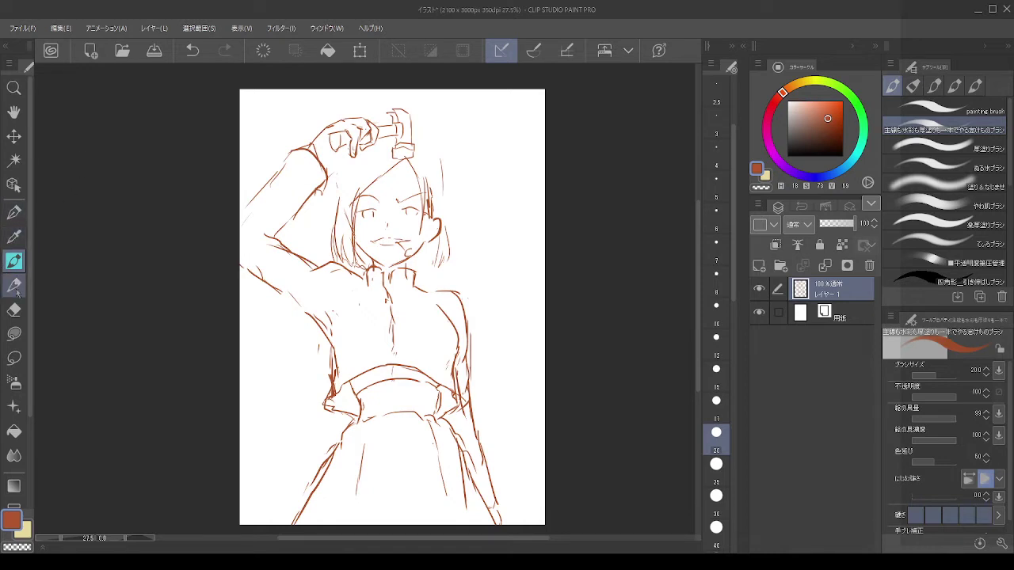
# Step: Lasso the hammer head, rotate it slightly and move it away from the hand, apply the transform, and deselect
pyautogui.press('m')
pyautogui.moveTo(382, 146)
pyautogui.mouseDown()
pyautogui.moveTo(383, 108)
pyautogui.moveTo(431, 108)
pyautogui.moveTo(426, 157)
pyautogui.moveTo(382, 146)
pyautogui.mouseUp()
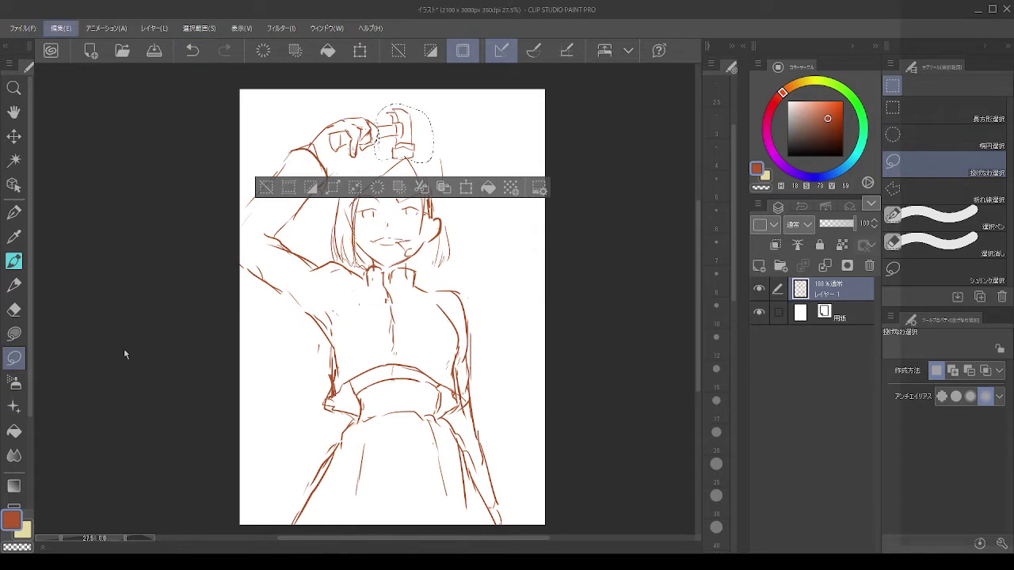
pyautogui.hotkey('ctrl', 't')
pyautogui.moveTo(462, 111); pyautogui.dragTo(419, 122)
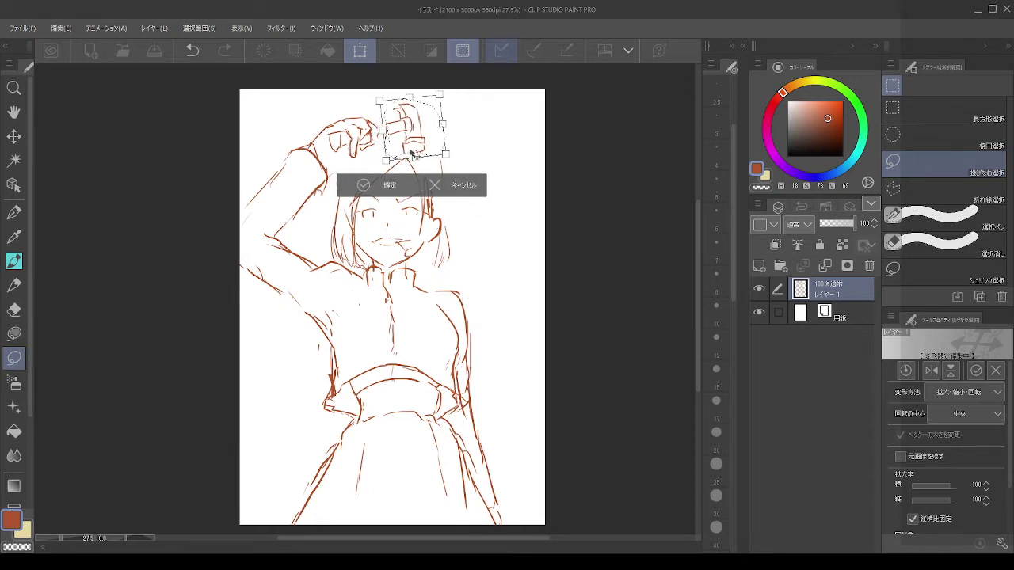
pyautogui.click(381, 190)
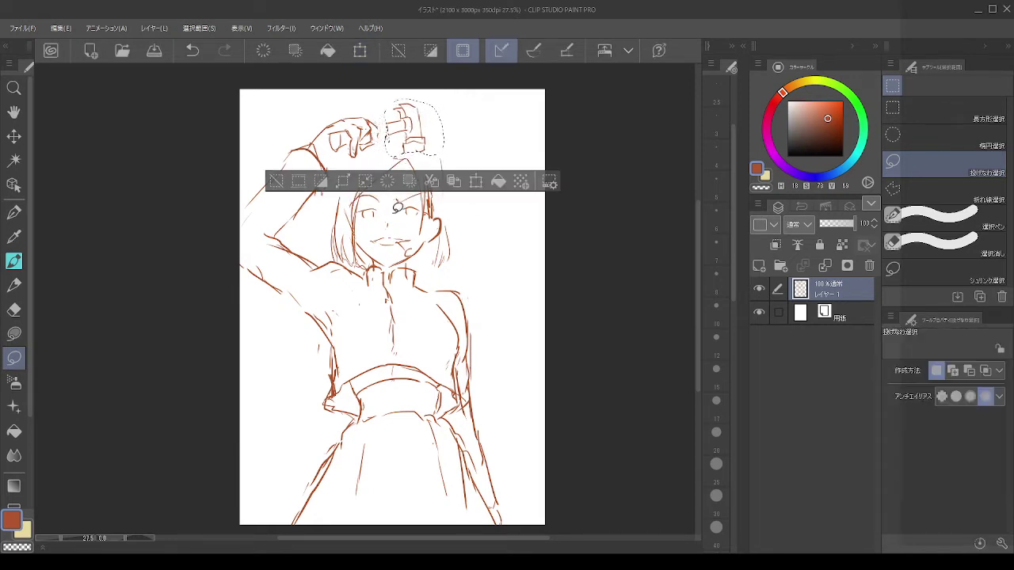
pyautogui.click(403, 243)
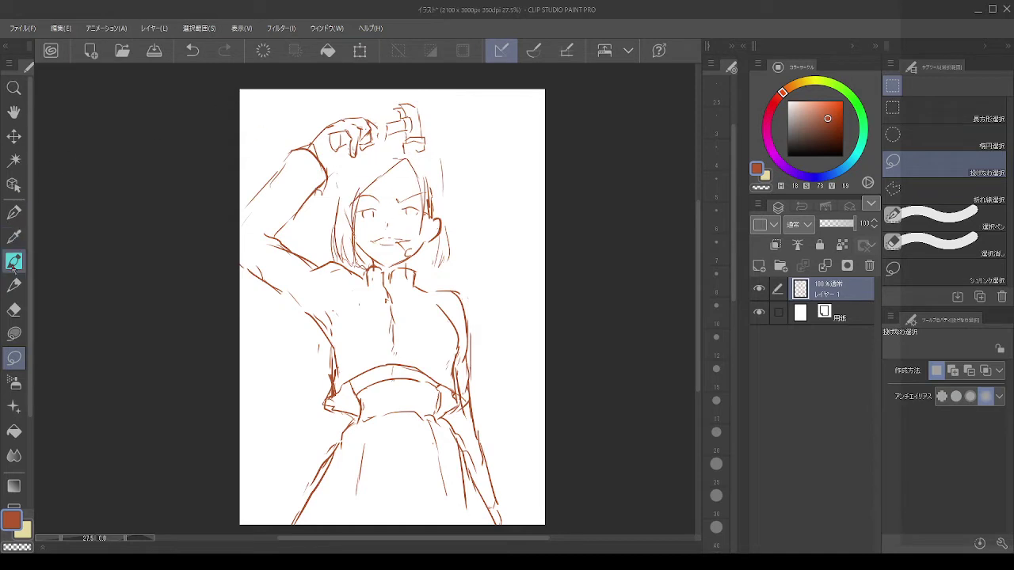
# Step: Reconnect the handle between the raised hand and the shifted hammer head with brush lines
pyautogui.click(14, 262)
pyautogui.moveTo(378, 125)
pyautogui.mouseDown()
pyautogui.moveTo(372, 146)
pyautogui.moveTo(387, 124)
pyautogui.moveTo(390, 133)
pyautogui.mouseUp()
pyautogui.press('c')
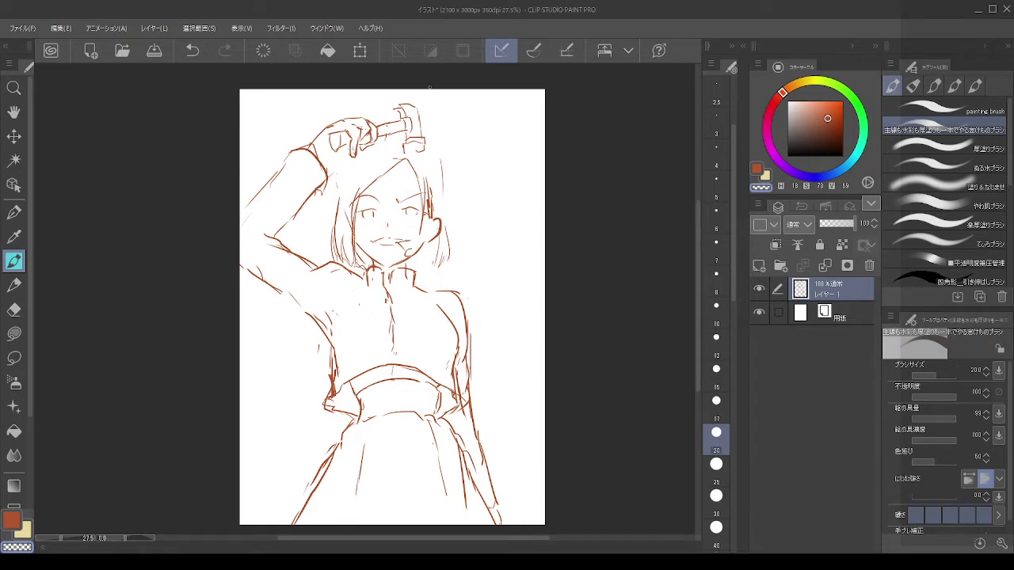
# Step: Sketch the crown and side contour of the hair, curving from under the hammer handle down toward the existing side hair
pyautogui.scroll(-2, 433, 86)
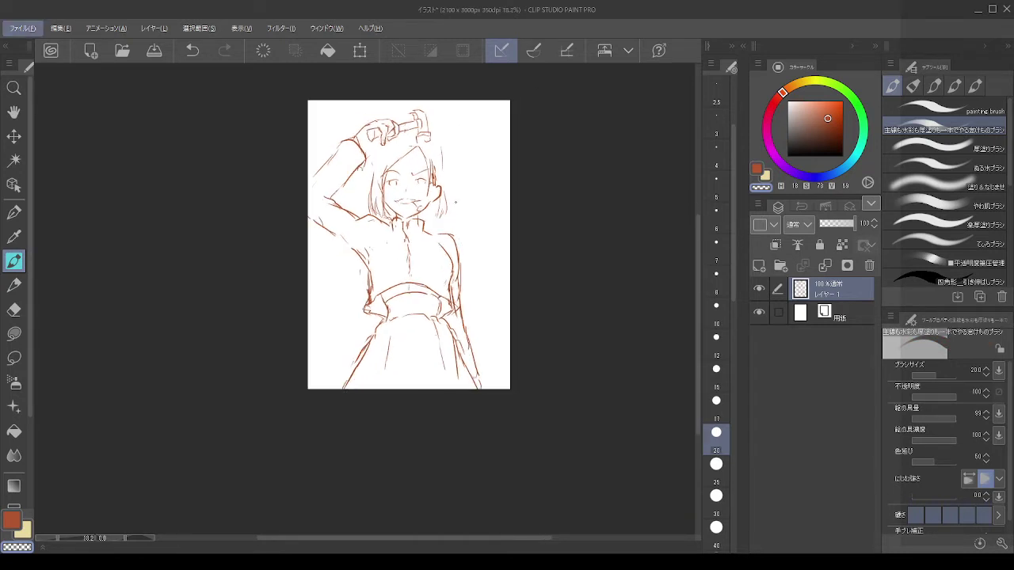
pyautogui.scroll(4, 467, 124)
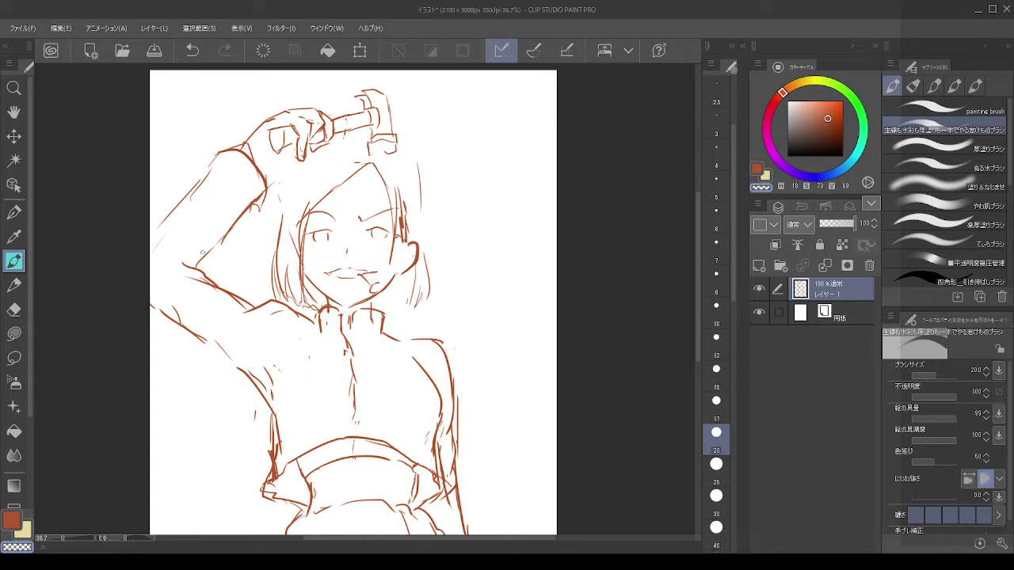
pyautogui.click(13, 310)
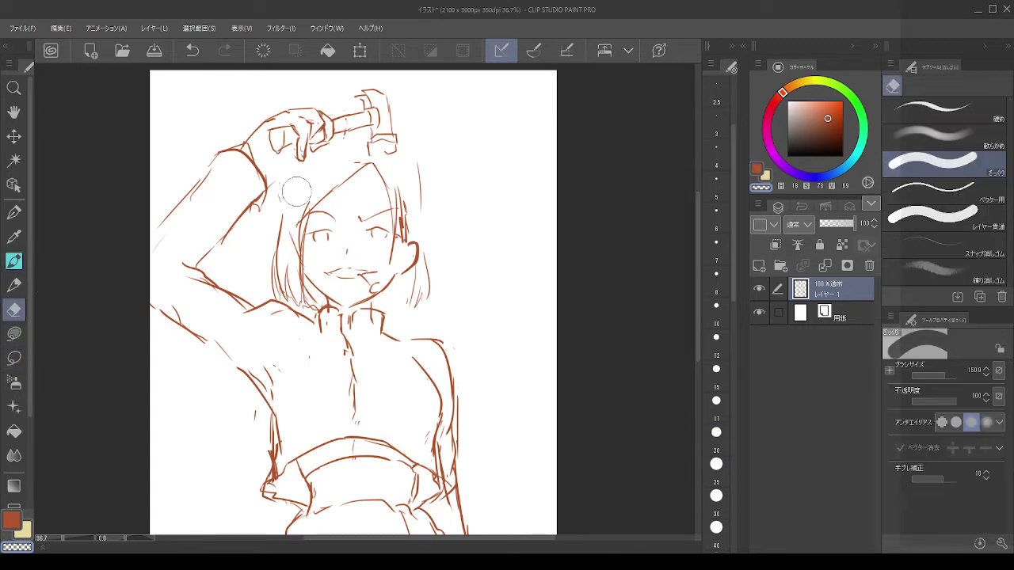
pyautogui.click(14, 261)
pyautogui.press('c')
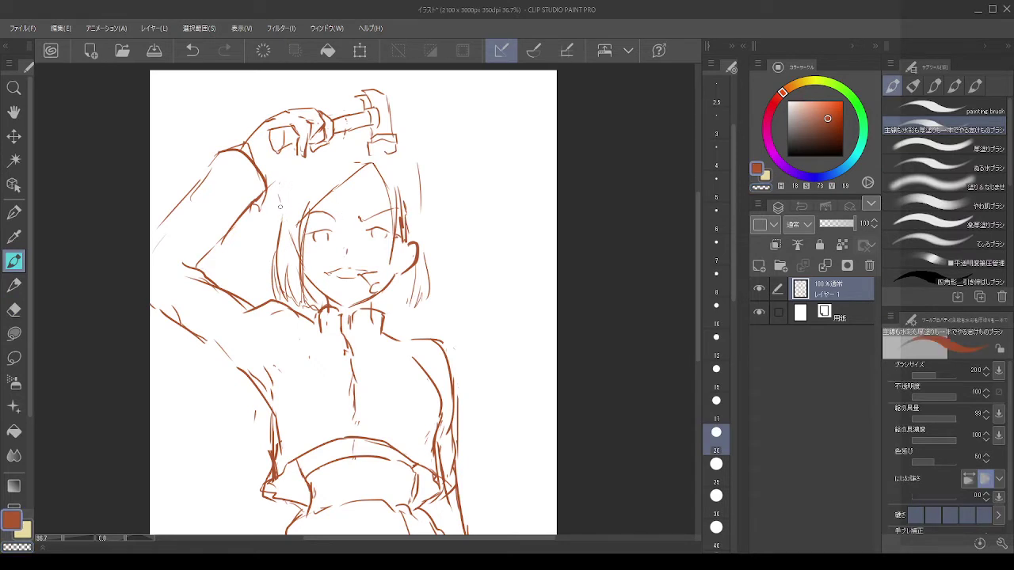
pyautogui.moveTo(280, 221)
pyautogui.mouseDown()
pyautogui.moveTo(310, 159)
pyautogui.moveTo(281, 191)
pyautogui.moveTo(290, 163)
pyautogui.moveTo(314, 144)
pyautogui.moveTo(276, 205)
pyautogui.mouseUp()
pyautogui.hotkey('ctrl', 'z')
pyautogui.hotkey('ctrl', 'z')
pyautogui.hotkey('ctrl', 'z')
pyautogui.hotkey('ctrl', 'z')
pyautogui.moveTo(314, 144); pyautogui.dragTo(366, 136)
pyautogui.hotkey('ctrl', 'z')
pyautogui.moveTo(336, 129); pyautogui.dragTo(287, 153)
pyautogui.hotkey('ctrl', 'z')
pyautogui.moveTo(339, 127)
pyautogui.mouseDown()
pyautogui.moveTo(313, 133)
pyautogui.moveTo(280, 200)
pyautogui.mouseUp()
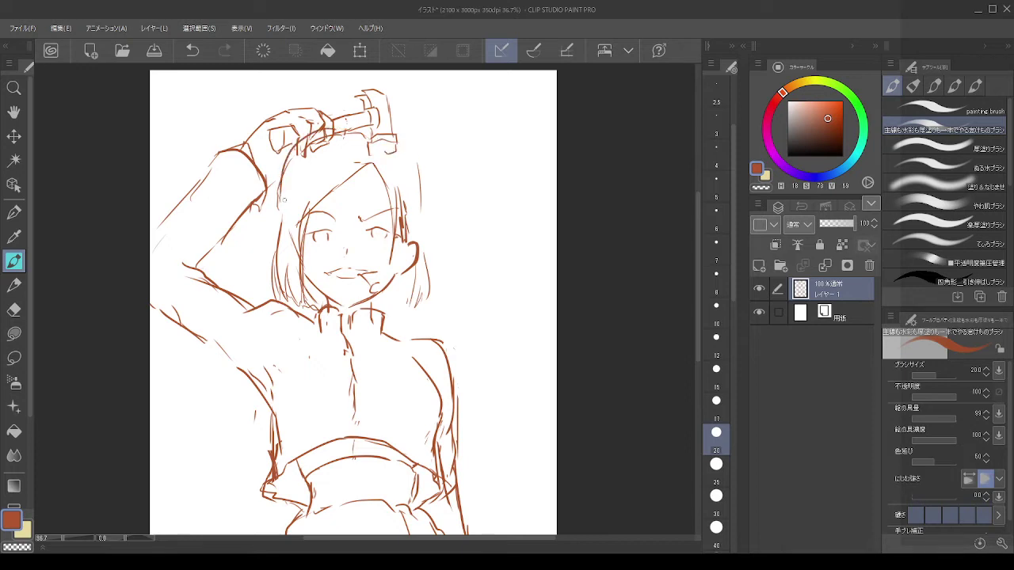
# Step: Sketch the hair contour opposite the raised arm, from the crown past the ear down to the collar
pyautogui.moveTo(351, 125)
pyautogui.mouseDown()
pyautogui.moveTo(412, 163)
pyautogui.moveTo(420, 209)
pyautogui.mouseUp()
pyautogui.hotkey('ctrl', 'z')
pyautogui.moveTo(412, 160); pyautogui.dragTo(415, 218)
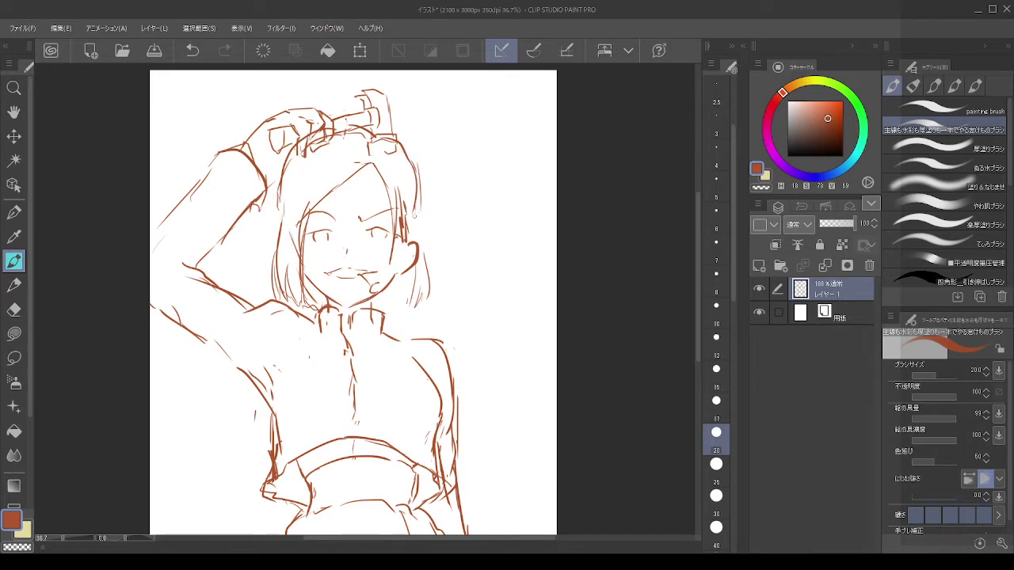
pyautogui.hotkey('ctrl', 'z')
pyautogui.moveTo(418, 181); pyautogui.dragTo(410, 231)
pyautogui.hotkey('ctrl', 'z')
pyautogui.hotkey('ctrl', 'z')
pyautogui.moveTo(415, 182); pyautogui.dragTo(419, 238)
pyautogui.hotkey('ctrl', 'z')
pyautogui.moveTo(414, 184)
pyautogui.mouseDown()
pyautogui.moveTo(422, 277)
pyautogui.moveTo(409, 309)
pyautogui.moveTo(397, 319)
pyautogui.moveTo(385, 309)
pyautogui.mouseUp()
# Step: Erase the hammer, raised hand and forearm, including the hammer lines overlapping the top of the hair
pyautogui.click(14, 310)
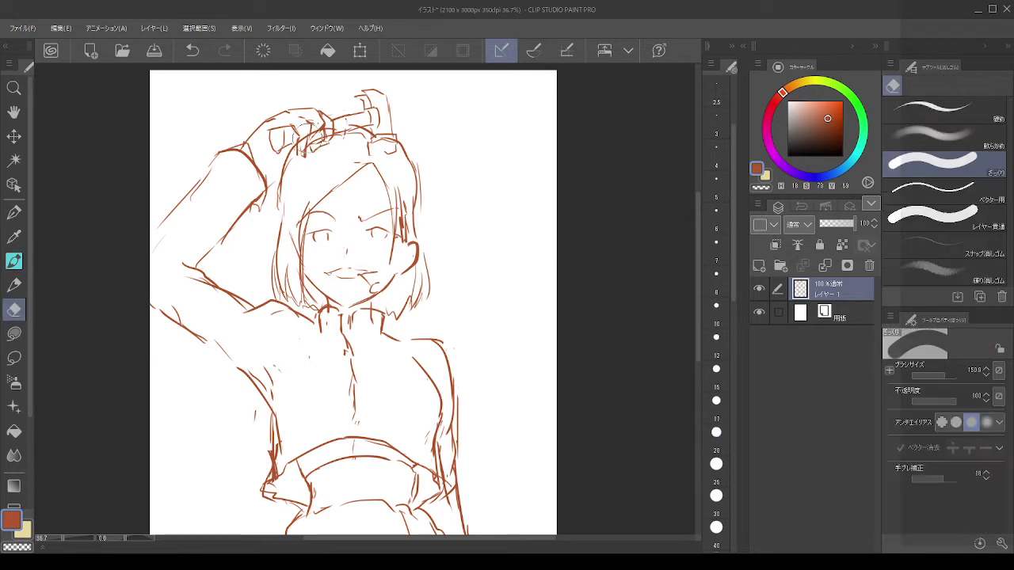
pyautogui.moveTo(309, 160)
pyautogui.mouseDown()
pyautogui.moveTo(361, 147)
pyautogui.moveTo(384, 152)
pyautogui.moveTo(391, 172)
pyautogui.mouseUp()
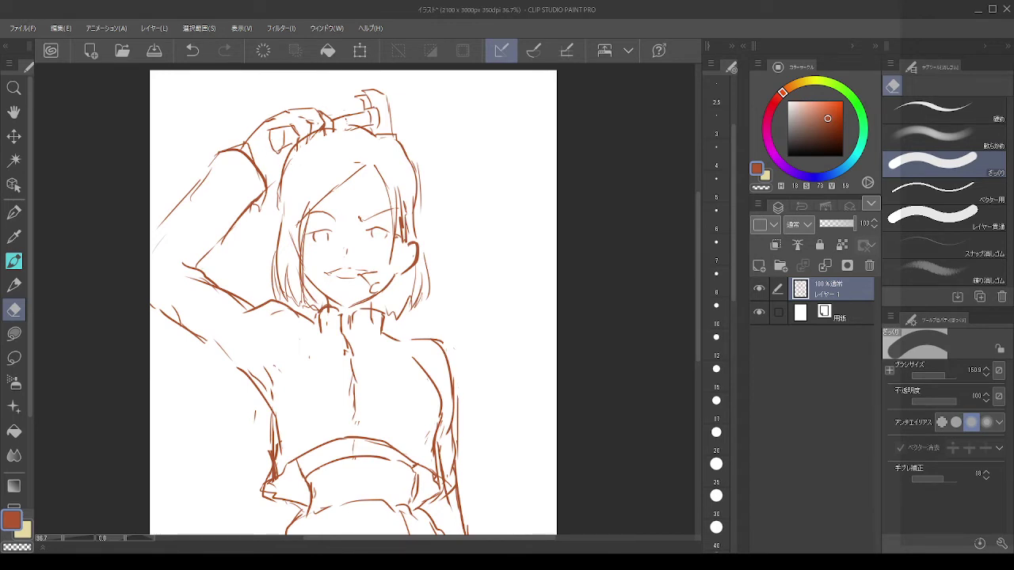
pyautogui.moveTo(401, 82)
pyautogui.mouseDown()
pyautogui.moveTo(399, 109)
pyautogui.moveTo(384, 119)
pyautogui.moveTo(351, 98)
pyautogui.moveTo(262, 139)
pyautogui.moveTo(239, 161)
pyautogui.moveTo(244, 147)
pyautogui.moveTo(202, 190)
pyautogui.moveTo(193, 180)
pyautogui.moveTo(223, 141)
pyautogui.moveTo(246, 139)
pyautogui.moveTo(254, 203)
pyautogui.moveTo(226, 270)
pyautogui.moveTo(181, 333)
pyautogui.moveTo(162, 309)
pyautogui.moveTo(161, 236)
pyautogui.moveTo(143, 268)
pyautogui.moveTo(256, 145)
pyautogui.moveTo(334, 117)
pyautogui.mouseUp()
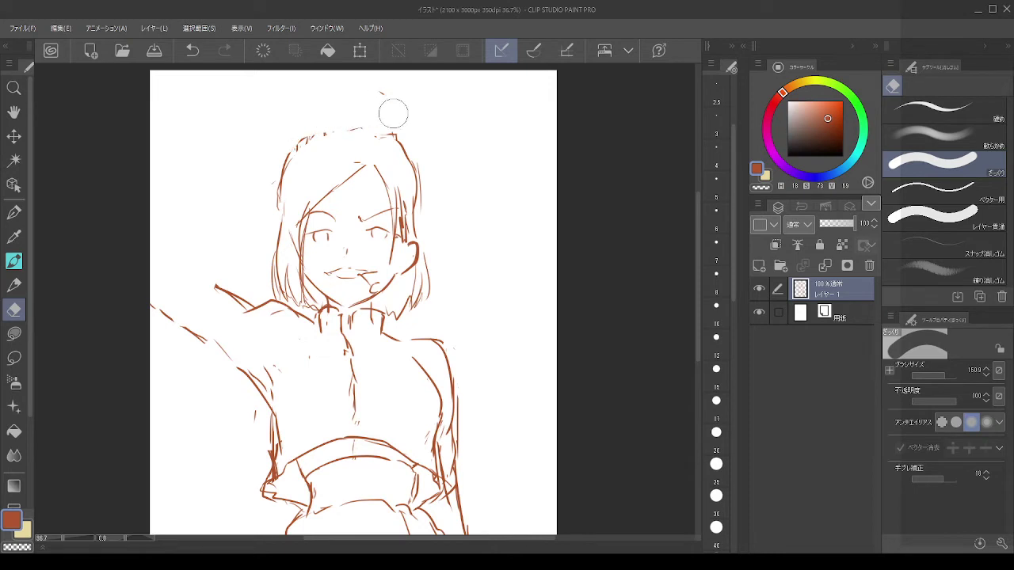
pyautogui.hotkey('ctrl', 'z')
pyautogui.hotkey('ctrl', 'z')
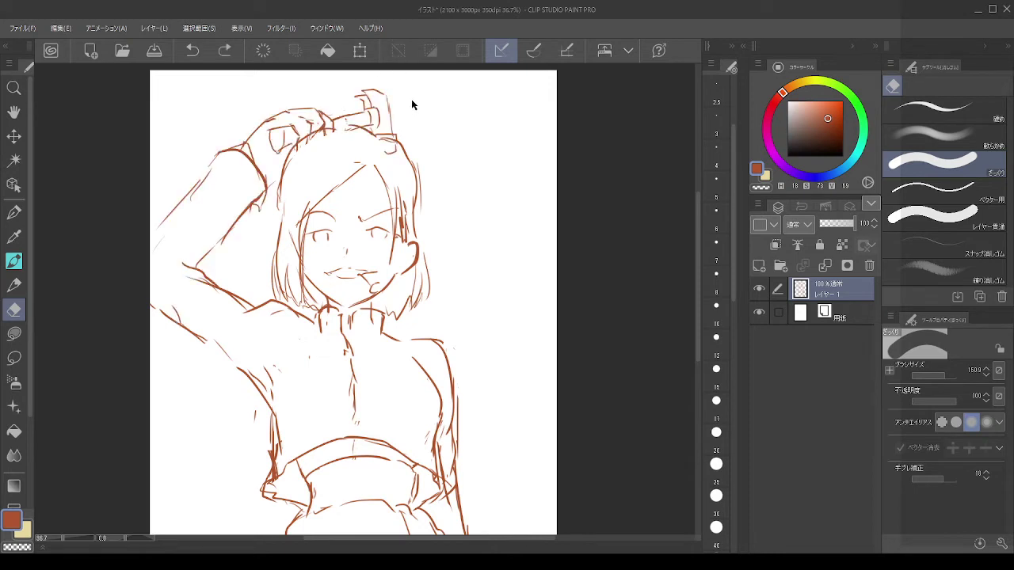
pyautogui.hotkey('ctrl', 'z')
pyautogui.moveTo(393, 121)
pyautogui.mouseDown()
pyautogui.moveTo(373, 97)
pyautogui.moveTo(282, 127)
pyautogui.moveTo(284, 110)
pyautogui.moveTo(263, 121)
pyautogui.moveTo(314, 105)
pyautogui.moveTo(220, 204)
pyautogui.moveTo(191, 188)
pyautogui.moveTo(277, 130)
pyautogui.moveTo(228, 223)
pyautogui.moveTo(247, 218)
pyautogui.moveTo(226, 231)
pyautogui.moveTo(259, 196)
pyautogui.moveTo(197, 244)
pyautogui.mouseUp()
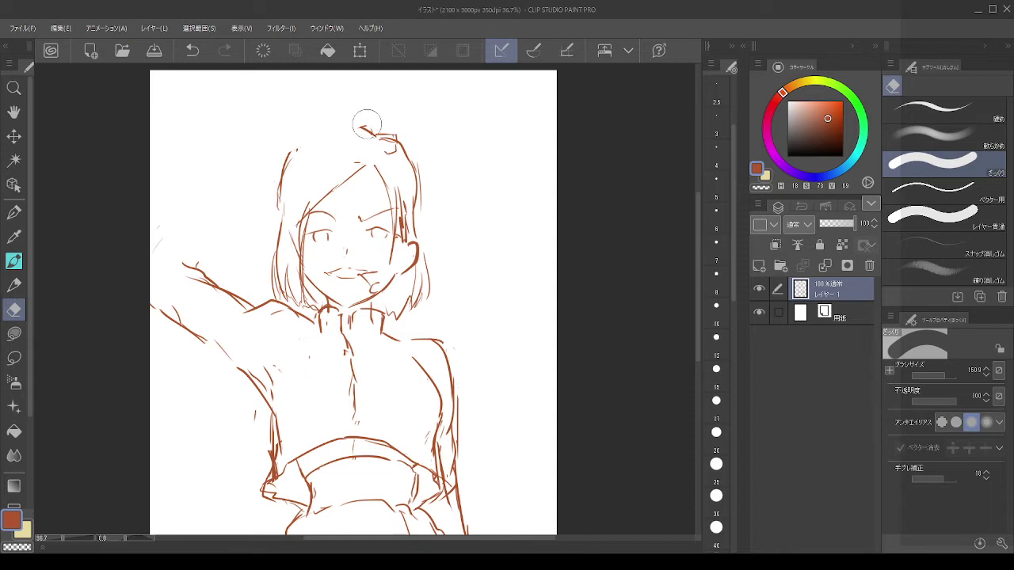
pyautogui.moveTo(399, 119); pyautogui.dragTo(385, 124)
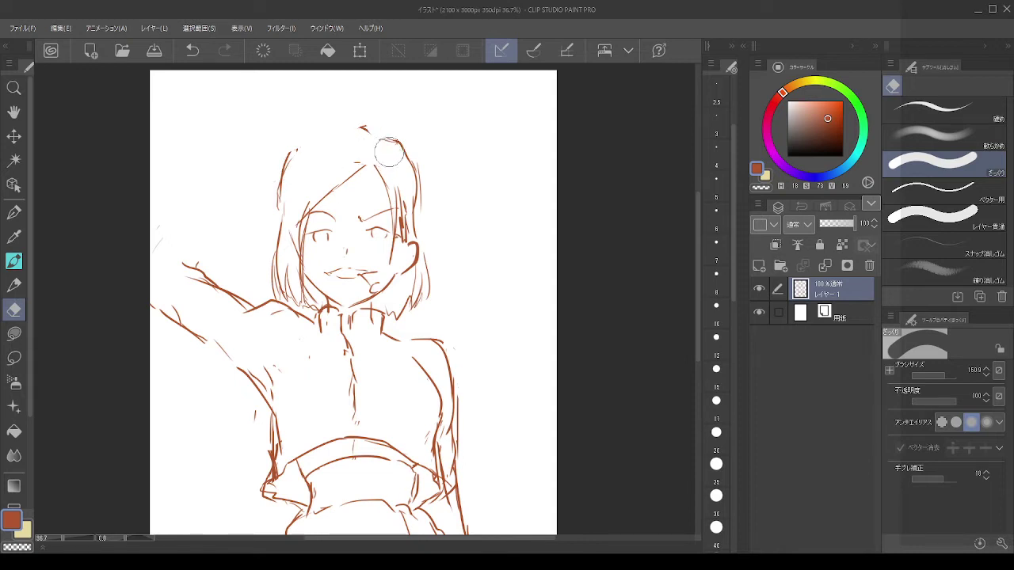
# Step: Redraw the crown of the hair where the raised hand had covered it
pyautogui.click(13, 266)
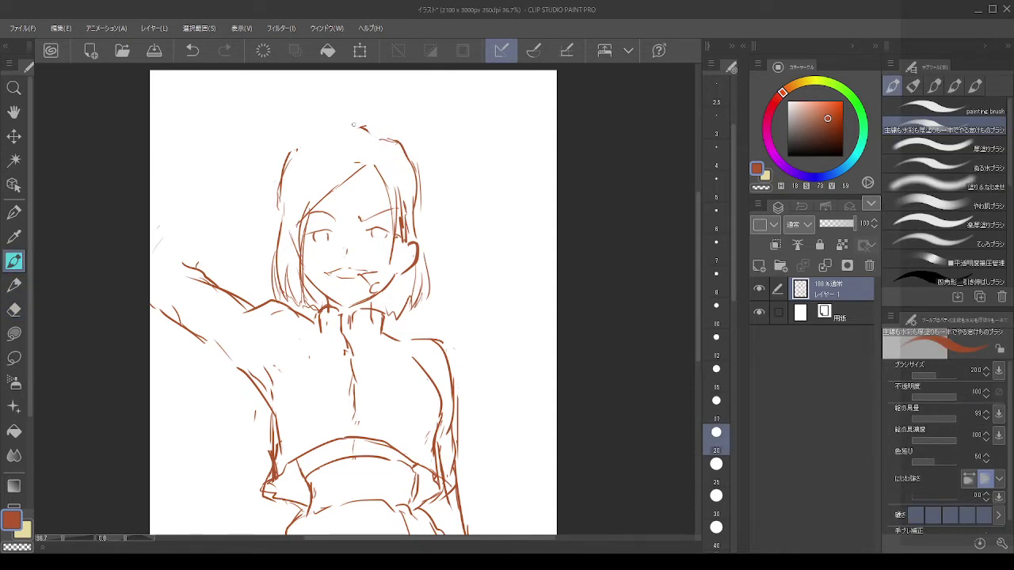
pyautogui.moveTo(353, 124)
pyautogui.mouseDown()
pyautogui.moveTo(320, 129)
pyautogui.moveTo(292, 156)
pyautogui.mouseUp()
pyautogui.hotkey('ctrl', 'z')
pyautogui.moveTo(198, 268); pyautogui.dragTo(192, 259)
pyautogui.moveTo(146, 221); pyautogui.dragTo(169, 220)
pyautogui.moveTo(178, 221); pyautogui.dragTo(204, 221)
pyautogui.hotkey('ctrl', 'z')
pyautogui.hotkey('ctrl', 'z')
pyautogui.hotkey('ctrl', 'z')
# Step: Erase the remaining upper-arm lines back to the shoulder and armpit
pyautogui.click(13, 310)
pyautogui.moveTo(199, 255)
pyautogui.mouseDown()
pyautogui.moveTo(248, 296)
pyautogui.moveTo(225, 289)
pyautogui.moveTo(166, 326)
pyautogui.moveTo(205, 343)
pyautogui.moveTo(129, 293)
pyautogui.mouseUp()
# Step: Sketch a bent arm rising from the shoulder, with its elbow out to the side and forearm heading behind the head
pyautogui.click(14, 260)
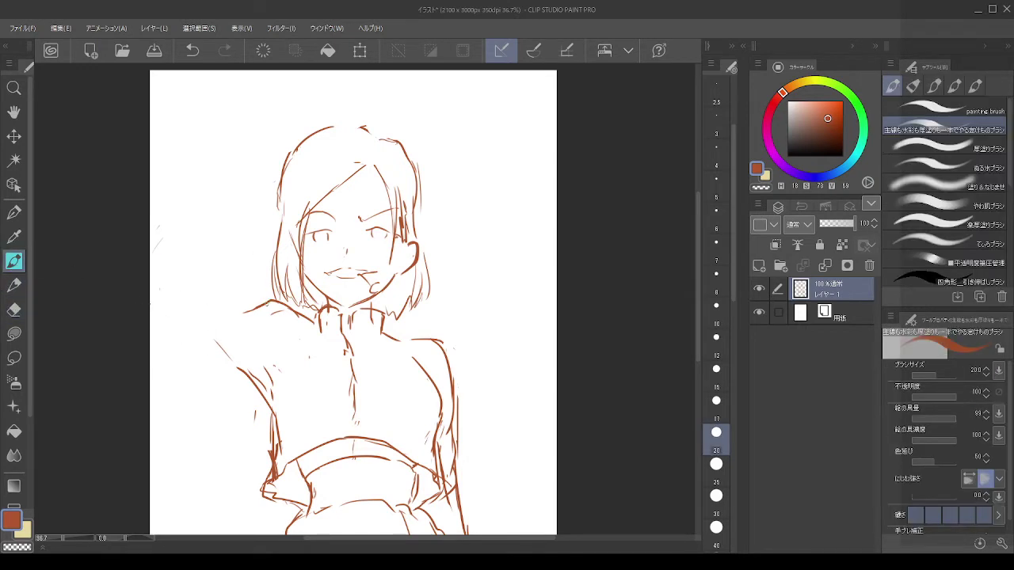
pyautogui.moveTo(266, 304)
pyautogui.mouseDown()
pyautogui.moveTo(204, 232)
pyautogui.moveTo(232, 271)
pyautogui.mouseUp()
pyautogui.hotkey('ctrl', 'z')
pyautogui.hotkey('ctrl', 'z')
pyautogui.moveTo(235, 370); pyautogui.dragTo(195, 316)
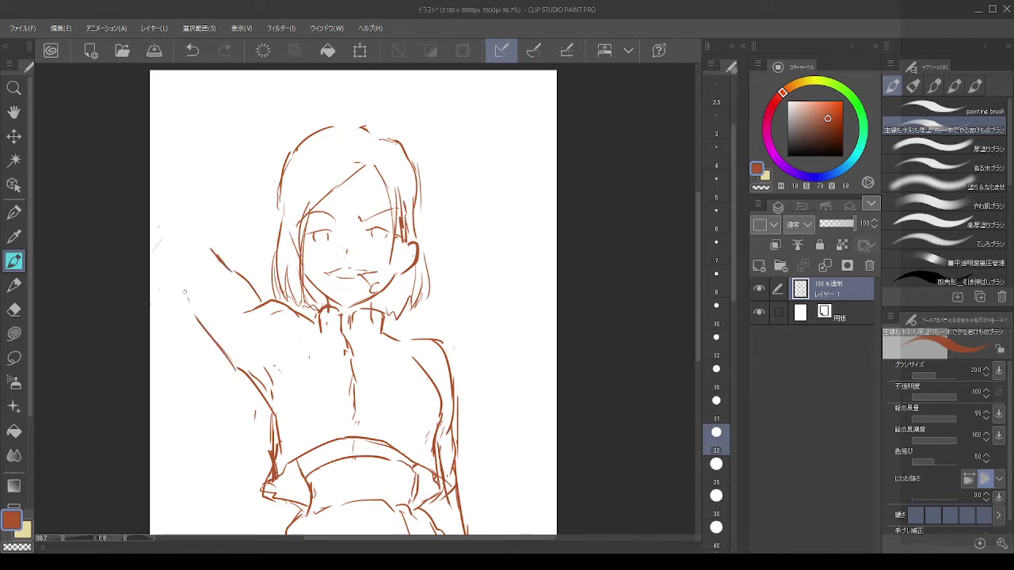
pyautogui.moveTo(176, 274); pyautogui.dragTo(201, 328)
pyautogui.hotkey('ctrl', 'z')
pyautogui.moveTo(172, 248)
pyautogui.mouseDown()
pyautogui.moveTo(175, 272)
pyautogui.moveTo(223, 258)
pyautogui.moveTo(185, 221)
pyautogui.moveTo(195, 220)
pyautogui.moveTo(277, 252)
pyautogui.mouseUp()
pyautogui.click(13, 309)
pyautogui.click(14, 260)
pyautogui.hotkey('ctrl', 'z')
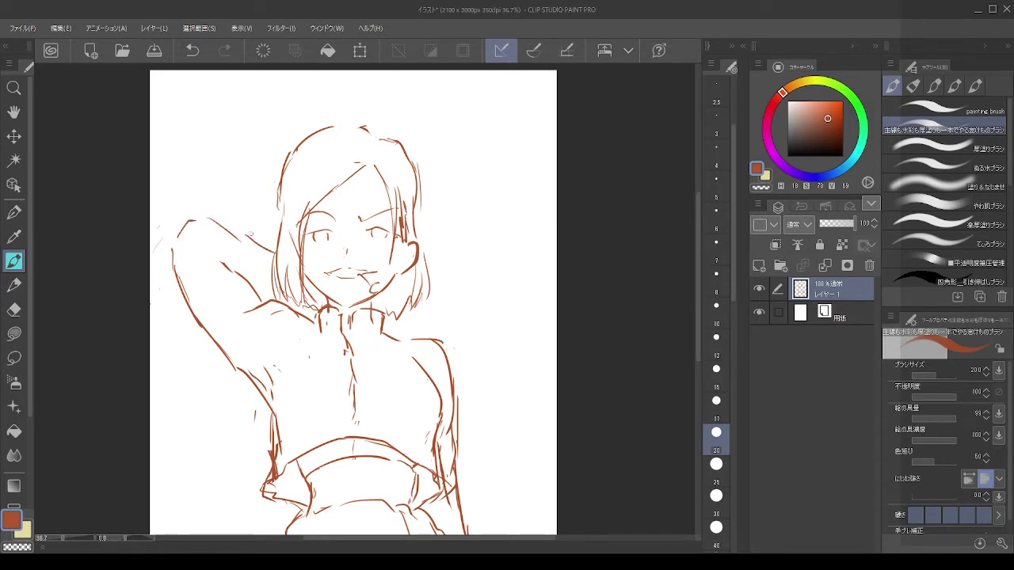
# Step: Redraw the forearm's upper contour from the elbow to the side hair as a flatter line
pyautogui.hotkey('ctrl', 'z')
pyautogui.moveTo(199, 217)
pyautogui.mouseDown()
pyautogui.moveTo(279, 252)
pyautogui.moveTo(228, 229)
pyautogui.moveTo(261, 243)
pyautogui.mouseUp()
pyautogui.hotkey('ctrl', 'z')
pyautogui.hotkey('ctrl', 'z')
pyautogui.hotkey('ctrl', 'z')
pyautogui.hotkey('ctrl', 'z')
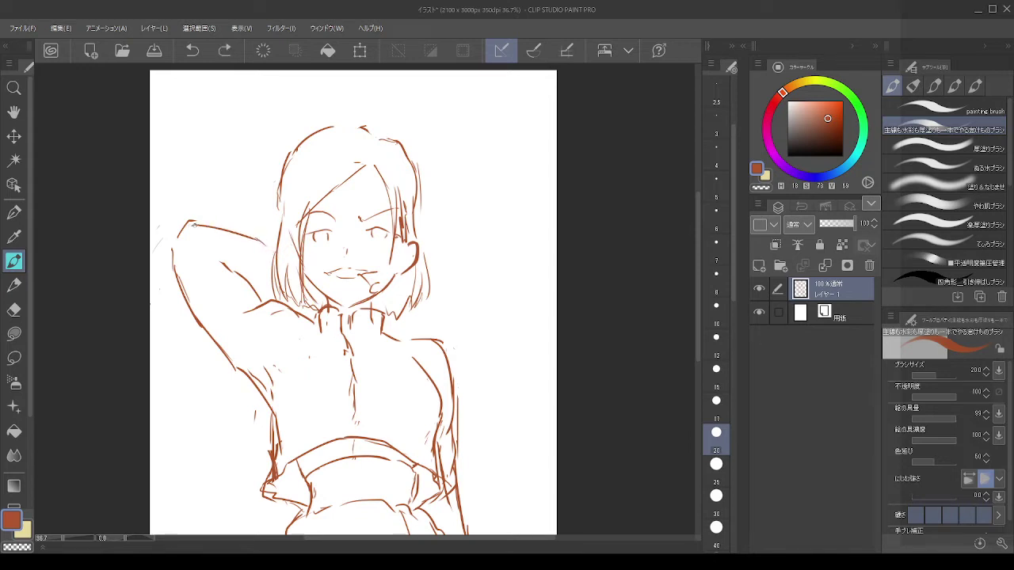
pyautogui.hotkey('ctrl', 'z')
pyautogui.moveTo(193, 223); pyautogui.dragTo(277, 240)
pyautogui.hotkey('ctrl', 'z')
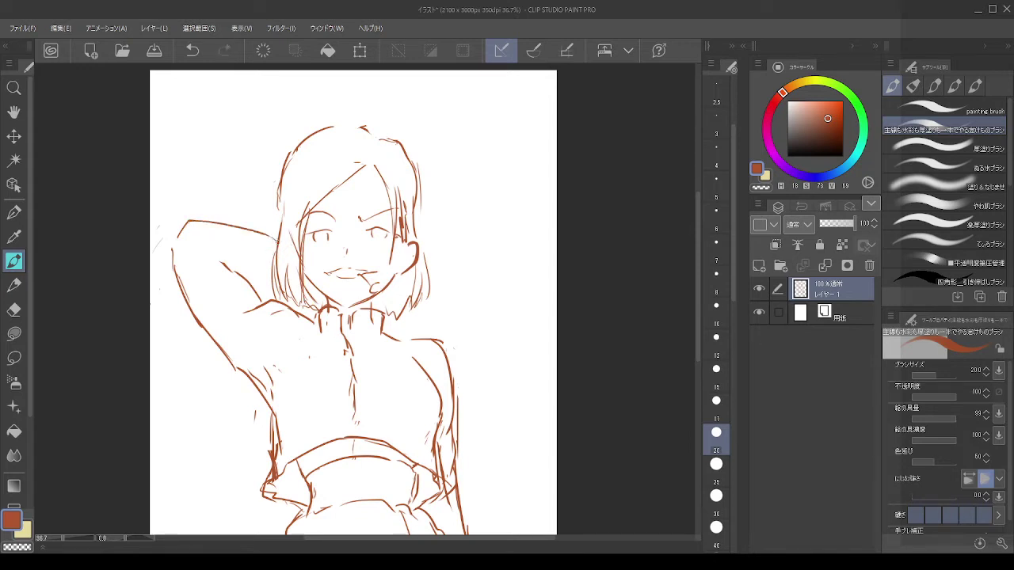
# Step: Refine the underside of the bent upper arm down to the armpit and add a short fold line
pyautogui.moveTo(252, 286); pyautogui.dragTo(270, 294)
pyautogui.moveTo(178, 230)
pyautogui.mouseDown()
pyautogui.moveTo(187, 287)
pyautogui.moveTo(221, 319)
pyautogui.moveTo(214, 333)
pyautogui.moveTo(243, 354)
pyautogui.mouseUp()
pyautogui.hotkey('ctrl', 'z')
pyautogui.hotkey('ctrl', 'z')
pyautogui.hotkey('ctrl', 'z')
pyautogui.hotkey('ctrl', 'z')
pyautogui.moveTo(184, 290)
pyautogui.mouseDown()
pyautogui.moveTo(226, 318)
pyautogui.moveTo(219, 343)
pyautogui.moveTo(243, 373)
pyautogui.moveTo(273, 386)
pyautogui.mouseUp()
pyautogui.press('c')
pyautogui.moveTo(216, 315); pyautogui.dragTo(225, 317)
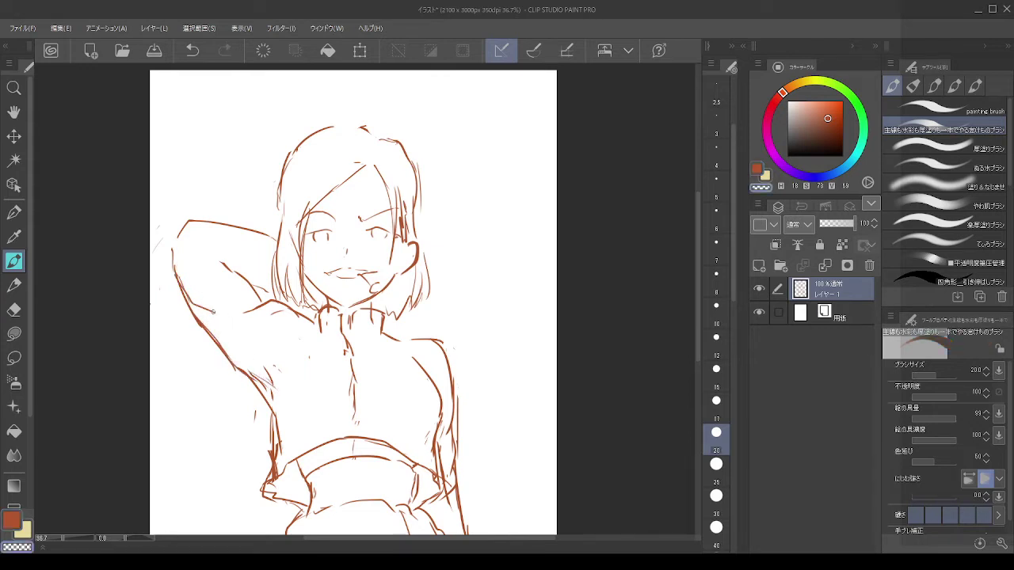
pyautogui.press('c')
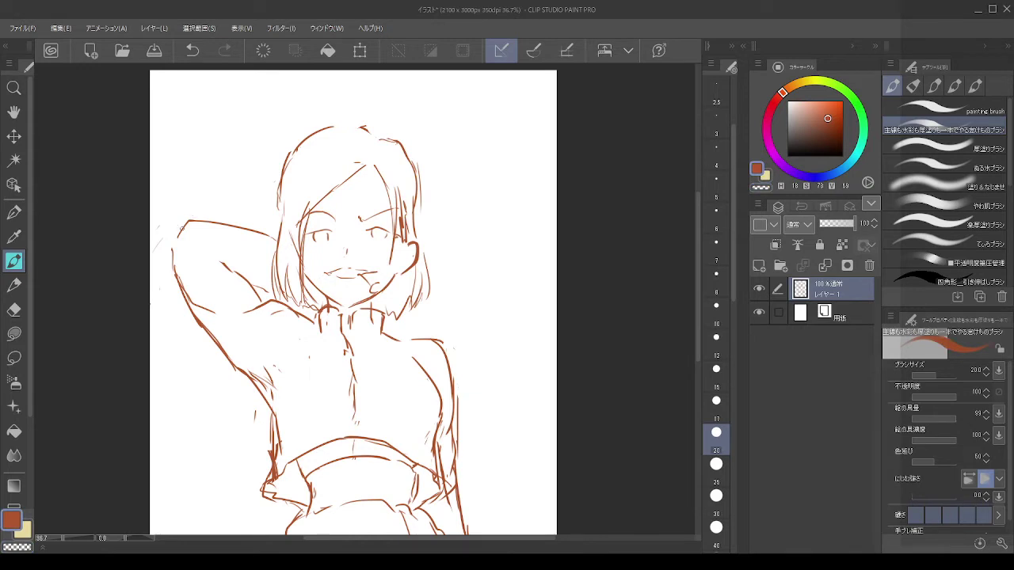
pyautogui.moveTo(173, 242); pyautogui.dragTo(192, 285)
pyautogui.hotkey('ctrl', 'z')
pyautogui.moveTo(170, 243)
pyautogui.mouseDown()
pyautogui.moveTo(200, 287)
pyautogui.moveTo(214, 248)
pyautogui.moveTo(232, 301)
pyautogui.moveTo(242, 283)
pyautogui.moveTo(252, 296)
pyautogui.mouseUp()
pyautogui.hotkey('ctrl', 'z')
pyautogui.hotkey('ctrl', 'z')
pyautogui.hotkey('ctrl', 'z')
pyautogui.hotkey('ctrl', 'z')
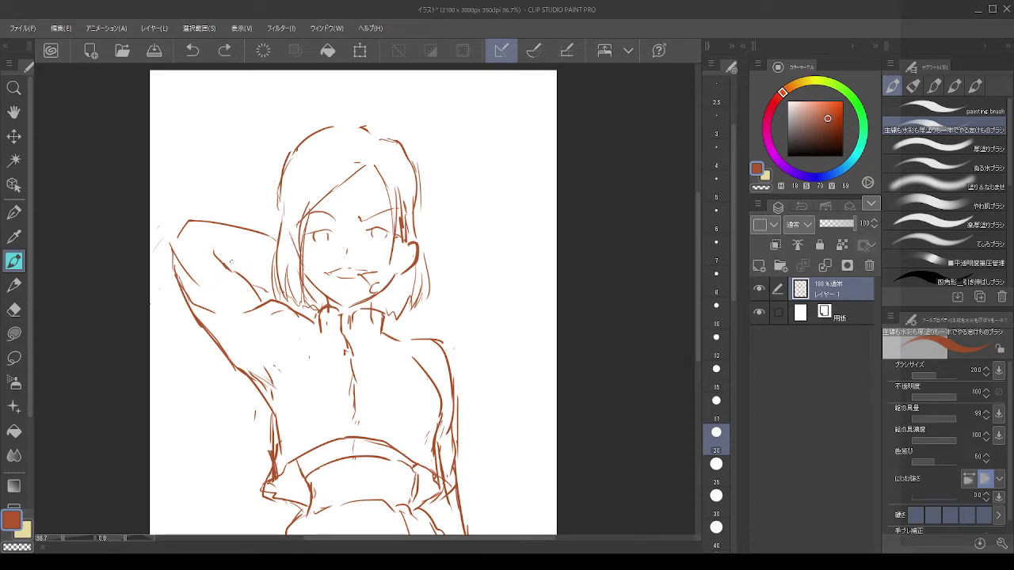
pyautogui.moveTo(222, 258); pyautogui.dragTo(246, 294)
pyautogui.hotkey('ctrl', 'z')
# Step: Erase the bent arm's outer contour and redraw it from the elbow down to the side of the torso
pyautogui.press('e')
pyautogui.moveTo(176, 276); pyautogui.dragTo(250, 382)
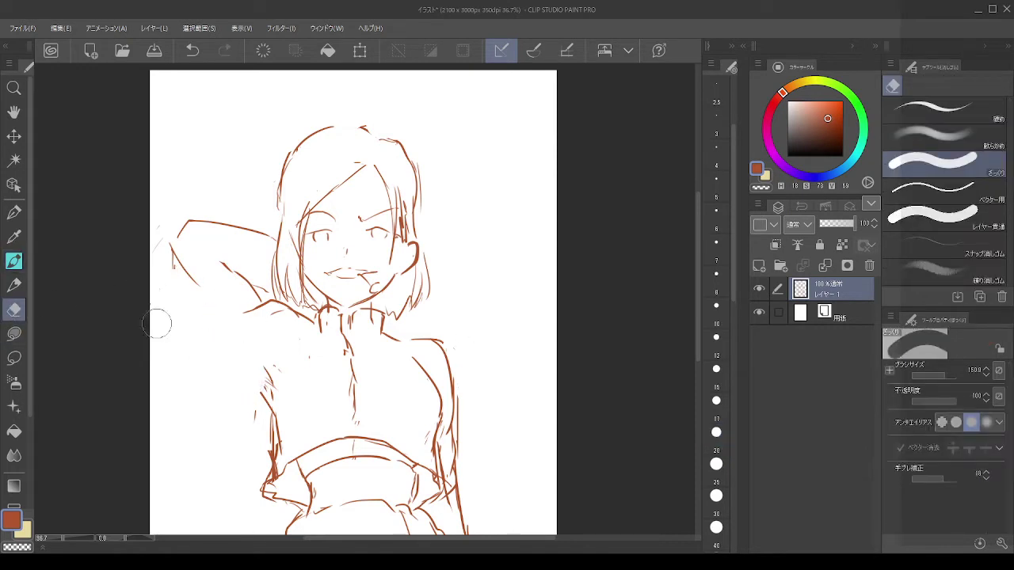
pyautogui.moveTo(190, 269); pyautogui.dragTo(199, 296)
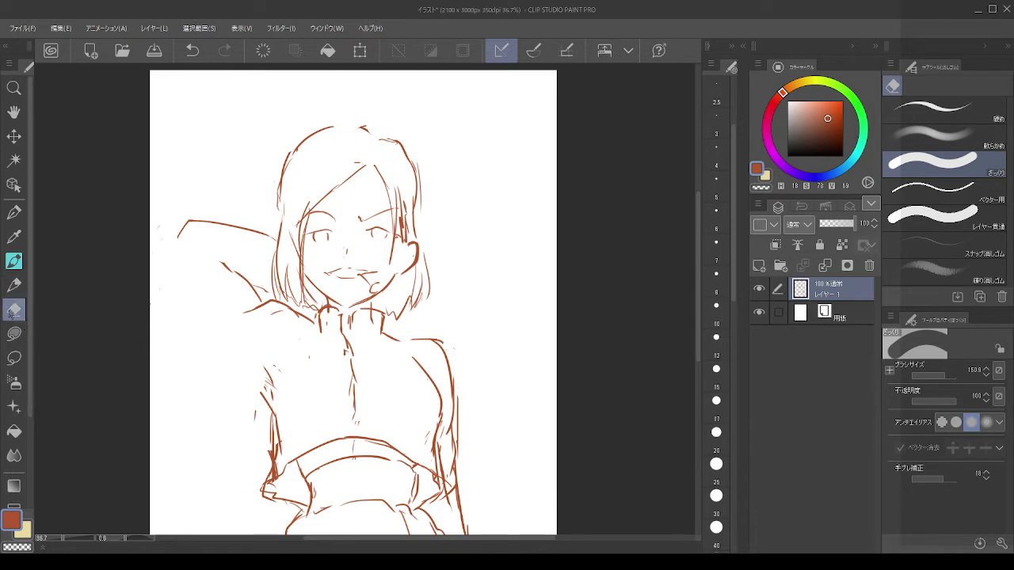
pyautogui.click(13, 260)
pyautogui.moveTo(176, 257)
pyautogui.mouseDown()
pyautogui.moveTo(193, 279)
pyautogui.moveTo(177, 261)
pyautogui.moveTo(206, 313)
pyautogui.mouseUp()
pyautogui.hotkey('ctrl', 'z')
pyautogui.hotkey('ctrl', 'z')
pyautogui.hotkey('ctrl', 'z')
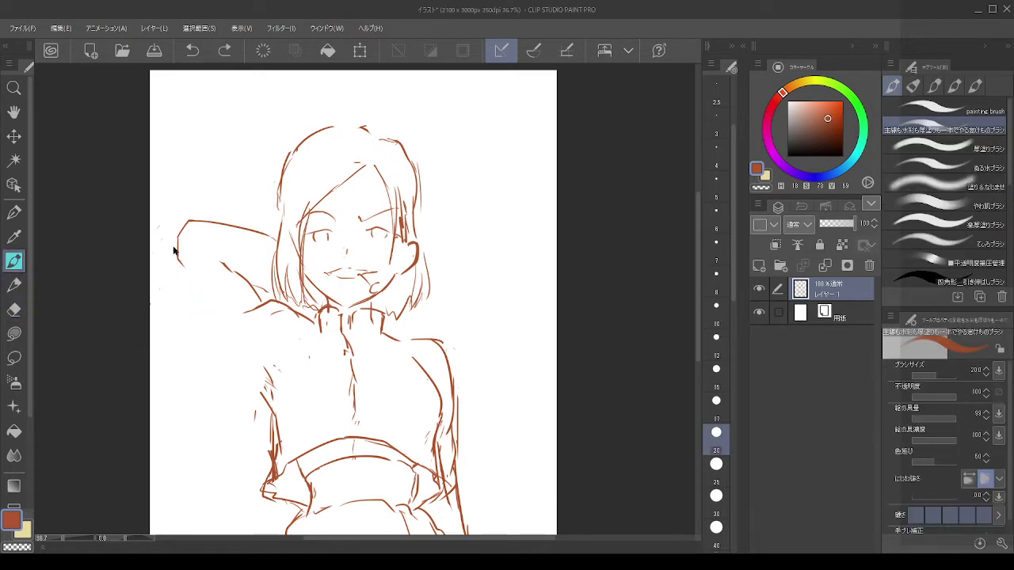
pyautogui.moveTo(175, 239)
pyautogui.mouseDown()
pyautogui.moveTo(175, 265)
pyautogui.moveTo(210, 320)
pyautogui.moveTo(187, 292)
pyautogui.moveTo(228, 337)
pyautogui.mouseUp()
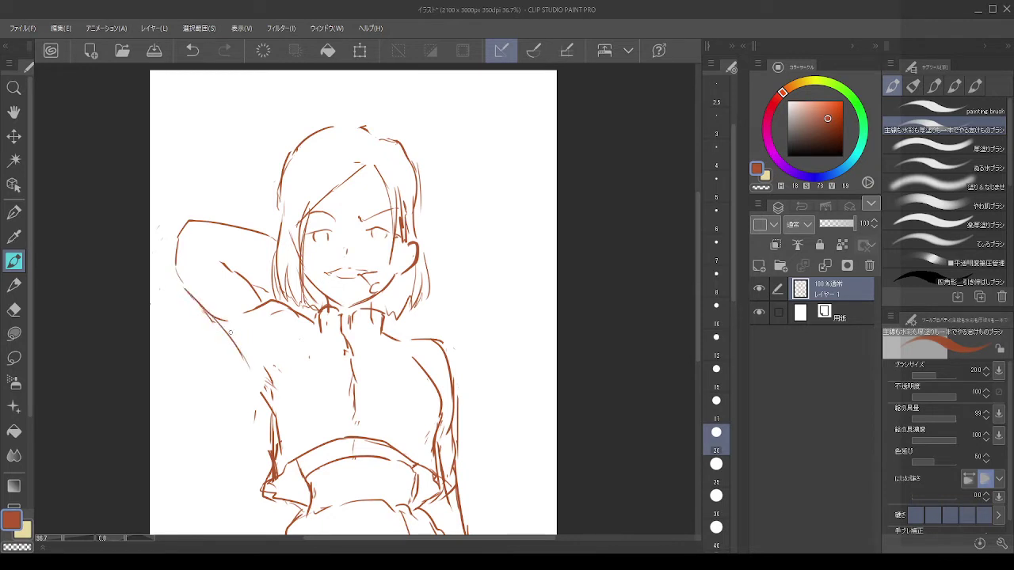
pyautogui.hotkey('ctrl', 'z')
pyautogui.moveTo(211, 322)
pyautogui.mouseDown()
pyautogui.moveTo(251, 354)
pyautogui.moveTo(285, 416)
pyautogui.mouseUp()
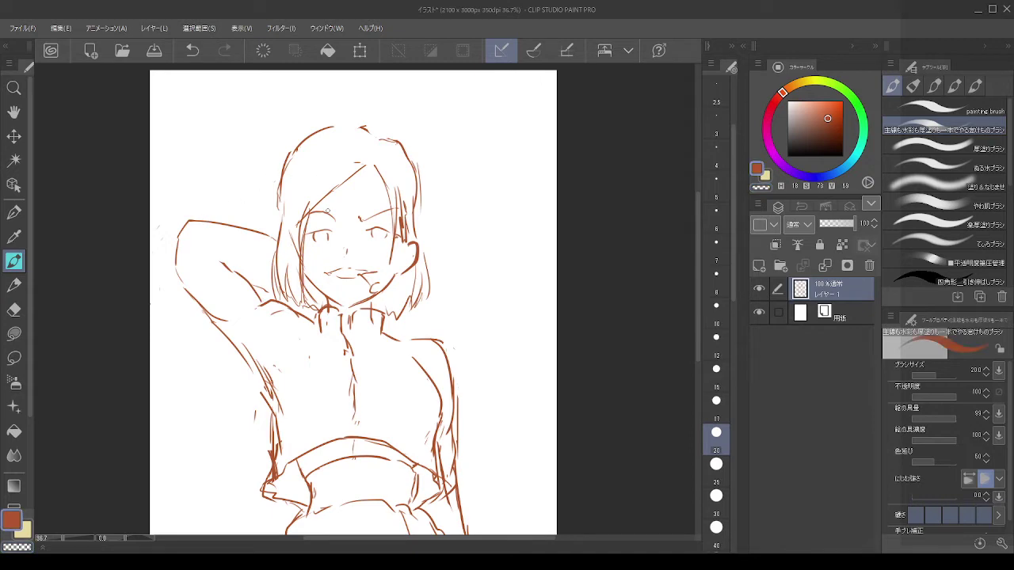
# Step: Sketch a small hammer head protruding from behind the neck above the opposite shoulder
pyautogui.scroll(-8, 277, 181)
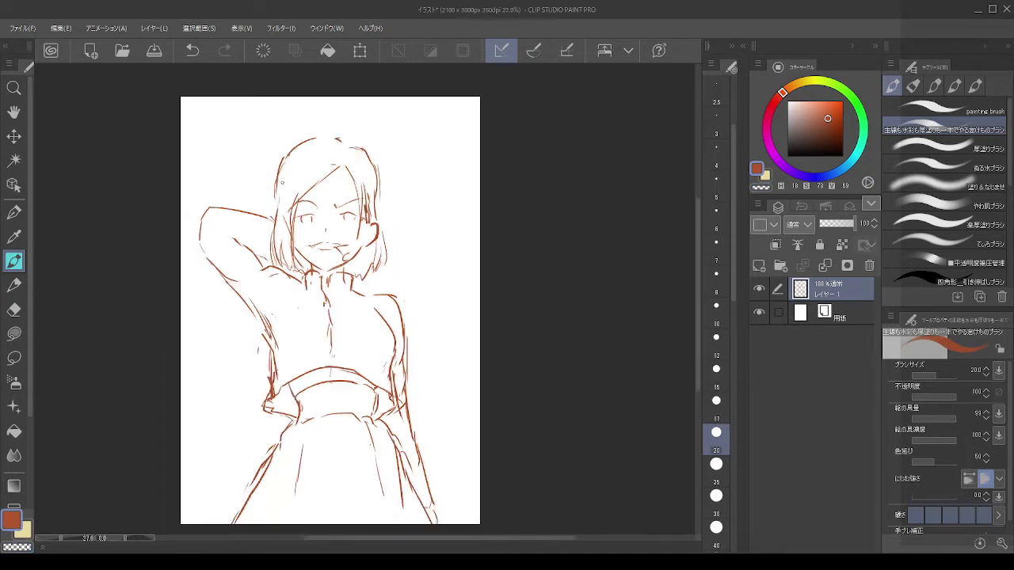
pyautogui.scroll(6, 298, 223)
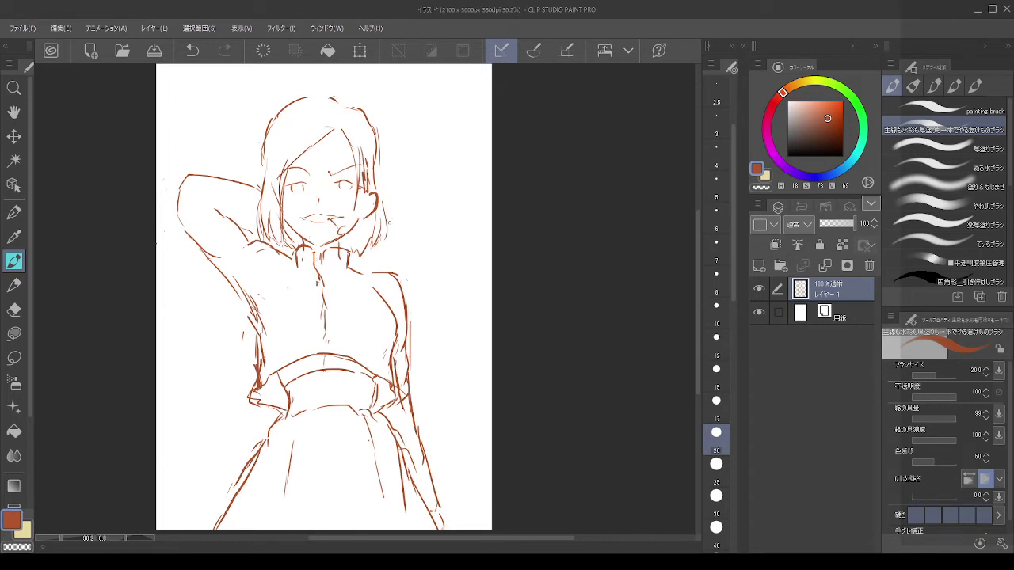
pyautogui.hotkey('ctrl', 'z')
pyautogui.moveTo(388, 235)
pyautogui.mouseDown()
pyautogui.moveTo(406, 238)
pyautogui.moveTo(390, 253)
pyautogui.moveTo(393, 241)
pyautogui.moveTo(382, 245)
pyautogui.moveTo(408, 230)
pyautogui.mouseUp()
pyautogui.hotkey('ctrl', 'z')
pyautogui.hotkey('ctrl', 'z')
pyautogui.hotkey('ctrl', 'z')
pyautogui.hotkey('ctrl', 'z')
pyautogui.hotkey('ctrl', 'z')
pyautogui.hotkey('ctrl', 'z')
pyautogui.hotkey('ctrl', 'z')
pyautogui.hotkey('ctrl', 'z')
pyautogui.hotkey('ctrl', 'z')
pyautogui.hotkey('ctrl', 'z')
pyautogui.hotkey('ctrl', 'z')
pyautogui.moveTo(393, 231); pyautogui.dragTo(401, 223)
pyautogui.hotkey('ctrl', 'z')
pyautogui.hotkey('ctrl', 'z')
pyautogui.moveTo(395, 261); pyautogui.dragTo(393, 272)
# Step: Erase the bent arm's elbow area and redraw the elbow farther out, joined to the forearm and upper arm
pyautogui.scroll(-5, 421, 167)
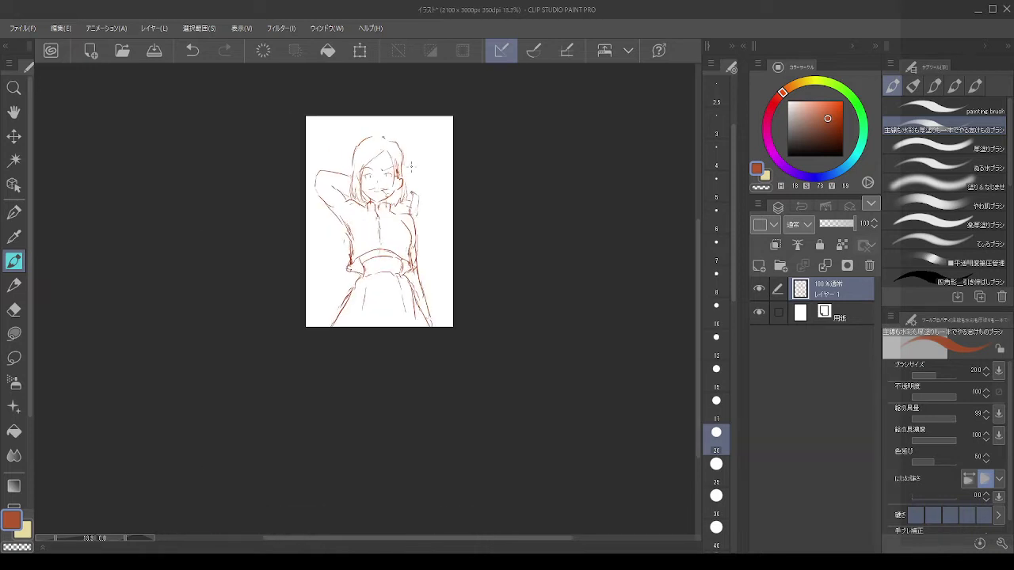
pyautogui.scroll(3, 407, 191)
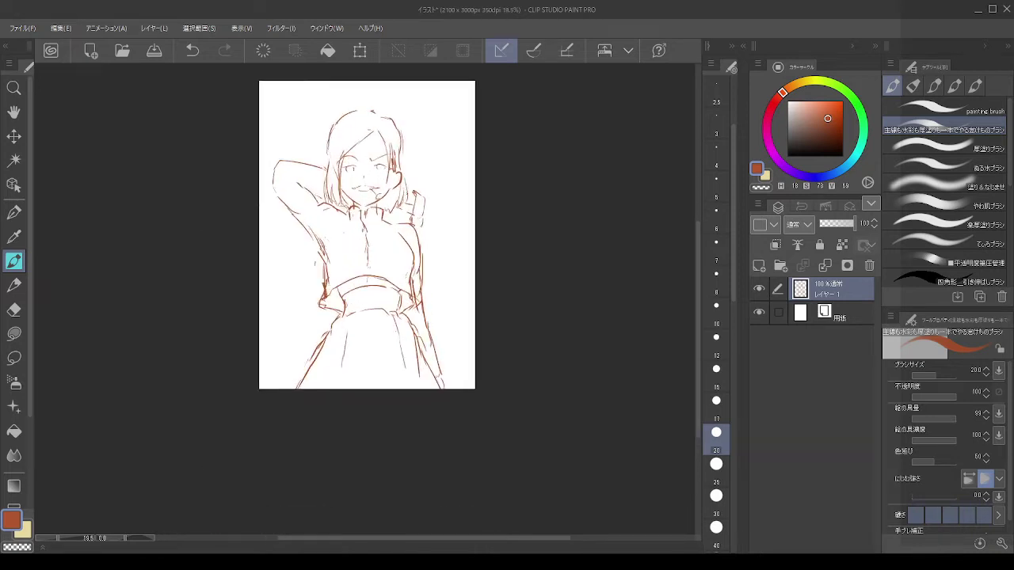
pyautogui.click(14, 310)
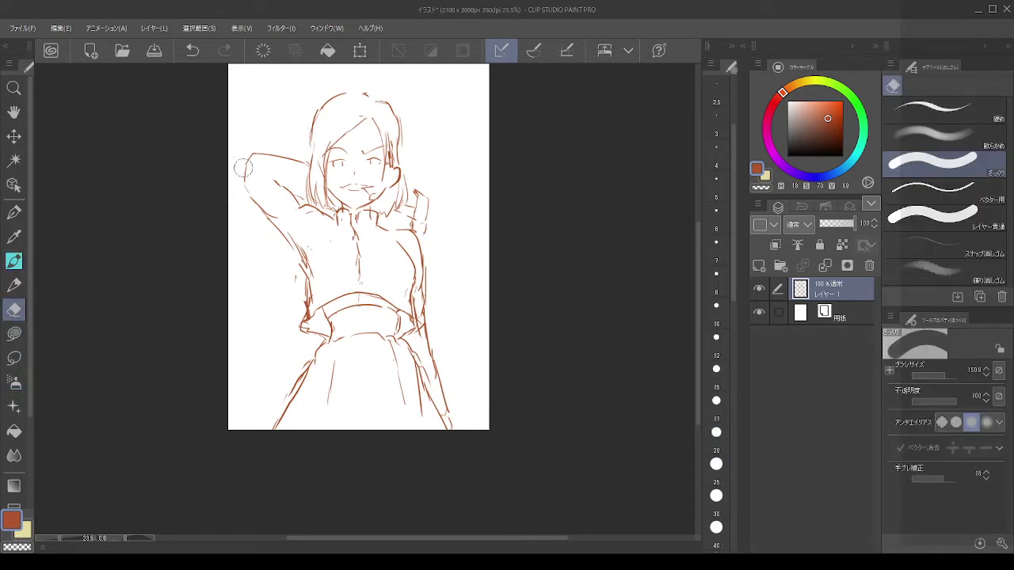
pyautogui.moveTo(244, 168)
pyautogui.mouseDown()
pyautogui.moveTo(256, 143)
pyautogui.moveTo(245, 163)
pyautogui.moveTo(268, 226)
pyautogui.mouseUp()
pyautogui.click(13, 260)
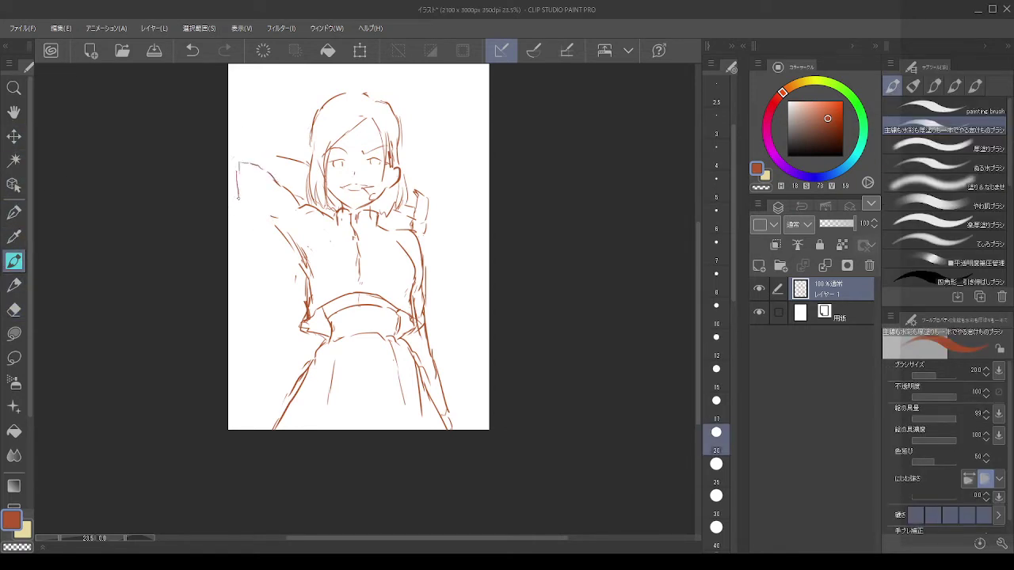
pyautogui.moveTo(238, 197); pyautogui.dragTo(265, 220)
pyautogui.moveTo(237, 184)
pyautogui.mouseDown()
pyautogui.moveTo(247, 207)
pyautogui.moveTo(282, 234)
pyautogui.mouseUp()
pyautogui.hotkey('ctrl', 'z')
pyautogui.moveTo(282, 156)
pyautogui.mouseDown()
pyautogui.moveTo(237, 157)
pyautogui.moveTo(235, 171)
pyautogui.mouseUp()
# Step: Refine the inner contour of the bent arm between the elbow crease and the shoulder
pyautogui.press('c')
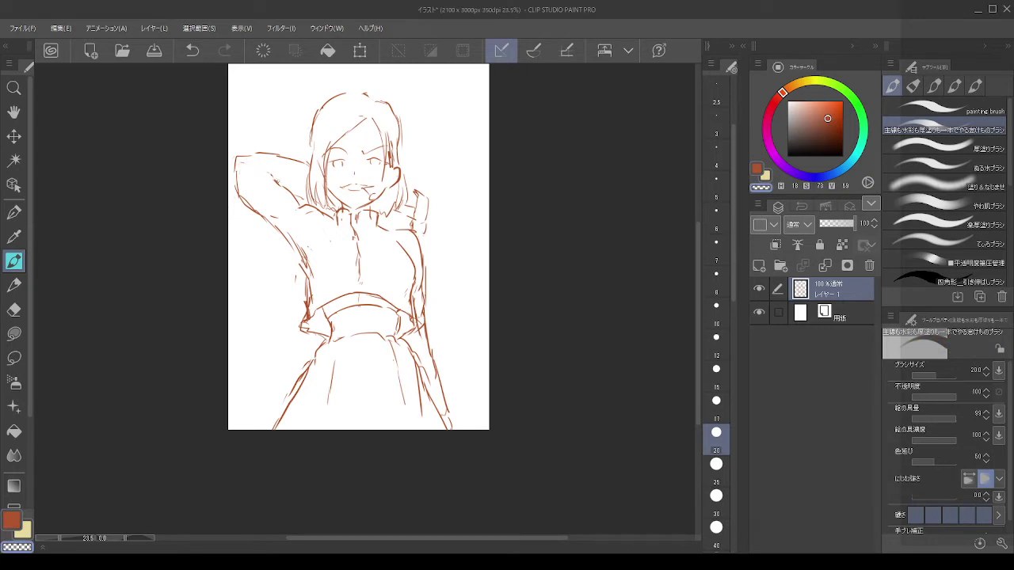
pyautogui.press('c')
pyautogui.moveTo(267, 173); pyautogui.dragTo(288, 194)
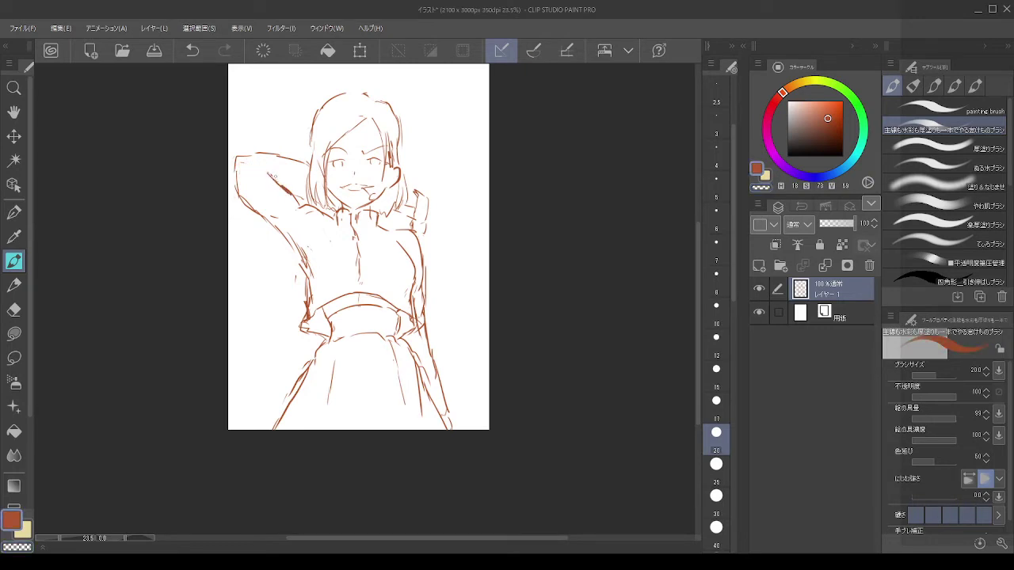
pyautogui.hotkey('ctrl', 'z')
pyautogui.scroll(1, 365, 113)
pyautogui.scroll(-3, 363, 116)
pyautogui.scroll(5, 364, 117)
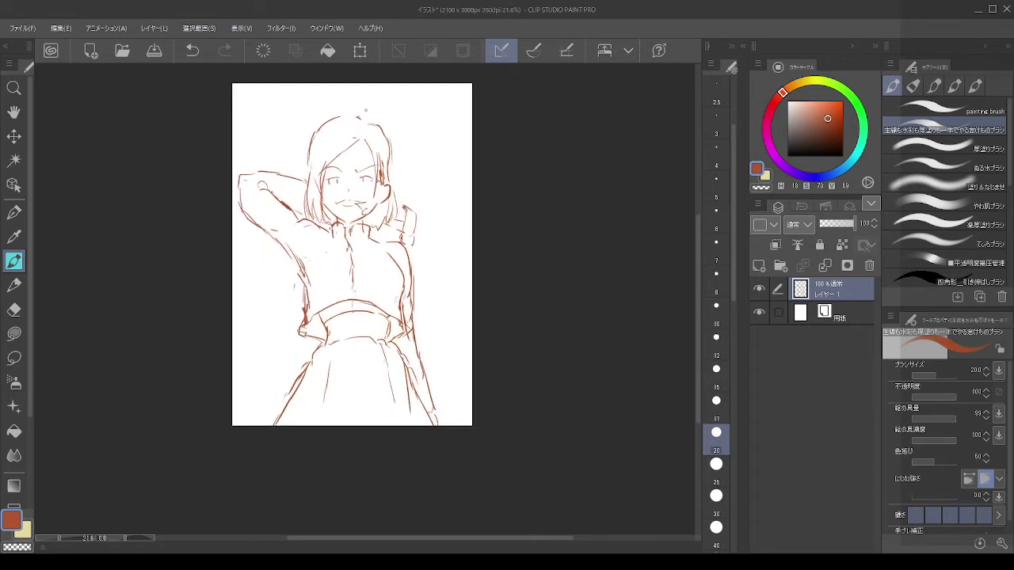
pyautogui.scroll(1, 364, 116)
pyautogui.scroll(-3, 367, 121)
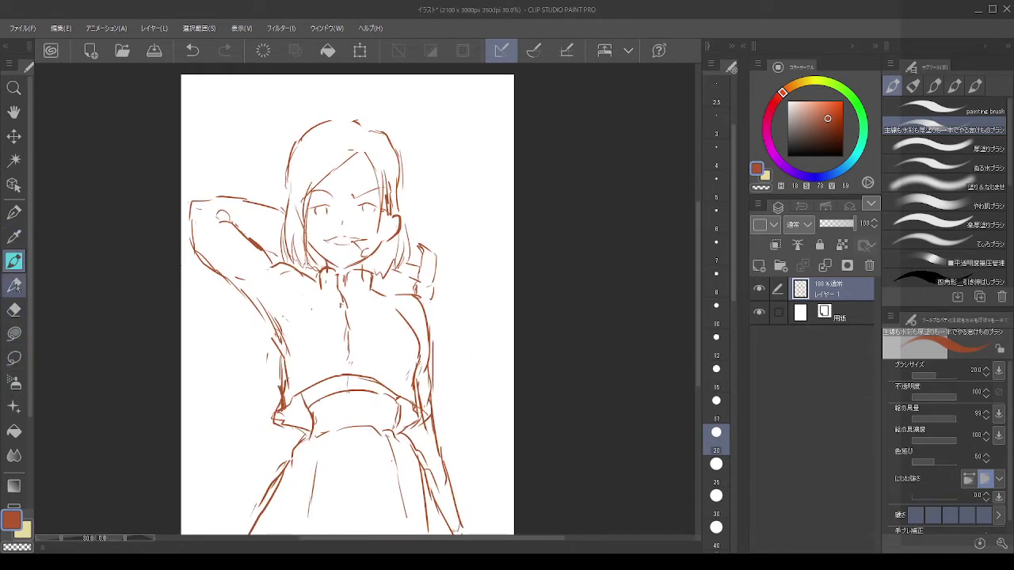
# Step: Erase the whole bent arm and the hammer head above the opposite shoulder
pyautogui.click(14, 310)
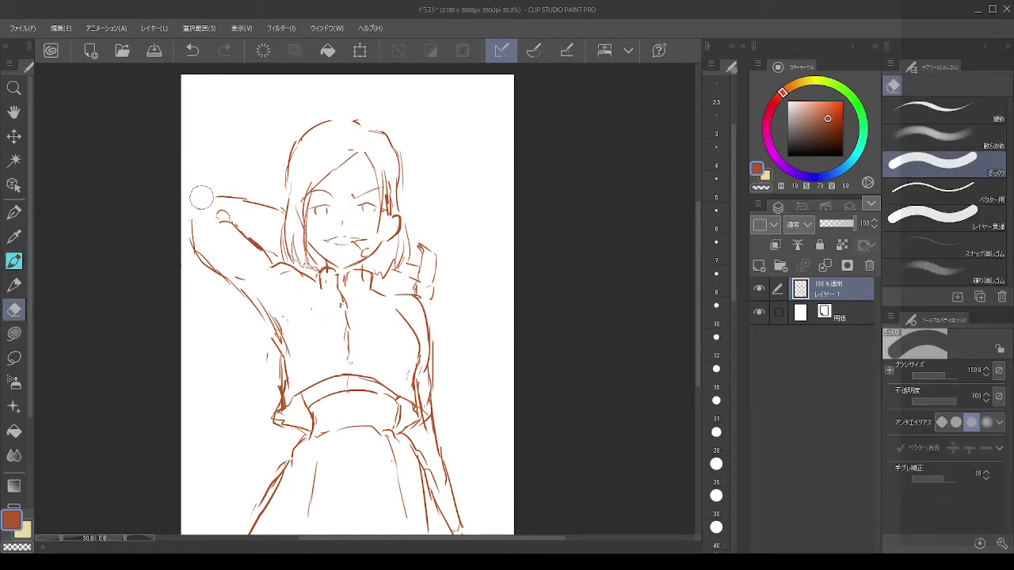
pyautogui.moveTo(198, 197)
pyautogui.mouseDown()
pyautogui.moveTo(201, 283)
pyautogui.moveTo(216, 300)
pyautogui.moveTo(245, 287)
pyautogui.moveTo(244, 211)
pyautogui.moveTo(266, 235)
pyautogui.moveTo(270, 210)
pyautogui.moveTo(267, 271)
pyautogui.moveTo(258, 254)
pyautogui.moveTo(272, 214)
pyautogui.mouseUp()
pyautogui.moveTo(426, 282)
pyautogui.mouseDown()
pyautogui.moveTo(425, 246)
pyautogui.moveTo(429, 287)
pyautogui.moveTo(408, 268)
pyautogui.mouseUp()
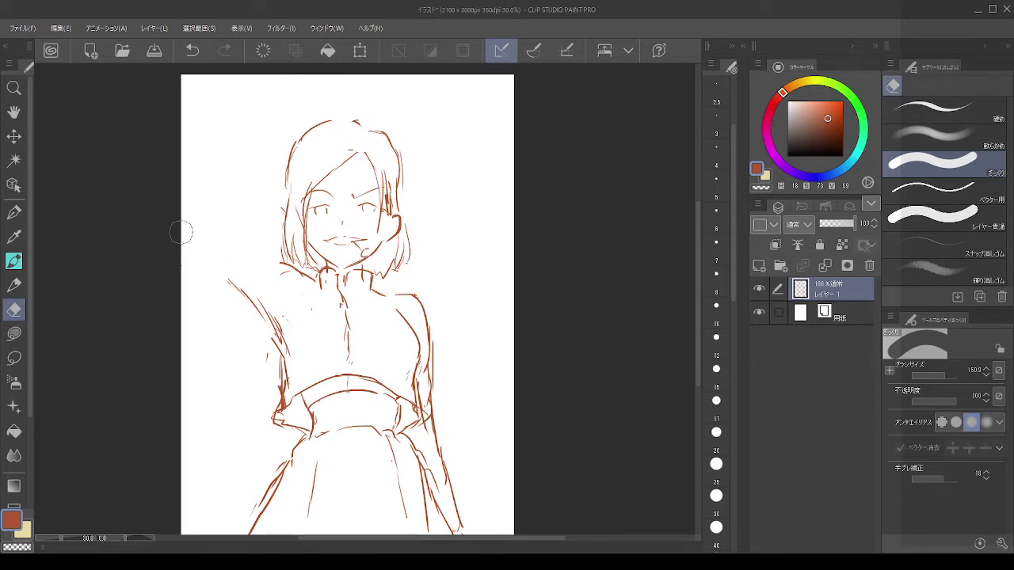
pyautogui.moveTo(182, 229)
pyautogui.mouseDown()
pyautogui.moveTo(248, 275)
pyautogui.moveTo(218, 286)
pyautogui.moveTo(280, 275)
pyautogui.moveTo(249, 312)
pyautogui.mouseUp()
# Step: Sketch the outer contour of a new upper arm slanting outward from the shoulder to the elbow
pyautogui.click(13, 261)
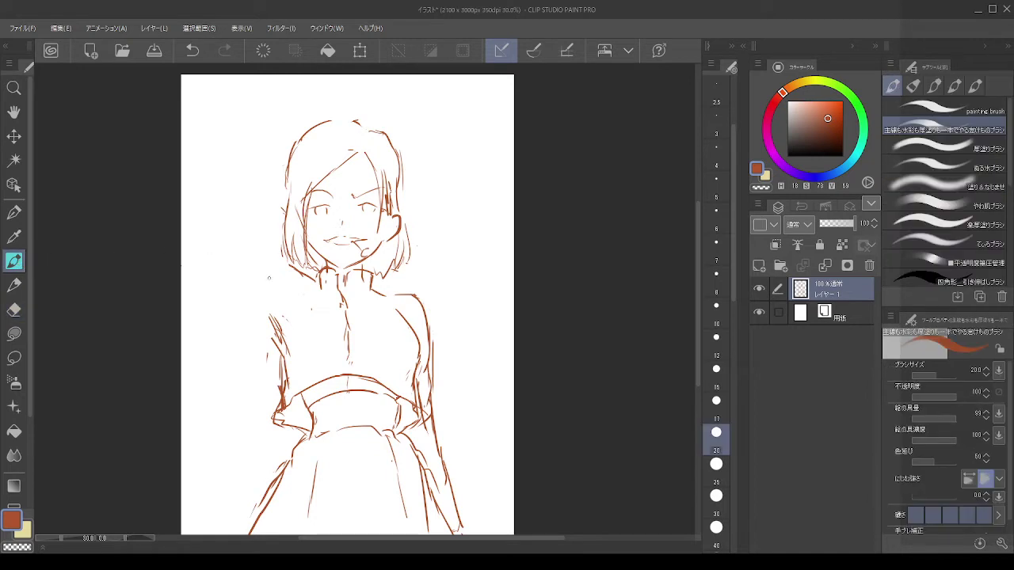
pyautogui.hotkey('ctrl', 'z')
pyautogui.moveTo(282, 271); pyautogui.dragTo(240, 325)
pyautogui.moveTo(240, 321); pyautogui.dragTo(208, 381)
pyautogui.hotkey('ctrl', 'z')
pyautogui.hotkey('ctrl', 'z')
pyautogui.moveTo(284, 268); pyautogui.dragTo(226, 318)
pyautogui.hotkey('ctrl', 'z')
pyautogui.moveTo(271, 269); pyautogui.dragTo(190, 353)
pyautogui.hotkey('ctrl', 'z')
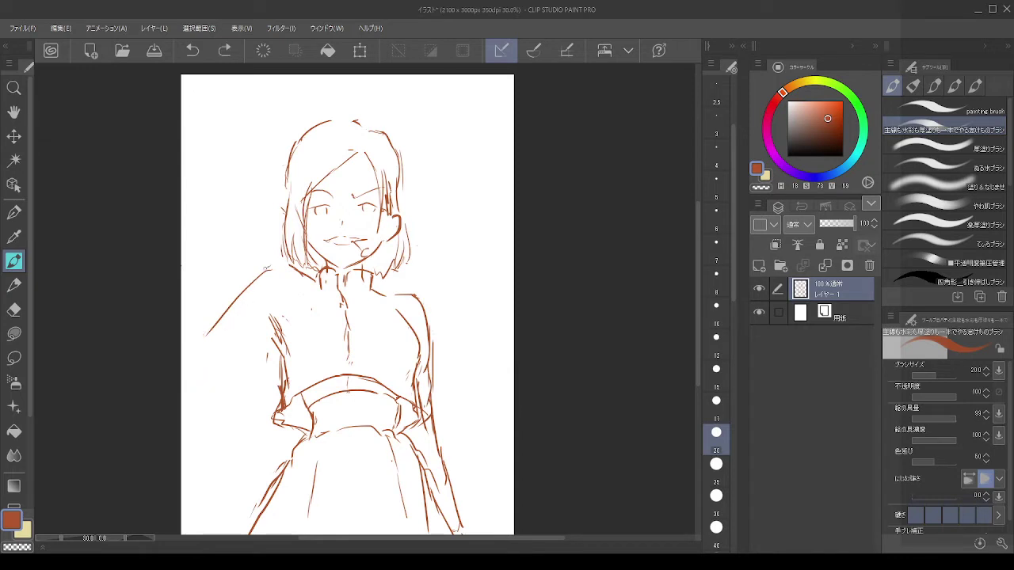
pyautogui.moveTo(269, 268); pyautogui.dragTo(190, 355)
# Step: Join the new arm's shoulder to the collar and sketch the inner upper-arm line outward from the armpit
pyautogui.moveTo(281, 304)
pyautogui.mouseDown()
pyautogui.moveTo(256, 350)
pyautogui.moveTo(286, 322)
pyautogui.moveTo(276, 330)
pyautogui.mouseUp()
pyautogui.hotkey('ctrl', 'z')
pyautogui.press('c')
pyautogui.press('c')
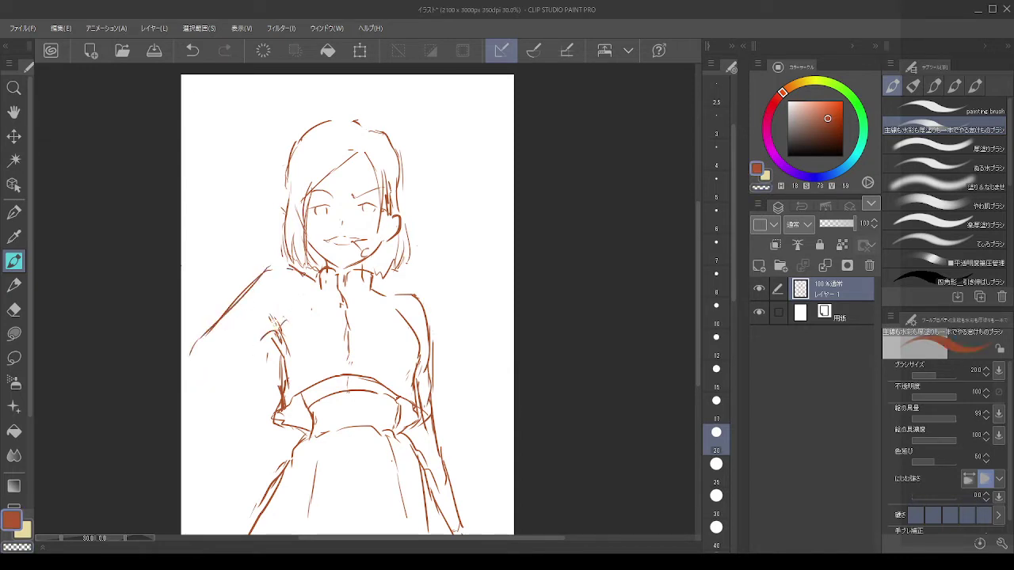
pyautogui.moveTo(287, 266)
pyautogui.mouseDown()
pyautogui.moveTo(305, 275)
pyautogui.moveTo(249, 288)
pyautogui.mouseUp()
pyautogui.hotkey('ctrl', 'z')
pyautogui.moveTo(269, 333); pyautogui.dragTo(219, 379)
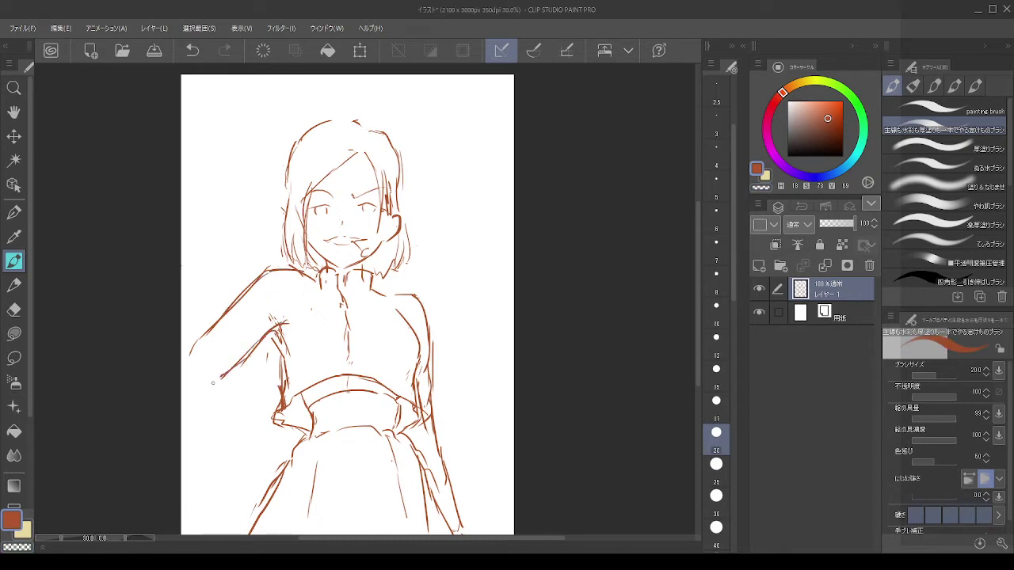
# Step: Sketch the bent elbow and both forearm contours running back toward the hip
pyautogui.moveTo(193, 348)
pyautogui.mouseDown()
pyautogui.moveTo(193, 389)
pyautogui.moveTo(230, 383)
pyautogui.moveTo(244, 393)
pyautogui.mouseUp()
pyautogui.hotkey('ctrl', 'z')
pyautogui.press('c')
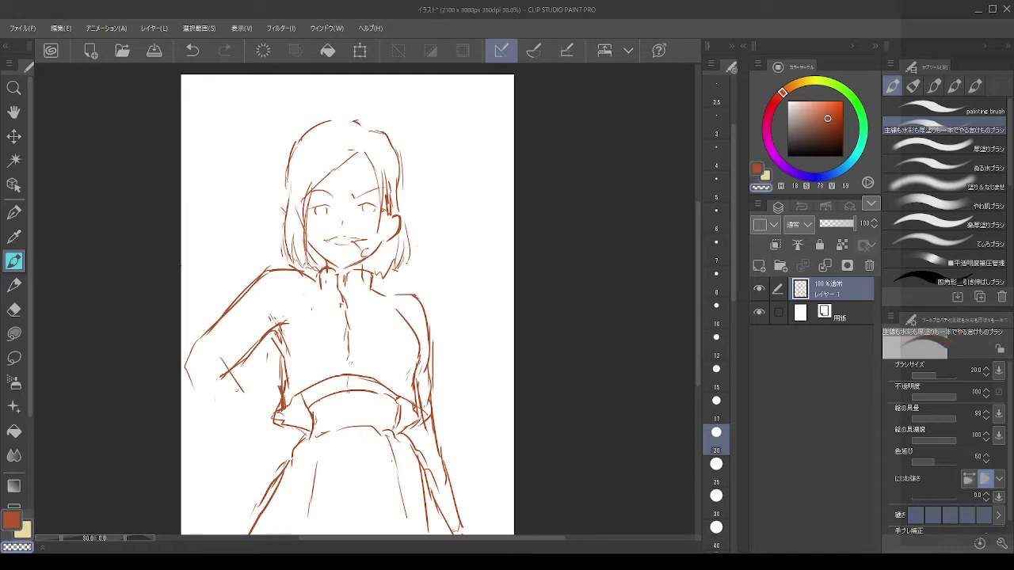
pyautogui.press('c')
pyautogui.moveTo(223, 353)
pyautogui.mouseDown()
pyautogui.moveTo(243, 372)
pyautogui.moveTo(249, 397)
pyautogui.mouseUp()
pyautogui.hotkey('ctrl', 'z')
pyautogui.moveTo(221, 357)
pyautogui.mouseDown()
pyautogui.moveTo(279, 462)
pyautogui.moveTo(243, 474)
pyautogui.moveTo(242, 491)
pyautogui.moveTo(209, 436)
pyautogui.mouseUp()
pyautogui.hotkey('ctrl', 'z')
pyautogui.hotkey('ctrl', 'z')
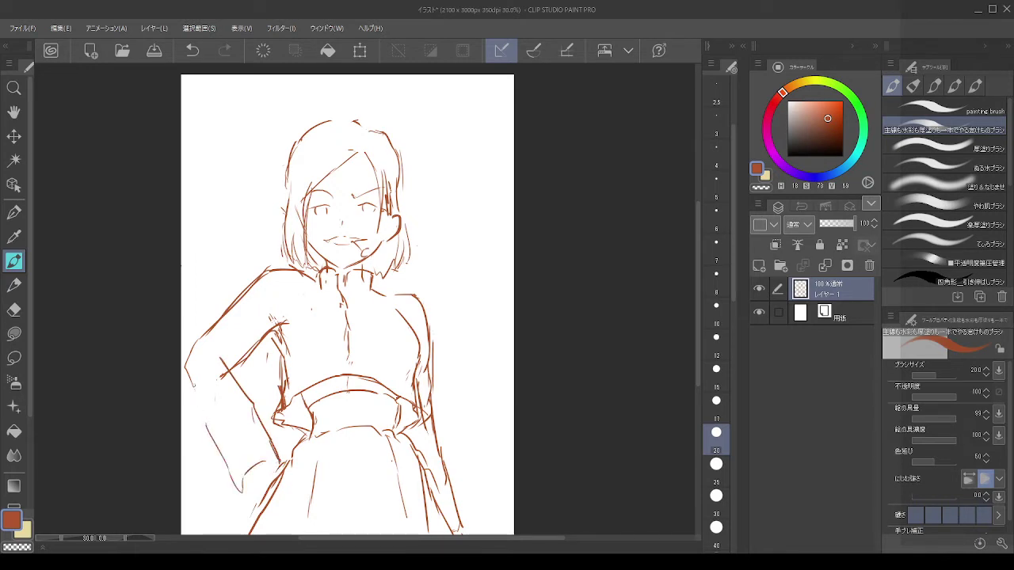
pyautogui.moveTo(194, 385); pyautogui.dragTo(244, 490)
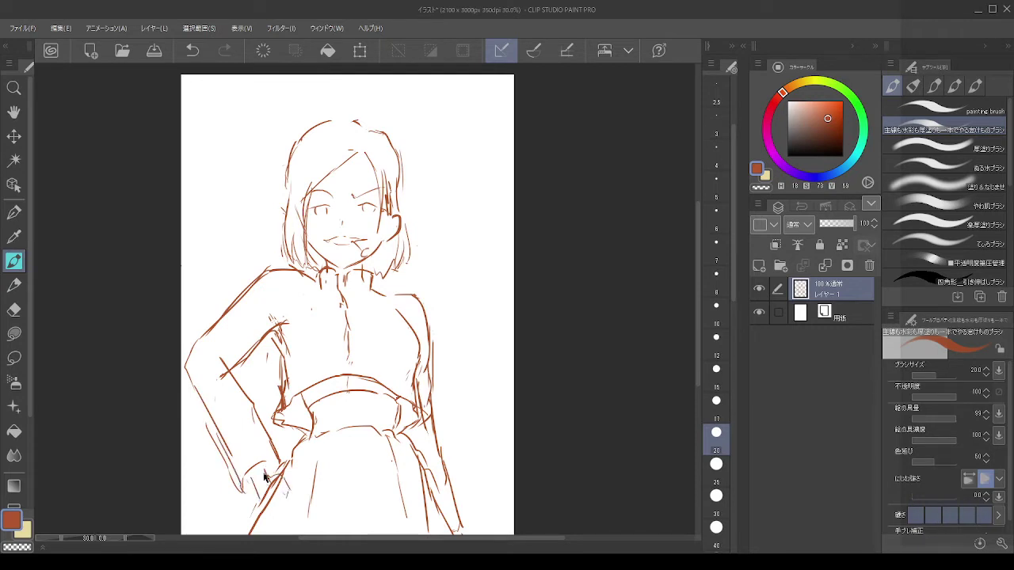
# Step: Close the wrist end of the forearm and erase the lower garment's outline below it to make room for the hand
pyautogui.hotkey('ctrl', 'z')
pyautogui.hotkey('ctrl', 'z')
pyautogui.hotkey('ctrl', 'z')
pyautogui.moveTo(250, 476); pyautogui.dragTo(254, 487)
pyautogui.hotkey('ctrl', 'z')
pyautogui.press('c')
pyautogui.moveTo(287, 463); pyautogui.dragTo(263, 504)
pyautogui.moveTo(269, 500)
pyautogui.mouseDown()
pyautogui.moveTo(282, 501)
pyautogui.moveTo(272, 494)
pyautogui.moveTo(249, 526)
pyautogui.mouseUp()
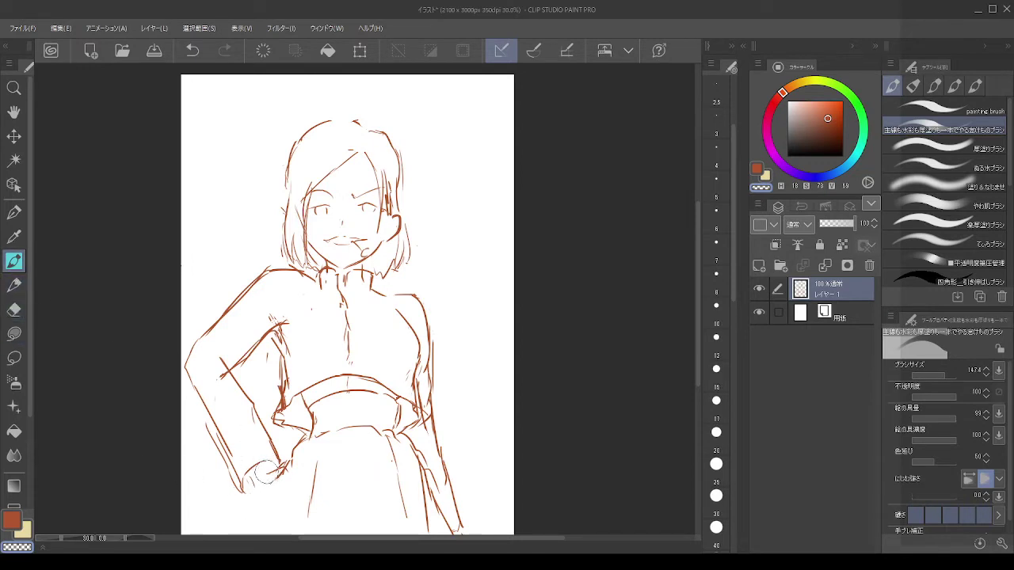
# Step: Set the brush size to 25 and sketch the back of the hand and the first finger resting on the hip
pyautogui.click(716, 463)
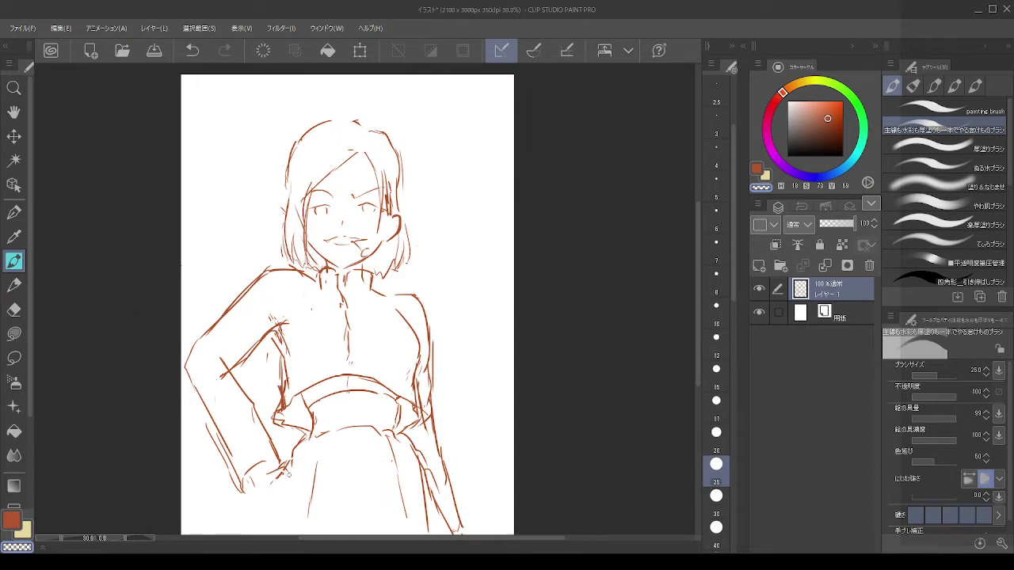
pyautogui.moveTo(282, 468)
pyautogui.mouseDown()
pyautogui.moveTo(302, 484)
pyautogui.moveTo(294, 489)
pyautogui.mouseUp()
pyautogui.hotkey('ctrl', 'z')
pyautogui.hotkey('ctrl', 'z')
pyautogui.press('c')
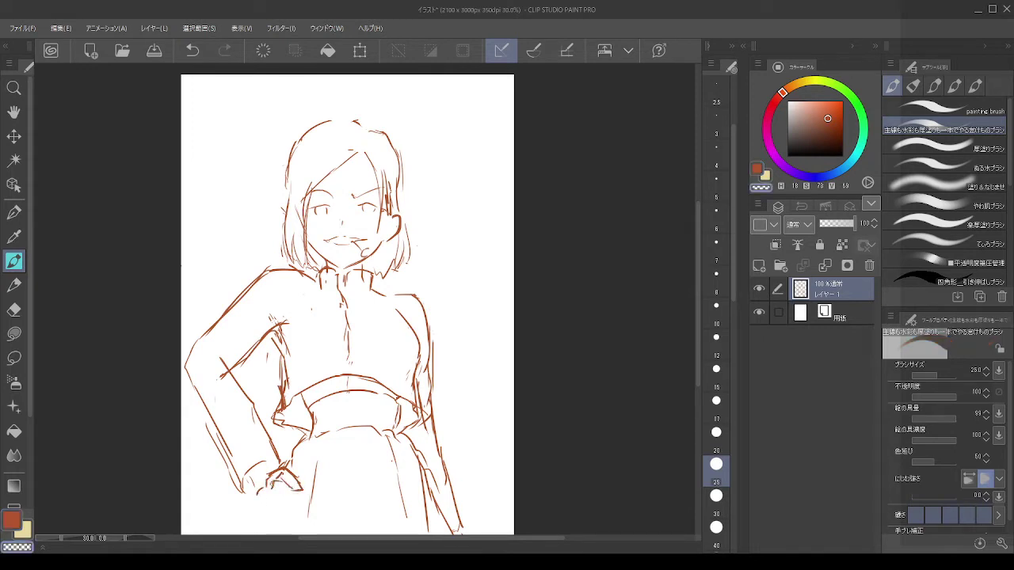
pyautogui.press('c')
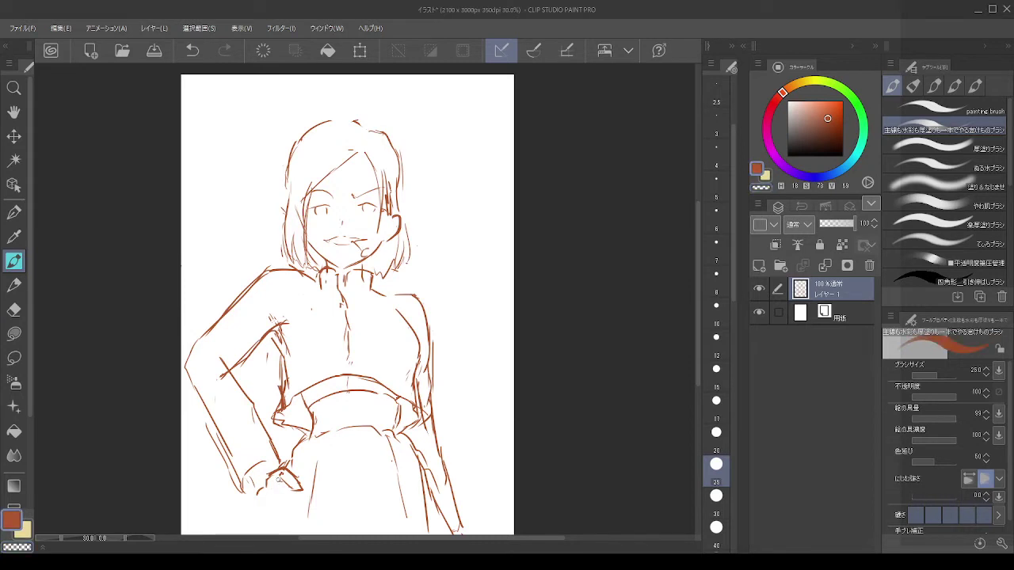
# Step: Sketch the remaining curled fingers of the hand on the hip and clean up the stray lines around them
pyautogui.moveTo(282, 478); pyautogui.dragTo(288, 504)
pyautogui.hotkey('ctrl', 'z')
pyautogui.hotkey('ctrl', 'z')
pyautogui.hotkey('ctrl', 'z')
pyautogui.moveTo(276, 485); pyautogui.dragTo(283, 505)
pyautogui.hotkey('ctrl', 'z')
pyautogui.moveTo(264, 511); pyautogui.dragTo(270, 520)
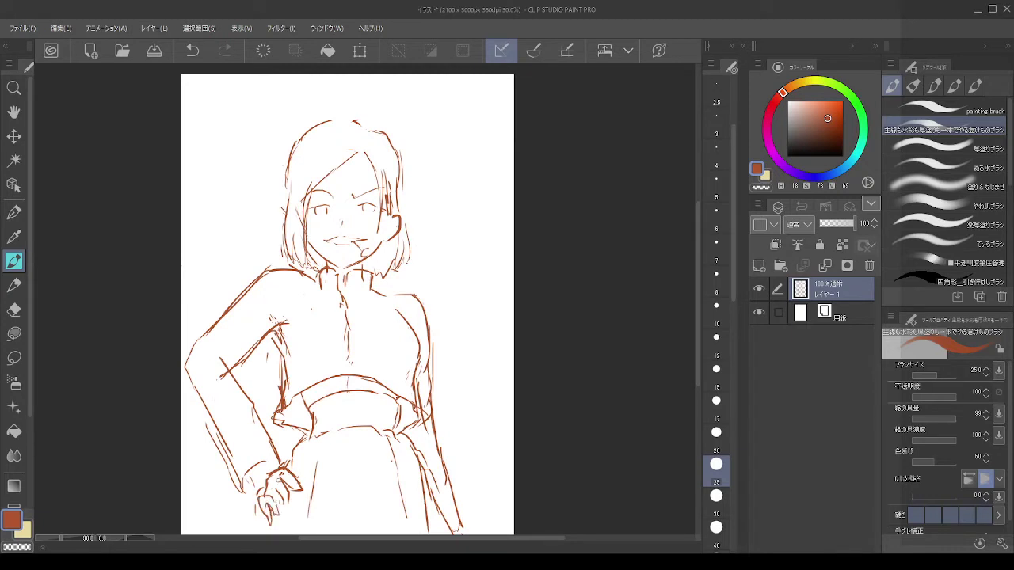
pyautogui.hotkey('ctrl', 'z')
pyautogui.moveTo(263, 502); pyautogui.dragTo(272, 508)
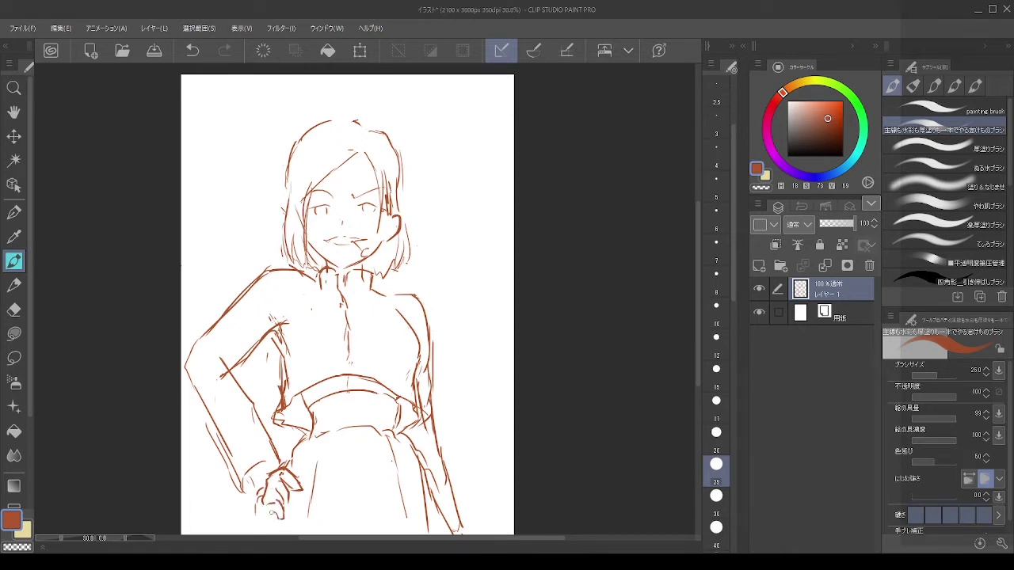
pyautogui.press('c')
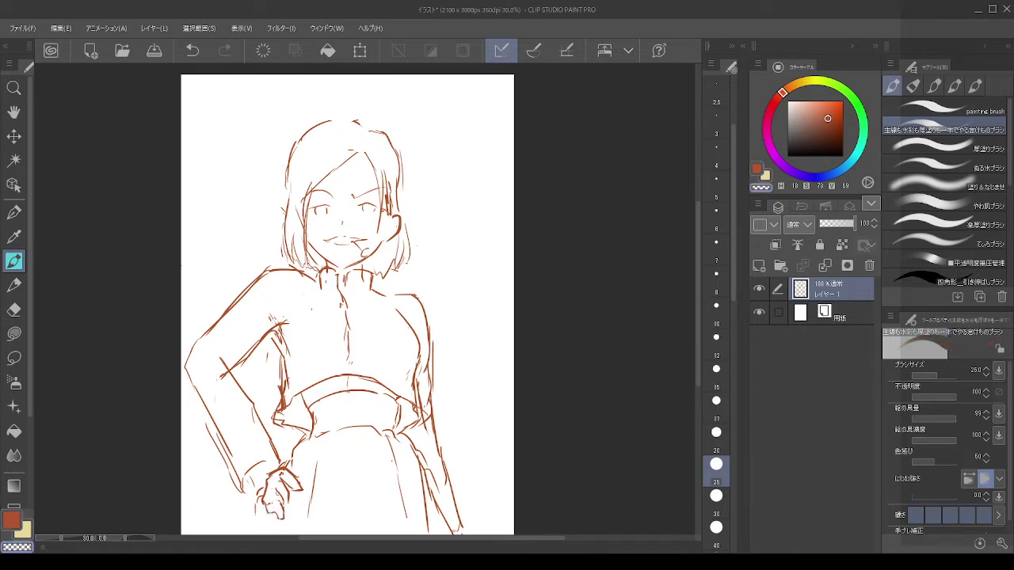
pyautogui.moveTo(288, 496); pyautogui.dragTo(284, 487)
pyautogui.moveTo(299, 481); pyautogui.dragTo(303, 465)
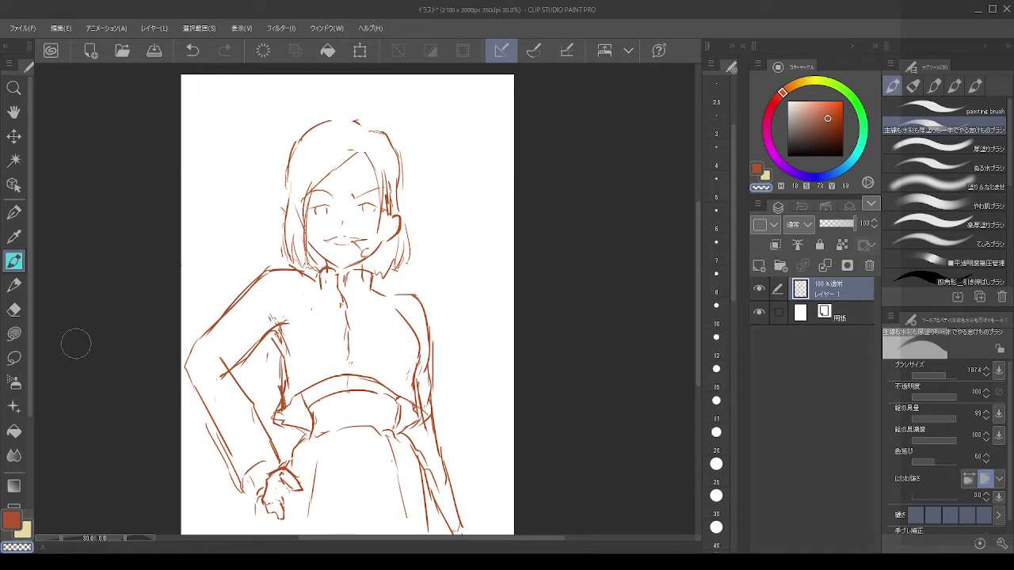
# Step: Set the brush size to 20 and redraw the hair's outer contour from the crown down beside the face on the bent-arm side
pyautogui.scroll(-2, 186, 305)
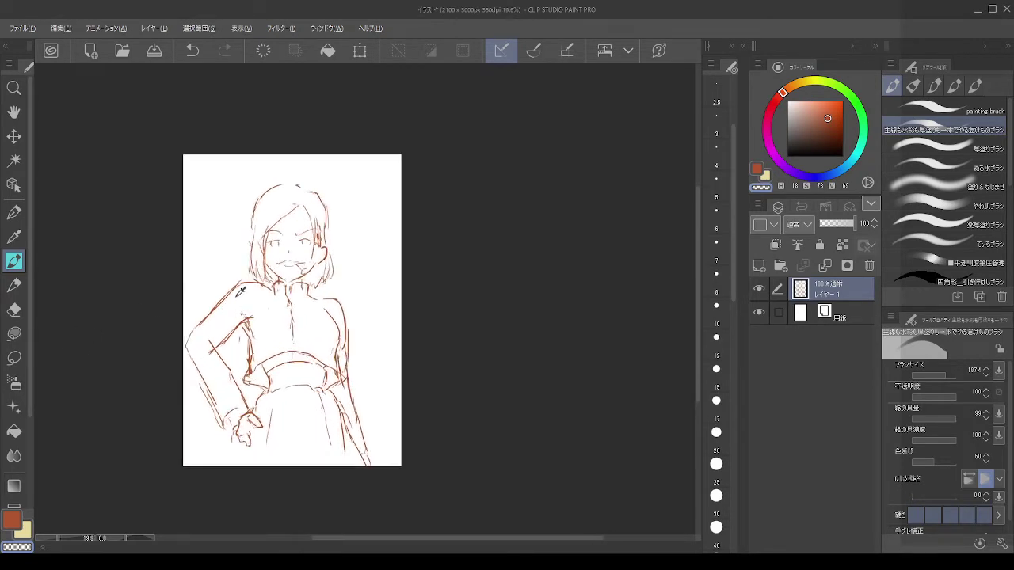
pyautogui.scroll(2, 241, 292)
pyautogui.scroll(-1, 238, 260)
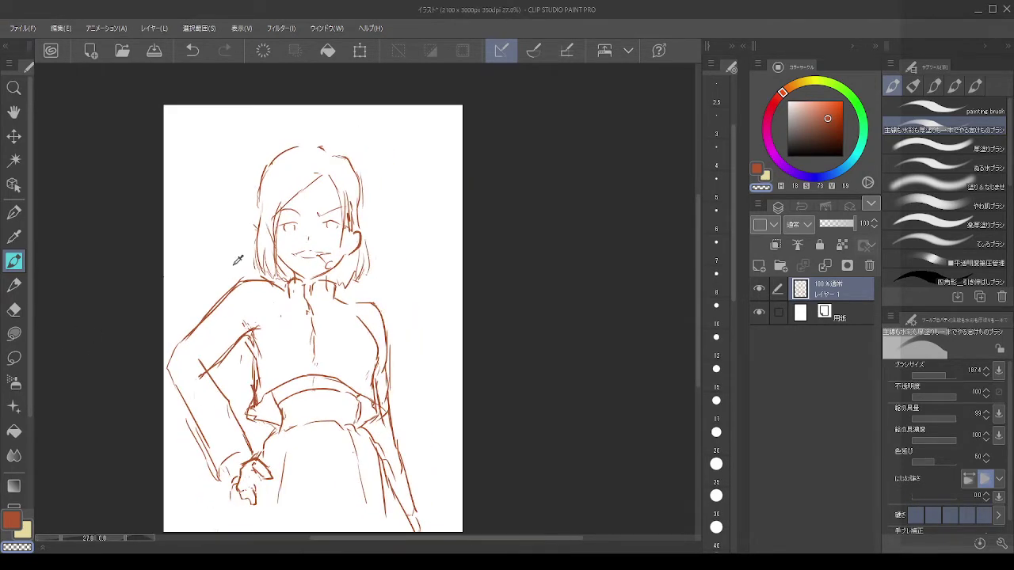
pyautogui.scroll(1, 301, 158)
pyautogui.scroll(-1, 317, 119)
pyautogui.scroll(1, 339, 70)
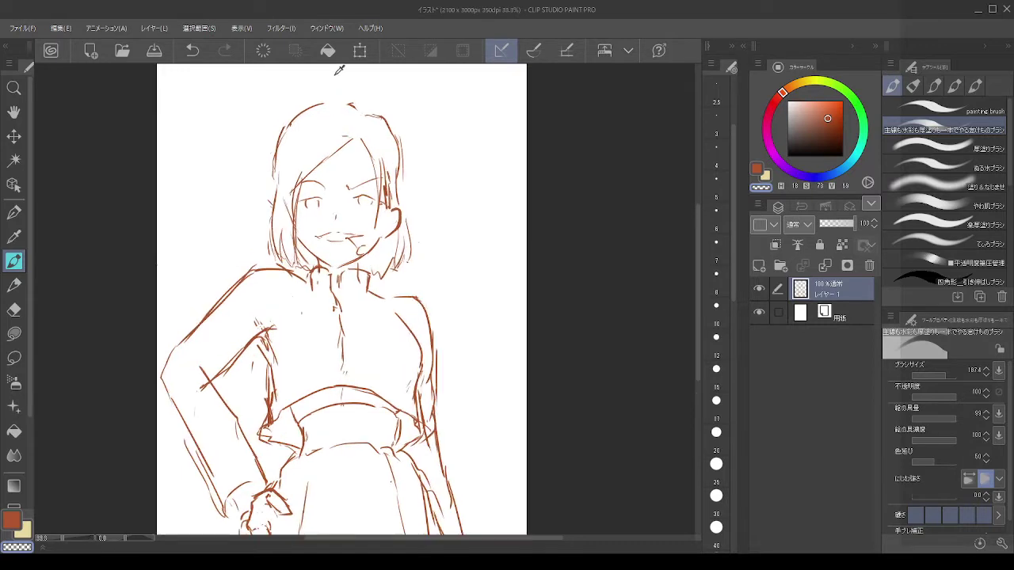
pyautogui.scroll(1, 339, 70)
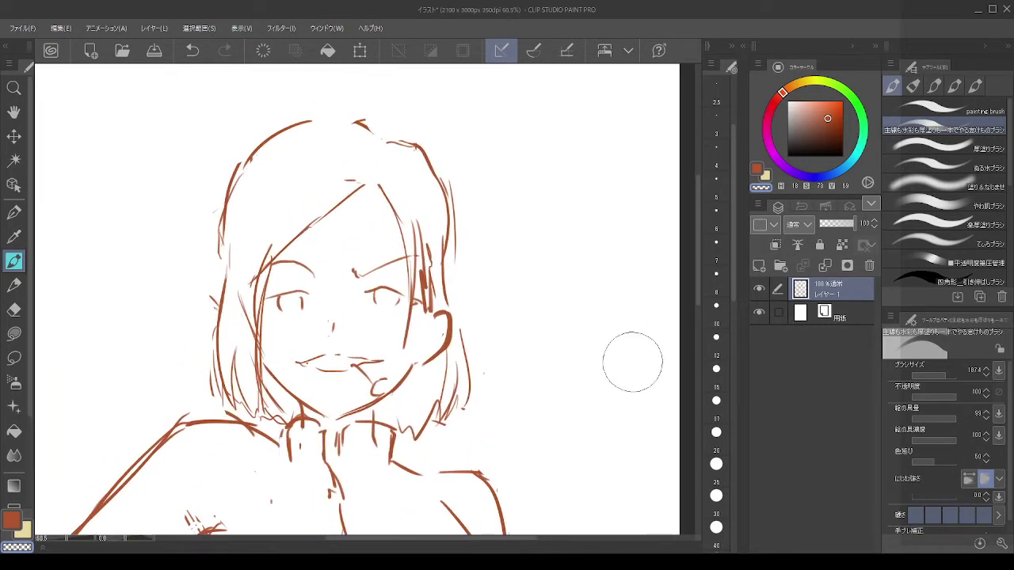
pyautogui.click(716, 432)
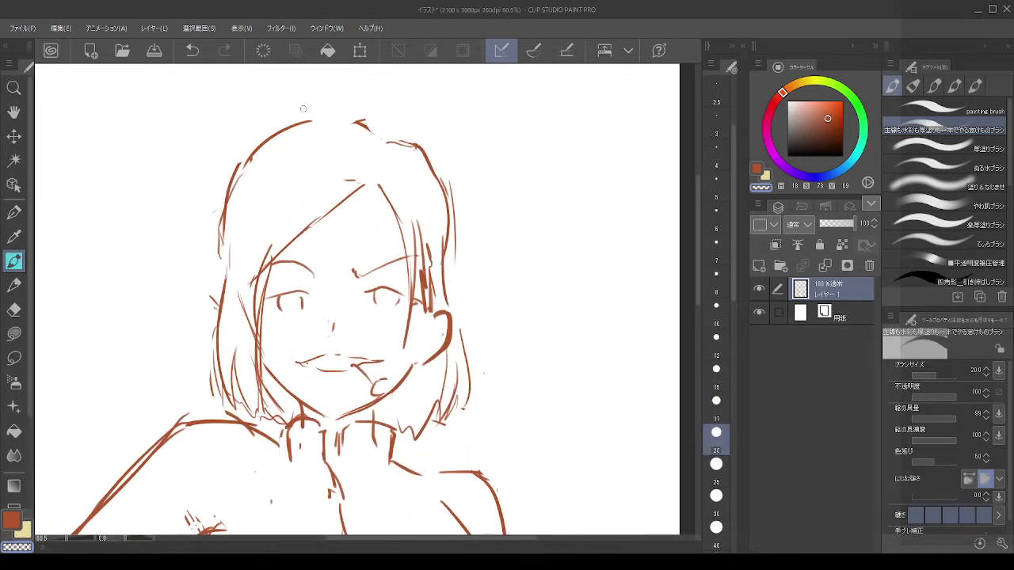
pyautogui.moveTo(278, 132); pyautogui.dragTo(247, 163)
pyautogui.press('c')
pyautogui.moveTo(283, 130)
pyautogui.mouseDown()
pyautogui.moveTo(225, 235)
pyautogui.moveTo(230, 282)
pyautogui.mouseUp()
pyautogui.hotkey('ctrl', 'z')
pyautogui.hotkey('ctrl', 'z')
pyautogui.moveTo(284, 129)
pyautogui.mouseDown()
pyautogui.moveTo(263, 146)
pyautogui.moveTo(230, 258)
pyautogui.mouseUp()
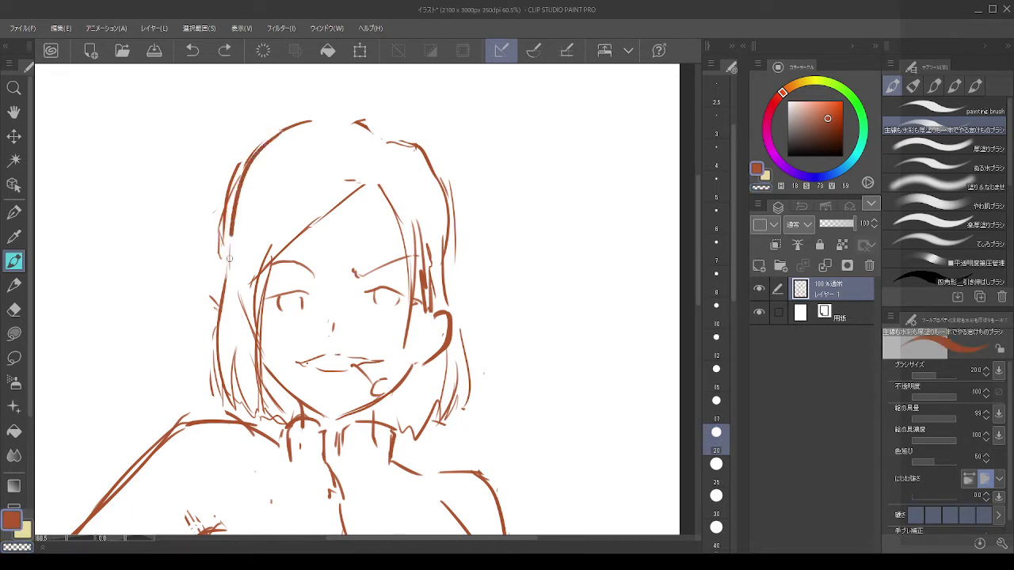
pyautogui.hotkey('ctrl', 'z')
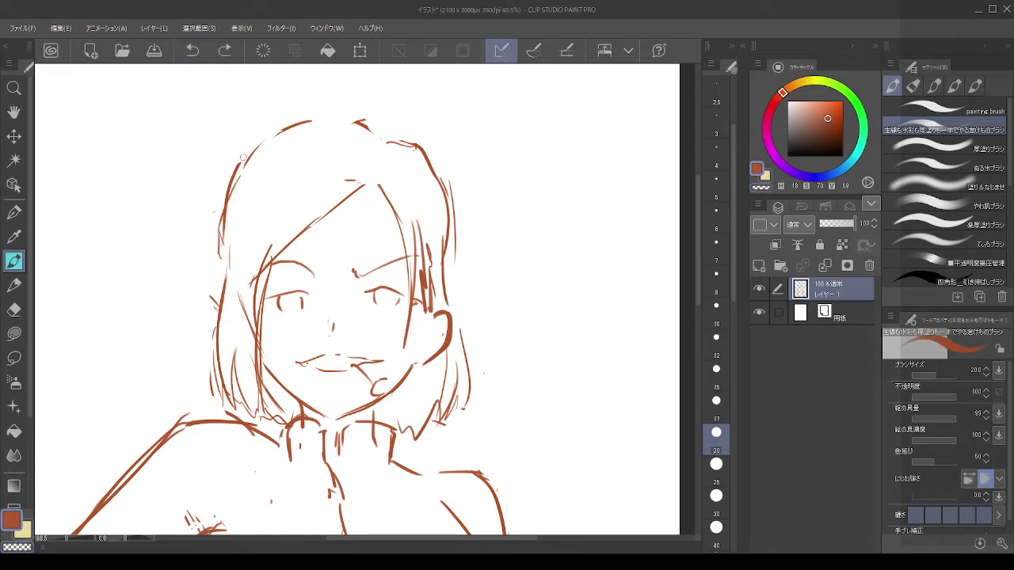
pyautogui.moveTo(255, 144)
pyautogui.mouseDown()
pyautogui.moveTo(217, 225)
pyautogui.moveTo(225, 256)
pyautogui.mouseUp()
pyautogui.hotkey('ctrl', 'z')
# Step: Draw a continuous arc across the top of the head and strengthen the hair contour on the opposite side
pyautogui.moveTo(266, 139)
pyautogui.mouseDown()
pyautogui.moveTo(227, 266)
pyautogui.moveTo(220, 211)
pyautogui.moveTo(225, 267)
pyautogui.moveTo(283, 133)
pyautogui.moveTo(367, 118)
pyautogui.mouseUp()
pyautogui.hotkey('ctrl', 'z')
pyautogui.hotkey('ctrl', 'z')
pyautogui.hotkey('ctrl', 'z')
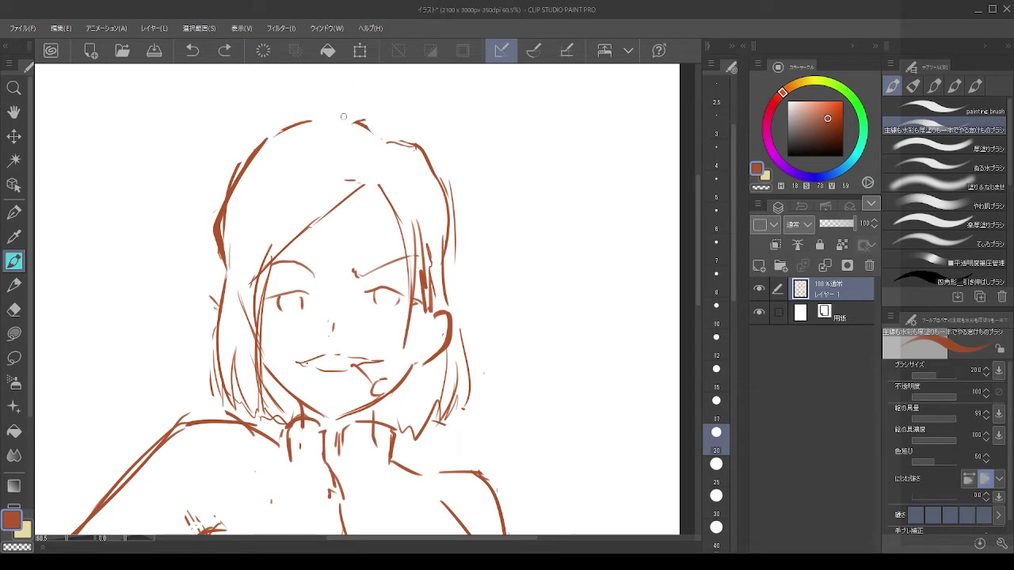
pyautogui.moveTo(301, 124)
pyautogui.mouseDown()
pyautogui.moveTo(362, 115)
pyautogui.moveTo(391, 123)
pyautogui.mouseUp()
pyautogui.hotkey('ctrl', 'z')
pyautogui.moveTo(410, 138); pyautogui.dragTo(444, 189)
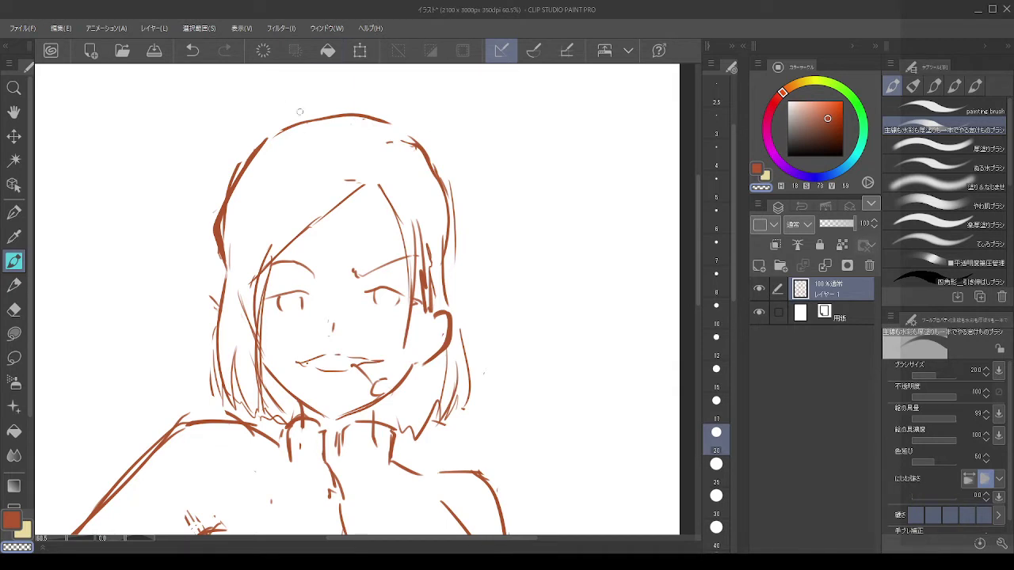
# Step: Lasso the top of the hair, move it slightly down to lower the crown, and clear the selection
pyautogui.click(13, 358)
pyautogui.moveTo(266, 225)
pyautogui.mouseDown()
pyautogui.moveTo(225, 267)
pyautogui.moveTo(202, 183)
pyautogui.moveTo(390, 72)
pyautogui.moveTo(502, 149)
pyautogui.moveTo(460, 239)
pyautogui.moveTo(443, 238)
pyautogui.moveTo(390, 172)
pyautogui.moveTo(295, 189)
pyautogui.moveTo(256, 248)
pyautogui.mouseUp()
pyautogui.press('k')
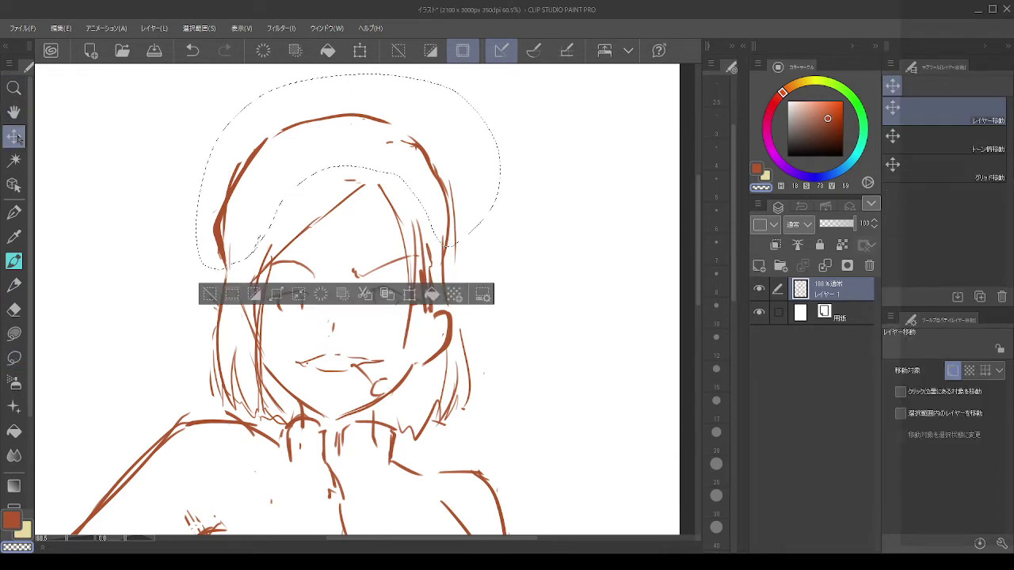
pyautogui.moveTo(355, 166); pyautogui.dragTo(358, 190)
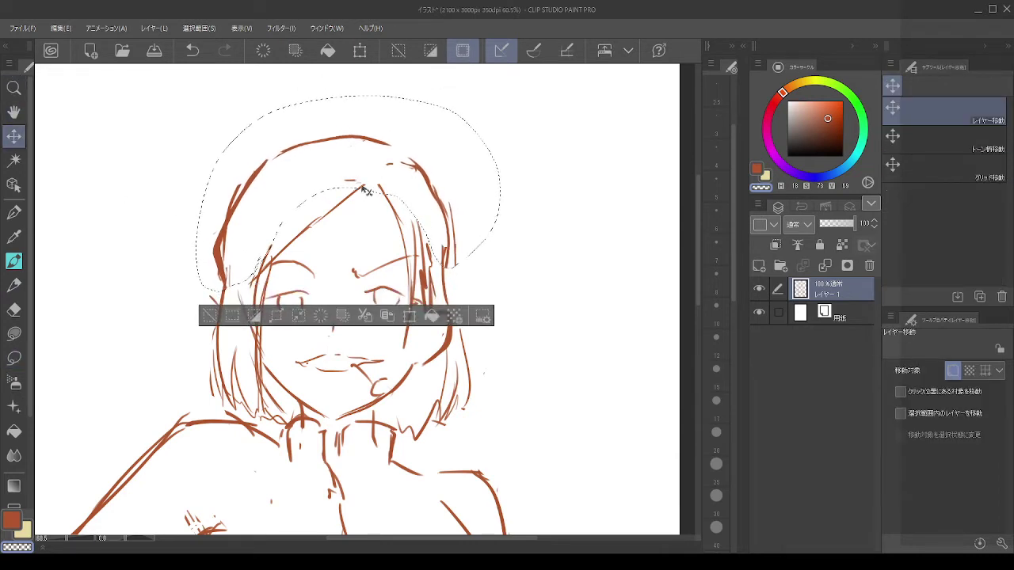
pyautogui.hotkey('ctrl', 'd')
pyautogui.click(16, 263)
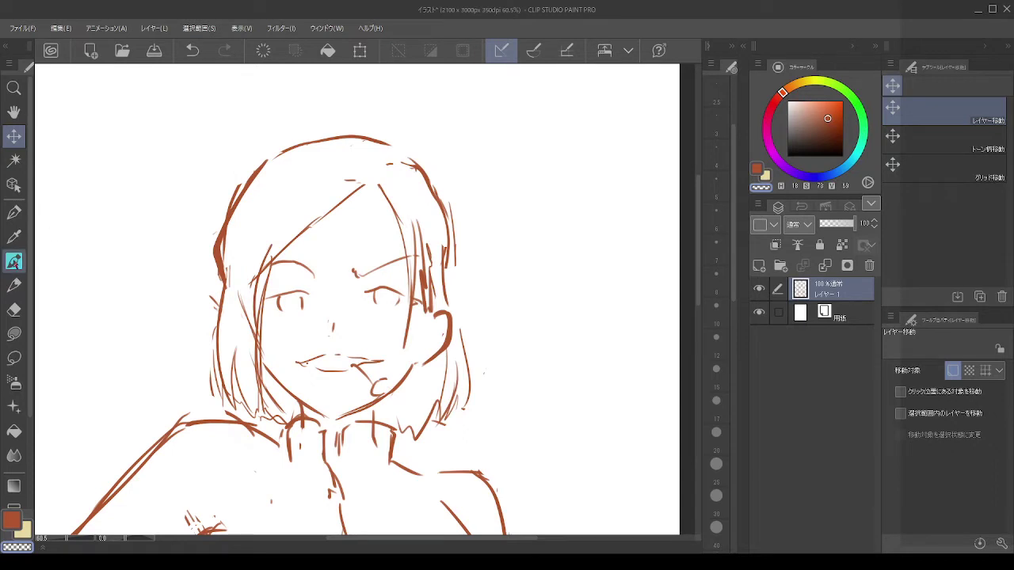
# Step: Rework the hair contour at the temple on the bent-arm side so the moved crown blends into the side hair
pyautogui.moveTo(235, 203)
pyautogui.mouseDown()
pyautogui.moveTo(221, 236)
pyautogui.moveTo(223, 273)
pyautogui.mouseUp()
pyautogui.press('c')
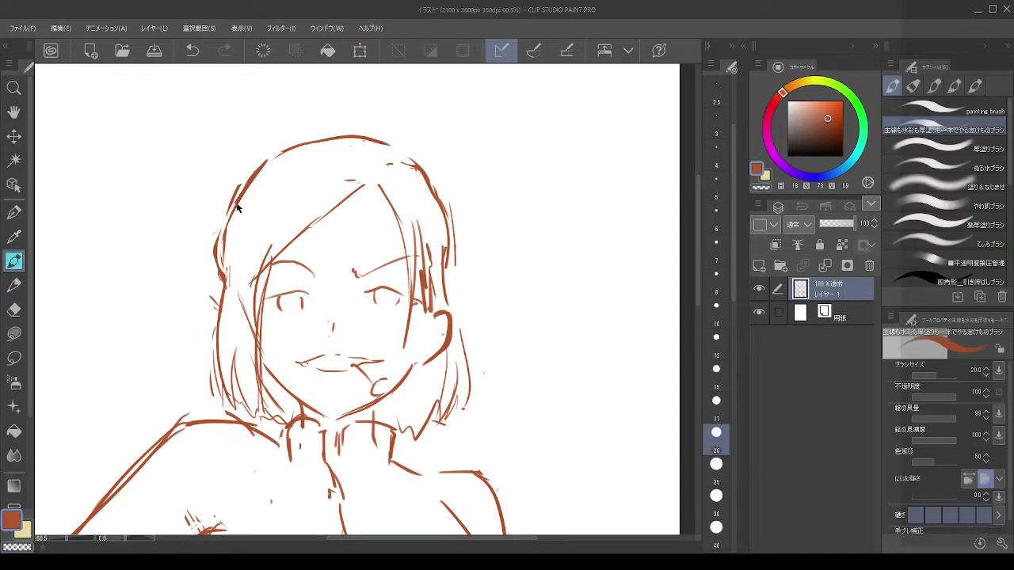
pyautogui.hotkey('ctrl', 'z')
pyautogui.press('c')
pyautogui.moveTo(240, 205); pyautogui.dragTo(222, 243)
pyautogui.hotkey('ctrl', 'z')
pyautogui.press('c')
pyautogui.moveTo(233, 204); pyautogui.dragTo(220, 271)
# Step: Redraw the fringe line as one firm curve from the parting down to the side of the face
pyautogui.moveTo(366, 183); pyautogui.dragTo(324, 222)
pyautogui.hotkey('ctrl', 'z')
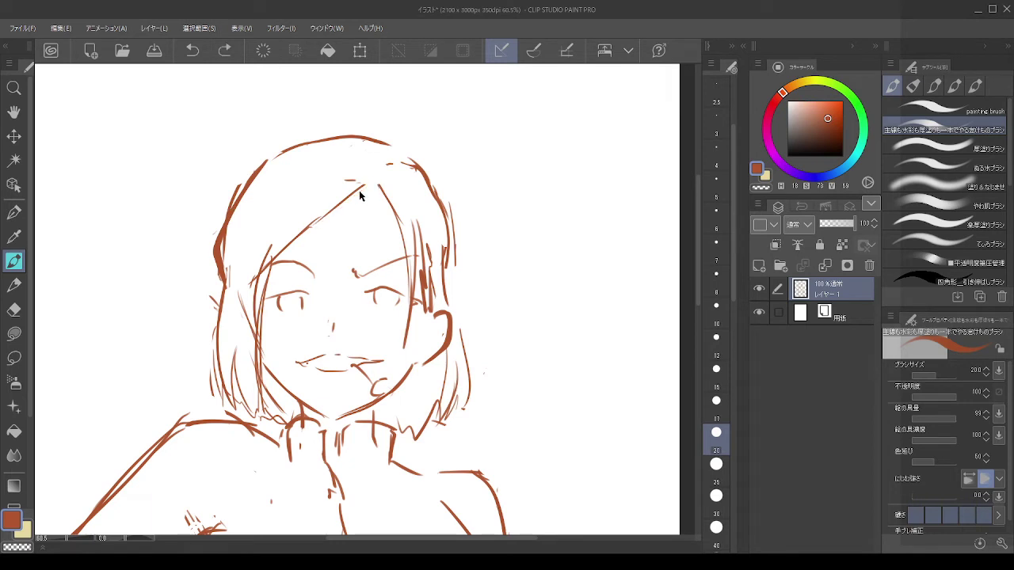
pyautogui.moveTo(373, 184)
pyautogui.mouseDown()
pyautogui.moveTo(334, 224)
pyautogui.moveTo(285, 256)
pyautogui.mouseUp()
pyautogui.hotkey('ctrl', 'z')
pyautogui.moveTo(369, 183)
pyautogui.mouseDown()
pyautogui.moveTo(311, 225)
pyautogui.moveTo(261, 298)
pyautogui.mouseUp()
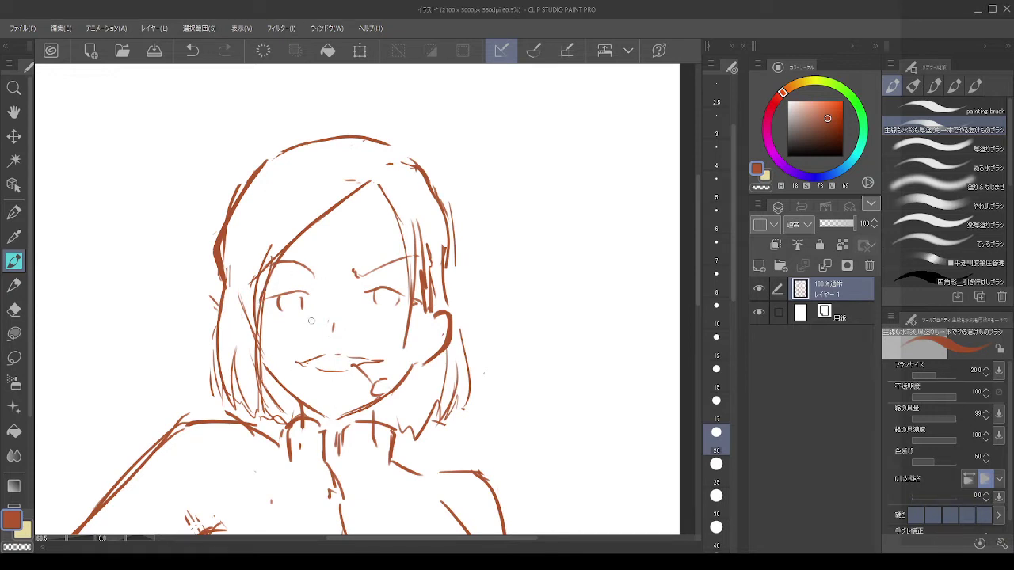
# Step: Strengthen the upper eyelid lines of both eyes and erase the nose mark
pyautogui.press('c')
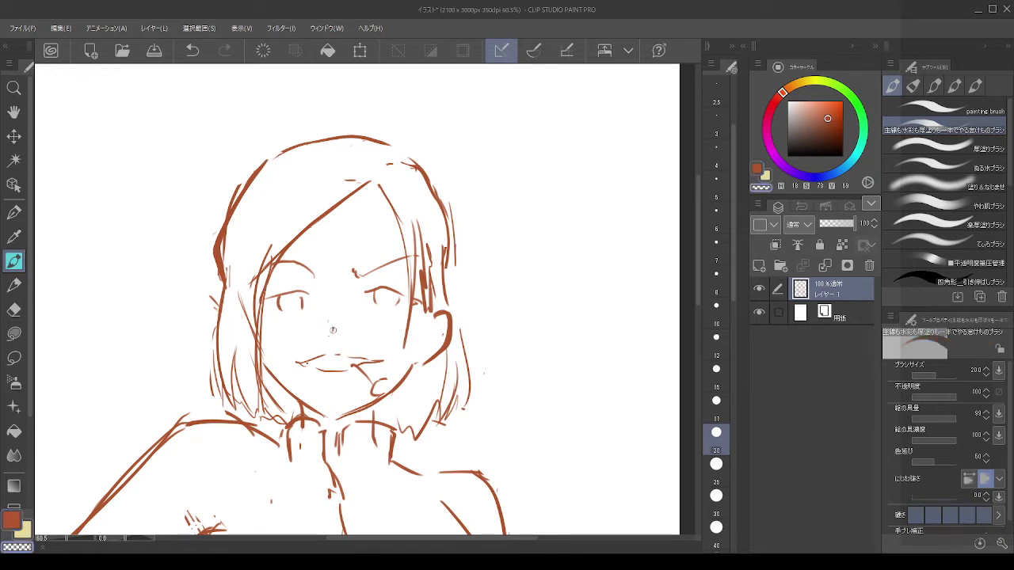
pyautogui.hotkey('ctrl', 'z')
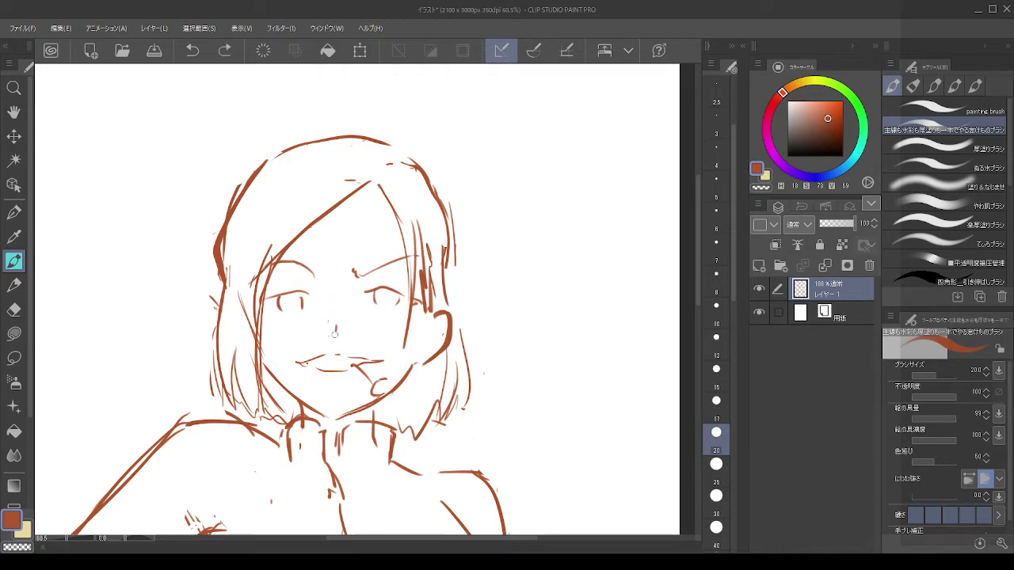
pyautogui.moveTo(334, 334); pyautogui.dragTo(336, 325)
pyautogui.moveTo(308, 296); pyautogui.dragTo(261, 302)
pyautogui.moveTo(367, 290)
pyautogui.mouseDown()
pyautogui.moveTo(413, 302)
pyautogui.moveTo(379, 287)
pyautogui.moveTo(286, 293)
pyautogui.mouseUp()
pyautogui.hotkey('ctrl', 'z')
pyautogui.hotkey('ctrl', 'z')
pyautogui.hotkey('ctrl', 'z')
pyautogui.press('c')
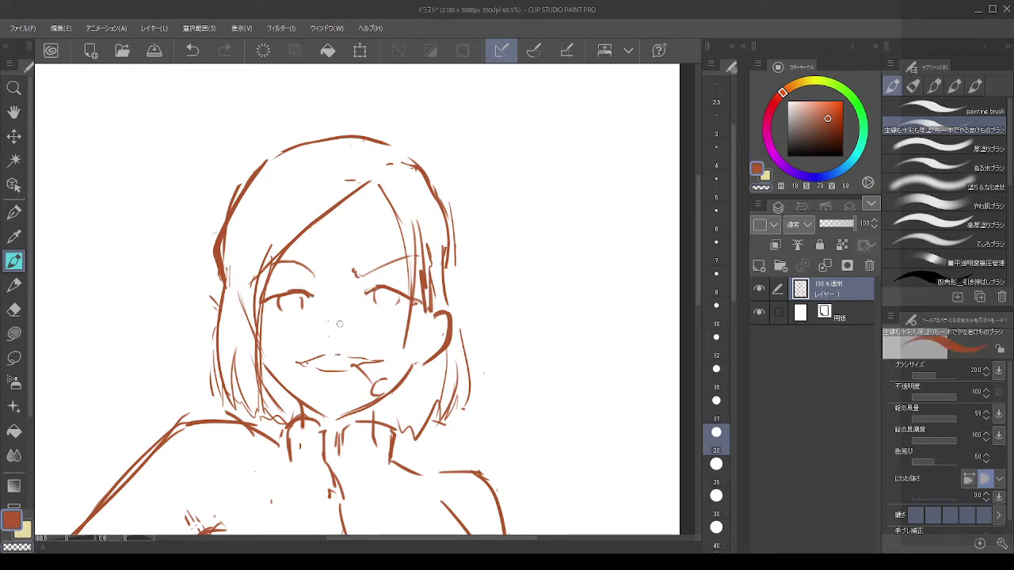
# Step: Redraw the nose as a small short vertical mark
pyautogui.hotkey('ctrl', 'z')
pyautogui.moveTo(336, 321); pyautogui.dragTo(338, 334)
pyautogui.hotkey('ctrl', 'z')
# Step: Redraw the mouth with firmer upper and lower lip lines and tidy its corner
pyautogui.moveTo(320, 355)
pyautogui.mouseDown()
pyautogui.moveTo(359, 357)
pyautogui.moveTo(350, 370)
pyautogui.moveTo(303, 365)
pyautogui.mouseUp()
pyautogui.hotkey('ctrl', 'z')
pyautogui.hotkey('ctrl', 'z')
pyautogui.press('c')
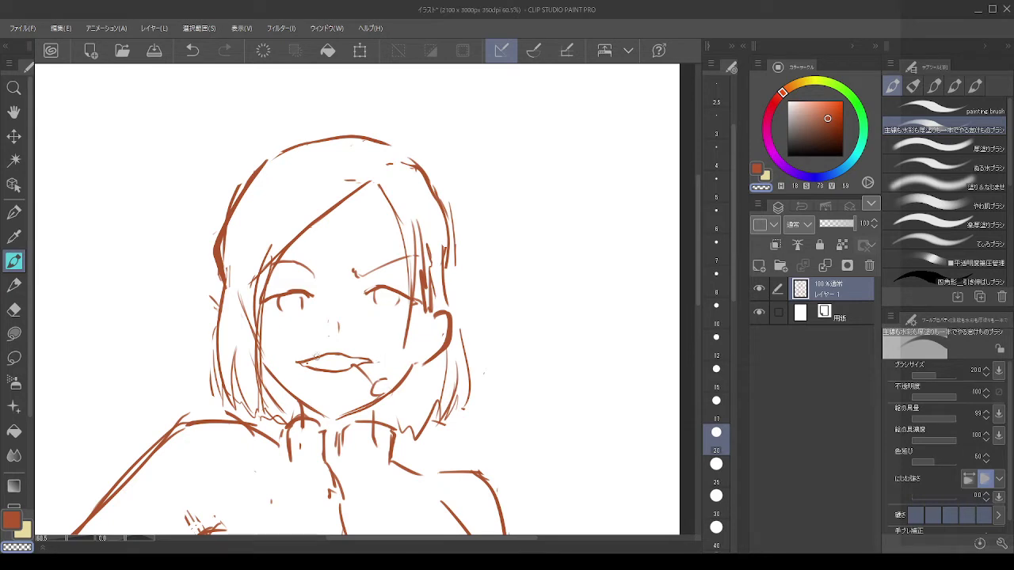
pyautogui.moveTo(297, 362); pyautogui.dragTo(312, 362)
pyautogui.hotkey('ctrl', 'z')
# Step: Select the mouth and the marks below it, scale them to about 81%, recentre them on the lower face and clear the selection
pyautogui.click(13, 359)
pyautogui.moveTo(331, 393)
pyautogui.mouseDown()
pyautogui.moveTo(289, 346)
pyautogui.moveTo(385, 344)
pyautogui.moveTo(398, 373)
pyautogui.moveTo(382, 392)
pyautogui.moveTo(348, 398)
pyautogui.mouseUp()
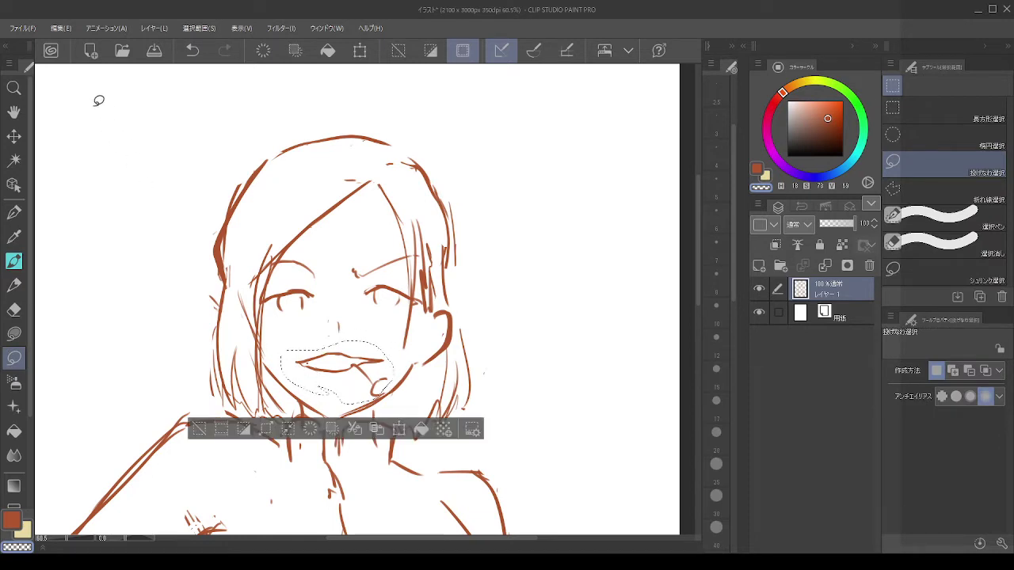
pyautogui.click(62, 30)
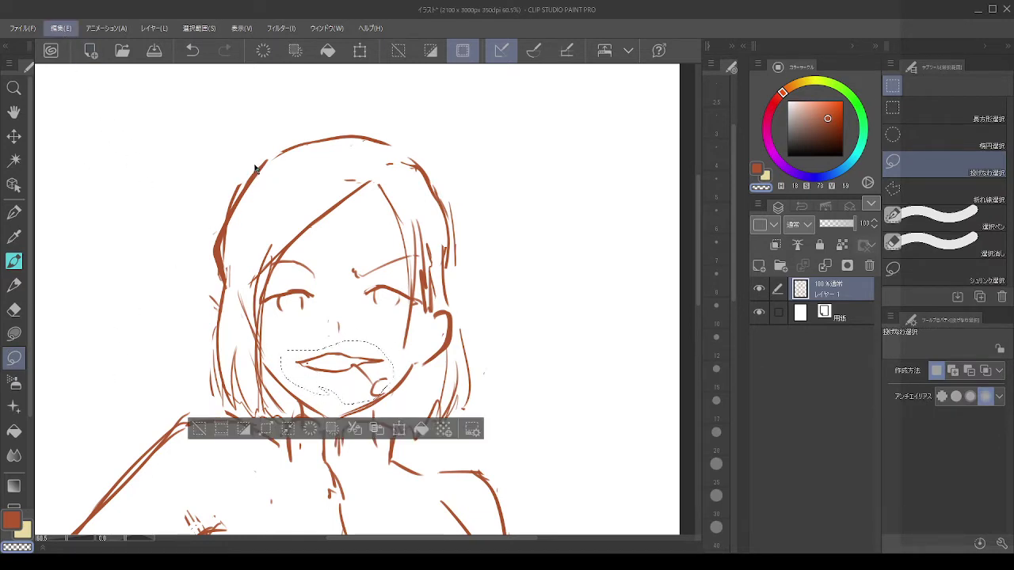
pyautogui.hotkey('ctrl', 't')
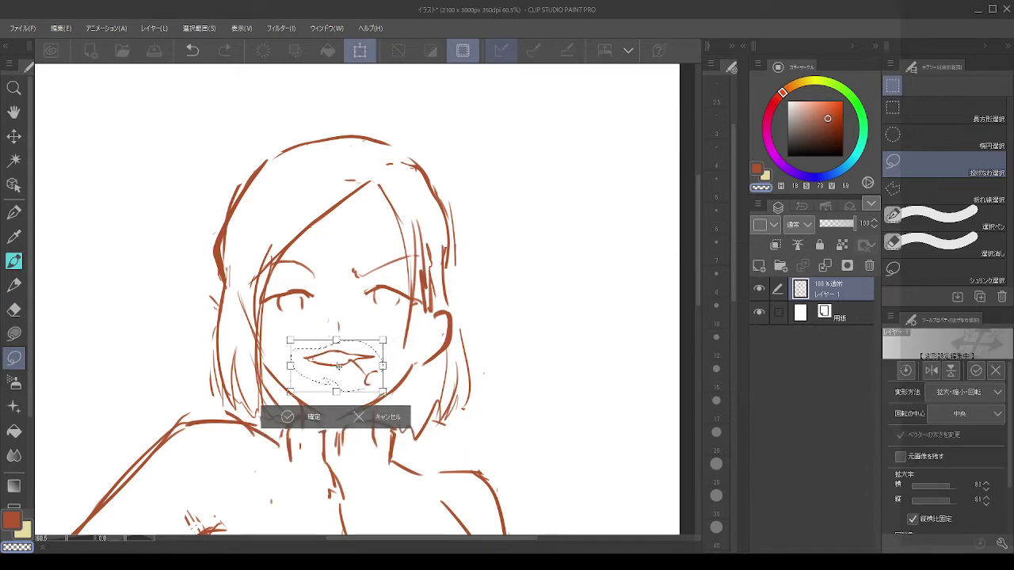
pyautogui.moveTo(341, 374); pyautogui.dragTo(352, 370)
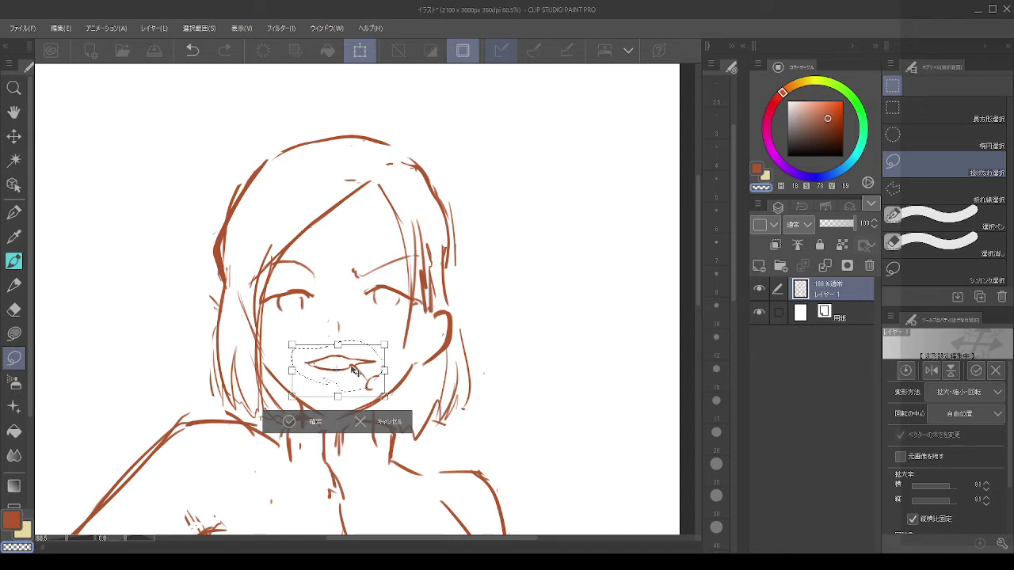
pyautogui.click(299, 424)
pyautogui.hotkey('ctrl', 'd')
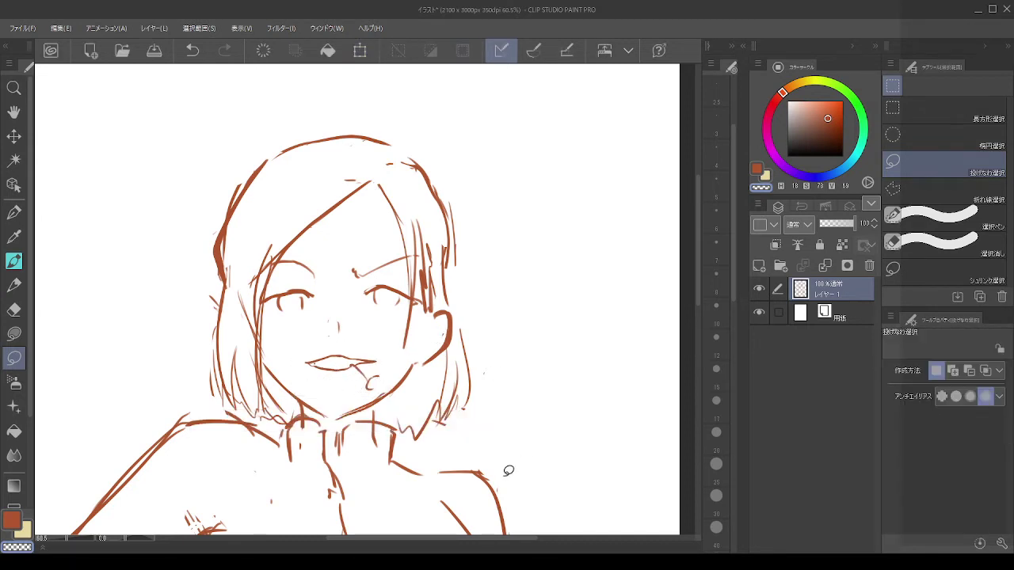
# Step: Thicken the two side lines of the iris in the character's left eye with the brush
pyautogui.press('b')
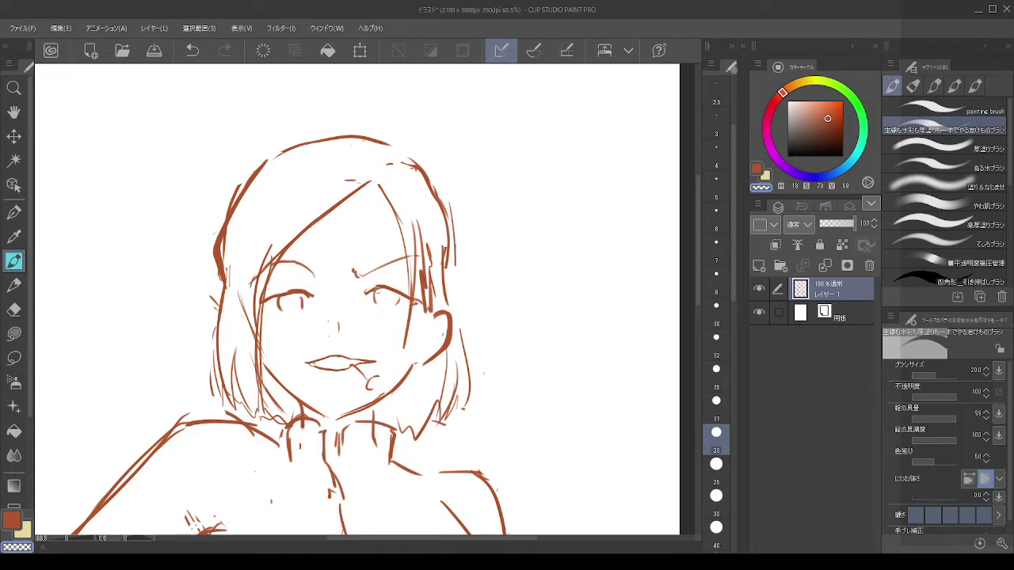
pyautogui.hotkey('ctrl', 'z')
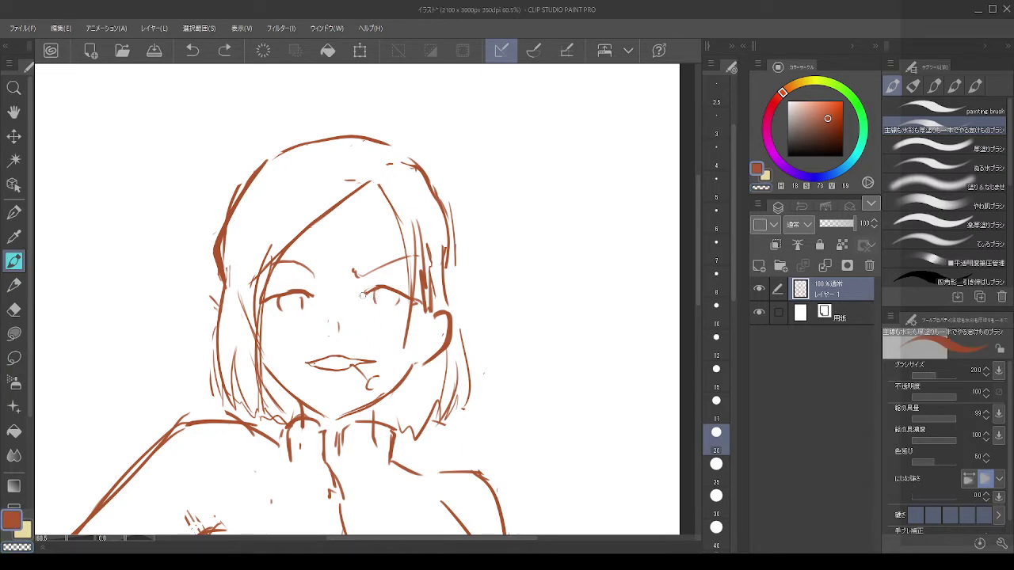
pyautogui.moveTo(376, 291)
pyautogui.mouseDown()
pyautogui.moveTo(375, 305)
pyautogui.moveTo(400, 308)
pyautogui.moveTo(375, 309)
pyautogui.moveTo(399, 310)
pyautogui.mouseUp()
pyautogui.hotkey('ctrl', 'z')
pyautogui.hotkey('ctrl', 'z')
pyautogui.hotkey('ctrl', 'z')
# Step: Redraw the upper eyelid line of the character's right eye as a firmer arch with a cleaner outer end
pyautogui.scroll(3, 371, 292)
pyautogui.press('alt')
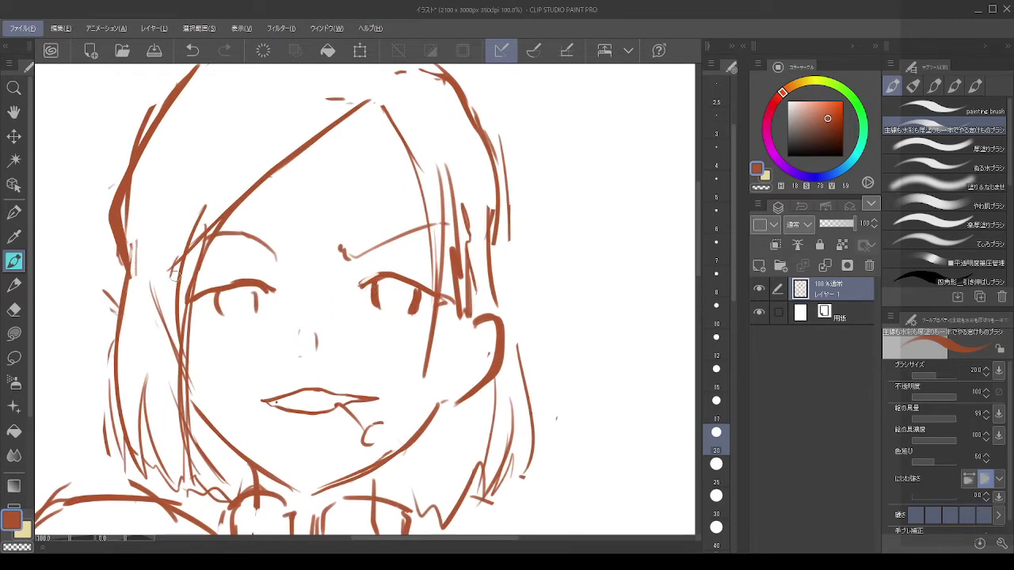
pyautogui.moveTo(273, 290)
pyautogui.mouseDown()
pyautogui.moveTo(237, 279)
pyautogui.moveTo(194, 295)
pyautogui.mouseUp()
pyautogui.hotkey('ctrl', 'z')
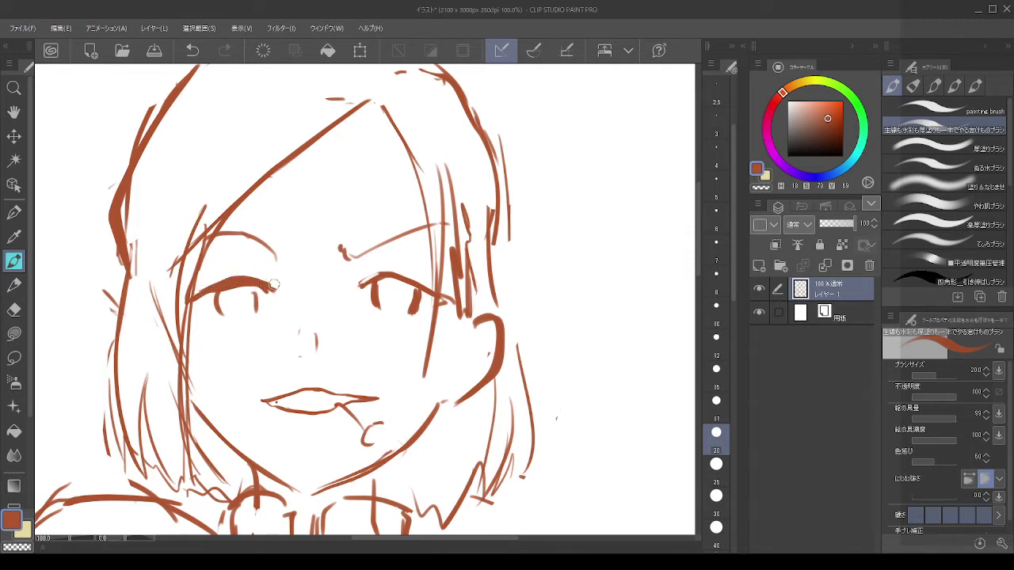
pyautogui.moveTo(277, 291); pyautogui.dragTo(247, 273)
pyautogui.hotkey('ctrl', 'z')
pyautogui.press('c')
pyautogui.hotkey('ctrl', 'z')
pyautogui.moveTo(197, 290); pyautogui.dragTo(192, 299)
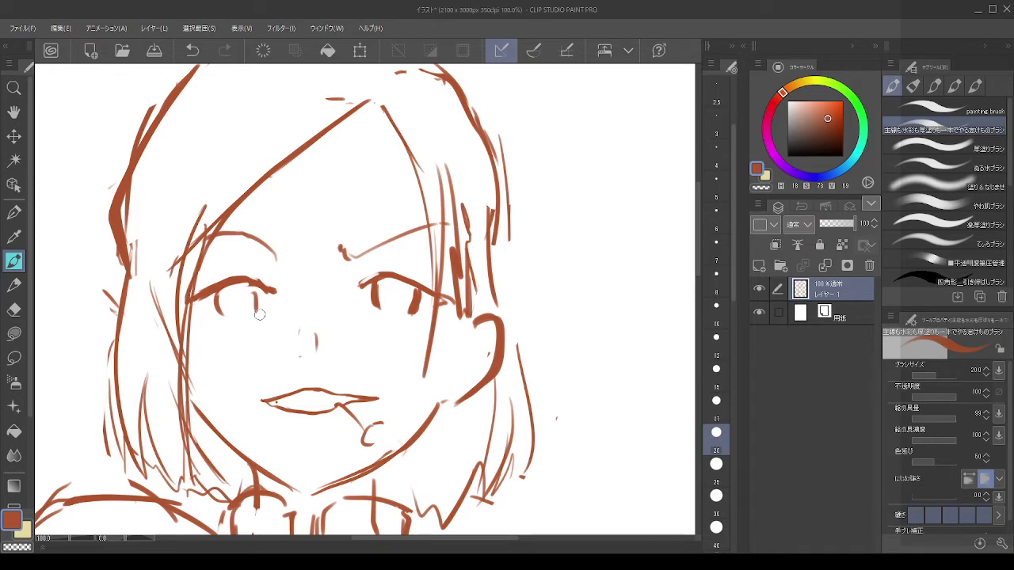
# Step: Firm up the right iris and add short lower lines beneath the irises of both eyes
pyautogui.moveTo(260, 314)
pyautogui.mouseDown()
pyautogui.moveTo(205, 317)
pyautogui.moveTo(261, 313)
pyautogui.moveTo(205, 324)
pyautogui.moveTo(260, 311)
pyautogui.moveTo(204, 317)
pyautogui.moveTo(225, 317)
pyautogui.mouseUp()
pyautogui.hotkey('ctrl', 'z')
pyautogui.hotkey('ctrl', 'z')
pyautogui.hotkey('ctrl', 'z')
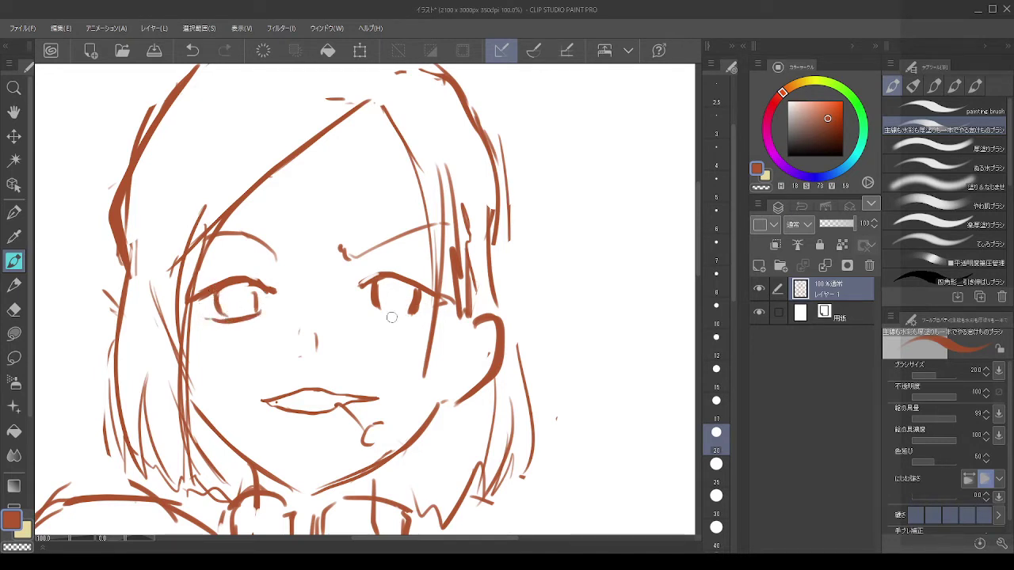
pyautogui.moveTo(368, 306)
pyautogui.mouseDown()
pyautogui.moveTo(414, 315)
pyautogui.moveTo(428, 294)
pyautogui.mouseUp()
pyautogui.hotkey('ctrl', 'z')
pyautogui.scroll(-3, 423, 297)
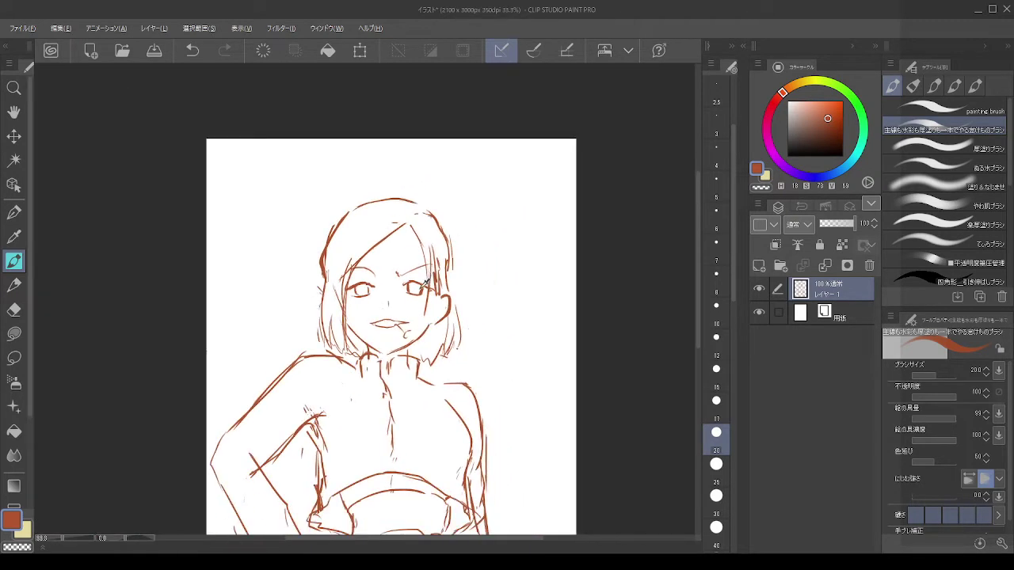
pyautogui.scroll(2, 413, 303)
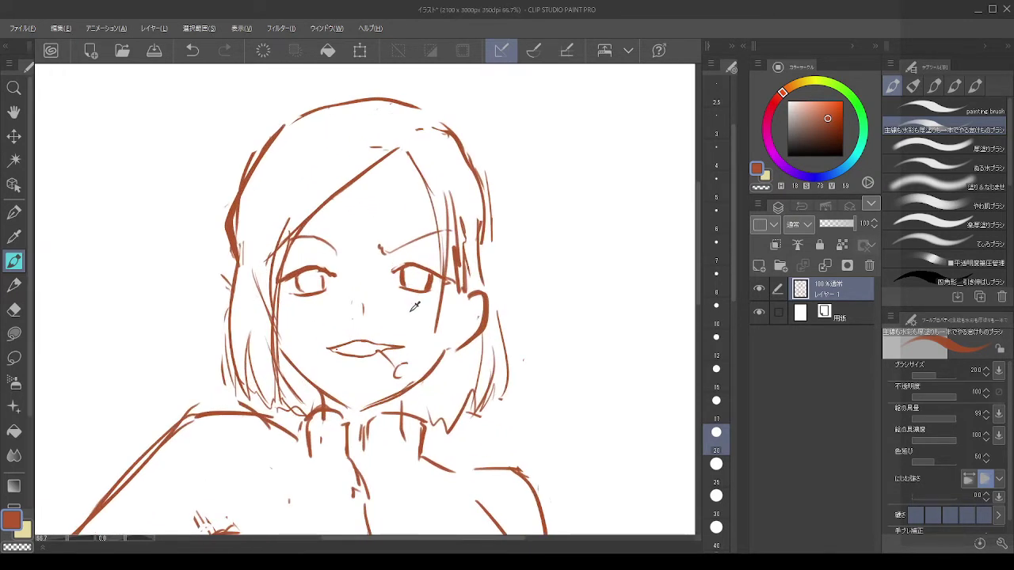
pyautogui.scroll(2, 411, 309)
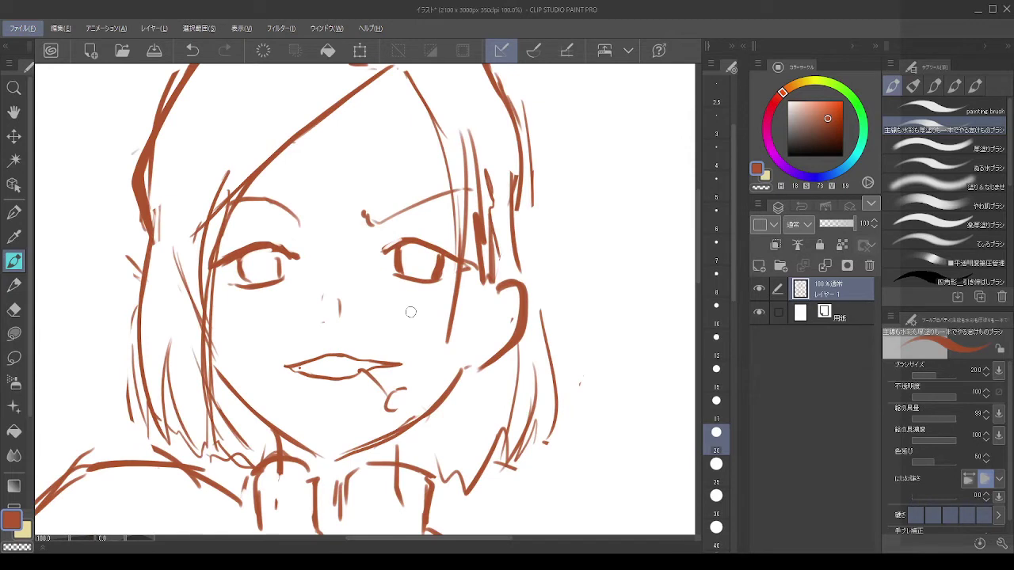
pyautogui.click(14, 310)
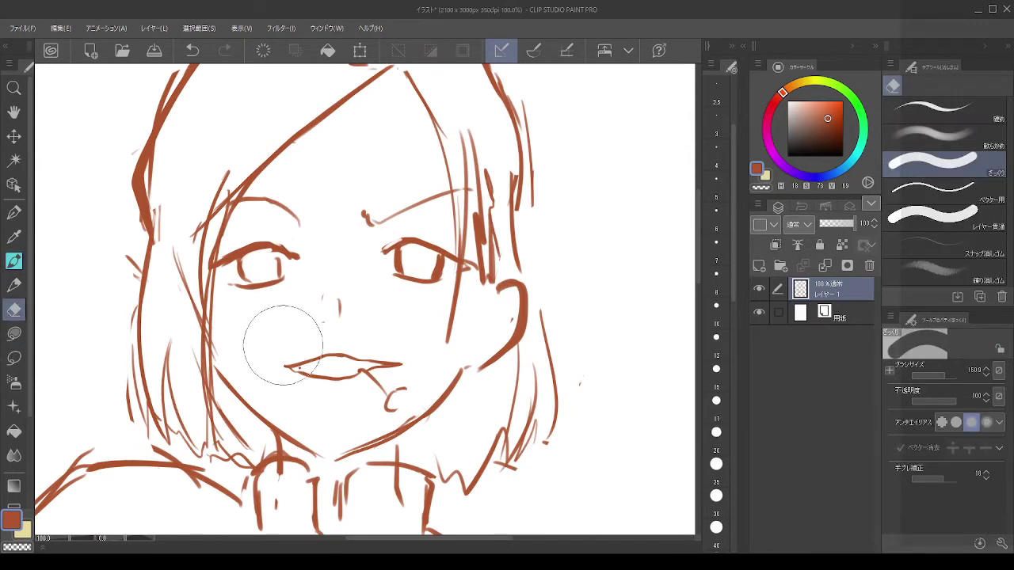
pyautogui.click(14, 261)
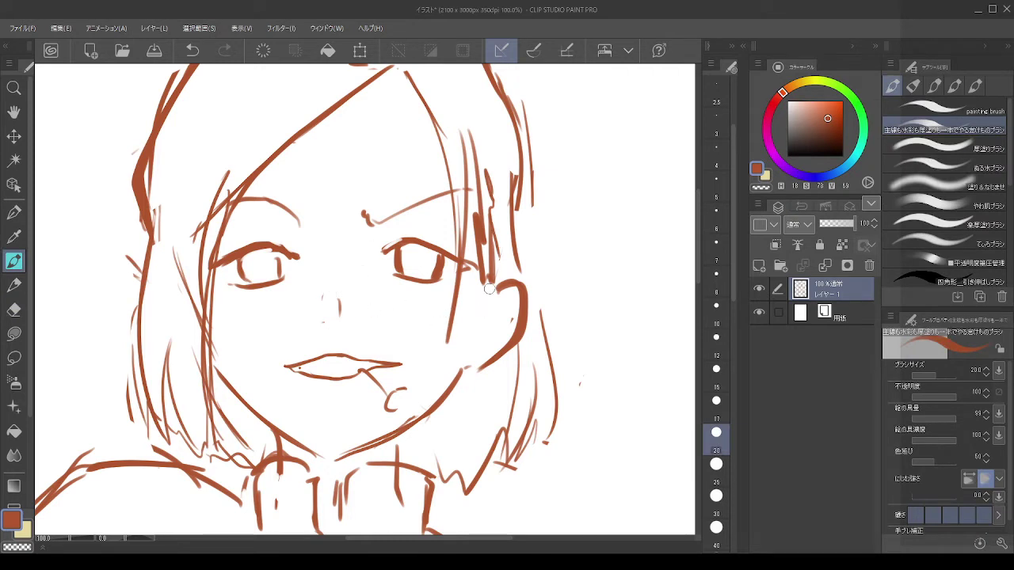
pyautogui.press('c')
pyautogui.moveTo(496, 290); pyautogui.dragTo(523, 314)
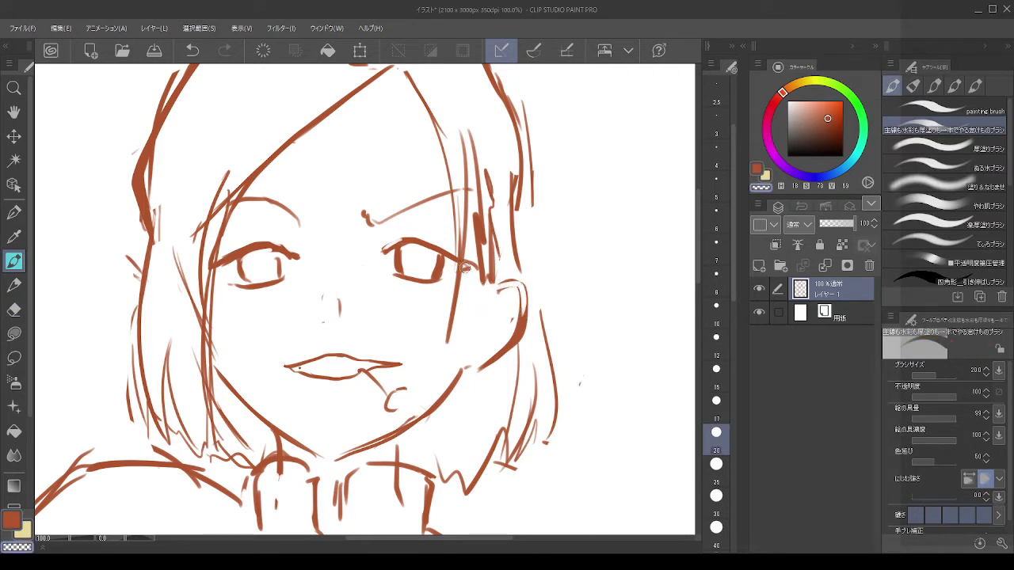
pyautogui.press('c')
pyautogui.hotkey('ctrl', 'z')
# Step: Redraw the ear outline as one clean curve with its lobe closing against the end of the jaw
pyautogui.press('c')
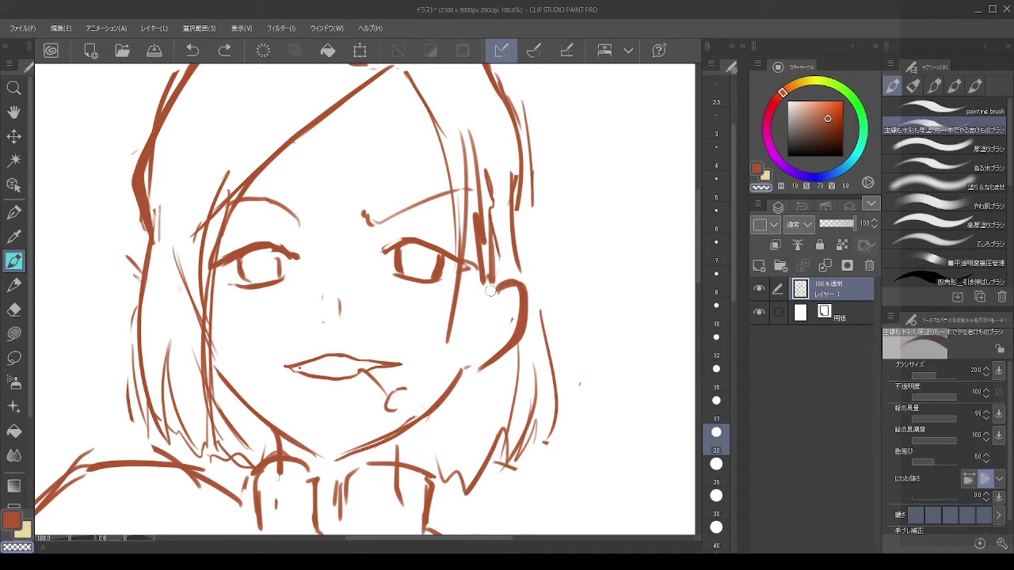
pyautogui.moveTo(493, 290)
pyautogui.mouseDown()
pyautogui.moveTo(524, 306)
pyautogui.moveTo(522, 321)
pyautogui.moveTo(526, 304)
pyautogui.moveTo(494, 361)
pyautogui.moveTo(464, 364)
pyautogui.moveTo(494, 296)
pyautogui.moveTo(515, 319)
pyautogui.moveTo(500, 351)
pyautogui.moveTo(480, 340)
pyautogui.moveTo(449, 404)
pyautogui.mouseUp()
pyautogui.press('c')
pyautogui.hotkey('ctrl', 'z')
pyautogui.press('c')
pyautogui.press('c')
pyautogui.hotkey('ctrl', 'z')
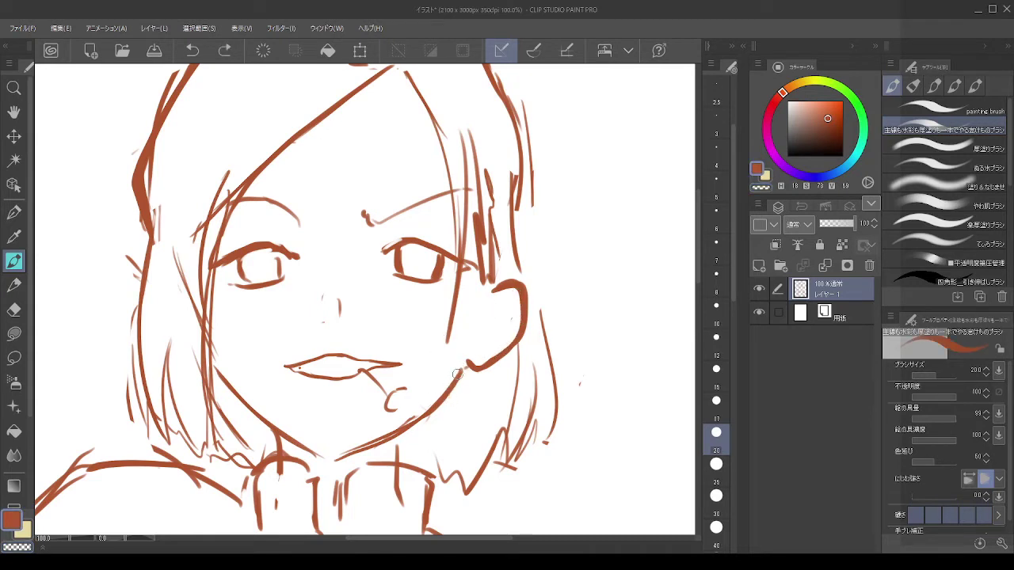
# Step: Erase the old jaw line below the ear and redraw it as one firm curve from the earlobe down to the chin
pyautogui.press('c')
pyautogui.moveTo(463, 367); pyautogui.dragTo(420, 428)
pyautogui.press('c')
pyautogui.moveTo(466, 355); pyautogui.dragTo(433, 404)
pyautogui.hotkey('ctrl', 'z')
pyautogui.moveTo(467, 354)
pyautogui.mouseDown()
pyautogui.moveTo(447, 391)
pyautogui.moveTo(414, 420)
pyautogui.mouseUp()
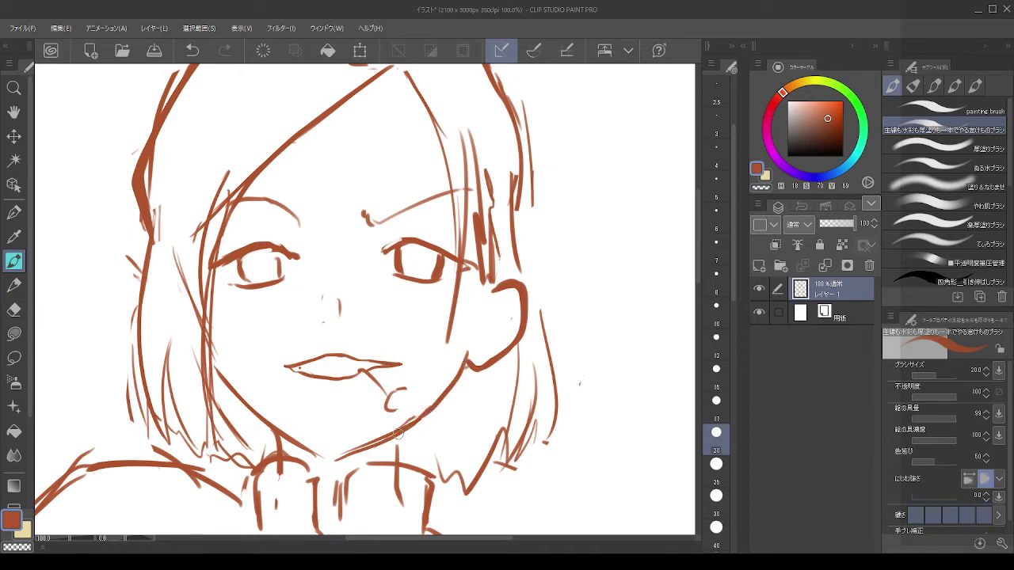
pyautogui.hotkey('ctrl', 'z')
pyautogui.moveTo(466, 354)
pyautogui.mouseDown()
pyautogui.moveTo(447, 389)
pyautogui.moveTo(453, 384)
pyautogui.moveTo(404, 426)
pyautogui.moveTo(285, 351)
pyautogui.moveTo(205, 317)
pyautogui.moveTo(221, 370)
pyautogui.moveTo(210, 364)
pyautogui.moveTo(328, 468)
pyautogui.moveTo(313, 462)
pyautogui.moveTo(307, 452)
pyautogui.moveTo(348, 456)
pyautogui.mouseUp()
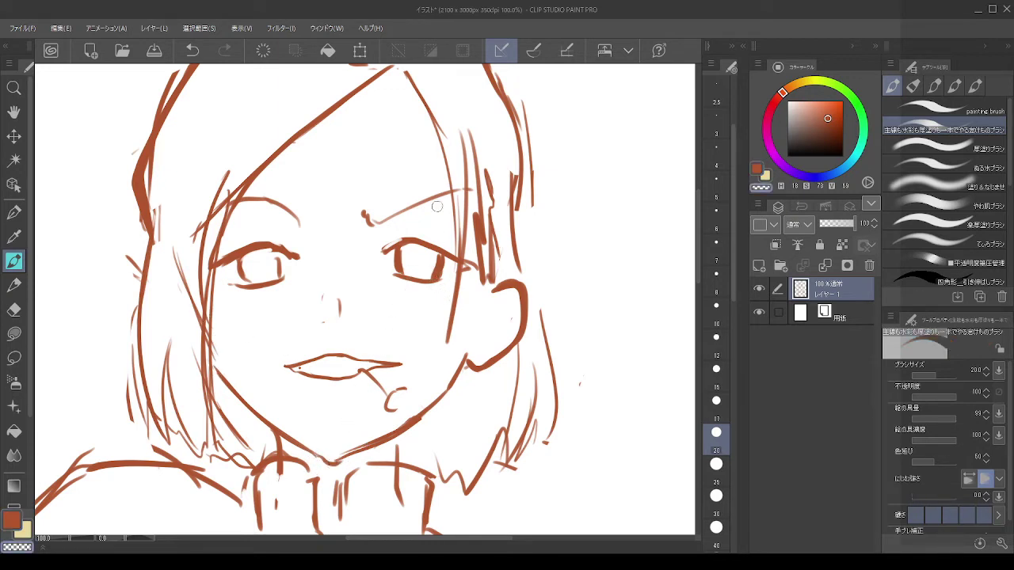
# Step: Erase the heavy lower part of the side hair strand beside the character's left eye
pyautogui.moveTo(453, 216)
pyautogui.mouseDown()
pyautogui.moveTo(458, 285)
pyautogui.moveTo(445, 367)
pyautogui.mouseUp()
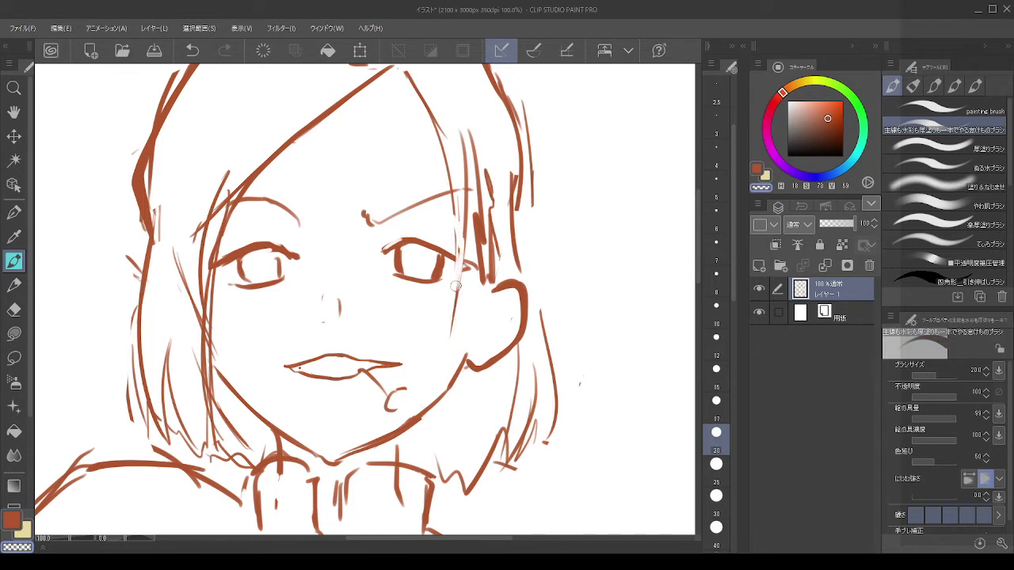
pyautogui.moveTo(456, 286); pyautogui.dragTo(452, 335)
pyautogui.moveTo(449, 194); pyautogui.dragTo(445, 321)
pyautogui.hotkey('ctrl', 'z')
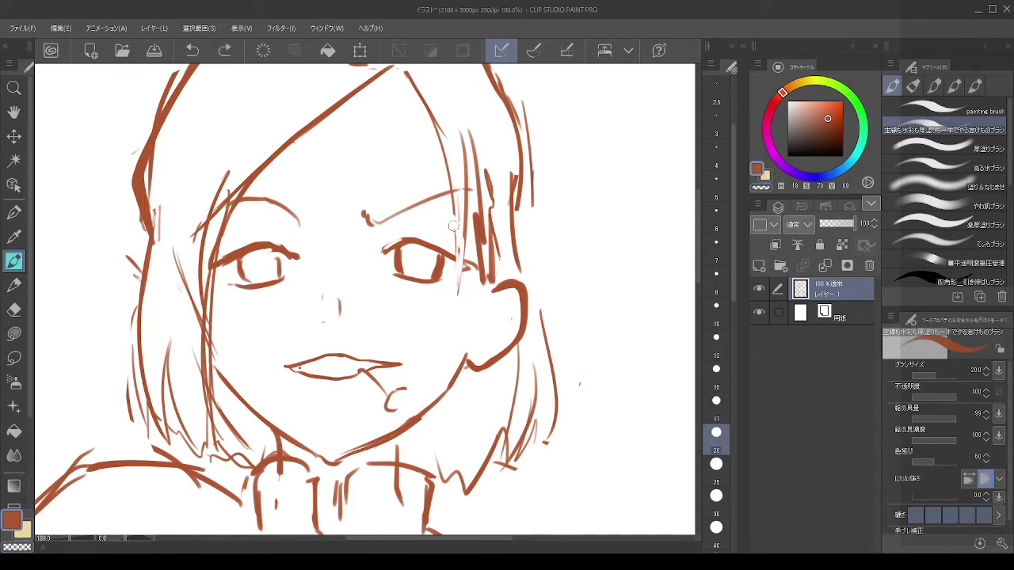
# Step: Reduce the brush size to 12 and redraw the side strand as a thin line running past the left eye to the cheek
pyautogui.click(716, 372)
pyautogui.click(716, 344)
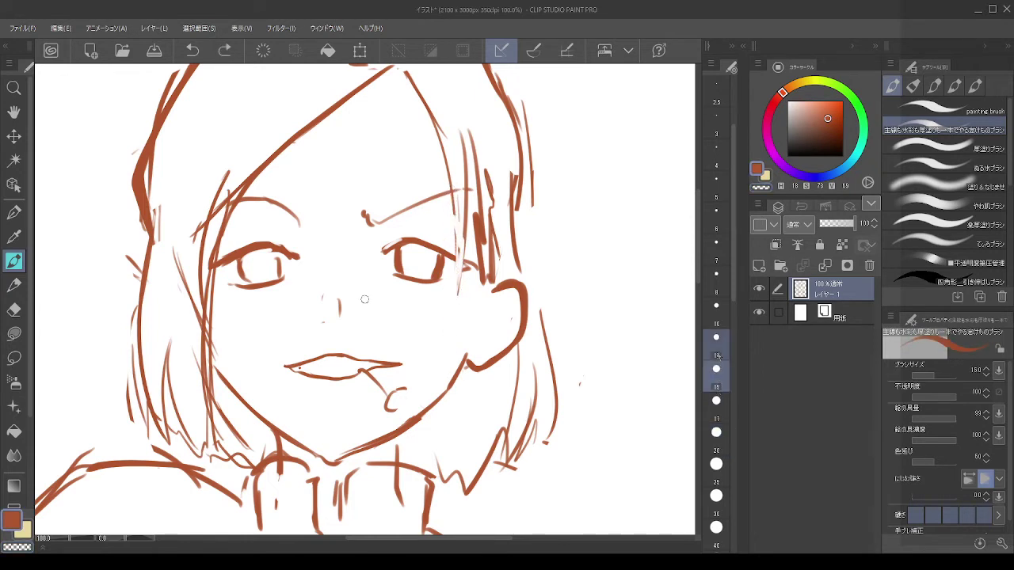
pyautogui.moveTo(452, 208); pyautogui.dragTo(446, 295)
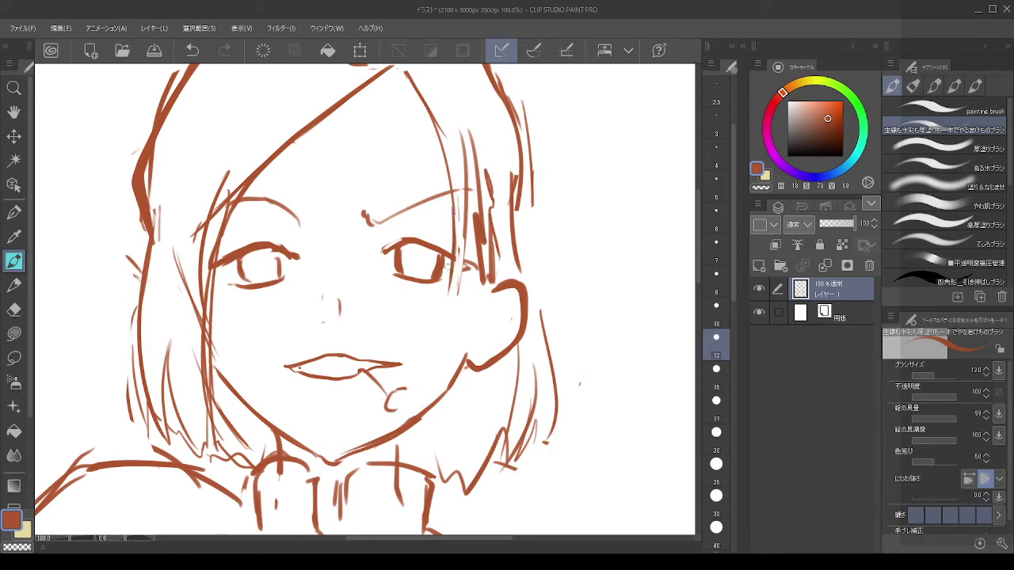
pyautogui.hotkey('ctrl', 'z')
pyautogui.moveTo(453, 208); pyautogui.dragTo(446, 339)
pyautogui.hotkey('ctrl', 'z')
pyautogui.moveTo(460, 234); pyautogui.dragTo(448, 336)
pyautogui.hotkey('ctrl', 'z')
pyautogui.moveTo(469, 206); pyautogui.dragTo(449, 310)
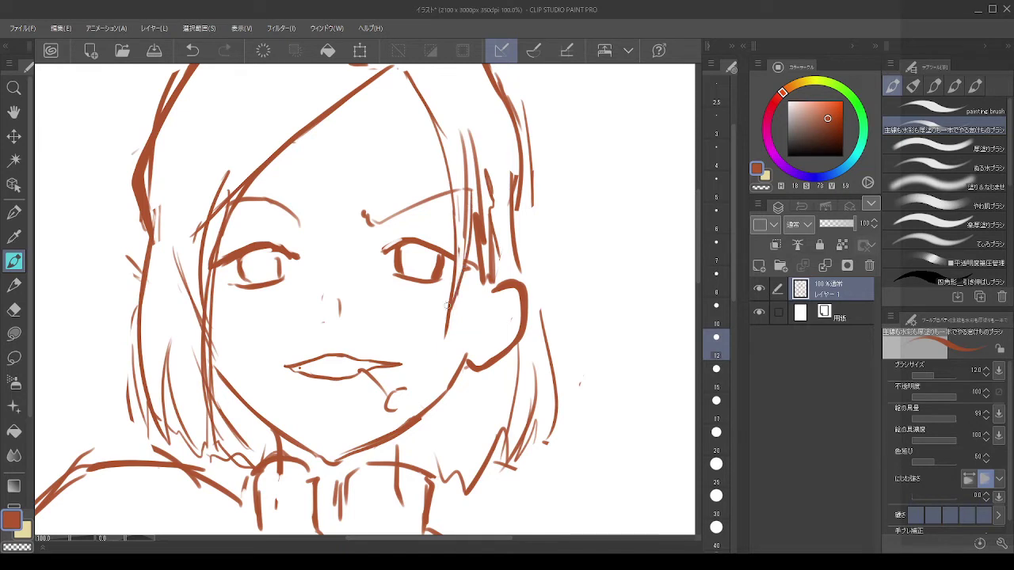
pyautogui.hotkey('ctrl', 'z')
# Step: Replace the neighbouring hair line with one long thin strand from above the left eyebrow down past the eye
pyautogui.press('c')
pyautogui.moveTo(463, 130)
pyautogui.mouseDown()
pyautogui.moveTo(463, 233)
pyautogui.moveTo(464, 212)
pyautogui.mouseUp()
pyautogui.press('c')
pyautogui.moveTo(465, 131)
pyautogui.mouseDown()
pyautogui.moveTo(471, 191)
pyautogui.moveTo(467, 273)
pyautogui.mouseUp()
pyautogui.hotkey('ctrl', 'z')
pyautogui.moveTo(464, 106); pyautogui.dragTo(468, 170)
pyautogui.hotkey('ctrl', 'z')
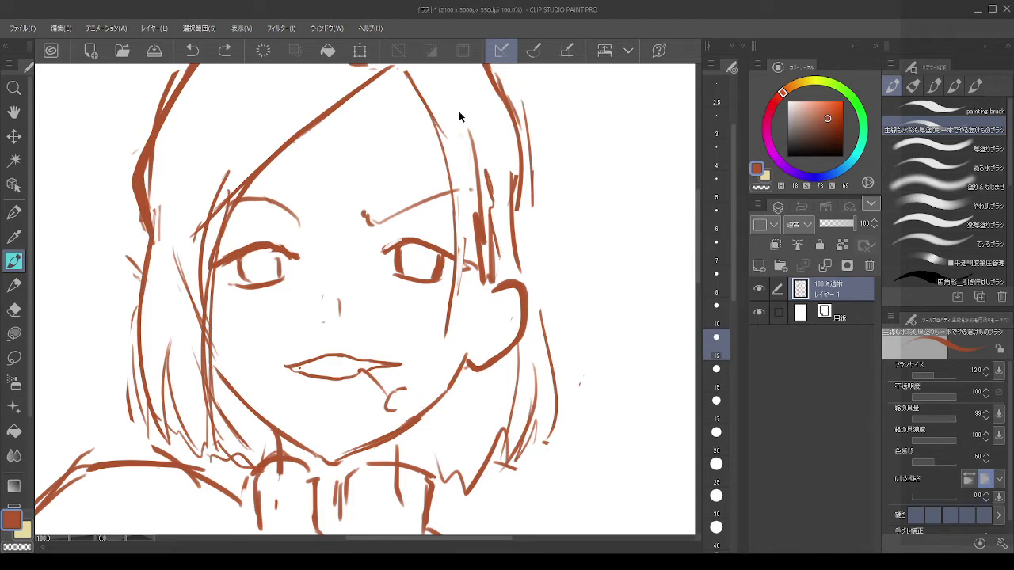
pyautogui.moveTo(462, 106); pyautogui.dragTo(459, 266)
pyautogui.hotkey('ctrl', 'z')
pyautogui.moveTo(464, 105)
pyautogui.mouseDown()
pyautogui.moveTo(465, 228)
pyautogui.moveTo(448, 310)
pyautogui.mouseUp()
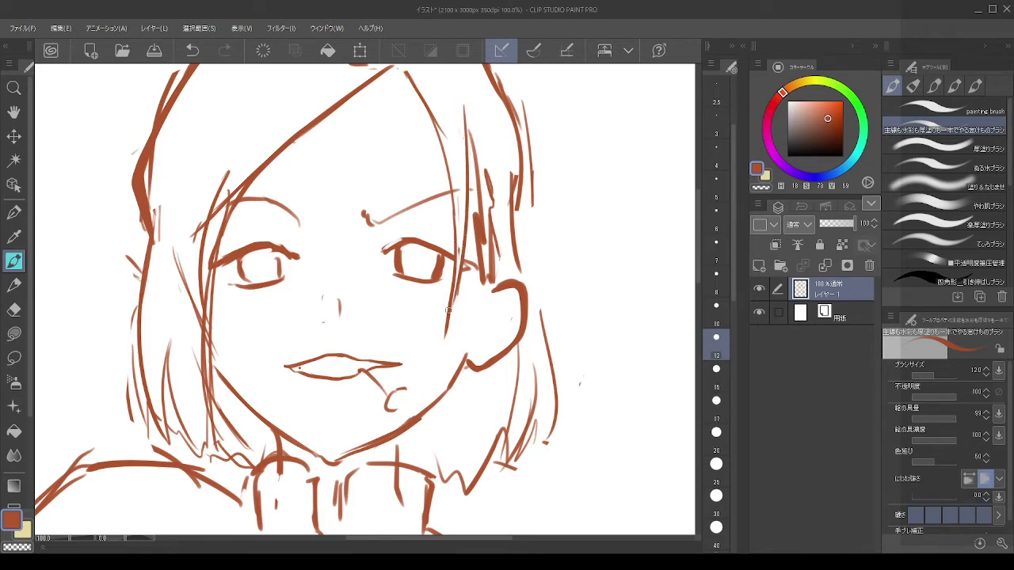
# Step: Erase the leftover heavy hair strokes between the side strand and the outer hair line above the ear
pyautogui.press('c')
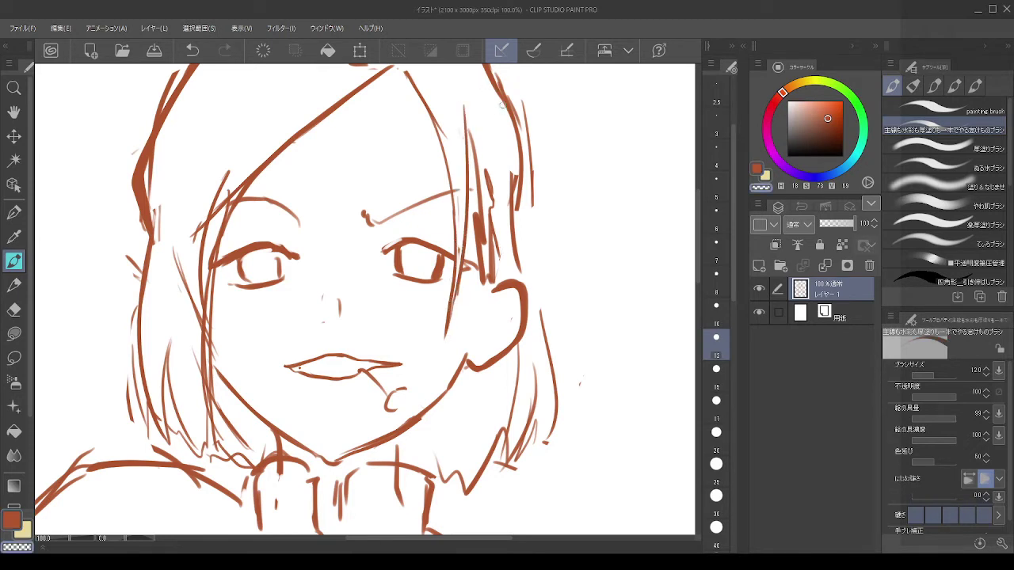
pyautogui.moveTo(477, 120)
pyautogui.mouseDown()
pyautogui.moveTo(484, 154)
pyautogui.moveTo(478, 207)
pyautogui.mouseUp()
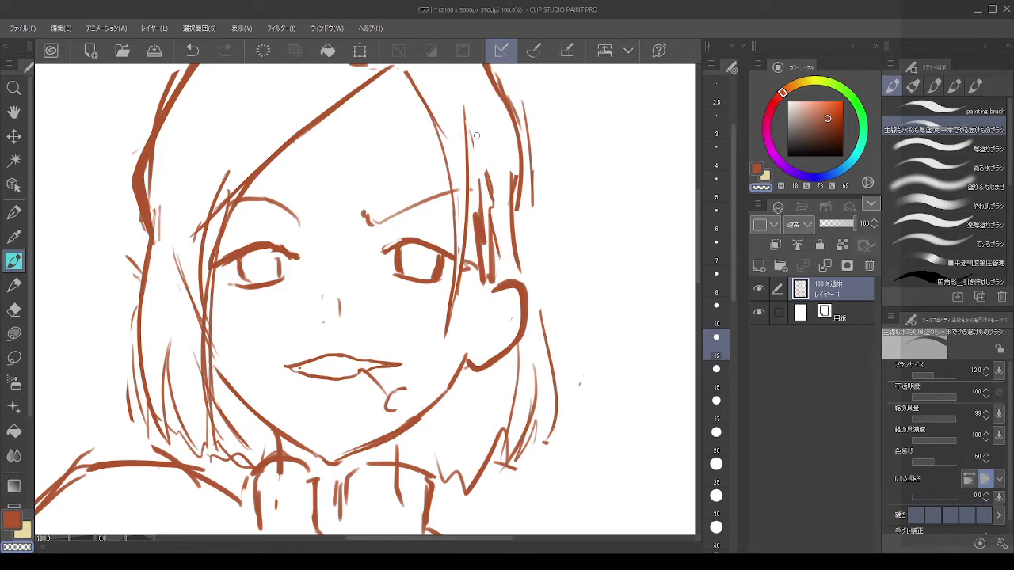
pyautogui.click(14, 309)
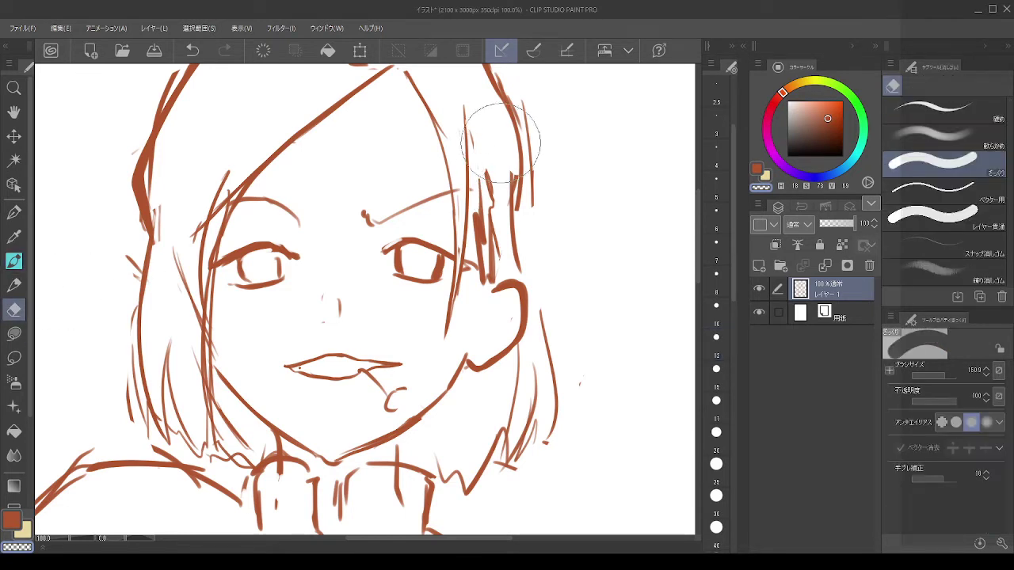
pyautogui.moveTo(473, 110)
pyautogui.mouseDown()
pyautogui.moveTo(476, 152)
pyautogui.moveTo(494, 210)
pyautogui.moveTo(480, 279)
pyautogui.moveTo(490, 215)
pyautogui.moveTo(493, 256)
pyautogui.mouseUp()
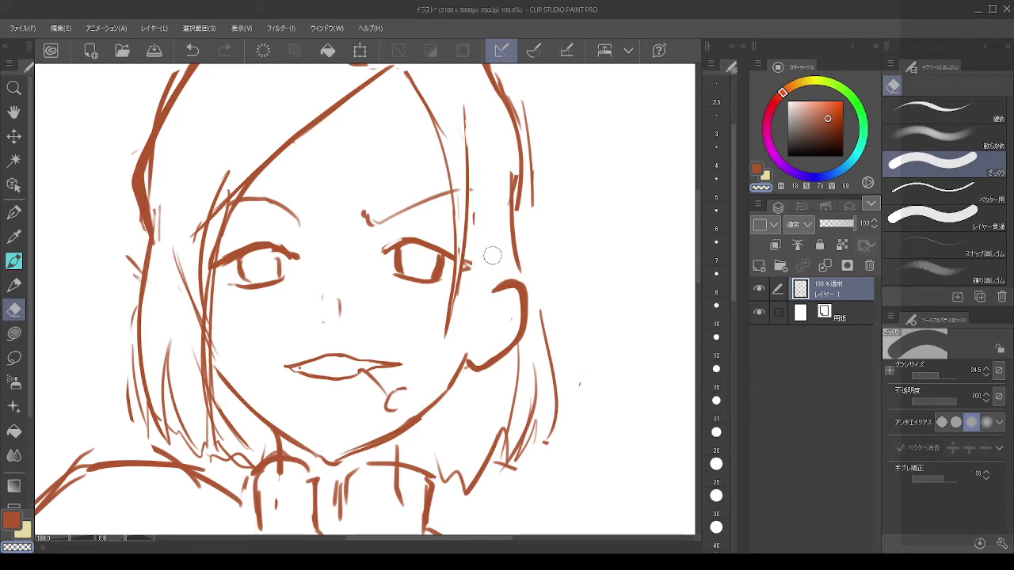
# Step: Draw a thin jagged sideburn line from the side strand down to the top of the ear
pyautogui.click(13, 261)
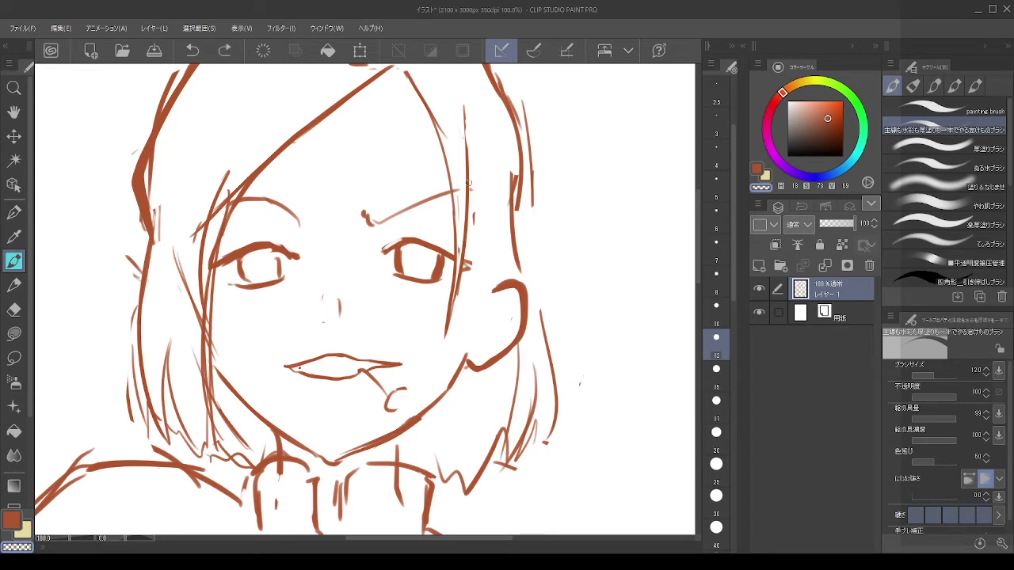
pyautogui.moveTo(468, 182); pyautogui.dragTo(479, 224)
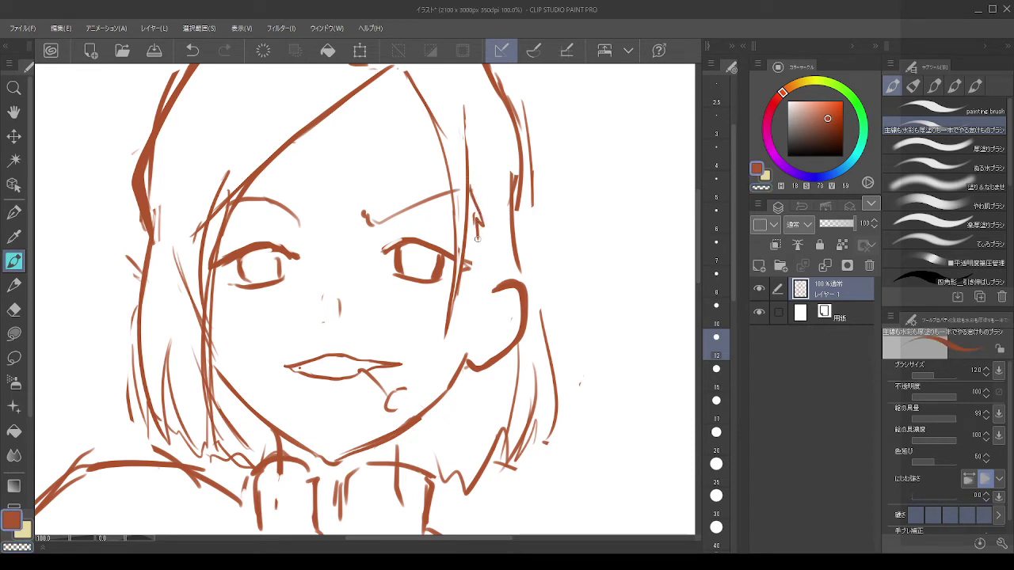
pyautogui.hotkey('ctrl', 'z')
pyautogui.moveTo(480, 239); pyautogui.dragTo(491, 287)
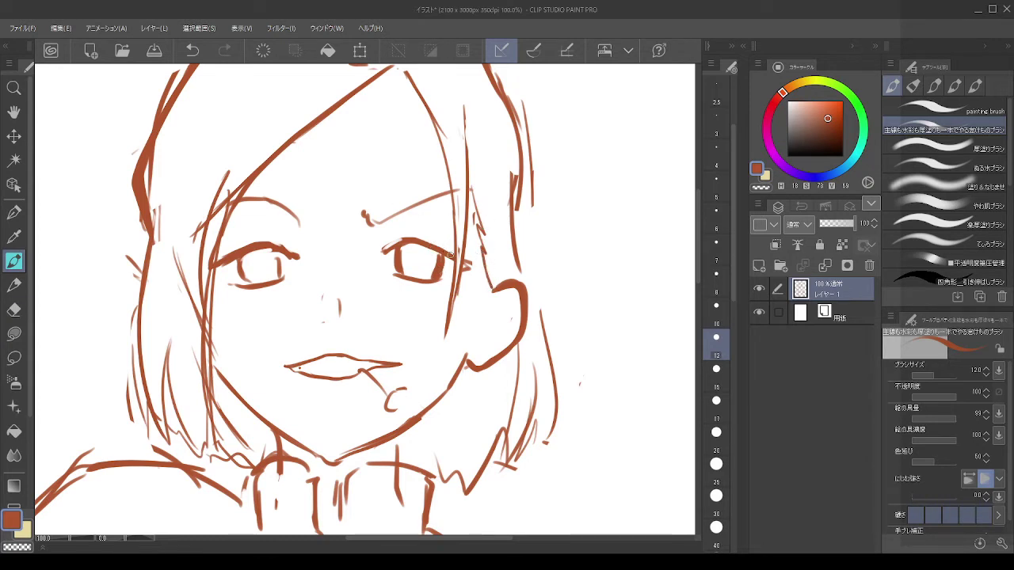
# Step: Add a short thin line from the top of the ear to the side strand and erase the heavy outer hair line above the ear
pyautogui.moveTo(489, 292); pyautogui.dragTo(471, 292)
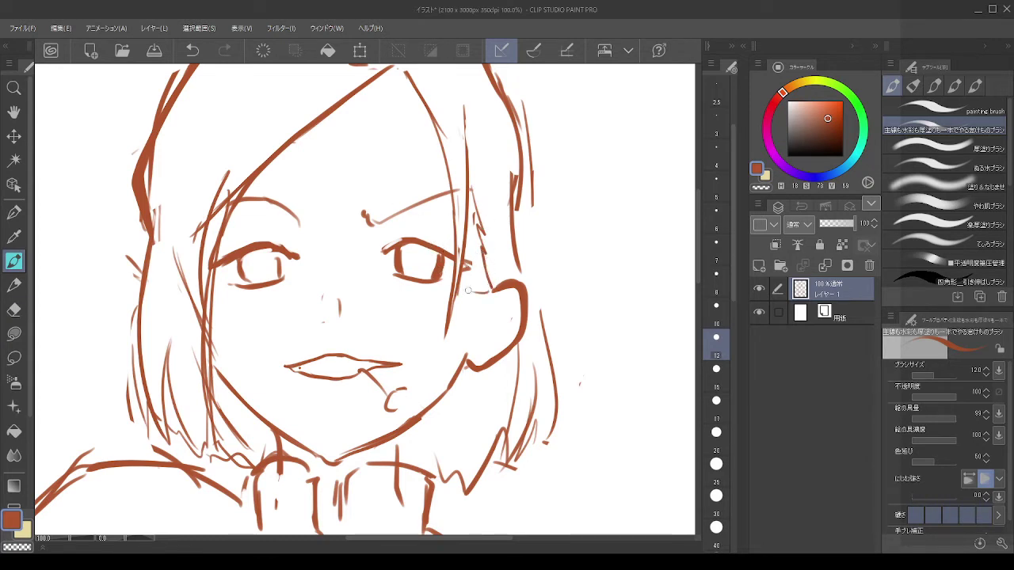
pyautogui.click(14, 309)
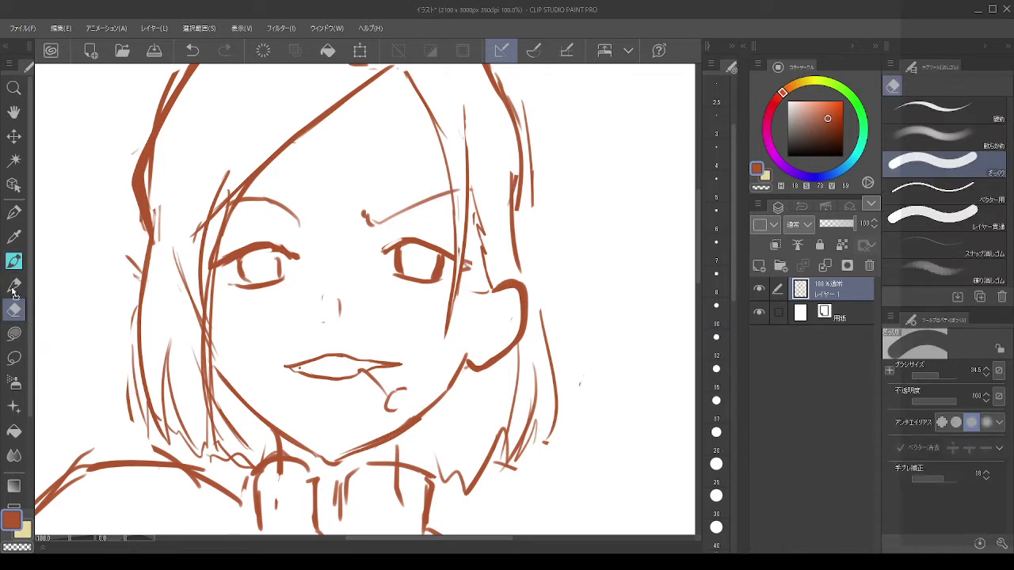
pyautogui.moveTo(14, 309); pyautogui.dragTo(24, 276)
pyautogui.moveTo(511, 161); pyautogui.dragTo(518, 262)
pyautogui.hotkey('ctrl', 'z')
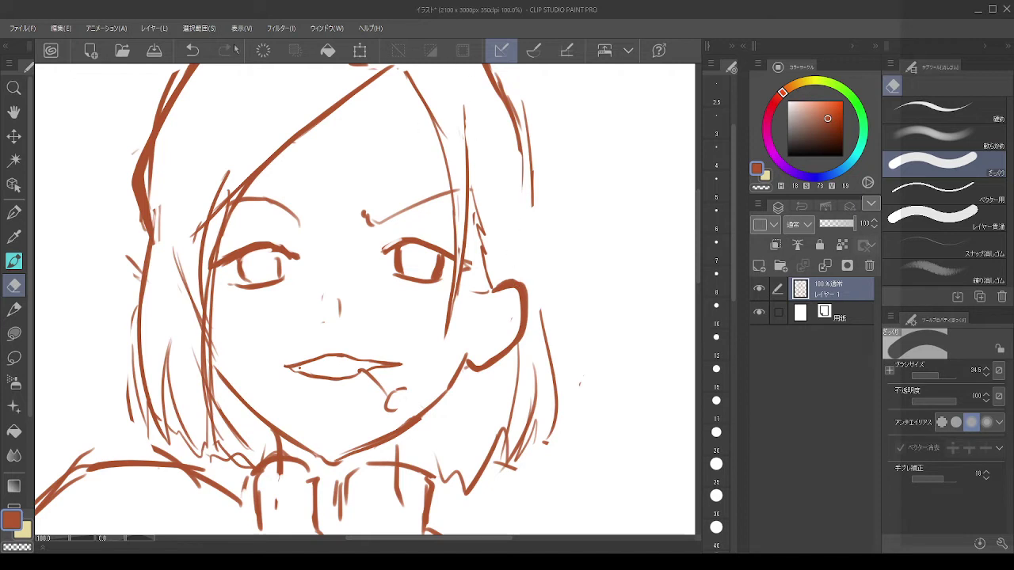
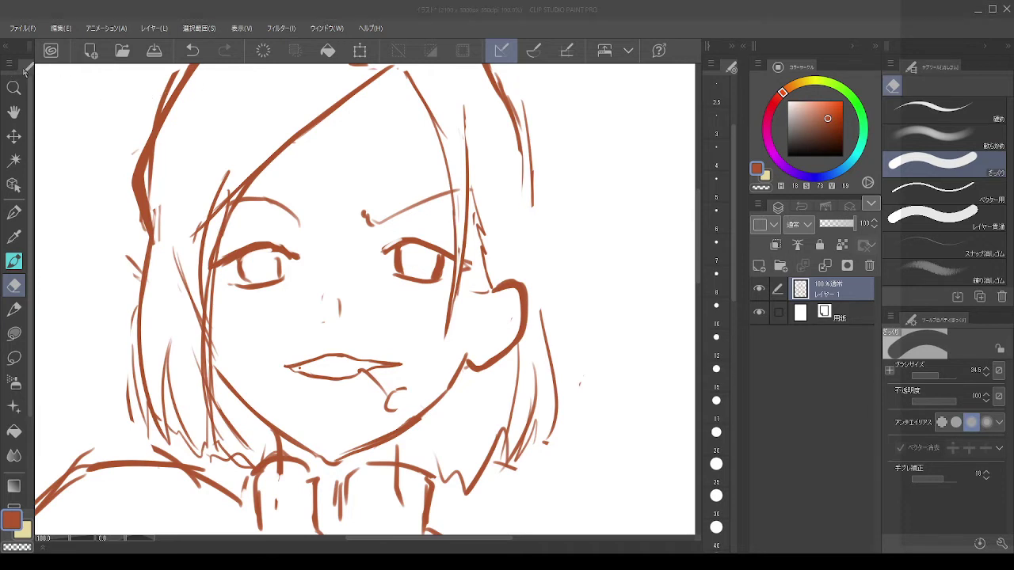
# Step: Dock the tool palette on the opposite side of the canvas, beside the brush size palette
pyautogui.click(648, 302)
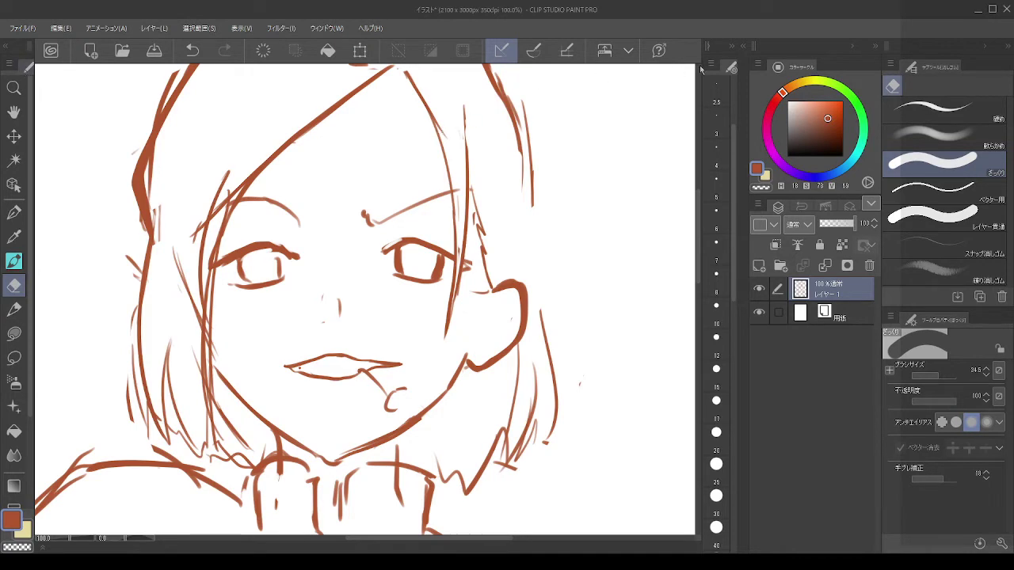
pyautogui.moveTo(700, 69); pyautogui.dragTo(702, 70)
pyautogui.scroll(4, 357, 158)
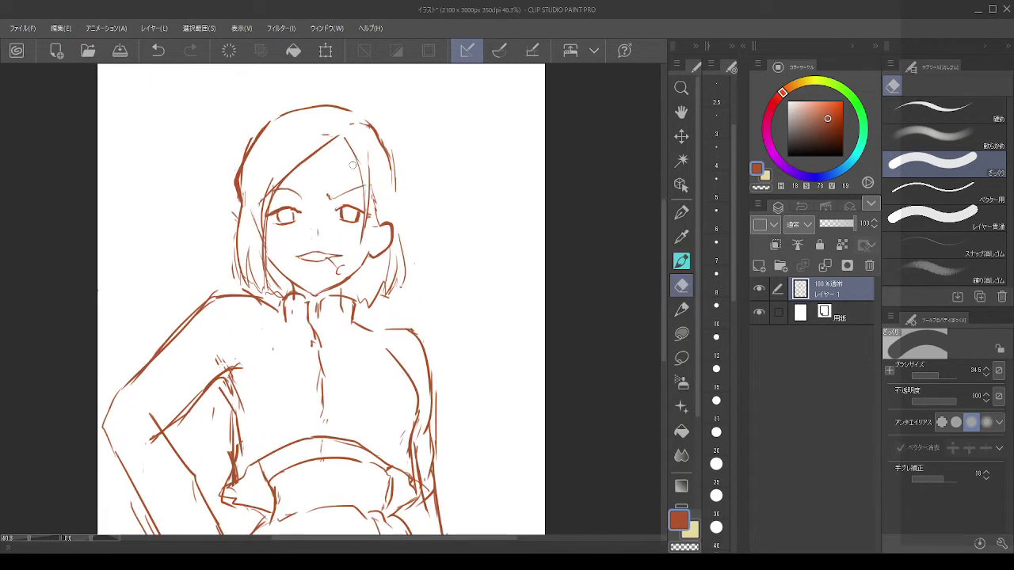
pyautogui.scroll(2, 246, 254)
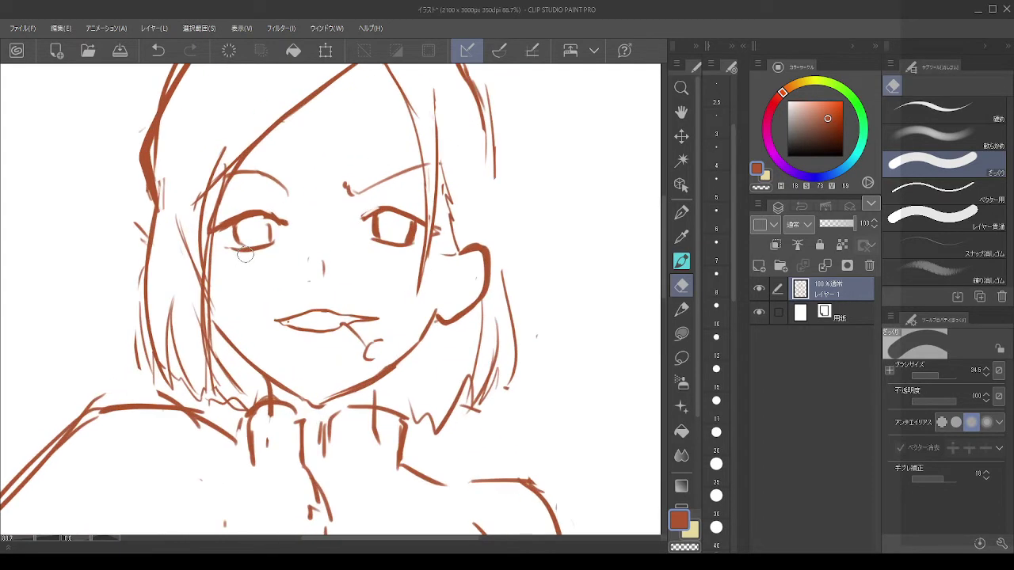
pyautogui.scroll(-1, 240, 230)
pyautogui.scroll(2, 230, 156)
pyautogui.scroll(-5, 301, 154)
pyautogui.scroll(2, 319, 176)
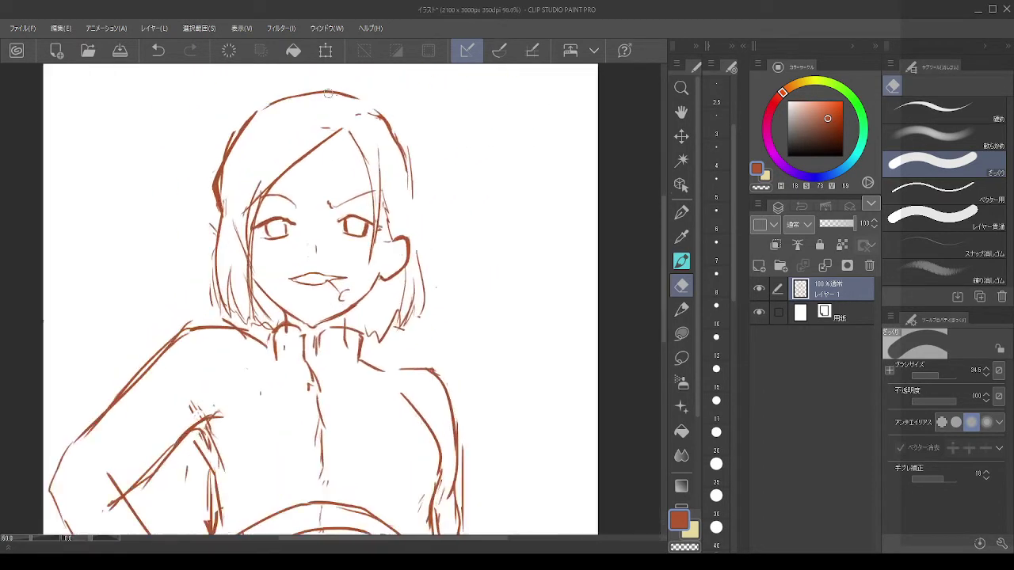
pyautogui.scroll(1, 307, 140)
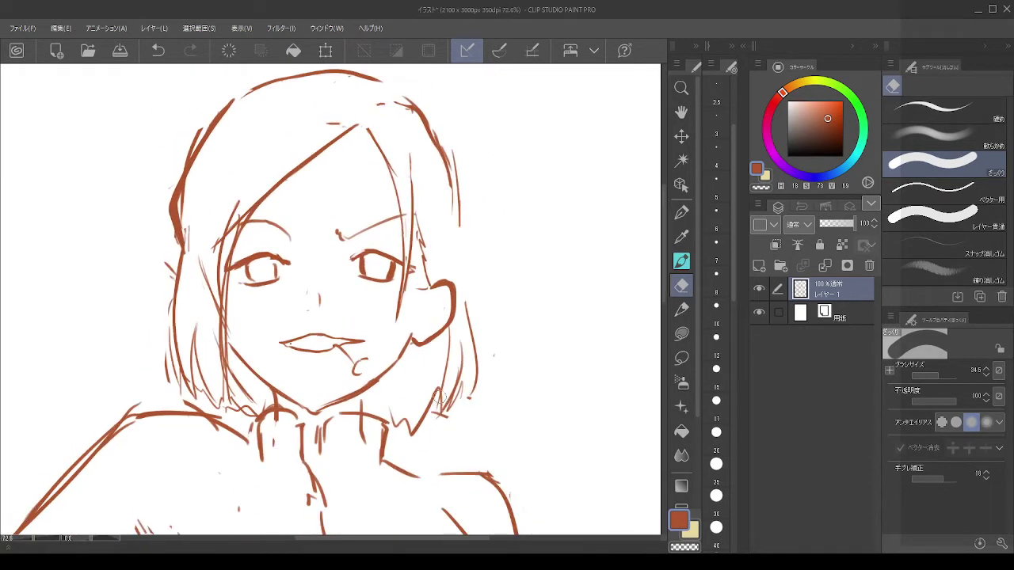
# Step: Try a long thin strand in the side hair, curving from beside the forehead down to the top of the ear
pyautogui.click(681, 260)
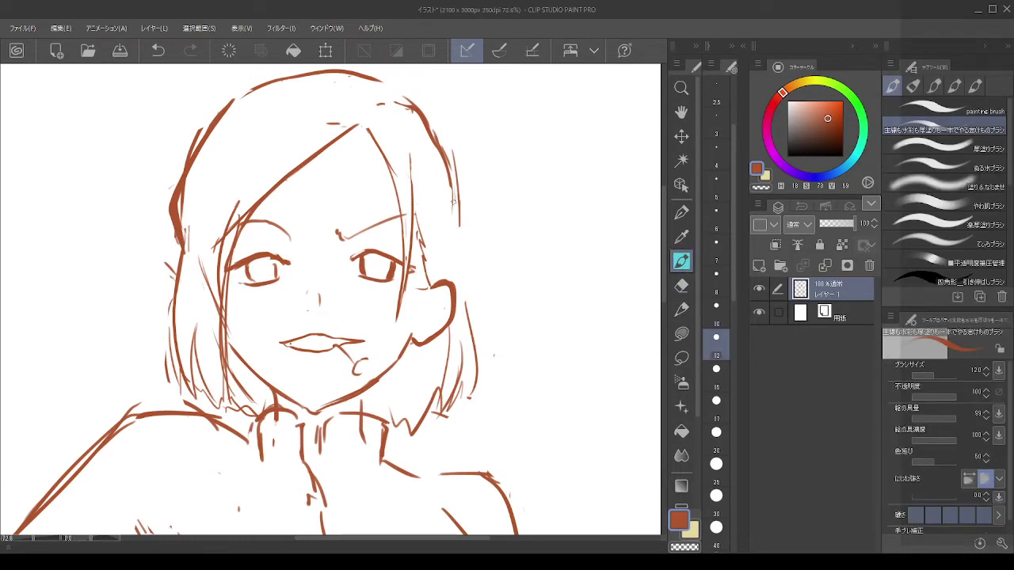
pyautogui.moveTo(434, 156); pyautogui.dragTo(436, 244)
pyautogui.hotkey('ctrl', 'z')
pyautogui.moveTo(424, 168); pyautogui.dragTo(433, 261)
pyautogui.hotkey('ctrl', 'z')
pyautogui.moveTo(434, 157); pyautogui.dragTo(431, 277)
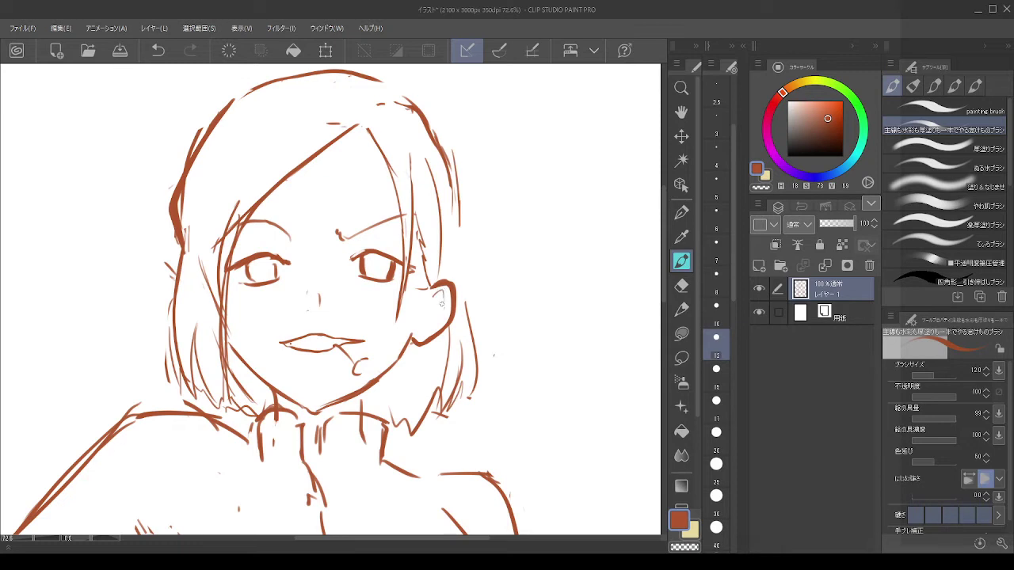
pyautogui.hotkey('ctrl', 'z')
pyautogui.hotkey('ctrl', 'z')
pyautogui.hotkey('ctrl', 'z')
pyautogui.hotkey('ctrl', 'z')
# Step: Try thinning the heavy line at the top of the ear with the eraser, and erase the long strand above it
pyautogui.click(681, 285)
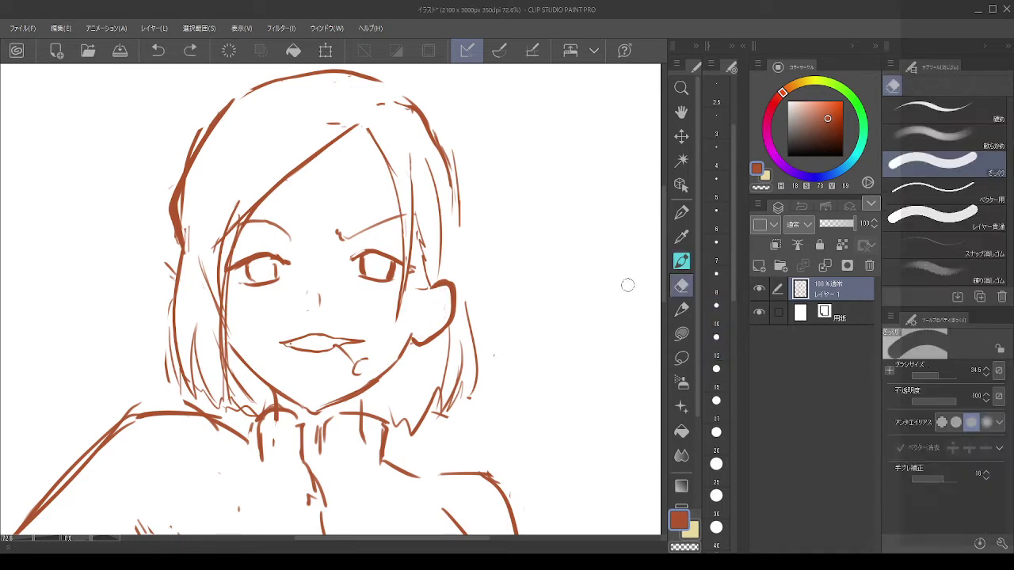
pyautogui.moveTo(435, 293); pyautogui.dragTo(437, 292)
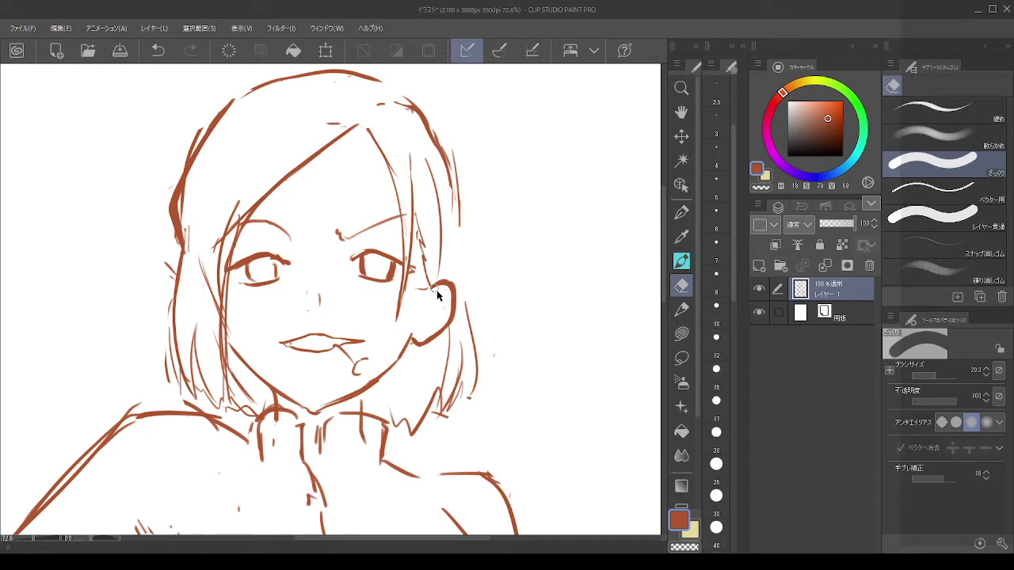
pyautogui.press('[')
pyautogui.press(']')
pyautogui.press(']')
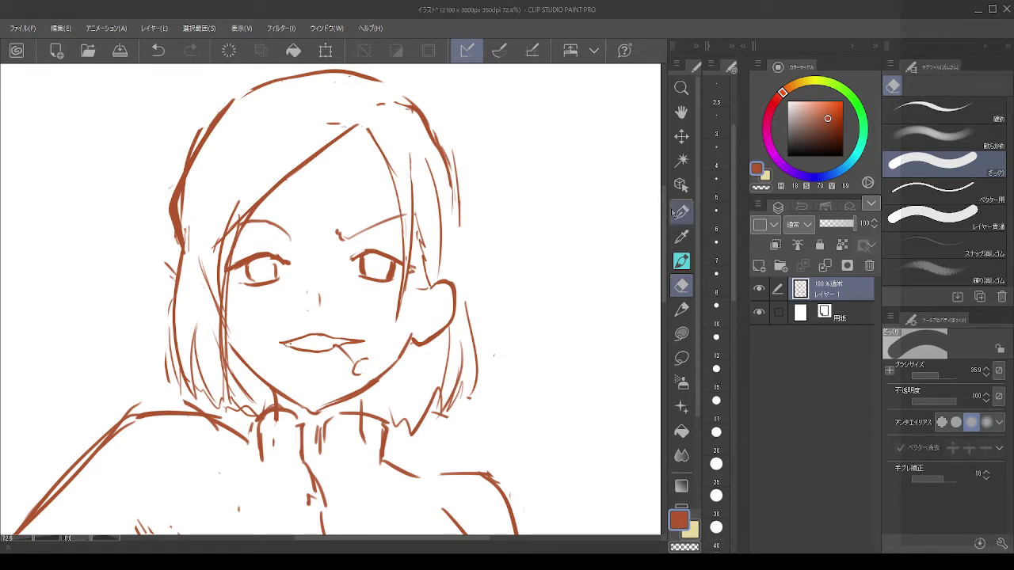
pyautogui.click(681, 261)
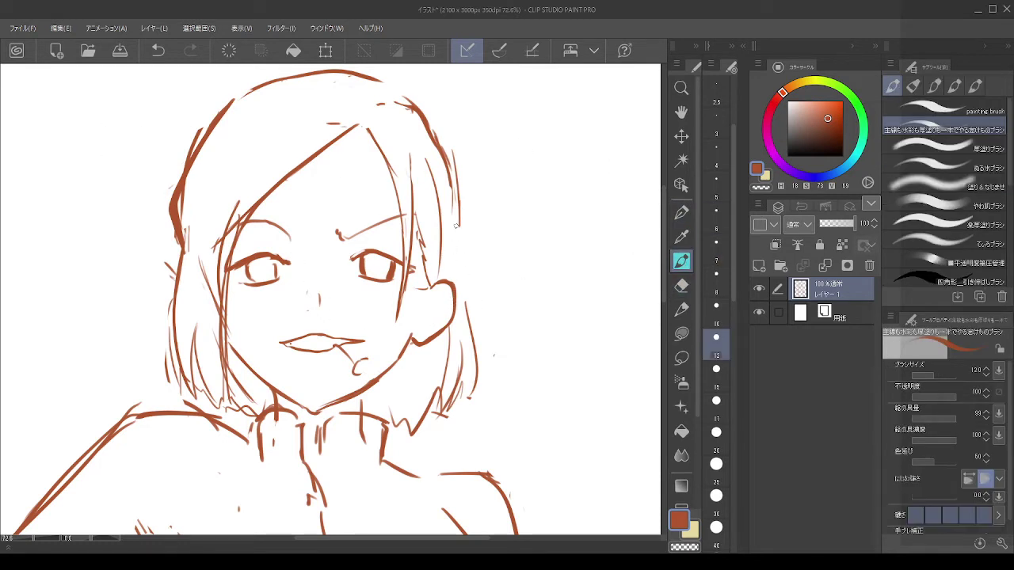
pyautogui.hotkey('ctrl', 'z')
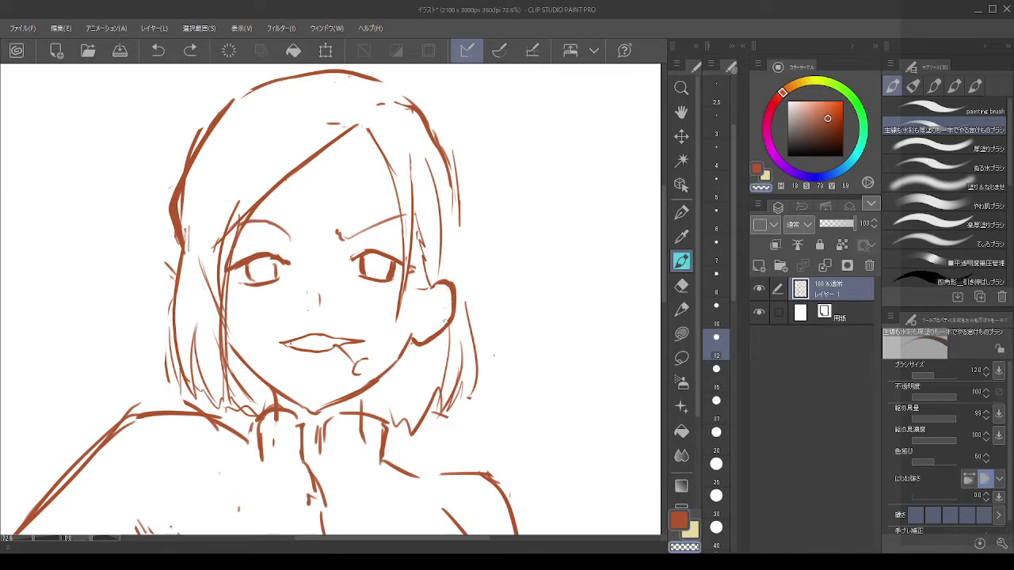
pyautogui.click(440, 322)
pyautogui.click(682, 287)
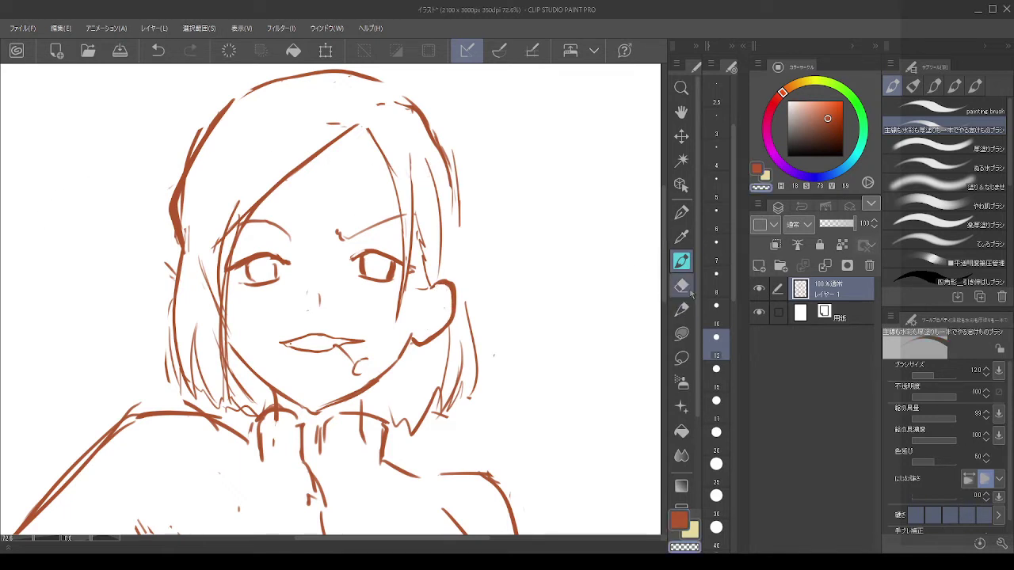
pyautogui.moveTo(425, 151); pyautogui.dragTo(438, 276)
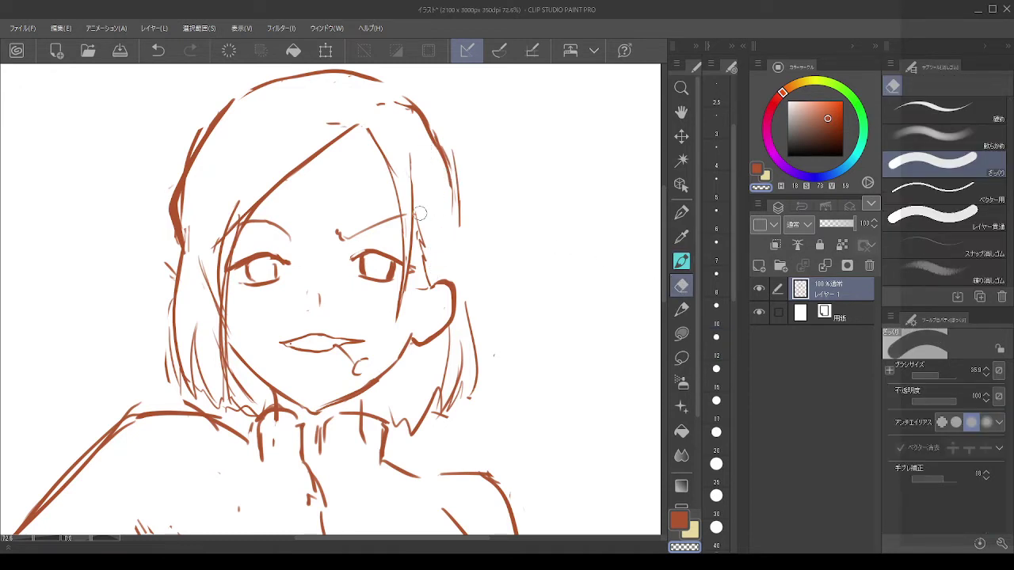
# Step: Draw a shorter, faint strand in the side hair, from eyebrow height down to the top of the ear
pyautogui.press('b')
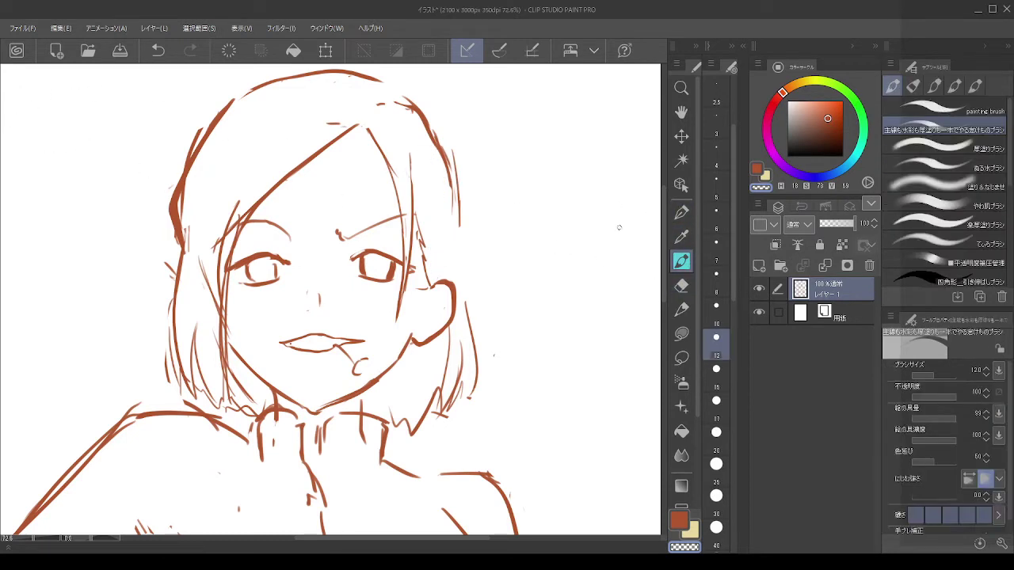
pyautogui.hotkey('ctrl', 'z')
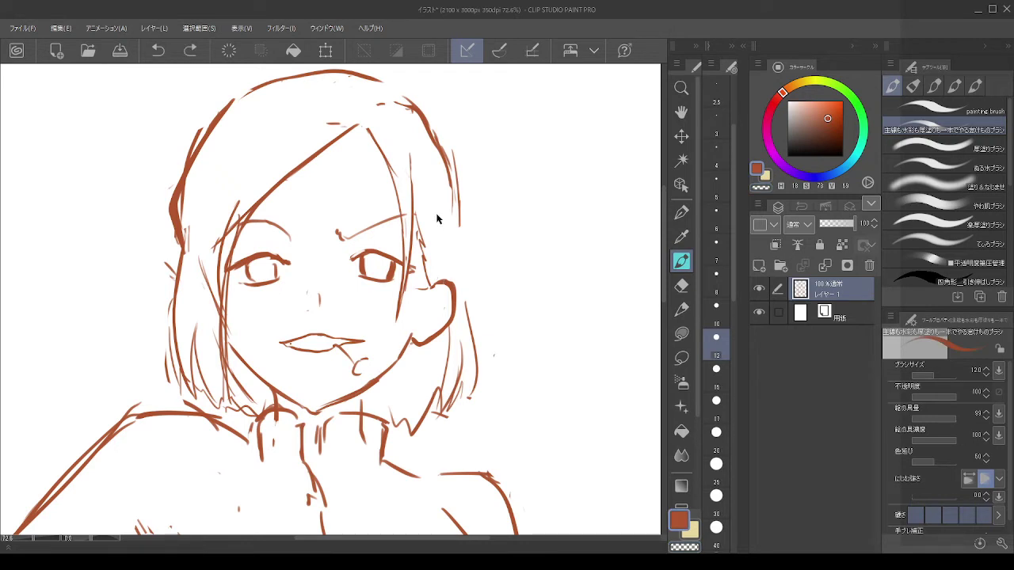
pyautogui.hotkey('ctrl', 'z')
pyautogui.moveTo(434, 208); pyautogui.dragTo(435, 250)
pyautogui.hotkey('ctrl', 'z')
pyautogui.moveTo(431, 192); pyautogui.dragTo(437, 282)
pyautogui.hotkey('ctrl', 'z')
pyautogui.moveTo(433, 187); pyautogui.dragTo(440, 283)
pyautogui.moveTo(432, 206); pyautogui.dragTo(446, 250)
pyautogui.hotkey('ctrl', 'z')
pyautogui.hotkey('ctrl', 'z')
pyautogui.moveTo(439, 195); pyautogui.dragTo(444, 277)
pyautogui.hotkey('ctrl', 'z')
pyautogui.moveTo(435, 192)
pyautogui.mouseDown()
pyautogui.moveTo(443, 277)
pyautogui.moveTo(445, 251)
pyautogui.moveTo(439, 266)
pyautogui.mouseUp()
pyautogui.hotkey('ctrl', 'z')
pyautogui.hotkey('ctrl', 'z')
pyautogui.moveTo(431, 201); pyautogui.dragTo(440, 237)
pyautogui.hotkey('ctrl', 'z')
pyautogui.moveTo(431, 191); pyautogui.dragTo(435, 274)
pyautogui.hotkey('ctrl', 'z')
pyautogui.moveTo(438, 203); pyautogui.dragTo(442, 284)
# Step: Extend the outer hair line from the side of the head down to the back of the ear
pyautogui.moveTo(458, 195); pyautogui.dragTo(452, 271)
pyautogui.hotkey('ctrl', 'z')
pyautogui.moveTo(454, 184); pyautogui.dragTo(459, 286)
pyautogui.hotkey('ctrl', 'z')
pyautogui.moveTo(452, 176); pyautogui.dragTo(460, 258)
pyautogui.hotkey('ctrl', 'z')
pyautogui.moveTo(451, 176); pyautogui.dragTo(472, 343)
pyautogui.hotkey('ctrl', 'z')
# Step: Redraw the outer hair line behind the ear down to the tips and erase the inner line between it and the jaw
pyautogui.moveTo(460, 284); pyautogui.dragTo(459, 405)
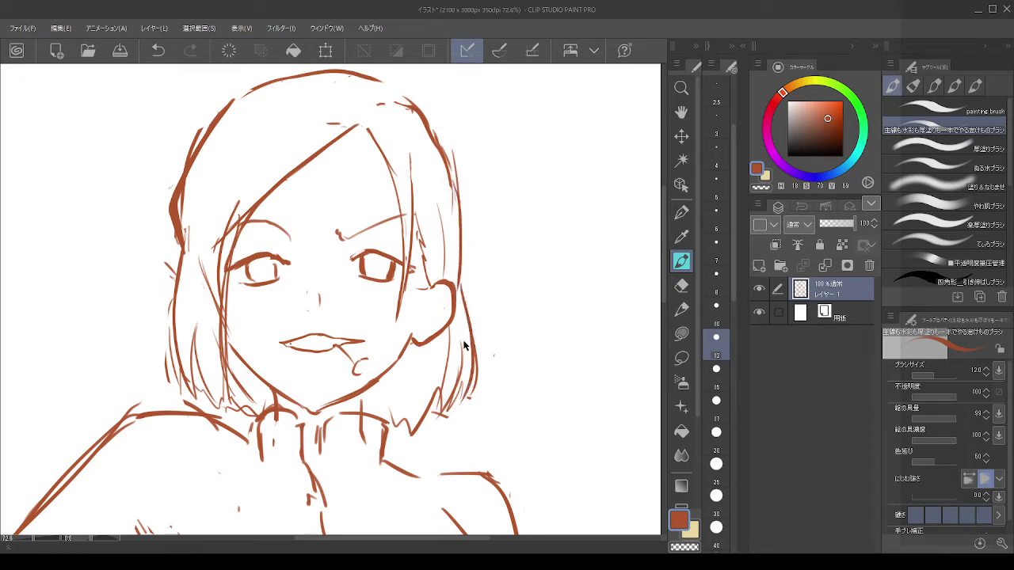
pyautogui.hotkey('ctrl', 'z')
pyautogui.moveTo(457, 288)
pyautogui.mouseDown()
pyautogui.moveTo(474, 339)
pyautogui.moveTo(475, 414)
pyautogui.mouseUp()
pyautogui.hotkey('ctrl', 'z')
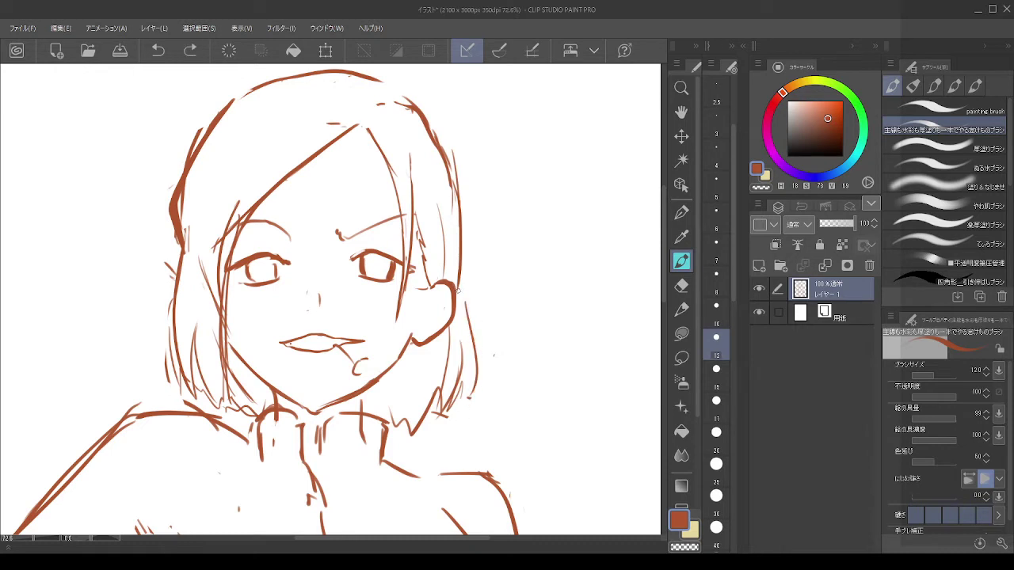
pyautogui.moveTo(457, 285)
pyautogui.mouseDown()
pyautogui.moveTo(469, 393)
pyautogui.moveTo(455, 418)
pyautogui.moveTo(462, 392)
pyautogui.mouseUp()
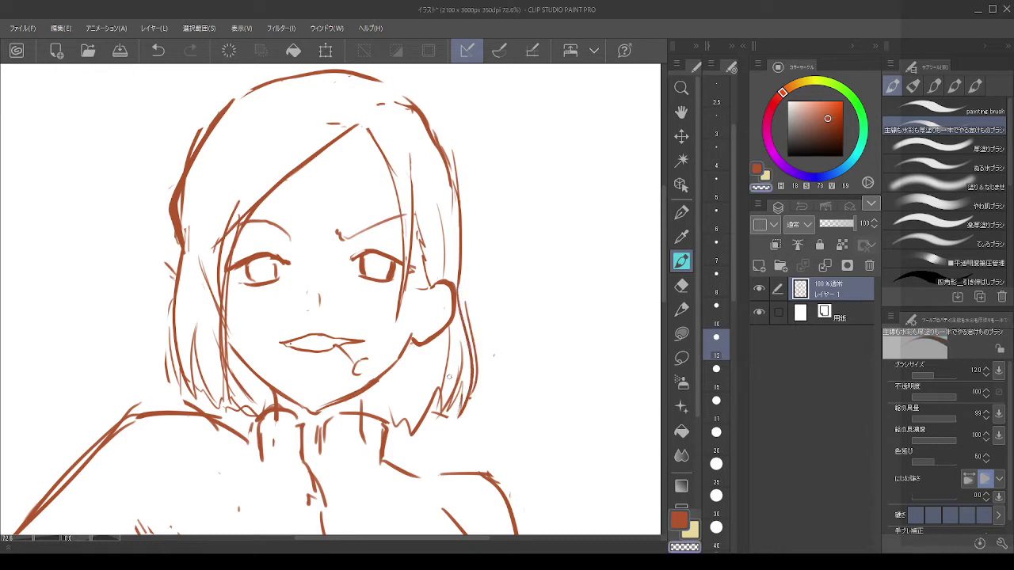
pyautogui.press('e')
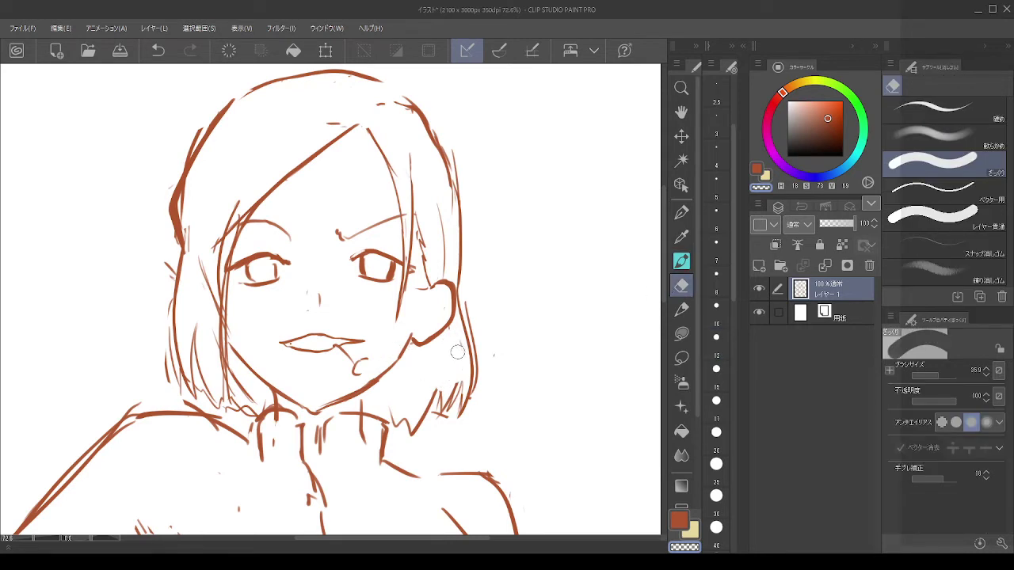
pyautogui.press('c')
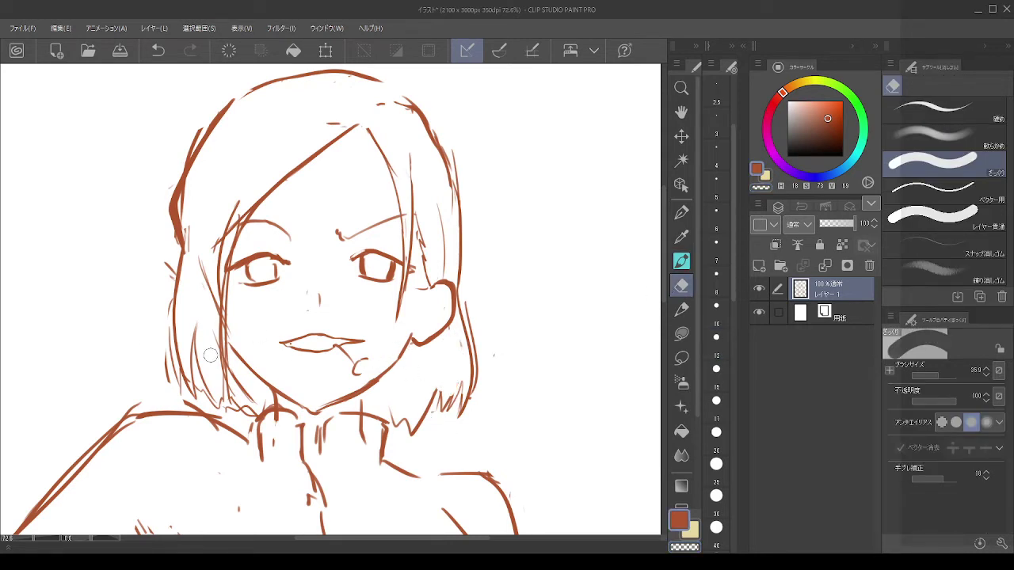
# Step: Redraw the jagged hair tips below the ear as a cleaner zigzag
pyautogui.click(681, 261)
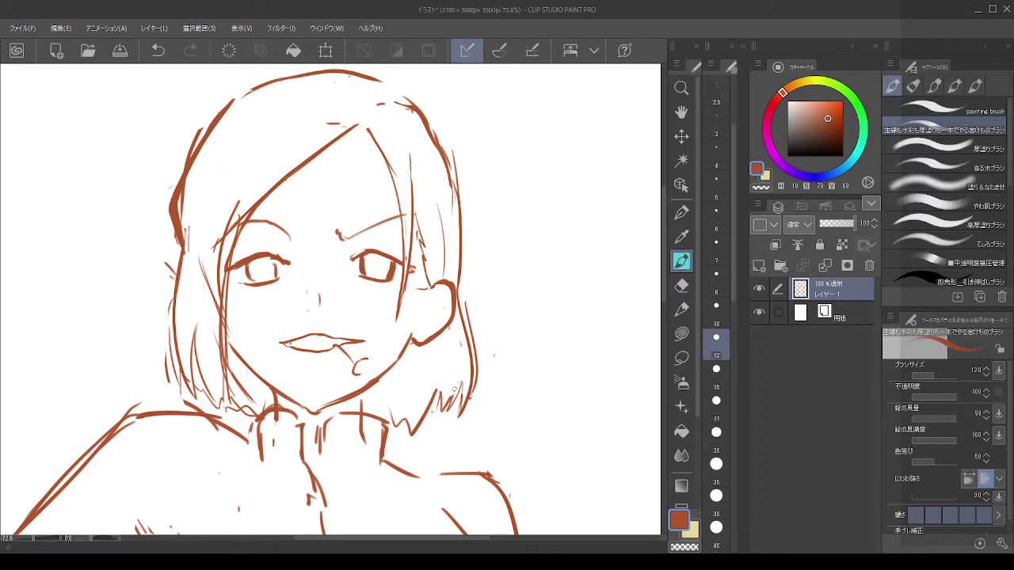
pyautogui.moveTo(463, 384); pyautogui.dragTo(438, 414)
pyautogui.hotkey('ctrl', 'z')
pyautogui.moveTo(463, 380); pyautogui.dragTo(439, 419)
pyautogui.hotkey('ctrl', 'z')
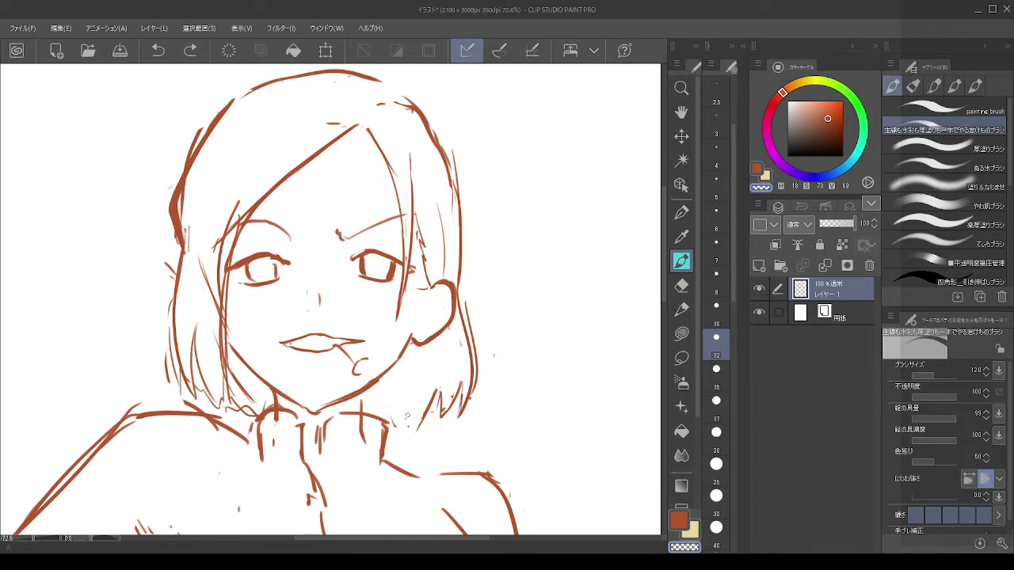
# Step: Continue the jagged hair hem to the collar and add a short vertical line where it meets the neck
pyautogui.press('c')
pyautogui.moveTo(398, 420); pyautogui.dragTo(418, 410)
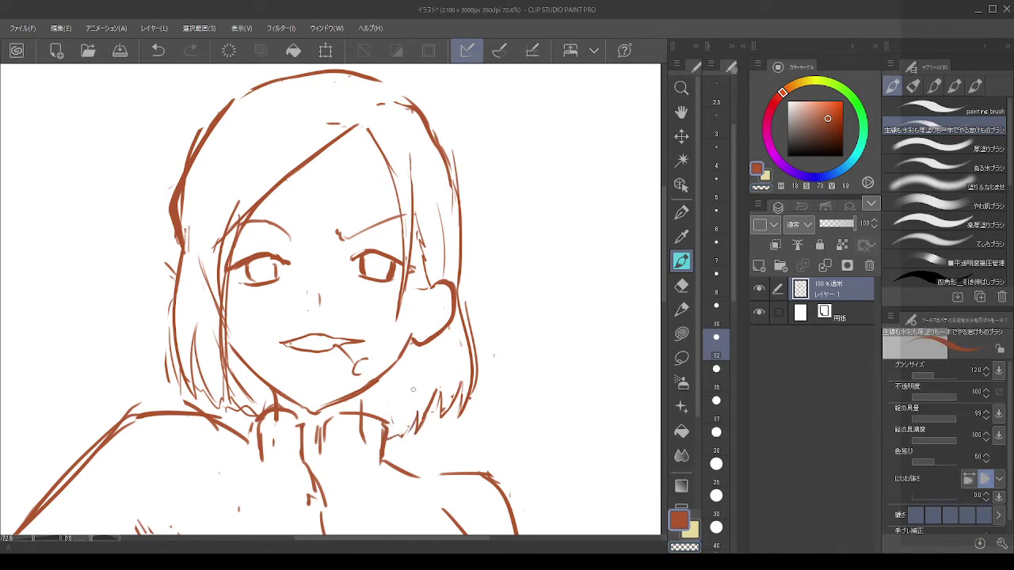
pyautogui.hotkey('ctrl', 'z')
pyautogui.moveTo(390, 393); pyautogui.dragTo(392, 438)
# Step: Erase the rough outer and inner hair lines on the earless side of the face and thin the heavy outline at the temple
pyautogui.click(682, 285)
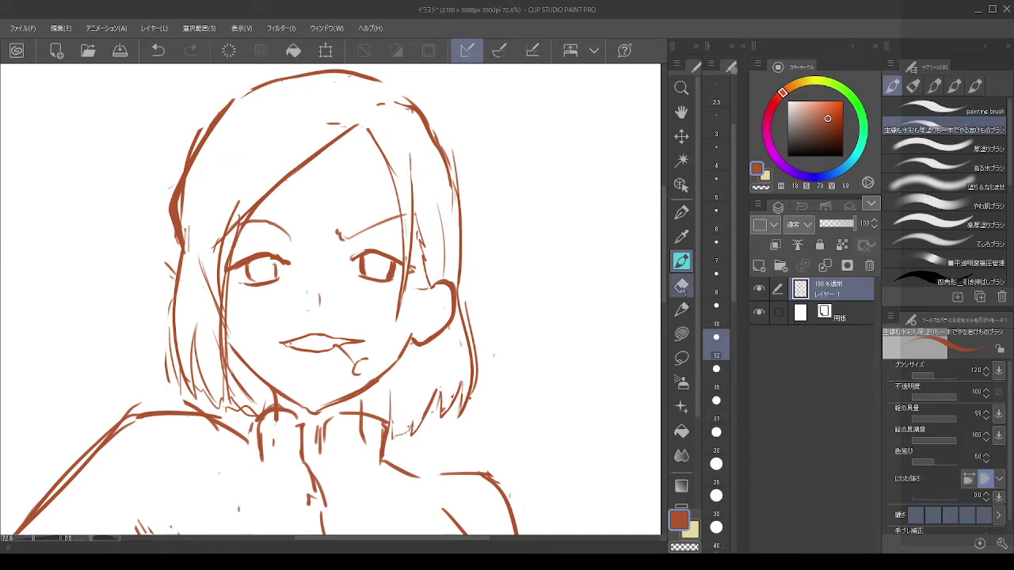
pyautogui.moveTo(201, 249)
pyautogui.mouseDown()
pyautogui.moveTo(211, 283)
pyautogui.moveTo(227, 200)
pyautogui.moveTo(225, 235)
pyautogui.moveTo(236, 213)
pyautogui.mouseUp()
pyautogui.moveTo(188, 323)
pyautogui.mouseDown()
pyautogui.moveTo(195, 388)
pyautogui.moveTo(191, 366)
pyautogui.mouseUp()
pyautogui.moveTo(179, 250); pyautogui.dragTo(176, 384)
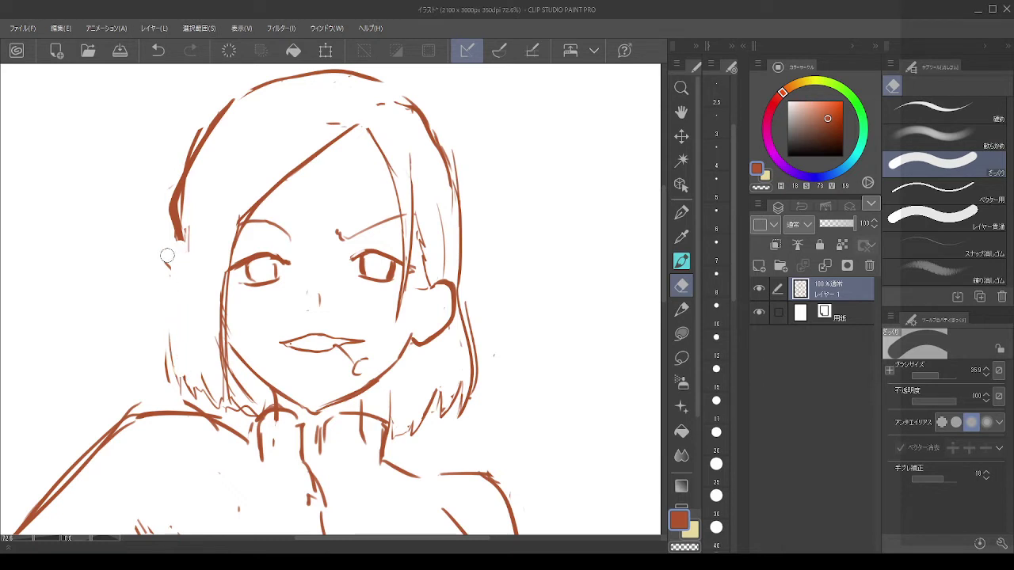
pyautogui.moveTo(176, 340); pyautogui.dragTo(170, 396)
pyautogui.moveTo(204, 166)
pyautogui.mouseDown()
pyautogui.moveTo(187, 223)
pyautogui.moveTo(198, 164)
pyautogui.moveTo(186, 193)
pyautogui.moveTo(194, 247)
pyautogui.moveTo(180, 201)
pyautogui.moveTo(190, 241)
pyautogui.moveTo(202, 167)
pyautogui.moveTo(188, 175)
pyautogui.moveTo(184, 232)
pyautogui.moveTo(181, 143)
pyautogui.moveTo(191, 124)
pyautogui.moveTo(169, 187)
pyautogui.mouseUp()
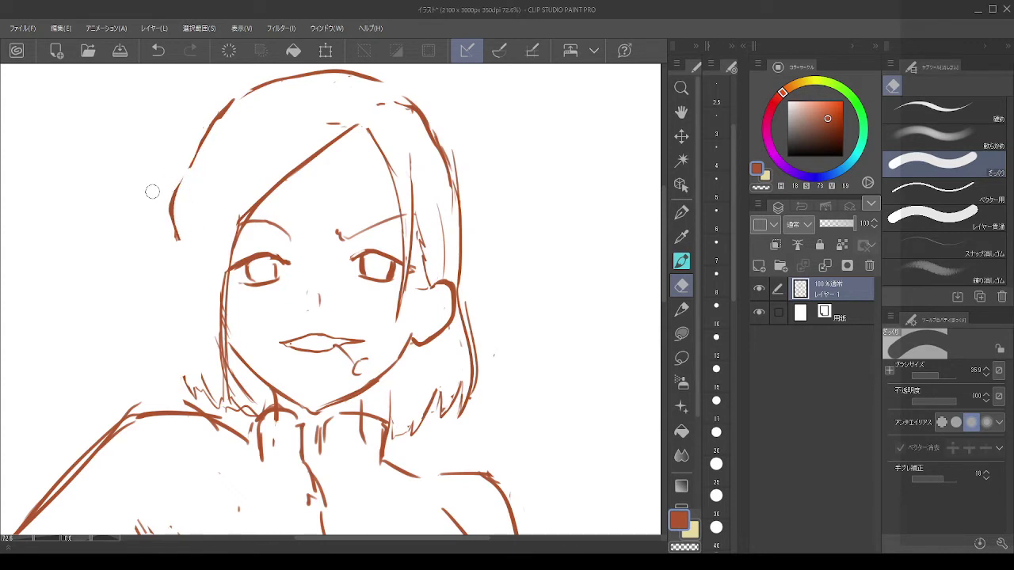
# Step: Redraw the outer hair line on the earless side in single thin strokes from the upper head down to mouth height
pyautogui.click(682, 261)
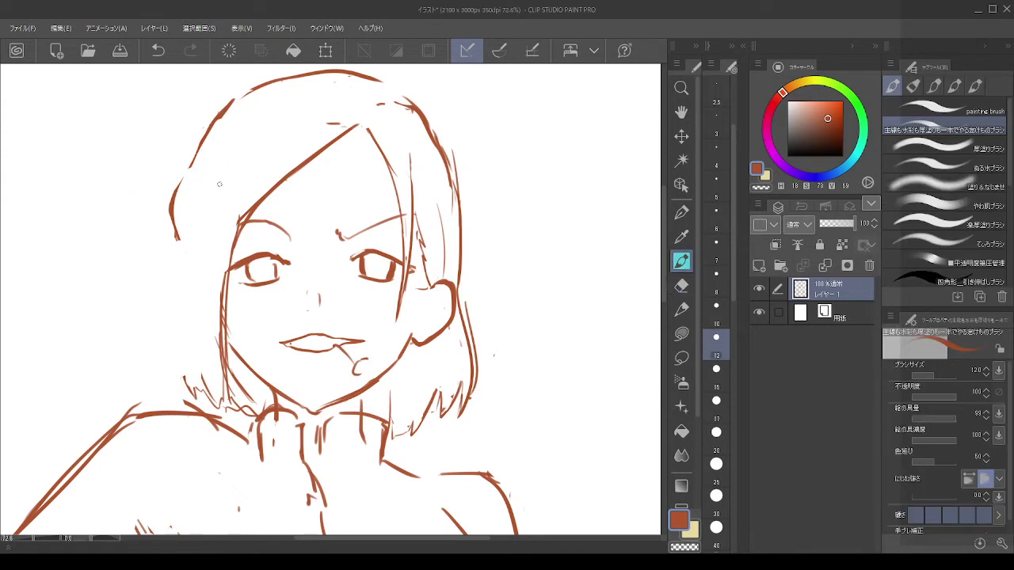
pyautogui.moveTo(179, 188); pyautogui.dragTo(178, 194)
pyautogui.hotkey('ctrl', 'z')
pyautogui.moveTo(192, 157)
pyautogui.mouseDown()
pyautogui.moveTo(170, 203)
pyautogui.moveTo(179, 240)
pyautogui.moveTo(160, 329)
pyautogui.mouseUp()
pyautogui.hotkey('ctrl', 'z')
pyautogui.moveTo(180, 209)
pyautogui.mouseDown()
pyautogui.moveTo(162, 312)
pyautogui.moveTo(163, 368)
pyautogui.moveTo(176, 388)
pyautogui.mouseUp()
pyautogui.hotkey('ctrl', 'z')
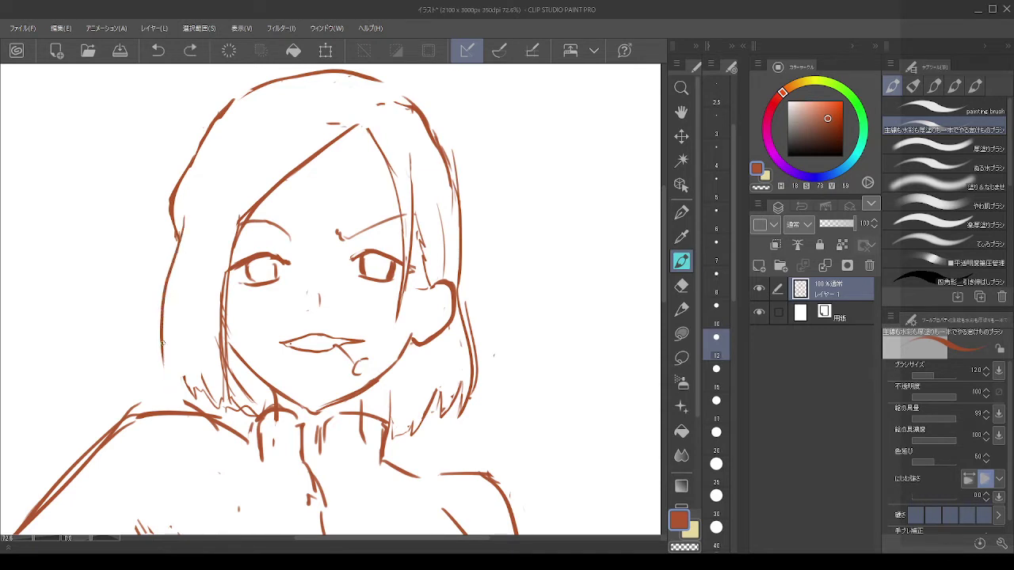
# Step: Extend that outer hair line to the tips and add one long thin strand inside it from eye height to the hem
pyautogui.moveTo(164, 343); pyautogui.dragTo(172, 386)
pyautogui.moveTo(168, 344)
pyautogui.mouseDown()
pyautogui.moveTo(170, 373)
pyautogui.moveTo(187, 394)
pyautogui.mouseUp()
pyautogui.hotkey('ctrl', 'z')
pyautogui.moveTo(172, 342); pyautogui.dragTo(196, 399)
pyautogui.moveTo(169, 348); pyautogui.dragTo(174, 398)
pyautogui.moveTo(191, 244); pyautogui.dragTo(174, 358)
pyautogui.hotkey('ctrl', 'z')
pyautogui.hotkey('ctrl', 'z')
pyautogui.hotkey('ctrl', 'z')
pyautogui.moveTo(189, 239)
pyautogui.mouseDown()
pyautogui.moveTo(179, 288)
pyautogui.moveTo(184, 377)
pyautogui.moveTo(177, 296)
pyautogui.moveTo(169, 365)
pyautogui.moveTo(170, 326)
pyautogui.mouseUp()
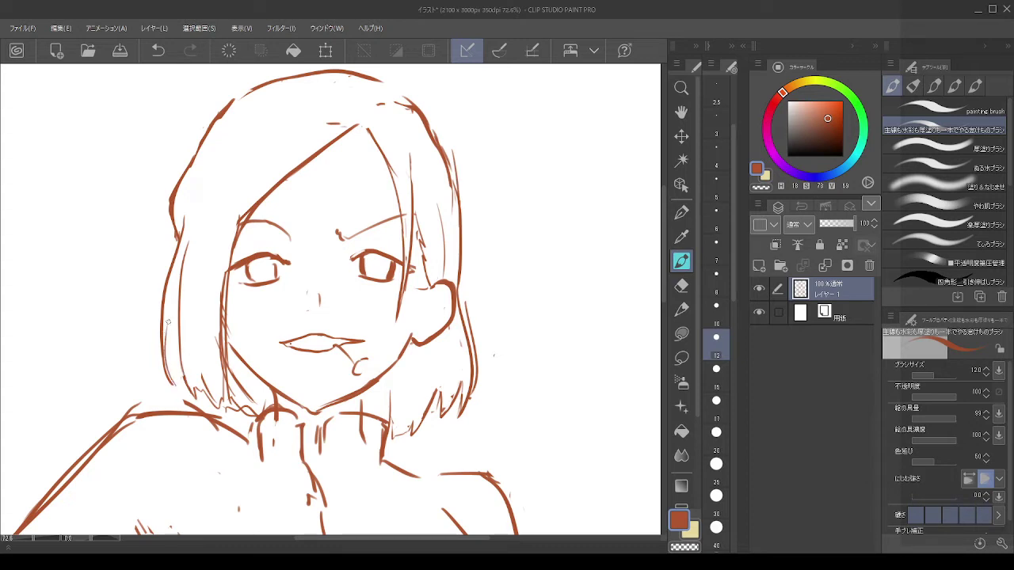
# Step: Try adding another thin strand between the outer hair line and the long inner strand
pyautogui.hotkey('ctrl', 'z')
pyautogui.moveTo(180, 276)
pyautogui.mouseDown()
pyautogui.moveTo(168, 312)
pyautogui.moveTo(173, 395)
pyautogui.mouseUp()
pyautogui.hotkey('ctrl', 'z')
pyautogui.moveTo(183, 272)
pyautogui.mouseDown()
pyautogui.moveTo(171, 345)
pyautogui.moveTo(176, 387)
pyautogui.mouseUp()
pyautogui.hotkey('ctrl', 'z')
pyautogui.hotkey('ctrl', 'z')
pyautogui.press('e')
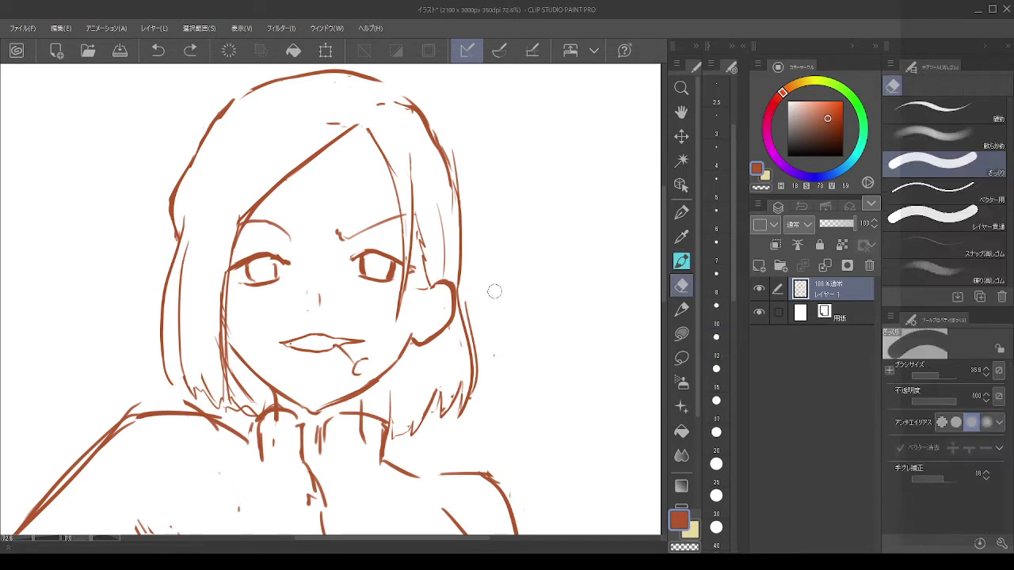
# Step: Erase the outer hair line on the earless side and redraw it as a thin curve closer to the inner strand
pyautogui.moveTo(172, 247)
pyautogui.mouseDown()
pyautogui.moveTo(157, 346)
pyautogui.moveTo(166, 380)
pyautogui.mouseUp()
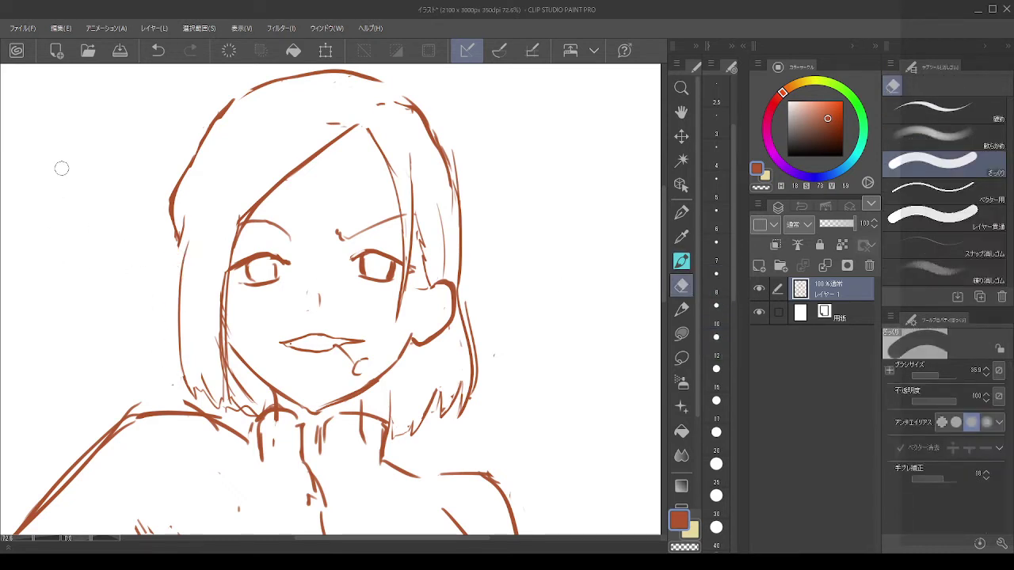
pyautogui.click(682, 262)
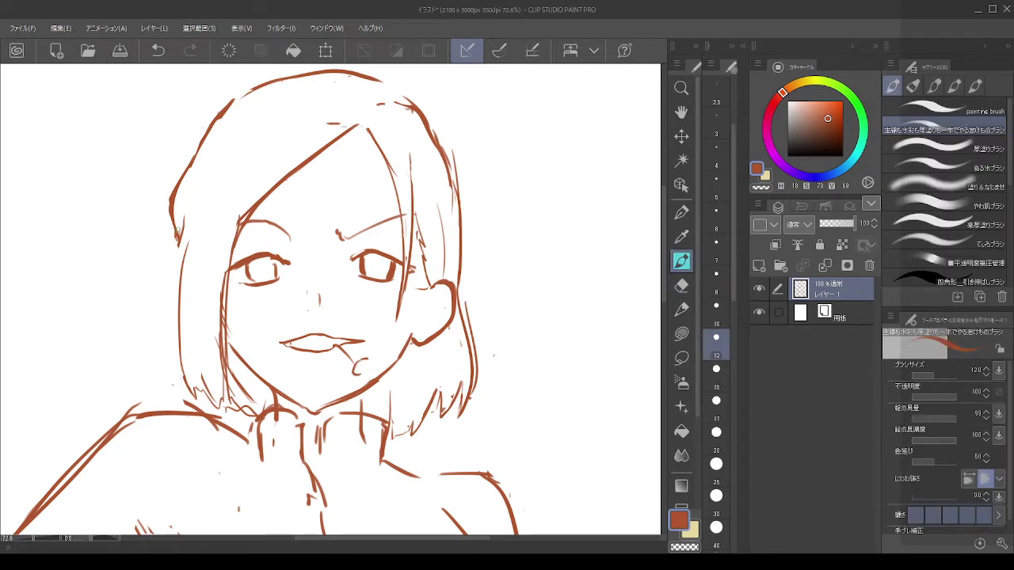
pyautogui.moveTo(178, 228); pyautogui.dragTo(172, 324)
pyautogui.hotkey('ctrl', 'z')
pyautogui.moveTo(184, 216)
pyautogui.mouseDown()
pyautogui.moveTo(169, 284)
pyautogui.moveTo(179, 351)
pyautogui.moveTo(169, 323)
pyautogui.moveTo(179, 349)
pyautogui.moveTo(169, 338)
pyautogui.moveTo(181, 359)
pyautogui.moveTo(179, 312)
pyautogui.mouseUp()
pyautogui.hotkey('ctrl', 'z')
pyautogui.press('c')
pyautogui.press('c')
pyautogui.hotkey('ctrl', 'z')
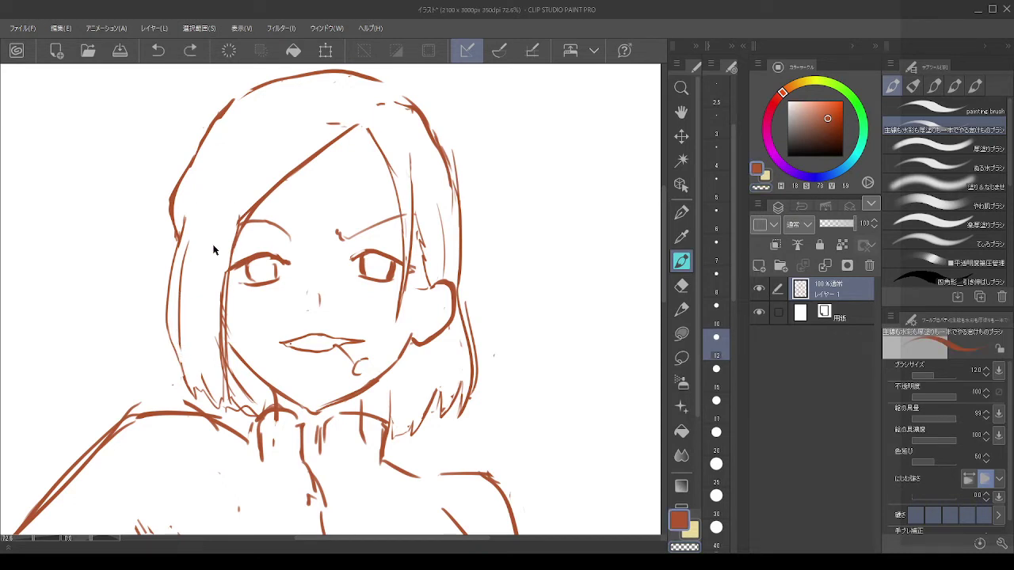
pyautogui.moveTo(174, 270); pyautogui.dragTo(179, 351)
pyautogui.hotkey('ctrl', 'z')
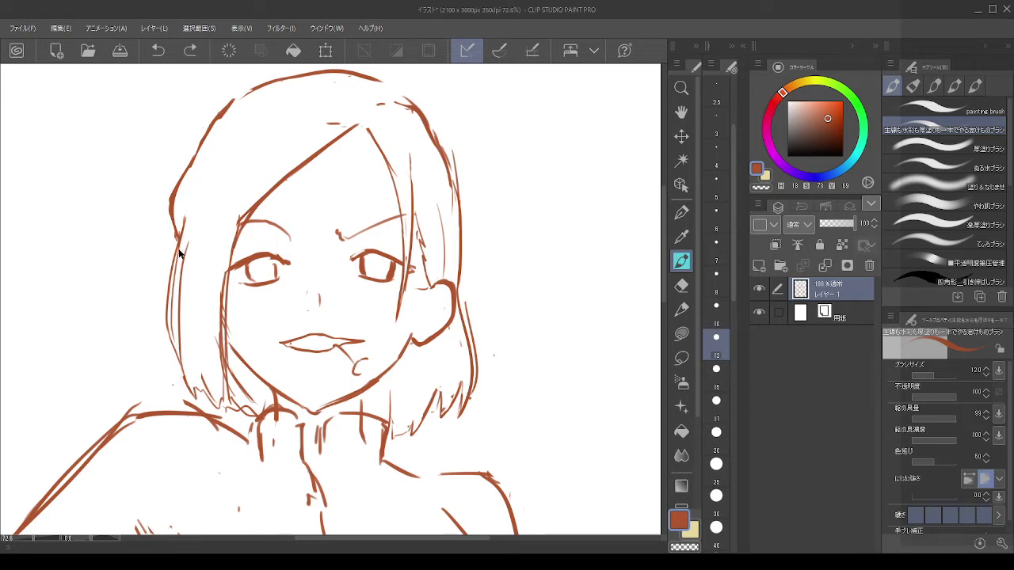
pyautogui.hotkey('ctrl', 'z')
# Step: Replace the long inner strand on the earless side with a thin strand that curves down to meet the outer hair line
pyautogui.press('e')
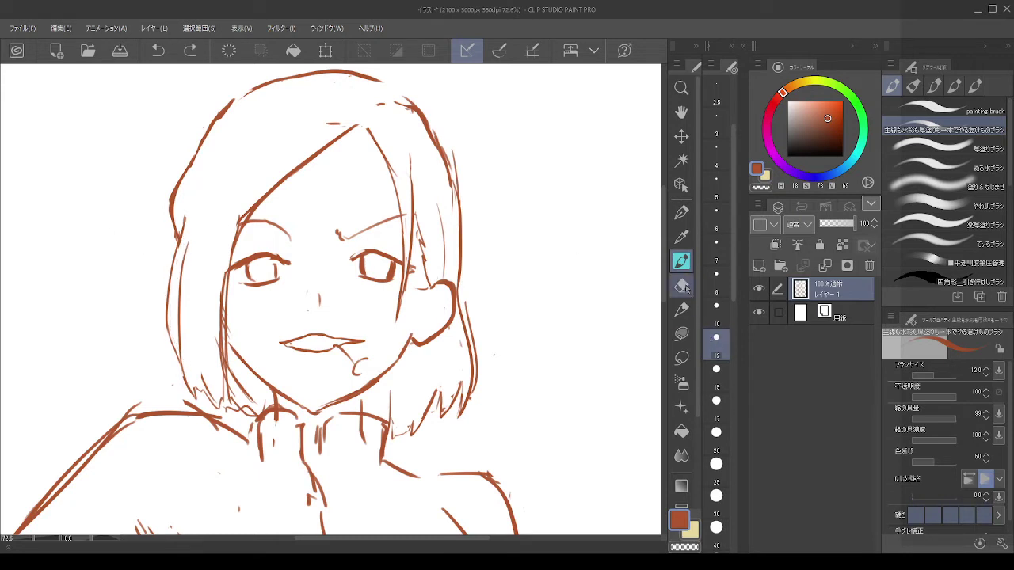
pyautogui.moveTo(185, 262)
pyautogui.mouseDown()
pyautogui.moveTo(187, 360)
pyautogui.moveTo(191, 338)
pyautogui.mouseUp()
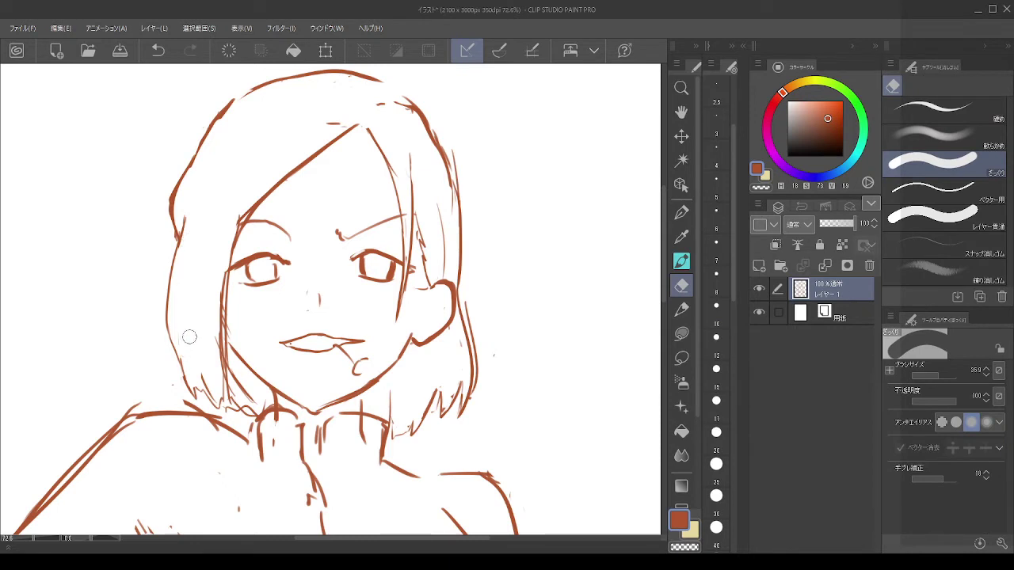
pyautogui.press('b')
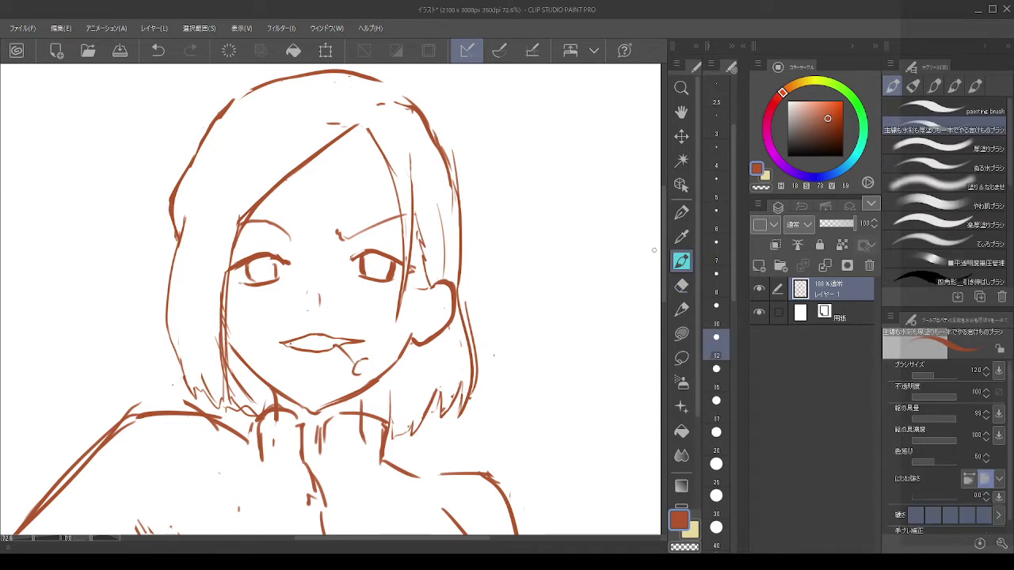
pyautogui.moveTo(188, 242); pyautogui.dragTo(177, 360)
pyautogui.hotkey('ctrl', 'z')
pyautogui.moveTo(187, 248); pyautogui.dragTo(179, 360)
pyautogui.moveTo(187, 237); pyautogui.dragTo(179, 350)
pyautogui.hotkey('ctrl', 'z')
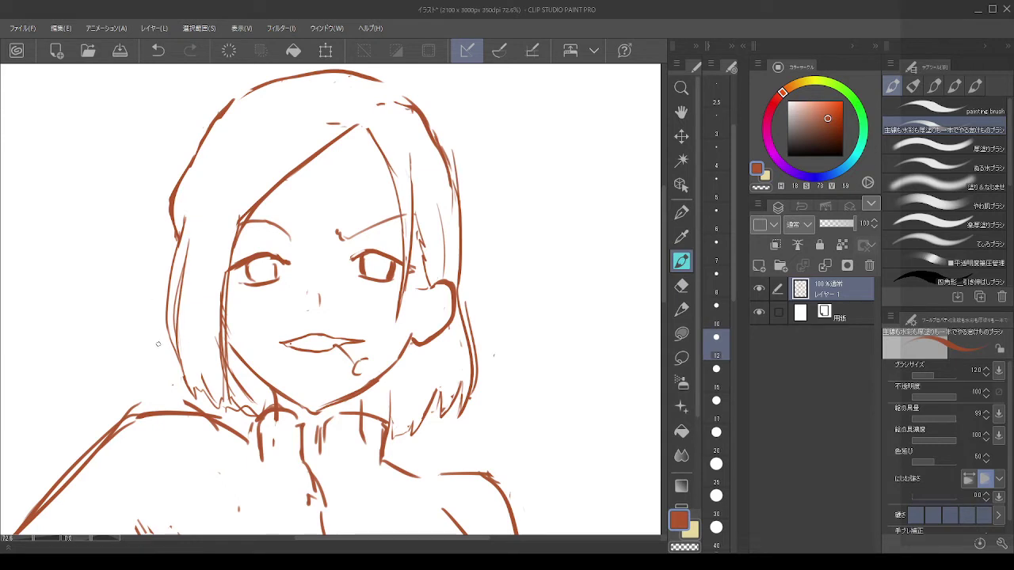
pyautogui.press('c')
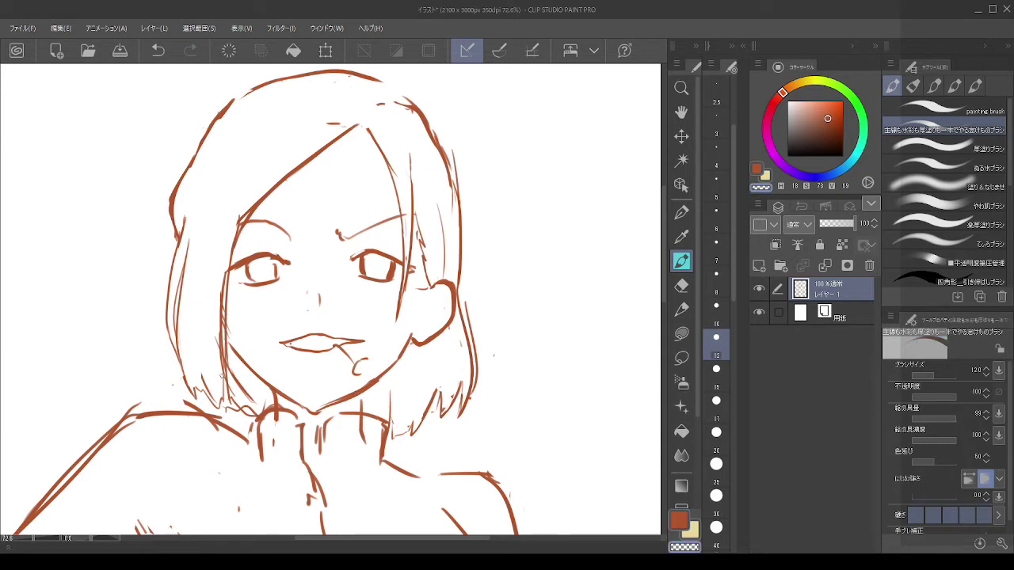
# Step: Erase the jagged hair tips and doubled cheek-side line on the earless side, and redraw the tips as long thin strands reaching the collar
pyautogui.press('e')
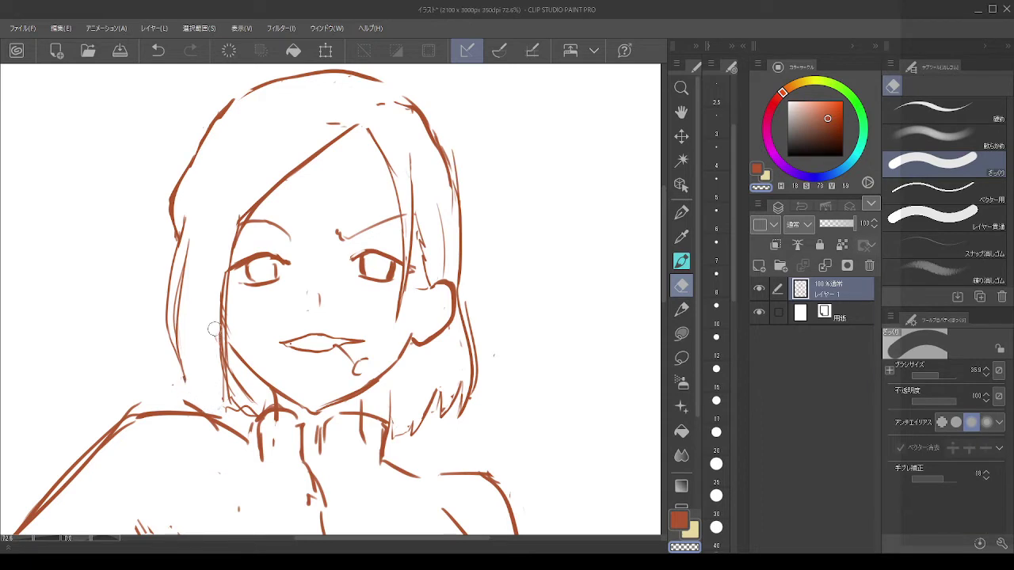
pyautogui.moveTo(215, 330); pyautogui.dragTo(227, 402)
pyautogui.press('b')
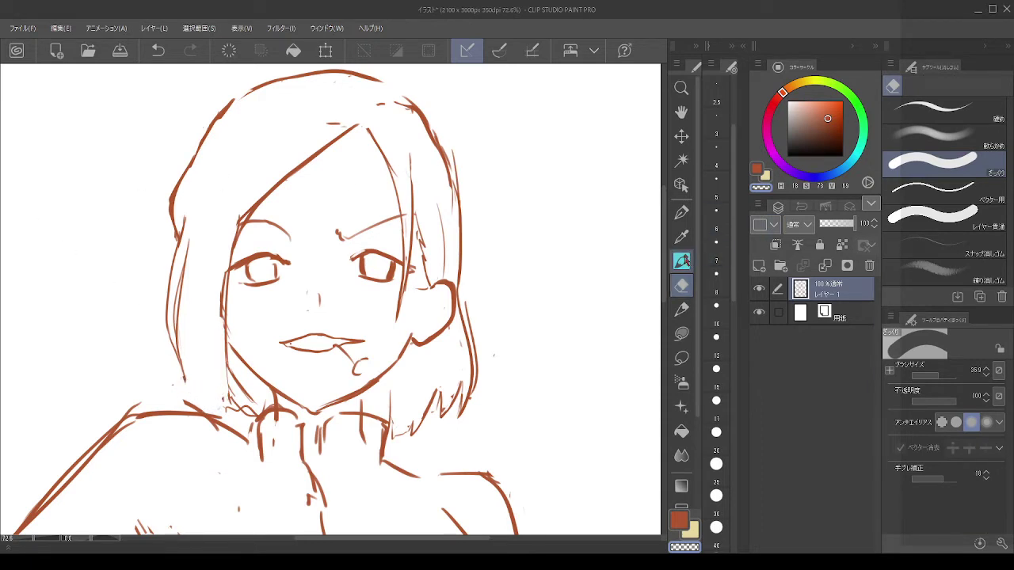
pyautogui.moveTo(179, 370)
pyautogui.mouseDown()
pyautogui.moveTo(192, 393)
pyautogui.moveTo(184, 346)
pyautogui.moveTo(195, 402)
pyautogui.moveTo(188, 353)
pyautogui.moveTo(221, 414)
pyautogui.moveTo(216, 336)
pyautogui.moveTo(222, 398)
pyautogui.moveTo(223, 357)
pyautogui.mouseUp()
pyautogui.hotkey('ctrl', 'z')
pyautogui.press('c')
pyautogui.hotkey('ctrl', 'z')
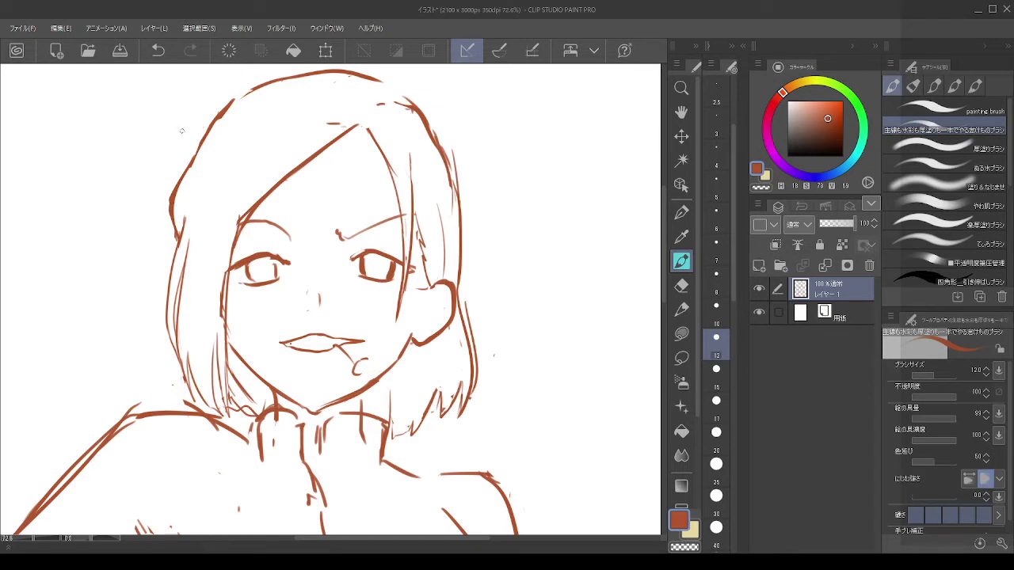
pyautogui.press('c')
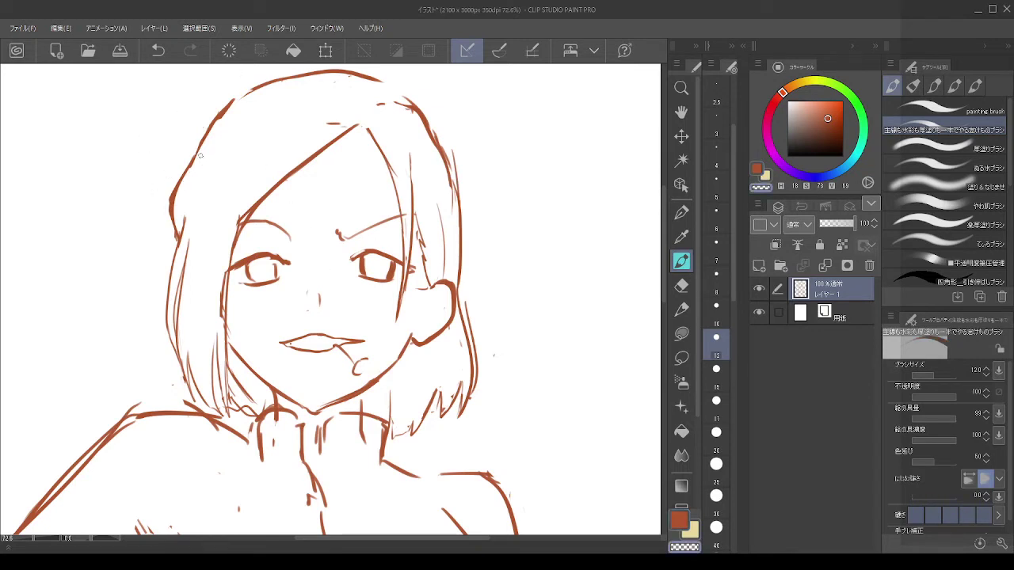
# Step: Extend the thin inner strand upward with a short stroke along the side of the head on the earless side
pyautogui.hotkey('ctrl', 'z')
pyautogui.press('c')
pyautogui.moveTo(190, 180)
pyautogui.mouseDown()
pyautogui.moveTo(180, 235)
pyautogui.moveTo(184, 211)
pyautogui.mouseUp()
pyautogui.hotkey('ctrl', 'z')
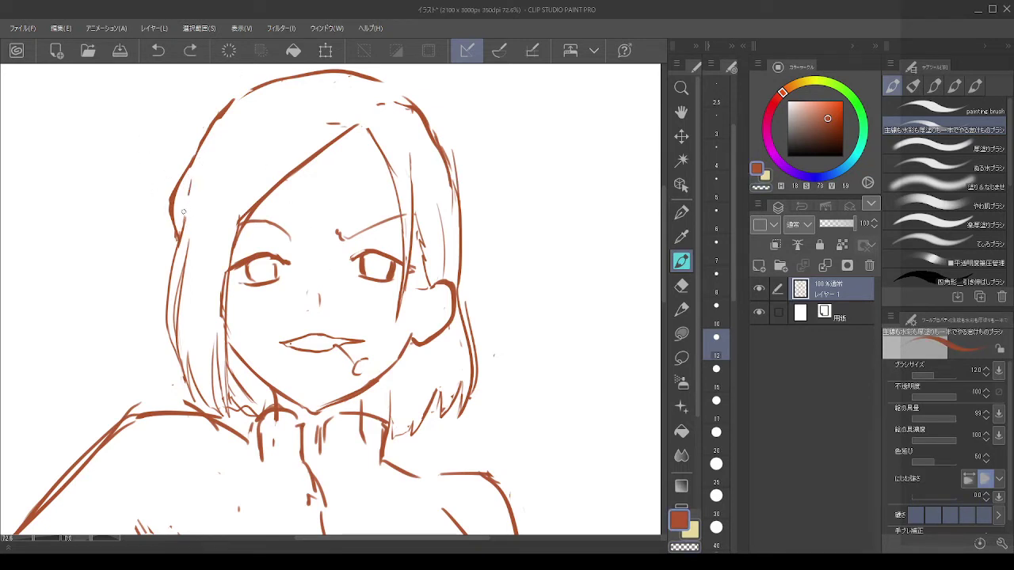
pyautogui.hotkey('ctrl', 'y')
pyautogui.scroll(-3, 295, 252)
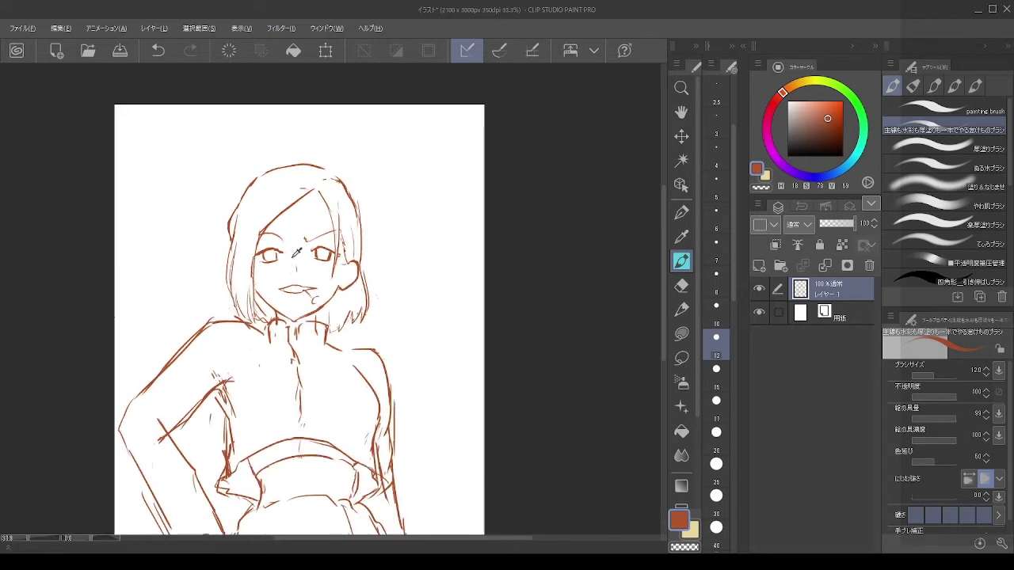
# Step: Clean up the iris area under the upper lash line of the earless-side eye with the brush in transparent colour
pyautogui.scroll(3, 297, 252)
pyautogui.press('alt')
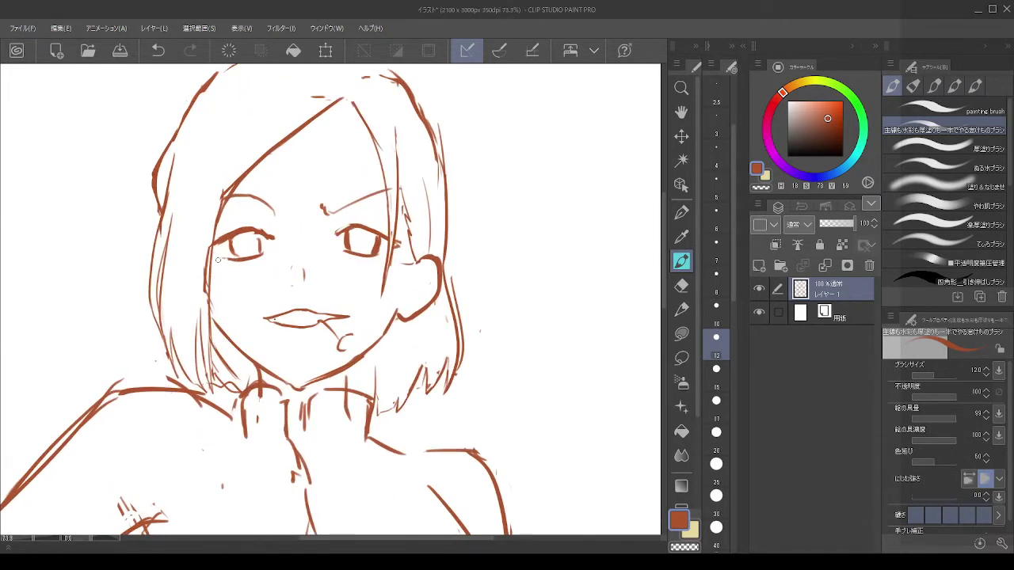
pyautogui.hotkey('ctrl', 'z')
pyautogui.press('c')
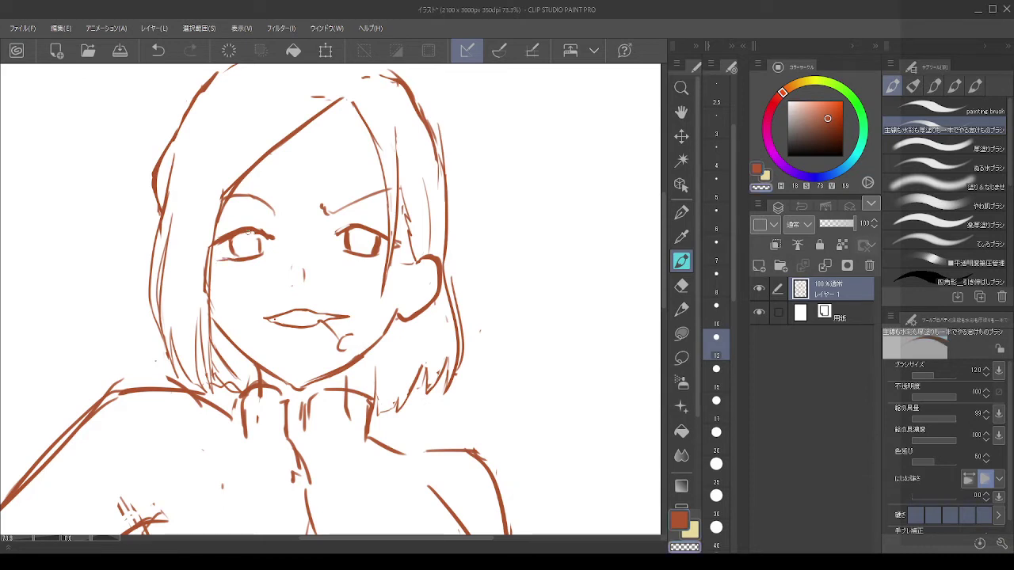
pyautogui.moveTo(250, 231); pyautogui.dragTo(222, 241)
pyautogui.hotkey('ctrl', 'z')
pyautogui.hotkey('ctrl', 'z')
pyautogui.press('c')
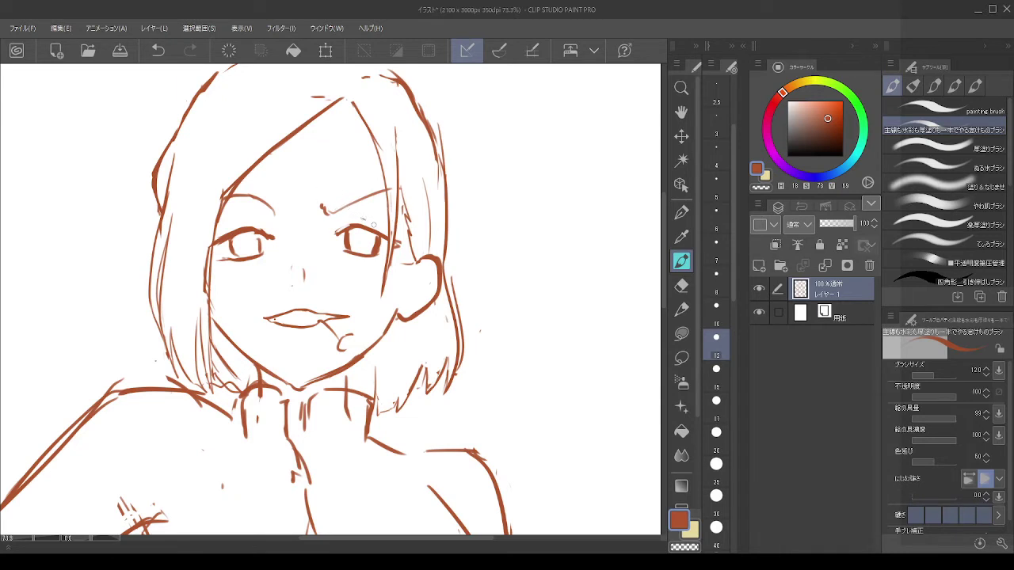
# Step: Draw thin eyelid creases and small lash strokes above both eyes
pyautogui.hotkey('ctrl', 'z')
pyautogui.moveTo(351, 221)
pyautogui.mouseDown()
pyautogui.moveTo(379, 224)
pyautogui.moveTo(381, 235)
pyautogui.mouseUp()
pyautogui.hotkey('ctrl', 'z')
pyautogui.hotkey('ctrl', 'z')
pyautogui.moveTo(256, 227); pyautogui.dragTo(217, 235)
pyautogui.hotkey('ctrl', 'z')
pyautogui.moveTo(363, 228)
pyautogui.mouseDown()
pyautogui.moveTo(376, 215)
pyautogui.moveTo(357, 217)
pyautogui.moveTo(371, 220)
pyautogui.mouseUp()
pyautogui.hotkey('ctrl', 'z')
pyautogui.hotkey('ctrl', 'z')
pyautogui.moveTo(245, 230); pyautogui.dragTo(241, 223)
pyautogui.scroll(2, 338, 359)
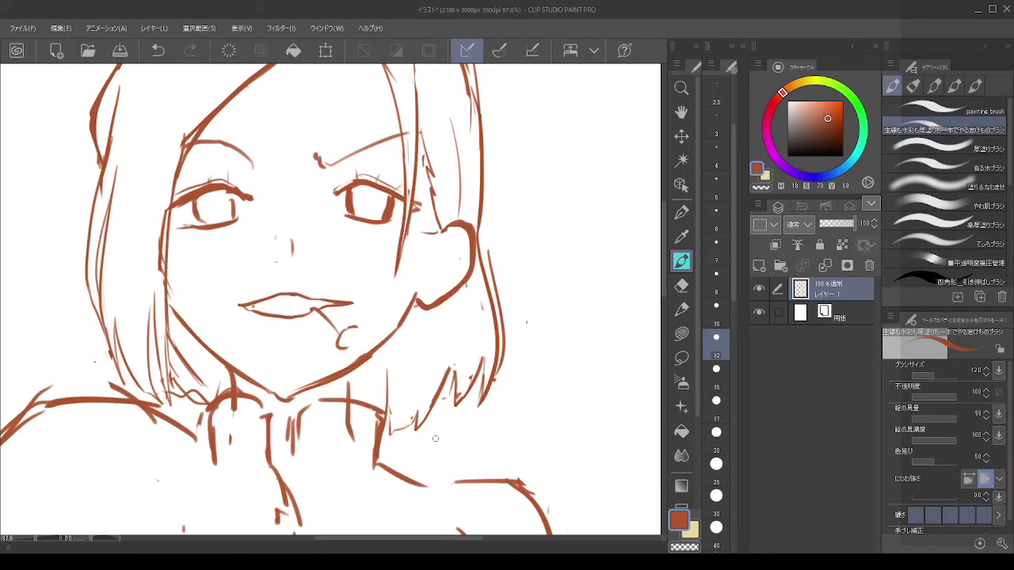
# Step: Erase the stick and round shape below the mouth, and move the lassoed mouth slightly toward the ear side
pyautogui.click(682, 286)
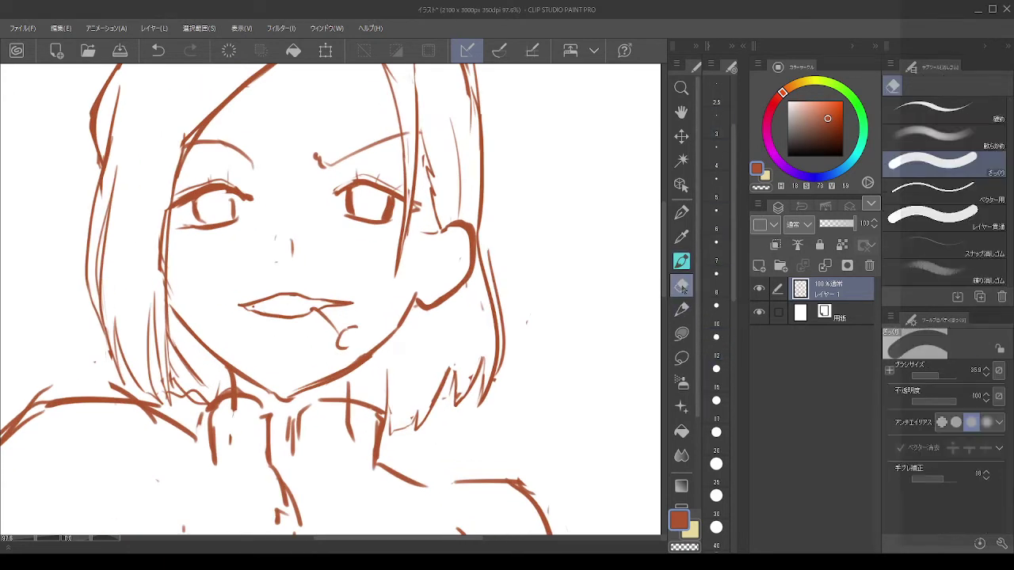
pyautogui.moveTo(343, 340)
pyautogui.mouseDown()
pyautogui.moveTo(351, 333)
pyautogui.moveTo(317, 315)
pyautogui.moveTo(352, 301)
pyautogui.mouseUp()
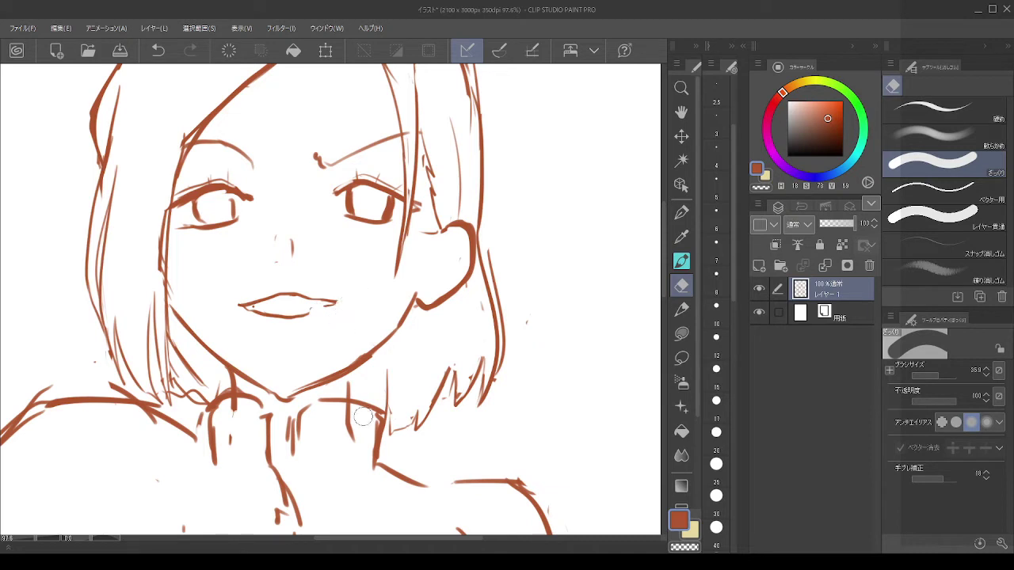
pyautogui.click(681, 358)
pyautogui.moveTo(321, 332)
pyautogui.mouseDown()
pyautogui.moveTo(200, 307)
pyautogui.moveTo(326, 272)
pyautogui.moveTo(307, 315)
pyautogui.mouseUp()
pyautogui.click(682, 136)
pyautogui.hotkey('ctrl', 'd')
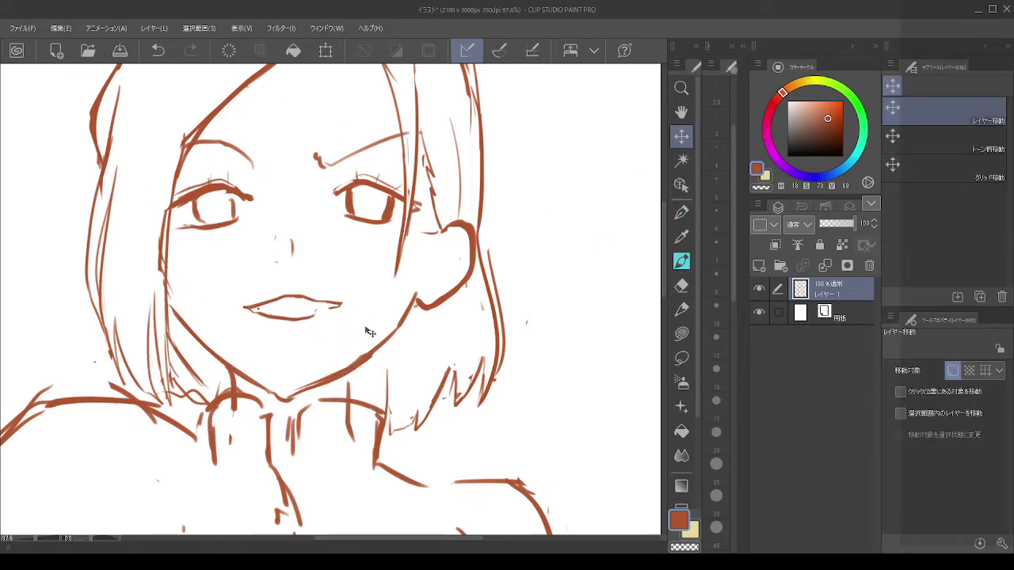
# Step: Close the gap in the lower lip line and sharpen both mouth corners with thin strokes
pyautogui.click(681, 260)
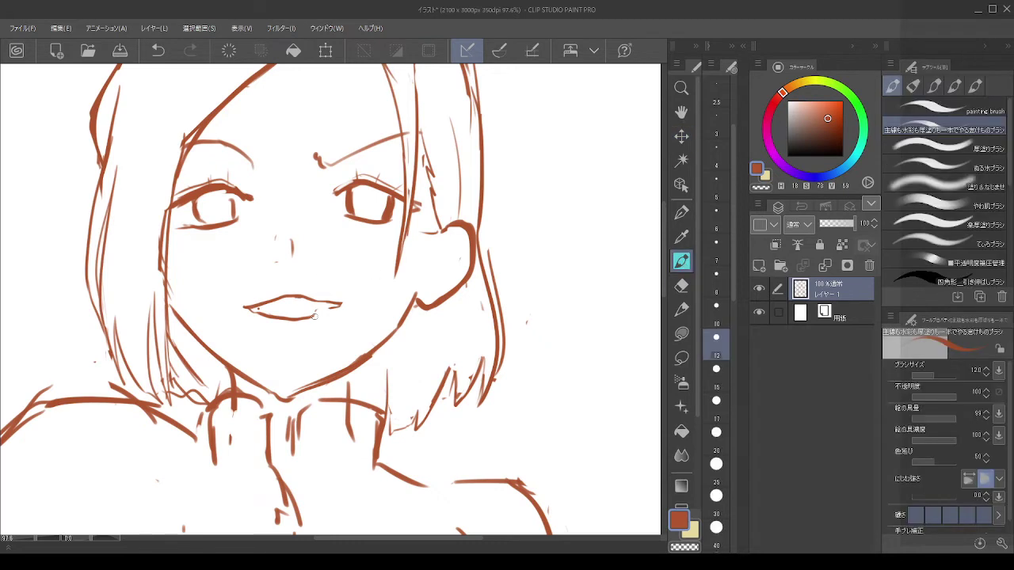
pyautogui.moveTo(315, 316); pyautogui.dragTo(342, 302)
pyautogui.hotkey('ctrl', 'z')
pyautogui.moveTo(241, 309); pyautogui.dragTo(263, 315)
# Step: Draw a short lollipop stick hanging from the ear-side part of the lips, with a small round candy at its end
pyautogui.moveTo(325, 305); pyautogui.dragTo(329, 333)
pyautogui.hotkey('ctrl', 'z')
pyautogui.hotkey('ctrl', 'z')
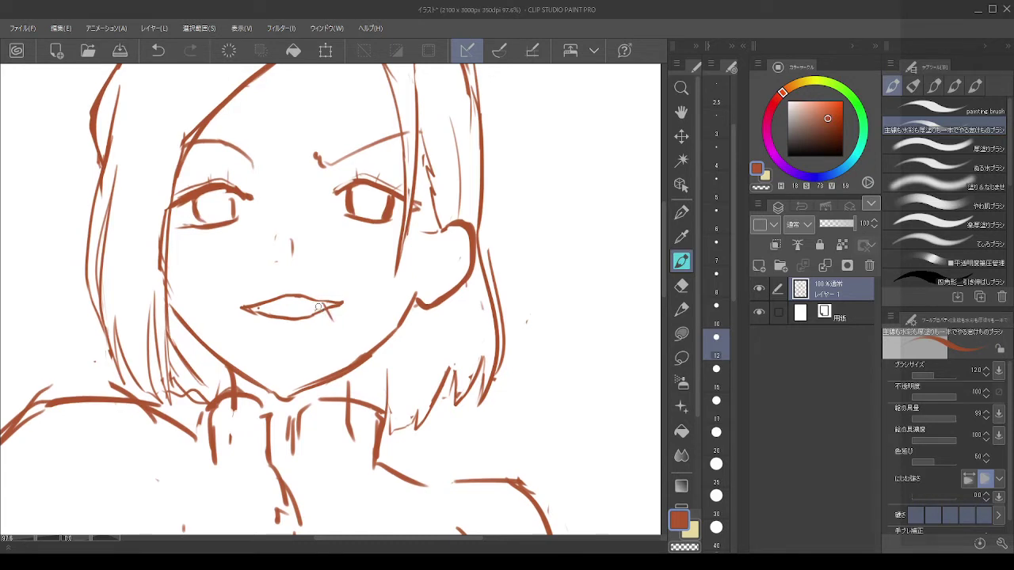
pyautogui.moveTo(319, 307)
pyautogui.mouseDown()
pyautogui.moveTo(324, 334)
pyautogui.moveTo(337, 324)
pyautogui.mouseUp()
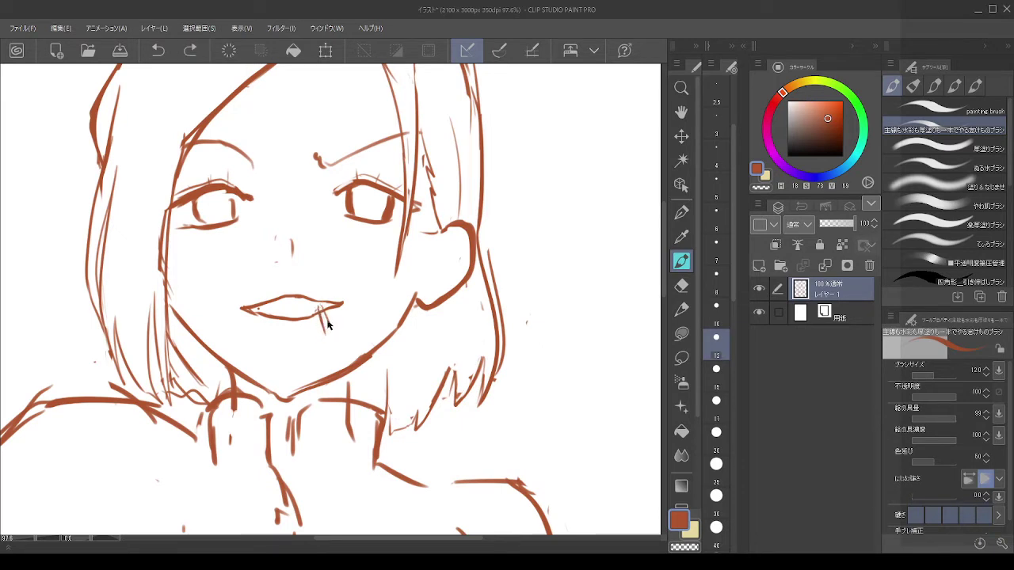
pyautogui.moveTo(324, 326)
pyautogui.mouseDown()
pyautogui.moveTo(346, 338)
pyautogui.moveTo(335, 355)
pyautogui.moveTo(328, 346)
pyautogui.moveTo(344, 335)
pyautogui.moveTo(328, 342)
pyautogui.moveTo(347, 338)
pyautogui.moveTo(331, 356)
pyautogui.moveTo(323, 348)
pyautogui.moveTo(346, 341)
pyautogui.moveTo(344, 357)
pyautogui.moveTo(326, 357)
pyautogui.moveTo(329, 342)
pyautogui.moveTo(344, 339)
pyautogui.moveTo(348, 351)
pyautogui.moveTo(331, 356)
pyautogui.moveTo(328, 343)
pyautogui.moveTo(341, 337)
pyautogui.moveTo(323, 348)
pyautogui.moveTo(343, 335)
pyautogui.moveTo(352, 348)
pyautogui.moveTo(323, 356)
pyautogui.moveTo(348, 346)
pyautogui.mouseUp()
pyautogui.hotkey('ctrl', 'z')
pyautogui.hotkey('ctrl', 'z')
pyautogui.hotkey('ctrl', 'z')
pyautogui.hotkey('ctrl', 'z')
pyautogui.hotkey('ctrl', 'z')
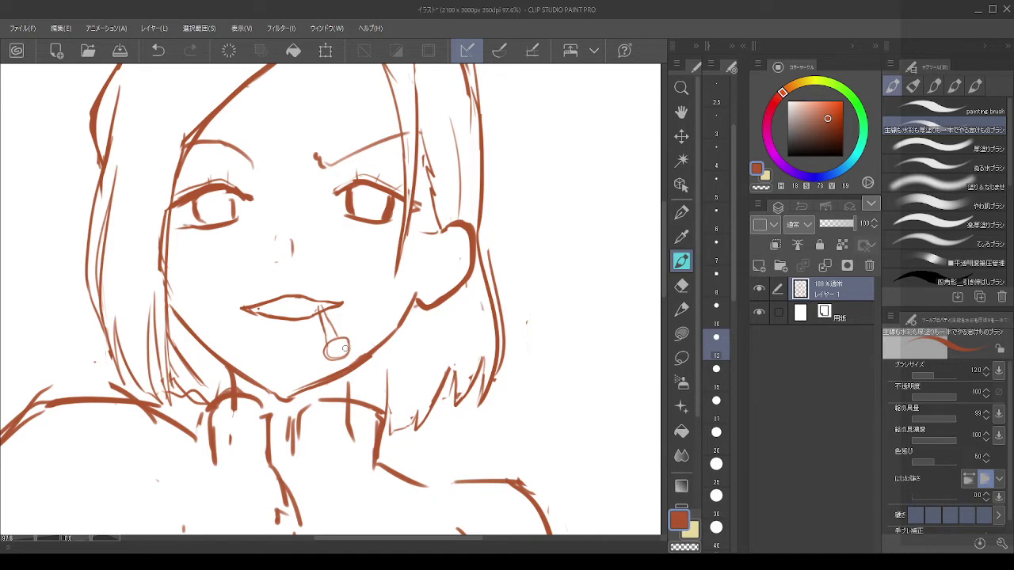
pyautogui.scroll(-6, 346, 336)
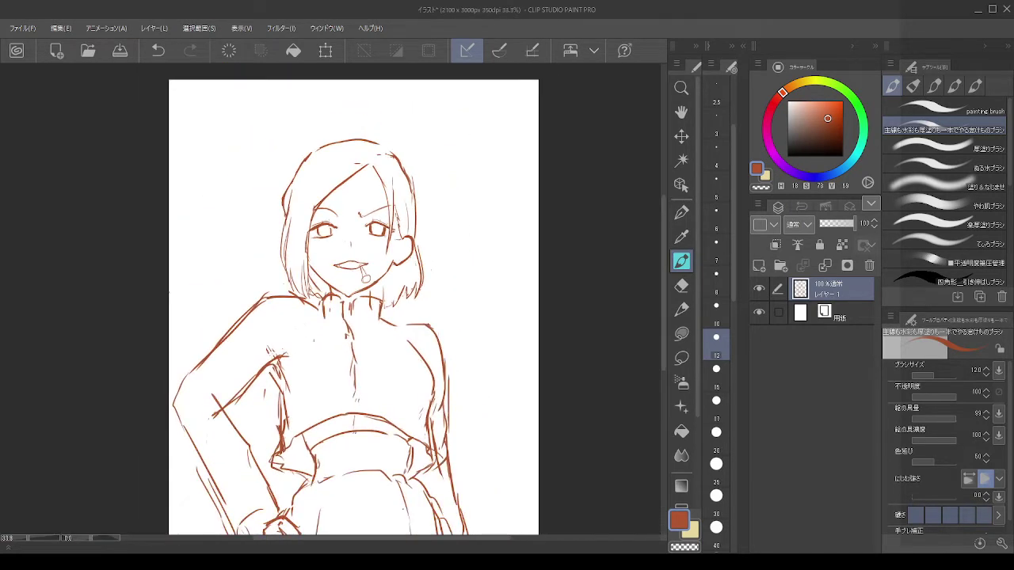
# Step: Redraw the line from the collar to the lowered arm's shoulder and erase the inner line separating chest and arm
pyautogui.scroll(4, 375, 323)
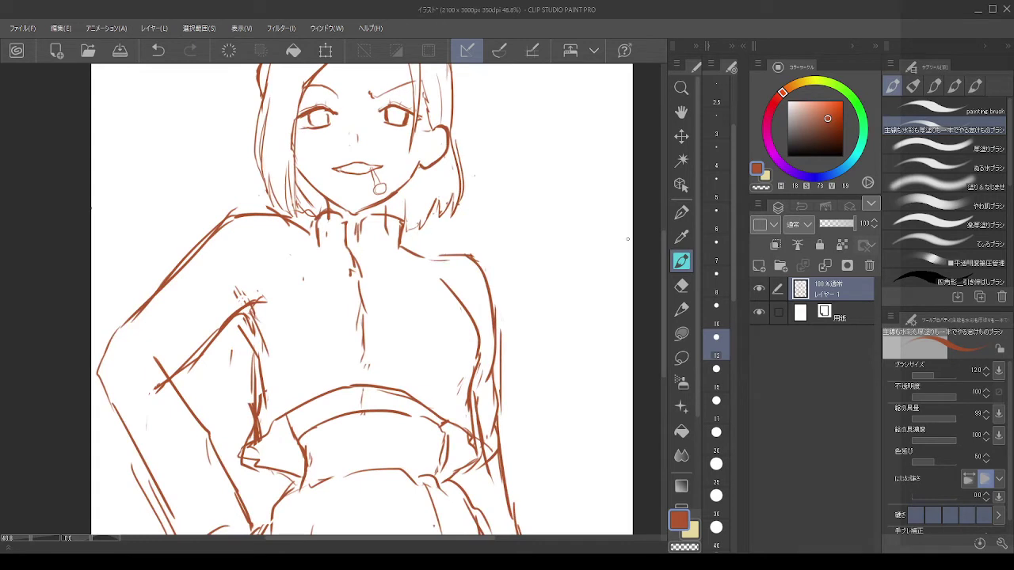
pyautogui.hotkey('ctrl', 'z')
pyautogui.moveTo(400, 247); pyautogui.dragTo(442, 255)
pyautogui.click(681, 285)
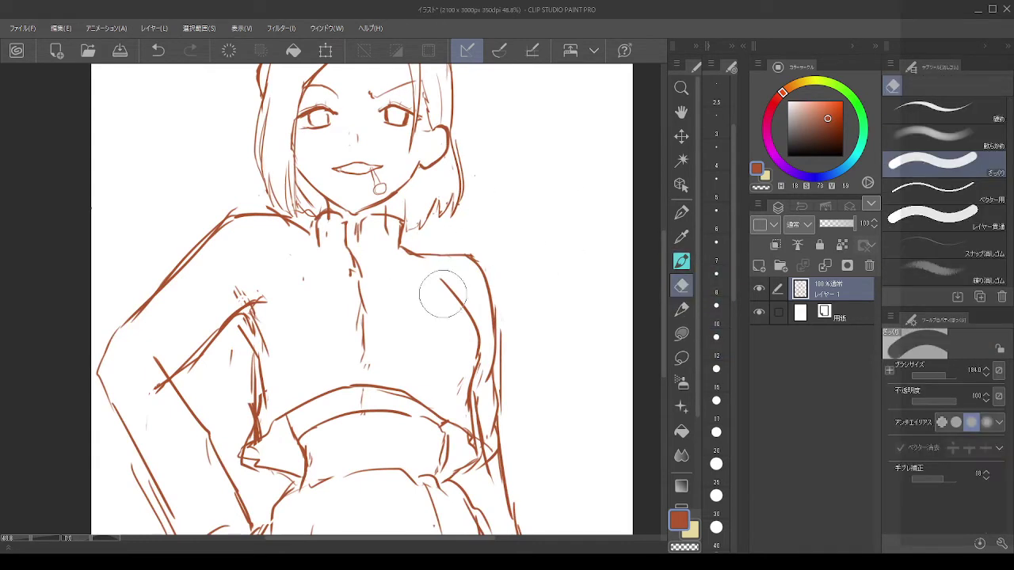
pyautogui.moveTo(458, 337); pyautogui.dragTo(460, 388)
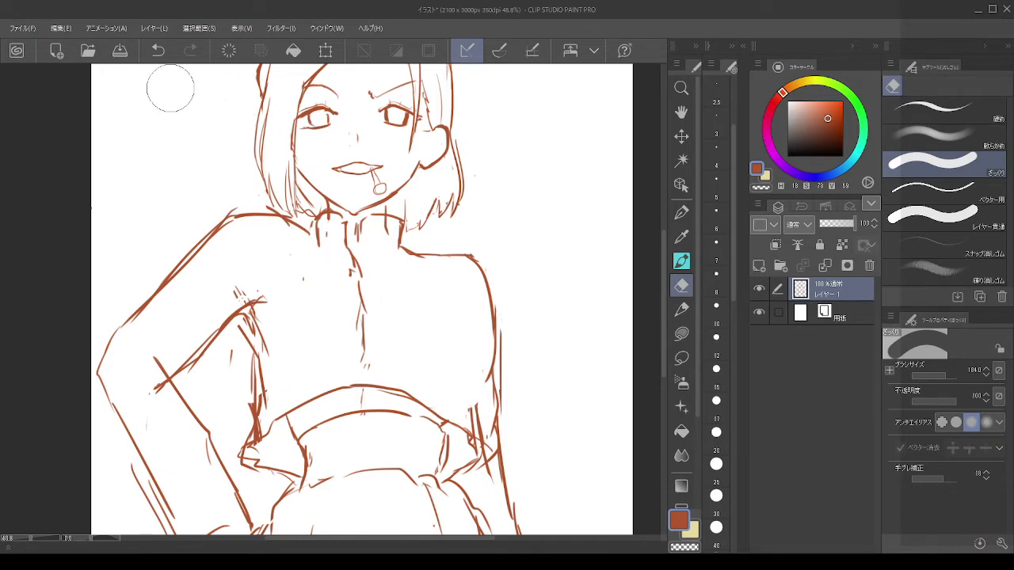
# Step: Draw a thin torso side line from below the lowered arm's shoulder down to the jacket hem
pyautogui.click(682, 260)
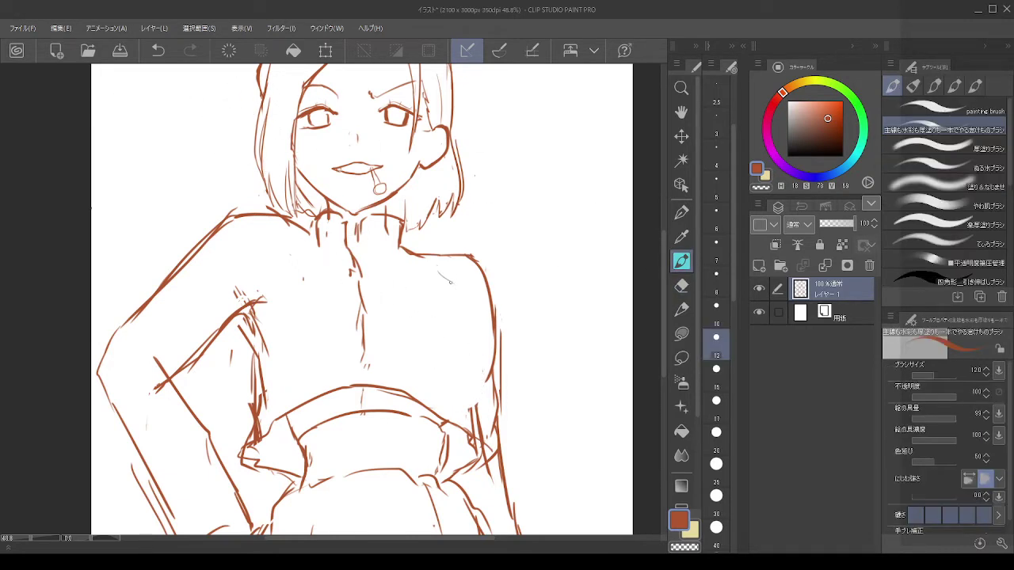
pyautogui.hotkey('ctrl', 'z')
pyautogui.moveTo(441, 274); pyautogui.dragTo(469, 320)
pyautogui.hotkey('ctrl', 'z')
pyautogui.moveTo(445, 277)
pyautogui.mouseDown()
pyautogui.moveTo(476, 319)
pyautogui.moveTo(473, 409)
pyautogui.mouseUp()
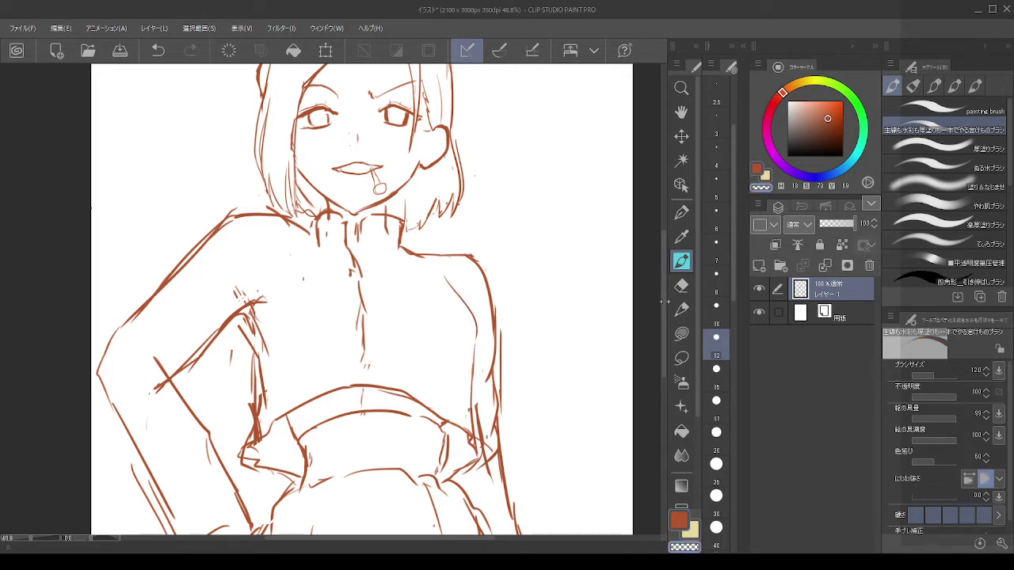
# Step: Erase the stray strokes where the jacket hem meets the lowered arm, along with the torso side line
pyautogui.click(681, 286)
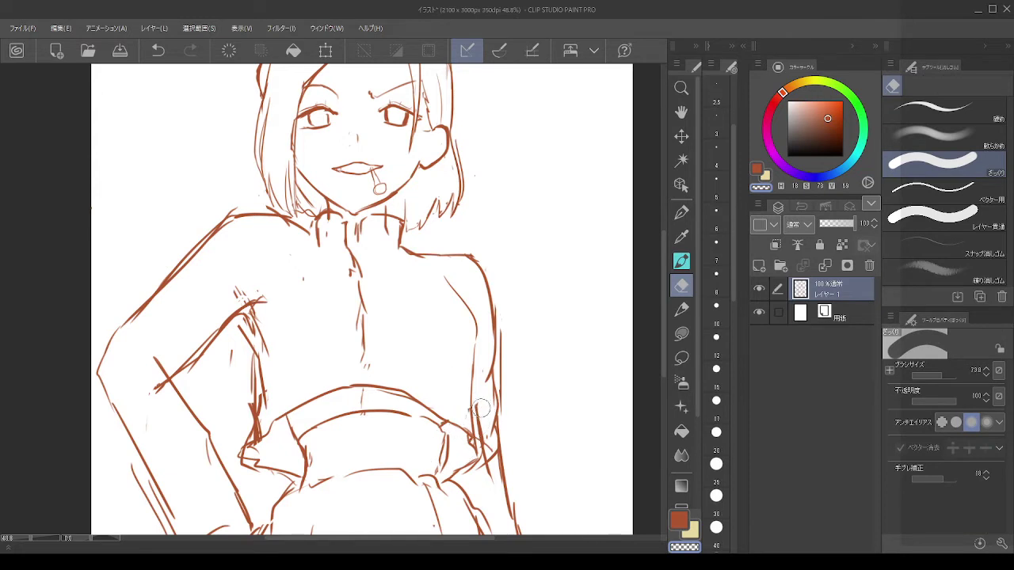
pyautogui.moveTo(481, 409); pyautogui.dragTo(489, 482)
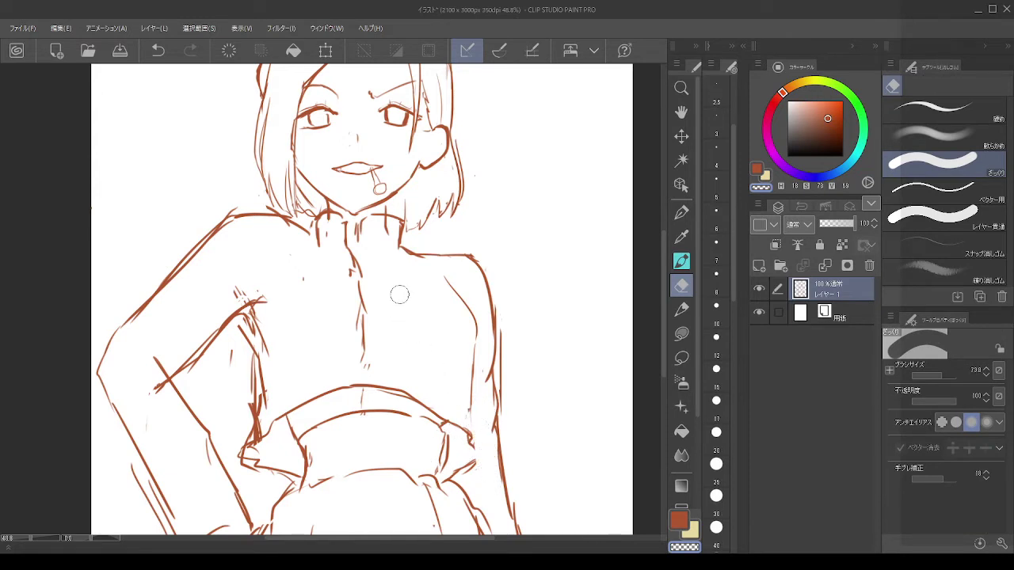
pyautogui.moveTo(446, 273)
pyautogui.mouseDown()
pyautogui.moveTo(475, 328)
pyautogui.moveTo(470, 408)
pyautogui.mouseUp()
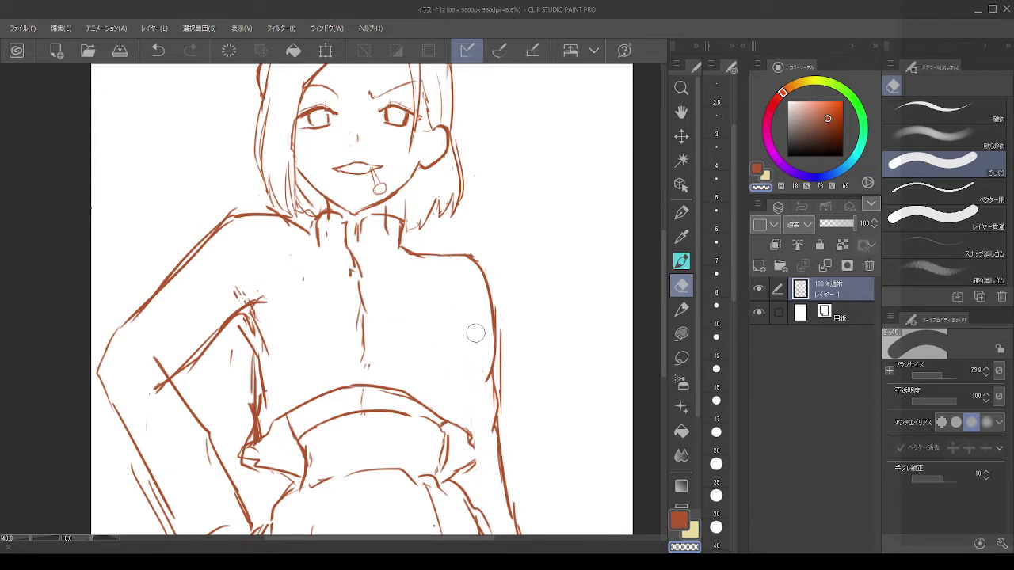
# Step: Draw a curved torso side line inside the lowered arm and erase the leftover corner strokes of the jacket hem
pyautogui.press('b')
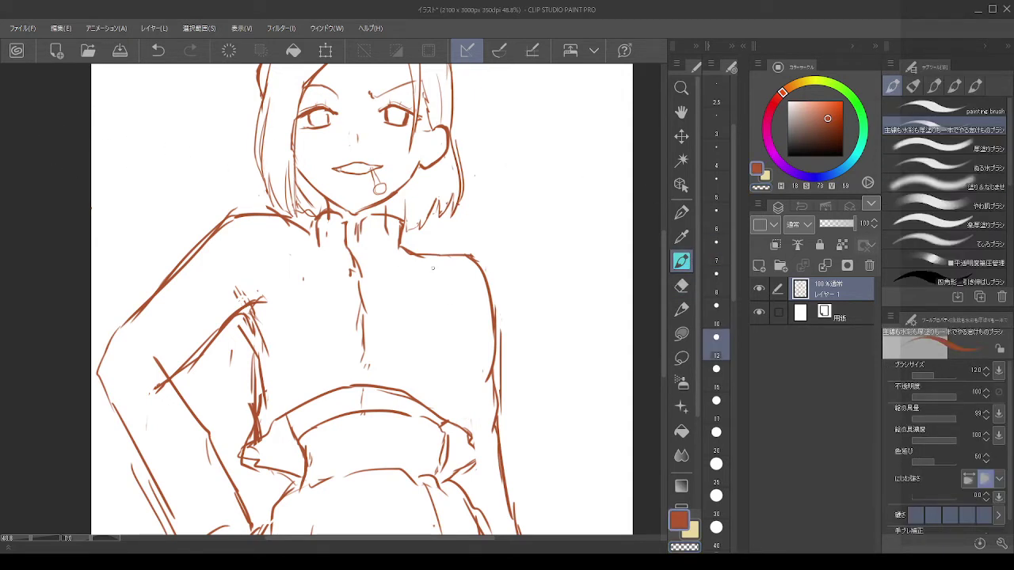
pyautogui.hotkey('ctrl', 'z')
pyautogui.moveTo(421, 263); pyautogui.dragTo(456, 336)
pyautogui.hotkey('ctrl', 'z')
pyautogui.hotkey('ctrl', 'z')
pyautogui.moveTo(443, 278)
pyautogui.mouseDown()
pyautogui.moveTo(465, 326)
pyautogui.moveTo(465, 433)
pyautogui.mouseUp()
pyautogui.hotkey('ctrl', 'z')
pyautogui.press('c')
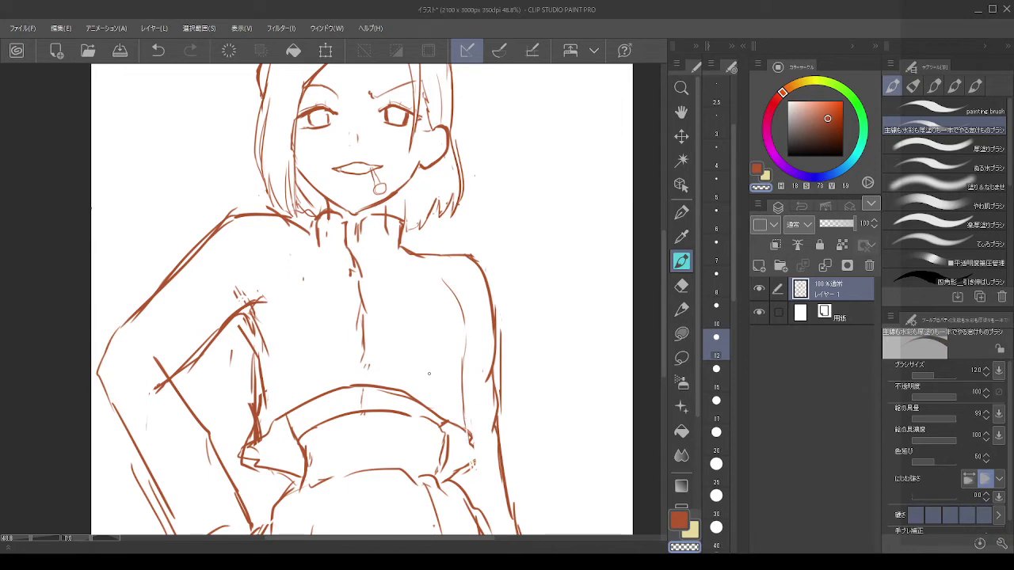
pyautogui.press('e')
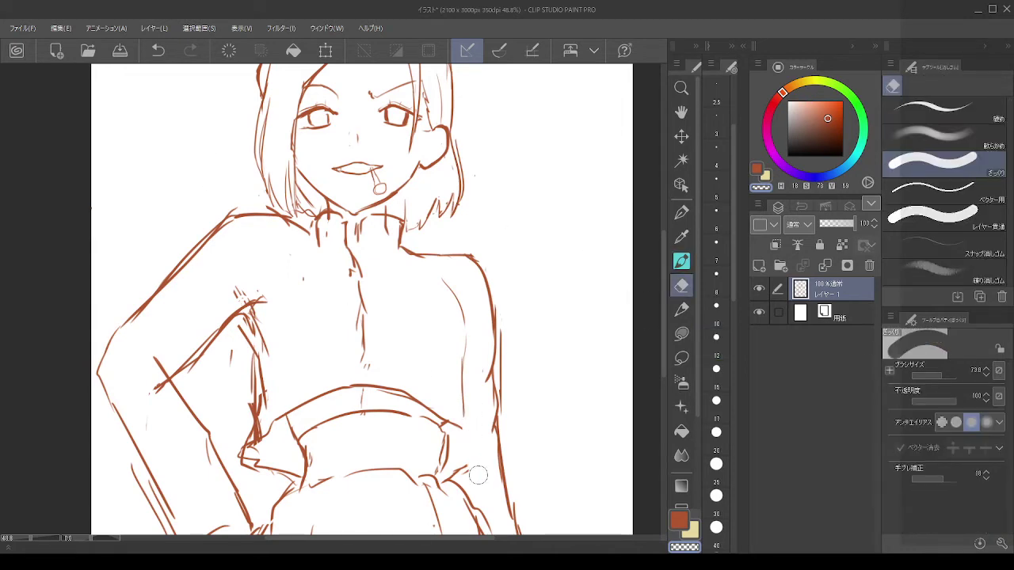
pyautogui.scroll(-5, 508, 317)
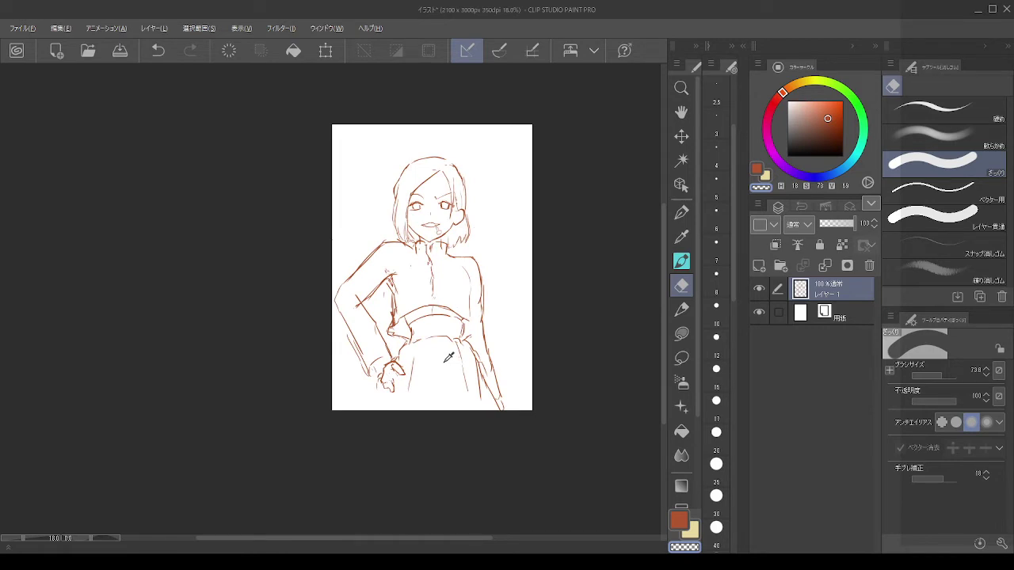
pyautogui.scroll(2, 448, 358)
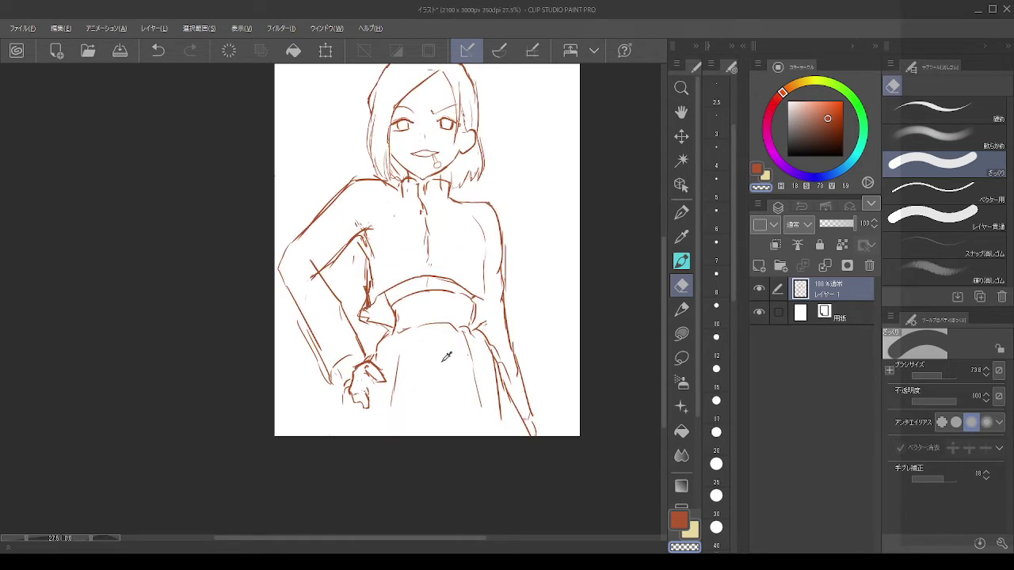
pyautogui.press('alt')
pyautogui.hotkey('alt', 'Tab')
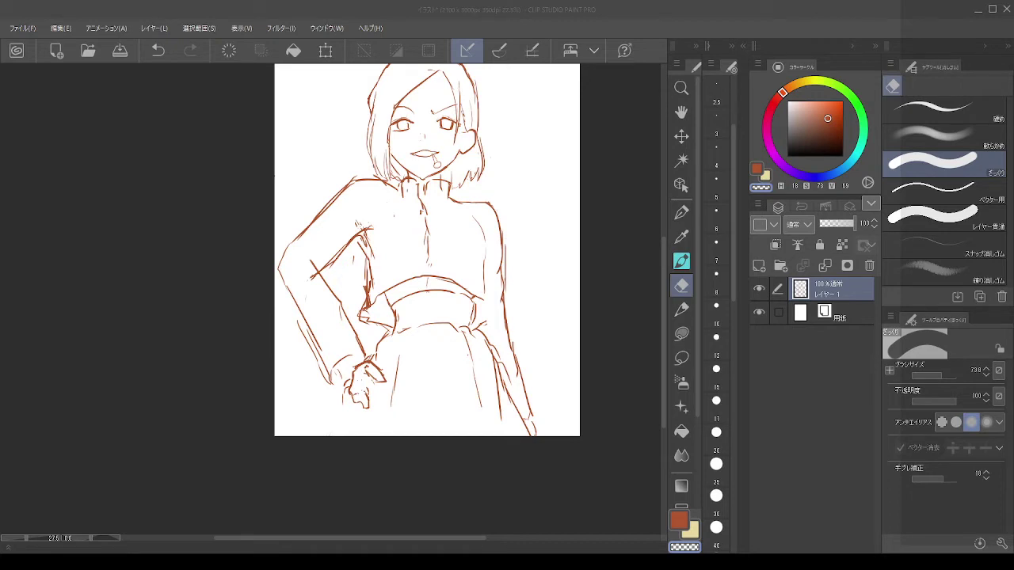
pyautogui.scroll(3, 412, 238)
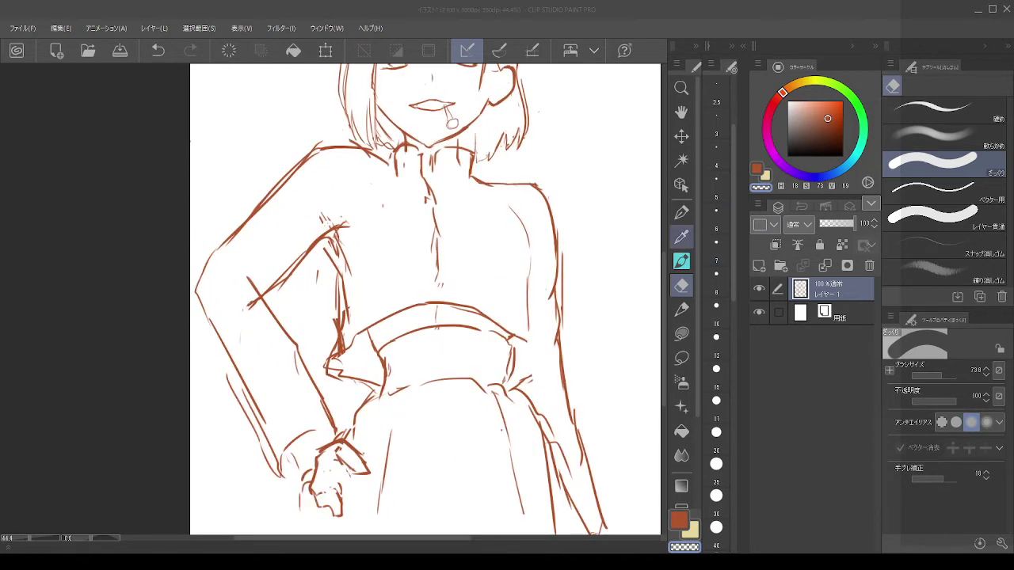
# Step: Rework the short line where the bent arm's shoulder meets the collar
pyautogui.press('b')
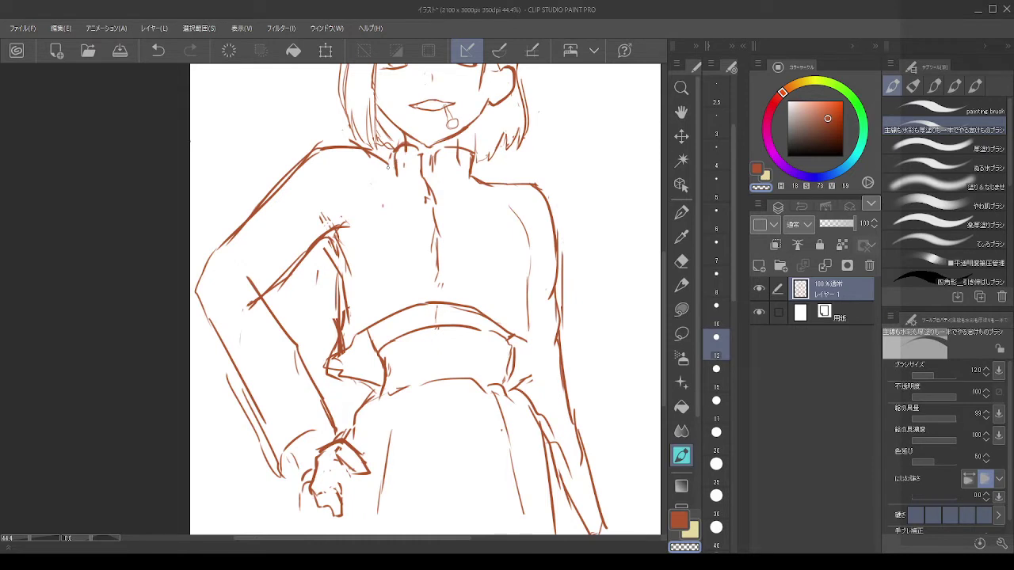
pyautogui.hotkey('ctrl', 'z')
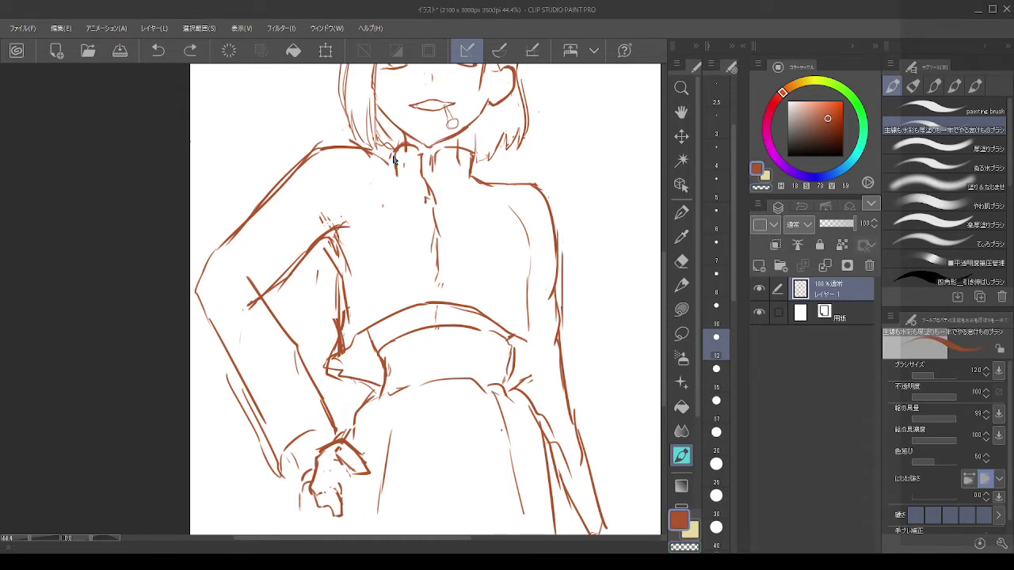
pyautogui.moveTo(395, 156); pyautogui.dragTo(374, 155)
pyautogui.hotkey('ctrl', 'z')
pyautogui.scroll(-3, 267, 161)
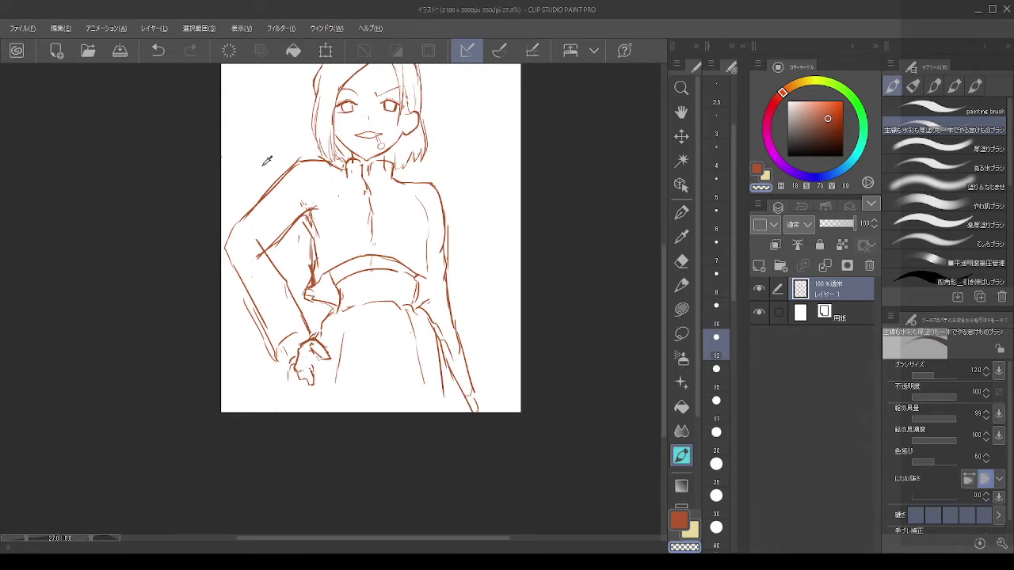
# Step: Erase the sketched hand on the hip using a larger eraser
pyautogui.scroll(1, 265, 157)
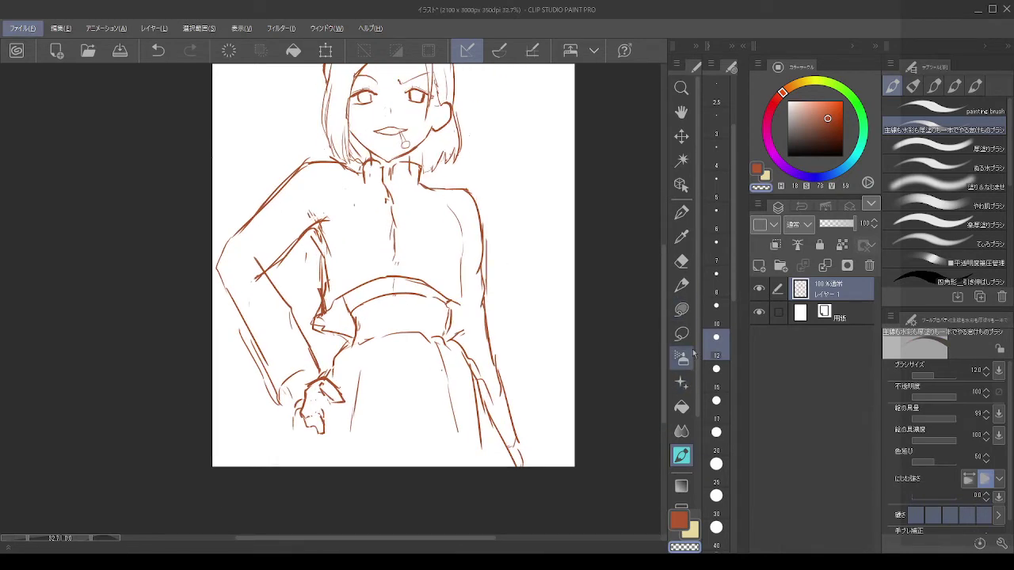
pyautogui.click(682, 262)
pyautogui.press(']')
pyautogui.press(']')
pyautogui.press(']')
pyautogui.press(']')
pyautogui.press(']')
pyautogui.press(']')
pyautogui.press(']')
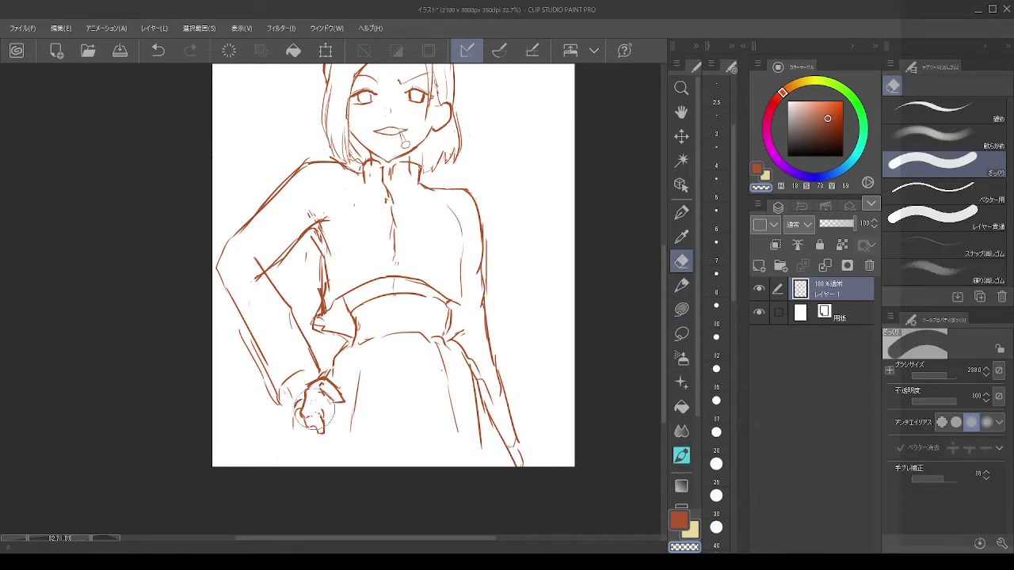
pyautogui.moveTo(314, 409)
pyautogui.mouseDown()
pyautogui.moveTo(332, 412)
pyautogui.moveTo(324, 426)
pyautogui.mouseUp()
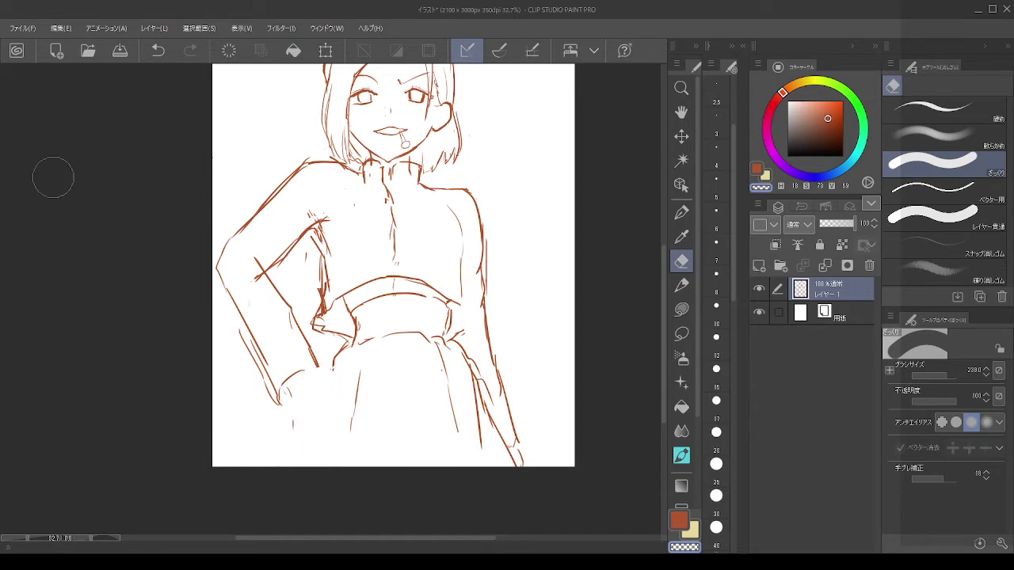
# Step: Reorder the tools so the custom brush sits directly above the Eraser, and select that brush
pyautogui.click(681, 285)
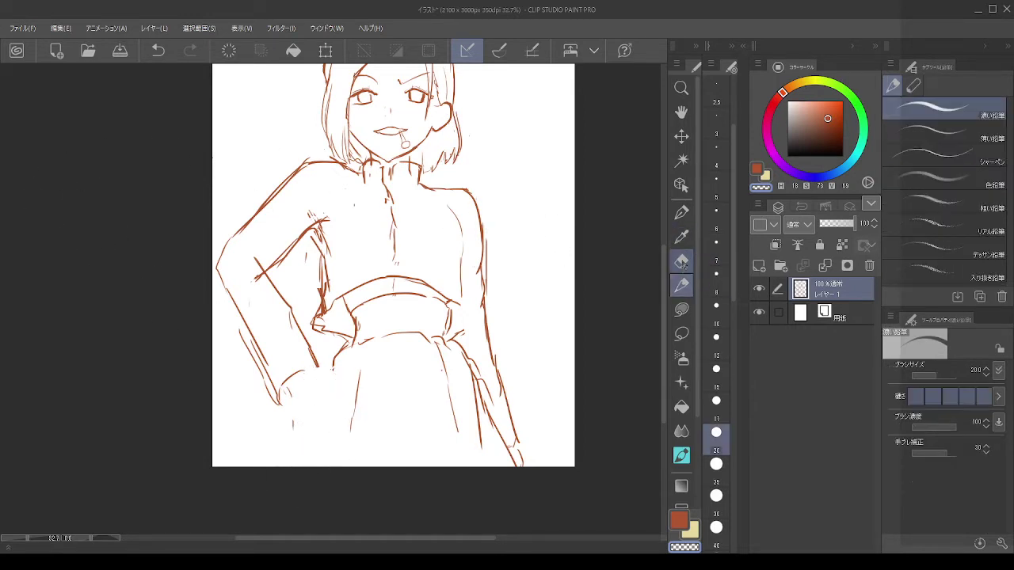
pyautogui.moveTo(683, 454); pyautogui.dragTo(689, 260)
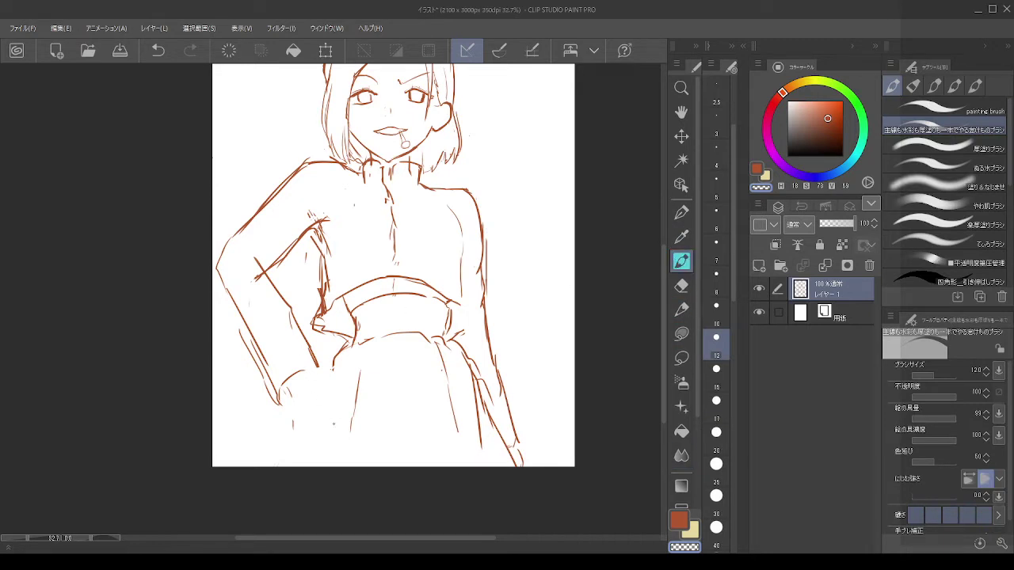
# Step: Sketch a simple rounded outline for the hand on the hip below the bent arm's cuff, undoing unsatisfactory strokes
pyautogui.hotkey('ctrl', 'z')
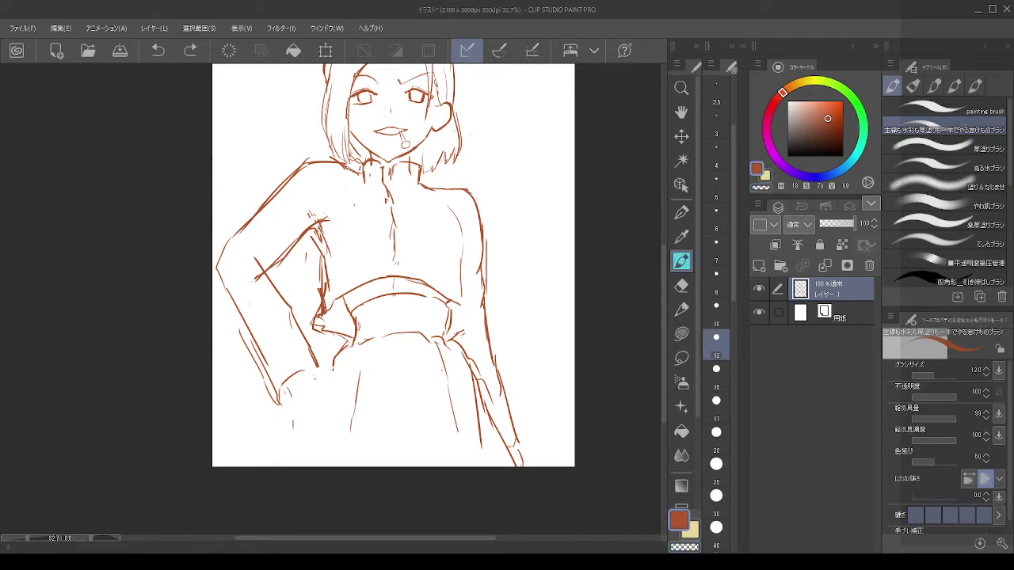
pyautogui.moveTo(316, 376)
pyautogui.mouseDown()
pyautogui.moveTo(331, 405)
pyautogui.moveTo(316, 436)
pyautogui.moveTo(300, 439)
pyautogui.moveTo(326, 416)
pyautogui.moveTo(294, 449)
pyautogui.mouseUp()
pyautogui.hotkey('ctrl', 'z')
pyautogui.hotkey('ctrl', 'z')
pyautogui.hotkey('ctrl', 'z')
pyautogui.hotkey('ctrl', 'z')
pyautogui.hotkey('ctrl', 'z')
pyautogui.hotkey('ctrl', 'z')
pyautogui.hotkey('ctrl', 'z')
pyautogui.moveTo(326, 400); pyautogui.dragTo(323, 420)
pyautogui.hotkey('ctrl', 'z')
pyautogui.hotkey('ctrl', 'z')
pyautogui.hotkey('ctrl', 'z')
pyautogui.hotkey('ctrl', 'z')
pyautogui.moveTo(331, 412); pyautogui.dragTo(320, 437)
pyautogui.hotkey('ctrl', 'z')
pyautogui.moveTo(299, 417); pyautogui.dragTo(292, 433)
pyautogui.moveTo(286, 390); pyautogui.dragTo(286, 405)
# Step: Replace the thick waist side line below the jacket hem, near the lowered arm, with a single thinner line
pyautogui.scroll(-3, 307, 363)
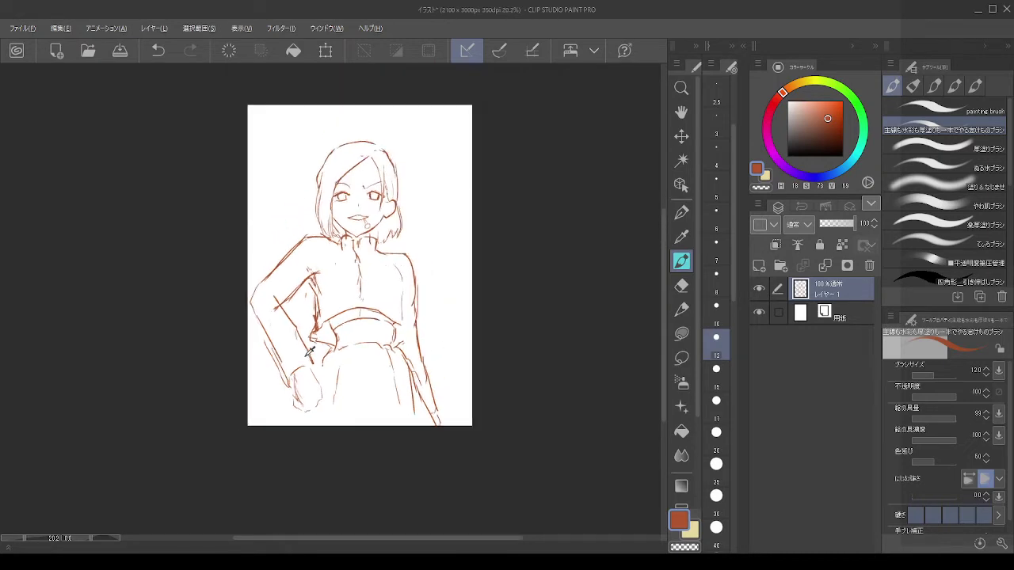
pyautogui.scroll(3, 338, 282)
pyautogui.scroll(1, 343, 299)
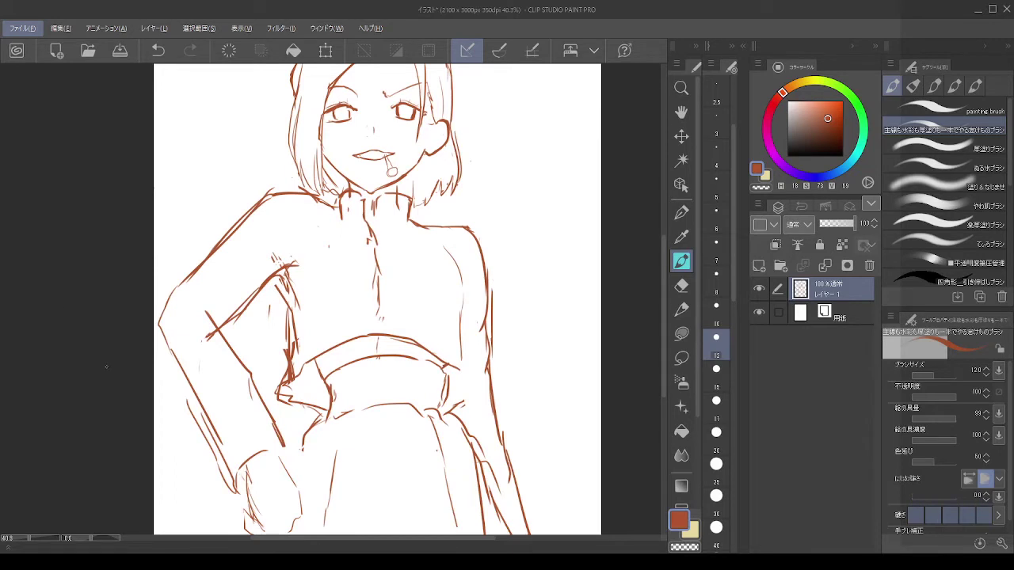
pyautogui.click(682, 285)
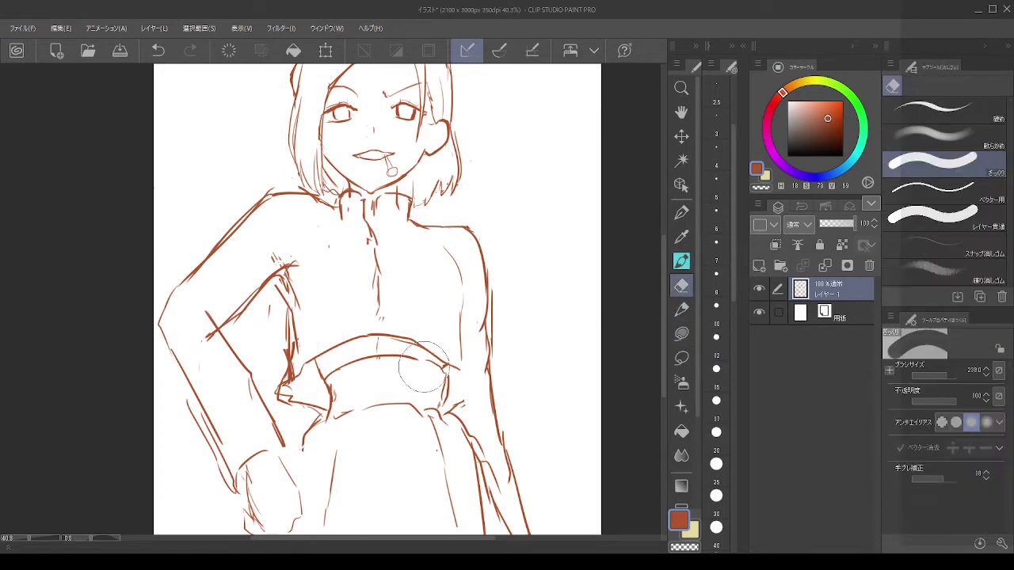
pyautogui.press(']')
pyautogui.moveTo(445, 375); pyautogui.dragTo(441, 400)
pyautogui.press('b')
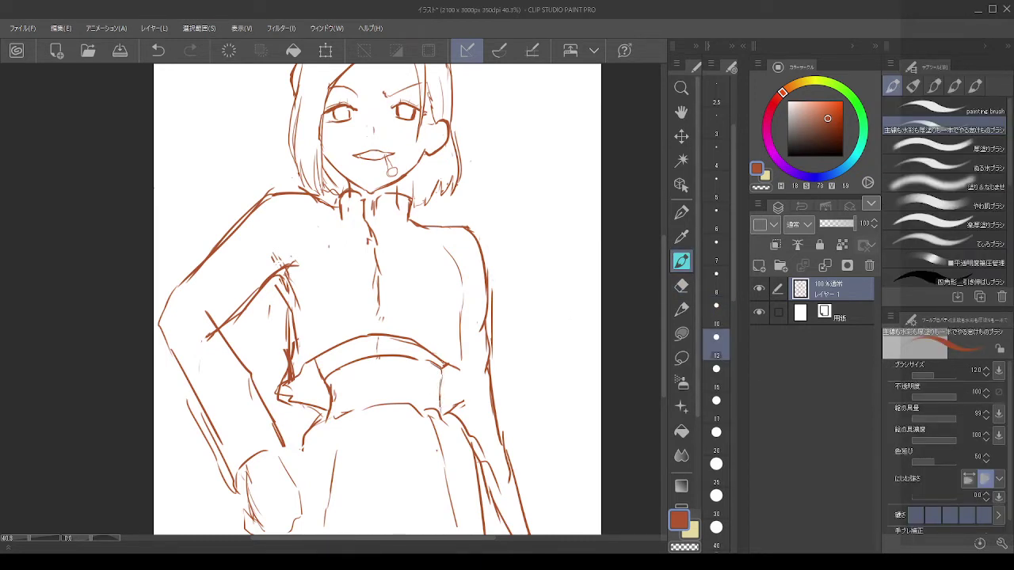
# Step: Rework the torso side line beside the lowered arm and erase its upper curve
pyautogui.moveTo(452, 262); pyautogui.dragTo(462, 300)
pyautogui.hotkey('ctrl', 'z')
pyautogui.hotkey('ctrl', 'z')
pyautogui.moveTo(447, 250)
pyautogui.mouseDown()
pyautogui.moveTo(464, 290)
pyautogui.moveTo(461, 346)
pyautogui.mouseUp()
pyautogui.click(681, 285)
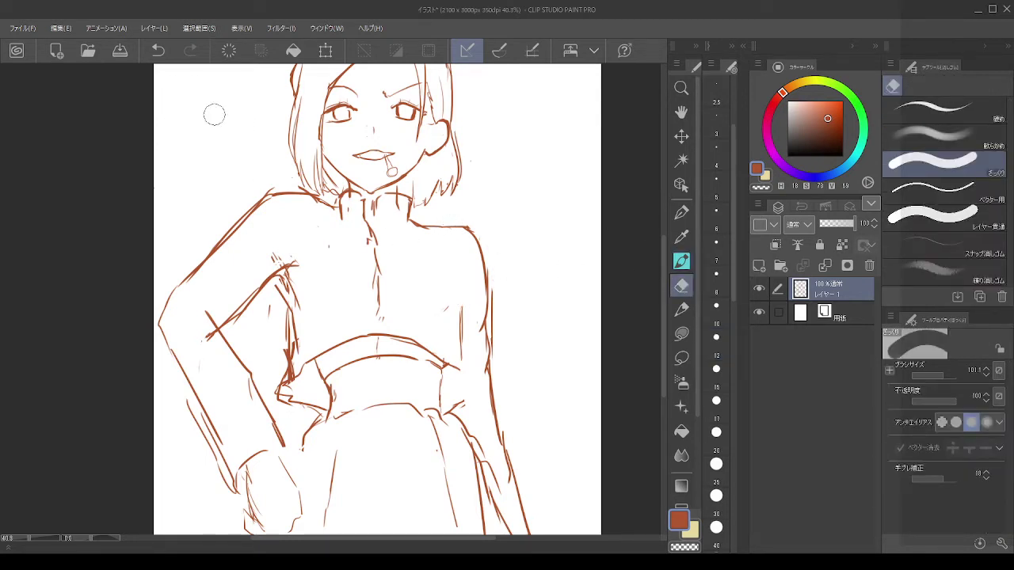
# Step: Redraw the upper chest line as a sharper curve below the lowered arm's shoulder and erase the old segments beneath it
pyautogui.click(682, 261)
pyautogui.moveTo(425, 235)
pyautogui.mouseDown()
pyautogui.moveTo(457, 270)
pyautogui.moveTo(443, 254)
pyautogui.moveTo(457, 276)
pyautogui.moveTo(449, 315)
pyautogui.moveTo(458, 333)
pyautogui.mouseUp()
pyautogui.hotkey('ctrl', 'z')
pyautogui.hotkey('ctrl', 'z')
pyautogui.hotkey('ctrl', 'z')
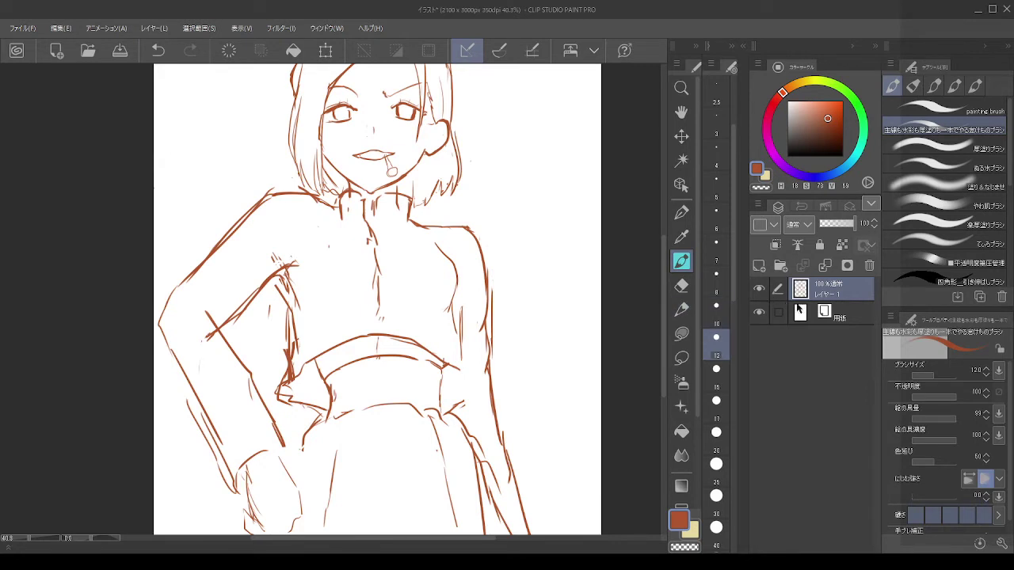
pyautogui.click(682, 286)
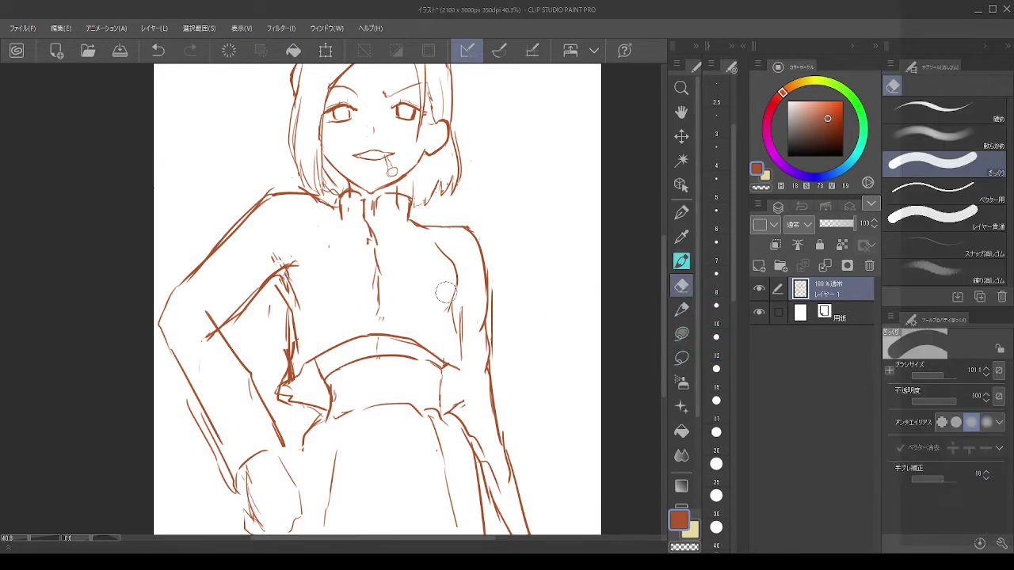
pyautogui.moveTo(452, 327); pyautogui.dragTo(457, 333)
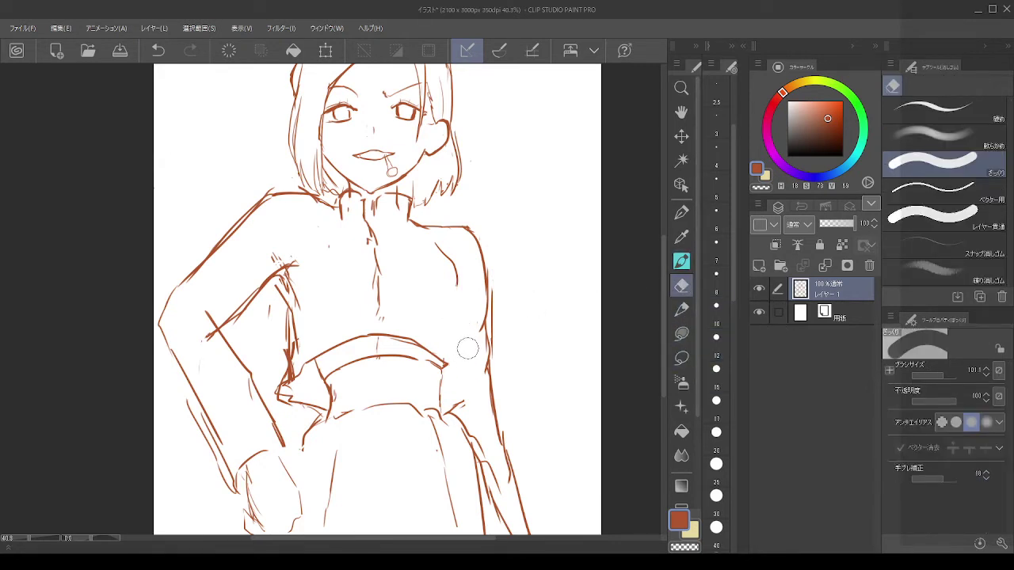
# Step: Draw the torso's side from the chest curve down to the hem and sketch the jacket's pointed hem corner
pyautogui.click(682, 261)
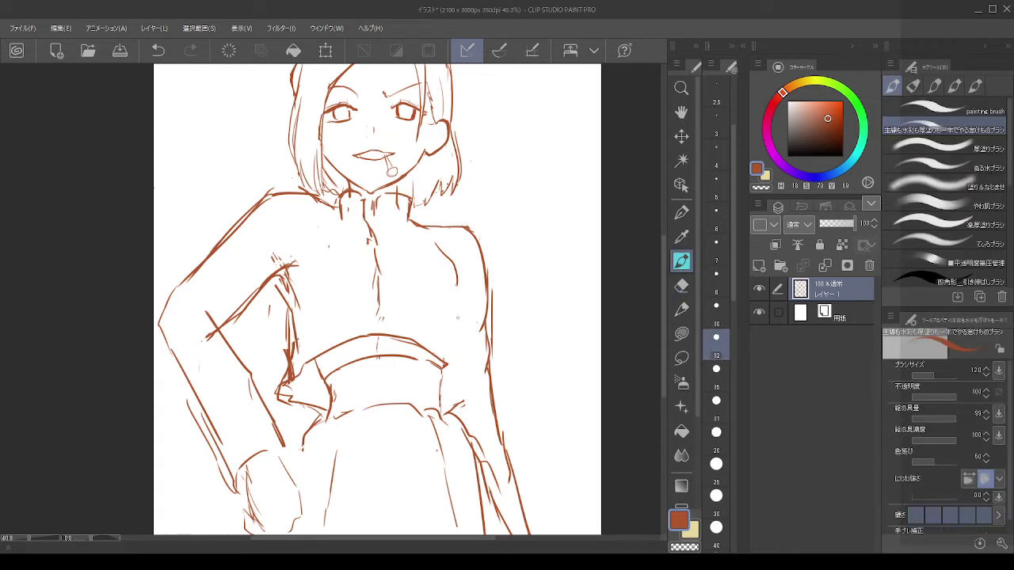
pyautogui.moveTo(457, 290)
pyautogui.mouseDown()
pyautogui.moveTo(457, 338)
pyautogui.moveTo(456, 287)
pyautogui.mouseUp()
pyautogui.hotkey('ctrl', 'z')
pyautogui.moveTo(458, 346); pyautogui.dragTo(459, 367)
pyautogui.hotkey('ctrl', 'z')
pyautogui.moveTo(455, 327); pyautogui.dragTo(458, 371)
pyautogui.hotkey('ctrl', 'z')
pyautogui.moveTo(452, 314); pyautogui.dragTo(459, 354)
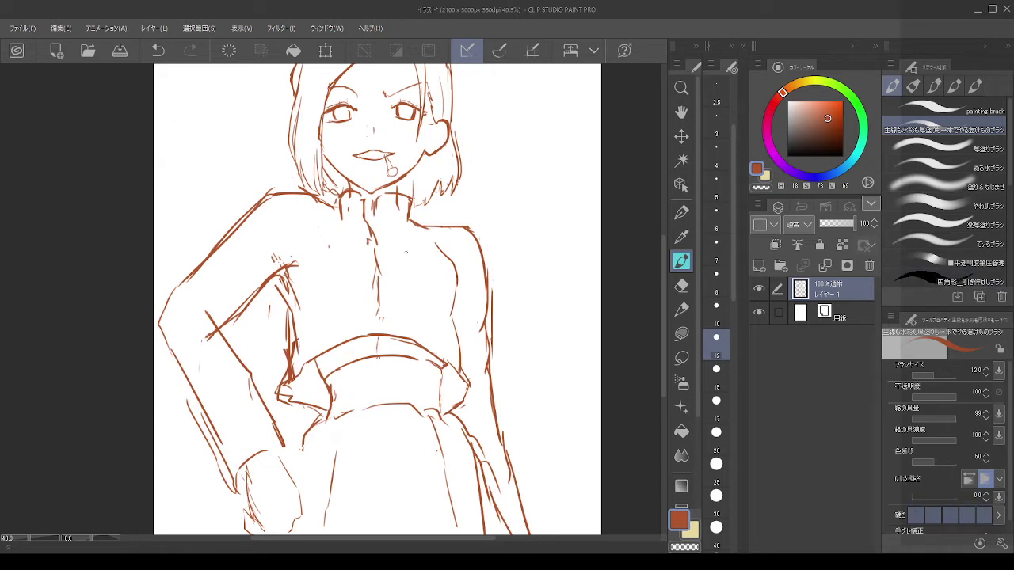
# Step: Erase the torso's side line between the lowered arm's shoulder and the jacket hem
pyautogui.click(678, 289)
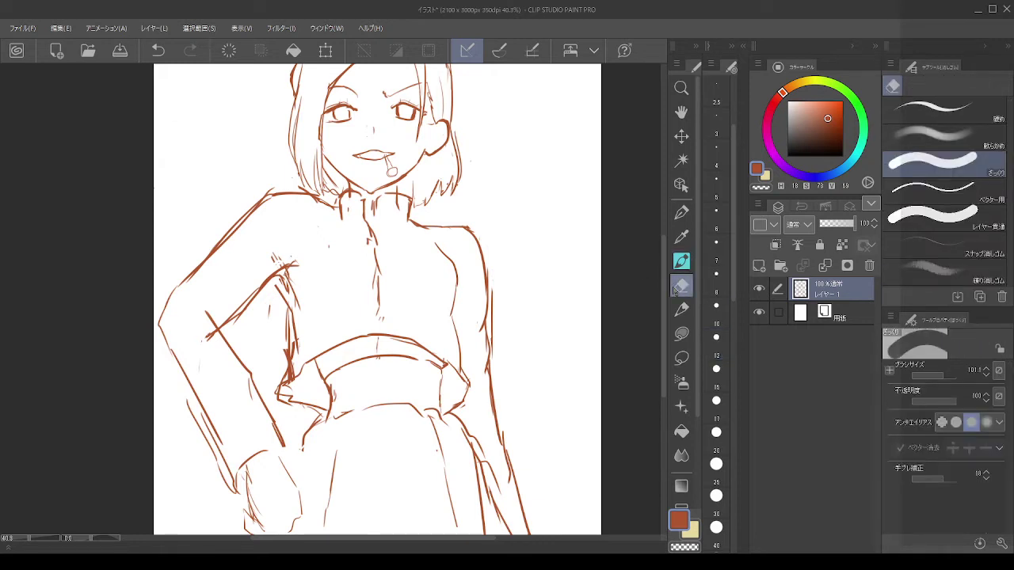
pyautogui.moveTo(430, 256); pyautogui.dragTo(454, 307)
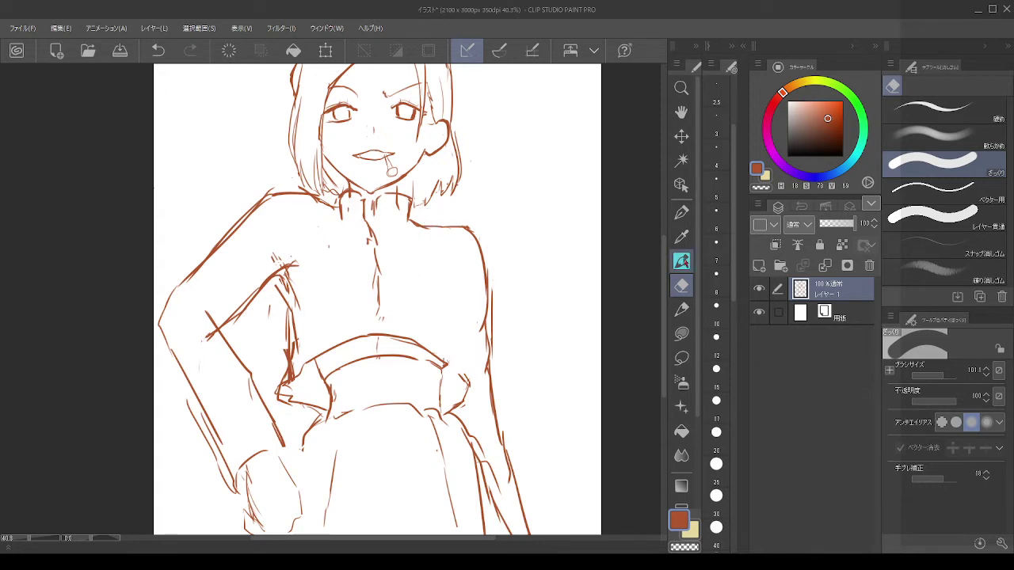
pyautogui.click(682, 261)
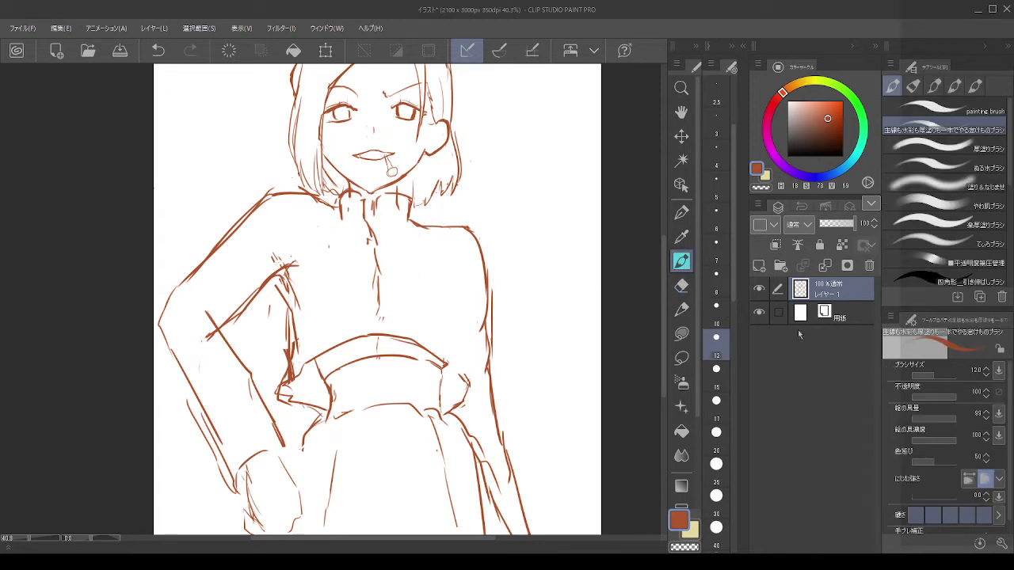
# Step: Pick a pale pink, enlarge the brush to 57 and test chest guide strokes on a new layer beneath the sketch
pyautogui.click(759, 266)
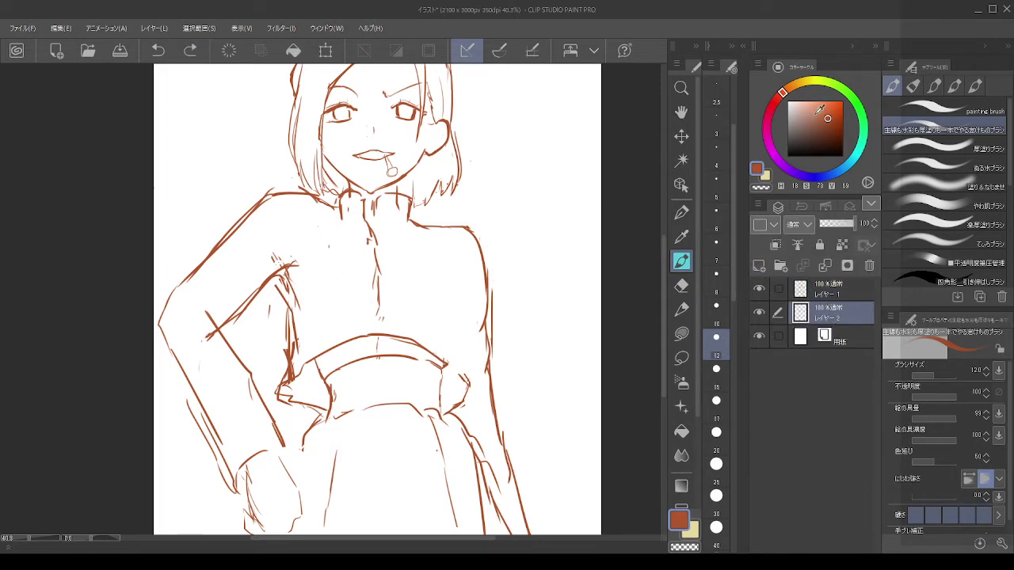
pyautogui.click(803, 110)
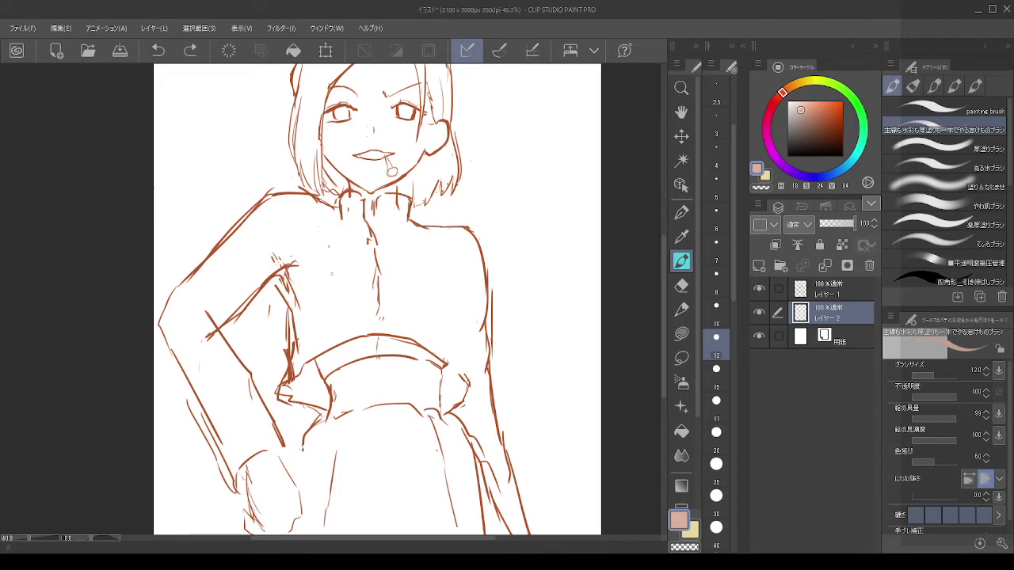
pyautogui.moveTo(315, 268)
pyautogui.mouseDown()
pyautogui.moveTo(324, 268)
pyautogui.moveTo(321, 303)
pyautogui.mouseUp()
pyautogui.hotkey('ctrl', 'z')
pyautogui.press('[')
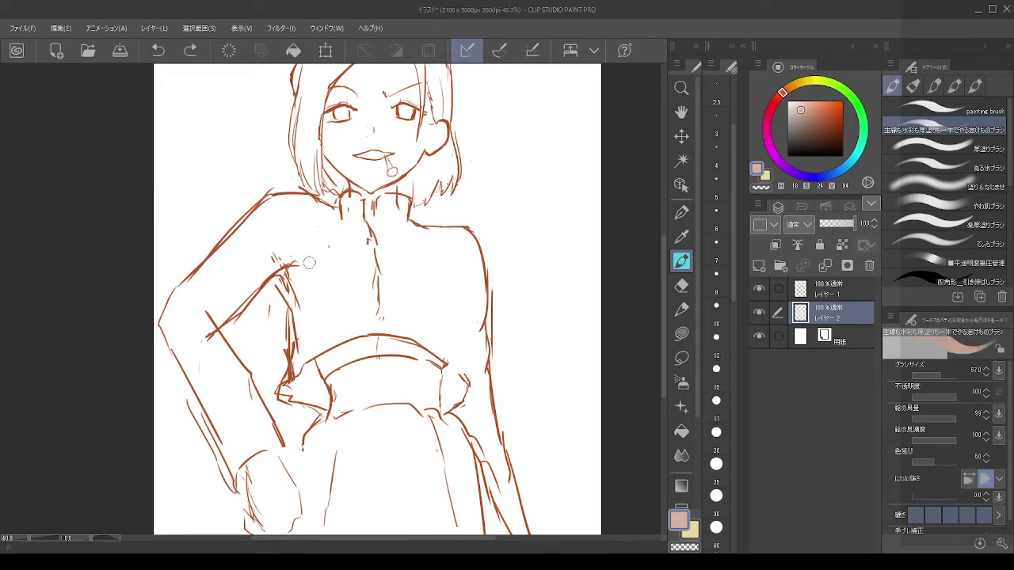
pyautogui.moveTo(423, 262)
pyautogui.mouseDown()
pyautogui.moveTo(421, 251)
pyautogui.moveTo(444, 265)
pyautogui.mouseUp()
pyautogui.hotkey('ctrl', 'z')
pyautogui.hotkey('ctrl', 'z')
pyautogui.hotkey('ctrl', 'z')
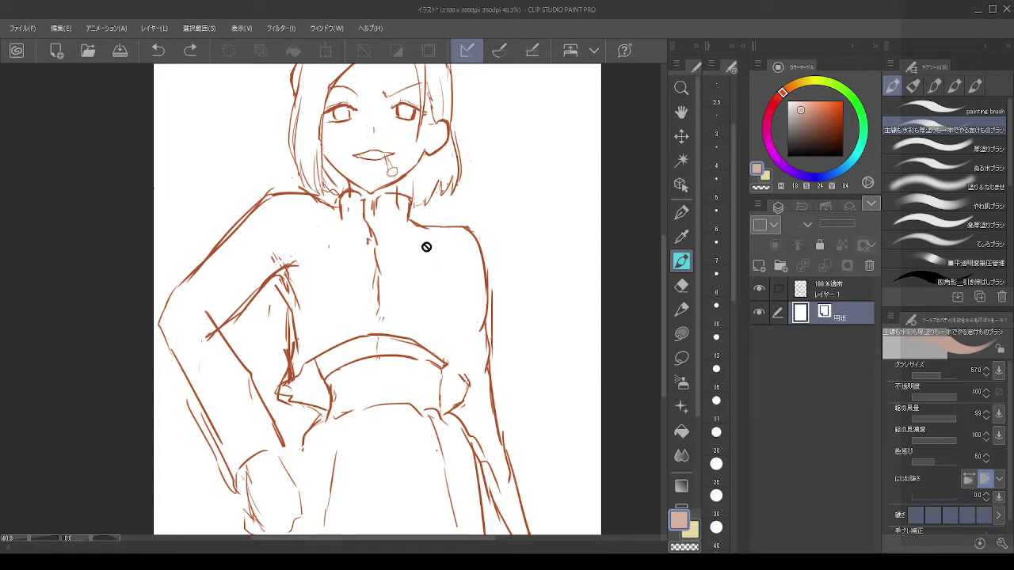
# Step: Add a layer beneath the sketch and rough in pale guide lines for both chest sides and the underside
pyautogui.click(759, 265)
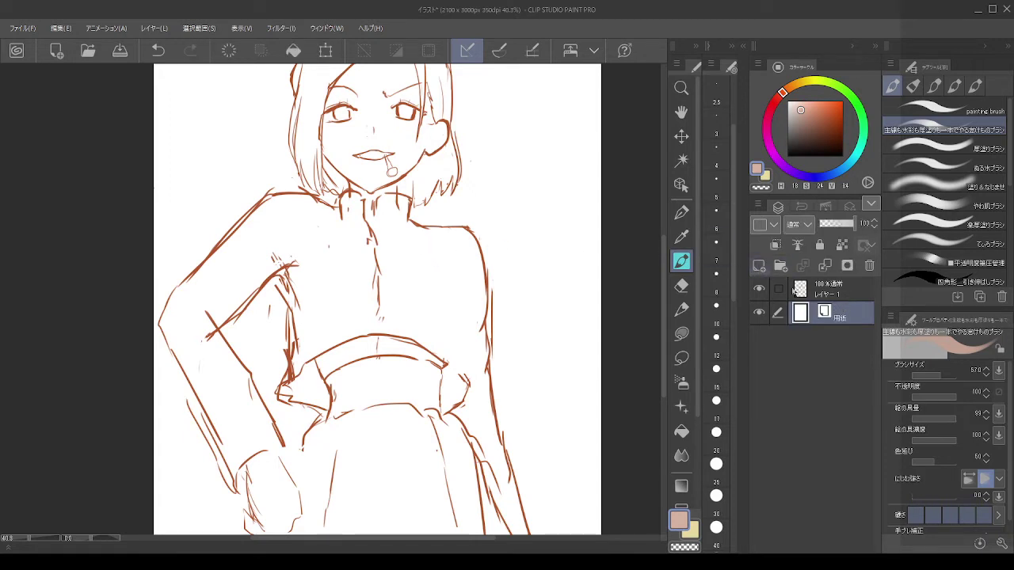
pyautogui.moveTo(430, 250)
pyautogui.mouseDown()
pyautogui.moveTo(464, 334)
pyautogui.moveTo(455, 346)
pyautogui.mouseUp()
pyautogui.moveTo(313, 257); pyautogui.dragTo(301, 339)
pyautogui.hotkey('ctrl', 'z')
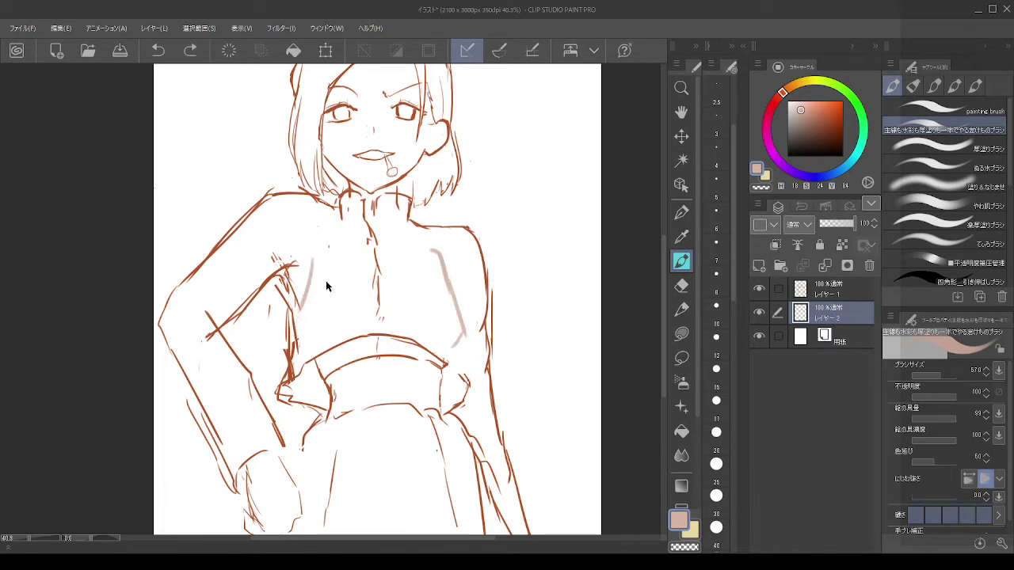
pyautogui.moveTo(317, 260); pyautogui.dragTo(314, 304)
pyautogui.hotkey('ctrl', 'z')
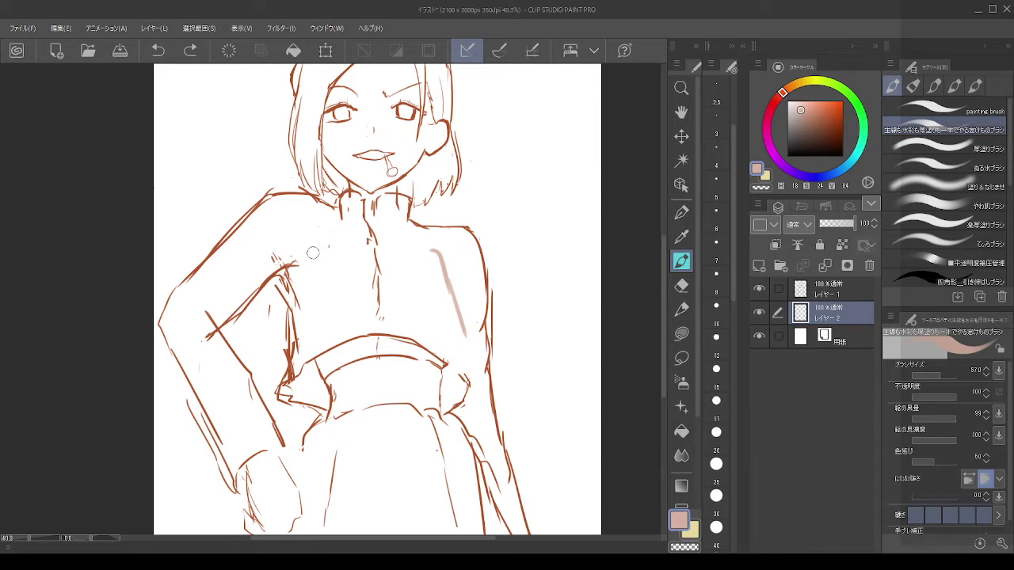
pyautogui.hotkey('ctrl', 'z')
pyautogui.moveTo(313, 247); pyautogui.dragTo(308, 306)
pyautogui.hotkey('ctrl', 'z')
pyautogui.moveTo(310, 262)
pyautogui.mouseDown()
pyautogui.moveTo(306, 309)
pyautogui.moveTo(317, 322)
pyautogui.moveTo(436, 323)
pyautogui.mouseUp()
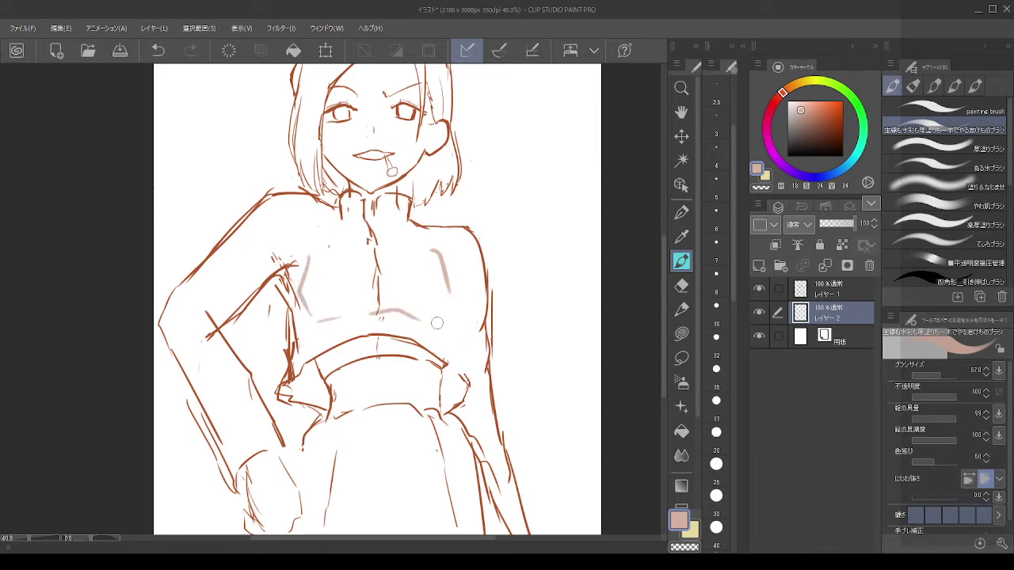
# Step: Undo the guide strokes under the chest and try extending the guide beside the lowered arm
pyautogui.hotkey('ctrl', 'z')
pyautogui.hotkey('ctrl', 'z')
pyautogui.hotkey('ctrl', 'z')
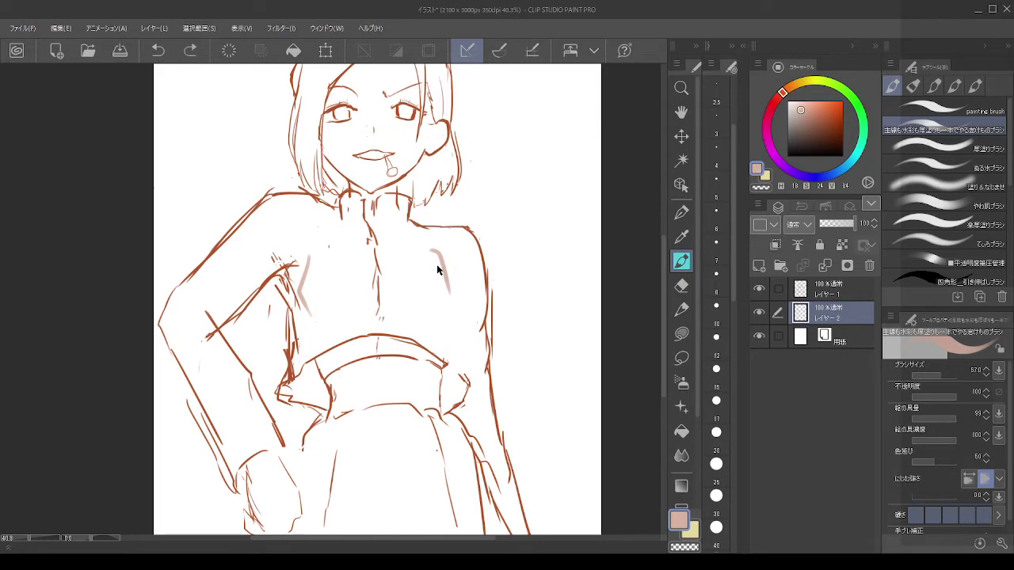
pyautogui.moveTo(441, 259); pyautogui.dragTo(455, 300)
pyautogui.hotkey('ctrl', 'z')
pyautogui.moveTo(442, 260); pyautogui.dragTo(454, 299)
pyautogui.hotkey('ctrl', 'z')
# Step: Redraw the torso side beside the lowered arm on the sketch layer, from upper chest to hem, in the sampled red-brown at brush size 15
pyautogui.click(832, 295)
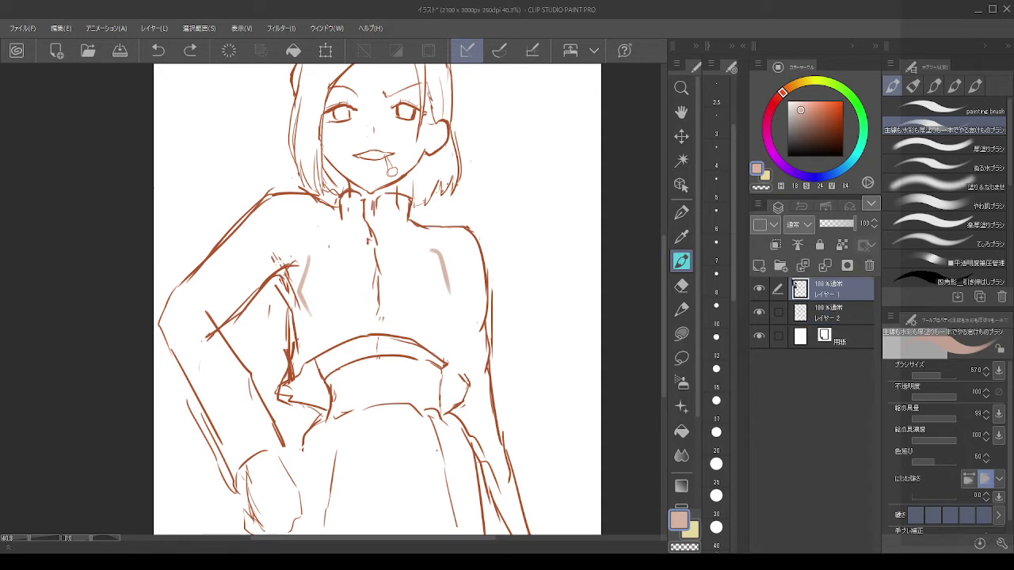
pyautogui.keyDown('alt'); pyautogui.click(482, 244); pyautogui.keyUp('alt')
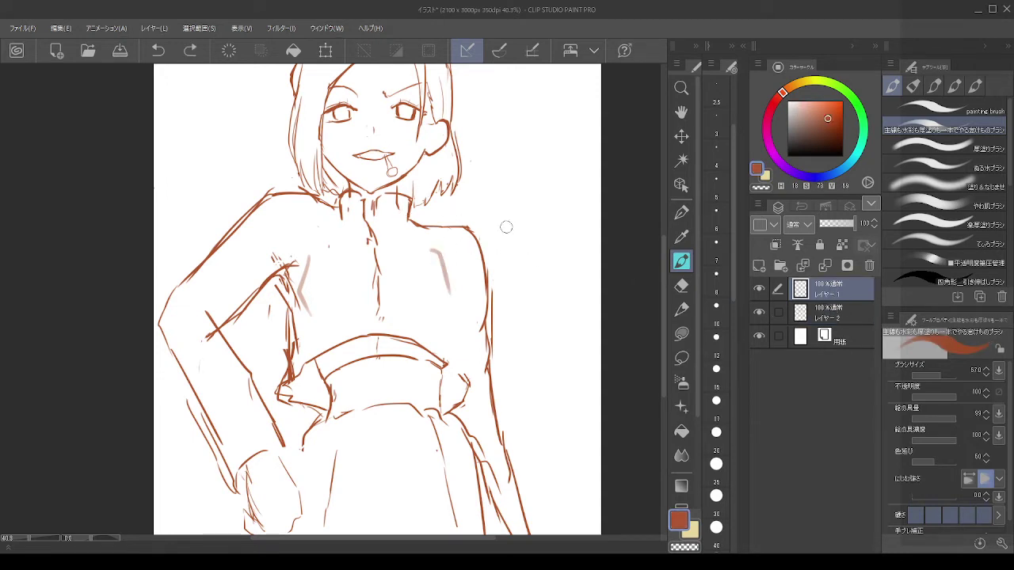
pyautogui.click(716, 345)
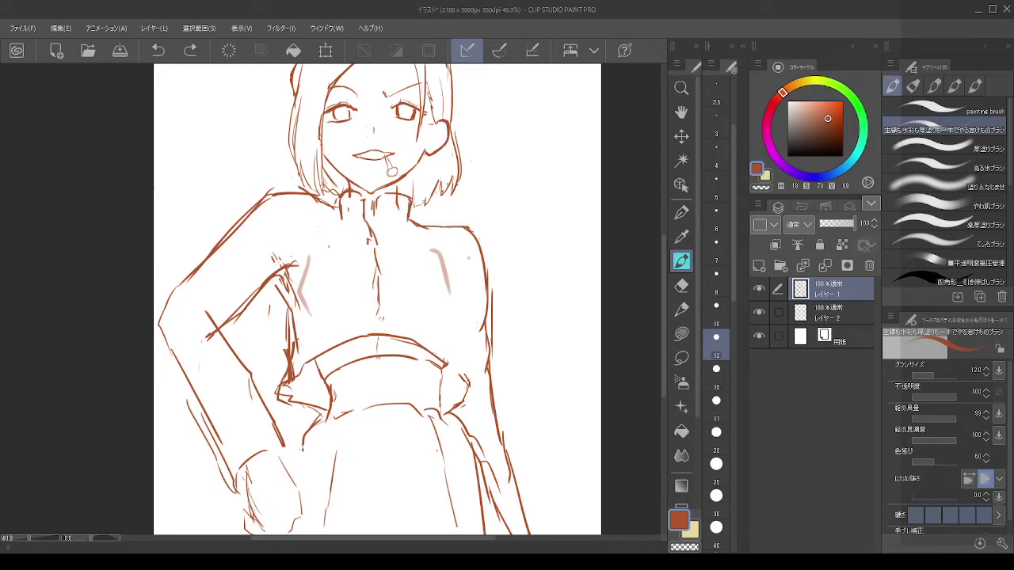
pyautogui.click(716, 376)
pyautogui.moveTo(435, 248); pyautogui.dragTo(454, 287)
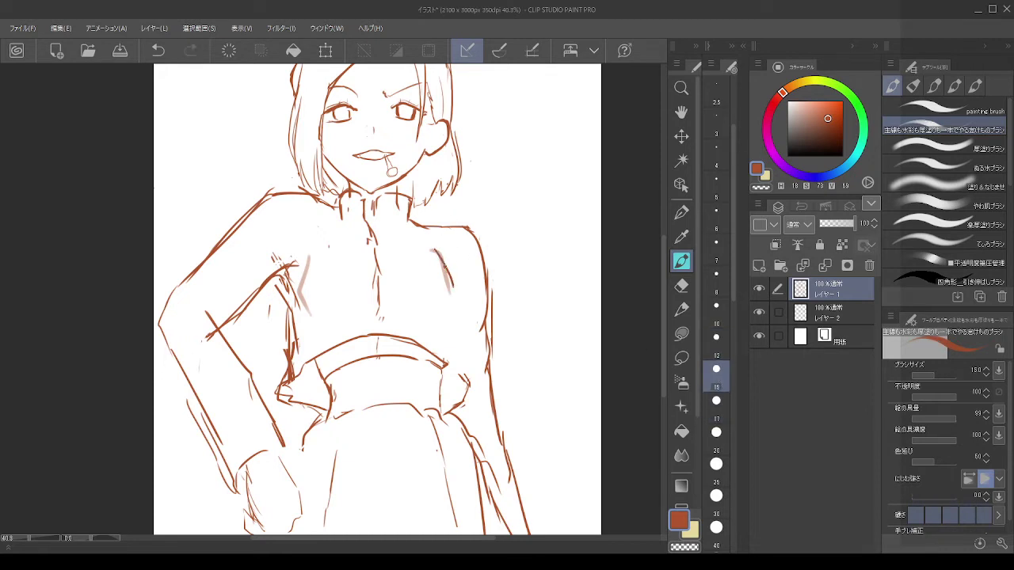
pyautogui.hotkey('ctrl', 'z')
pyautogui.moveTo(440, 244)
pyautogui.mouseDown()
pyautogui.moveTo(464, 291)
pyautogui.moveTo(458, 305)
pyautogui.mouseUp()
pyautogui.hotkey('ctrl', 'z')
pyautogui.hotkey('ctrl', 'z')
pyautogui.moveTo(442, 241); pyautogui.dragTo(466, 285)
pyautogui.hotkey('ctrl', 'z')
pyautogui.moveTo(439, 239)
pyautogui.mouseDown()
pyautogui.moveTo(461, 272)
pyautogui.moveTo(442, 256)
pyautogui.moveTo(460, 290)
pyautogui.mouseUp()
pyautogui.hotkey('ctrl', 'z')
pyautogui.hotkey('ctrl', 'z')
pyautogui.moveTo(436, 251); pyautogui.dragTo(467, 361)
pyautogui.moveTo(453, 317); pyautogui.dragTo(461, 366)
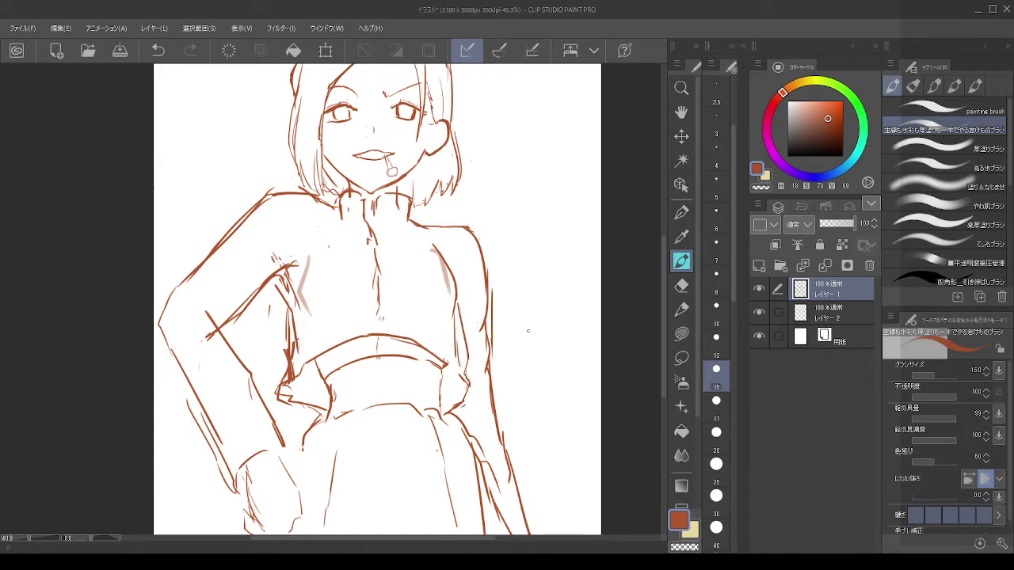
# Step: Delete the pale guide layer beneath the sketch
pyautogui.click(681, 285)
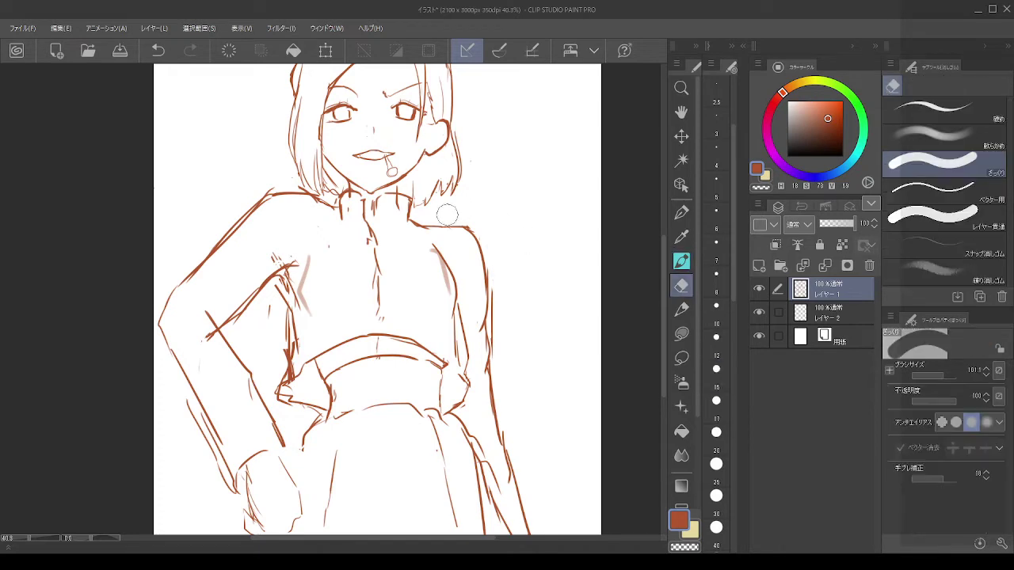
pyautogui.click(824, 313)
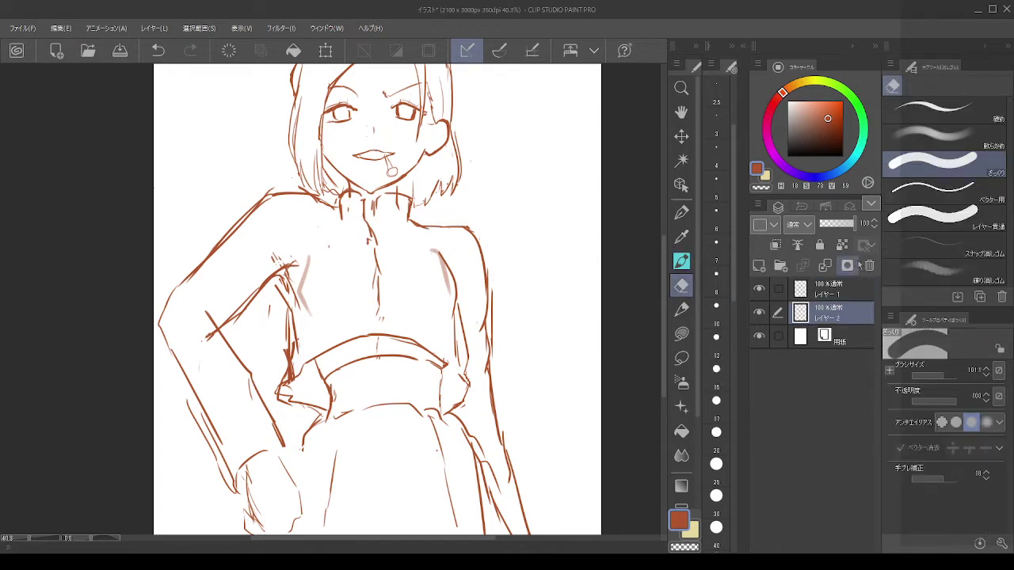
pyautogui.click(869, 266)
# Step: Redraw the chest and torso side line on the bent arm's side, from the armpit down toward the jacket hem
pyautogui.scroll(-1, 685, 262)
pyautogui.scroll(-2, 600, 257)
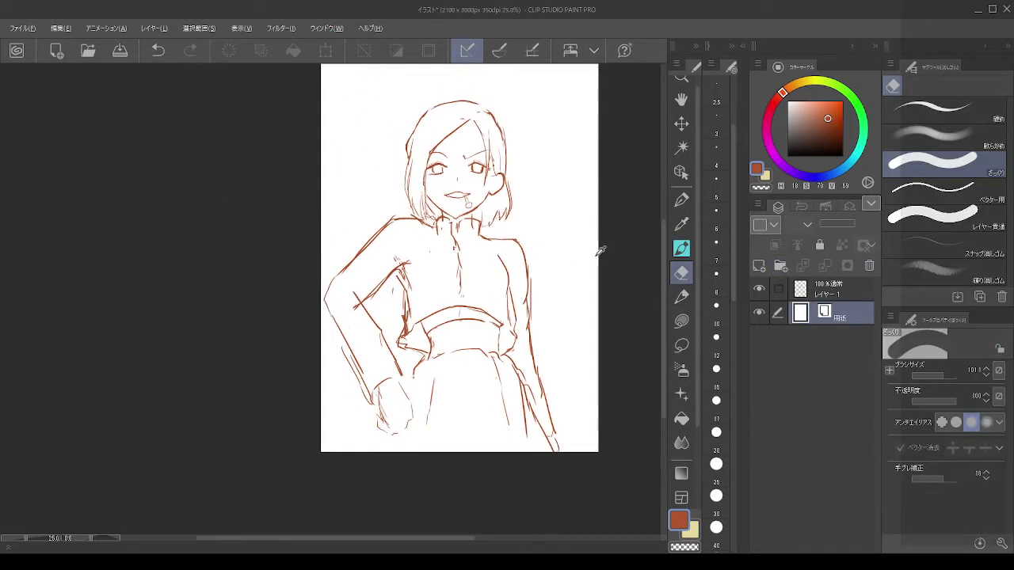
pyautogui.press('alt')
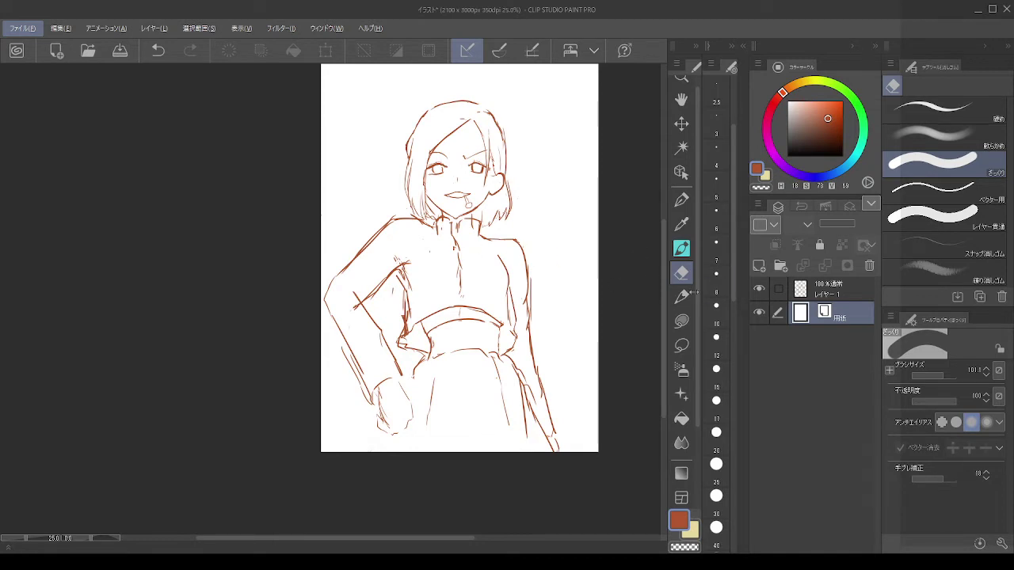
pyautogui.click(682, 248)
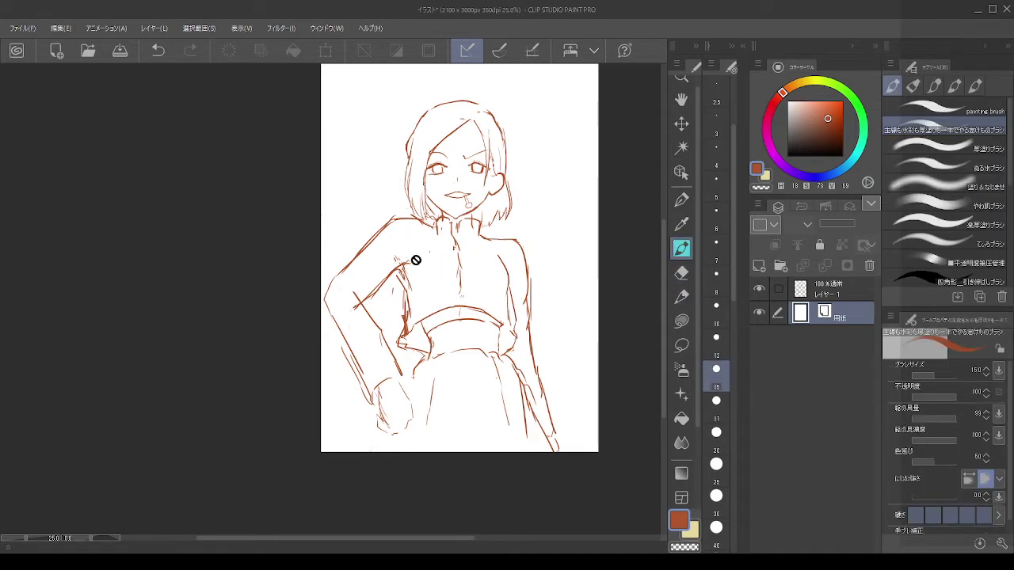
pyautogui.click(832, 292)
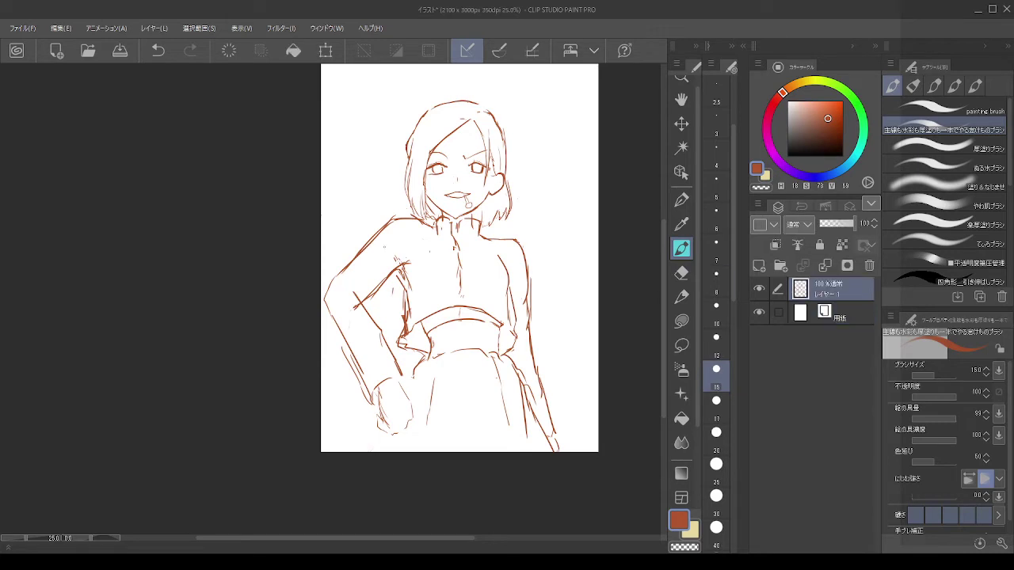
pyautogui.hotkey('ctrl', 'z')
pyautogui.hotkey('ctrl', 'z')
pyautogui.hotkey('ctrl', 'z')
pyautogui.moveTo(403, 261); pyautogui.dragTo(408, 280)
pyautogui.hotkey('ctrl', 'z')
pyautogui.hotkey('ctrl', 'z')
pyautogui.hotkey('ctrl', 'z')
# Step: Erase the old doubled torso lines and the jacket's pointed hem corners with a smaller eraser
pyautogui.press('e')
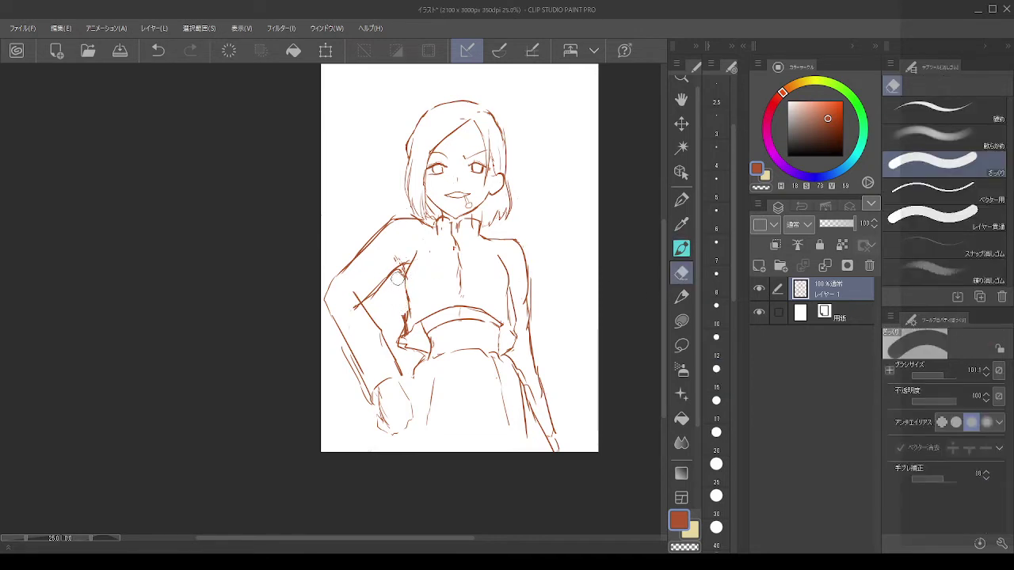
pyautogui.press('[')
pyautogui.moveTo(401, 296); pyautogui.dragTo(409, 350)
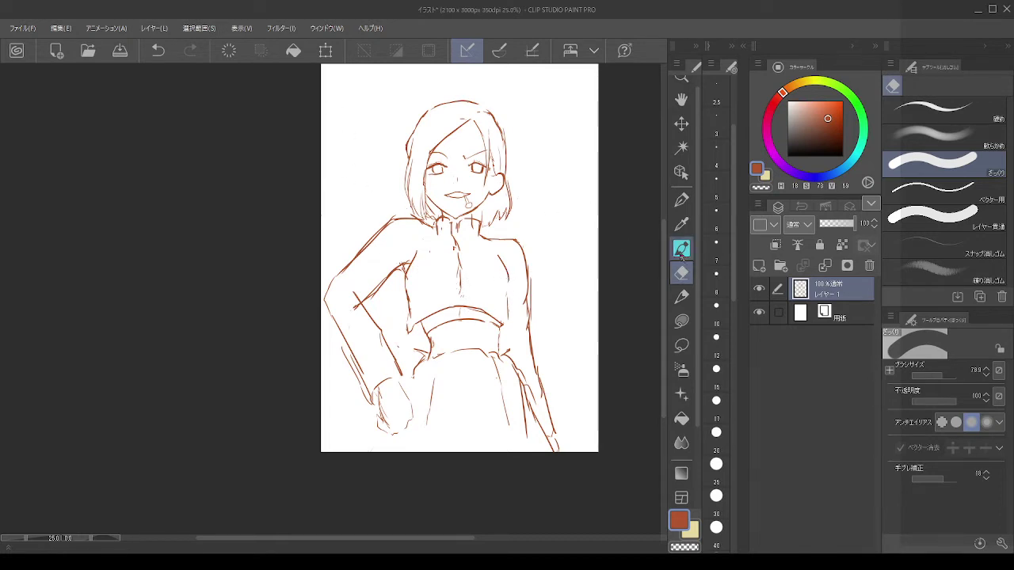
# Step: Lasso the bent arm's shoulder and outer upper-arm line, move it slightly downward and clear the selection
pyautogui.click(681, 345)
pyautogui.moveTo(361, 215)
pyautogui.mouseDown()
pyautogui.moveTo(412, 205)
pyautogui.moveTo(428, 234)
pyautogui.moveTo(341, 284)
pyautogui.moveTo(317, 280)
pyautogui.moveTo(324, 222)
pyautogui.mouseUp()
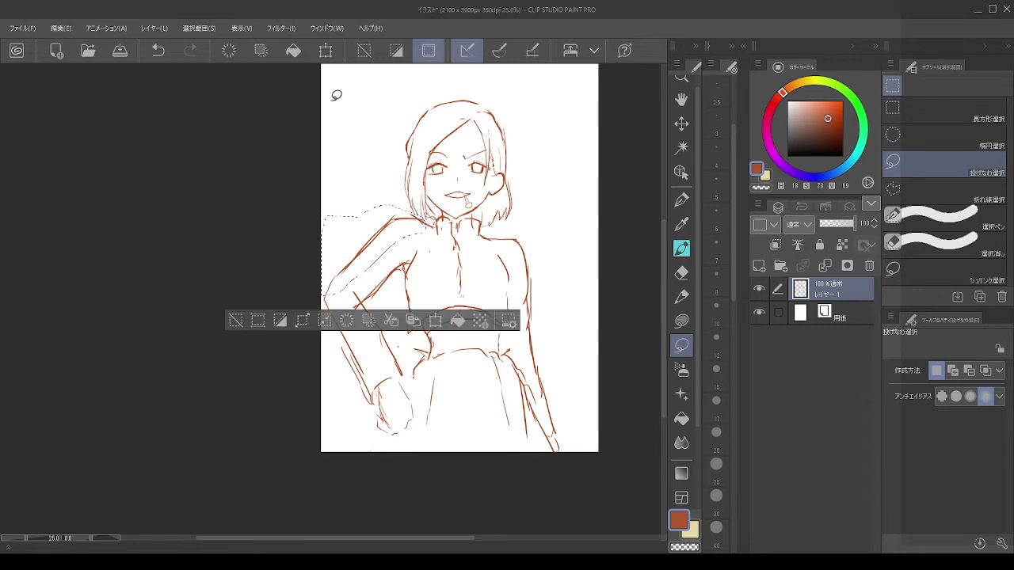
pyautogui.press('k')
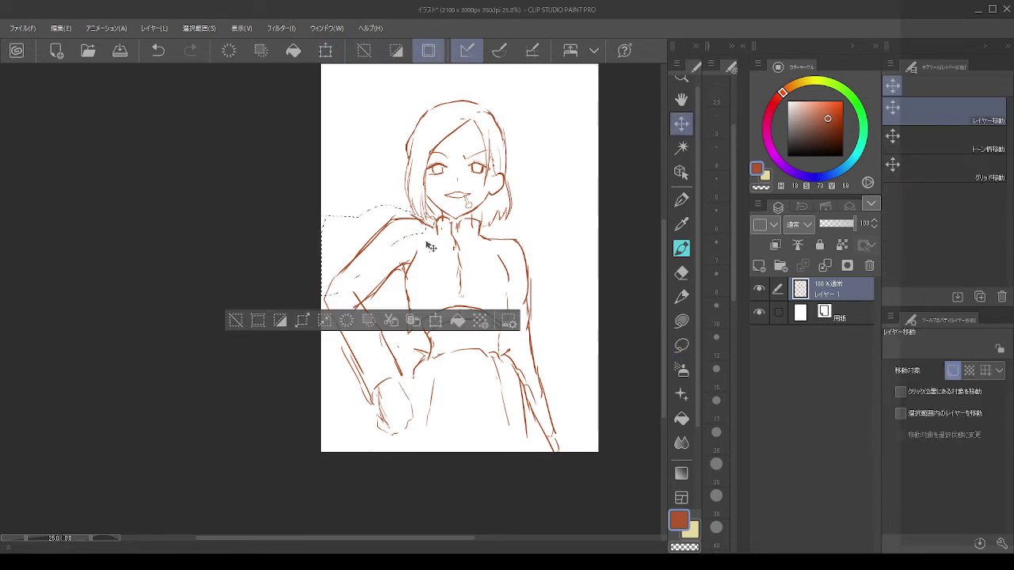
pyautogui.moveTo(428, 246)
pyautogui.mouseDown()
pyautogui.moveTo(400, 240)
pyautogui.moveTo(410, 244)
pyautogui.mouseUp()
pyautogui.hotkey('ctrl', 'd')
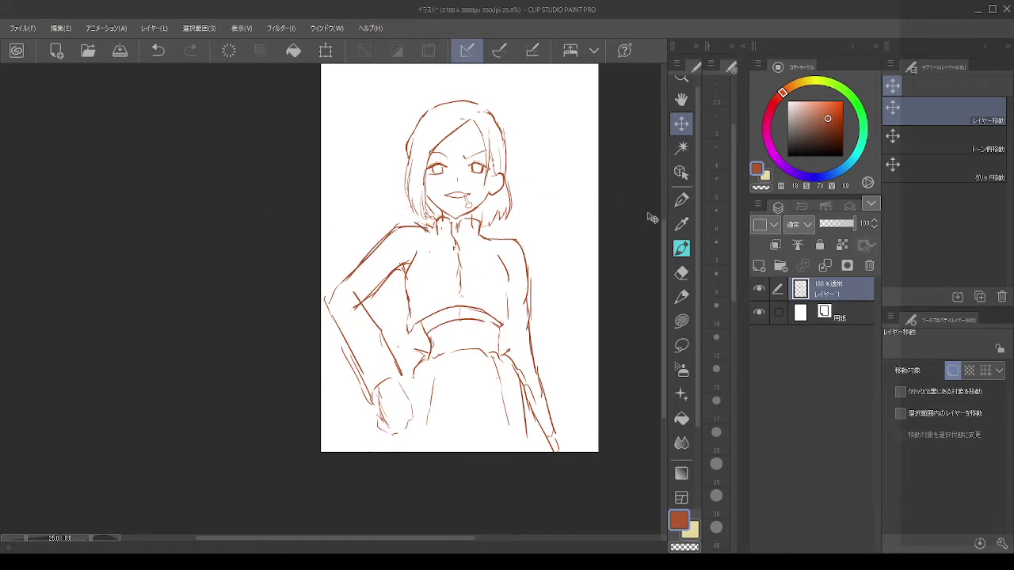
# Step: Erase the bent arm's inner upper-arm line, the crossing stroke at its elbow and the opposite shoulder line
pyautogui.click(681, 273)
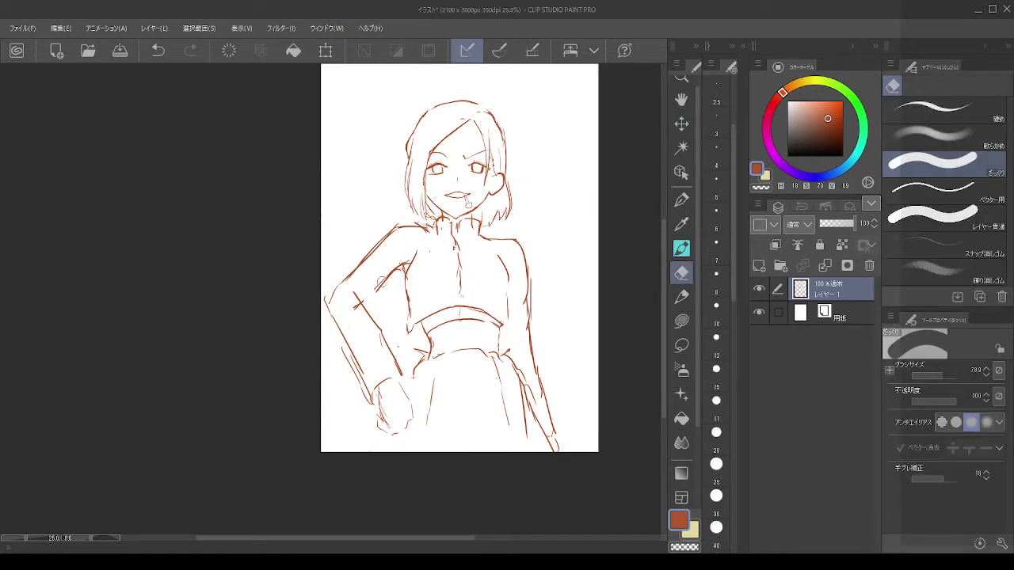
pyautogui.moveTo(381, 282); pyautogui.dragTo(403, 267)
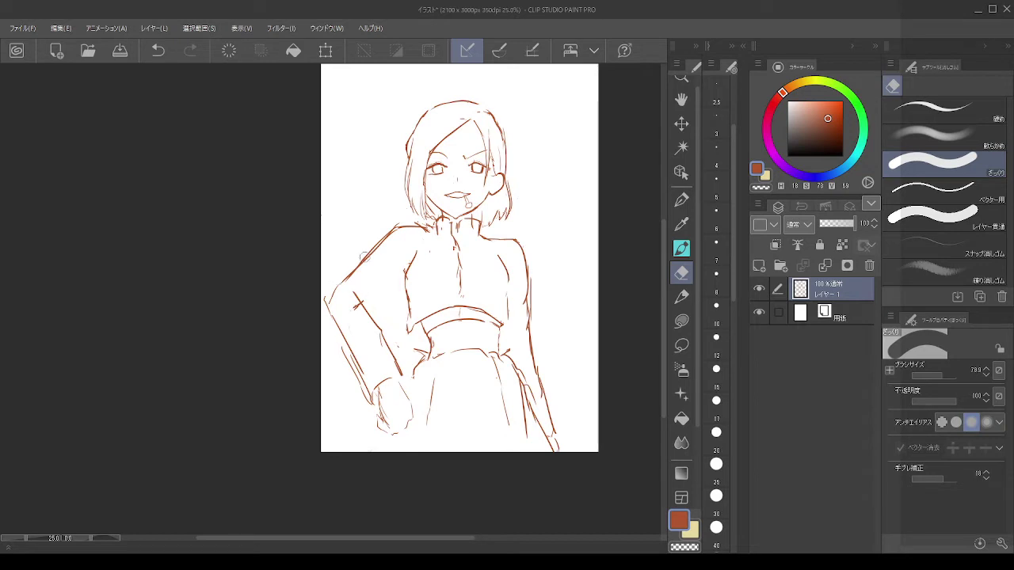
pyautogui.moveTo(349, 311); pyautogui.dragTo(362, 306)
pyautogui.moveTo(495, 240); pyautogui.dragTo(523, 253)
# Step: Redraw the lowered arm's shoulder as a line sloping from the collar into the outer upper arm
pyautogui.click(681, 248)
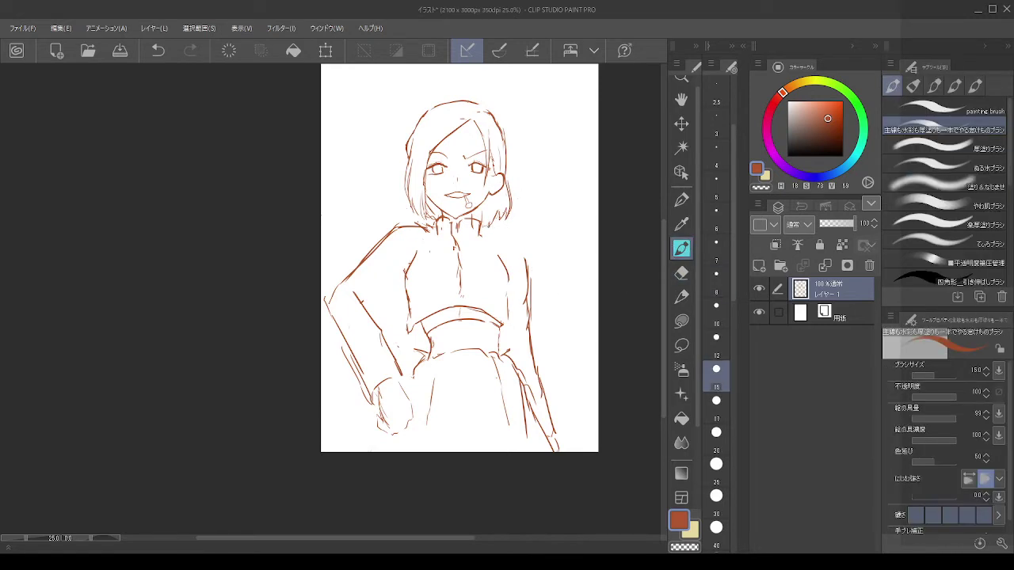
pyautogui.hotkey('ctrl', 'z')
pyautogui.moveTo(527, 302); pyautogui.dragTo(528, 326)
pyautogui.hotkey('ctrl', 'z')
pyautogui.hotkey('ctrl', 'z')
pyautogui.hotkey('ctrl', 'z')
pyautogui.hotkey('ctrl', 'z')
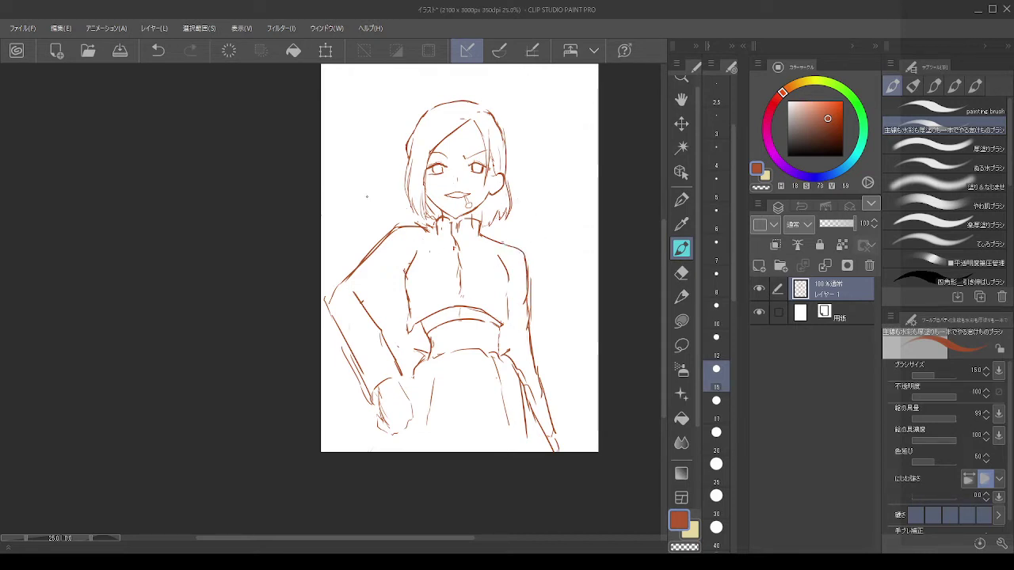
# Step: Redraw the bent arm's shoulder line as a smooth curve up to the collar and clean up its old strokes
pyautogui.hotkey('ctrl', 'z')
pyautogui.hotkey('ctrl', 'z')
pyautogui.hotkey('ctrl', 'z')
pyautogui.moveTo(404, 221)
pyautogui.mouseDown()
pyautogui.moveTo(432, 231)
pyautogui.moveTo(419, 231)
pyautogui.mouseUp()
pyautogui.click(681, 273)
pyautogui.hotkey('ctrl', 'z')
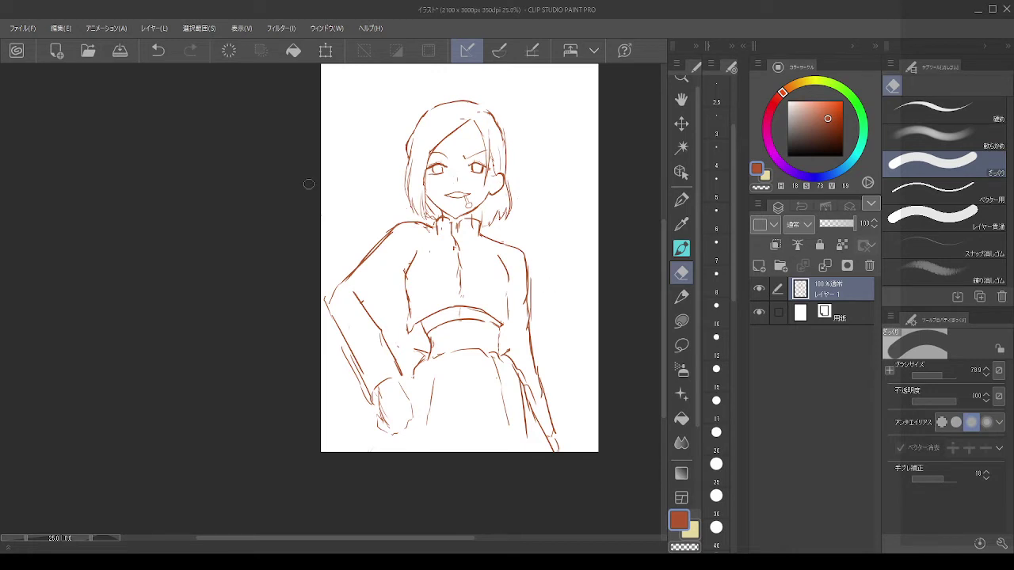
# Step: Redraw the bent arm's inner line from the armpit to the elbow and join it to the forearm's inner line
pyautogui.click(681, 250)
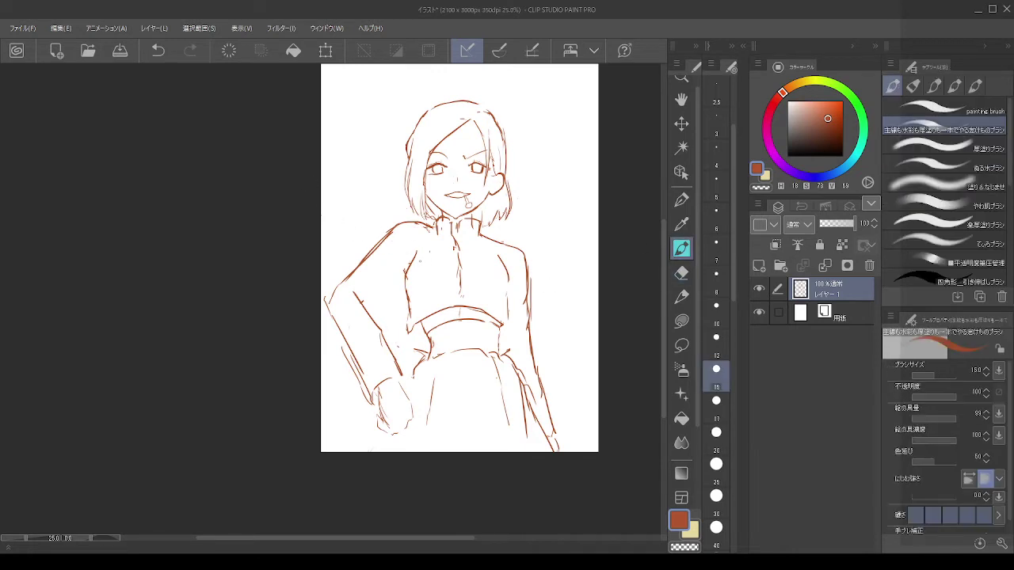
pyautogui.hotkey('ctrl', 'z')
pyautogui.moveTo(406, 260); pyautogui.dragTo(389, 271)
pyautogui.hotkey('ctrl', 'z')
pyautogui.hotkey('ctrl', 'z')
pyautogui.moveTo(389, 270); pyautogui.dragTo(369, 292)
pyautogui.moveTo(404, 264)
pyautogui.mouseDown()
pyautogui.moveTo(372, 291)
pyautogui.moveTo(407, 275)
pyautogui.moveTo(367, 304)
pyautogui.mouseUp()
pyautogui.hotkey('ctrl', 'z')
pyautogui.hotkey('ctrl', 'z')
pyautogui.hotkey('ctrl', 'z')
pyautogui.hotkey('ctrl', 'z')
pyautogui.hotkey('ctrl', 'z')
pyautogui.hotkey('ctrl', 'z')
pyautogui.moveTo(376, 293); pyautogui.dragTo(368, 302)
pyautogui.press('c')
pyautogui.press('e')
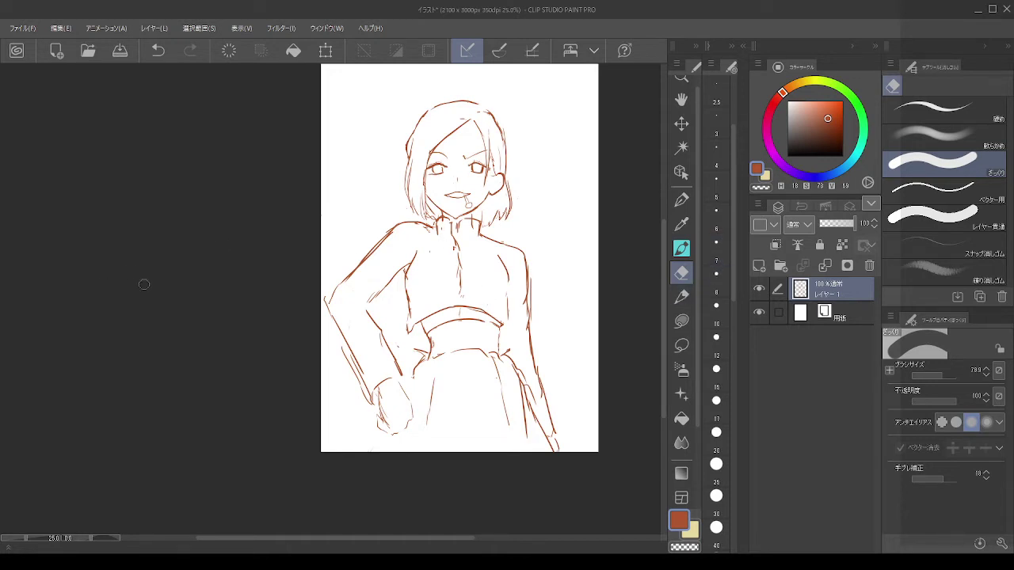
# Step: Erase the curved double hem of the jacket and redraw it lower as one shallow arc with folded corners at the waist
pyautogui.moveTo(426, 314)
pyautogui.mouseDown()
pyautogui.moveTo(405, 333)
pyautogui.moveTo(490, 316)
pyautogui.moveTo(509, 326)
pyautogui.moveTo(462, 320)
pyautogui.mouseUp()
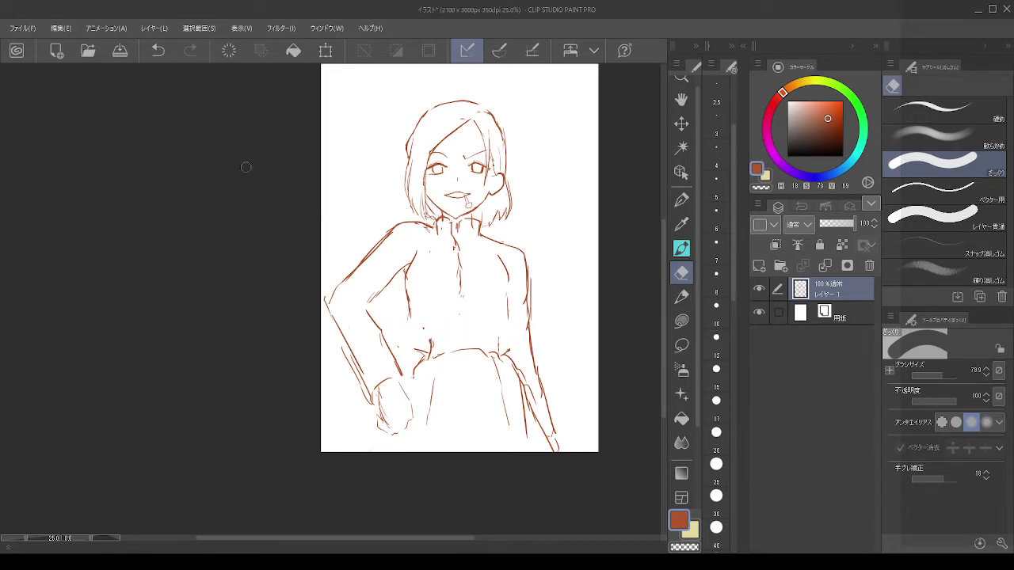
pyautogui.click(681, 248)
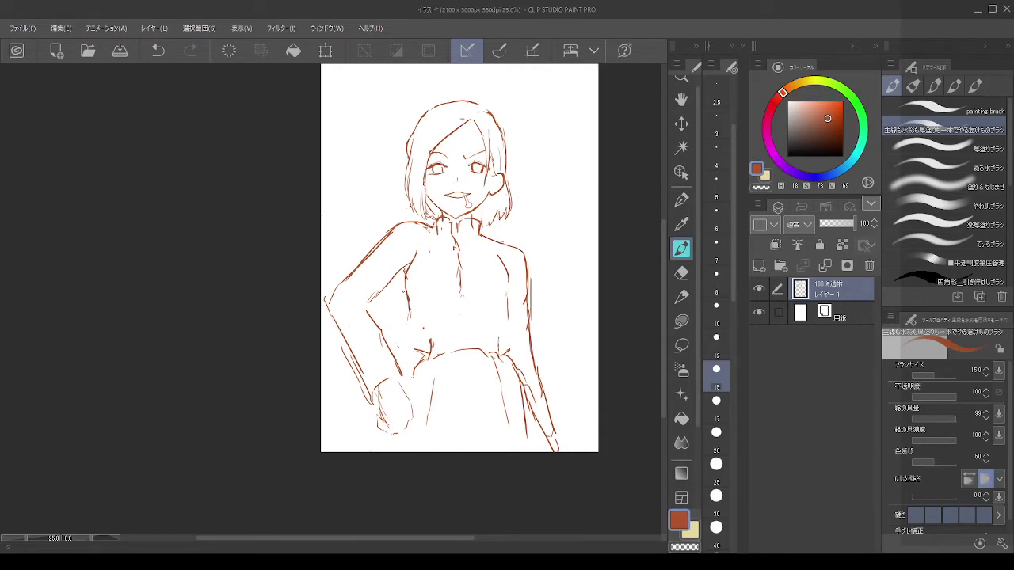
pyautogui.hotkey('ctrl', 'z')
pyautogui.moveTo(407, 266); pyautogui.dragTo(405, 332)
pyautogui.hotkey('ctrl', 'z')
pyautogui.moveTo(407, 297); pyautogui.dragTo(405, 348)
pyautogui.hotkey('ctrl', 'z')
pyautogui.moveTo(409, 300)
pyautogui.mouseDown()
pyautogui.moveTo(407, 350)
pyautogui.moveTo(456, 330)
pyautogui.moveTo(511, 348)
pyautogui.mouseUp()
pyautogui.hotkey('ctrl', 'z')
pyautogui.moveTo(519, 318); pyautogui.dragTo(514, 367)
pyautogui.hotkey('ctrl', 'z')
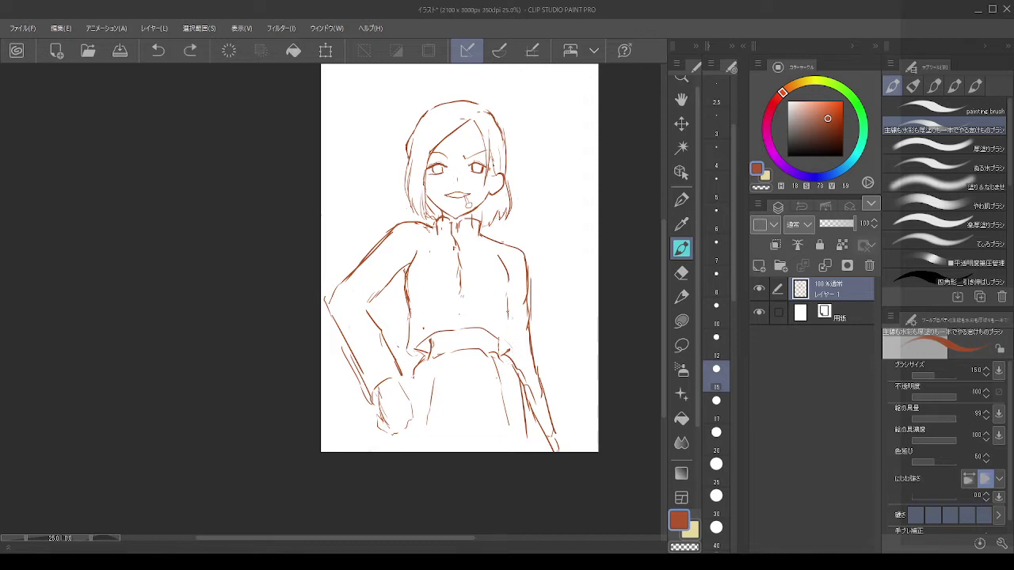
# Step: Redraw the torso side next to the lowered arm as a continuous line from the armpit to the jacket hem
pyautogui.moveTo(507, 315); pyautogui.dragTo(507, 356)
pyautogui.moveTo(501, 257); pyautogui.dragTo(511, 289)
pyautogui.hotkey('ctrl', 'z')
pyautogui.moveTo(500, 254); pyautogui.dragTo(509, 296)
pyautogui.hotkey('ctrl', 'z')
pyautogui.moveTo(501, 259); pyautogui.dragTo(509, 316)
pyautogui.moveTo(404, 268)
pyautogui.mouseDown()
pyautogui.moveTo(404, 301)
pyautogui.moveTo(398, 282)
pyautogui.moveTo(404, 287)
pyautogui.mouseUp()
pyautogui.hotkey('ctrl', 'z')
pyautogui.hotkey('ctrl', 'z')
pyautogui.hotkey('ctrl', 'z')
pyautogui.hotkey('ctrl', 'z')
pyautogui.hotkey('ctrl', 'z')
# Step: Erase and redraw the bent arm's armpit where its inner line meets the torso side, and clean off the stray crease
pyautogui.click(682, 273)
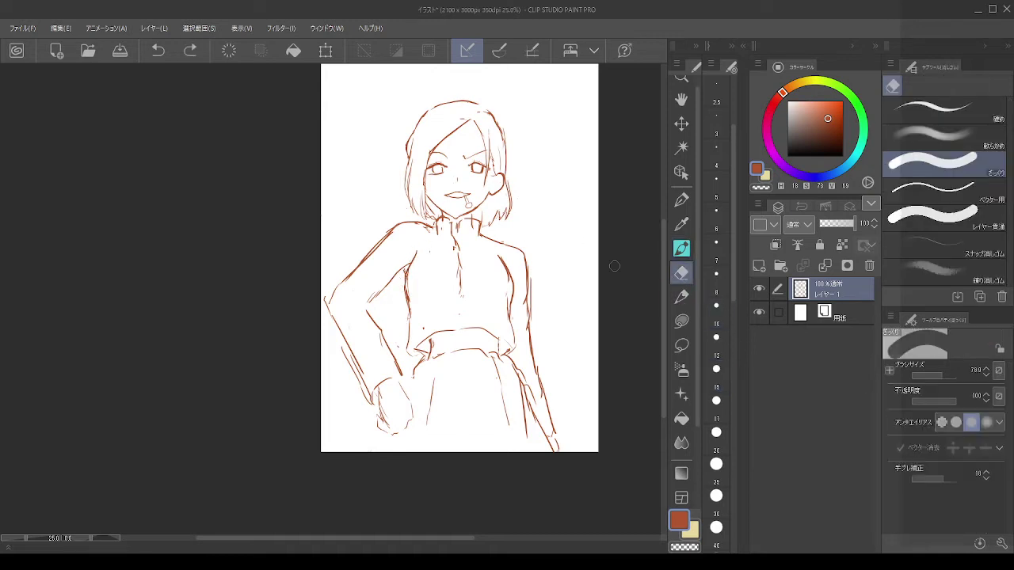
pyautogui.moveTo(401, 270)
pyautogui.mouseDown()
pyautogui.moveTo(413, 255)
pyautogui.moveTo(409, 284)
pyautogui.mouseUp()
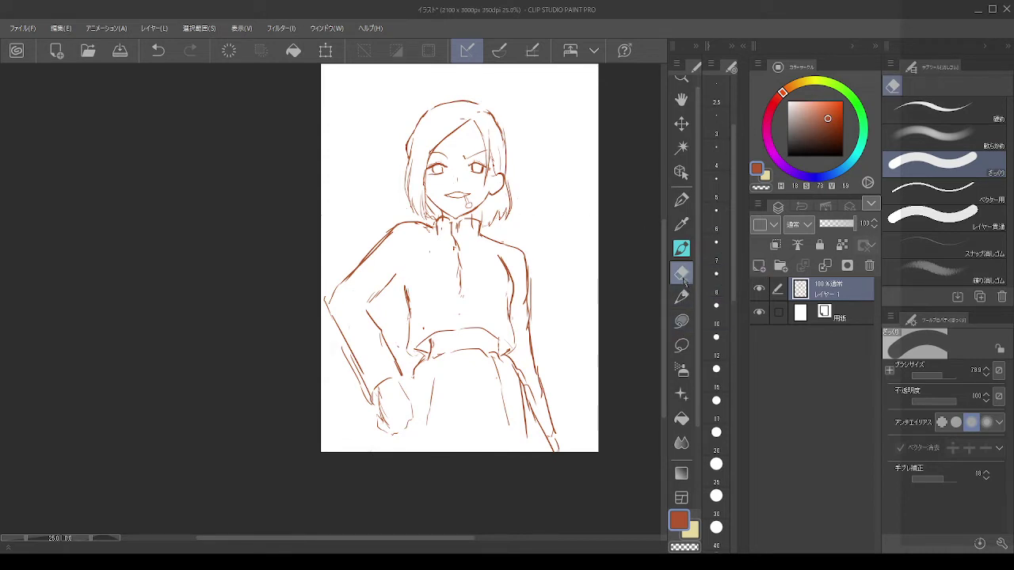
pyautogui.click(681, 248)
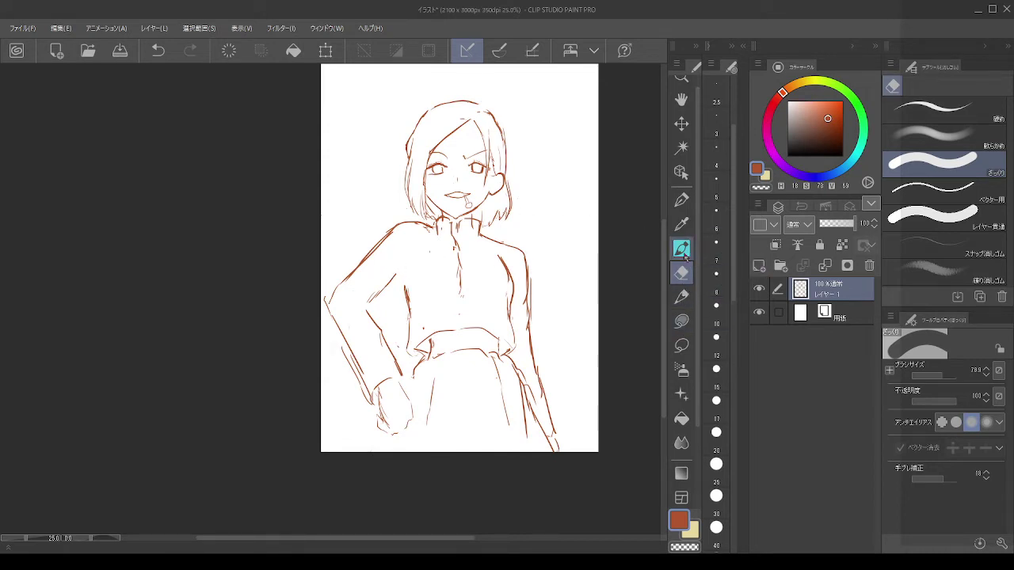
pyautogui.hotkey('ctrl', 'z')
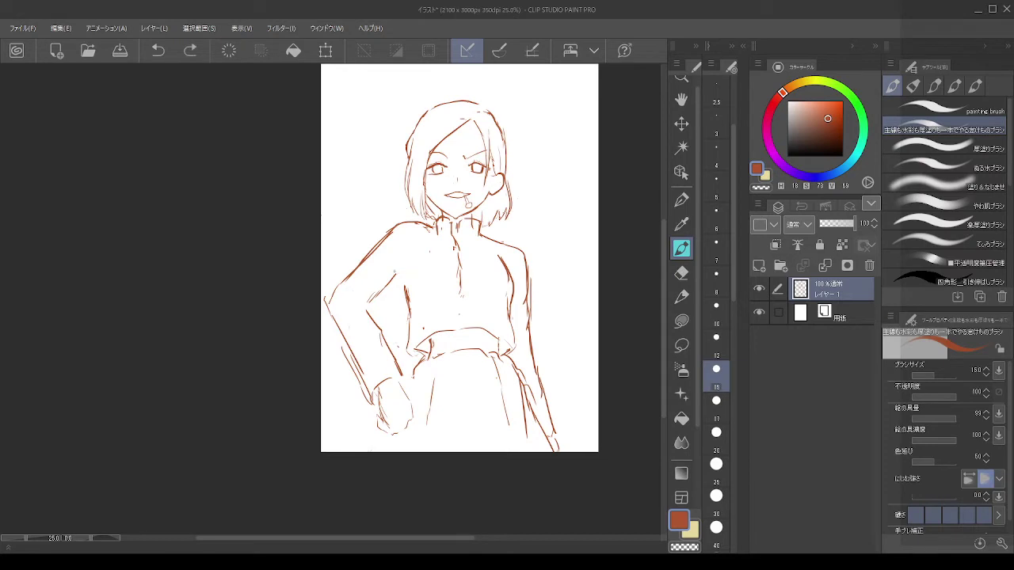
pyautogui.moveTo(395, 273)
pyautogui.mouseDown()
pyautogui.moveTo(411, 276)
pyautogui.moveTo(407, 299)
pyautogui.moveTo(408, 269)
pyautogui.moveTo(418, 268)
pyautogui.moveTo(404, 277)
pyautogui.moveTo(411, 302)
pyautogui.mouseUp()
pyautogui.hotkey('ctrl', 'z')
pyautogui.hotkey('ctrl', 'z')
pyautogui.hotkey('ctrl', 'z')
pyautogui.hotkey('ctrl', 'z')
pyautogui.press('c')
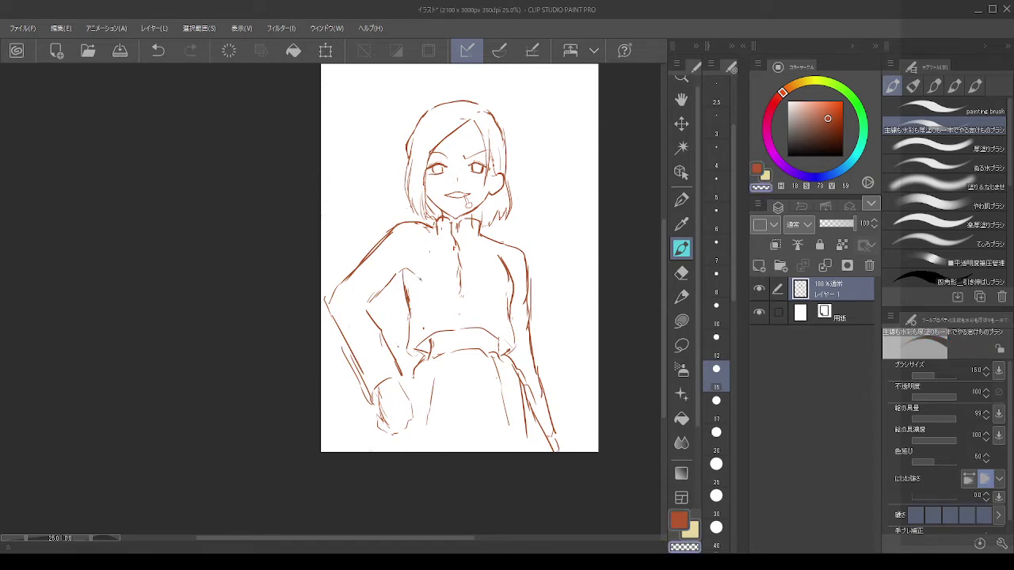
pyautogui.moveTo(422, 281); pyautogui.dragTo(432, 278)
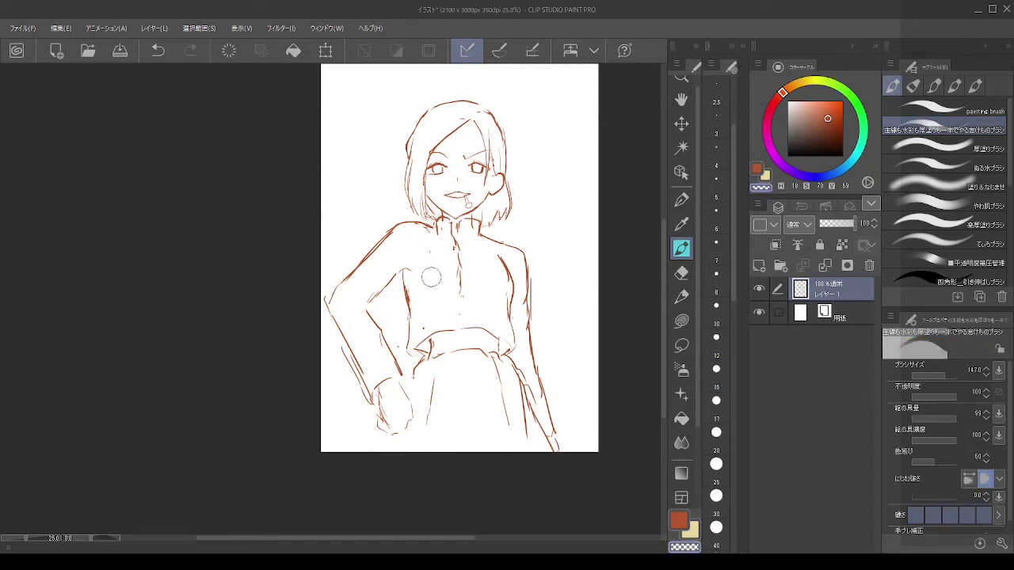
pyautogui.click(727, 370)
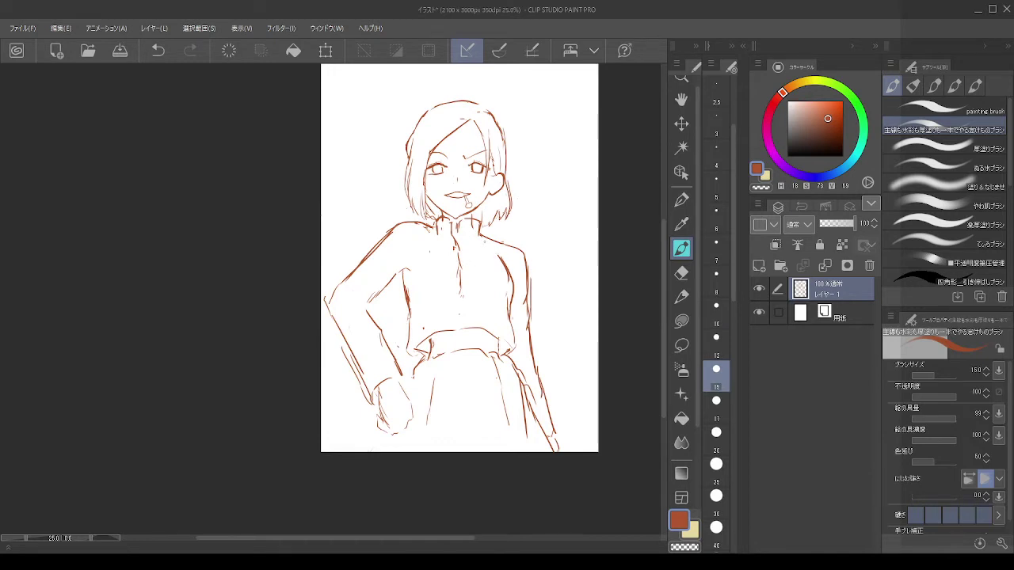
pyautogui.click(681, 273)
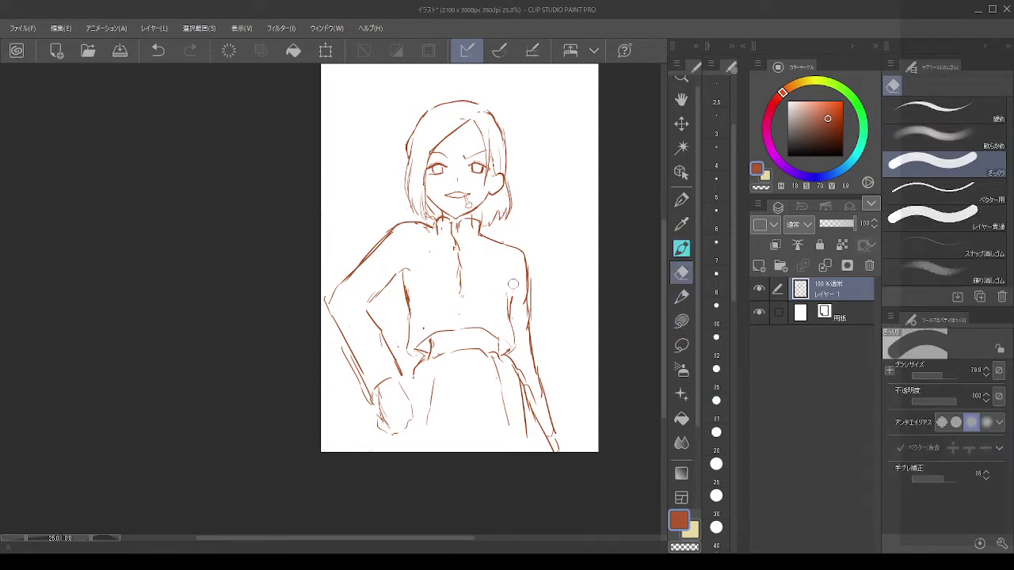
pyautogui.click(681, 248)
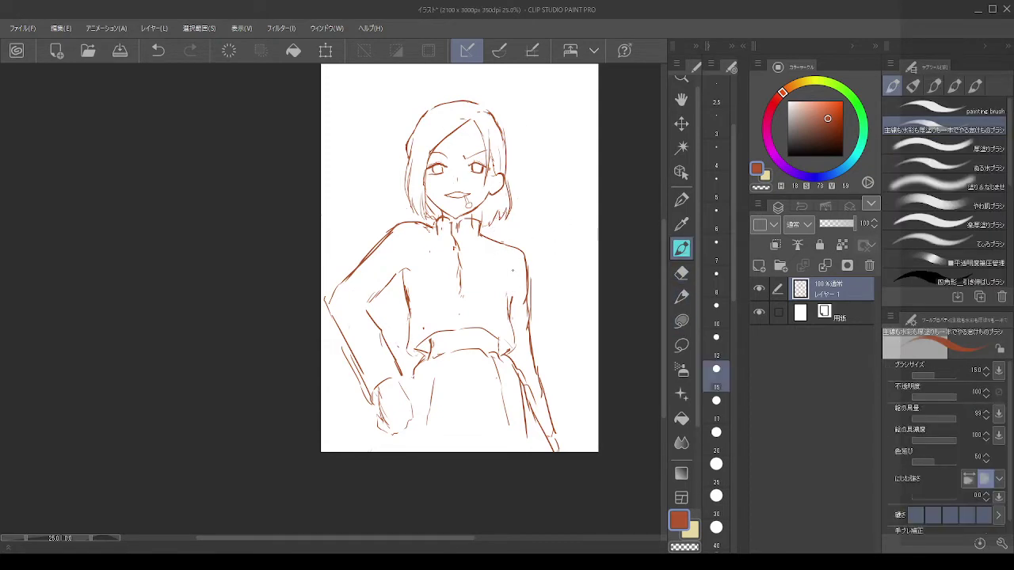
pyautogui.hotkey('ctrl', 'z')
pyautogui.moveTo(497, 251); pyautogui.dragTo(510, 287)
pyautogui.hotkey('ctrl', 'z')
pyautogui.moveTo(497, 252); pyautogui.dragTo(511, 300)
pyautogui.hotkey('ctrl', 'z')
pyautogui.moveTo(507, 252); pyautogui.dragTo(512, 297)
pyautogui.hotkey('ctrl', 'z')
pyautogui.moveTo(501, 253); pyautogui.dragTo(508, 291)
pyautogui.hotkey('ctrl', 'z')
pyautogui.hotkey('ctrl', 'z')
pyautogui.moveTo(493, 252)
pyautogui.mouseDown()
pyautogui.moveTo(512, 276)
pyautogui.moveTo(511, 299)
pyautogui.mouseUp()
pyautogui.hotkey('ctrl', 'z')
pyautogui.hotkey('ctrl', 'z')
pyautogui.moveTo(497, 254); pyautogui.dragTo(508, 299)
pyautogui.hotkey('ctrl', 'z')
pyautogui.moveTo(489, 249)
pyautogui.mouseDown()
pyautogui.moveTo(506, 266)
pyautogui.moveTo(510, 317)
pyautogui.mouseUp()
pyautogui.hotkey('ctrl', 'z')
pyautogui.hotkey('ctrl', 'z')
pyautogui.hotkey('ctrl', 'z')
pyautogui.hotkey('ctrl', 'z')
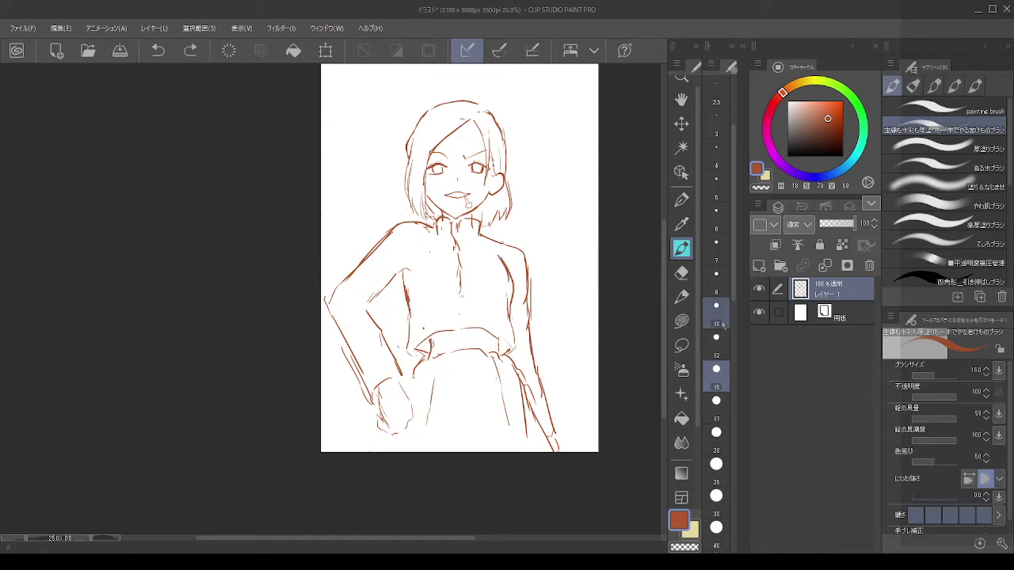
# Step: Redraw the lowered arm's armpit as a thinner curve from the shoulder into the torso side and erase stray marks around it
pyautogui.click(682, 272)
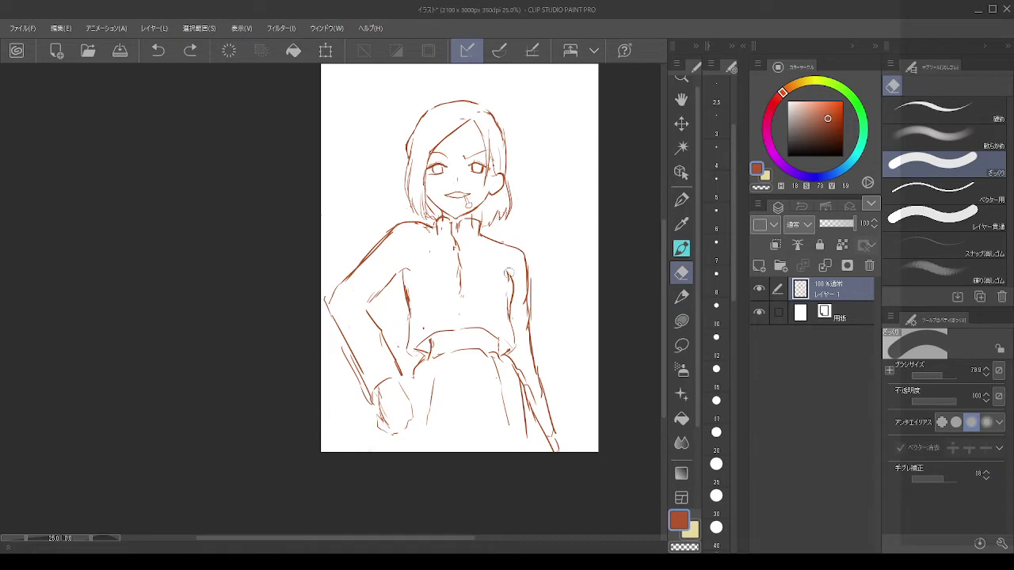
pyautogui.moveTo(505, 270); pyautogui.dragTo(511, 281)
pyautogui.click(681, 248)
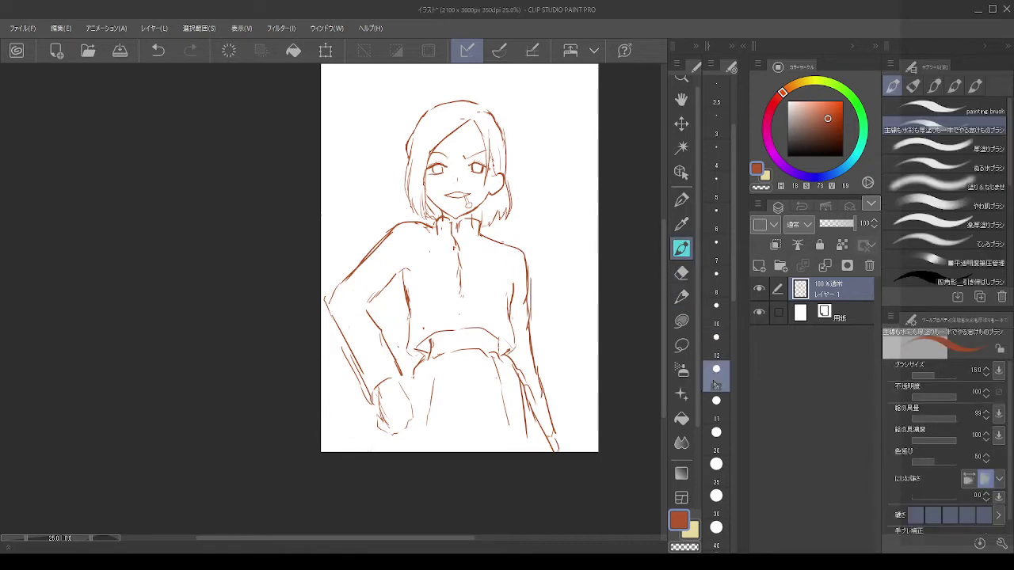
pyautogui.moveTo(491, 249); pyautogui.dragTo(513, 290)
pyautogui.hotkey('ctrl', 'z')
pyautogui.hotkey('ctrl', 'z')
pyautogui.hotkey('ctrl', 'z')
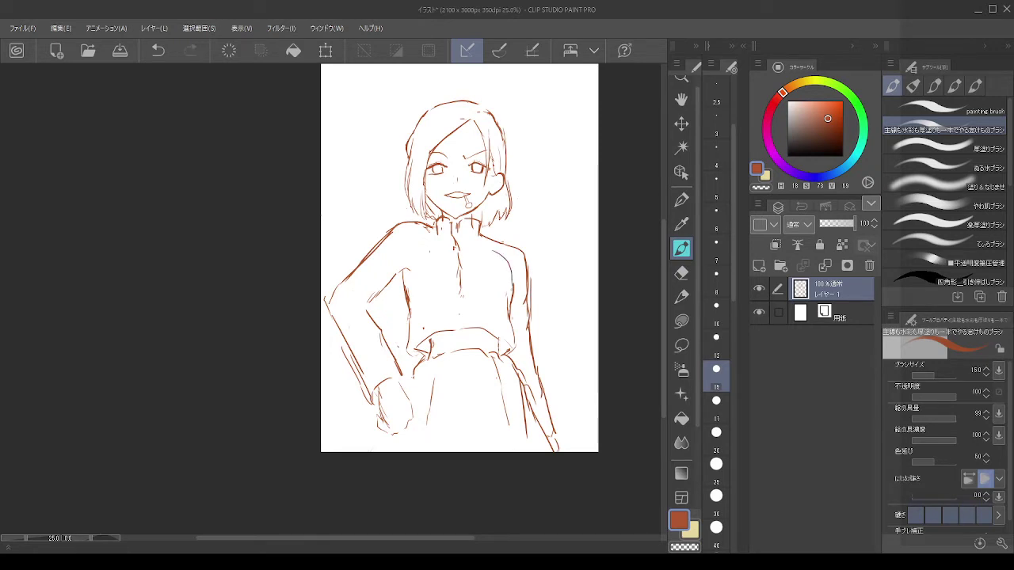
pyautogui.hotkey('ctrl', 'z')
pyautogui.moveTo(498, 255); pyautogui.dragTo(516, 317)
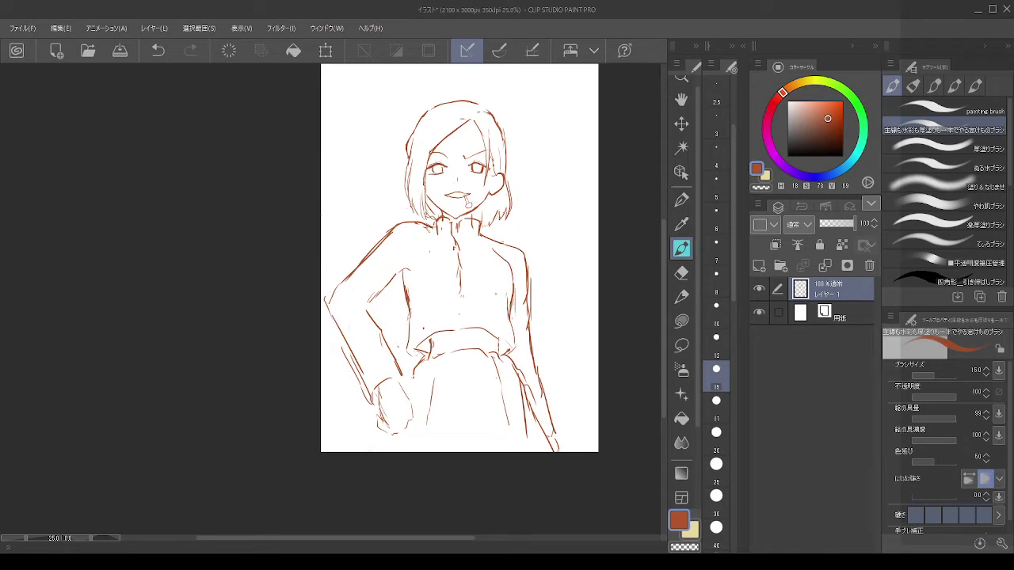
pyautogui.press('e')
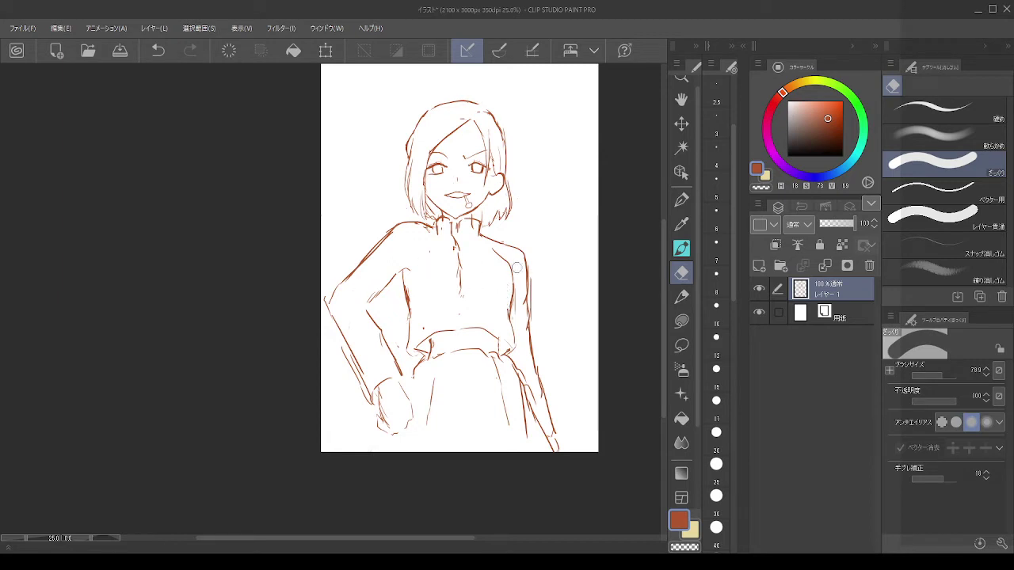
pyautogui.click(681, 248)
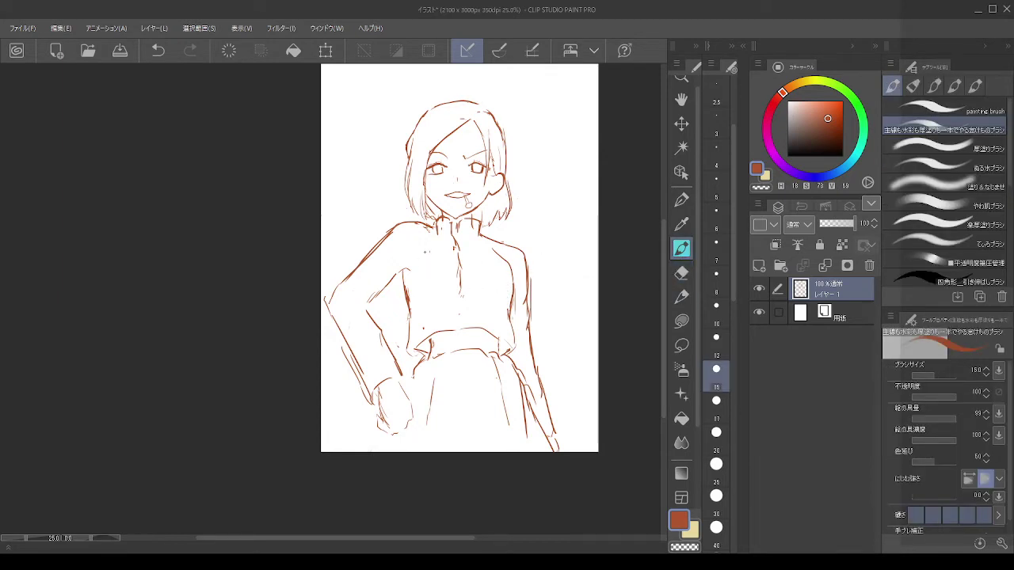
# Step: Add faint fold lines to the jacket front between the collar and the hem on the bent arm's side
pyautogui.hotkey('ctrl', 'z')
pyautogui.moveTo(426, 252)
pyautogui.mouseDown()
pyautogui.moveTo(419, 289)
pyautogui.moveTo(438, 320)
pyautogui.mouseUp()
pyautogui.hotkey('ctrl', 'z')
pyautogui.hotkey('ctrl', 'z')
pyautogui.hotkey('ctrl', 'z')
pyautogui.hotkey('ctrl', 'z')
pyautogui.hotkey('ctrl', 'z')
pyautogui.hotkey('ctrl', 'y')
# Step: Draw the hip outline of the skirt from the waist down behind the hand and out below it
pyautogui.moveTo(414, 374); pyautogui.dragTo(409, 398)
pyautogui.hotkey('ctrl', 'z')
pyautogui.moveTo(407, 281); pyautogui.dragTo(409, 310)
pyautogui.hotkey('ctrl', 'z')
pyautogui.moveTo(420, 382)
pyautogui.mouseDown()
pyautogui.moveTo(425, 389)
pyautogui.moveTo(408, 394)
pyautogui.mouseUp()
pyautogui.hotkey('ctrl', 'z')
pyautogui.hotkey('ctrl', 'z')
pyautogui.hotkey('ctrl', 'z')
pyautogui.moveTo(416, 366); pyautogui.dragTo(414, 379)
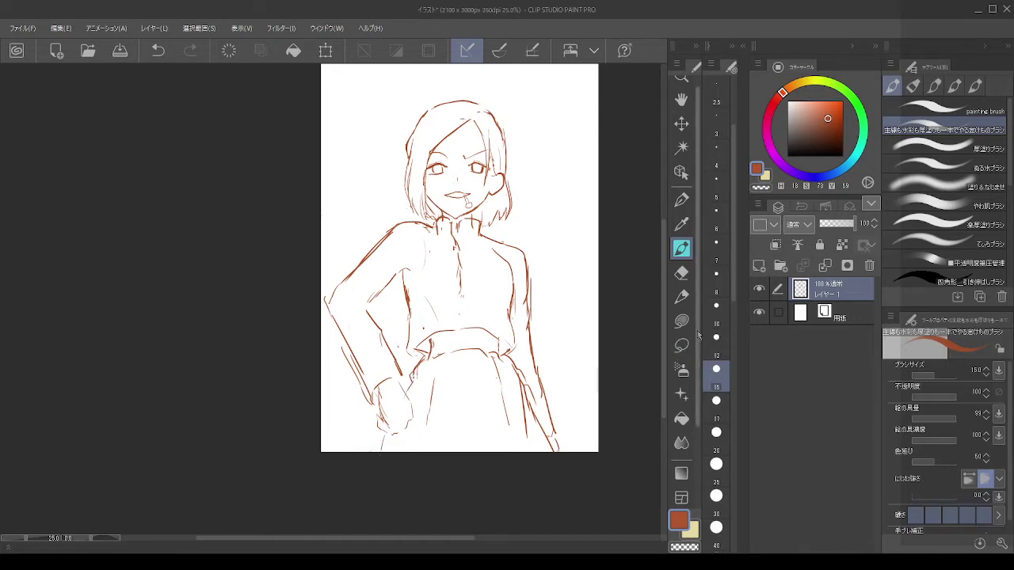
# Step: Erase the overlapping lines between the skirt and the lowered forearm and redraw the skirt's side edge
pyautogui.click(681, 273)
pyautogui.moveTo(523, 381); pyautogui.dragTo(545, 460)
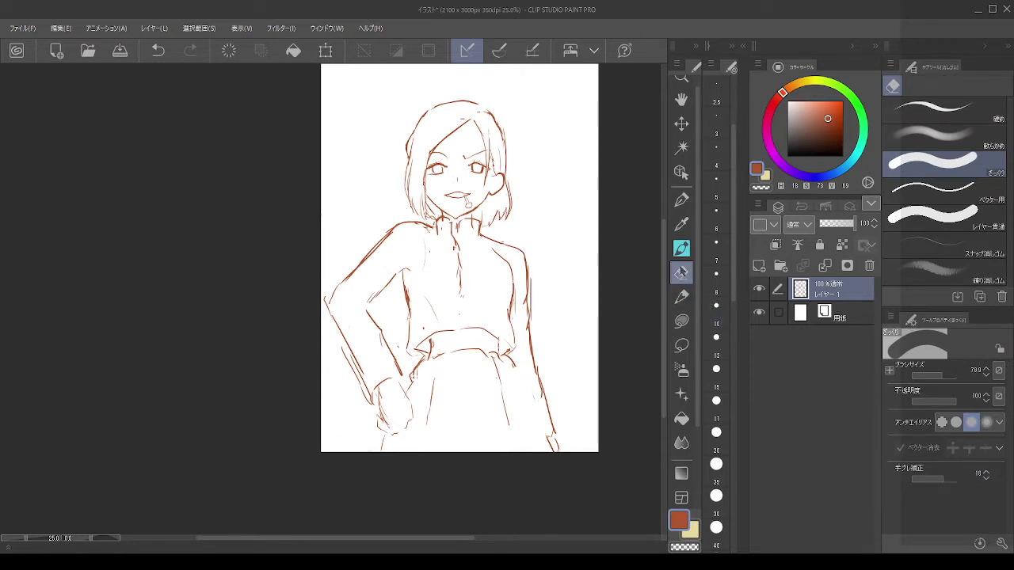
pyautogui.click(681, 248)
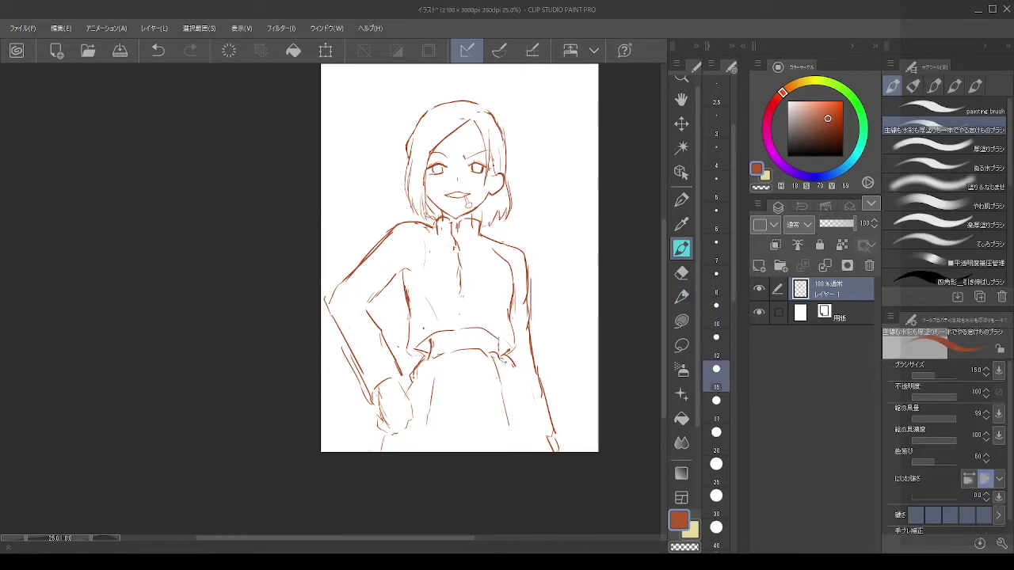
pyautogui.moveTo(508, 370); pyautogui.dragTo(523, 440)
pyautogui.hotkey('ctrl', 'z')
pyautogui.hotkey('ctrl', 'z')
pyautogui.hotkey('ctrl', 'z')
pyautogui.hotkey('ctrl', 'z')
pyautogui.moveTo(513, 388); pyautogui.dragTo(529, 450)
pyautogui.hotkey('ctrl', 'z')
# Step: Erase the bent arm's inner forearm line and redraw it as a lighter curve from the elbow to the wrist
pyautogui.click(681, 273)
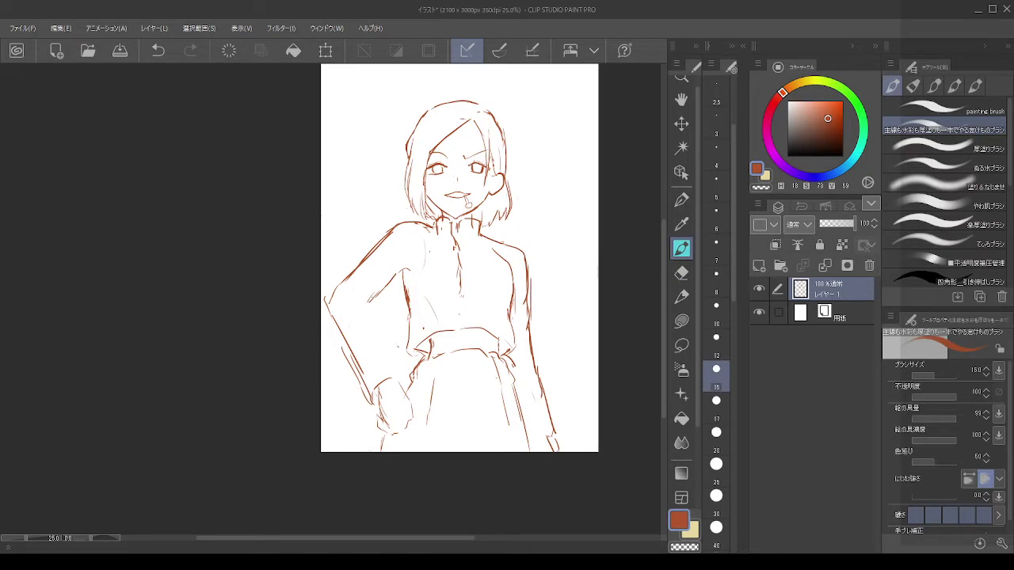
pyautogui.moveTo(372, 301)
pyautogui.mouseDown()
pyautogui.moveTo(366, 319)
pyautogui.moveTo(371, 302)
pyautogui.moveTo(404, 376)
pyautogui.mouseUp()
pyautogui.hotkey('ctrl', 'z')
pyautogui.hotkey('ctrl', 'z')
pyautogui.hotkey('ctrl', 'z')
pyautogui.hotkey('ctrl', 'z')
pyautogui.scroll(-2, 384, 482)
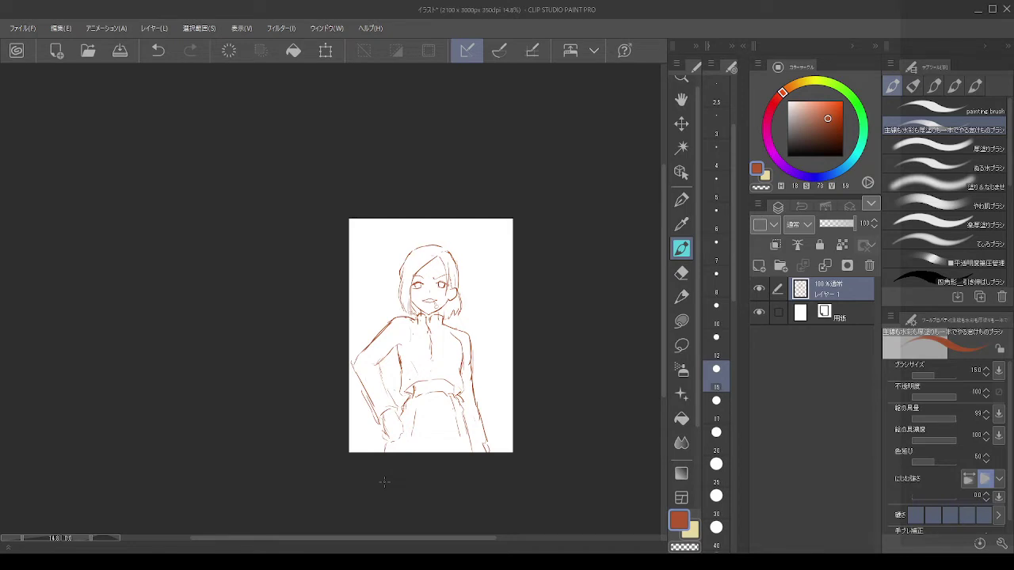
pyautogui.scroll(2, 348, 366)
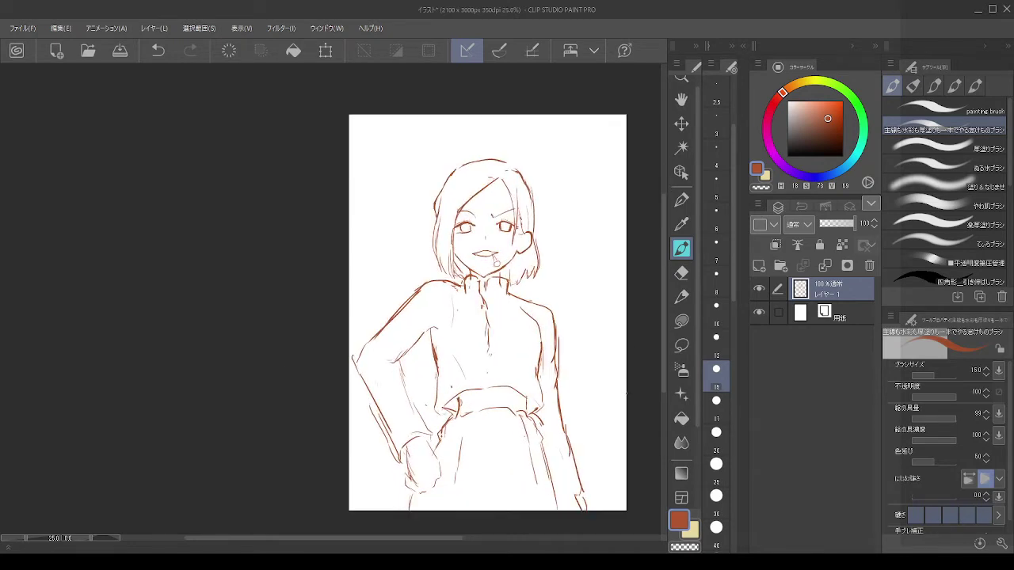
# Step: Erase the whole bent arm, including its shoulder curve and the hand on the hip
pyautogui.click(686, 273)
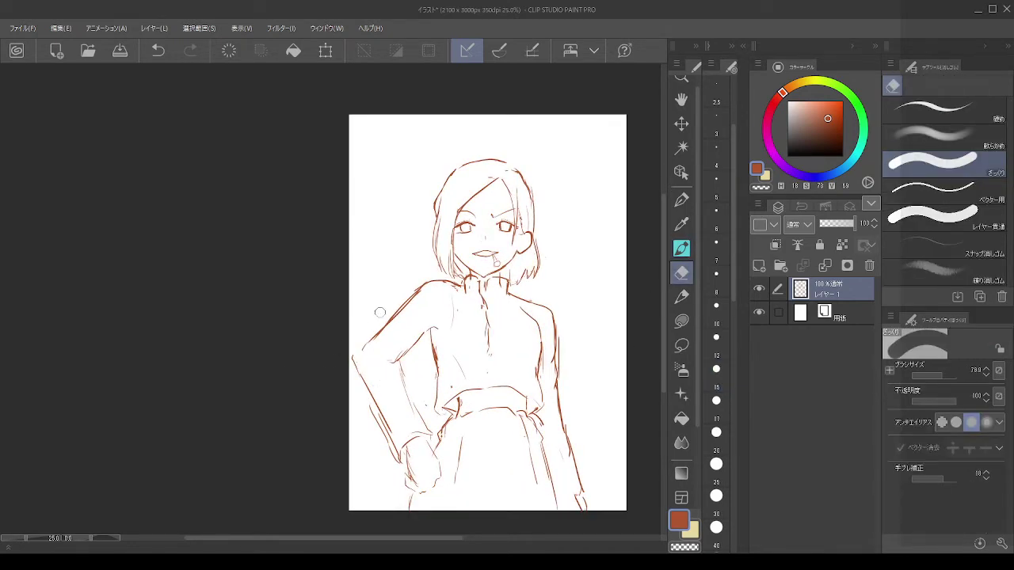
pyautogui.moveTo(376, 319)
pyautogui.mouseDown()
pyautogui.moveTo(400, 319)
pyautogui.moveTo(381, 369)
pyautogui.moveTo(408, 459)
pyautogui.moveTo(421, 470)
pyautogui.mouseUp()
pyautogui.moveTo(393, 310)
pyautogui.mouseDown()
pyautogui.moveTo(368, 189)
pyautogui.moveTo(432, 251)
pyautogui.moveTo(412, 290)
pyautogui.mouseUp()
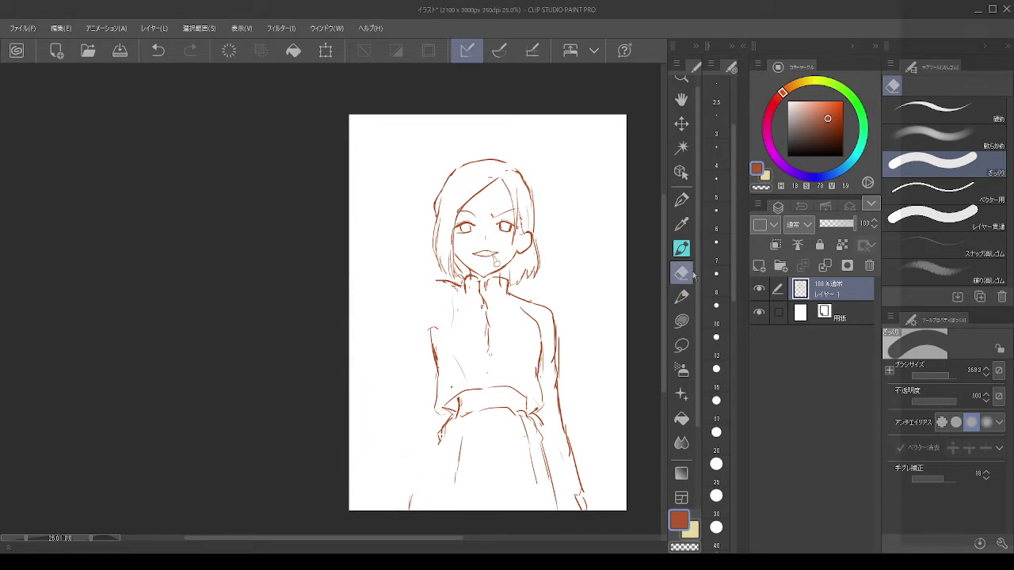
# Step: Draw the inner outline of a raised arm from the collar up to the elbow and over the top of the head
pyautogui.click(681, 248)
pyautogui.moveTo(440, 280); pyautogui.dragTo(412, 237)
pyautogui.hotkey('ctrl', 'z')
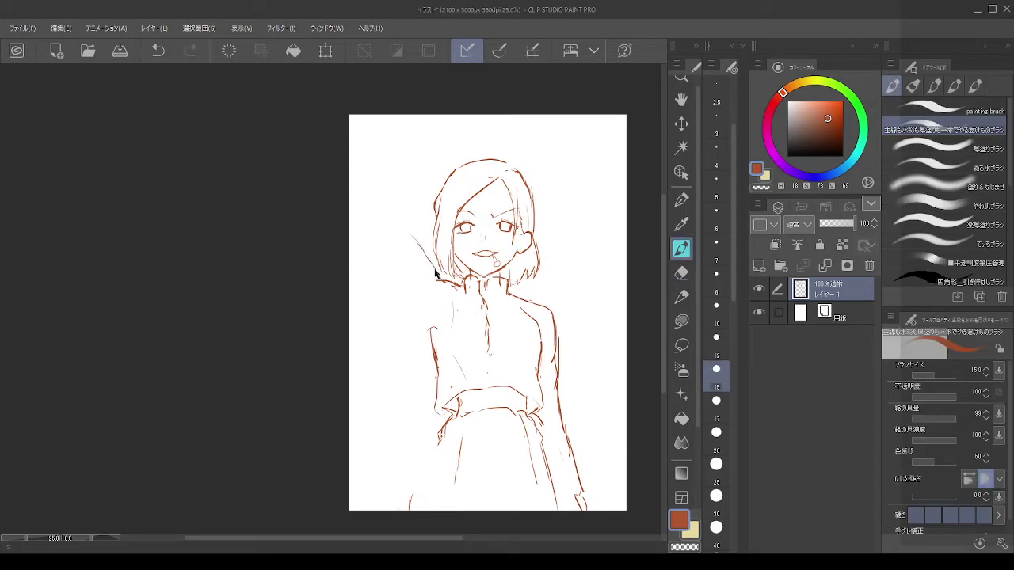
pyautogui.hotkey('ctrl', 'z')
pyautogui.moveTo(439, 279)
pyautogui.mouseDown()
pyautogui.moveTo(394, 189)
pyautogui.moveTo(470, 124)
pyautogui.moveTo(467, 116)
pyautogui.mouseUp()
pyautogui.hotkey('ctrl', 'z')
pyautogui.hotkey('ctrl', 'z')
pyautogui.hotkey('ctrl', 'z')
pyautogui.hotkey('ctrl', 'z')
pyautogui.hotkey('ctrl', 'z')
pyautogui.moveTo(410, 221)
pyautogui.mouseDown()
pyautogui.moveTo(397, 199)
pyautogui.moveTo(465, 127)
pyautogui.mouseUp()
pyautogui.hotkey('ctrl', 'z')
pyautogui.hotkey('ctrl', 'z')
pyautogui.moveTo(396, 185); pyautogui.dragTo(473, 117)
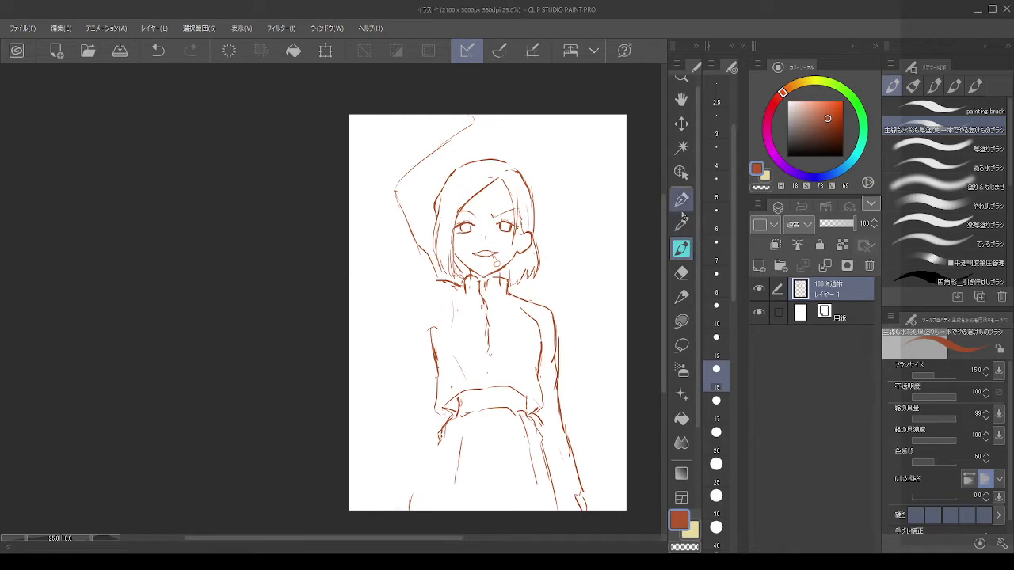
# Step: Shift the whole sketch layer slightly down and toward the lowered arm
pyautogui.click(682, 123)
pyautogui.moveTo(491, 316)
pyautogui.mouseDown()
pyautogui.moveTo(512, 290)
pyautogui.moveTo(510, 343)
pyautogui.moveTo(509, 334)
pyautogui.mouseUp()
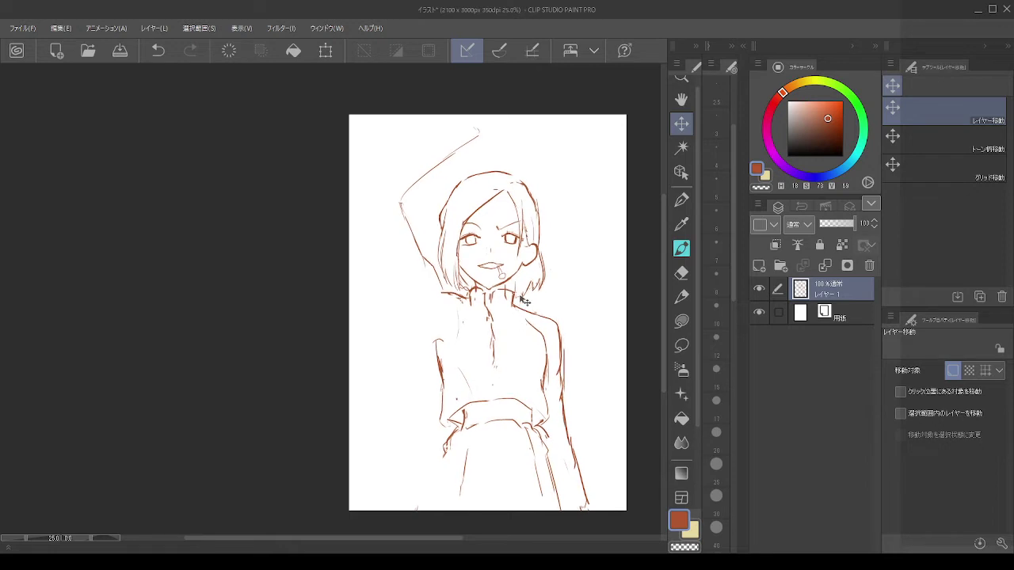
pyautogui.click(683, 248)
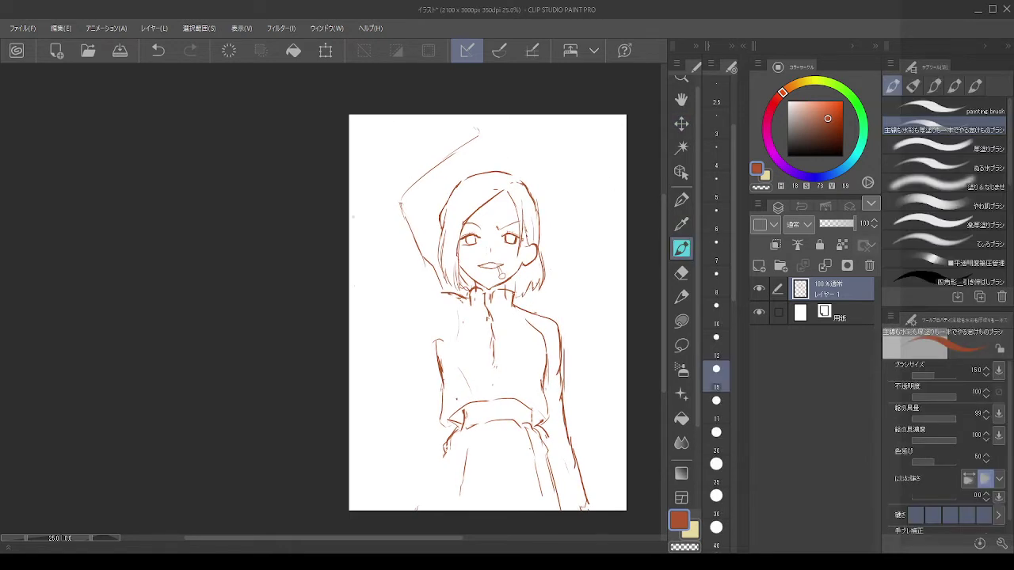
# Step: Draw the raised arm's outer line from near the elbow down to the armpit
pyautogui.hotkey('ctrl', 'z')
pyautogui.moveTo(369, 217); pyautogui.dragTo(434, 343)
pyautogui.hotkey('ctrl', 'z')
pyautogui.moveTo(405, 289)
pyautogui.mouseDown()
pyautogui.moveTo(425, 316)
pyautogui.moveTo(432, 357)
pyautogui.mouseUp()
pyautogui.hotkey('ctrl', 'z')
pyautogui.hotkey('ctrl', 'z')
# Step: Draw a new torso side below the raised arm, running from the armpit down to the jacket hem
pyautogui.moveTo(432, 354); pyautogui.dragTo(439, 386)
pyautogui.hotkey('ctrl', 'z')
pyautogui.hotkey('ctrl', 'z')
pyautogui.moveTo(429, 337); pyautogui.dragTo(437, 431)
pyautogui.hotkey('ctrl', 'z')
pyautogui.moveTo(417, 310)
pyautogui.mouseDown()
pyautogui.moveTo(434, 341)
pyautogui.moveTo(431, 374)
pyautogui.mouseUp()
pyautogui.hotkey('ctrl', 'z')
pyautogui.hotkey('ctrl', 'z')
pyautogui.hotkey('ctrl', 'z')
pyautogui.moveTo(410, 299)
pyautogui.mouseDown()
pyautogui.moveTo(432, 341)
pyautogui.moveTo(428, 406)
pyautogui.moveTo(444, 430)
pyautogui.mouseUp()
pyautogui.hotkey('ctrl', 'z')
pyautogui.hotkey('ctrl', 'z')
pyautogui.hotkey('ctrl', 'z')
pyautogui.moveTo(426, 334); pyautogui.dragTo(444, 432)
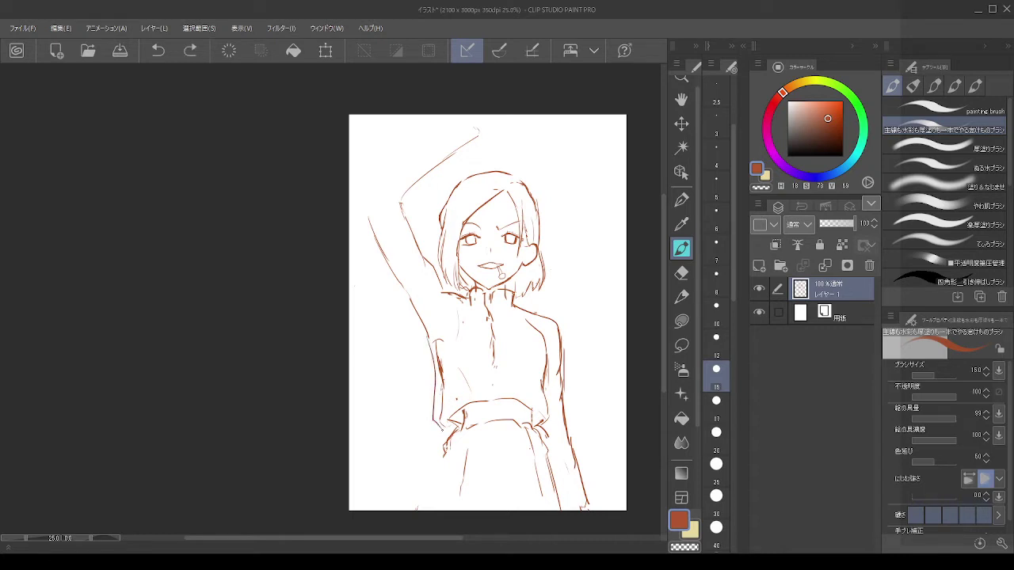
# Step: Erase the old torso side, the leftover armpit stroke and the hem corner inside the new torso line
pyautogui.press('e')
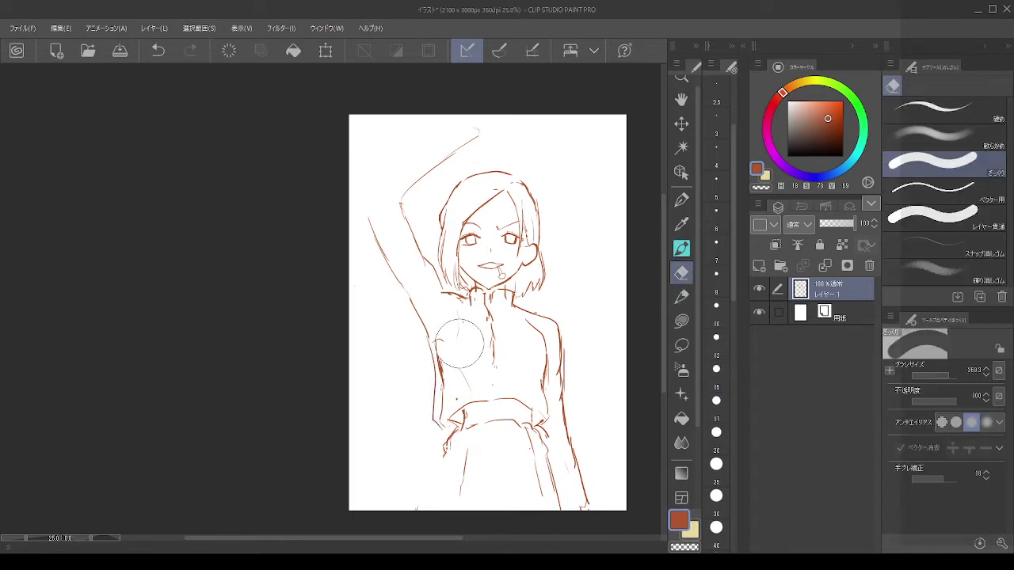
pyautogui.moveTo(459, 347); pyautogui.dragTo(447, 326)
pyautogui.moveTo(447, 371)
pyautogui.mouseDown()
pyautogui.moveTo(444, 414)
pyautogui.moveTo(442, 359)
pyautogui.moveTo(490, 304)
pyautogui.moveTo(450, 410)
pyautogui.mouseUp()
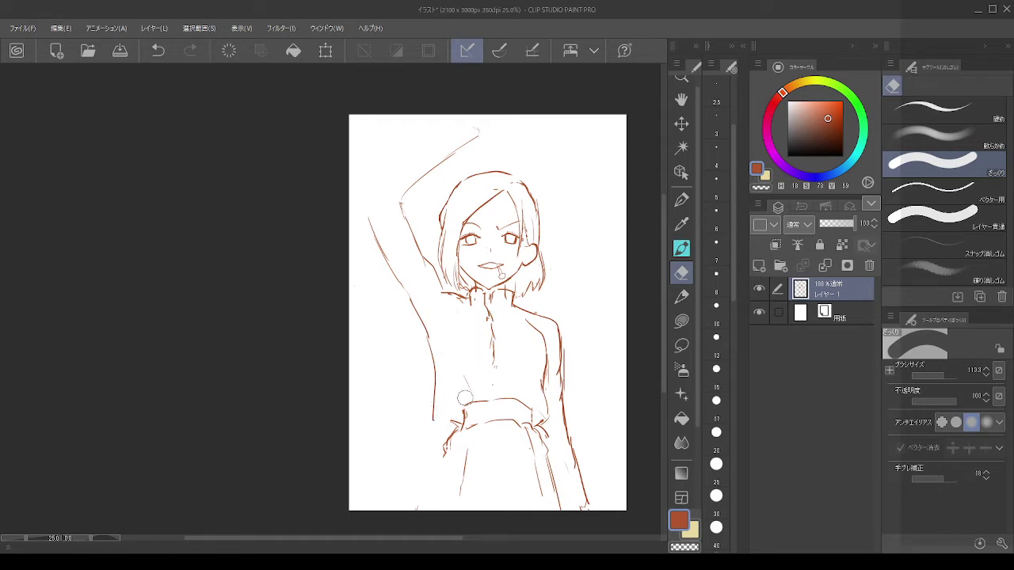
pyautogui.press('b')
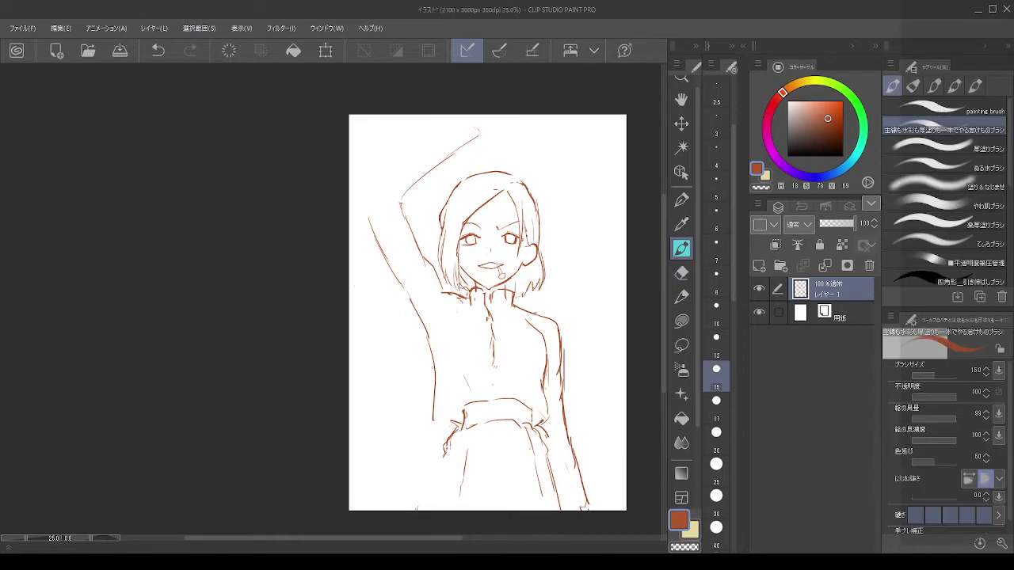
# Step: Draw the jacket hem corner joining the new torso side to the waistband
pyautogui.hotkey('ctrl', 'z')
pyautogui.hotkey('ctrl', 'y')
pyautogui.hotkey('ctrl', 'z')
pyautogui.hotkey('ctrl', 'y')
pyautogui.click(33, 561)
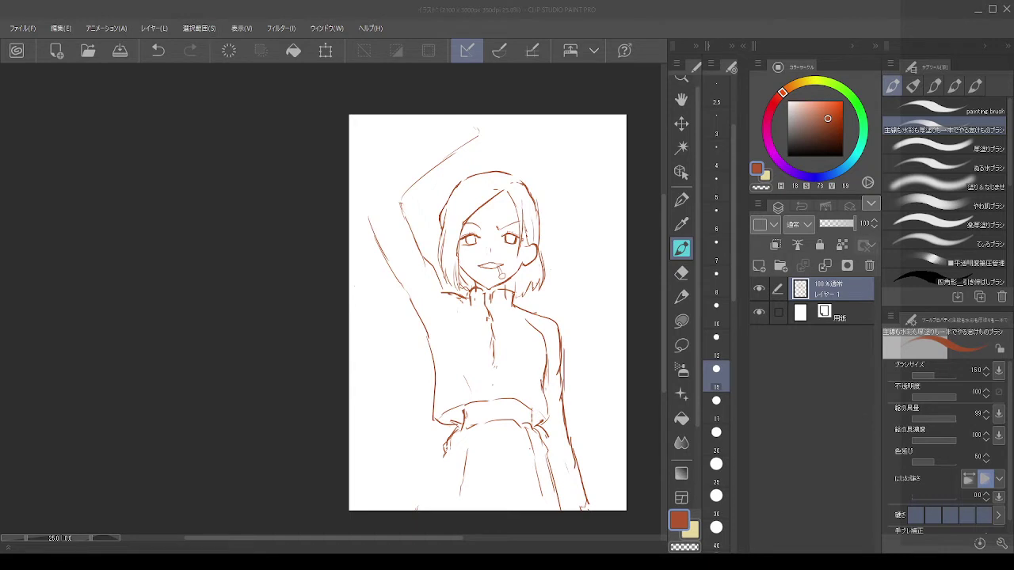
pyautogui.click(575, 216)
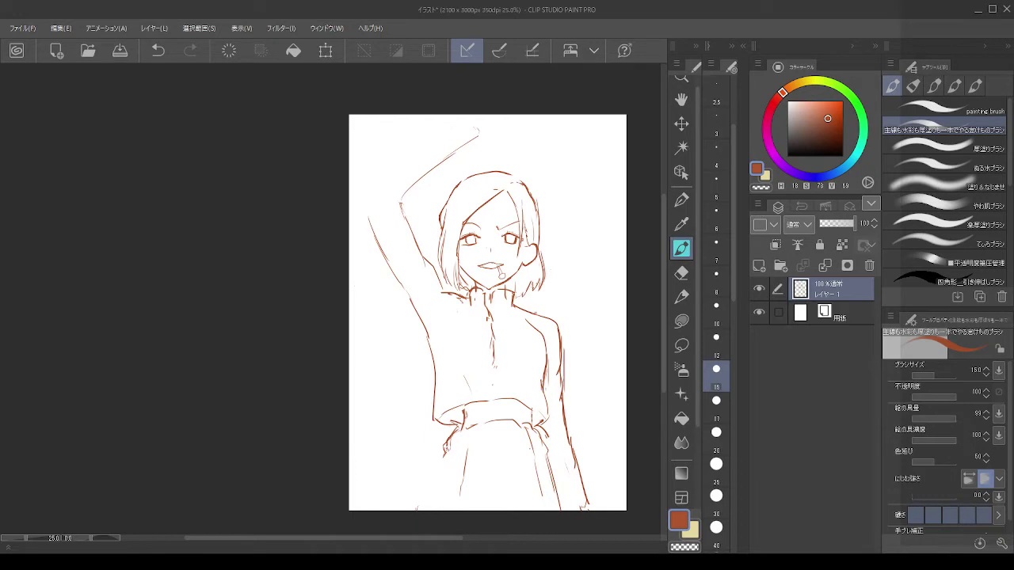
pyautogui.moveTo(448, 450); pyautogui.dragTo(418, 511)
pyautogui.hotkey('ctrl', 'z')
pyautogui.hotkey('ctrl', 'z')
pyautogui.hotkey('ctrl', 'z')
pyautogui.hotkey('ctrl', 'z')
pyautogui.hotkey('ctrl', 'z')
pyautogui.hotkey('ctrl', 'z')
pyautogui.hotkey('ctrl', 'z')
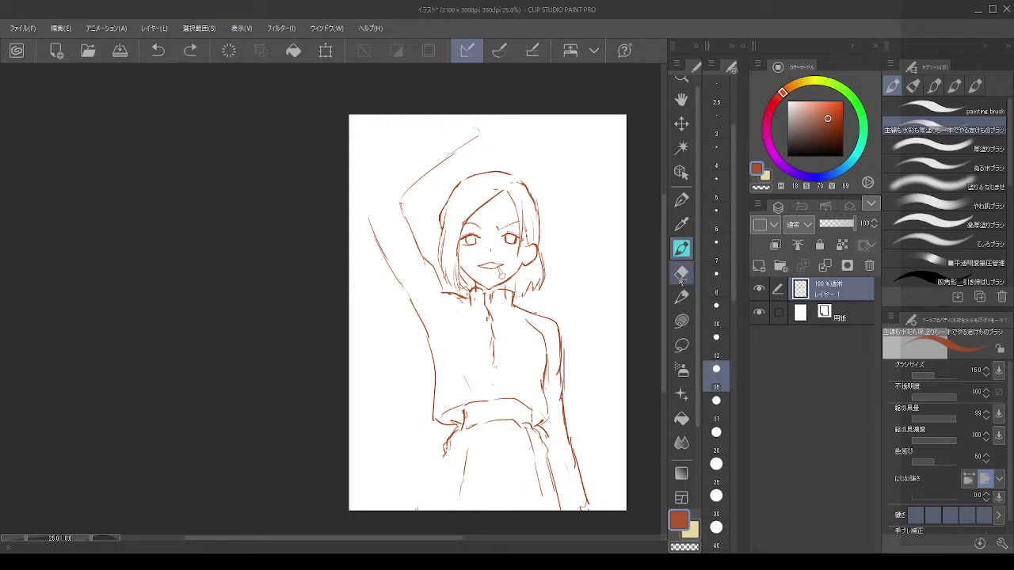
# Step: Erase the old gathered strokes hanging below the jacket hem on the raised-arm side
pyautogui.click(681, 272)
pyautogui.moveTo(455, 453)
pyautogui.mouseDown()
pyautogui.moveTo(442, 448)
pyautogui.moveTo(456, 432)
pyautogui.mouseUp()
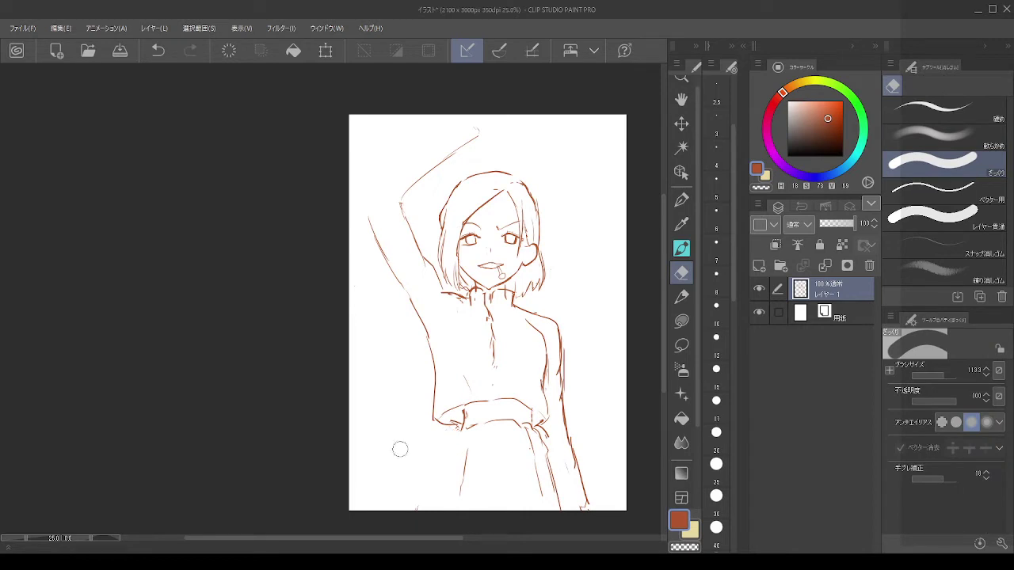
pyautogui.click(681, 248)
pyautogui.moveTo(461, 429)
pyautogui.mouseDown()
pyautogui.moveTo(452, 440)
pyautogui.moveTo(481, 424)
pyautogui.moveTo(477, 401)
pyautogui.mouseUp()
pyautogui.hotkey('ctrl', 'z')
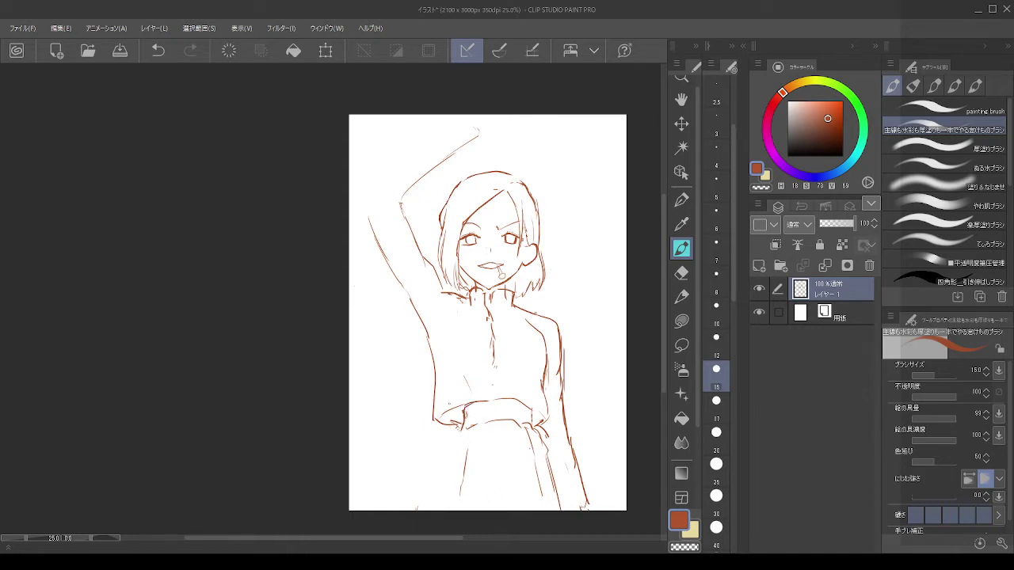
# Step: Erase the lower torso side under the raised arm and redraw it slightly further inward, down to the jacket hem
pyautogui.click(682, 272)
pyautogui.moveTo(427, 350)
pyautogui.mouseDown()
pyautogui.moveTo(436, 418)
pyautogui.moveTo(440, 408)
pyautogui.mouseUp()
pyautogui.click(682, 249)
pyautogui.moveTo(428, 335); pyautogui.dragTo(434, 412)
pyautogui.hotkey('ctrl', 'z')
pyautogui.hotkey('ctrl', 'z')
pyautogui.moveTo(436, 372); pyautogui.dragTo(441, 421)
pyautogui.hotkey('ctrl', 'z')
pyautogui.hotkey('ctrl', 'z')
pyautogui.hotkey('ctrl', 'z')
pyautogui.moveTo(440, 357); pyautogui.dragTo(444, 412)
pyautogui.hotkey('ctrl', 'z')
pyautogui.moveTo(439, 355); pyautogui.dragTo(448, 401)
# Step: Draw a diagonal fold line from the raised arm's armpit into the jacket's chest
pyautogui.moveTo(425, 327); pyautogui.dragTo(432, 340)
pyautogui.hotkey('ctrl', 'z')
pyautogui.hotkey('ctrl', 'z')
pyautogui.moveTo(428, 324); pyautogui.dragTo(449, 356)
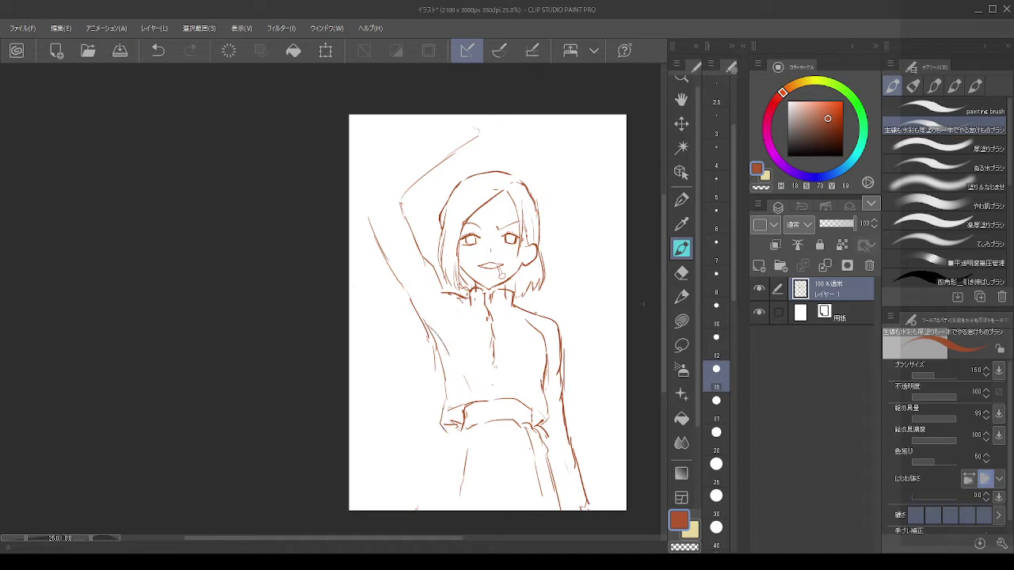
# Step: Replace the jacket's center line with a new one curving toward the lowered arm, from the collar down to the waistband
pyautogui.click(681, 273)
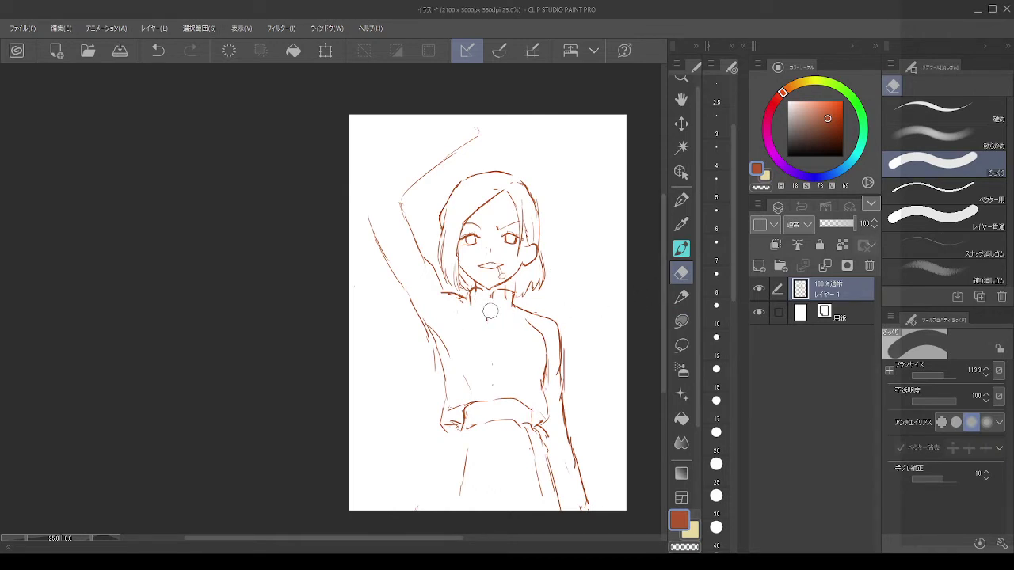
pyautogui.click(681, 248)
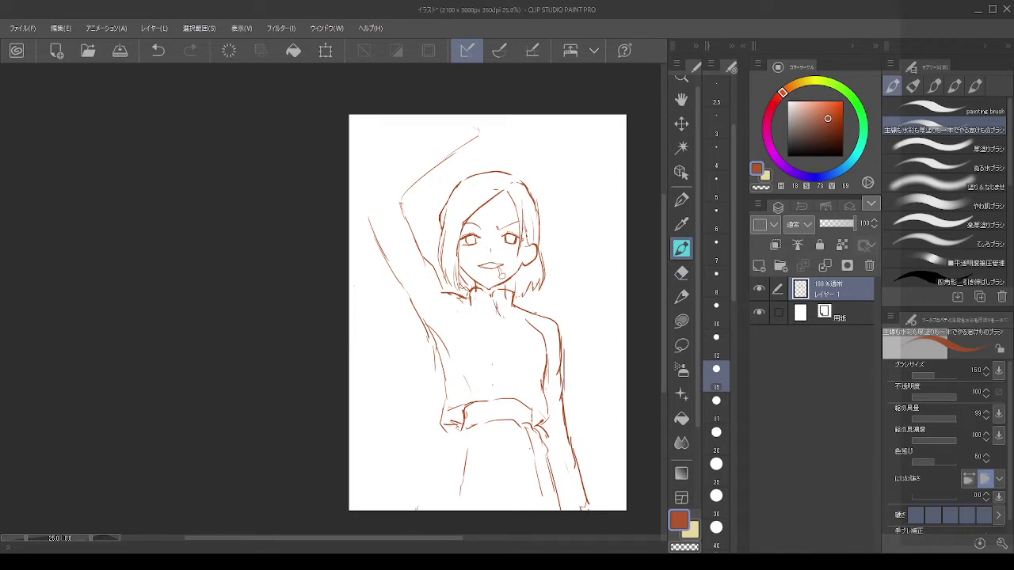
pyautogui.hotkey('ctrl', 'z')
pyautogui.moveTo(495, 300); pyautogui.dragTo(513, 360)
pyautogui.hotkey('ctrl', 'z')
pyautogui.moveTo(496, 302); pyautogui.dragTo(520, 330)
pyautogui.hotkey('ctrl', 'z')
pyautogui.hotkey('ctrl', 'z')
pyautogui.click(520, 362)
pyautogui.click(522, 354)
pyautogui.hotkey('ctrl', 'z')
pyautogui.moveTo(521, 355); pyautogui.dragTo(513, 385)
pyautogui.hotkey('ctrl', 'z')
pyautogui.moveTo(507, 337); pyautogui.dragTo(504, 400)
# Step: Draw the skirt's outer side on the raised-arm side, slanting outward from below the hem to the canvas edge
pyautogui.moveTo(463, 428); pyautogui.dragTo(440, 481)
pyautogui.hotkey('ctrl', 'z')
pyautogui.hotkey('ctrl', 'z')
pyautogui.hotkey('ctrl', 'z')
pyautogui.moveTo(461, 430); pyautogui.dragTo(426, 505)
pyautogui.hotkey('ctrl', 'z')
pyautogui.moveTo(447, 457); pyautogui.dragTo(425, 511)
pyautogui.hotkey('ctrl', 'z')
pyautogui.hotkey('ctrl', 'z')
pyautogui.moveTo(448, 450); pyautogui.dragTo(418, 512)
# Step: Draw the raised forearm's outer line from the wrist down around the elbow to the upper arm
pyautogui.moveTo(473, 122)
pyautogui.mouseDown()
pyautogui.moveTo(439, 117)
pyautogui.moveTo(407, 140)
pyautogui.moveTo(360, 192)
pyautogui.moveTo(374, 238)
pyautogui.mouseUp()
pyautogui.hotkey('ctrl', 'z')
pyautogui.hotkey('ctrl', 'z')
pyautogui.hotkey('ctrl', 'z')
pyautogui.hotkey('ctrl', 'z')
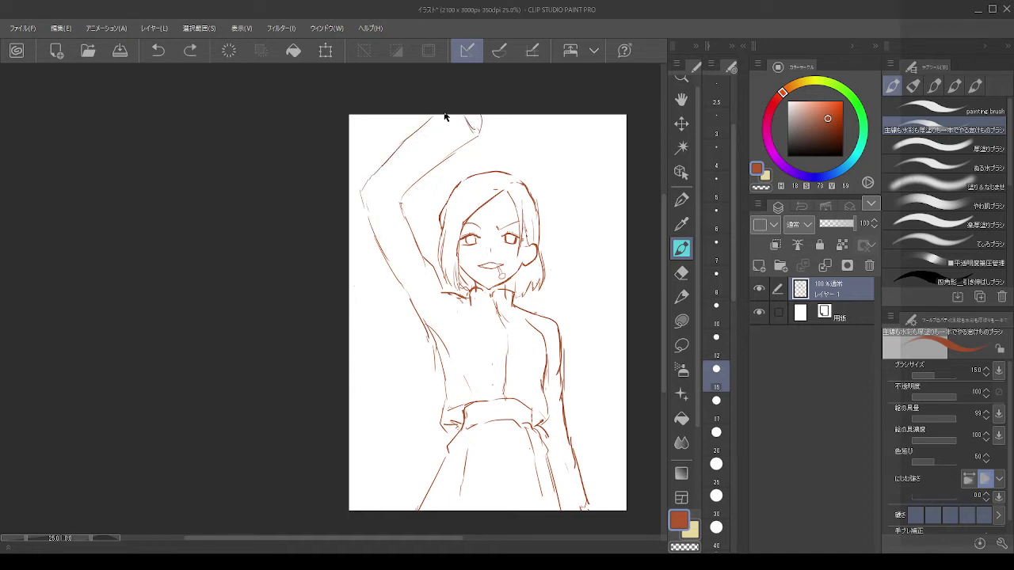
pyautogui.moveTo(457, 116)
pyautogui.mouseDown()
pyautogui.moveTo(385, 164)
pyautogui.moveTo(367, 219)
pyautogui.mouseUp()
pyautogui.hotkey('ctrl', 'z')
pyautogui.moveTo(435, 122)
pyautogui.mouseDown()
pyautogui.moveTo(366, 179)
pyautogui.moveTo(371, 225)
pyautogui.mouseUp()
# Step: Draw a curved sleeve line along the inner upper arm, starting at the bent elbow
pyautogui.moveTo(403, 196); pyautogui.dragTo(413, 242)
pyautogui.hotkey('ctrl', 'z')
pyautogui.moveTo(400, 201); pyautogui.dragTo(415, 249)
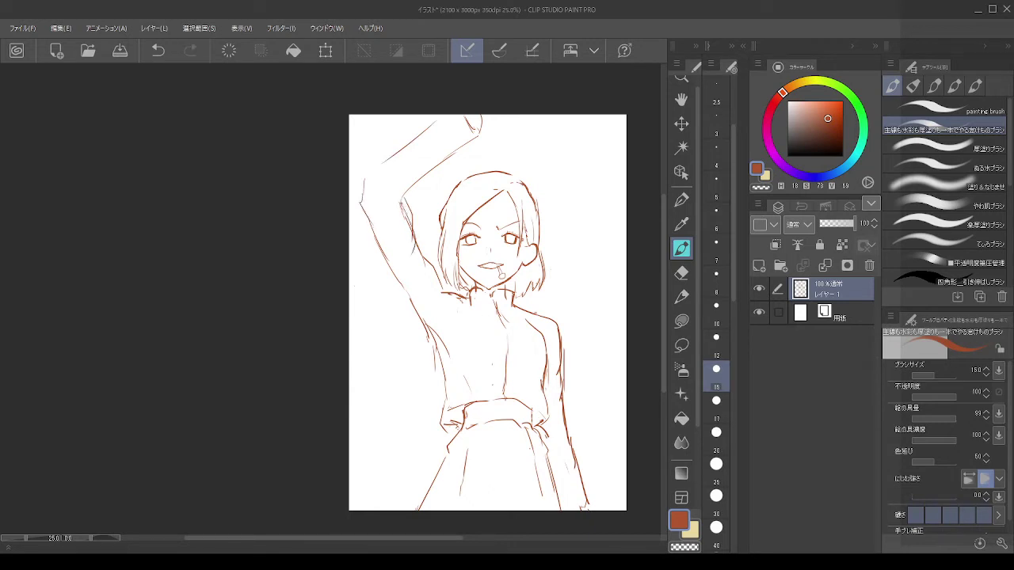
pyautogui.moveTo(511, 116)
pyautogui.mouseDown()
pyautogui.moveTo(515, 133)
pyautogui.moveTo(526, 120)
pyautogui.mouseUp()
pyautogui.hotkey('ctrl', 'z')
pyautogui.hotkey('ctrl', 'z')
pyautogui.click(682, 272)
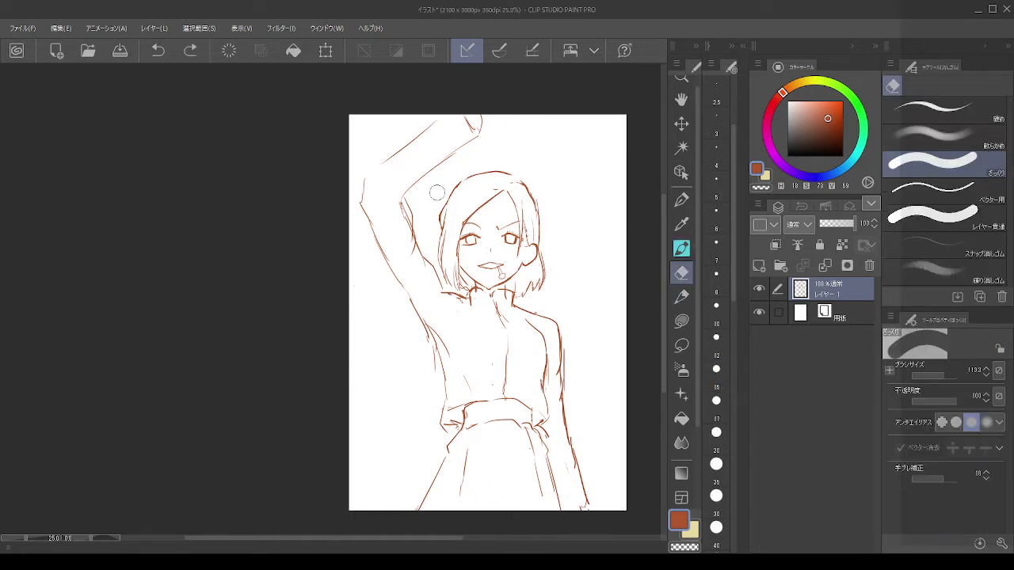
# Step: Lasso the raised forearm, rotate it slightly clockwise and move it down closer to the head
pyautogui.click(681, 346)
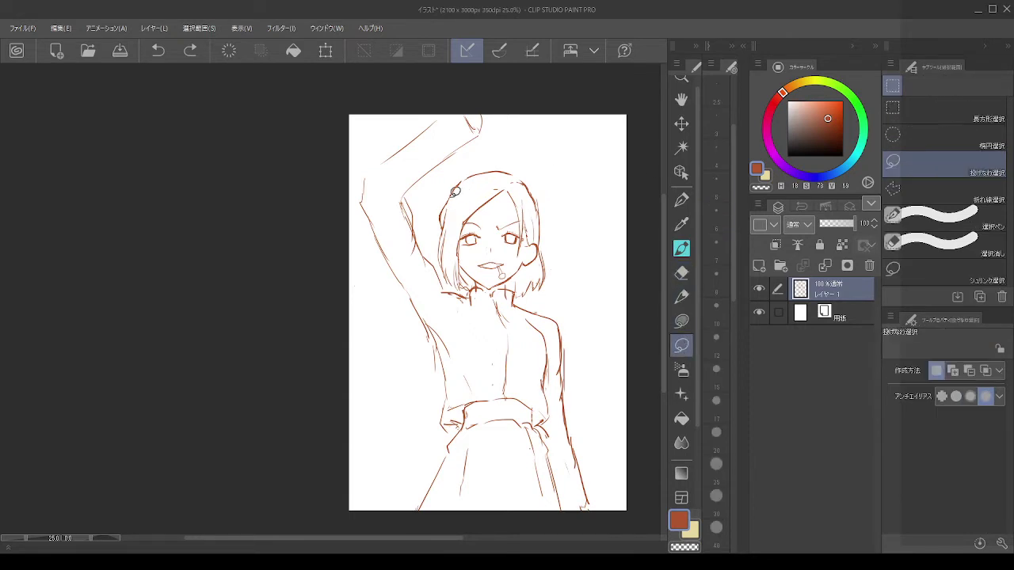
pyautogui.moveTo(432, 193)
pyautogui.mouseDown()
pyautogui.moveTo(371, 179)
pyautogui.moveTo(501, 86)
pyautogui.moveTo(464, 178)
pyautogui.moveTo(388, 193)
pyautogui.moveTo(510, 133)
pyautogui.moveTo(448, 181)
pyautogui.mouseUp()
pyautogui.press('Delete')
pyautogui.hotkey('ctrl', 'd')
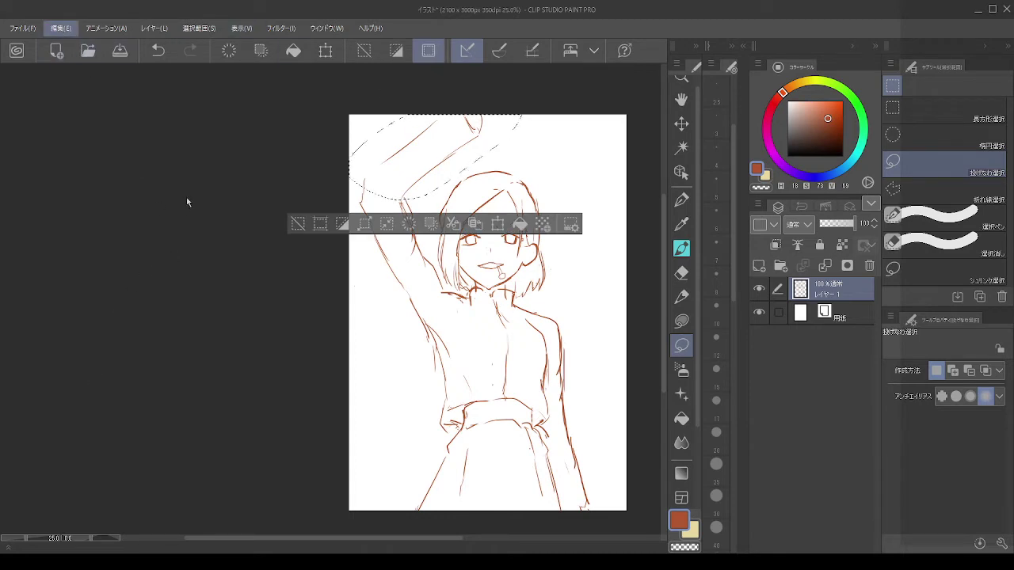
pyautogui.click(246, 161)
pyautogui.moveTo(561, 121); pyautogui.dragTo(561, 141)
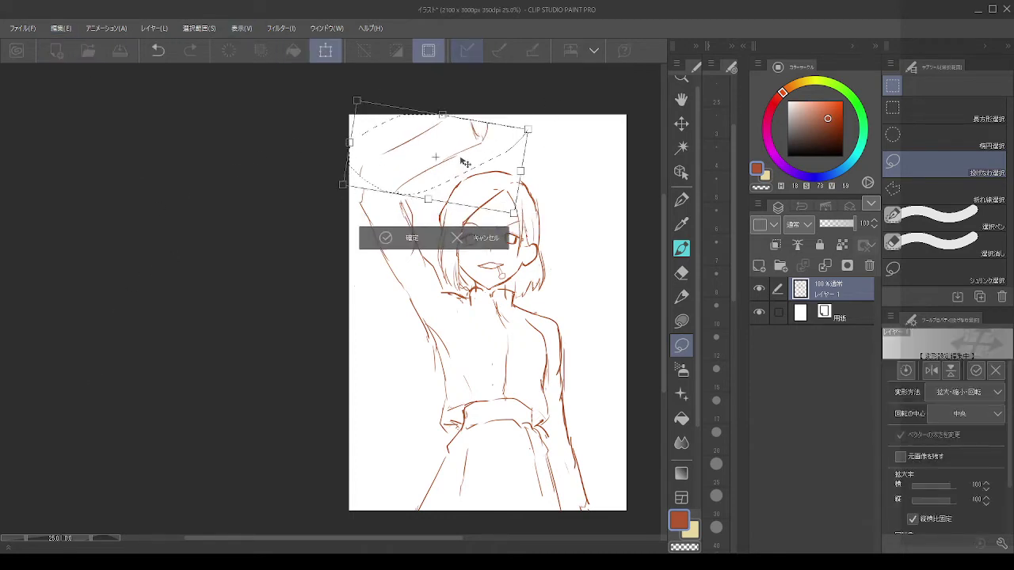
pyautogui.moveTo(465, 162); pyautogui.dragTo(468, 173)
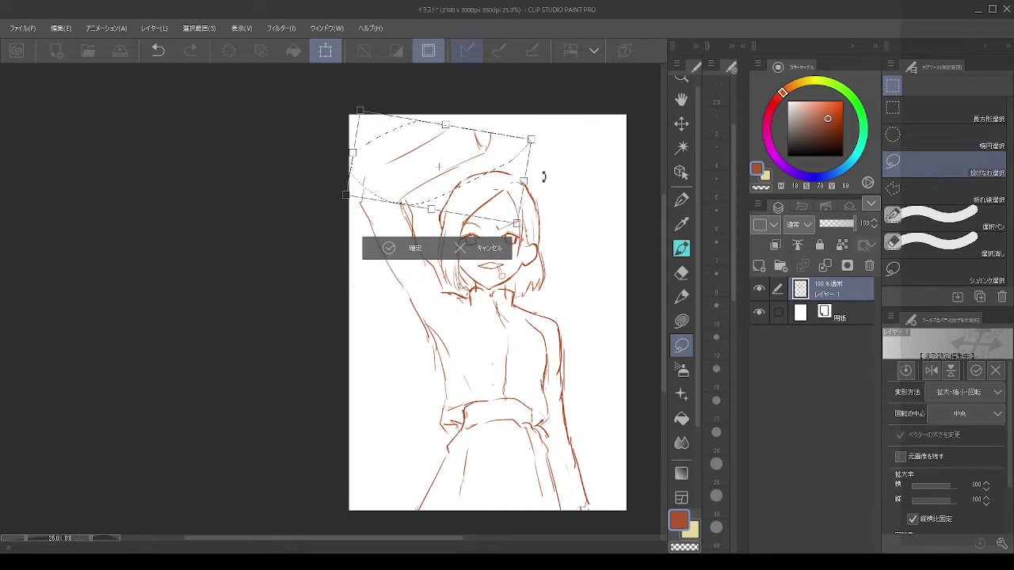
pyautogui.press('Return')
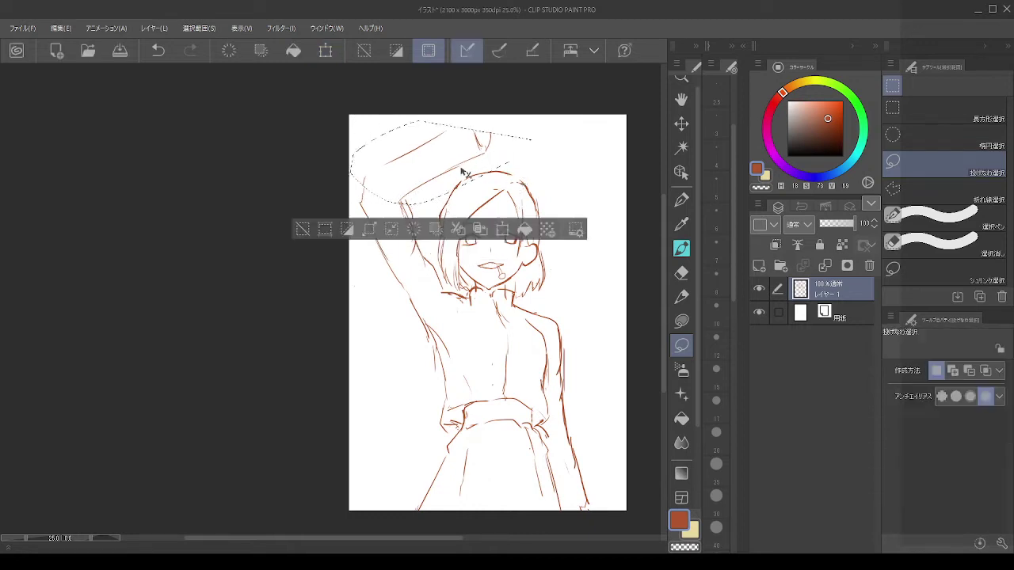
pyautogui.hotkey('ctrl', 'd')
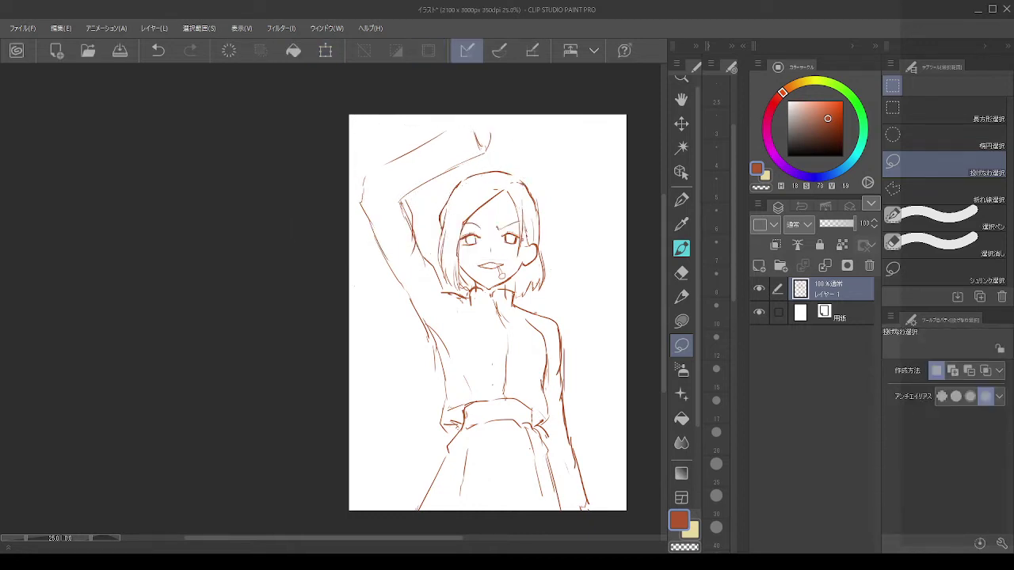
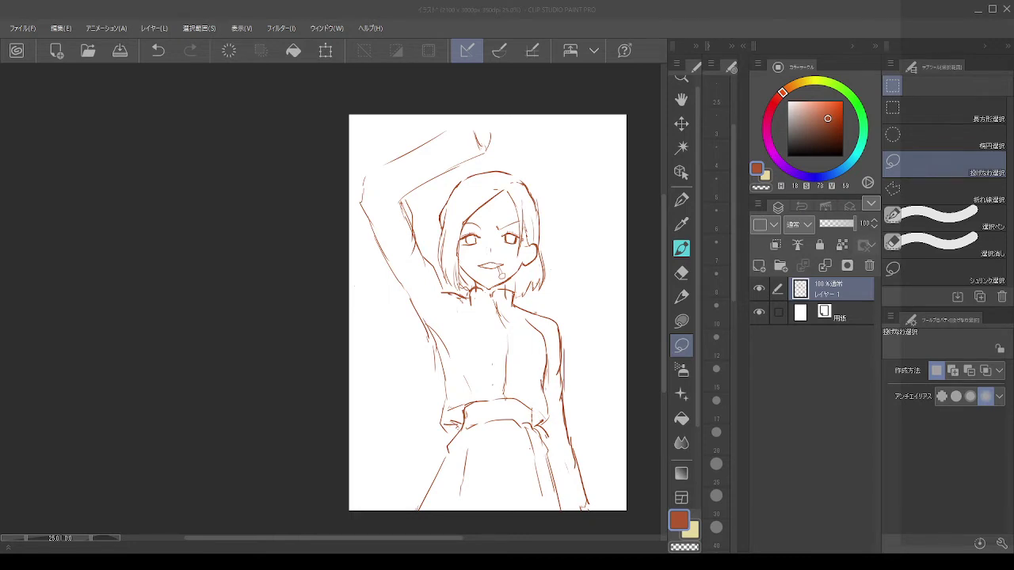
# Step: Extend the raised forearm's outer line to the wrist and close the sleeve end with a cuff opening
pyautogui.click(819, 6)
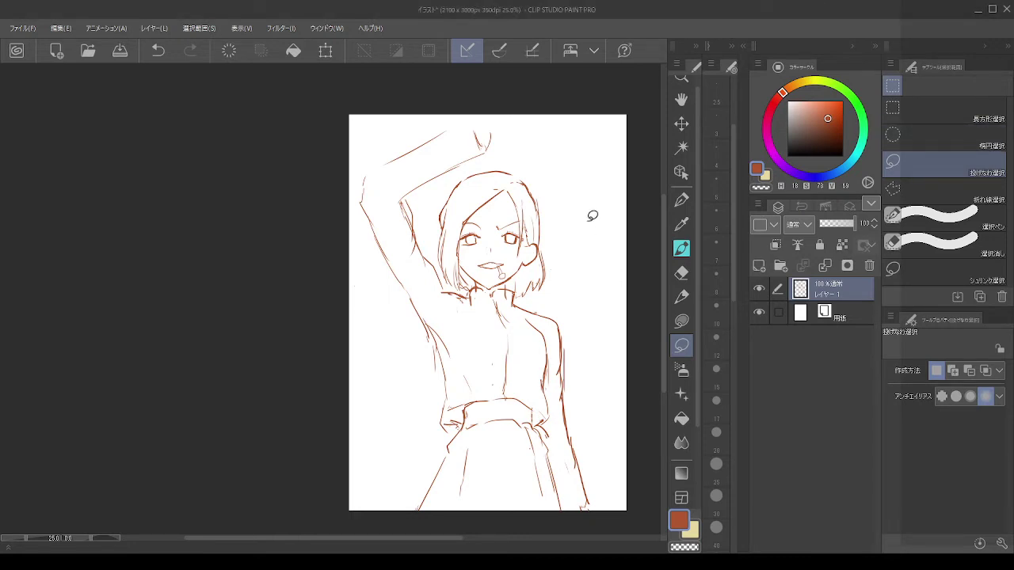
pyautogui.click(682, 248)
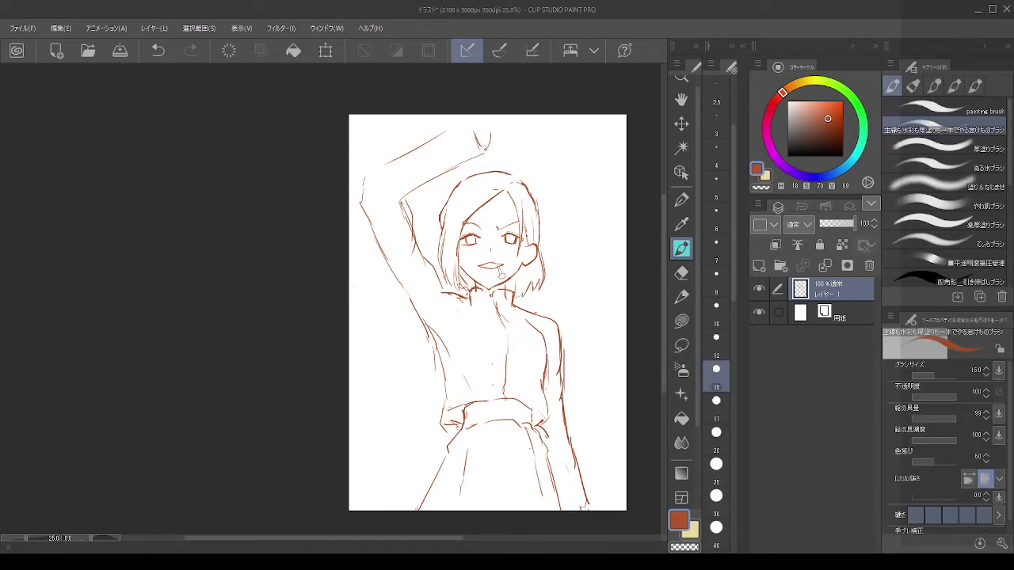
pyautogui.hotkey('ctrl', 'z')
pyautogui.hotkey('ctrl', 'y')
pyautogui.moveTo(491, 140)
pyautogui.mouseDown()
pyautogui.moveTo(477, 116)
pyautogui.moveTo(439, 134)
pyautogui.moveTo(471, 116)
pyautogui.moveTo(485, 121)
pyautogui.mouseUp()
pyautogui.hotkey('ctrl', 'z')
pyautogui.moveTo(486, 120)
pyautogui.mouseDown()
pyautogui.moveTo(512, 120)
pyautogui.moveTo(489, 125)
pyautogui.moveTo(493, 115)
pyautogui.mouseUp()
pyautogui.hotkey('ctrl', 'z')
pyautogui.hotkey('ctrl', 'z')
pyautogui.hotkey('ctrl', 'z')
pyautogui.hotkey('ctrl', 'z')
pyautogui.moveTo(521, 124); pyautogui.dragTo(521, 134)
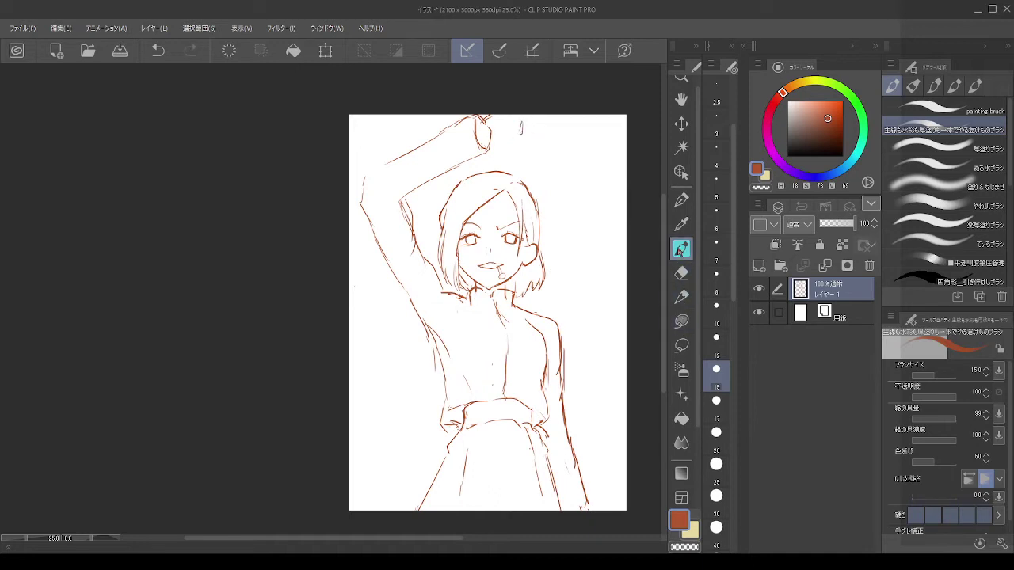
# Step: Shift the whole sketch layer slightly down to make room above the raised arm
pyautogui.click(681, 123)
pyautogui.moveTo(488, 297); pyautogui.dragTo(488, 308)
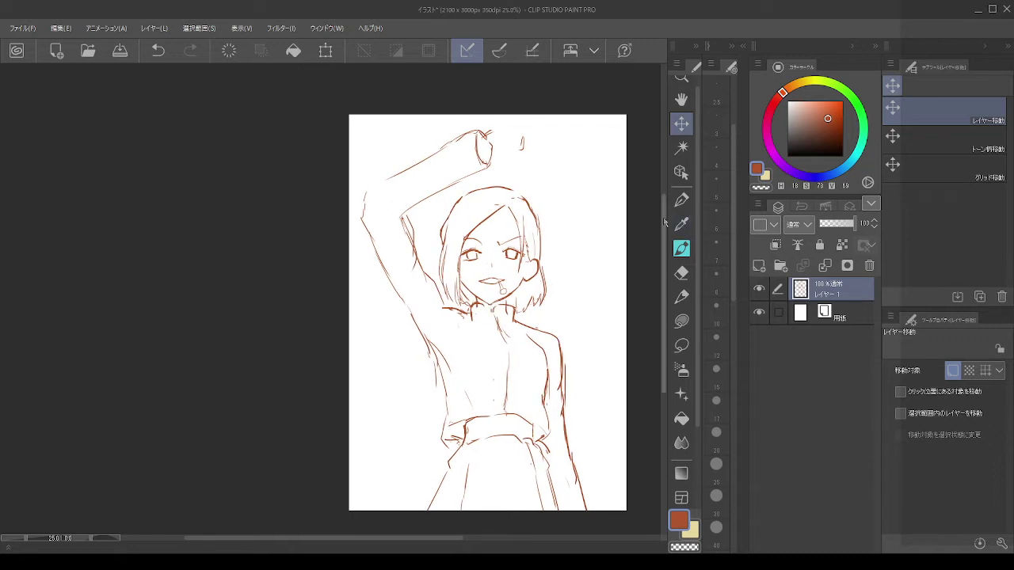
# Step: Draw the raised hand as a loose fist extending from the sleeve cuff
pyautogui.press('b')
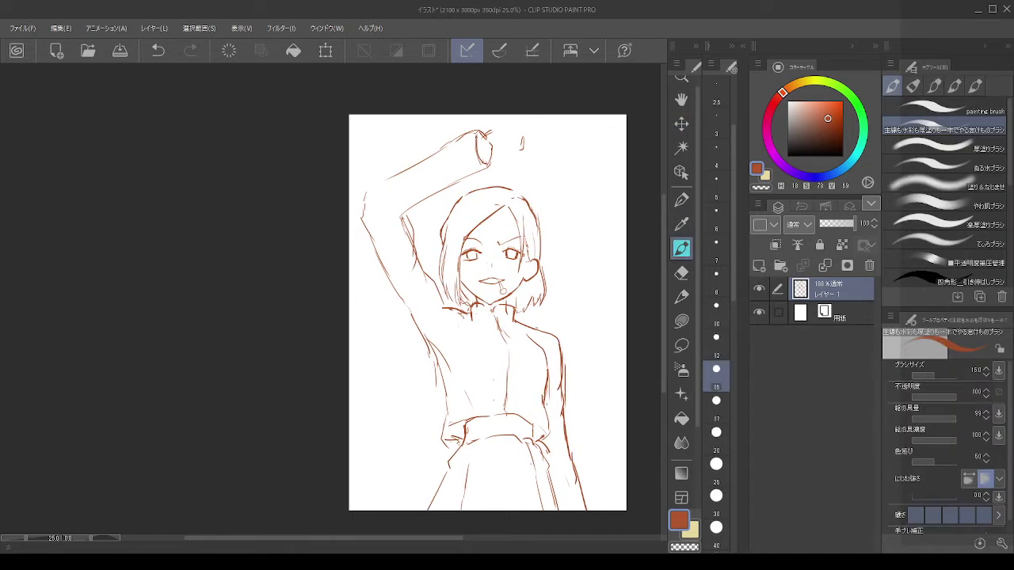
pyautogui.moveTo(485, 133)
pyautogui.mouseDown()
pyautogui.moveTo(508, 124)
pyautogui.moveTo(506, 138)
pyautogui.moveTo(512, 127)
pyautogui.mouseUp()
pyautogui.hotkey('ctrl', 'z')
pyautogui.hotkey('ctrl', 'z')
pyautogui.moveTo(511, 123)
pyautogui.mouseDown()
pyautogui.moveTo(515, 152)
pyautogui.moveTo(504, 145)
pyautogui.moveTo(529, 131)
pyautogui.moveTo(532, 147)
pyautogui.mouseUp()
pyautogui.hotkey('ctrl', 'z')
pyautogui.hotkey('ctrl', 'z')
pyautogui.hotkey('ctrl', 'z')
pyautogui.hotkey('ctrl', 'z')
pyautogui.hotkey('ctrl', 'z')
pyautogui.hotkey('ctrl', 'z')
pyautogui.hotkey('ctrl', 'z')
# Step: Refine the sleeve cuff around the raised wrist with an inner opening line
pyautogui.moveTo(495, 154)
pyautogui.mouseDown()
pyautogui.moveTo(512, 150)
pyautogui.moveTo(490, 156)
pyautogui.mouseUp()
pyautogui.hotkey('ctrl', 'z')
pyautogui.moveTo(476, 135)
pyautogui.mouseDown()
pyautogui.moveTo(476, 158)
pyautogui.moveTo(488, 157)
pyautogui.mouseUp()
pyautogui.hotkey('ctrl', 'z')
pyautogui.hotkey('ctrl', 'z')
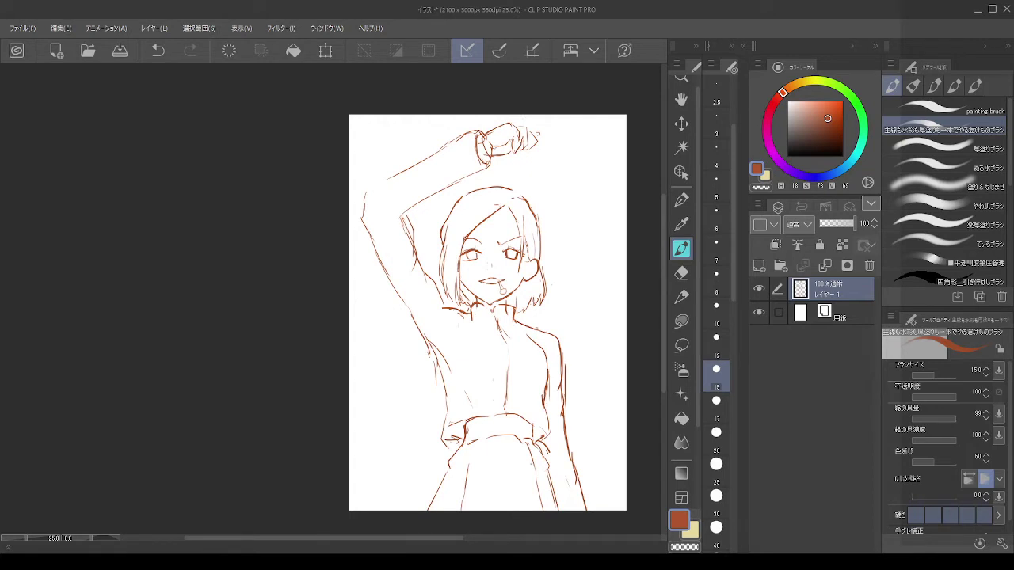
# Step: Sketch a hammer held in the raised fist, erasing and redrawing its head beyond the short handle
pyautogui.moveTo(496, 136)
pyautogui.mouseDown()
pyautogui.moveTo(500, 150)
pyautogui.moveTo(516, 136)
pyautogui.moveTo(511, 148)
pyautogui.moveTo(570, 122)
pyautogui.moveTo(553, 140)
pyautogui.moveTo(574, 148)
pyautogui.moveTo(557, 153)
pyautogui.moveTo(568, 160)
pyautogui.mouseUp()
pyautogui.hotkey('ctrl', 'z')
pyautogui.hotkey('ctrl', 'z')
pyautogui.hotkey('ctrl', 'z')
pyautogui.click(681, 272)
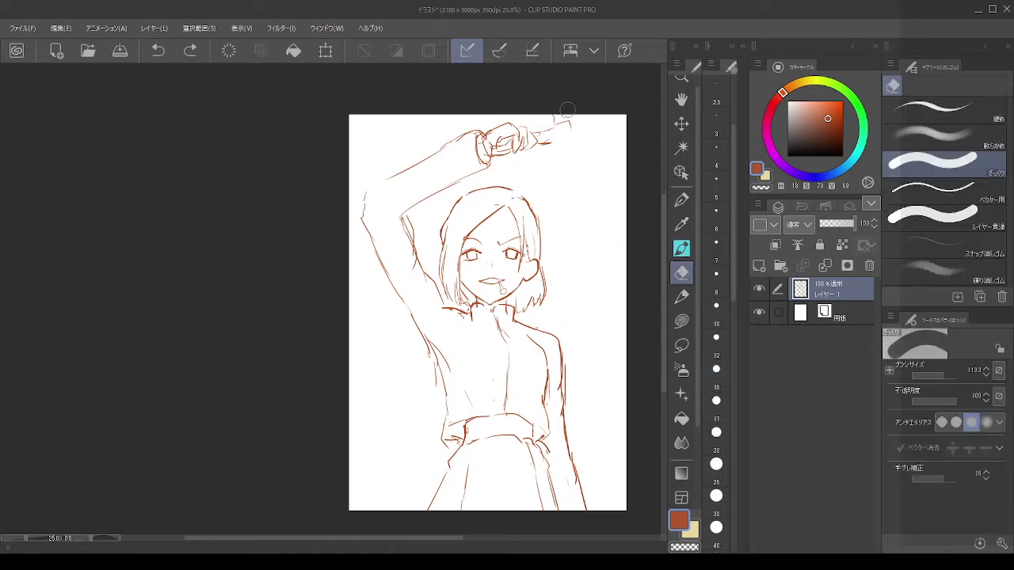
pyautogui.moveTo(577, 110)
pyautogui.mouseDown()
pyautogui.moveTo(560, 119)
pyautogui.moveTo(569, 133)
pyautogui.mouseUp()
pyautogui.press('b')
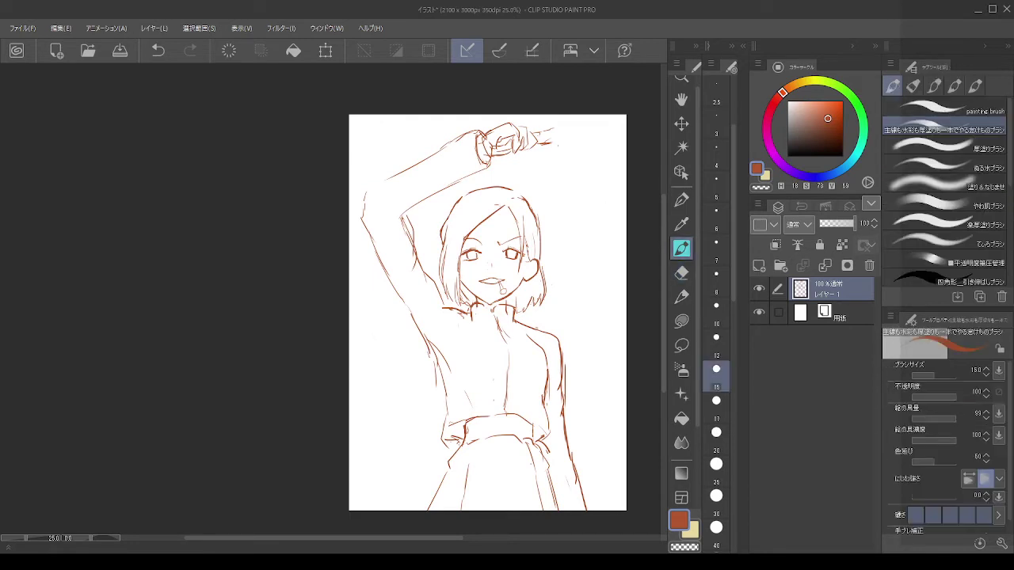
pyautogui.hotkey('ctrl', 'z')
pyautogui.click(681, 273)
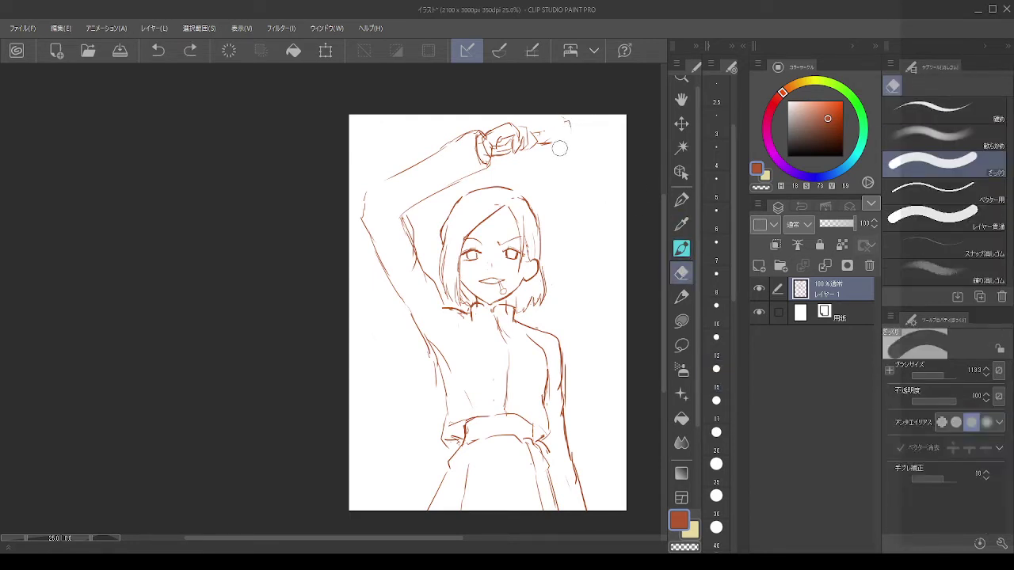
pyautogui.moveTo(560, 149)
pyautogui.mouseDown()
pyautogui.moveTo(542, 143)
pyautogui.moveTo(570, 126)
pyautogui.moveTo(547, 131)
pyautogui.moveTo(545, 144)
pyautogui.moveTo(546, 133)
pyautogui.moveTo(570, 145)
pyautogui.moveTo(552, 148)
pyautogui.mouseUp()
pyautogui.press('b')
pyautogui.hotkey('ctrl', 'z')
pyautogui.hotkey('ctrl', 'z')
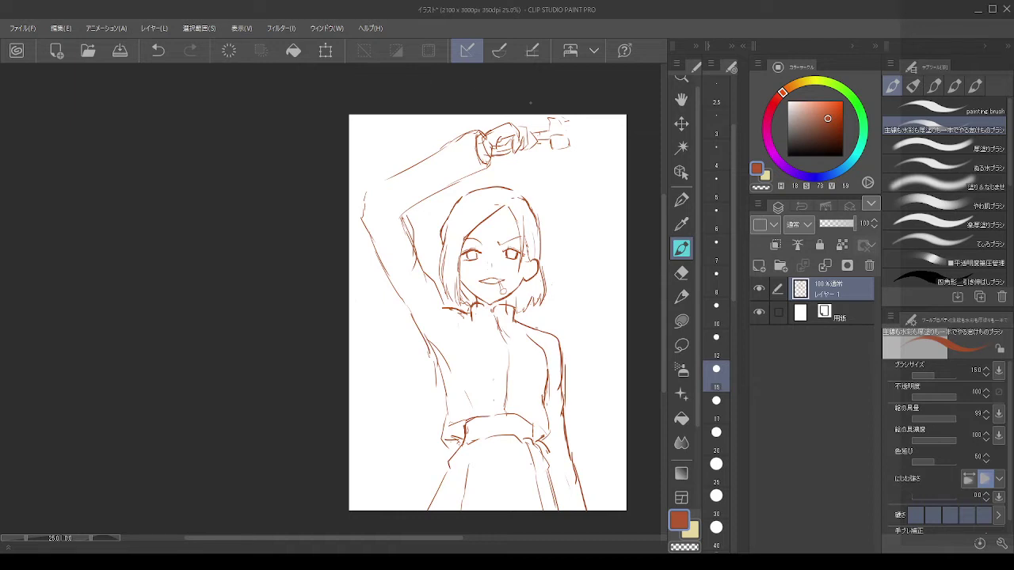
# Step: Erase the hammer and the raised fist back to the wrist
pyautogui.press('e')
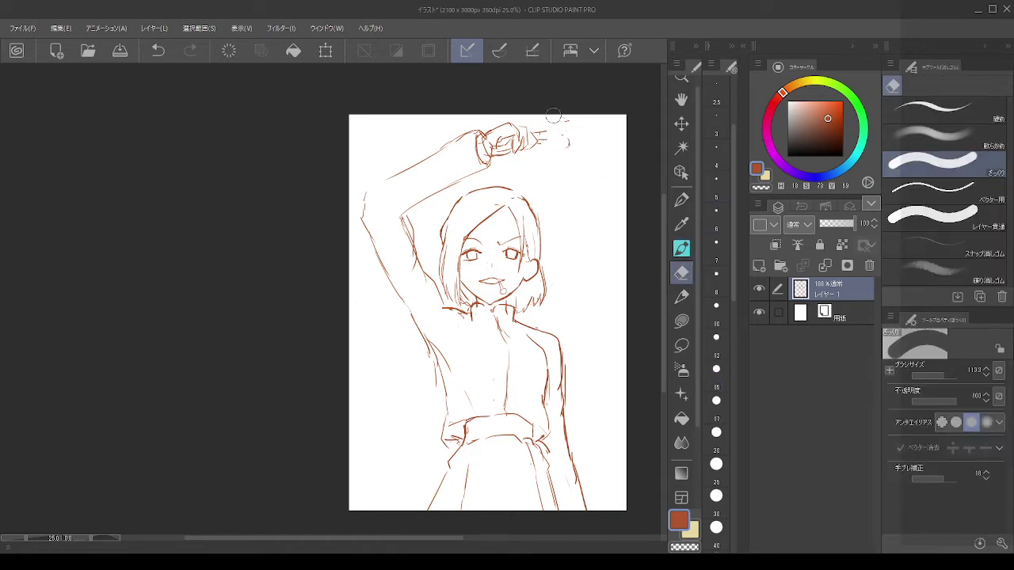
pyautogui.moveTo(553, 117); pyautogui.dragTo(573, 143)
pyautogui.moveTo(510, 145)
pyautogui.mouseDown()
pyautogui.moveTo(527, 125)
pyautogui.moveTo(531, 146)
pyautogui.moveTo(507, 132)
pyautogui.moveTo(503, 147)
pyautogui.moveTo(501, 137)
pyautogui.moveTo(550, 135)
pyautogui.mouseUp()
pyautogui.click(681, 248)
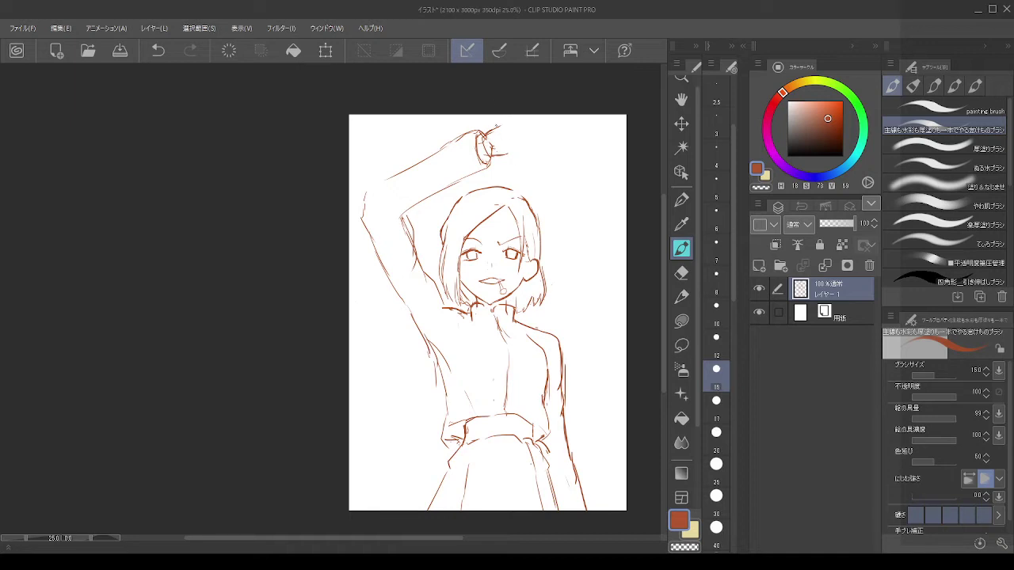
# Step: Redraw the raised hand's outline and fingers, and add the tool handle extending from it
pyautogui.moveTo(493, 128); pyautogui.dragTo(523, 143)
pyautogui.hotkey('ctrl', 'z')
pyautogui.hotkey('ctrl', 'z')
pyautogui.moveTo(504, 135)
pyautogui.mouseDown()
pyautogui.moveTo(508, 145)
pyautogui.moveTo(523, 137)
pyautogui.moveTo(506, 145)
pyautogui.moveTo(519, 138)
pyautogui.moveTo(527, 150)
pyautogui.moveTo(552, 122)
pyautogui.moveTo(551, 136)
pyautogui.moveTo(572, 119)
pyautogui.moveTo(576, 141)
pyautogui.moveTo(558, 143)
pyautogui.mouseUp()
pyautogui.hotkey('ctrl', 'z')
pyautogui.hotkey('ctrl', 'z')
pyautogui.hotkey('ctrl', 'z')
pyautogui.hotkey('ctrl', 'z')
pyautogui.hotkey('ctrl', 'z')
pyautogui.hotkey('ctrl', 'z')
pyautogui.hotkey('ctrl', 'z')
pyautogui.hotkey('ctrl', 'z')
pyautogui.hotkey('ctrl', 'z')
pyautogui.hotkey('ctrl', 'z')
pyautogui.hotkey('ctrl', 'z')
pyautogui.hotkey('ctrl', 'z')
pyautogui.hotkey('ctrl', 'z')
pyautogui.hotkey('ctrl', 'z')
pyautogui.hotkey('ctrl', 'z')
pyautogui.moveTo(534, 138); pyautogui.dragTo(554, 127)
# Step: Erase the raised hand's rough finger lines and redraw it as a closed fist gripping the tool handle
pyautogui.click(682, 272)
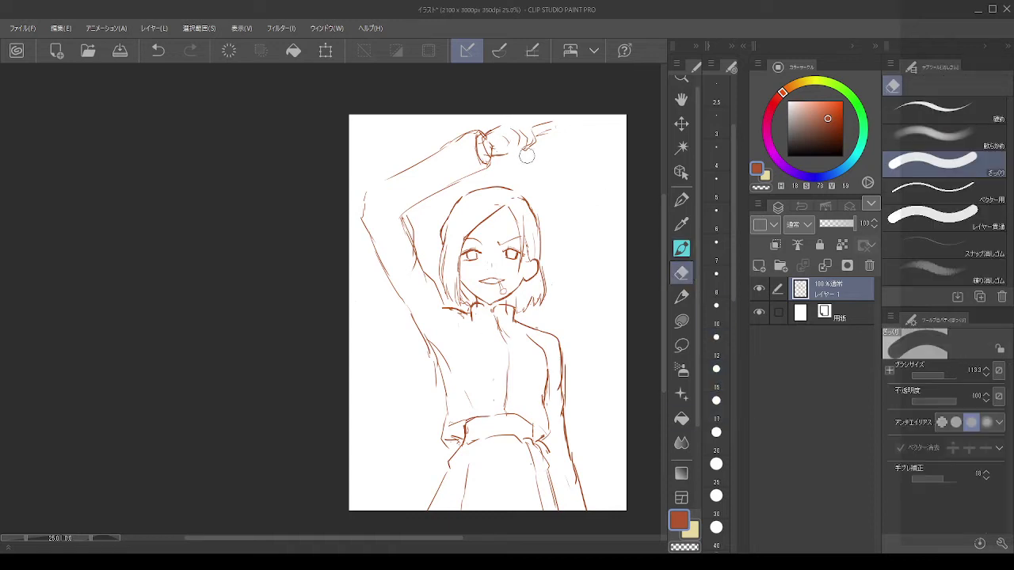
pyautogui.moveTo(504, 135)
pyautogui.mouseDown()
pyautogui.moveTo(536, 137)
pyautogui.moveTo(493, 127)
pyautogui.moveTo(518, 124)
pyautogui.mouseUp()
pyautogui.click(681, 248)
pyautogui.hotkey('ctrl', 'z')
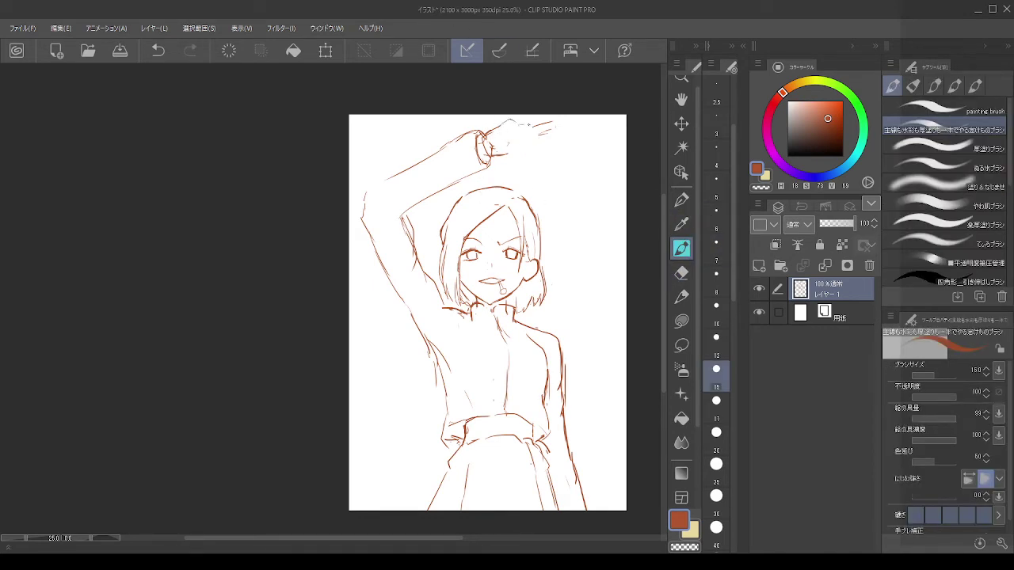
pyautogui.hotkey('ctrl', 'z')
pyautogui.moveTo(517, 121)
pyautogui.mouseDown()
pyautogui.moveTo(517, 137)
pyautogui.moveTo(540, 131)
pyautogui.moveTo(544, 116)
pyautogui.moveTo(565, 116)
pyautogui.moveTo(545, 125)
pyautogui.moveTo(566, 118)
pyautogui.moveTo(555, 132)
pyautogui.moveTo(569, 117)
pyautogui.moveTo(554, 131)
pyautogui.moveTo(571, 122)
pyautogui.moveTo(508, 157)
pyautogui.moveTo(517, 141)
pyautogui.moveTo(523, 149)
pyautogui.moveTo(513, 141)
pyautogui.moveTo(563, 114)
pyautogui.mouseUp()
pyautogui.hotkey('ctrl', 'z')
pyautogui.hotkey('ctrl', 'z')
pyautogui.hotkey('ctrl', 'z')
pyautogui.hotkey('ctrl', 'z')
pyautogui.hotkey('ctrl', 'z')
pyautogui.hotkey('ctrl', 'z')
pyautogui.hotkey('ctrl', 'z')
pyautogui.hotkey('ctrl', 'z')
pyautogui.hotkey('ctrl', 'z')
# Step: Sketch the hammer's handle strokes and a small boxy head beyond the raised fist
pyautogui.moveTo(535, 128)
pyautogui.mouseDown()
pyautogui.moveTo(568, 120)
pyautogui.moveTo(567, 138)
pyautogui.moveTo(583, 150)
pyautogui.moveTo(593, 114)
pyautogui.mouseUp()
pyautogui.hotkey('ctrl', 'z')
pyautogui.hotkey('ctrl', 'z')
pyautogui.hotkey('ctrl', 'z')
pyautogui.hotkey('ctrl', 'z')
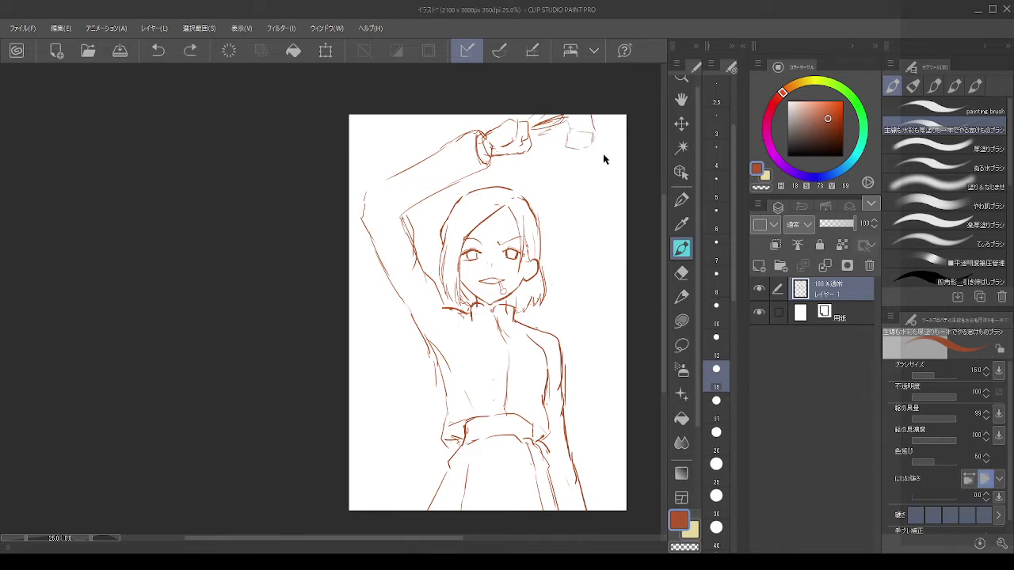
pyautogui.moveTo(566, 129)
pyautogui.mouseDown()
pyautogui.moveTo(585, 126)
pyautogui.moveTo(572, 140)
pyautogui.mouseUp()
# Step: Lasso the raised forearm with the fist and hammer, scale it down to 89%, and deselect
pyautogui.click(682, 345)
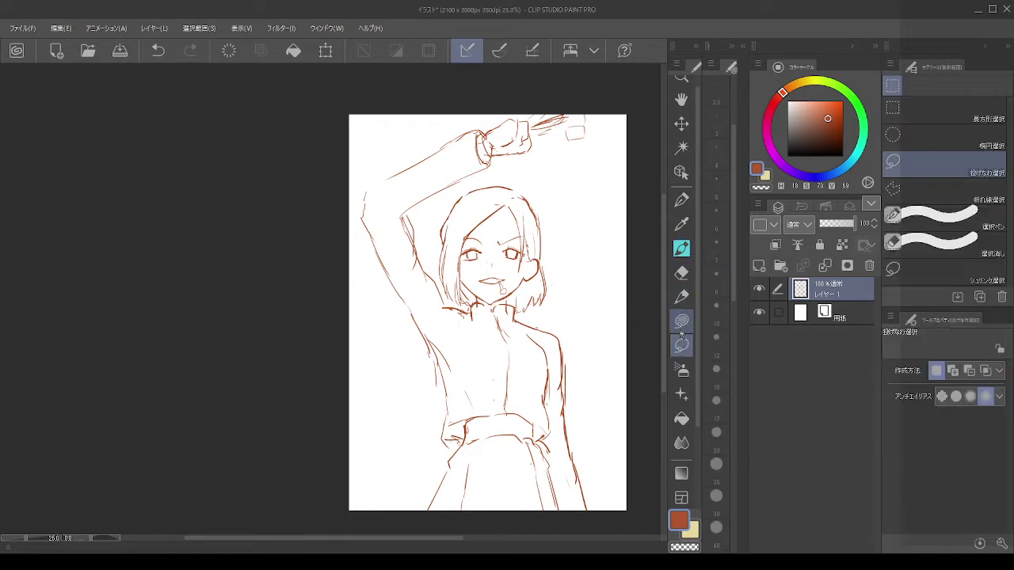
pyautogui.moveTo(451, 219)
pyautogui.mouseDown()
pyautogui.moveTo(428, 206)
pyautogui.moveTo(372, 211)
pyautogui.moveTo(366, 154)
pyautogui.moveTo(499, 74)
pyautogui.moveTo(597, 88)
pyautogui.moveTo(605, 151)
pyautogui.moveTo(549, 174)
pyautogui.moveTo(479, 182)
pyautogui.moveTo(408, 214)
pyautogui.mouseUp()
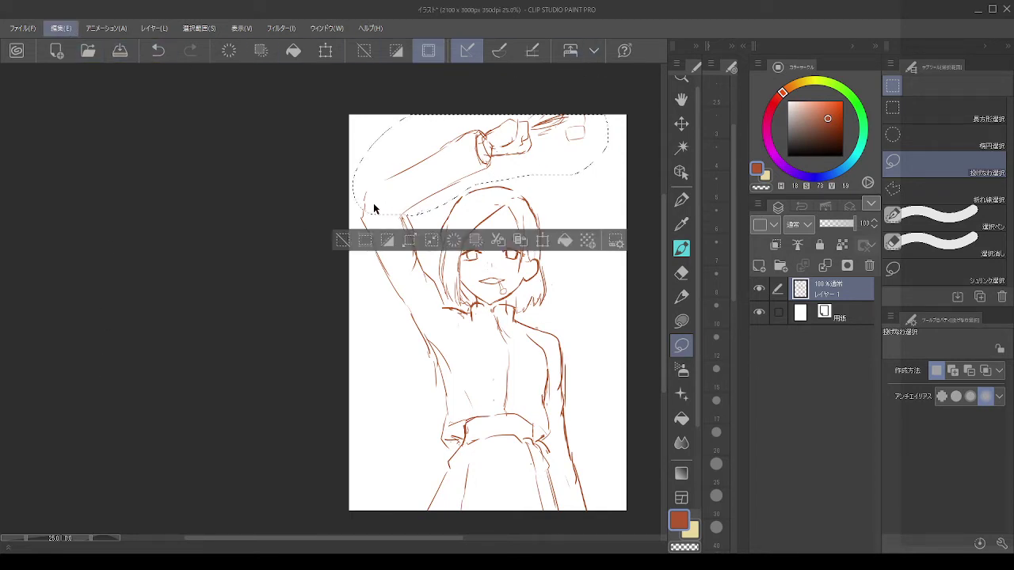
pyautogui.hotkey('ctrl', 't')
pyautogui.moveTo(610, 164); pyautogui.dragTo(580, 170)
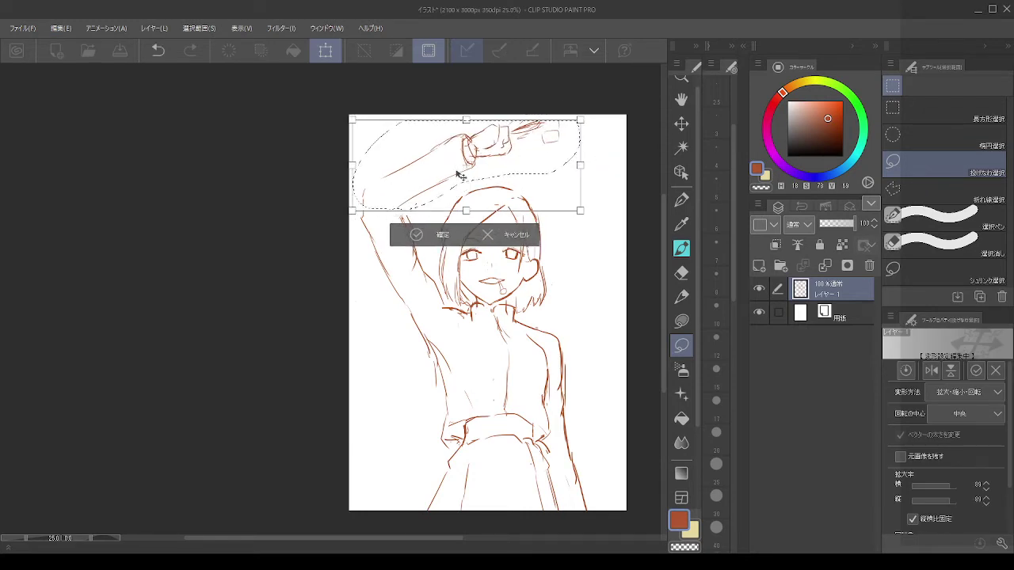
pyautogui.click(420, 234)
pyautogui.hotkey('ctrl', 'd')
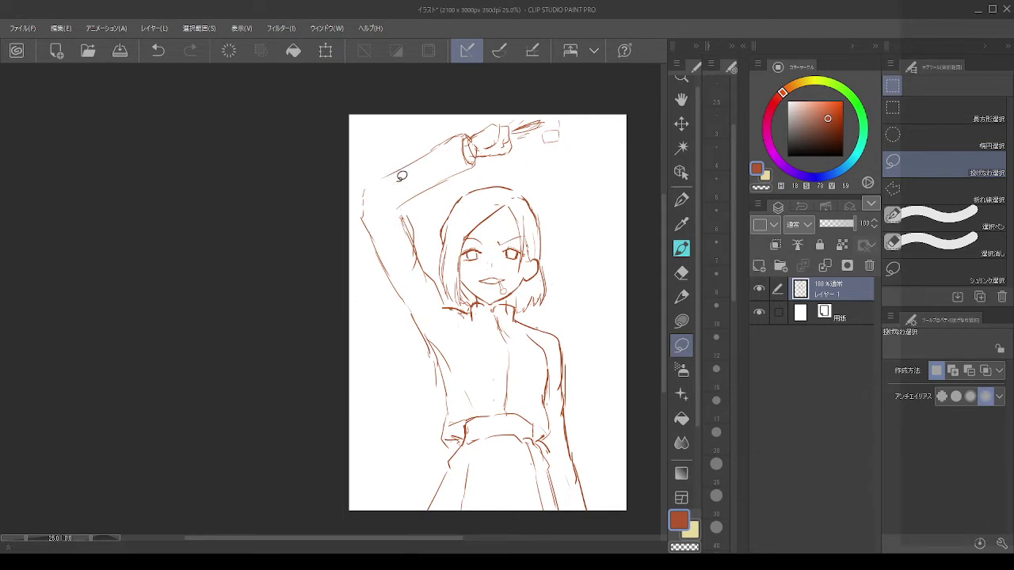
# Step: Lasso the raised upper arm, shorten it by pulling the elbow end down with a free transform, and deselect
pyautogui.moveTo(358, 237)
pyautogui.mouseDown()
pyautogui.moveTo(415, 203)
pyautogui.moveTo(450, 284)
pyautogui.moveTo(408, 332)
pyautogui.mouseUp()
pyautogui.hotkey('ctrl', 'z')
pyautogui.moveTo(355, 225)
pyautogui.mouseDown()
pyautogui.moveTo(428, 241)
pyautogui.moveTo(443, 308)
pyautogui.moveTo(394, 340)
pyautogui.moveTo(346, 216)
pyautogui.mouseUp()
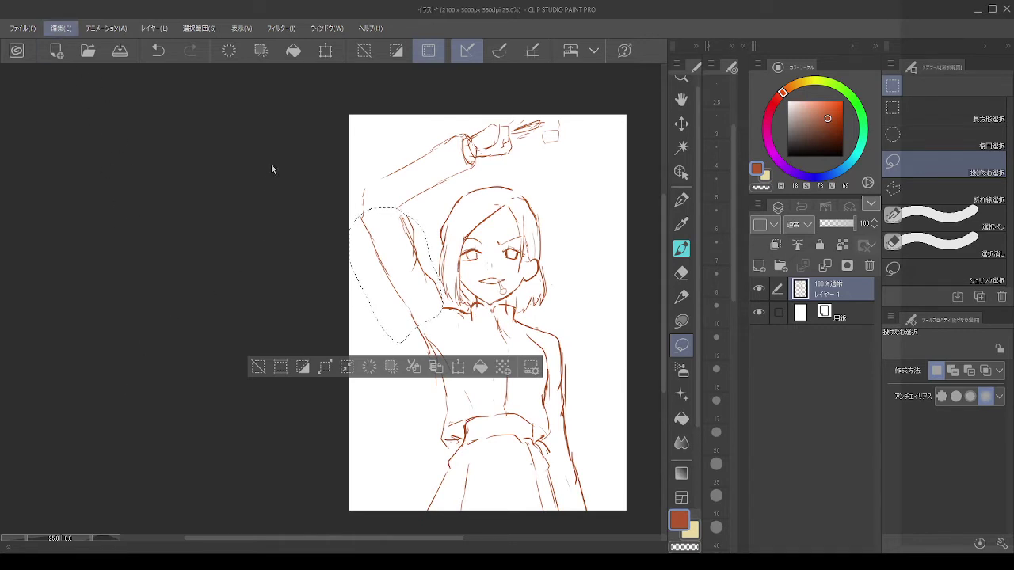
pyautogui.hotkey('ctrl', 't')
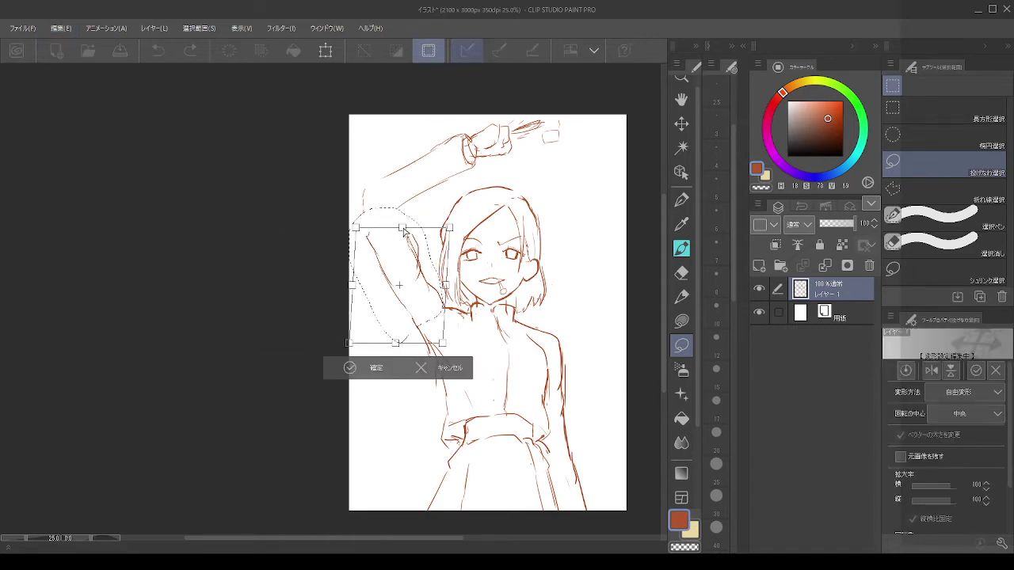
pyautogui.moveTo(404, 232); pyautogui.dragTo(407, 234)
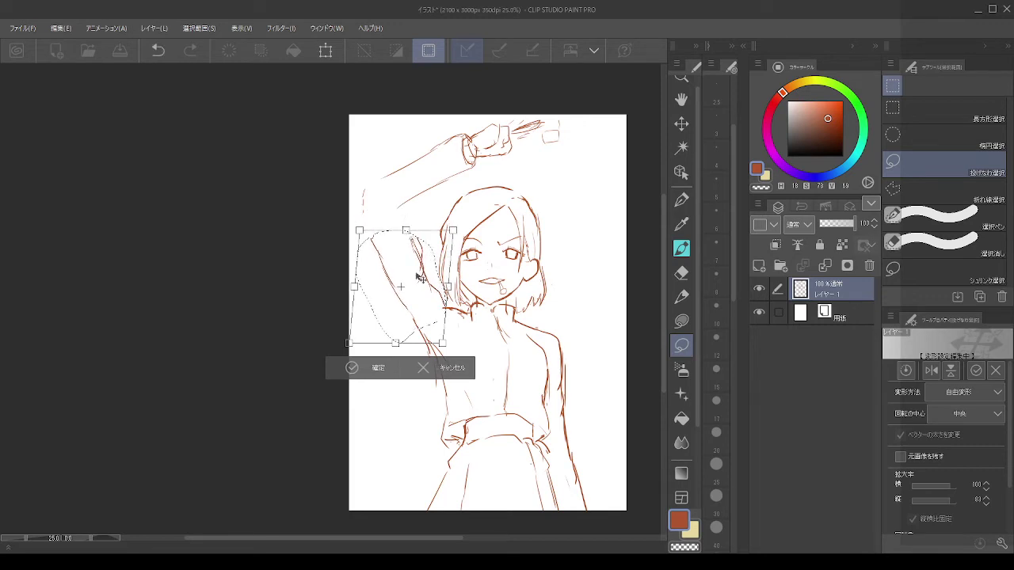
pyautogui.click(373, 366)
pyautogui.hotkey('ctrl', 'd')
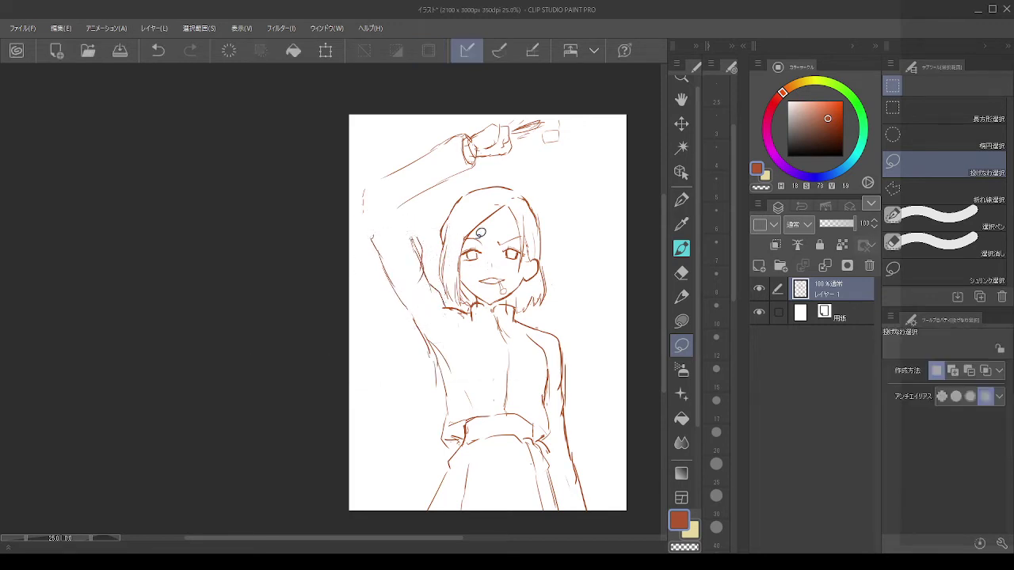
# Step: Lasso the forearm and hammer, lower and slightly rotate them to meet the shortened upper arm, and deselect
pyautogui.moveTo(380, 230)
pyautogui.mouseDown()
pyautogui.moveTo(356, 168)
pyautogui.moveTo(469, 103)
pyautogui.moveTo(578, 96)
pyautogui.moveTo(564, 158)
pyautogui.moveTo(412, 212)
pyautogui.mouseUp()
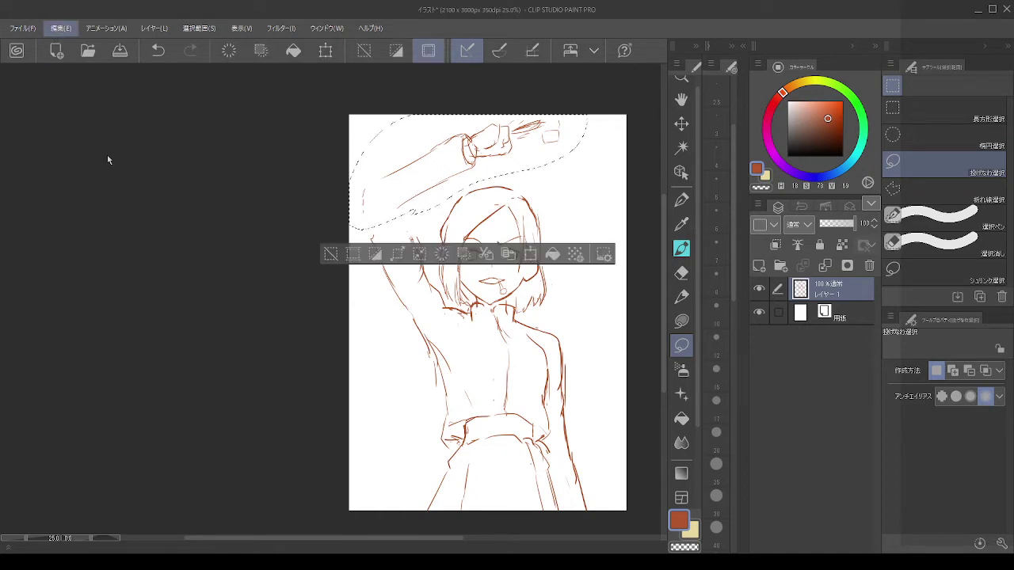
pyautogui.hotkey('ctrl', 't')
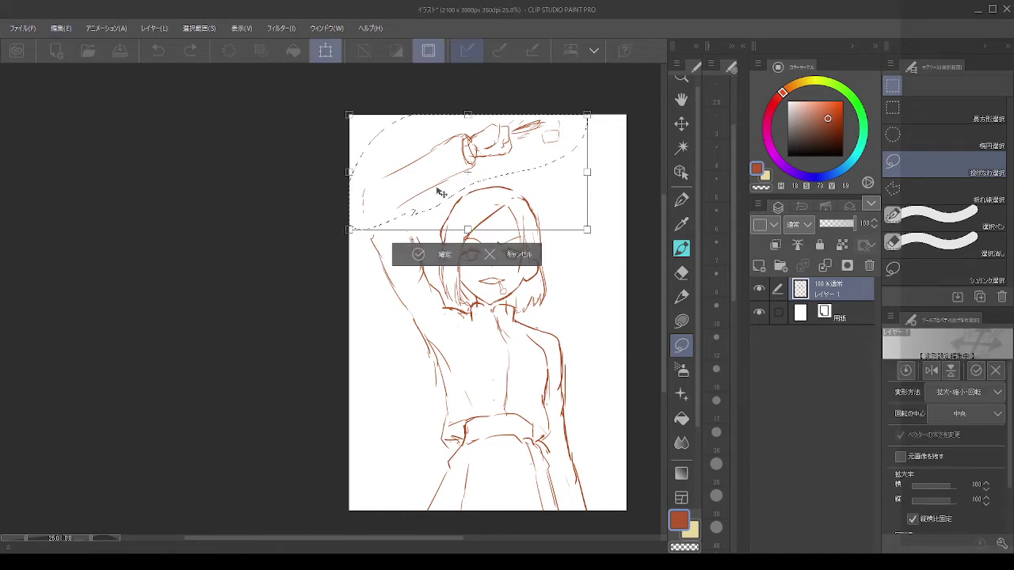
pyautogui.moveTo(438, 190); pyautogui.dragTo(445, 208)
pyautogui.moveTo(605, 126); pyautogui.dragTo(603, 115)
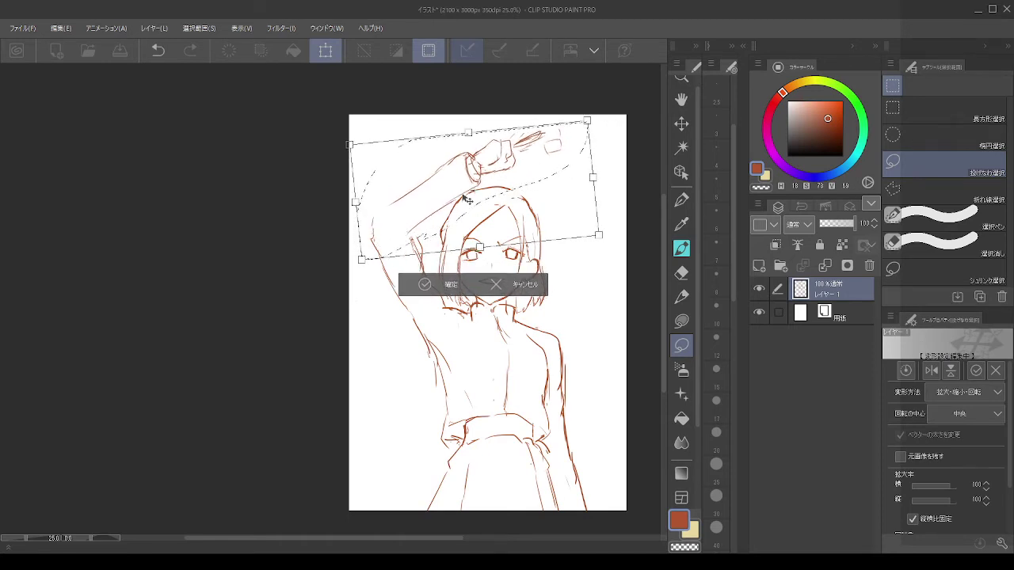
pyautogui.click(435, 283)
pyautogui.hotkey('ctrl', 'd')
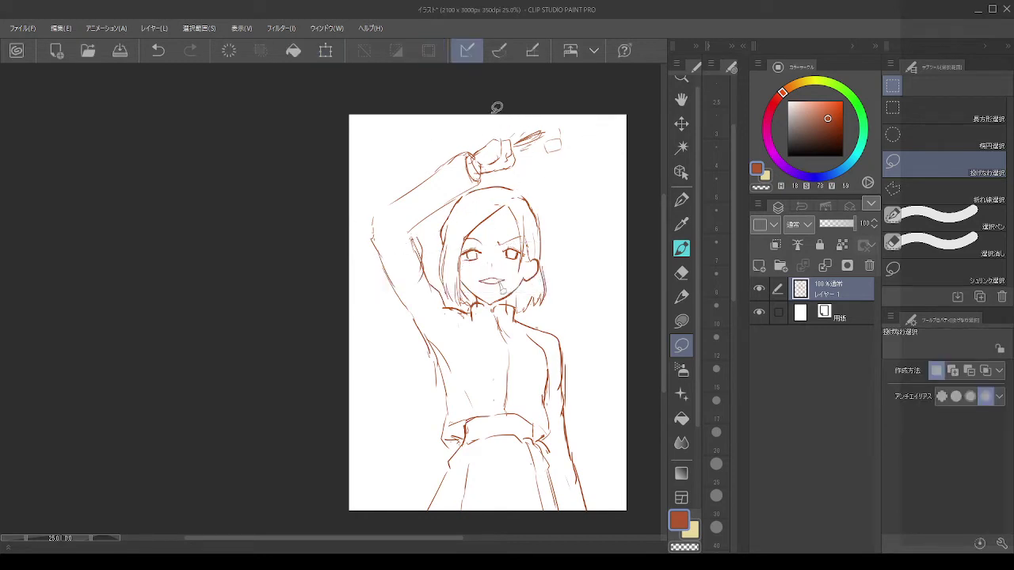
# Step: Add more steeply angled handle strokes rising from the raised fist, comparing variants by undoing and redoing
pyautogui.click(682, 248)
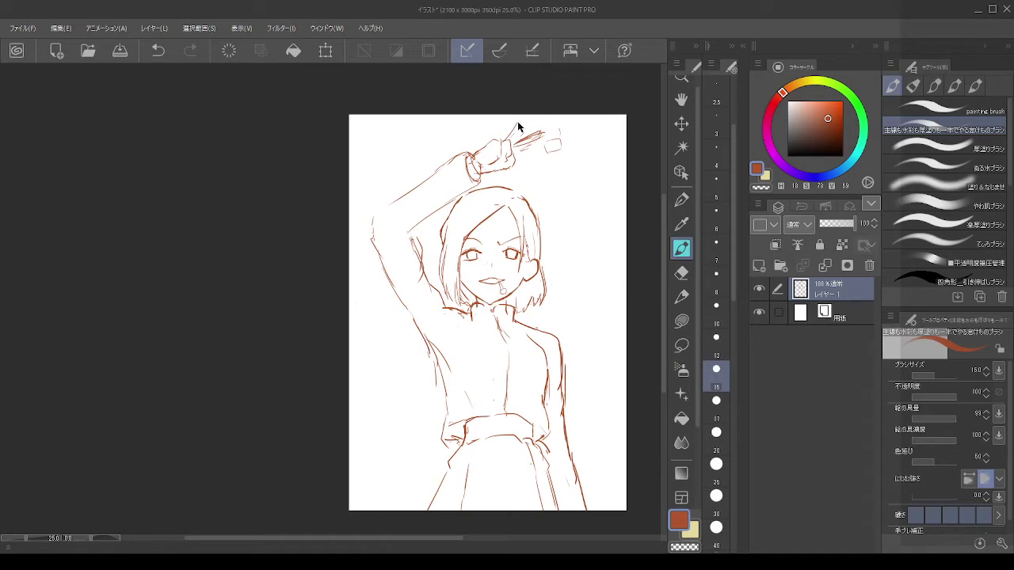
pyautogui.hotkey('ctrl', 'z')
pyautogui.hotkey('ctrl', 'y')
pyautogui.hotkey('ctrl', 'z')
pyautogui.hotkey('ctrl', 'y')
pyautogui.hotkey('ctrl', 'z')
pyautogui.hotkey('ctrl', 'z')
pyautogui.moveTo(515, 141); pyautogui.dragTo(526, 129)
pyautogui.hotkey('ctrl', 'z')
pyautogui.hotkey('ctrl', 'y')
pyautogui.hotkey('ctrl', 'z')
pyautogui.hotkey('ctrl', 'y')
pyautogui.hotkey('ctrl', 'z')
pyautogui.hotkey('ctrl', 'y')
pyautogui.hotkey('ctrl', 'z')
pyautogui.hotkey('ctrl', 'y')
pyautogui.hotkey('ctrl', 'z')
pyautogui.moveTo(515, 141)
pyautogui.mouseDown()
pyautogui.moveTo(543, 127)
pyautogui.moveTo(528, 121)
pyautogui.moveTo(523, 130)
pyautogui.mouseUp()
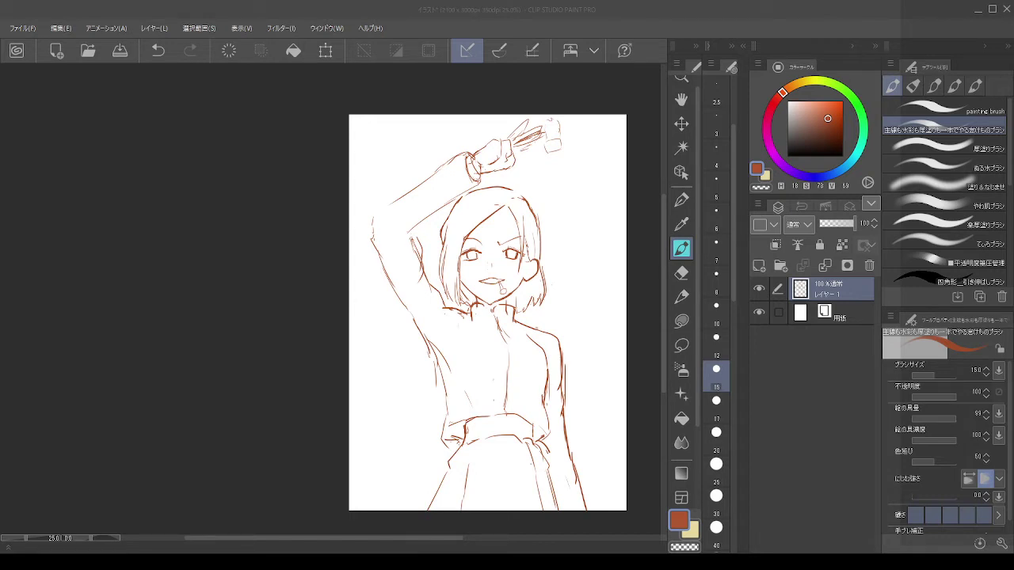
# Step: Erase the entire raised arm with its hammer and move the remaining sketch up on the canvas
pyautogui.click(681, 273)
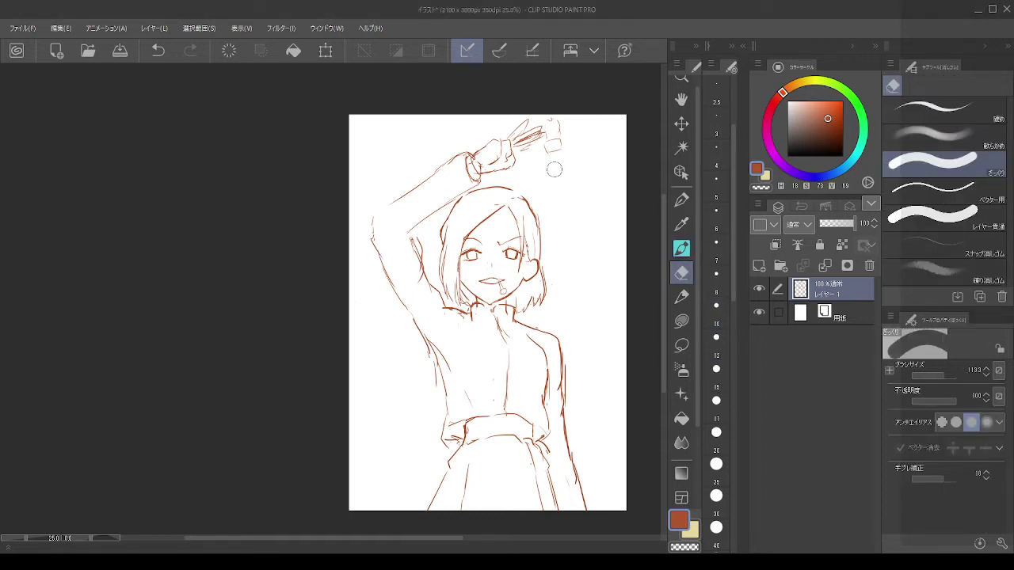
pyautogui.moveTo(555, 153); pyautogui.dragTo(574, 152)
pyautogui.moveTo(574, 151)
pyautogui.mouseDown()
pyautogui.moveTo(480, 157)
pyautogui.moveTo(430, 179)
pyautogui.moveTo(381, 240)
pyautogui.moveTo(402, 311)
pyautogui.moveTo(420, 305)
pyautogui.moveTo(416, 313)
pyautogui.mouseUp()
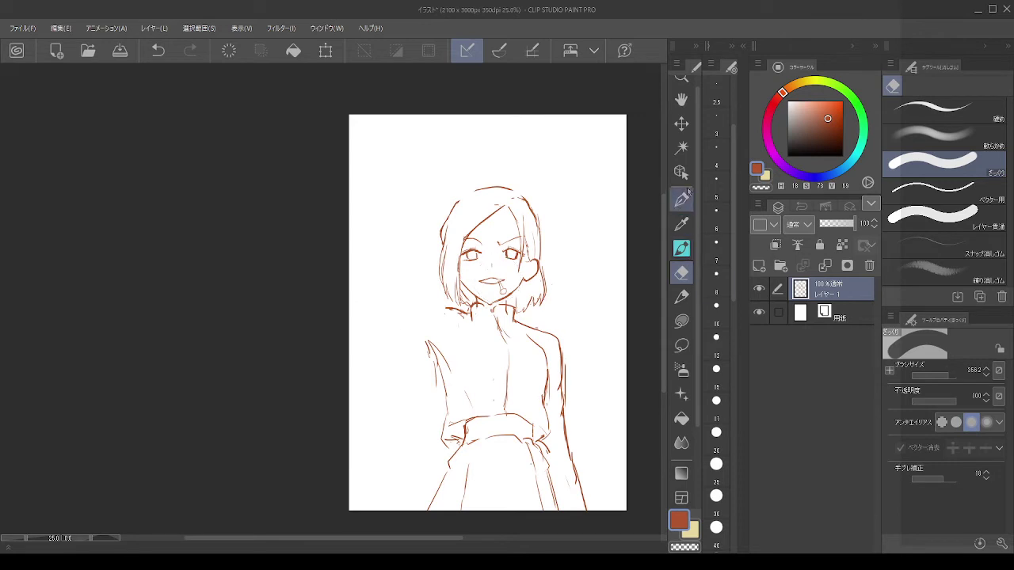
pyautogui.click(681, 123)
pyautogui.moveTo(526, 266); pyautogui.dragTo(524, 218)
# Step: Try several outlines for a new arm extending from the open shoulder, undoing the rejected strokes
pyautogui.click(675, 249)
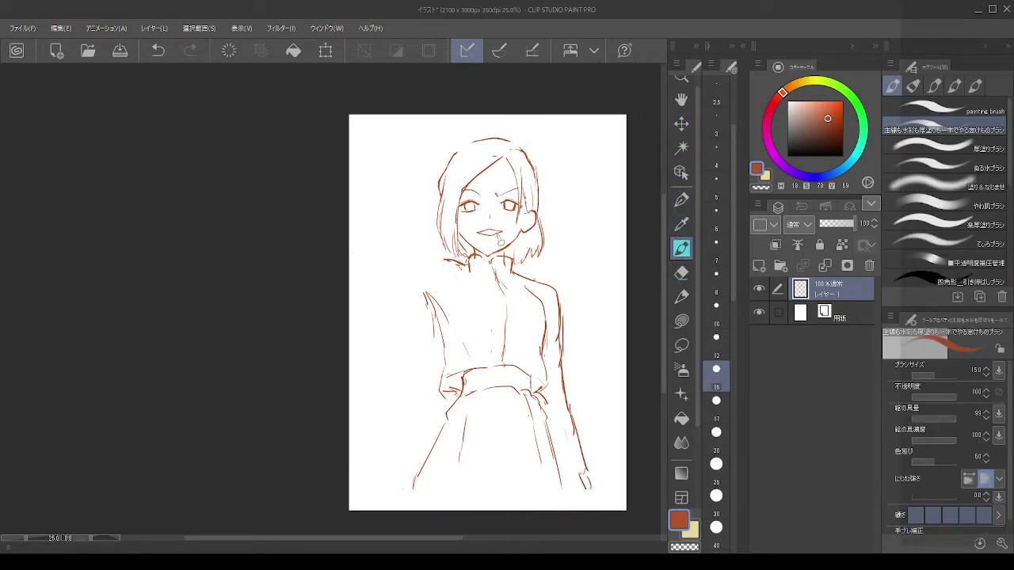
pyautogui.moveTo(423, 258)
pyautogui.mouseDown()
pyautogui.moveTo(447, 263)
pyautogui.moveTo(441, 246)
pyautogui.moveTo(445, 255)
pyautogui.moveTo(422, 282)
pyautogui.mouseUp()
pyautogui.hotkey('ctrl', 'z')
pyautogui.hotkey('ctrl', 'z')
pyautogui.hotkey('ctrl', 'z')
pyautogui.hotkey('ctrl', 'z')
pyautogui.hotkey('ctrl', 'z')
pyautogui.moveTo(432, 249)
pyautogui.mouseDown()
pyautogui.moveTo(407, 269)
pyautogui.moveTo(443, 275)
pyautogui.moveTo(418, 295)
pyautogui.moveTo(394, 291)
pyautogui.moveTo(407, 293)
pyautogui.mouseUp()
pyautogui.hotkey('ctrl', 'z')
pyautogui.hotkey('ctrl', 'z')
pyautogui.hotkey('ctrl', 'z')
pyautogui.hotkey('ctrl', 'z')
pyautogui.hotkey('ctrl', 'z')
pyautogui.hotkey('ctrl', 'z')
pyautogui.moveTo(413, 283); pyautogui.dragTo(442, 272)
pyautogui.hotkey('ctrl', 'z')
pyautogui.hotkey('ctrl', 'z')
pyautogui.moveTo(439, 258); pyautogui.dragTo(393, 240)
pyautogui.hotkey('ctrl', 'z')
pyautogui.moveTo(422, 299); pyautogui.dragTo(364, 263)
pyautogui.hotkey('ctrl', 'z')
pyautogui.moveTo(412, 296)
pyautogui.mouseDown()
pyautogui.moveTo(373, 271)
pyautogui.moveTo(359, 247)
pyautogui.moveTo(392, 221)
pyautogui.moveTo(418, 226)
pyautogui.moveTo(438, 253)
pyautogui.moveTo(449, 249)
pyautogui.mouseUp()
pyautogui.hotkey('ctrl', 'z')
pyautogui.hotkey('ctrl', 'z')
pyautogui.hotkey('ctrl', 'z')
pyautogui.hotkey('ctrl', 'z')
pyautogui.hotkey('ctrl', 'z')
pyautogui.hotkey('ctrl', 'z')
pyautogui.moveTo(401, 272); pyautogui.dragTo(421, 264)
pyautogui.moveTo(433, 310); pyautogui.dragTo(410, 331)
pyautogui.hotkey('ctrl', 'z')
pyautogui.moveTo(435, 291); pyautogui.dragTo(392, 324)
pyautogui.hotkey('ctrl', 'z')
pyautogui.hotkey('ctrl', 'z')
pyautogui.hotkey('ctrl', 'z')
pyautogui.hotkey('ctrl', 'z')
pyautogui.hotkey('ctrl', 'z')
pyautogui.moveTo(409, 266)
pyautogui.mouseDown()
pyautogui.moveTo(429, 251)
pyautogui.moveTo(446, 265)
pyautogui.mouseUp()
pyautogui.hotkey('ctrl', 'z')
pyautogui.hotkey('ctrl', 'z')
pyautogui.hotkey('ctrl', 'z')
pyautogui.hotkey('ctrl', 'z')
pyautogui.hotkey('ctrl', 'z')
# Step: Draw the new upper arm reaching outward from the shoulder and the forearm's lower edge bending back toward the head
pyautogui.moveTo(431, 254)
pyautogui.mouseDown()
pyautogui.moveTo(409, 240)
pyautogui.moveTo(422, 251)
pyautogui.mouseUp()
pyautogui.hotkey('ctrl', 'z')
pyautogui.moveTo(423, 251)
pyautogui.mouseDown()
pyautogui.moveTo(375, 225)
pyautogui.moveTo(400, 212)
pyautogui.mouseUp()
pyautogui.hotkey('ctrl', 'z')
pyautogui.moveTo(377, 226); pyautogui.dragTo(434, 199)
pyautogui.hotkey('ctrl', 'z')
pyautogui.hotkey('ctrl', 'z')
pyautogui.moveTo(399, 212)
pyautogui.mouseDown()
pyautogui.moveTo(440, 197)
pyautogui.moveTo(388, 216)
pyautogui.mouseUp()
pyautogui.hotkey('ctrl', 'z')
pyautogui.moveTo(368, 224); pyautogui.dragTo(436, 260)
pyautogui.moveTo(426, 299); pyautogui.dragTo(369, 264)
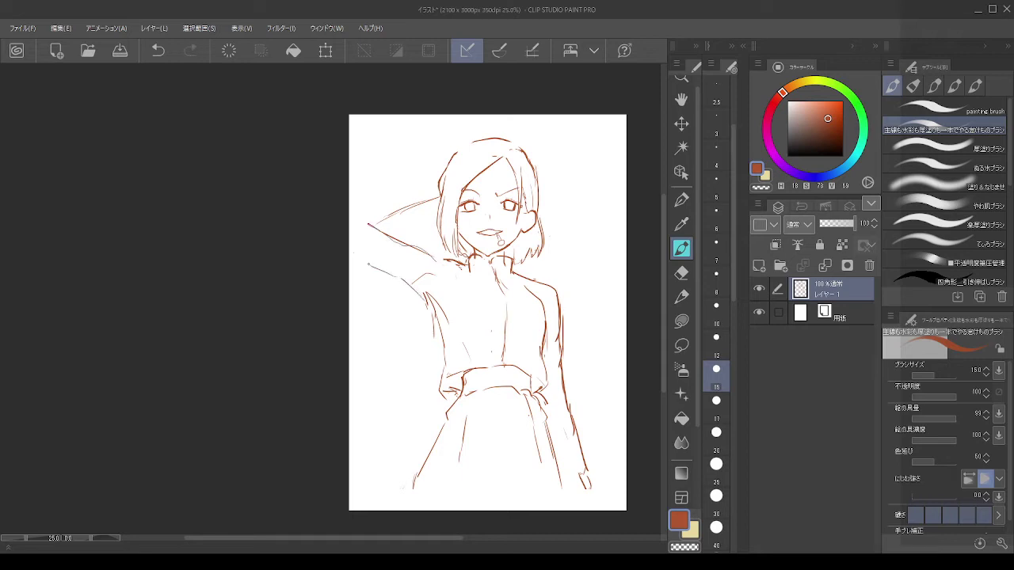
# Step: Redraw the upper arm's underside out to the page edge and outline the forearm's upper edge ending behind the hair
pyautogui.hotkey('ctrl', 'z')
pyautogui.moveTo(426, 298)
pyautogui.mouseDown()
pyautogui.moveTo(349, 250)
pyautogui.moveTo(387, 273)
pyautogui.mouseUp()
pyautogui.moveTo(353, 196)
pyautogui.mouseDown()
pyautogui.moveTo(421, 184)
pyautogui.moveTo(385, 176)
pyautogui.moveTo(434, 163)
pyautogui.mouseUp()
pyautogui.hotkey('ctrl', 'z')
pyautogui.hotkey('ctrl', 'z')
pyautogui.moveTo(435, 162); pyautogui.dragTo(442, 176)
# Step: Erase the bent arm's inner contour and redraw it with an uneven sleeve fold and a pointed elbow crease
pyautogui.press('c')
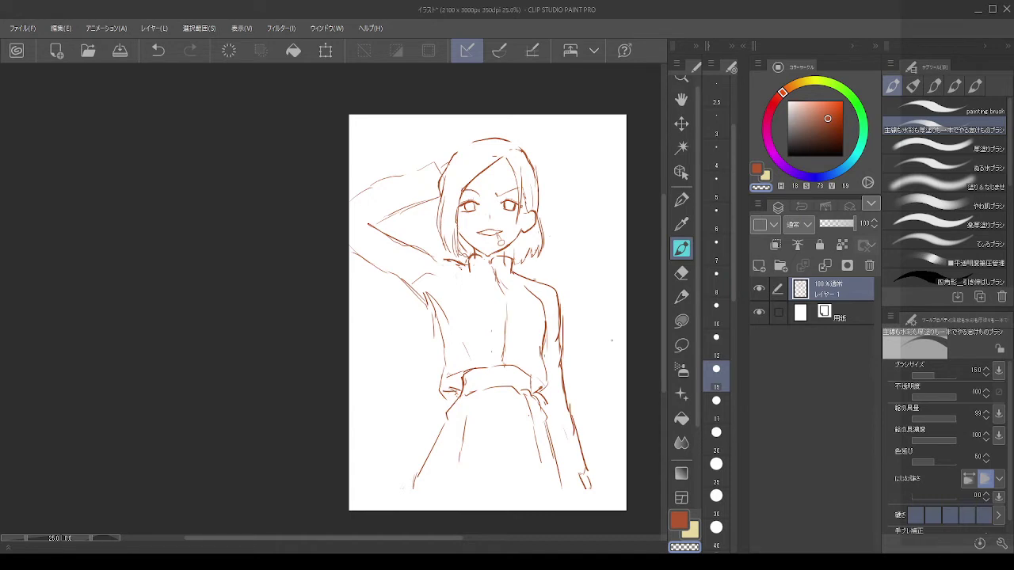
pyautogui.scroll(1, 452, 216)
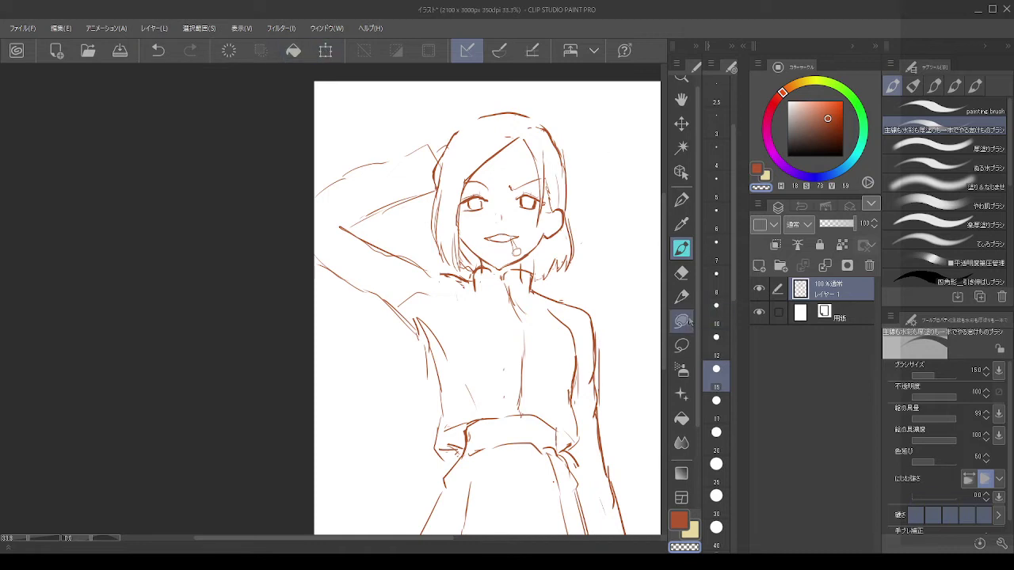
pyautogui.click(681, 273)
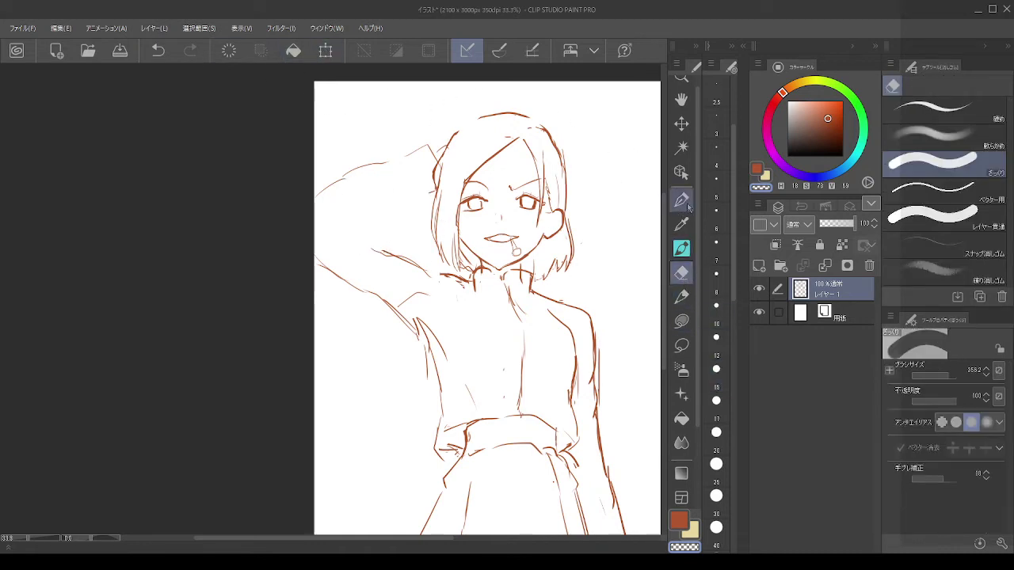
pyautogui.click(681, 248)
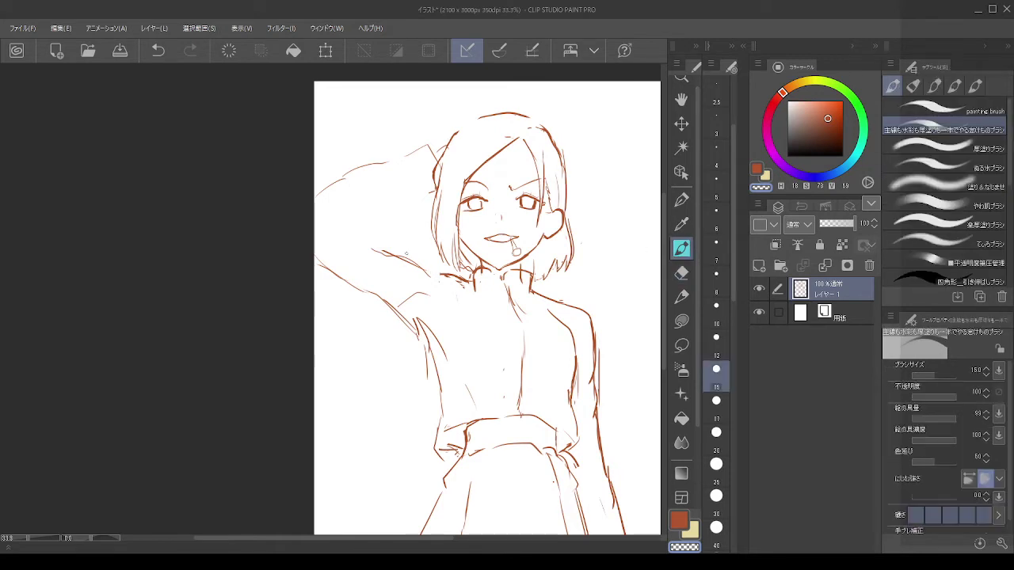
pyautogui.press('c')
pyautogui.moveTo(427, 275)
pyautogui.mouseDown()
pyautogui.moveTo(359, 230)
pyautogui.moveTo(403, 205)
pyautogui.moveTo(357, 225)
pyautogui.moveTo(410, 209)
pyautogui.mouseUp()
pyautogui.hotkey('ctrl', 'z')
pyautogui.hotkey('ctrl', 'z')
pyautogui.hotkey('ctrl', 'z')
pyautogui.moveTo(354, 229)
pyautogui.mouseDown()
pyautogui.moveTo(341, 222)
pyautogui.moveTo(436, 188)
pyautogui.mouseUp()
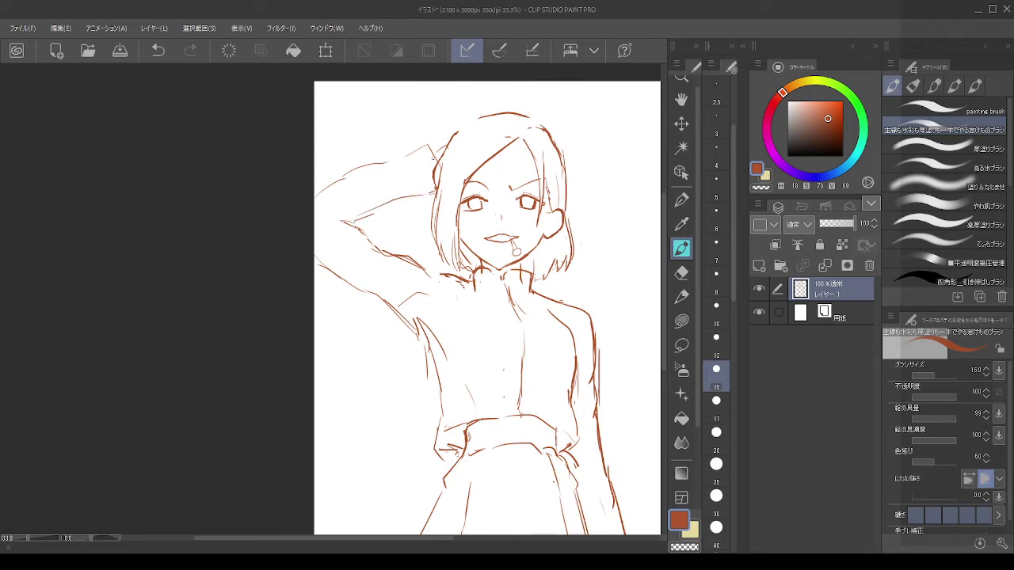
# Step: Redraw the raised forearm's upper edge out to the page edge and extend the inner elbow crease outward
pyautogui.moveTo(413, 154); pyautogui.dragTo(315, 184)
pyautogui.hotkey('ctrl', 'z')
pyautogui.press('c')
pyautogui.moveTo(346, 224); pyautogui.dragTo(324, 203)
pyautogui.moveTo(419, 324); pyautogui.dragTo(438, 369)
pyautogui.scroll(-2, 441, 333)
pyautogui.scroll(3, 473, 235)
pyautogui.press('c')
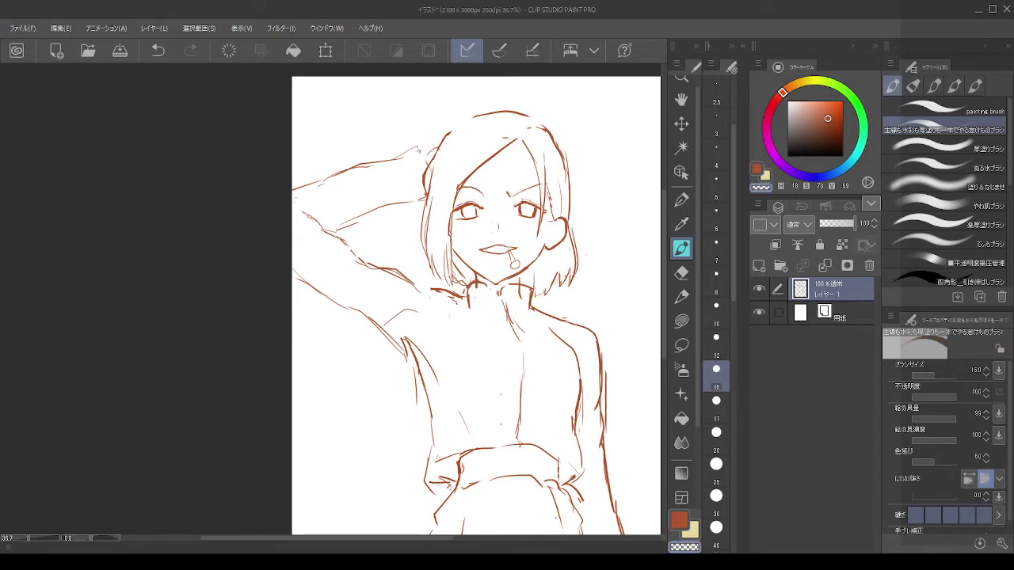
# Step: Close the forearm's upper end with a short slanted stroke meeting the hair
pyautogui.press('c')
pyautogui.moveTo(418, 147)
pyautogui.mouseDown()
pyautogui.moveTo(430, 167)
pyautogui.moveTo(438, 148)
pyautogui.mouseUp()
pyautogui.hotkey('ctrl', 'z')
pyautogui.hotkey('ctrl', 'z')
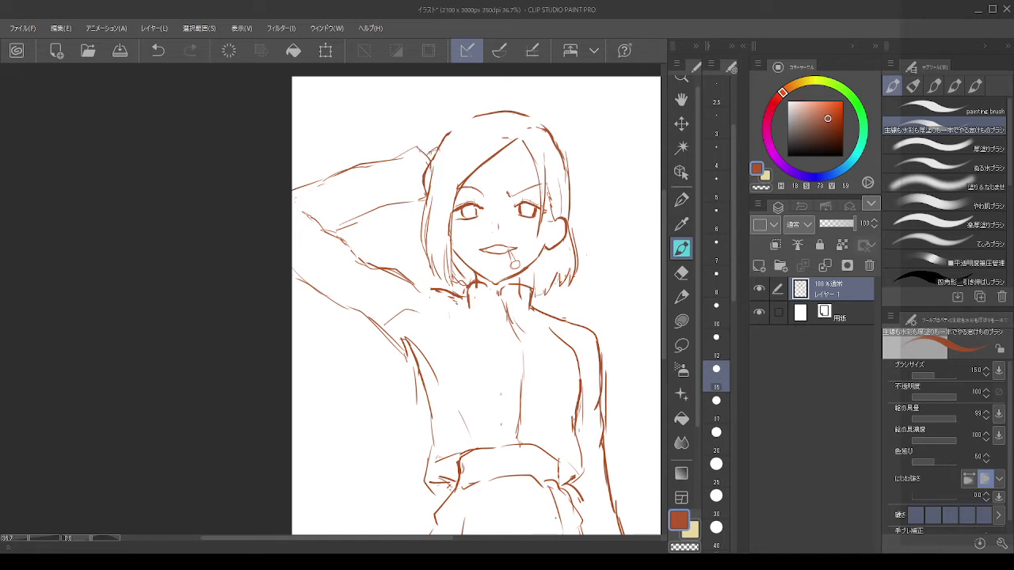
pyautogui.scroll(-5, 440, 154)
pyautogui.scroll(3, 439, 181)
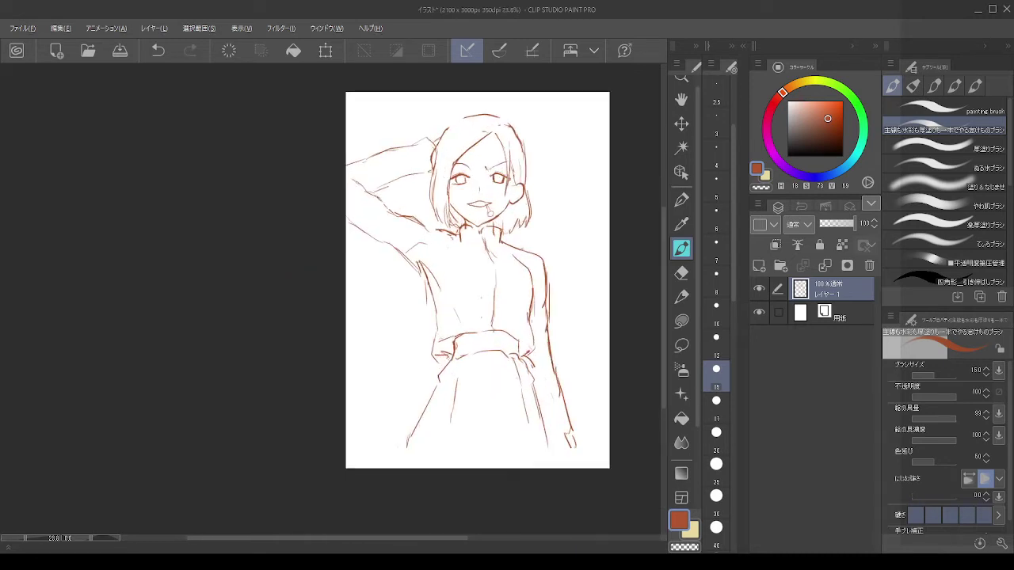
# Step: Lasso the elbow portion at the page edge, move it slightly inward toward the body, and deselect it
pyautogui.press('alt')
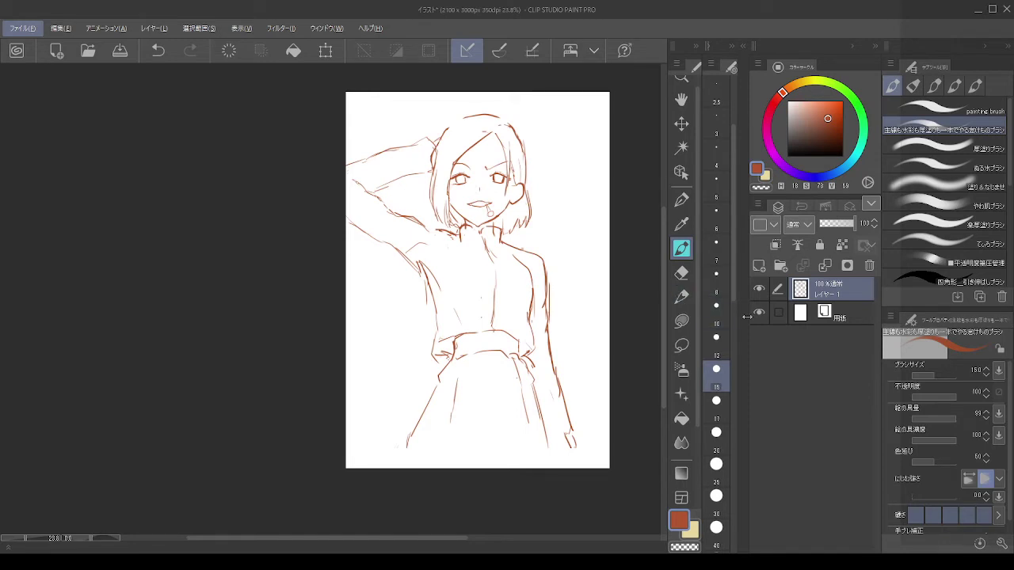
pyautogui.click(682, 346)
pyautogui.moveTo(317, 190)
pyautogui.mouseDown()
pyautogui.moveTo(340, 167)
pyautogui.moveTo(380, 196)
pyautogui.moveTo(385, 224)
pyautogui.moveTo(358, 249)
pyautogui.mouseUp()
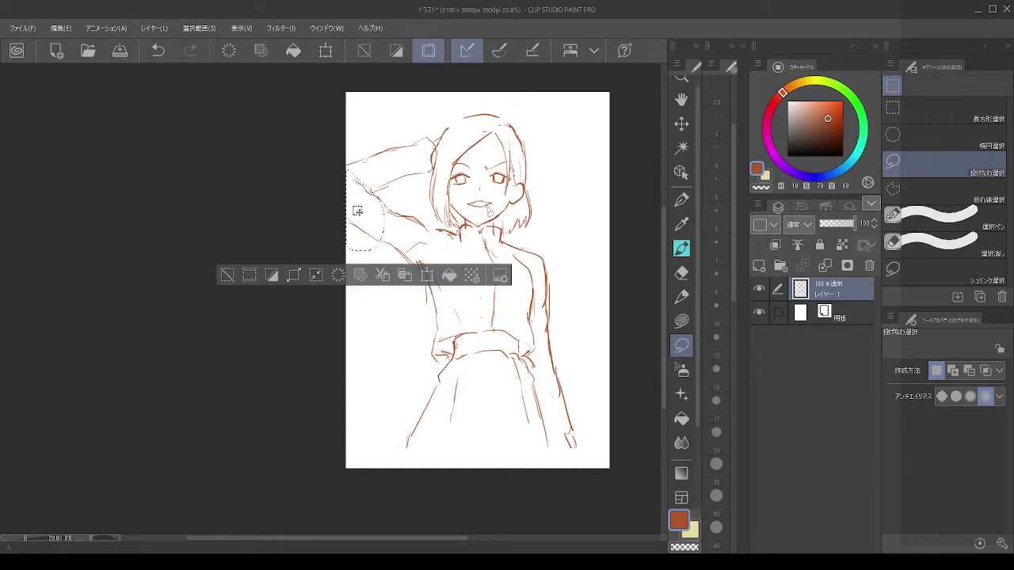
pyautogui.press('k')
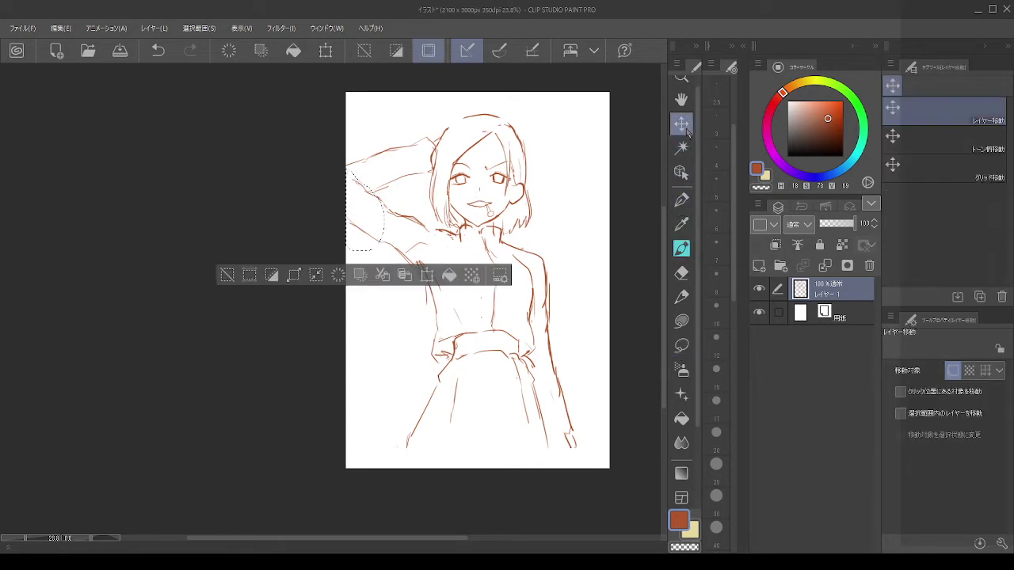
pyautogui.moveTo(384, 211); pyautogui.dragTo(392, 214)
pyautogui.hotkey('ctrl', 'd')
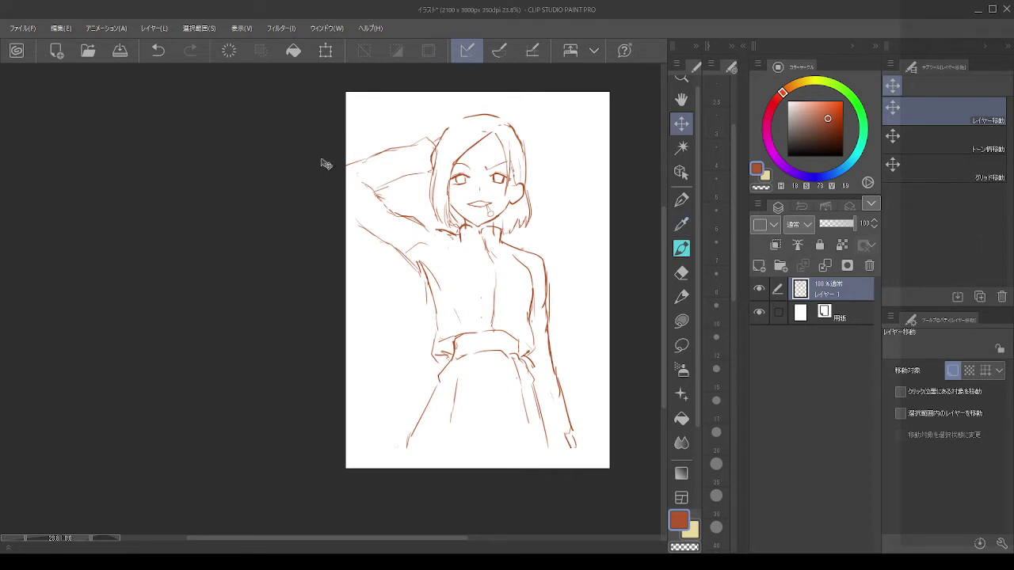
# Step: Lasso the raised forearm, shift it slightly toward the head in line with the elbow, and deselect it
pyautogui.click(681, 346)
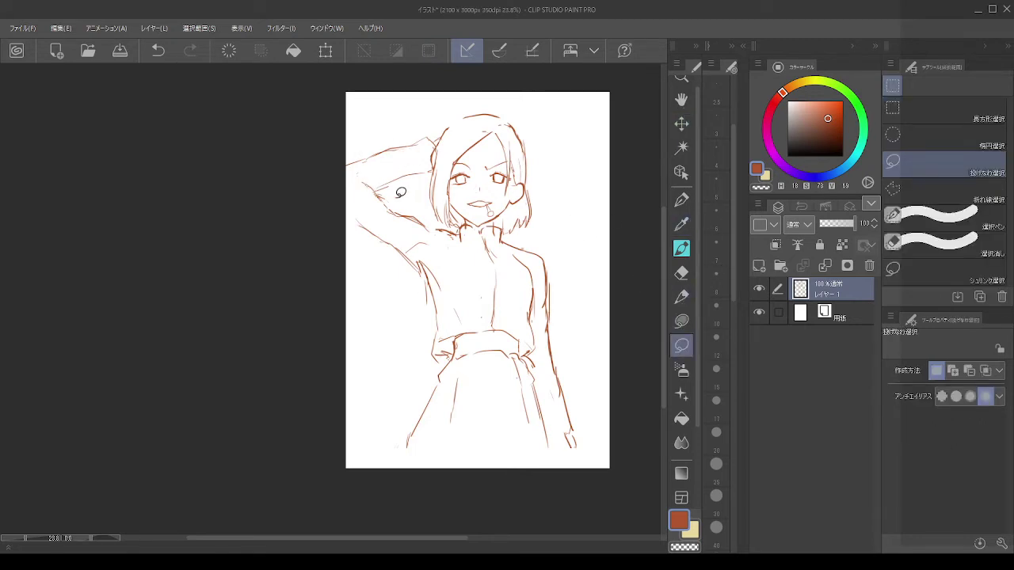
pyautogui.moveTo(396, 195)
pyautogui.mouseDown()
pyautogui.moveTo(345, 174)
pyautogui.moveTo(372, 138)
pyautogui.moveTo(416, 141)
pyautogui.moveTo(411, 190)
pyautogui.mouseUp()
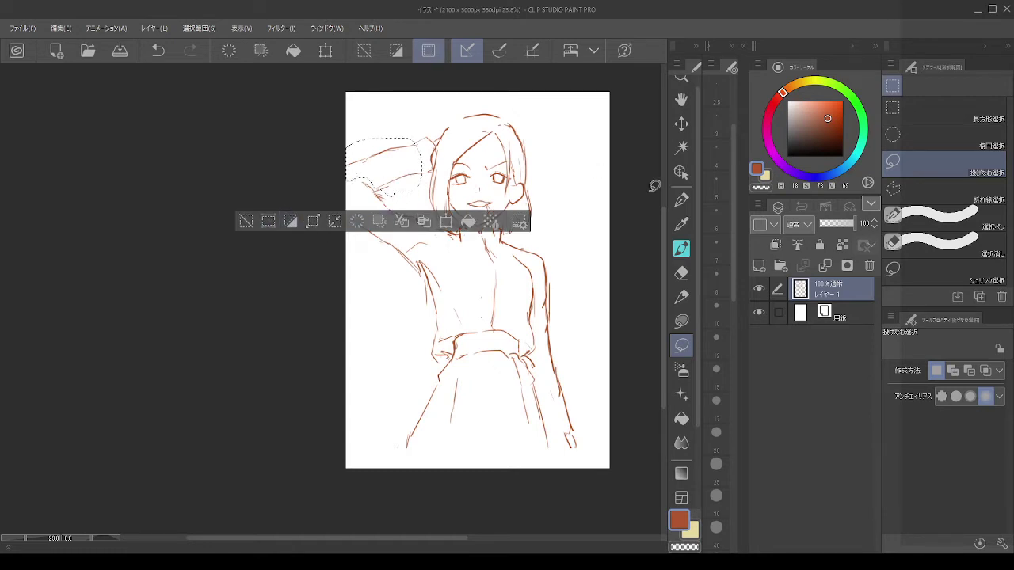
pyautogui.click(681, 123)
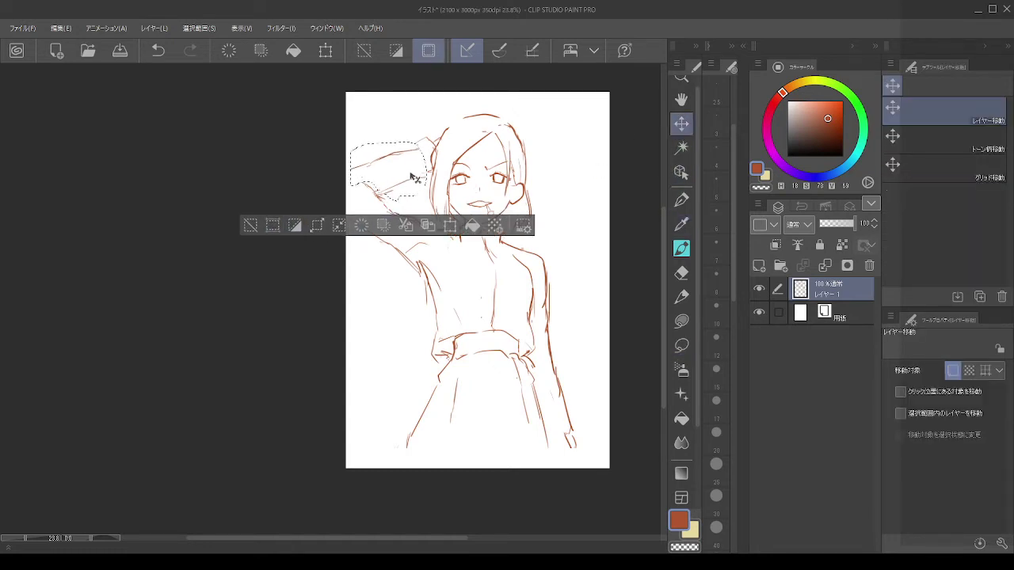
pyautogui.moveTo(408, 178); pyautogui.dragTo(409, 181)
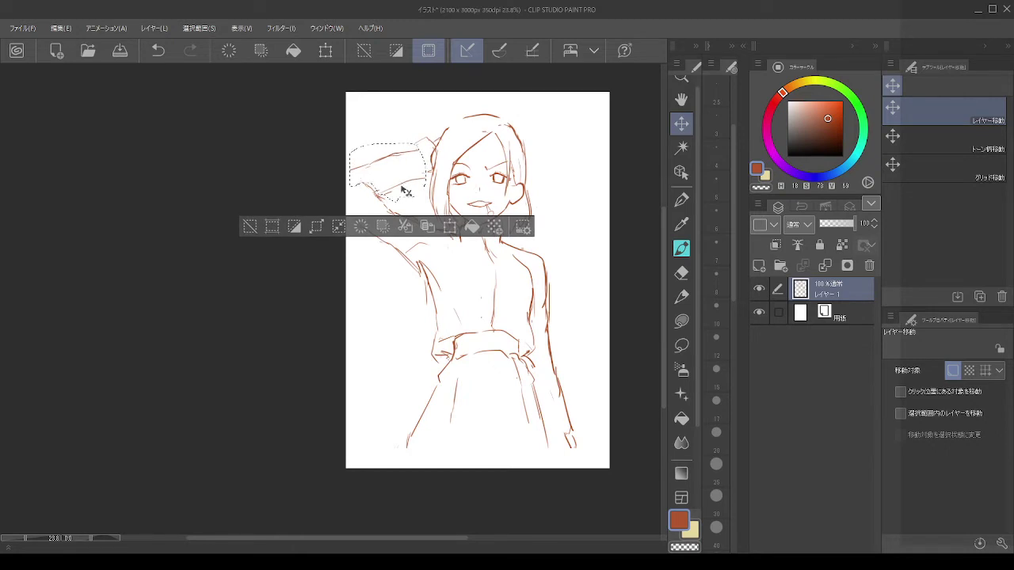
pyautogui.moveTo(400, 194); pyautogui.dragTo(398, 178)
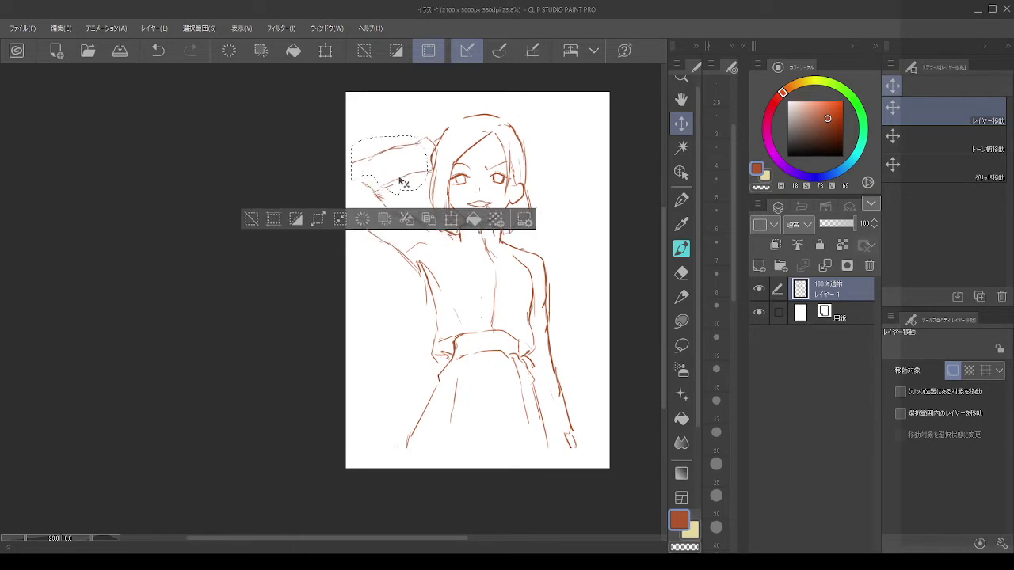
pyautogui.click(364, 51)
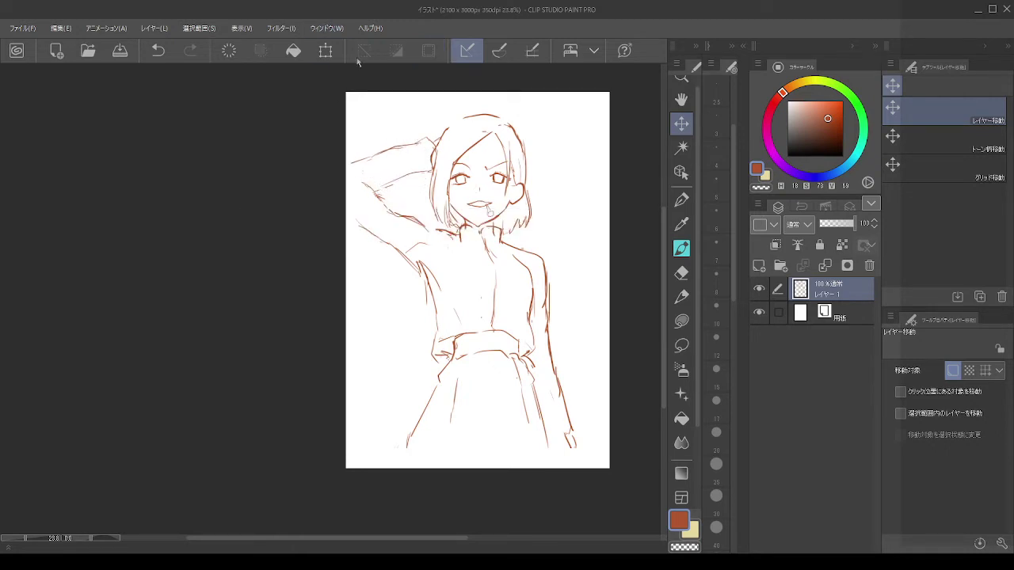
# Step: Extend the moved forearm's upper edge and the upper arm's underside back out to the page edge with the brush
pyautogui.click(681, 248)
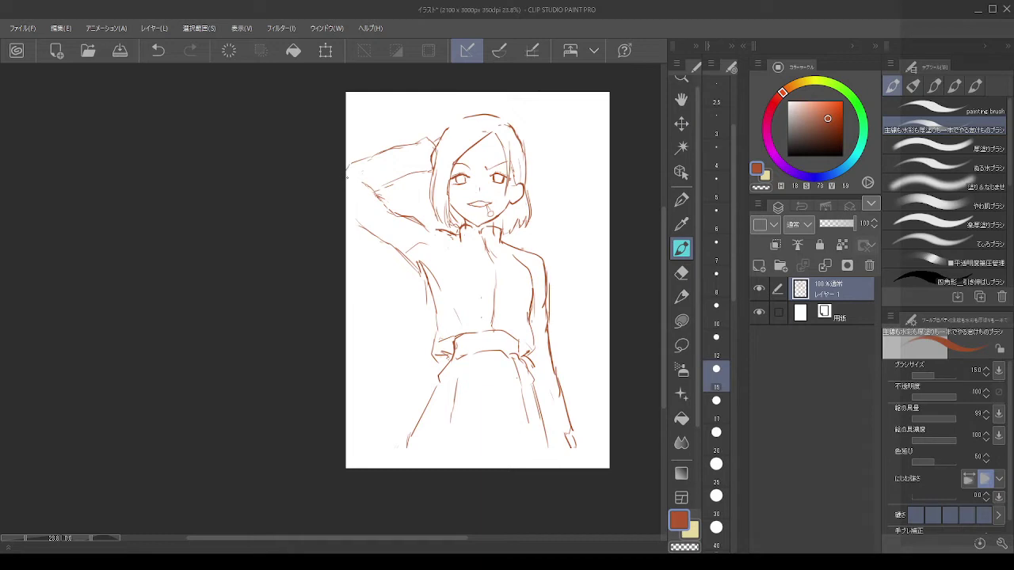
pyautogui.moveTo(353, 212); pyautogui.dragTo(365, 226)
pyautogui.hotkey('ctrl', 'z')
pyautogui.click(681, 298)
# Step: Lasso the whole raised arm, unlock its aspect ratio, and narrow it horizontally to 89% toward the body
pyautogui.click(681, 345)
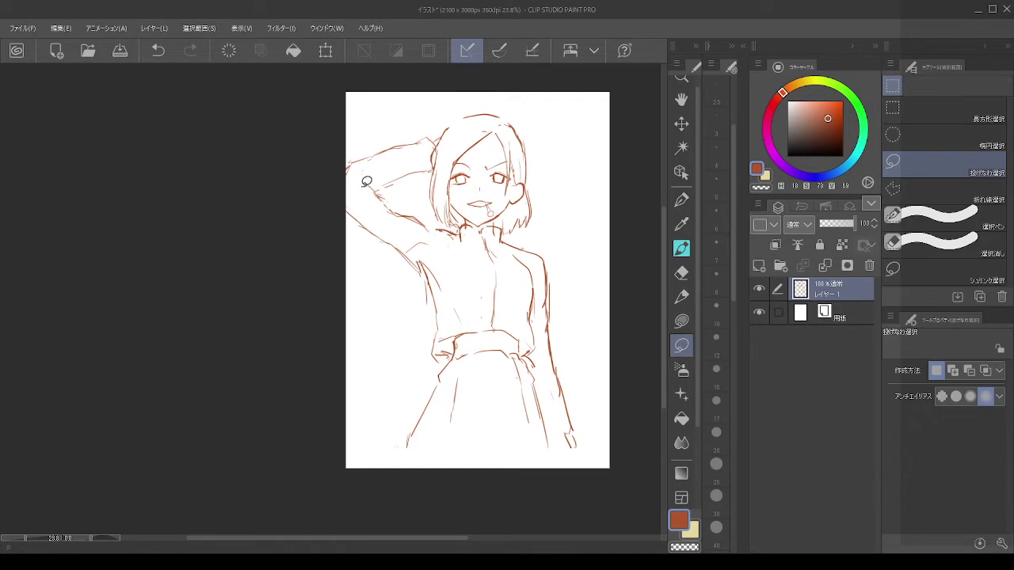
pyautogui.moveTo(329, 233)
pyautogui.mouseDown()
pyautogui.moveTo(353, 126)
pyautogui.moveTo(403, 114)
pyautogui.moveTo(428, 126)
pyautogui.moveTo(437, 143)
pyautogui.moveTo(421, 201)
pyautogui.moveTo(433, 224)
pyautogui.moveTo(416, 274)
pyautogui.moveTo(342, 266)
pyautogui.mouseUp()
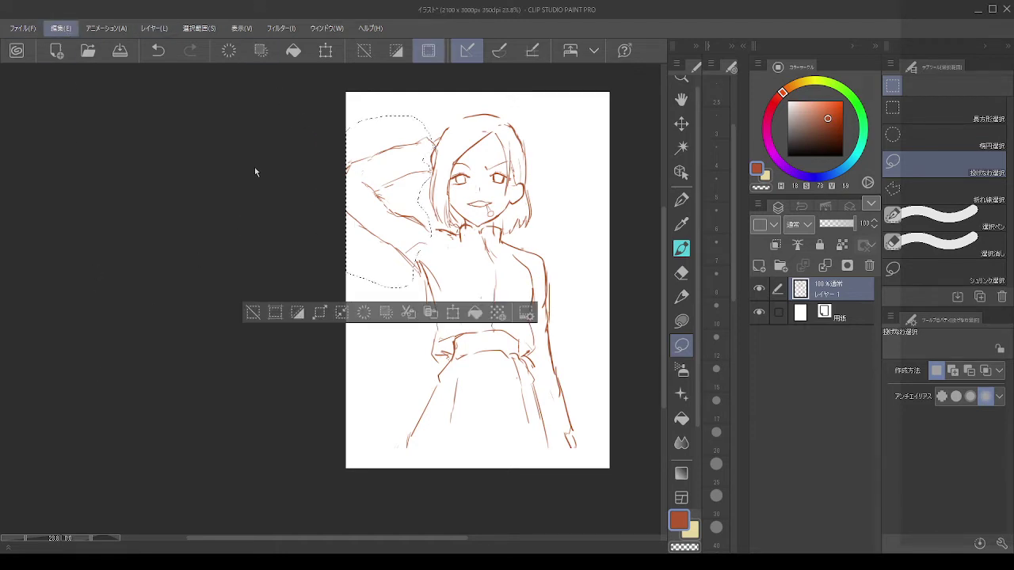
pyautogui.hotkey('ctrl', 't')
pyautogui.moveTo(349, 199); pyautogui.dragTo(355, 203)
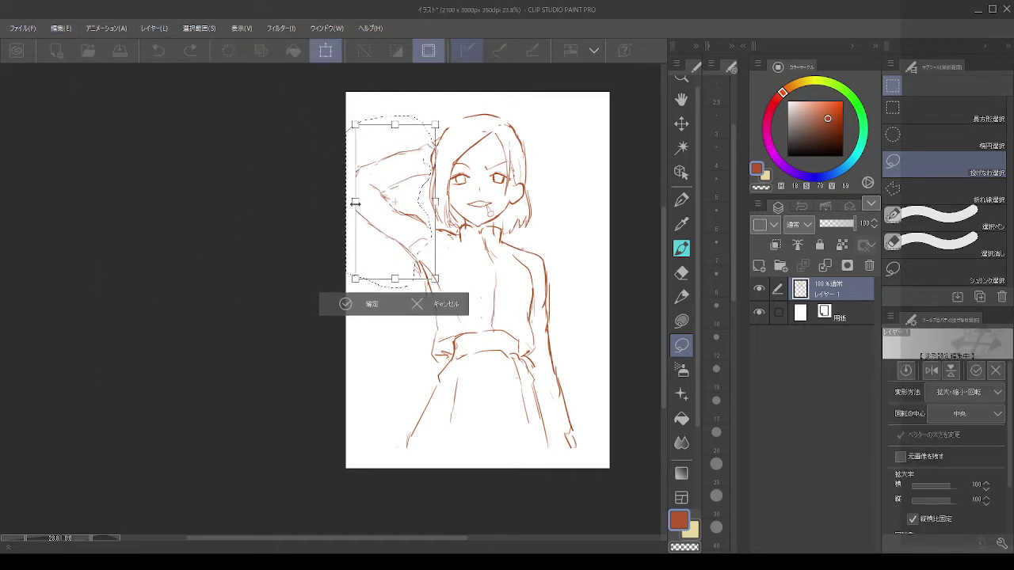
pyautogui.hotkey('ctrl', 'z')
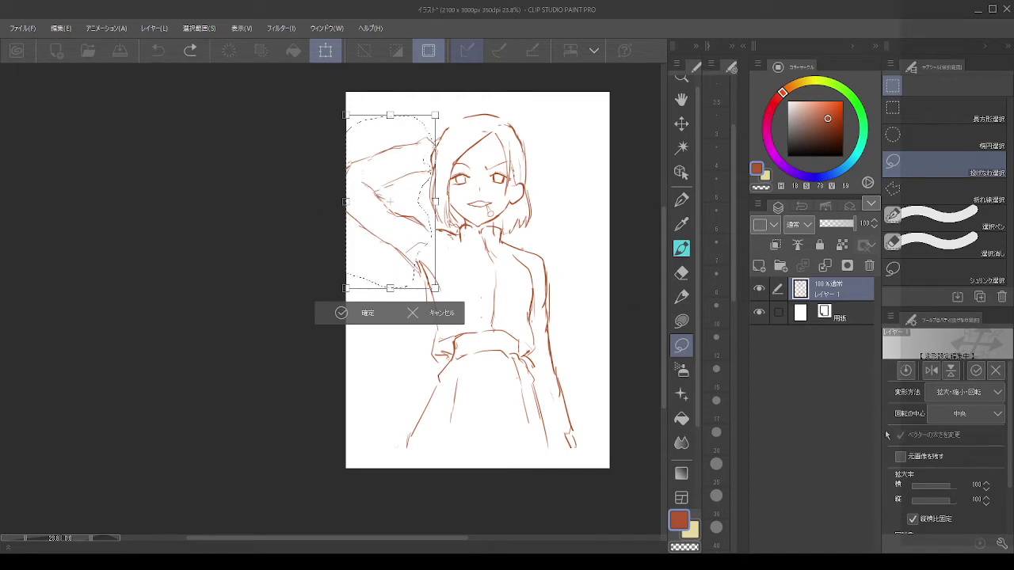
pyautogui.scroll(-2, 887, 435)
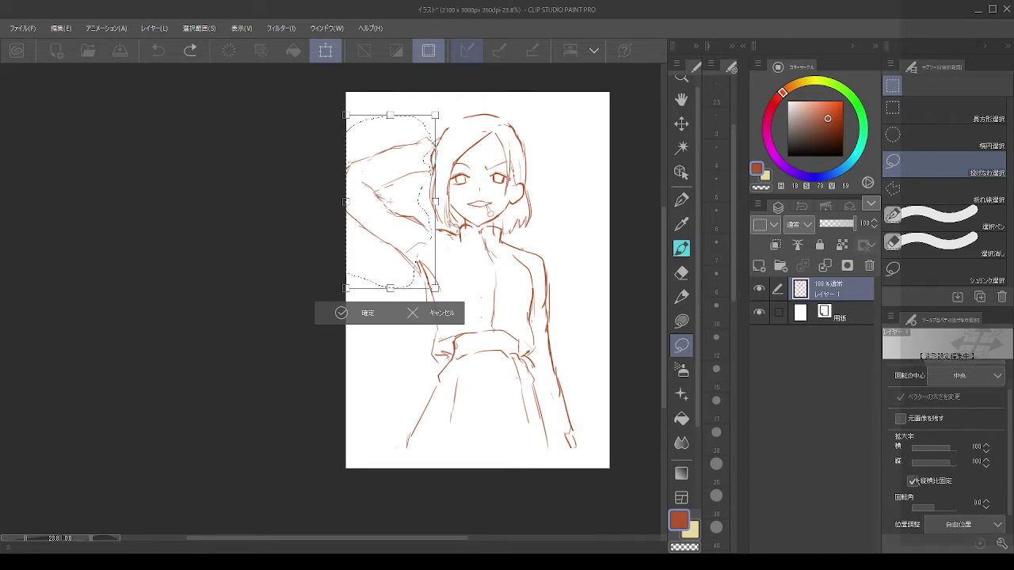
pyautogui.click(912, 481)
pyautogui.moveTo(346, 201); pyautogui.dragTo(355, 200)
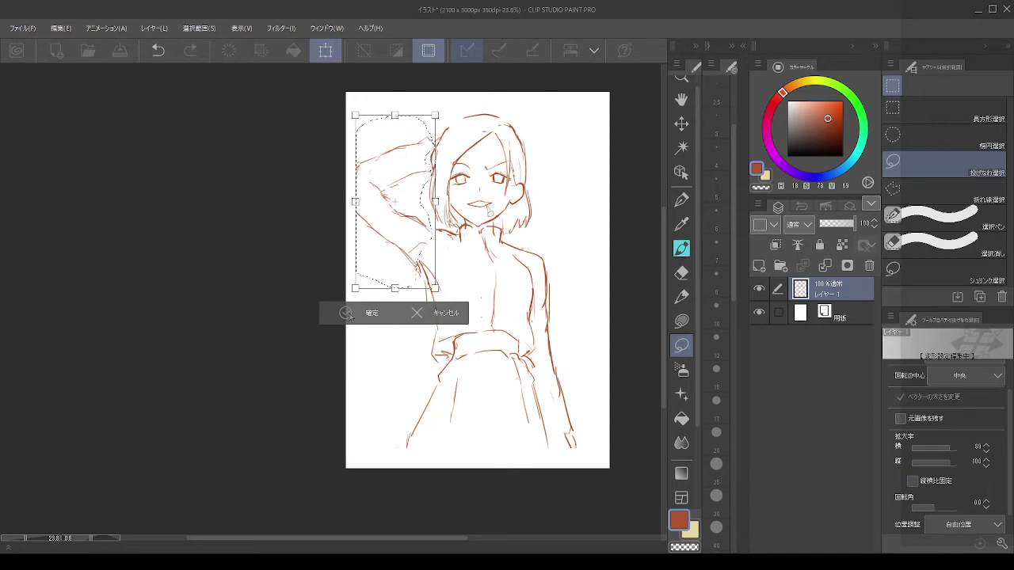
pyautogui.click(347, 314)
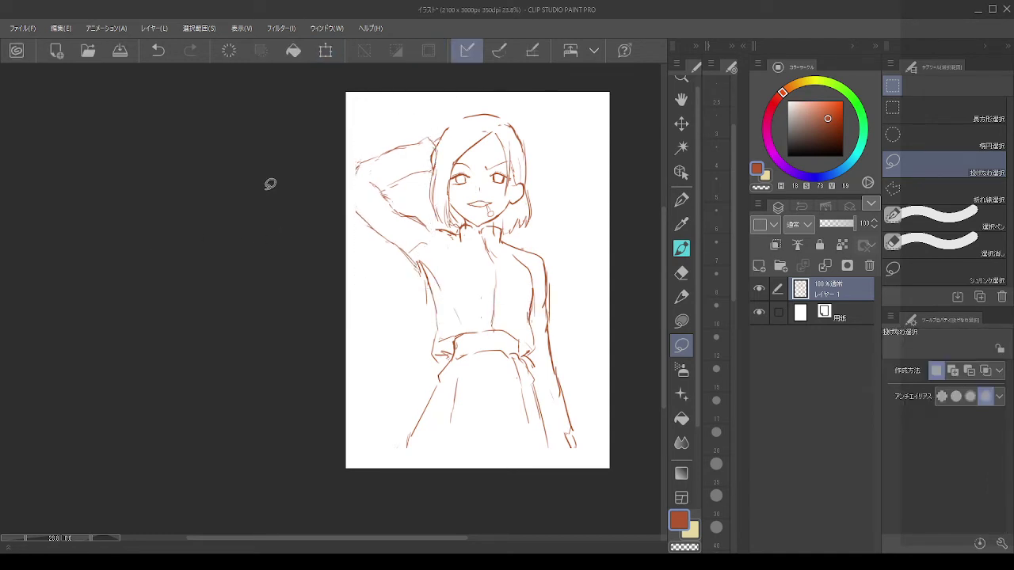
# Step: Try several elbow outlines joining the forearm to the upper arm, undoing rejected strokes, and reinforce the upper arm's underside
pyautogui.click(682, 249)
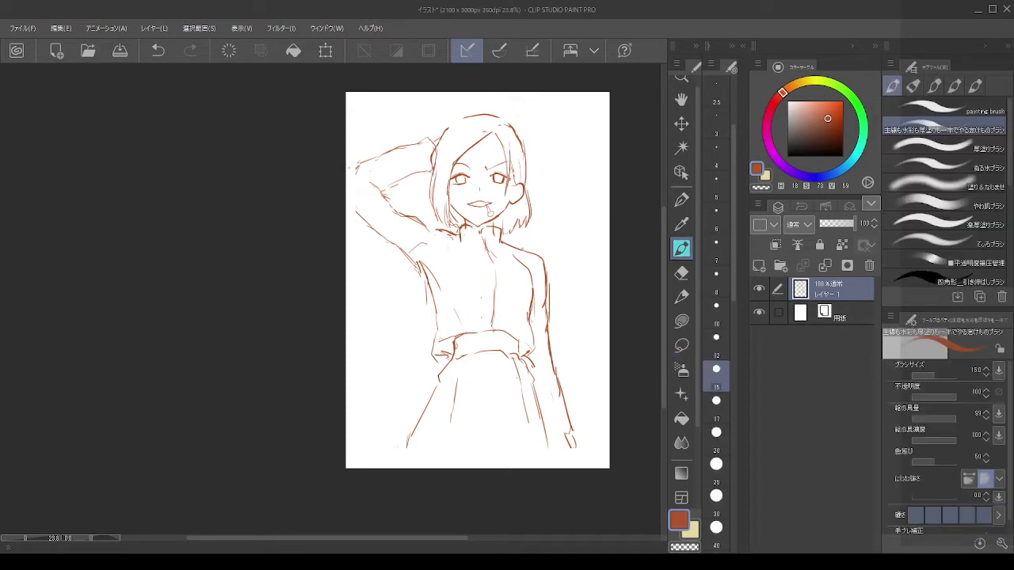
pyautogui.hotkey('ctrl', 'z')
pyautogui.moveTo(357, 172)
pyautogui.mouseDown()
pyautogui.moveTo(346, 193)
pyautogui.moveTo(360, 212)
pyautogui.mouseUp()
pyautogui.hotkey('ctrl', 'z')
pyautogui.moveTo(359, 168); pyautogui.dragTo(346, 198)
pyautogui.hotkey('ctrl', 'z')
pyautogui.hotkey('ctrl', 'z')
pyautogui.hotkey('ctrl', 'z')
pyautogui.moveTo(357, 168)
pyautogui.mouseDown()
pyautogui.moveTo(346, 199)
pyautogui.moveTo(436, 276)
pyautogui.mouseUp()
pyautogui.hotkey('ctrl', 'z')
pyautogui.hotkey('ctrl', 'z')
pyautogui.hotkey('ctrl', 'z')
pyautogui.hotkey('ctrl', 'z')
pyautogui.hotkey('ctrl', 'z')
pyautogui.scroll(2, 455, 172)
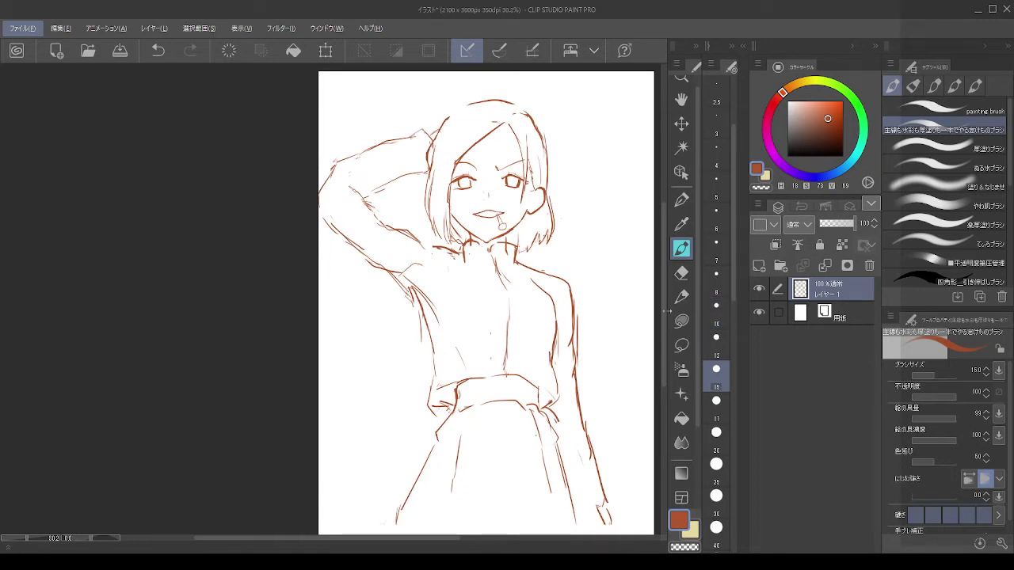
# Step: Erase the outer elbow corner and redraw the forearm's upper edge running straight to the page edge
pyautogui.click(682, 273)
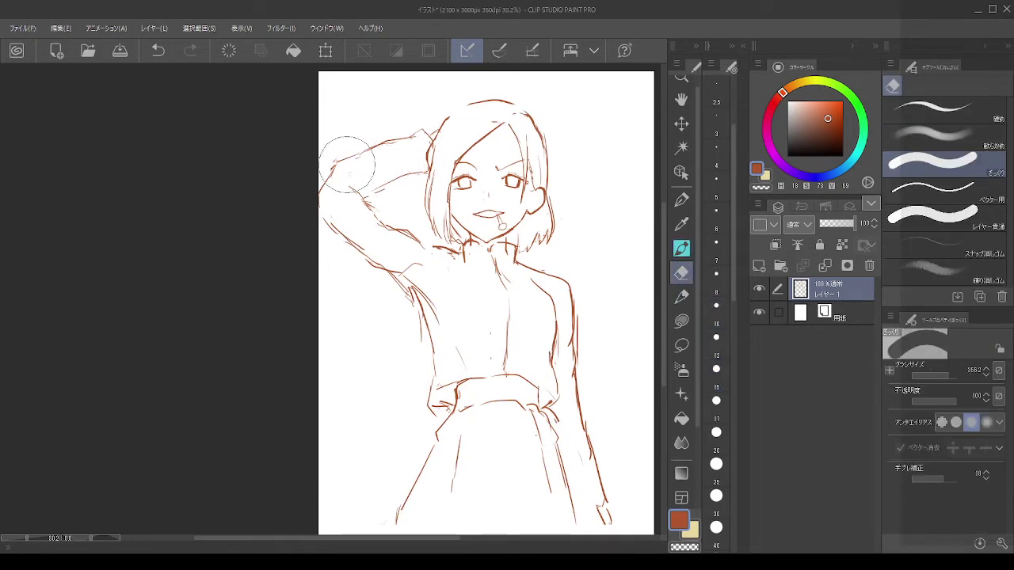
pyautogui.moveTo(323, 165); pyautogui.dragTo(312, 171)
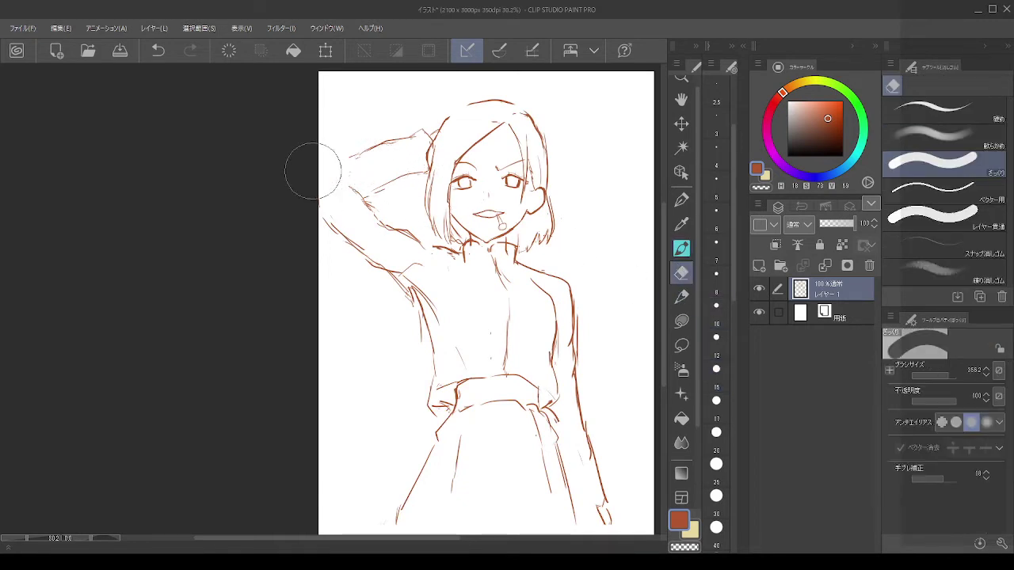
pyautogui.click(681, 249)
pyautogui.moveTo(341, 163); pyautogui.dragTo(317, 168)
pyautogui.hotkey('ctrl', 'z')
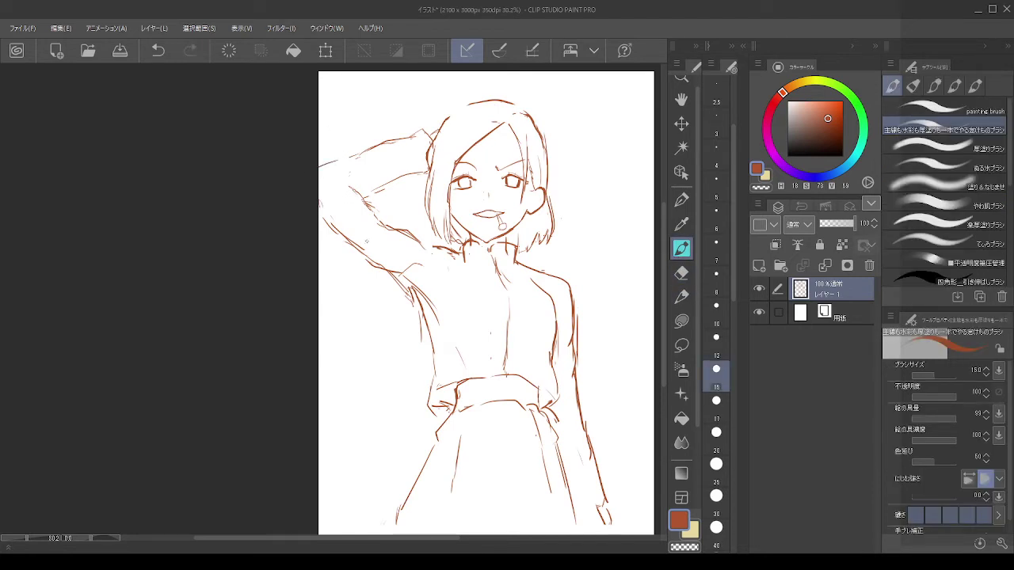
# Step: Erase the stub of the inner elbow crease with a smaller eraser, undoing the oversized erasures
pyautogui.click(682, 272)
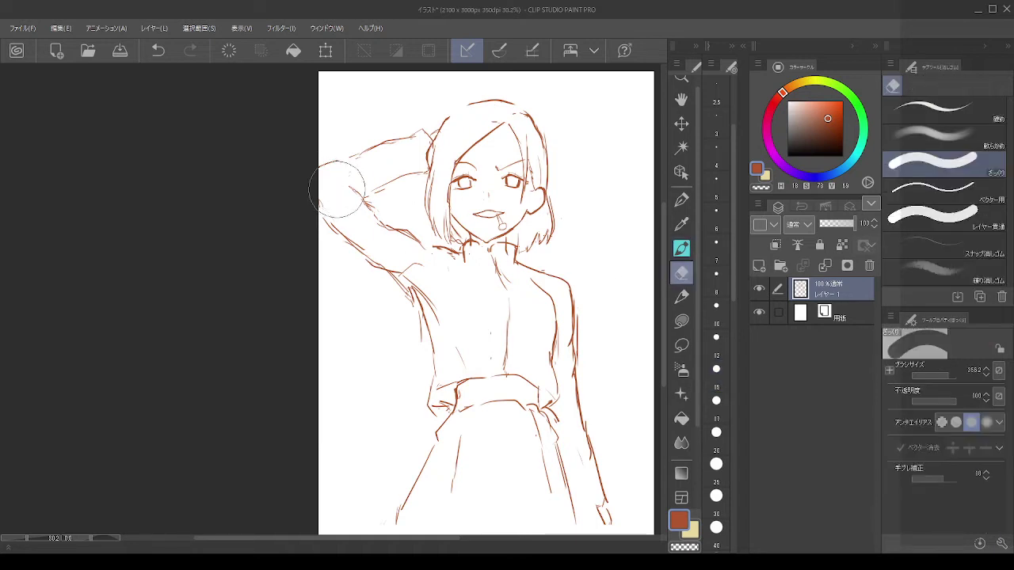
pyautogui.moveTo(337, 189)
pyautogui.mouseDown()
pyautogui.moveTo(333, 180)
pyautogui.moveTo(351, 184)
pyautogui.mouseUp()
pyautogui.hotkey('ctrl', 'z')
pyautogui.press('[')
pyautogui.press('[')
pyautogui.hotkey('ctrl', 'z')
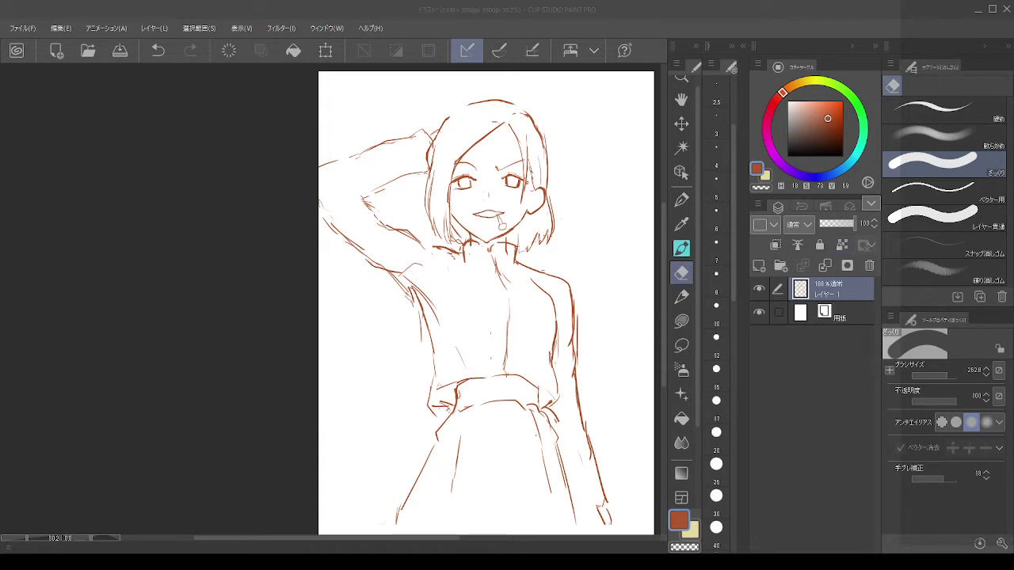
pyautogui.scroll(-1, 491, 197)
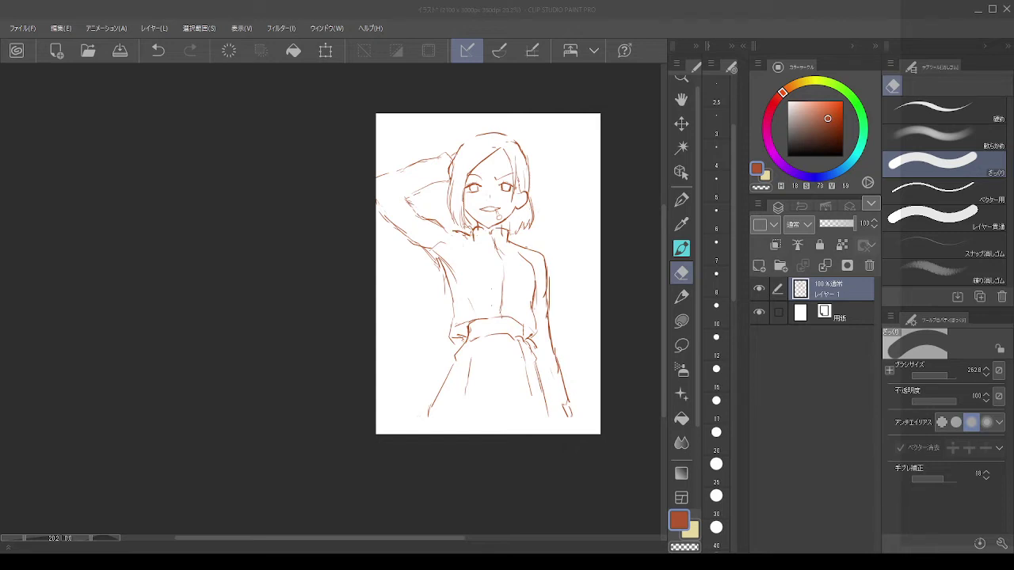
pyautogui.scroll(1, 531, 271)
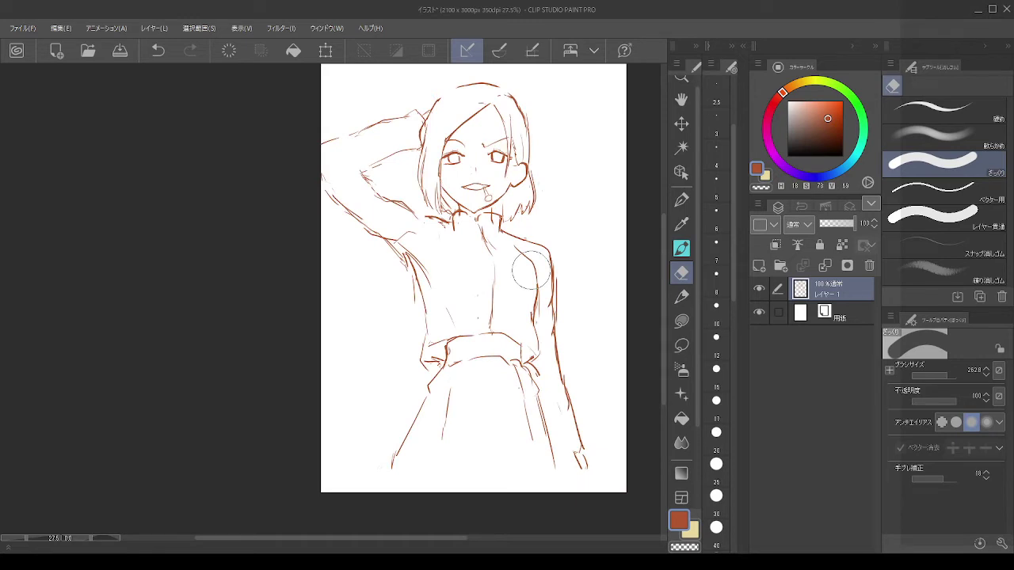
# Step: Lasso the upper arm, rotate it slightly clockwise to a steeper angle, and move it inward toward the head
pyautogui.click(681, 345)
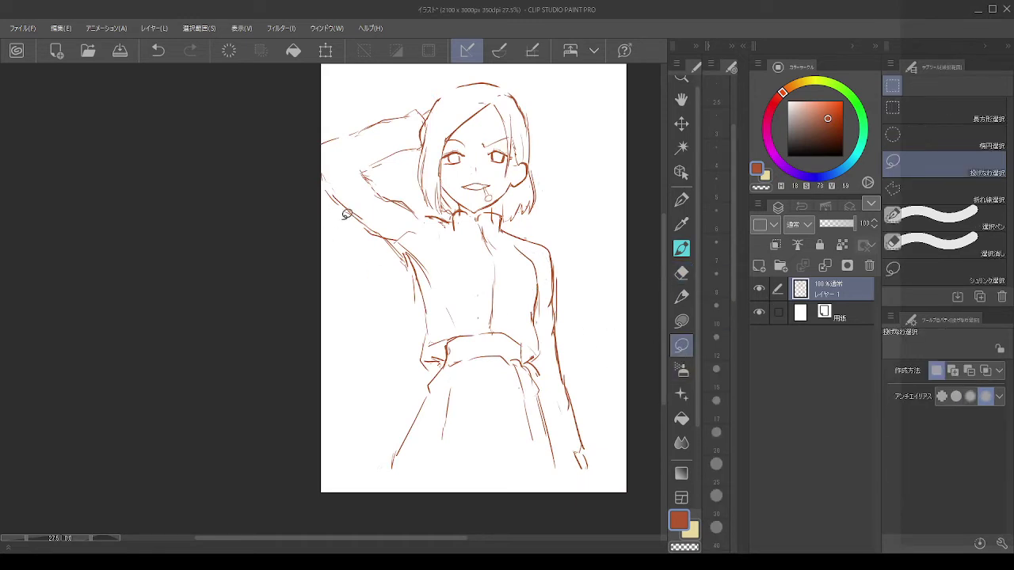
pyautogui.moveTo(408, 233)
pyautogui.mouseDown()
pyautogui.moveTo(344, 247)
pyautogui.moveTo(345, 170)
pyautogui.moveTo(414, 187)
pyautogui.moveTo(406, 229)
pyautogui.mouseUp()
pyautogui.click(64, 28)
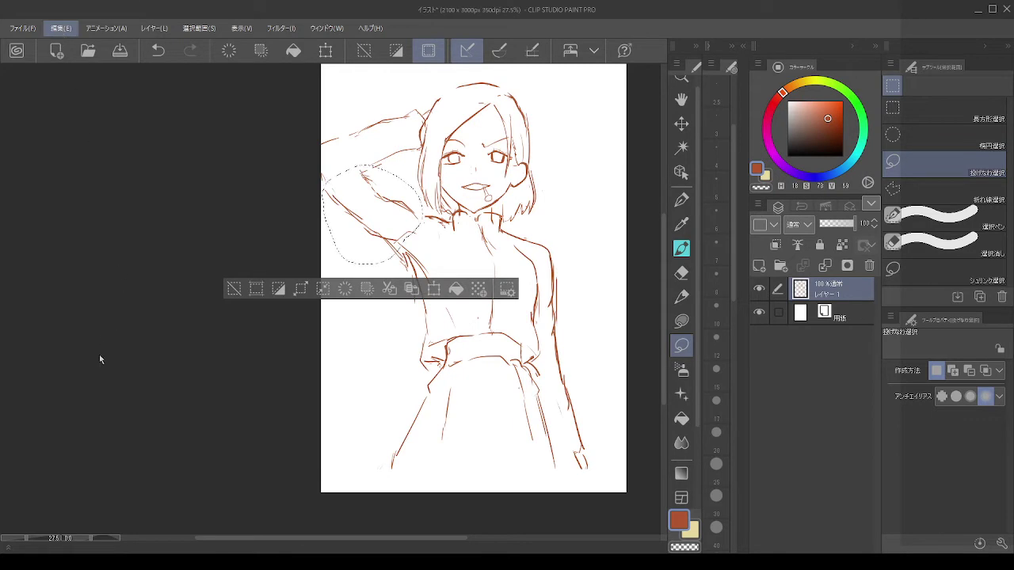
pyautogui.hotkey('ctrl', 't')
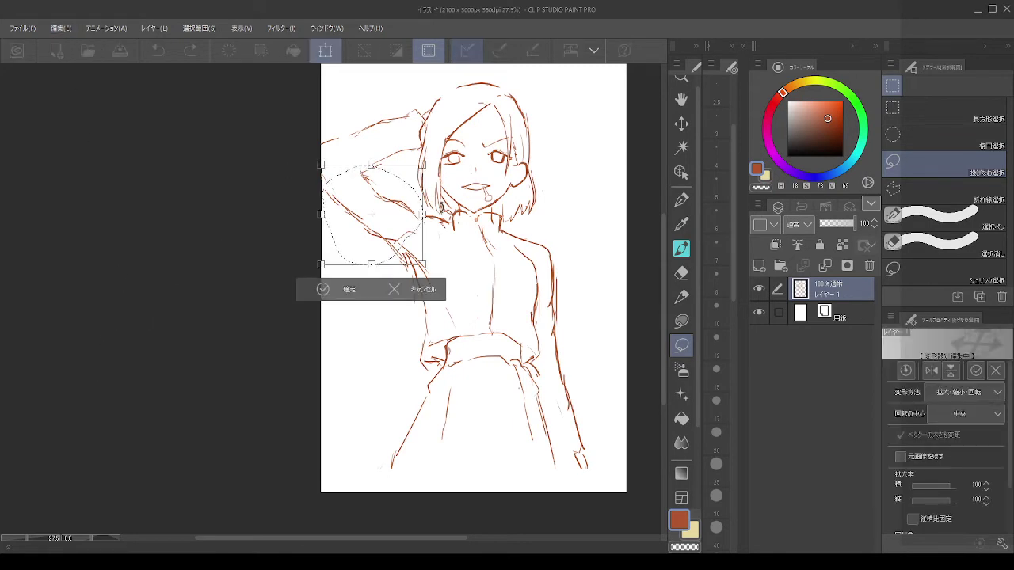
pyautogui.moveTo(442, 207)
pyautogui.mouseDown()
pyautogui.moveTo(442, 232)
pyautogui.moveTo(405, 207)
pyautogui.moveTo(414, 199)
pyautogui.moveTo(431, 214)
pyautogui.mouseUp()
pyautogui.moveTo(458, 157); pyautogui.dragTo(457, 155)
pyautogui.moveTo(409, 205); pyautogui.dragTo(405, 211)
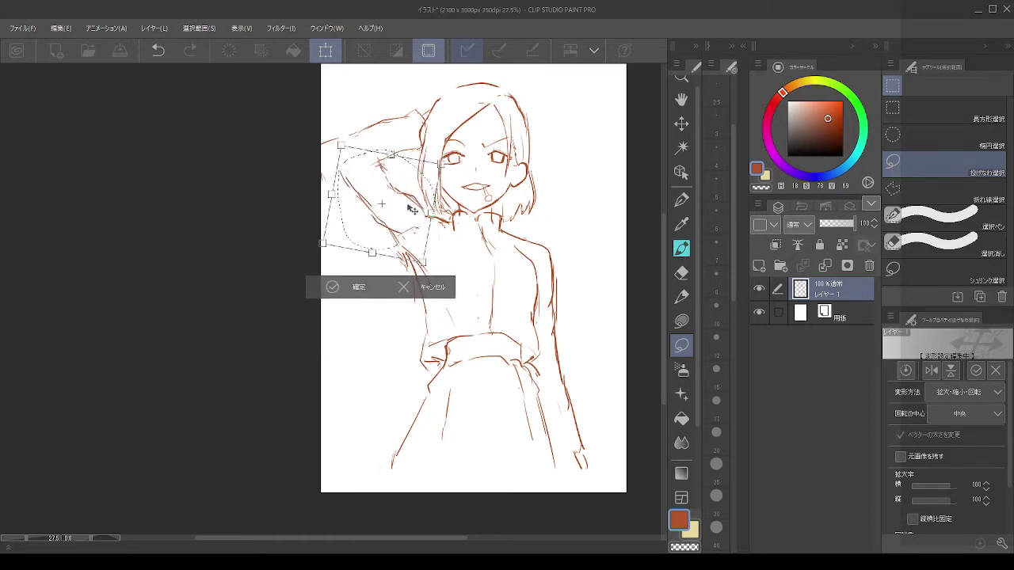
pyautogui.click(358, 287)
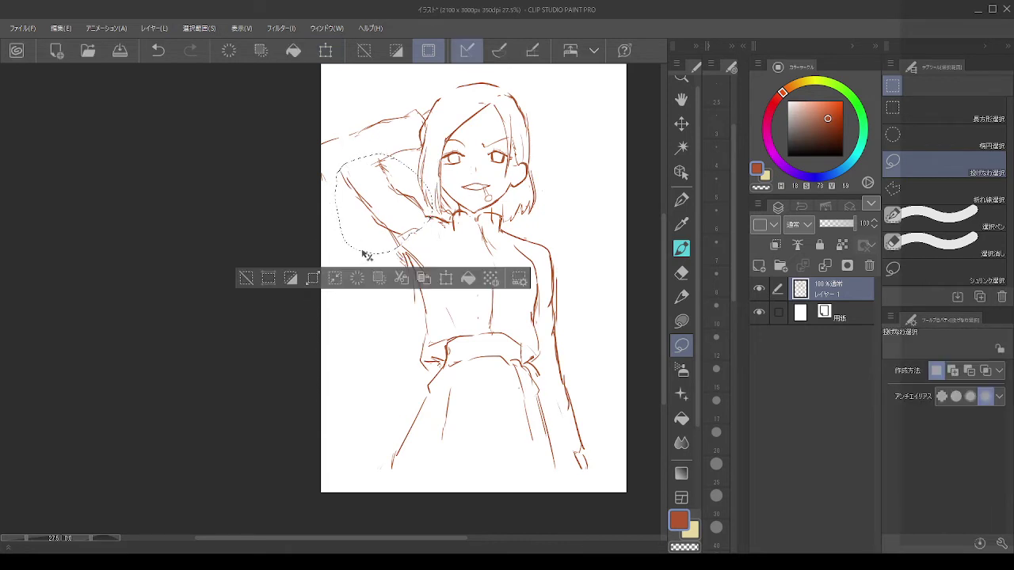
# Step: Undo the latest erasure and the upper arm's rotation and move
pyautogui.hotkey('ctrl', 'd')
pyautogui.click(681, 273)
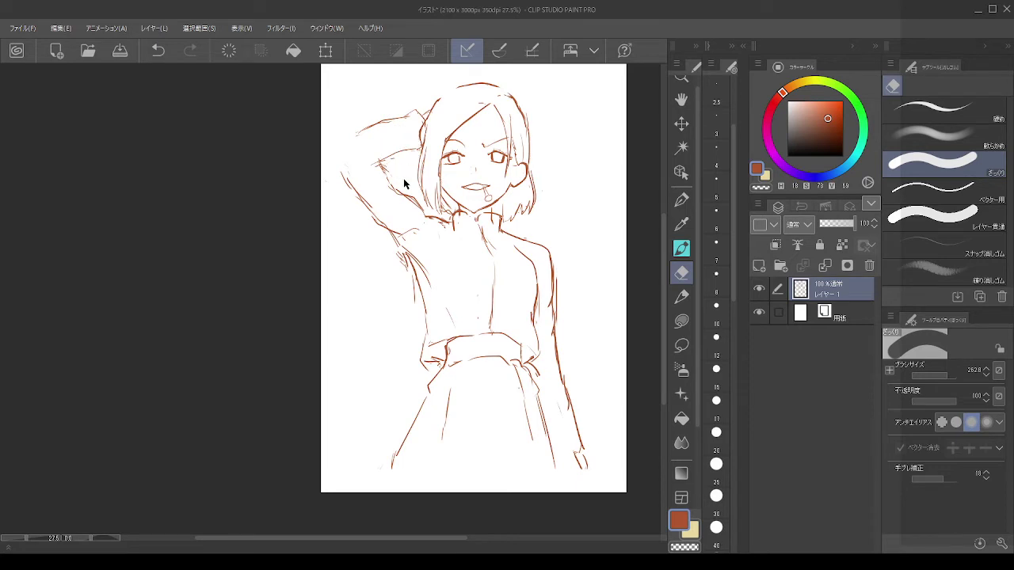
pyautogui.hotkey('ctrl', 'z')
pyautogui.hotkey('ctrl', 'z')
pyautogui.hotkey('ctrl', 'z')
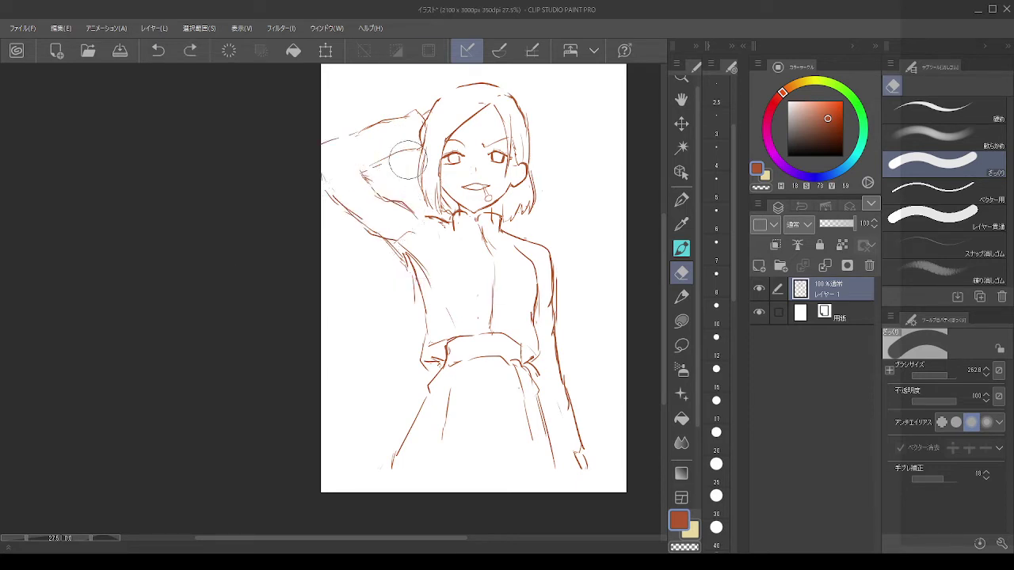
# Step: Lasso the upper arm again, rotate it clockwise to a steeper angle, and move it toward the head
pyautogui.click(682, 345)
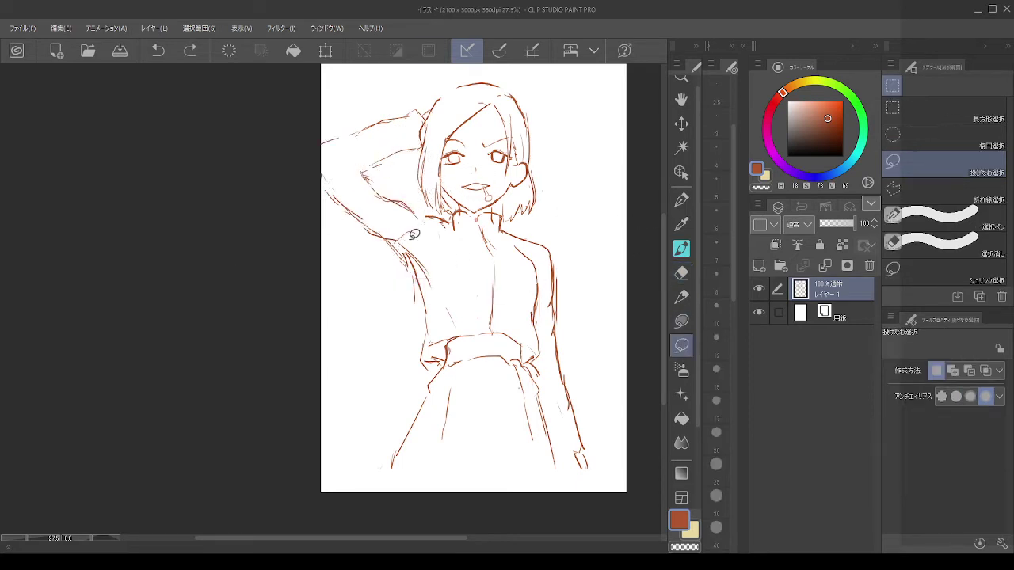
pyautogui.moveTo(426, 197)
pyautogui.mouseDown()
pyautogui.moveTo(381, 249)
pyautogui.moveTo(342, 232)
pyautogui.moveTo(324, 194)
pyautogui.moveTo(357, 171)
pyautogui.moveTo(415, 174)
pyautogui.mouseUp()
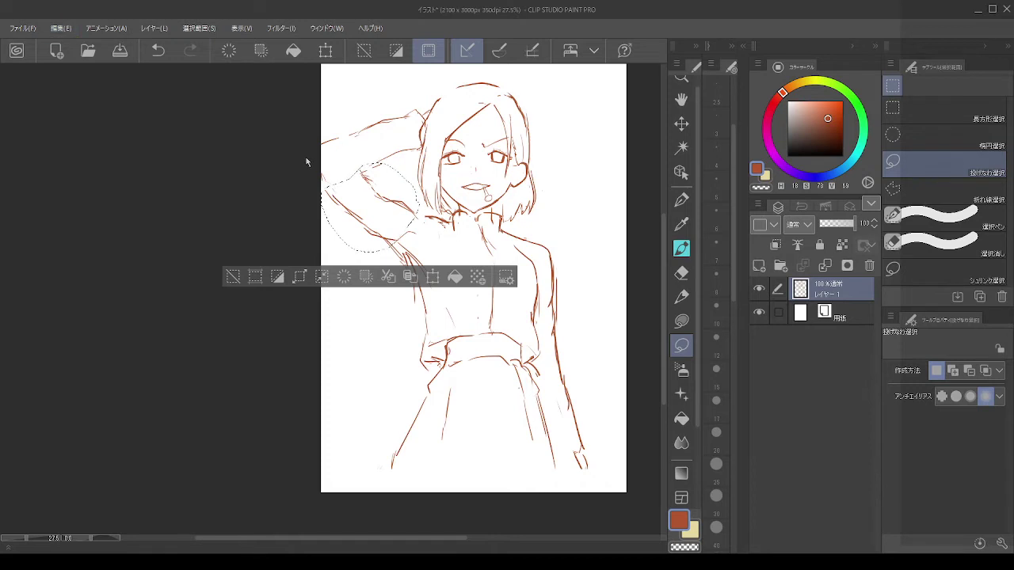
pyautogui.hotkey('ctrl', 't')
pyautogui.moveTo(425, 146); pyautogui.dragTo(443, 169)
pyautogui.moveTo(403, 204); pyautogui.dragTo(418, 194)
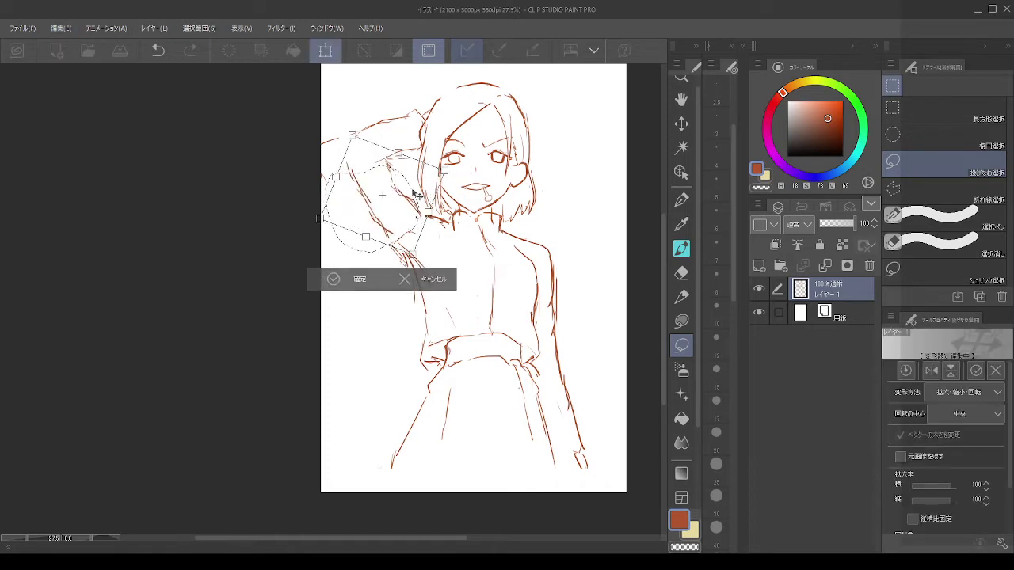
pyautogui.click(352, 276)
pyautogui.hotkey('ctrl', 'd')
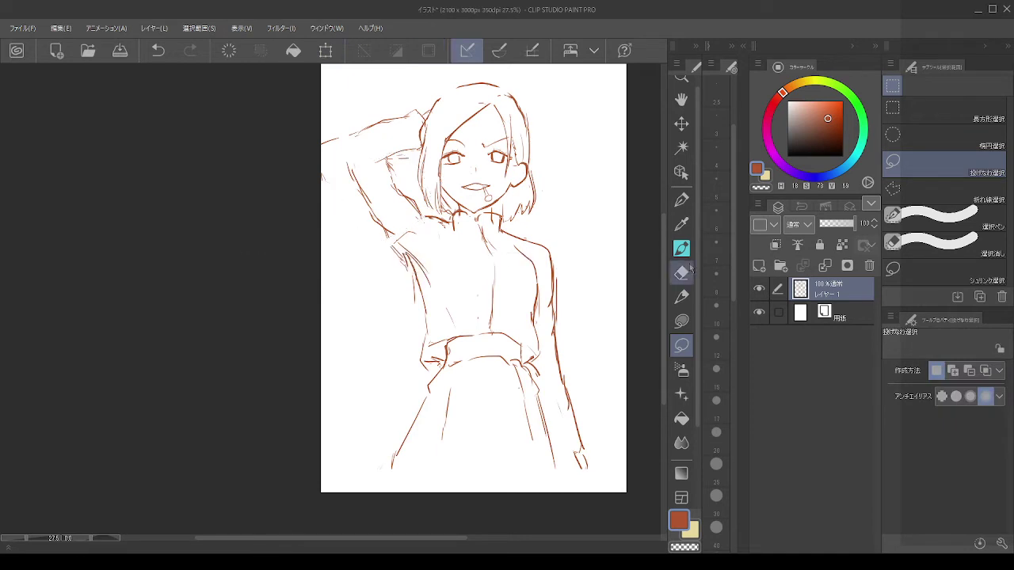
# Step: Erase the old forearm and elbow lines between the page edge and the head
pyautogui.click(681, 272)
pyautogui.moveTo(322, 141)
pyautogui.mouseDown()
pyautogui.moveTo(355, 129)
pyautogui.moveTo(378, 143)
pyautogui.moveTo(409, 112)
pyautogui.moveTo(396, 140)
pyautogui.moveTo(360, 127)
pyautogui.moveTo(361, 190)
pyautogui.mouseUp()
pyautogui.click(681, 248)
pyautogui.hotkey('ctrl', 'z')
pyautogui.hotkey('ctrl', 'z')
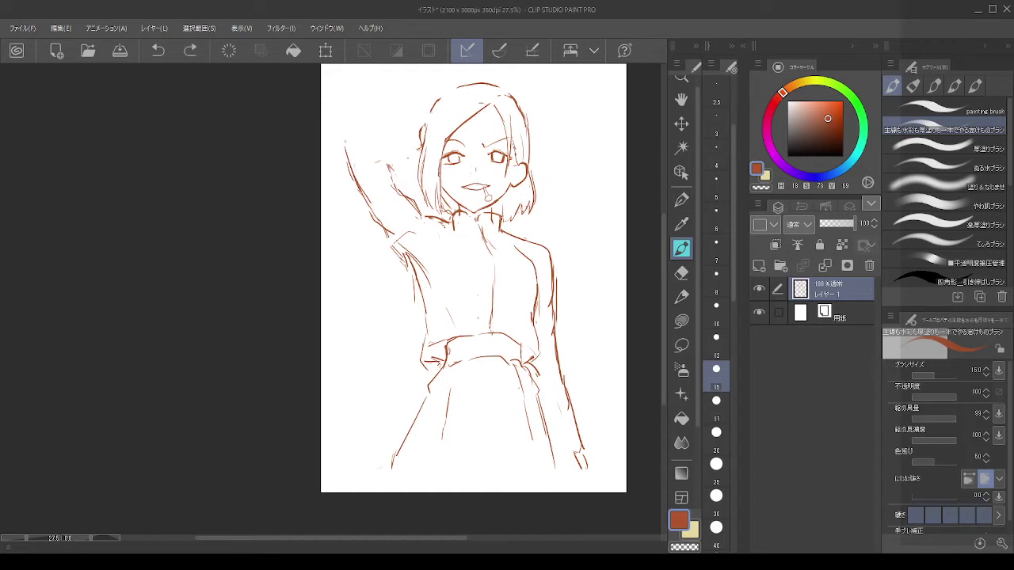
# Step: Redraw the bent elbow, the forearm's upper edge and the inner elbow, undoing rejected strokes
pyautogui.moveTo(359, 118); pyautogui.dragTo(410, 117)
pyautogui.hotkey('ctrl', 'z')
pyautogui.moveTo(347, 140); pyautogui.dragTo(423, 111)
pyautogui.hotkey('ctrl', 'z')
pyautogui.hotkey('ctrl', 'z')
pyautogui.moveTo(348, 122); pyautogui.dragTo(420, 110)
pyautogui.hotkey('ctrl', 'z')
pyautogui.moveTo(384, 153); pyautogui.dragTo(403, 193)
pyautogui.hotkey('ctrl', 'z')
pyautogui.hotkey('ctrl', 'z')
pyautogui.moveTo(382, 144); pyautogui.dragTo(421, 154)
pyautogui.hotkey('ctrl', 'z')
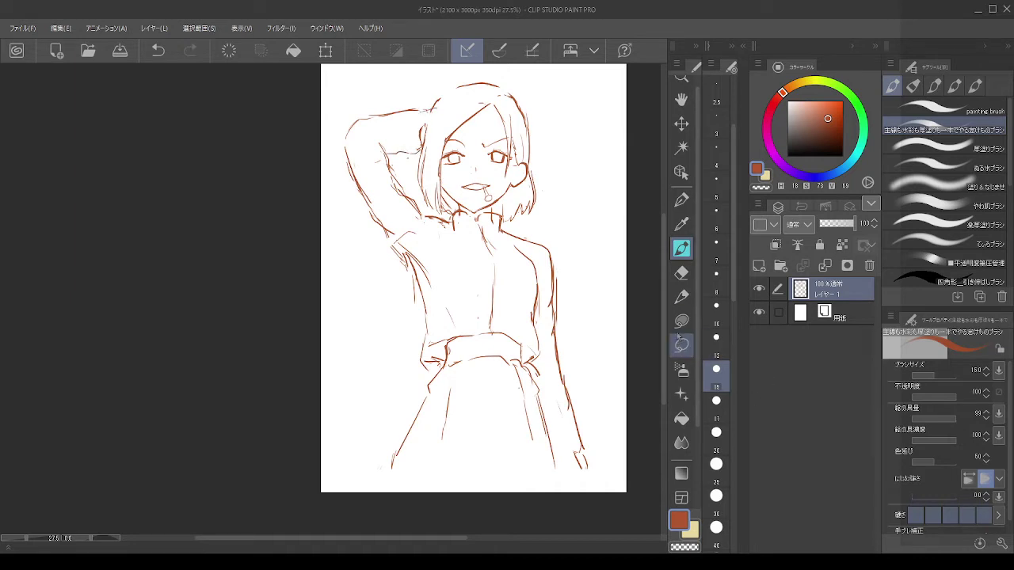
# Step: Erase the rough inner line of the raised upper arm with a smaller eraser and redraw it down to the shoulder
pyautogui.click(681, 272)
pyautogui.keyDown('ctrl'); pyautogui.keyDown('alt'); pyautogui.moveTo(380, 151); pyautogui.dragTo(370, 151); pyautogui.keyUp('alt'); pyautogui.keyUp('ctrl')
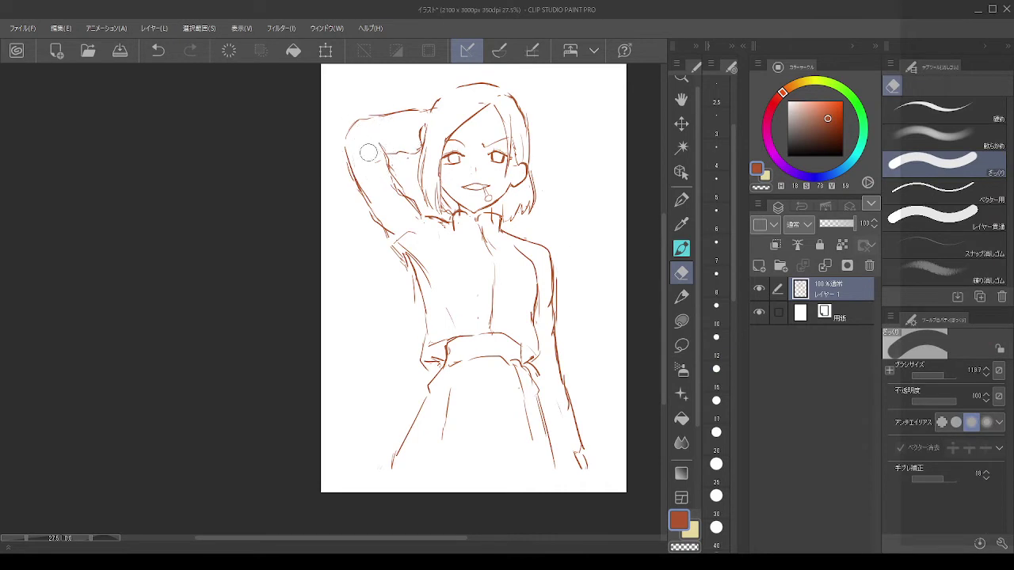
pyautogui.moveTo(387, 190); pyautogui.dragTo(395, 195)
pyautogui.click(682, 248)
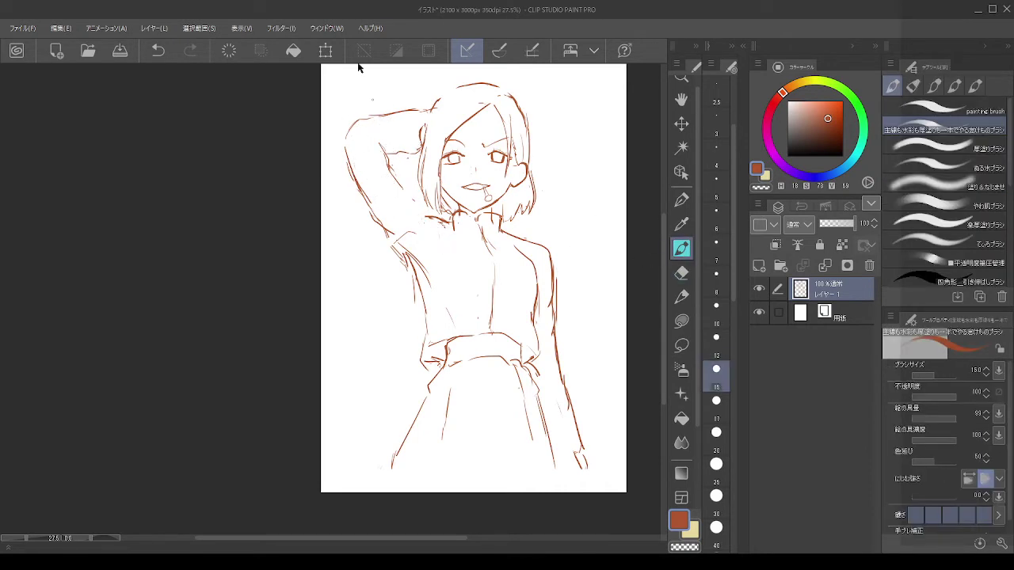
pyautogui.moveTo(398, 188); pyautogui.dragTo(424, 207)
pyautogui.hotkey('ctrl', 'z')
pyautogui.hotkey('ctrl', 'y')
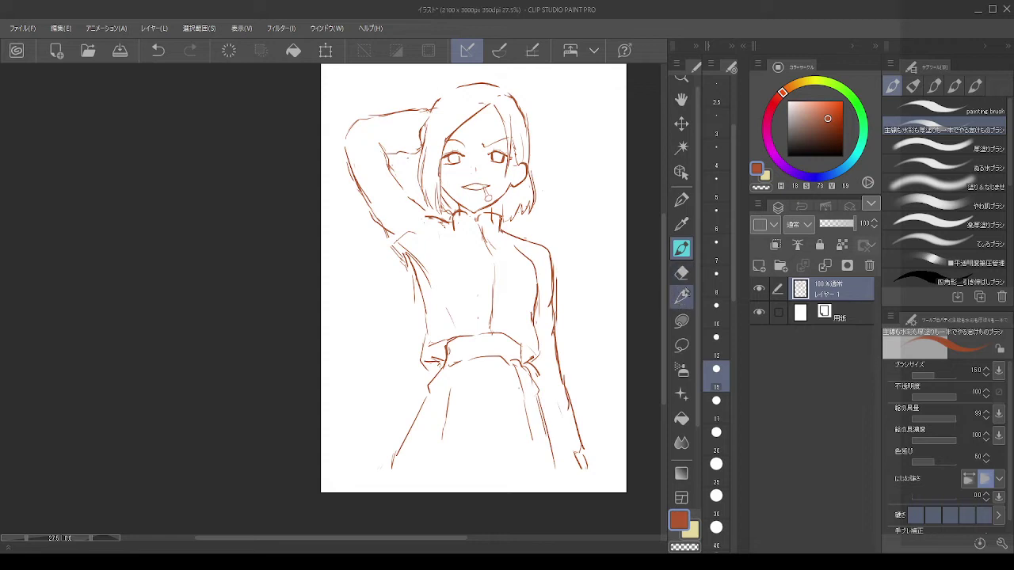
# Step: Erase both edges of the raised upper arm between the elbow and the shoulder
pyautogui.click(682, 273)
pyautogui.moveTo(353, 176)
pyautogui.mouseDown()
pyautogui.moveTo(380, 141)
pyautogui.moveTo(395, 186)
pyautogui.moveTo(403, 146)
pyautogui.moveTo(345, 135)
pyautogui.mouseUp()
pyautogui.click(681, 249)
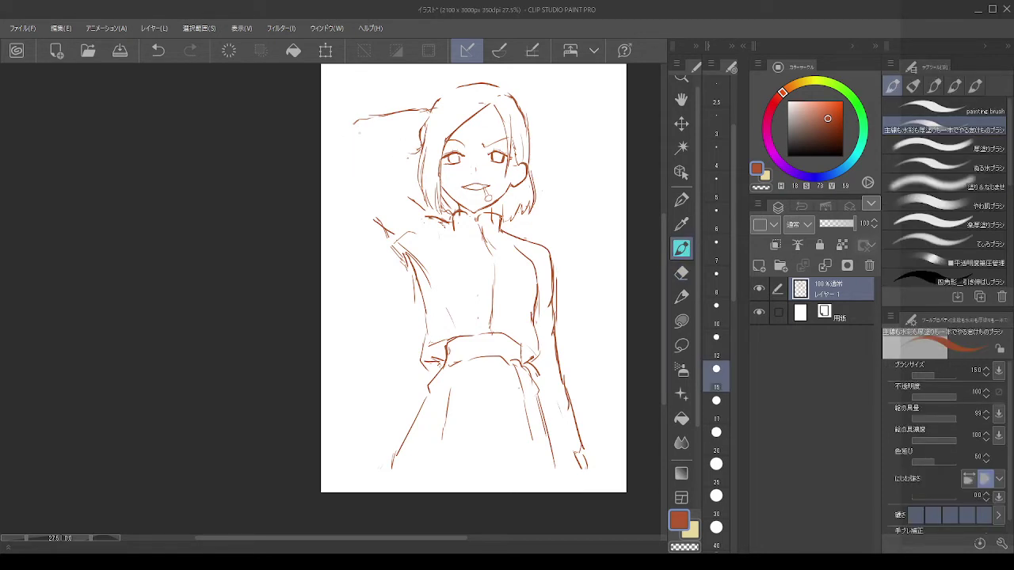
# Step: Redraw the raised upper arm's outer edge and try several inner edges running from the elbow to the shoulder
pyautogui.moveTo(349, 132); pyautogui.dragTo(363, 184)
pyautogui.moveTo(391, 141)
pyautogui.mouseDown()
pyautogui.moveTo(400, 187)
pyautogui.moveTo(417, 204)
pyautogui.mouseUp()
pyautogui.hotkey('ctrl', 'z')
pyautogui.moveTo(389, 145); pyautogui.dragTo(418, 214)
pyautogui.hotkey('ctrl', 'z')
pyautogui.hotkey('ctrl', 'z')
pyautogui.hotkey('ctrl', 'z')
pyautogui.moveTo(390, 146)
pyautogui.mouseDown()
pyautogui.moveTo(406, 195)
pyautogui.moveTo(383, 222)
pyautogui.mouseUp()
pyautogui.hotkey('ctrl', 'z')
pyautogui.hotkey('ctrl', 'z')
# Step: Extend the raised upper arm's outer edge down to the armpit, undoing rejected strokes
pyautogui.moveTo(360, 176); pyautogui.dragTo(404, 256)
pyautogui.hotkey('ctrl', 'z')
pyautogui.moveTo(363, 186); pyautogui.dragTo(404, 253)
pyautogui.moveTo(381, 129); pyautogui.dragTo(398, 172)
pyautogui.hotkey('ctrl', 'z')
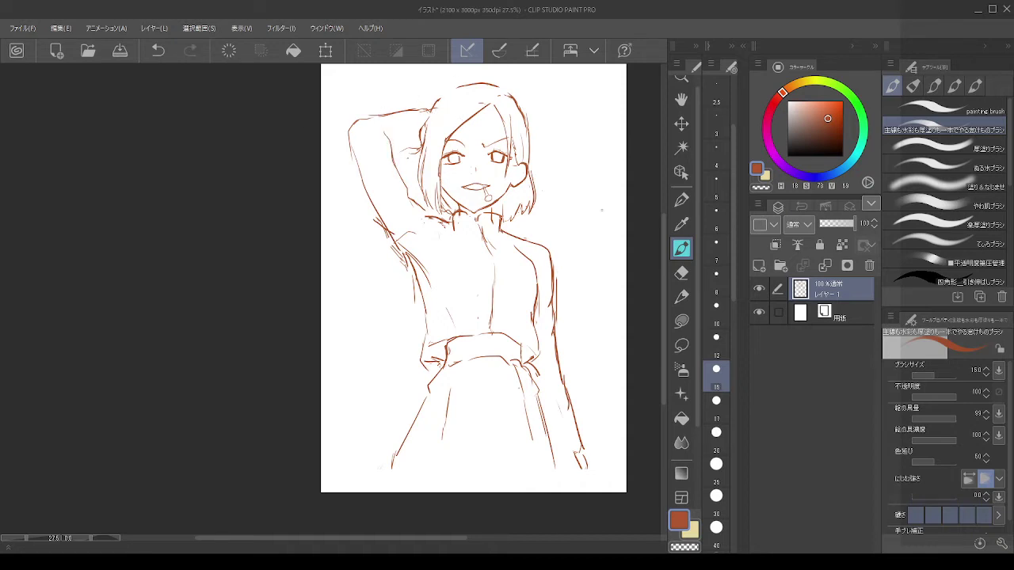
# Step: Erase the raised forearm's upper edge and redraw it from the elbow to the back of the head
pyautogui.click(681, 273)
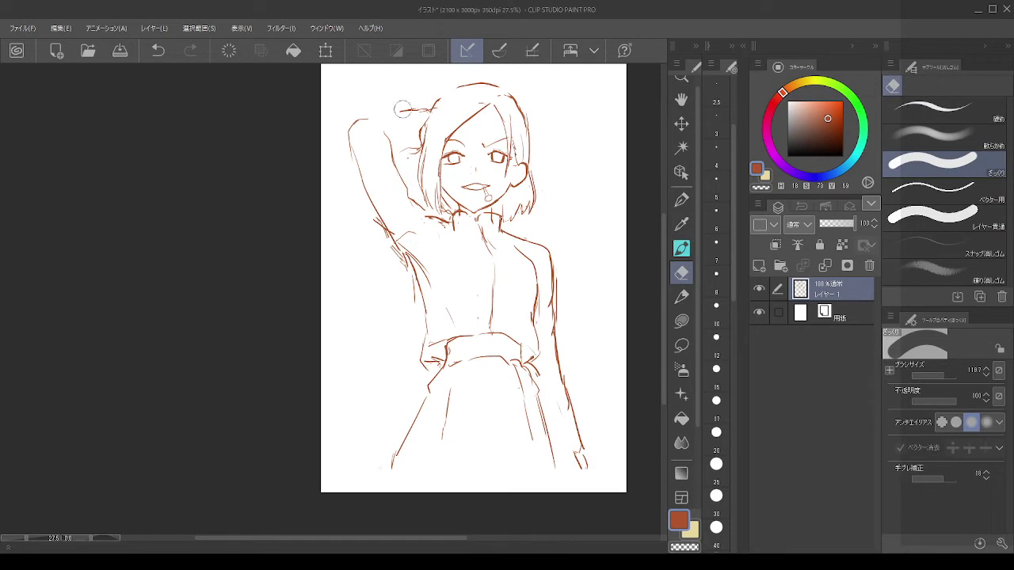
pyautogui.moveTo(402, 109); pyautogui.dragTo(436, 100)
pyautogui.click(681, 248)
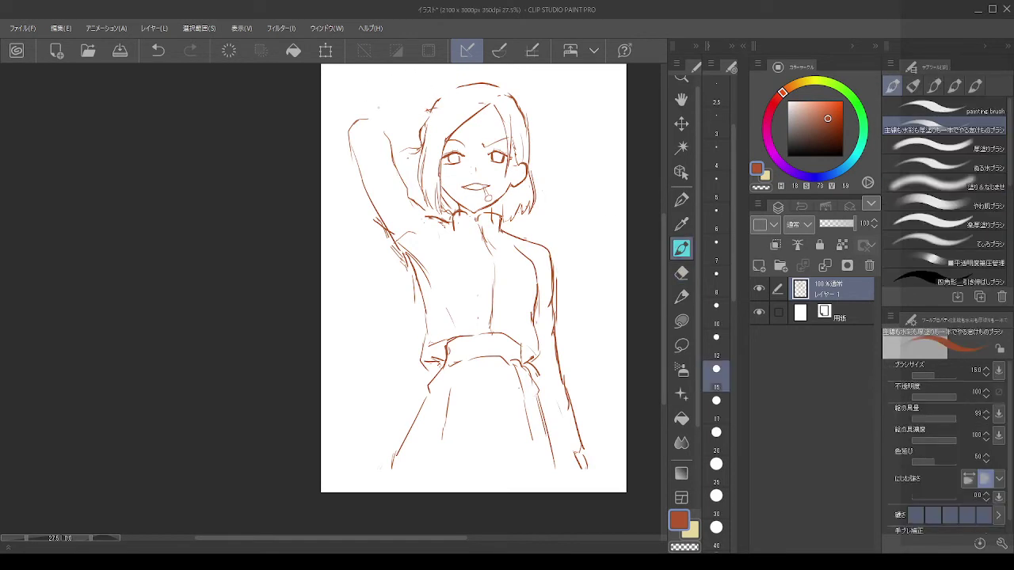
pyautogui.hotkey('ctrl', 'z')
pyautogui.moveTo(362, 119); pyautogui.dragTo(425, 116)
# Step: Erase the overlapping sketch lines around the raised arm's armpit and shoulder
pyautogui.scroll(-7, 424, 114)
pyautogui.scroll(5, 424, 114)
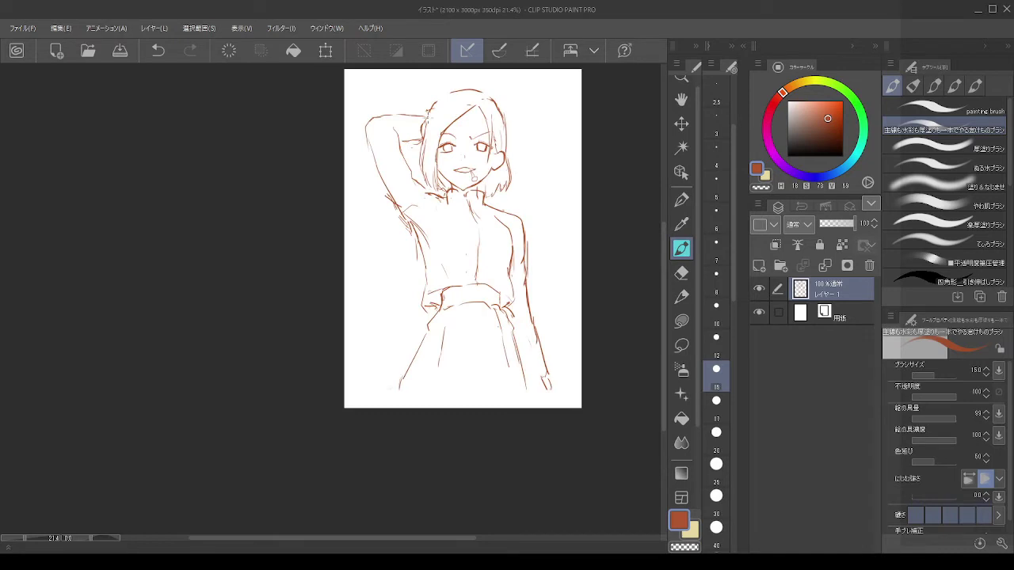
pyautogui.scroll(2, 432, 83)
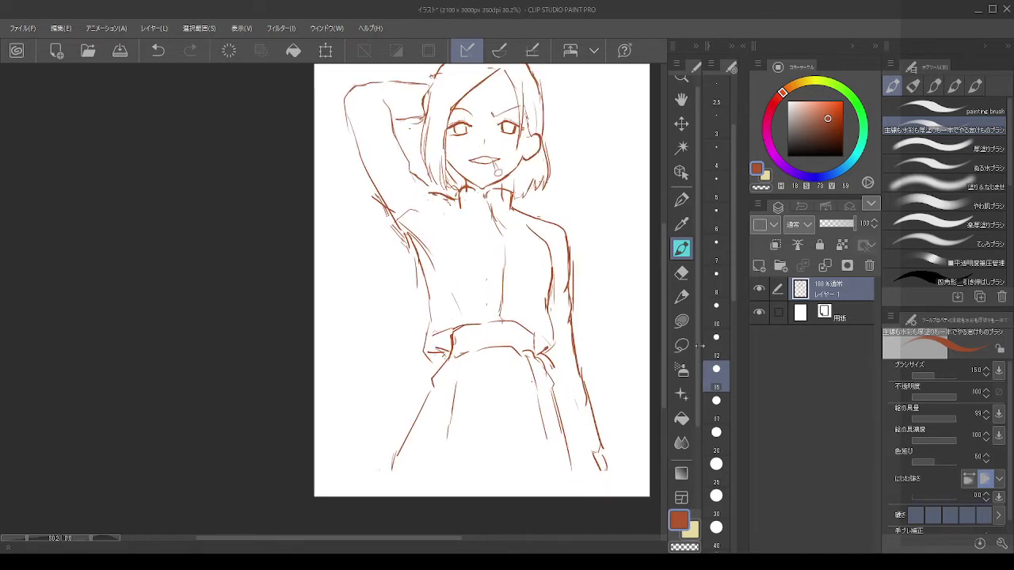
pyautogui.click(682, 273)
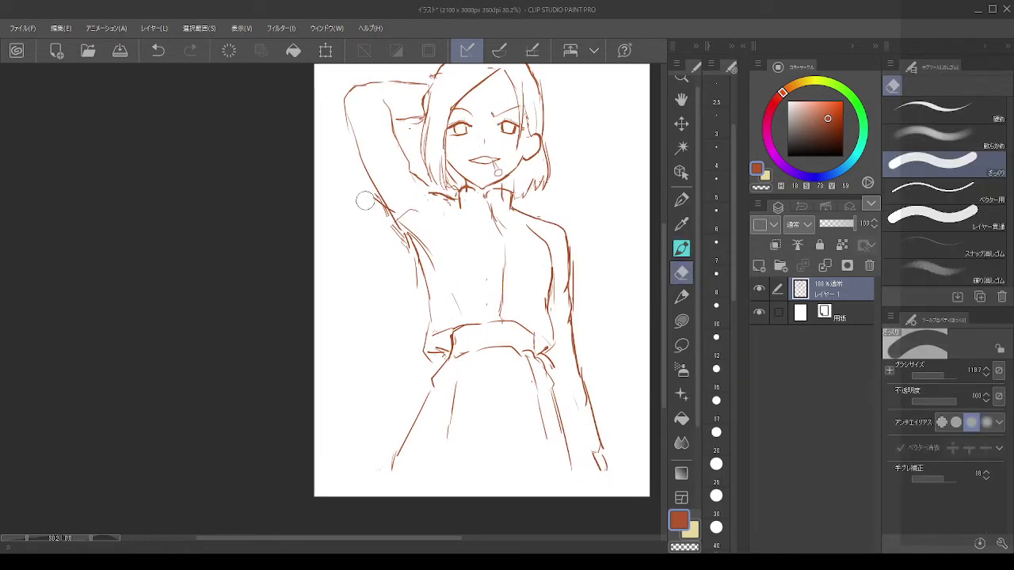
pyautogui.moveTo(380, 227)
pyautogui.mouseDown()
pyautogui.moveTo(405, 268)
pyautogui.moveTo(415, 227)
pyautogui.moveTo(441, 272)
pyautogui.moveTo(403, 206)
pyautogui.mouseUp()
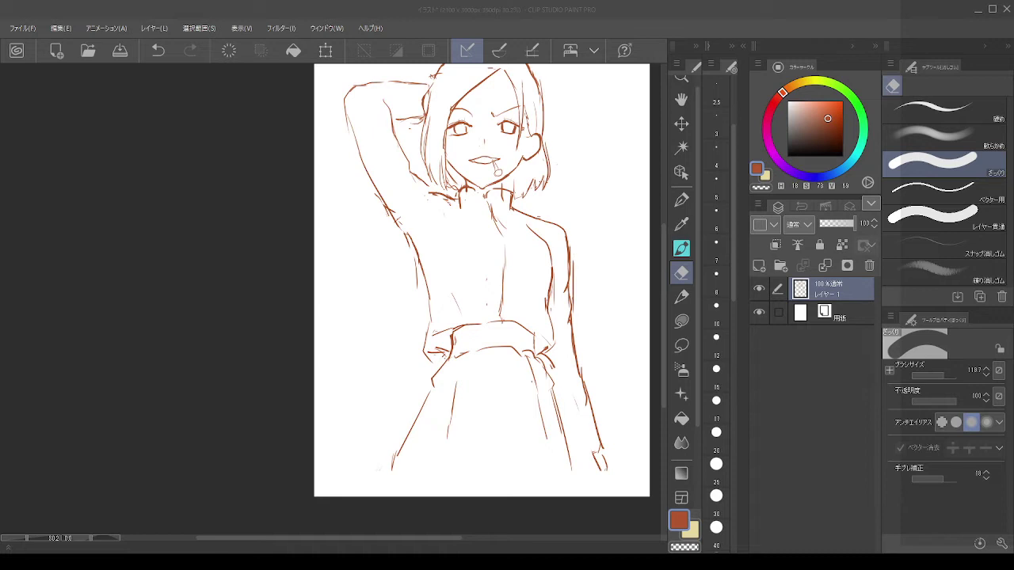
# Step: Erase the skirt's outer edge on the raised-arm side below the waist
pyautogui.scroll(-4, 472, 384)
pyautogui.scroll(1, 472, 384)
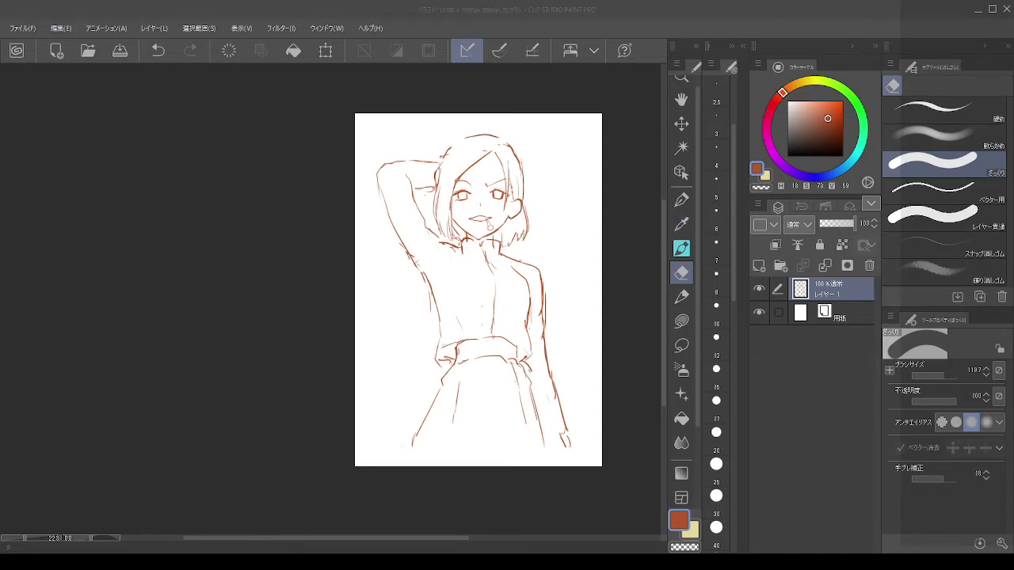
pyautogui.scroll(1, 431, 292)
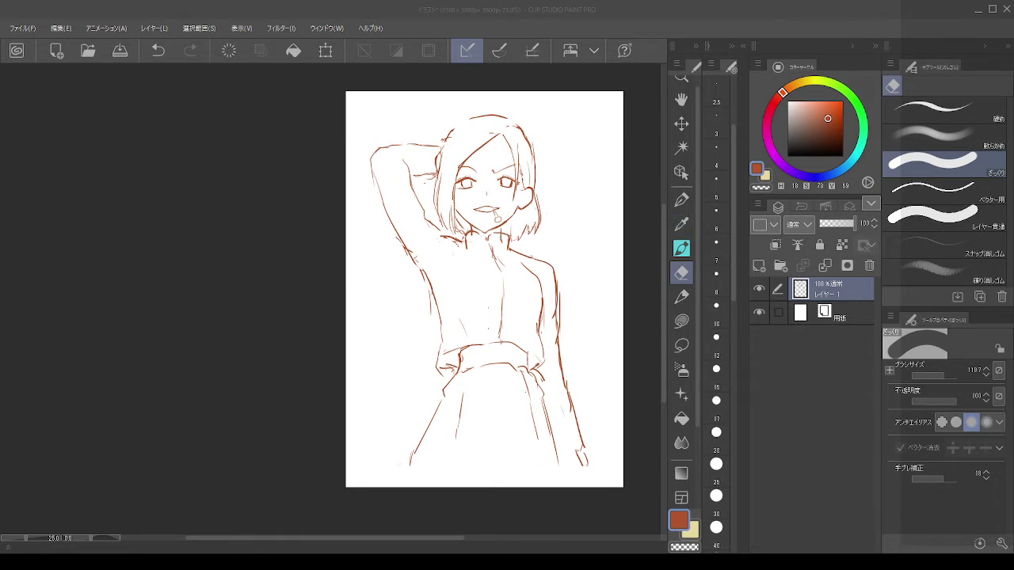
pyautogui.moveTo(681, 272)
pyautogui.mouseDown()
pyautogui.moveTo(682, 497)
pyautogui.moveTo(691, 278)
pyautogui.moveTo(682, 272)
pyautogui.mouseUp()
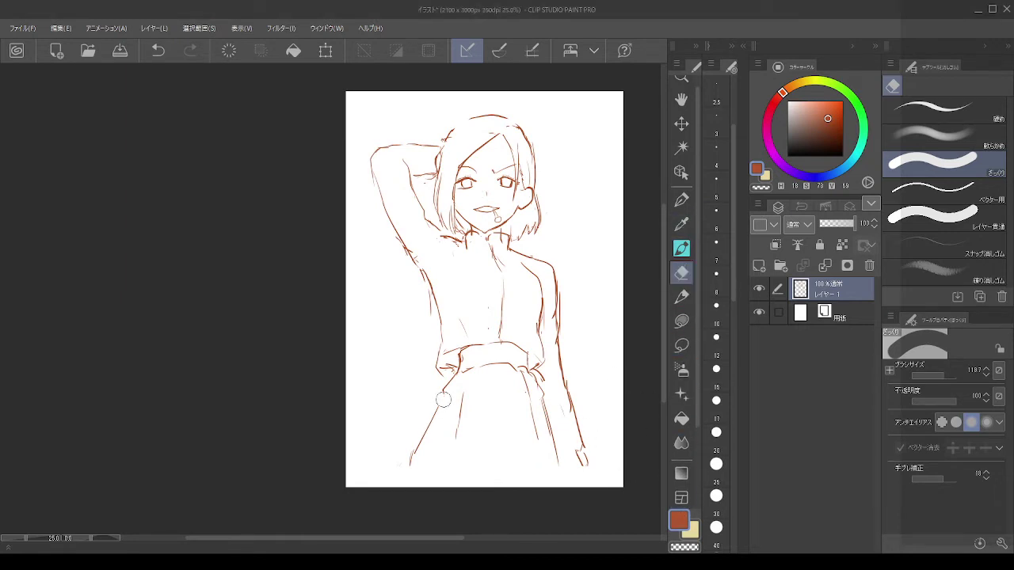
pyautogui.moveTo(443, 400); pyautogui.dragTo(414, 456)
pyautogui.click(682, 248)
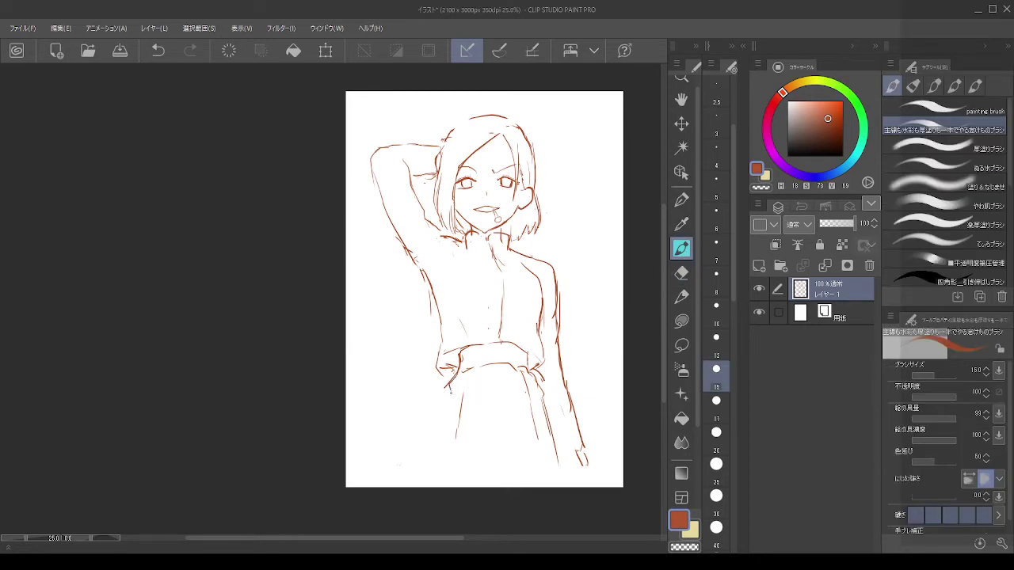
# Step: Redraw the skirt's edge on the raised-arm side, flaring to the page's lower edge, undoing rejected curves
pyautogui.hotkey('ctrl', 'z')
pyautogui.moveTo(460, 369); pyautogui.dragTo(436, 419)
pyautogui.hotkey('ctrl', 'z')
pyautogui.moveTo(448, 380)
pyautogui.mouseDown()
pyautogui.moveTo(428, 427)
pyautogui.moveTo(431, 473)
pyautogui.mouseUp()
pyautogui.hotkey('ctrl', 'z')
pyautogui.moveTo(429, 420); pyautogui.dragTo(430, 472)
pyautogui.hotkey('ctrl', 'z')
pyautogui.moveTo(430, 417)
pyautogui.mouseDown()
pyautogui.moveTo(432, 465)
pyautogui.moveTo(411, 515)
pyautogui.mouseUp()
pyautogui.moveTo(555, 445); pyautogui.dragTo(574, 482)
pyautogui.hotkey('ctrl', 'z')
pyautogui.hotkey('ctrl', 'z')
pyautogui.hotkey('ctrl', 'z')
pyautogui.moveTo(433, 408)
pyautogui.mouseDown()
pyautogui.moveTo(428, 434)
pyautogui.moveTo(387, 481)
pyautogui.mouseUp()
pyautogui.hotkey('ctrl', 'z')
pyautogui.moveTo(429, 428); pyautogui.dragTo(388, 487)
pyautogui.hotkey('ctrl', 'z')
# Step: Extend the skirt's edge on the hanging-arm side down to the page's lower edge, undoing rejected strokes
pyautogui.moveTo(536, 380); pyautogui.dragTo(544, 431)
pyautogui.hotkey('ctrl', 'z')
pyautogui.press('c')
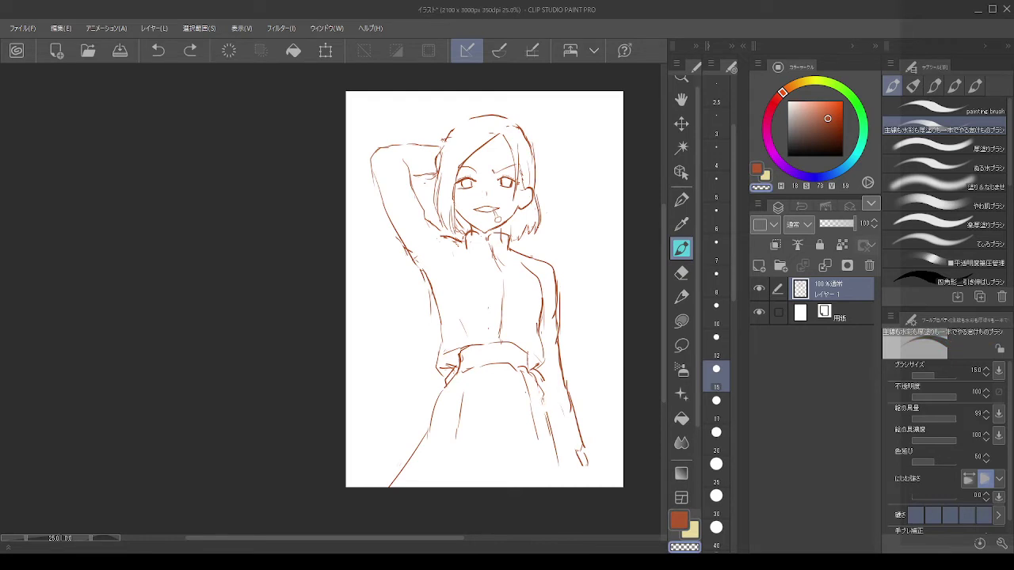
pyautogui.press('c')
pyautogui.moveTo(535, 375); pyautogui.dragTo(577, 485)
pyautogui.hotkey('ctrl', 'z')
pyautogui.hotkey('ctrl', 'z')
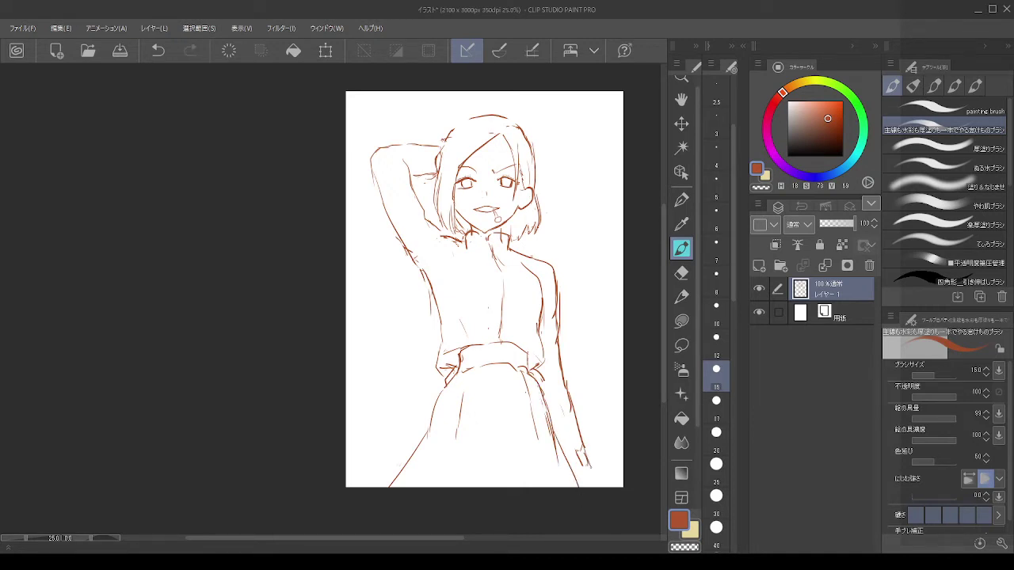
# Step: Erase the hanging arm's wrist and hand stub and redraw the forearm longer toward the page's lower edge
pyautogui.click(682, 272)
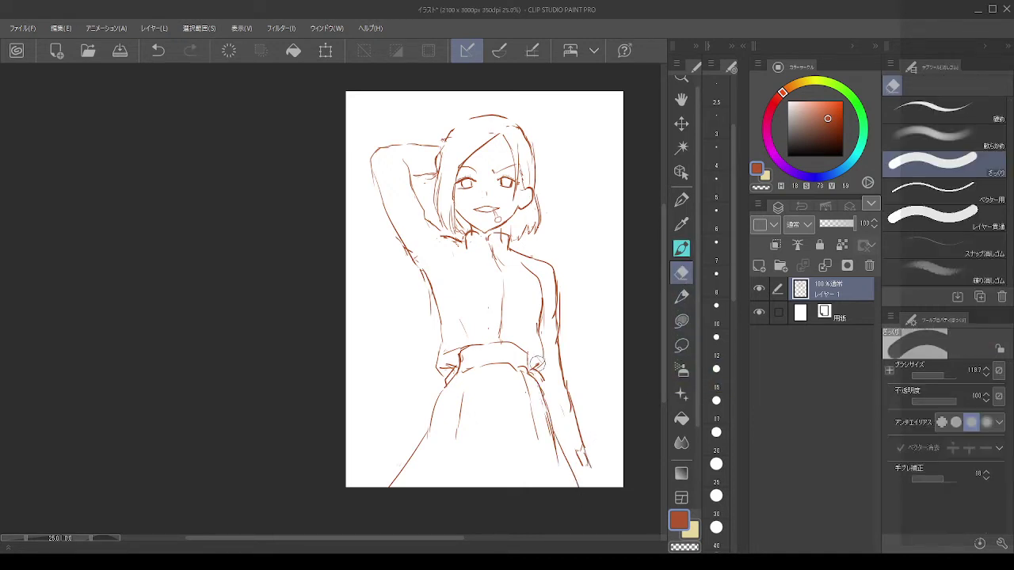
pyautogui.moveTo(576, 442); pyautogui.dragTo(584, 464)
pyautogui.click(682, 250)
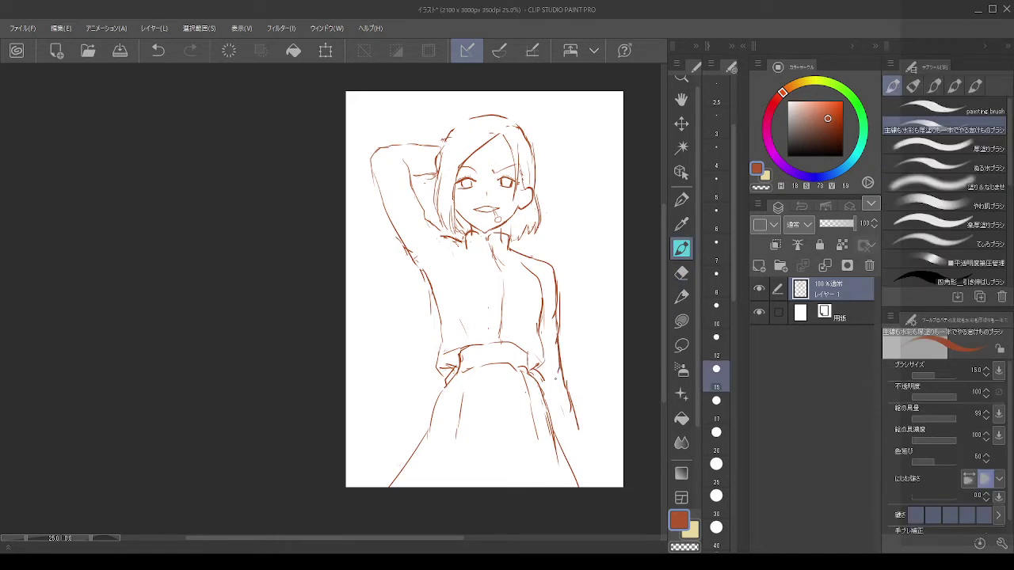
pyautogui.moveTo(563, 381); pyautogui.dragTo(589, 457)
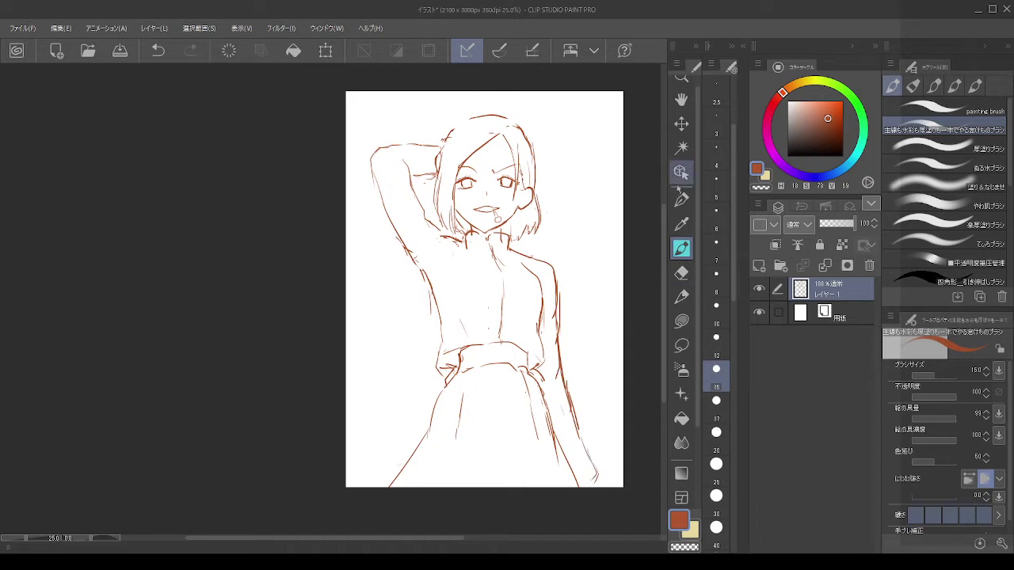
# Step: Transform the whole sketch with its aspect ratio locked, enlarging it to about 106% so the skirt and hanging arm run off the page
pyautogui.click(24, 31)
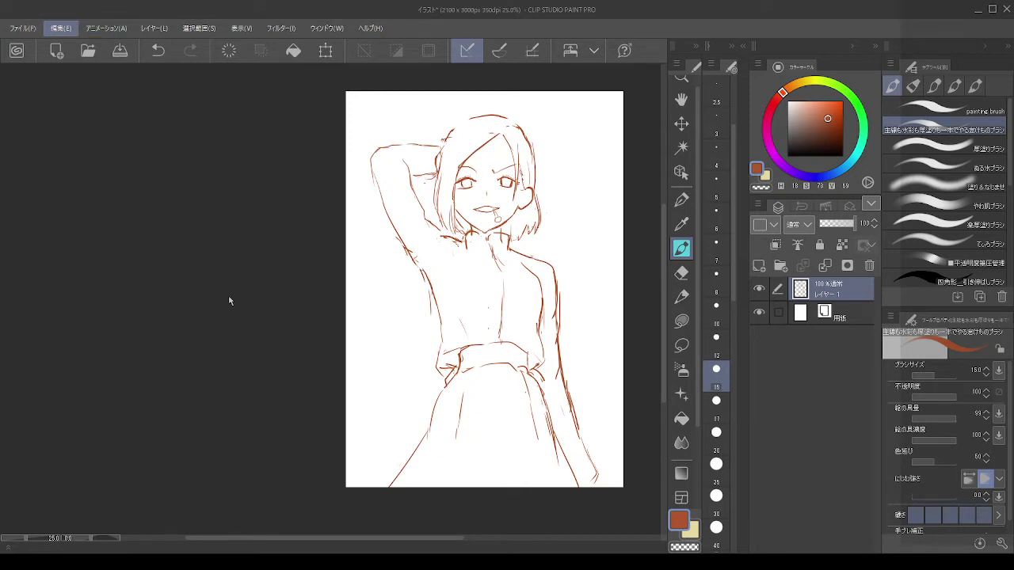
pyautogui.hotkey('ctrl', 't')
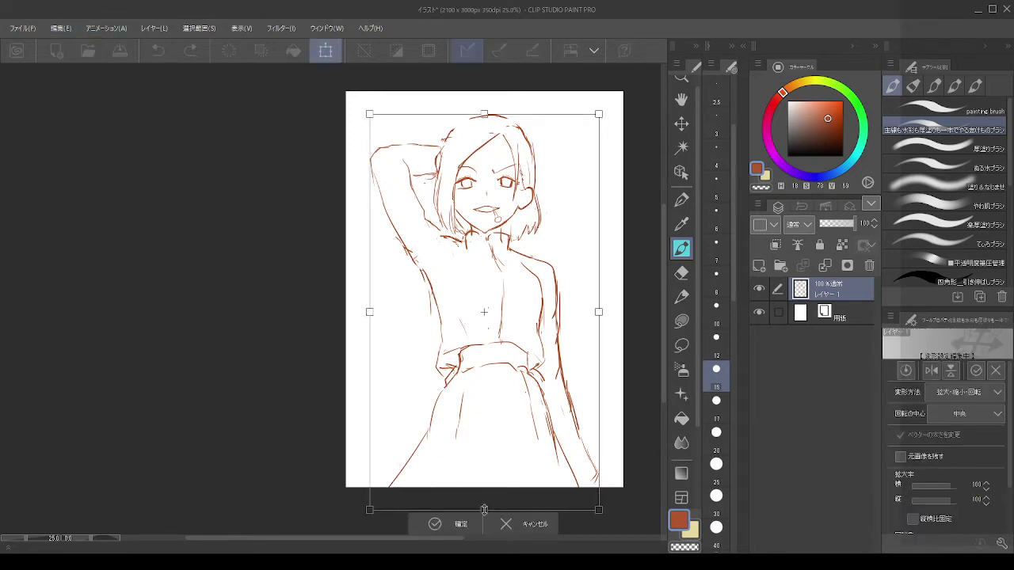
pyautogui.moveTo(484, 510)
pyautogui.mouseDown()
pyautogui.moveTo(484, 525)
pyautogui.moveTo(484, 487)
pyautogui.mouseUp()
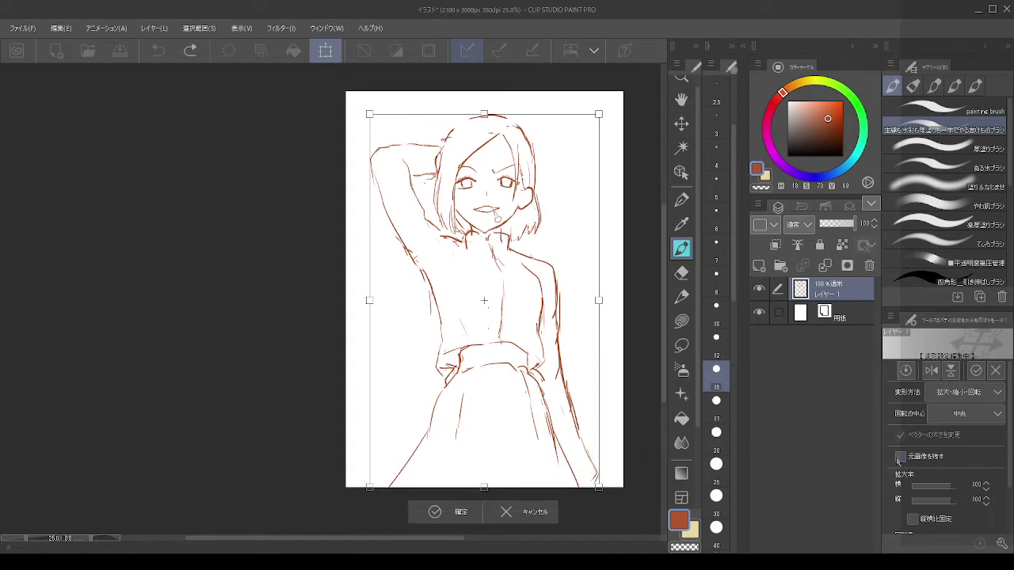
pyautogui.scroll(-1, 899, 468)
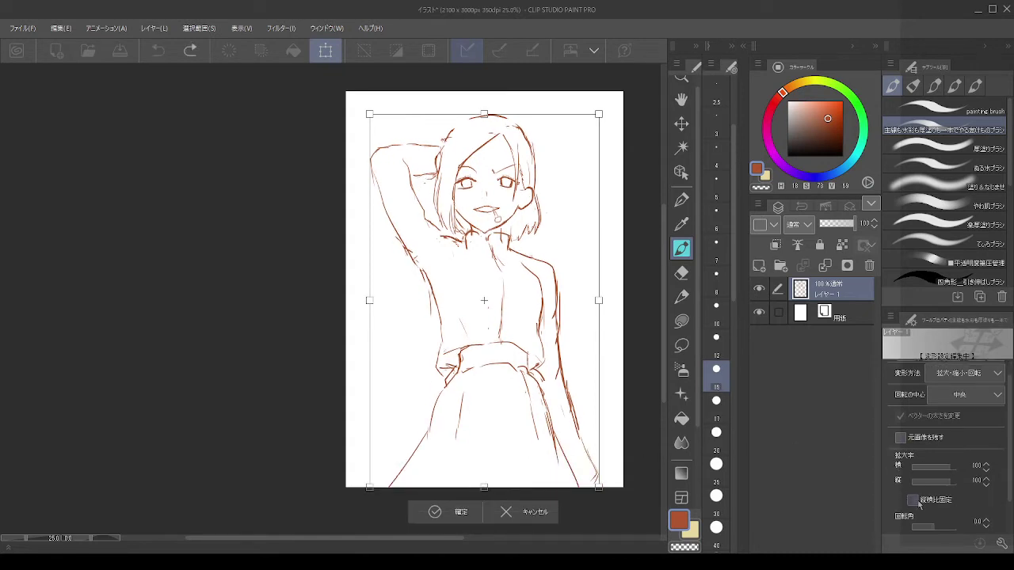
pyautogui.click(913, 501)
pyautogui.moveTo(484, 488); pyautogui.dragTo(481, 509)
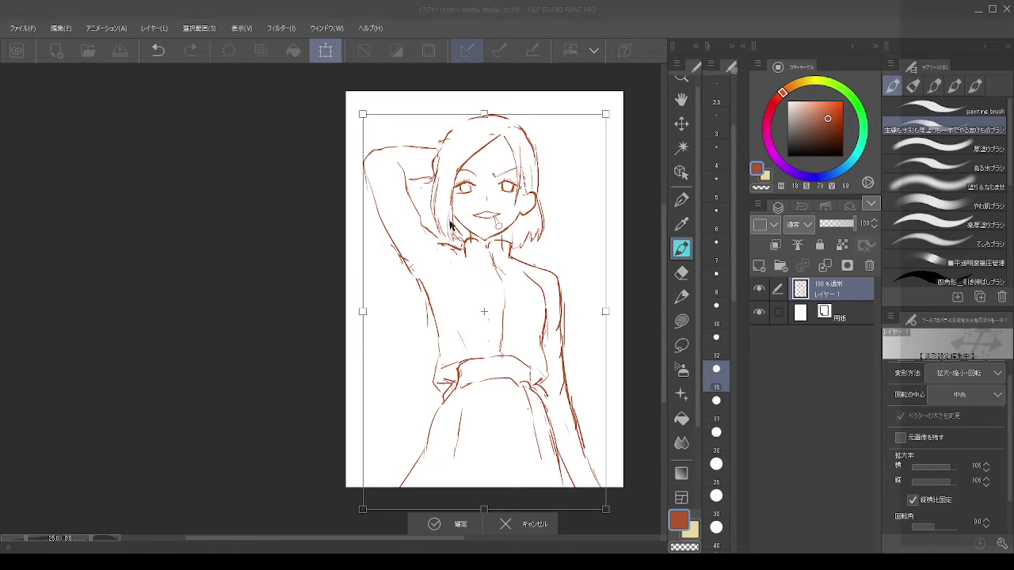
pyautogui.press('Return')
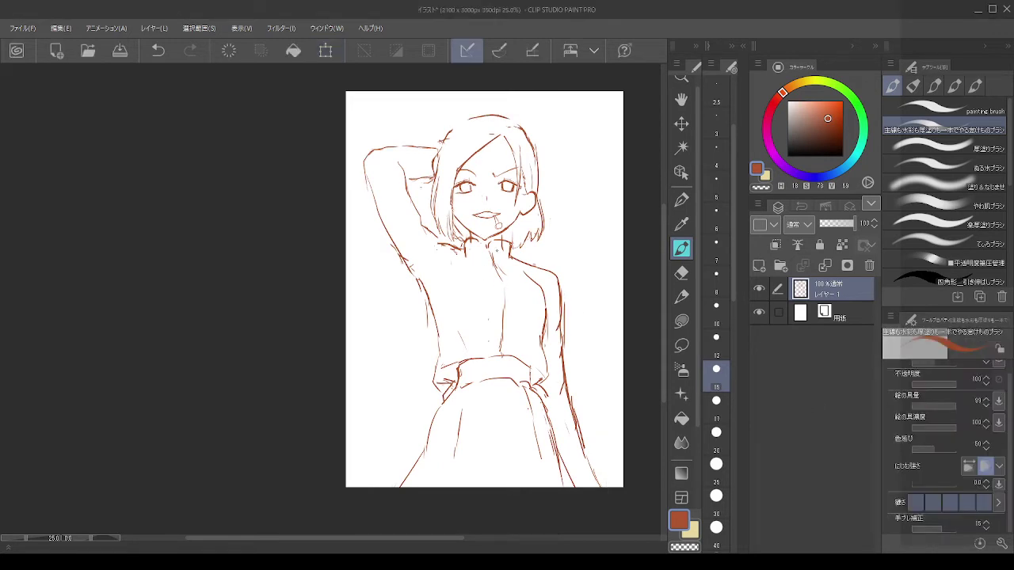
pyautogui.scroll(2, 481, 98)
pyautogui.scroll(-2, 484, 98)
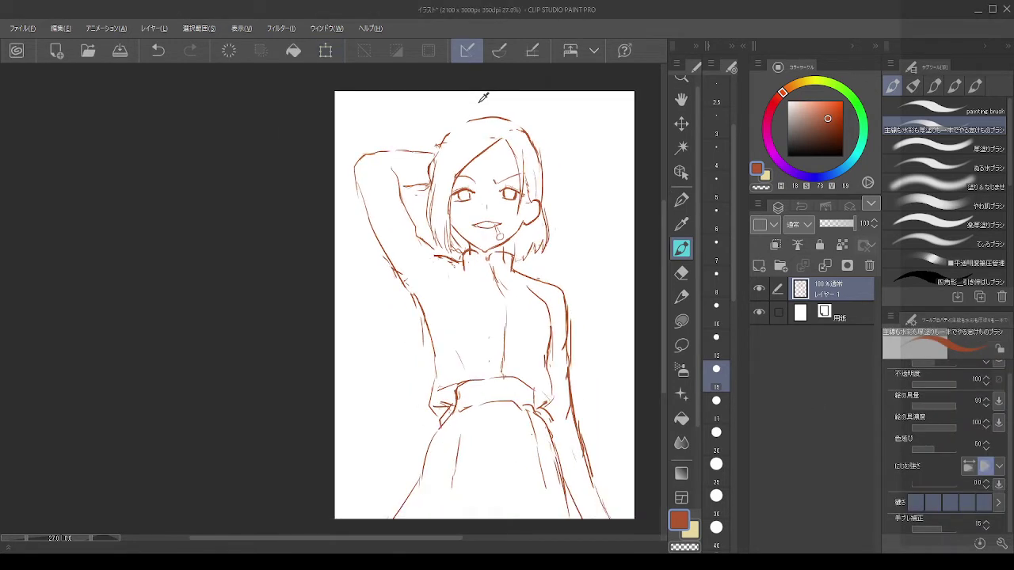
# Step: Add a new raster layer between the paper layer and the sketch layer
pyautogui.press('alt')
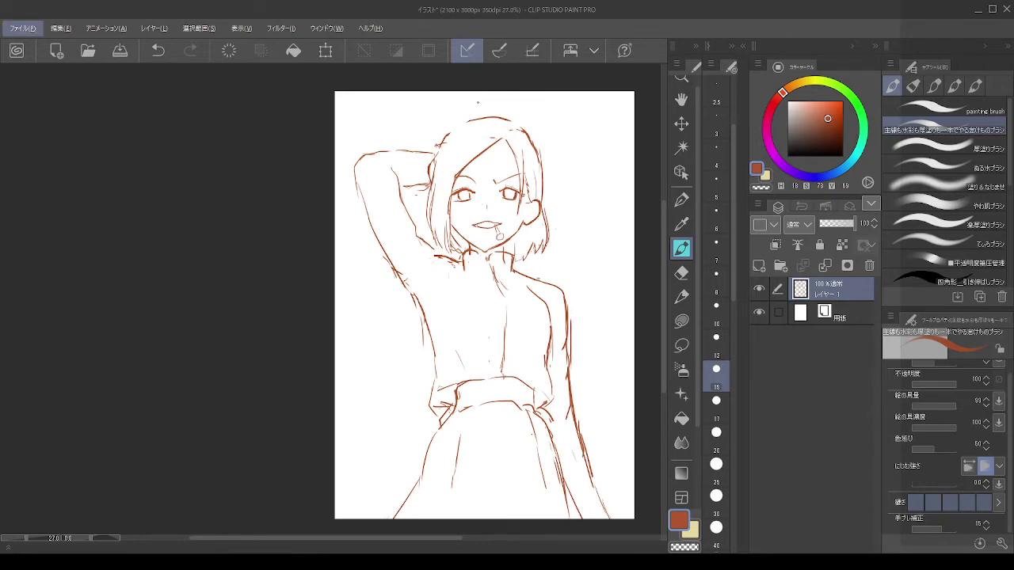
pyautogui.scroll(3, 490, 157)
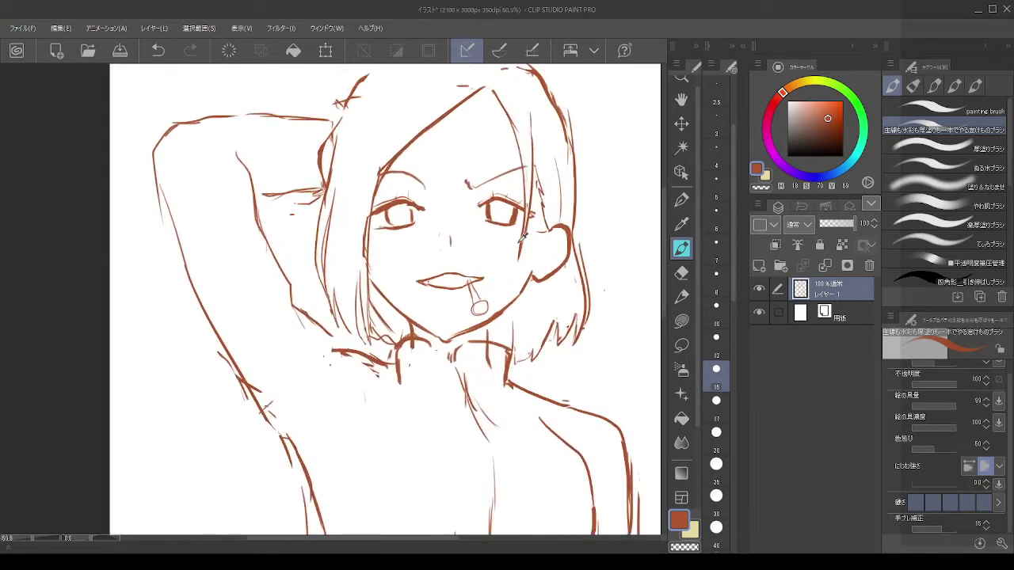
pyautogui.scroll(1, 523, 235)
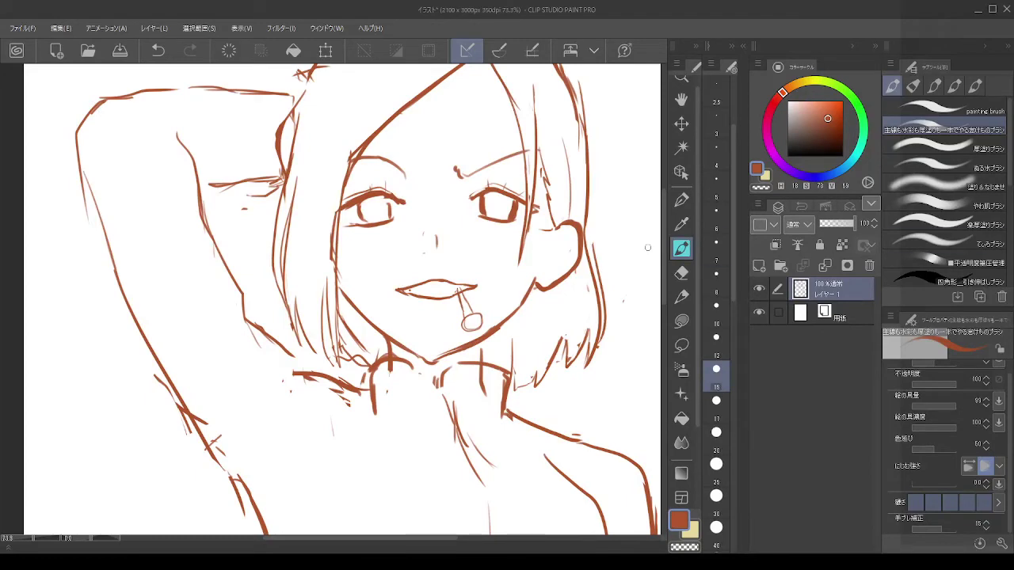
pyautogui.click(843, 318)
pyautogui.click(759, 266)
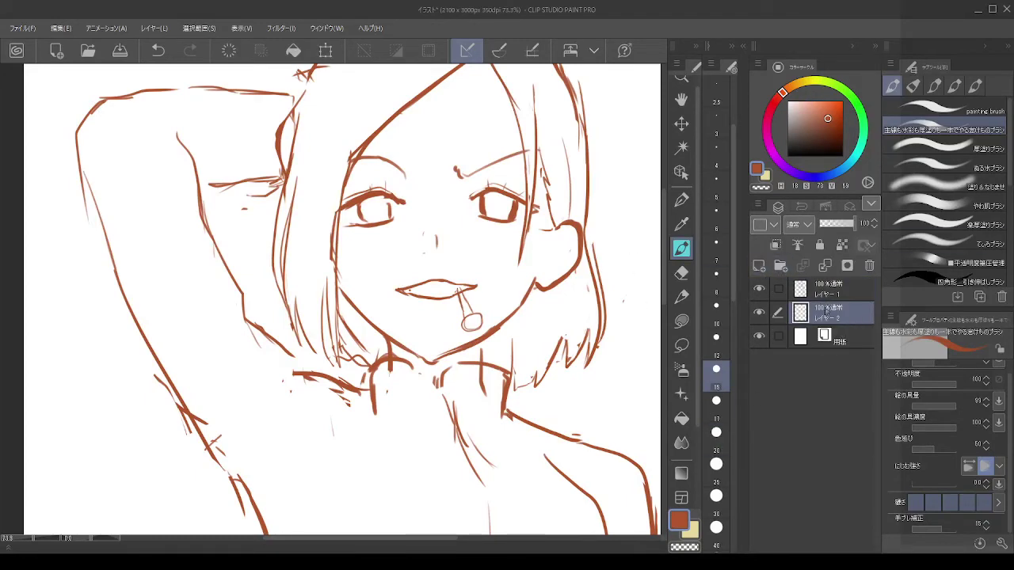
pyautogui.scroll(-3, 492, 282)
pyautogui.scroll(1, 493, 283)
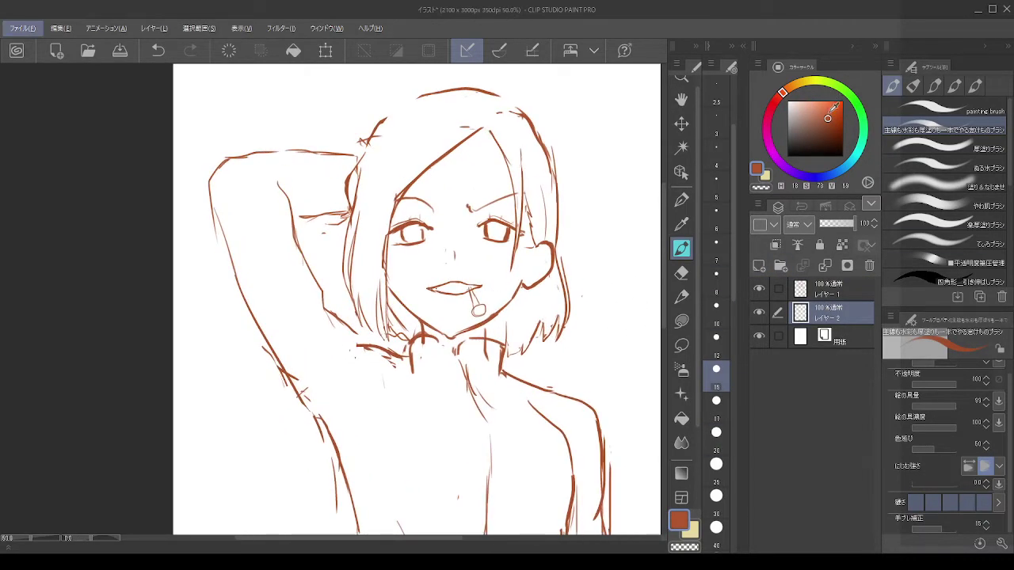
# Step: Choose the 厚塗りブラシ brush and mix a lighter muted orange, undoing the test strokes on the hair
pyautogui.moveTo(828, 118)
pyautogui.mouseDown()
pyautogui.moveTo(816, 104)
pyautogui.moveTo(835, 107)
pyautogui.moveTo(785, 91)
pyautogui.mouseUp()
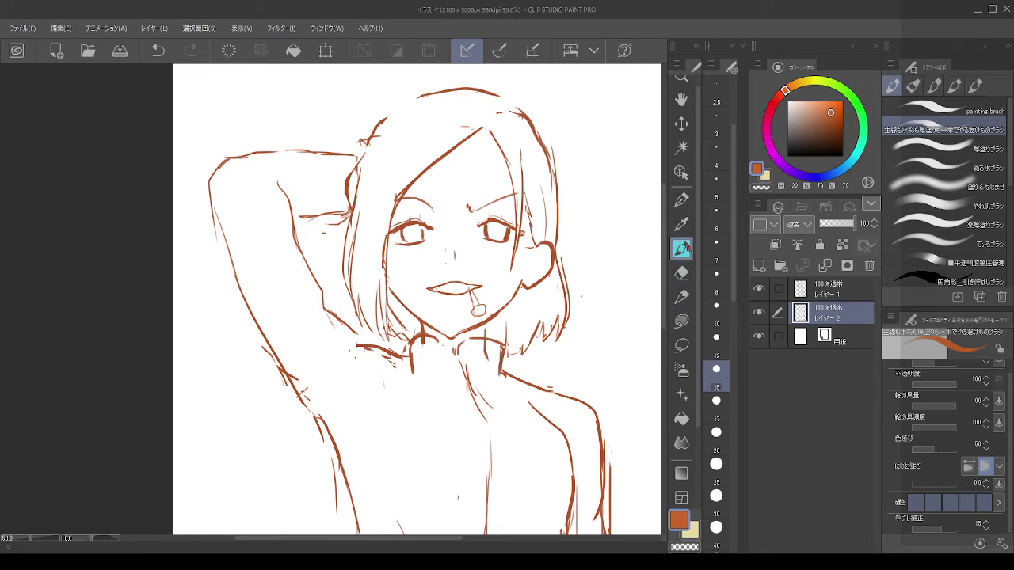
pyautogui.click(967, 148)
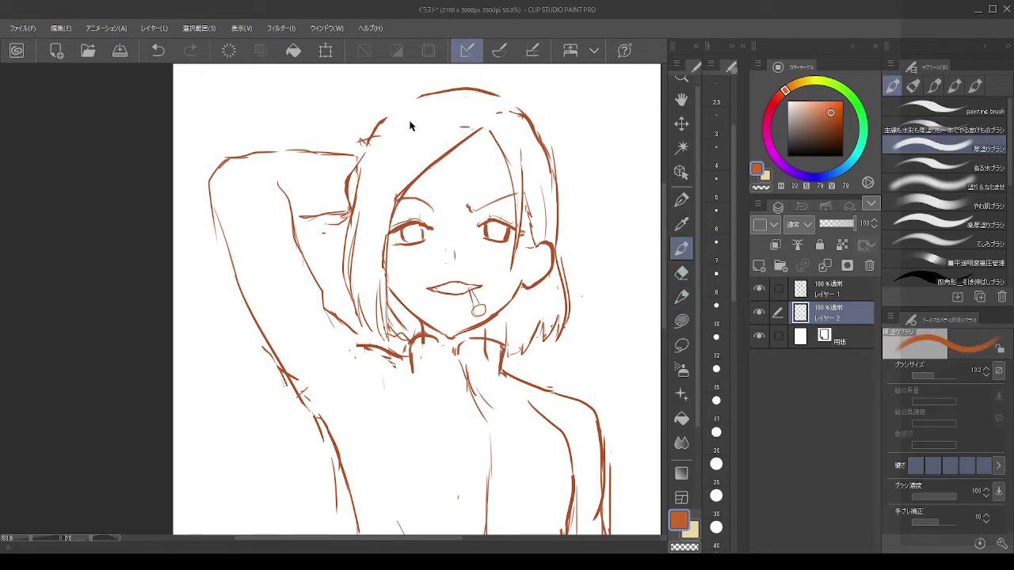
pyautogui.moveTo(428, 102)
pyautogui.mouseDown()
pyautogui.moveTo(408, 118)
pyautogui.moveTo(421, 104)
pyautogui.moveTo(366, 178)
pyautogui.mouseUp()
pyautogui.hotkey('ctrl', 'z')
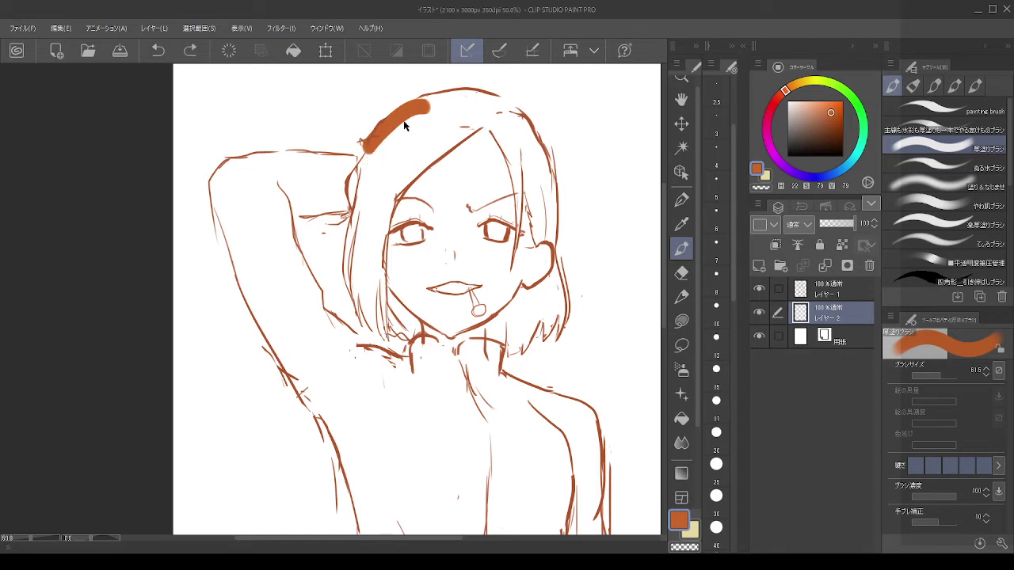
pyautogui.hotkey('ctrl', 'z')
pyautogui.moveTo(418, 103); pyautogui.dragTo(365, 179)
pyautogui.hotkey('ctrl', 'z')
pyautogui.click(824, 103)
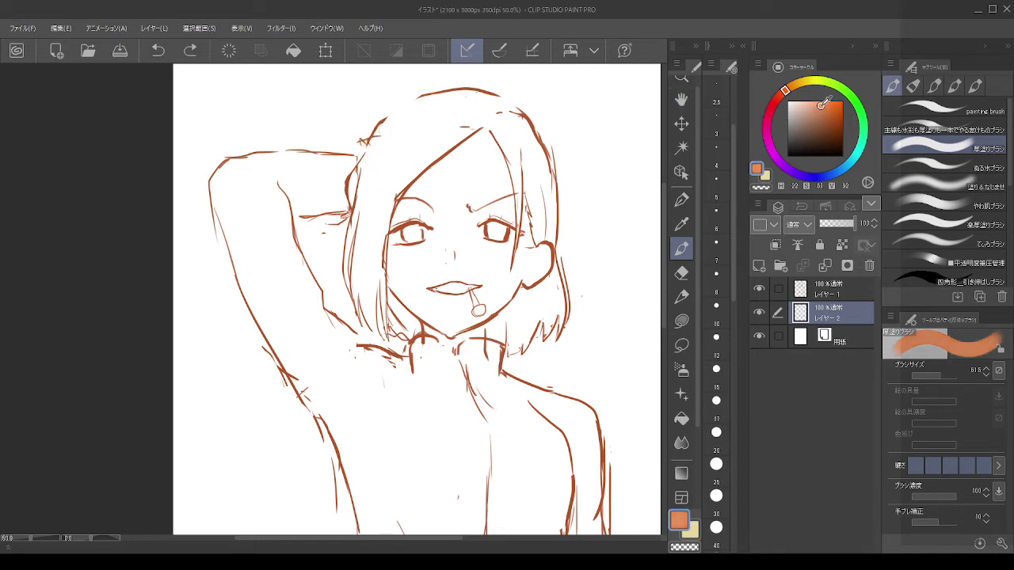
pyautogui.click(819, 110)
# Step: Paint the outer edge of the raised-arm side hair orange from crown to ends, shrinking the brush to 20.7
pyautogui.moveTo(422, 110)
pyautogui.mouseDown()
pyautogui.moveTo(362, 169)
pyautogui.moveTo(353, 202)
pyautogui.moveTo(360, 288)
pyautogui.moveTo(380, 338)
pyautogui.moveTo(381, 269)
pyautogui.moveTo(388, 342)
pyautogui.mouseUp()
pyautogui.press('[')
pyautogui.press('[')
pyautogui.press('[')
pyautogui.press('[')
pyautogui.press('[')
pyautogui.press('[')
pyautogui.hotkey('ctrl', 'z')
pyautogui.moveTo(384, 265); pyautogui.dragTo(388, 338)
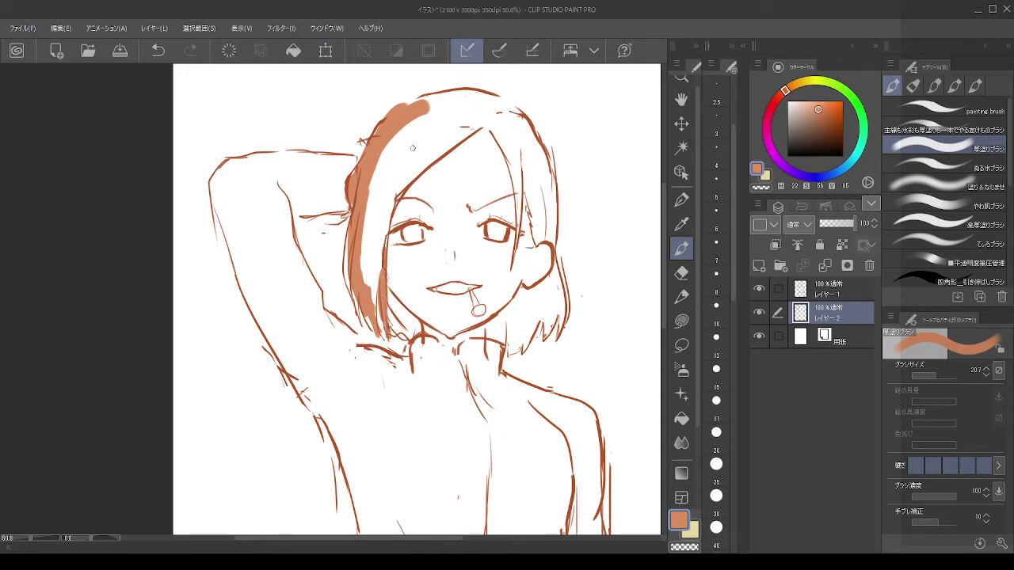
# Step: Fill in the rest of the raised-arm side hair and its tips by the neck with orange, undoing rejected strokes
pyautogui.moveTo(412, 147); pyautogui.dragTo(395, 216)
pyautogui.hotkey('ctrl', 'z')
pyautogui.moveTo(401, 138)
pyautogui.mouseDown()
pyautogui.moveTo(375, 225)
pyautogui.moveTo(376, 194)
pyautogui.moveTo(373, 293)
pyautogui.moveTo(385, 191)
pyautogui.moveTo(374, 211)
pyautogui.moveTo(366, 191)
pyautogui.moveTo(350, 292)
pyautogui.moveTo(358, 225)
pyautogui.moveTo(347, 280)
pyautogui.mouseUp()
pyautogui.hotkey('ctrl', 'z')
pyautogui.hotkey('ctrl', 'z')
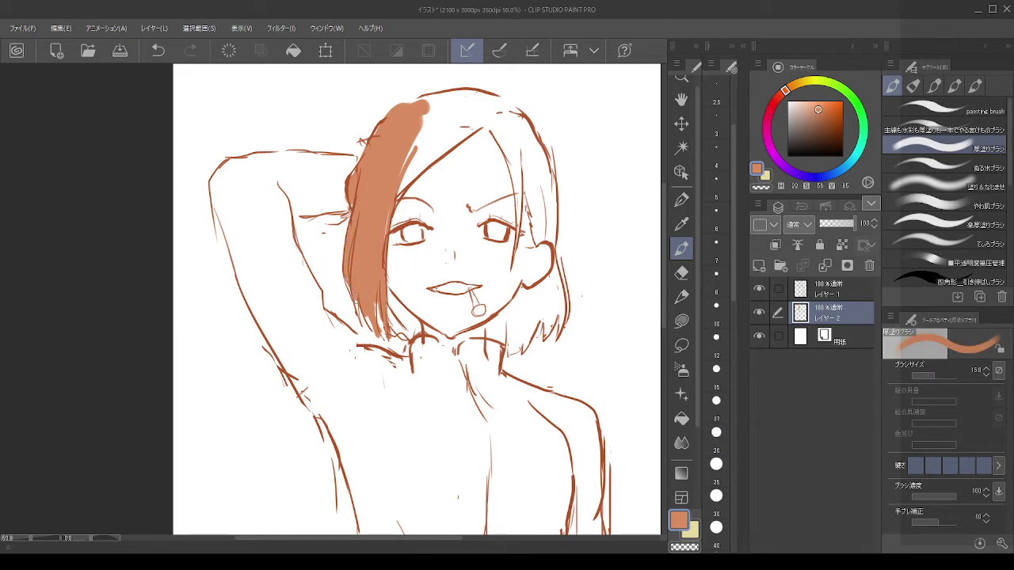
pyautogui.hotkey('ctrl', 'z')
pyautogui.moveTo(363, 318); pyautogui.dragTo(358, 307)
pyautogui.press(']')
pyautogui.press(']')
pyautogui.press(']')
pyautogui.moveTo(389, 313)
pyautogui.mouseDown()
pyautogui.moveTo(378, 301)
pyautogui.moveTo(408, 337)
pyautogui.moveTo(388, 315)
pyautogui.moveTo(418, 333)
pyautogui.mouseUp()
pyautogui.press(']')
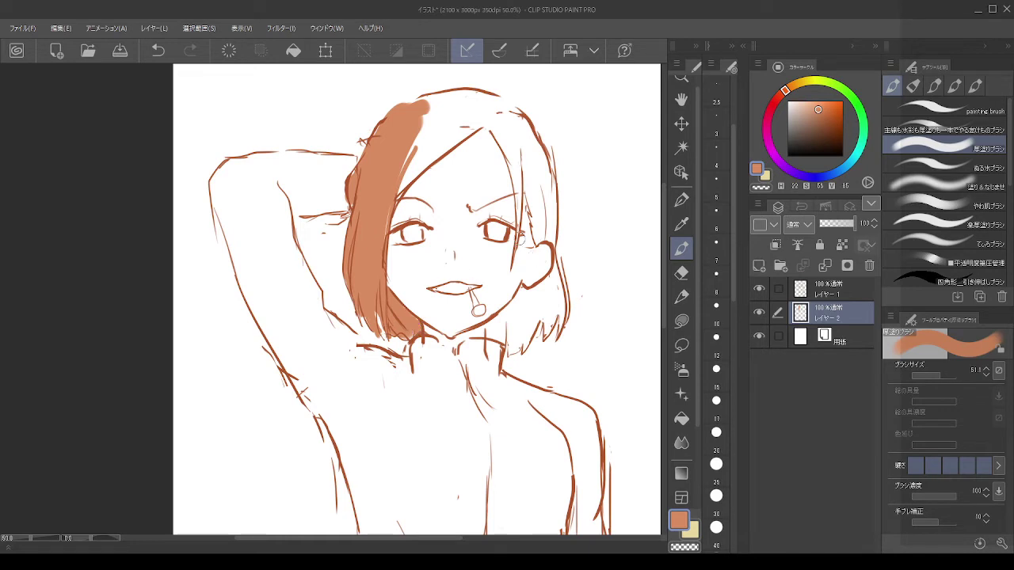
# Step: Paint the ear-side hair, its ends below the ear, the crown and the fringe with the same orange
pyautogui.moveTo(518, 149); pyautogui.dragTo(535, 245)
pyautogui.moveTo(514, 306)
pyautogui.mouseDown()
pyautogui.moveTo(497, 335)
pyautogui.moveTo(516, 337)
pyautogui.moveTo(528, 323)
pyautogui.moveTo(527, 334)
pyautogui.moveTo(524, 301)
pyautogui.moveTo(548, 280)
pyautogui.moveTo(539, 308)
pyautogui.mouseUp()
pyautogui.moveTo(544, 210)
pyautogui.mouseDown()
pyautogui.moveTo(541, 161)
pyautogui.moveTo(546, 225)
pyautogui.moveTo(539, 163)
pyautogui.moveTo(507, 113)
pyautogui.moveTo(467, 101)
pyautogui.moveTo(421, 109)
pyautogui.moveTo(446, 97)
pyautogui.moveTo(427, 104)
pyautogui.moveTo(479, 99)
pyautogui.moveTo(513, 120)
pyautogui.moveTo(459, 101)
pyautogui.moveTo(489, 97)
pyautogui.moveTo(525, 123)
pyautogui.moveTo(542, 160)
pyautogui.moveTo(502, 110)
pyautogui.moveTo(545, 186)
pyautogui.moveTo(533, 184)
pyautogui.moveTo(520, 144)
pyautogui.mouseUp()
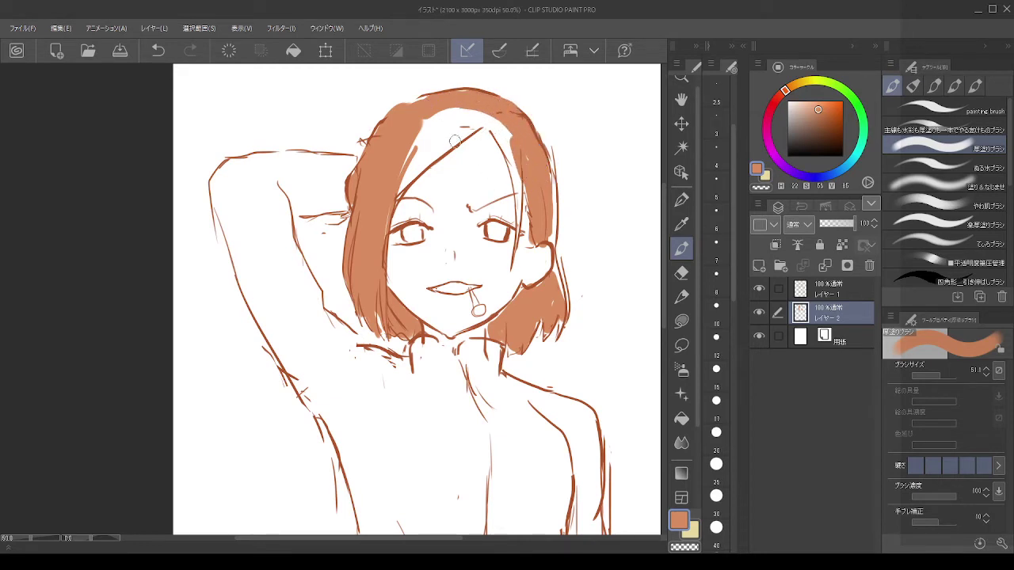
pyautogui.moveTo(455, 141)
pyautogui.mouseDown()
pyautogui.moveTo(452, 117)
pyautogui.moveTo(394, 175)
pyautogui.moveTo(483, 119)
pyautogui.moveTo(390, 197)
pyautogui.moveTo(446, 114)
pyautogui.moveTo(424, 125)
pyautogui.moveTo(399, 157)
pyautogui.moveTo(479, 101)
pyautogui.mouseUp()
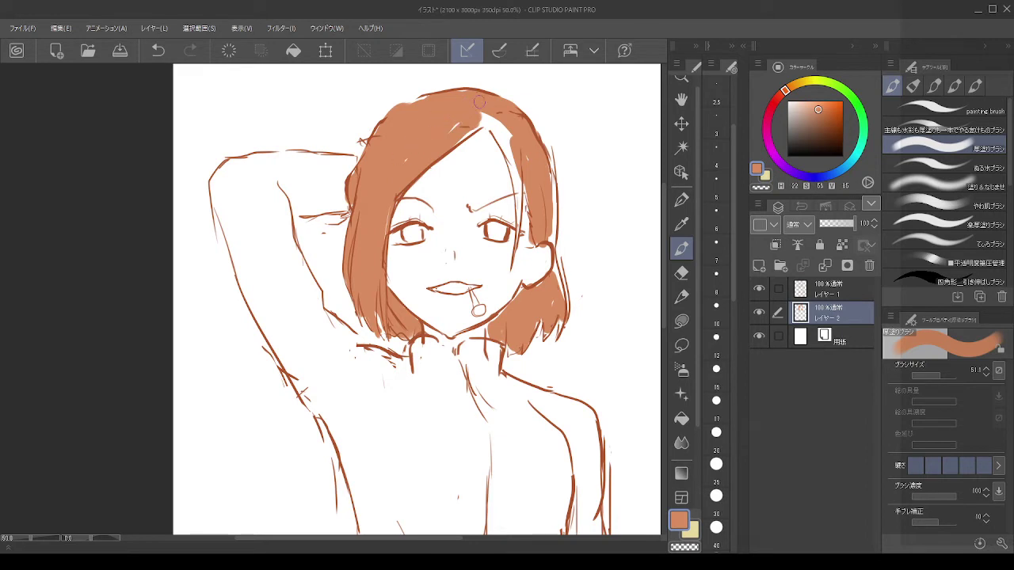
# Step: Hide the orange hair layer, add a new layer above it and choose the lasso fill tool with mid-gray
pyautogui.click(759, 314)
pyautogui.click(759, 265)
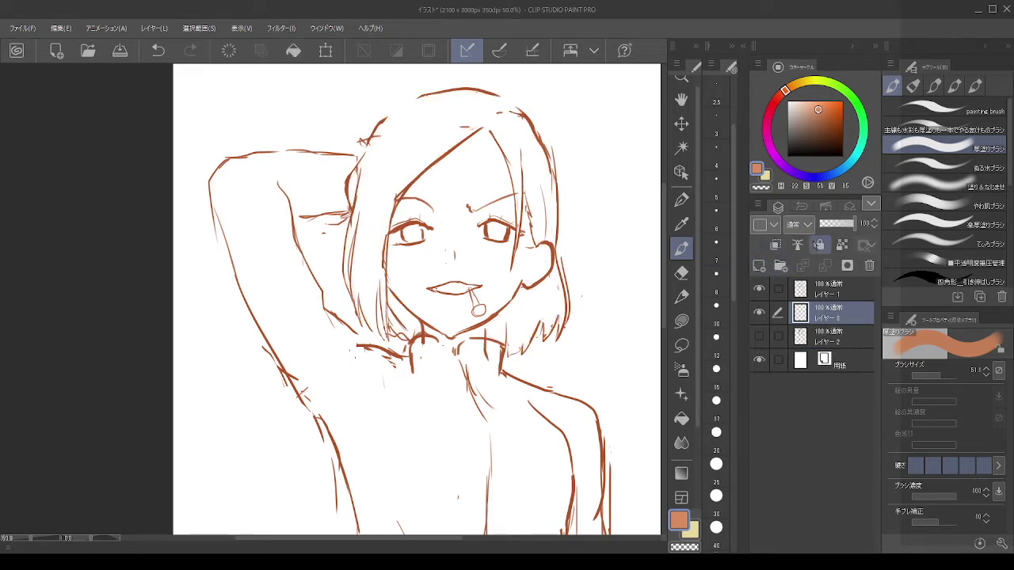
pyautogui.click(787, 123)
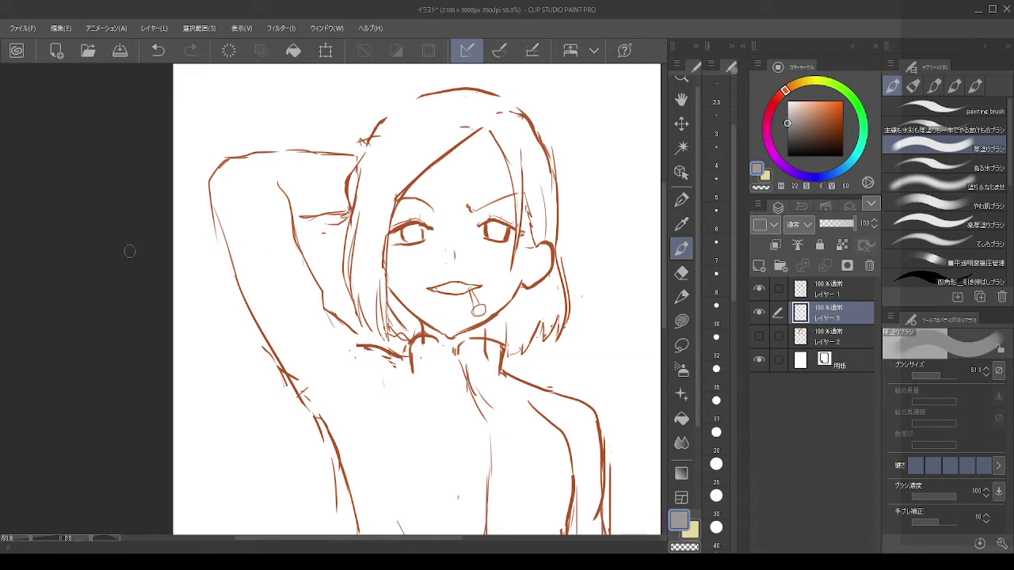
pyautogui.click(682, 320)
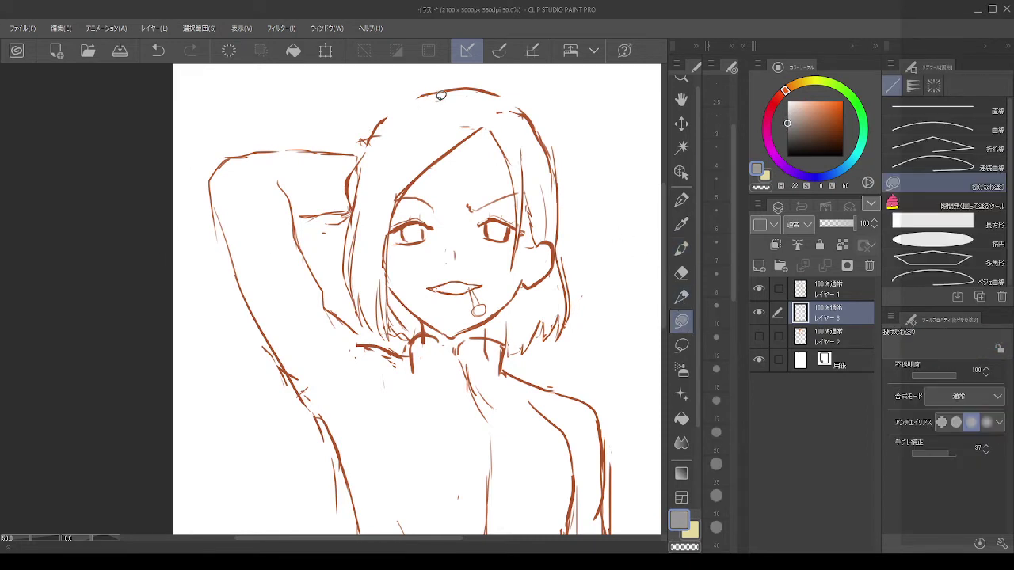
# Step: Lasso-fill the raised-arm side of the head and the raised arm with gray, undoing a rejected patch
pyautogui.moveTo(440, 94)
pyautogui.mouseDown()
pyautogui.moveTo(378, 121)
pyautogui.moveTo(351, 181)
pyautogui.moveTo(365, 255)
pyautogui.moveTo(383, 268)
pyautogui.moveTo(399, 237)
pyautogui.moveTo(416, 264)
pyautogui.moveTo(493, 224)
pyautogui.moveTo(491, 127)
pyautogui.moveTo(458, 92)
pyautogui.moveTo(428, 90)
pyautogui.mouseUp()
pyautogui.moveTo(358, 157)
pyautogui.mouseDown()
pyautogui.moveTo(244, 149)
pyautogui.moveTo(222, 162)
pyautogui.moveTo(215, 193)
pyautogui.moveTo(290, 359)
pyautogui.moveTo(404, 471)
pyautogui.moveTo(380, 364)
pyautogui.moveTo(290, 243)
pyautogui.moveTo(346, 211)
pyautogui.mouseUp()
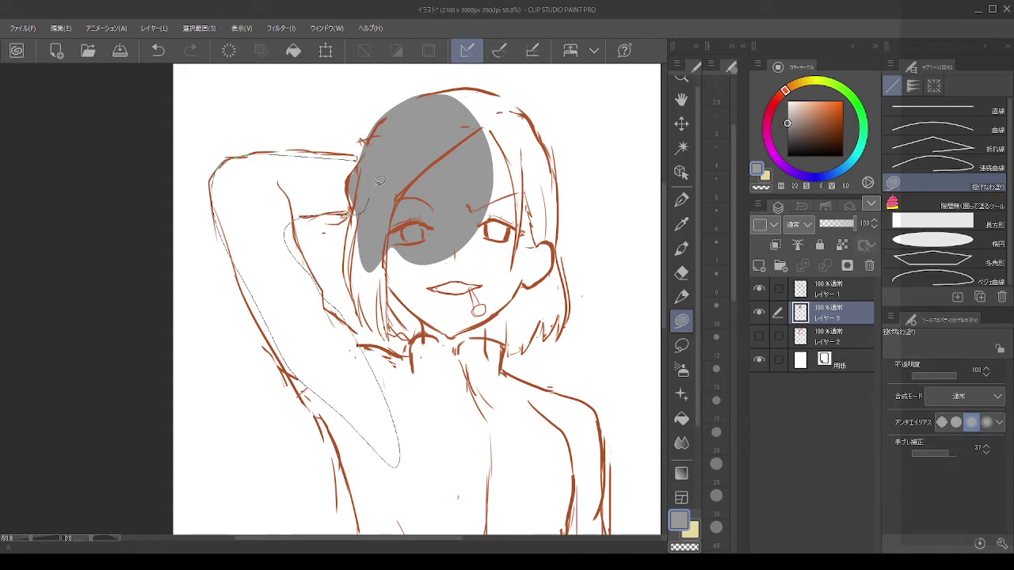
pyautogui.moveTo(380, 180); pyautogui.dragTo(379, 179)
pyautogui.moveTo(341, 148)
pyautogui.mouseDown()
pyautogui.moveTo(360, 158)
pyautogui.moveTo(319, 201)
pyautogui.mouseUp()
pyautogui.hotkey('ctrl', 'z')
pyautogui.press('c')
pyautogui.moveTo(252, 154)
pyautogui.mouseDown()
pyautogui.moveTo(351, 147)
pyautogui.moveTo(384, 162)
pyautogui.moveTo(317, 209)
pyautogui.mouseUp()
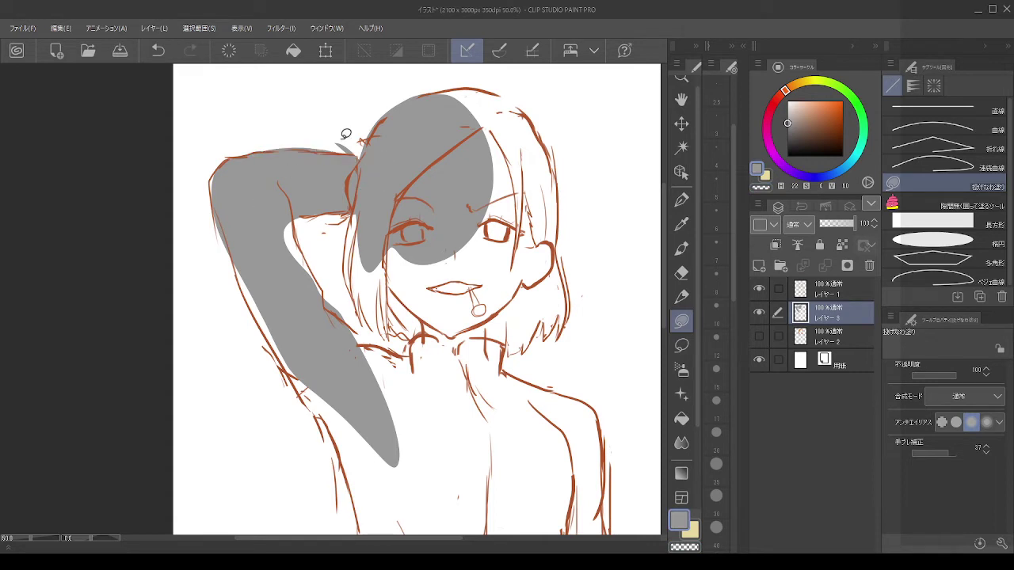
# Step: Clean up the gray raised arm's contour at the wrist, inner elbow and outer edge, alternating gray and transparent lasso fills
pyautogui.press('c')
pyautogui.moveTo(362, 154)
pyautogui.mouseDown()
pyautogui.moveTo(351, 189)
pyautogui.moveTo(336, 144)
pyautogui.moveTo(381, 166)
pyautogui.moveTo(341, 180)
pyautogui.mouseUp()
pyautogui.press('c')
pyautogui.press('c')
pyautogui.moveTo(296, 211)
pyautogui.mouseDown()
pyautogui.moveTo(327, 304)
pyautogui.moveTo(277, 215)
pyautogui.moveTo(301, 223)
pyautogui.moveTo(327, 302)
pyautogui.moveTo(287, 219)
pyautogui.mouseUp()
pyautogui.hotkey('ctrl', 'z')
pyautogui.press('c')
pyautogui.moveTo(238, 251)
pyautogui.mouseDown()
pyautogui.moveTo(276, 361)
pyautogui.moveTo(262, 270)
pyautogui.mouseUp()
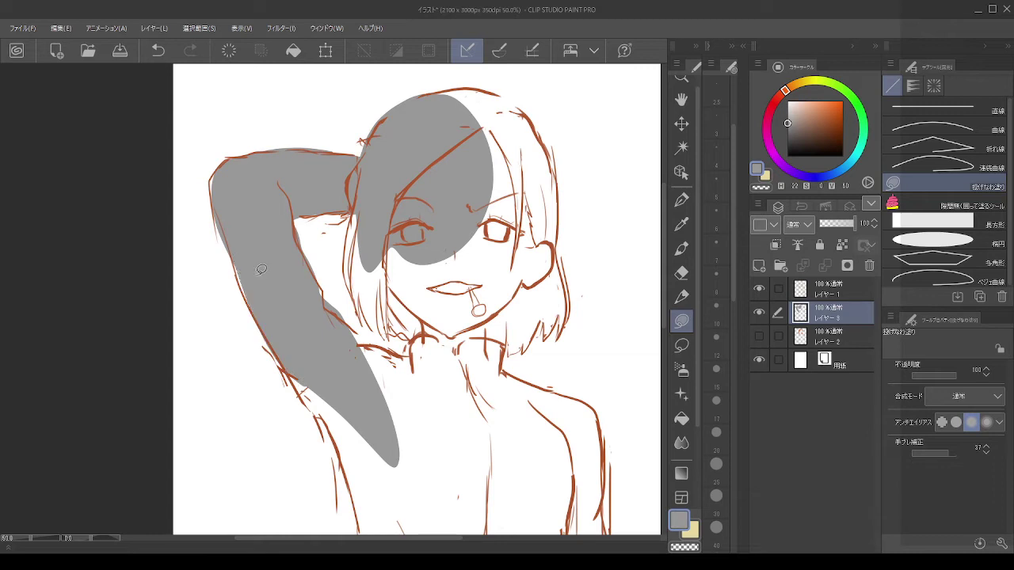
pyautogui.moveTo(274, 334); pyautogui.dragTo(218, 214)
# Step: Fill the raised-arm side hair, lower face and part of the neck with gray, undoing the first attempt
pyautogui.moveTo(330, 215); pyautogui.dragTo(434, 286)
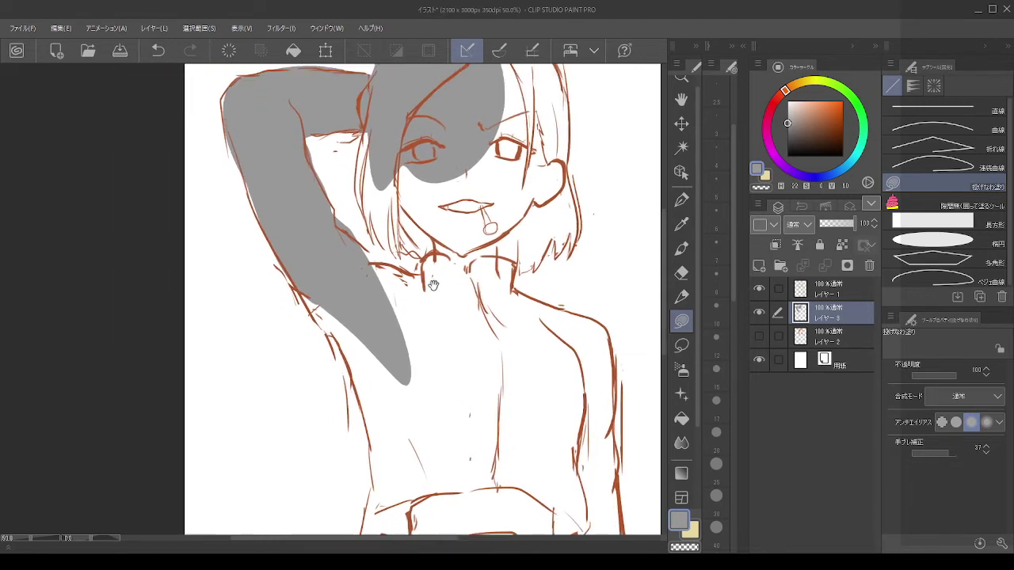
pyautogui.moveTo(370, 137); pyautogui.dragTo(363, 193)
pyautogui.hotkey('ctrl', 'z')
pyautogui.moveTo(371, 124)
pyautogui.mouseDown()
pyautogui.moveTo(361, 193)
pyautogui.moveTo(380, 242)
pyautogui.moveTo(377, 210)
pyautogui.moveTo(395, 245)
pyautogui.moveTo(404, 252)
pyautogui.moveTo(400, 226)
pyautogui.moveTo(416, 255)
pyautogui.moveTo(435, 254)
pyautogui.moveTo(431, 273)
pyautogui.moveTo(462, 287)
pyautogui.moveTo(505, 203)
pyautogui.moveTo(470, 125)
pyautogui.moveTo(368, 123)
pyautogui.mouseUp()
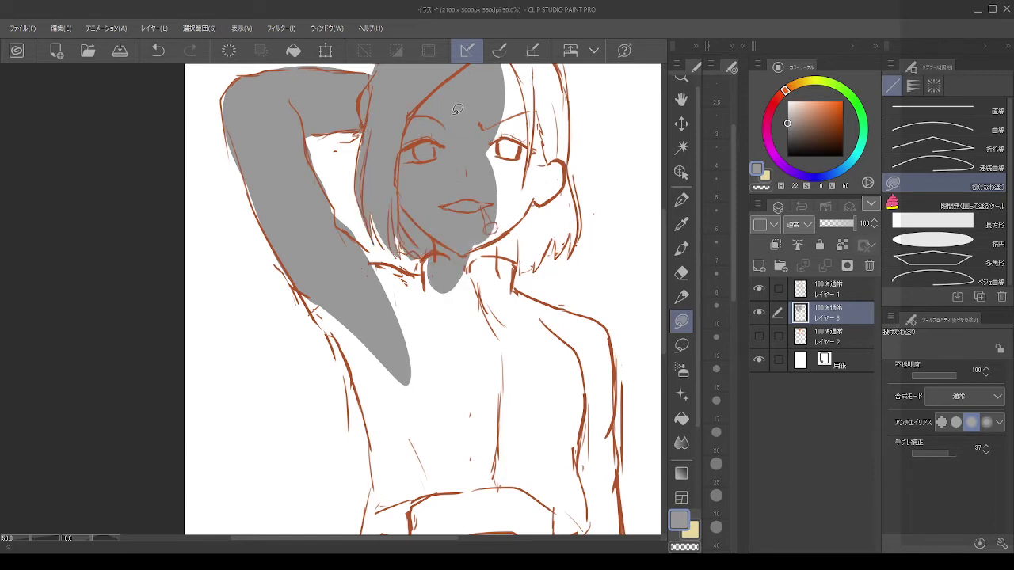
# Step: Fill the ear-side face and hair with gray down to the jagged hair ends, undoing a rejected shape
pyautogui.moveTo(437, 154); pyautogui.dragTo(299, 217)
pyautogui.moveTo(395, 92)
pyautogui.mouseDown()
pyautogui.moveTo(443, 186)
pyautogui.moveTo(431, 243)
pyautogui.moveTo(329, 350)
pyautogui.mouseUp()
pyautogui.hotkey('ctrl', 'z')
pyautogui.moveTo(438, 320)
pyautogui.mouseDown()
pyautogui.moveTo(434, 285)
pyautogui.moveTo(426, 320)
pyautogui.moveTo(420, 299)
pyautogui.moveTo(379, 343)
pyautogui.mouseUp()
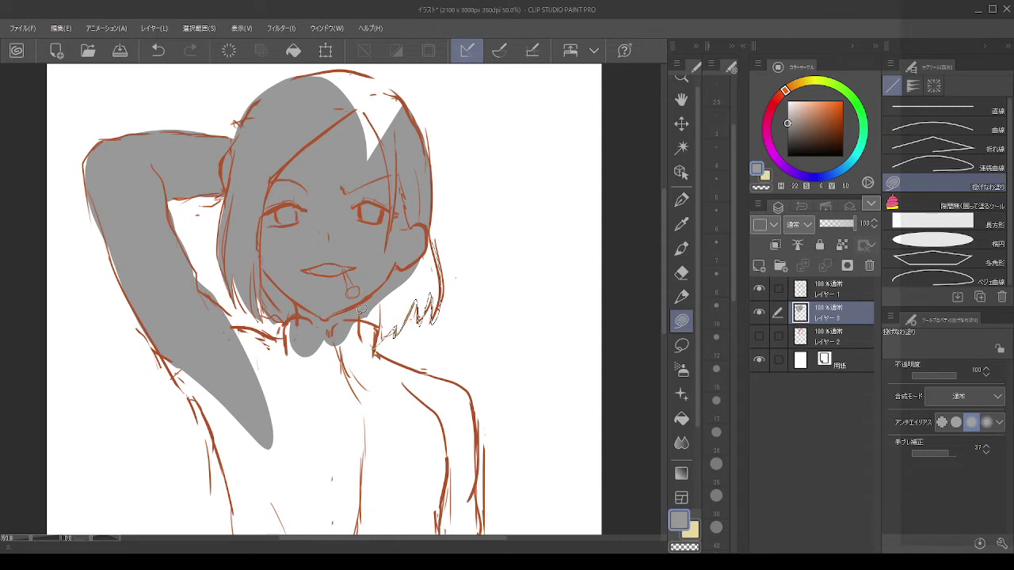
pyautogui.moveTo(362, 308); pyautogui.dragTo(360, 253)
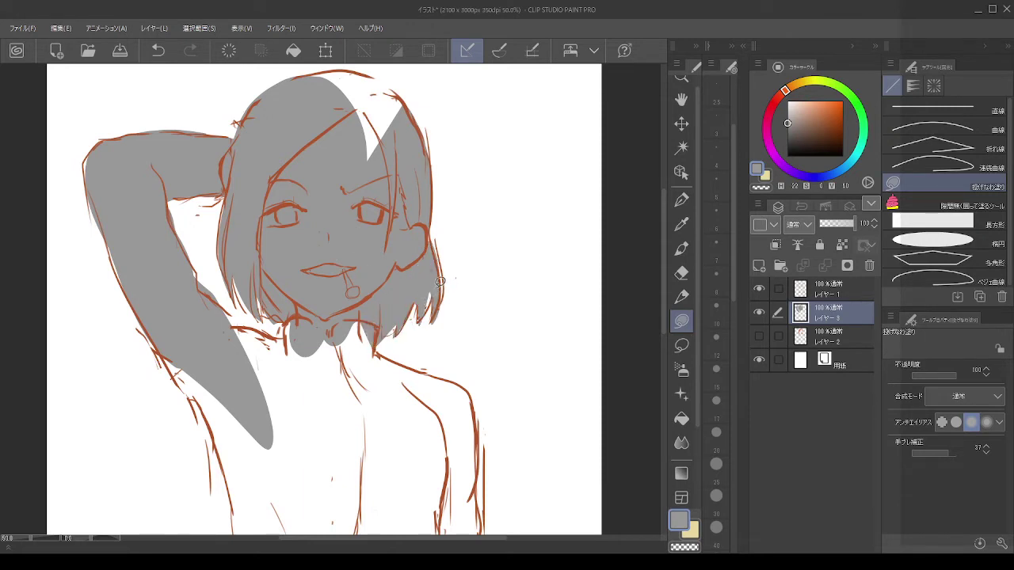
pyautogui.moveTo(441, 283); pyautogui.dragTo(433, 295)
# Step: Fill the remaining white gap at the crown with gray and fit it to the head's upper outline, undoing rejected shapes
pyautogui.moveTo(297, 82)
pyautogui.mouseDown()
pyautogui.moveTo(331, 71)
pyautogui.moveTo(389, 95)
pyautogui.moveTo(374, 65)
pyautogui.moveTo(414, 125)
pyautogui.moveTo(400, 149)
pyautogui.mouseUp()
pyautogui.hotkey('ctrl', 'z')
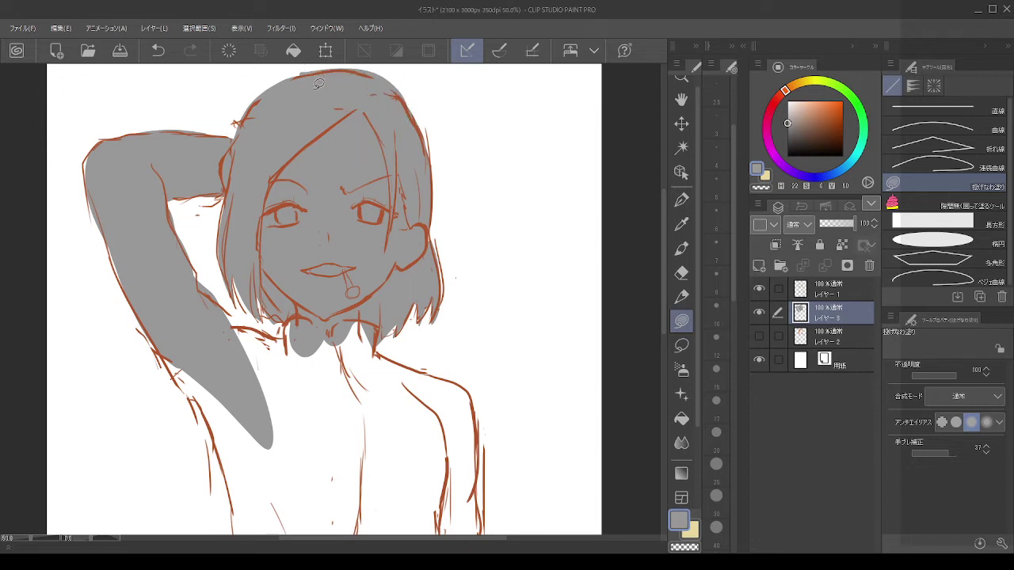
pyautogui.hotkey('ctrl', 'z')
pyautogui.moveTo(307, 70)
pyautogui.mouseDown()
pyautogui.moveTo(374, 68)
pyautogui.moveTo(397, 148)
pyautogui.moveTo(323, 87)
pyautogui.mouseUp()
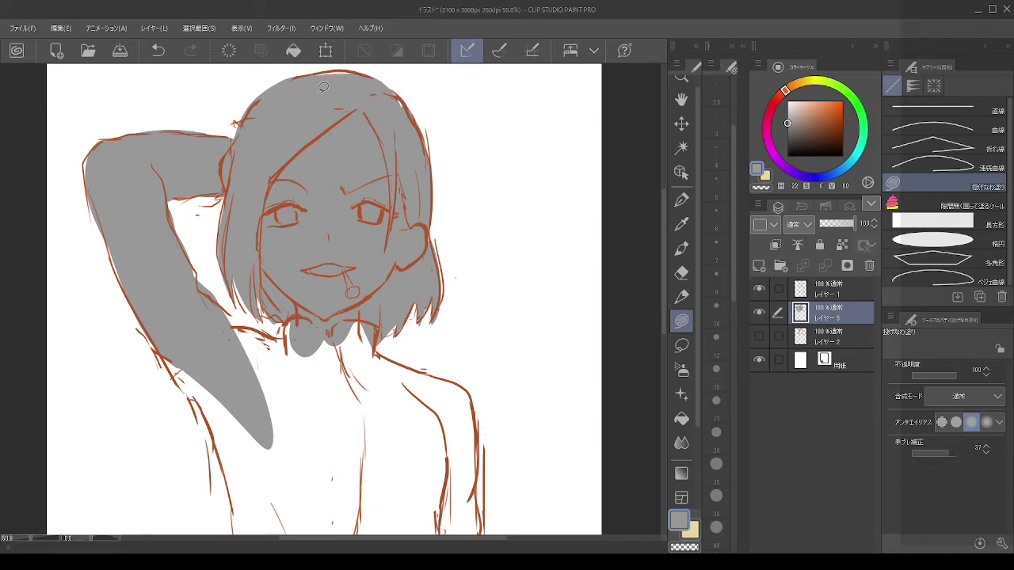
# Step: Fill the neck, chest and middle of the torso with gray, undoing a rejected shape
pyautogui.moveTo(324, 307); pyautogui.dragTo(320, 117)
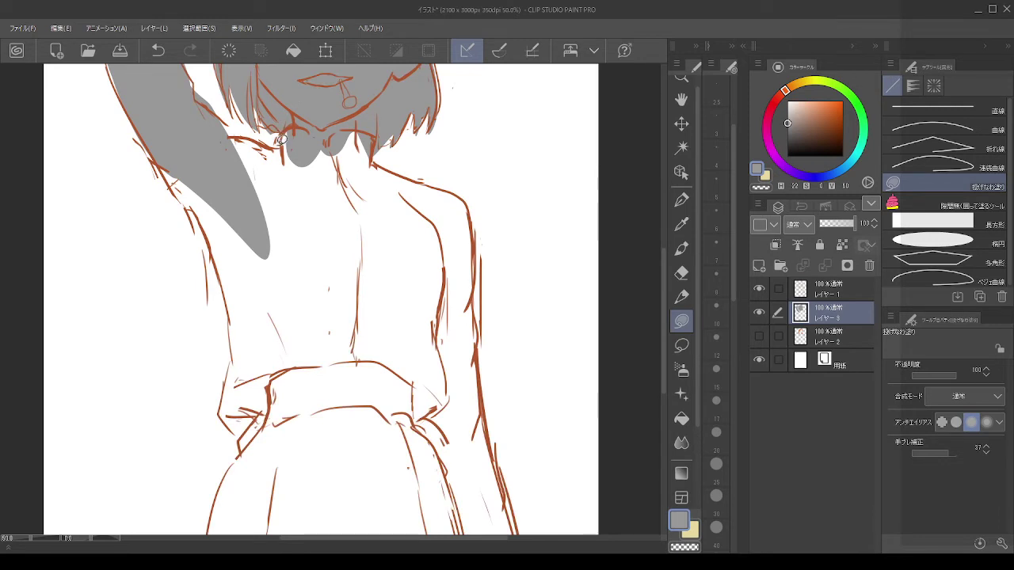
pyautogui.moveTo(281, 147)
pyautogui.mouseDown()
pyautogui.moveTo(239, 130)
pyautogui.moveTo(209, 137)
pyautogui.moveTo(222, 196)
pyautogui.moveTo(275, 287)
pyautogui.moveTo(393, 385)
pyautogui.moveTo(440, 213)
pyautogui.moveTo(404, 167)
pyautogui.moveTo(375, 163)
pyautogui.moveTo(356, 142)
pyautogui.moveTo(296, 151)
pyautogui.mouseUp()
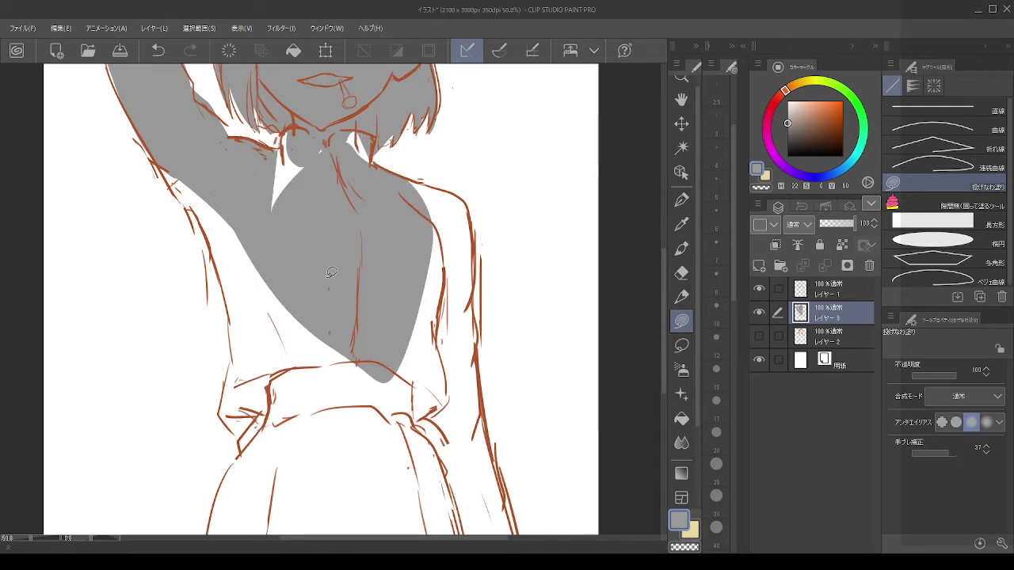
pyautogui.moveTo(377, 116)
pyautogui.mouseDown()
pyautogui.moveTo(364, 129)
pyautogui.moveTo(363, 211)
pyautogui.mouseUp()
pyautogui.moveTo(273, 239)
pyautogui.mouseDown()
pyautogui.moveTo(320, 124)
pyautogui.moveTo(333, 273)
pyautogui.mouseUp()
pyautogui.hotkey('ctrl', 'z')
pyautogui.moveTo(295, 130)
pyautogui.mouseDown()
pyautogui.moveTo(284, 155)
pyautogui.moveTo(332, 202)
pyautogui.moveTo(317, 162)
pyautogui.mouseUp()
# Step: Fill the white gap between the neck and raised arm with gray, and ready the thick-paint brush in the sketch's reddish-brown on the sketch layer
pyautogui.moveTo(283, 218)
pyautogui.mouseDown()
pyautogui.moveTo(283, 260)
pyautogui.moveTo(327, 372)
pyautogui.mouseUp()
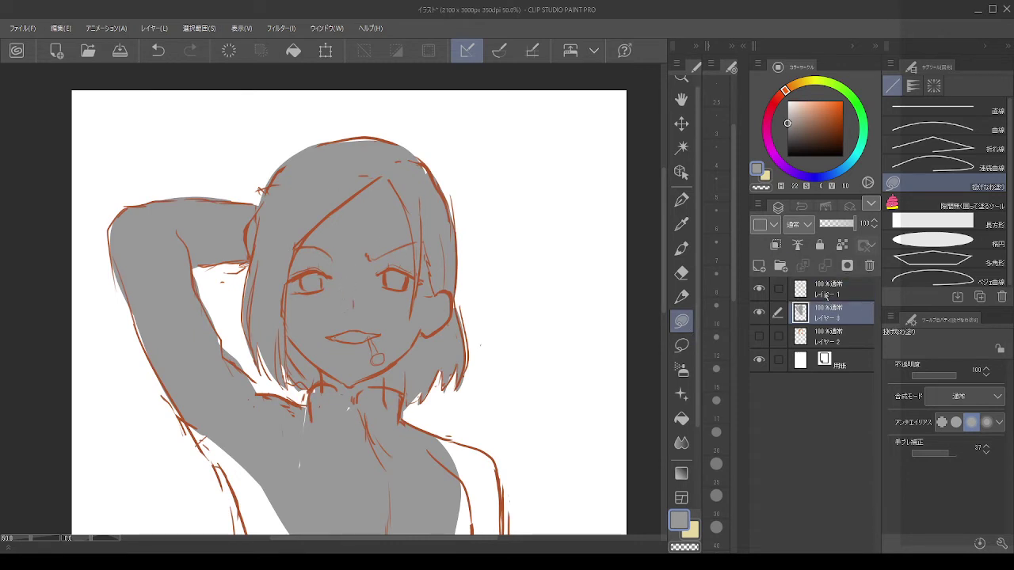
pyautogui.click(826, 298)
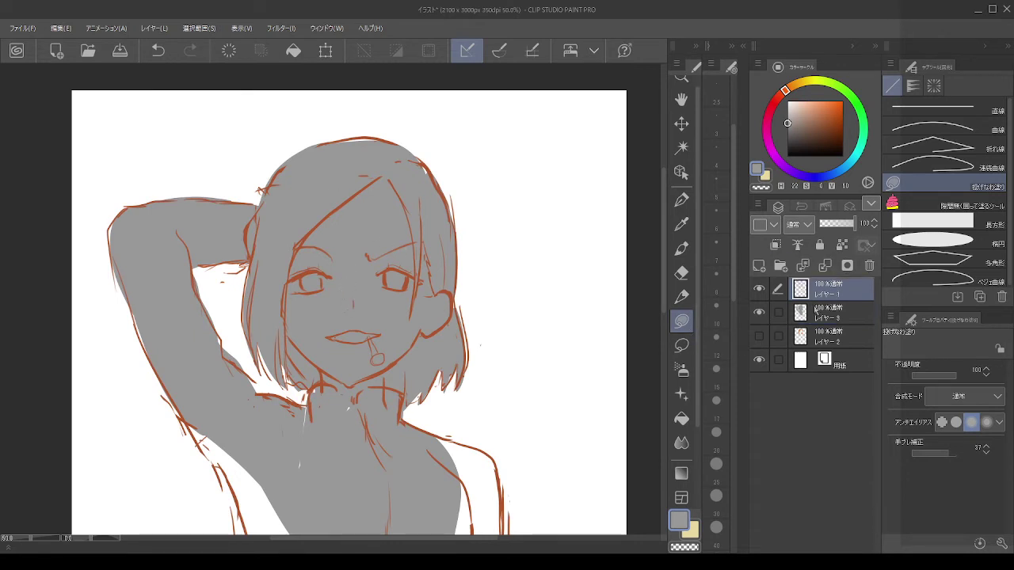
pyautogui.keyDown('alt'); pyautogui.click(446, 189); pyautogui.keyUp('alt')
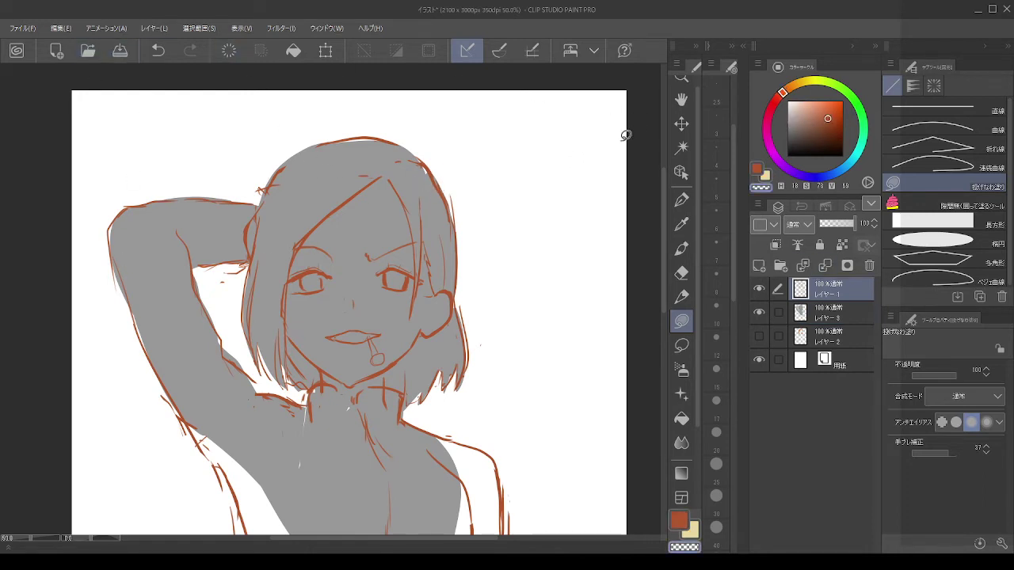
pyautogui.click(680, 248)
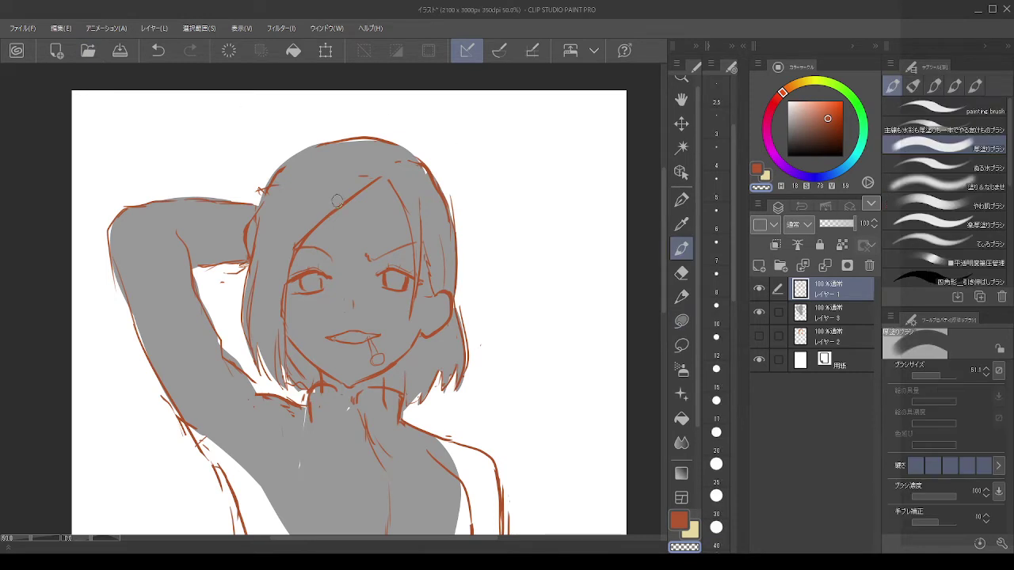
# Step: Try a fringe stroke over the forehead, undo it, and set the brush size to 12
pyautogui.hotkey('ctrl', 'z')
pyautogui.moveTo(325, 211); pyautogui.dragTo(324, 214)
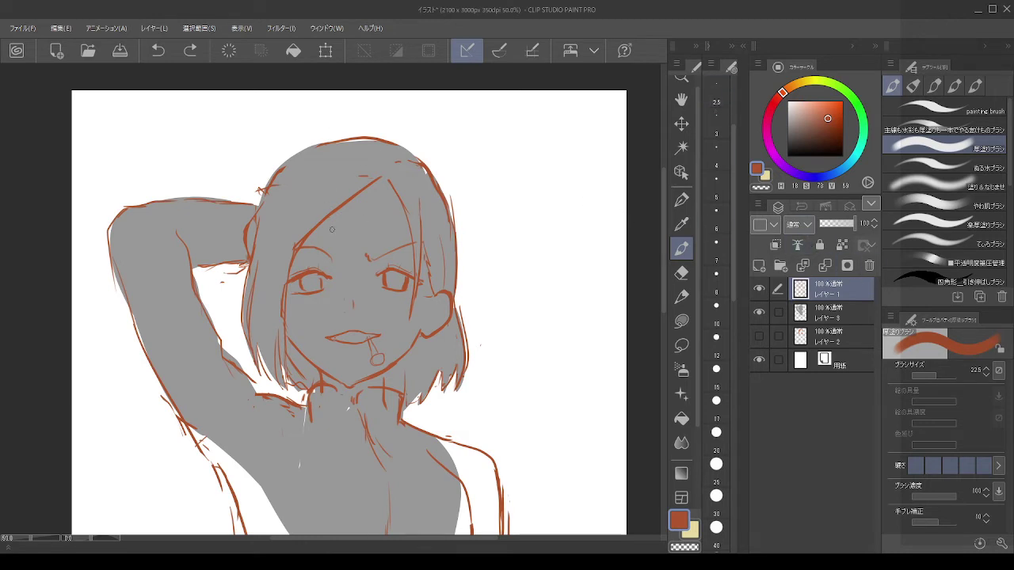
pyautogui.moveTo(325, 232); pyautogui.dragTo(322, 266)
pyautogui.hotkey('ctrl', 'z')
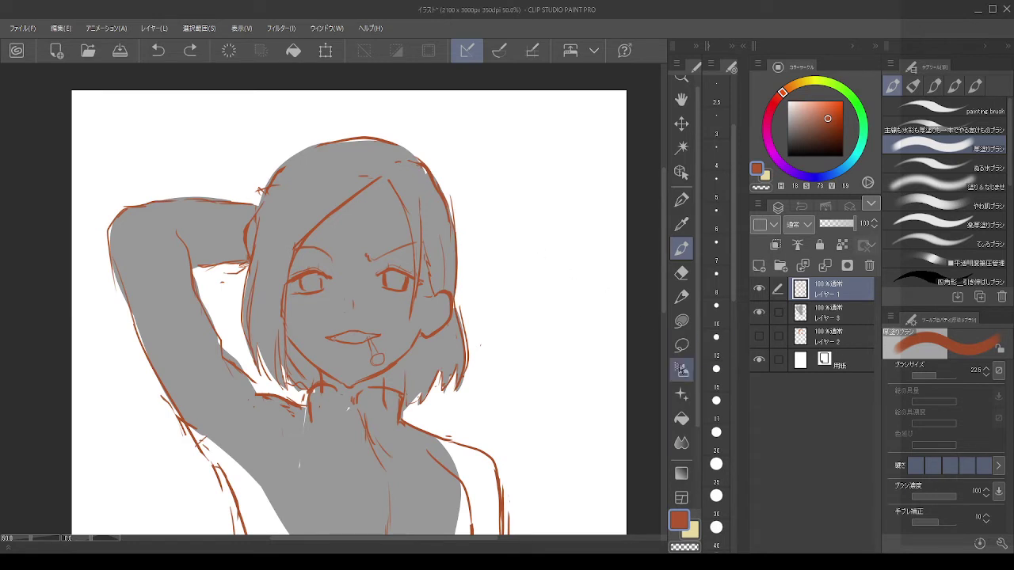
pyautogui.click(716, 341)
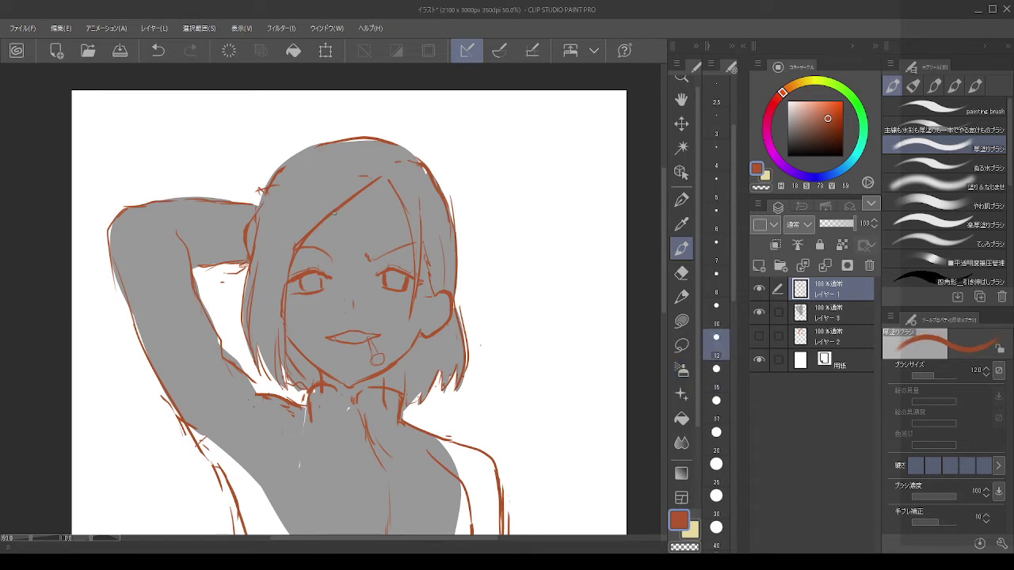
# Step: Try a straight hair strand falling from the parting across the eye on the raised-arm side
pyautogui.moveTo(334, 213); pyautogui.dragTo(323, 309)
pyautogui.hotkey('ctrl', 'z')
pyautogui.hotkey('ctrl', 'z')
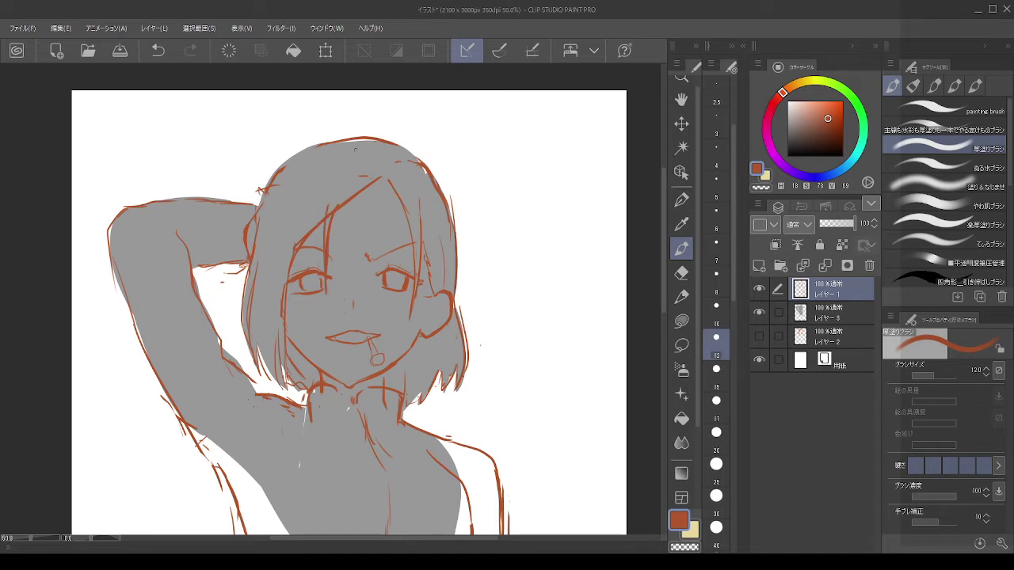
pyautogui.scroll(-2, 373, 168)
pyautogui.scroll(2, 328, 196)
pyautogui.hotkey('ctrl', 'z')
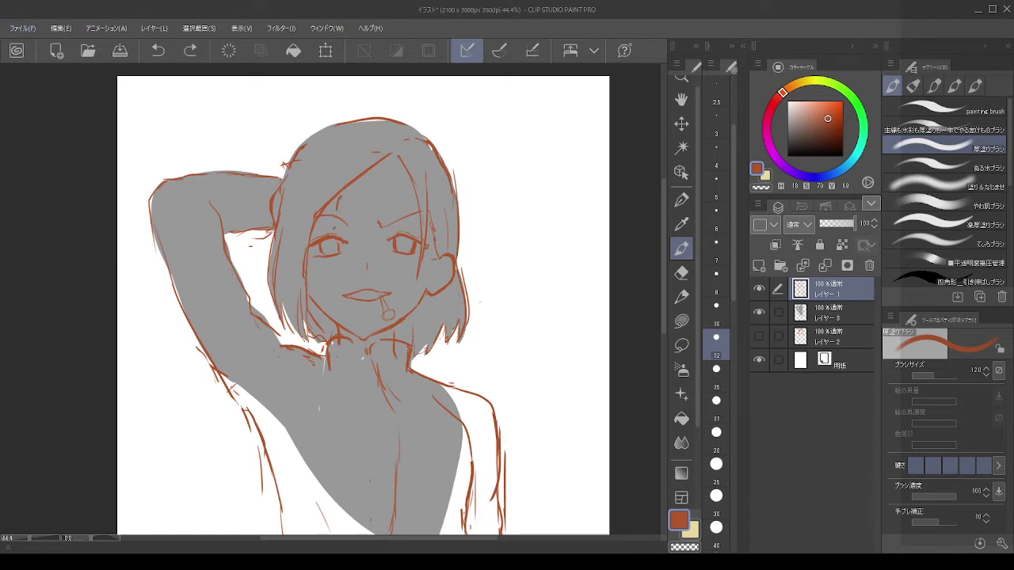
# Step: Try a curved hair strand from the parting over the outer corner of the raised-arm-side eye
pyautogui.moveTo(329, 169)
pyautogui.mouseDown()
pyautogui.moveTo(318, 232)
pyautogui.moveTo(330, 184)
pyautogui.moveTo(313, 227)
pyautogui.mouseUp()
pyautogui.hotkey('ctrl', 'z')
pyautogui.hotkey('ctrl', 'z')
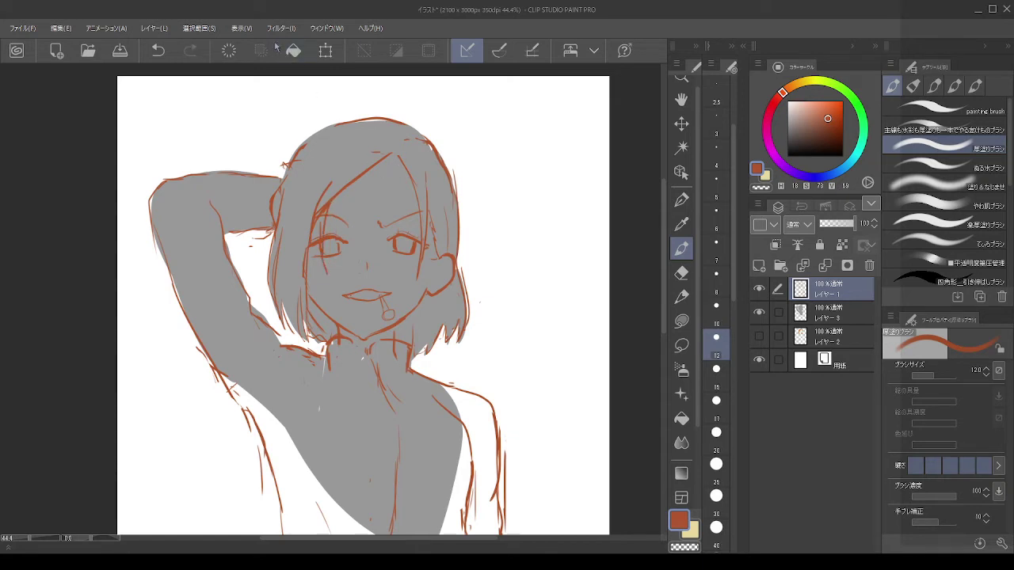
pyautogui.hotkey('ctrl', 'z')
pyautogui.hotkey('ctrl', 'z')
pyautogui.hotkey('ctrl', 'y')
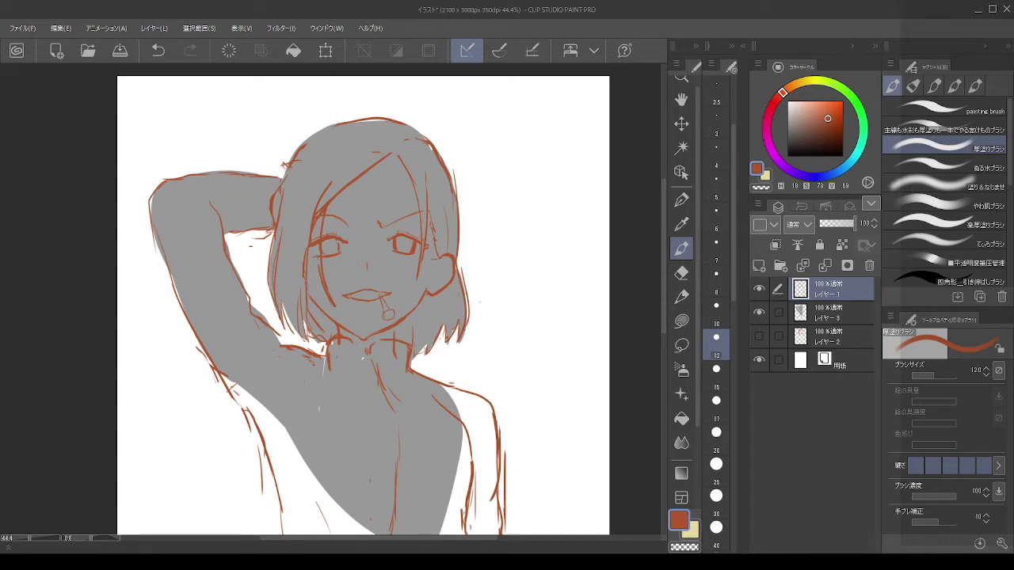
# Step: Try extending the curved hair lock down the cheek on the raised-arm side with several strokes
pyautogui.moveTo(318, 219); pyautogui.dragTo(325, 312)
pyautogui.hotkey('ctrl', 'z')
pyautogui.moveTo(309, 277); pyautogui.dragTo(325, 314)
pyautogui.hotkey('ctrl', 'z')
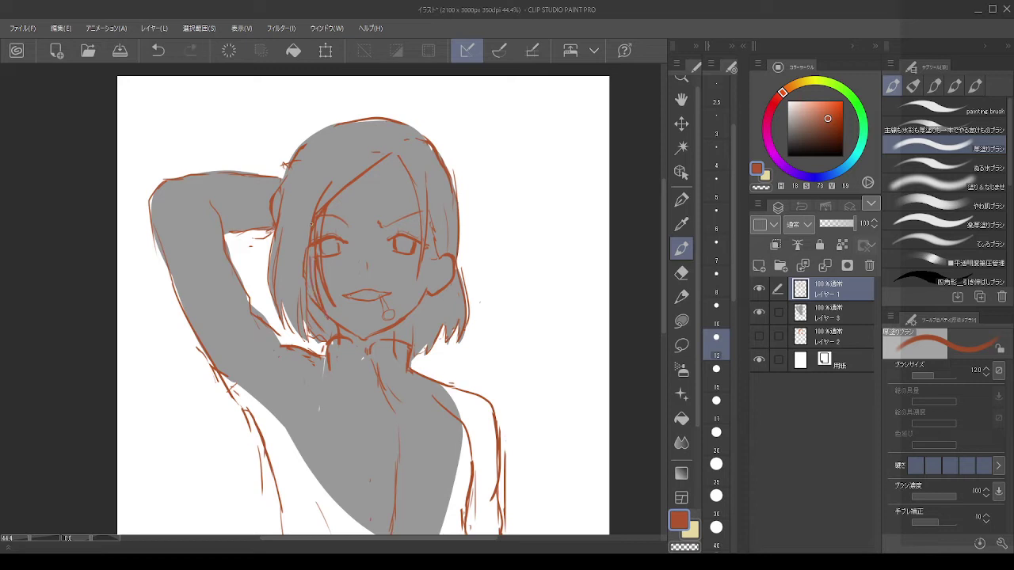
pyautogui.hotkey('ctrl', 'z')
pyautogui.hotkey('ctrl', 'z')
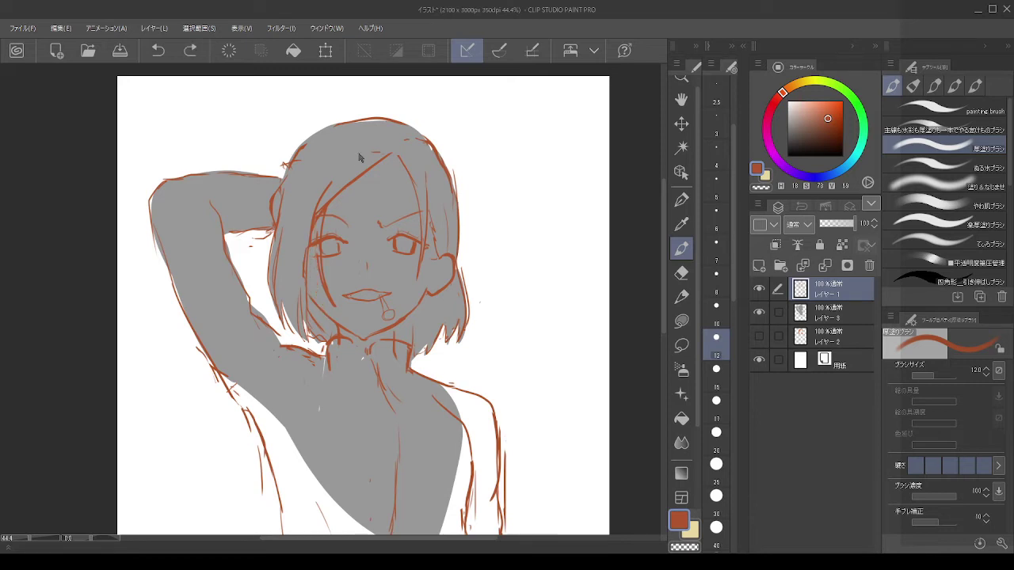
pyautogui.hotkey('ctrl', 'z')
pyautogui.hotkey('ctrl', 'z')
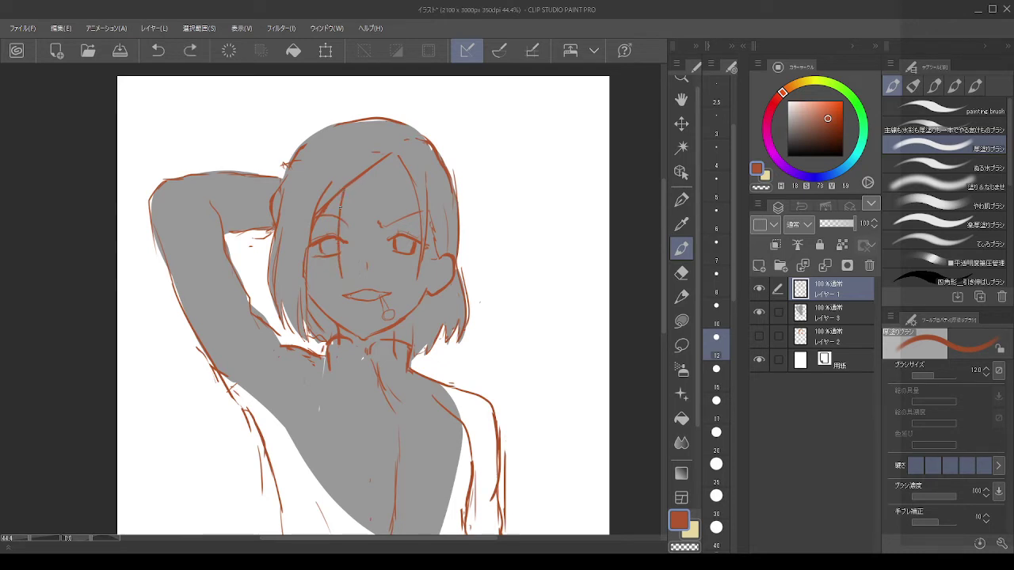
# Step: Try a hair strand from the parting past the inner corner of the raised-arm-side eye, and undo the trial strands
pyautogui.moveTo(341, 276); pyautogui.dragTo(338, 201)
pyautogui.hotkey('ctrl', 'z')
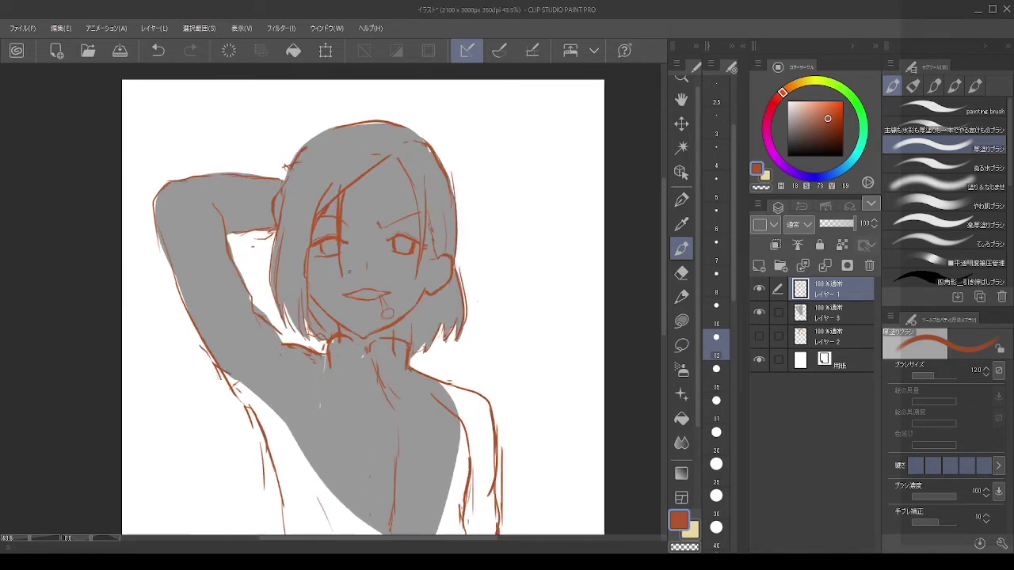
pyautogui.scroll(1, 349, 274)
pyautogui.hotkey('ctrl', 'z')
pyautogui.hotkey('ctrl', 'z')
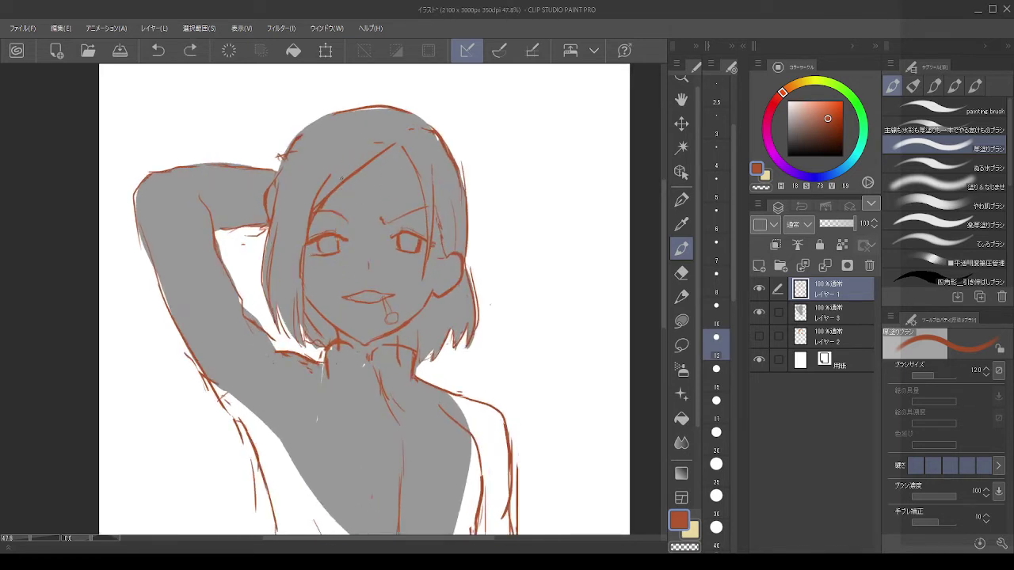
pyautogui.moveTo(340, 192); pyautogui.dragTo(328, 233)
pyautogui.hotkey('ctrl', 'z')
pyautogui.hotkey('ctrl', 'z')
pyautogui.scroll(-2, 403, 173)
pyautogui.scroll(1, 399, 333)
pyautogui.hotkey('ctrl', 'z')
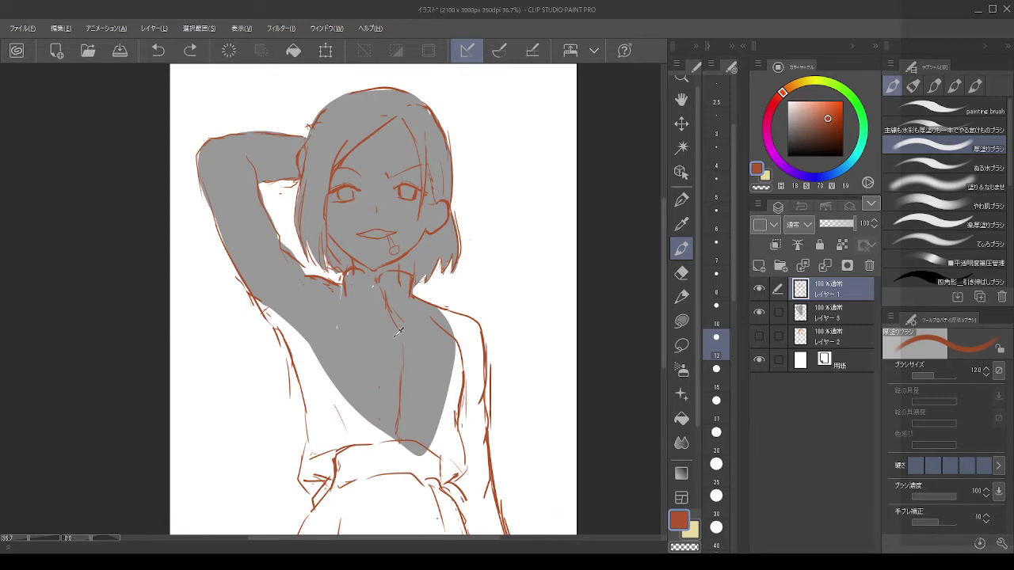
# Step: On the silhouette layer, lasso-fill the gaps at the neck and the lowered-arm shoulder and side with the sampled gray
pyautogui.scroll(-1, 398, 332)
pyautogui.scroll(1, 404, 376)
pyautogui.press('alt')
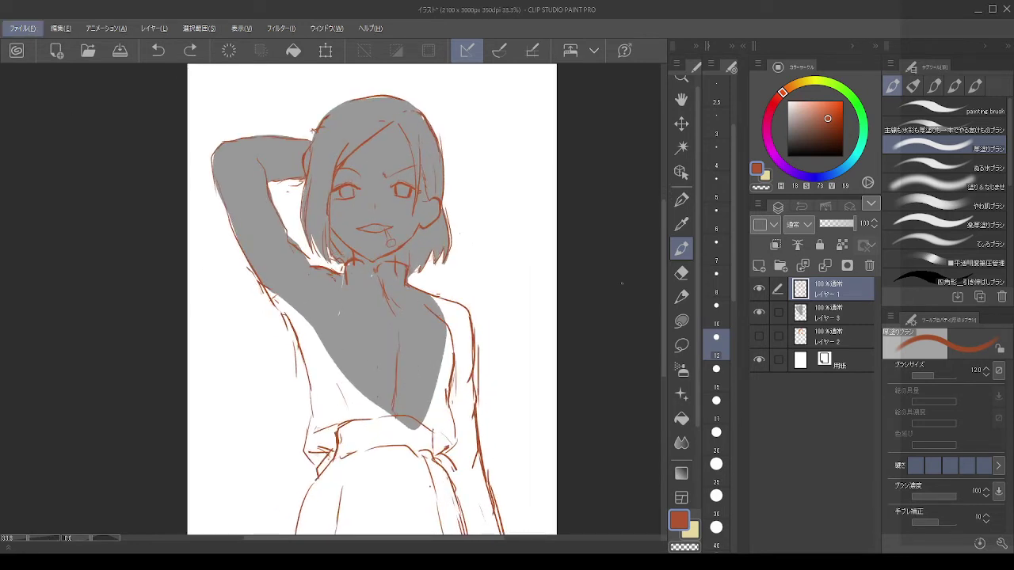
pyautogui.click(800, 303)
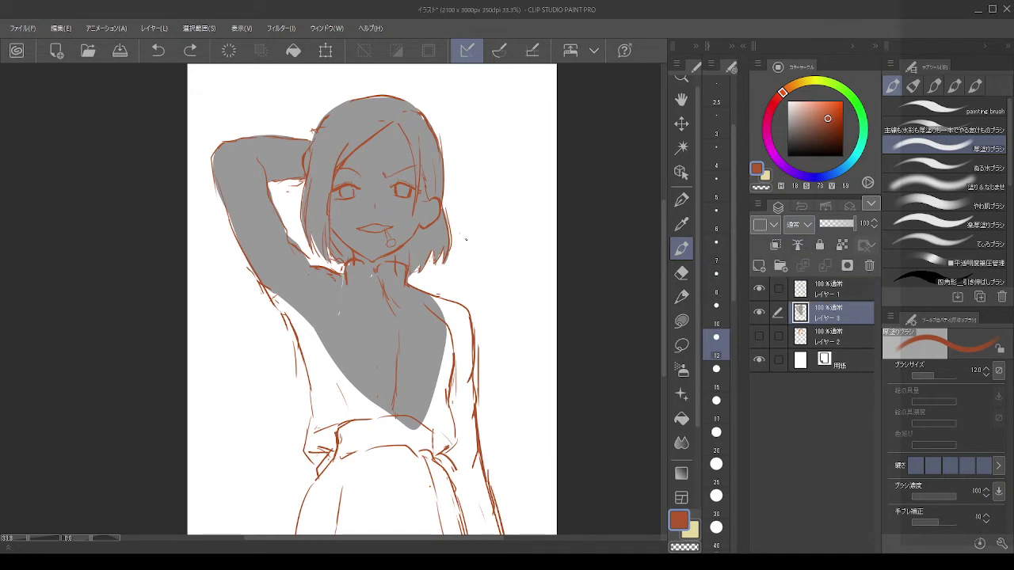
pyautogui.press('x')
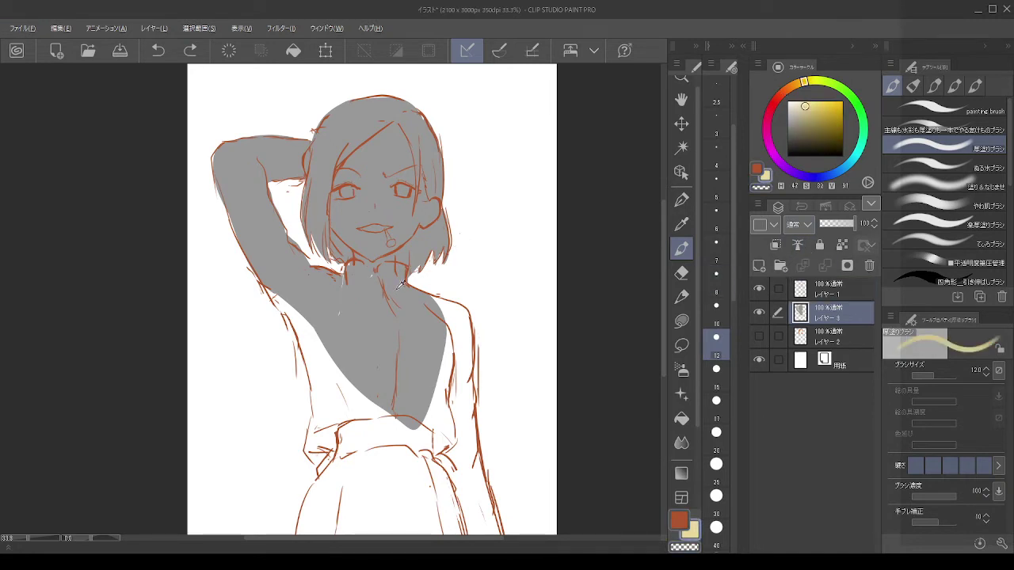
pyautogui.keyDown('alt'); pyautogui.click(370, 310); pyautogui.keyUp('alt')
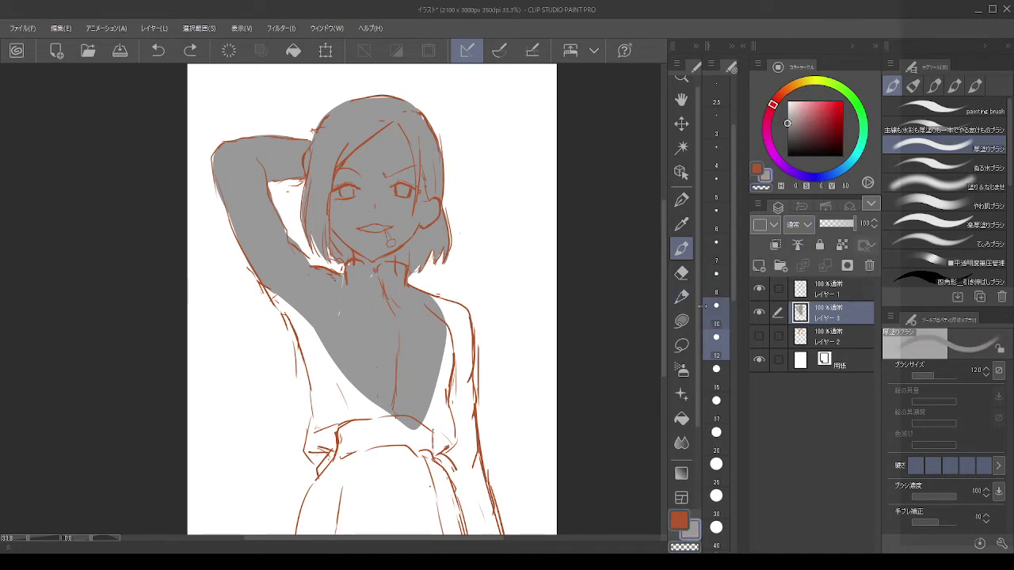
pyautogui.click(681, 321)
pyautogui.moveTo(350, 271)
pyautogui.mouseDown()
pyautogui.moveTo(345, 278)
pyautogui.moveTo(377, 278)
pyautogui.moveTo(370, 262)
pyautogui.mouseUp()
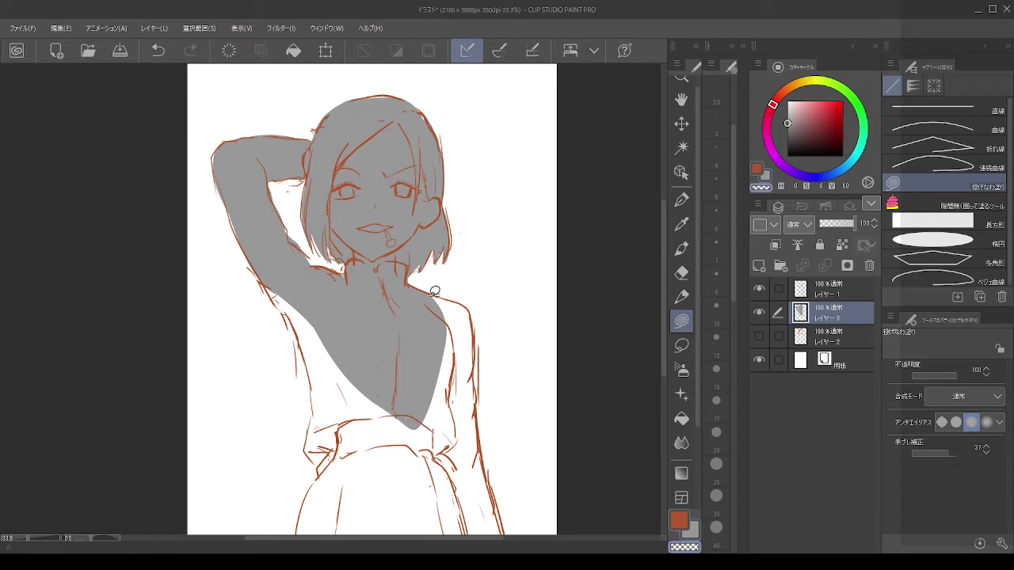
pyautogui.moveTo(436, 289)
pyautogui.mouseDown()
pyautogui.moveTo(473, 321)
pyautogui.moveTo(479, 371)
pyautogui.moveTo(449, 435)
pyautogui.moveTo(413, 436)
pyautogui.mouseUp()
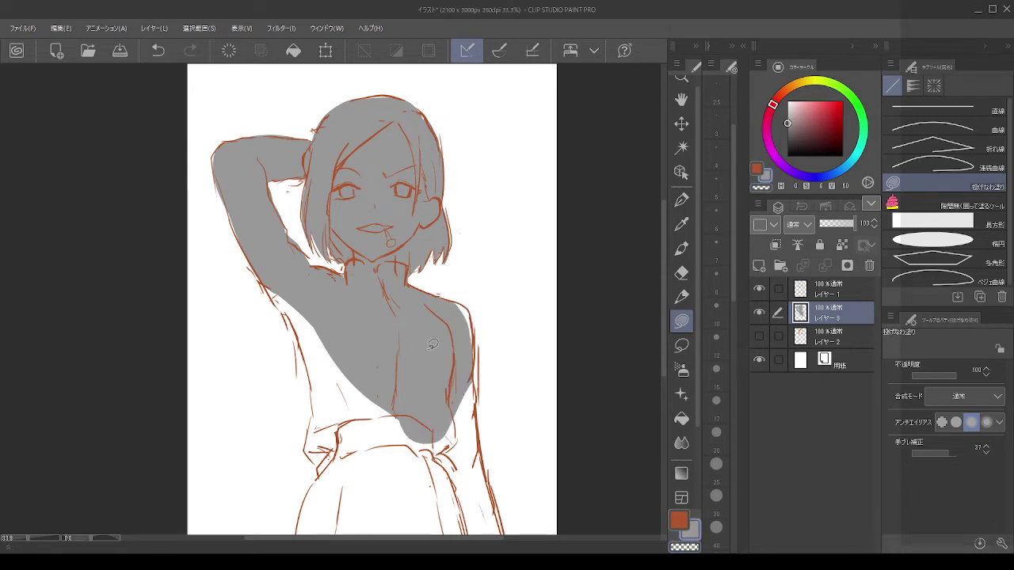
# Step: Fill the waist, the middle of the skirt and the lowered arm with gray, undoing rejected shapes
pyautogui.scroll(-3, 393, 399)
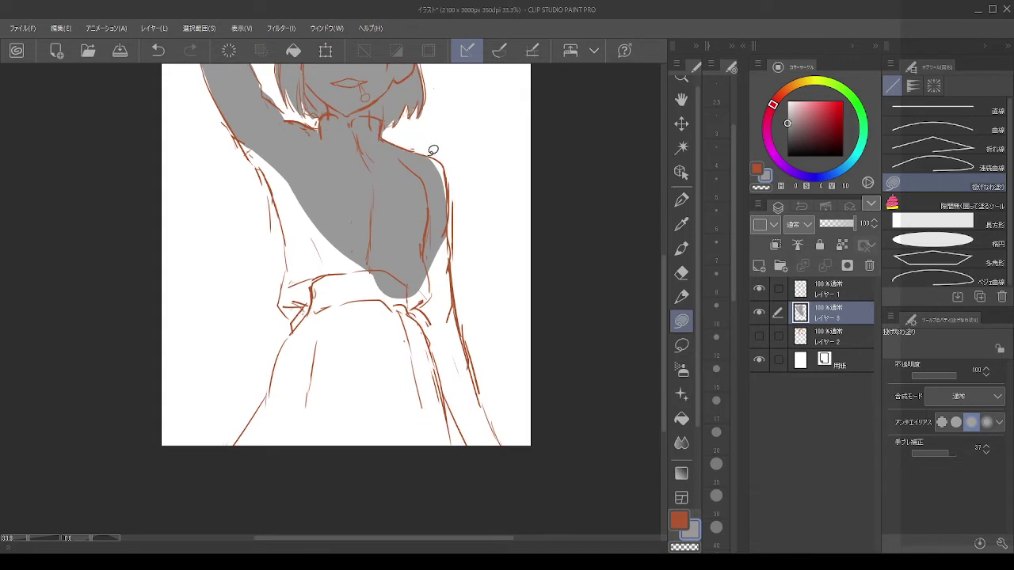
pyautogui.moveTo(431, 151)
pyautogui.mouseDown()
pyautogui.moveTo(451, 221)
pyautogui.moveTo(433, 300)
pyautogui.mouseUp()
pyautogui.moveTo(450, 247)
pyautogui.mouseDown()
pyautogui.moveTo(467, 362)
pyautogui.moveTo(463, 445)
pyautogui.moveTo(421, 473)
pyautogui.moveTo(306, 446)
pyautogui.moveTo(290, 383)
pyautogui.moveTo(326, 244)
pyautogui.moveTo(424, 197)
pyautogui.moveTo(454, 242)
pyautogui.moveTo(493, 424)
pyautogui.mouseUp()
pyautogui.hotkey('ctrl', 'z')
pyautogui.moveTo(462, 328); pyautogui.dragTo(482, 402)
pyautogui.hotkey('ctrl', 'z')
pyautogui.moveTo(463, 306)
pyautogui.mouseDown()
pyautogui.moveTo(477, 405)
pyautogui.moveTo(472, 468)
pyautogui.mouseUp()
pyautogui.hotkey('ctrl', 'z')
pyautogui.moveTo(456, 297)
pyautogui.mouseDown()
pyautogui.moveTo(465, 471)
pyautogui.moveTo(475, 346)
pyautogui.mouseUp()
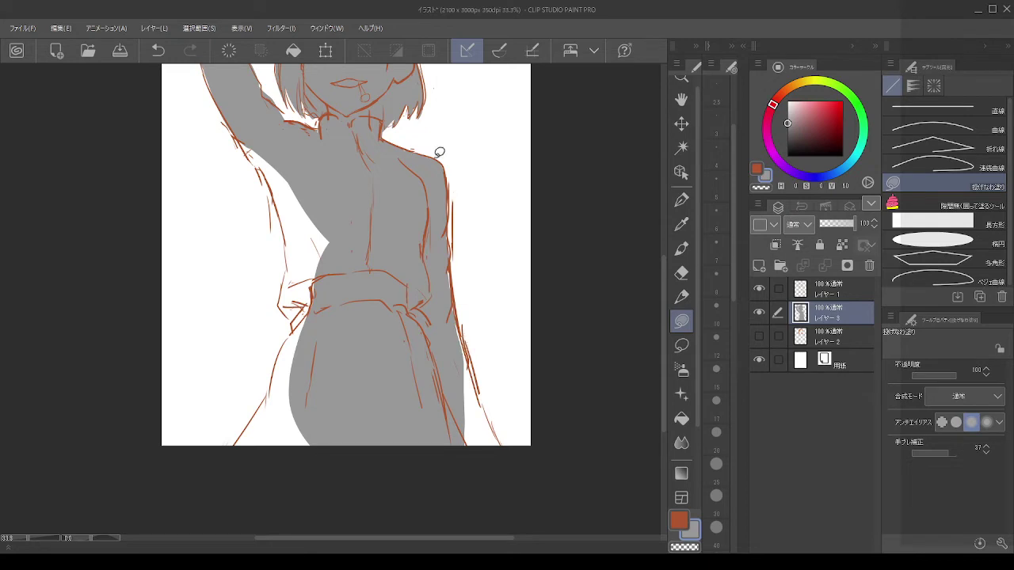
# Step: On the sketch layer, erase the lower end of the lowered arm's outline beside the skirt, undoing trial redraw strokes
pyautogui.click(824, 289)
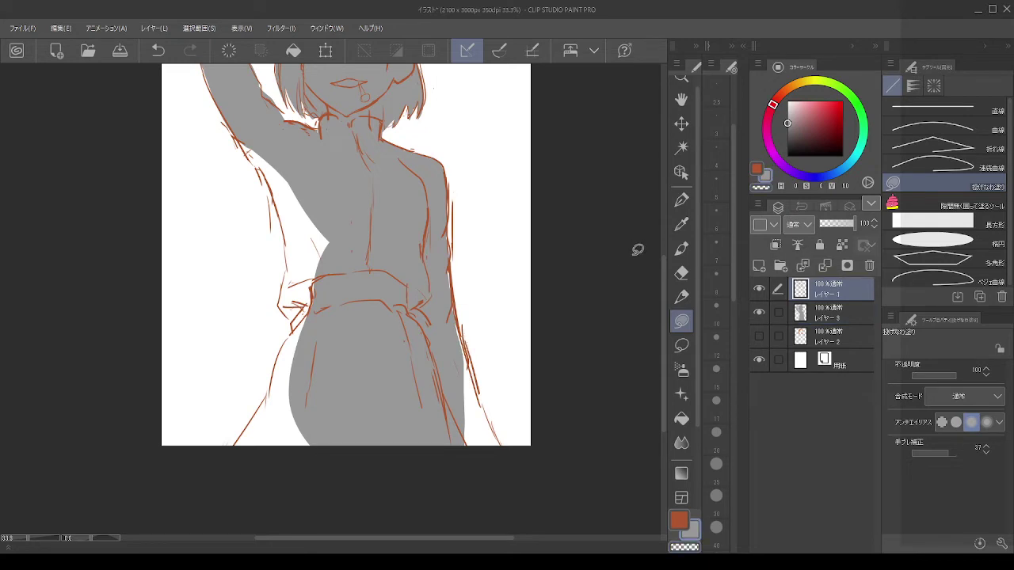
pyautogui.press('x')
pyautogui.press('b')
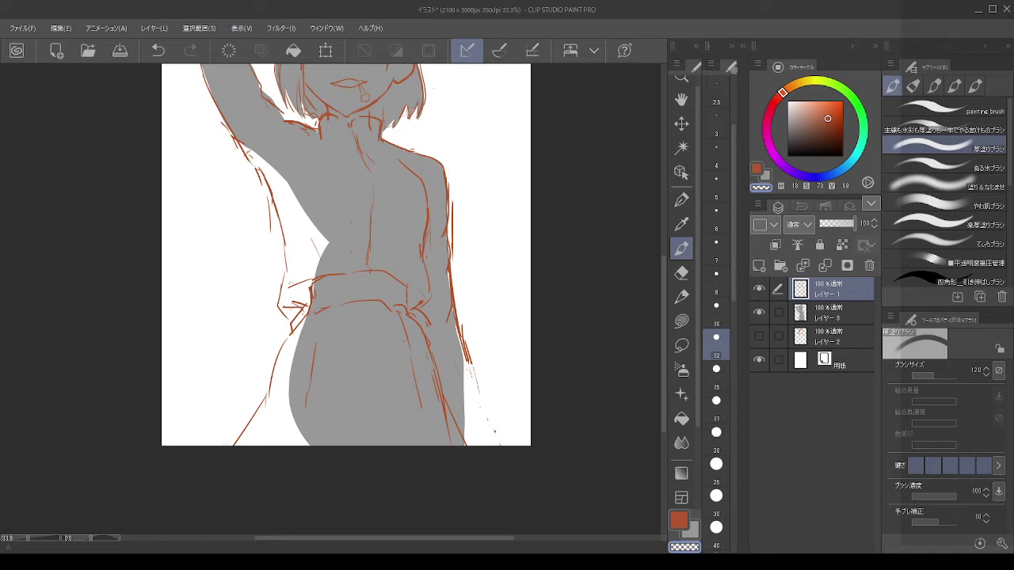
pyautogui.press('c')
pyautogui.moveTo(463, 349); pyautogui.dragTo(466, 390)
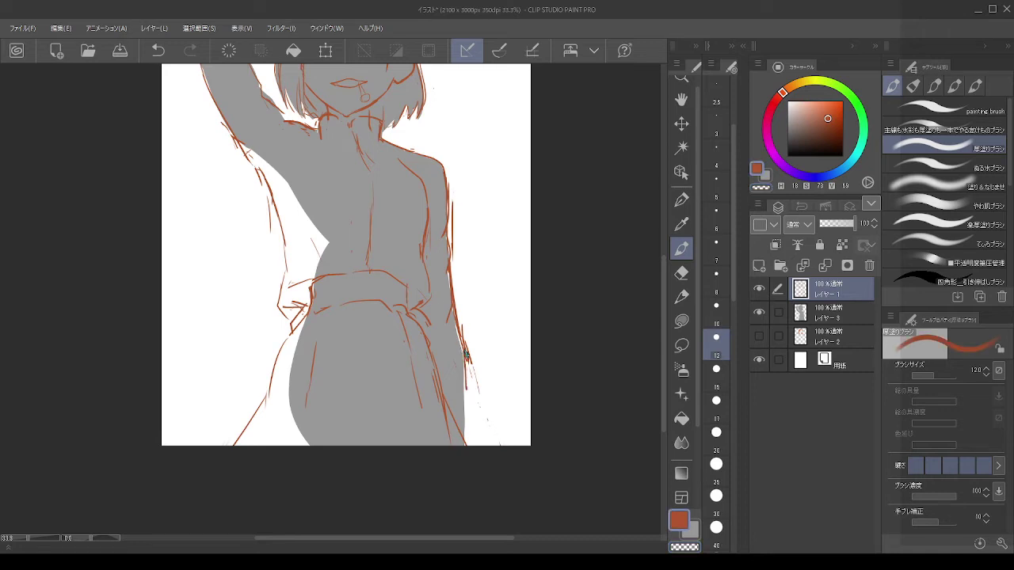
pyautogui.hotkey('ctrl', 'z')
pyautogui.moveTo(465, 354); pyautogui.dragTo(468, 411)
pyautogui.hotkey('ctrl', 'z')
pyautogui.moveTo(466, 361); pyautogui.dragTo(500, 444)
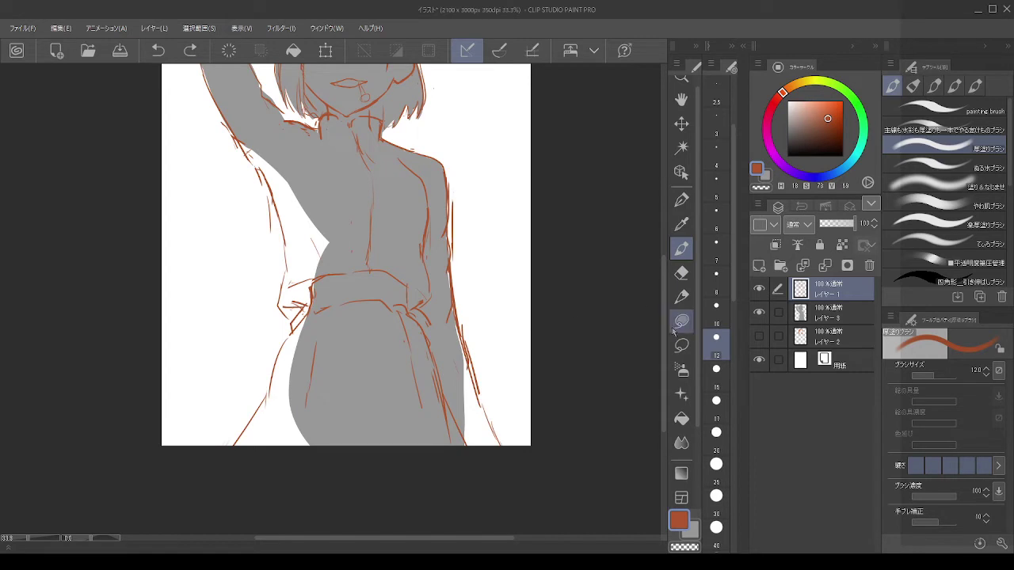
pyautogui.click(681, 272)
pyautogui.moveTo(466, 349)
pyautogui.mouseDown()
pyautogui.moveTo(498, 450)
pyautogui.moveTo(495, 437)
pyautogui.mouseUp()
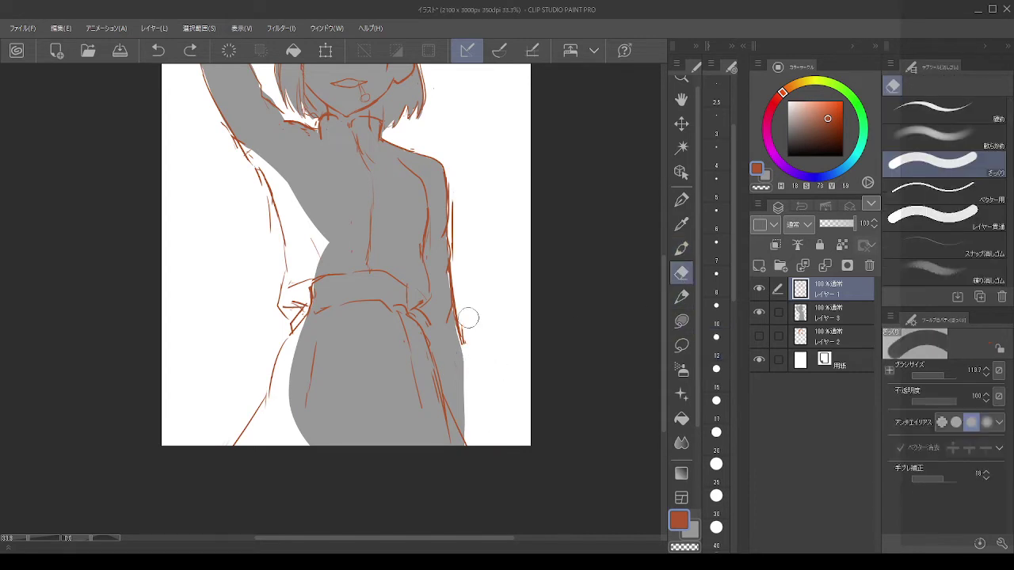
pyautogui.moveTo(468, 318); pyautogui.dragTo(478, 363)
# Step: Redraw the lowered forearm's outer line in reddish-brown closer to the gray silhouette, undoing rejected strokes
pyautogui.click(683, 249)
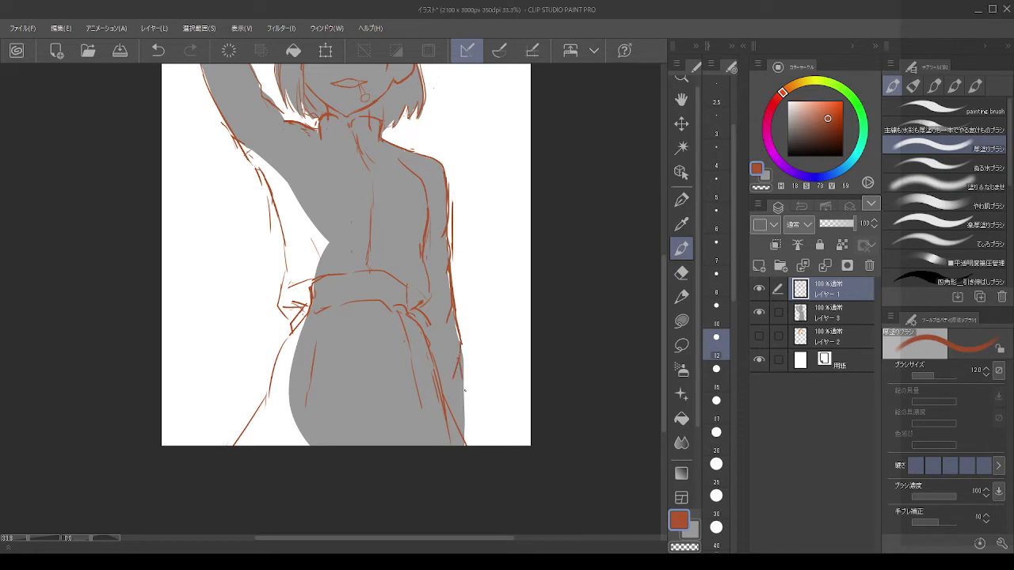
pyautogui.hotkey('ctrl', 'z')
pyautogui.moveTo(459, 339); pyautogui.dragTo(477, 427)
pyautogui.hotkey('ctrl', 'z')
pyautogui.hotkey('ctrl', 'z')
pyautogui.hotkey('ctrl', 'z')
pyautogui.moveTo(478, 429); pyautogui.dragTo(473, 445)
pyautogui.hotkey('ctrl', 'z')
pyautogui.scroll(-1, 465, 397)
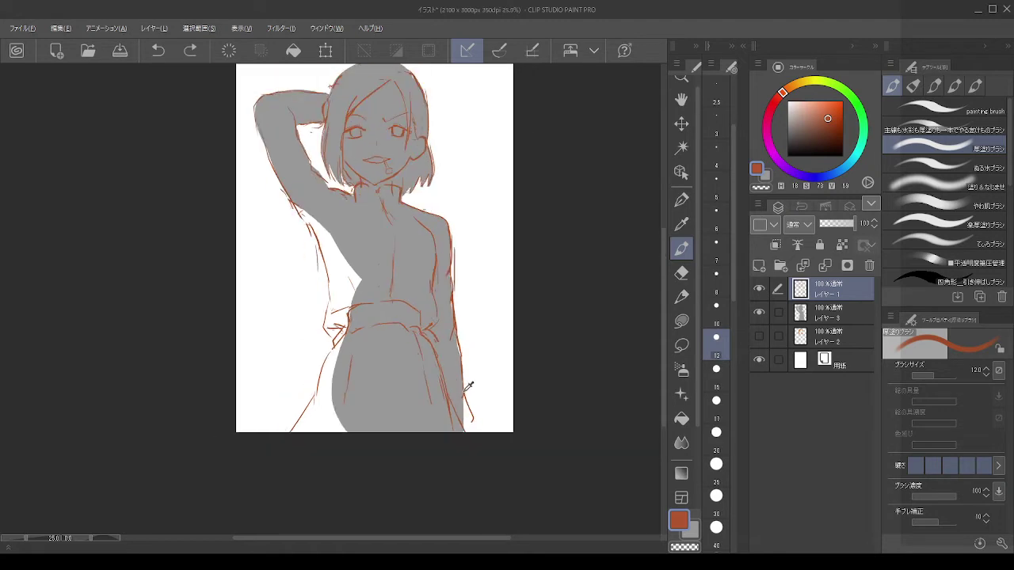
# Step: Select both sketch layers and the silhouette layer together and enlarge the figure proportionally so it extends past the canvas's lower edge
pyautogui.keyDown('ctrl'); pyautogui.click(814, 317); pyautogui.keyUp('ctrl')
pyautogui.keyDown('ctrl'); pyautogui.click(822, 341); pyautogui.keyUp('ctrl')
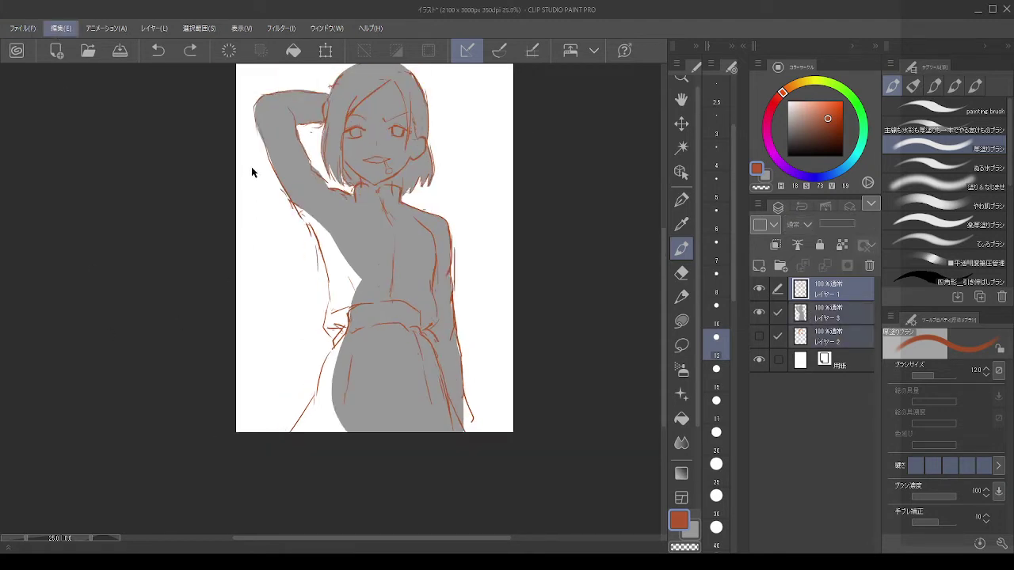
pyautogui.hotkey('ctrl', 't')
pyautogui.scroll(-1, 369, 357)
pyautogui.moveTo(369, 438); pyautogui.dragTo(373, 468)
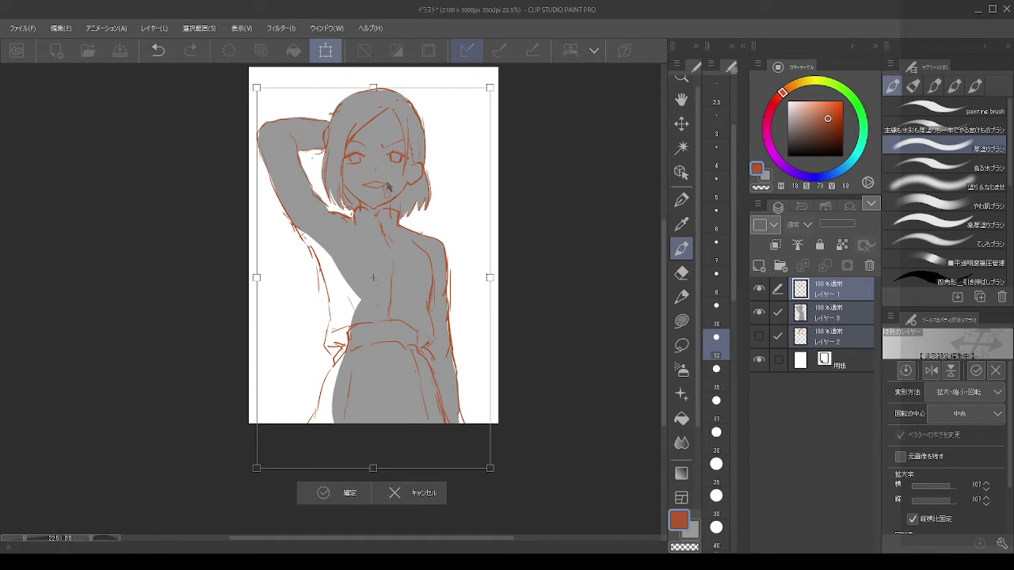
pyautogui.press('Return')
pyautogui.scroll(3, 378, 108)
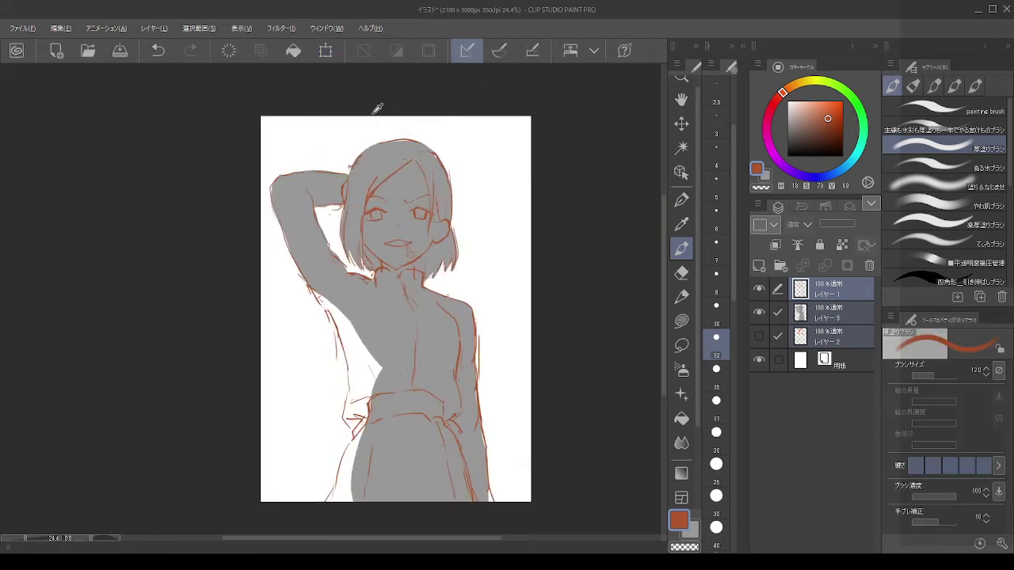
# Step: On the silhouette layer, lasso-fill the white gaps beside the torso, waist and skirt with gray, following the sketch outline
pyautogui.click(826, 316)
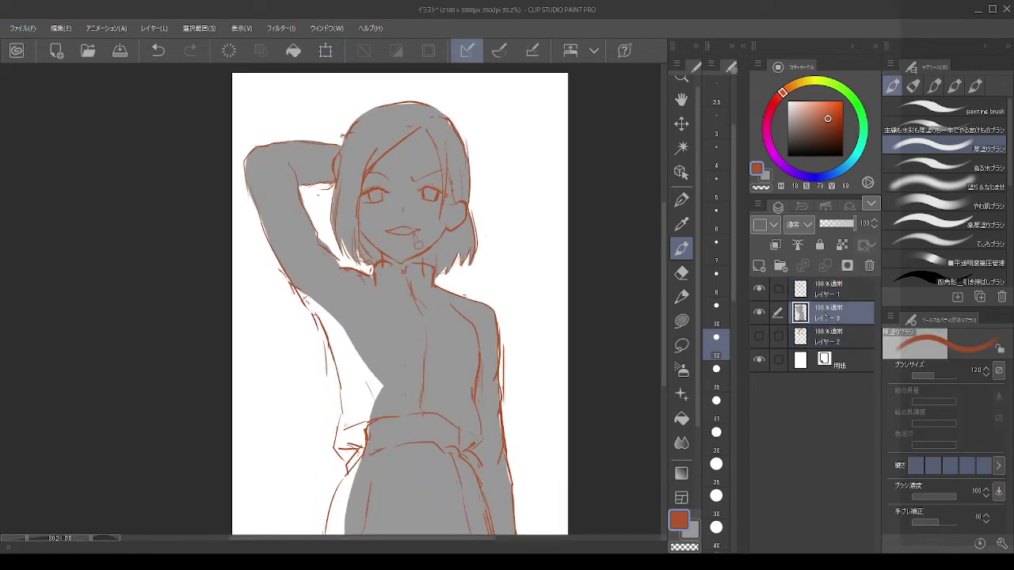
pyautogui.press('c')
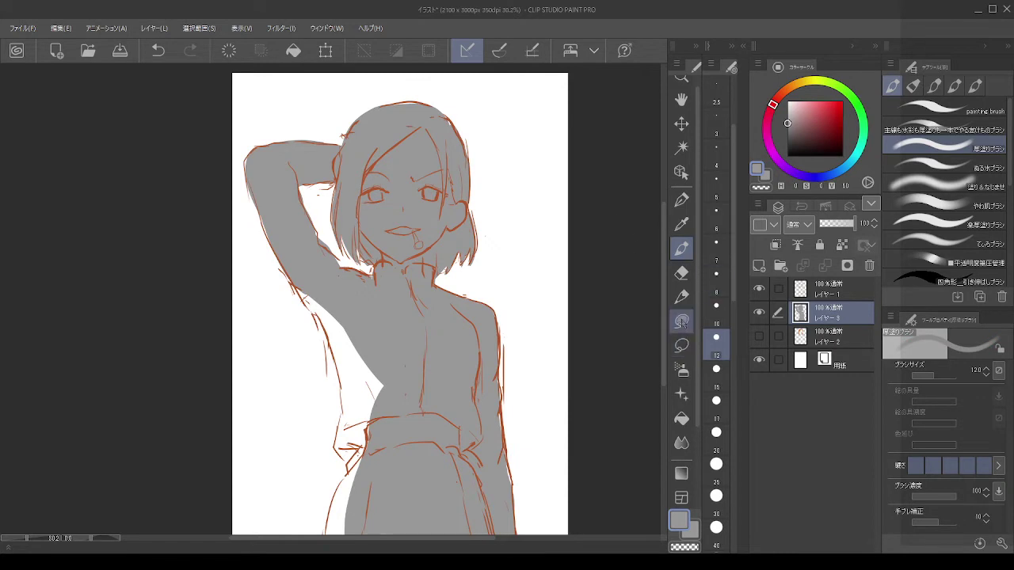
pyautogui.click(681, 321)
pyautogui.moveTo(295, 280)
pyautogui.mouseDown()
pyautogui.moveTo(385, 411)
pyautogui.moveTo(396, 307)
pyautogui.mouseUp()
pyautogui.moveTo(343, 422); pyautogui.dragTo(368, 272)
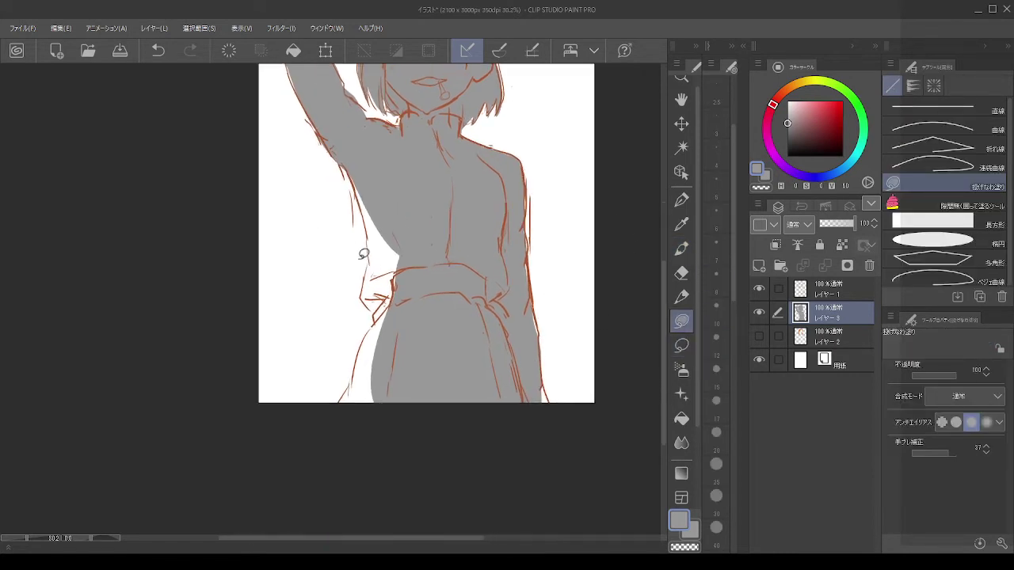
pyautogui.moveTo(346, 182)
pyautogui.mouseDown()
pyautogui.moveTo(366, 298)
pyautogui.moveTo(385, 313)
pyautogui.moveTo(436, 317)
pyautogui.moveTo(494, 190)
pyautogui.moveTo(446, 194)
pyautogui.mouseUp()
pyautogui.moveTo(374, 266)
pyautogui.mouseDown()
pyautogui.moveTo(381, 301)
pyautogui.moveTo(355, 332)
pyautogui.moveTo(345, 390)
pyautogui.moveTo(376, 334)
pyautogui.moveTo(338, 410)
pyautogui.moveTo(374, 441)
pyautogui.mouseUp()
pyautogui.moveTo(390, 308); pyautogui.dragTo(386, 343)
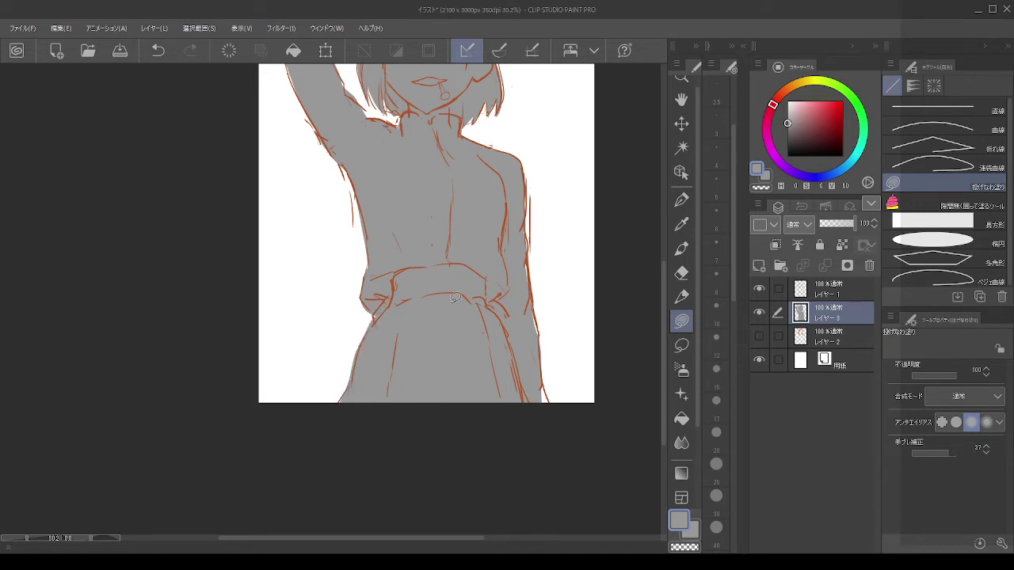
# Step: Move the hidden hair color layer directly above the silhouette layer, show it and clip it to the silhouette
pyautogui.scroll(-1, 448, 299)
pyautogui.scroll(-2, 450, 294)
pyautogui.moveTo(813, 335); pyautogui.dragTo(822, 308)
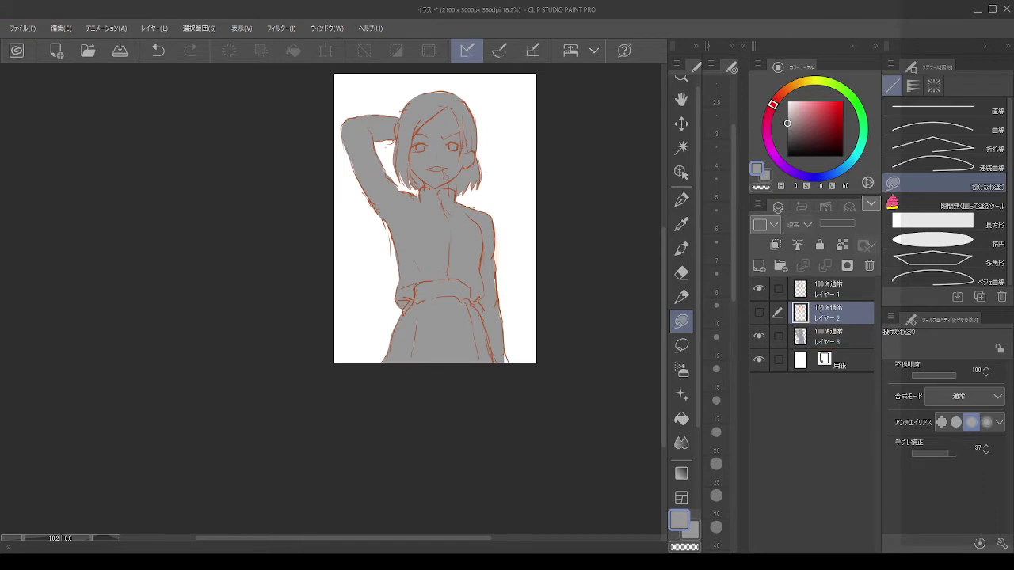
pyautogui.click(759, 313)
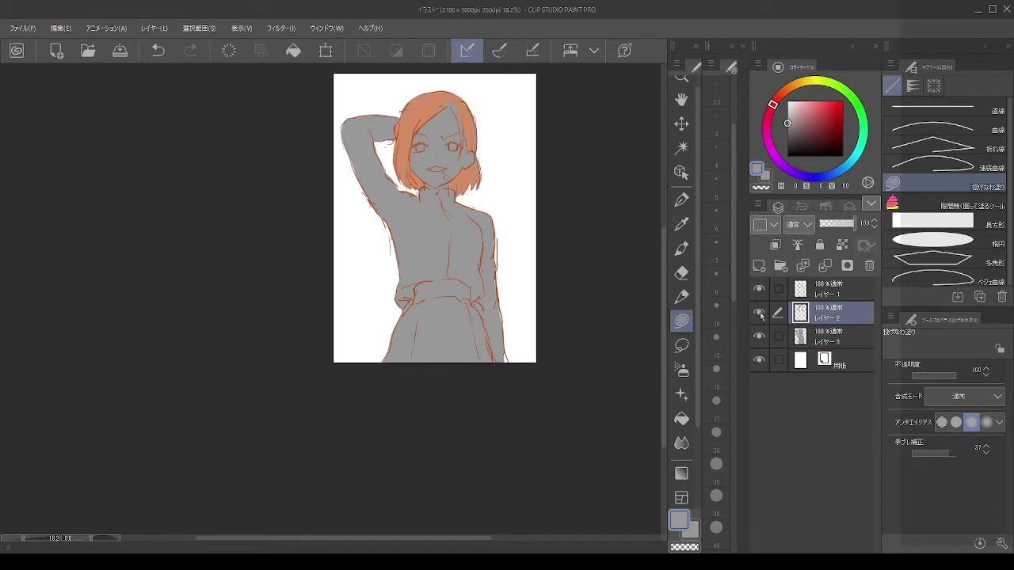
pyautogui.scroll(-1, 468, 136)
pyautogui.scroll(3, 464, 132)
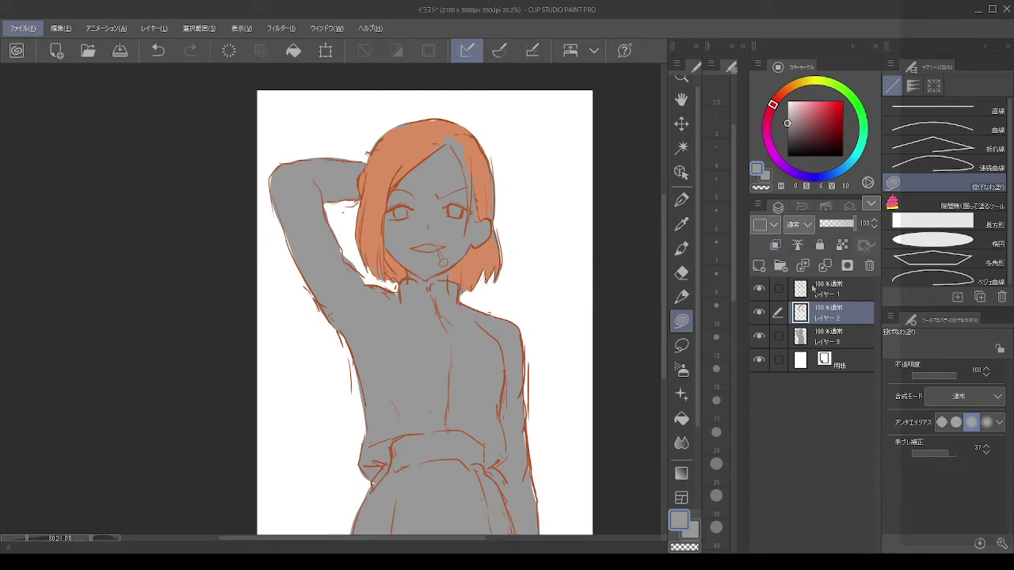
pyautogui.click(777, 245)
# Step: Sample the hair's orange and paint over the gray gaps along the crown and beside the parting
pyautogui.scroll(1, 473, 128)
pyautogui.press('alt')
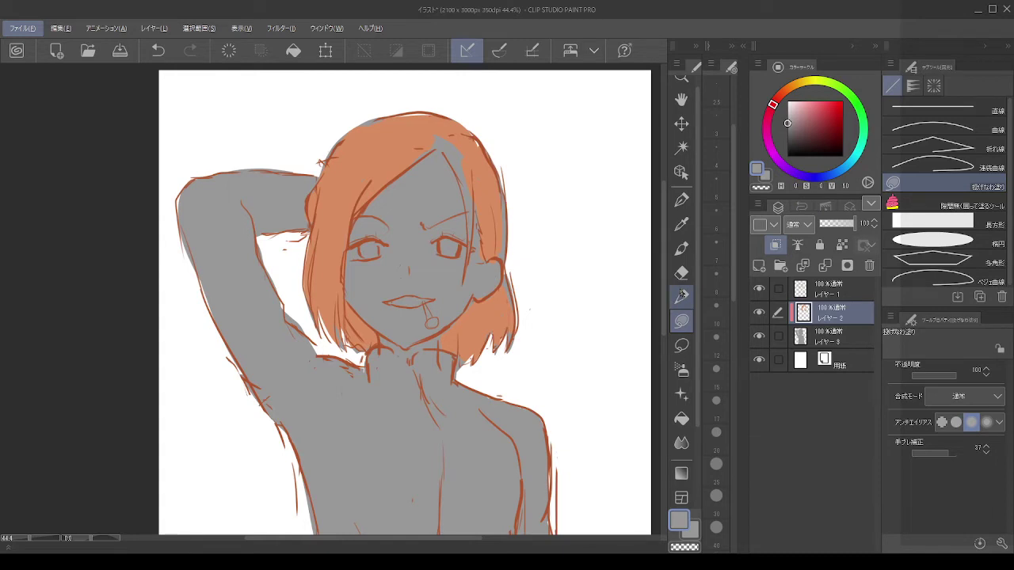
pyautogui.keyDown('alt'); pyautogui.click(398, 143); pyautogui.keyUp('alt')
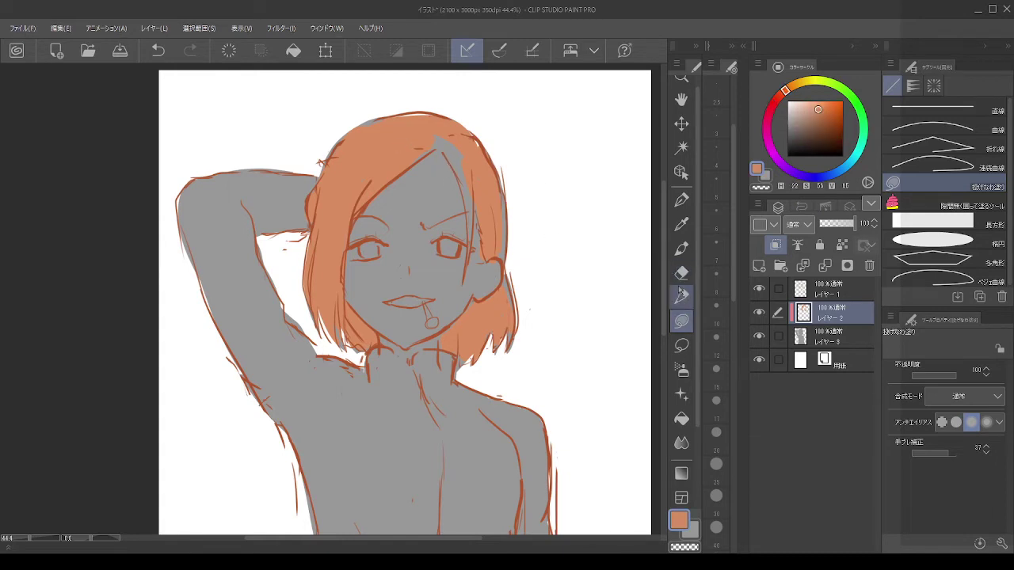
pyautogui.click(683, 249)
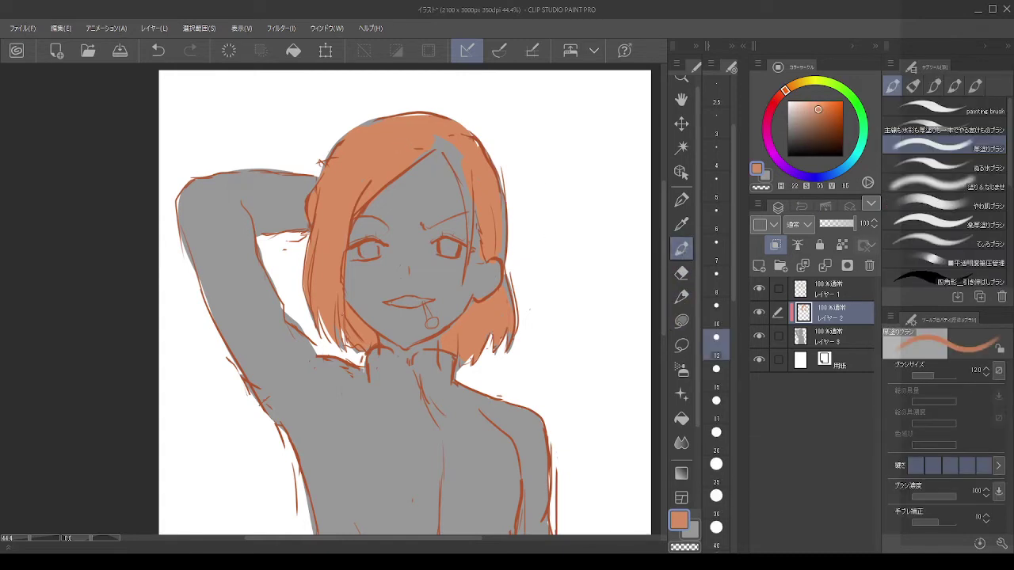
pyautogui.moveTo(366, 134)
pyautogui.mouseDown()
pyautogui.moveTo(376, 133)
pyautogui.moveTo(333, 156)
pyautogui.mouseUp()
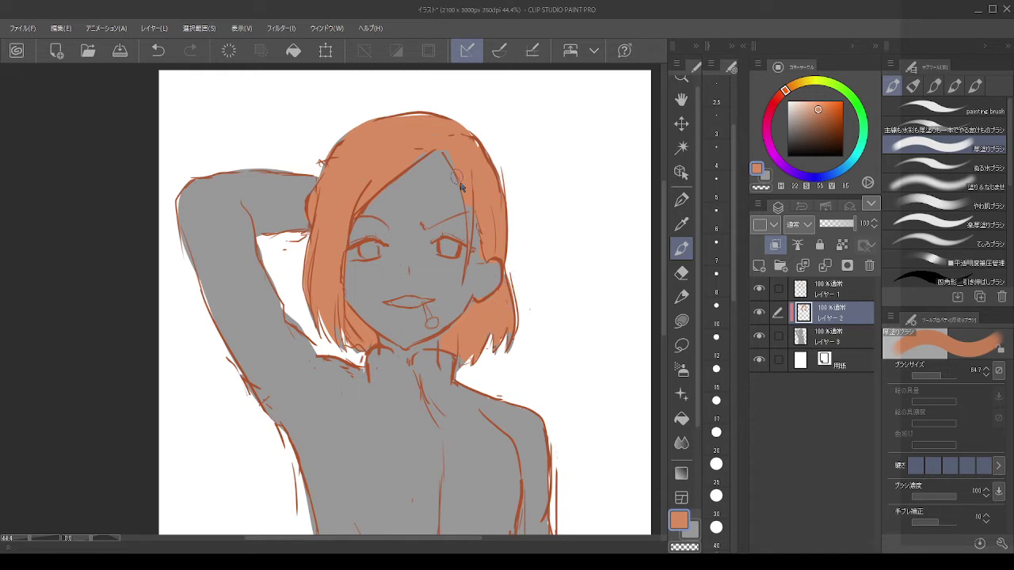
pyautogui.press('[')
pyautogui.moveTo(459, 181); pyautogui.dragTo(465, 200)
pyautogui.hotkey('ctrl', 'z')
pyautogui.hotkey('ctrl', 'y')
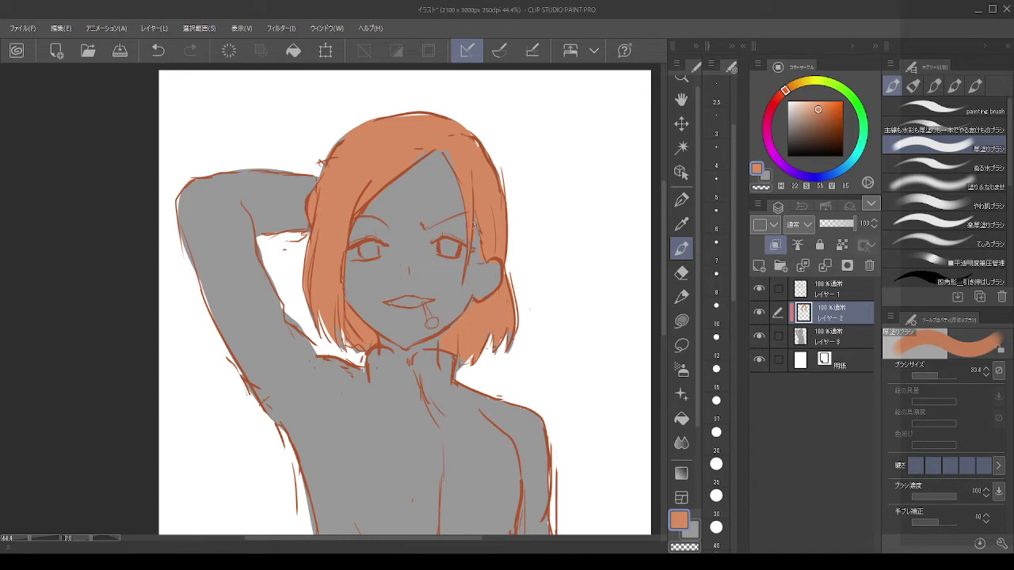
pyautogui.hotkey('ctrl', 'z')
pyautogui.hotkey('ctrl', 'y')
pyautogui.keyDown('alt'); pyautogui.click(426, 191); pyautogui.keyUp('alt')
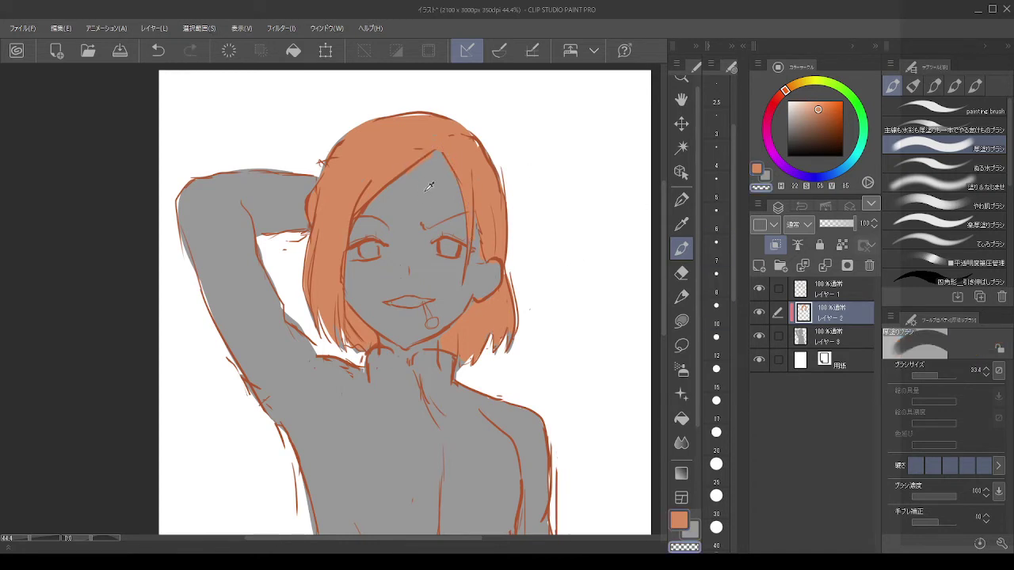
pyautogui.hotkey('ctrl', 'z')
pyautogui.click(829, 332)
pyautogui.keyDown('alt'); pyautogui.click(454, 151); pyautogui.keyUp('alt')
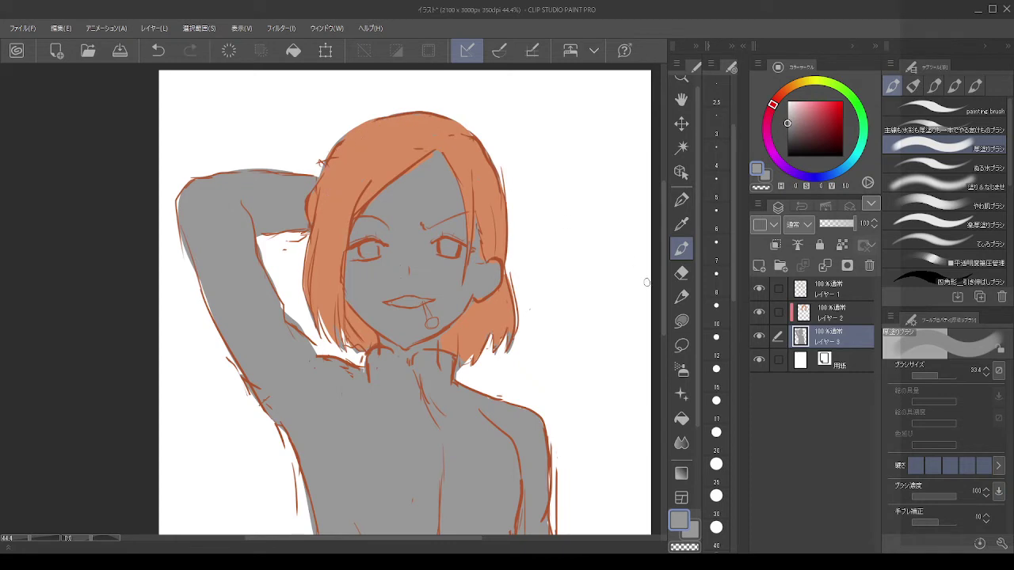
pyautogui.hotkey('alt', ']')
pyautogui.keyDown('alt'); pyautogui.click(436, 140); pyautogui.keyUp('alt')
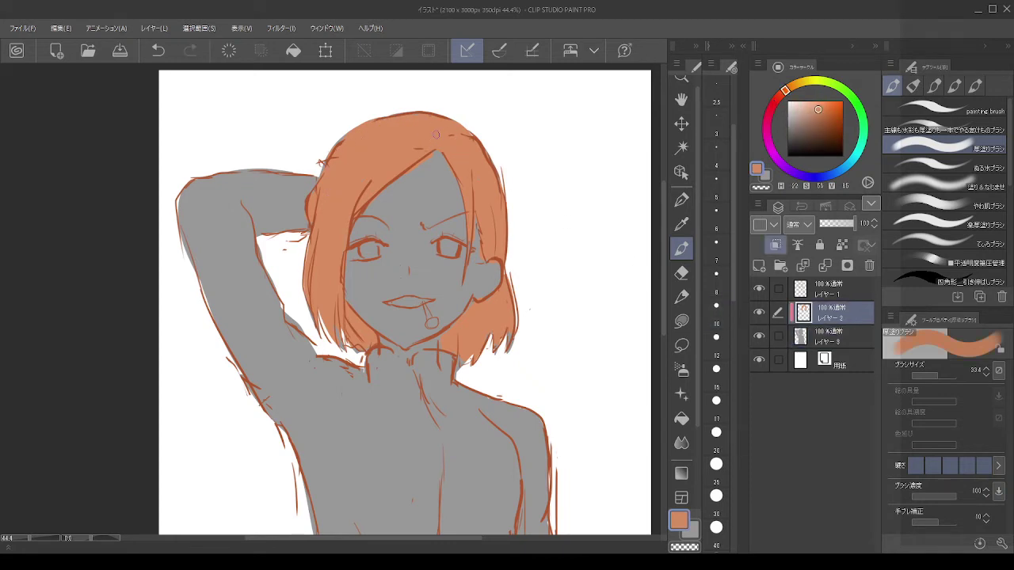
# Step: Paint a thin orange hair strand along the cheek below the raised arm's side, undoing rejected strokes across the forehead and eye
pyautogui.moveTo(462, 230); pyautogui.dragTo(462, 232)
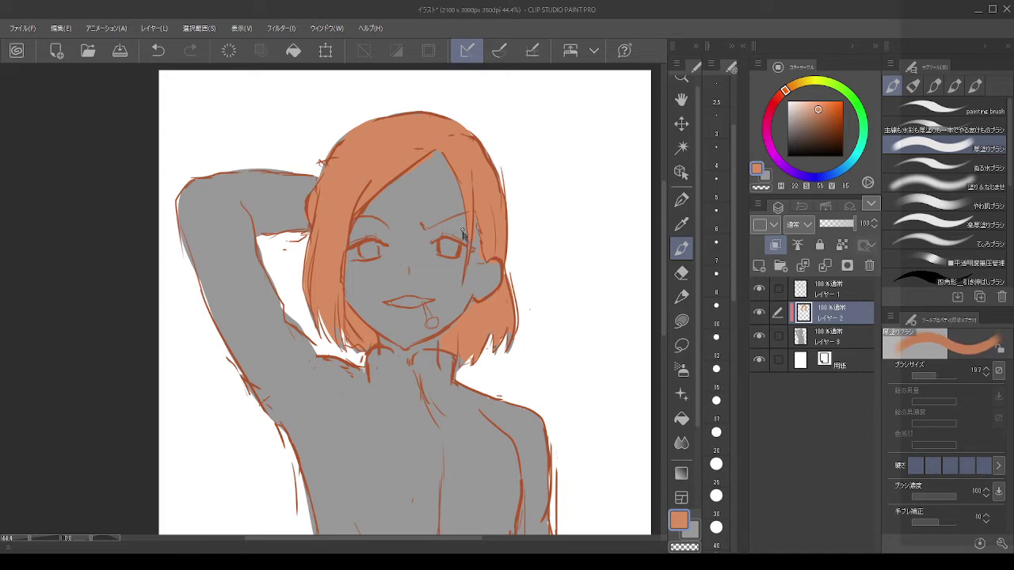
pyautogui.hotkey('ctrl', 'z')
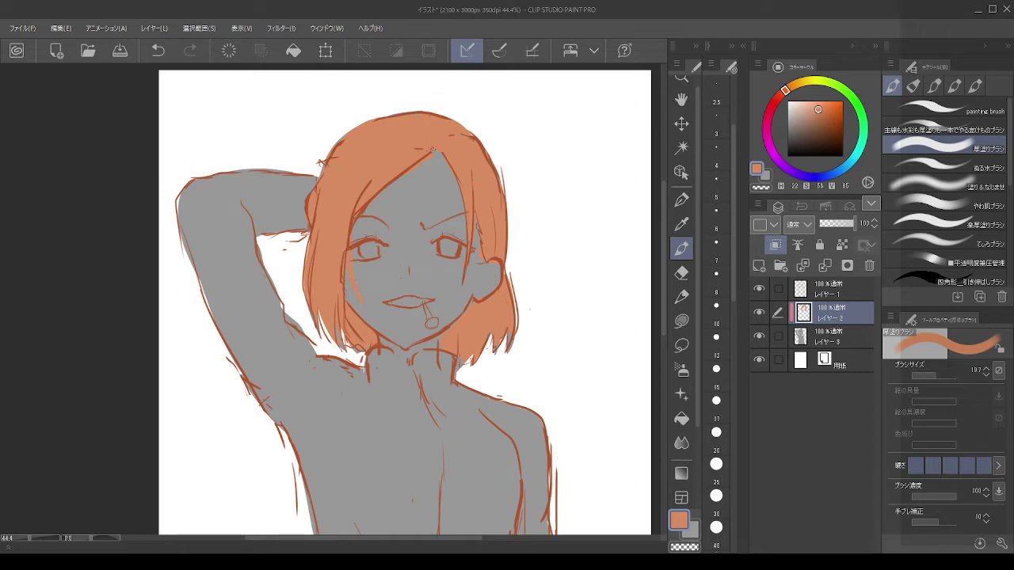
pyautogui.press('c')
pyautogui.press('c')
pyautogui.hotkey('ctrl', 'z')
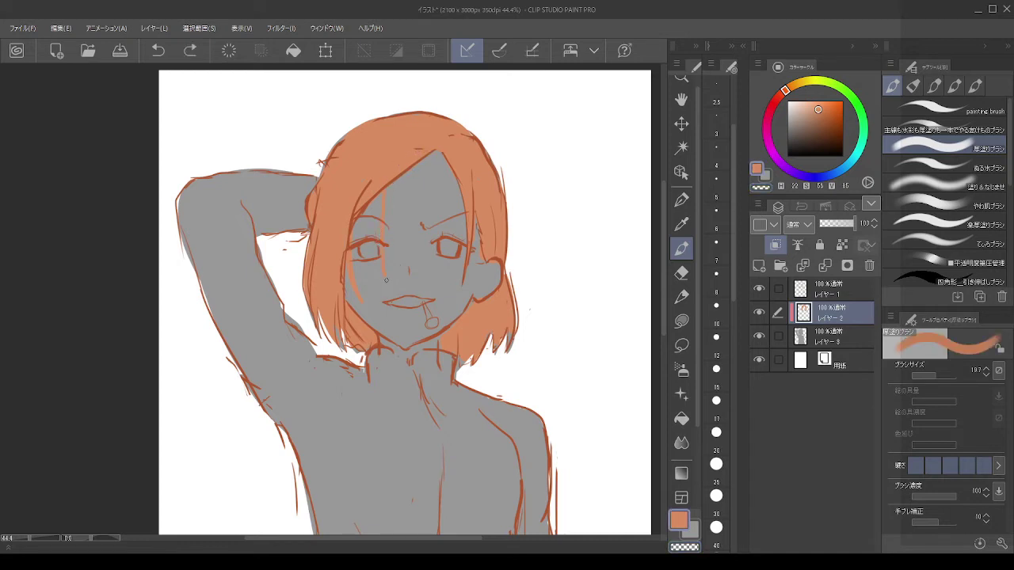
pyautogui.hotkey('ctrl', 'z')
pyautogui.hotkey('ctrl', 'z')
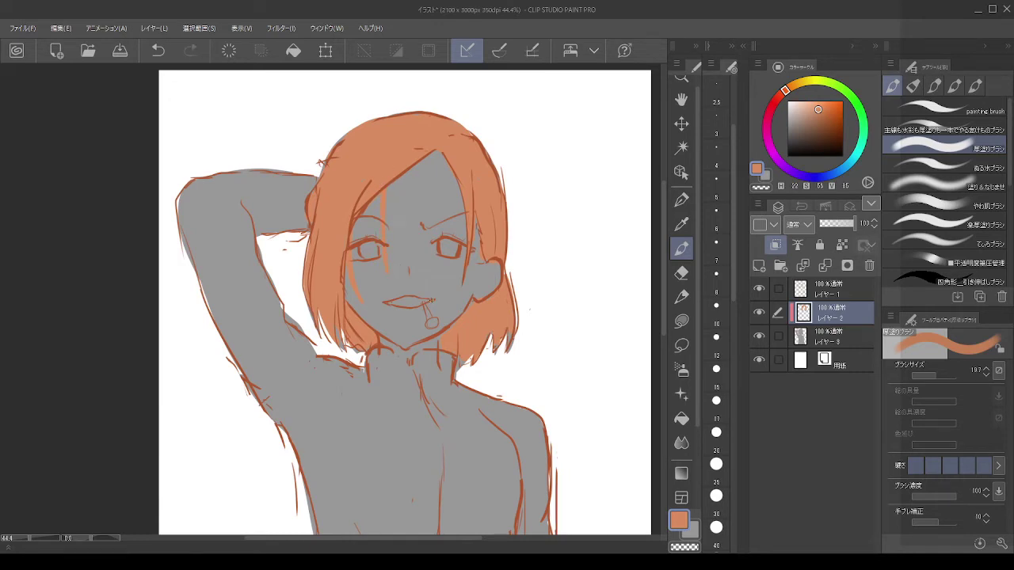
pyautogui.scroll(-3, 435, 295)
pyautogui.scroll(3, 440, 281)
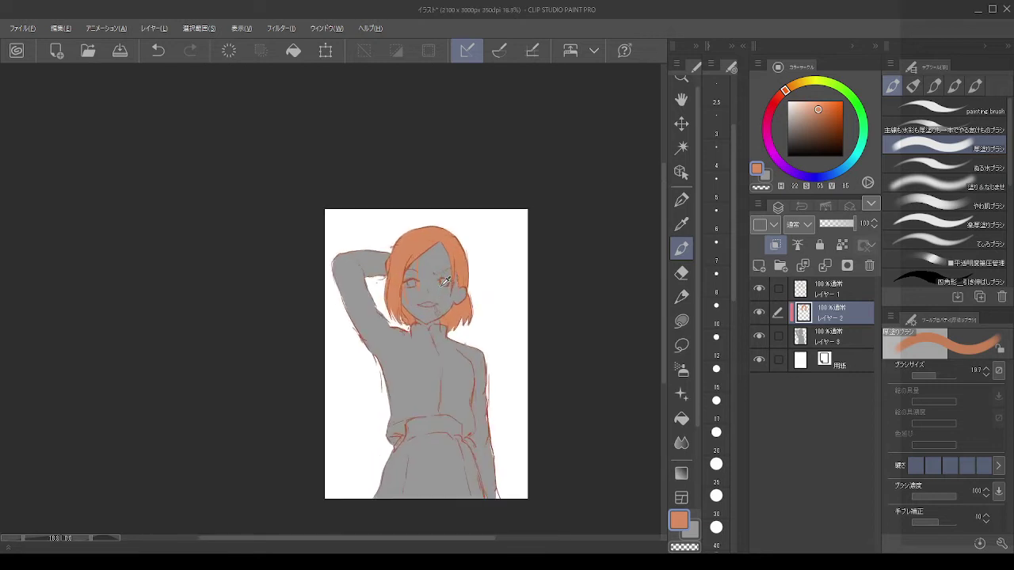
pyautogui.scroll(1, 435, 272)
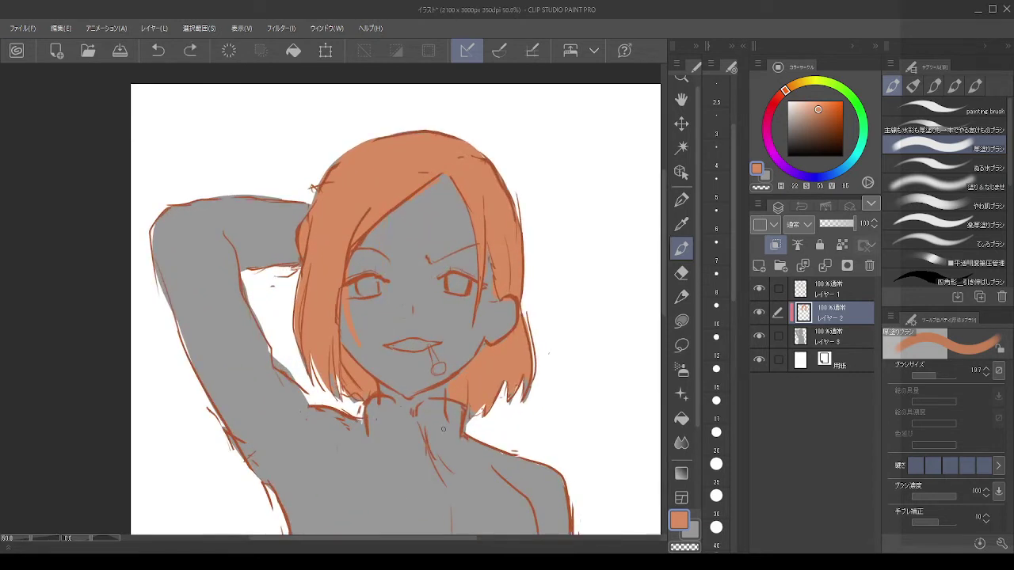
# Step: Select the top sketch layer, sample the reddish-brown outline color and reduce the brush size to 12, undoing the trial stroke
pyautogui.click(828, 289)
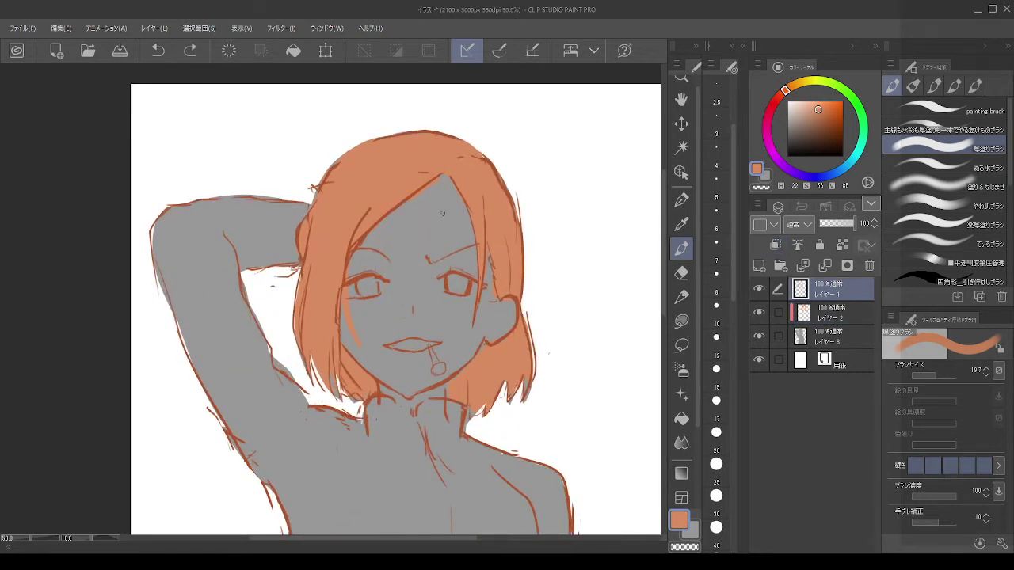
pyautogui.keyDown('alt'); pyautogui.click(507, 176); pyautogui.keyUp('alt')
pyautogui.moveTo(383, 216); pyautogui.dragTo(380, 306)
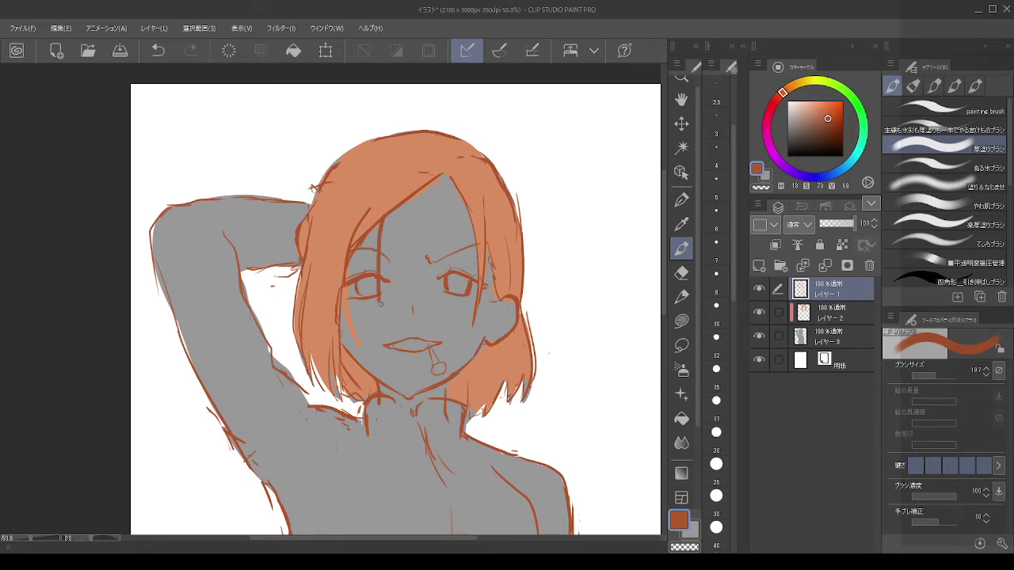
pyautogui.hotkey('ctrl', 'z')
pyautogui.press('[')
pyautogui.press('[')
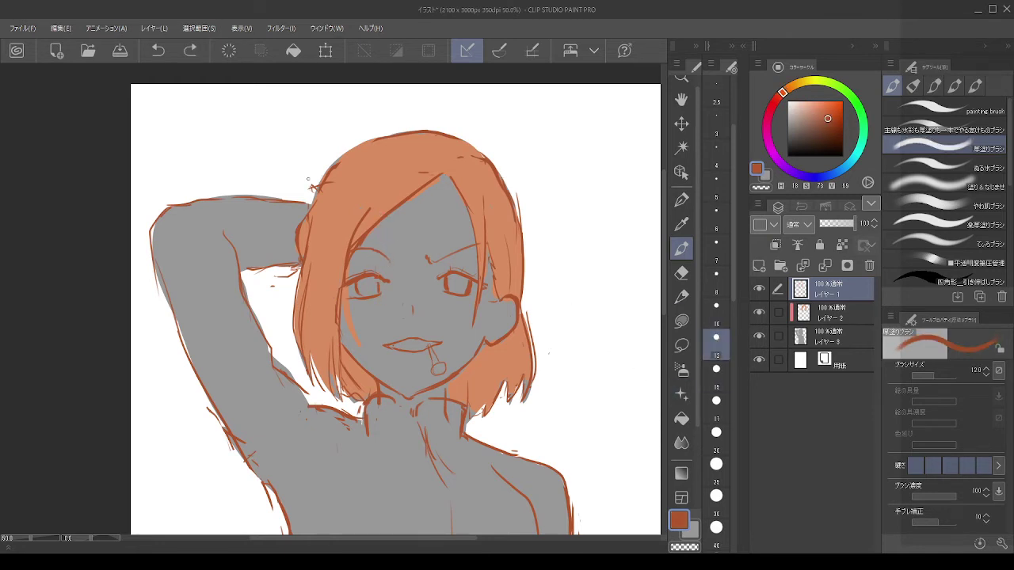
# Step: Try long reddish-brown strand lines running from the fringe down across the eye on the raised-arm side, undoing each
pyautogui.moveTo(389, 214); pyautogui.dragTo(379, 321)
pyautogui.hotkey('ctrl', 'z')
pyautogui.moveTo(386, 214)
pyautogui.mouseDown()
pyautogui.moveTo(371, 283)
pyautogui.moveTo(378, 221)
pyautogui.moveTo(360, 324)
pyautogui.mouseUp()
pyautogui.hotkey('ctrl', 'z')
pyautogui.hotkey('ctrl', 'z')
pyautogui.moveTo(369, 228)
pyautogui.mouseDown()
pyautogui.moveTo(362, 261)
pyautogui.moveTo(372, 327)
pyautogui.moveTo(357, 286)
pyautogui.moveTo(356, 237)
pyautogui.moveTo(361, 310)
pyautogui.moveTo(374, 338)
pyautogui.mouseUp()
pyautogui.hotkey('ctrl', 'z')
pyautogui.hotkey('ctrl', 'z')
# Step: Try a side lock of reddish-brown lines from the fringe past the eye's outer corner to the cheek, and undo it
pyautogui.moveTo(357, 242); pyautogui.dragTo(370, 322)
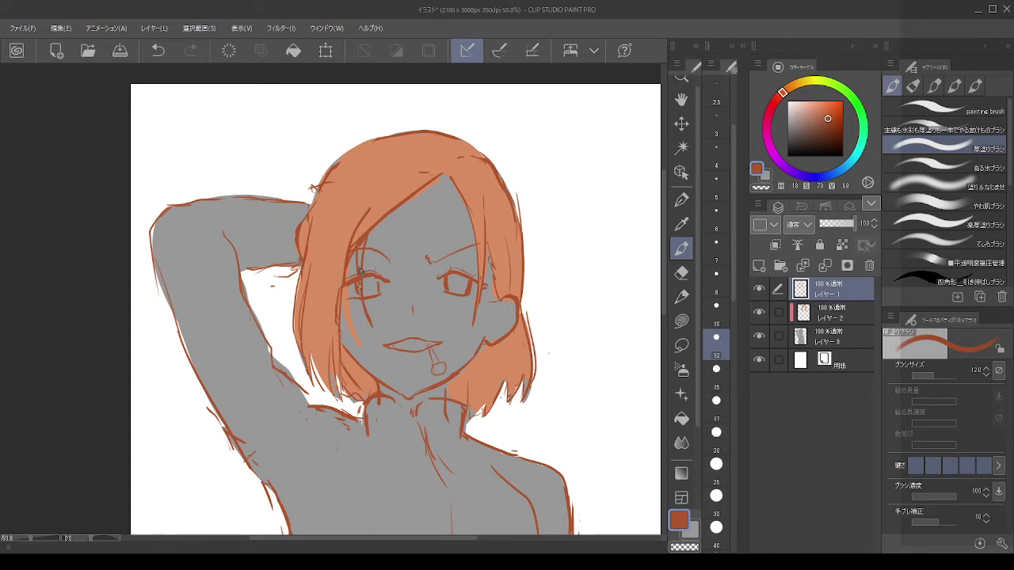
pyautogui.hotkey('ctrl', 'z')
pyautogui.moveTo(357, 249); pyautogui.dragTo(369, 329)
pyautogui.hotkey('ctrl', 'z')
pyautogui.moveTo(360, 240)
pyautogui.mouseDown()
pyautogui.moveTo(360, 298)
pyautogui.moveTo(375, 329)
pyautogui.mouseUp()
pyautogui.hotkey('ctrl', 'z')
pyautogui.moveTo(358, 247)
pyautogui.mouseDown()
pyautogui.moveTo(374, 328)
pyautogui.moveTo(363, 352)
pyautogui.mouseUp()
pyautogui.hotkey('ctrl', 'z')
pyautogui.moveTo(347, 308); pyautogui.dragTo(356, 343)
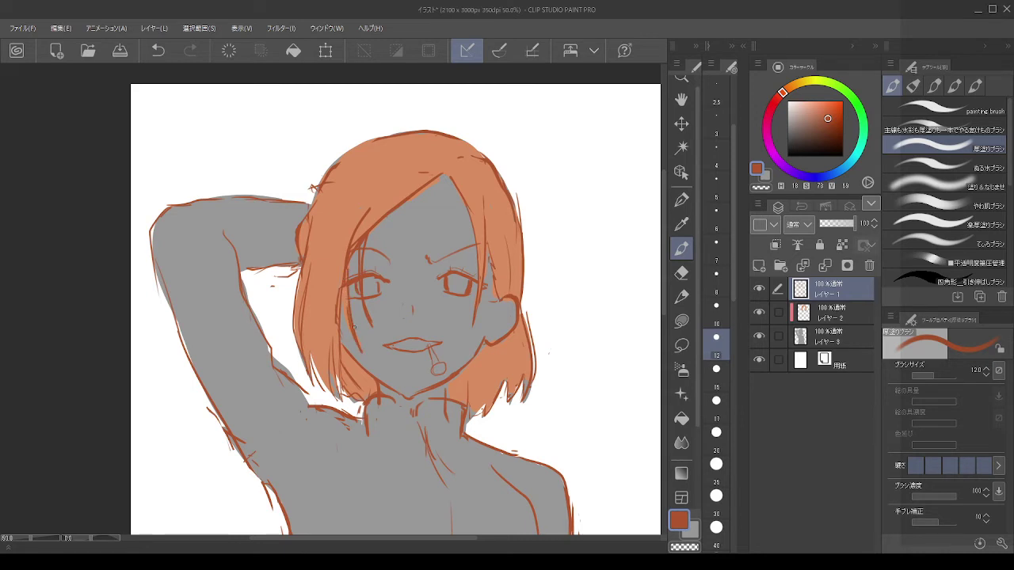
pyautogui.scroll(-4, 370, 323)
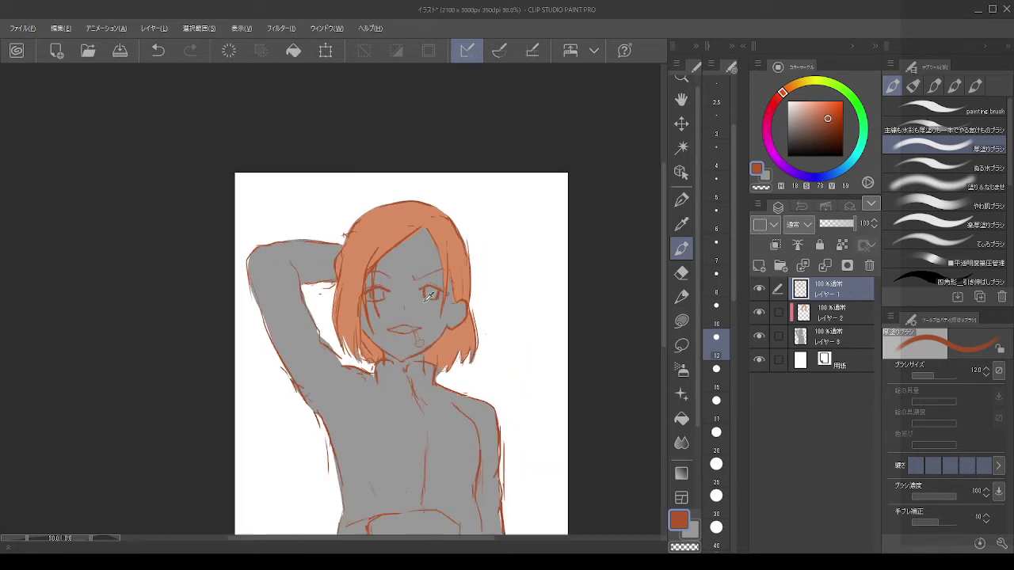
pyautogui.scroll(2, 449, 282)
pyautogui.hotkey('ctrl', 'z')
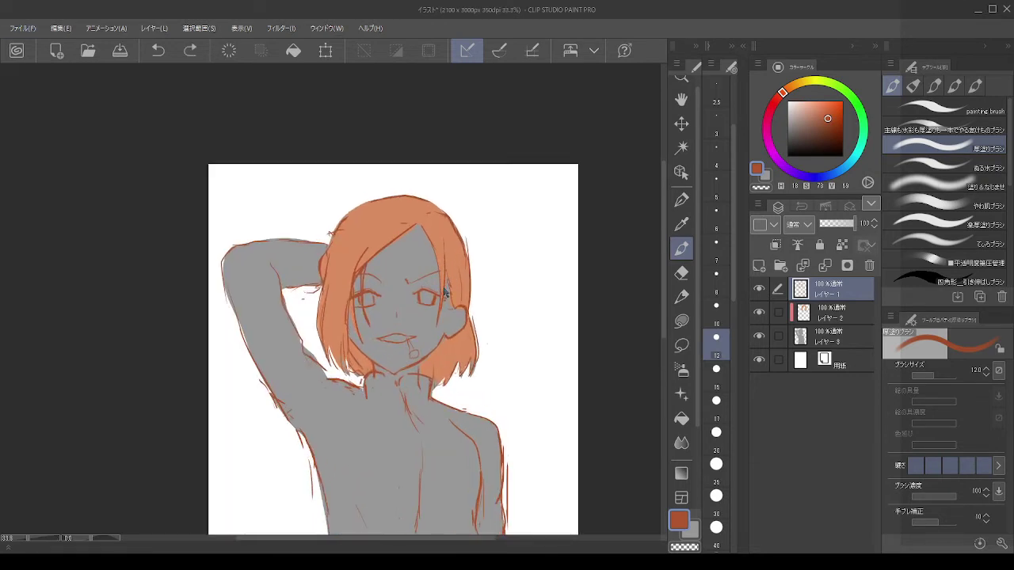
pyautogui.hotkey('ctrl', 'z')
# Step: Outline the orange cheek strand in reddish-brown, switching from the thick-paint brush to the all-in-one brush at size 15 and undoing rejected lines
pyautogui.scroll(1, 351, 281)
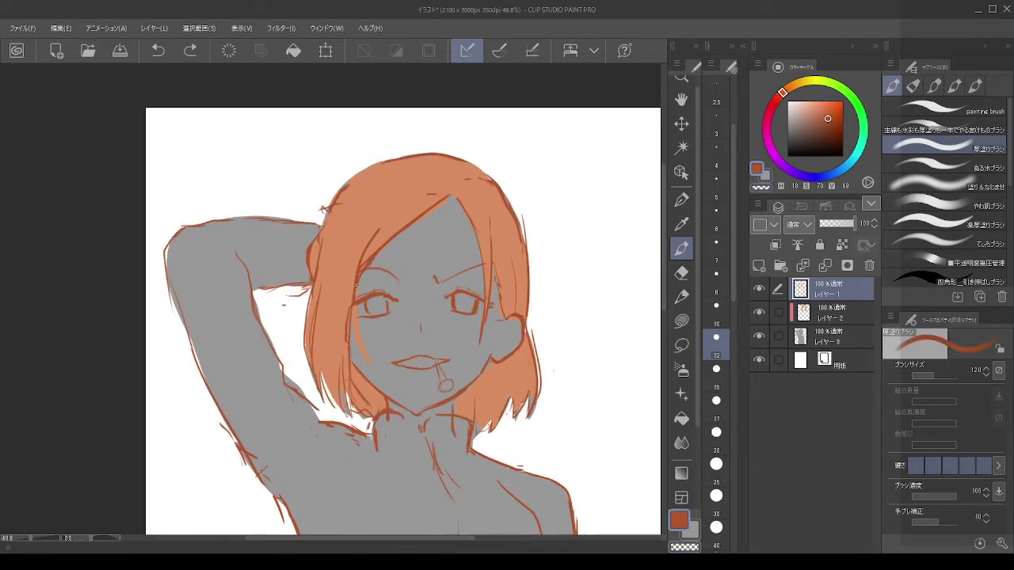
pyautogui.moveTo(356, 283); pyautogui.dragTo(365, 361)
pyautogui.hotkey('ctrl', 'z')
pyautogui.moveTo(359, 319); pyautogui.dragTo(369, 366)
pyautogui.hotkey('ctrl', 'z')
pyautogui.moveTo(356, 313); pyautogui.dragTo(373, 363)
pyautogui.hotkey('ctrl', 'z')
pyautogui.hotkey('ctrl', 'z')
pyautogui.hotkey('ctrl', 'z')
pyautogui.click(927, 131)
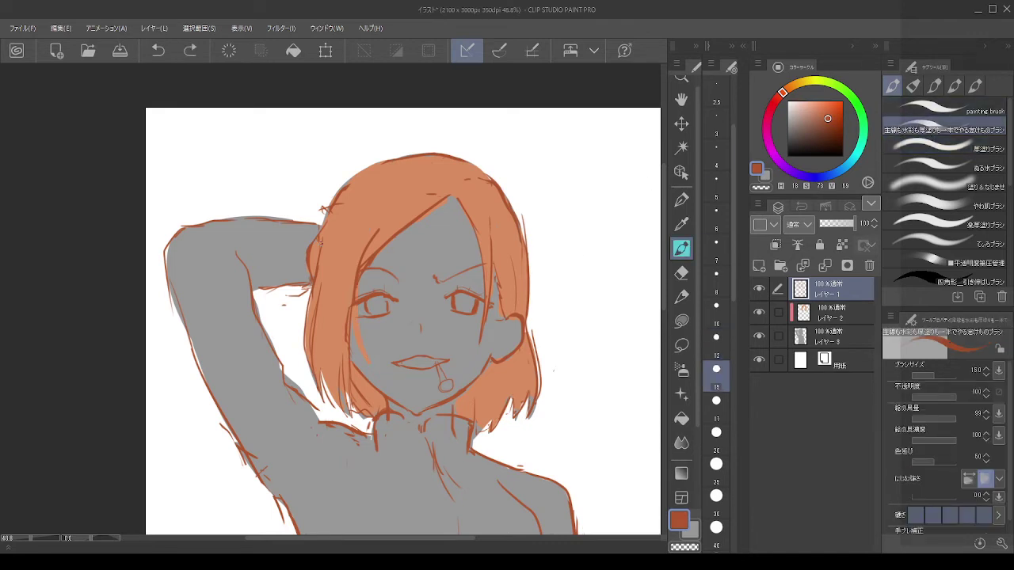
pyautogui.hotkey('ctrl', 'z')
pyautogui.scroll(-5, 363, 232)
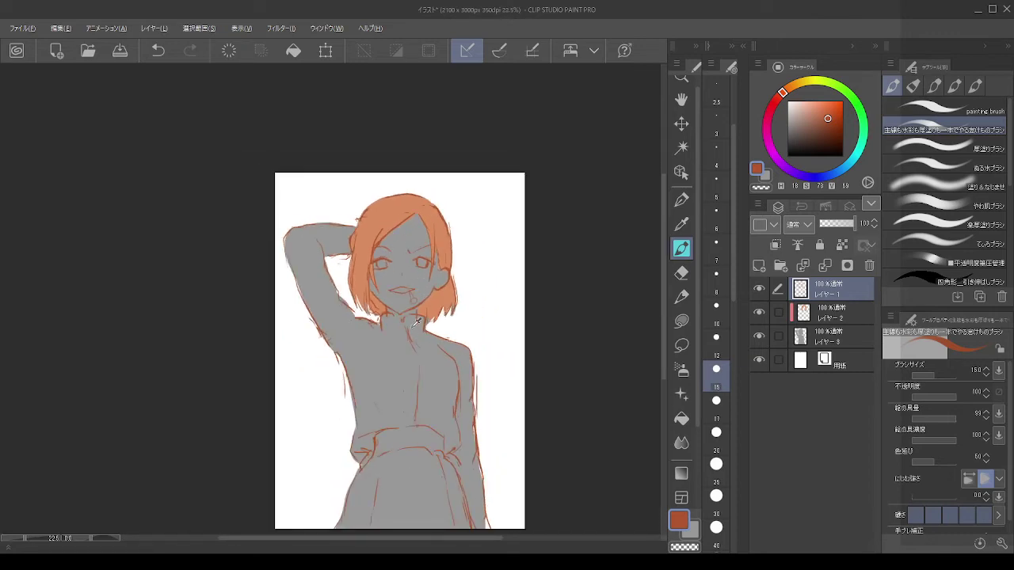
pyautogui.scroll(5, 415, 321)
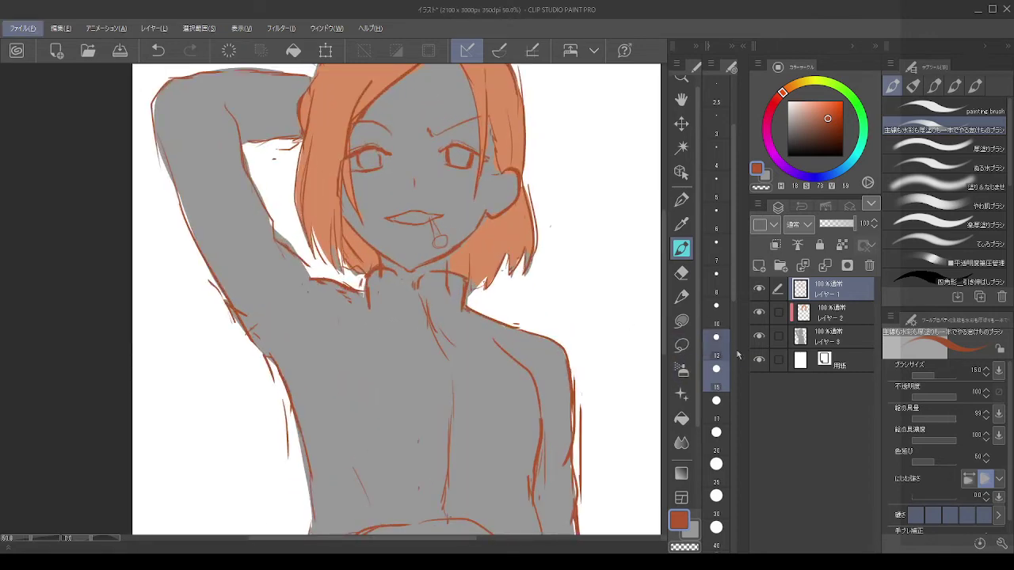
# Step: Select the clipped hair color layer, sample its orange and enlarge the brush to about size 176
pyautogui.click(803, 310)
pyautogui.keyDown('alt'); pyautogui.click(326, 199); pyautogui.keyUp('alt')
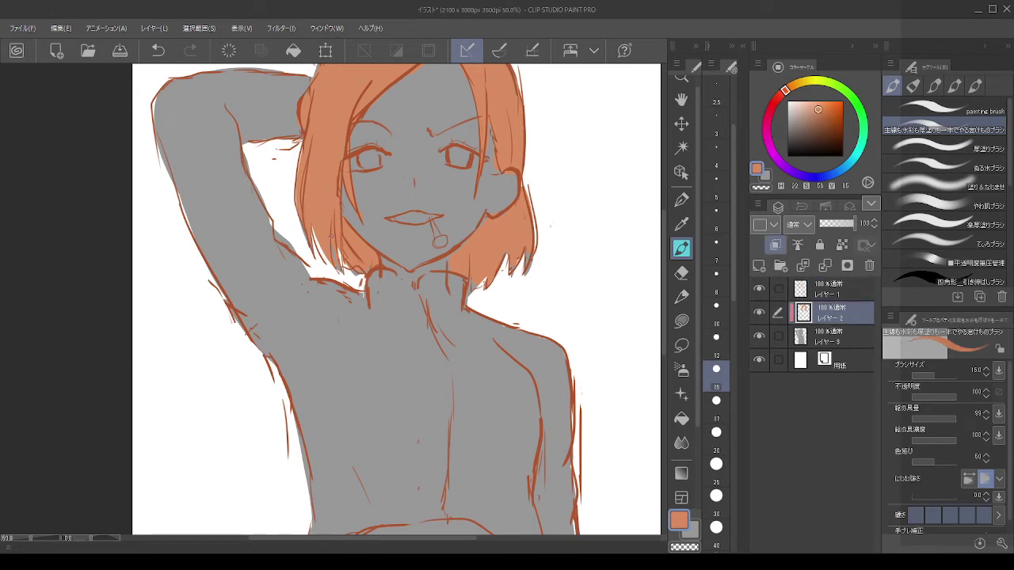
pyautogui.moveTo(331, 236); pyautogui.dragTo(354, 238)
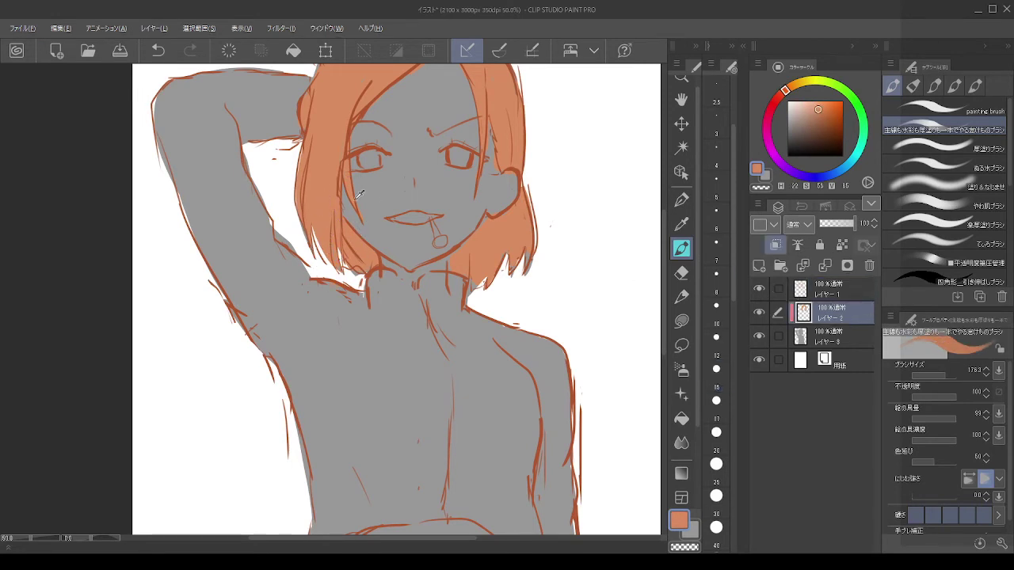
pyautogui.scroll(-3, 359, 195)
pyautogui.press('alt')
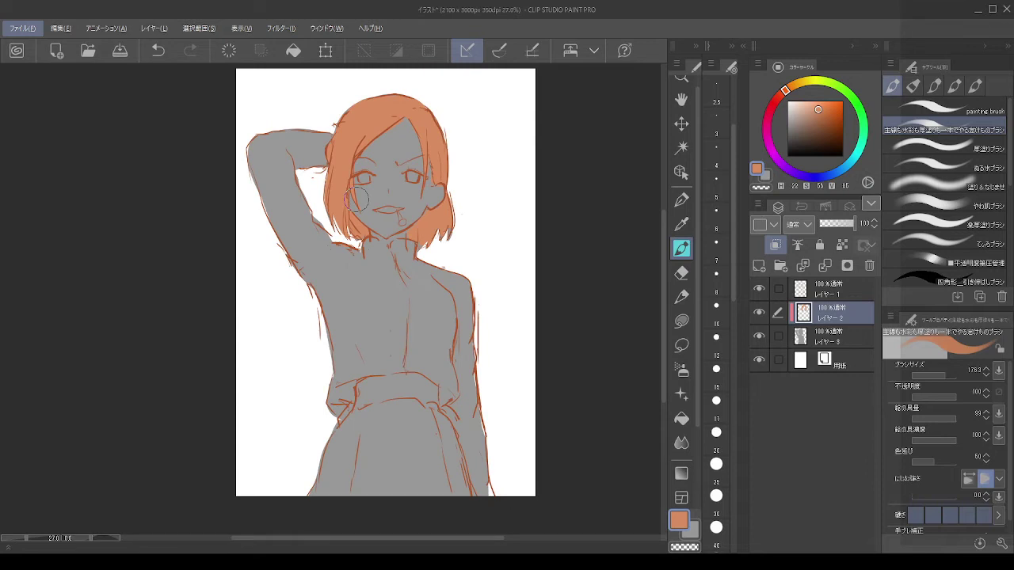
pyautogui.scroll(1, 344, 277)
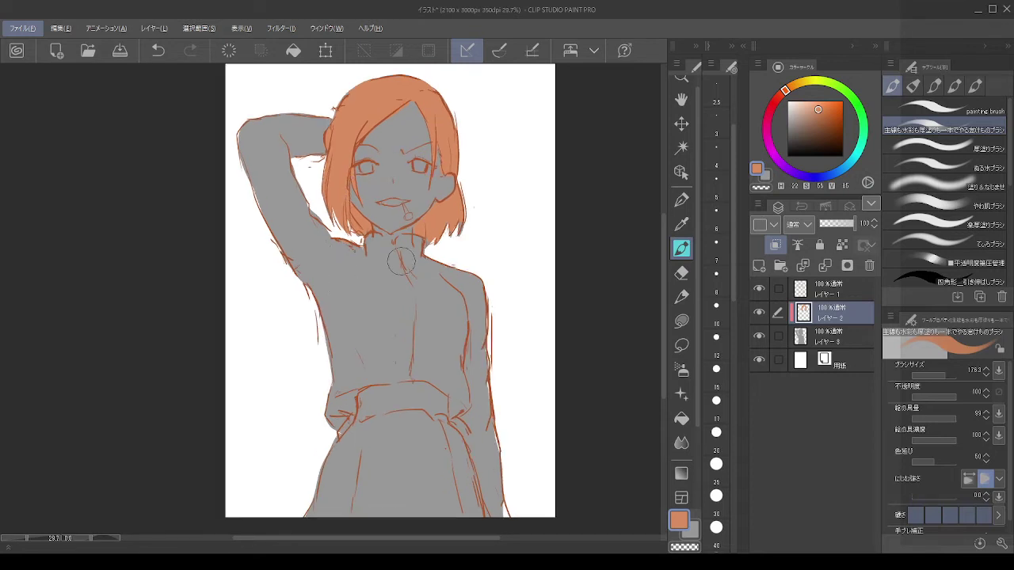
# Step: Add a new layer, place it between the hair color and gray silhouette layers, and clip it to the silhouette
pyautogui.click(815, 317)
pyautogui.click(759, 267)
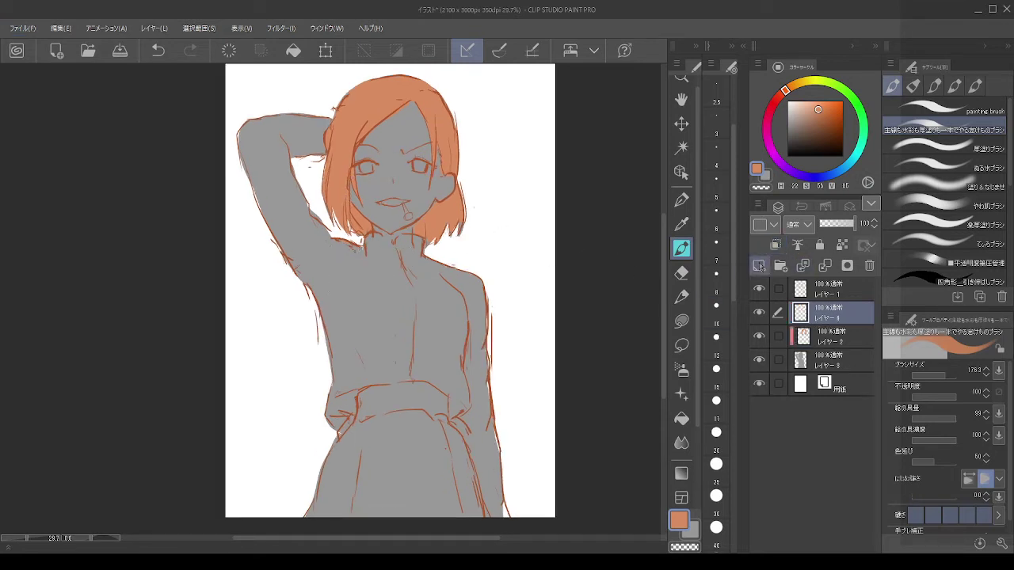
pyautogui.moveTo(818, 314); pyautogui.dragTo(822, 345)
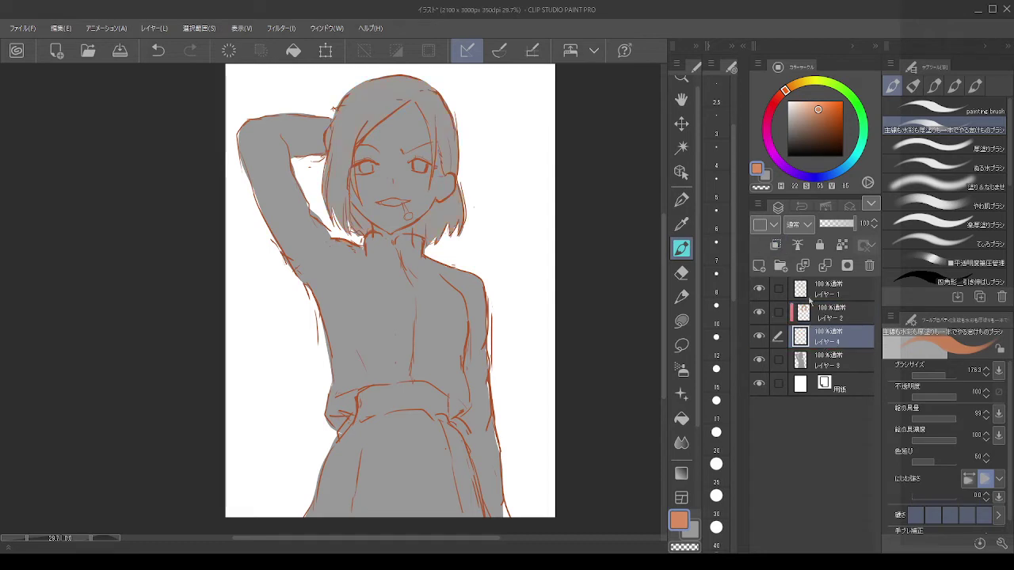
pyautogui.click(777, 245)
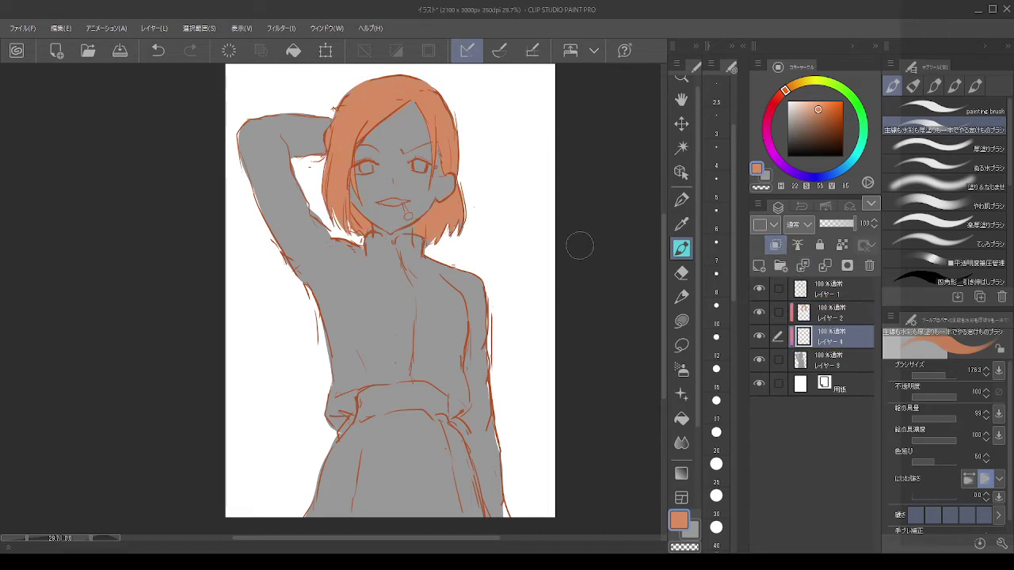
# Step: Choose a muted navy blue (H 225, S 45, V 32), undoing a trial stroke on the raised arm
pyautogui.click(829, 174)
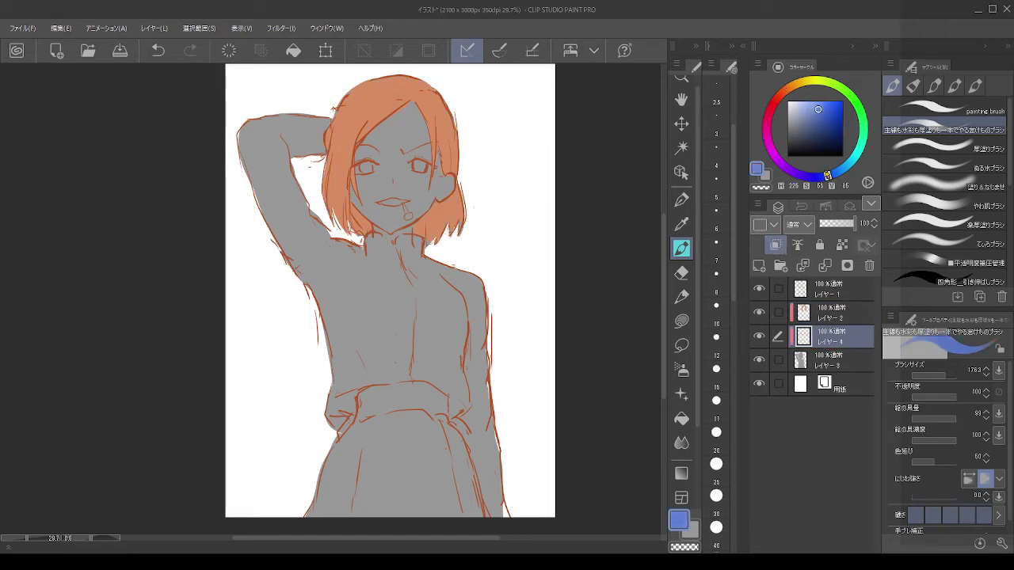
pyautogui.click(824, 129)
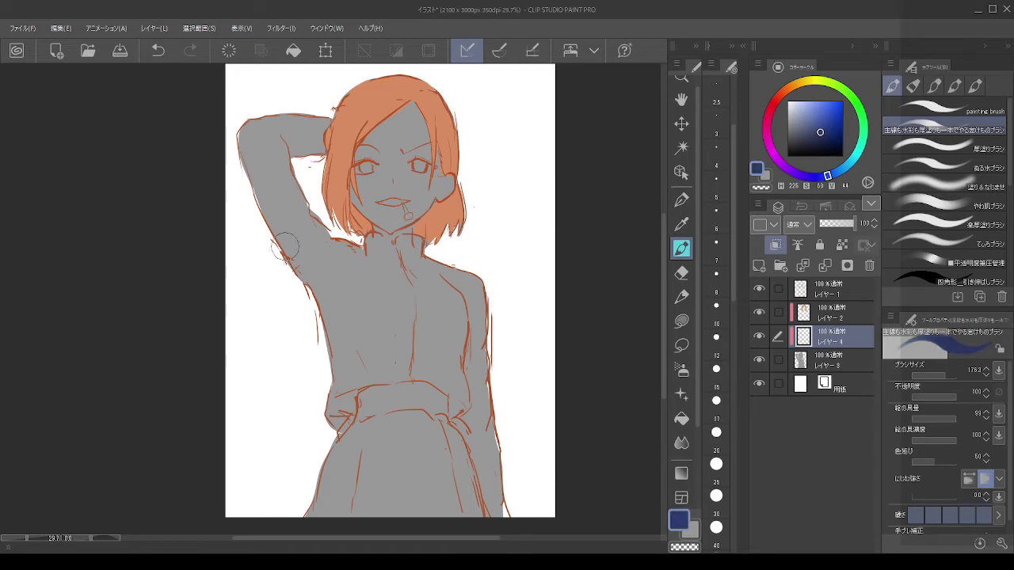
pyautogui.moveTo(255, 118); pyautogui.dragTo(252, 152)
pyautogui.hotkey('ctrl', 'z')
pyautogui.click(813, 138)
# Step: Fill the whole outfit with navy, covering the raised arm, torso, collar, lowered arm and skirt but leaving the face gray
pyautogui.moveTo(279, 120)
pyautogui.mouseDown()
pyautogui.moveTo(241, 94)
pyautogui.moveTo(245, 179)
pyautogui.moveTo(267, 153)
pyautogui.moveTo(303, 172)
pyautogui.moveTo(325, 102)
pyautogui.moveTo(321, 123)
pyautogui.moveTo(266, 159)
pyautogui.moveTo(251, 115)
pyautogui.moveTo(345, 347)
pyautogui.mouseUp()
pyautogui.moveTo(290, 227)
pyautogui.mouseDown()
pyautogui.moveTo(300, 279)
pyautogui.moveTo(313, 284)
pyautogui.moveTo(352, 409)
pyautogui.moveTo(343, 474)
pyautogui.moveTo(382, 440)
pyautogui.moveTo(416, 533)
pyautogui.moveTo(456, 491)
pyautogui.moveTo(463, 506)
pyautogui.moveTo(451, 370)
pyautogui.mouseUp()
pyautogui.moveTo(423, 319); pyautogui.dragTo(400, 310)
pyautogui.moveTo(353, 270)
pyautogui.mouseDown()
pyautogui.moveTo(424, 291)
pyautogui.moveTo(396, 328)
pyautogui.moveTo(436, 303)
pyautogui.moveTo(419, 280)
pyautogui.moveTo(378, 260)
pyautogui.moveTo(341, 266)
pyautogui.moveTo(350, 265)
pyautogui.moveTo(342, 254)
pyautogui.moveTo(395, 260)
pyautogui.moveTo(379, 246)
pyautogui.moveTo(374, 254)
pyautogui.moveTo(369, 240)
pyautogui.moveTo(400, 254)
pyautogui.moveTo(414, 239)
pyautogui.moveTo(416, 281)
pyautogui.mouseUp()
# Step: Reduce the brush to about size 116, switch to transparent color and erase the navy from the hand at the waist
pyautogui.press('[')
pyautogui.press('[')
pyautogui.press('[')
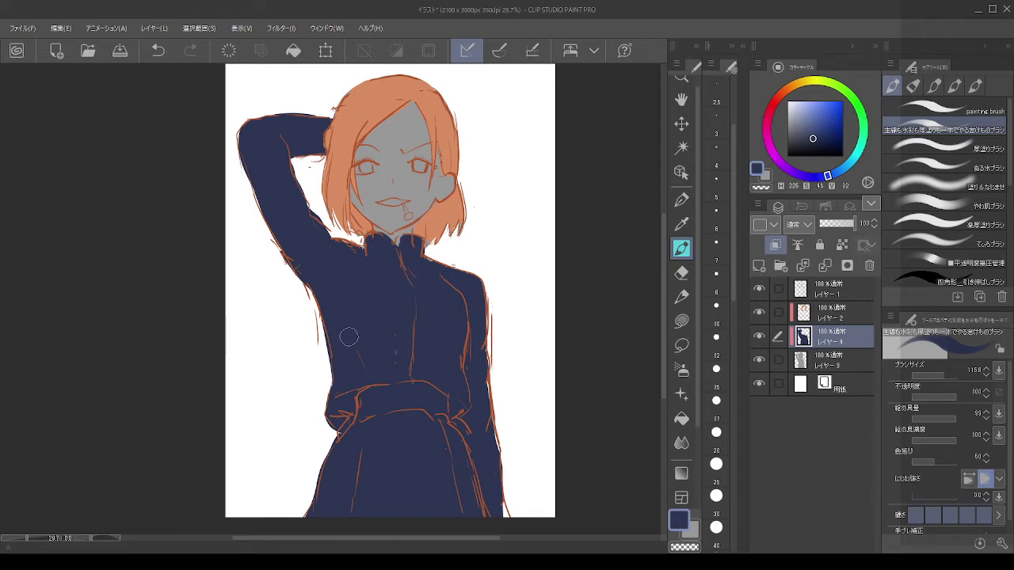
pyautogui.press('c')
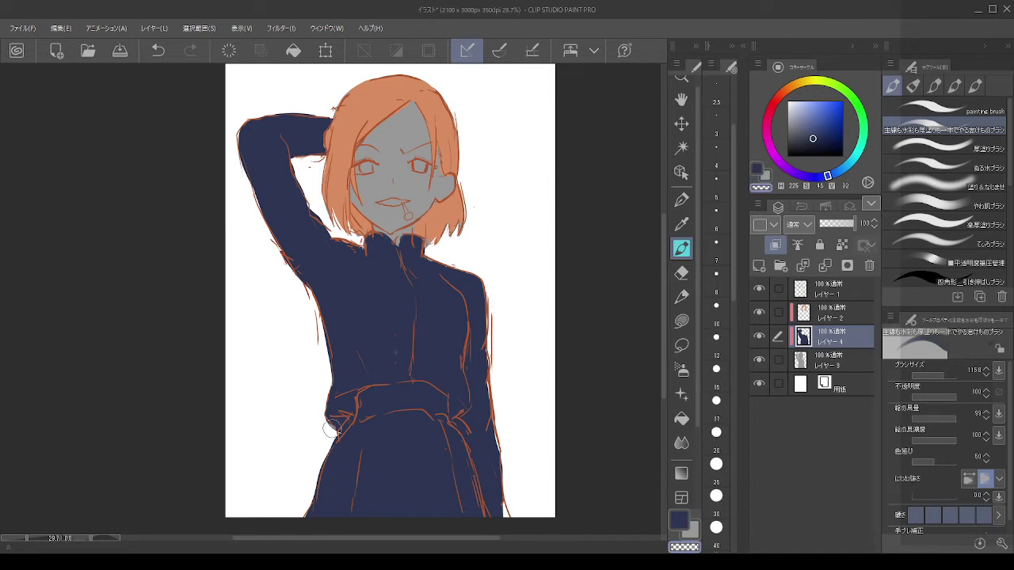
pyautogui.click(333, 420)
pyautogui.scroll(-4, 459, 261)
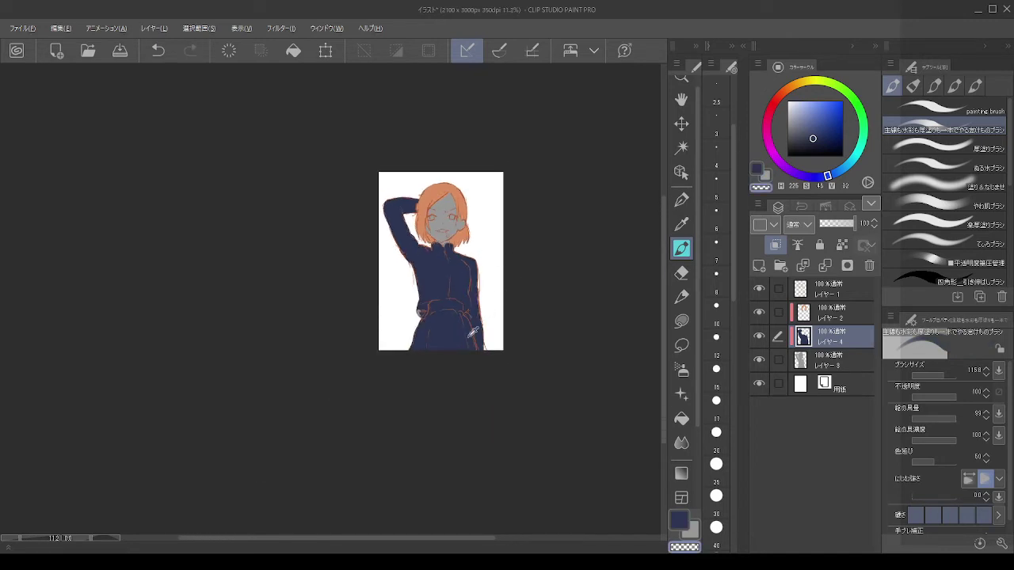
pyautogui.scroll(2, 473, 332)
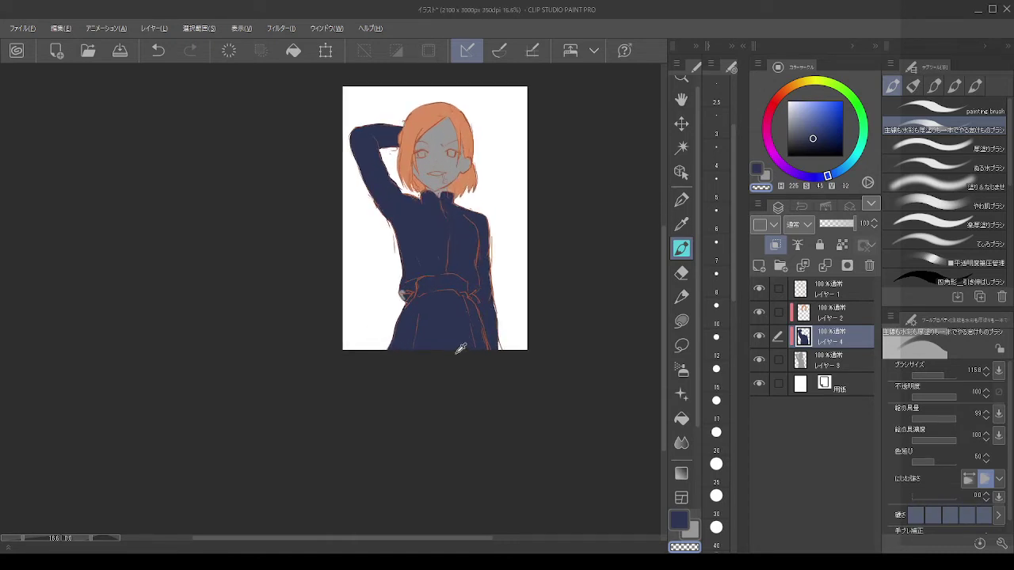
pyautogui.scroll(3, 460, 137)
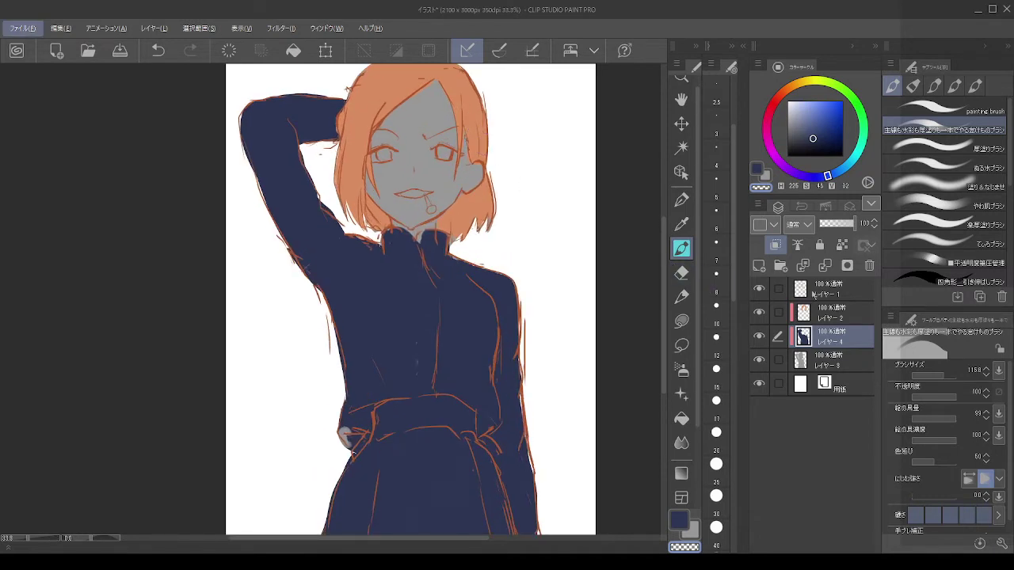
# Step: Hide the sketch layer to check the flat colours underneath, and show it again
pyautogui.click(758, 290)
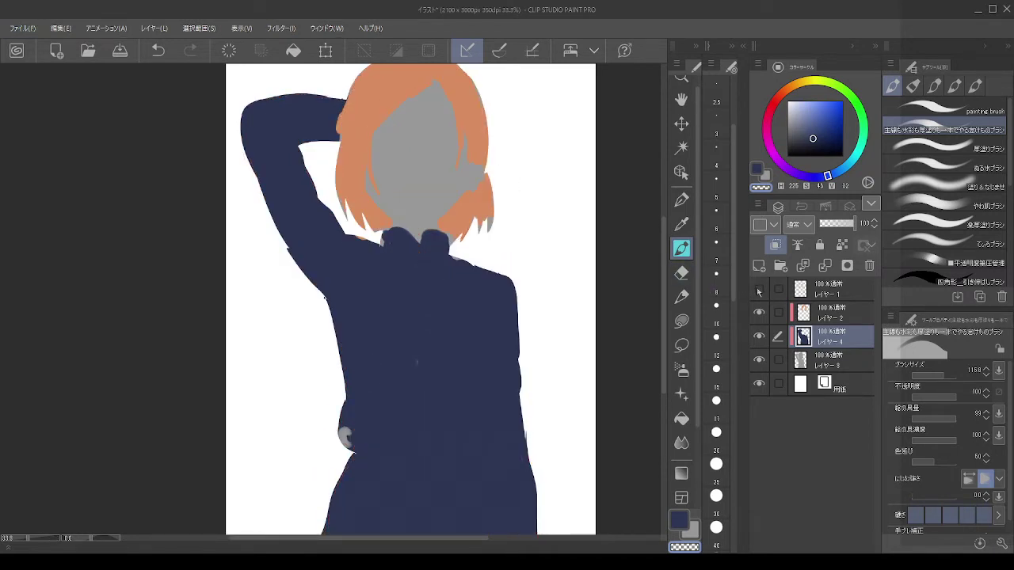
pyautogui.click(759, 290)
pyautogui.scroll(3, 463, 127)
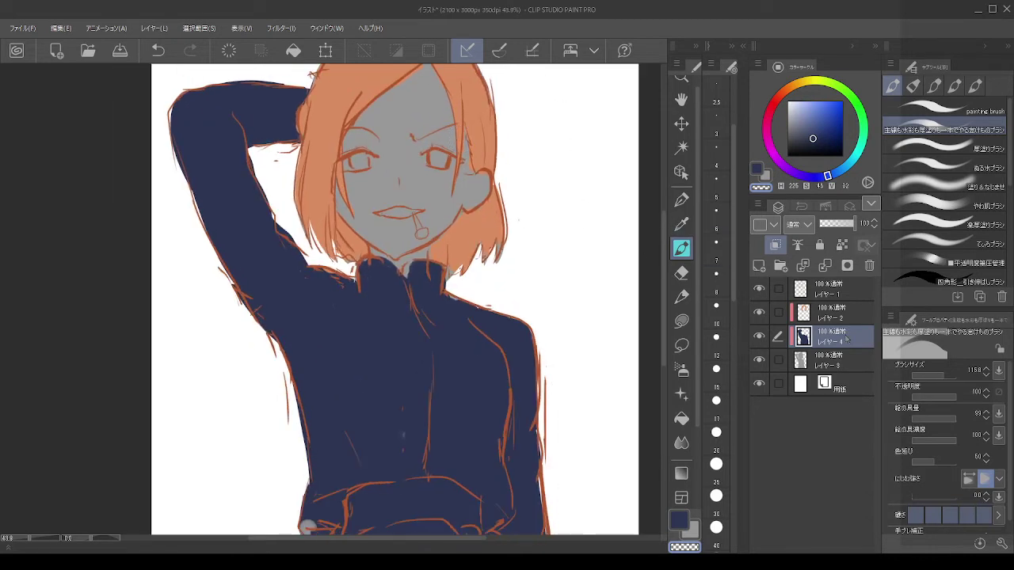
# Step: Add a new layer above the uniform layer and paint the face and neck pale peach with an enlarged brush
pyautogui.click(758, 265)
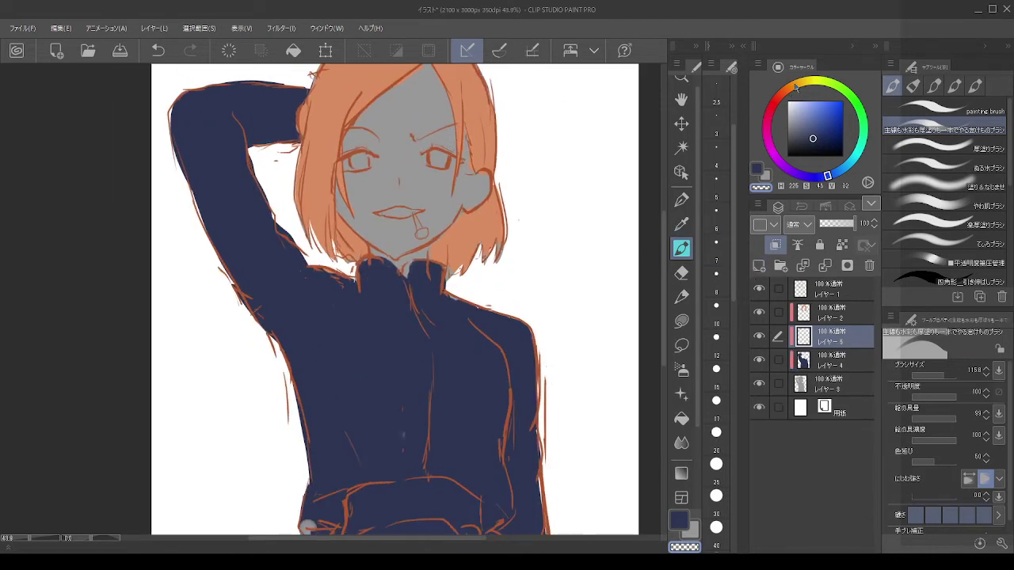
pyautogui.moveTo(796, 87); pyautogui.dragTo(803, 100)
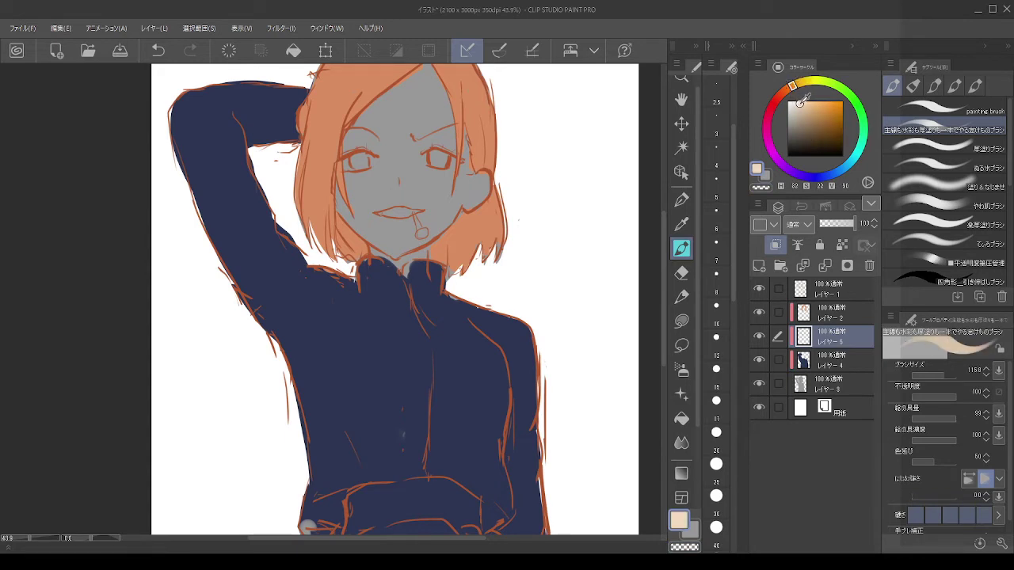
pyautogui.scroll(-1, 519, 260)
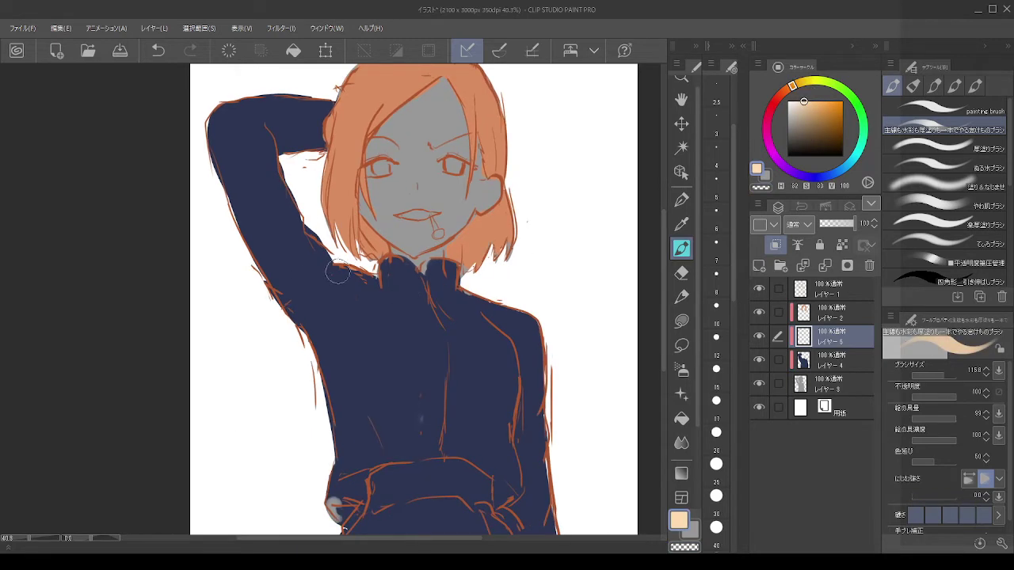
pyautogui.moveTo(419, 136); pyautogui.dragTo(421, 115)
pyautogui.moveTo(444, 94)
pyautogui.mouseDown()
pyautogui.moveTo(383, 162)
pyautogui.moveTo(392, 109)
pyautogui.moveTo(378, 149)
pyautogui.moveTo(388, 218)
pyautogui.moveTo(370, 198)
pyautogui.moveTo(405, 242)
pyautogui.moveTo(457, 198)
pyautogui.moveTo(469, 165)
pyautogui.moveTo(488, 168)
pyautogui.moveTo(488, 202)
pyautogui.moveTo(459, 208)
pyautogui.moveTo(460, 139)
pyautogui.moveTo(436, 77)
pyautogui.moveTo(390, 139)
pyautogui.moveTo(448, 194)
pyautogui.moveTo(413, 243)
pyautogui.moveTo(447, 206)
pyautogui.moveTo(424, 248)
pyautogui.moveTo(408, 230)
pyautogui.moveTo(426, 281)
pyautogui.moveTo(423, 230)
pyautogui.moveTo(405, 294)
pyautogui.moveTo(410, 273)
pyautogui.moveTo(432, 297)
pyautogui.moveTo(434, 265)
pyautogui.mouseUp()
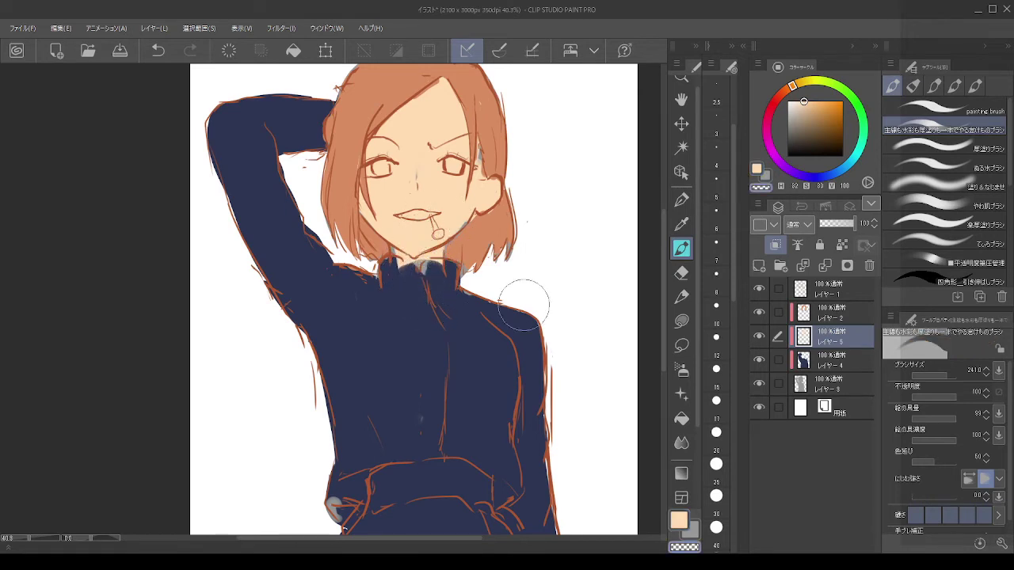
# Step: Move the skin layer below the uniform layer and touch up the peach skin around the chin and ear
pyautogui.moveTo(830, 371); pyautogui.dragTo(828, 370)
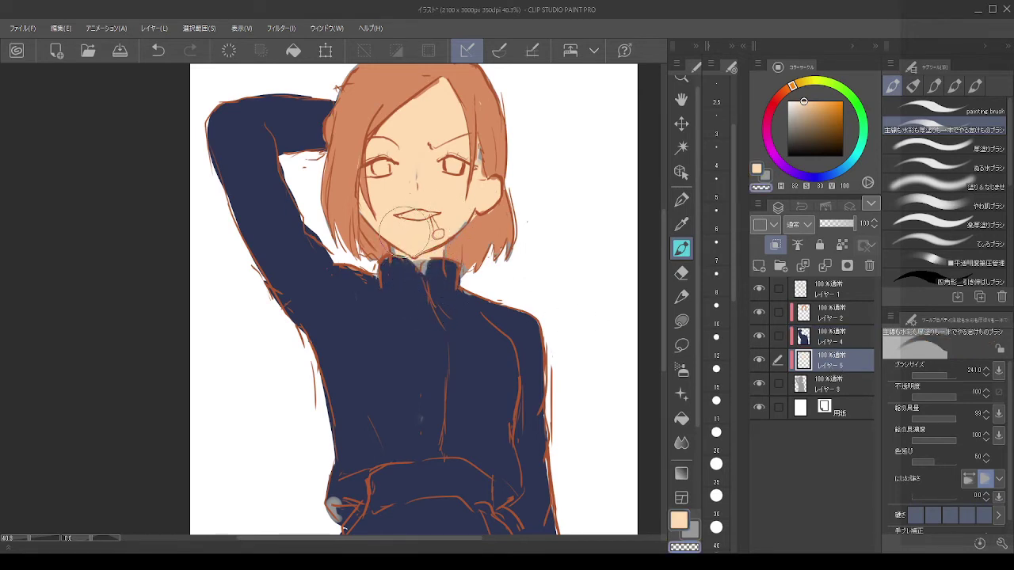
pyautogui.hotkey('ctrl', 'z')
pyautogui.keyDown('alt'); pyautogui.click(389, 212); pyautogui.keyUp('alt')
pyautogui.moveTo(395, 218)
pyautogui.mouseDown()
pyautogui.moveTo(400, 231)
pyautogui.moveTo(444, 252)
pyautogui.moveTo(450, 232)
pyautogui.mouseUp()
pyautogui.moveTo(487, 142); pyautogui.dragTo(482, 144)
pyautogui.scroll(-3, 532, 138)
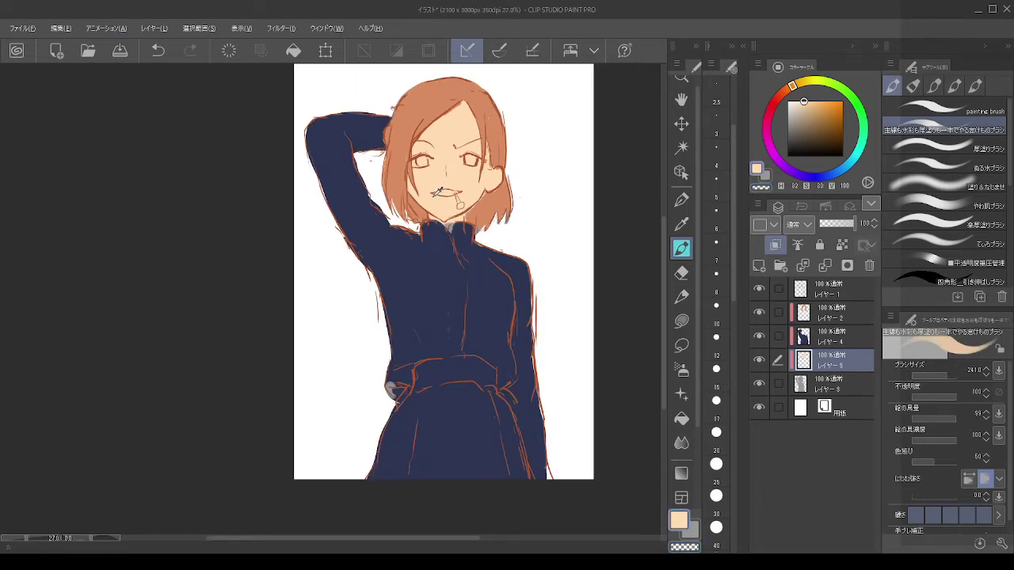
# Step: On the uniform layer, cover the grey spot beside the waist with navy sampled from the uniform
pyautogui.scroll(3, 459, 302)
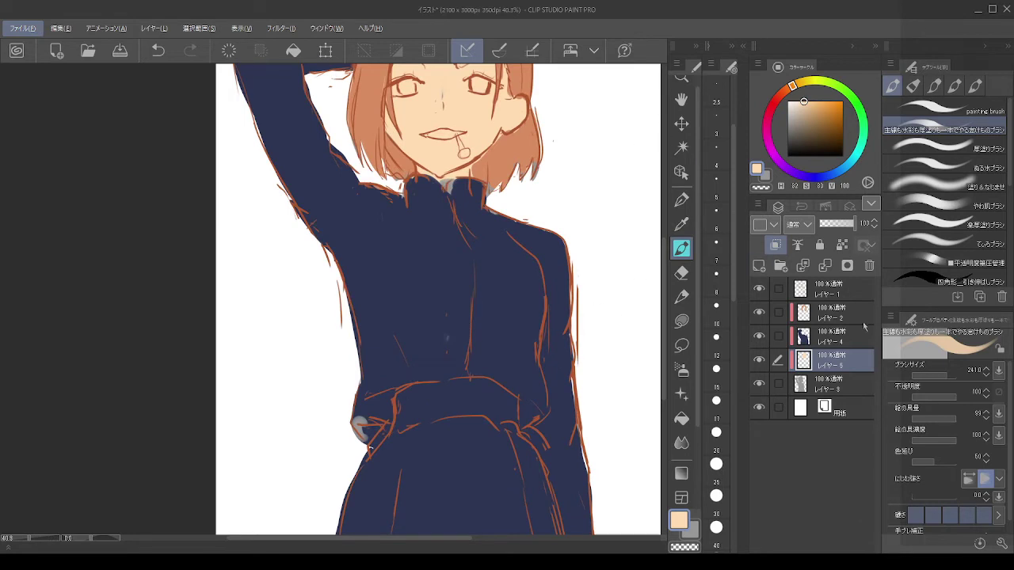
pyautogui.click(842, 340)
pyautogui.keyDown('alt'); pyautogui.click(428, 404); pyautogui.keyUp('alt')
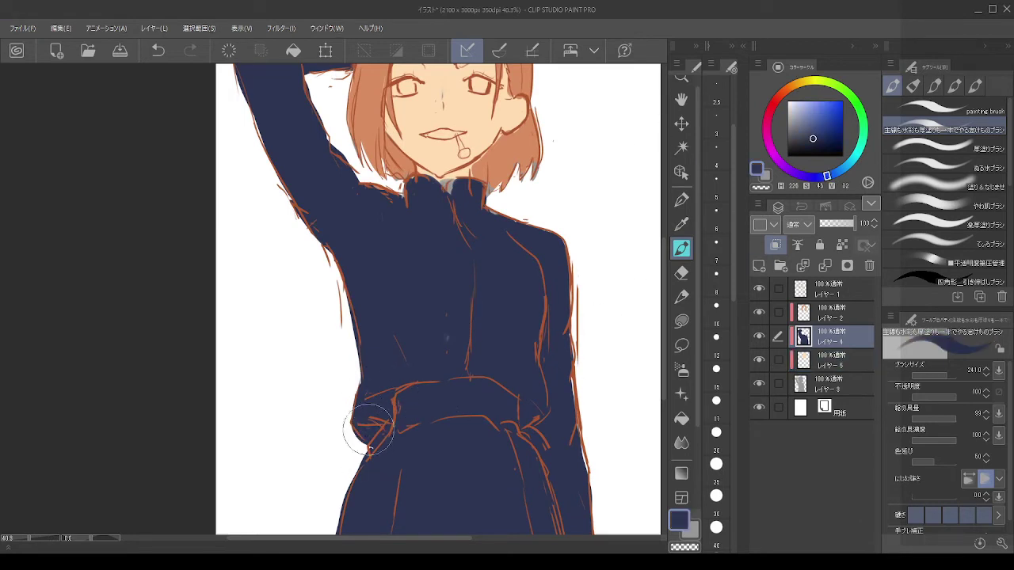
pyautogui.scroll(-4, 380, 393)
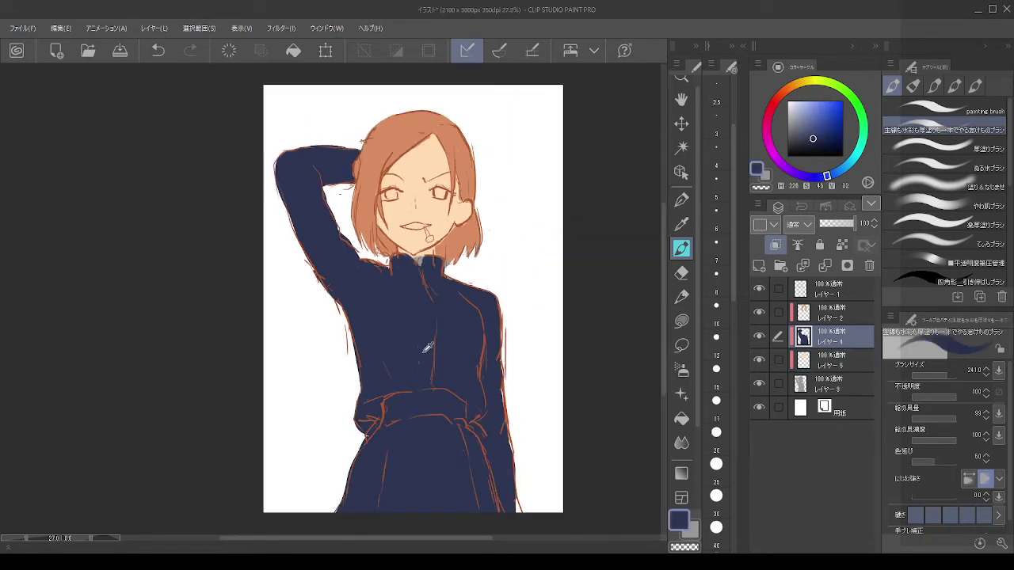
pyautogui.scroll(2, 434, 317)
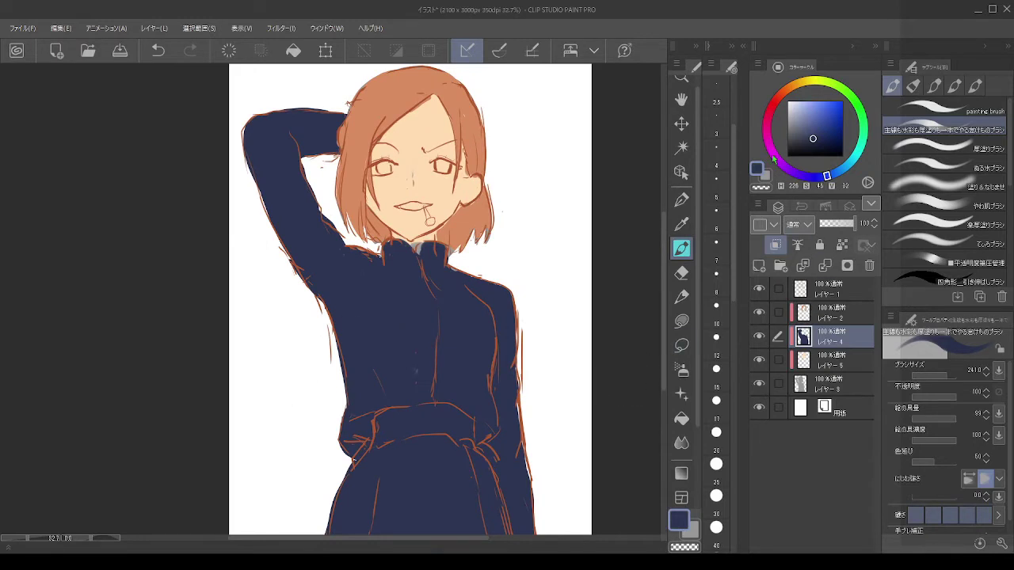
# Step: Choose a light greyish blue and paint soft highlights across the chest and above the belt with the watery brush
pyautogui.click(804, 111)
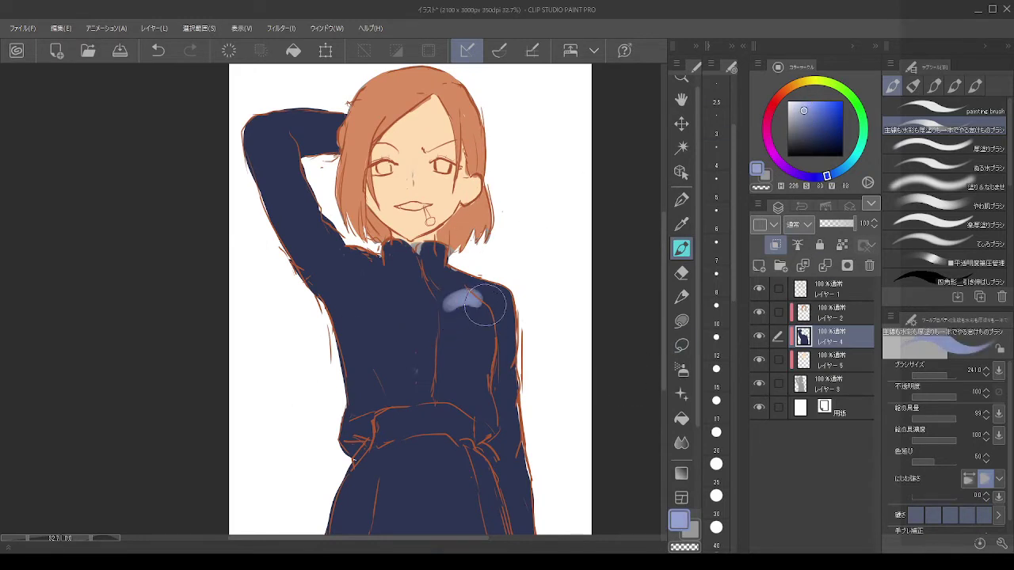
pyautogui.hotkey('ctrl', 'z')
pyautogui.click(935, 166)
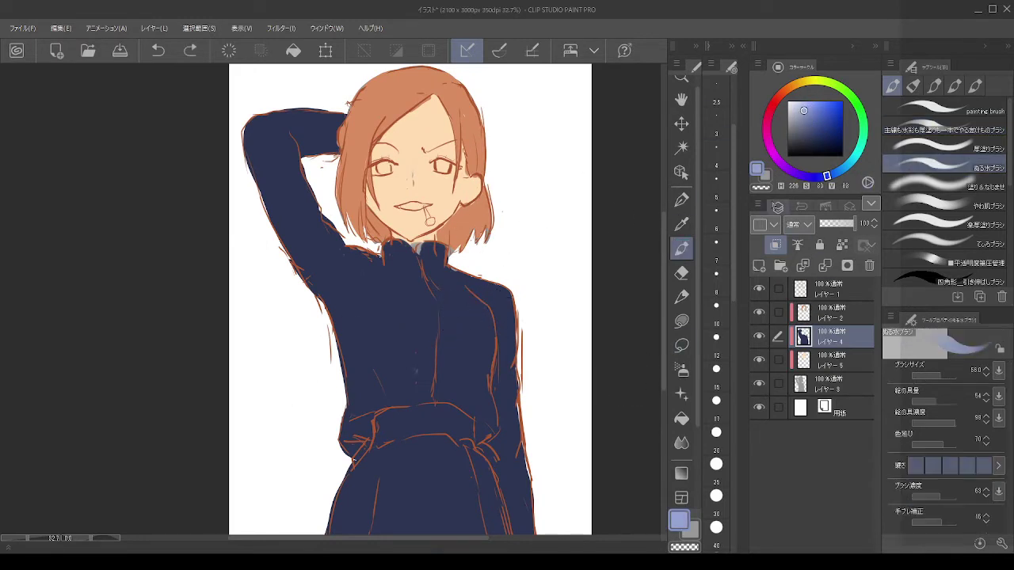
pyautogui.moveTo(442, 304)
pyautogui.mouseDown()
pyautogui.moveTo(480, 307)
pyautogui.moveTo(453, 303)
pyautogui.moveTo(471, 296)
pyautogui.moveTo(450, 290)
pyautogui.moveTo(425, 298)
pyautogui.moveTo(380, 287)
pyautogui.moveTo(361, 302)
pyautogui.moveTo(404, 291)
pyautogui.moveTo(398, 281)
pyautogui.moveTo(370, 297)
pyautogui.moveTo(395, 287)
pyautogui.moveTo(466, 305)
pyautogui.mouseUp()
pyautogui.hotkey('ctrl', 'z')
pyautogui.hotkey('ctrl', 'z')
pyautogui.moveTo(452, 404)
pyautogui.mouseDown()
pyautogui.moveTo(452, 372)
pyautogui.moveTo(469, 408)
pyautogui.moveTo(478, 392)
pyautogui.moveTo(461, 379)
pyautogui.moveTo(468, 410)
pyautogui.moveTo(458, 375)
pyautogui.moveTo(454, 400)
pyautogui.mouseUp()
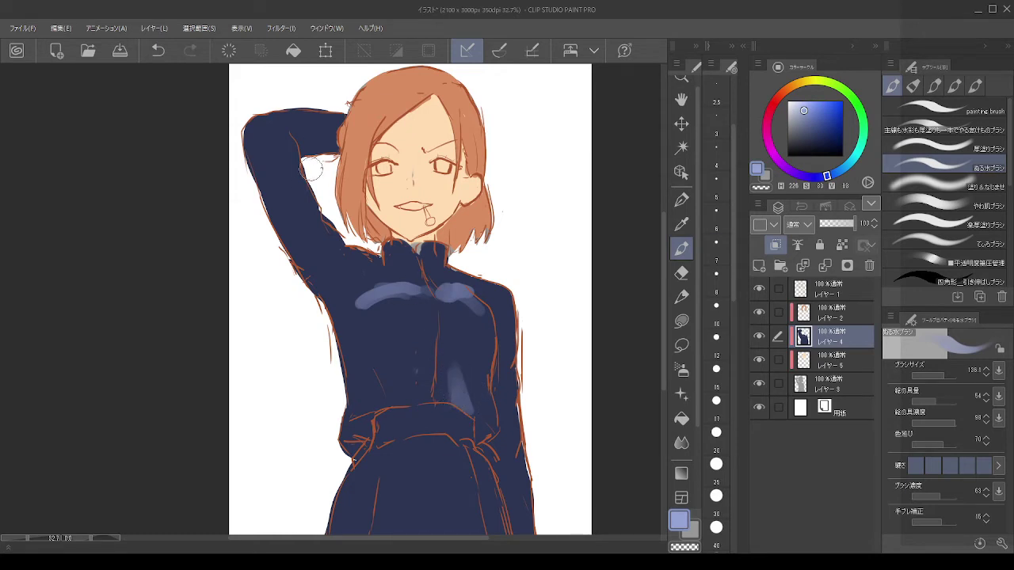
# Step: Paint light blue highlights down the raised arm and torso side, and trim them near the hip with sampled navy
pyautogui.moveTo(269, 113)
pyautogui.mouseDown()
pyautogui.moveTo(252, 158)
pyautogui.moveTo(247, 129)
pyautogui.moveTo(331, 321)
pyautogui.moveTo(340, 372)
pyautogui.moveTo(319, 319)
pyautogui.moveTo(329, 350)
pyautogui.moveTo(335, 300)
pyautogui.moveTo(352, 424)
pyautogui.mouseUp()
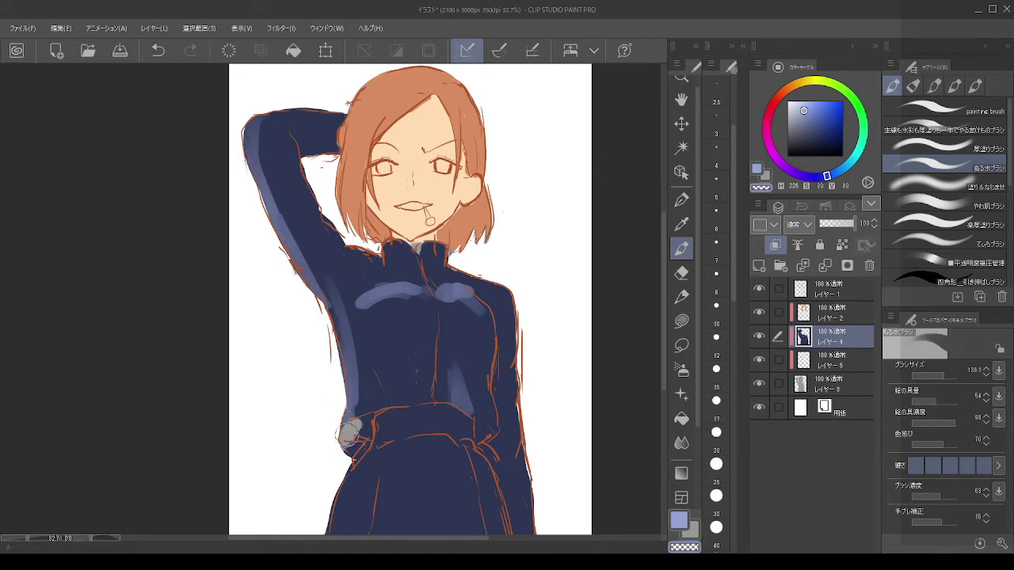
pyautogui.hotkey('ctrl', 'z')
pyautogui.keyDown('alt'); pyautogui.click(368, 402); pyautogui.keyUp('alt')
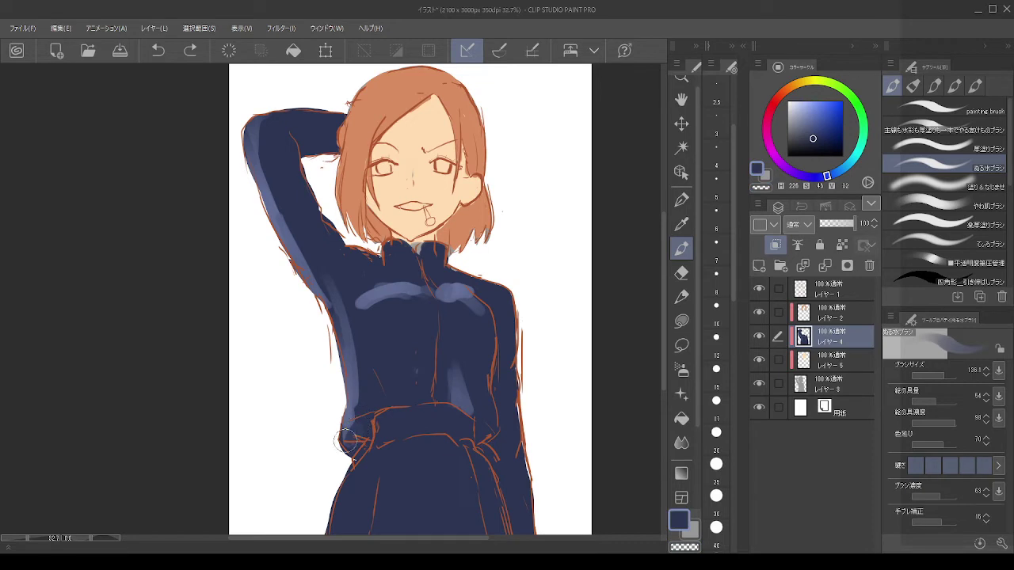
pyautogui.moveTo(342, 436); pyautogui.dragTo(352, 431)
pyautogui.moveTo(346, 311); pyautogui.dragTo(347, 346)
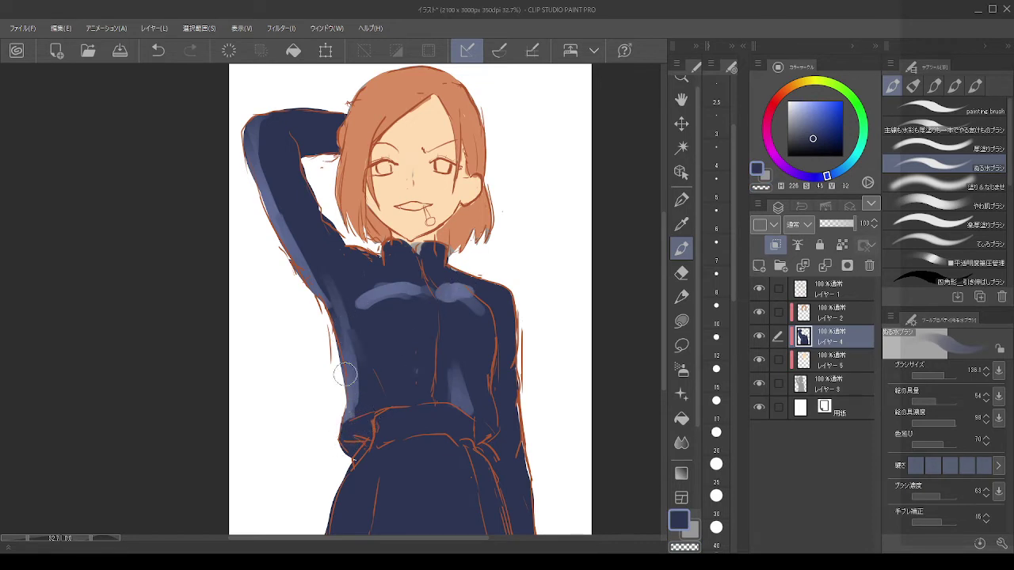
# Step: Paint a diagonal fold highlight from the armpit toward the waist in sampled mid blue, finishing it with the painting brush
pyautogui.keyDown('alt'); pyautogui.click(346, 329); pyautogui.keyUp('alt')
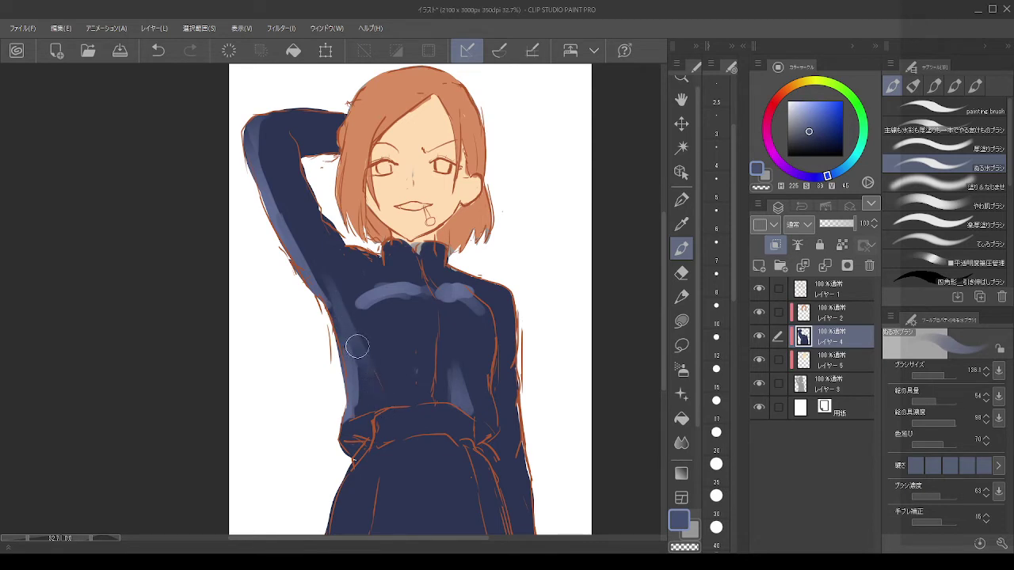
pyautogui.click(808, 111)
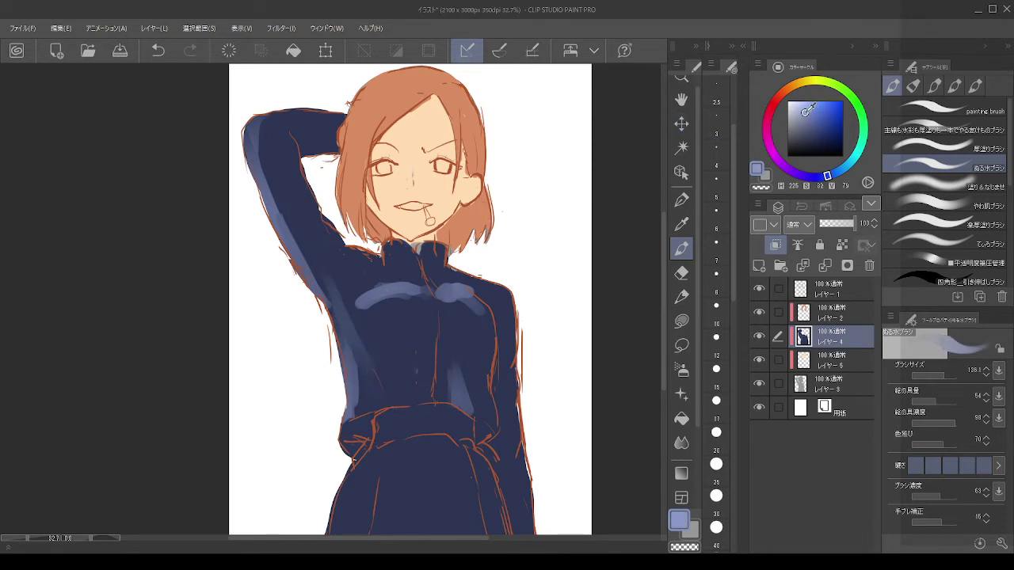
pyautogui.keyDown('alt'); pyautogui.click(402, 284); pyautogui.keyUp('alt')
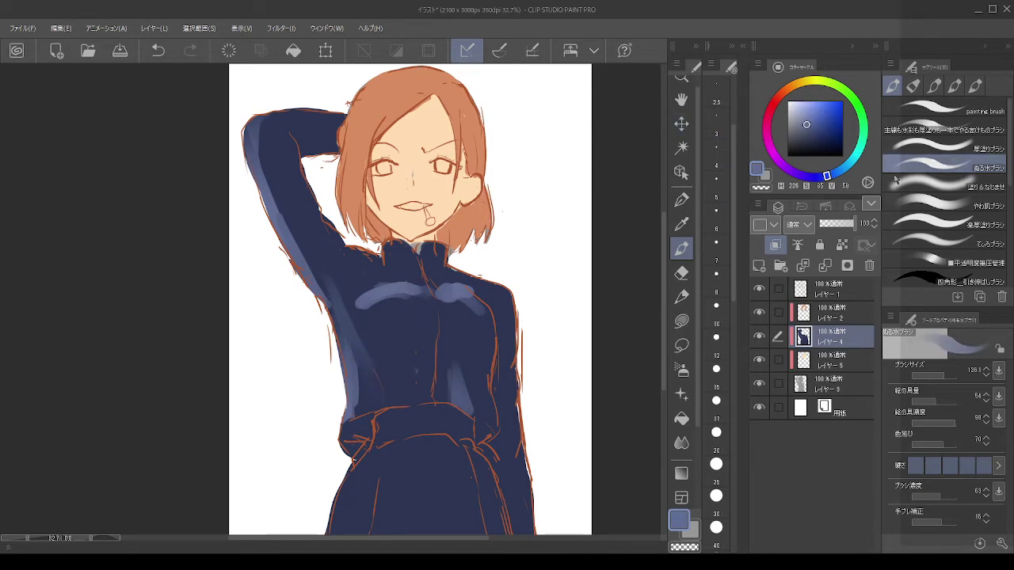
pyautogui.click(939, 109)
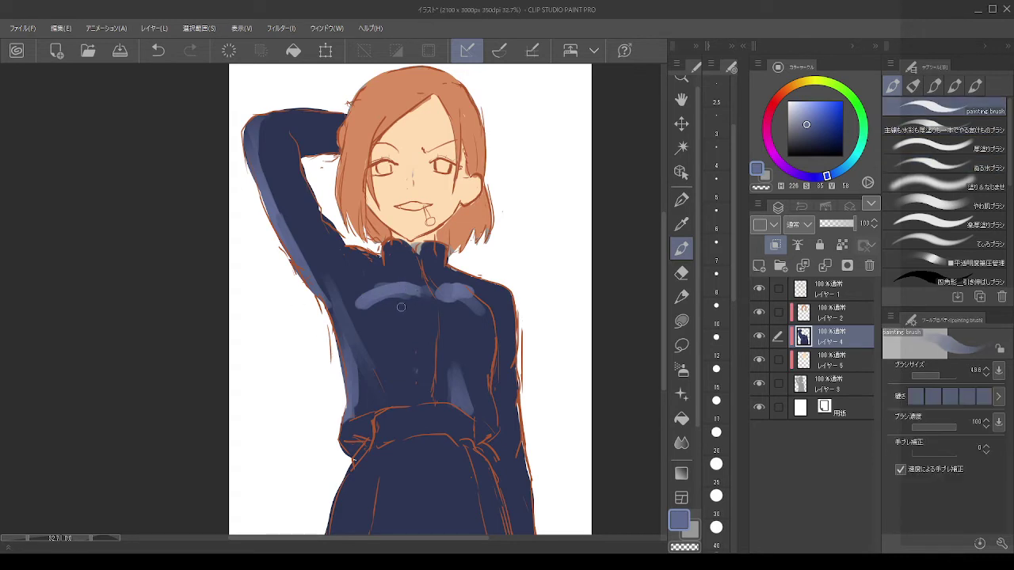
pyautogui.press(']')
pyautogui.moveTo(340, 311)
pyautogui.mouseDown()
pyautogui.moveTo(366, 379)
pyautogui.moveTo(357, 356)
pyautogui.mouseUp()
pyautogui.hotkey('ctrl', 'z')
pyautogui.press('[')
pyautogui.moveTo(340, 308); pyautogui.dragTo(377, 375)
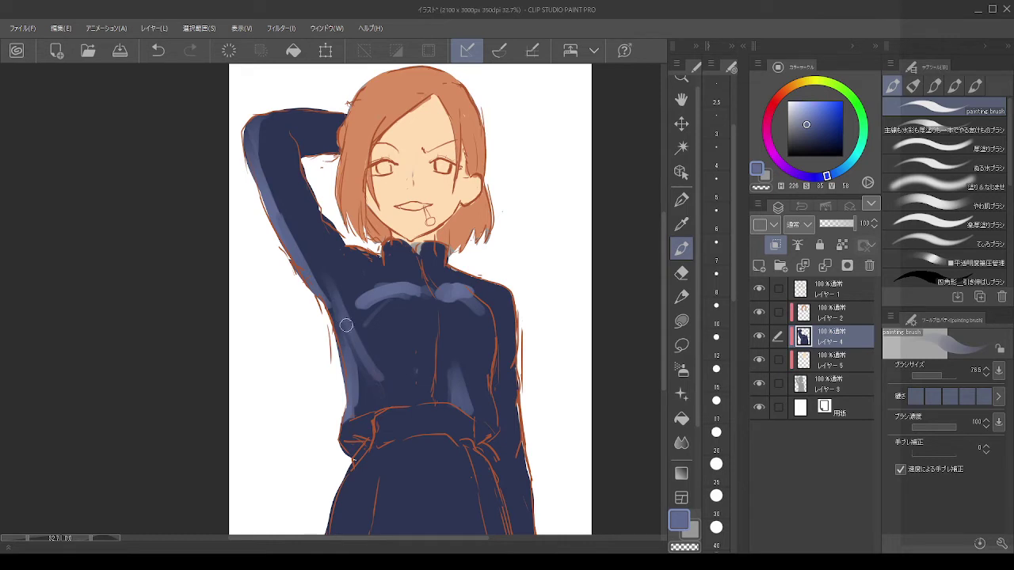
pyautogui.moveTo(346, 325); pyautogui.dragTo(388, 390)
pyautogui.hotkey('ctrl', 'z')
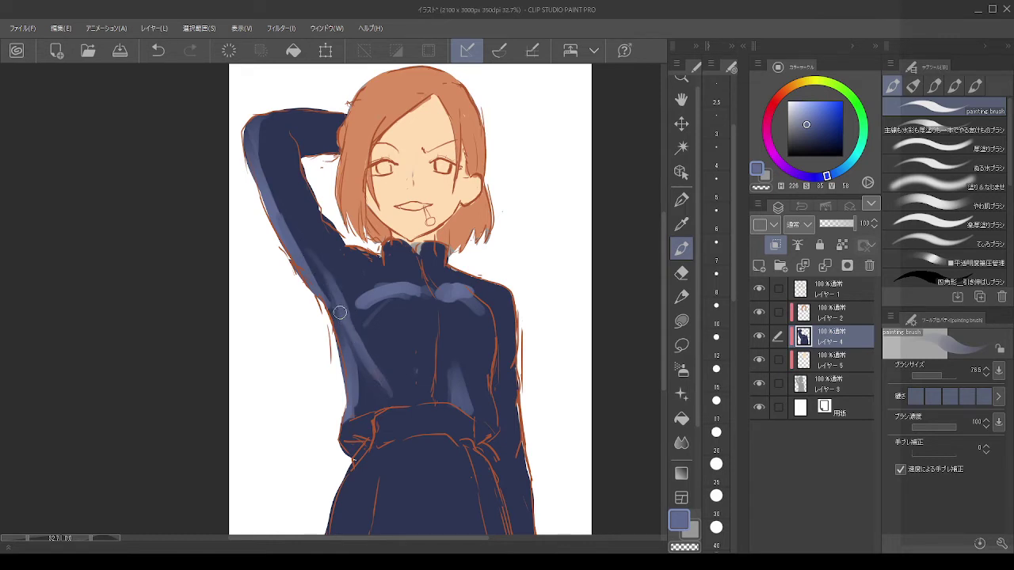
# Step: Rework the raised arm's highlight into narrower fold streaks using navy and mid blue sampled from the sleeve
pyautogui.keyDown('alt'); pyautogui.click(309, 250); pyautogui.keyUp('alt')
pyautogui.moveTo(322, 284)
pyautogui.mouseDown()
pyautogui.moveTo(311, 273)
pyautogui.moveTo(322, 295)
pyautogui.moveTo(285, 252)
pyautogui.moveTo(246, 148)
pyautogui.mouseUp()
pyautogui.hotkey('ctrl', 'z')
pyautogui.keyDown('alt'); pyautogui.click(343, 252); pyautogui.keyUp('alt')
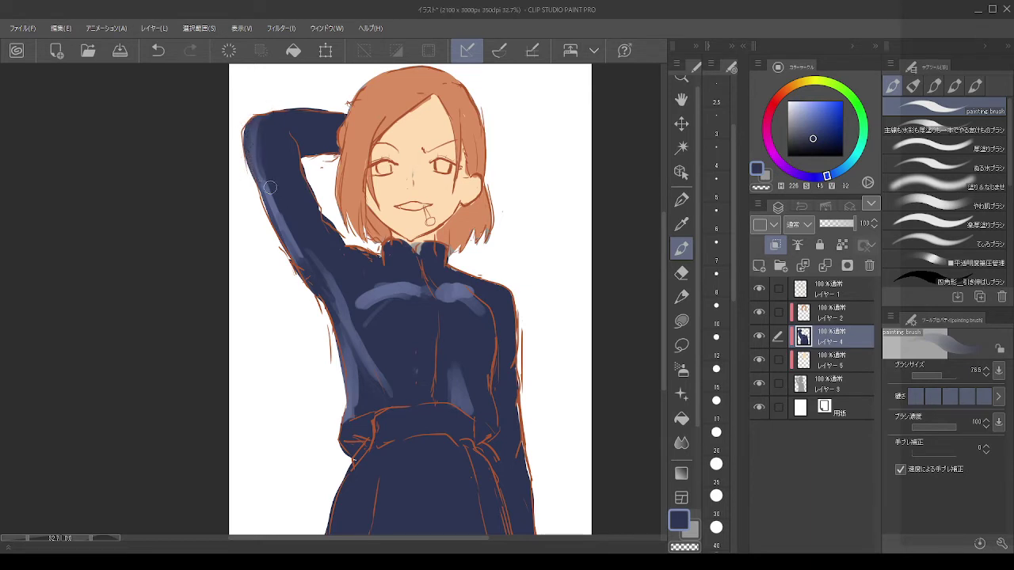
pyautogui.keyDown('alt'); pyautogui.click(282, 224); pyautogui.keyUp('alt')
pyautogui.moveTo(277, 157); pyautogui.dragTo(282, 217)
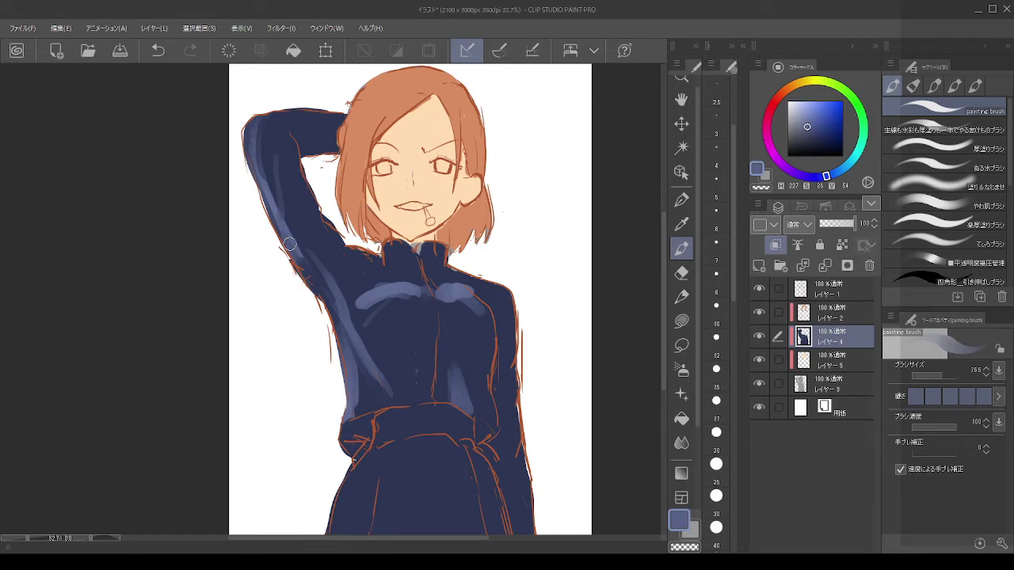
# Step: Soften the diagonal fold highlight on the torso by painting over it with sampled navy
pyautogui.keyDown('alt'); pyautogui.click(341, 316); pyautogui.keyUp('alt')
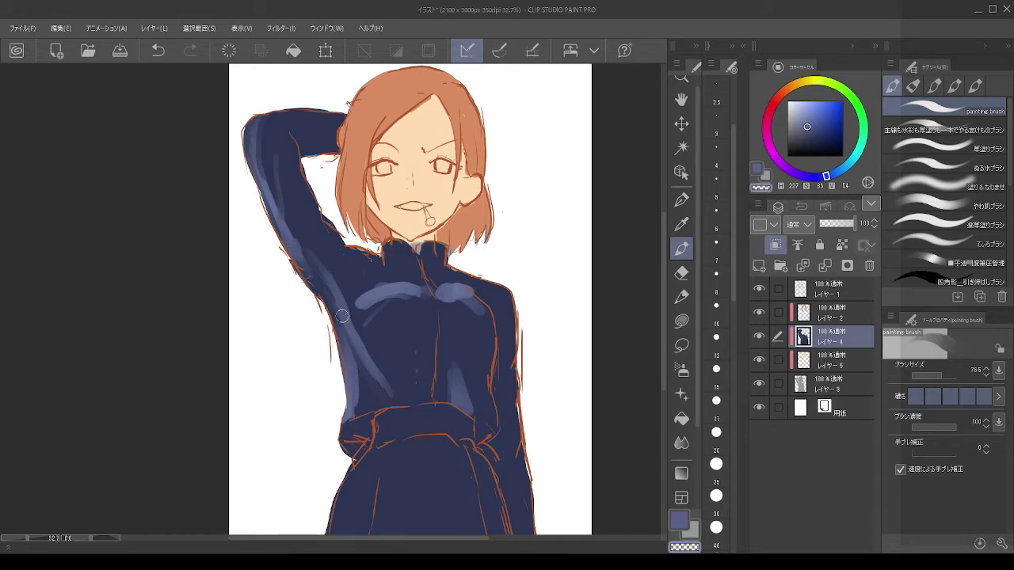
pyautogui.keyDown('alt'); pyautogui.click(409, 336); pyautogui.keyUp('alt')
pyautogui.hotkey('ctrl', 'z')
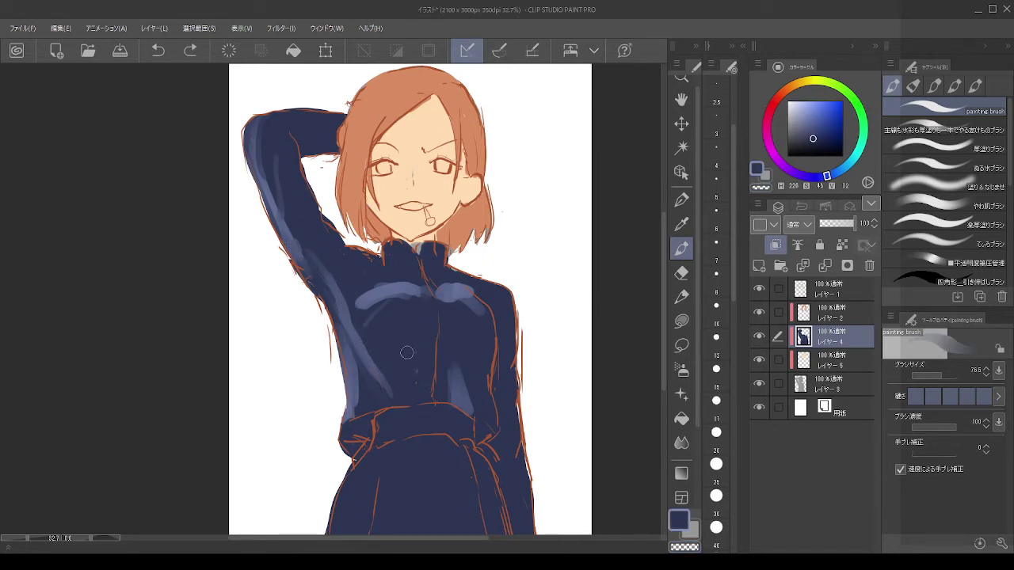
pyautogui.click(762, 188)
pyautogui.keyDown('alt'); pyautogui.click(372, 338); pyautogui.keyUp('alt')
pyautogui.moveTo(351, 305); pyautogui.dragTo(393, 394)
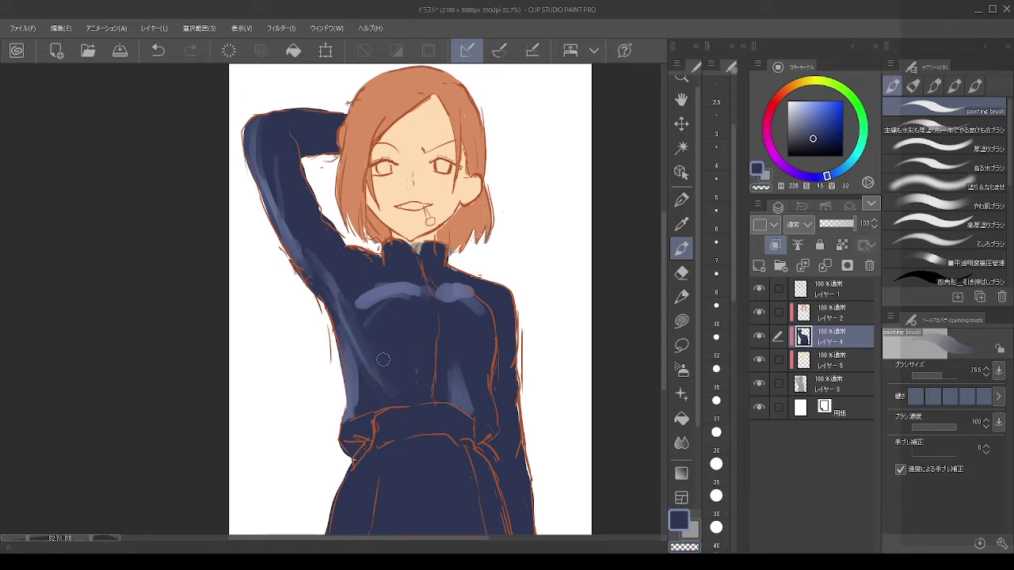
# Step: Switch back to the multi-purpose brush below the painting brush, reduce its size and refine the torso's side highlights with navy
pyautogui.press('alt')
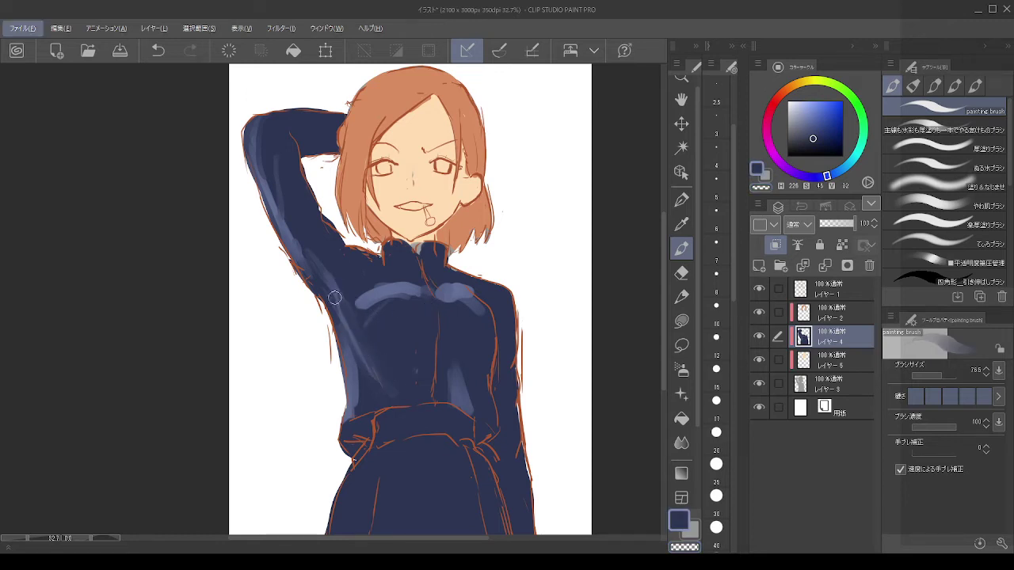
pyautogui.press('alt')
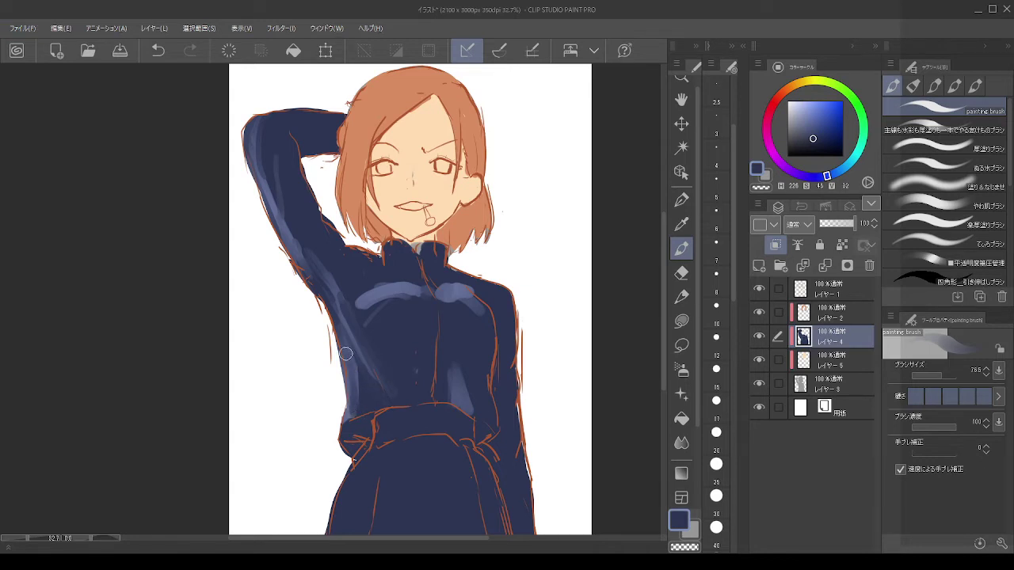
pyautogui.hotkey('ctrl', 'z')
pyautogui.click(943, 129)
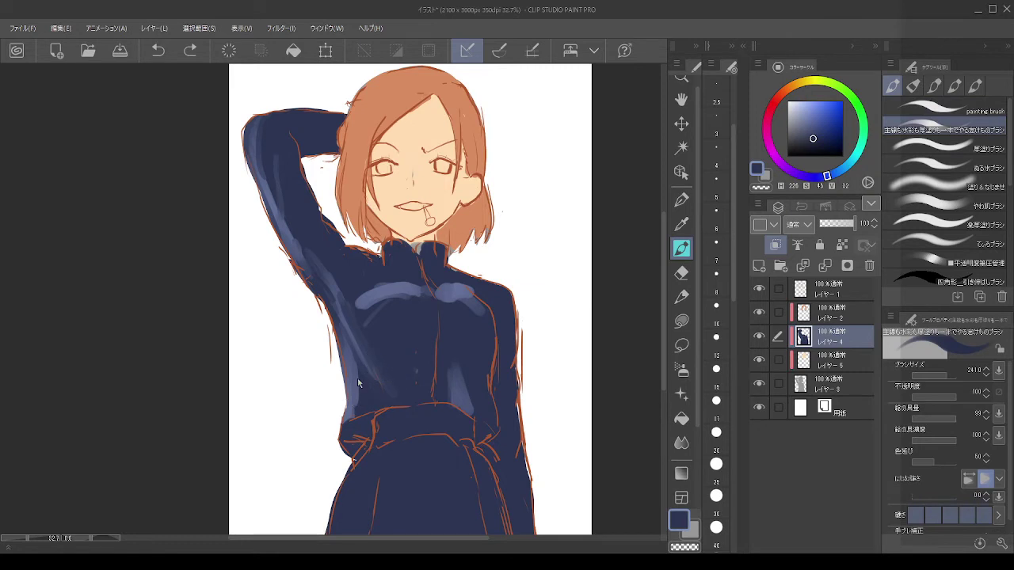
pyautogui.moveTo(358, 380)
pyautogui.mouseDown()
pyautogui.moveTo(354, 412)
pyautogui.moveTo(347, 358)
pyautogui.moveTo(352, 393)
pyautogui.mouseUp()
pyautogui.moveTo(339, 309); pyautogui.dragTo(374, 370)
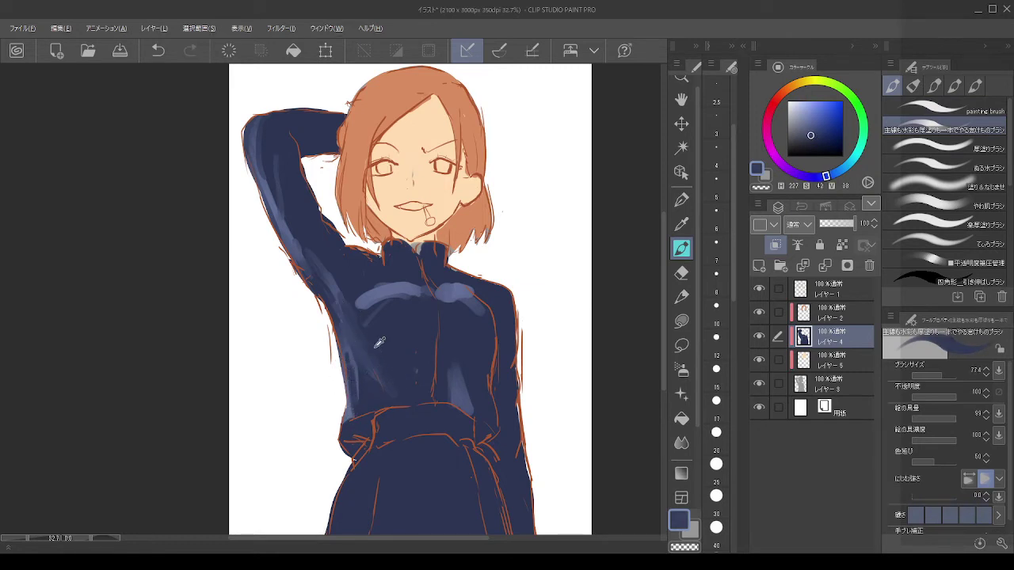
pyautogui.hotkey('ctrl', 'z')
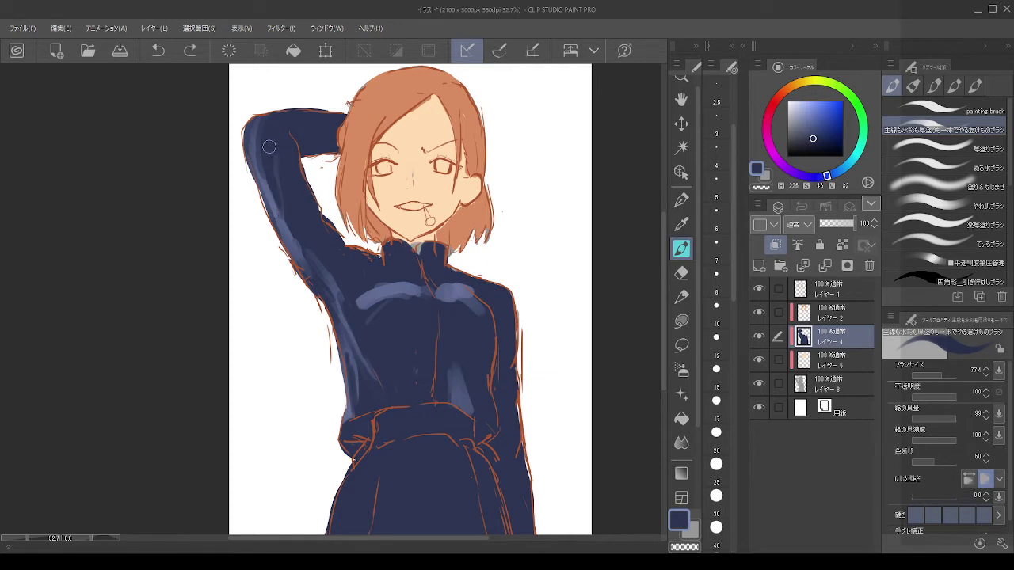
# Step: Try to refine the raised arm's outer highlight with strokes in transparent colour and navy
pyautogui.press('c')
pyautogui.moveTo(262, 107); pyautogui.dragTo(248, 168)
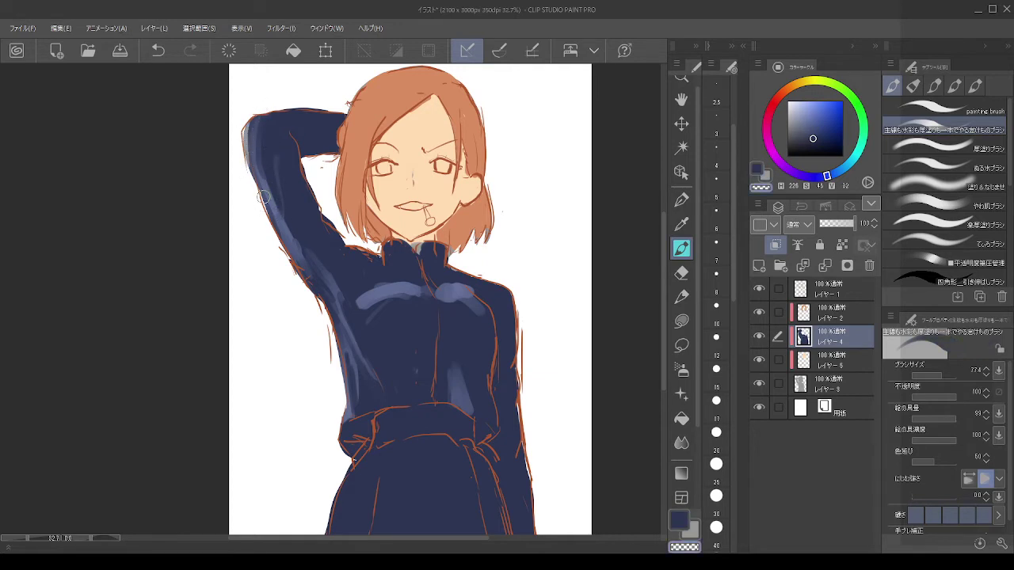
pyautogui.press('c')
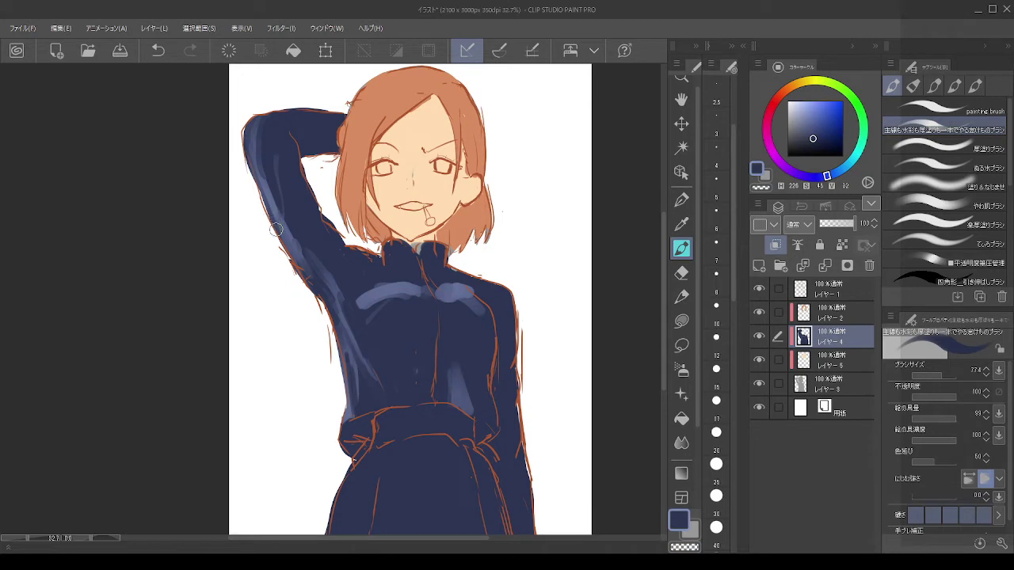
pyautogui.hotkey('ctrl', 'z')
pyautogui.moveTo(258, 152); pyautogui.dragTo(267, 239)
pyautogui.hotkey('ctrl', 'z')
# Step: Try to paint light strokes along the upper edge and bend of the raised arm in mid blue sampled from the chest highlight
pyautogui.keyDown('alt'); pyautogui.click(426, 278); pyautogui.keyUp('alt')
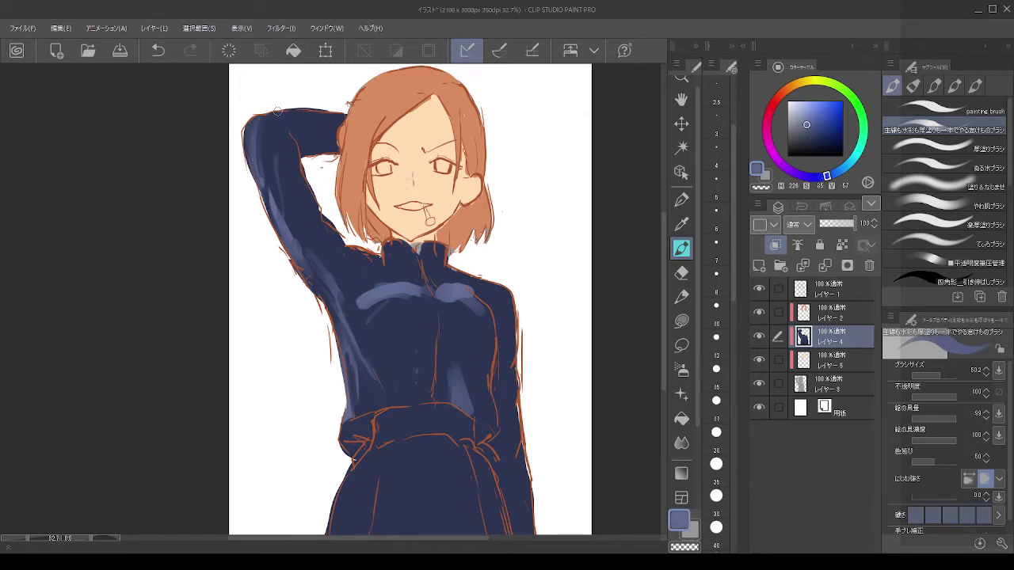
pyautogui.moveTo(277, 111); pyautogui.dragTo(340, 118)
pyautogui.hotkey('ctrl', 'z')
pyautogui.moveTo(292, 115)
pyautogui.mouseDown()
pyautogui.moveTo(279, 118)
pyautogui.moveTo(298, 142)
pyautogui.mouseUp()
pyautogui.hotkey('ctrl', 'z')
pyautogui.hotkey('ctrl', 'z')
# Step: Switch to the grey silhouette layer (レイヤー 3) and sample its grey
pyautogui.click(821, 389)
pyautogui.keyDown('alt'); pyautogui.click(323, 131); pyautogui.keyUp('alt')
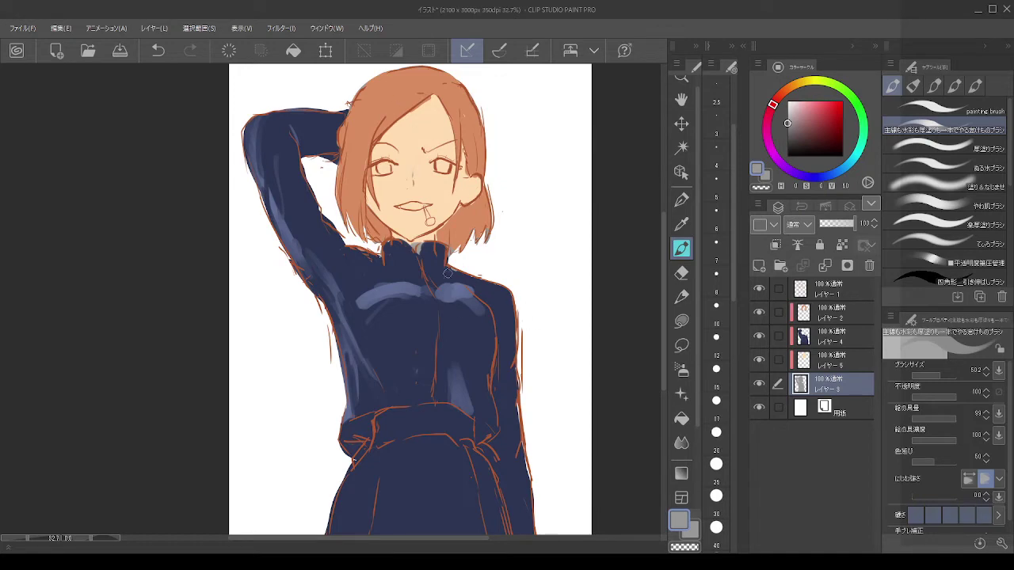
pyautogui.press('alt')
# Step: Add a new layer directly above the uniform layer (レイヤー 4) and clip it to the layer below
pyautogui.scroll(-5, 471, 241)
pyautogui.scroll(7, 471, 241)
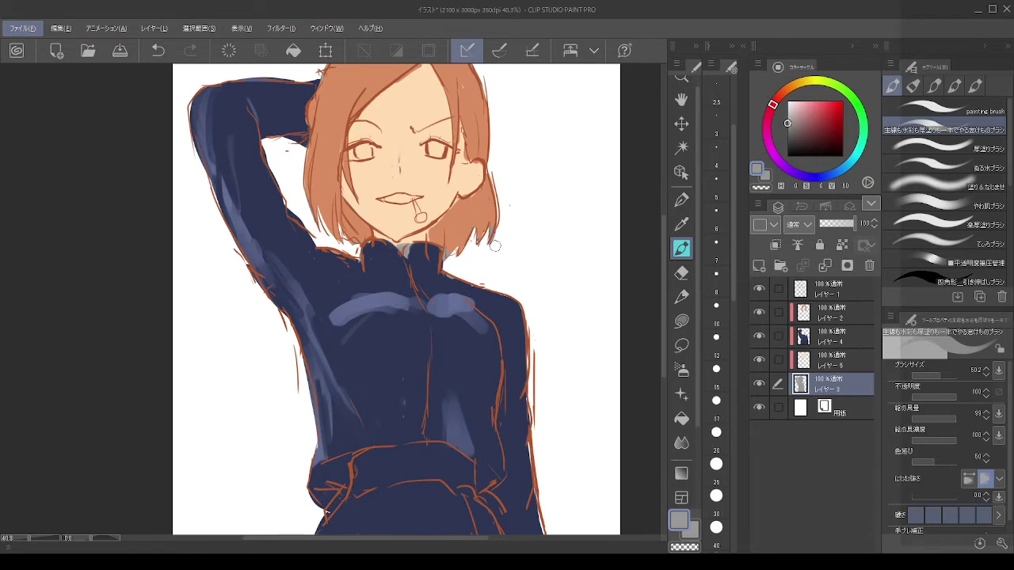
pyautogui.scroll(2, 366, 161)
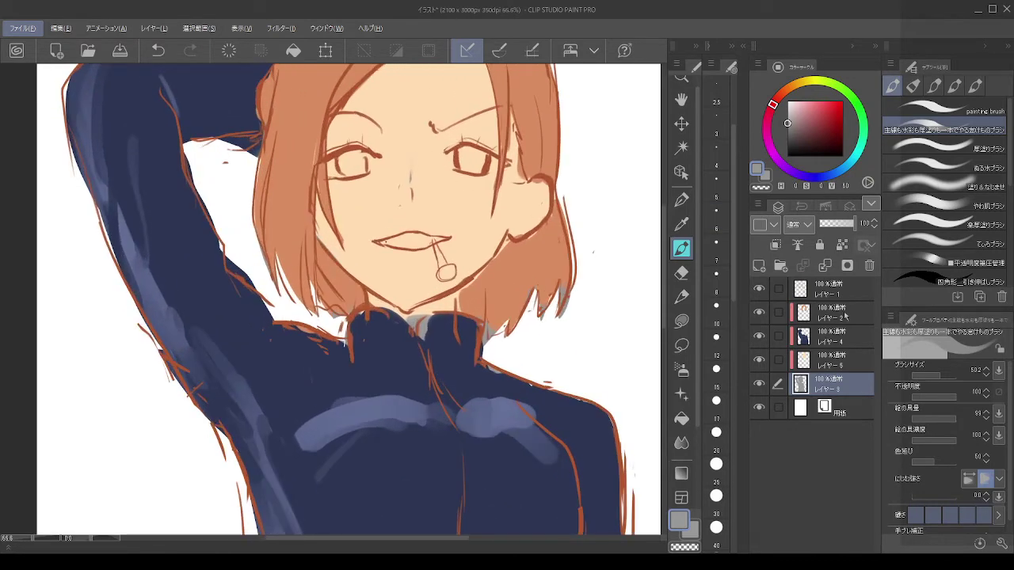
pyautogui.click(829, 337)
pyautogui.click(759, 266)
pyautogui.click(776, 245)
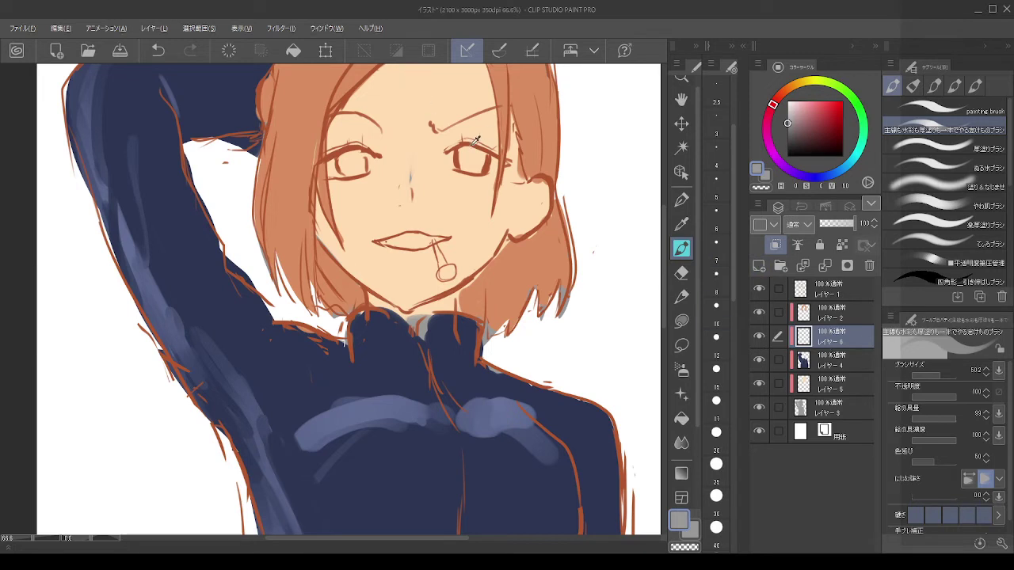
# Step: Paint both irises in a very dark brown on the new clipped layer
pyautogui.click(787, 89)
pyautogui.moveTo(828, 126); pyautogui.dragTo(837, 138)
pyautogui.moveTo(458, 161)
pyautogui.mouseDown()
pyautogui.moveTo(469, 151)
pyautogui.moveTo(468, 170)
pyautogui.moveTo(482, 162)
pyautogui.moveTo(460, 166)
pyautogui.moveTo(481, 156)
pyautogui.moveTo(470, 153)
pyautogui.moveTo(477, 168)
pyautogui.moveTo(482, 152)
pyautogui.moveTo(472, 163)
pyautogui.mouseUp()
pyautogui.hotkey('ctrl', 'z')
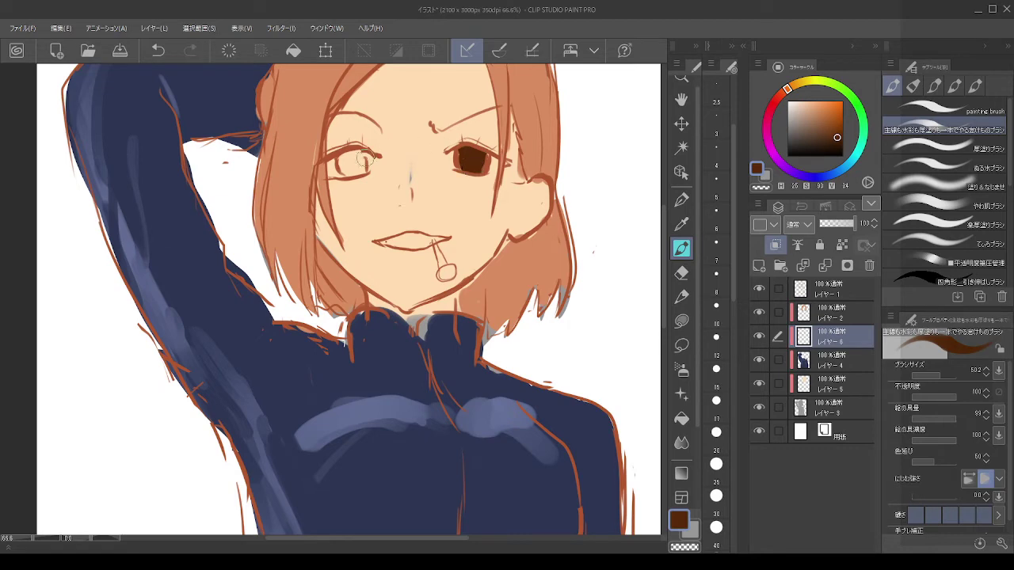
pyautogui.moveTo(353, 158)
pyautogui.mouseDown()
pyautogui.moveTo(342, 163)
pyautogui.moveTo(361, 162)
pyautogui.moveTo(343, 168)
pyautogui.moveTo(362, 153)
pyautogui.mouseUp()
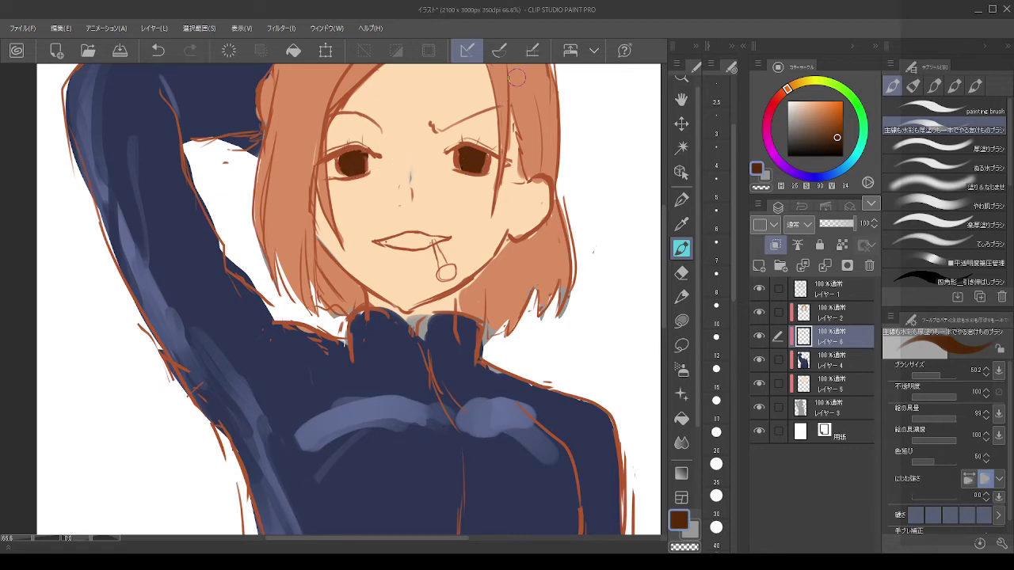
# Step: Pick a lighter brown, lock the iris layer's transparent pixels and recolour both irises
pyautogui.scroll(-5, 517, 77)
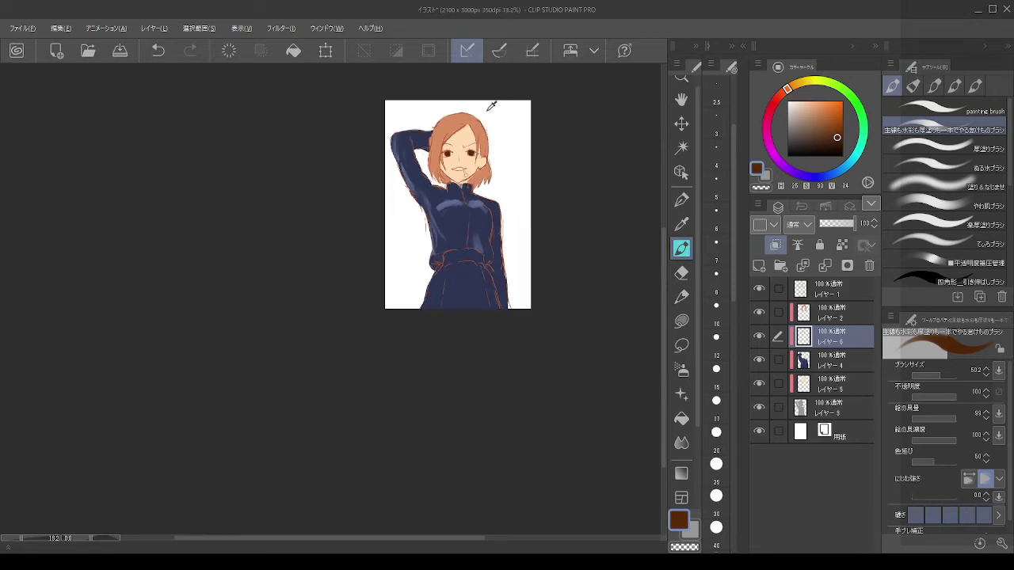
pyautogui.scroll(2, 491, 105)
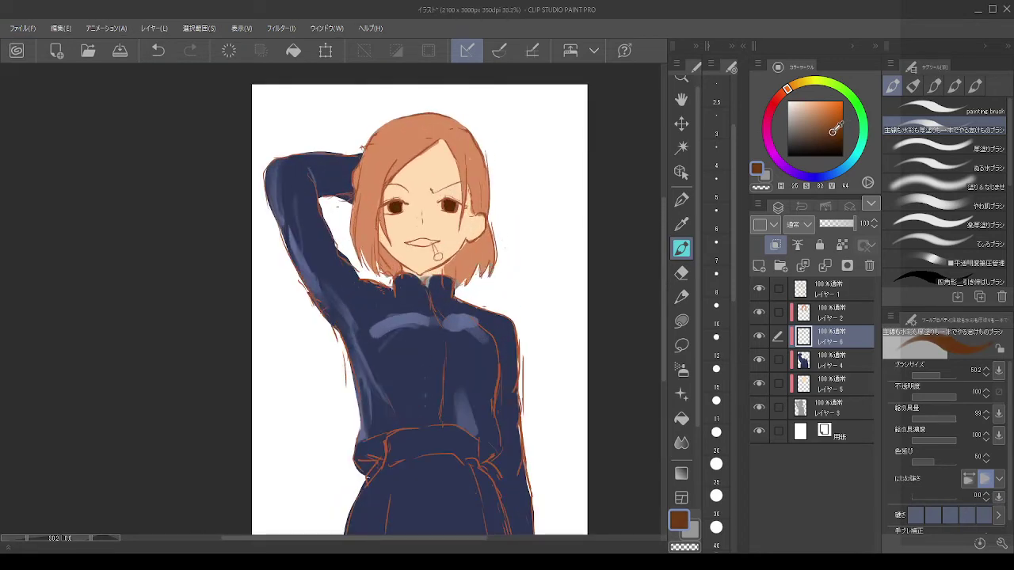
pyautogui.click(828, 130)
pyautogui.scroll(2, 409, 176)
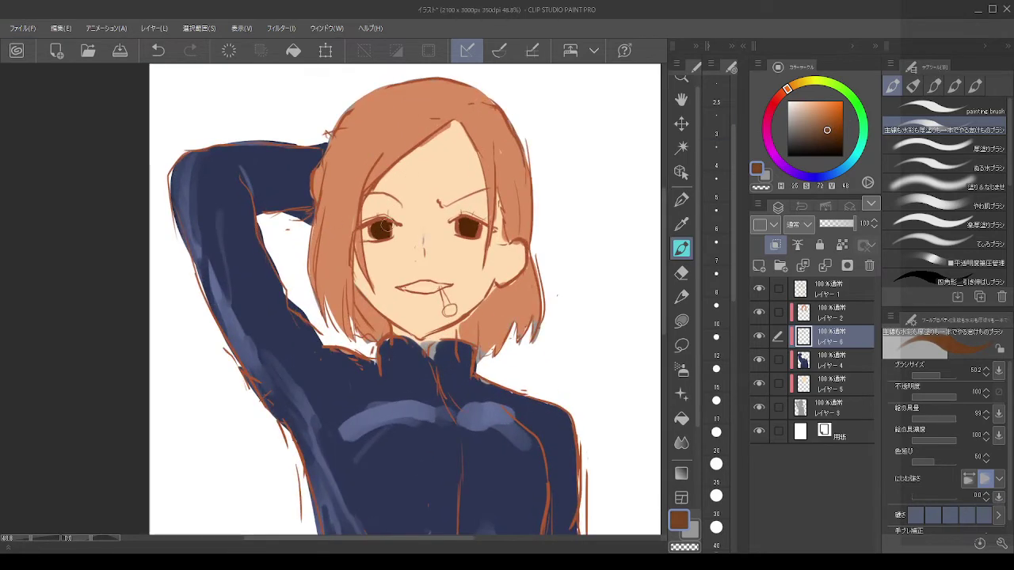
pyautogui.click(842, 245)
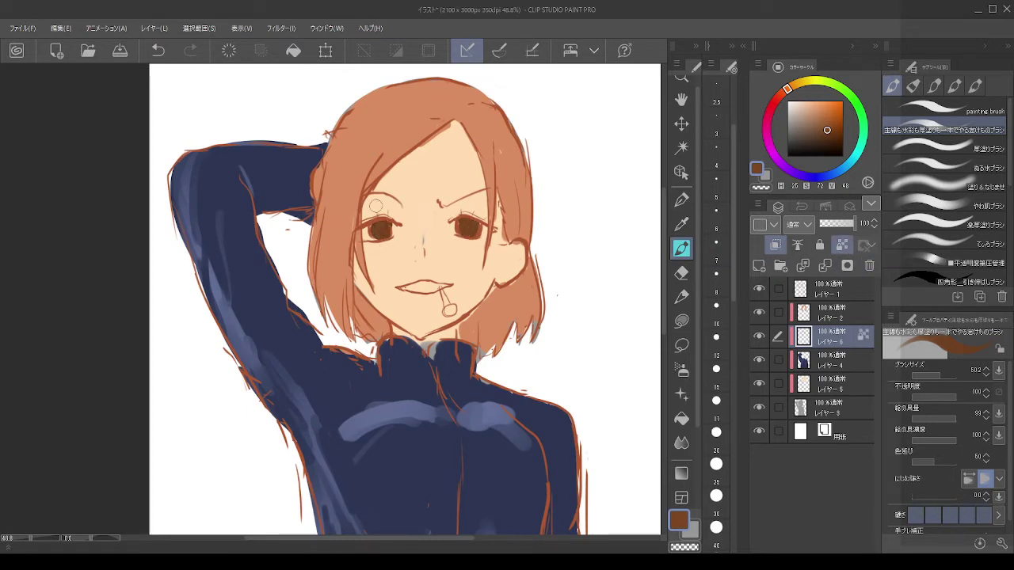
# Step: Add another clipped layer for the eye whites and place it beneath the iris layer
pyautogui.scroll(5, 438, 185)
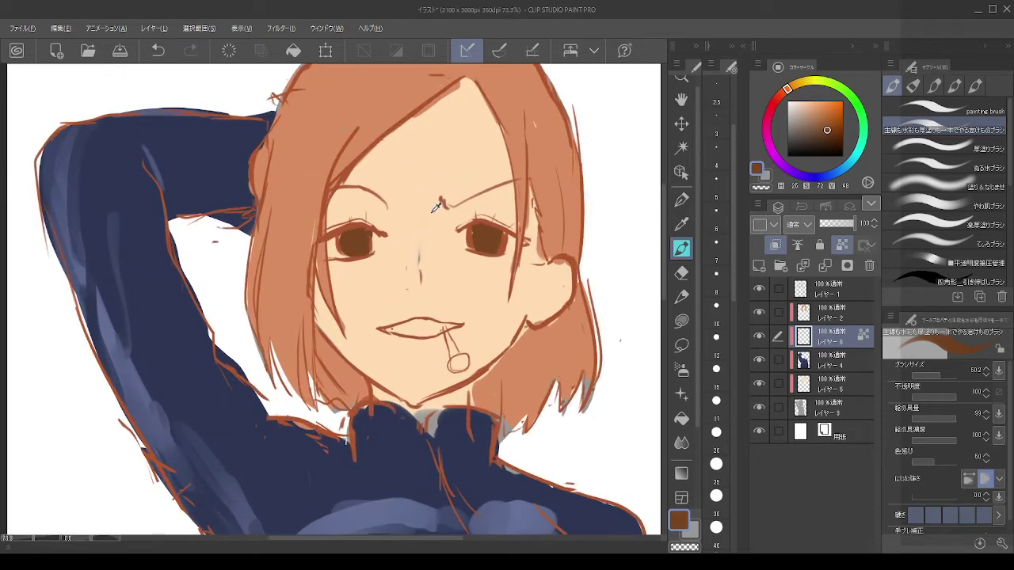
pyautogui.click(759, 266)
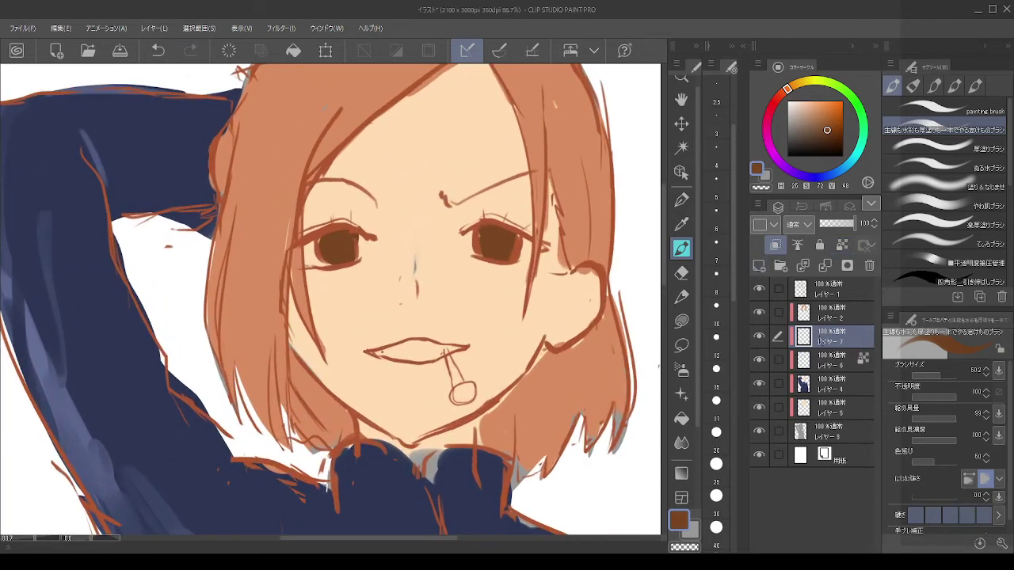
pyautogui.moveTo(823, 341); pyautogui.dragTo(829, 360)
# Step: Paint the whites of both eyes around the irises in a neutral off-white
pyautogui.click(789, 104)
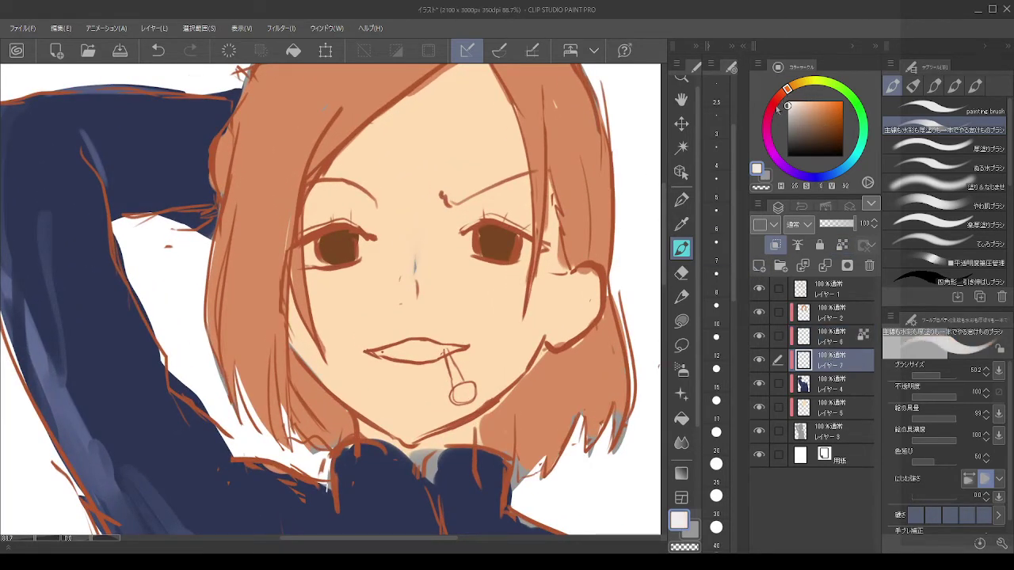
pyautogui.click(788, 109)
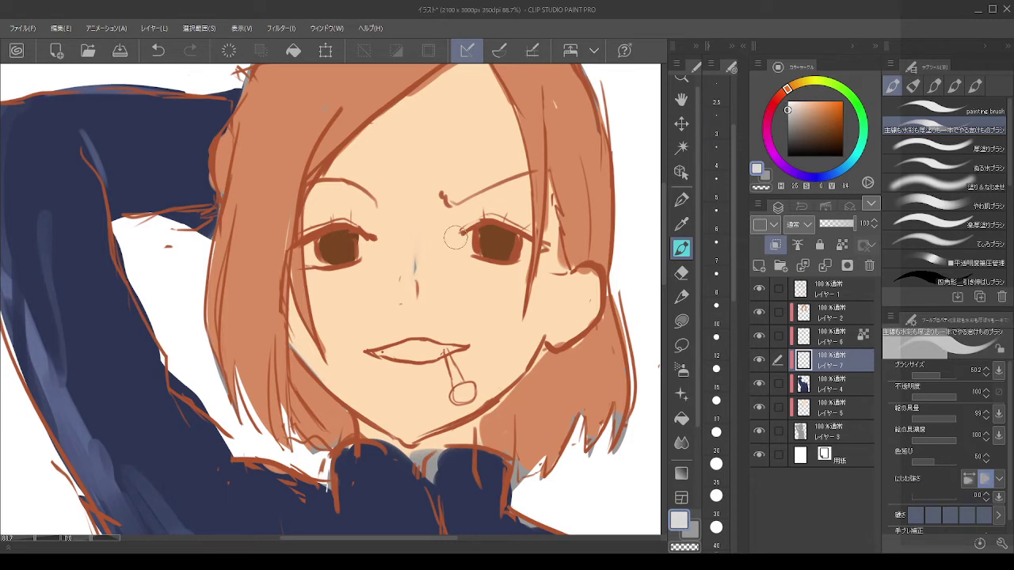
pyautogui.hotkey('ctrl', 'z')
pyautogui.click(787, 105)
pyautogui.moveTo(526, 244)
pyautogui.mouseDown()
pyautogui.moveTo(512, 253)
pyautogui.moveTo(472, 241)
pyautogui.mouseUp()
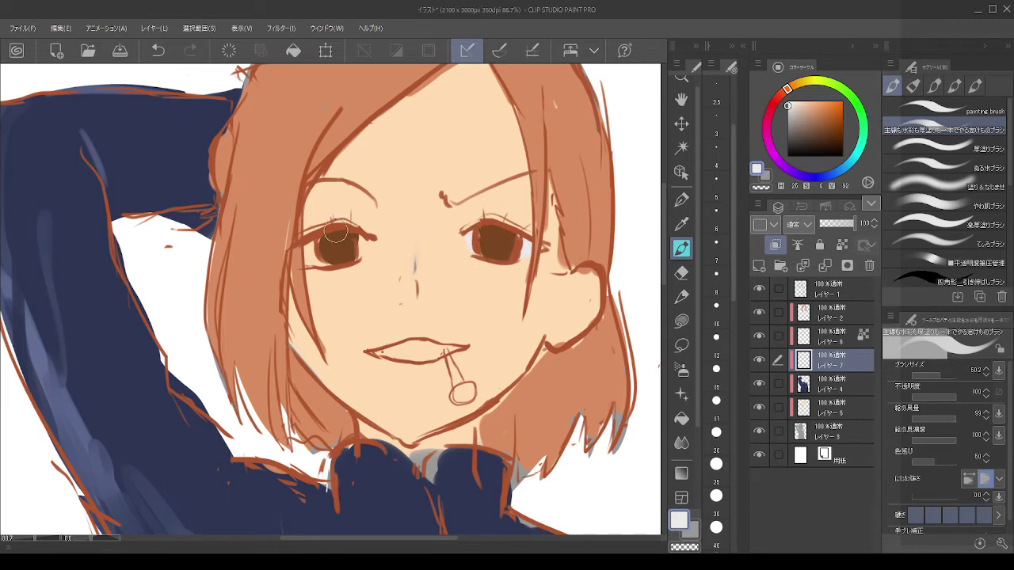
pyautogui.moveTo(315, 249)
pyautogui.mouseDown()
pyautogui.moveTo(304, 258)
pyautogui.moveTo(361, 247)
pyautogui.mouseUp()
pyautogui.scroll(-5, 365, 210)
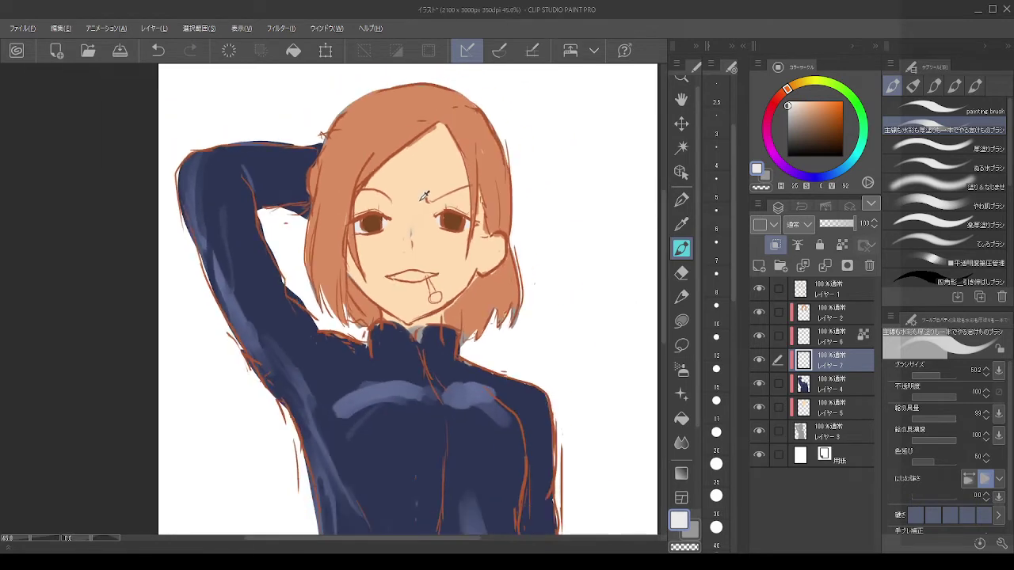
# Step: With the iris and line-art layers selected together, lasso the viewer's-left iris, shift it slightly toward the nose and deselect
pyautogui.scroll(5, 431, 193)
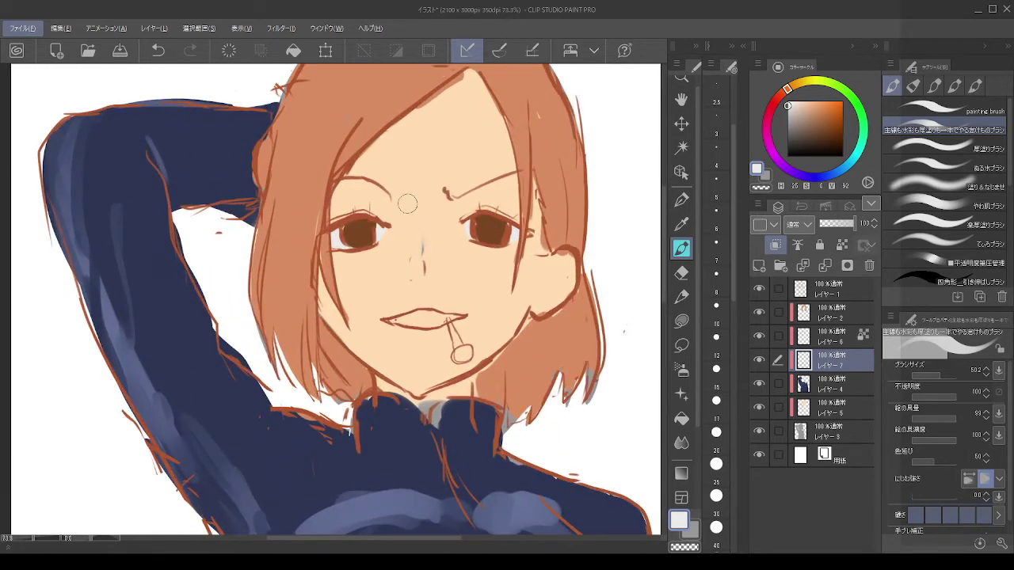
pyautogui.scroll(2, 400, 213)
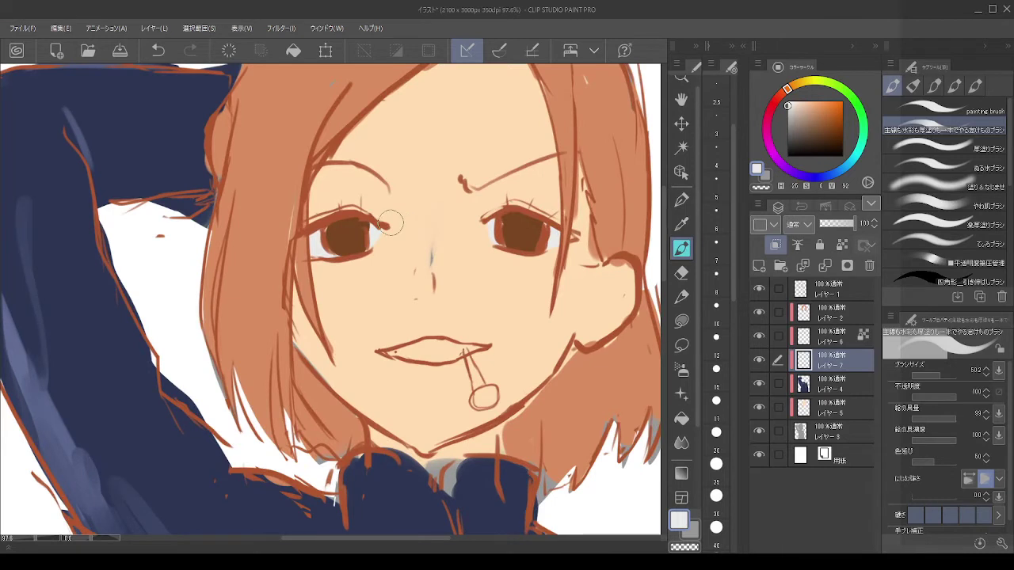
pyautogui.click(820, 342)
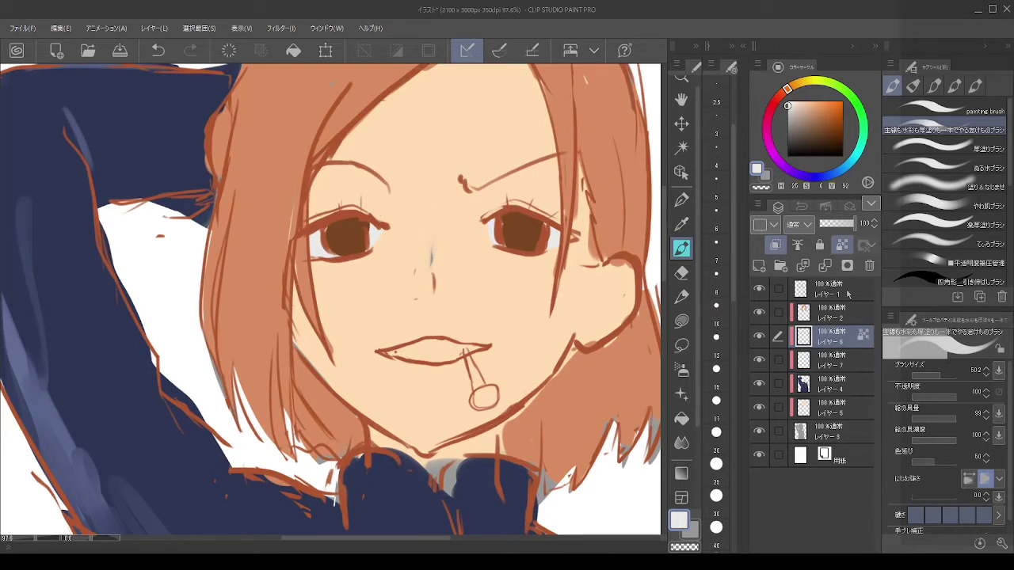
pyautogui.keyDown('ctrl'); pyautogui.click(828, 289); pyautogui.keyUp('ctrl')
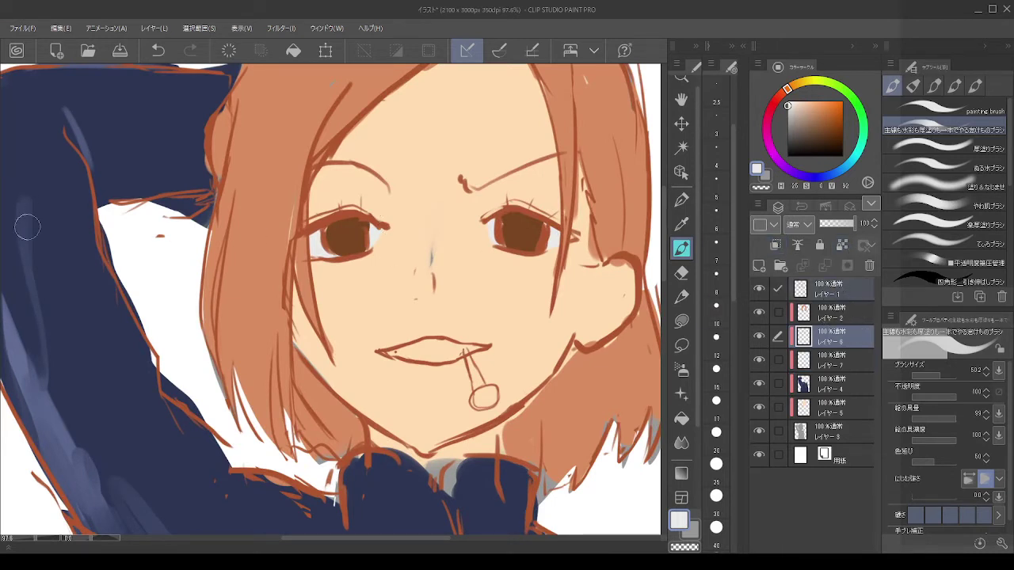
pyautogui.click(681, 345)
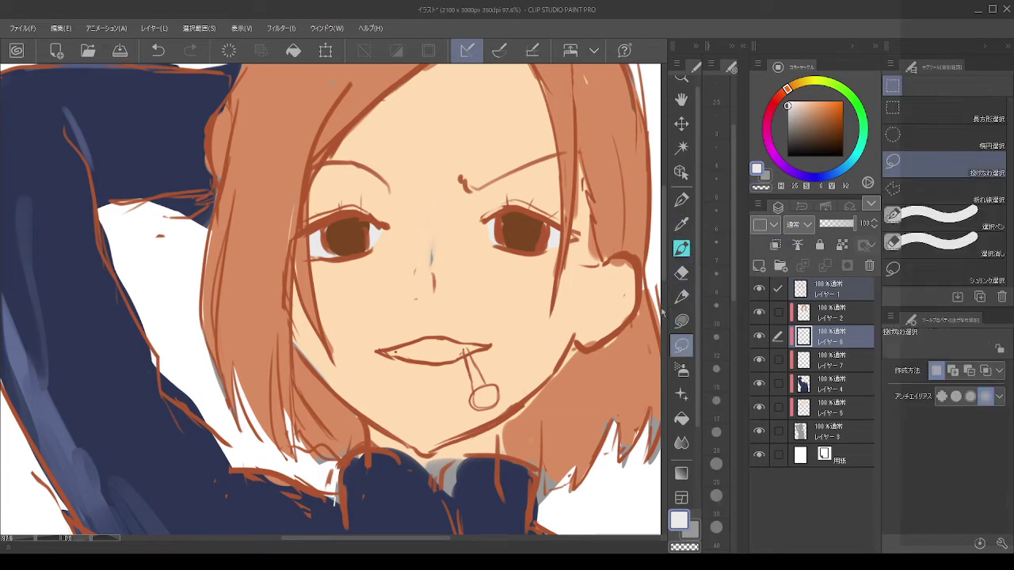
pyautogui.moveTo(374, 237)
pyautogui.mouseDown()
pyautogui.moveTo(326, 253)
pyautogui.moveTo(317, 235)
pyautogui.moveTo(328, 223)
pyautogui.moveTo(377, 237)
pyautogui.mouseUp()
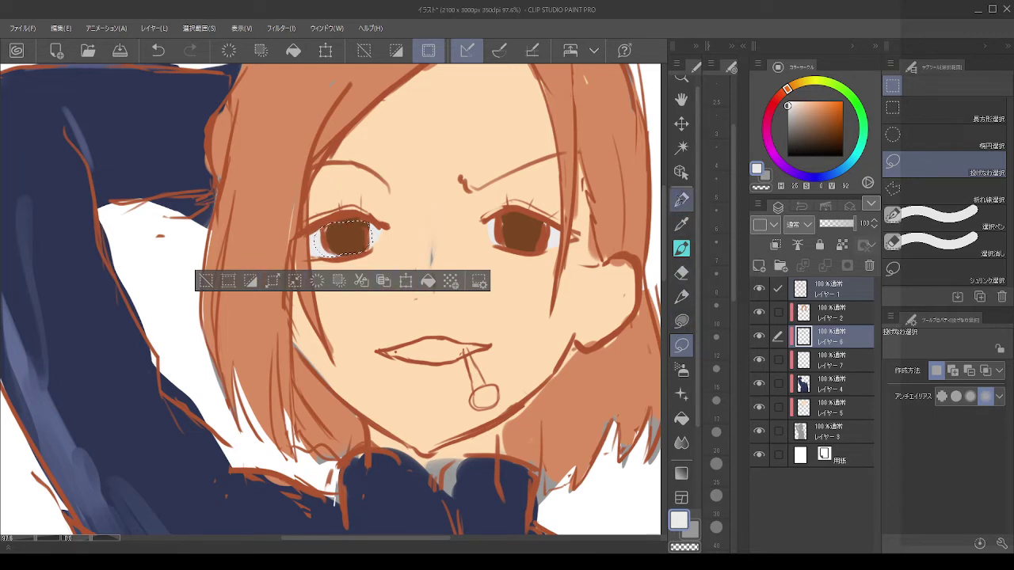
pyautogui.click(682, 123)
pyautogui.moveTo(352, 240); pyautogui.dragTo(359, 237)
pyautogui.hotkey('ctrl', 'd')
pyautogui.scroll(-6, 421, 198)
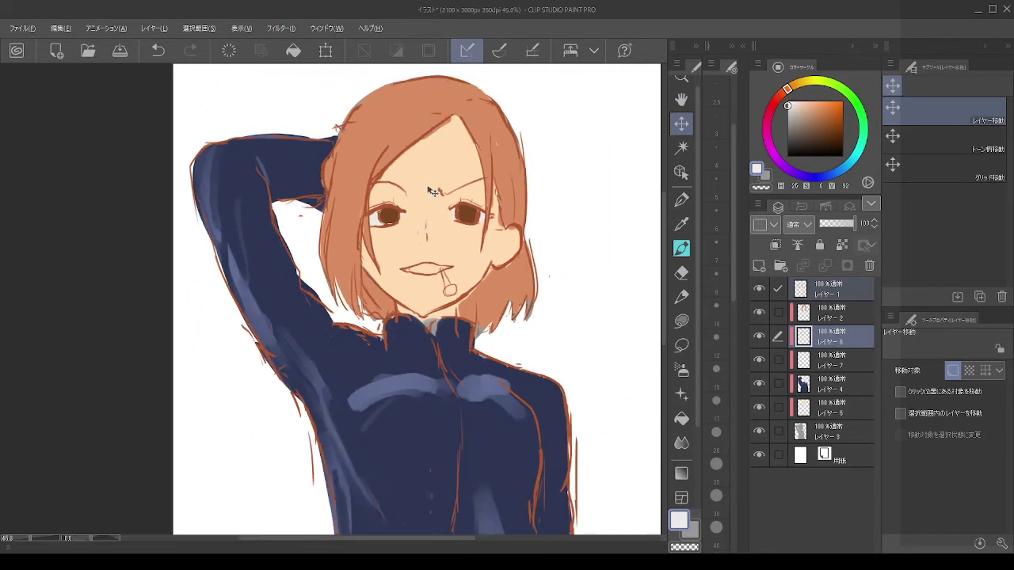
# Step: On the iris layer alone, fill the gap along the lower edge of the shifted iris with sampled brown
pyautogui.scroll(3, 470, 203)
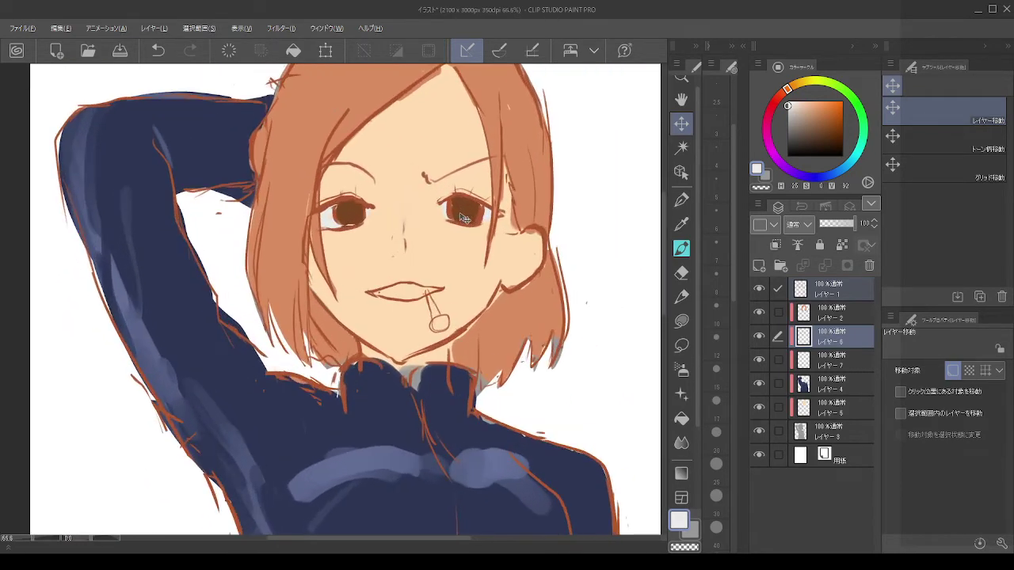
pyautogui.click(826, 342)
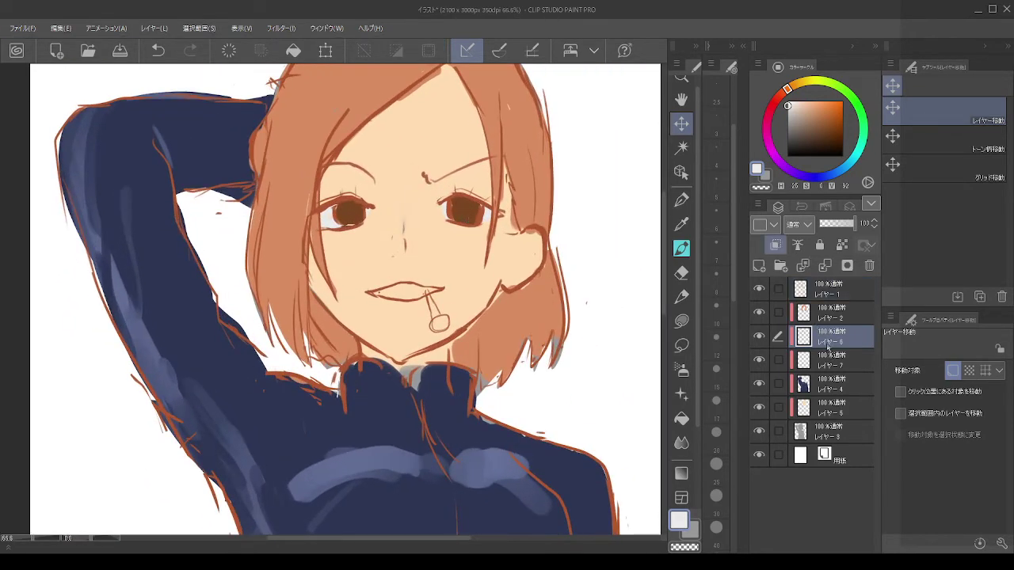
pyautogui.scroll(3, 342, 200)
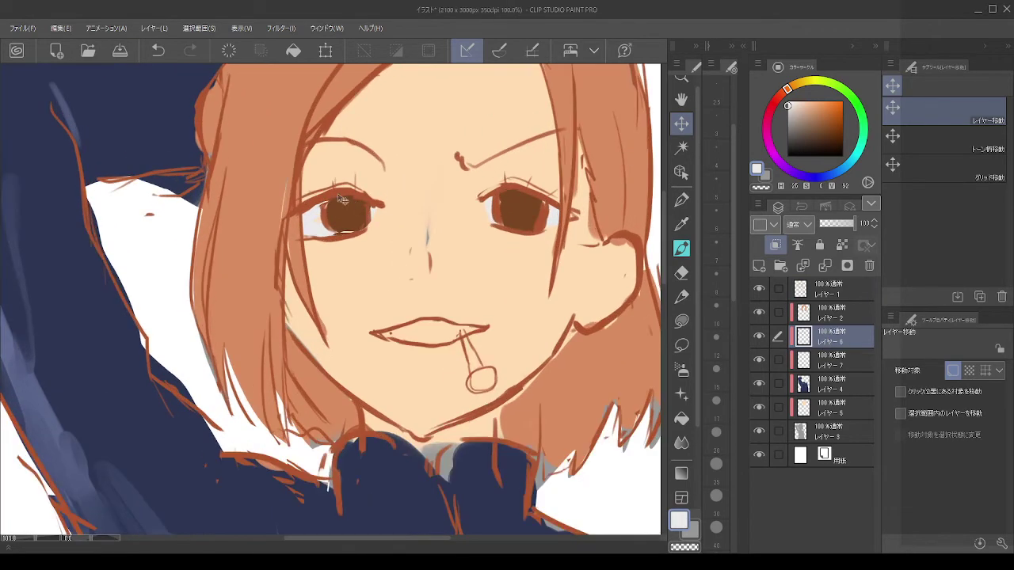
pyautogui.click(684, 248)
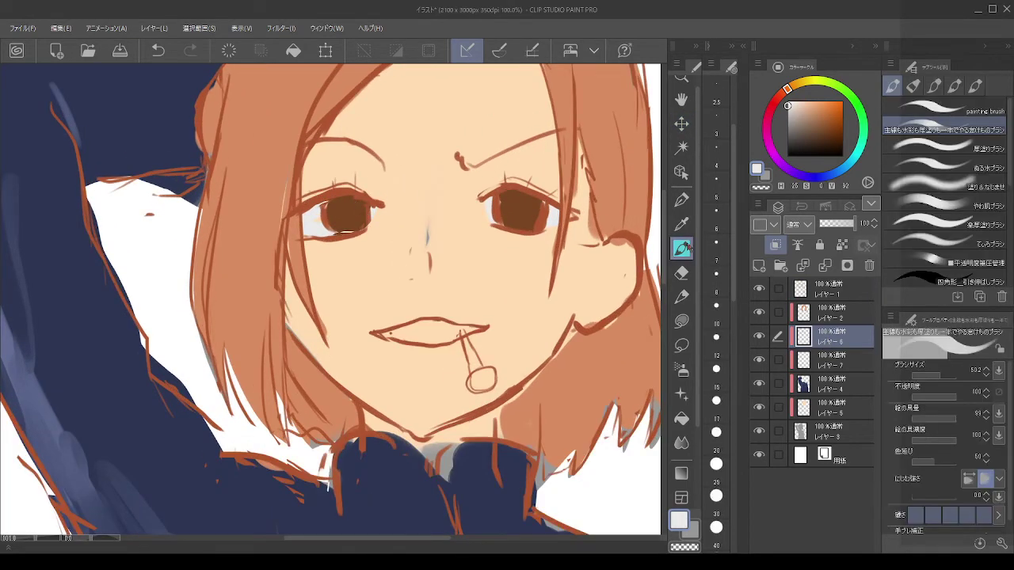
pyautogui.keyDown('alt'); pyautogui.click(366, 210); pyautogui.keyUp('alt')
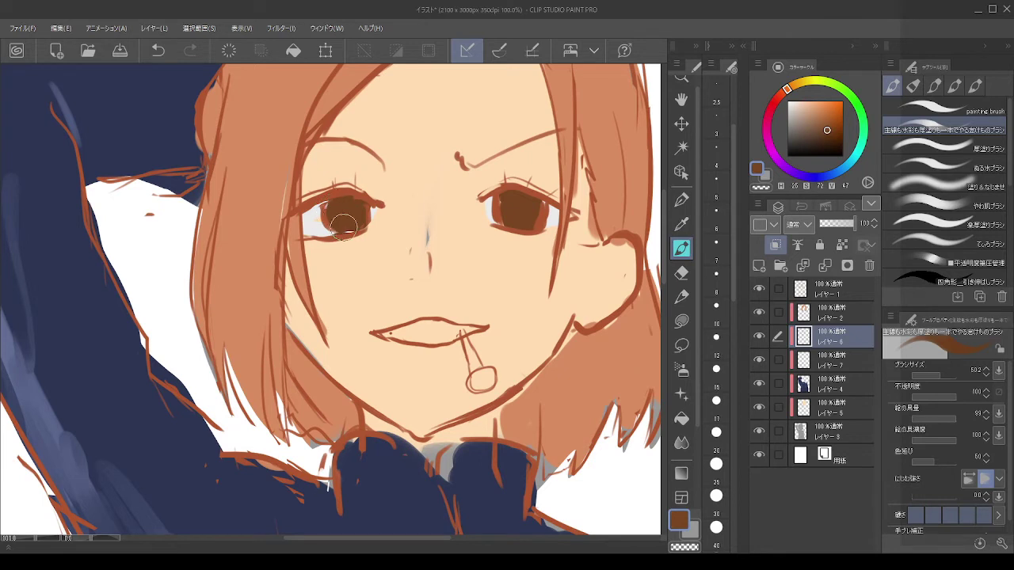
pyautogui.moveTo(343, 226); pyautogui.dragTo(366, 212)
# Step: Lock the line-art layer's transparent pixels and recolour the jaw and neck lines in a muted brown
pyautogui.click(821, 314)
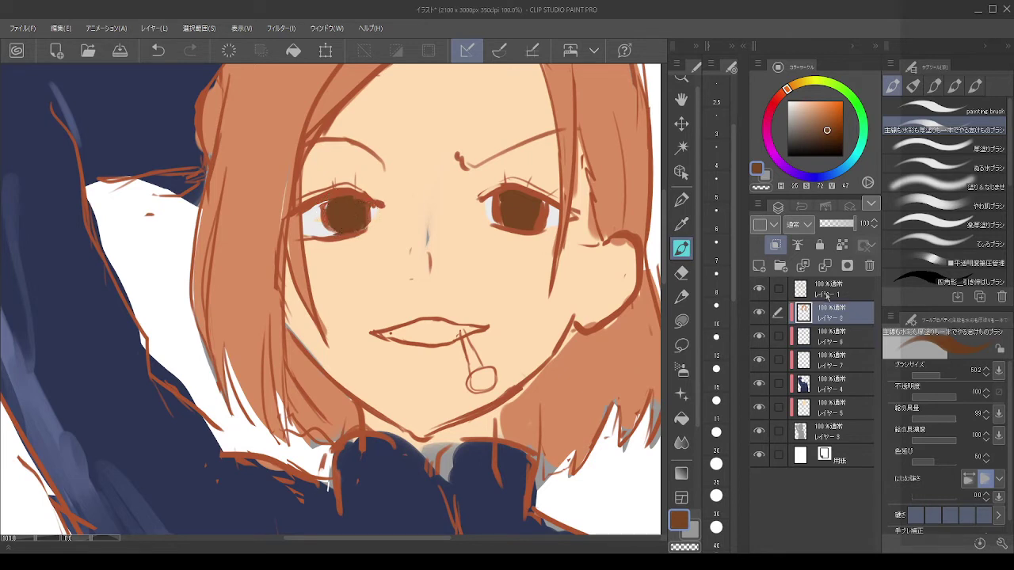
pyautogui.click(828, 294)
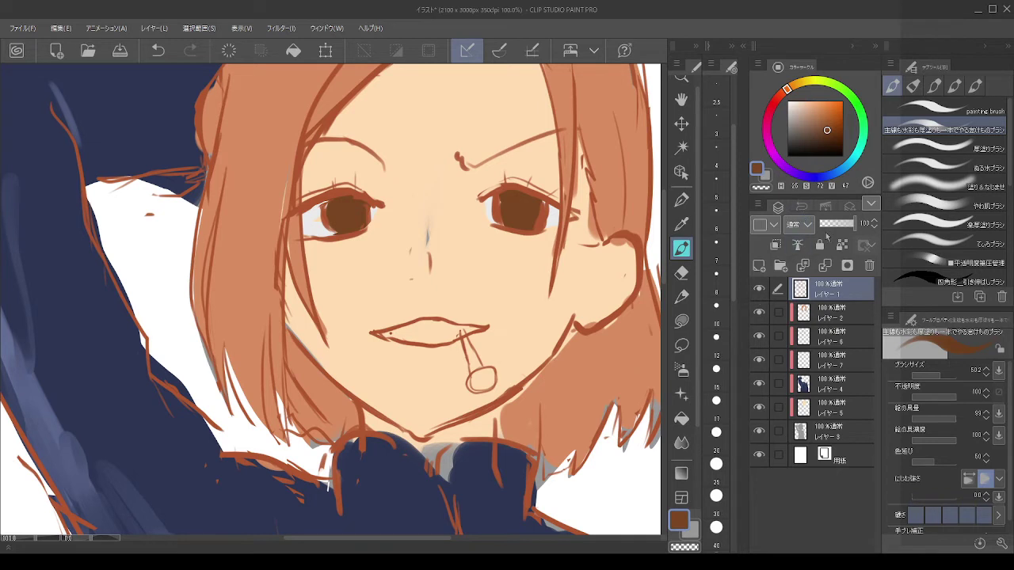
pyautogui.click(842, 245)
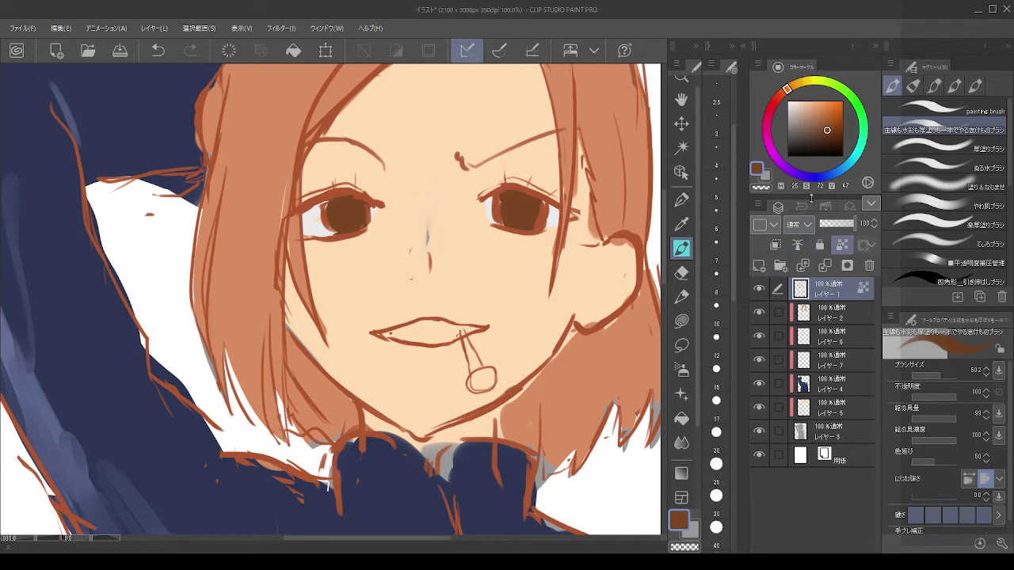
pyautogui.moveTo(827, 120); pyautogui.dragTo(818, 130)
pyautogui.moveTo(571, 321); pyautogui.dragTo(425, 433)
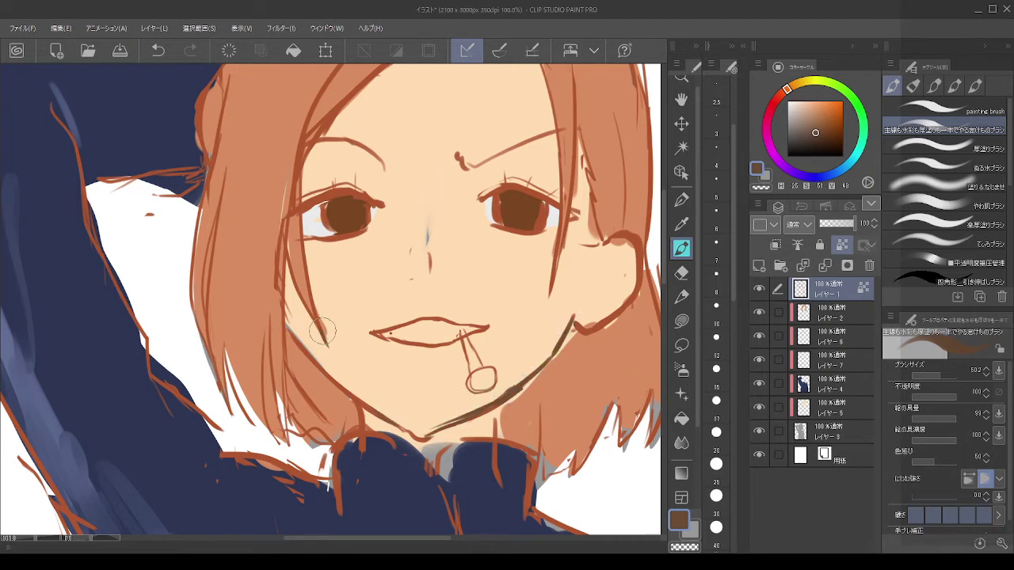
pyautogui.moveTo(322, 331)
pyautogui.mouseDown()
pyautogui.moveTo(321, 360)
pyautogui.moveTo(333, 359)
pyautogui.moveTo(397, 416)
pyautogui.moveTo(375, 405)
pyautogui.moveTo(396, 425)
pyautogui.moveTo(357, 423)
pyautogui.moveTo(422, 413)
pyautogui.moveTo(365, 422)
pyautogui.moveTo(312, 338)
pyautogui.moveTo(325, 369)
pyautogui.mouseUp()
pyautogui.hotkey('ctrl', 'z')
pyautogui.hotkey('ctrl', 'z')
pyautogui.hotkey('ctrl', 'z')
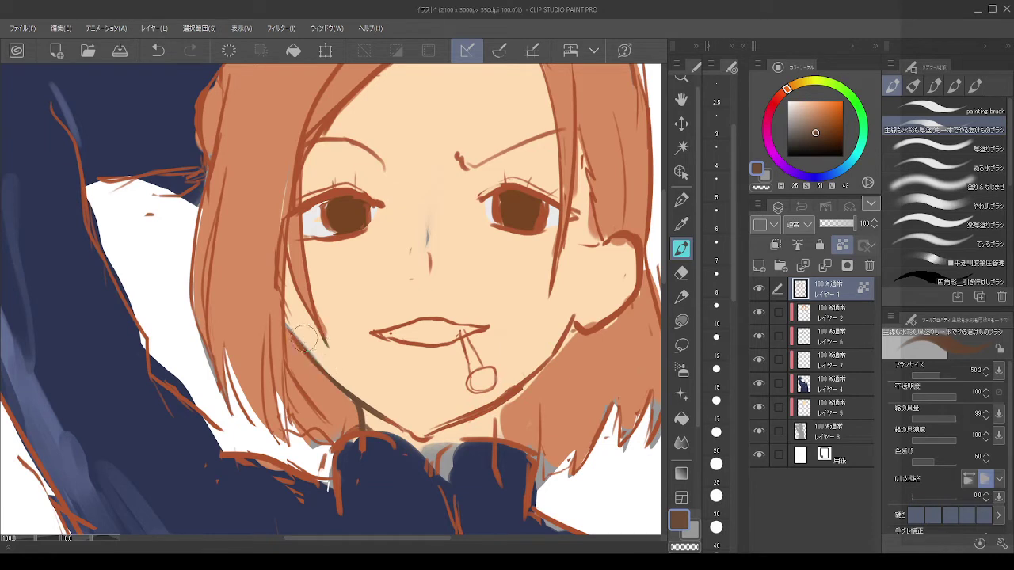
pyautogui.moveTo(290, 329)
pyautogui.mouseDown()
pyautogui.moveTo(410, 423)
pyautogui.moveTo(459, 424)
pyautogui.moveTo(535, 370)
pyautogui.moveTo(557, 339)
pyautogui.mouseUp()
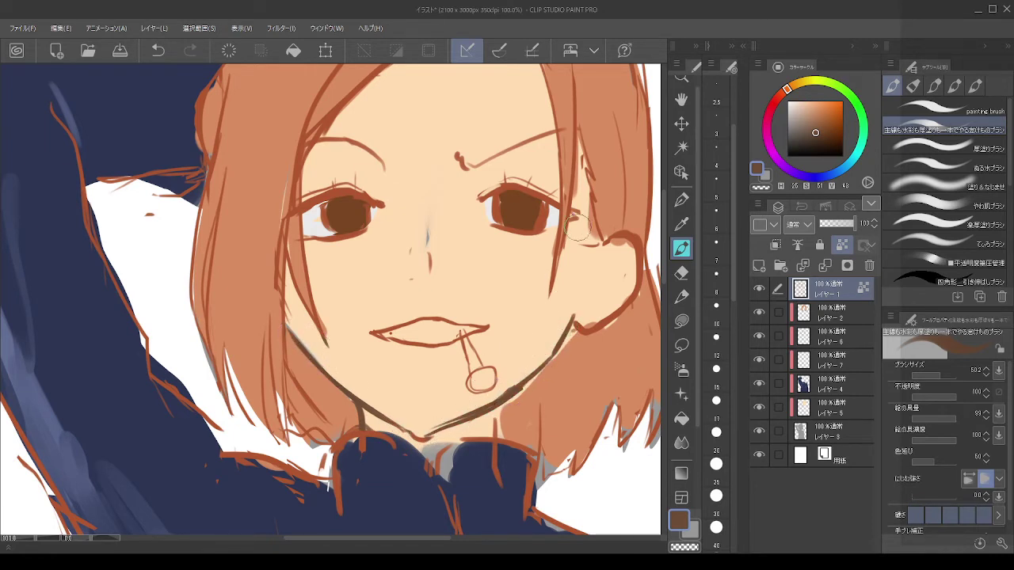
# Step: On the hair layer, touch up the hair colour along the jaw and ear with the sampled orange
pyautogui.click(816, 313)
pyautogui.keyDown('alt'); pyautogui.click(578, 347); pyautogui.keyUp('alt')
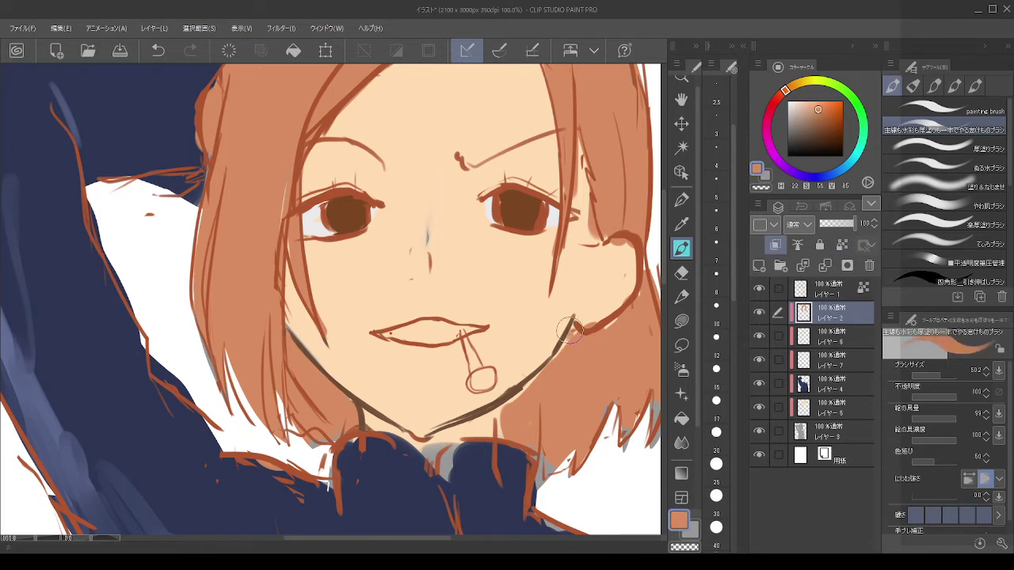
pyautogui.moveTo(514, 411)
pyautogui.mouseDown()
pyautogui.moveTo(505, 437)
pyautogui.moveTo(504, 406)
pyautogui.moveTo(623, 315)
pyautogui.moveTo(603, 330)
pyautogui.moveTo(604, 313)
pyautogui.moveTo(584, 320)
pyautogui.moveTo(612, 297)
pyautogui.moveTo(610, 259)
pyautogui.mouseUp()
pyautogui.press('c')
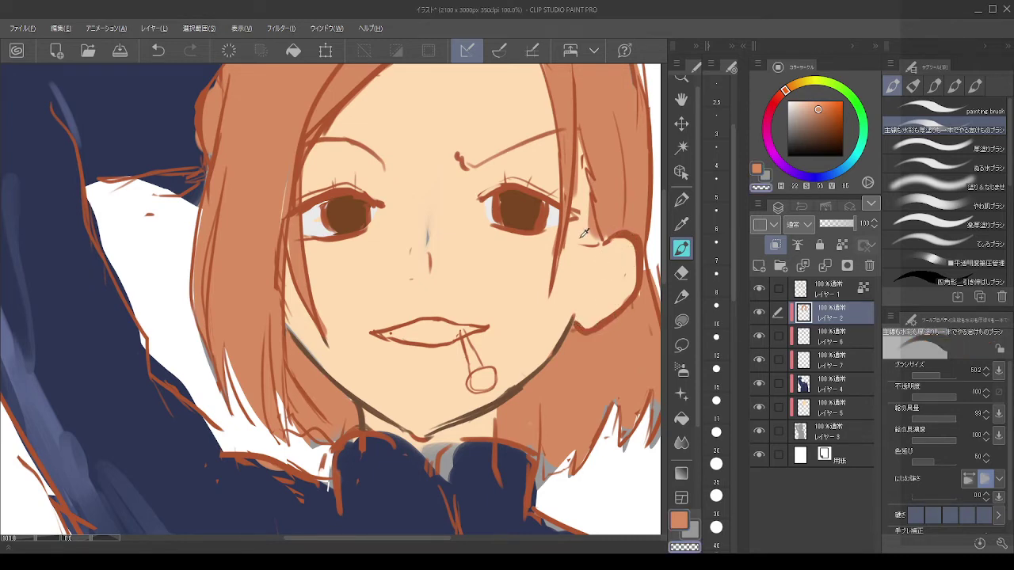
pyautogui.scroll(-6, 515, 236)
pyautogui.scroll(3, 533, 183)
pyautogui.scroll(1, 529, 309)
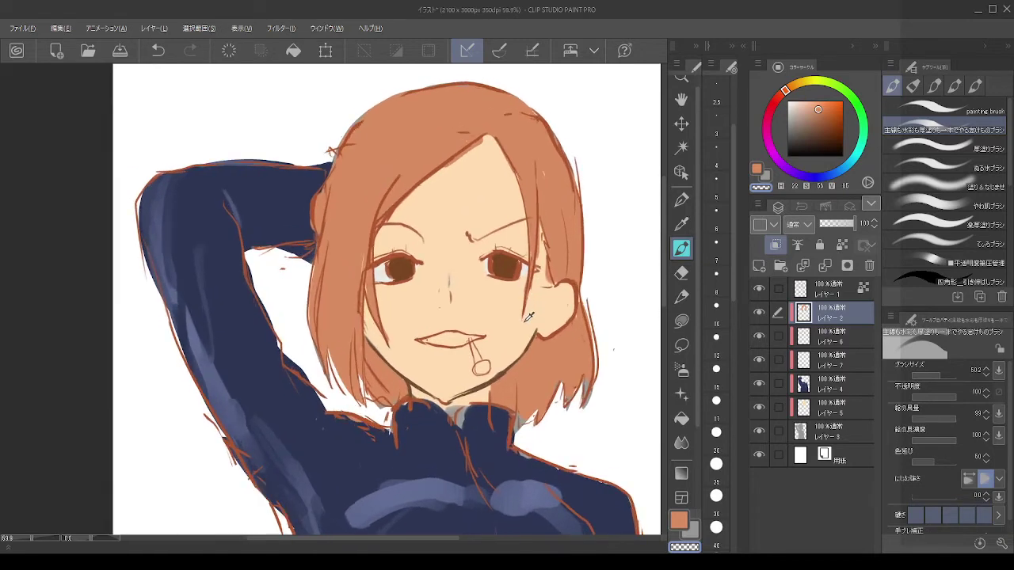
pyautogui.scroll(1, 522, 321)
pyautogui.press('alt')
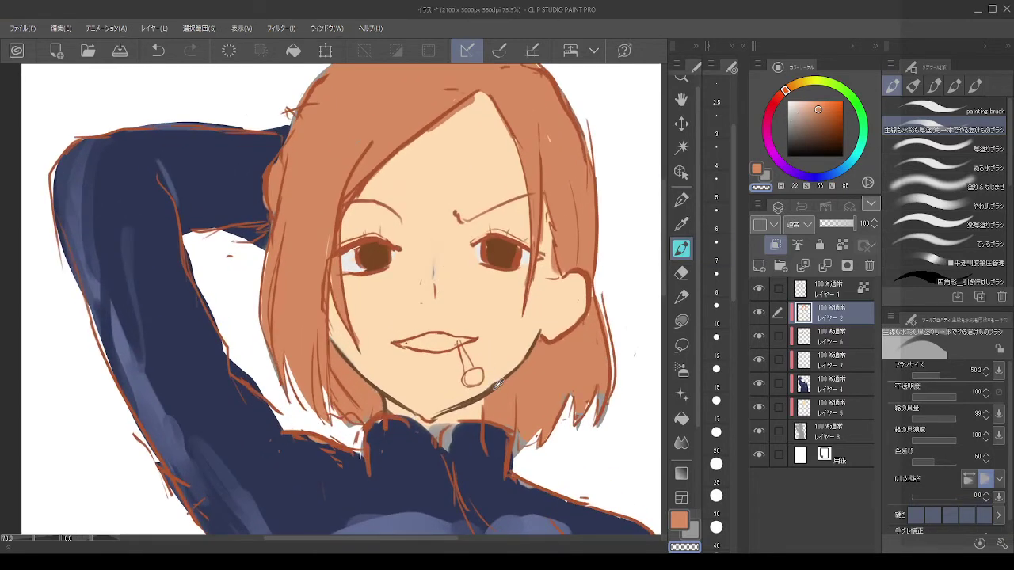
pyautogui.press('c')
# Step: On the locked line-art layer, recolour the lash lines and outlines of both eyes in a darkened shade of the sampled jaw brown
pyautogui.click(832, 297)
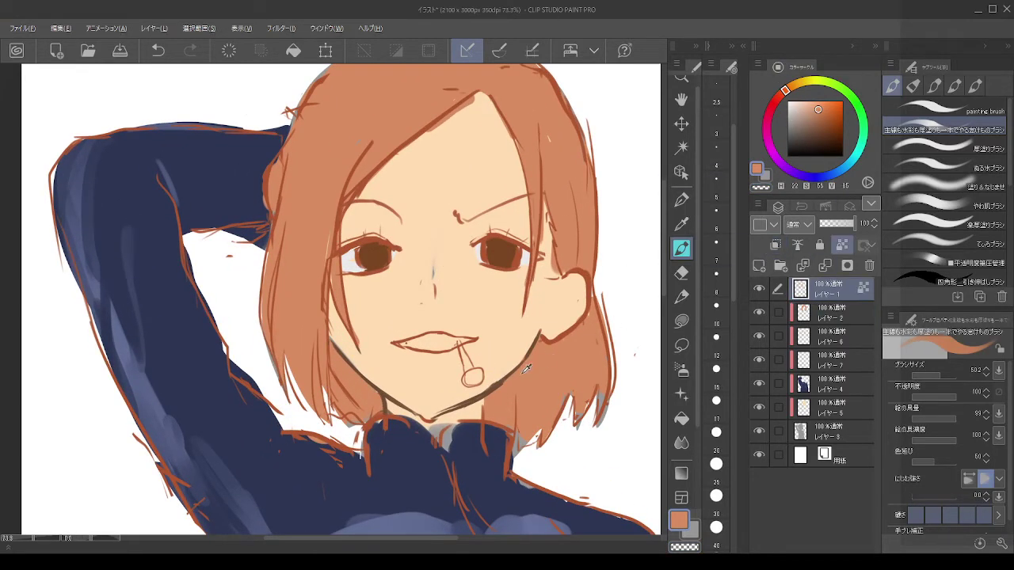
pyautogui.keyDown('alt'); pyautogui.click(498, 384); pyautogui.keyUp('alt')
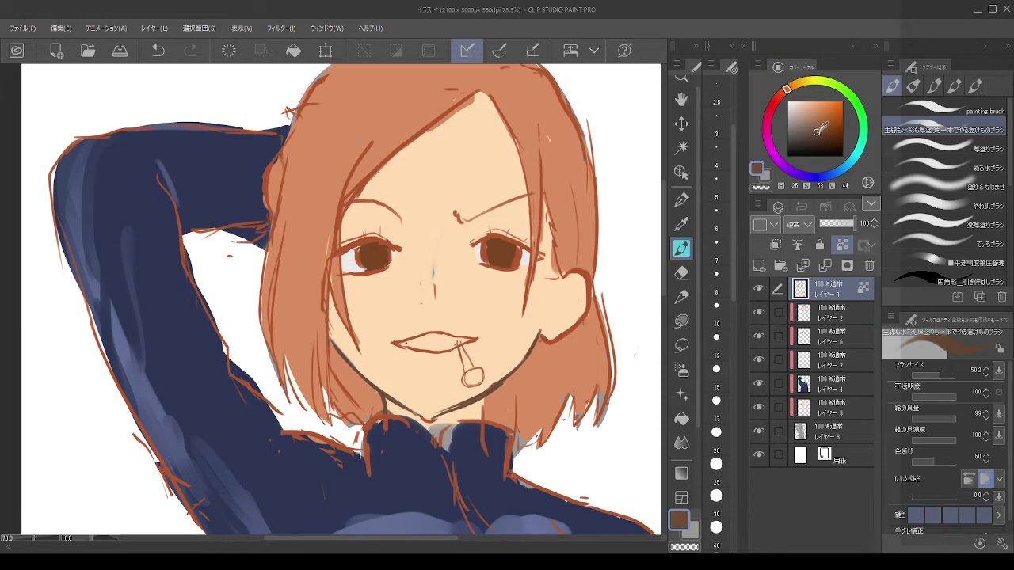
pyautogui.moveTo(824, 131); pyautogui.dragTo(812, 130)
pyautogui.moveTo(820, 128); pyautogui.dragTo(822, 140)
pyautogui.moveTo(511, 235)
pyautogui.mouseDown()
pyautogui.moveTo(485, 237)
pyautogui.moveTo(539, 255)
pyautogui.mouseUp()
pyautogui.hotkey('ctrl', 'z')
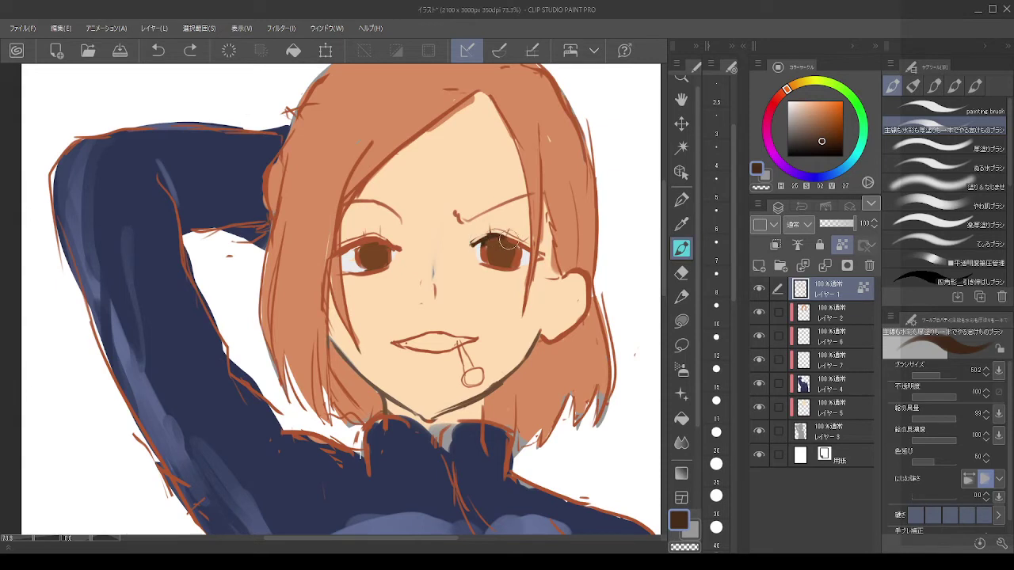
pyautogui.moveTo(501, 242)
pyautogui.mouseDown()
pyautogui.moveTo(485, 265)
pyautogui.moveTo(508, 277)
pyautogui.mouseUp()
pyautogui.moveTo(377, 243)
pyautogui.mouseDown()
pyautogui.moveTo(354, 248)
pyautogui.moveTo(380, 245)
pyautogui.mouseUp()
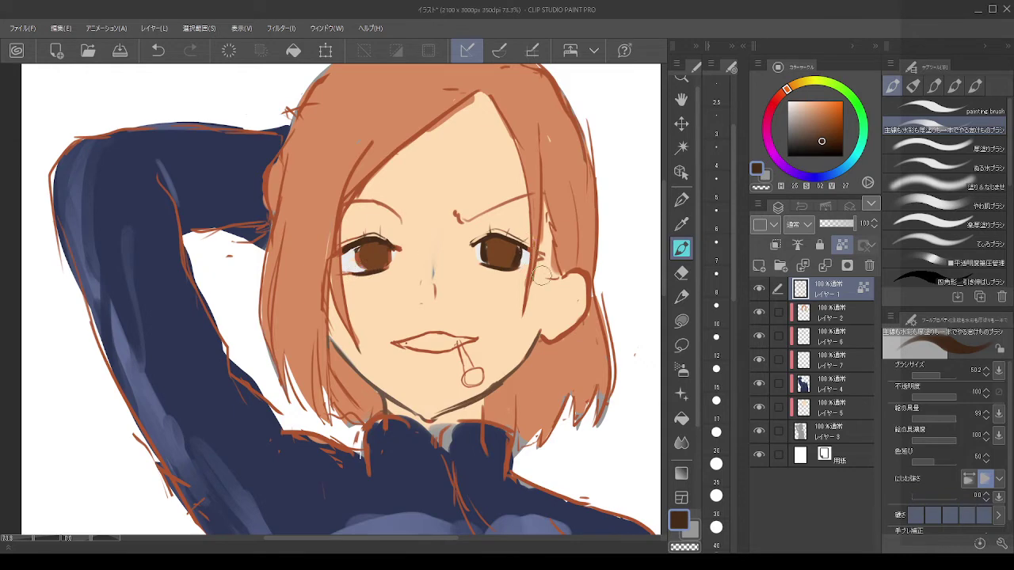
# Step: Unlock the line art's transparent pixels and reinforce the outlines of both eyes with a thin dark brown brush
pyautogui.scroll(-6, 519, 213)
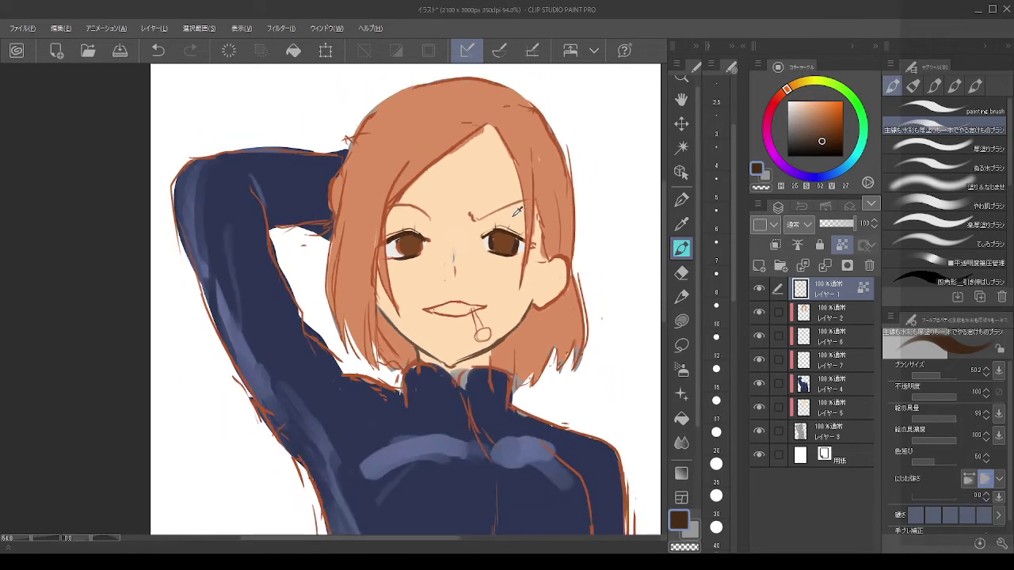
pyautogui.scroll(6, 516, 210)
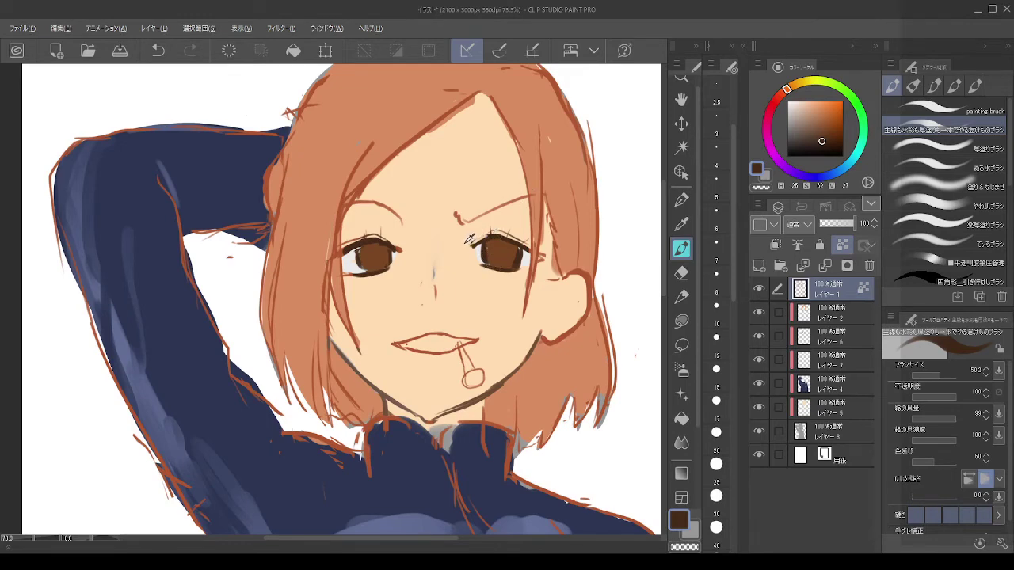
pyautogui.scroll(-7, 469, 239)
pyautogui.scroll(8, 461, 229)
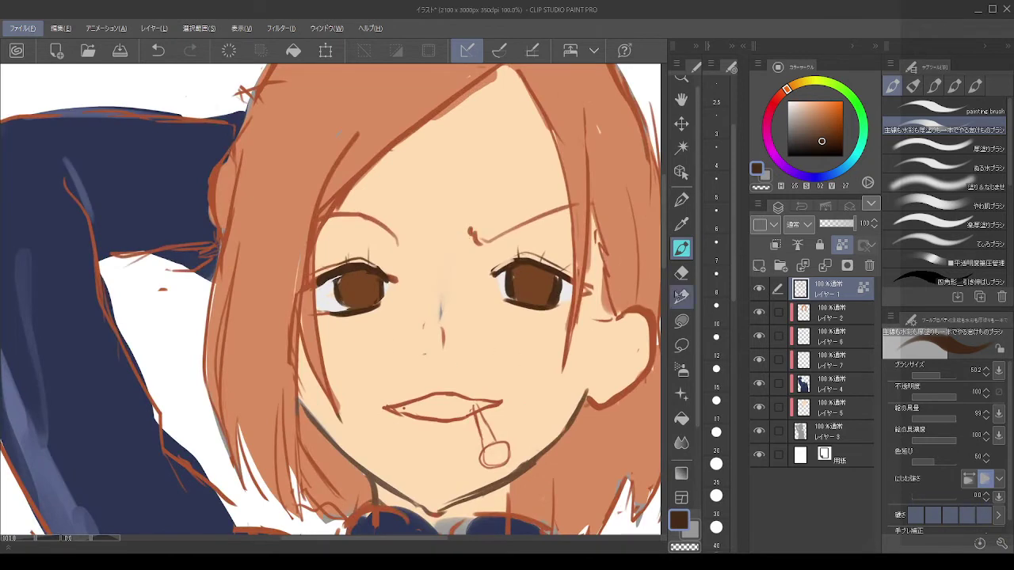
pyautogui.click(842, 246)
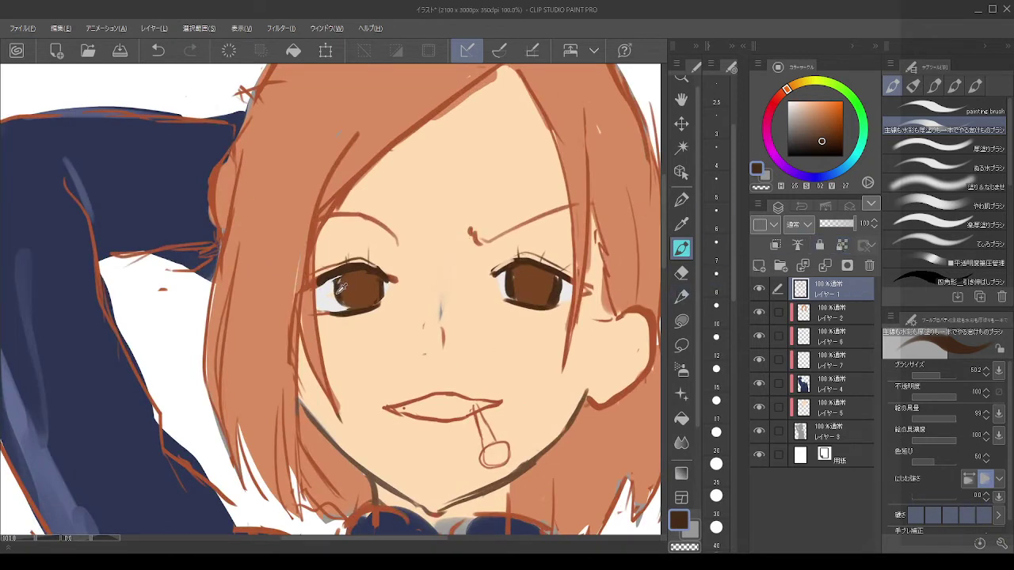
pyautogui.keyDown('alt'); pyautogui.click(339, 291); pyautogui.keyUp('alt')
pyautogui.moveTo(367, 266); pyautogui.dragTo(355, 267)
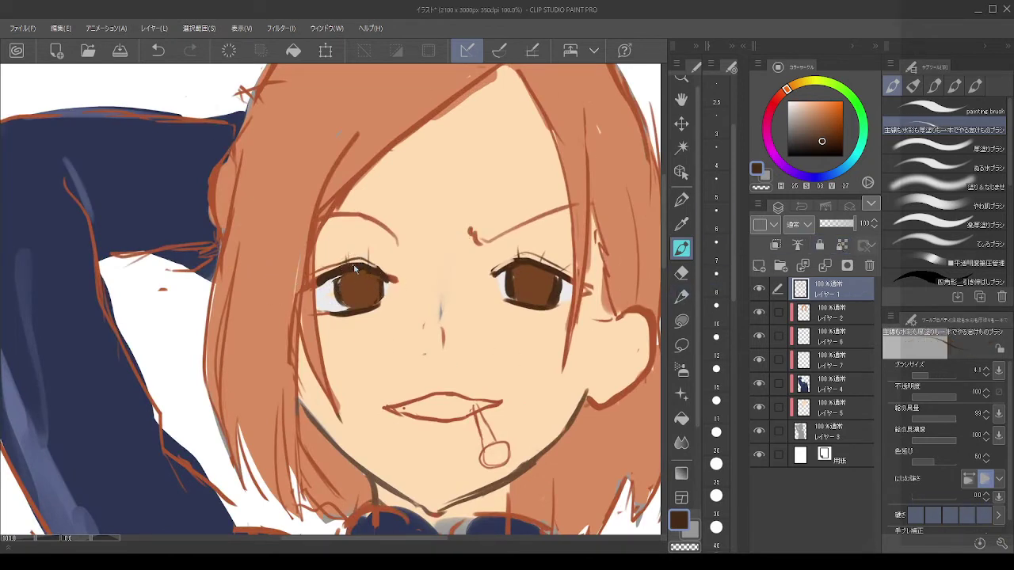
pyautogui.press(']')
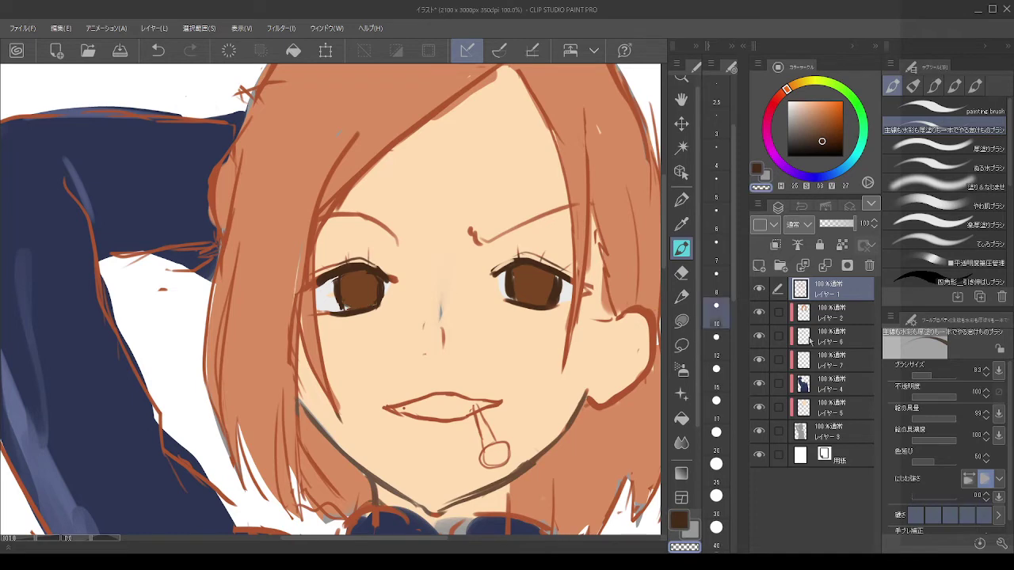
pyautogui.click(828, 346)
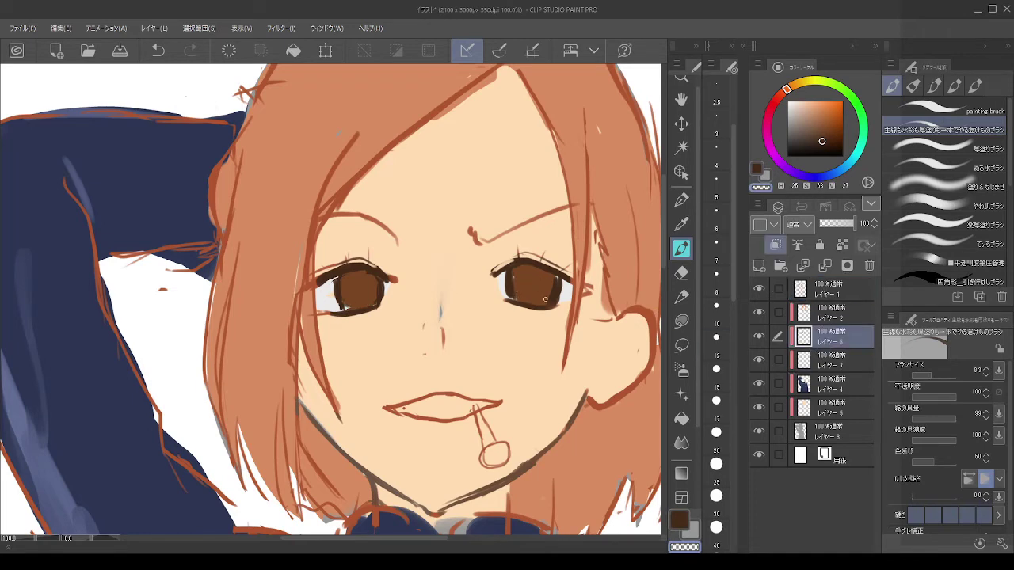
pyautogui.scroll(-8, 559, 277)
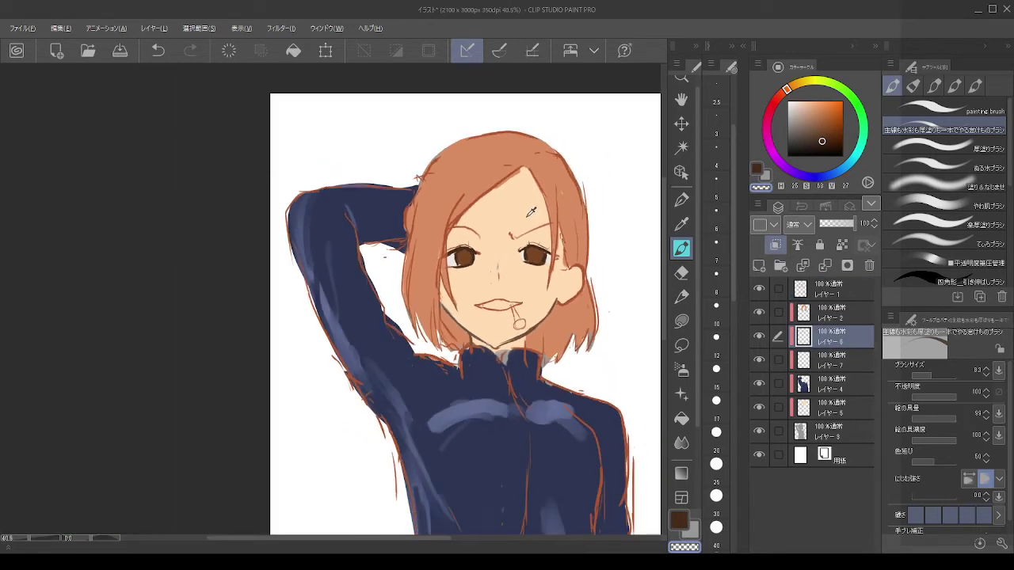
pyautogui.scroll(6, 519, 230)
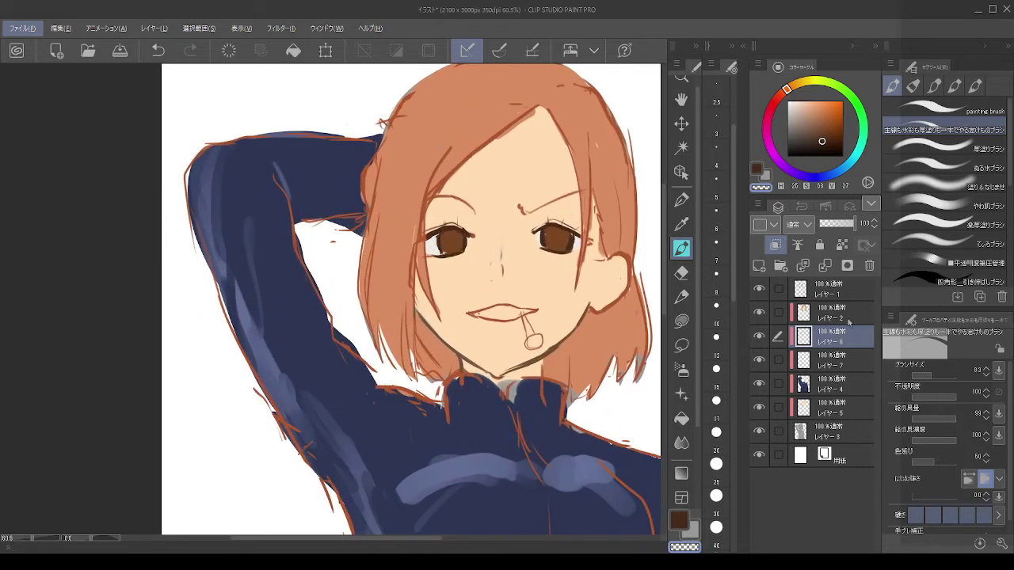
# Step: Lock the line art's transparency again and recolour the viewer's-right hair lines in a darkened shade of the sampled hair orange
pyautogui.click(840, 289)
pyautogui.click(847, 247)
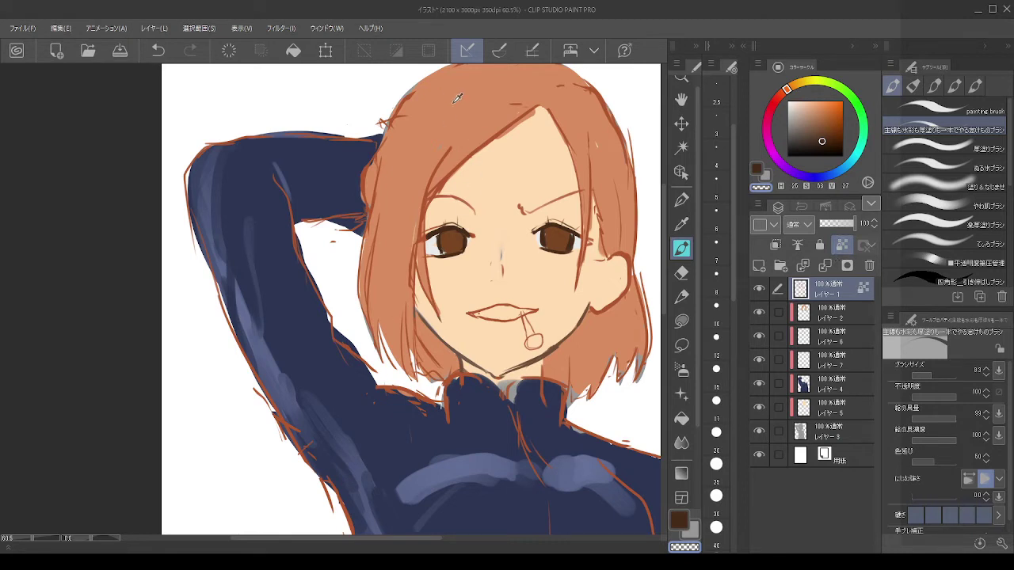
pyautogui.click(826, 314)
pyautogui.keyDown('alt'); pyautogui.click(485, 98); pyautogui.keyUp('alt')
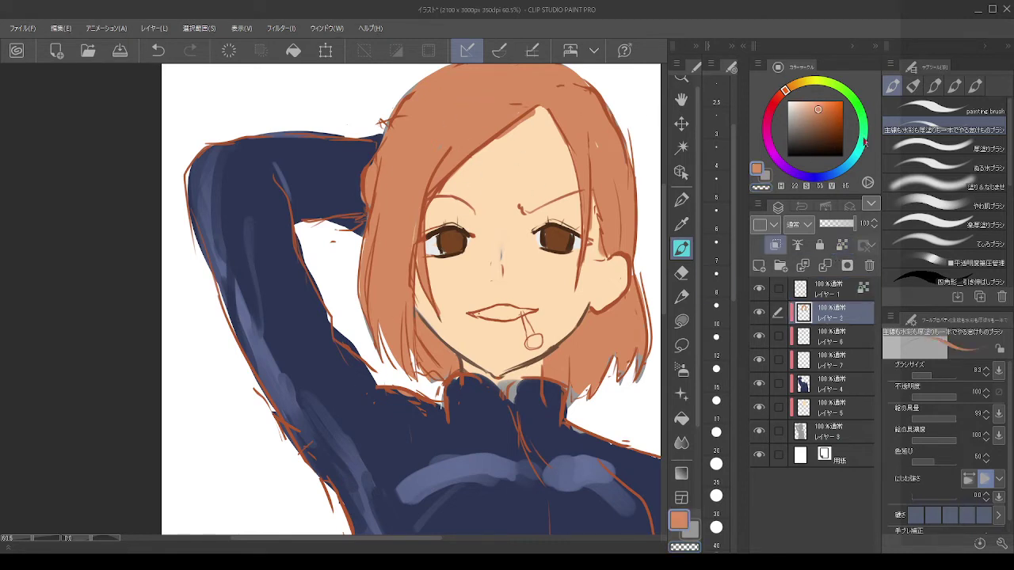
pyautogui.moveTo(820, 107); pyautogui.dragTo(820, 133)
pyautogui.keyDown('ctrl'); pyautogui.keyDown('alt'); pyautogui.moveTo(604, 180); pyautogui.dragTo(634, 175); pyautogui.keyUp('alt'); pyautogui.keyUp('ctrl')
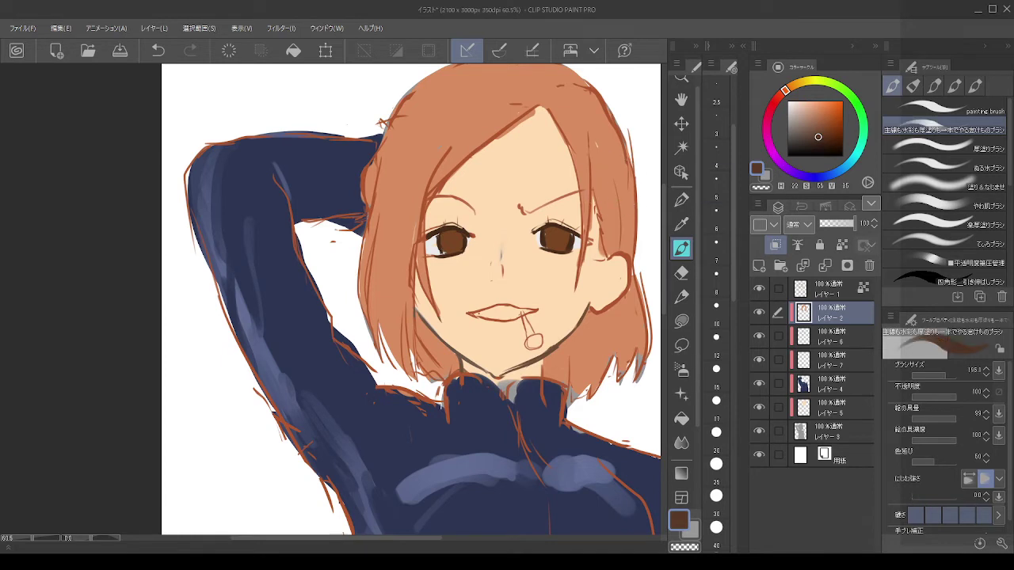
pyautogui.click(829, 289)
pyautogui.moveTo(601, 107); pyautogui.dragTo(631, 176)
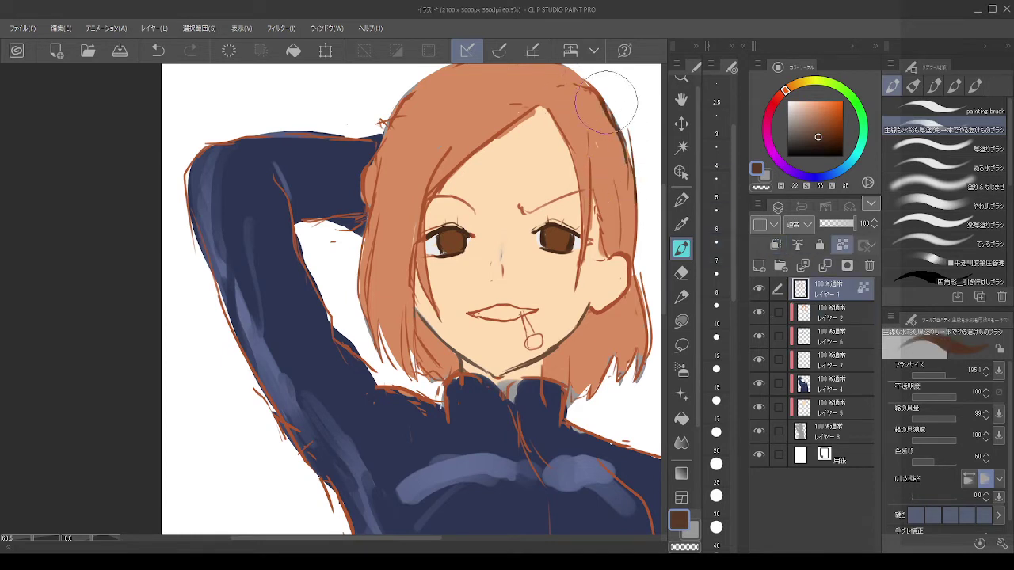
pyautogui.moveTo(589, 135)
pyautogui.mouseDown()
pyautogui.moveTo(595, 170)
pyautogui.moveTo(575, 143)
pyautogui.moveTo(588, 215)
pyautogui.moveTo(577, 284)
pyautogui.mouseUp()
pyautogui.moveTo(607, 221); pyautogui.dragTo(605, 233)
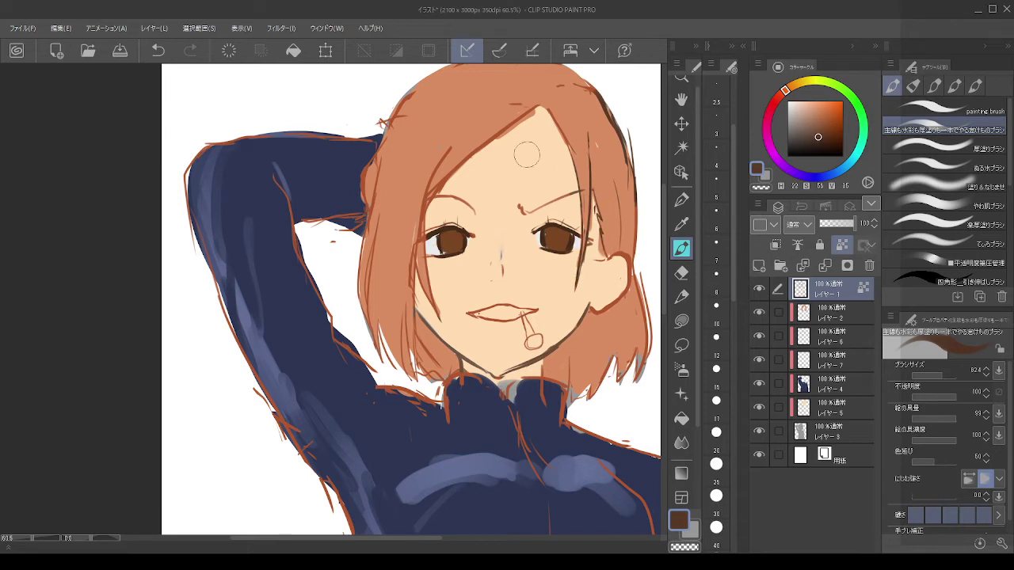
# Step: Recolour the remaining hair lines in the same dark brown, covering the fringe, crown, viewer's-left locks and hair tips
pyautogui.moveTo(463, 216); pyautogui.dragTo(449, 279)
pyautogui.moveTo(501, 117)
pyautogui.mouseDown()
pyautogui.moveTo(390, 165)
pyautogui.moveTo(561, 129)
pyautogui.moveTo(579, 151)
pyautogui.mouseUp()
pyautogui.moveTo(372, 191)
pyautogui.mouseDown()
pyautogui.moveTo(354, 230)
pyautogui.moveTo(361, 337)
pyautogui.moveTo(350, 331)
pyautogui.moveTo(359, 385)
pyautogui.moveTo(358, 375)
pyautogui.moveTo(403, 437)
pyautogui.mouseUp()
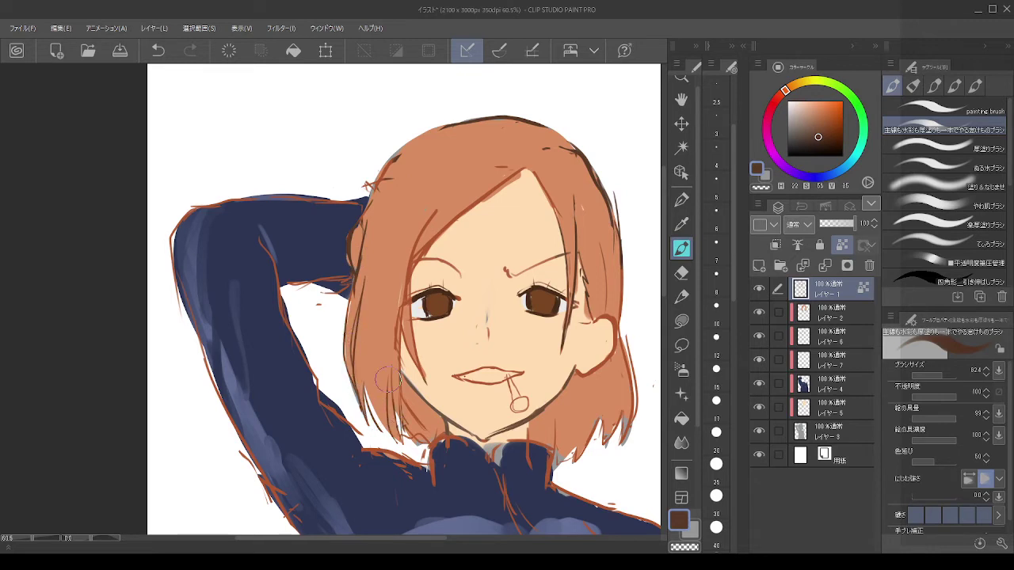
pyautogui.moveTo(399, 383); pyautogui.dragTo(426, 441)
pyautogui.moveTo(629, 339)
pyautogui.mouseDown()
pyautogui.moveTo(632, 427)
pyautogui.moveTo(572, 455)
pyautogui.mouseUp()
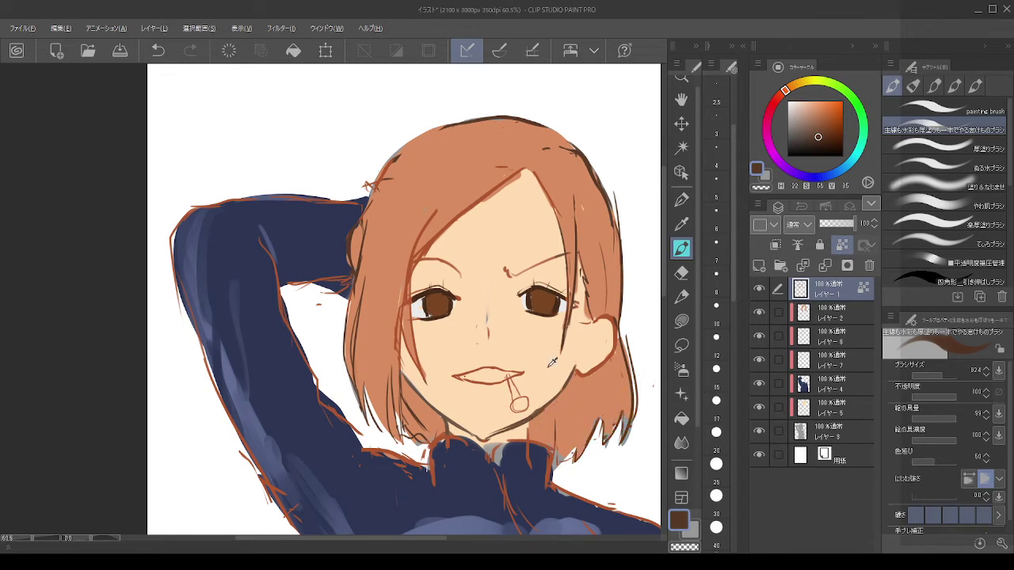
# Step: Recolour the facial lines, including the mouth outline, with the muted brown sampled from the jawline
pyautogui.keyDown('alt'); pyautogui.click(544, 409); pyautogui.keyUp('alt')
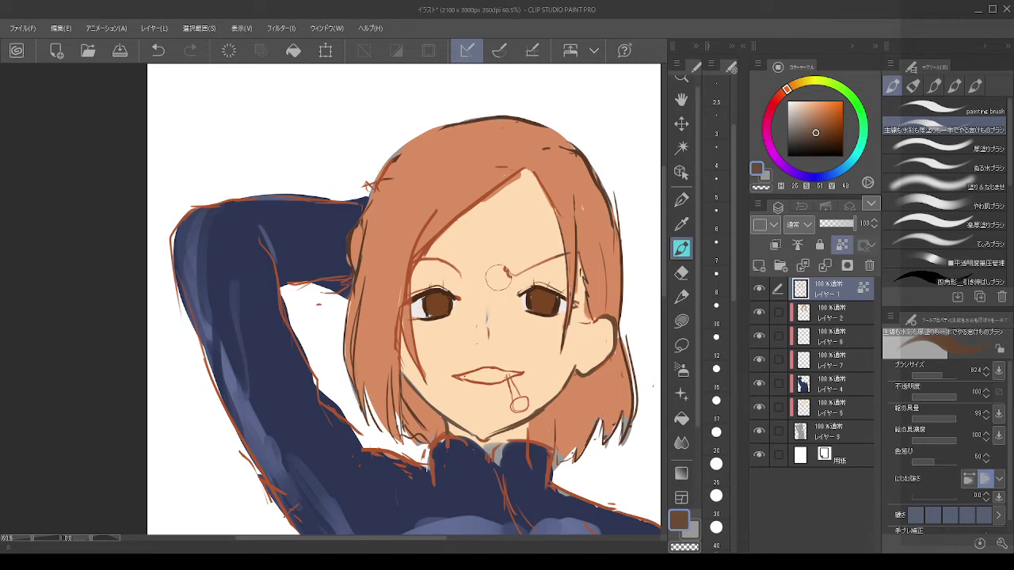
pyautogui.moveTo(555, 303); pyautogui.dragTo(572, 321)
# Step: Add a clipped layer directly above the uniform layer and paint the teeth inside the mouth in a neutral off-white
pyautogui.click(801, 342)
pyautogui.click(816, 362)
pyautogui.click(816, 385)
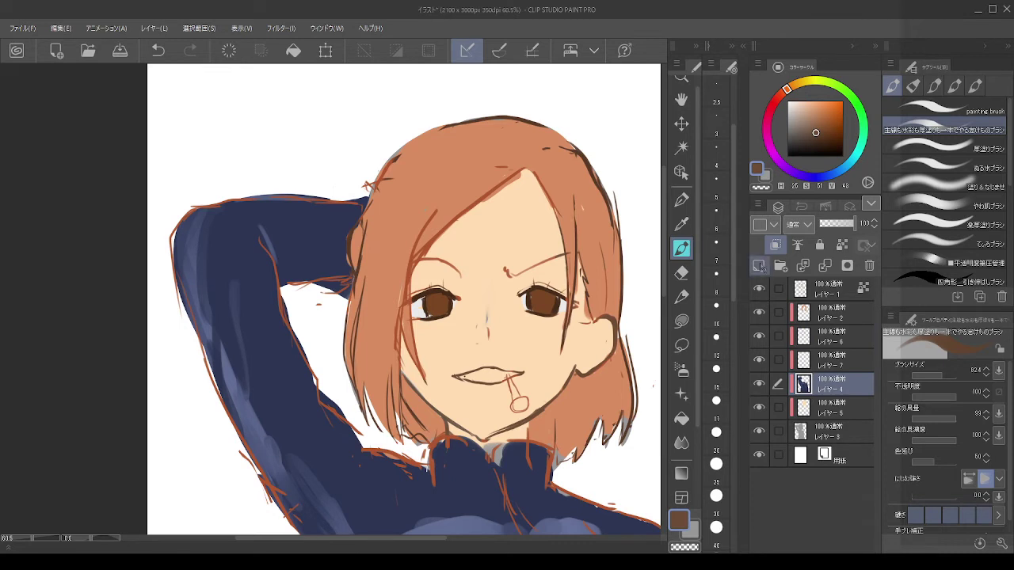
pyautogui.click(759, 265)
pyautogui.click(789, 106)
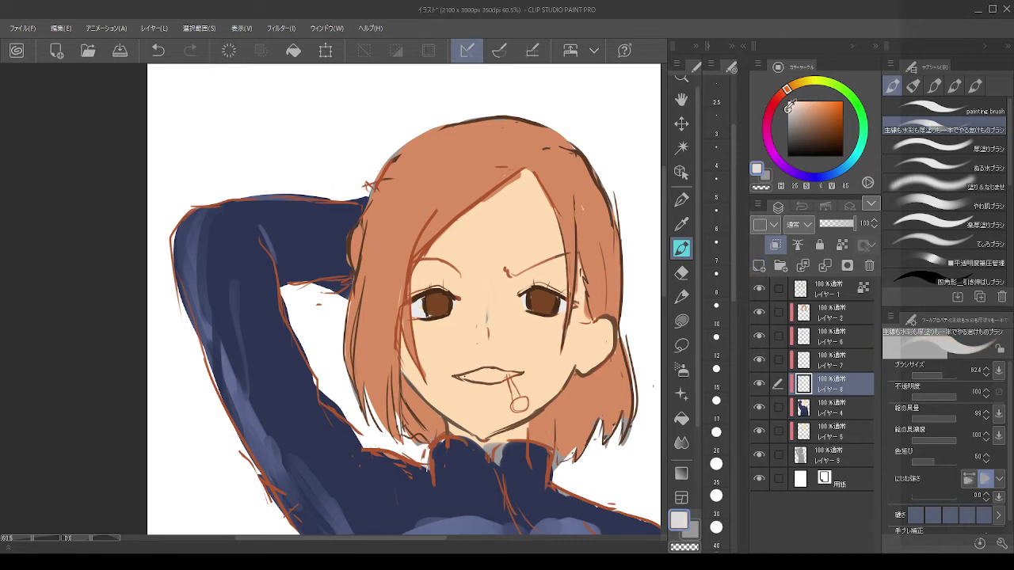
pyautogui.moveTo(496, 374)
pyautogui.mouseDown()
pyautogui.moveTo(468, 379)
pyautogui.moveTo(485, 377)
pyautogui.mouseUp()
pyautogui.hotkey('ctrl', 'z')
pyautogui.click(787, 106)
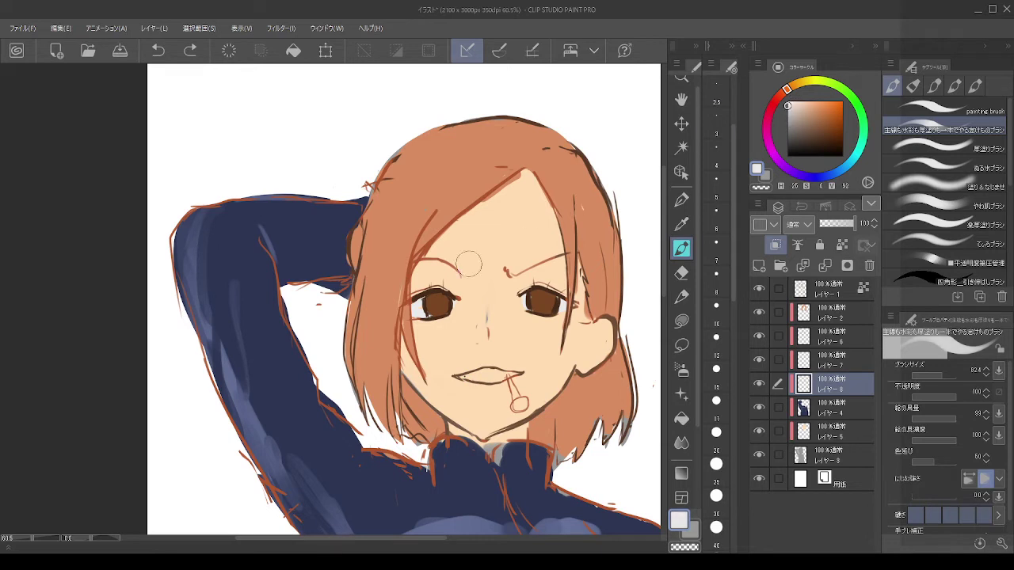
pyautogui.moveTo(466, 363)
pyautogui.mouseDown()
pyautogui.moveTo(459, 353)
pyautogui.moveTo(511, 375)
pyautogui.moveTo(473, 378)
pyautogui.moveTo(506, 374)
pyautogui.mouseUp()
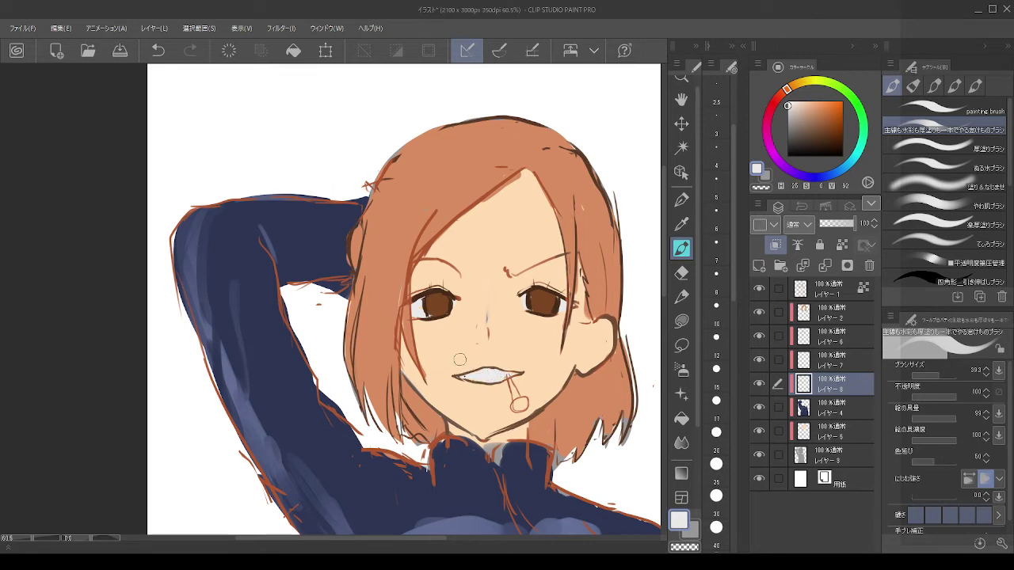
# Step: Add a new clipped layer directly above レイヤー 6 in the layer stack
pyautogui.click(835, 333)
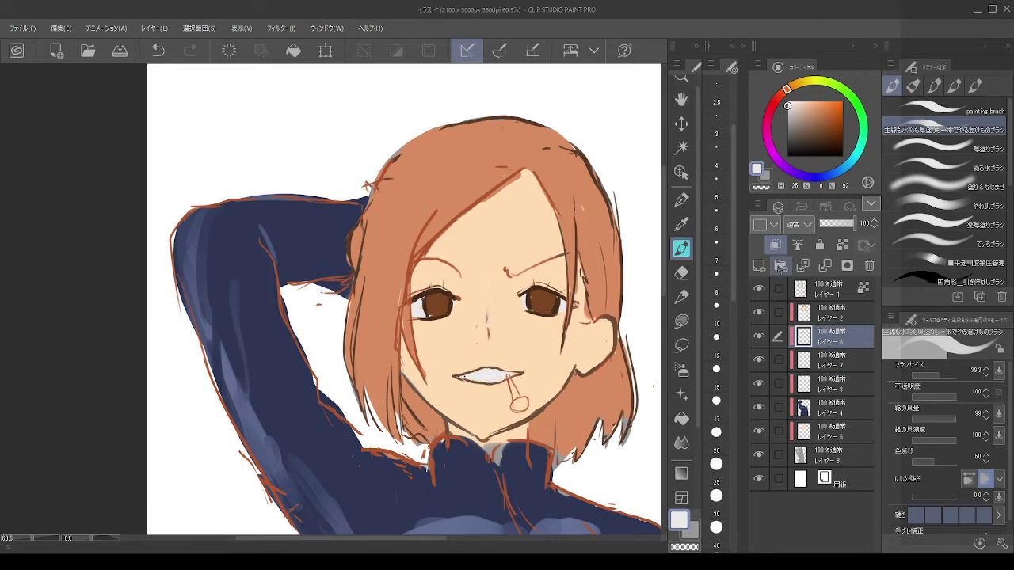
pyautogui.click(760, 266)
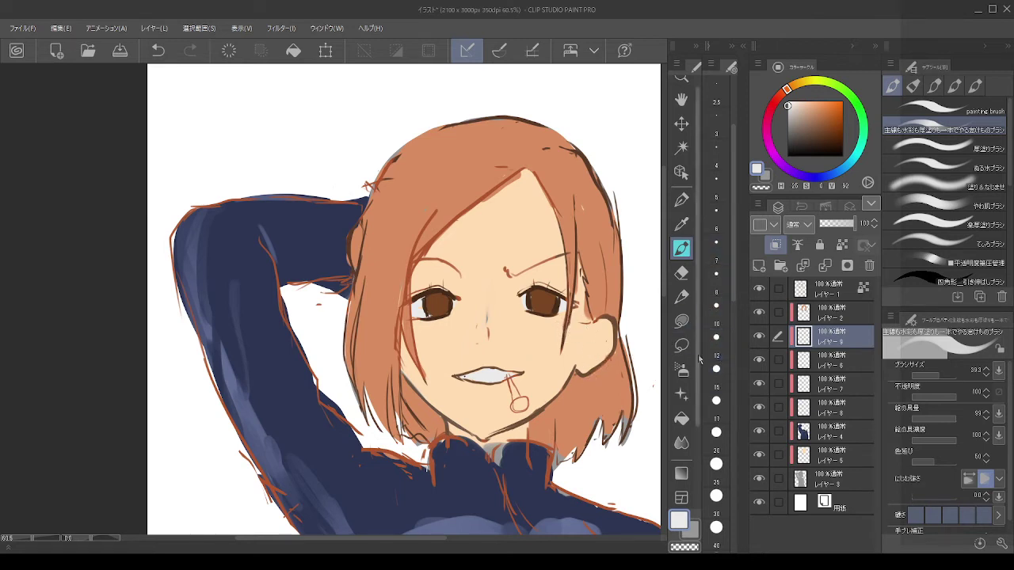
# Step: Unlock the line-art layer's transparency and erase the rough line along the waist belt's lower edge
pyautogui.scroll(-10, 446, 337)
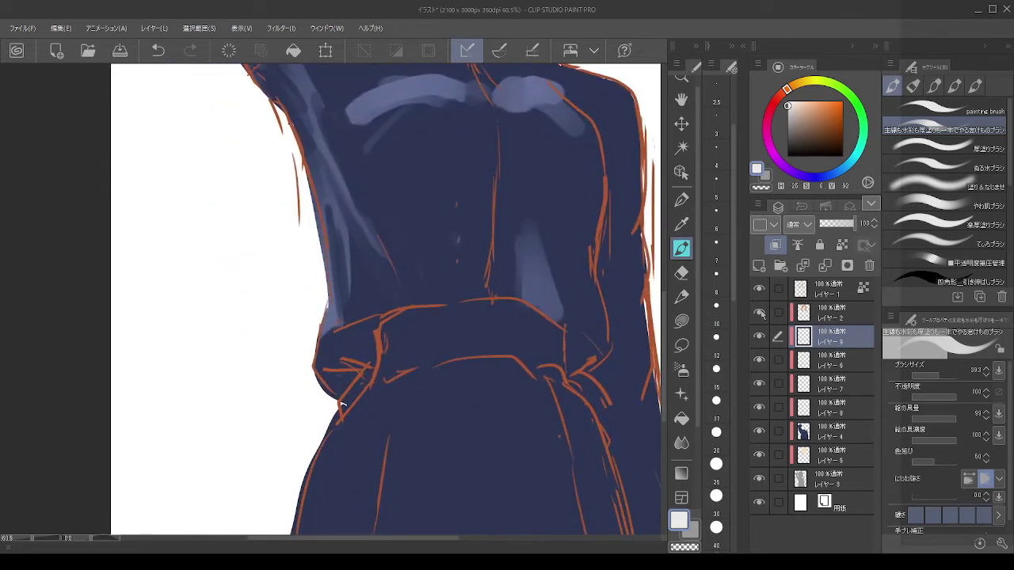
pyautogui.click(823, 298)
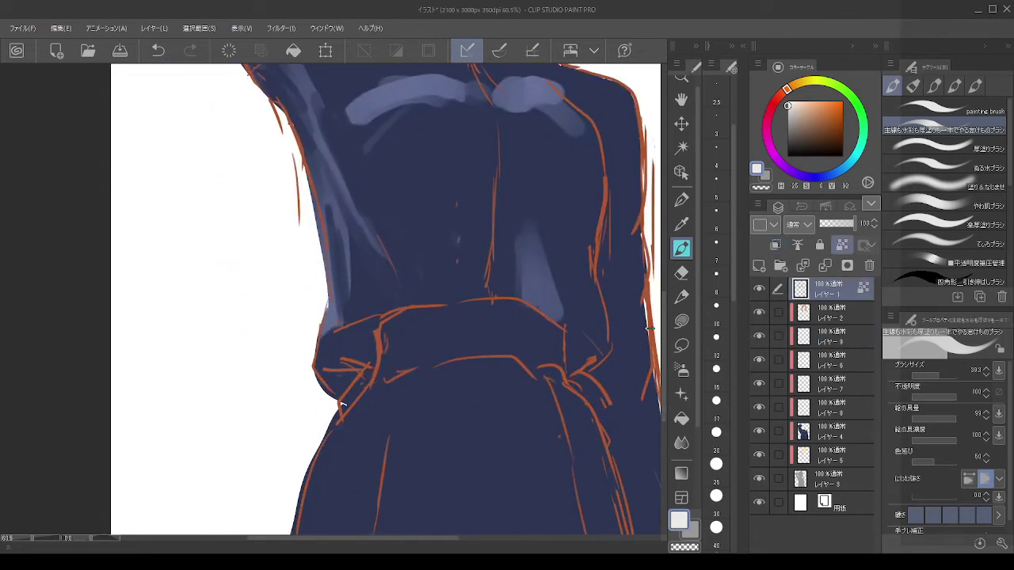
pyautogui.moveTo(391, 381); pyautogui.dragTo(419, 368)
pyautogui.hotkey('ctrl', 'z')
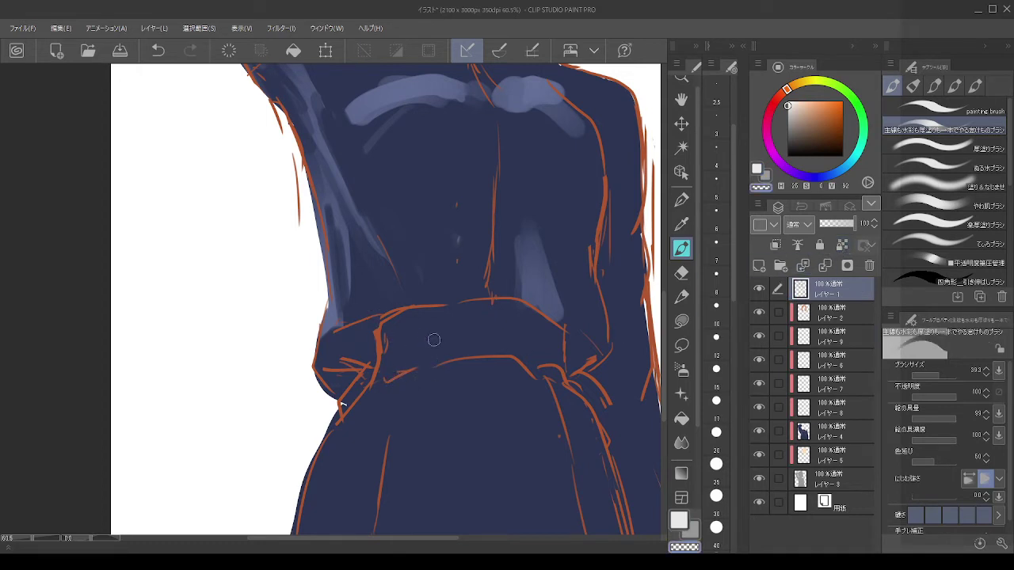
pyautogui.hotkey('ctrl', 'z')
pyautogui.scroll(-6, 413, 328)
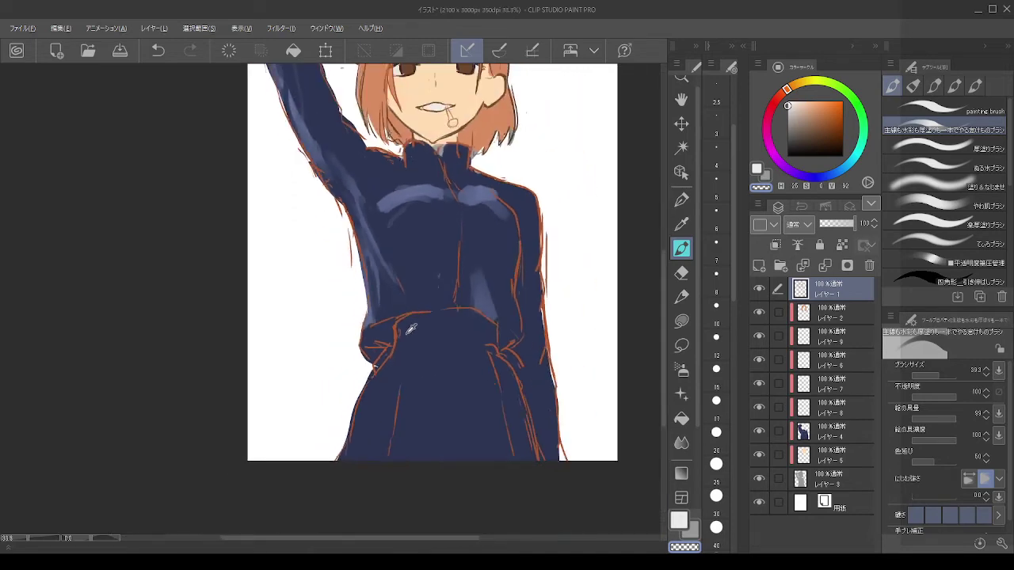
# Step: Redraw the belt's upper and lower edges on the line-art layer with the sampled orange-red line colour at brush size 12
pyautogui.scroll(3, 416, 346)
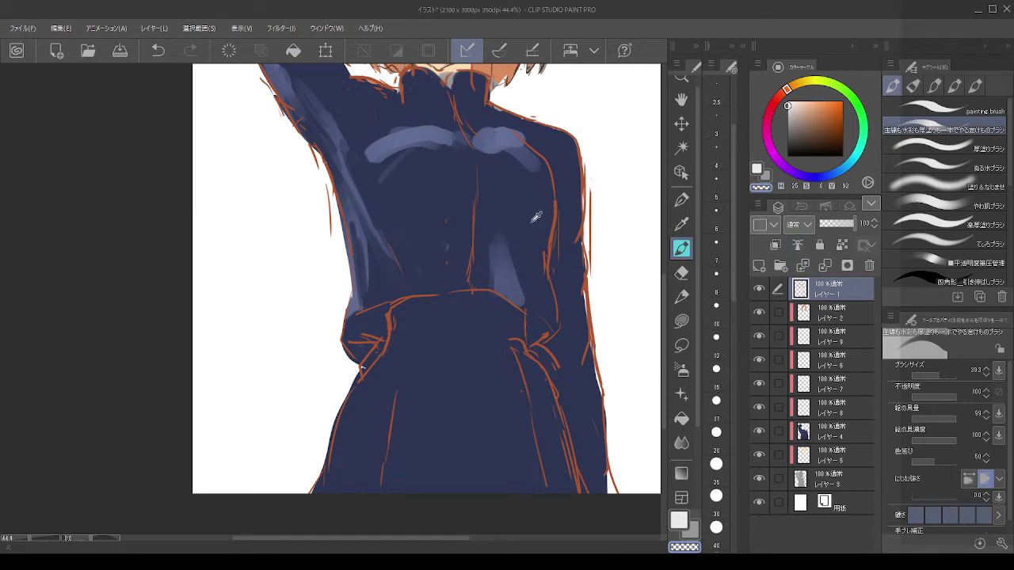
pyautogui.keyDown('alt'); pyautogui.click(557, 220); pyautogui.keyUp('alt')
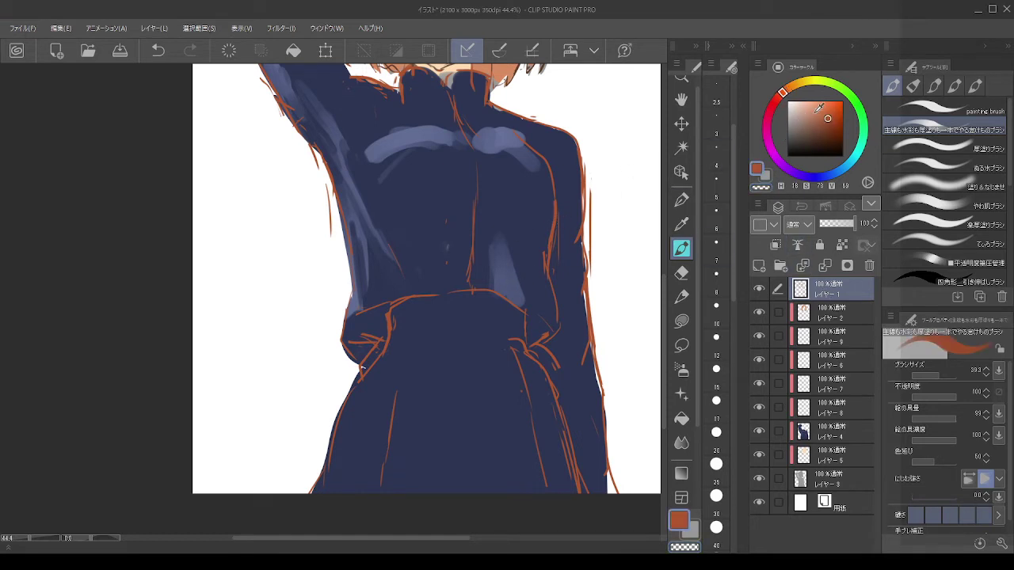
pyautogui.click(717, 341)
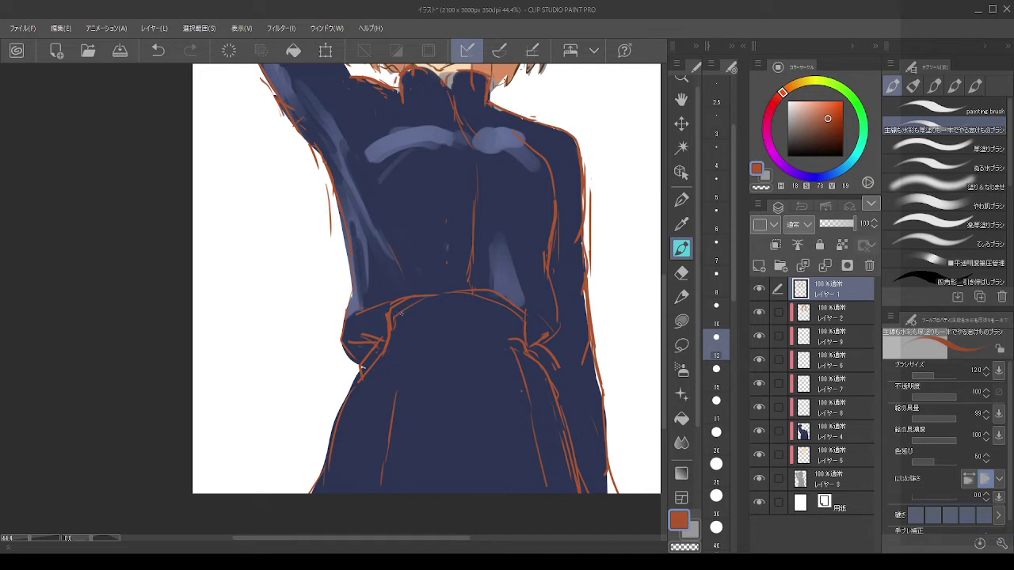
pyautogui.hotkey('ctrl', 'z')
pyautogui.hotkey('ctrl', 'z')
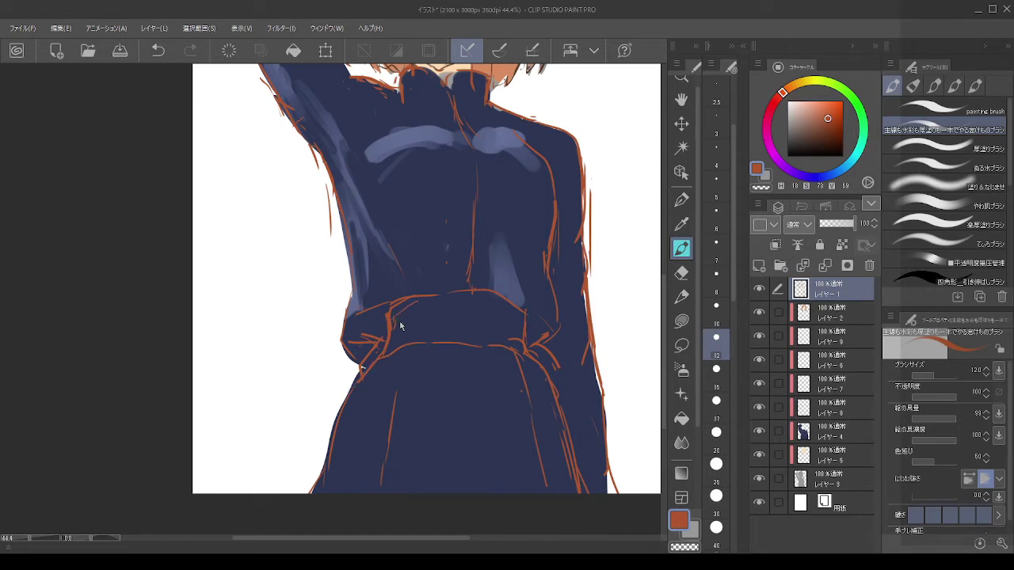
pyautogui.hotkey('ctrl', 'z')
pyautogui.hotkey('ctrl', 'z')
pyautogui.hotkey('ctrl', 'z')
pyautogui.press('c')
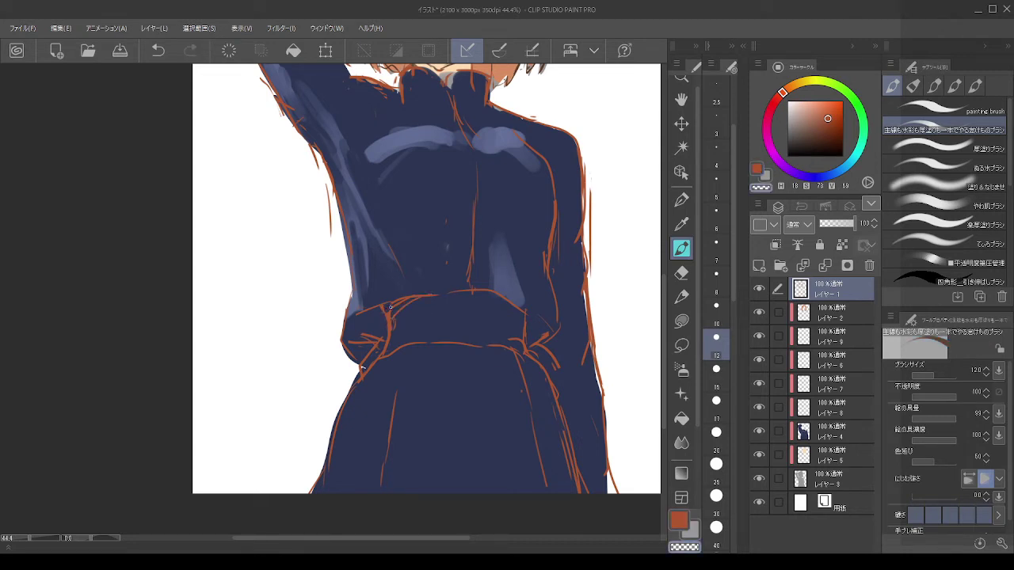
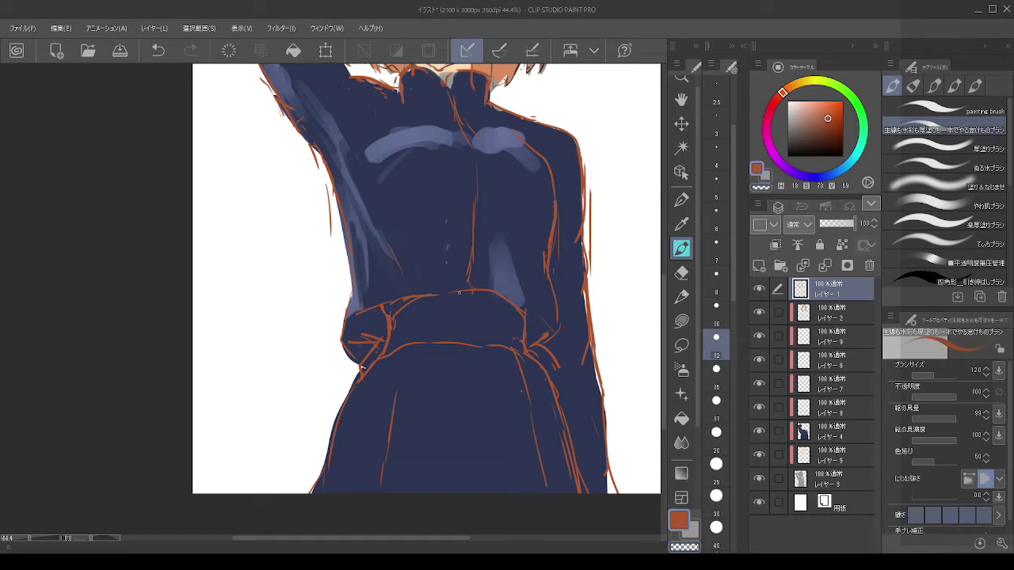
# Step: Add a clipped layer directly above the uniform layer and paint the small gap above the belt's viewer's-left end pale grey-blue
pyautogui.click(827, 431)
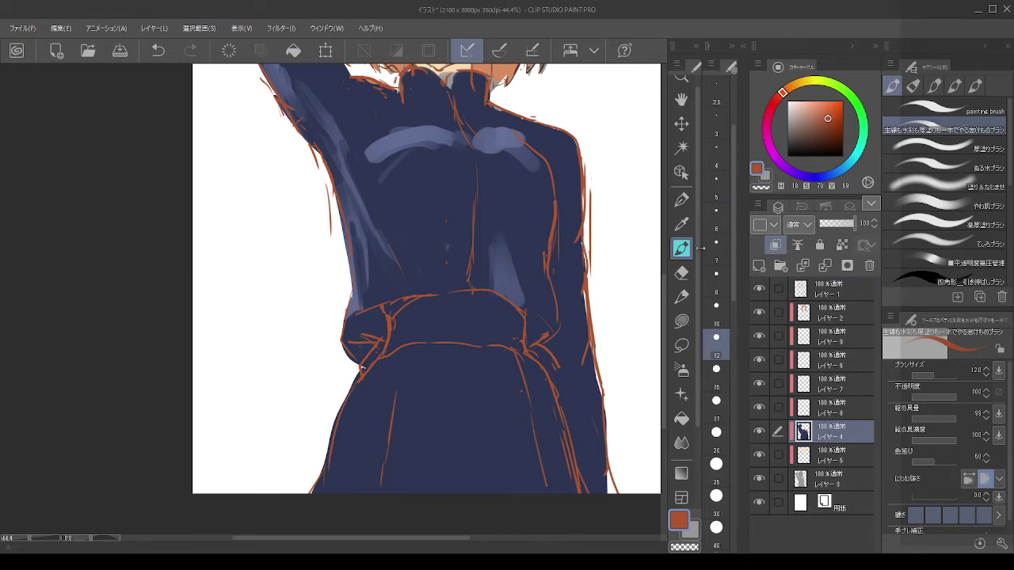
pyautogui.click(759, 265)
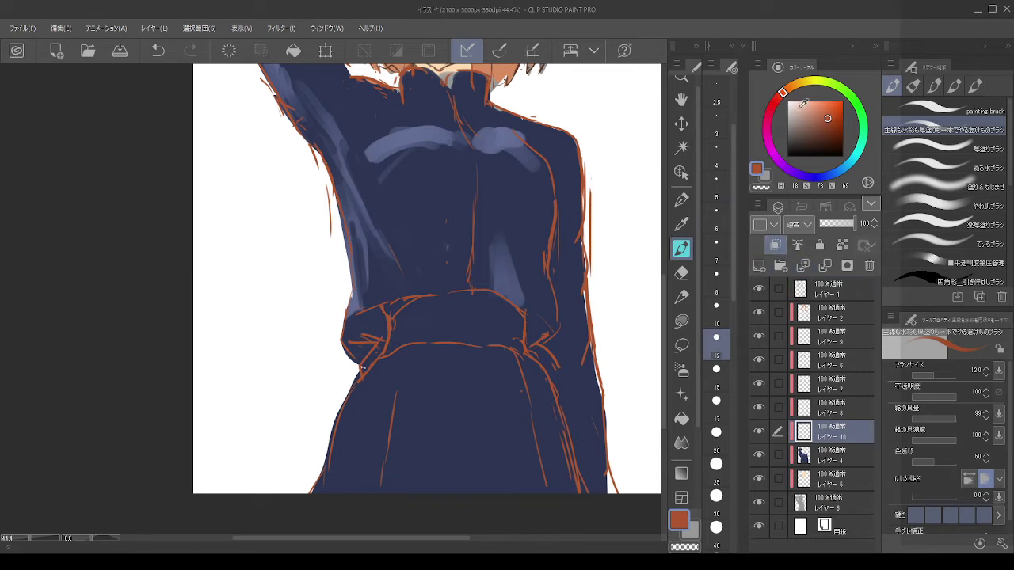
pyautogui.moveTo(803, 103); pyautogui.dragTo(794, 107)
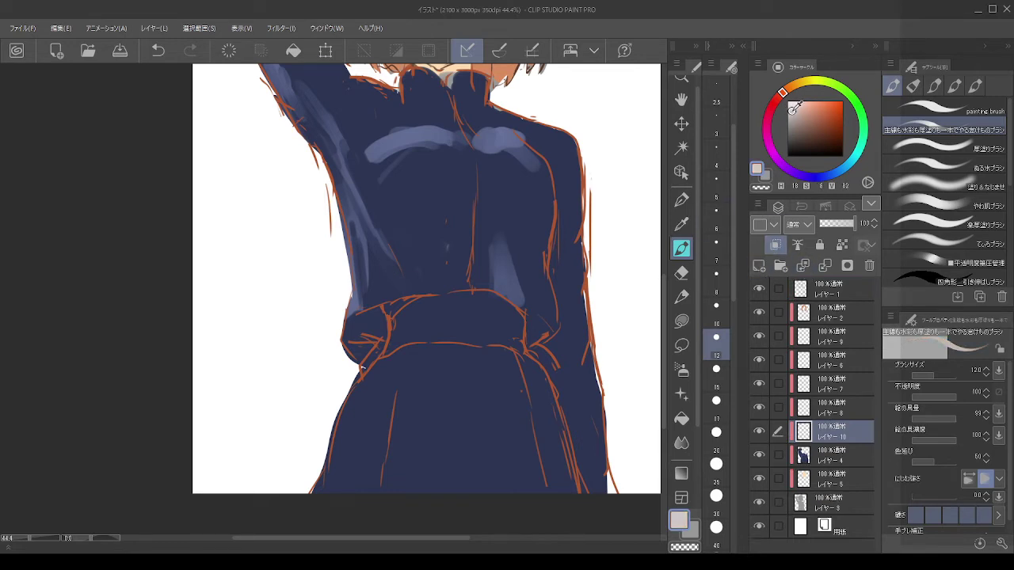
pyautogui.click(820, 180)
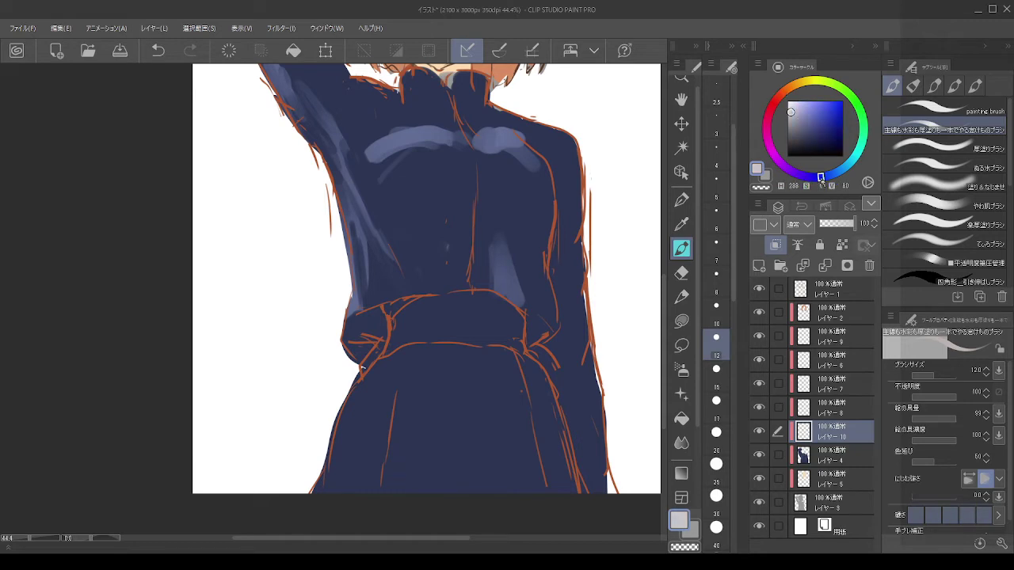
pyautogui.moveTo(820, 177); pyautogui.dragTo(840, 170)
pyautogui.click(796, 109)
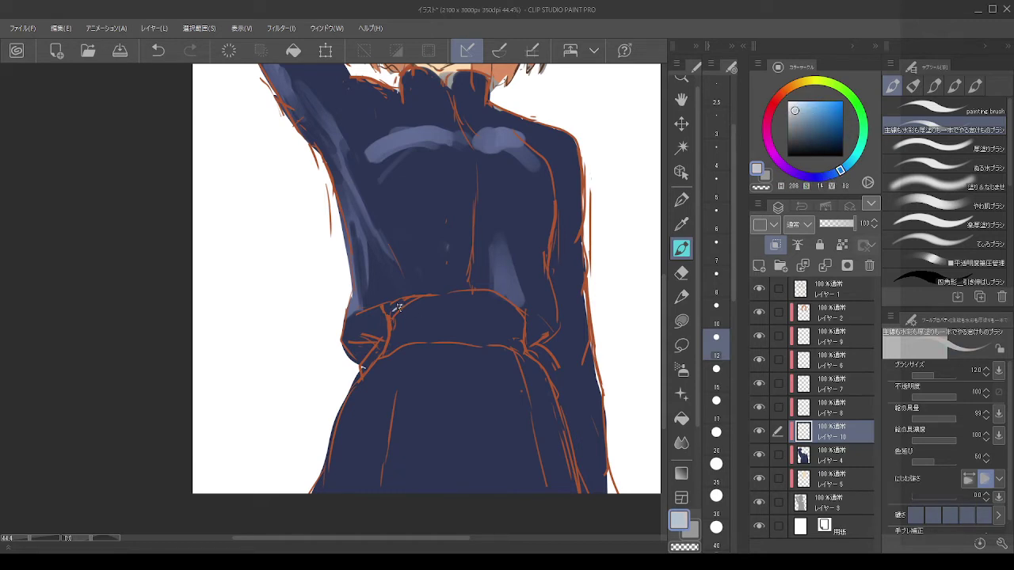
pyautogui.moveTo(398, 307)
pyautogui.mouseDown()
pyautogui.moveTo(390, 314)
pyautogui.moveTo(416, 298)
pyautogui.mouseUp()
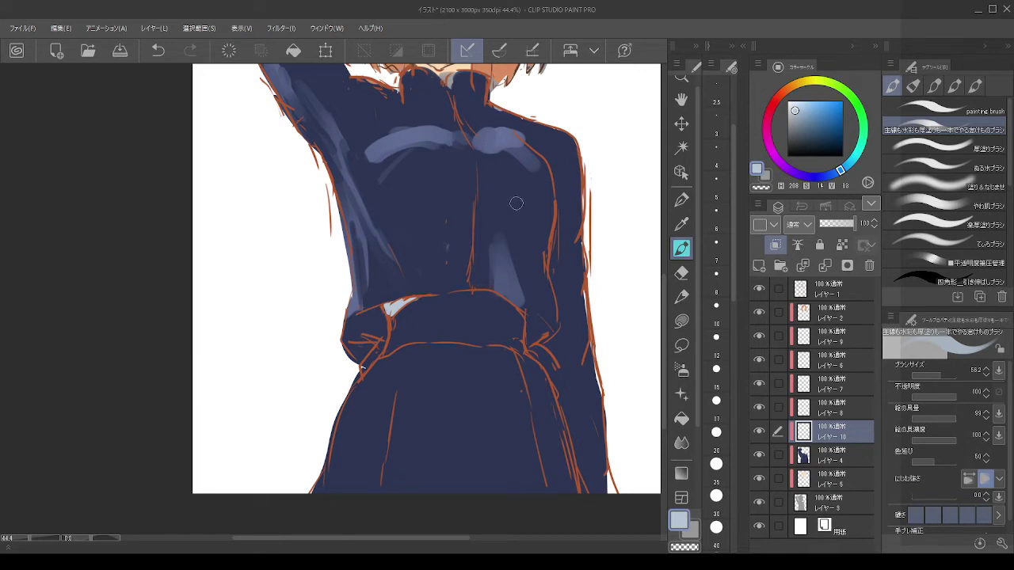
# Step: Paint the whole waist belt in a very dark teal-blue on the same clipped layer
pyautogui.moveTo(801, 133); pyautogui.dragTo(819, 143)
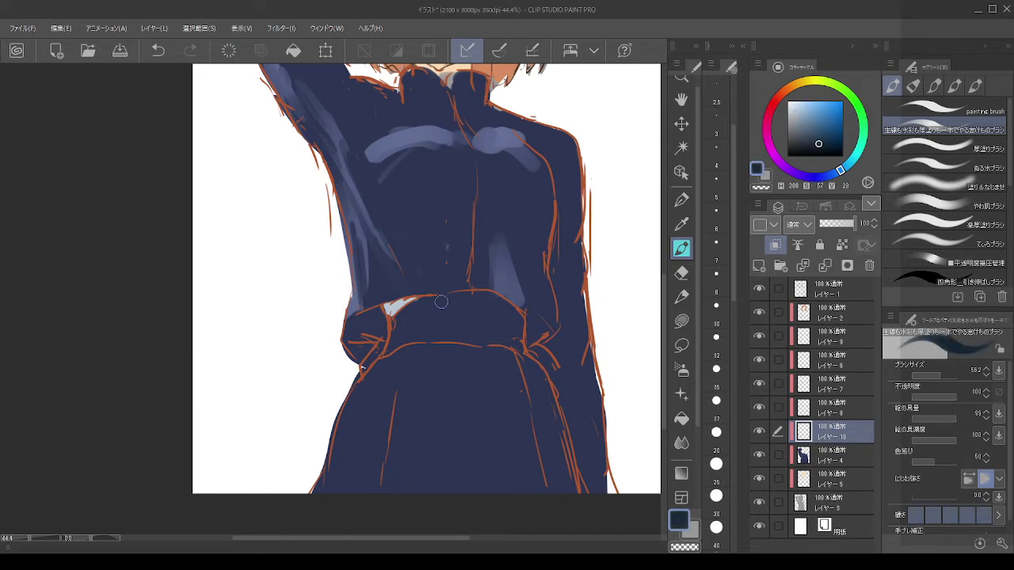
pyautogui.moveTo(441, 302)
pyautogui.mouseDown()
pyautogui.moveTo(406, 317)
pyautogui.moveTo(413, 306)
pyautogui.mouseUp()
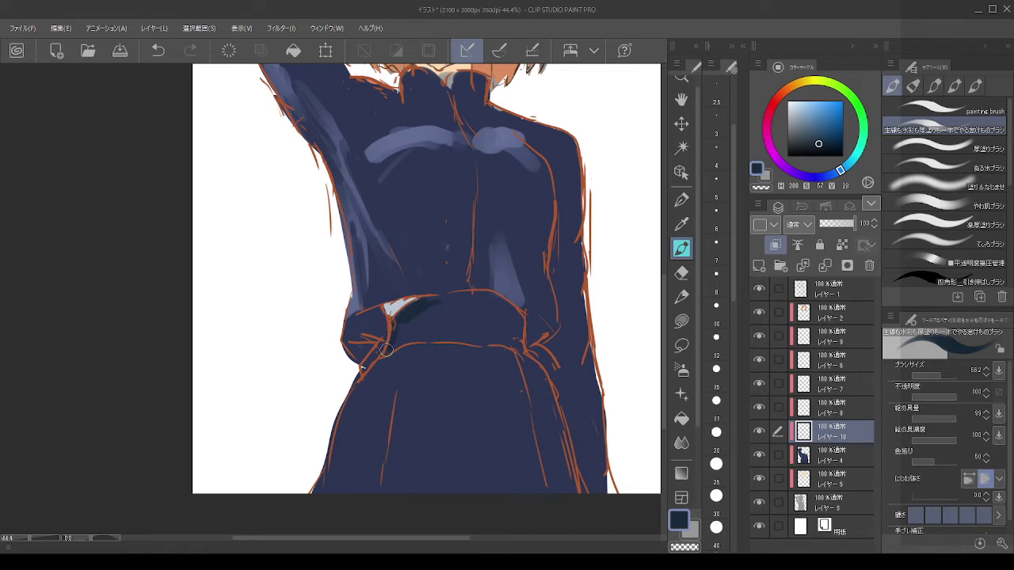
pyautogui.moveTo(385, 349)
pyautogui.mouseDown()
pyautogui.moveTo(514, 344)
pyautogui.moveTo(513, 319)
pyautogui.moveTo(493, 305)
pyautogui.moveTo(420, 305)
pyautogui.moveTo(451, 297)
pyautogui.moveTo(487, 300)
pyautogui.moveTo(514, 317)
pyautogui.moveTo(473, 299)
pyautogui.moveTo(511, 305)
pyautogui.moveTo(515, 339)
pyautogui.moveTo(513, 316)
pyautogui.moveTo(477, 308)
pyautogui.moveTo(417, 317)
pyautogui.moveTo(400, 329)
pyautogui.moveTo(473, 309)
pyautogui.moveTo(426, 320)
pyautogui.moveTo(396, 342)
pyautogui.moveTo(477, 328)
pyautogui.moveTo(422, 330)
pyautogui.moveTo(466, 321)
pyautogui.moveTo(502, 339)
pyautogui.moveTo(480, 321)
pyautogui.moveTo(507, 326)
pyautogui.moveTo(504, 315)
pyautogui.moveTo(517, 341)
pyautogui.moveTo(505, 312)
pyautogui.mouseUp()
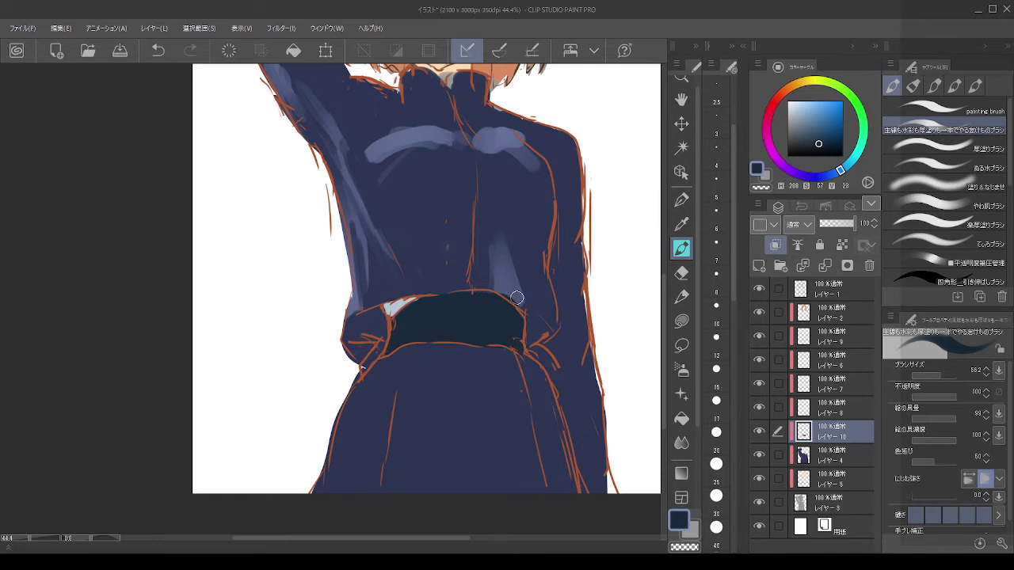
pyautogui.press('c')
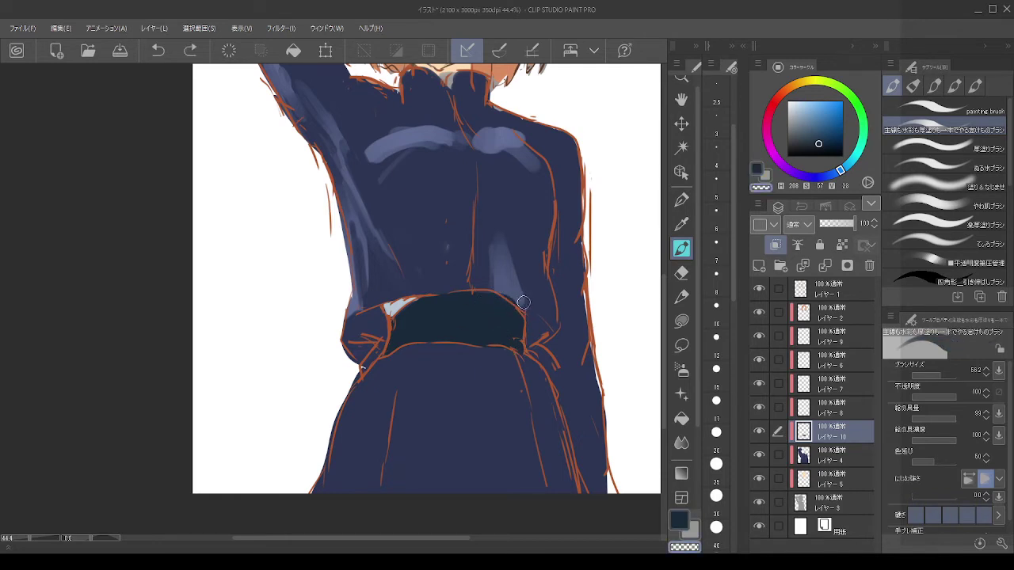
pyautogui.press('c')
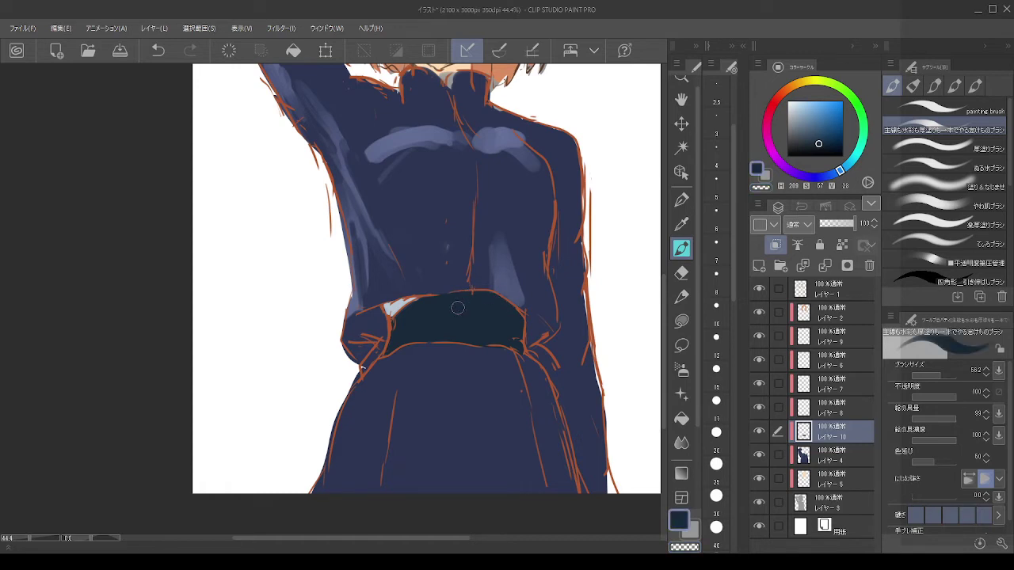
# Step: Examine the whole figure's colouring and the belt's contrast with the uniform at several magnifications
pyautogui.scroll(-3, 463, 302)
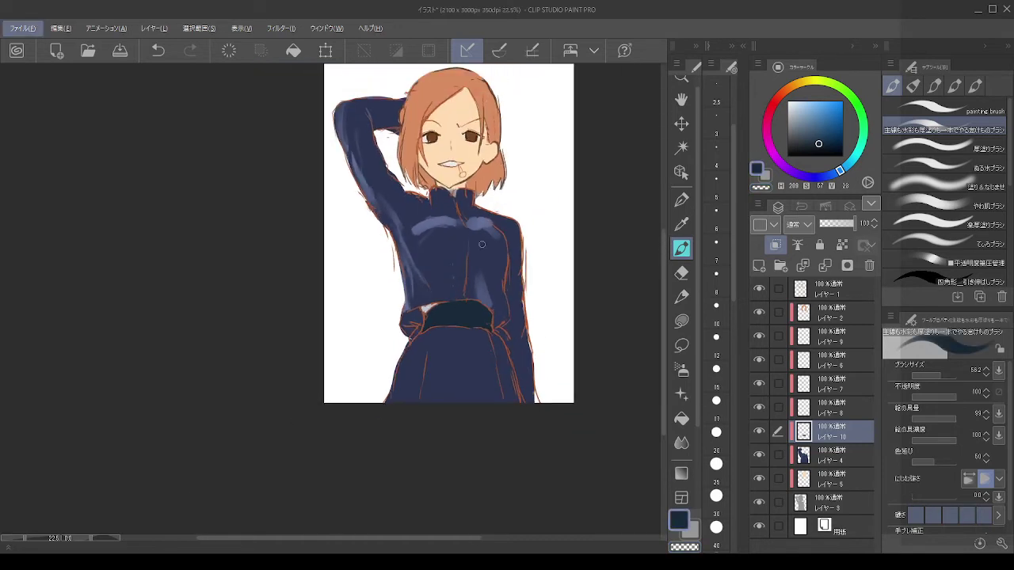
pyautogui.scroll(1, 482, 243)
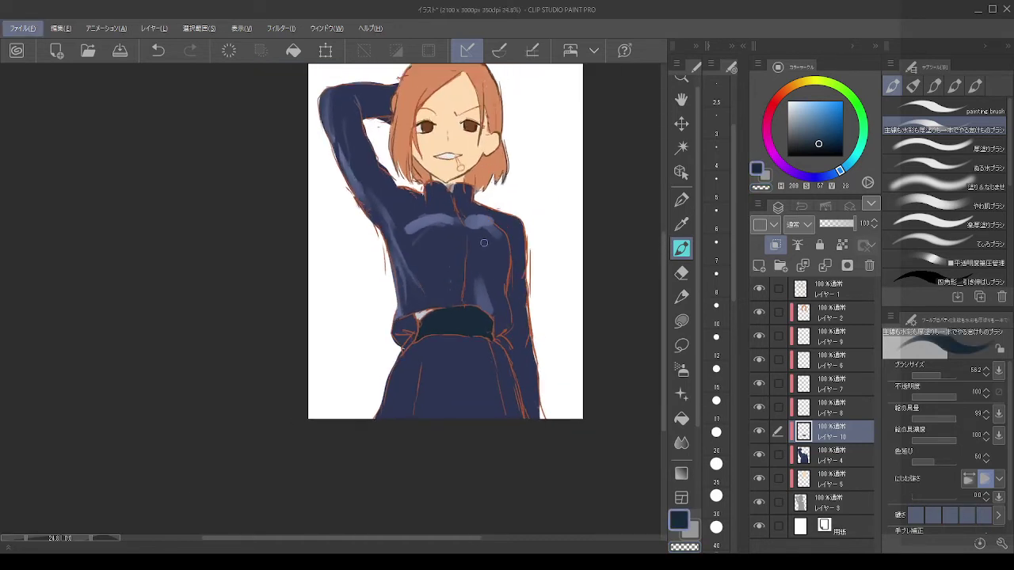
pyautogui.scroll(-1, 483, 244)
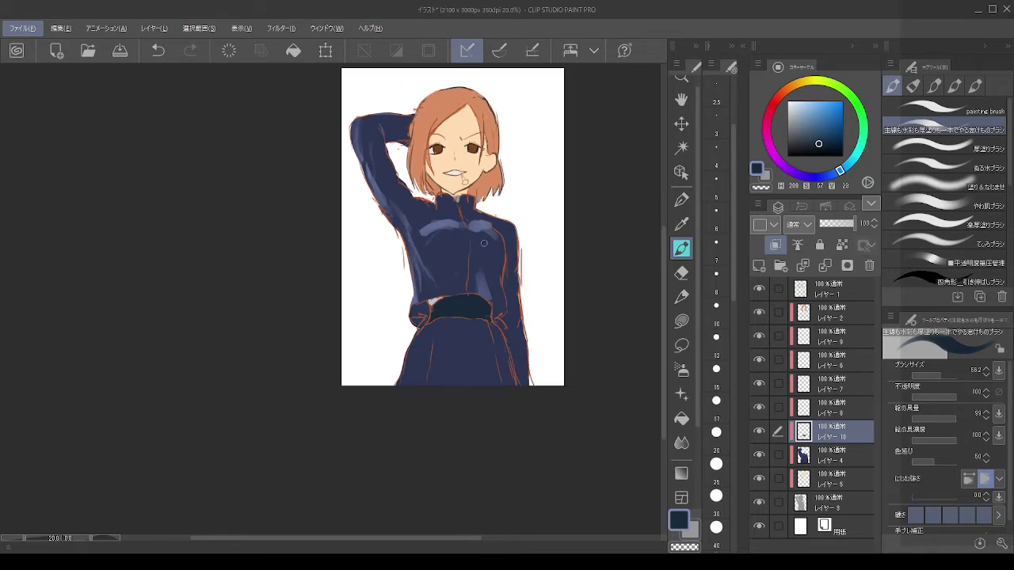
pyautogui.scroll(2, 483, 243)
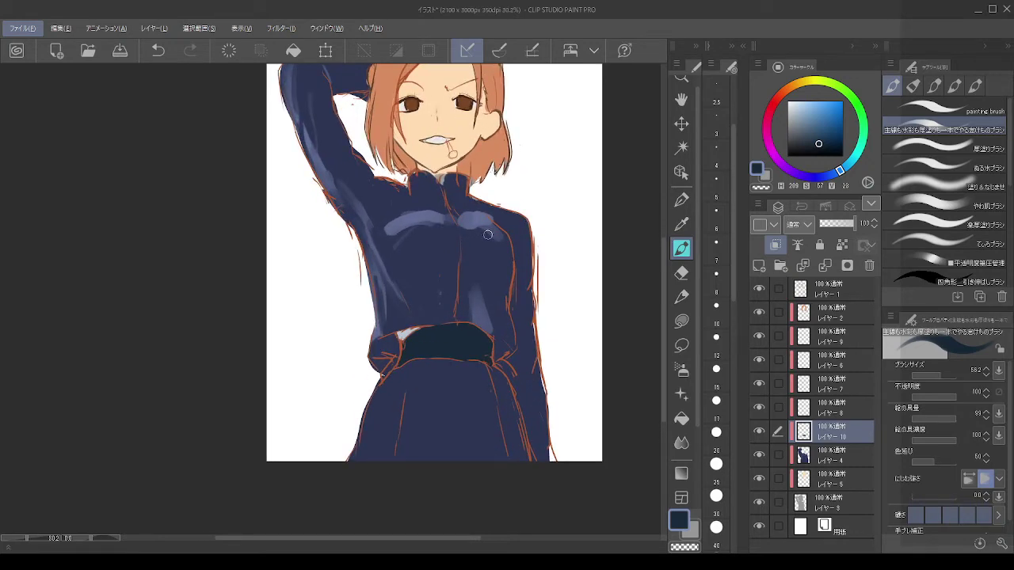
pyautogui.scroll(-3, 488, 235)
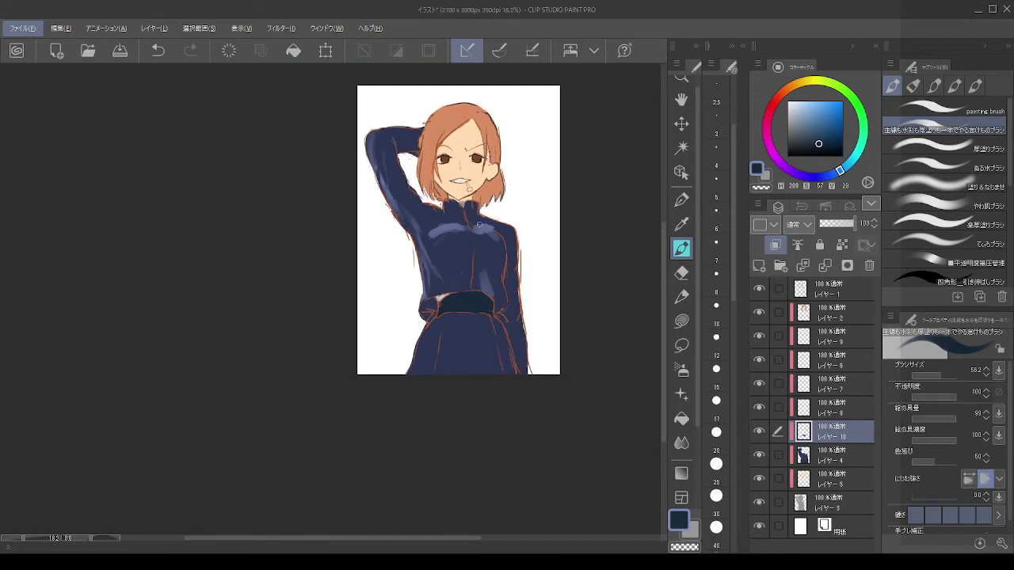
pyautogui.scroll(2, 479, 225)
pyautogui.scroll(-4, 435, 147)
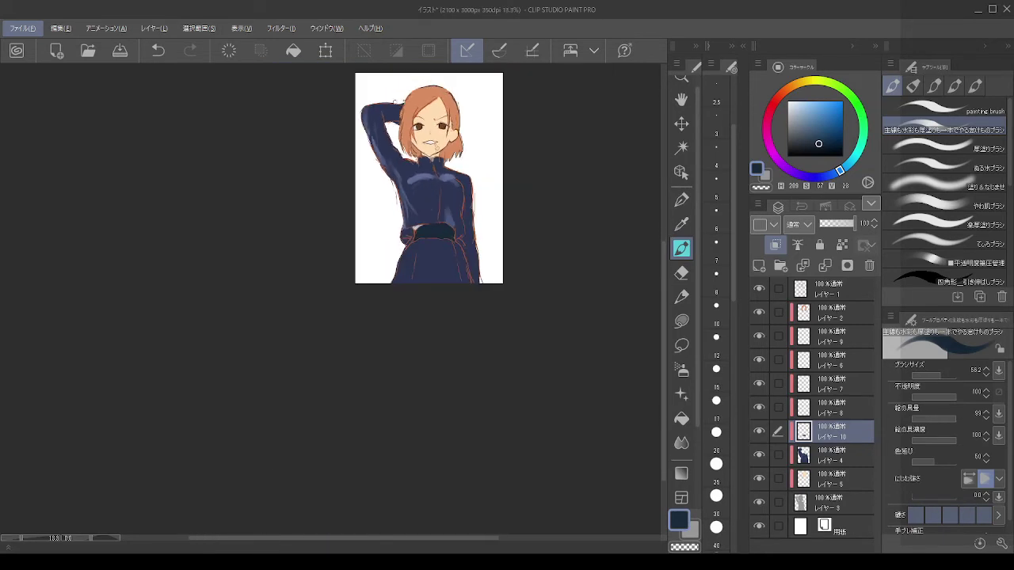
pyautogui.scroll(5, 388, 95)
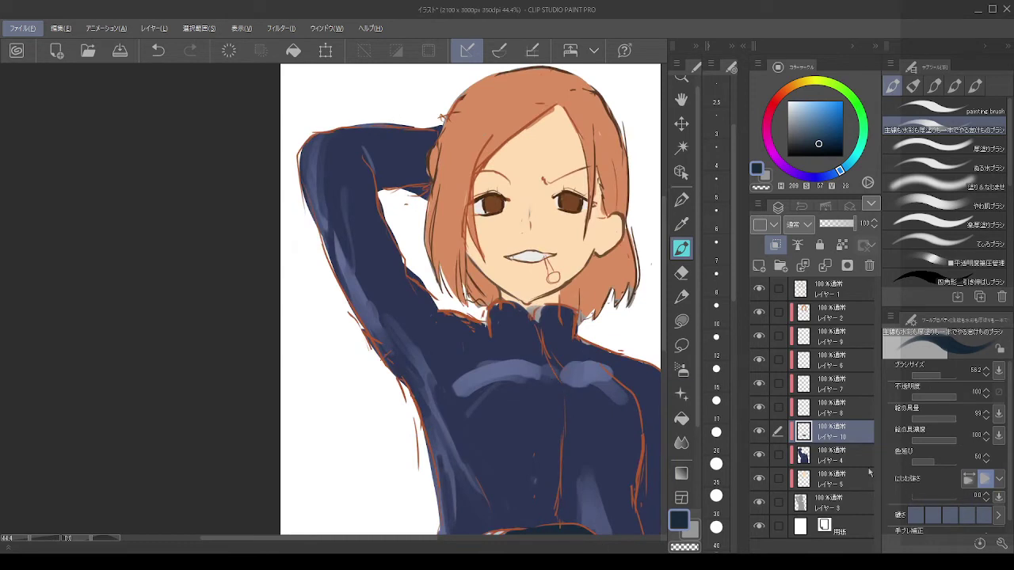
# Step: Extend the grey base silhouette along the raised arm's inner edge towards the collar, using the sampled base grey
pyautogui.click(828, 502)
pyautogui.keyDown('alt'); pyautogui.click(368, 214); pyautogui.keyUp('alt')
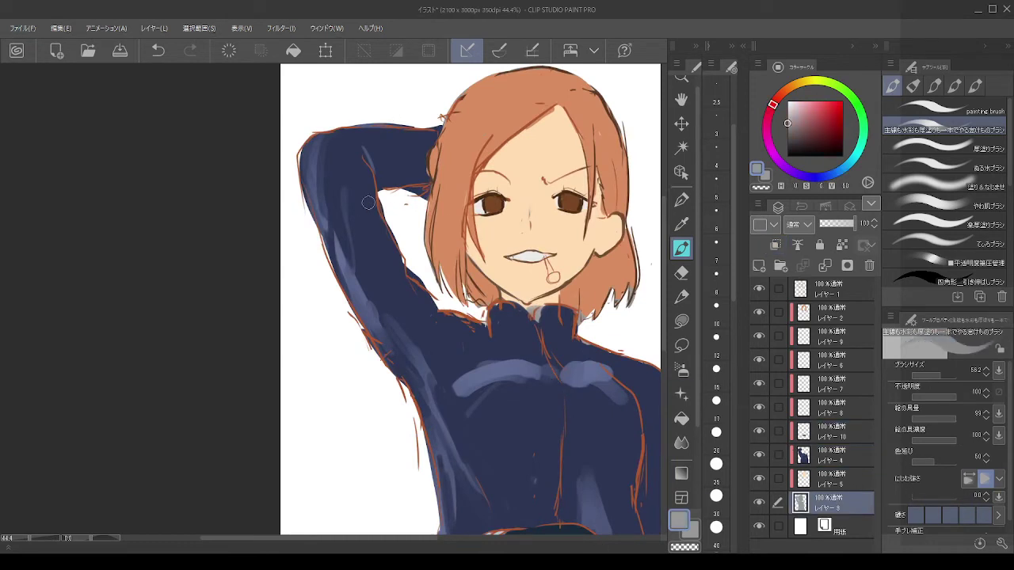
pyautogui.moveTo(376, 197)
pyautogui.mouseDown()
pyautogui.moveTo(430, 304)
pyautogui.moveTo(405, 265)
pyautogui.mouseUp()
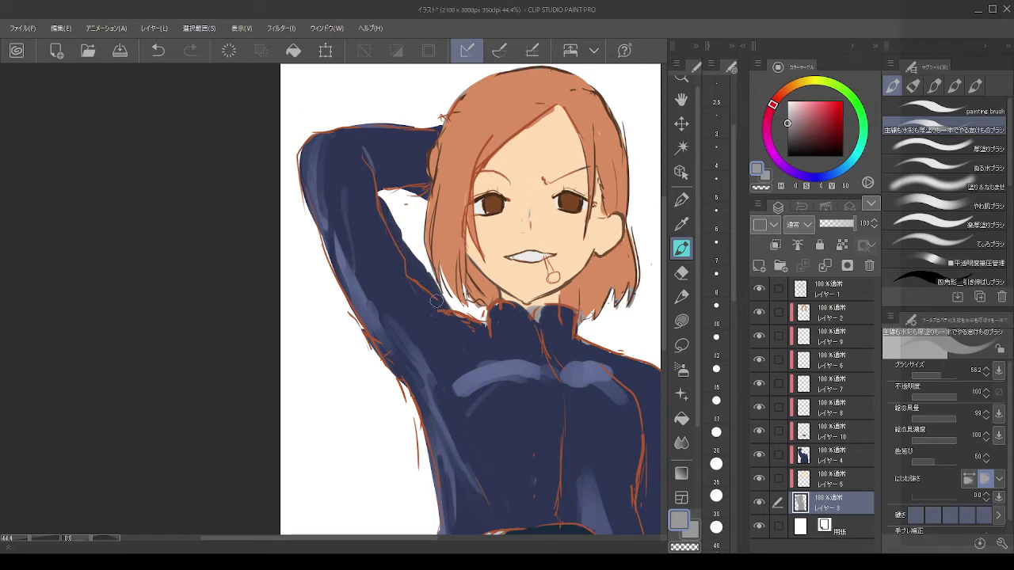
pyautogui.hotkey('ctrl', 'z')
pyautogui.moveTo(415, 267)
pyautogui.mouseDown()
pyautogui.moveTo(410, 277)
pyautogui.moveTo(399, 245)
pyautogui.moveTo(450, 312)
pyautogui.mouseUp()
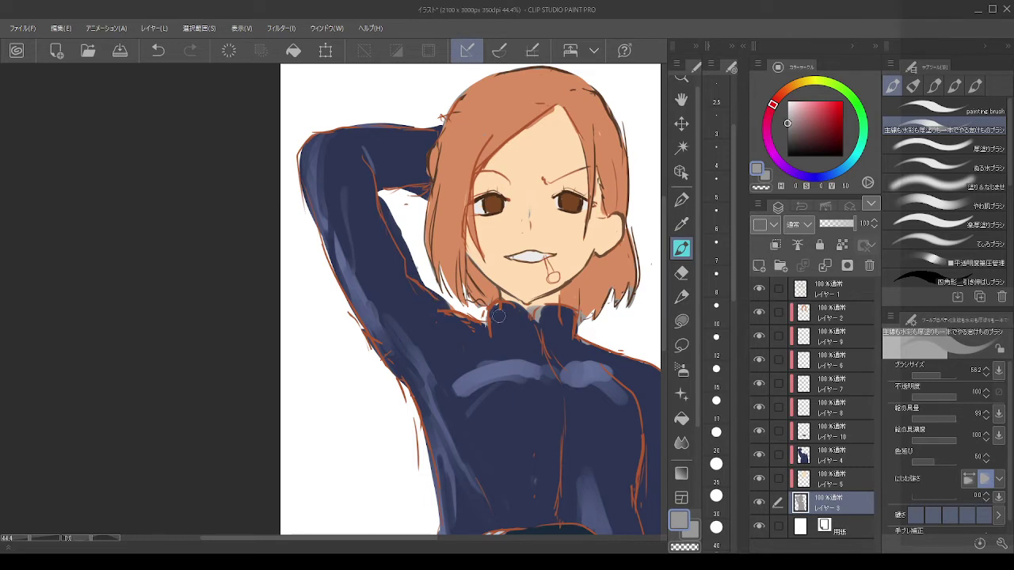
# Step: Erase the old orange line along the raised arm's inner edge on the line-art layer
pyautogui.click(827, 295)
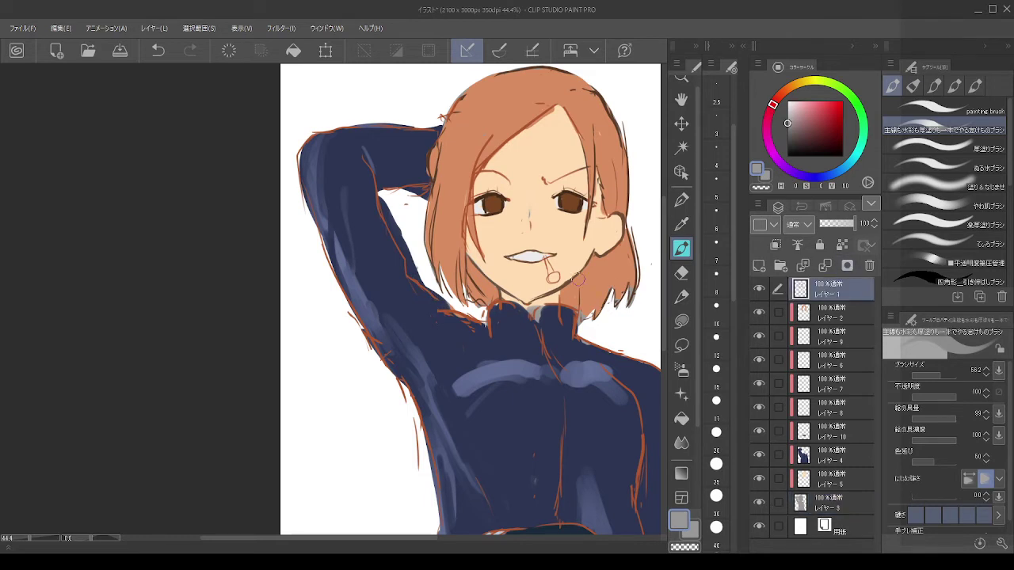
pyautogui.moveTo(393, 246); pyautogui.dragTo(436, 301)
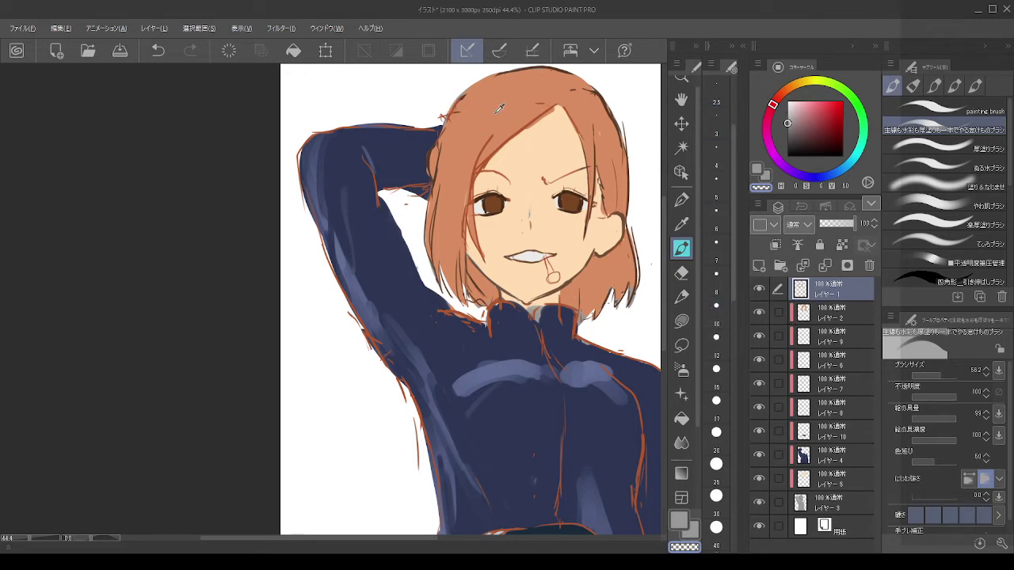
# Step: Sample the outline's orange-brown as the brush colour and set the brush size to 12, undoing the trial strokes
pyautogui.keyDown('alt'); pyautogui.click(648, 446); pyautogui.keyUp('alt')
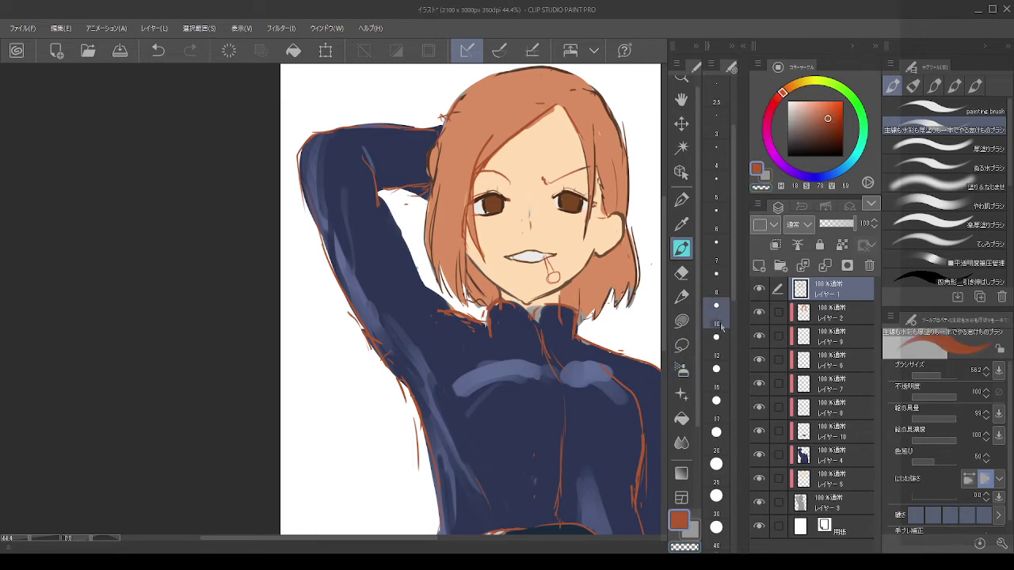
pyautogui.click(716, 345)
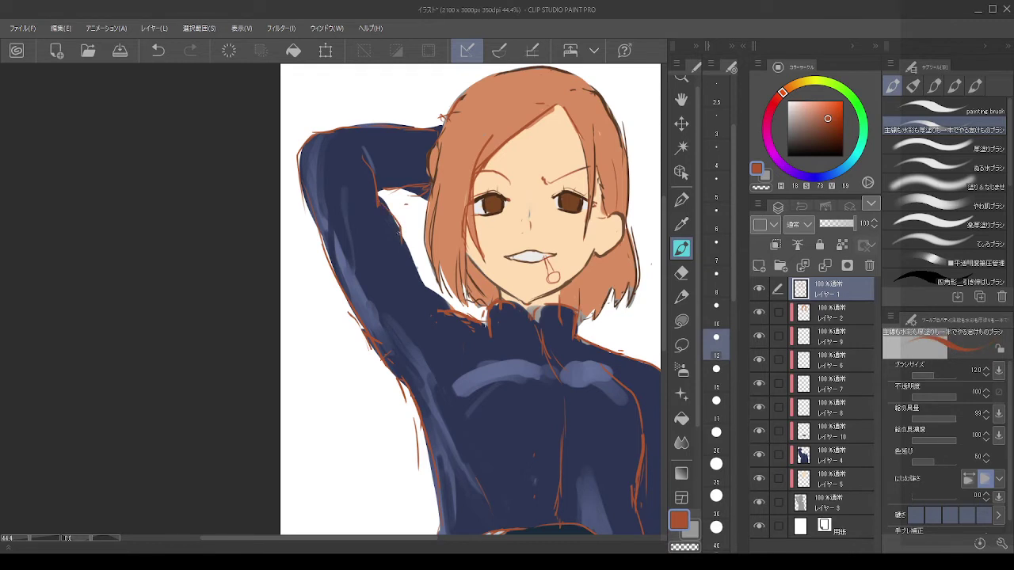
pyautogui.hotkey('ctrl', 'z')
pyautogui.hotkey('ctrl', 'z')
pyautogui.hotkey('ctrl', 'z')
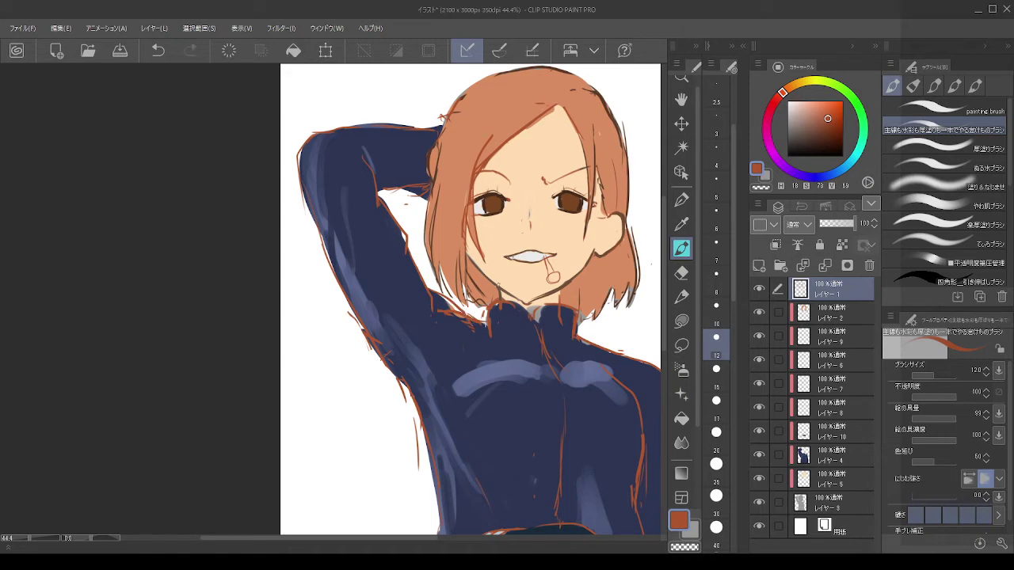
pyautogui.scroll(-4, 504, 277)
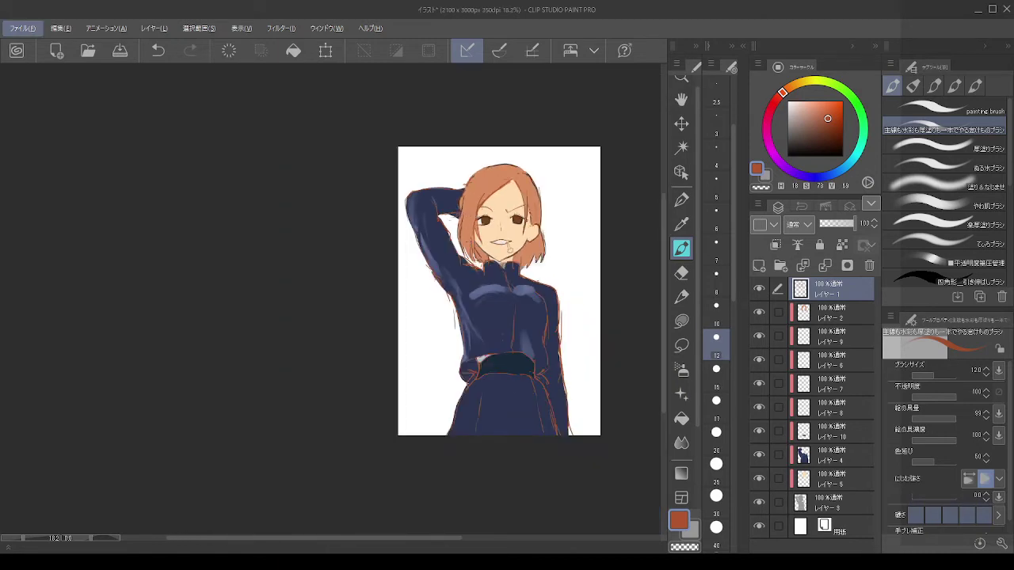
pyautogui.scroll(1, 471, 247)
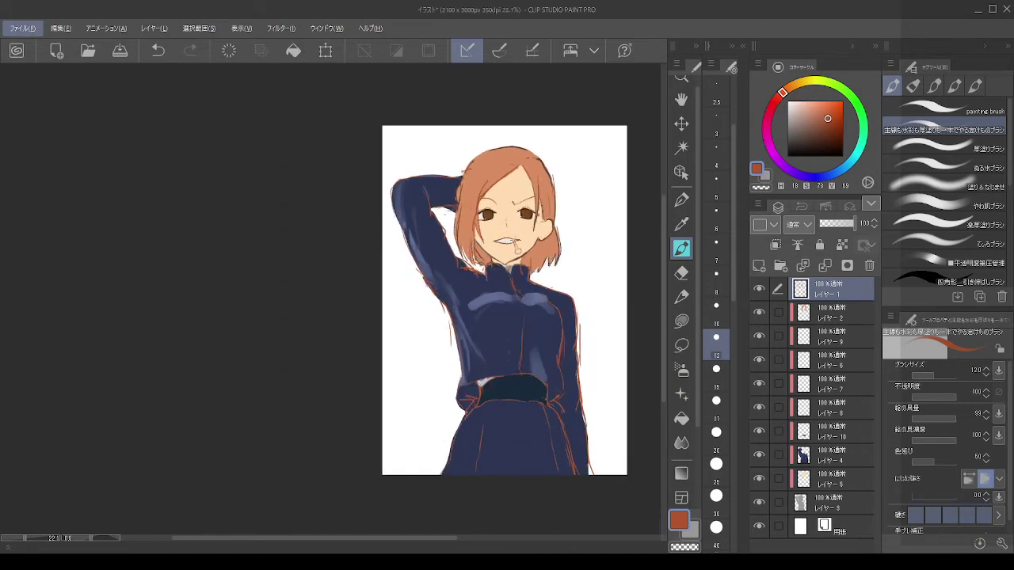
pyautogui.scroll(6, 516, 237)
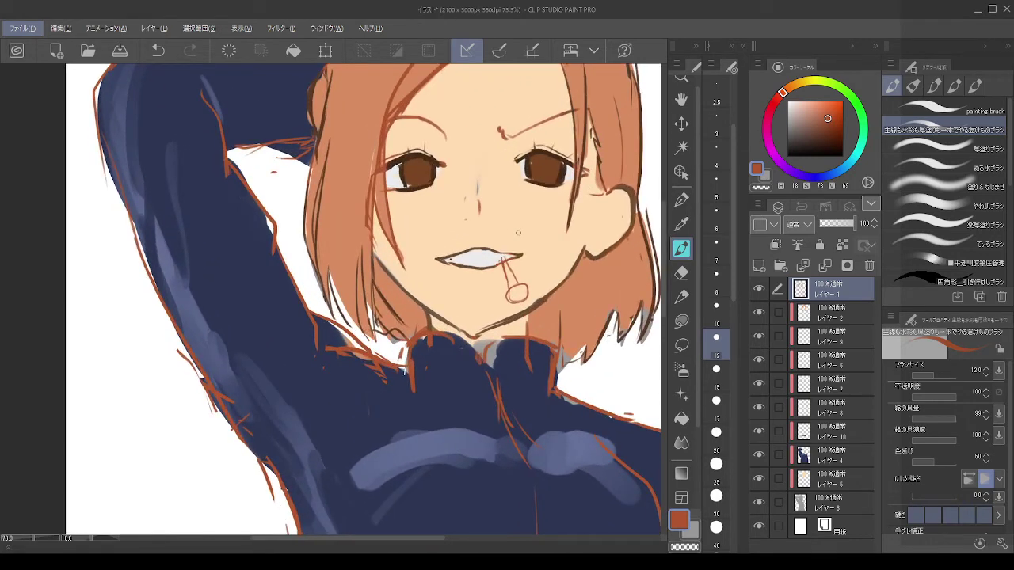
pyautogui.scroll(-6, 499, 284)
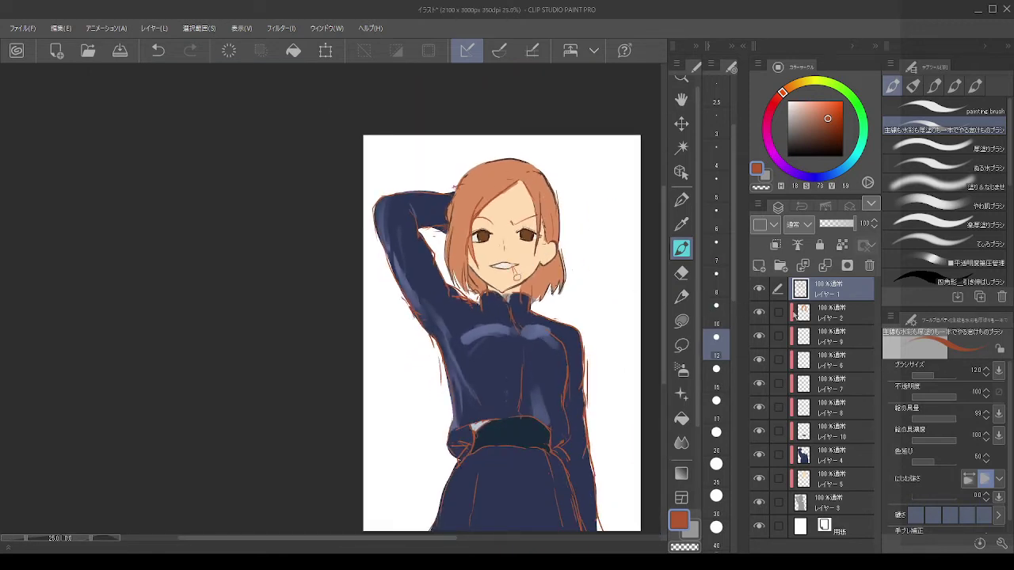
pyautogui.click(823, 318)
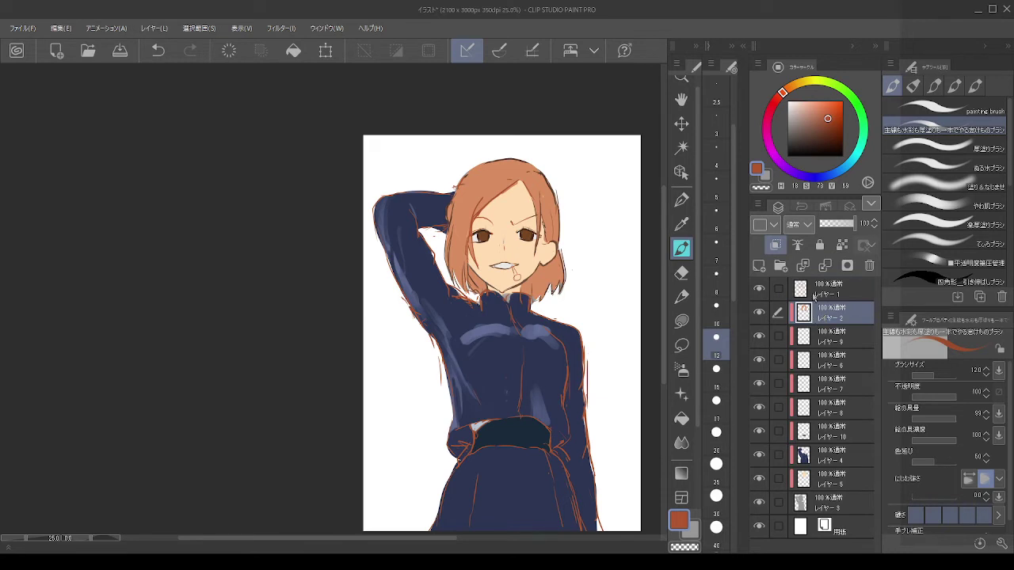
pyautogui.keyDown('ctrl'); pyautogui.click(814, 296); pyautogui.keyUp('ctrl')
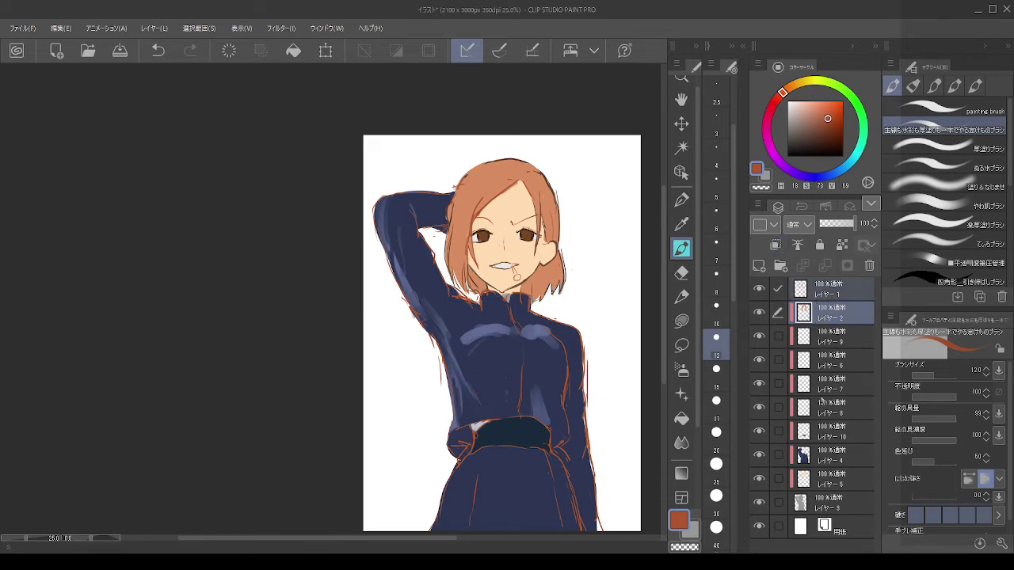
pyautogui.keyDown('ctrl'); pyautogui.click(832, 481); pyautogui.keyUp('ctrl')
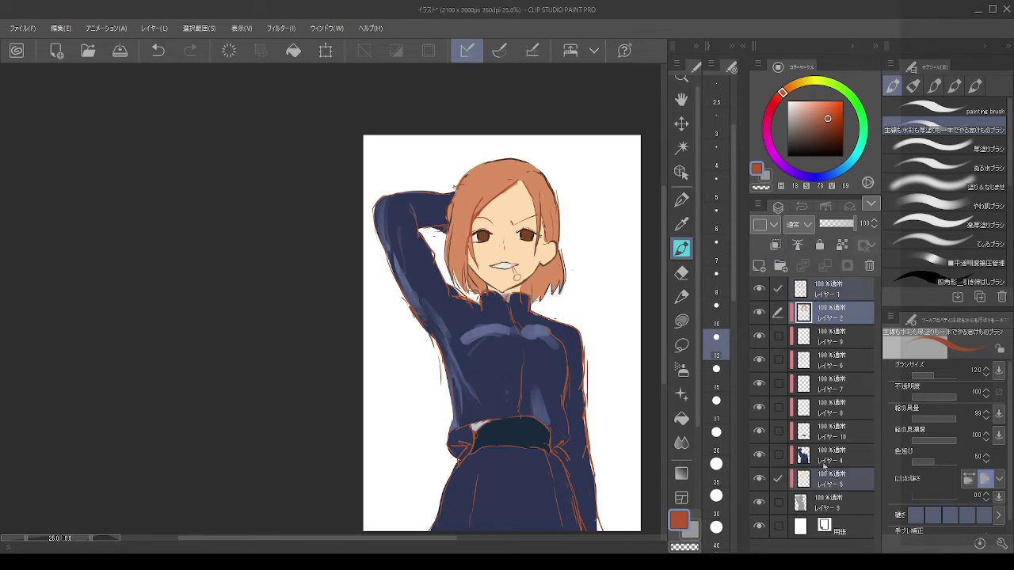
pyautogui.keyDown('ctrl'); pyautogui.click(828, 499); pyautogui.keyUp('ctrl')
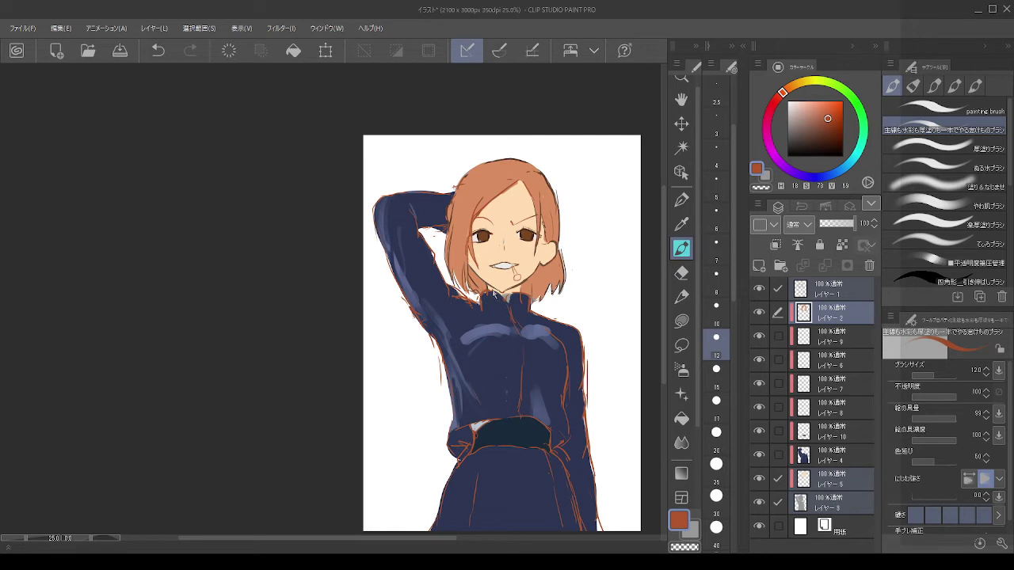
pyautogui.scroll(1, 494, 292)
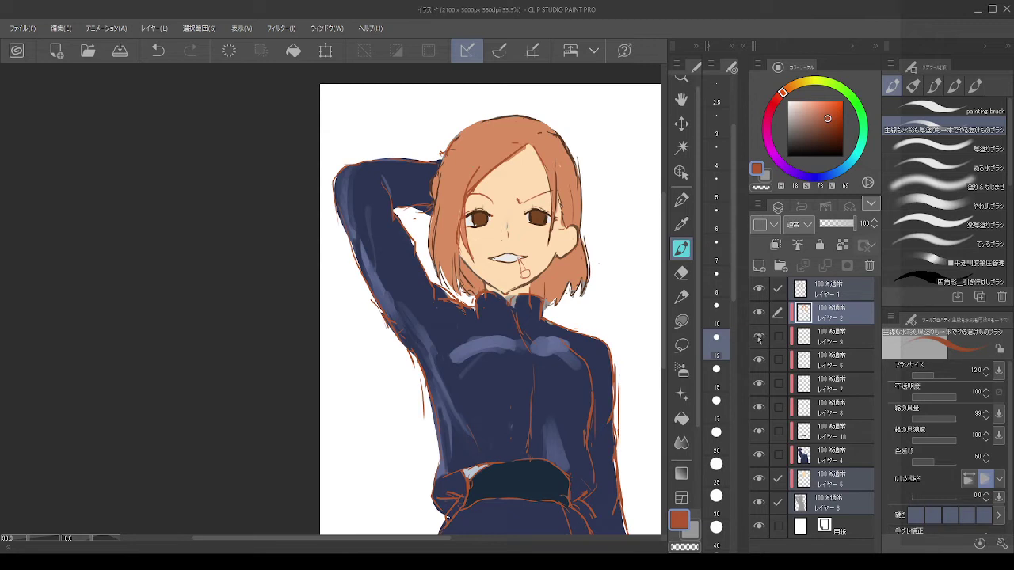
# Step: Select layers 7, 6 and 2 together, toggling the visibility of neighbouring layers to check which parts they hold
pyautogui.click(843, 342)
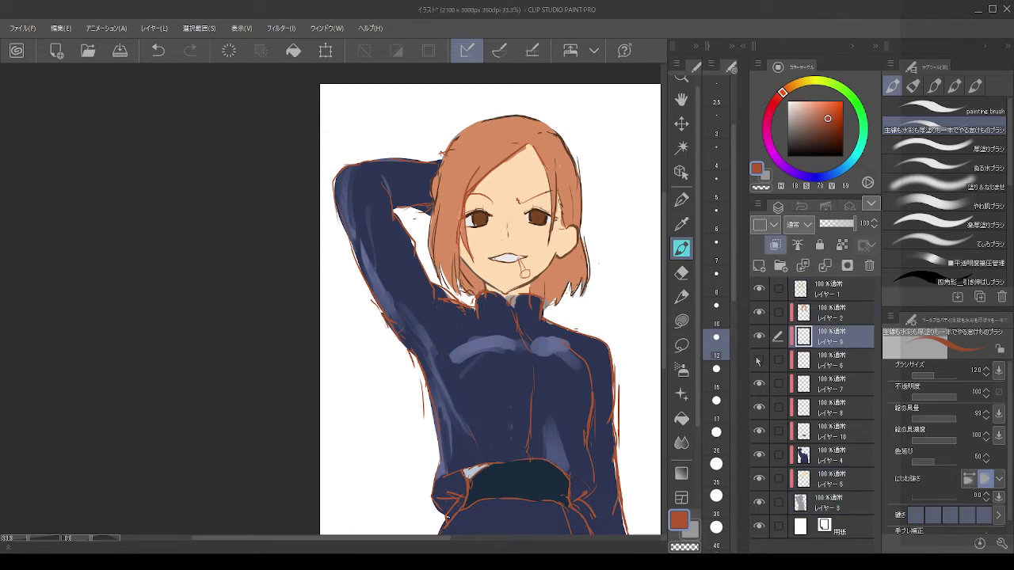
pyautogui.click(758, 361)
pyautogui.click(759, 385)
pyautogui.click(824, 388)
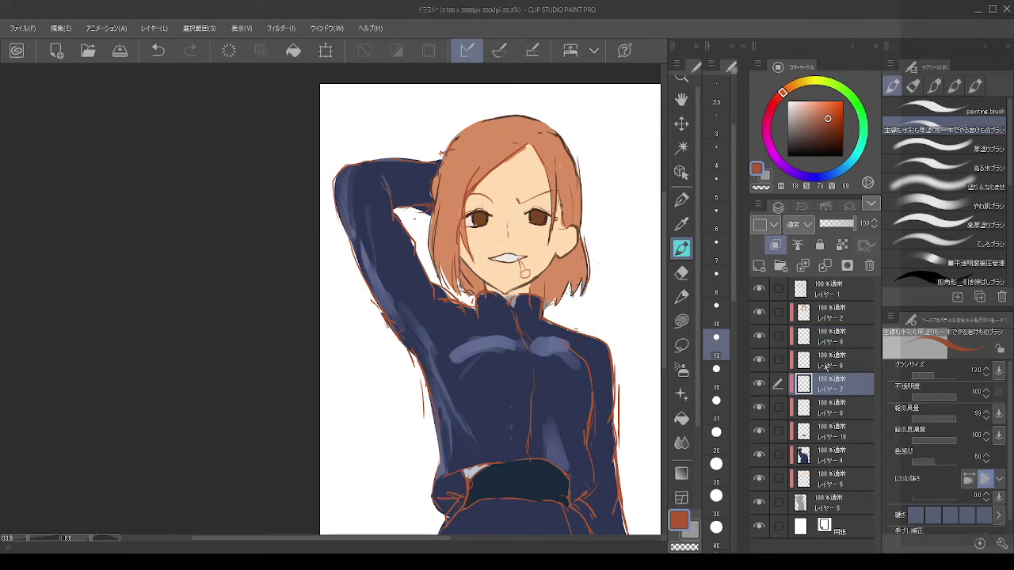
pyautogui.keyDown('ctrl'); pyautogui.click(828, 366); pyautogui.keyUp('ctrl')
pyautogui.keyDown('ctrl'); pyautogui.click(828, 323); pyautogui.keyUp('ctrl')
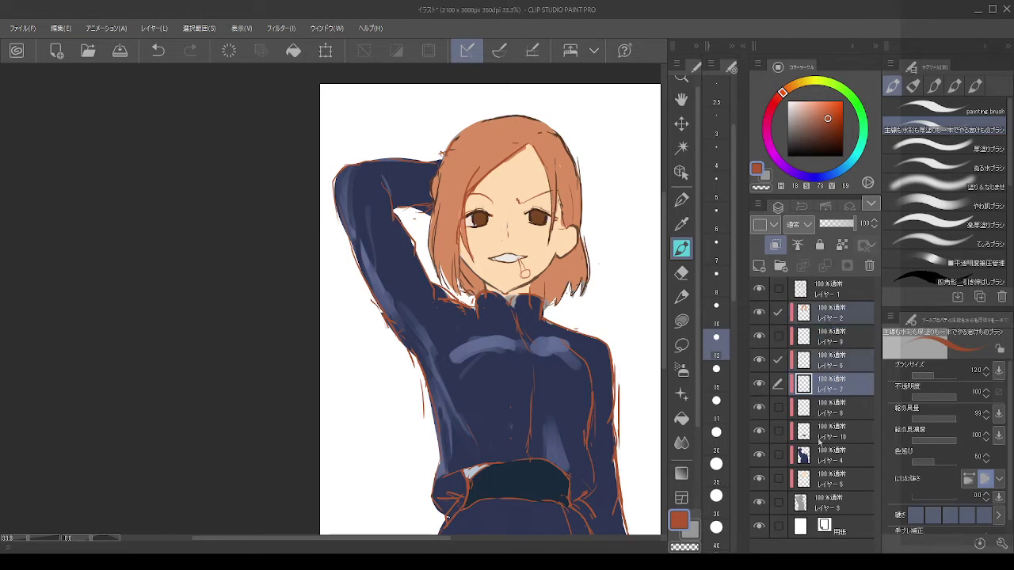
pyautogui.click(761, 408)
pyautogui.click(761, 408)
pyautogui.click(759, 431)
pyautogui.click(759, 433)
pyautogui.keyDown('ctrl'); pyautogui.click(827, 480); pyautogui.keyUp('ctrl')
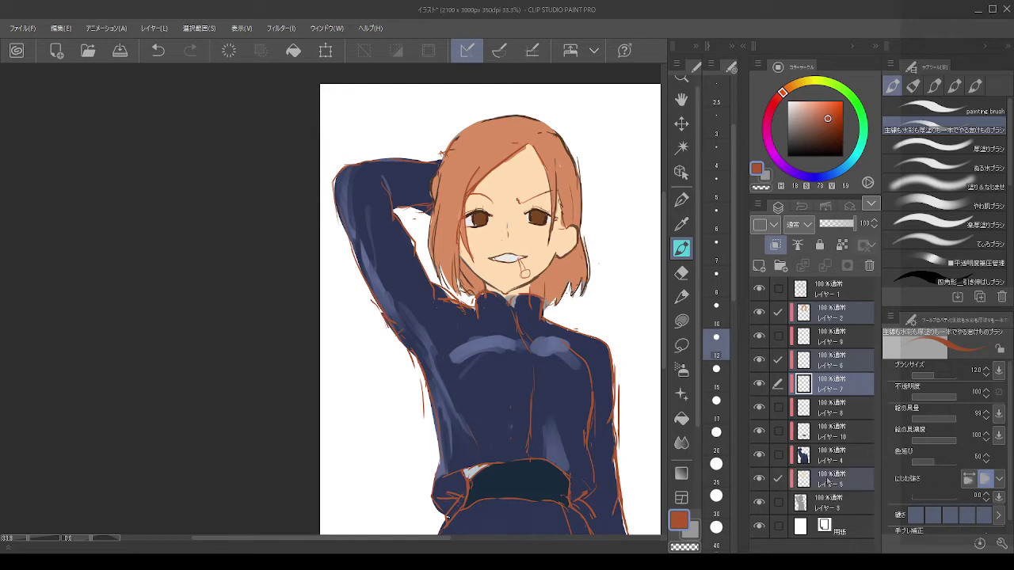
pyautogui.keyDown('ctrl'); pyautogui.click(827, 481); pyautogui.keyUp('ctrl')
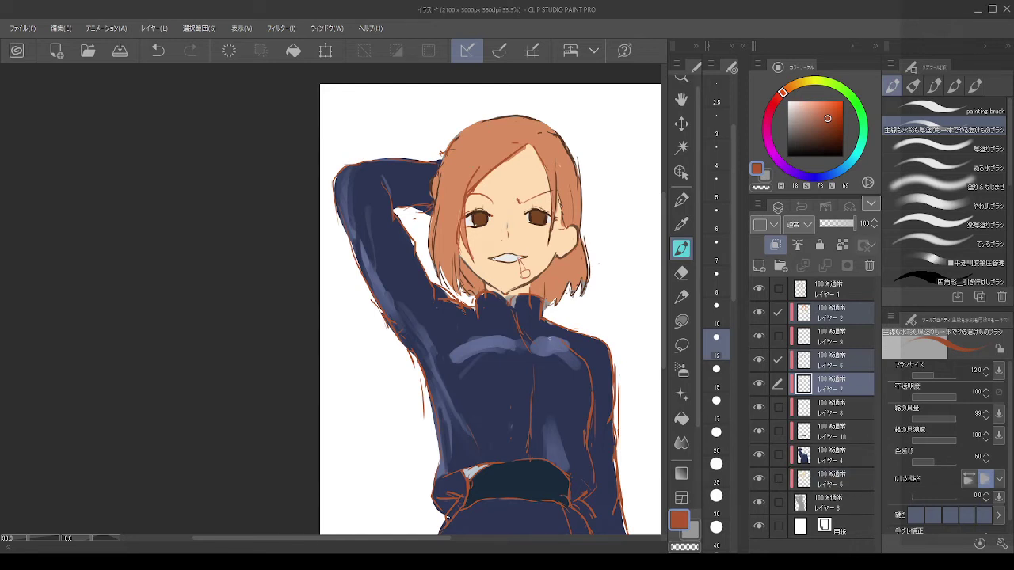
# Step: Add the line-art layer 1 to the selected layers and lasso-select the entire head including the hair
pyautogui.scroll(-3, 512, 307)
pyautogui.scroll(2, 514, 303)
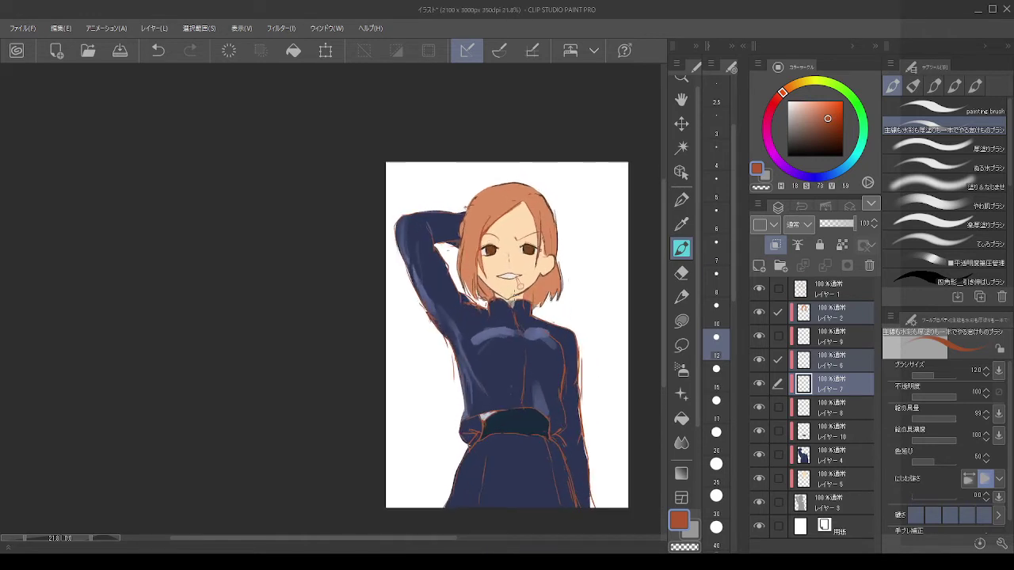
pyautogui.scroll(2, 560, 294)
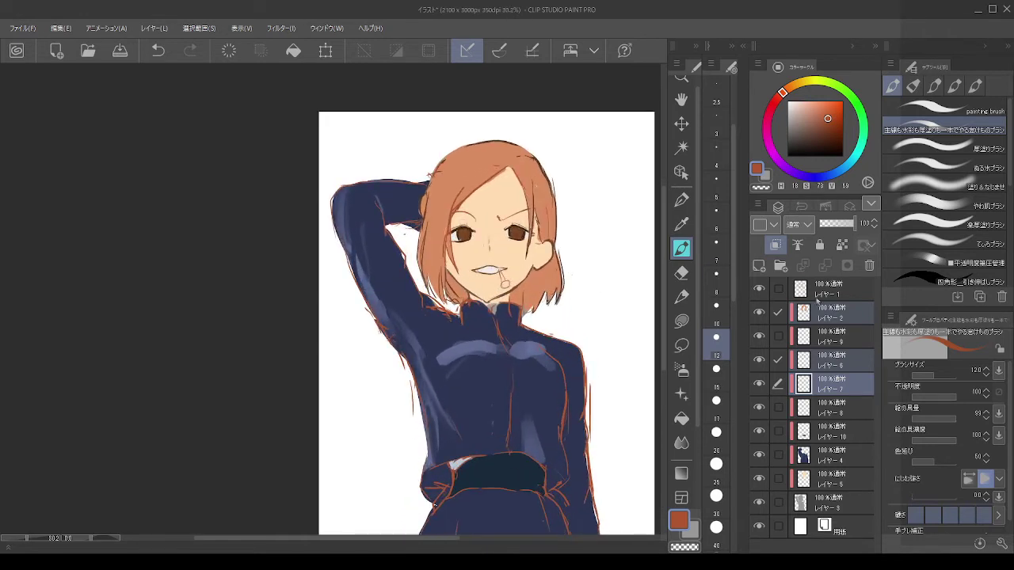
pyautogui.keyDown('ctrl'); pyautogui.click(839, 296); pyautogui.keyUp('ctrl')
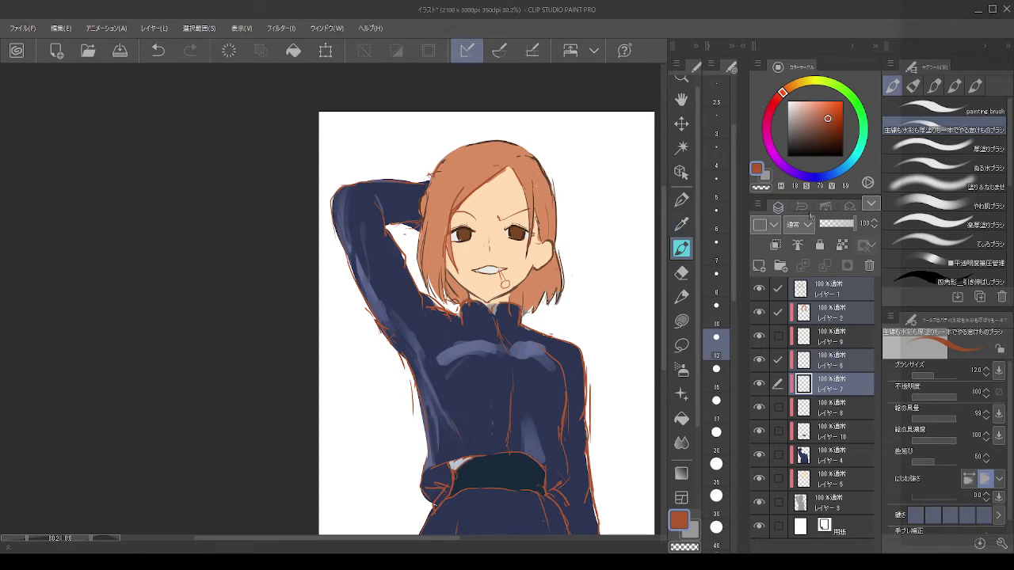
pyautogui.click(679, 347)
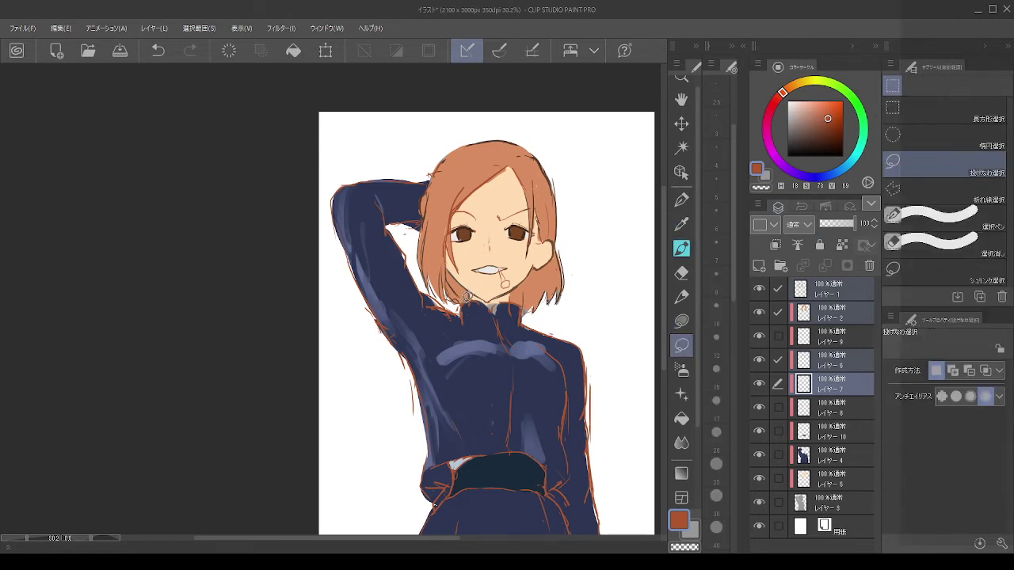
pyautogui.moveTo(446, 298)
pyautogui.mouseDown()
pyautogui.moveTo(417, 236)
pyautogui.moveTo(436, 139)
pyautogui.moveTo(500, 121)
pyautogui.moveTo(590, 158)
pyautogui.moveTo(601, 227)
pyautogui.moveTo(577, 288)
pyautogui.moveTo(538, 309)
pyautogui.moveTo(513, 283)
pyautogui.moveTo(493, 295)
pyautogui.moveTo(454, 307)
pyautogui.mouseUp()
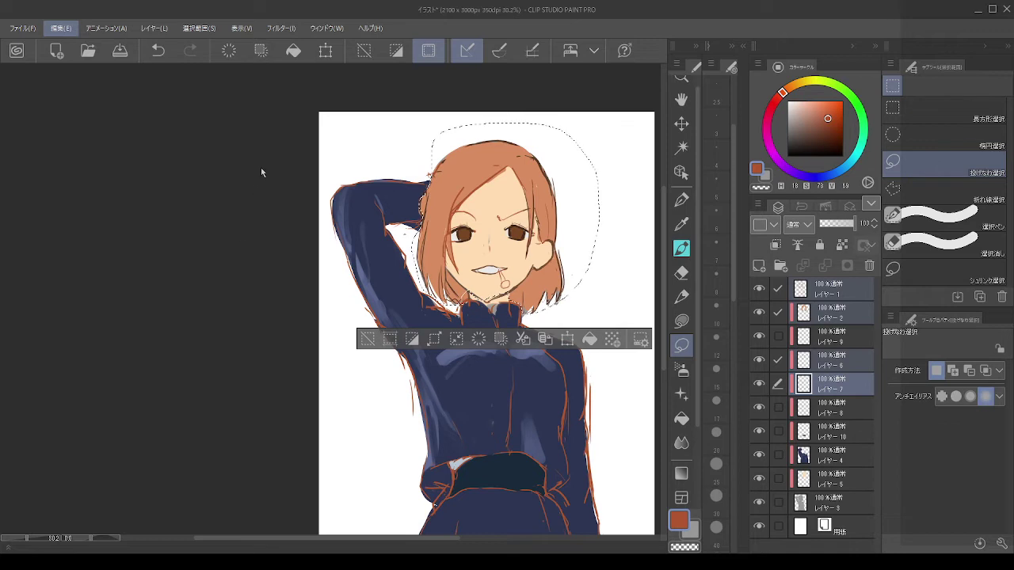
# Step: Try scaling down the lassoed head, and add the grey base layer 3 to the selected layers
pyautogui.hotkey('ctrl', 't')
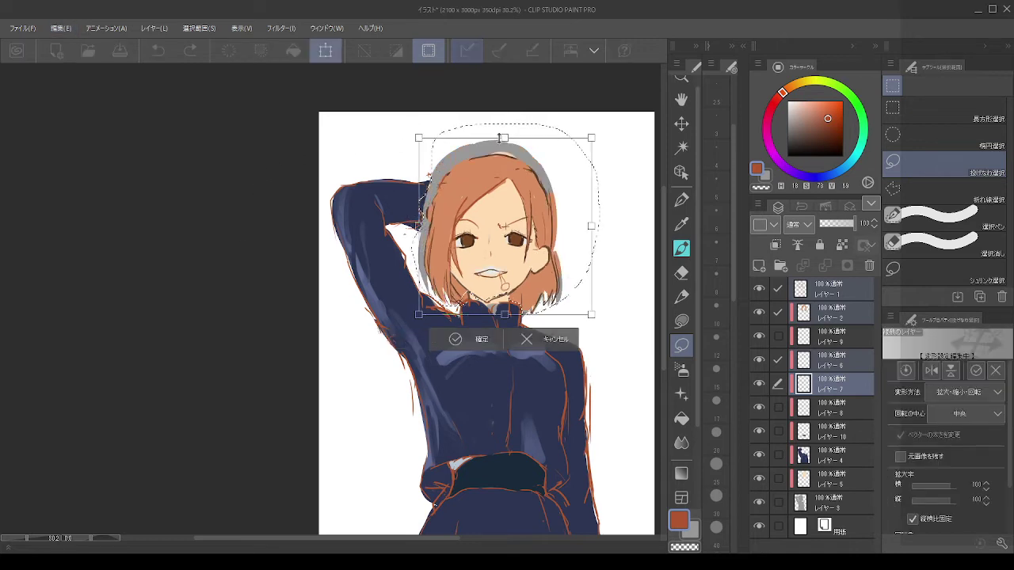
pyautogui.hotkey('ctrl', 'z')
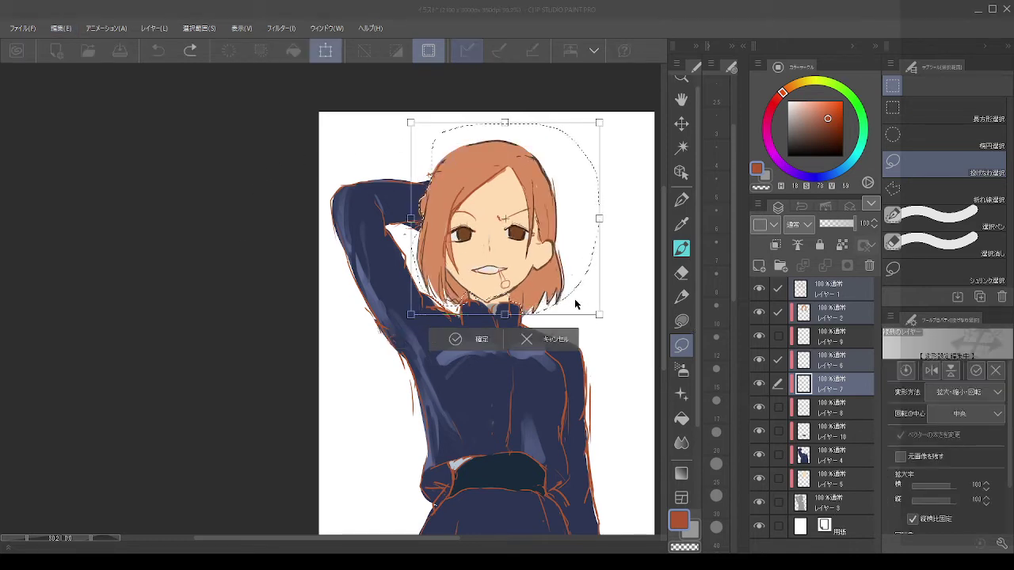
pyautogui.press('Escape')
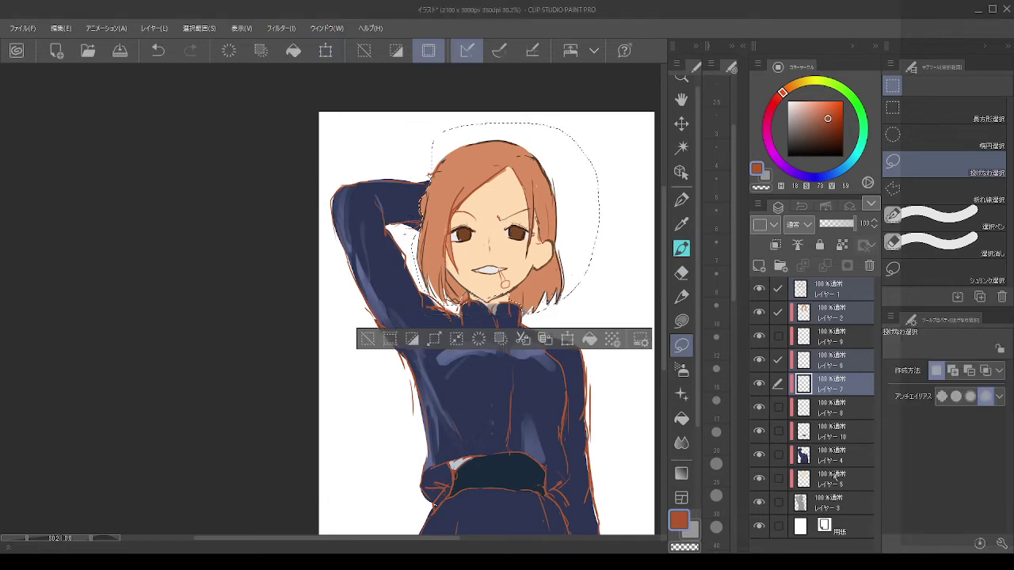
pyautogui.keyDown('ctrl'); pyautogui.click(826, 501); pyautogui.keyUp('ctrl')
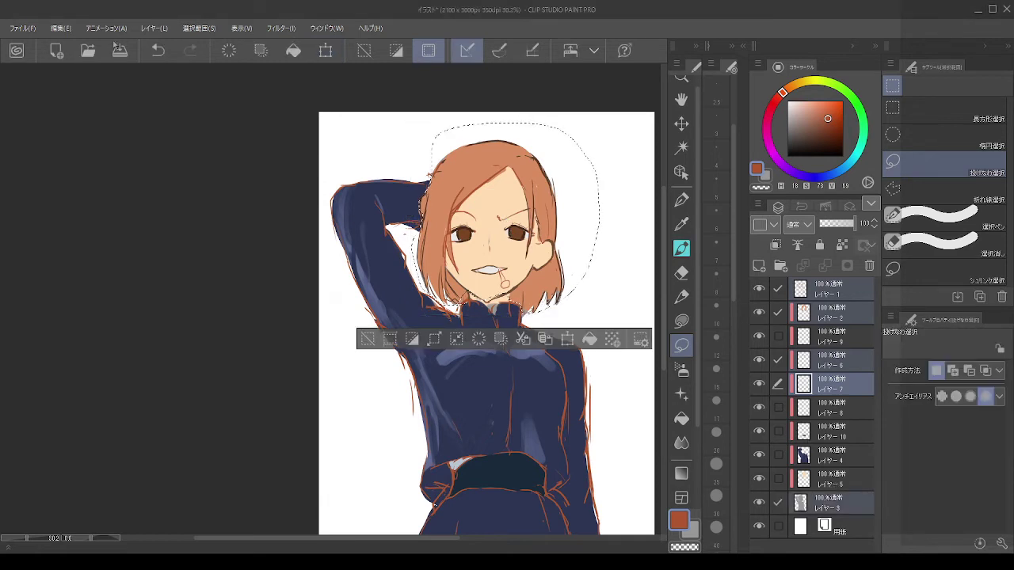
# Step: Scale the lassoed head on the selected layers to 95% with its proportions locked, and clear the selection
pyautogui.click(50, 30)
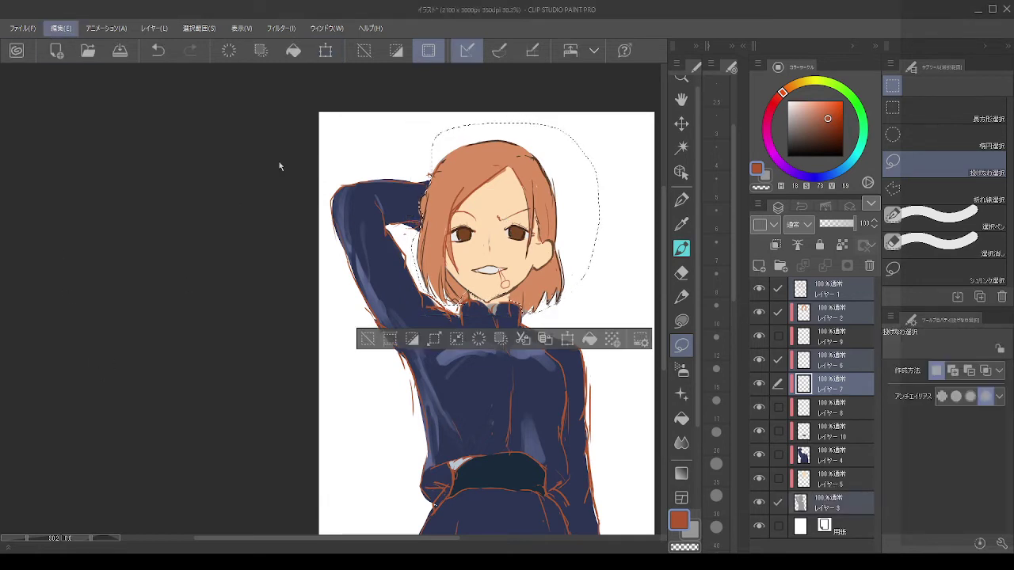
pyautogui.hotkey('ctrl', 't')
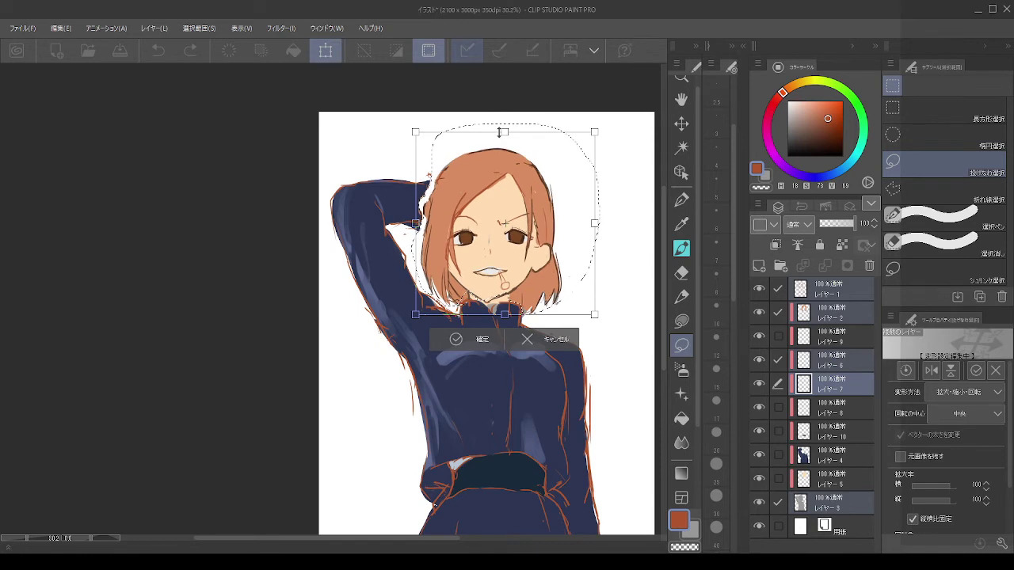
pyautogui.moveTo(503, 133); pyautogui.dragTo(504, 141)
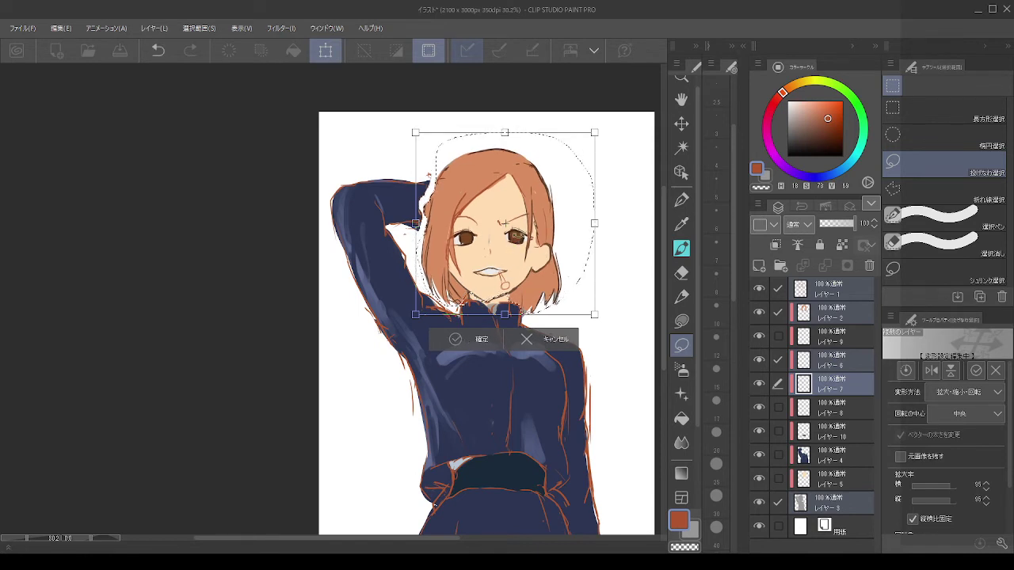
pyautogui.press('Return')
pyautogui.hotkey('ctrl', 'd')
# Step: Undo the deselection and the scaling of the head
pyautogui.scroll(-3, 516, 191)
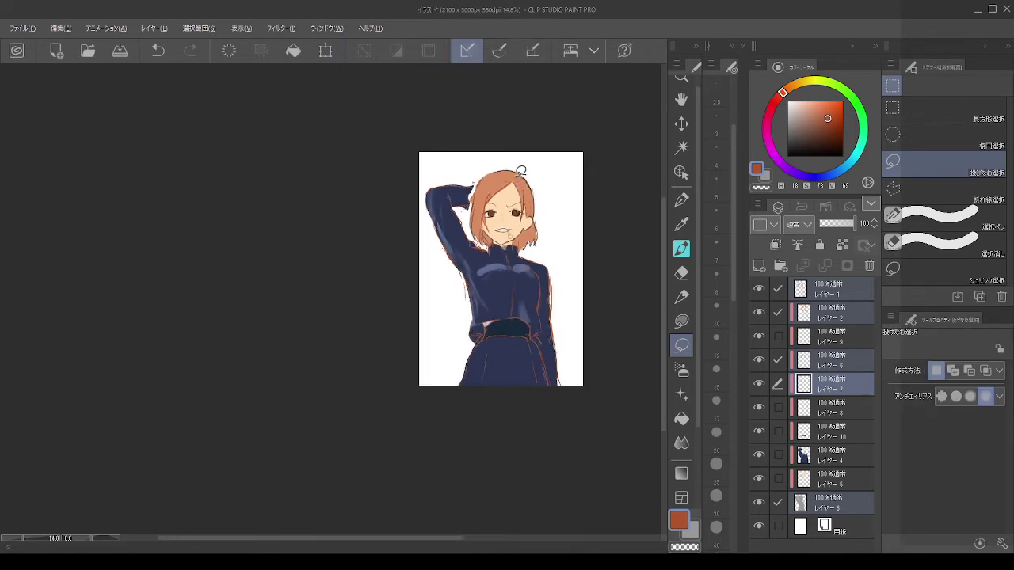
pyautogui.scroll(4, 521, 169)
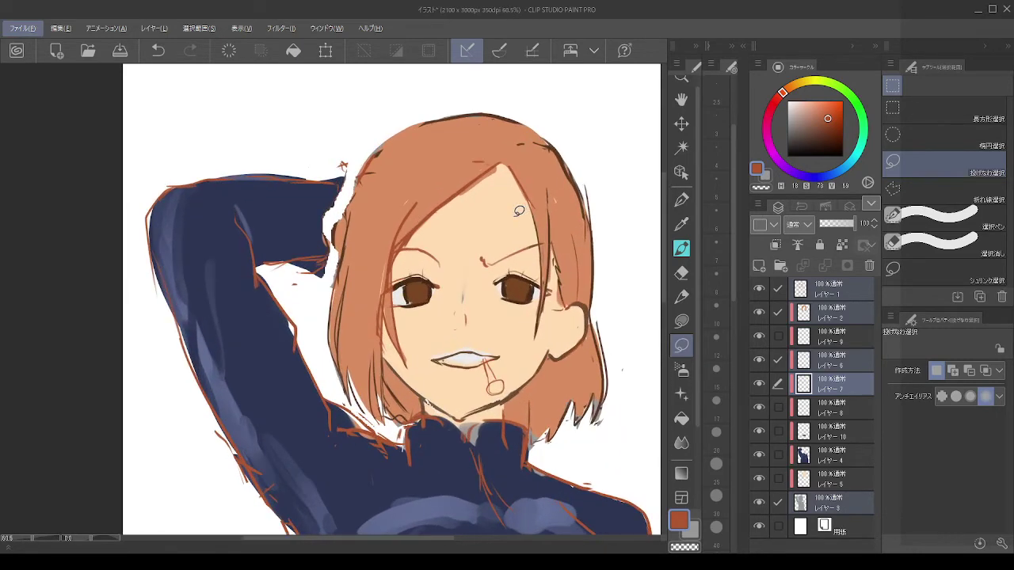
pyautogui.hotkey('ctrl', 'z')
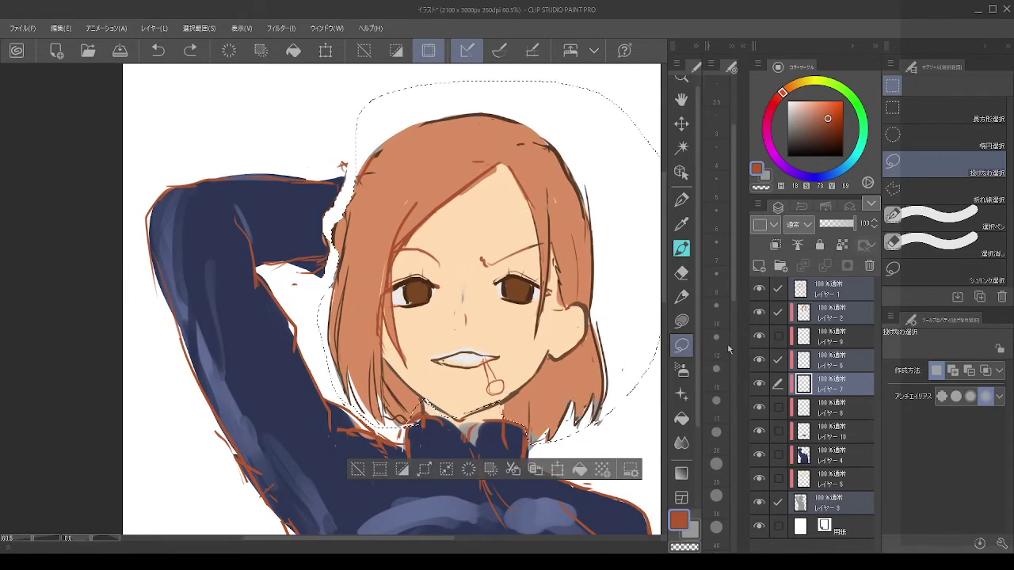
pyautogui.hotkey('ctrl', 'z')
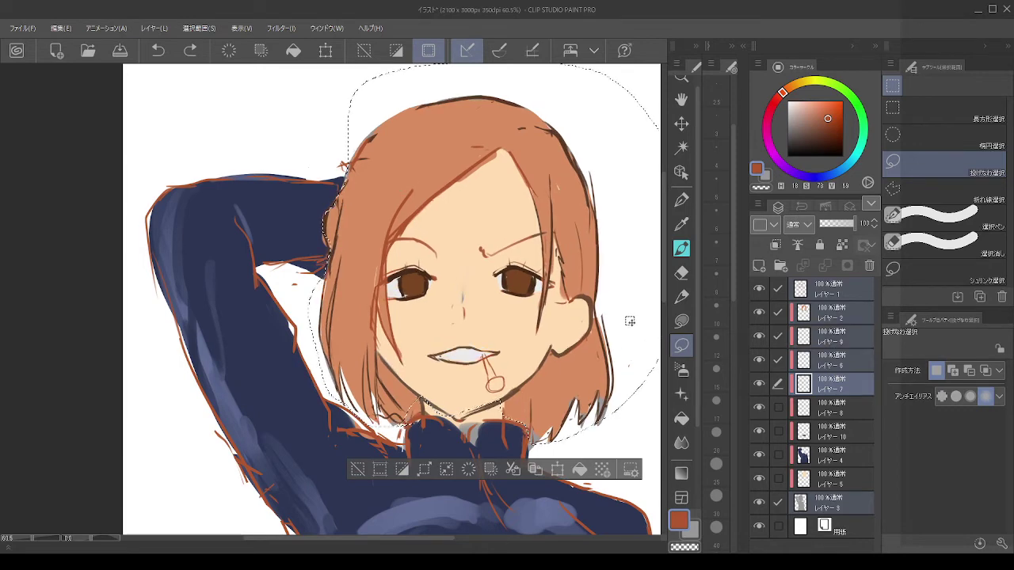
pyautogui.scroll(-3, 587, 325)
pyautogui.scroll(-1, 542, 329)
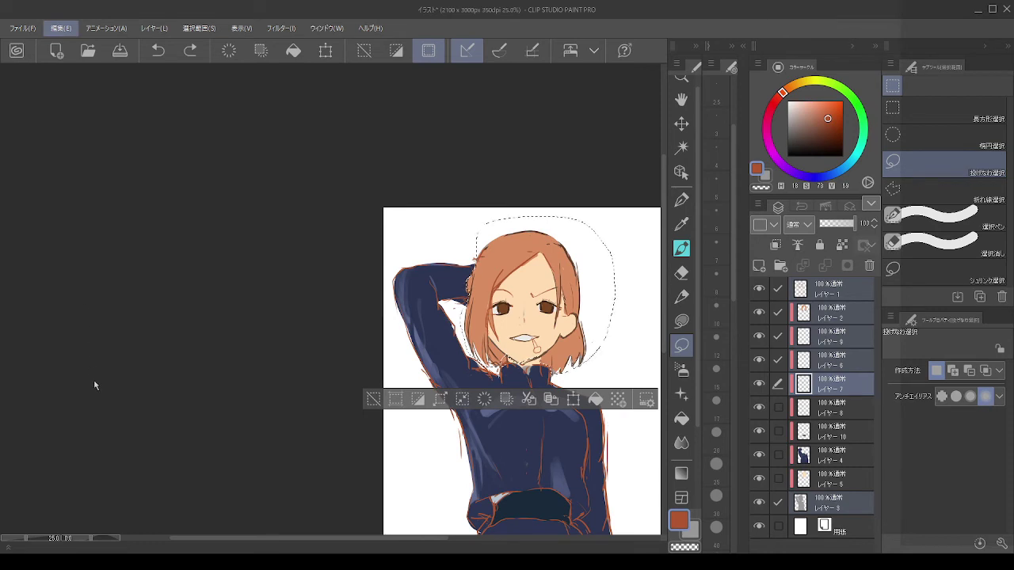
pyautogui.hotkey('ctrl', 't')
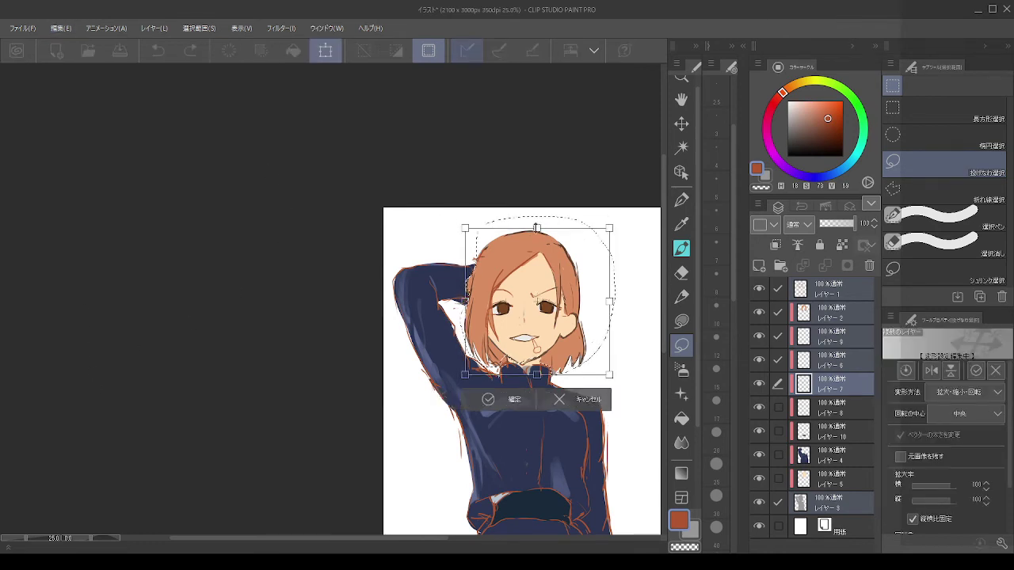
pyautogui.hotkey('ctrl', 'z')
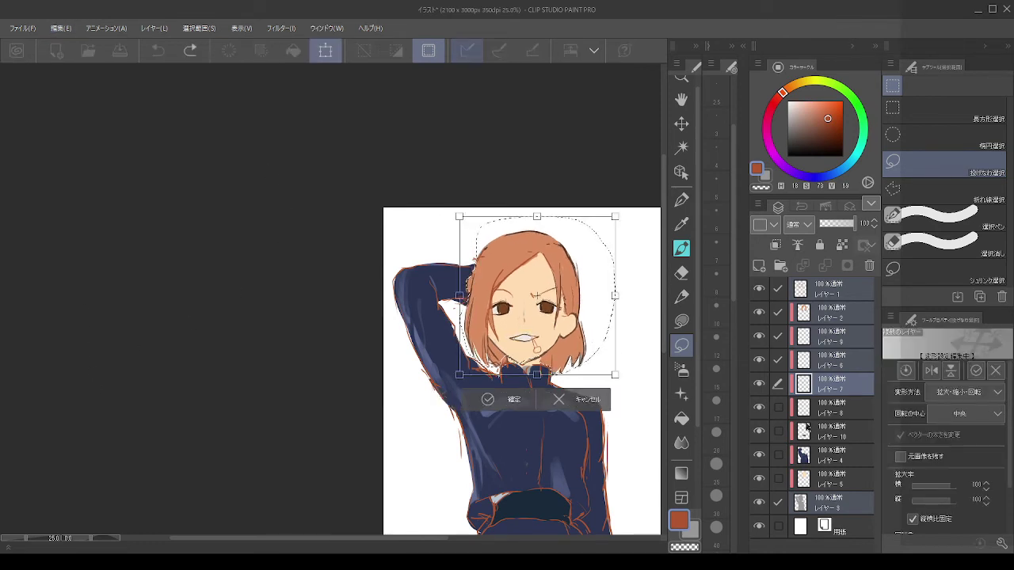
pyautogui.click(592, 405)
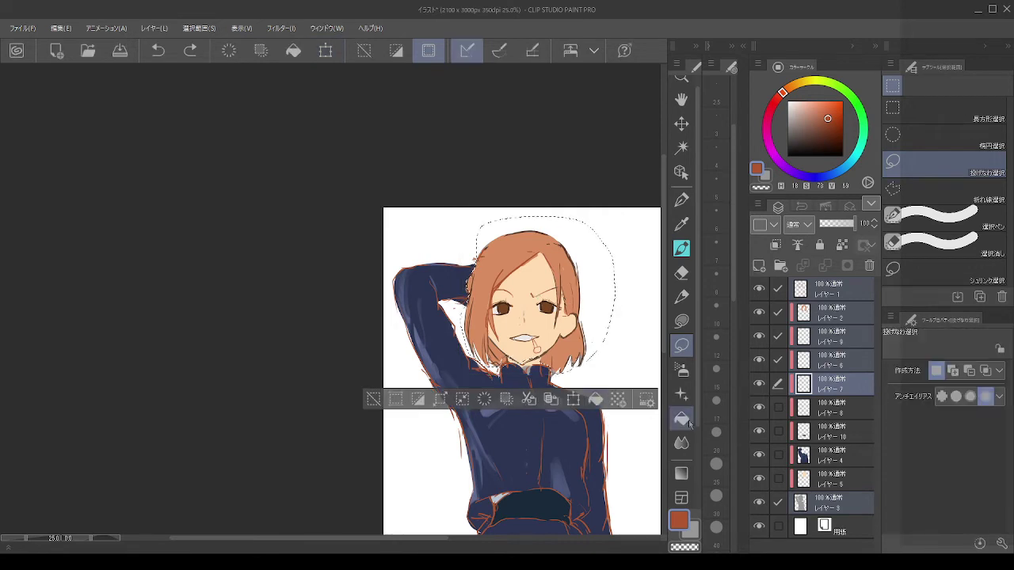
# Step: Add layer 8 to the selected layers, scale the lassoed head to 90% with proportions locked, and clear the selection
pyautogui.keyDown('ctrl'); pyautogui.click(818, 418); pyautogui.keyUp('ctrl')
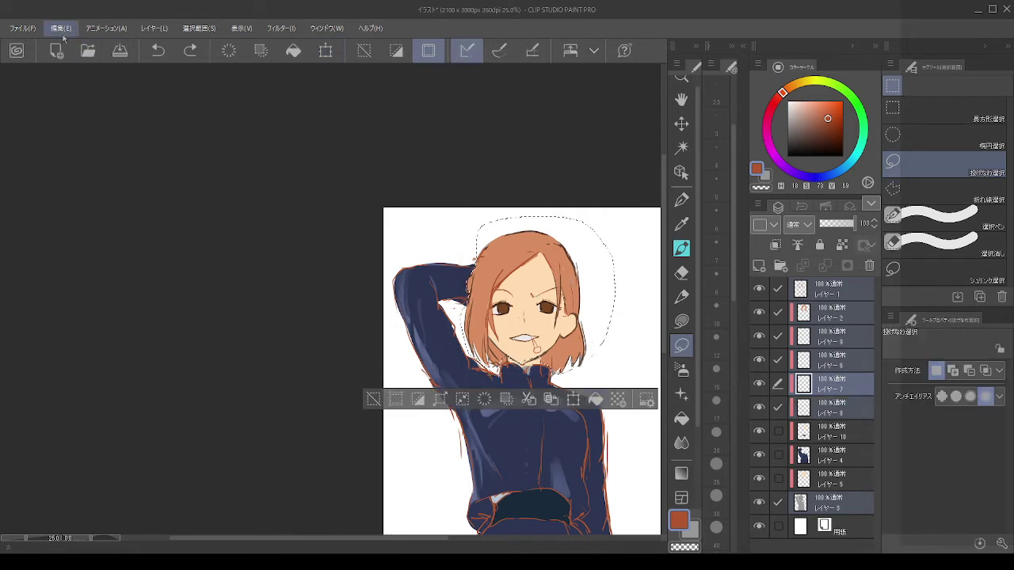
pyautogui.click(61, 30)
pyautogui.hotkey('ctrl', 't')
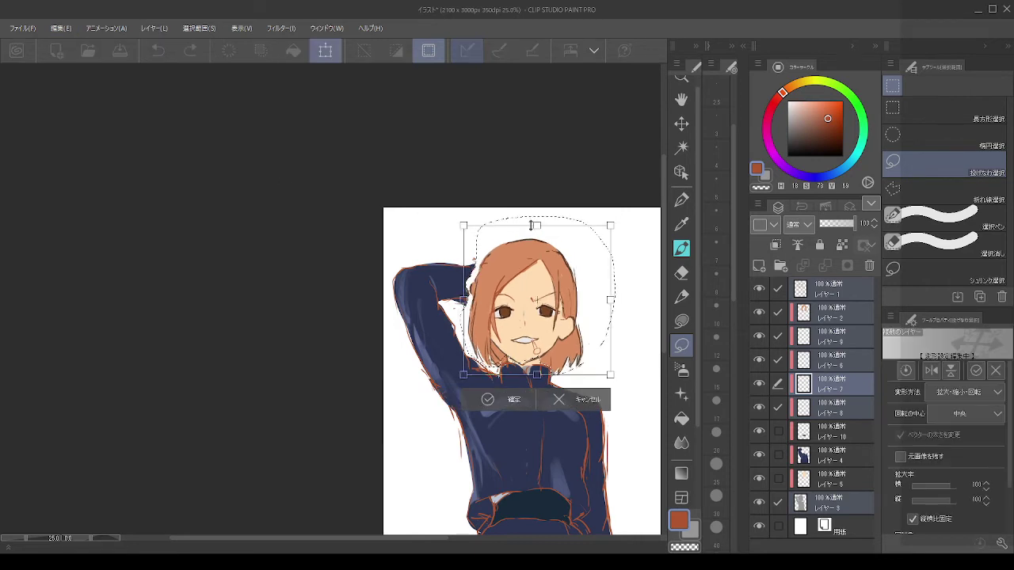
pyautogui.moveTo(530, 229); pyautogui.dragTo(530, 233)
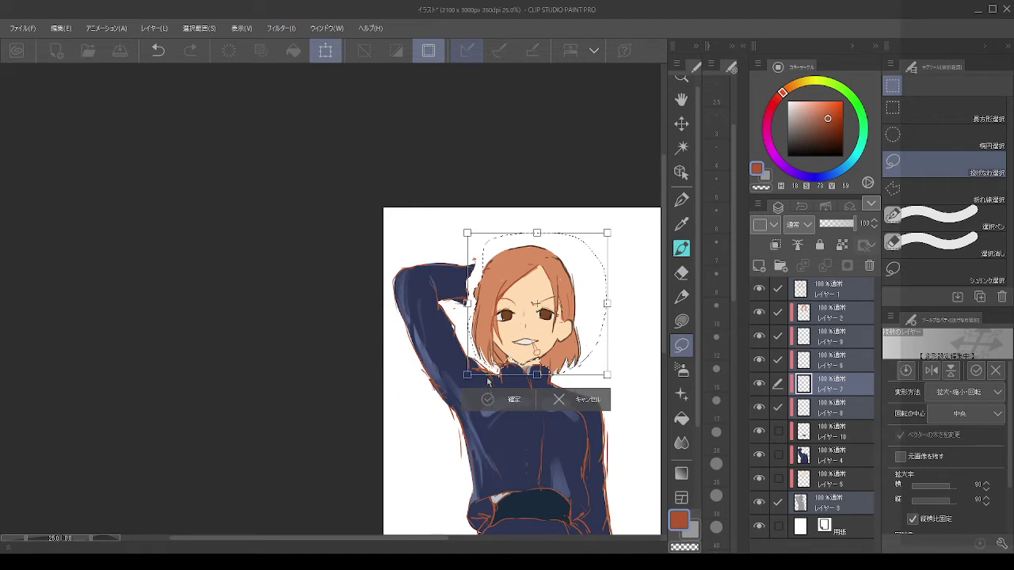
pyautogui.click(499, 398)
pyautogui.hotkey('ctrl', 'd')
# Step: Try to paint the gap between the raised sleeve and the hair navy on layer 4 with a colour sampled from the sleeve
pyautogui.click(818, 440)
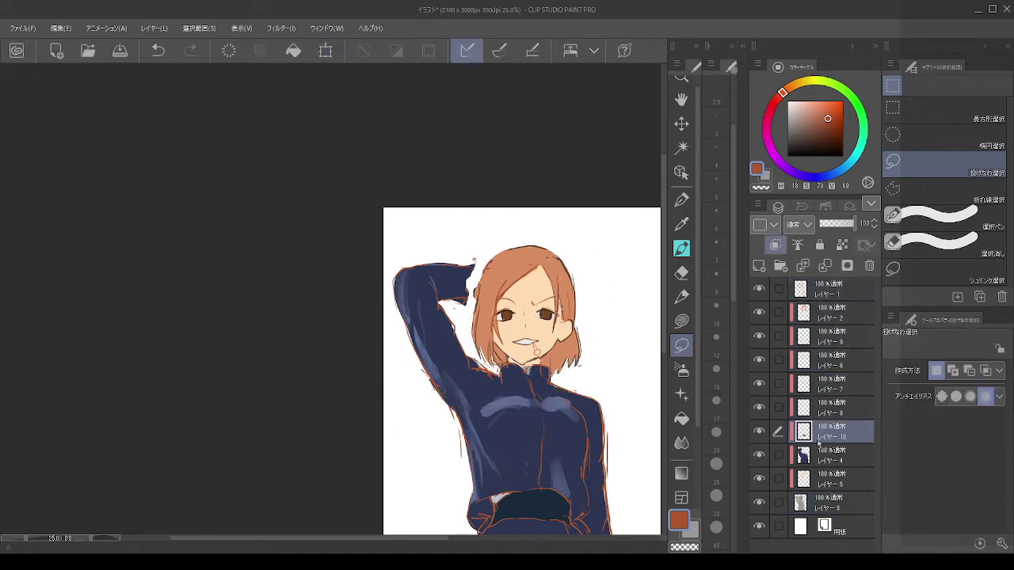
pyautogui.click(820, 369)
pyautogui.click(818, 460)
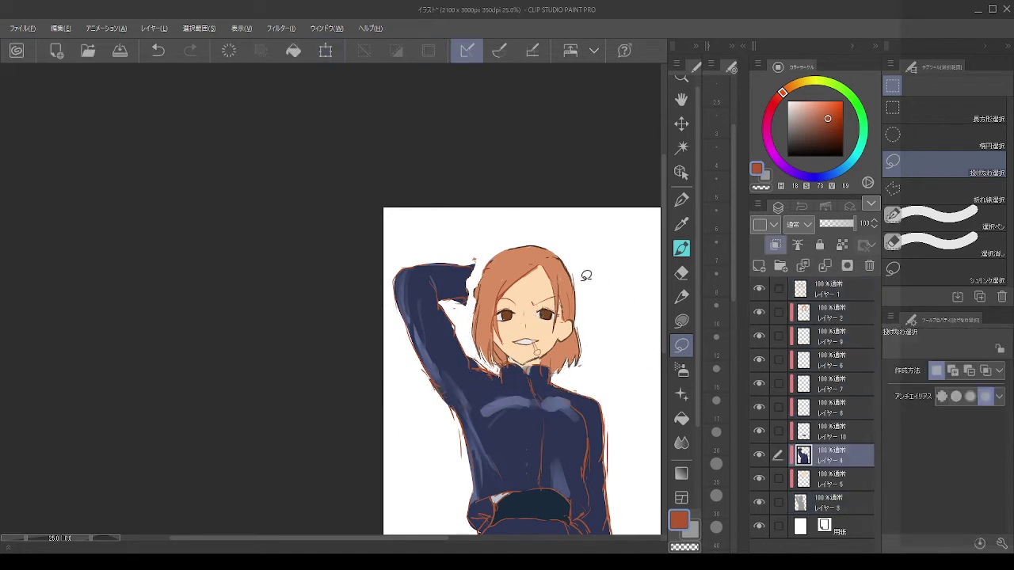
pyautogui.scroll(2, 587, 275)
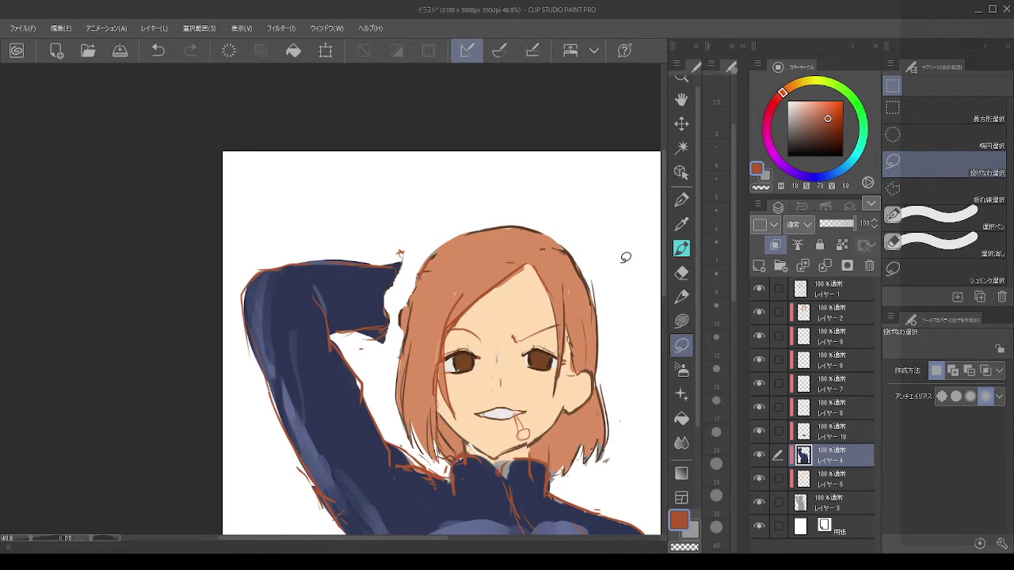
pyautogui.click(676, 254)
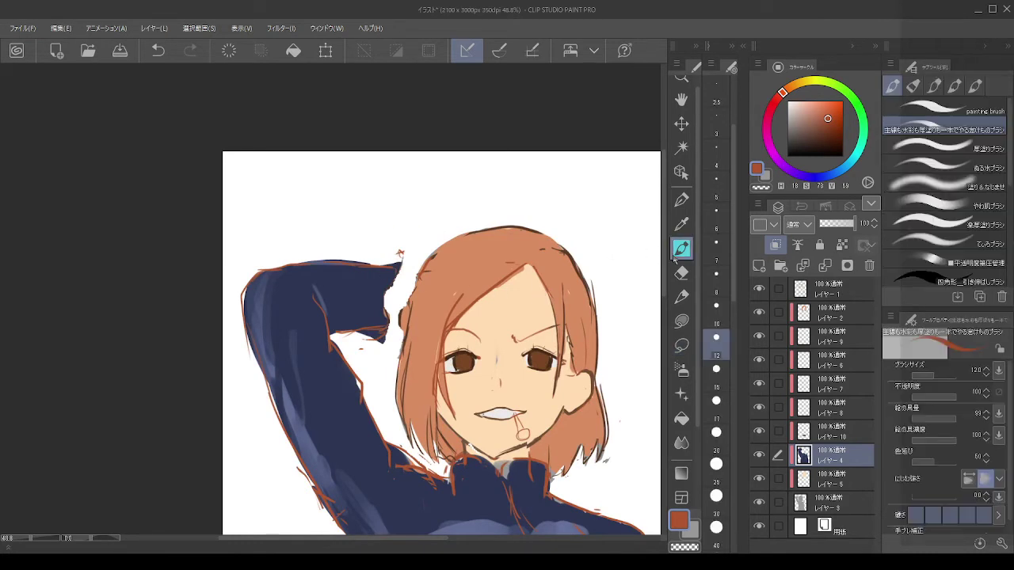
pyautogui.keyDown('alt'); pyautogui.click(368, 281); pyautogui.keyUp('alt')
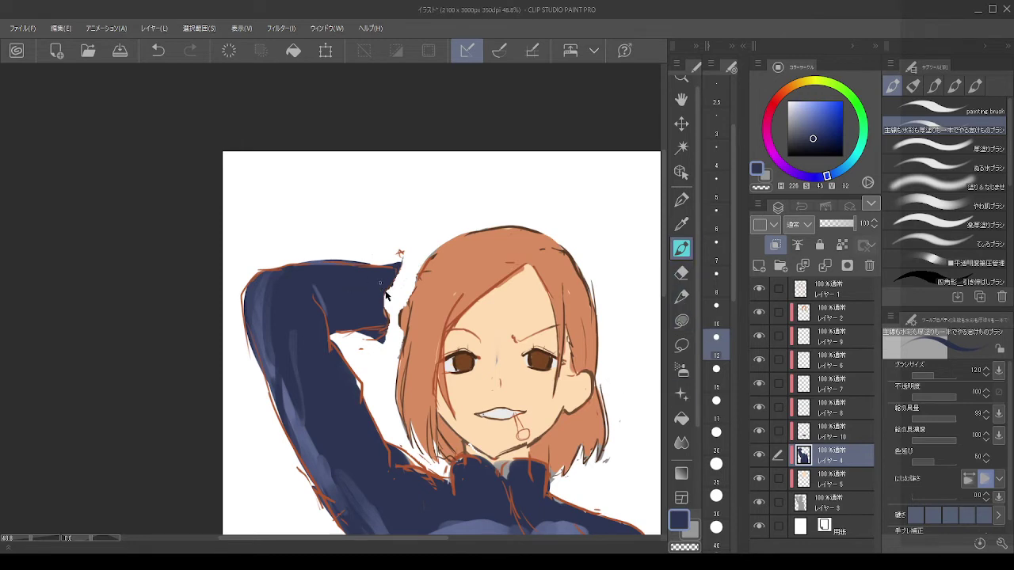
pyautogui.moveTo(381, 284)
pyautogui.mouseDown()
pyautogui.moveTo(406, 272)
pyautogui.moveTo(422, 279)
pyautogui.moveTo(384, 280)
pyautogui.moveTo(382, 321)
pyautogui.moveTo(406, 327)
pyautogui.moveTo(374, 325)
pyautogui.moveTo(395, 332)
pyautogui.moveTo(402, 328)
pyautogui.moveTo(389, 286)
pyautogui.moveTo(422, 269)
pyautogui.moveTo(427, 279)
pyautogui.moveTo(417, 273)
pyautogui.moveTo(376, 300)
pyautogui.moveTo(376, 309)
pyautogui.moveTo(420, 298)
pyautogui.moveTo(405, 318)
pyautogui.mouseUp()
# Step: Extend the grey base on layer 3 to bridge the gap between the raised sleeve and the hair
pyautogui.click(816, 497)
pyautogui.keyDown('alt'); pyautogui.click(375, 287); pyautogui.keyUp('alt')
pyautogui.hotkey('ctrl', 'z')
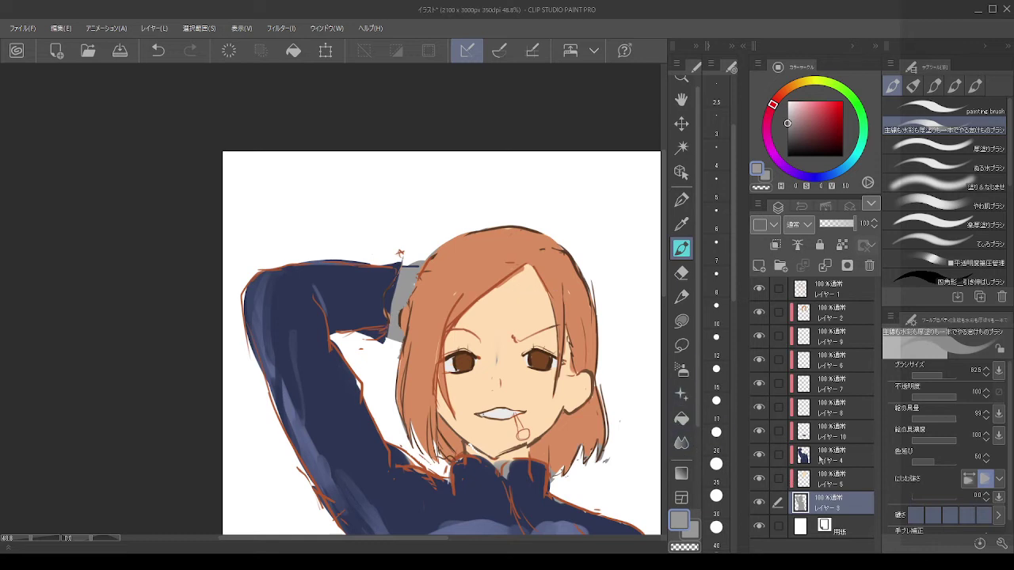
# Step: Paint the newly extended area between the raised sleeve and the hair navy on layer 4, matching the sleeve
pyautogui.click(821, 458)
pyautogui.keyDown('alt'); pyautogui.click(394, 282); pyautogui.keyUp('alt')
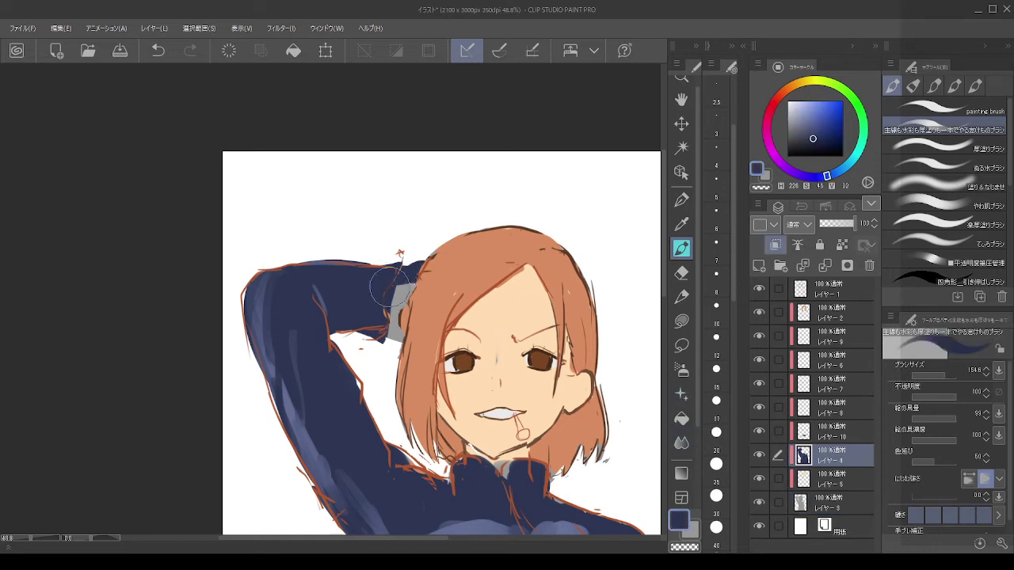
pyautogui.moveTo(390, 286)
pyautogui.mouseDown()
pyautogui.moveTo(369, 317)
pyautogui.moveTo(388, 344)
pyautogui.mouseUp()
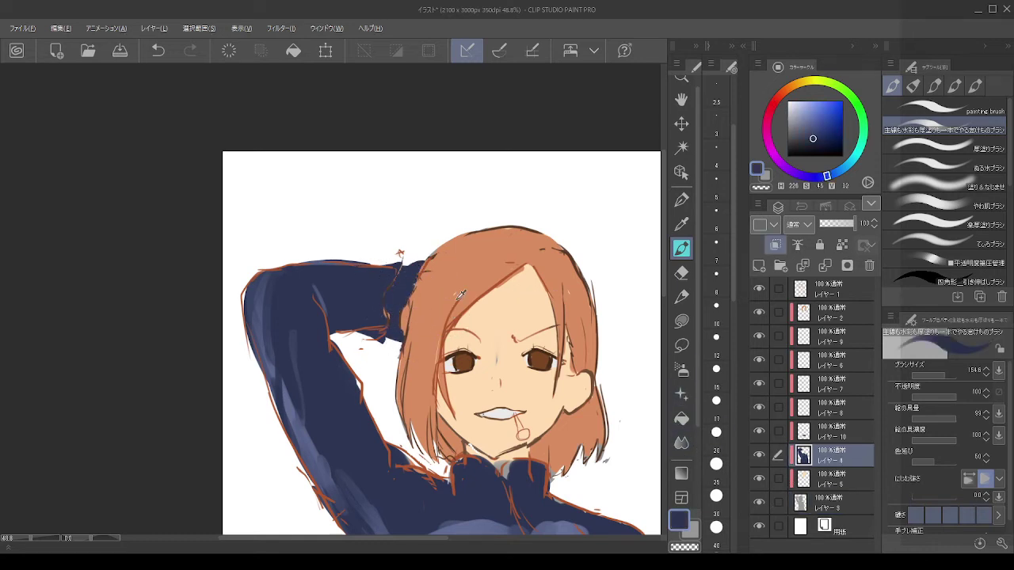
pyautogui.scroll(-6, 460, 293)
pyautogui.press('alt')
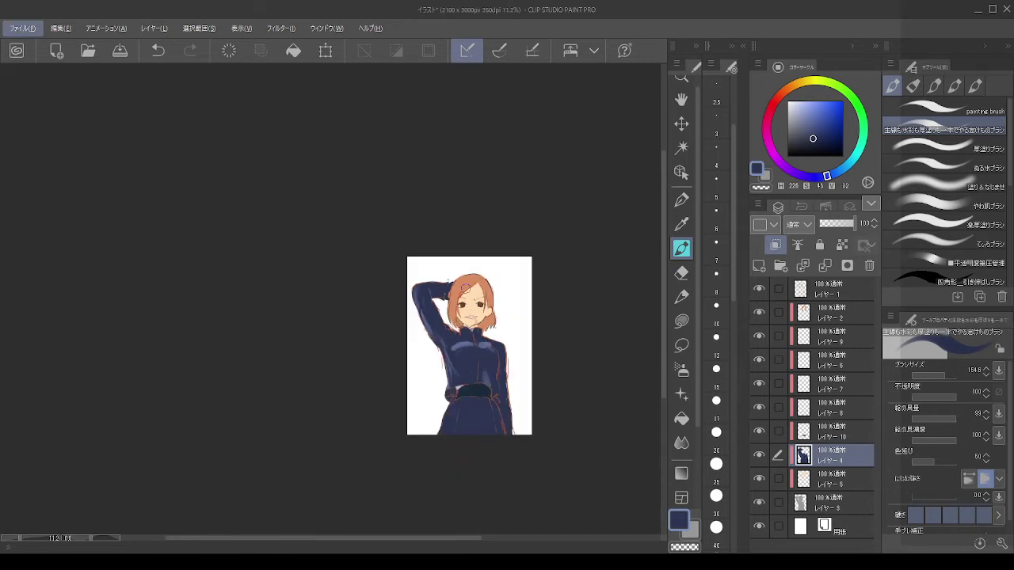
# Step: Lock the transparent pixels of line-art layer 1
pyautogui.scroll(4, 464, 286)
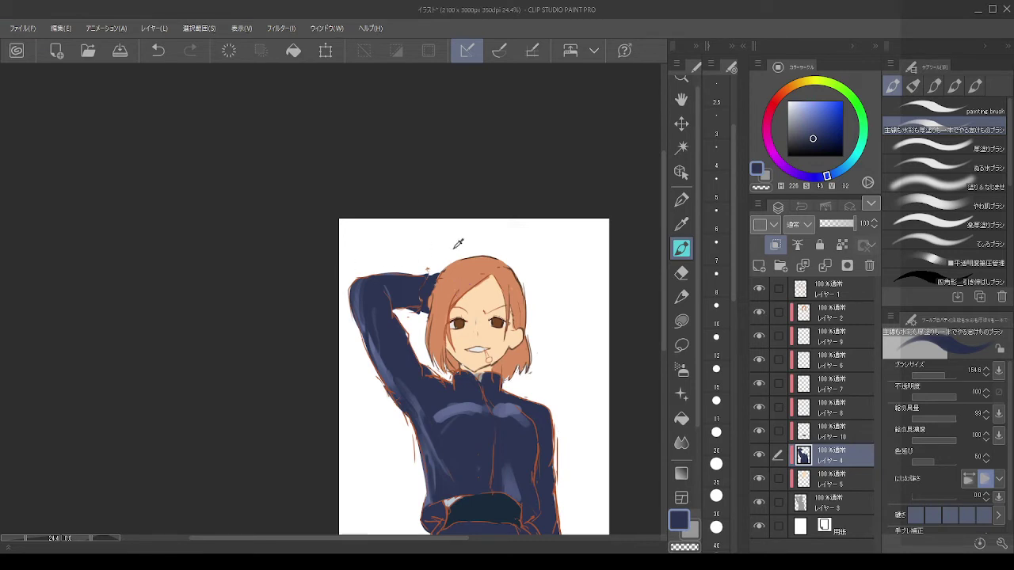
pyautogui.scroll(-3, 457, 243)
pyautogui.scroll(4, 473, 376)
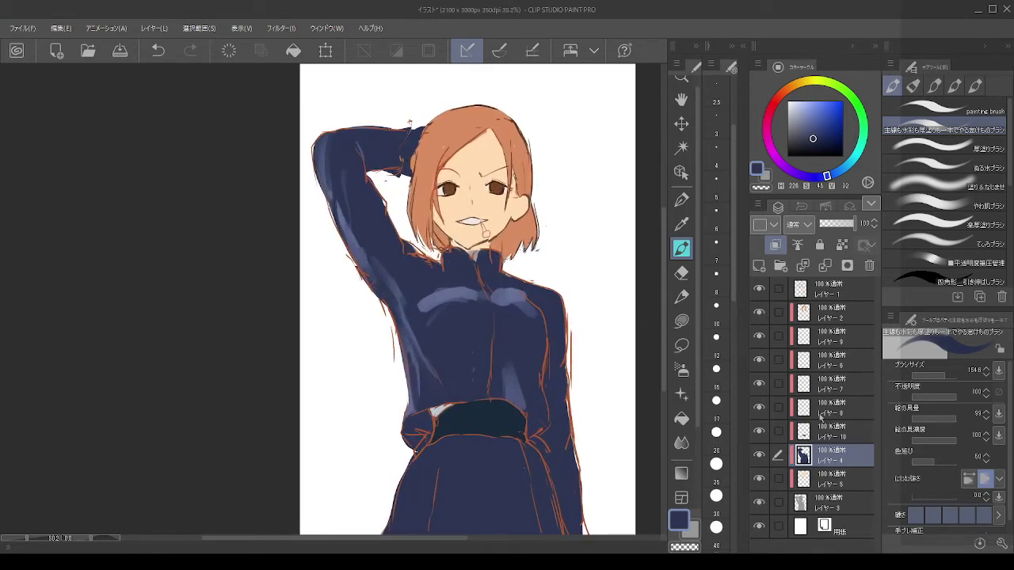
pyautogui.click(831, 286)
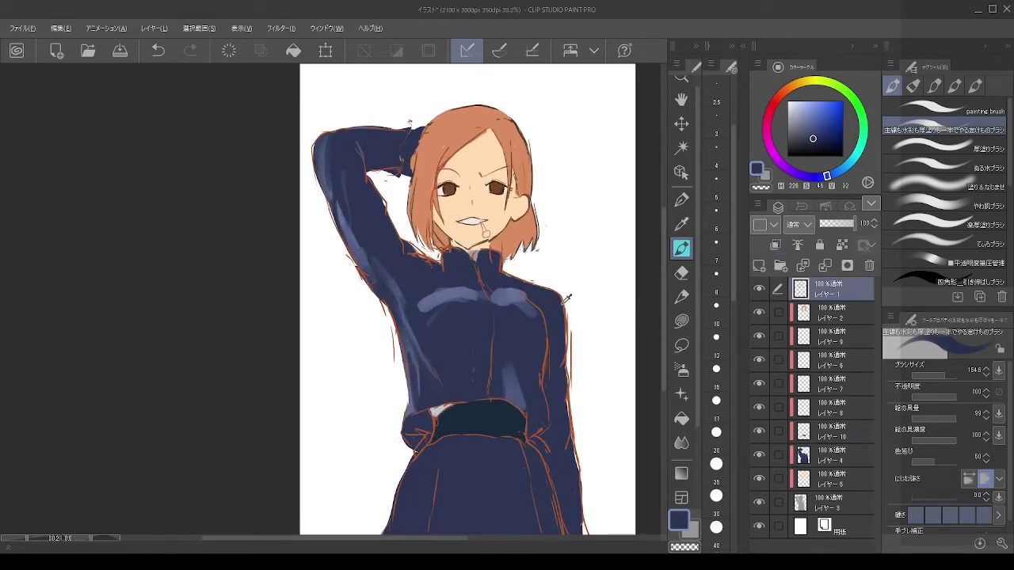
pyautogui.press('c')
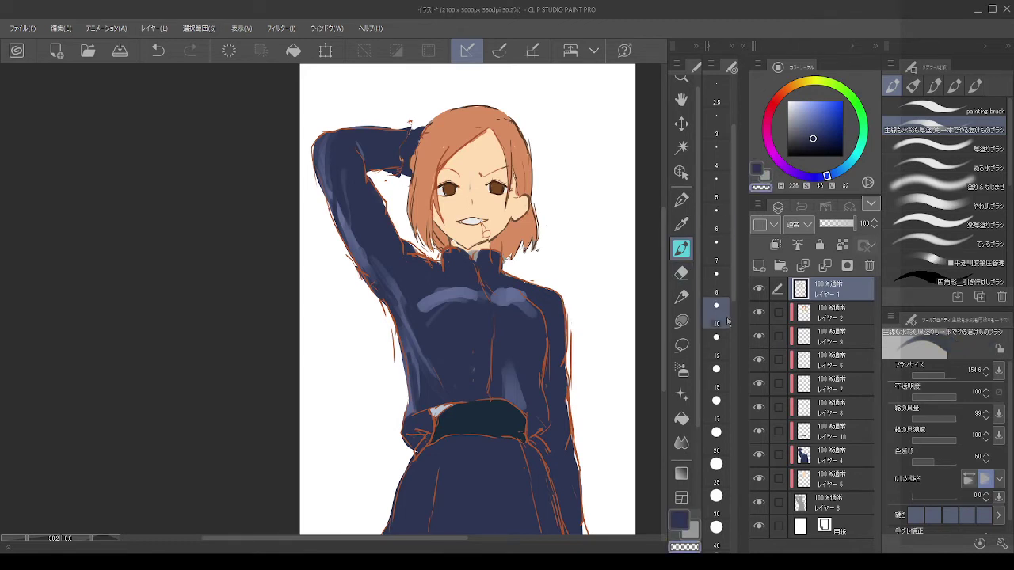
pyautogui.click(842, 244)
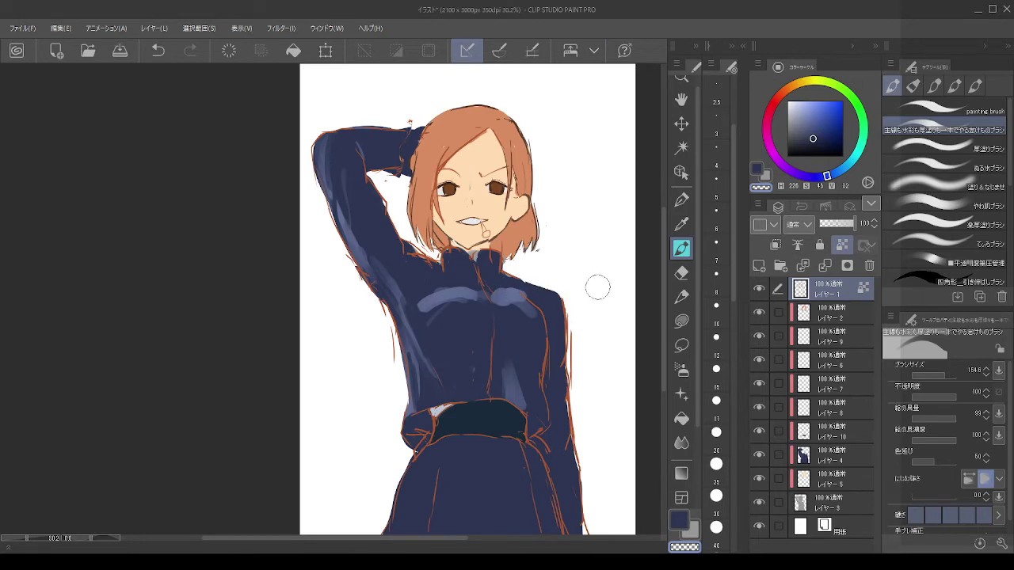
pyautogui.hotkey('ctrl', 'z')
# Step: Recolour the orange line art of the jacket, sleeves and skirt in very dark navy (hue 226, saturation 54, value 19)
pyautogui.moveTo(816, 130); pyautogui.dragTo(823, 146)
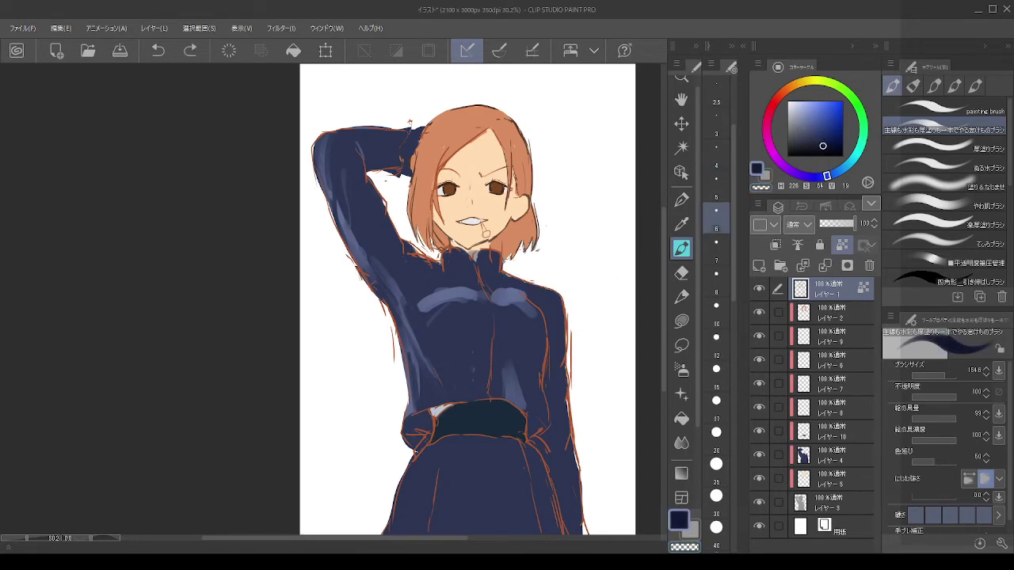
pyautogui.moveTo(516, 268)
pyautogui.mouseDown()
pyautogui.moveTo(578, 318)
pyautogui.moveTo(582, 398)
pyautogui.moveTo(545, 481)
pyautogui.moveTo(526, 454)
pyautogui.moveTo(519, 470)
pyautogui.moveTo(520, 446)
pyautogui.moveTo(408, 531)
pyautogui.moveTo(438, 496)
pyautogui.moveTo(430, 454)
pyautogui.moveTo(387, 533)
pyautogui.mouseUp()
pyautogui.moveTo(382, 405)
pyautogui.mouseDown()
pyautogui.moveTo(420, 348)
pyautogui.moveTo(394, 335)
pyautogui.moveTo(313, 148)
pyautogui.moveTo(355, 139)
pyautogui.moveTo(403, 252)
pyautogui.moveTo(437, 278)
pyautogui.moveTo(452, 256)
pyautogui.moveTo(467, 272)
pyautogui.moveTo(486, 269)
pyautogui.moveTo(491, 391)
pyautogui.moveTo(546, 318)
pyautogui.moveTo(496, 261)
pyautogui.mouseUp()
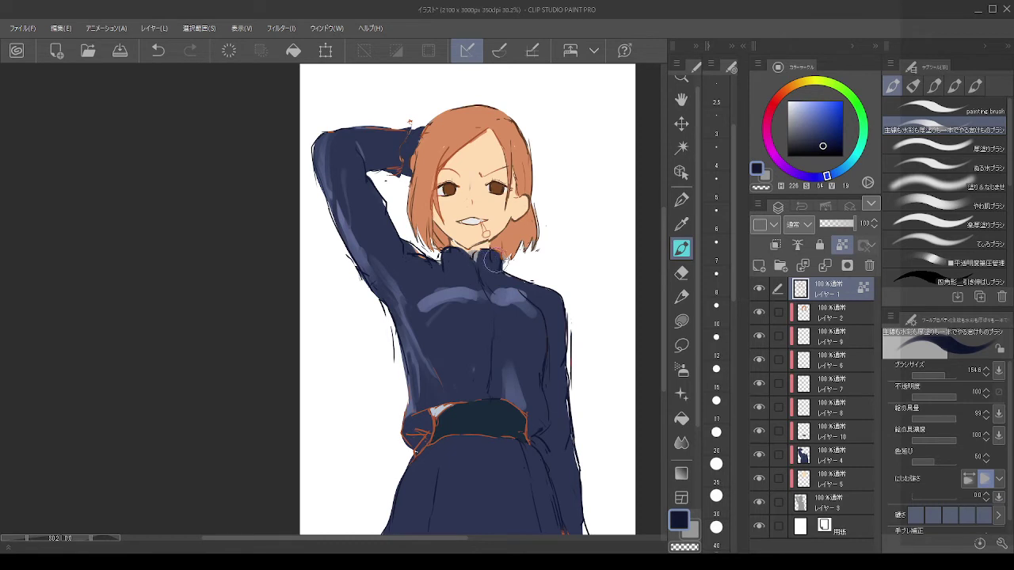
pyautogui.moveTo(393, 129)
pyautogui.mouseDown()
pyautogui.moveTo(400, 151)
pyautogui.moveTo(388, 168)
pyautogui.moveTo(396, 141)
pyautogui.moveTo(398, 159)
pyautogui.mouseUp()
# Step: Recolour the outlines of the hair dark brown with a colour sampled from the existing hair line art
pyautogui.keyDown('alt'); pyautogui.click(522, 119); pyautogui.keyUp('alt')
pyautogui.hotkey('ctrl', 'z')
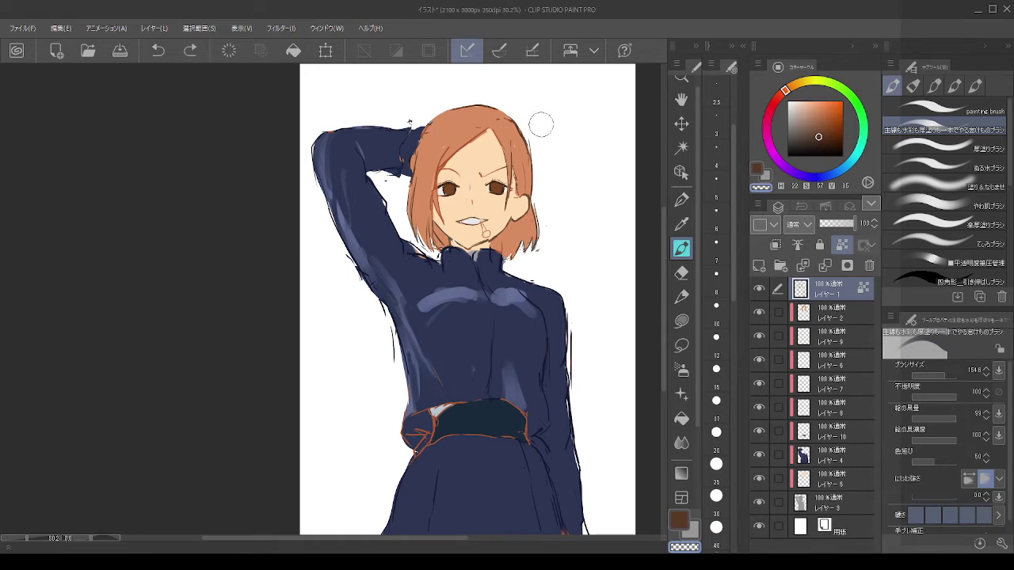
pyautogui.keyDown('alt'); pyautogui.click(523, 136); pyautogui.keyUp('alt')
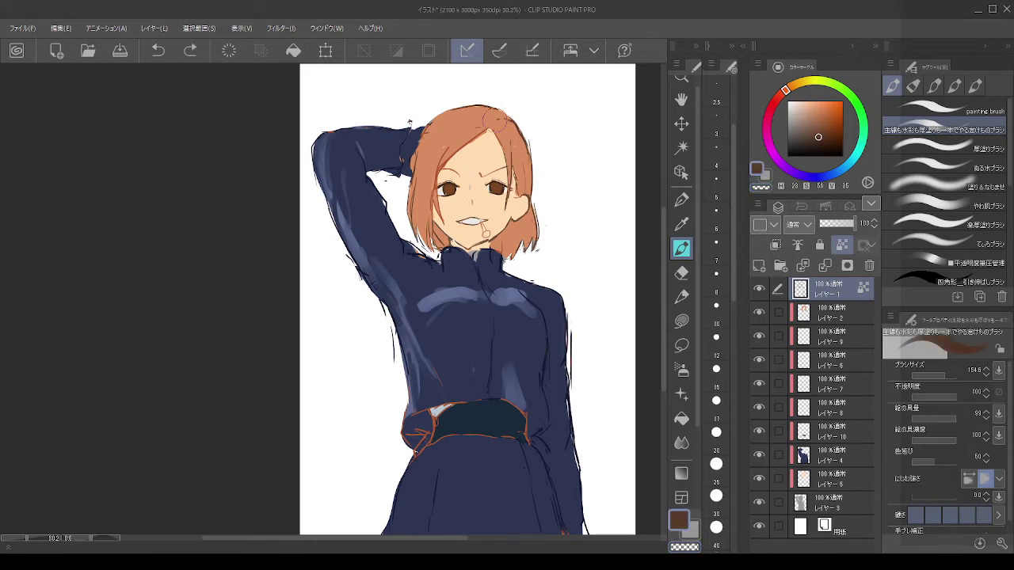
pyautogui.moveTo(446, 108)
pyautogui.mouseDown()
pyautogui.moveTo(426, 124)
pyautogui.moveTo(414, 172)
pyautogui.moveTo(430, 239)
pyautogui.mouseUp()
# Step: Recolour the orange line art along the lower edge of the belt dark navy, sampling the colour from the sleeve outline
pyautogui.scroll(1, 570, 329)
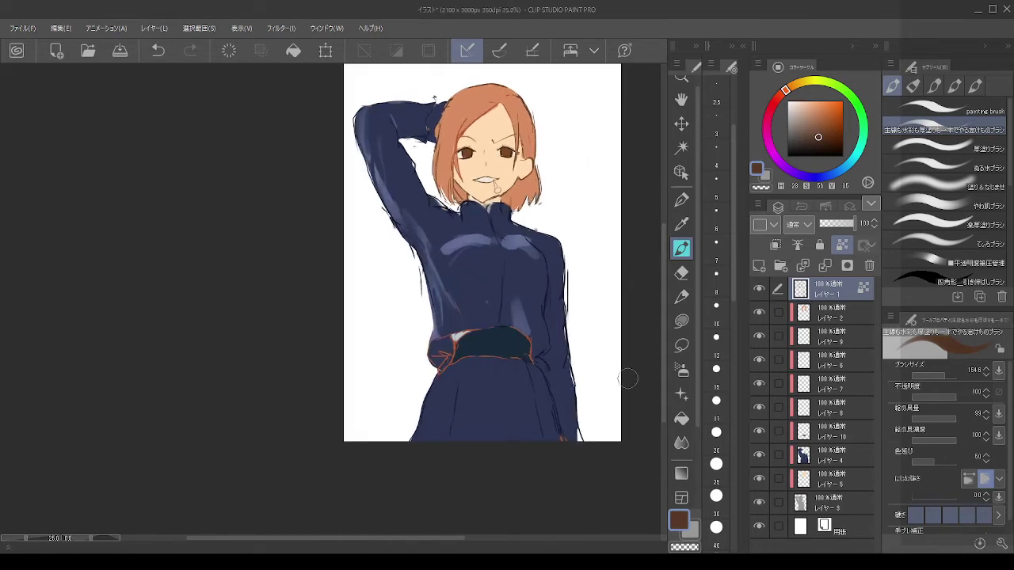
pyautogui.keyDown('alt'); pyautogui.click(570, 318); pyautogui.keyUp('alt')
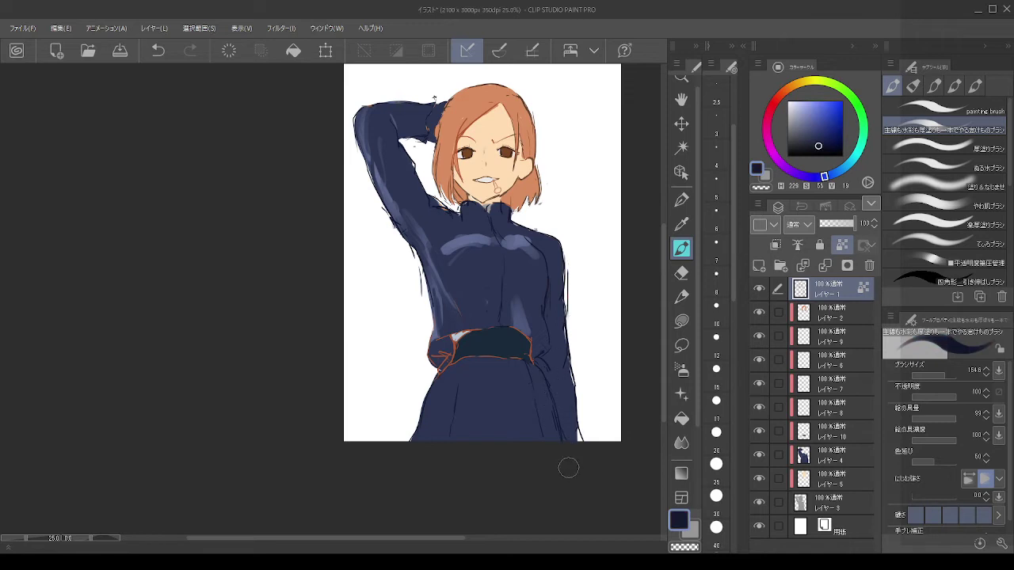
pyautogui.moveTo(534, 364)
pyautogui.mouseDown()
pyautogui.moveTo(455, 362)
pyautogui.moveTo(438, 376)
pyautogui.mouseUp()
pyautogui.press('c')
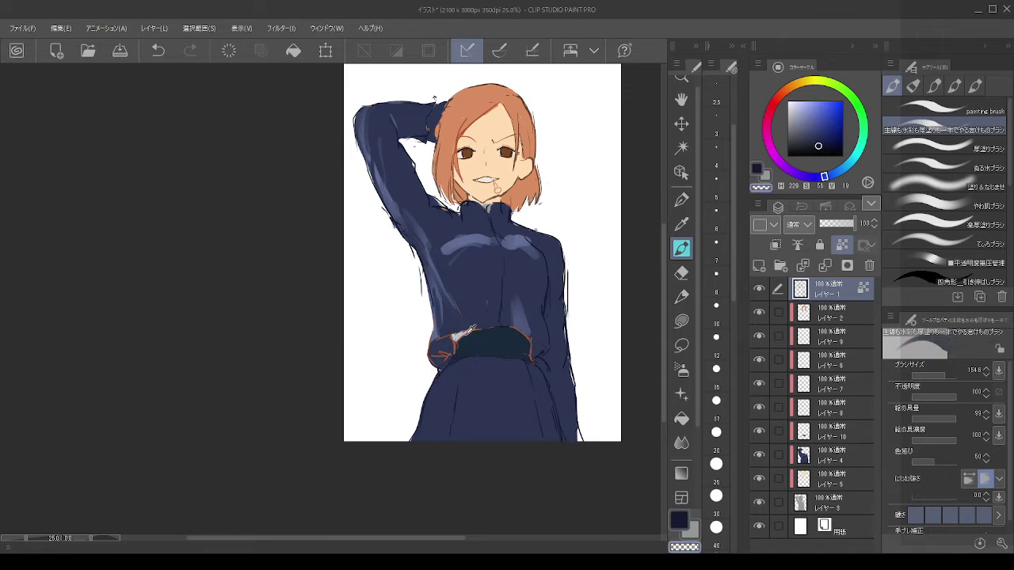
# Step: Recolour the remaining orange outlines of the belt and the jacket fold beside it in near-black blue (saturation 31, value 12)
pyautogui.moveTo(804, 129)
pyautogui.mouseDown()
pyautogui.moveTo(793, 125)
pyautogui.moveTo(780, 144)
pyautogui.moveTo(787, 138)
pyautogui.mouseUp()
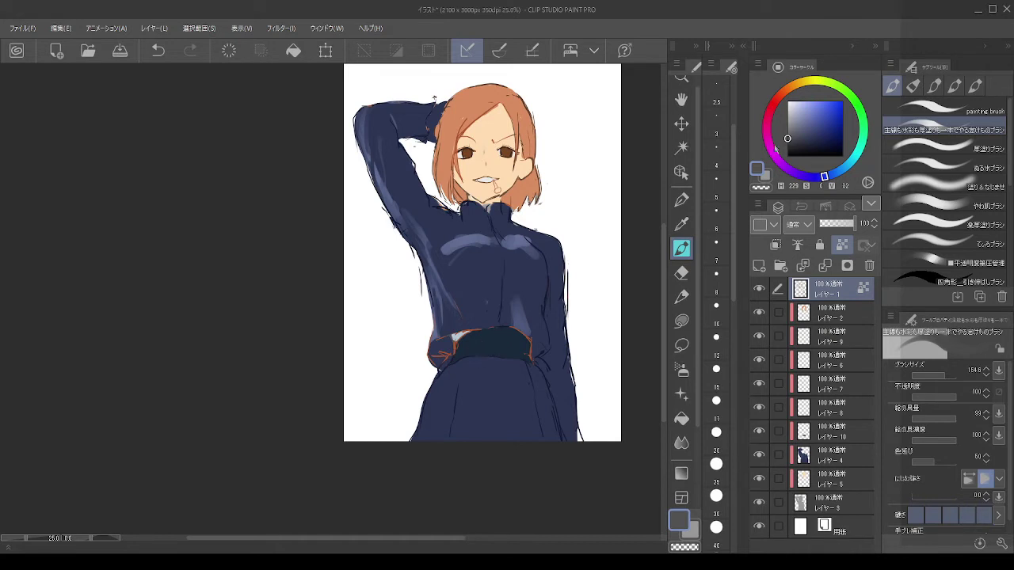
pyautogui.moveTo(792, 138); pyautogui.dragTo(804, 150)
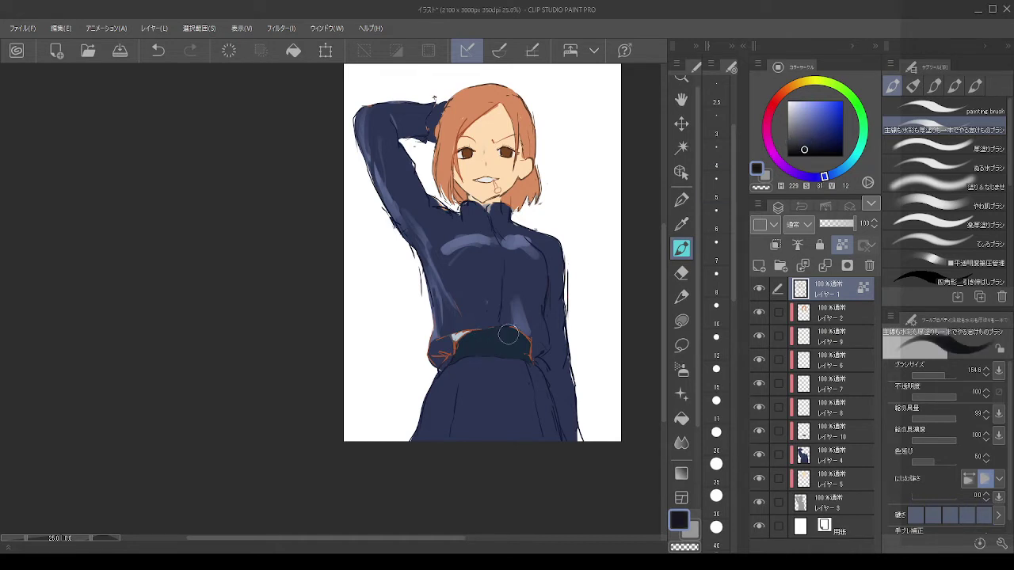
pyautogui.moveTo(514, 334)
pyautogui.mouseDown()
pyautogui.moveTo(532, 359)
pyautogui.moveTo(522, 356)
pyautogui.mouseUp()
pyautogui.moveTo(452, 362)
pyautogui.mouseDown()
pyautogui.moveTo(437, 360)
pyautogui.moveTo(439, 347)
pyautogui.moveTo(459, 334)
pyautogui.moveTo(434, 344)
pyautogui.mouseUp()
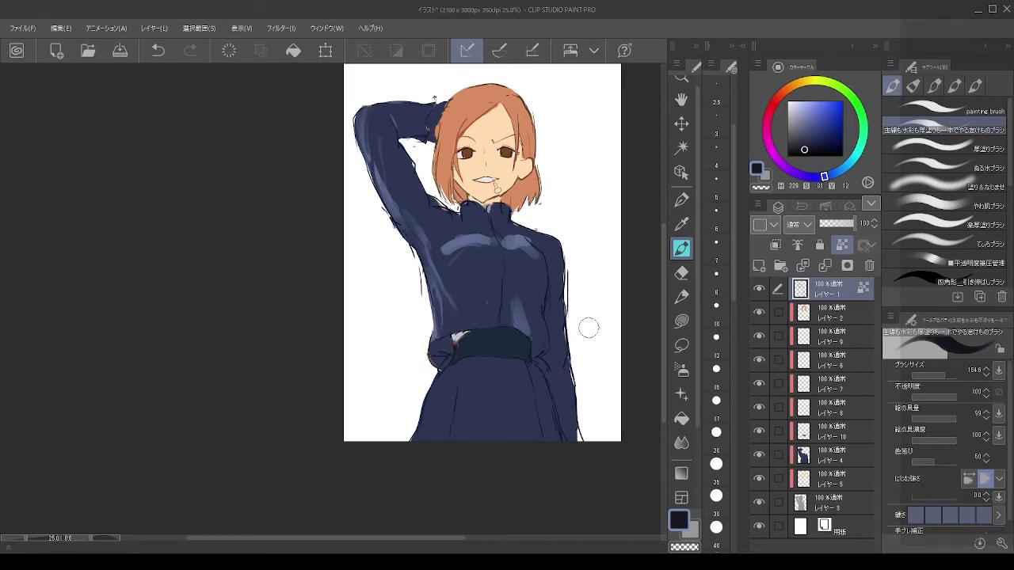
# Step: Recolour the hair on its colour layer golden brown (hue 36, saturation 55, value 78), locking the layer's transparent pixels and using an enlarged brush
pyautogui.scroll(1, 494, 118)
pyautogui.press('alt')
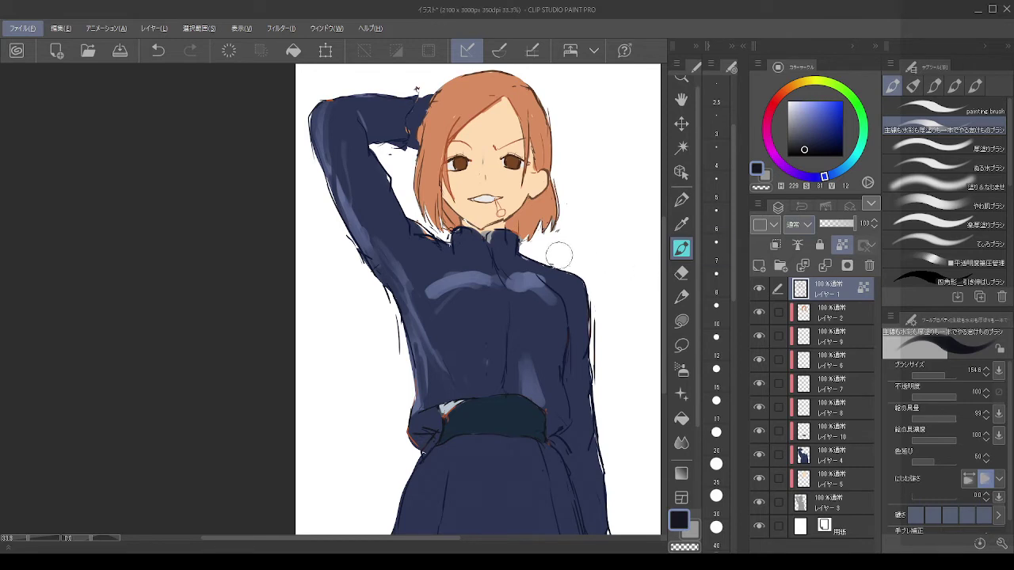
pyautogui.click(831, 466)
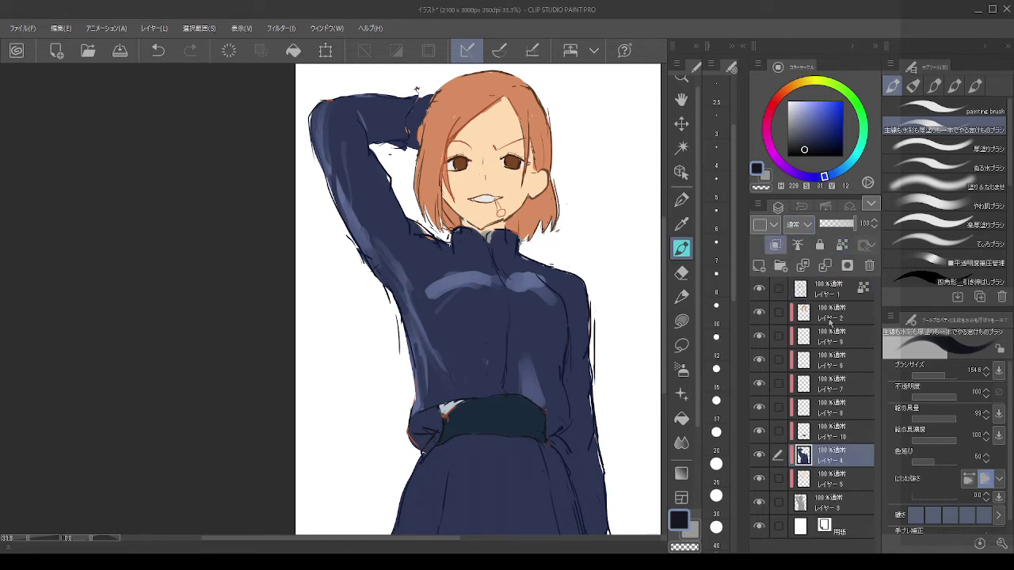
pyautogui.click(831, 318)
pyautogui.keyDown('alt'); pyautogui.click(475, 77); pyautogui.keyUp('alt')
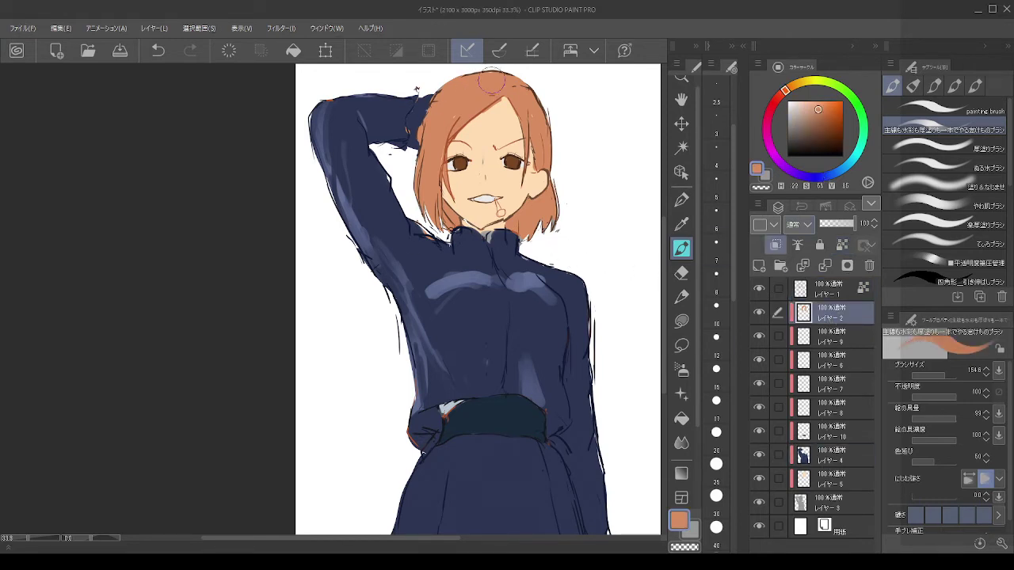
pyautogui.moveTo(351, 294); pyautogui.dragTo(339, 391)
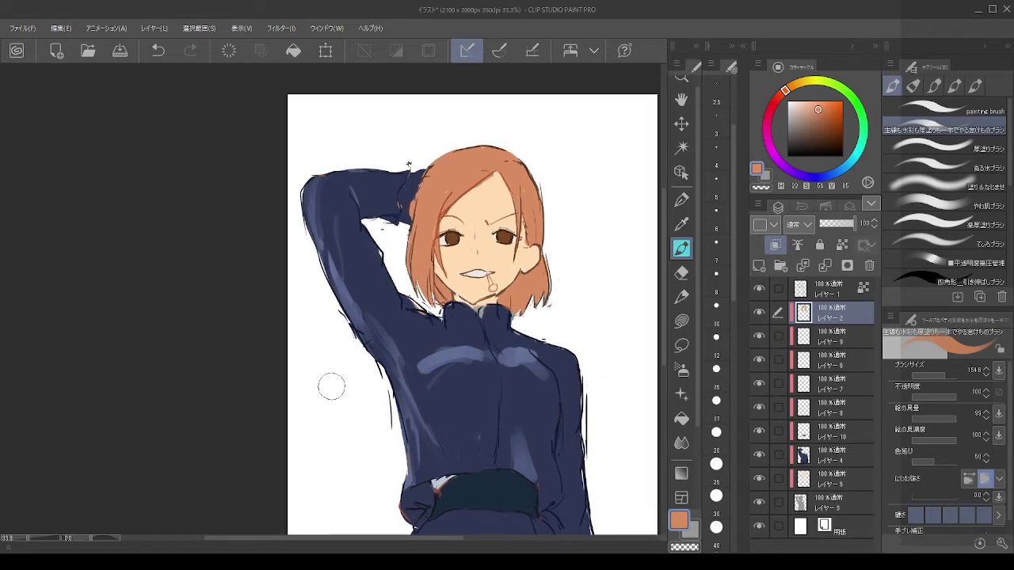
pyautogui.scroll(4, 377, 271)
pyautogui.moveTo(381, 269); pyautogui.dragTo(321, 300)
pyautogui.scroll(1, 578, 123)
pyautogui.press('alt')
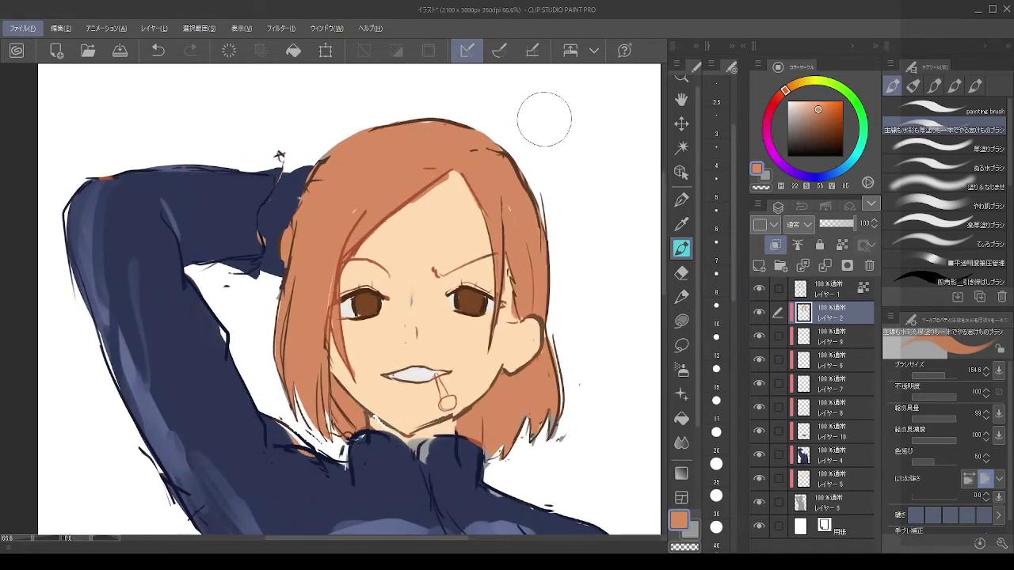
pyautogui.click(791, 88)
pyautogui.moveTo(791, 87); pyautogui.dragTo(795, 85)
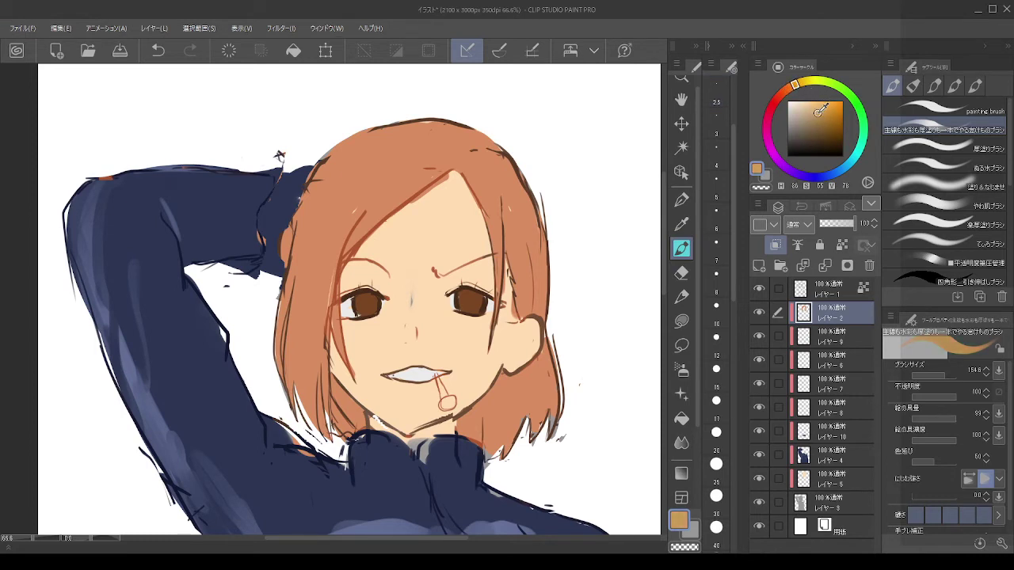
pyautogui.click(842, 245)
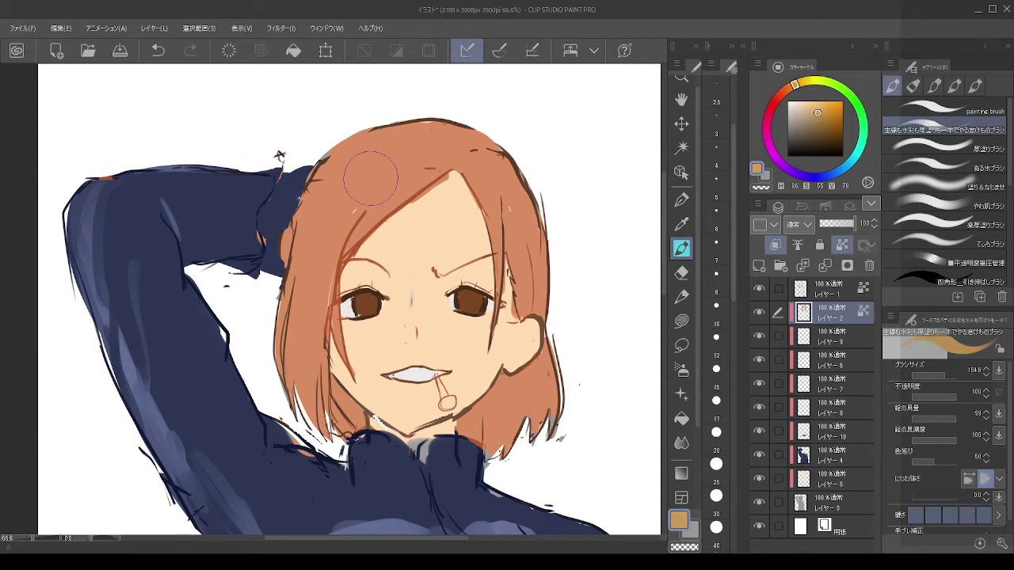
pyautogui.press(']')
pyautogui.press(']')
pyautogui.press(']')
pyautogui.moveTo(368, 151)
pyautogui.mouseDown()
pyautogui.moveTo(315, 273)
pyautogui.moveTo(385, 214)
pyautogui.moveTo(549, 246)
pyautogui.moveTo(369, 109)
pyautogui.moveTo(555, 349)
pyautogui.moveTo(545, 410)
pyautogui.moveTo(566, 430)
pyautogui.moveTo(499, 475)
pyautogui.mouseUp()
# Step: Recolour the orange outlines of the fringe on the line art layer with the dark brown sampled from the hair outline, using brush size 50.3
pyautogui.hotkey('alt', ']')
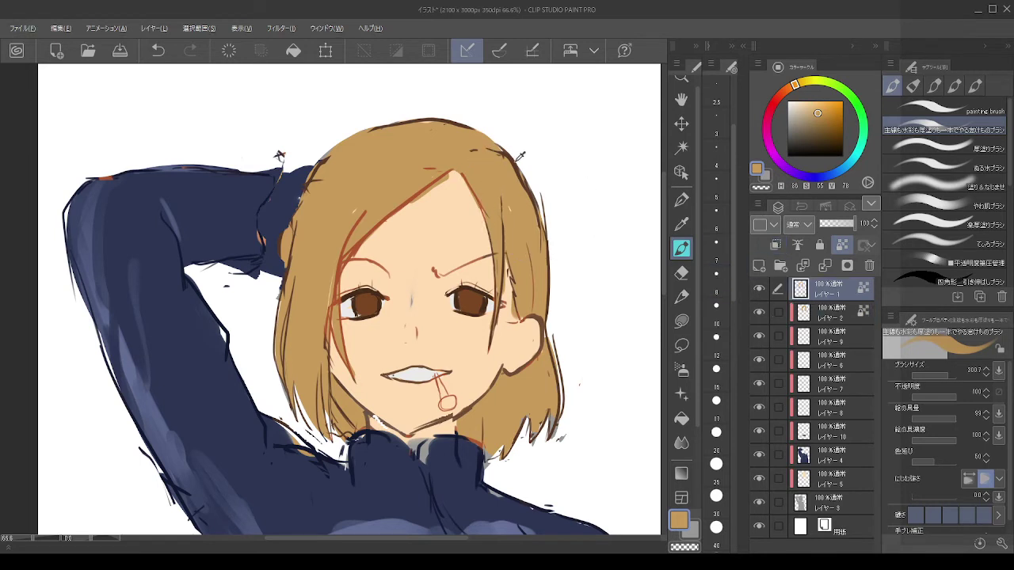
pyautogui.keyDown('alt'); pyautogui.click(520, 157); pyautogui.keyUp('alt')
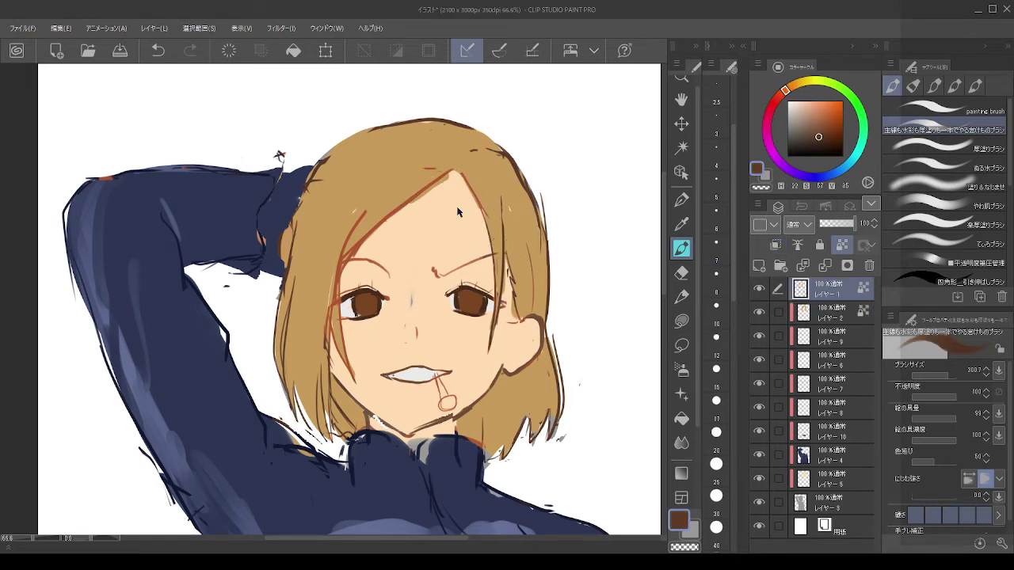
pyautogui.moveTo(459, 209)
pyautogui.keyDown('ctrl'); pyautogui.keyDown('alt'); pyautogui.mouseDown()
pyautogui.moveTo(442, 181)
pyautogui.moveTo(484, 218)
pyautogui.mouseUp(); pyautogui.keyUp('alt'); pyautogui.keyUp('ctrl')
pyautogui.moveTo(440, 168)
pyautogui.mouseDown()
pyautogui.moveTo(360, 233)
pyautogui.moveTo(330, 292)
pyautogui.moveTo(343, 268)
pyautogui.moveTo(357, 378)
pyautogui.moveTo(332, 333)
pyautogui.mouseUp()
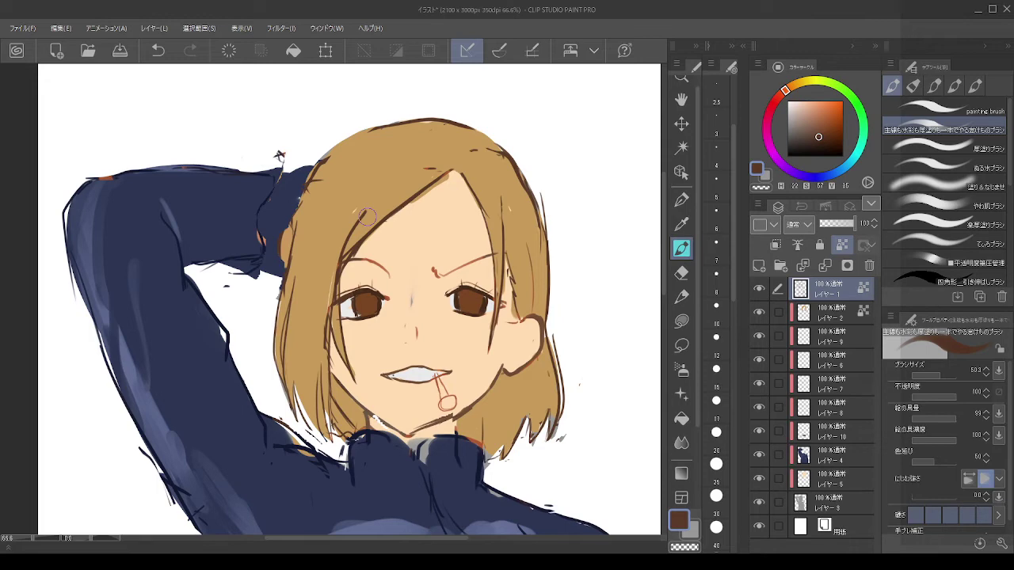
pyautogui.scroll(-5, 367, 217)
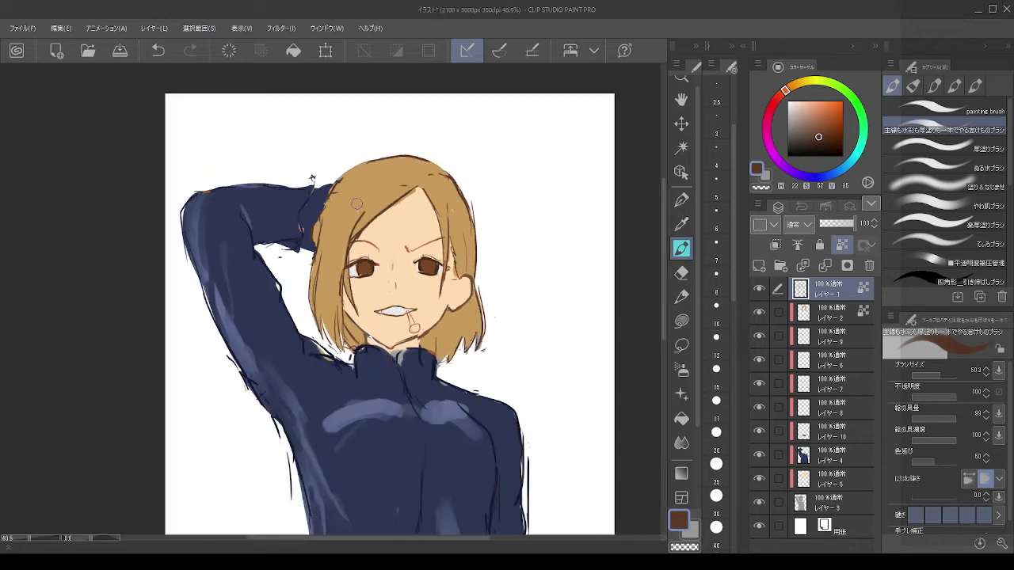
pyautogui.scroll(3, 332, 212)
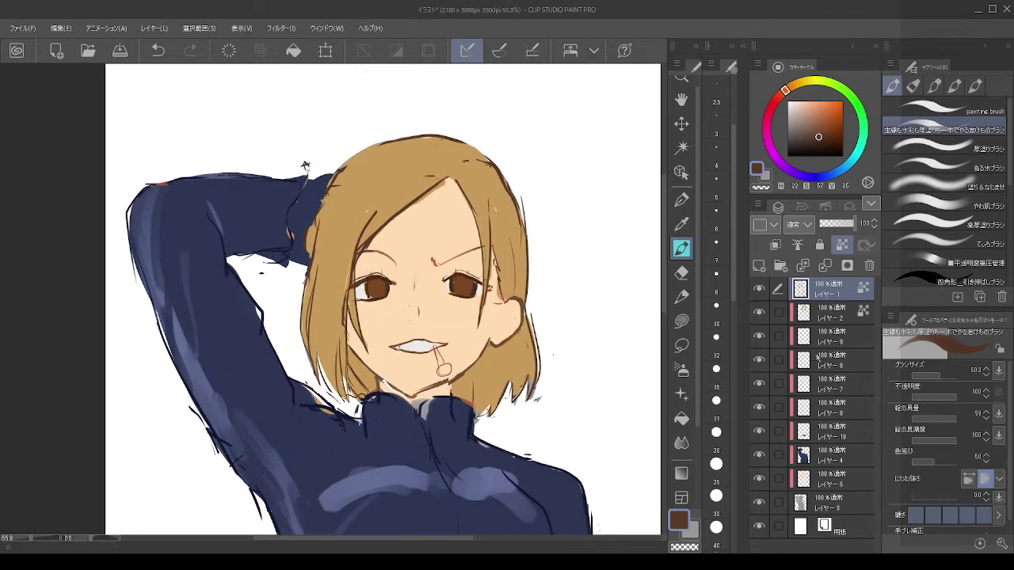
# Step: Fill the small object held in the mouth with light grey (saturation 0, value 74) on a new layer, using brush size 14.8
pyautogui.click(816, 358)
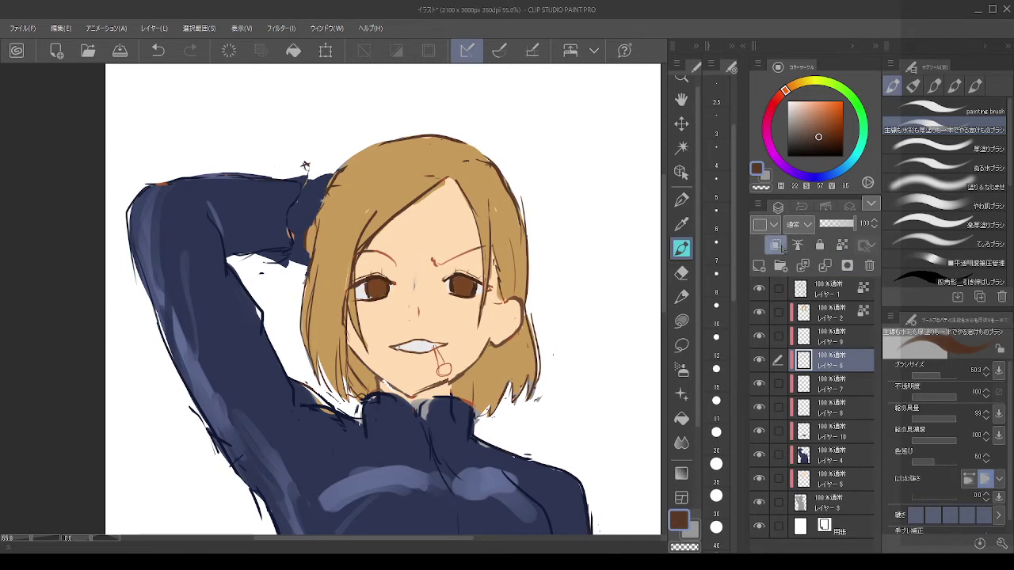
pyautogui.click(759, 265)
pyautogui.moveTo(812, 113); pyautogui.dragTo(787, 115)
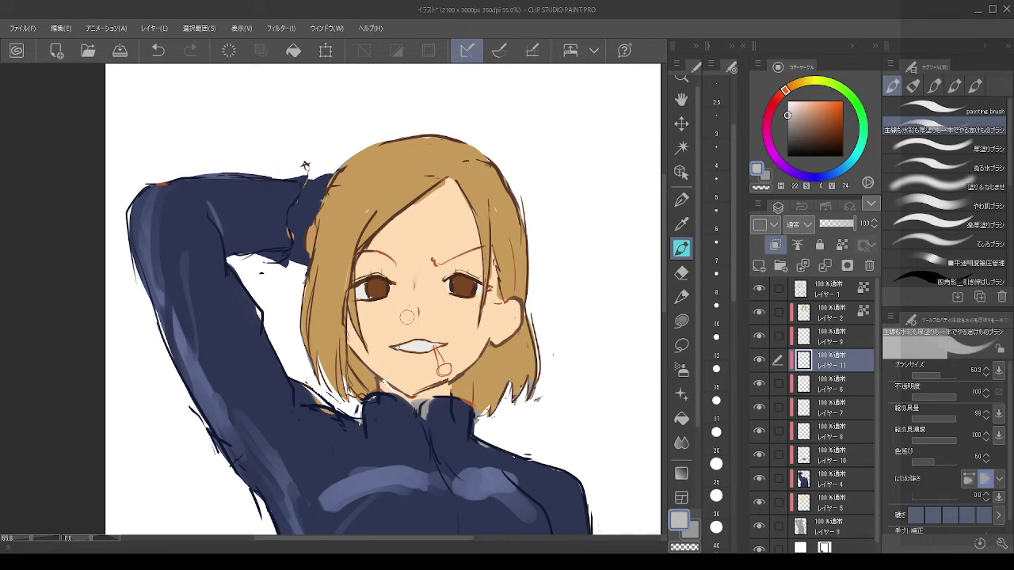
pyautogui.scroll(3, 440, 345)
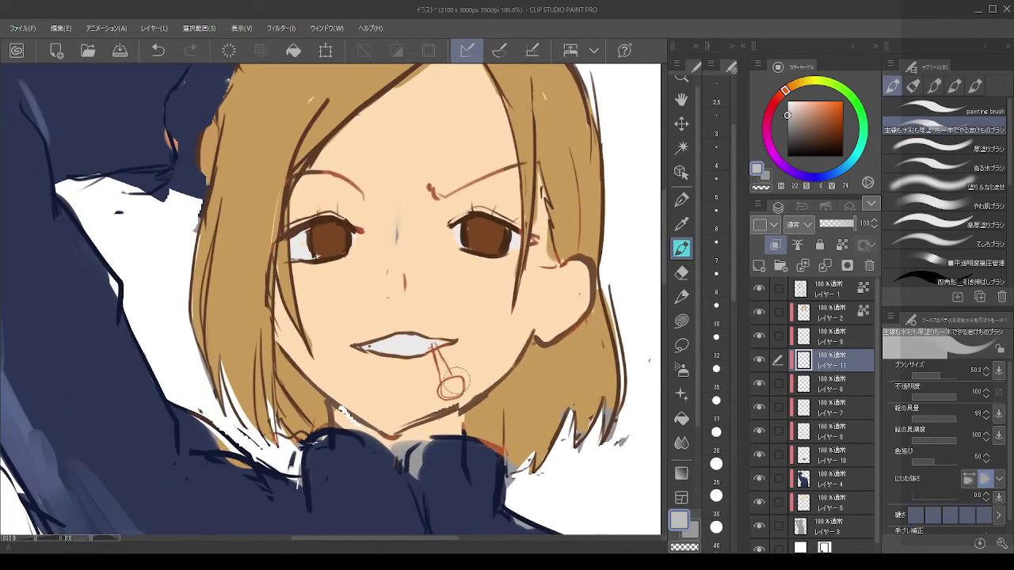
pyautogui.press('[')
pyautogui.press('[')
pyautogui.press('[')
pyautogui.press('[')
pyautogui.press('[')
pyautogui.press('[')
pyautogui.press('[')
pyautogui.press('[')
pyautogui.press('[')
pyautogui.press('[')
pyautogui.press('[')
pyautogui.press('[')
pyautogui.press('[')
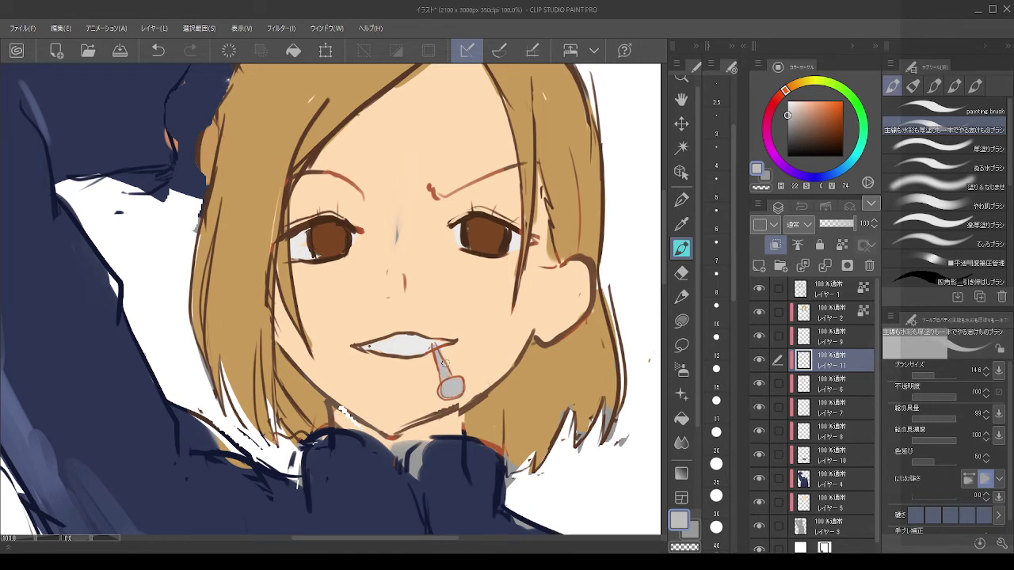
# Step: Paint over the bluish smudge between the eyes on the skin layer with the sampled skin colour
pyautogui.scroll(-5, 459, 289)
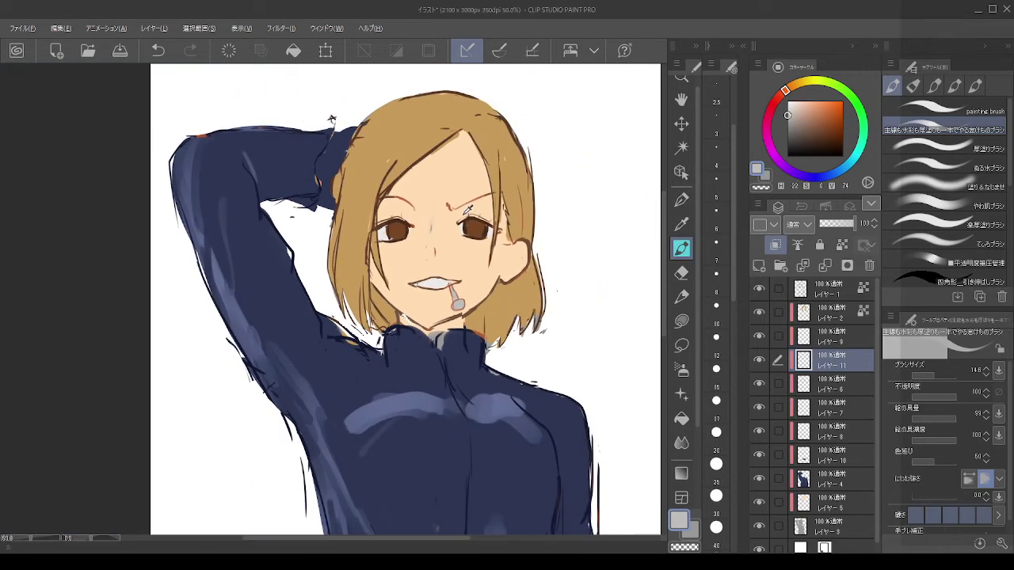
pyautogui.scroll(2, 459, 179)
pyautogui.scroll(-1, 833, 467)
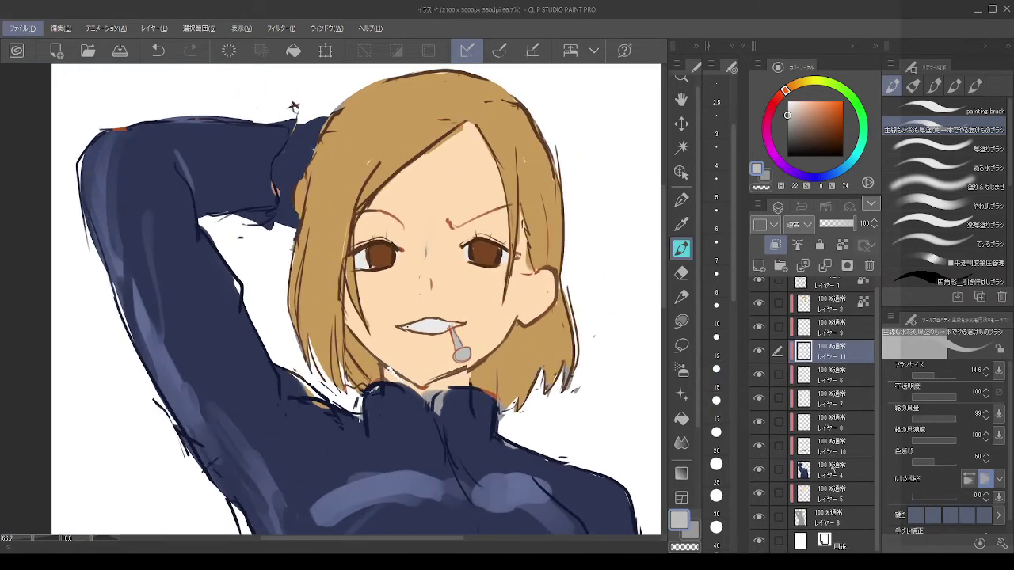
pyautogui.click(829, 492)
pyautogui.keyDown('alt'); pyautogui.click(435, 214); pyautogui.keyUp('alt')
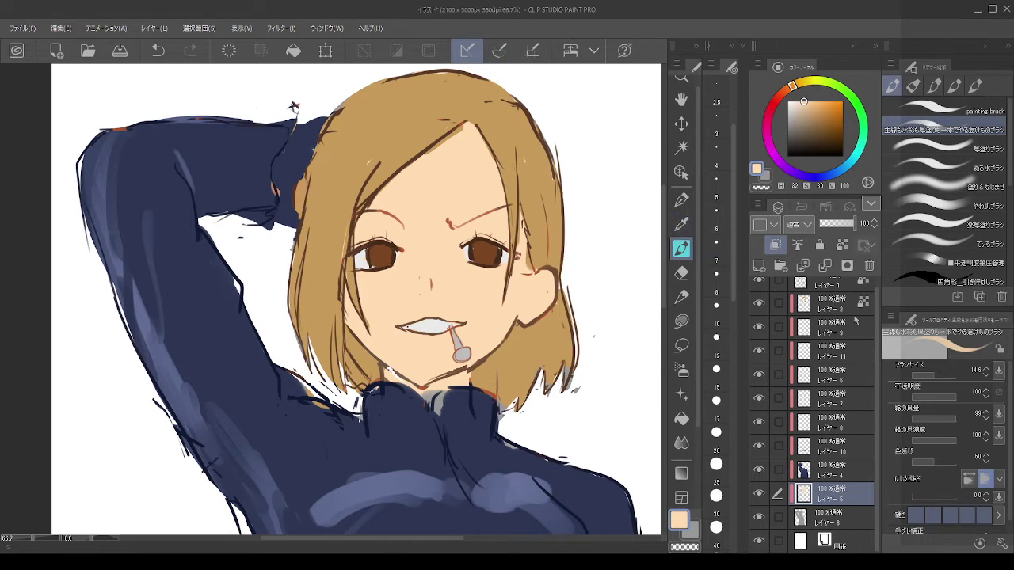
# Step: Recolour the orange eyebrow and eye outlines on the line art layer with dark browns sampled from the hair and eye lines
pyautogui.scroll(1, 816, 310)
pyautogui.click(821, 300)
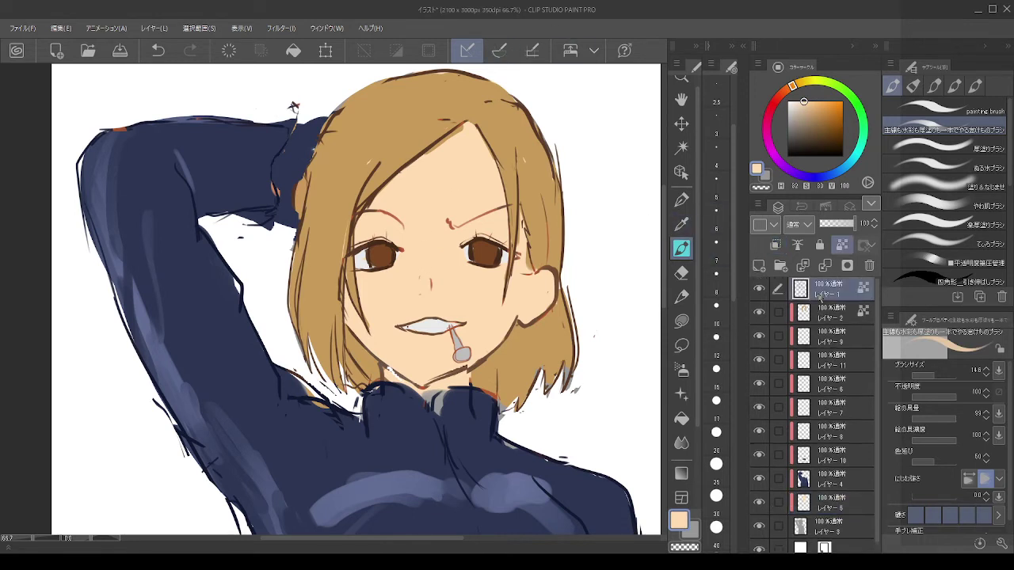
pyautogui.keyDown('alt'); pyautogui.click(417, 154); pyautogui.keyUp('alt')
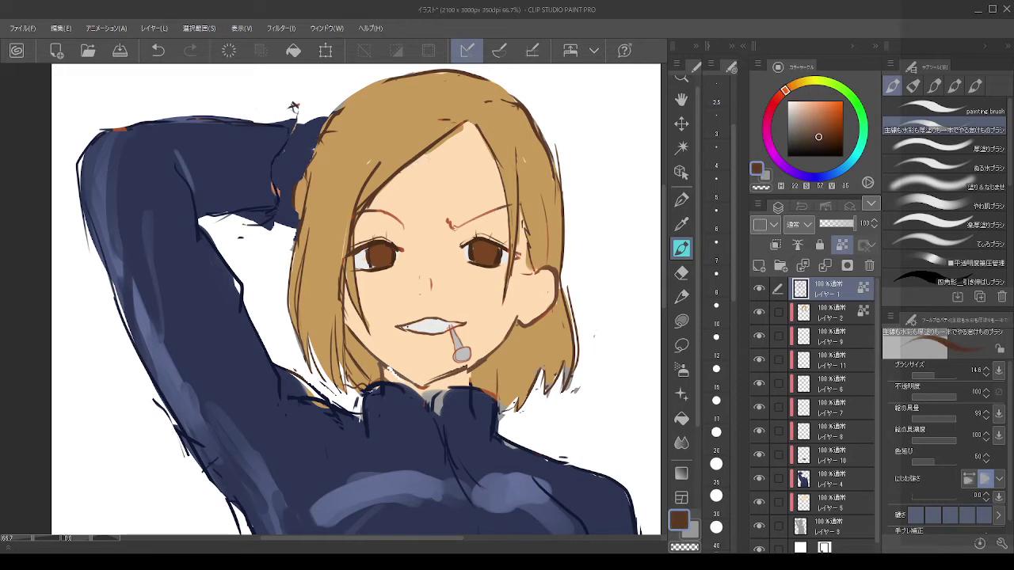
pyautogui.moveTo(470, 231); pyautogui.dragTo(485, 230)
pyautogui.moveTo(494, 210)
pyautogui.mouseDown()
pyautogui.moveTo(449, 226)
pyautogui.moveTo(397, 214)
pyautogui.moveTo(407, 226)
pyautogui.moveTo(386, 214)
pyautogui.mouseUp()
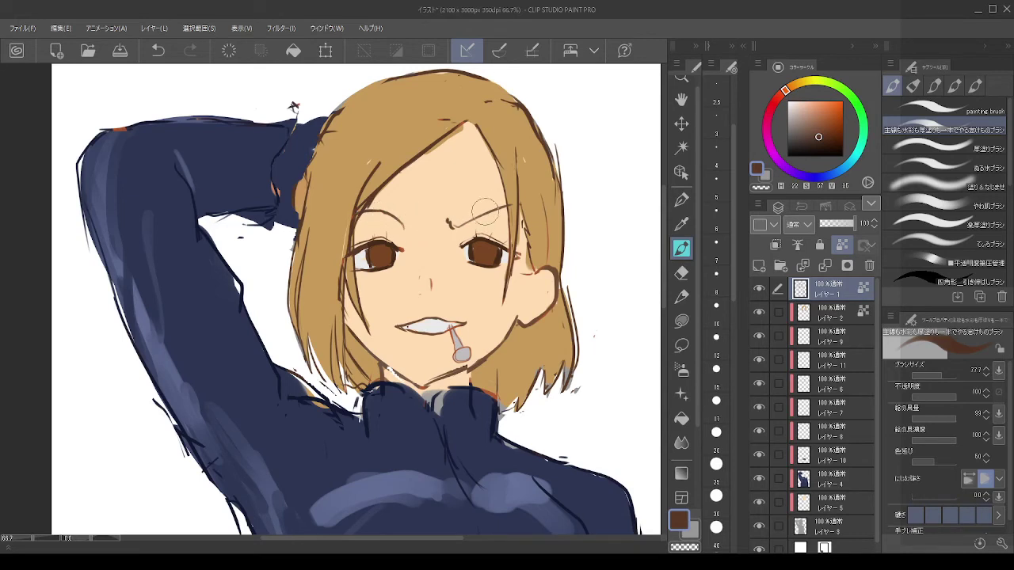
pyautogui.keyDown('alt'); pyautogui.click(493, 236); pyautogui.keyUp('alt')
pyautogui.moveTo(485, 207)
pyautogui.mouseDown()
pyautogui.moveTo(449, 227)
pyautogui.moveTo(517, 257)
pyautogui.moveTo(491, 264)
pyautogui.mouseUp()
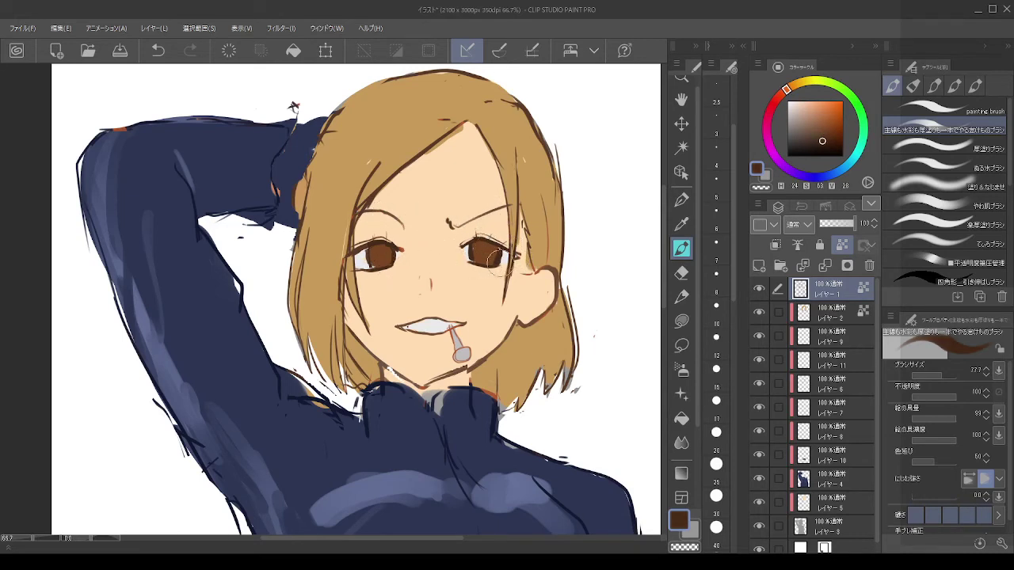
# Step: Paint a soft pink shadow (hue 22, saturation 32, value 91) on the skin layer under the fringe and along the cheek
pyautogui.scroll(-2, 489, 189)
pyautogui.scroll(1, 496, 197)
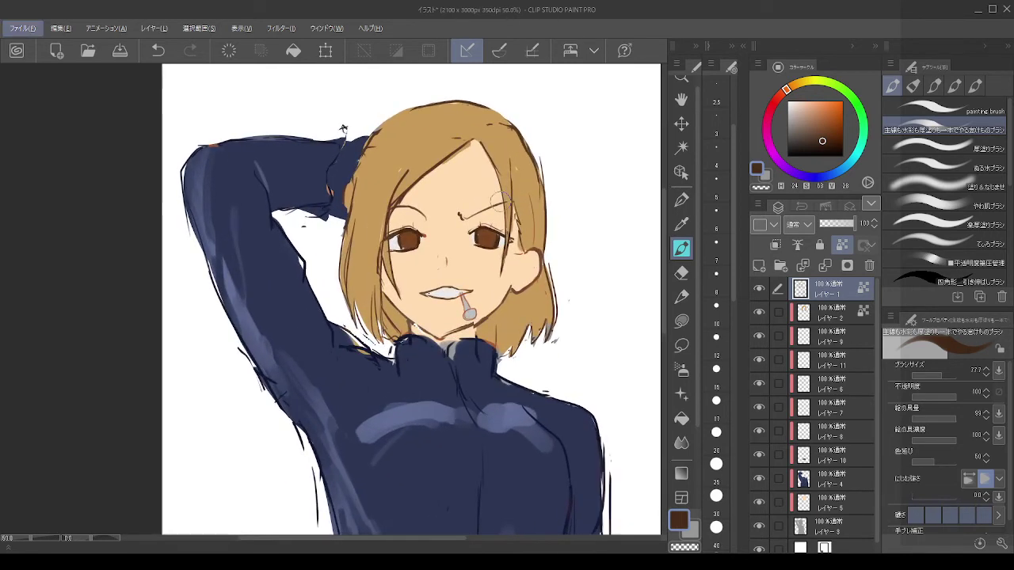
pyautogui.moveTo(826, 131); pyautogui.dragTo(817, 112)
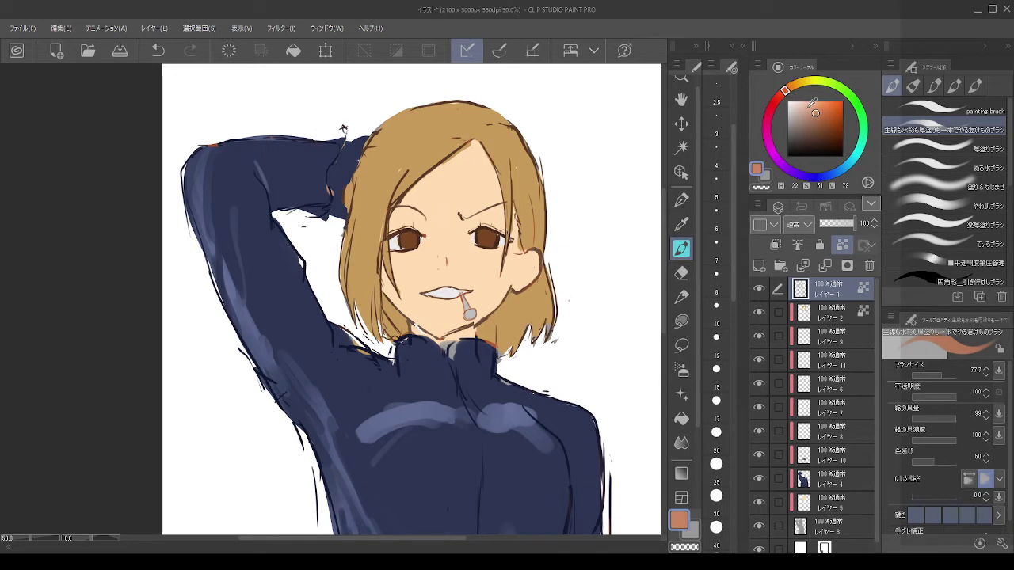
pyautogui.click(809, 104)
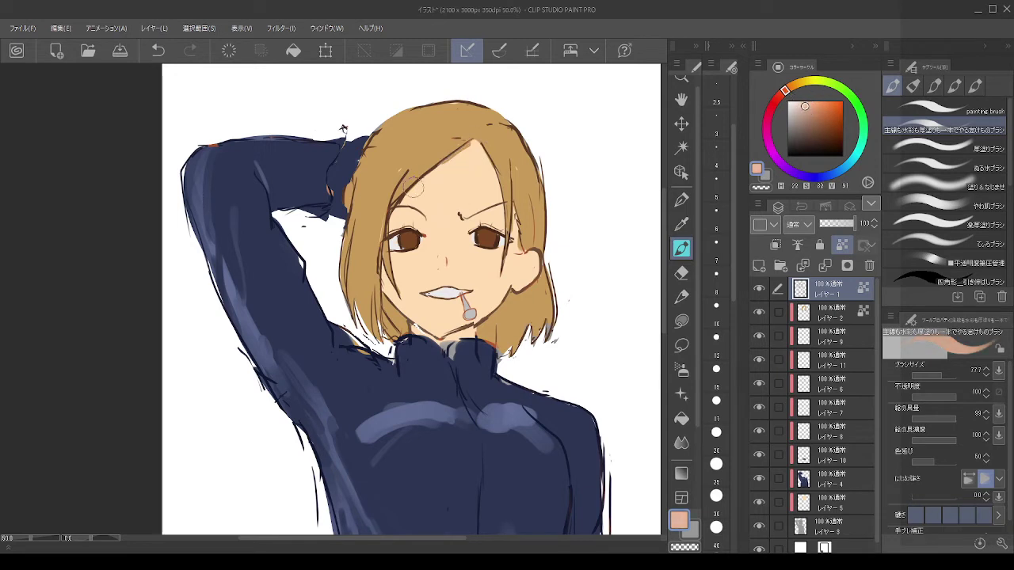
pyautogui.hotkey('ctrl', 'z')
pyautogui.click(835, 502)
pyautogui.moveTo(470, 139)
pyautogui.mouseDown()
pyautogui.moveTo(393, 196)
pyautogui.moveTo(397, 216)
pyautogui.mouseUp()
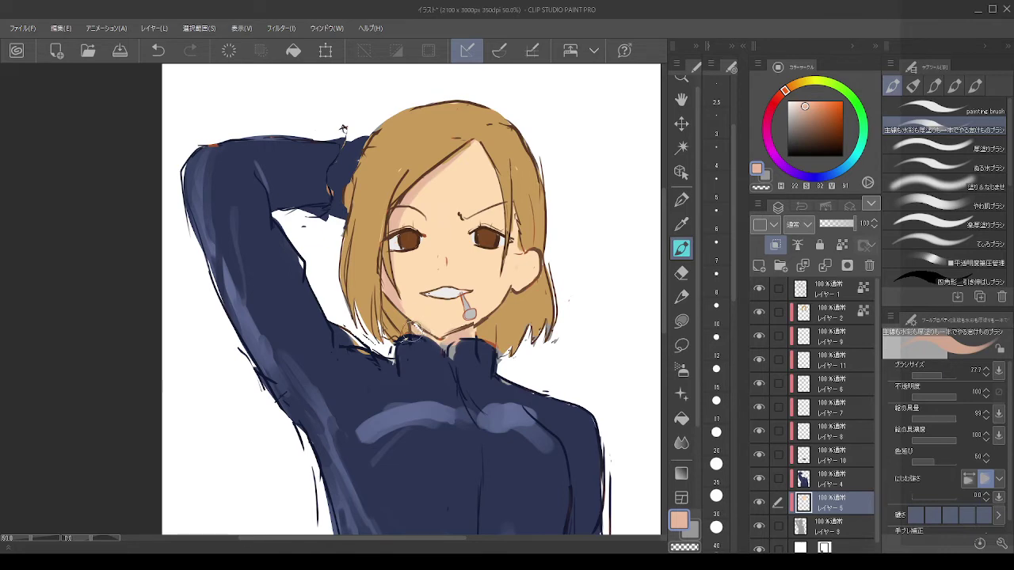
# Step: Extend the pink skin shadow around the eye beside the fringe, down the cheek and along the chin
pyautogui.press('alt')
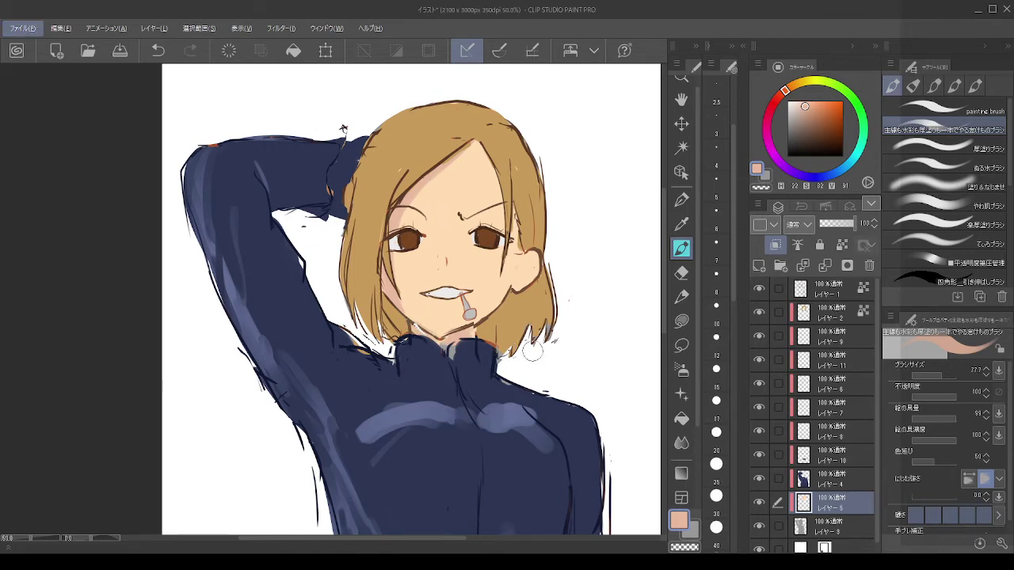
pyautogui.scroll(-2, 533, 351)
pyautogui.scroll(2, 525, 318)
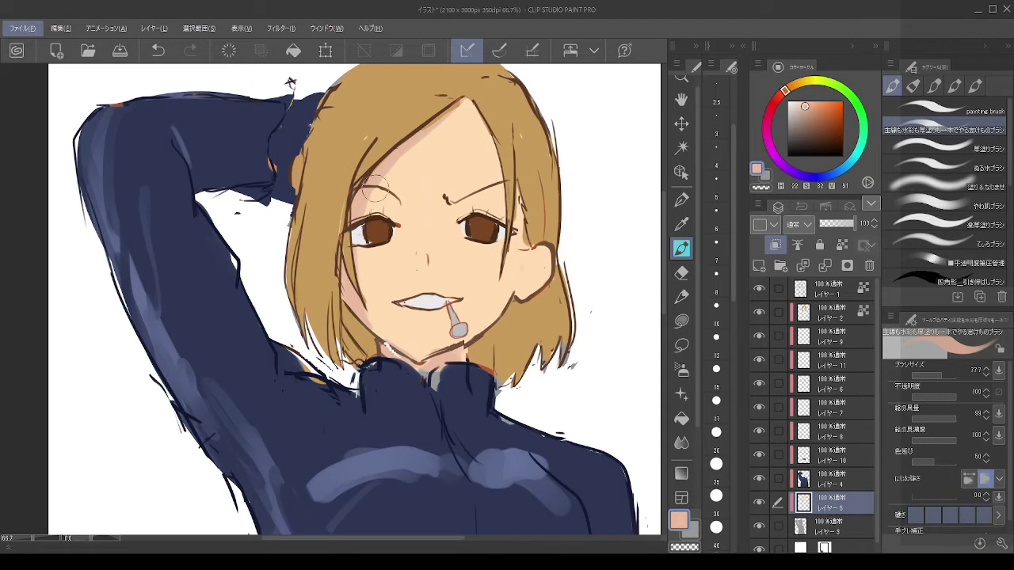
pyautogui.moveTo(374, 188); pyautogui.dragTo(369, 201)
pyautogui.moveTo(363, 252); pyautogui.dragTo(361, 285)
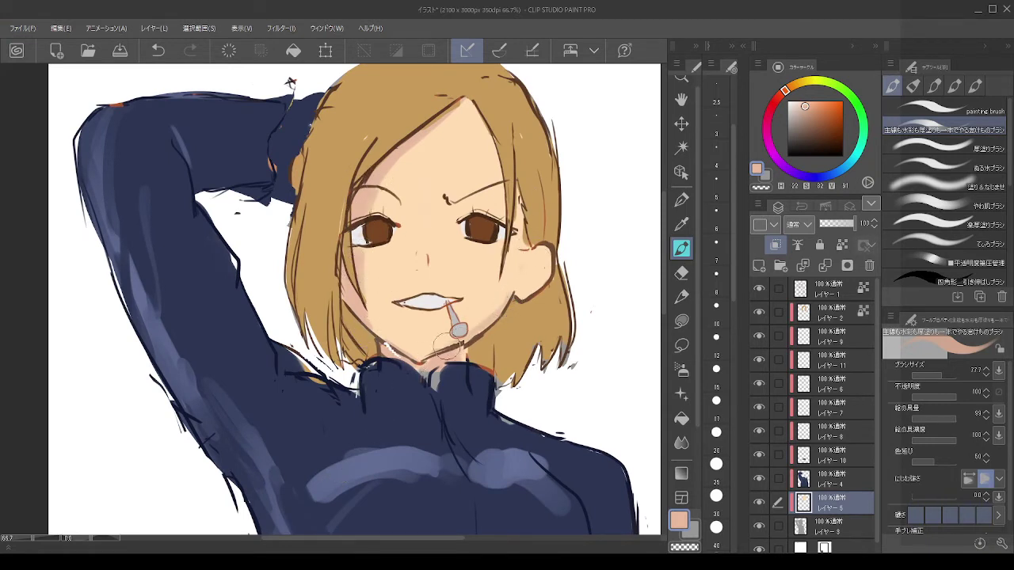
# Step: Shade the bridge and side of the nose in the pink skin shadow colour, using brush size 21
pyautogui.moveTo(414, 209); pyautogui.dragTo(420, 232)
pyautogui.hotkey('ctrl', 'z')
pyautogui.press('[')
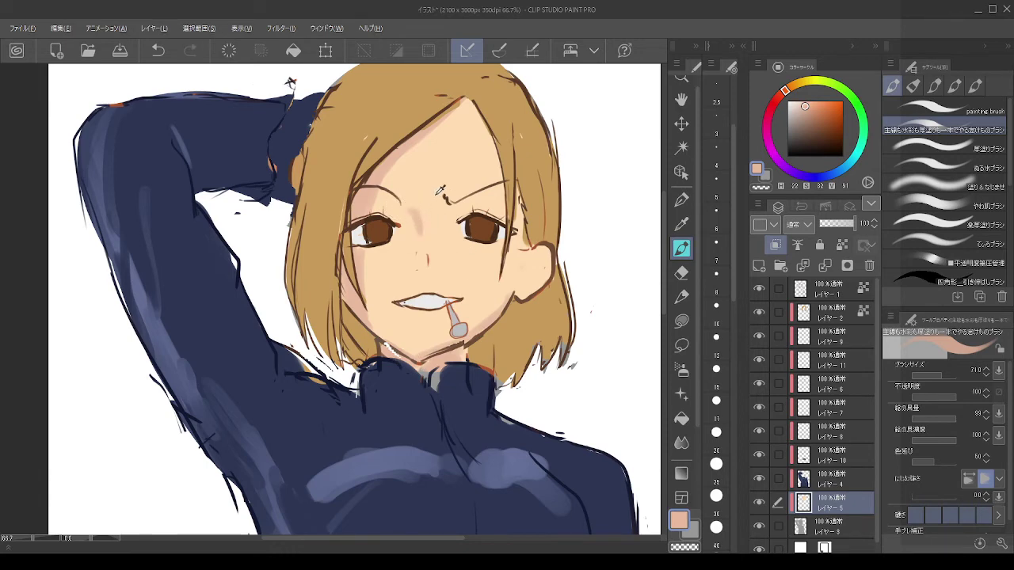
pyautogui.scroll(-3, 440, 190)
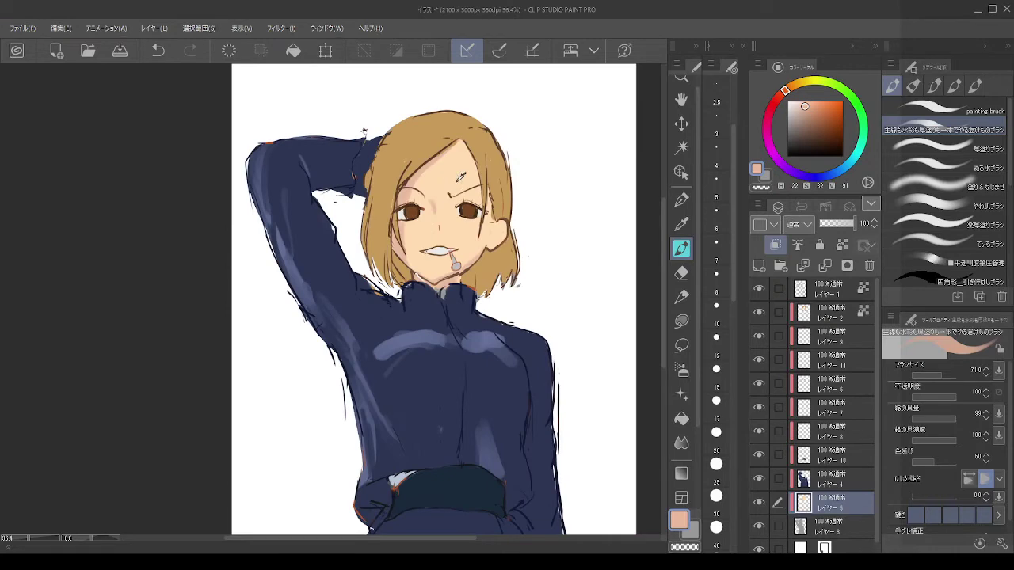
pyautogui.scroll(3, 452, 166)
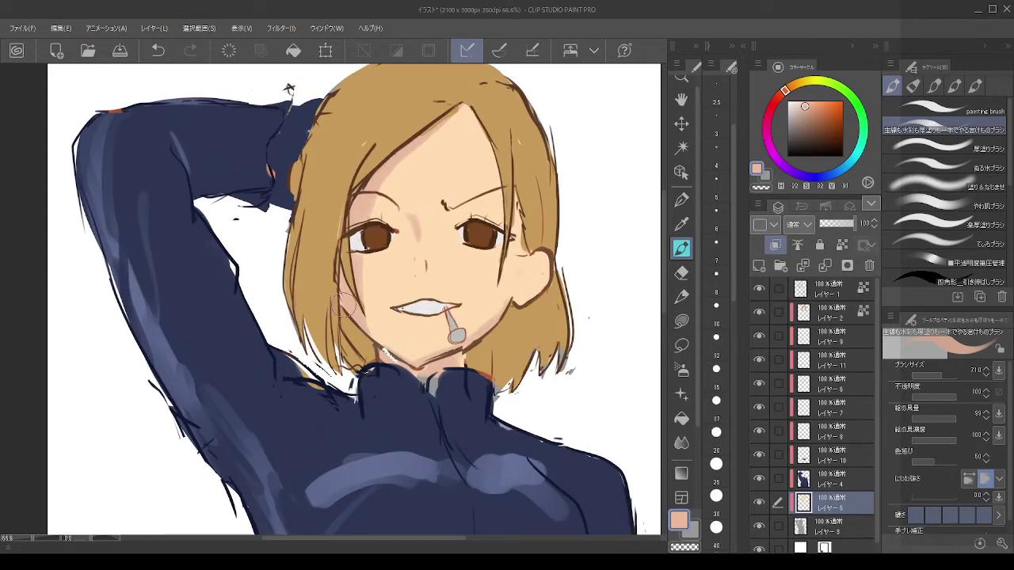
pyautogui.hotkey('ctrl', 'z')
pyautogui.moveTo(412, 255); pyautogui.dragTo(417, 274)
pyautogui.scroll(-3, 492, 172)
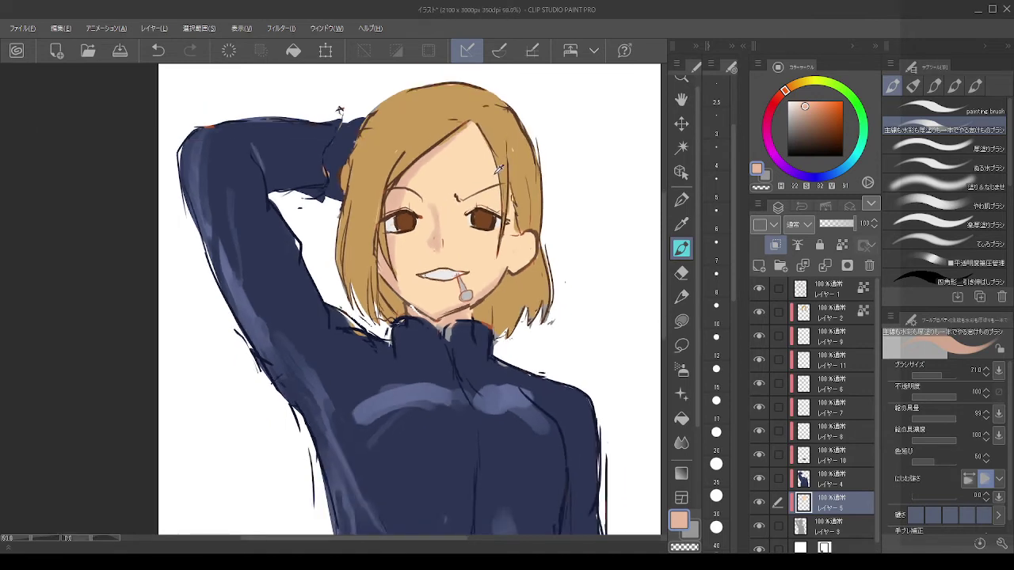
pyautogui.scroll(3, 505, 153)
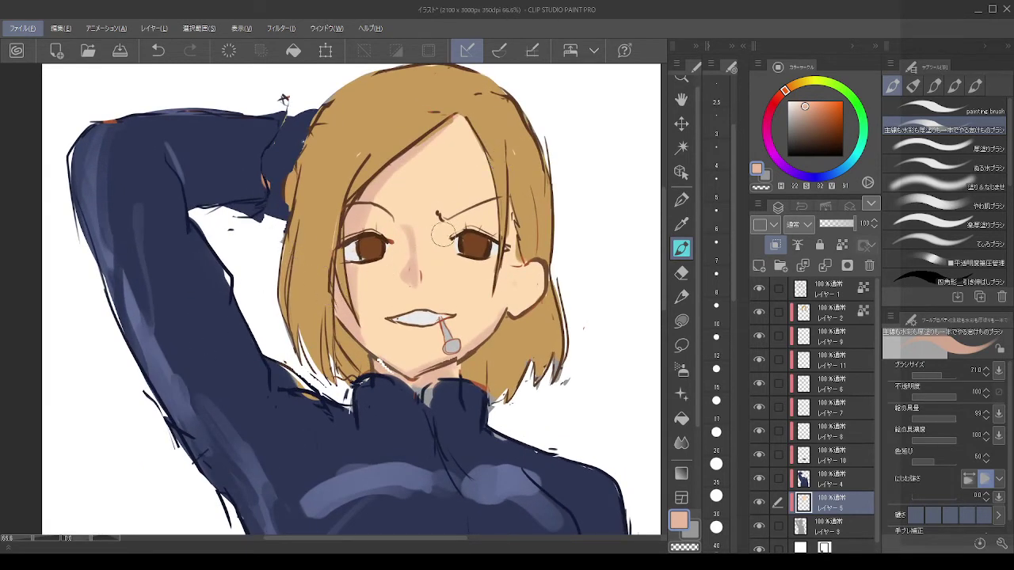
# Step: Shade the skin between the eyebrows and the eyes in the pink skin shadow colour
pyautogui.hotkey('ctrl', 'z')
pyautogui.moveTo(453, 219)
pyautogui.mouseDown()
pyautogui.moveTo(491, 214)
pyautogui.moveTo(462, 213)
pyautogui.moveTo(498, 198)
pyautogui.mouseUp()
pyautogui.hotkey('ctrl', 'z')
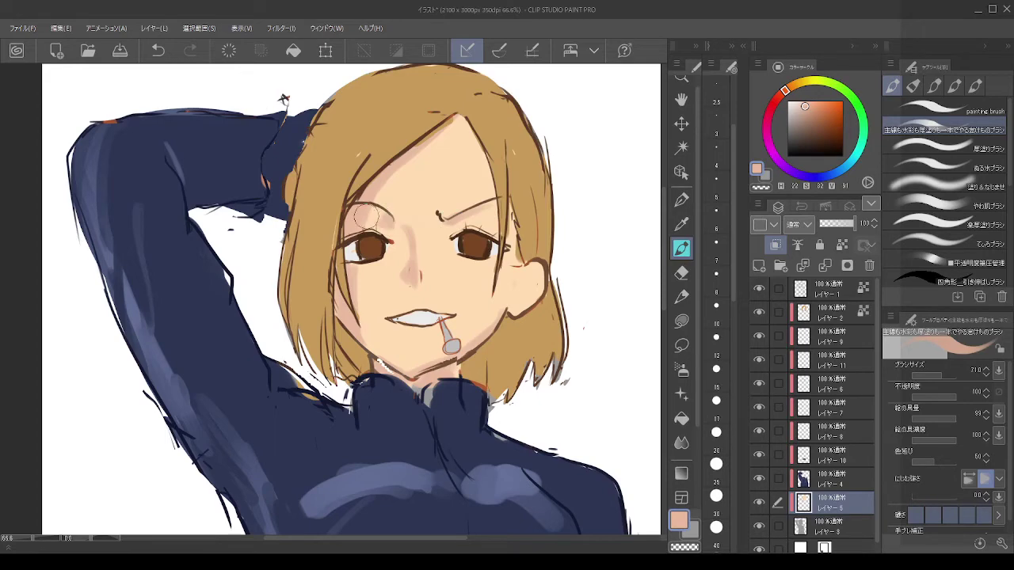
pyautogui.hotkey('ctrl', '-')
pyautogui.hotkey('ctrl', '-')
pyautogui.hotkey('ctrl', '-')
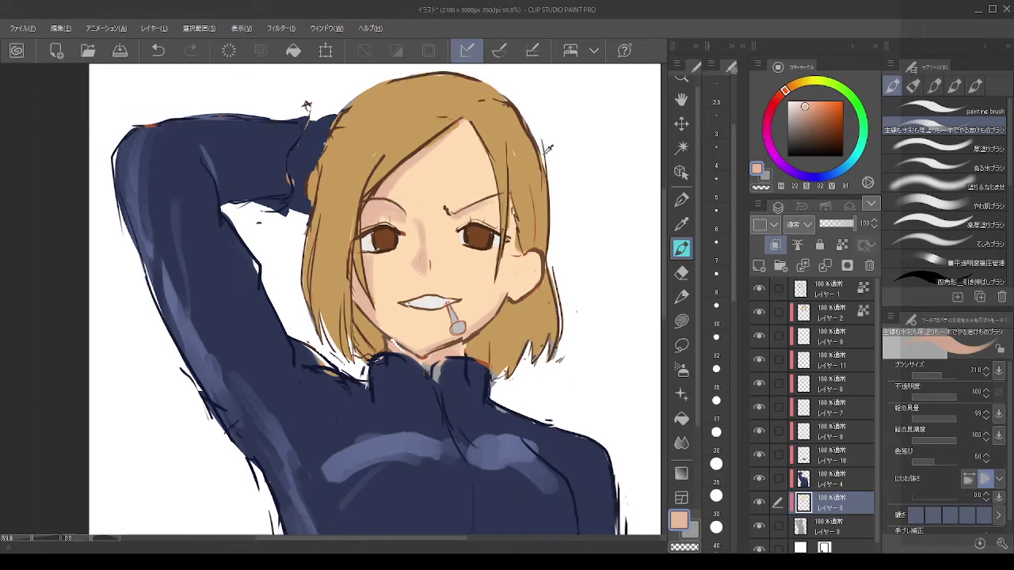
pyautogui.hotkey('ctrl', '+')
pyautogui.hotkey('ctrl', '+')
pyautogui.hotkey('ctrl', '+')
pyautogui.press('alt')
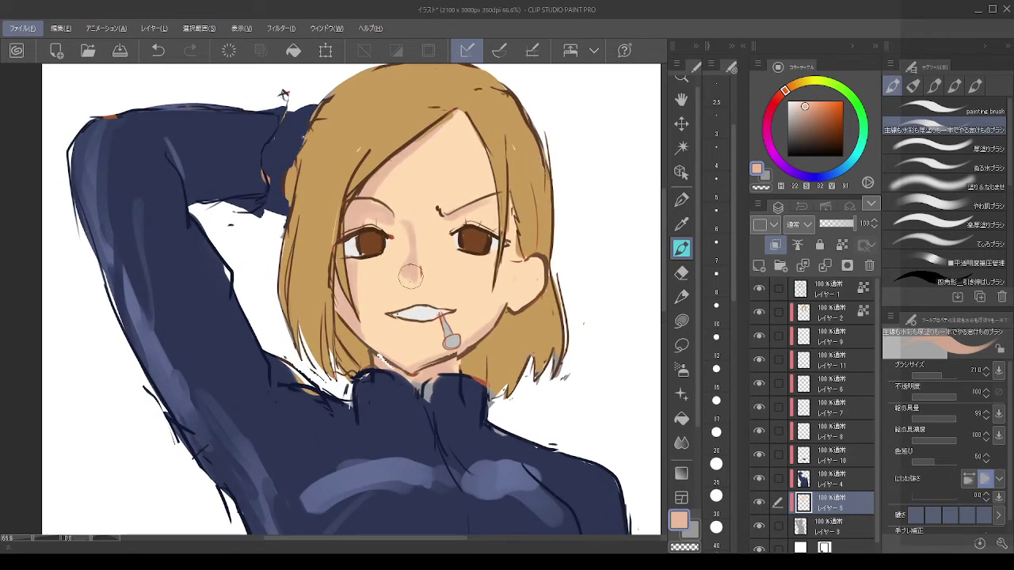
pyautogui.moveTo(496, 201); pyautogui.dragTo(490, 208)
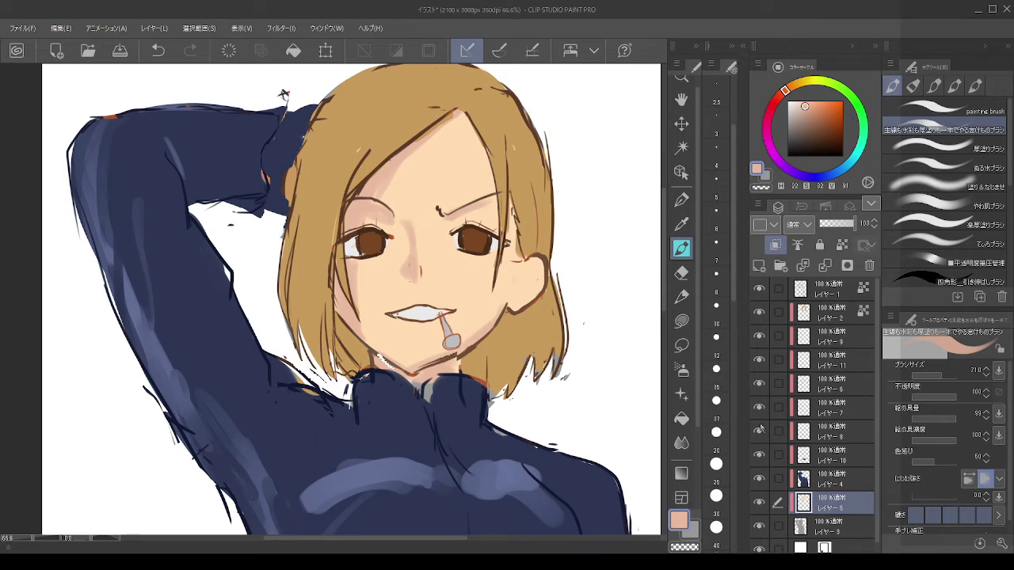
# Step: Extend the highlight along the raised sleeve from the elbow on the uniform layer, using the sampled light blue (hue 225, saturation 35, value 59)
pyautogui.scroll(-3, 431, 362)
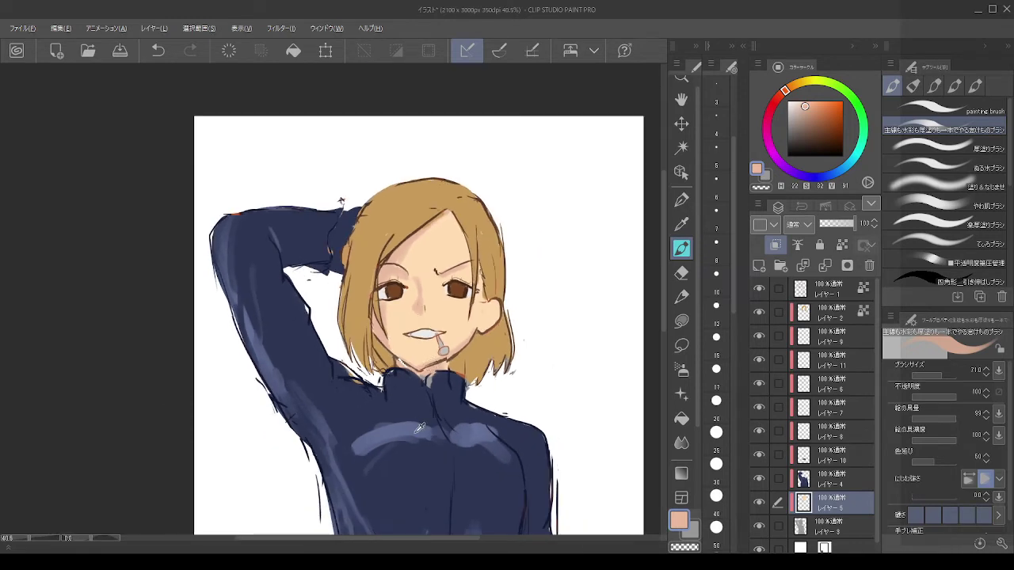
pyautogui.hotkey('alt', ']')
pyautogui.keyDown('alt'); pyautogui.click(393, 435); pyautogui.keyUp('alt')
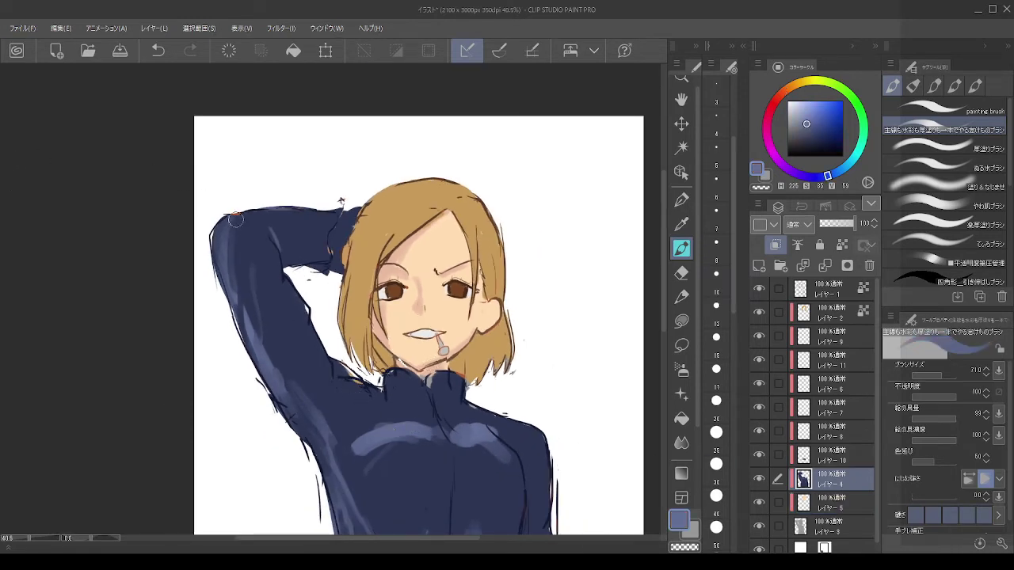
pyautogui.moveTo(236, 220)
pyautogui.mouseDown()
pyautogui.moveTo(216, 265)
pyautogui.moveTo(246, 317)
pyautogui.mouseUp()
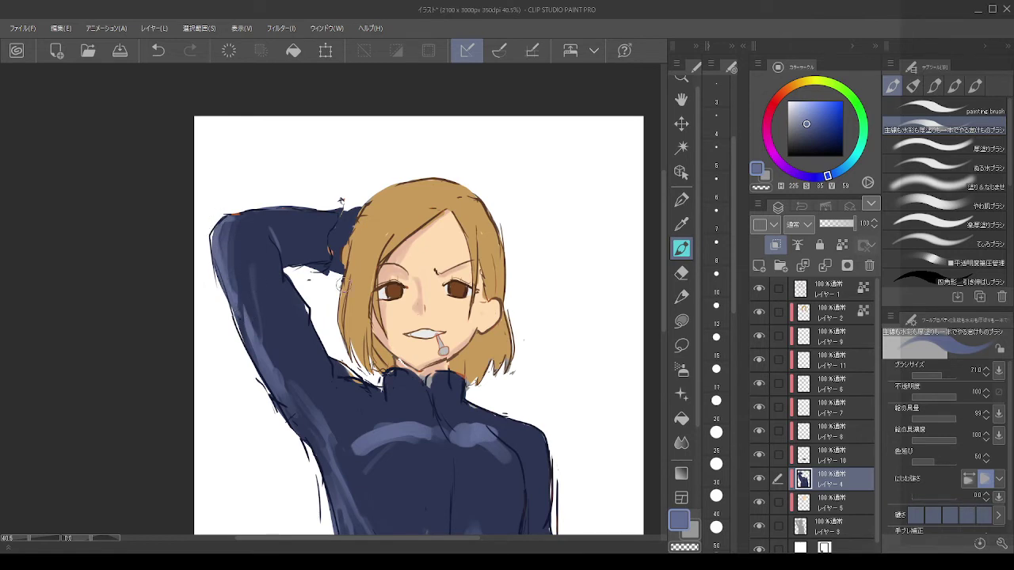
# Step: Paint tapering light blue fold highlights on the jacket front above the belt, one on each side of the centre seam
pyautogui.scroll(-5, 260, 236)
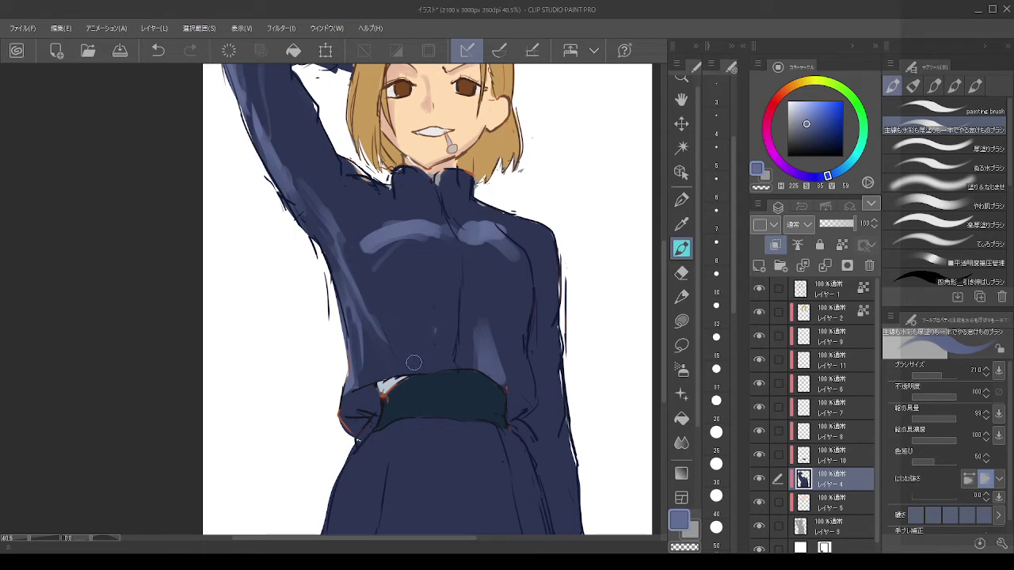
pyautogui.moveTo(418, 361); pyautogui.dragTo(423, 309)
pyautogui.moveTo(424, 314); pyautogui.dragTo(418, 366)
pyautogui.hotkey('ctrl', 'z')
pyautogui.moveTo(423, 313)
pyautogui.mouseDown()
pyautogui.moveTo(408, 370)
pyautogui.moveTo(419, 341)
pyautogui.mouseUp()
pyautogui.moveTo(418, 344); pyautogui.dragTo(403, 362)
pyautogui.hotkey('ctrl', 'z')
pyautogui.moveTo(378, 322); pyautogui.dragTo(399, 370)
pyautogui.hotkey('ctrl', 'z')
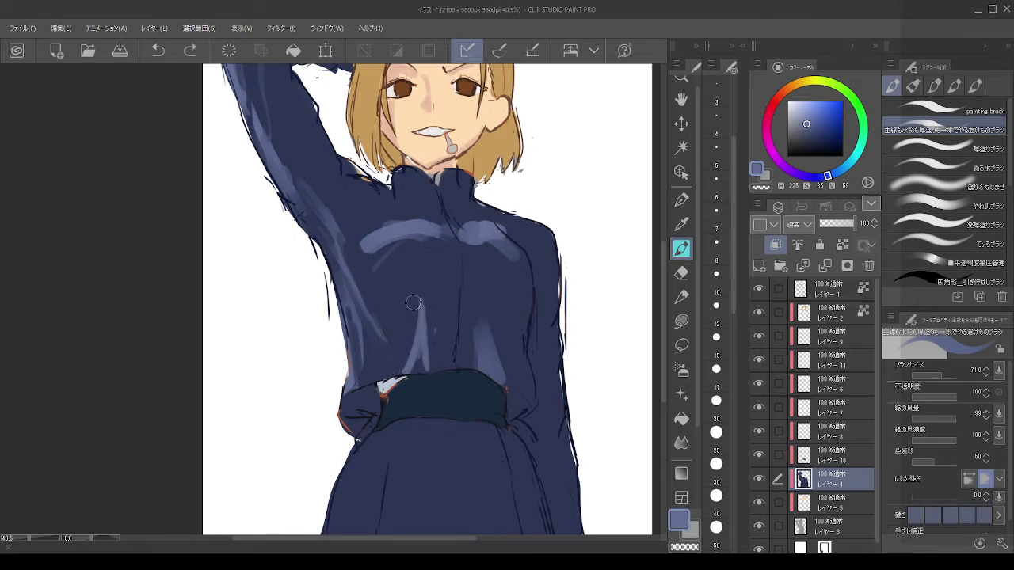
pyautogui.moveTo(491, 361)
pyautogui.mouseDown()
pyautogui.moveTo(481, 309)
pyautogui.moveTo(500, 378)
pyautogui.mouseUp()
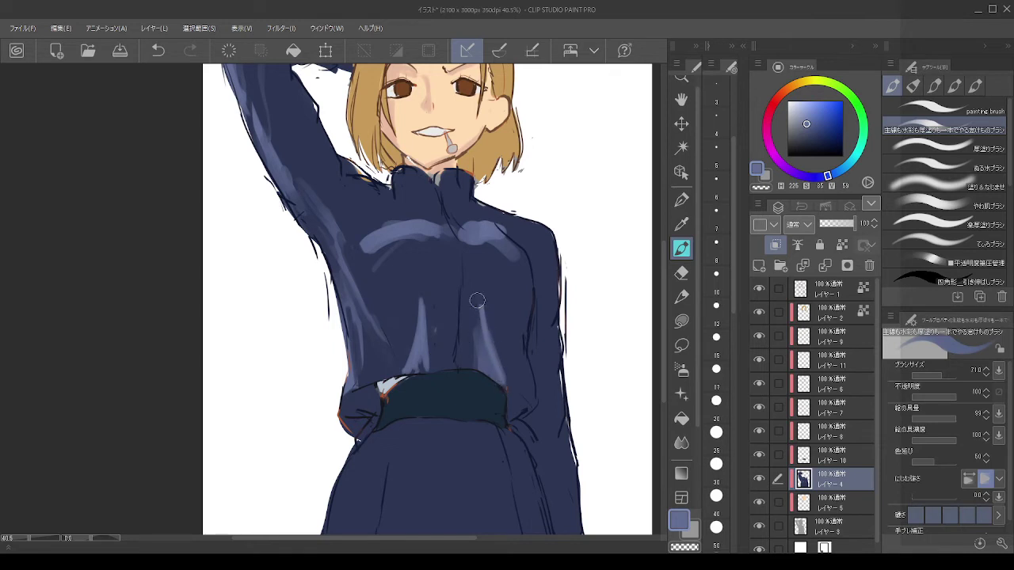
pyautogui.moveTo(478, 300); pyautogui.dragTo(479, 364)
# Step: Paint a soft light blue highlight along the jacket's side above the belt, using an enlarged painting brush
pyautogui.press(']')
pyautogui.press(']')
pyautogui.press(']')
pyautogui.press(']')
pyautogui.press(']')
pyautogui.press(']')
pyautogui.press(']')
pyautogui.press(']')
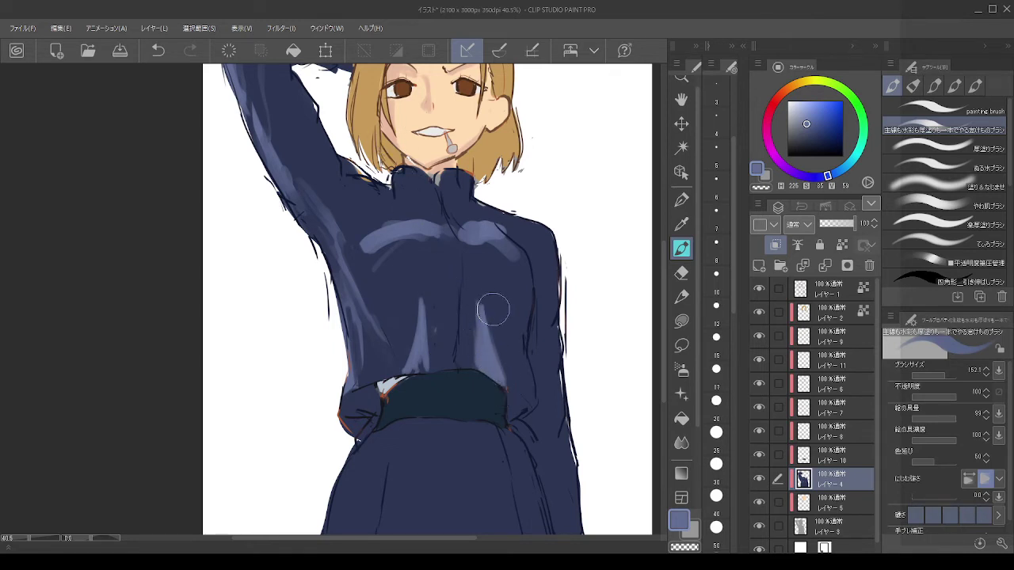
pyautogui.moveTo(523, 307); pyautogui.dragTo(508, 347)
pyautogui.hotkey('ctrl', 'z')
pyautogui.moveTo(526, 306); pyautogui.dragTo(524, 349)
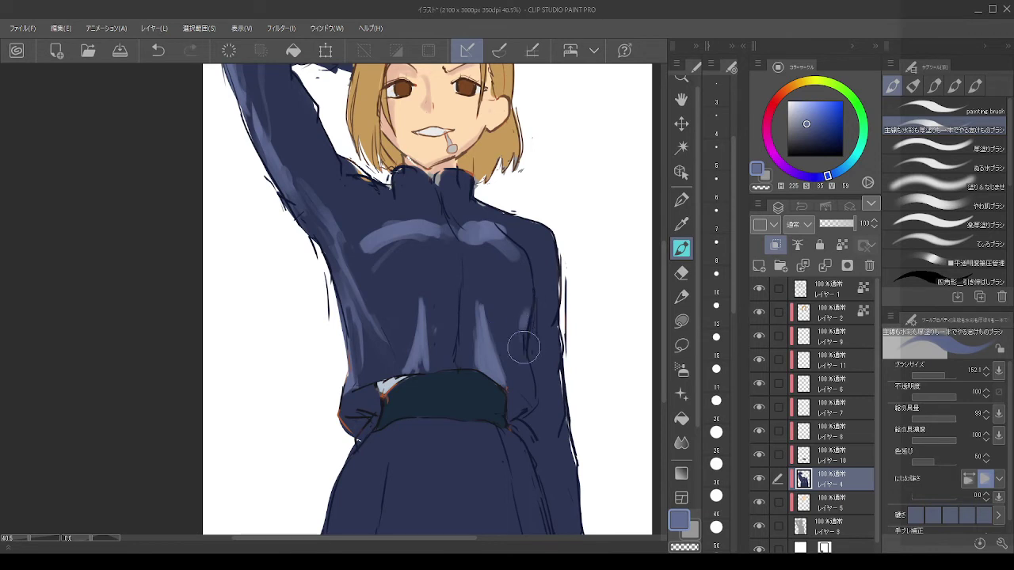
pyautogui.moveTo(526, 308); pyautogui.dragTo(516, 339)
pyautogui.click(943, 111)
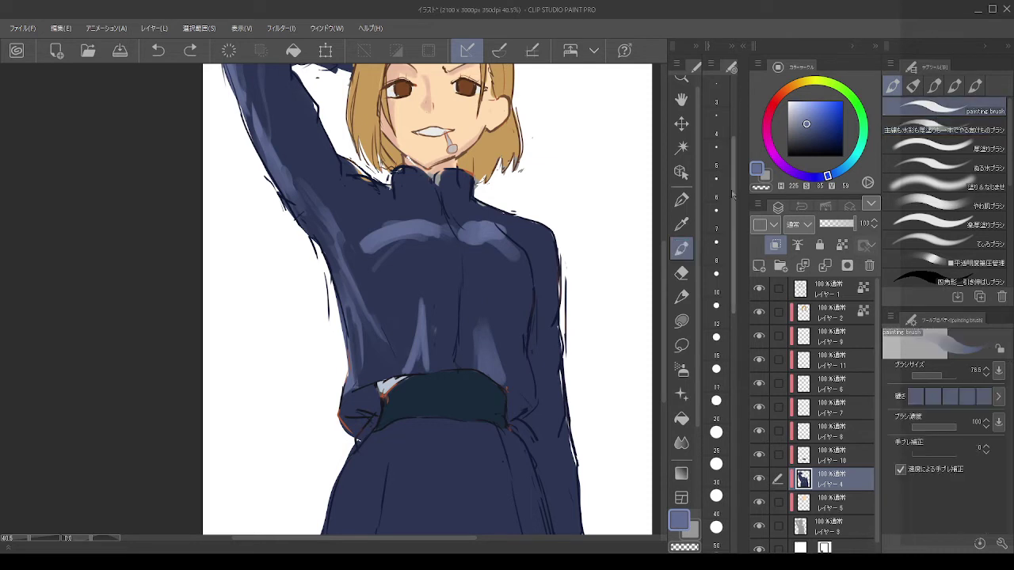
pyautogui.moveTo(535, 303); pyautogui.dragTo(517, 343)
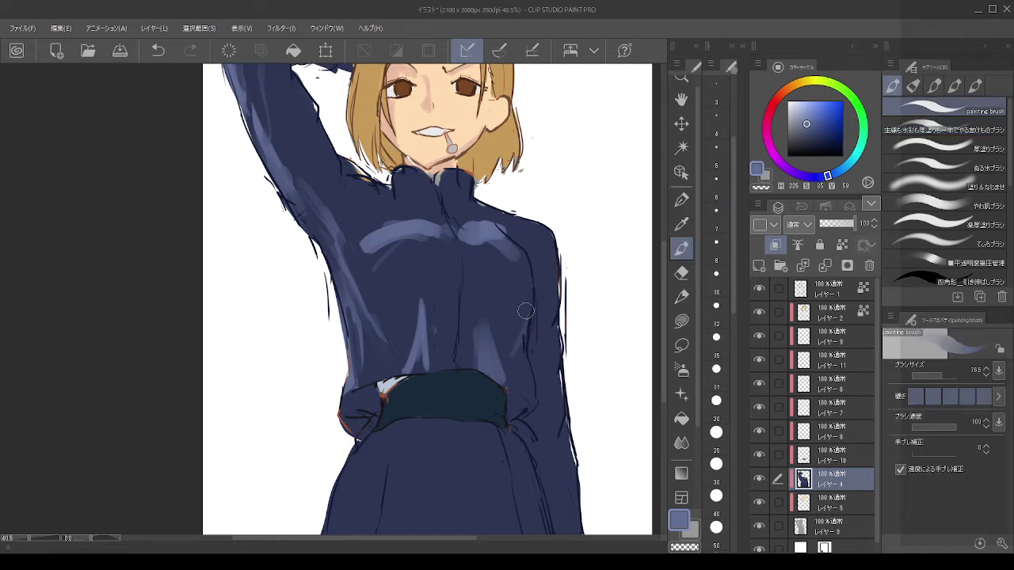
pyautogui.press(']')
pyautogui.moveTo(521, 303); pyautogui.dragTo(525, 370)
# Step: Soften and narrow the fold highlight beside the centre seam with the sampled base navy (hue 226, saturation 45, value 32)
pyautogui.press('c')
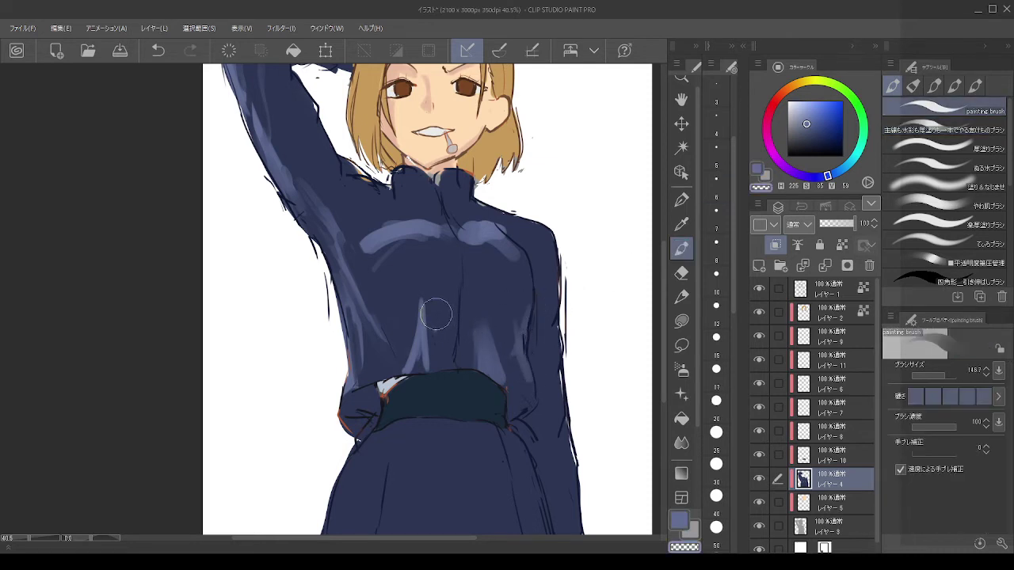
pyautogui.moveTo(437, 314); pyautogui.dragTo(436, 370)
pyautogui.hotkey('ctrl', 'z')
pyautogui.keyDown('alt'); pyautogui.click(436, 314); pyautogui.keyUp('alt')
pyautogui.moveTo(436, 315); pyautogui.dragTo(426, 378)
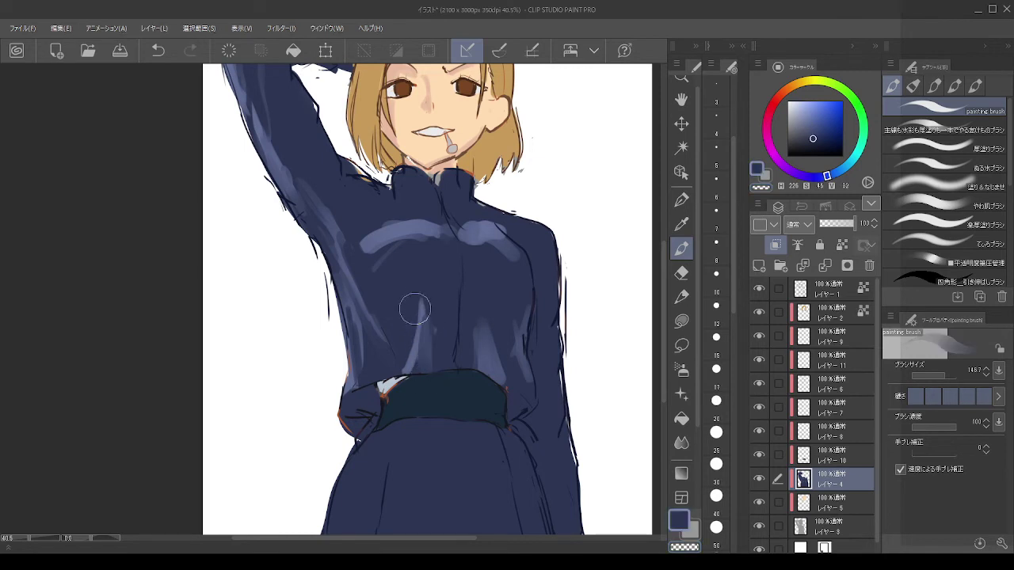
pyautogui.moveTo(414, 310); pyautogui.dragTo(394, 390)
pyautogui.hotkey('ctrl', 'z')
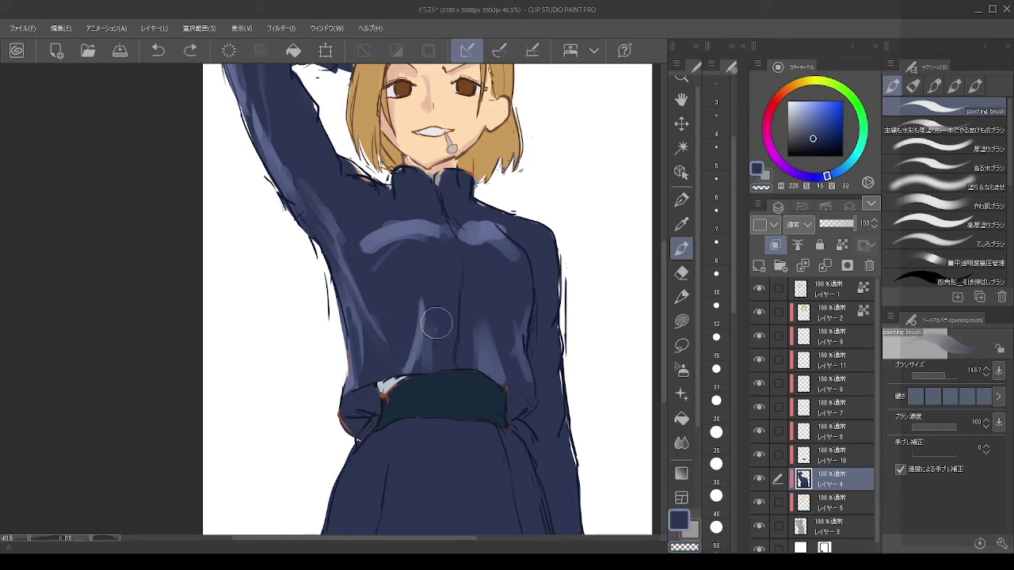
pyautogui.hotkey('ctrl', 'z')
pyautogui.moveTo(430, 329)
pyautogui.mouseDown()
pyautogui.moveTo(439, 379)
pyautogui.moveTo(489, 356)
pyautogui.moveTo(474, 360)
pyautogui.moveTo(475, 321)
pyautogui.mouseUp()
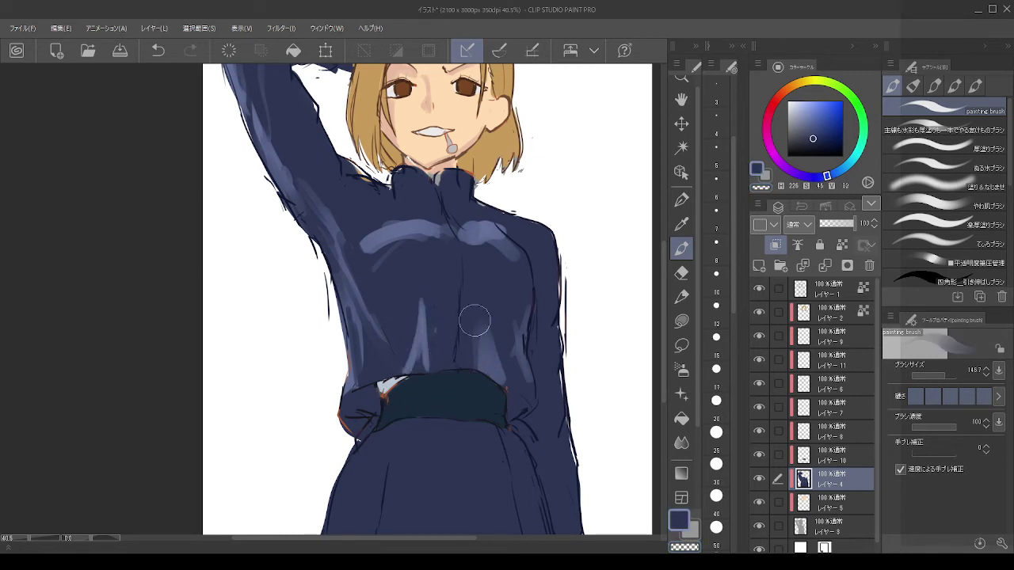
pyautogui.moveTo(507, 383); pyautogui.dragTo(490, 353)
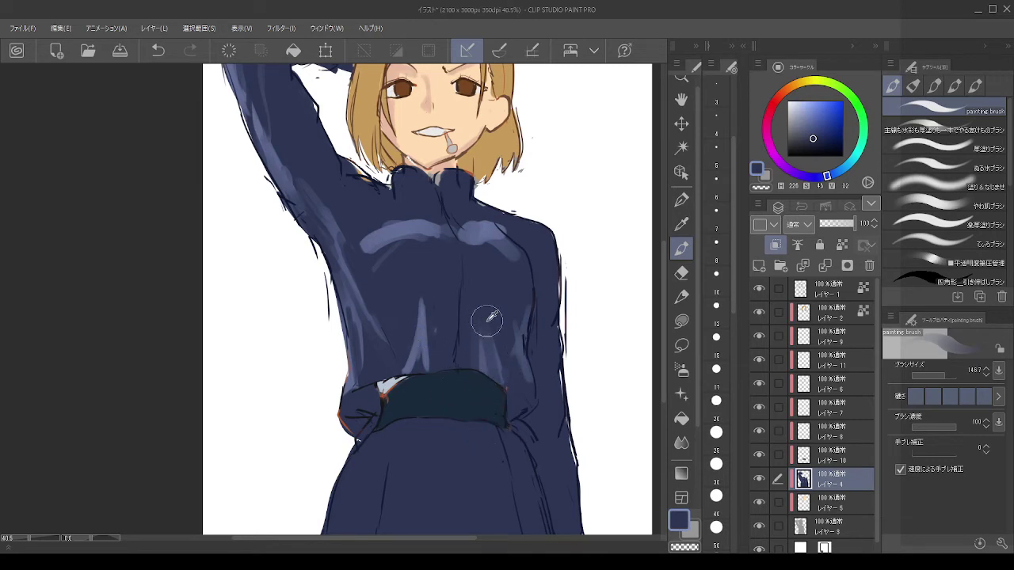
# Step: Try shading the underside of the chest with a larger painting brush in darker navy (hue 226, saturation 51, value 25)
pyautogui.keyDown('alt'); pyautogui.click(488, 321); pyautogui.keyUp('alt')
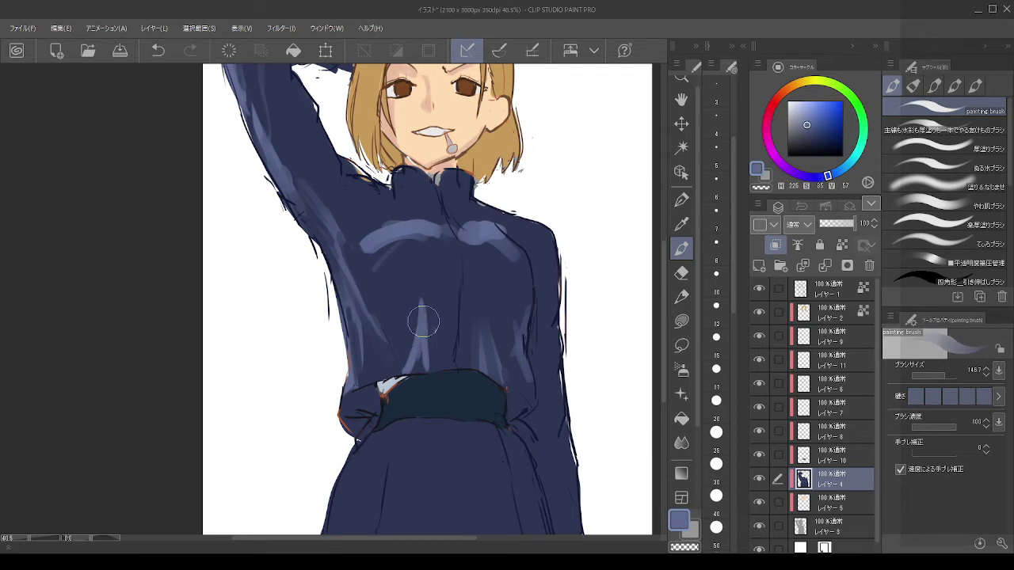
pyautogui.keyDown('alt'); pyautogui.click(520, 277); pyautogui.keyUp('alt')
pyautogui.click(817, 141)
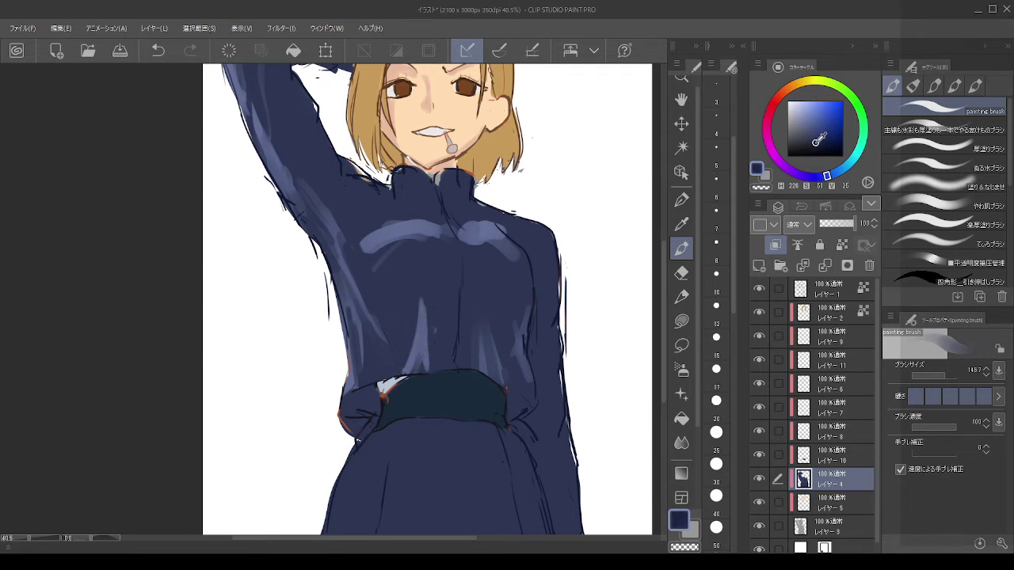
pyautogui.press(']')
pyautogui.press(']')
pyautogui.moveTo(504, 294)
pyautogui.mouseDown()
pyautogui.moveTo(466, 299)
pyautogui.moveTo(511, 296)
pyautogui.moveTo(527, 279)
pyautogui.moveTo(473, 278)
pyautogui.moveTo(523, 271)
pyautogui.moveTo(504, 296)
pyautogui.moveTo(393, 282)
pyautogui.moveTo(456, 279)
pyautogui.moveTo(418, 308)
pyautogui.moveTo(377, 281)
pyautogui.moveTo(413, 305)
pyautogui.moveTo(476, 295)
pyautogui.moveTo(419, 306)
pyautogui.moveTo(490, 267)
pyautogui.moveTo(431, 307)
pyautogui.mouseUp()
pyautogui.hotkey('ctrl', 'z')
pyautogui.hotkey('ctrl', 'z')
pyautogui.keyDown('alt'); pyautogui.click(493, 286); pyautogui.keyUp('alt')
pyautogui.keyDown('alt'); pyautogui.click(493, 285); pyautogui.keyUp('alt')
pyautogui.hotkey('ctrl', 'z')
# Step: Try to blend the chest shadow into the jacket using navy tones sampled around it
pyautogui.keyDown('alt'); pyautogui.click(489, 258); pyautogui.keyUp('alt')
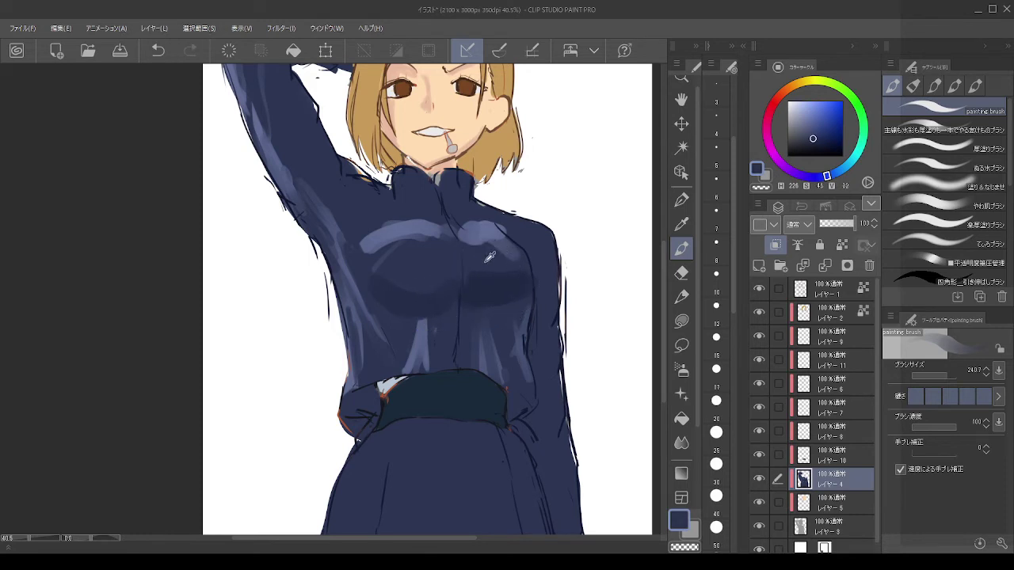
pyautogui.moveTo(475, 261)
pyautogui.mouseDown()
pyautogui.moveTo(519, 268)
pyautogui.moveTo(503, 279)
pyautogui.moveTo(487, 267)
pyautogui.moveTo(496, 278)
pyautogui.moveTo(526, 260)
pyautogui.moveTo(490, 278)
pyautogui.moveTo(483, 265)
pyautogui.moveTo(517, 271)
pyautogui.moveTo(493, 284)
pyautogui.mouseUp()
pyautogui.keyDown('alt'); pyautogui.click(483, 266); pyautogui.keyUp('alt')
pyautogui.keyDown('alt'); pyautogui.click(480, 297); pyautogui.keyUp('alt')
pyautogui.hotkey('ctrl', 'z')
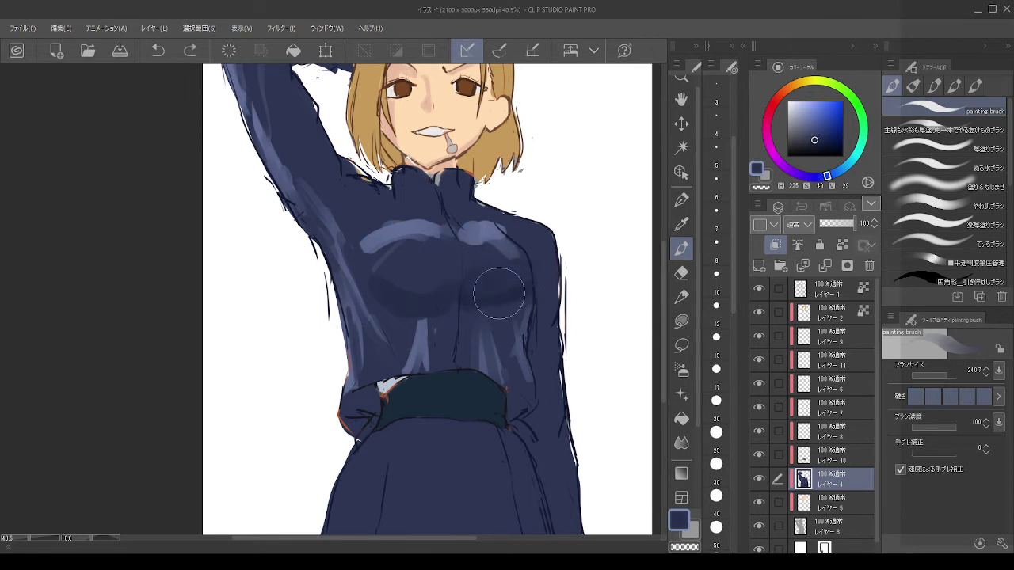
pyautogui.keyDown('alt'); pyautogui.click(492, 306); pyautogui.keyUp('alt')
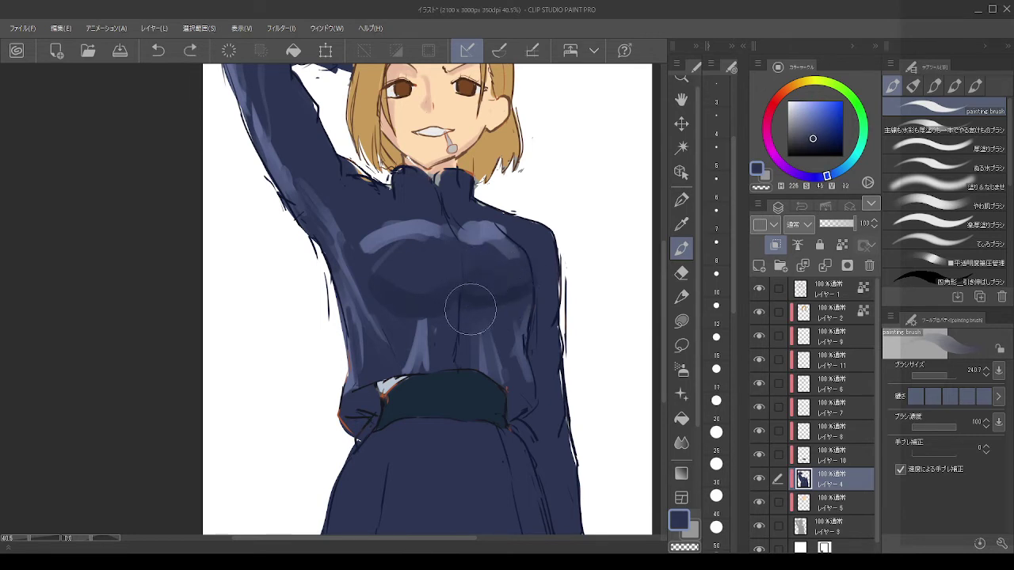
# Step: Undo the chest shadow strokes and paint over the remaining dark patch with sampled jacket blues
pyautogui.hotkey('ctrl', 'z')
pyautogui.hotkey('ctrl', 'z')
pyautogui.hotkey('ctrl', 'z')
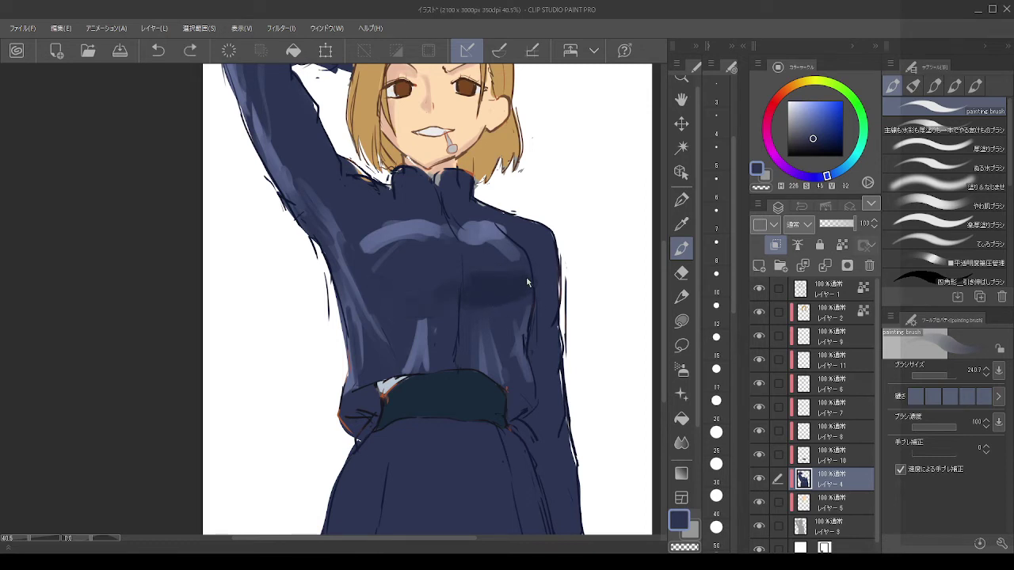
pyautogui.moveTo(502, 309)
pyautogui.mouseDown()
pyautogui.moveTo(476, 313)
pyautogui.moveTo(495, 297)
pyautogui.moveTo(511, 309)
pyautogui.moveTo(479, 310)
pyautogui.moveTo(507, 290)
pyautogui.mouseUp()
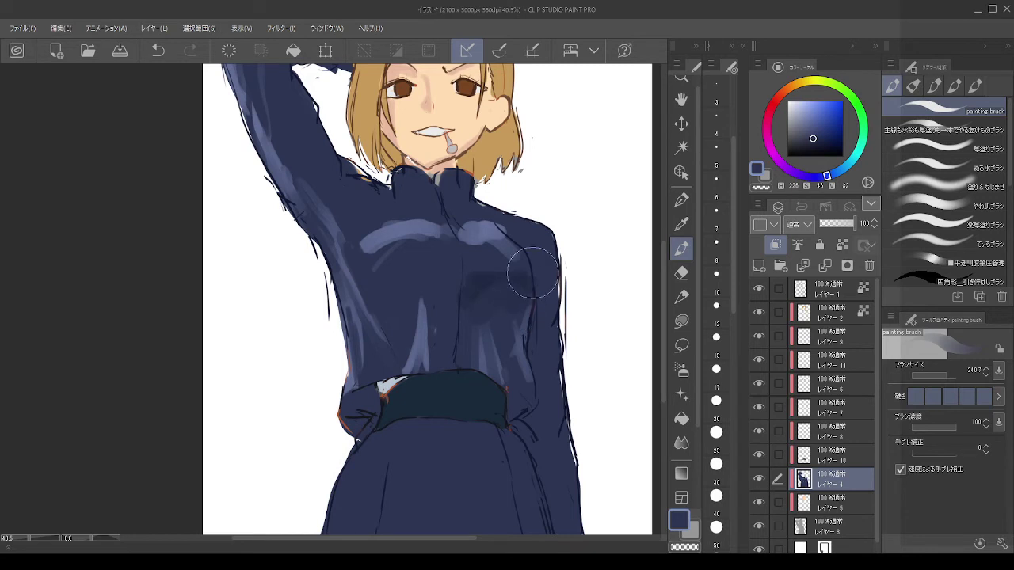
pyautogui.hotkey('ctrl', 'z')
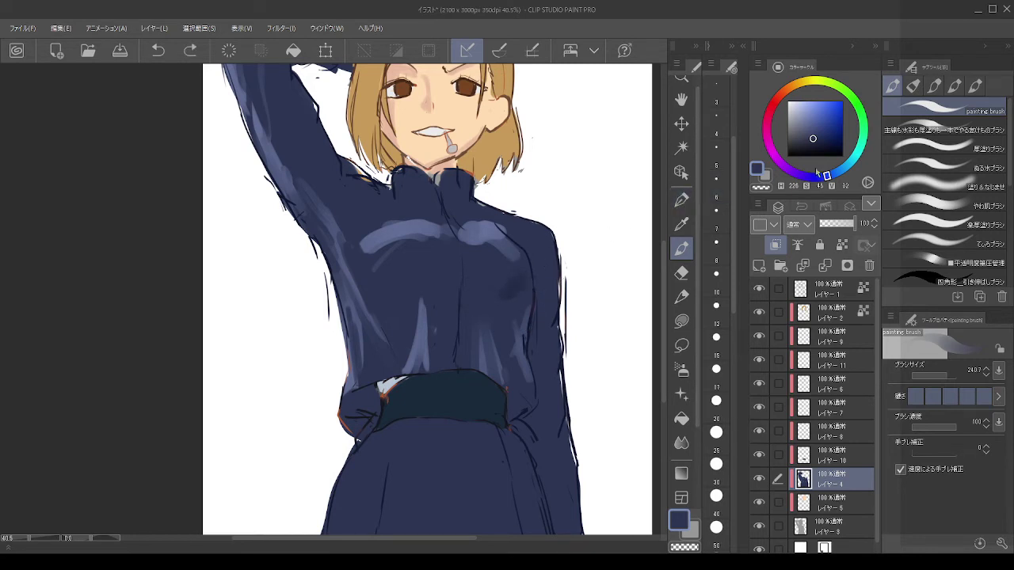
pyautogui.moveTo(521, 269); pyautogui.dragTo(516, 267)
pyautogui.keyDown('alt'); pyautogui.click(514, 250); pyautogui.keyUp('alt')
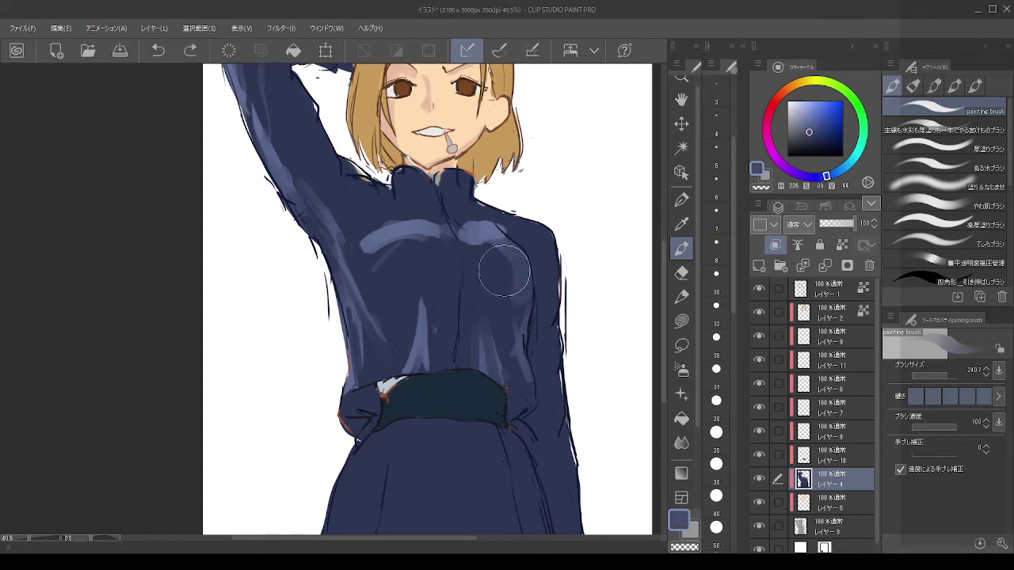
pyautogui.keyDown('alt'); pyautogui.click(496, 266); pyautogui.keyUp('alt')
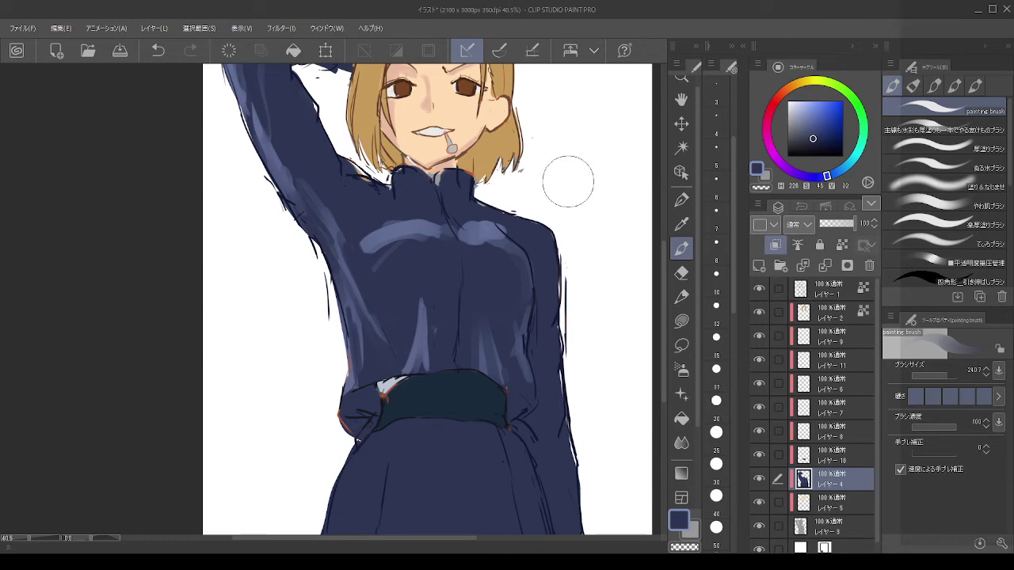
# Step: Trim the lower edges of both chest highlights into thinner curves with the base navy, switching from the painting brush to the previous brush
pyautogui.scroll(-5, 567, 181)
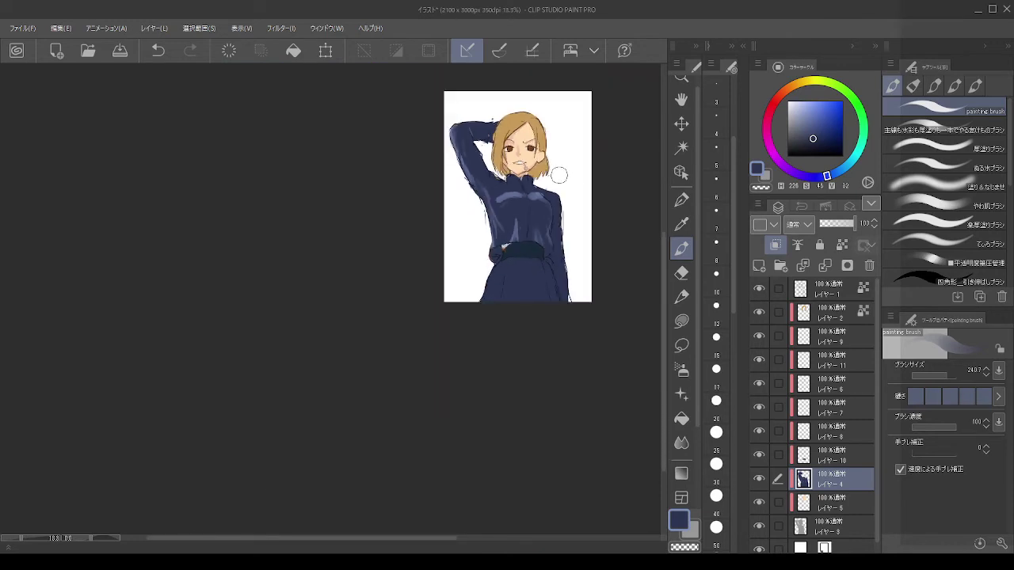
pyautogui.scroll(4, 559, 175)
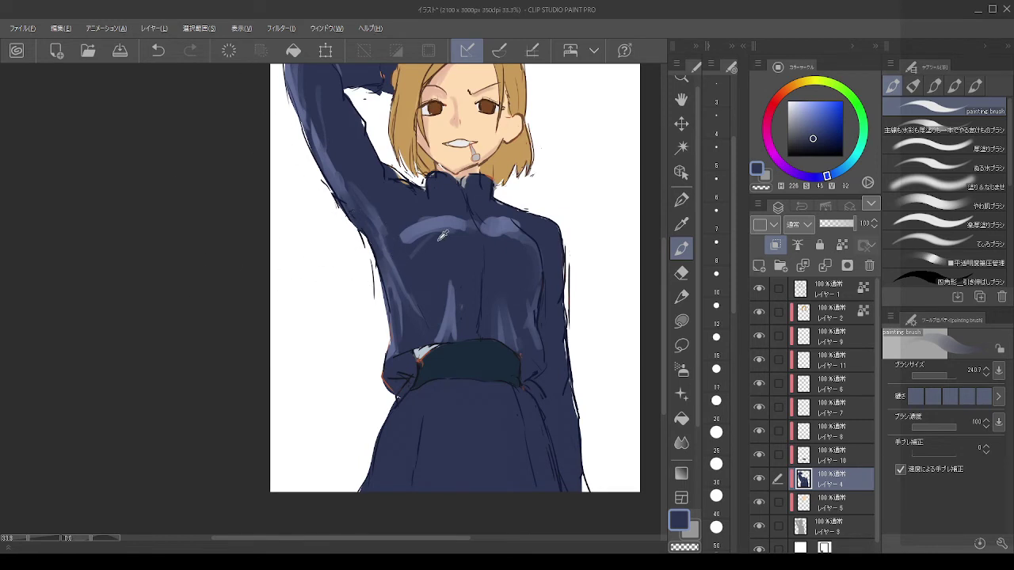
pyautogui.hotkey('ctrl', 'z')
pyautogui.moveTo(410, 254)
pyautogui.mouseDown()
pyautogui.moveTo(455, 233)
pyautogui.moveTo(440, 247)
pyautogui.mouseUp()
pyautogui.click(943, 129)
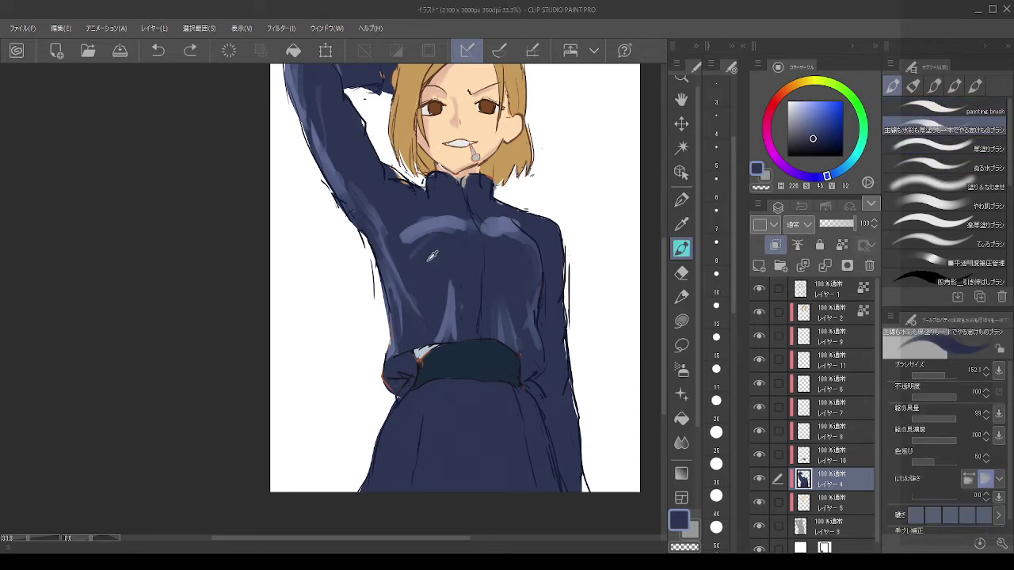
pyautogui.moveTo(433, 255)
pyautogui.mouseDown()
pyautogui.moveTo(413, 252)
pyautogui.moveTo(423, 238)
pyautogui.moveTo(455, 233)
pyautogui.moveTo(425, 231)
pyautogui.moveTo(410, 249)
pyautogui.moveTo(495, 231)
pyautogui.moveTo(516, 238)
pyautogui.mouseUp()
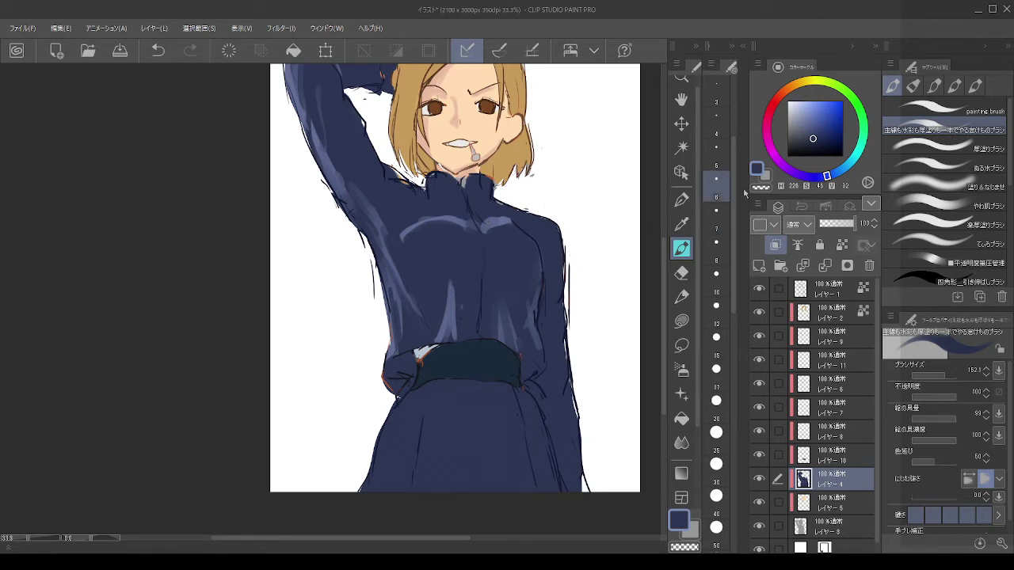
# Step: Shade the jacket and skirt beside the lowered arm and beneath both chest curves with darker navy (hue 226, value 24)
pyautogui.click(809, 143)
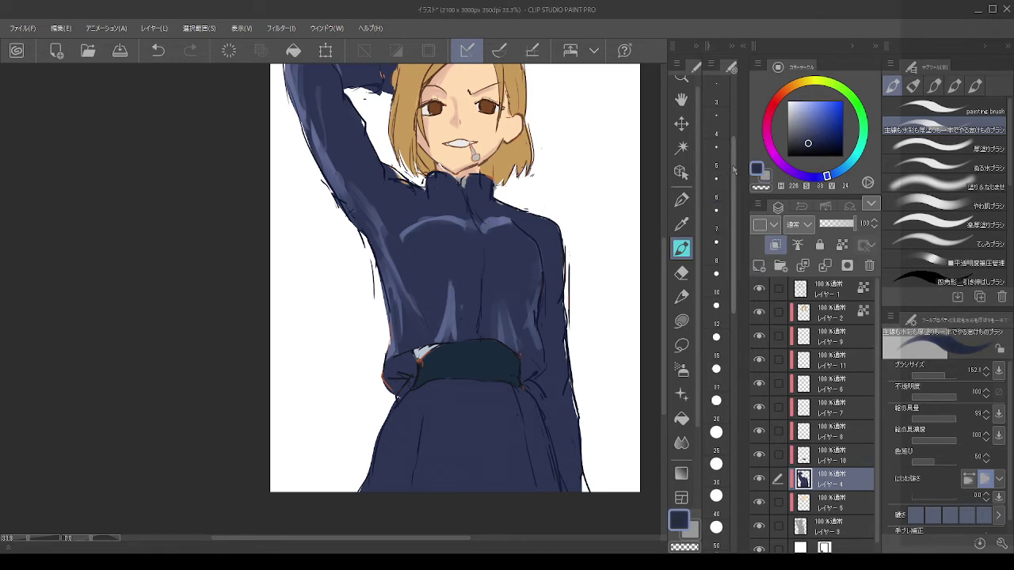
pyautogui.hotkey('ctrl', 'z')
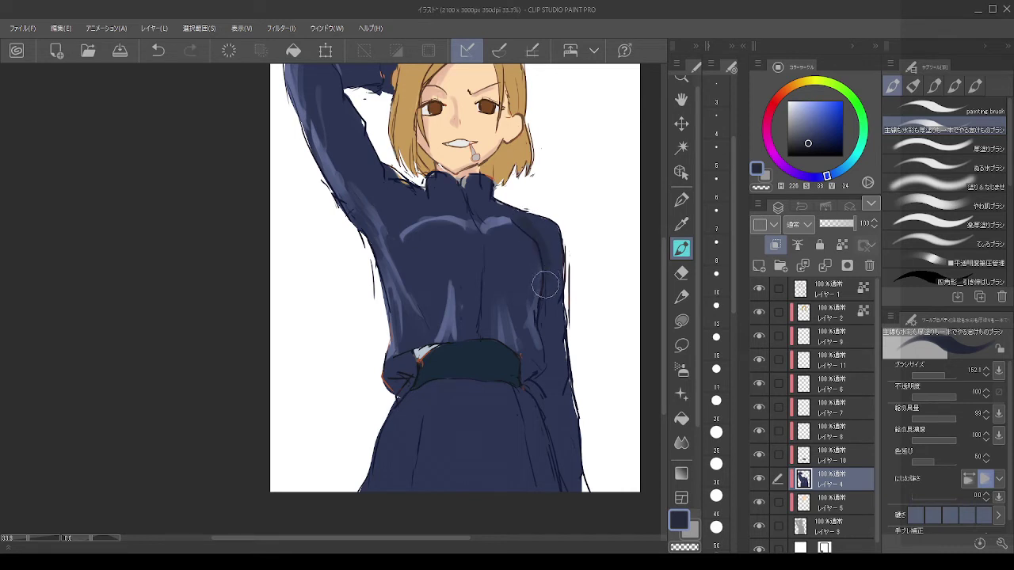
pyautogui.moveTo(547, 271)
pyautogui.mouseDown()
pyautogui.moveTo(543, 401)
pyautogui.moveTo(545, 381)
pyautogui.moveTo(536, 379)
pyautogui.moveTo(560, 456)
pyautogui.mouseUp()
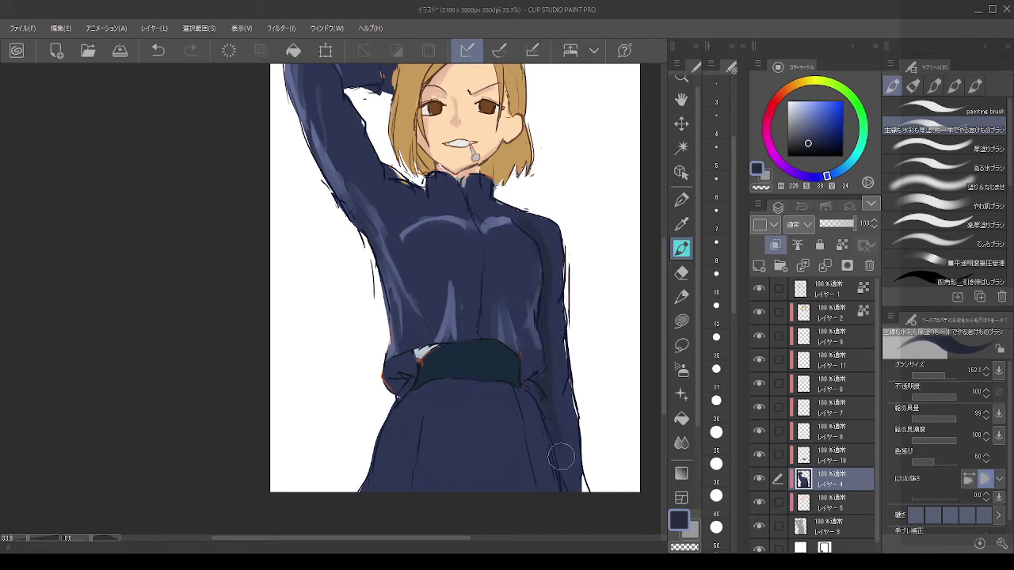
pyautogui.moveTo(548, 393); pyautogui.dragTo(560, 478)
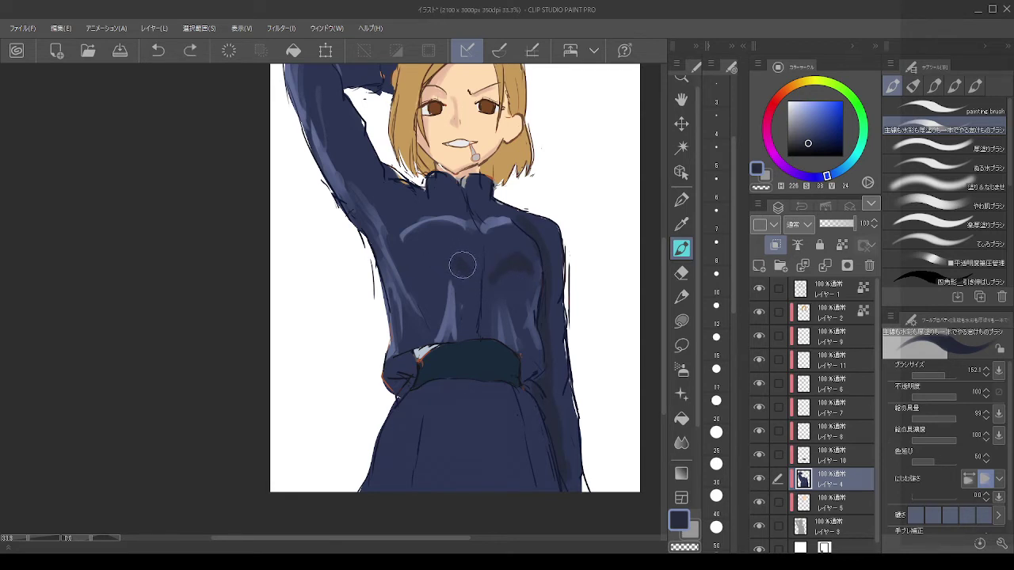
pyautogui.moveTo(469, 276)
pyautogui.mouseDown()
pyautogui.moveTo(445, 257)
pyautogui.moveTo(422, 277)
pyautogui.mouseUp()
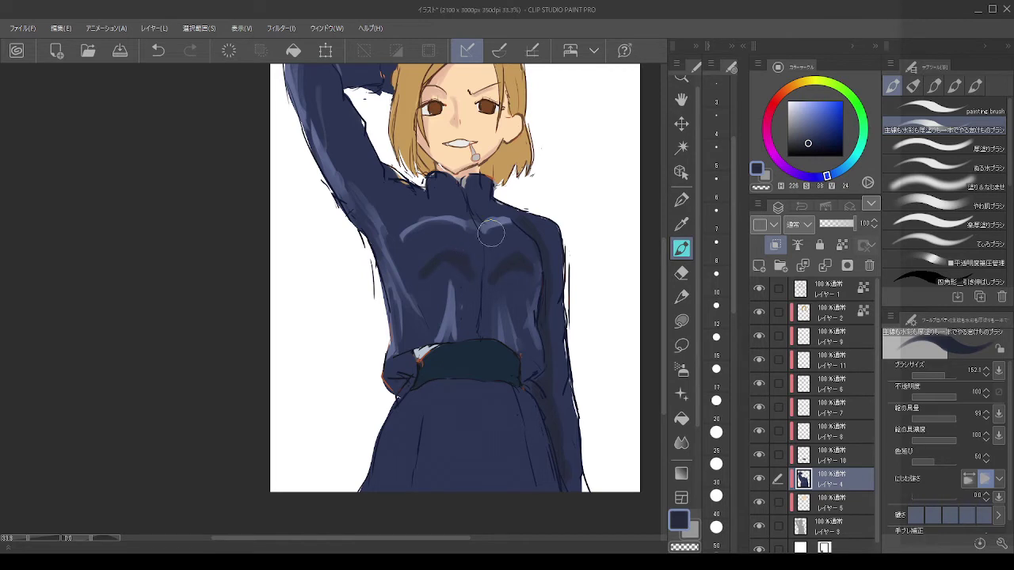
# Step: Widen both chest highlights with lighter blue sampled from the existing highlights (hue 226, value 47)
pyautogui.keyDown('alt'); pyautogui.click(460, 223); pyautogui.keyUp('alt')
pyautogui.keyDown('alt'); pyautogui.click(469, 223); pyautogui.keyUp('alt')
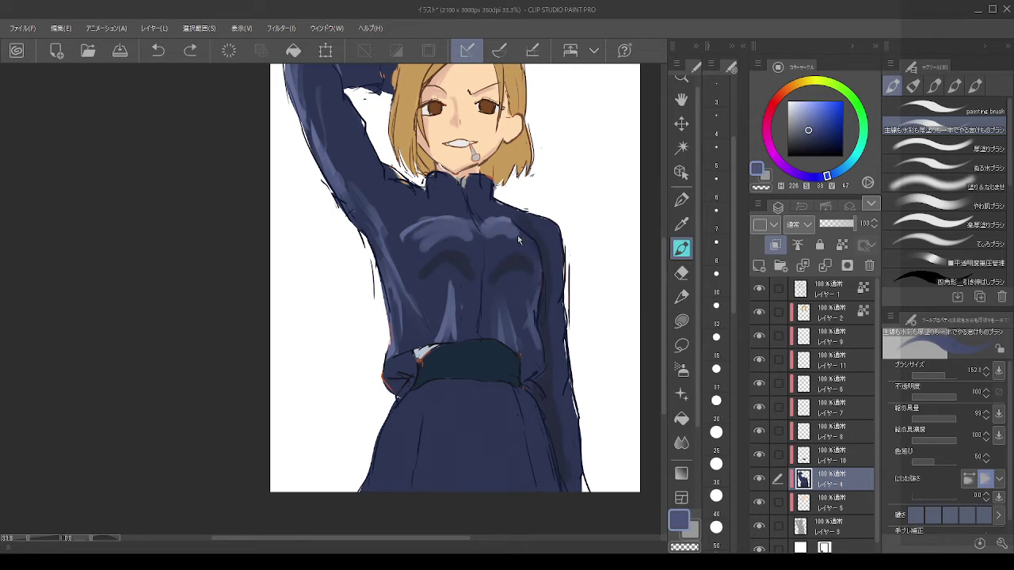
pyautogui.moveTo(507, 229); pyautogui.dragTo(503, 222)
pyautogui.moveTo(494, 222); pyautogui.dragTo(517, 232)
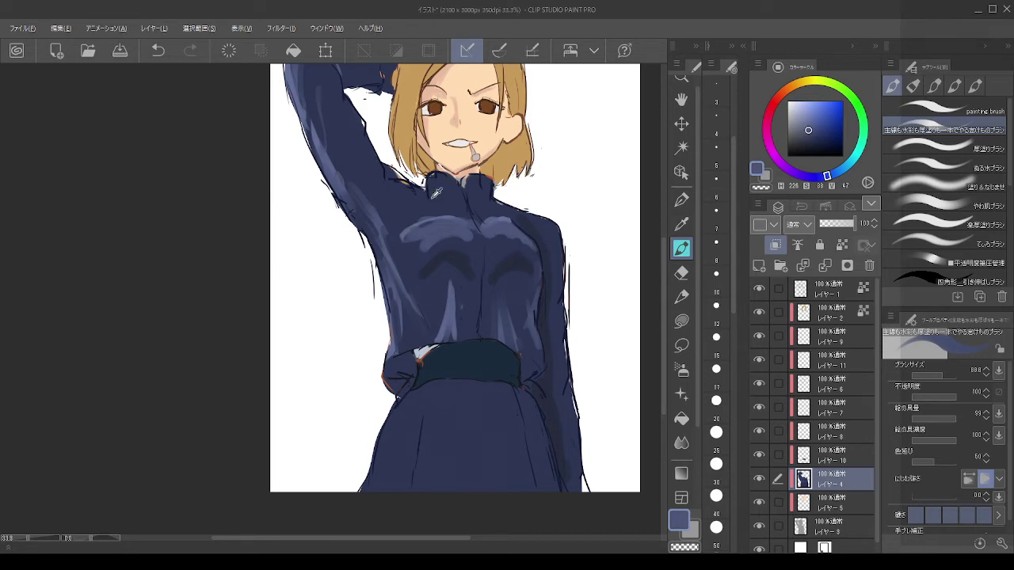
# Step: Add dark folds near the raised arm's shoulder and paint over both chest shadow arcs with sampled jacket navy
pyautogui.press('alt')
pyautogui.keyDown('alt'); pyautogui.click(452, 253); pyautogui.keyUp('alt')
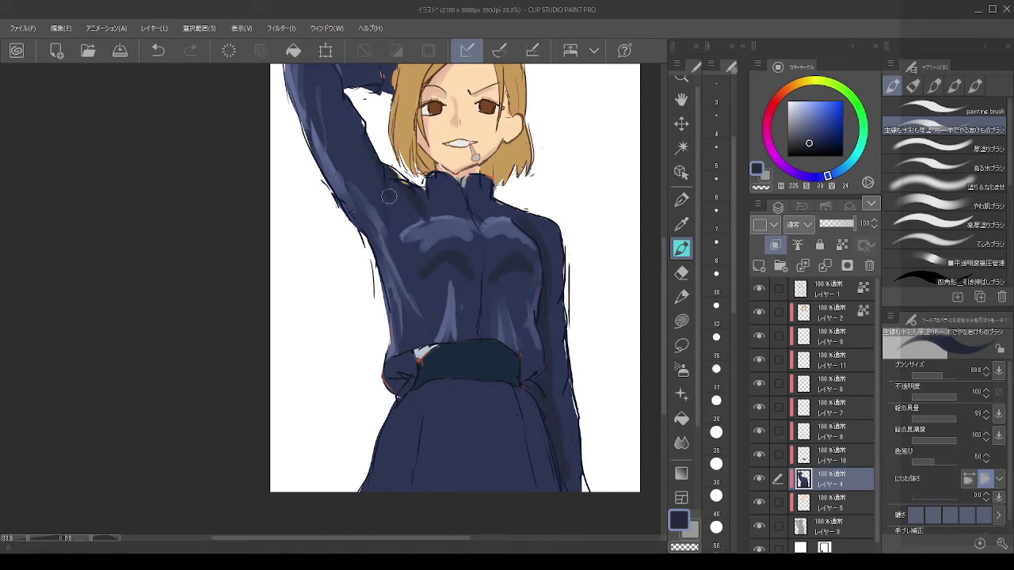
pyautogui.keyDown('alt'); pyautogui.click(424, 222); pyautogui.keyUp('alt')
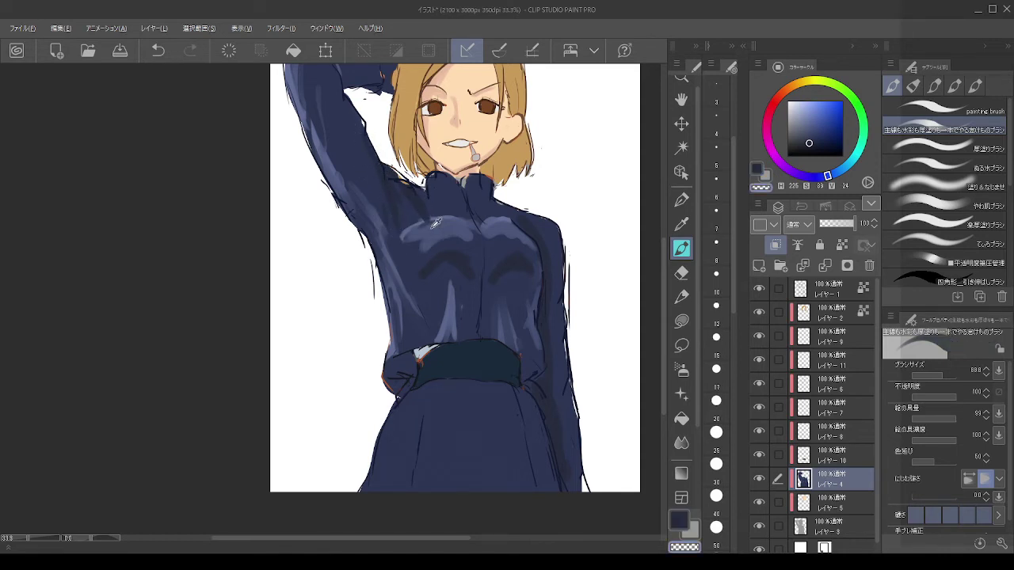
pyautogui.keyDown('alt'); pyautogui.click(430, 223); pyautogui.keyUp('alt')
pyautogui.keyDown('alt'); pyautogui.click(438, 250); pyautogui.keyUp('alt')
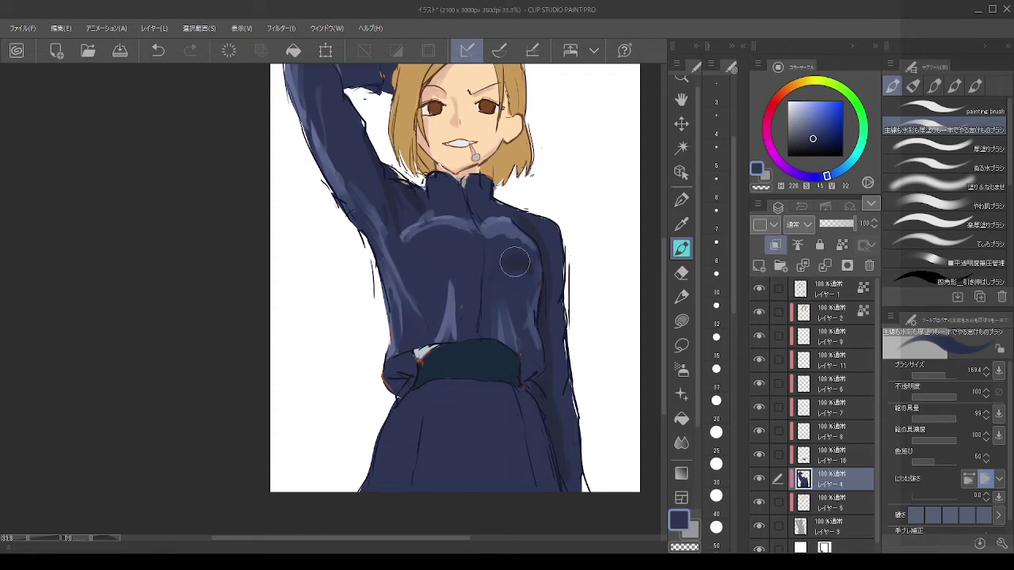
# Step: Paint a curved shadow beneath the chest highlight nearer the raised arm with the painting brush in navy (hue 226, saturation 45, value 19)
pyautogui.click(815, 136)
pyautogui.moveTo(815, 136); pyautogui.dragTo(812, 145)
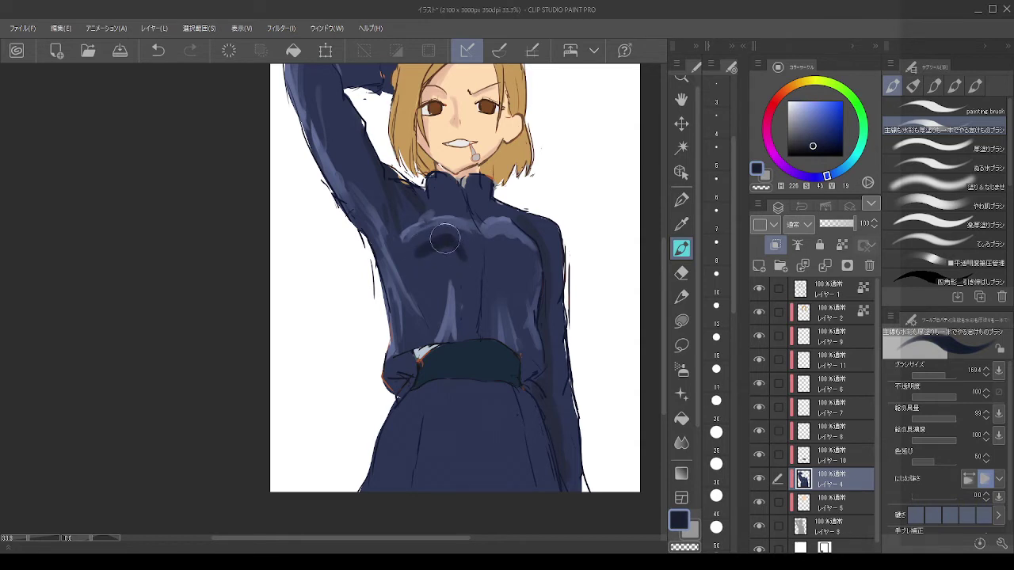
pyautogui.hotkey('ctrl', 'z')
pyautogui.click(943, 148)
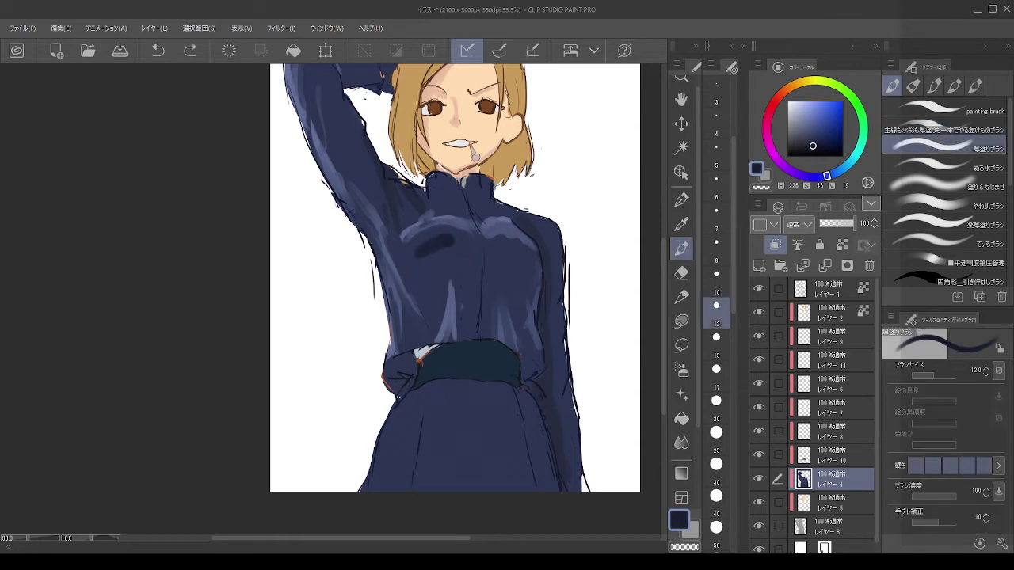
pyautogui.click(939, 110)
pyautogui.moveTo(420, 250)
pyautogui.mouseDown()
pyautogui.moveTo(446, 239)
pyautogui.moveTo(465, 254)
pyautogui.moveTo(442, 239)
pyautogui.moveTo(419, 249)
pyautogui.moveTo(473, 257)
pyautogui.mouseUp()
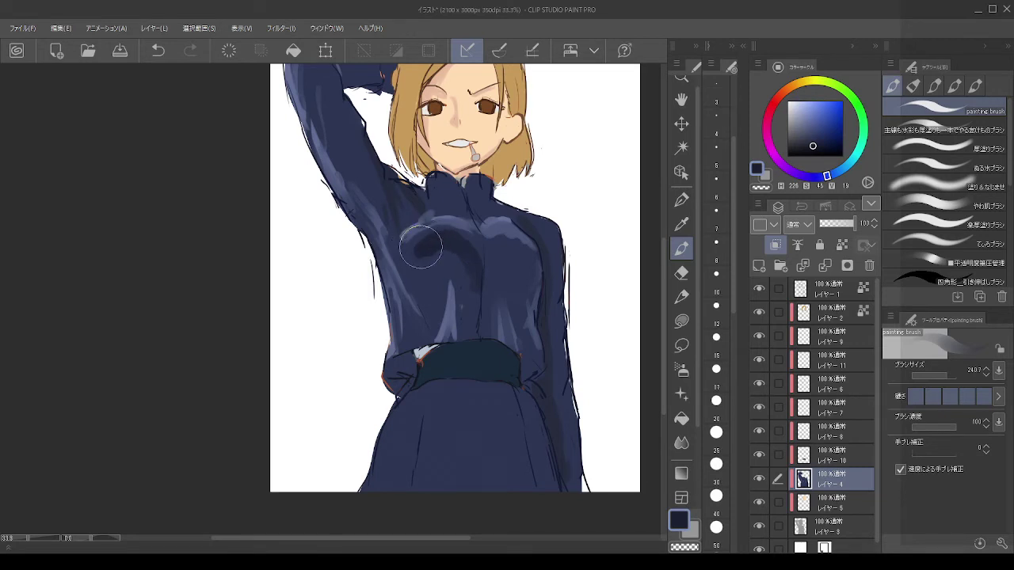
# Step: Soften the chest shadow nearer the raised arm into the jacket with the 塗り&なじませ brush
pyautogui.click(935, 166)
pyautogui.click(931, 185)
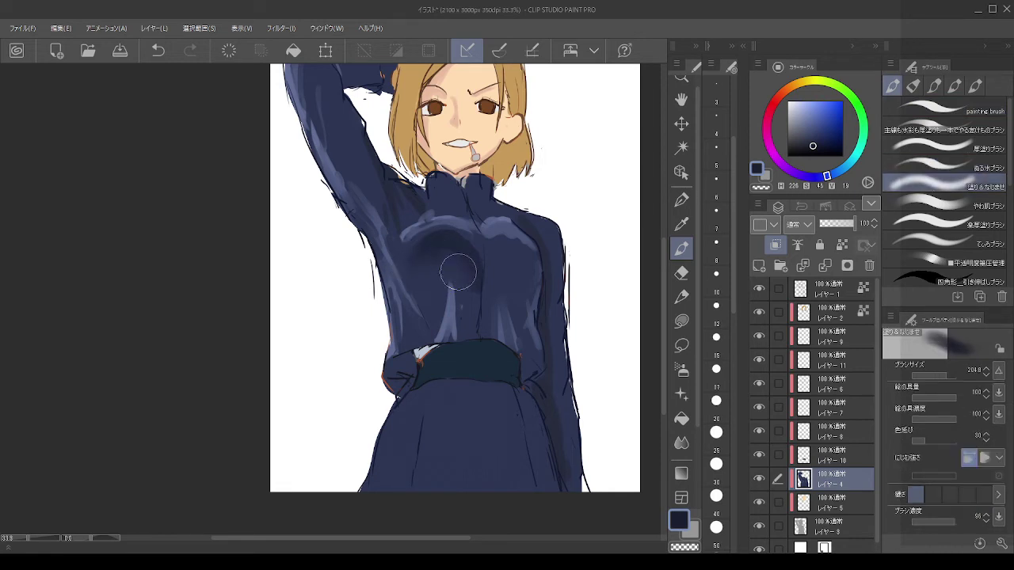
pyautogui.moveTo(458, 272)
pyautogui.mouseDown()
pyautogui.moveTo(467, 287)
pyautogui.moveTo(476, 279)
pyautogui.mouseUp()
pyautogui.moveTo(484, 243)
pyautogui.mouseDown()
pyautogui.moveTo(469, 270)
pyautogui.moveTo(466, 250)
pyautogui.mouseUp()
# Step: Paint a matching dark shadow beneath the other chest highlight with the painting brush, undoing the last stroke
pyautogui.click(941, 128)
pyautogui.click(941, 146)
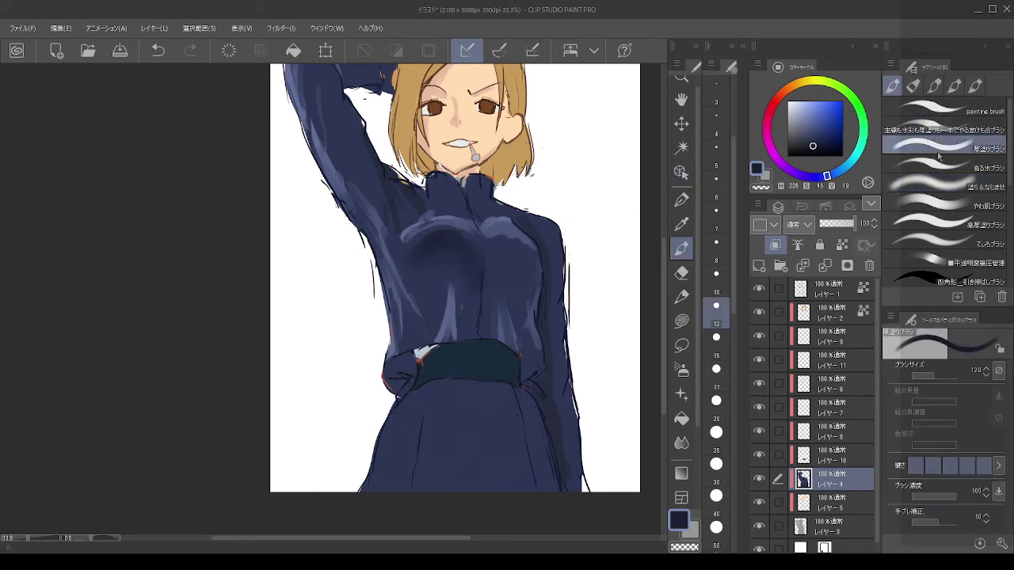
pyautogui.click(940, 165)
pyautogui.click(935, 108)
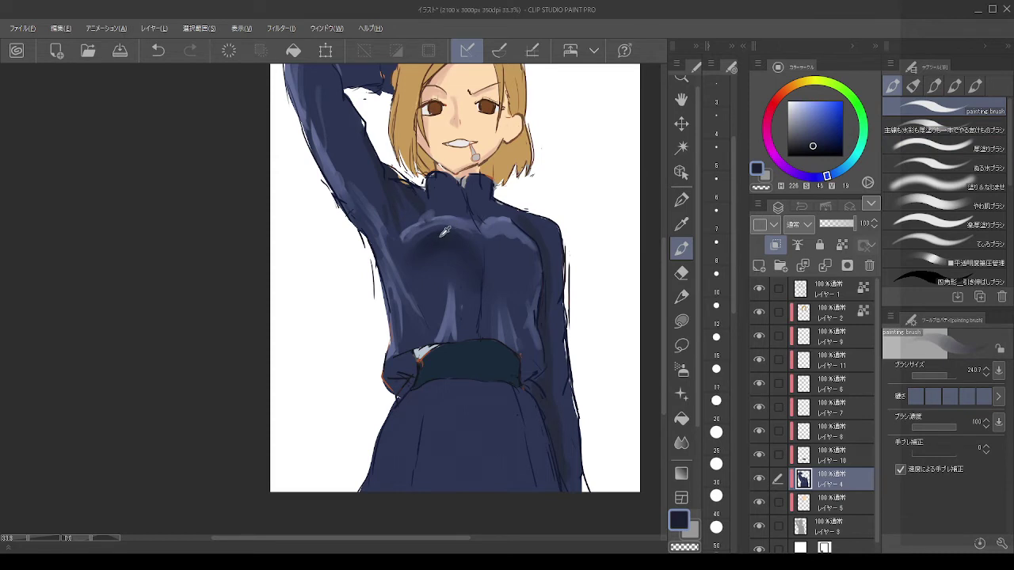
pyautogui.moveTo(448, 238)
pyautogui.mouseDown()
pyautogui.moveTo(477, 258)
pyautogui.moveTo(471, 240)
pyautogui.moveTo(481, 263)
pyautogui.moveTo(498, 249)
pyautogui.moveTo(520, 255)
pyautogui.moveTo(523, 271)
pyautogui.moveTo(494, 266)
pyautogui.moveTo(524, 263)
pyautogui.moveTo(490, 259)
pyautogui.moveTo(533, 277)
pyautogui.moveTo(517, 266)
pyautogui.moveTo(526, 264)
pyautogui.moveTo(496, 262)
pyautogui.moveTo(514, 250)
pyautogui.moveTo(534, 260)
pyautogui.moveTo(529, 250)
pyautogui.moveTo(494, 266)
pyautogui.moveTo(547, 265)
pyautogui.mouseUp()
pyautogui.hotkey('ctrl', 'z')
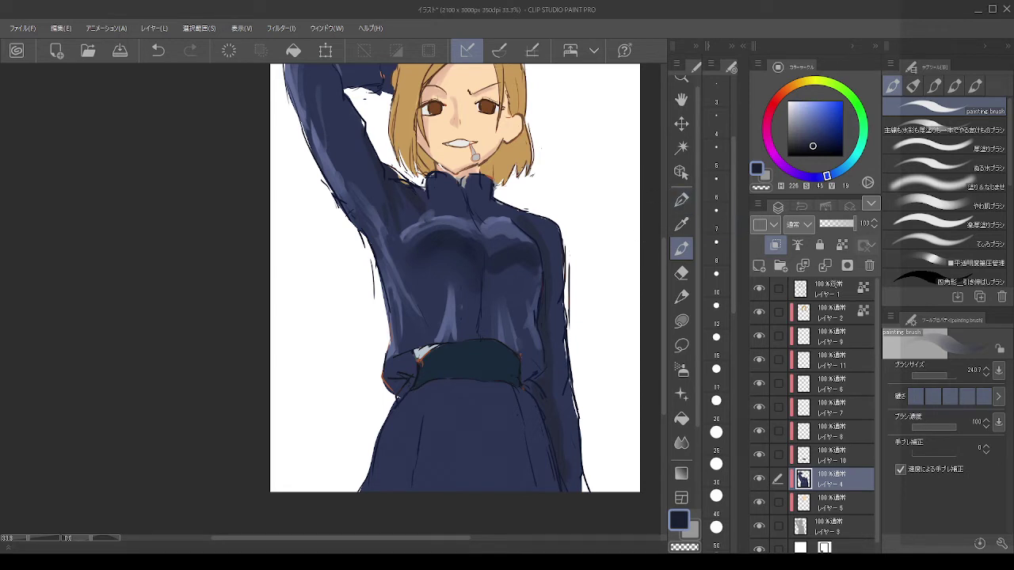
# Step: On line-art layer レイヤー 1, sample the line navy and erase the line between the chest and lowered arm with transparent paint
pyautogui.click(832, 289)
pyautogui.press('alt')
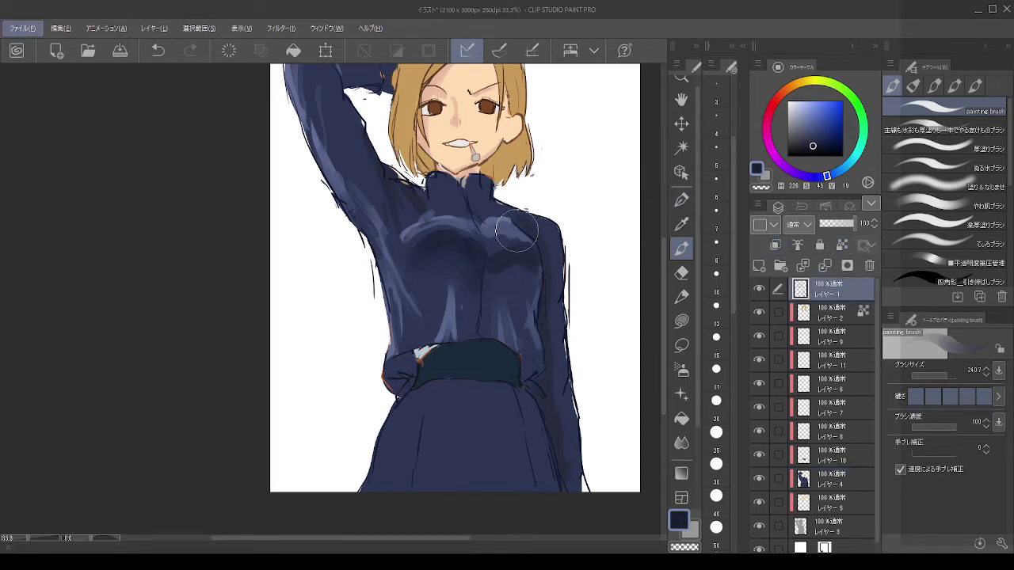
pyautogui.scroll(5, 516, 231)
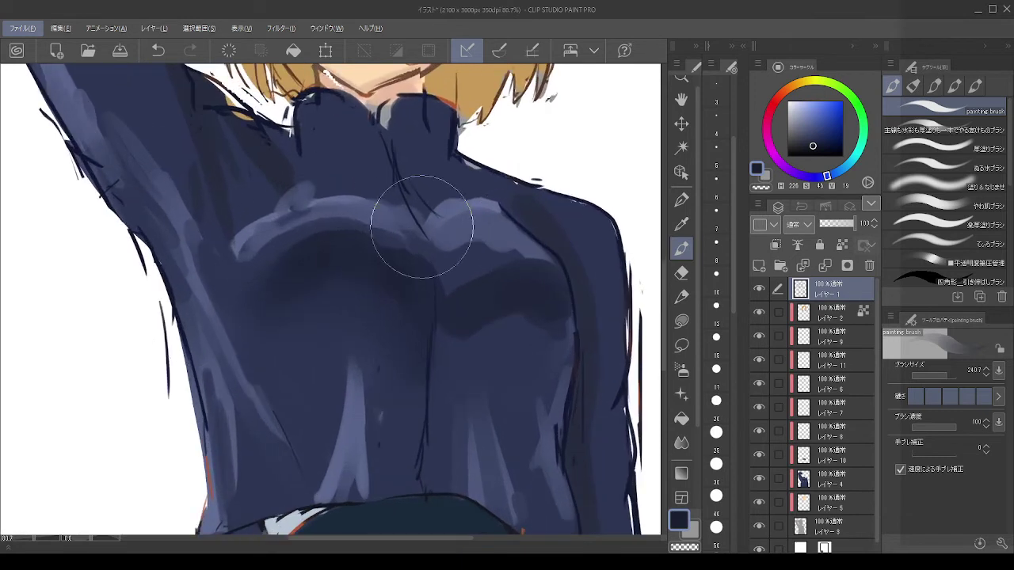
pyautogui.press('alt')
pyautogui.keyDown('alt'); pyautogui.click(534, 224); pyautogui.keyUp('alt')
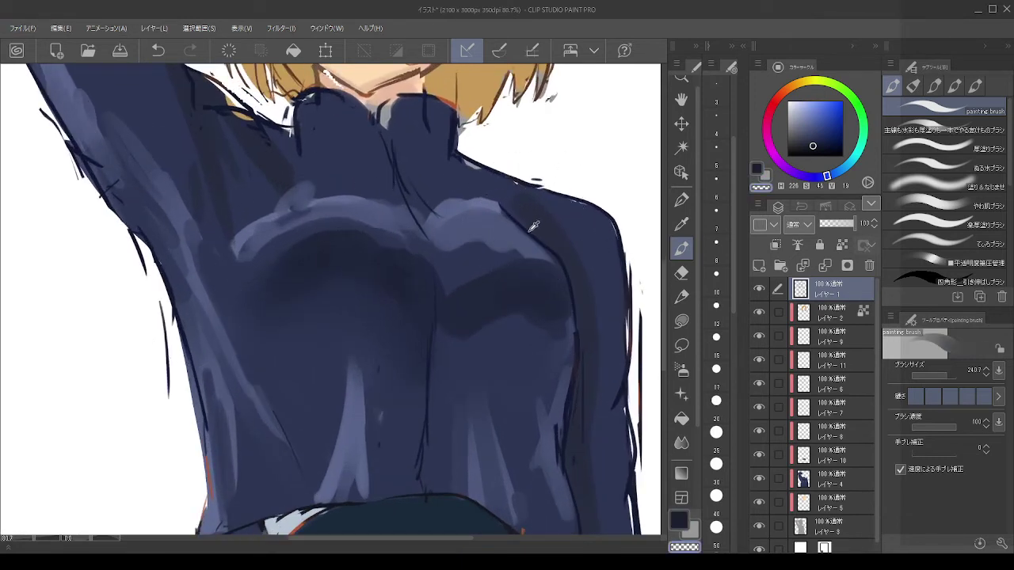
pyautogui.keyDown('alt'); pyautogui.click(533, 228); pyautogui.keyUp('alt')
pyautogui.moveTo(505, 211); pyautogui.dragTo(520, 226)
pyautogui.hotkey('ctrl', 'z')
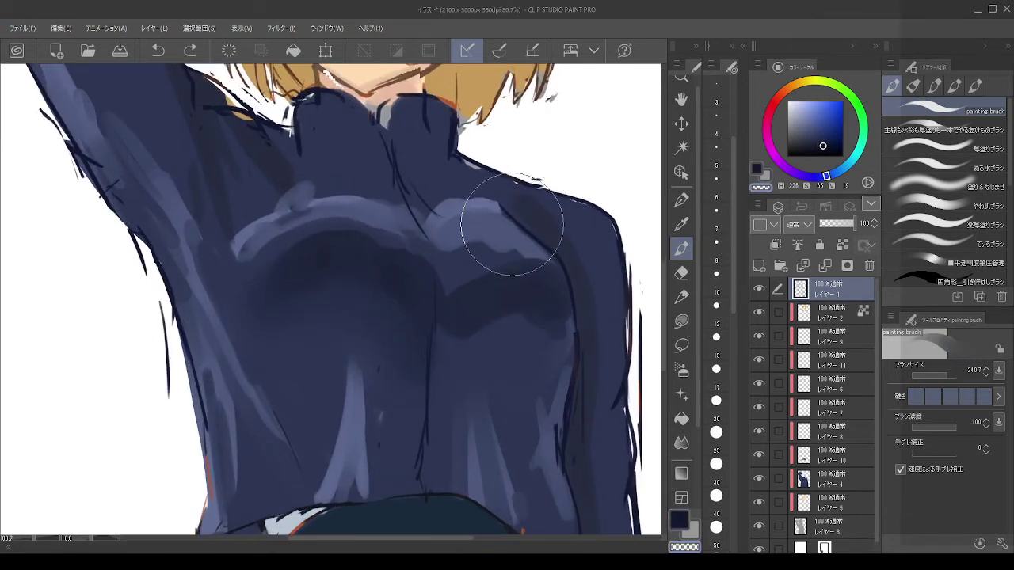
pyautogui.click(950, 130)
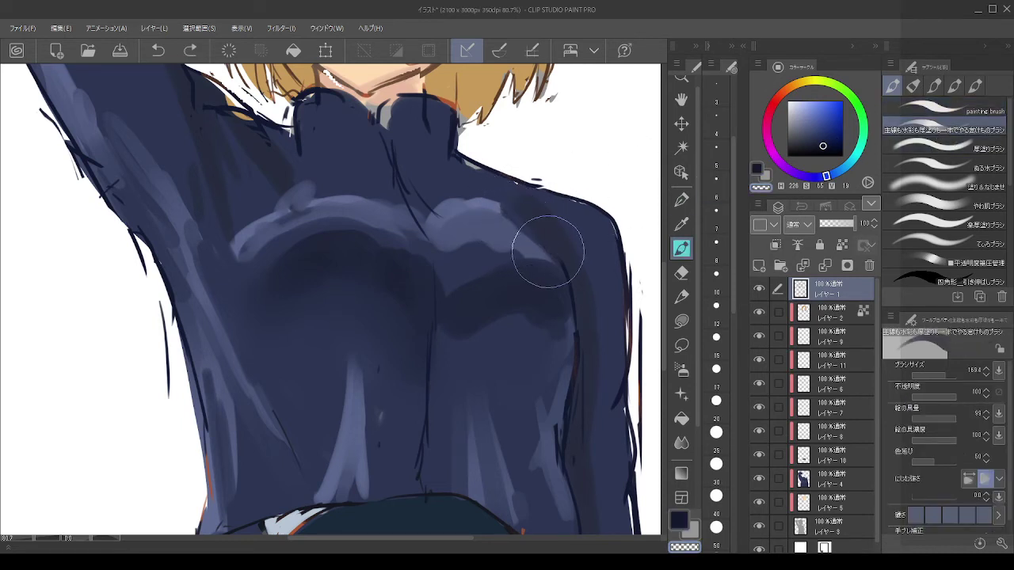
pyautogui.moveTo(548, 251)
pyautogui.mouseDown()
pyautogui.moveTo(558, 201)
pyautogui.moveTo(582, 202)
pyautogui.moveTo(584, 218)
pyautogui.moveTo(551, 187)
pyautogui.mouseUp()
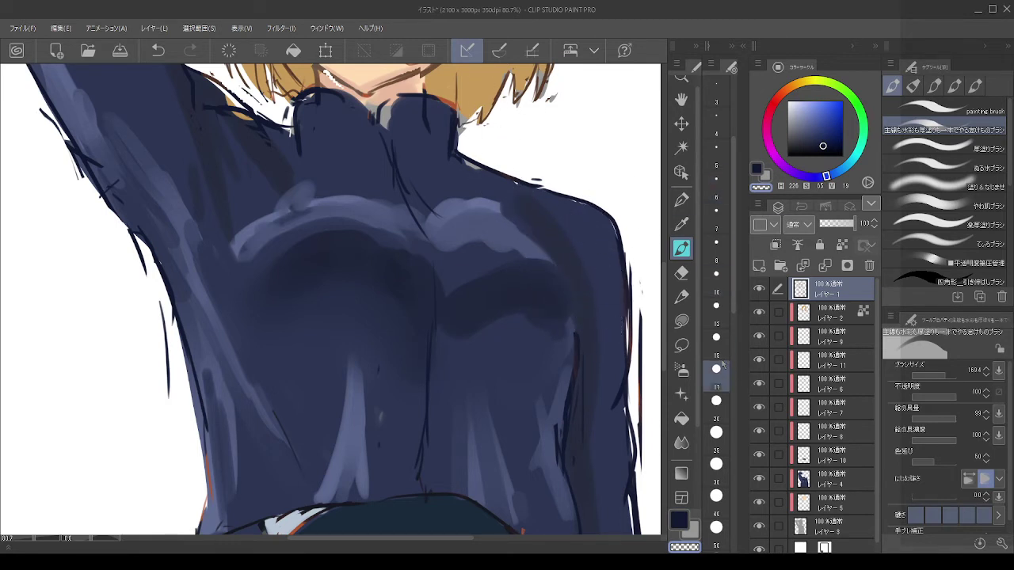
# Step: Redraw the line between the chest and lowered arm in dark navy at brush size 12, clearing old line remnants with transparent paint
pyautogui.click(716, 305)
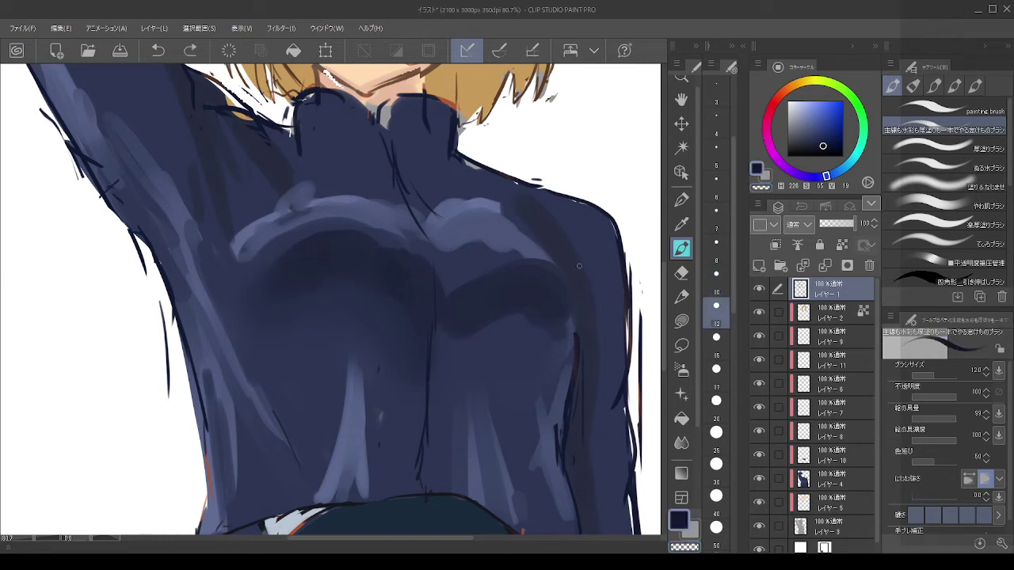
pyautogui.moveTo(578, 267); pyautogui.dragTo(572, 373)
pyautogui.moveTo(585, 339); pyautogui.dragTo(573, 395)
pyautogui.hotkey('ctrl', 'z')
pyautogui.moveTo(583, 256); pyautogui.dragTo(580, 371)
pyautogui.press('c')
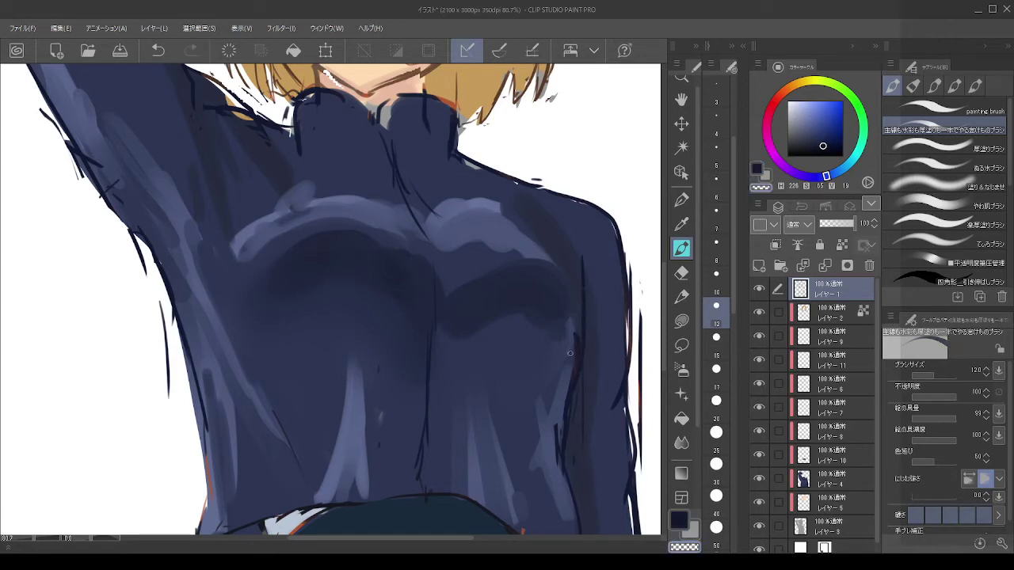
pyautogui.keyDown('alt'); pyautogui.click(581, 262); pyautogui.keyUp('alt')
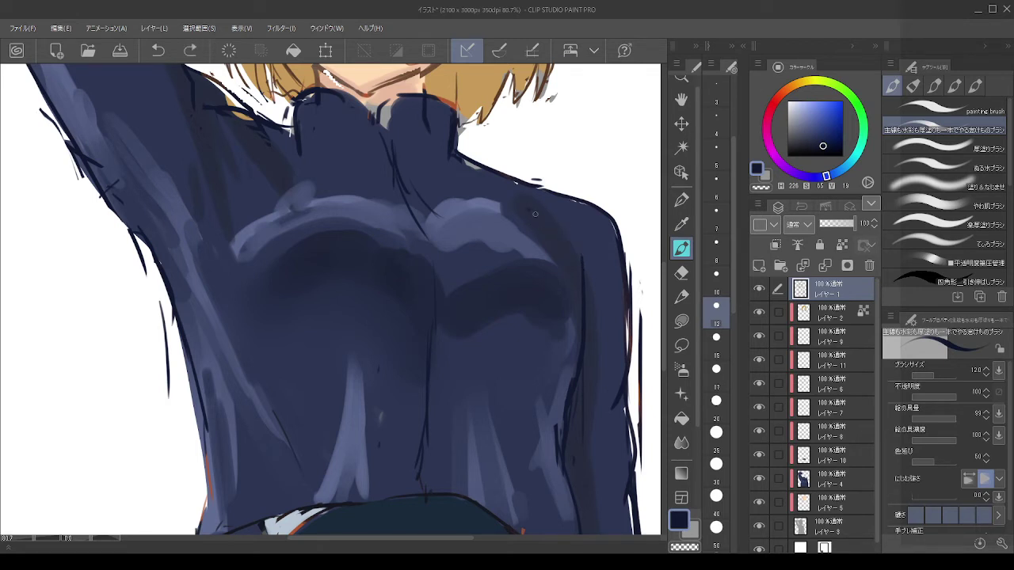
pyautogui.hotkey('ctrl', 'z')
# Step: Examine the uniform's shading and the redrawn arm line from both full-figure and close-up distance
pyautogui.scroll(-6, 521, 192)
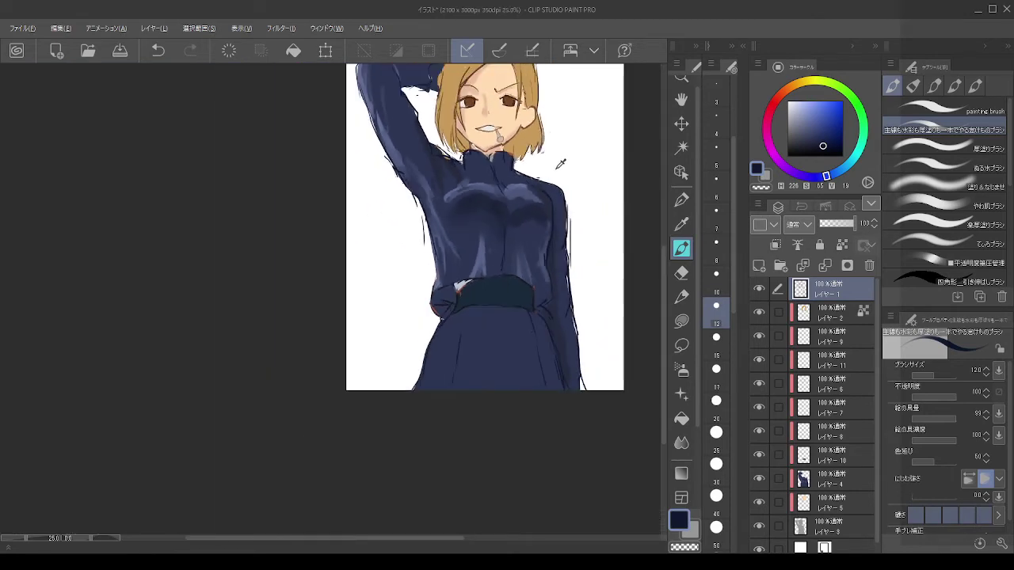
pyautogui.scroll(3, 559, 159)
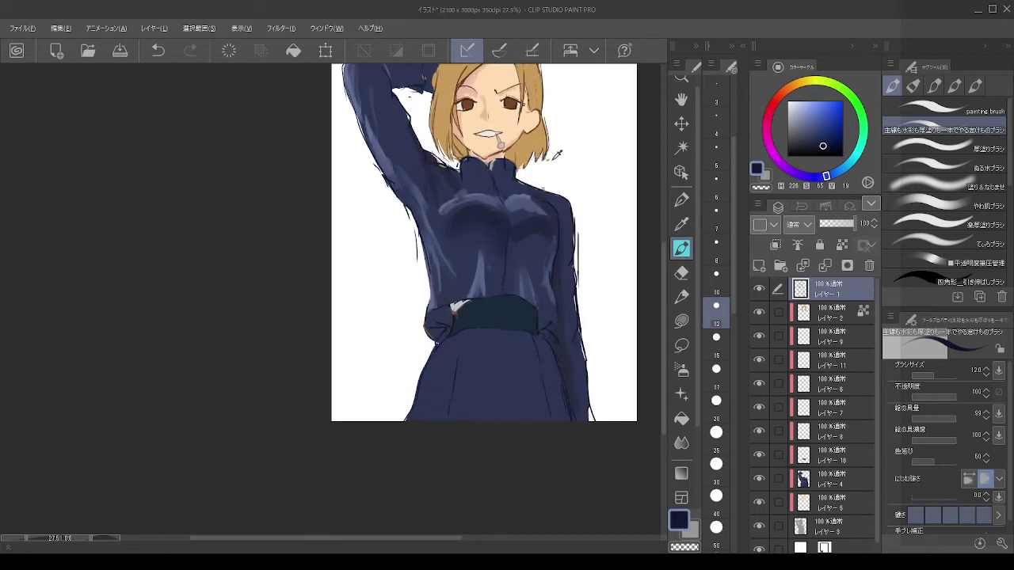
pyautogui.scroll(1, 556, 168)
pyautogui.scroll(1, 557, 198)
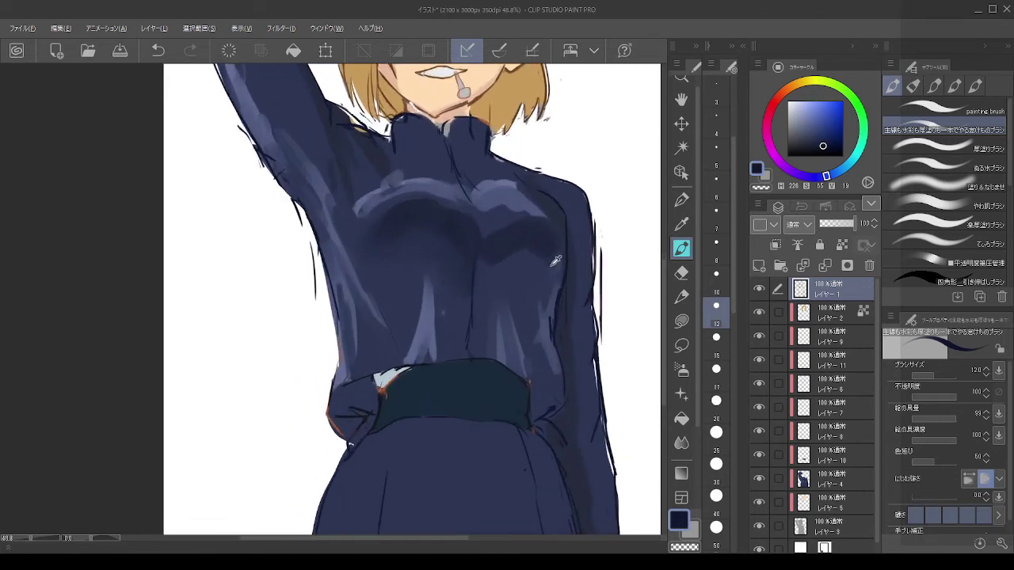
pyautogui.scroll(-2, 553, 252)
pyautogui.scroll(-1, 553, 252)
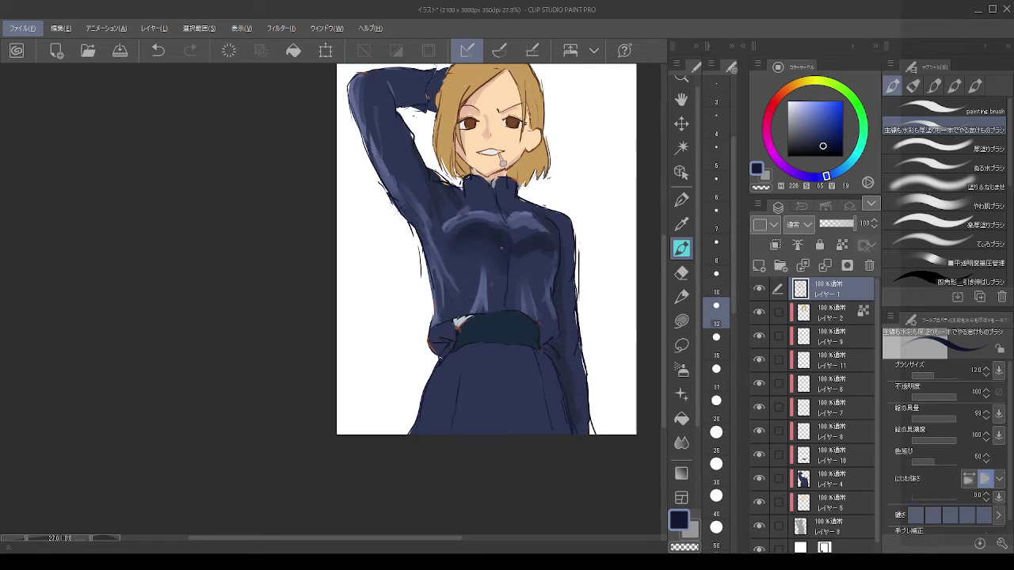
pyautogui.scroll(2, 501, 248)
# Step: On uniform layer レイヤー 4, extend the chest highlight toward the lowered arm with sampled light blue and shape the shadow beneath with sampled navy
pyautogui.click(834, 483)
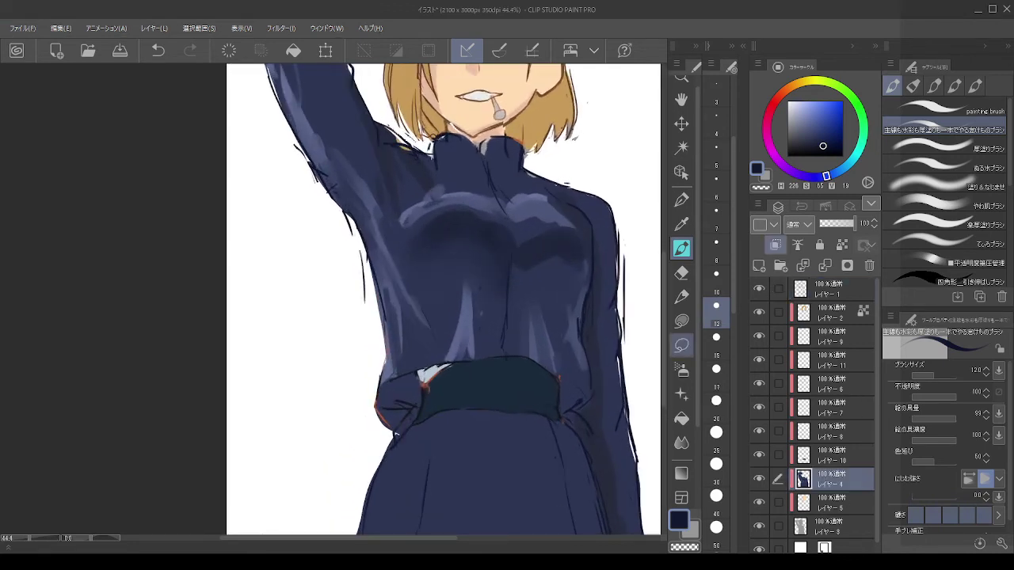
pyautogui.scroll(2, 610, 250)
pyautogui.keyDown('alt'); pyautogui.click(504, 189); pyautogui.keyUp('alt')
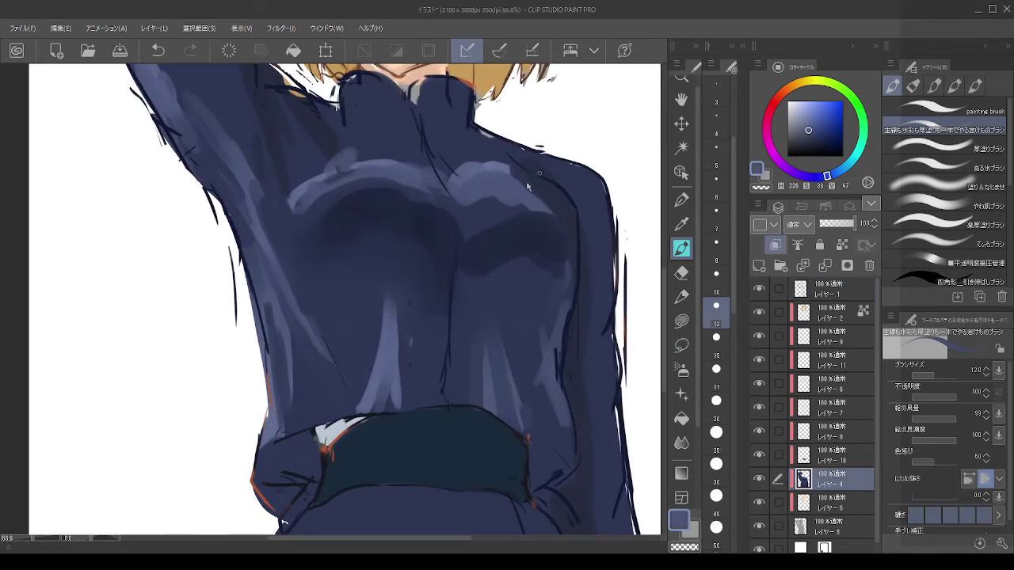
pyautogui.moveTo(506, 170)
pyautogui.mouseDown()
pyautogui.moveTo(548, 186)
pyautogui.moveTo(523, 173)
pyautogui.moveTo(563, 205)
pyautogui.moveTo(558, 194)
pyautogui.moveTo(575, 234)
pyautogui.mouseUp()
pyautogui.press('c')
pyautogui.moveTo(473, 208)
pyautogui.mouseDown()
pyautogui.moveTo(496, 203)
pyautogui.moveTo(567, 240)
pyautogui.mouseUp()
pyautogui.hotkey('ctrl', 'z')
pyautogui.keyDown('alt'); pyautogui.click(524, 232); pyautogui.keyUp('alt')
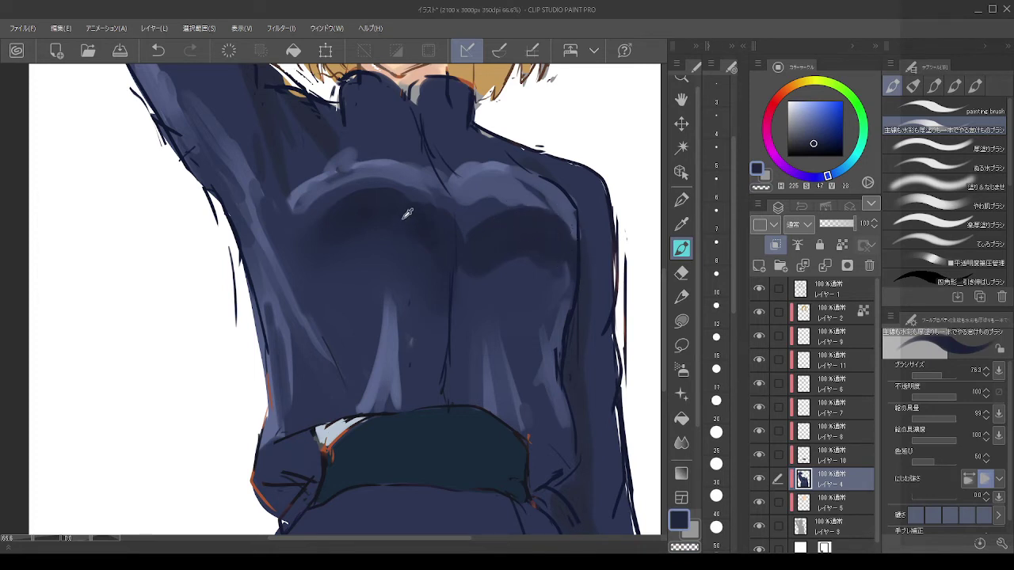
# Step: Blend the chest shadow nearer the lowered arm into the jacket with the 塗り&なじませ brush
pyautogui.click(975, 148)
pyautogui.click(972, 165)
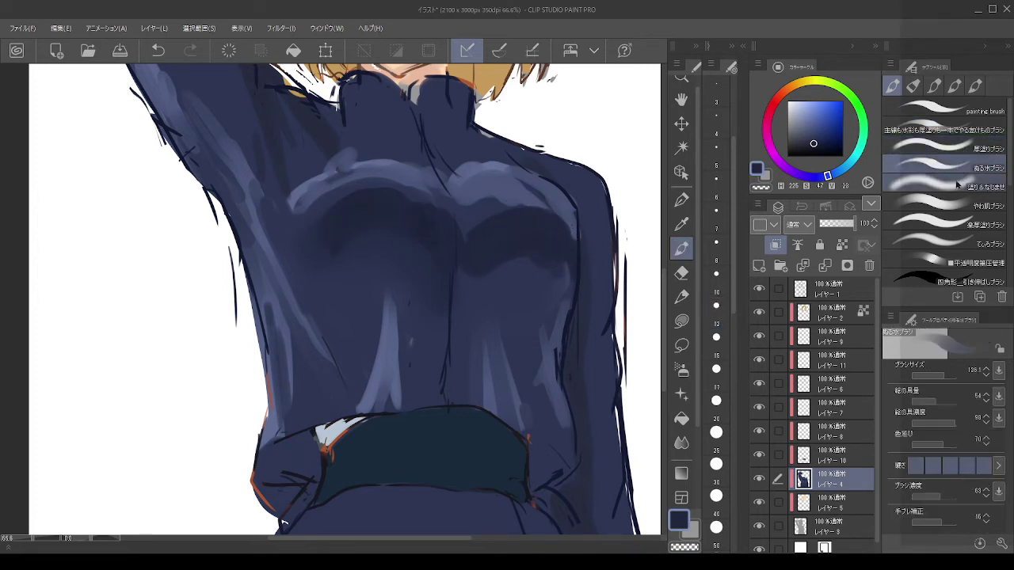
pyautogui.click(969, 183)
pyautogui.moveTo(547, 224)
pyautogui.mouseDown()
pyautogui.moveTo(511, 259)
pyautogui.moveTo(527, 261)
pyautogui.moveTo(512, 266)
pyautogui.moveTo(545, 271)
pyautogui.mouseUp()
pyautogui.scroll(-5, 544, 272)
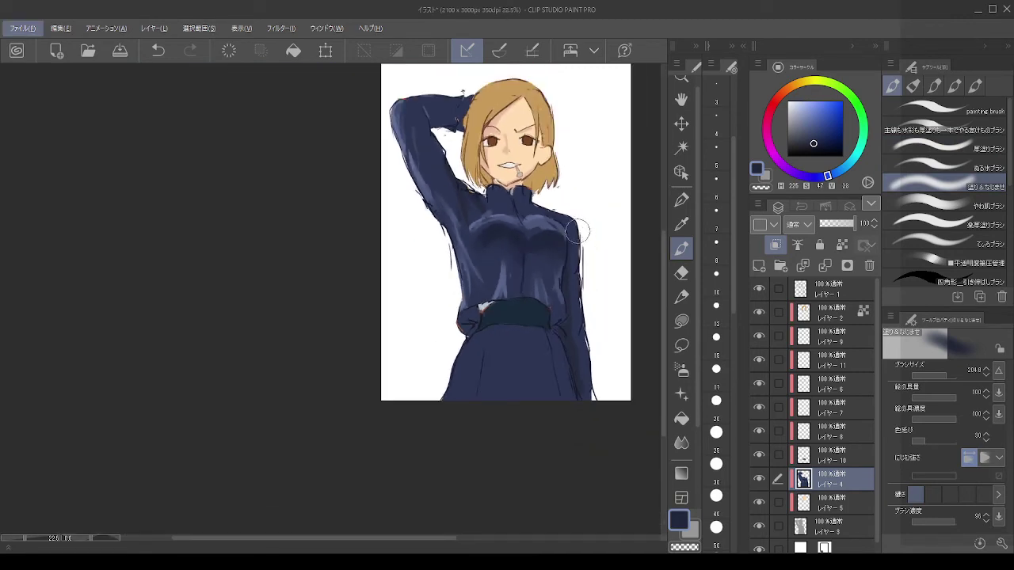
# Step: Using the 主線も水彩も厚塗りも一本でやる怠けものブラシ brush and sampled navy, enlarge and darken the shadow under the chest nearer the lowered arm
pyautogui.scroll(1, 577, 231)
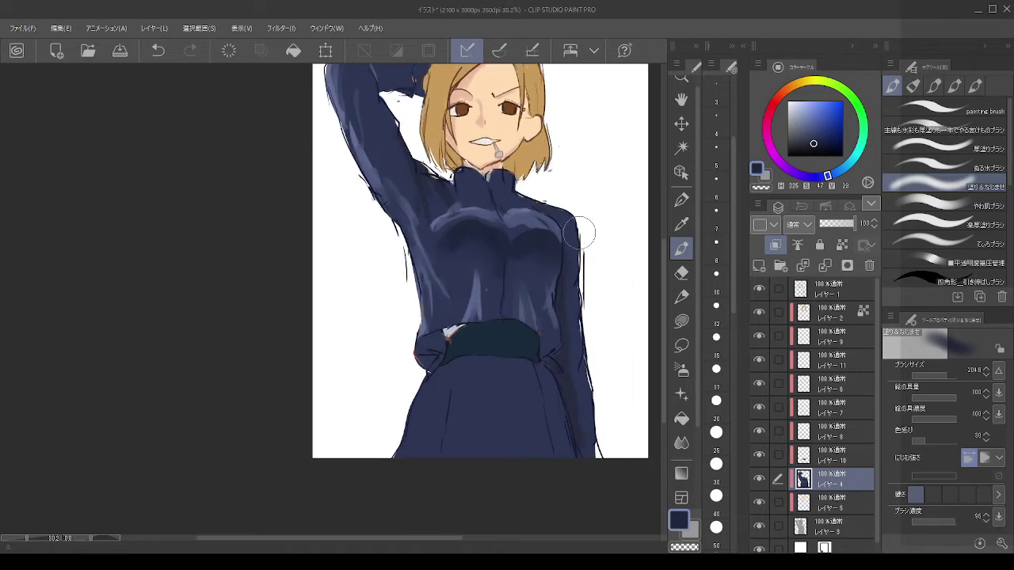
pyautogui.scroll(3, 578, 231)
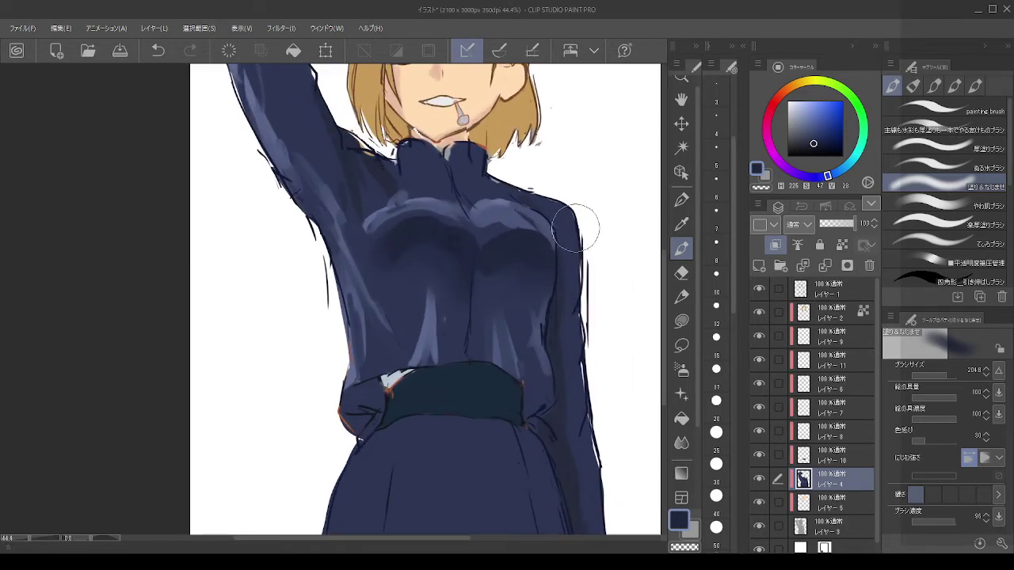
pyautogui.keyDown('alt'); pyautogui.click(492, 248); pyautogui.keyUp('alt')
pyautogui.moveTo(507, 248)
pyautogui.mouseDown()
pyautogui.moveTo(519, 249)
pyautogui.moveTo(500, 249)
pyautogui.mouseUp()
pyautogui.click(943, 129)
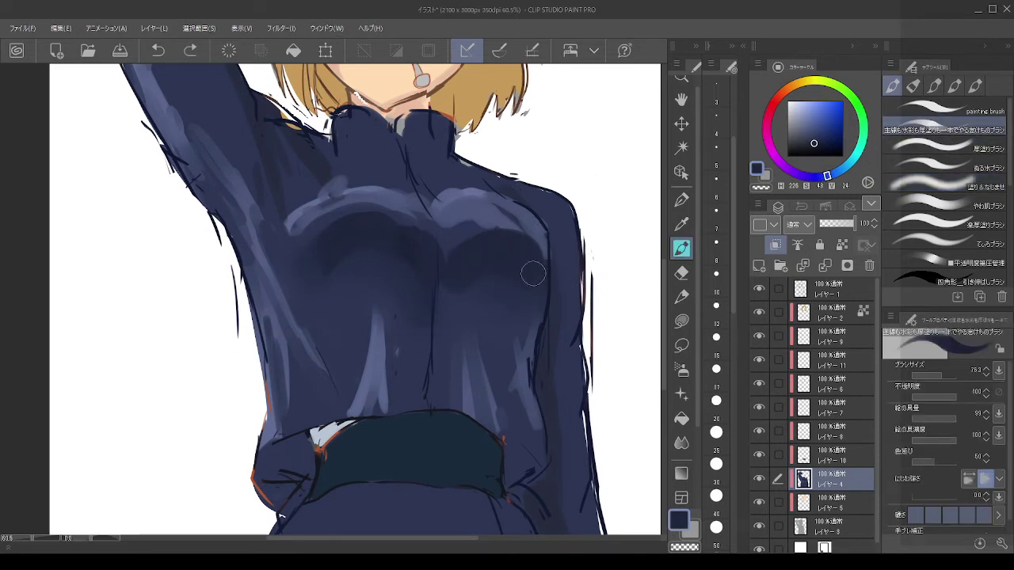
pyautogui.keyDown('alt'); pyautogui.click(523, 308); pyautogui.keyUp('alt')
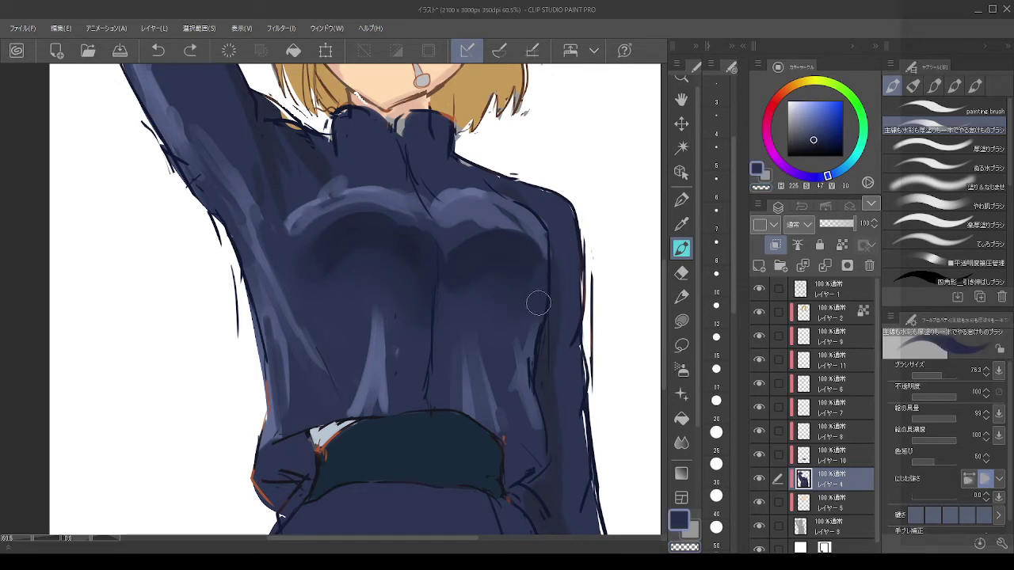
pyautogui.moveTo(516, 317)
pyautogui.mouseDown()
pyautogui.moveTo(528, 270)
pyautogui.moveTo(520, 249)
pyautogui.moveTo(529, 292)
pyautogui.moveTo(538, 266)
pyautogui.mouseUp()
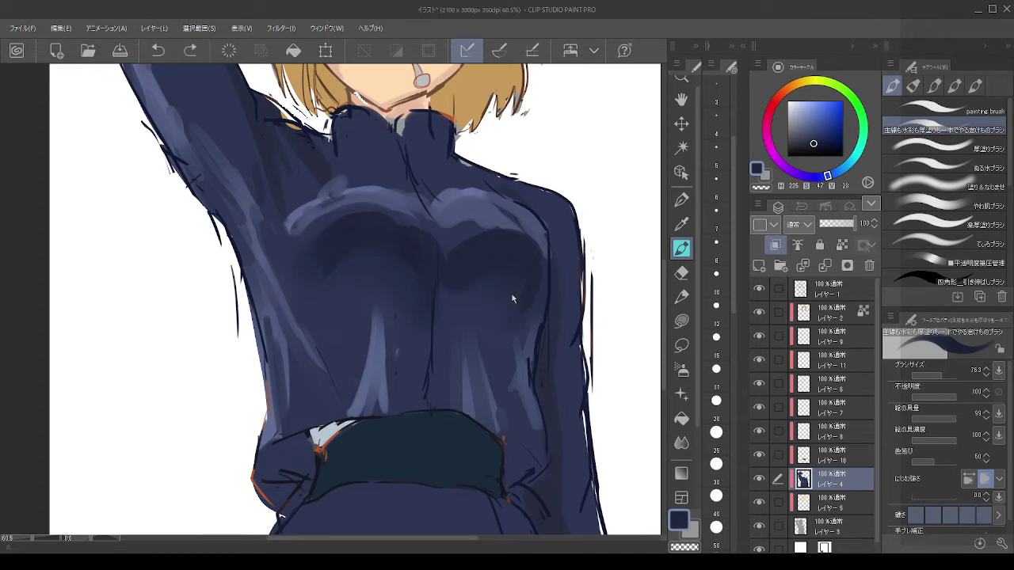
pyautogui.moveTo(518, 300)
pyautogui.mouseDown()
pyautogui.moveTo(497, 340)
pyautogui.moveTo(500, 291)
pyautogui.moveTo(493, 313)
pyautogui.moveTo(515, 265)
pyautogui.moveTo(499, 296)
pyautogui.moveTo(511, 320)
pyautogui.moveTo(495, 264)
pyautogui.moveTo(460, 338)
pyautogui.moveTo(460, 314)
pyautogui.moveTo(455, 330)
pyautogui.moveTo(449, 288)
pyautogui.mouseUp()
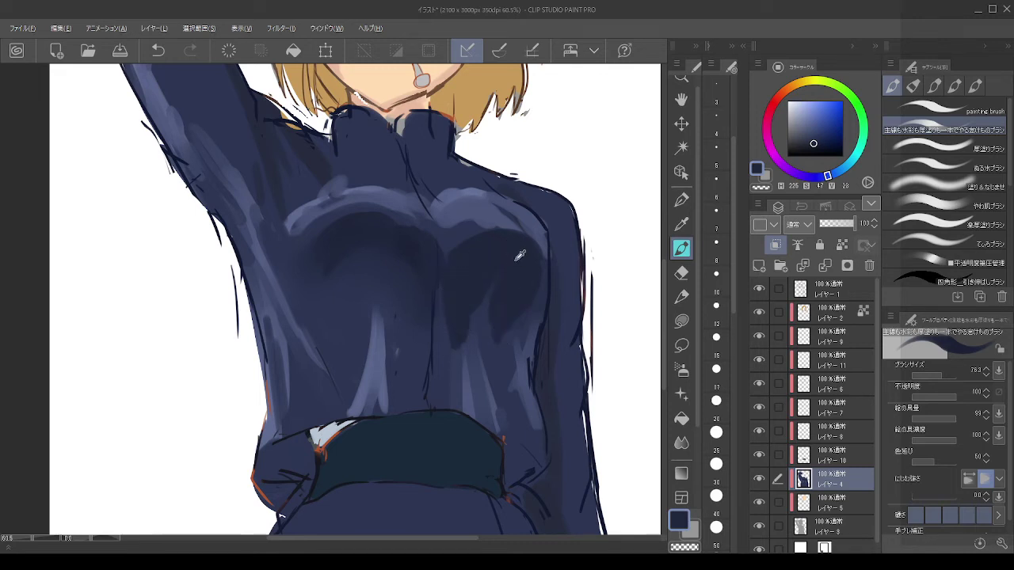
# Step: Paint over the torso highlight below the chest nearer the raised arm, and fill in a broad rounded shadow there with sampled navy
pyautogui.press('alt')
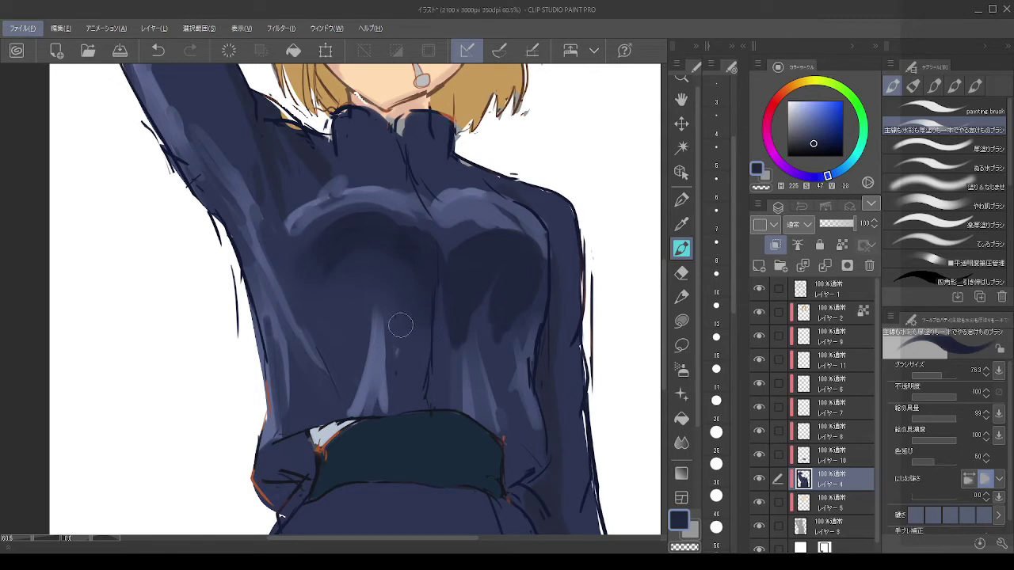
pyautogui.moveTo(400, 325)
pyautogui.mouseDown()
pyautogui.moveTo(354, 248)
pyautogui.moveTo(345, 253)
pyautogui.moveTo(420, 269)
pyautogui.moveTo(394, 286)
pyautogui.moveTo(342, 276)
pyautogui.moveTo(330, 271)
pyautogui.moveTo(340, 264)
pyautogui.moveTo(329, 237)
pyautogui.moveTo(315, 246)
pyautogui.moveTo(310, 271)
pyautogui.moveTo(347, 301)
pyautogui.moveTo(385, 307)
pyautogui.moveTo(424, 289)
pyautogui.moveTo(397, 291)
pyautogui.moveTo(373, 325)
pyautogui.moveTo(380, 293)
pyautogui.moveTo(360, 285)
pyautogui.moveTo(369, 368)
pyautogui.moveTo(383, 356)
pyautogui.moveTo(372, 393)
pyautogui.mouseUp()
pyautogui.keyDown('alt'); pyautogui.click(401, 282); pyautogui.keyUp('alt')
pyautogui.moveTo(422, 293)
pyautogui.mouseDown()
pyautogui.moveTo(370, 315)
pyautogui.moveTo(329, 279)
pyautogui.mouseUp()
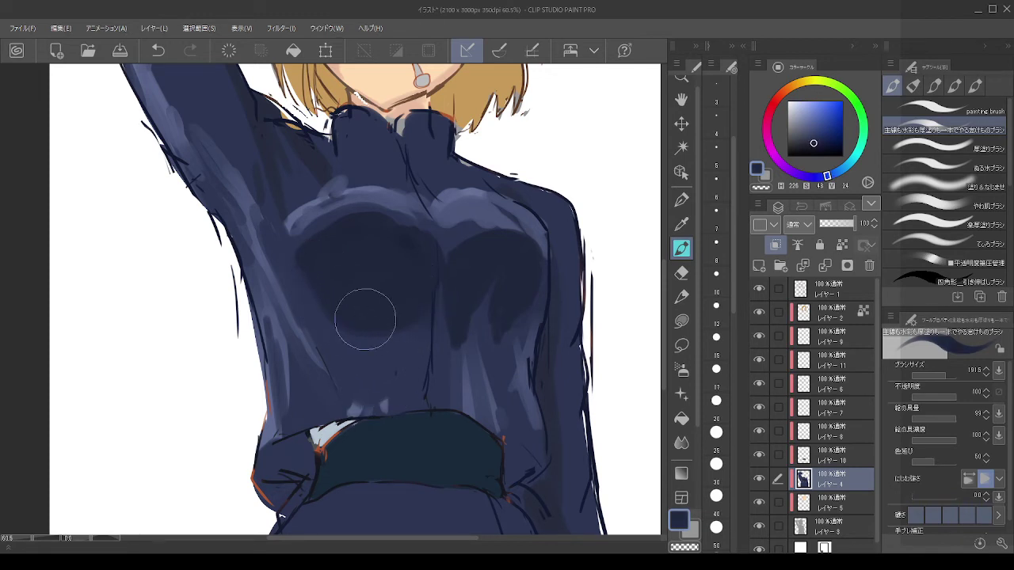
# Step: Reduce the brush size to 152.3 and extend the dark chest shadow to the line beside the lowered arm
pyautogui.keyDown('alt'); pyautogui.click(523, 247); pyautogui.keyUp('alt')
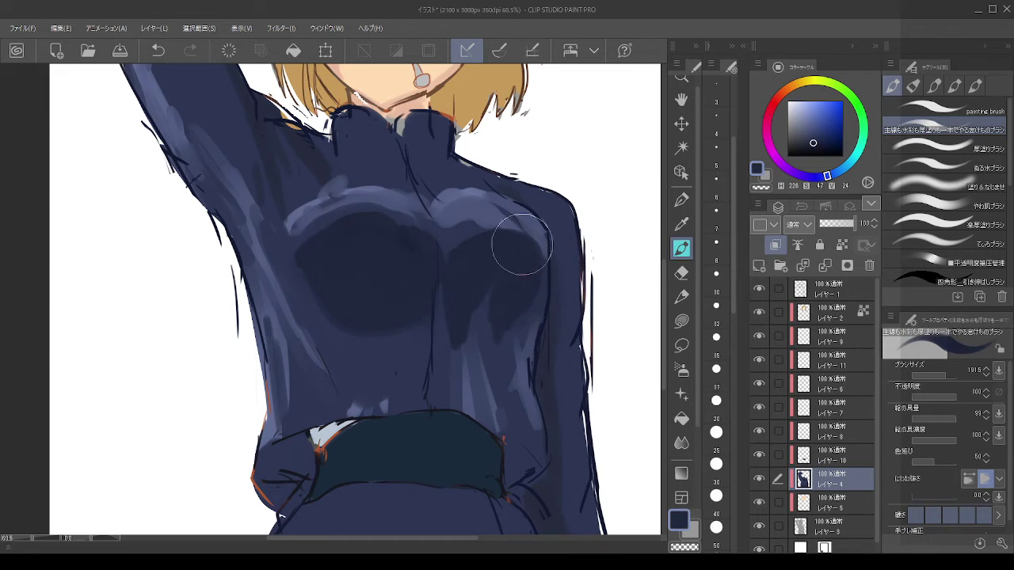
pyautogui.hotkey('ctrl', 'z')
pyautogui.press('[')
pyautogui.press('[')
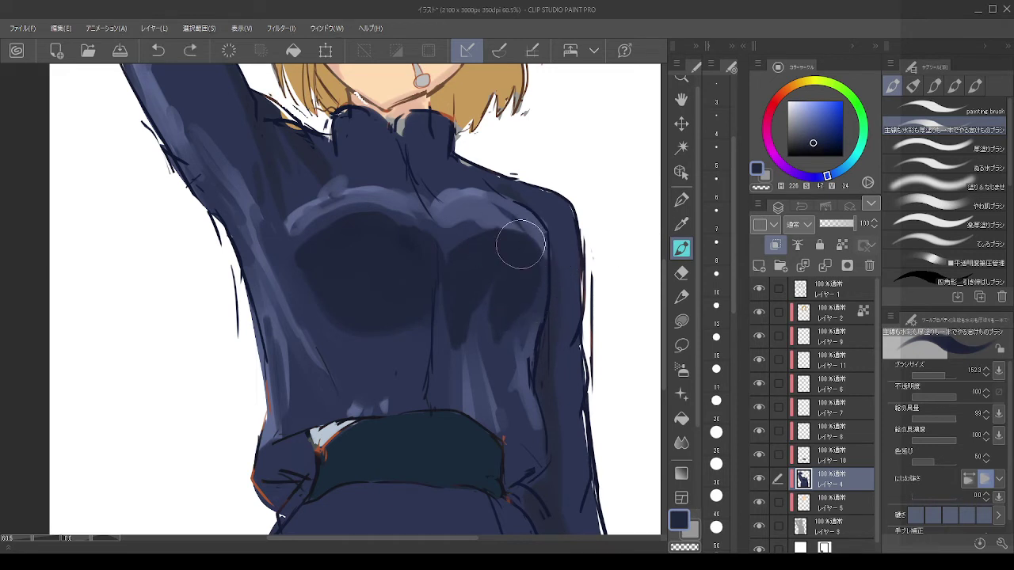
pyautogui.moveTo(521, 244)
pyautogui.mouseDown()
pyautogui.moveTo(540, 256)
pyautogui.moveTo(521, 320)
pyautogui.mouseUp()
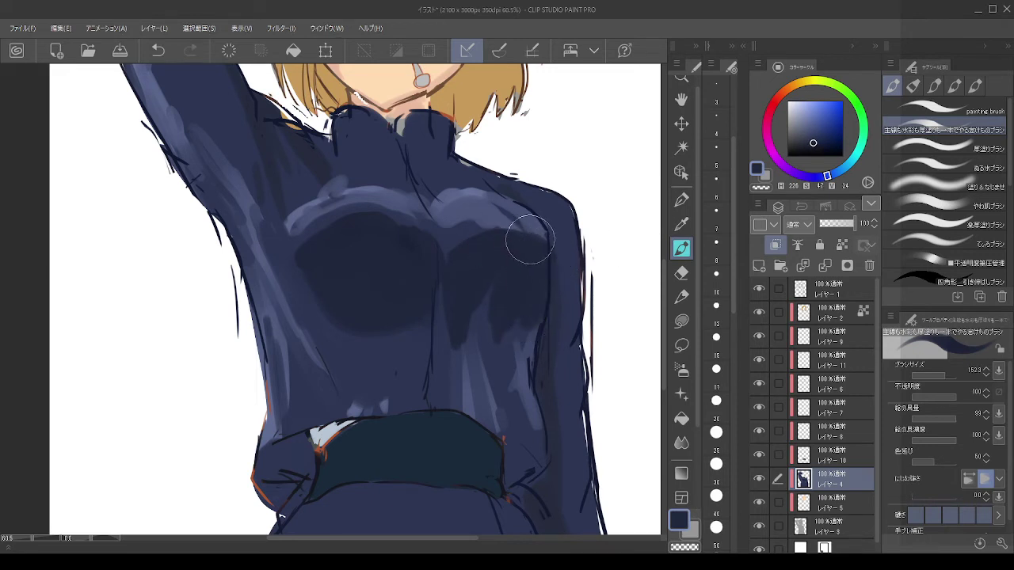
pyautogui.scroll(-3, 545, 239)
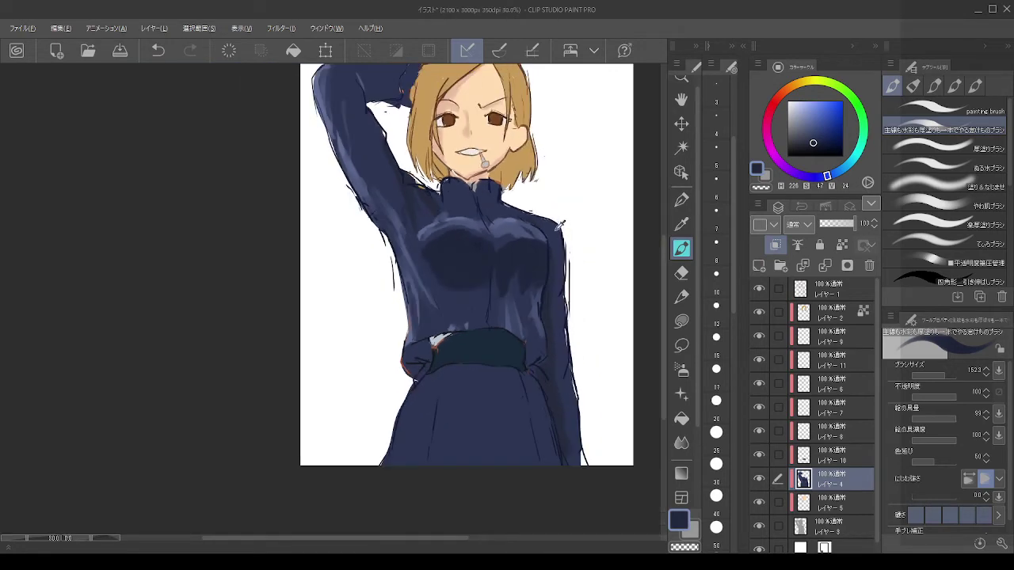
pyautogui.scroll(-2, 560, 225)
pyautogui.scroll(5, 507, 222)
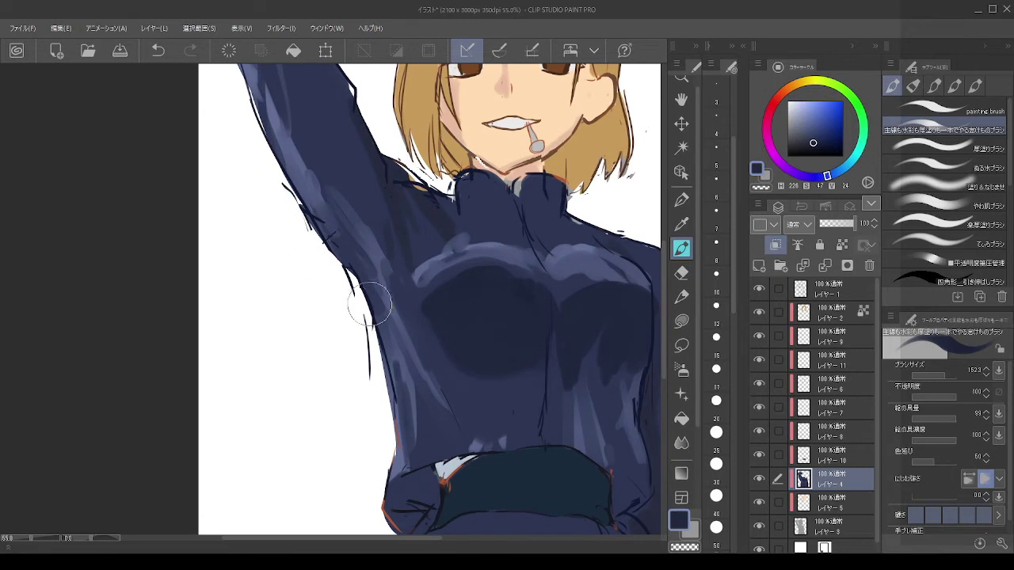
# Step: Reshape the chest highlight's end nearer the raised arm with sampled blues, adding a light streak up toward the armpit
pyautogui.keyDown('alt'); pyautogui.click(448, 262); pyautogui.keyUp('alt')
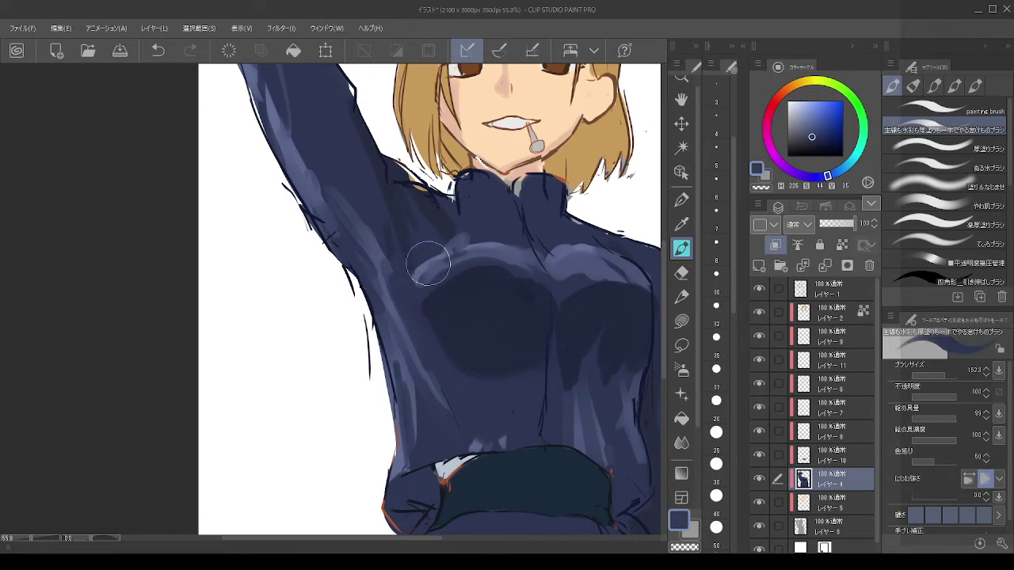
pyautogui.moveTo(434, 265)
pyautogui.mouseDown()
pyautogui.moveTo(431, 280)
pyautogui.moveTo(420, 264)
pyautogui.moveTo(431, 267)
pyautogui.moveTo(421, 282)
pyautogui.mouseUp()
pyautogui.keyDown('alt'); pyautogui.click(475, 262); pyautogui.keyUp('alt')
pyautogui.keyDown('alt'); pyautogui.click(429, 267); pyautogui.keyUp('alt')
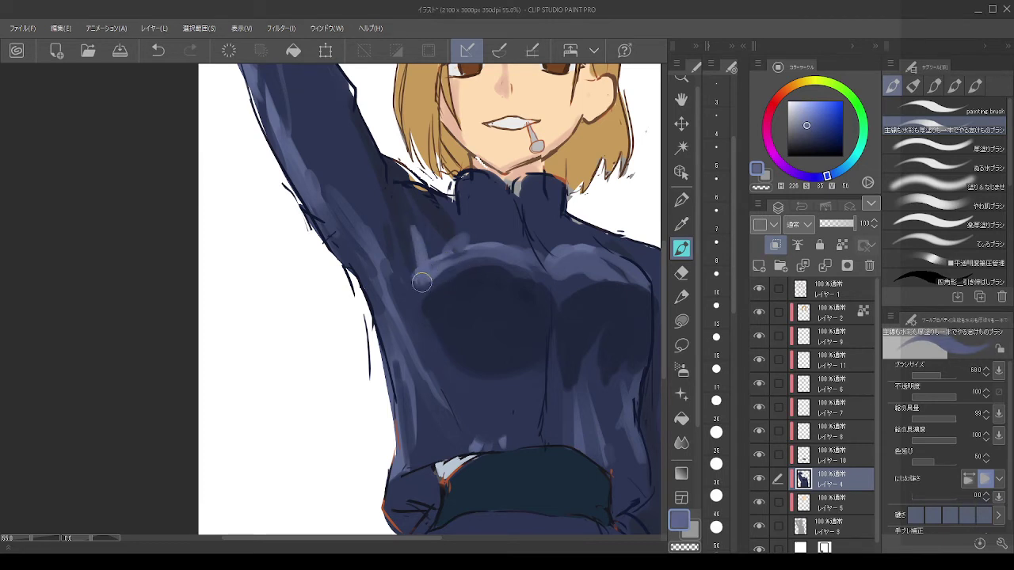
# Step: Rework the upper edge of that chest highlight into a raised peak, trimming the stray highlight beside it with sampled navy
pyautogui.keyDown('alt'); pyautogui.click(466, 240); pyautogui.keyUp('alt')
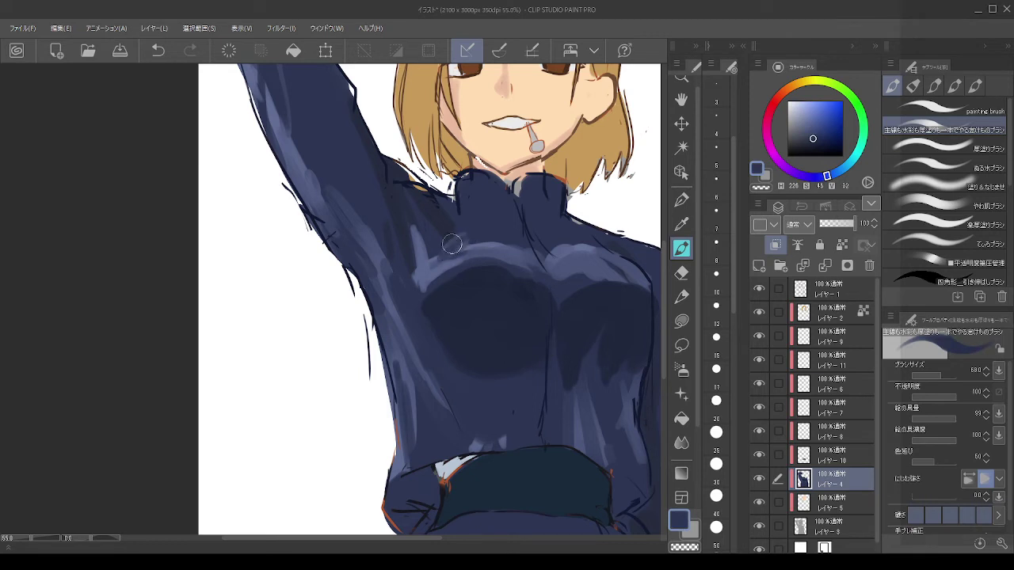
pyautogui.hotkey('ctrl', 'z')
pyautogui.keyDown('alt'); pyautogui.click(472, 244); pyautogui.keyUp('alt')
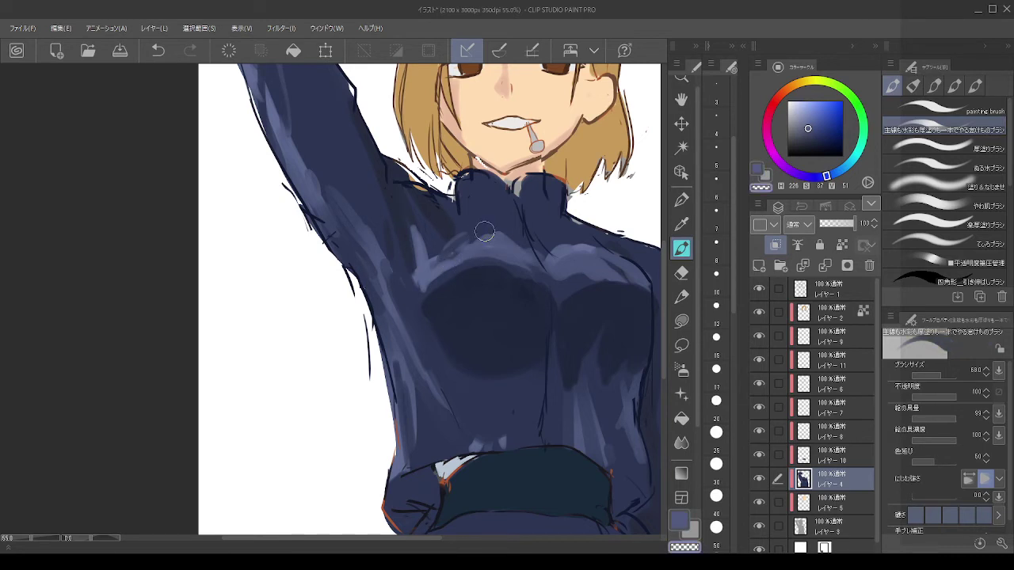
pyautogui.moveTo(485, 231); pyautogui.dragTo(450, 246)
pyautogui.hotkey('ctrl', 'z')
pyautogui.keyDown('alt'); pyautogui.click(453, 244); pyautogui.keyUp('alt')
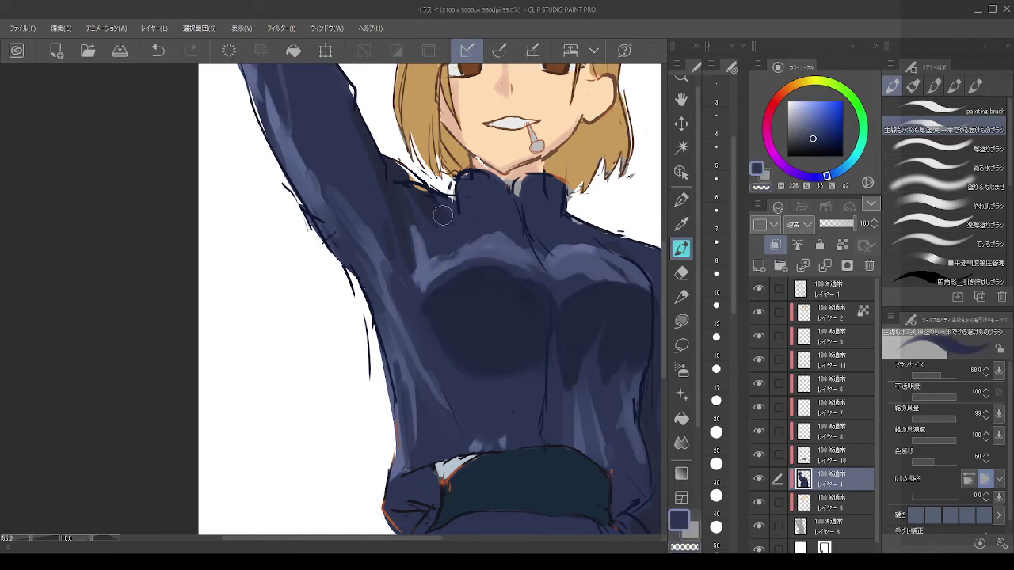
# Step: Pick a near-black navy (H 225, S 38, V 12) and paint shadow streaks on the raised-arm shoulder and along the upper arm's inner edge
pyautogui.keyDown('alt'); pyautogui.click(394, 169); pyautogui.keyUp('alt')
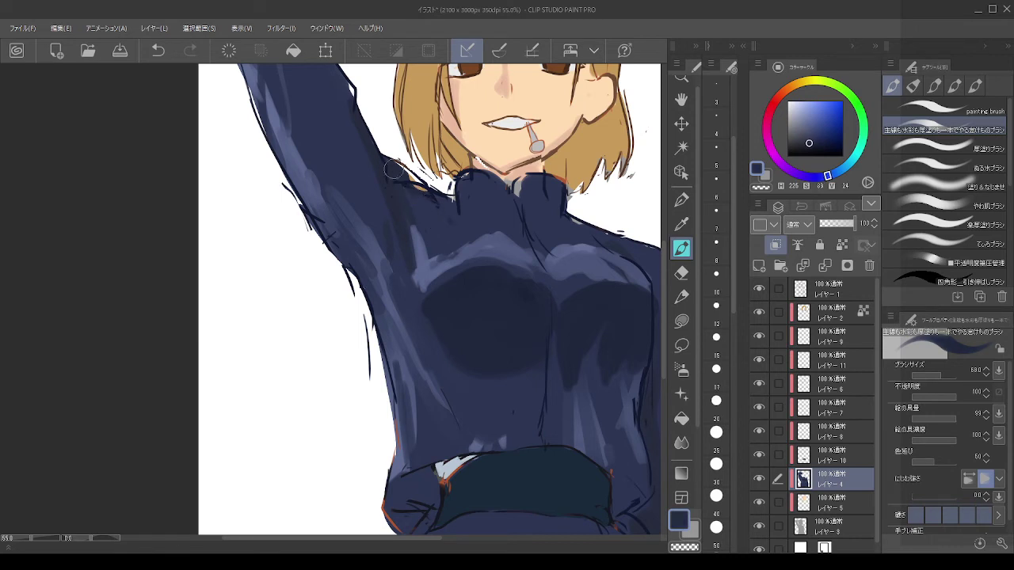
pyautogui.click(809, 148)
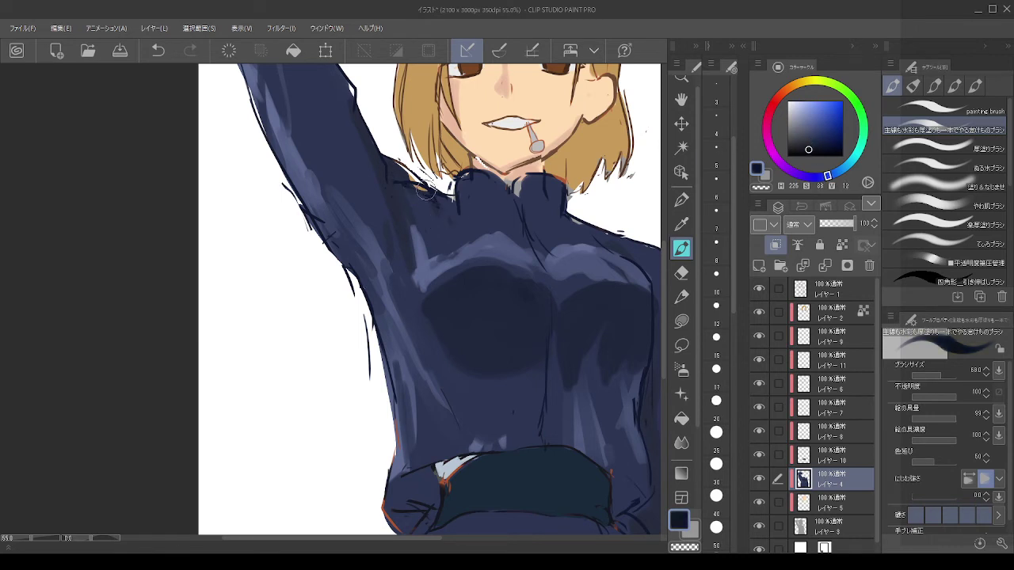
pyautogui.moveTo(425, 190)
pyautogui.mouseDown()
pyautogui.moveTo(384, 168)
pyautogui.moveTo(431, 208)
pyautogui.mouseUp()
pyautogui.moveTo(368, 146)
pyautogui.mouseDown()
pyautogui.moveTo(396, 198)
pyautogui.moveTo(371, 128)
pyautogui.mouseUp()
pyautogui.moveTo(372, 222); pyautogui.dragTo(439, 370)
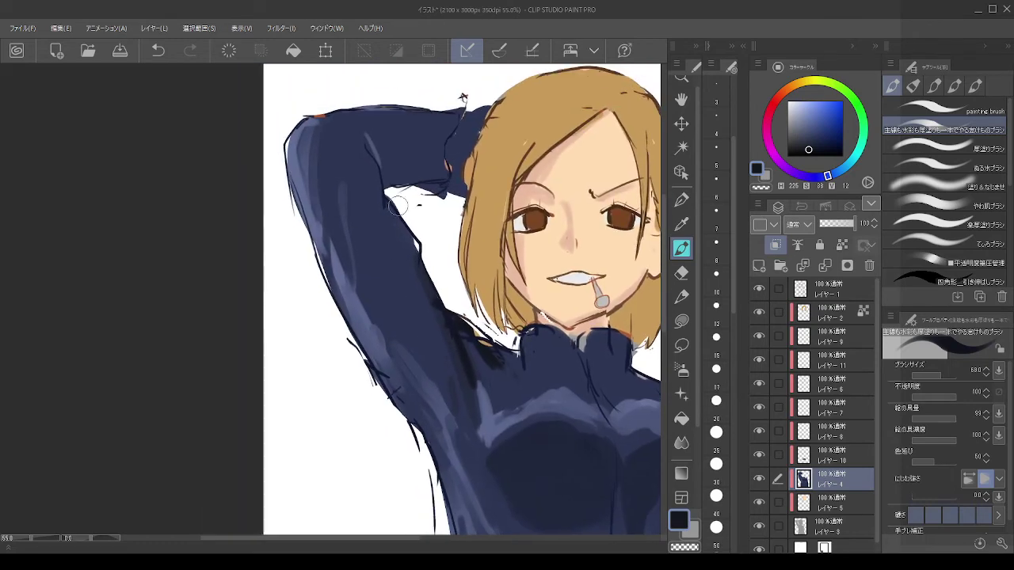
pyautogui.moveTo(398, 211); pyautogui.dragTo(420, 322)
pyautogui.moveTo(414, 247); pyautogui.dragTo(428, 327)
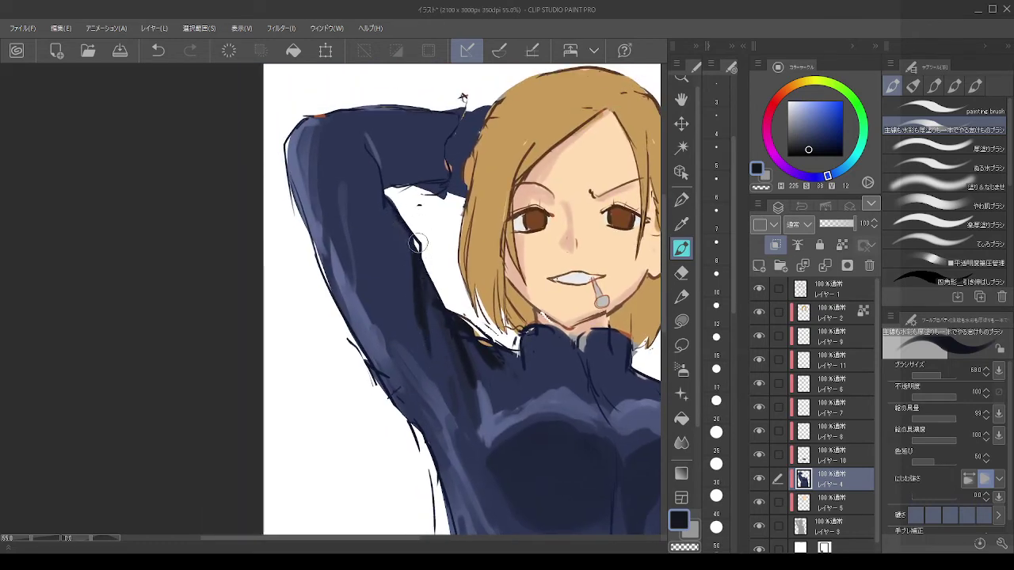
pyautogui.hotkey('ctrl', 'z')
pyautogui.moveTo(414, 250); pyautogui.dragTo(422, 325)
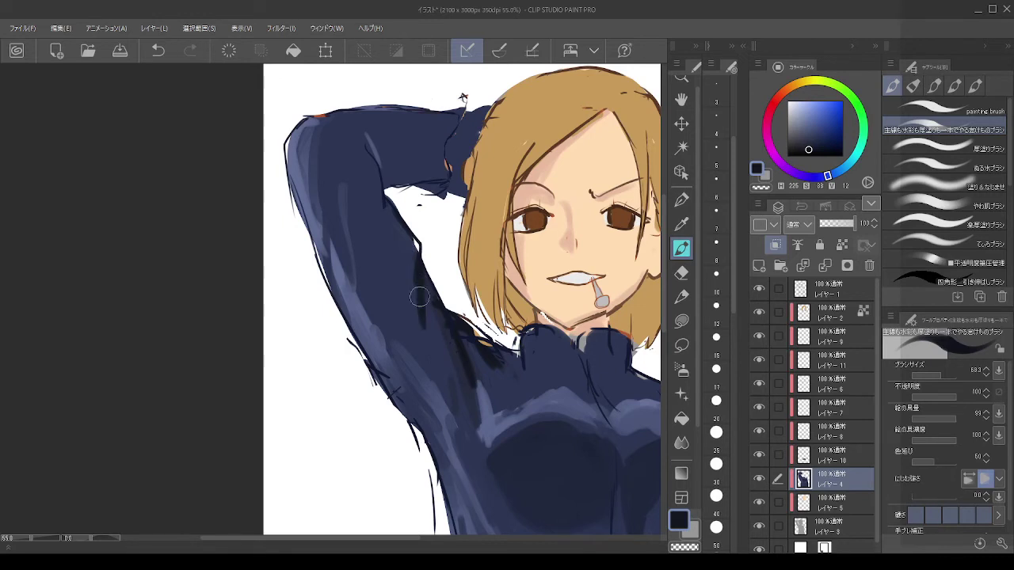
# Step: Undo the trial arm strokes and paint a near-black shadow along the raised forearm's underside at brush size 123.7
pyautogui.moveTo(373, 153)
pyautogui.mouseDown()
pyautogui.moveTo(397, 192)
pyautogui.moveTo(380, 168)
pyautogui.moveTo(419, 187)
pyautogui.moveTo(401, 175)
pyautogui.moveTo(383, 193)
pyautogui.moveTo(393, 187)
pyautogui.moveTo(378, 171)
pyautogui.moveTo(442, 196)
pyautogui.moveTo(383, 185)
pyautogui.moveTo(452, 189)
pyautogui.mouseUp()
pyautogui.hotkey('ctrl', 'z')
pyautogui.hotkey('ctrl', 'z')
pyautogui.moveTo(397, 172); pyautogui.dragTo(469, 191)
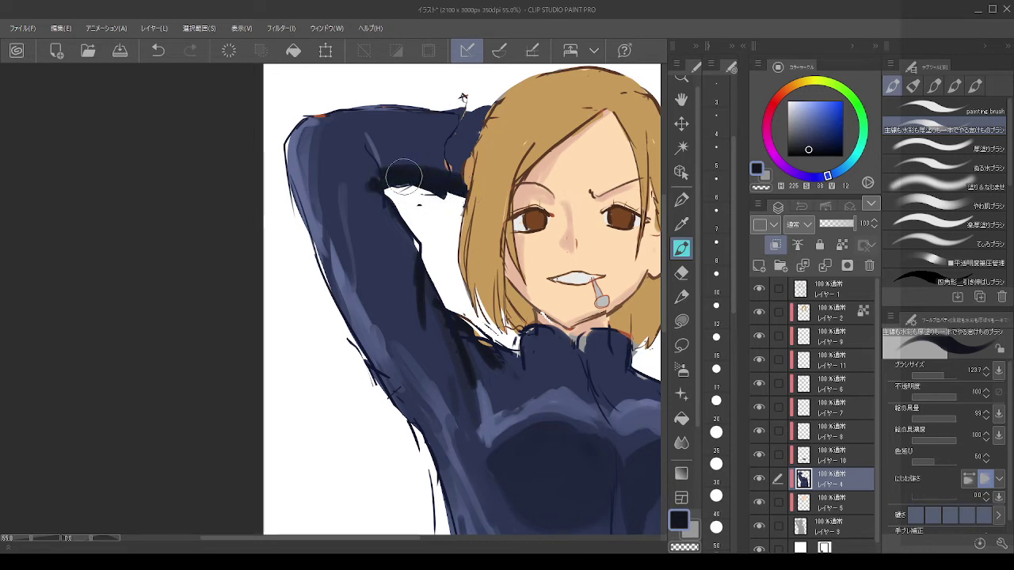
pyautogui.moveTo(401, 193); pyautogui.dragTo(387, 170)
# Step: Choose a more saturated dark navy (H 225, S 54, V 20) and repaint the upper-arm, shoulder and inner-elbow shadows at brush size 97.0
pyautogui.click(809, 139)
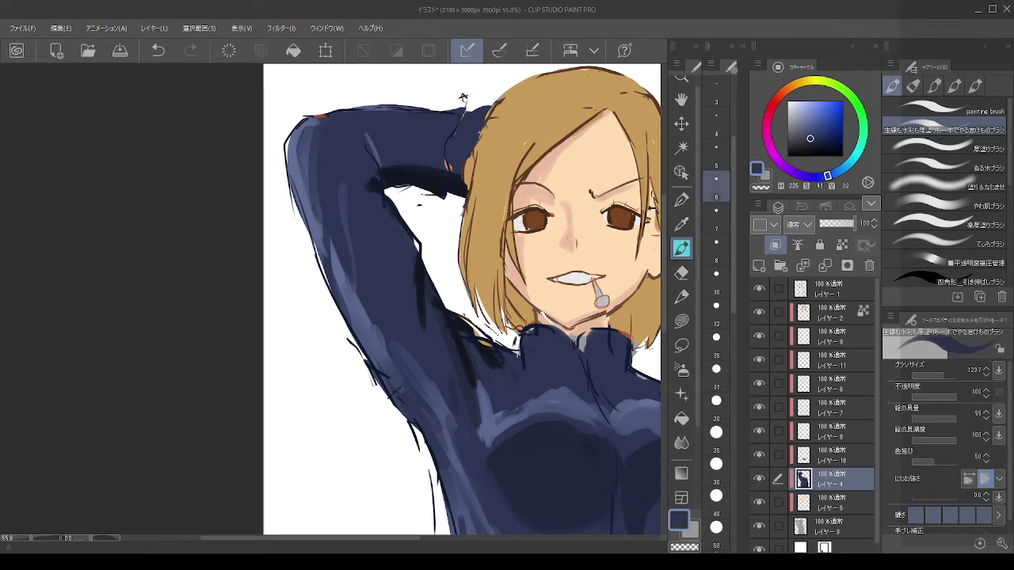
pyautogui.moveTo(418, 274)
pyautogui.mouseDown()
pyautogui.moveTo(420, 318)
pyautogui.moveTo(419, 266)
pyautogui.mouseUp()
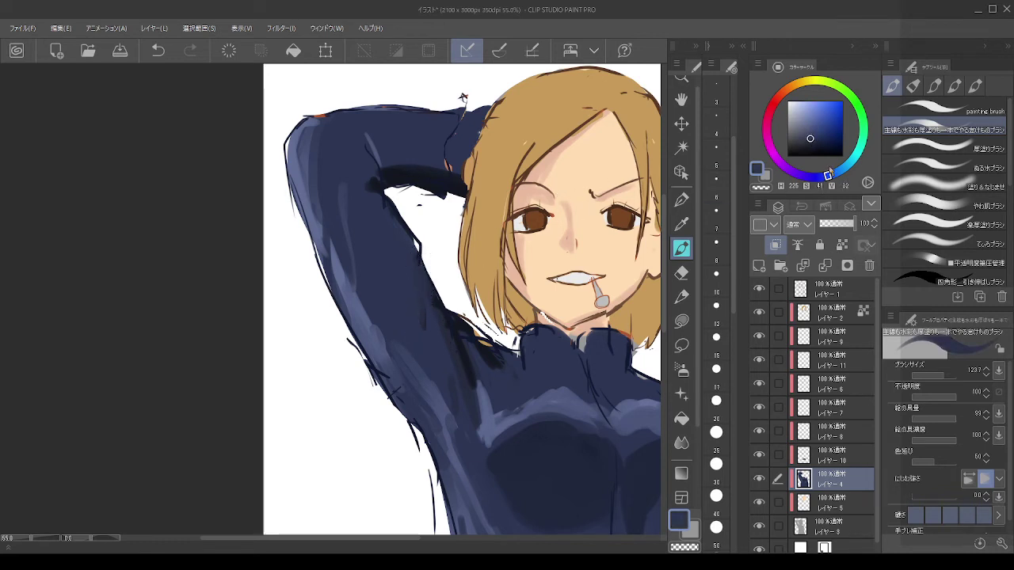
pyautogui.moveTo(816, 135); pyautogui.dragTo(823, 145)
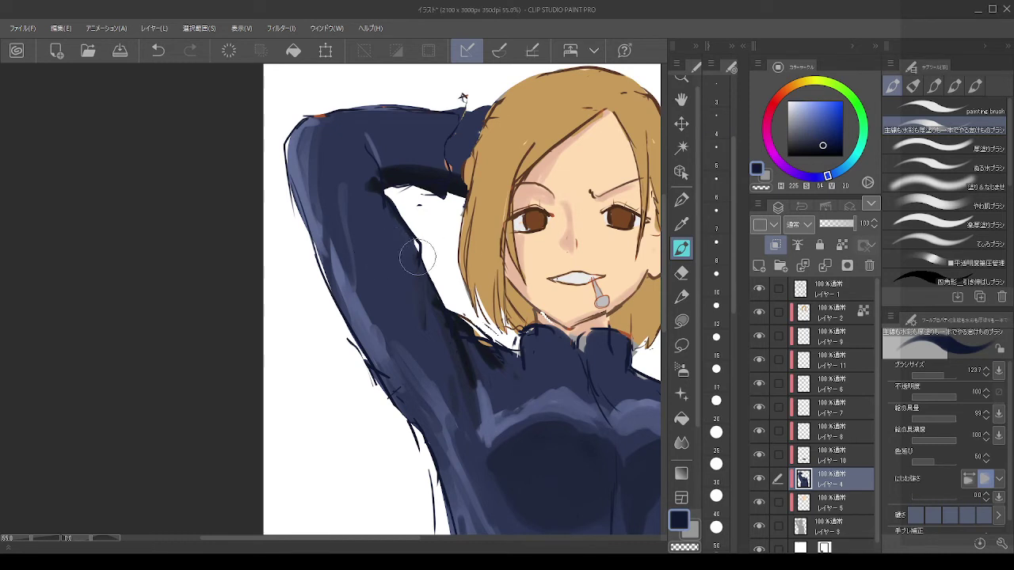
pyautogui.hotkey('ctrl', 'z')
pyautogui.press('[')
pyautogui.moveTo(428, 265); pyautogui.dragTo(428, 336)
pyautogui.moveTo(429, 283); pyautogui.dragTo(467, 375)
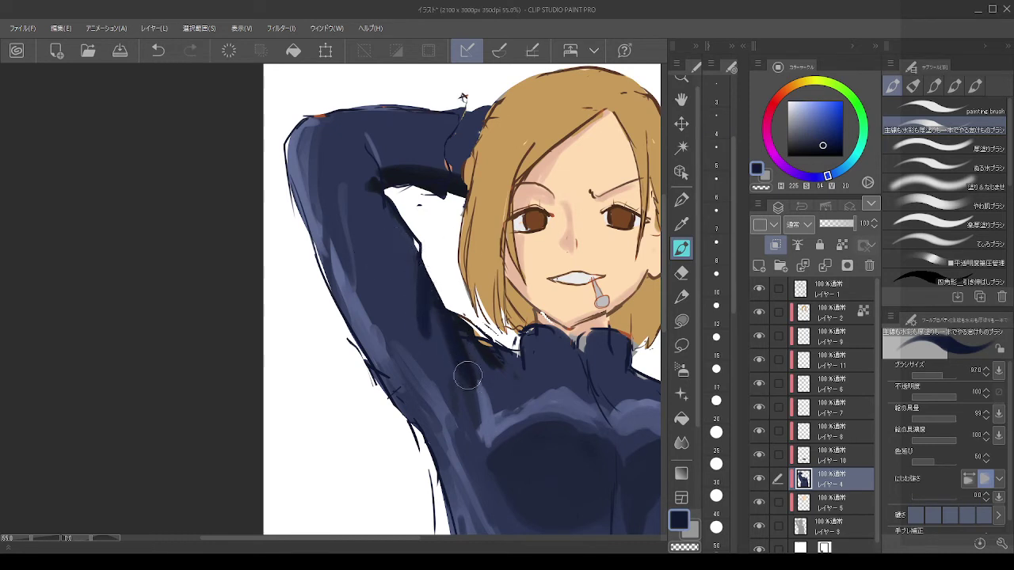
pyautogui.moveTo(449, 307)
pyautogui.mouseDown()
pyautogui.moveTo(473, 361)
pyautogui.moveTo(452, 314)
pyautogui.moveTo(503, 365)
pyautogui.mouseUp()
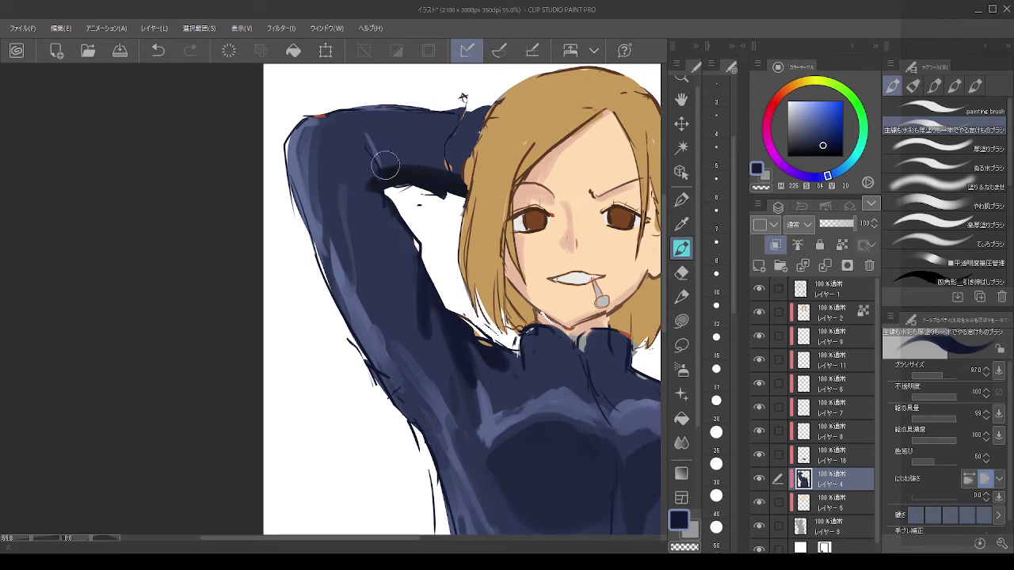
pyautogui.moveTo(405, 176)
pyautogui.mouseDown()
pyautogui.moveTo(452, 190)
pyautogui.moveTo(454, 181)
pyautogui.moveTo(384, 165)
pyautogui.moveTo(361, 137)
pyautogui.moveTo(386, 190)
pyautogui.moveTo(415, 170)
pyautogui.mouseUp()
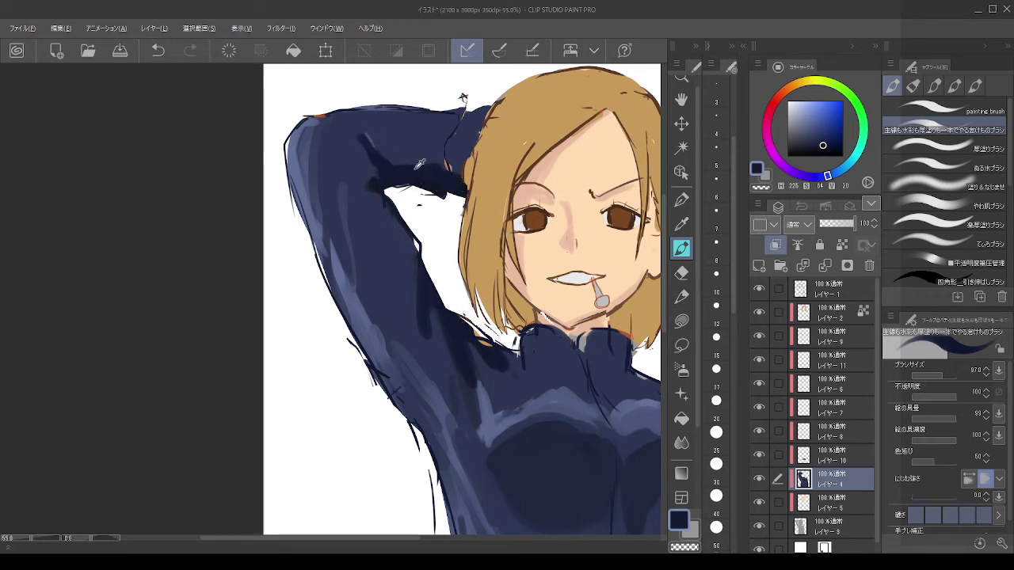
# Step: Extend the dark navy shadow from the inner elbow down the upper arm and across the raised forearm toward the hair
pyautogui.scroll(-5, 429, 179)
pyautogui.scroll(4, 431, 233)
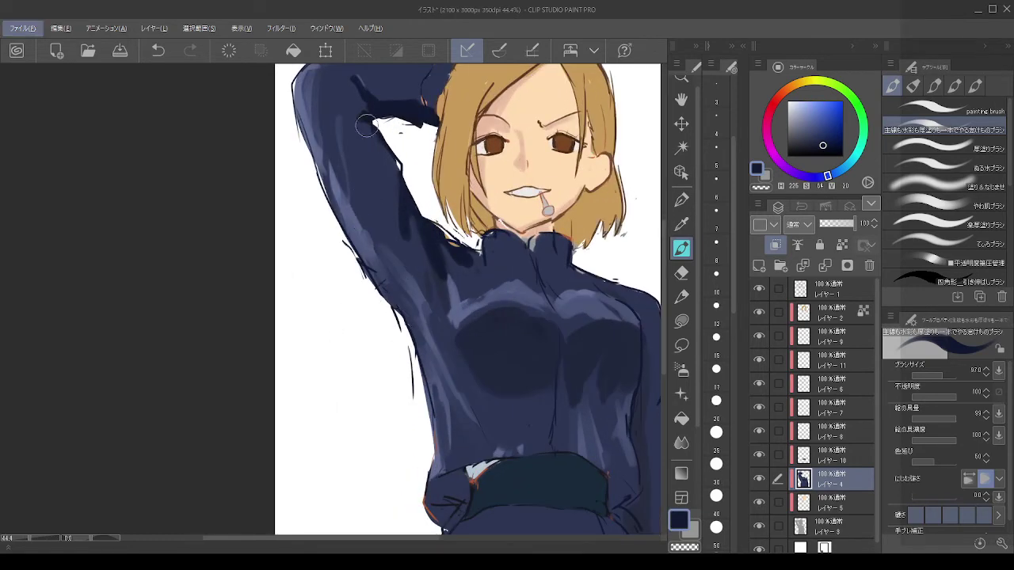
pyautogui.moveTo(367, 125); pyautogui.dragTo(374, 157)
pyautogui.moveTo(365, 106); pyautogui.dragTo(412, 195)
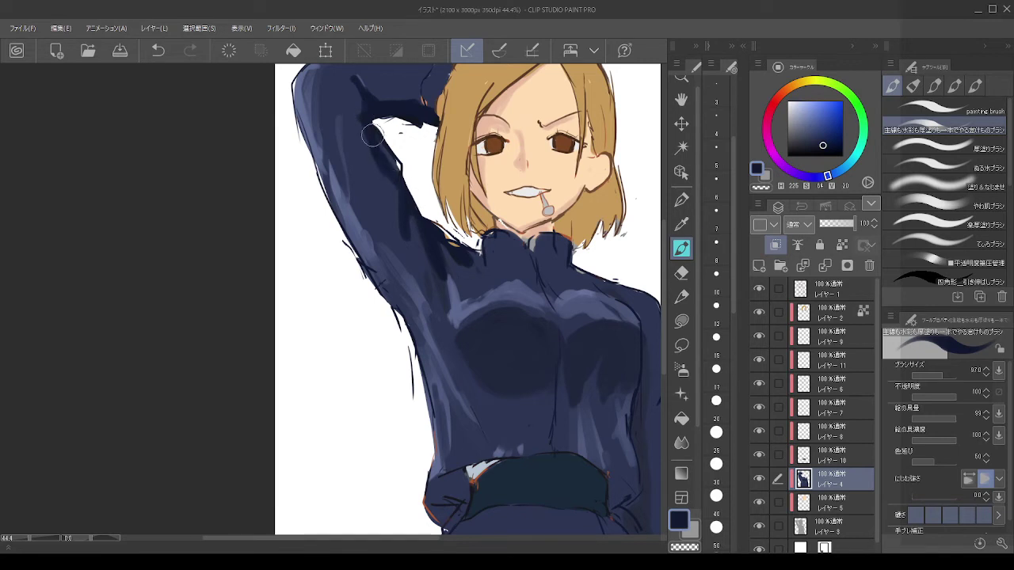
pyautogui.moveTo(373, 136); pyautogui.dragTo(399, 165)
pyautogui.moveTo(377, 125)
pyautogui.mouseDown()
pyautogui.moveTo(379, 97)
pyautogui.moveTo(439, 96)
pyautogui.moveTo(419, 136)
pyautogui.moveTo(401, 88)
pyautogui.moveTo(371, 93)
pyautogui.moveTo(359, 81)
pyautogui.moveTo(434, 89)
pyautogui.moveTo(385, 90)
pyautogui.moveTo(421, 97)
pyautogui.mouseUp()
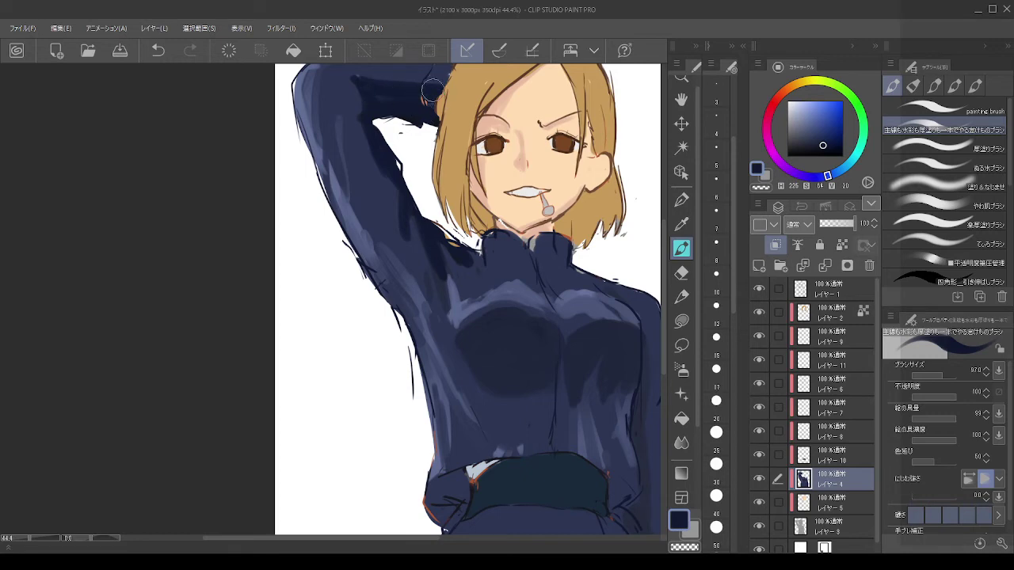
# Step: Sample the jacket's mid navy and trim the shadow edges between the raised upper arm and shoulder
pyautogui.scroll(-2, 435, 86)
pyautogui.scroll(3, 451, 237)
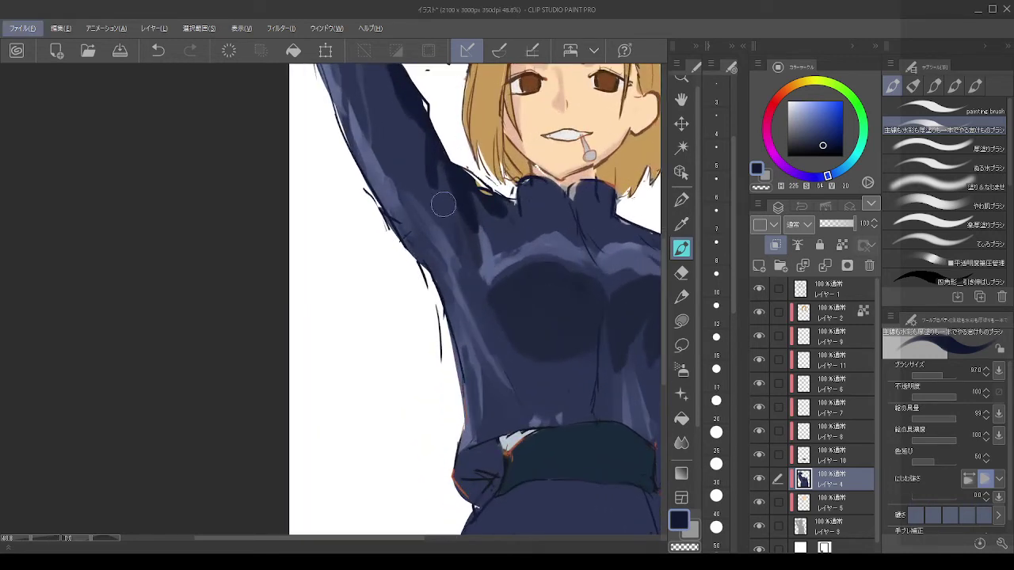
pyautogui.keyDown('alt'); pyautogui.click(411, 133); pyautogui.keyUp('alt')
pyautogui.moveTo(422, 172)
pyautogui.mouseDown()
pyautogui.moveTo(436, 195)
pyautogui.moveTo(435, 166)
pyautogui.moveTo(457, 212)
pyautogui.mouseUp()
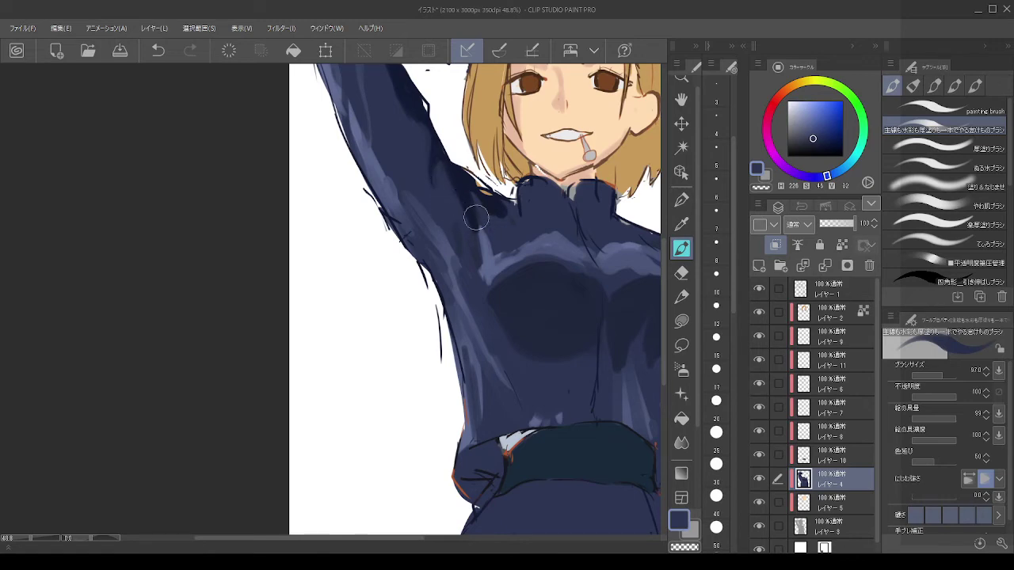
pyautogui.scroll(-3, 467, 250)
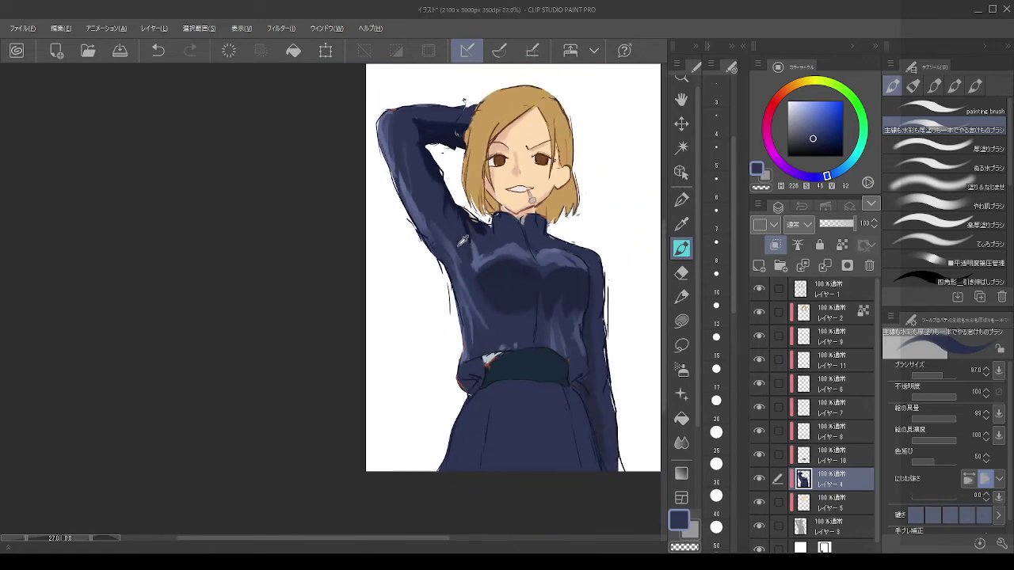
pyautogui.scroll(3, 466, 250)
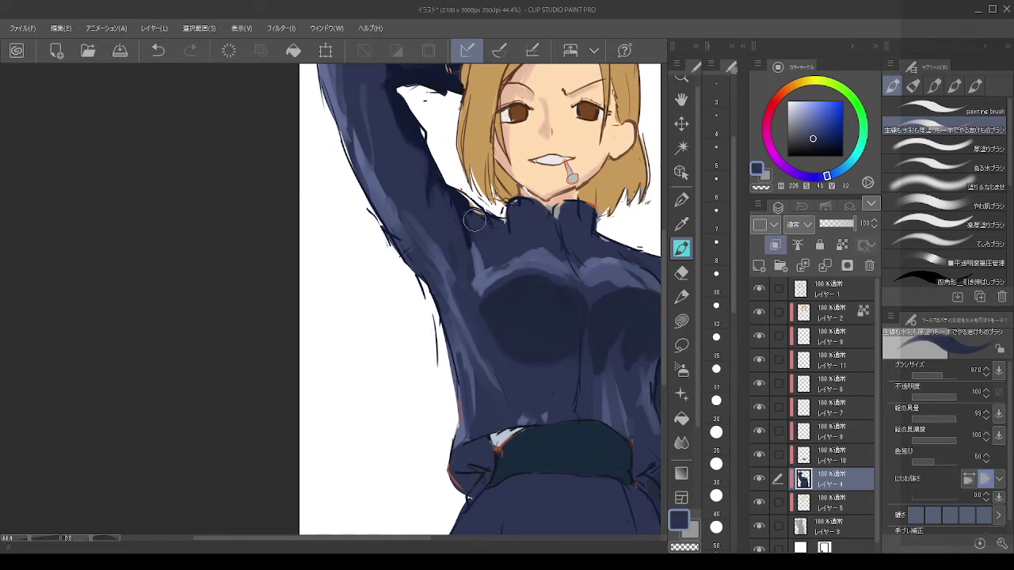
# Step: Try darkening the jacket collar with a deep navy sampled from the shaded part of the sleeve
pyautogui.keyDown('alt'); pyautogui.click(453, 181); pyautogui.keyUp('alt')
pyautogui.keyDown('alt'); pyautogui.click(437, 173); pyautogui.keyUp('alt')
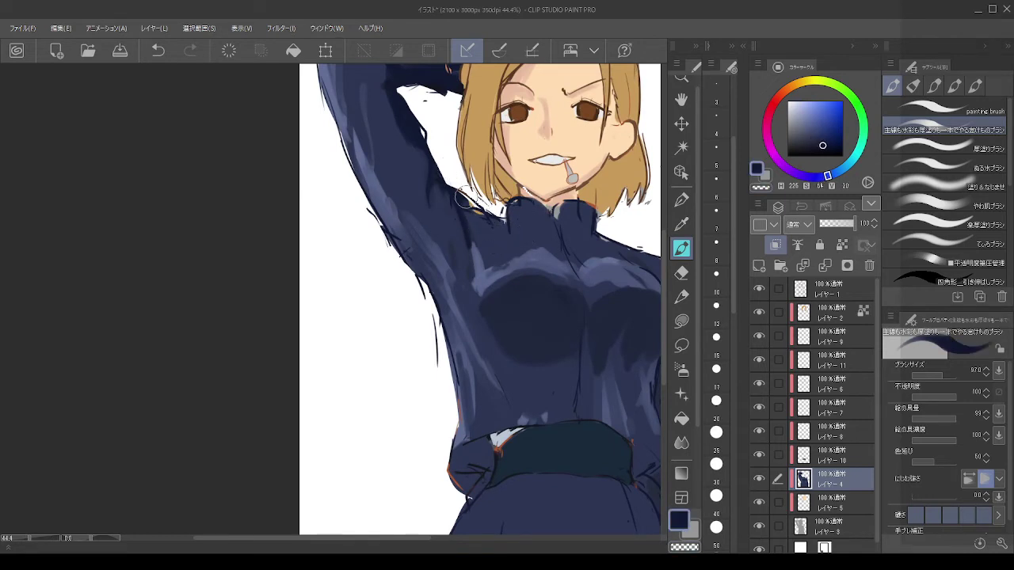
pyautogui.moveTo(586, 212)
pyautogui.mouseDown()
pyautogui.moveTo(515, 201)
pyautogui.moveTo(548, 221)
pyautogui.moveTo(521, 204)
pyautogui.moveTo(580, 214)
pyautogui.moveTo(569, 206)
pyautogui.moveTo(562, 213)
pyautogui.moveTo(586, 222)
pyautogui.moveTo(570, 209)
pyautogui.moveTo(533, 214)
pyautogui.moveTo(587, 223)
pyautogui.mouseUp()
pyautogui.hotkey('ctrl', 'z')
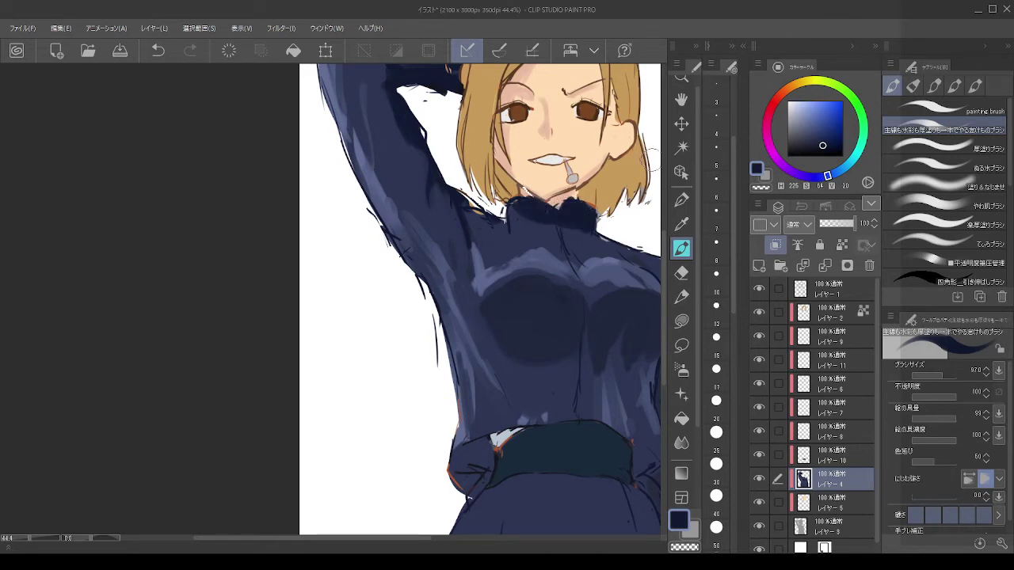
pyautogui.hotkey('ctrl', 'z')
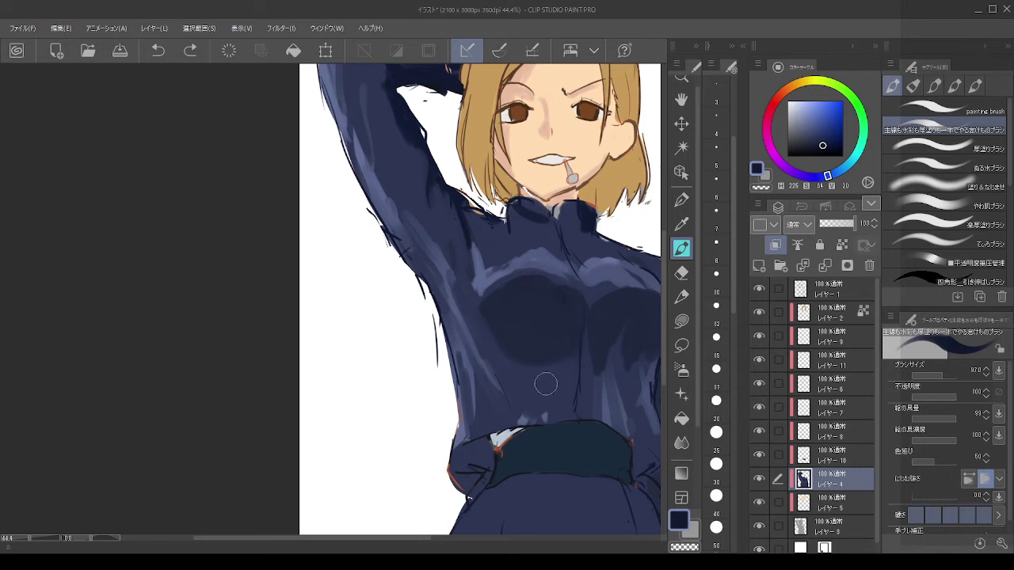
# Step: Add a layer above レイヤー 4 and paint the shirt at the collar opening in pale grey-blue
pyautogui.keyDown('alt'); pyautogui.click(507, 434); pyautogui.keyUp('alt')
pyautogui.moveTo(813, 117); pyautogui.dragTo(792, 113)
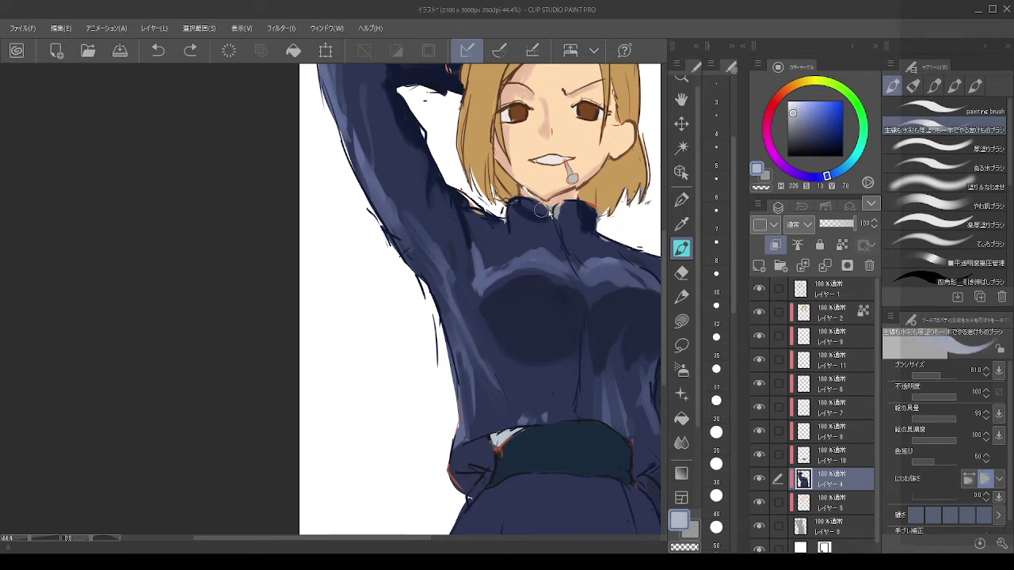
pyautogui.click(759, 266)
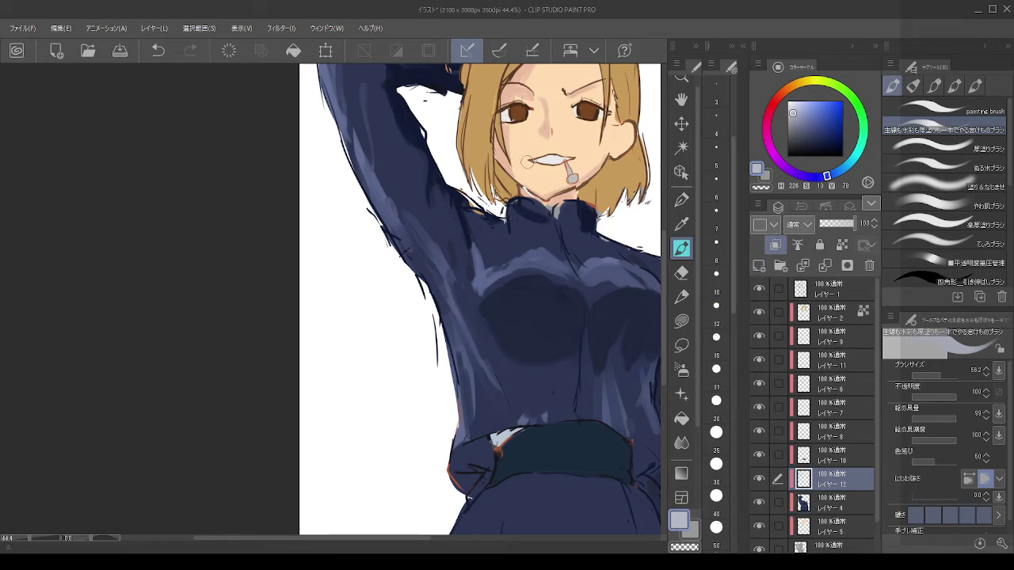
pyautogui.moveTo(555, 210); pyautogui.dragTo(559, 230)
pyautogui.moveTo(548, 204); pyautogui.dragTo(558, 232)
pyautogui.hotkey('ctrl', 'z')
# Step: Trim the pale shirt patch at the collar opening using the transparent colour
pyautogui.keyDown('alt'); pyautogui.click(559, 224); pyautogui.keyUp('alt')
pyautogui.press('alt')
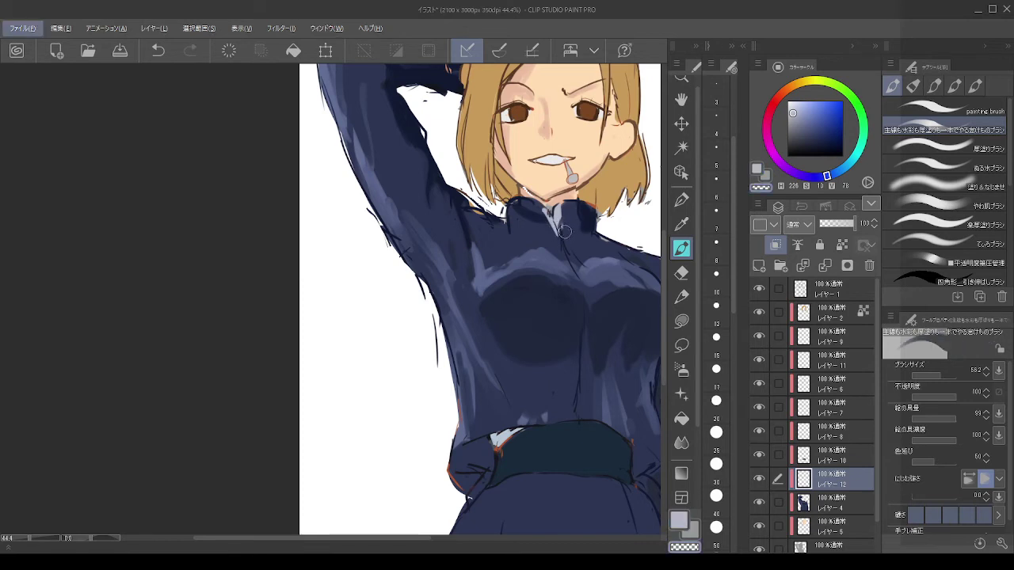
pyautogui.press('alt')
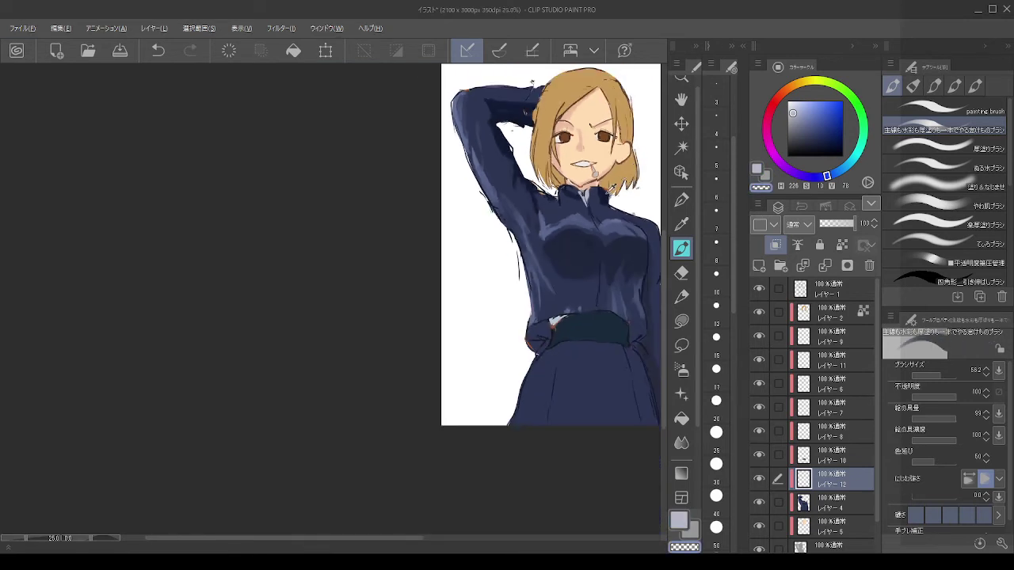
pyautogui.scroll(-2, 630, 172)
pyautogui.scroll(3, 522, 215)
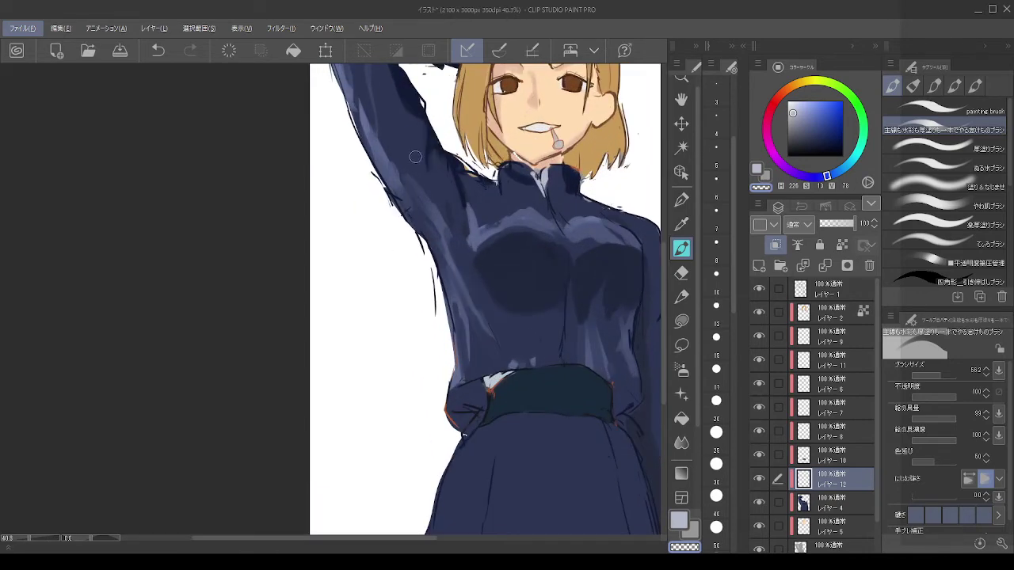
pyautogui.click(541, 170)
pyautogui.moveTo(535, 172); pyautogui.dragTo(544, 193)
# Step: On レイヤー 2, shade the hair below and behind the ear in darker brown, reworking its edge with the sampled hair colour
pyautogui.click(837, 312)
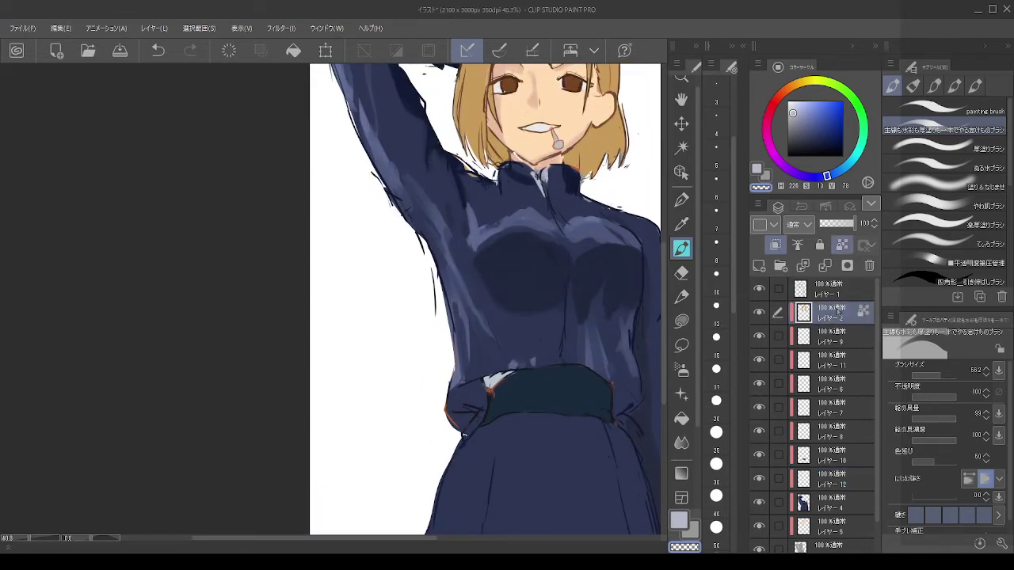
pyautogui.moveTo(555, 245); pyautogui.dragTo(504, 365)
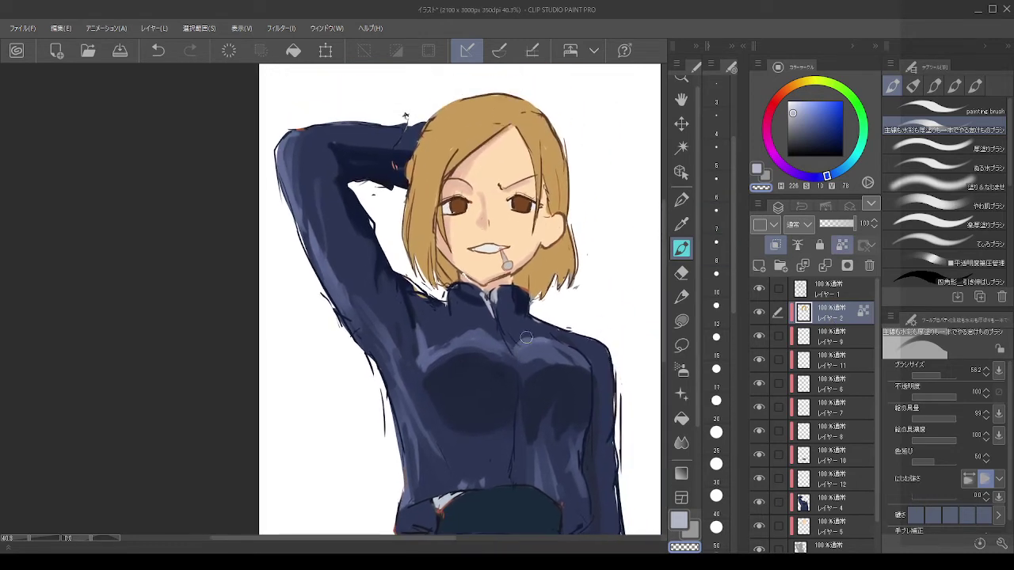
pyautogui.keyDown('alt'); pyautogui.click(482, 107); pyautogui.keyUp('alt')
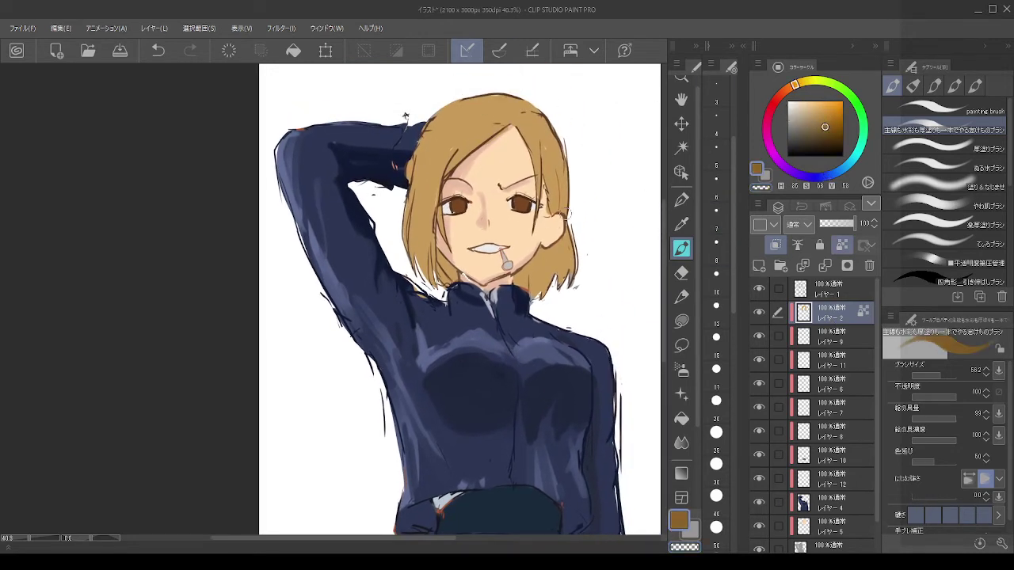
pyautogui.moveTo(576, 247)
pyautogui.mouseDown()
pyautogui.moveTo(542, 298)
pyautogui.moveTo(541, 266)
pyautogui.moveTo(513, 297)
pyautogui.moveTo(541, 250)
pyautogui.moveTo(570, 229)
pyautogui.moveTo(522, 302)
pyautogui.moveTo(557, 244)
pyautogui.moveTo(554, 263)
pyautogui.moveTo(513, 287)
pyautogui.mouseUp()
pyautogui.hotkey('ctrl', 'z')
pyautogui.hotkey('ctrl', 'z')
pyautogui.hotkey('ctrl', 'z')
pyautogui.press('[')
pyautogui.keyDown('alt'); pyautogui.click(547, 252); pyautogui.keyUp('alt')
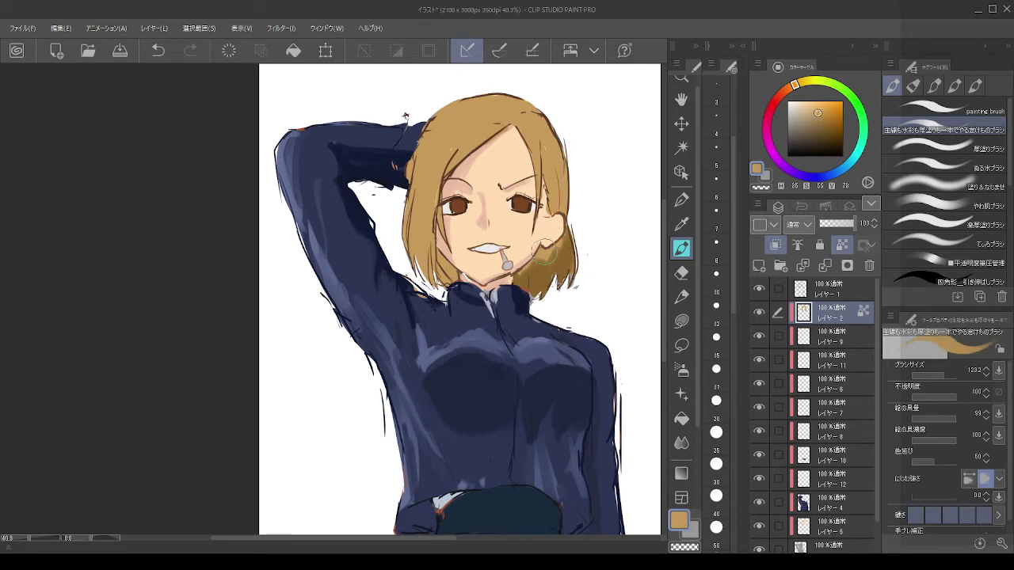
pyautogui.moveTo(544, 252)
pyautogui.mouseDown()
pyautogui.moveTo(529, 273)
pyautogui.moveTo(545, 250)
pyautogui.moveTo(558, 259)
pyautogui.moveTo(529, 269)
pyautogui.moveTo(526, 261)
pyautogui.mouseUp()
# Step: Shade the inner edge and lower ends of the long hair lock beside the face with sampled darker brown
pyautogui.keyDown('alt'); pyautogui.click(566, 244); pyautogui.keyUp('alt')
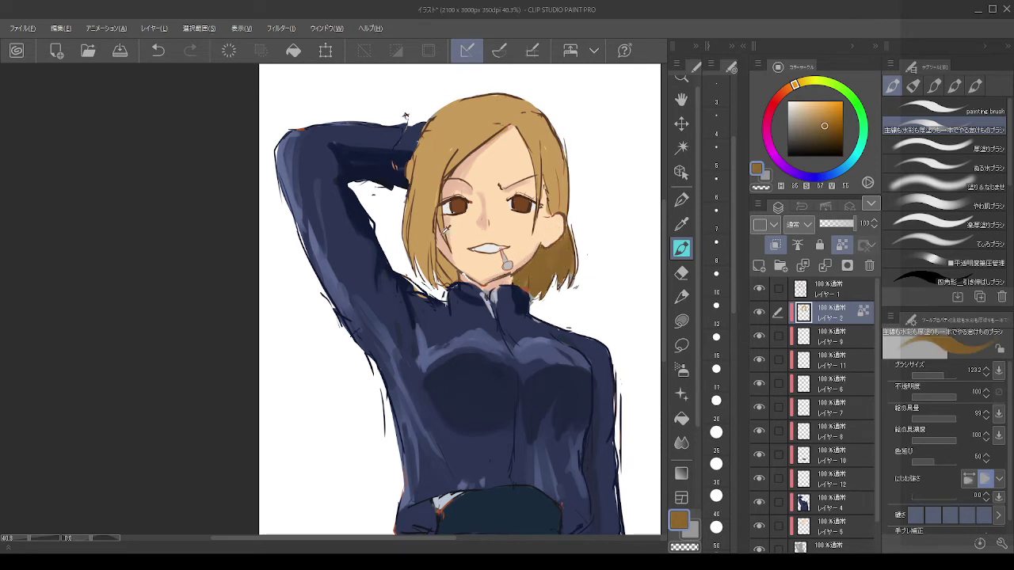
pyautogui.keyDown('alt'); pyautogui.click(446, 270); pyautogui.keyUp('alt')
pyautogui.keyDown('alt'); pyautogui.click(535, 271); pyautogui.keyUp('alt')
pyautogui.moveTo(447, 266)
pyautogui.mouseDown()
pyautogui.moveTo(446, 288)
pyautogui.moveTo(437, 288)
pyautogui.mouseUp()
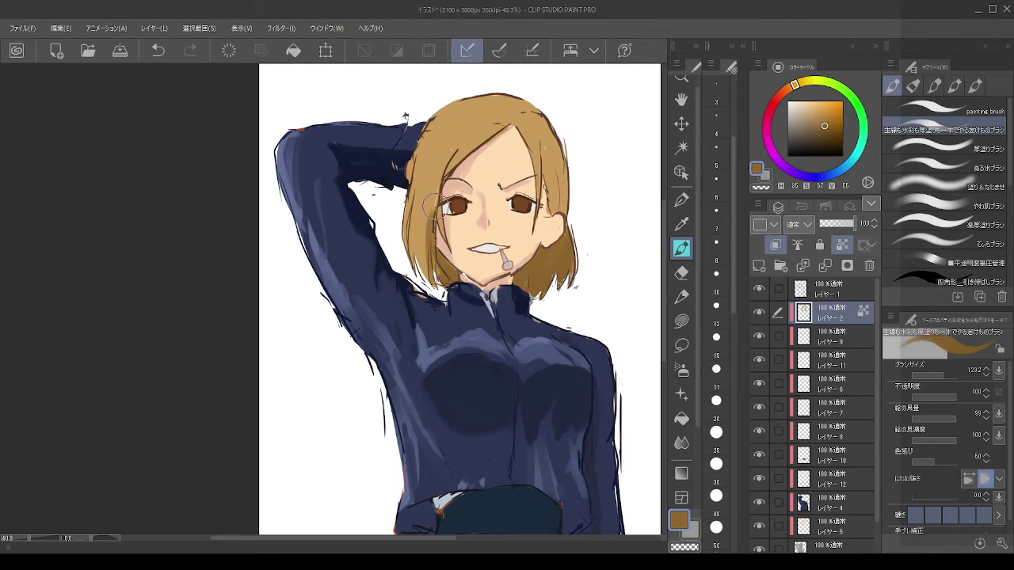
pyautogui.moveTo(435, 208); pyautogui.dragTo(431, 260)
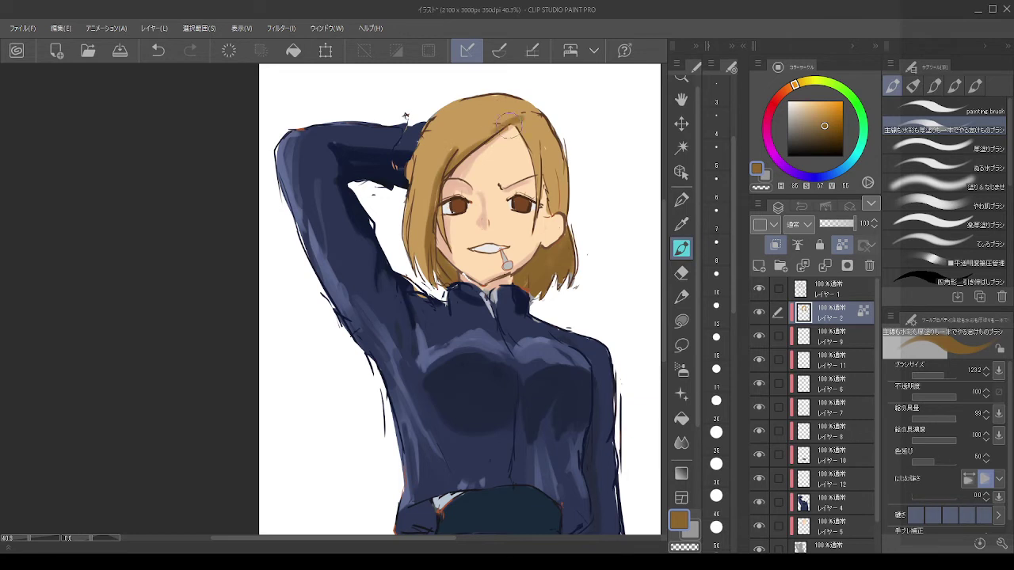
# Step: Add brown shading along the hair parting above the forehead and on the outer edge of the long side lock
pyautogui.hotkey('ctrl', 'z')
pyautogui.moveTo(520, 121); pyautogui.dragTo(465, 157)
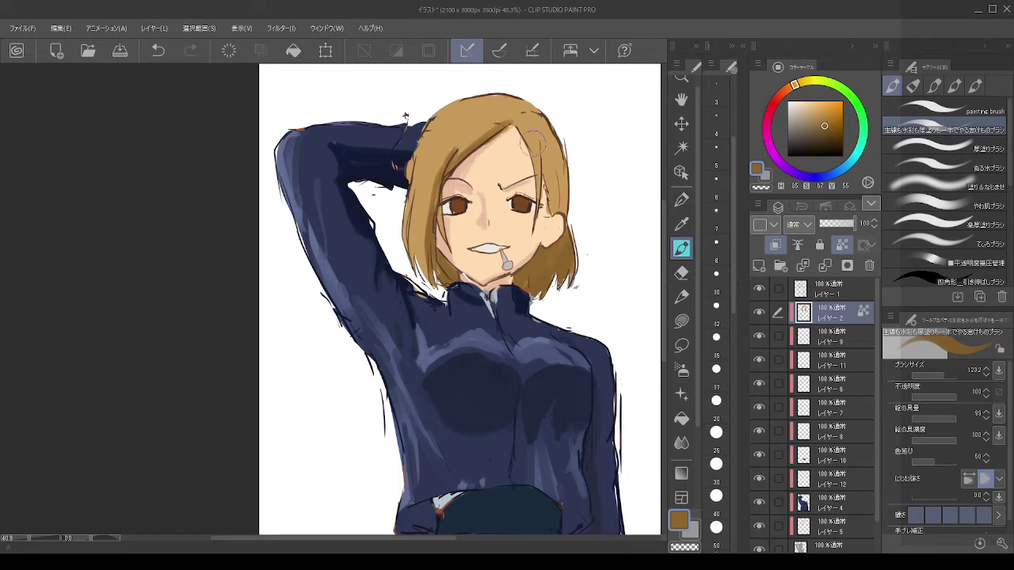
pyautogui.moveTo(537, 151); pyautogui.dragTo(558, 208)
pyautogui.hotkey('ctrl', 'z')
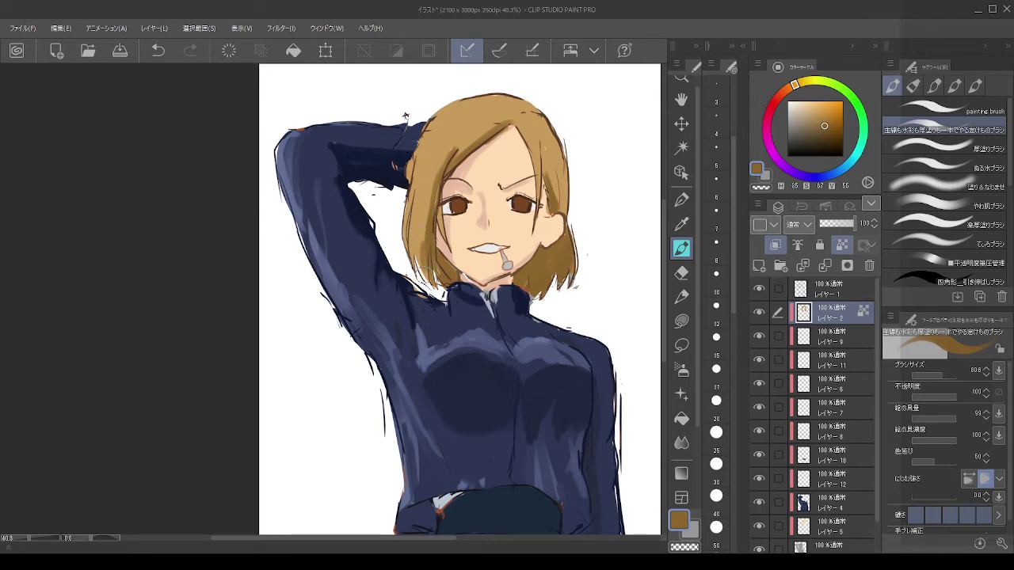
pyautogui.moveTo(412, 227); pyautogui.dragTo(417, 266)
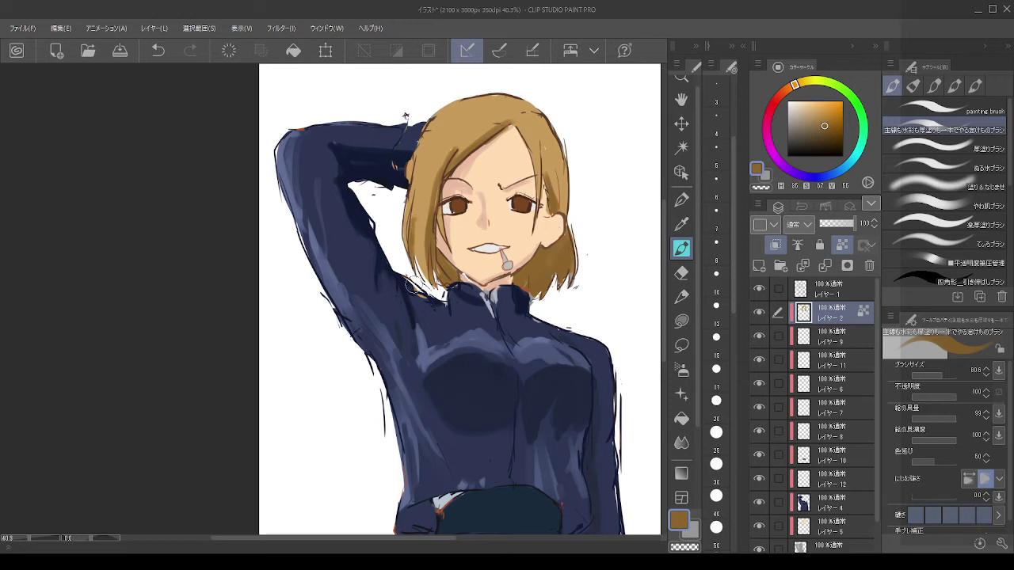
# Step: Try a pale blond highlight on the crown above the fringe
pyautogui.keyDown('alt'); pyautogui.click(484, 97); pyautogui.keyUp('alt')
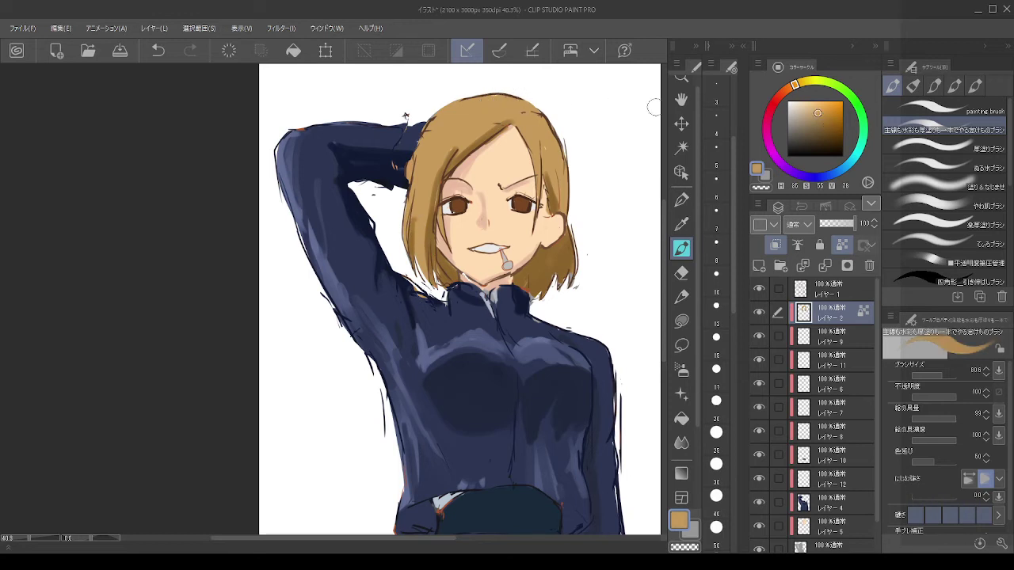
pyautogui.moveTo(822, 109); pyautogui.dragTo(806, 104)
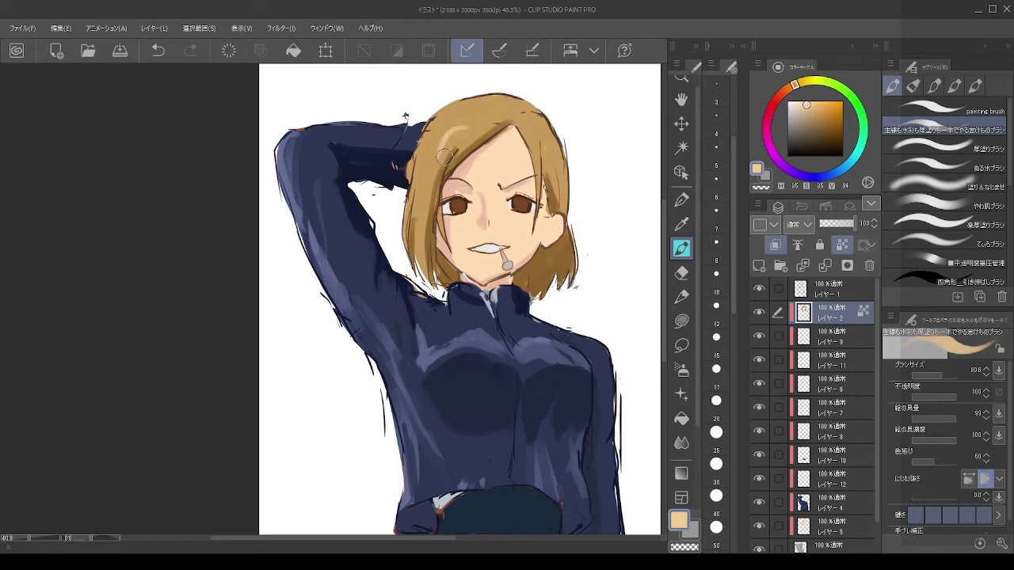
pyautogui.hotkey('ctrl', 'z')
pyautogui.keyDown('alt'); pyautogui.click(456, 135); pyautogui.keyUp('alt')
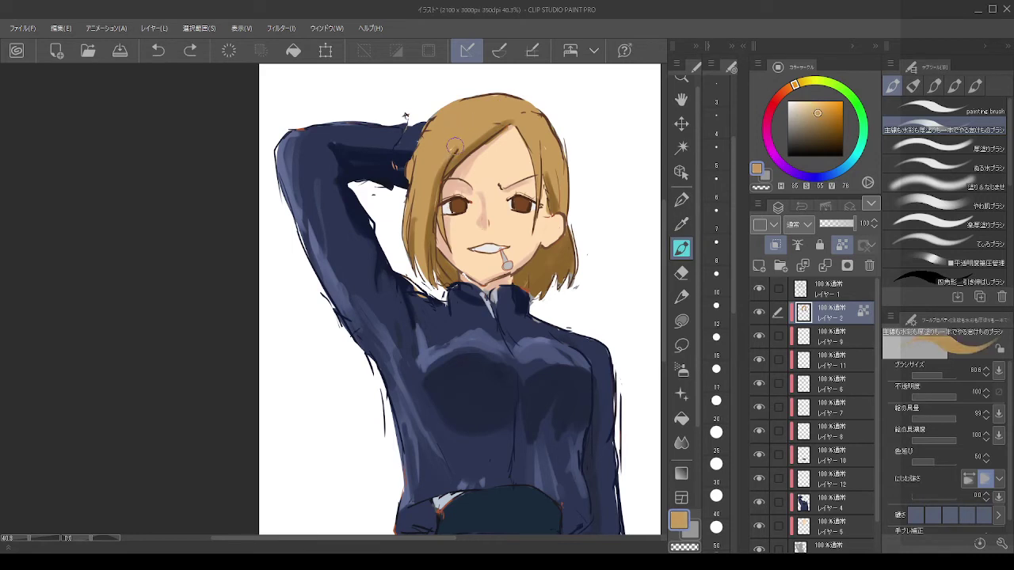
# Step: Unlock the transparent pixels of レイヤー 2 and try a darker brown strand across the crown
pyautogui.click(841, 245)
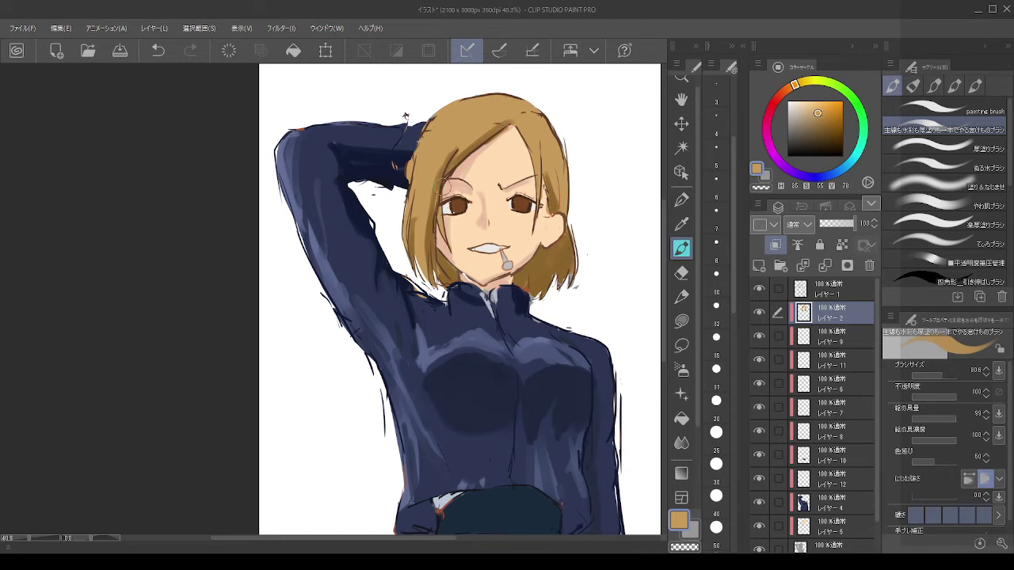
pyautogui.keyDown('alt'); pyautogui.click(483, 139); pyautogui.keyUp('alt')
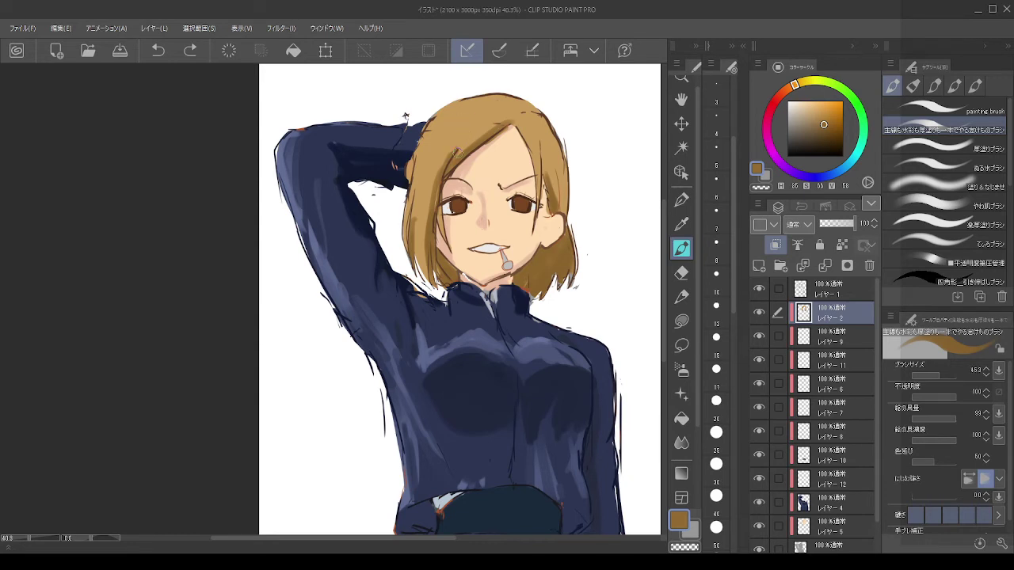
pyautogui.moveTo(453, 170); pyautogui.dragTo(480, 112)
pyautogui.keyDown('alt'); pyautogui.click(466, 140); pyautogui.keyUp('alt')
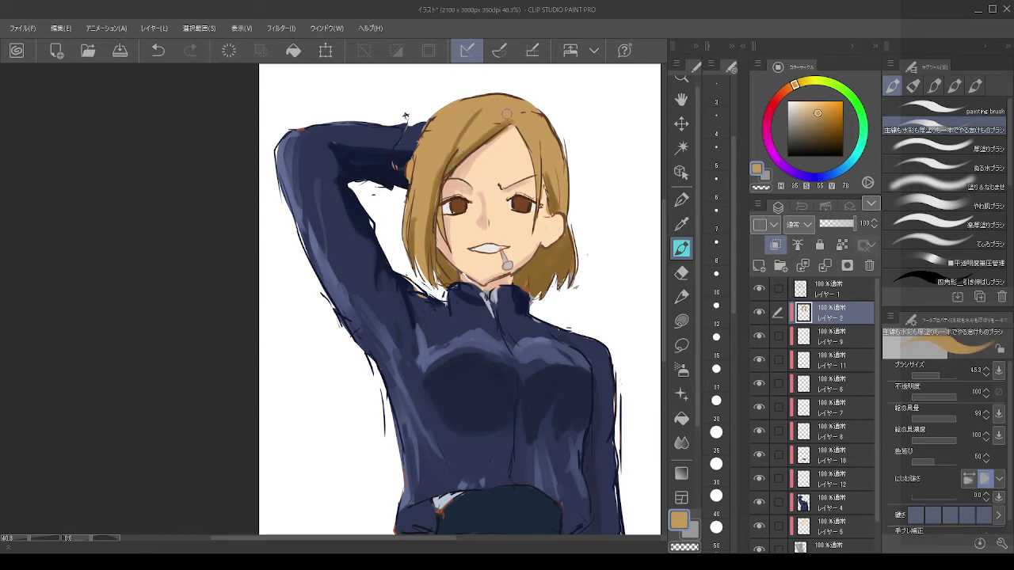
pyautogui.keyDown('alt'); pyautogui.click(446, 170); pyautogui.keyUp('alt')
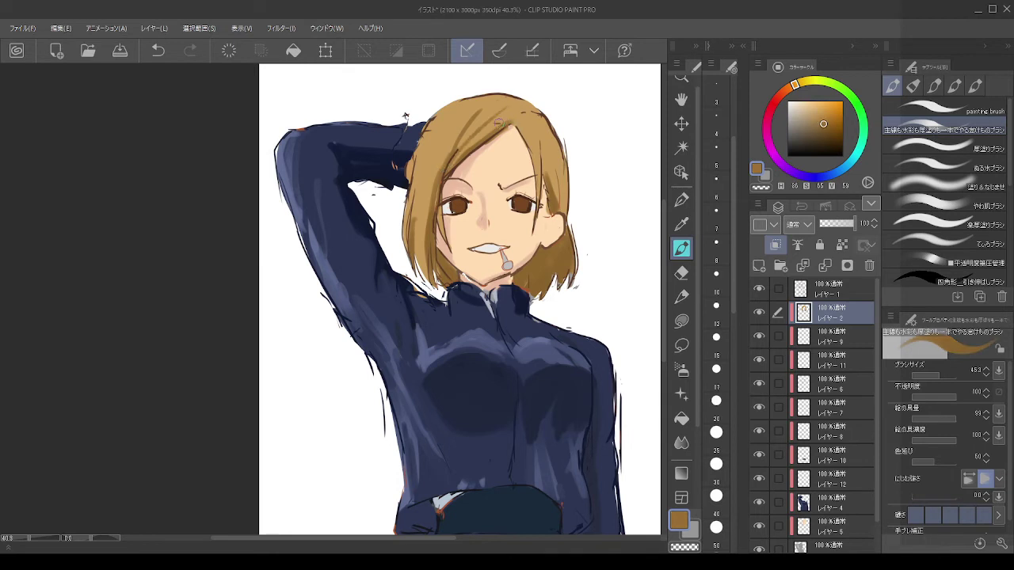
pyautogui.hotkey('ctrl', 'z')
# Step: Try reworking the hair beside the parting with sampled base blond and darker brown
pyautogui.keyDown('alt'); pyautogui.click(477, 113); pyautogui.keyUp('alt')
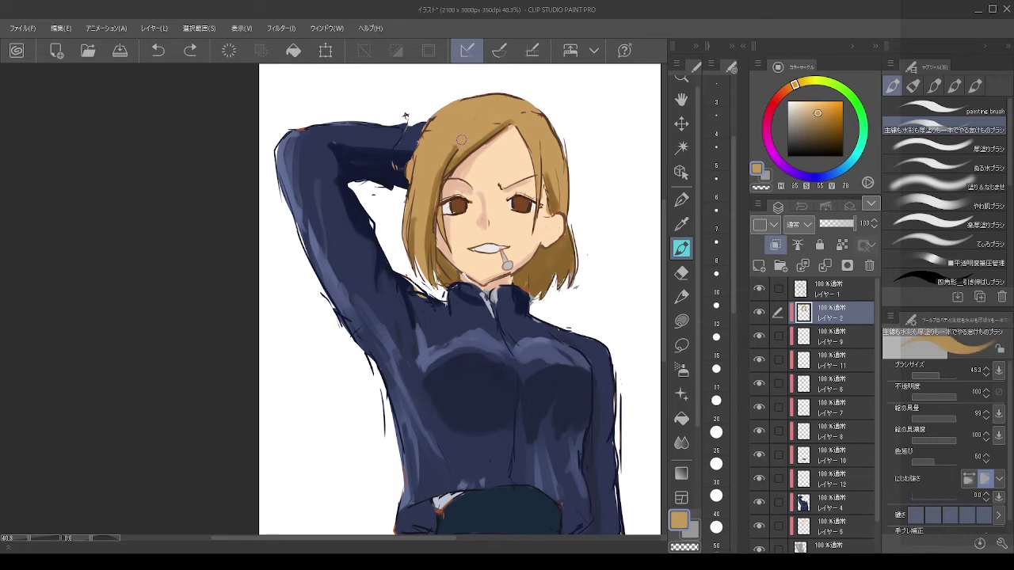
pyautogui.moveTo(447, 157); pyautogui.dragTo(464, 140)
pyautogui.keyDown('alt'); pyautogui.click(446, 167); pyautogui.keyUp('alt')
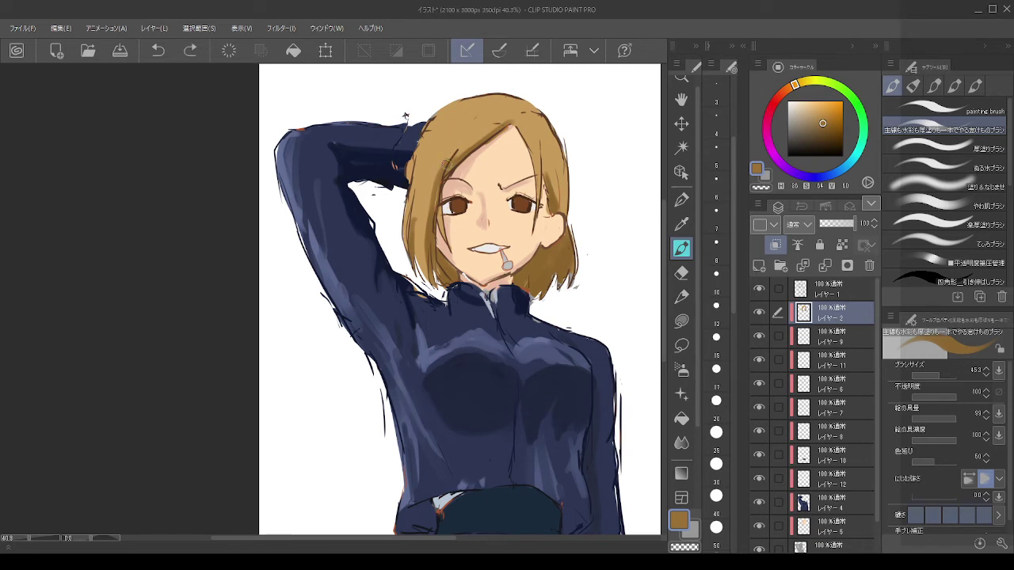
pyautogui.hotkey('ctrl', 'z')
pyautogui.hotkey('ctrl', 'z')
# Step: Try several brown strand strokes curving from the crown down to the fringe
pyautogui.moveTo(448, 149); pyautogui.dragTo(517, 106)
pyautogui.hotkey('ctrl', 'z')
pyautogui.hotkey('ctrl', 'z')
pyautogui.moveTo(486, 121); pyautogui.dragTo(443, 181)
pyautogui.hotkey('ctrl', 'z')
pyautogui.moveTo(492, 115); pyautogui.dragTo(462, 147)
pyautogui.hotkey('ctrl', 'y')
# Step: Try the crown strand again with a darker brown and a thinner brush
pyautogui.moveTo(825, 119); pyautogui.dragTo(822, 134)
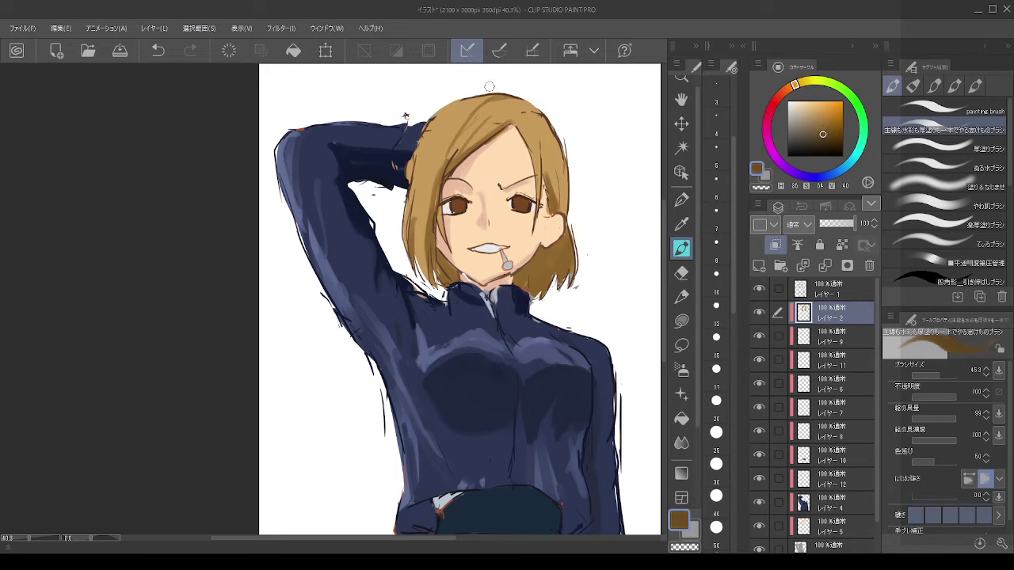
pyautogui.hotkey('ctrl', 'z')
pyautogui.press('[')
pyautogui.moveTo(492, 98); pyautogui.dragTo(447, 161)
pyautogui.hotkey('ctrl', 'z')
pyautogui.moveTo(489, 116); pyautogui.dragTo(449, 171)
pyautogui.hotkey('ctrl', 'z')
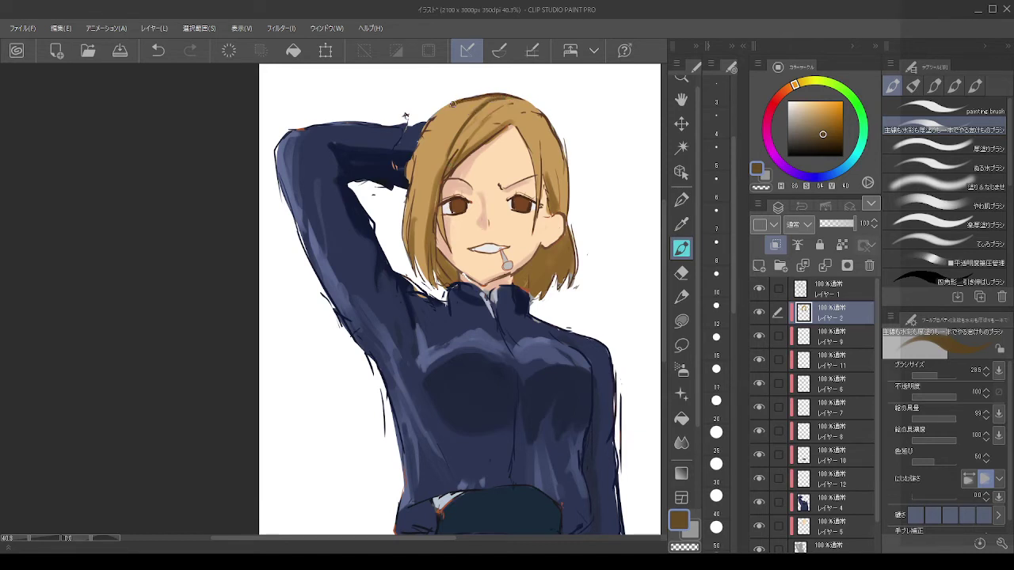
# Step: Switch to the line layer レイヤー 1 and redraw the crown's hair lines in sampled dark brown at brush size 12
pyautogui.hotkey('ctrl', 'z')
pyautogui.hotkey('ctrl', 'z')
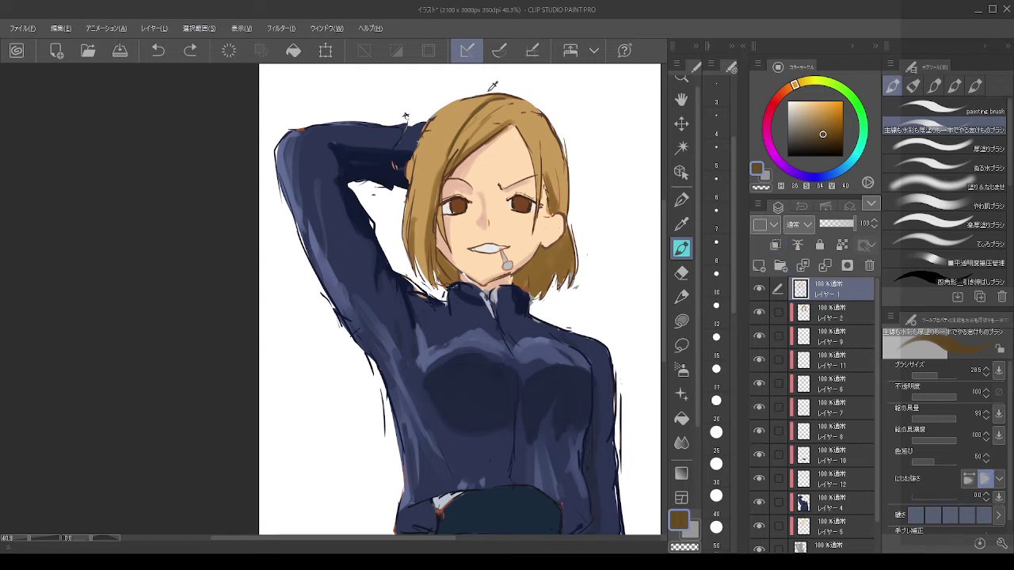
pyautogui.keyDown('alt'); pyautogui.click(502, 92); pyautogui.keyUp('alt')
pyautogui.click(717, 311)
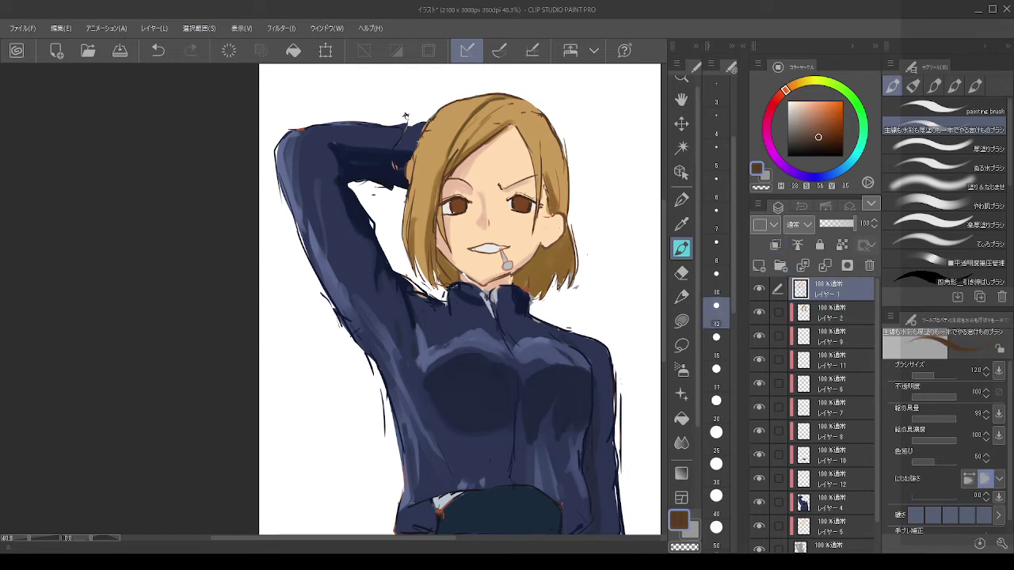
pyautogui.hotkey('ctrl', 'z')
pyautogui.hotkey('ctrl', 'z')
pyautogui.hotkey('ctrl', 'z')
pyautogui.moveTo(433, 112)
pyautogui.mouseDown()
pyautogui.moveTo(427, 123)
pyautogui.moveTo(458, 137)
pyautogui.mouseUp()
# Step: Return to レイヤー 2 and paint over the strand marks on the crown with the sampled base hair colour
pyautogui.click(830, 312)
pyautogui.keyDown('alt'); pyautogui.click(447, 136); pyautogui.keyUp('alt')
pyautogui.moveTo(450, 144)
pyautogui.mouseDown()
pyautogui.moveTo(466, 116)
pyautogui.moveTo(509, 103)
pyautogui.moveTo(474, 118)
pyautogui.mouseUp()
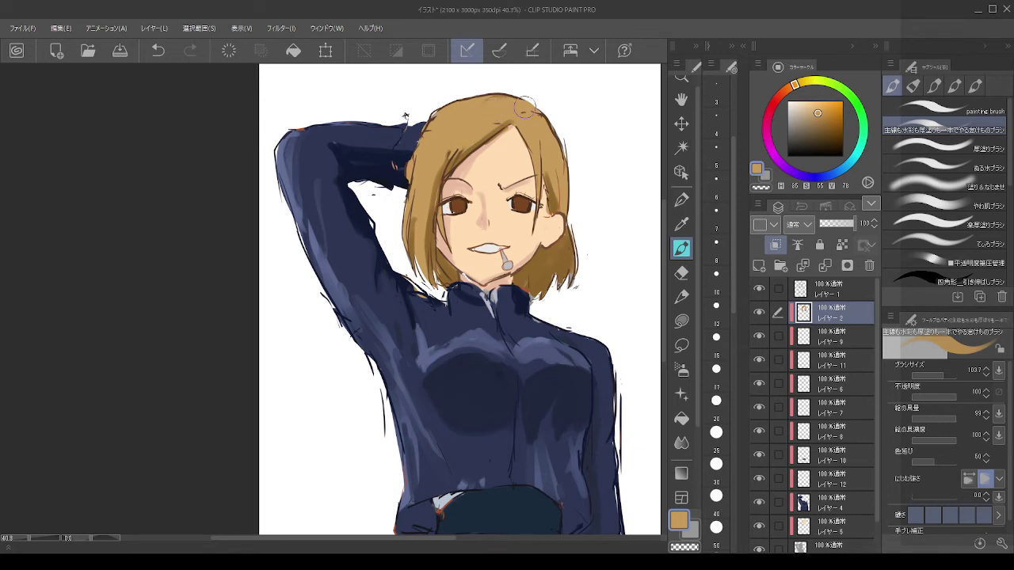
pyautogui.keyDown('alt'); pyautogui.click(474, 146); pyautogui.keyUp('alt')
pyautogui.keyDown('ctrl'); pyautogui.keyDown('alt'); pyautogui.moveTo(449, 127); pyautogui.dragTo(456, 128); pyautogui.keyUp('alt'); pyautogui.keyUp('ctrl')
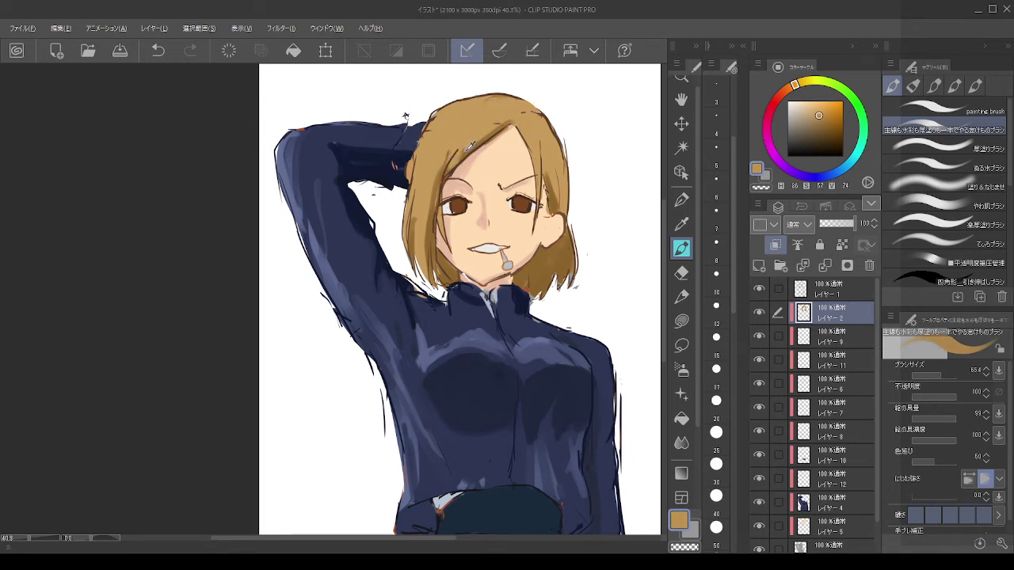
# Step: Try brown strand strokes on the fringe beside the parting with a colour sampled from the hair shadow
pyautogui.keyDown('alt'); pyautogui.click(468, 149); pyautogui.keyUp('alt')
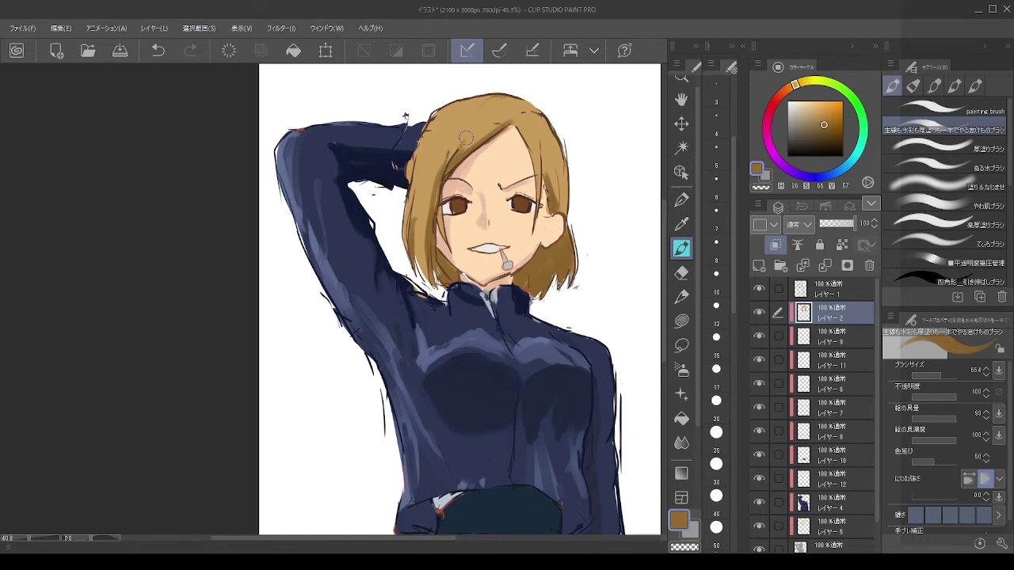
pyautogui.hotkey('ctrl', 'z')
pyautogui.moveTo(474, 118); pyautogui.dragTo(457, 154)
pyautogui.hotkey('ctrl', 'z')
pyautogui.moveTo(477, 116); pyautogui.dragTo(455, 157)
pyautogui.hotkey('ctrl', 'z')
# Step: Try brown strands with a slightly smaller brush, curving down from the crown on the ear side of the parting
pyautogui.press('[')
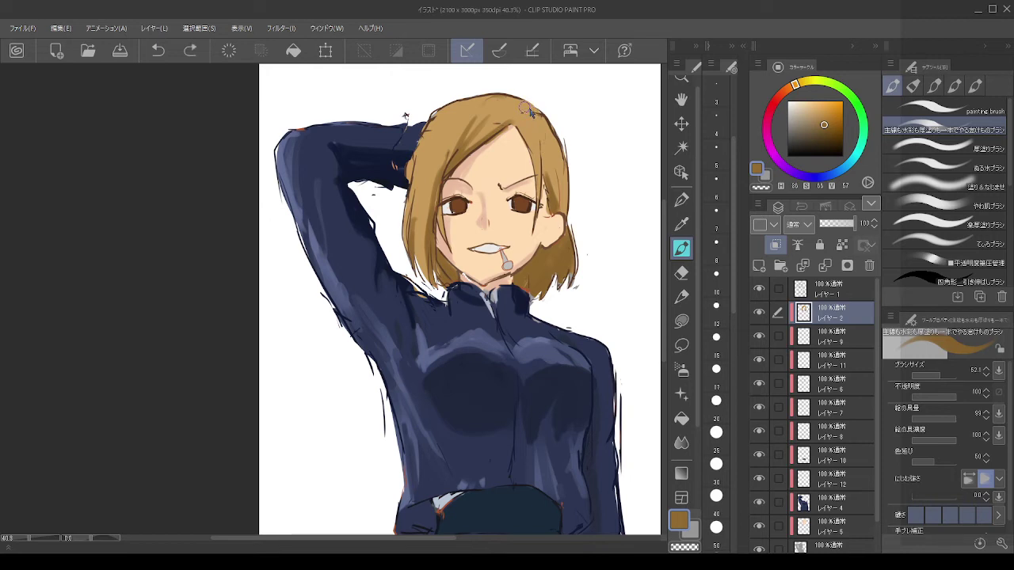
pyautogui.moveTo(530, 103); pyautogui.dragTo(556, 158)
pyautogui.hotkey('ctrl', 'z')
pyautogui.moveTo(531, 105); pyautogui.dragTo(553, 165)
pyautogui.hotkey('ctrl', 'z')
# Step: Try the strands on the ear side of the crown again in a darker brown with a thinner brush
pyautogui.click(825, 137)
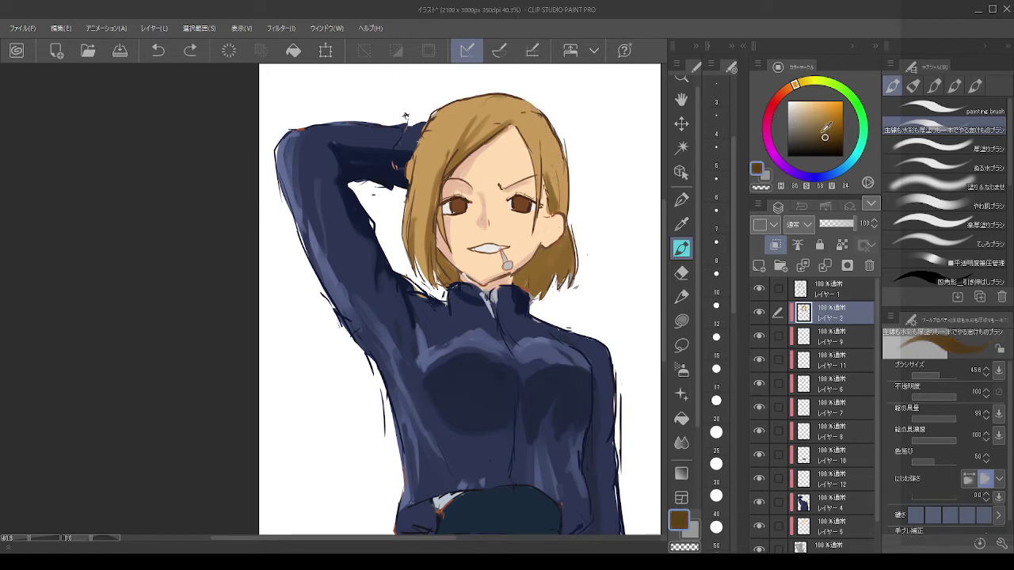
pyautogui.moveTo(529, 99); pyautogui.dragTo(553, 163)
pyautogui.hotkey('ctrl', 'z')
pyautogui.moveTo(521, 99); pyautogui.dragTo(553, 164)
pyautogui.moveTo(538, 116); pyautogui.dragTo(556, 194)
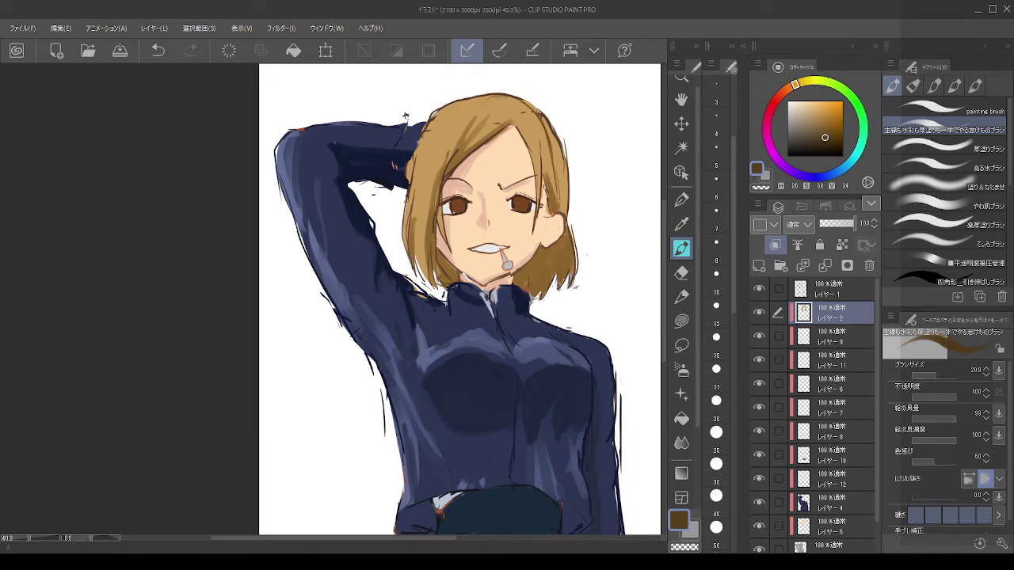
pyautogui.hotkey('ctrl', 'z')
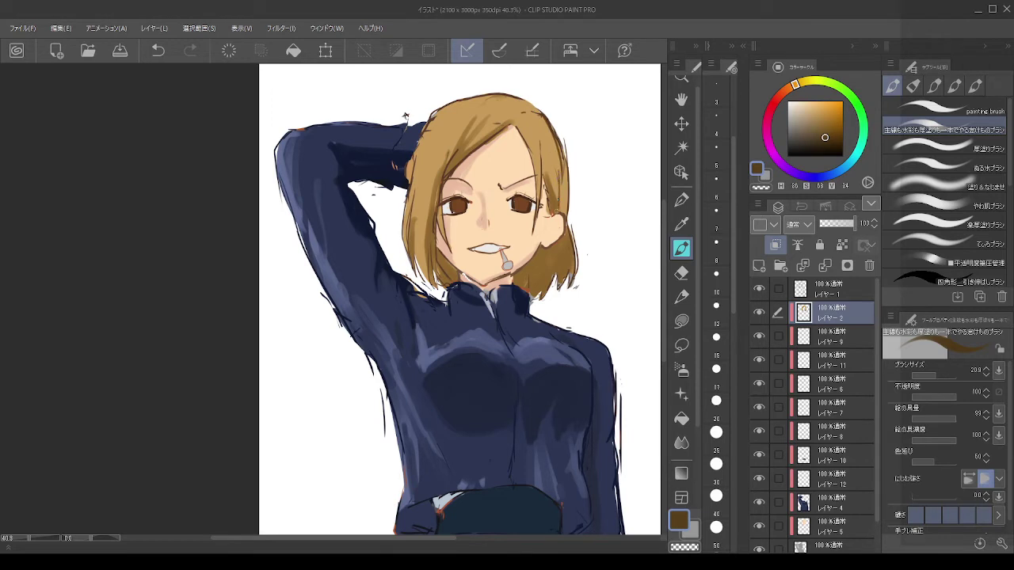
pyautogui.hotkey('ctrl', 'z')
pyautogui.hotkey('ctrl', 'z')
# Step: Check the layers' visibility to find the one holding the irises and select レイヤー 6
pyautogui.press('c')
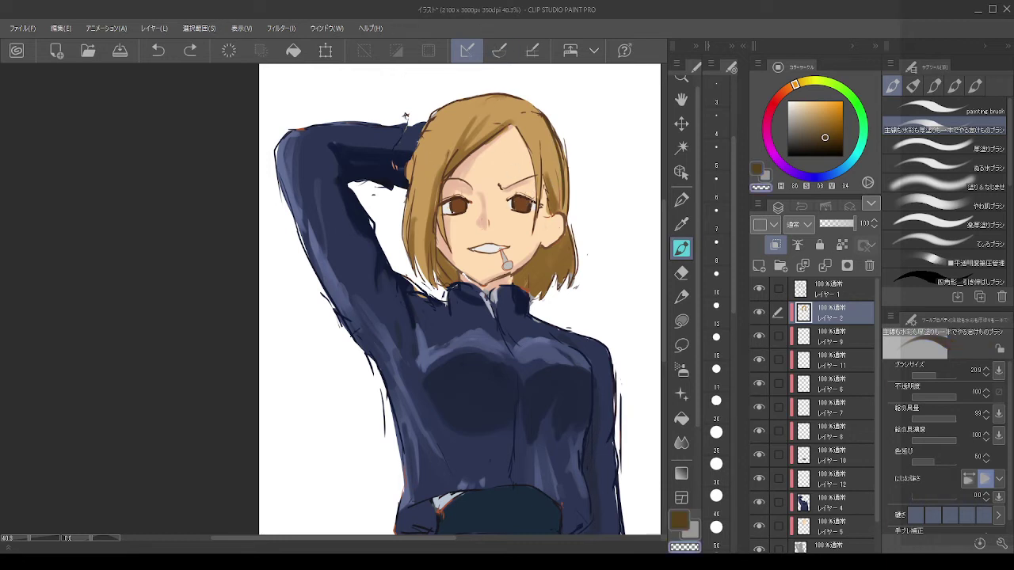
pyautogui.click(815, 366)
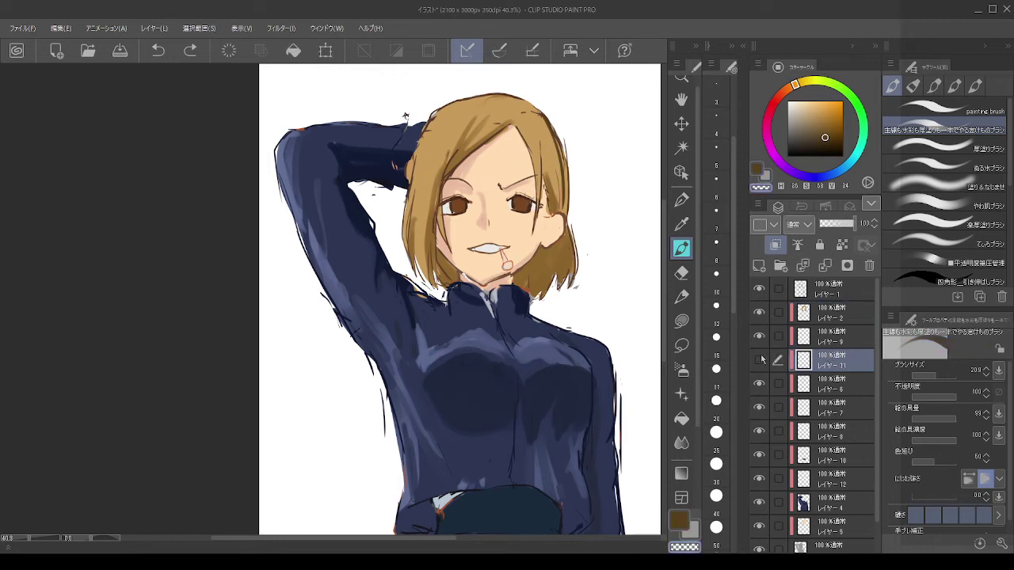
pyautogui.click(760, 384)
pyautogui.click(760, 384)
pyautogui.click(799, 386)
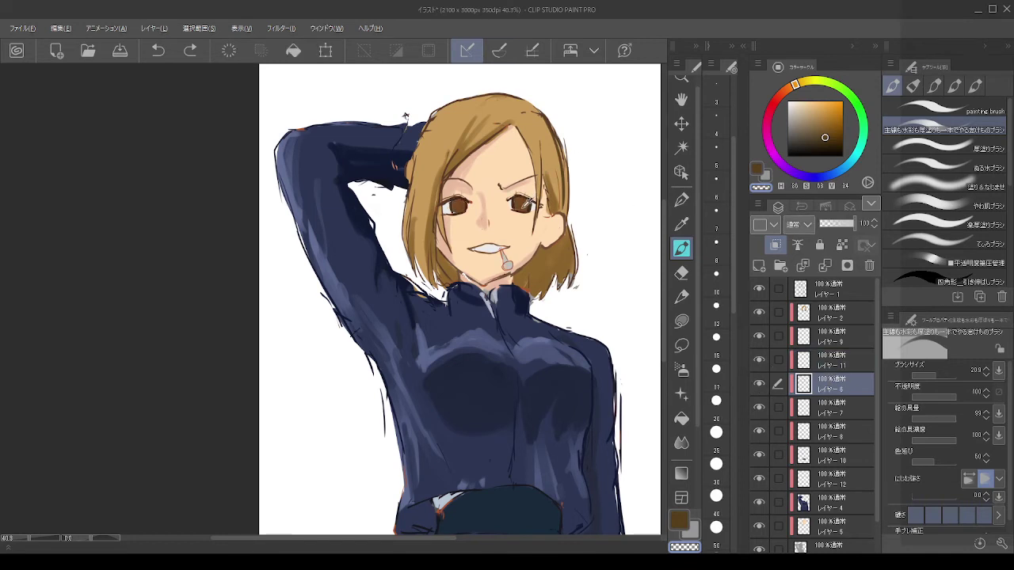
# Step: Lock the transparent pixels of レイヤー 6 and shade the irises with a darker version of the sampled eye brown
pyautogui.keyDown('alt'); pyautogui.click(524, 207); pyautogui.keyUp('alt')
pyautogui.moveTo(828, 129); pyautogui.dragTo(821, 141)
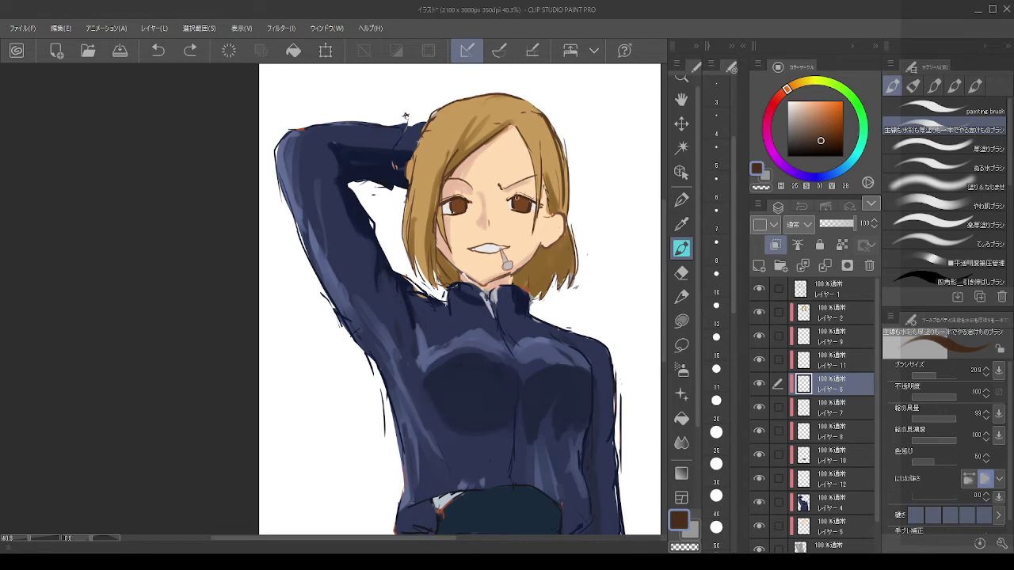
pyautogui.moveTo(518, 204); pyautogui.dragTo(526, 204)
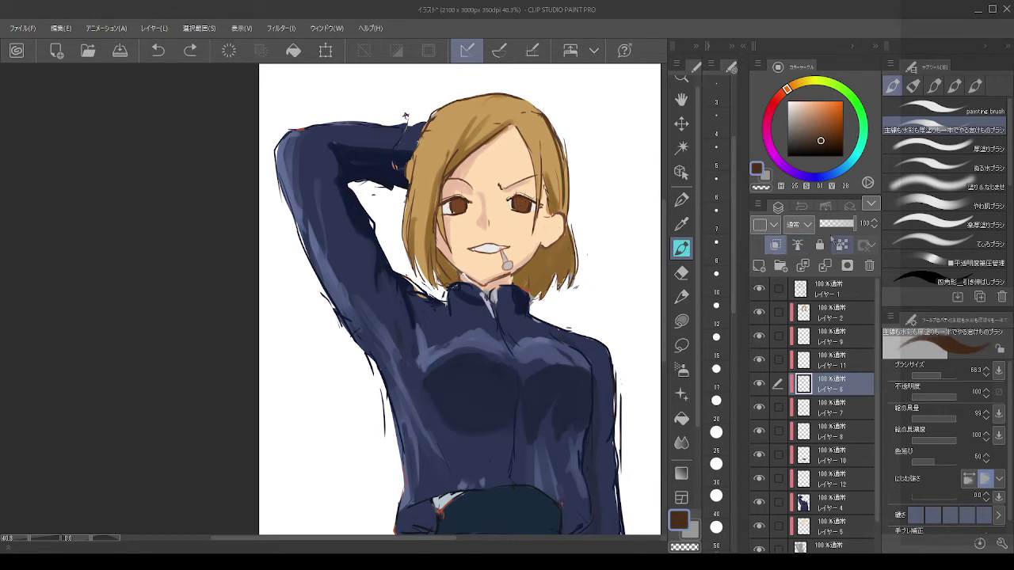
pyautogui.click(843, 244)
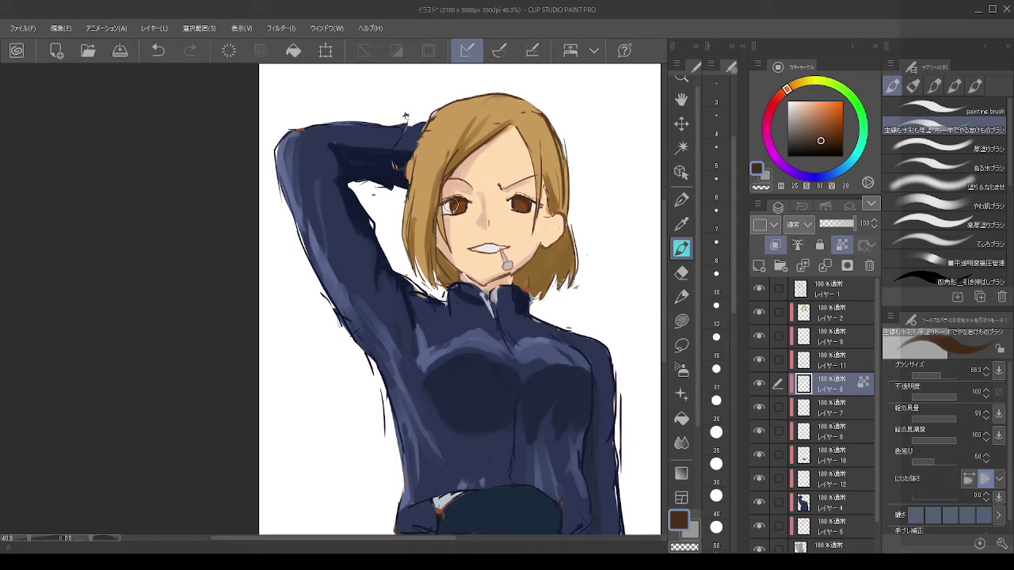
pyautogui.scroll(-1, 481, 181)
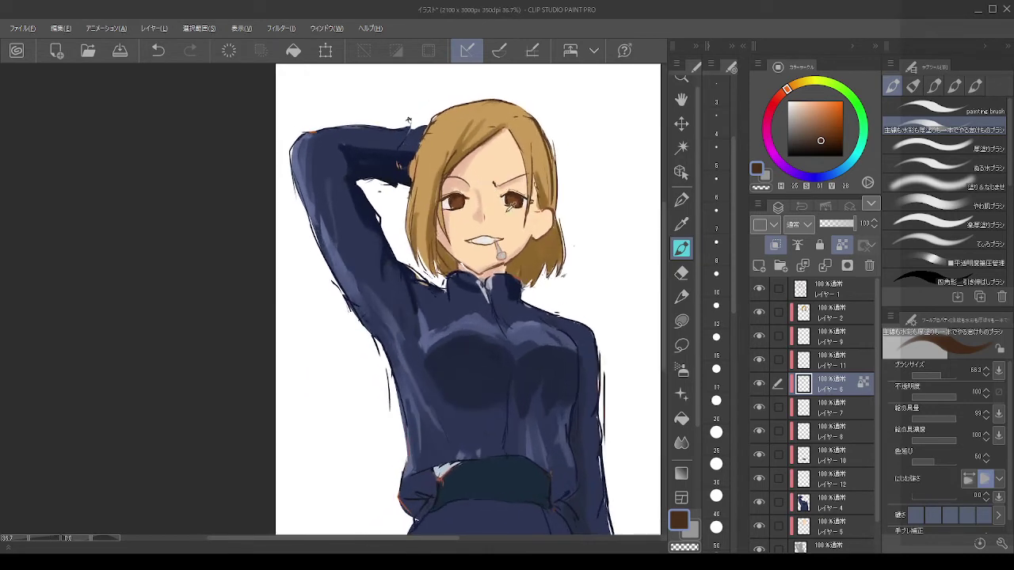
# Step: Lock transparent pixels on レイヤー 7 and shade the white of the eye beside the fringe in grey
pyautogui.click(816, 411)
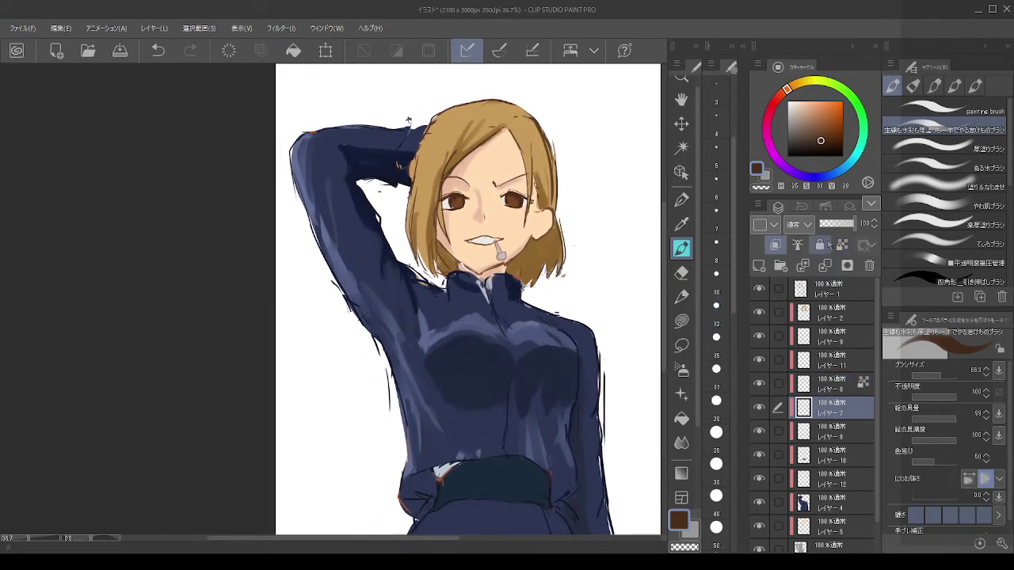
pyautogui.click(843, 245)
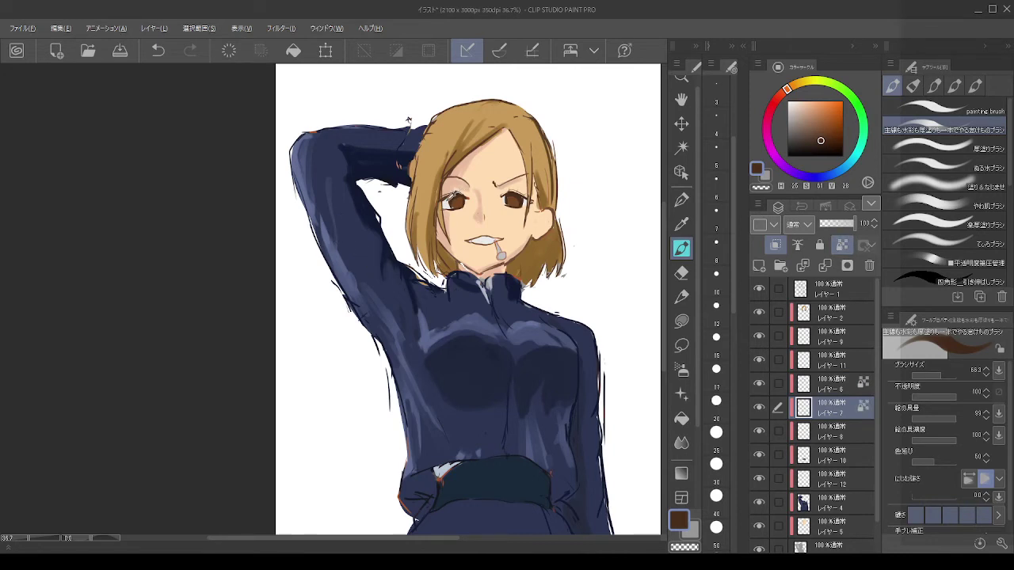
pyautogui.keyDown('alt'); pyautogui.click(447, 204); pyautogui.keyUp('alt')
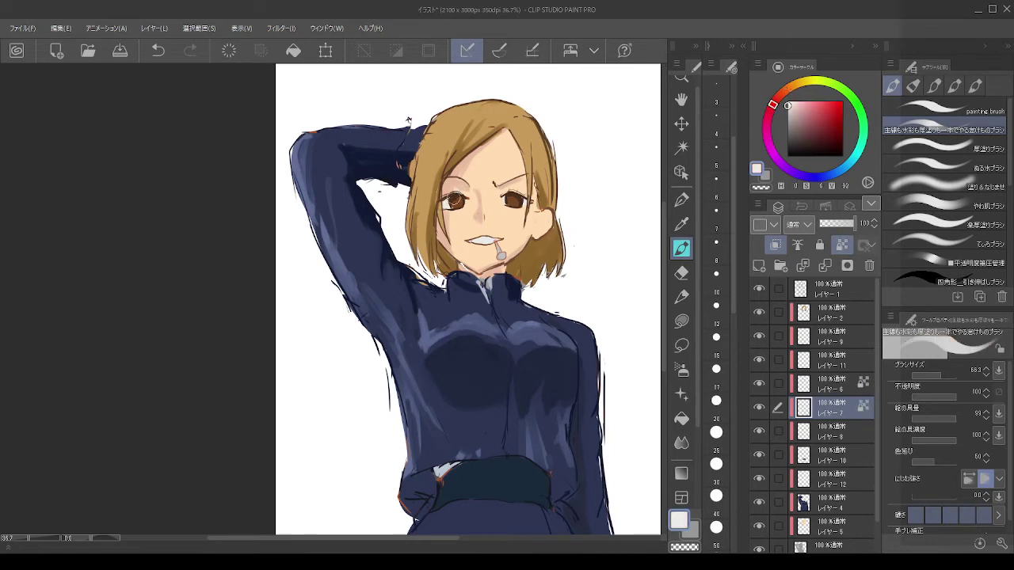
pyautogui.hotkey('ctrl', 'z')
pyautogui.moveTo(799, 102); pyautogui.dragTo(788, 117)
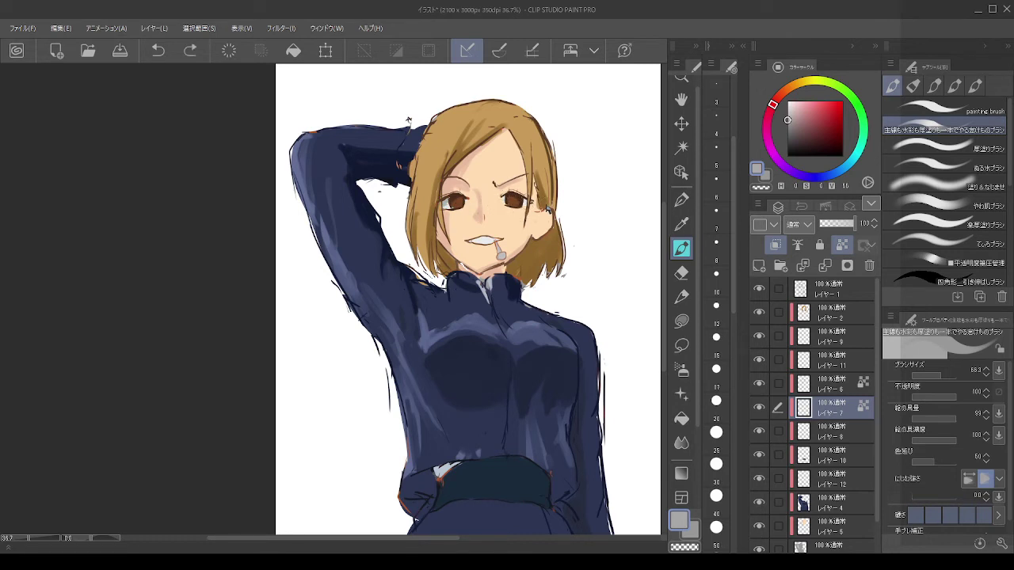
pyautogui.moveTo(437, 198); pyautogui.dragTo(452, 205)
pyautogui.scroll(6, 476, 199)
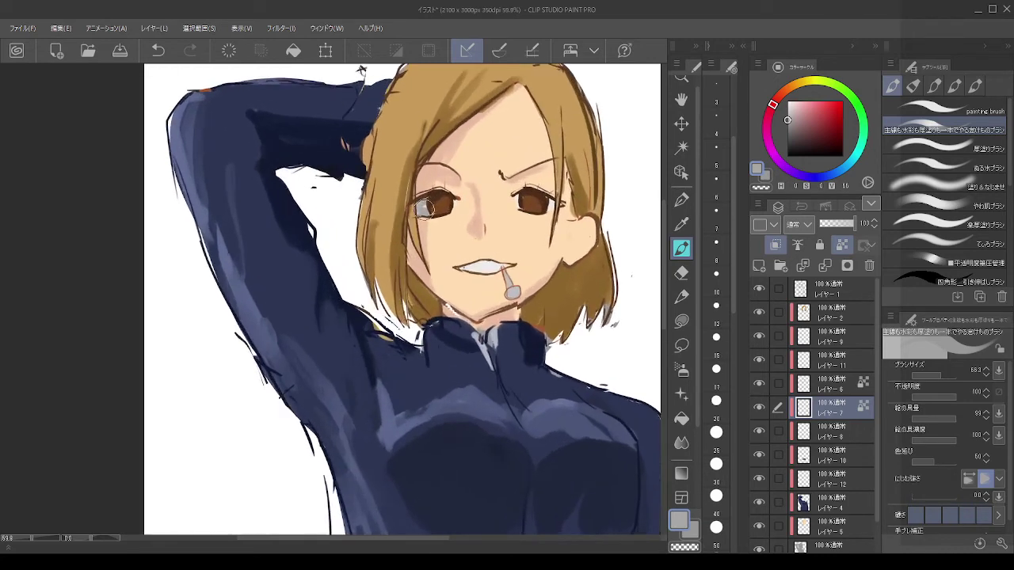
# Step: Unlock the transparent pixels of レイヤー 7 and extend the grey shadow over the white of the eye
pyautogui.click(842, 245)
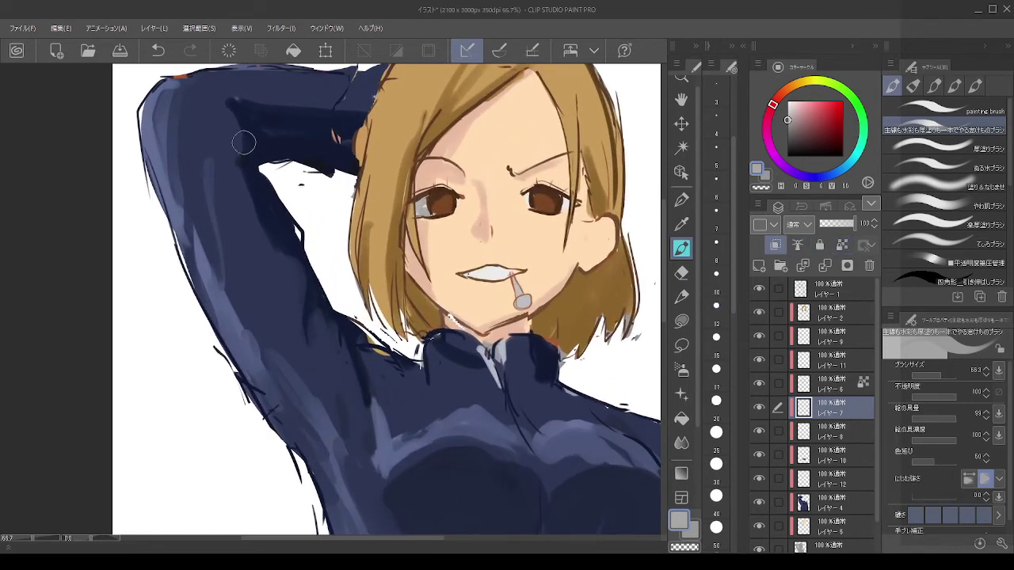
pyautogui.moveTo(431, 206); pyautogui.dragTo(417, 209)
pyautogui.scroll(-2, 513, 257)
pyautogui.scroll(2, 474, 262)
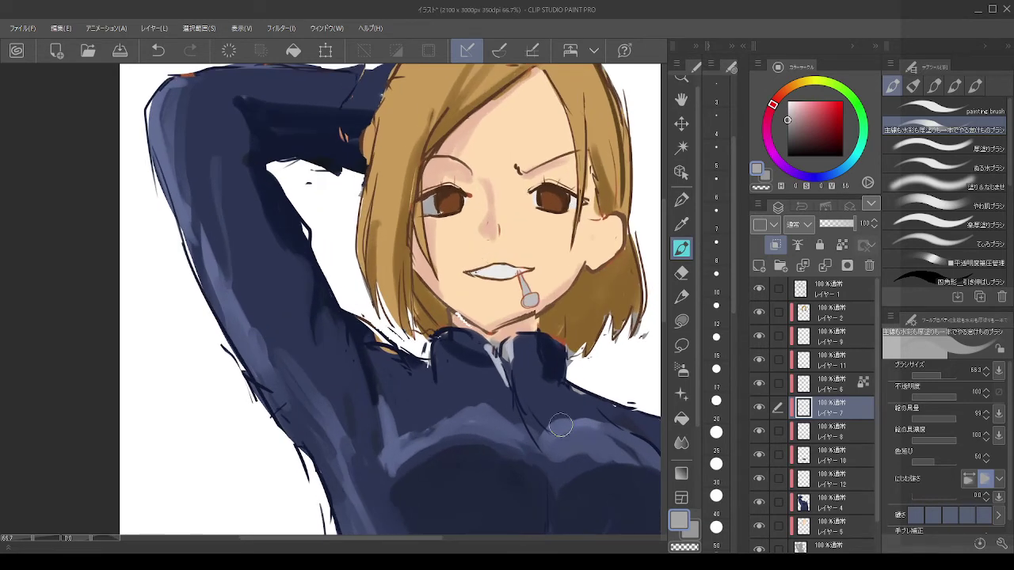
# Step: Try a sampled navy stroke on the raised sleeve near the hair on レイヤー 4
pyautogui.click(816, 501)
pyautogui.keyDown('alt'); pyautogui.click(312, 99); pyautogui.keyUp('alt')
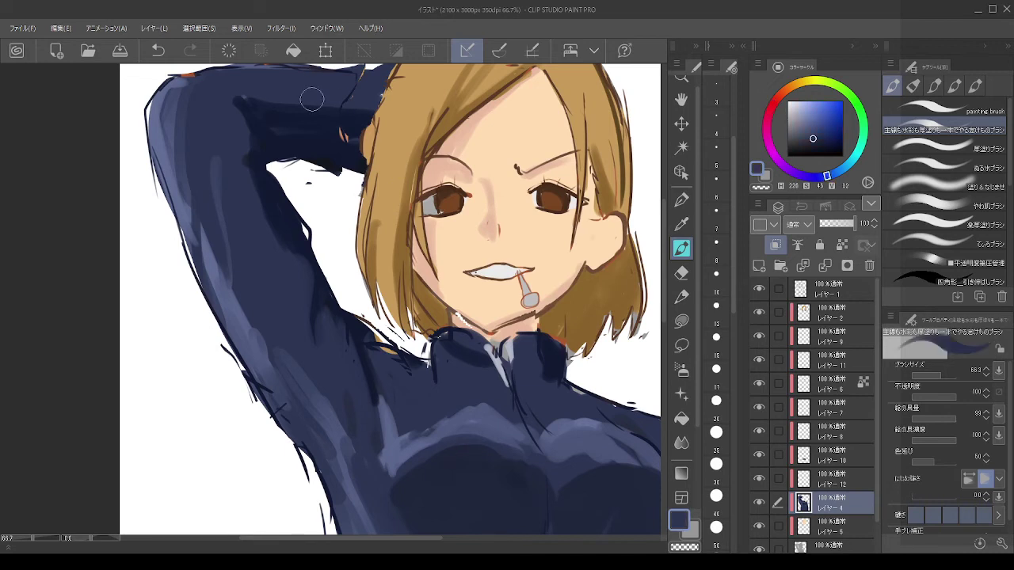
pyautogui.moveTo(322, 110)
pyautogui.mouseDown()
pyautogui.moveTo(348, 135)
pyautogui.moveTo(344, 118)
pyautogui.mouseUp()
pyautogui.hotkey('ctrl', 'z')
pyautogui.click(828, 527)
pyautogui.press('alt')
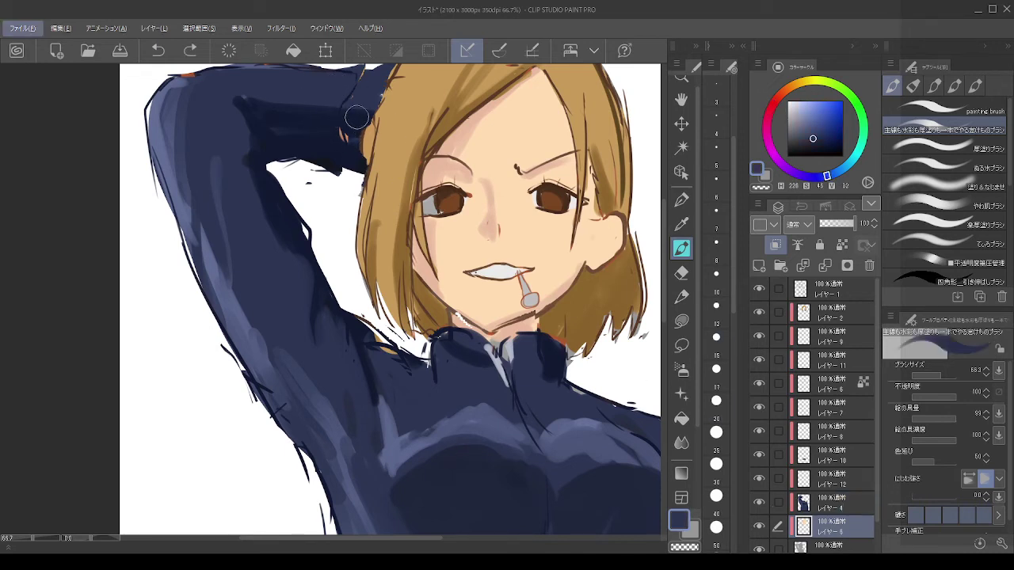
pyautogui.scroll(-5, 357, 117)
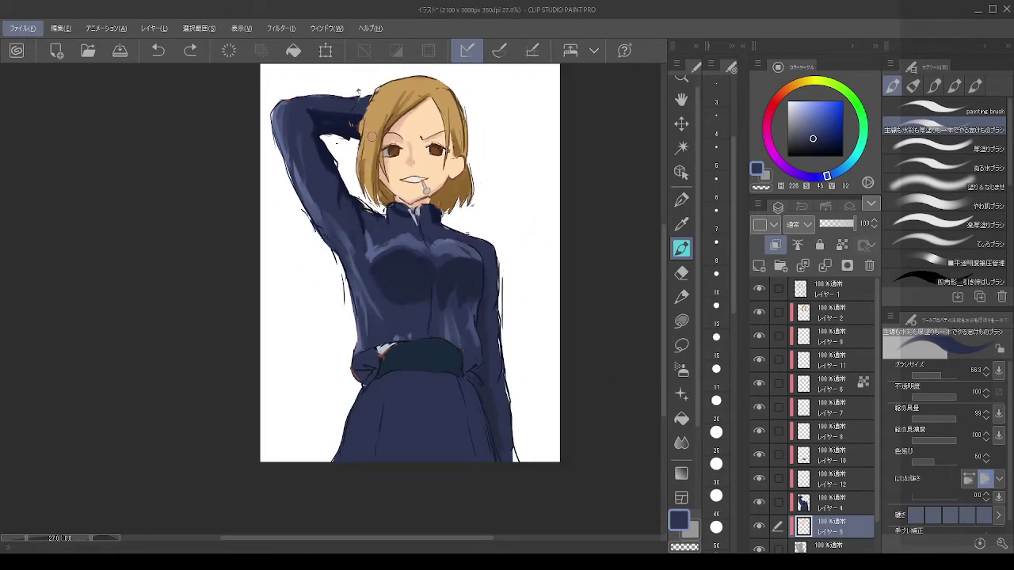
pyautogui.scroll(2, 370, 134)
pyautogui.scroll(-2, 370, 136)
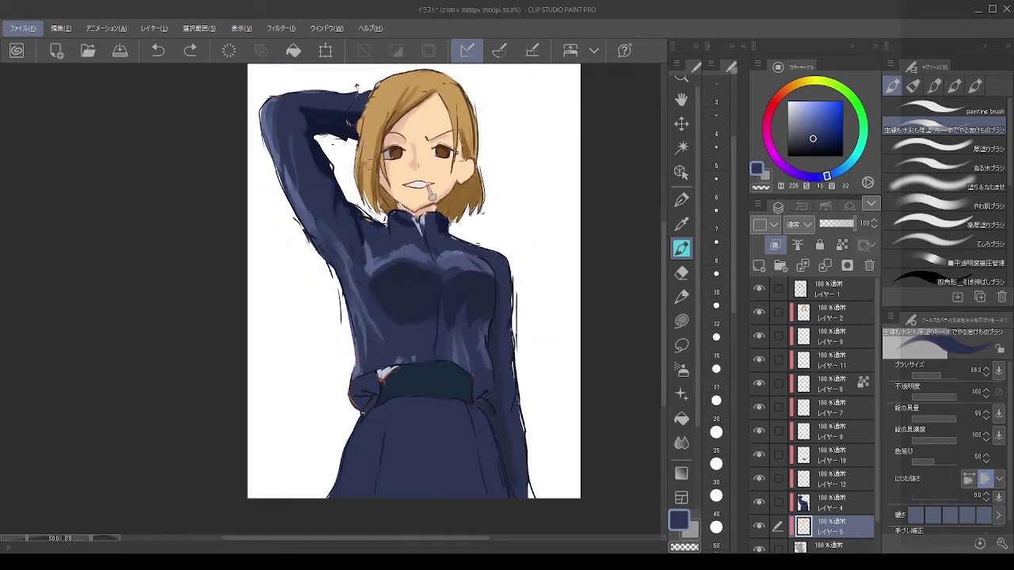
pyautogui.scroll(2, 349, 242)
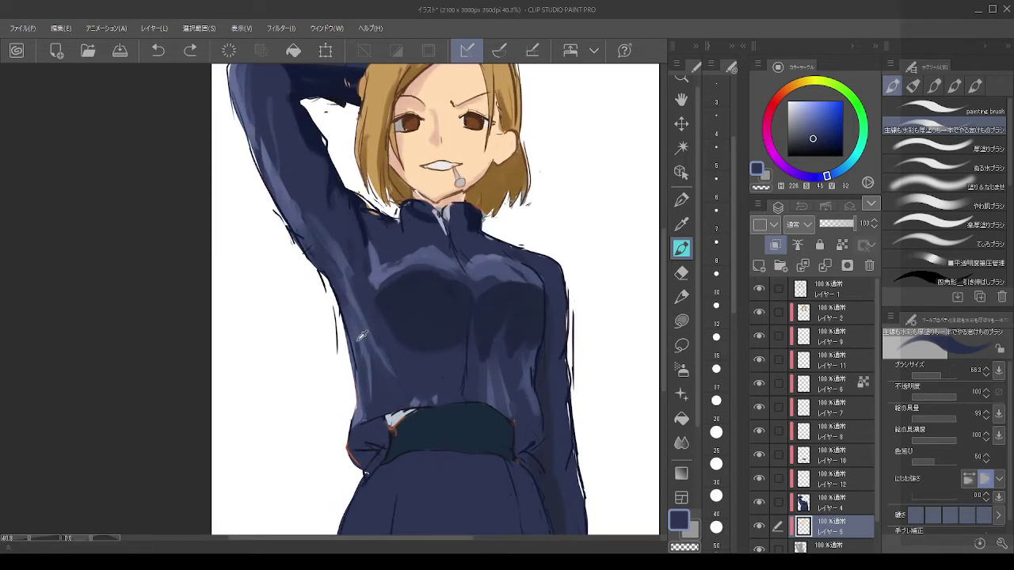
pyautogui.press('c')
pyautogui.moveTo(357, 340); pyautogui.dragTo(376, 396)
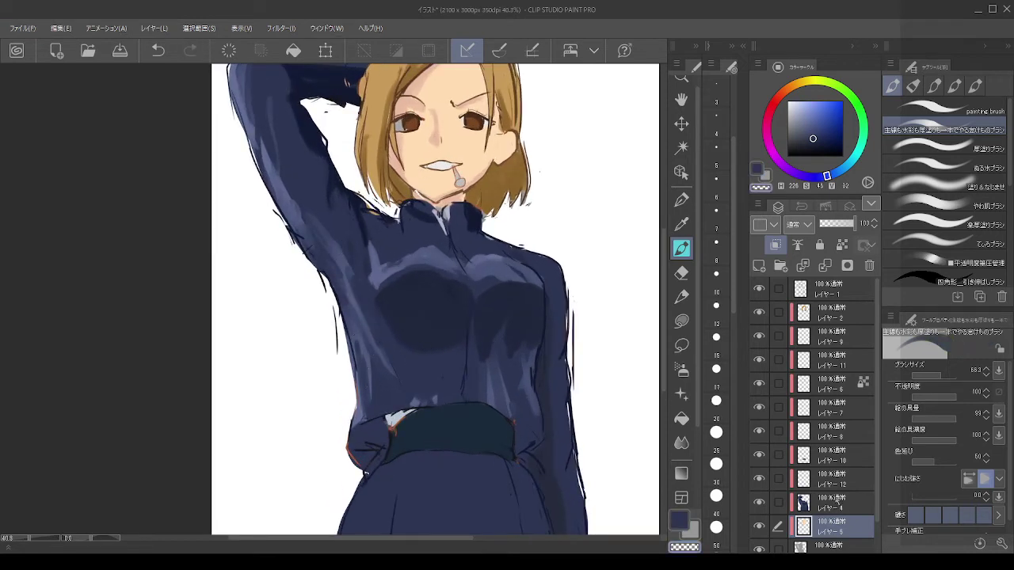
# Step: On レイヤー 4, brush sampled lighter blue folds down the shirt's side and cover the light marks above the belt with navy
pyautogui.click(832, 501)
pyautogui.keyDown('alt'); pyautogui.click(358, 330); pyautogui.keyUp('alt')
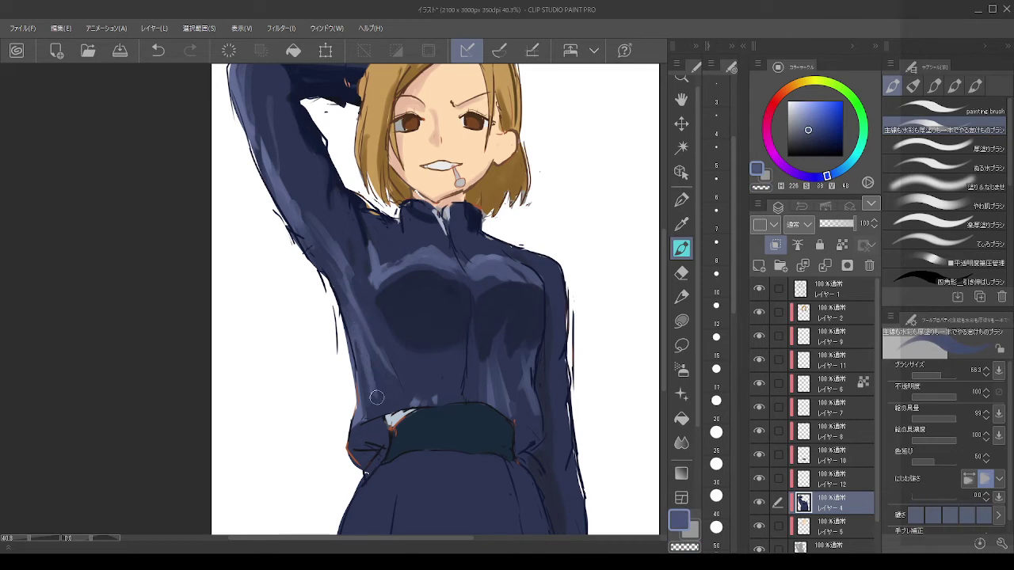
pyautogui.moveTo(366, 354); pyautogui.dragTo(379, 423)
pyautogui.moveTo(374, 385)
pyautogui.mouseDown()
pyautogui.moveTo(381, 414)
pyautogui.moveTo(368, 419)
pyautogui.mouseUp()
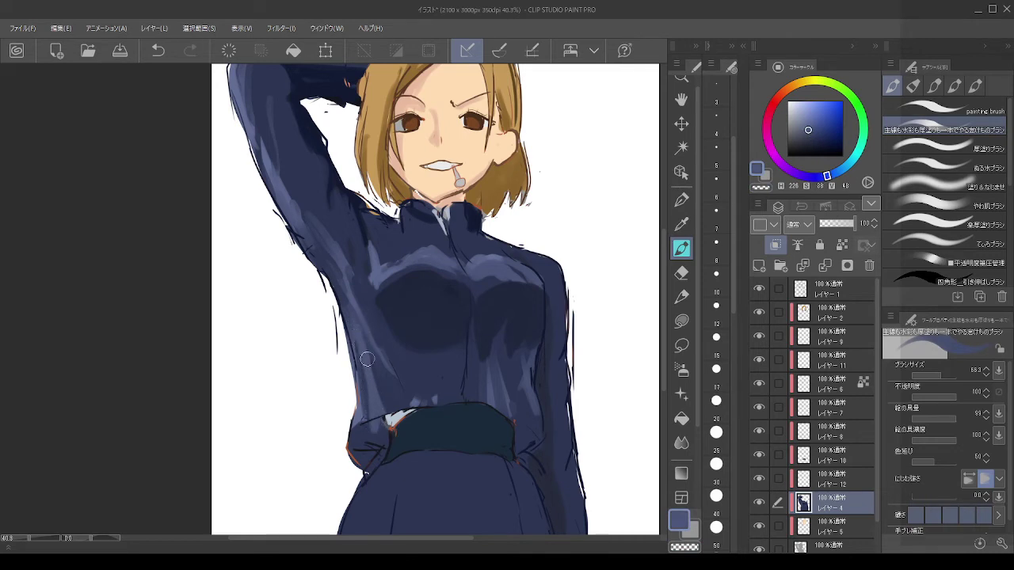
pyautogui.moveTo(369, 360); pyautogui.dragTo(397, 414)
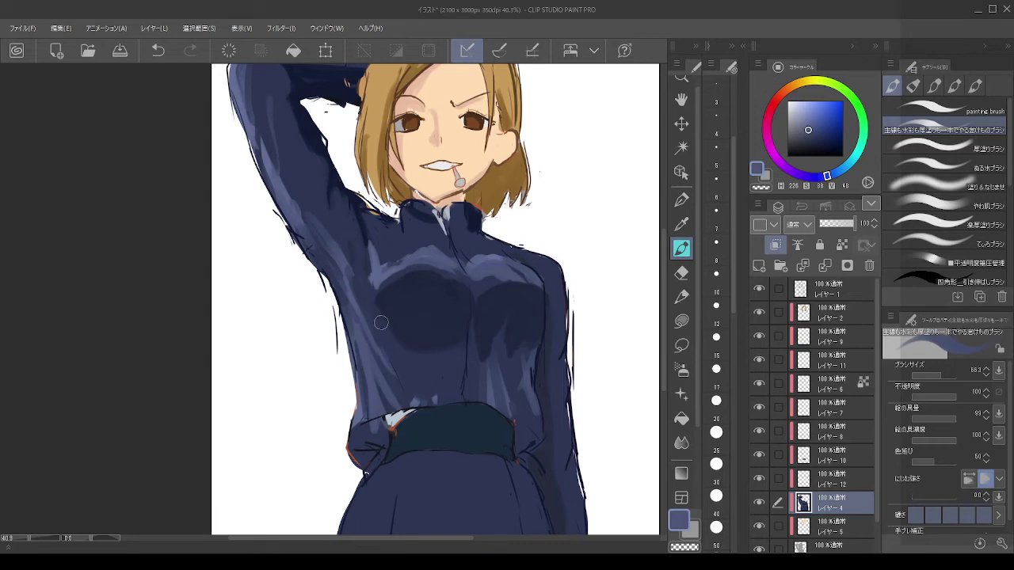
pyautogui.keyDown('alt'); pyautogui.click(428, 400); pyautogui.keyUp('alt')
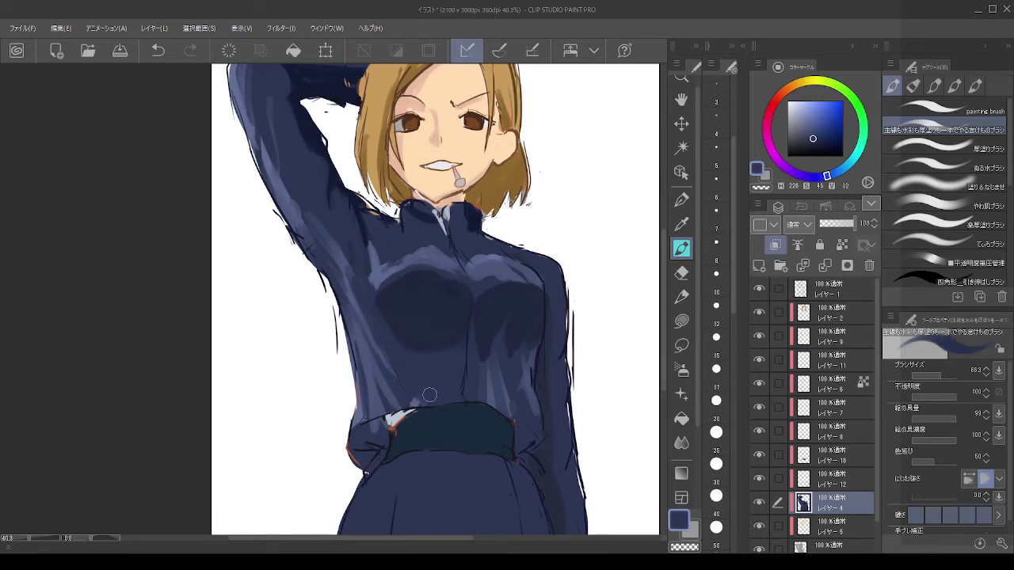
pyautogui.moveTo(418, 400); pyautogui.dragTo(410, 401)
# Step: Try a broad highlight along the skirt's outer edge below the raised arm, using blue sampled from the shirt and a much larger brush
pyautogui.moveTo(256, 392); pyautogui.dragTo(255, 351)
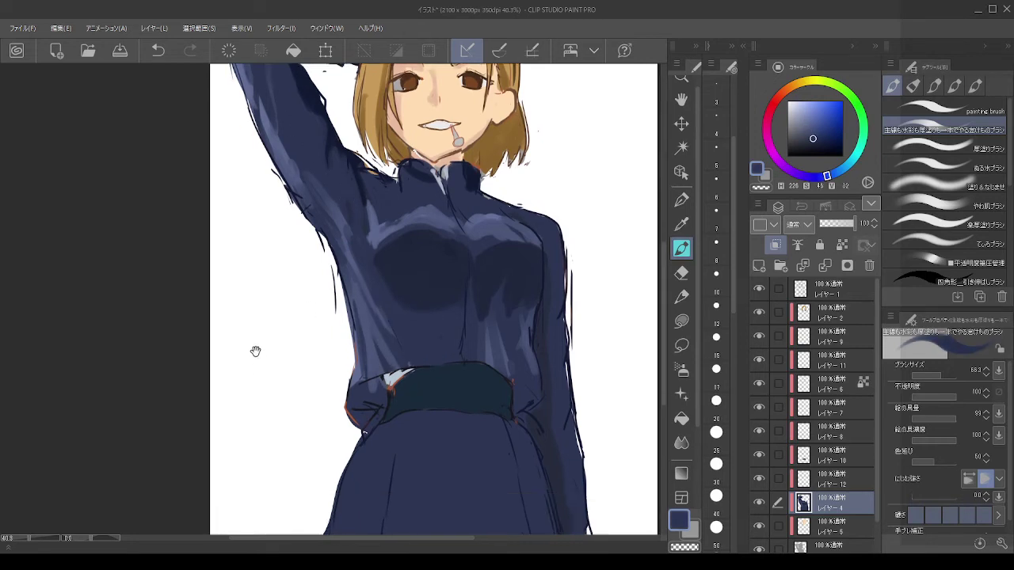
pyautogui.scroll(-3, 255, 351)
pyautogui.keyDown('alt'); pyautogui.click(367, 171); pyautogui.keyUp('alt')
pyautogui.moveTo(388, 316); pyautogui.dragTo(334, 217)
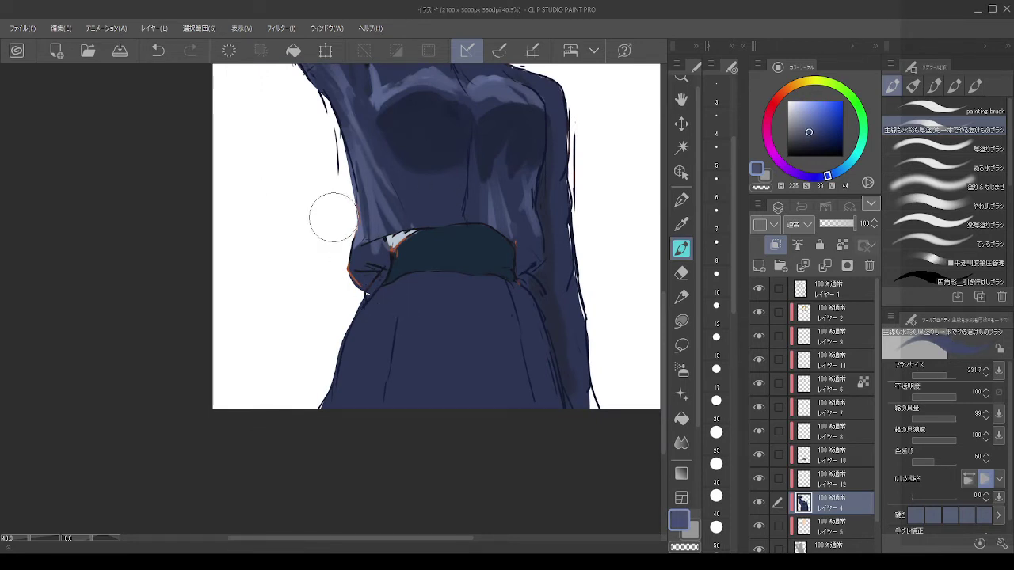
pyautogui.moveTo(349, 327); pyautogui.dragTo(343, 390)
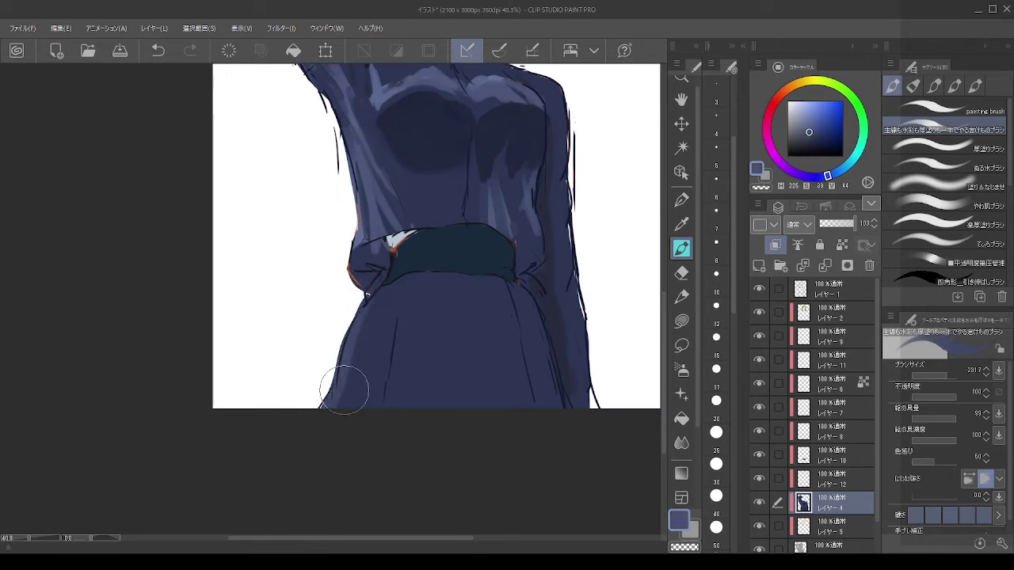
pyautogui.moveTo(338, 354); pyautogui.dragTo(324, 389)
pyautogui.hotkey('ctrl', 'z')
pyautogui.hotkey('ctrl', 'z')
# Step: Highlight the skirt's outer side in a lighter blue shifted to hue 210, and paint over it with the shirt's sampled highlight blue
pyautogui.moveTo(812, 131); pyautogui.dragTo(810, 124)
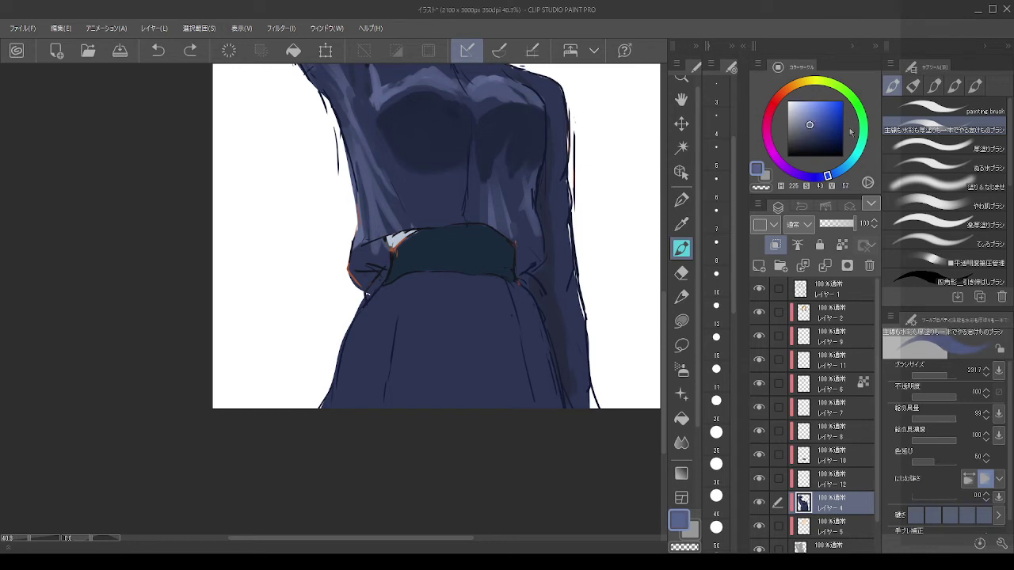
pyautogui.moveTo(828, 175); pyautogui.dragTo(840, 171)
pyautogui.moveTo(392, 317)
pyautogui.mouseDown()
pyautogui.moveTo(341, 333)
pyautogui.moveTo(335, 384)
pyautogui.moveTo(343, 337)
pyautogui.moveTo(320, 391)
pyautogui.moveTo(387, 295)
pyautogui.moveTo(326, 430)
pyautogui.mouseUp()
pyautogui.hotkey('ctrl', 'z')
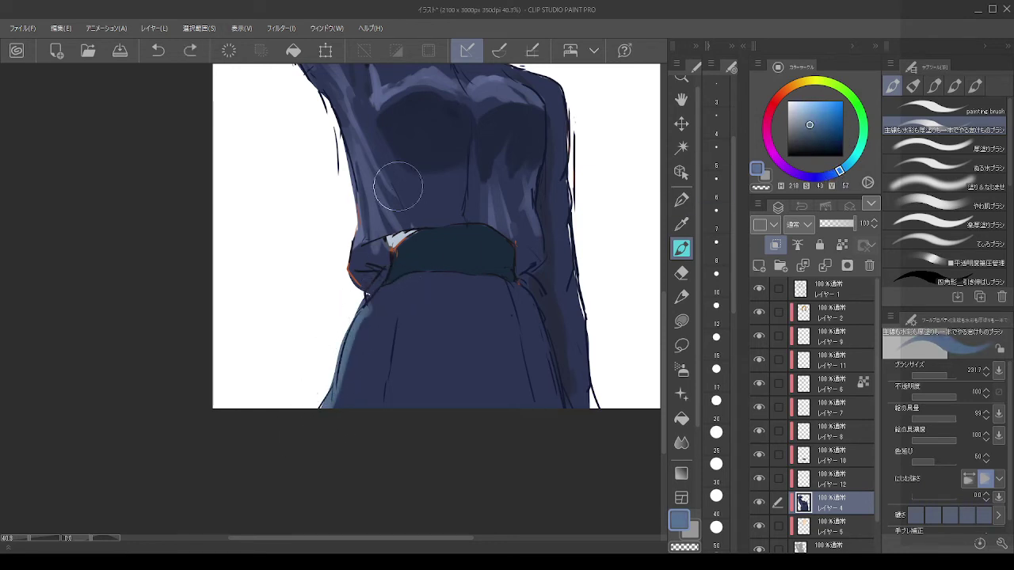
pyautogui.keyDown('alt'); pyautogui.click(377, 176); pyautogui.keyUp('alt')
pyautogui.moveTo(373, 303); pyautogui.dragTo(351, 374)
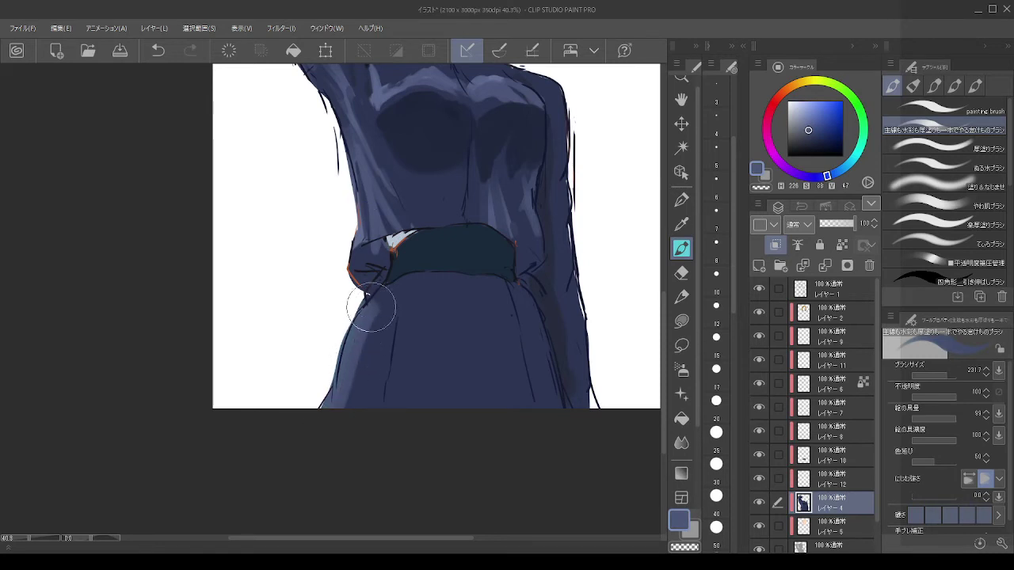
# Step: Undo the last skirt stroke, and shade the shirt's bunched hem at both ends of the belt with dark navy sampled from the chest
pyautogui.hotkey('ctrl', 'z')
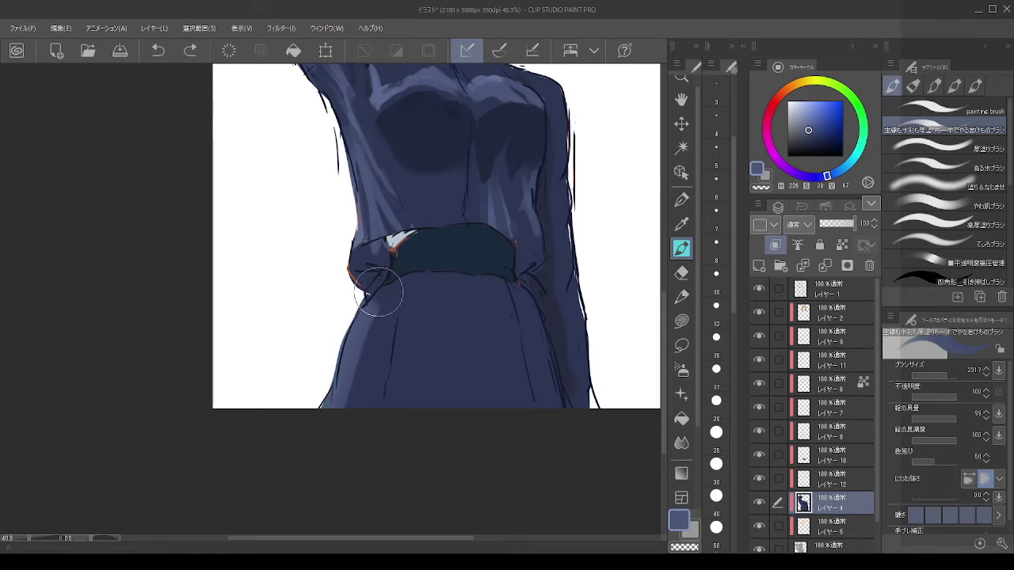
pyautogui.keyDown('alt'); pyautogui.click(444, 120); pyautogui.keyUp('alt')
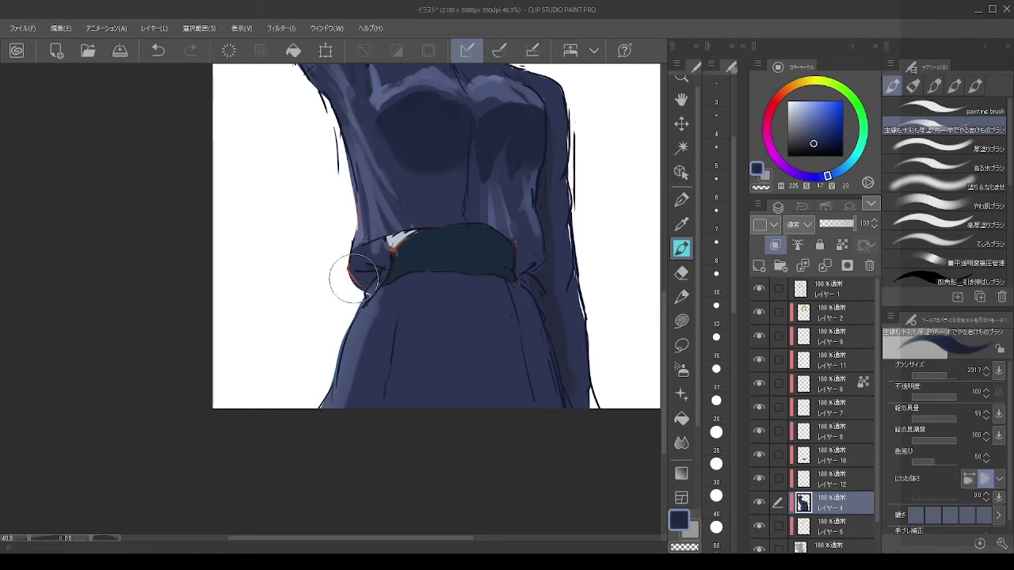
pyautogui.moveTo(378, 261); pyautogui.dragTo(366, 291)
pyautogui.moveTo(524, 252)
pyautogui.mouseDown()
pyautogui.moveTo(527, 263)
pyautogui.moveTo(528, 252)
pyautogui.mouseUp()
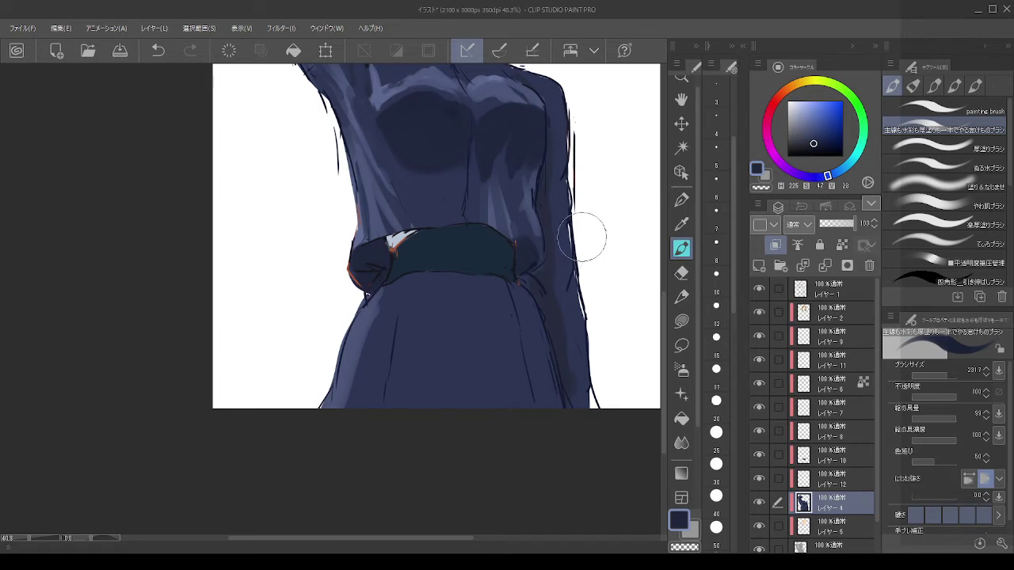
pyautogui.scroll(-3, 573, 236)
pyautogui.scroll(2, 570, 238)
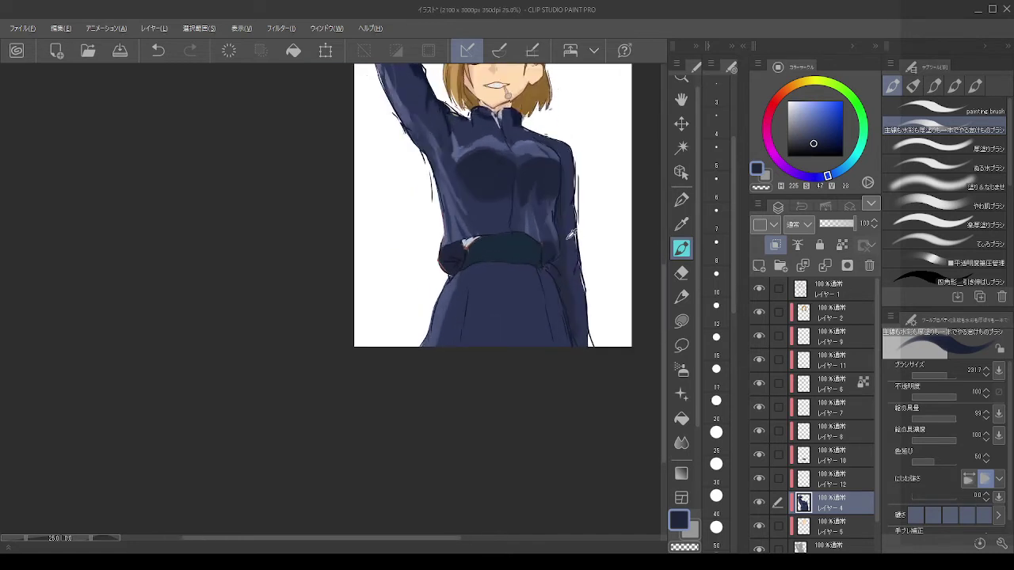
pyautogui.hotkey('ctrl', 'z')
pyautogui.press('[')
pyautogui.press('[')
pyautogui.moveTo(546, 251); pyautogui.dragTo(547, 253)
# Step: Try shadow strokes on the skirt below the belt in dark navy sampled from the chest, using progressively smaller brushes
pyautogui.keyDown('alt'); pyautogui.click(492, 177); pyautogui.keyUp('alt')
pyautogui.moveTo(460, 299); pyautogui.dragTo(468, 300)
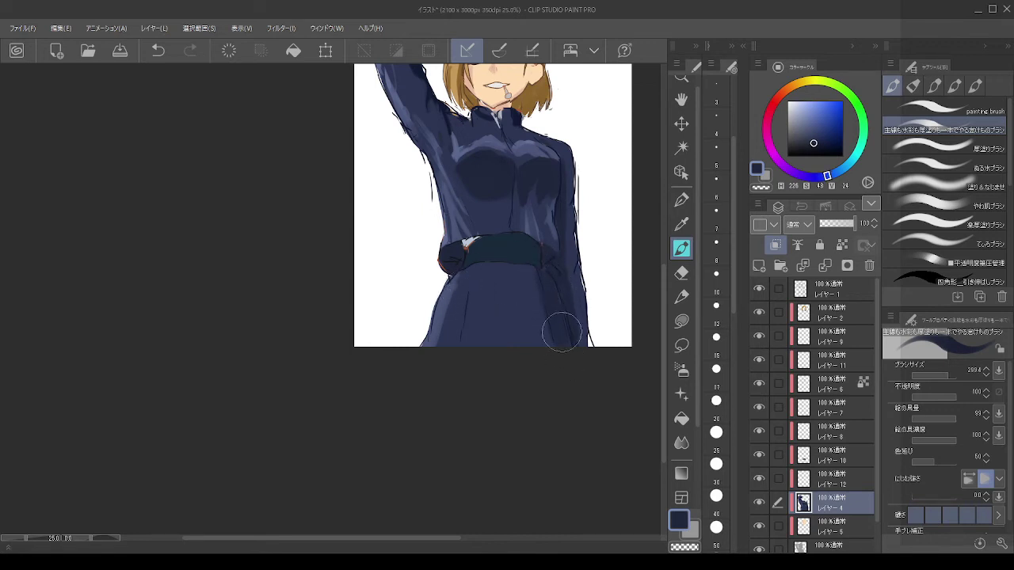
pyautogui.press('[')
pyautogui.press('[')
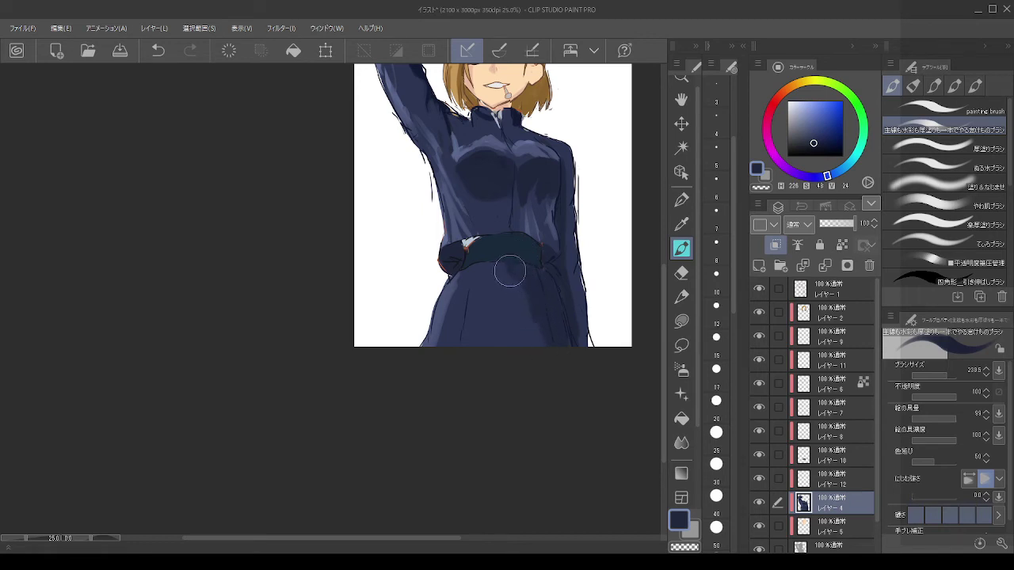
pyautogui.hotkey('ctrl', 'z')
pyautogui.hotkey('ctrl', 'z')
pyautogui.press('[')
pyautogui.press('[')
pyautogui.press('[')
pyautogui.moveTo(516, 275); pyautogui.dragTo(526, 298)
pyautogui.keyDown('alt'); pyautogui.click(529, 311); pyautogui.keyUp('alt')
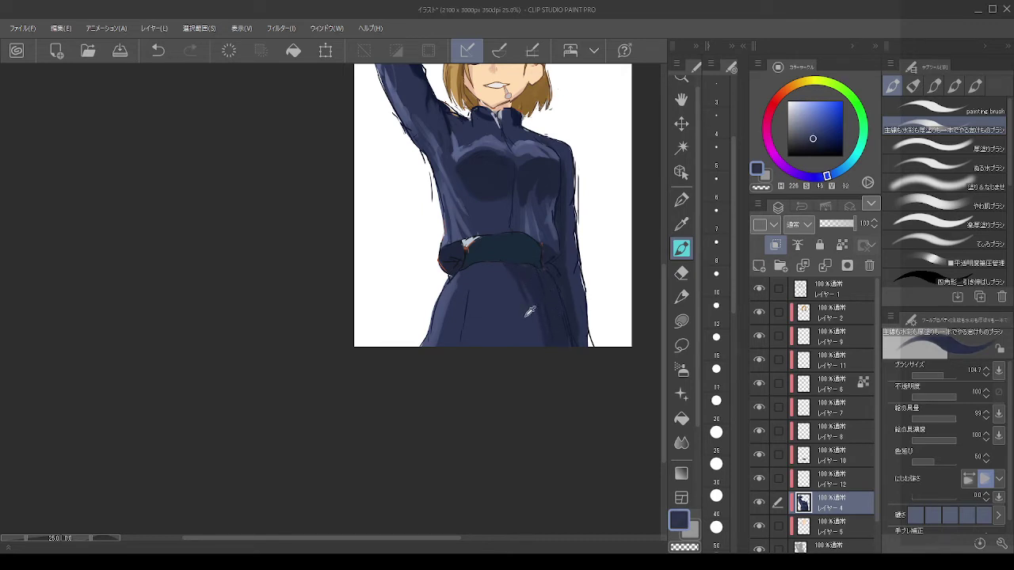
pyautogui.hotkey('ctrl', 'z')
# Step: Shade the skirt fold running down from the belt beside the lowered arm in sampled dark navy
pyautogui.press(']')
pyautogui.press(']')
pyautogui.moveTo(541, 273); pyautogui.dragTo(551, 335)
pyautogui.keyDown('alt'); pyautogui.click(524, 271); pyautogui.keyUp('alt')
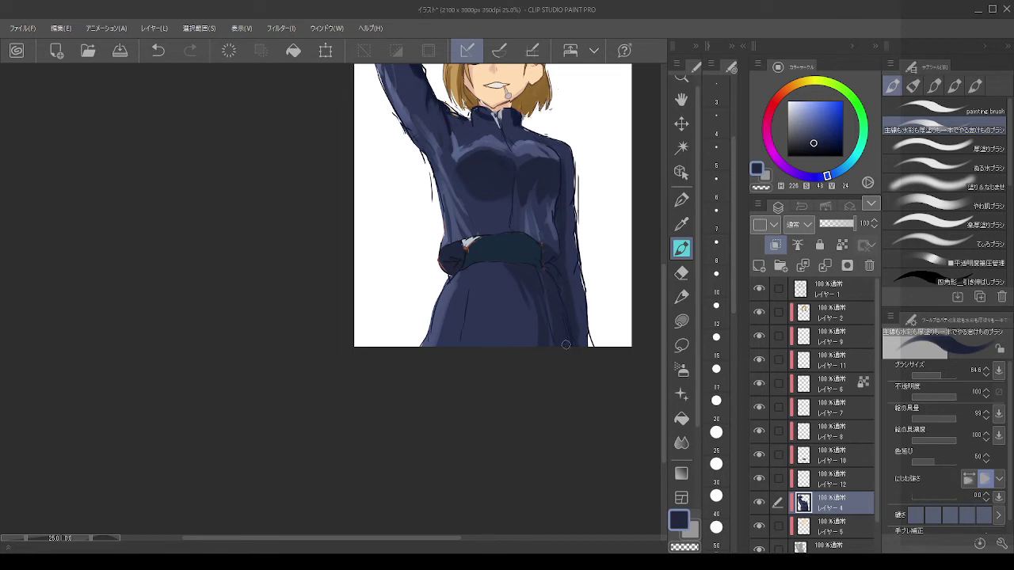
pyautogui.keyDown('alt'); pyautogui.click(581, 314); pyautogui.keyUp('alt')
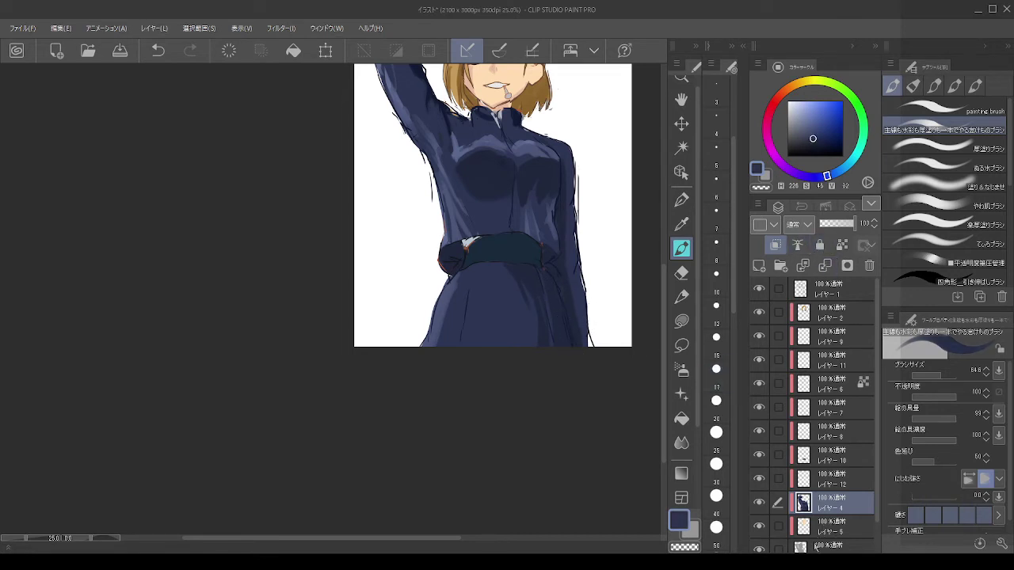
pyautogui.click(816, 546)
pyautogui.keyDown('alt'); pyautogui.click(586, 307); pyautogui.keyUp('alt')
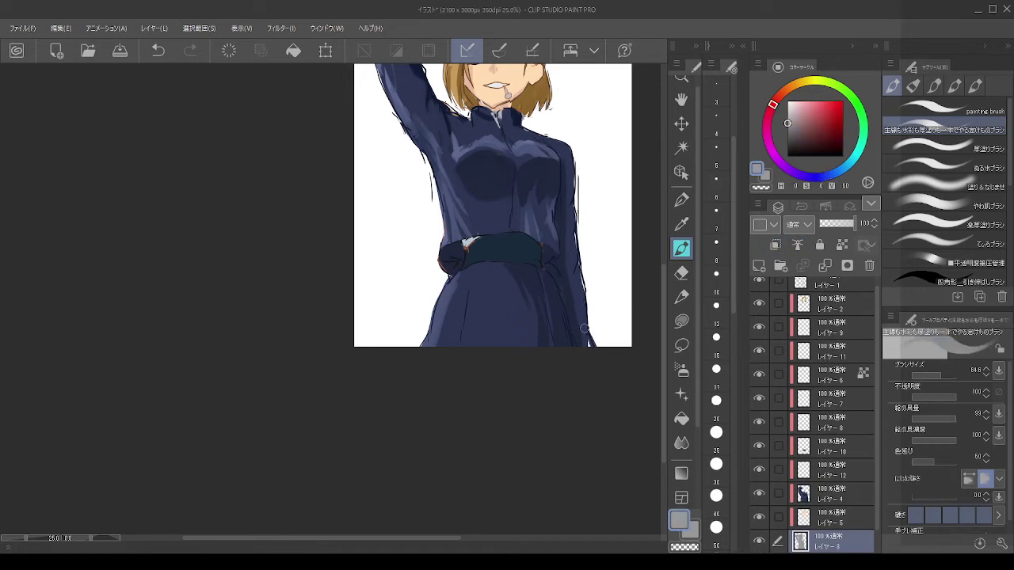
pyautogui.scroll(-2, 607, 346)
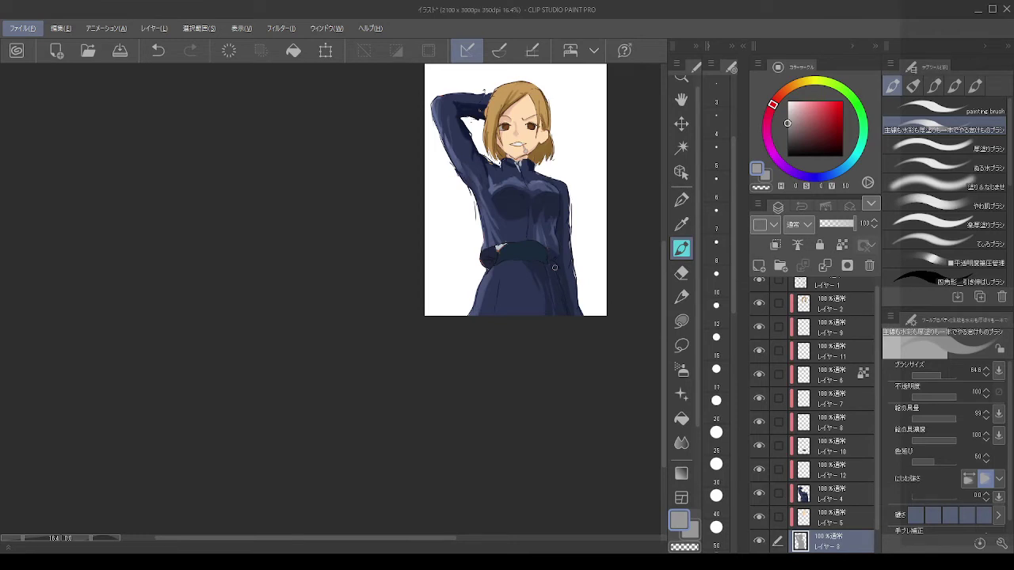
pyautogui.scroll(2, 482, 87)
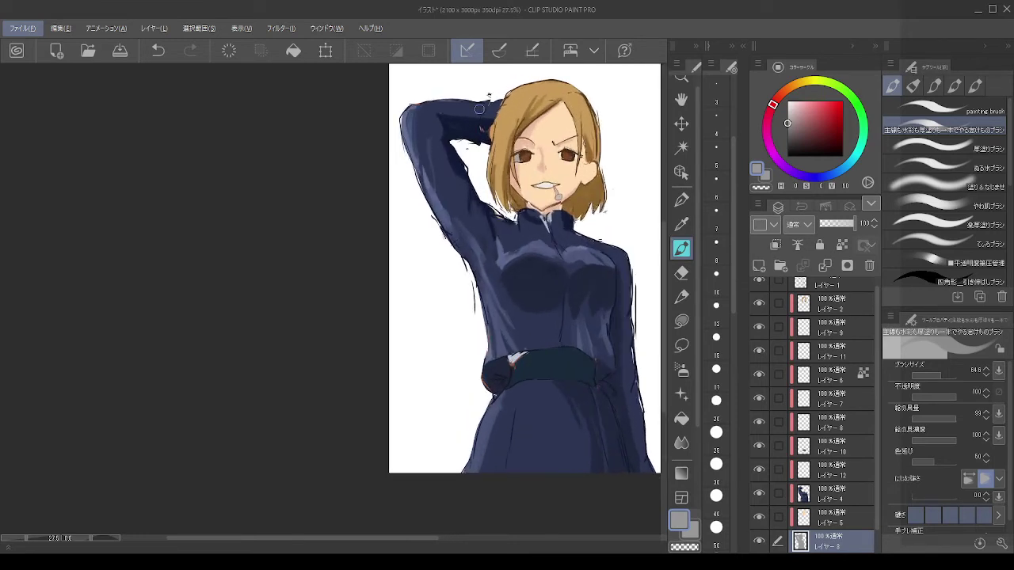
pyautogui.click(828, 519)
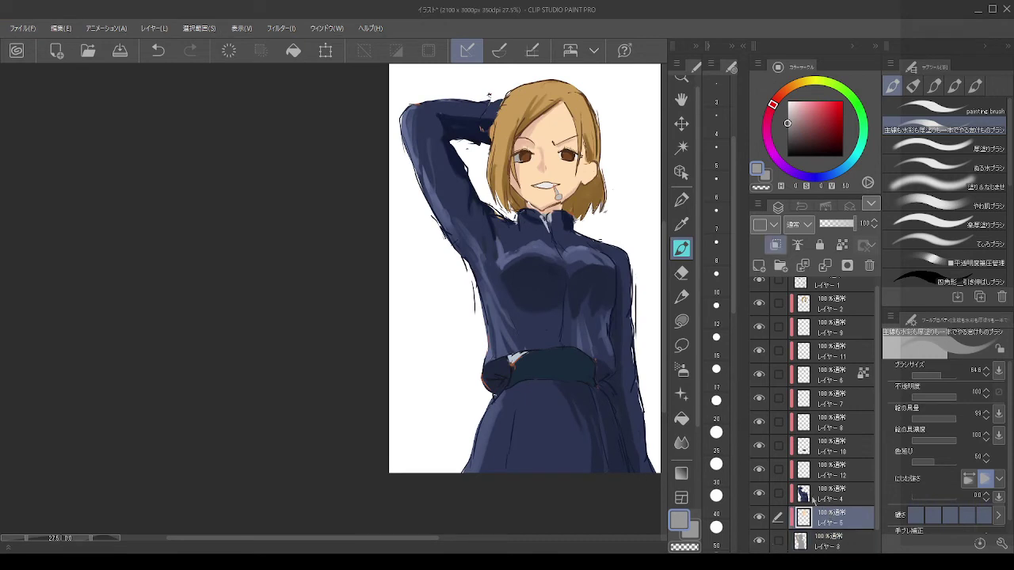
pyautogui.click(824, 492)
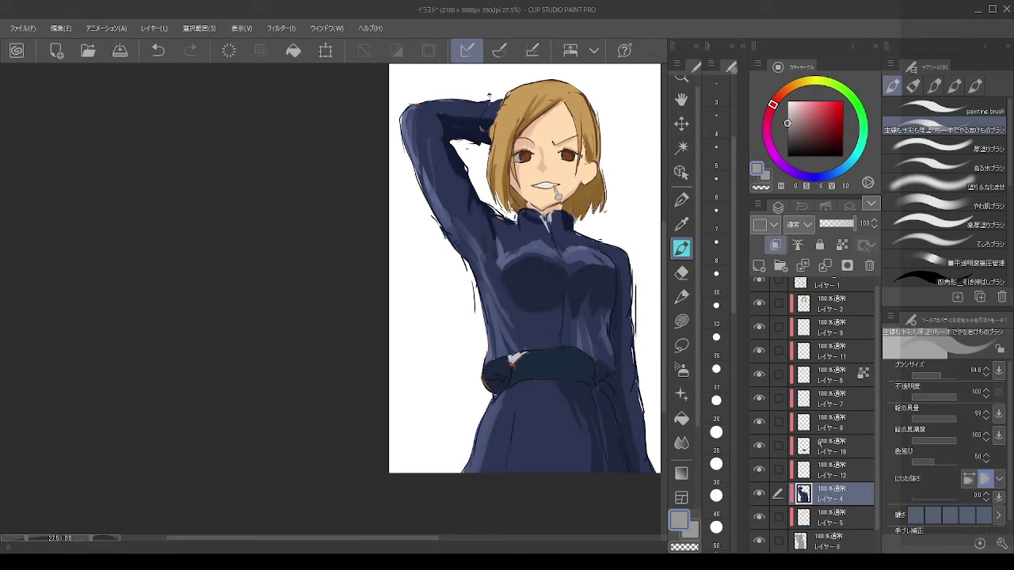
# Step: Move レイヤー 11 directly below レイヤー 7 in the layer stack
pyautogui.click(760, 374)
pyautogui.click(760, 374)
pyautogui.click(828, 336)
pyautogui.moveTo(831, 351); pyautogui.dragTo(830, 407)
pyautogui.click(821, 381)
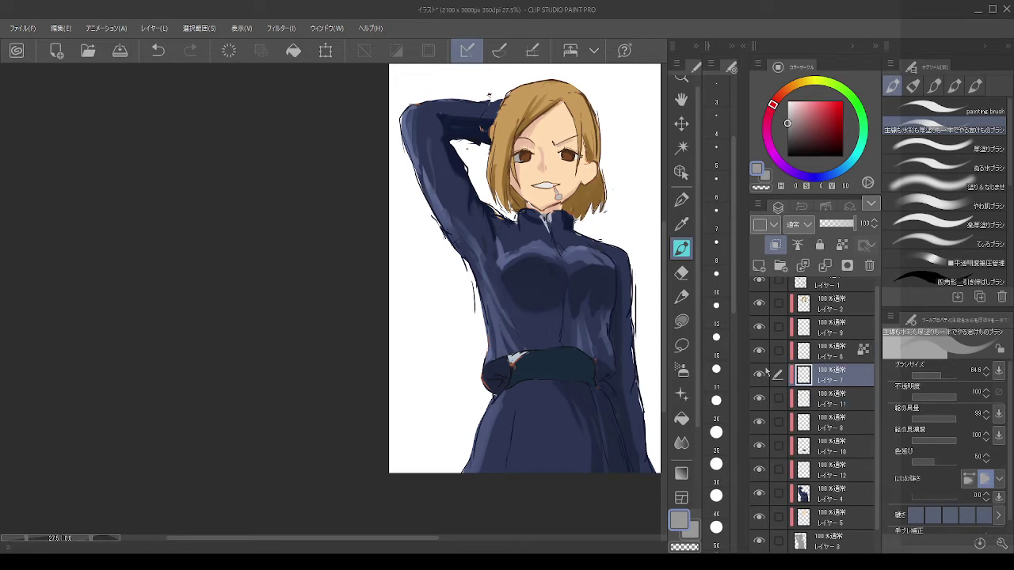
# Step: Delete レイヤー 9 from the layer stack
pyautogui.click(812, 353)
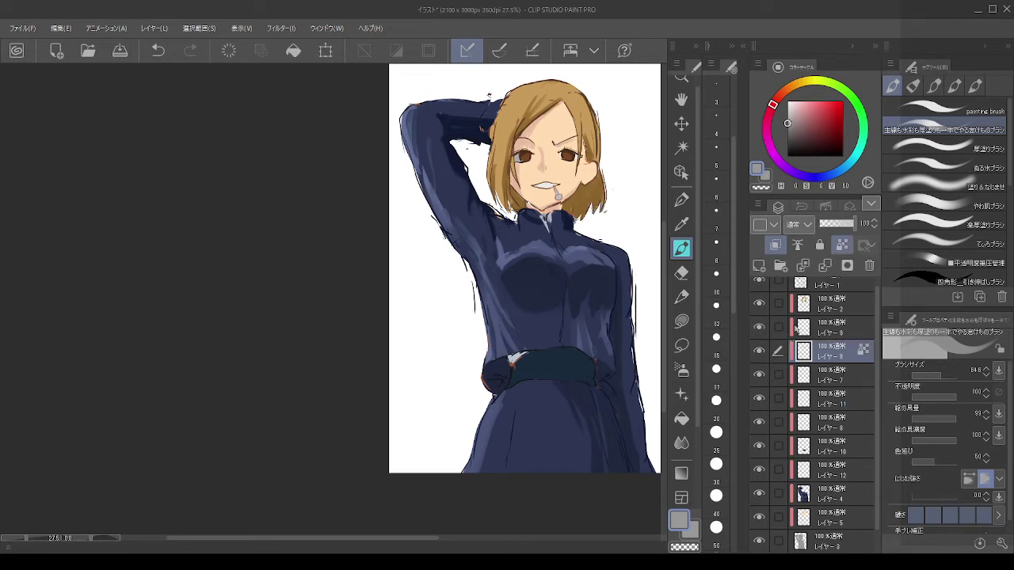
pyautogui.click(825, 331)
pyautogui.click(870, 265)
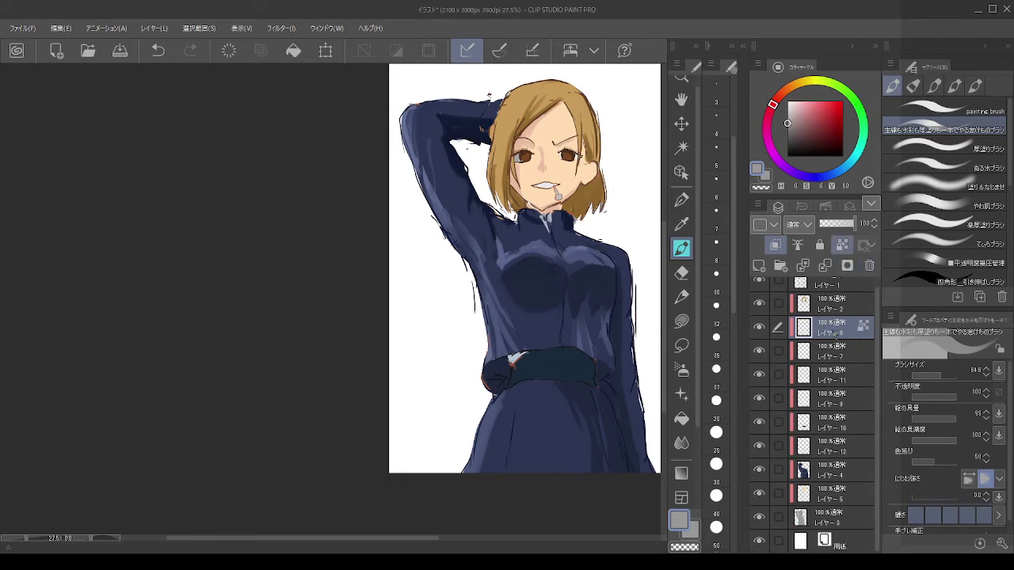
pyautogui.click(758, 326)
# Step: Merge レイヤー 10, レイヤー 12 and レイヤー 4 into a single clothing layer
pyautogui.click(832, 358)
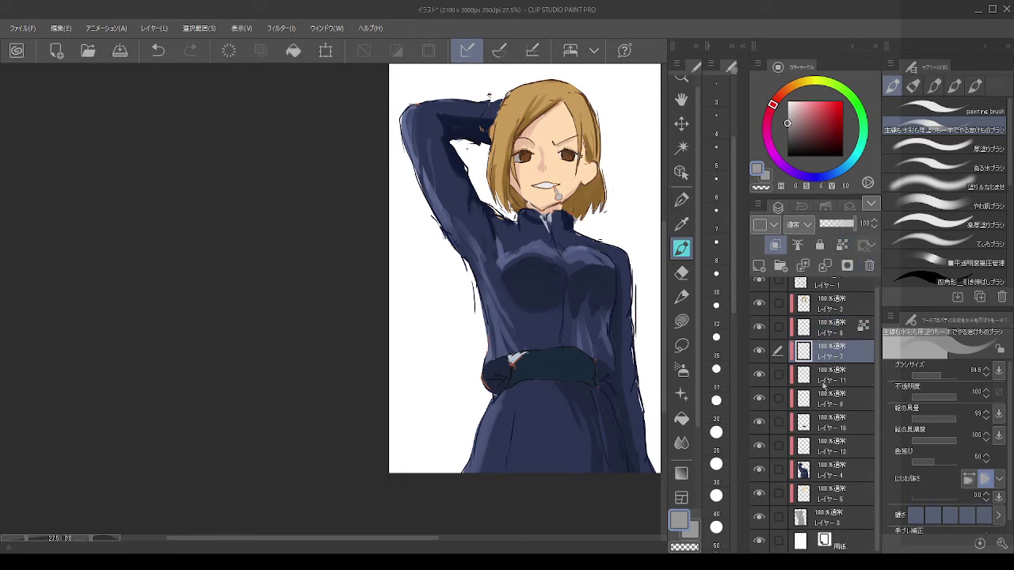
pyautogui.click(824, 376)
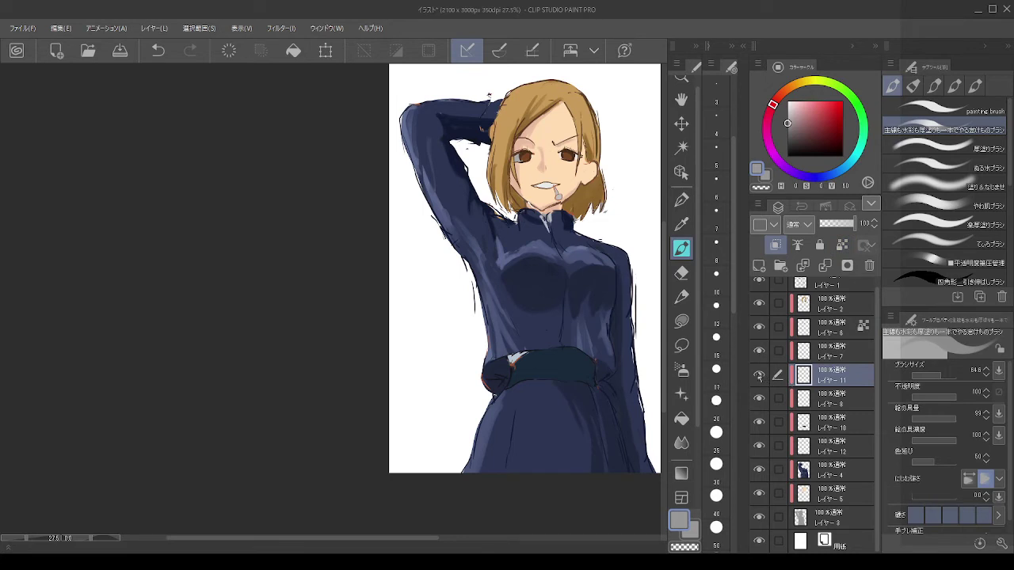
pyautogui.click(808, 401)
pyautogui.click(759, 399)
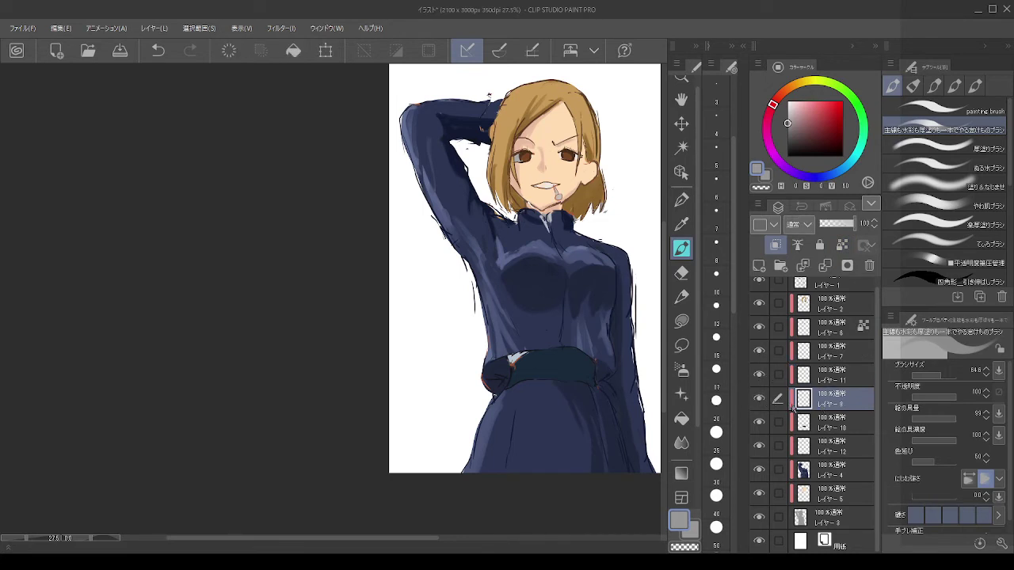
pyautogui.click(825, 425)
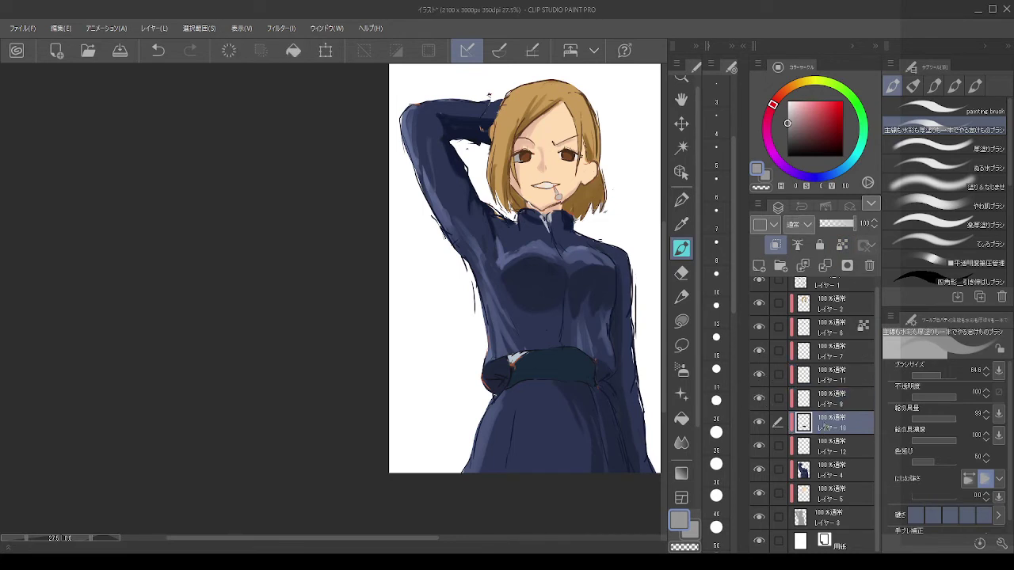
pyautogui.keyDown('shift'); pyautogui.click(835, 477); pyautogui.keyUp('shift')
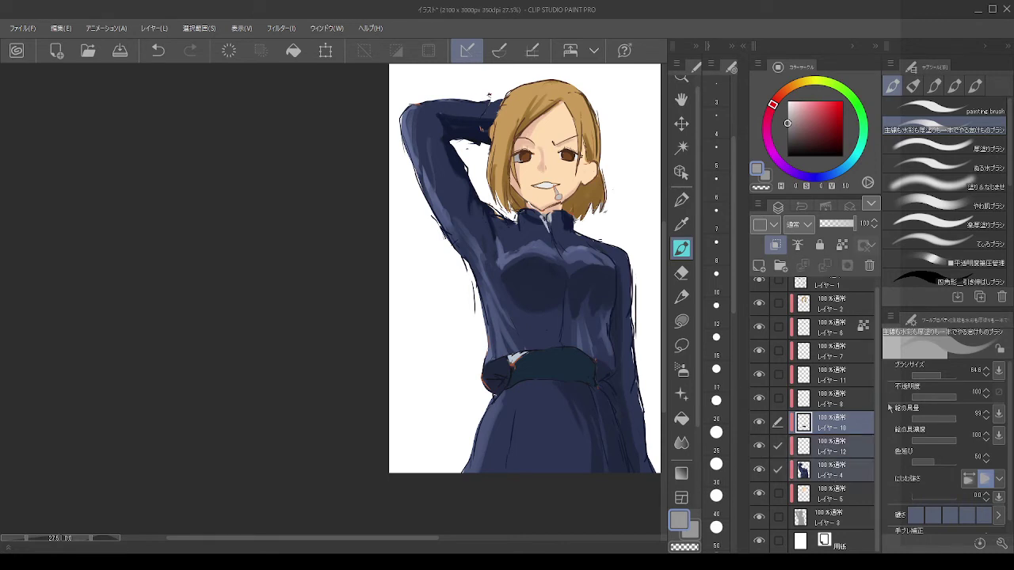
pyautogui.hotkey('shift', 'alt', 'e')
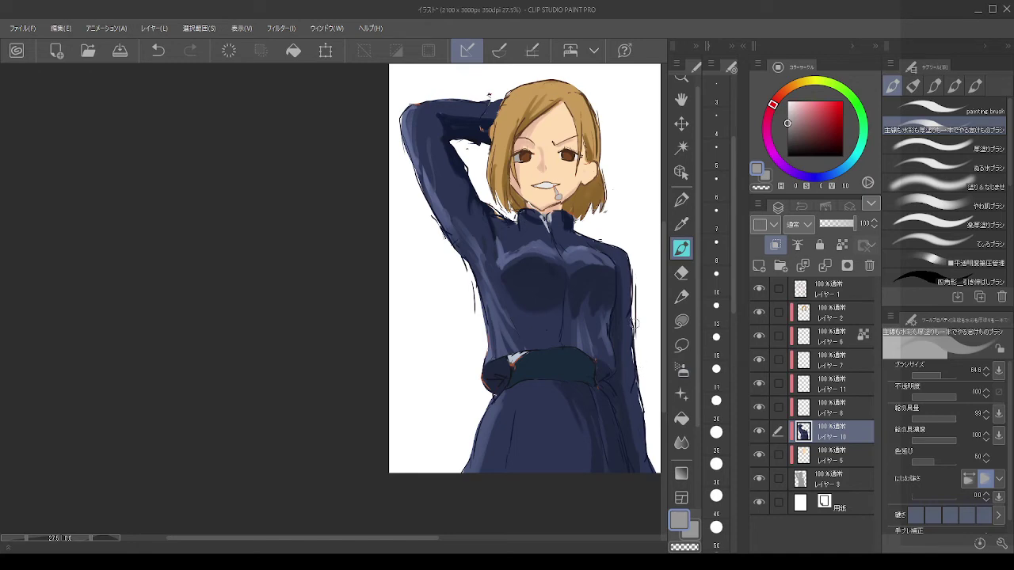
# Step: Examine what レイヤー 6, レイヤー 3 and レイヤー 1 contribute to the drawing by switching their visibility off and on
pyautogui.scroll(-1, 546, 145)
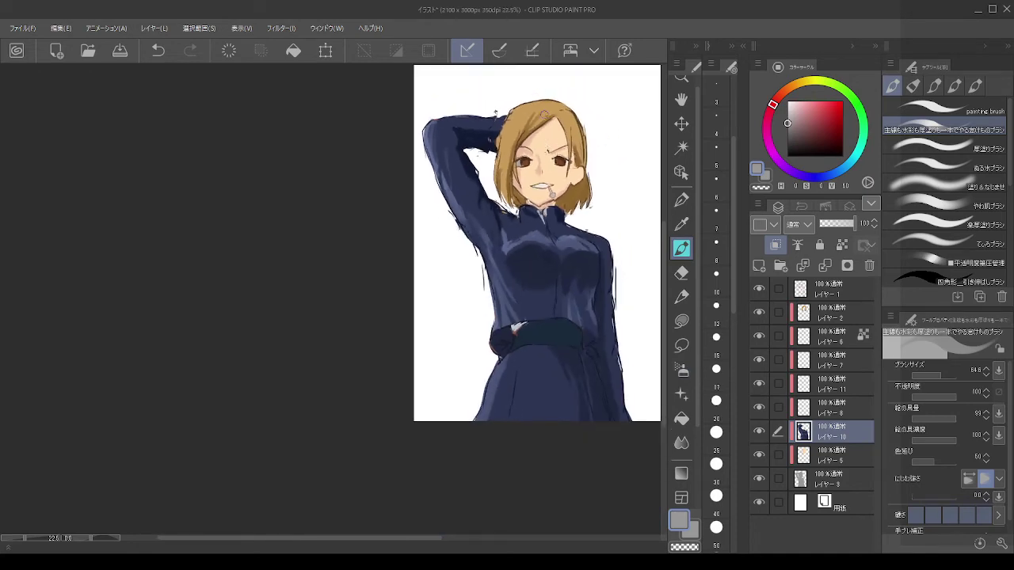
pyautogui.scroll(5, 546, 144)
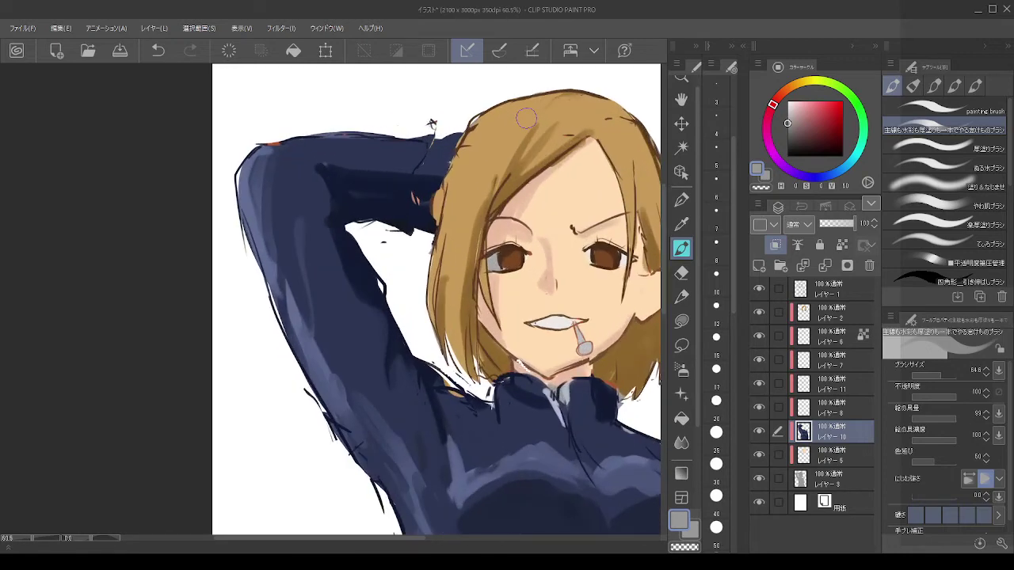
pyautogui.click(824, 314)
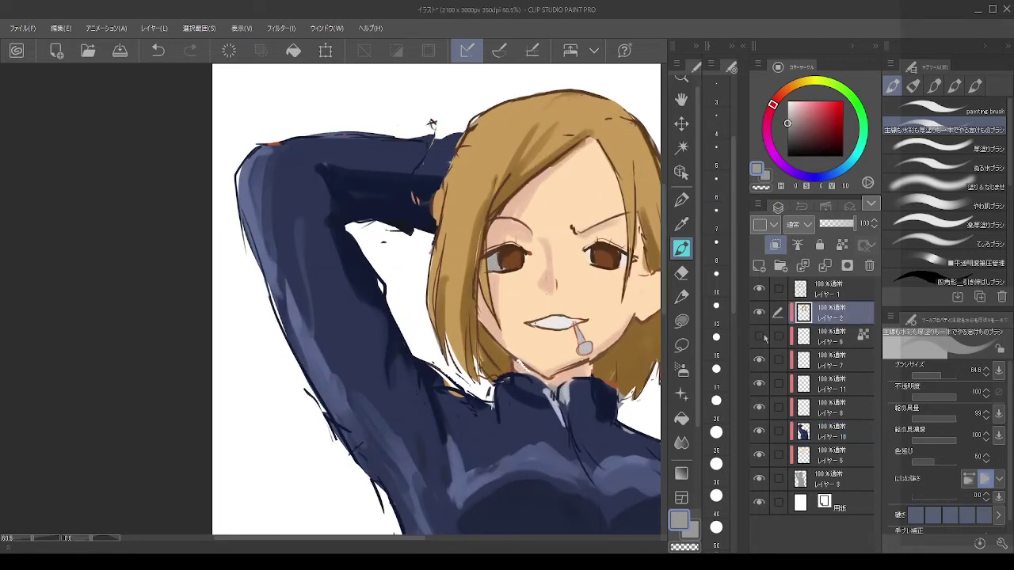
pyautogui.click(759, 336)
pyautogui.click(759, 336)
pyautogui.press('alt')
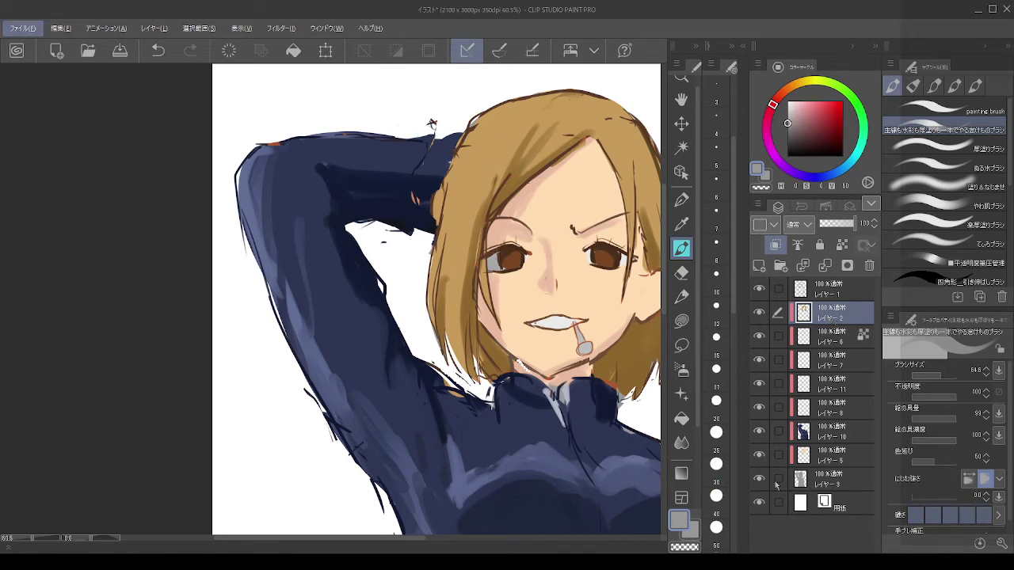
pyautogui.keyDown('alt'); pyautogui.click(760, 481); pyautogui.keyUp('alt')
pyautogui.keyDown('alt'); pyautogui.click(762, 481); pyautogui.keyUp('alt')
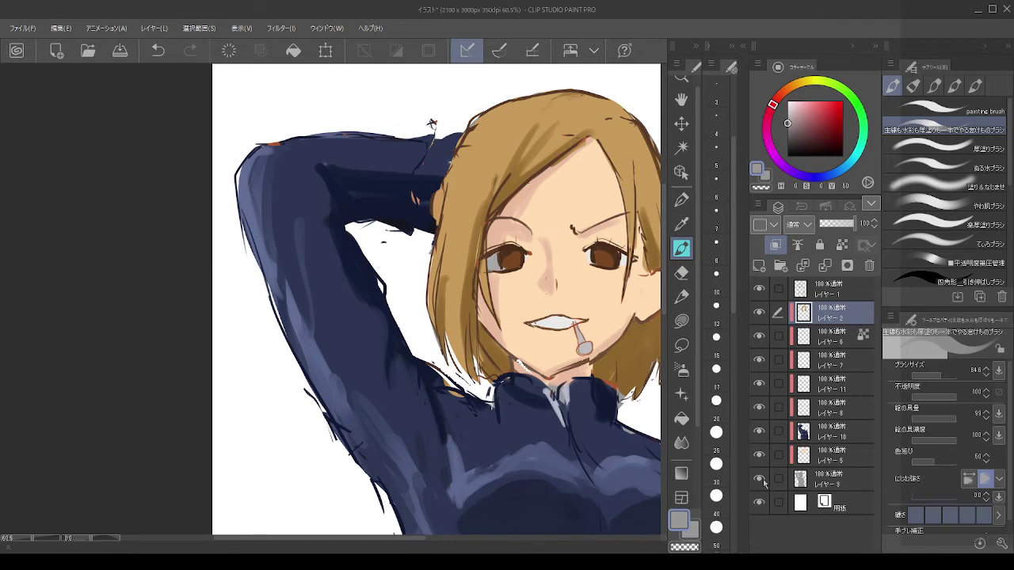
pyautogui.click(816, 482)
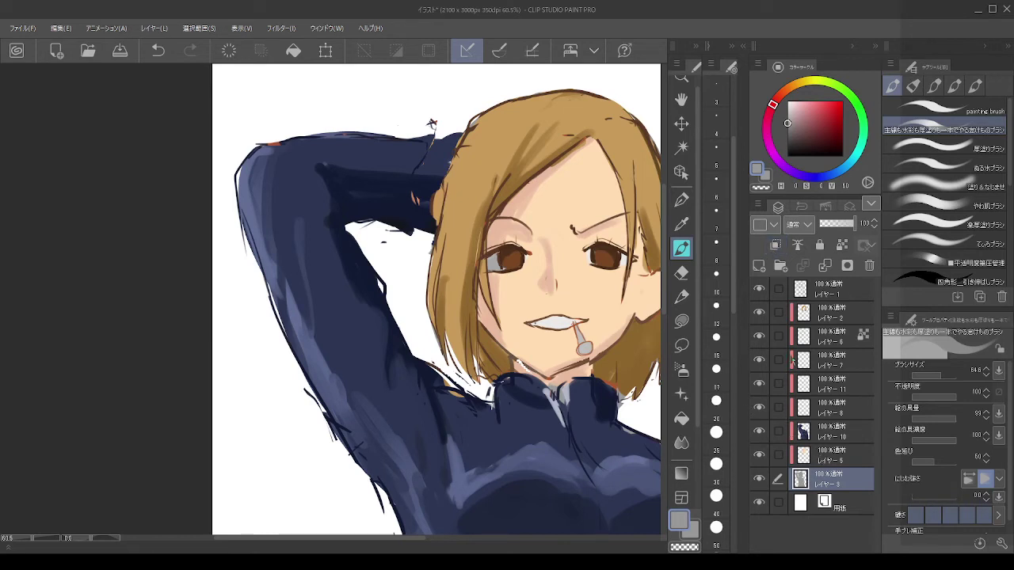
pyautogui.click(820, 315)
pyautogui.click(819, 292)
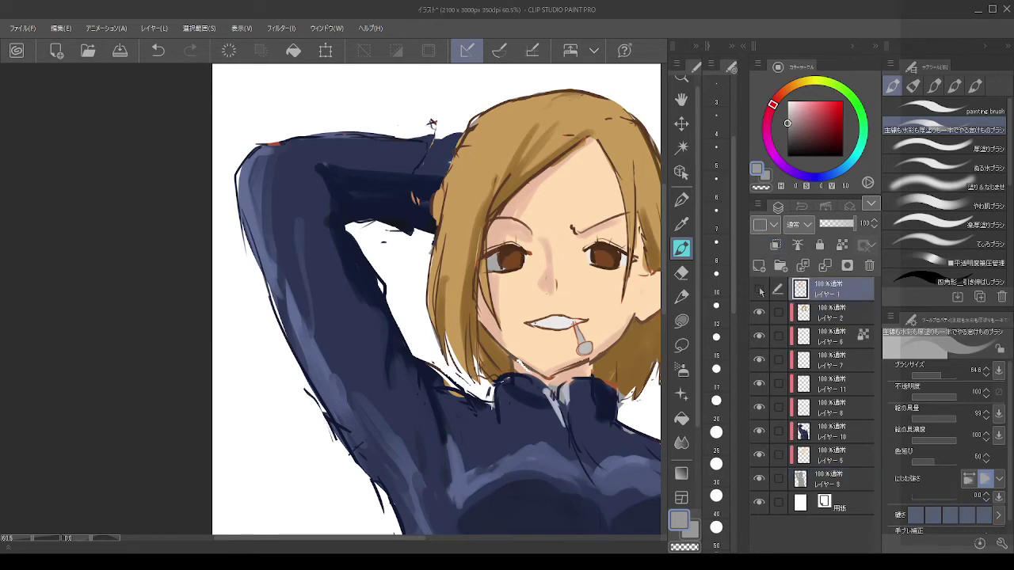
pyautogui.click(759, 290)
pyautogui.click(759, 290)
pyautogui.click(824, 478)
pyautogui.scroll(-4, 521, 359)
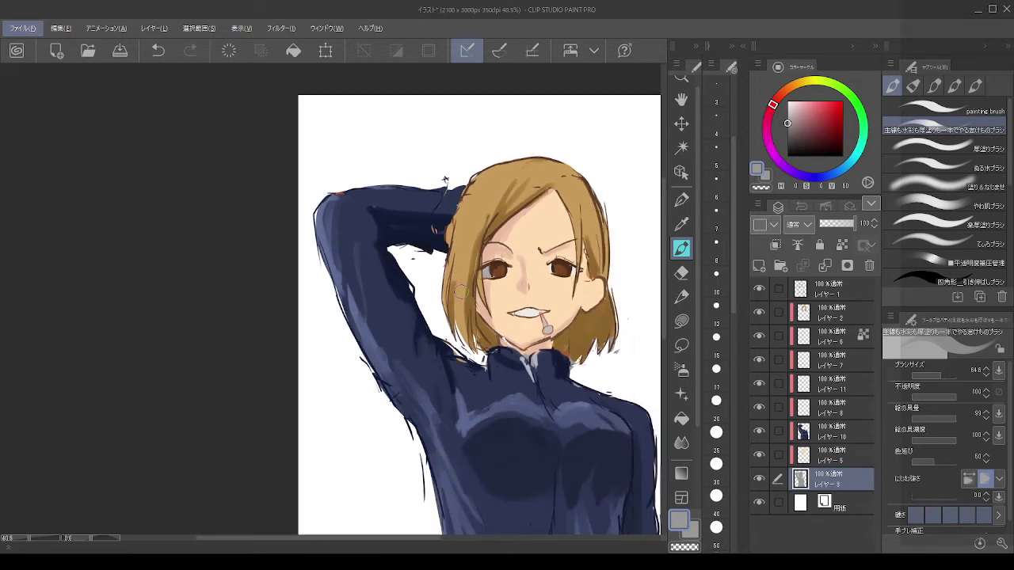
pyautogui.scroll(2, 521, 359)
# Step: On レイヤー 10, paint over the lines inside the collar opening with its sampled pale grey-blue
pyautogui.click(834, 434)
pyautogui.scroll(5, 521, 358)
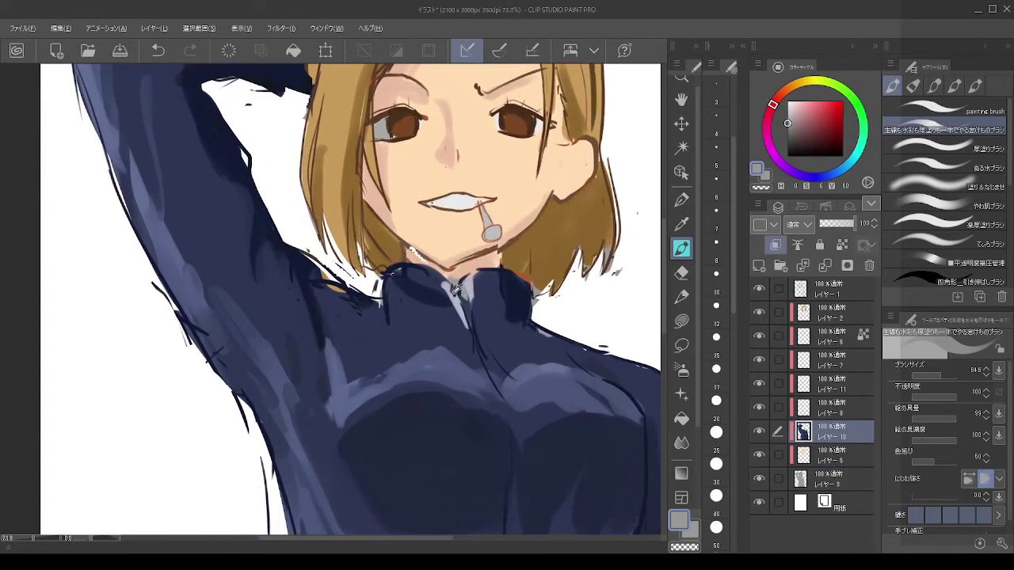
pyautogui.keyDown('alt'); pyautogui.click(456, 291); pyautogui.keyUp('alt')
pyautogui.moveTo(448, 283); pyautogui.dragTo(466, 339)
pyautogui.moveTo(466, 288); pyautogui.dragTo(475, 316)
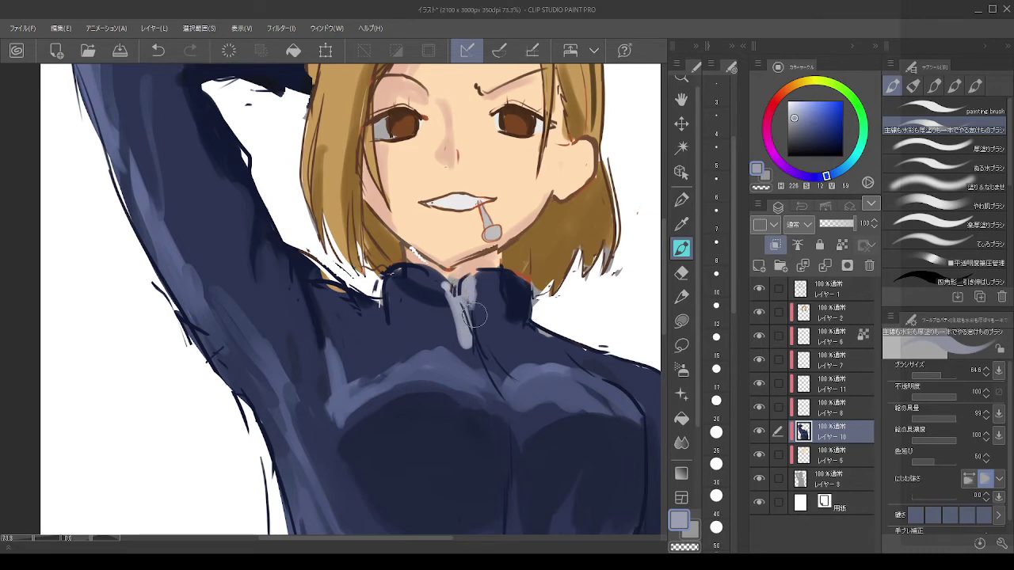
pyautogui.scroll(-2, 533, 333)
pyautogui.scroll(2, 505, 318)
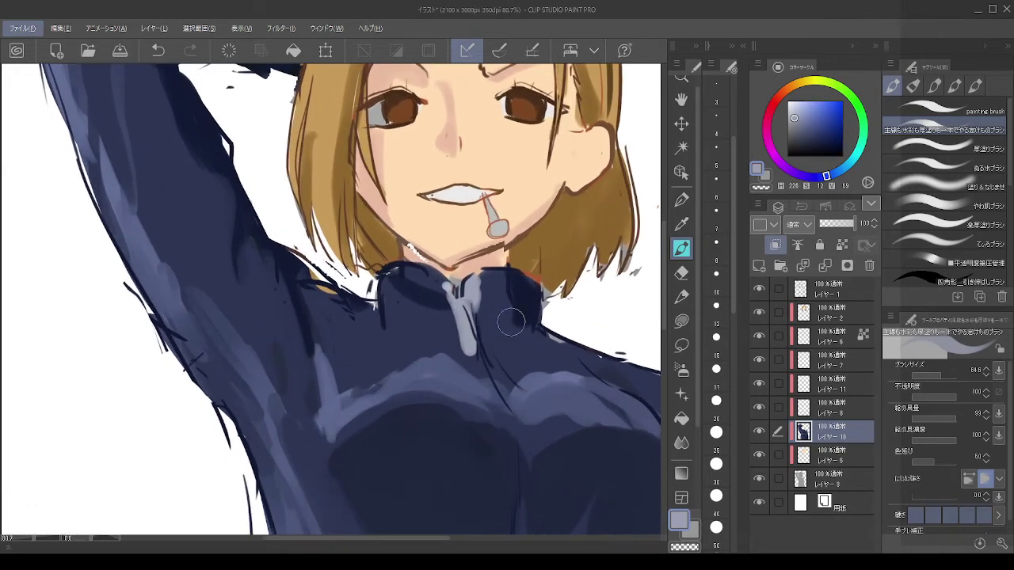
# Step: Narrow the pale collar opening by painting along both of its edges with the shirt's navy
pyautogui.moveTo(450, 315); pyautogui.dragTo(469, 355)
pyautogui.moveTo(482, 279); pyautogui.dragTo(497, 332)
pyautogui.moveTo(481, 297); pyautogui.dragTo(494, 333)
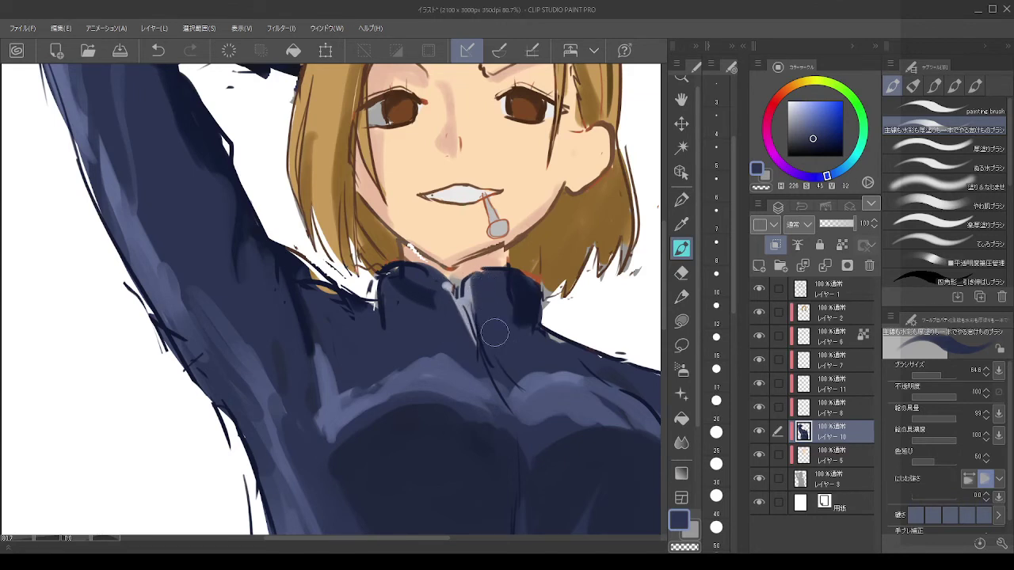
# Step: Reshape the lower tip of the collar opening with its sampled pale grey-blue and the shirt's navy
pyautogui.keyDown('alt'); pyautogui.click(461, 299); pyautogui.keyUp('alt')
pyautogui.moveTo(465, 292)
pyautogui.mouseDown()
pyautogui.moveTo(474, 314)
pyautogui.moveTo(472, 288)
pyautogui.moveTo(486, 348)
pyautogui.mouseUp()
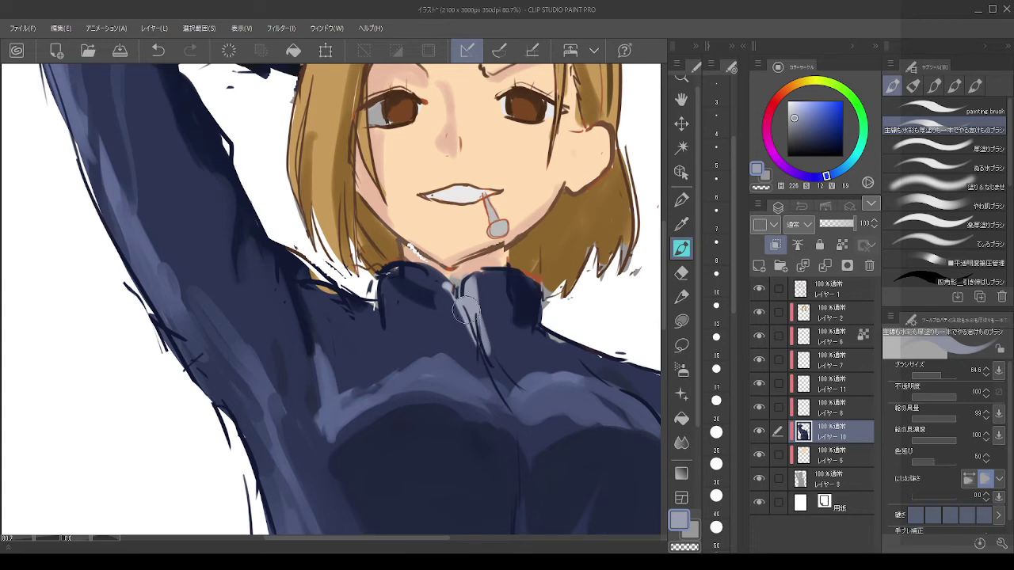
pyautogui.keyDown('alt'); pyautogui.click(502, 328); pyautogui.keyUp('alt')
pyautogui.moveTo(485, 291); pyautogui.dragTo(498, 372)
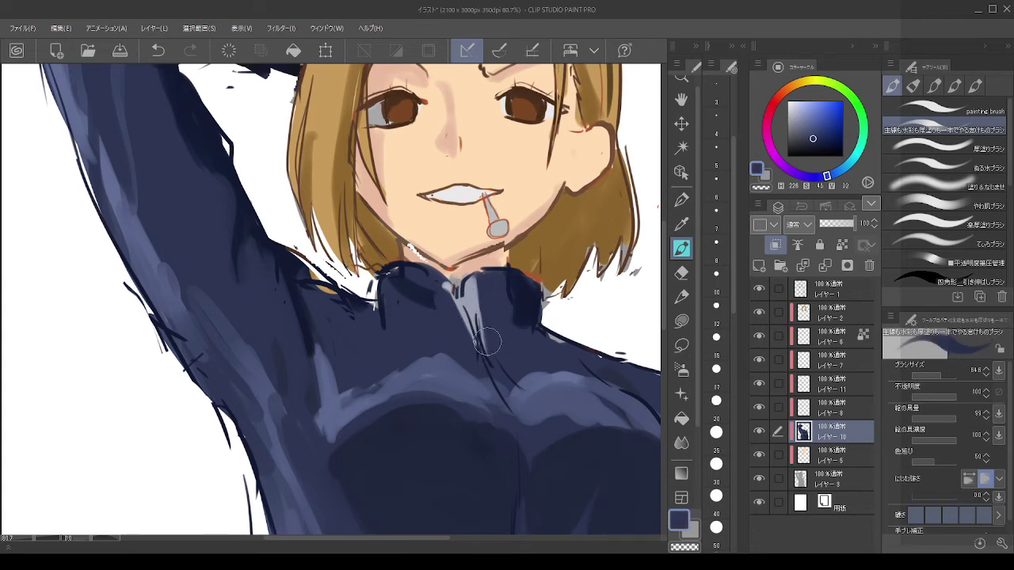
pyautogui.moveTo(476, 325)
pyautogui.mouseDown()
pyautogui.moveTo(487, 350)
pyautogui.moveTo(466, 336)
pyautogui.mouseUp()
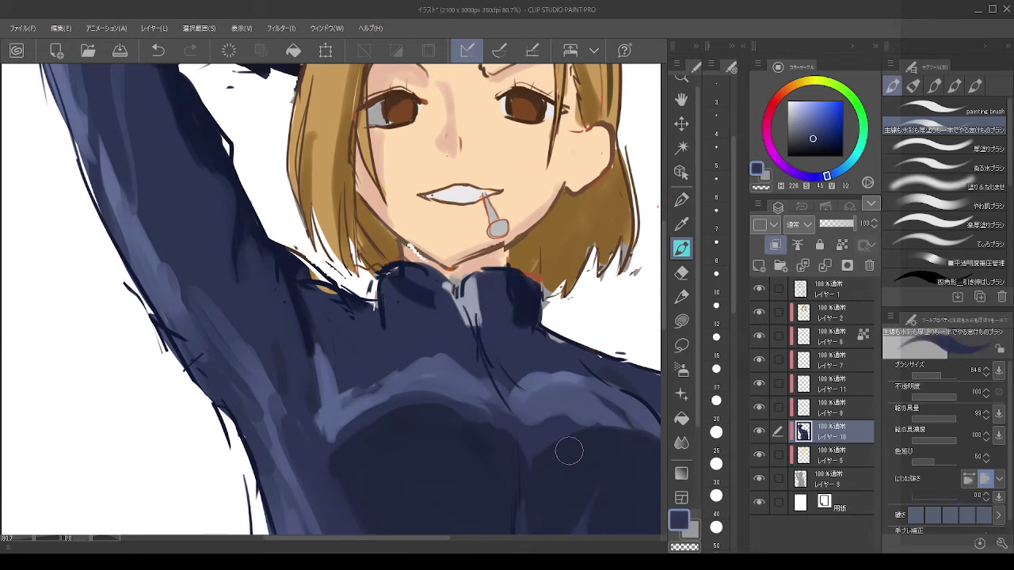
pyautogui.scroll(-2, 593, 391)
pyautogui.press('alt')
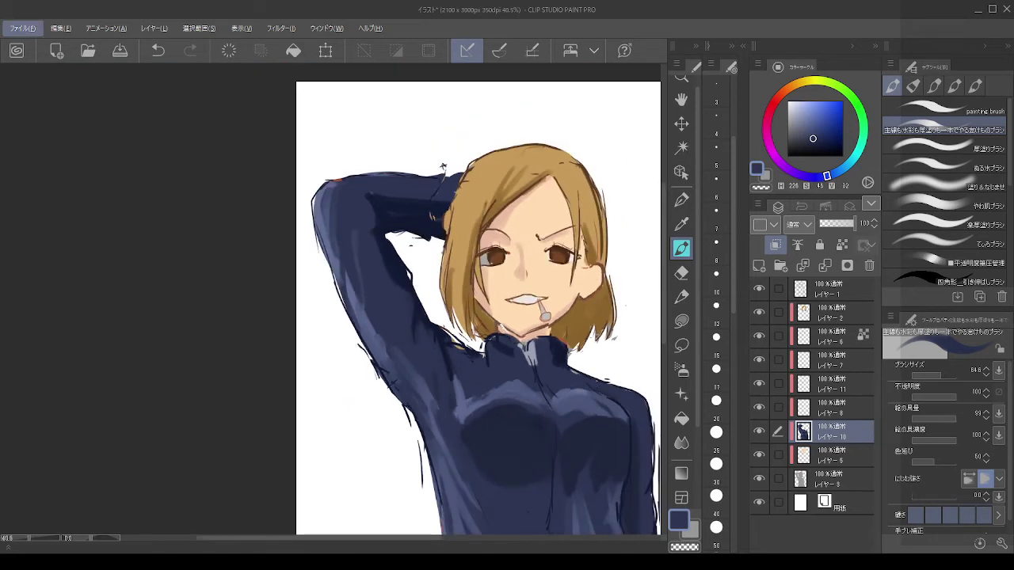
# Step: Check what レイヤー 1 contributes to the drawing by switching its visibility off and on
pyautogui.hotkey('alt', 'Tab')
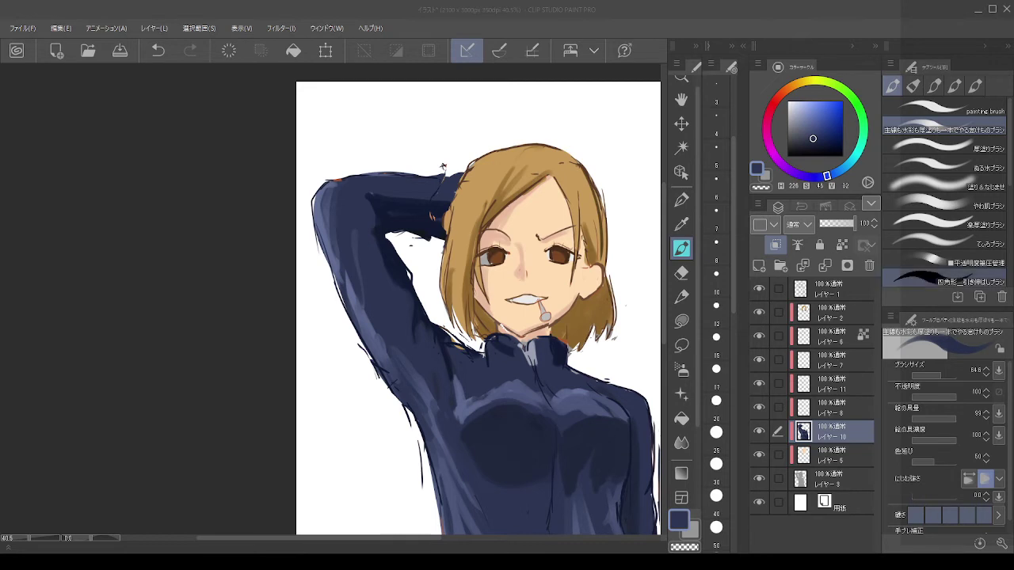
pyautogui.hotkey('alt', 'Tab')
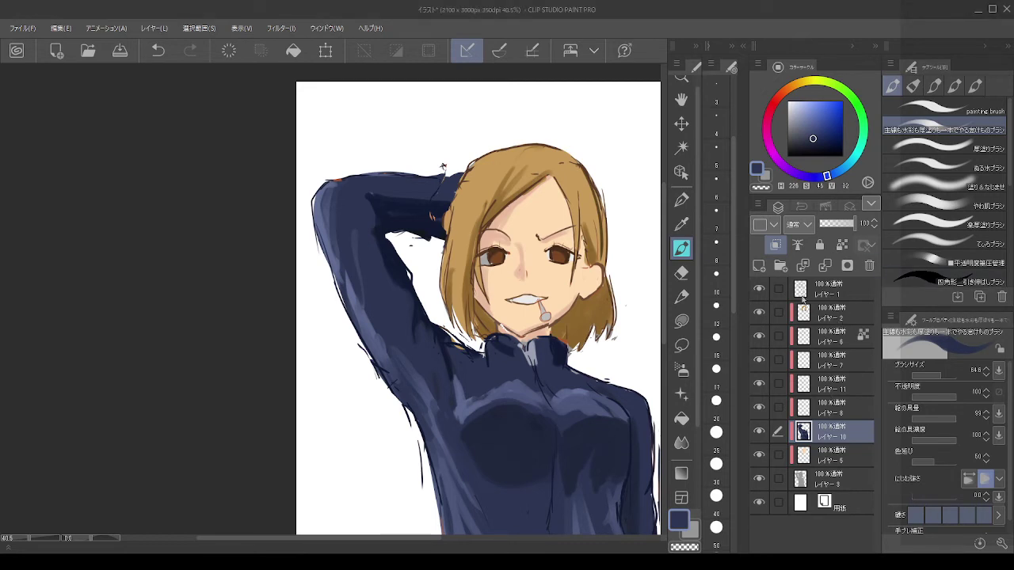
pyautogui.click(813, 294)
pyautogui.click(813, 310)
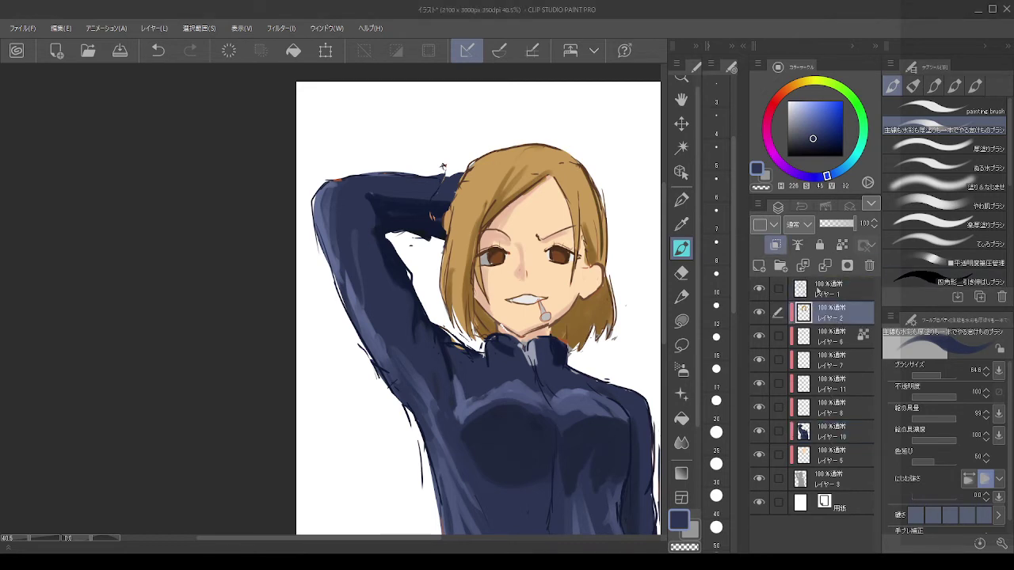
pyautogui.click(818, 292)
pyautogui.click(758, 290)
pyautogui.click(758, 289)
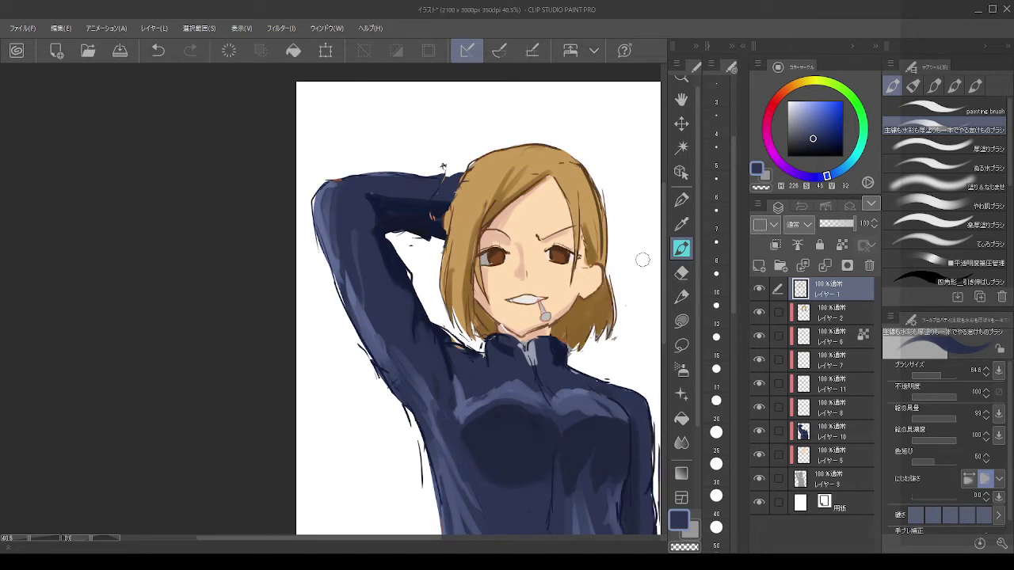
pyautogui.click(681, 272)
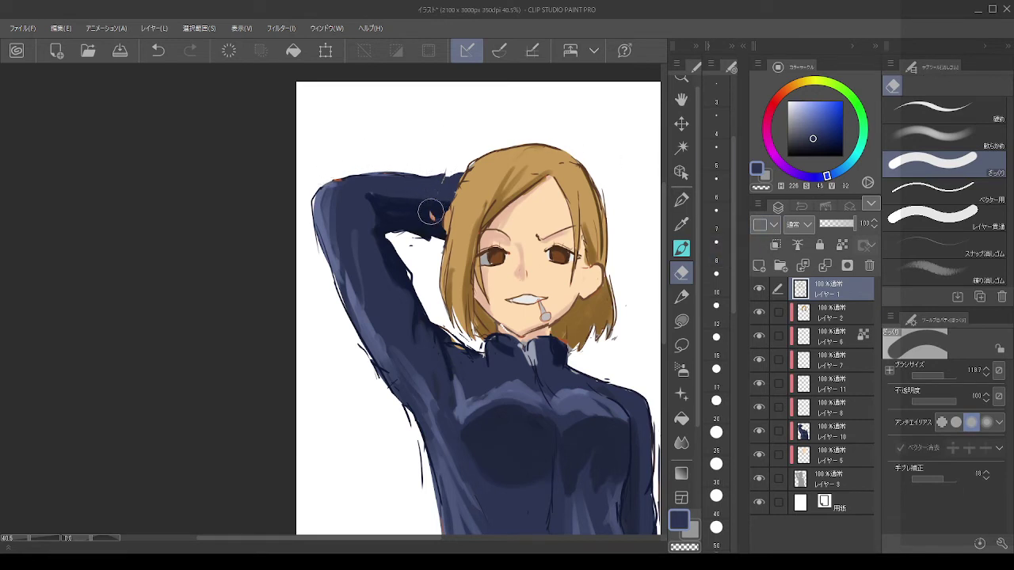
# Step: Group the clipped layers from レイヤー 2 down to the one above レイヤー 3 into a folder and clip the folder to レイヤー 3
pyautogui.click(817, 478)
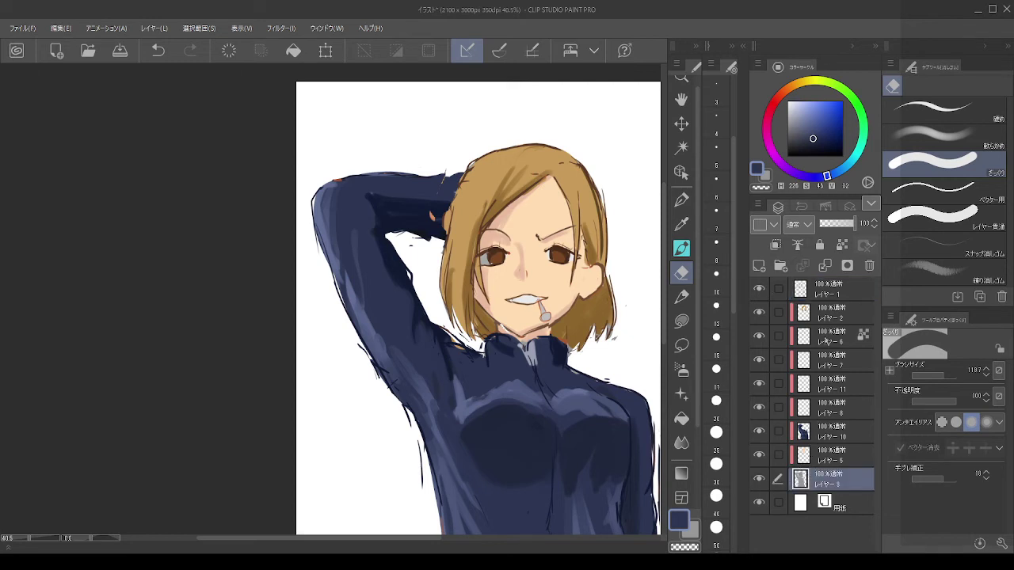
pyautogui.click(825, 315)
pyautogui.keyDown('shift'); pyautogui.click(825, 456); pyautogui.keyUp('shift')
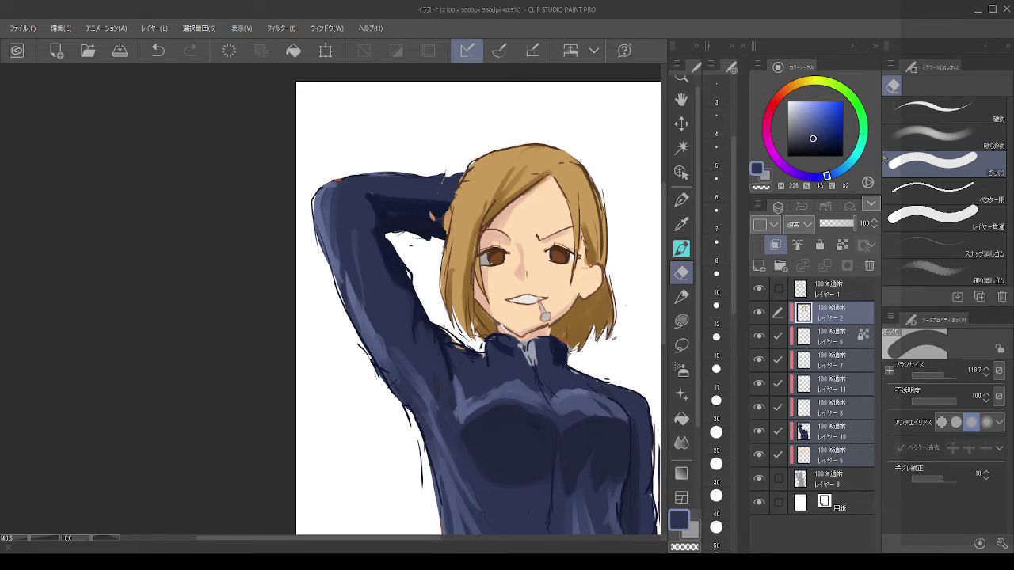
pyautogui.hotkey('ctrl', 'g')
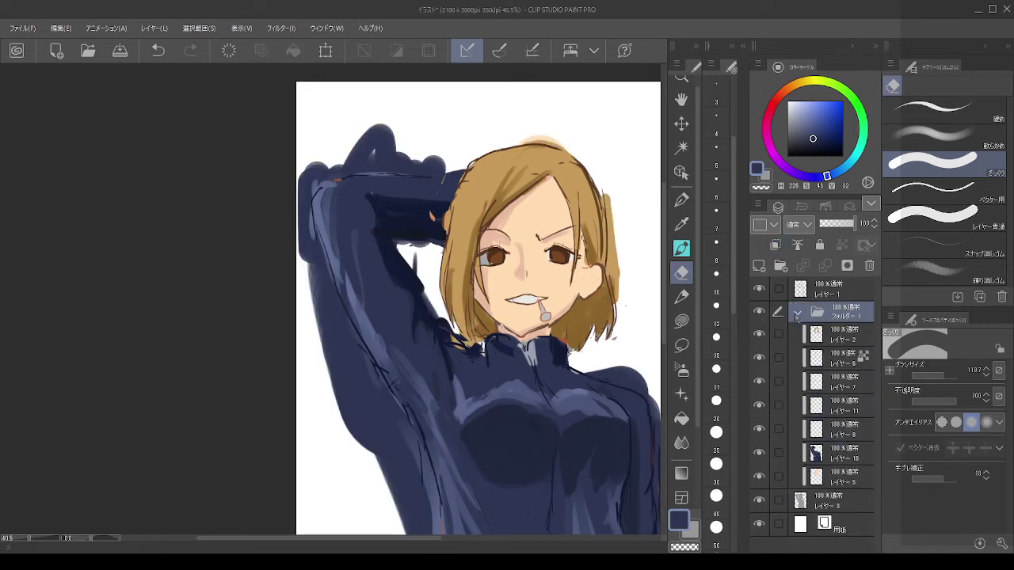
pyautogui.click(797, 316)
pyautogui.click(776, 245)
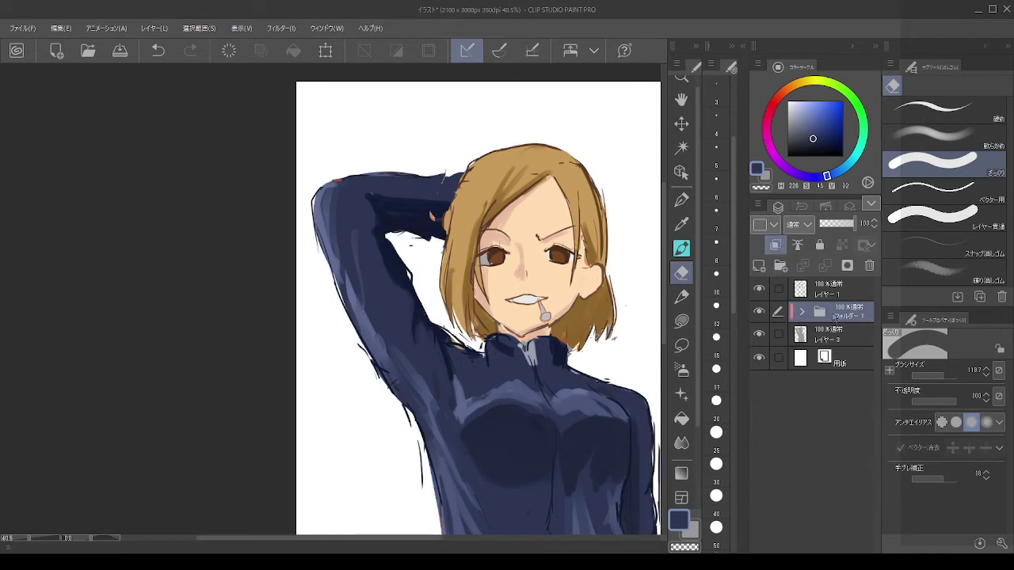
pyautogui.press('alt')
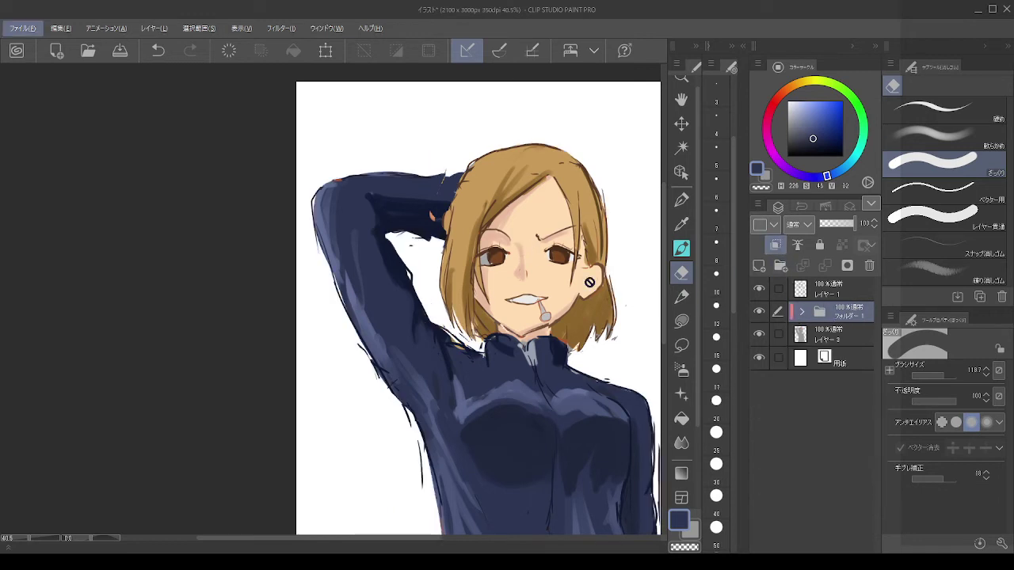
# Step: On レイヤー 3, try to paint over the stray orange mark on the raised sleeve beside the hair with the layer's sampled grey
pyautogui.click(829, 339)
pyautogui.click(830, 341)
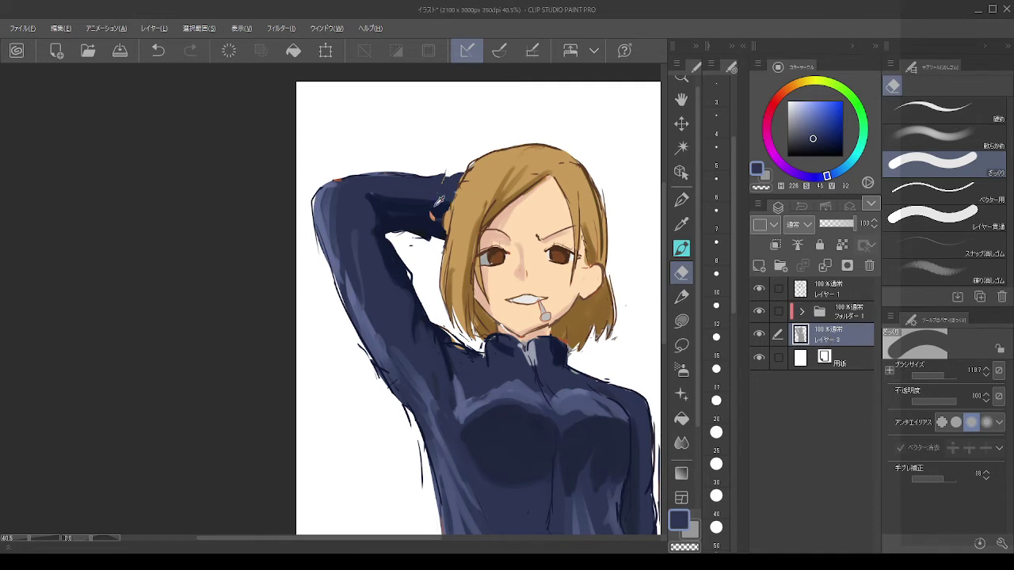
pyautogui.keyDown('alt'); pyautogui.click(438, 202); pyautogui.keyUp('alt')
pyautogui.moveTo(413, 203); pyautogui.dragTo(428, 220)
pyautogui.hotkey('ctrl', 'z')
pyautogui.press('c')
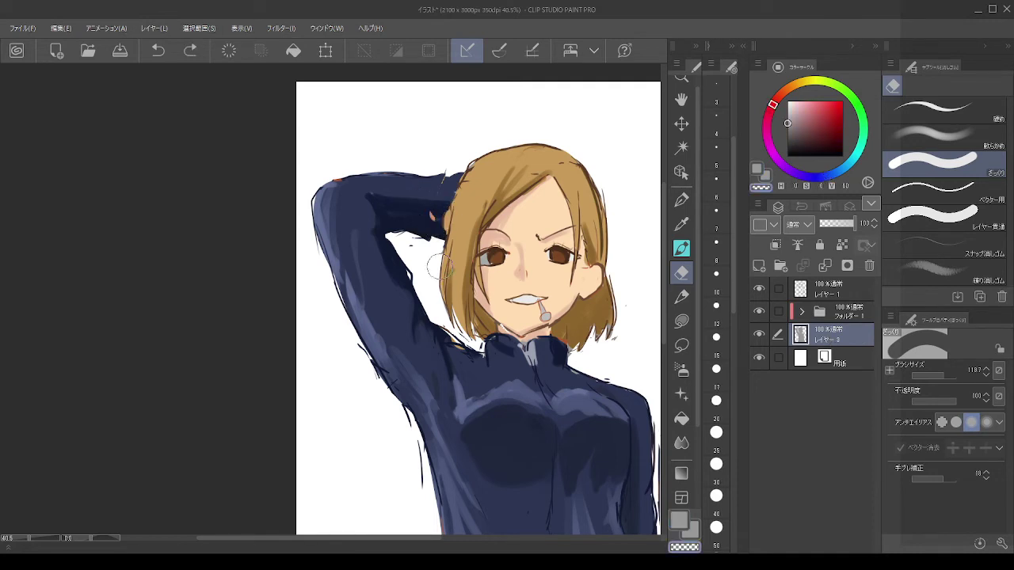
pyautogui.press('b')
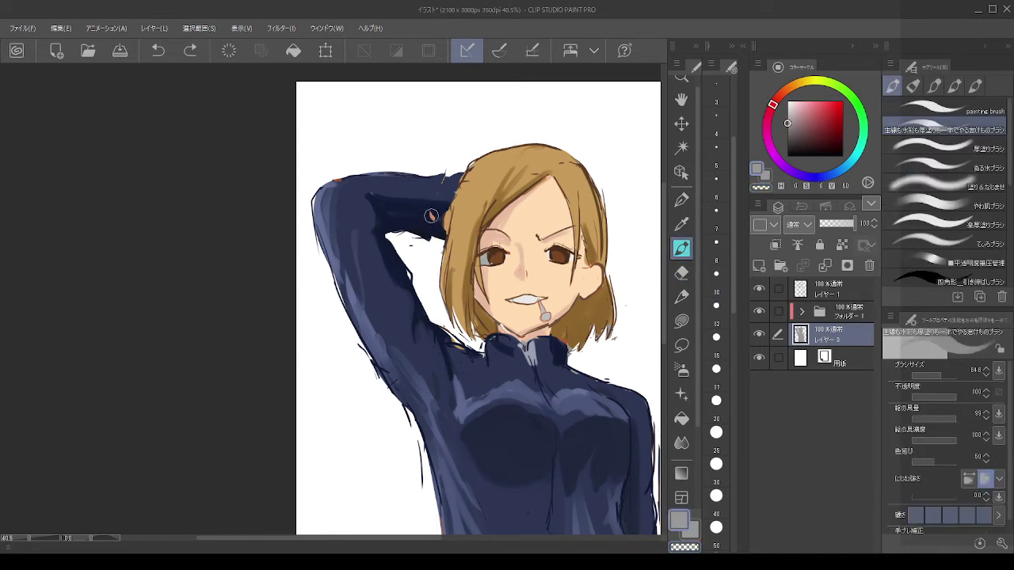
pyautogui.moveTo(431, 215); pyautogui.dragTo(438, 205)
# Step: On レイヤー 1, try to erase the orange mark on the raised sleeve with the transparent colour
pyautogui.click(821, 312)
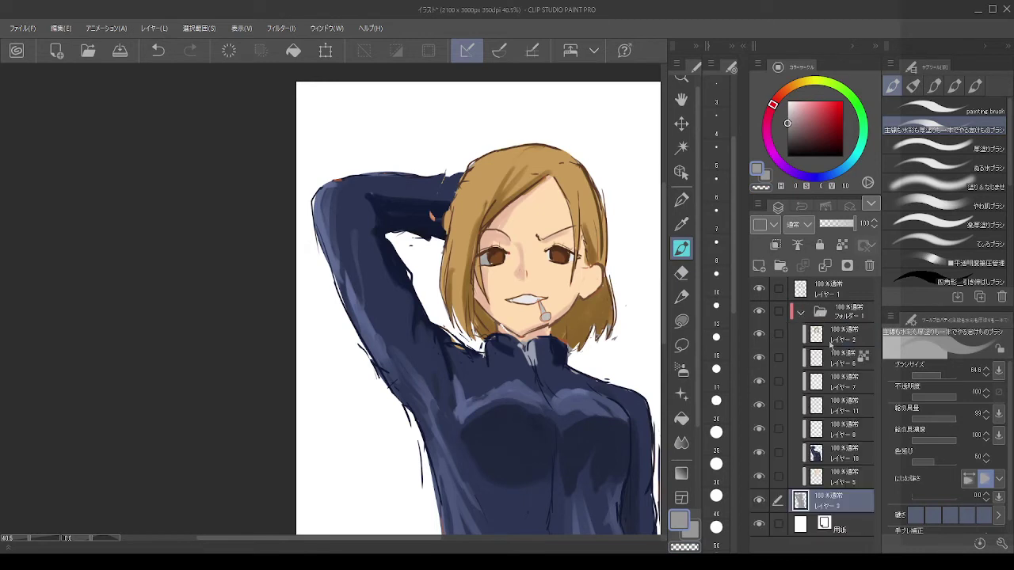
pyautogui.click(828, 290)
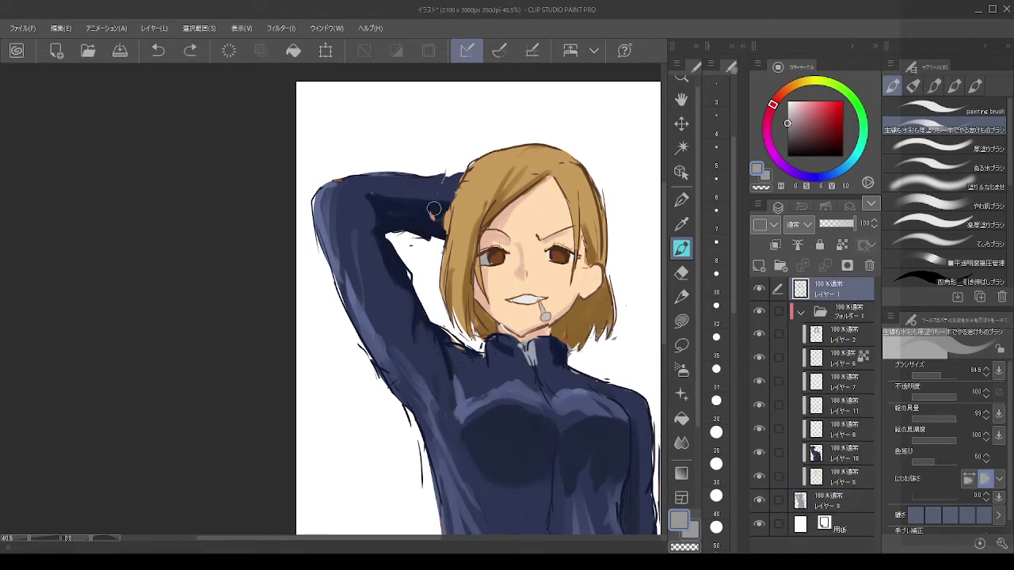
pyautogui.hotkey('ctrl', 'z')
pyautogui.moveTo(430, 217); pyautogui.dragTo(435, 211)
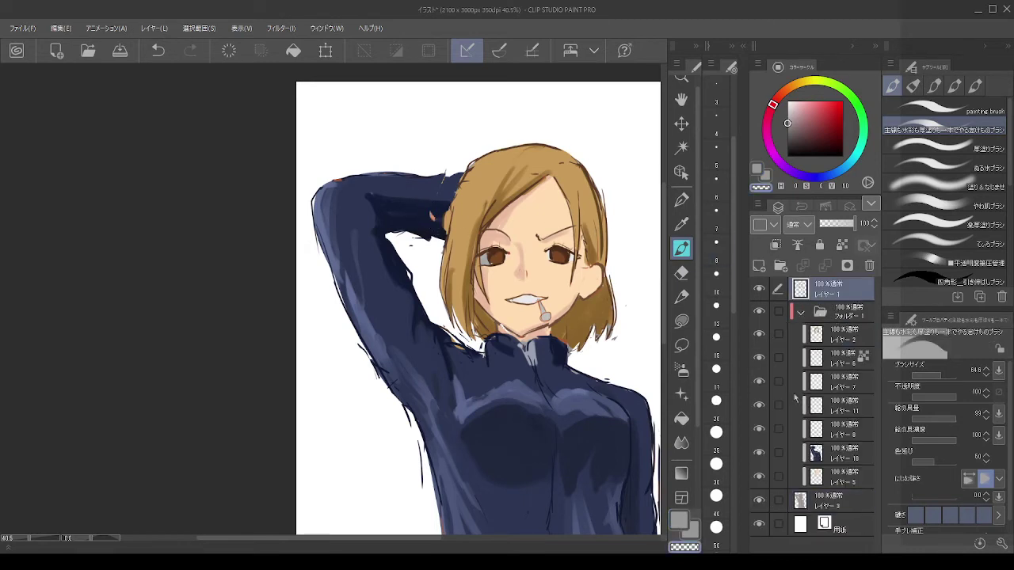
# Step: On レイヤー 10, try to cover the orange mark on the raised sleeve with the sampled navy
pyautogui.click(822, 448)
pyautogui.keyDown('alt'); pyautogui.click(425, 206); pyautogui.keyUp('alt')
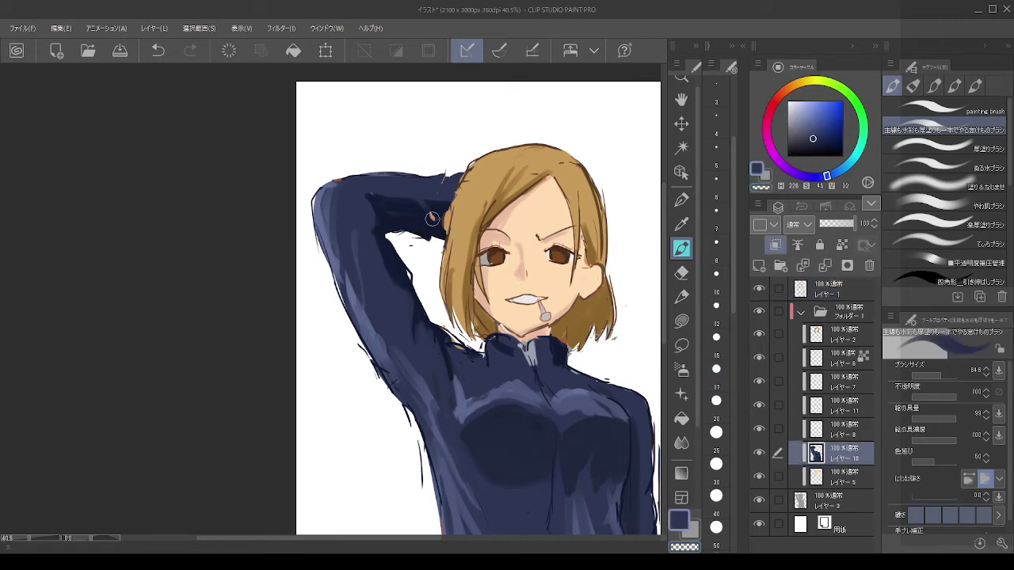
pyautogui.moveTo(429, 211); pyautogui.dragTo(436, 223)
pyautogui.hotkey('ctrl', 'z')
# Step: Find the layer holding the stray marks on the raised sleeve beside the hair and erase them from レイヤー 2 with the transparent colour
pyautogui.click(759, 312)
pyautogui.click(759, 312)
pyautogui.click(759, 334)
pyautogui.click(759, 334)
pyautogui.click(840, 335)
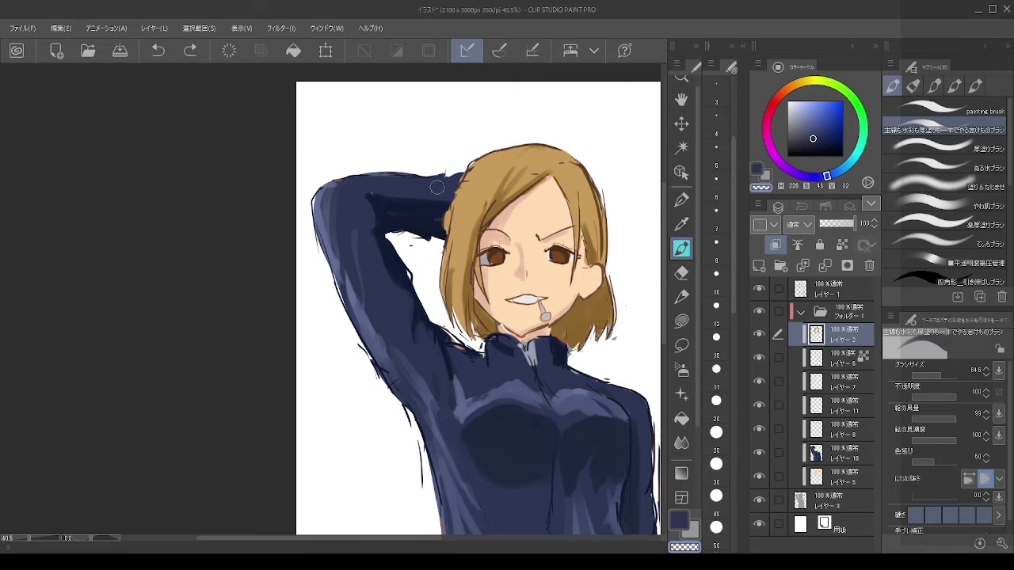
pyautogui.moveTo(427, 187); pyautogui.dragTo(447, 172)
pyautogui.scroll(-2, 471, 217)
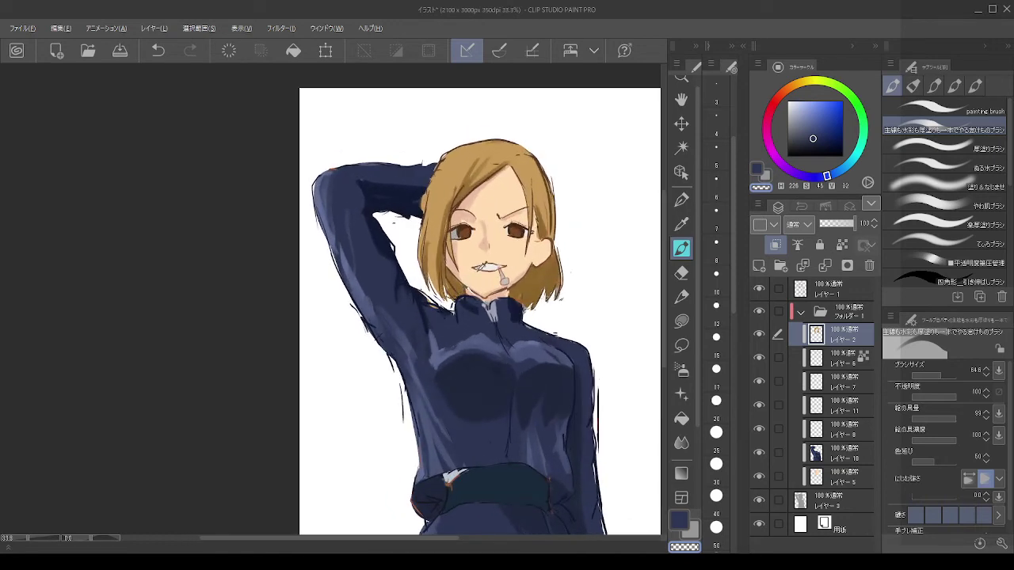
pyautogui.scroll(3, 475, 218)
pyautogui.scroll(-1, 476, 218)
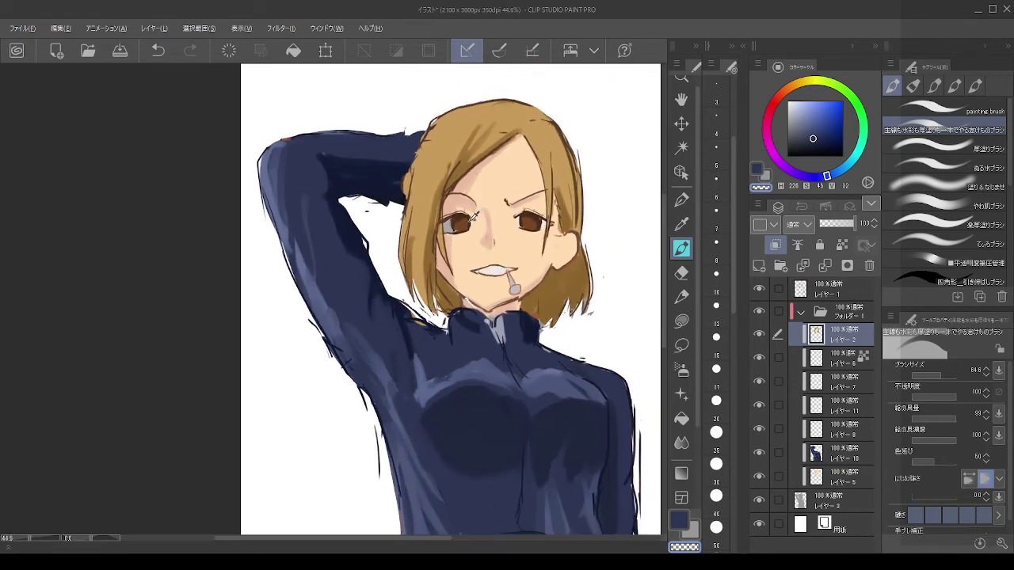
# Step: On レイヤー 1, redraw the hair outline along the crown with a smaller brush in the sampled dark brown
pyautogui.press('alt')
pyautogui.click(801, 311)
pyautogui.click(832, 288)
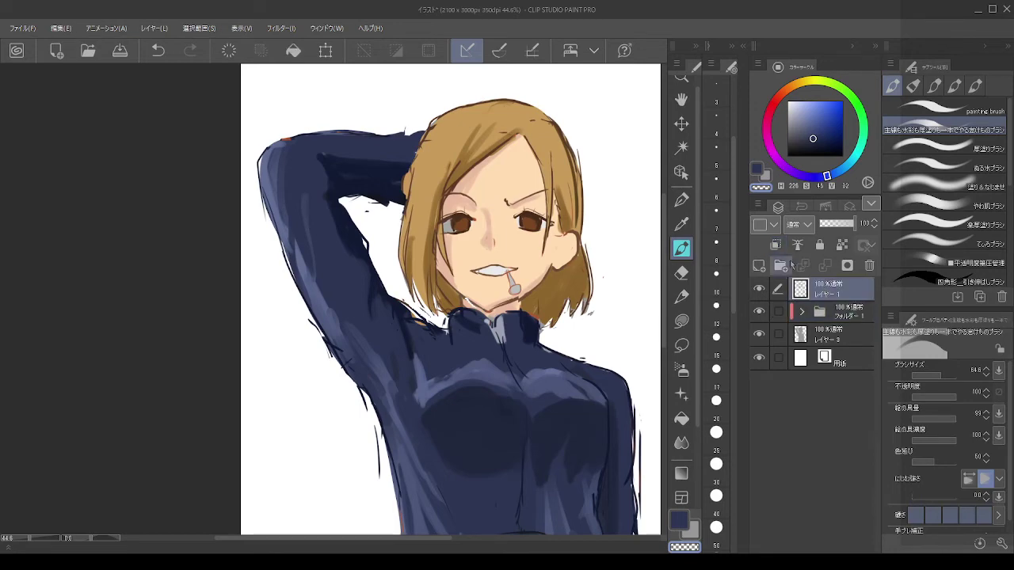
pyautogui.scroll(3, 546, 125)
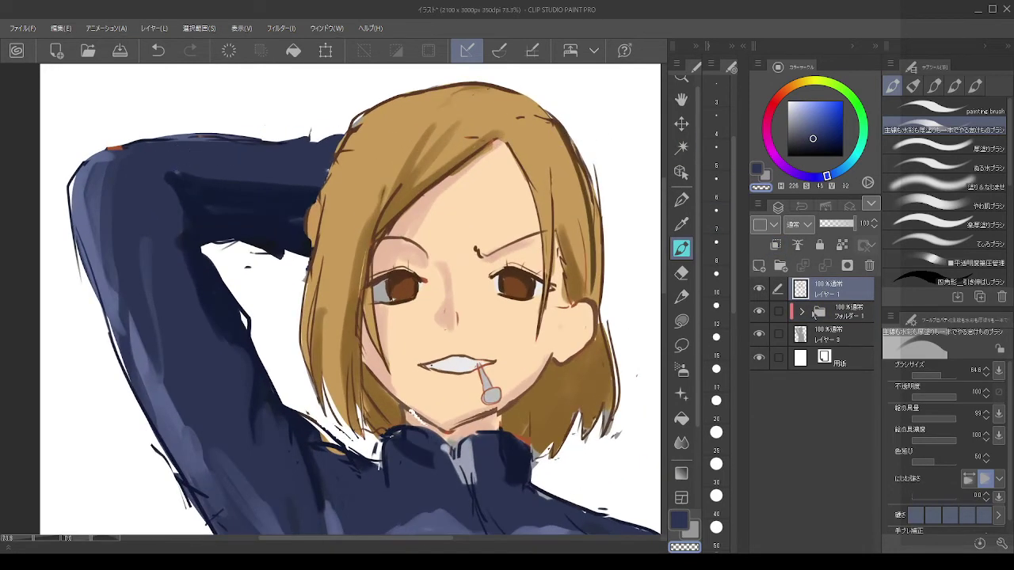
pyautogui.click(718, 314)
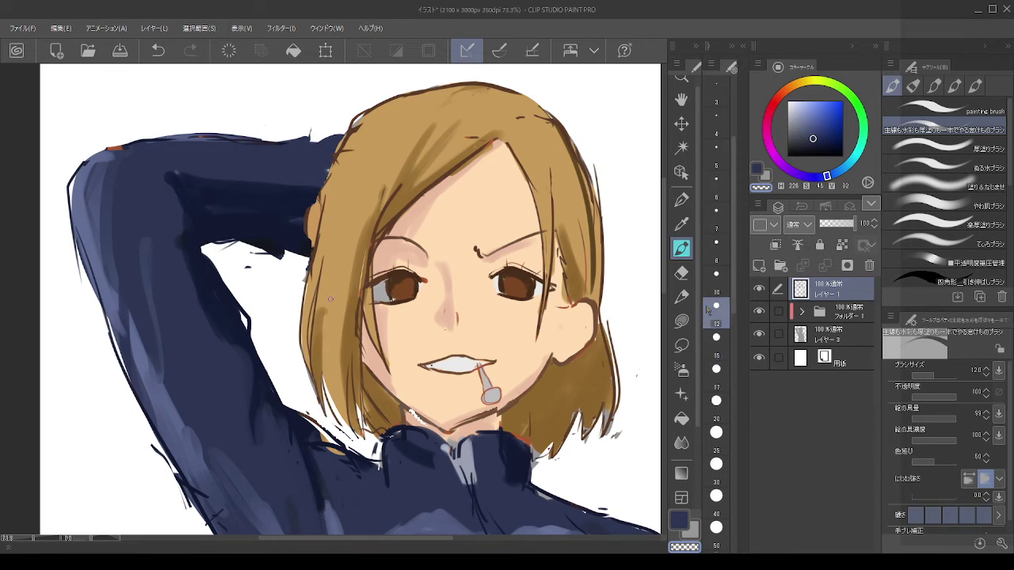
pyautogui.press(']')
pyautogui.press(']')
pyautogui.press(']')
pyautogui.moveTo(518, 93); pyautogui.dragTo(438, 87)
pyautogui.hotkey('ctrl', 'z')
pyautogui.press('c')
pyautogui.hotkey('ctrl', 'z')
pyautogui.keyDown('alt'); pyautogui.click(510, 89); pyautogui.keyUp('alt')
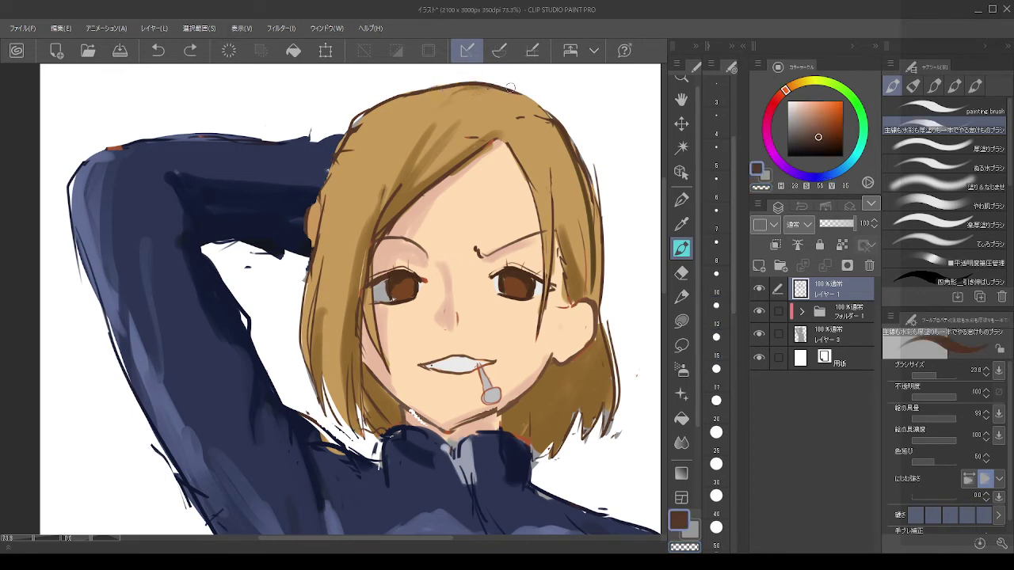
pyautogui.moveTo(510, 89)
pyautogui.mouseDown()
pyautogui.moveTo(461, 85)
pyautogui.moveTo(365, 110)
pyautogui.moveTo(352, 127)
pyautogui.mouseUp()
pyautogui.hotkey('ctrl', 'z')
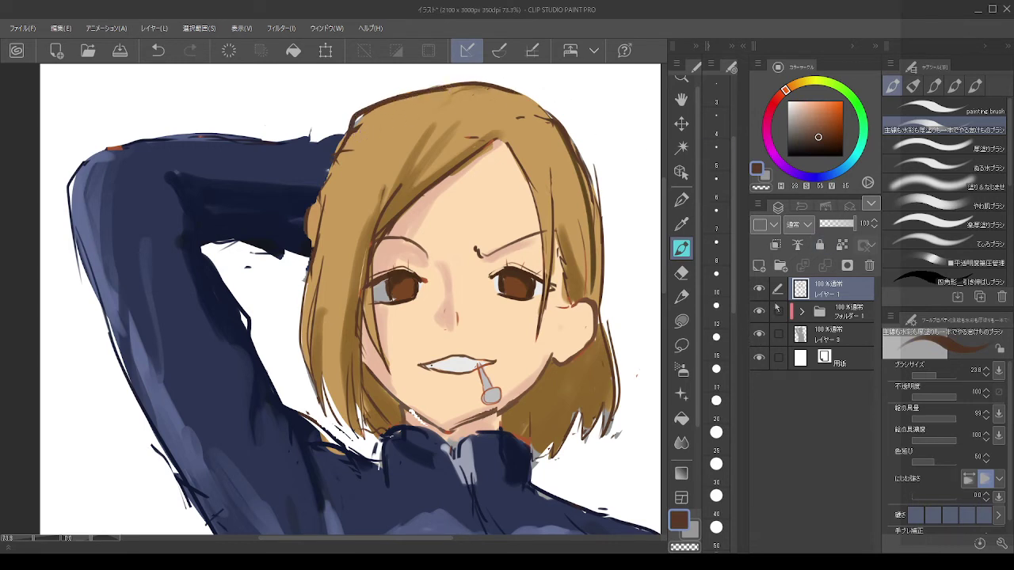
pyautogui.keyDown('ctrl'); pyautogui.click(827, 313); pyautogui.keyUp('ctrl')
pyautogui.keyDown('ctrl'); pyautogui.click(827, 334); pyautogui.keyUp('ctrl')
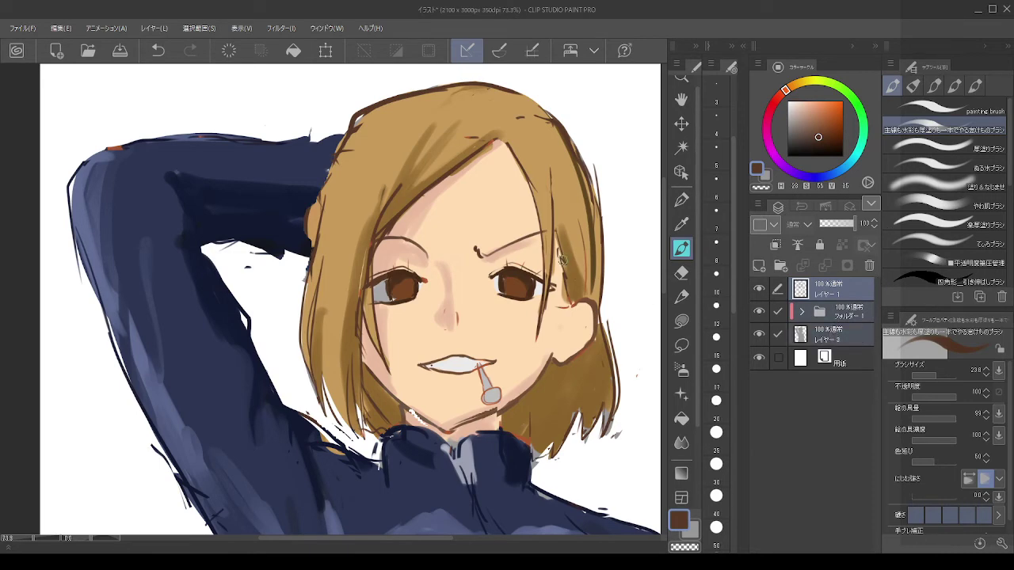
pyautogui.scroll(-2, 564, 260)
pyautogui.scroll(1, 565, 262)
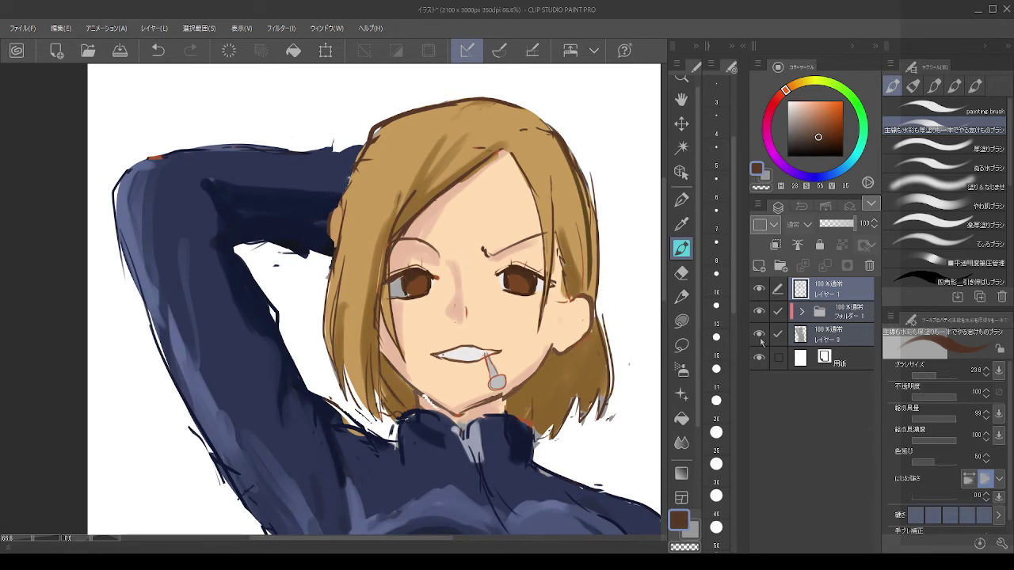
# Step: On レイヤー 2, extend the shaded strand above the parting up to the crown with its sampled ochre brown
pyautogui.click(802, 313)
pyautogui.click(813, 332)
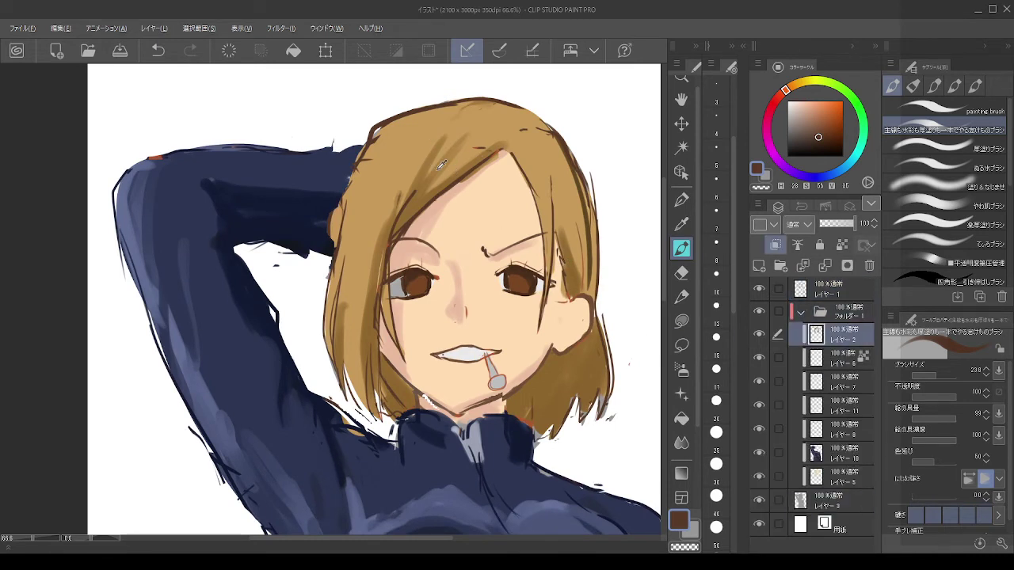
pyautogui.keyDown('alt'); pyautogui.click(428, 167); pyautogui.keyUp('alt')
pyautogui.moveTo(439, 140); pyautogui.dragTo(477, 106)
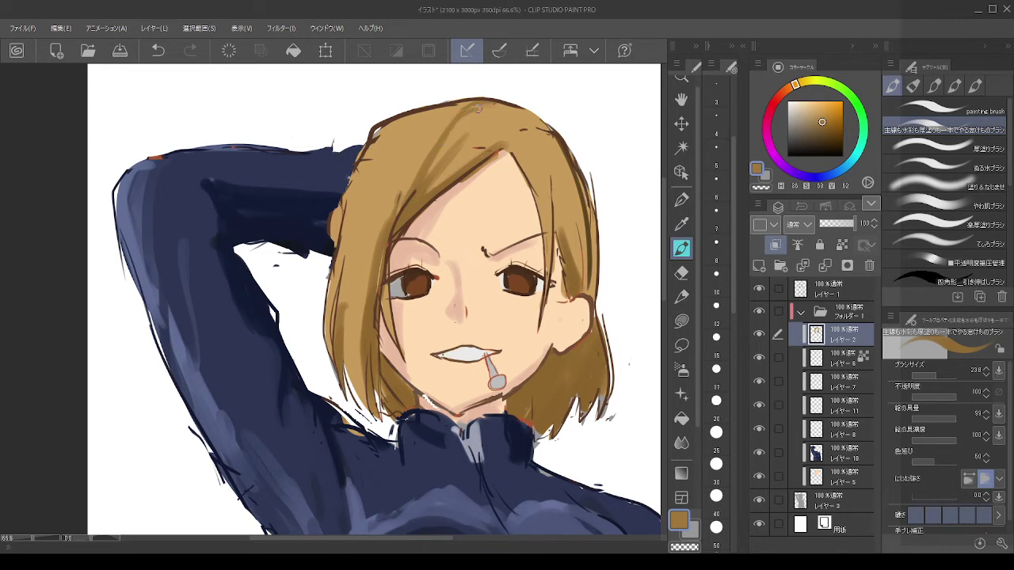
# Step: Try ochre shading strokes along the hair's outer edges, keeping a short one on the side above the visible ear
pyautogui.moveTo(347, 190); pyautogui.dragTo(422, 109)
pyautogui.hotkey('ctrl', 'z')
pyautogui.hotkey('ctrl', 'z')
pyautogui.moveTo(527, 109); pyautogui.dragTo(549, 200)
pyautogui.hotkey('ctrl', 'z')
pyautogui.moveTo(535, 122); pyautogui.dragTo(578, 205)
pyautogui.hotkey('ctrl', 'z')
pyautogui.moveTo(571, 161); pyautogui.dragTo(587, 200)
# Step: Deepen the shadow of the strand running from the crown along the parting with a darker brown sampled from the hair
pyautogui.keyDown('alt'); pyautogui.click(587, 197); pyautogui.keyUp('alt')
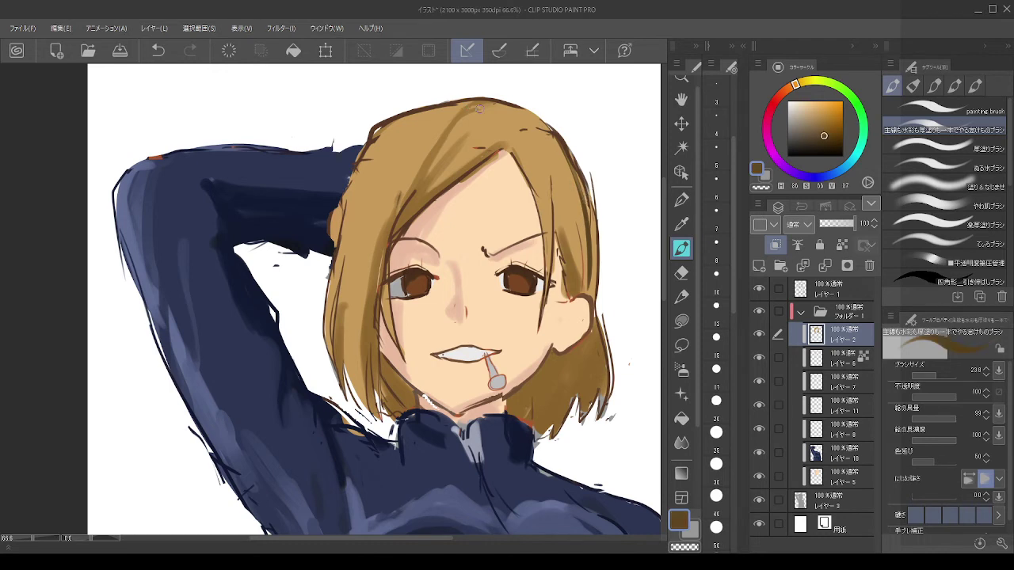
pyautogui.moveTo(479, 108); pyautogui.dragTo(419, 181)
pyautogui.hotkey('ctrl', 'z')
pyautogui.moveTo(469, 110)
pyautogui.mouseDown()
pyautogui.moveTo(421, 164)
pyautogui.moveTo(402, 209)
pyautogui.mouseUp()
pyautogui.moveTo(474, 131); pyautogui.dragTo(416, 188)
pyautogui.hotkey('ctrl', 'z')
pyautogui.moveTo(468, 140); pyautogui.dragTo(423, 170)
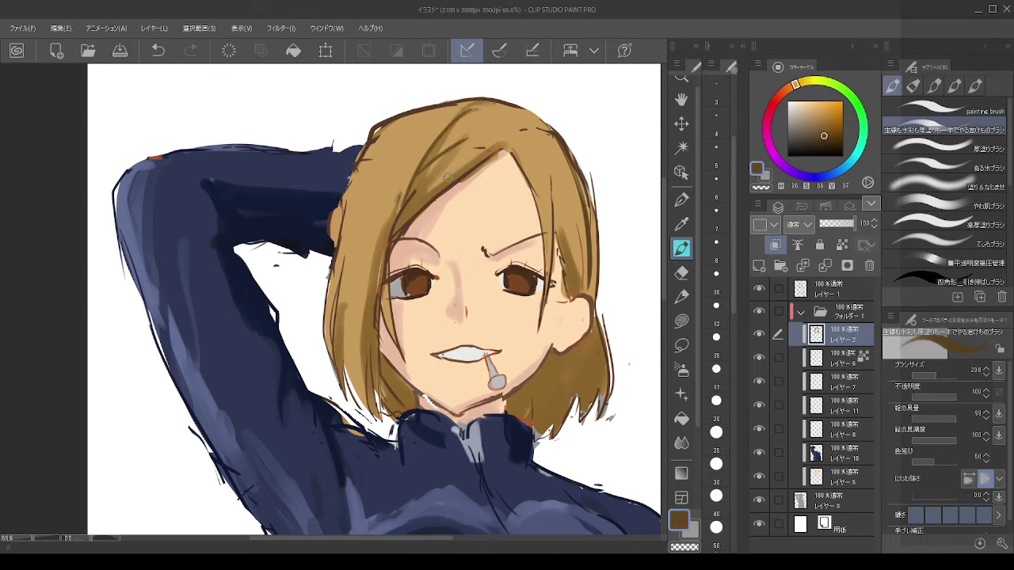
# Step: Redraw the dark brown shadow on the strand below the crown and trim its edge with the sampled light ochre
pyautogui.hotkey('ctrl', 'z')
pyautogui.moveTo(457, 137); pyautogui.dragTo(412, 193)
pyautogui.hotkey('ctrl', 'z')
pyautogui.moveTo(454, 141); pyautogui.dragTo(410, 197)
pyautogui.hotkey('ctrl', 'z')
pyautogui.moveTo(456, 144); pyautogui.dragTo(420, 187)
pyautogui.moveTo(434, 145)
pyautogui.mouseDown()
pyautogui.moveTo(471, 118)
pyautogui.moveTo(428, 157)
pyautogui.mouseUp()
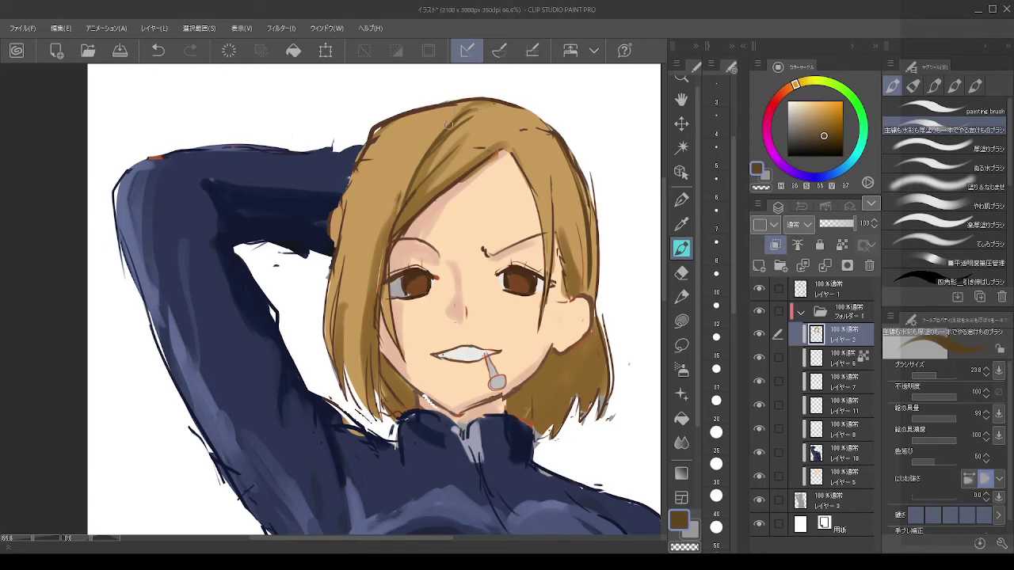
pyautogui.hotkey('ctrl', 'z')
pyautogui.keyDown('alt'); pyautogui.click(440, 148); pyautogui.keyUp('alt')
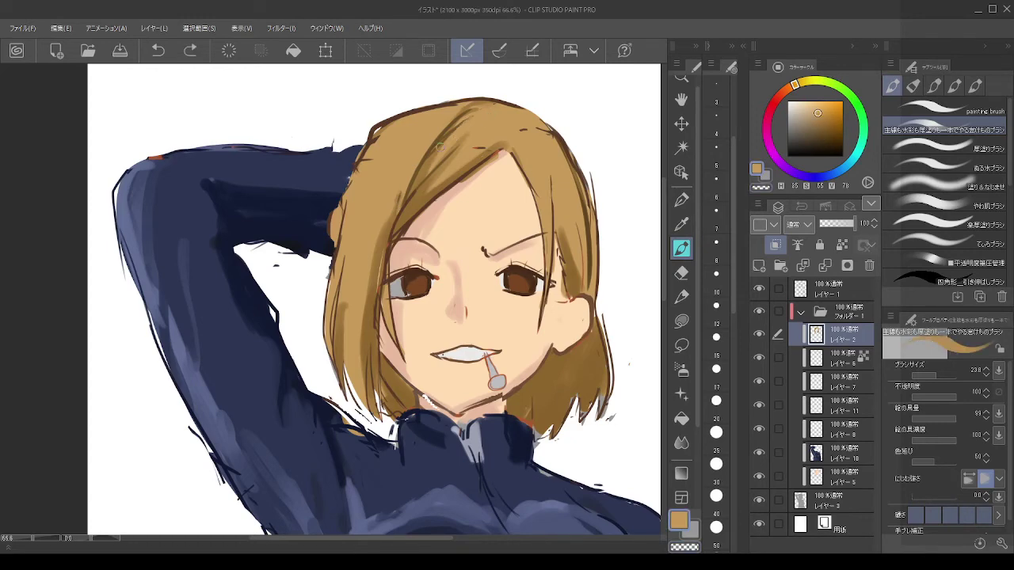
pyautogui.moveTo(439, 147); pyautogui.dragTo(404, 194)
pyautogui.scroll(-5, 487, 89)
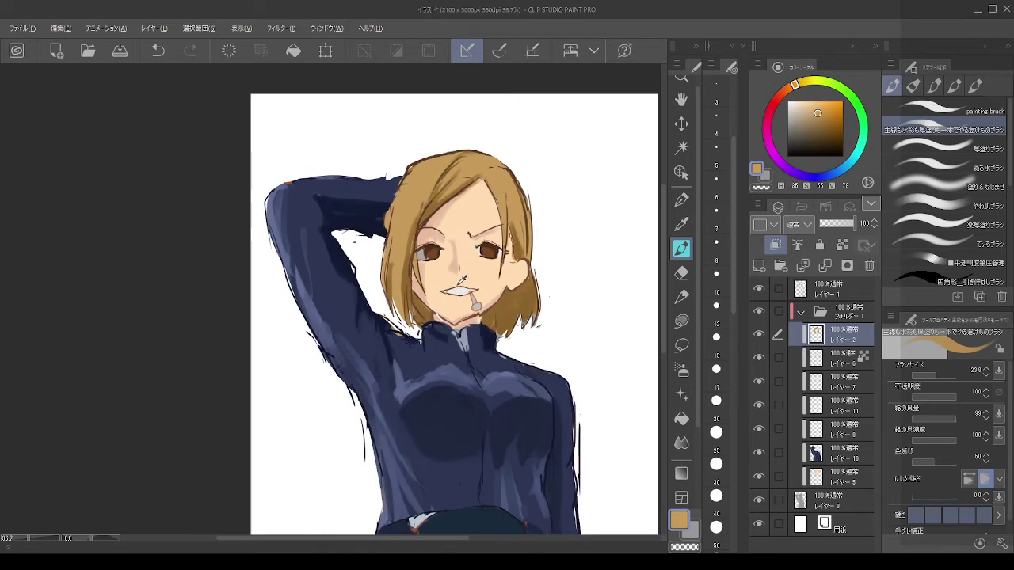
pyautogui.press('alt')
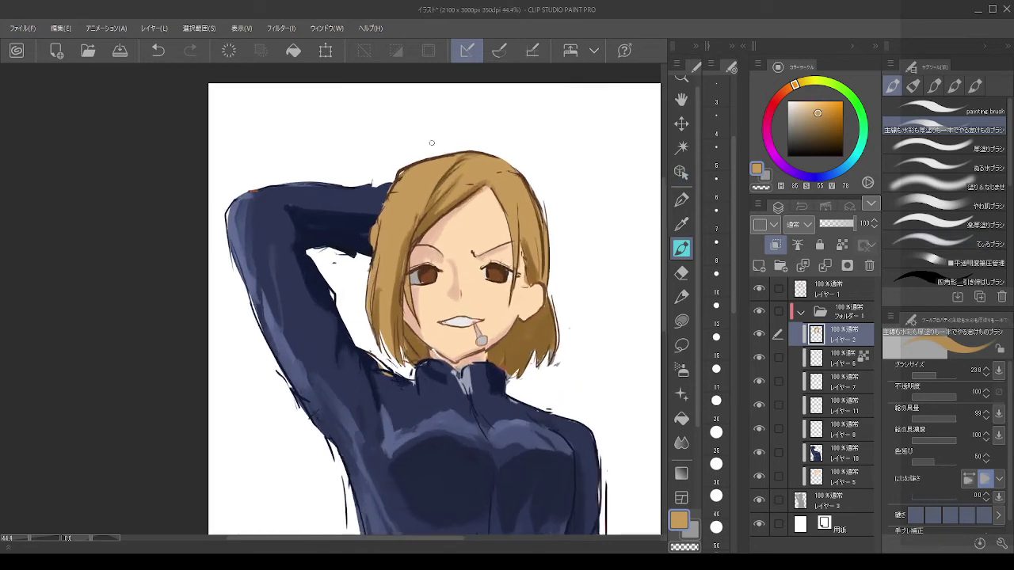
pyautogui.scroll(3, 464, 170)
pyautogui.scroll(3, 382, 278)
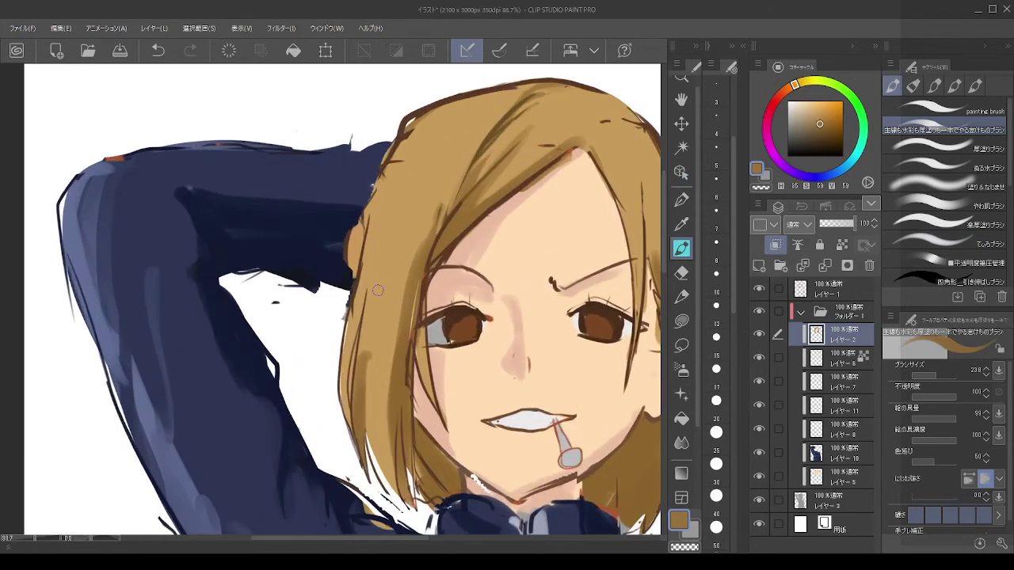
pyautogui.moveTo(376, 239); pyautogui.dragTo(369, 352)
pyautogui.hotkey('ctrl', 'z')
pyautogui.moveTo(366, 260); pyautogui.dragTo(358, 357)
pyautogui.hotkey('ctrl', 'z')
# Step: On レイヤー 2, paint thin ochre-brown strands down the hair beside the face with the brush size reduced to 11.0
pyautogui.press('[')
pyautogui.press('[')
pyautogui.press('[')
pyautogui.press('[')
pyautogui.moveTo(386, 223)
pyautogui.mouseDown()
pyautogui.moveTo(364, 286)
pyautogui.moveTo(350, 389)
pyautogui.mouseUp()
pyautogui.moveTo(393, 243); pyautogui.dragTo(386, 456)
pyautogui.hotkey('ctrl', 'z')
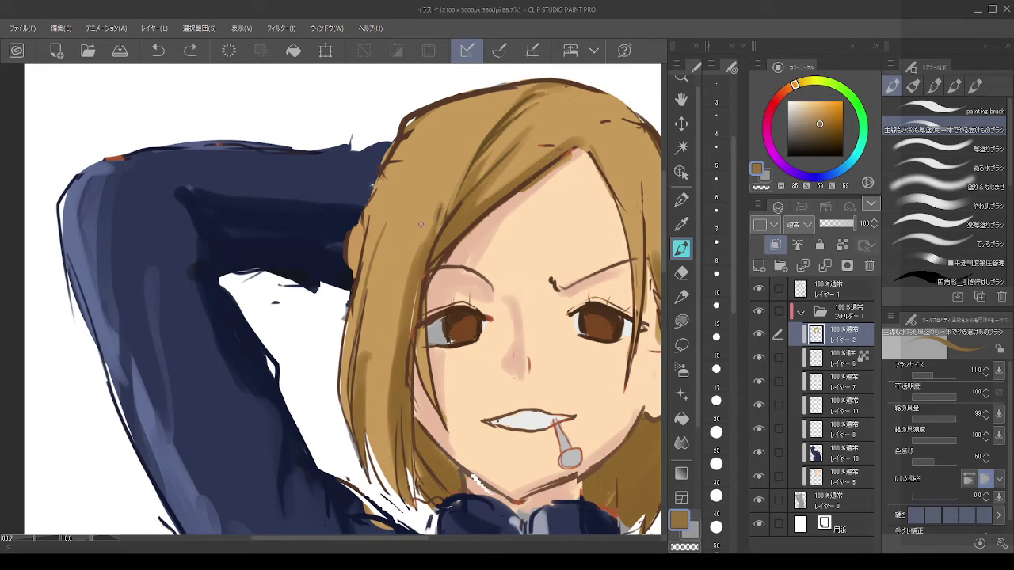
pyautogui.moveTo(416, 210); pyautogui.dragTo(399, 484)
pyautogui.moveTo(365, 427)
pyautogui.mouseDown()
pyautogui.moveTo(370, 323)
pyautogui.moveTo(392, 270)
pyautogui.moveTo(368, 440)
pyautogui.mouseUp()
pyautogui.hotkey('ctrl', 'z')
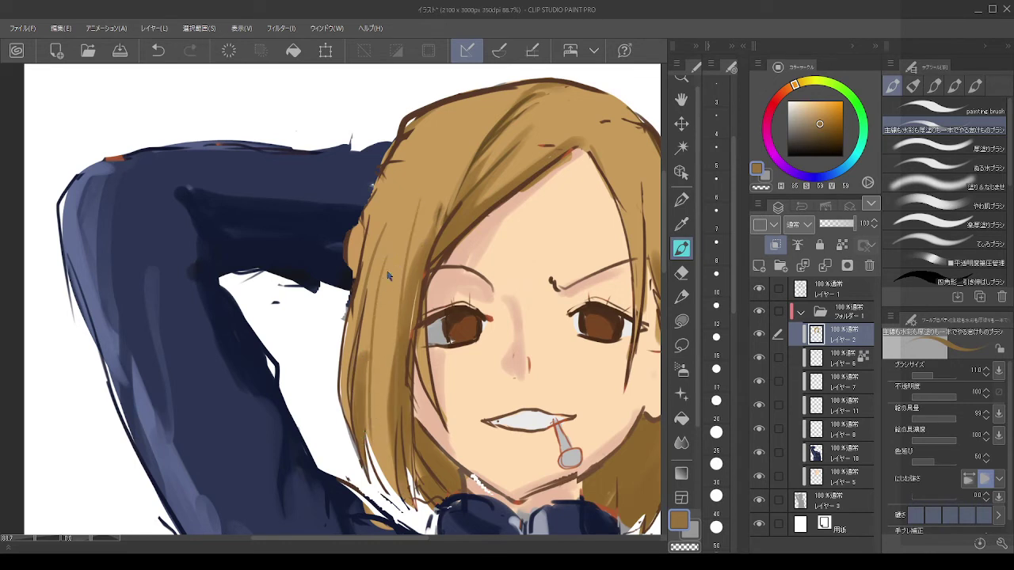
pyautogui.hotkey('ctrl', 'z')
# Step: Enlarge the brush and paint a broad ochre-brown shading stroke down the outer side of the hair
pyautogui.press(']')
pyautogui.press(']')
pyautogui.press(']')
pyautogui.press(']')
pyautogui.press(']')
pyautogui.moveTo(385, 232); pyautogui.dragTo(356, 420)
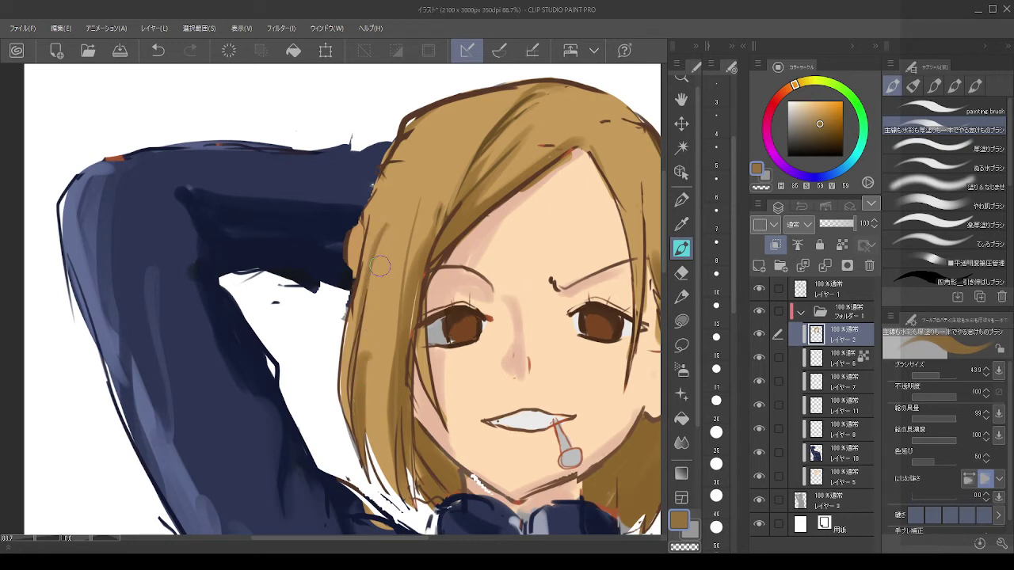
# Step: Add darker brown strands along the hair's outer edge beside the raised arm, using a 14.2 brush and the parting strand's sampled colour
pyautogui.press('[')
pyautogui.press('[')
pyautogui.keyDown('alt'); pyautogui.click(500, 124); pyautogui.keyUp('alt')
pyautogui.press('[')
pyautogui.press('[')
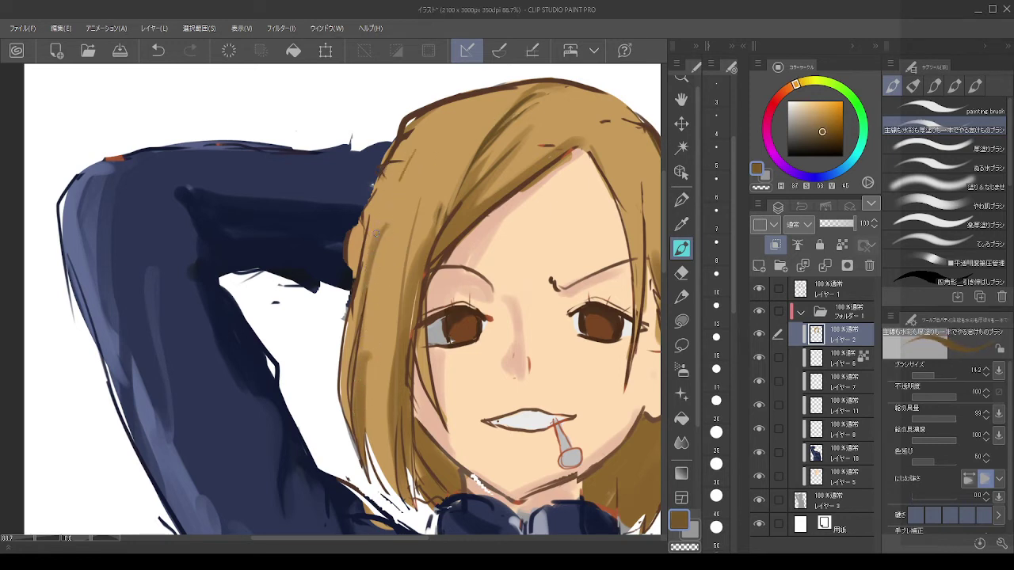
pyautogui.moveTo(377, 233); pyautogui.dragTo(367, 270)
pyautogui.hotkey('ctrl', 'z')
pyautogui.moveTo(402, 157); pyautogui.dragTo(364, 295)
pyautogui.moveTo(377, 194); pyautogui.dragTo(362, 280)
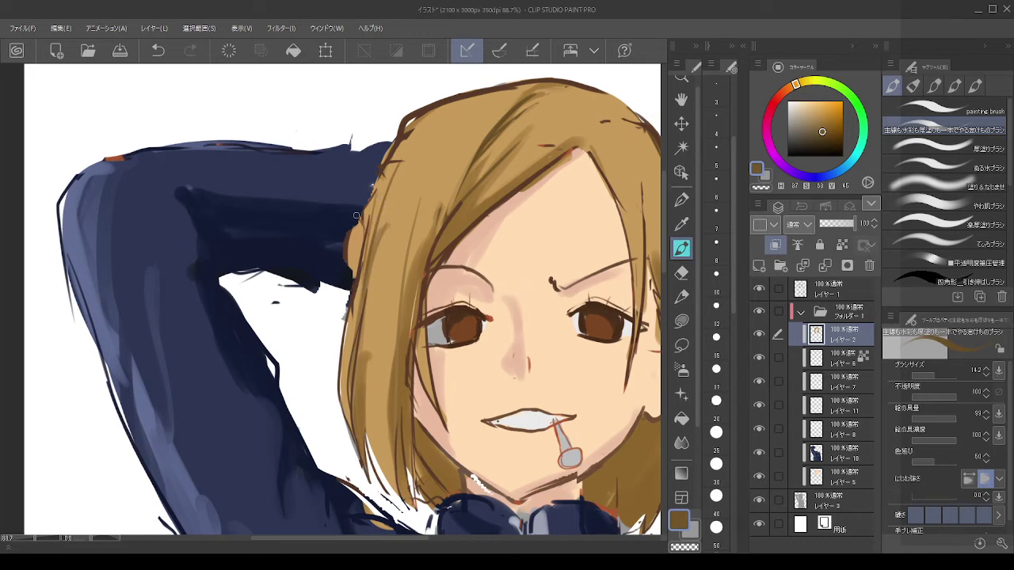
pyautogui.moveTo(394, 141)
pyautogui.mouseDown()
pyautogui.moveTo(346, 250)
pyautogui.moveTo(351, 276)
pyautogui.mouseUp()
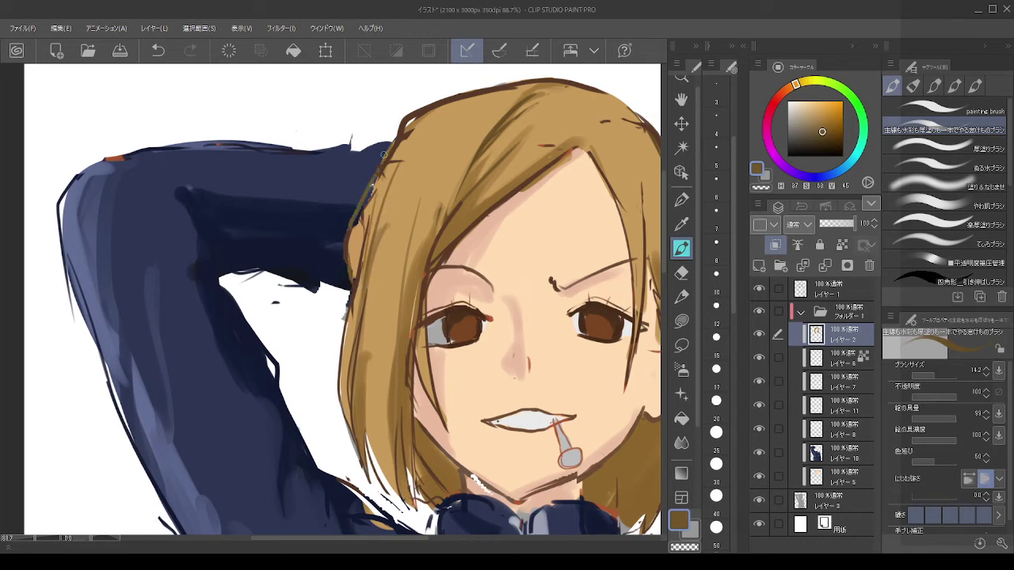
# Step: Erase excess paint along the hair's outer edge beside the raised arm with the transparent colour
pyautogui.press('c')
pyautogui.moveTo(403, 127); pyautogui.dragTo(357, 207)
pyautogui.moveTo(348, 257); pyautogui.dragTo(352, 267)
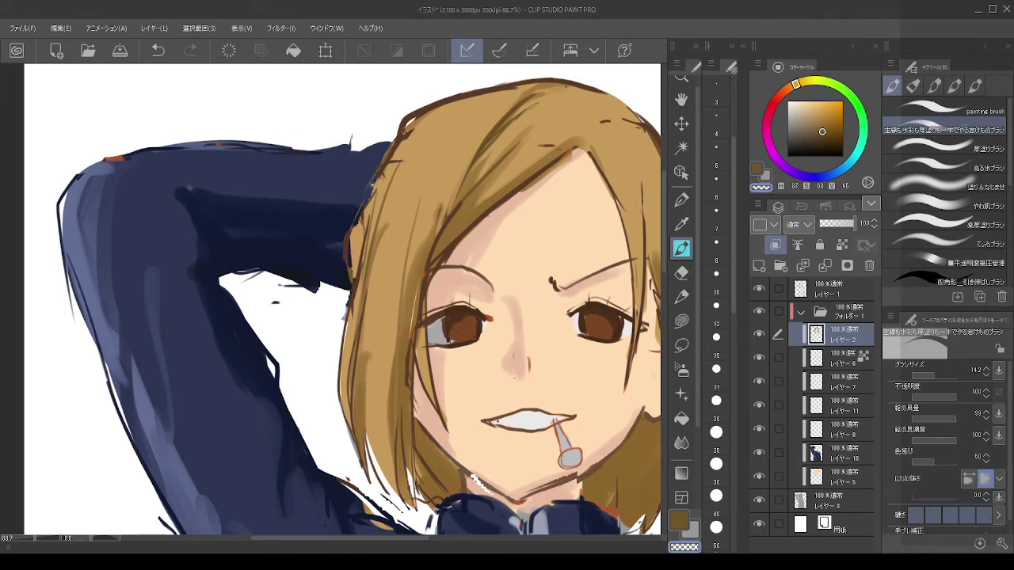
# Step: On レイヤー 1, touch up the hair outline beside the raised arm in the sampled dark brown
pyautogui.keyDown('alt'); pyautogui.click(409, 121); pyautogui.keyUp('alt')
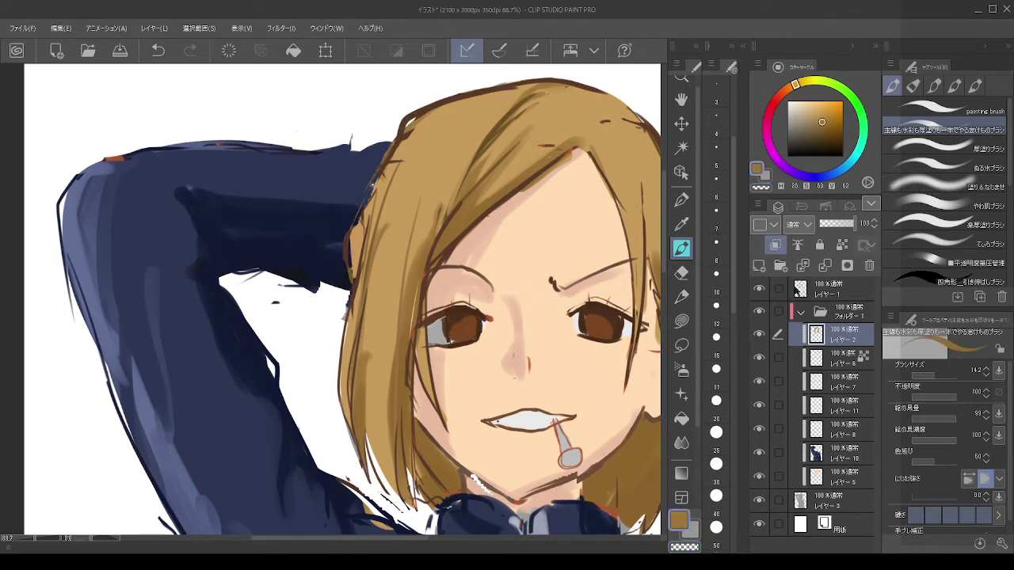
pyautogui.click(824, 289)
pyautogui.keyDown('alt'); pyautogui.click(401, 129); pyautogui.keyUp('alt')
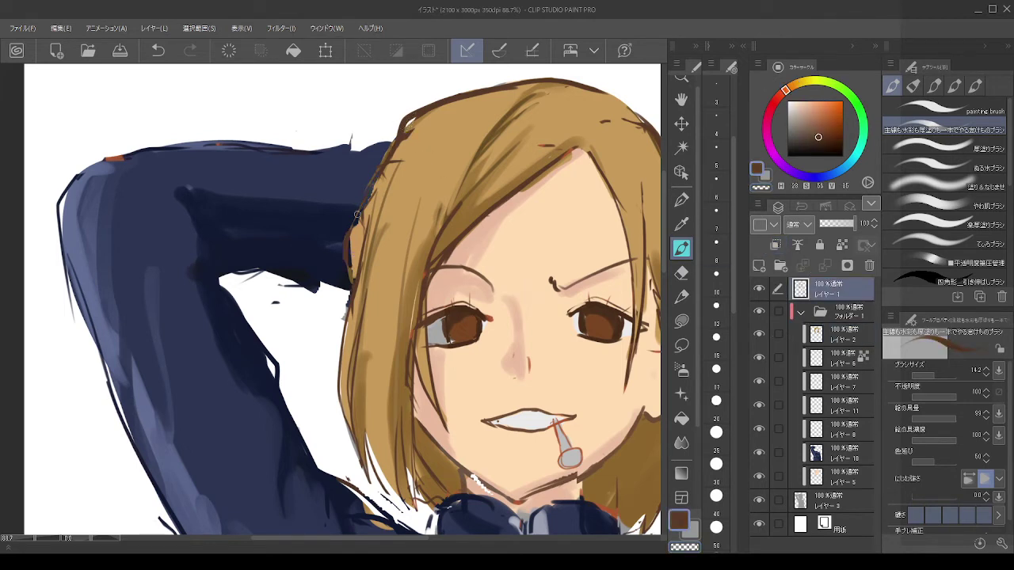
pyautogui.moveTo(347, 261); pyautogui.dragTo(350, 234)
pyautogui.moveTo(395, 127); pyautogui.dragTo(388, 142)
# Step: Merge レイヤー 1, フォルダー 1 with its contents and レイヤー 3 into a single layer
pyautogui.scroll(-5, 432, 219)
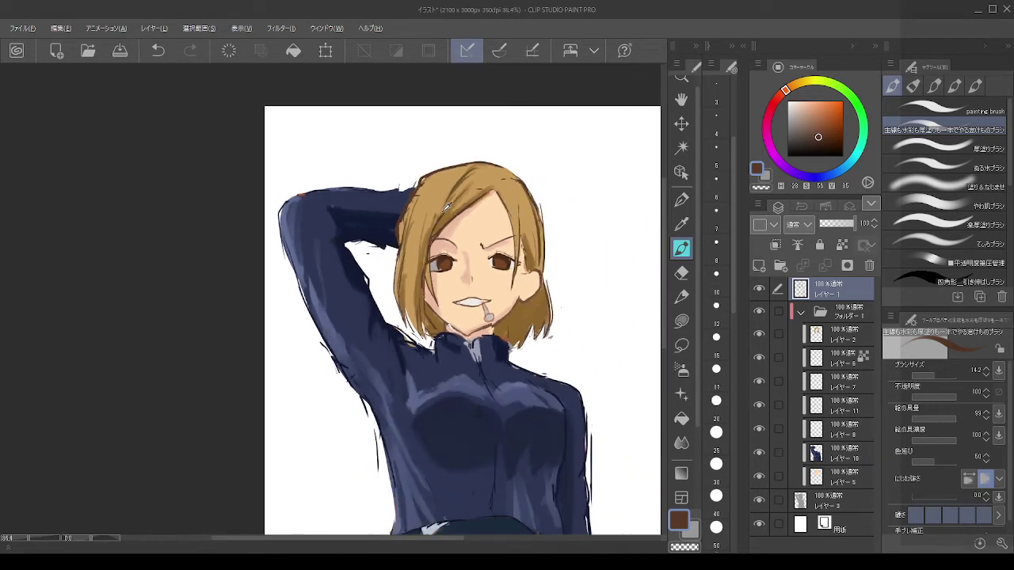
pyautogui.press('alt')
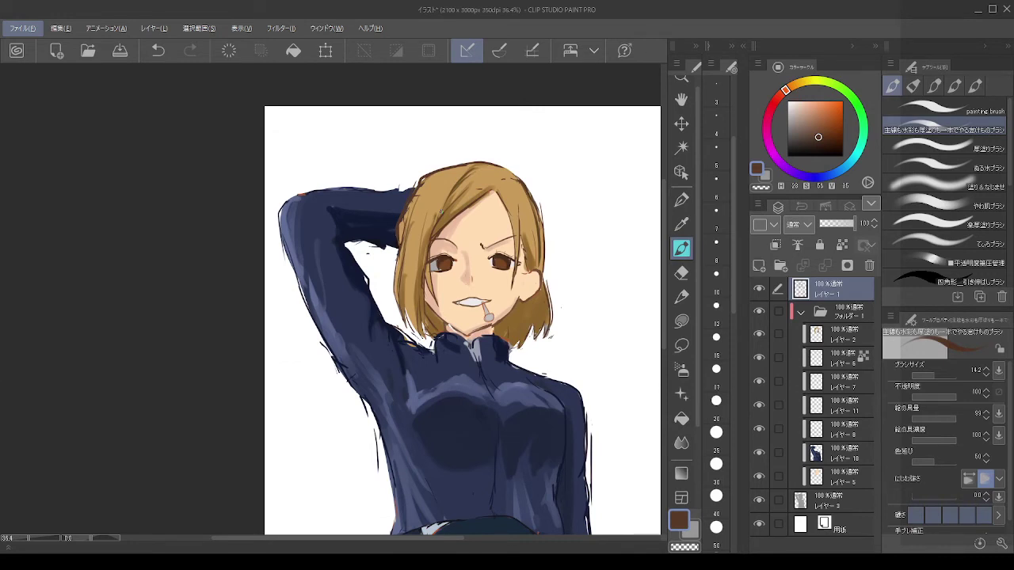
pyautogui.scroll(1, 413, 133)
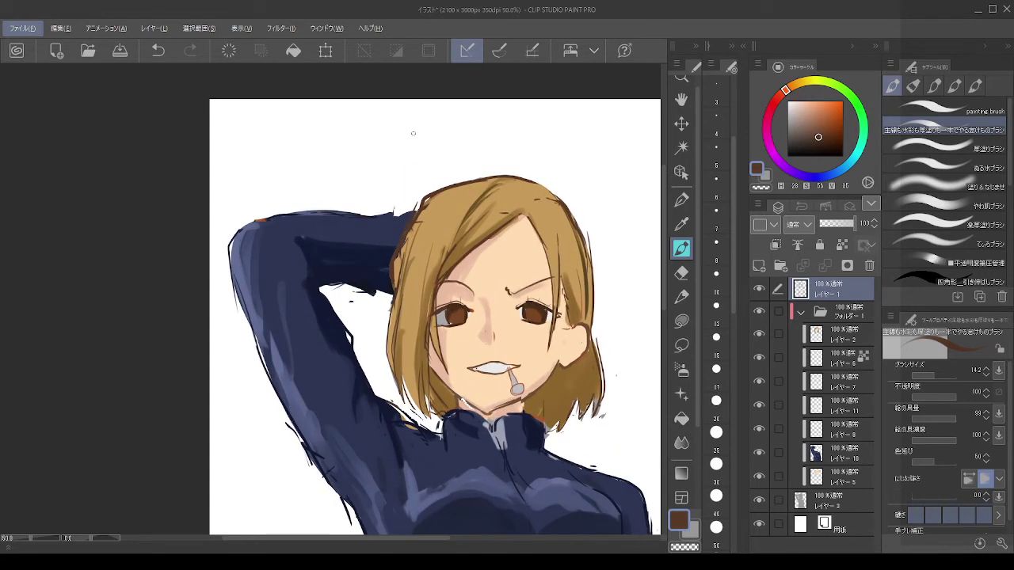
pyautogui.keyDown('shift'); pyautogui.click(851, 502); pyautogui.keyUp('shift')
pyautogui.scroll(-3, 651, 416)
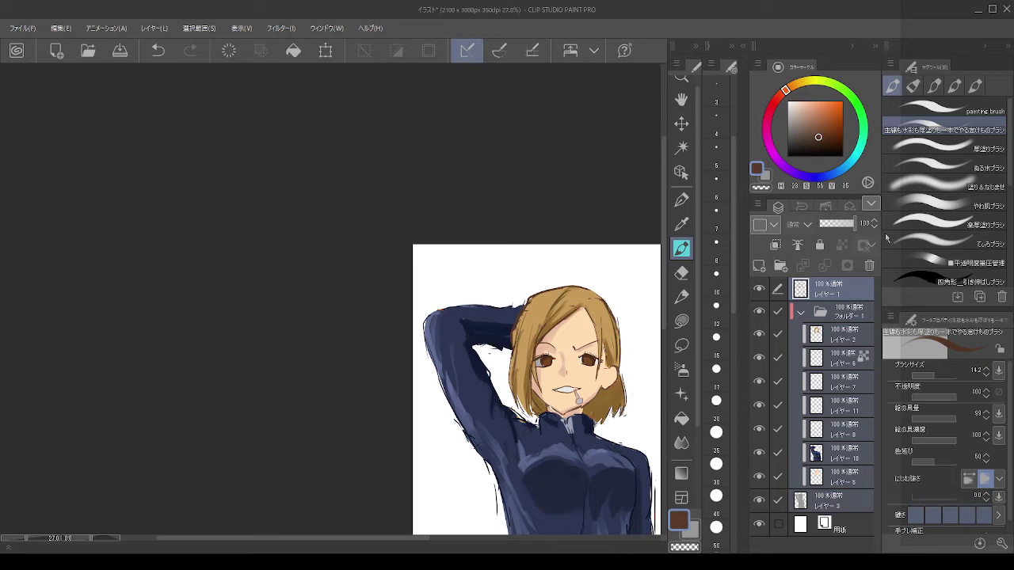
pyautogui.hotkey('ctrl', 'shift', 'e')
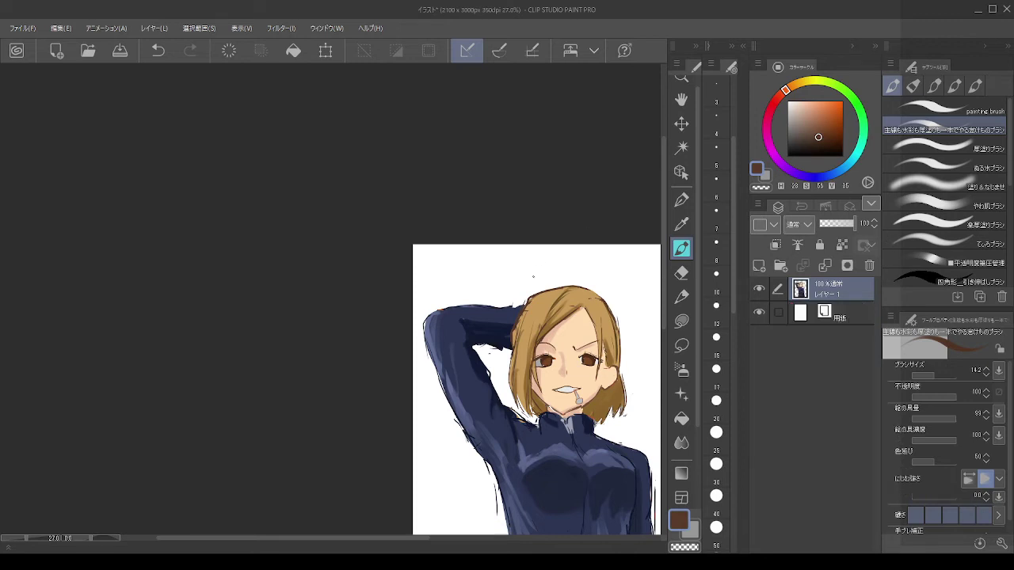
# Step: Cover the ragged lines at the hair's upper edge above the raised arm with sampled light ochre and try erasing the excess
pyautogui.scroll(-6, 531, 282)
pyautogui.scroll(5, 545, 341)
pyautogui.scroll(5, 537, 213)
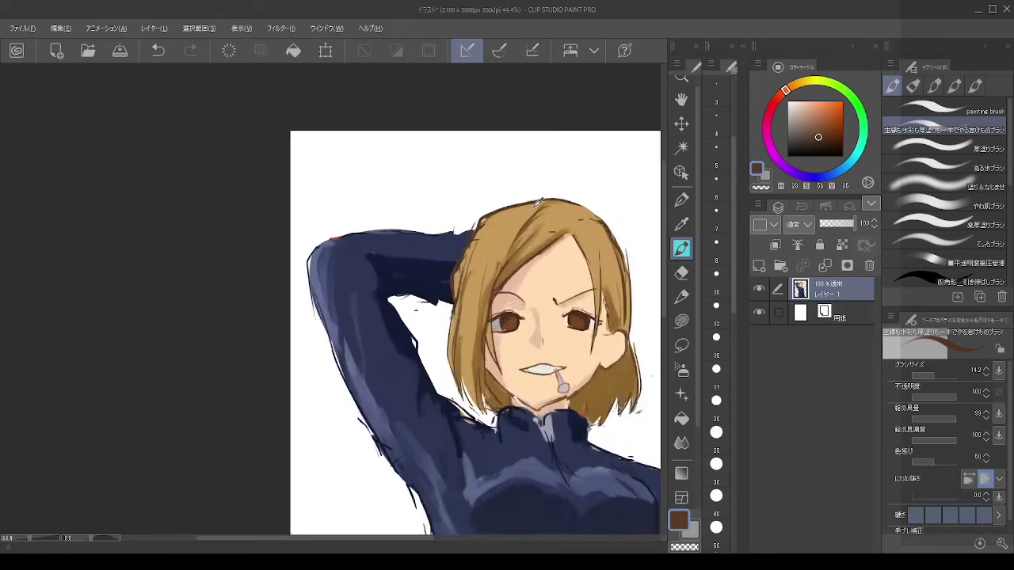
pyautogui.scroll(4, 540, 203)
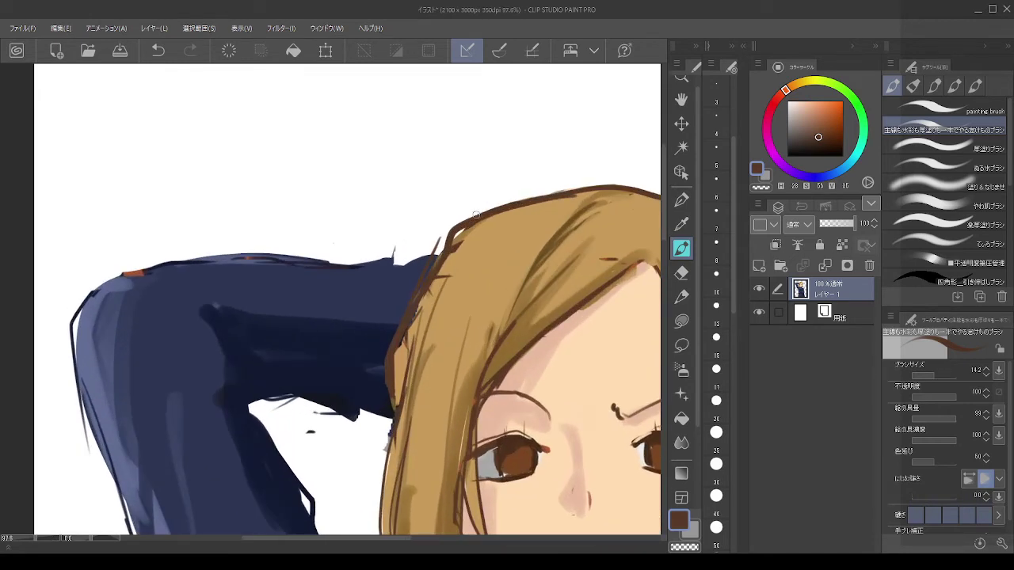
pyautogui.keyDown('alt'); pyautogui.click(509, 226); pyautogui.keyUp('alt')
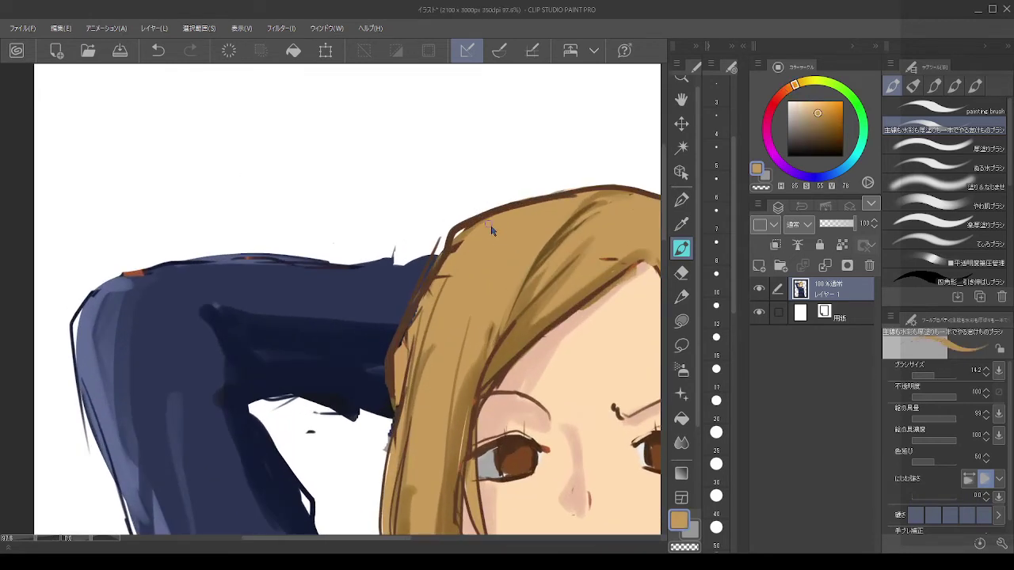
pyautogui.moveTo(489, 225)
pyautogui.mouseDown()
pyautogui.moveTo(580, 202)
pyautogui.moveTo(484, 223)
pyautogui.moveTo(443, 257)
pyautogui.moveTo(460, 236)
pyautogui.moveTo(431, 318)
pyautogui.moveTo(452, 257)
pyautogui.moveTo(400, 365)
pyautogui.moveTo(452, 251)
pyautogui.moveTo(435, 314)
pyautogui.moveTo(424, 276)
pyautogui.moveTo(410, 275)
pyautogui.moveTo(415, 285)
pyautogui.moveTo(425, 266)
pyautogui.moveTo(397, 326)
pyautogui.mouseUp()
pyautogui.keyDown('alt'); pyautogui.click(410, 276); pyautogui.keyUp('alt')
pyautogui.press('c')
pyautogui.moveTo(425, 238)
pyautogui.mouseDown()
pyautogui.moveTo(456, 228)
pyautogui.moveTo(438, 268)
pyautogui.mouseUp()
# Step: Redraw the hair outline from the crown's corner down along the raised arm with a smaller brush in sampled dark brown
pyautogui.keyDown('alt'); pyautogui.click(459, 226); pyautogui.keyUp('alt')
pyautogui.hotkey('ctrl', 'z')
pyautogui.press('[')
pyautogui.press('[')
pyautogui.moveTo(454, 232); pyautogui.dragTo(432, 282)
pyautogui.hotkey('ctrl', 'z')
pyautogui.press('[')
pyautogui.press('[')
pyautogui.moveTo(453, 231)
pyautogui.mouseDown()
pyautogui.moveTo(394, 357)
pyautogui.moveTo(439, 269)
pyautogui.mouseUp()
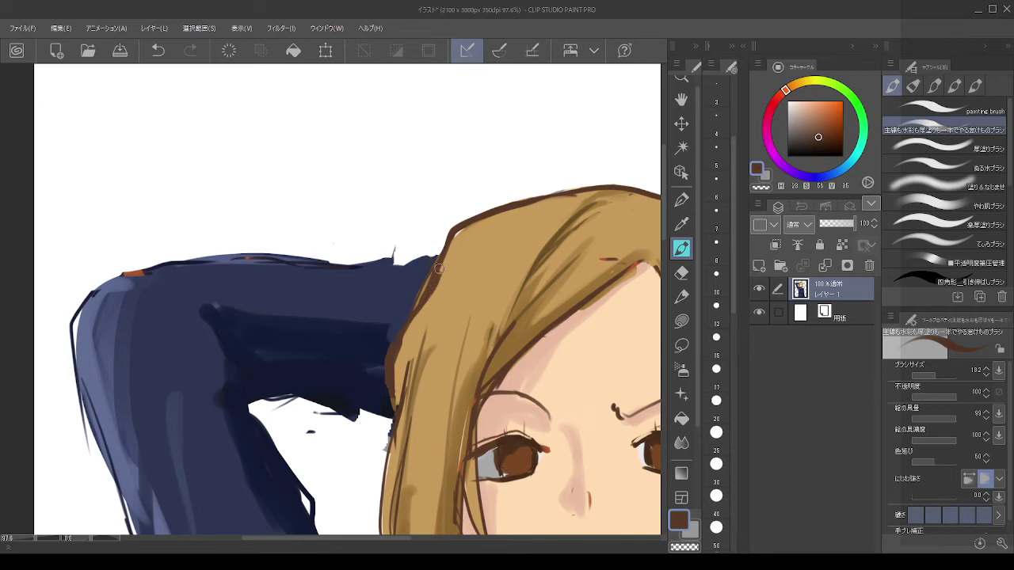
pyautogui.hotkey('ctrl', 'z')
pyautogui.moveTo(453, 231); pyautogui.dragTo(400, 332)
pyautogui.moveTo(434, 279)
pyautogui.mouseDown()
pyautogui.moveTo(409, 318)
pyautogui.moveTo(415, 310)
pyautogui.mouseUp()
# Step: Clean the inner side of the redrawn hair outline with the sampled light ochre down to the raised arm
pyautogui.keyDown('alt'); pyautogui.click(452, 274); pyautogui.keyUp('alt')
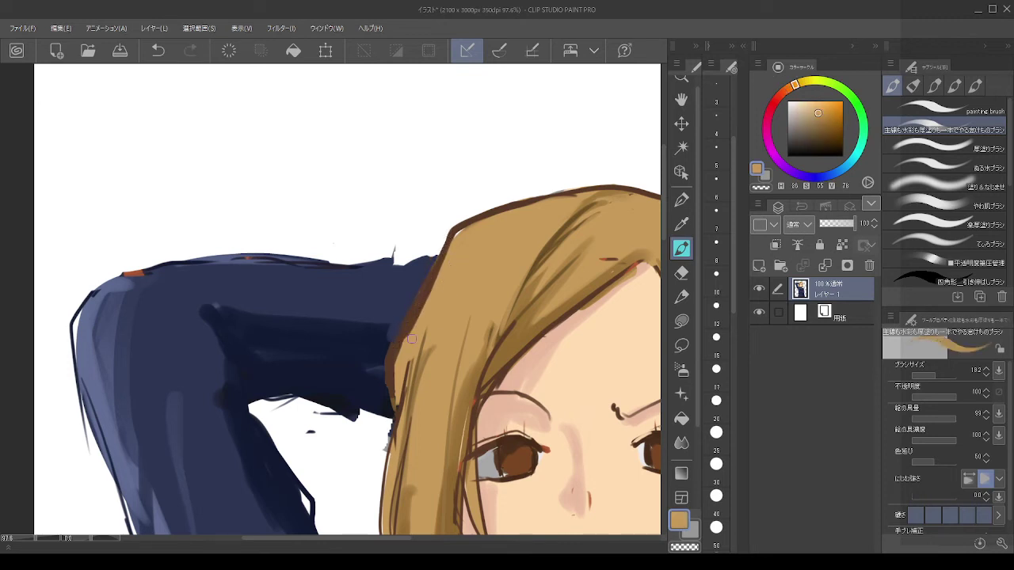
pyautogui.moveTo(406, 347); pyautogui.dragTo(452, 249)
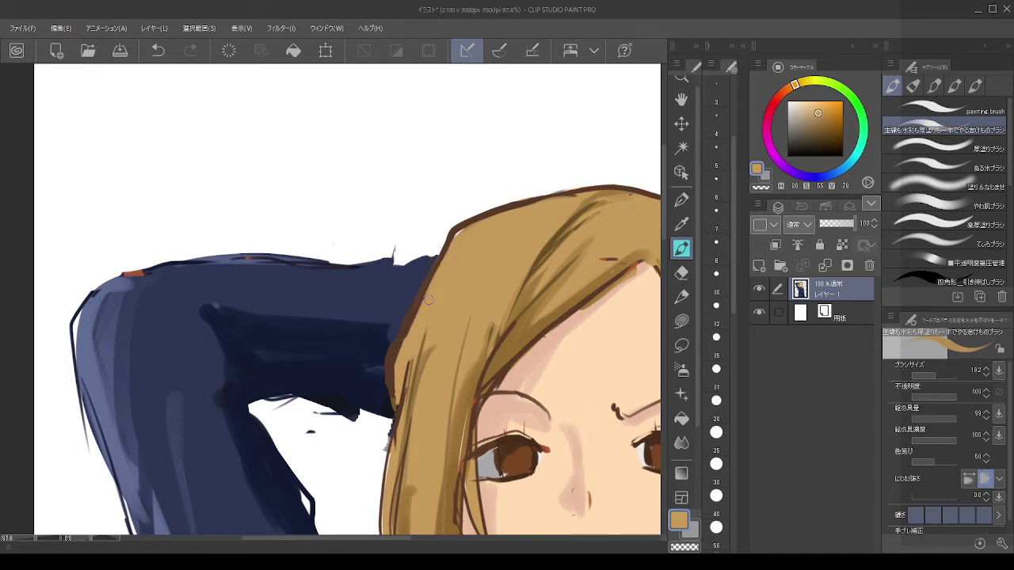
pyautogui.moveTo(405, 336)
pyautogui.mouseDown()
pyautogui.moveTo(401, 390)
pyautogui.moveTo(388, 371)
pyautogui.moveTo(394, 423)
pyautogui.moveTo(335, 455)
pyautogui.moveTo(282, 222)
pyautogui.mouseUp()
pyautogui.keyDown('alt'); pyautogui.click(390, 368); pyautogui.keyUp('alt')
pyautogui.press('c')
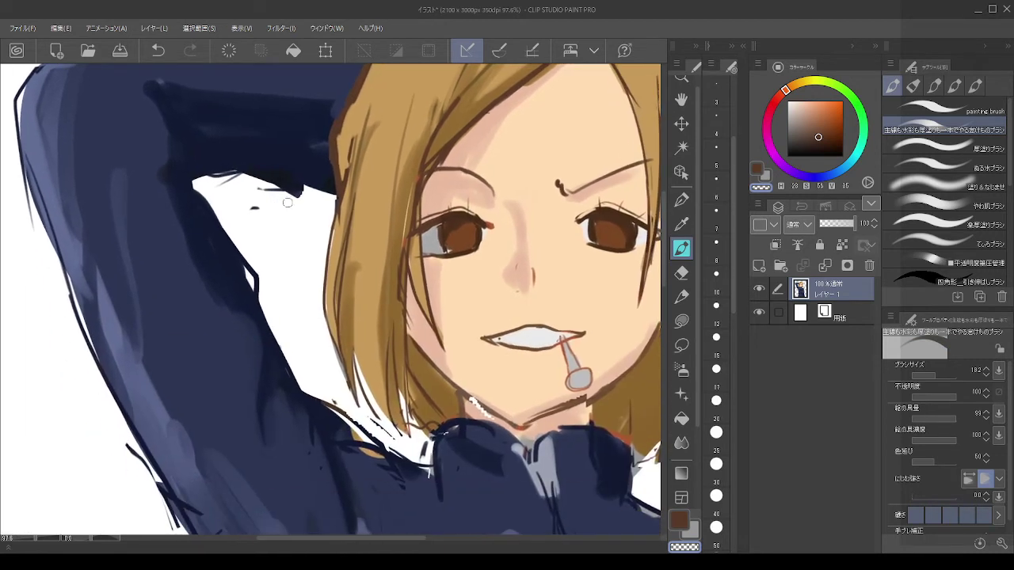
pyautogui.keyDown('alt'); pyautogui.click(358, 89); pyautogui.keyUp('alt')
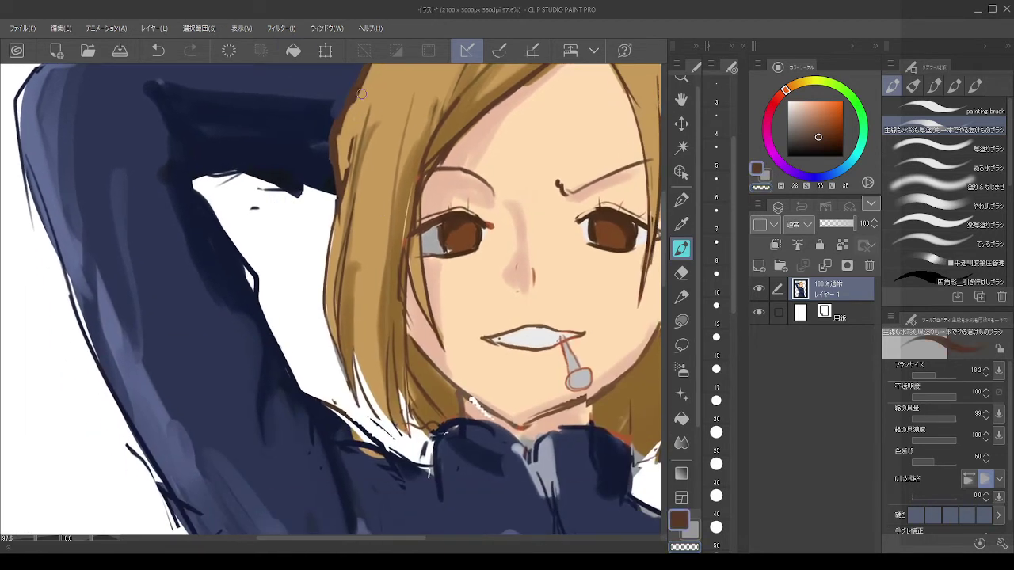
pyautogui.keyDown('alt'); pyautogui.click(373, 85); pyautogui.keyUp('alt')
pyautogui.moveTo(363, 89)
pyautogui.mouseDown()
pyautogui.moveTo(345, 122)
pyautogui.moveTo(341, 176)
pyautogui.mouseUp()
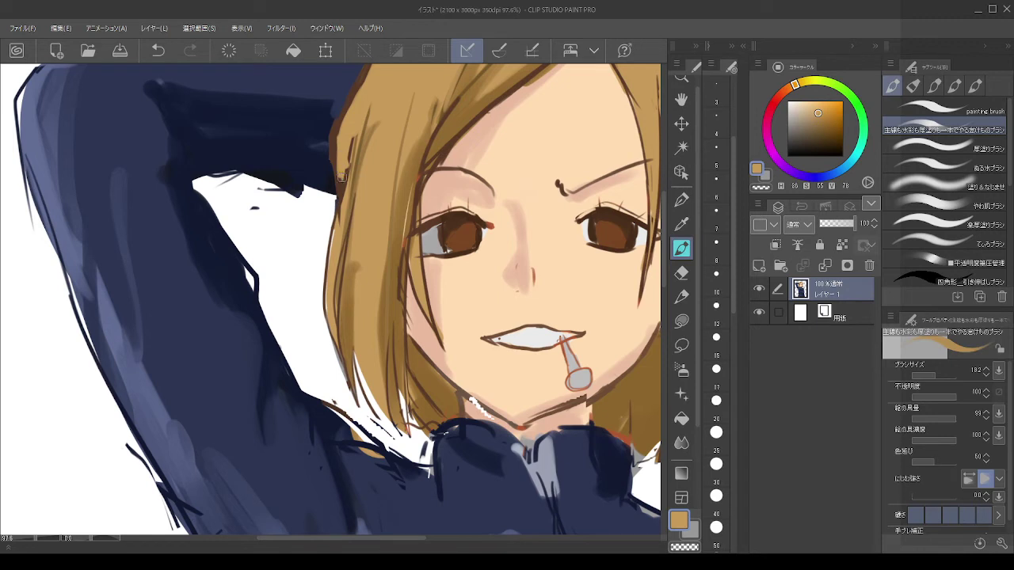
# Step: Redraw the hair's outer outline below the raised arm in the sampled dark brown
pyautogui.keyDown('alt'); pyautogui.click(356, 132); pyautogui.keyUp('alt')
pyautogui.moveTo(357, 133); pyautogui.dragTo(326, 274)
pyautogui.hotkey('ctrl', 'z')
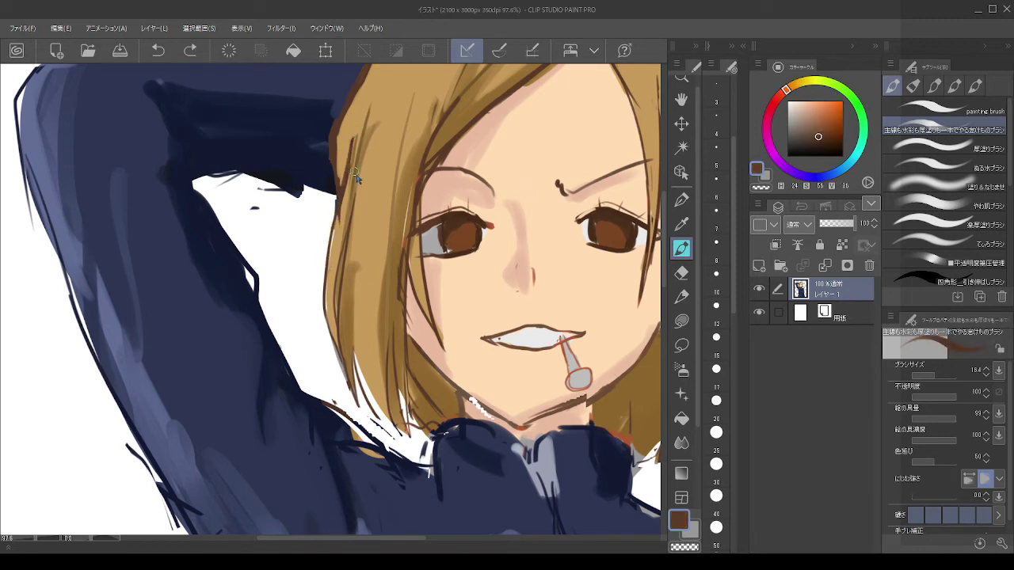
pyautogui.moveTo(356, 174)
pyautogui.mouseDown()
pyautogui.moveTo(320, 273)
pyautogui.moveTo(333, 234)
pyautogui.moveTo(324, 290)
pyautogui.mouseUp()
pyautogui.hotkey('ctrl', 'z')
pyautogui.hotkey('ctrl', 'z')
pyautogui.moveTo(339, 213)
pyautogui.mouseDown()
pyautogui.moveTo(325, 303)
pyautogui.moveTo(347, 381)
pyautogui.mouseUp()
pyautogui.moveTo(311, 261); pyautogui.dragTo(246, 320)
# Step: Paint over stray strands on the side hair in light ochre with a wider brush and shade beside the face in darker ochre
pyautogui.keyDown('alt'); pyautogui.click(317, 208); pyautogui.keyUp('alt')
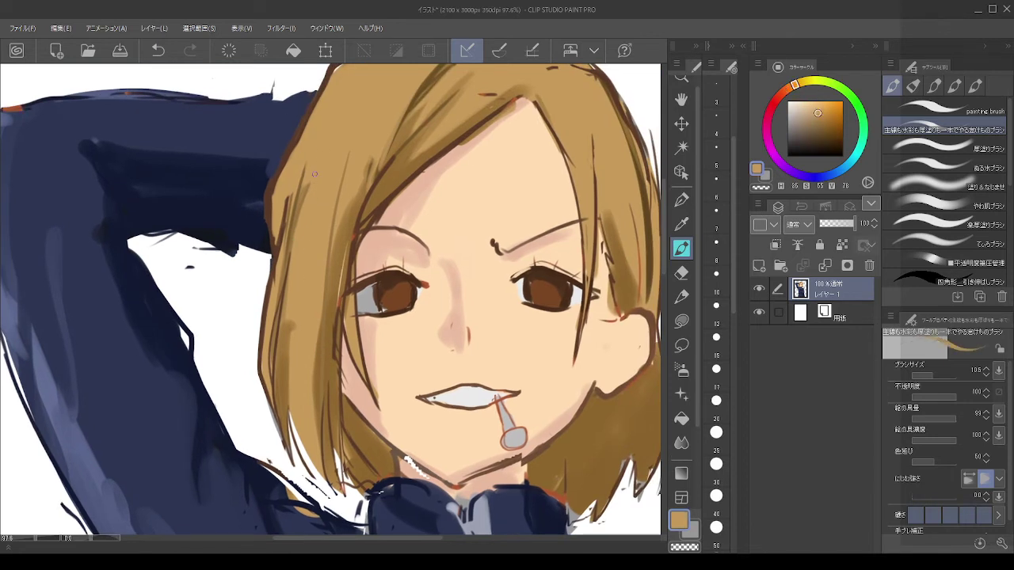
pyautogui.moveTo(306, 188); pyautogui.dragTo(291, 236)
pyautogui.moveTo(326, 173)
pyautogui.mouseDown()
pyautogui.moveTo(336, 174)
pyautogui.moveTo(340, 233)
pyautogui.mouseUp()
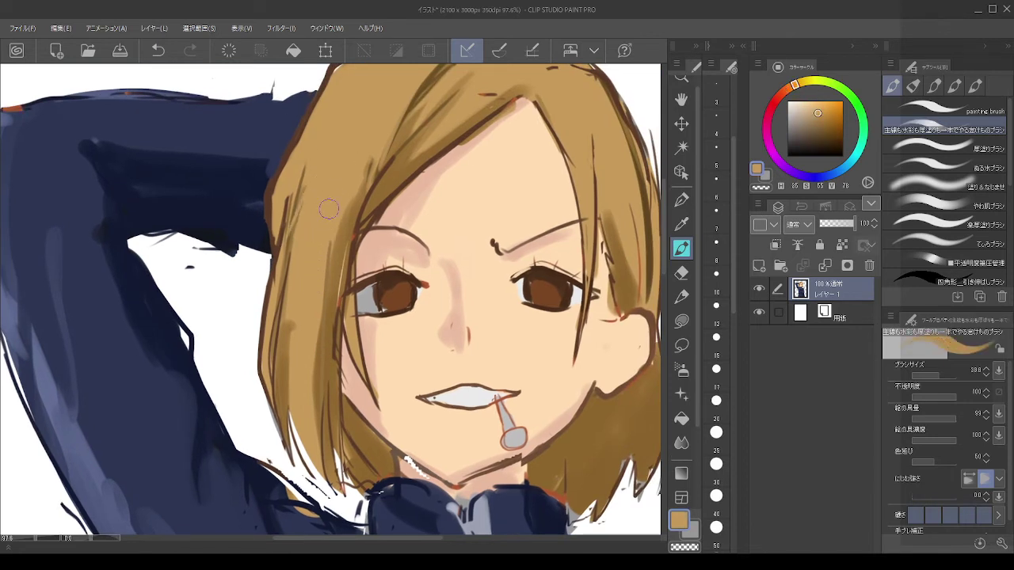
pyautogui.moveTo(296, 296); pyautogui.dragTo(285, 406)
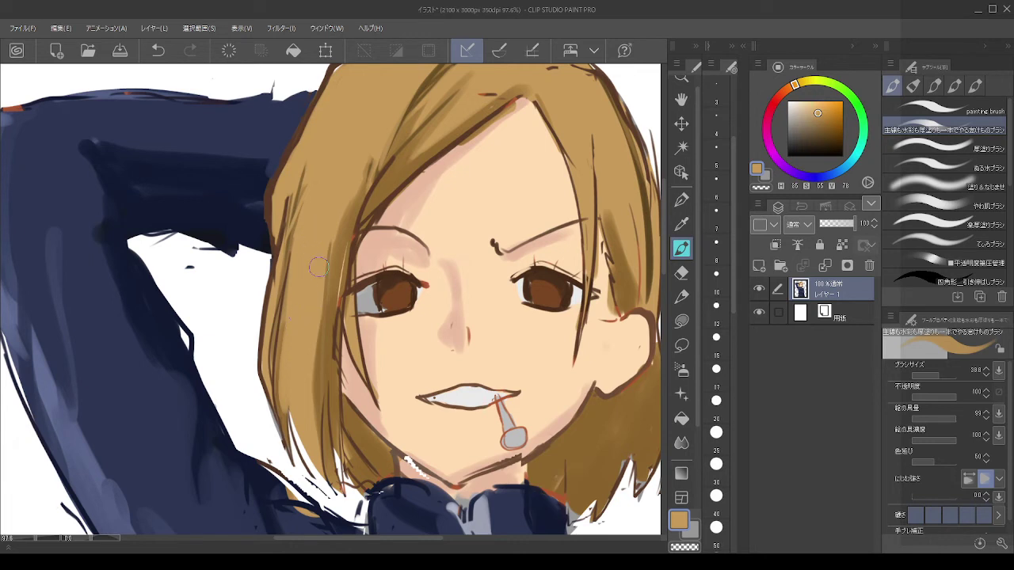
pyautogui.moveTo(303, 181); pyautogui.dragTo(289, 263)
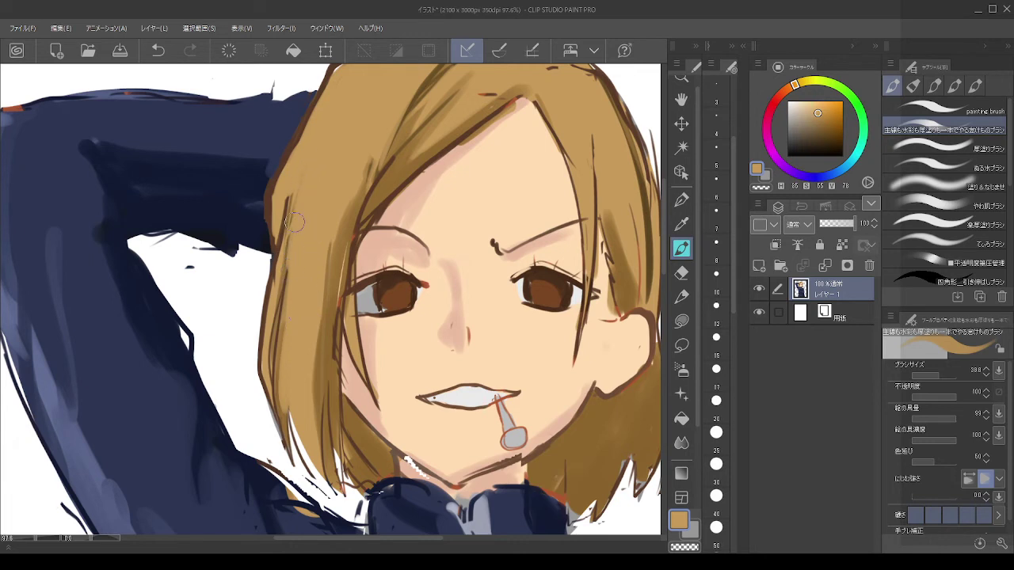
pyautogui.moveTo(297, 202); pyautogui.dragTo(293, 321)
pyautogui.moveTo(326, 186); pyautogui.dragTo(297, 231)
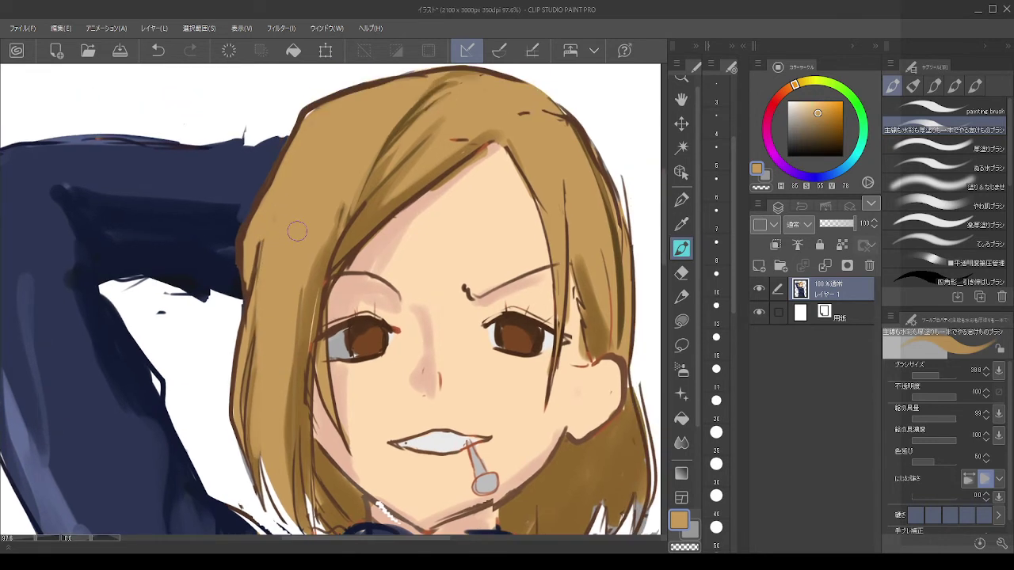
pyautogui.keyDown('alt'); pyautogui.click(316, 276); pyautogui.keyUp('alt')
pyautogui.moveTo(314, 280); pyautogui.dragTo(306, 375)
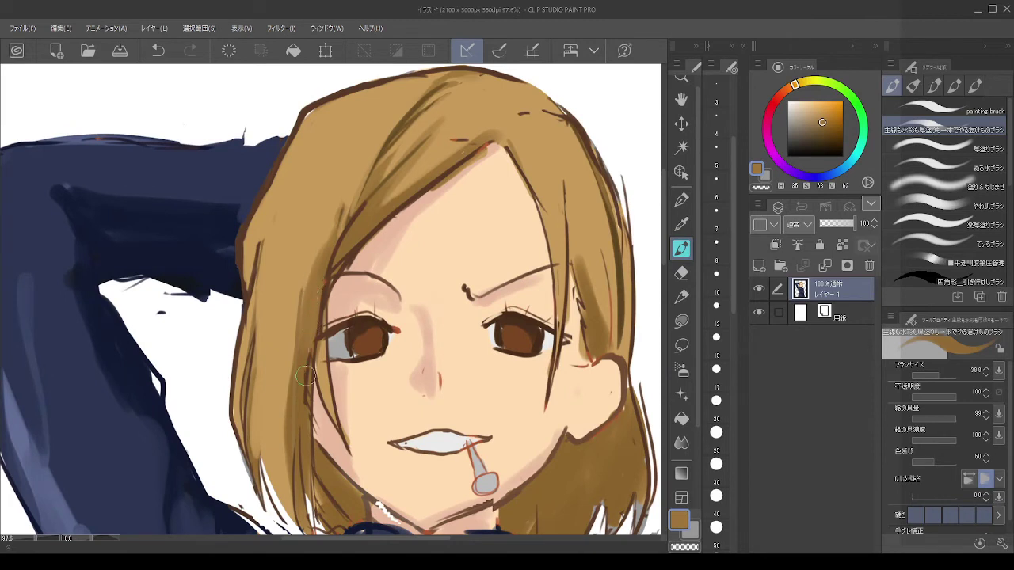
# Step: Shade the hair strand above the shaded eye in the sampled darker ochre with a smaller brush
pyautogui.keyDown('alt'); pyautogui.click(265, 172); pyautogui.keyUp('alt')
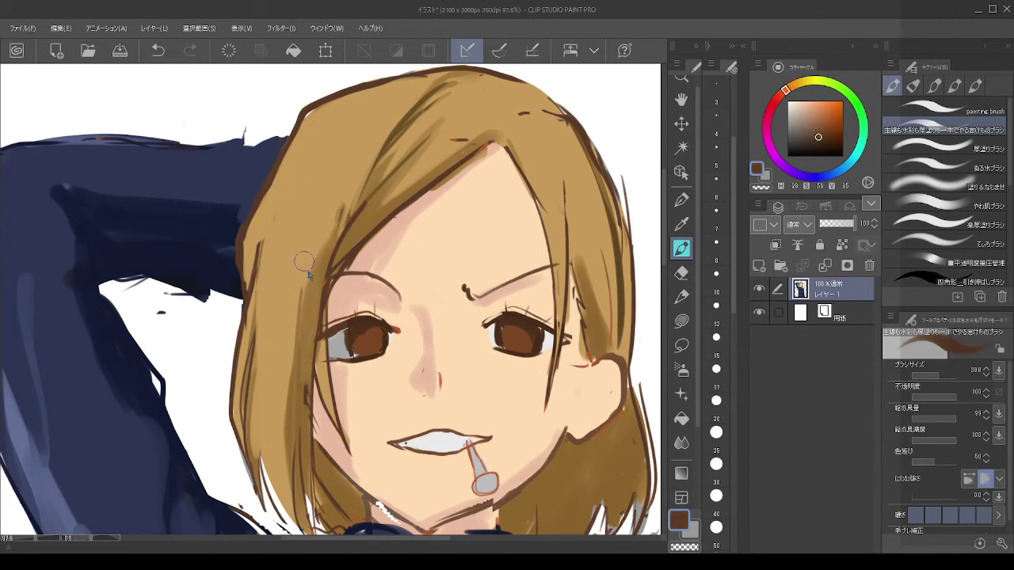
pyautogui.moveTo(304, 271); pyautogui.dragTo(306, 263)
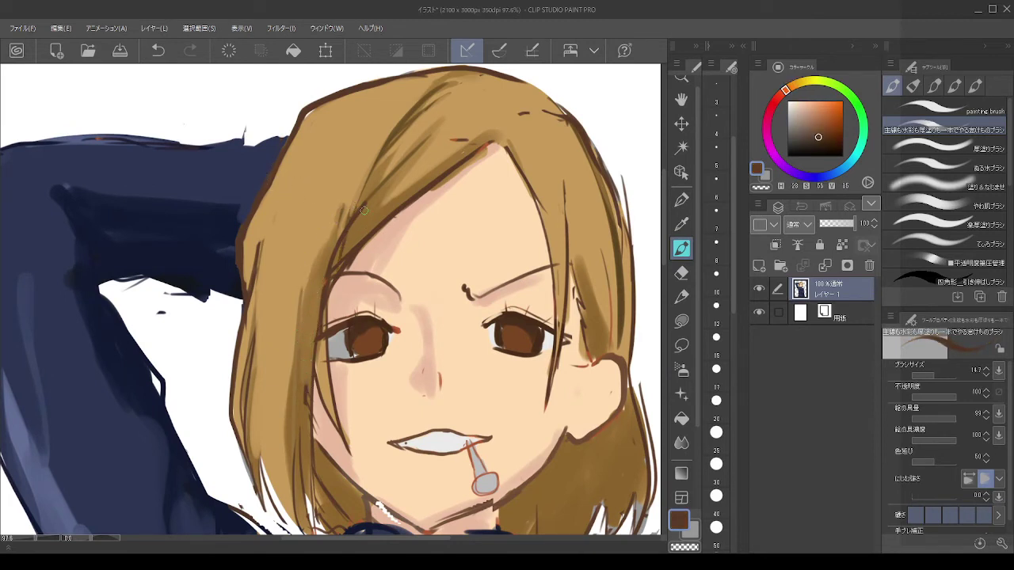
pyautogui.hotkey('ctrl', 'z')
pyautogui.keyDown('alt'); pyautogui.click(368, 200); pyautogui.keyUp('alt')
pyautogui.moveTo(349, 219); pyautogui.dragTo(344, 240)
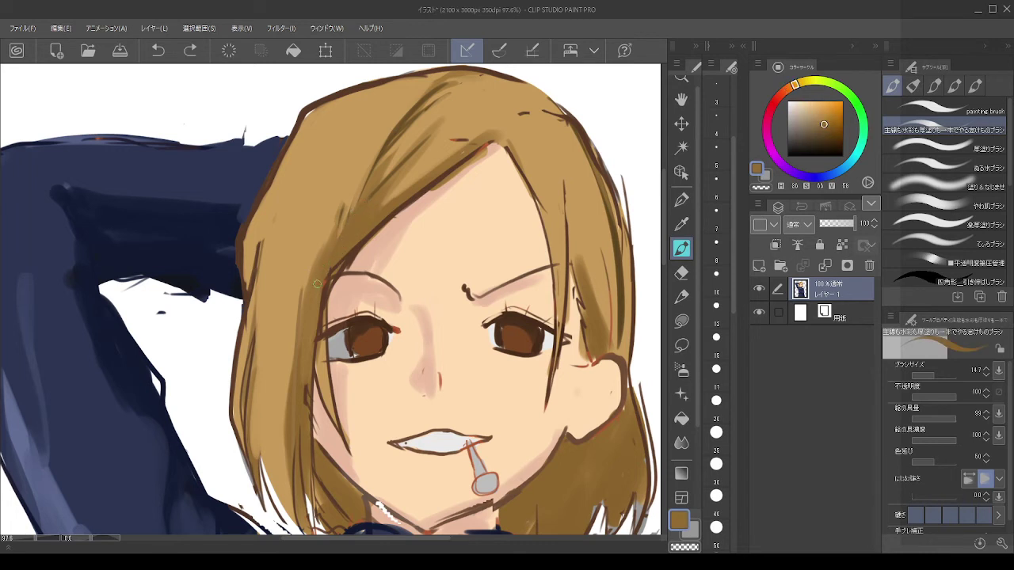
# Step: Redraw the long strand line from the crown toward the temple in sampled ochre and dark olive brown
pyautogui.keyDown('alt'); pyautogui.click(392, 130); pyautogui.keyUp('alt')
pyautogui.moveTo(399, 127); pyautogui.dragTo(339, 264)
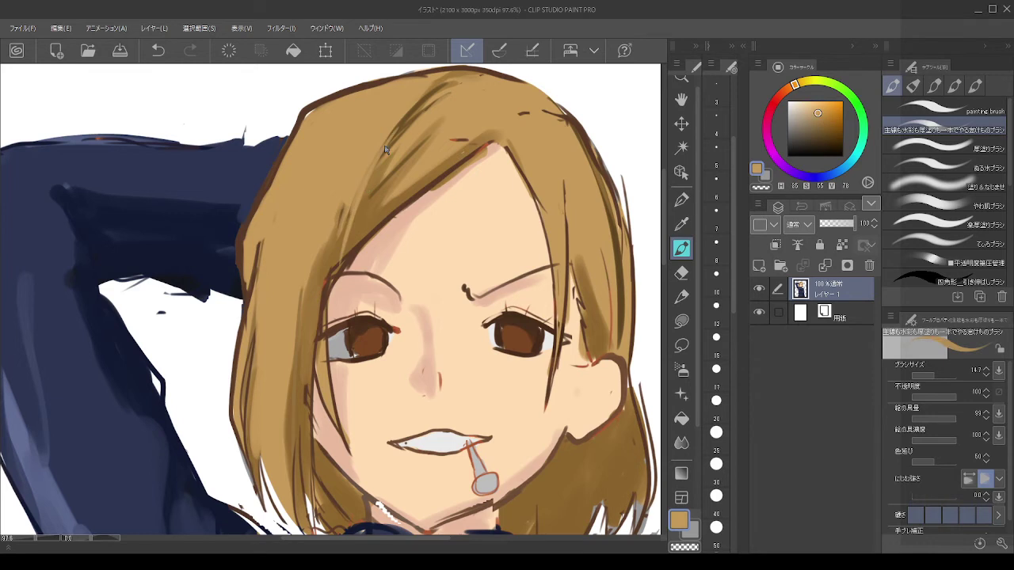
pyautogui.hotkey('ctrl', 'z')
pyautogui.keyDown('alt'); pyautogui.click(394, 133); pyautogui.keyUp('alt')
pyautogui.moveTo(406, 119)
pyautogui.mouseDown()
pyautogui.moveTo(334, 254)
pyautogui.moveTo(344, 255)
pyautogui.moveTo(389, 130)
pyautogui.moveTo(353, 190)
pyautogui.moveTo(326, 296)
pyautogui.mouseUp()
pyautogui.hotkey('ctrl', 'z')
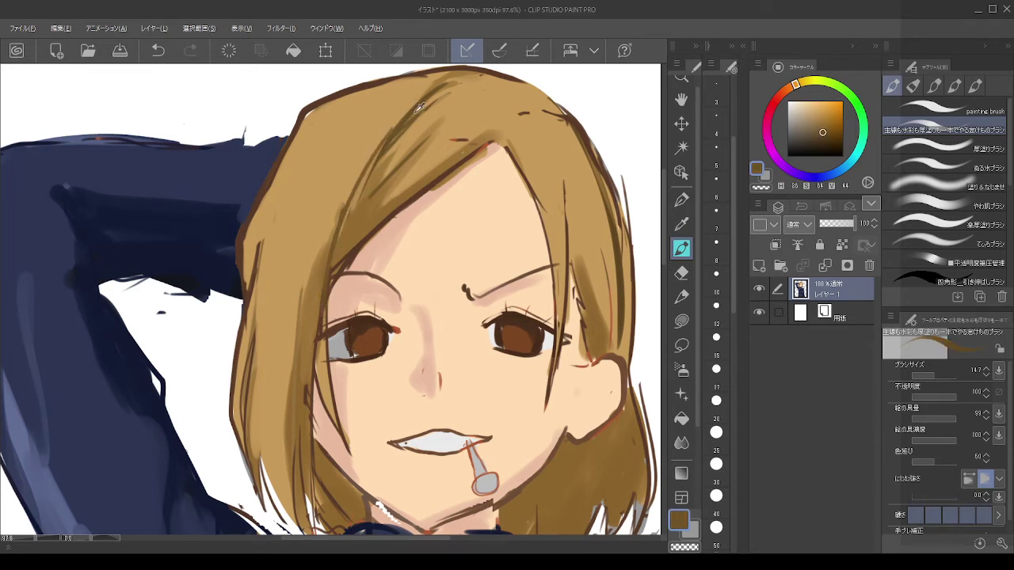
pyautogui.keyDown('alt'); pyautogui.click(417, 118); pyautogui.keyUp('alt')
pyautogui.moveTo(380, 180); pyautogui.dragTo(437, 123)
# Step: Paint over the dark strand lines in the hair above the ear with the sampled light ochre
pyautogui.moveTo(529, 300); pyautogui.dragTo(405, 271)
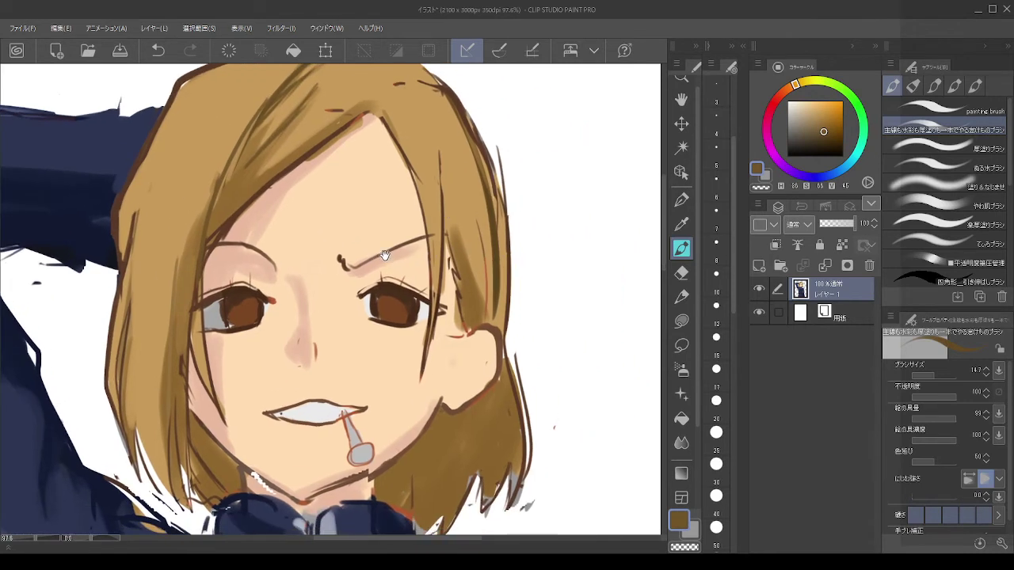
pyautogui.press('c')
pyautogui.moveTo(468, 205)
pyautogui.mouseDown()
pyautogui.moveTo(484, 282)
pyautogui.moveTo(476, 214)
pyautogui.mouseUp()
pyautogui.hotkey('ctrl', 'z')
pyautogui.keyDown('alt'); pyautogui.click(478, 213); pyautogui.keyUp('alt')
pyautogui.moveTo(485, 315)
pyautogui.mouseDown()
pyautogui.moveTo(480, 170)
pyautogui.moveTo(493, 298)
pyautogui.moveTo(493, 233)
pyautogui.mouseUp()
pyautogui.hotkey('ctrl', 'z')
pyautogui.hotkey('ctrl', 'z')
pyautogui.moveTo(479, 174); pyautogui.dragTo(491, 286)
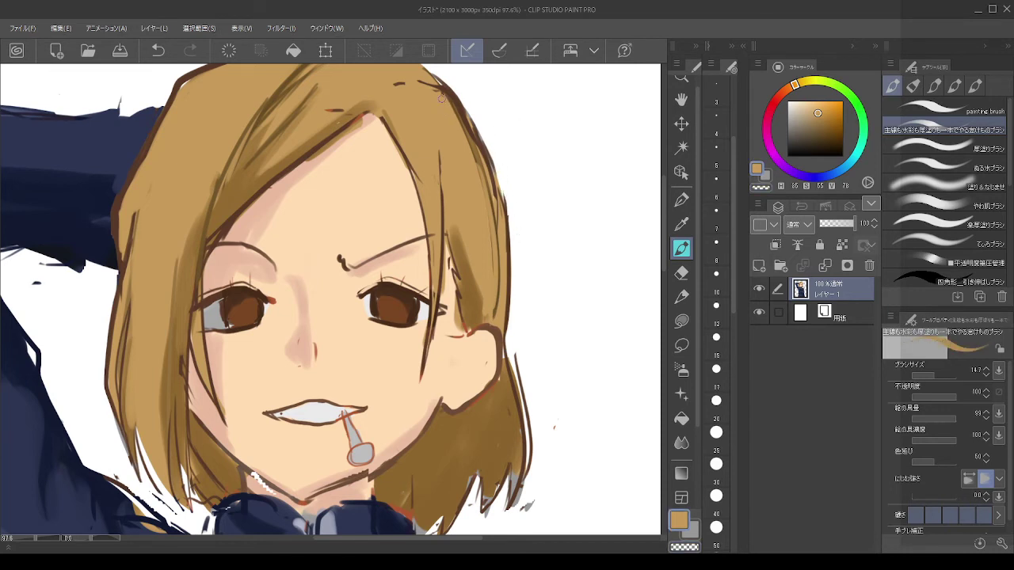
pyautogui.moveTo(445, 102); pyautogui.dragTo(487, 171)
# Step: Cover the stray marks on the crown in light ochre and clean the forehead shadow's edge below the fringe in sampled skin pink
pyautogui.moveTo(457, 110)
pyautogui.mouseDown()
pyautogui.moveTo(487, 165)
pyautogui.moveTo(445, 135)
pyautogui.moveTo(445, 189)
pyautogui.mouseUp()
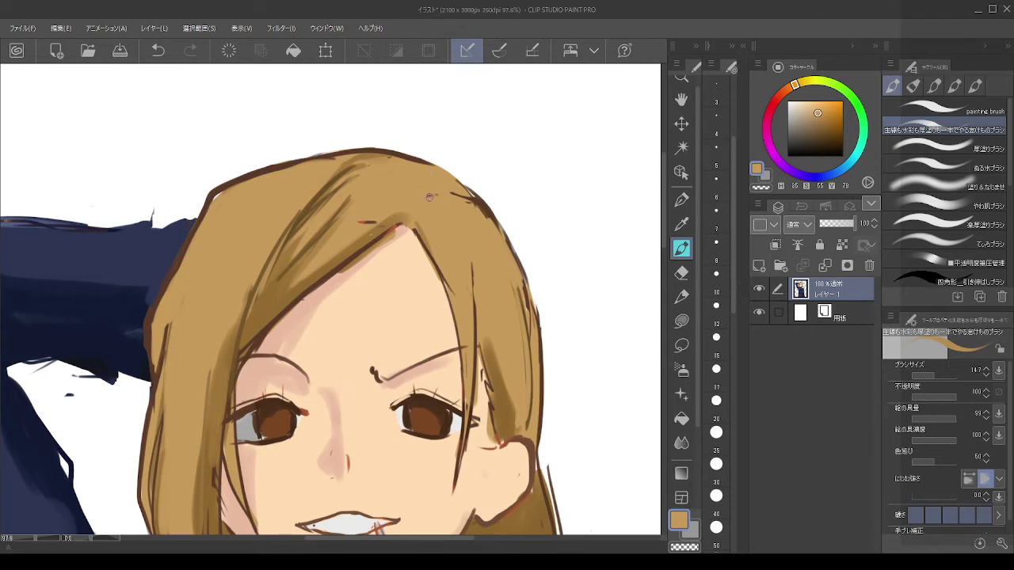
pyautogui.moveTo(450, 187); pyautogui.dragTo(469, 198)
pyautogui.keyDown('alt'); pyautogui.click(375, 239); pyautogui.keyUp('alt')
pyautogui.moveTo(370, 245)
pyautogui.mouseDown()
pyautogui.moveTo(405, 219)
pyautogui.moveTo(387, 240)
pyautogui.moveTo(404, 228)
pyautogui.moveTo(419, 236)
pyautogui.mouseUp()
pyautogui.hotkey('ctrl', 'z')
pyautogui.keyDown('alt'); pyautogui.click(326, 292); pyautogui.keyUp('alt')
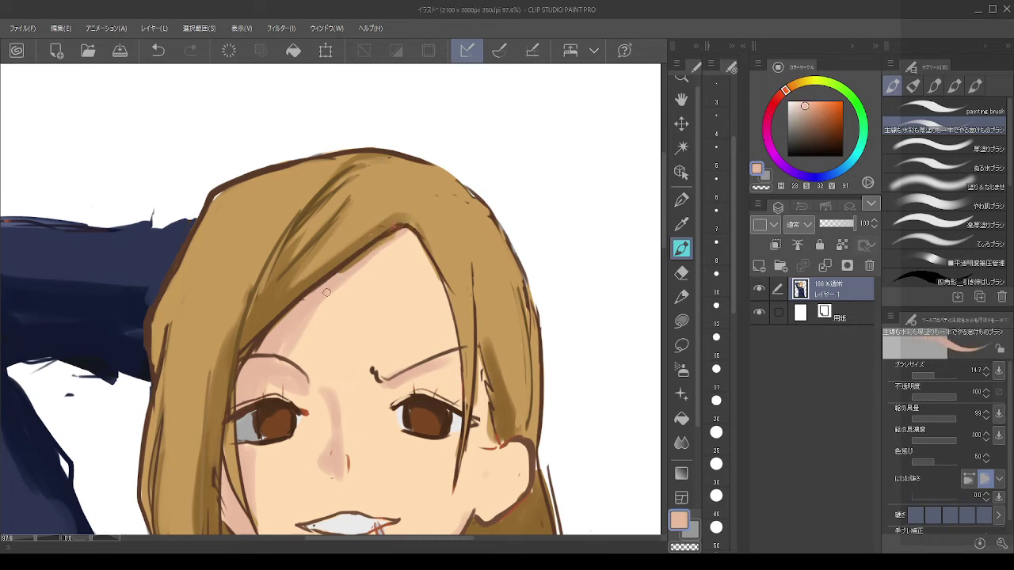
pyautogui.moveTo(347, 269); pyautogui.dragTo(368, 251)
pyautogui.keyDown('alt'); pyautogui.click(286, 358); pyautogui.keyUp('alt')
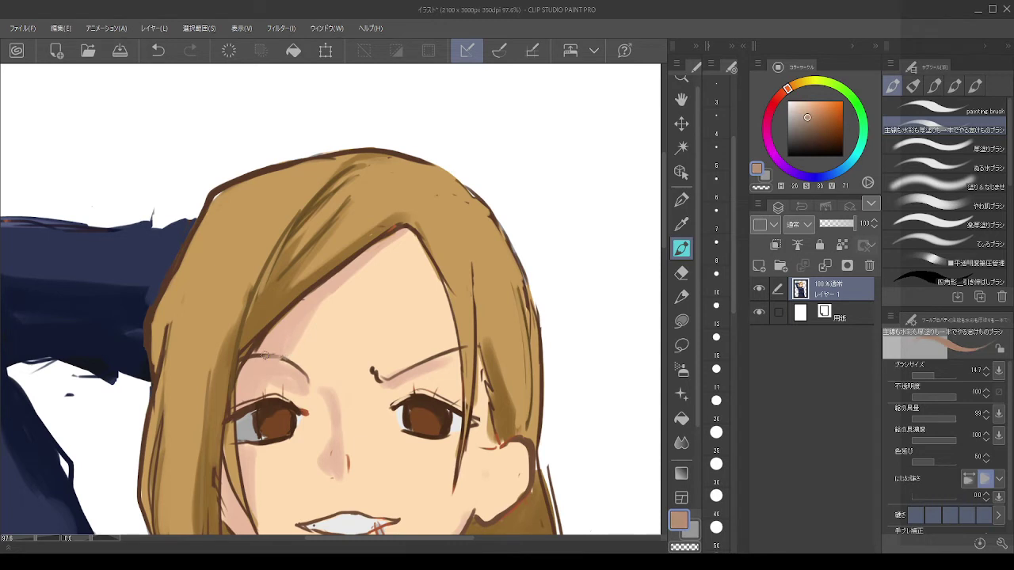
pyautogui.hotkey('ctrl', 'z')
pyautogui.keyDown('alt'); pyautogui.click(291, 362); pyautogui.keyUp('alt')
pyautogui.moveTo(266, 358); pyautogui.dragTo(285, 360)
pyautogui.hotkey('ctrl', 'z')
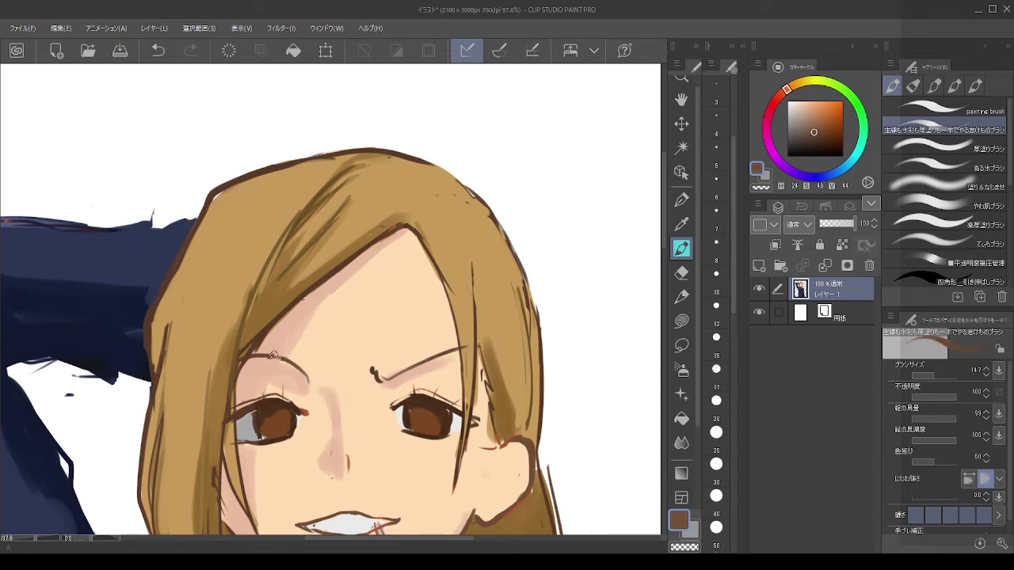
# Step: Repaint the shaded eye's white beside the iris in sampled light grey and try redrawing the iris outline in dark brown
pyautogui.scroll(-2, 361, 371)
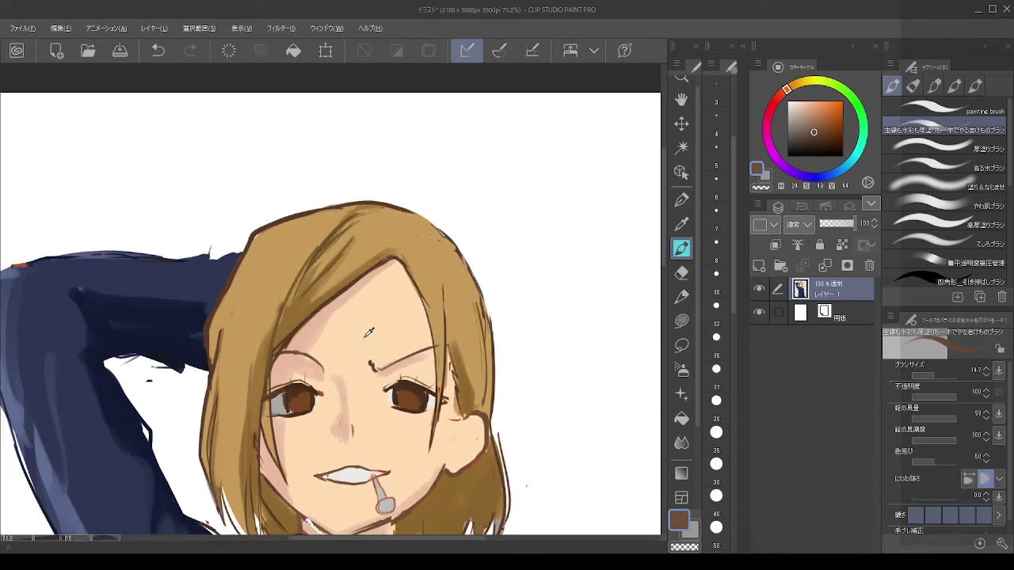
pyautogui.scroll(3, 343, 408)
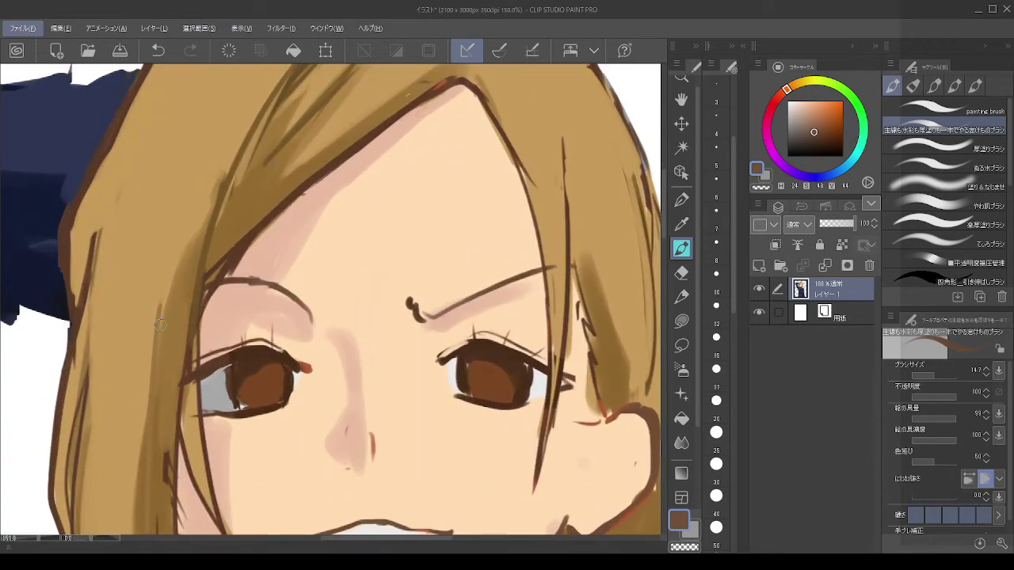
pyautogui.keyDown('alt'); pyautogui.click(215, 377); pyautogui.keyUp('alt')
pyautogui.moveTo(224, 370); pyautogui.dragTo(235, 408)
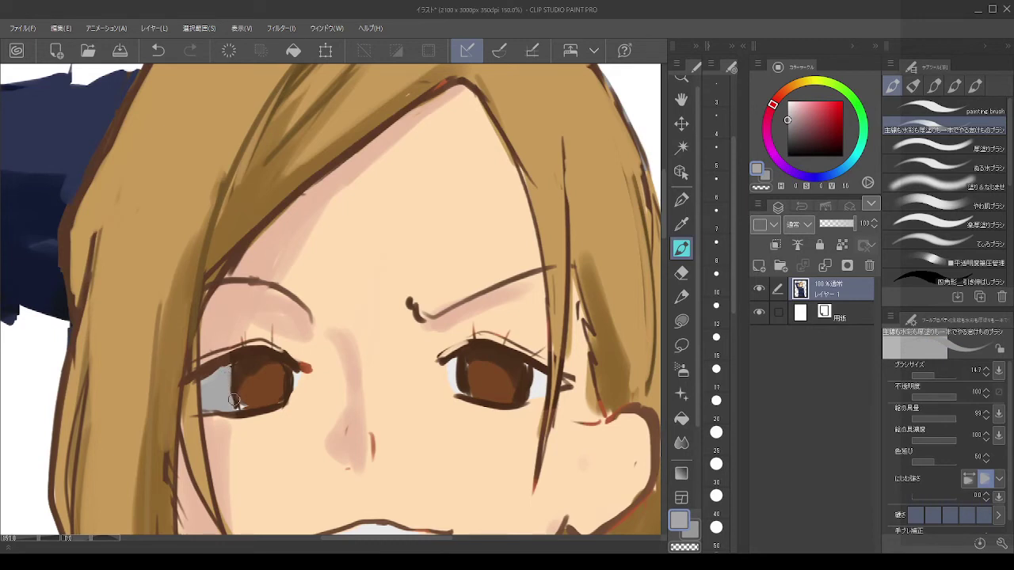
pyautogui.keyDown('alt'); pyautogui.click(297, 376); pyautogui.keyUp('alt')
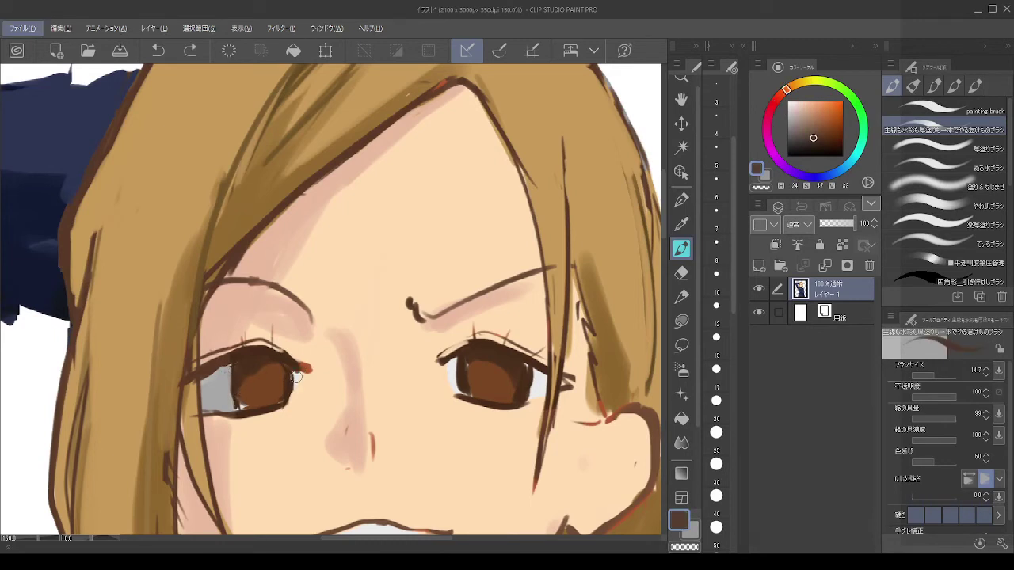
pyautogui.moveTo(294, 371)
pyautogui.mouseDown()
pyautogui.moveTo(288, 398)
pyautogui.moveTo(243, 383)
pyautogui.moveTo(256, 372)
pyautogui.moveTo(249, 407)
pyautogui.moveTo(240, 404)
pyautogui.moveTo(273, 397)
pyautogui.moveTo(279, 373)
pyautogui.moveTo(282, 389)
pyautogui.moveTo(243, 365)
pyautogui.moveTo(242, 403)
pyautogui.moveTo(252, 364)
pyautogui.moveTo(245, 412)
pyautogui.mouseUp()
pyautogui.hotkey('ctrl', 'z')
pyautogui.keyDown('alt'); pyautogui.click(298, 377); pyautogui.keyUp('alt')
# Step: Repaint the irises of both eyes in sampled reddish brown with dark brown shading under the upper lids
pyautogui.keyDown('alt'); pyautogui.click(255, 382); pyautogui.keyUp('alt')
pyautogui.keyDown('alt'); pyautogui.click(246, 373); pyautogui.keyUp('alt')
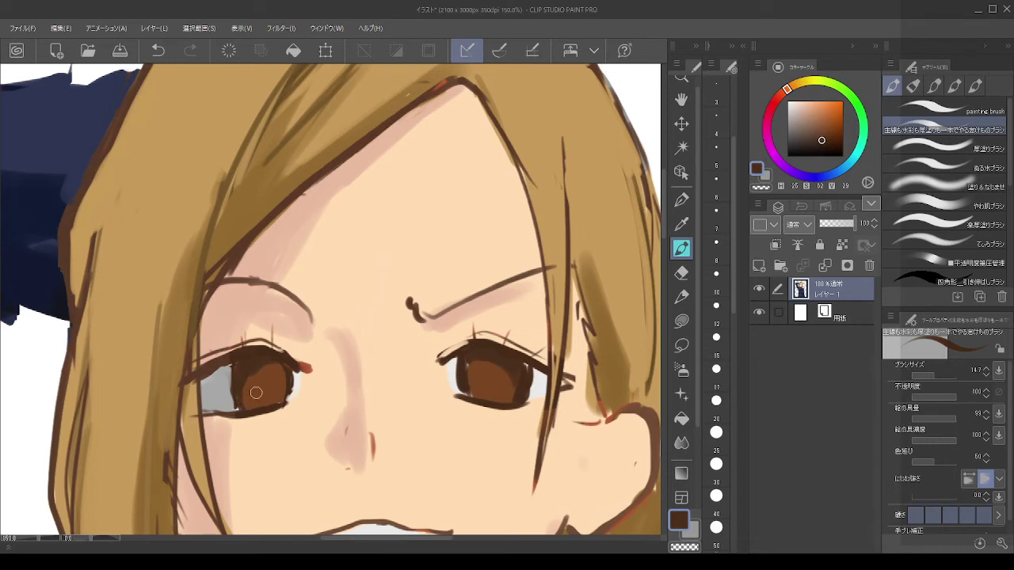
pyautogui.moveTo(262, 367); pyautogui.dragTo(260, 372)
pyautogui.keyDown('alt'); pyautogui.click(256, 386); pyautogui.keyUp('alt')
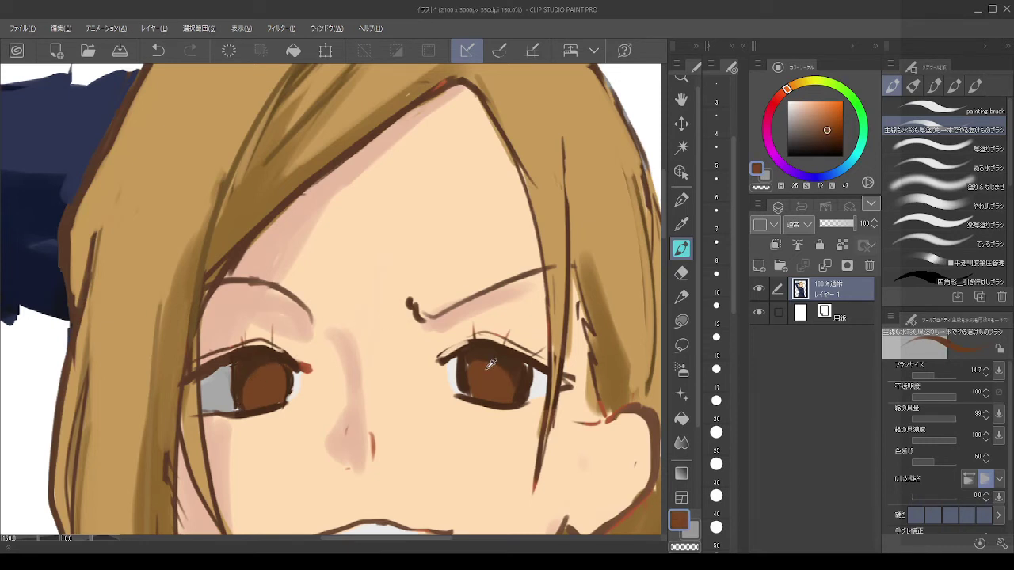
pyautogui.moveTo(478, 367)
pyautogui.mouseDown()
pyautogui.moveTo(468, 360)
pyautogui.moveTo(467, 394)
pyautogui.moveTo(505, 377)
pyautogui.moveTo(512, 399)
pyautogui.moveTo(516, 391)
pyautogui.mouseUp()
pyautogui.keyDown('alt'); pyautogui.click(519, 366); pyautogui.keyUp('alt')
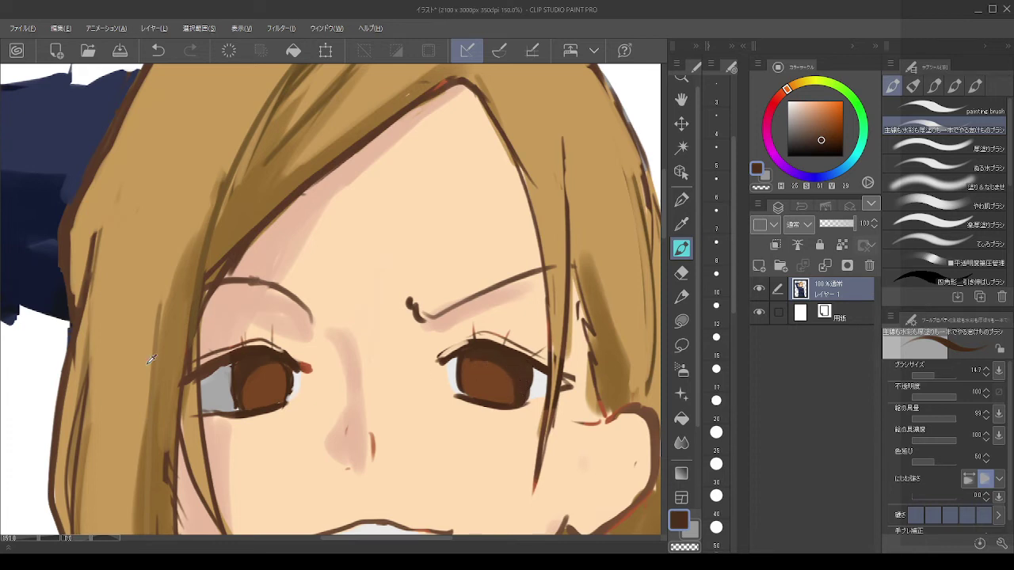
pyautogui.keyDown('alt'); pyautogui.click(238, 357); pyautogui.keyUp('alt')
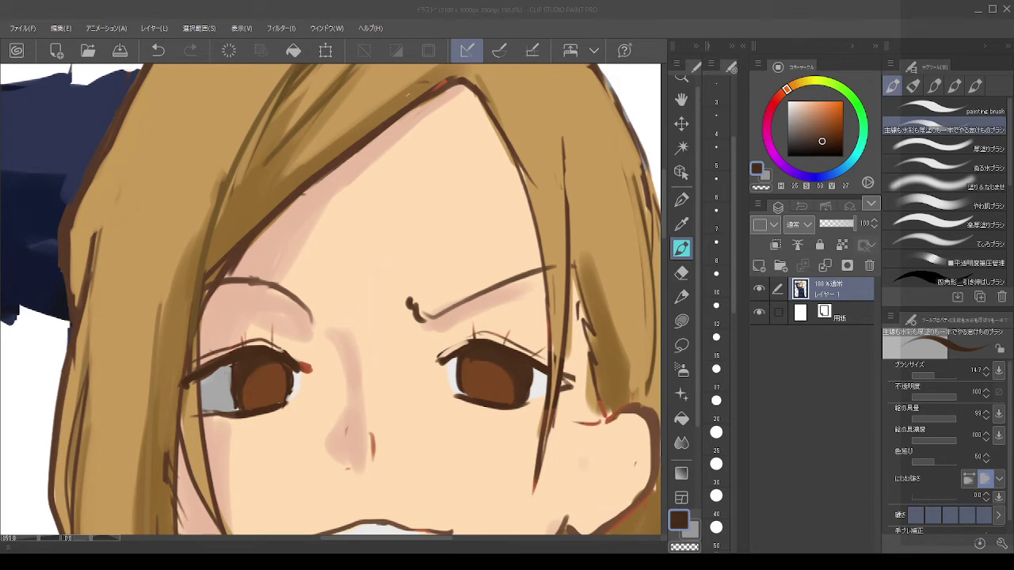
# Step: Shade the side hair beside the face in darker ochre and extend the shading up toward the fringe
pyautogui.scroll(-4, 398, 177)
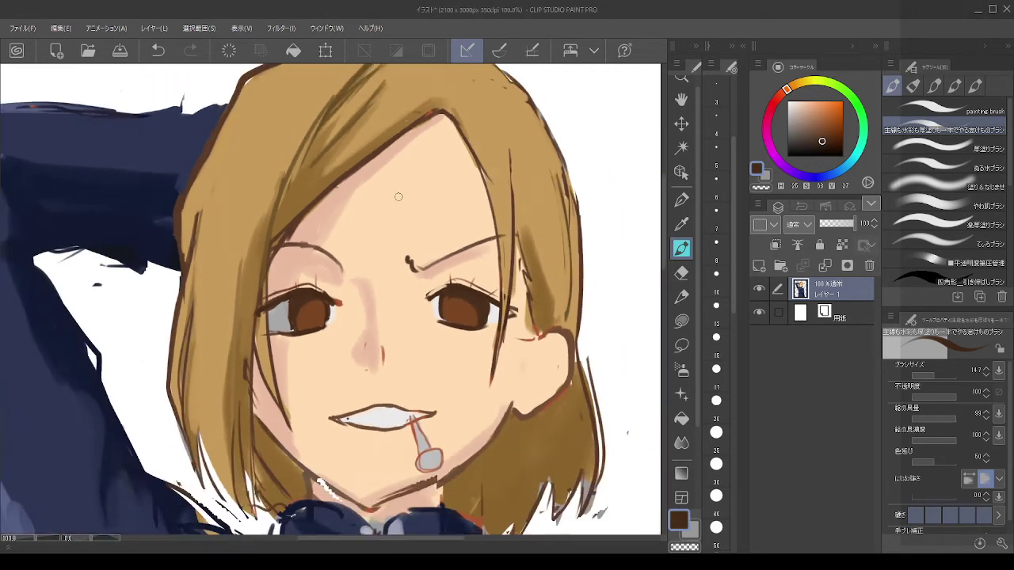
pyautogui.scroll(2, 348, 378)
pyautogui.scroll(4, 348, 358)
pyautogui.scroll(-8, 348, 357)
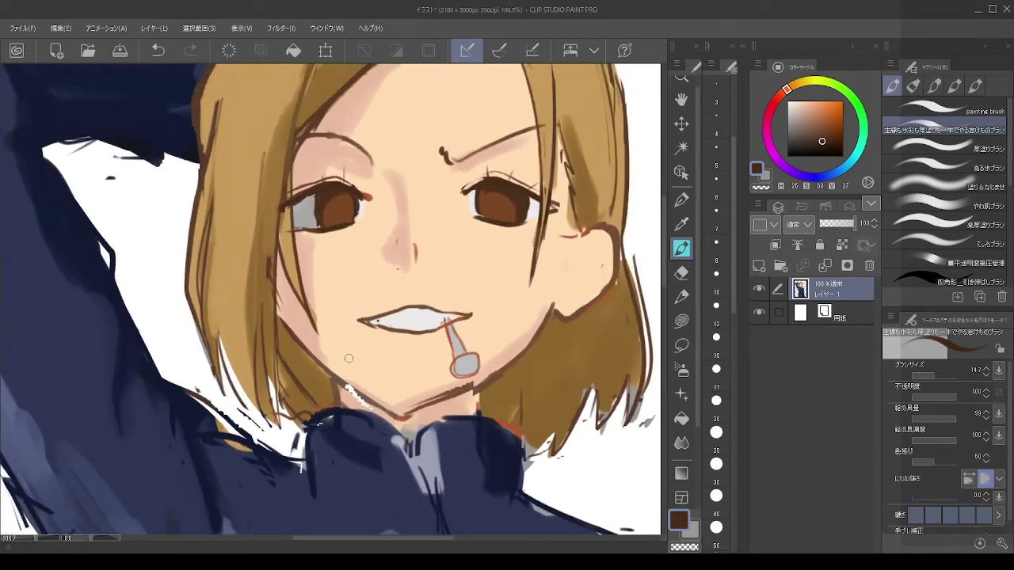
pyautogui.scroll(7, 347, 357)
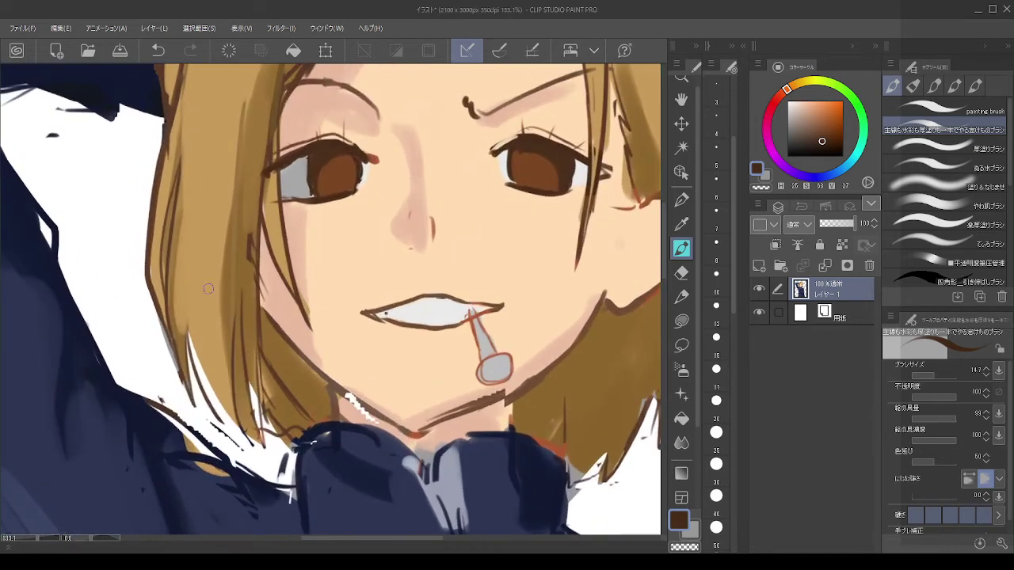
pyautogui.moveTo(252, 194); pyautogui.dragTo(244, 295)
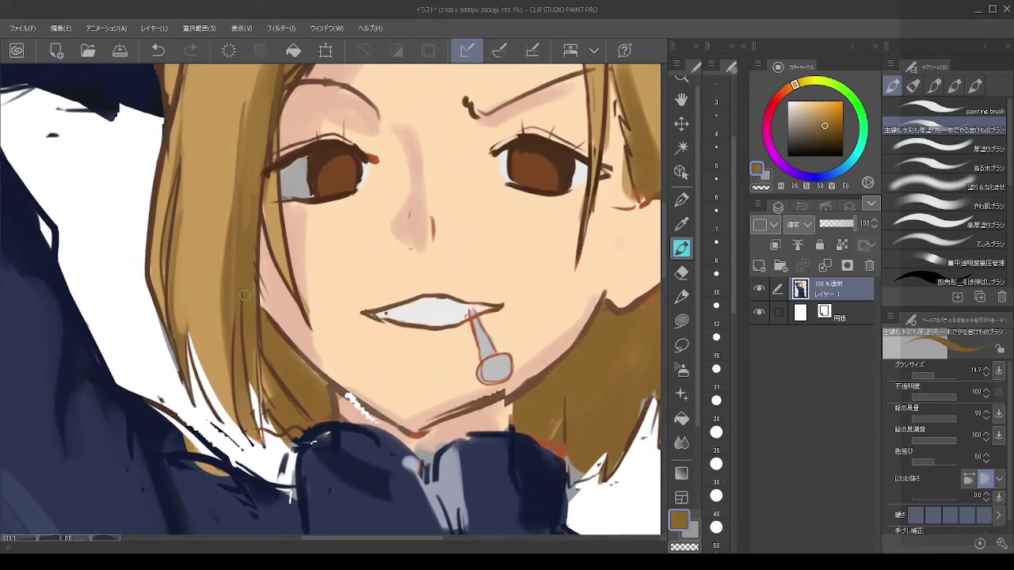
pyautogui.moveTo(246, 257)
pyautogui.mouseDown()
pyautogui.moveTo(255, 86)
pyautogui.moveTo(255, 212)
pyautogui.moveTo(257, 107)
pyautogui.moveTo(269, 72)
pyautogui.moveTo(258, 263)
pyautogui.mouseUp()
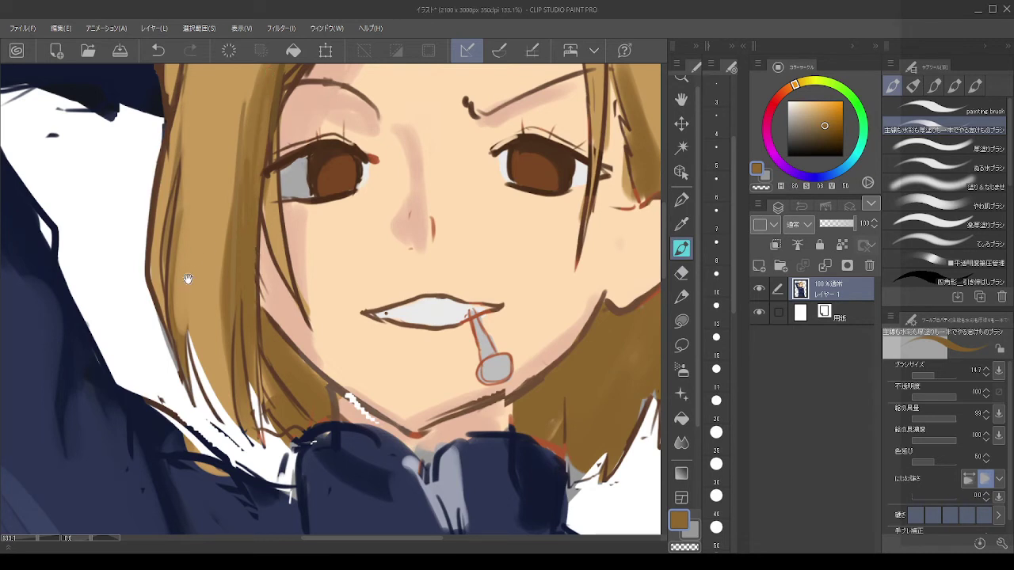
pyautogui.moveTo(188, 279); pyautogui.dragTo(184, 425)
pyautogui.moveTo(263, 127)
pyautogui.mouseDown()
pyautogui.moveTo(243, 235)
pyautogui.moveTo(244, 307)
pyautogui.mouseUp()
pyautogui.hotkey('ctrl', 'z')
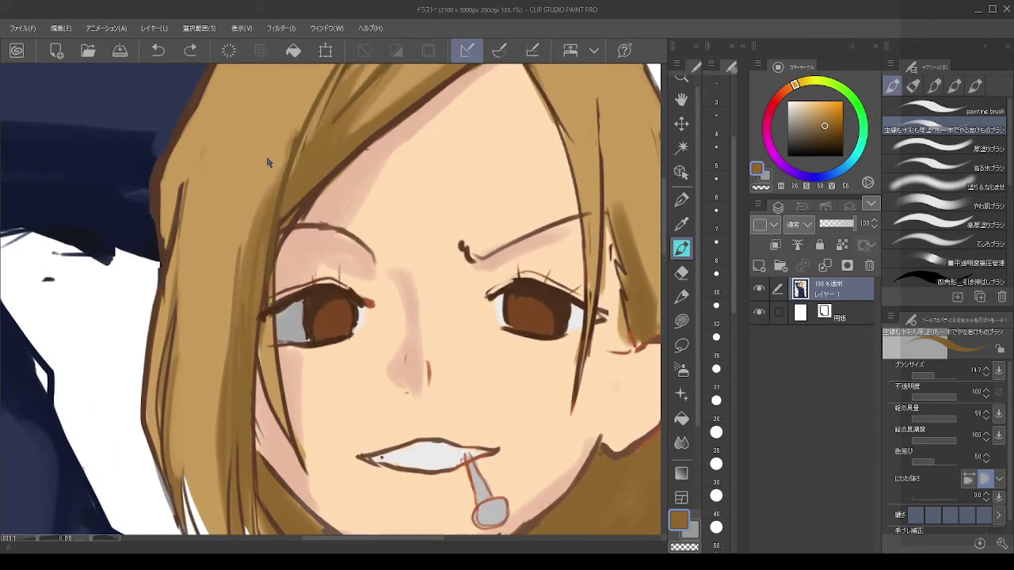
pyautogui.moveTo(284, 122)
pyautogui.mouseDown()
pyautogui.moveTo(235, 339)
pyautogui.moveTo(239, 369)
pyautogui.mouseUp()
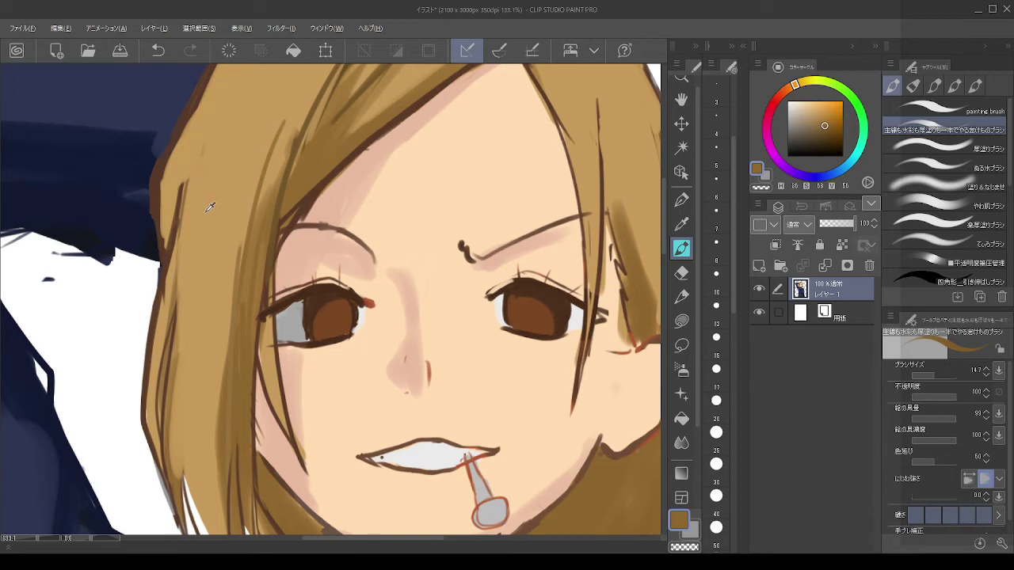
# Step: Draw thin darker ochre strands down the side hair near its outer outline in the sampled colour
pyautogui.keyDown('alt'); pyautogui.click(248, 242); pyautogui.keyUp('alt')
pyautogui.moveTo(216, 172); pyautogui.dragTo(179, 298)
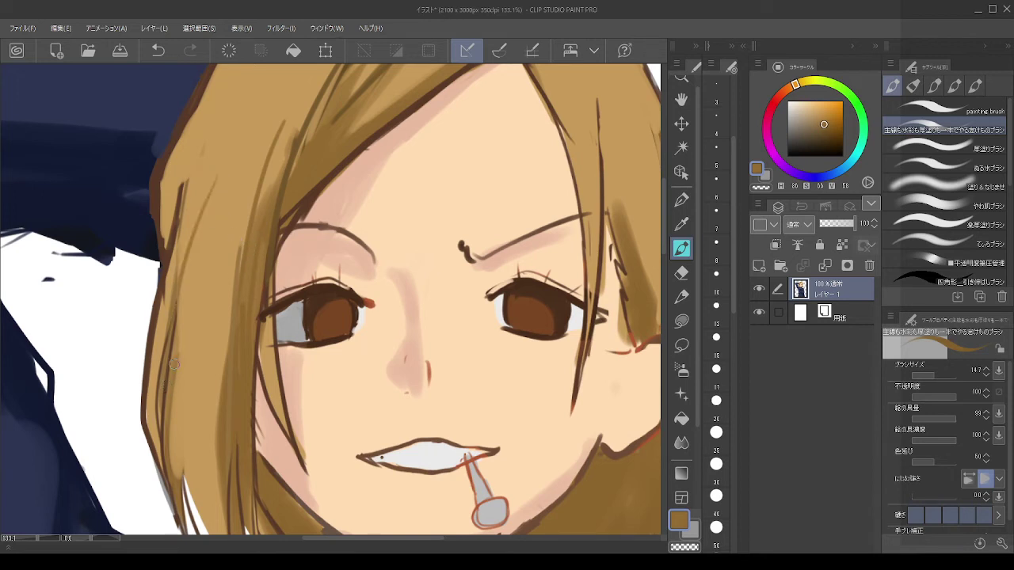
pyautogui.moveTo(228, 206)
pyautogui.mouseDown()
pyautogui.moveTo(188, 378)
pyautogui.moveTo(190, 425)
pyautogui.mouseUp()
pyautogui.hotkey('ctrl', 'z')
pyautogui.moveTo(227, 202)
pyautogui.mouseDown()
pyautogui.moveTo(187, 405)
pyautogui.moveTo(188, 435)
pyautogui.mouseUp()
pyautogui.hotkey('ctrl', 'z')
pyautogui.moveTo(211, 319); pyautogui.dragTo(184, 491)
# Step: Fill the lower tips of the side hair in sampled light ochre and rework their inner edge in darker ochre
pyautogui.moveTo(189, 399)
pyautogui.mouseDown()
pyautogui.moveTo(136, 247)
pyautogui.moveTo(155, 225)
pyautogui.mouseUp()
pyautogui.keyDown('alt'); pyautogui.click(155, 224); pyautogui.keyUp('alt')
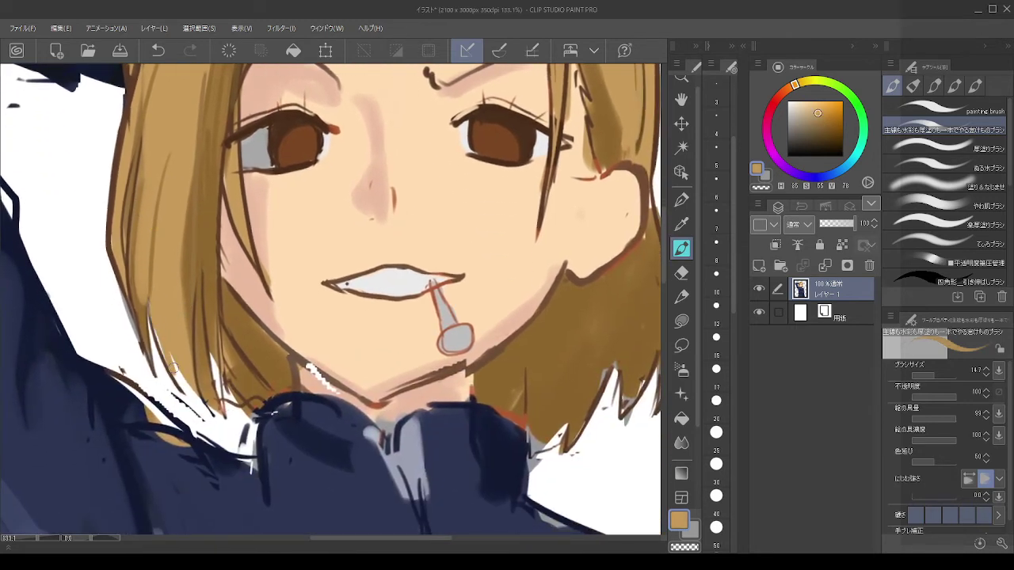
pyautogui.moveTo(156, 323)
pyautogui.mouseDown()
pyautogui.moveTo(184, 389)
pyautogui.moveTo(160, 340)
pyautogui.moveTo(211, 413)
pyautogui.mouseUp()
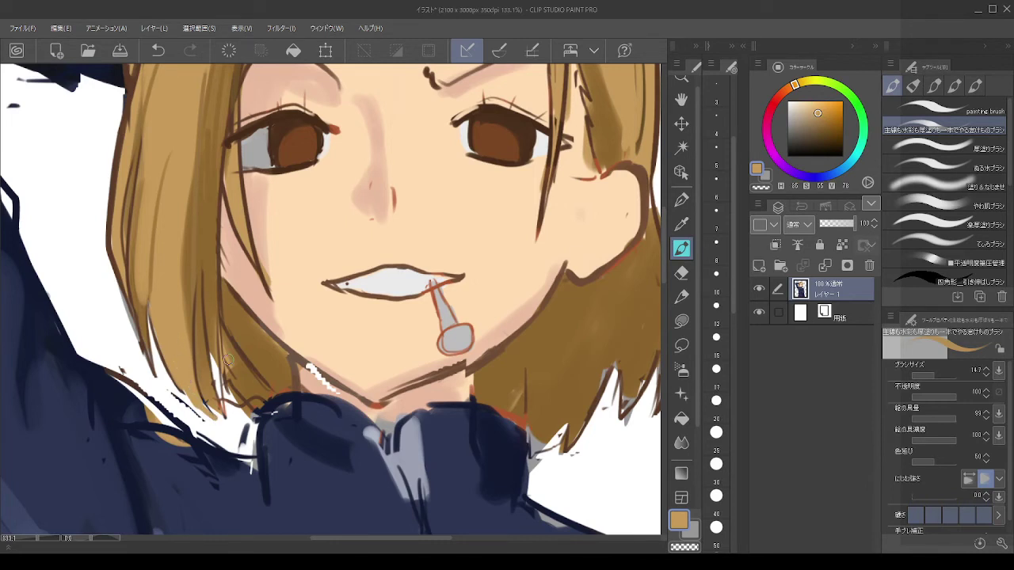
pyautogui.moveTo(212, 333); pyautogui.dragTo(220, 395)
pyautogui.hotkey('ctrl', 'z')
pyautogui.keyDown('alt'); pyautogui.click(213, 309); pyautogui.keyUp('alt')
pyautogui.moveTo(210, 352)
pyautogui.mouseDown()
pyautogui.moveTo(227, 424)
pyautogui.moveTo(202, 377)
pyautogui.moveTo(205, 392)
pyautogui.moveTo(204, 339)
pyautogui.mouseUp()
# Step: Trim the side hair's tips with transparent colour and fill the hair behind them in the sampled darker ochre
pyautogui.keyDown('alt'); pyautogui.click(227, 424); pyautogui.keyUp('alt')
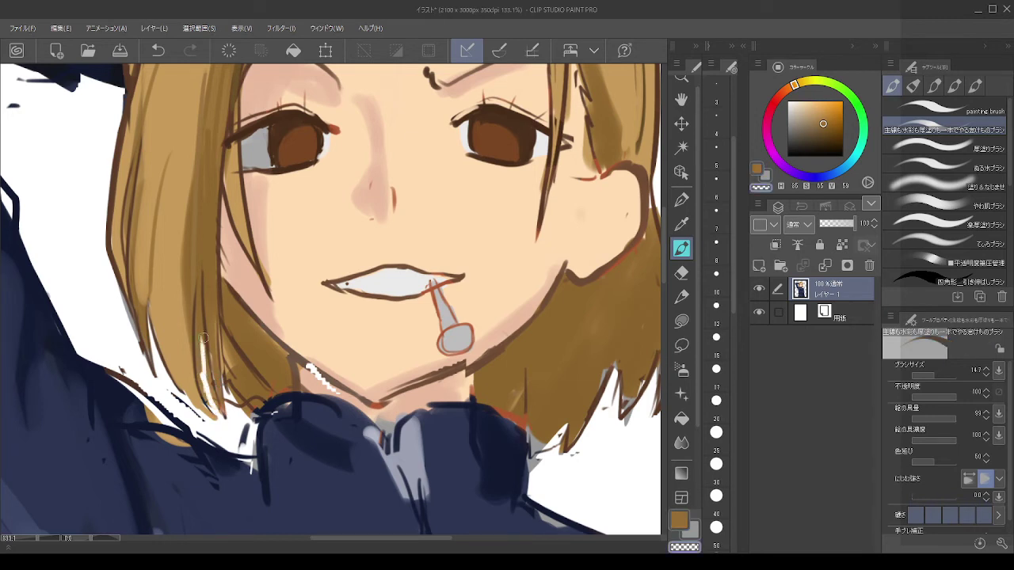
pyautogui.hotkey('ctrl', 'z')
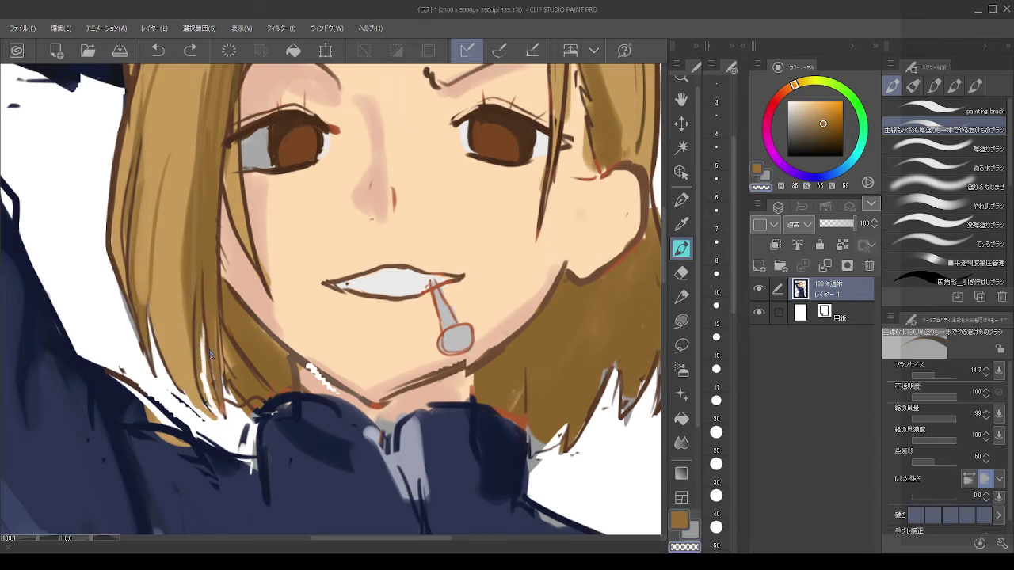
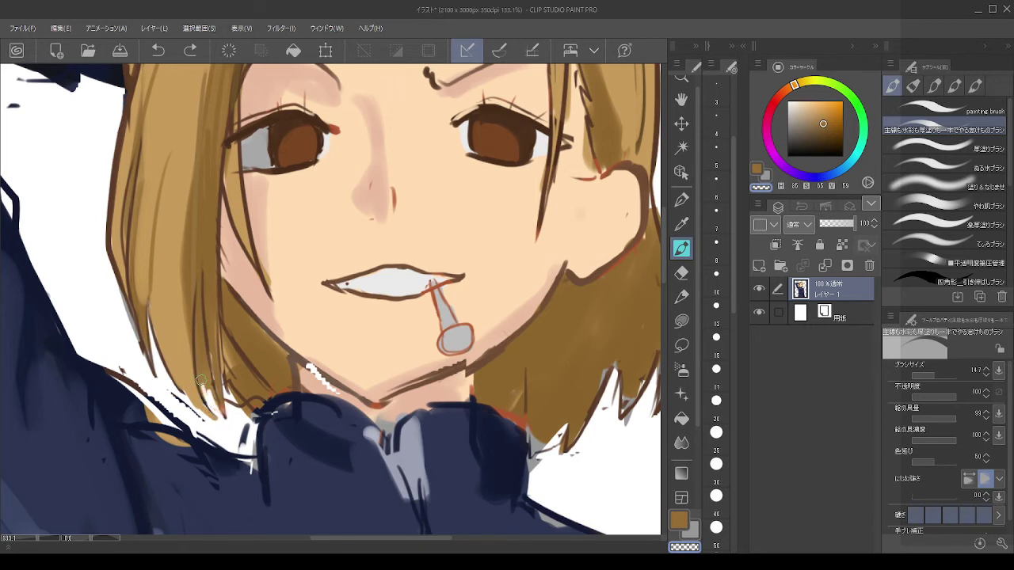
pyautogui.moveTo(211, 399)
pyautogui.mouseDown()
pyautogui.moveTo(199, 344)
pyautogui.moveTo(207, 388)
pyautogui.moveTo(203, 341)
pyautogui.mouseUp()
pyautogui.hotkey('ctrl', 'z')
pyautogui.moveTo(207, 396)
pyautogui.mouseDown()
pyautogui.moveTo(201, 348)
pyautogui.moveTo(209, 389)
pyautogui.mouseUp()
pyautogui.keyDown('alt'); pyautogui.click(268, 370); pyautogui.keyUp('alt')
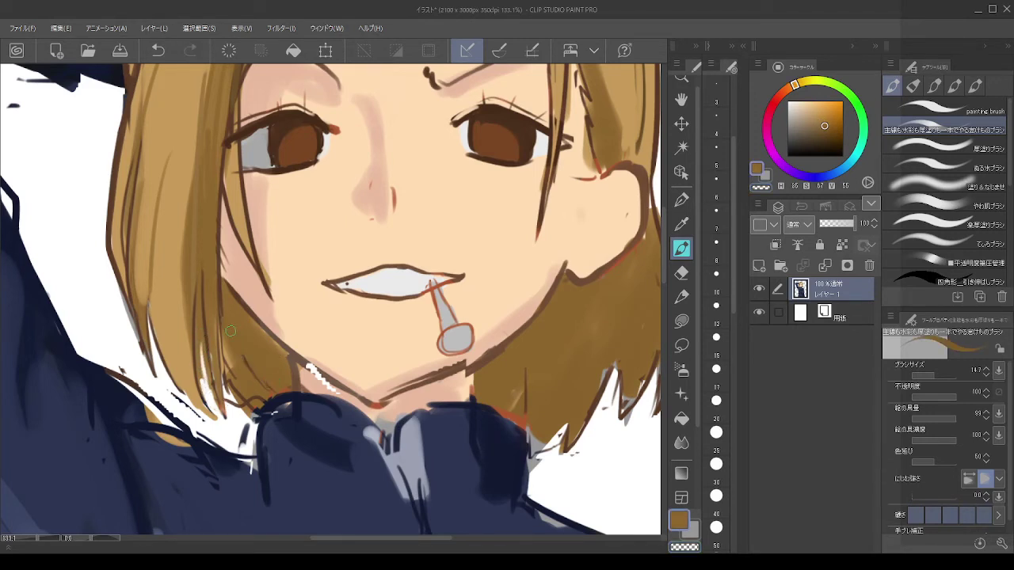
pyautogui.moveTo(231, 355)
pyautogui.mouseDown()
pyautogui.moveTo(240, 382)
pyautogui.moveTo(232, 372)
pyautogui.mouseUp()
# Step: Trim stray marks along the shoulder edge of the raised arm with transparent colour and redraw its outline in sampled dark navy
pyautogui.press('c')
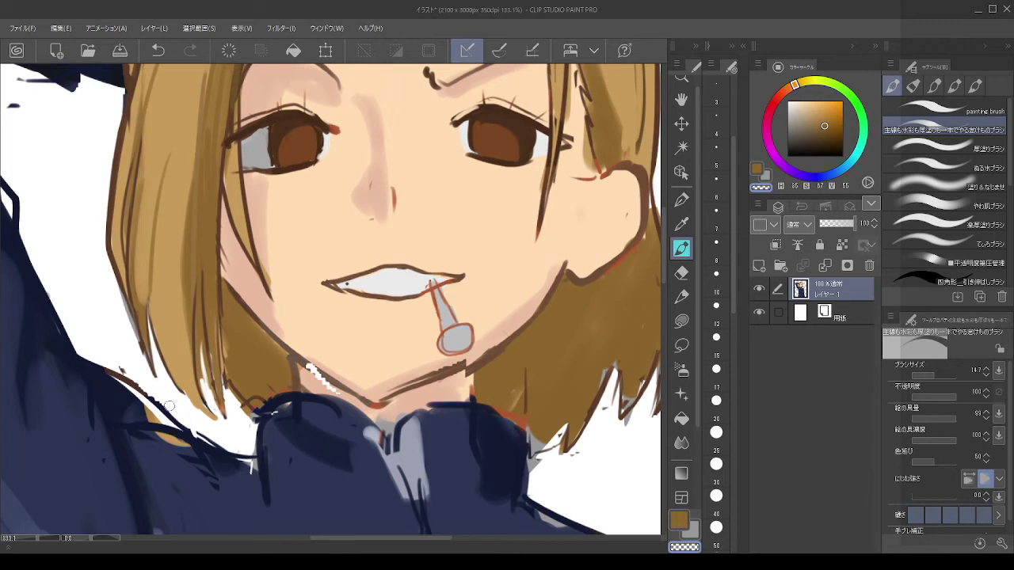
pyautogui.moveTo(121, 371); pyautogui.dragTo(202, 432)
pyautogui.keyDown('alt'); pyautogui.click(68, 325); pyautogui.keyUp('alt')
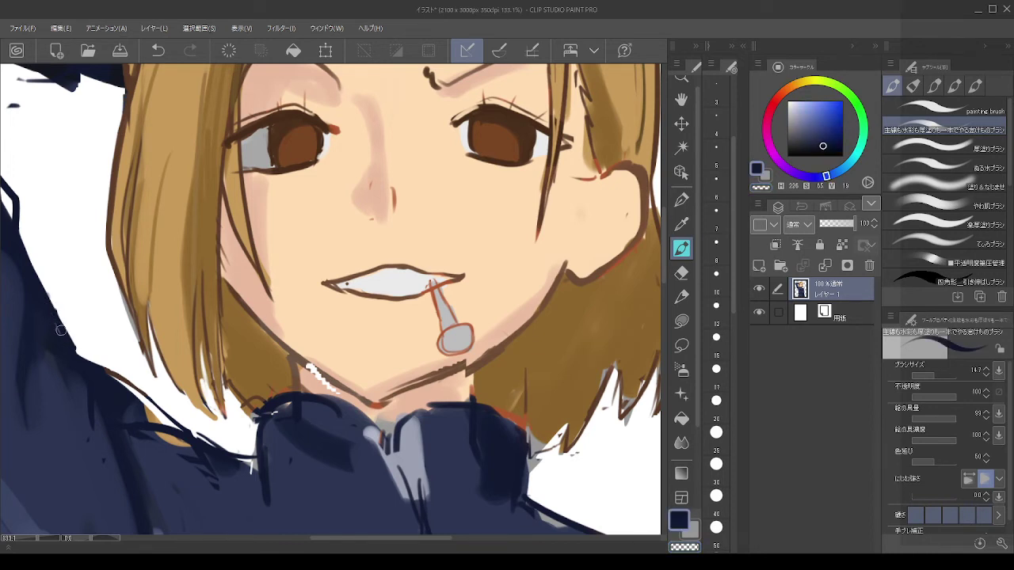
pyautogui.moveTo(97, 366)
pyautogui.mouseDown()
pyautogui.moveTo(187, 442)
pyautogui.moveTo(172, 417)
pyautogui.moveTo(247, 473)
pyautogui.mouseUp()
pyautogui.keyDown('alt'); pyautogui.click(246, 473); pyautogui.keyUp('alt')
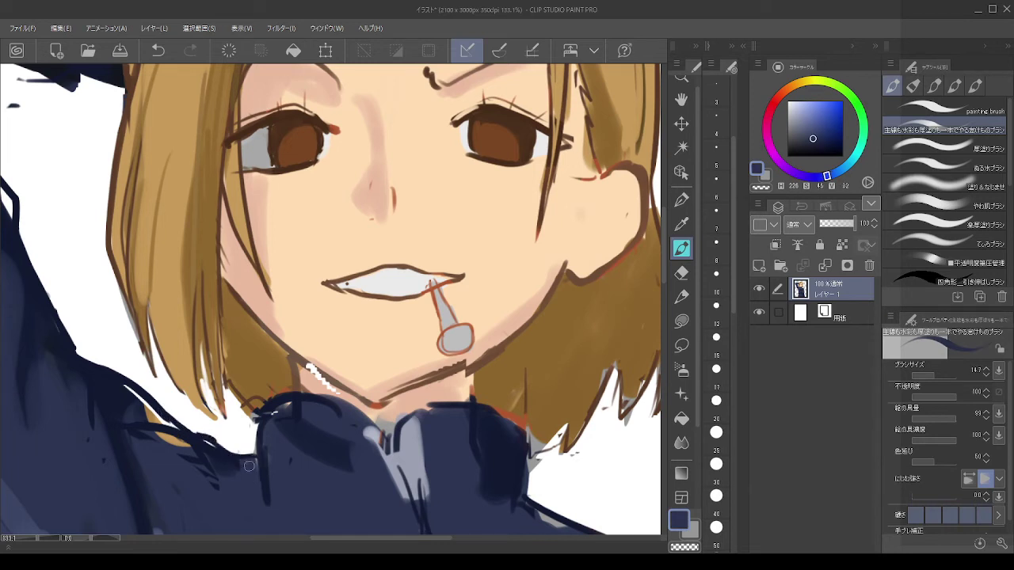
# Step: Touch up the jacket edge where the shoulder meets the collar in sampled navy
pyautogui.keyDown('alt'); pyautogui.click(225, 447); pyautogui.keyUp('alt')
pyautogui.moveTo(253, 465)
pyautogui.mouseDown()
pyautogui.moveTo(248, 491)
pyautogui.moveTo(274, 501)
pyautogui.moveTo(267, 431)
pyautogui.mouseUp()
pyautogui.keyDown('alt'); pyautogui.click(296, 467); pyautogui.keyUp('alt')
pyautogui.press('c')
pyautogui.hotkey('ctrl', 'z')
pyautogui.keyDown('alt'); pyautogui.click(266, 480); pyautogui.keyUp('alt')
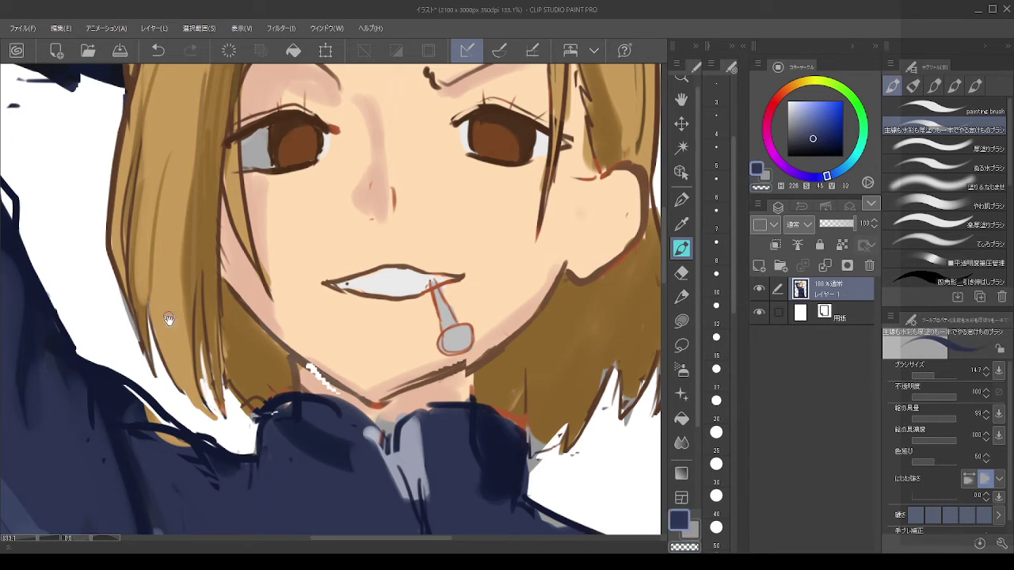
# Step: Try painting a light grey trim along the whole upper edge of the jacket collar
pyautogui.moveTo(171, 320); pyautogui.dragTo(187, 153)
pyautogui.keyDown('alt'); pyautogui.click(333, 267); pyautogui.keyUp('alt')
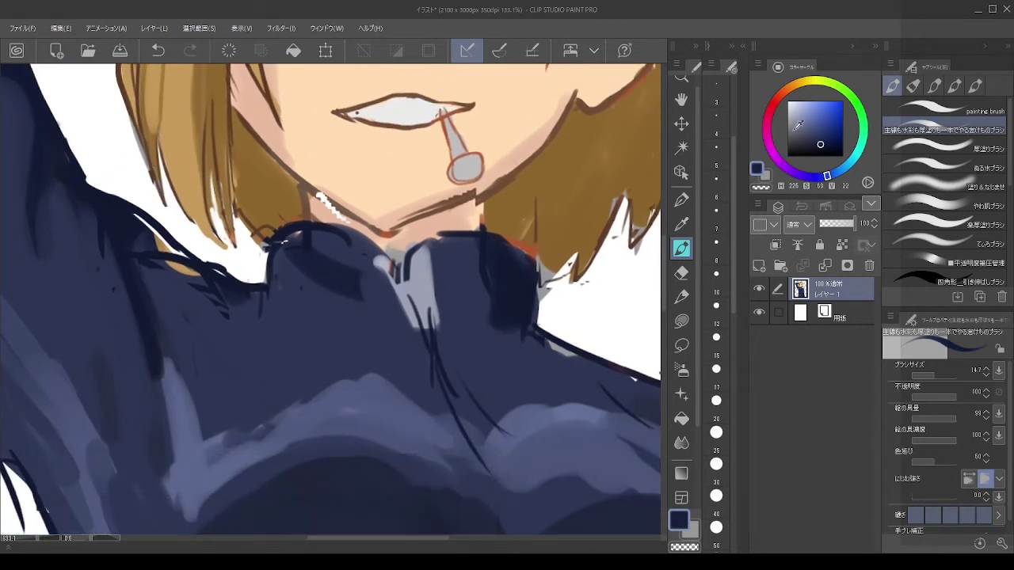
pyautogui.click(794, 100)
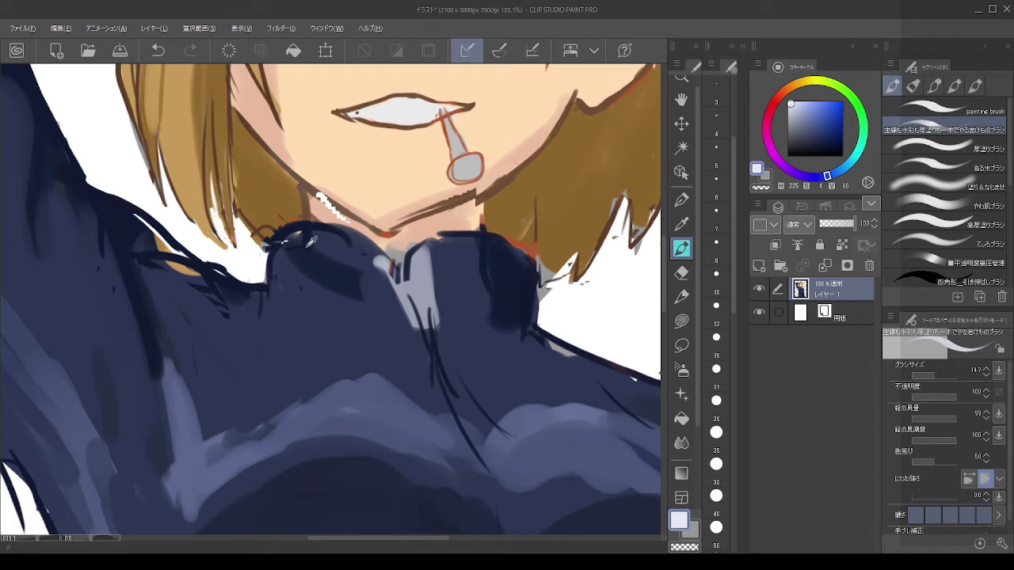
pyautogui.press('alt')
pyautogui.moveTo(800, 101)
pyautogui.mouseDown()
pyautogui.moveTo(765, 111)
pyautogui.moveTo(787, 126)
pyautogui.mouseUp()
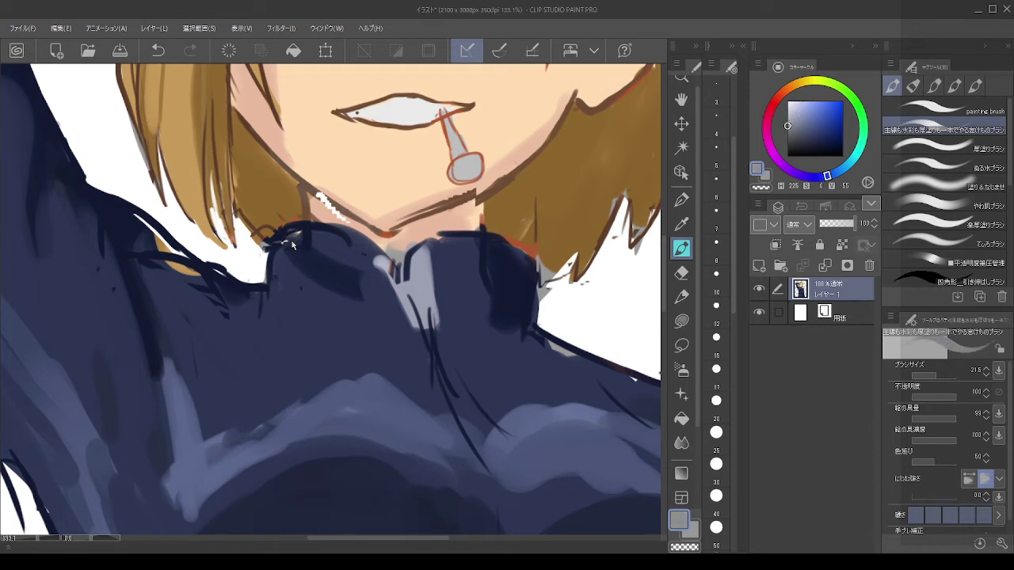
pyautogui.moveTo(282, 237); pyautogui.dragTo(349, 234)
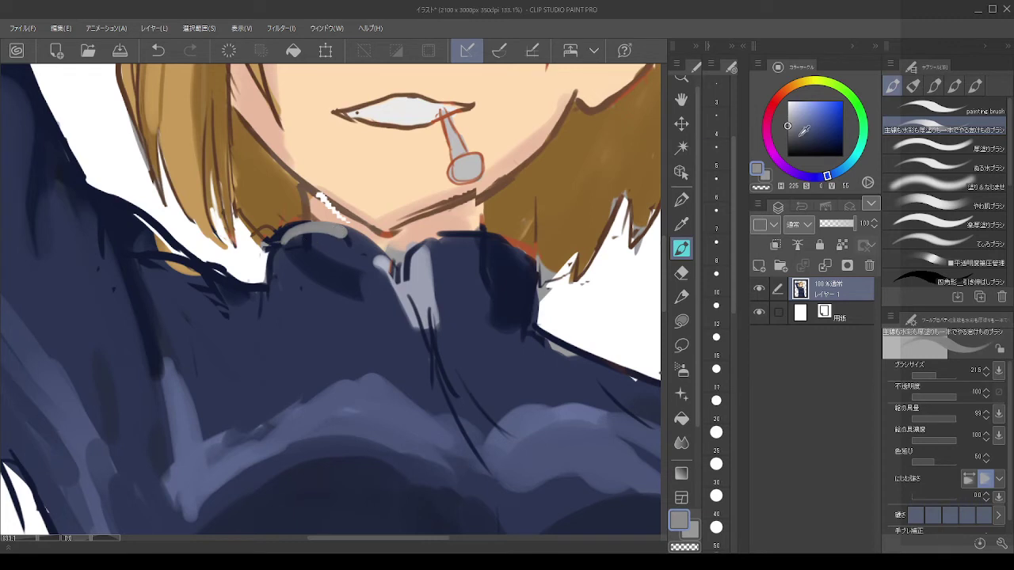
pyautogui.hotkey('ctrl', 'z')
pyautogui.moveTo(794, 118); pyautogui.dragTo(787, 113)
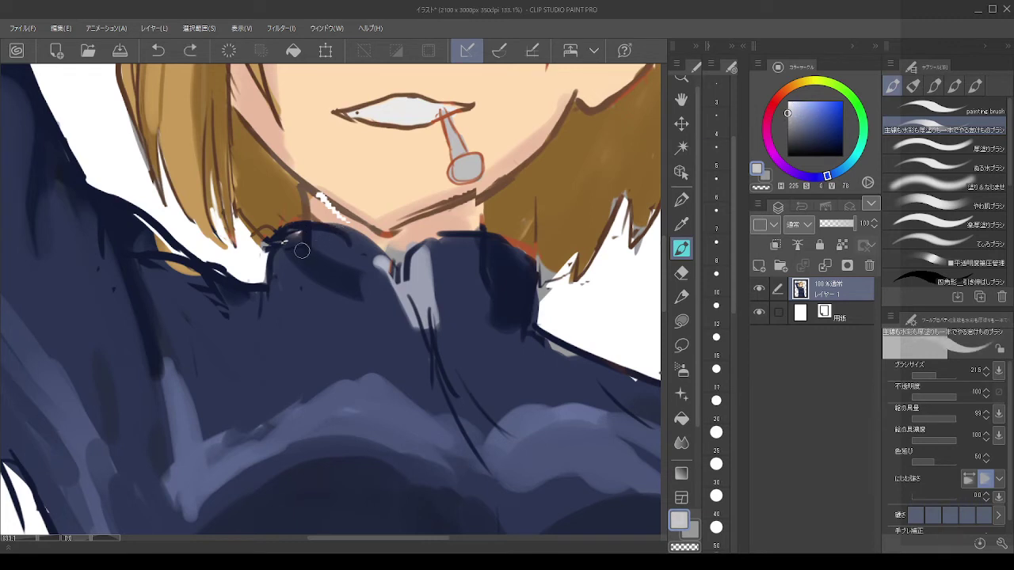
pyautogui.moveTo(281, 240)
pyautogui.mouseDown()
pyautogui.moveTo(317, 227)
pyautogui.moveTo(349, 242)
pyautogui.mouseUp()
pyautogui.hotkey('ctrl', 'z')
pyautogui.moveTo(282, 237)
pyautogui.mouseDown()
pyautogui.moveTo(337, 225)
pyautogui.moveTo(398, 256)
pyautogui.moveTo(468, 234)
pyautogui.moveTo(497, 239)
pyautogui.mouseUp()
pyautogui.moveTo(352, 244)
pyautogui.mouseDown()
pyautogui.moveTo(392, 257)
pyautogui.moveTo(494, 251)
pyautogui.moveTo(452, 239)
pyautogui.moveTo(517, 258)
pyautogui.moveTo(501, 239)
pyautogui.moveTo(528, 267)
pyautogui.mouseUp()
pyautogui.moveTo(476, 245)
pyautogui.mouseDown()
pyautogui.moveTo(404, 260)
pyautogui.moveTo(273, 239)
pyautogui.mouseUp()
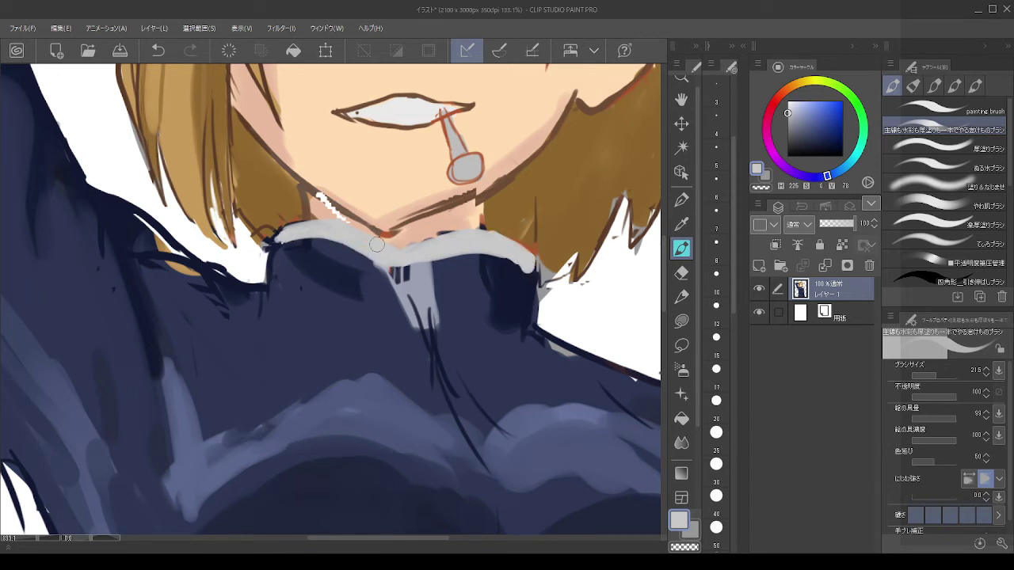
# Step: Undo the light grey trim strokes along the collar
pyautogui.scroll(-4, 380, 237)
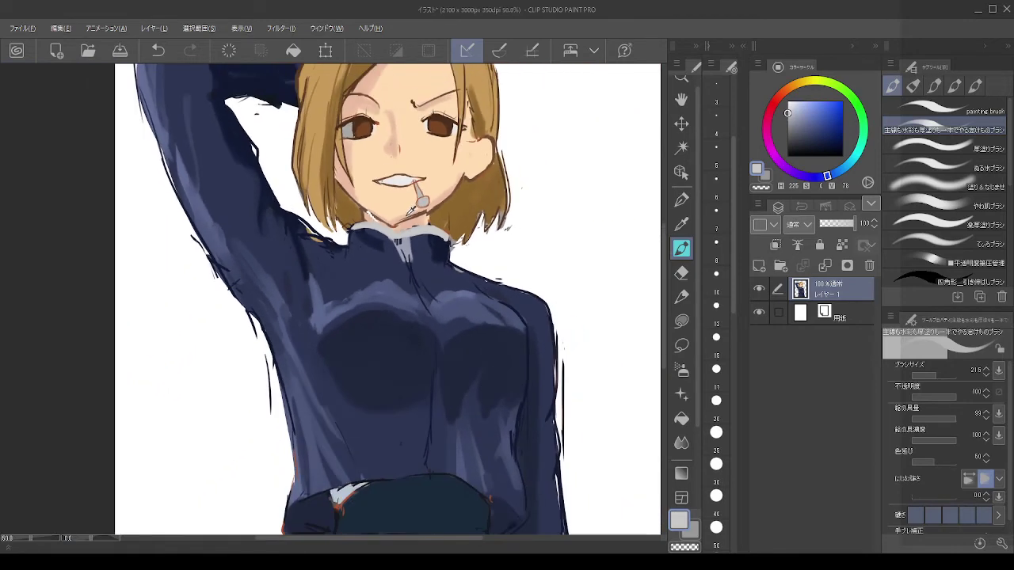
pyautogui.press('alt')
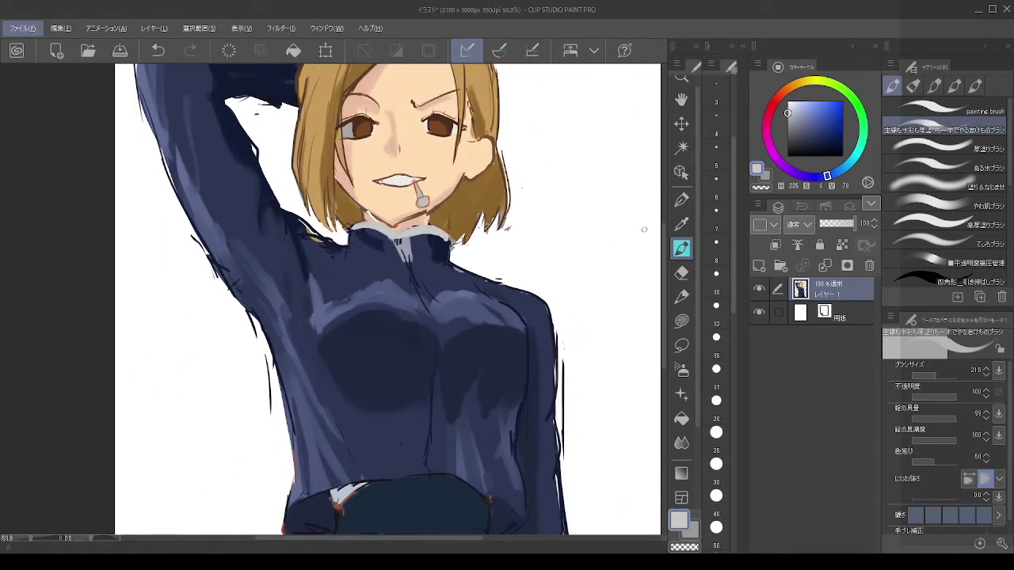
pyautogui.hotkey('ctrl', 'z')
pyautogui.hotkey('ctrl', 'z')
pyautogui.hotkey('ctrl', 'z')
pyautogui.hotkey('ctrl', 'z')
pyautogui.hotkey('ctrl', 'z')
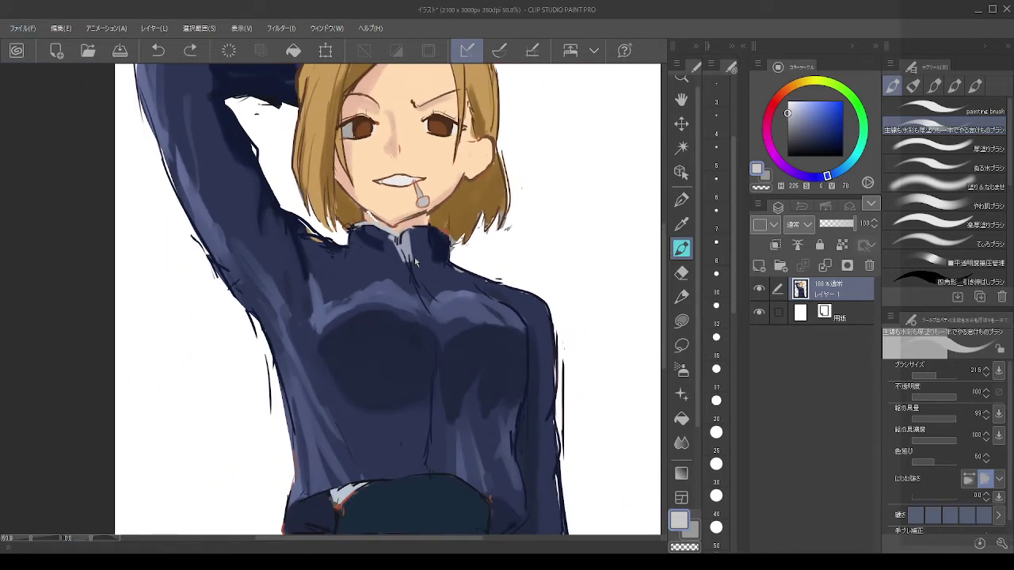
# Step: Paint pale grey edges down both sides of the collar's front opening, meeting in a point at the zip
pyautogui.scroll(5, 414, 257)
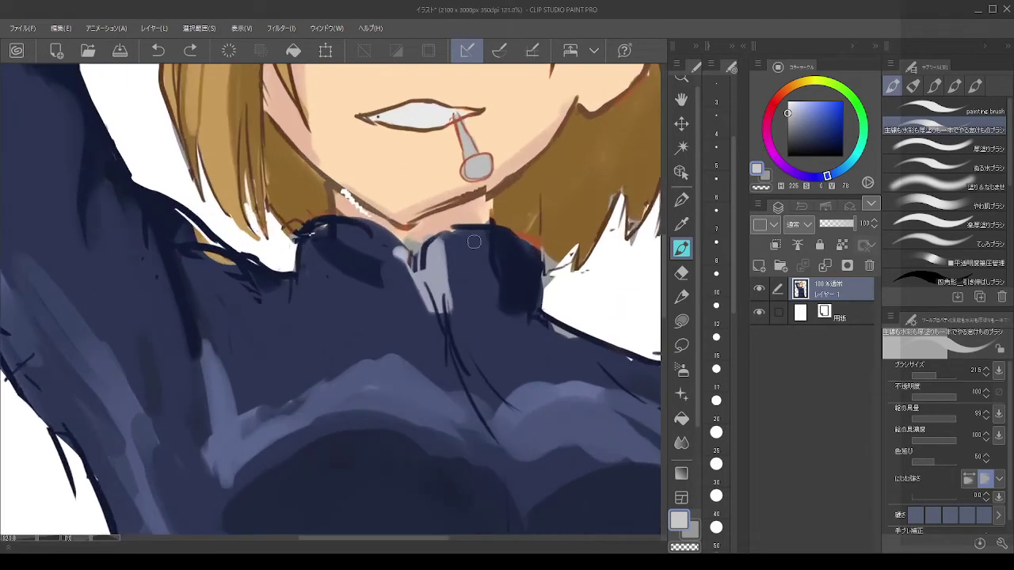
pyautogui.scroll(1, 487, 236)
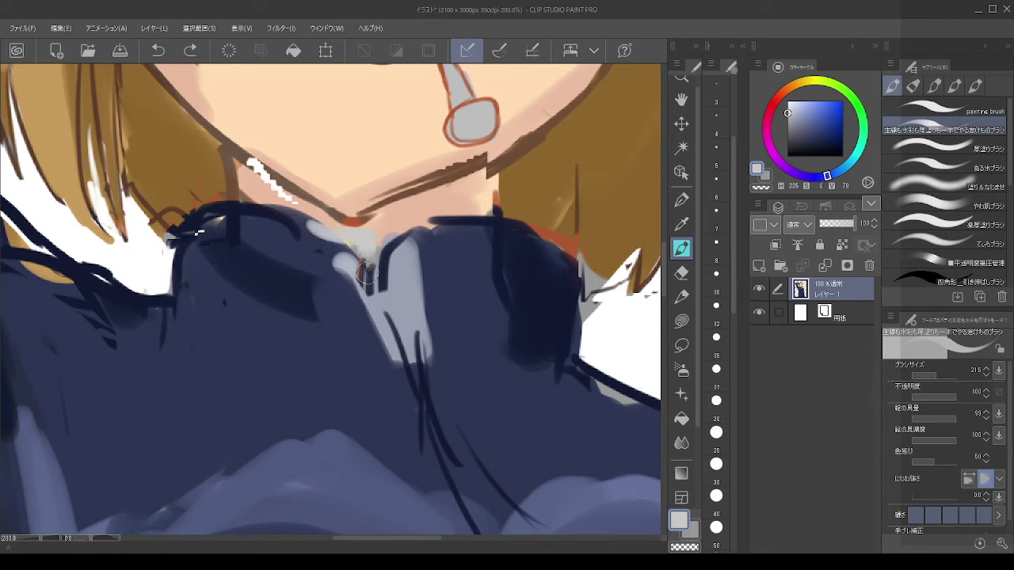
pyautogui.click(788, 107)
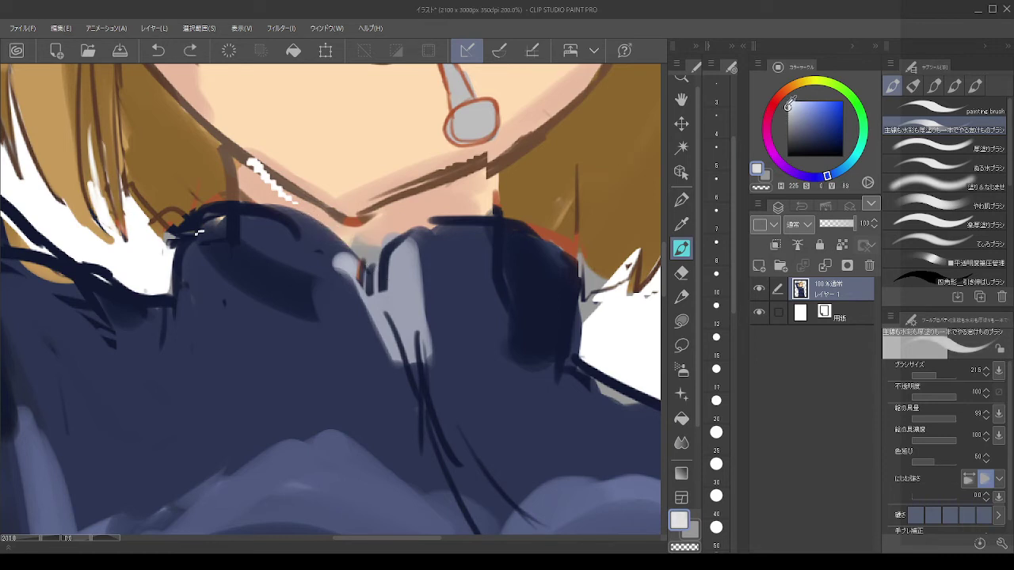
pyautogui.moveTo(314, 236)
pyautogui.mouseDown()
pyautogui.moveTo(371, 242)
pyautogui.moveTo(375, 330)
pyautogui.mouseUp()
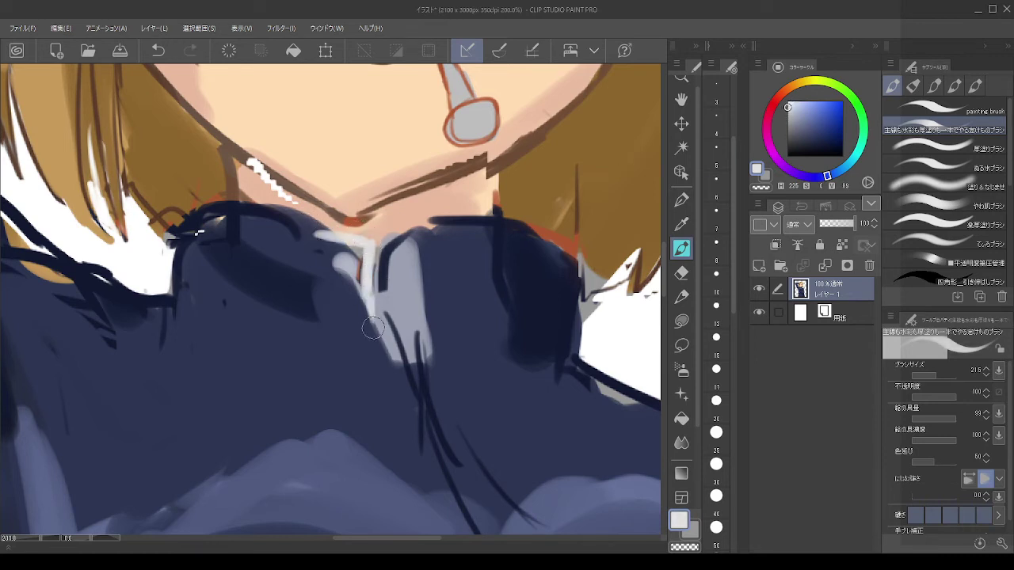
pyautogui.hotkey('ctrl', 'z')
pyautogui.moveTo(321, 235)
pyautogui.mouseDown()
pyautogui.moveTo(377, 241)
pyautogui.moveTo(386, 333)
pyautogui.mouseUp()
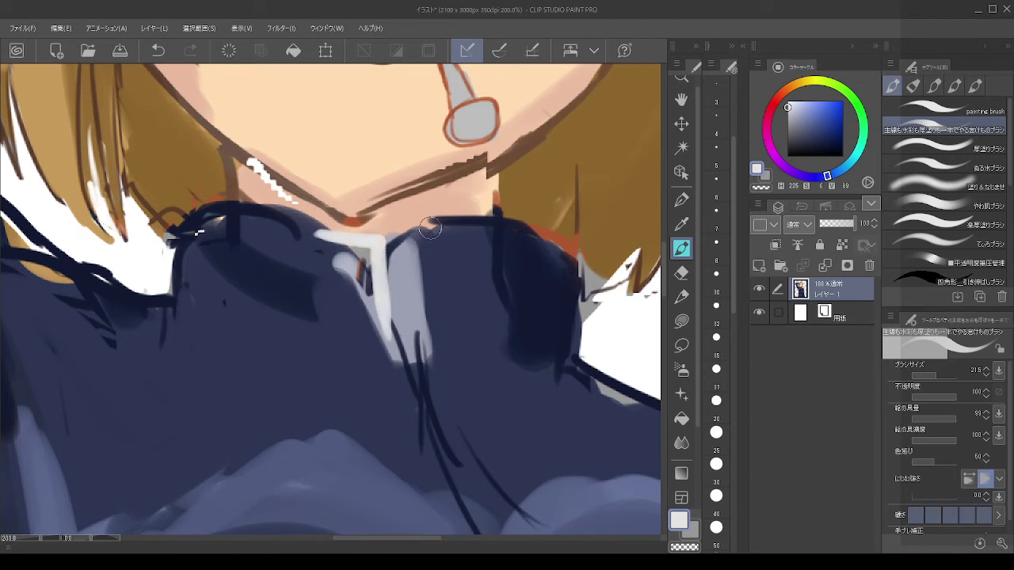
pyautogui.moveTo(438, 222); pyautogui.dragTo(419, 341)
pyautogui.hotkey('ctrl', 'z')
pyautogui.moveTo(444, 226)
pyautogui.mouseDown()
pyautogui.moveTo(411, 228)
pyautogui.moveTo(420, 353)
pyautogui.mouseUp()
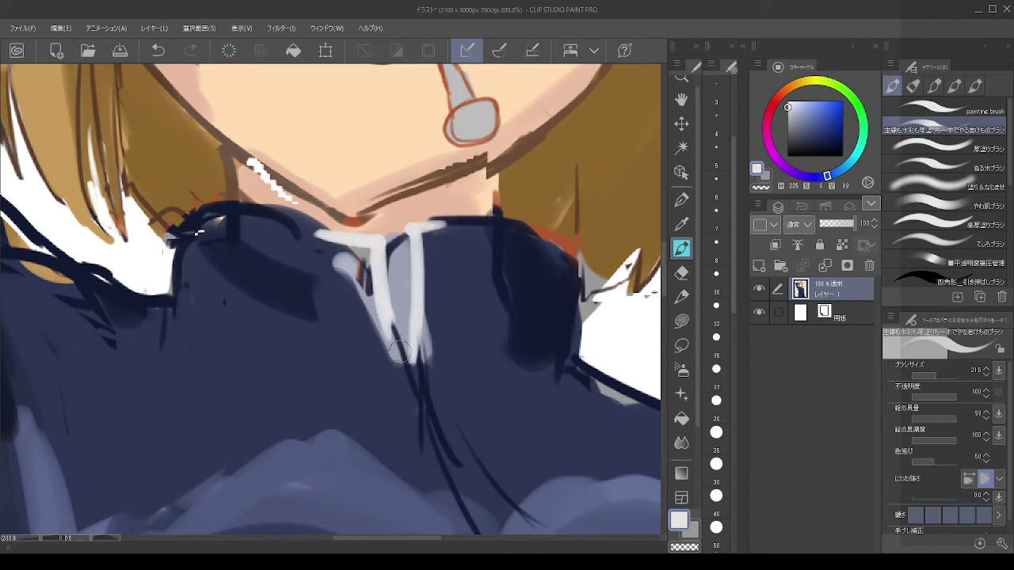
pyautogui.moveTo(391, 313); pyautogui.dragTo(405, 382)
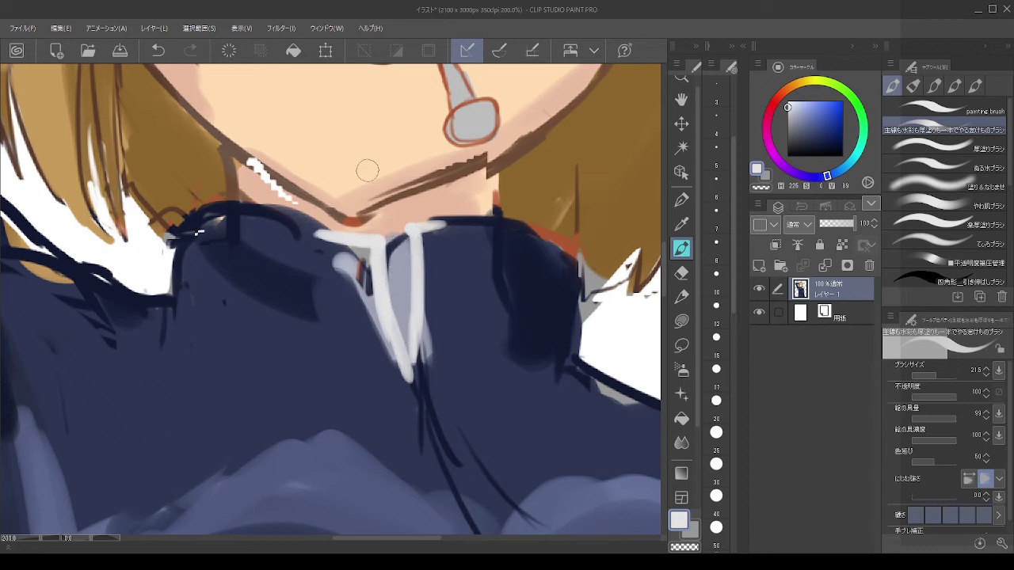
# Step: Fill the collar opening with sampled skin colour and outline both sides of the neck in sampled brown
pyautogui.keyDown('alt'); pyautogui.click(396, 222); pyautogui.keyUp('alt')
pyautogui.moveTo(398, 297)
pyautogui.mouseDown()
pyautogui.moveTo(390, 237)
pyautogui.moveTo(402, 306)
pyautogui.moveTo(405, 244)
pyautogui.moveTo(406, 337)
pyautogui.moveTo(402, 236)
pyautogui.moveTo(409, 344)
pyautogui.moveTo(394, 279)
pyautogui.moveTo(406, 350)
pyautogui.moveTo(402, 225)
pyautogui.moveTo(338, 225)
pyautogui.moveTo(238, 163)
pyautogui.mouseUp()
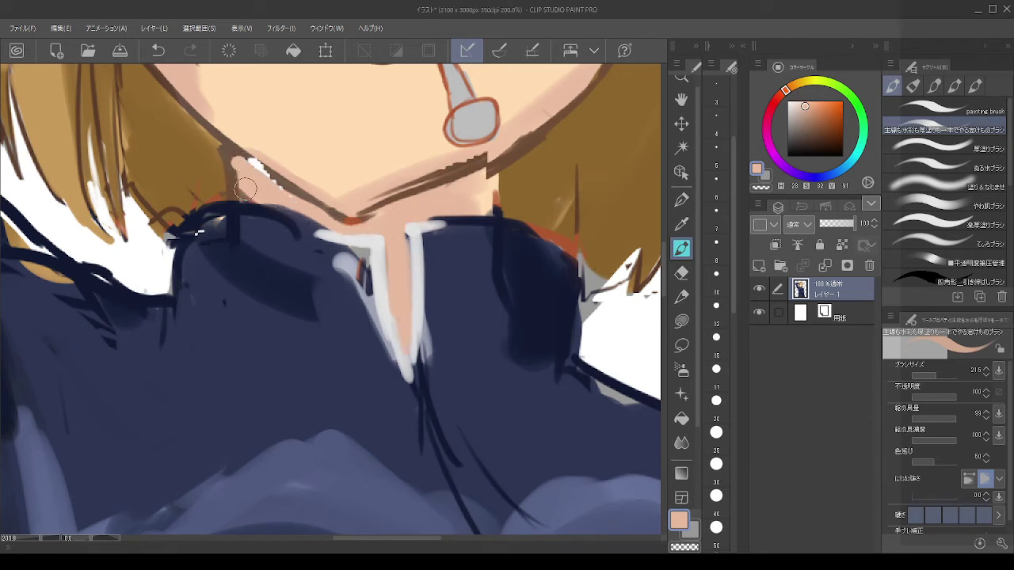
pyautogui.keyDown('alt'); pyautogui.click(238, 166); pyautogui.keyUp('alt')
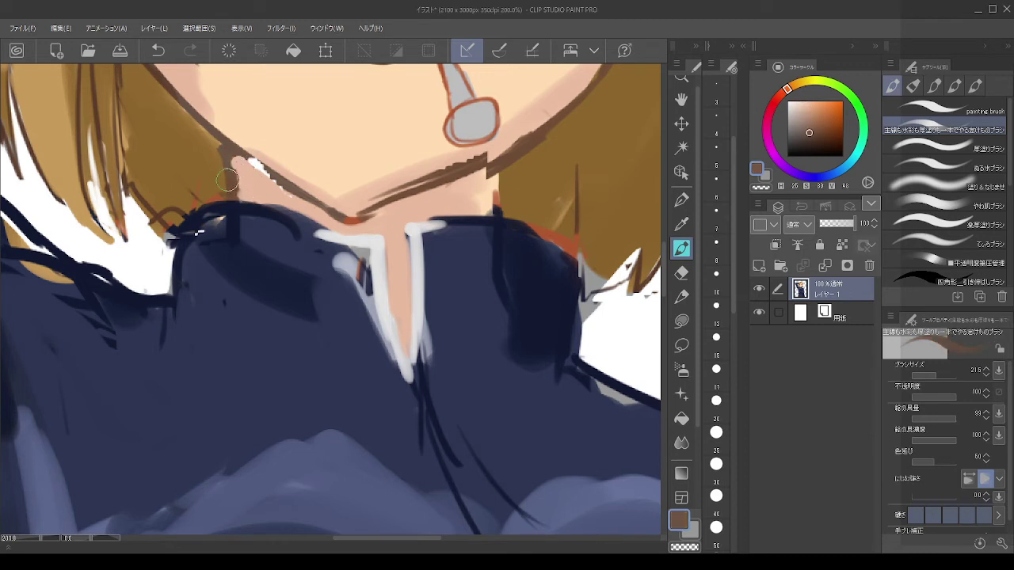
pyautogui.moveTo(229, 154); pyautogui.dragTo(233, 180)
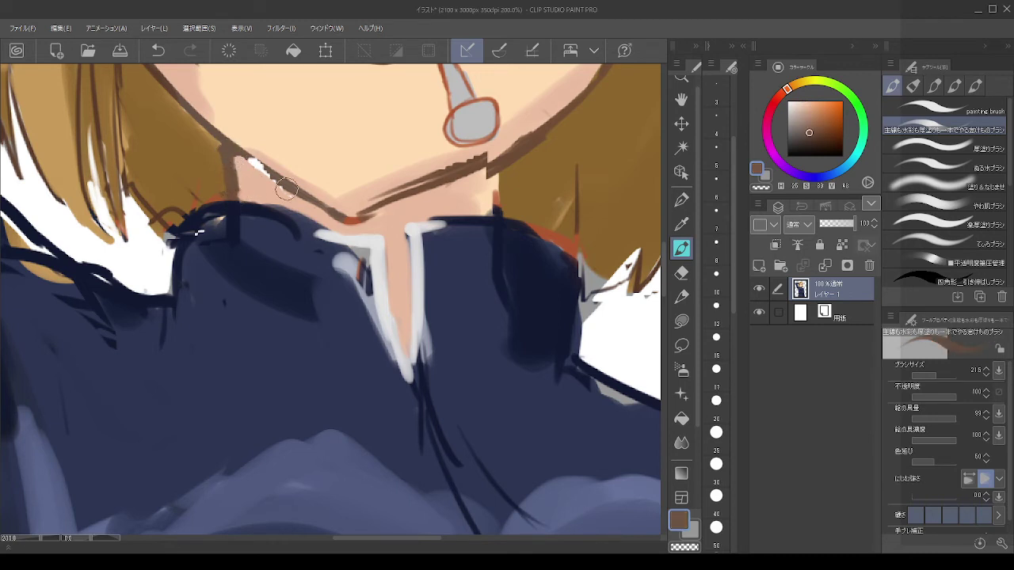
pyautogui.keyDown('alt'); pyautogui.click(506, 160); pyautogui.keyUp('alt')
pyautogui.moveTo(507, 156); pyautogui.dragTo(500, 214)
pyautogui.hotkey('ctrl', 'z')
pyautogui.press('[')
pyautogui.moveTo(502, 171); pyautogui.dragTo(498, 215)
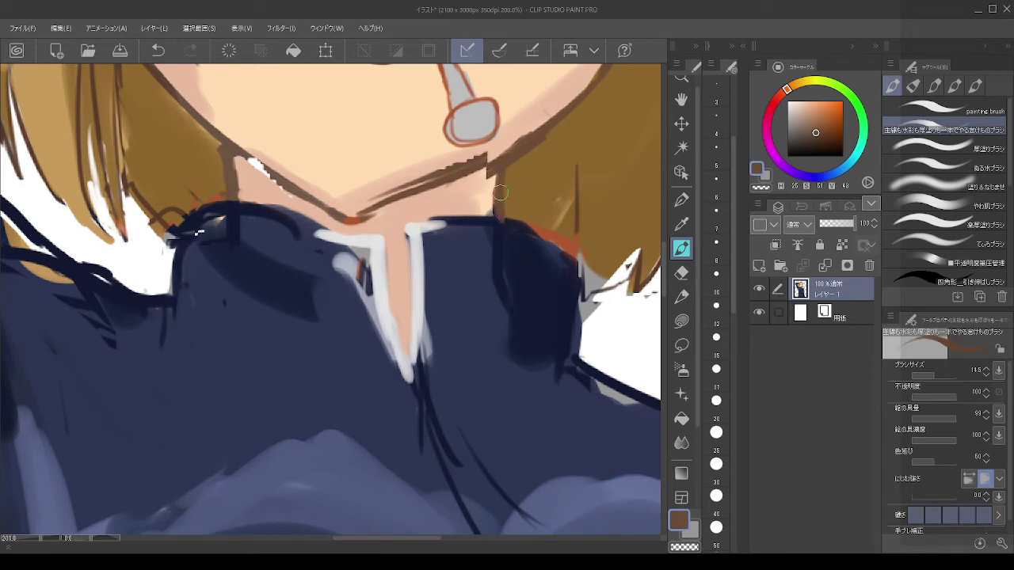
# Step: Thin the rough jawline outline and cover the red mark at the chin with sampled skin tones
pyautogui.keyDown('alt'); pyautogui.click(466, 150); pyautogui.keyUp('alt')
pyautogui.moveTo(485, 156); pyautogui.dragTo(365, 204)
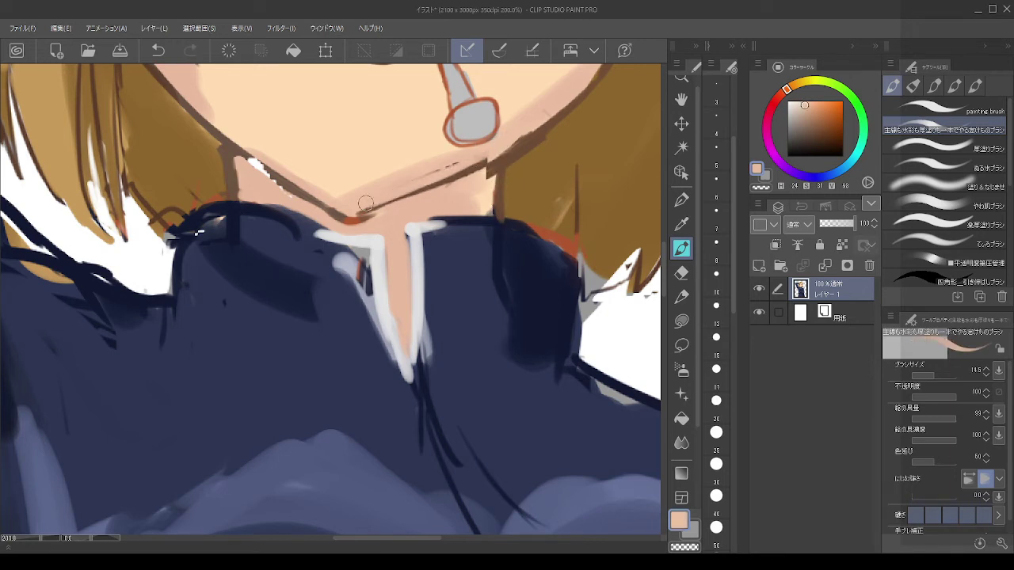
pyautogui.moveTo(434, 177); pyautogui.dragTo(483, 155)
pyautogui.keyDown('alt'); pyautogui.click(333, 205); pyautogui.keyUp('alt')
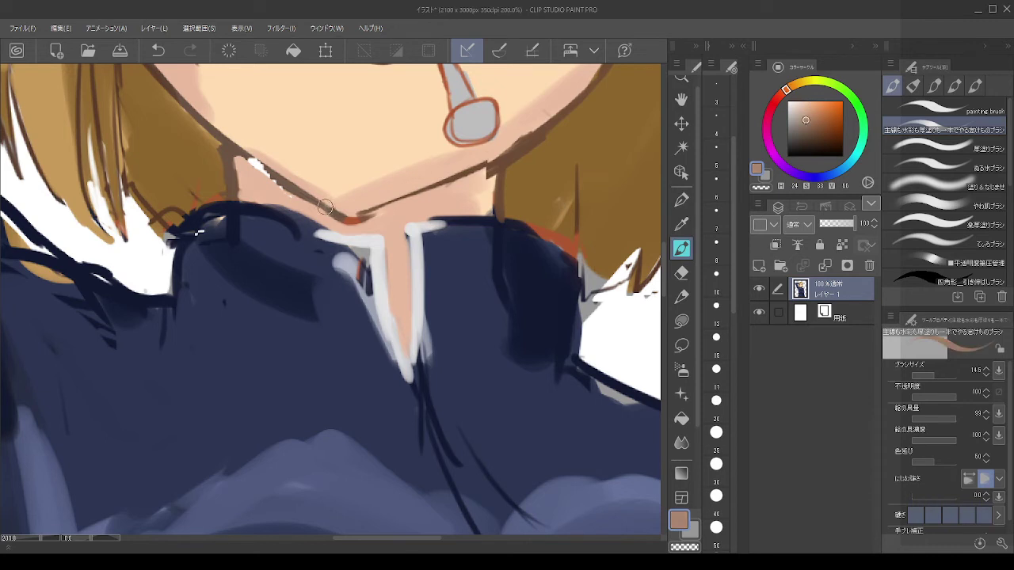
pyautogui.moveTo(326, 207)
pyautogui.mouseDown()
pyautogui.moveTo(361, 217)
pyautogui.moveTo(403, 204)
pyautogui.mouseUp()
# Step: Redraw the jawline from beneath the ear to the chin in sampled brown with a smaller brush
pyautogui.keyDown('alt'); pyautogui.click(527, 148); pyautogui.keyUp('alt')
pyautogui.moveTo(490, 169); pyautogui.dragTo(366, 215)
pyautogui.hotkey('ctrl', 'z')
pyautogui.hotkey('ctrl', 'z')
pyautogui.press('[')
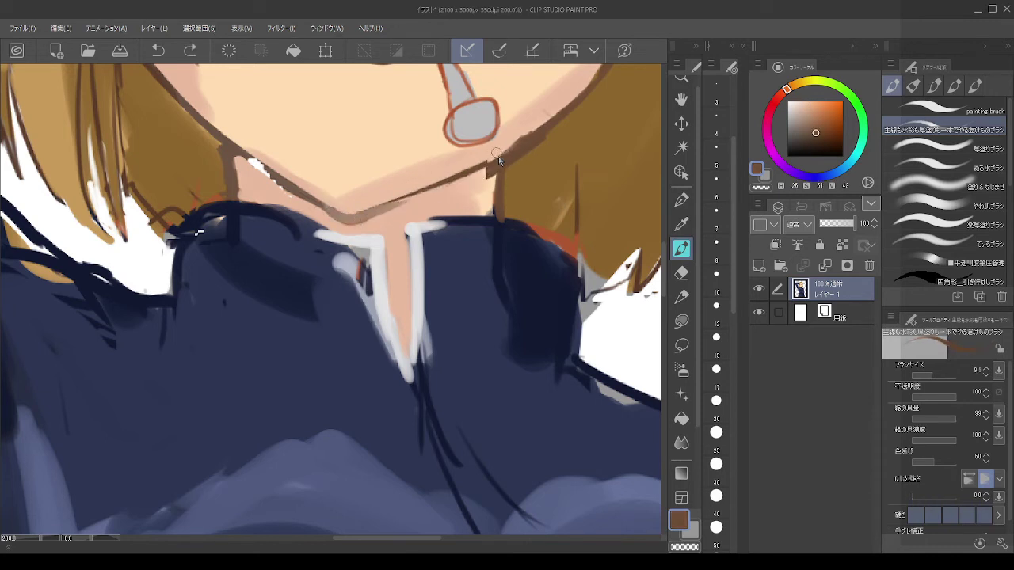
pyautogui.moveTo(486, 169); pyautogui.dragTo(407, 200)
pyautogui.moveTo(445, 186); pyautogui.dragTo(347, 226)
pyautogui.hotkey('ctrl', 'z')
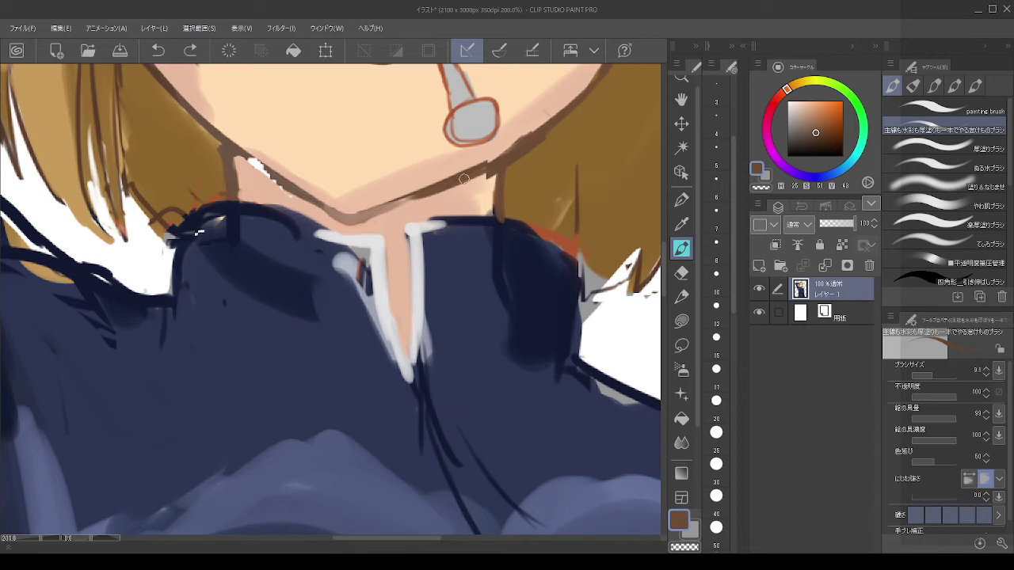
pyautogui.moveTo(416, 200)
pyautogui.mouseDown()
pyautogui.moveTo(362, 226)
pyautogui.moveTo(352, 224)
pyautogui.moveTo(361, 216)
pyautogui.moveTo(337, 219)
pyautogui.moveTo(316, 204)
pyautogui.moveTo(357, 217)
pyautogui.mouseUp()
pyautogui.hotkey('ctrl', 'z')
pyautogui.hotkey('ctrl', 'z')
# Step: Tidy the tip of the chin outline with colours sampled from the skin and the jawline
pyautogui.keyDown('alt'); pyautogui.click(379, 181); pyautogui.keyUp('alt')
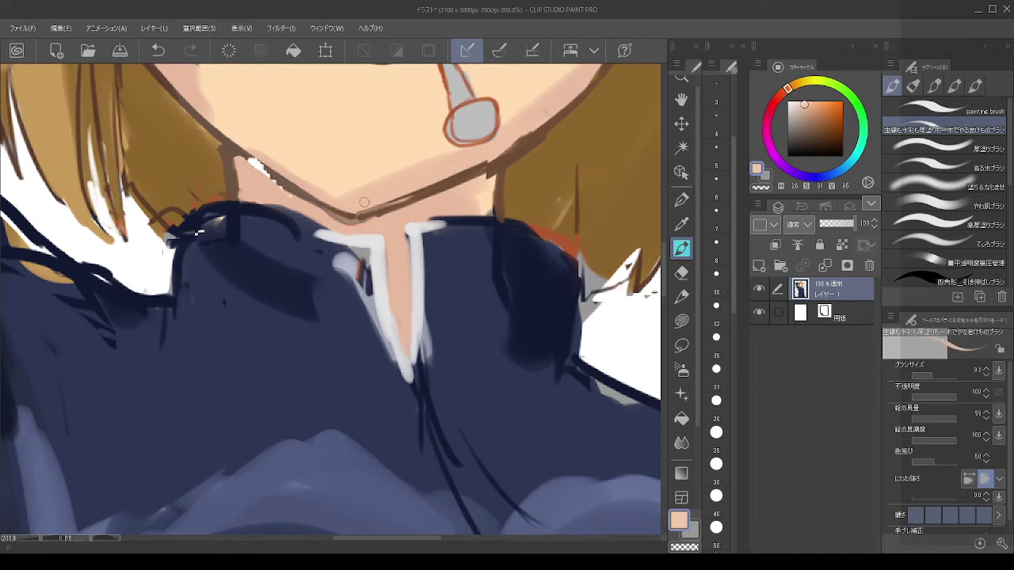
pyautogui.keyDown('alt'); pyautogui.click(440, 189); pyautogui.keyUp('alt')
pyautogui.moveTo(432, 190)
pyautogui.mouseDown()
pyautogui.moveTo(361, 216)
pyautogui.moveTo(326, 209)
pyautogui.moveTo(357, 231)
pyautogui.mouseUp()
pyautogui.keyDown('alt'); pyautogui.click(370, 225); pyautogui.keyUp('alt')
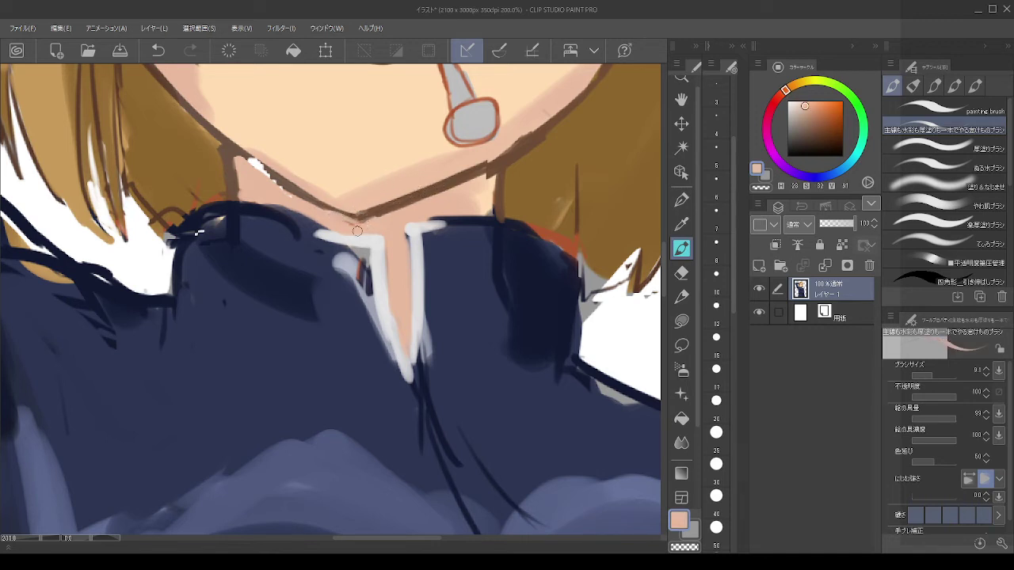
# Step: Cover the white gap along the jawline in sampled brown and tidy the adjoining neck with sampled skin and outline colours
pyautogui.keyDown('alt'); pyautogui.click(246, 149); pyautogui.keyUp('alt')
pyautogui.moveTo(247, 150); pyautogui.dragTo(281, 184)
pyautogui.hotkey('ctrl', 'z')
pyautogui.hotkey('ctrl', 'z')
pyautogui.hotkey('ctrl', 'z')
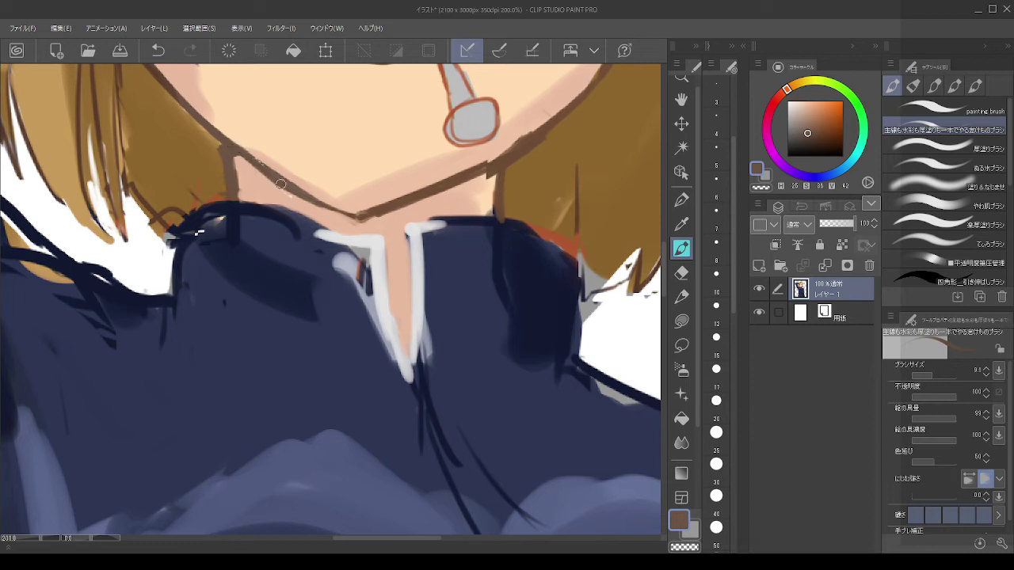
pyautogui.keyDown('alt'); pyautogui.click(287, 188); pyautogui.keyUp('alt')
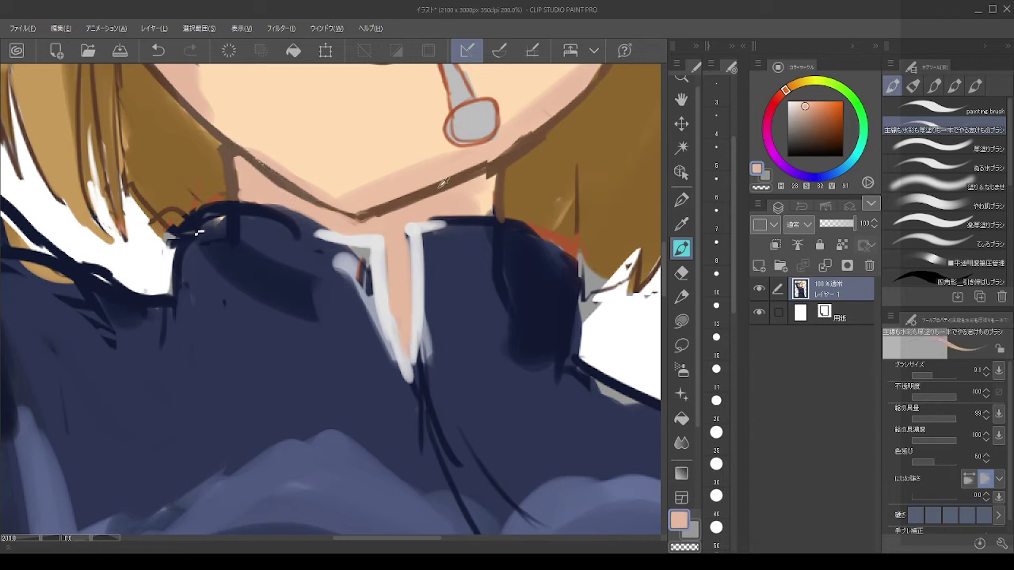
pyautogui.moveTo(485, 191); pyautogui.dragTo(488, 189)
pyautogui.keyDown('alt'); pyautogui.click(226, 149); pyautogui.keyUp('alt')
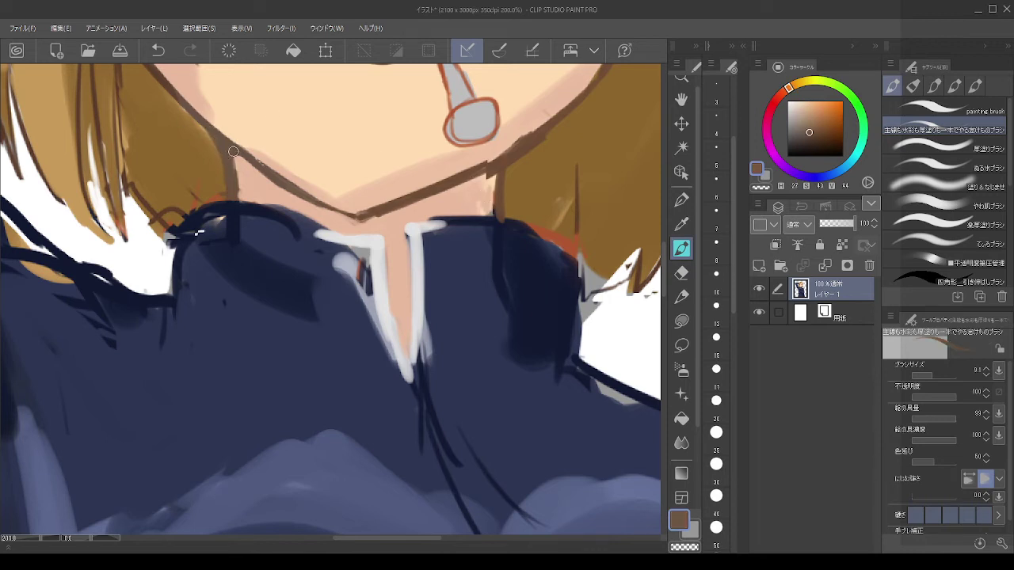
# Step: Tidy the collar's upper edge at the right side of the neck with sampled dark navy
pyautogui.keyDown('alt'); pyautogui.click(471, 179); pyautogui.keyUp('alt')
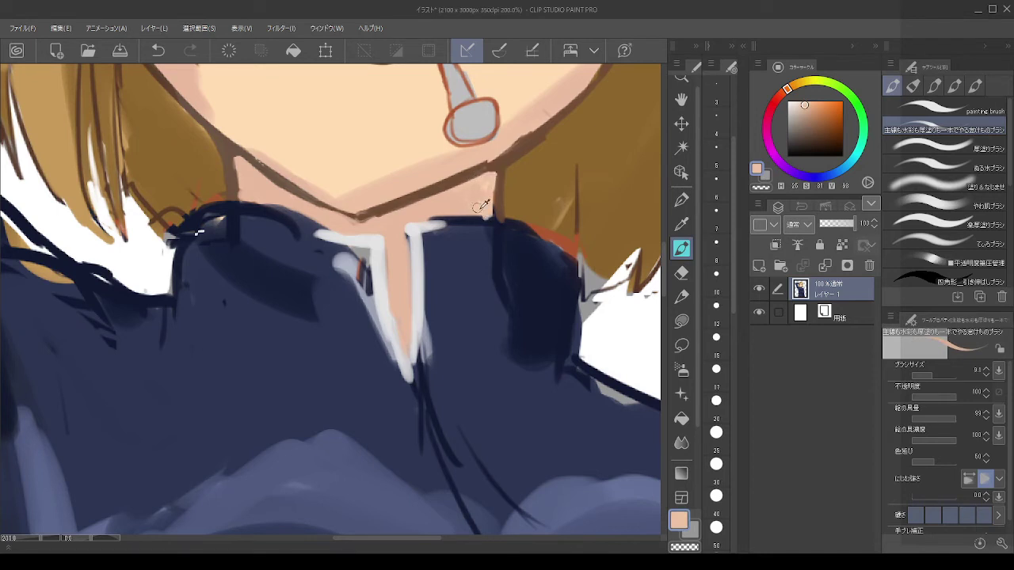
pyautogui.hotkey('ctrl', 'z')
pyautogui.keyDown('alt'); pyautogui.click(506, 218); pyautogui.keyUp('alt')
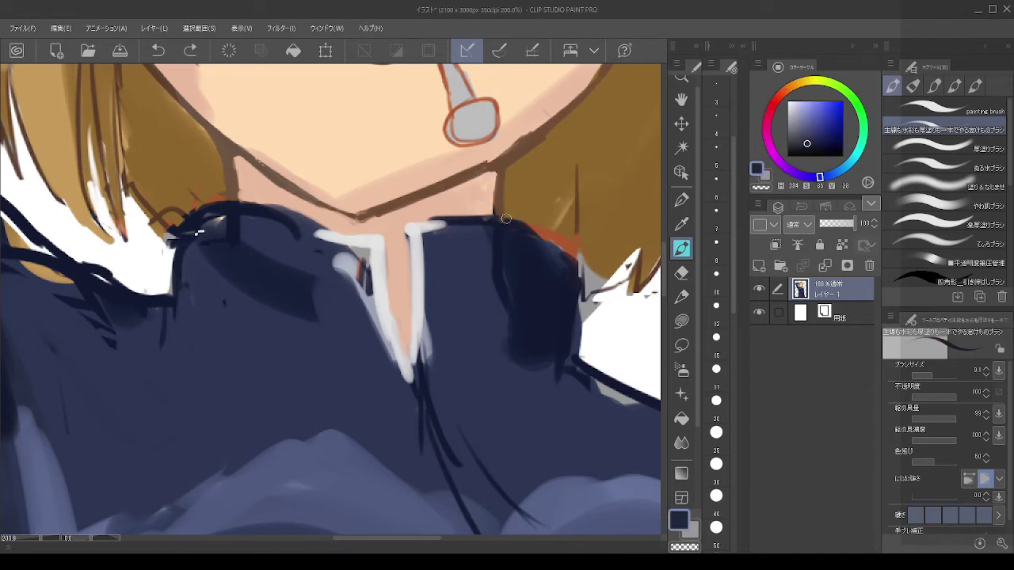
pyautogui.moveTo(506, 218); pyautogui.dragTo(530, 224)
pyautogui.scroll(-5, 535, 202)
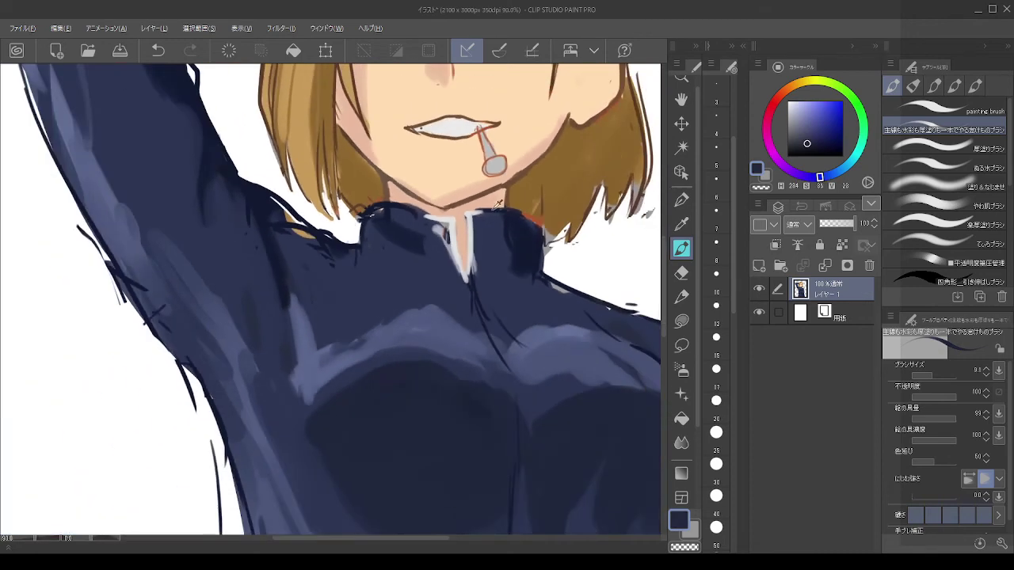
pyautogui.scroll(3, 476, 198)
pyautogui.scroll(1, 476, 198)
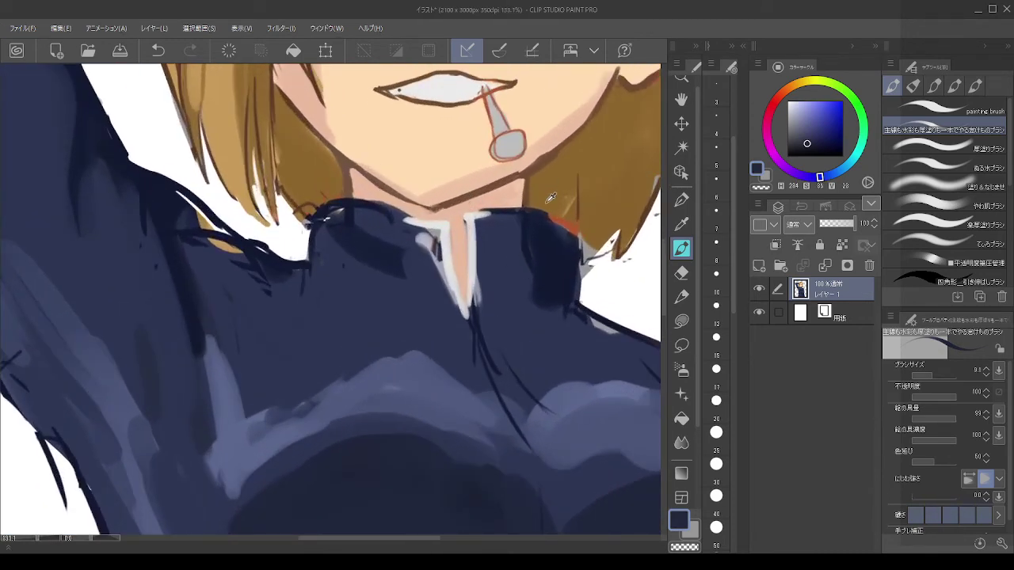
# Step: Draw a vertical line from the collar's top edge down the right side of the front opening in sampled dark navy
pyautogui.keyDown('alt'); pyautogui.click(509, 211); pyautogui.keyUp('alt')
pyautogui.moveTo(491, 213); pyautogui.dragTo(491, 275)
pyautogui.hotkey('ctrl', 'z')
pyautogui.moveTo(493, 216)
pyautogui.mouseDown()
pyautogui.moveTo(504, 216)
pyautogui.moveTo(491, 308)
pyautogui.mouseUp()
pyautogui.hotkey('ctrl', 'z')
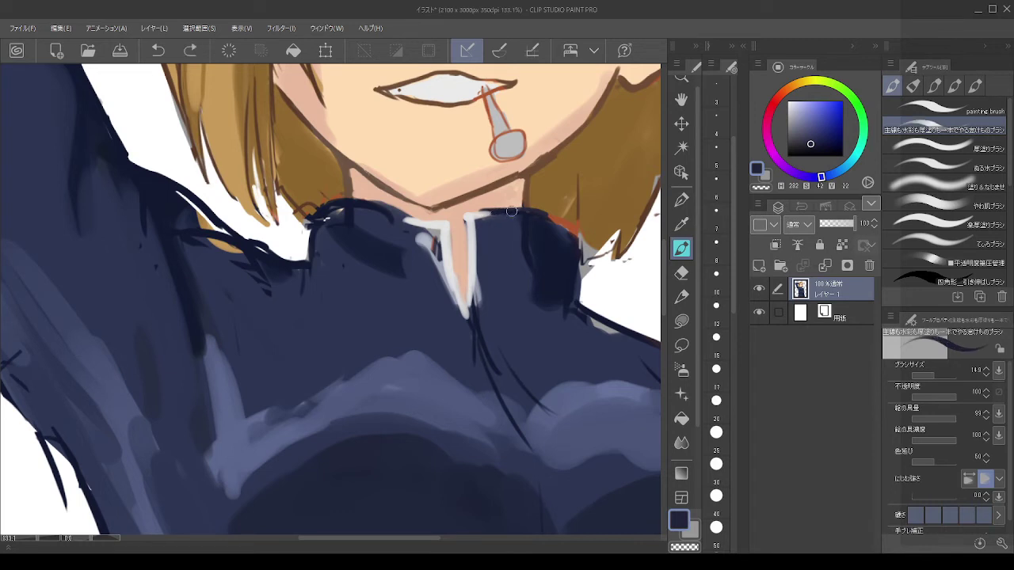
pyautogui.moveTo(492, 212); pyautogui.dragTo(494, 356)
pyautogui.moveTo(495, 305); pyautogui.dragTo(493, 376)
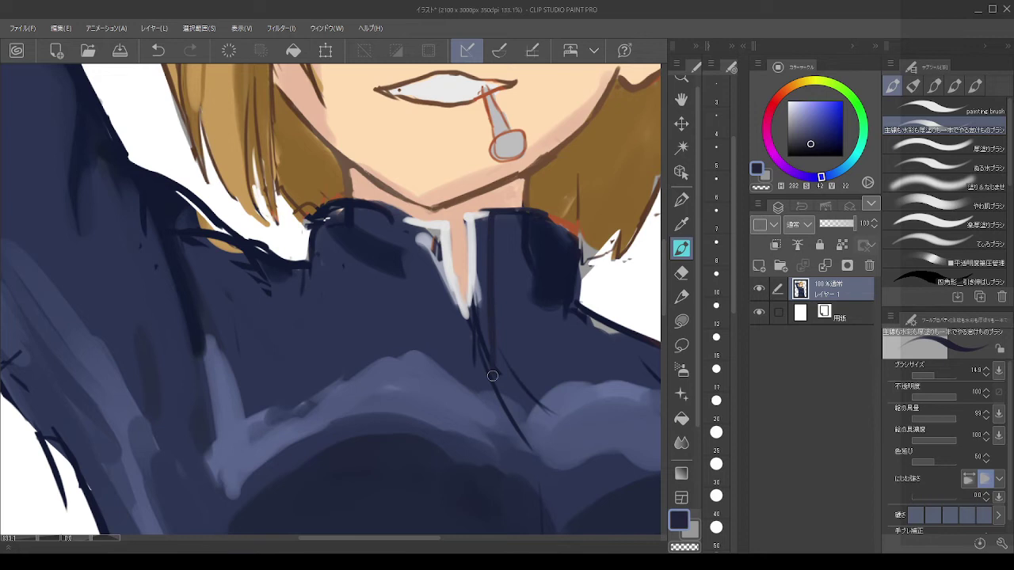
# Step: Rework the front seam below the collar opening and cover its stray crease lines with sampled jacket navy
pyautogui.keyDown('alt'); pyautogui.click(519, 344); pyautogui.keyUp('alt')
pyautogui.keyDown('alt'); pyautogui.click(567, 403); pyautogui.keyUp('alt')
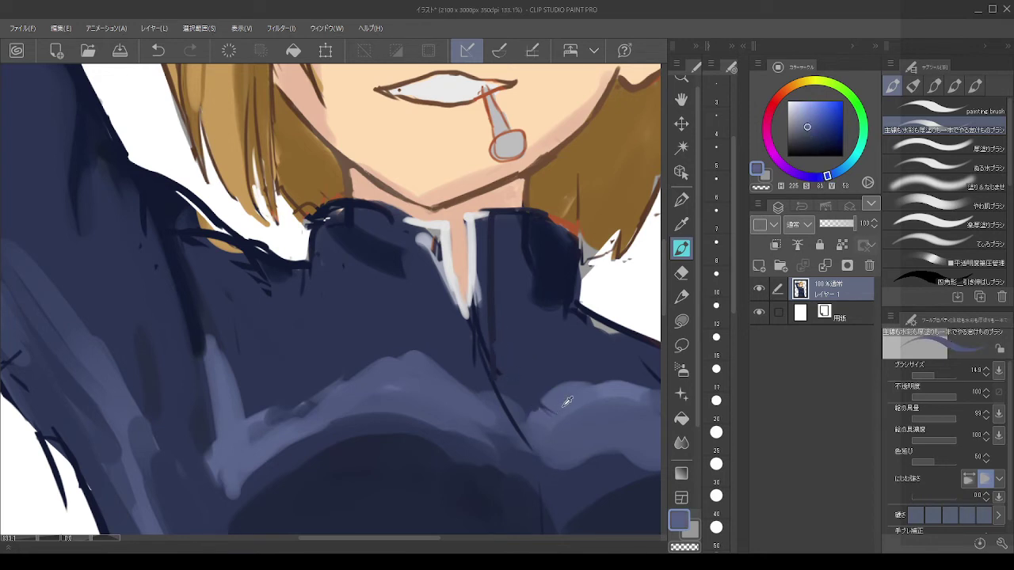
pyautogui.keyDown('alt'); pyautogui.click(465, 330); pyautogui.keyUp('alt')
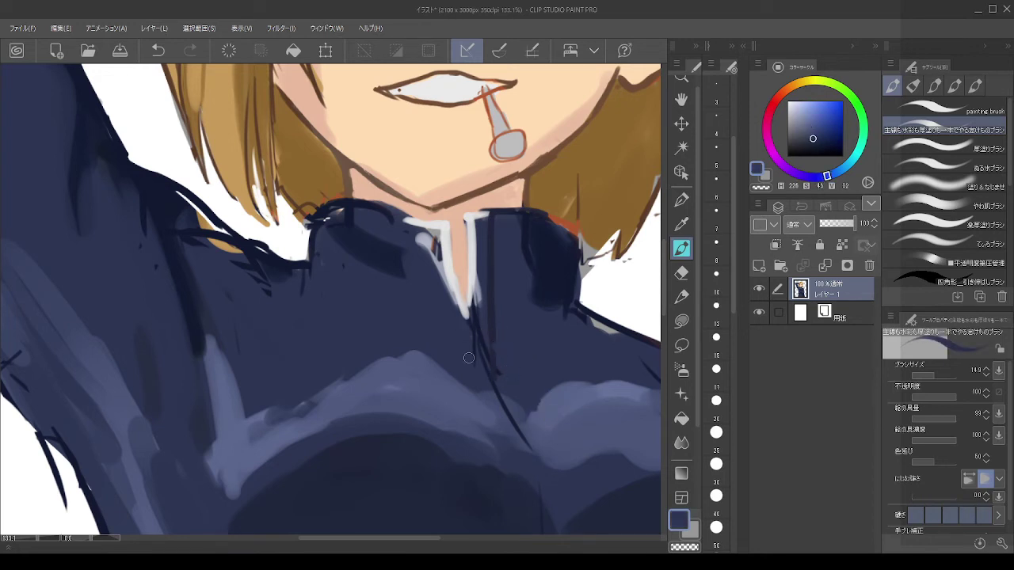
pyautogui.keyDown('alt'); pyautogui.click(476, 260); pyautogui.keyUp('alt')
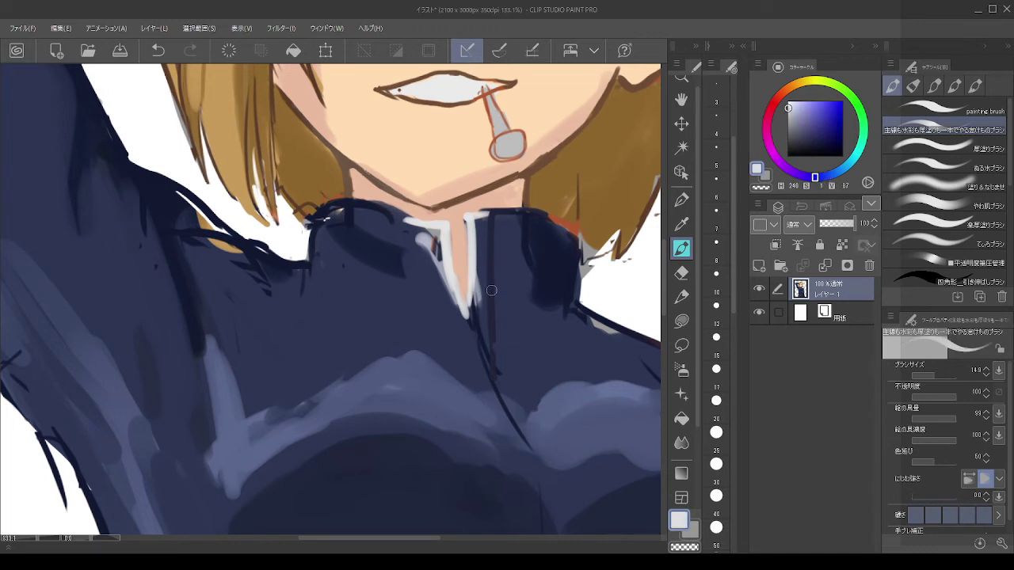
pyautogui.hotkey('ctrl', 'z')
pyautogui.keyDown('alt'); pyautogui.click(499, 294); pyautogui.keyUp('alt')
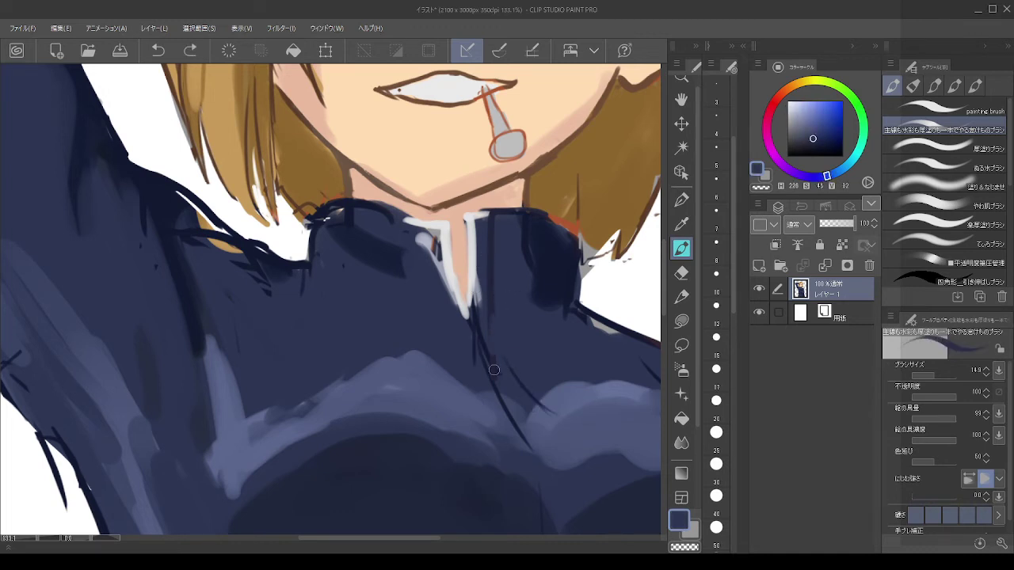
pyautogui.moveTo(488, 354); pyautogui.dragTo(496, 372)
pyautogui.keyDown('alt'); pyautogui.click(495, 277); pyautogui.keyUp('alt')
pyautogui.moveTo(489, 275)
pyautogui.mouseDown()
pyautogui.moveTo(484, 349)
pyautogui.moveTo(510, 412)
pyautogui.mouseUp()
pyautogui.keyDown('alt'); pyautogui.click(519, 343); pyautogui.keyUp('alt')
pyautogui.moveTo(517, 369); pyautogui.dragTo(528, 394)
pyautogui.moveTo(500, 350); pyautogui.dragTo(504, 360)
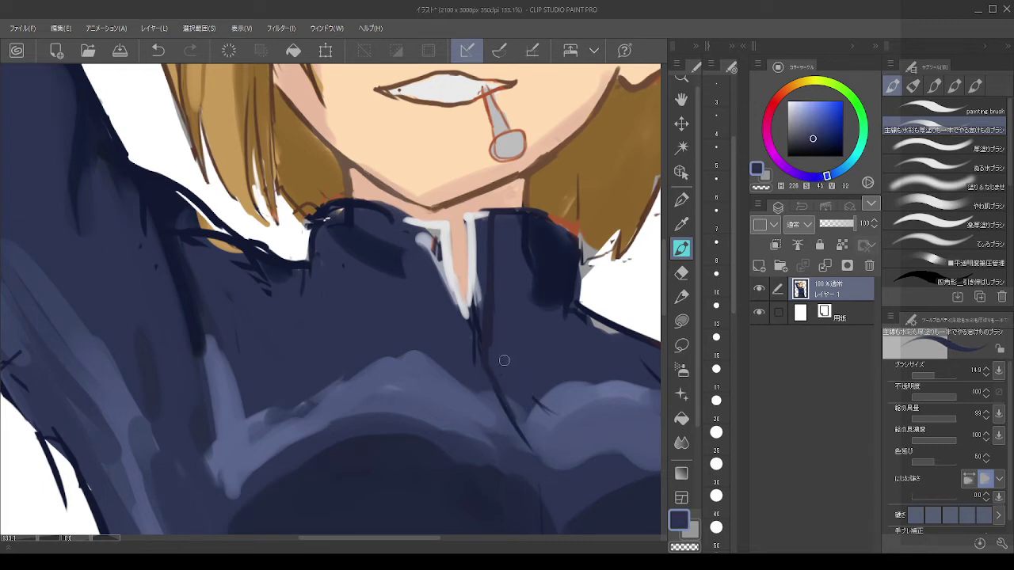
# Step: Cover the stray marks and tan gap at the left shoulder with jacket navy and a sampled dark outline colour
pyautogui.moveTo(266, 290); pyautogui.dragTo(280, 300)
pyautogui.moveTo(235, 269)
pyautogui.mouseDown()
pyautogui.moveTo(277, 305)
pyautogui.moveTo(292, 286)
pyautogui.mouseUp()
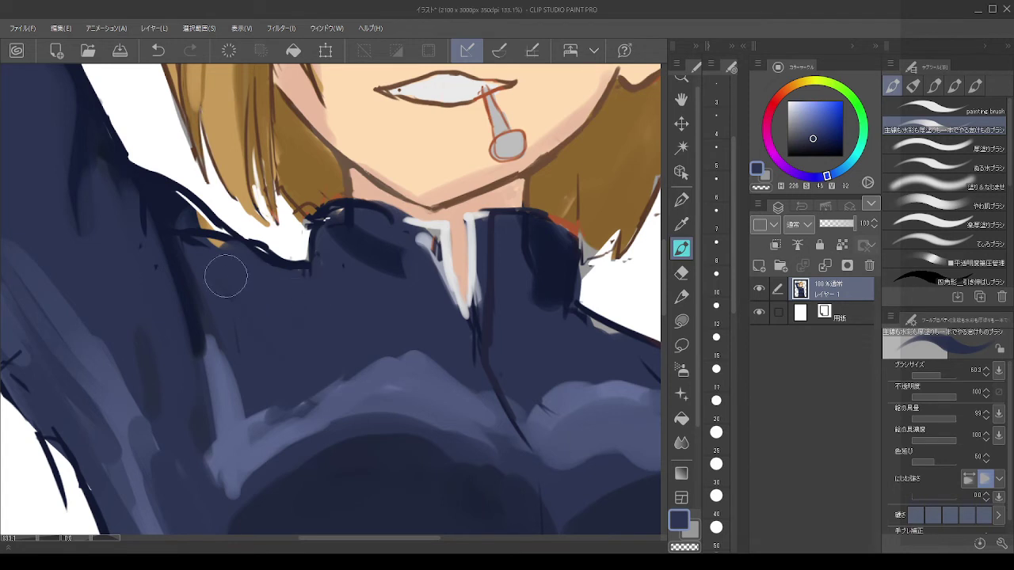
pyautogui.moveTo(214, 260)
pyautogui.mouseDown()
pyautogui.moveTo(179, 221)
pyautogui.moveTo(225, 254)
pyautogui.mouseUp()
pyautogui.keyDown('alt'); pyautogui.click(158, 186); pyautogui.keyUp('alt')
pyautogui.moveTo(164, 190)
pyautogui.mouseDown()
pyautogui.moveTo(242, 266)
pyautogui.moveTo(237, 249)
pyautogui.moveTo(245, 254)
pyautogui.moveTo(213, 227)
pyautogui.moveTo(240, 260)
pyautogui.moveTo(217, 233)
pyautogui.mouseUp()
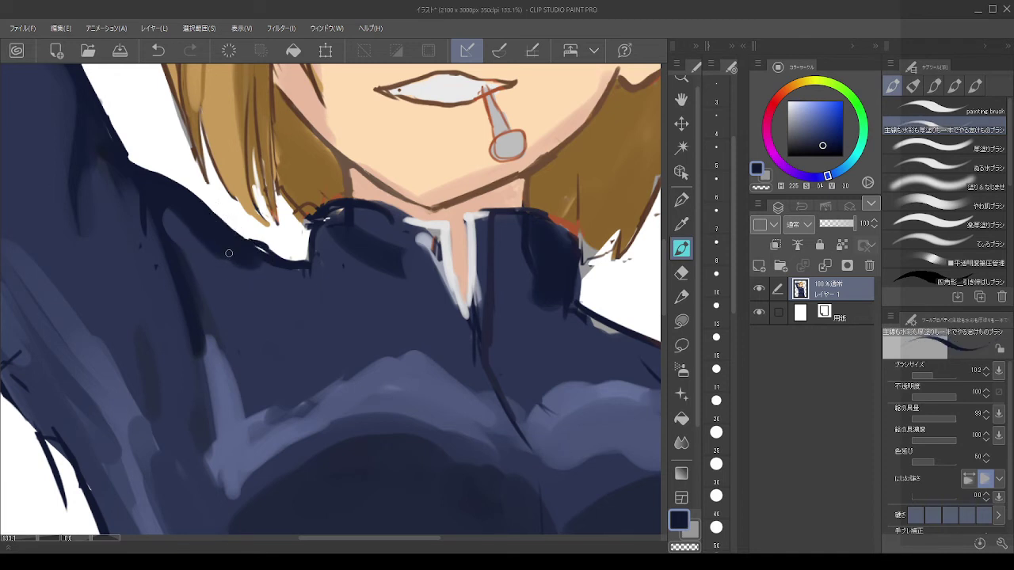
# Step: Draw the left collar flap's front edge in sampled dark navy, from the collar top down to the front seam
pyautogui.keyDown('alt'); pyautogui.click(366, 287); pyautogui.keyUp('alt')
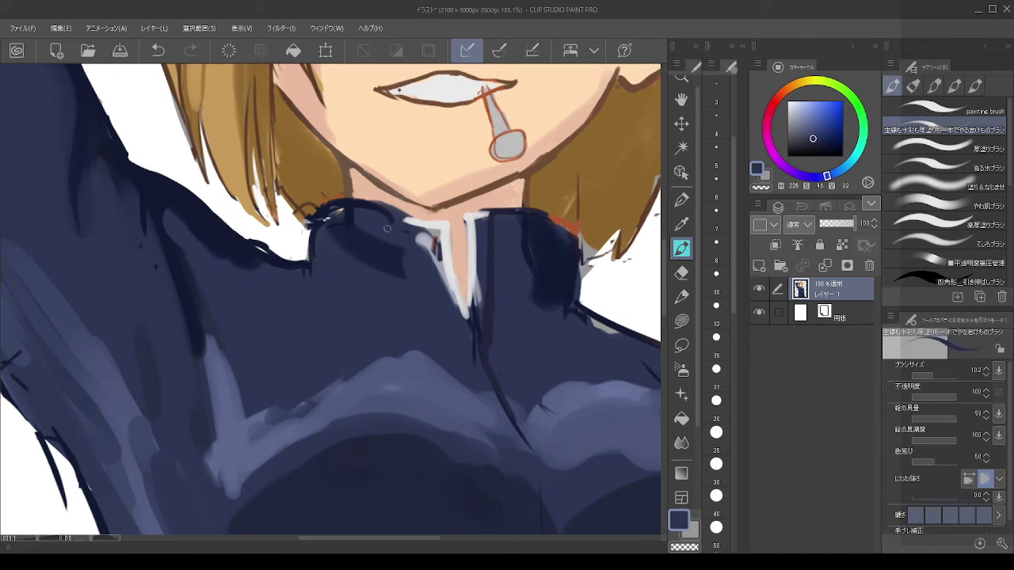
pyautogui.keyDown('alt'); pyautogui.click(376, 204); pyautogui.keyUp('alt')
pyautogui.hotkey('ctrl', 'z')
pyautogui.moveTo(372, 208)
pyautogui.mouseDown()
pyautogui.moveTo(428, 236)
pyautogui.moveTo(446, 290)
pyautogui.moveTo(529, 442)
pyautogui.mouseUp()
pyautogui.hotkey('ctrl', 'z')
pyautogui.hotkey('ctrl', 'z')
pyautogui.keyDown('alt'); pyautogui.click(372, 206); pyautogui.keyUp('alt')
pyautogui.keyDown('alt'); pyautogui.click(469, 347); pyautogui.keyUp('alt')
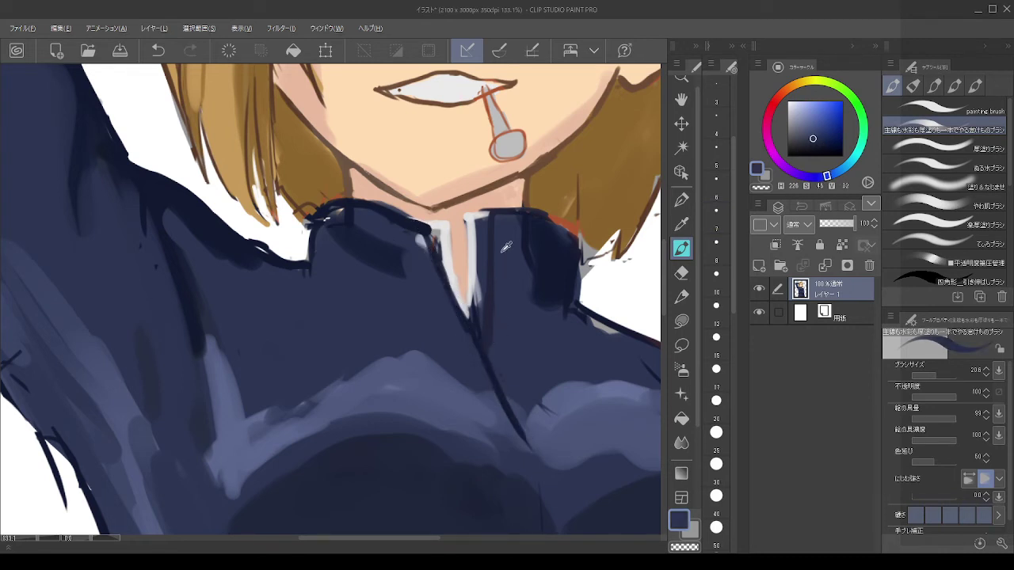
# Step: Redraw the right collar flap's vertical front edge in sampled dark navy
pyautogui.keyDown('alt'); pyautogui.click(425, 229); pyautogui.keyUp('alt')
pyautogui.moveTo(493, 212); pyautogui.dragTo(488, 290)
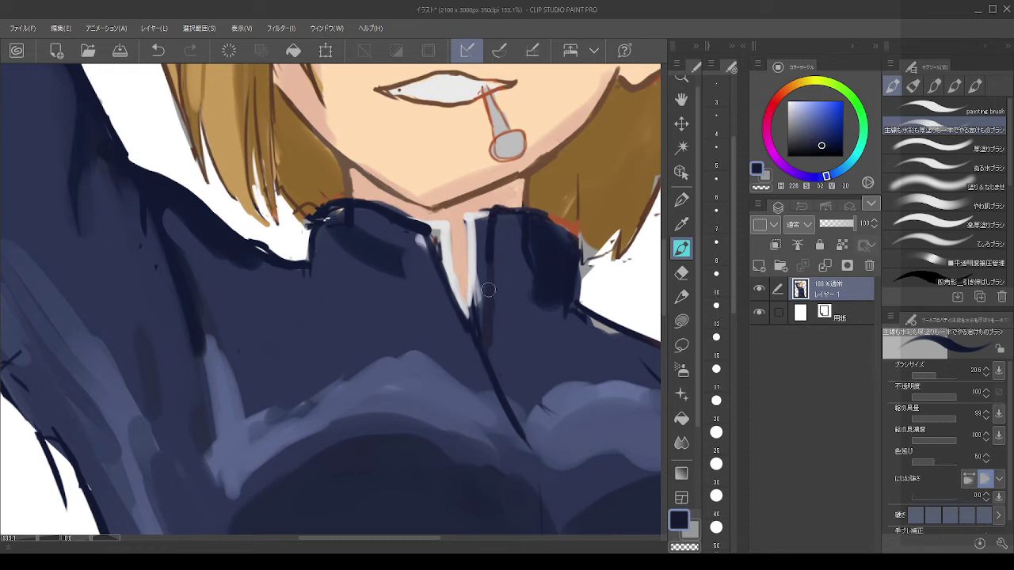
pyautogui.hotkey('ctrl', 'z')
pyautogui.moveTo(492, 211); pyautogui.dragTo(484, 347)
# Step: Fill the lining on both sides of the collar opening with sampled off-white
pyautogui.keyDown('alt'); pyautogui.click(477, 216); pyautogui.keyUp('alt')
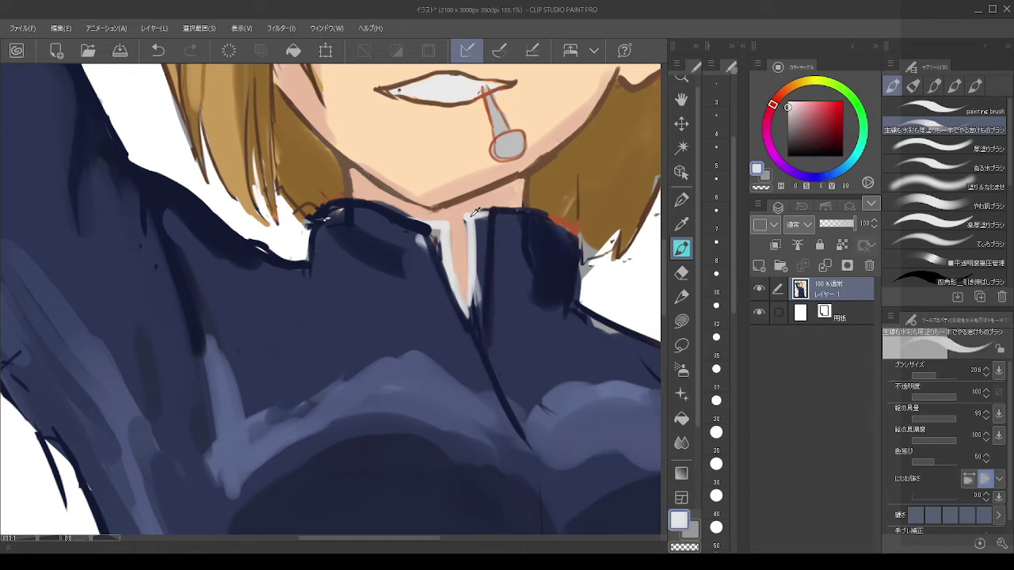
pyautogui.moveTo(479, 216); pyautogui.dragTo(477, 300)
pyautogui.moveTo(479, 236); pyautogui.dragTo(476, 329)
pyautogui.moveTo(478, 295); pyautogui.dragTo(475, 344)
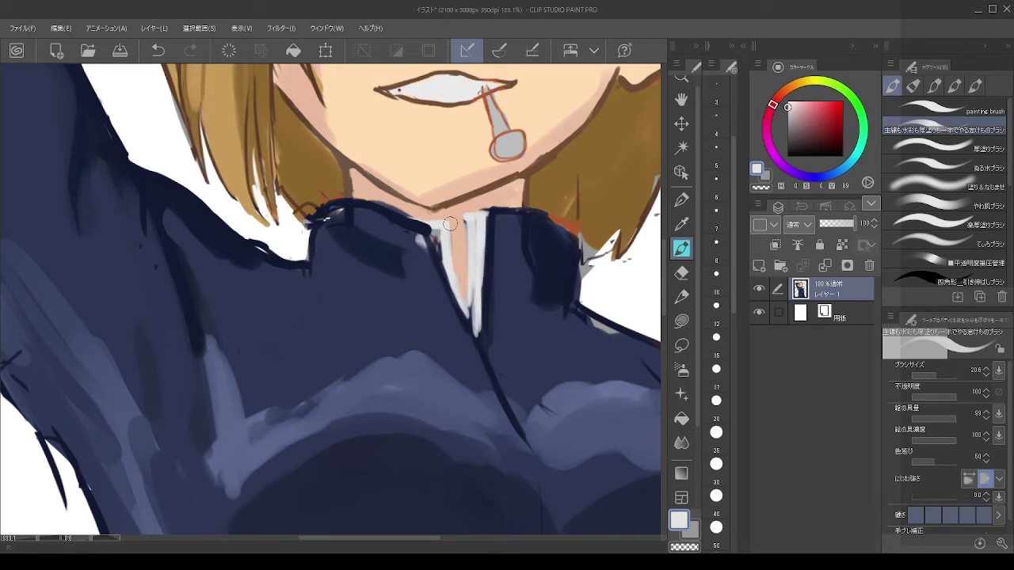
pyautogui.moveTo(450, 224)
pyautogui.mouseDown()
pyautogui.moveTo(448, 260)
pyautogui.moveTo(436, 228)
pyautogui.moveTo(447, 270)
pyautogui.mouseUp()
# Step: Clean up the left collar flap beside the white lining with sampled jacket navy
pyautogui.keyDown('alt'); pyautogui.click(415, 241); pyautogui.keyUp('alt')
pyautogui.moveTo(414, 230); pyautogui.dragTo(430, 261)
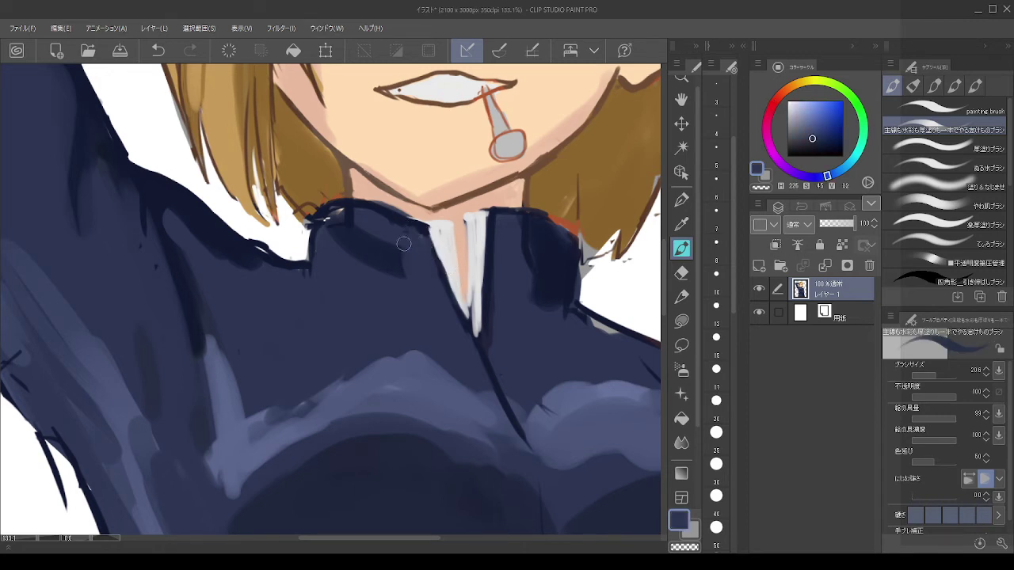
pyautogui.press('alt')
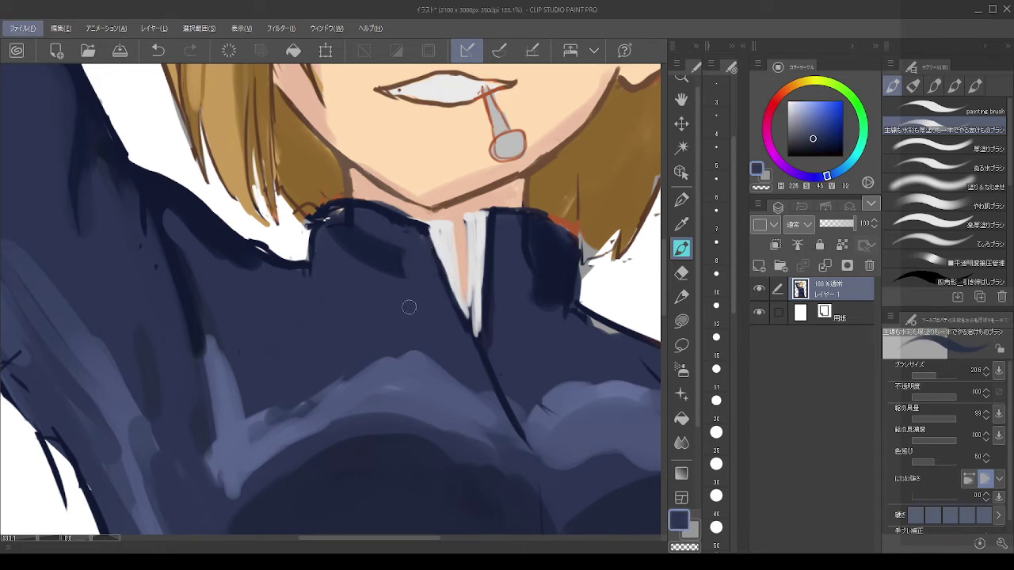
# Step: Set the brush size to 29 and paint an off-white lining band along the left collar flap's top edge
pyautogui.keyDown('alt'); pyautogui.click(387, 260); pyautogui.keyUp('alt')
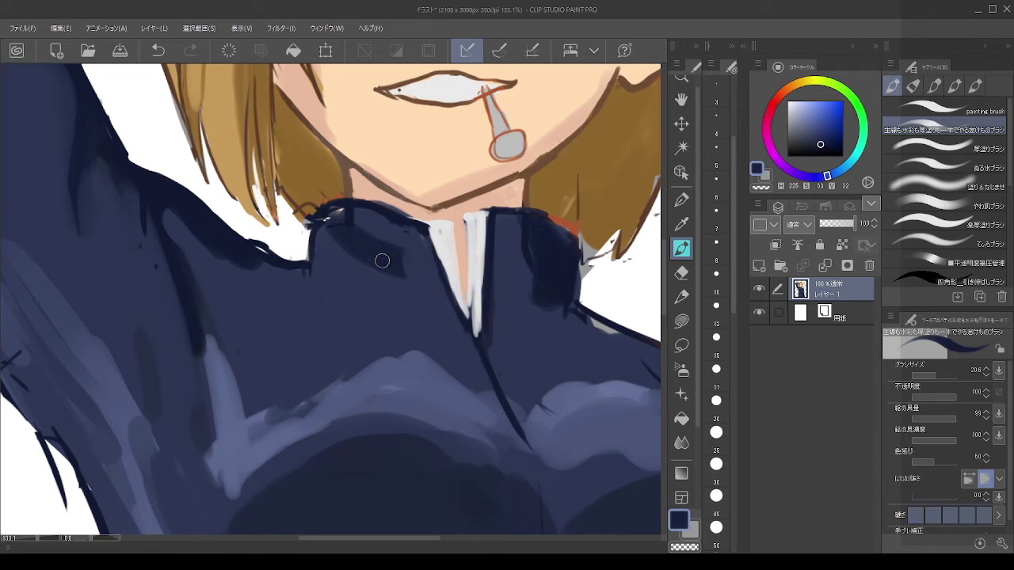
pyautogui.press(']')
pyautogui.press(']')
pyautogui.press(']')
pyautogui.press(']')
pyautogui.press(']')
pyautogui.press('[')
pyautogui.press('[')
pyautogui.press('[')
pyautogui.press('[')
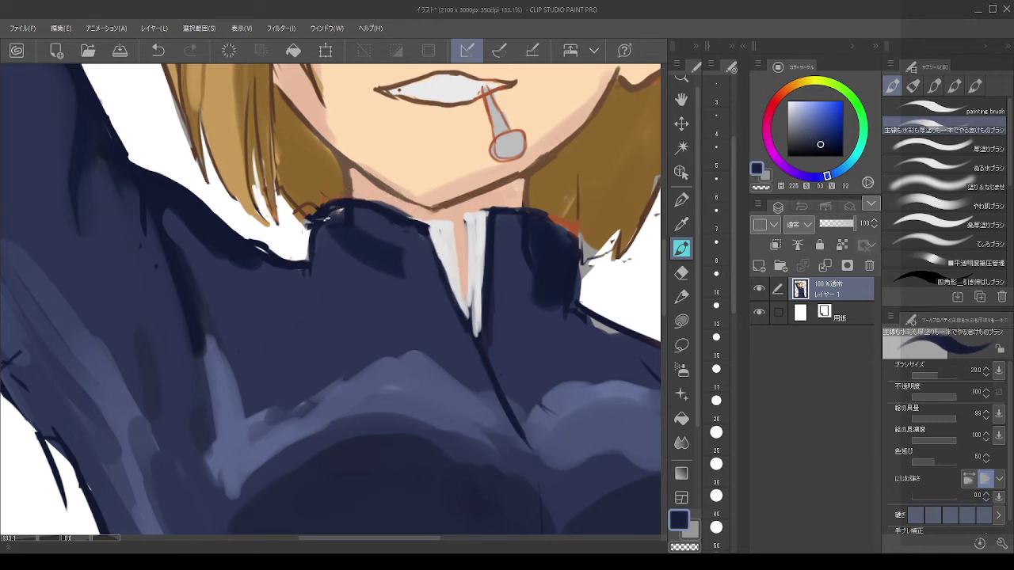
pyautogui.keyDown('alt'); pyautogui.click(450, 224); pyautogui.keyUp('alt')
pyautogui.moveTo(455, 220)
pyautogui.mouseDown()
pyautogui.moveTo(380, 204)
pyautogui.moveTo(325, 207)
pyautogui.moveTo(475, 222)
pyautogui.moveTo(500, 210)
pyautogui.moveTo(487, 252)
pyautogui.mouseUp()
pyautogui.keyDown('alt'); pyautogui.click(515, 210); pyautogui.keyUp('alt')
pyautogui.scroll(-4, 467, 210)
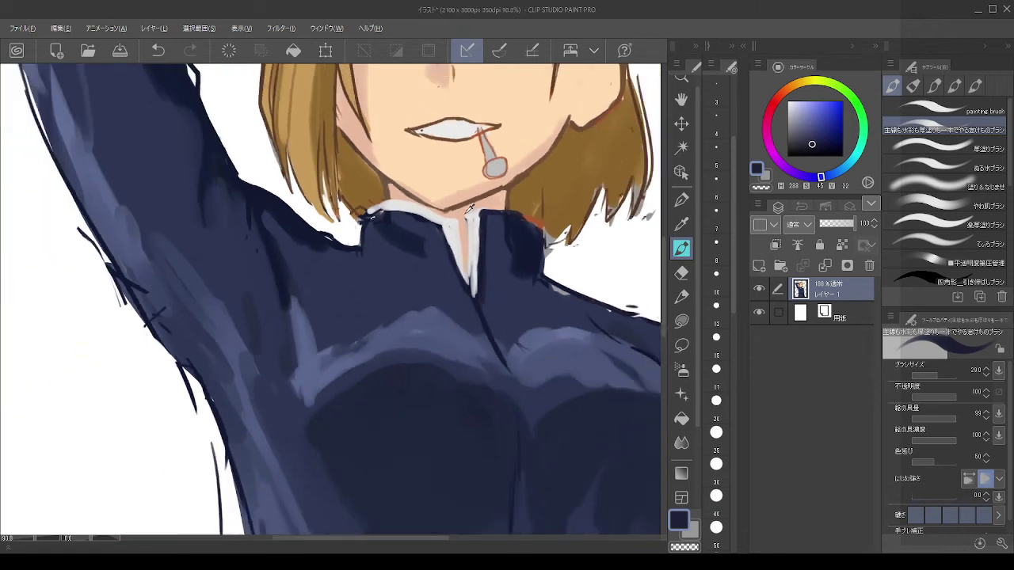
pyautogui.scroll(4, 450, 222)
pyautogui.scroll(1, 453, 216)
pyautogui.hotkey('ctrl', 'z')
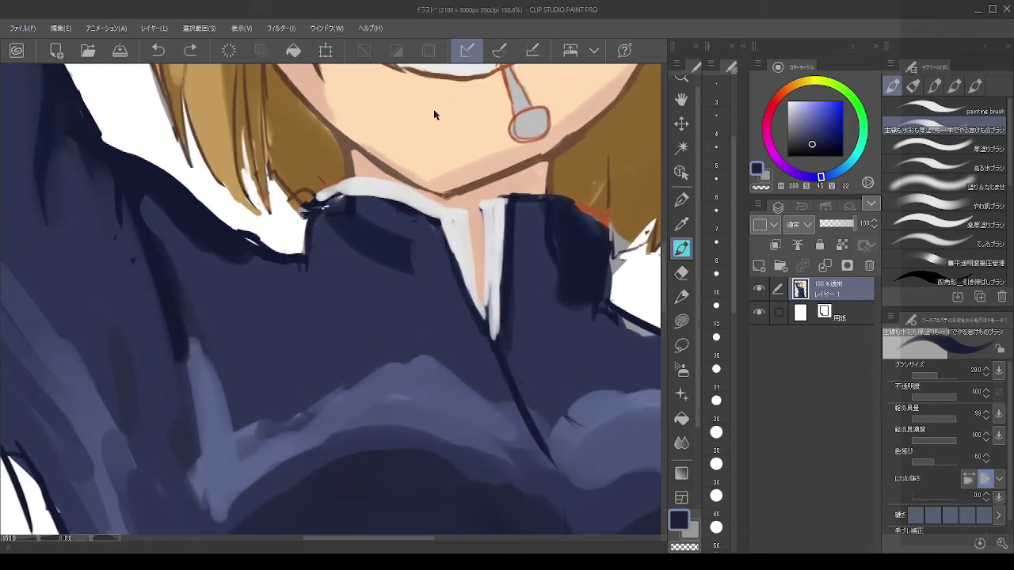
# Step: Paint the off-white lining along the right collar flap's top edge and rework the flap's shading with sampled navy
pyautogui.keyDown('alt'); pyautogui.click(496, 203); pyautogui.keyUp('alt')
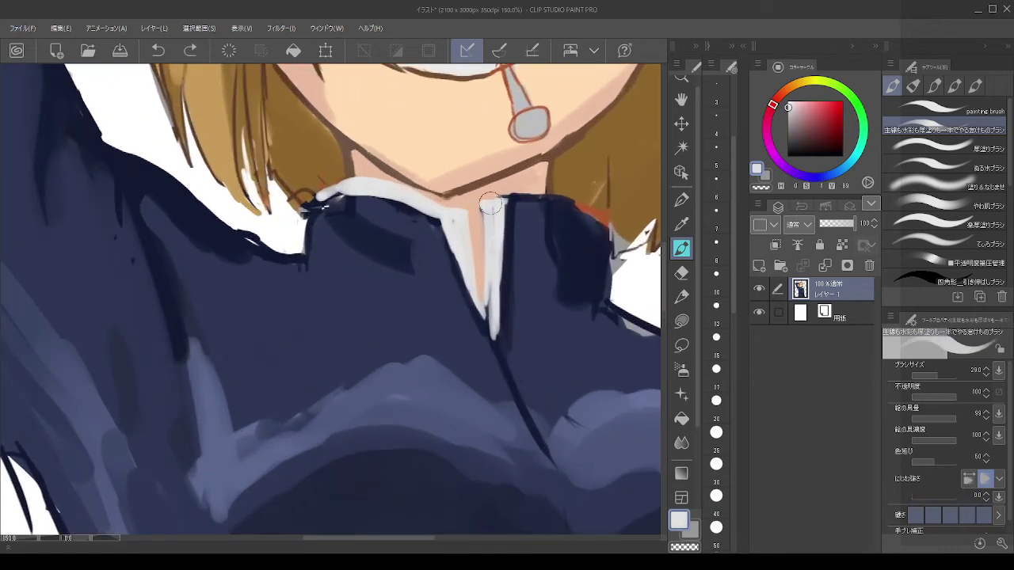
pyautogui.moveTo(490, 203)
pyautogui.mouseDown()
pyautogui.moveTo(542, 191)
pyautogui.moveTo(586, 214)
pyautogui.moveTo(581, 228)
pyautogui.moveTo(574, 214)
pyautogui.moveTo(588, 237)
pyautogui.moveTo(590, 224)
pyautogui.moveTo(547, 210)
pyautogui.moveTo(547, 237)
pyautogui.moveTo(553, 286)
pyautogui.moveTo(557, 260)
pyautogui.moveTo(596, 324)
pyautogui.mouseUp()
pyautogui.keyDown('alt'); pyautogui.click(542, 220); pyautogui.keyUp('alt')
pyautogui.keyDown('alt'); pyautogui.click(587, 236); pyautogui.keyUp('alt')
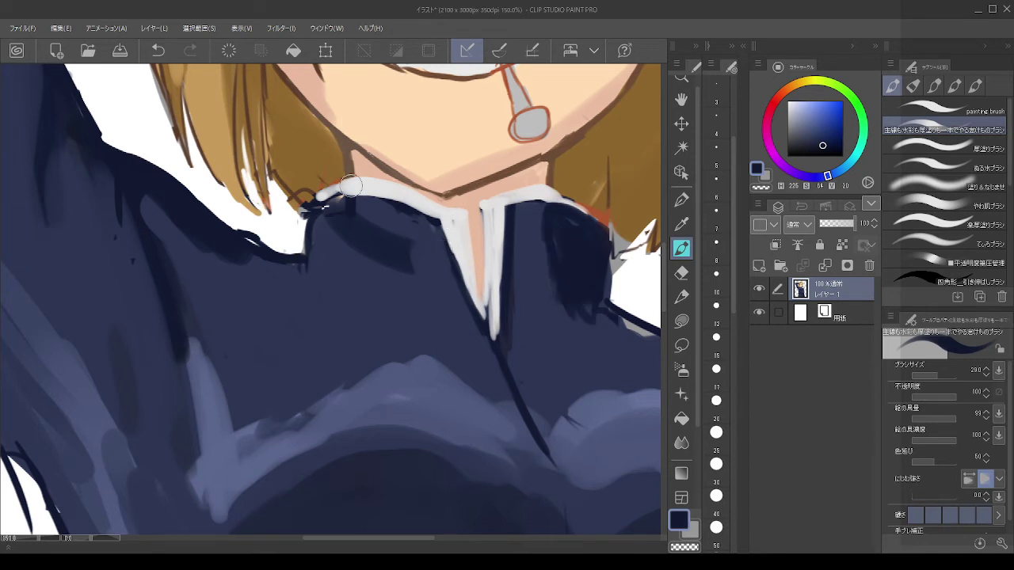
pyautogui.moveTo(333, 285); pyautogui.dragTo(206, 287)
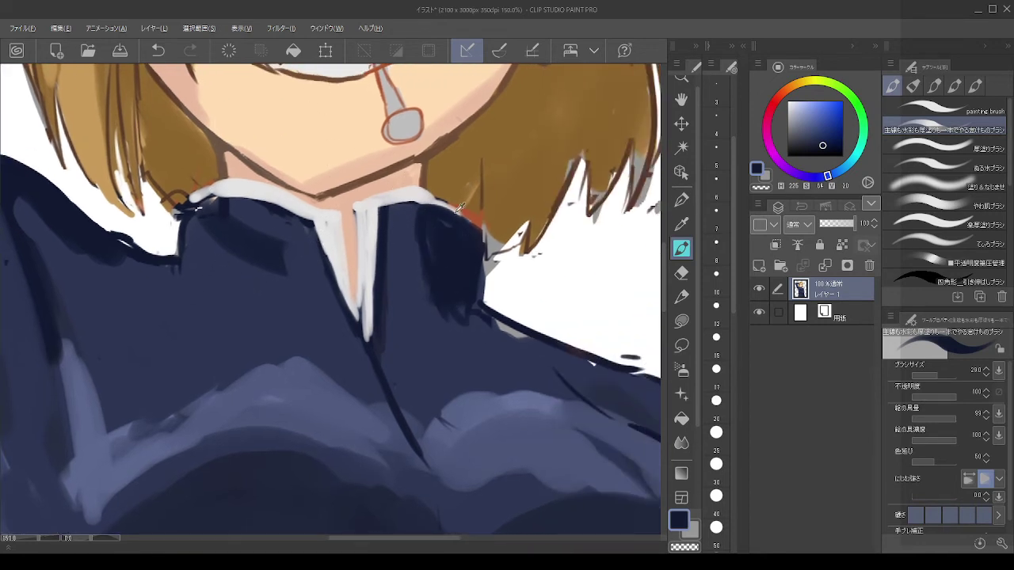
# Step: Darken the sampled lining white to dark grey and try outlining the right collar lining with a smaller brush
pyautogui.keyDown('alt'); pyautogui.click(415, 193); pyautogui.keyUp('alt')
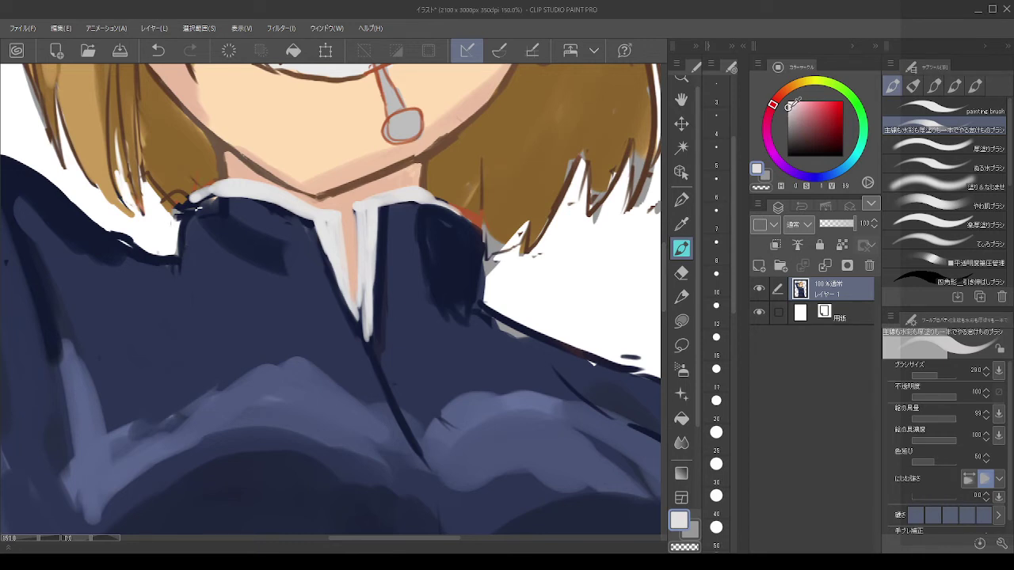
pyautogui.moveTo(788, 106); pyautogui.dragTo(786, 139)
pyautogui.press('alt')
pyautogui.press('[')
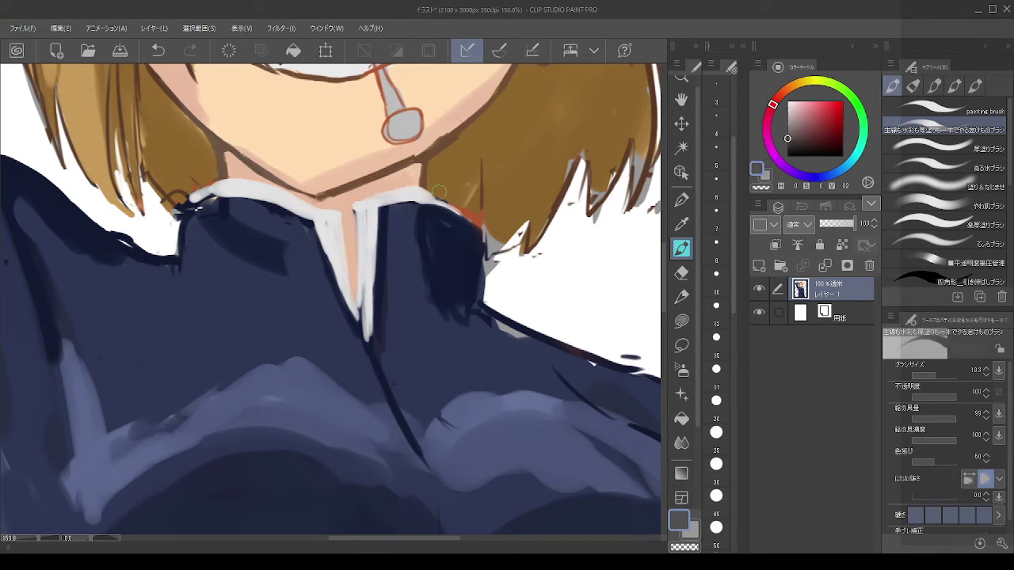
pyautogui.moveTo(458, 209)
pyautogui.mouseDown()
pyautogui.moveTo(413, 185)
pyautogui.moveTo(356, 200)
pyautogui.mouseUp()
pyautogui.hotkey('ctrl', 'z')
# Step: Reduce the brush size to 13.2 and outline the right collar lining's top edge in dark grey
pyautogui.press('[')
pyautogui.press('[')
pyautogui.press('[')
pyautogui.press('[')
pyautogui.press('[')
pyautogui.press('[')
pyautogui.press('[')
pyautogui.press('[')
pyautogui.press('[')
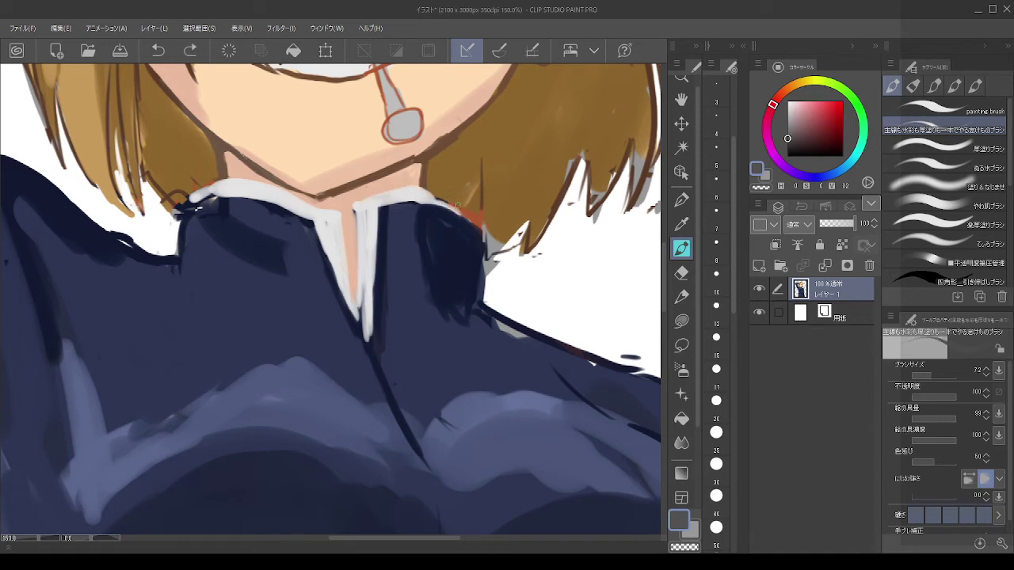
pyautogui.press(']')
pyautogui.press(']')
pyautogui.press(']')
pyautogui.press(']')
pyautogui.press(']')
pyautogui.press(']')
pyautogui.moveTo(461, 215)
pyautogui.mouseDown()
pyautogui.moveTo(415, 186)
pyautogui.moveTo(357, 203)
pyautogui.moveTo(413, 185)
pyautogui.moveTo(357, 201)
pyautogui.moveTo(364, 278)
pyautogui.mouseUp()
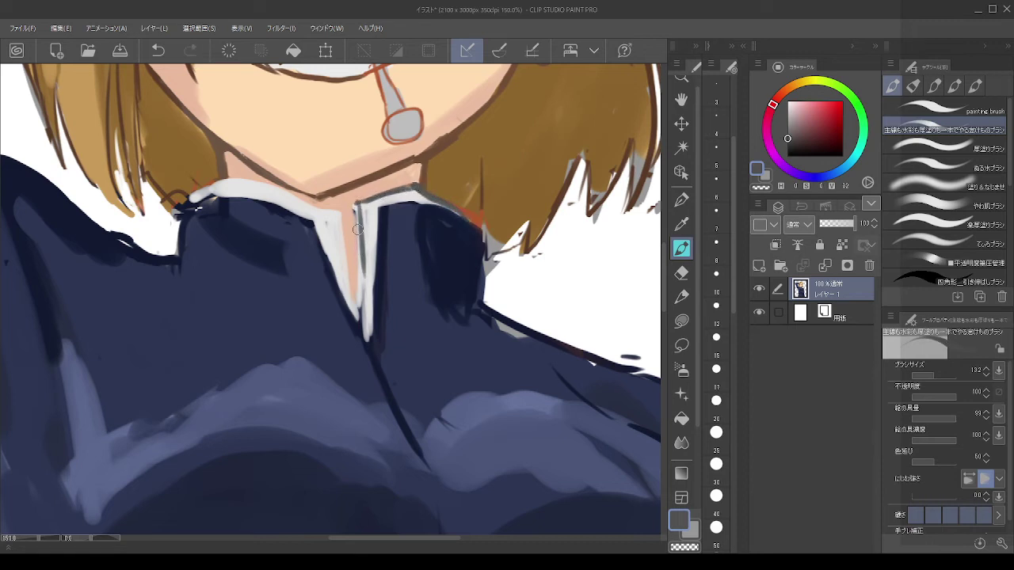
# Step: Redraw the right lining's inner edge in dark grey and outline the left lining's edge along the neck opening
pyautogui.hotkey('ctrl', 'z')
pyautogui.moveTo(353, 205); pyautogui.dragTo(359, 270)
pyautogui.hotkey('ctrl', 'z')
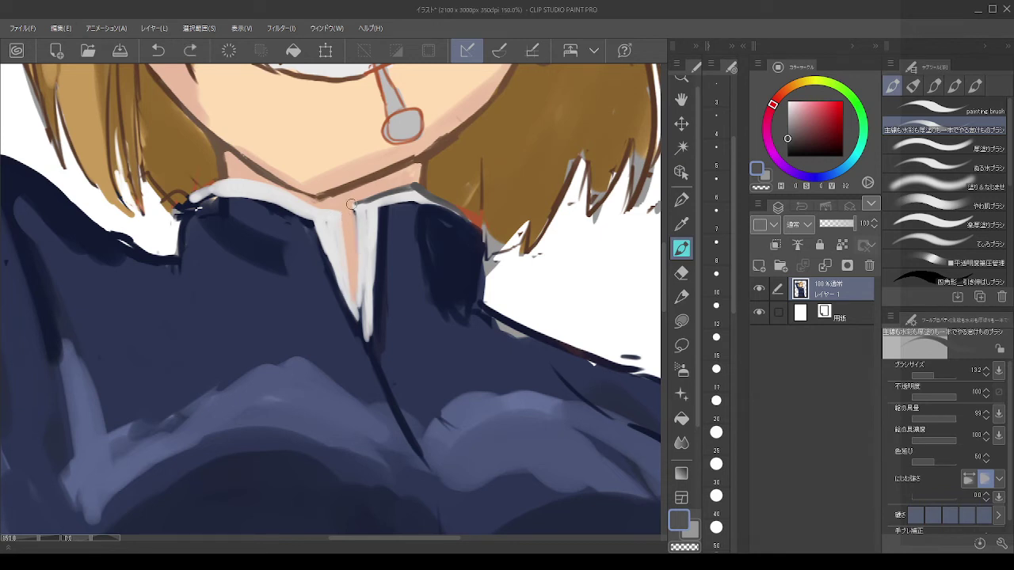
pyautogui.moveTo(352, 205); pyautogui.dragTo(357, 309)
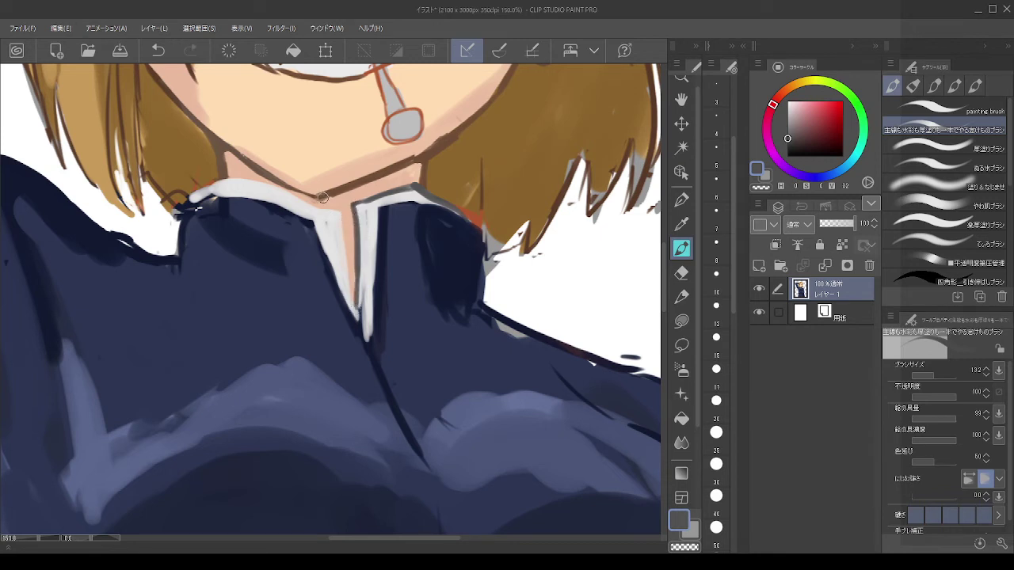
pyautogui.moveTo(339, 213); pyautogui.dragTo(354, 300)
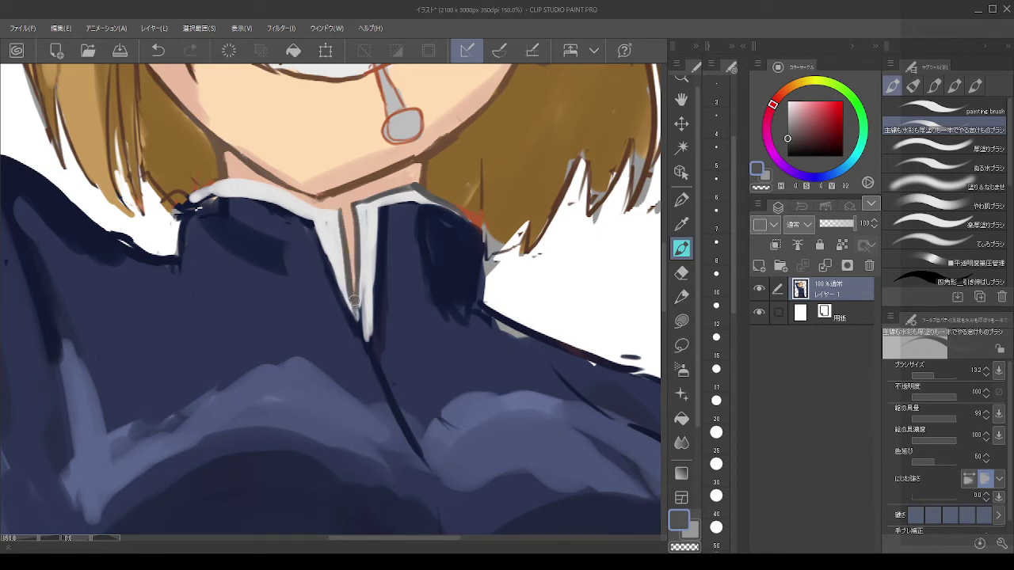
pyautogui.press('alt')
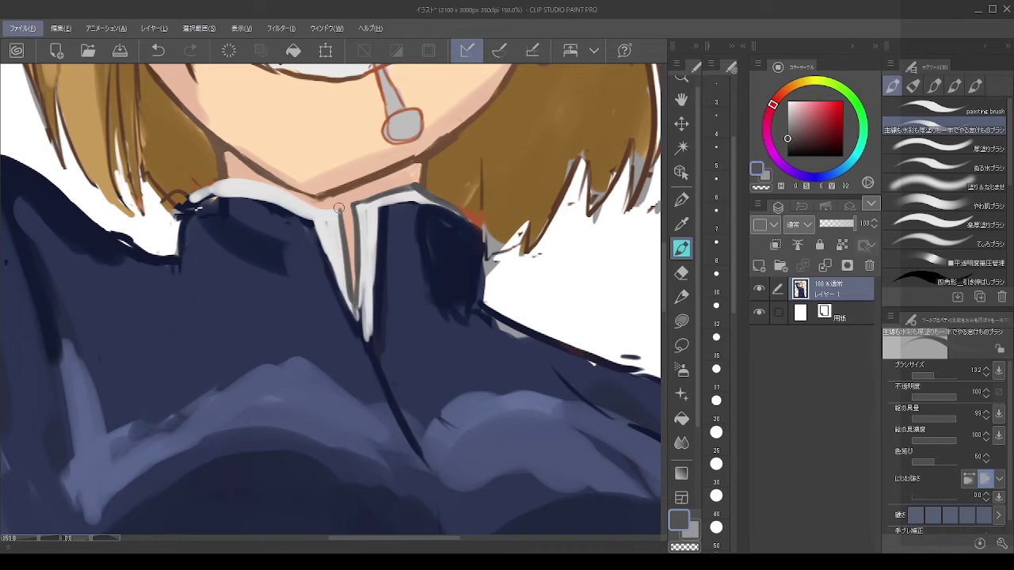
# Step: Outline the left collar lining's top edge in dark grey and touch up the hair beside the neck with sampled brown
pyautogui.moveTo(339, 209)
pyautogui.mouseDown()
pyautogui.moveTo(254, 182)
pyautogui.moveTo(210, 181)
pyautogui.moveTo(230, 176)
pyautogui.moveTo(191, 199)
pyautogui.mouseUp()
pyautogui.hotkey('ctrl', 'z')
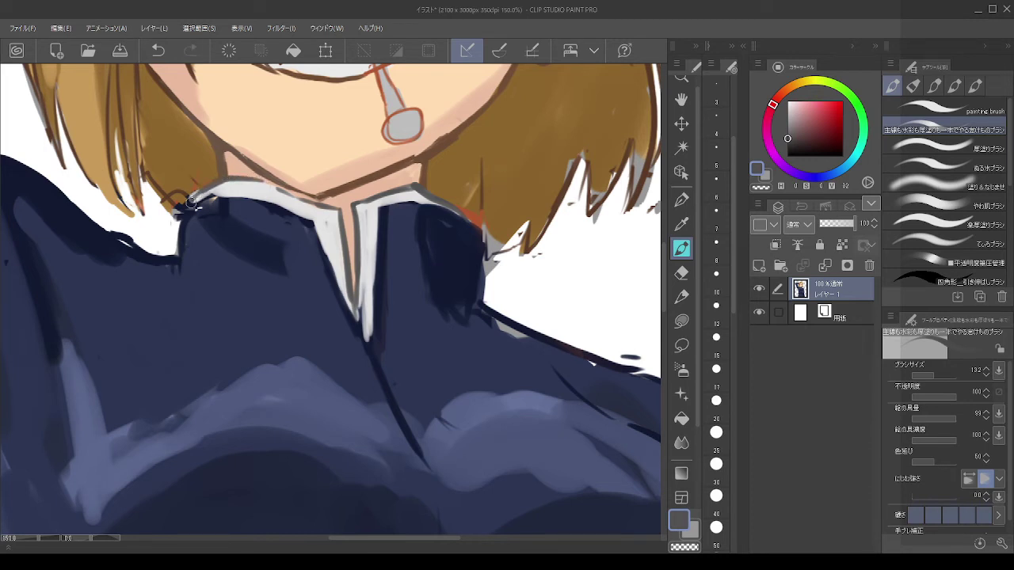
pyautogui.keyDown('alt'); pyautogui.click(206, 180); pyautogui.keyUp('alt')
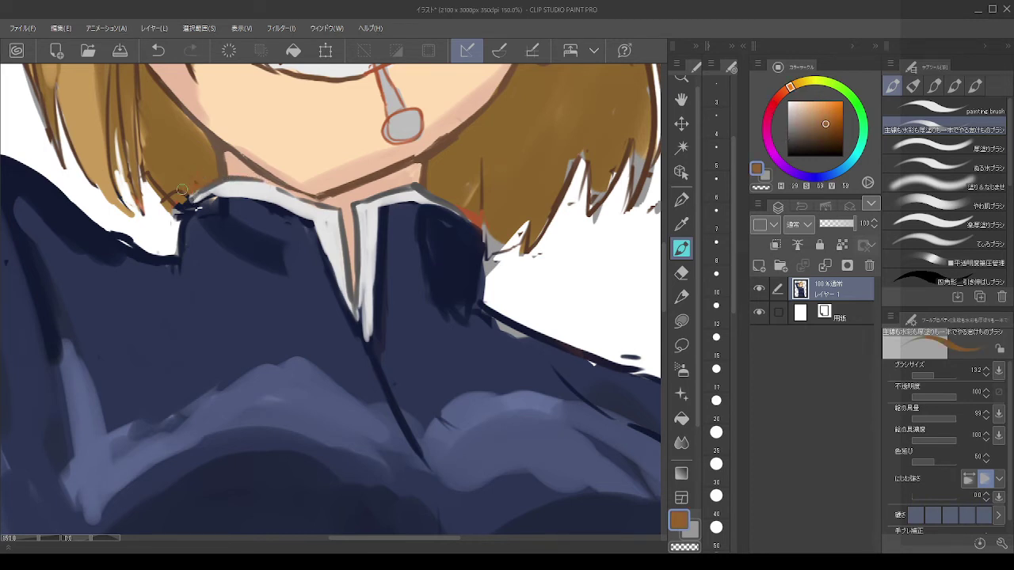
pyautogui.scroll(-4, 182, 168)
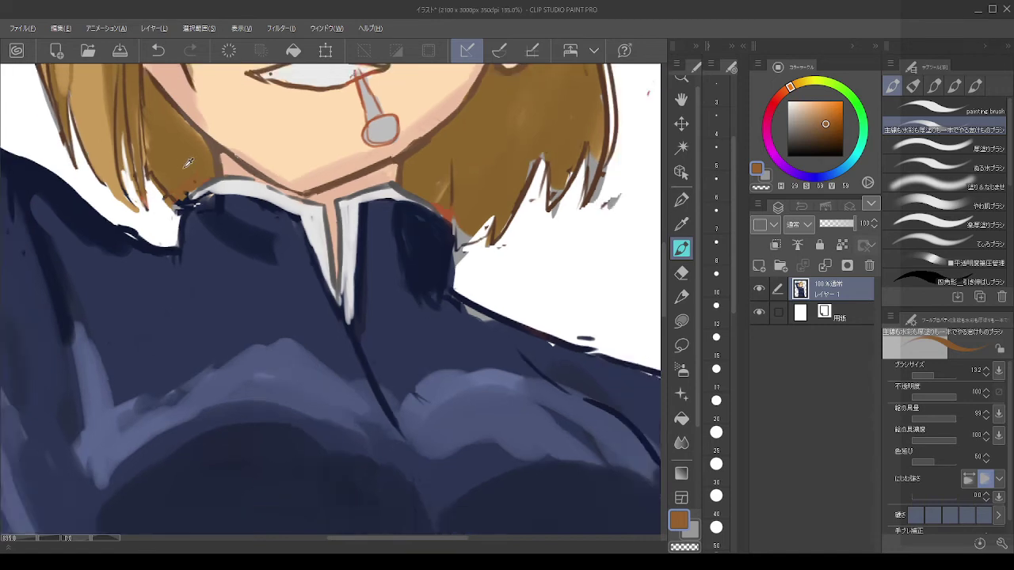
pyautogui.scroll(2, 336, 152)
pyautogui.keyDown('alt'); pyautogui.click(421, 116); pyautogui.keyUp('alt')
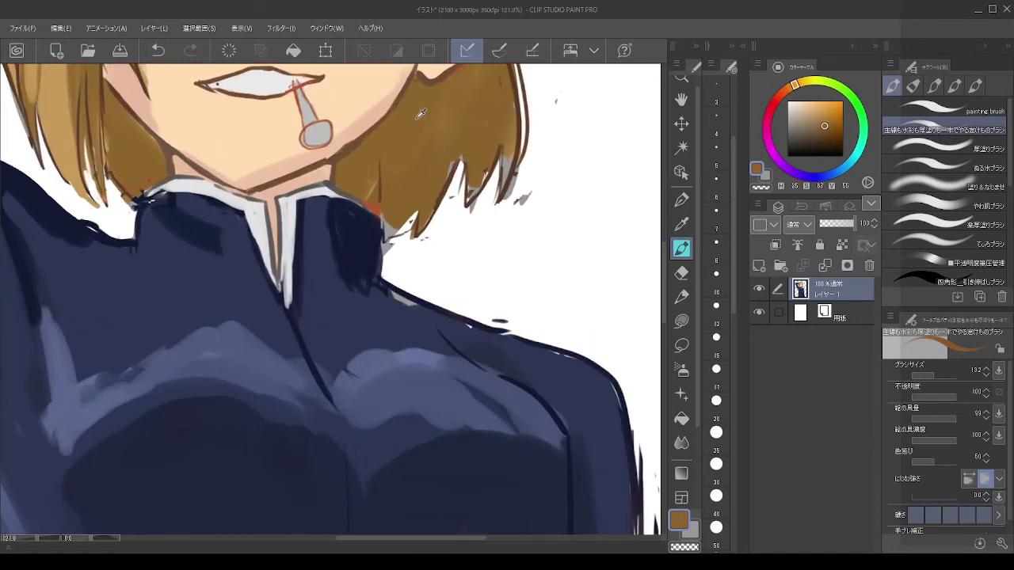
pyautogui.moveTo(414, 149)
pyautogui.mouseDown()
pyautogui.moveTo(430, 154)
pyautogui.moveTo(370, 179)
pyautogui.moveTo(378, 191)
pyautogui.moveTo(361, 161)
pyautogui.moveTo(351, 163)
pyautogui.mouseUp()
# Step: Touch up the right collar flap's edge with sampled colours and erase the stray marks beside the right hair tips
pyautogui.keyDown('alt'); pyautogui.click(360, 201); pyautogui.keyUp('alt')
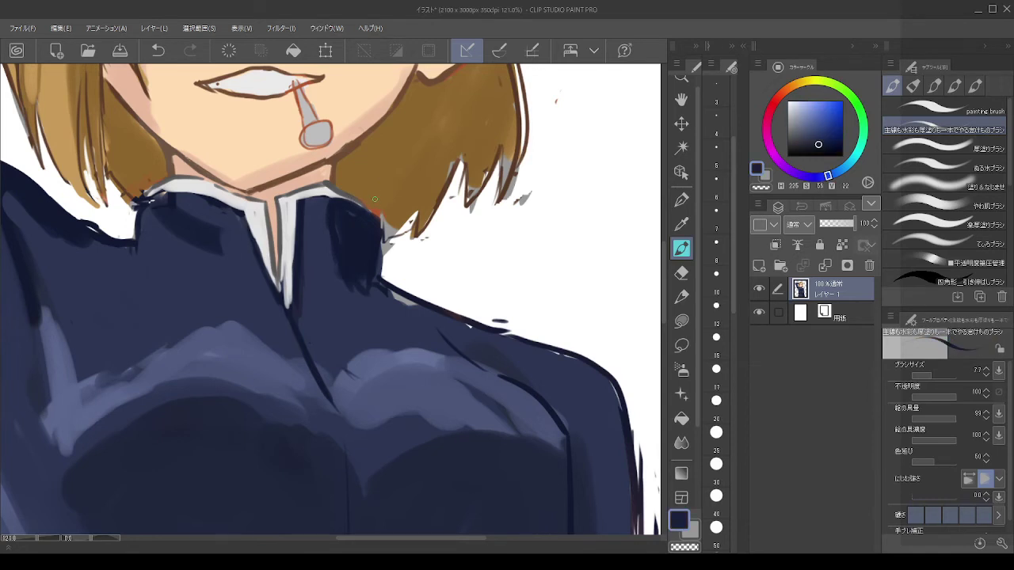
pyautogui.moveTo(375, 199)
pyautogui.mouseDown()
pyautogui.moveTo(398, 210)
pyautogui.moveTo(382, 233)
pyautogui.moveTo(405, 241)
pyautogui.moveTo(399, 235)
pyautogui.moveTo(385, 260)
pyautogui.mouseUp()
pyautogui.hotkey('ctrl', 'z')
pyautogui.keyDown('alt'); pyautogui.click(370, 187); pyautogui.keyUp('alt')
pyautogui.keyDown('alt'); pyautogui.click(399, 208); pyautogui.keyUp('alt')
pyautogui.press('c')
pyautogui.moveTo(526, 195)
pyautogui.mouseDown()
pyautogui.moveTo(539, 184)
pyautogui.moveTo(505, 202)
pyautogui.mouseUp()
pyautogui.moveTo(558, 94); pyautogui.dragTo(554, 103)
# Step: Sample brown from the back hair and rework the right hair's outer edge, erasing excess paint along it
pyautogui.keyDown('alt'); pyautogui.click(499, 112); pyautogui.keyUp('alt')
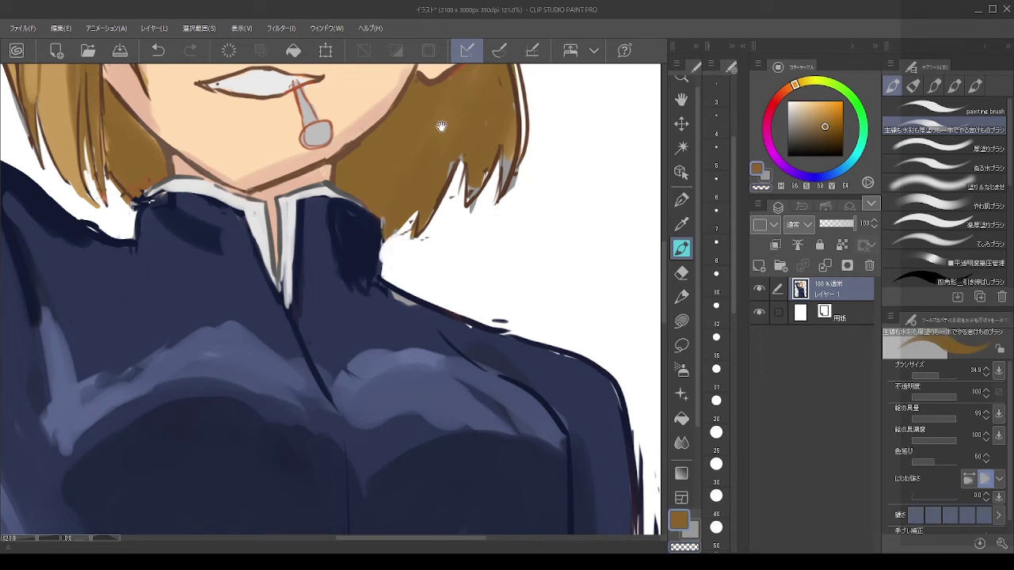
pyautogui.moveTo(441, 127); pyautogui.dragTo(412, 315)
pyautogui.moveTo(482, 186)
pyautogui.mouseDown()
pyautogui.moveTo(502, 335)
pyautogui.moveTo(484, 385)
pyautogui.mouseUp()
pyautogui.hotkey('ctrl', 'z')
pyautogui.press('c')
pyautogui.moveTo(501, 333); pyautogui.dragTo(480, 389)
pyautogui.press('c')
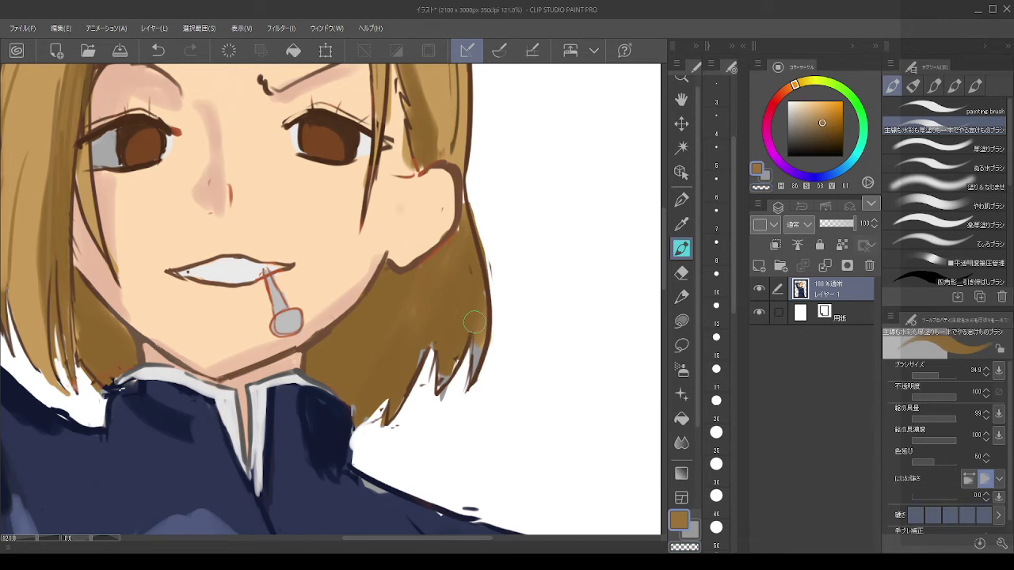
# Step: Set the brush size to 18.6 and extend the outermost right hair tips in brown
pyautogui.press('[')
pyautogui.press('[')
pyautogui.press('[')
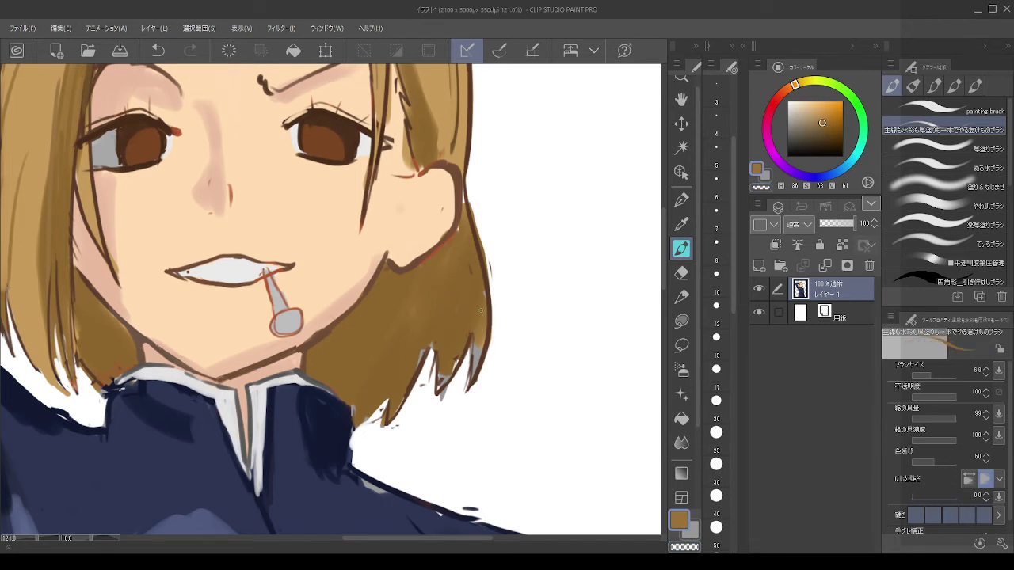
pyautogui.press(']')
pyautogui.press(']')
pyautogui.press(']')
pyautogui.moveTo(474, 349); pyautogui.dragTo(462, 407)
pyautogui.hotkey('ctrl', 'z')
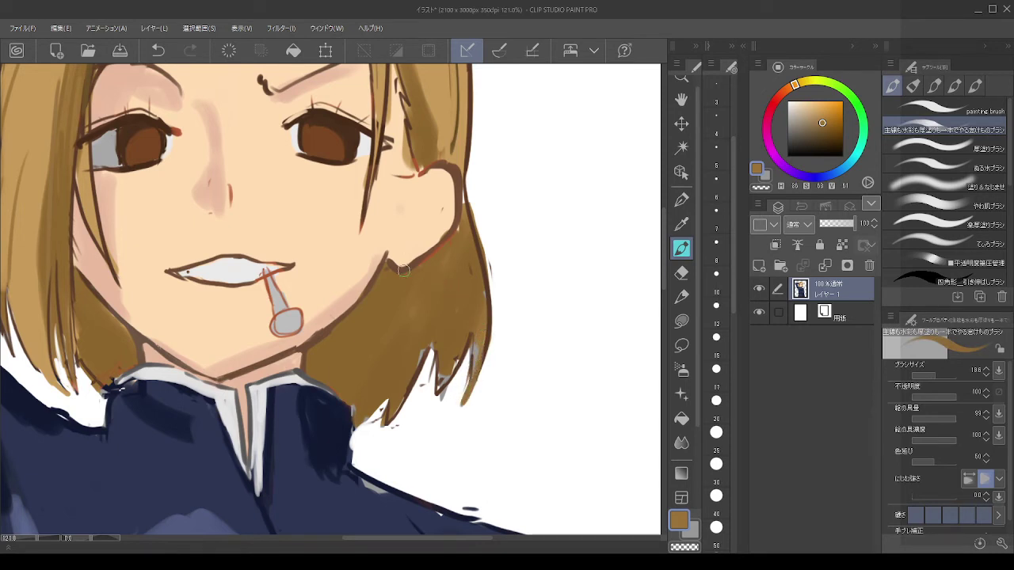
pyautogui.moveTo(466, 340); pyautogui.dragTo(427, 413)
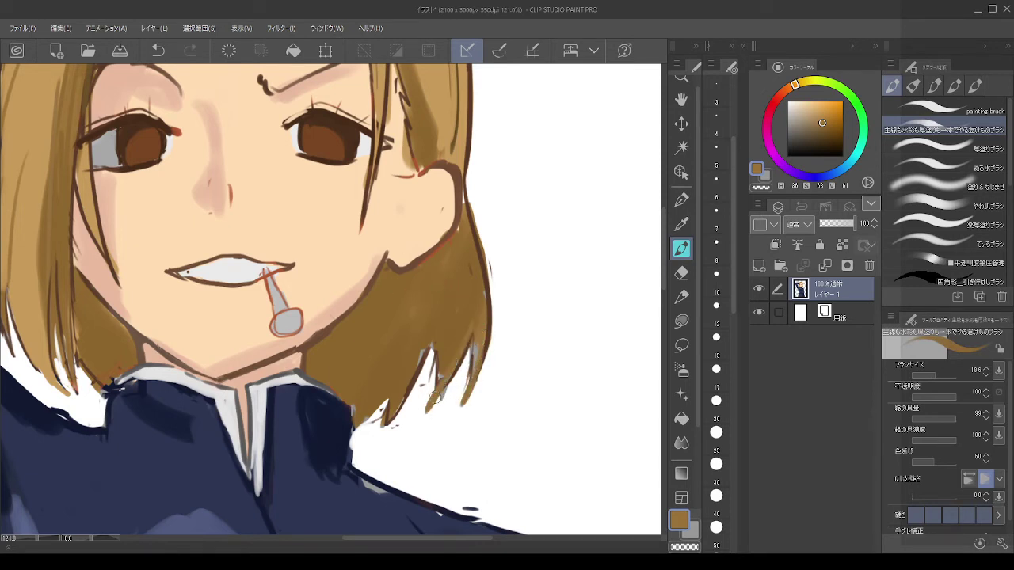
# Step: Resample the back hair's brown and repaint the right hair's lower edge as separate pointed tips
pyautogui.moveTo(432, 333)
pyautogui.mouseDown()
pyautogui.moveTo(433, 397)
pyautogui.moveTo(424, 404)
pyautogui.moveTo(438, 389)
pyautogui.mouseUp()
pyautogui.hotkey('ctrl', 'z')
pyautogui.hotkey('ctrl', 'z')
pyautogui.hotkey('ctrl', 'z')
pyautogui.hotkey('ctrl', 'z')
pyautogui.keyDown('alt'); pyautogui.click(433, 323); pyautogui.keyUp('alt')
pyautogui.moveTo(432, 329); pyautogui.dragTo(433, 426)
pyautogui.hotkey('ctrl', 'z')
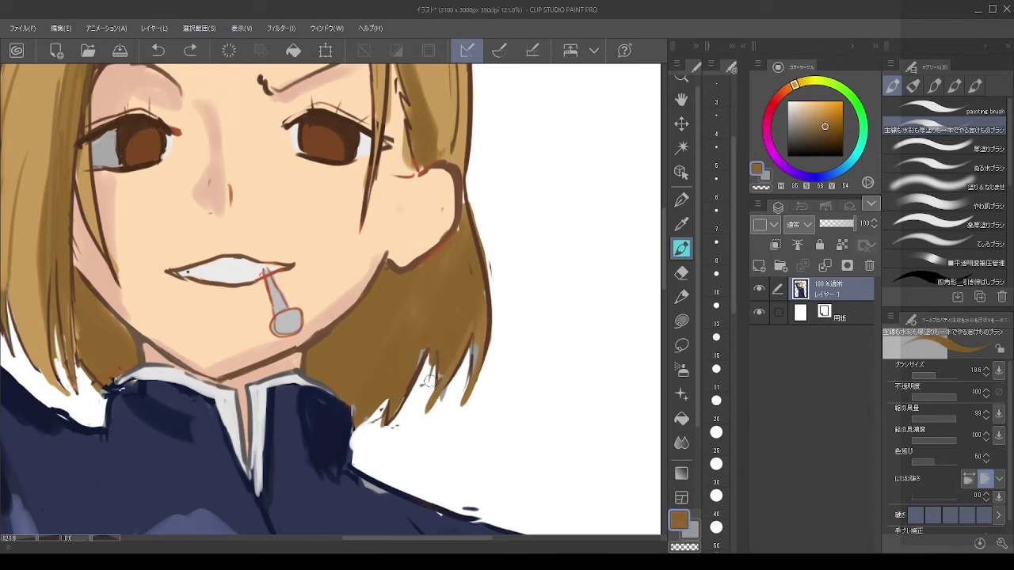
pyautogui.moveTo(437, 365); pyautogui.dragTo(424, 418)
pyautogui.moveTo(427, 361)
pyautogui.mouseDown()
pyautogui.moveTo(376, 429)
pyautogui.moveTo(384, 405)
pyautogui.mouseUp()
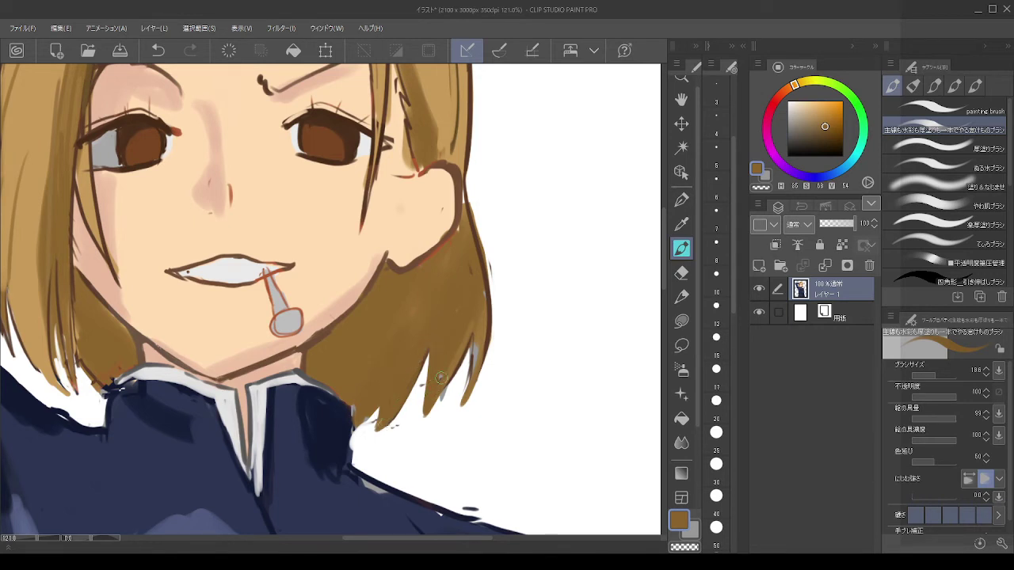
pyautogui.moveTo(473, 322); pyautogui.dragTo(458, 408)
# Step: Paint pointed brown tips along the left hair's lower edge above the shoulder with colour sampled from the hair
pyautogui.moveTo(355, 339); pyautogui.dragTo(528, 298)
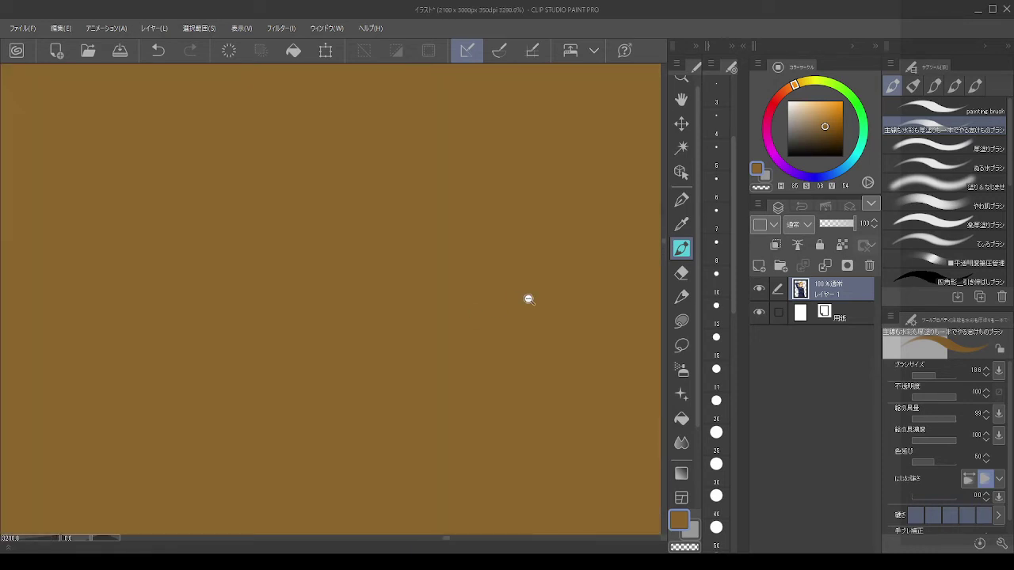
pyautogui.scroll(-10, 398, 275)
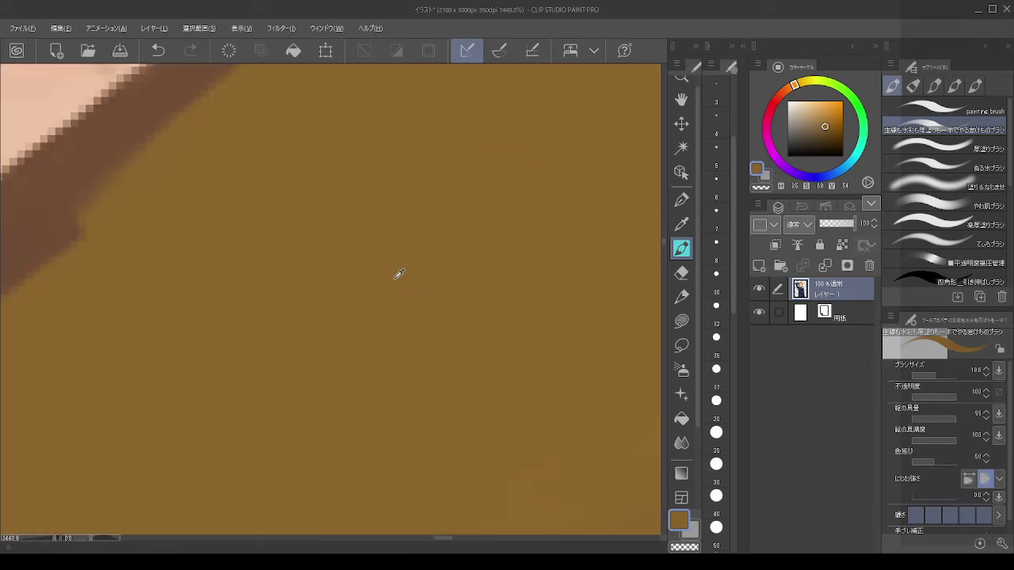
pyautogui.scroll(-8, 396, 273)
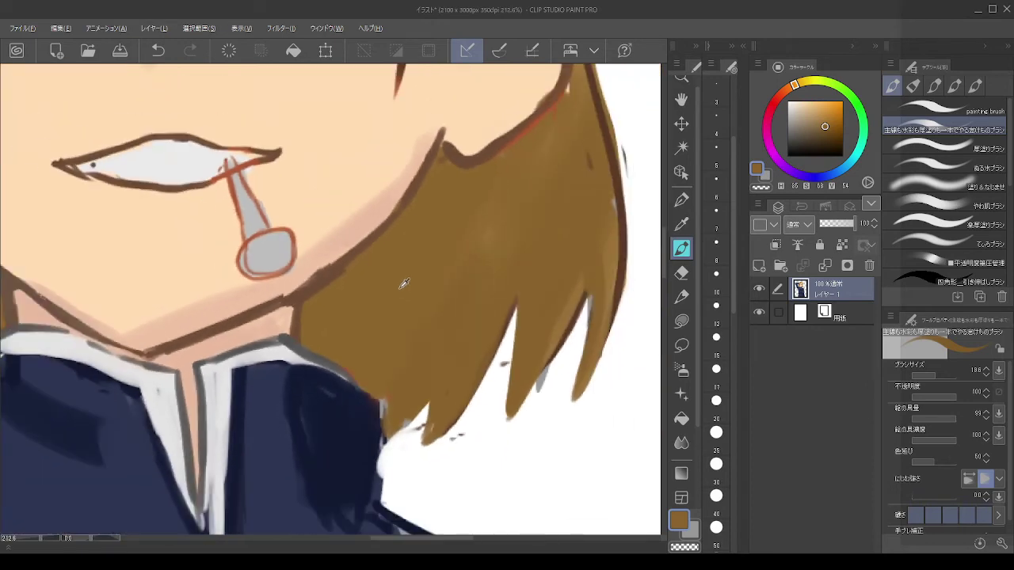
pyautogui.scroll(1, 224, 299)
pyautogui.press('alt')
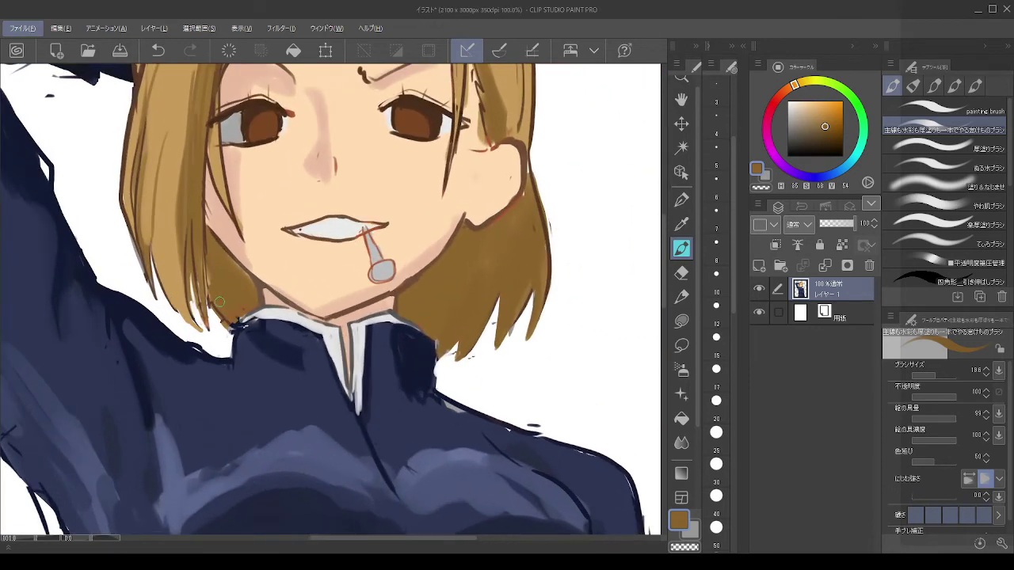
pyautogui.keyDown('alt'); pyautogui.click(193, 278); pyautogui.keyUp('alt')
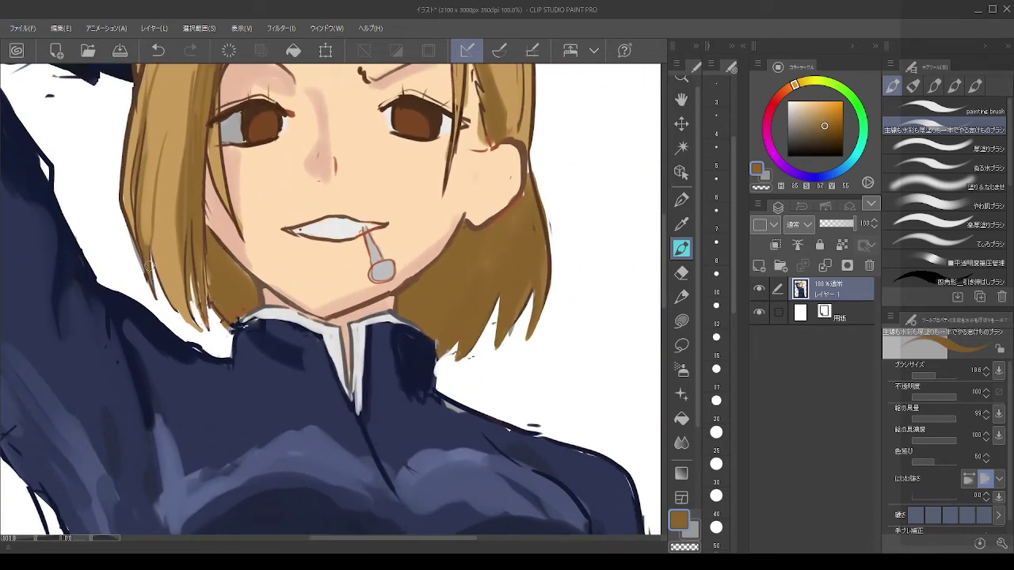
pyautogui.moveTo(149, 266); pyautogui.dragTo(176, 332)
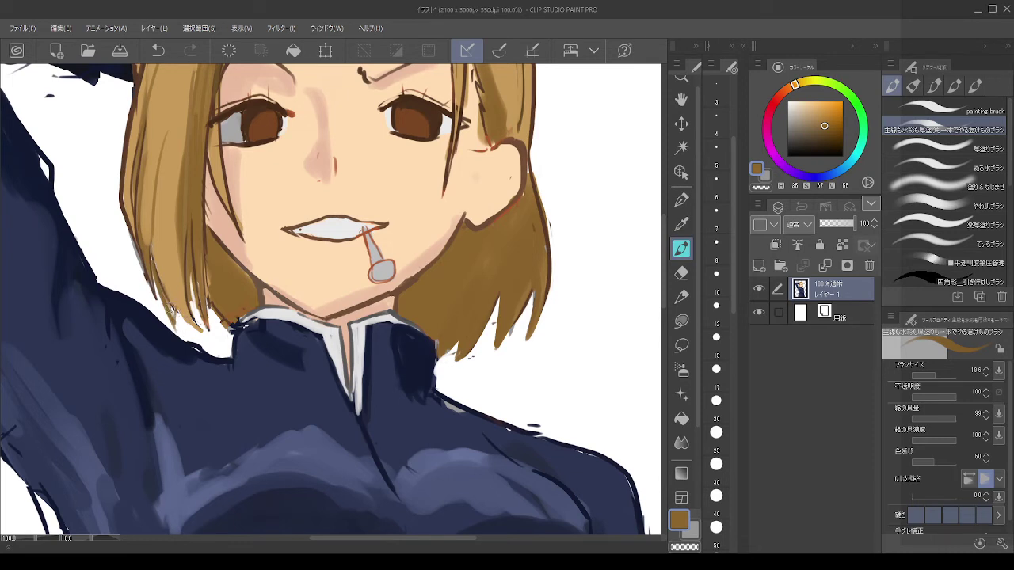
pyautogui.moveTo(185, 272); pyautogui.dragTo(205, 338)
pyautogui.moveTo(207, 295); pyautogui.dragTo(215, 348)
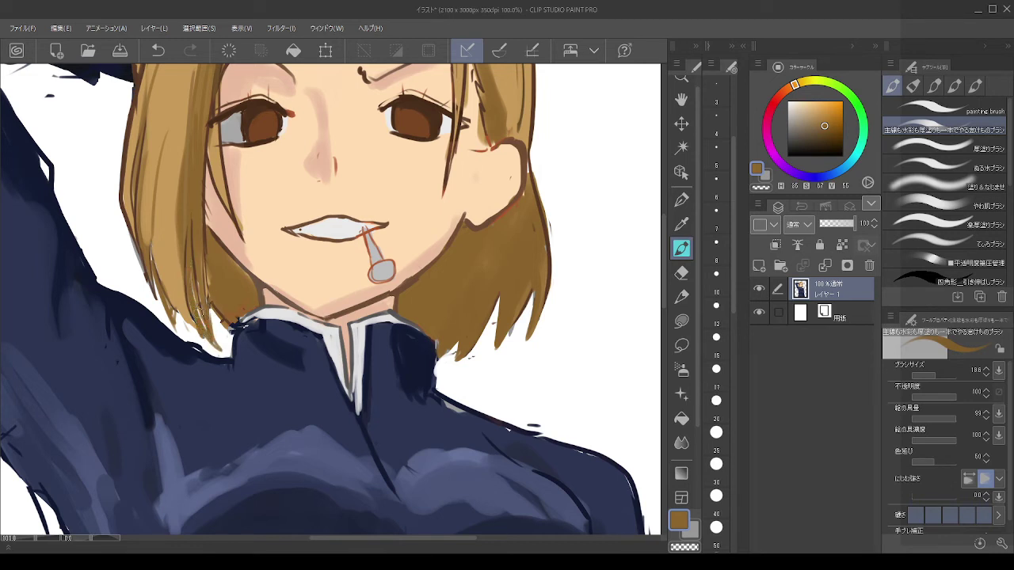
pyautogui.moveTo(190, 270)
pyautogui.mouseDown()
pyautogui.moveTo(208, 339)
pyautogui.moveTo(192, 296)
pyautogui.mouseUp()
pyautogui.hotkey('ctrl', 'z')
# Step: Touch up the right hair tips with sampled brown and erase the stray marks beneath them
pyautogui.keyDown('alt'); pyautogui.click(443, 366); pyautogui.keyUp('alt')
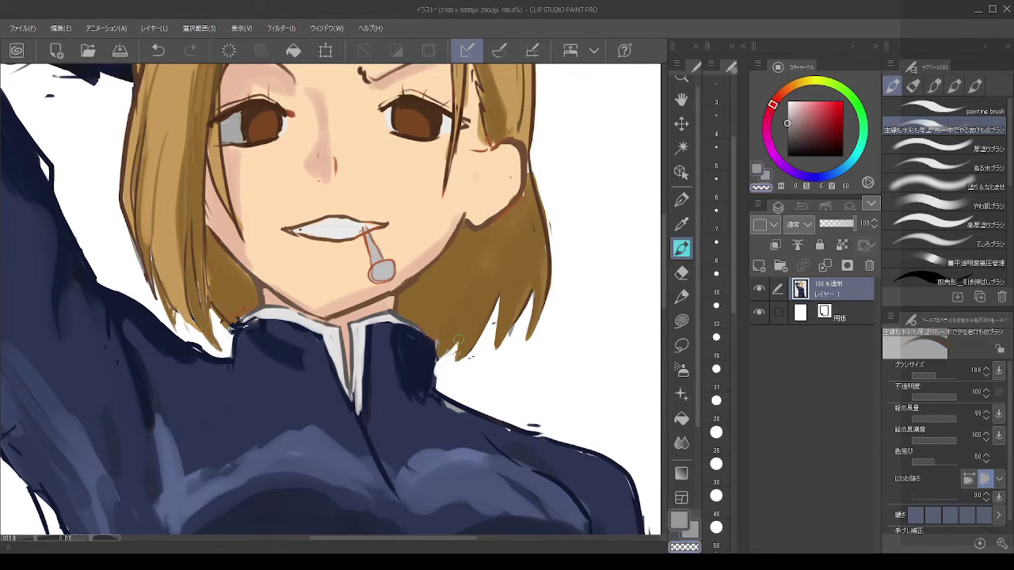
pyautogui.moveTo(458, 339)
pyautogui.mouseDown()
pyautogui.moveTo(468, 307)
pyautogui.moveTo(457, 347)
pyautogui.mouseUp()
pyautogui.hotkey('ctrl', 'z')
pyautogui.hotkey('ctrl', 'z')
pyautogui.hotkey('ctrl', 'z')
pyautogui.keyDown('alt'); pyautogui.click(462, 289); pyautogui.keyUp('alt')
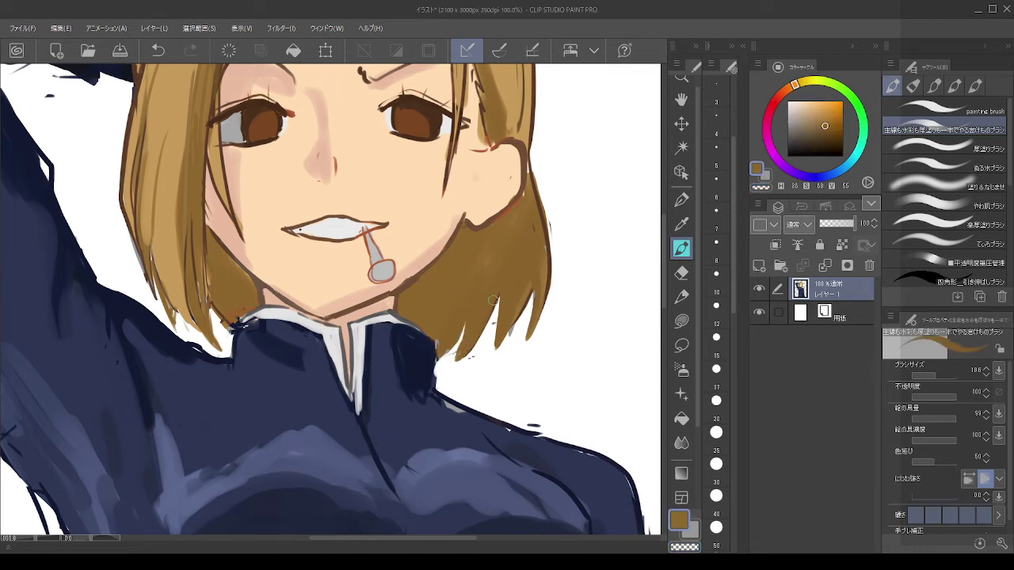
pyautogui.moveTo(542, 263)
pyautogui.mouseDown()
pyautogui.moveTo(527, 339)
pyautogui.moveTo(500, 352)
pyautogui.moveTo(489, 331)
pyautogui.mouseUp()
pyautogui.hotkey('ctrl', 'z')
pyautogui.press('c')
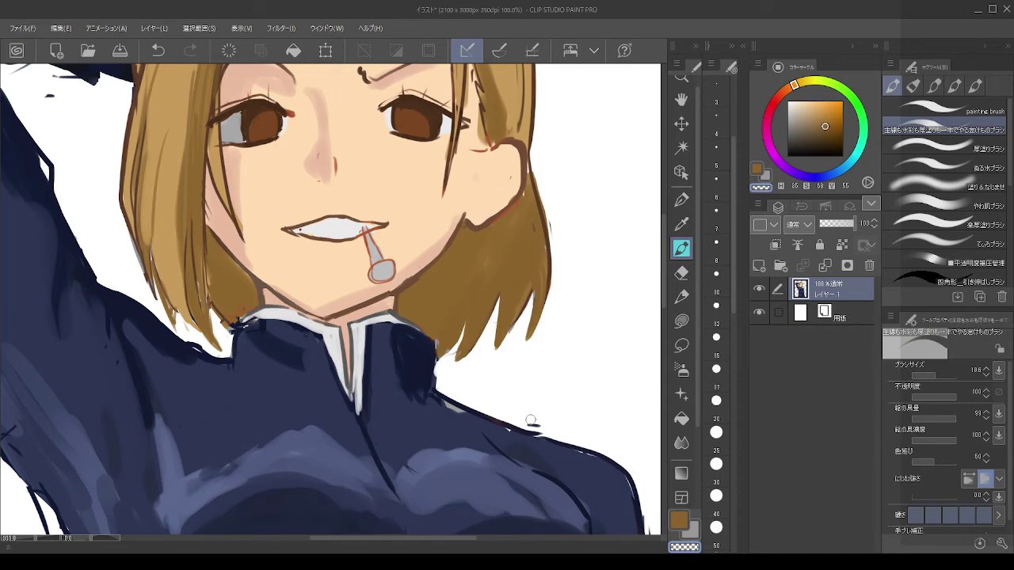
# Step: Rework the raised sleeve's forearm shading with sampled navy at brush size 112
pyautogui.scroll(-6, 504, 291)
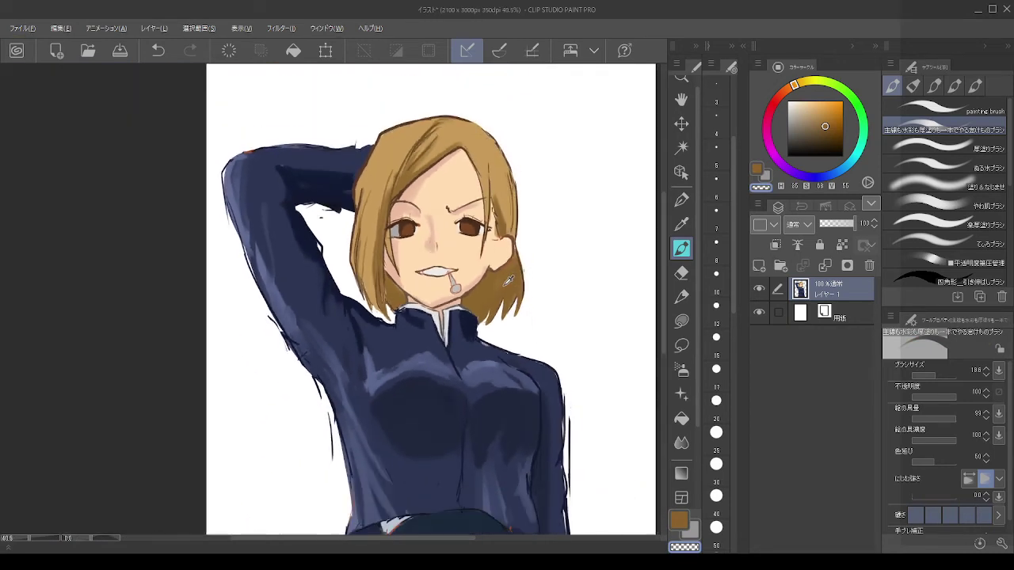
pyautogui.press('alt')
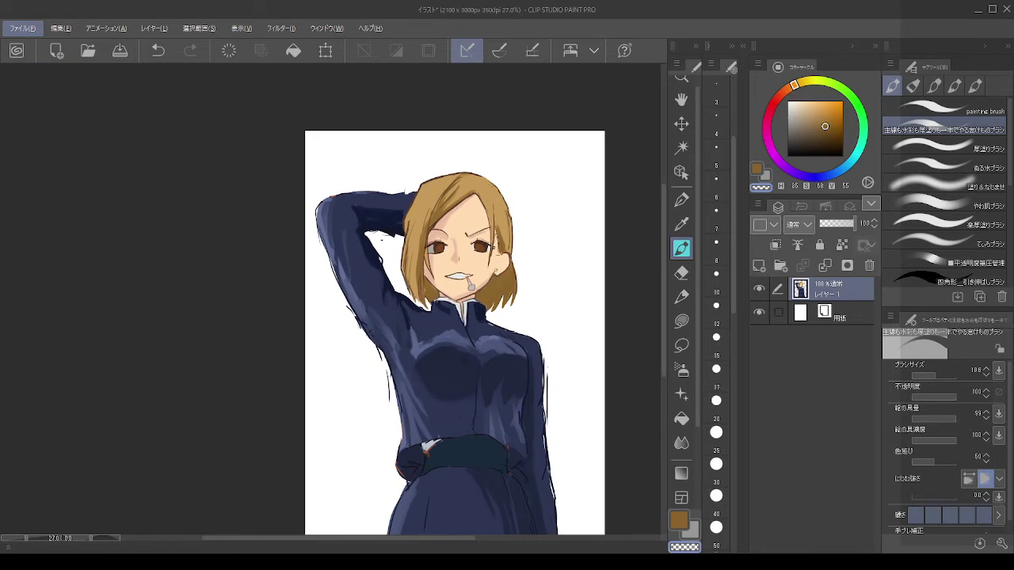
pyautogui.scroll(5, 391, 176)
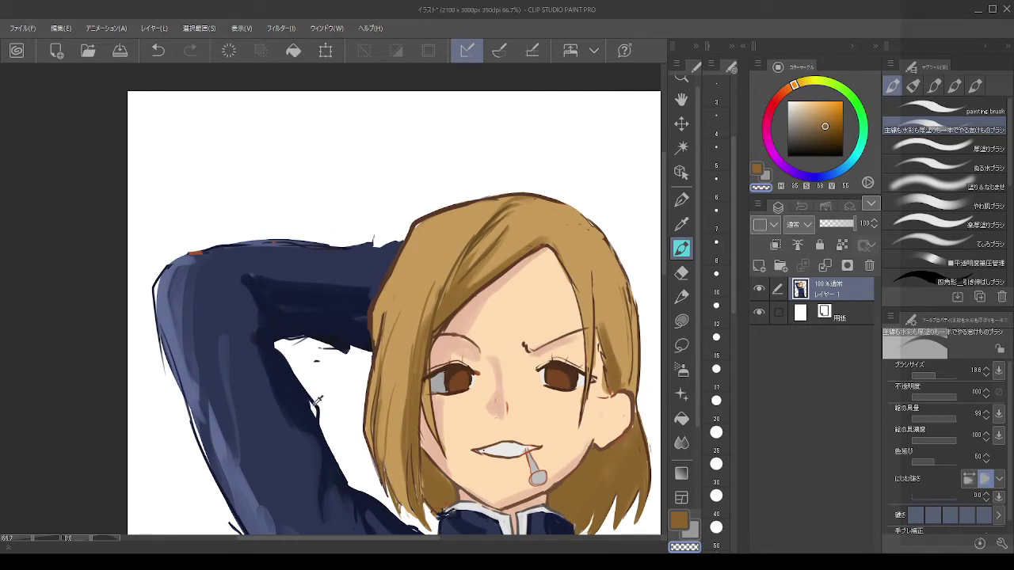
pyautogui.keyDown('alt'); pyautogui.click(311, 397); pyautogui.keyUp('alt')
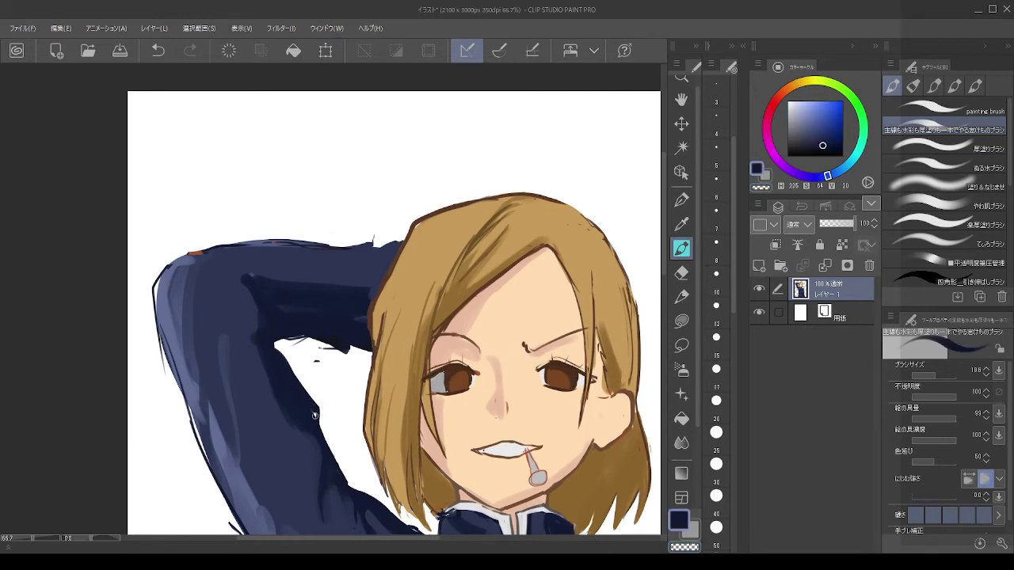
pyautogui.moveTo(286, 307)
pyautogui.mouseDown()
pyautogui.moveTo(335, 308)
pyautogui.moveTo(353, 322)
pyautogui.moveTo(367, 274)
pyautogui.moveTo(325, 282)
pyautogui.mouseUp()
pyautogui.keyDown('alt'); pyautogui.click(367, 274); pyautogui.keyUp('alt')
pyautogui.hotkey('ctrl', 'z')
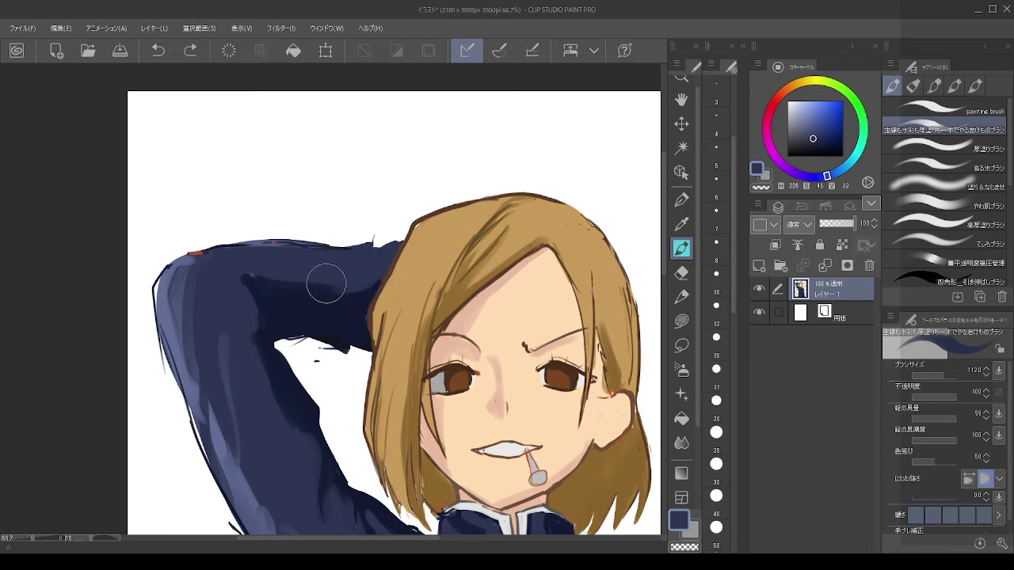
pyautogui.moveTo(315, 285); pyautogui.dragTo(277, 276)
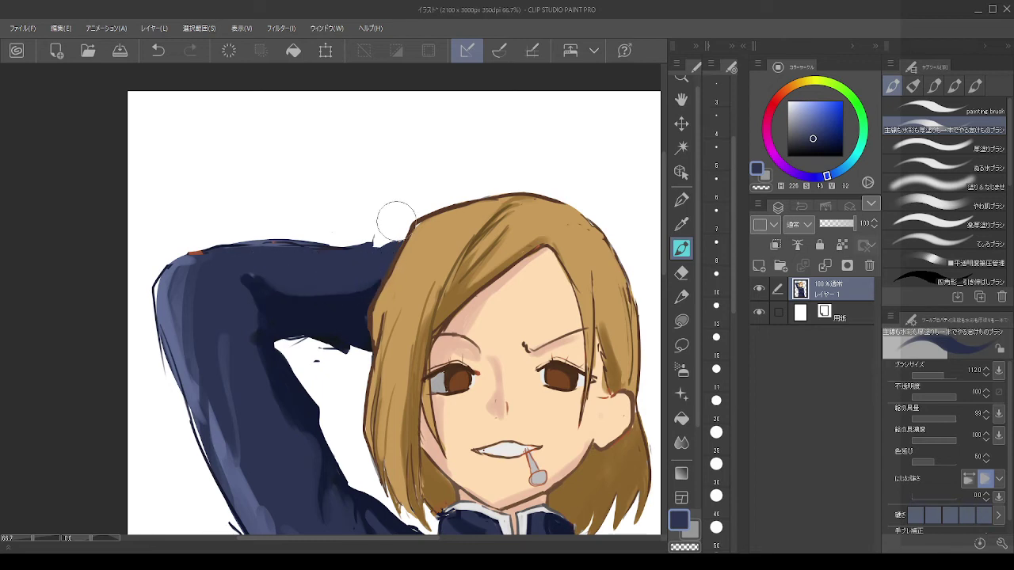
# Step: Erase the stray marks around the raised forearm and paint its underside edge in sampled dark navy
pyautogui.press('c')
pyautogui.moveTo(324, 364); pyautogui.dragTo(322, 347)
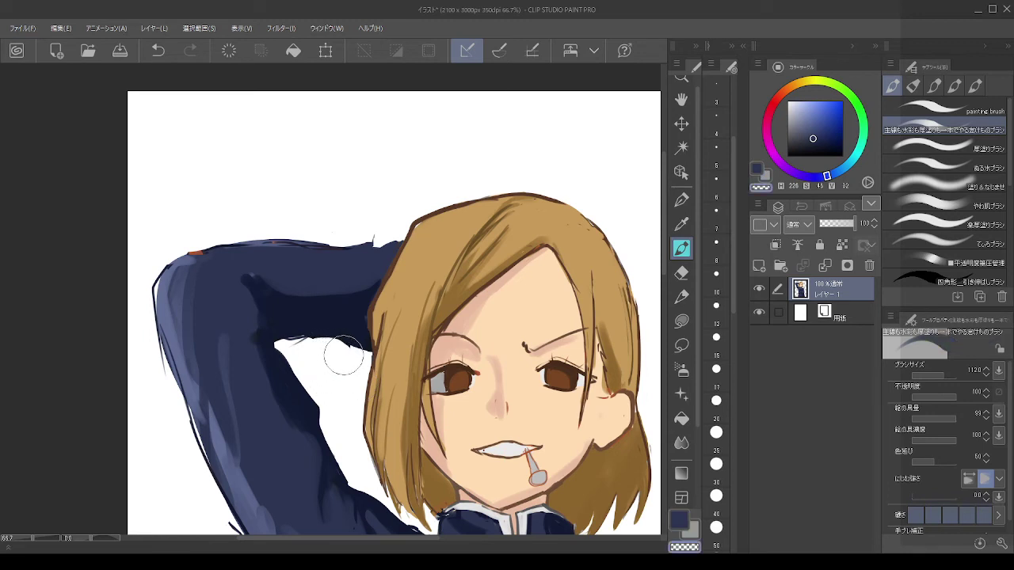
pyautogui.keyDown('alt'); pyautogui.click(333, 317); pyautogui.keyUp('alt')
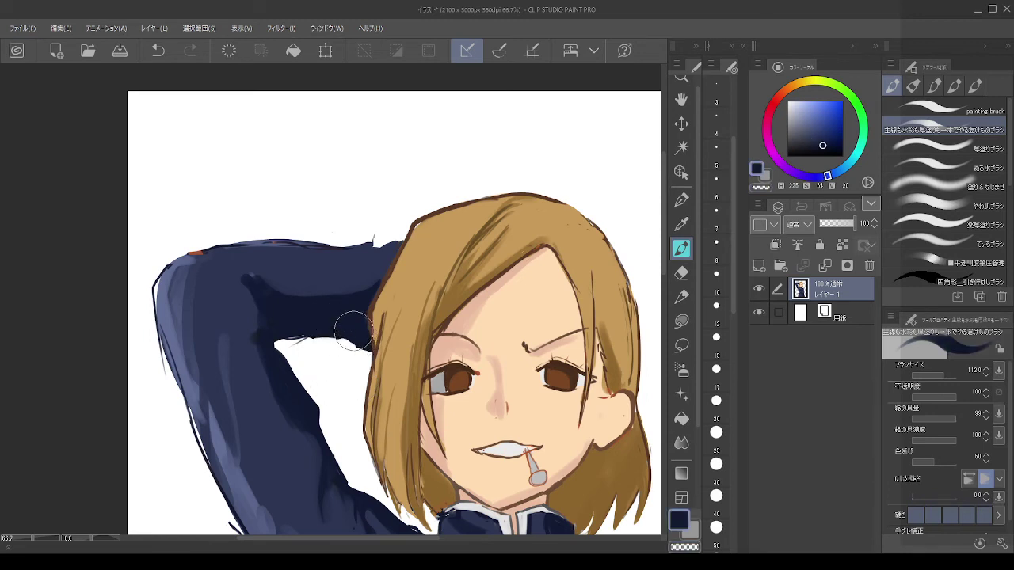
pyautogui.press('[')
pyautogui.press('[')
pyautogui.moveTo(346, 335); pyautogui.dragTo(273, 342)
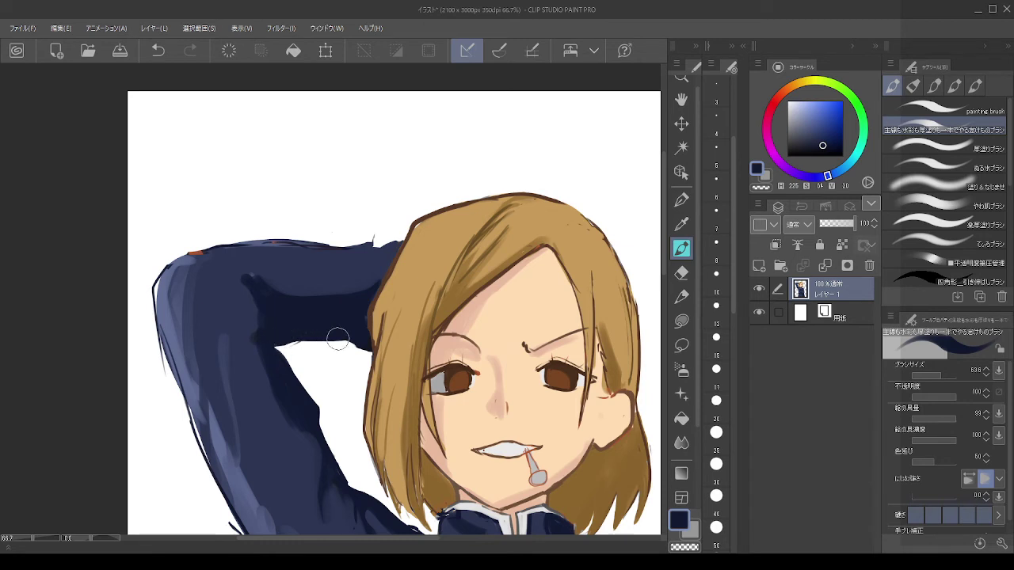
pyautogui.keyDown('alt'); pyautogui.click(379, 230); pyautogui.keyUp('alt')
pyautogui.moveTo(382, 232)
pyautogui.mouseDown()
pyautogui.moveTo(400, 239)
pyautogui.moveTo(374, 237)
pyautogui.mouseUp()
pyautogui.hotkey('ctrl', 'z')
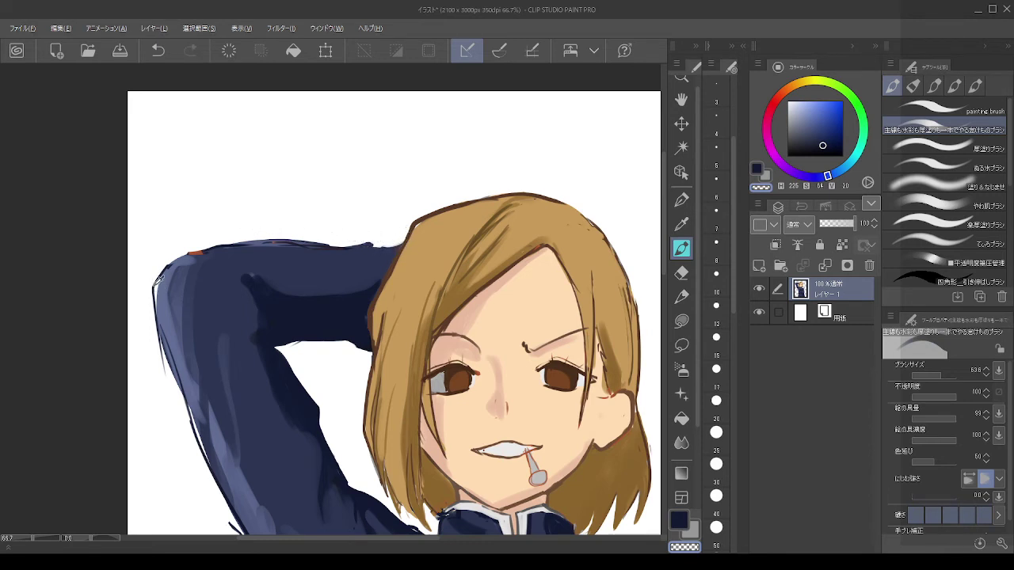
# Step: Repaint the raised elbow's upper outline in sampled dark navy, covering the leftover orange mark
pyautogui.keyDown('alt'); pyautogui.click(155, 284); pyautogui.keyUp('alt')
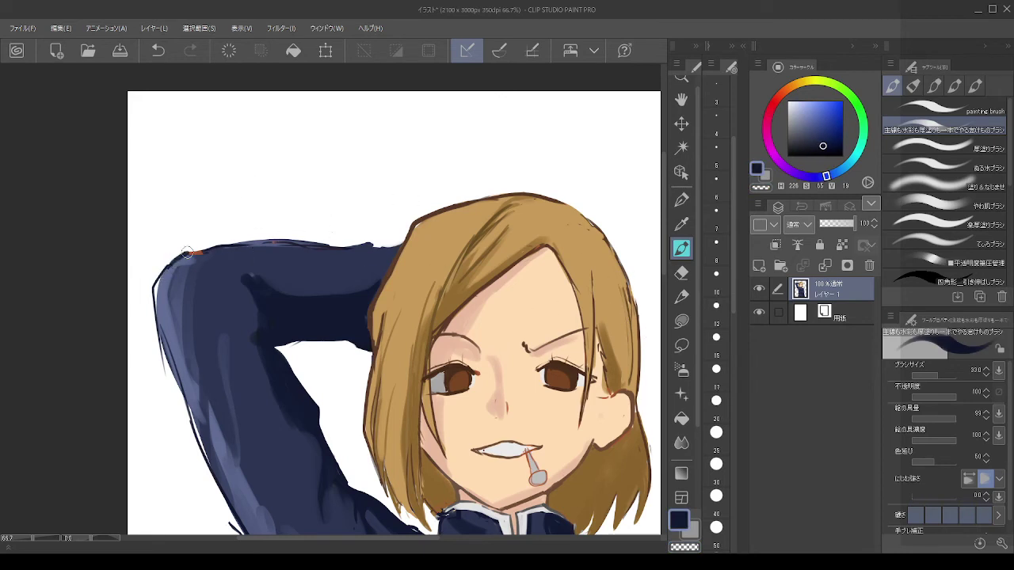
pyautogui.hotkey('ctrl', 'z')
pyautogui.moveTo(175, 263)
pyautogui.mouseDown()
pyautogui.moveTo(208, 242)
pyautogui.moveTo(196, 252)
pyautogui.moveTo(281, 240)
pyautogui.moveTo(402, 247)
pyautogui.mouseUp()
pyautogui.hotkey('ctrl', 'z')
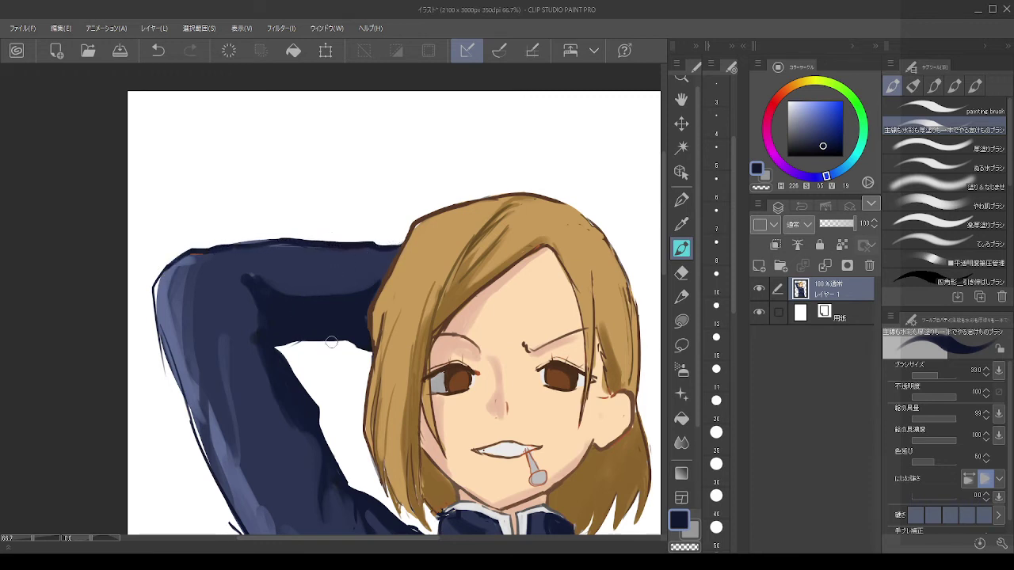
pyautogui.moveTo(168, 271)
pyautogui.mouseDown()
pyautogui.moveTo(156, 301)
pyautogui.moveTo(163, 348)
pyautogui.mouseUp()
# Step: Redraw the raised arm's outer outline below the elbow in dark navy
pyautogui.moveTo(185, 192); pyautogui.dragTo(238, 87)
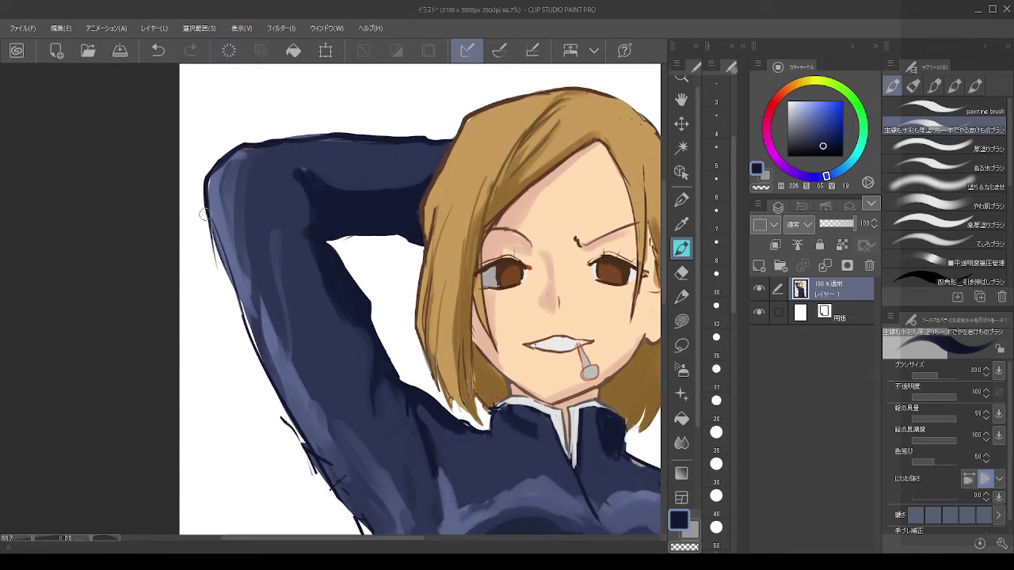
pyautogui.moveTo(204, 212); pyautogui.dragTo(239, 297)
pyautogui.hotkey('ctrl', 'z')
pyautogui.hotkey('ctrl', 'z')
pyautogui.moveTo(207, 209); pyautogui.dragTo(252, 341)
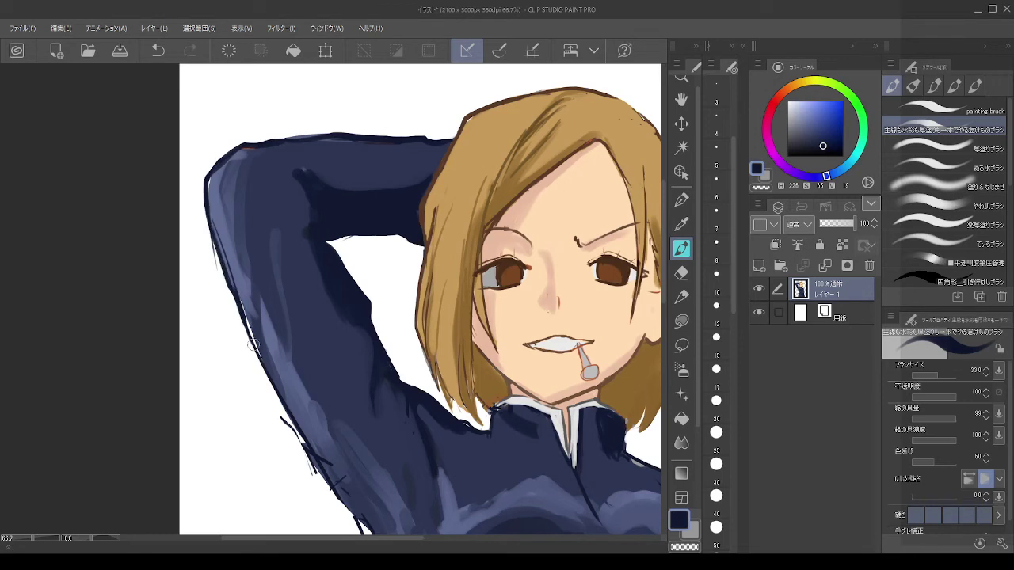
# Step: Blend the raised arm's outer edge below the elbow with lighter blue sampled from the sleeve
pyautogui.keyDown('alt'); pyautogui.click(258, 298); pyautogui.keyUp('alt')
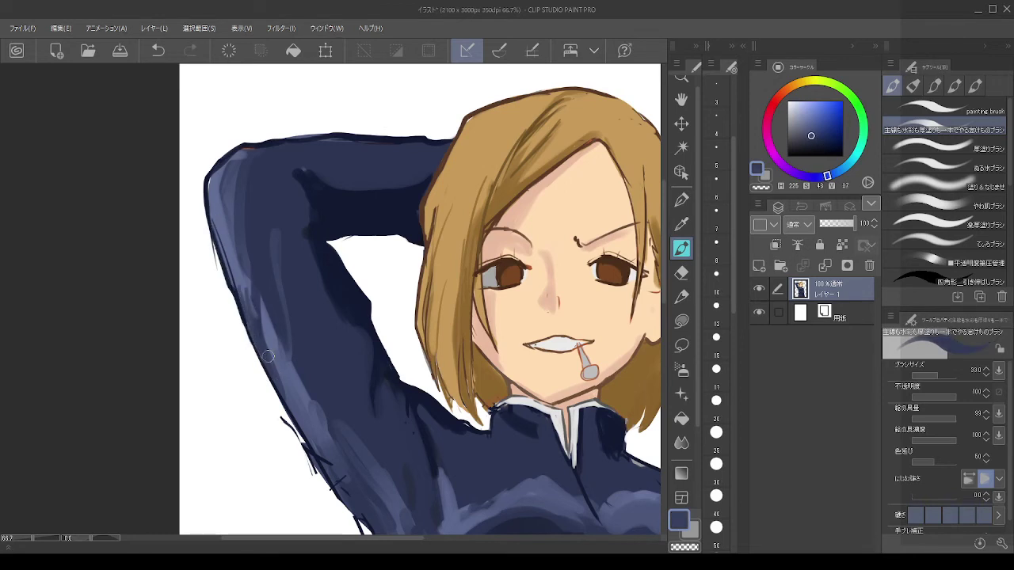
pyautogui.hotkey('ctrl', 'z')
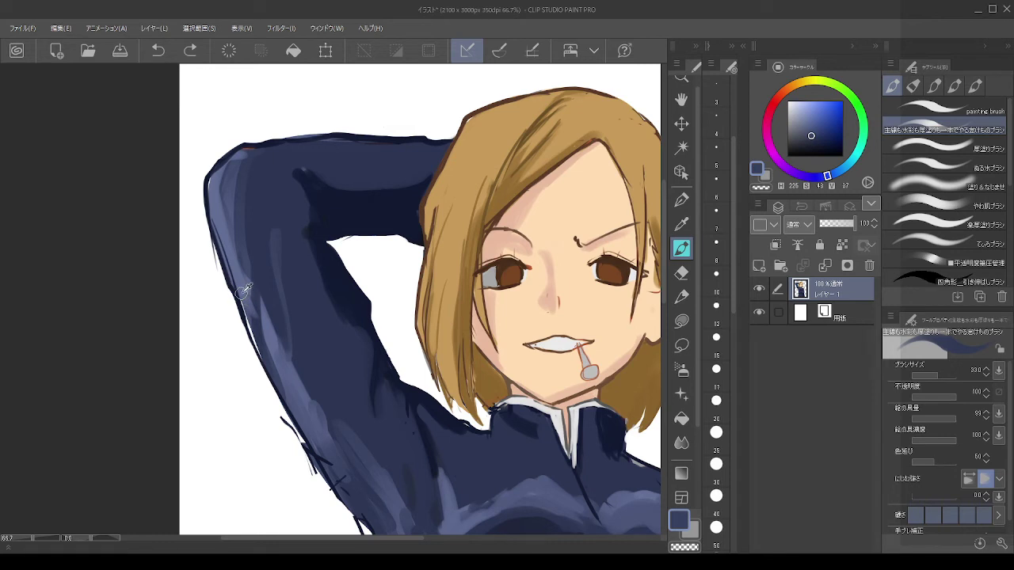
pyautogui.keyDown('alt'); pyautogui.click(240, 293); pyautogui.keyUp('alt')
pyautogui.moveTo(243, 293); pyautogui.dragTo(259, 347)
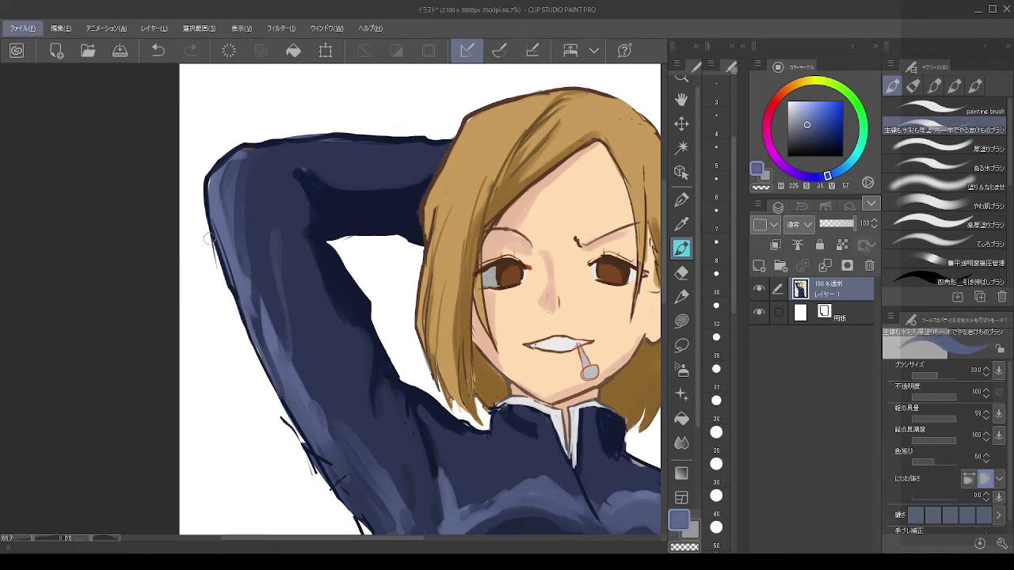
# Step: Erase the stray line fragments outside the raised arm's outer edge using transparent colour
pyautogui.press('c')
pyautogui.moveTo(207, 241); pyautogui.dragTo(226, 286)
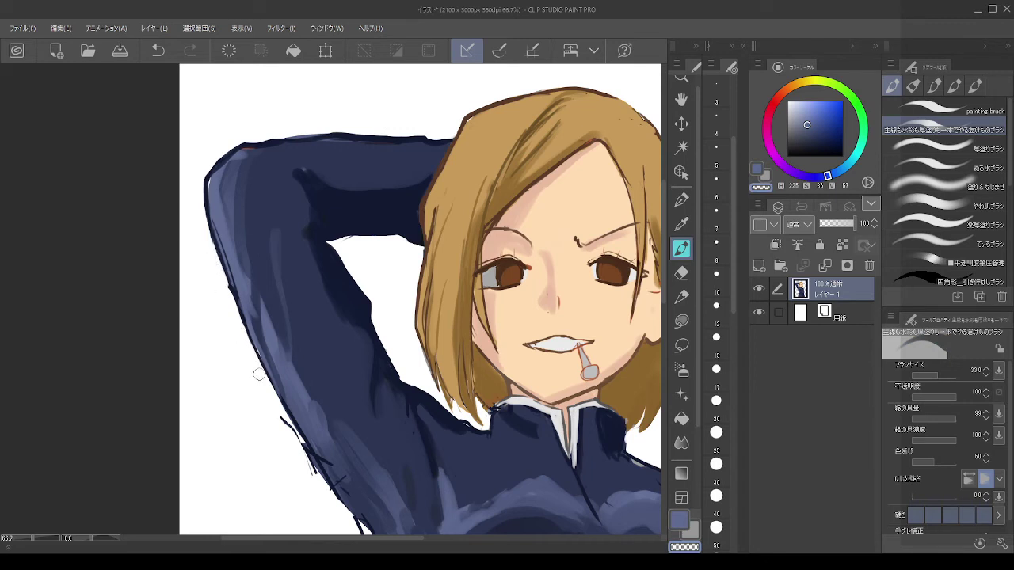
pyautogui.moveTo(320, 495)
pyautogui.mouseDown()
pyautogui.moveTo(290, 430)
pyautogui.moveTo(305, 453)
pyautogui.mouseUp()
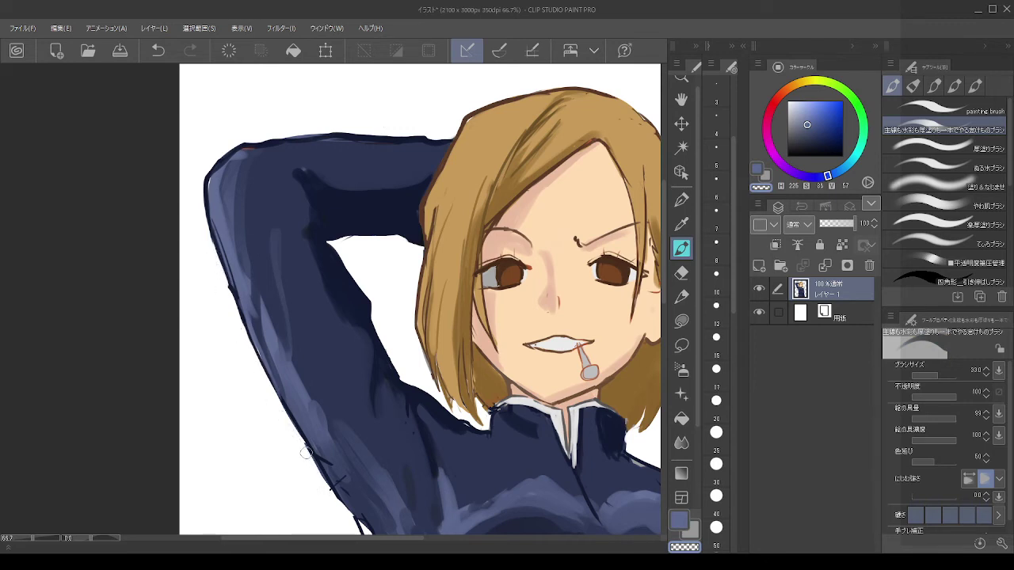
# Step: Paint over the crossing stray lines near the armpit with blue sampled from the sleeve
pyautogui.moveTo(222, 351); pyautogui.dragTo(223, 227)
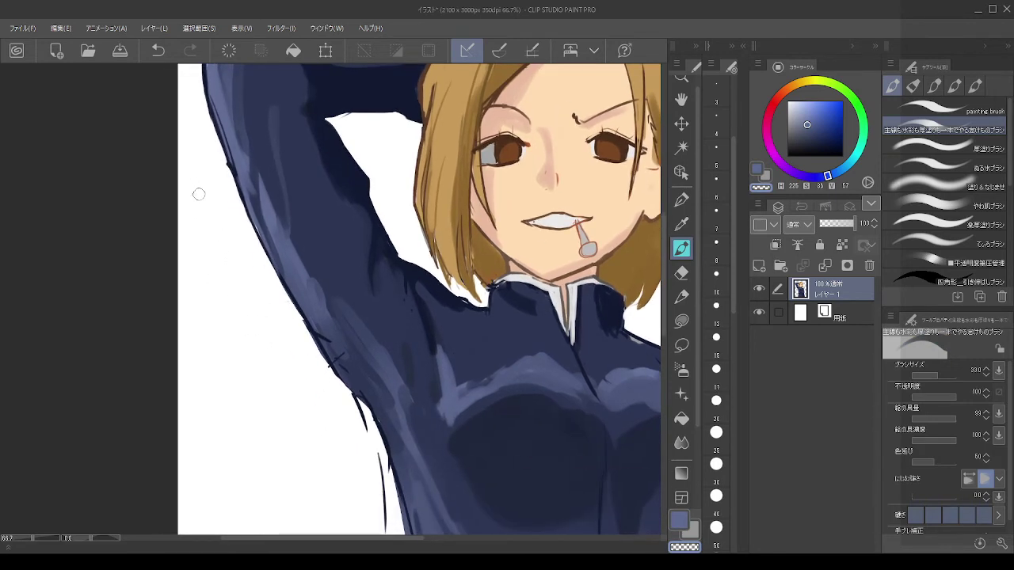
pyautogui.moveTo(199, 194); pyautogui.dragTo(232, 283)
pyautogui.keyDown('alt'); pyautogui.click(256, 191); pyautogui.keyUp('alt')
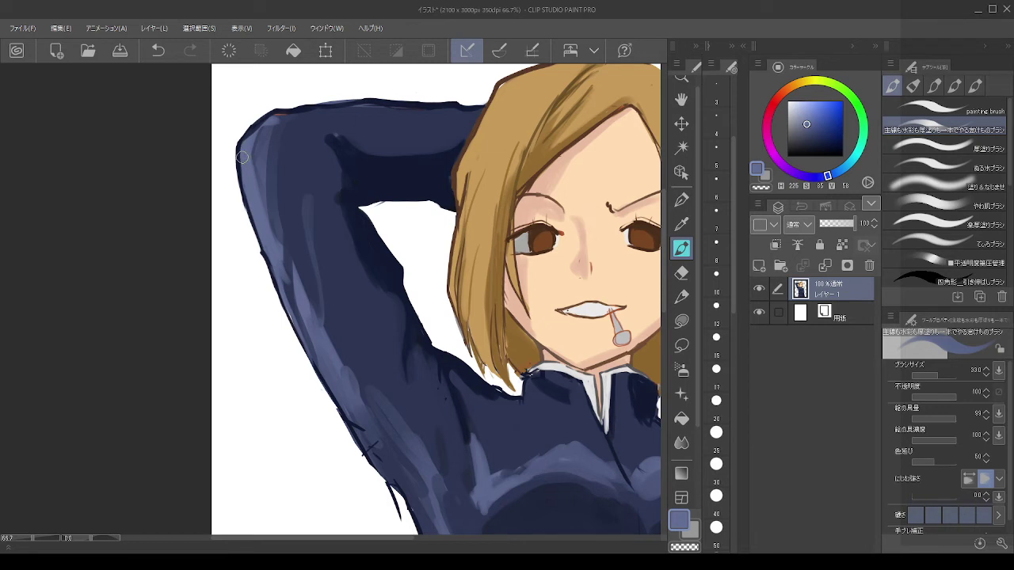
pyautogui.moveTo(250, 319); pyautogui.dragTo(217, 199)
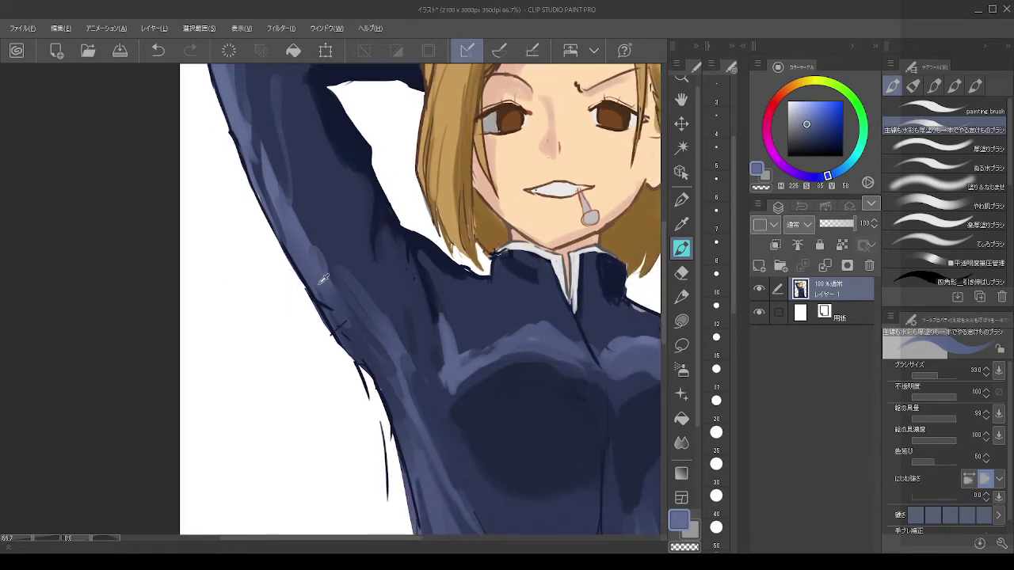
pyautogui.keyDown('alt'); pyautogui.click(323, 278); pyautogui.keyUp('alt')
pyautogui.moveTo(324, 301)
pyautogui.mouseDown()
pyautogui.moveTo(336, 332)
pyautogui.moveTo(344, 326)
pyautogui.moveTo(320, 331)
pyautogui.mouseUp()
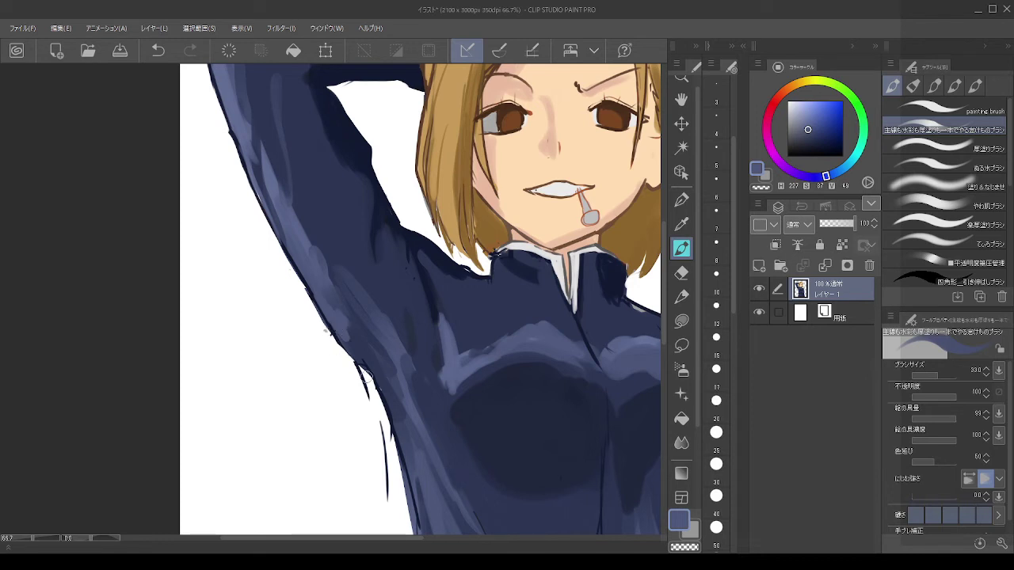
# Step: Try to draw the jacket outline from the raised arm's armpit down the torso in sampled dark navy
pyautogui.moveTo(267, 310); pyautogui.dragTo(228, 171)
pyautogui.keyDown('alt'); pyautogui.click(327, 245); pyautogui.keyUp('alt')
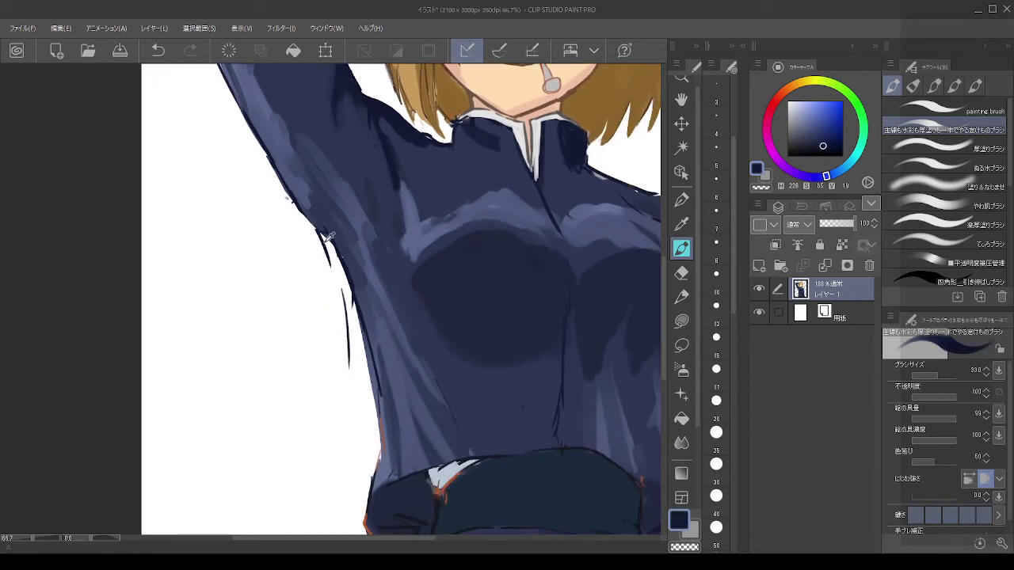
pyautogui.moveTo(320, 232); pyautogui.dragTo(342, 282)
pyautogui.hotkey('ctrl', 'z')
pyautogui.moveTo(322, 233); pyautogui.dragTo(358, 340)
pyautogui.hotkey('ctrl', 'z')
pyautogui.moveTo(339, 278); pyautogui.dragTo(353, 309)
pyautogui.hotkey('ctrl', 'z')
# Step: Redraw the jacket outline below the raised arm's armpit in sampled navy and erase the loose line beside the torso
pyautogui.keyDown('alt'); pyautogui.click(318, 235); pyautogui.keyUp('alt')
pyautogui.press('c')
pyautogui.moveTo(319, 231); pyautogui.dragTo(342, 280)
pyautogui.hotkey('ctrl', 'z')
pyautogui.moveTo(319, 232); pyautogui.dragTo(358, 326)
pyautogui.press('c')
pyautogui.moveTo(339, 292); pyautogui.dragTo(340, 314)
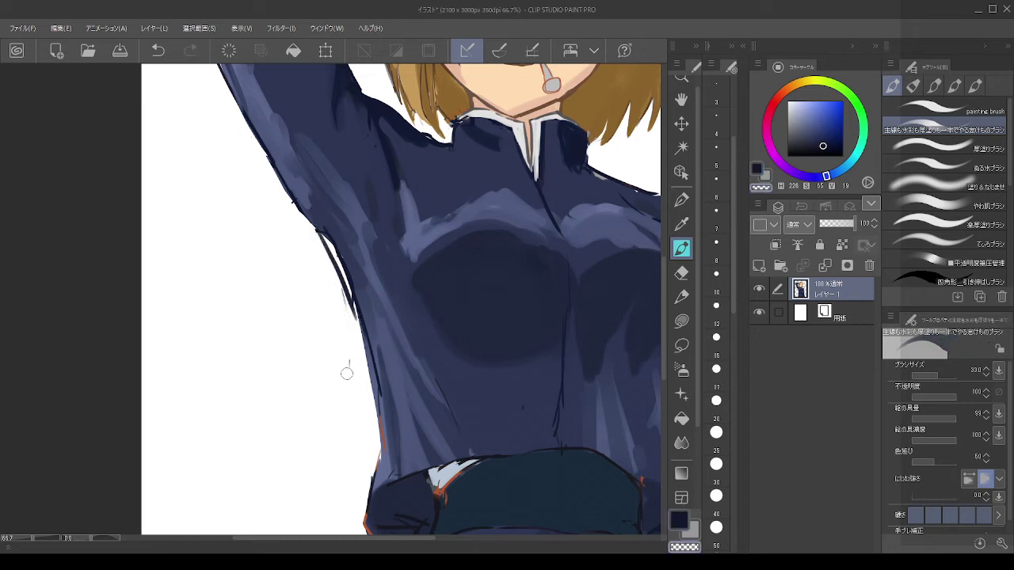
# Step: Fill in and smooth the armpit outline of the raised arm with navy sampled from the jacket
pyautogui.keyDown('alt'); pyautogui.click(341, 213); pyautogui.keyUp('alt')
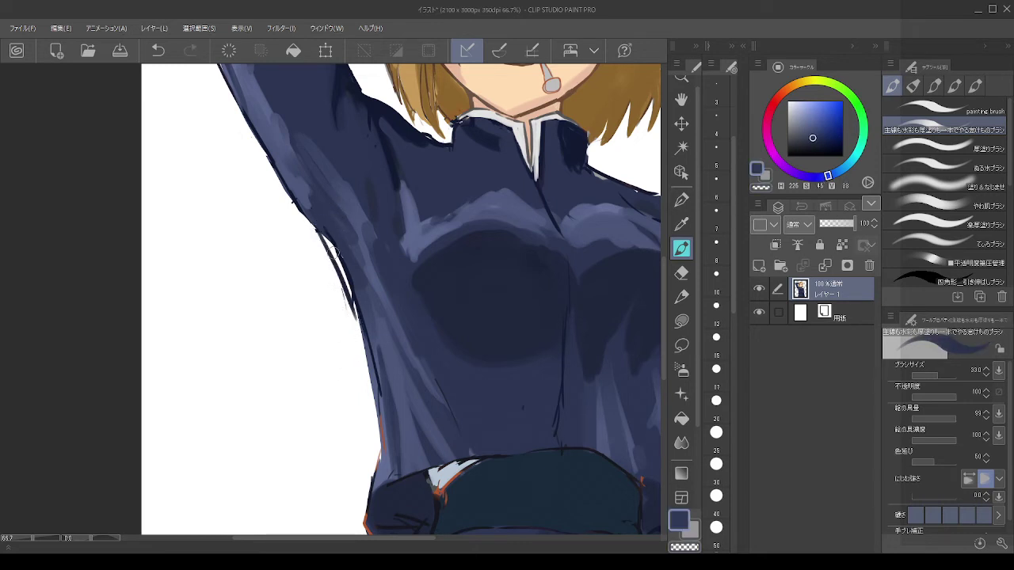
pyautogui.moveTo(328, 236)
pyautogui.mouseDown()
pyautogui.moveTo(337, 262)
pyautogui.moveTo(320, 212)
pyautogui.moveTo(292, 182)
pyautogui.mouseUp()
pyautogui.keyDown('alt'); pyautogui.click(352, 279); pyautogui.keyUp('alt')
pyautogui.hotkey('ctrl', 'z')
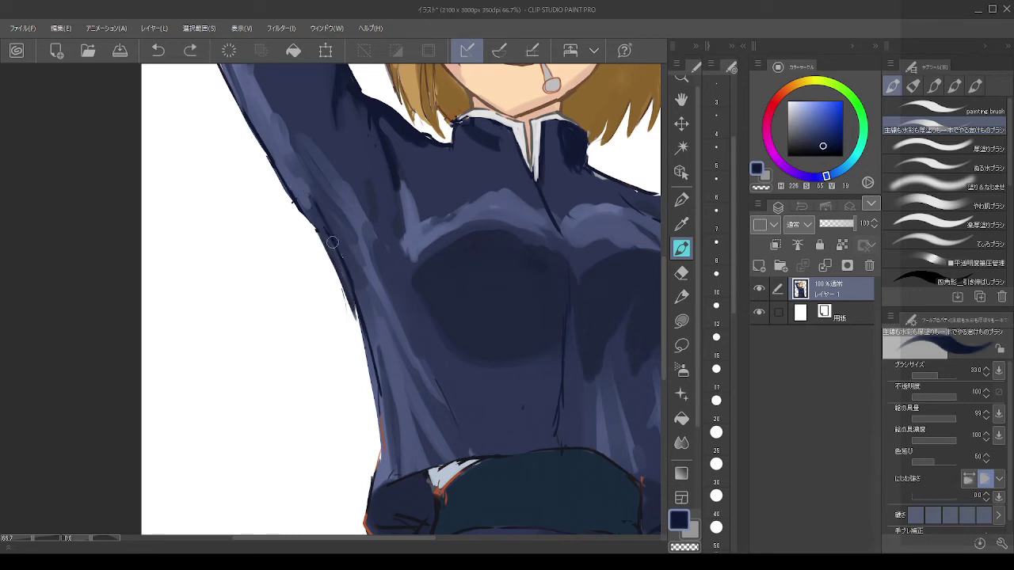
pyautogui.moveTo(325, 228); pyautogui.dragTo(300, 186)
# Step: Try to paint a dark navy fold line between the raised arm's shoulder and the chest
pyautogui.moveTo(392, 163); pyautogui.dragTo(397, 217)
pyautogui.hotkey('ctrl', 'z')
pyautogui.moveTo(381, 137)
pyautogui.mouseDown()
pyautogui.moveTo(391, 234)
pyautogui.moveTo(395, 227)
pyautogui.mouseUp()
pyautogui.hotkey('ctrl', 'z')
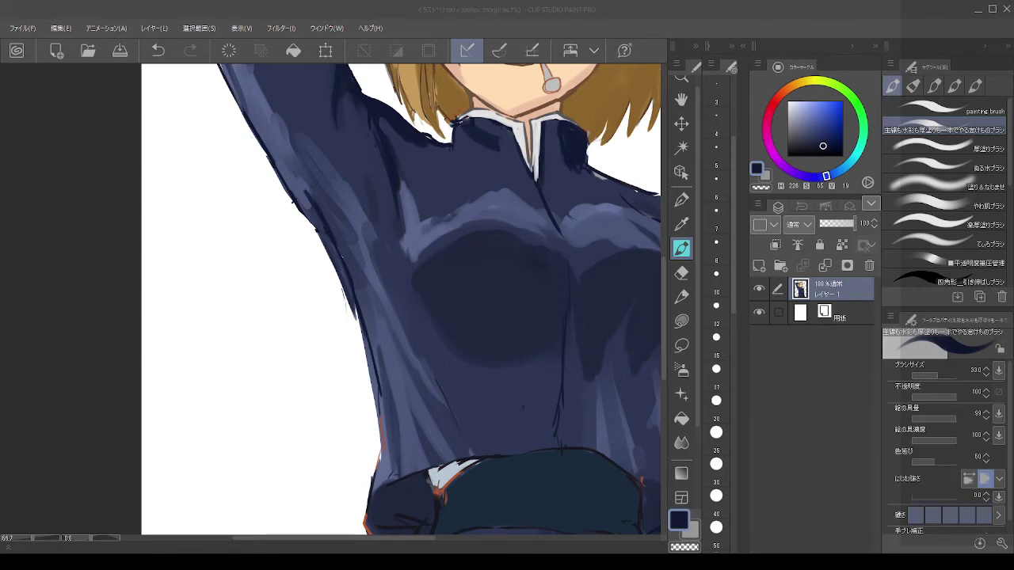
# Step: Examine the whole figure and the jacket's torso and sleeve outlines at different magnifications
pyautogui.scroll(-3, 435, 237)
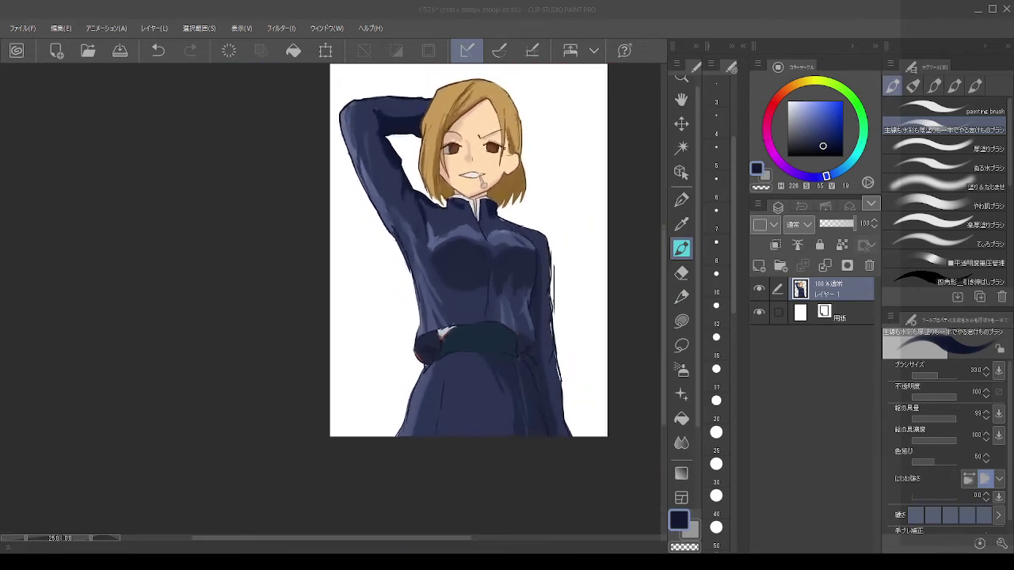
pyautogui.scroll(1, 444, 245)
pyautogui.scroll(2, 420, 300)
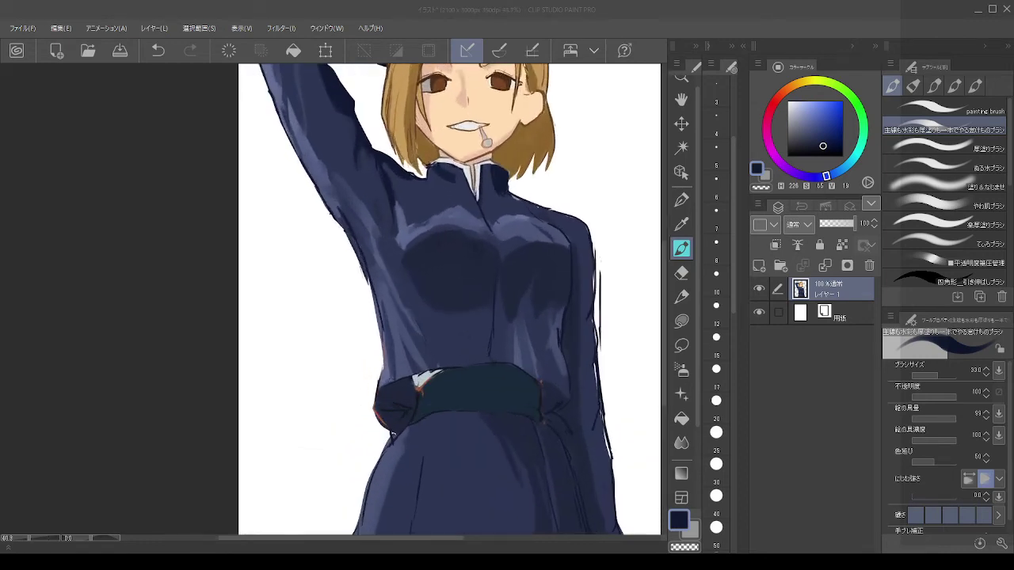
pyautogui.scroll(-1, 436, 238)
pyautogui.scroll(2, 440, 238)
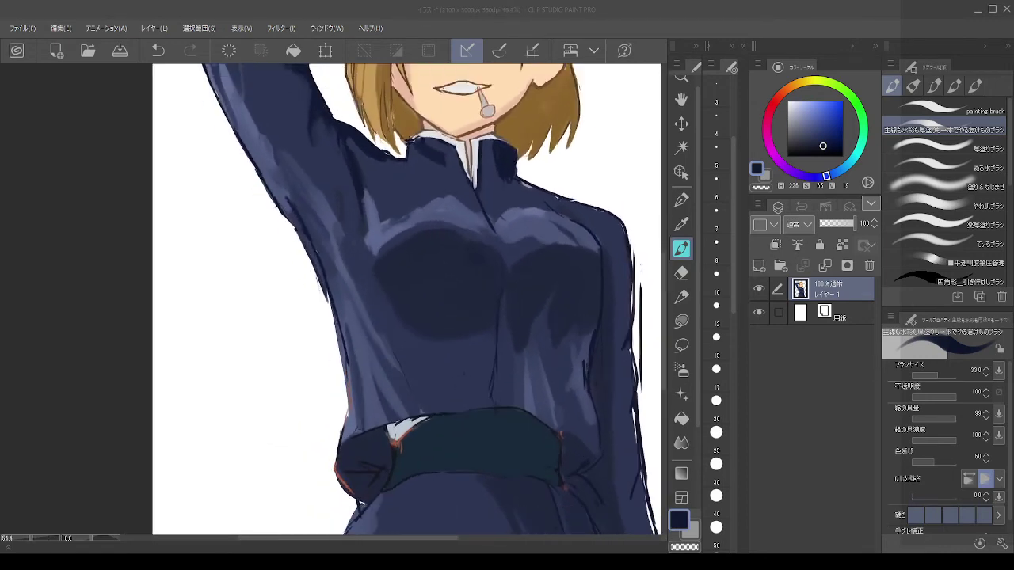
pyautogui.scroll(-2, 475, 254)
pyautogui.scroll(1, 492, 269)
pyautogui.scroll(-1, 412, 300)
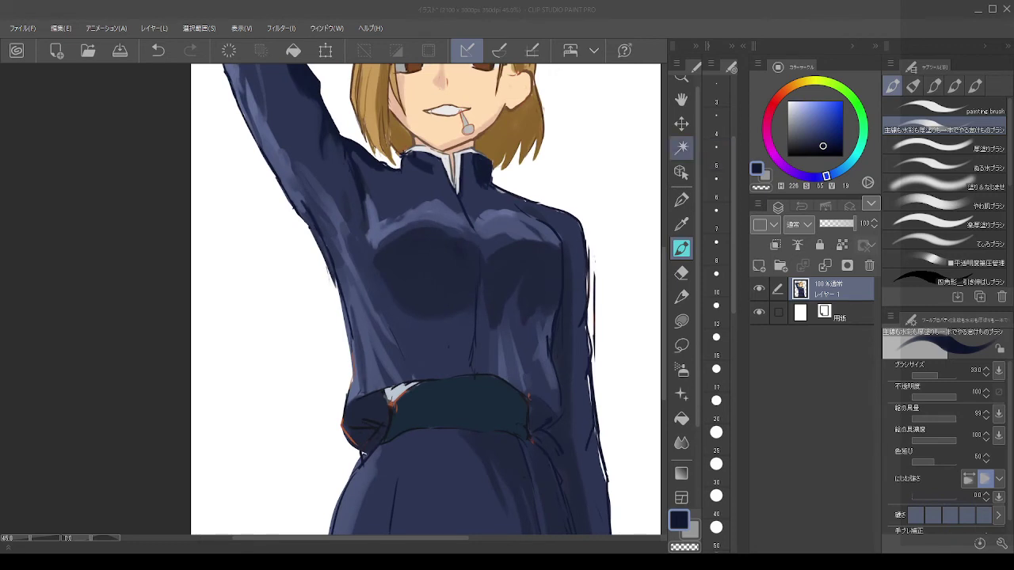
# Step: Reorder the tool palette to place the Move layer tool directly below the Auto select tool
pyautogui.moveTo(681, 124); pyautogui.dragTo(683, 239)
pyautogui.moveTo(435, 347); pyautogui.dragTo(414, 486)
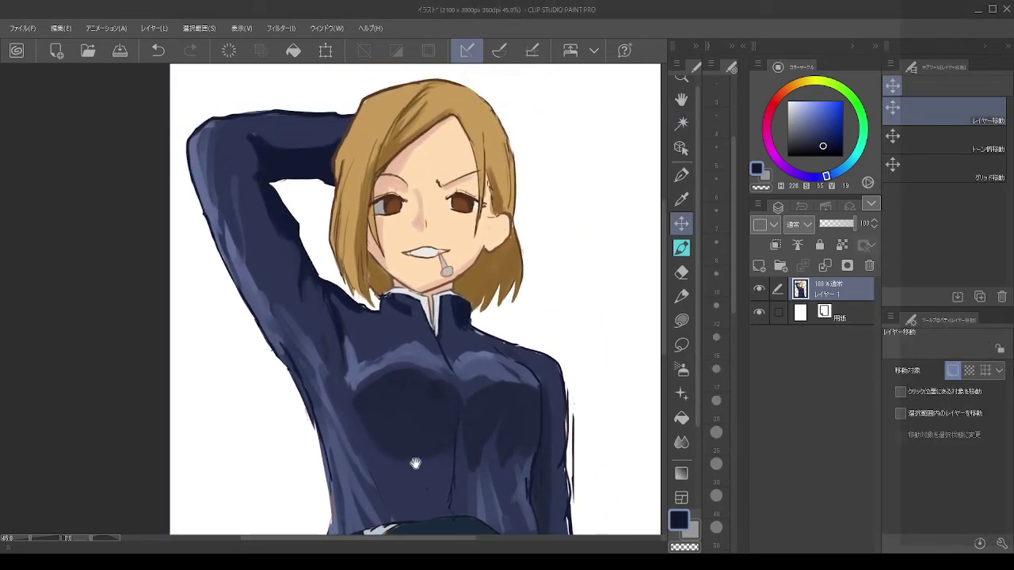
pyautogui.click(681, 244)
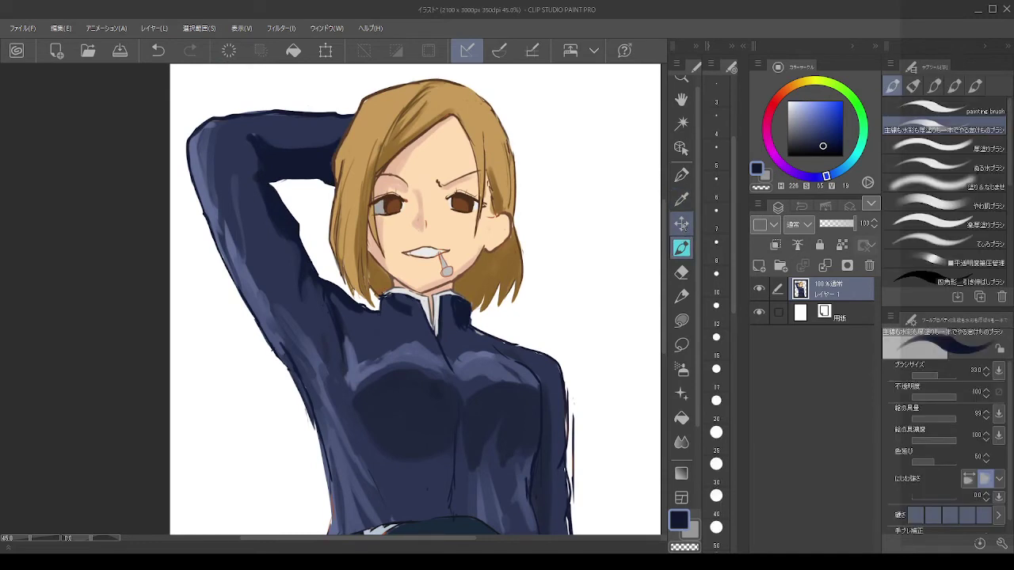
pyautogui.moveTo(681, 225); pyautogui.dragTo(688, 143)
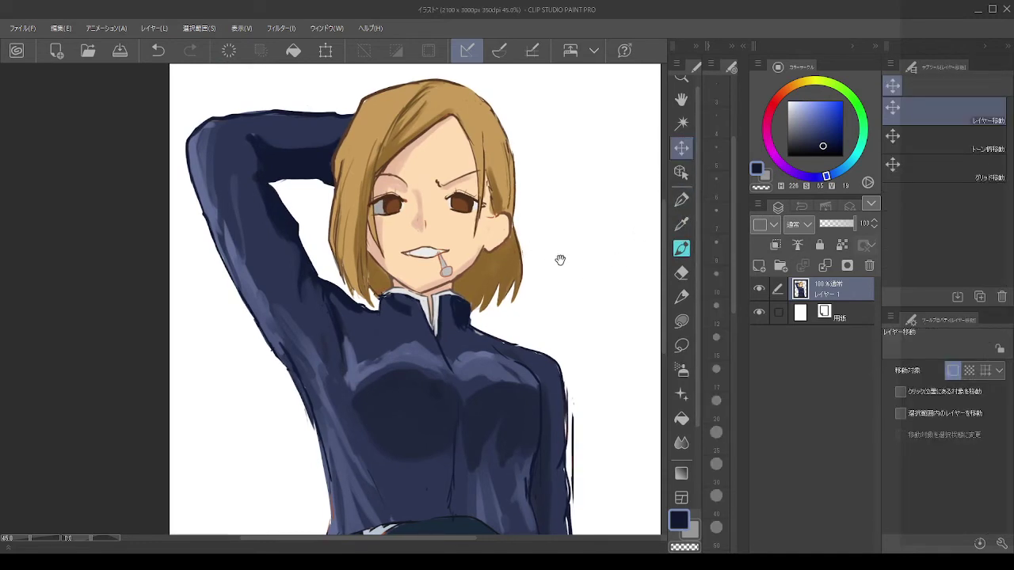
# Step: Rework the chest highlight beside the lowered arm with sampled light blue and dark navy
pyautogui.moveTo(559, 258); pyautogui.dragTo(567, 162)
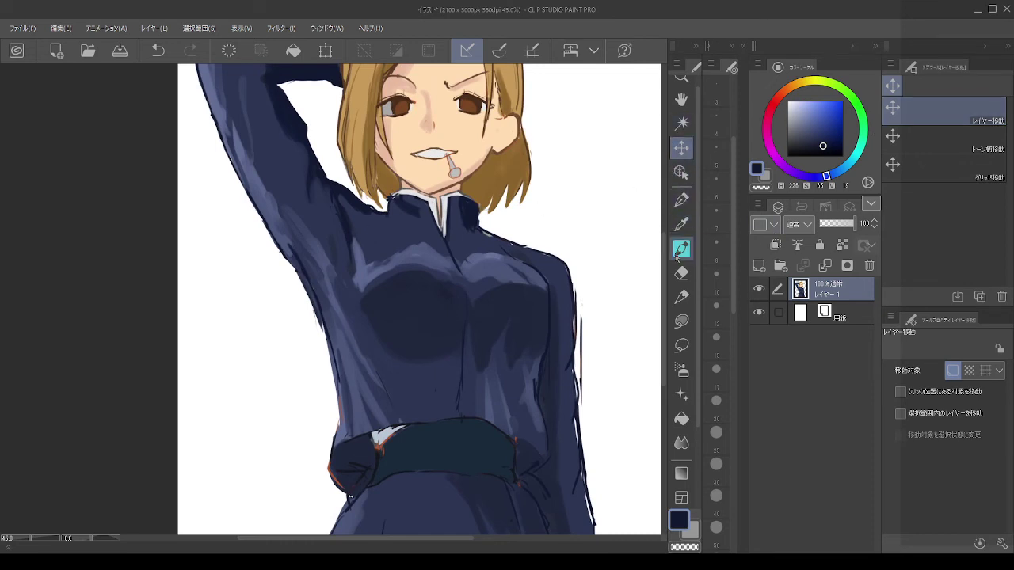
pyautogui.click(680, 250)
pyautogui.keyDown('alt'); pyautogui.click(484, 256); pyautogui.keyUp('alt')
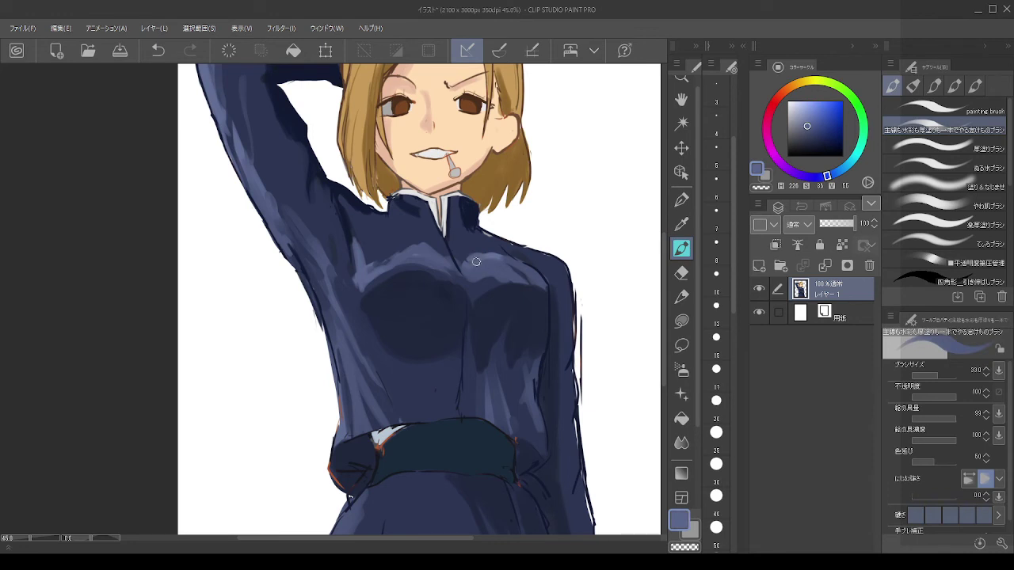
pyautogui.moveTo(494, 266)
pyautogui.mouseDown()
pyautogui.moveTo(475, 263)
pyautogui.moveTo(542, 274)
pyautogui.moveTo(537, 260)
pyautogui.moveTo(501, 244)
pyautogui.mouseUp()
pyautogui.hotkey('ctrl', 'z')
pyautogui.hotkey('ctrl', 'z')
pyautogui.hotkey('ctrl', 'z')
pyautogui.keyDown('alt'); pyautogui.click(547, 271); pyautogui.keyUp('alt')
pyautogui.hotkey('ctrl', 'z')
pyautogui.hotkey('ctrl', 'z')
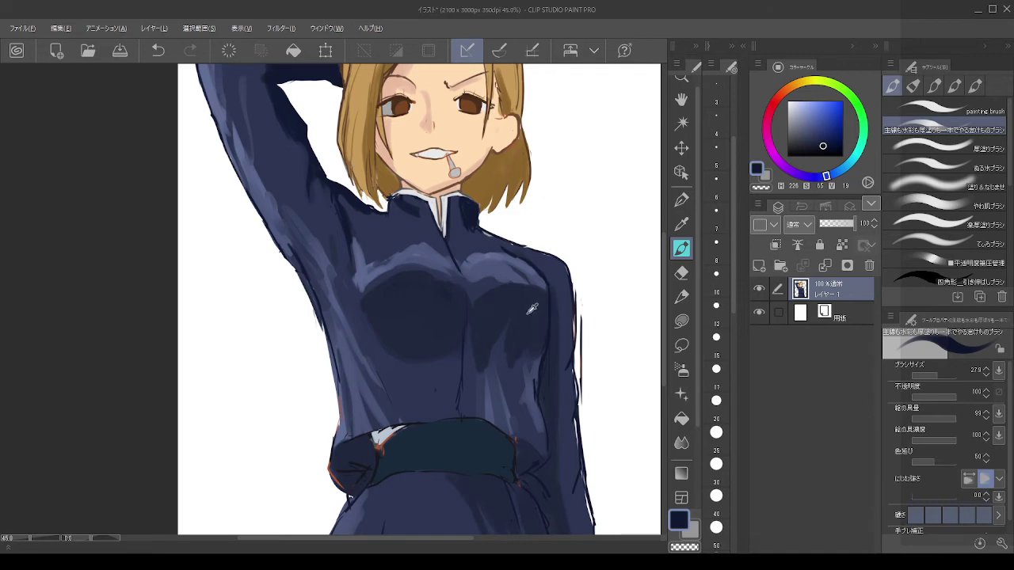
# Step: Reshape the lower edge of the chest shadow on the raised-arm side with navy sampled from the jacket
pyautogui.scroll(-2, 502, 277)
pyautogui.scroll(5, 467, 299)
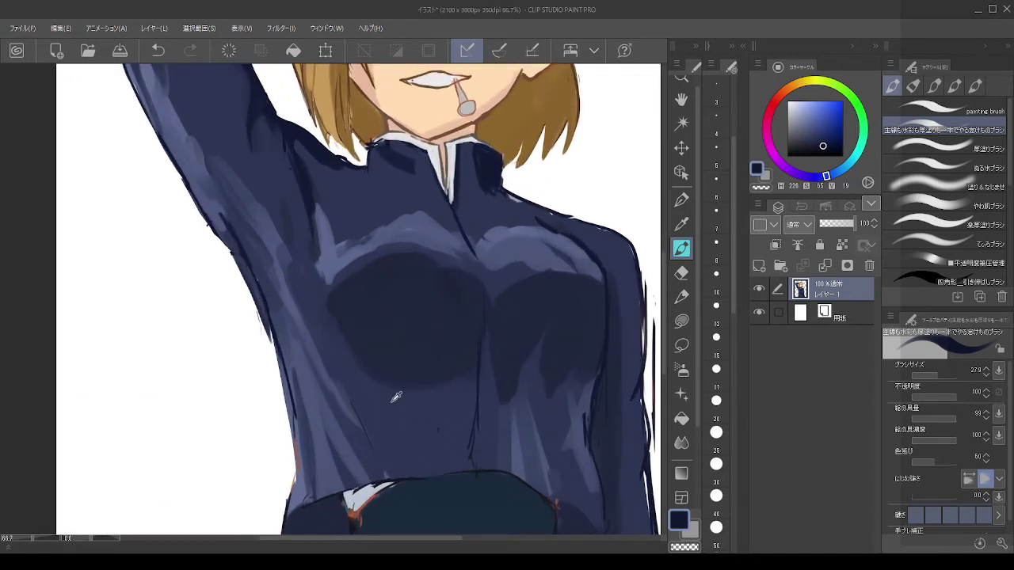
pyautogui.keyDown('alt'); pyautogui.click(398, 389); pyautogui.keyUp('alt')
pyautogui.hotkey('ctrl', 'z')
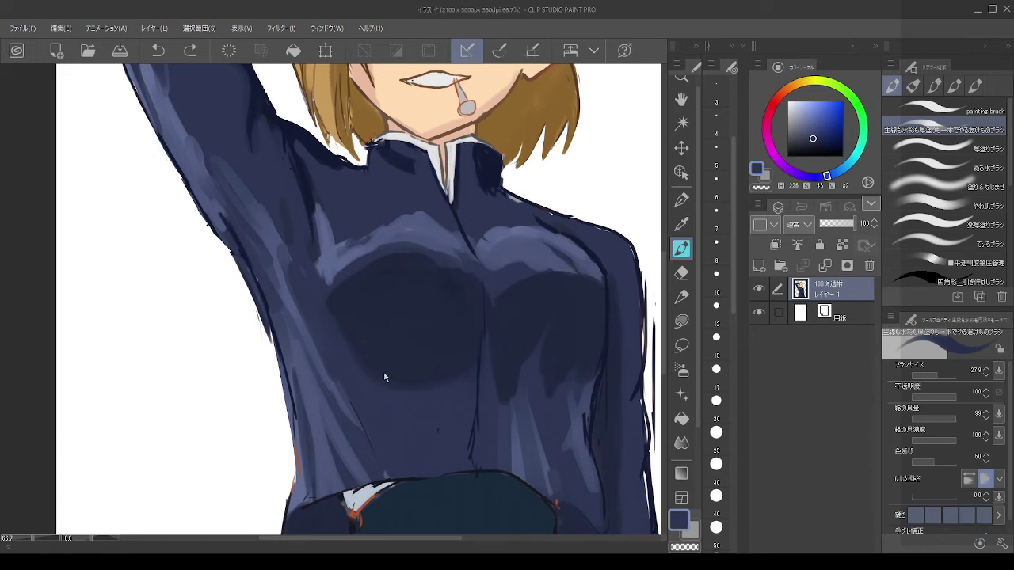
pyautogui.moveTo(370, 366); pyautogui.dragTo(354, 334)
pyautogui.hotkey('ctrl', 'z')
pyautogui.moveTo(382, 397); pyautogui.dragTo(394, 411)
pyautogui.moveTo(372, 364); pyautogui.dragTo(351, 328)
pyautogui.hotkey('ctrl', 'z')
pyautogui.moveTo(395, 402); pyautogui.dragTo(354, 327)
pyautogui.moveTo(392, 380); pyautogui.dragTo(370, 346)
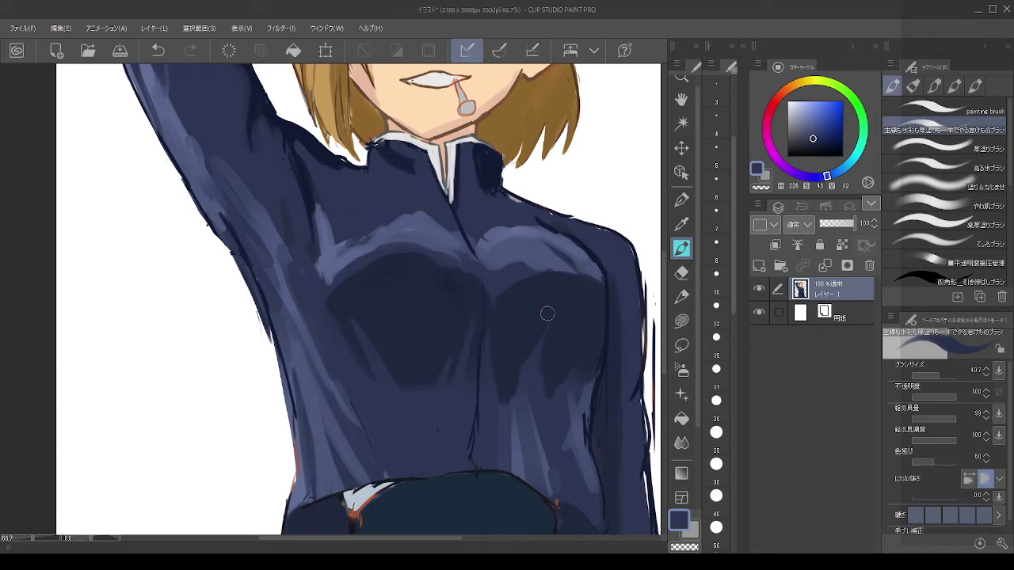
pyautogui.scroll(-5, 553, 308)
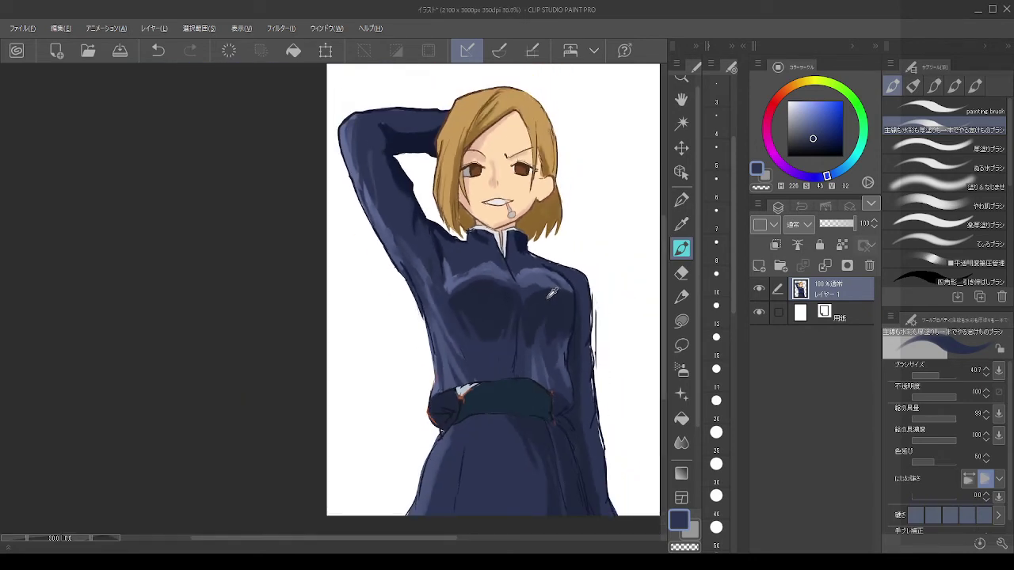
# Step: Soften and fill the highlight on the chest beside the lowered arm, using light blue and dark navy sampled from the jacket
pyautogui.scroll(5, 553, 293)
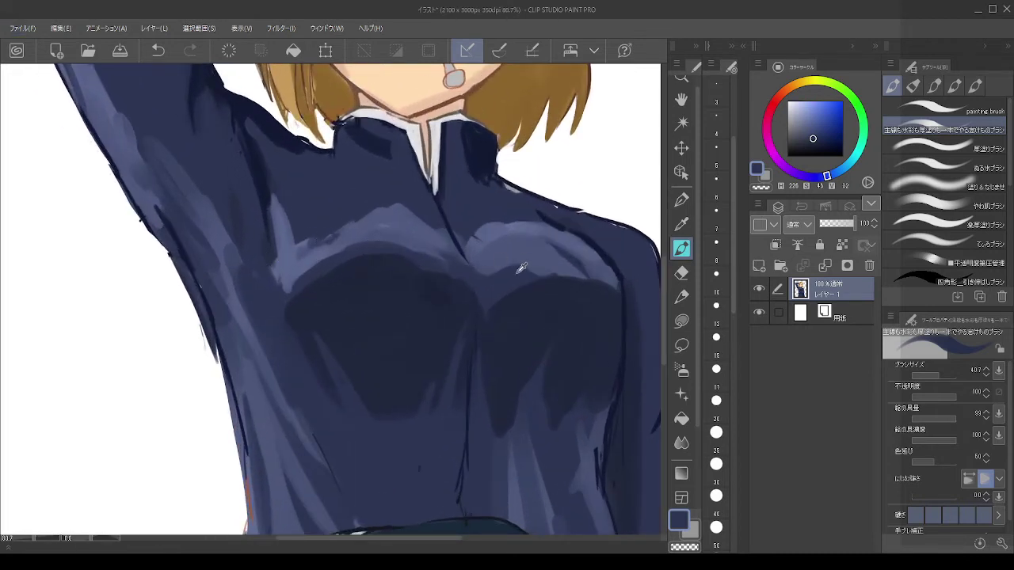
pyautogui.keyDown('alt'); pyautogui.click(501, 234); pyautogui.keyUp('alt')
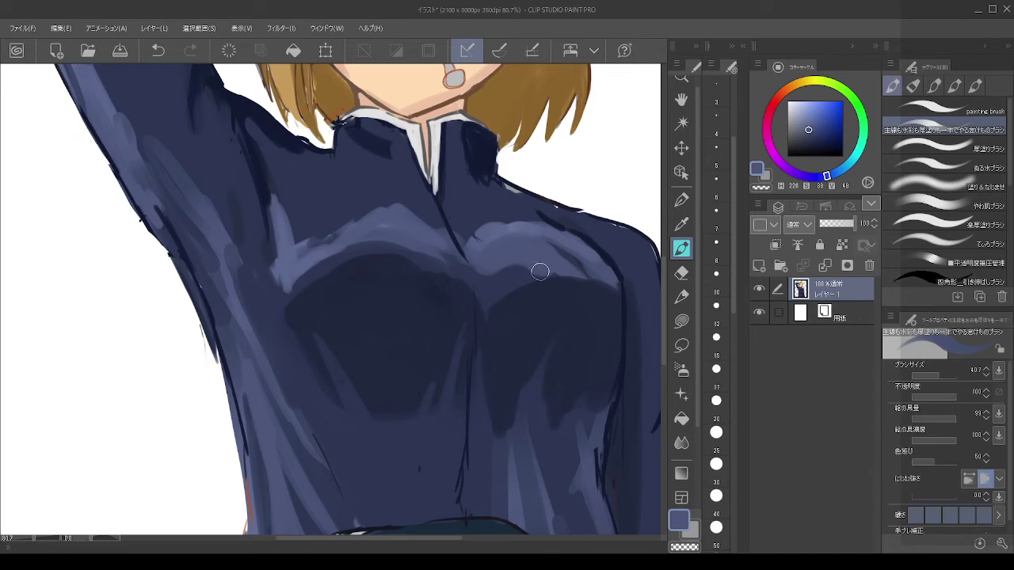
pyautogui.moveTo(536, 271); pyautogui.dragTo(492, 289)
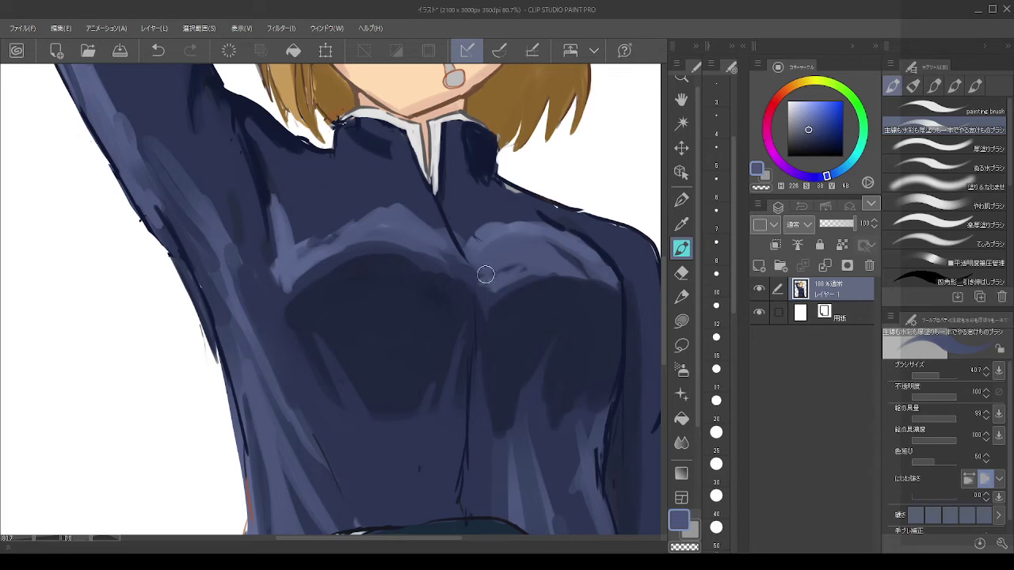
pyautogui.keyDown('alt'); pyautogui.click(483, 296); pyautogui.keyUp('alt')
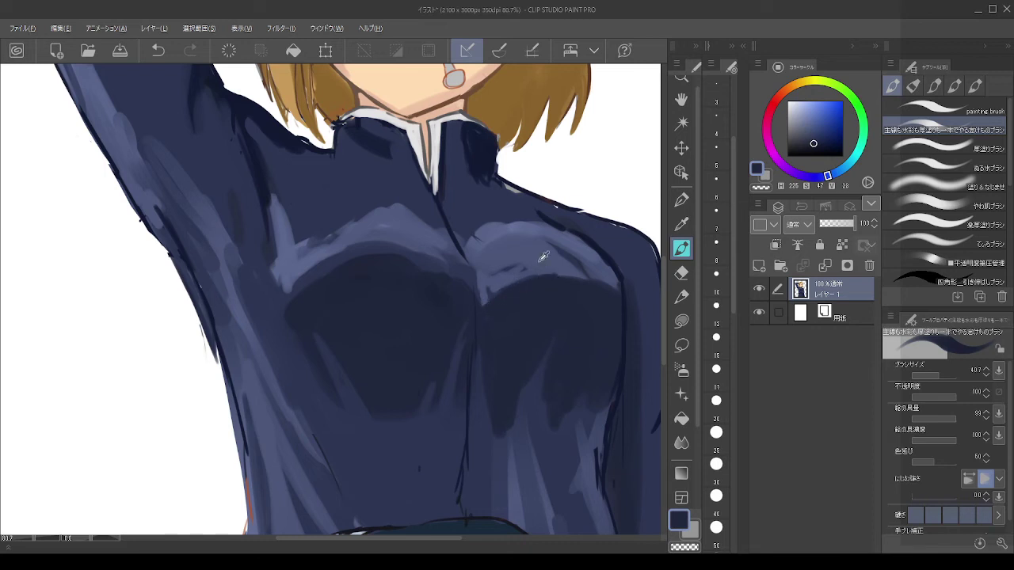
pyautogui.keyDown('alt'); pyautogui.click(543, 257); pyautogui.keyUp('alt')
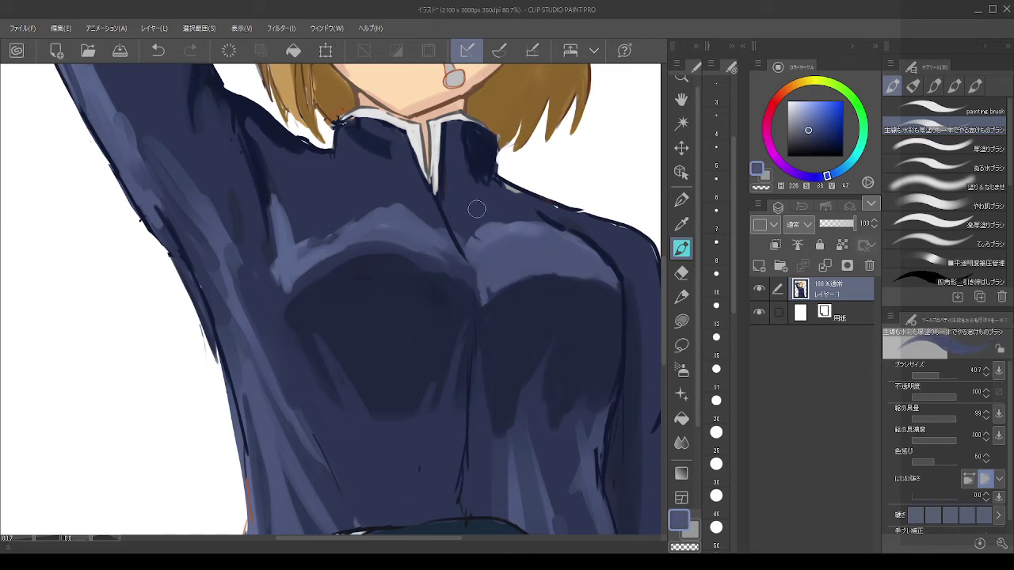
# Step: Paint over the rough edge of the lowered arm's shoulder and upper sleeve with the sampled lighter blue
pyautogui.moveTo(418, 138); pyautogui.dragTo(331, 148)
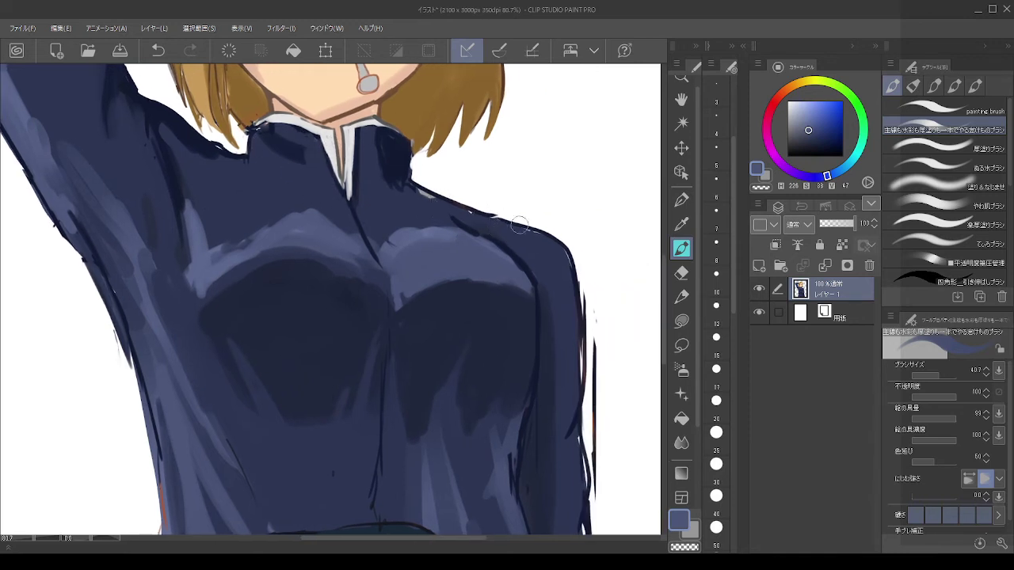
pyautogui.hotkey('ctrl', 'z')
pyautogui.moveTo(520, 225)
pyautogui.mouseDown()
pyautogui.moveTo(564, 263)
pyautogui.moveTo(570, 286)
pyautogui.mouseUp()
pyautogui.moveTo(576, 362); pyautogui.dragTo(577, 404)
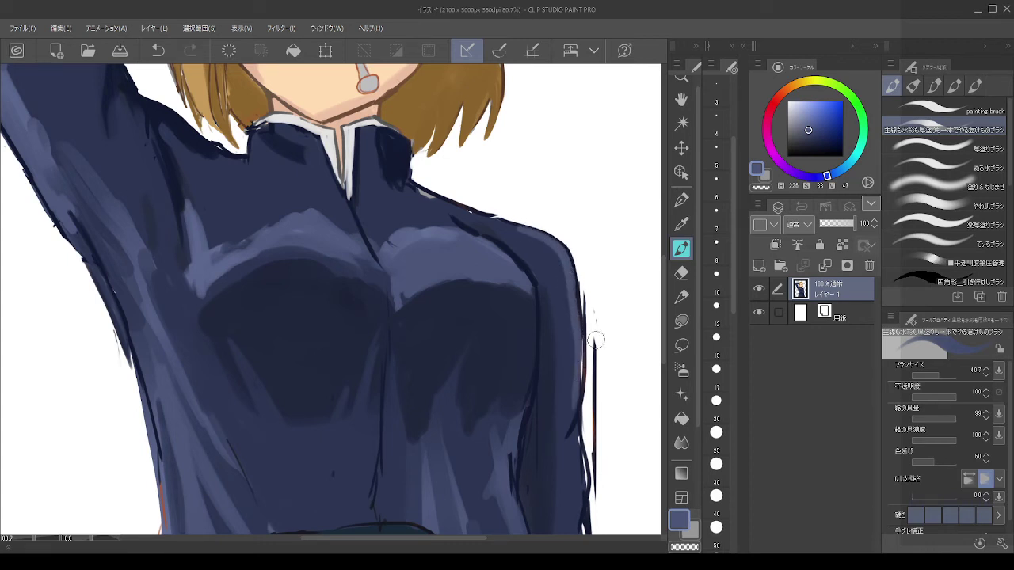
# Step: Erase the stray sketch lines outside the lowered arm with the brush set to transparent
pyautogui.moveTo(592, 332)
pyautogui.mouseDown()
pyautogui.moveTo(565, 249)
pyautogui.moveTo(575, 414)
pyautogui.mouseUp()
pyautogui.press('c')
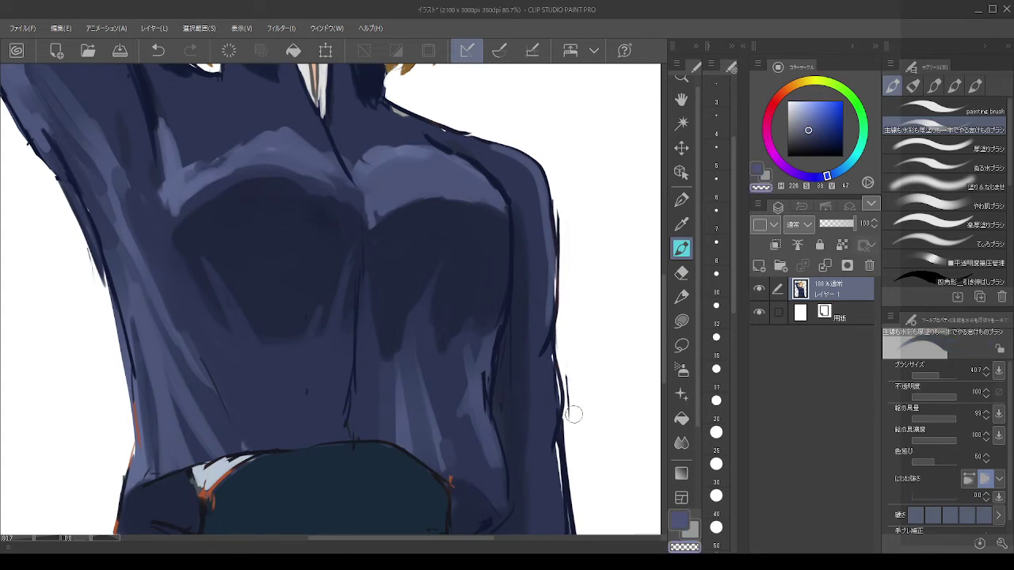
pyautogui.moveTo(565, 355); pyautogui.dragTo(576, 440)
pyautogui.moveTo(568, 206)
pyautogui.mouseDown()
pyautogui.moveTo(568, 279)
pyautogui.moveTo(551, 299)
pyautogui.mouseUp()
# Step: Paint lighter blue along the lowered sleeve's outer edge and blend it with blue sampled from the sleeve
pyautogui.keyDown('alt'); pyautogui.click(555, 262); pyautogui.keyUp('alt')
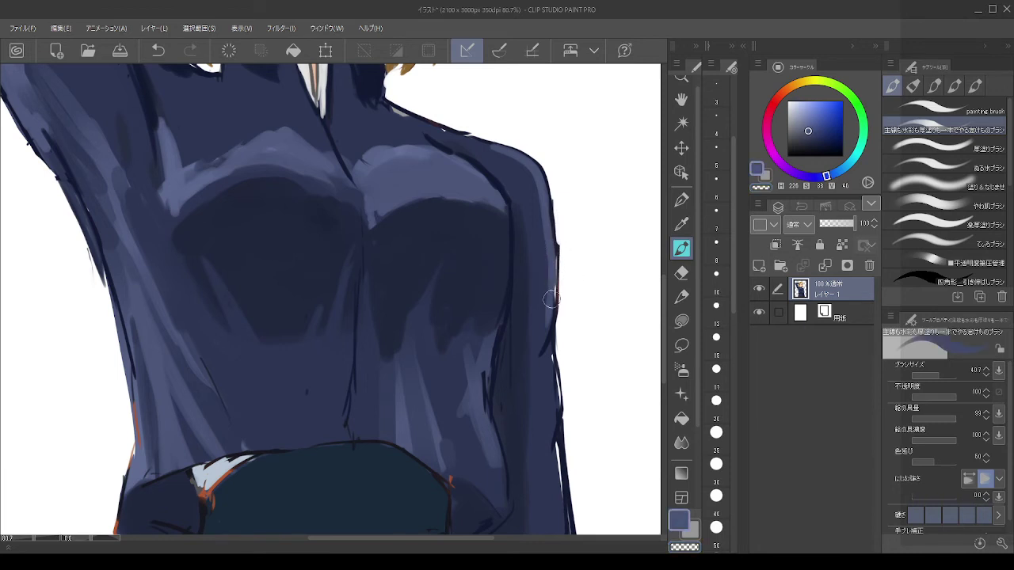
pyautogui.moveTo(554, 256)
pyautogui.mouseDown()
pyautogui.moveTo(547, 334)
pyautogui.moveTo(557, 412)
pyautogui.mouseUp()
pyautogui.keyDown('alt'); pyautogui.click(543, 382); pyautogui.keyUp('alt')
pyautogui.moveTo(523, 391); pyautogui.dragTo(514, 178)
pyautogui.moveTo(545, 207); pyautogui.dragTo(553, 278)
pyautogui.moveTo(552, 328)
pyautogui.mouseDown()
pyautogui.moveTo(558, 341)
pyautogui.moveTo(562, 321)
pyautogui.moveTo(565, 418)
pyautogui.moveTo(531, 351)
pyautogui.moveTo(552, 296)
pyautogui.moveTo(499, 259)
pyautogui.moveTo(517, 287)
pyautogui.mouseUp()
# Step: Try to draw dark navy fold lines between the waist and the lowered sleeve with a smaller brush
pyautogui.keyDown('alt'); pyautogui.click(538, 291); pyautogui.keyUp('alt')
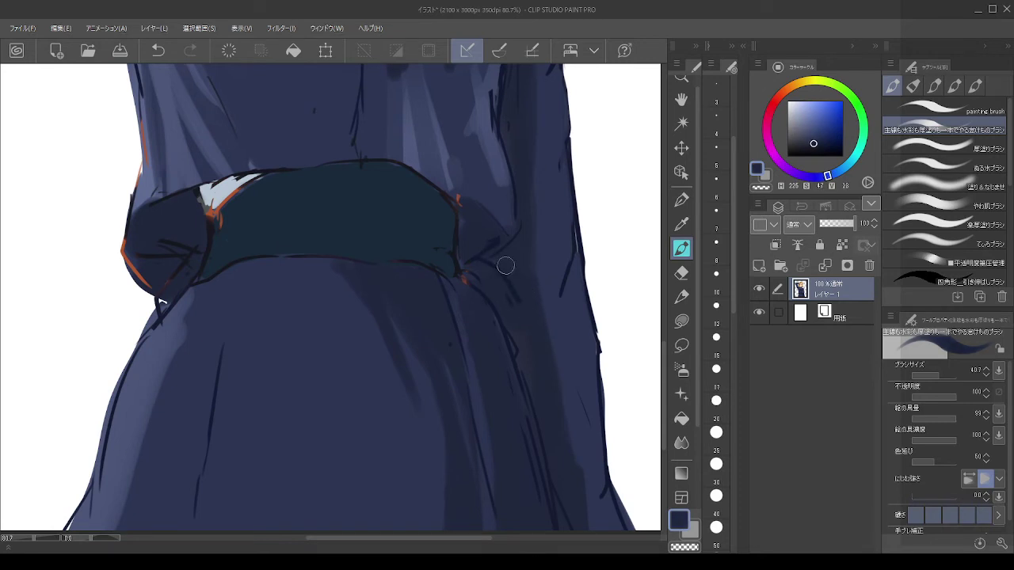
pyautogui.keyDown('alt'); pyautogui.click(523, 285); pyautogui.keyUp('alt')
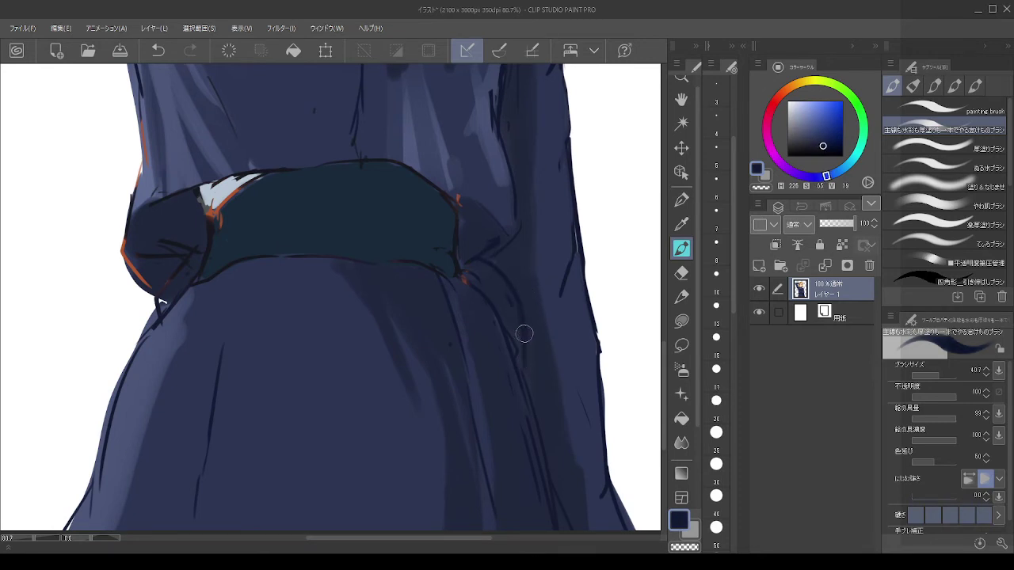
pyautogui.hotkey('ctrl', 'z')
pyautogui.press('[')
pyautogui.press('[')
pyautogui.moveTo(522, 317); pyautogui.dragTo(534, 408)
pyautogui.hotkey('ctrl', 'z')
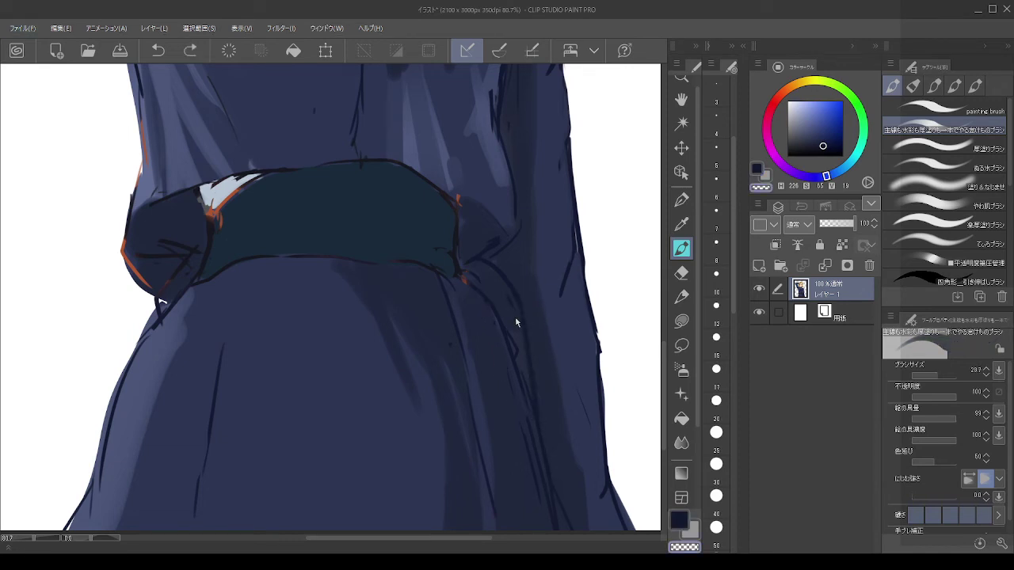
pyautogui.moveTo(477, 278); pyautogui.dragTo(517, 321)
pyautogui.hotkey('ctrl', 'z')
# Step: Paint sampled shadow navy over the loose lines between the skirt's side edge and the lowered sleeve
pyautogui.keyDown('alt'); pyautogui.click(505, 272); pyautogui.keyUp('alt')
pyautogui.press('c')
pyautogui.moveTo(482, 270)
pyautogui.mouseDown()
pyautogui.moveTo(500, 265)
pyautogui.moveTo(529, 356)
pyautogui.mouseUp()
pyautogui.hotkey('ctrl', 'z')
pyautogui.keyDown('alt'); pyautogui.click(515, 272); pyautogui.keyUp('alt')
pyautogui.moveTo(506, 286); pyautogui.dragTo(548, 447)
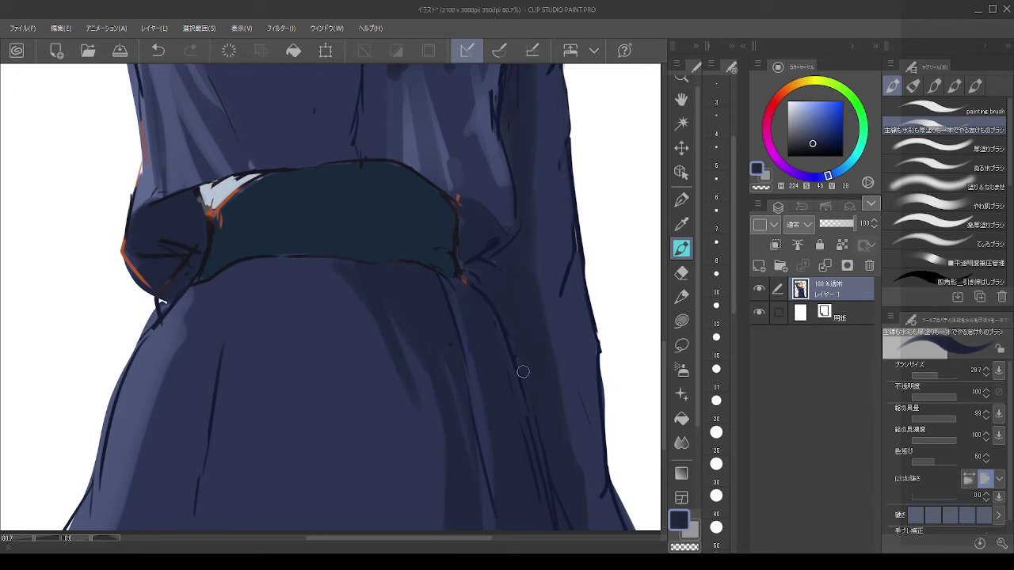
# Step: Erase a small gap between the jacket's waist and the lowered sleeve, and trim its edge with sampled navy
pyautogui.scroll(-2, 496, 191)
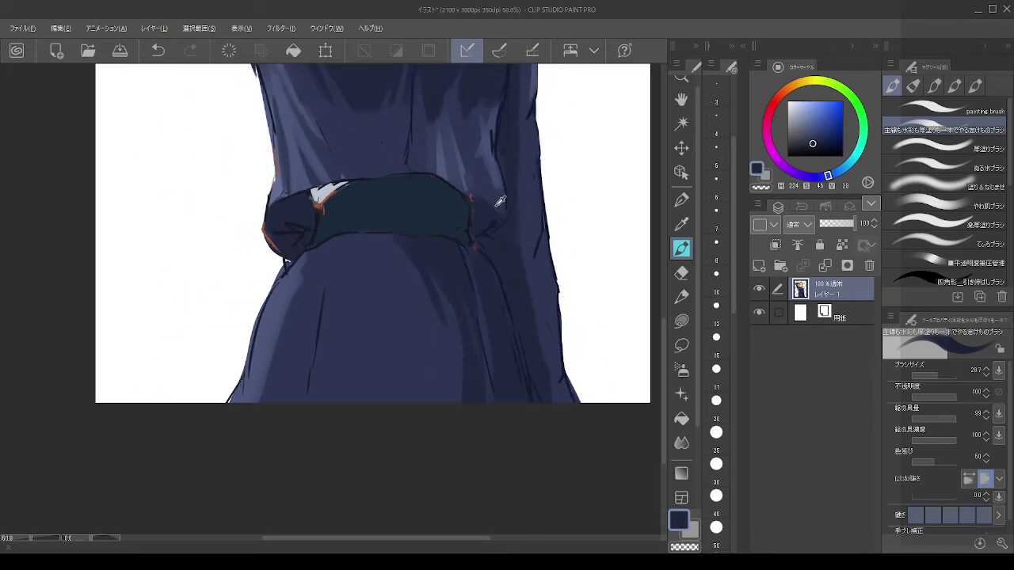
pyautogui.scroll(-3, 500, 201)
pyautogui.scroll(4, 507, 146)
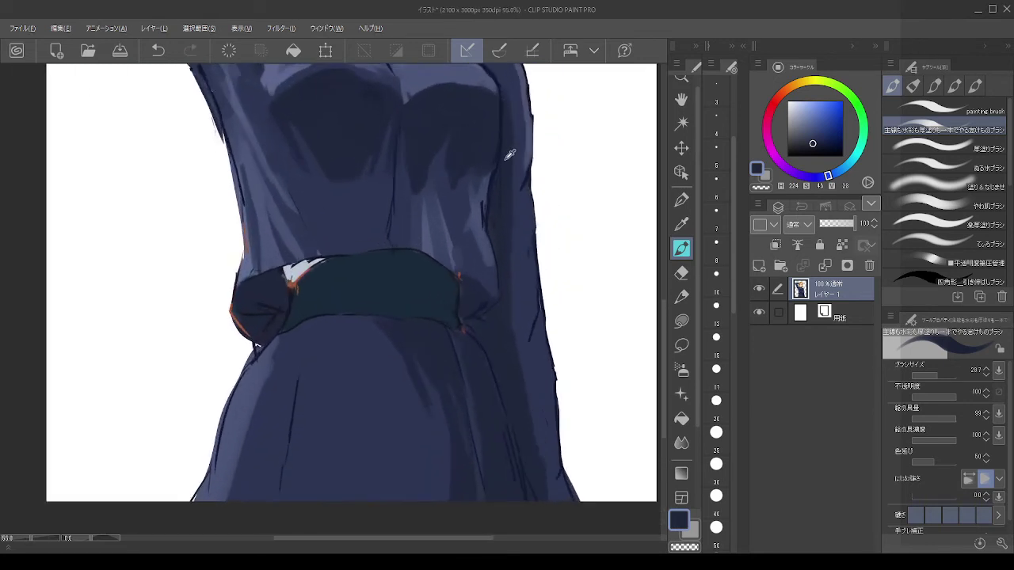
pyautogui.scroll(1, 507, 156)
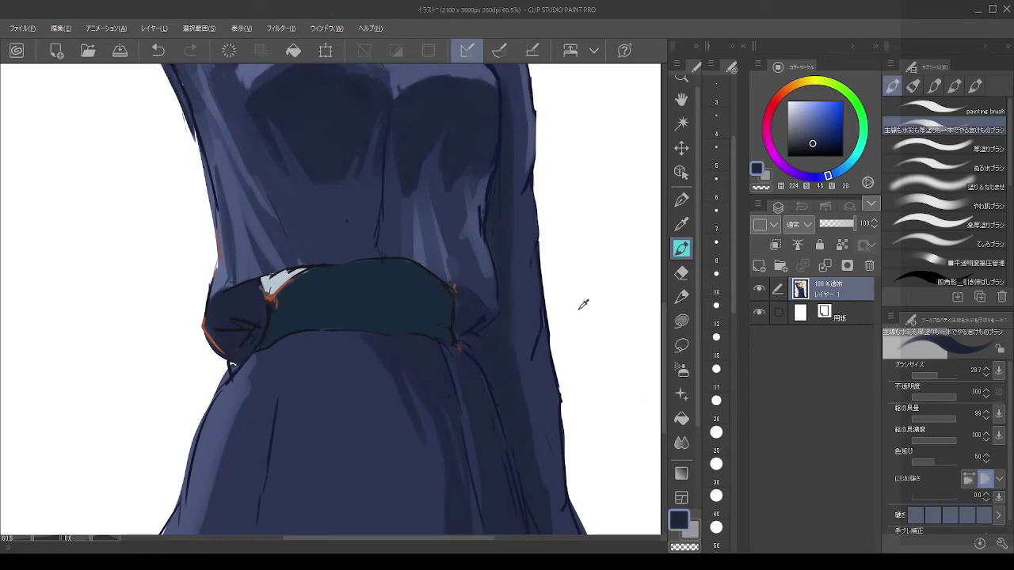
pyautogui.press('c')
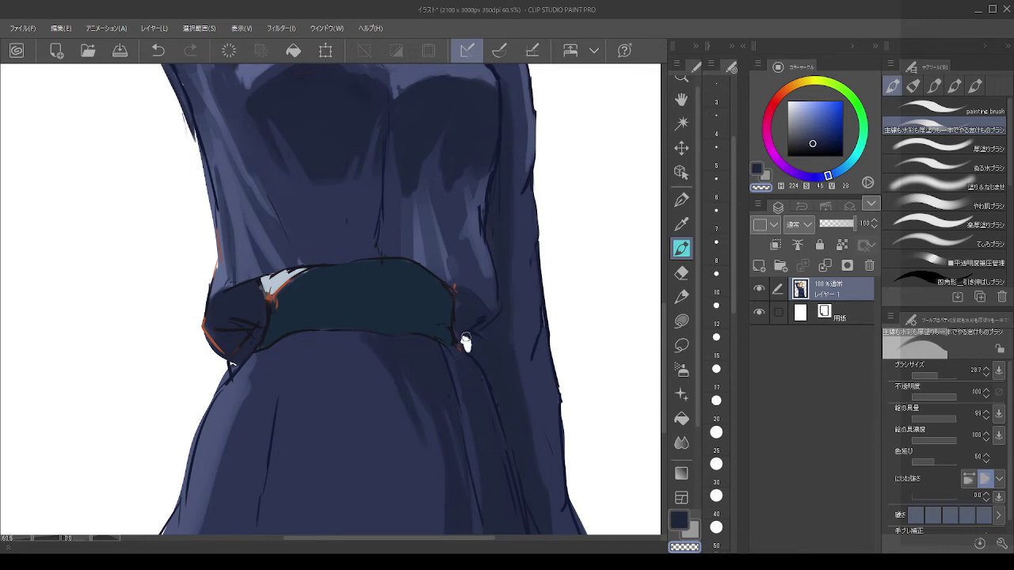
pyautogui.keyDown('alt'); pyautogui.click(551, 313); pyautogui.keyUp('alt')
pyautogui.hotkey('ctrl', 'z')
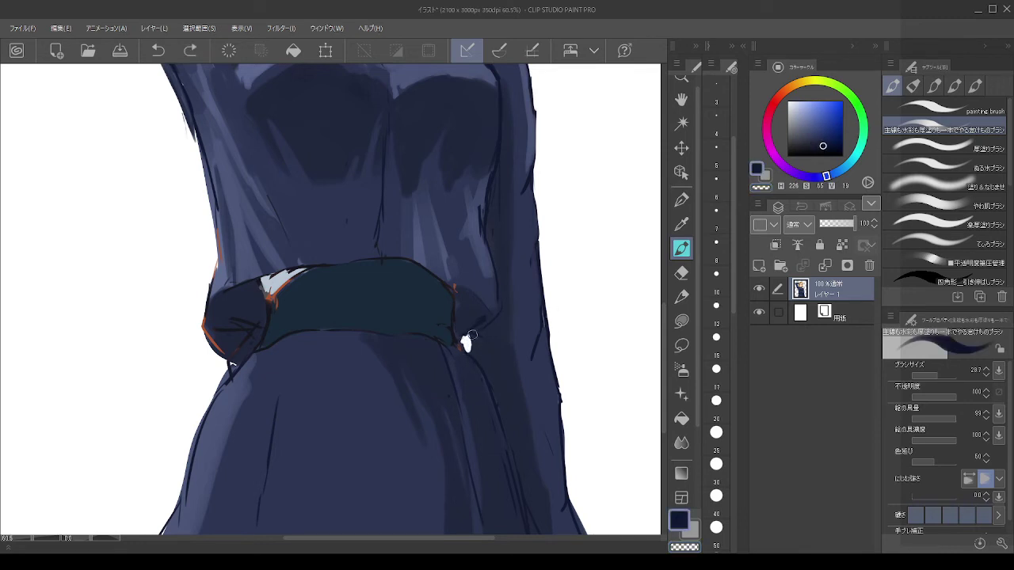
pyautogui.keyDown('alt'); pyautogui.click(543, 341); pyautogui.keyUp('alt')
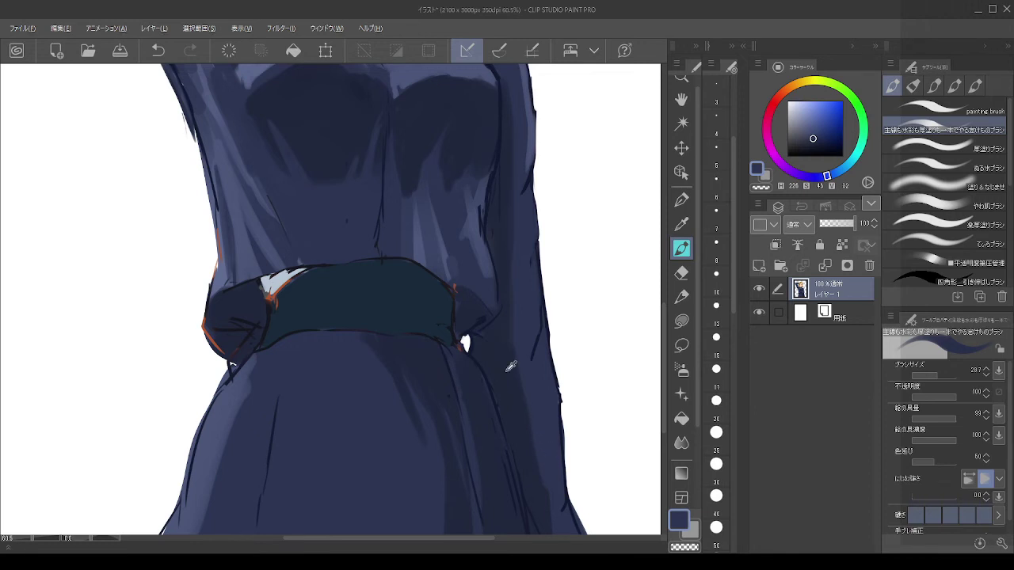
# Step: Try to rework the chest highlight on the raised-arm side with sampled light blue and a larger brush
pyautogui.scroll(-3, 511, 366)
pyautogui.scroll(3, 505, 287)
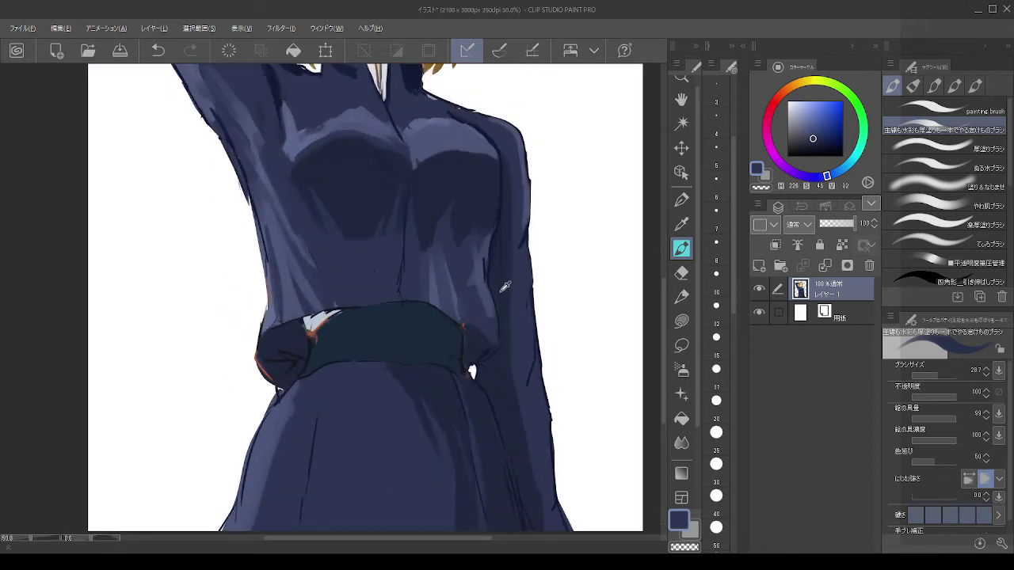
pyautogui.keyDown('alt'); pyautogui.click(524, 205); pyautogui.keyUp('alt')
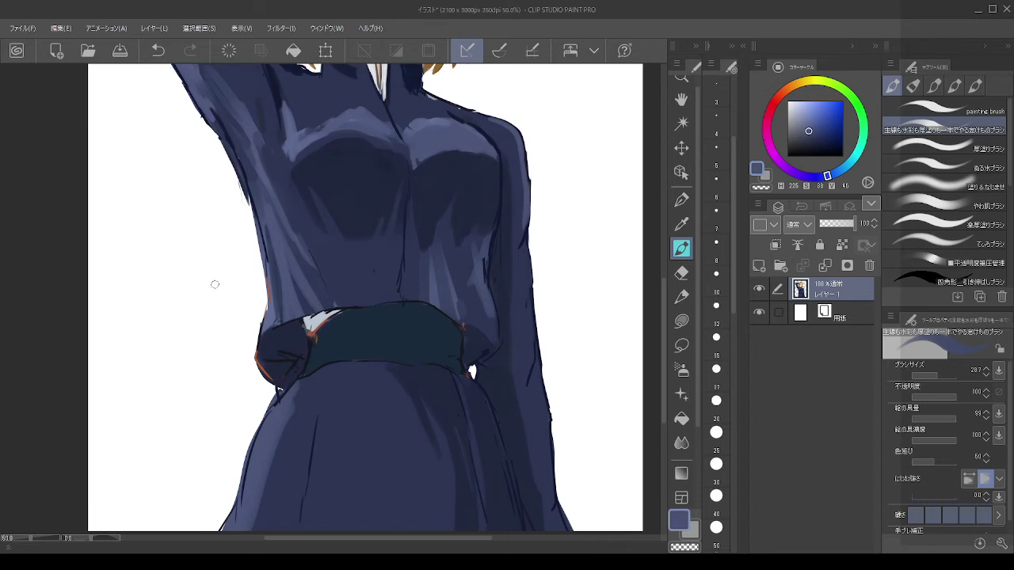
pyautogui.moveTo(275, 313); pyautogui.dragTo(320, 454)
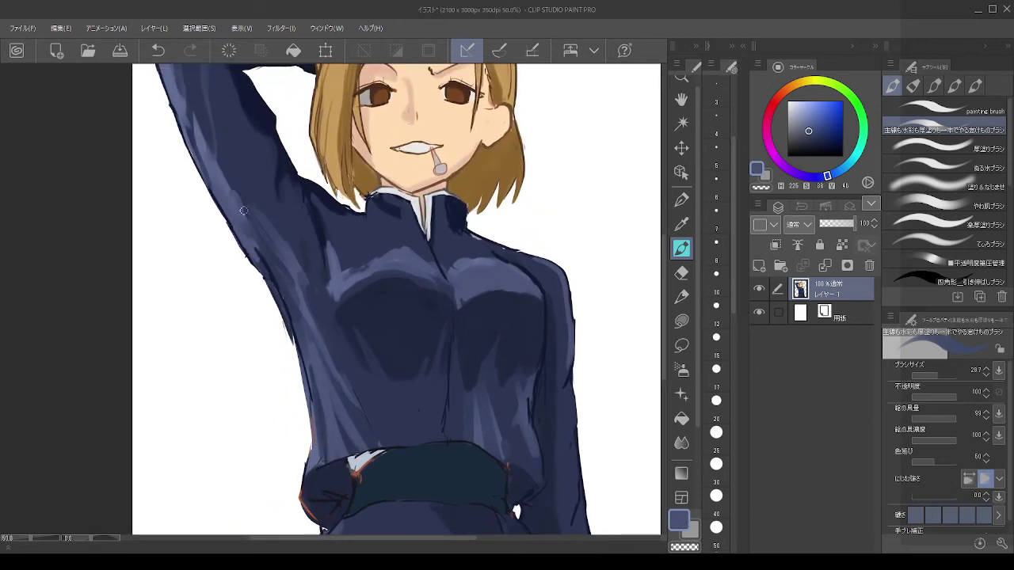
pyautogui.scroll(2, 291, 274)
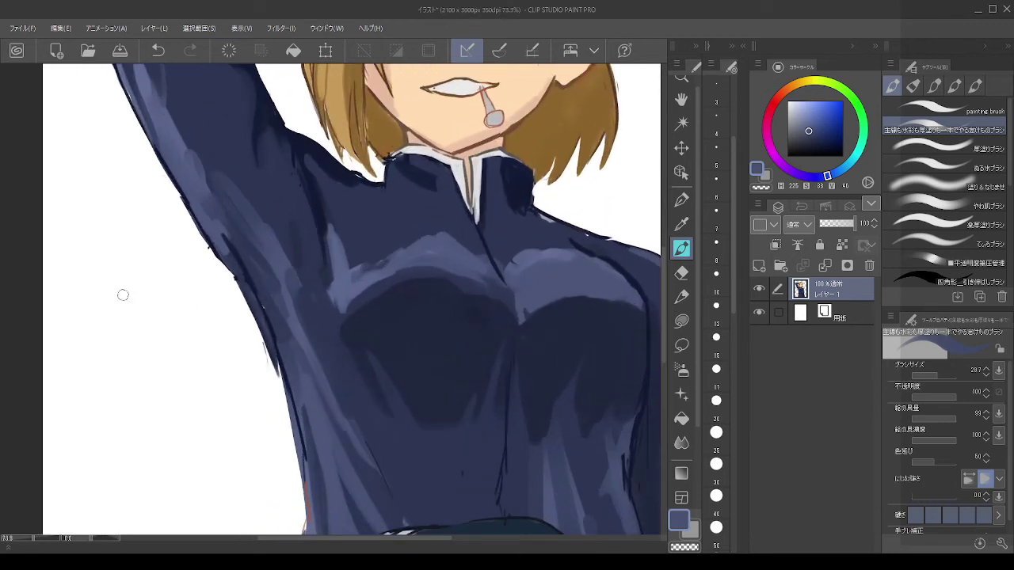
pyautogui.moveTo(354, 258)
pyautogui.mouseDown()
pyautogui.moveTo(424, 252)
pyautogui.moveTo(401, 262)
pyautogui.moveTo(436, 250)
pyautogui.moveTo(362, 282)
pyautogui.mouseUp()
pyautogui.hotkey('ctrl', 'z')
pyautogui.keyDown('alt'); pyautogui.click(441, 245); pyautogui.keyUp('alt')
pyautogui.keyDown('alt'); pyautogui.click(441, 245); pyautogui.keyUp('alt')
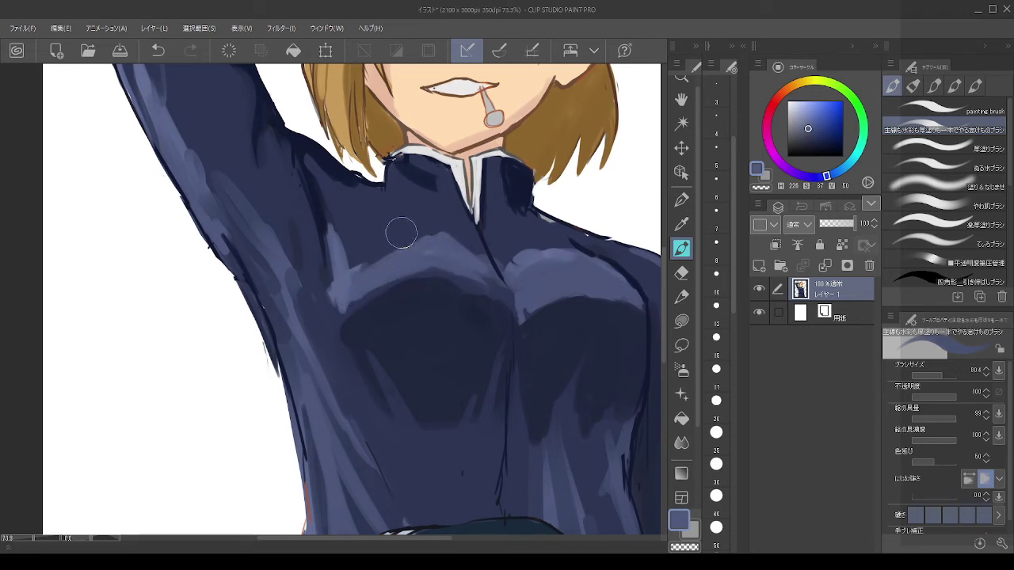
pyautogui.keyDown('alt'); pyautogui.click(432, 223); pyautogui.keyUp('alt')
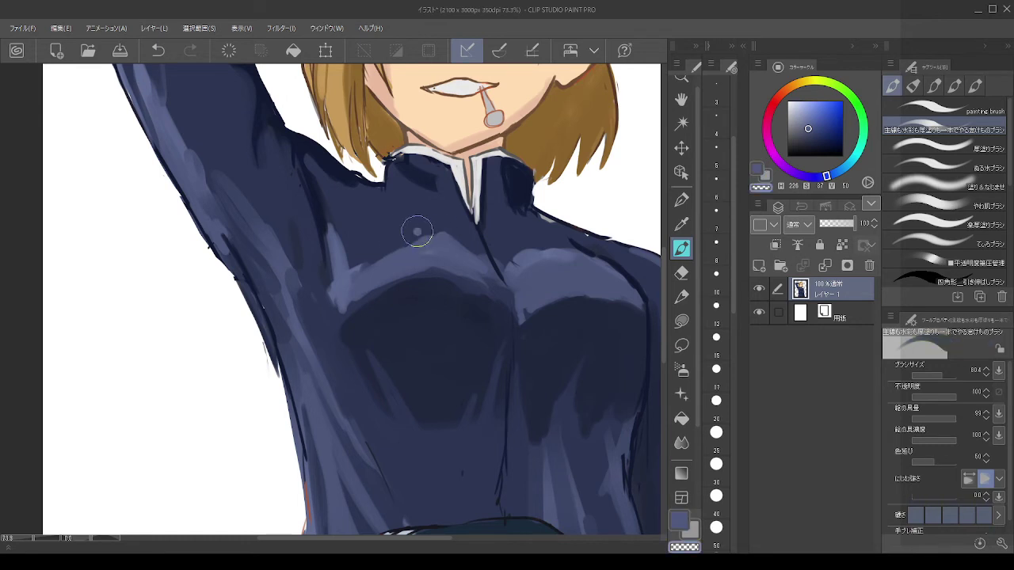
pyautogui.moveTo(415, 226); pyautogui.dragTo(456, 234)
pyautogui.hotkey('ctrl', 'z')
# Step: Extend the raised-arm side's chest highlight toward the front closure with sampled blues, and darken the jacket collar with sampled navy
pyautogui.keyDown('alt'); pyautogui.click(407, 229); pyautogui.keyUp('alt')
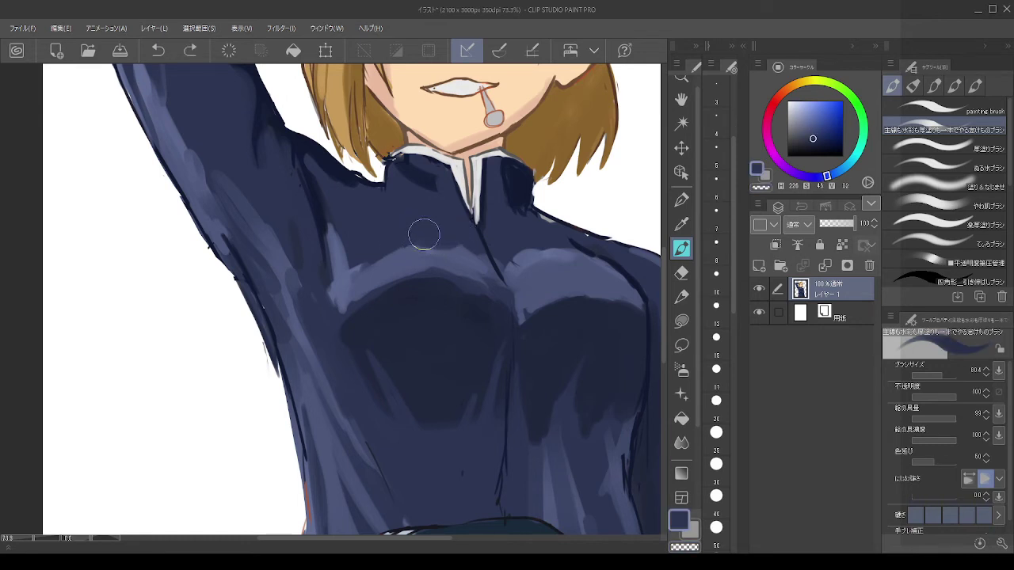
pyautogui.keyDown('alt'); pyautogui.click(454, 246); pyautogui.keyUp('alt')
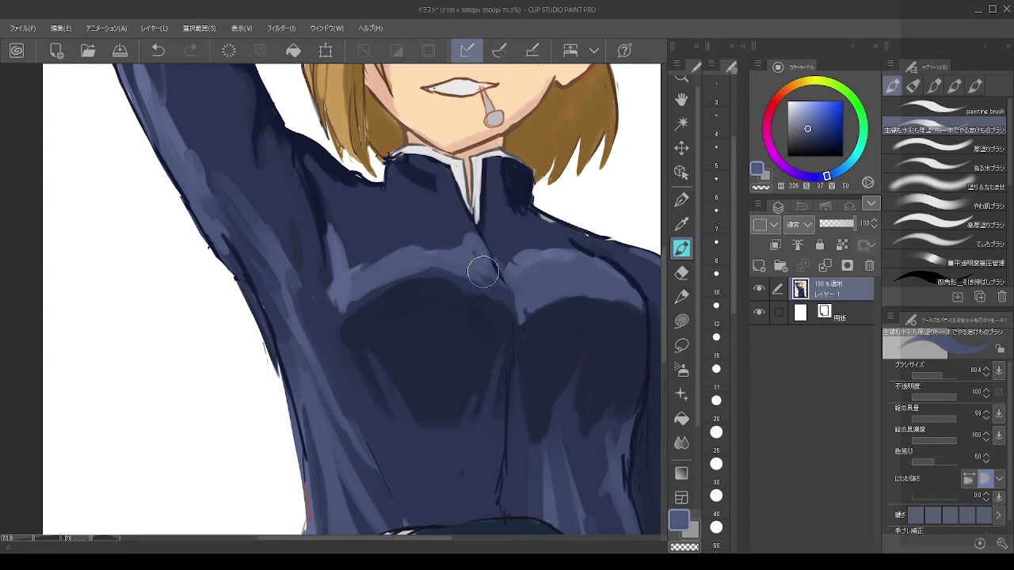
pyautogui.hotkey('ctrl', 'z')
pyautogui.keyDown('alt'); pyautogui.click(459, 253); pyautogui.keyUp('alt')
pyautogui.moveTo(473, 256)
pyautogui.mouseDown()
pyautogui.moveTo(479, 244)
pyautogui.moveTo(394, 245)
pyautogui.mouseUp()
pyautogui.keyDown('alt'); pyautogui.click(460, 232); pyautogui.keyUp('alt')
pyautogui.hotkey('ctrl', 'z')
pyautogui.keyDown('alt'); pyautogui.click(447, 236); pyautogui.keyUp('alt')
pyautogui.keyDown('alt'); pyautogui.click(421, 169); pyautogui.keyUp('alt')
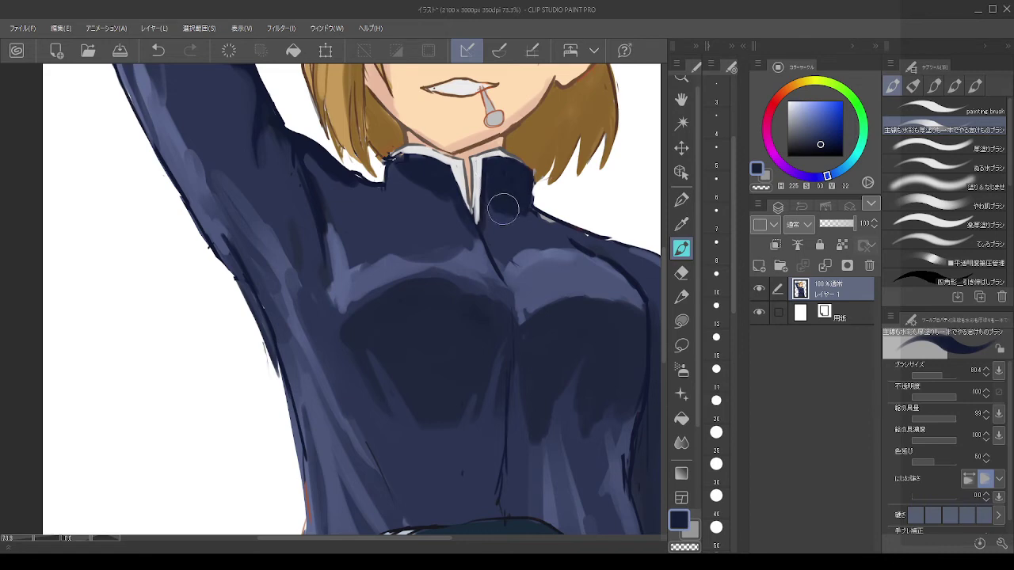
# Step: Shade the white inner collar with a mid grey made by darkening the sampled collar colour
pyautogui.scroll(-4, 525, 172)
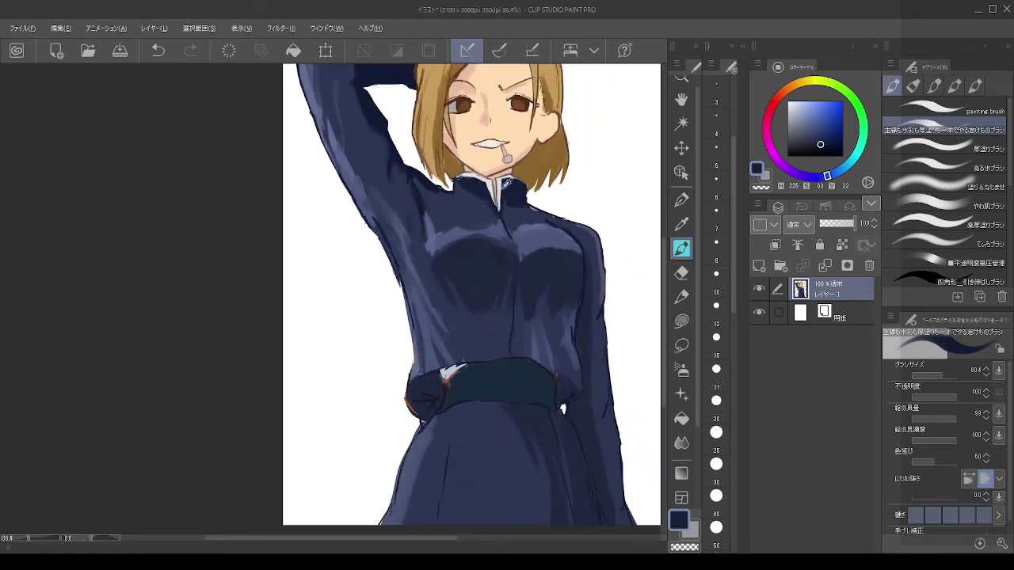
pyautogui.scroll(5, 507, 181)
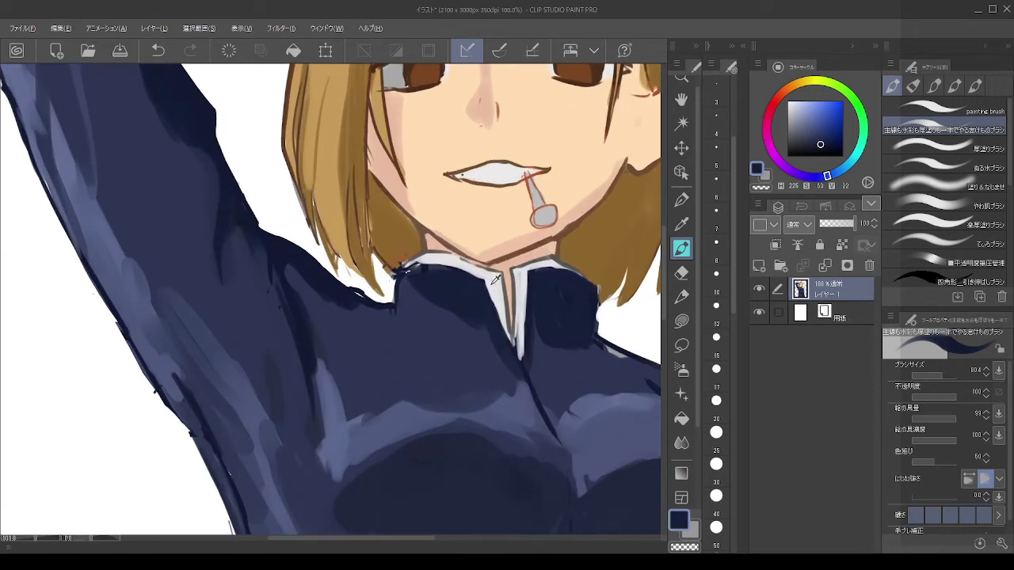
pyautogui.keyDown('alt'); pyautogui.click(495, 279); pyautogui.keyUp('alt')
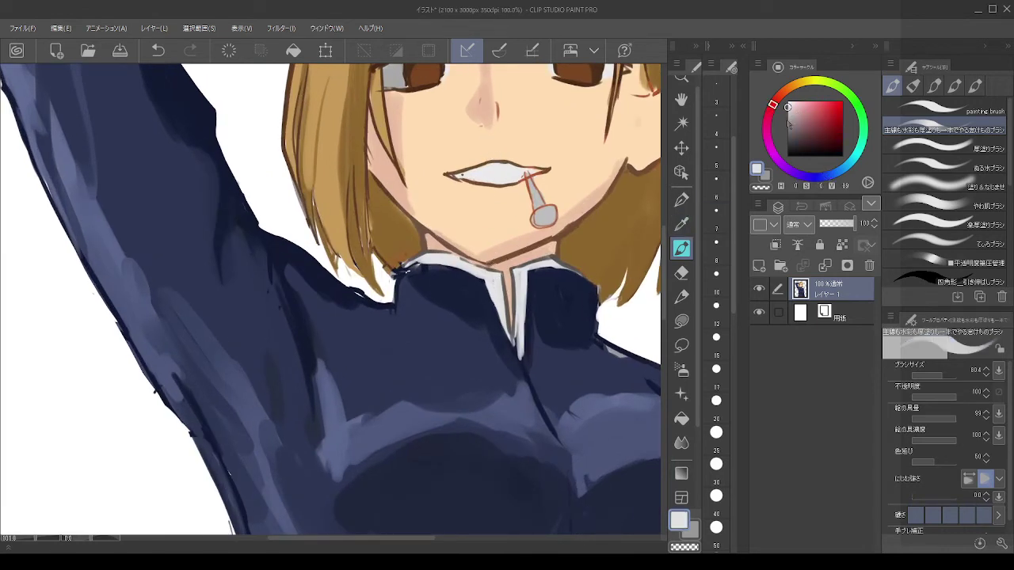
pyautogui.click(790, 116)
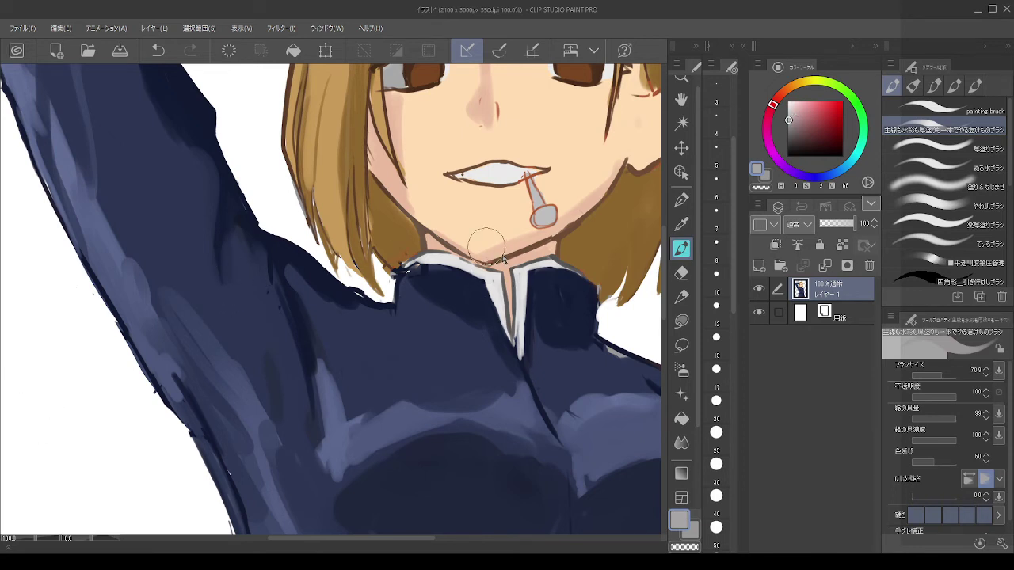
pyautogui.moveTo(502, 254)
pyautogui.mouseDown()
pyautogui.moveTo(492, 249)
pyautogui.moveTo(520, 317)
pyautogui.moveTo(518, 285)
pyautogui.moveTo(519, 342)
pyautogui.mouseUp()
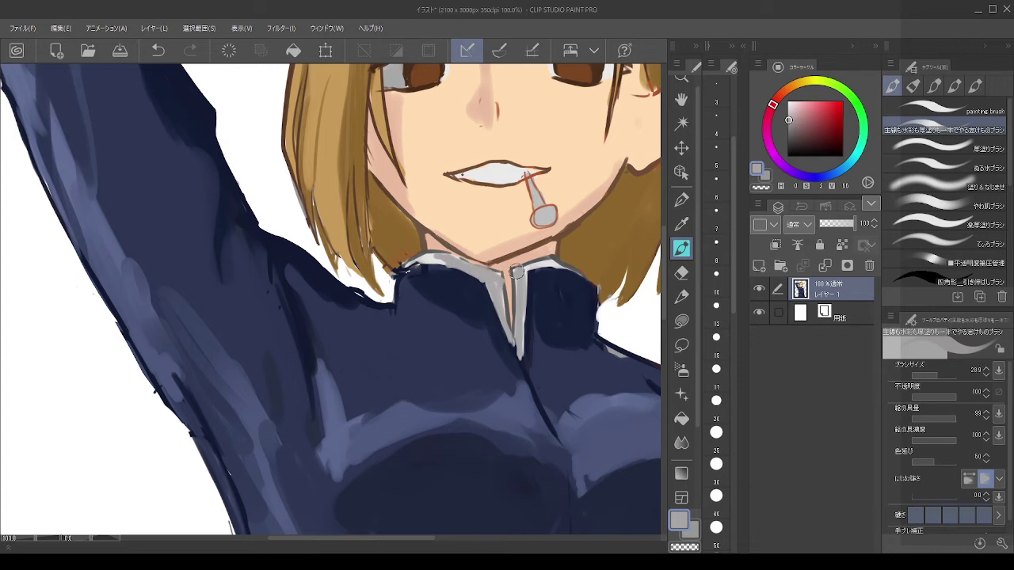
# Step: Touch up the white inner collar with sampled light and mid greys, and undo the last grey shading
pyautogui.keyDown('alt'); pyautogui.click(559, 271); pyautogui.keyUp('alt')
pyautogui.keyDown('alt'); pyautogui.click(437, 260); pyautogui.keyUp('alt')
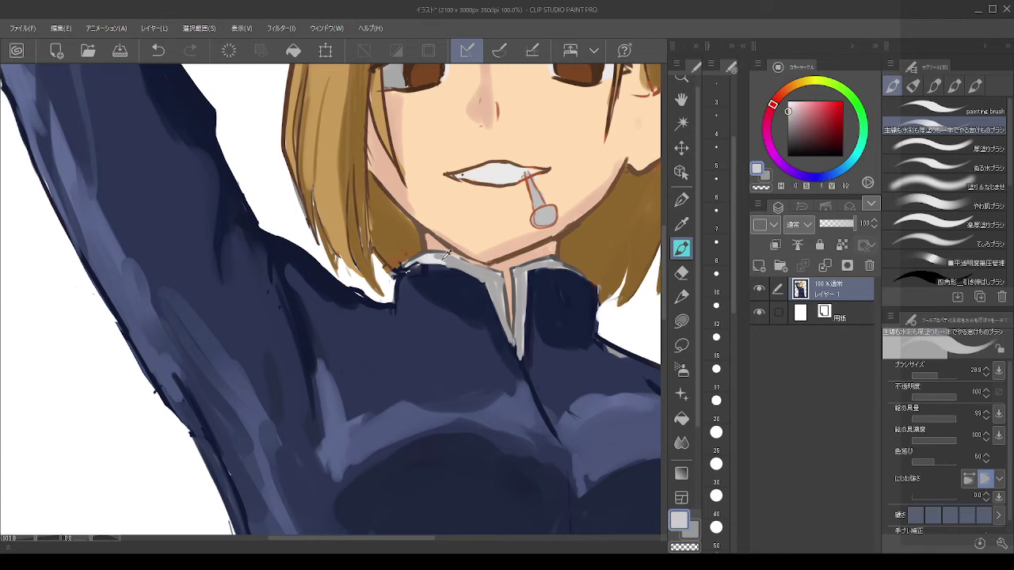
pyautogui.keyDown('alt'); pyautogui.click(448, 260); pyautogui.keyUp('alt')
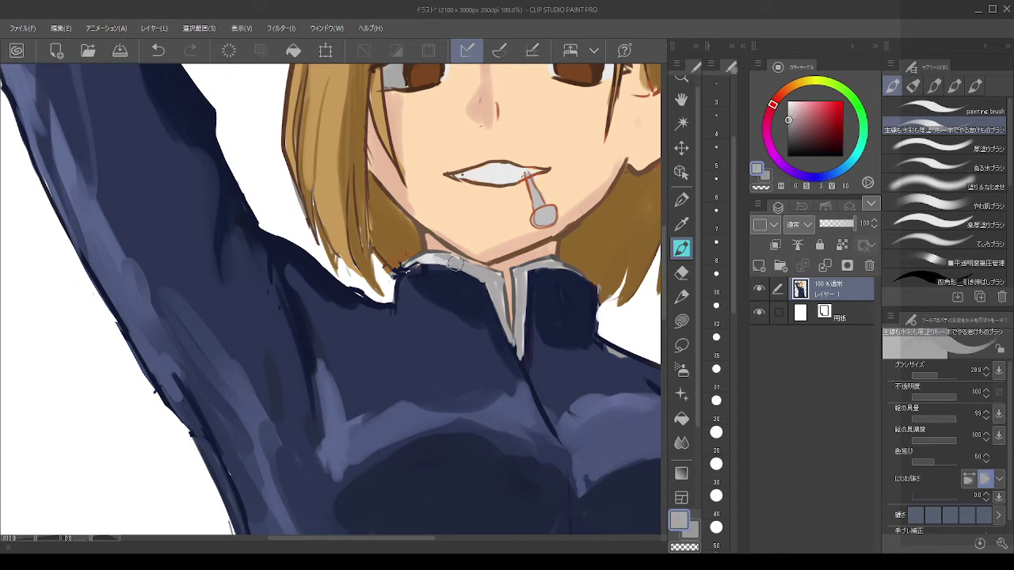
pyautogui.scroll(-5, 445, 242)
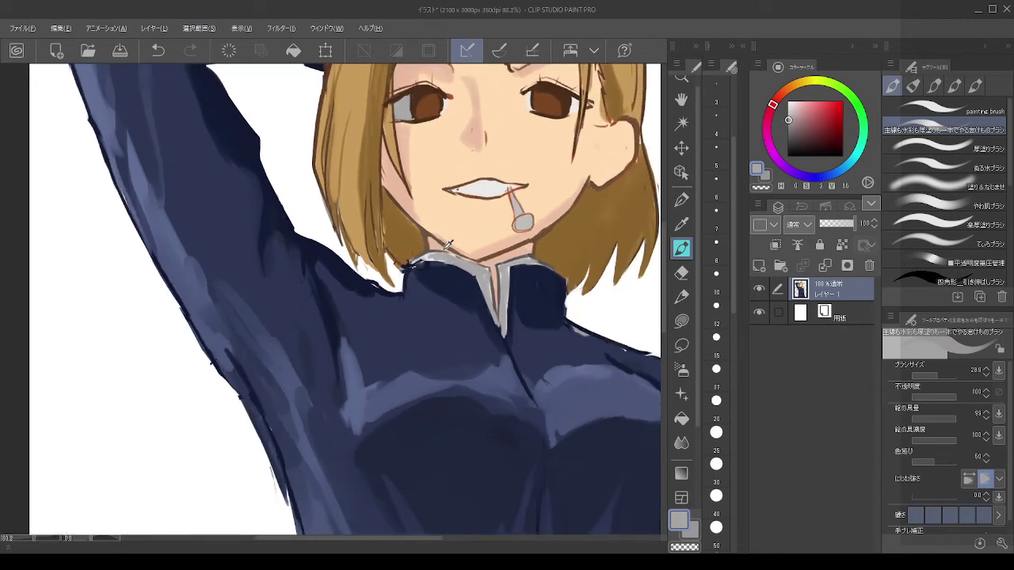
pyautogui.press('alt')
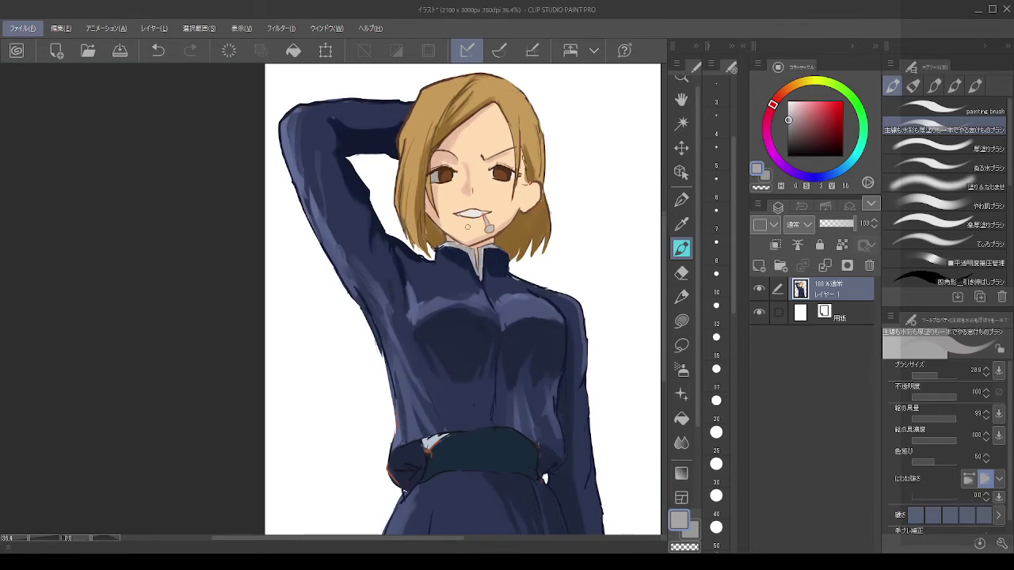
pyautogui.hotkey('ctrl', 'z')
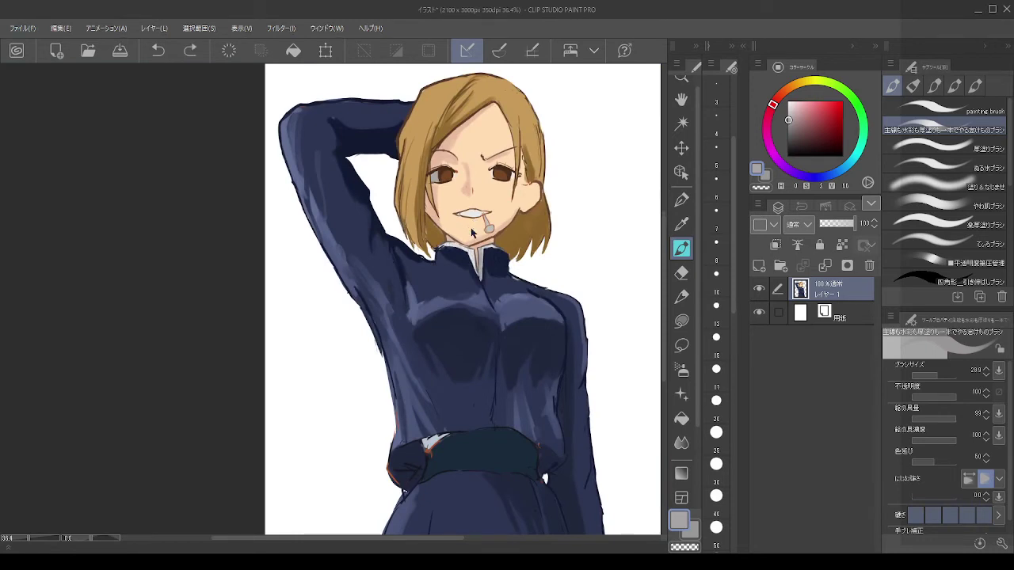
# Step: Set the paint colour to a light yellow
pyautogui.scroll(3, 479, 260)
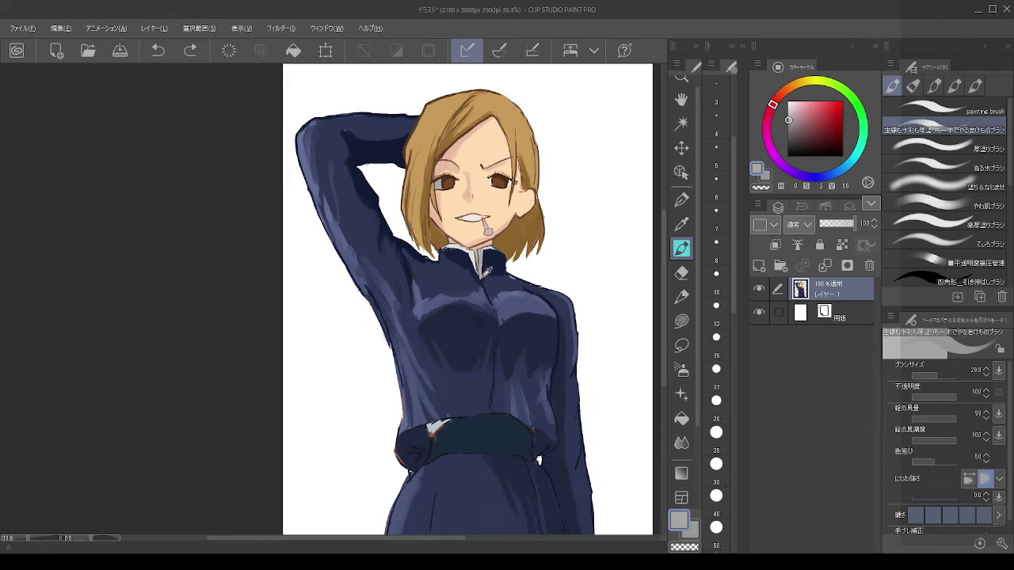
pyautogui.press('alt')
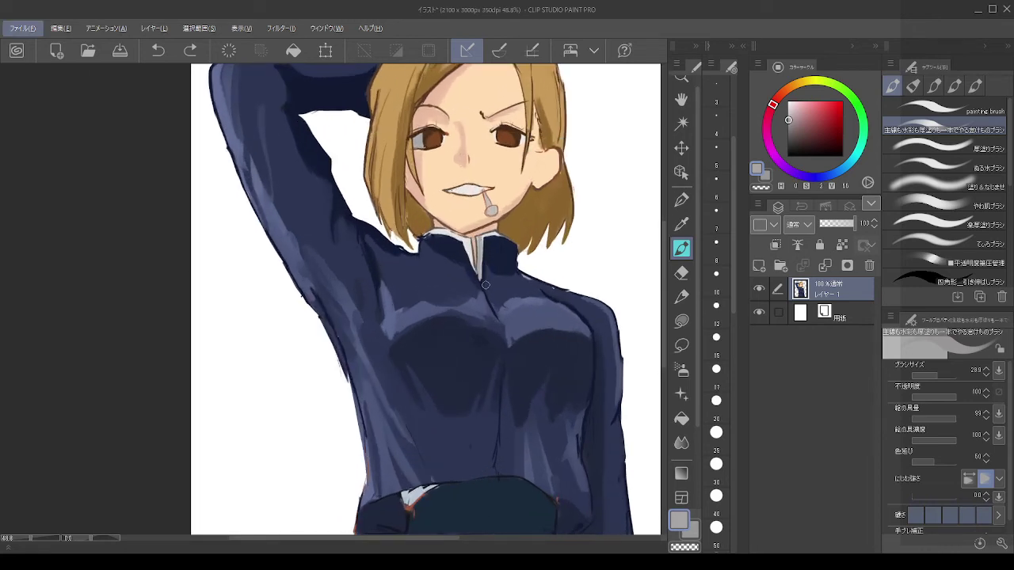
pyautogui.scroll(5, 483, 285)
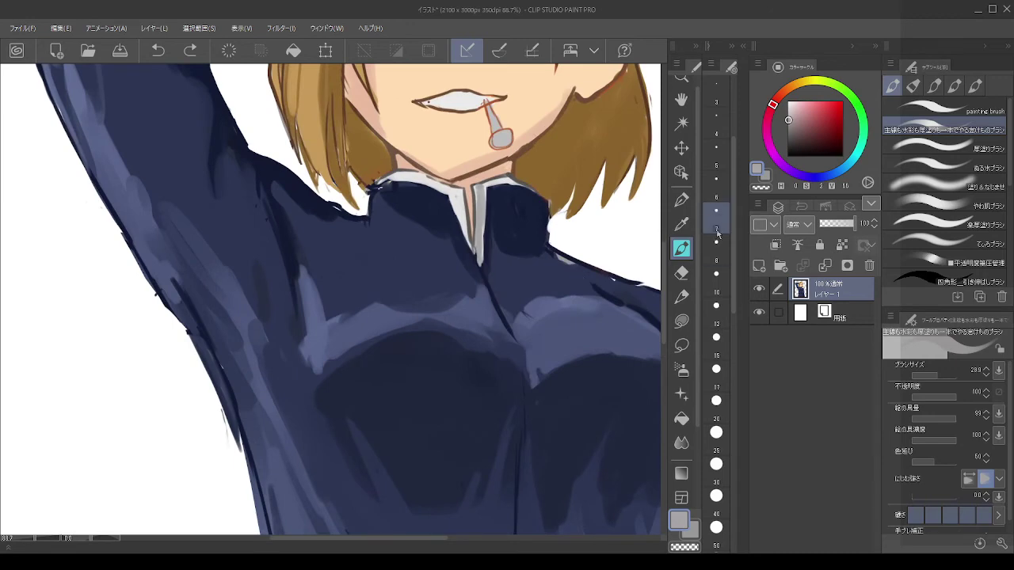
pyautogui.moveTo(795, 85); pyautogui.dragTo(800, 82)
pyautogui.click(814, 101)
pyautogui.scroll(-4, 503, 244)
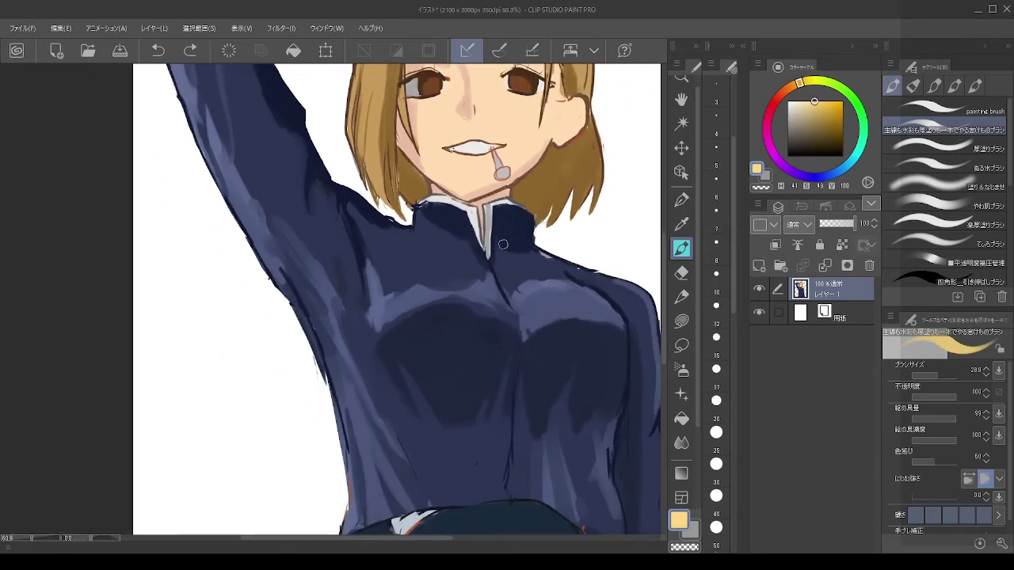
pyautogui.scroll(-1, 503, 244)
pyautogui.scroll(3, 438, 238)
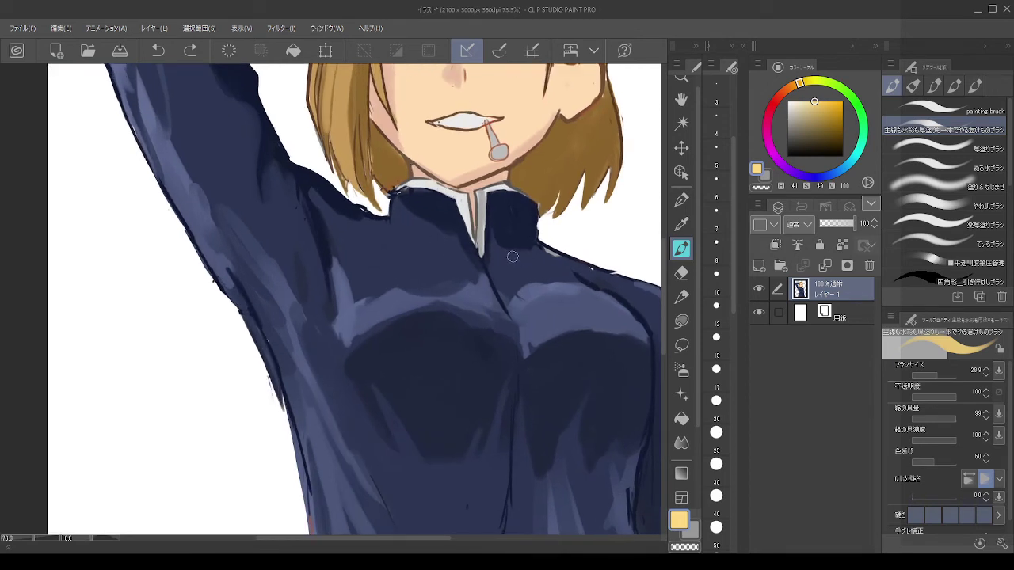
# Step: Draw the top of the jacket's front flap just below the collar opening with a thin brush in sampled dark navy
pyautogui.keyDown('alt'); pyautogui.click(494, 272); pyautogui.keyUp('alt')
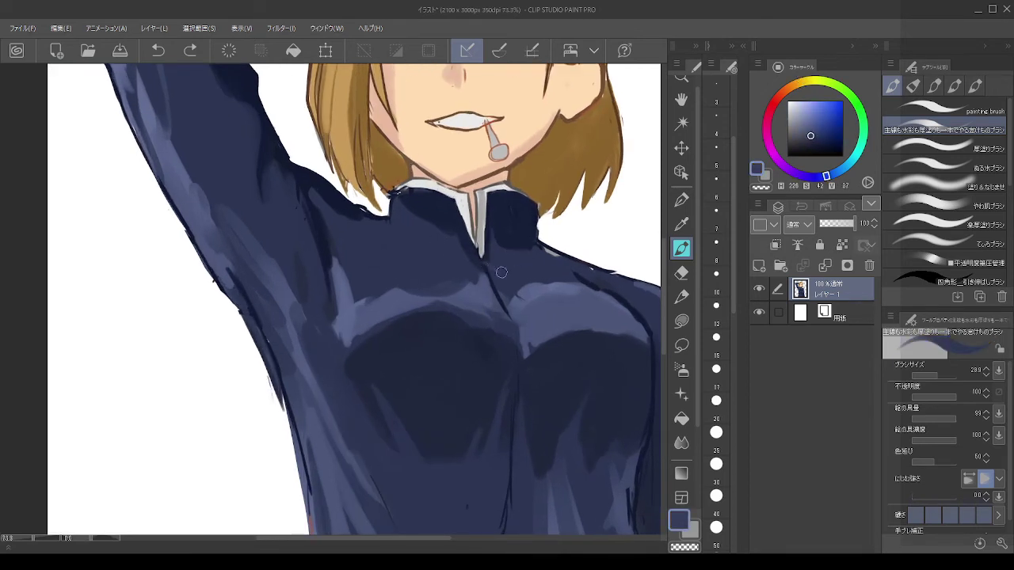
pyautogui.keyDown('alt'); pyautogui.click(495, 273); pyautogui.keyUp('alt')
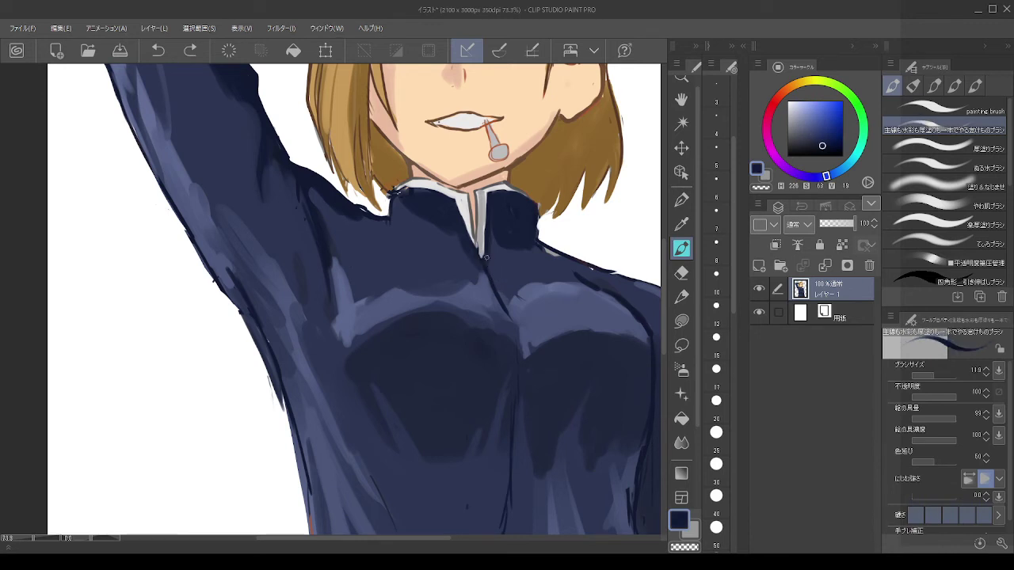
pyautogui.hotkey('ctrl', 'z')
pyautogui.moveTo(505, 278); pyautogui.dragTo(511, 290)
pyautogui.hotkey('ctrl', 'z')
pyautogui.hotkey('ctrl', 'z')
# Step: Refine the front flap's edge between collar and chest highlights with sampled navies and a larger brush
pyautogui.keyDown('alt'); pyautogui.click(472, 267); pyautogui.keyUp('alt')
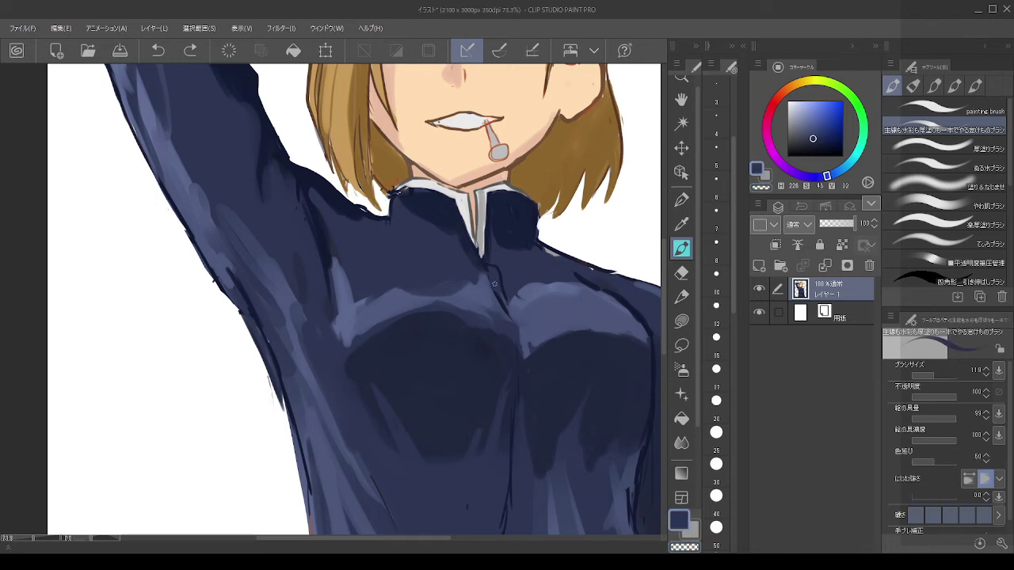
pyautogui.keyDown('alt'); pyautogui.click(510, 288); pyautogui.keyUp('alt')
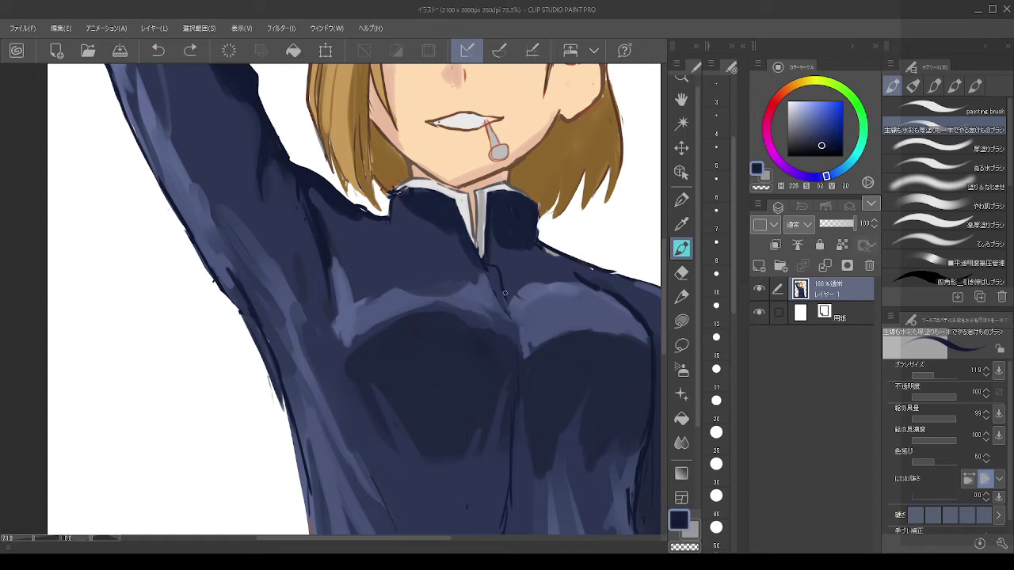
pyautogui.press(']')
pyautogui.press(']')
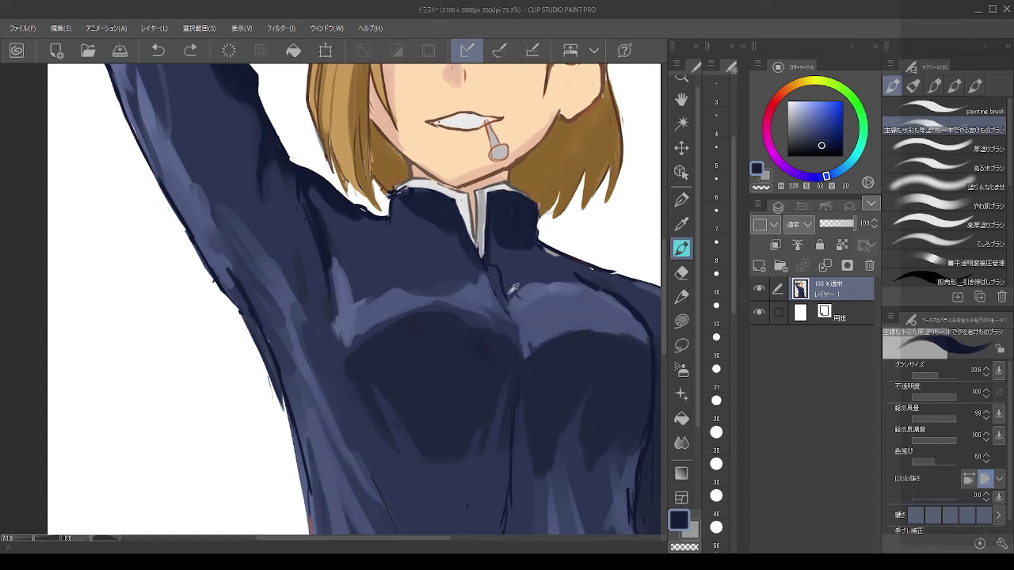
pyautogui.moveTo(511, 305); pyautogui.dragTo(513, 312)
# Step: Try to redraw the jacket's front closure line from below the chest to the belt in dark navy
pyautogui.moveTo(410, 403); pyautogui.dragTo(418, 245)
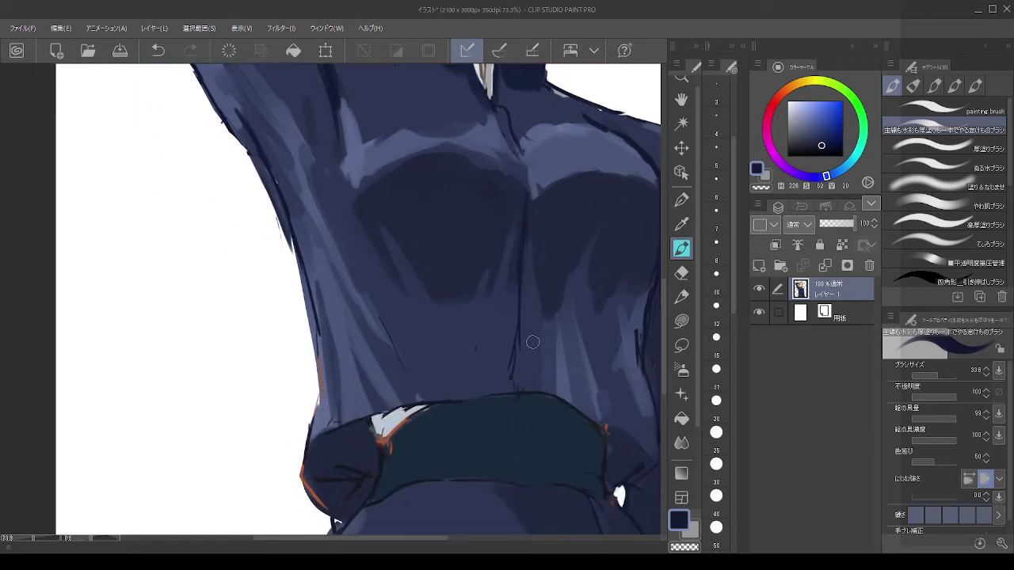
pyautogui.press('c')
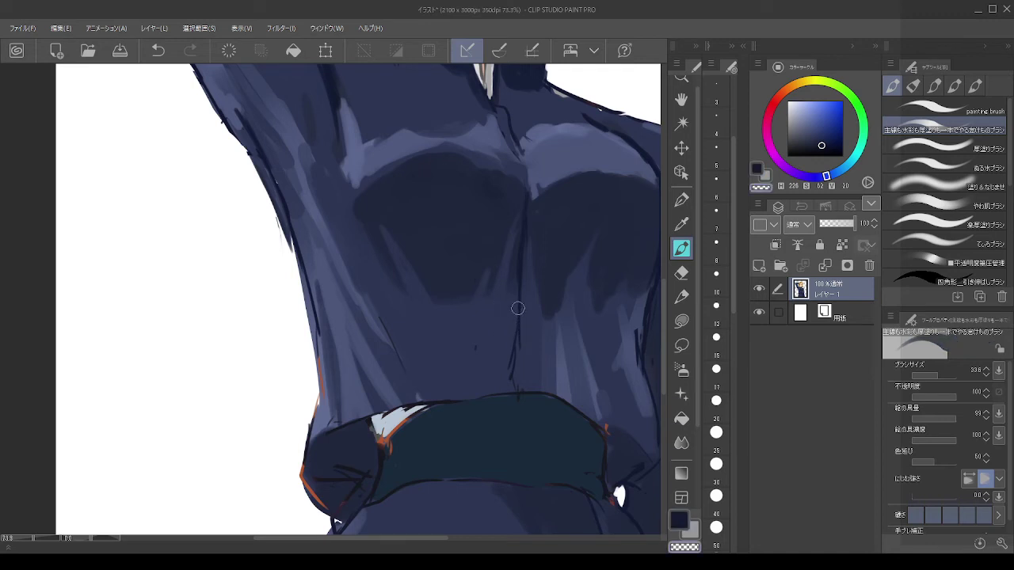
pyautogui.moveTo(518, 308); pyautogui.dragTo(526, 349)
pyautogui.hotkey('ctrl', 'z')
pyautogui.press('c')
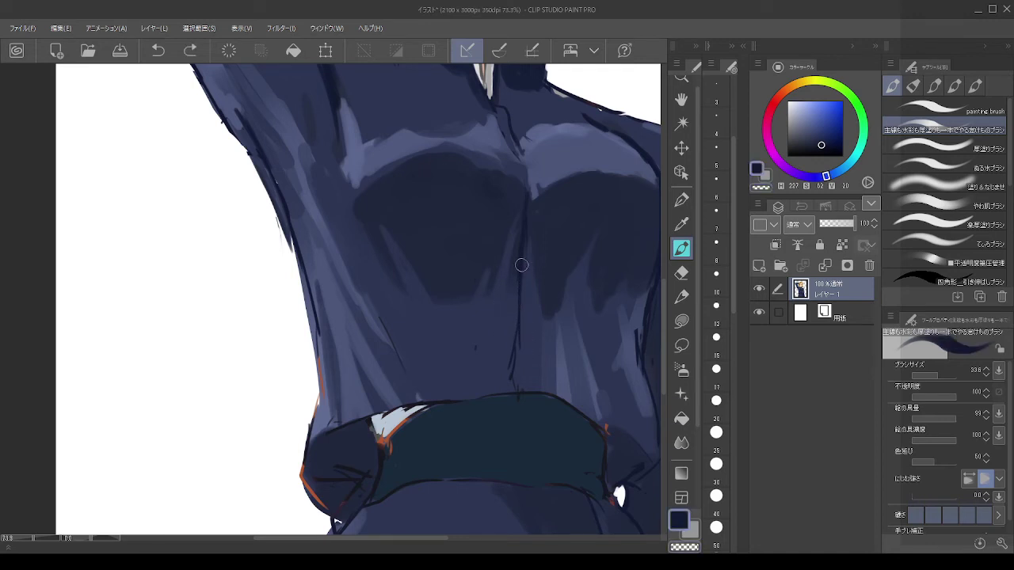
pyautogui.moveTo(521, 264)
pyautogui.mouseDown()
pyautogui.moveTo(536, 376)
pyautogui.moveTo(525, 391)
pyautogui.mouseUp()
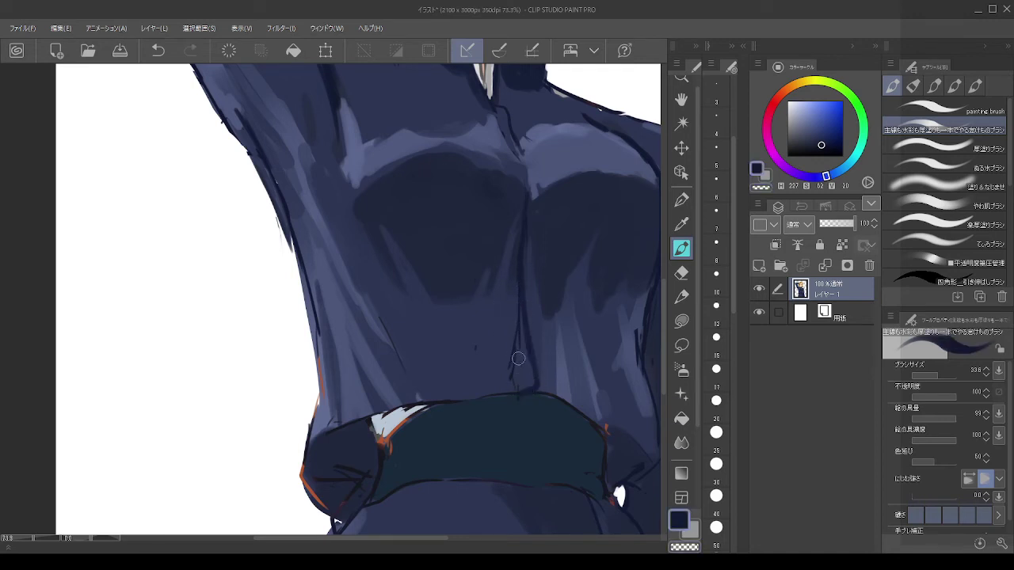
# Step: Try to remove the old closure line above the belt by erasing it and covering it with sampled navy
pyautogui.press('c')
pyautogui.moveTo(515, 315); pyautogui.dragTo(517, 358)
pyautogui.hotkey('ctrl', 'z')
pyautogui.keyDown('alt'); pyautogui.click(500, 320); pyautogui.keyUp('alt')
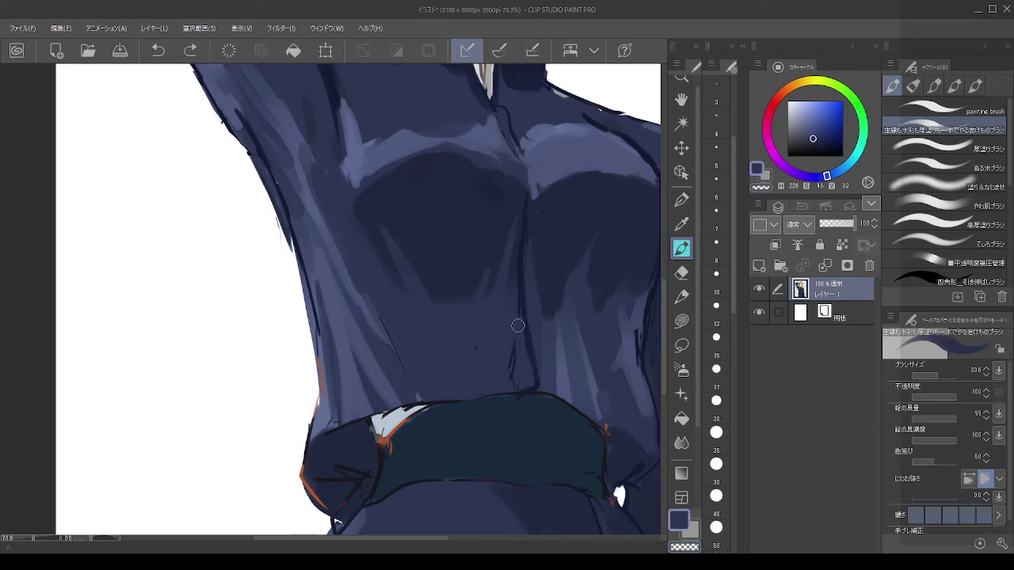
pyautogui.click(476, 346)
pyautogui.moveTo(521, 305); pyautogui.dragTo(511, 380)
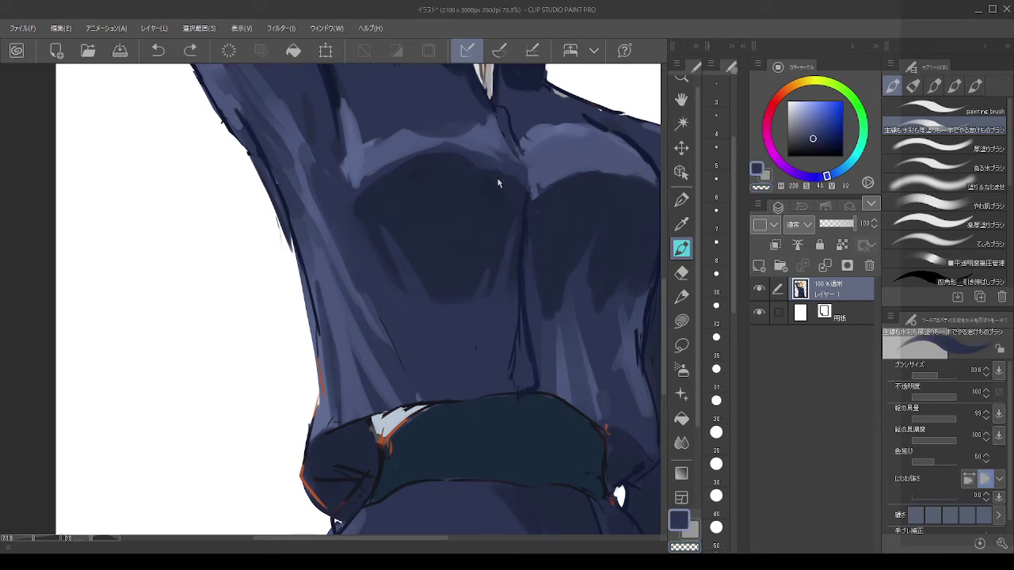
# Step: Paint over the lower part of the old front closure line above the belt with the sampled navy base colour
pyautogui.keyDown('alt'); pyautogui.click(524, 318); pyautogui.keyUp('alt')
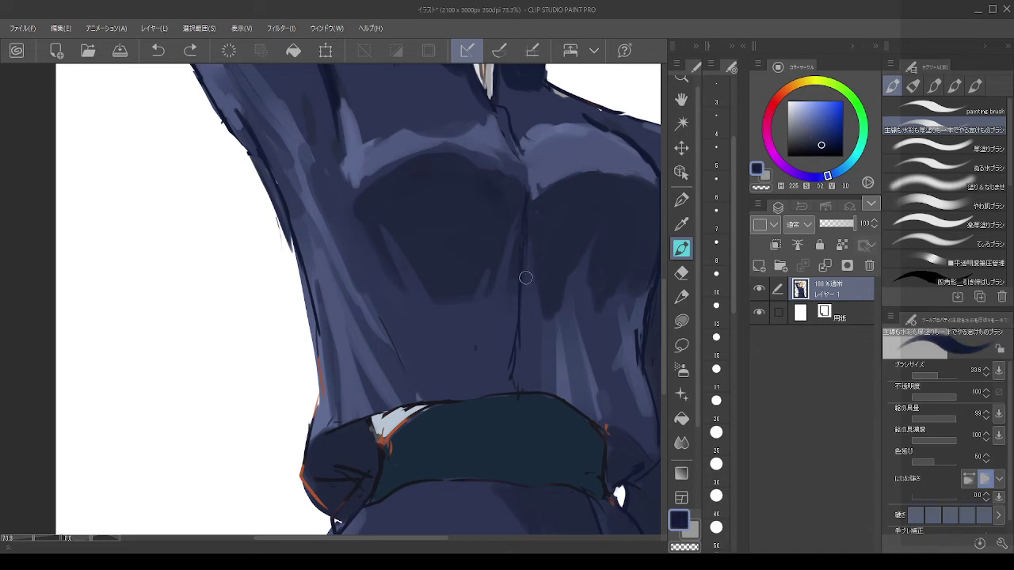
pyautogui.keyDown('alt'); pyautogui.click(519, 298); pyautogui.keyUp('alt')
pyautogui.keyDown('alt'); pyautogui.click(505, 315); pyautogui.keyUp('alt')
pyautogui.moveTo(513, 365); pyautogui.dragTo(517, 329)
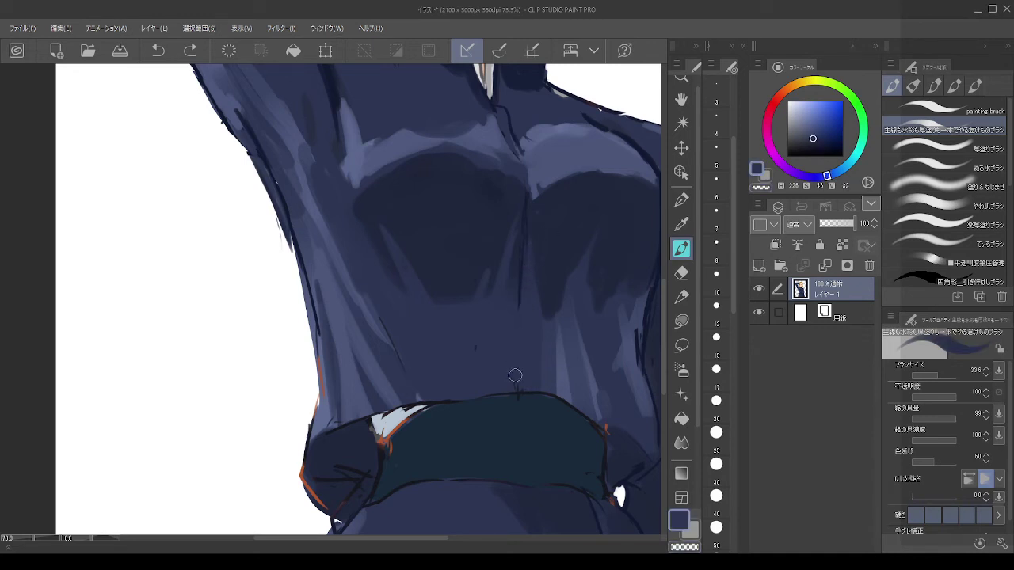
# Step: Cover the remaining old closure line between the two chest shadows with sampled navy
pyautogui.keyDown('alt'); pyautogui.click(527, 248); pyautogui.keyUp('alt')
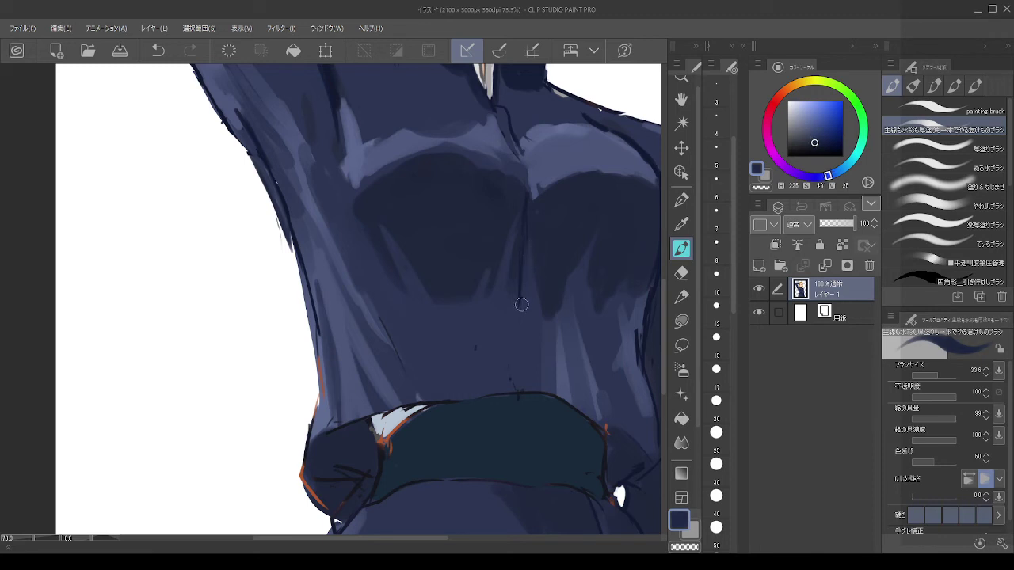
pyautogui.hotkey('ctrl', 'z')
pyautogui.press('c')
pyautogui.moveTo(524, 298)
pyautogui.mouseDown()
pyautogui.moveTo(524, 307)
pyautogui.moveTo(524, 269)
pyautogui.mouseUp()
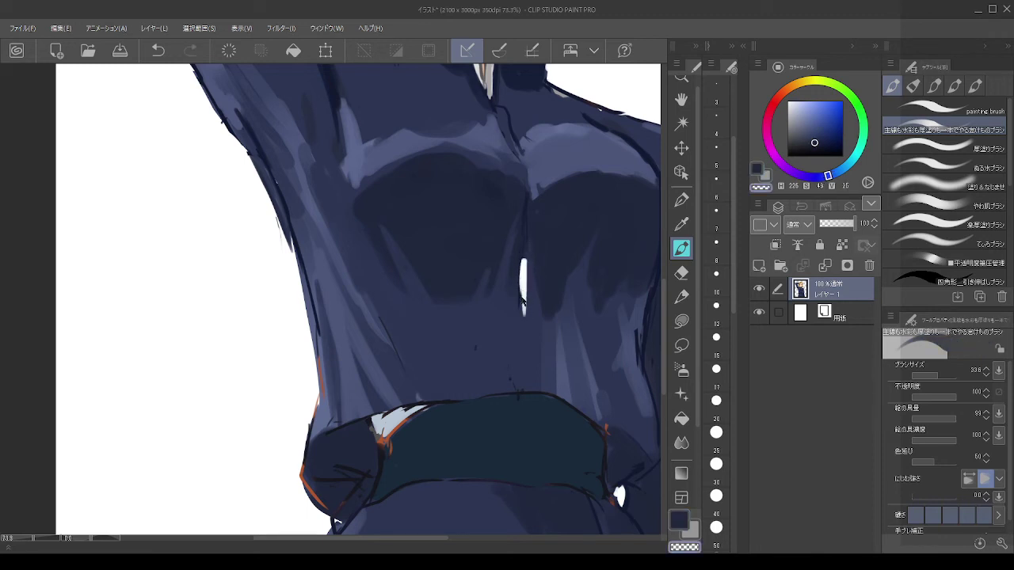
pyautogui.hotkey('ctrl', 'z')
pyautogui.keyDown('alt'); pyautogui.click(520, 326); pyautogui.keyUp('alt')
pyautogui.moveTo(519, 325); pyautogui.dragTo(521, 251)
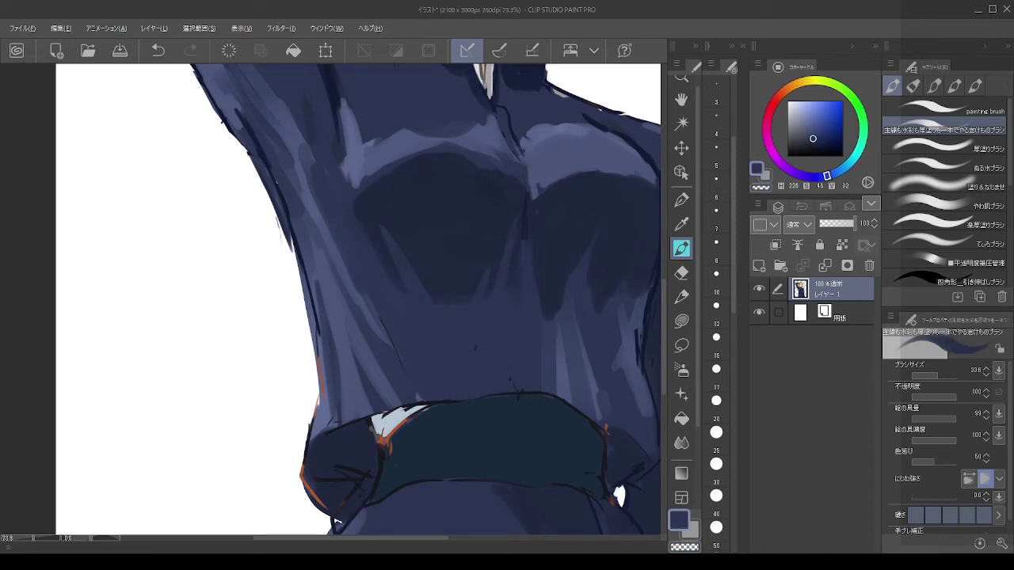
# Step: Redraw the front closure line in a darker navy from between the chest shadows to the belt, and darken the hem
pyautogui.moveTo(815, 141); pyautogui.dragTo(823, 143)
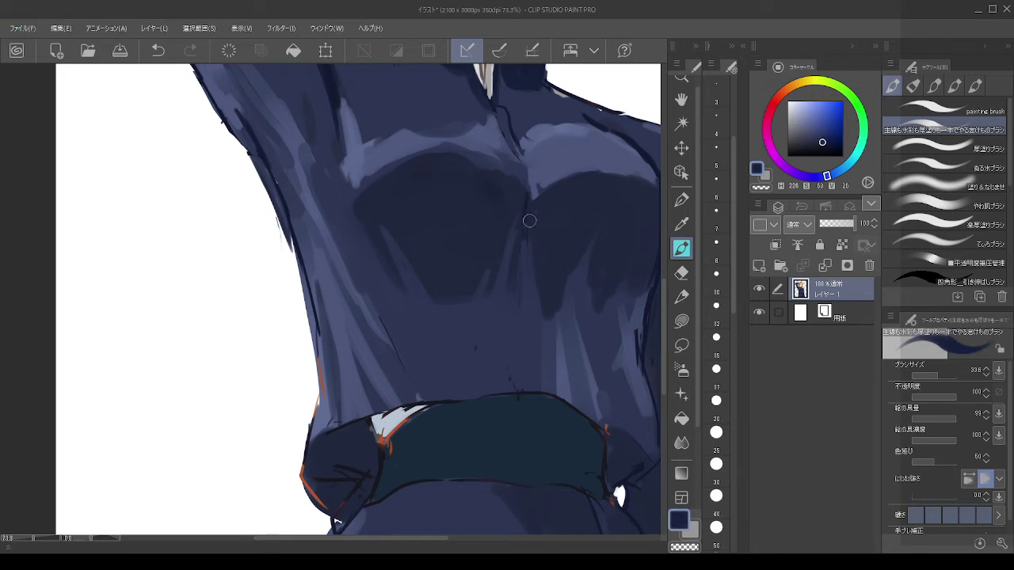
pyautogui.moveTo(529, 243); pyautogui.dragTo(520, 242)
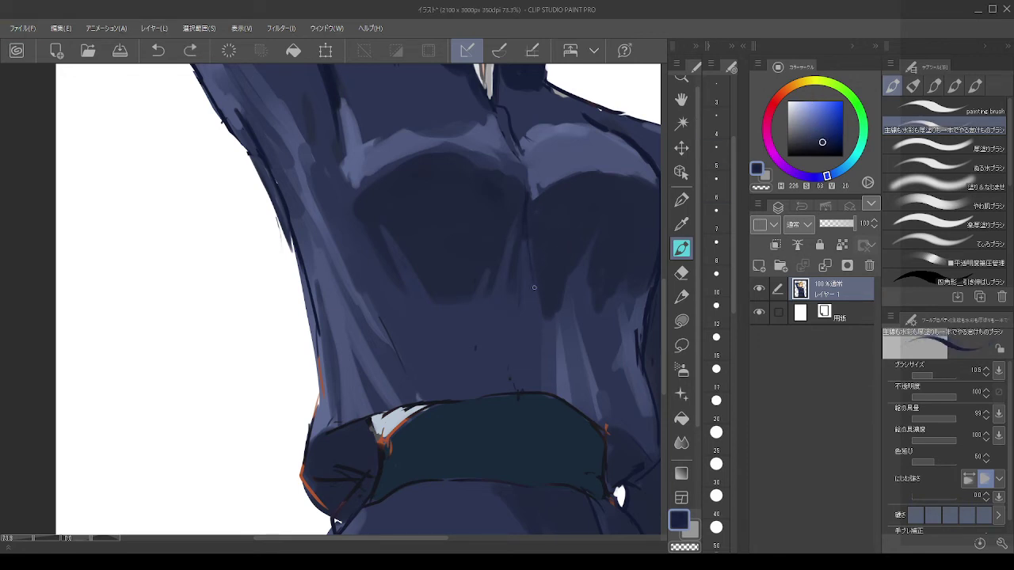
pyautogui.moveTo(534, 287); pyautogui.dragTo(535, 294)
pyautogui.hotkey('ctrl', 'z')
pyautogui.moveTo(528, 243); pyautogui.dragTo(537, 243)
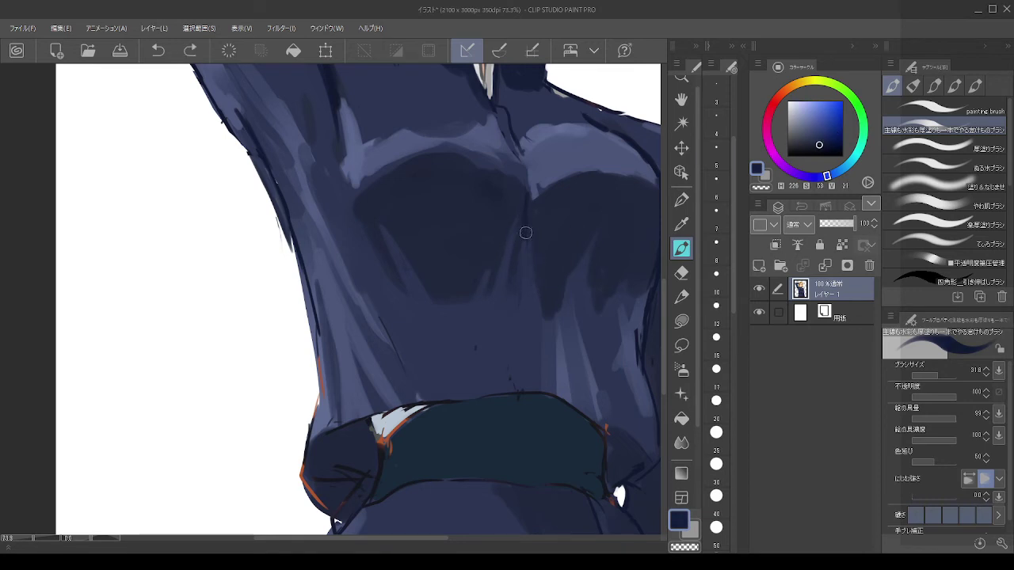
pyautogui.moveTo(541, 305)
pyautogui.mouseDown()
pyautogui.moveTo(545, 379)
pyautogui.moveTo(451, 406)
pyautogui.moveTo(381, 409)
pyautogui.mouseUp()
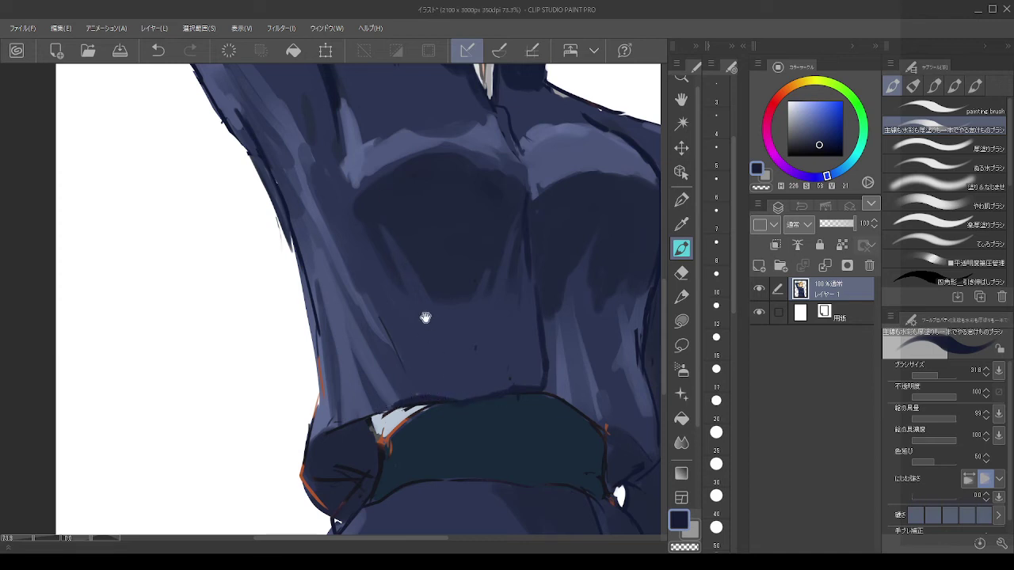
# Step: Touch up the jacket hem along the belt in dark navy, and trim the lower closure line with sampled navy
pyautogui.moveTo(427, 318); pyautogui.dragTo(357, 283)
pyautogui.moveTo(504, 372); pyautogui.dragTo(522, 389)
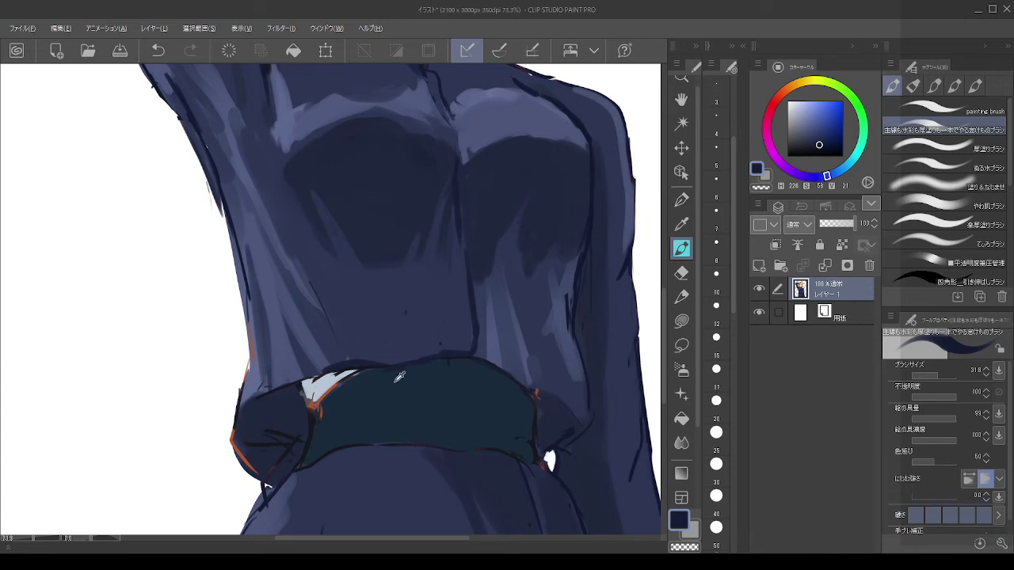
pyautogui.press('alt')
pyautogui.moveTo(453, 177); pyautogui.dragTo(507, 306)
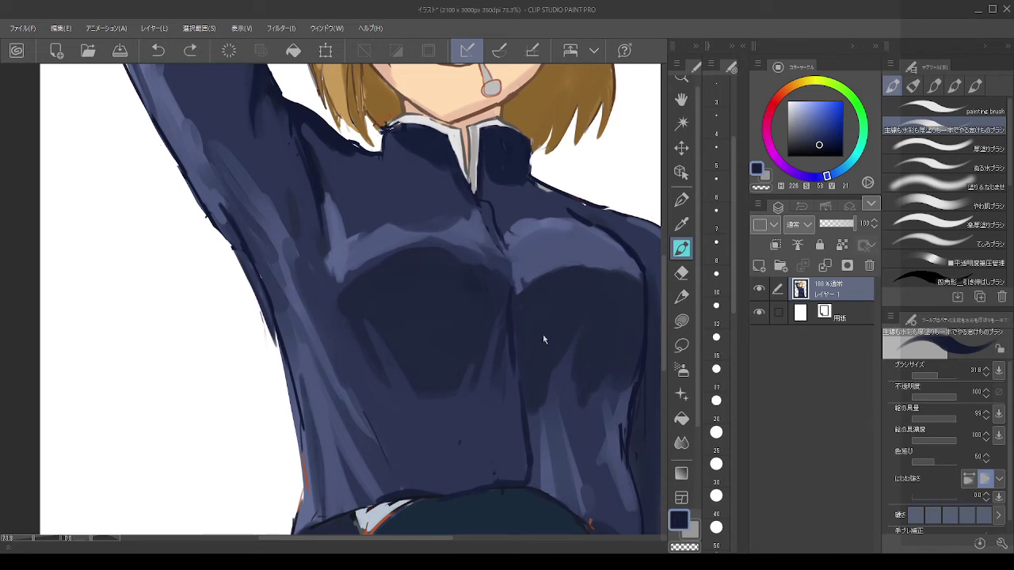
pyautogui.keyDown('alt'); pyautogui.click(536, 411); pyautogui.keyUp('alt')
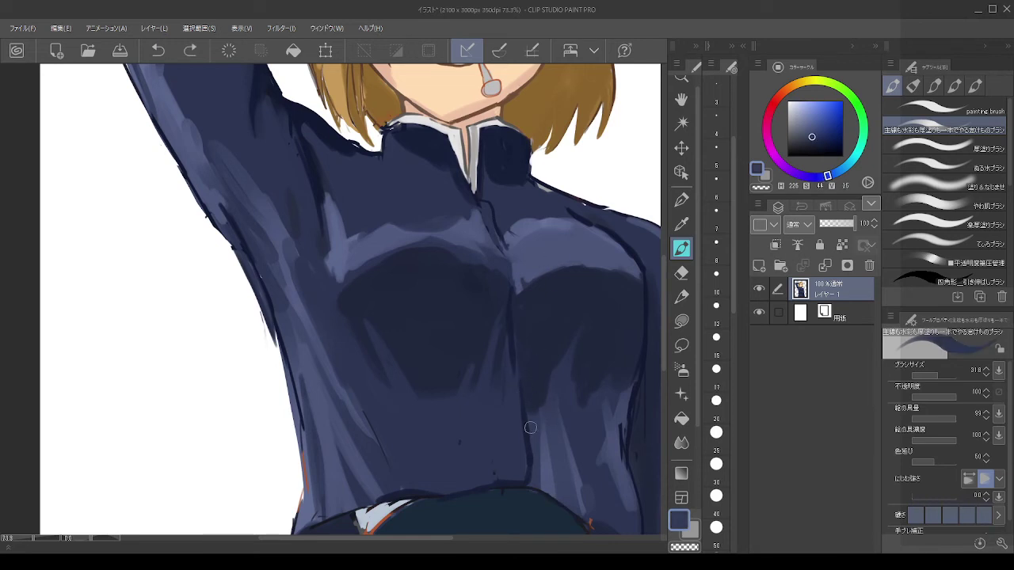
pyautogui.keyDown('alt'); pyautogui.click(512, 385); pyautogui.keyUp('alt')
pyautogui.moveTo(522, 404); pyautogui.dragTo(521, 435)
pyautogui.hotkey('ctrl', 'z')
# Step: Draw the closure line from the front flap down between the chest highlights with a smaller brush in sampled dark navy
pyautogui.keyDown('alt'); pyautogui.click(504, 244); pyautogui.keyUp('alt')
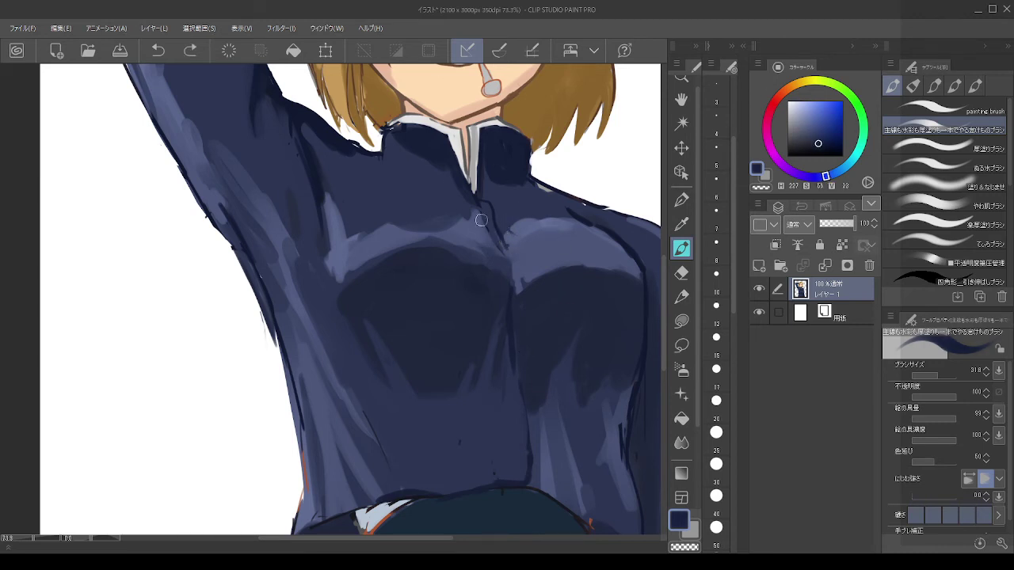
pyautogui.press('[')
pyautogui.press('[')
pyautogui.press('[')
pyautogui.press('[')
pyautogui.press('[')
pyautogui.press('[')
pyautogui.press(']')
pyautogui.press(']')
pyautogui.press(']')
pyautogui.press(']')
pyautogui.moveTo(502, 235); pyautogui.dragTo(521, 266)
pyautogui.keyDown('alt'); pyautogui.click(491, 263); pyautogui.keyUp('alt')
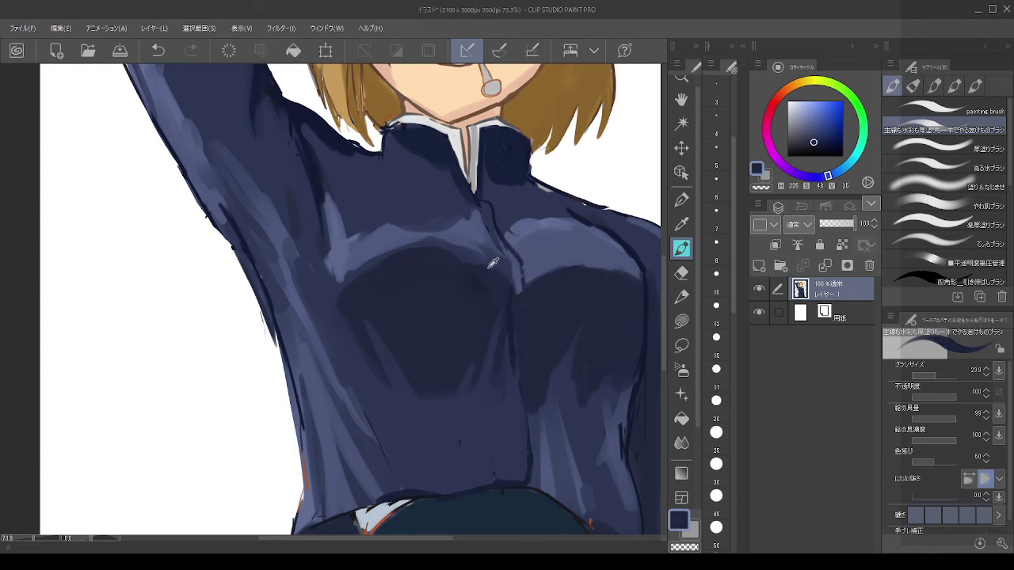
# Step: Define the chest shadow's edge at the front closure in dark navy, and clean up the closure line below the collar with sampled navy
pyautogui.moveTo(440, 254); pyautogui.dragTo(518, 278)
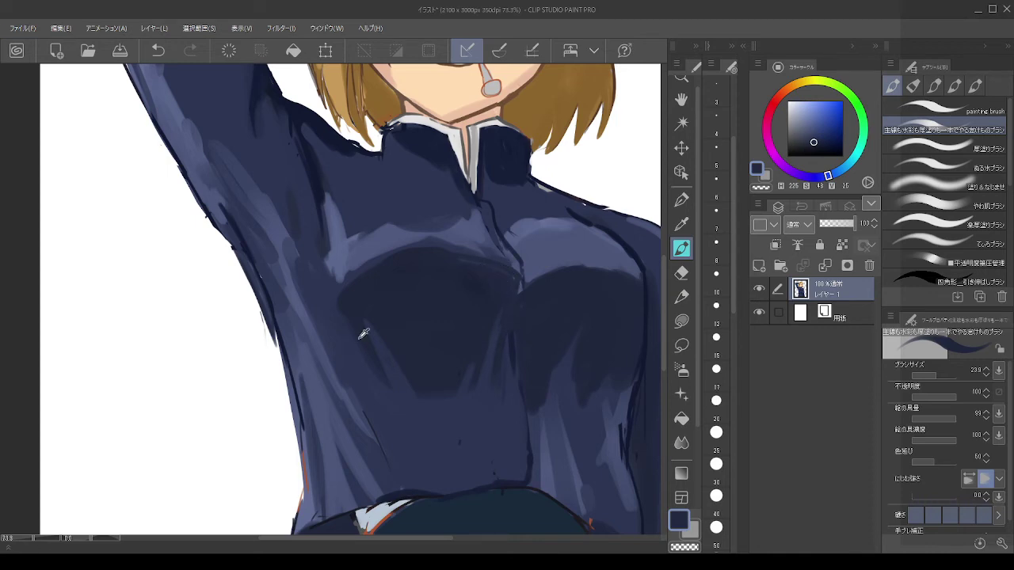
pyautogui.scroll(-3, 400, 289)
pyautogui.scroll(4, 458, 207)
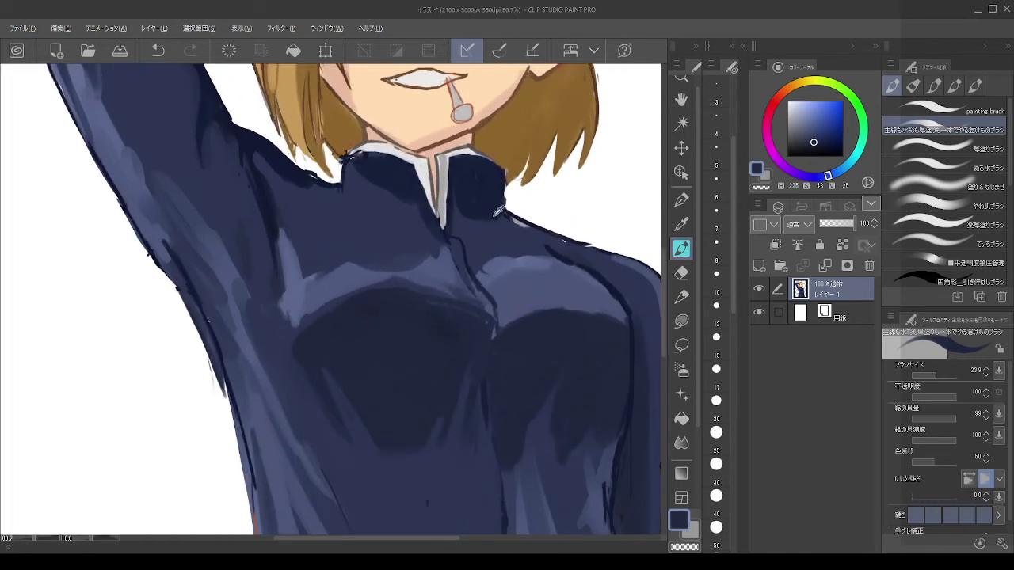
pyautogui.keyDown('alt'); pyautogui.click(466, 231); pyautogui.keyUp('alt')
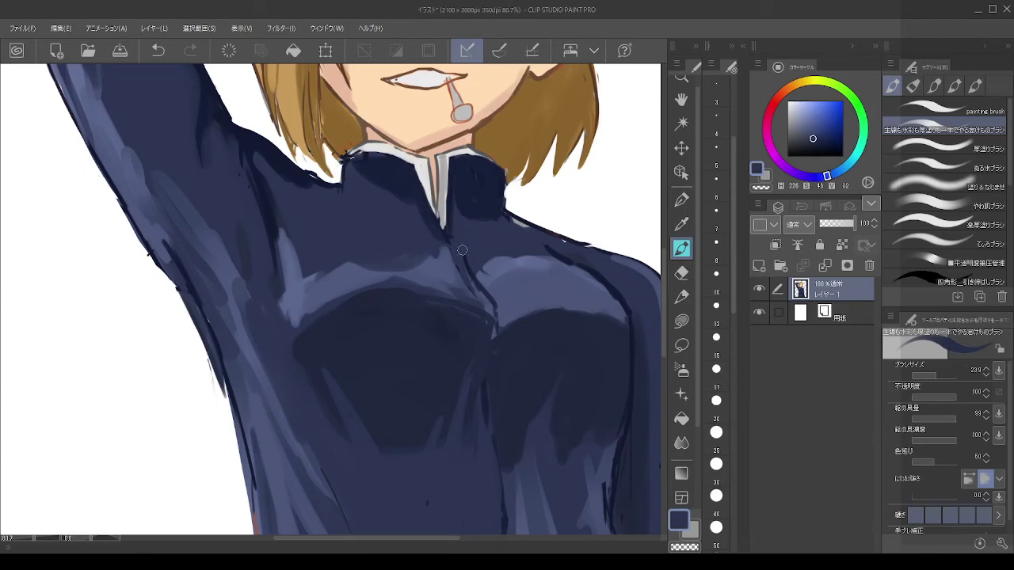
pyautogui.scroll(-8, 525, 172)
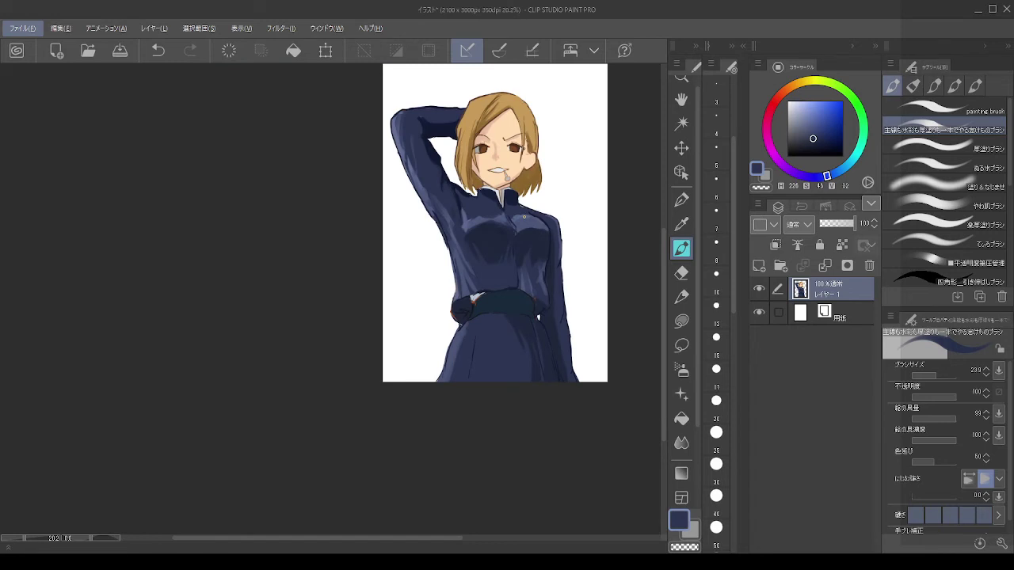
pyautogui.scroll(4, 515, 234)
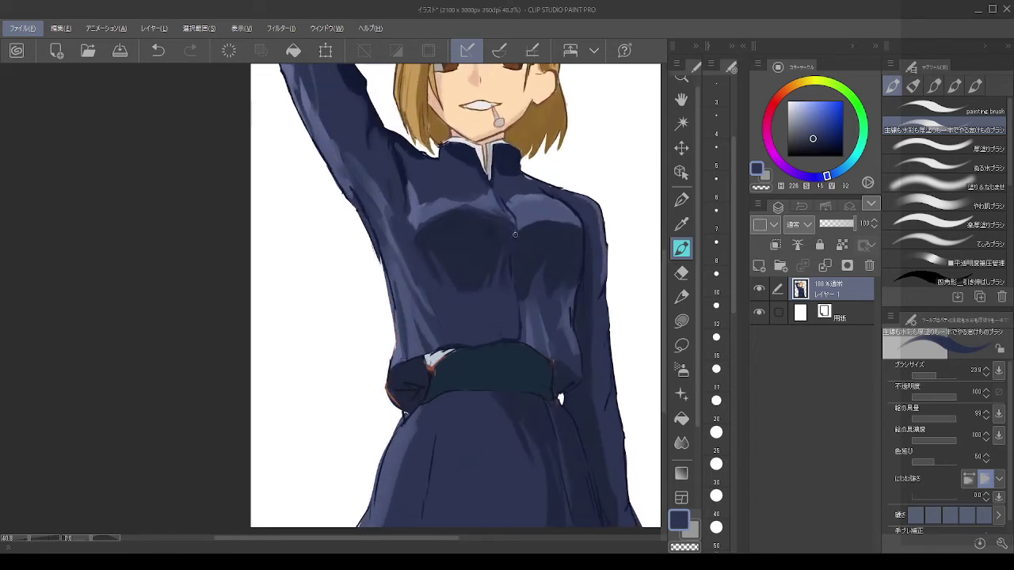
# Step: Darken the jacket's side below the chest beside the hanging arm in sampled navy, refining the shading with a smaller brush
pyautogui.keyDown('alt'); pyautogui.click(571, 256); pyautogui.keyUp('alt')
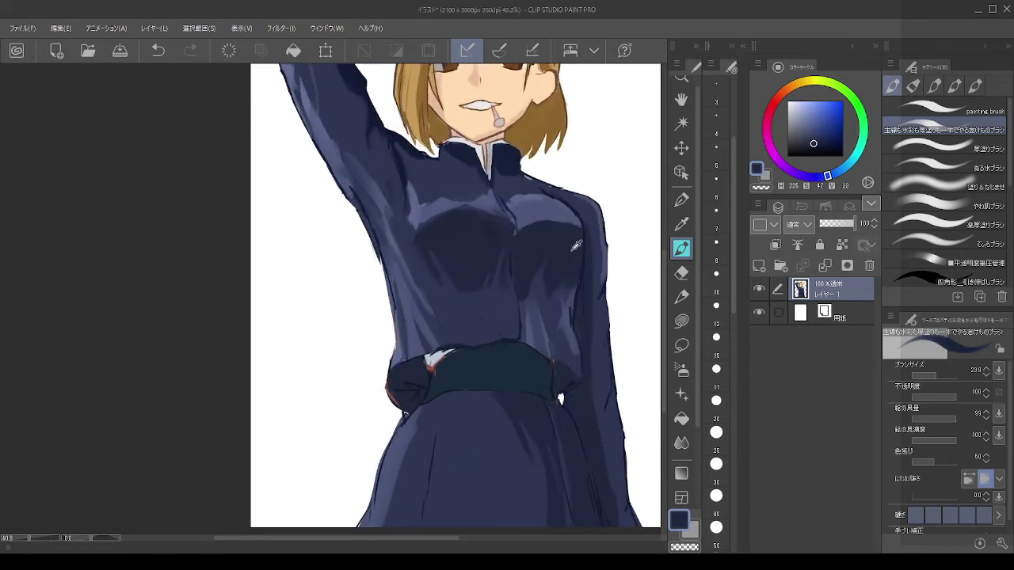
pyautogui.moveTo(542, 272)
pyautogui.mouseDown()
pyautogui.moveTo(568, 266)
pyautogui.moveTo(557, 261)
pyautogui.moveTo(549, 304)
pyautogui.moveTo(561, 265)
pyautogui.moveTo(553, 316)
pyautogui.moveTo(550, 306)
pyautogui.moveTo(572, 362)
pyautogui.mouseUp()
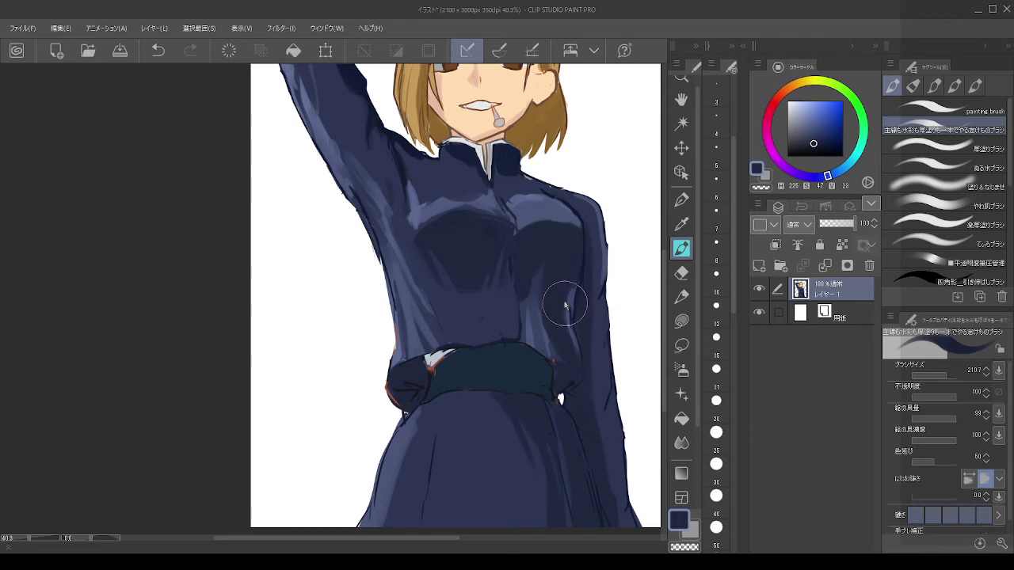
pyautogui.press('[')
pyautogui.press('[')
pyautogui.press('[')
pyautogui.press('[')
pyautogui.press('[')
pyautogui.press('[')
pyautogui.moveTo(546, 279); pyautogui.dragTo(559, 289)
pyautogui.keyDown('alt'); pyautogui.click(573, 296); pyautogui.keyUp('alt')
pyautogui.click(812, 137)
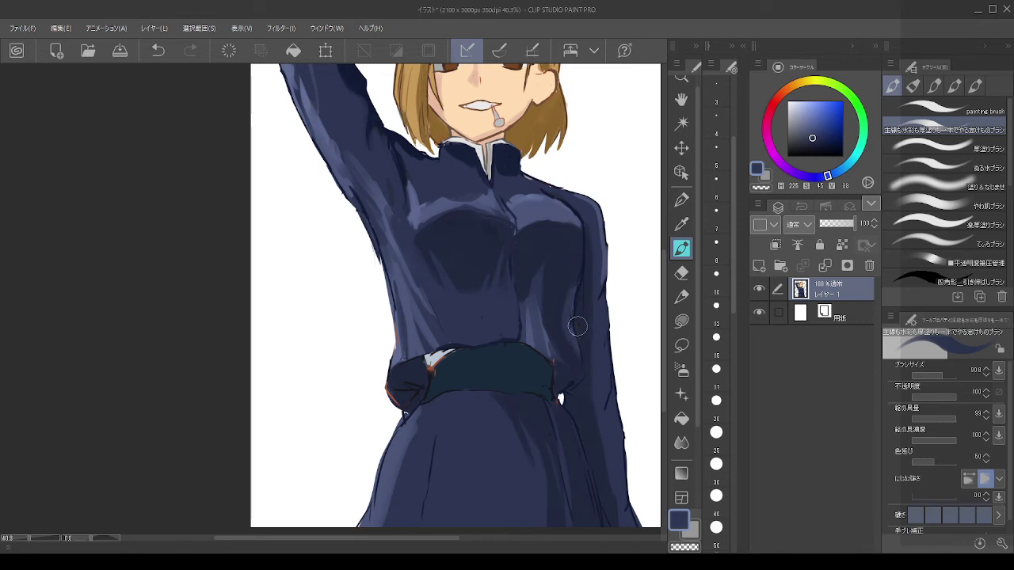
# Step: Paint over the gap between the gathered jacket hem and the skirt's waist using sampled navy tones
pyautogui.scroll(-2, 577, 325)
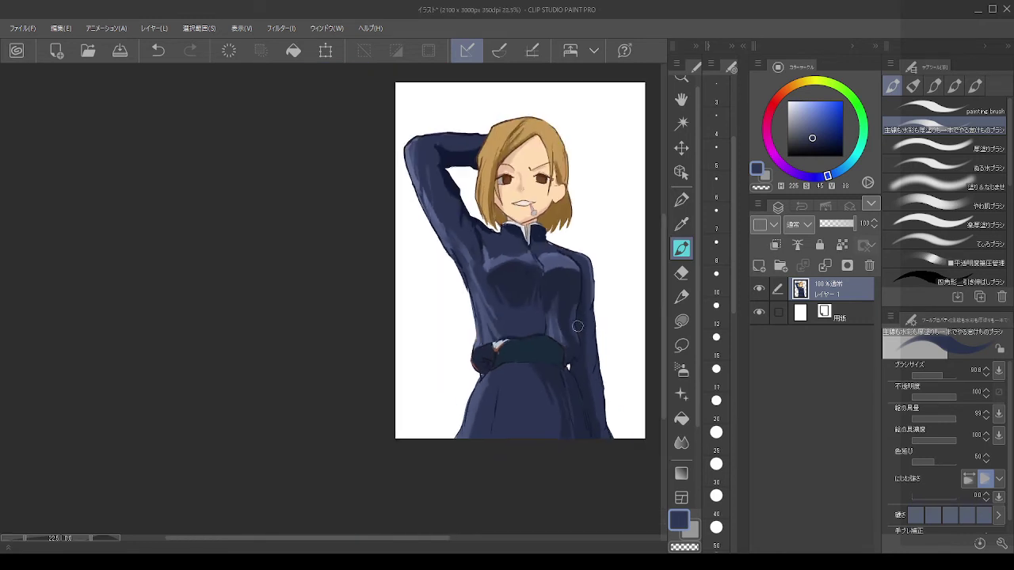
pyautogui.scroll(3, 570, 421)
pyautogui.scroll(-3, 566, 413)
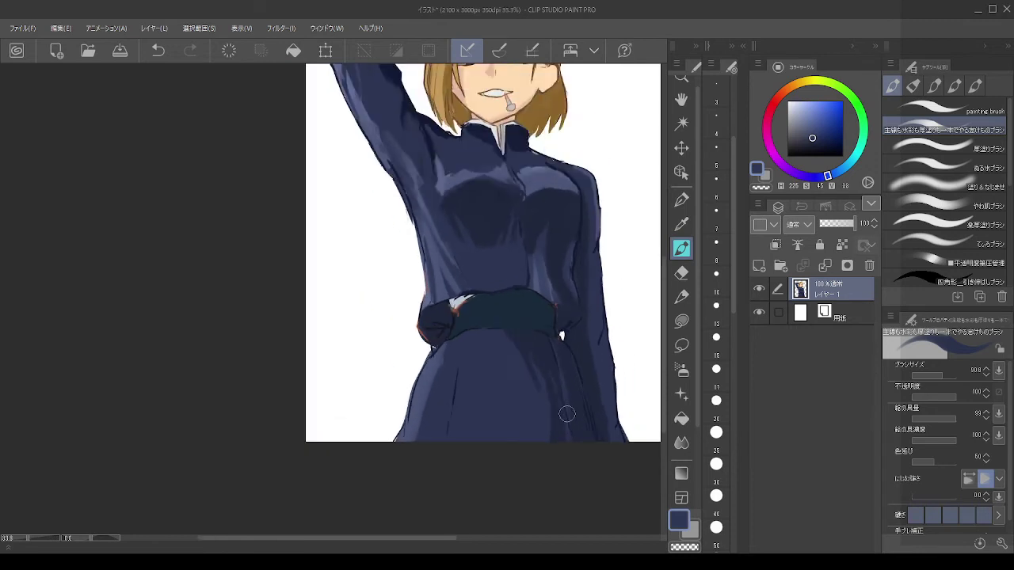
pyautogui.scroll(4, 563, 412)
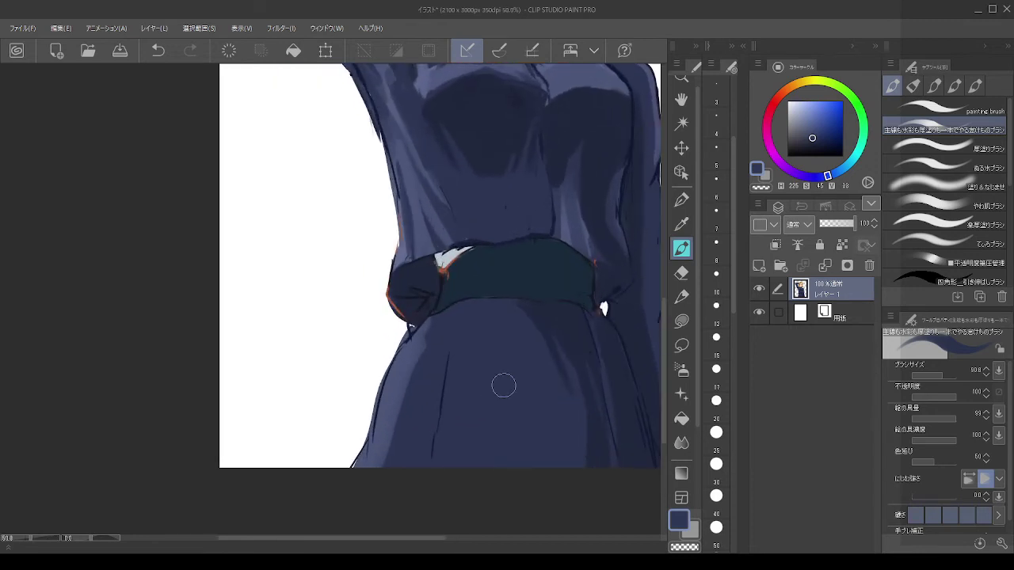
pyautogui.keyDown('alt'); pyautogui.click(445, 326); pyautogui.keyUp('alt')
pyautogui.moveTo(435, 308)
pyautogui.mouseDown()
pyautogui.moveTo(431, 298)
pyautogui.moveTo(416, 326)
pyautogui.moveTo(432, 302)
pyautogui.moveTo(412, 323)
pyautogui.moveTo(430, 306)
pyautogui.moveTo(420, 319)
pyautogui.mouseUp()
pyautogui.keyDown('alt'); pyautogui.click(407, 353); pyautogui.keyUp('alt')
pyautogui.keyDown('alt'); pyautogui.click(560, 312); pyautogui.keyUp('alt')
pyautogui.keyDown('alt'); pyautogui.click(425, 328); pyautogui.keyUp('alt')
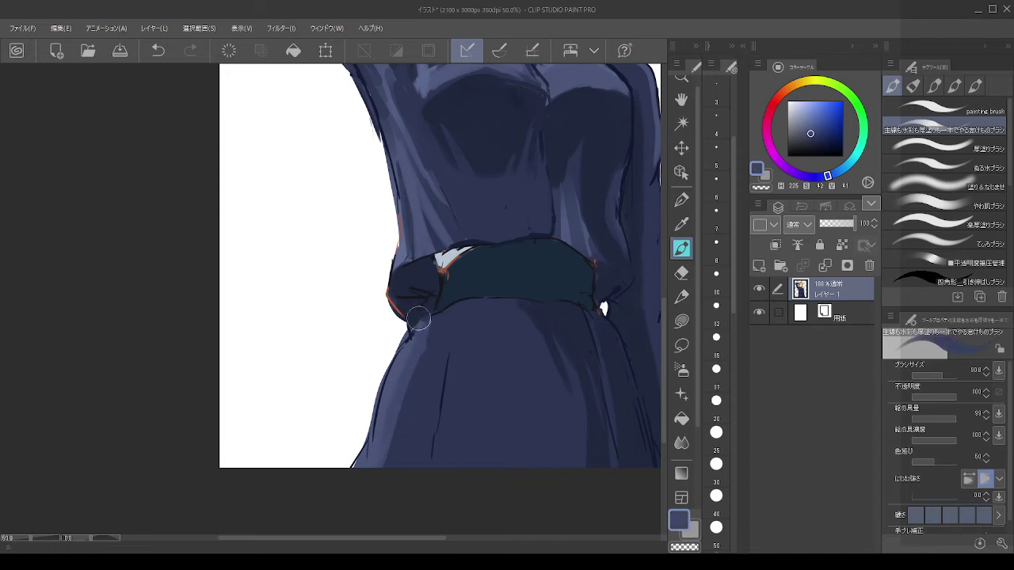
# Step: Darken the skirt fold beside the hanging arm, and cover the old fold line on the skirt's front with sampled navy
pyautogui.keyDown('alt'); pyautogui.click(540, 146); pyautogui.keyUp('alt')
pyautogui.moveTo(446, 376)
pyautogui.mouseDown()
pyautogui.moveTo(436, 362)
pyautogui.moveTo(436, 430)
pyautogui.mouseUp()
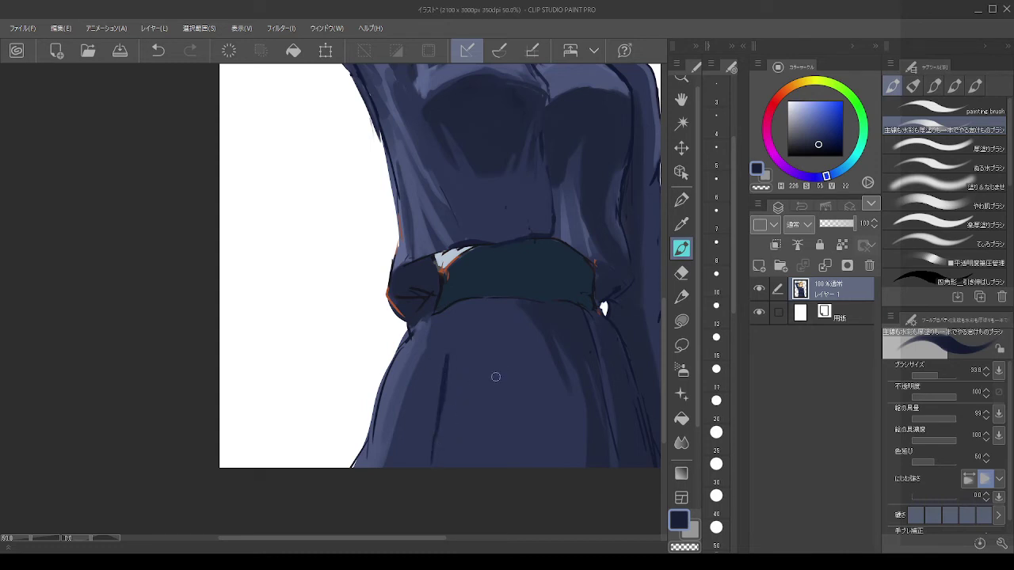
pyautogui.moveTo(603, 376); pyautogui.dragTo(612, 438)
pyautogui.keyDown('alt'); pyautogui.click(462, 377); pyautogui.keyUp('alt')
pyautogui.moveTo(448, 357); pyautogui.dragTo(432, 419)
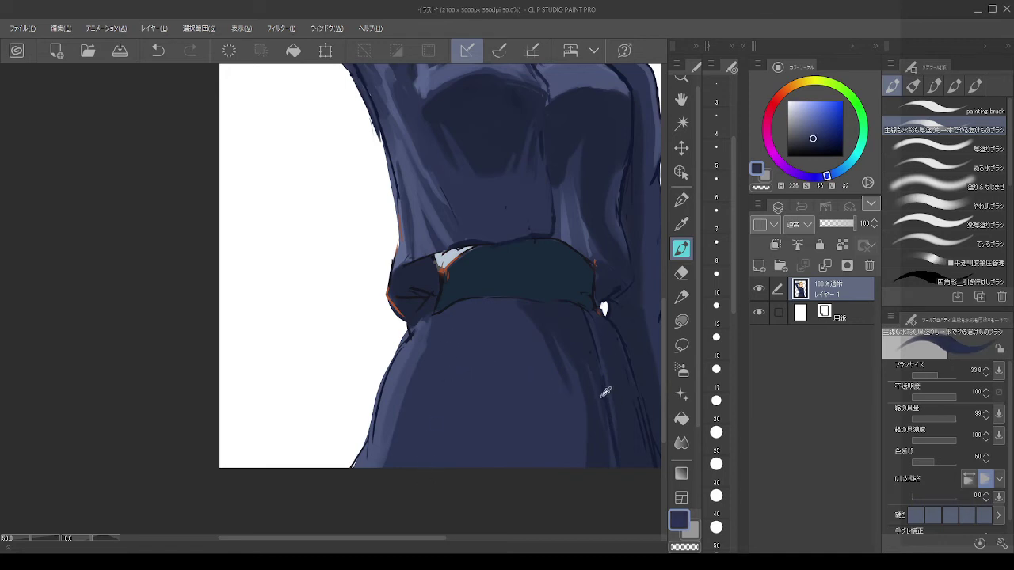
# Step: Draw a central pleat line down the skirt in sampled dark navy with a smaller brush, and reinforce the side fold line
pyautogui.keyDown('alt'); pyautogui.click(598, 329); pyautogui.keyUp('alt')
pyautogui.keyDown('alt'); pyautogui.click(623, 330); pyautogui.keyUp('alt')
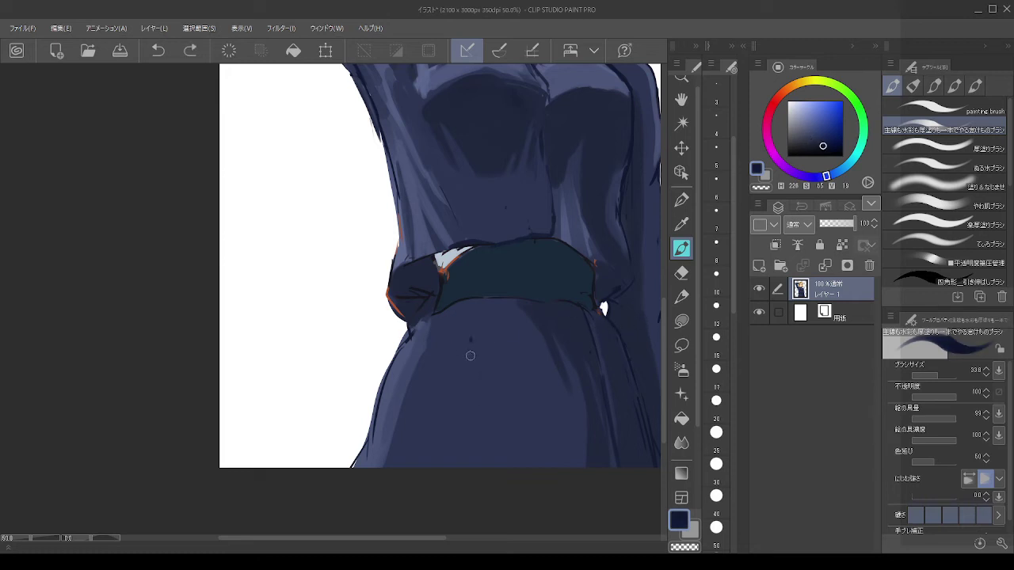
pyautogui.moveTo(471, 356); pyautogui.dragTo(475, 427)
pyautogui.hotkey('ctrl', 'z')
pyautogui.press('[')
pyautogui.press('[')
pyautogui.moveTo(473, 339); pyautogui.dragTo(481, 392)
pyautogui.hotkey('ctrl', 'z')
pyautogui.moveTo(482, 334); pyautogui.dragTo(485, 488)
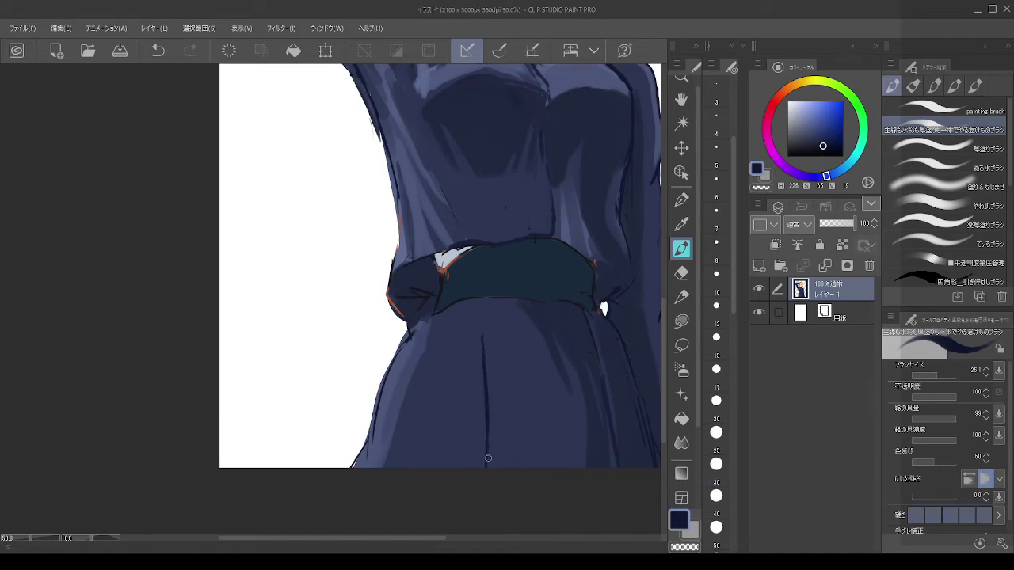
pyautogui.hotkey('ctrl', 'z')
pyautogui.moveTo(485, 358); pyautogui.dragTo(484, 466)
pyautogui.moveTo(602, 382); pyautogui.dragTo(615, 452)
# Step: Clean up the rough lines between the skirt and the hanging arm with sampled dark navy
pyautogui.scroll(-2, 540, 323)
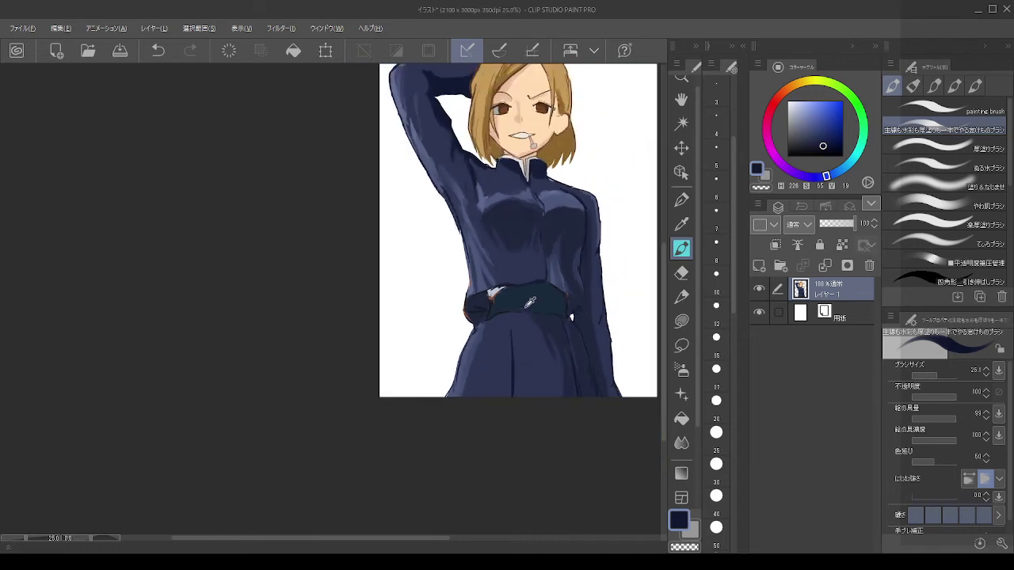
pyautogui.scroll(2, 613, 308)
pyautogui.scroll(1, 610, 314)
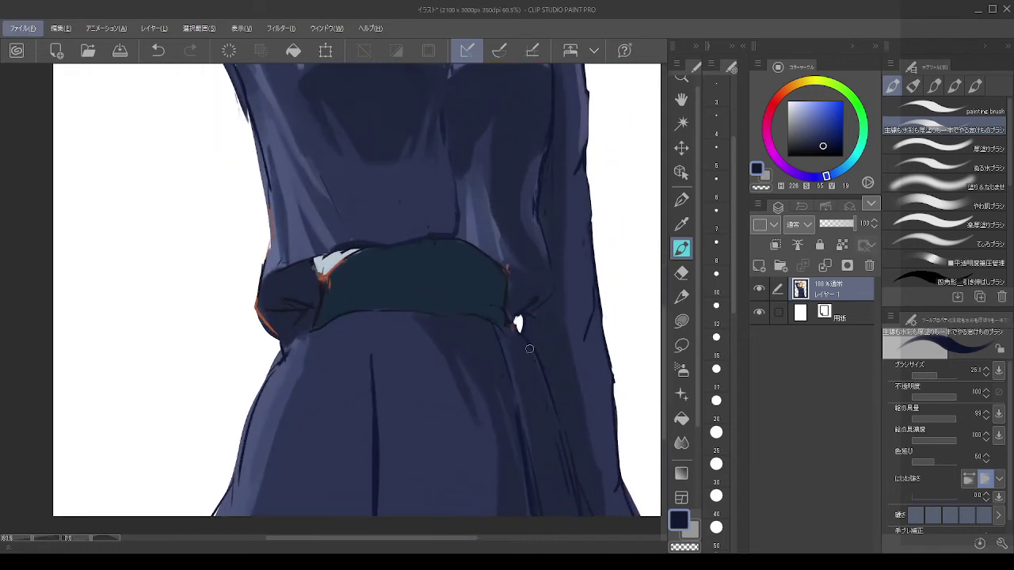
pyautogui.keyDown('alt'); pyautogui.click(531, 341); pyautogui.keyUp('alt')
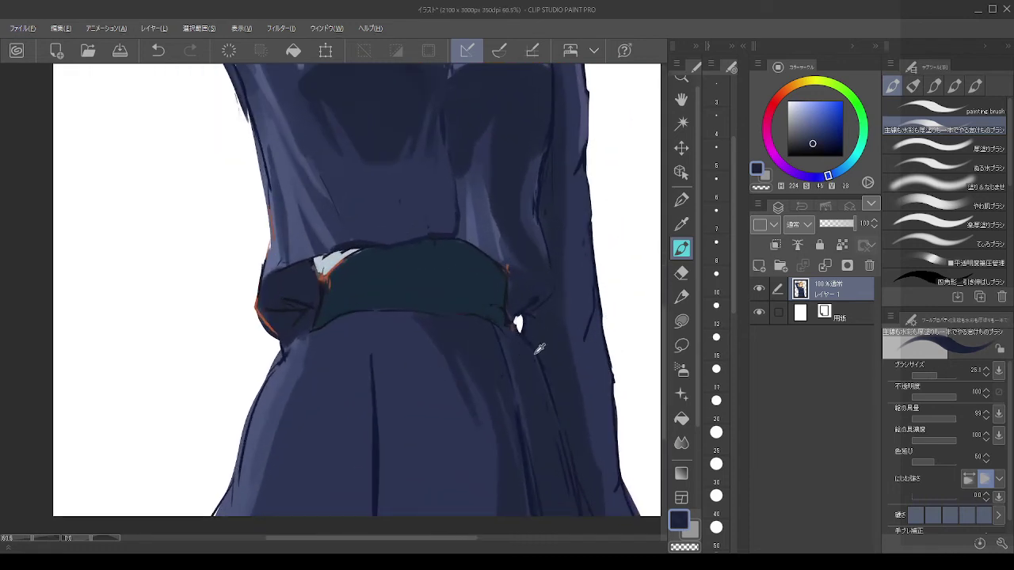
pyautogui.keyDown('alt'); pyautogui.click(542, 349); pyautogui.keyUp('alt')
pyautogui.hotkey('ctrl', 'z')
pyautogui.moveTo(529, 346); pyautogui.dragTo(572, 514)
pyautogui.keyDown('alt'); pyautogui.click(542, 345); pyautogui.keyUp('alt')
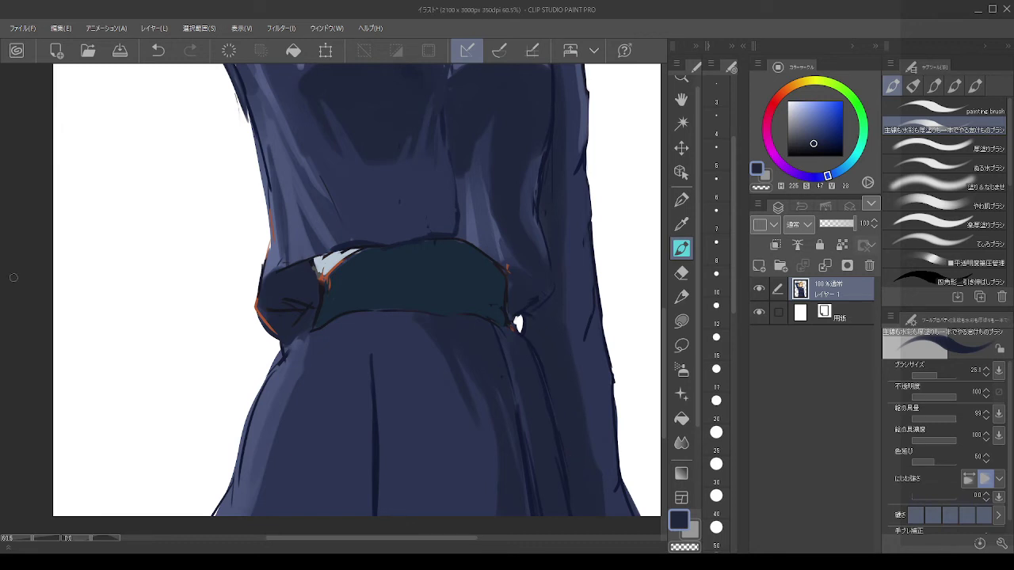
# Step: Blend the skirt's waist corner beneath the gathered jacket hem using sampled dark and mid navy tones
pyautogui.keyDown('alt'); pyautogui.click(287, 351); pyautogui.keyUp('alt')
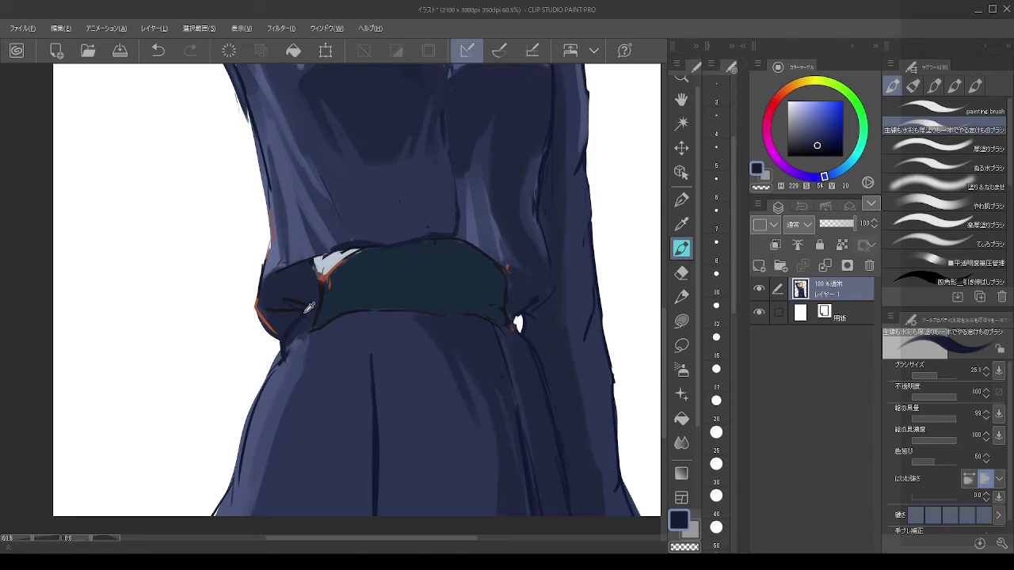
pyautogui.keyDown('alt'); pyautogui.click(309, 323); pyautogui.keyUp('alt')
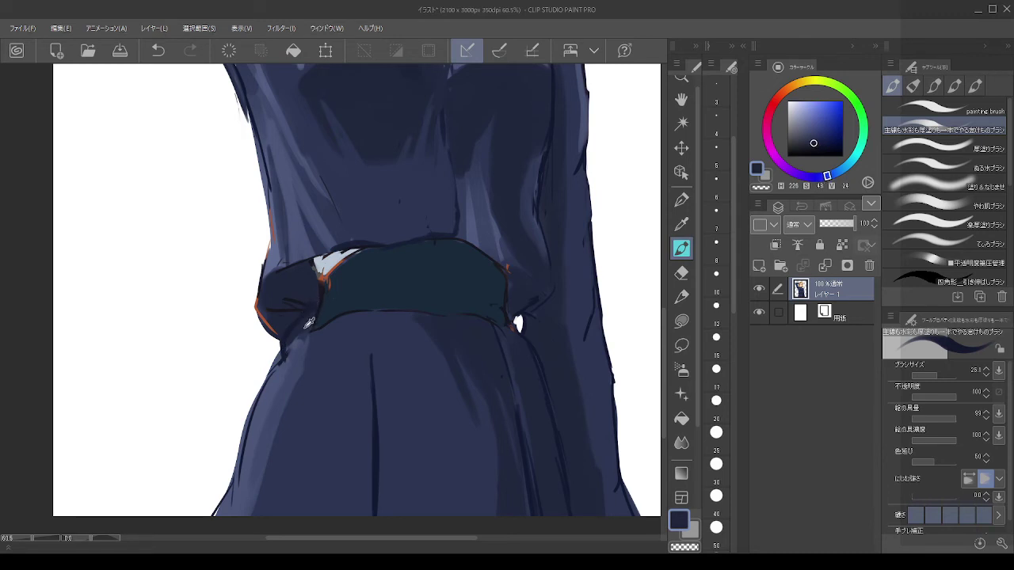
pyautogui.keyDown('alt'); pyautogui.click(304, 347); pyautogui.keyUp('alt')
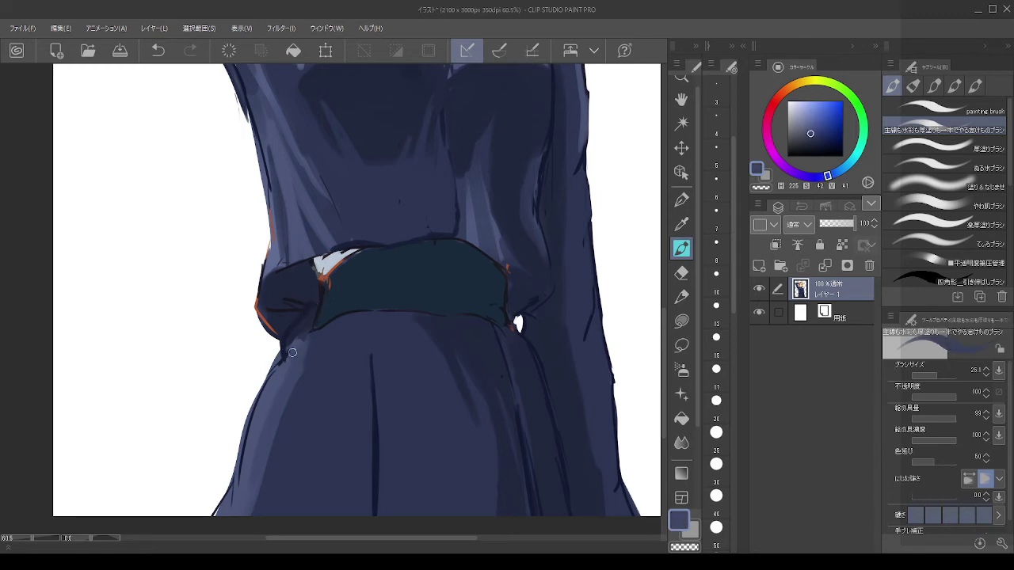
pyautogui.keyDown('alt'); pyautogui.click(307, 325); pyautogui.keyUp('alt')
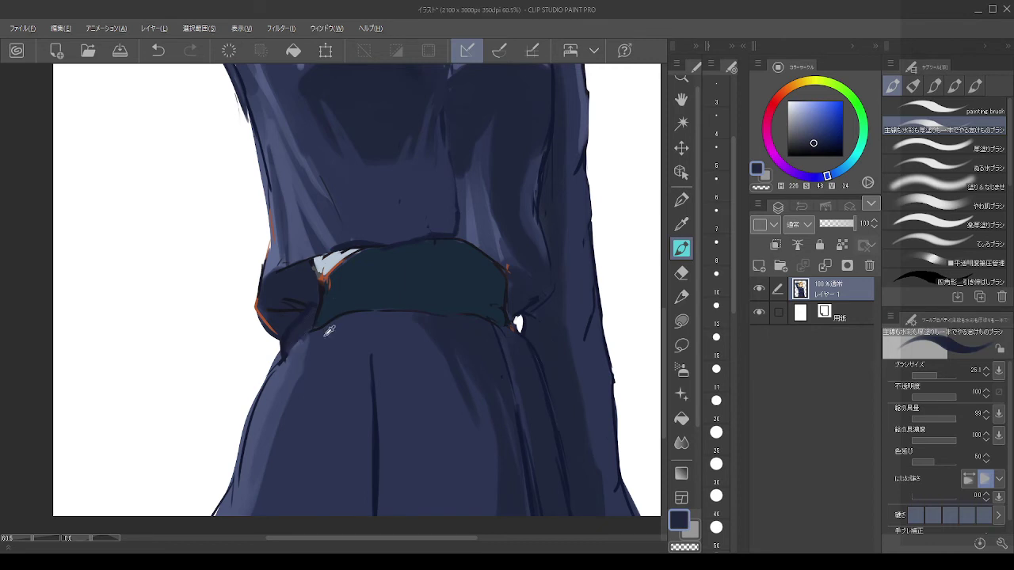
pyautogui.keyDown('alt'); pyautogui.click(329, 331); pyautogui.keyUp('alt')
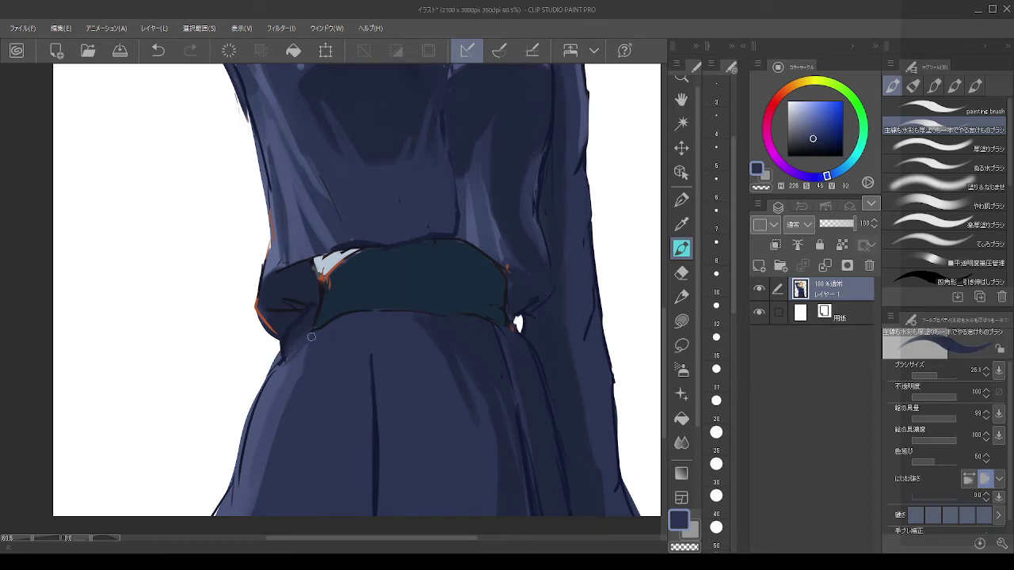
# Step: Redraw the skirt's outer contour from the waist to the canvas edge in sampled dark navy
pyautogui.keyDown('alt'); pyautogui.click(292, 326); pyautogui.keyUp('alt')
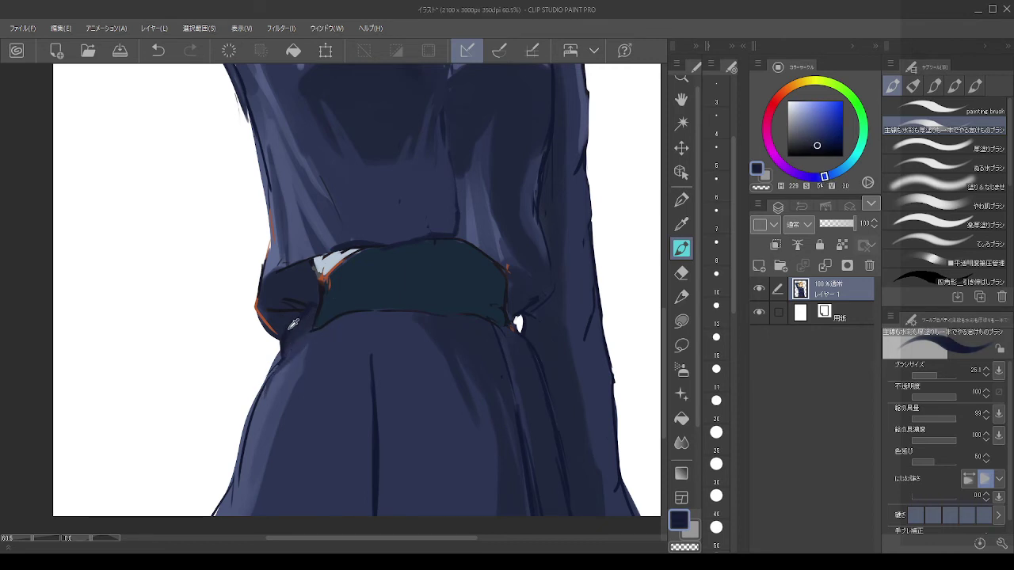
pyautogui.moveTo(275, 370); pyautogui.dragTo(247, 446)
pyautogui.hotkey('ctrl', 'z')
pyautogui.moveTo(277, 368); pyautogui.dragTo(224, 504)
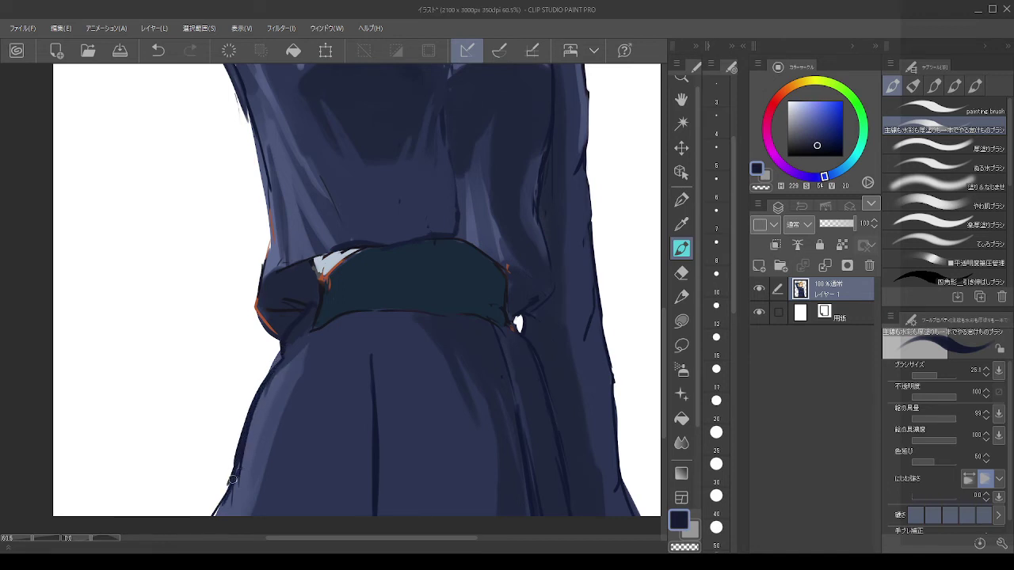
pyautogui.hotkey('ctrl', 'z')
pyautogui.moveTo(235, 469)
pyautogui.mouseDown()
pyautogui.moveTo(225, 516)
pyautogui.moveTo(190, 546)
pyautogui.mouseUp()
pyautogui.hotkey('ctrl', 'z')
pyautogui.moveTo(238, 466); pyautogui.dragTo(209, 517)
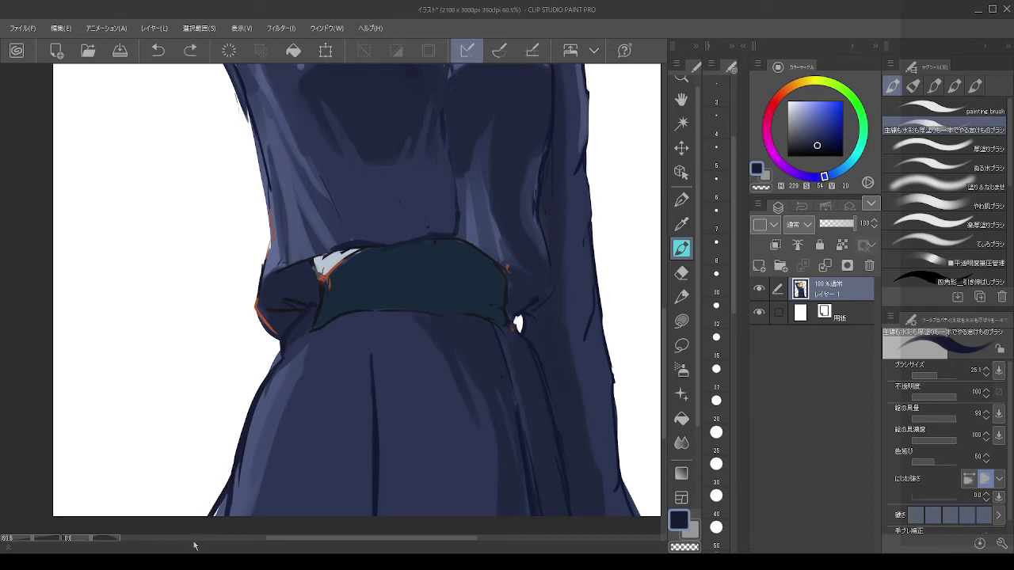
# Step: Redraw the outline where the raised sleeve meets the jacket's side in sampled dark navy
pyautogui.keyDown('alt'); pyautogui.click(558, 435); pyautogui.keyUp('alt')
pyautogui.keyDown('alt'); pyautogui.click(559, 432); pyautogui.keyUp('alt')
pyautogui.moveTo(277, 360)
pyautogui.mouseDown()
pyautogui.moveTo(254, 425)
pyautogui.moveTo(314, 555)
pyautogui.mouseUp()
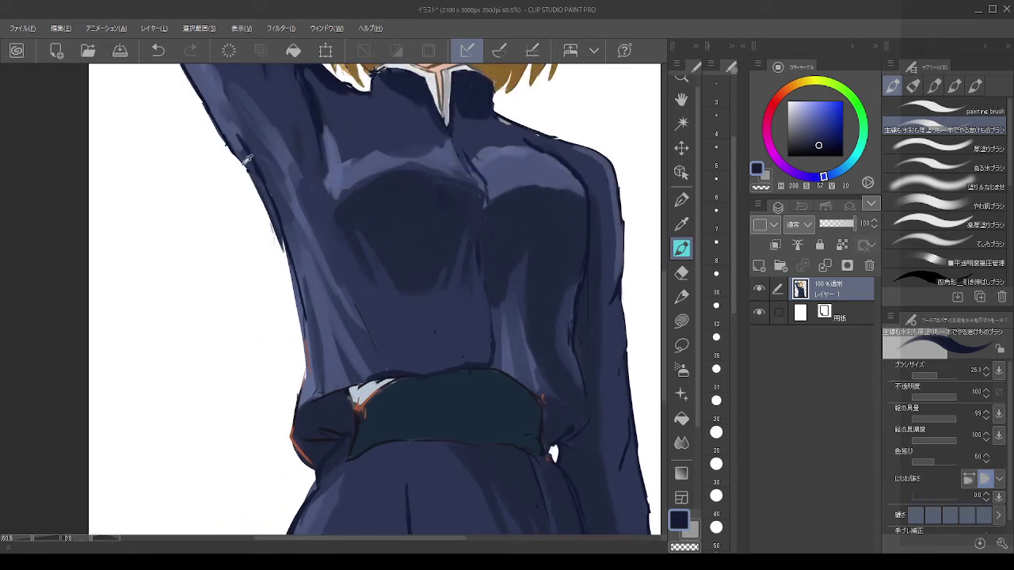
pyautogui.moveTo(233, 156); pyautogui.dragTo(265, 202)
pyautogui.hotkey('ctrl', 'z')
pyautogui.hotkey('ctrl', 'z')
pyautogui.moveTo(224, 136); pyautogui.dragTo(270, 214)
# Step: Soften the highlight streaks on the jacket's side below the raised arm using sampled navy and a larger brush
pyautogui.keyDown('alt'); pyautogui.click(281, 237); pyautogui.keyUp('alt')
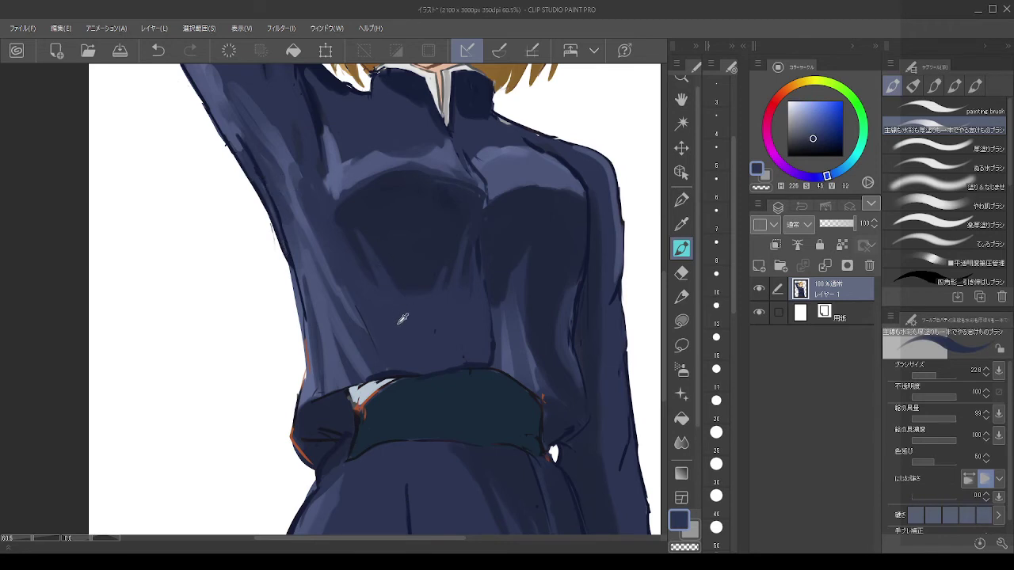
pyautogui.moveTo(295, 218); pyautogui.dragTo(336, 286)
pyautogui.hotkey('ctrl', 'z')
pyautogui.keyDown('ctrl'); pyautogui.keyDown('alt'); pyautogui.moveTo(283, 204); pyautogui.dragTo(305, 203); pyautogui.keyUp('alt'); pyautogui.keyUp('ctrl')
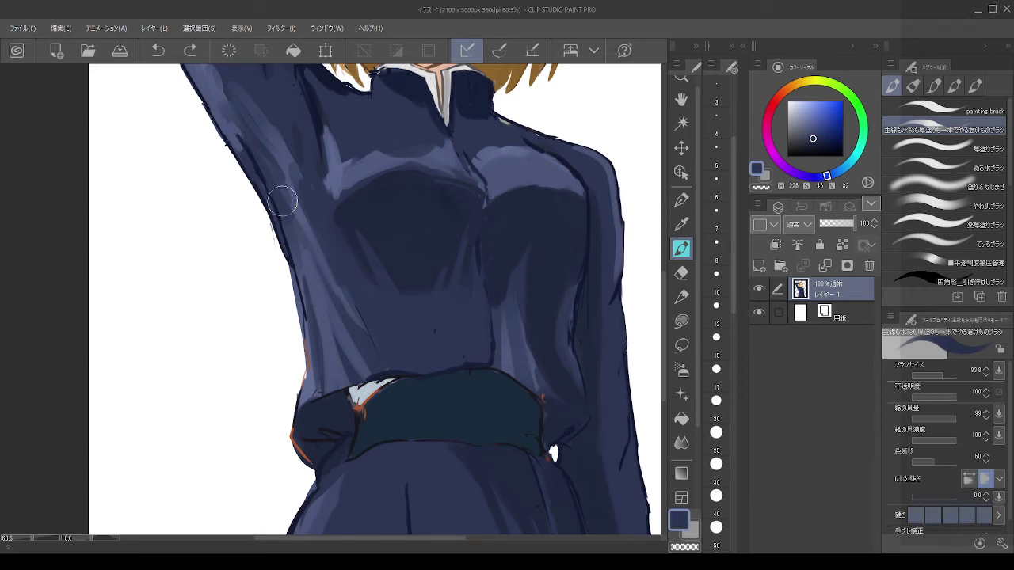
pyautogui.moveTo(307, 240); pyautogui.dragTo(317, 258)
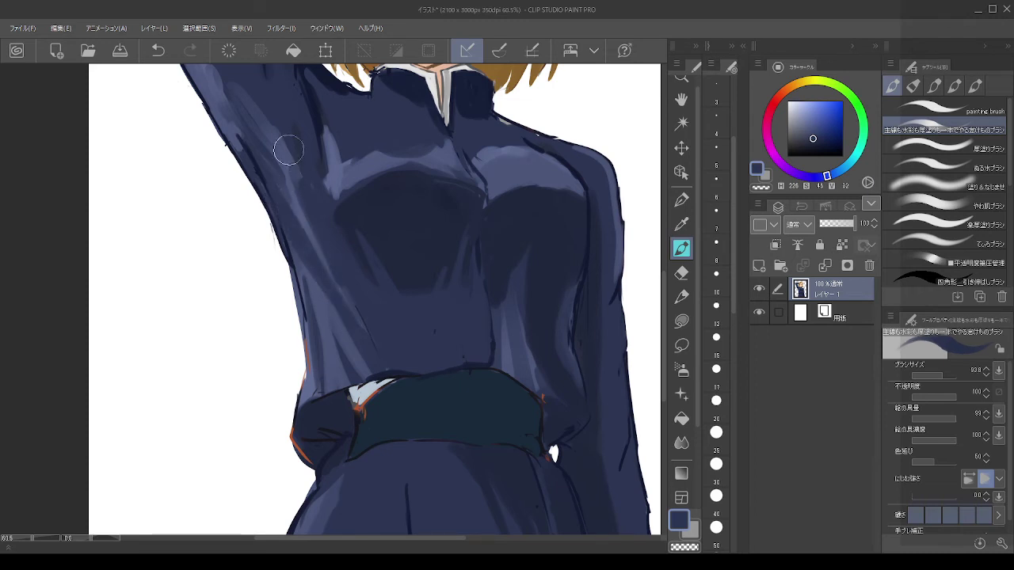
# Step: Soften the shading along the raised sleeve's upper arm in navy with a smaller brush
pyautogui.scroll(-4, 370, 71)
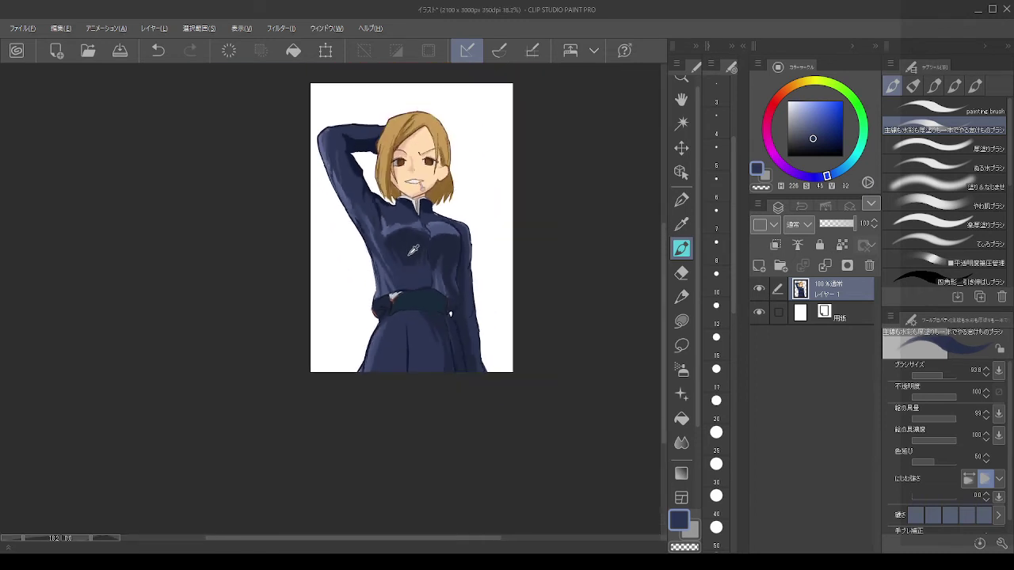
pyautogui.scroll(3, 365, 158)
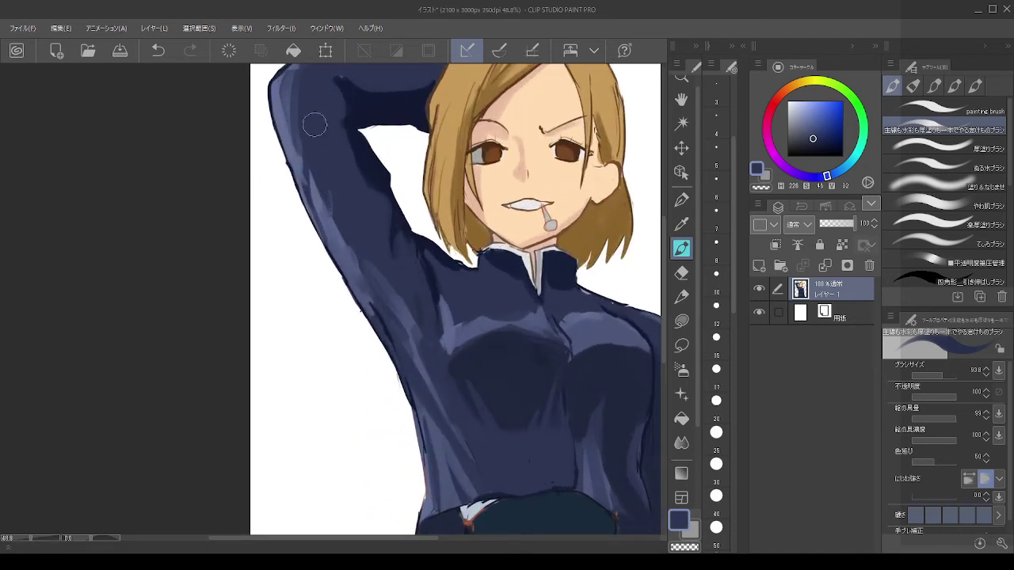
pyautogui.moveTo(314, 183)
pyautogui.mouseDown()
pyautogui.moveTo(313, 168)
pyautogui.moveTo(318, 208)
pyautogui.mouseUp()
pyautogui.hotkey('ctrl', 'z')
pyautogui.press('[')
pyautogui.press('[')
pyautogui.press('[')
pyautogui.press('[')
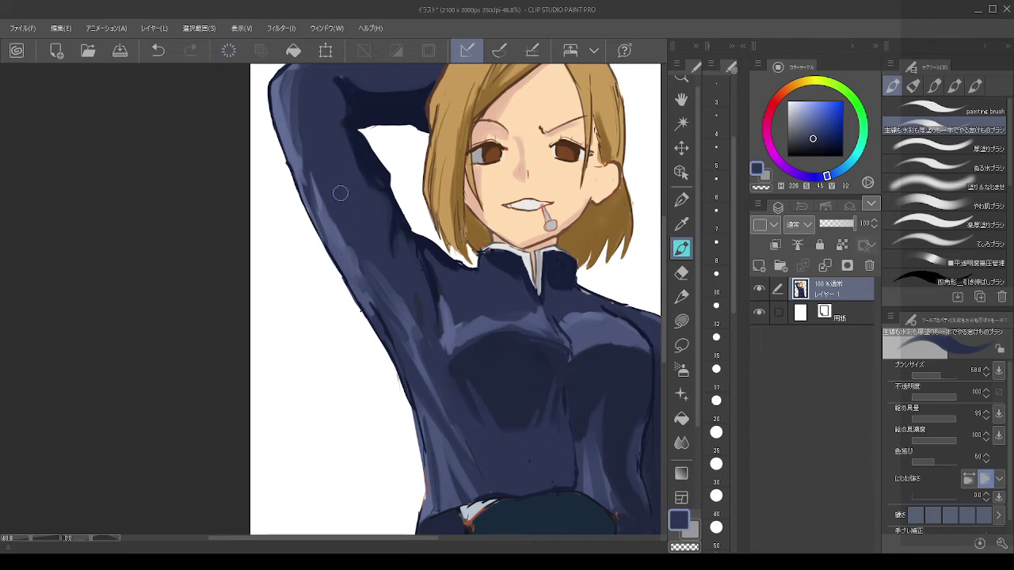
pyautogui.moveTo(295, 135)
pyautogui.mouseDown()
pyautogui.moveTo(331, 176)
pyautogui.moveTo(364, 184)
pyautogui.moveTo(330, 233)
pyautogui.moveTo(348, 216)
pyautogui.mouseUp()
# Step: Try a sampled lighter blue highlight around the raised elbow with a larger brush
pyautogui.keyDown('alt'); pyautogui.click(317, 198); pyautogui.keyUp('alt')
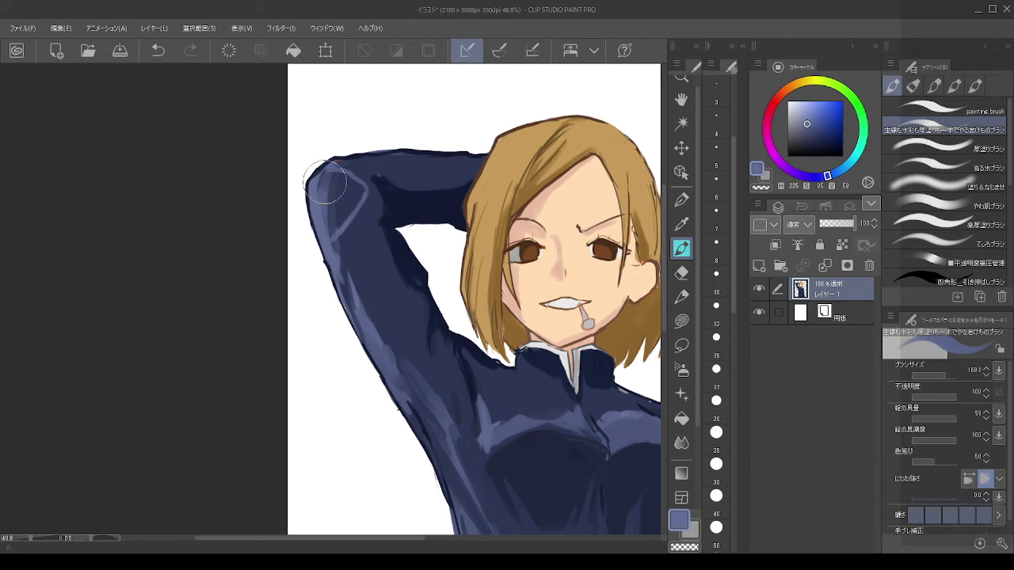
pyautogui.moveTo(326, 184)
pyautogui.mouseDown()
pyautogui.moveTo(349, 195)
pyautogui.moveTo(341, 190)
pyautogui.moveTo(334, 220)
pyautogui.moveTo(326, 206)
pyautogui.moveTo(356, 192)
pyautogui.moveTo(337, 237)
pyautogui.mouseUp()
pyautogui.scroll(-5, 342, 199)
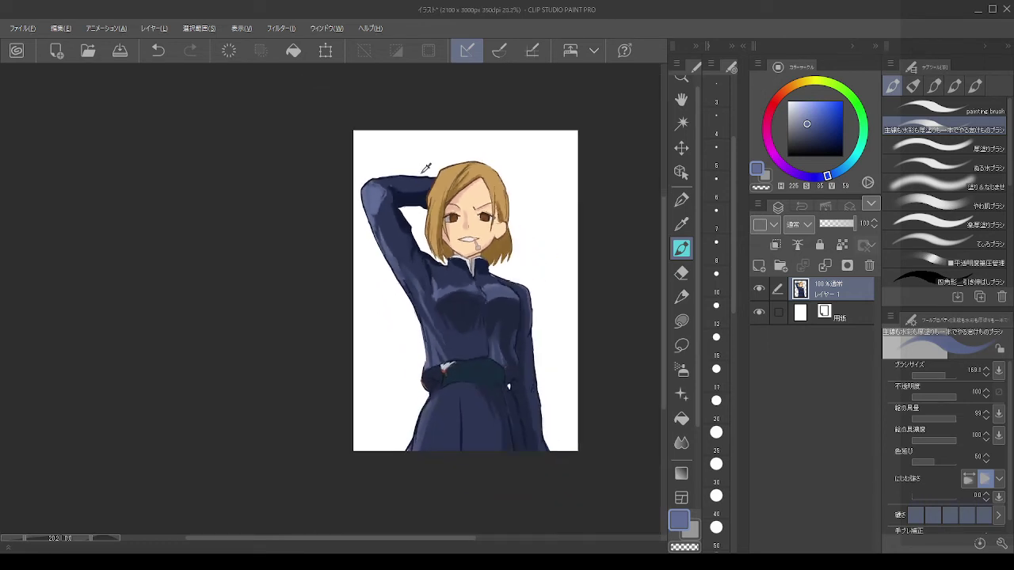
pyautogui.hotkey('ctrl', 'z')
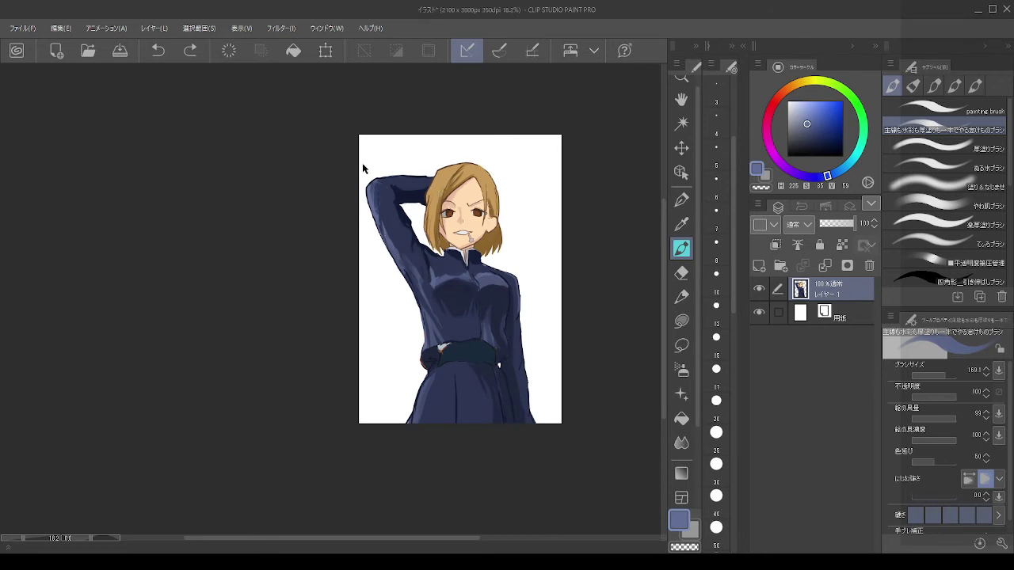
# Step: Try broad lighter blue highlight strokes from the raised elbow down the outer sleeve
pyautogui.scroll(3, 363, 169)
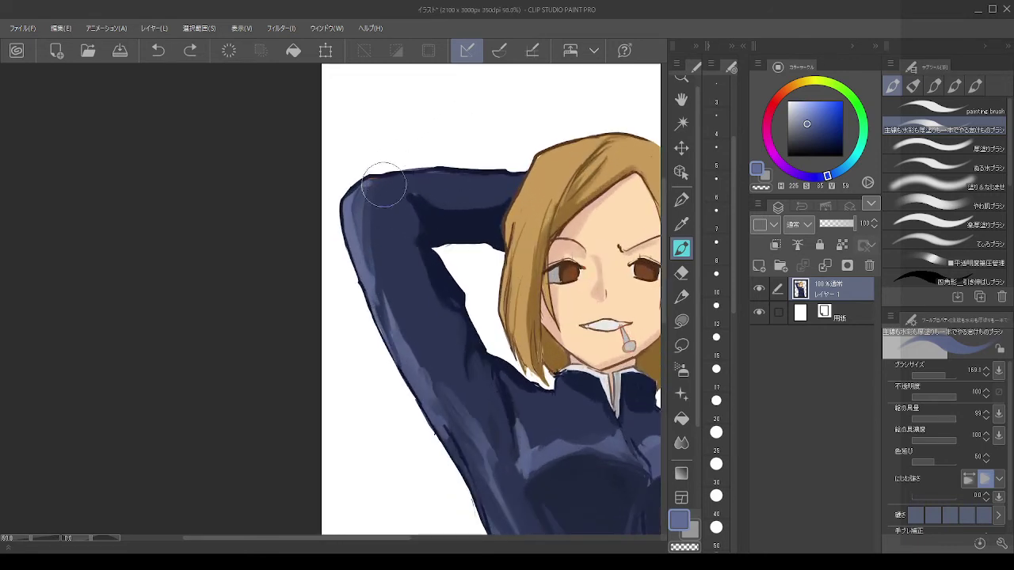
pyautogui.moveTo(385, 186)
pyautogui.mouseDown()
pyautogui.moveTo(356, 193)
pyautogui.moveTo(396, 182)
pyautogui.moveTo(364, 229)
pyautogui.moveTo(393, 190)
pyautogui.moveTo(375, 254)
pyautogui.moveTo(375, 199)
pyautogui.moveTo(378, 293)
pyautogui.moveTo(365, 201)
pyautogui.moveTo(382, 300)
pyautogui.mouseUp()
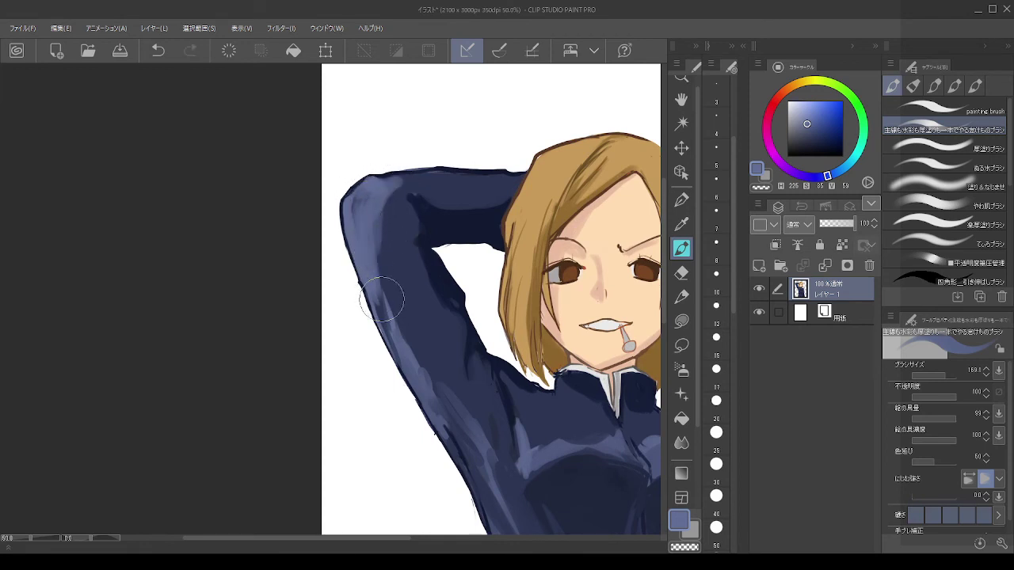
pyautogui.moveTo(366, 211); pyautogui.dragTo(392, 303)
pyautogui.scroll(-5, 411, 219)
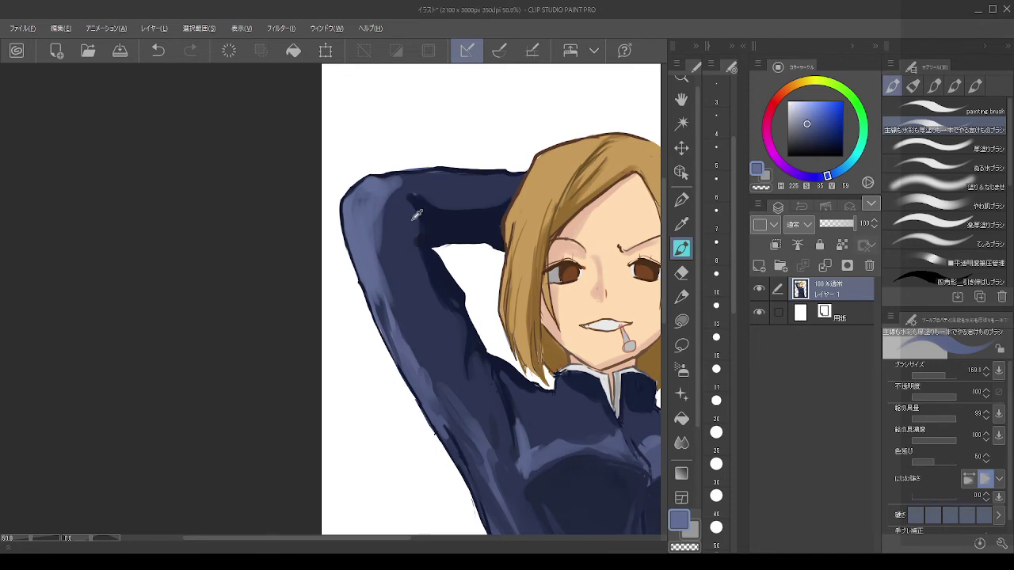
pyautogui.press('alt')
pyautogui.scroll(1, 410, 230)
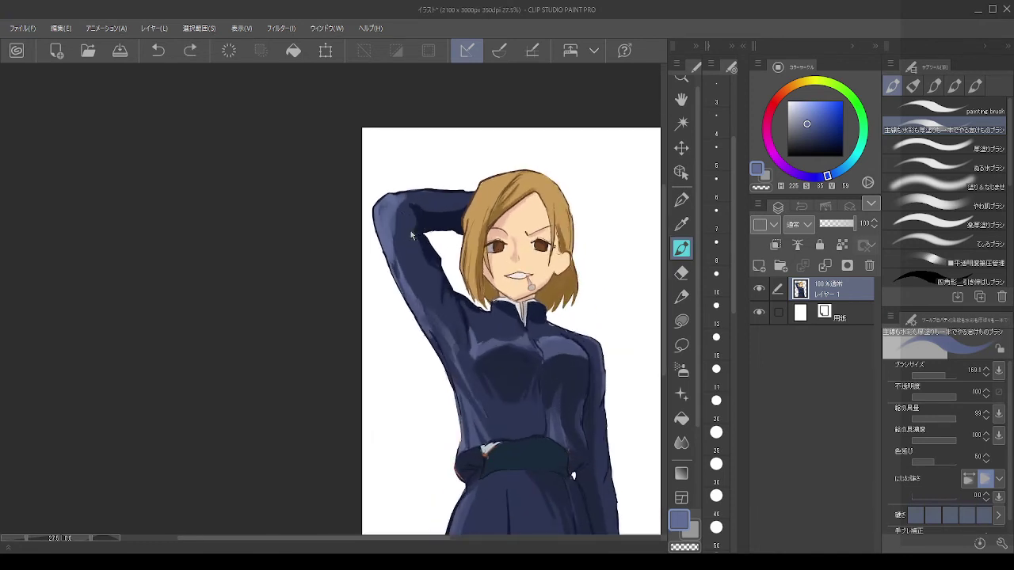
pyautogui.hotkey('ctrl', 'z')
pyautogui.hotkey('ctrl', 'z')
pyautogui.hotkey('ctrl', 'z')
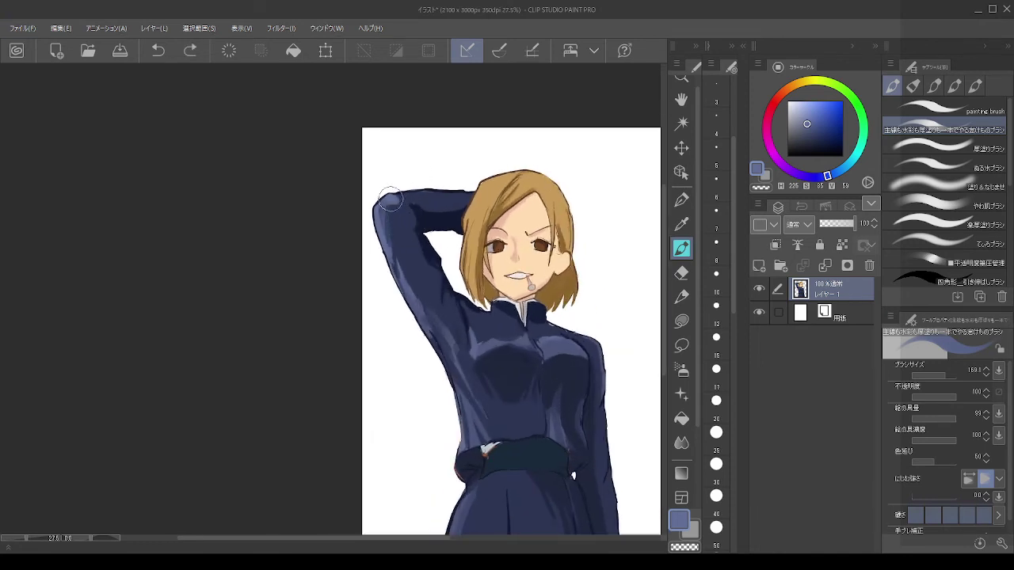
# Step: Paint a lighter blue highlight on the raised elbow and blend its inner side with sampled mid navy
pyautogui.moveTo(383, 204); pyautogui.dragTo(389, 226)
pyautogui.scroll(2, 507, 163)
pyautogui.scroll(1, 504, 160)
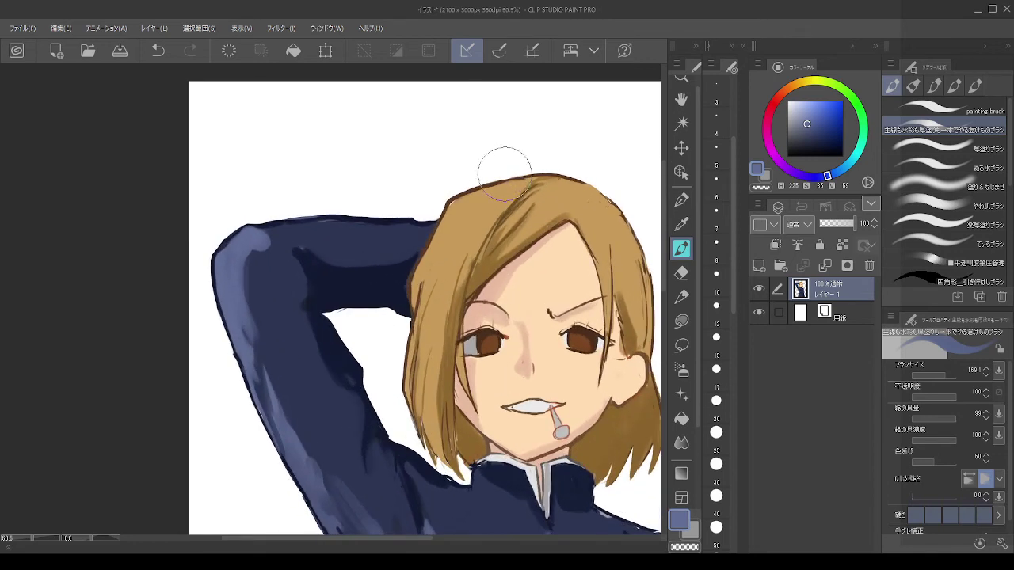
pyautogui.scroll(-1, 426, 207)
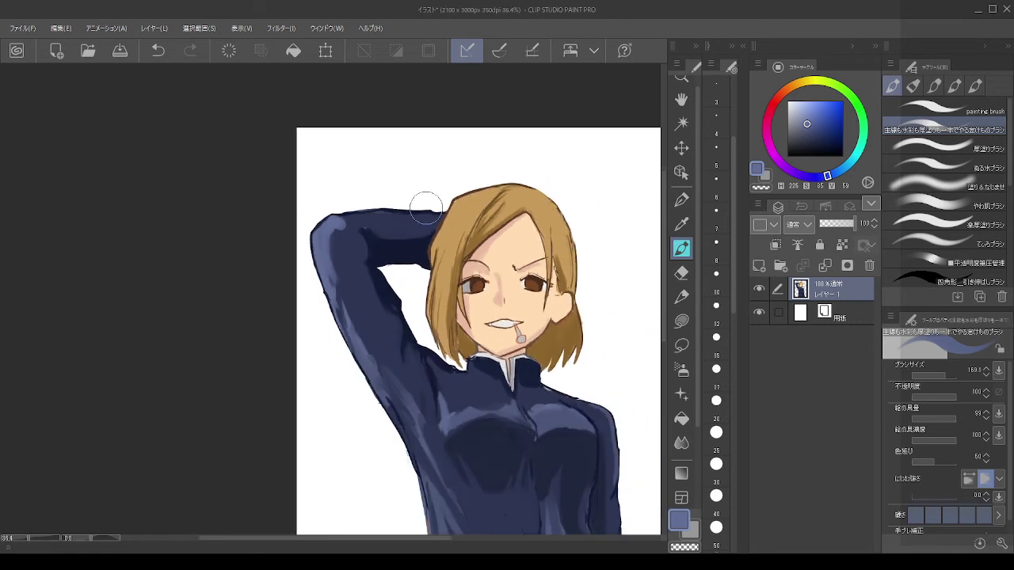
pyautogui.keyDown('alt'); pyautogui.click(342, 237); pyautogui.keyUp('alt')
pyautogui.moveTo(339, 225)
pyautogui.mouseDown()
pyautogui.moveTo(342, 280)
pyautogui.moveTo(339, 260)
pyautogui.moveTo(361, 300)
pyautogui.mouseUp()
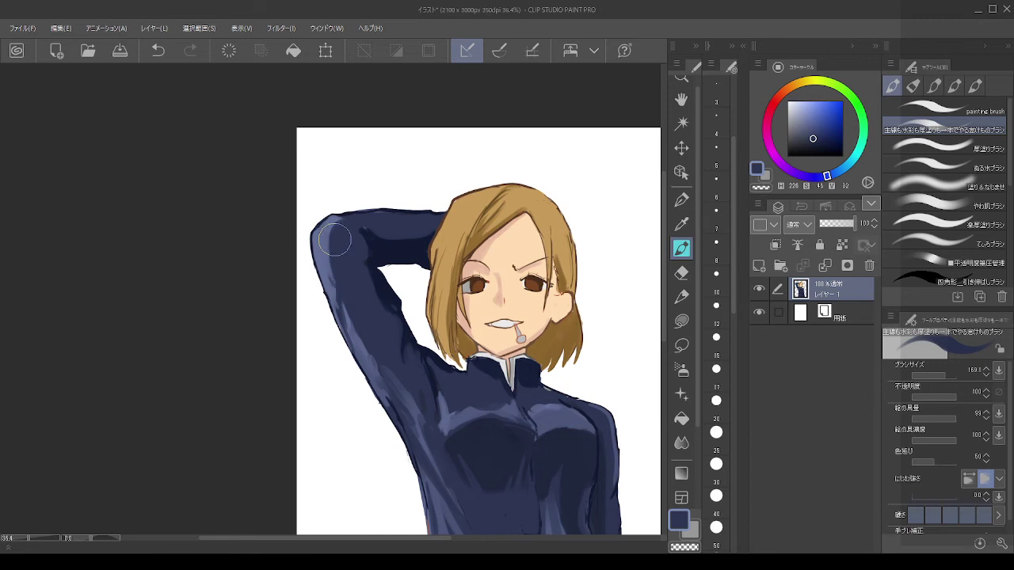
# Step: Try narrower mid navy strokes down the raised sleeve below the elbow with a smaller brush
pyautogui.press('[')
pyautogui.press('[')
pyautogui.hotkey('ctrl', 'z')
pyautogui.press('[')
pyautogui.press('[')
pyautogui.moveTo(333, 250); pyautogui.dragTo(332, 285)
pyautogui.hotkey('ctrl', 'z')
pyautogui.moveTo(365, 334); pyautogui.dragTo(380, 389)
pyautogui.hotkey('ctrl', 'z')
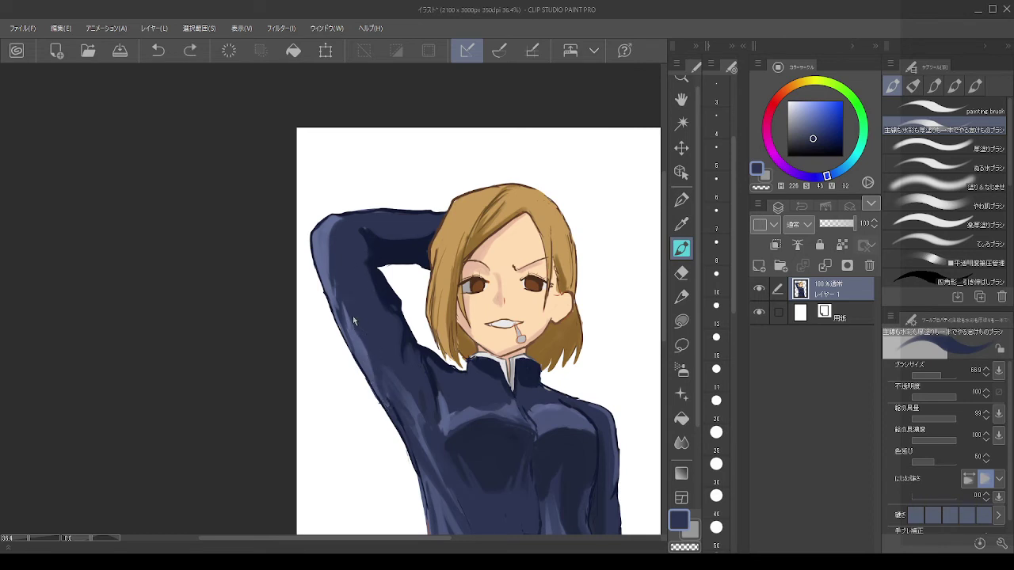
pyautogui.moveTo(361, 325); pyautogui.dragTo(366, 362)
pyautogui.hotkey('ctrl', 'z')
# Step: Darken the jacket front around the closure line above the belt using sampled navy tones and a larger brush
pyautogui.scroll(-2, 508, 230)
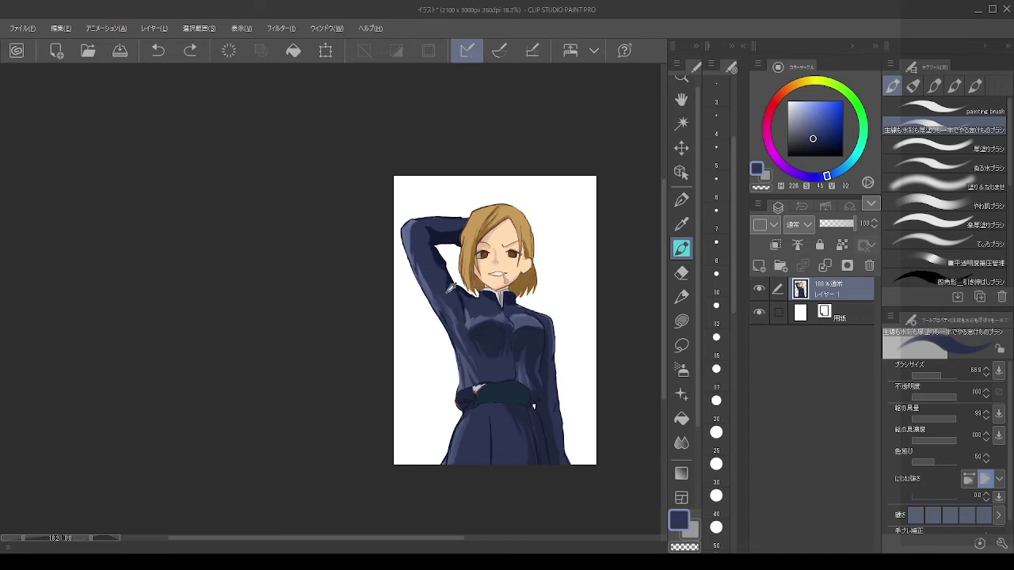
pyautogui.scroll(2, 431, 337)
pyautogui.press('alt')
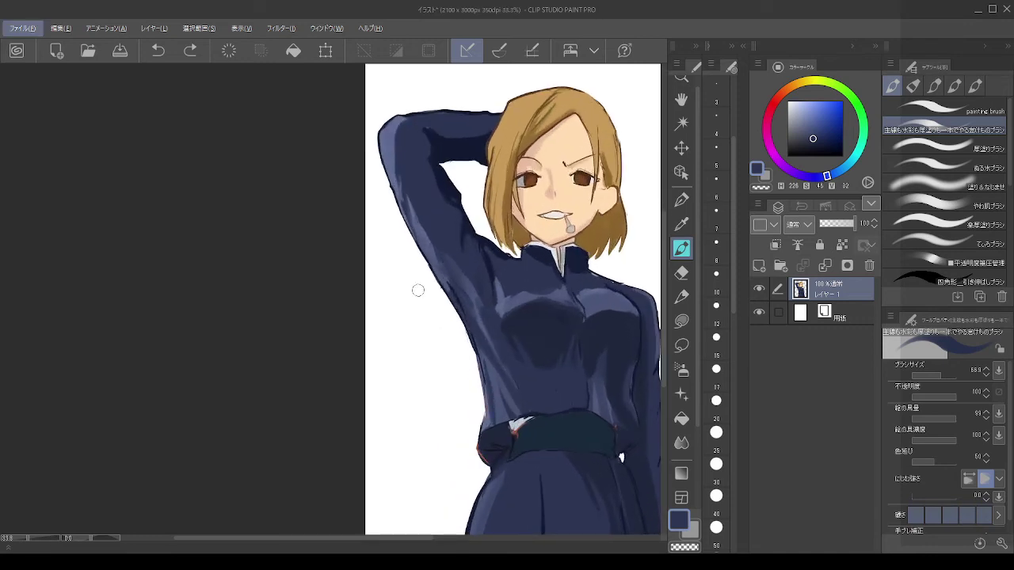
pyautogui.press('alt')
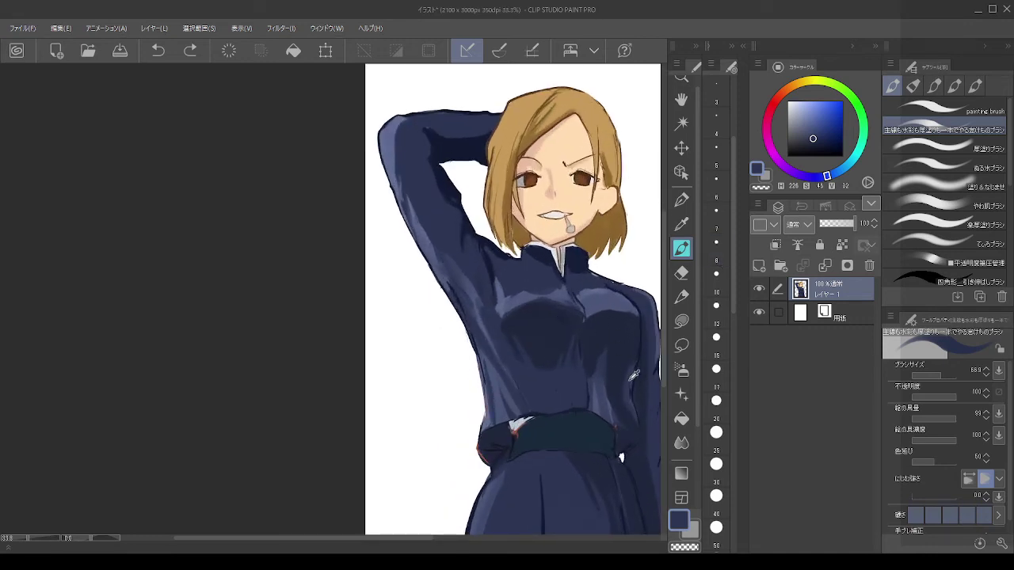
pyautogui.keyDown('alt'); pyautogui.click(616, 350); pyautogui.keyUp('alt')
pyautogui.click(812, 137)
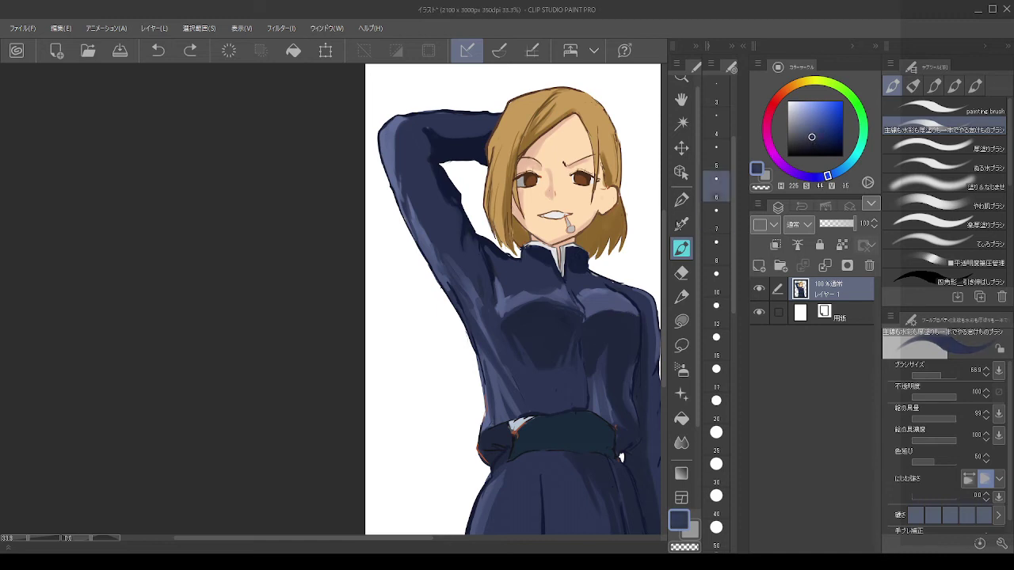
pyautogui.moveTo(547, 376)
pyautogui.mouseDown()
pyautogui.moveTo(575, 376)
pyautogui.moveTo(561, 338)
pyautogui.moveTo(585, 406)
pyautogui.mouseUp()
pyautogui.press('alt')
pyautogui.keyDown('alt'); pyautogui.click(559, 342); pyautogui.keyUp('alt')
pyautogui.moveTo(573, 336); pyautogui.dragTo(582, 412)
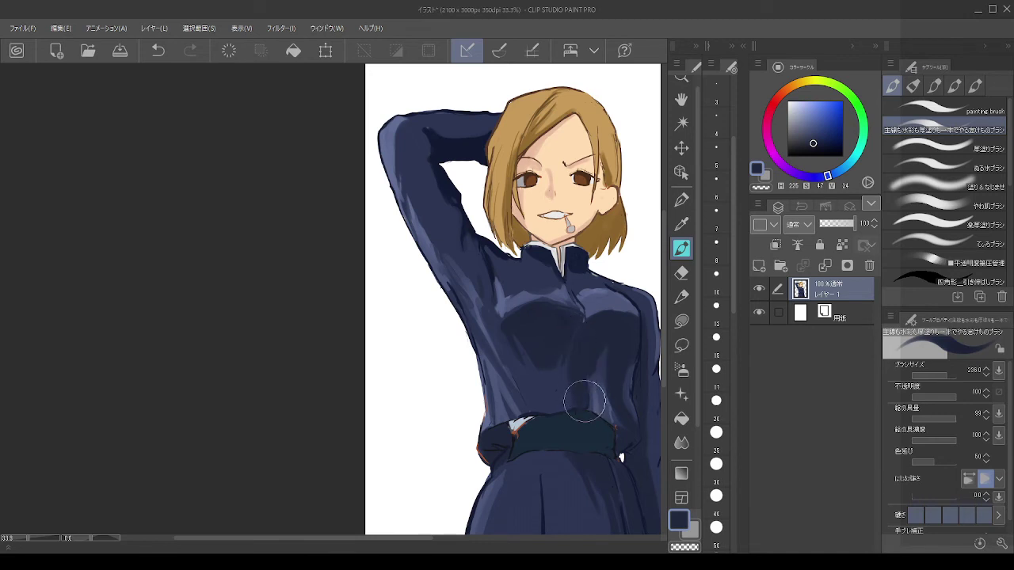
# Step: Try broad strokes of sampled lighter navy over the jacket's front folds just above the belt
pyautogui.moveTo(490, 365); pyautogui.dragTo(419, 267)
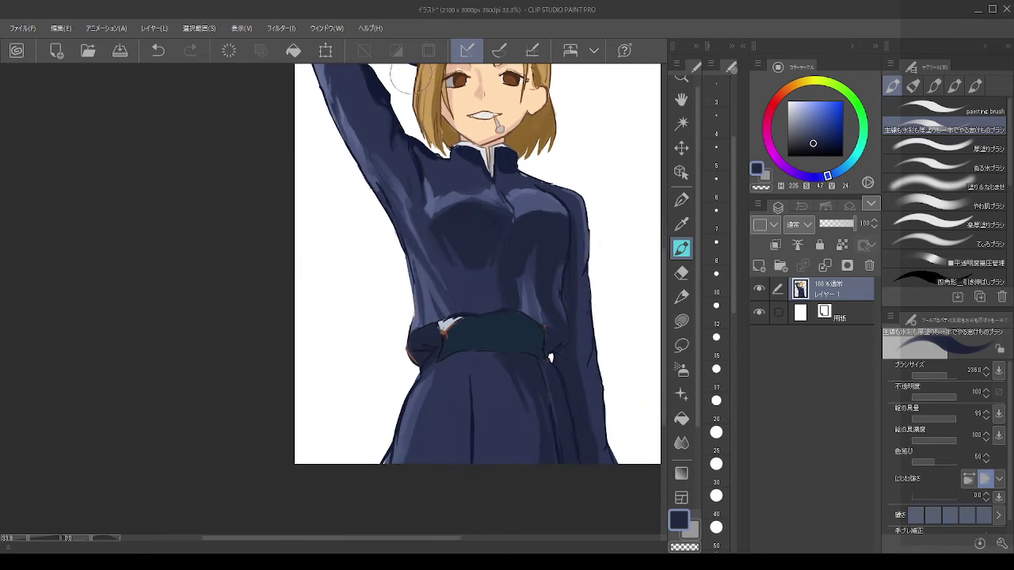
pyautogui.keyDown('alt'); pyautogui.click(542, 282); pyautogui.keyUp('alt')
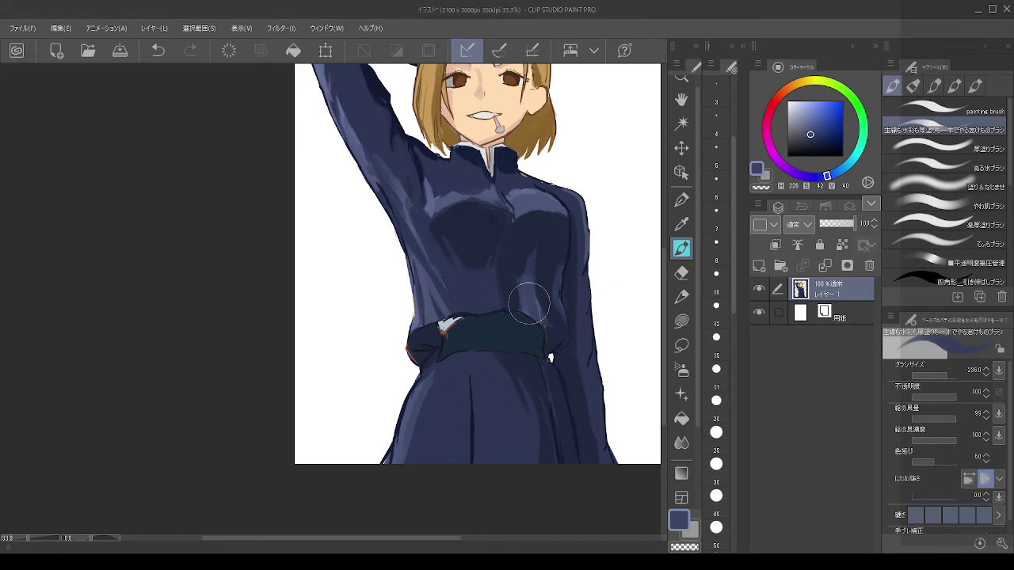
pyautogui.moveTo(534, 245); pyautogui.dragTo(537, 316)
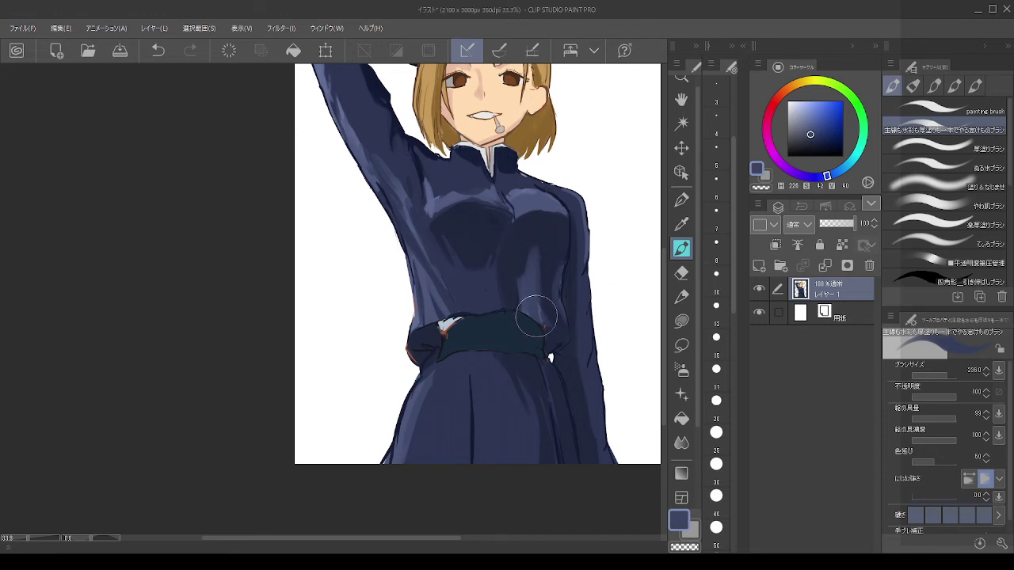
pyautogui.scroll(-5, 602, 298)
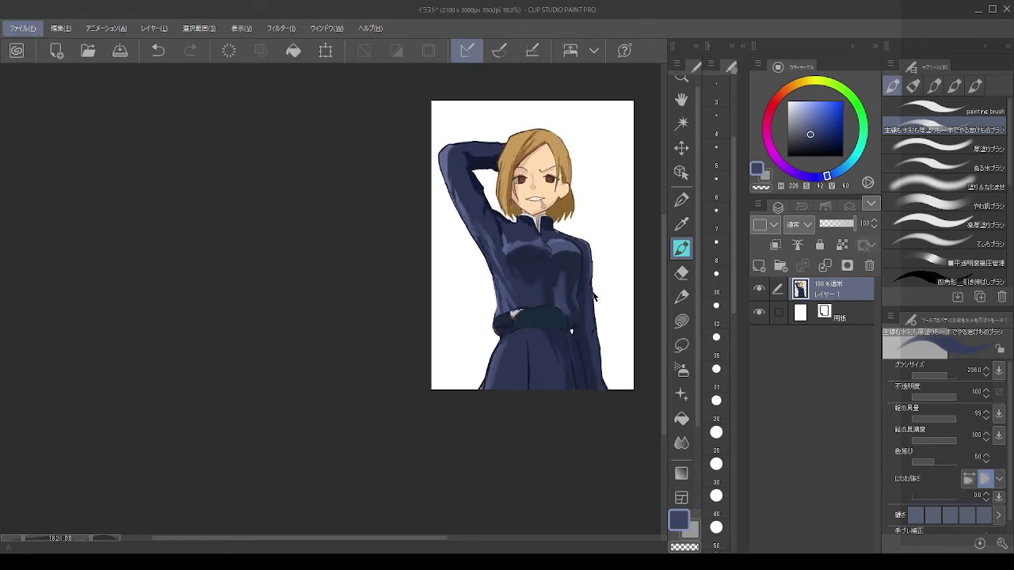
pyautogui.scroll(5, 586, 284)
pyautogui.hotkey('ctrl', 'z')
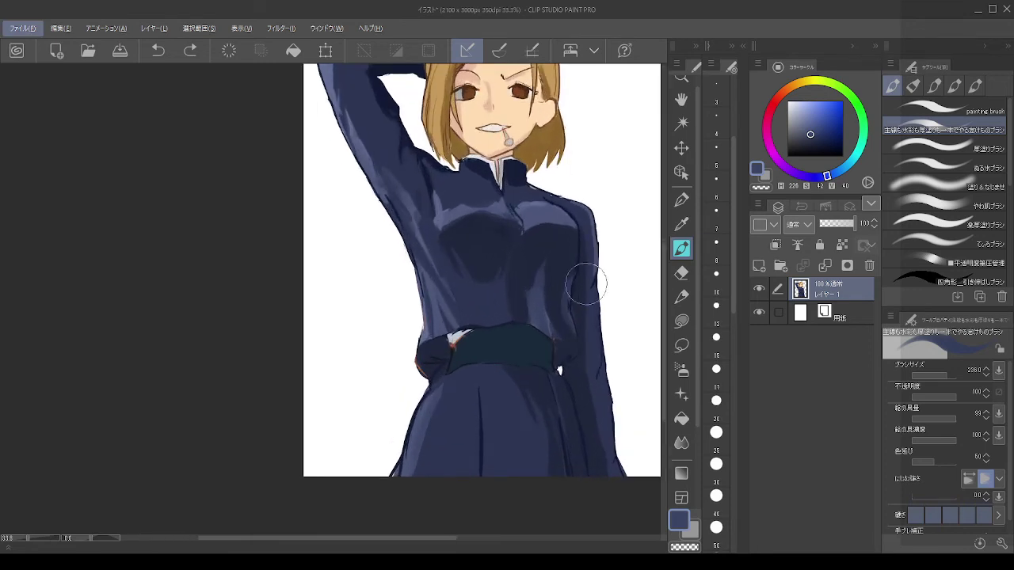
# Step: Soften the shadow beneath the chest on the raised-arm side of the jacket with sampled mid navy
pyautogui.keyDown('alt'); pyautogui.click(504, 272); pyautogui.keyUp('alt')
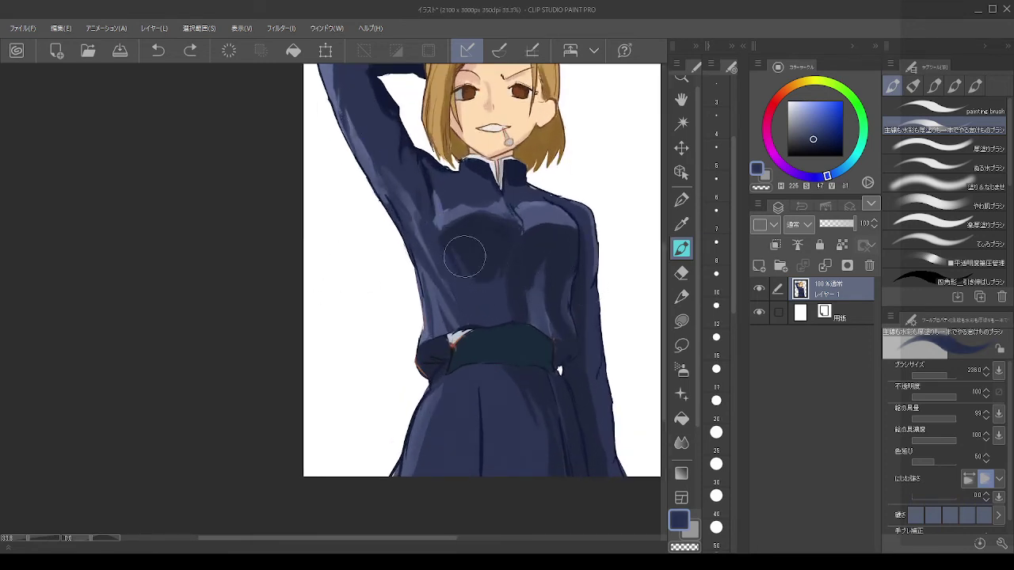
pyautogui.moveTo(477, 271)
pyautogui.mouseDown()
pyautogui.moveTo(481, 281)
pyautogui.moveTo(503, 250)
pyautogui.mouseUp()
pyautogui.scroll(-4, 492, 346)
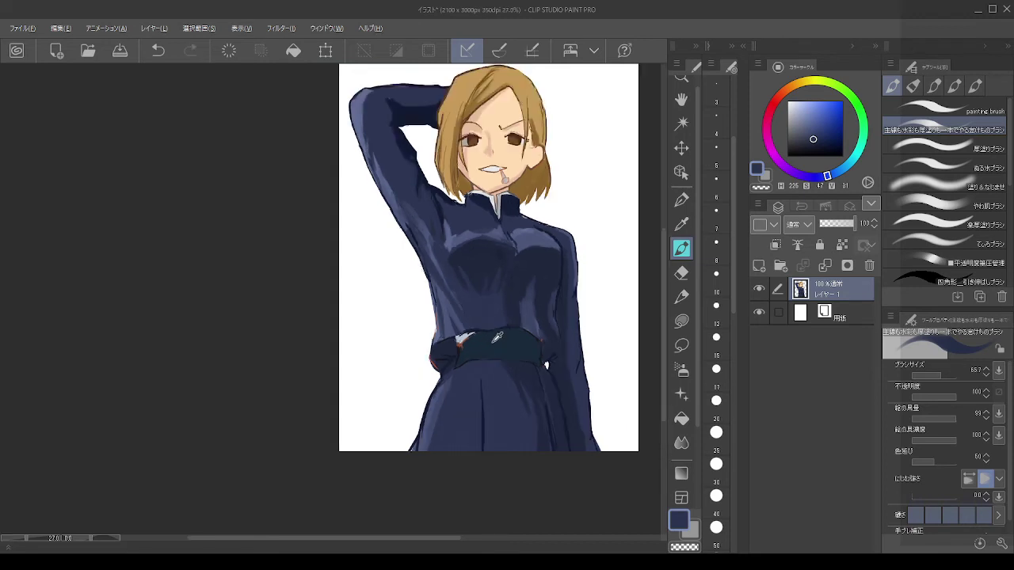
# Step: Refine the fold highlights on the jacket front above the belt with a small brush and sampled light, mid and dark navy
pyautogui.scroll(3, 555, 298)
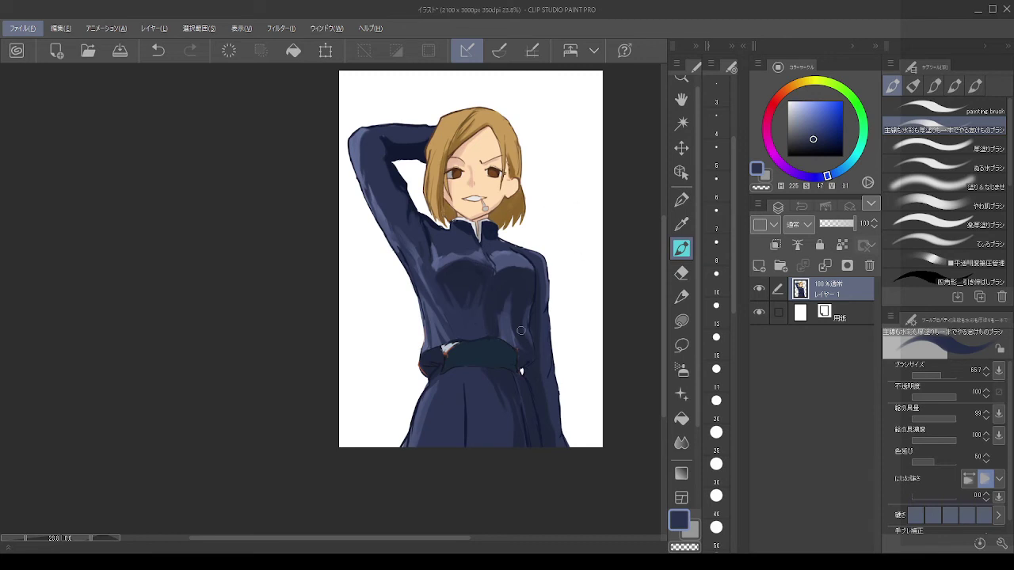
pyautogui.keyDown('alt'); pyautogui.click(519, 327); pyautogui.keyUp('alt')
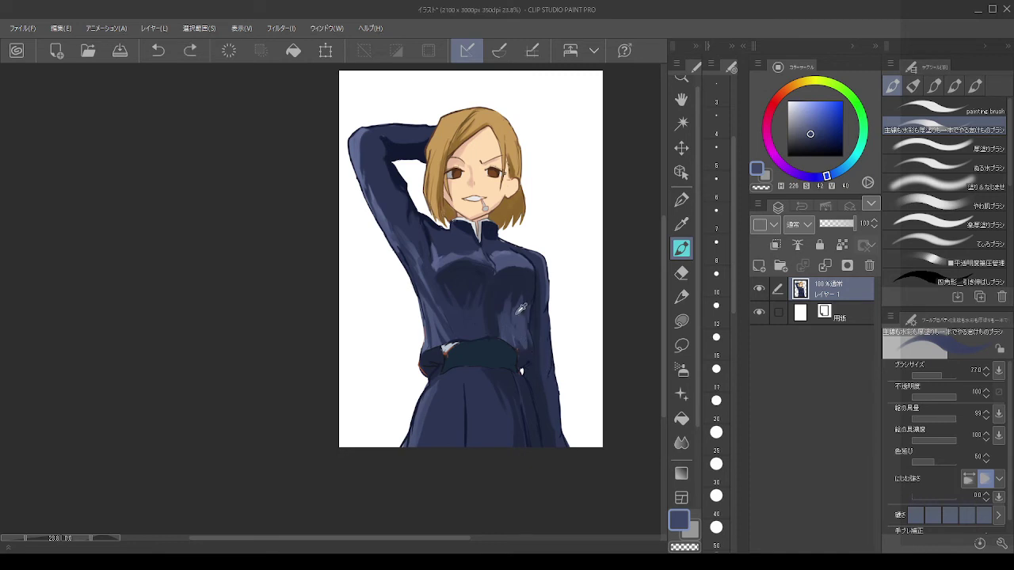
pyautogui.keyDown('alt'); pyautogui.click(474, 314); pyautogui.keyUp('alt')
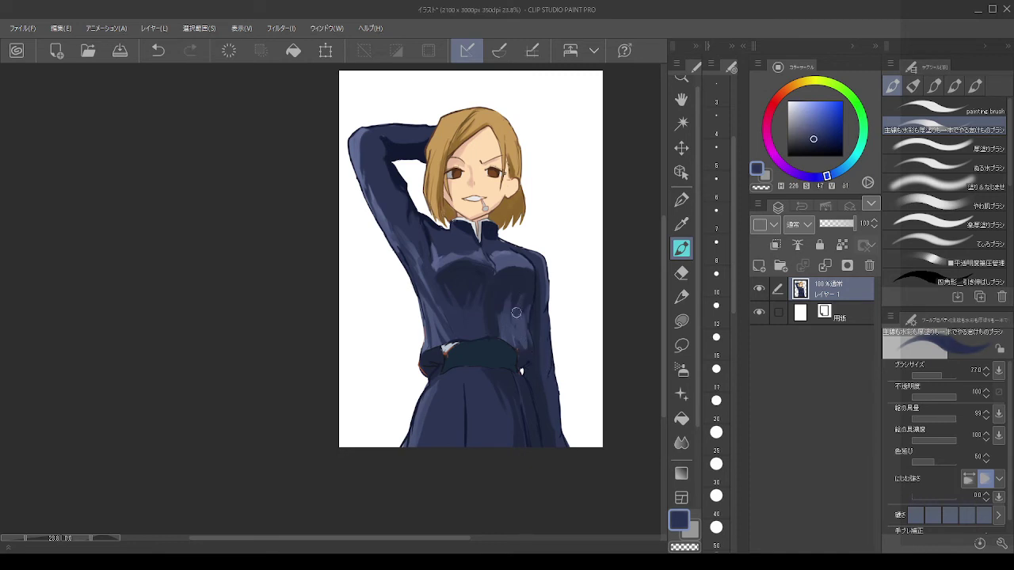
pyautogui.keyDown('alt'); pyautogui.click(510, 283); pyautogui.keyUp('alt')
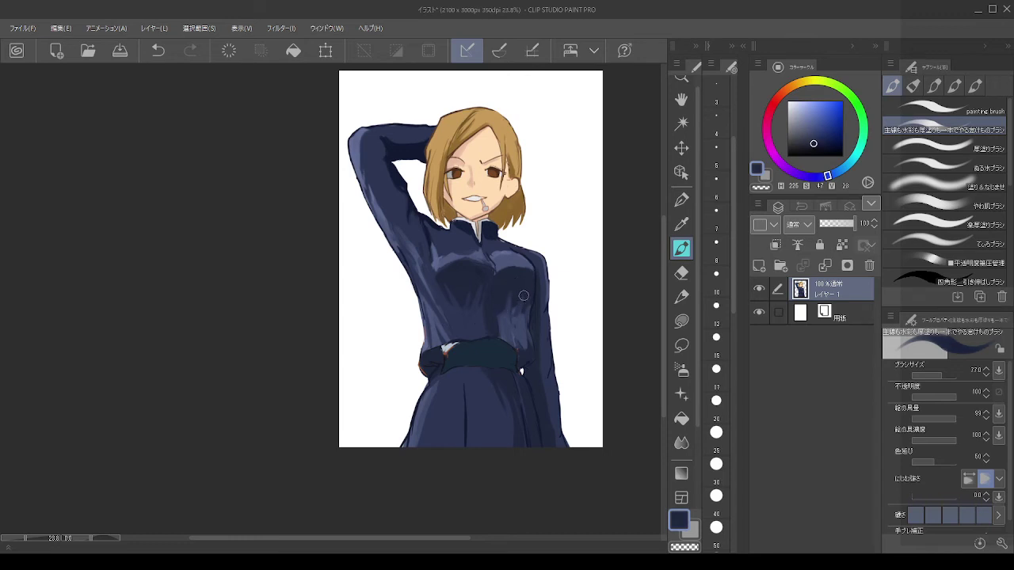
pyautogui.keyDown('alt'); pyautogui.click(530, 311); pyautogui.keyUp('alt')
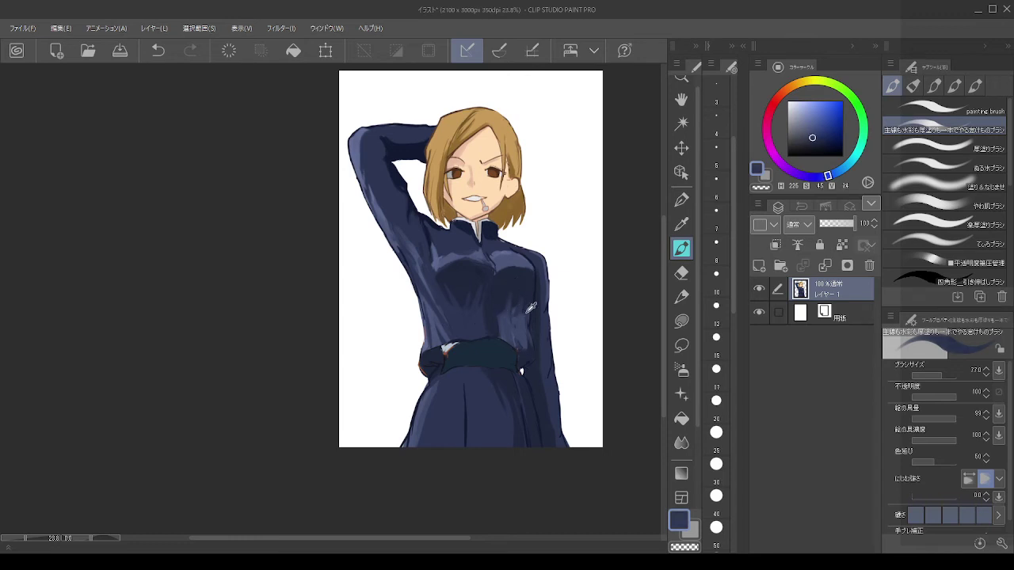
# Step: Try a short navy stroke along the jacket's side edge next to the lowered sleeve
pyautogui.hotkey('ctrl', 'z')
pyautogui.moveTo(534, 294)
pyautogui.mouseDown()
pyautogui.moveTo(523, 325)
pyautogui.moveTo(530, 304)
pyautogui.mouseUp()
pyautogui.hotkey('ctrl', 'z')
pyautogui.scroll(-2, 558, 272)
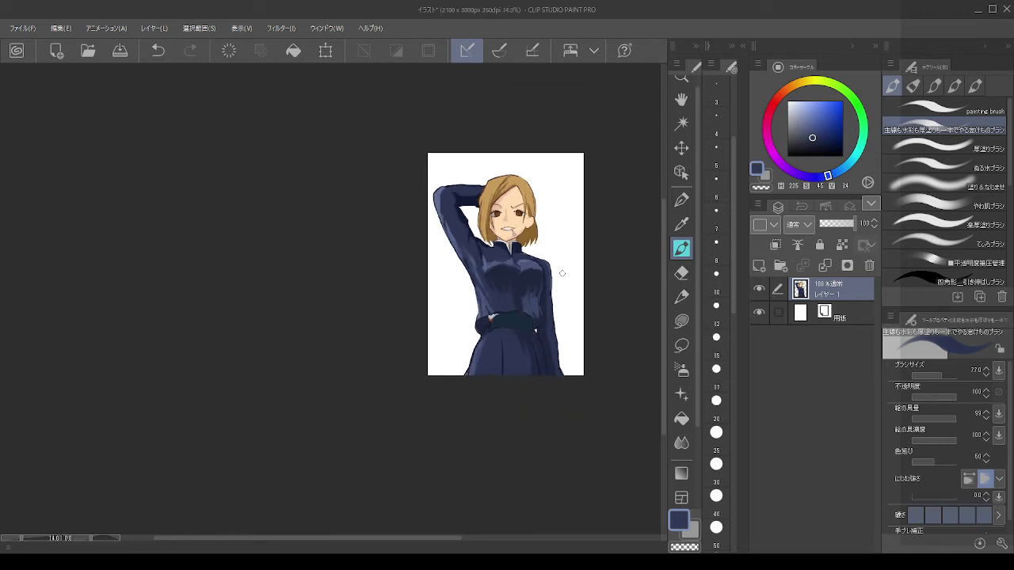
# Step: Sharpen the fold streaks between the chest shadow and the belt using sampled mid and dark navy
pyautogui.scroll(5, 563, 273)
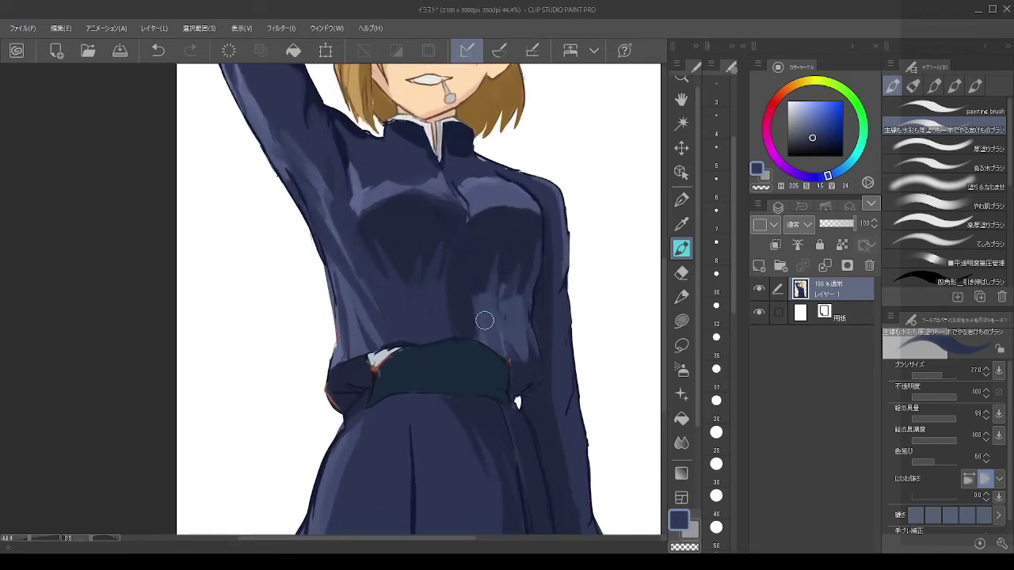
pyautogui.keyDown('alt'); pyautogui.click(421, 295); pyautogui.keyUp('alt')
pyautogui.keyDown('alt'); pyautogui.click(518, 236); pyautogui.keyUp('alt')
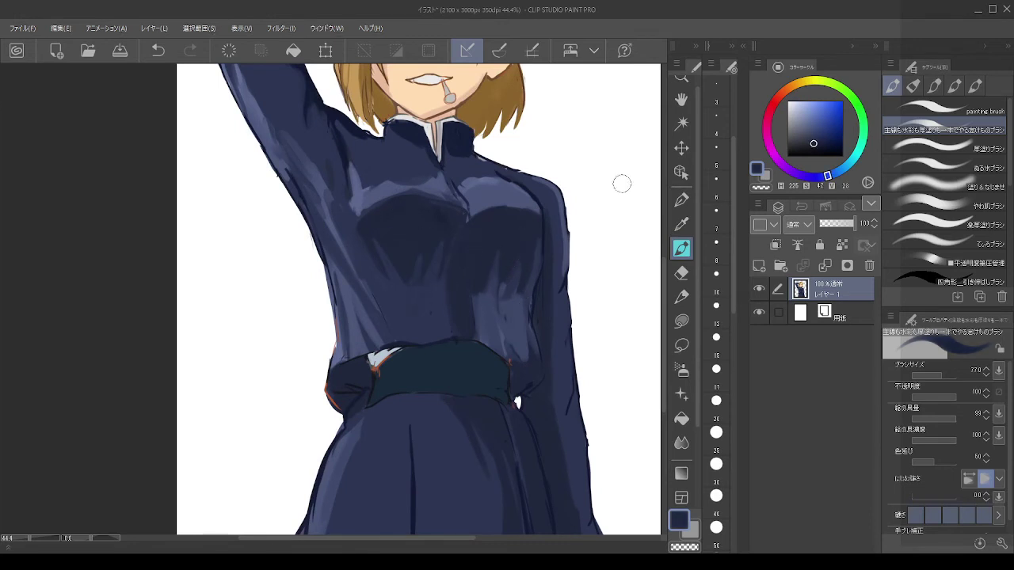
# Step: Soften the fold highlights on the lowered-arm side of the jacket front with broad strokes of sampled dark navy
pyautogui.click(814, 140)
pyautogui.moveTo(495, 317)
pyautogui.mouseDown()
pyautogui.moveTo(497, 345)
pyautogui.moveTo(503, 314)
pyautogui.moveTo(516, 351)
pyautogui.moveTo(523, 325)
pyautogui.moveTo(529, 343)
pyautogui.moveTo(516, 301)
pyautogui.moveTo(507, 313)
pyautogui.moveTo(497, 290)
pyautogui.moveTo(514, 319)
pyautogui.mouseUp()
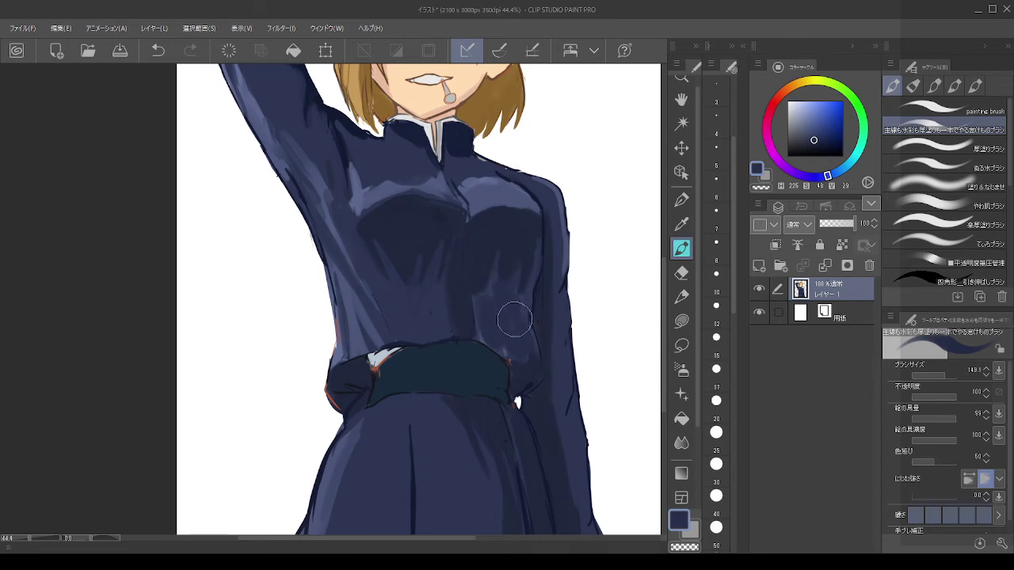
pyautogui.keyDown('alt'); pyautogui.click(525, 236); pyautogui.keyUp('alt')
pyautogui.moveTo(526, 241); pyautogui.dragTo(529, 289)
pyautogui.hotkey('ctrl', 'z')
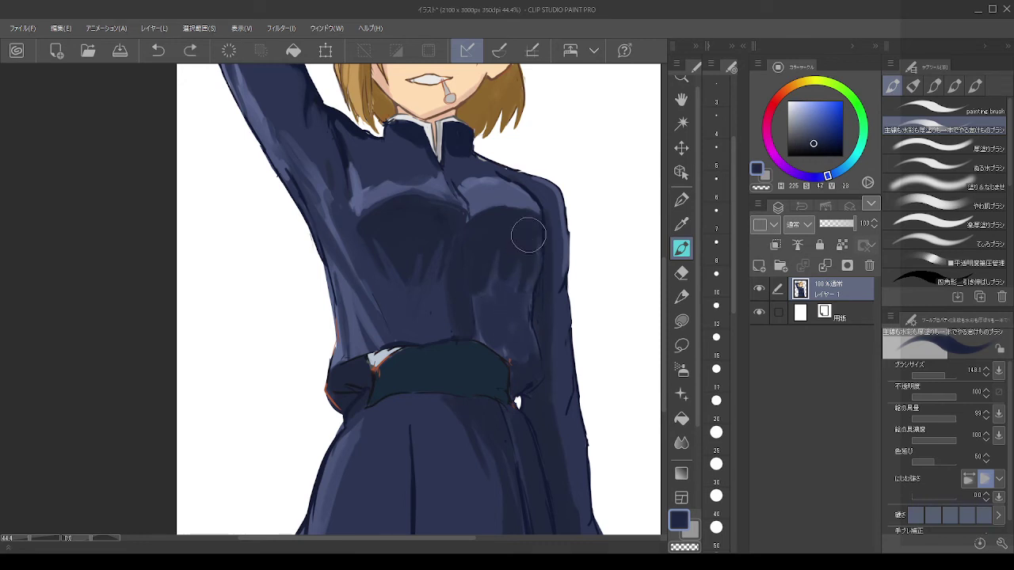
pyautogui.moveTo(530, 235)
pyautogui.mouseDown()
pyautogui.moveTo(533, 270)
pyautogui.moveTo(534, 230)
pyautogui.moveTo(521, 285)
pyautogui.moveTo(523, 250)
pyautogui.moveTo(520, 274)
pyautogui.moveTo(503, 228)
pyautogui.moveTo(515, 254)
pyautogui.moveTo(507, 284)
pyautogui.moveTo(510, 232)
pyautogui.moveTo(503, 281)
pyautogui.moveTo(490, 256)
pyautogui.moveTo(481, 280)
pyautogui.moveTo(493, 250)
pyautogui.mouseUp()
pyautogui.scroll(-4, 493, 250)
pyautogui.scroll(3, 473, 147)
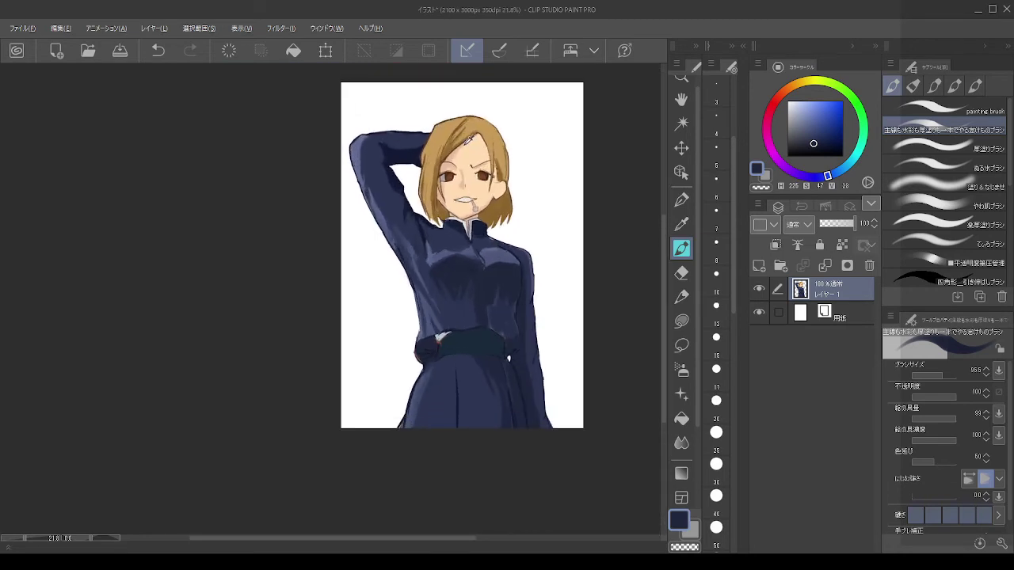
# Step: Paint a thin salmon-pink line under the mouth as the lower lip with a small brush
pyautogui.scroll(4, 472, 144)
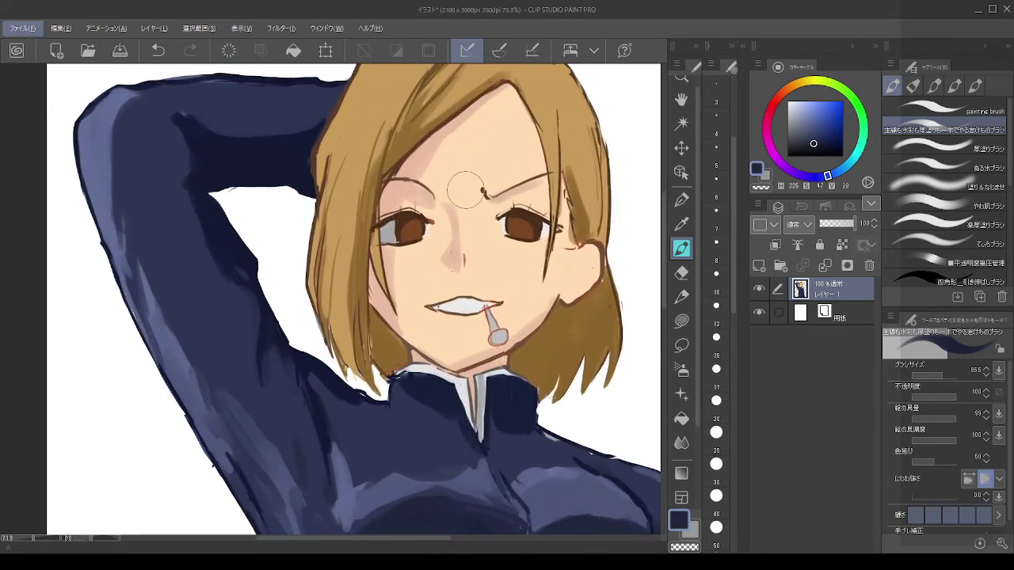
pyautogui.moveTo(787, 104); pyautogui.dragTo(777, 98)
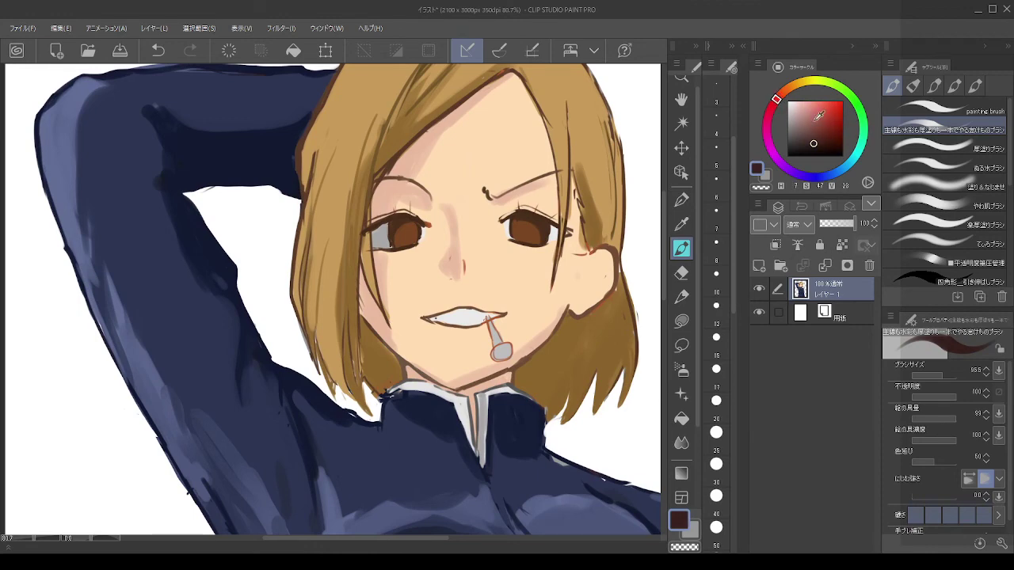
pyautogui.click(817, 110)
pyautogui.click(810, 107)
pyautogui.scroll(2, 458, 285)
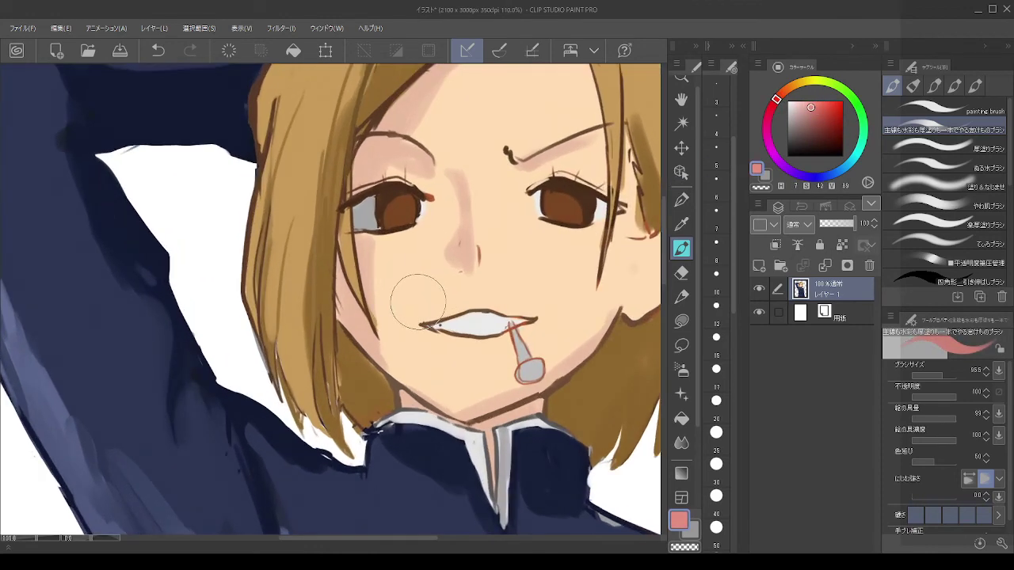
pyautogui.moveTo(433, 302); pyautogui.dragTo(412, 302)
pyautogui.moveTo(447, 332); pyautogui.dragTo(490, 341)
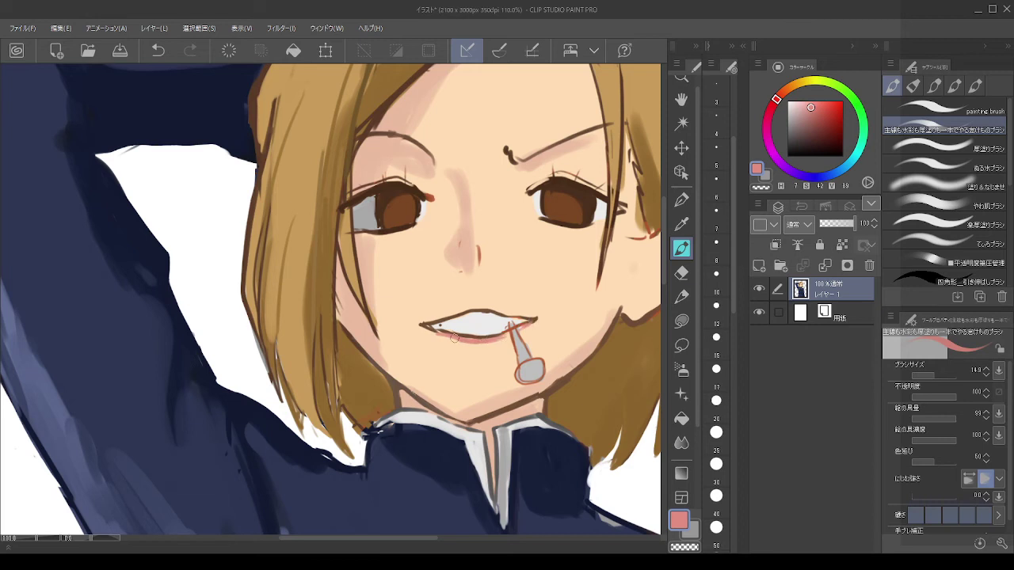
pyautogui.hotkey('ctrl', 'z')
pyautogui.moveTo(445, 333); pyautogui.dragTo(501, 336)
pyautogui.scroll(-8, 529, 301)
pyautogui.scroll(9, 541, 278)
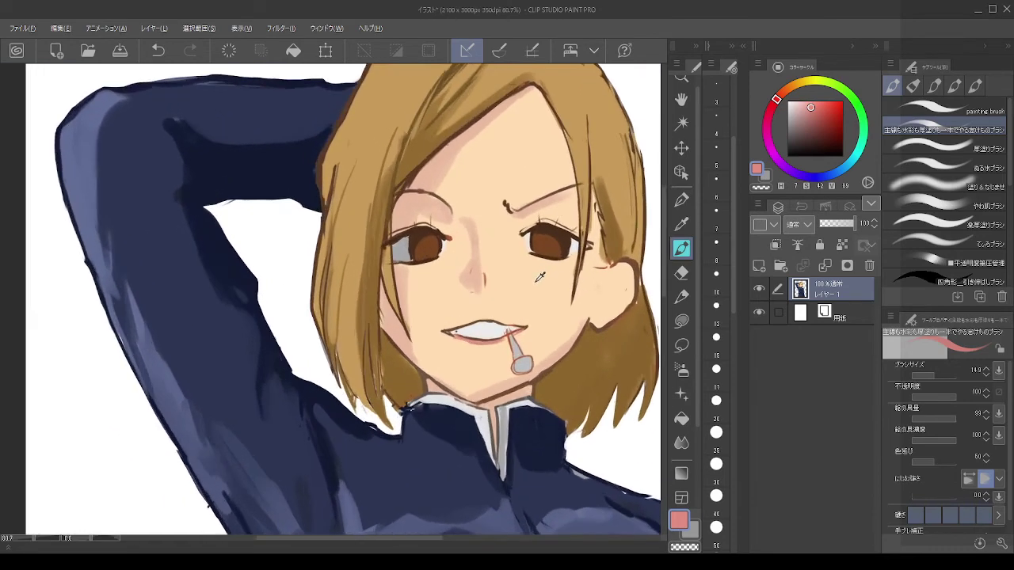
pyautogui.press('alt')
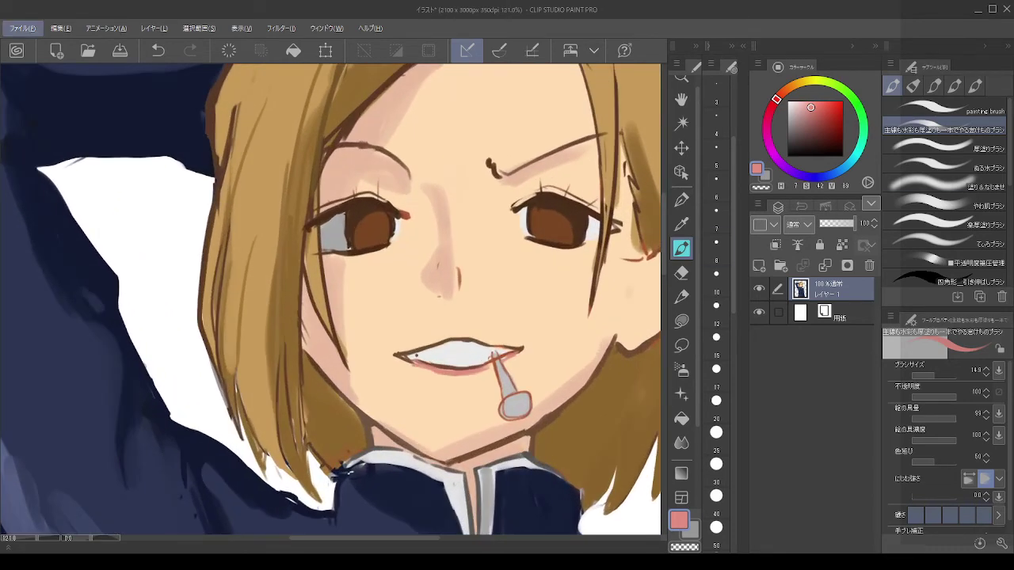
pyautogui.hotkey('alt', 'Tab')
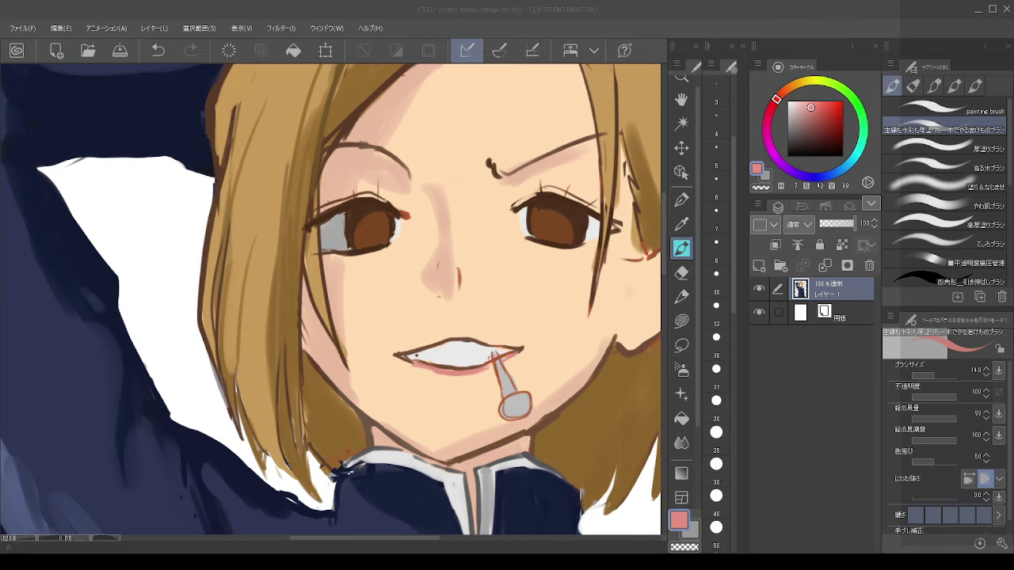
pyautogui.click(338, 5)
# Step: Repaint the hair lock beside the raised-arm-side eye with sampled gold and its outline with sampled brown
pyautogui.keyDown('alt'); pyautogui.click(311, 242); pyautogui.keyUp('alt')
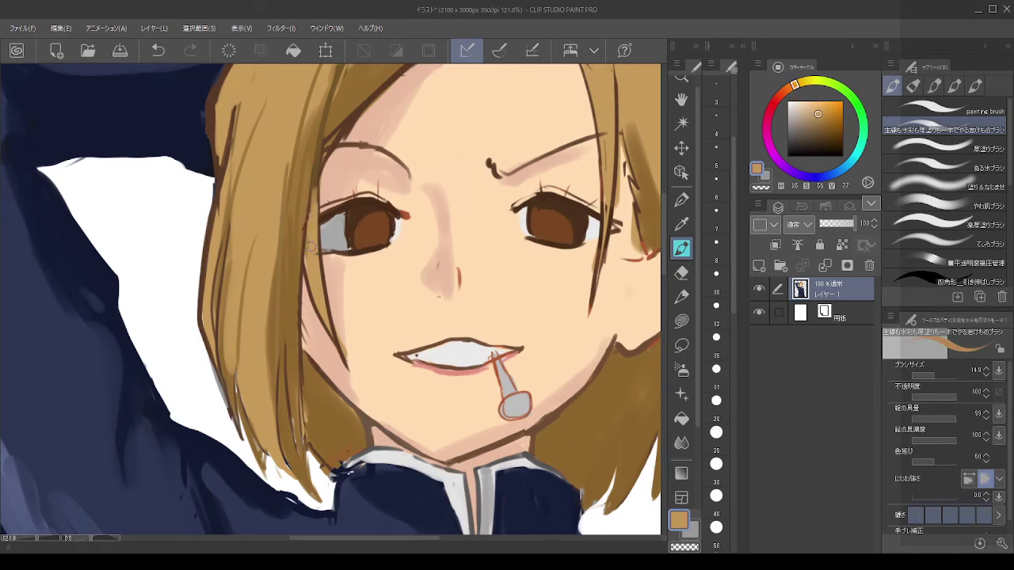
pyautogui.moveTo(314, 189)
pyautogui.mouseDown()
pyautogui.moveTo(319, 161)
pyautogui.moveTo(313, 278)
pyautogui.moveTo(331, 318)
pyautogui.mouseUp()
pyautogui.keyDown('alt'); pyautogui.click(320, 146); pyautogui.keyUp('alt')
pyautogui.moveTo(311, 233); pyautogui.dragTo(339, 343)
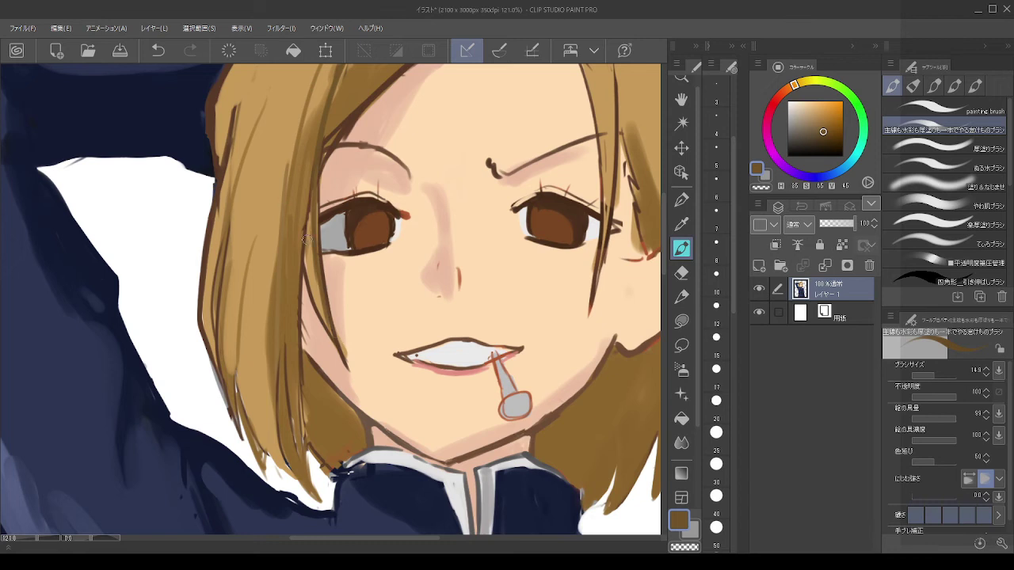
# Step: Darken the inner upper lash lines of both eyes with sampled dark brown and touch up the grey eye white
pyautogui.keyDown('alt'); pyautogui.click(373, 194); pyautogui.keyUp('alt')
pyautogui.moveTo(368, 194); pyautogui.dragTo(402, 211)
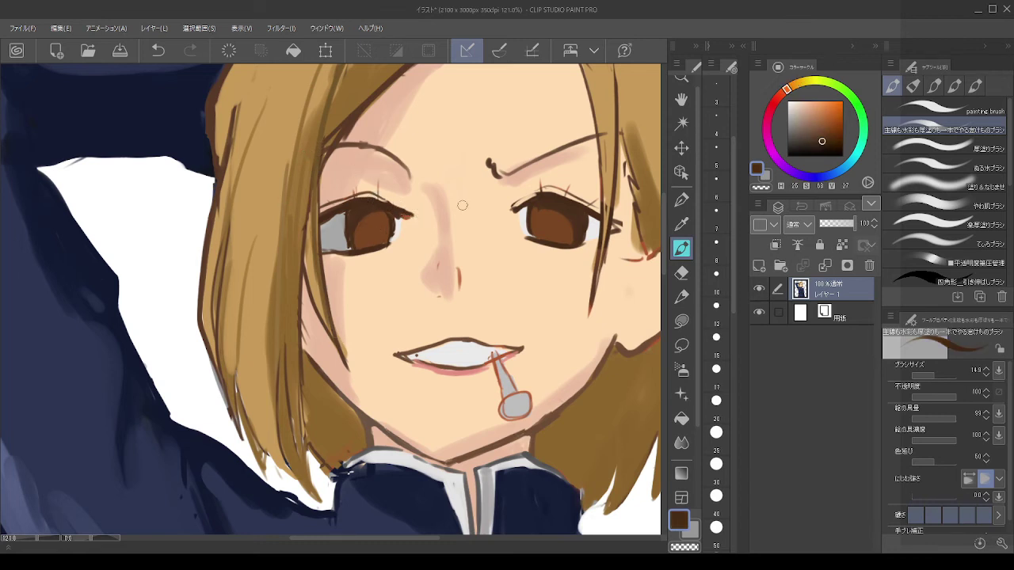
pyautogui.moveTo(539, 193); pyautogui.dragTo(504, 207)
pyautogui.keyDown('alt'); pyautogui.click(346, 240); pyautogui.keyUp('alt')
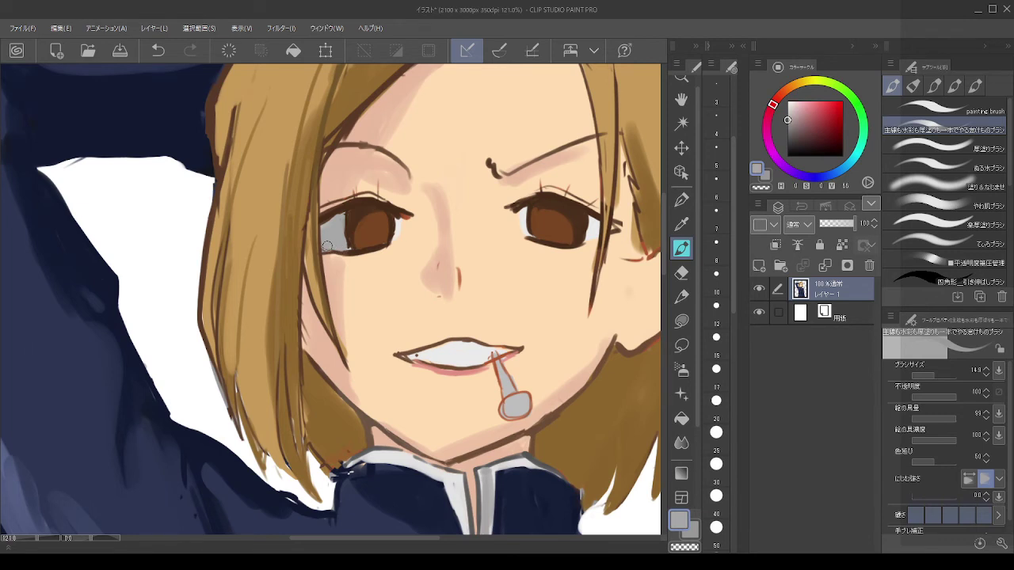
pyautogui.moveTo(327, 246); pyautogui.dragTo(342, 247)
# Step: Refine the edges of both irises with short strokes of sampled brown, dark brown and off-white
pyautogui.keyDown('alt'); pyautogui.click(382, 238); pyautogui.keyUp('alt')
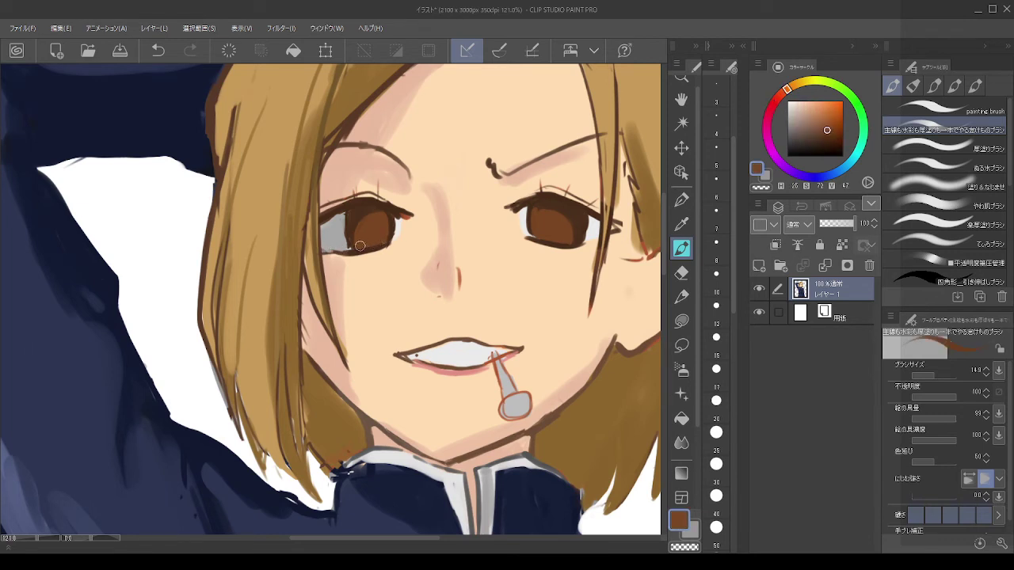
pyautogui.moveTo(383, 241)
pyautogui.mouseDown()
pyautogui.moveTo(364, 245)
pyautogui.moveTo(359, 235)
pyautogui.mouseUp()
pyautogui.hotkey('ctrl', 'z')
pyautogui.keyDown('alt'); pyautogui.click(527, 228); pyautogui.keyUp('alt')
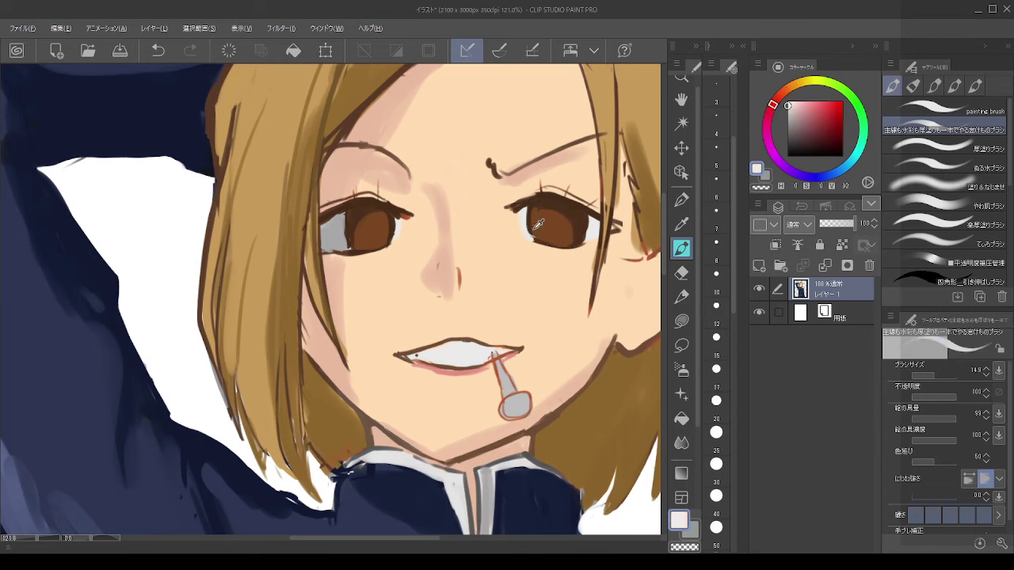
pyautogui.keyDown('alt'); pyautogui.click(534, 220); pyautogui.keyUp('alt')
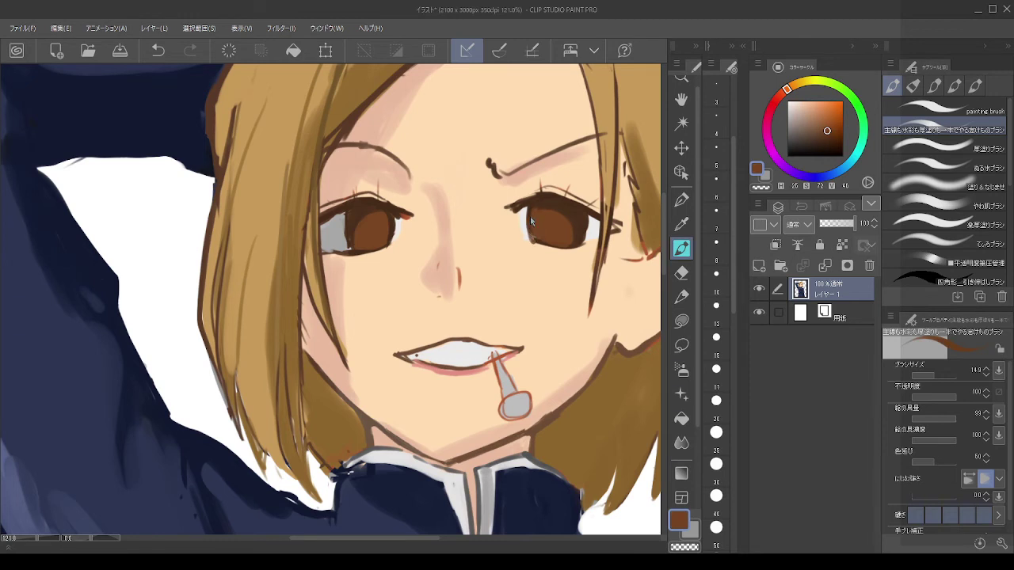
pyautogui.hotkey('ctrl', 'z')
pyautogui.keyDown('alt'); pyautogui.click(527, 226); pyautogui.keyUp('alt')
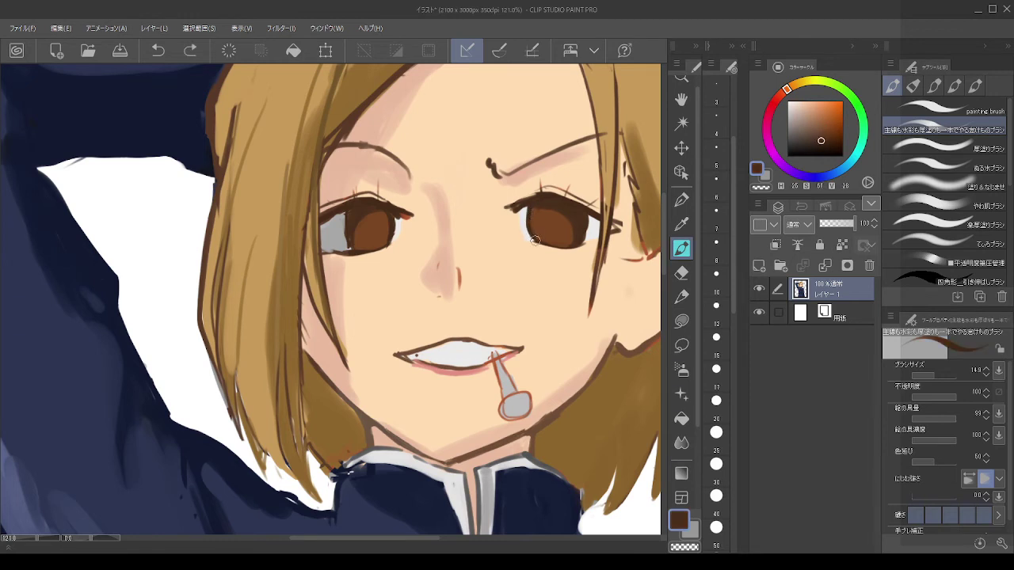
pyautogui.moveTo(530, 235)
pyautogui.mouseDown()
pyautogui.moveTo(541, 245)
pyautogui.moveTo(595, 239)
pyautogui.moveTo(584, 240)
pyautogui.mouseUp()
pyautogui.hotkey('ctrl', 'z')
# Step: Extend the inner lash corners of both eyes with short dark brown strokes and sample the surrounding skin tone
pyautogui.moveTo(400, 212); pyautogui.dragTo(411, 222)
pyautogui.moveTo(515, 213); pyautogui.dragTo(502, 220)
pyautogui.hotkey('ctrl', 'z')
pyautogui.keyDown('alt'); pyautogui.click(412, 209); pyautogui.keyUp('alt')
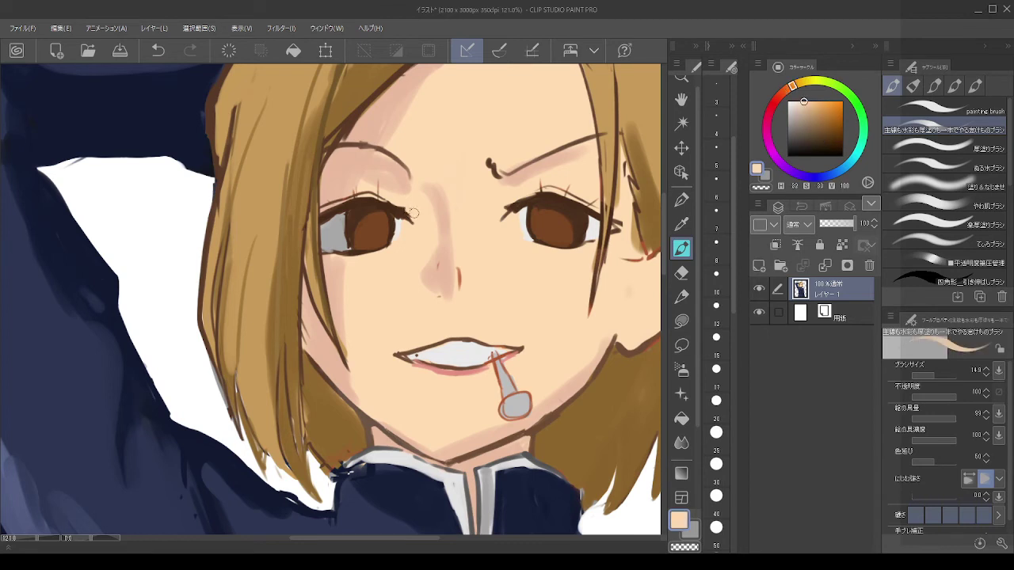
# Step: Connect the brow shadow to the nose bridge and shade the upper eyelid with a larger brush in sampled skin shadow
pyautogui.keyDown('alt'); pyautogui.click(407, 170); pyautogui.keyUp('alt')
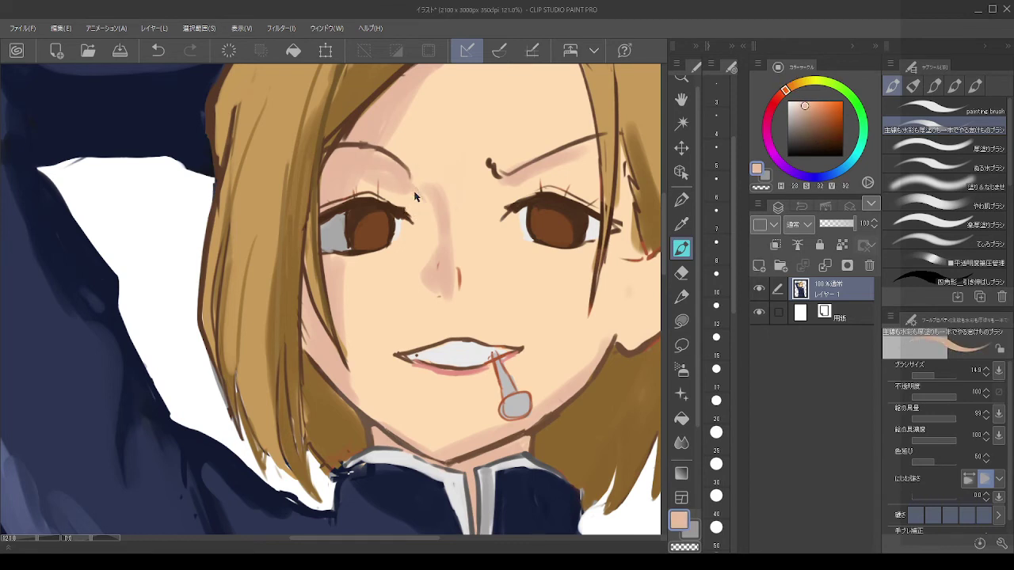
pyautogui.press(']')
pyautogui.moveTo(403, 183)
pyautogui.mouseDown()
pyautogui.moveTo(435, 212)
pyautogui.moveTo(442, 241)
pyautogui.mouseUp()
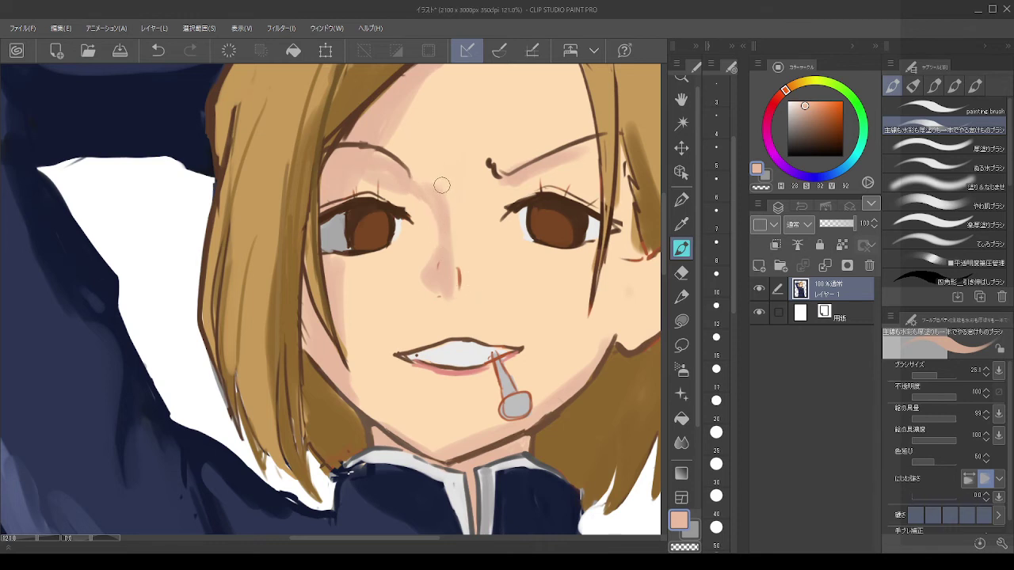
pyautogui.moveTo(442, 186); pyautogui.dragTo(413, 178)
pyautogui.hotkey('ctrl', 'z')
pyautogui.press('alt')
pyautogui.moveTo(350, 180)
pyautogui.mouseDown()
pyautogui.moveTo(354, 188)
pyautogui.moveTo(388, 184)
pyautogui.moveTo(362, 192)
pyautogui.mouseUp()
pyautogui.scroll(-1, 386, 179)
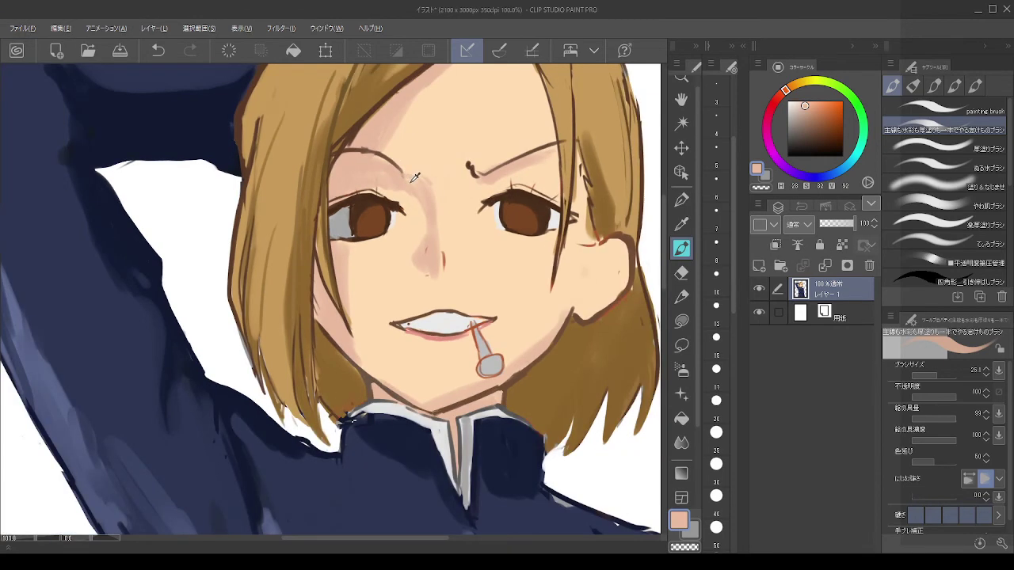
# Step: Add a short skin-shadow stroke on the forehead beneath the bangs, above the raised-arm-side eyebrow
pyautogui.scroll(-2, 416, 180)
pyautogui.scroll(3, 419, 182)
pyautogui.press('alt')
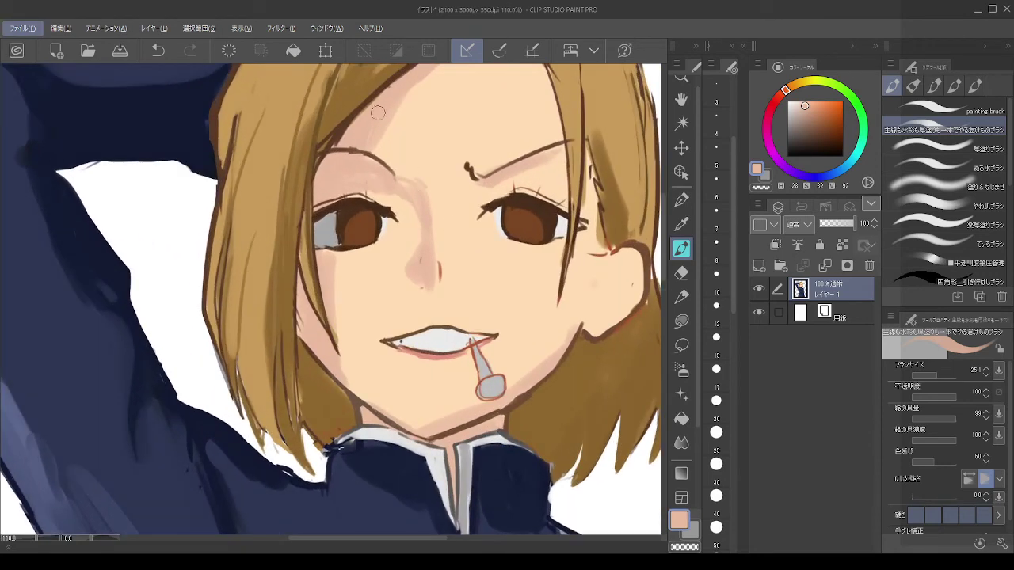
pyautogui.moveTo(372, 125); pyautogui.dragTo(366, 139)
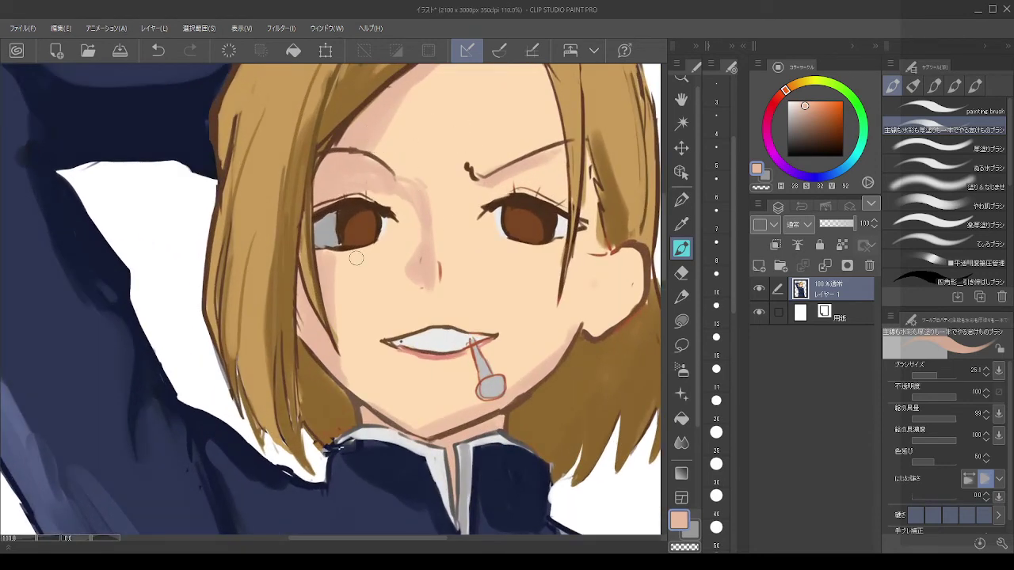
# Step: Try a broad skin shadow down the cheek from beneath the raised-arm-side eye to the jaw
pyautogui.moveTo(356, 263); pyautogui.dragTo(363, 339)
pyautogui.hotkey('ctrl', 'z')
pyautogui.moveTo(355, 252)
pyautogui.mouseDown()
pyautogui.moveTo(367, 395)
pyautogui.moveTo(346, 376)
pyautogui.moveTo(358, 393)
pyautogui.moveTo(329, 251)
pyautogui.moveTo(348, 255)
pyautogui.moveTo(344, 314)
pyautogui.moveTo(344, 269)
pyautogui.moveTo(339, 309)
pyautogui.moveTo(342, 285)
pyautogui.moveTo(337, 295)
pyautogui.moveTo(345, 376)
pyautogui.mouseUp()
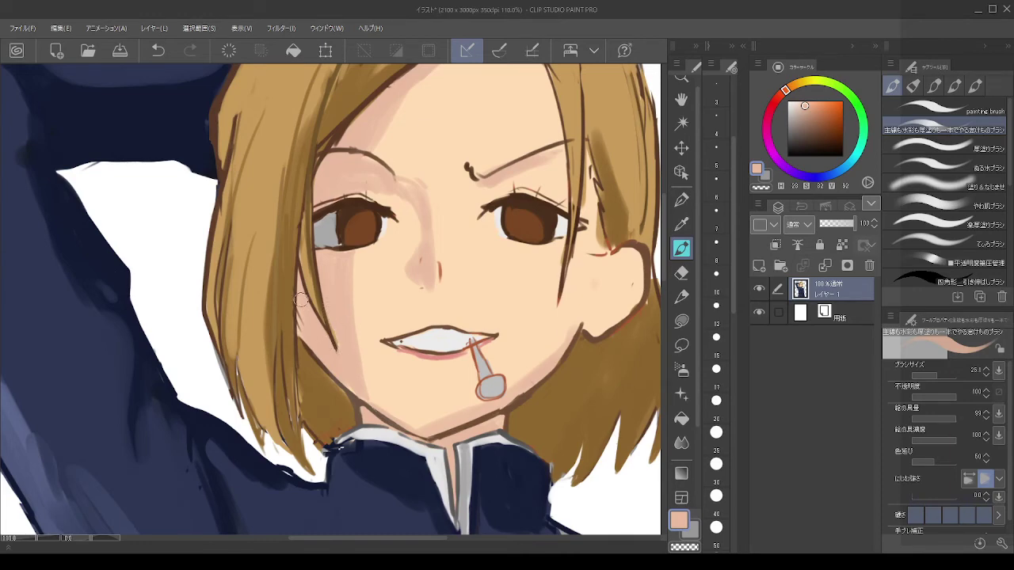
pyautogui.scroll(-5, 365, 284)
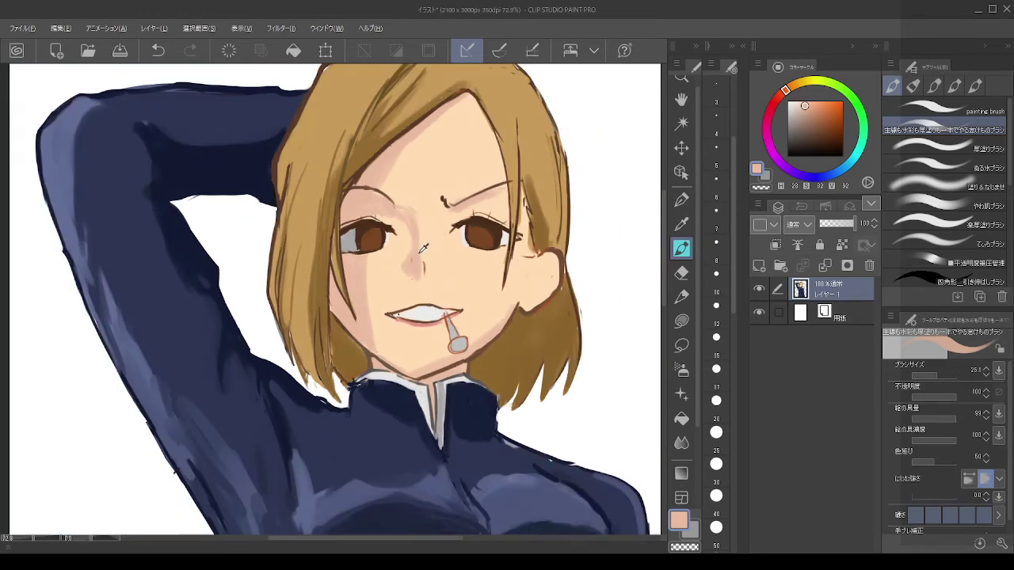
pyautogui.press('alt')
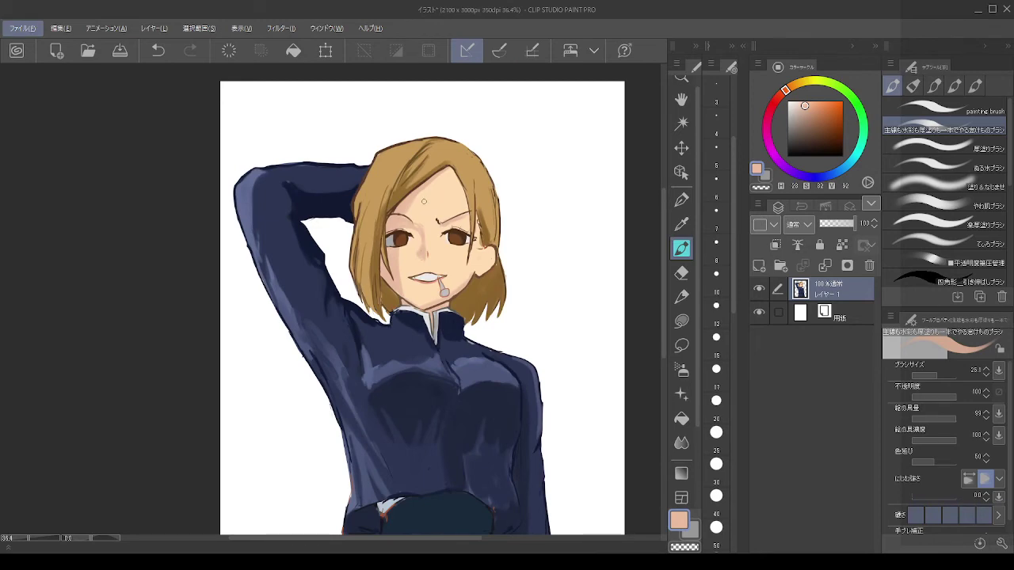
pyautogui.scroll(4, 425, 222)
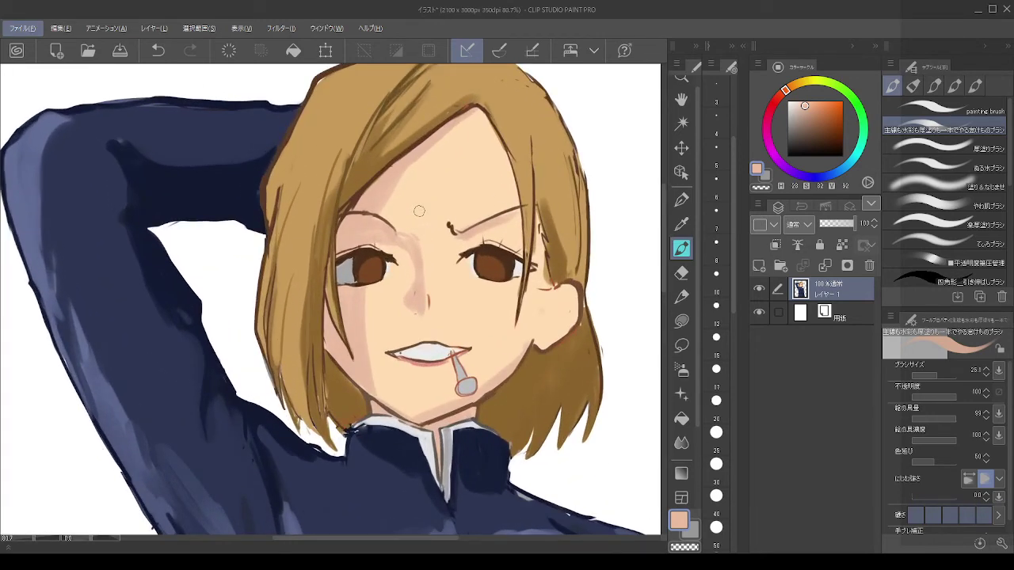
# Step: Undo the strokes of the broad cheek shadow
pyautogui.hotkey('ctrl', 'z')
pyautogui.hotkey('ctrl', 'z')
pyautogui.hotkey('ctrl', 'z')
pyautogui.hotkey('ctrl', 'z')
pyautogui.hotkey('ctrl', 'z')
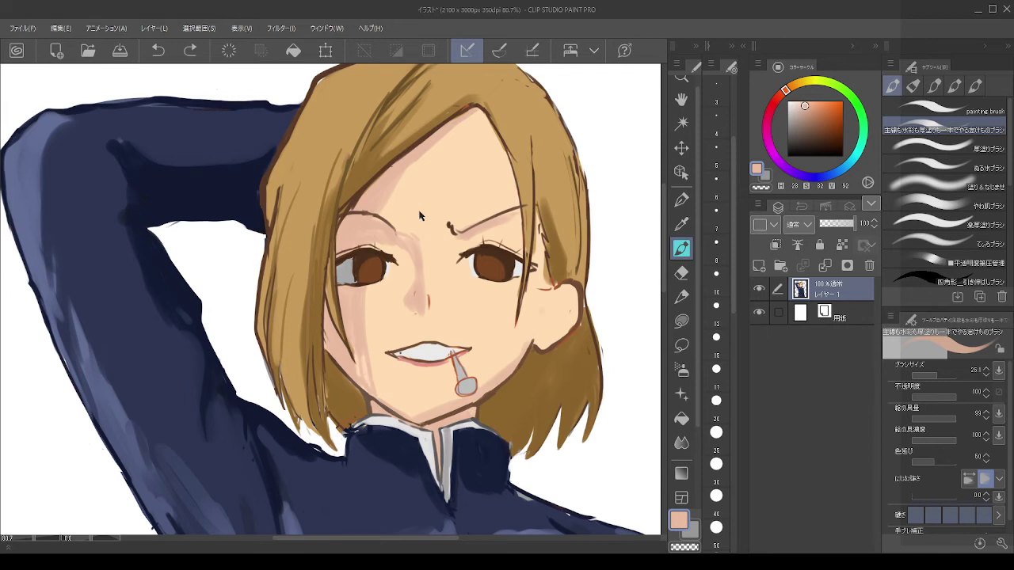
pyautogui.hotkey('ctrl', 'z')
pyautogui.hotkey('ctrl', 'z')
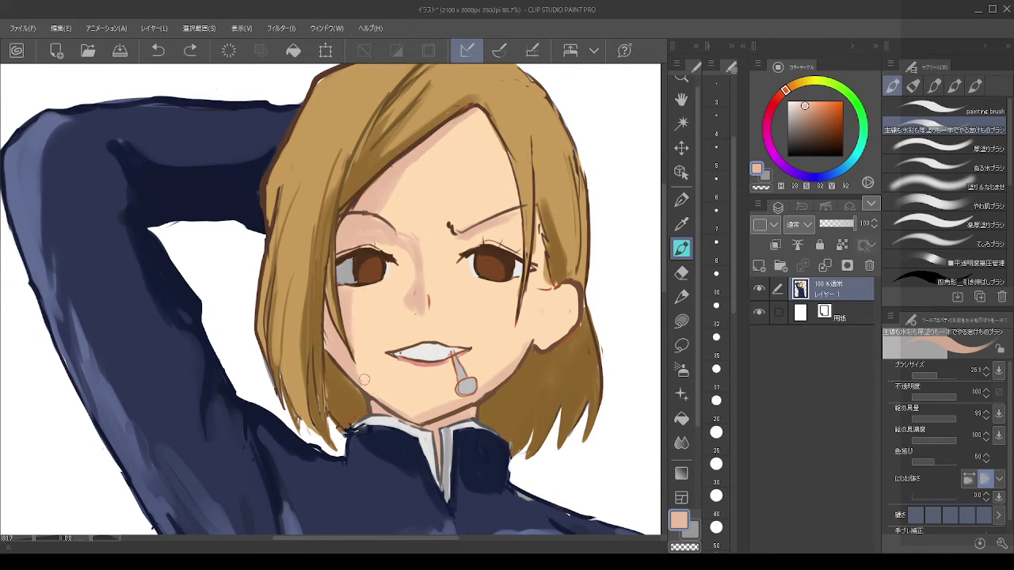
# Step: Paint a small skin shadow on the lower cheek along the jawline on the raised-arm side
pyautogui.moveTo(354, 370); pyautogui.dragTo(370, 392)
pyautogui.hotkey('ctrl', 'z')
pyautogui.moveTo(358, 359); pyautogui.dragTo(370, 374)
pyautogui.press('alt')
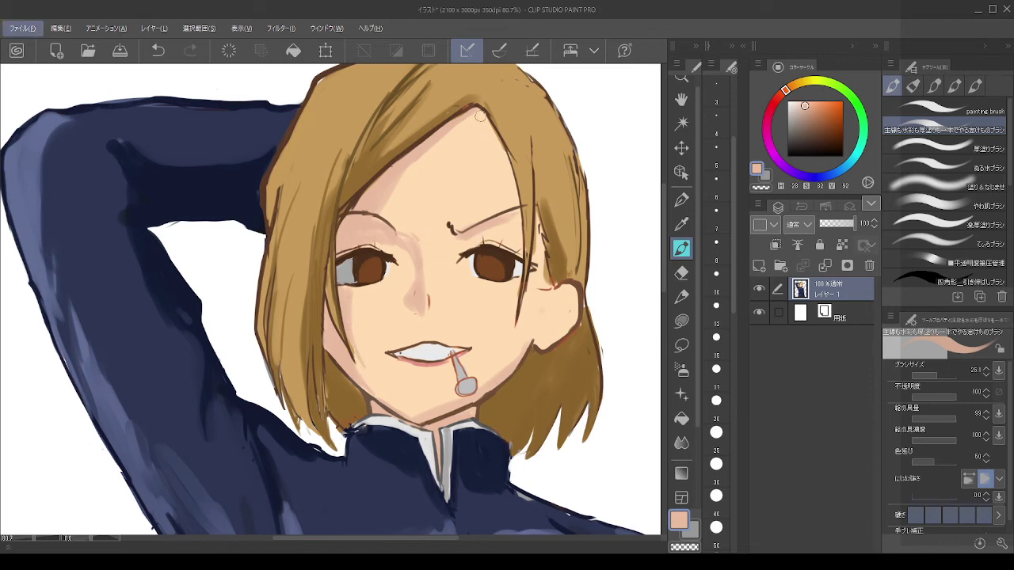
# Step: Shade the forehead along the inner edge of the lowered-arm-side hair with a thin skin-shadow stroke
pyautogui.press('alt')
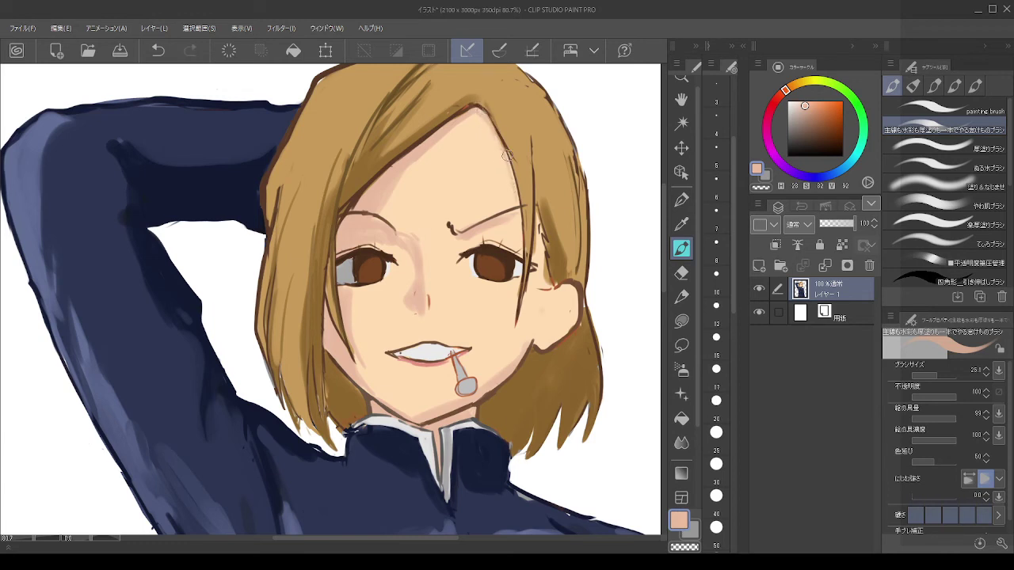
pyautogui.moveTo(507, 154); pyautogui.dragTo(515, 225)
pyautogui.hotkey('ctrl', 'z')
pyautogui.moveTo(510, 149); pyautogui.dragTo(519, 215)
pyautogui.hotkey('ctrl', 'z')
# Step: Add a narrow skin shadow on the cheek beside the tip of the lowered-arm-side hair lock
pyautogui.moveTo(519, 249); pyautogui.dragTo(507, 325)
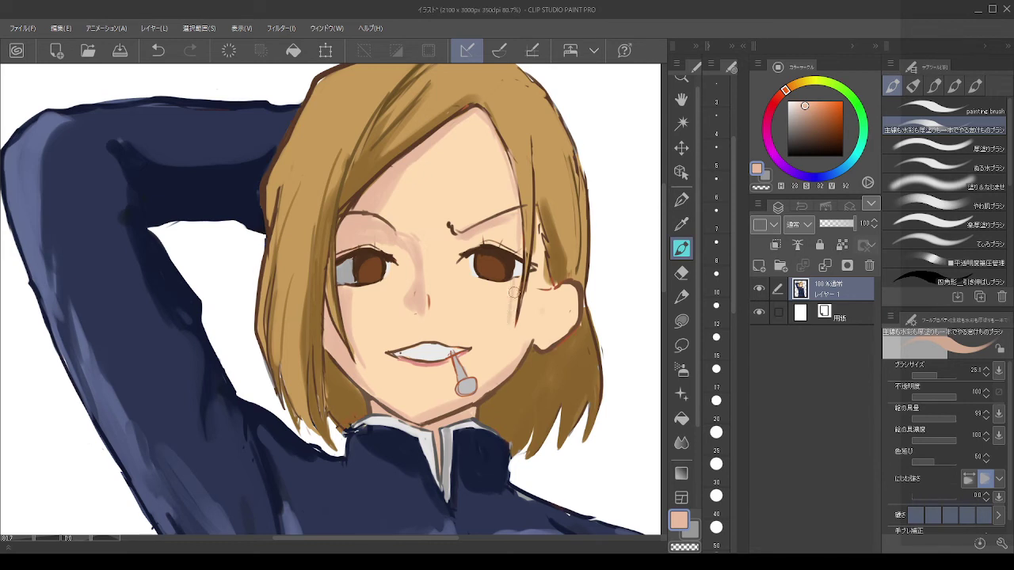
pyautogui.moveTo(516, 279); pyautogui.dragTo(501, 322)
pyautogui.hotkey('ctrl', 'z')
pyautogui.hotkey('ctrl', 'y')
pyautogui.hotkey('ctrl', 'z')
pyautogui.hotkey('ctrl', 'y')
pyautogui.scroll(-3, 465, 312)
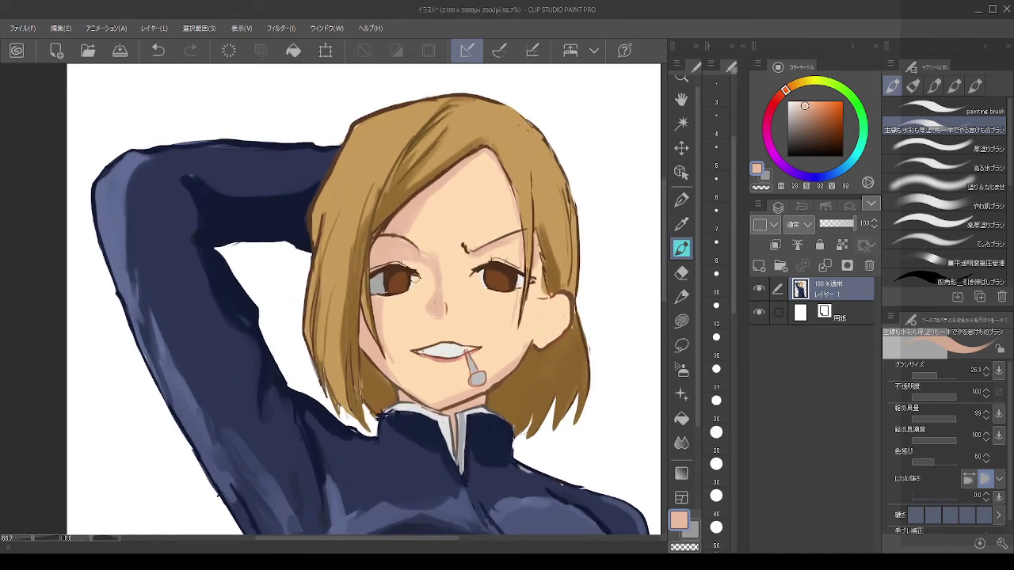
pyautogui.scroll(4, 407, 269)
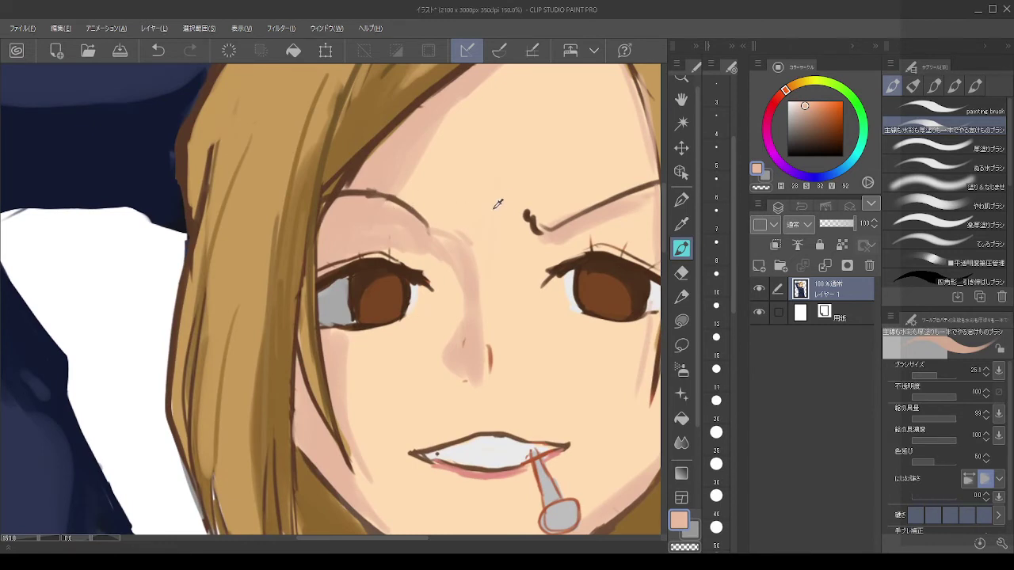
# Step: Cover the thick dark mark at the inner end of the lowered-arm-side eyebrow with the forehead skin colour
pyautogui.keyDown('alt'); pyautogui.click(505, 206); pyautogui.keyUp('alt')
pyautogui.moveTo(524, 203)
pyautogui.mouseDown()
pyautogui.moveTo(532, 236)
pyautogui.moveTo(527, 215)
pyautogui.mouseUp()
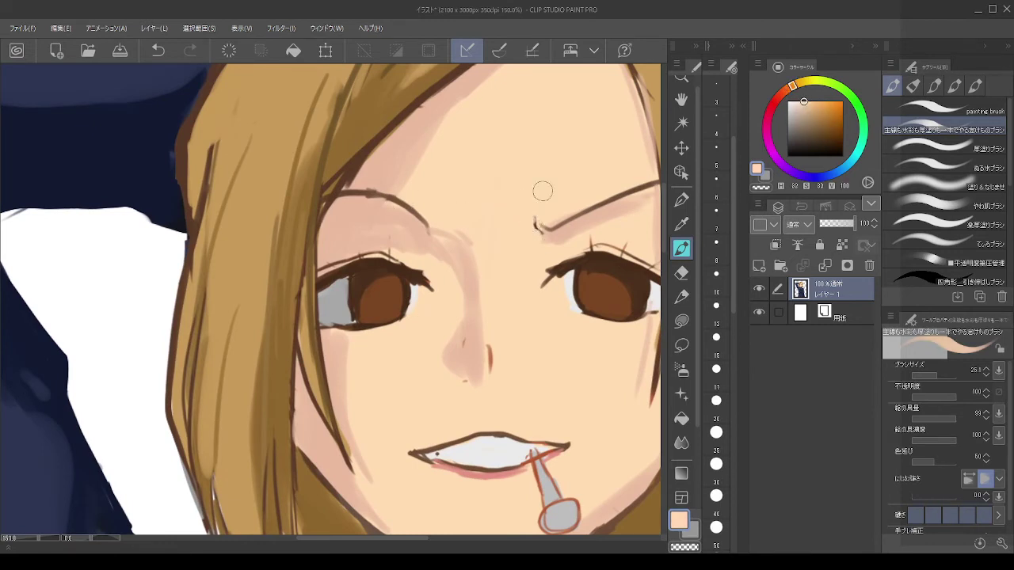
pyautogui.keyDown('alt'); pyautogui.click(401, 198); pyautogui.keyUp('alt')
pyautogui.moveTo(393, 197)
pyautogui.mouseDown()
pyautogui.moveTo(374, 192)
pyautogui.moveTo(391, 197)
pyautogui.mouseUp()
pyautogui.hotkey('ctrl', 'z')
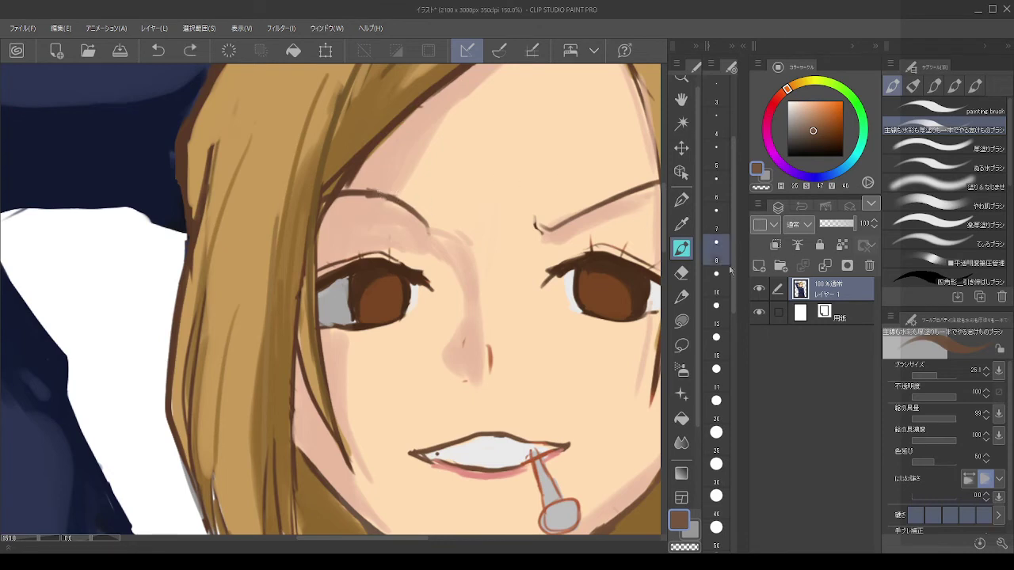
# Step: Thin and smooth the raised-arm-side eyebrow line using a size 12 brush and colours sampled around the brow
pyautogui.click(716, 311)
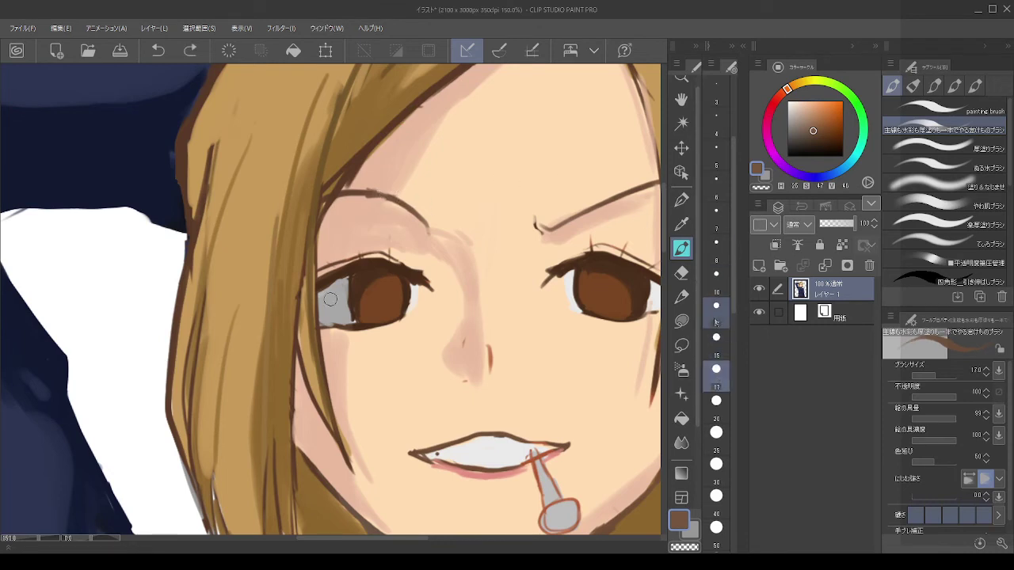
pyautogui.keyDown('alt'); pyautogui.click(392, 205); pyautogui.keyUp('alt')
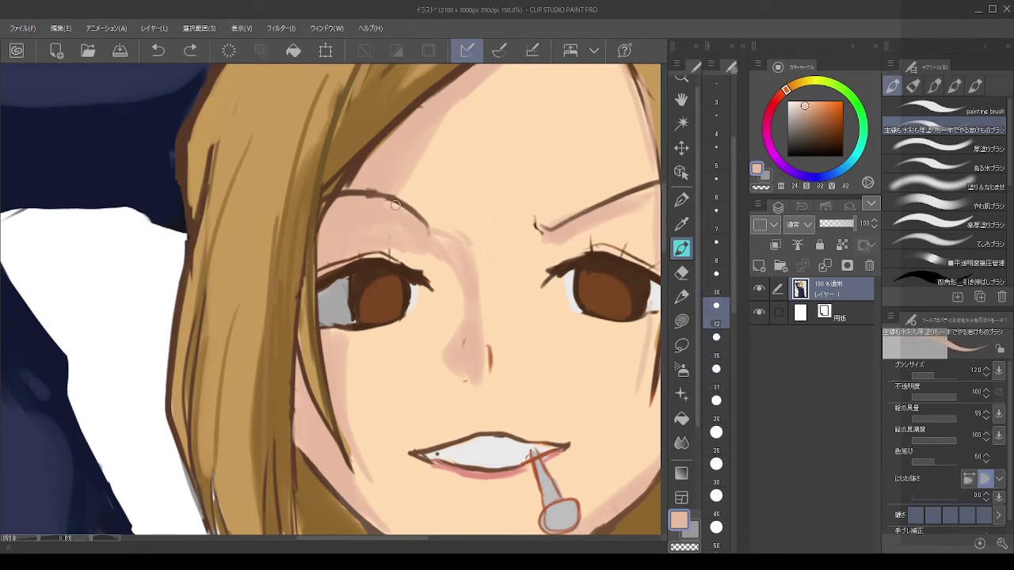
pyautogui.moveTo(393, 202); pyautogui.dragTo(418, 220)
pyautogui.hotkey('ctrl', 'z')
pyautogui.keyDown('alt'); pyautogui.click(324, 202); pyautogui.keyUp('alt')
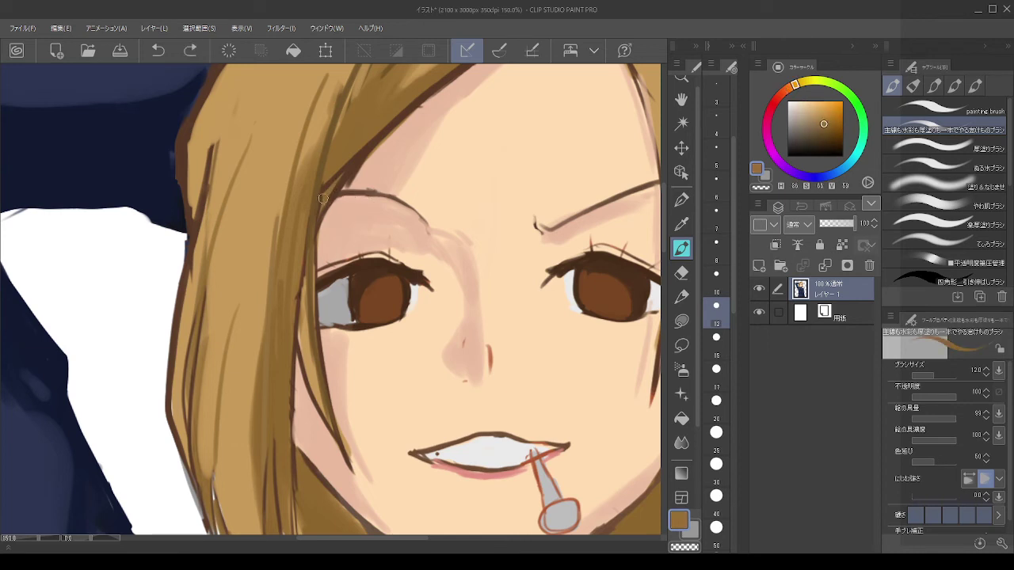
pyautogui.moveTo(322, 198); pyautogui.dragTo(393, 199)
pyautogui.hotkey('ctrl', 'z')
pyautogui.keyDown('alt'); pyautogui.click(381, 196); pyautogui.keyUp('alt')
pyautogui.moveTo(346, 198); pyautogui.dragTo(425, 207)
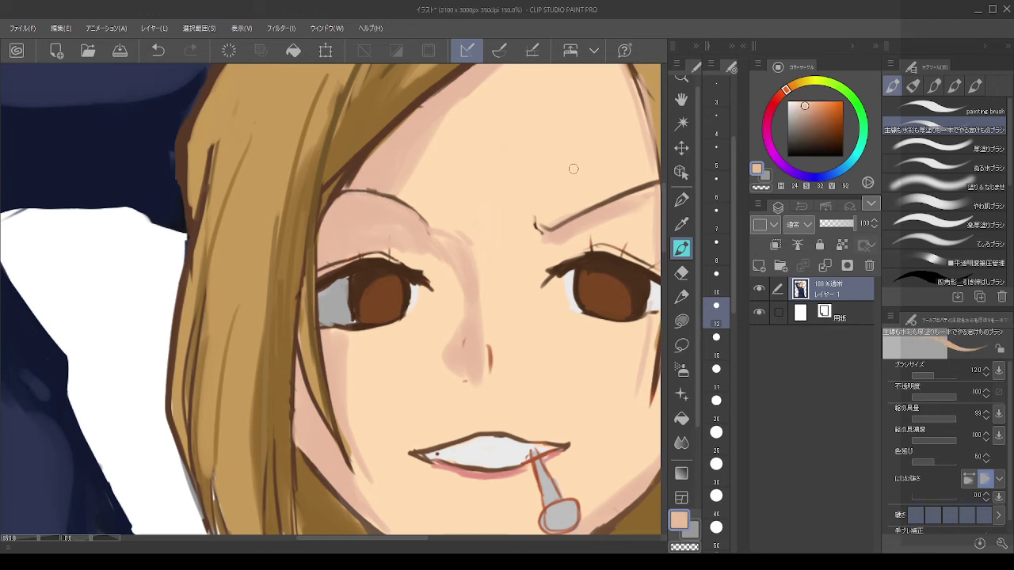
# Step: Redraw the inner half of the raised-arm-side eyebrow as a thin dark brown line curving down at its end
pyautogui.keyDown('alt'); pyautogui.click(628, 193); pyautogui.keyUp('alt')
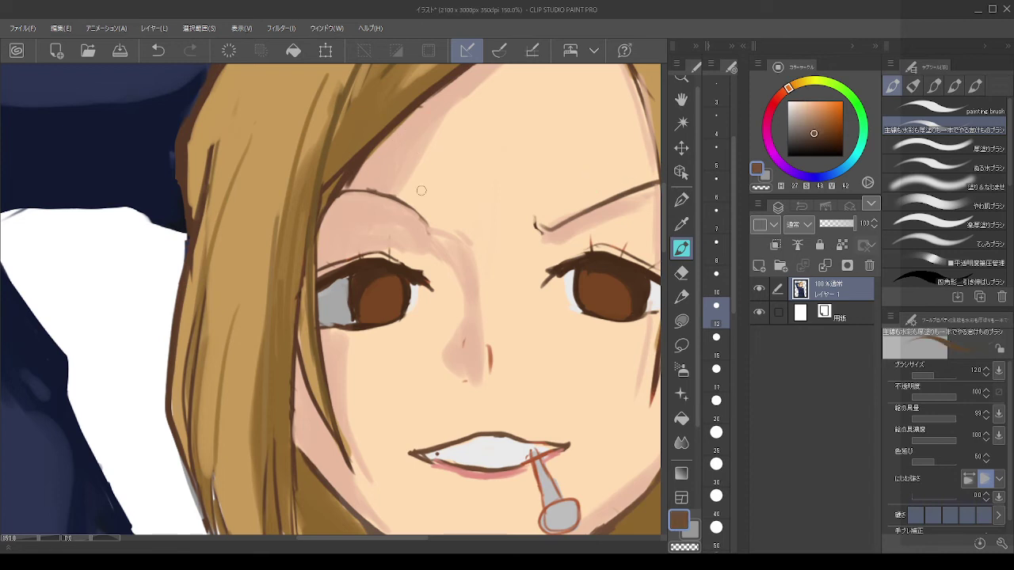
pyautogui.moveTo(399, 201); pyautogui.dragTo(431, 225)
pyautogui.hotkey('ctrl', 'z')
pyautogui.hotkey('ctrl', 'z')
pyautogui.keyDown('alt'); pyautogui.click(391, 197); pyautogui.keyUp('alt')
pyautogui.hotkey('ctrl', 'z')
pyautogui.moveTo(404, 201)
pyautogui.mouseDown()
pyautogui.moveTo(359, 189)
pyautogui.moveTo(377, 191)
pyautogui.mouseUp()
pyautogui.hotkey('ctrl', 'z')
pyautogui.keyDown('alt'); pyautogui.click(389, 179); pyautogui.keyUp('alt')
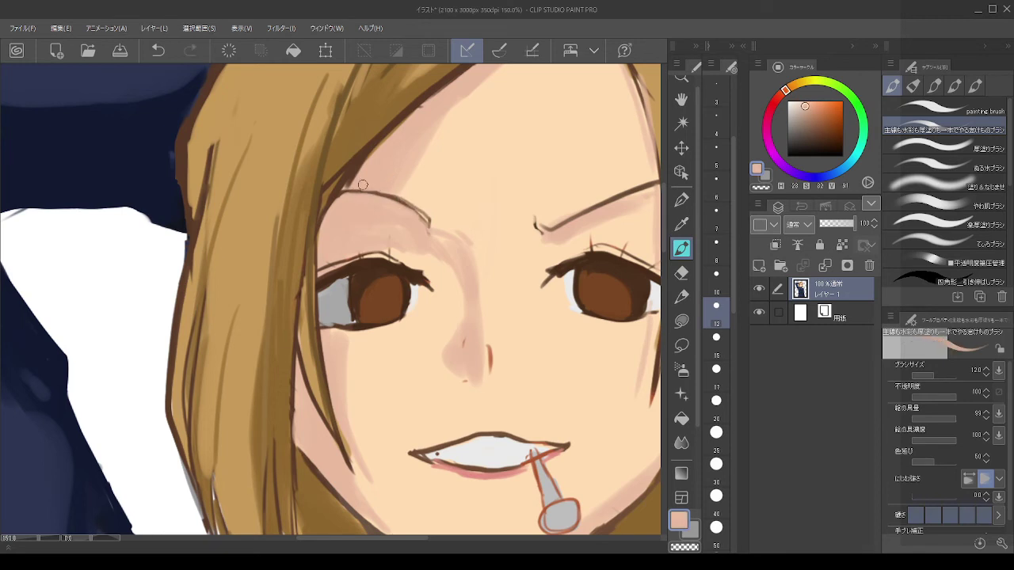
pyautogui.keyDown('alt'); pyautogui.click(408, 199); pyautogui.keyUp('alt')
pyautogui.keyDown('alt'); pyautogui.click(399, 196); pyautogui.keyUp('alt')
pyautogui.moveTo(396, 194); pyautogui.dragTo(425, 223)
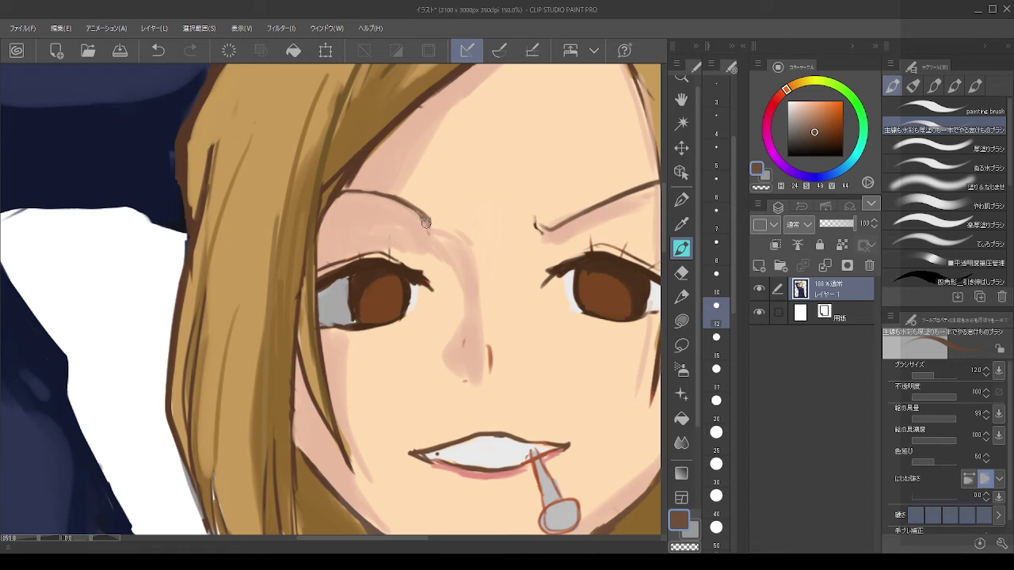
# Step: Trim the inner tip and lower edge of the lowered-arm-side eyebrow with sampled skin and skin-shadow colours
pyautogui.keyDown('alt'); pyautogui.click(533, 221); pyautogui.keyUp('alt')
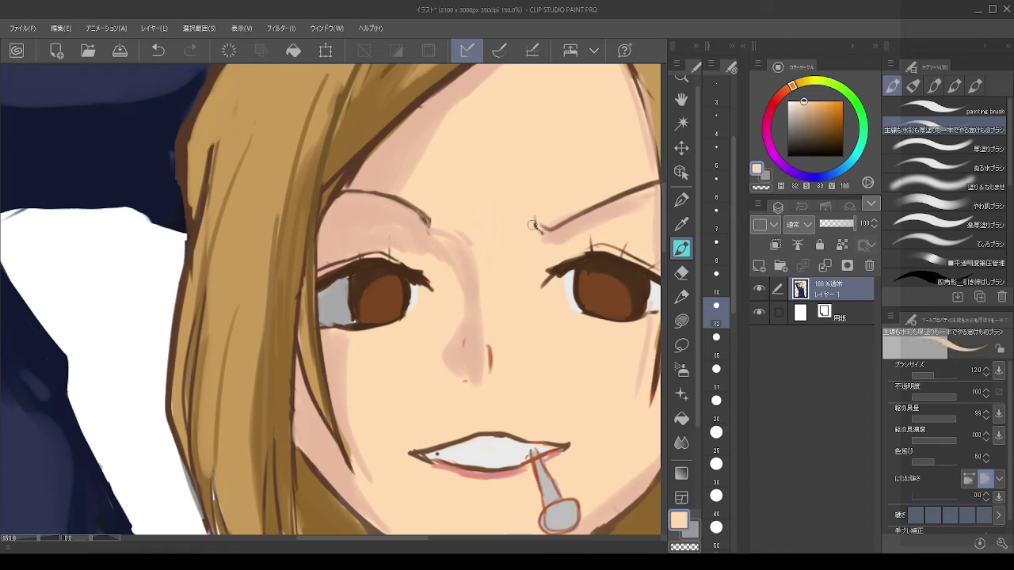
pyautogui.keyDown('alt'); pyautogui.click(614, 203); pyautogui.keyUp('alt')
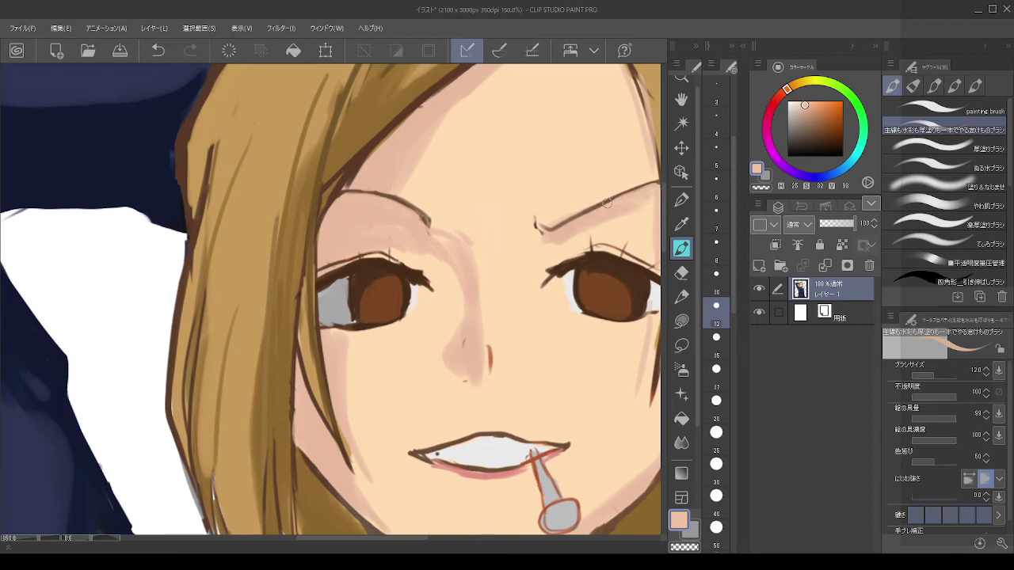
pyautogui.scroll(-6, 487, 120)
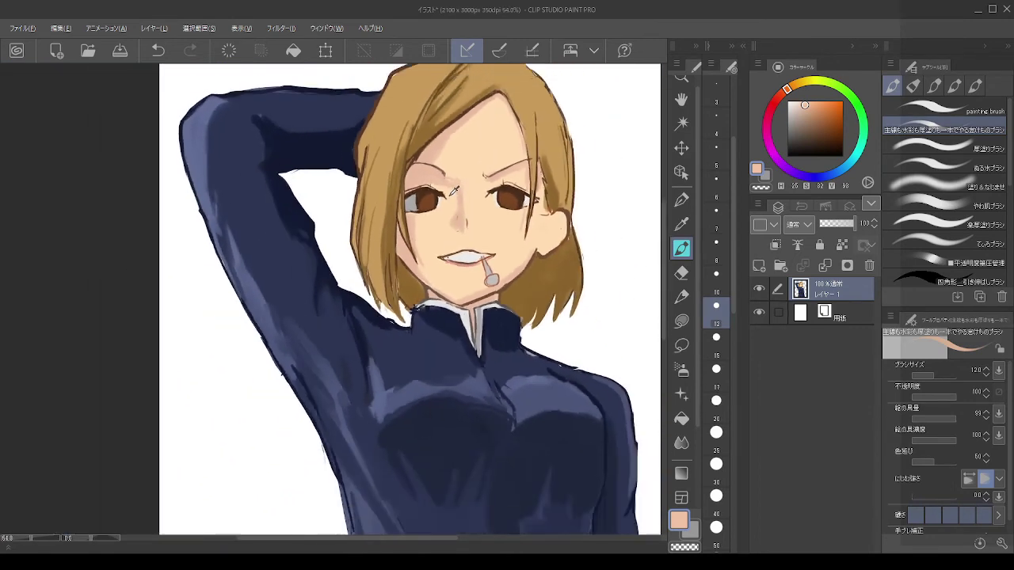
# Step: Soften the dark strand lines along the hair parting with a larger brush, using sampled light and shadow hair browns
pyautogui.scroll(3, 440, 108)
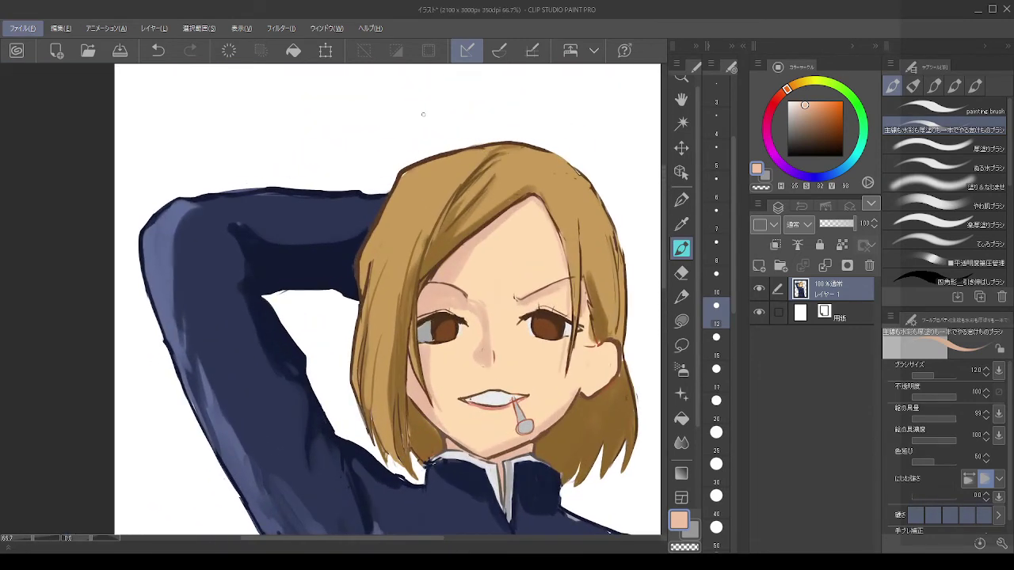
pyautogui.keyDown('alt'); pyautogui.click(415, 178); pyautogui.keyUp('alt')
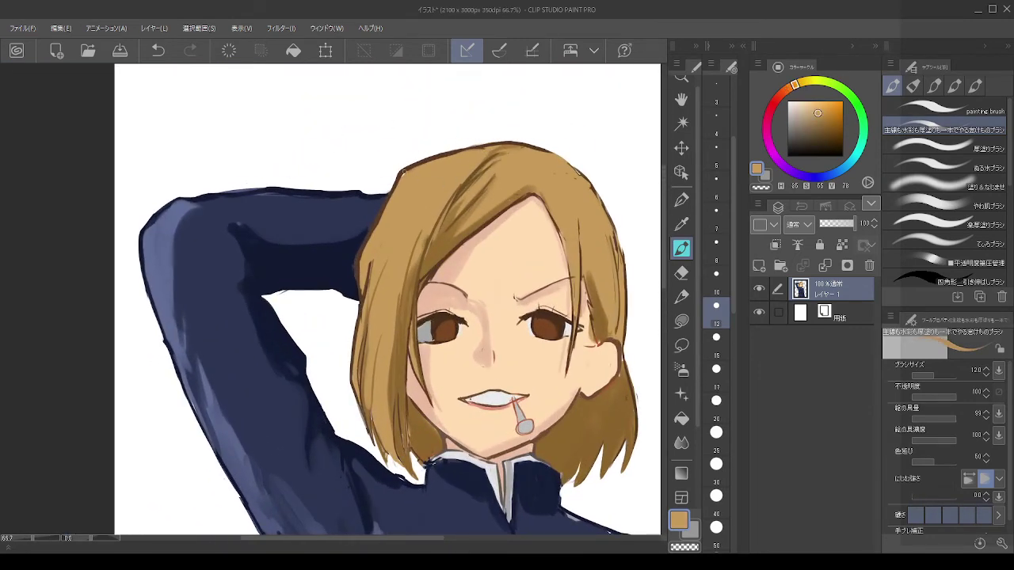
pyautogui.moveTo(475, 179)
pyautogui.mouseDown()
pyautogui.moveTo(450, 223)
pyautogui.moveTo(471, 191)
pyautogui.mouseUp()
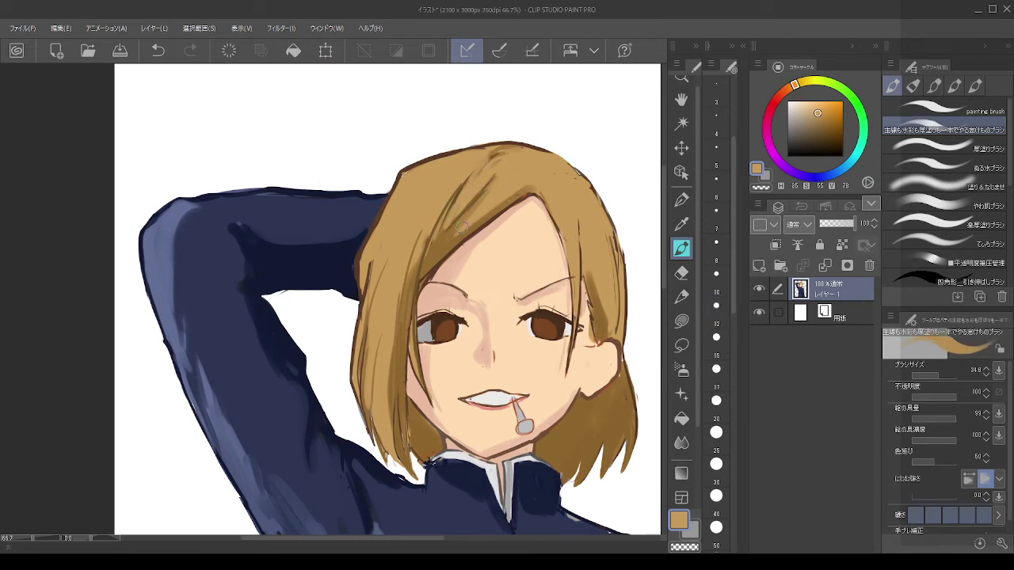
pyautogui.keyDown('alt'); pyautogui.click(464, 197); pyautogui.keyUp('alt')
pyautogui.moveTo(459, 226)
pyautogui.mouseDown()
pyautogui.moveTo(471, 209)
pyautogui.moveTo(441, 234)
pyautogui.moveTo(445, 214)
pyautogui.mouseUp()
pyautogui.keyDown('alt'); pyautogui.click(440, 236); pyautogui.keyUp('alt')
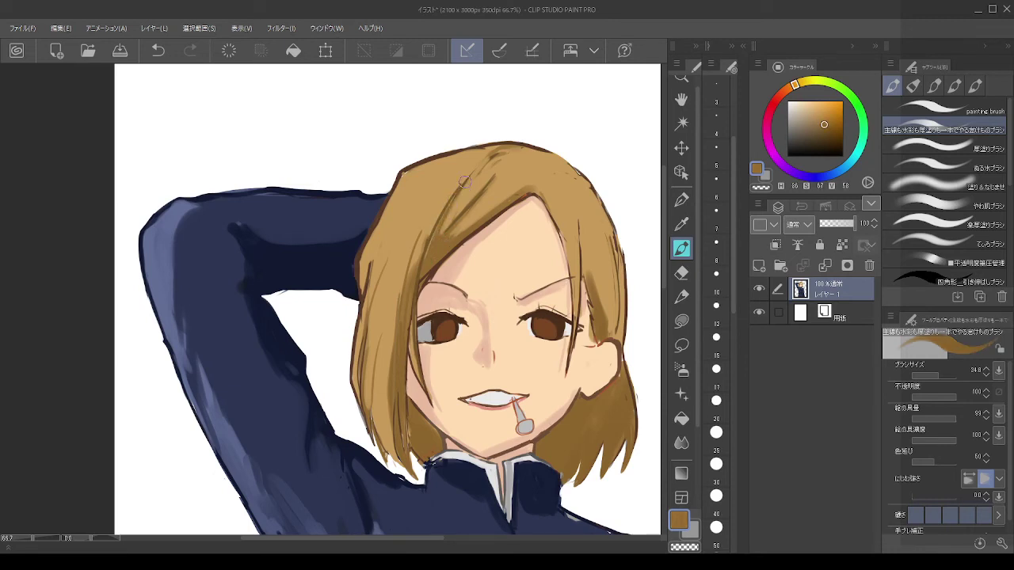
pyautogui.moveTo(465, 182); pyautogui.dragTo(501, 149)
pyautogui.hotkey('ctrl', 'z')
pyautogui.hotkey('ctrl', 'z')
pyautogui.moveTo(488, 158)
pyautogui.mouseDown()
pyautogui.moveTo(509, 144)
pyautogui.moveTo(480, 167)
pyautogui.moveTo(521, 141)
pyautogui.moveTo(533, 148)
pyautogui.moveTo(507, 151)
pyautogui.moveTo(536, 150)
pyautogui.mouseUp()
pyautogui.hotkey('ctrl', 'z')
# Step: Lock the layer's transparent pixels and shade the crown and outer edge of the lowered-arm-side hair in darker brown
pyautogui.click(842, 240)
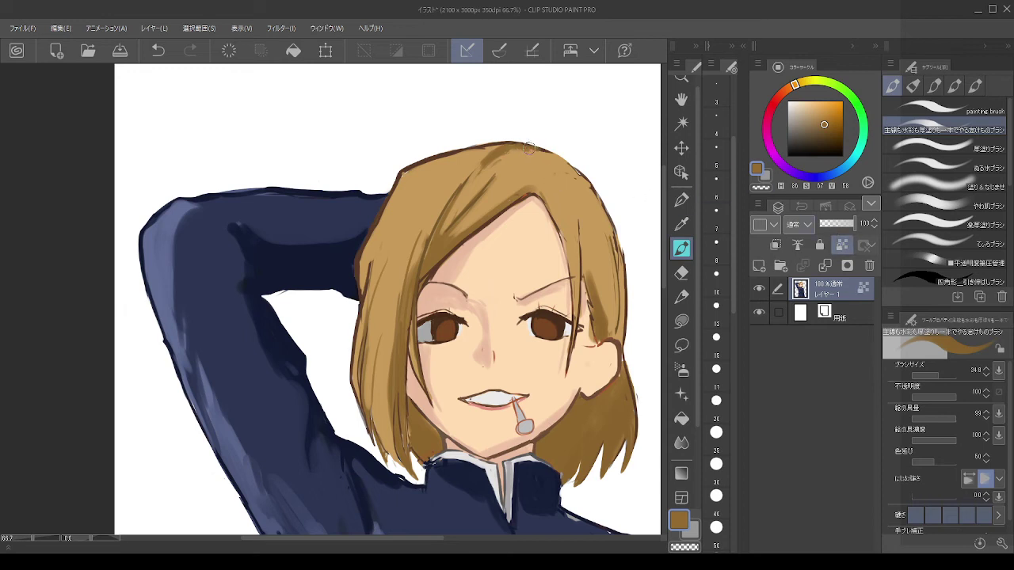
pyautogui.moveTo(580, 179)
pyautogui.mouseDown()
pyautogui.moveTo(614, 230)
pyautogui.moveTo(617, 315)
pyautogui.mouseUp()
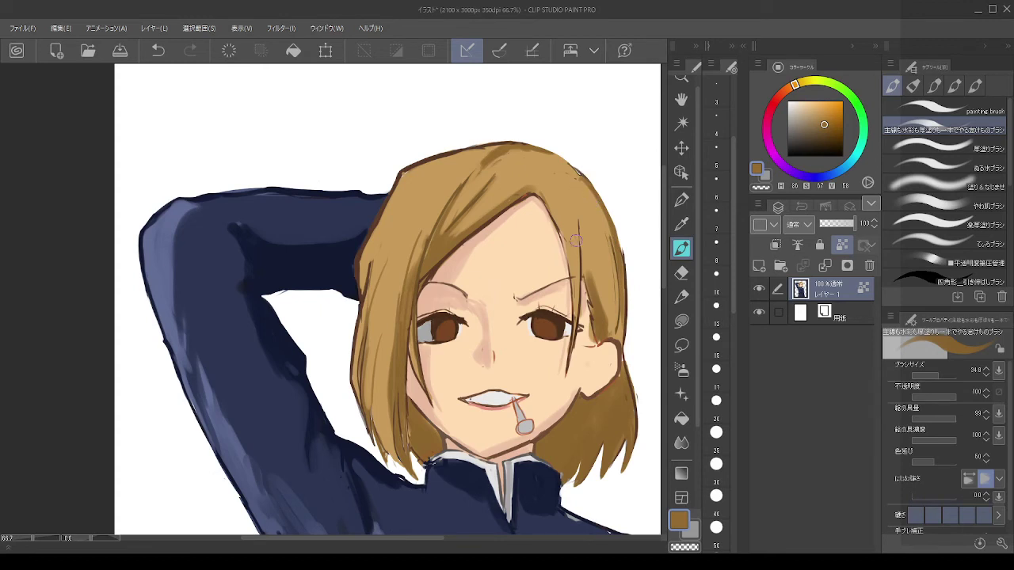
pyautogui.moveTo(622, 247); pyautogui.dragTo(623, 355)
pyautogui.moveTo(625, 319); pyautogui.dragTo(618, 342)
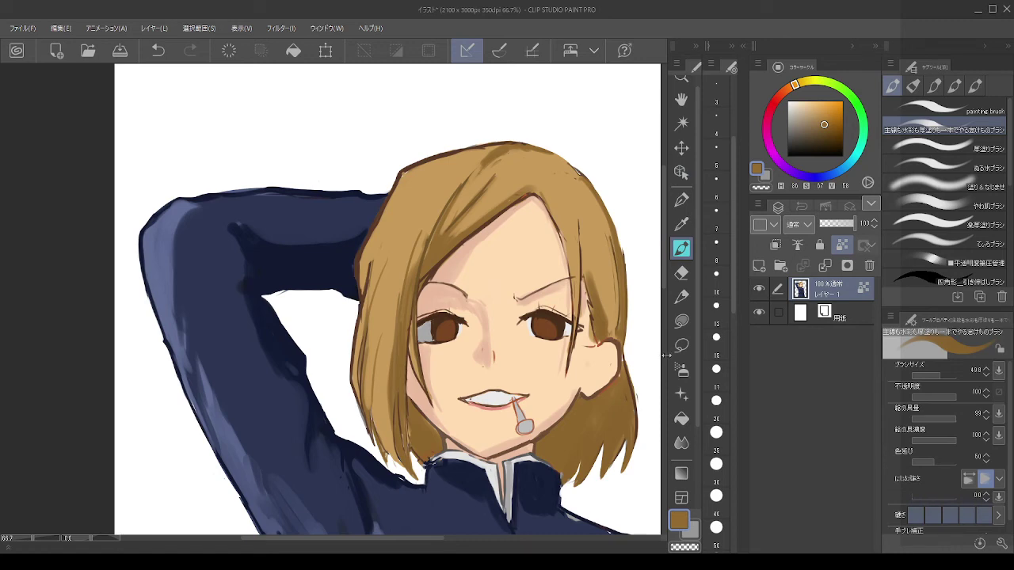
# Step: Clean the skin beside the nail held in the mouth, trimming the outer edge of its red outline with skin colour
pyautogui.scroll(3, 517, 419)
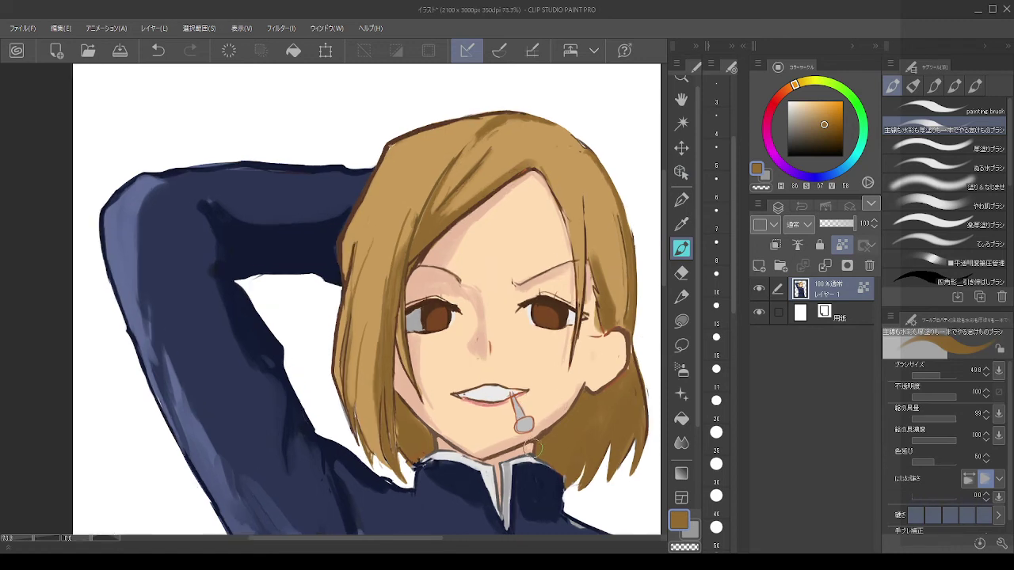
pyautogui.scroll(3, 517, 418)
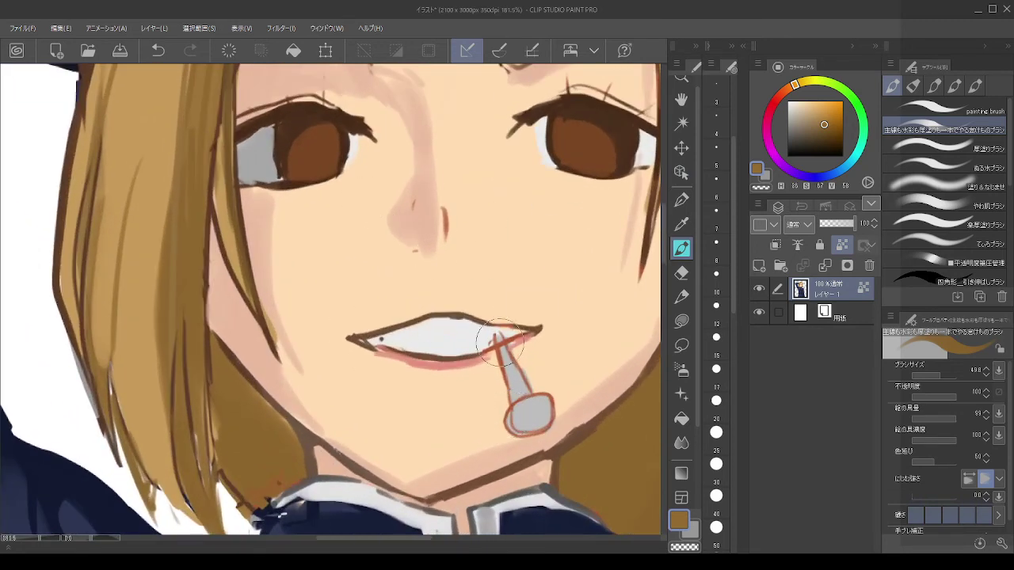
pyautogui.keyDown('alt'); pyautogui.click(483, 389); pyautogui.keyUp('alt')
pyautogui.moveTo(484, 381); pyautogui.dragTo(467, 370)
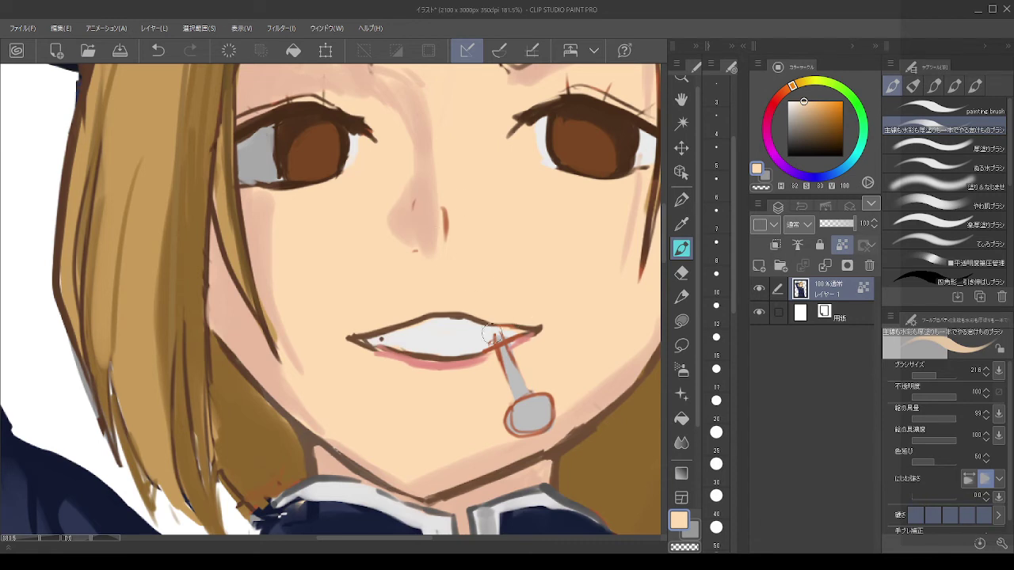
pyautogui.moveTo(503, 407); pyautogui.dragTo(504, 434)
pyautogui.moveTo(542, 388); pyautogui.dragTo(555, 418)
# Step: Paint the upper part of the nail's shaft in grey, covering the red lines that cross it
pyautogui.keyDown('alt'); pyautogui.click(523, 372); pyautogui.keyUp('alt')
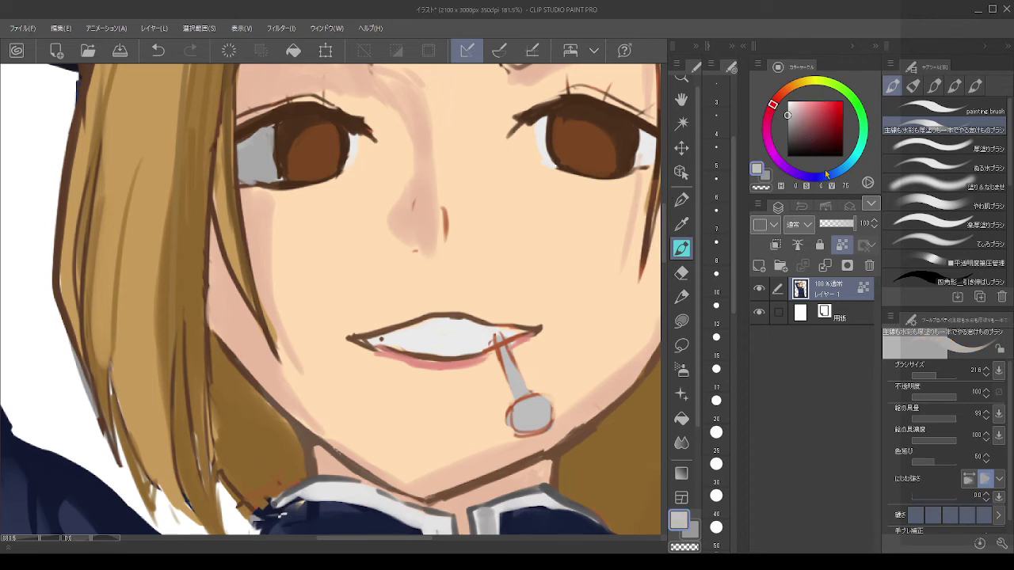
pyautogui.click(823, 177)
pyautogui.click(807, 143)
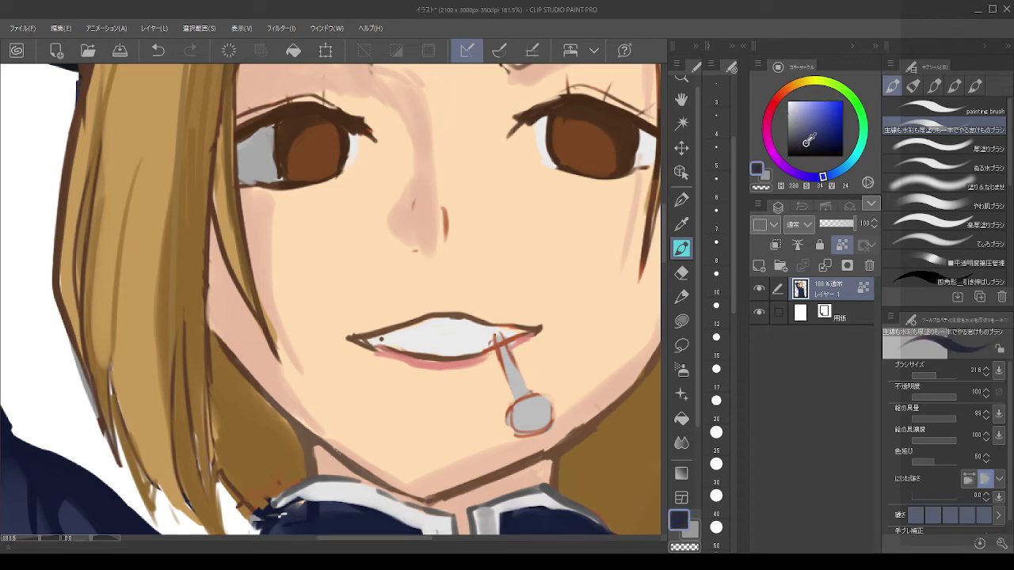
pyautogui.keyDown('alt'); pyautogui.click(498, 337); pyautogui.keyUp('alt')
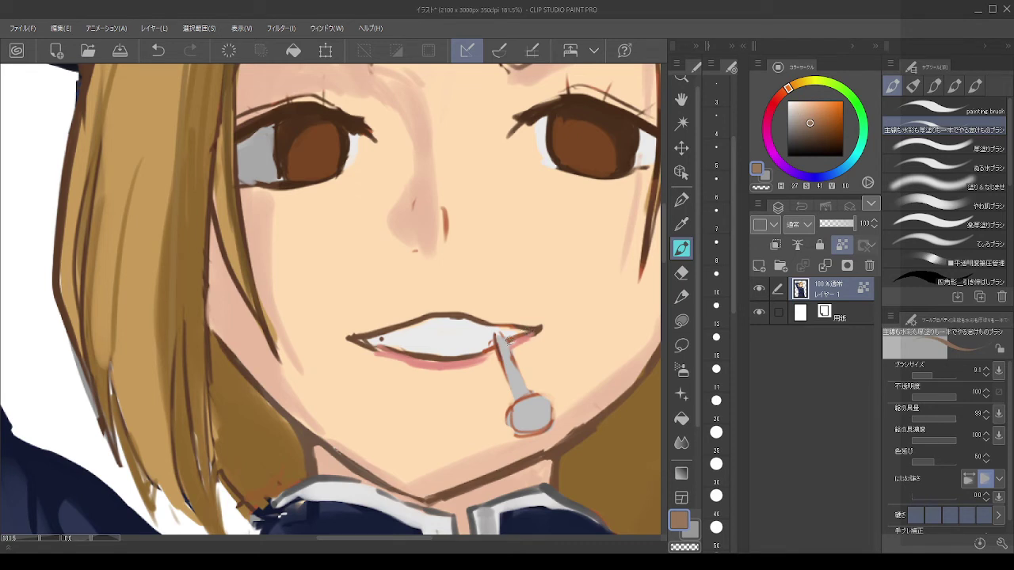
# Step: Outline both sides of the nail's shaft with thin dark blue lines from the mouth to the head
pyautogui.press('alt')
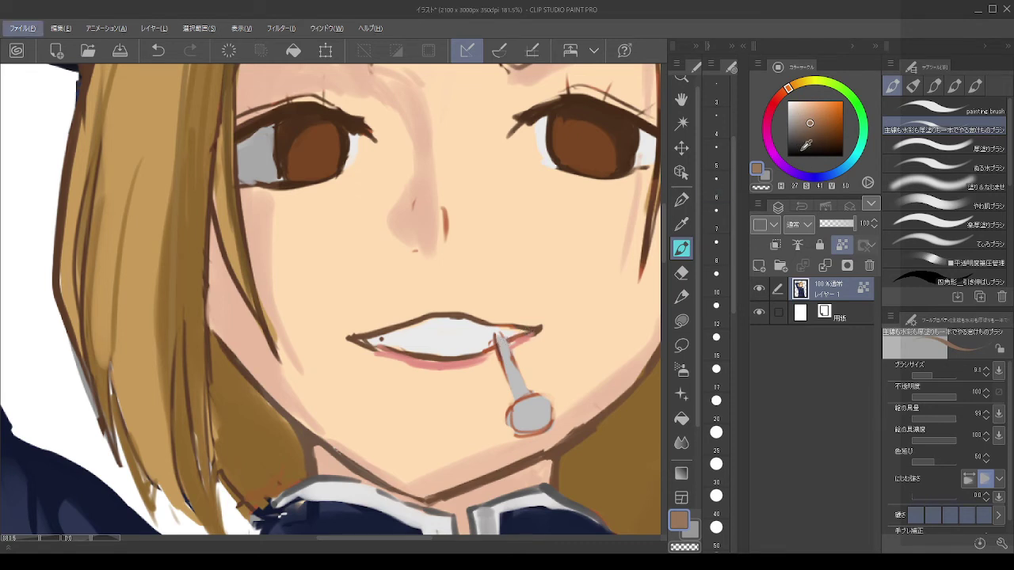
pyautogui.press('alt')
pyautogui.click(813, 173)
pyautogui.moveTo(821, 136); pyautogui.dragTo(805, 139)
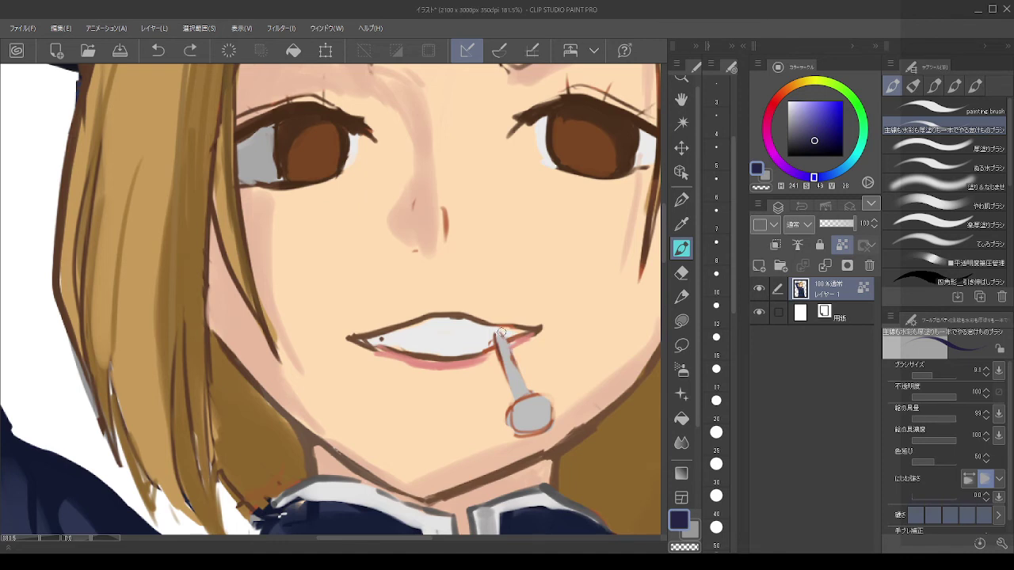
pyautogui.hotkey('ctrl', 'z')
pyautogui.moveTo(502, 333); pyautogui.dragTo(525, 389)
pyautogui.hotkey('ctrl', 'z')
pyautogui.moveTo(500, 333); pyautogui.dragTo(523, 388)
pyautogui.hotkey('ctrl', 'z')
pyautogui.moveTo(500, 336); pyautogui.dragTo(525, 390)
pyautogui.moveTo(493, 338); pyautogui.dragTo(525, 390)
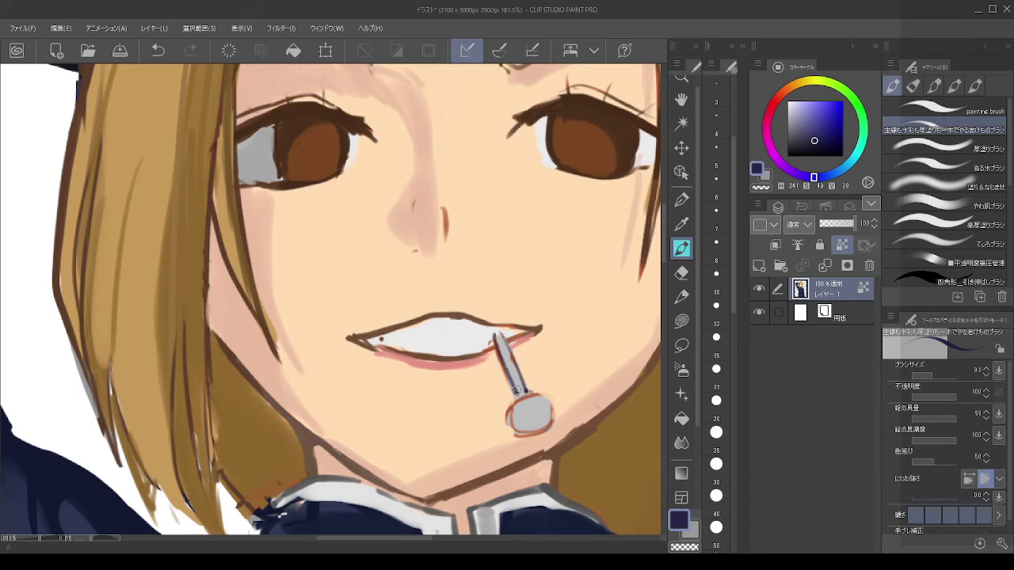
pyautogui.hotkey('ctrl', 'z')
pyautogui.moveTo(494, 334); pyautogui.dragTo(525, 391)
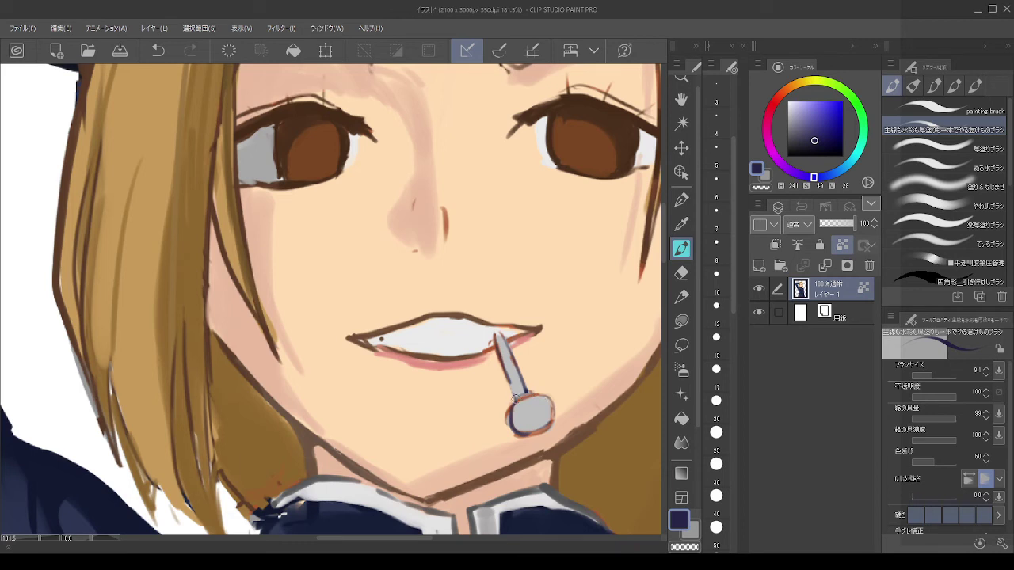
# Step: Outline the nail's round head in dark blue and tidy its edges with sampled skin and grey colours
pyautogui.moveTo(514, 397)
pyautogui.mouseDown()
pyautogui.moveTo(549, 398)
pyautogui.moveTo(555, 427)
pyautogui.moveTo(542, 419)
pyautogui.mouseUp()
pyautogui.keyDown('alt'); pyautogui.click(525, 441); pyautogui.keyUp('alt')
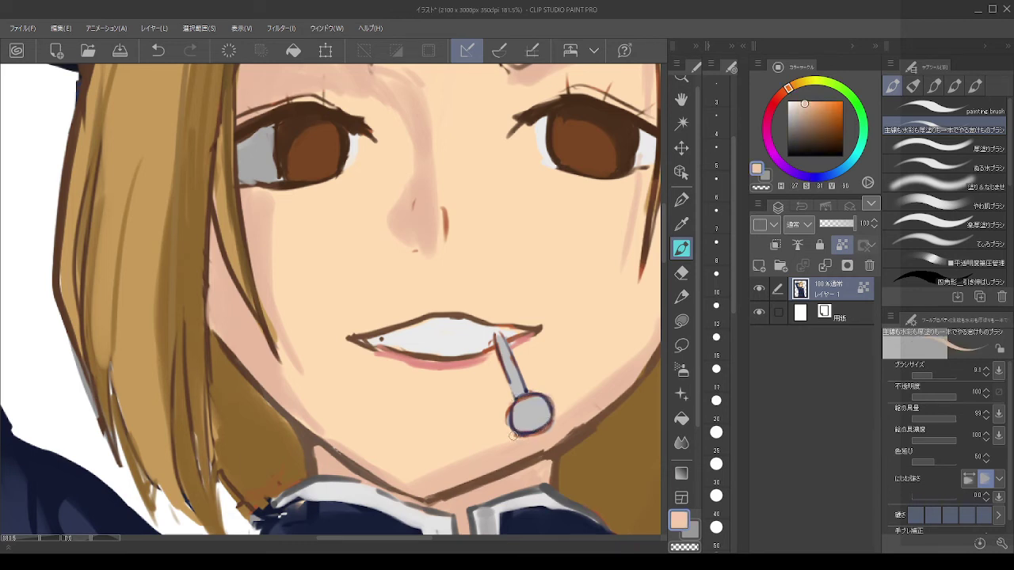
pyautogui.keyDown('alt'); pyautogui.click(513, 436); pyautogui.keyUp('alt')
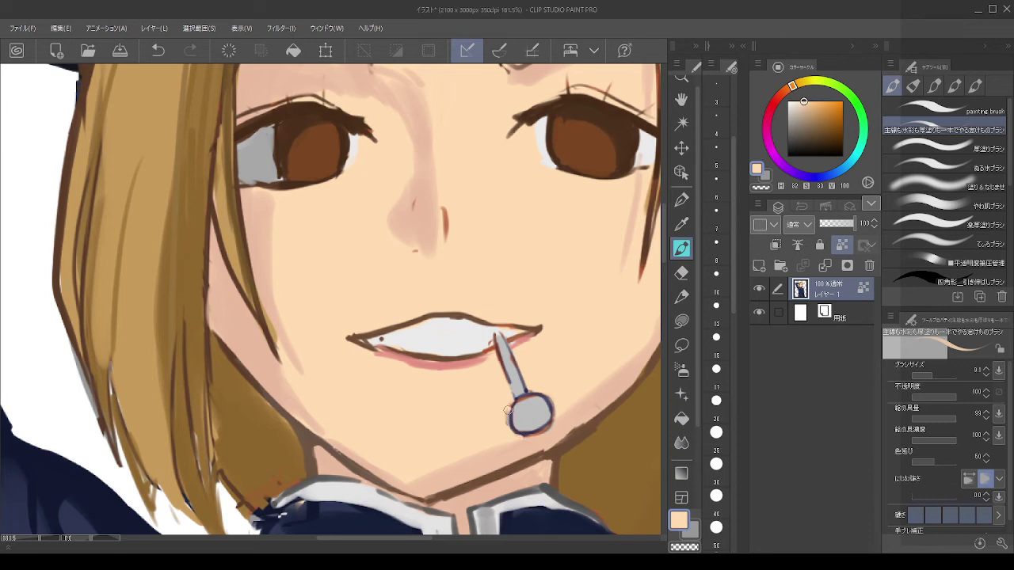
pyautogui.keyDown('alt'); pyautogui.click(531, 401); pyautogui.keyUp('alt')
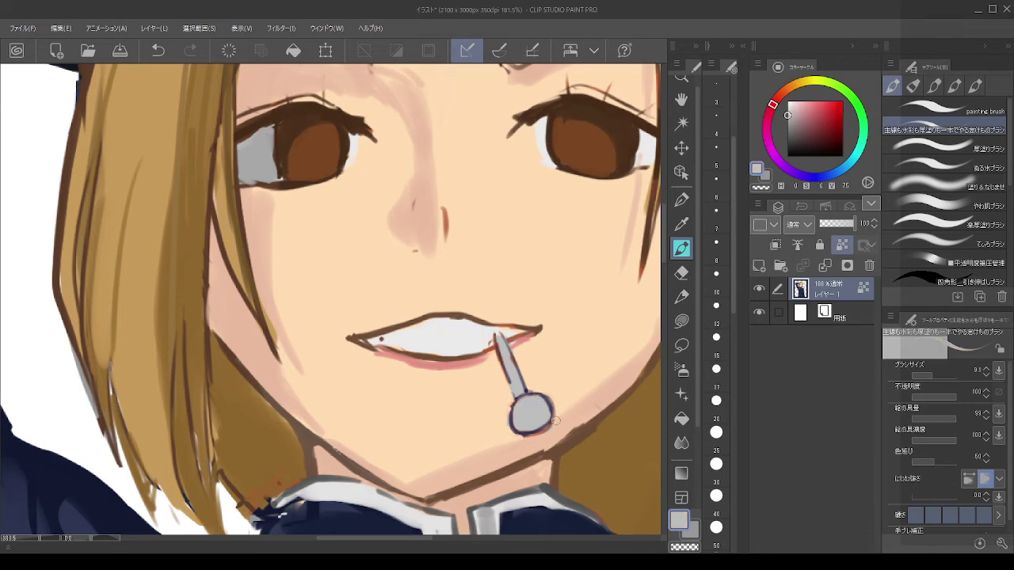
pyautogui.keyDown('alt'); pyautogui.click(555, 421); pyautogui.keyUp('alt')
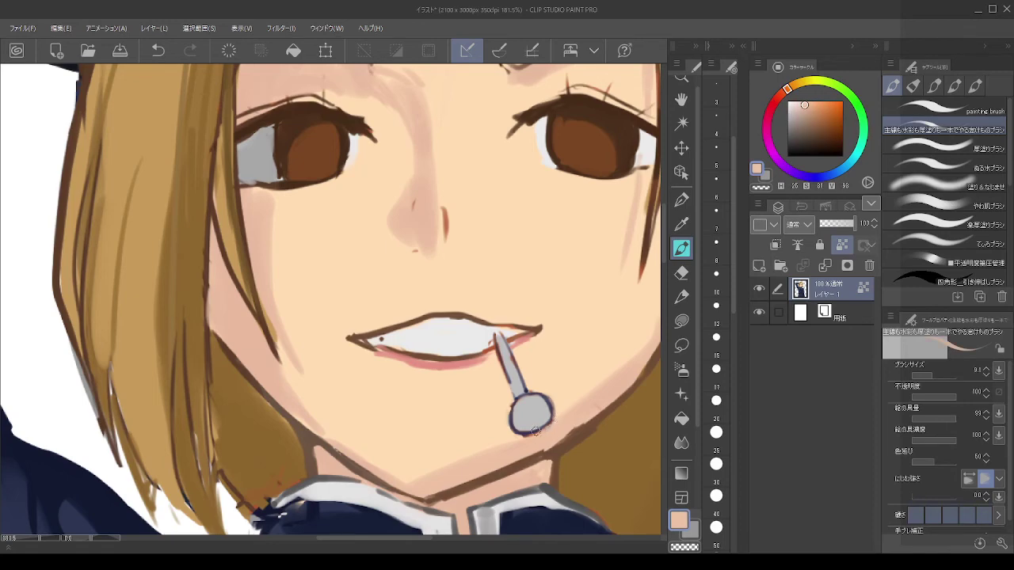
pyautogui.scroll(-6, 531, 416)
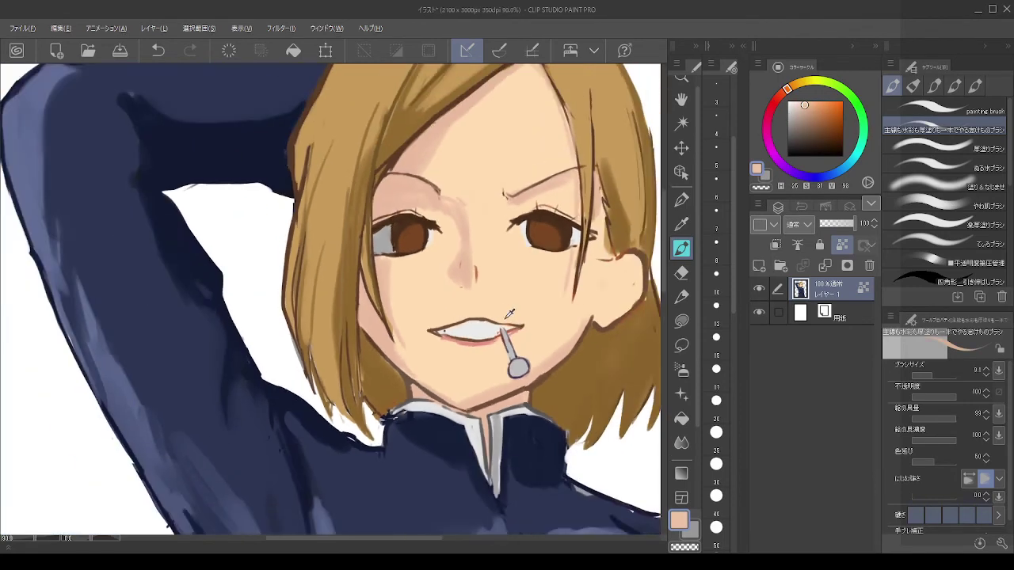
pyautogui.scroll(-3, 544, 305)
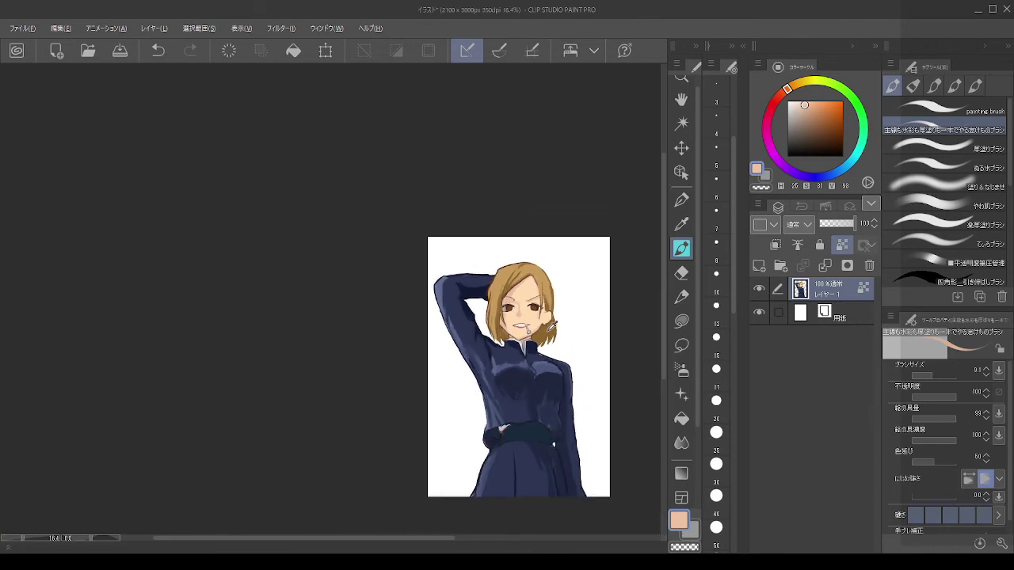
# Step: Shade the left side of the nail's shaft with a darker grey, from the mouth to the head
pyautogui.scroll(4, 539, 313)
pyautogui.scroll(5, 533, 317)
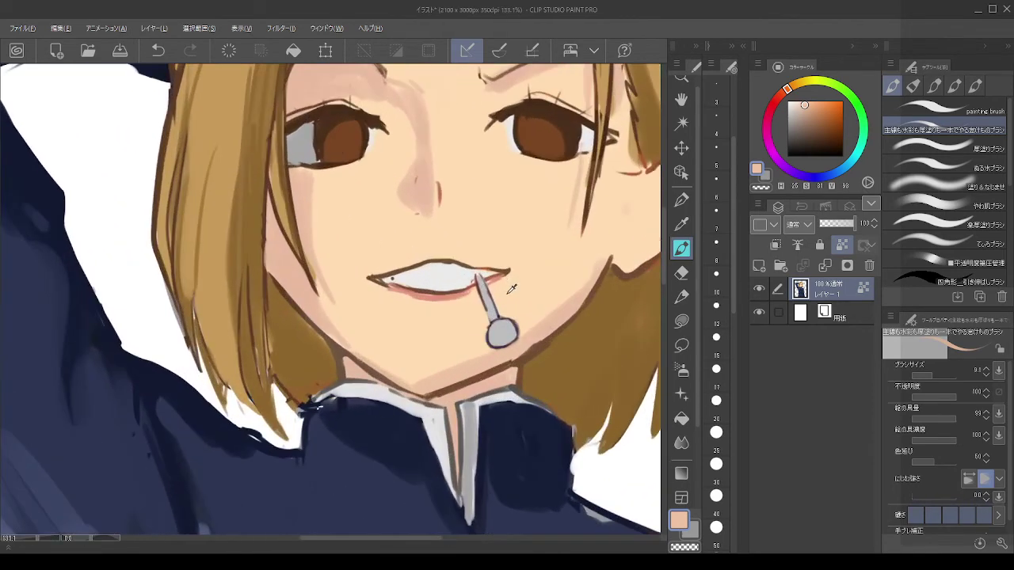
pyautogui.keyDown('alt'); pyautogui.click(511, 317); pyautogui.keyUp('alt')
pyautogui.scroll(1, 485, 288)
pyautogui.scroll(2, 485, 288)
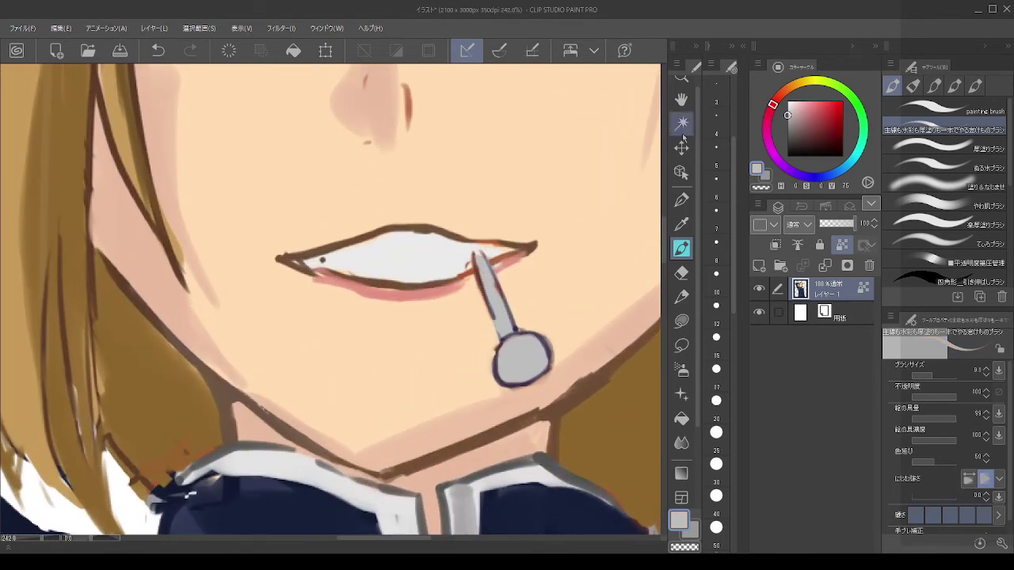
pyautogui.click(791, 121)
pyautogui.moveTo(791, 120); pyautogui.dragTo(787, 130)
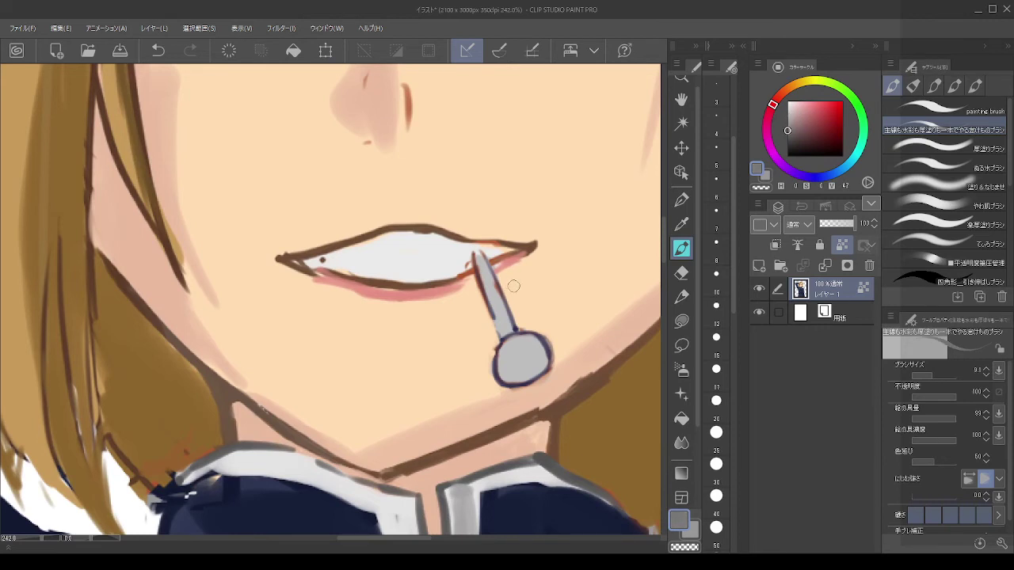
pyautogui.moveTo(485, 288)
pyautogui.mouseDown()
pyautogui.moveTo(503, 336)
pyautogui.moveTo(480, 257)
pyautogui.moveTo(511, 334)
pyautogui.mouseUp()
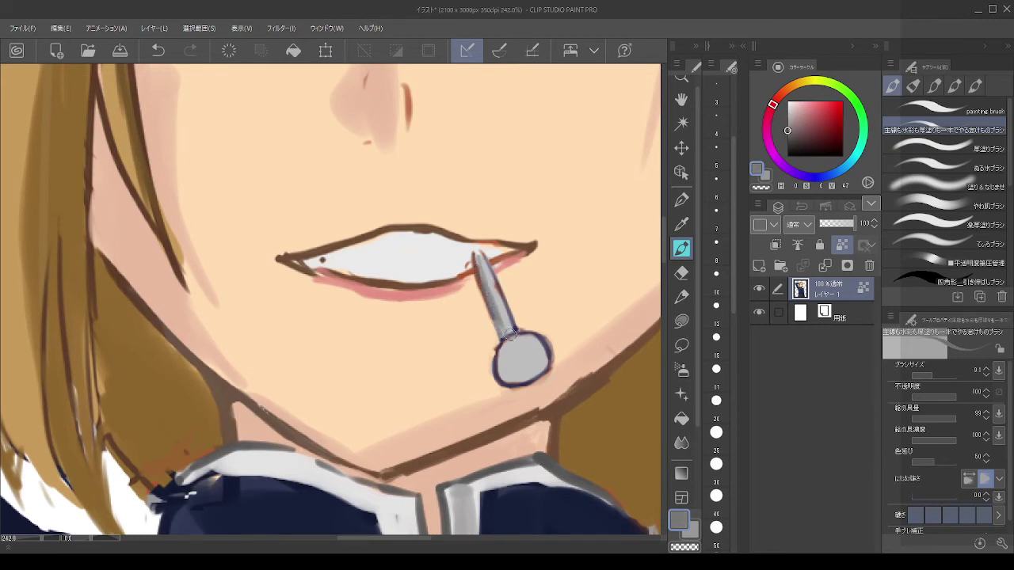
pyautogui.scroll(-9, 509, 315)
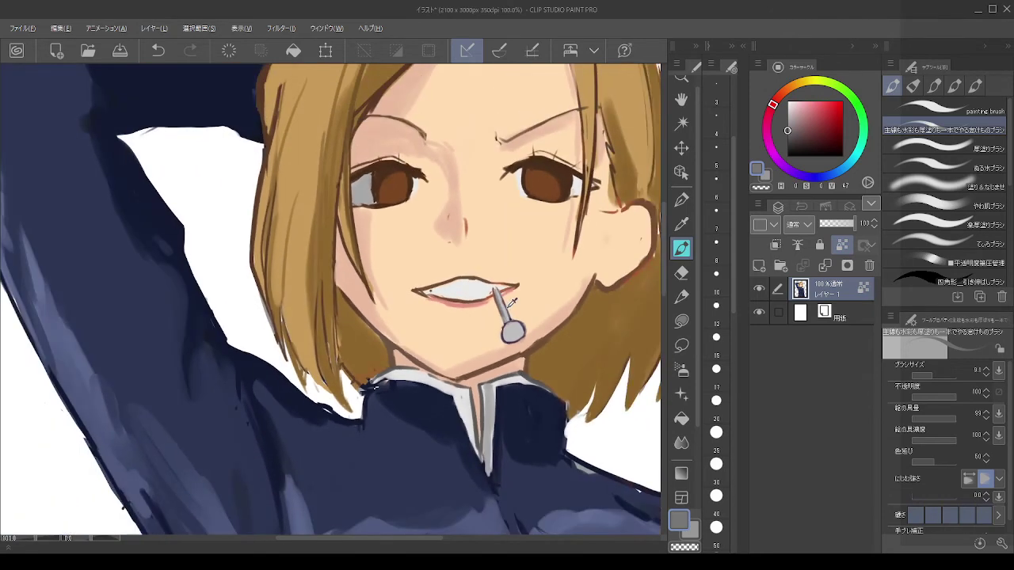
# Step: Cover the dark dot at the left end of the teeth with white and tidy that mouth corner with sampled brown and skin colours
pyautogui.scroll(5, 500, 300)
pyautogui.scroll(3, 497, 287)
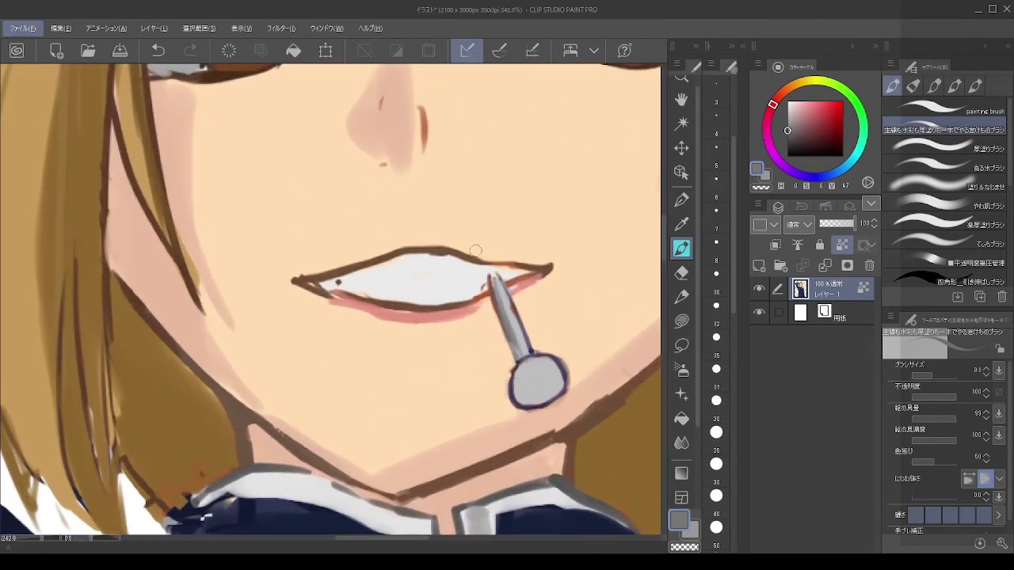
pyautogui.keyDown('alt'); pyautogui.click(385, 282); pyautogui.keyUp('alt')
pyautogui.moveTo(346, 282)
pyautogui.mouseDown()
pyautogui.moveTo(384, 304)
pyautogui.moveTo(316, 291)
pyautogui.moveTo(397, 305)
pyautogui.mouseUp()
pyautogui.keyDown('alt'); pyautogui.click(382, 302); pyautogui.keyUp('alt')
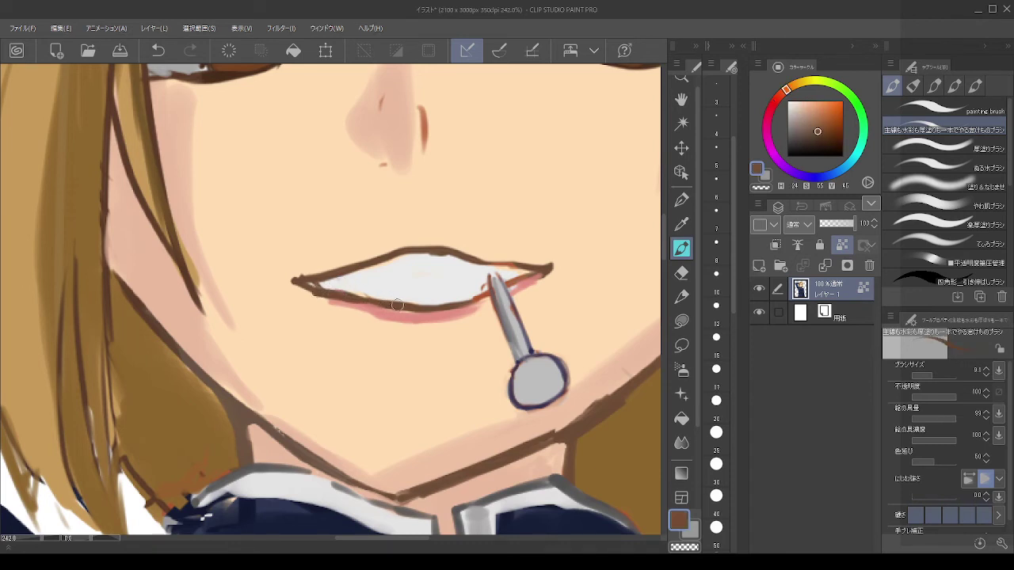
pyautogui.keyDown('alt'); pyautogui.click(314, 305); pyautogui.keyUp('alt')
pyautogui.moveTo(323, 297); pyautogui.dragTo(304, 291)
pyautogui.keyDown('alt'); pyautogui.click(385, 305); pyautogui.keyUp('alt')
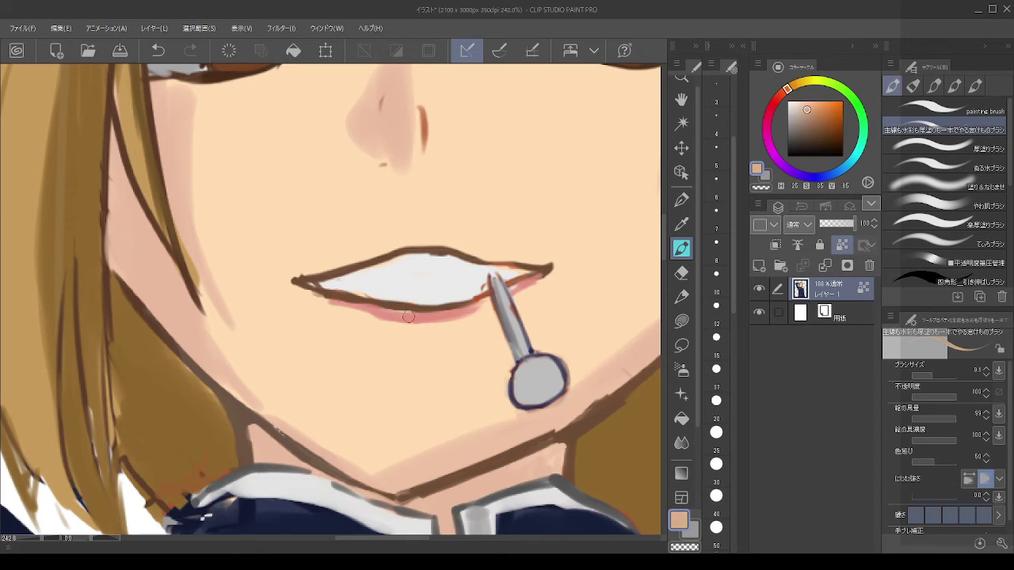
# Step: Redraw the lower edge of the mouth in sampled brown, extending the line toward the nail
pyautogui.hotkey('ctrl', 'z')
pyautogui.keyDown('alt'); pyautogui.click(384, 309); pyautogui.keyUp('alt')
pyautogui.moveTo(387, 312)
pyautogui.mouseDown()
pyautogui.moveTo(446, 315)
pyautogui.moveTo(491, 295)
pyautogui.mouseUp()
pyautogui.hotkey('ctrl', 'z')
pyautogui.keyDown('alt'); pyautogui.click(400, 312); pyautogui.keyUp('alt')
pyautogui.hotkey('ctrl', 'z')
pyautogui.keyDown('alt'); pyautogui.click(469, 301); pyautogui.keyUp('alt')
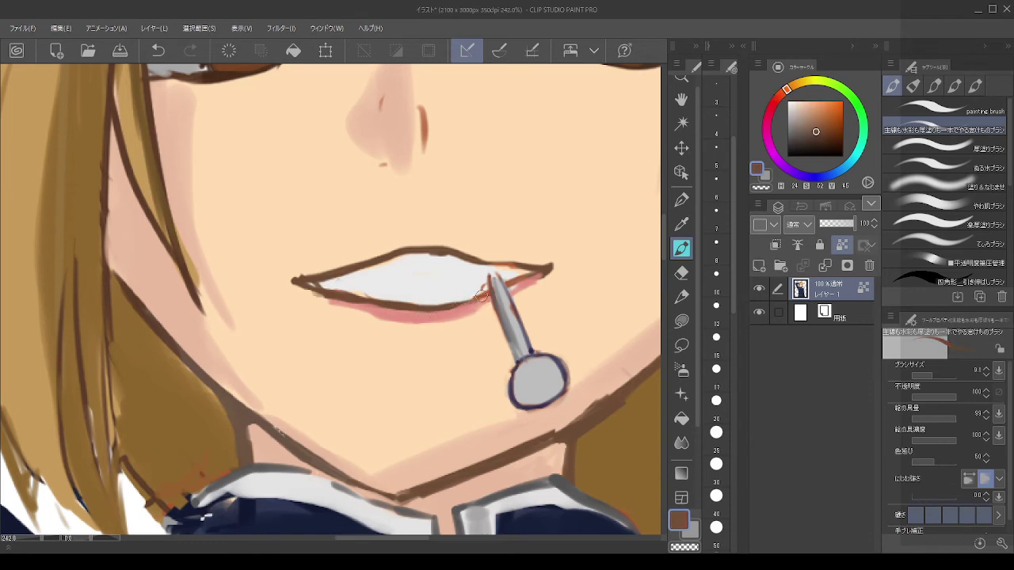
# Step: Cover the pink below the right mouth corner, beside the nail, with sampled skin colour
pyautogui.keyDown('alt'); pyautogui.click(534, 274); pyautogui.keyUp('alt')
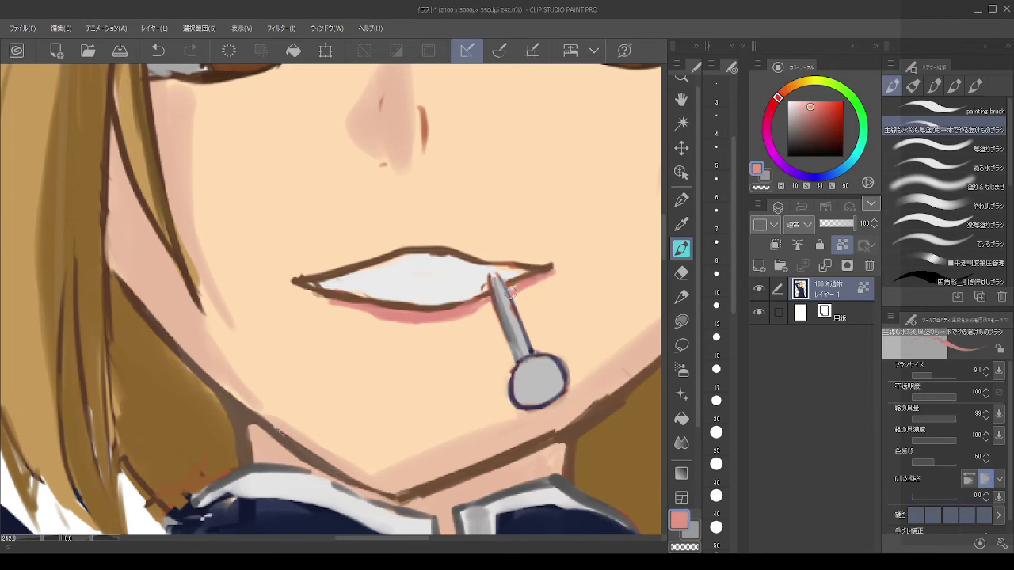
pyautogui.hotkey('ctrl', 'z')
pyautogui.keyDown('alt'); pyautogui.click(533, 285); pyautogui.keyUp('alt')
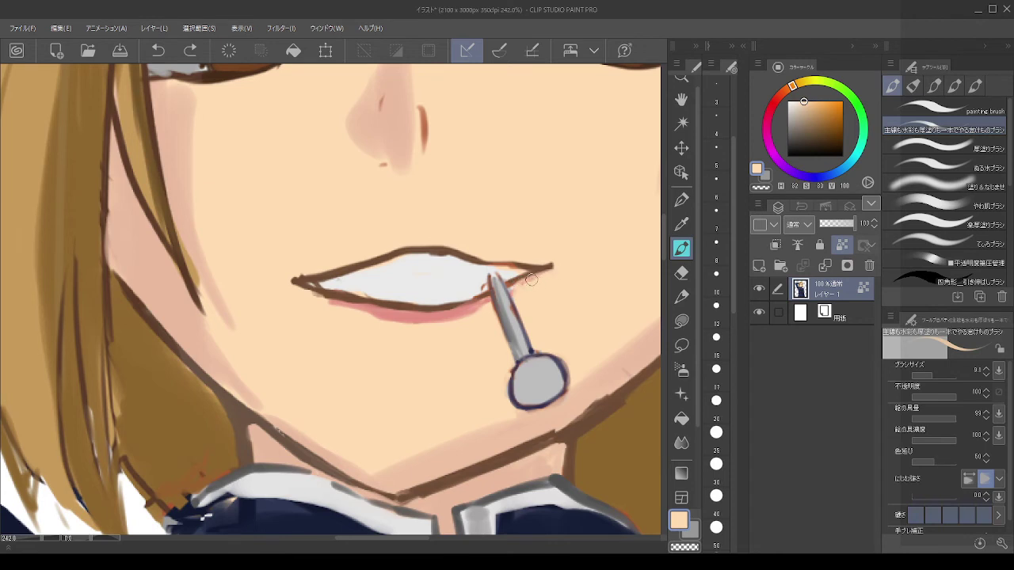
pyautogui.moveTo(516, 291); pyautogui.dragTo(550, 252)
pyautogui.keyDown('alt'); pyautogui.click(350, 280); pyautogui.keyUp('alt')
pyautogui.keyDown('alt'); pyautogui.click(328, 288); pyautogui.keyUp('alt')
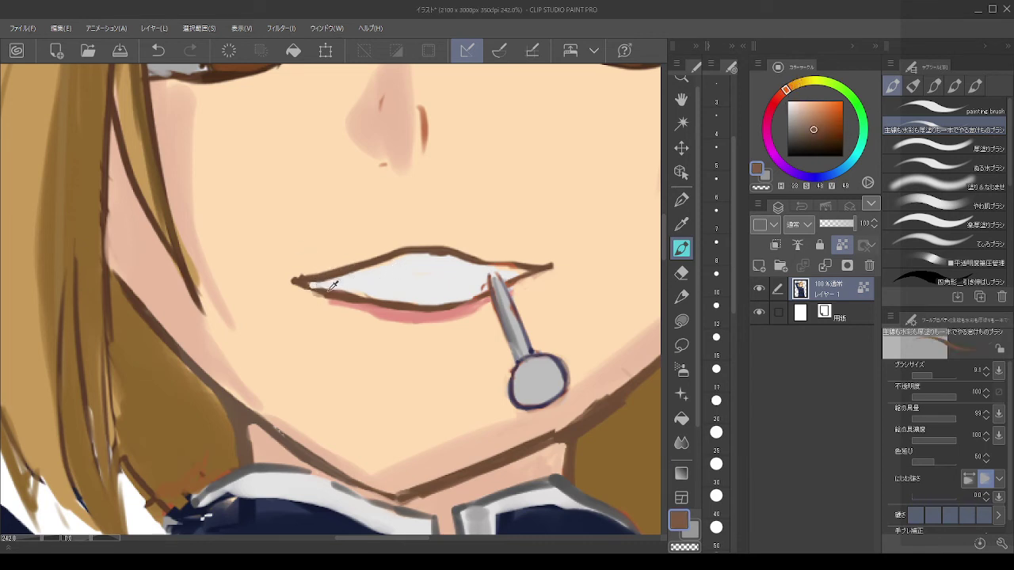
pyautogui.hotkey('ctrl', 'z')
pyautogui.moveTo(319, 291)
pyautogui.mouseDown()
pyautogui.moveTo(301, 283)
pyautogui.moveTo(310, 287)
pyautogui.mouseUp()
pyautogui.hotkey('ctrl', 'z')
# Step: Reduce the brush size to 7.4 and repaint the lower lip in sampled pink, trimming its left end with skin colour
pyautogui.press('[')
pyautogui.press('[')
pyautogui.keyDown('alt'); pyautogui.click(358, 302); pyautogui.keyUp('alt')
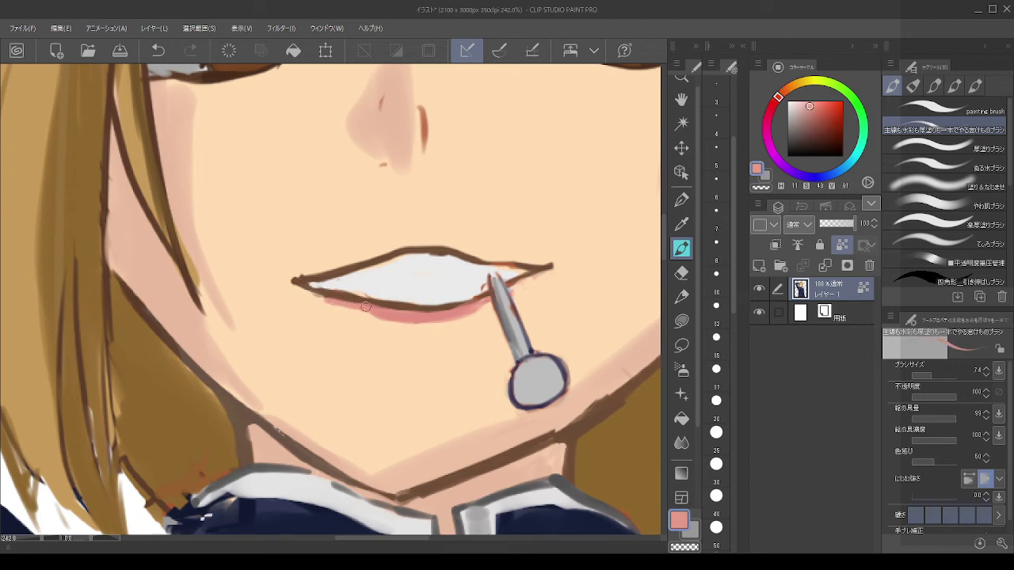
pyautogui.keyDown('alt'); pyautogui.click(419, 314); pyautogui.keyUp('alt')
pyautogui.moveTo(481, 311)
pyautogui.mouseDown()
pyautogui.moveTo(456, 319)
pyautogui.moveTo(490, 302)
pyautogui.moveTo(423, 326)
pyautogui.moveTo(357, 311)
pyautogui.mouseUp()
pyautogui.keyDown('alt'); pyautogui.click(340, 306); pyautogui.keyUp('alt')
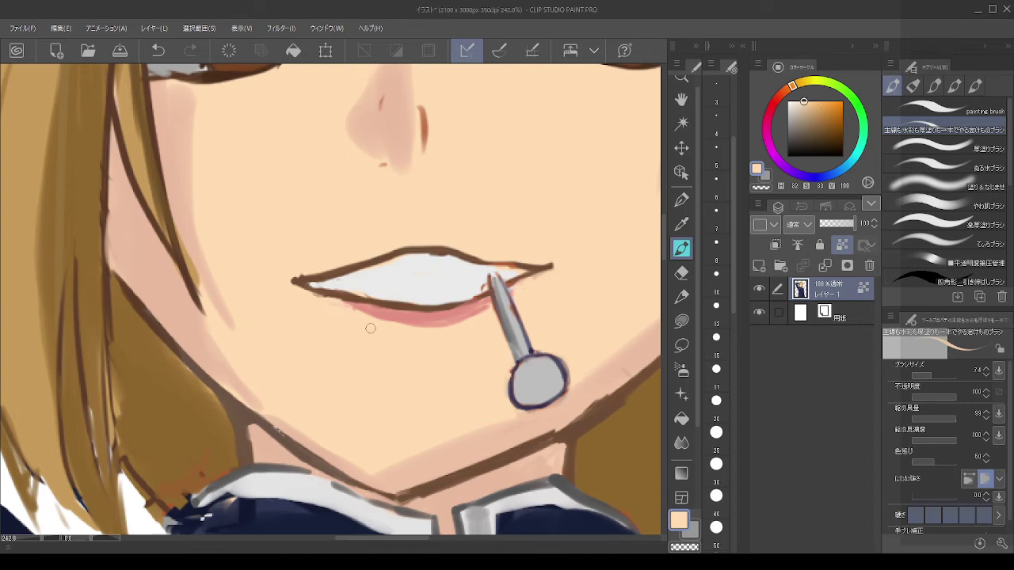
# Step: Paint the orange part of the upper lip line above the nail brown and fill the skin-coloured gap beneath it with white
pyautogui.scroll(-6, 378, 323)
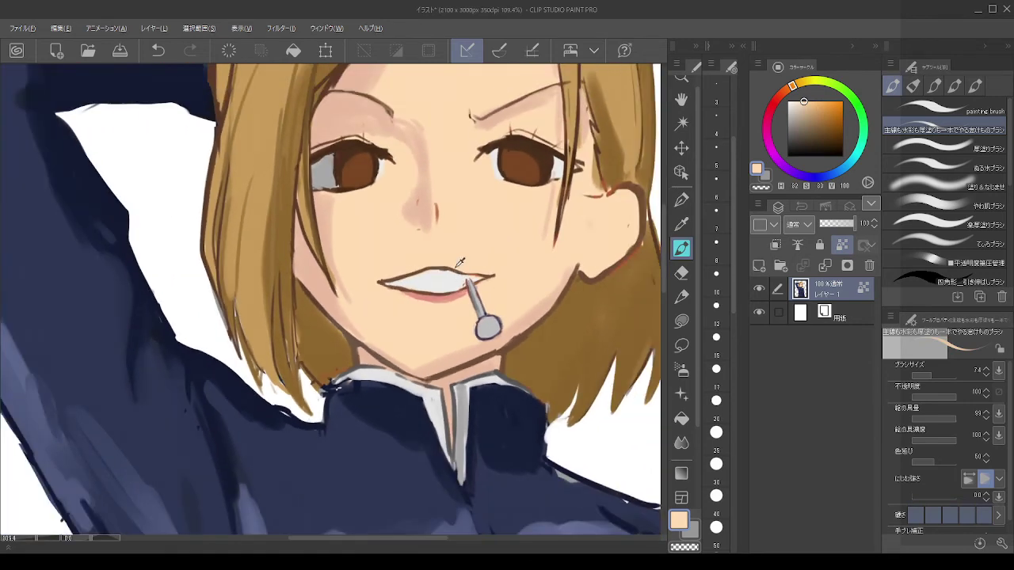
pyautogui.scroll(8, 464, 254)
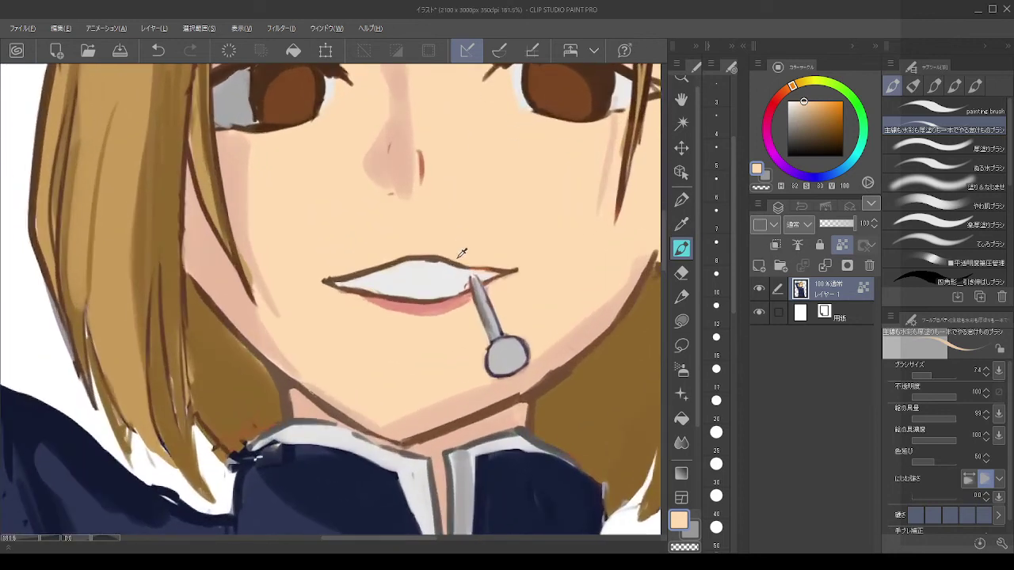
pyautogui.scroll(2, 469, 257)
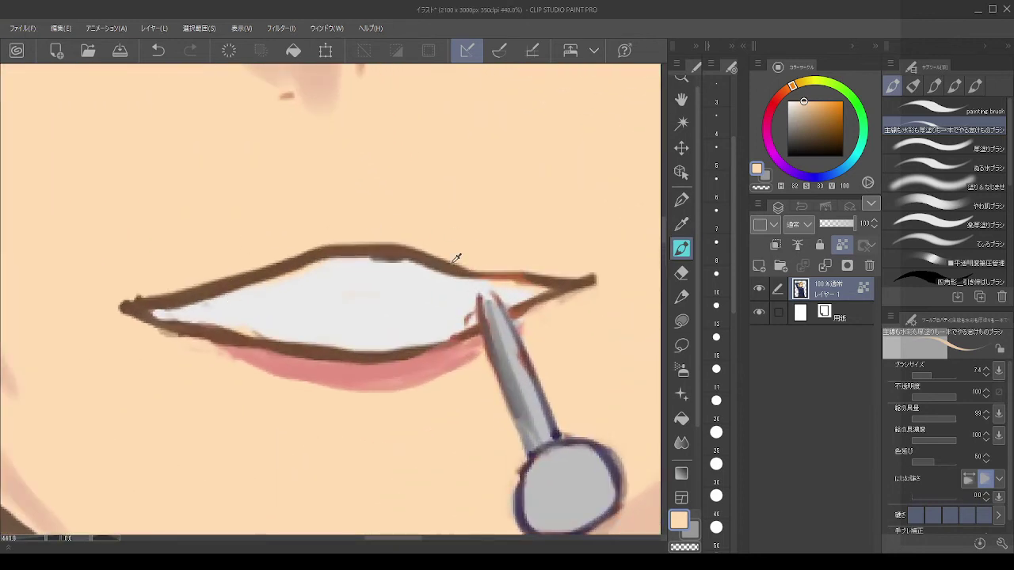
pyautogui.keyDown('alt'); pyautogui.click(457, 262); pyautogui.keyUp('alt')
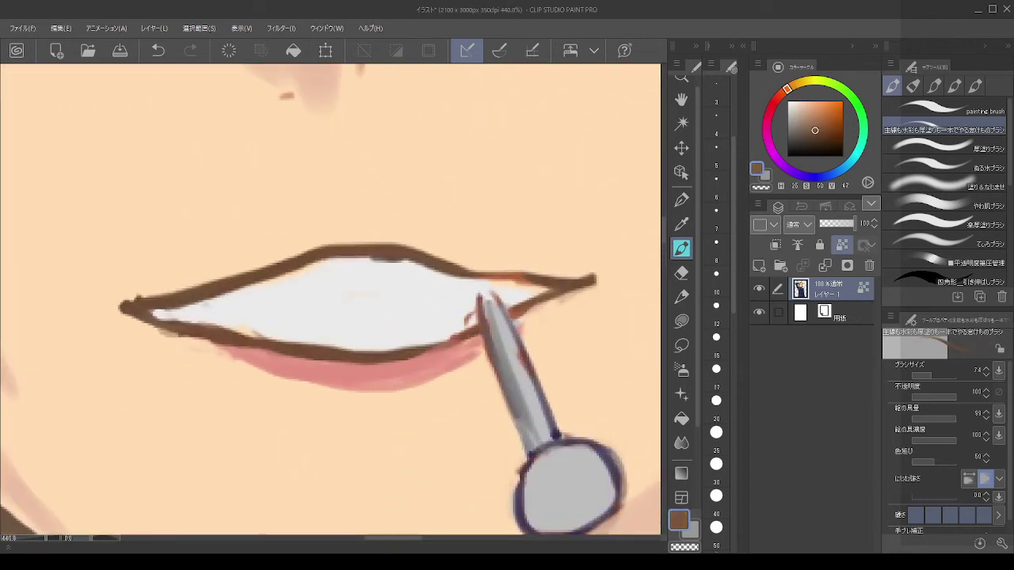
pyautogui.keyDown('alt'); pyautogui.click(517, 285); pyautogui.keyUp('alt')
pyautogui.moveTo(519, 289)
pyautogui.mouseDown()
pyautogui.moveTo(540, 290)
pyautogui.moveTo(451, 280)
pyautogui.mouseUp()
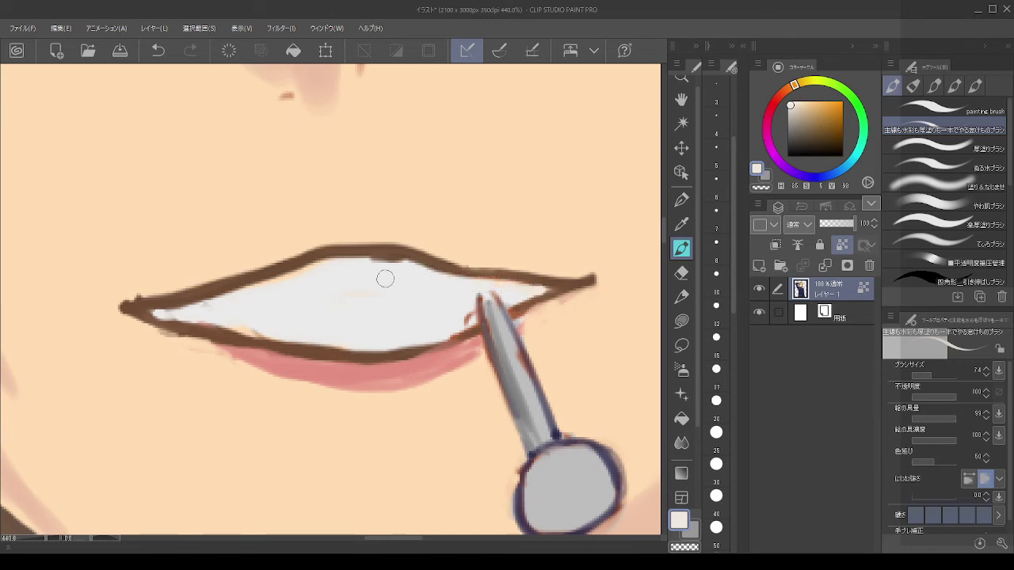
pyautogui.moveTo(321, 258); pyautogui.dragTo(275, 280)
pyautogui.hotkey('ctrl', 'z')
pyautogui.moveTo(330, 264)
pyautogui.mouseDown()
pyautogui.moveTo(272, 290)
pyautogui.moveTo(282, 279)
pyautogui.moveTo(190, 313)
pyautogui.moveTo(279, 334)
pyautogui.moveTo(159, 315)
pyautogui.moveTo(276, 326)
pyautogui.mouseUp()
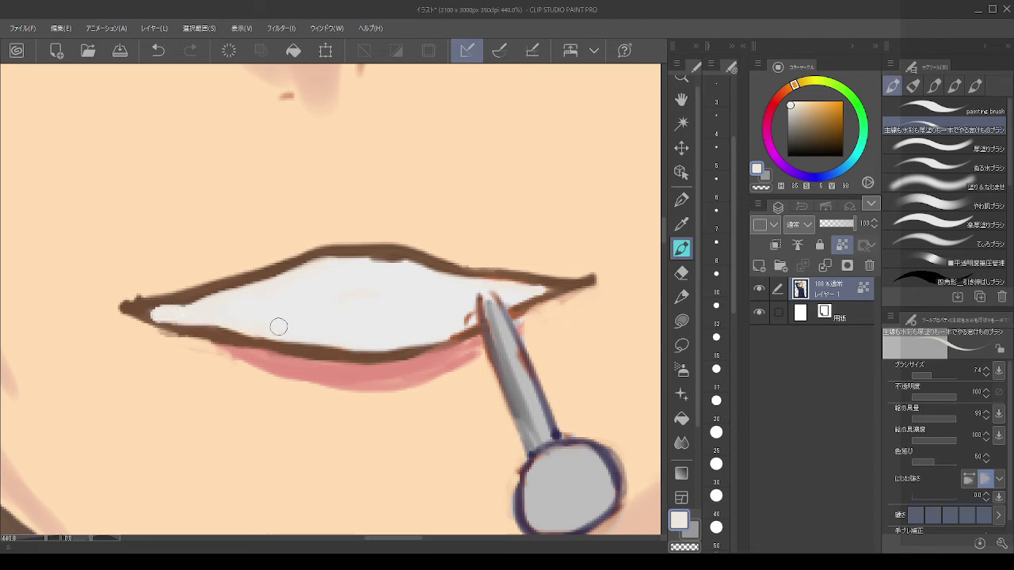
pyautogui.hotkey('ctrl', 'z')
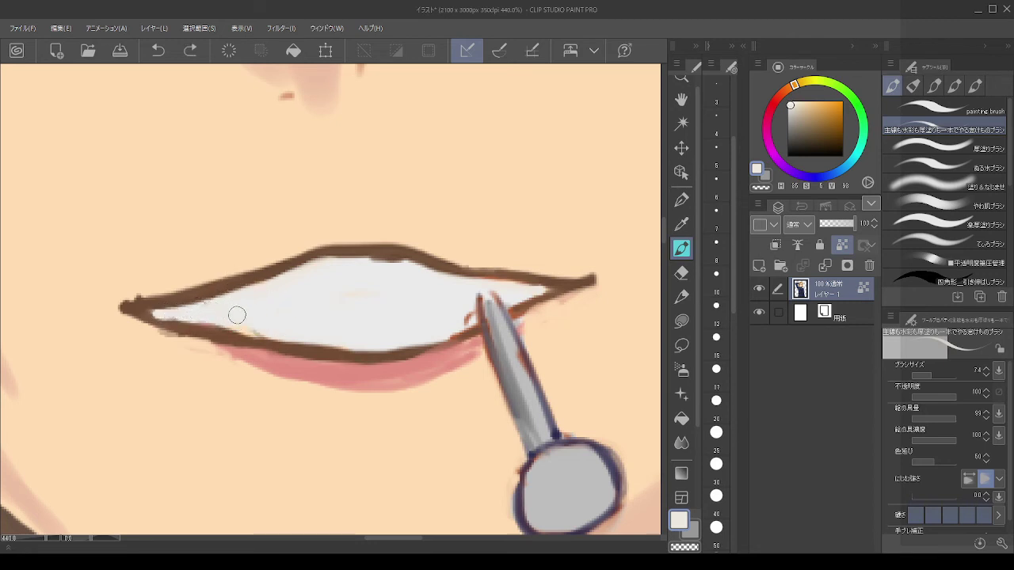
# Step: Clean the left end of the teeth with white and brown, and add small upward brown hooks at both mouth corners
pyautogui.moveTo(264, 334)
pyautogui.mouseDown()
pyautogui.moveTo(177, 317)
pyautogui.moveTo(233, 302)
pyautogui.moveTo(159, 310)
pyautogui.mouseUp()
pyautogui.keyDown('alt'); pyautogui.click(171, 323); pyautogui.keyUp('alt')
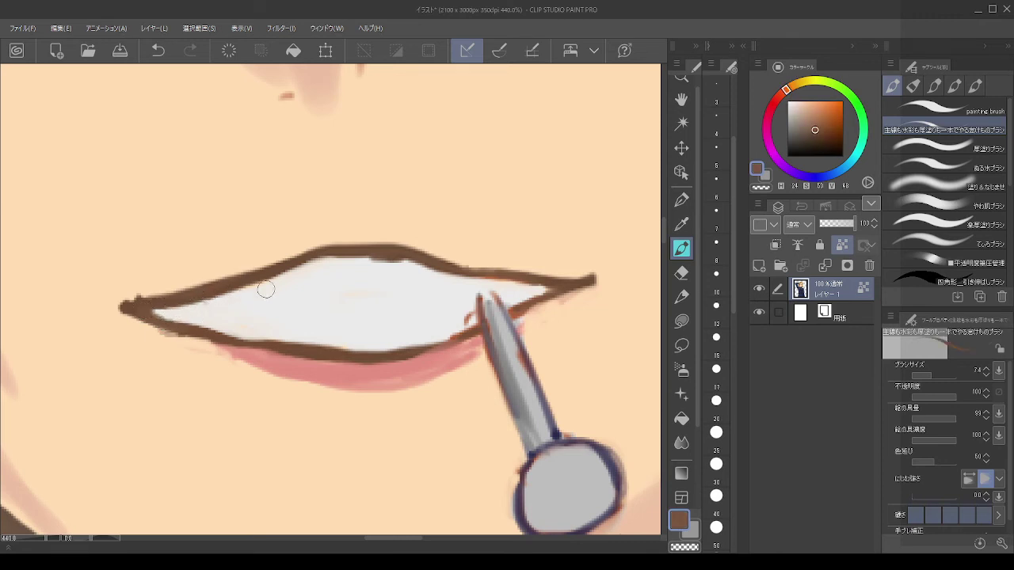
pyautogui.keyDown('alt'); pyautogui.click(555, 286); pyautogui.keyUp('alt')
pyautogui.moveTo(578, 280)
pyautogui.mouseDown()
pyautogui.moveTo(584, 269)
pyautogui.moveTo(583, 282)
pyautogui.moveTo(595, 279)
pyautogui.mouseUp()
pyautogui.moveTo(131, 301); pyautogui.dragTo(121, 287)
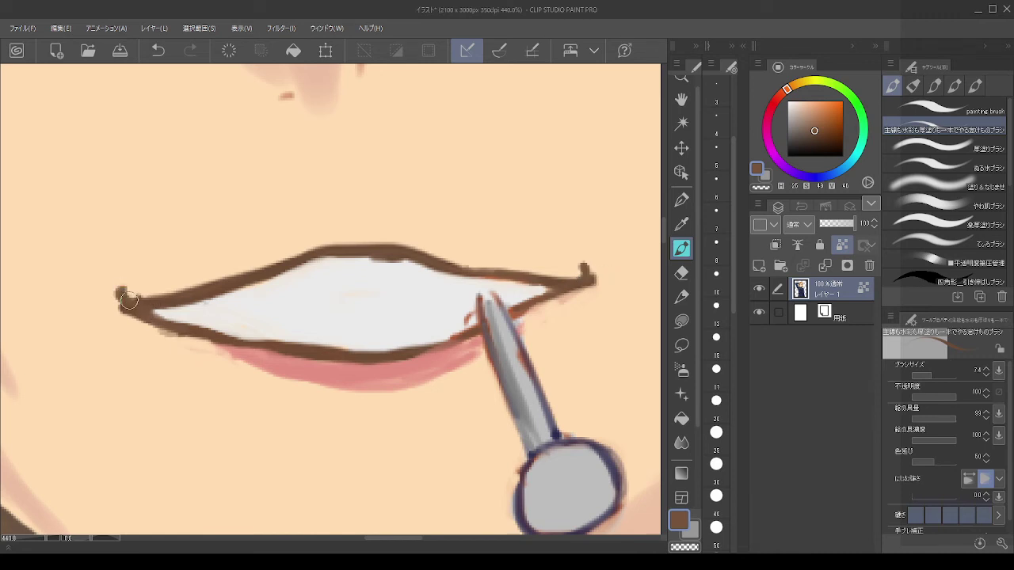
# Step: Smooth the outer edges of both mouth corners and the line below the left one with sampled skin colour
pyautogui.keyDown('alt'); pyautogui.click(135, 278); pyautogui.keyUp('alt')
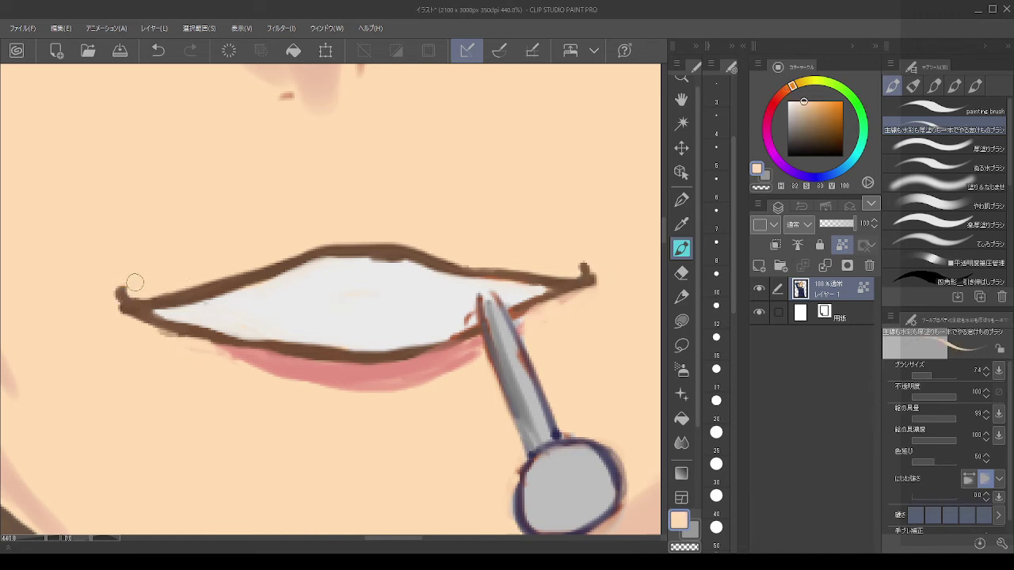
pyautogui.moveTo(110, 305); pyautogui.dragTo(133, 315)
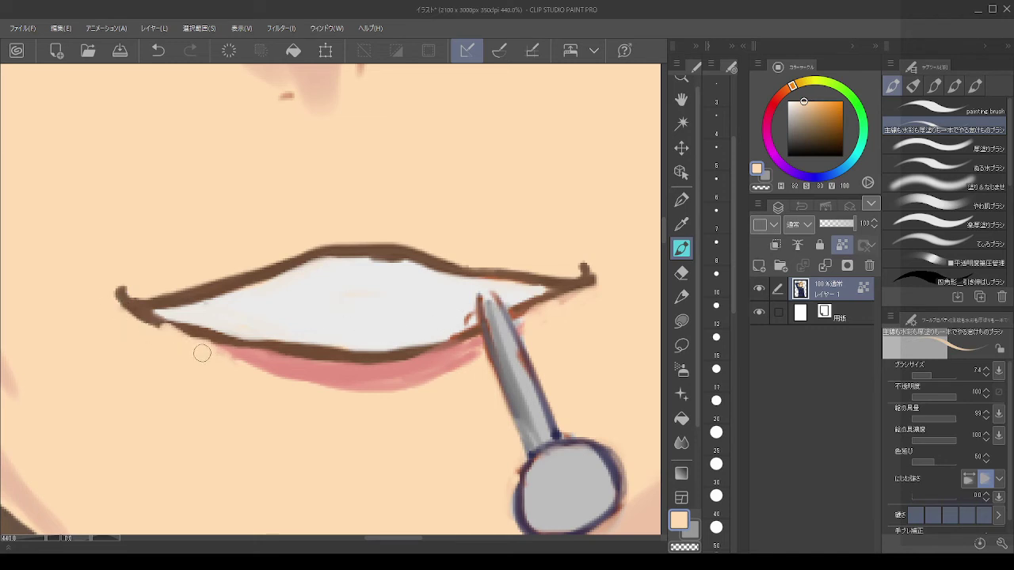
pyautogui.hotkey('ctrl', 'z')
pyautogui.hotkey('ctrl', 'y')
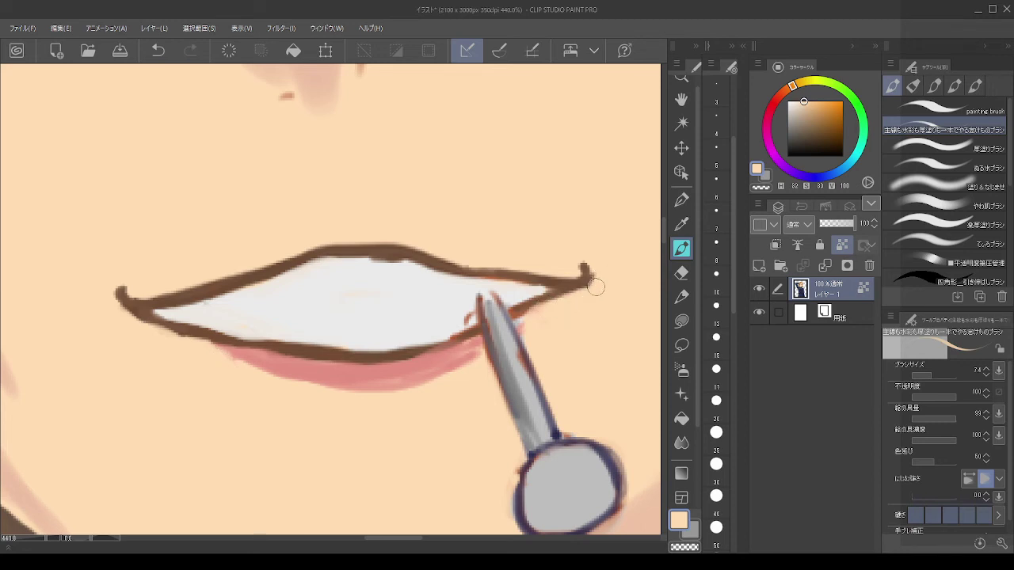
pyautogui.scroll(1, 611, 290)
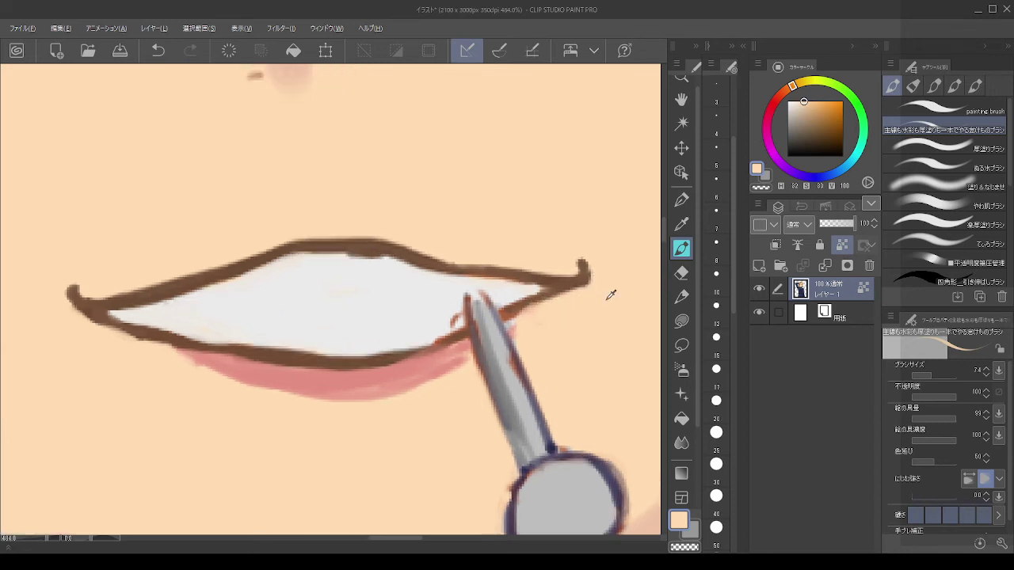
pyautogui.scroll(-3, 611, 287)
pyautogui.scroll(-10, 611, 285)
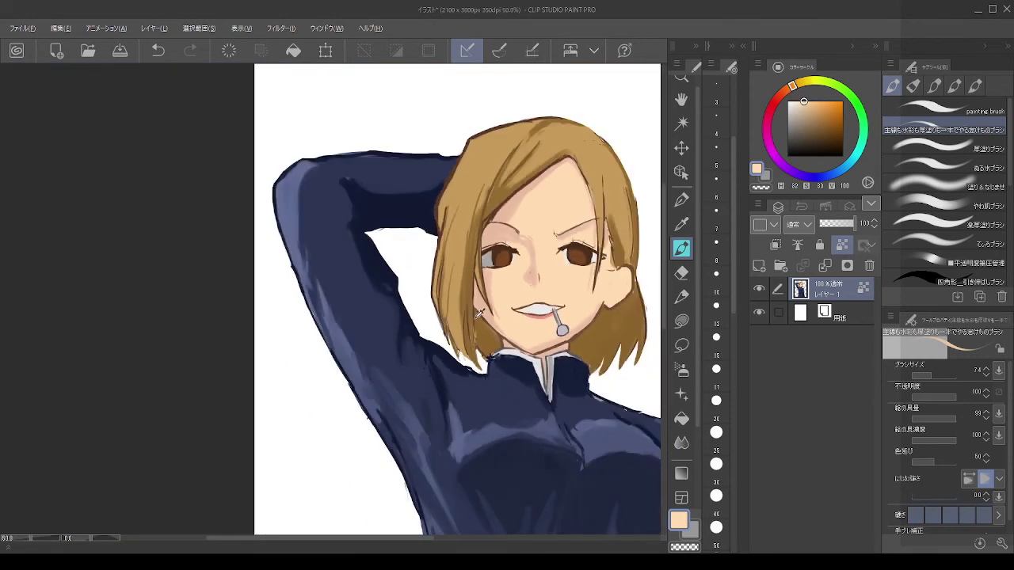
pyautogui.scroll(9, 609, 333)
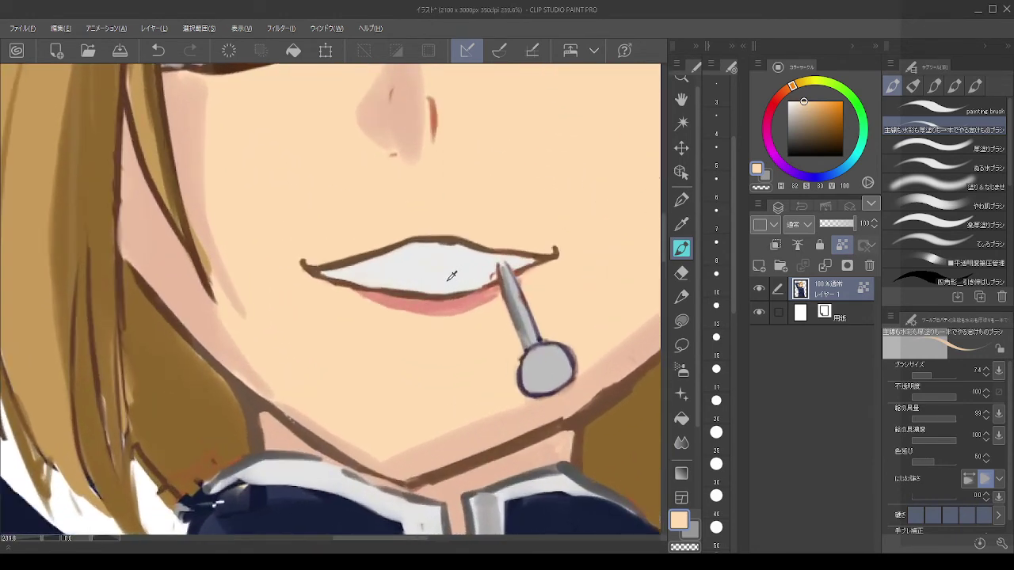
pyautogui.scroll(1, 451, 276)
pyautogui.moveTo(802, 101); pyautogui.dragTo(790, 103)
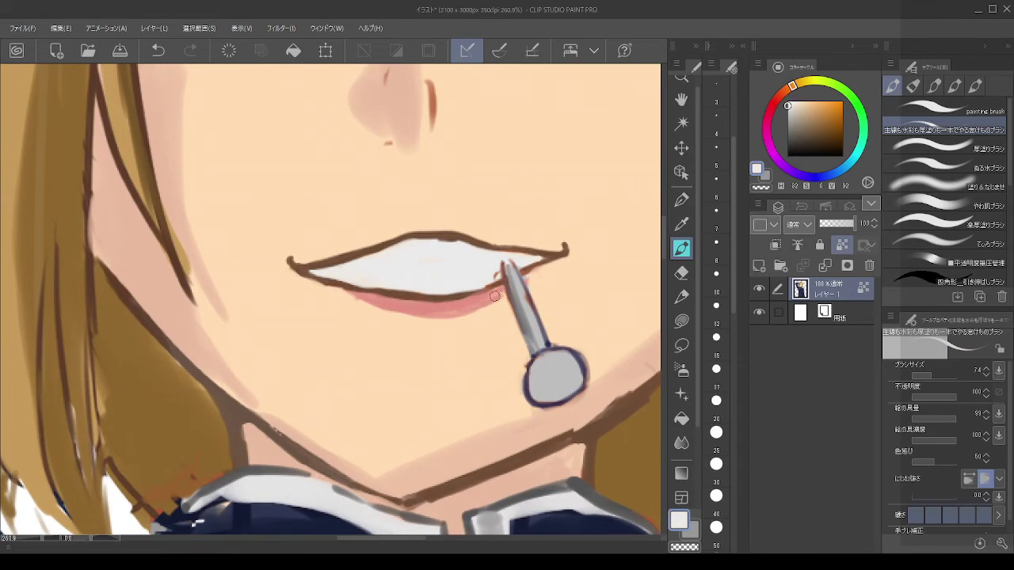
pyautogui.moveTo(495, 295); pyautogui.dragTo(490, 298)
pyautogui.keyDown('alt'); pyautogui.click(466, 310); pyautogui.keyUp('alt')
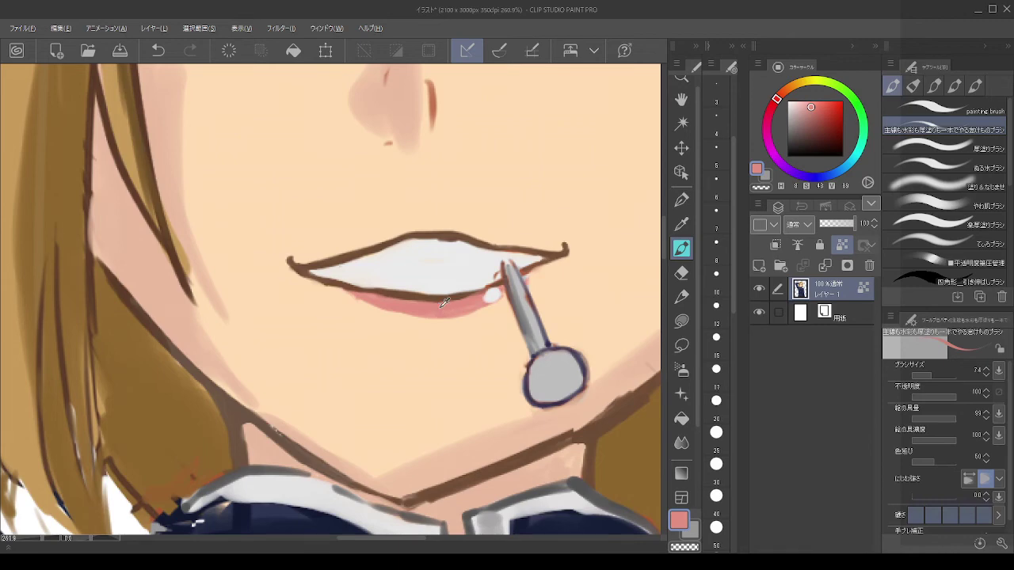
pyautogui.scroll(-6, 446, 304)
pyautogui.scroll(4, 448, 315)
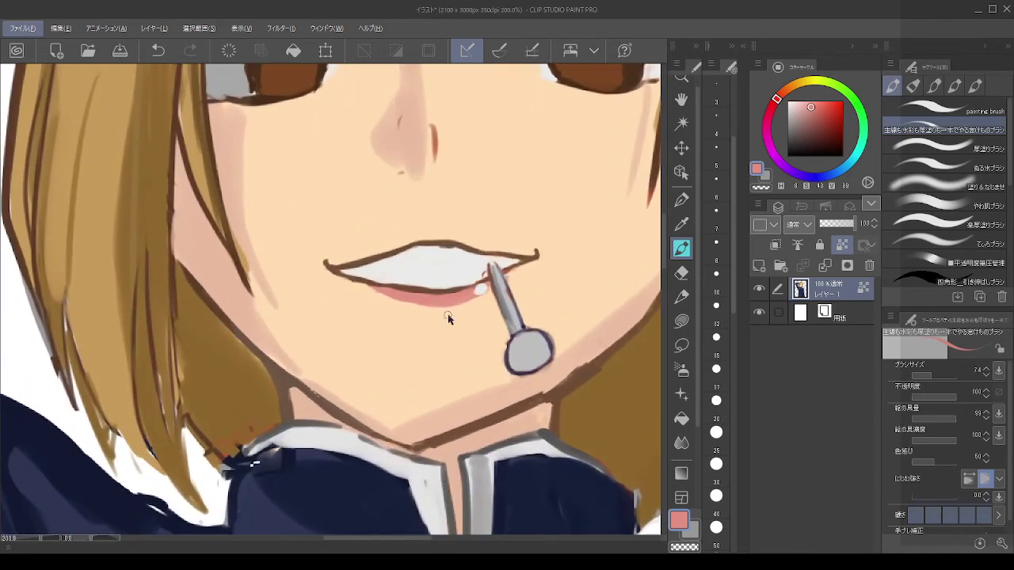
pyautogui.hotkey('ctrl', 'z')
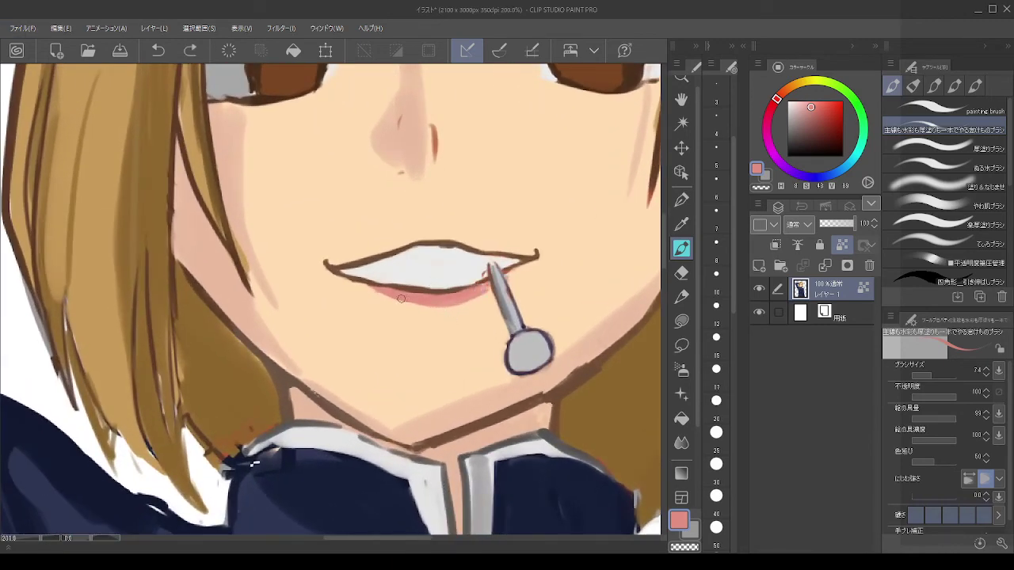
# Step: Paint a small pale highlight on the left part of the lower lip
pyautogui.moveTo(410, 300); pyautogui.dragTo(407, 298)
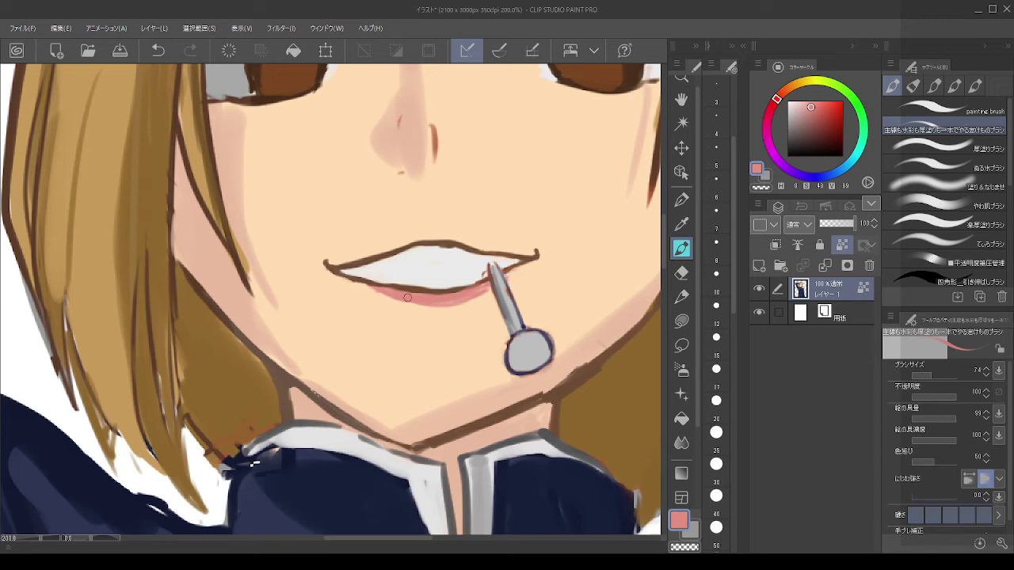
pyautogui.keyDown('alt'); pyautogui.click(488, 264); pyautogui.keyUp('alt')
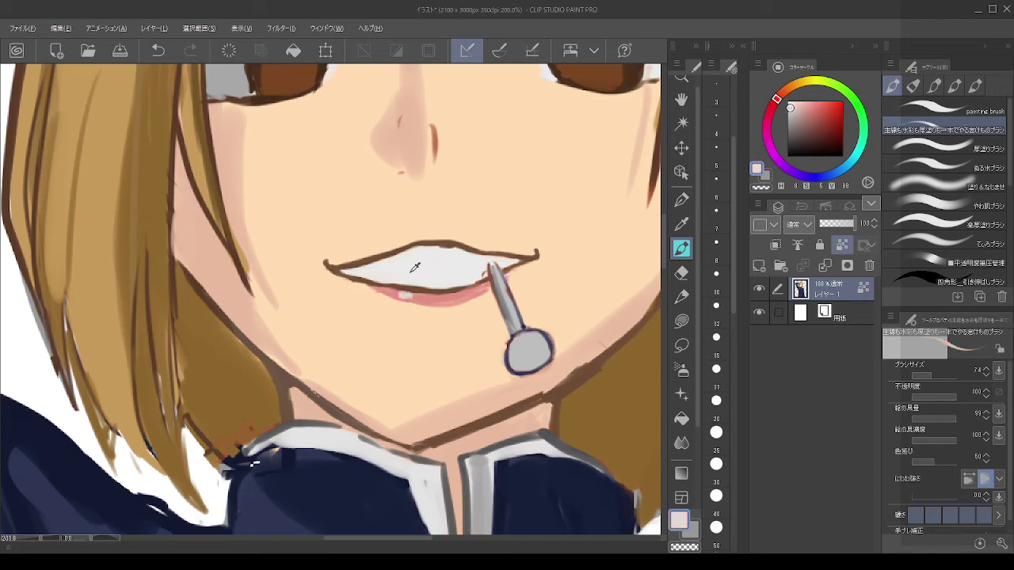
# Step: Fill the upper half of the right-hand iris with dark brown, including a rounded pupil dipping into the lighter brown
pyautogui.scroll(-5, 414, 268)
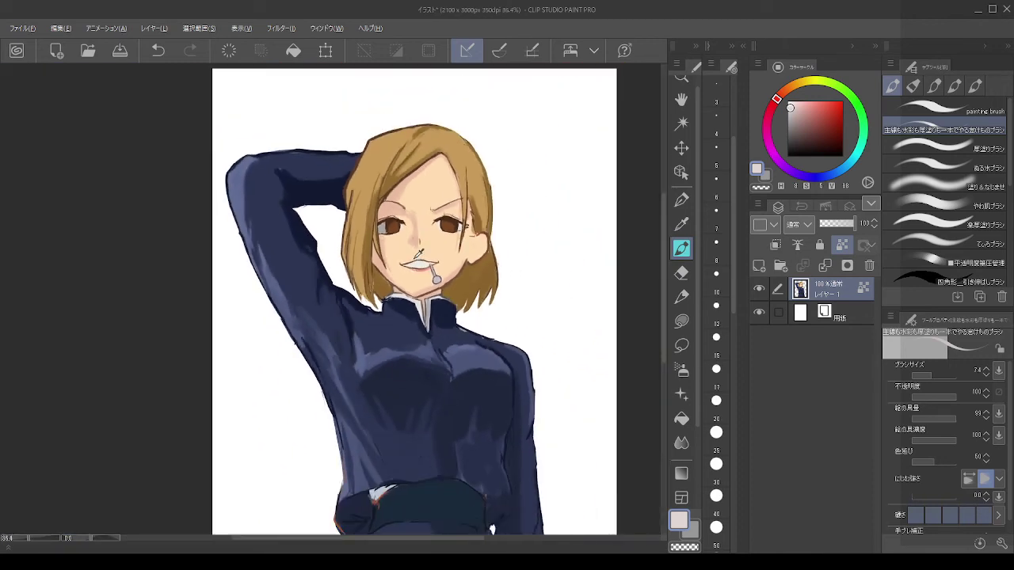
pyautogui.scroll(-4, 421, 252)
pyautogui.press('alt')
pyautogui.scroll(6, 428, 214)
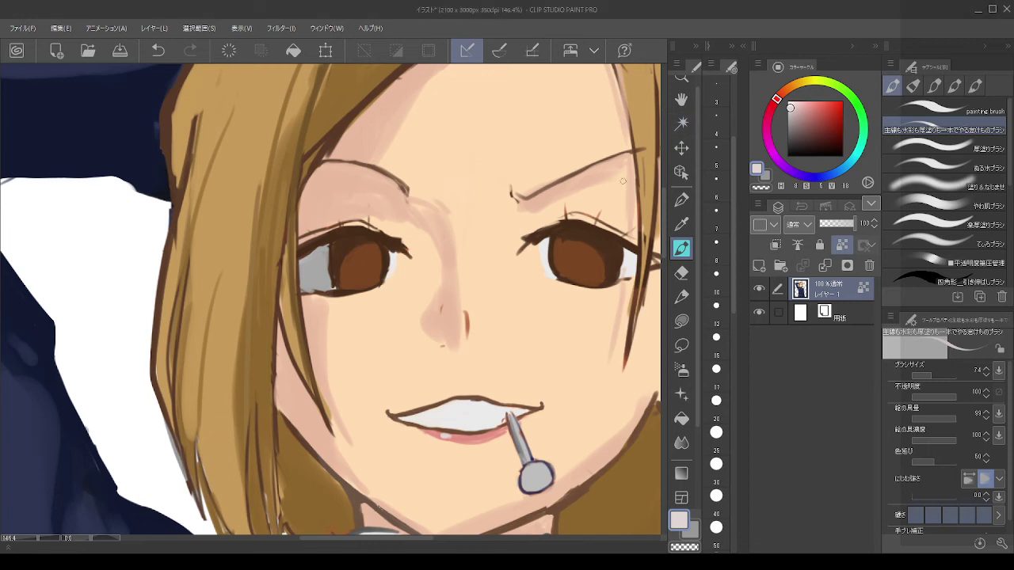
pyautogui.keyDown('alt'); pyautogui.click(614, 259); pyautogui.keyUp('alt')
pyautogui.click(825, 143)
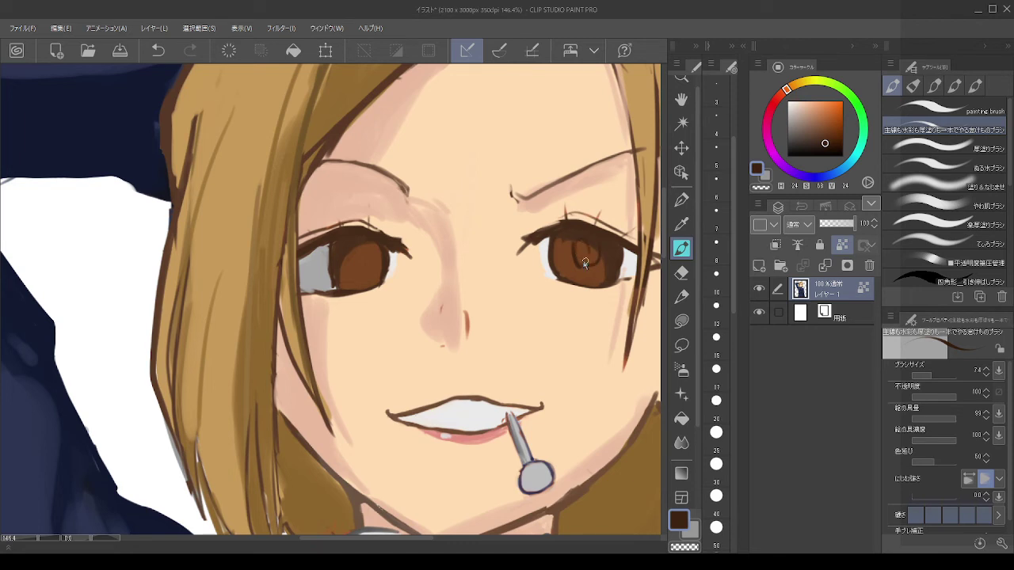
pyautogui.moveTo(585, 263); pyautogui.dragTo(591, 263)
pyautogui.moveTo(588, 252)
pyautogui.mouseDown()
pyautogui.moveTo(581, 258)
pyautogui.moveTo(576, 240)
pyautogui.mouseUp()
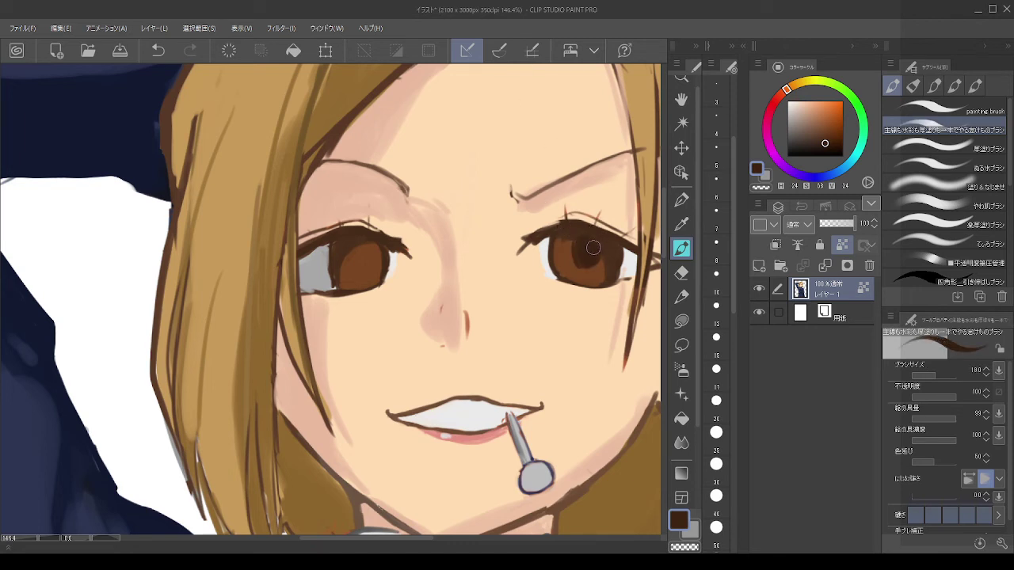
pyautogui.moveTo(575, 241)
pyautogui.mouseDown()
pyautogui.moveTo(583, 265)
pyautogui.moveTo(562, 239)
pyautogui.mouseUp()
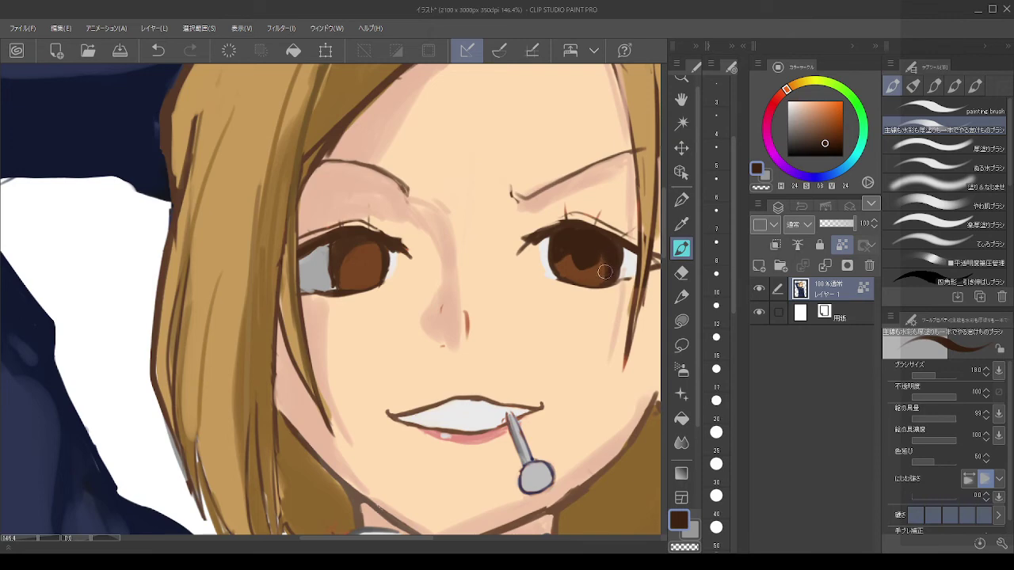
# Step: Paint a dark brown pupil in the left-hand iris and refine the pupil edges of both eyes with sampled browns
pyautogui.scroll(-8, 501, 214)
pyautogui.scroll(8, 480, 216)
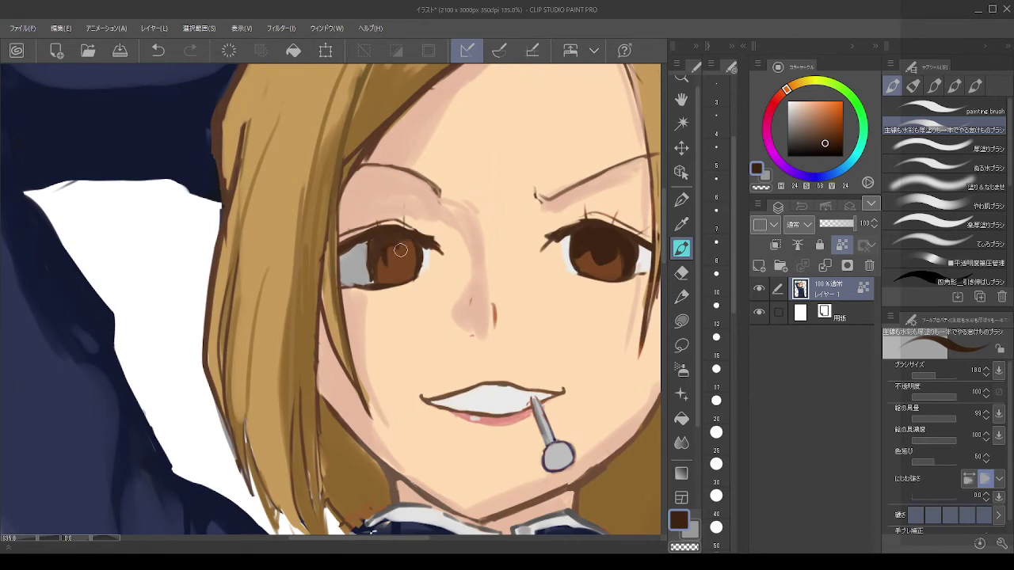
pyautogui.hotkey('ctrl', 'z')
pyautogui.moveTo(390, 259)
pyautogui.mouseDown()
pyautogui.moveTo(394, 242)
pyautogui.moveTo(403, 270)
pyautogui.mouseUp()
pyautogui.keyDown('alt'); pyautogui.click(607, 259); pyautogui.keyUp('alt')
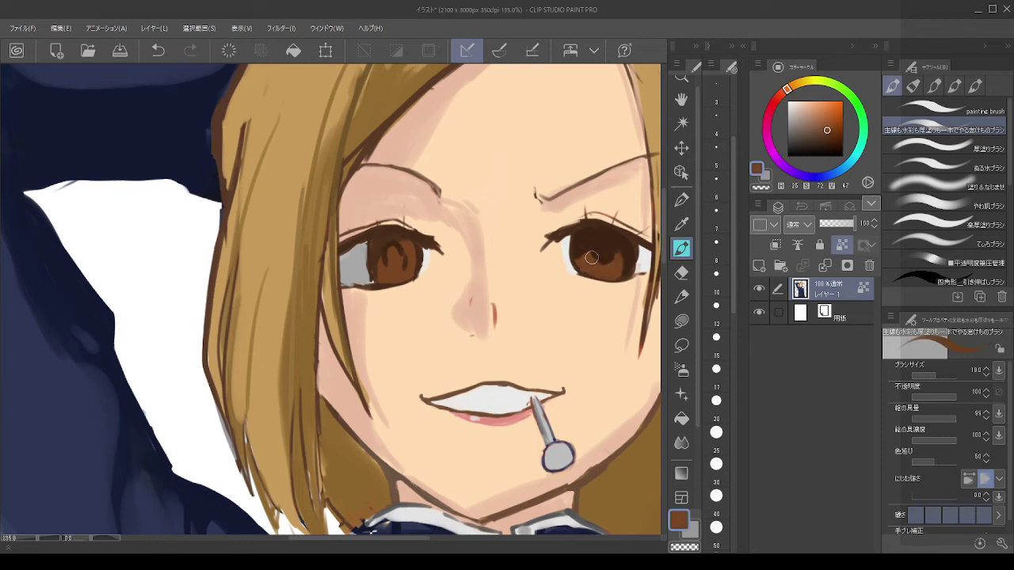
pyautogui.keyDown('alt'); pyautogui.click(603, 234); pyautogui.keyUp('alt')
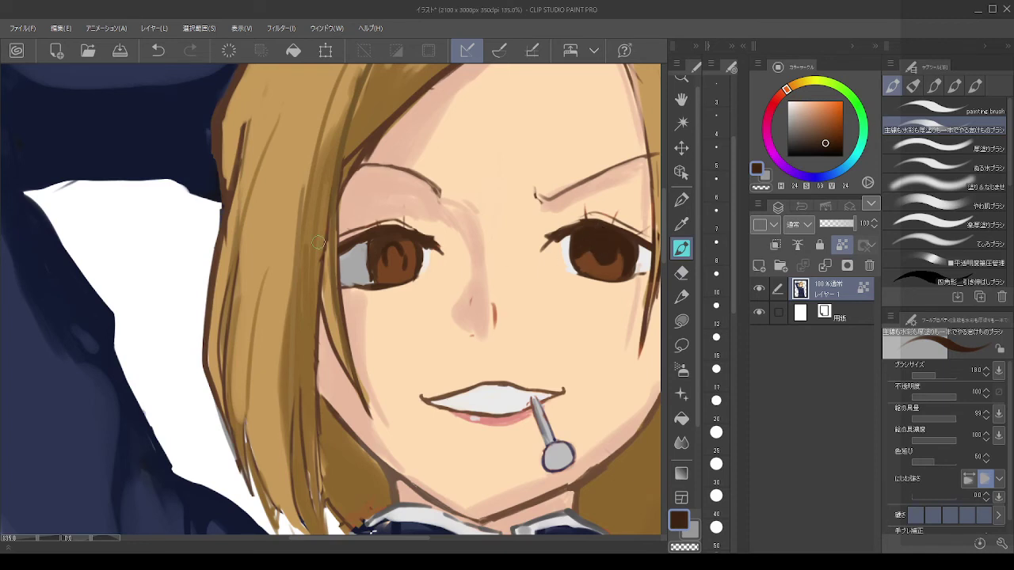
pyautogui.keyDown('alt'); pyautogui.click(390, 251); pyautogui.keyUp('alt')
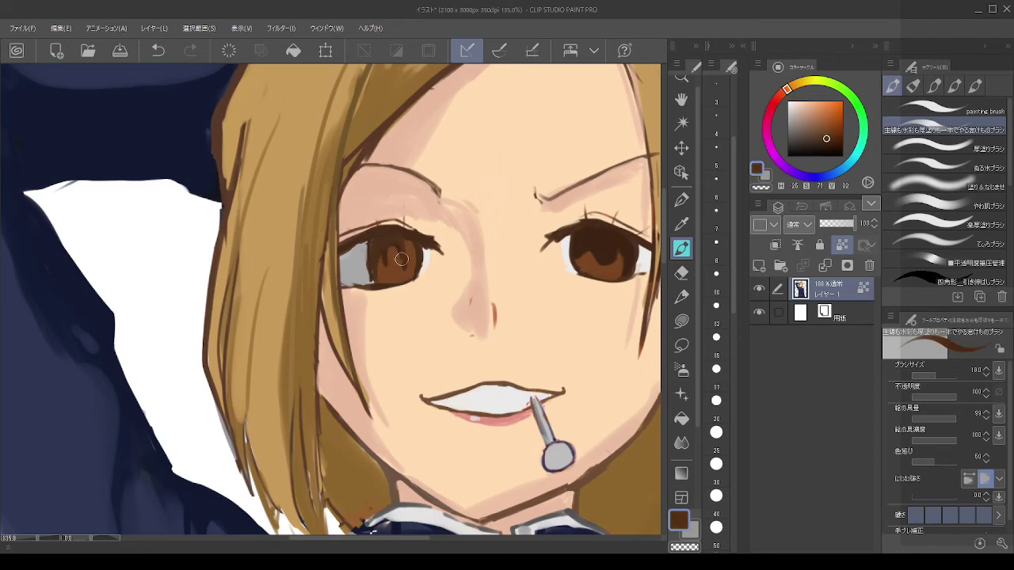
pyautogui.keyDown('alt'); pyautogui.click(600, 236); pyautogui.keyUp('alt')
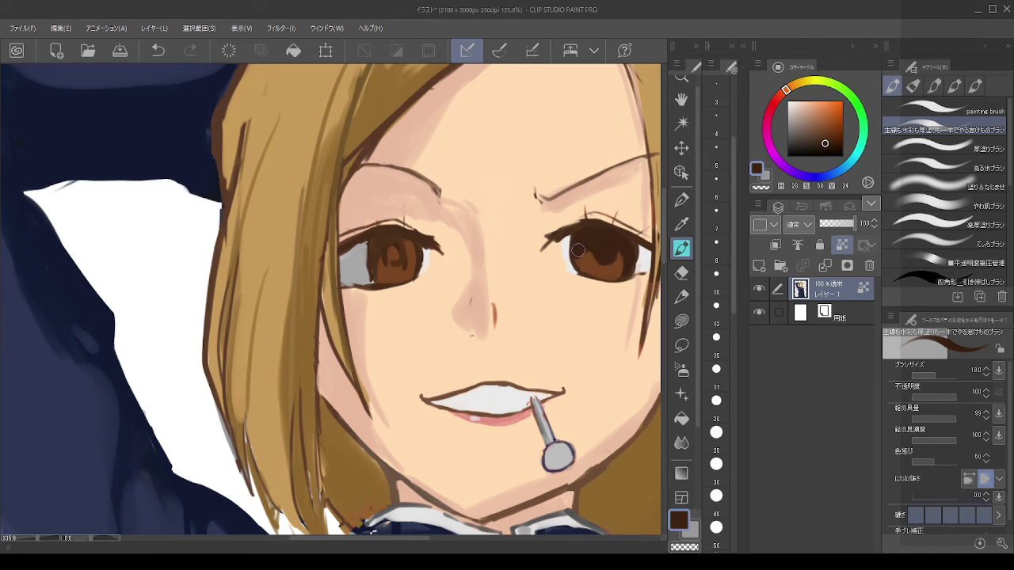
pyautogui.moveTo(388, 264)
pyautogui.mouseDown()
pyautogui.moveTo(396, 242)
pyautogui.moveTo(403, 265)
pyautogui.moveTo(381, 241)
pyautogui.moveTo(381, 260)
pyautogui.moveTo(401, 245)
pyautogui.moveTo(394, 262)
pyautogui.moveTo(391, 249)
pyautogui.moveTo(416, 275)
pyautogui.mouseUp()
pyautogui.keyDown('alt'); pyautogui.click(420, 253); pyautogui.keyUp('alt')
pyautogui.keyDown('alt'); pyautogui.click(413, 249); pyautogui.keyUp('alt')
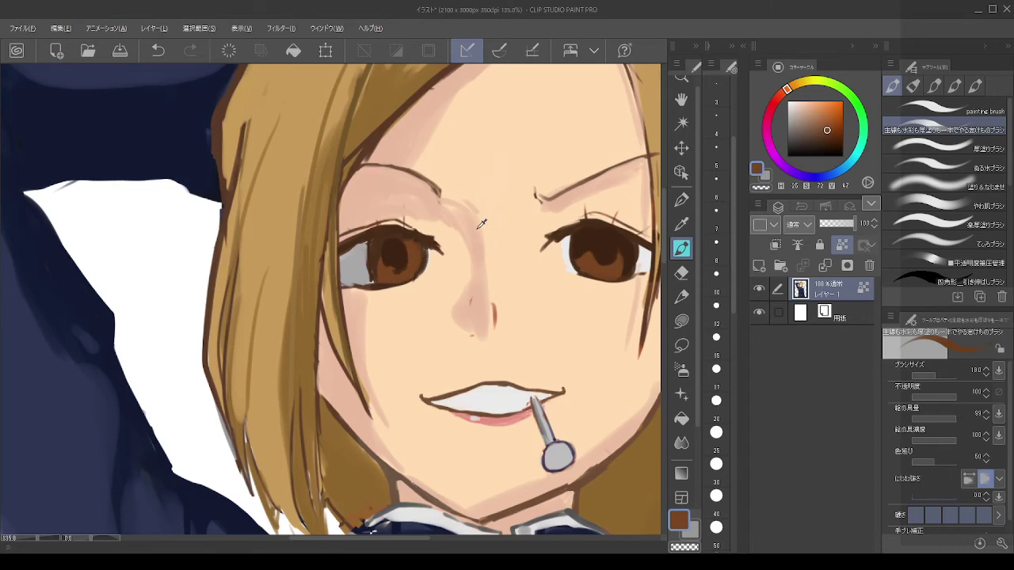
# Step: Touch up the whites at the inner eye corners with off-white and thicken the inner ends of both upper lash lines in dark brown
pyautogui.keyDown('alt'); pyautogui.click(568, 241); pyautogui.keyUp('alt')
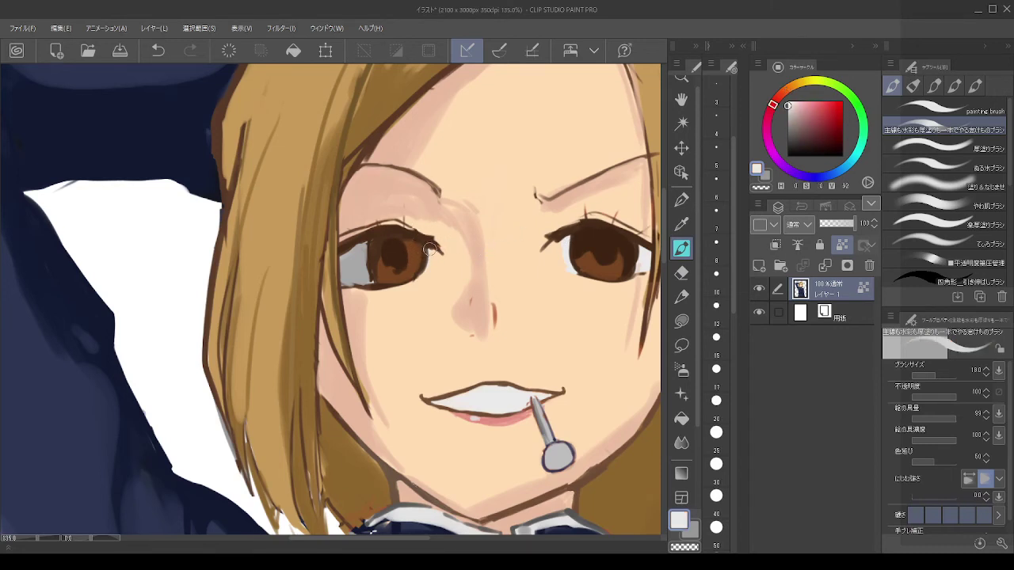
pyautogui.hotkey('ctrl', 'z')
pyautogui.moveTo(434, 255); pyautogui.dragTo(422, 274)
pyautogui.keyDown('alt'); pyautogui.click(570, 233); pyautogui.keyUp('alt')
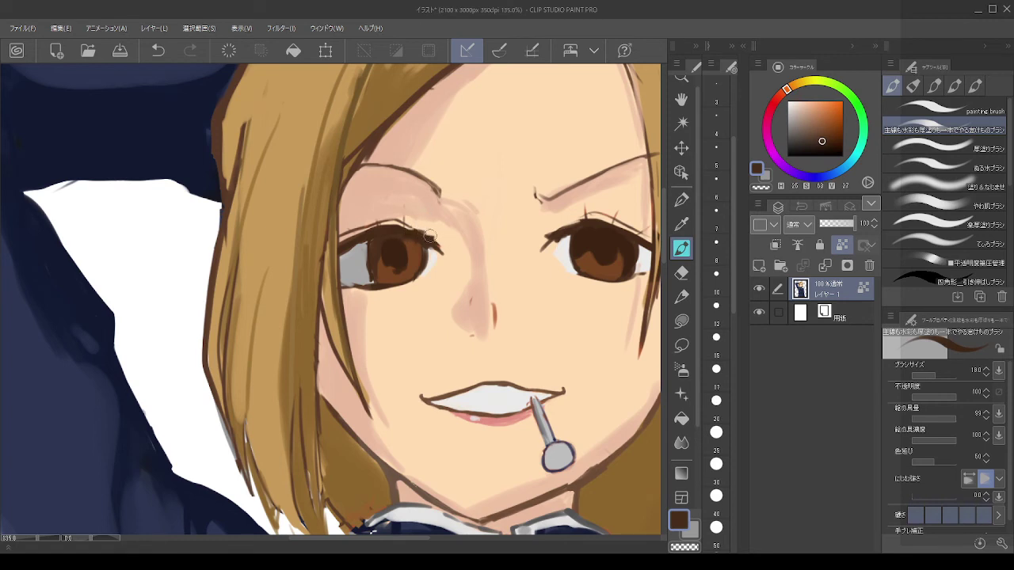
pyautogui.moveTo(445, 239); pyautogui.dragTo(358, 230)
pyautogui.moveTo(578, 224); pyautogui.dragTo(540, 238)
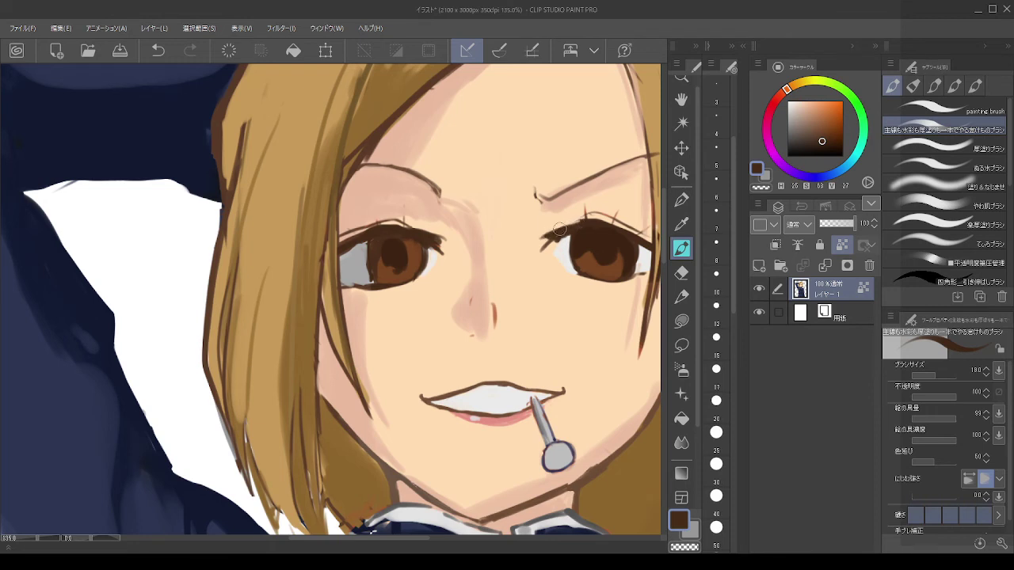
pyautogui.keyDown('alt'); pyautogui.click(451, 243); pyautogui.keyUp('alt')
pyautogui.moveTo(449, 242)
pyautogui.mouseDown()
pyautogui.moveTo(409, 230)
pyautogui.moveTo(449, 242)
pyautogui.mouseUp()
pyautogui.keyDown('alt'); pyautogui.click(408, 228); pyautogui.keyUp('alt')
pyautogui.moveTo(449, 241)
pyautogui.mouseDown()
pyautogui.moveTo(396, 216)
pyautogui.moveTo(435, 233)
pyautogui.moveTo(398, 222)
pyautogui.moveTo(437, 237)
pyautogui.mouseUp()
pyautogui.hotkey('ctrl', 'z')
pyautogui.hotkey('ctrl', 'z')
pyautogui.moveTo(577, 217); pyautogui.dragTo(544, 230)
pyautogui.hotkey('ctrl', 'z')
# Step: Add short upright dark brown lashes along the upper lid of the left-hand eye
pyautogui.scroll(-4, 531, 223)
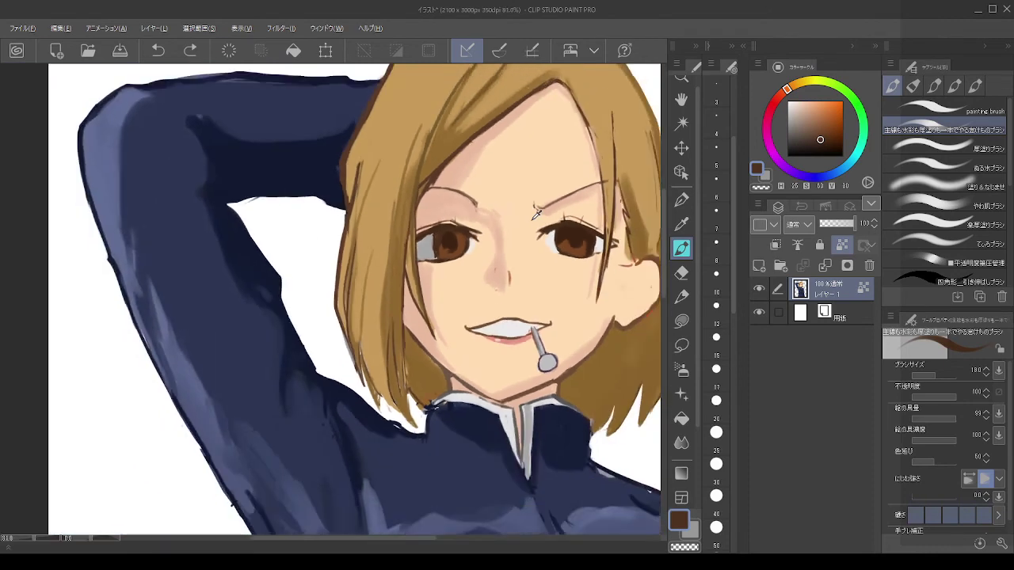
pyautogui.scroll(2, 547, 222)
pyautogui.scroll(4, 547, 222)
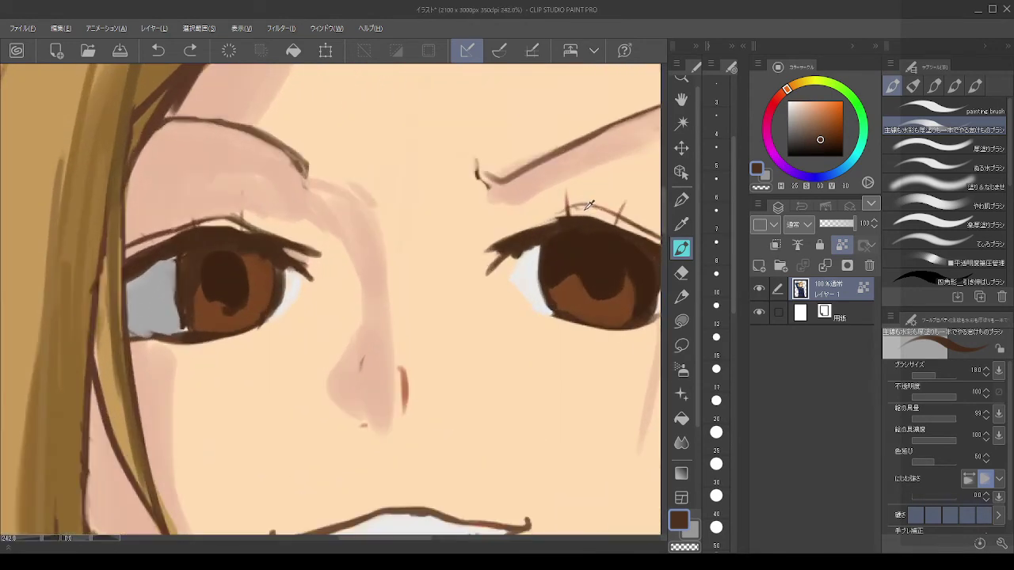
pyautogui.keyDown('alt'); pyautogui.click(632, 221); pyautogui.keyUp('alt')
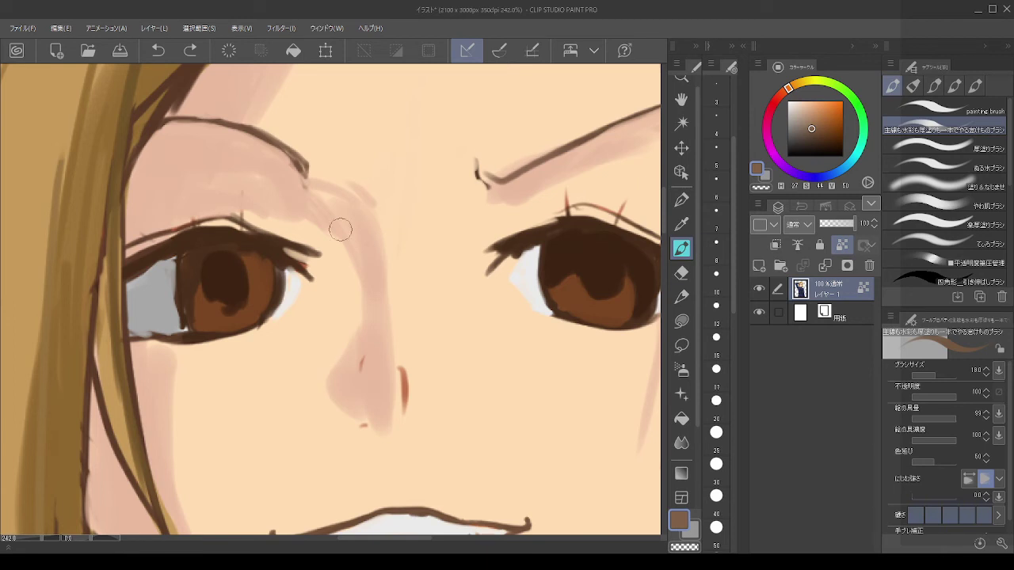
pyautogui.keyDown('alt'); pyautogui.click(215, 233); pyautogui.keyUp('alt')
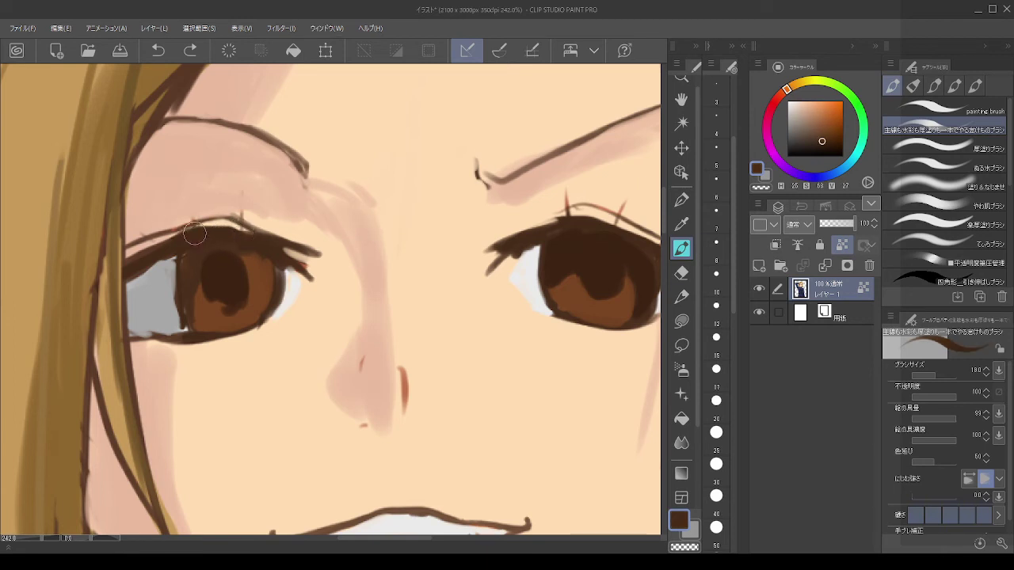
pyautogui.moveTo(195, 234)
pyautogui.mouseDown()
pyautogui.moveTo(271, 244)
pyautogui.moveTo(240, 197)
pyautogui.moveTo(235, 226)
pyautogui.moveTo(239, 206)
pyautogui.moveTo(191, 206)
pyautogui.mouseUp()
pyautogui.keyDown('alt'); pyautogui.click(246, 231); pyautogui.keyUp('alt')
pyautogui.hotkey('ctrl', 'z')
pyautogui.moveTo(156, 249)
pyautogui.mouseDown()
pyautogui.moveTo(147, 229)
pyautogui.moveTo(128, 265)
pyautogui.mouseUp()
pyautogui.keyDown('alt'); pyautogui.click(174, 244); pyautogui.keyUp('alt')
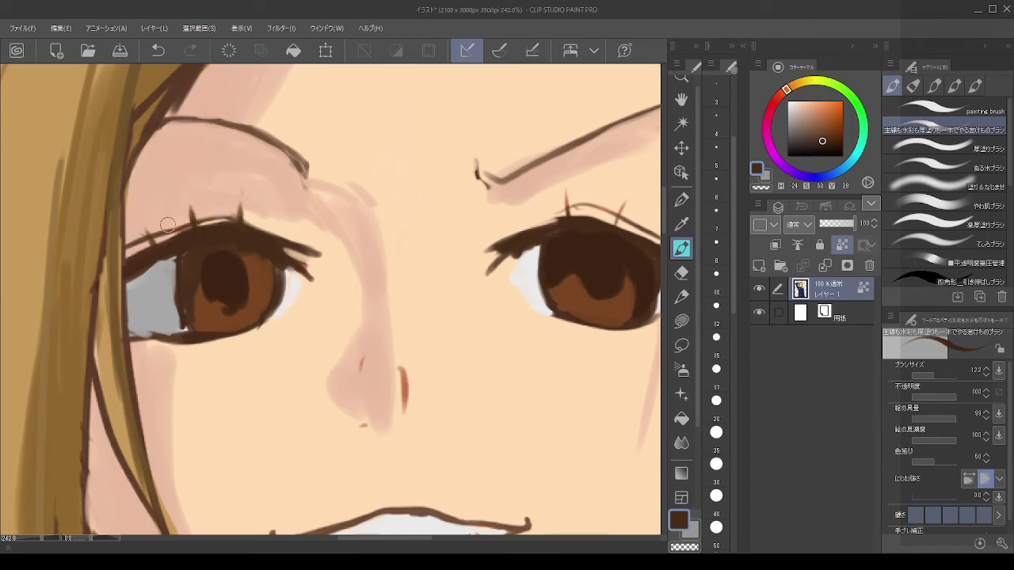
# Step: Darken and add short upright brown lashes above the upper lid of the right-hand eye
pyautogui.press('alt')
pyautogui.scroll(-7, 285, 187)
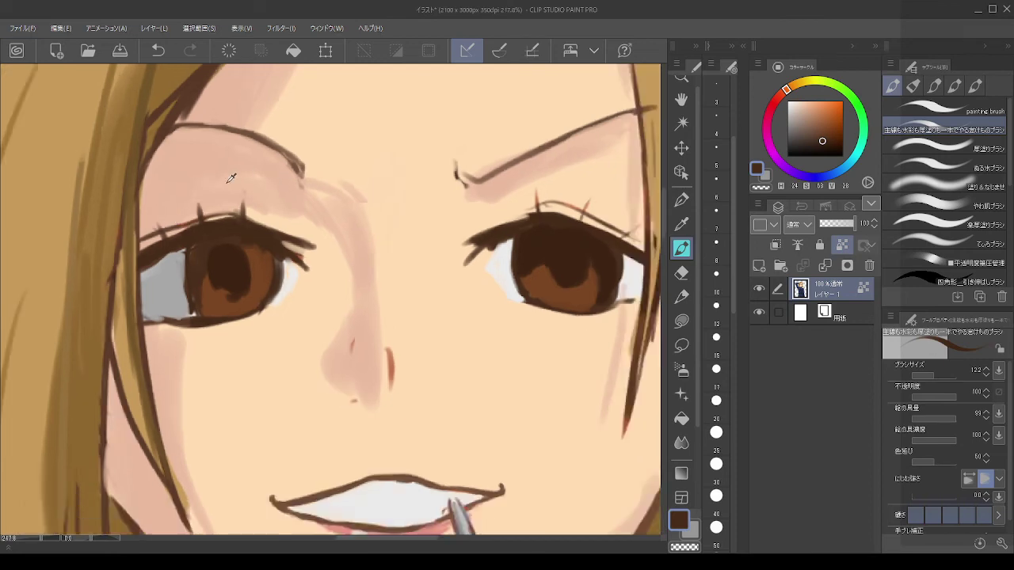
pyautogui.scroll(4, 493, 245)
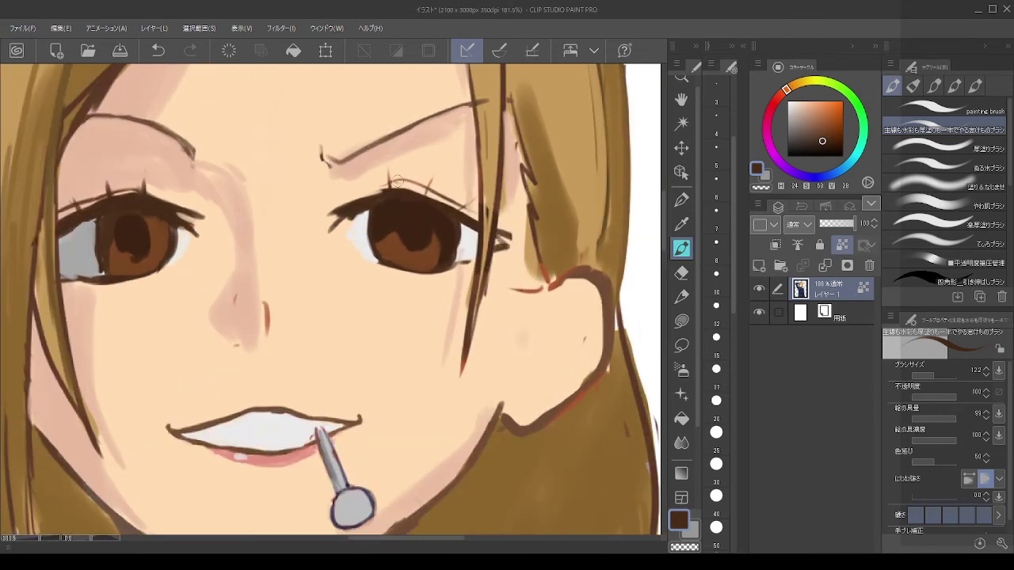
pyautogui.moveTo(388, 188)
pyautogui.mouseDown()
pyautogui.moveTo(389, 170)
pyautogui.moveTo(432, 176)
pyautogui.mouseUp()
pyautogui.hotkey('ctrl', 'z')
pyautogui.moveTo(460, 210); pyautogui.dragTo(472, 202)
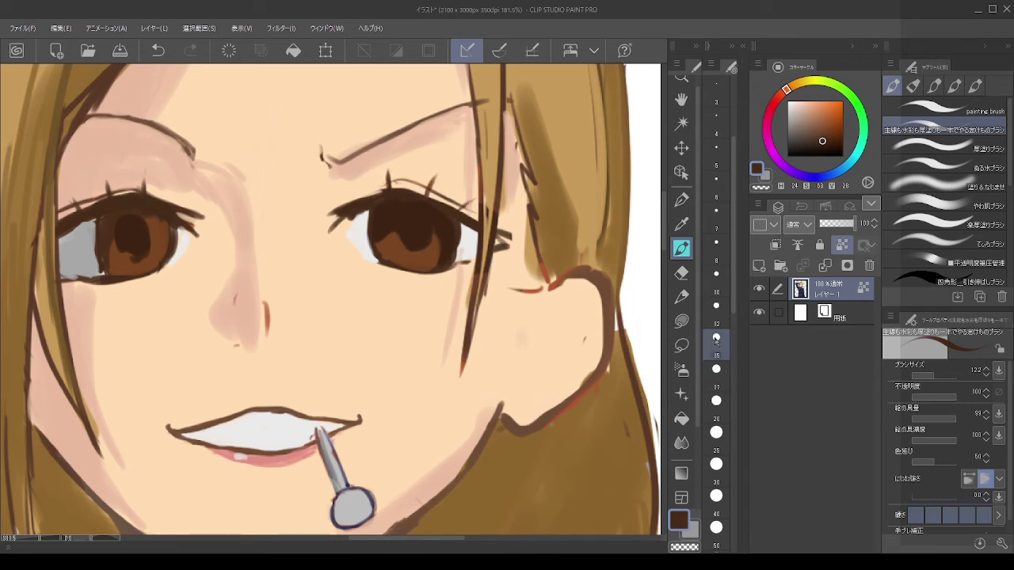
# Step: Set the brush size to 10 and draw thin dark brown eyelid creases above both eyes, sampling skin colour for clean-up
pyautogui.click(716, 312)
pyautogui.click(714, 281)
pyautogui.moveTo(356, 197)
pyautogui.mouseDown()
pyautogui.moveTo(393, 179)
pyautogui.moveTo(428, 195)
pyautogui.mouseUp()
pyautogui.hotkey('ctrl', 'z')
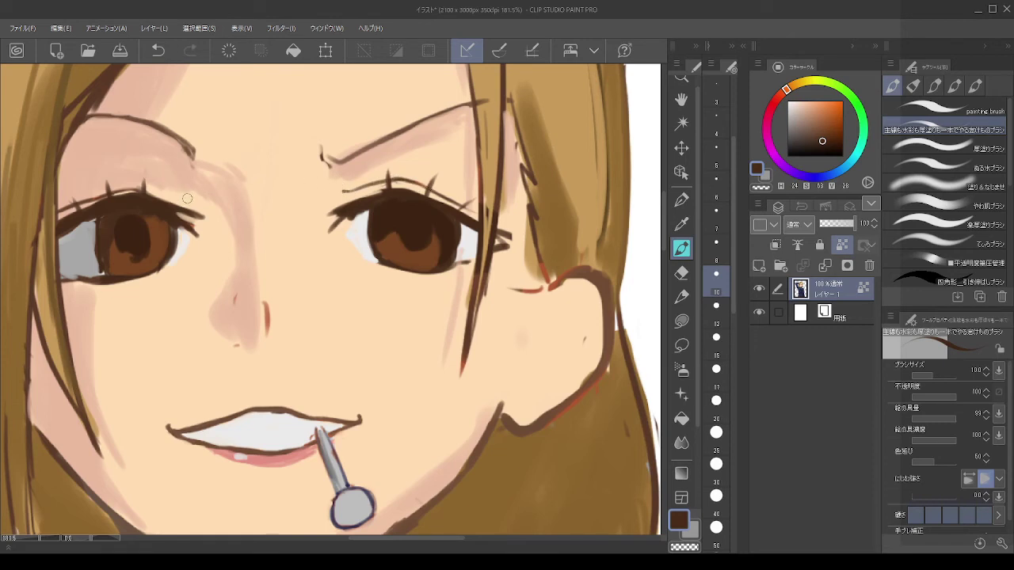
pyautogui.moveTo(187, 199); pyautogui.dragTo(144, 184)
pyautogui.hotkey('ctrl', 'z')
pyautogui.keyDown('alt'); pyautogui.click(129, 191); pyautogui.keyUp('alt')
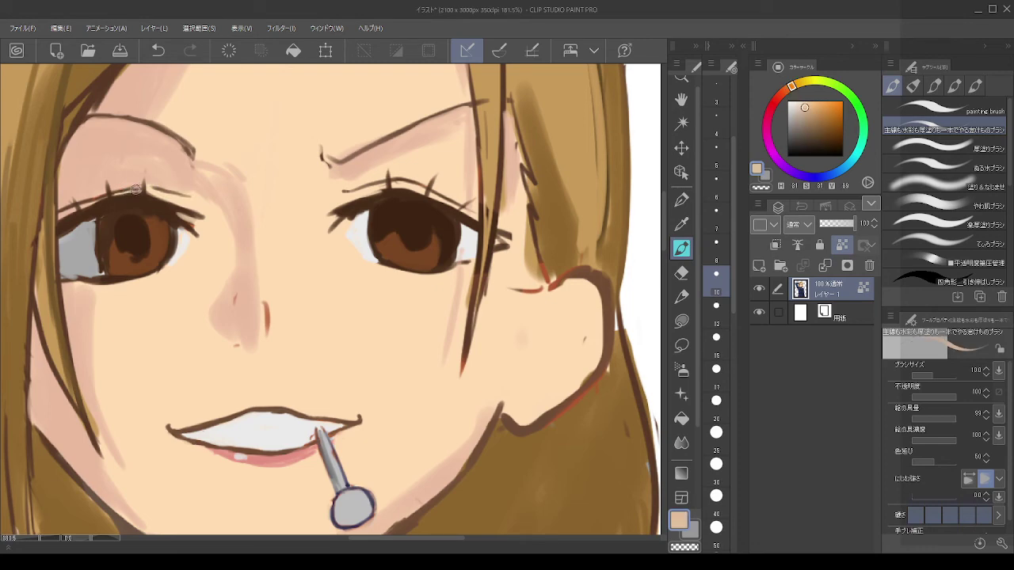
# Step: Extend dark brown across the top of the left-hand iris and reshape the pupil's lower edge with sampled orange-brown and dark brown
pyautogui.scroll(-6, 171, 172)
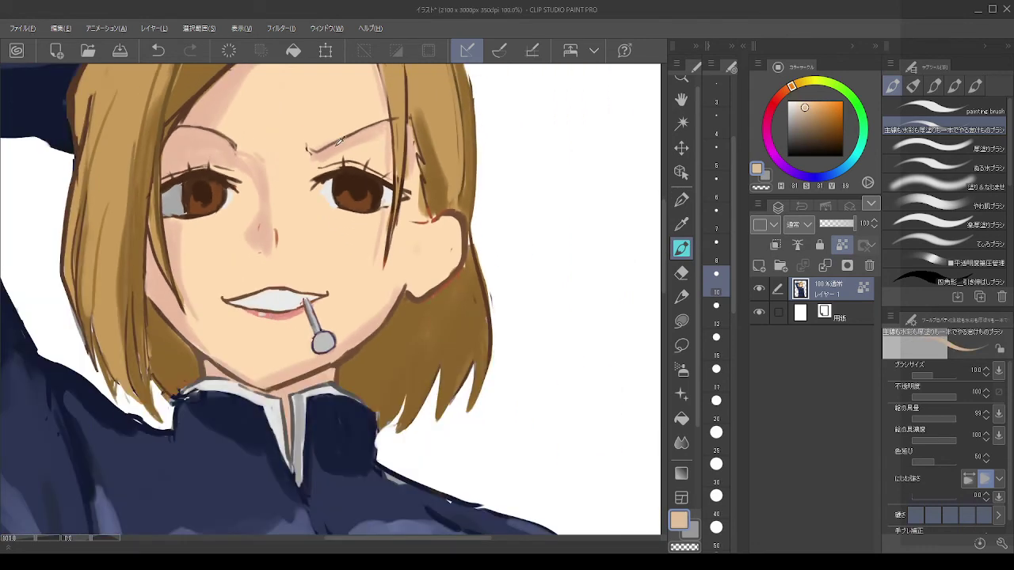
pyautogui.scroll(6, 343, 156)
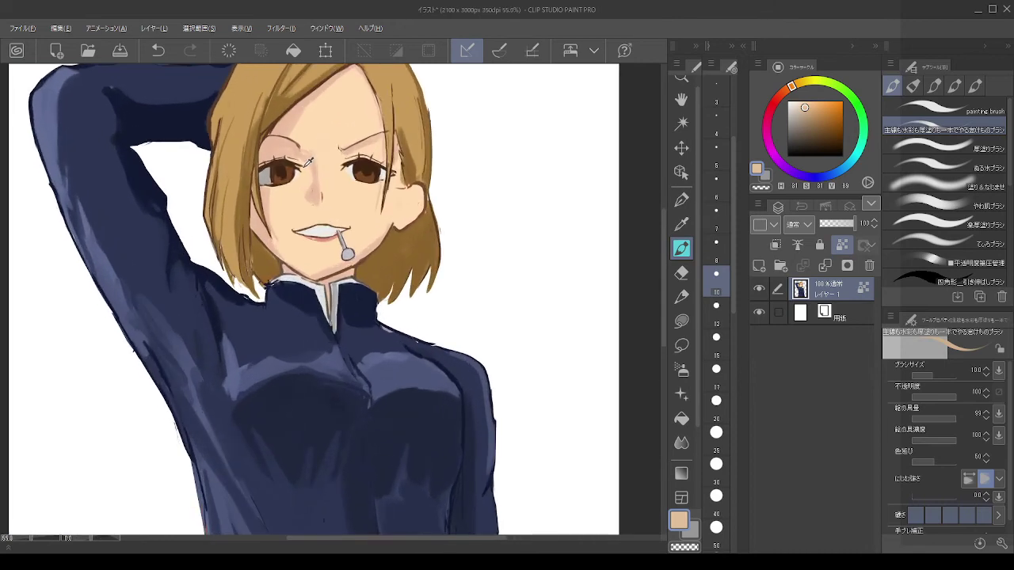
pyautogui.scroll(1, 303, 145)
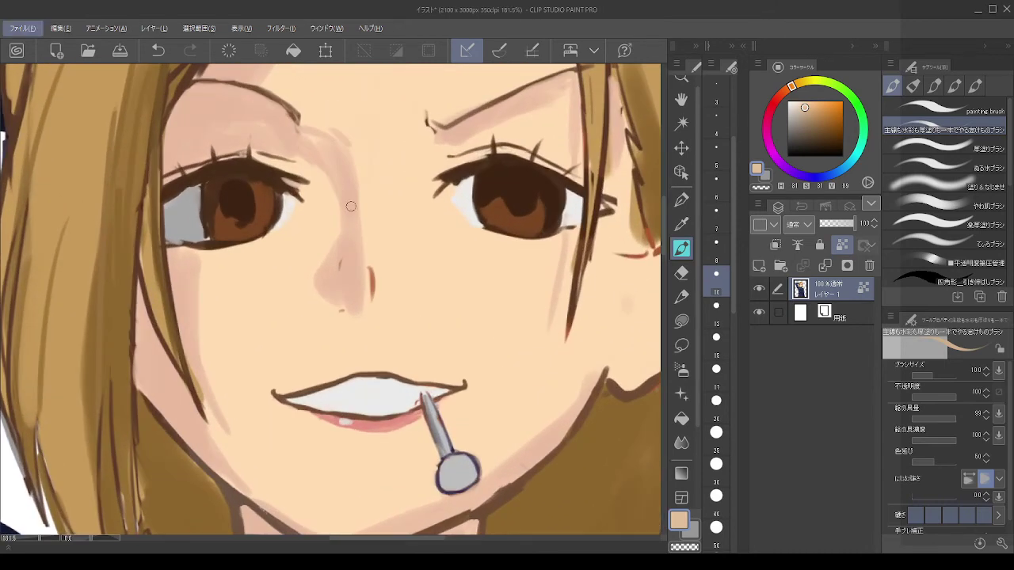
pyautogui.keyDown('alt'); pyautogui.click(246, 196); pyautogui.keyUp('alt')
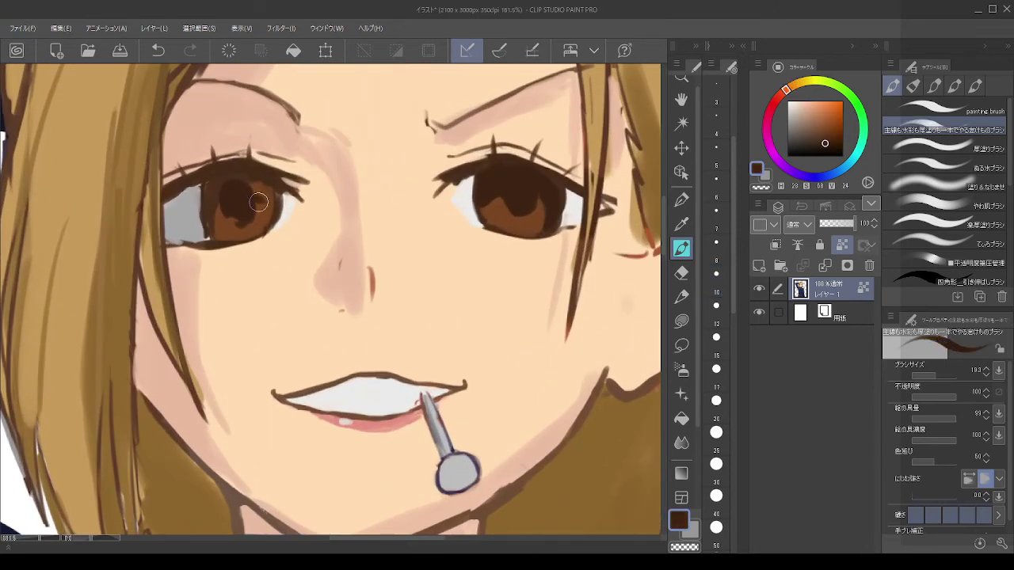
pyautogui.moveTo(259, 202)
pyautogui.mouseDown()
pyautogui.moveTo(273, 213)
pyautogui.moveTo(217, 211)
pyautogui.moveTo(210, 228)
pyautogui.moveTo(209, 187)
pyautogui.moveTo(214, 200)
pyautogui.moveTo(237, 176)
pyautogui.mouseUp()
pyautogui.hotkey('ctrl', 'z')
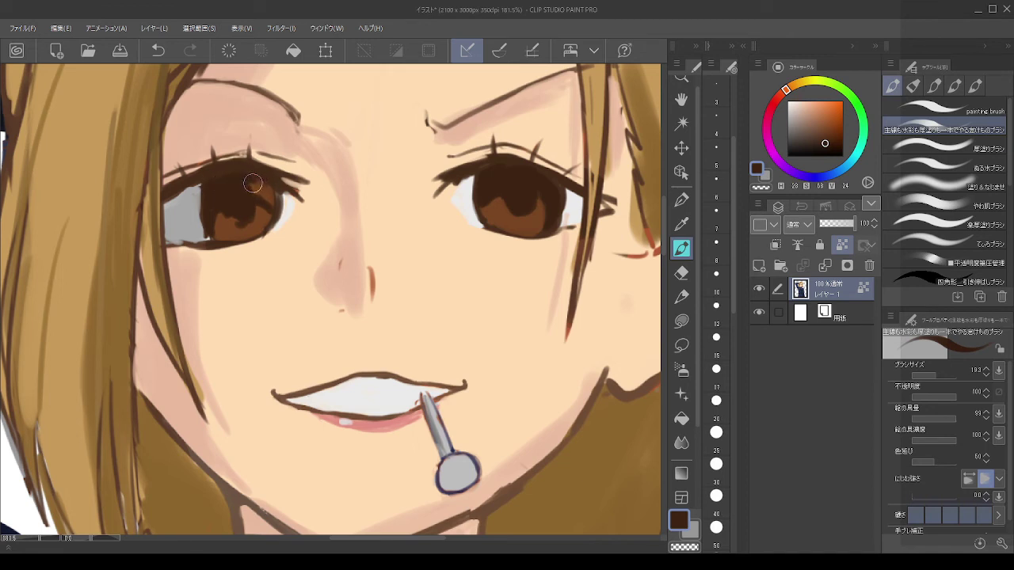
pyautogui.keyDown('alt'); pyautogui.click(259, 183); pyautogui.keyUp('alt')
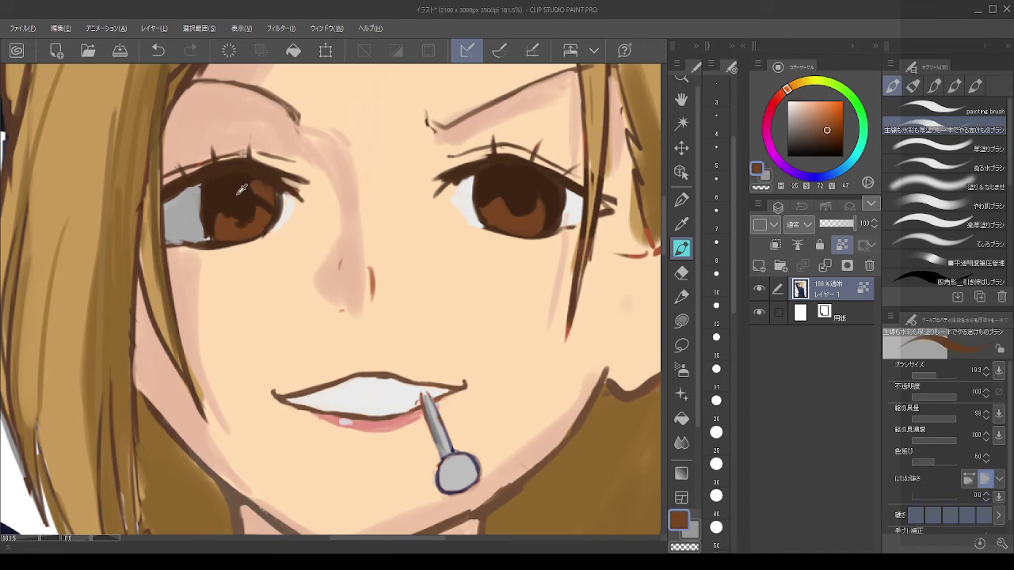
pyautogui.moveTo(242, 191)
pyautogui.mouseDown()
pyautogui.moveTo(233, 217)
pyautogui.moveTo(229, 204)
pyautogui.moveTo(256, 223)
pyautogui.moveTo(230, 229)
pyautogui.moveTo(222, 220)
pyautogui.moveTo(248, 207)
pyautogui.mouseUp()
pyautogui.keyDown('alt'); pyautogui.click(251, 215); pyautogui.keyUp('alt')
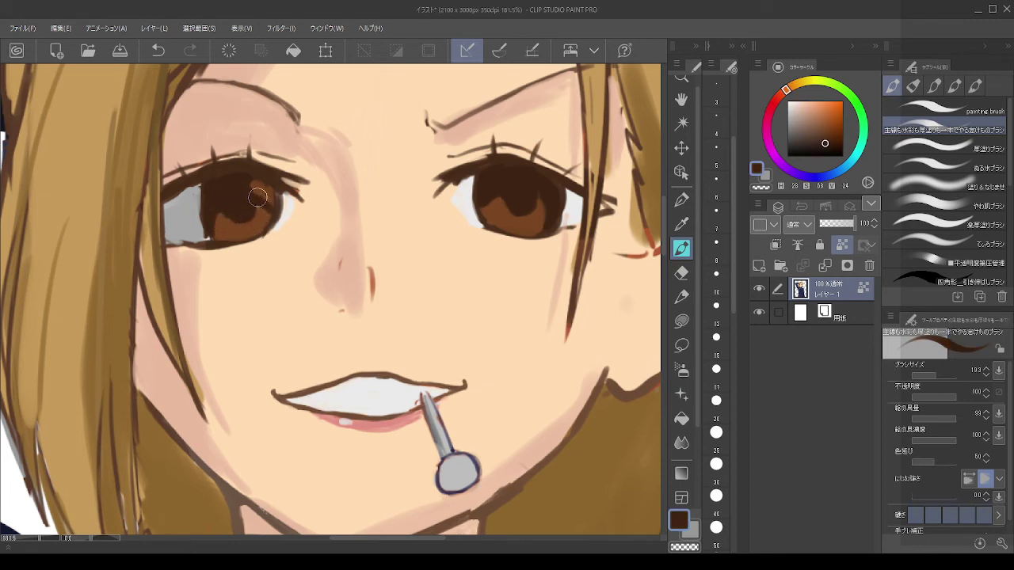
pyautogui.moveTo(252, 191)
pyautogui.mouseDown()
pyautogui.moveTo(265, 203)
pyautogui.moveTo(260, 184)
pyautogui.mouseUp()
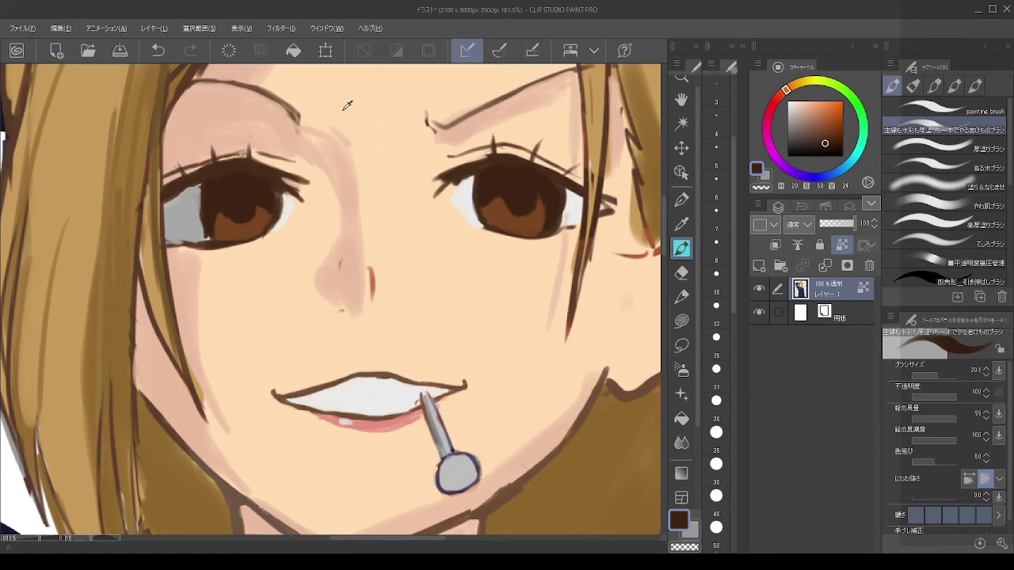
# Step: Deepen the dark brown shading on the left side of the left-hand iris and check the whole figure
pyautogui.scroll(-5, 382, 129)
pyautogui.scroll(4, 369, 141)
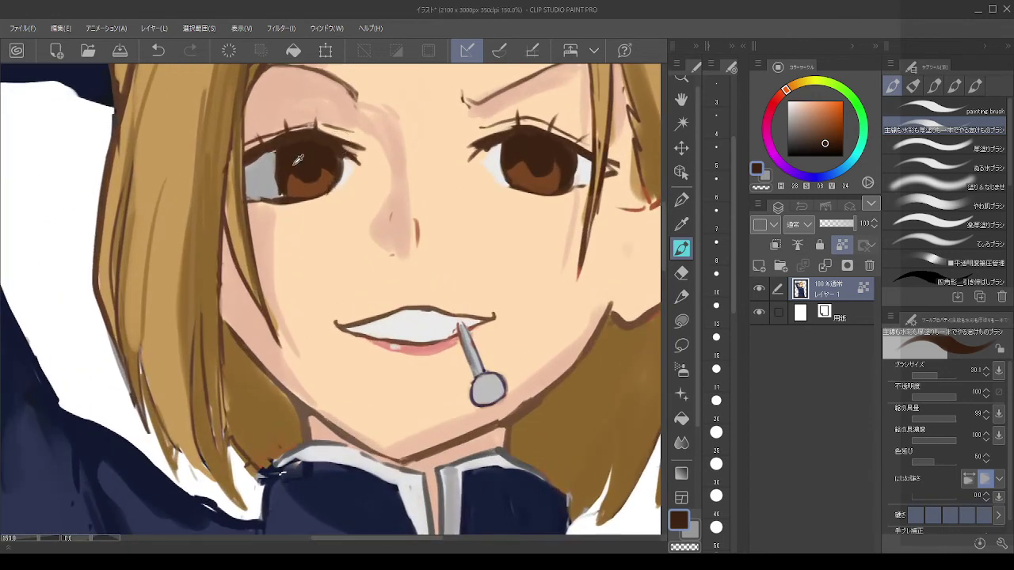
pyautogui.moveTo(294, 164); pyautogui.dragTo(294, 188)
pyautogui.scroll(-6, 444, 126)
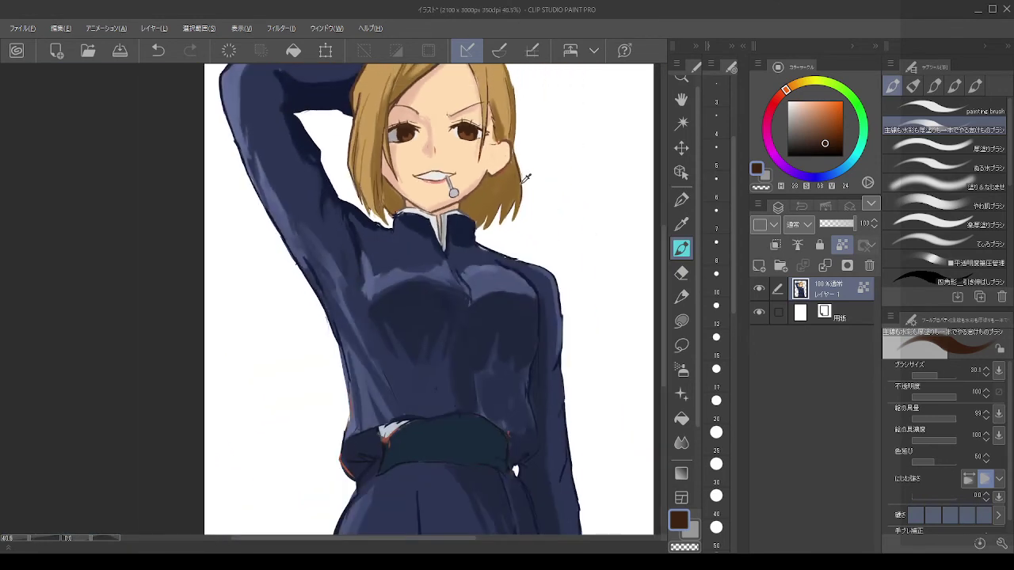
pyautogui.scroll(5, 523, 168)
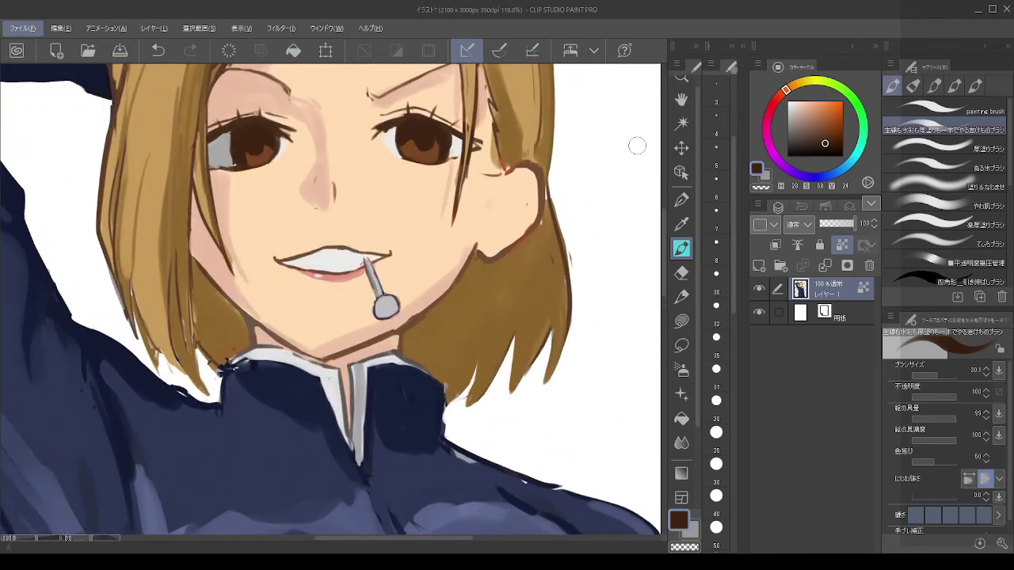
# Step: Pick a near-white colour and dab highlights on the lower left part of both irises
pyautogui.click(796, 107)
pyautogui.moveTo(796, 107); pyautogui.dragTo(792, 104)
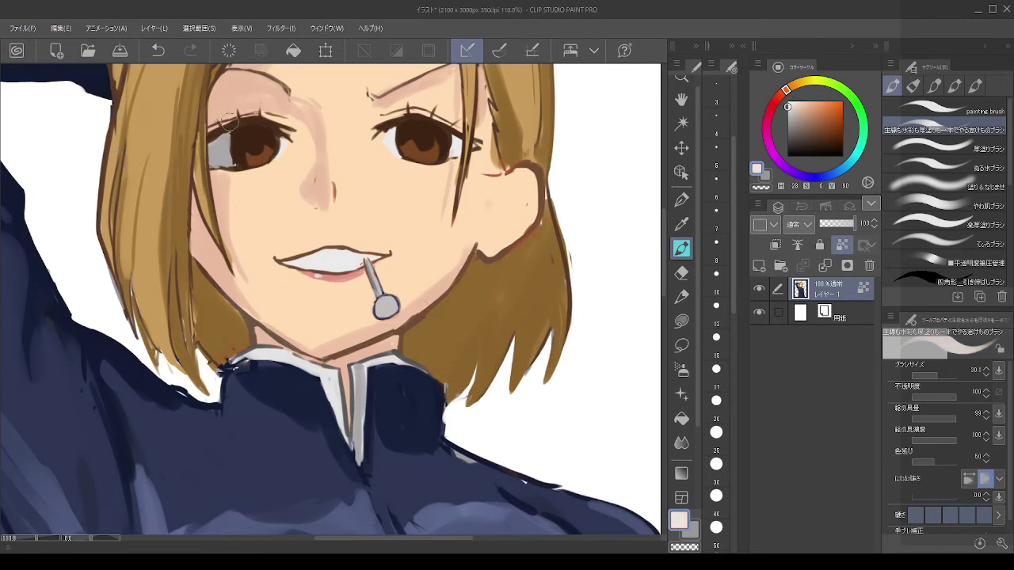
pyautogui.moveTo(231, 156); pyautogui.dragTo(236, 159)
pyautogui.moveTo(401, 151); pyautogui.dragTo(405, 145)
pyautogui.hotkey('ctrl', 'z')
pyautogui.moveTo(232, 158); pyautogui.dragTo(235, 156)
pyautogui.hotkey('ctrl', 'z')
pyautogui.click(405, 149)
pyautogui.hotkey('ctrl', 'z')
pyautogui.moveTo(399, 147); pyautogui.dragTo(401, 143)
# Step: Retouch the left-hand iris beside its highlight with sampled dark brown and orange-brown, and check the figure
pyautogui.keyDown('alt'); pyautogui.click(256, 148); pyautogui.keyUp('alt')
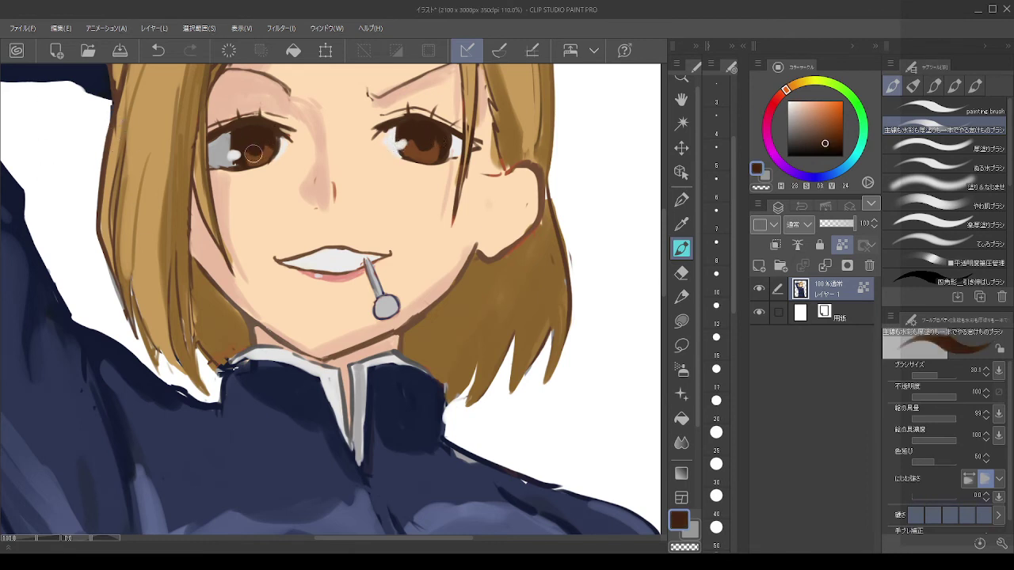
pyautogui.keyDown('alt'); pyautogui.click(266, 152); pyautogui.keyUp('alt')
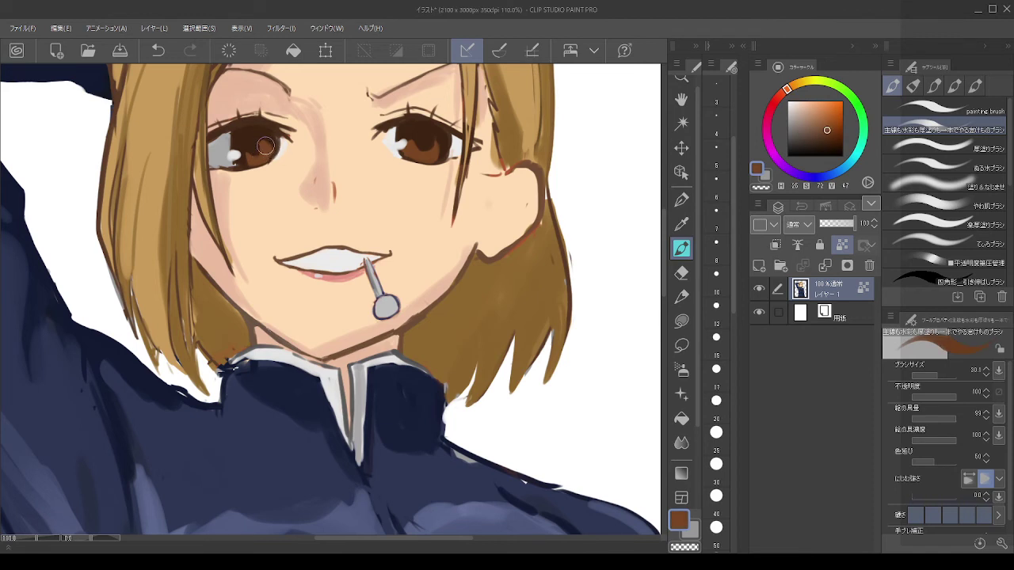
pyautogui.hotkey('ctrl', 'z')
pyautogui.moveTo(241, 151); pyautogui.dragTo(246, 162)
pyautogui.scroll(-5, 393, 160)
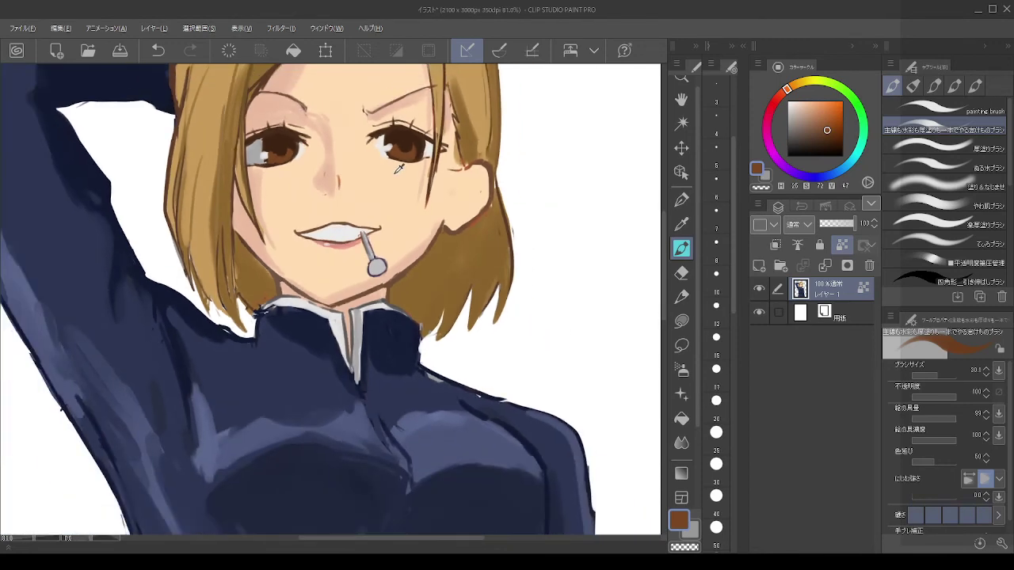
pyautogui.scroll(6, 372, 154)
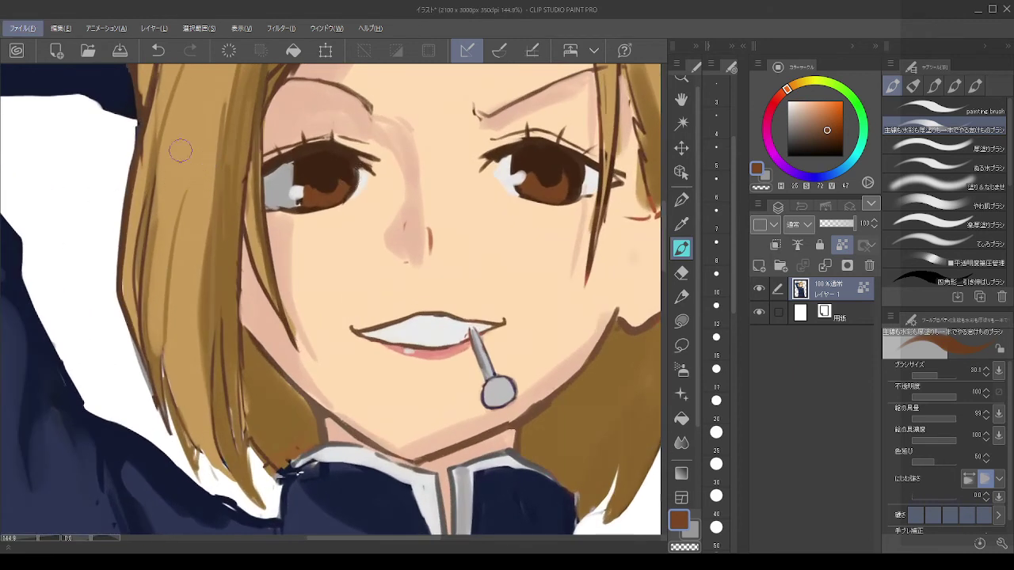
# Step: Refine the inner corner of the left-hand eye and the adjoining iris edge with sampled skin, near-white and dark brown
pyautogui.keyDown('alt'); pyautogui.click(360, 181); pyautogui.keyUp('alt')
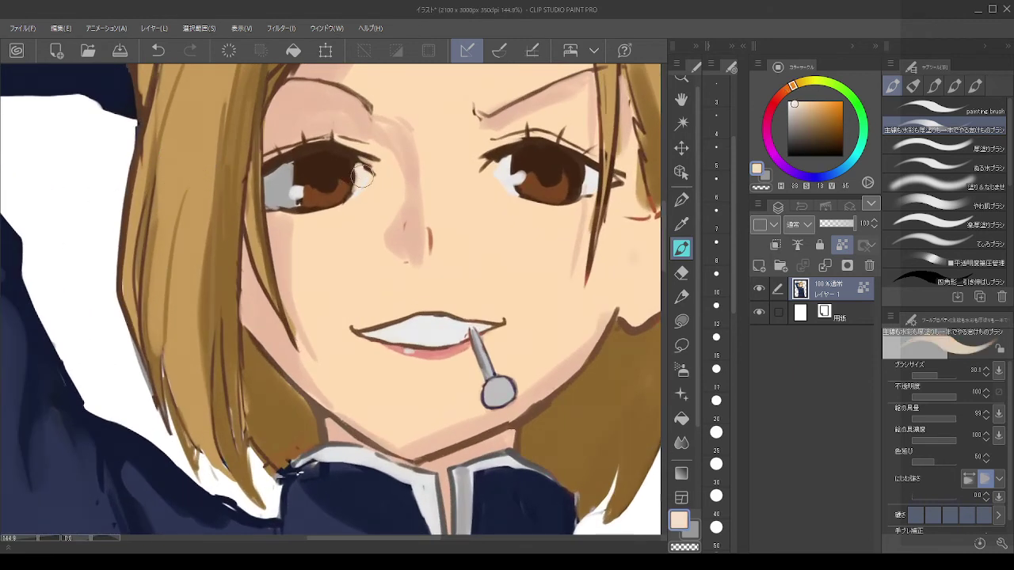
pyautogui.moveTo(363, 176); pyautogui.dragTo(356, 185)
pyautogui.keyDown('alt'); pyautogui.click(588, 182); pyautogui.keyUp('alt')
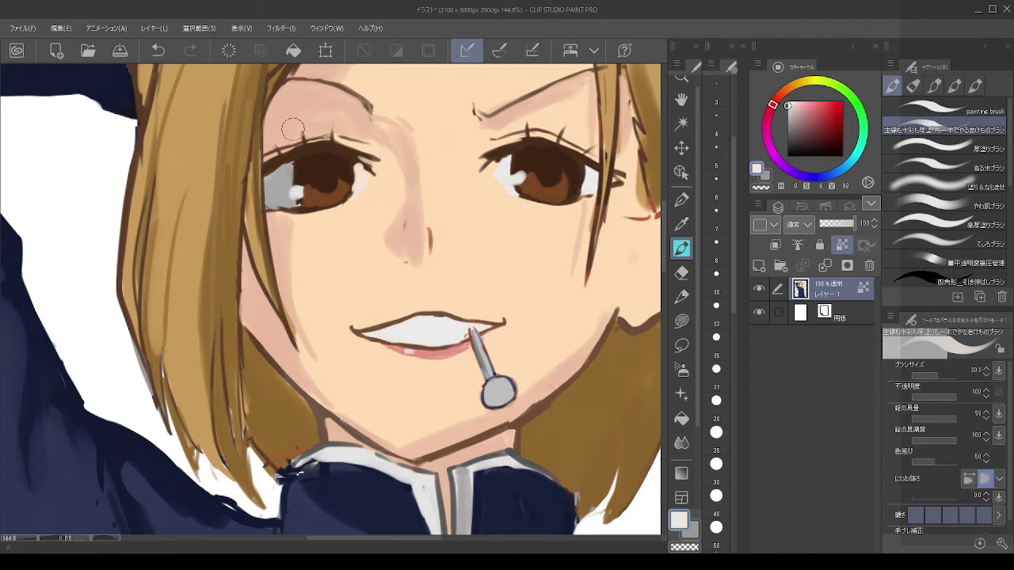
pyautogui.keyDown('alt'); pyautogui.click(351, 156); pyautogui.keyUp('alt')
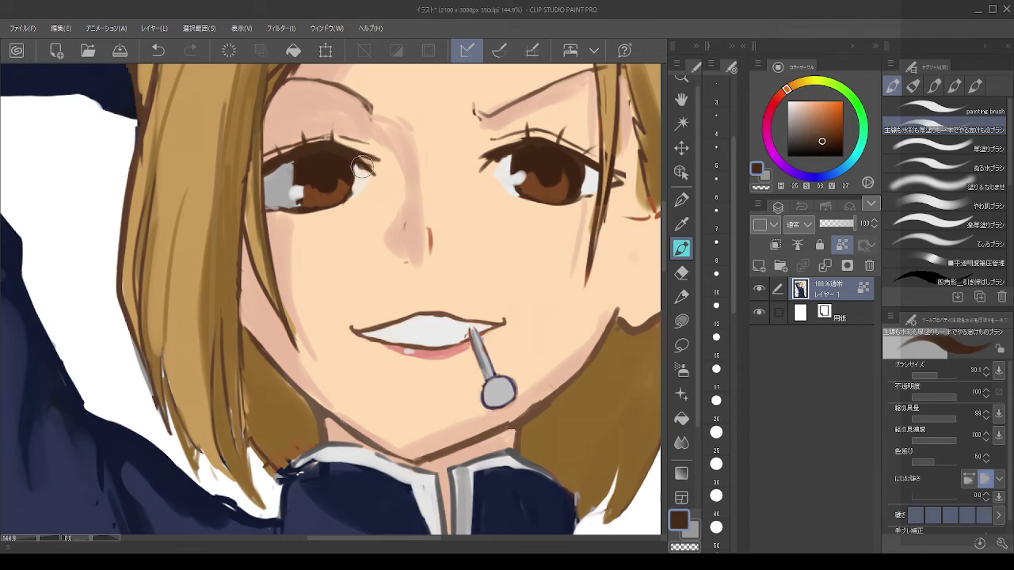
pyautogui.keyDown('alt'); pyautogui.click(363, 180); pyautogui.keyUp('alt')
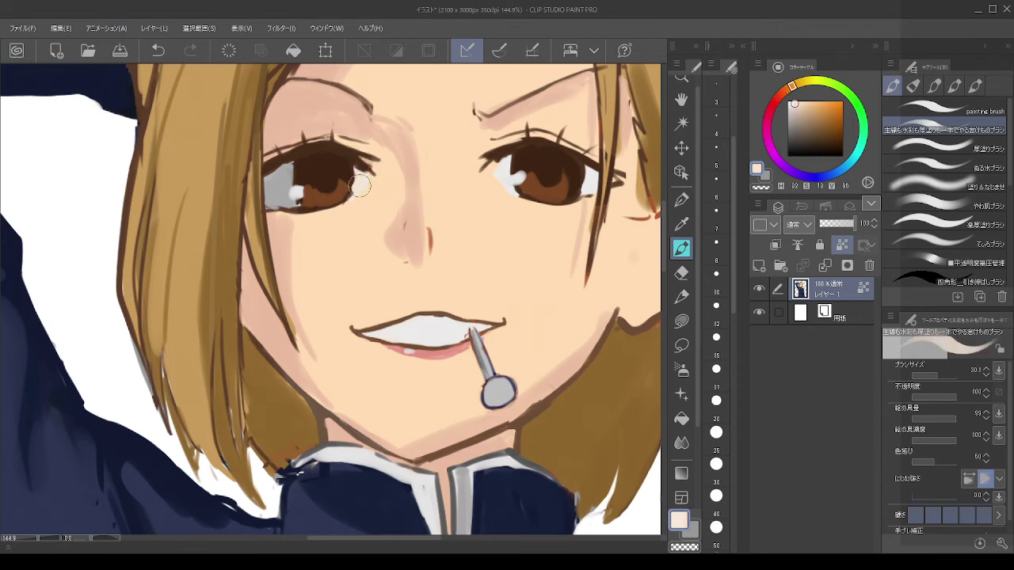
pyautogui.keyDown('alt'); pyautogui.click(352, 170); pyautogui.keyUp('alt')
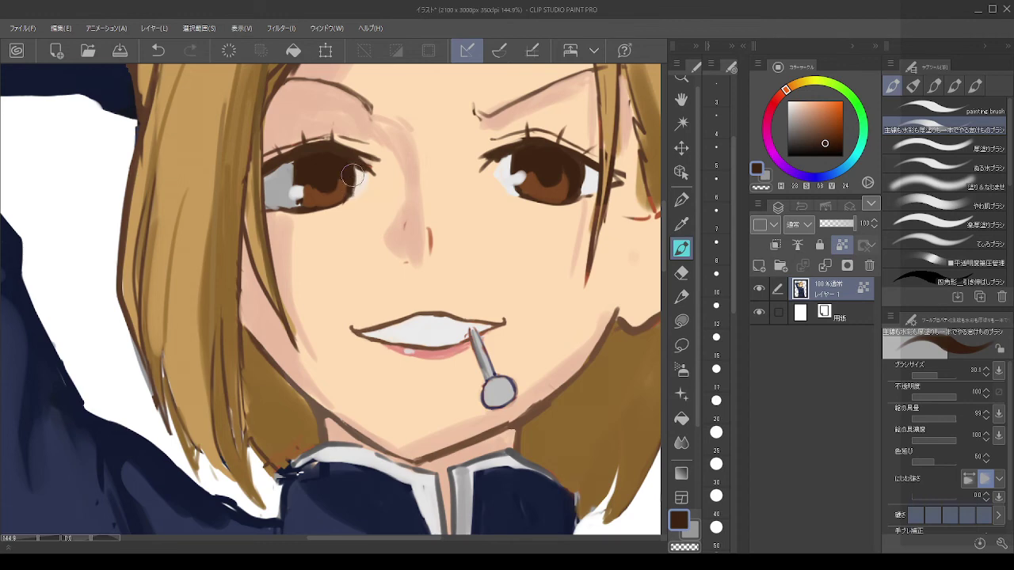
pyautogui.scroll(-3, 358, 169)
pyautogui.scroll(4, 434, 113)
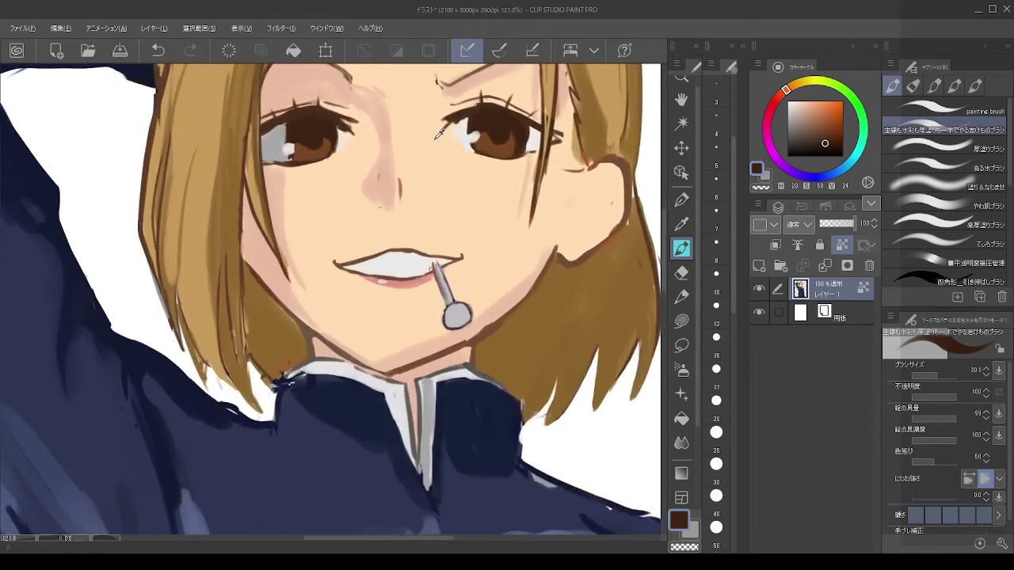
pyautogui.scroll(1, 434, 113)
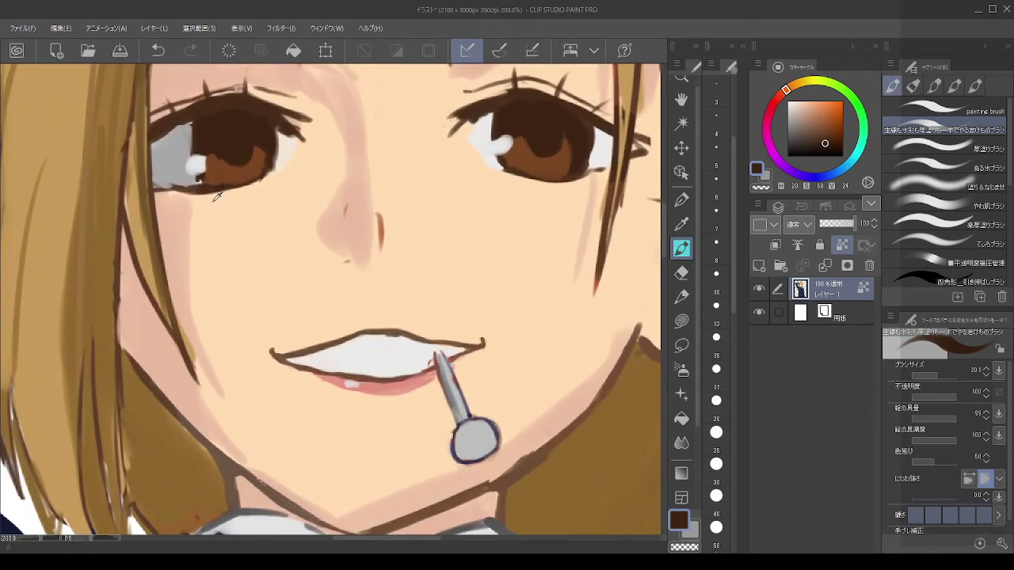
# Step: Round out the white highlights in both eyes with sampled white, trimming the right-hand one with dark brown
pyautogui.keyDown('alt'); pyautogui.click(201, 163); pyautogui.keyUp('alt')
pyautogui.moveTo(195, 165); pyautogui.dragTo(198, 167)
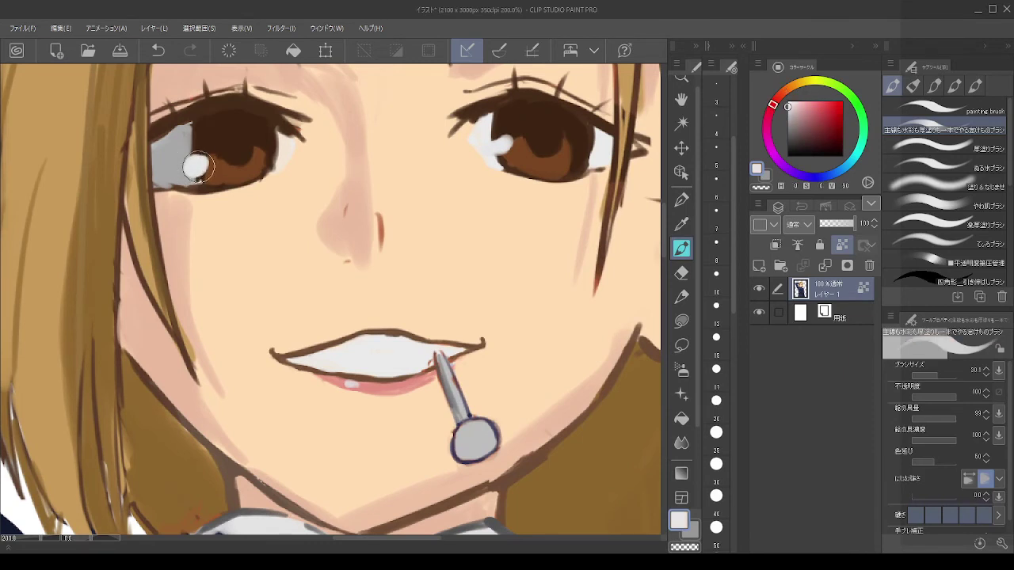
pyautogui.press('alt')
pyautogui.click(501, 153)
pyautogui.keyDown('alt'); pyautogui.click(505, 133); pyautogui.keyUp('alt')
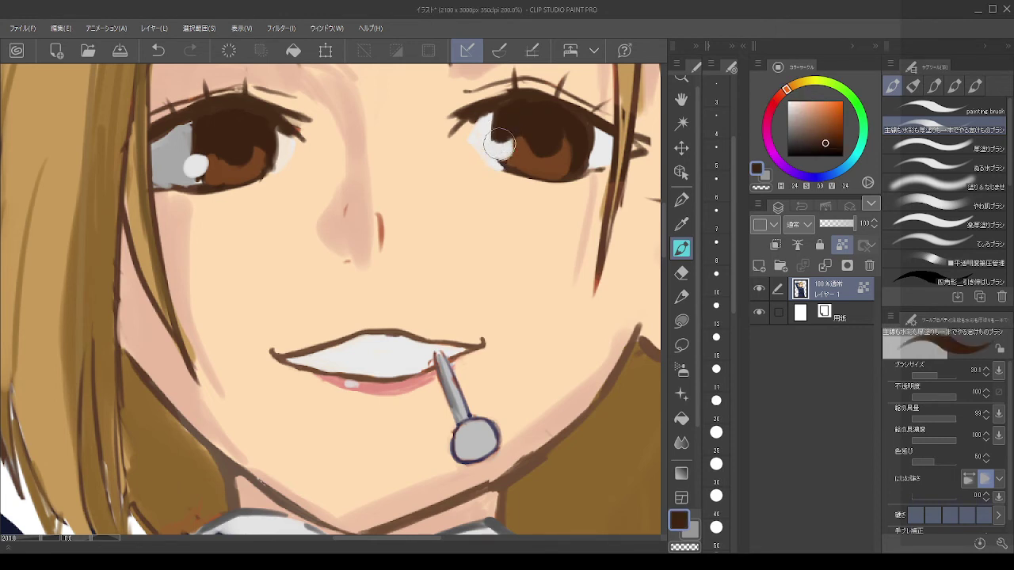
pyautogui.keyDown('alt'); pyautogui.click(498, 154); pyautogui.keyUp('alt')
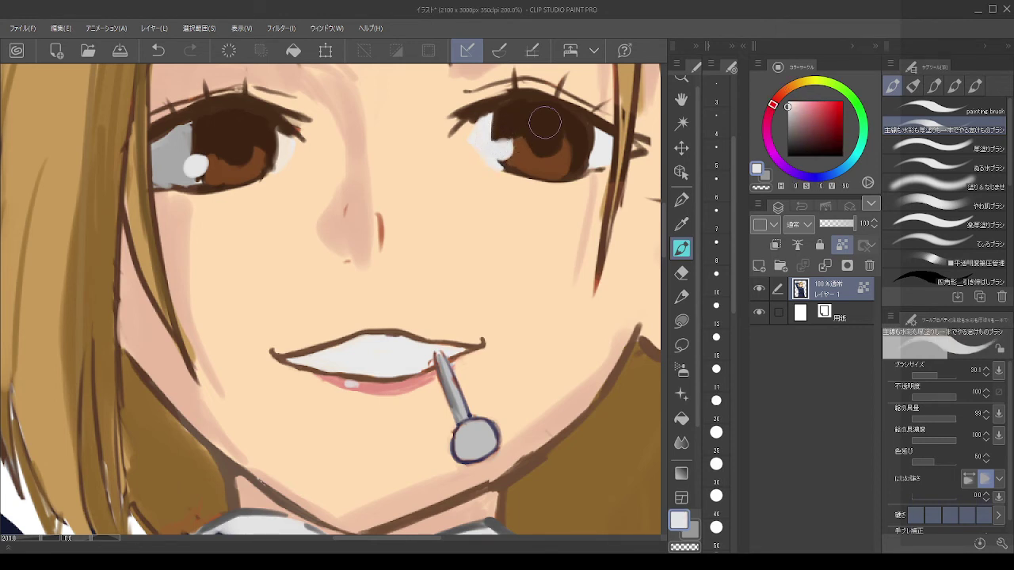
pyautogui.scroll(-3, 559, 126)
pyautogui.scroll(3, 559, 127)
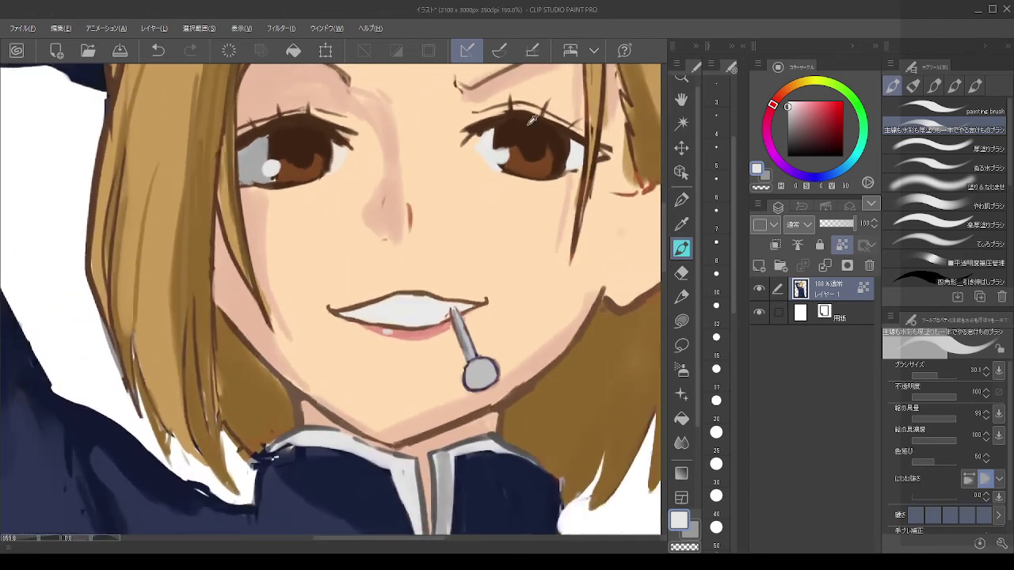
# Step: Paint over the highlight in the right-hand eye with sampled orange-brown and dark brown, restoring the iris edge
pyautogui.keyDown('alt'); pyautogui.click(537, 162); pyautogui.keyUp('alt')
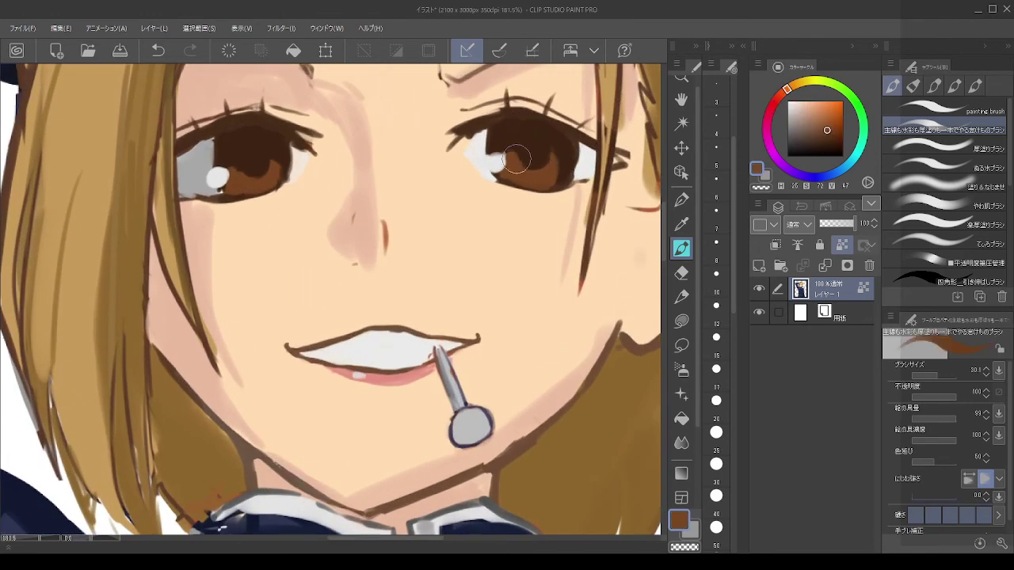
pyautogui.keyDown('alt'); pyautogui.click(504, 152); pyautogui.keyUp('alt')
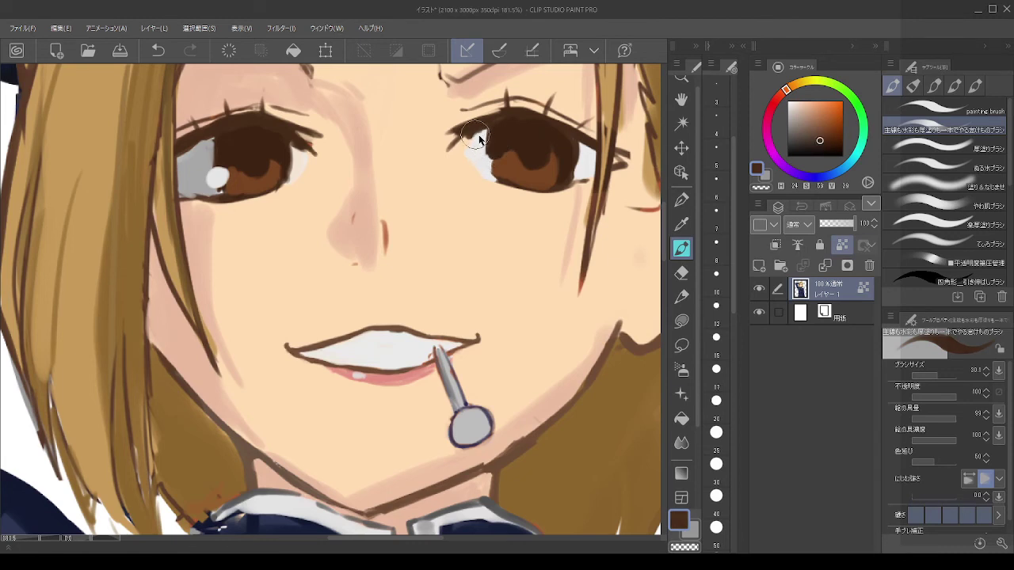
pyautogui.moveTo(462, 154)
pyautogui.mouseDown()
pyautogui.moveTo(454, 145)
pyautogui.moveTo(490, 158)
pyautogui.moveTo(494, 176)
pyautogui.moveTo(501, 160)
pyautogui.mouseUp()
pyautogui.keyDown('alt'); pyautogui.click(499, 160); pyautogui.keyUp('alt')
# Step: Sample white from the left-hand eye's highlight, adjust the brush size to 23.4 and repaint the highlight in the right-hand eye
pyautogui.keyDown('alt'); pyautogui.click(217, 176); pyautogui.keyUp('alt')
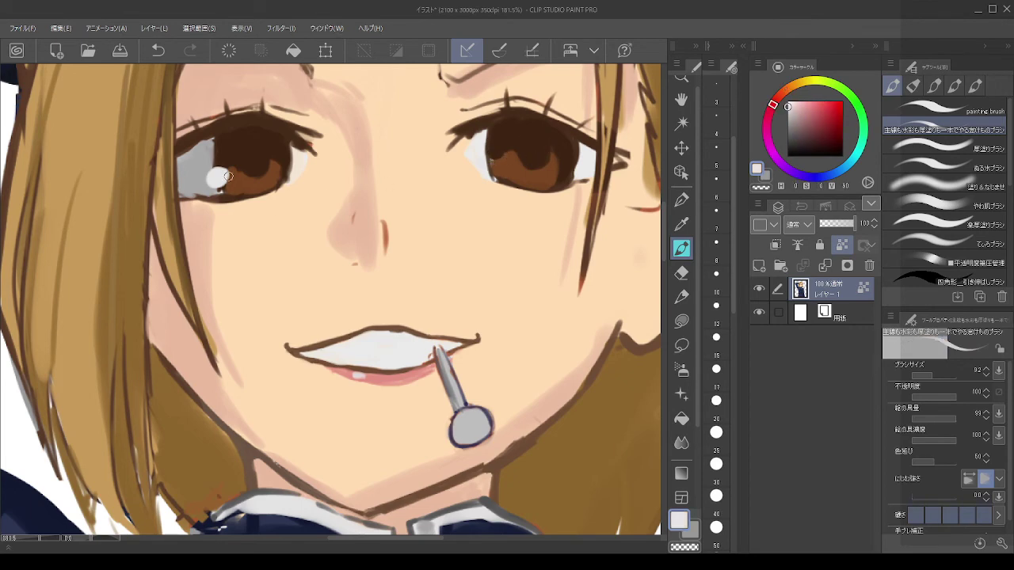
pyautogui.scroll(-5, 227, 176)
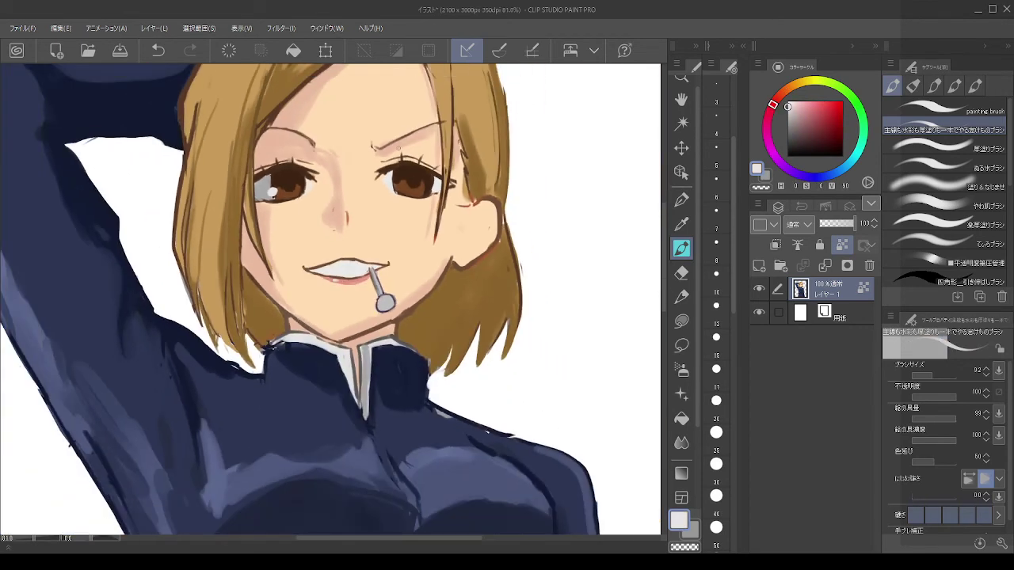
pyautogui.press('[')
pyautogui.press(']')
pyautogui.press(']')
pyautogui.press(']')
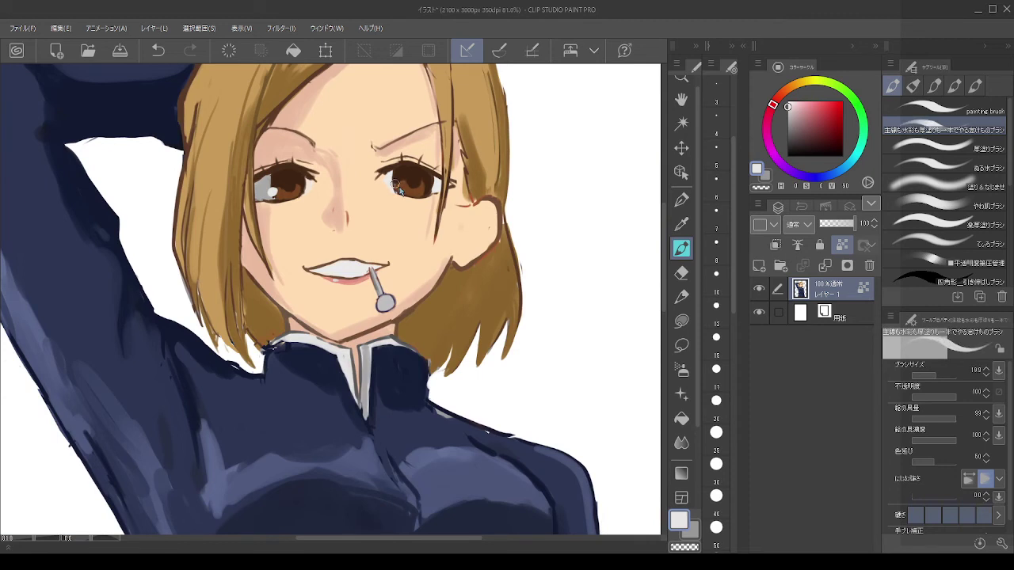
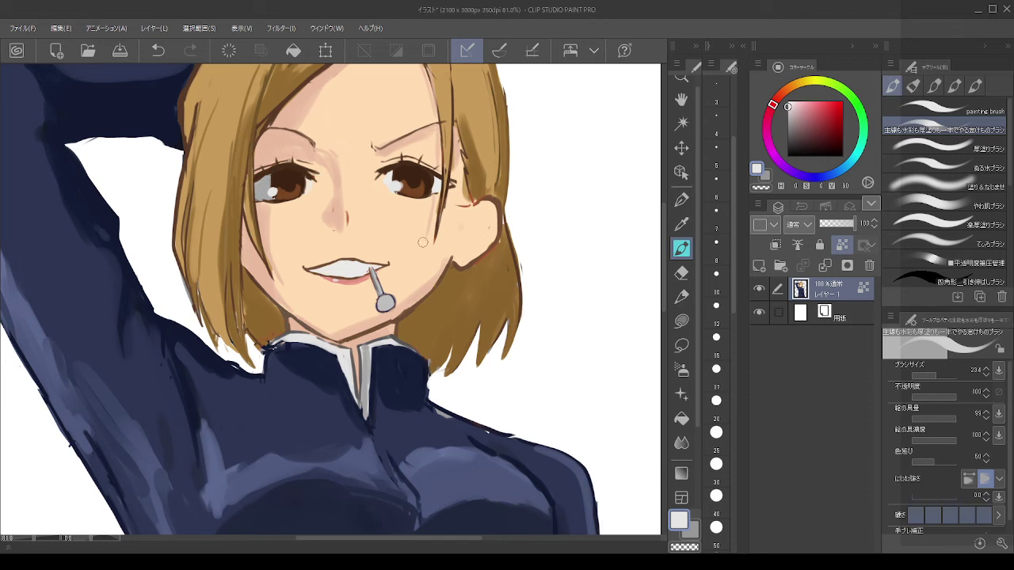
pyautogui.press('alt')
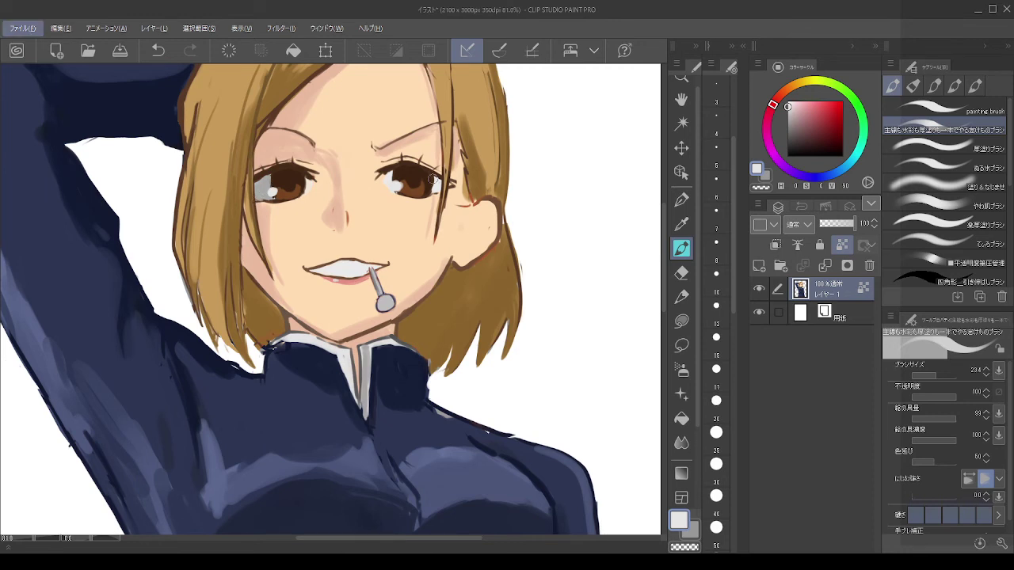
pyautogui.moveTo(397, 186); pyautogui.dragTo(389, 175)
# Step: Sample grey from the left-hand eye and shade the inner white of the right-hand eye beneath the upper lid
pyautogui.keyDown('alt'); pyautogui.click(267, 183); pyautogui.keyUp('alt')
pyautogui.hotkey('ctrl', 'z')
pyautogui.hotkey('ctrl', 'z')
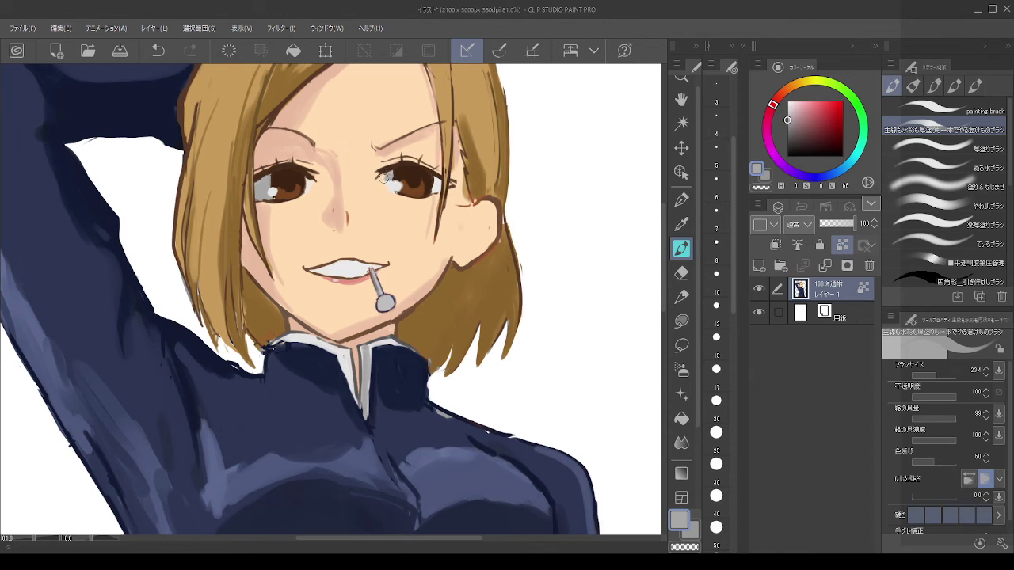
pyautogui.hotkey('ctrl', 'z')
pyautogui.moveTo(390, 174); pyautogui.dragTo(393, 171)
# Step: Refine the outer white of the right-hand eye with sampled dark brown, white and grey, and check the figure
pyautogui.keyDown('alt'); pyautogui.click(449, 175); pyautogui.keyUp('alt')
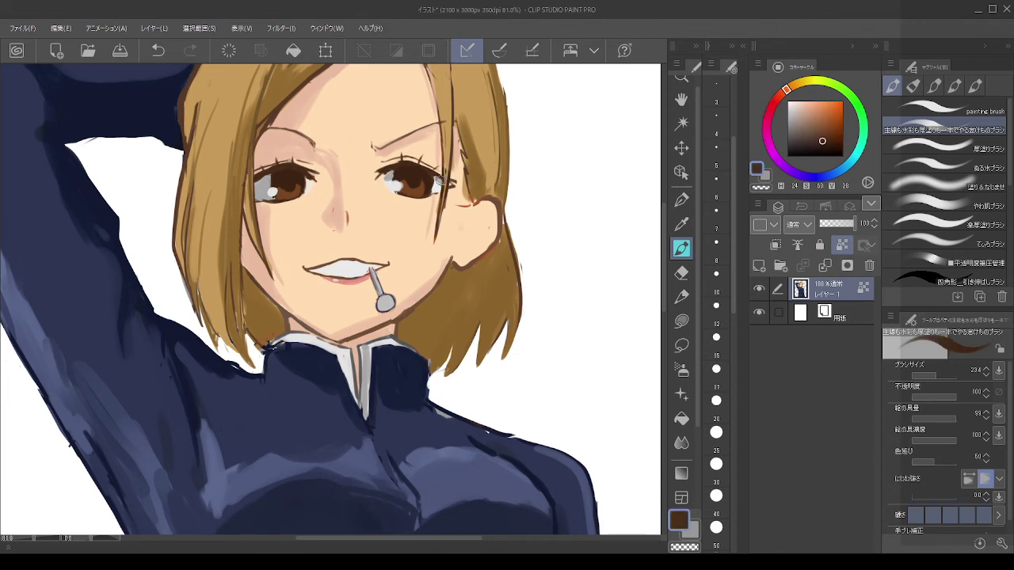
pyautogui.keyDown('alt'); pyautogui.click(438, 182); pyautogui.keyUp('alt')
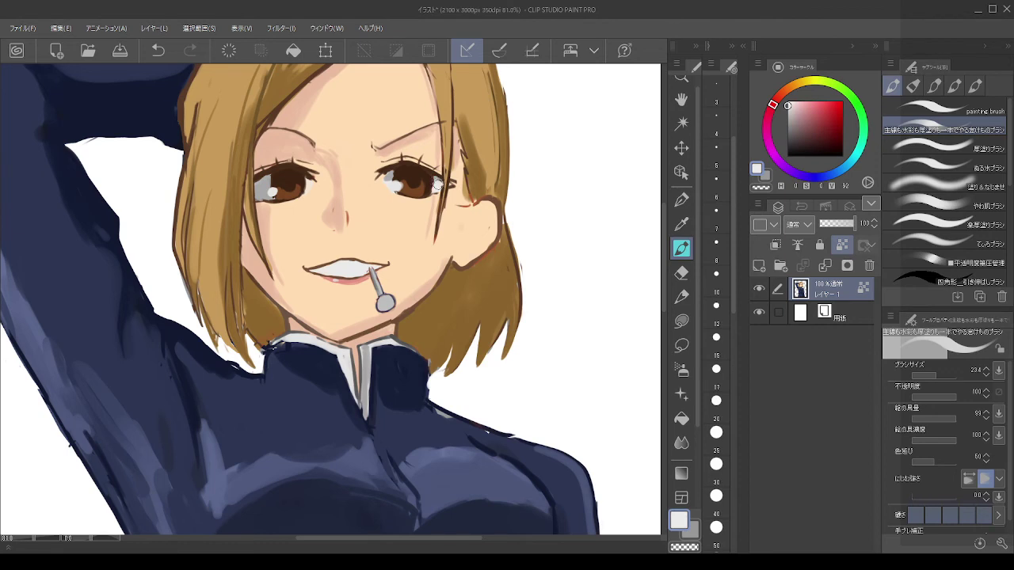
pyautogui.keyDown('alt'); pyautogui.click(435, 180); pyautogui.keyUp('alt')
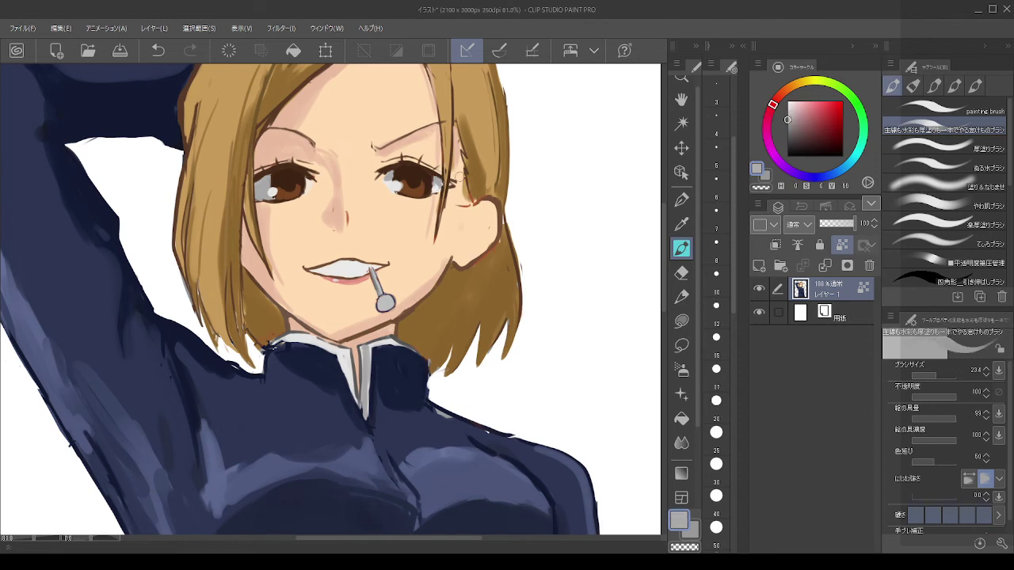
pyautogui.scroll(-2, 418, 168)
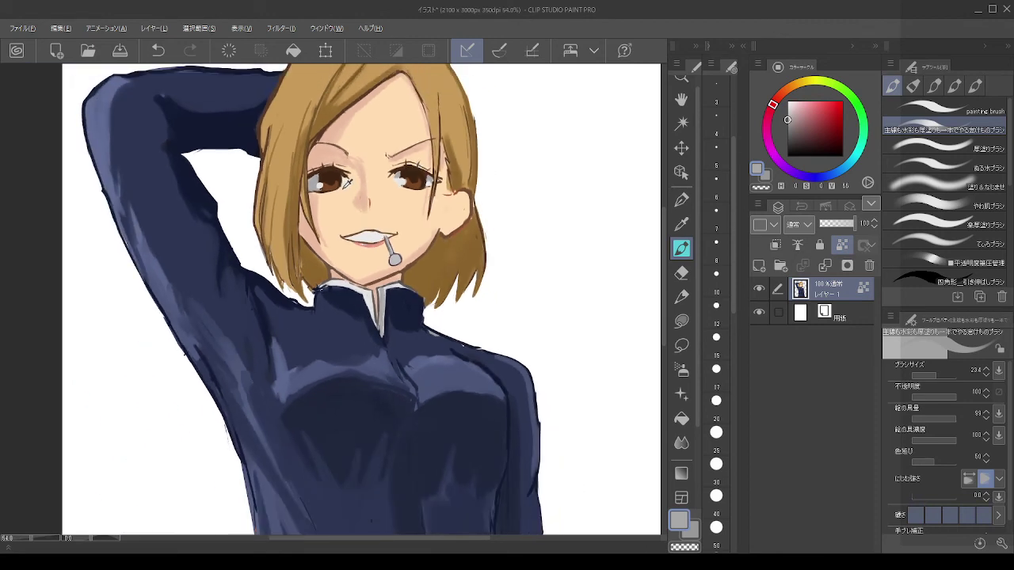
pyautogui.press('alt')
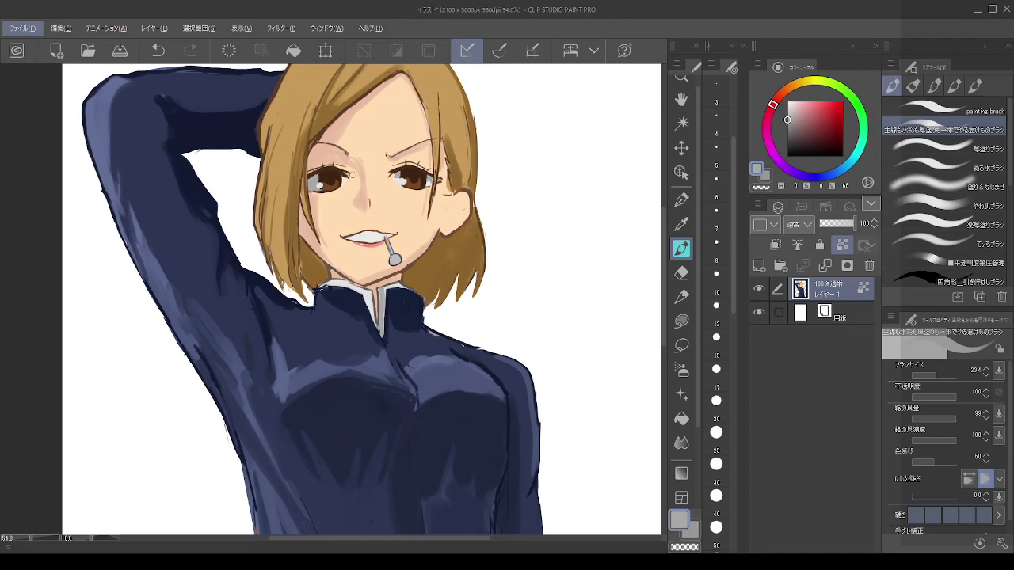
# Step: Set the brush size to 15 and clean up the red line between the side hair and ear with sampled skin colour
pyautogui.scroll(4, 513, 208)
pyautogui.scroll(2, 513, 207)
pyautogui.keyDown('alt'); pyautogui.click(517, 177); pyautogui.keyUp('alt')
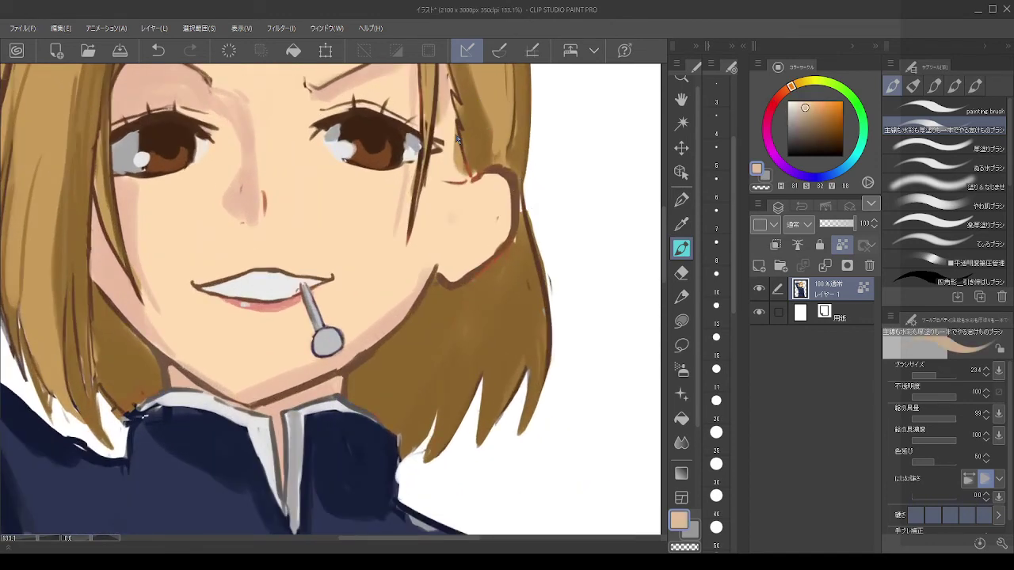
pyautogui.press('[')
pyautogui.press('[')
pyautogui.press('[')
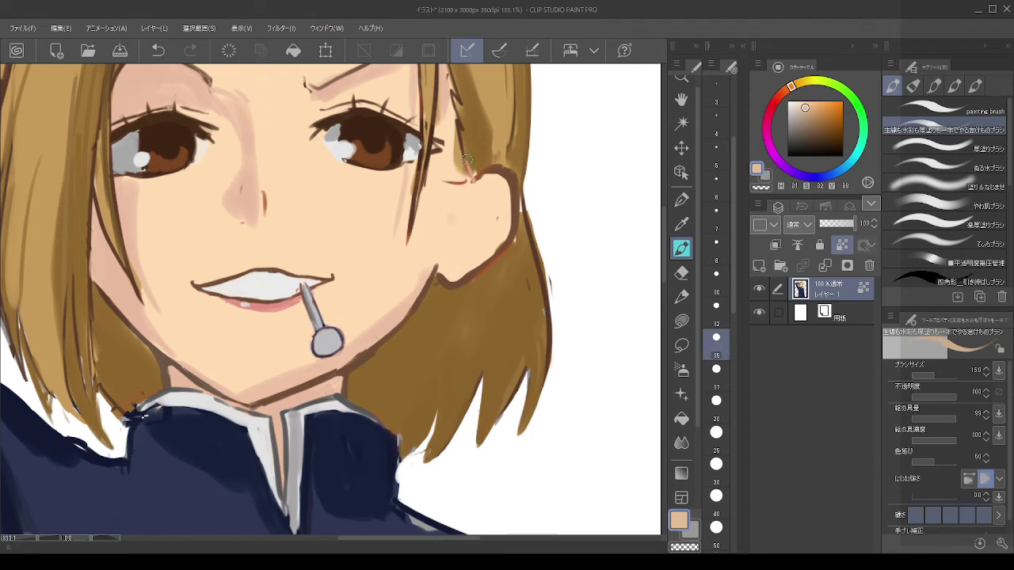
pyautogui.hotkey('ctrl', 'z')
pyautogui.keyDown('alt'); pyautogui.click(466, 151); pyautogui.keyUp('alt')
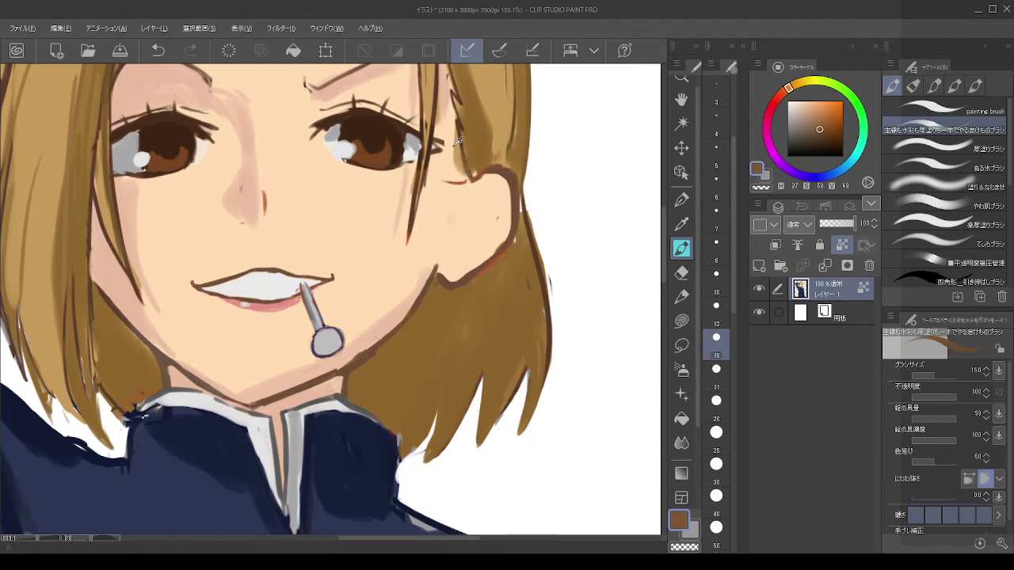
pyautogui.keyDown('alt'); pyautogui.click(456, 139); pyautogui.keyUp('alt')
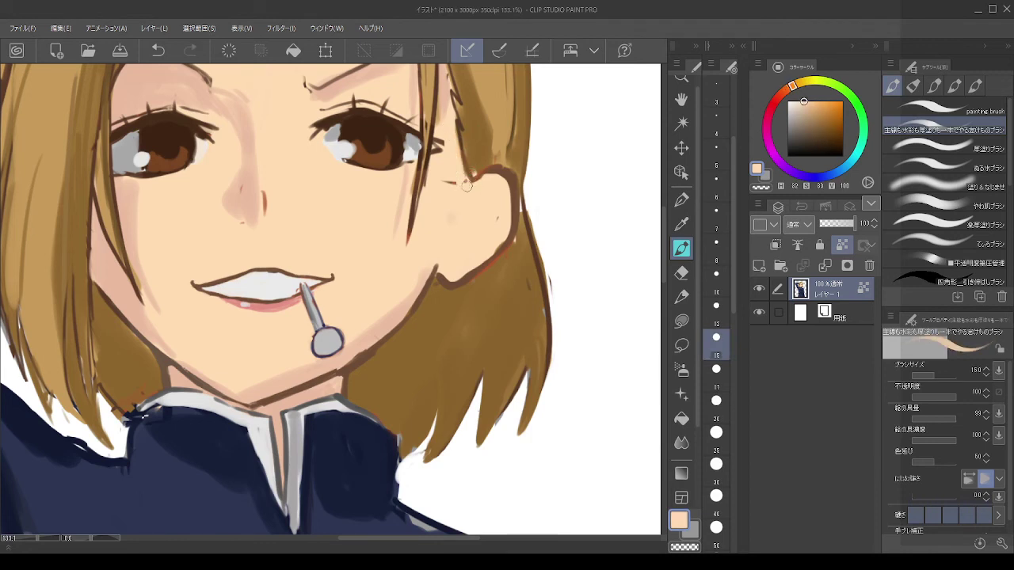
# Step: Sample the ear outline's brown, reduce the brush size to 13.2 and draw the ear's inner rim line
pyautogui.keyDown('alt'); pyautogui.click(501, 166); pyautogui.keyUp('alt')
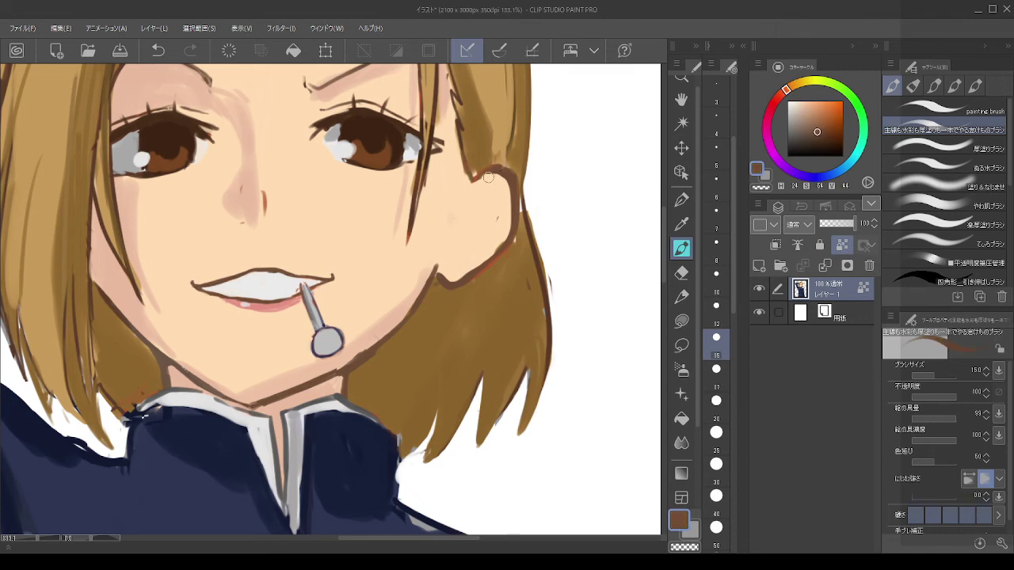
pyautogui.hotkey('ctrl', 'z')
pyautogui.moveTo(475, 185)
pyautogui.mouseDown()
pyautogui.moveTo(497, 190)
pyautogui.moveTo(495, 179)
pyautogui.moveTo(499, 241)
pyautogui.moveTo(469, 265)
pyautogui.moveTo(446, 254)
pyautogui.mouseUp()
pyautogui.hotkey('ctrl', 'z')
pyautogui.press('[')
pyautogui.hotkey('ctrl', 'z')
pyautogui.hotkey('ctrl', 'z')
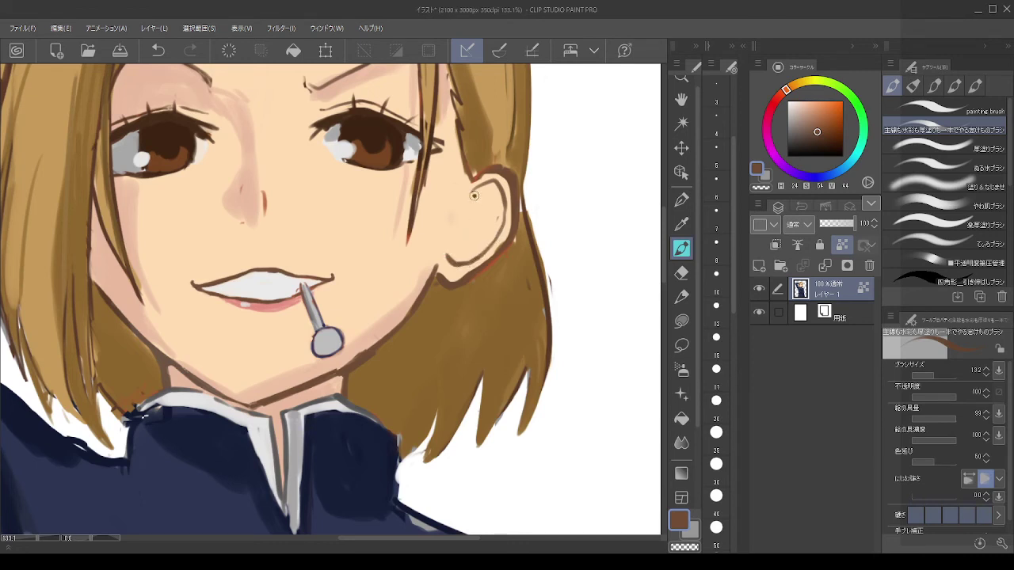
# Step: Draw the curved inner fold of the ear in the same brown and check the whole figure
pyautogui.hotkey('ctrl', 'z')
pyautogui.moveTo(483, 195)
pyautogui.mouseDown()
pyautogui.moveTo(446, 255)
pyautogui.moveTo(473, 194)
pyautogui.moveTo(478, 212)
pyautogui.moveTo(465, 227)
pyautogui.moveTo(477, 258)
pyautogui.mouseUp()
pyautogui.hotkey('ctrl', 'z')
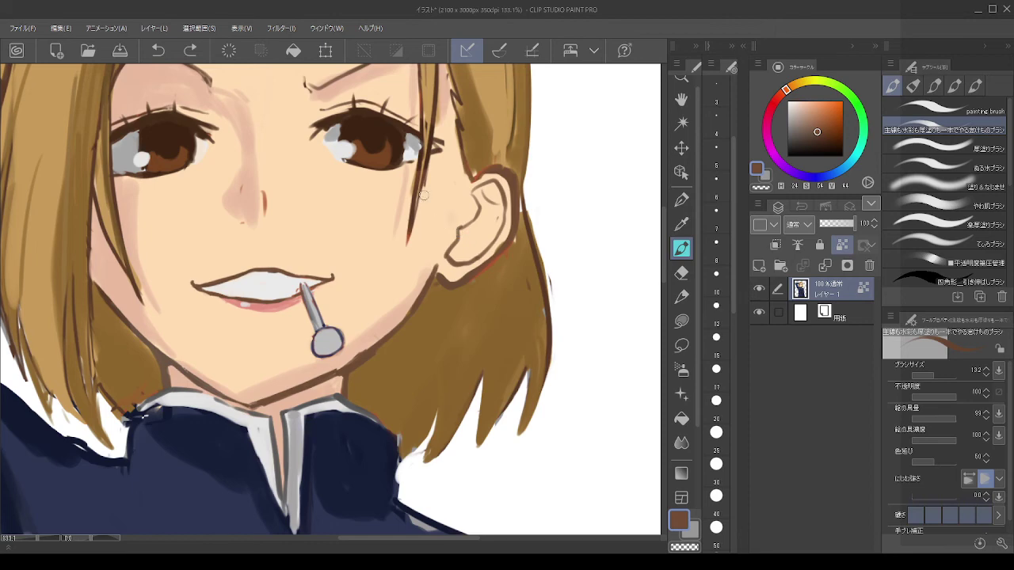
pyautogui.moveTo(462, 232)
pyautogui.mouseDown()
pyautogui.moveTo(481, 230)
pyautogui.moveTo(459, 256)
pyautogui.mouseUp()
pyautogui.scroll(-10, 493, 190)
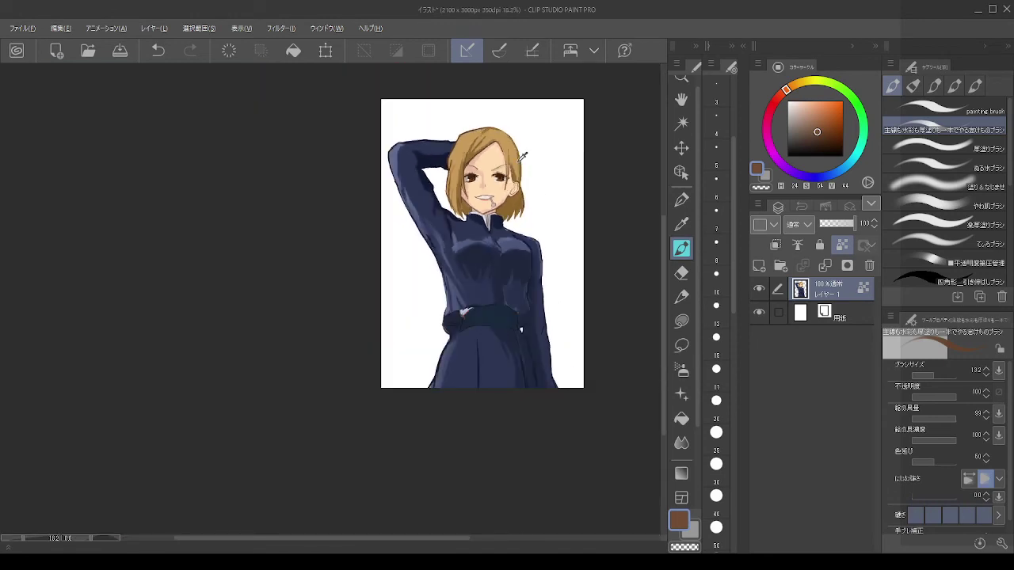
pyautogui.scroll(6, 498, 156)
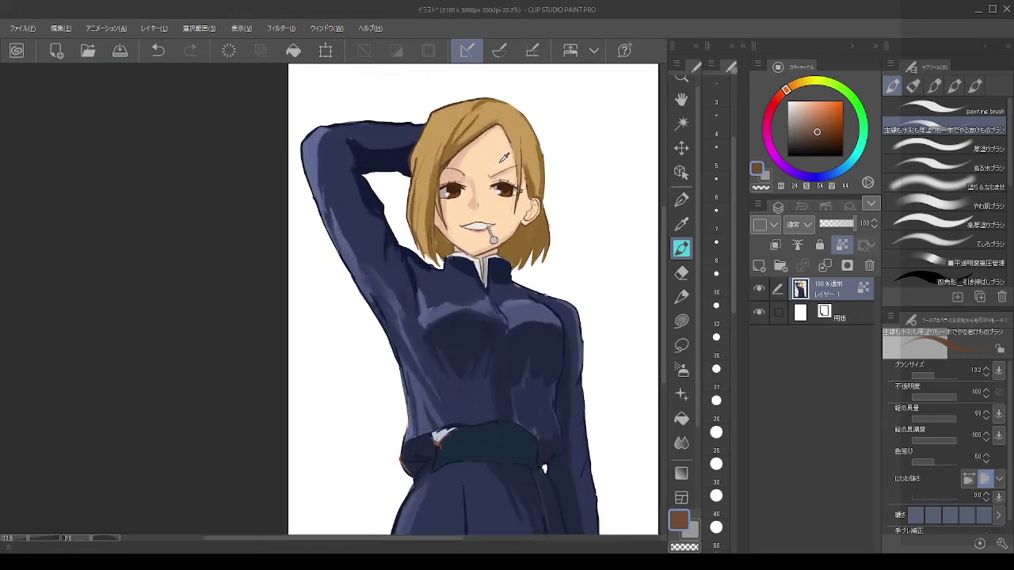
pyautogui.scroll(-5, 507, 186)
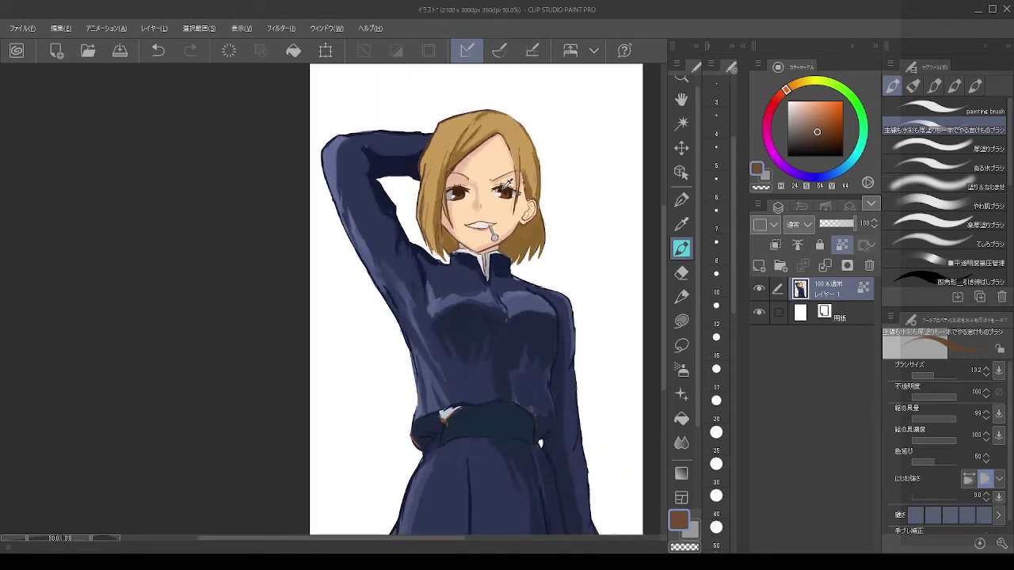
pyautogui.scroll(2, 460, 301)
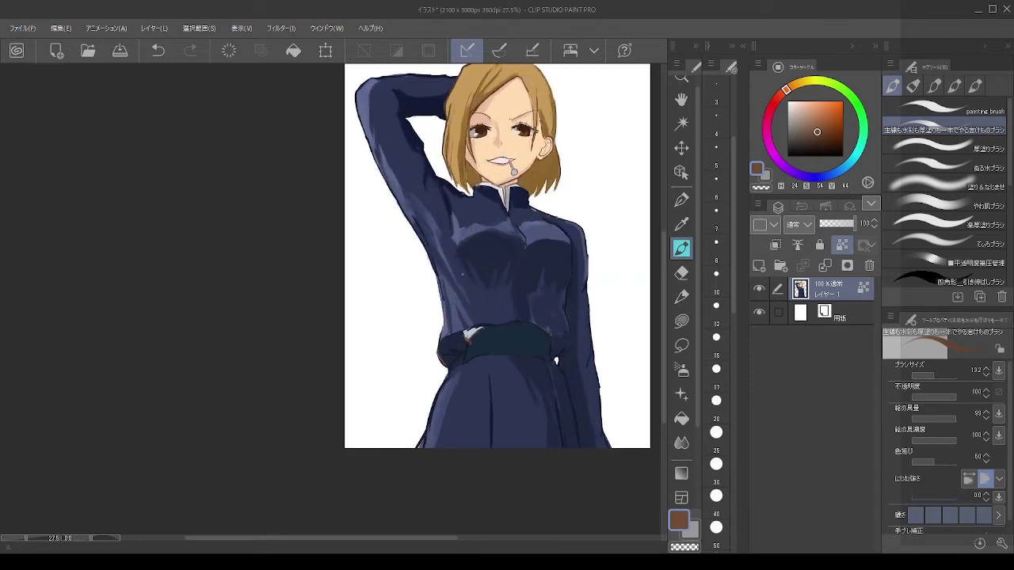
# Step: Sample dark navy from the bunched fabric beside the belt and paint over the stray lines inside it
pyautogui.scroll(4, 472, 323)
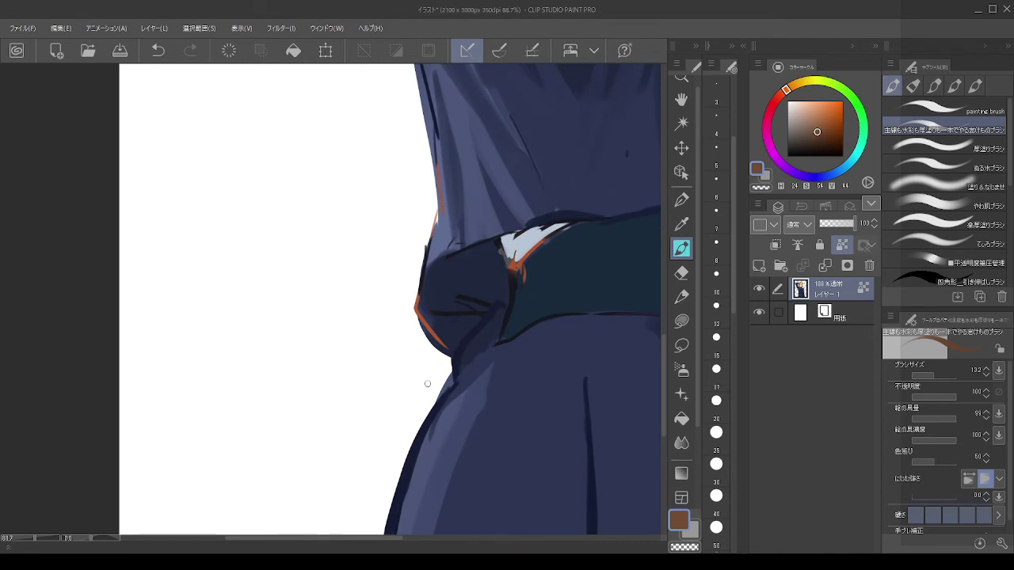
pyautogui.keyDown('alt'); pyautogui.click(454, 275); pyautogui.keyUp('alt')
pyautogui.moveTo(455, 278)
pyautogui.mouseDown()
pyautogui.moveTo(471, 302)
pyautogui.moveTo(447, 319)
pyautogui.moveTo(432, 308)
pyautogui.moveTo(434, 325)
pyautogui.moveTo(425, 301)
pyautogui.moveTo(420, 313)
pyautogui.mouseUp()
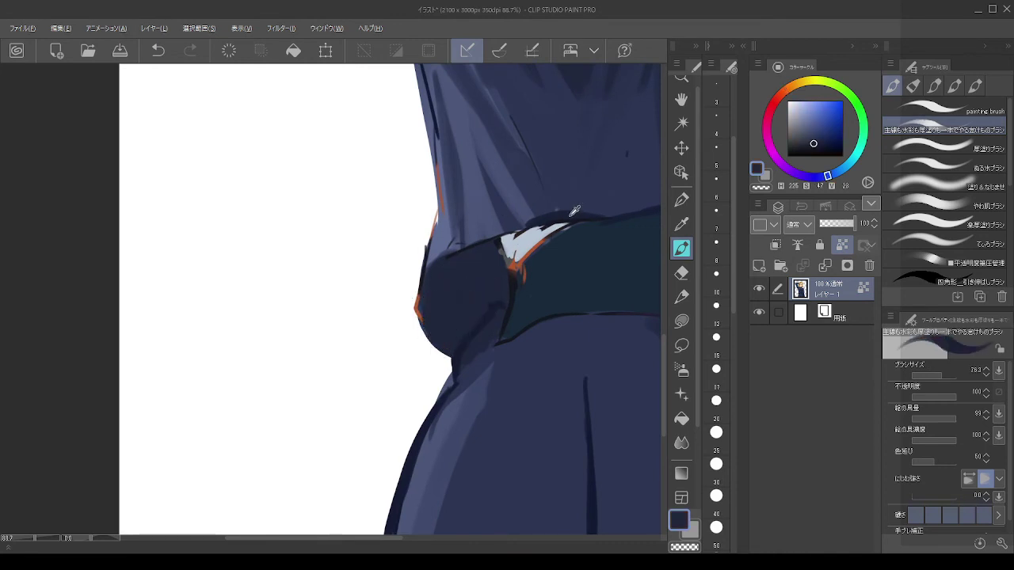
# Step: Sample near-black navy, set the brush size to 12.6 and redraw the jacket's side outline over the orange line above the waist
pyautogui.keyDown('alt'); pyautogui.click(568, 219); pyautogui.keyUp('alt')
pyautogui.moveTo(437, 272); pyautogui.dragTo(432, 263)
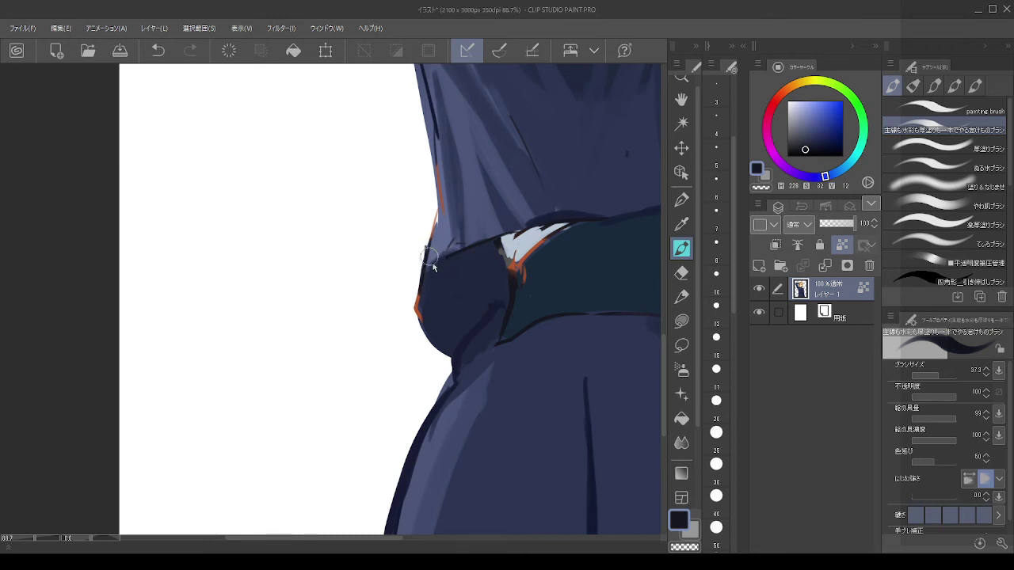
pyautogui.press('[')
pyautogui.press('[')
pyautogui.press('[')
pyautogui.press('[')
pyautogui.moveTo(432, 144); pyautogui.dragTo(444, 210)
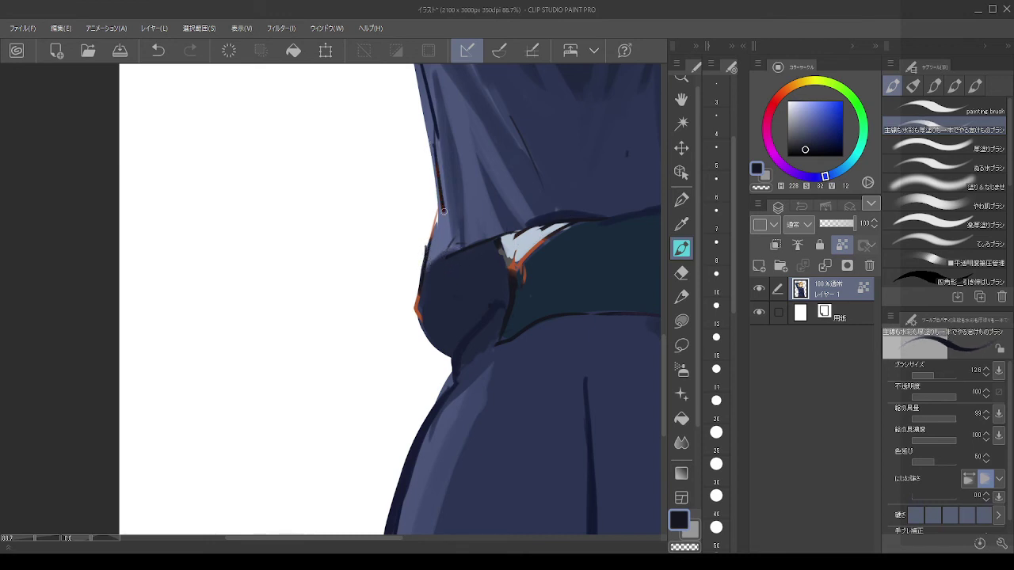
pyautogui.hotkey('ctrl', 'z')
pyautogui.moveTo(431, 128)
pyautogui.mouseDown()
pyautogui.moveTo(442, 208)
pyautogui.moveTo(426, 251)
pyautogui.mouseUp()
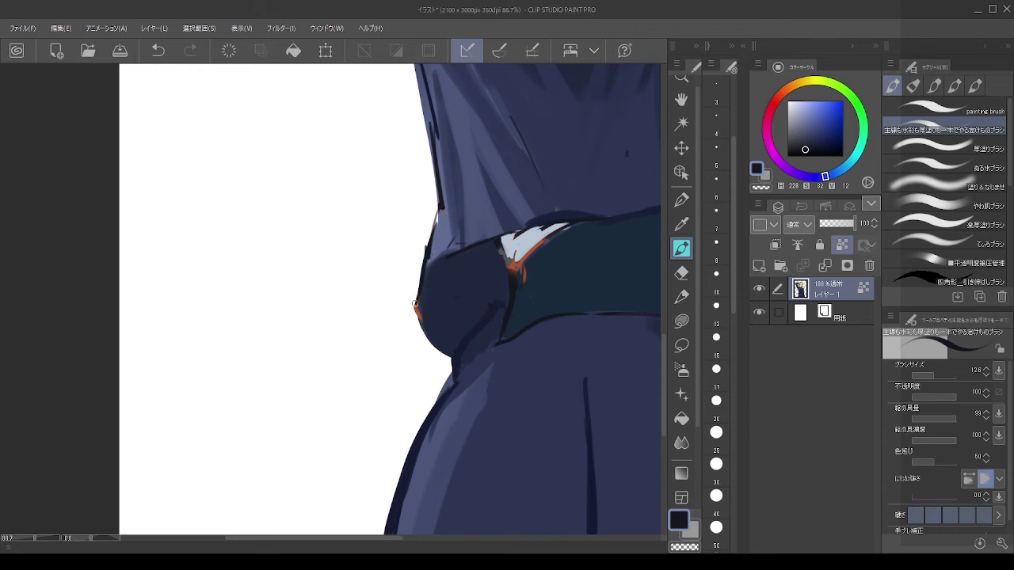
# Step: Cover the orange line on the bunched fabric's outer edge with near-black navy and unlock the layer's transparent pixels
pyautogui.moveTo(415, 304); pyautogui.dragTo(423, 323)
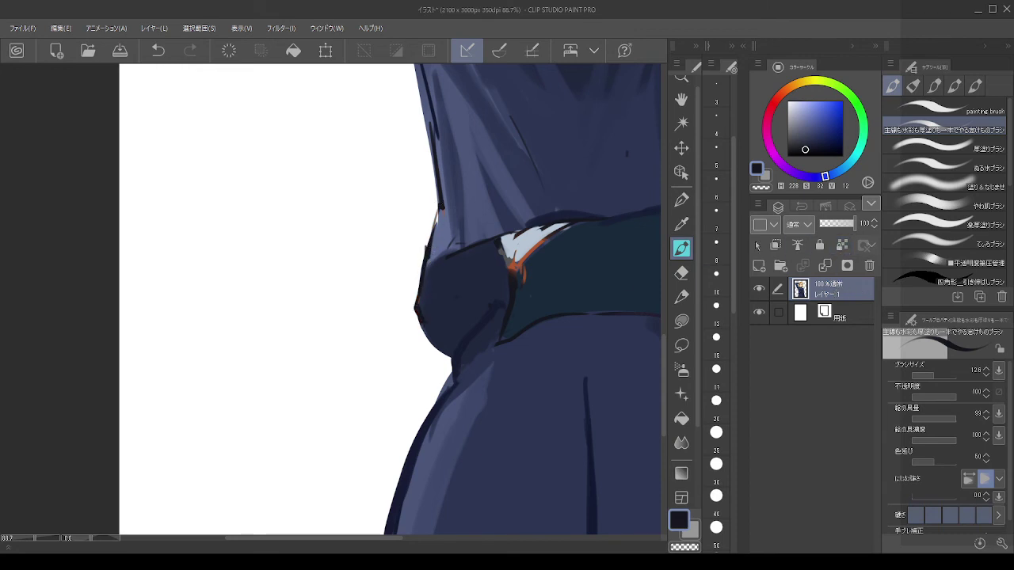
pyautogui.moveTo(439, 202); pyautogui.dragTo(427, 250)
pyautogui.hotkey('ctrl', 'z')
# Step: Touch up the jacket hem above the belt with sampled navy and lighter blue, and check the figure
pyautogui.moveTo(347, 268)
pyautogui.mouseDown()
pyautogui.moveTo(227, 421)
pyautogui.moveTo(240, 404)
pyautogui.moveTo(198, 412)
pyautogui.mouseUp()
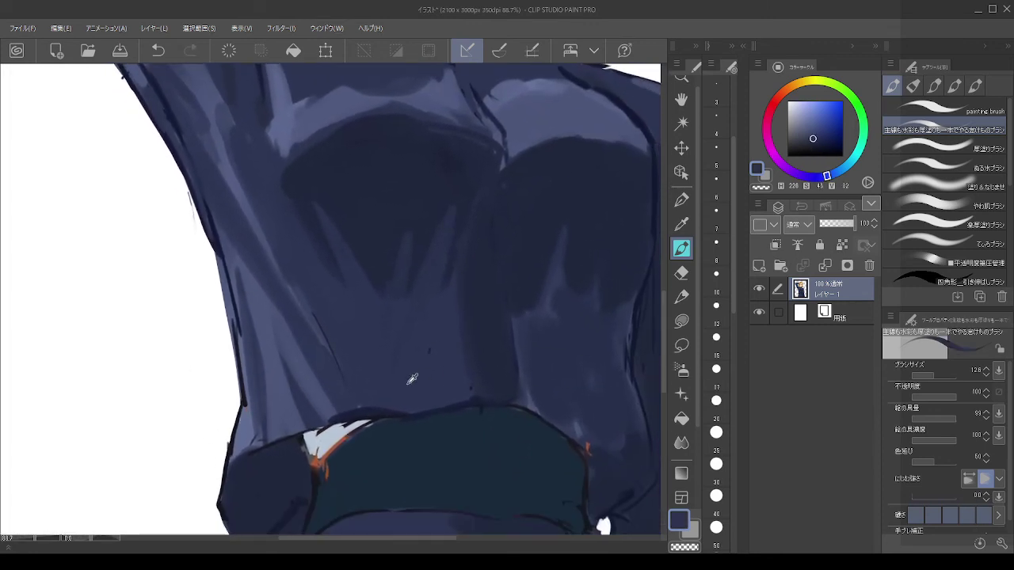
pyautogui.moveTo(385, 412); pyautogui.dragTo(341, 418)
pyautogui.keyDown('alt'); pyautogui.click(323, 395); pyautogui.keyUp('alt')
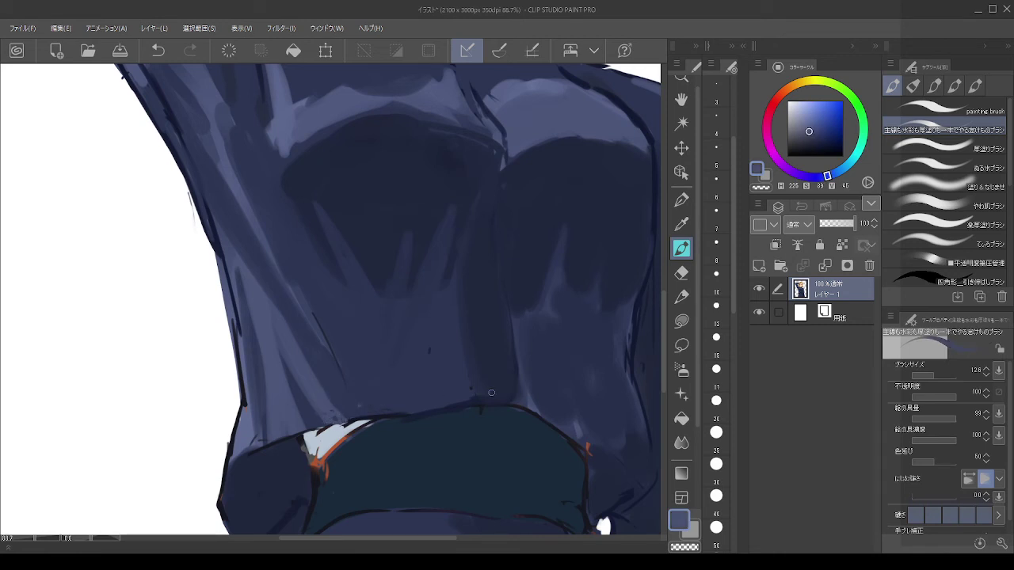
pyautogui.hotkey('ctrl', '0')
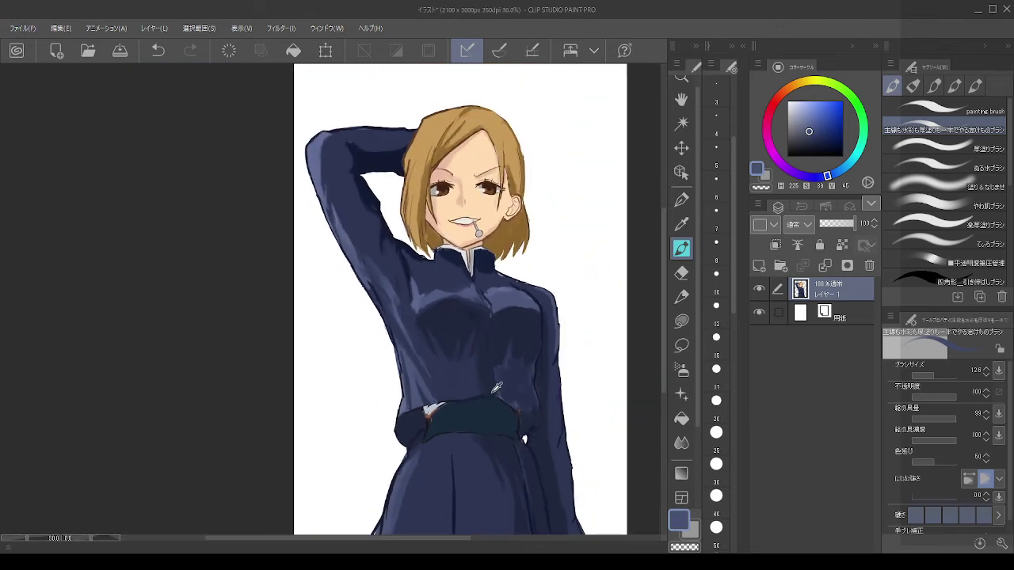
pyautogui.scroll(3, 492, 393)
pyautogui.scroll(-2, 492, 393)
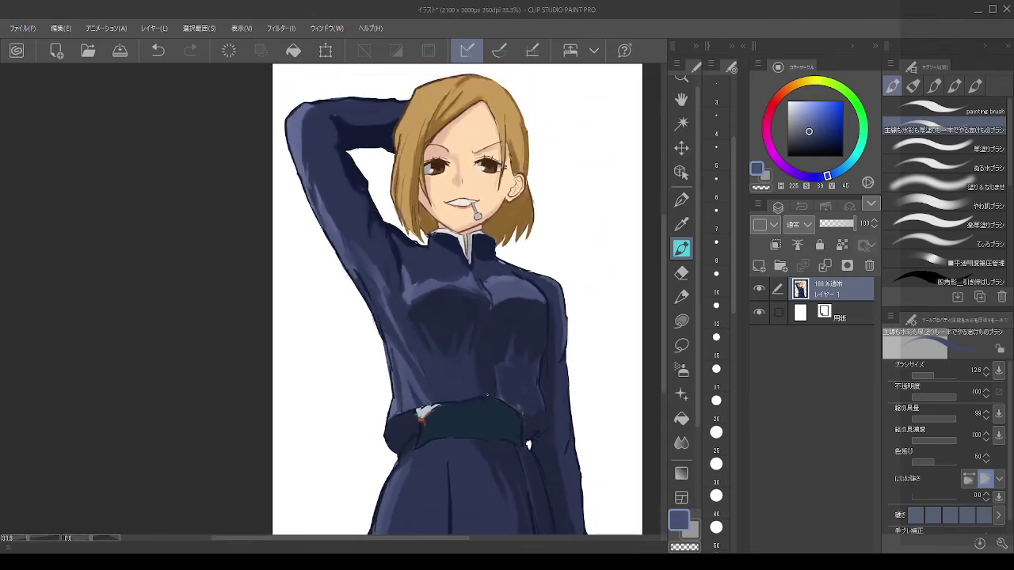
pyautogui.scroll(1, 487, 389)
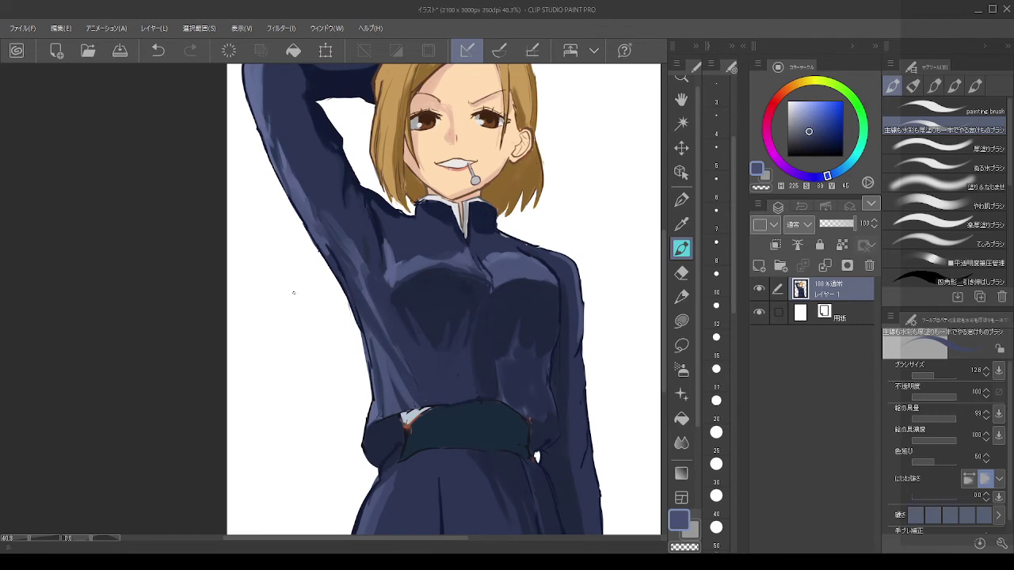
# Step: Sample dark navy from the chest shadow, enlarge the brush to about 48 and paint shadow folds down the middle of the jacket
pyautogui.keyDown('alt'); pyautogui.click(459, 303); pyautogui.keyUp('alt')
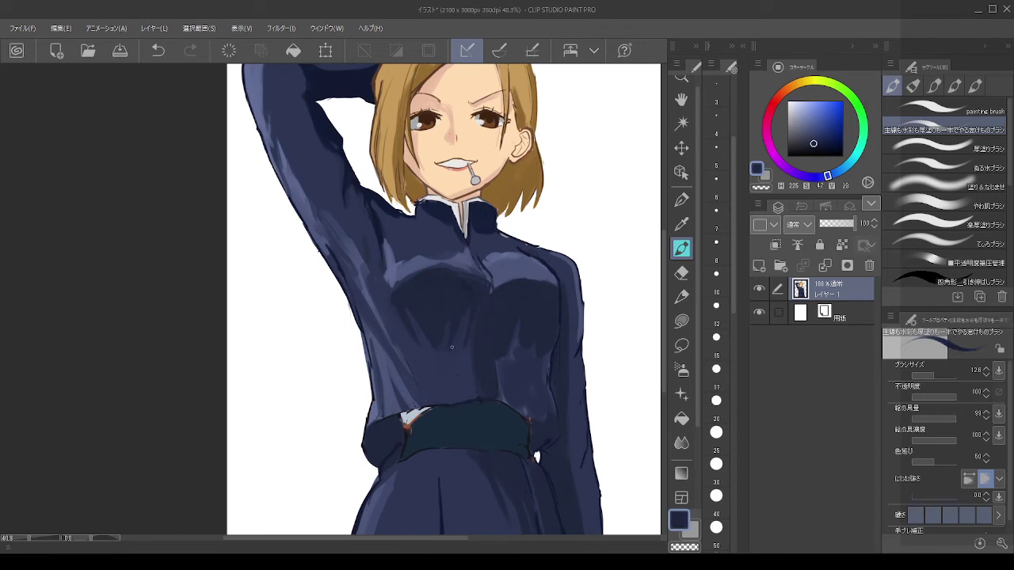
pyautogui.press(']')
pyautogui.press(']')
pyautogui.press(']')
pyautogui.press(']')
pyautogui.press(']')
pyautogui.press(']')
pyautogui.press(']')
pyautogui.moveTo(452, 310); pyautogui.dragTo(454, 371)
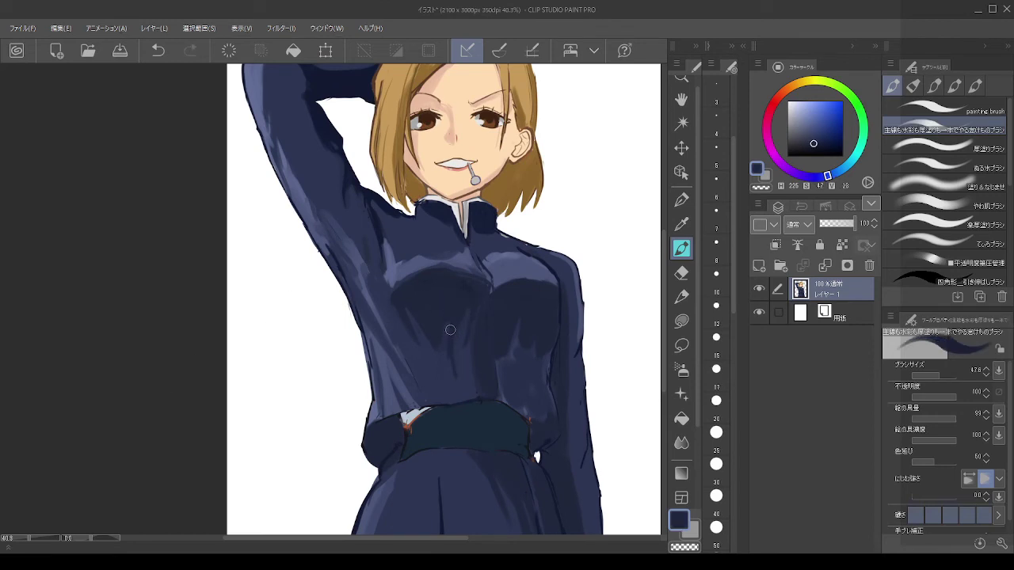
pyautogui.moveTo(450, 329); pyautogui.dragTo(455, 370)
pyautogui.moveTo(477, 300); pyautogui.dragTo(471, 377)
pyautogui.moveTo(464, 340); pyautogui.dragTo(475, 374)
# Step: Enlarge the brush to about 135 and broaden the dark shadow down the jacket's centre
pyautogui.press(']')
pyautogui.press(']')
pyautogui.press(']')
pyautogui.press(']')
pyautogui.press(']')
pyautogui.press(']')
pyautogui.press(']')
pyautogui.moveTo(475, 295)
pyautogui.mouseDown()
pyautogui.moveTo(484, 385)
pyautogui.moveTo(470, 357)
pyautogui.mouseUp()
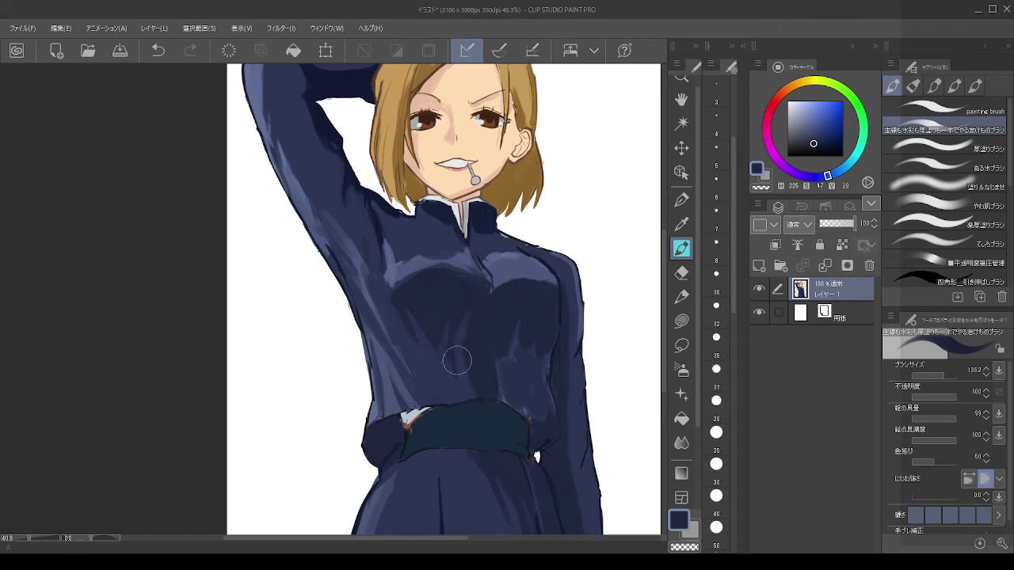
# Step: Reduce the brush to 102.4, undo the last two strokes and rework the lower jacket's shadow with sampled blues
pyautogui.press('[')
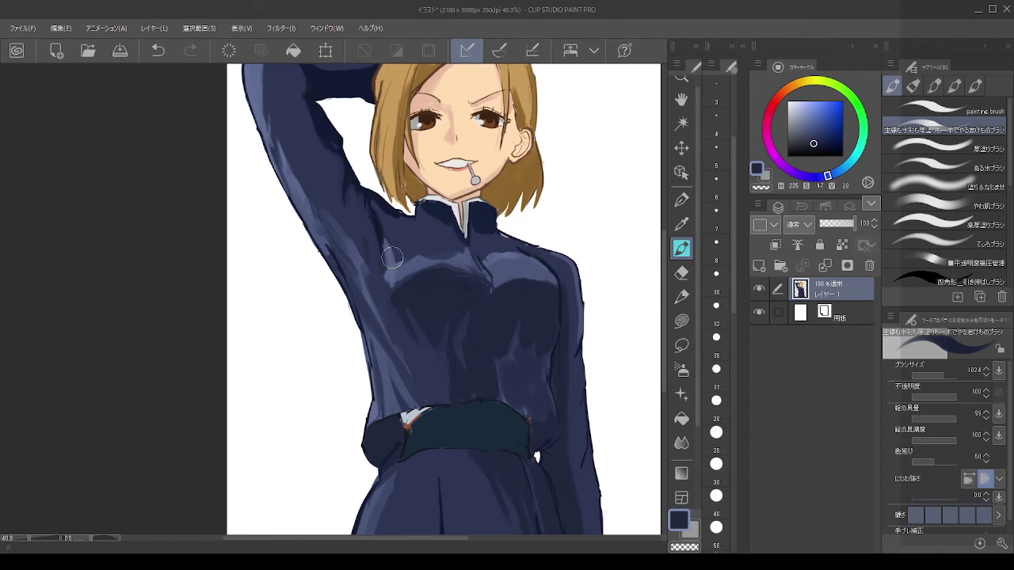
pyautogui.hotkey('ctrl', 'z')
pyautogui.hotkey('ctrl', 'z')
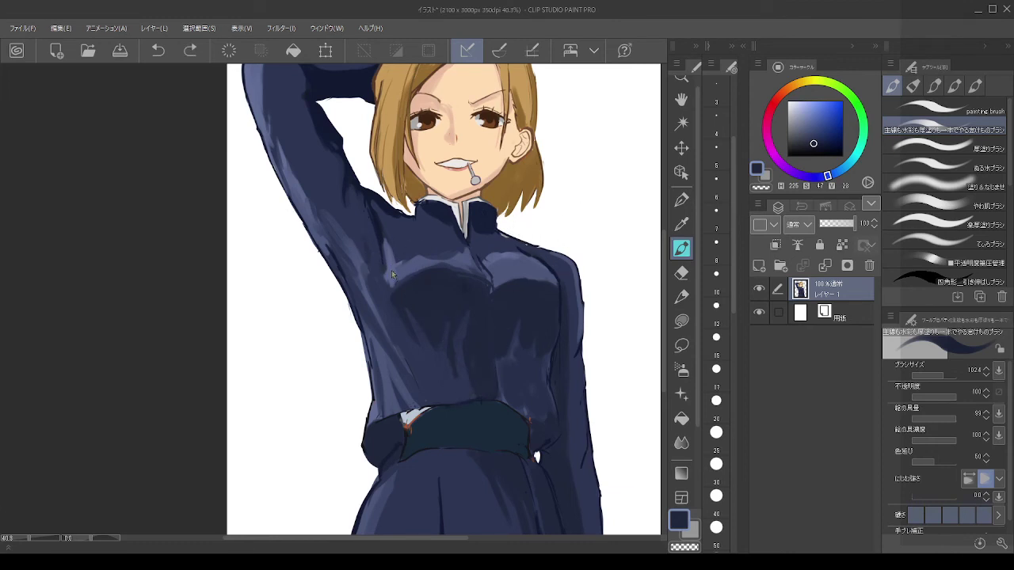
pyautogui.keyDown('alt'); pyautogui.click(444, 364); pyautogui.keyUp('alt')
pyautogui.moveTo(446, 357)
pyautogui.mouseDown()
pyautogui.moveTo(451, 326)
pyautogui.moveTo(463, 373)
pyautogui.moveTo(460, 360)
pyautogui.moveTo(480, 387)
pyautogui.moveTo(471, 346)
pyautogui.mouseUp()
pyautogui.keyDown('alt'); pyautogui.click(451, 328); pyautogui.keyUp('alt')
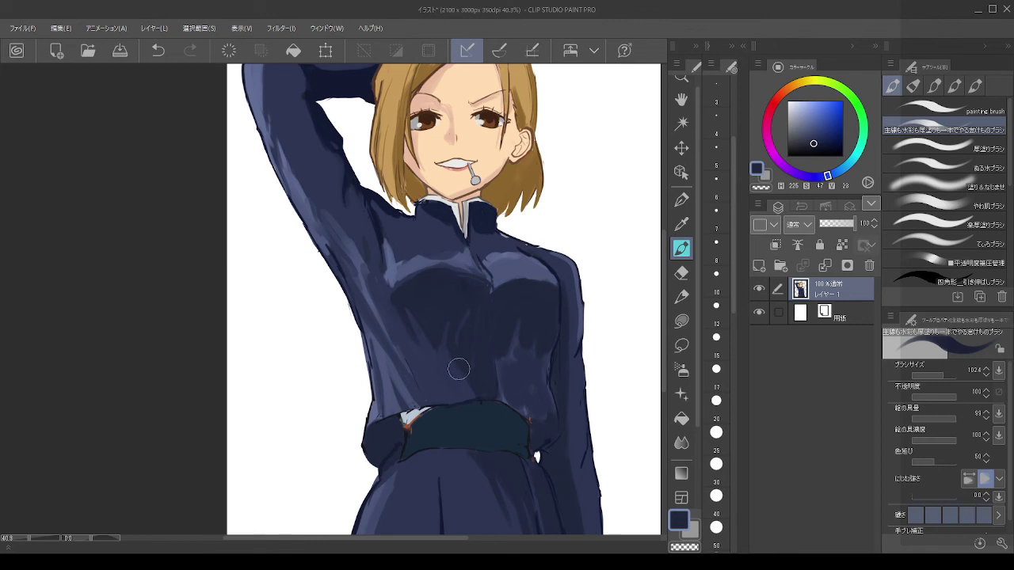
# Step: Sample lighter blue, undo the last stroke, reduce the brush to about 40 and paint fold highlights beside the torso shadow
pyautogui.keyDown('alt'); pyautogui.click(405, 369); pyautogui.keyUp('alt')
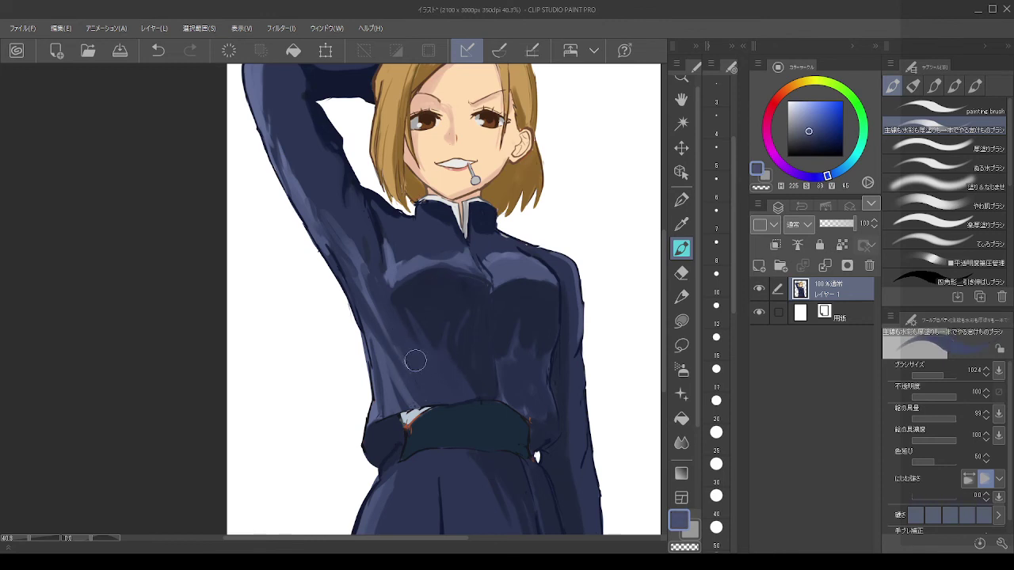
pyautogui.hotkey('ctrl', 'z')
pyautogui.press('[')
pyautogui.moveTo(397, 312); pyautogui.dragTo(415, 357)
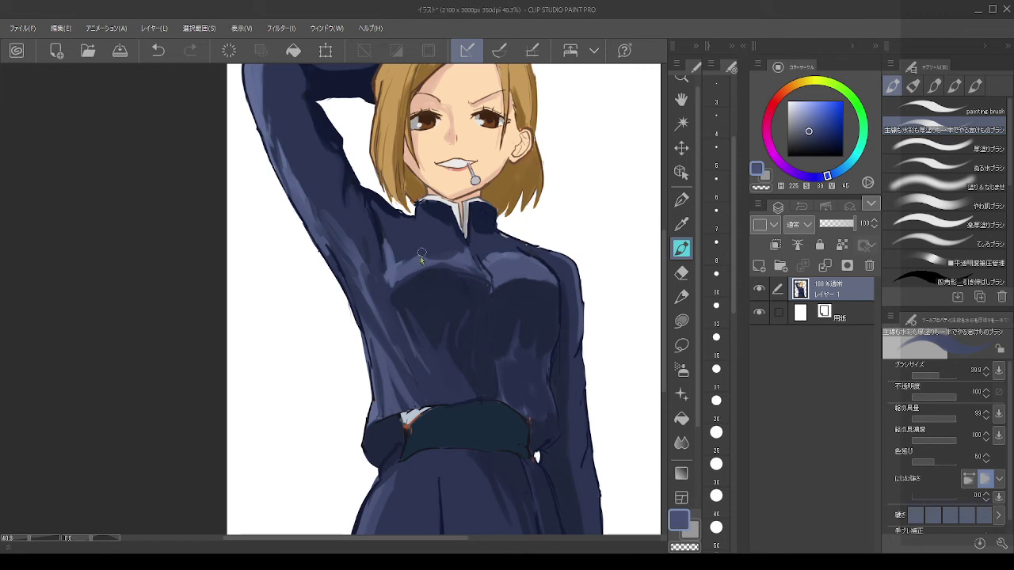
# Step: Set the brush size to about 45 and trim the right-hand chest highlight with sampled mid navy
pyautogui.press(']')
pyautogui.keyDown('alt'); pyautogui.click(495, 247); pyautogui.keyUp('alt')
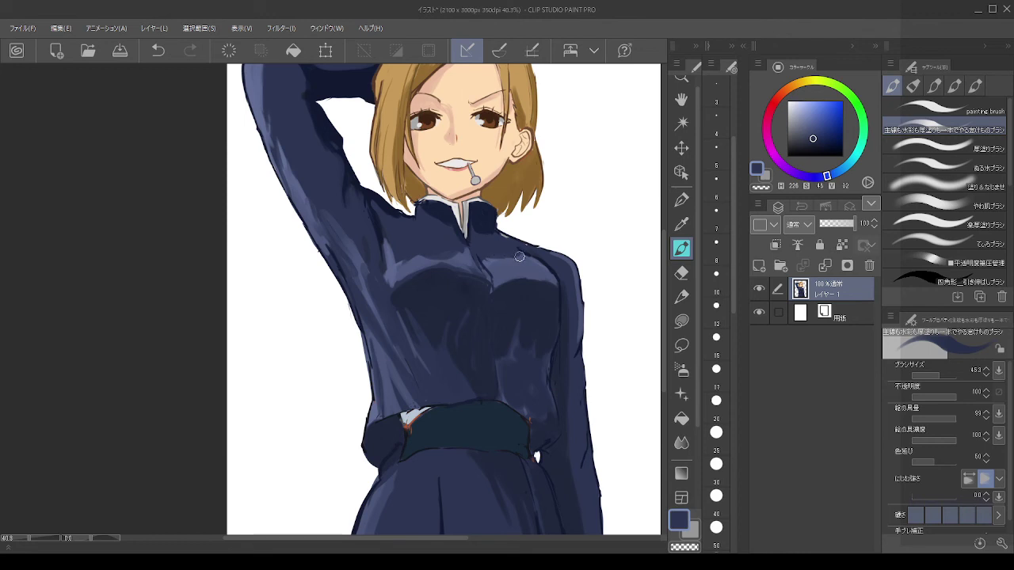
pyautogui.moveTo(519, 257); pyautogui.dragTo(492, 257)
pyautogui.keyDown('alt'); pyautogui.click(459, 245); pyautogui.keyUp('alt')
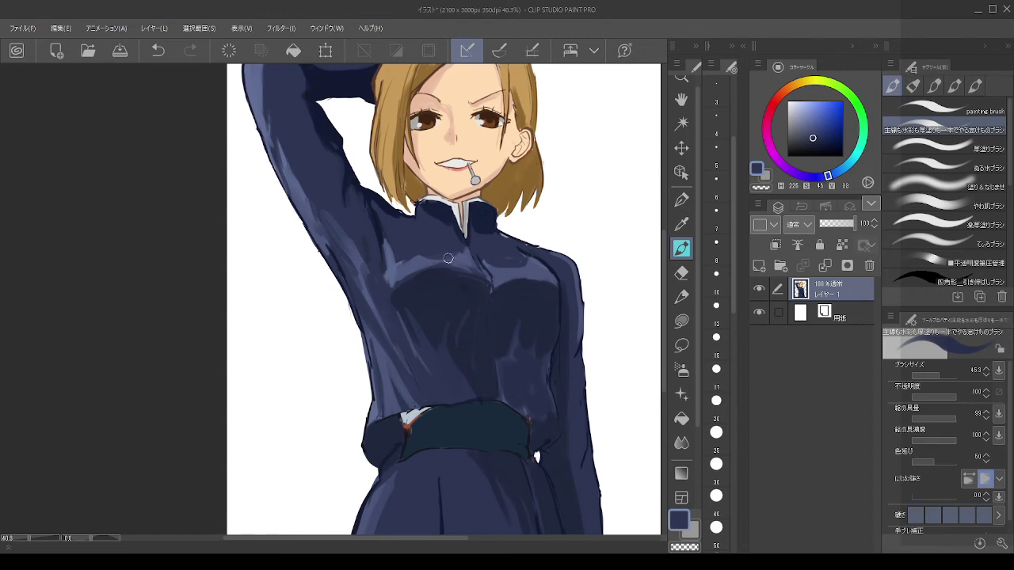
# Step: Refine the edges of the left-hand chest highlight with sampled navy and lighter blue
pyautogui.keyDown('alt'); pyautogui.click(408, 258); pyautogui.keyUp('alt')
pyautogui.keyDown('alt'); pyautogui.click(398, 267); pyautogui.keyUp('alt')
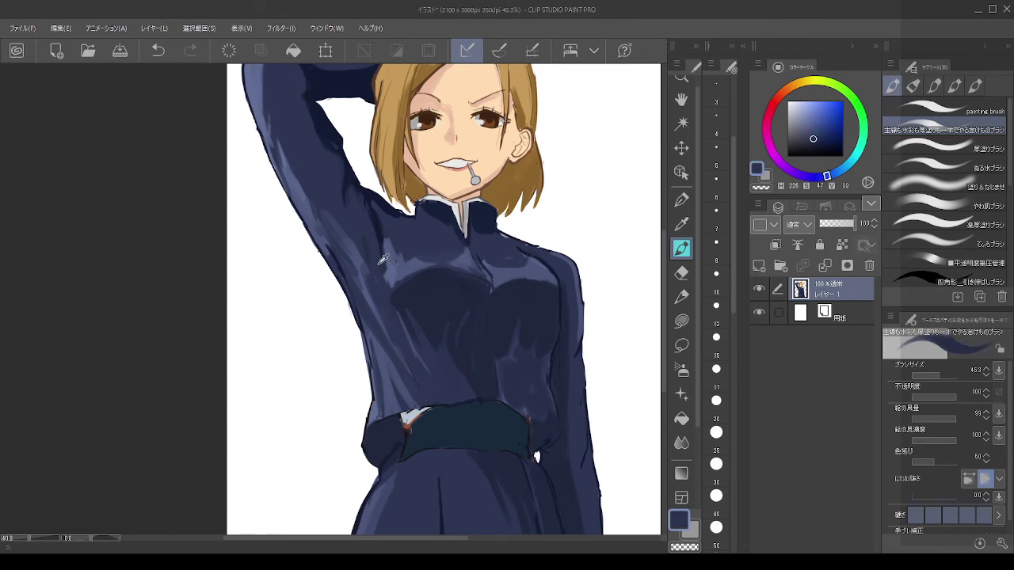
pyautogui.moveTo(387, 265); pyautogui.dragTo(385, 289)
pyautogui.hotkey('ctrl', 'z')
pyautogui.keyDown('alt'); pyautogui.click(376, 259); pyautogui.keyUp('alt')
pyautogui.keyDown('alt'); pyautogui.click(398, 284); pyautogui.keyUp('alt')
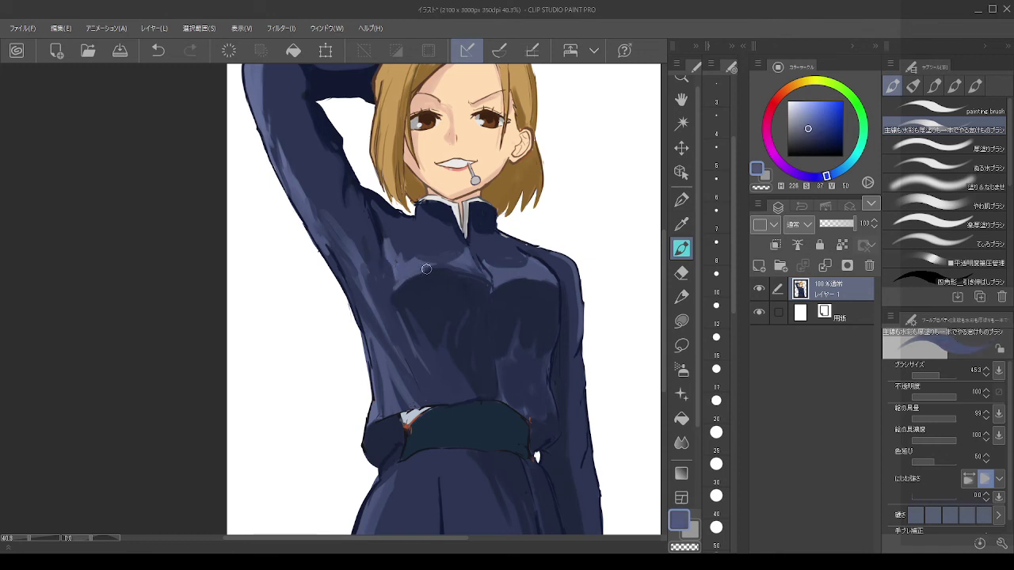
# Step: Undo the last stroke and shade the jacket's collar with a dark navy sampled from it
pyautogui.hotkey('ctrl', 'z')
pyautogui.keyDown('alt'); pyautogui.click(489, 223); pyautogui.keyUp('alt')
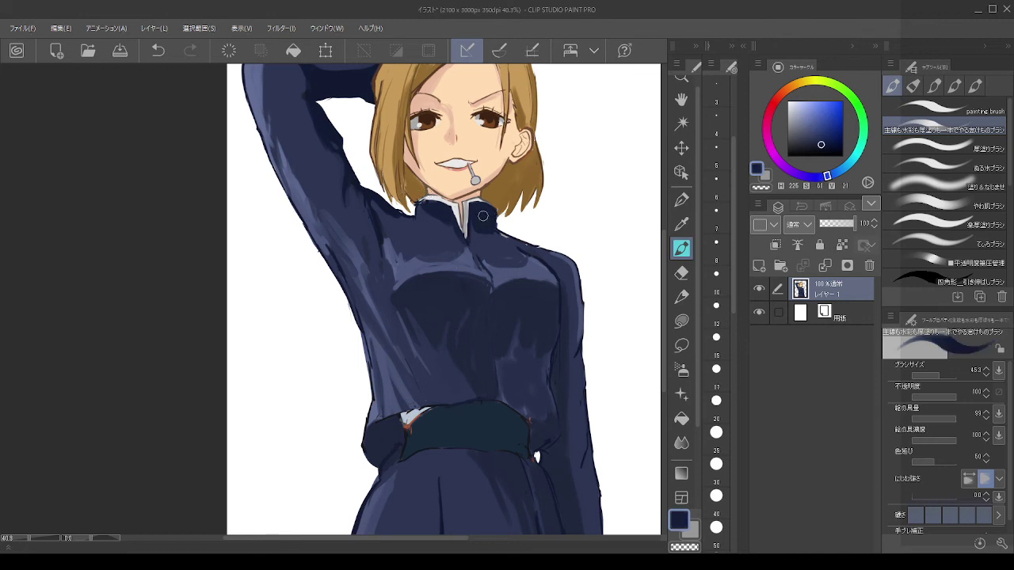
pyautogui.moveTo(452, 231); pyautogui.dragTo(480, 223)
pyautogui.moveTo(511, 235)
pyautogui.mouseDown()
pyautogui.moveTo(518, 242)
pyautogui.moveTo(504, 226)
pyautogui.mouseUp()
pyautogui.hotkey('ctrl', 'z')
pyautogui.press('c')
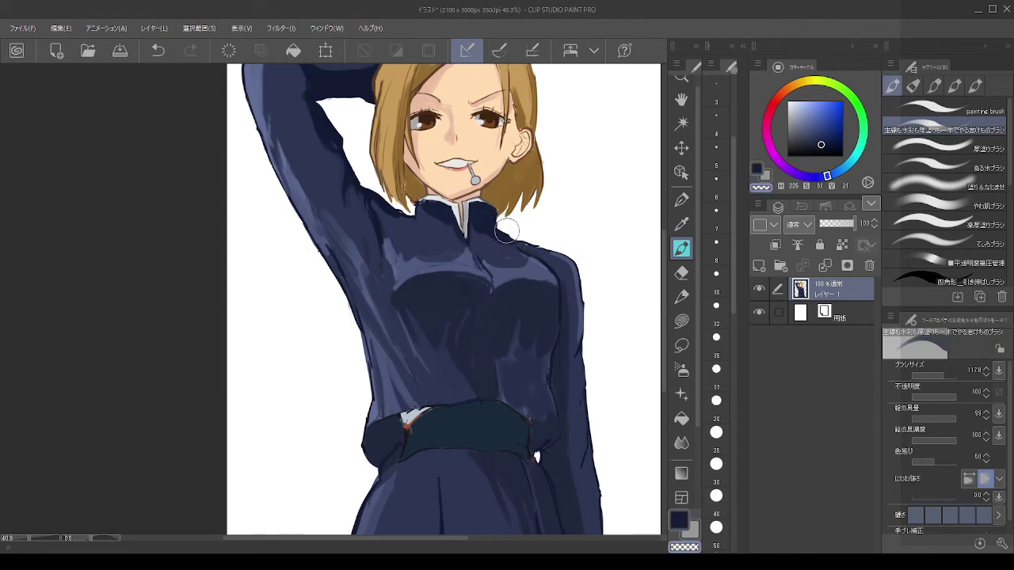
pyautogui.press('c')
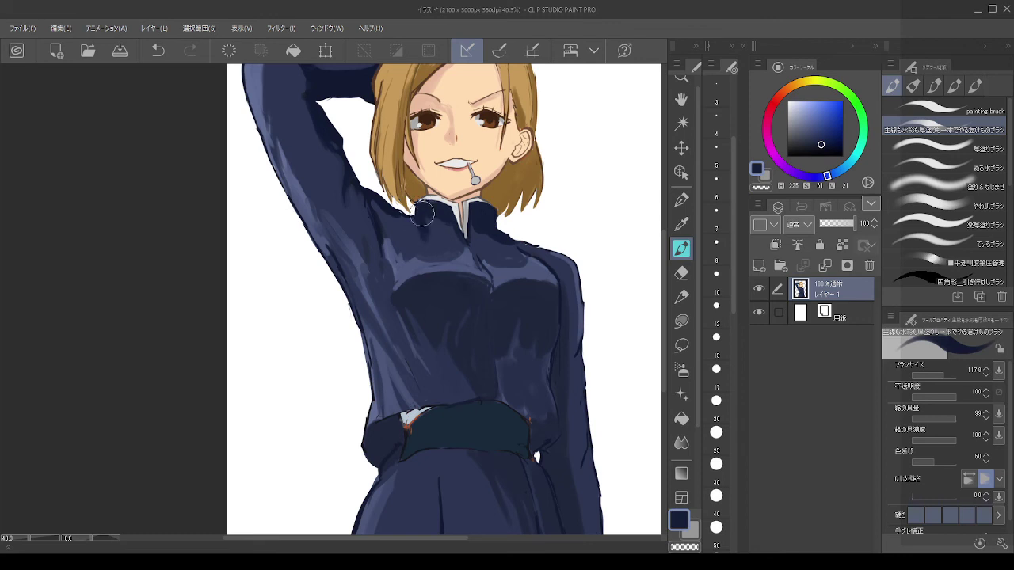
# Step: Redo the dark navy shading on the jacket beside the collar, below the hair on the raised-arm side
pyautogui.hotkey('ctrl', 'z')
pyautogui.moveTo(409, 222); pyautogui.dragTo(424, 237)
pyautogui.hotkey('ctrl', 'z')
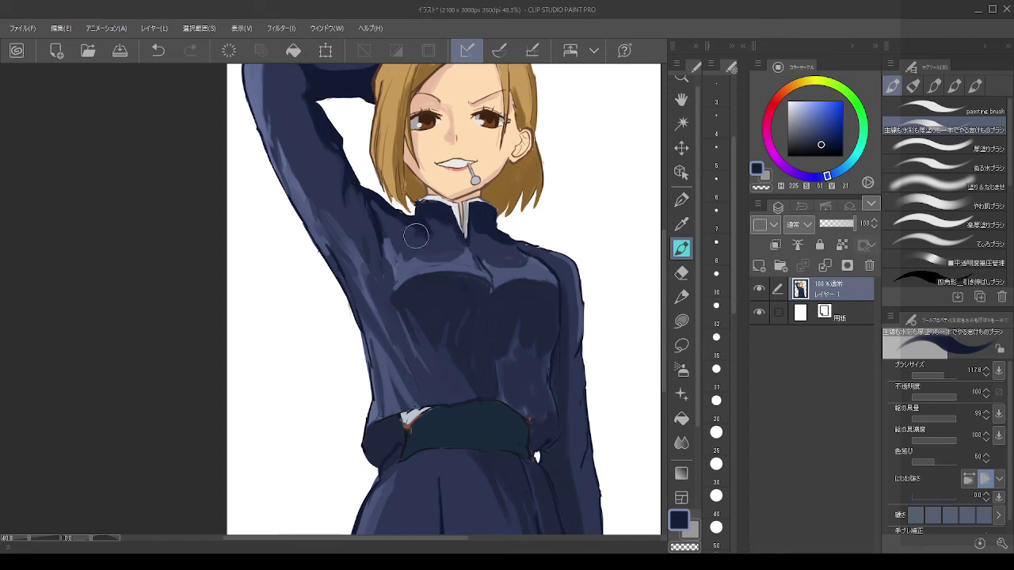
pyautogui.moveTo(393, 218); pyautogui.dragTo(413, 230)
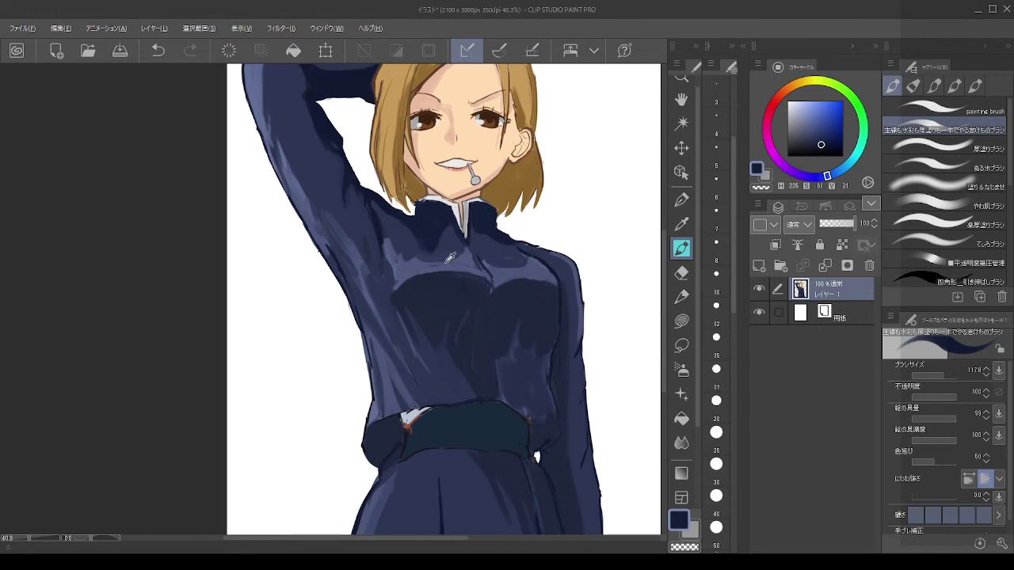
# Step: Paint lighter blue sampled from the jacket across the upper chest and blend it toward the collar with sampled mid navy
pyautogui.keyDown('alt'); pyautogui.click(462, 260); pyautogui.keyUp('alt')
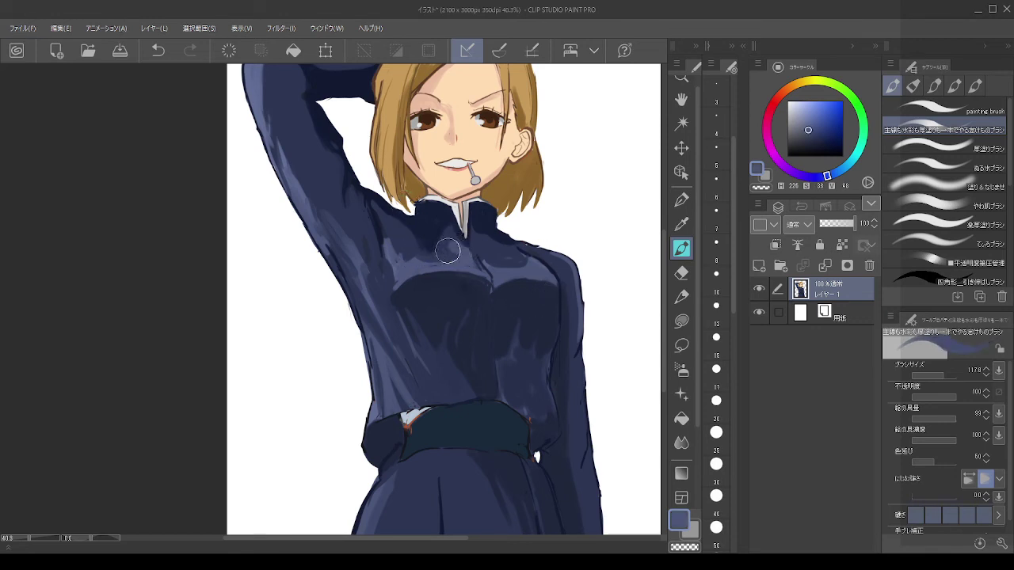
pyautogui.moveTo(458, 254)
pyautogui.mouseDown()
pyautogui.moveTo(499, 271)
pyautogui.moveTo(490, 262)
pyautogui.moveTo(529, 260)
pyautogui.mouseUp()
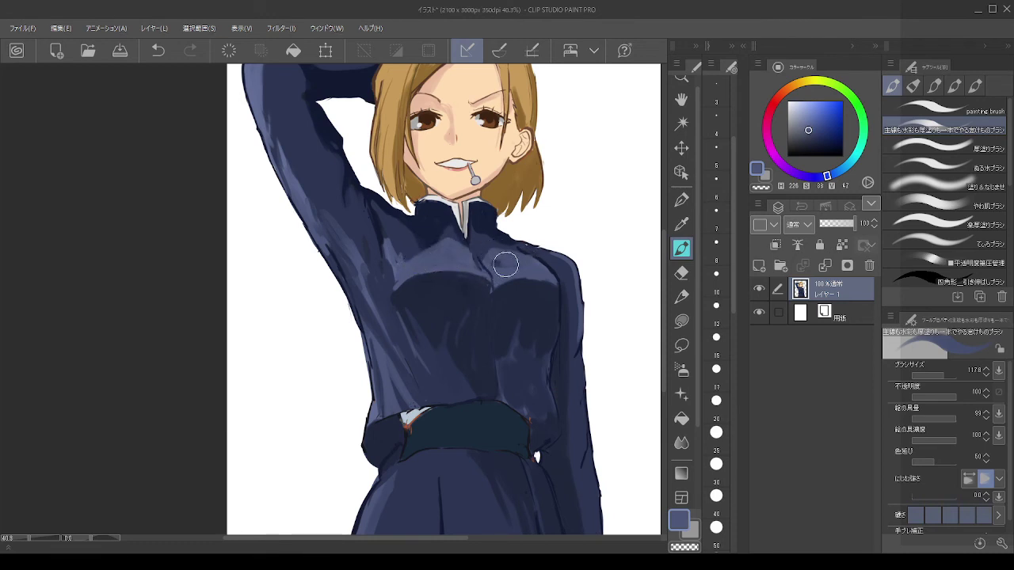
pyautogui.keyDown('alt'); pyautogui.click(424, 234); pyautogui.keyUp('alt')
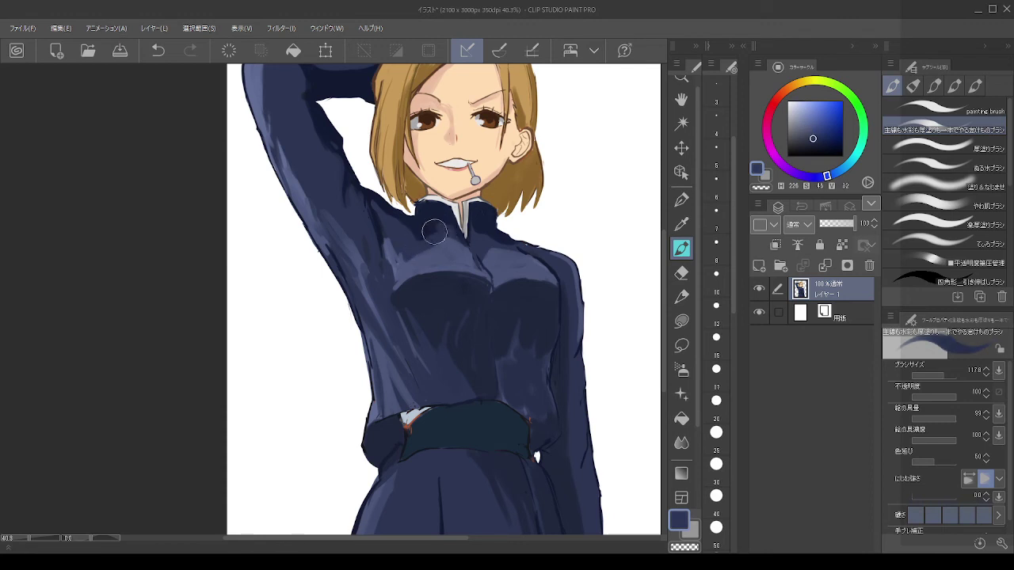
pyautogui.keyDown('alt'); pyautogui.click(444, 224); pyautogui.keyUp('alt')
pyautogui.keyDown('alt'); pyautogui.click(405, 231); pyautogui.keyUp('alt')
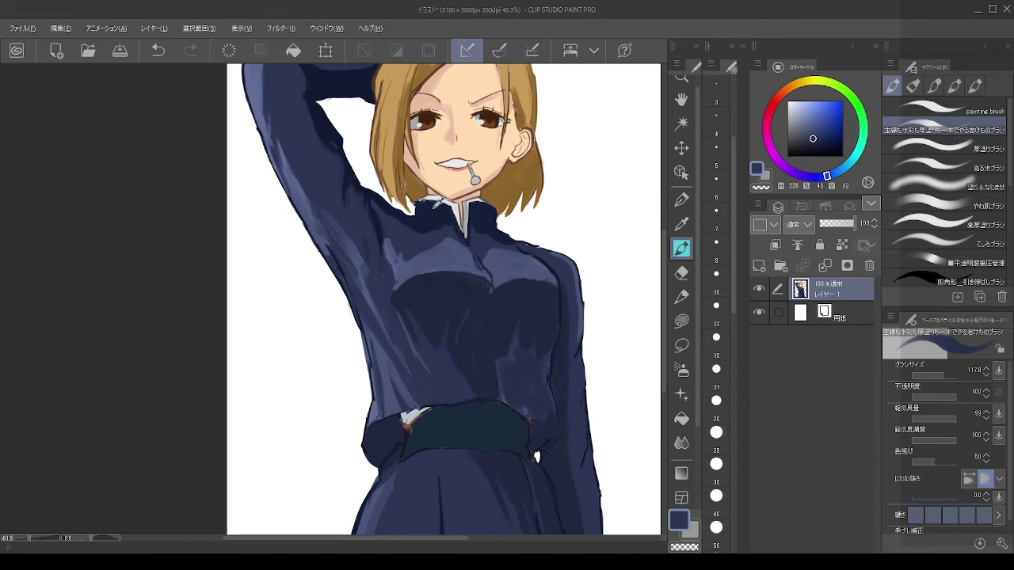
# Step: Try to shade the lowered arm's sleeve from the shoulder down in the dark navy sampled from the collar
pyautogui.keyDown('alt'); pyautogui.click(436, 203); pyautogui.keyUp('alt')
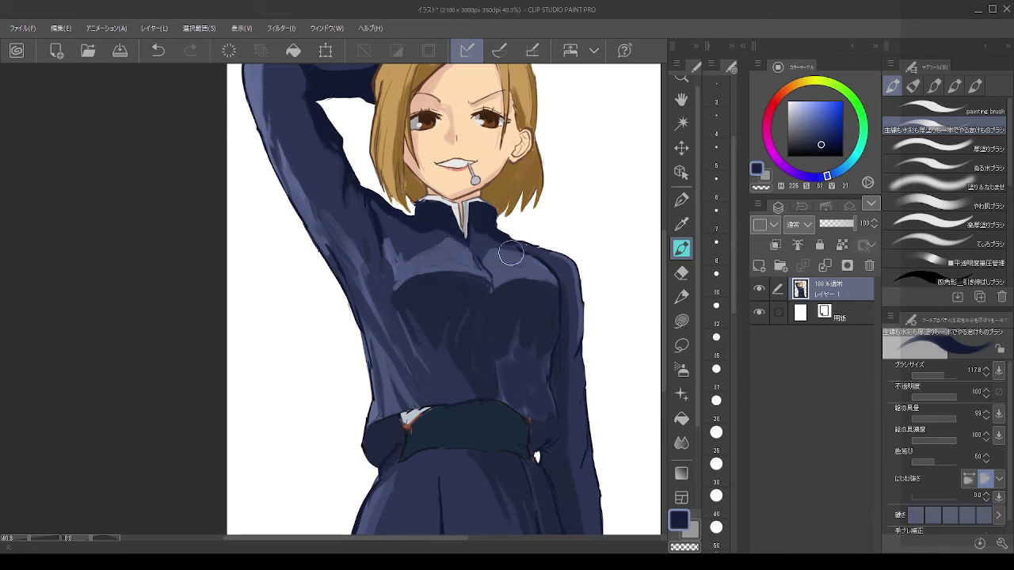
pyautogui.scroll(-4, 511, 253)
pyautogui.scroll(5, 582, 233)
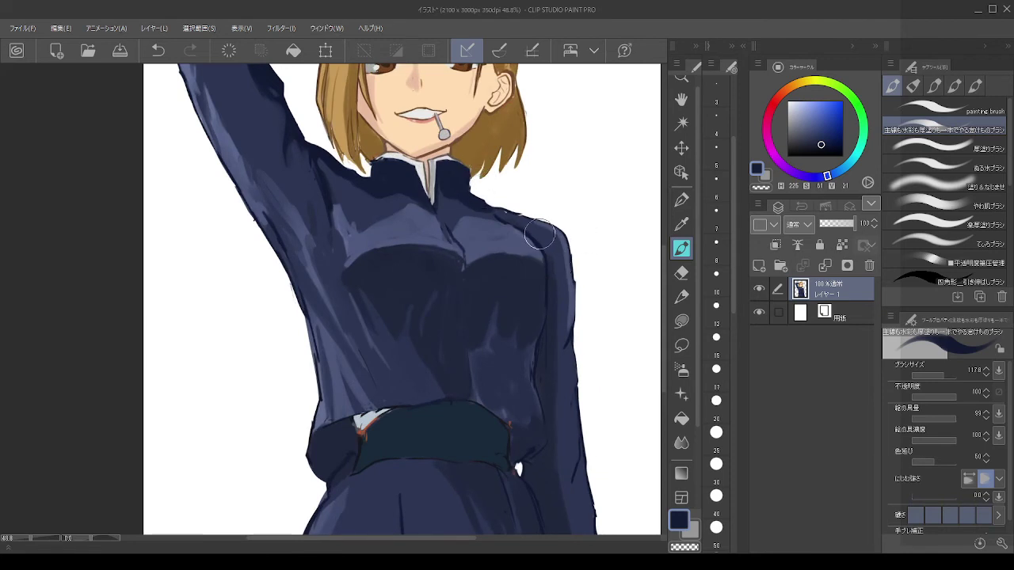
pyautogui.moveTo(540, 230)
pyautogui.mouseDown()
pyautogui.moveTo(564, 255)
pyautogui.moveTo(545, 229)
pyautogui.moveTo(556, 269)
pyautogui.moveTo(562, 251)
pyautogui.moveTo(566, 351)
pyautogui.mouseUp()
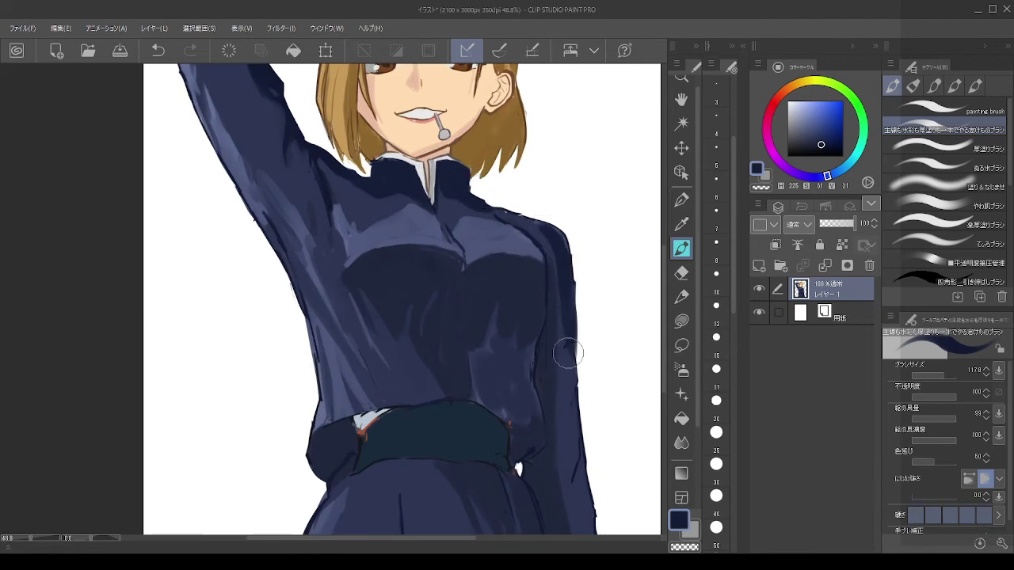
pyautogui.hotkey('ctrl', 'z')
pyautogui.hotkey('ctrl', 'z')
pyautogui.hotkey('ctrl', 'z')
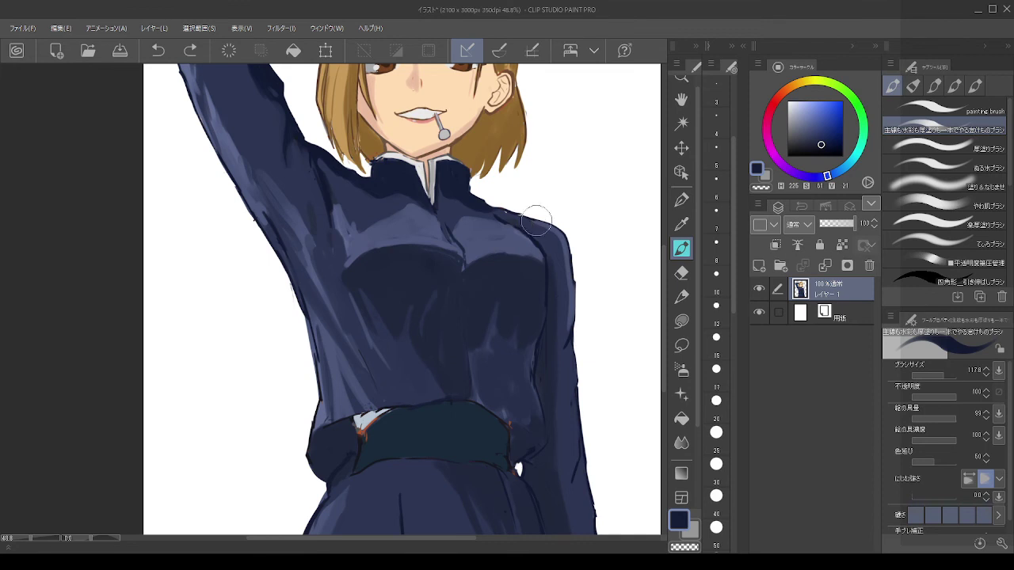
pyautogui.moveTo(534, 223)
pyautogui.mouseDown()
pyautogui.moveTo(561, 243)
pyautogui.moveTo(574, 325)
pyautogui.moveTo(564, 386)
pyautogui.mouseUp()
pyautogui.hotkey('ctrl', 'z')
pyautogui.hotkey('ctrl', 'z')
pyautogui.hotkey('ctrl', 'z')
pyautogui.hotkey('ctrl', 'z')
# Step: Shade the lowered arm's sleeve around the elbow and forearm with dark navy sampled from the sleeve
pyautogui.moveTo(567, 349); pyautogui.dragTo(549, 408)
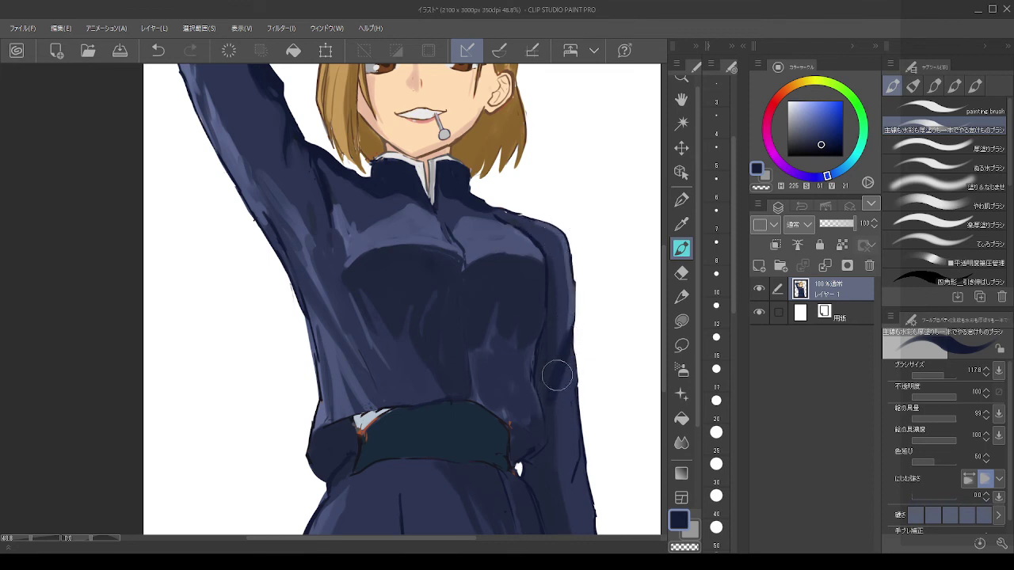
pyautogui.moveTo(491, 304); pyautogui.dragTo(445, 142)
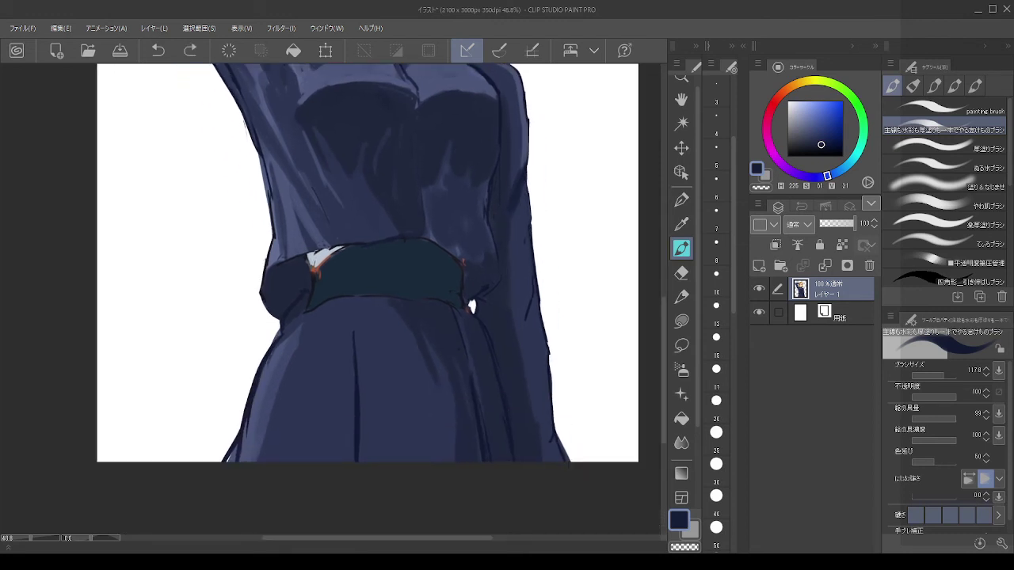
pyautogui.keyDown('alt'); pyautogui.click(507, 219); pyautogui.keyUp('alt')
pyautogui.moveTo(526, 173); pyautogui.dragTo(504, 240)
pyautogui.hotkey('ctrl', 'z')
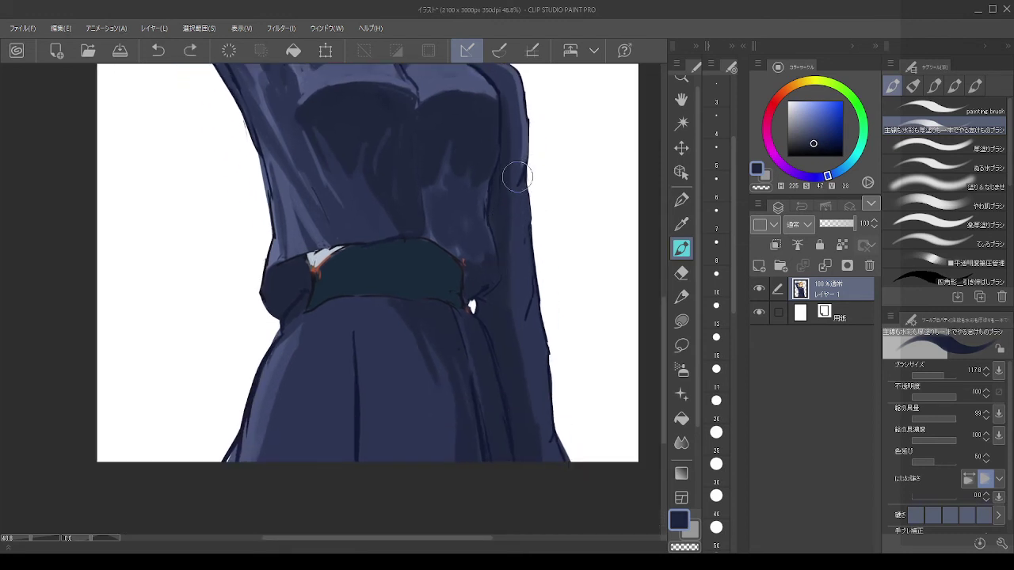
pyautogui.moveTo(519, 176); pyautogui.dragTo(509, 206)
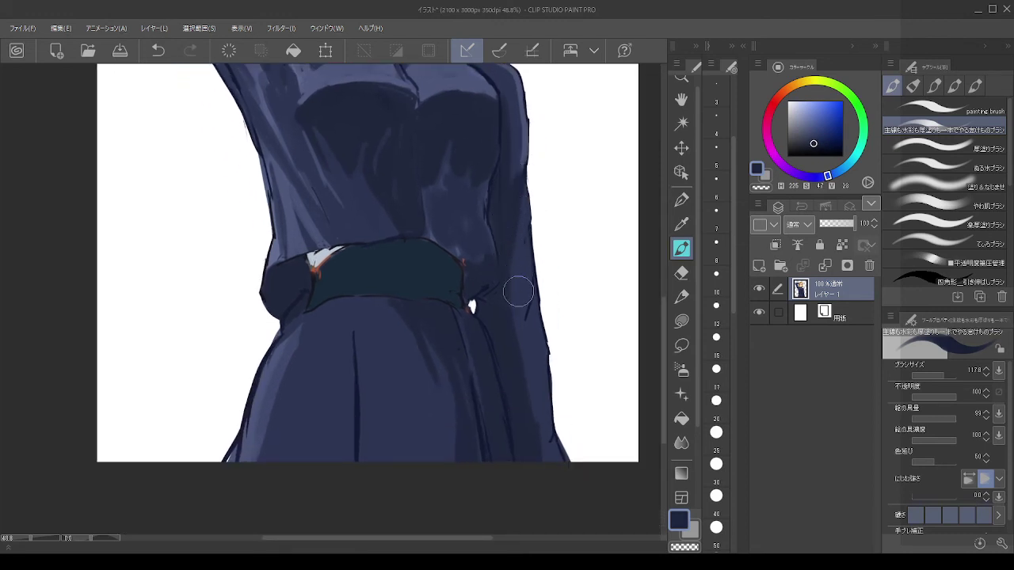
pyautogui.moveTo(505, 284); pyautogui.dragTo(512, 289)
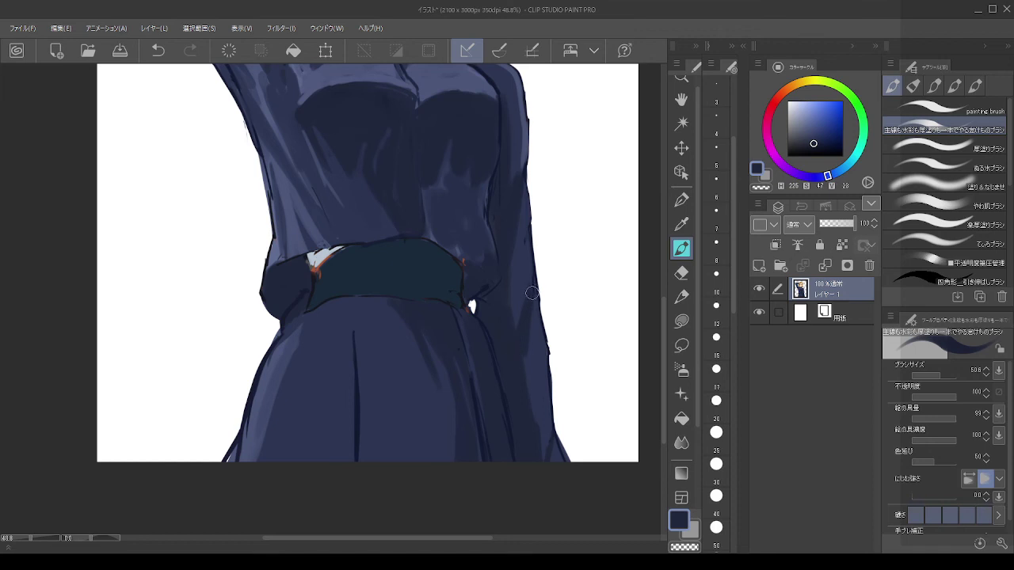
# Step: Darken the skirt's central pleat below the belt in dark navy
pyautogui.scroll(-3, 559, 313)
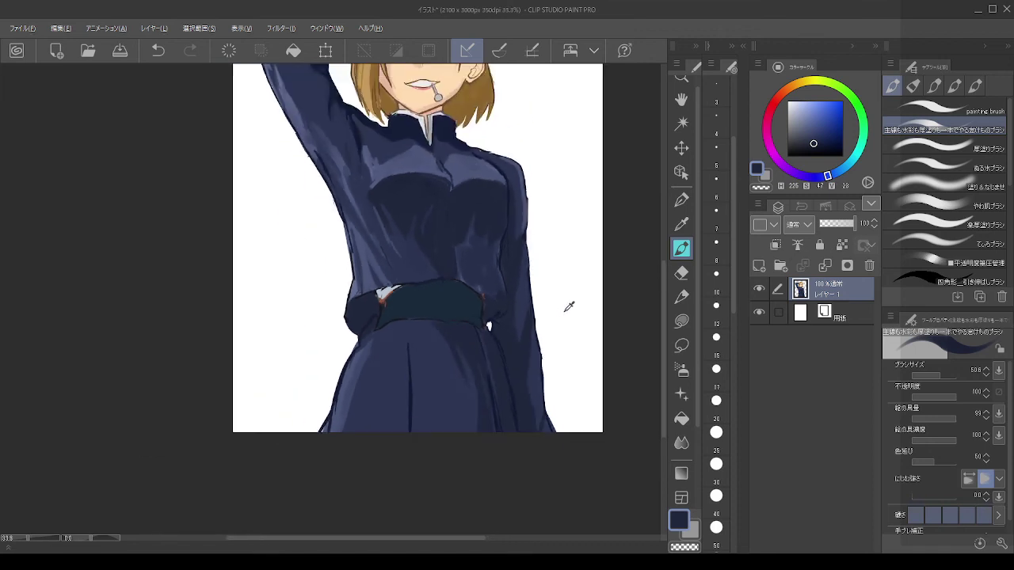
pyautogui.scroll(-2, 555, 277)
pyautogui.scroll(4, 485, 295)
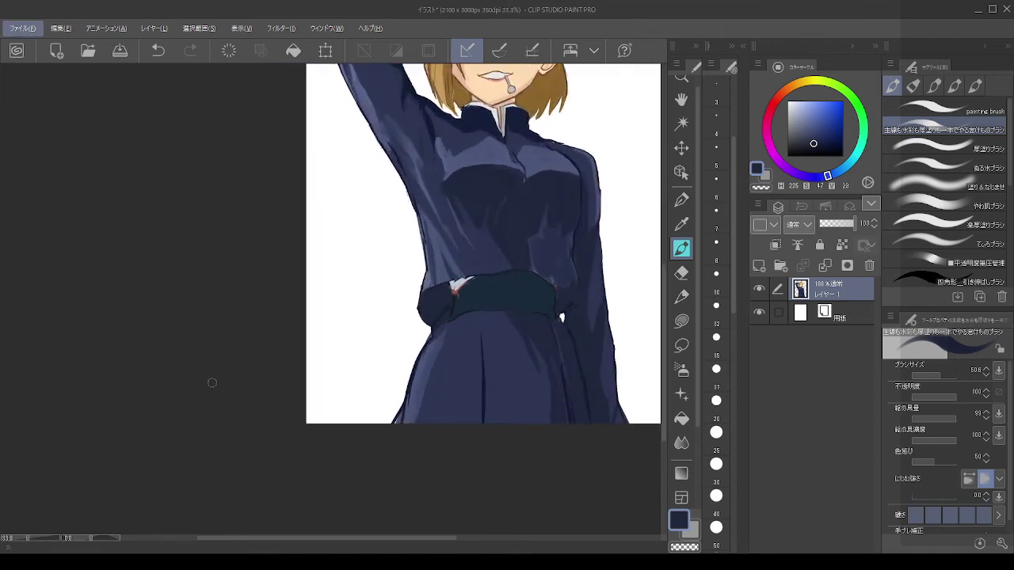
pyautogui.moveTo(482, 358); pyautogui.dragTo(468, 449)
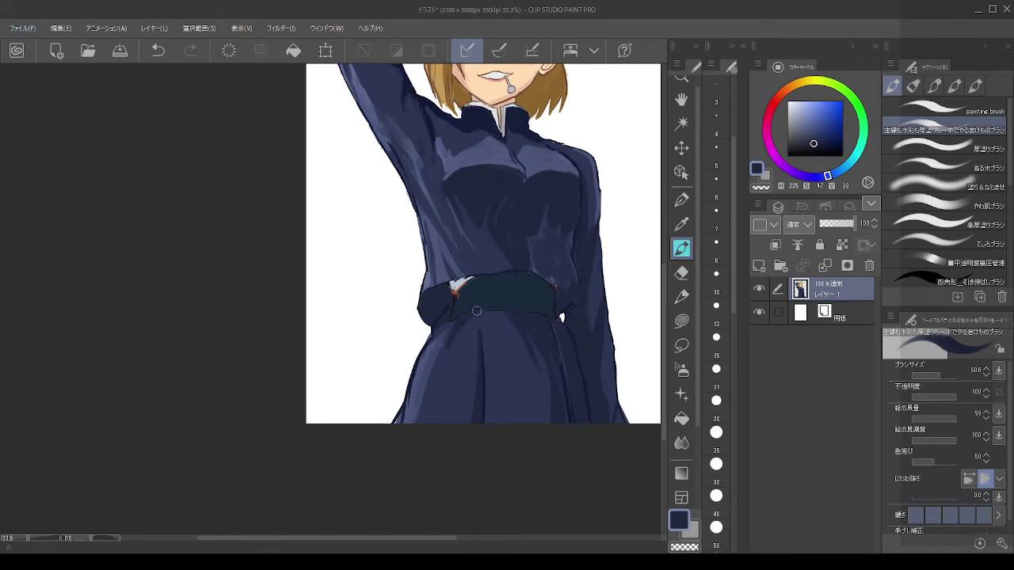
# Step: Shade the skirt folds below the belt with an enlarged brush, using the belt's dark teal, and resample the skirt's navy
pyautogui.keyDown('alt'); pyautogui.click(506, 300); pyautogui.keyUp('alt')
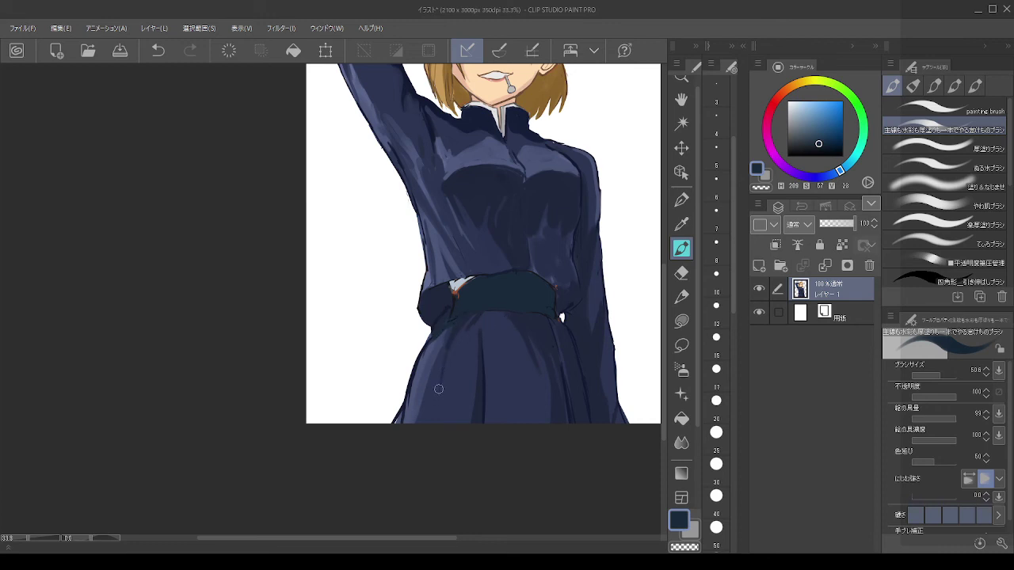
pyautogui.press(']')
pyautogui.press(']')
pyautogui.moveTo(513, 326); pyautogui.dragTo(537, 372)
pyautogui.keyDown('alt'); pyautogui.click(531, 322); pyautogui.keyUp('alt')
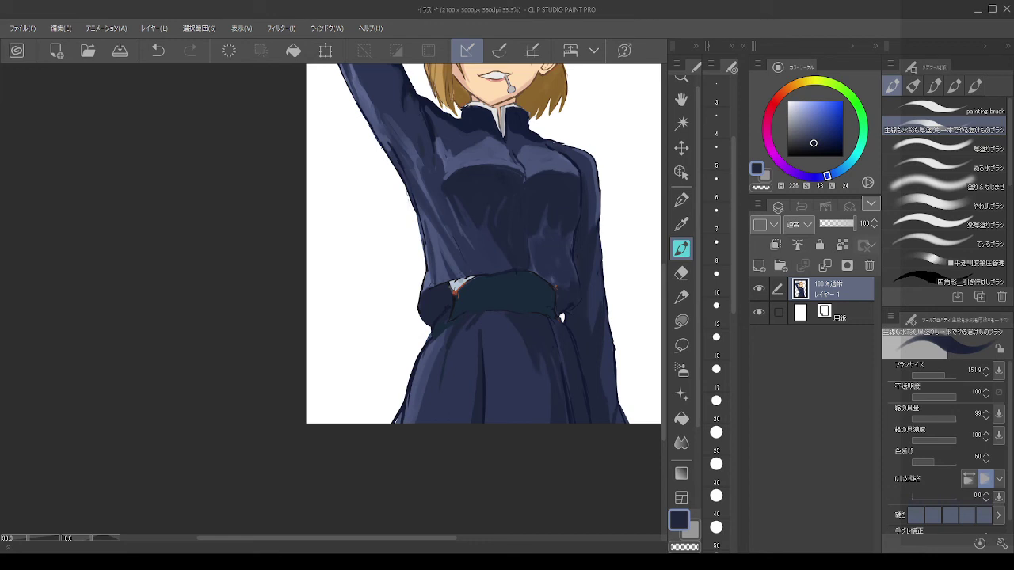
# Step: Add a new layer clipped to the figure painting and choose a muted purple as the drawing colour
pyautogui.scroll(-2, 507, 217)
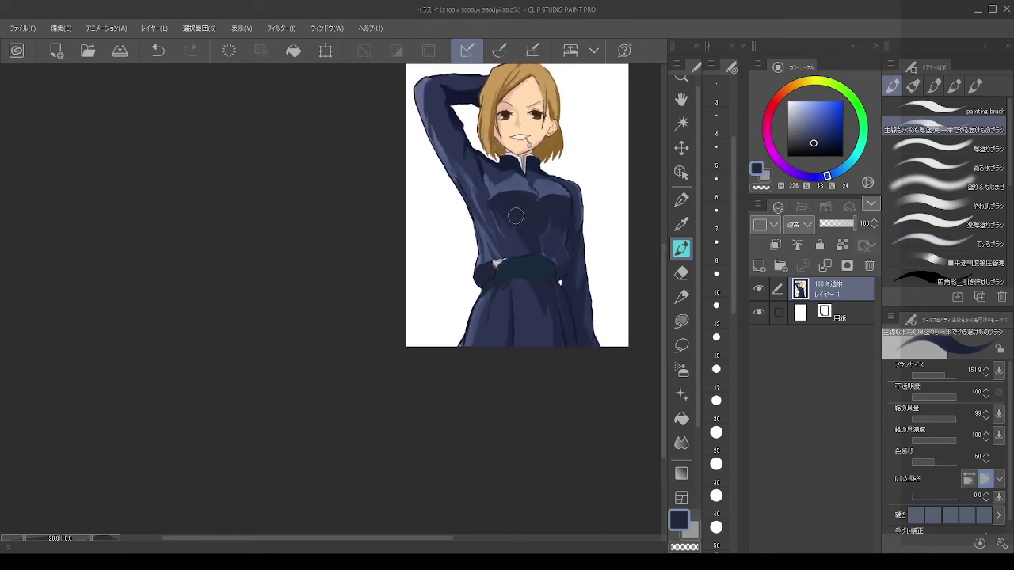
pyautogui.click(759, 265)
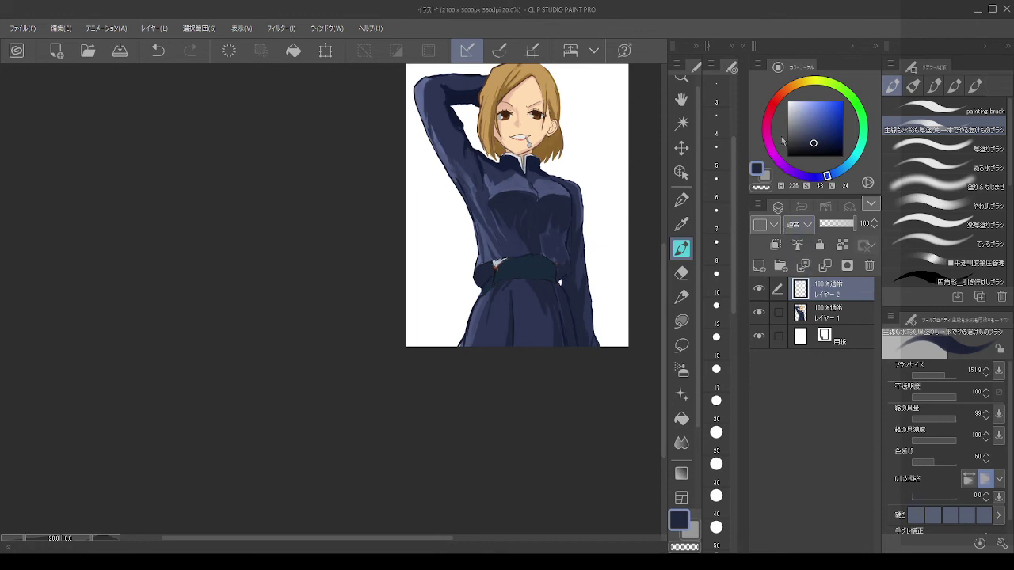
pyautogui.click(775, 245)
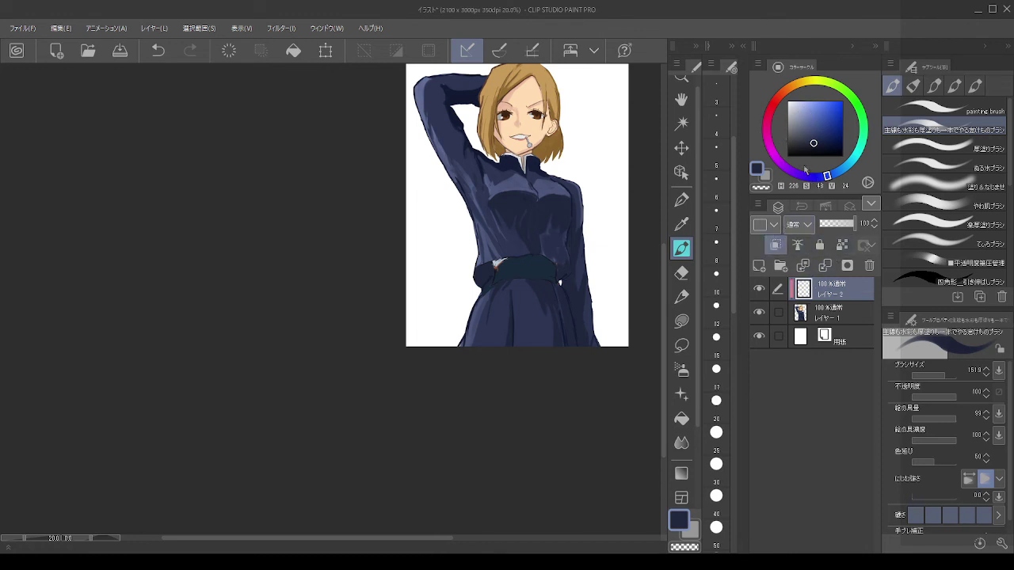
pyautogui.click(778, 160)
pyautogui.moveTo(815, 134); pyautogui.dragTo(815, 130)
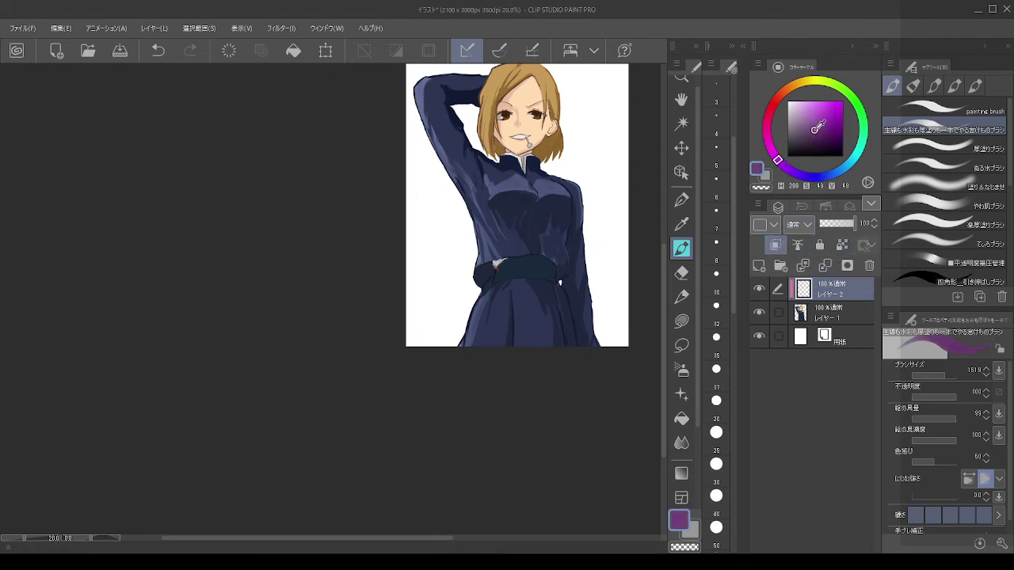
# Step: Cover the whole figure with purple on the clipped layer and set that layer to Multiply at 10% opacity
pyautogui.scroll(-2, 547, 208)
pyautogui.scroll(1, 547, 208)
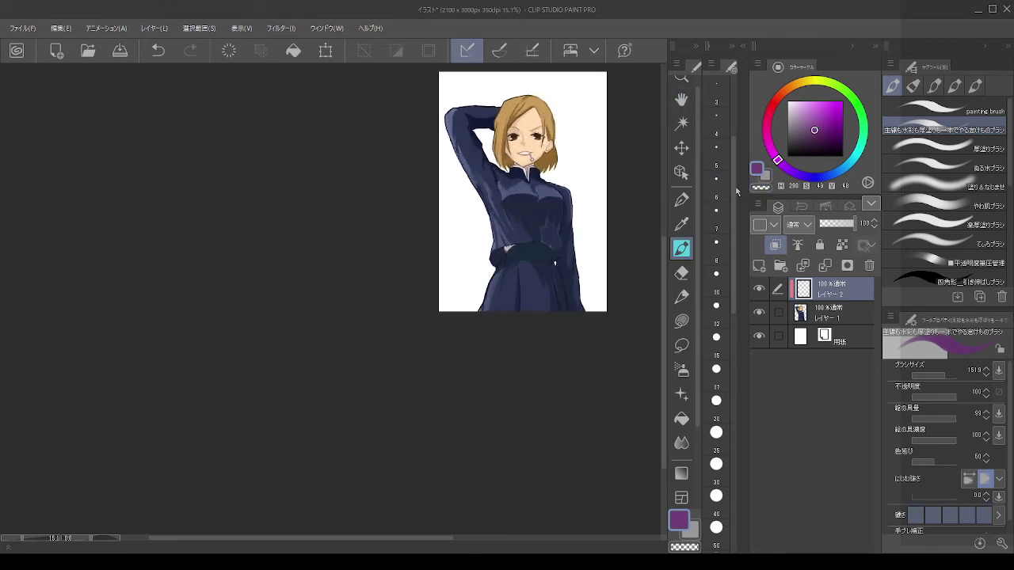
pyautogui.moveTo(441, 102)
pyautogui.mouseDown()
pyautogui.moveTo(464, 169)
pyautogui.moveTo(501, 229)
pyautogui.moveTo(557, 224)
pyautogui.moveTo(533, 325)
pyautogui.mouseUp()
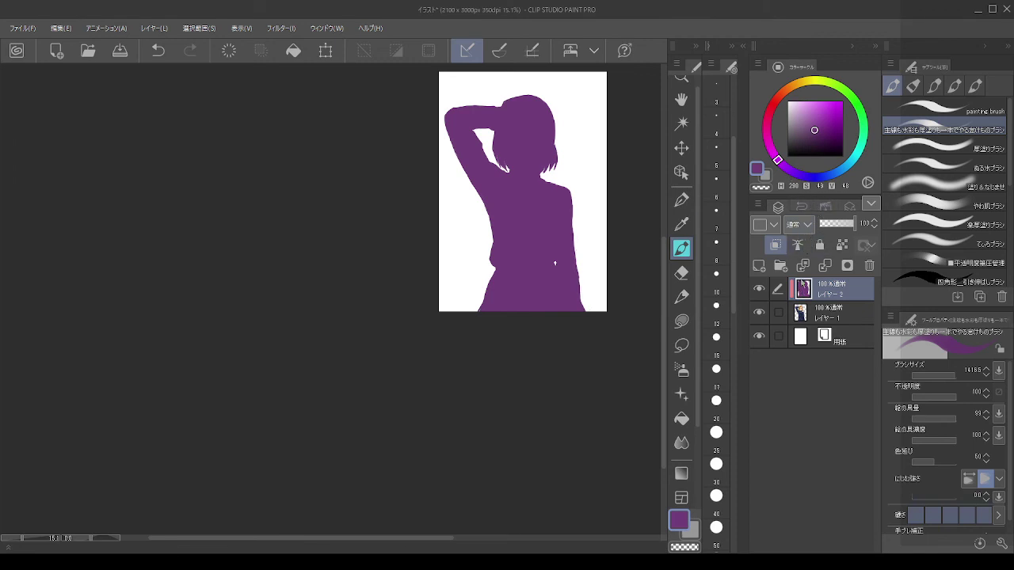
pyautogui.click(801, 280)
pyautogui.moveTo(839, 223); pyautogui.dragTo(822, 237)
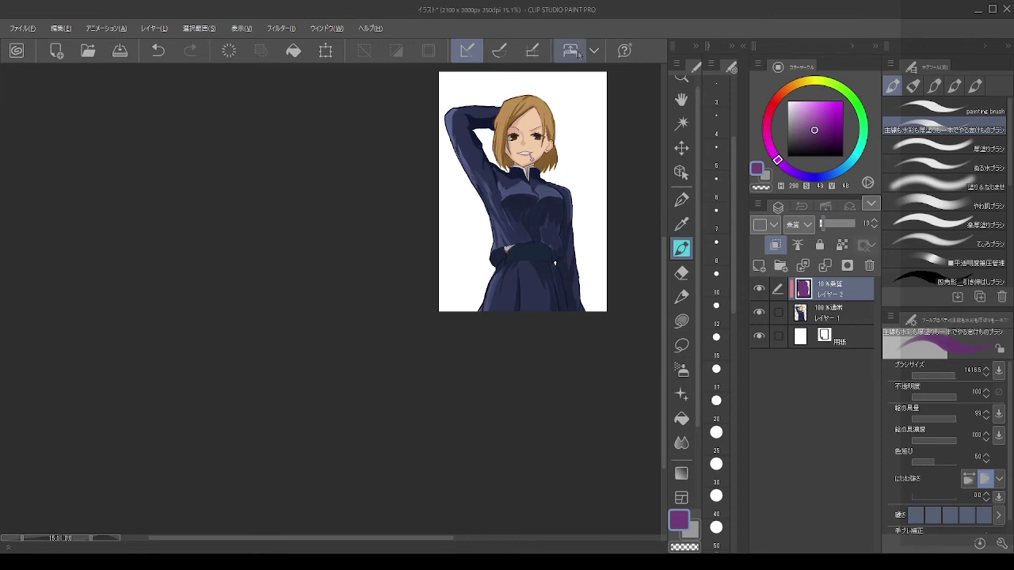
# Step: Add another clipped layer above the purple one and choose a very pale lavender as the drawing colour
pyautogui.scroll(4, 578, 107)
pyautogui.click(759, 266)
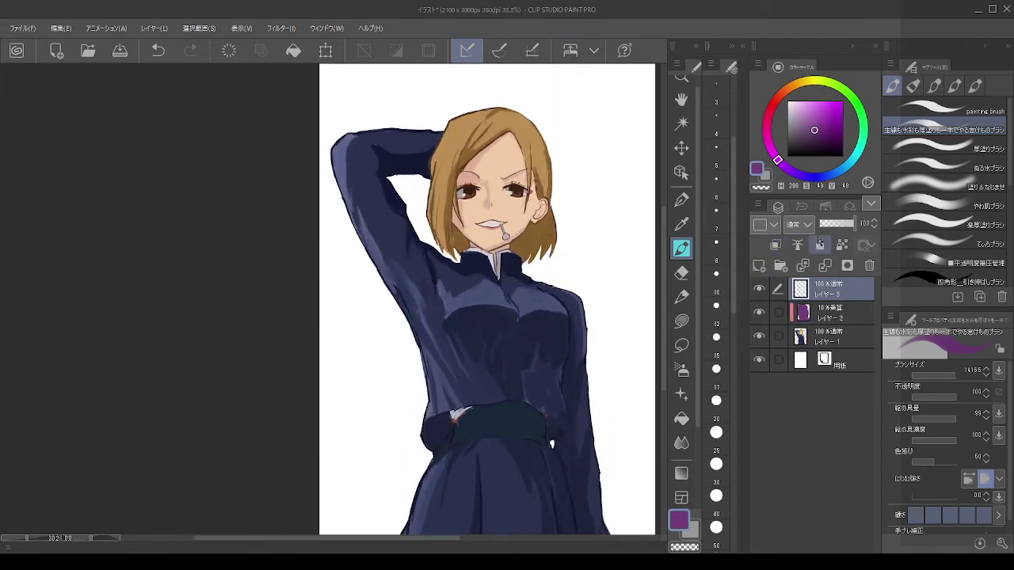
pyautogui.click(775, 245)
pyautogui.click(793, 105)
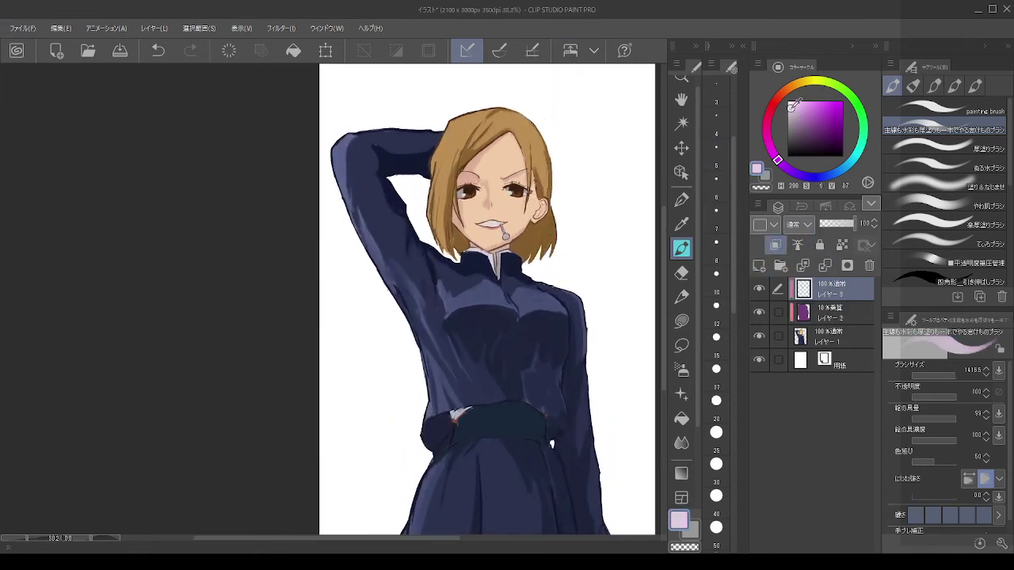
pyautogui.moveTo(792, 108); pyautogui.dragTo(789, 105)
# Step: Try to paint pale lavender light over the top of the hair and the raised arm, reducing the brush size between attempts
pyautogui.moveTo(443, 152); pyautogui.dragTo(397, 85)
pyautogui.moveTo(449, 115); pyautogui.dragTo(417, 138)
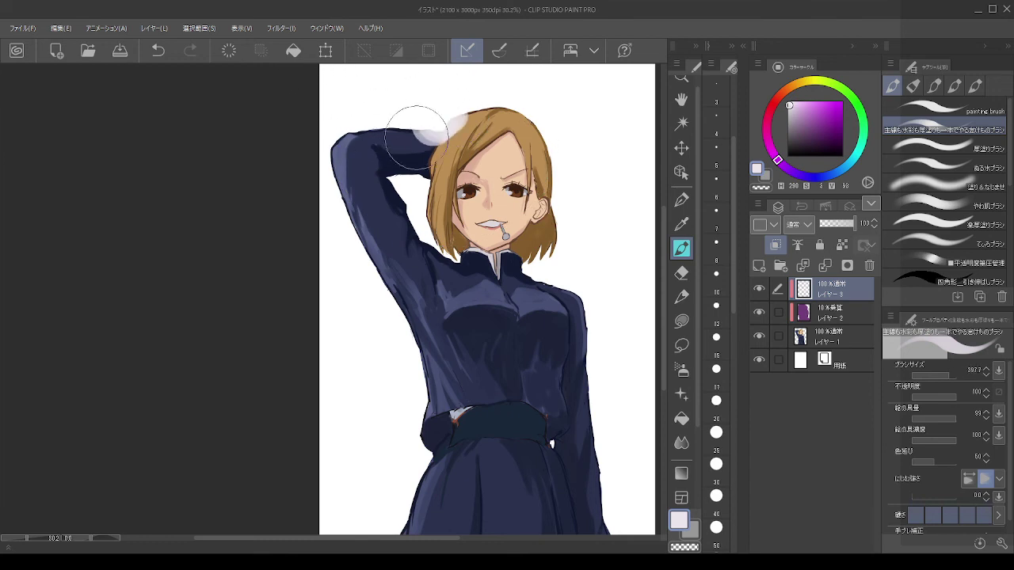
pyautogui.hotkey('ctrl', 'z')
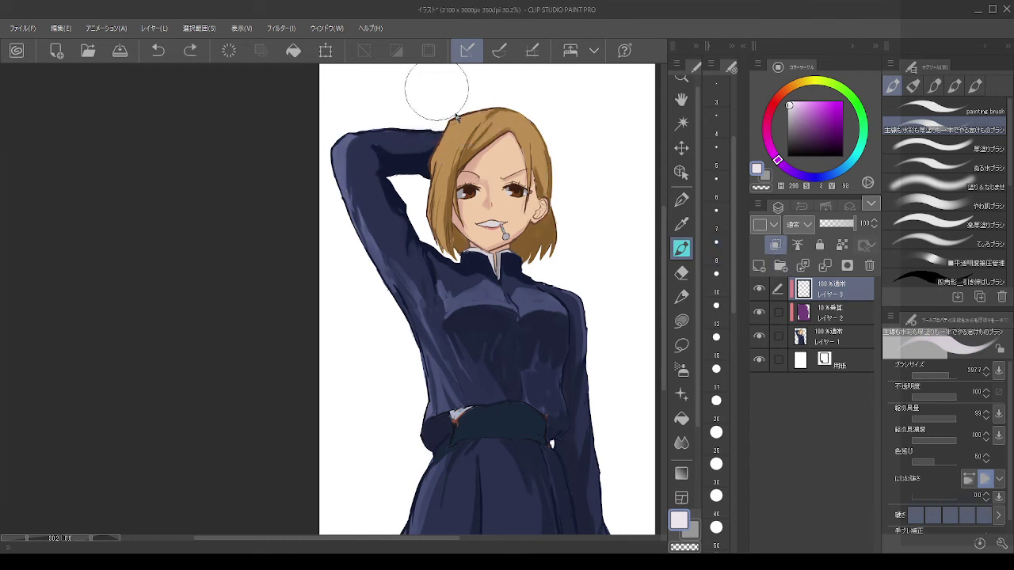
pyautogui.press('[')
pyautogui.press('[')
pyautogui.moveTo(482, 113); pyautogui.dragTo(438, 143)
pyautogui.hotkey('ctrl', 'z')
pyautogui.hotkey('ctrl', 'z')
# Step: Hide the top clipped layer, set the purple Multiply layer's opacity to 22%, and choose transparent as the drawing colour
pyautogui.click(827, 315)
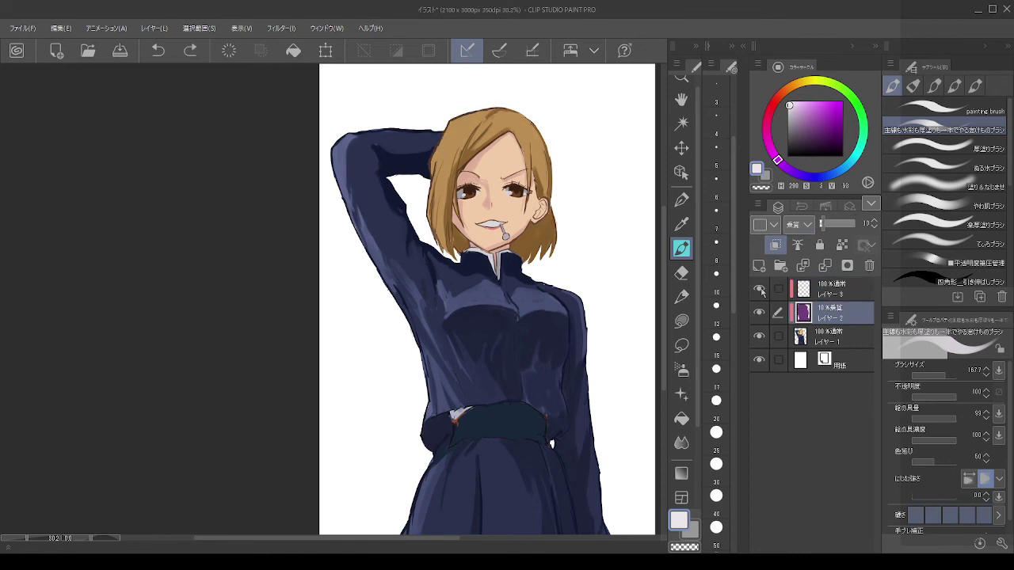
pyautogui.moveTo(840, 230); pyautogui.dragTo(827, 225)
pyautogui.press('c')
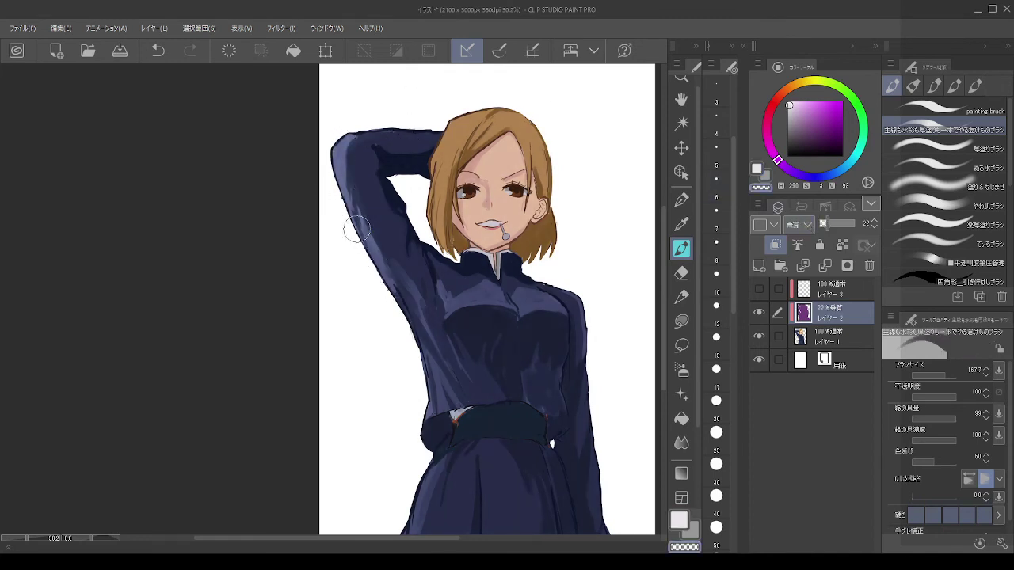
# Step: Erase the purple shading along the outer edge of the raised arm and down the adjoining side of the torso
pyautogui.hotkey('ctrl', 'z')
pyautogui.moveTo(347, 210); pyautogui.dragTo(374, 262)
pyautogui.press('[')
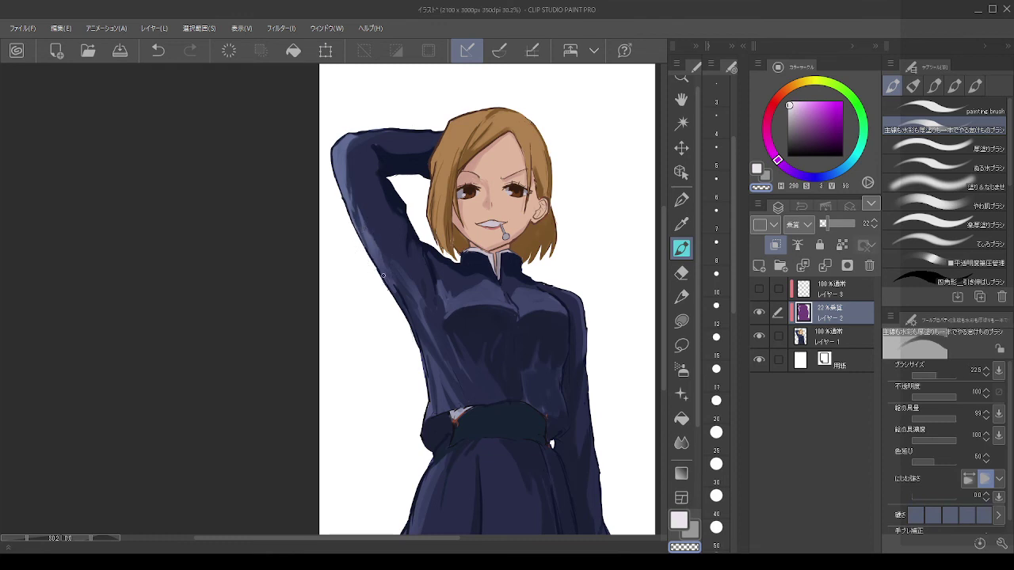
pyautogui.press(']')
pyautogui.moveTo(410, 317); pyautogui.dragTo(441, 436)
pyautogui.moveTo(430, 386); pyautogui.dragTo(438, 489)
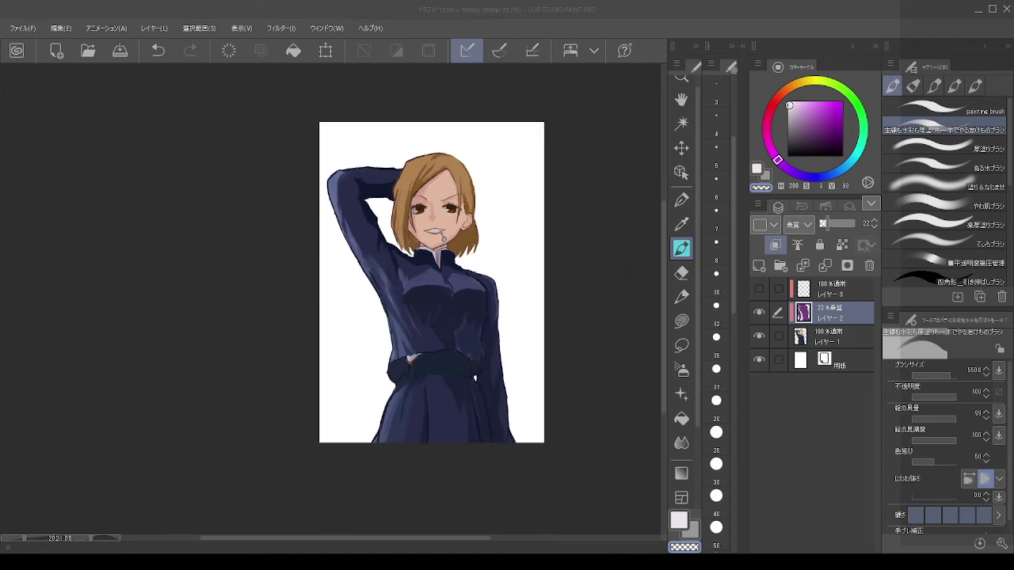
# Step: Set the purple Multiply layer's opacity to 25% and erase its shading down the hair nearest the raised arm with a smaller brush
pyautogui.scroll(1, 378, 302)
pyautogui.scroll(3, 379, 303)
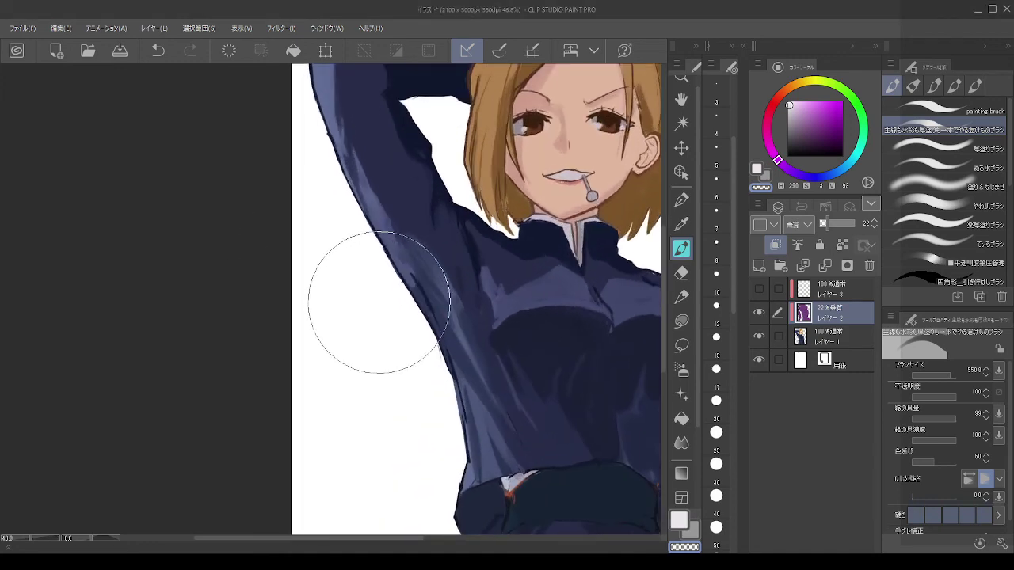
pyautogui.scroll(-5, 380, 303)
pyautogui.scroll(4, 470, 264)
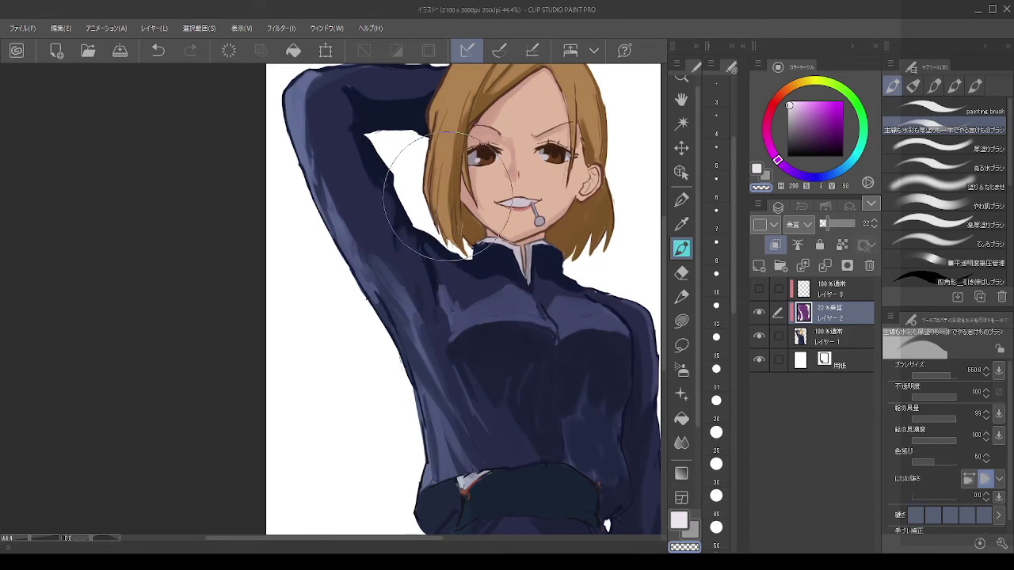
pyautogui.press('[')
pyautogui.press('[')
pyautogui.press('[')
pyautogui.press('[')
pyautogui.press('[')
pyautogui.press('[')
pyautogui.press('[')
pyautogui.press('[')
pyautogui.press('[')
pyautogui.moveTo(828, 228)
pyautogui.mouseDown()
pyautogui.moveTo(853, 226)
pyautogui.moveTo(829, 227)
pyautogui.mouseUp()
pyautogui.moveTo(500, 316)
pyautogui.mouseDown()
pyautogui.moveTo(473, 344)
pyautogui.moveTo(473, 376)
pyautogui.mouseUp()
pyautogui.moveTo(449, 110)
pyautogui.mouseDown()
pyautogui.moveTo(425, 144)
pyautogui.moveTo(408, 202)
pyautogui.moveTo(397, 296)
pyautogui.moveTo(402, 255)
pyautogui.moveTo(422, 323)
pyautogui.mouseUp()
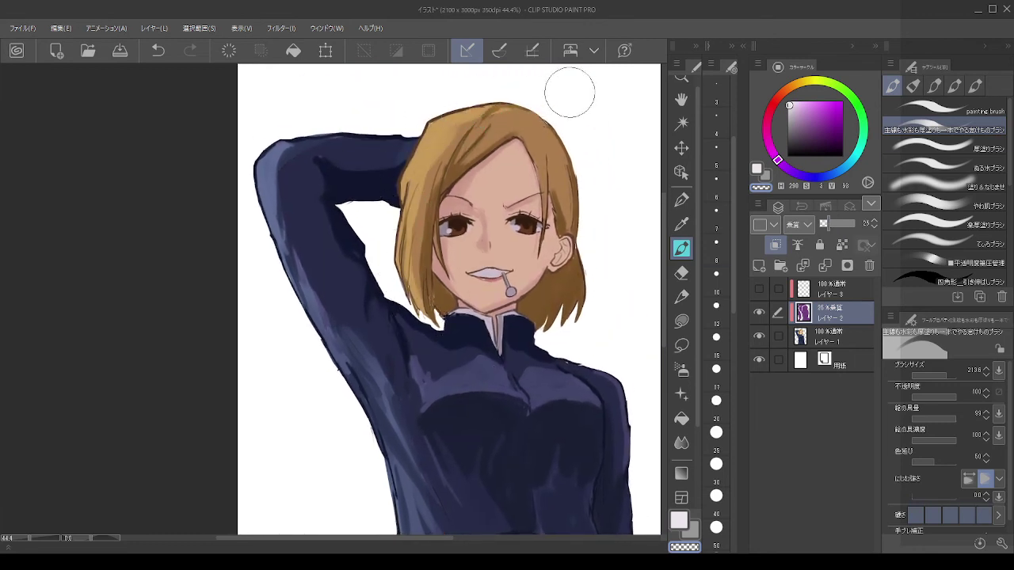
# Step: Erase more purple at the crown of the hair and dab out a small light spot on the cheek nearest the ear
pyautogui.moveTo(444, 126); pyautogui.dragTo(449, 145)
pyautogui.moveTo(460, 248)
pyautogui.mouseDown()
pyautogui.moveTo(453, 262)
pyautogui.moveTo(451, 246)
pyautogui.mouseUp()
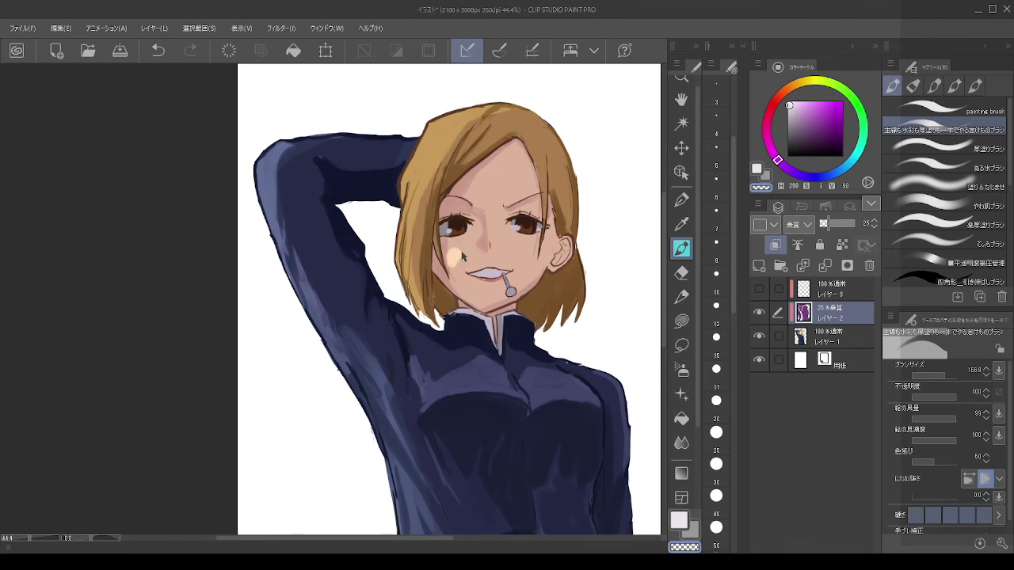
pyautogui.hotkey('ctrl', 'z')
pyautogui.click(523, 240)
pyautogui.hotkey('ctrl', 'z')
pyautogui.scroll(-3, 590, 238)
pyautogui.scroll(1, 634, 265)
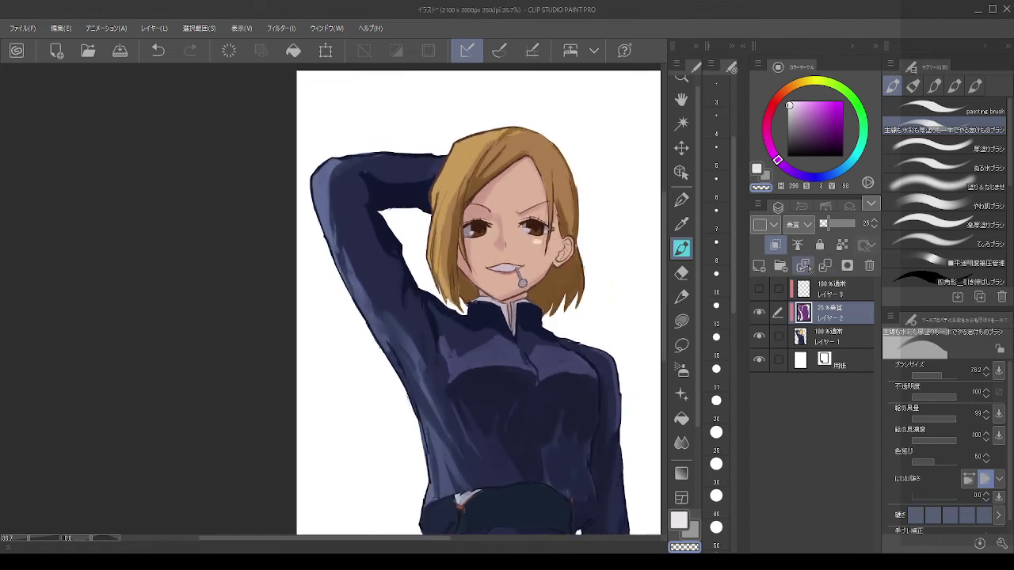
pyautogui.scroll(-4, 493, 198)
pyautogui.scroll(2, 493, 194)
# Step: Show the top clipped layer again and set its blending mode to Overlay
pyautogui.click(845, 294)
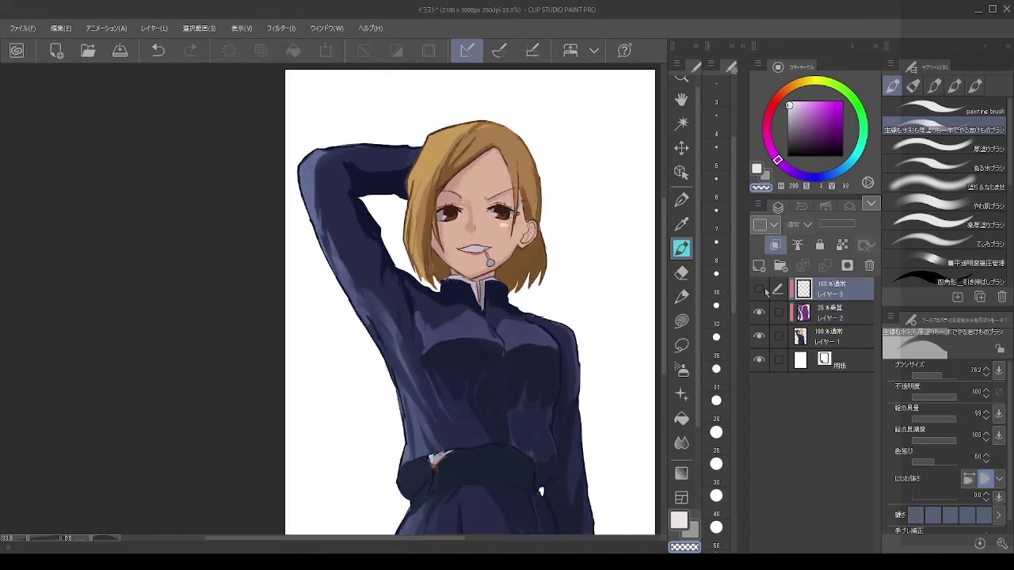
pyautogui.click(761, 290)
pyautogui.click(839, 314)
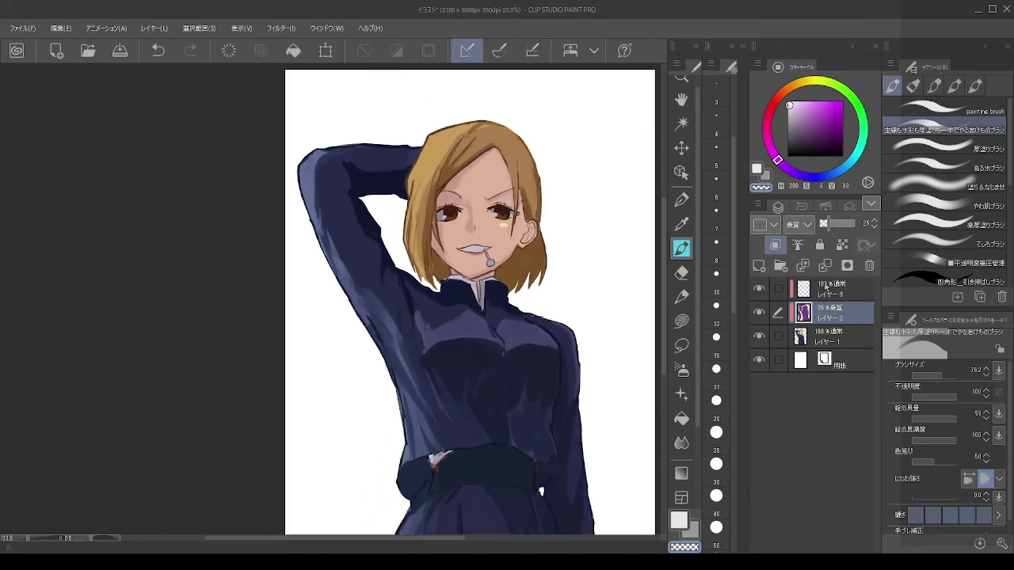
pyautogui.click(827, 288)
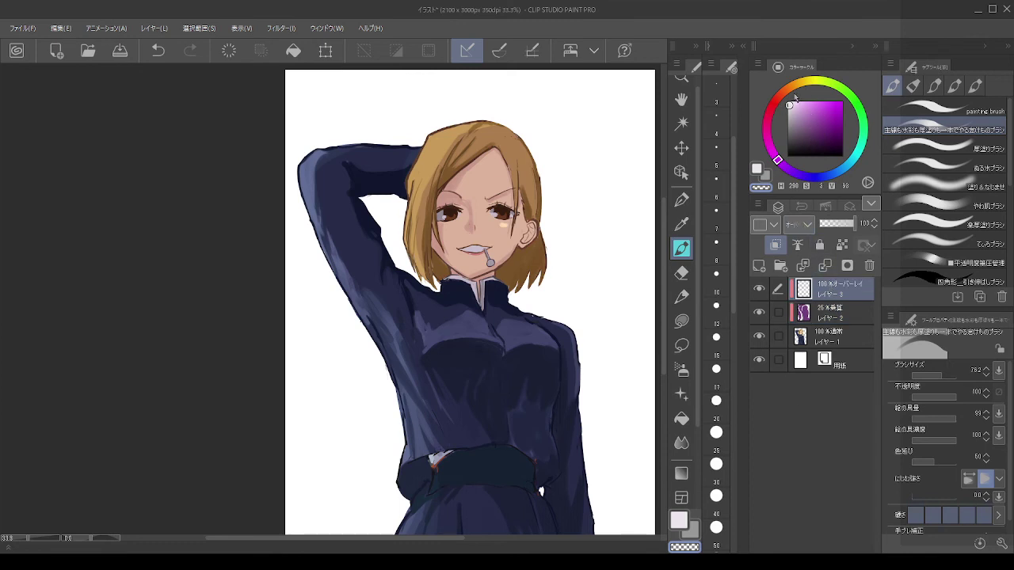
# Step: Choose a muted dark red as the drawing colour and try a stroke of it across the face
pyautogui.click(795, 85)
pyautogui.click(813, 106)
pyautogui.click(777, 99)
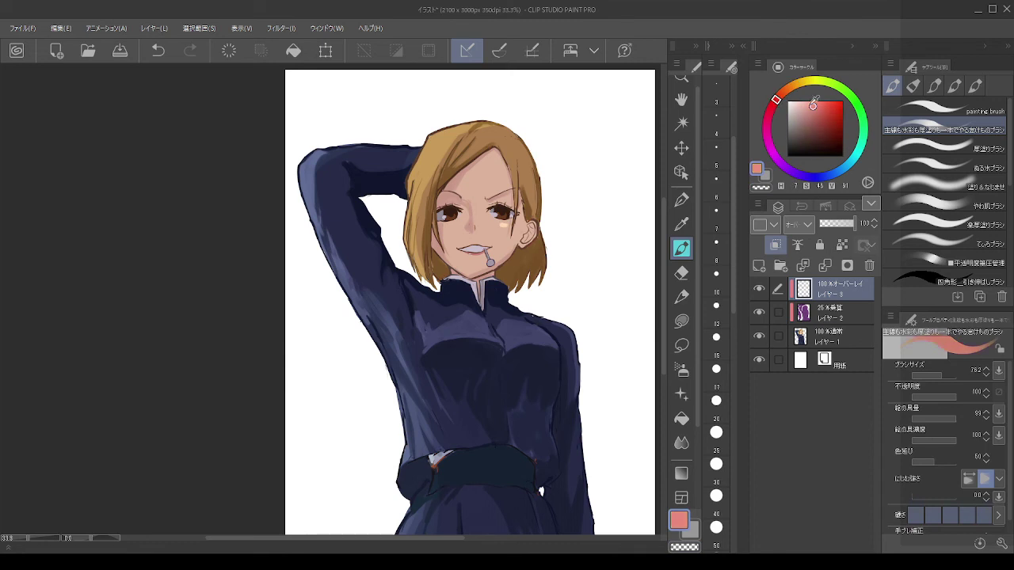
pyautogui.moveTo(820, 103)
pyautogui.mouseDown()
pyautogui.moveTo(828, 101)
pyautogui.moveTo(826, 121)
pyautogui.mouseUp()
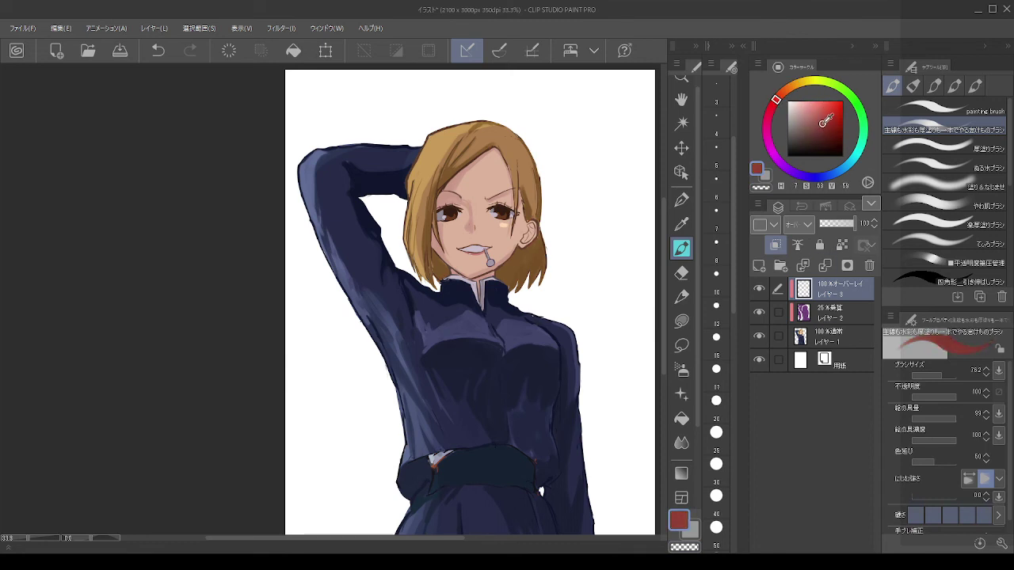
pyautogui.moveTo(494, 225)
pyautogui.mouseDown()
pyautogui.moveTo(473, 166)
pyautogui.moveTo(469, 244)
pyautogui.mouseUp()
pyautogui.hotkey('ctrl', 'z')
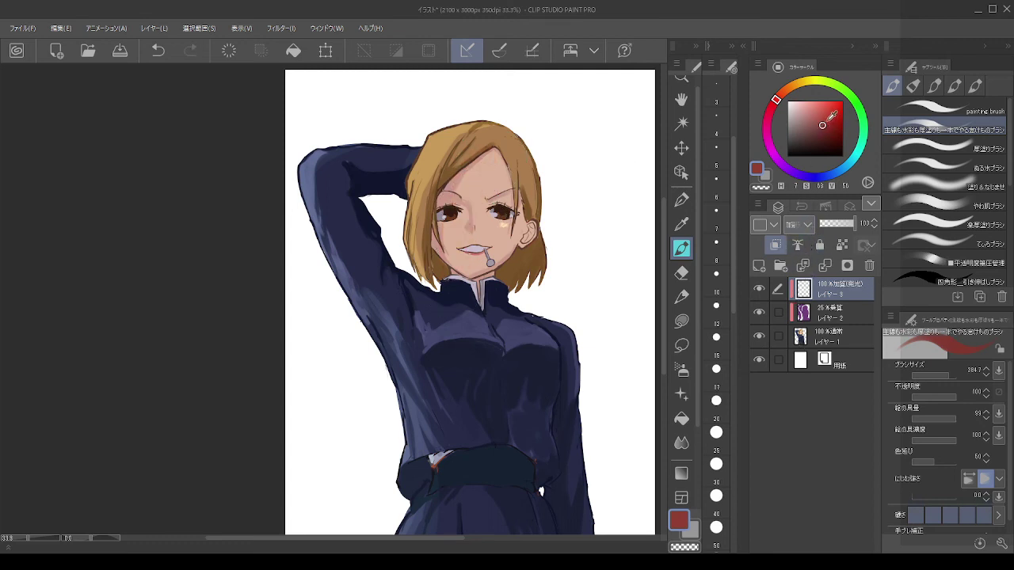
# Step: Set the top layer's blending mode to Add (Glow) and try progressively darker reds over the forehead and hair
pyautogui.moveTo(823, 125); pyautogui.dragTo(825, 132)
pyautogui.moveTo(480, 179)
pyautogui.mouseDown()
pyautogui.moveTo(480, 170)
pyautogui.moveTo(464, 199)
pyautogui.mouseUp()
pyautogui.hotkey('ctrl', 'z')
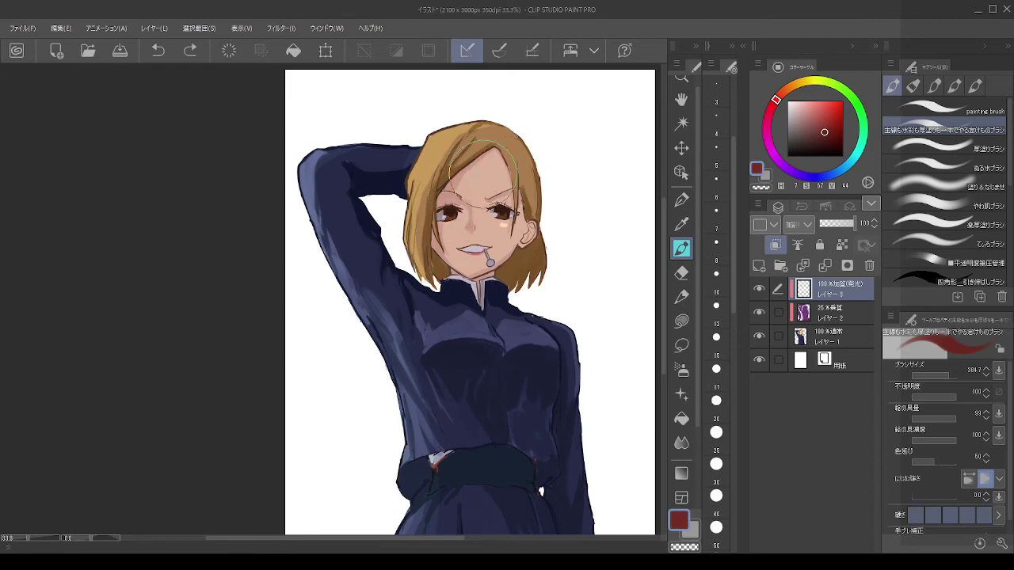
pyautogui.press(']')
pyautogui.click(826, 138)
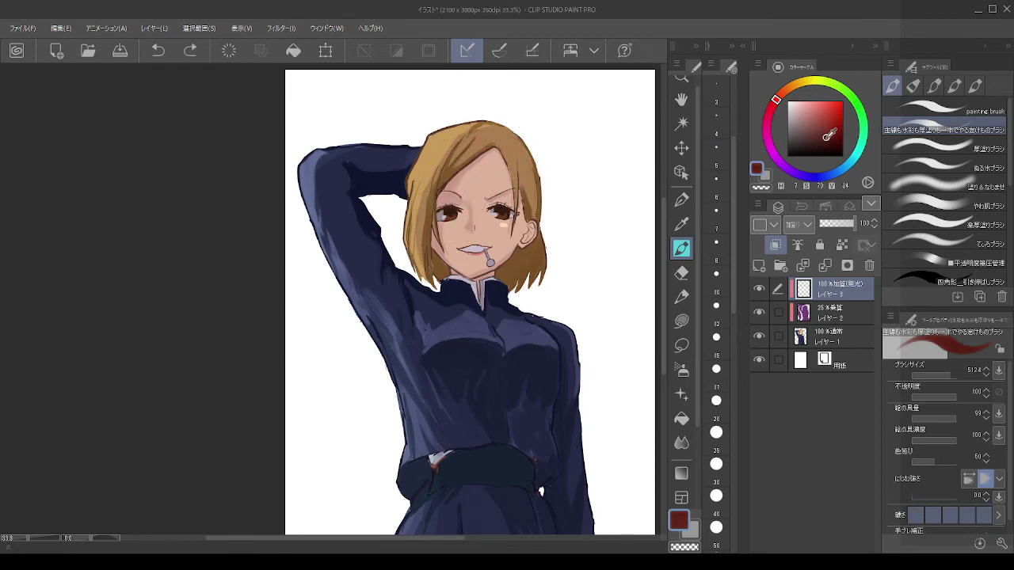
pyautogui.moveTo(460, 136); pyautogui.dragTo(431, 201)
pyautogui.hotkey('ctrl', 'z')
# Step: Choose a dark greyish brown and paint a glowing highlight on the crown of the hair with a reduced brush size
pyautogui.click(825, 138)
pyautogui.click(802, 138)
pyautogui.moveTo(455, 159)
pyautogui.mouseDown()
pyautogui.moveTo(432, 181)
pyautogui.moveTo(434, 250)
pyautogui.mouseUp()
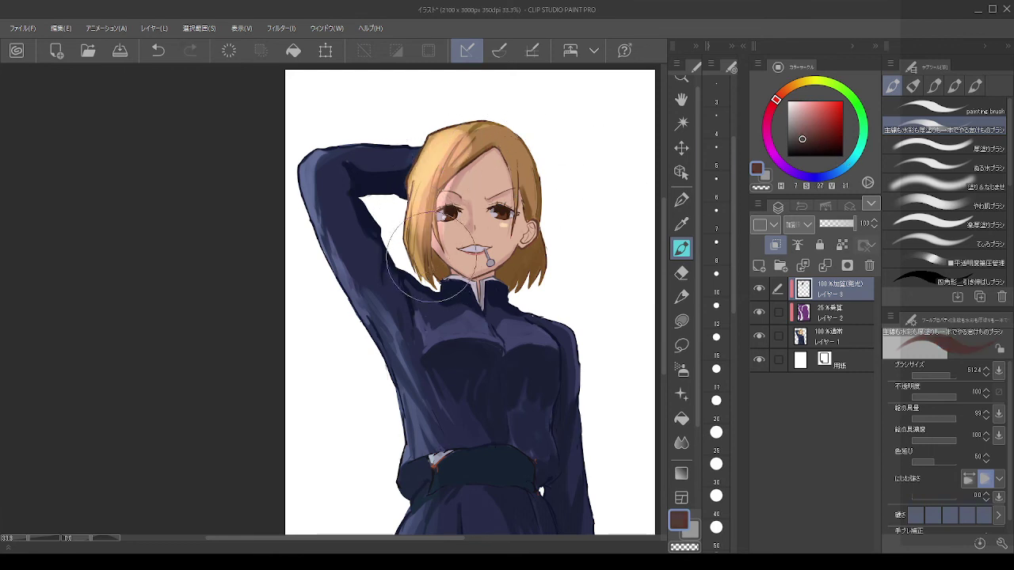
pyautogui.hotkey('ctrl', 'z')
pyautogui.press('[')
pyautogui.moveTo(434, 131)
pyautogui.mouseDown()
pyautogui.moveTo(524, 93)
pyautogui.moveTo(511, 106)
pyautogui.moveTo(552, 96)
pyautogui.moveTo(495, 133)
pyautogui.moveTo(430, 134)
pyautogui.mouseUp()
pyautogui.hotkey('ctrl', 'z')
pyautogui.hotkey('ctrl', 'z')
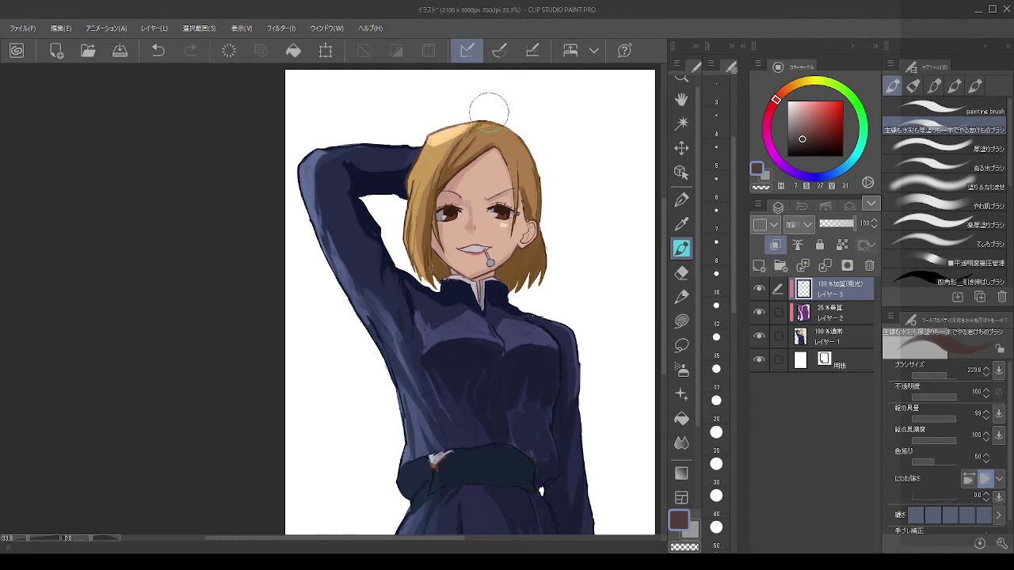
pyautogui.moveTo(485, 113)
pyautogui.mouseDown()
pyautogui.moveTo(433, 141)
pyautogui.moveTo(409, 185)
pyautogui.mouseUp()
pyautogui.hotkey('ctrl', 'z')
# Step: Paint glowing light along the outer edge of the raised arm and down the side of the torso to the waist
pyautogui.moveTo(348, 148)
pyautogui.mouseDown()
pyautogui.moveTo(310, 171)
pyautogui.moveTo(317, 241)
pyautogui.mouseUp()
pyautogui.hotkey('ctrl', 'z')
pyautogui.moveTo(314, 156); pyautogui.dragTo(328, 272)
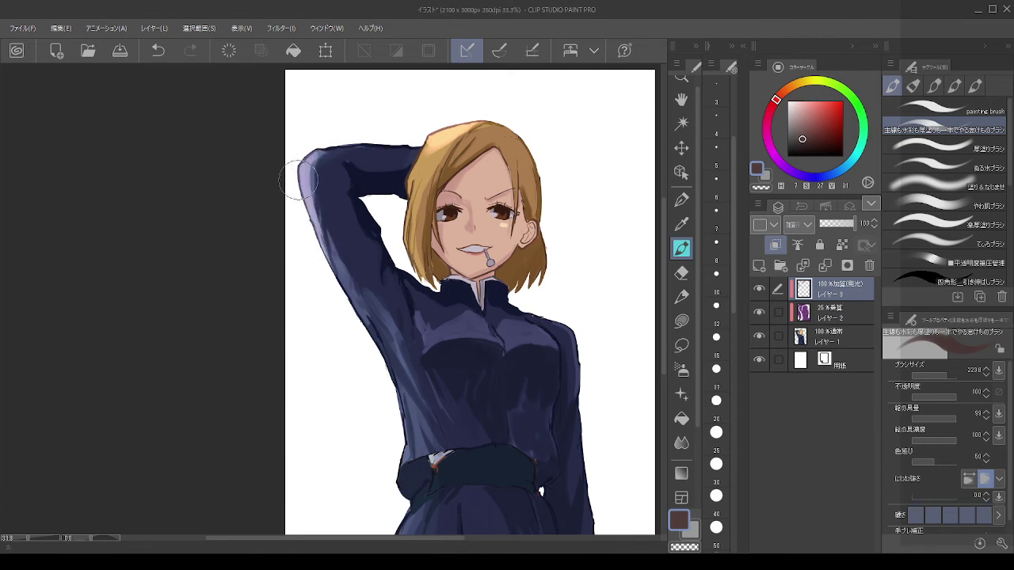
pyautogui.moveTo(299, 180); pyautogui.dragTo(395, 391)
pyautogui.moveTo(317, 224); pyautogui.dragTo(404, 400)
pyautogui.moveTo(368, 307)
pyautogui.mouseDown()
pyautogui.moveTo(422, 412)
pyautogui.moveTo(387, 305)
pyautogui.moveTo(441, 450)
pyautogui.mouseUp()
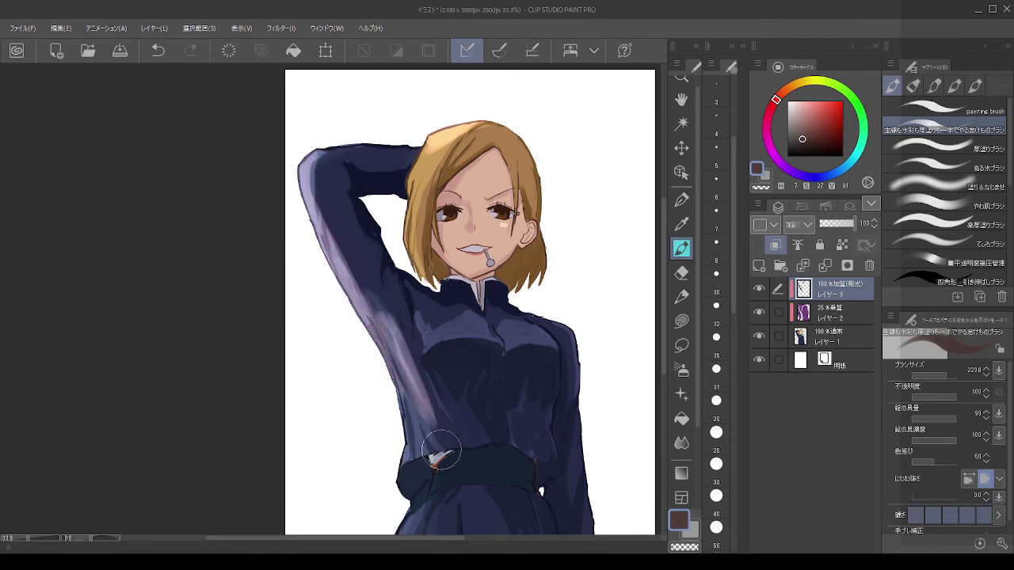
pyautogui.moveTo(405, 401); pyautogui.dragTo(432, 518)
pyautogui.hotkey('ctrl', 'z')
pyautogui.moveTo(404, 397)
pyautogui.mouseDown()
pyautogui.moveTo(402, 464)
pyautogui.moveTo(409, 411)
pyautogui.moveTo(373, 328)
pyautogui.moveTo(382, 282)
pyautogui.mouseUp()
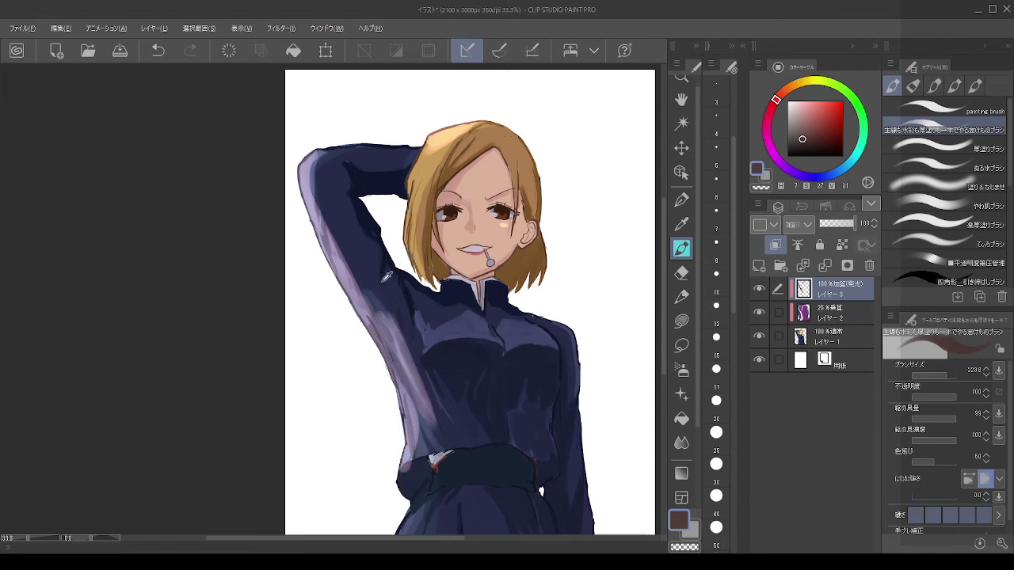
# Step: Paint glowing light down the side of the skirt below the lit side of the torso
pyautogui.scroll(-3, 386, 277)
pyautogui.moveTo(387, 341); pyautogui.dragTo(392, 274)
pyautogui.scroll(2, 420, 353)
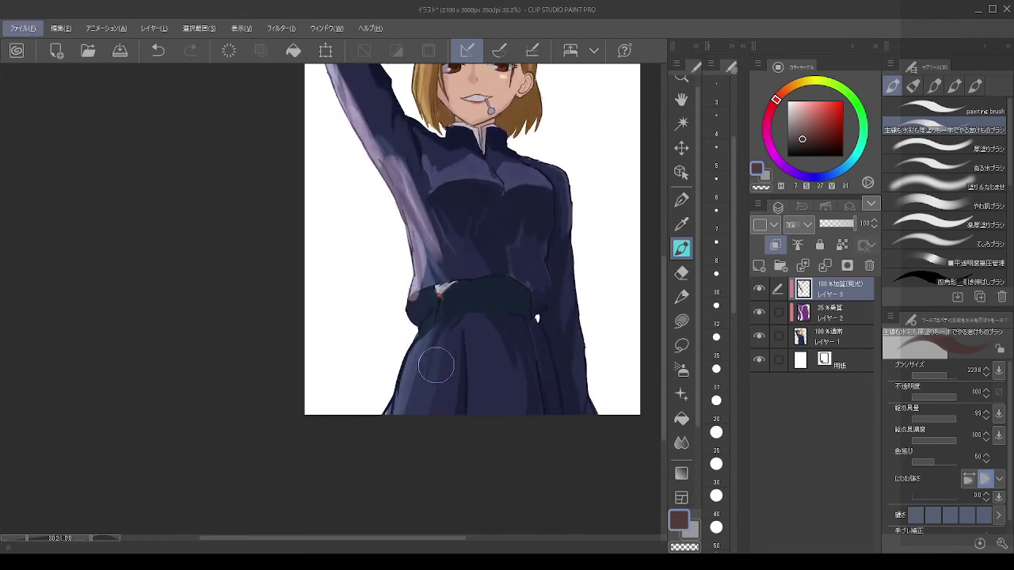
pyautogui.moveTo(436, 366)
pyautogui.mouseDown()
pyautogui.moveTo(397, 439)
pyautogui.moveTo(414, 350)
pyautogui.moveTo(386, 452)
pyautogui.mouseUp()
pyautogui.moveTo(412, 361)
pyautogui.mouseDown()
pyautogui.moveTo(441, 324)
pyautogui.moveTo(406, 385)
pyautogui.mouseUp()
pyautogui.scroll(-2, 412, 399)
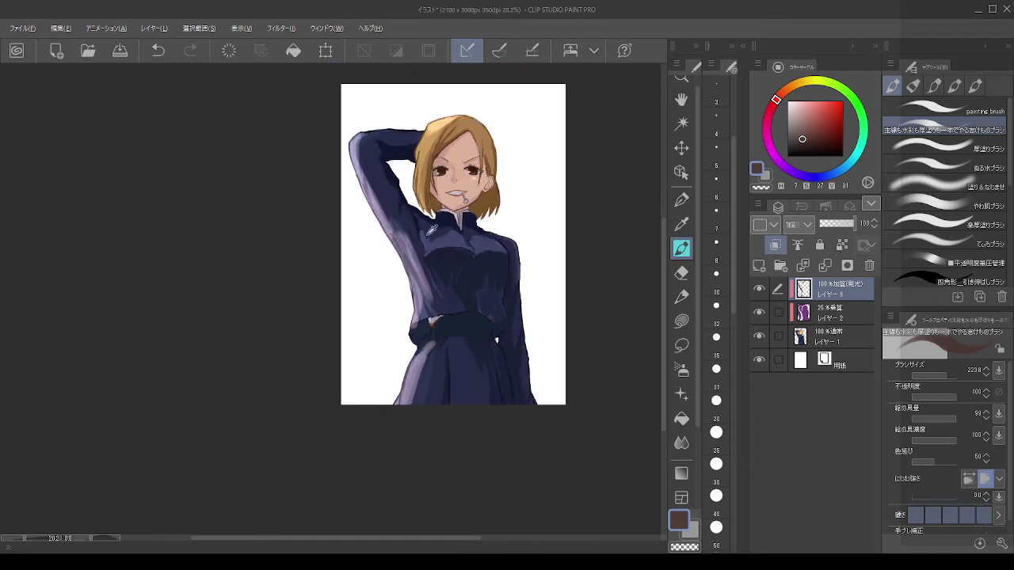
pyautogui.scroll(2, 447, 104)
pyautogui.scroll(1, 447, 104)
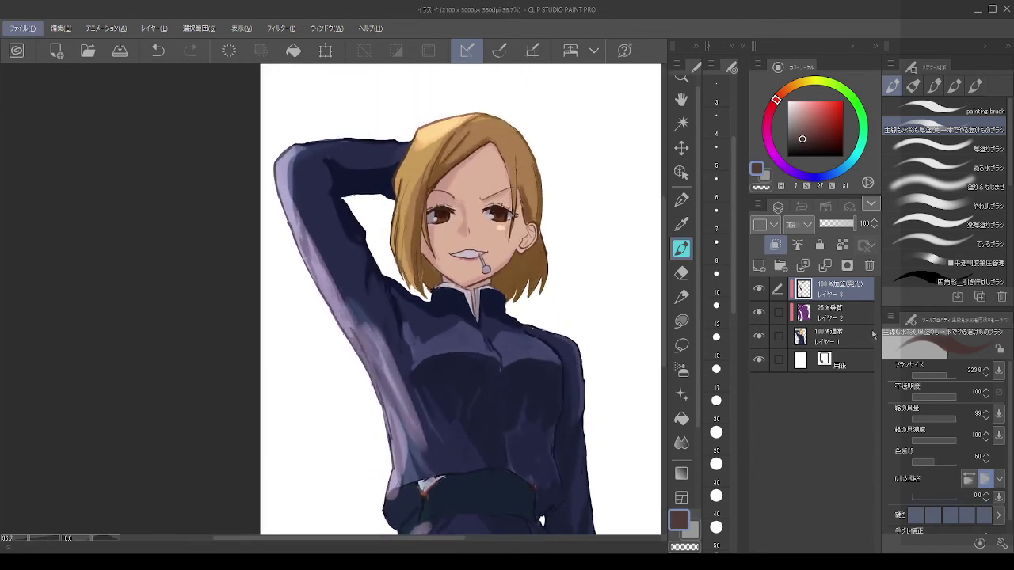
# Step: Try other opacity values on the purple Multiply layer
pyautogui.click(843, 317)
pyautogui.moveTo(841, 229)
pyautogui.mouseDown()
pyautogui.moveTo(848, 224)
pyautogui.moveTo(825, 226)
pyautogui.mouseUp()
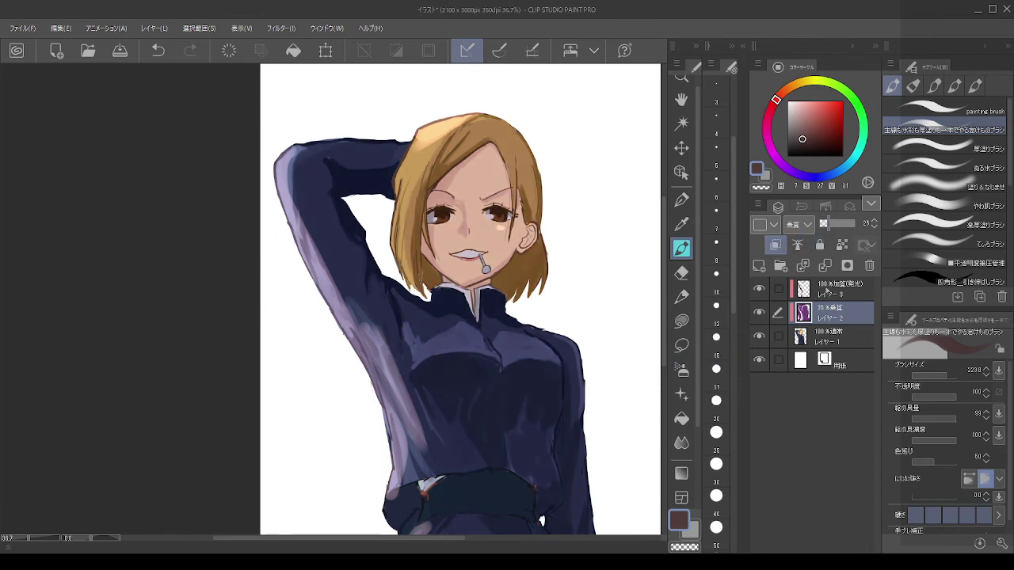
# Step: Paint glowing highlights on the Add (Glow) layer down the outer side of the hair nearest the raised arm
pyautogui.click(828, 289)
pyautogui.moveTo(478, 173); pyautogui.dragTo(485, 182)
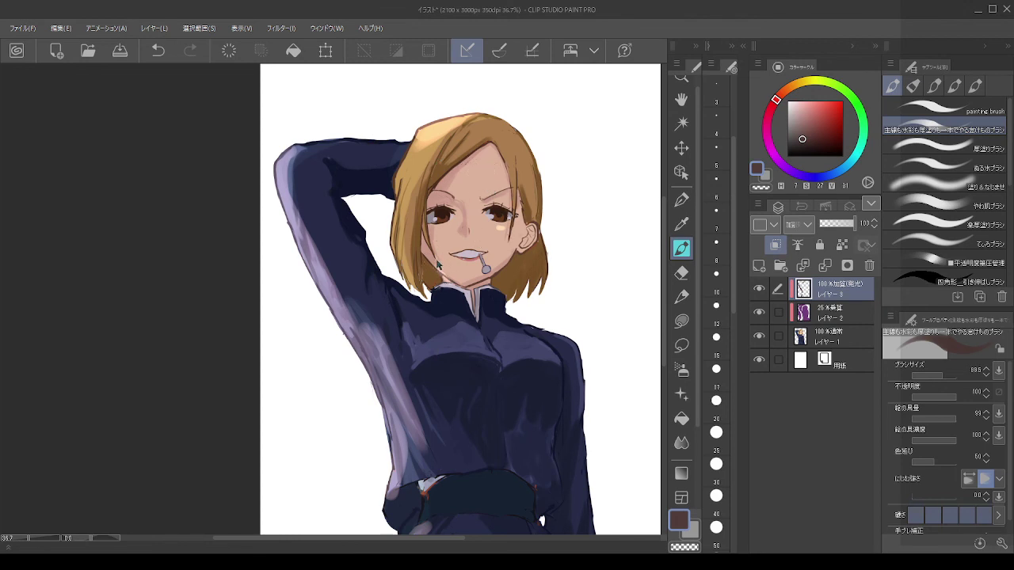
pyautogui.moveTo(405, 225); pyautogui.dragTo(417, 291)
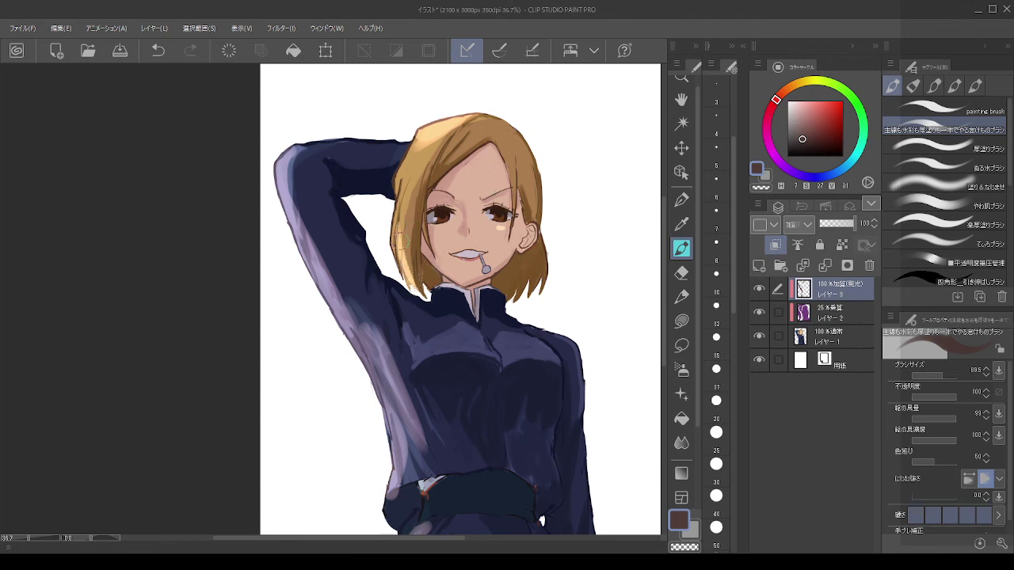
pyautogui.hotkey('ctrl', 'z')
pyautogui.moveTo(398, 220); pyautogui.dragTo(412, 286)
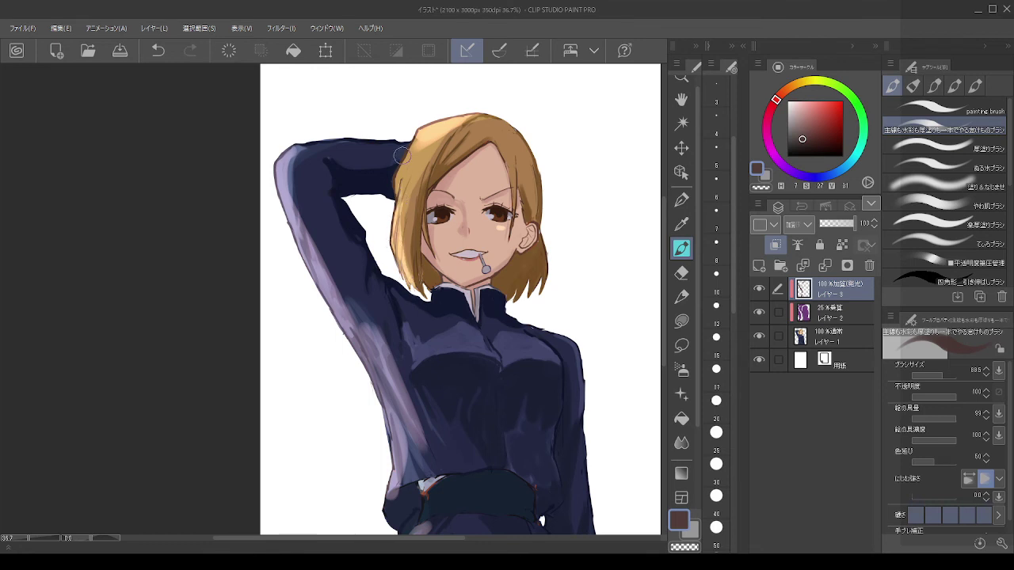
pyautogui.moveTo(426, 123); pyautogui.dragTo(397, 210)
pyautogui.moveTo(407, 143); pyautogui.dragTo(402, 228)
pyautogui.hotkey('ctrl', 'z')
pyautogui.moveTo(414, 142); pyautogui.dragTo(397, 258)
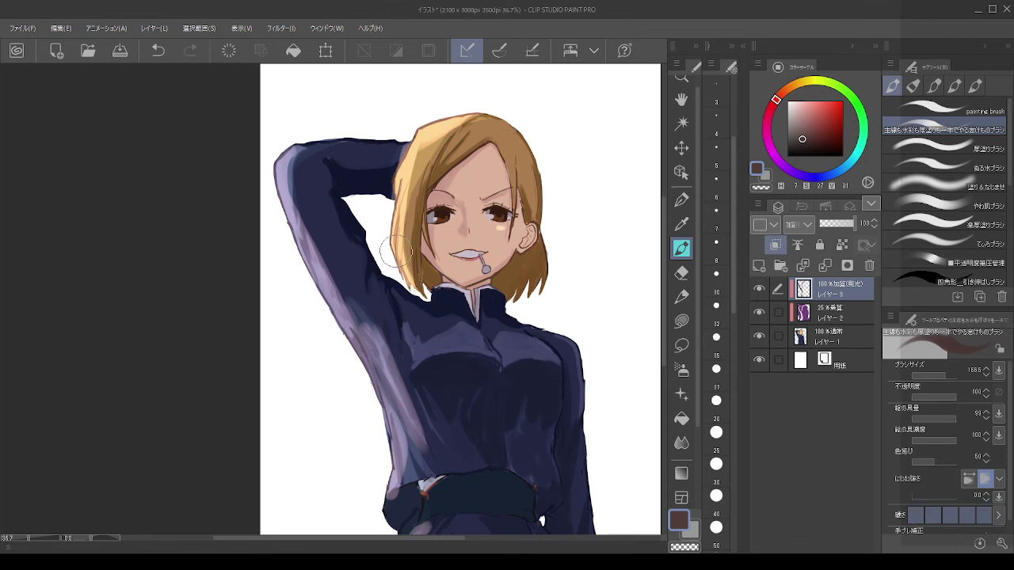
# Step: Set the Multiply layer's opacity to 43% and paint dark purple broadly over the figure on it with a larger brush
pyautogui.click(830, 314)
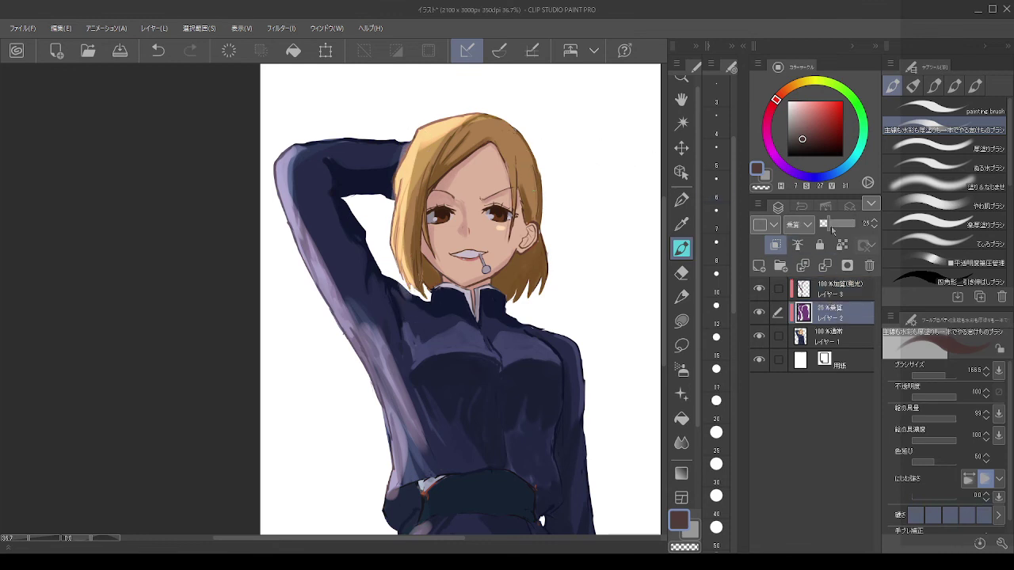
pyautogui.click(833, 225)
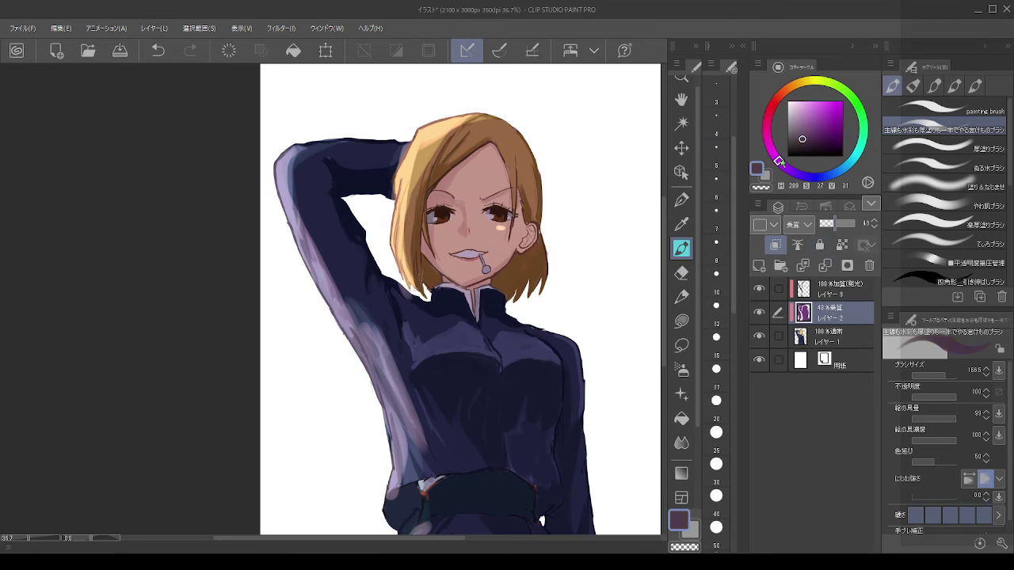
pyautogui.click(818, 140)
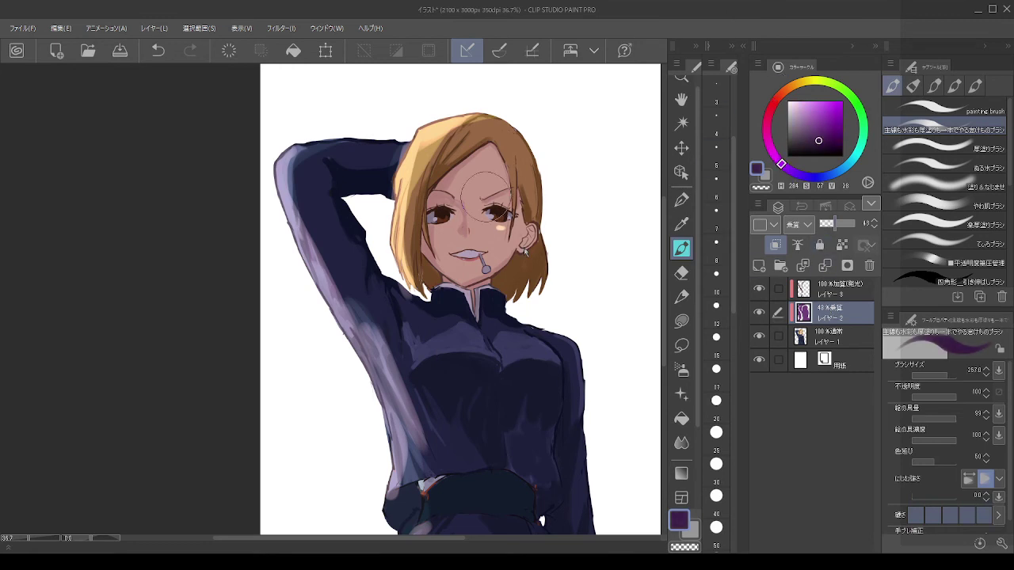
pyautogui.moveTo(392, 232)
pyautogui.mouseDown()
pyautogui.moveTo(465, 254)
pyautogui.moveTo(375, 487)
pyautogui.mouseUp()
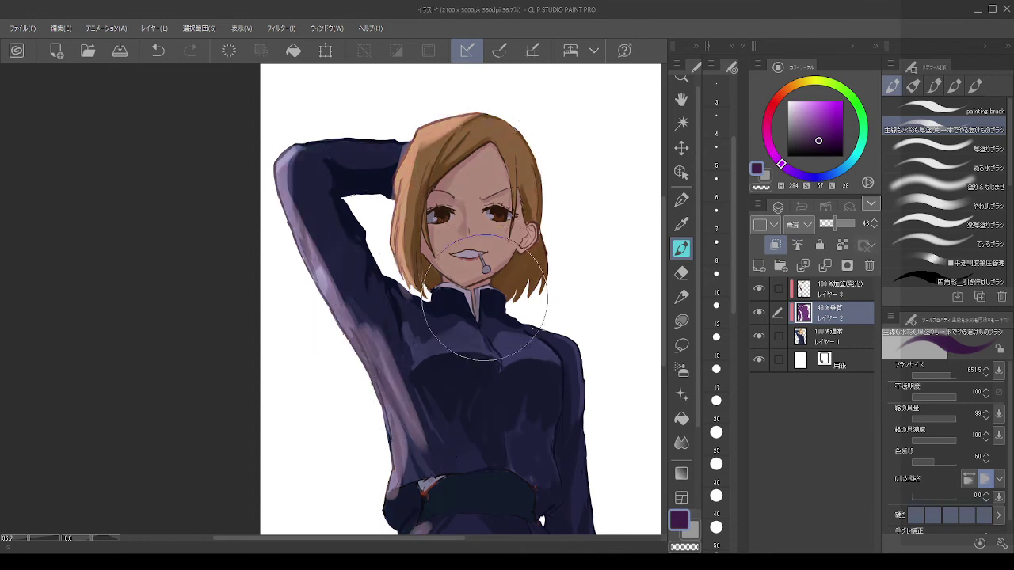
pyautogui.scroll(-8, 493, 397)
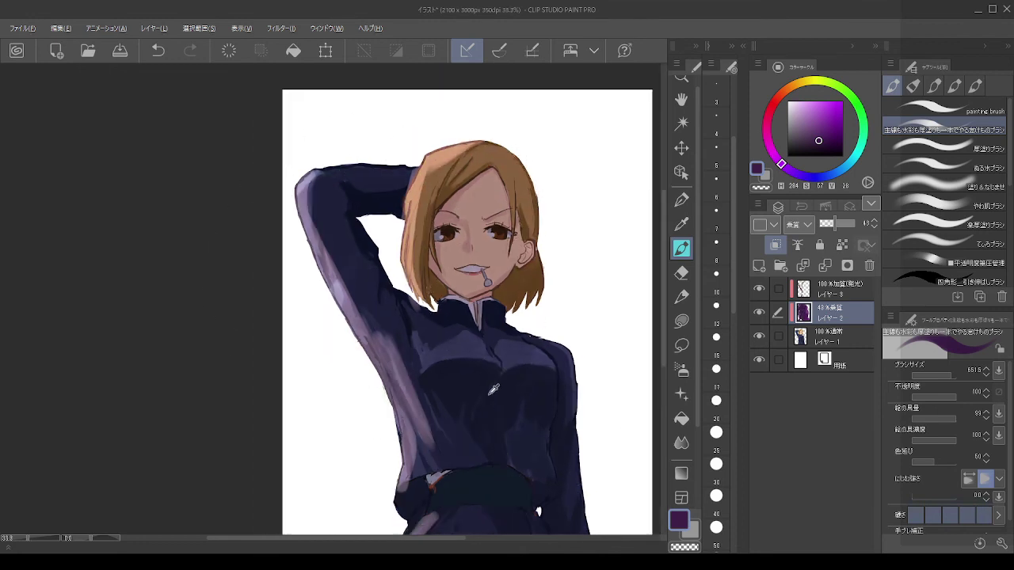
# Step: Erase shading along the lit side of the skirt on the Multiply layer with transparent colour and a smaller brush
pyautogui.scroll(5, 483, 466)
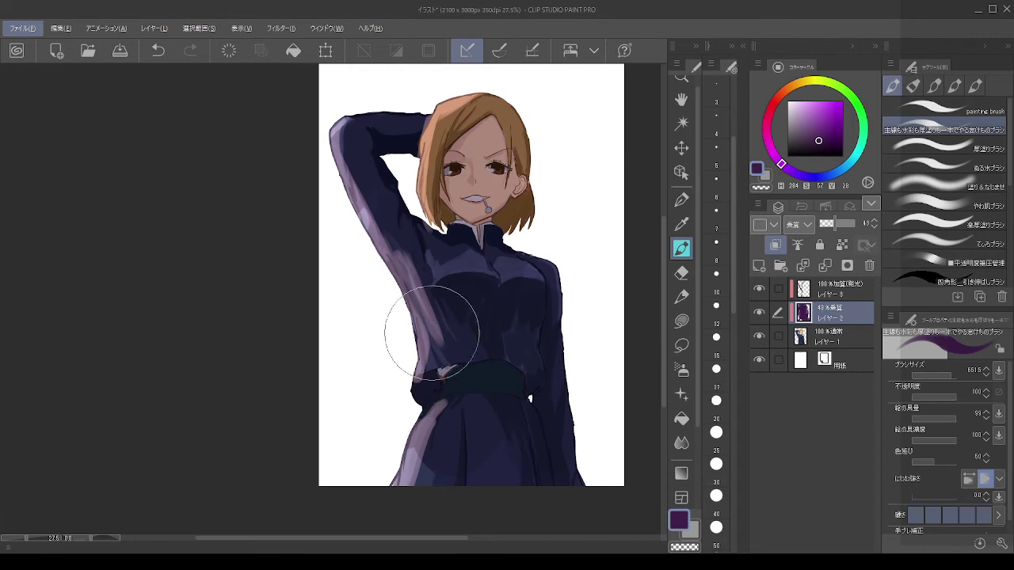
pyautogui.moveTo(439, 432); pyautogui.dragTo(410, 489)
pyautogui.press('c')
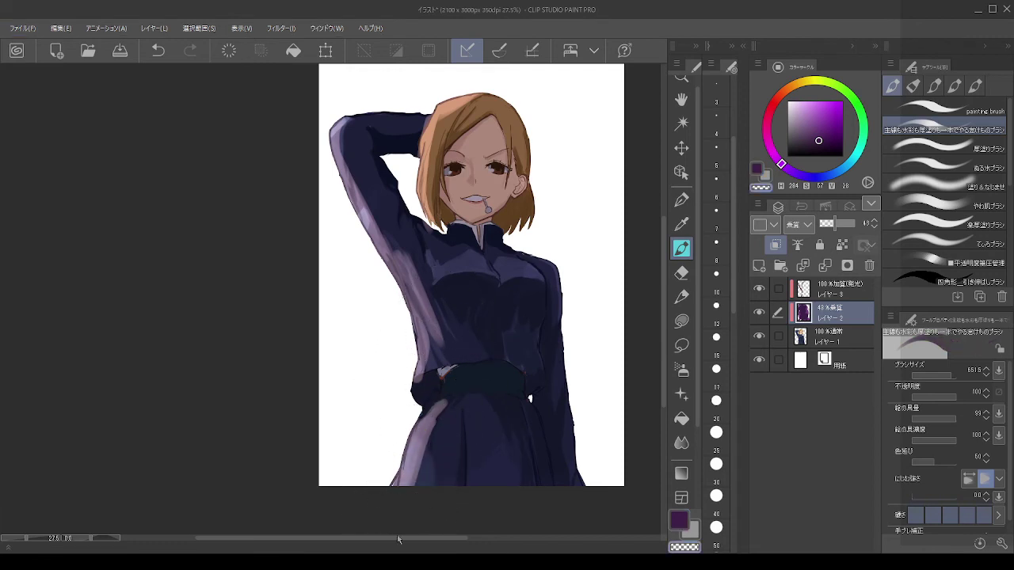
pyautogui.hotkey('ctrl', 'z')
pyautogui.press('[')
pyautogui.press('[')
pyautogui.moveTo(432, 434); pyautogui.dragTo(408, 474)
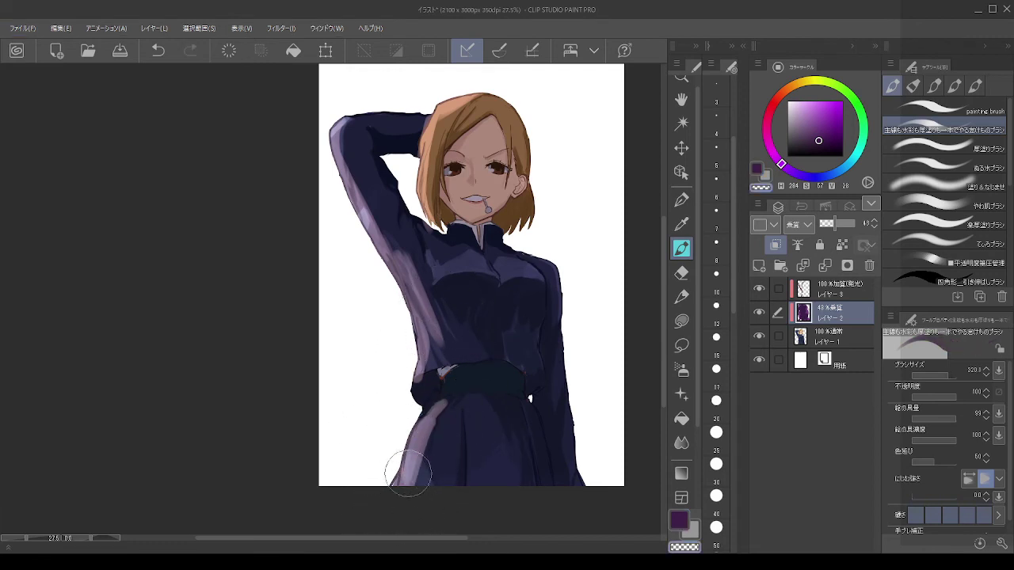
# Step: Try a lower opacity on the Add (Glow) layer and return it to 100%
pyautogui.click(831, 285)
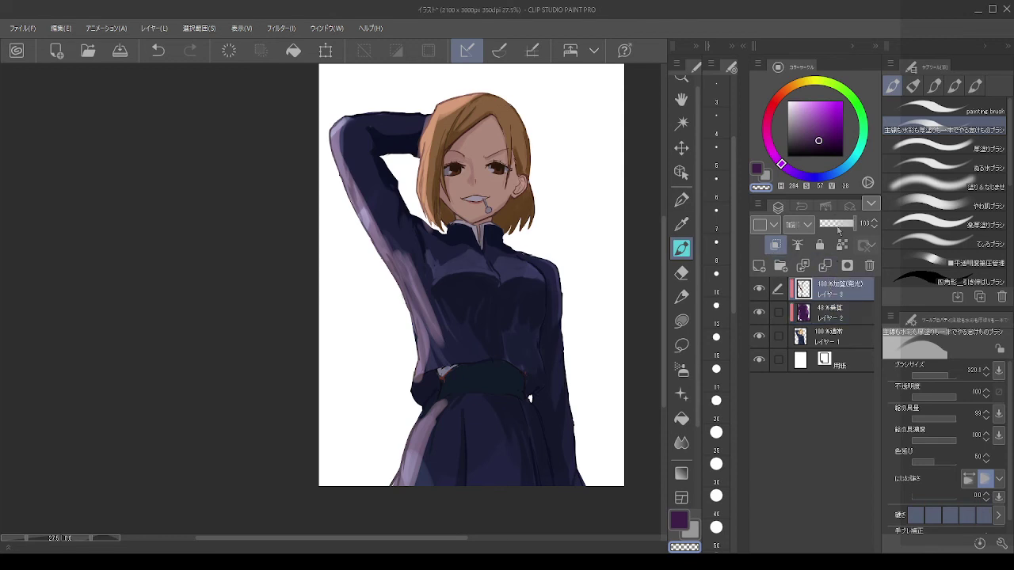
pyautogui.click(838, 228)
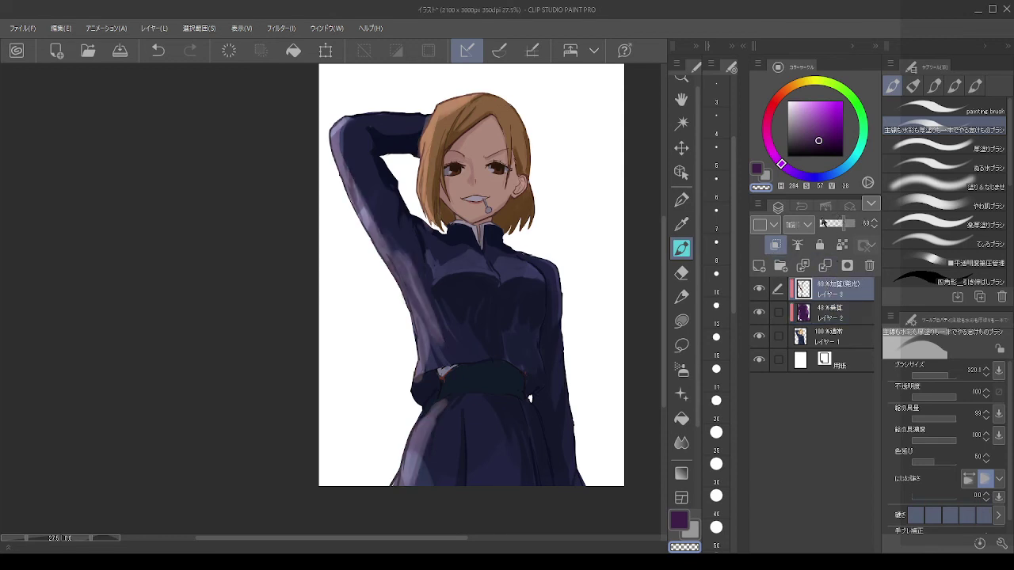
pyautogui.moveTo(842, 220); pyautogui.dragTo(859, 224)
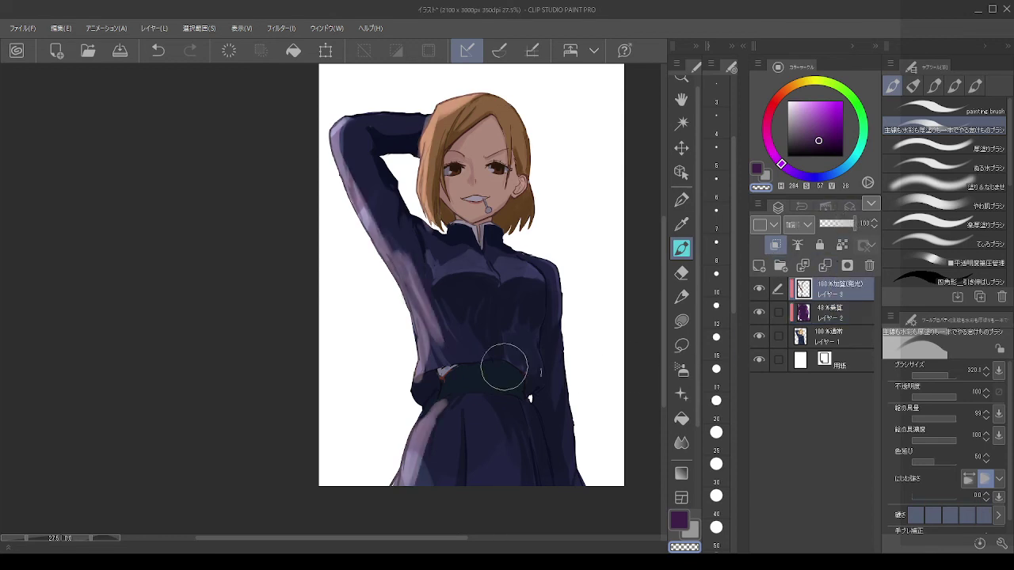
pyautogui.hotkey('ctrl', 'z')
pyautogui.press('c')
pyautogui.moveTo(435, 496)
pyautogui.mouseDown()
pyautogui.moveTo(426, 465)
pyautogui.moveTo(462, 514)
pyautogui.moveTo(421, 471)
pyautogui.moveTo(464, 496)
pyautogui.mouseUp()
pyautogui.hotkey('ctrl', 'z')
pyautogui.press('c')
pyautogui.hotkey('ctrl', 'z')
# Step: Erase shading near the skirt's lower edge on the Multiply layer and set that layer's opacity to 13%
pyautogui.click(819, 320)
pyautogui.moveTo(441, 482)
pyautogui.mouseDown()
pyautogui.moveTo(417, 485)
pyautogui.moveTo(441, 504)
pyautogui.mouseUp()
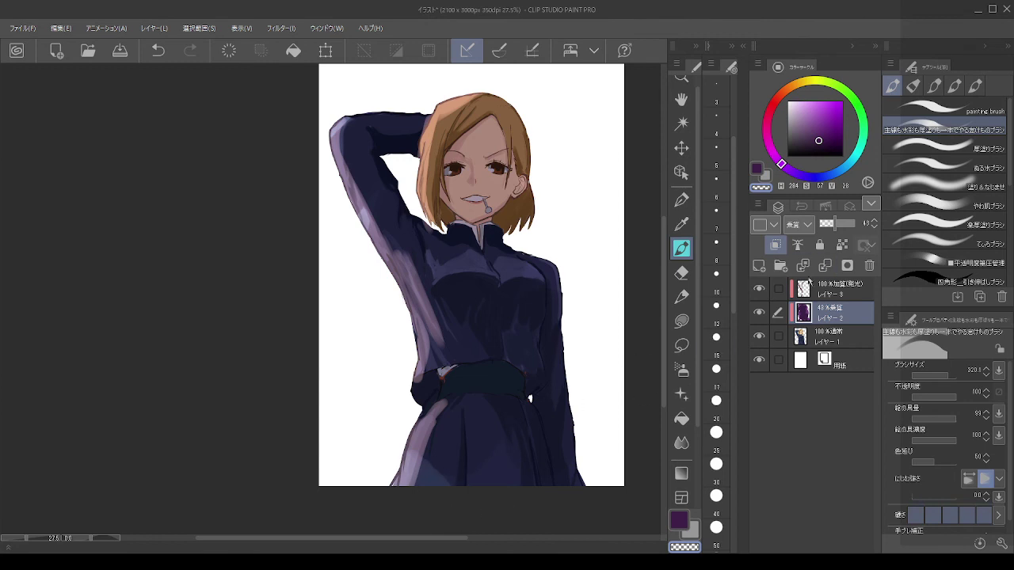
pyautogui.moveTo(843, 225); pyautogui.dragTo(827, 229)
pyautogui.scroll(4, 544, 170)
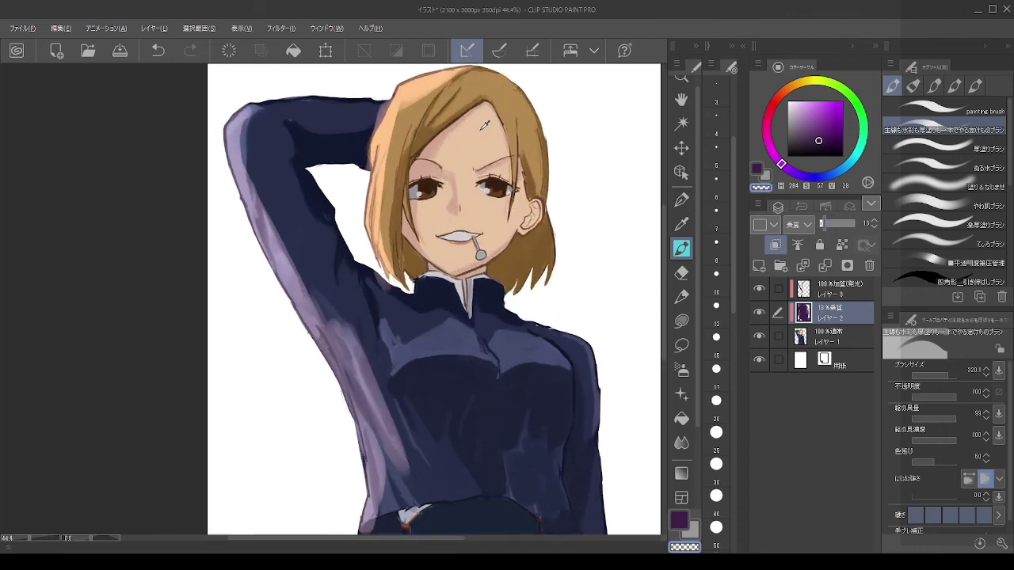
pyautogui.scroll(-3, 586, 212)
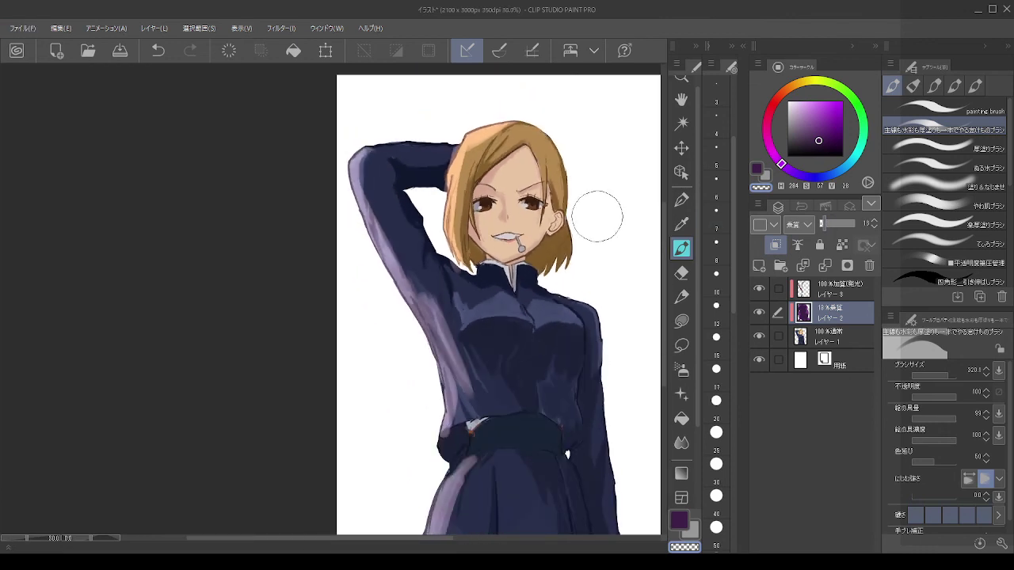
# Step: Erase the inner part of the light along the torso's lit side on the Add (Glow) layer
pyautogui.click(829, 291)
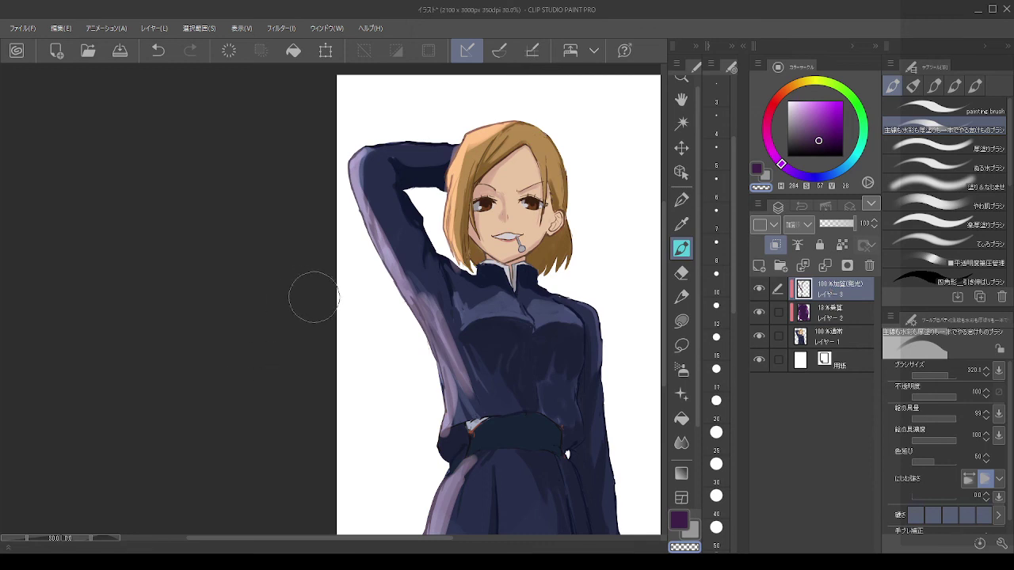
pyautogui.moveTo(463, 342); pyautogui.dragTo(453, 313)
pyautogui.hotkey('ctrl', 'z')
pyautogui.moveTo(473, 379)
pyautogui.mouseDown()
pyautogui.moveTo(448, 328)
pyautogui.moveTo(470, 395)
pyautogui.moveTo(423, 279)
pyautogui.moveTo(460, 387)
pyautogui.moveTo(453, 356)
pyautogui.mouseUp()
# Step: Sample the dark red-brown glow colour and paint a thin rim of light along the shoulder and outer edge of the lowered arm
pyautogui.press('c')
pyautogui.keyDown('alt'); pyautogui.click(451, 392); pyautogui.keyUp('alt')
pyautogui.moveTo(605, 332)
pyautogui.mouseDown()
pyautogui.moveTo(617, 406)
pyautogui.moveTo(593, 314)
pyautogui.moveTo(611, 458)
pyautogui.mouseUp()
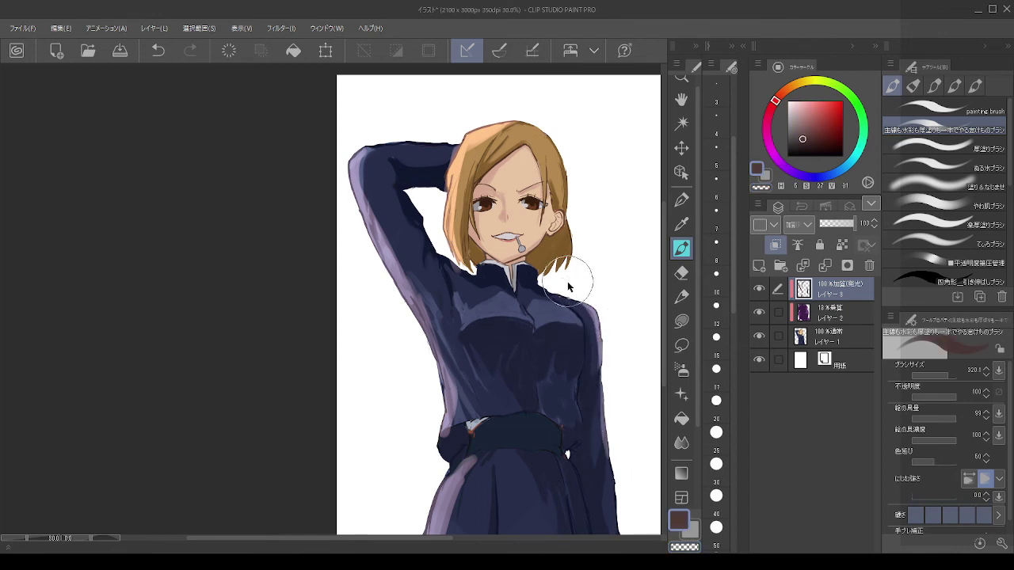
pyautogui.moveTo(569, 282)
pyautogui.mouseDown()
pyautogui.moveTo(545, 288)
pyautogui.moveTo(583, 304)
pyautogui.mouseUp()
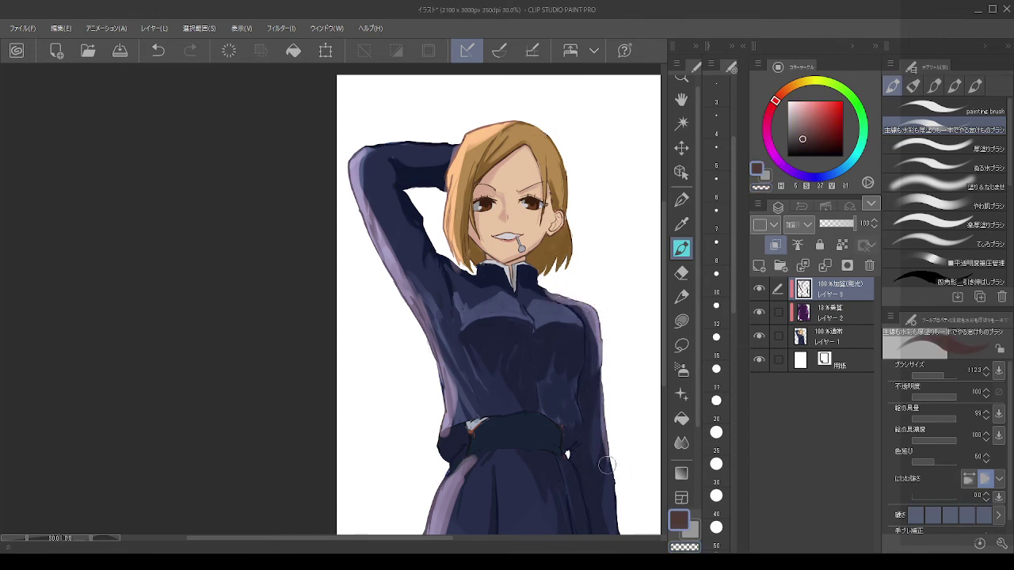
pyautogui.scroll(-4, 578, 293)
pyautogui.scroll(3, 555, 270)
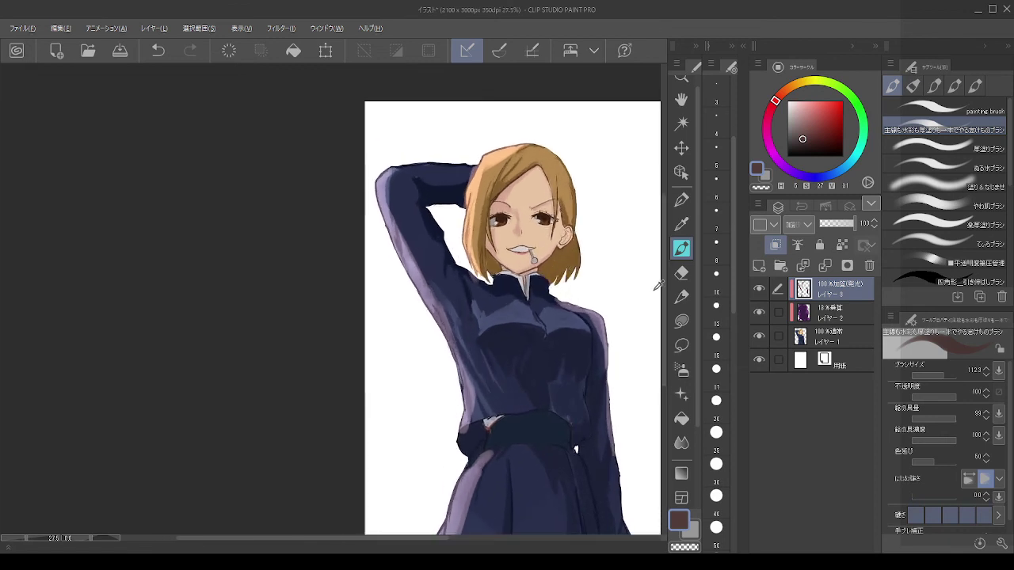
# Step: Lock the Add (Glow) layer's transparent pixels and repaint the light on both sleeves, the torso and the skirt in teal
pyautogui.press('alt')
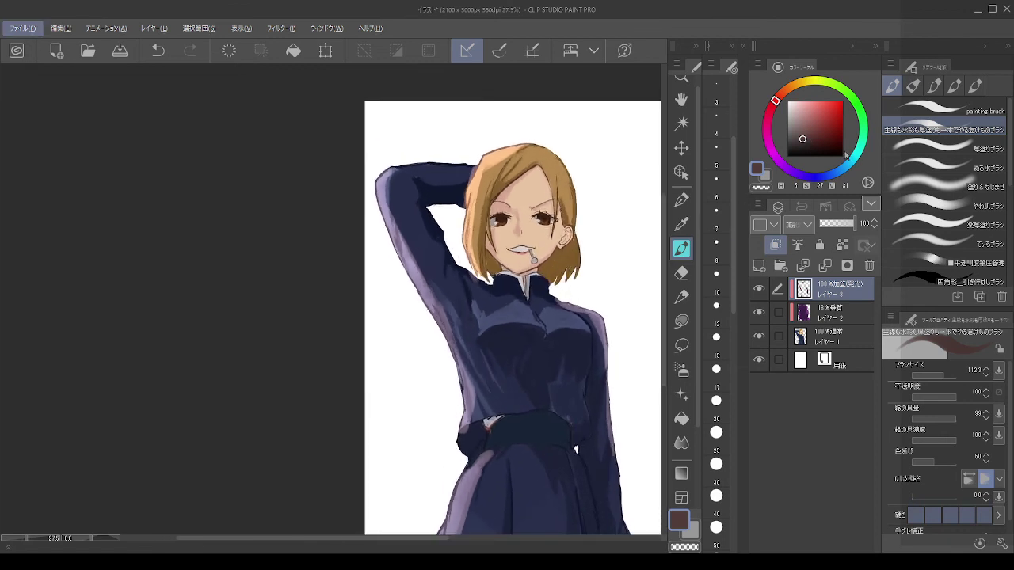
pyautogui.click(857, 158)
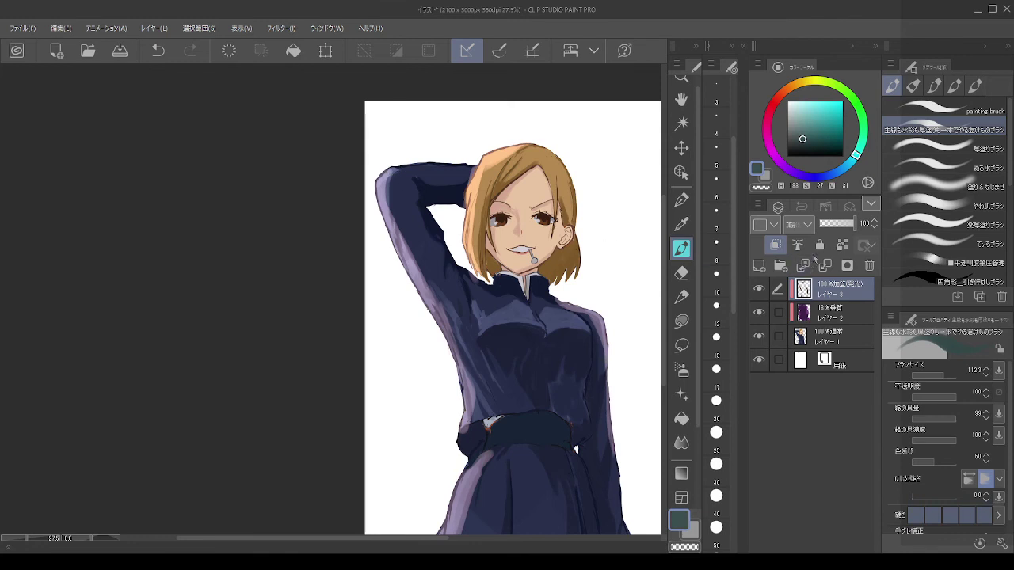
pyautogui.click(842, 247)
pyautogui.moveTo(445, 184)
pyautogui.mouseDown()
pyautogui.moveTo(409, 143)
pyautogui.moveTo(397, 293)
pyautogui.moveTo(457, 405)
pyautogui.moveTo(439, 330)
pyautogui.moveTo(483, 527)
pyautogui.mouseUp()
pyautogui.moveTo(593, 306); pyautogui.dragTo(629, 385)
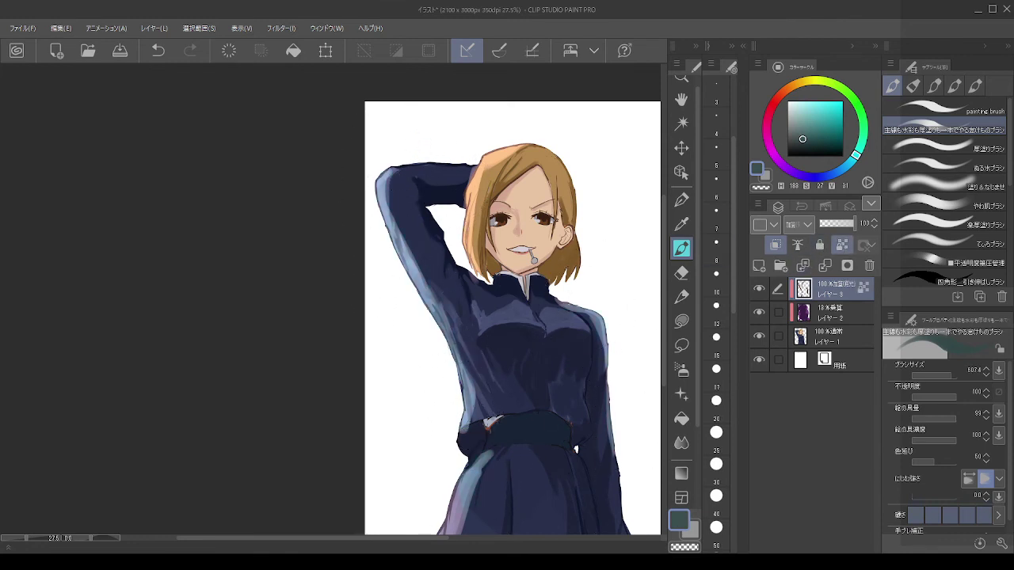
pyautogui.scroll(-1, 516, 452)
pyautogui.scroll(1, 516, 452)
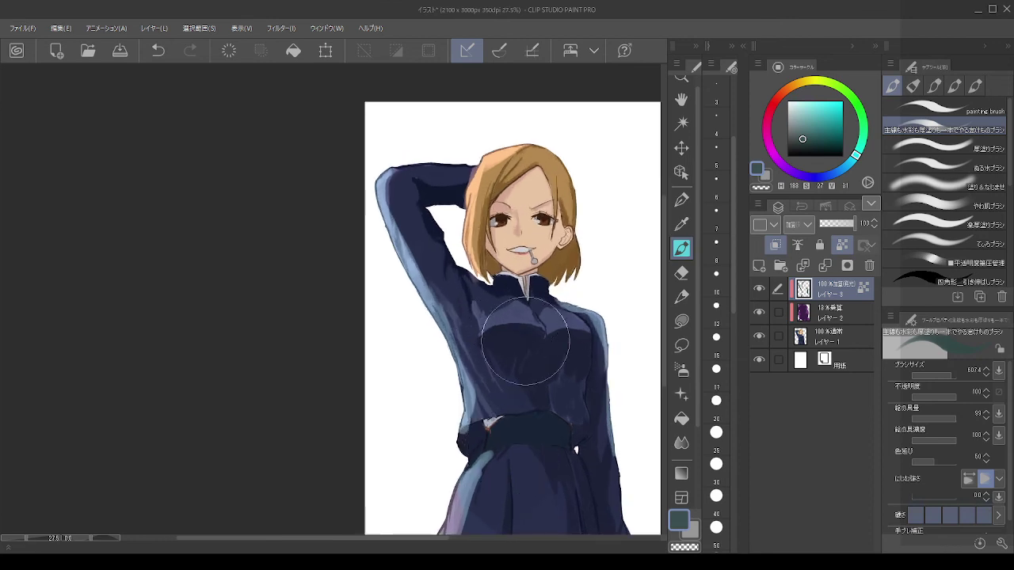
pyautogui.moveTo(469, 501); pyautogui.dragTo(450, 534)
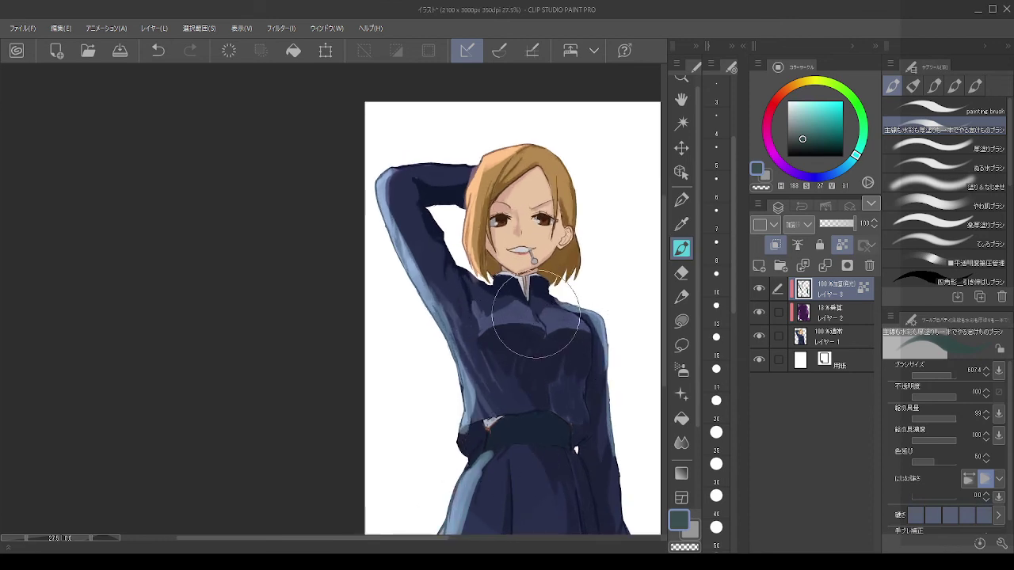
# Step: Remove the leftover warm light from the raised arm beside the hair using transparent colour
pyautogui.scroll(2, 503, 183)
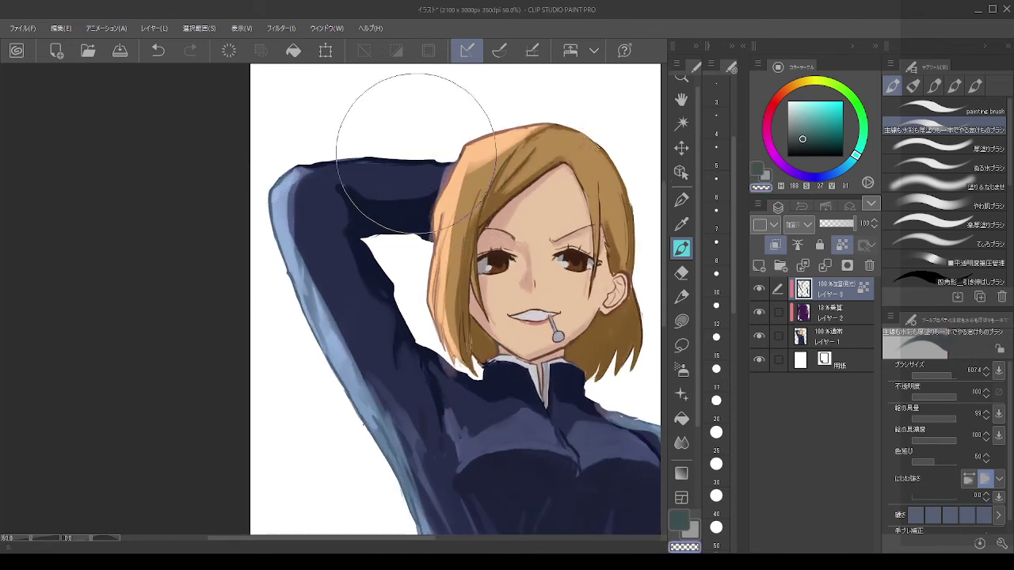
pyautogui.moveTo(415, 154); pyautogui.dragTo(381, 119)
pyautogui.moveTo(415, 180)
pyautogui.mouseDown()
pyautogui.moveTo(438, 163)
pyautogui.moveTo(419, 190)
pyautogui.mouseUp()
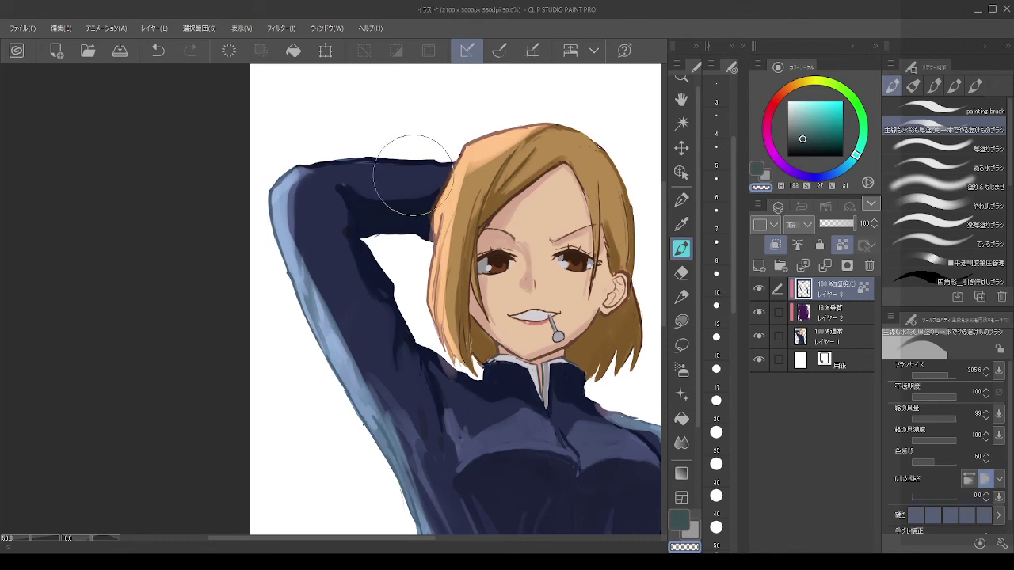
pyautogui.scroll(-2, 412, 174)
# Step: With transparent pixels unlocked and the dark red-brown colour sampled, paint warm light on the hair below the ear
pyautogui.press('alt')
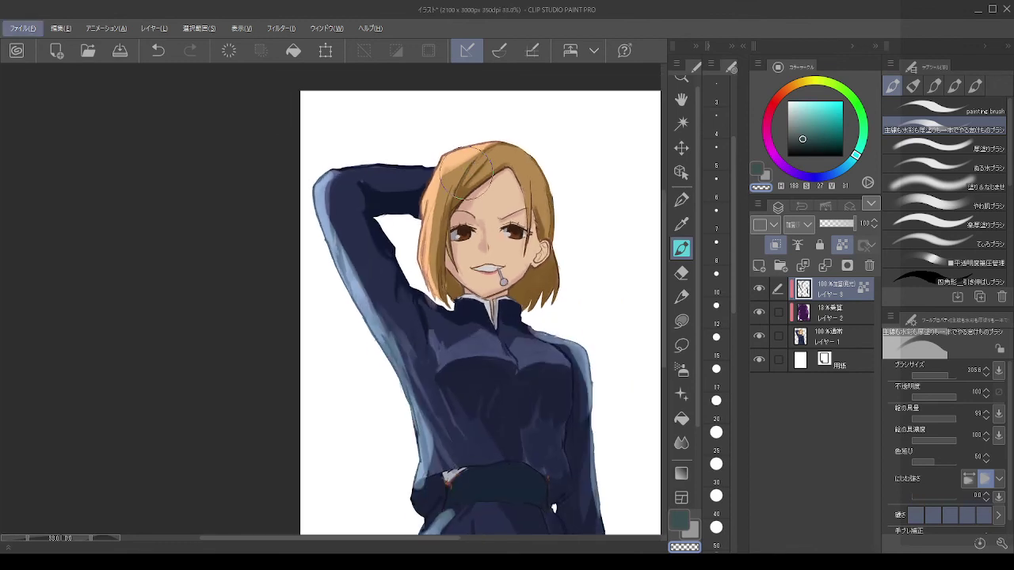
pyautogui.keyDown('alt'); pyautogui.click(501, 149); pyautogui.keyUp('alt')
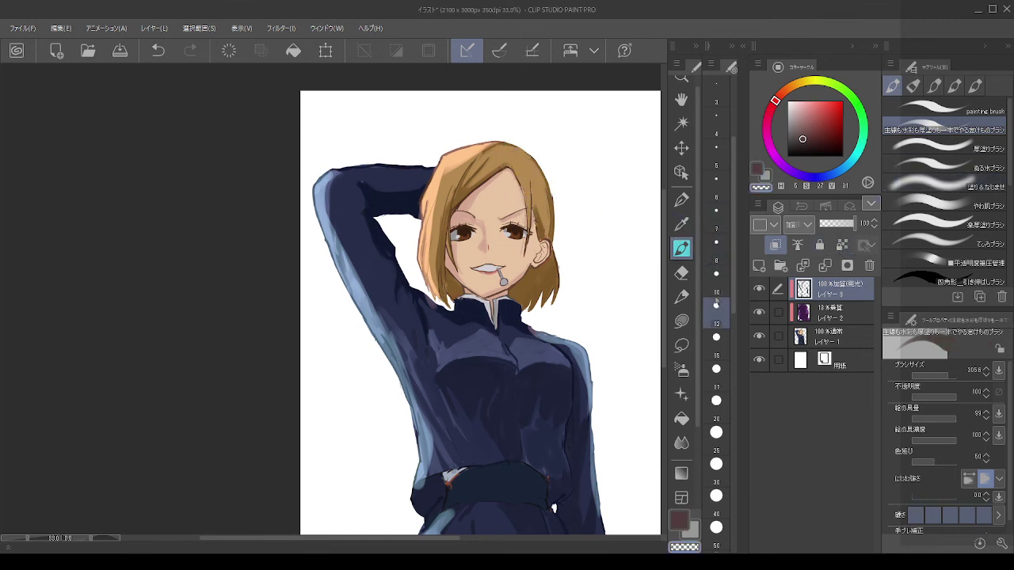
pyautogui.click(717, 277)
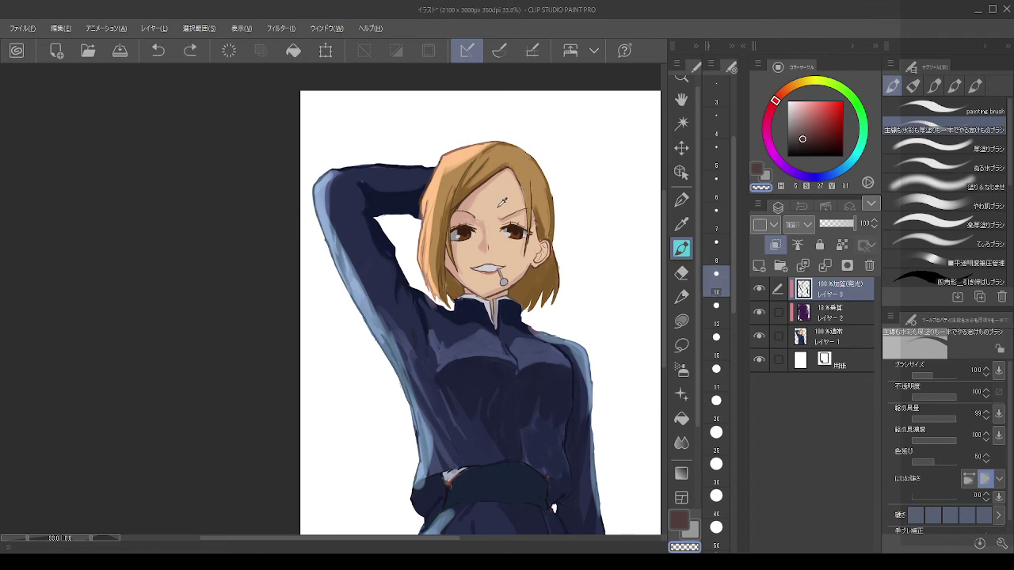
pyautogui.keyDown('alt'); pyautogui.click(457, 153); pyautogui.keyUp('alt')
pyautogui.moveTo(567, 196); pyautogui.dragTo(591, 195)
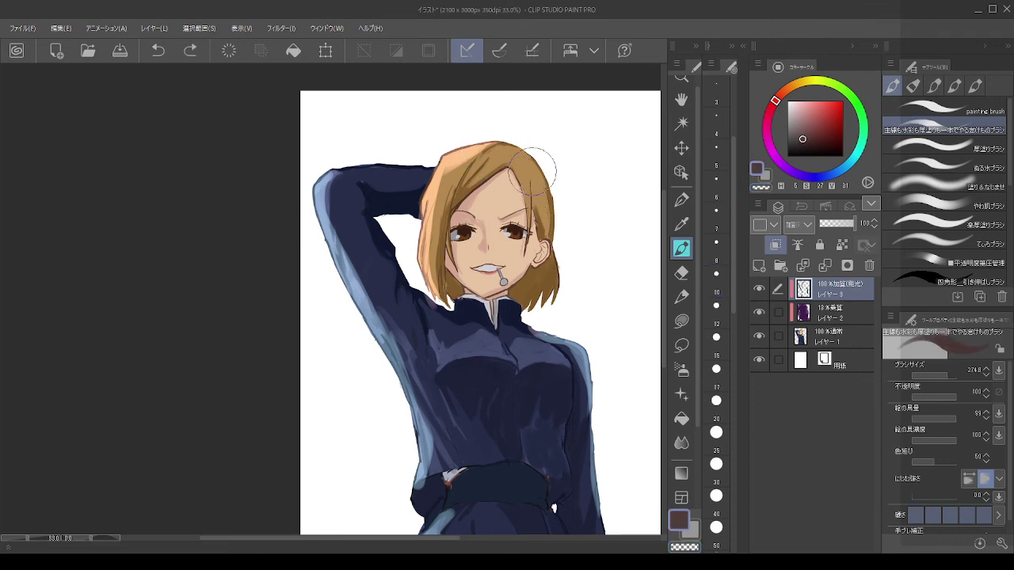
pyautogui.moveTo(535, 170)
pyautogui.mouseDown()
pyautogui.moveTo(534, 193)
pyautogui.moveTo(548, 203)
pyautogui.moveTo(531, 170)
pyautogui.mouseUp()
pyautogui.hotkey('ctrl', 'z')
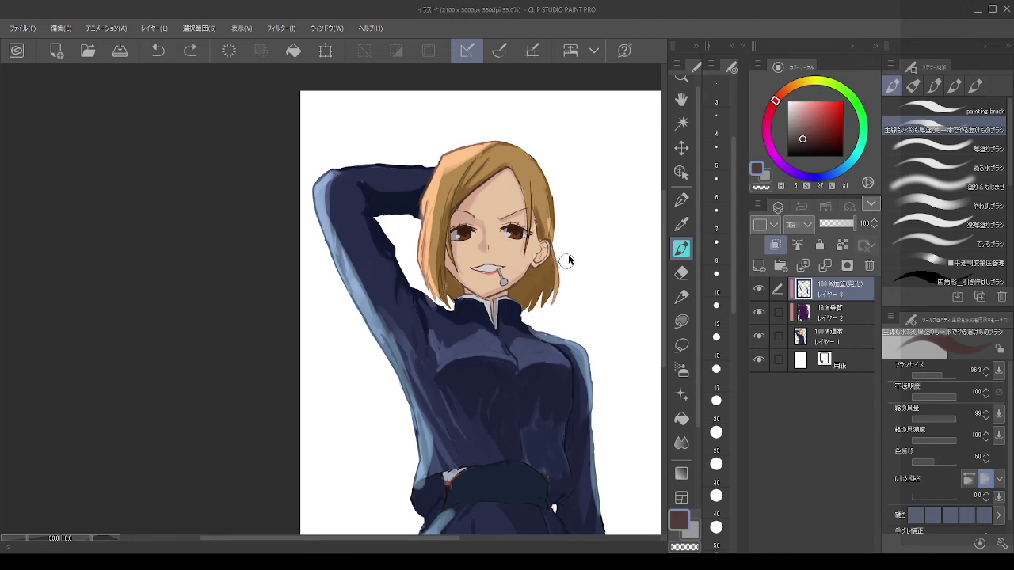
pyautogui.moveTo(557, 261)
pyautogui.mouseDown()
pyautogui.moveTo(552, 296)
pyautogui.moveTo(540, 299)
pyautogui.moveTo(546, 282)
pyautogui.moveTo(519, 298)
pyautogui.moveTo(531, 274)
pyautogui.mouseUp()
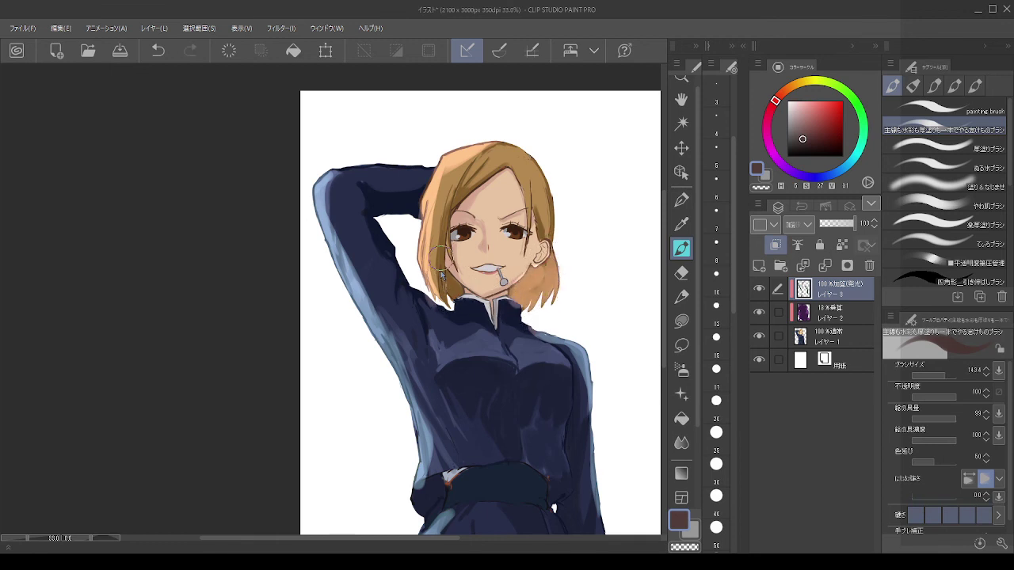
pyautogui.moveTo(454, 293); pyautogui.dragTo(454, 283)
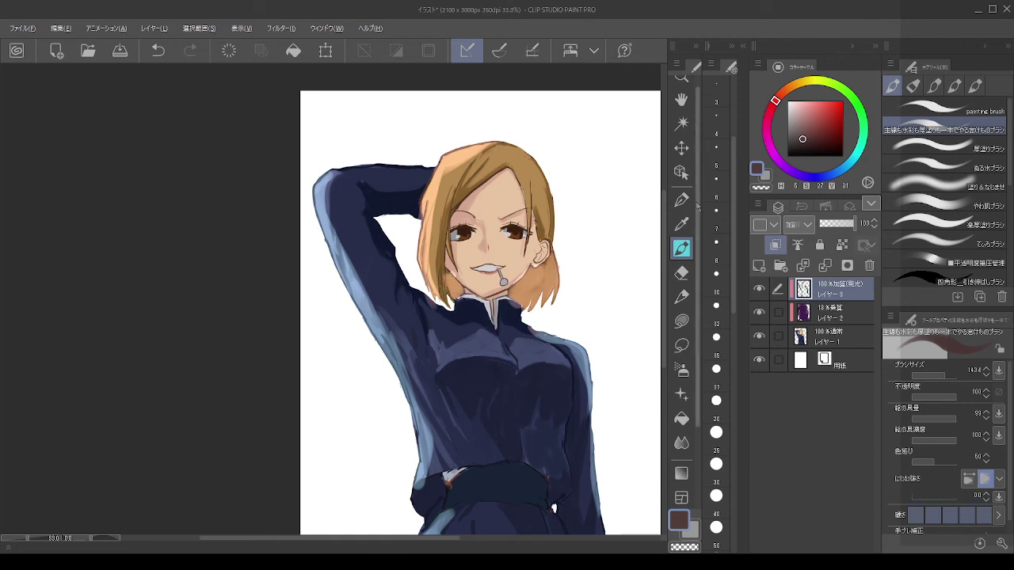
pyautogui.hotkey('ctrl', 'z')
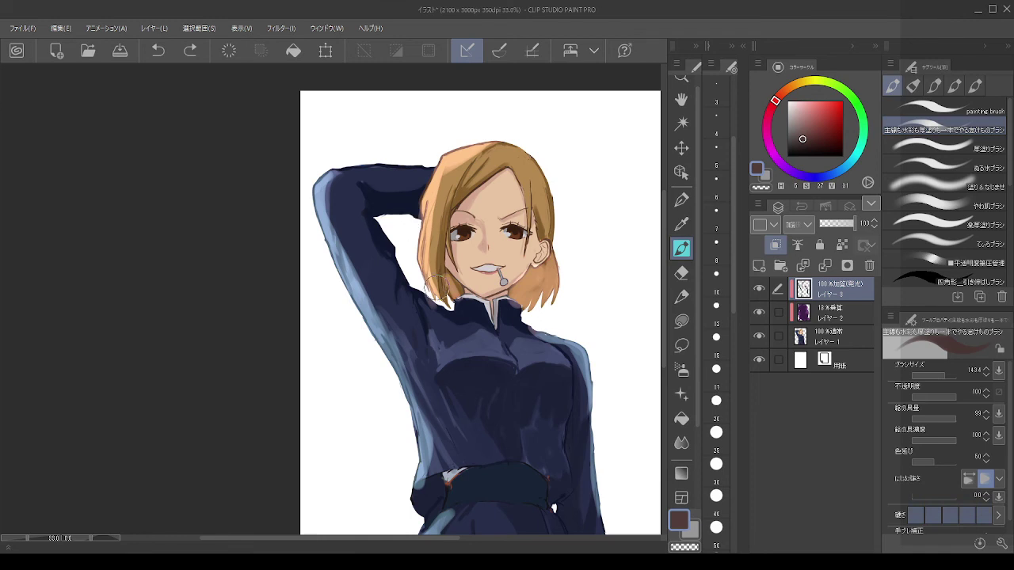
pyautogui.press('c')
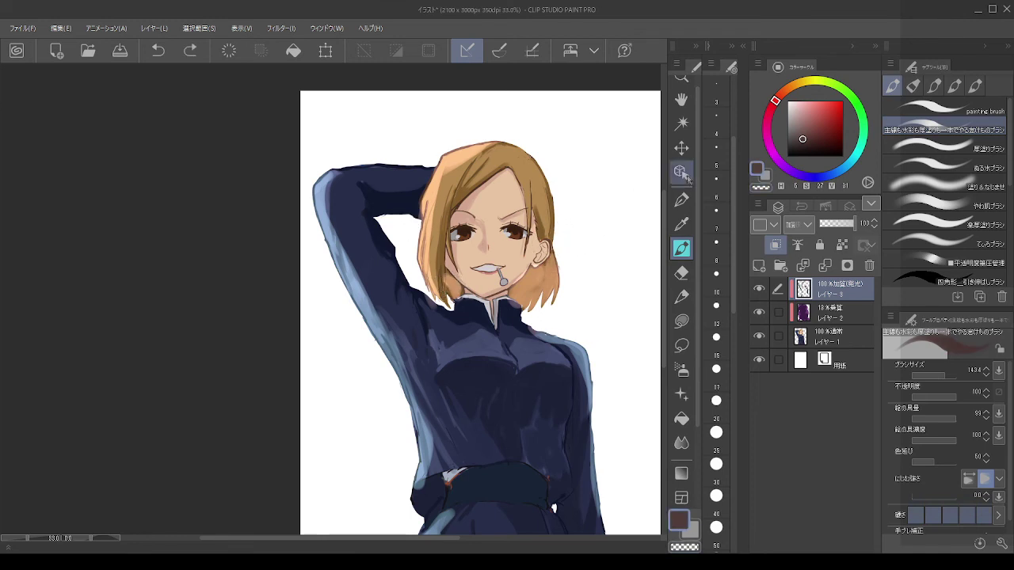
# Step: Paint soft warm light on the lower hair on both sides of the face with the 塗り&なじませ brush at size 300
pyautogui.click(943, 186)
pyautogui.press(']')
pyautogui.press(']')
pyautogui.press(']')
pyautogui.press(']')
pyautogui.press(']')
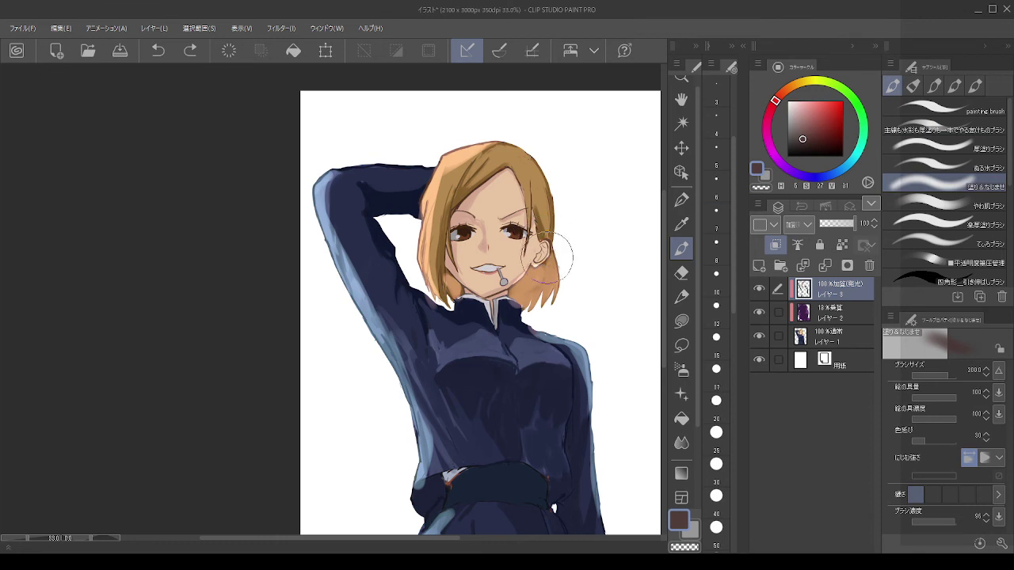
pyautogui.moveTo(554, 255); pyautogui.dragTo(532, 259)
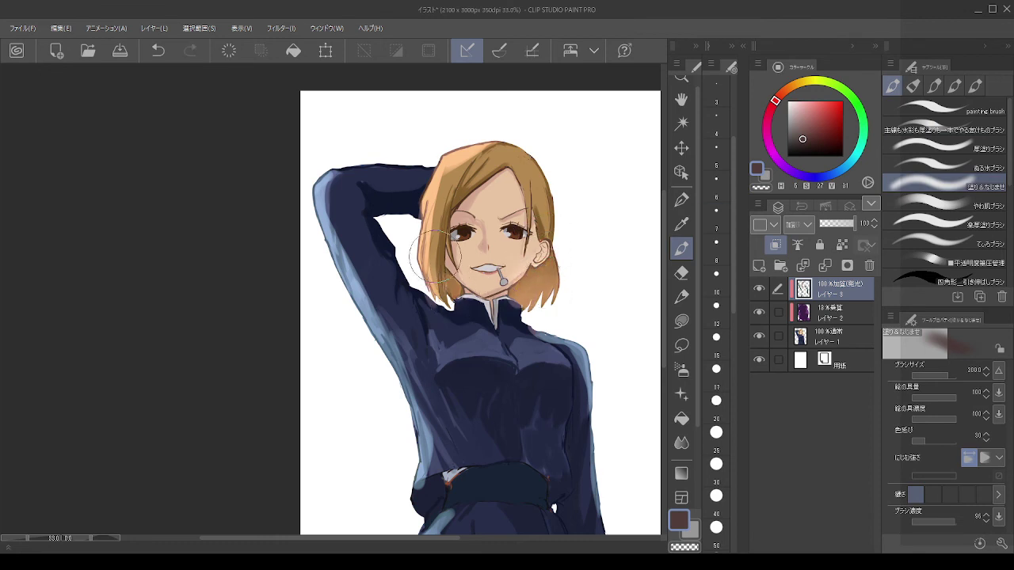
pyautogui.hotkey('ctrl', 'z')
pyautogui.moveTo(421, 279); pyautogui.dragTo(437, 230)
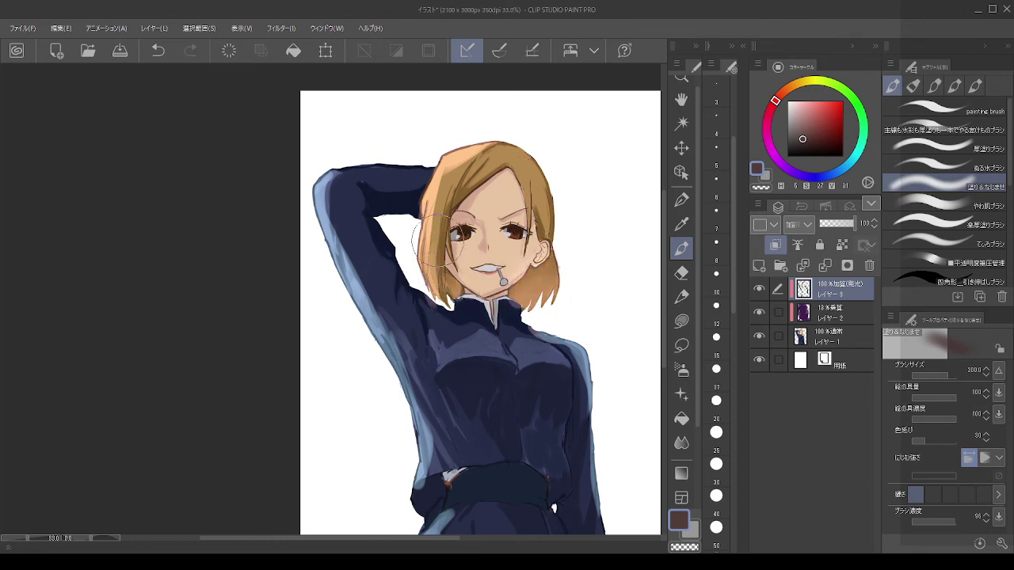
# Step: Soften the glow near the crown of the hair by erasing it with transparent colour
pyautogui.scroll(-3, 464, 203)
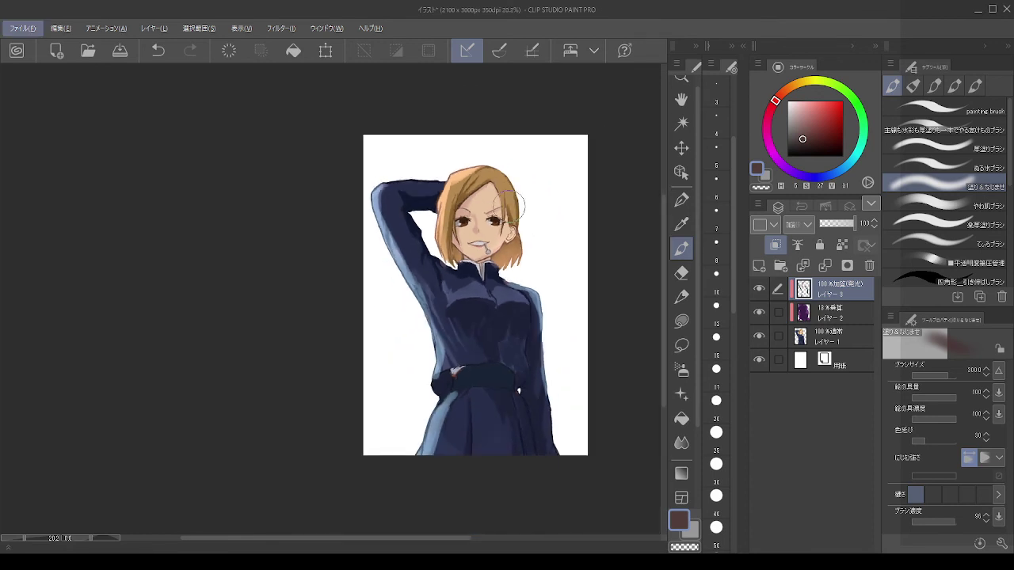
pyautogui.scroll(3, 507, 202)
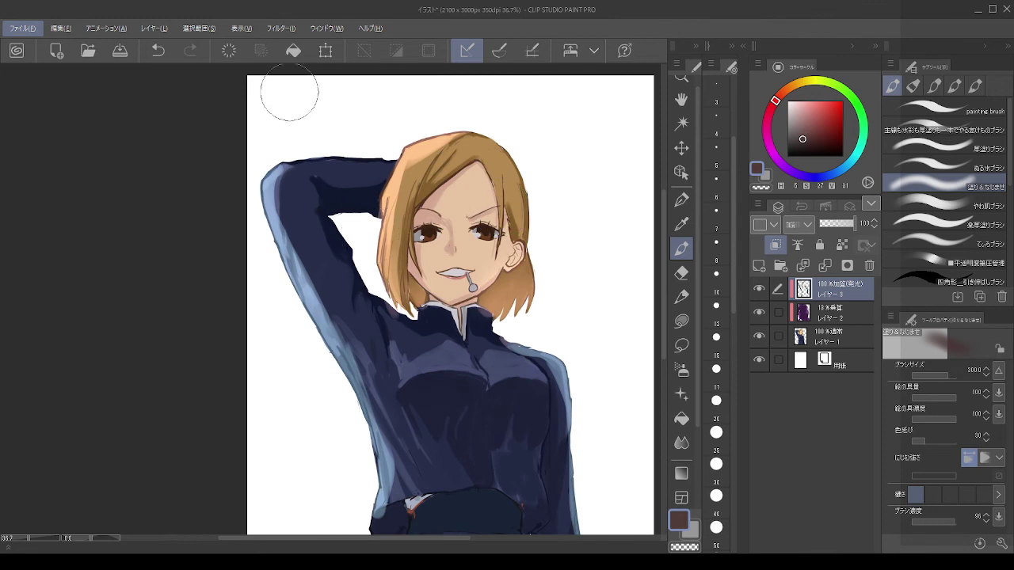
pyautogui.press('c')
pyautogui.moveTo(422, 152); pyautogui.dragTo(451, 141)
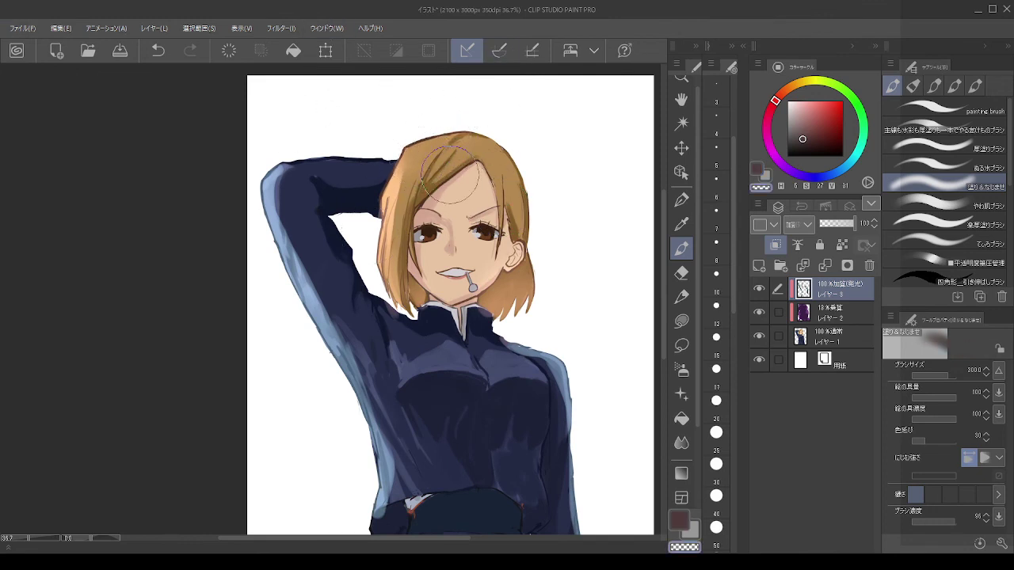
# Step: With the 主線も水彩も厚塗りも一本でやる怠けものブラシ and transparent colour, erase the broad warm glow from the hair beside the raised arm, keeping a thin rim
pyautogui.hotkey('ctrl', 'z')
pyautogui.press('alt')
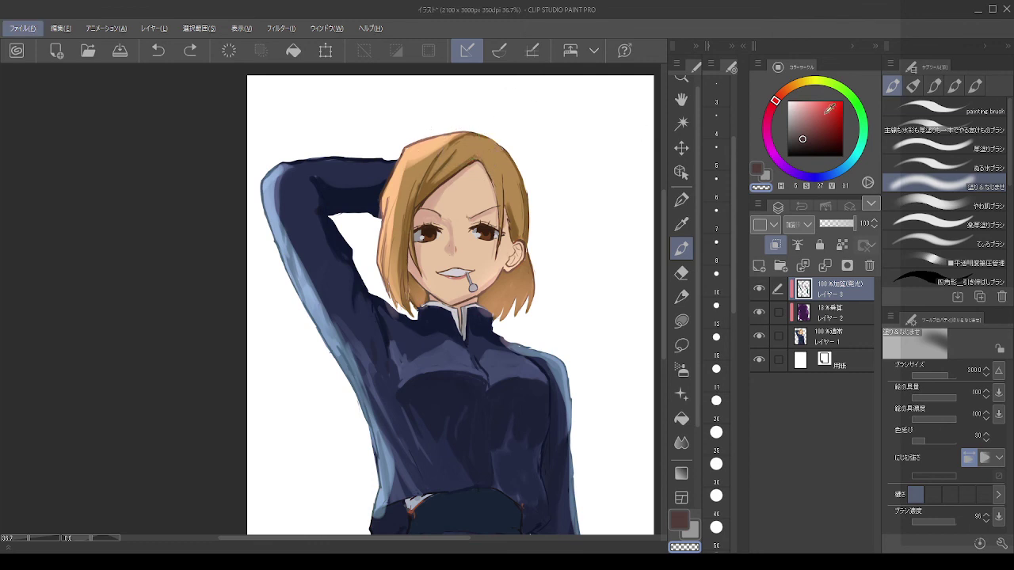
pyautogui.click(935, 132)
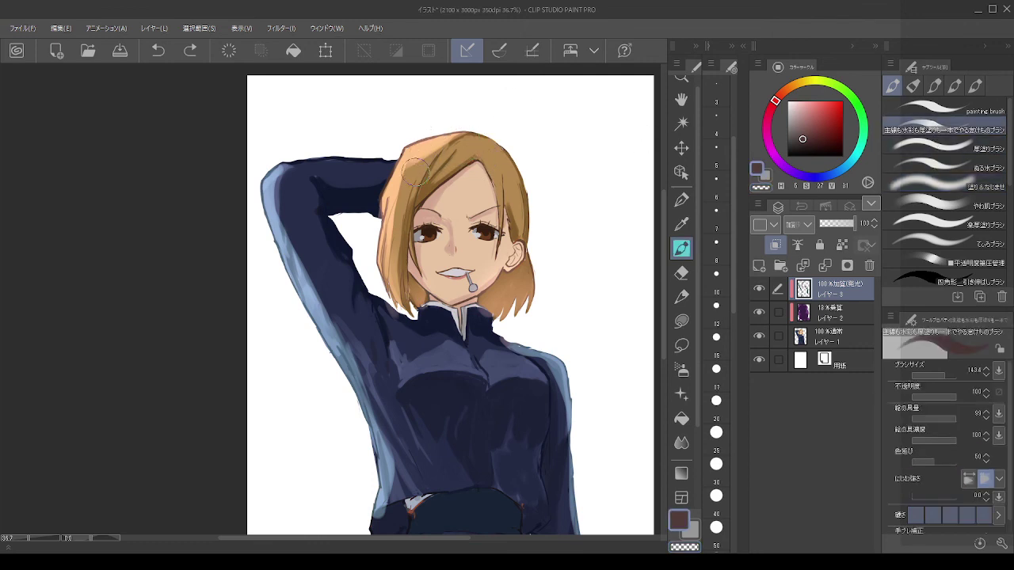
pyautogui.press('c')
pyautogui.moveTo(425, 154)
pyautogui.mouseDown()
pyautogui.moveTo(408, 166)
pyautogui.moveTo(399, 226)
pyautogui.mouseUp()
pyautogui.hotkey('ctrl', 'z')
pyautogui.moveTo(453, 135); pyautogui.dragTo(419, 166)
pyautogui.hotkey('ctrl', 'z')
pyautogui.hotkey('ctrl', 'z')
pyautogui.moveTo(464, 136)
pyautogui.mouseDown()
pyautogui.moveTo(408, 172)
pyautogui.moveTo(397, 213)
pyautogui.moveTo(399, 187)
pyautogui.moveTo(398, 281)
pyautogui.mouseUp()
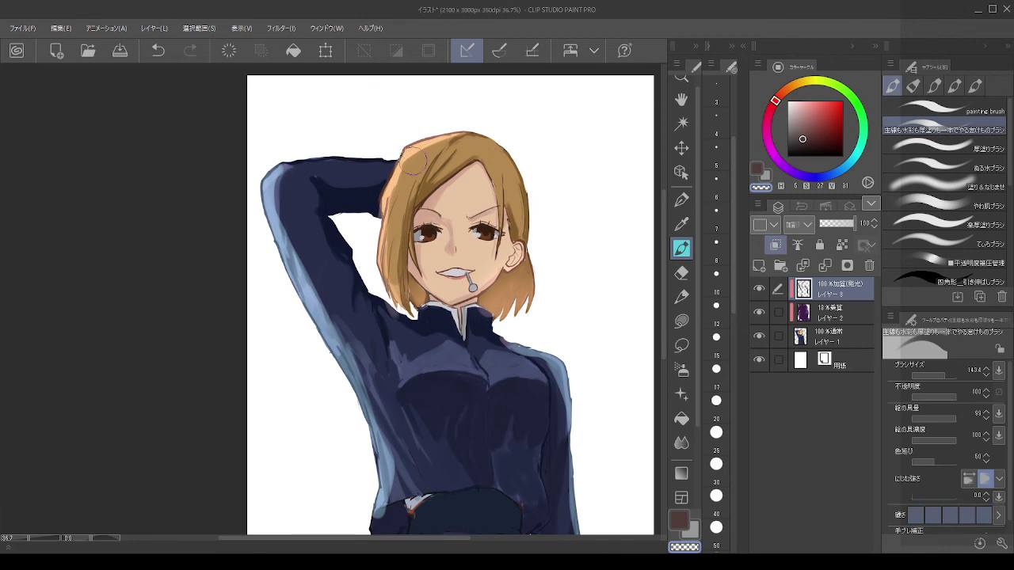
pyautogui.moveTo(401, 164)
pyautogui.mouseDown()
pyautogui.moveTo(386, 232)
pyautogui.moveTo(403, 309)
pyautogui.mouseUp()
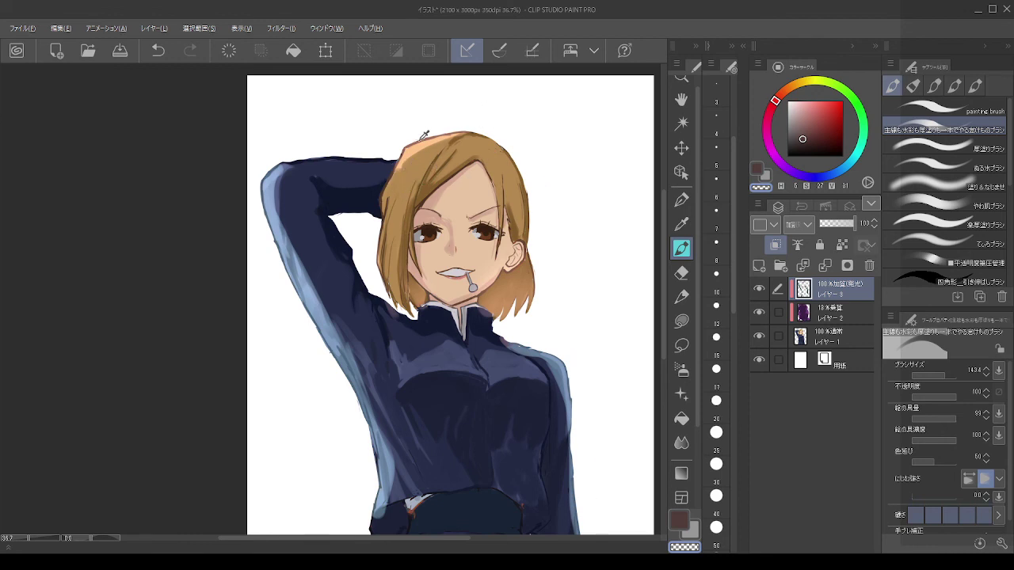
# Step: Return to the dark red-brown colour and paint warm strand highlights on the hair beside the raised arm with a smaller brush
pyautogui.press('c')
pyautogui.moveTo(406, 157); pyautogui.dragTo(406, 132)
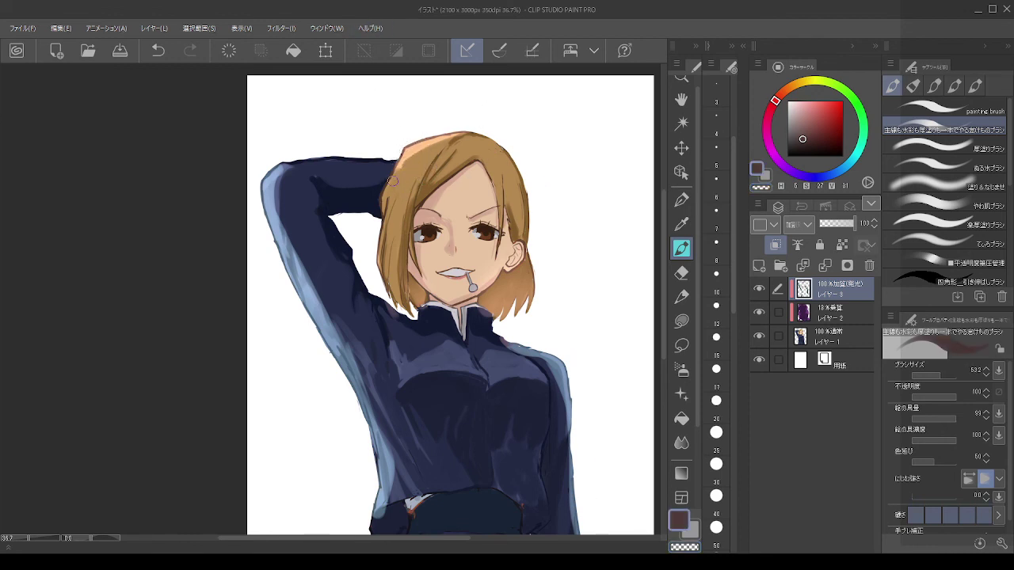
pyautogui.press('[')
pyautogui.press('[')
pyautogui.press('[')
pyautogui.press('[')
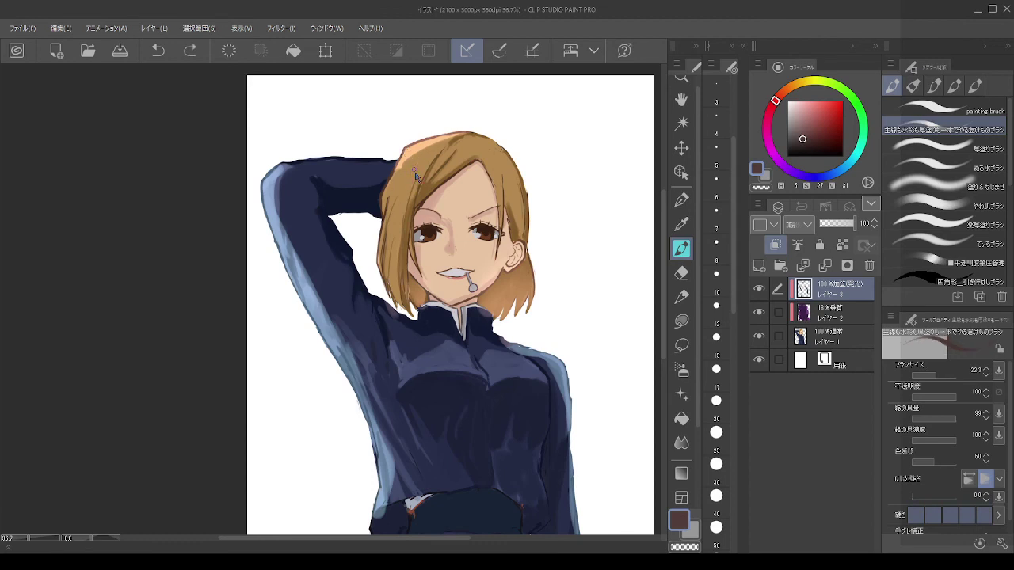
pyautogui.press(']')
pyautogui.hotkey('ctrl', 'z')
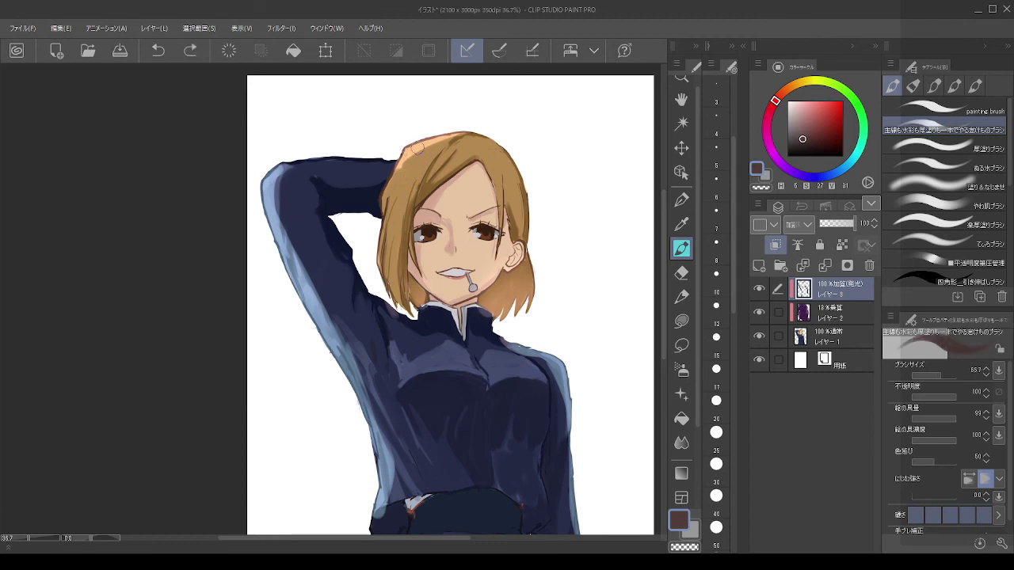
pyautogui.moveTo(416, 147)
pyautogui.mouseDown()
pyautogui.moveTo(394, 188)
pyautogui.moveTo(422, 153)
pyautogui.moveTo(401, 180)
pyautogui.moveTo(420, 165)
pyautogui.moveTo(417, 190)
pyautogui.moveTo(433, 163)
pyautogui.moveTo(401, 211)
pyautogui.mouseUp()
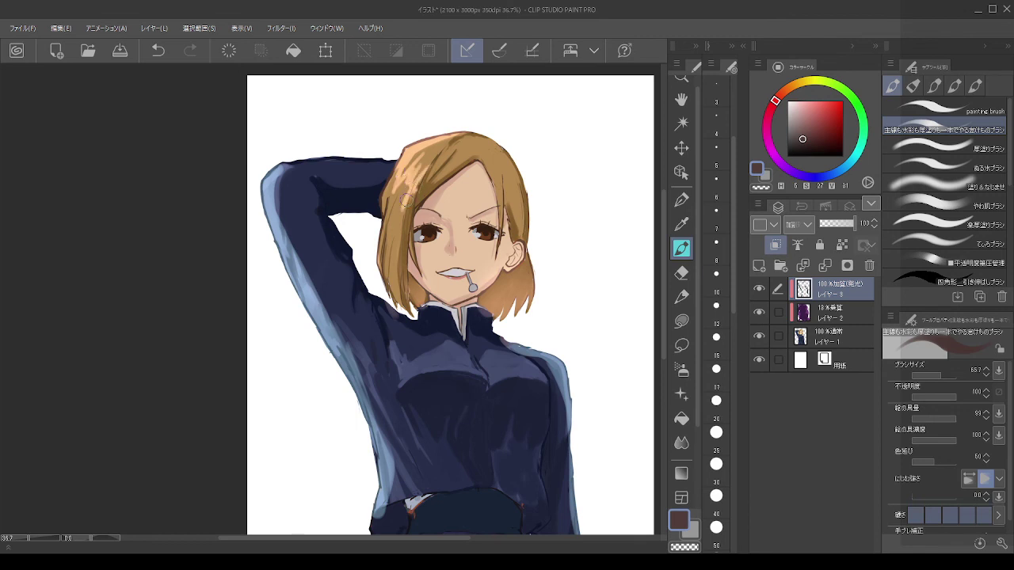
pyautogui.hotkey('ctrl', 'z')
# Step: Try to paint warm highlight strokes on the hair above the ear
pyautogui.moveTo(502, 161); pyautogui.dragTo(510, 209)
pyautogui.hotkey('ctrl', 'z')
pyautogui.moveTo(499, 161); pyautogui.dragTo(503, 204)
pyautogui.hotkey('ctrl', 'z')
pyautogui.hotkey('ctrl', 'z')
pyautogui.hotkey('ctrl', 'z')
pyautogui.hotkey('ctrl', 'z')
pyautogui.hotkey('ctrl', 'z')
# Step: Refine the warm highlights along the outer hair strands beside the raised arm, alternating between colour and transparent strokes
pyautogui.moveTo(396, 183); pyautogui.dragTo(386, 202)
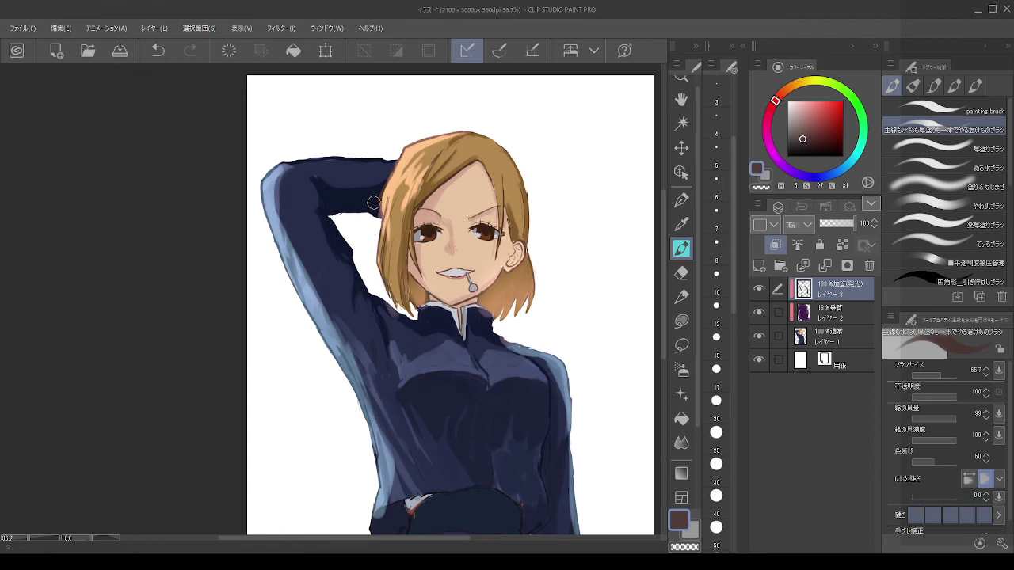
pyautogui.keyDown('alt'); pyautogui.click(372, 204); pyautogui.keyUp('alt')
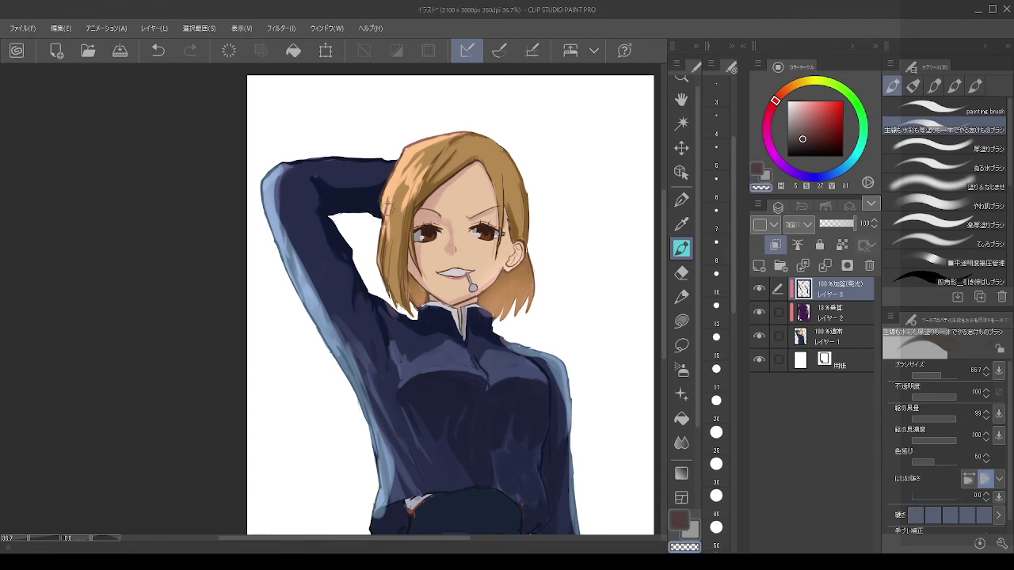
pyautogui.moveTo(388, 208); pyautogui.dragTo(383, 243)
pyautogui.keyDown('alt'); pyautogui.click(389, 191); pyautogui.keyUp('alt')
pyautogui.moveTo(386, 203); pyautogui.dragTo(387, 279)
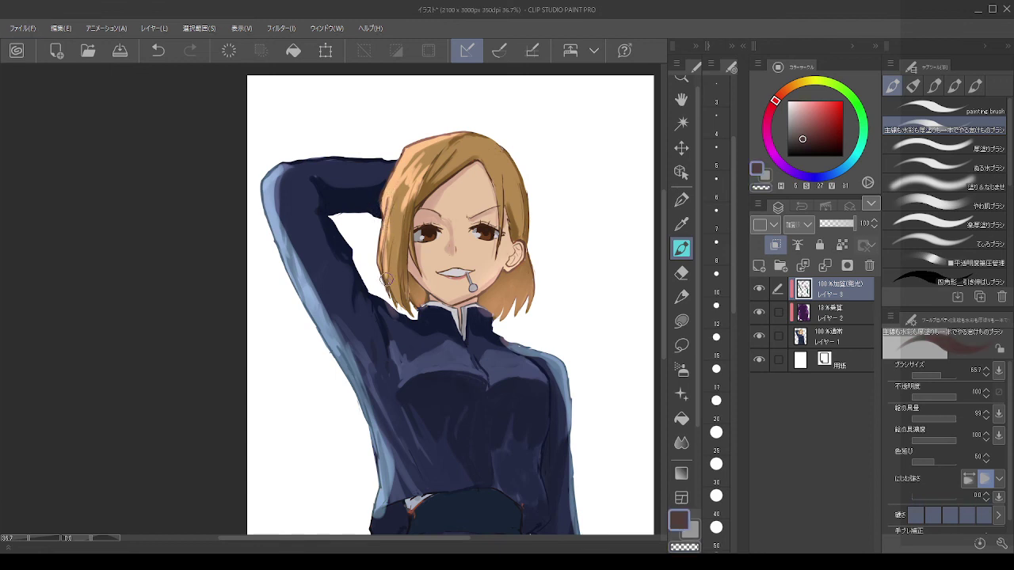
pyautogui.hotkey('ctrl', 'z')
pyautogui.hotkey('ctrl', 'z')
pyautogui.moveTo(387, 214)
pyautogui.mouseDown()
pyautogui.moveTo(384, 282)
pyautogui.moveTo(394, 303)
pyautogui.mouseUp()
pyautogui.hotkey('ctrl', 'z')
pyautogui.moveTo(393, 228); pyautogui.dragTo(387, 227)
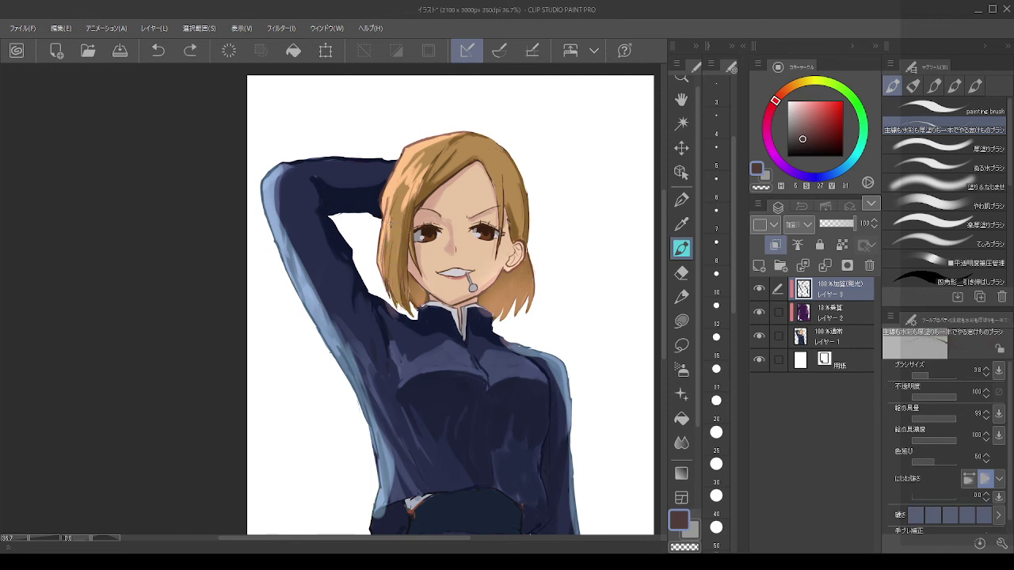
pyautogui.press('[')
pyautogui.press('[')
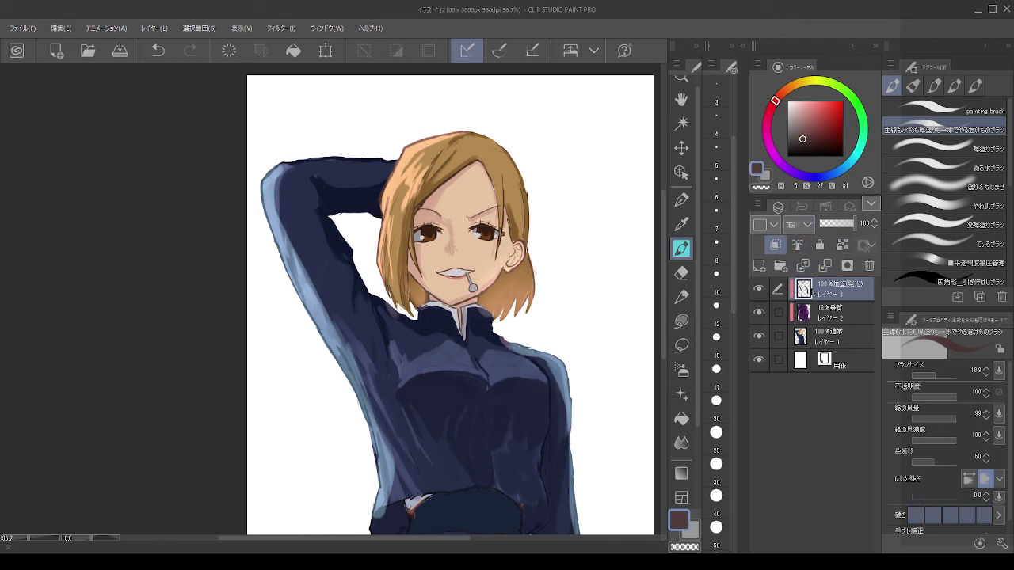
# Step: Change the blending mode of レイヤー 3 to 覆い焼き(発光) and check the whole figure
pyautogui.click(810, 278)
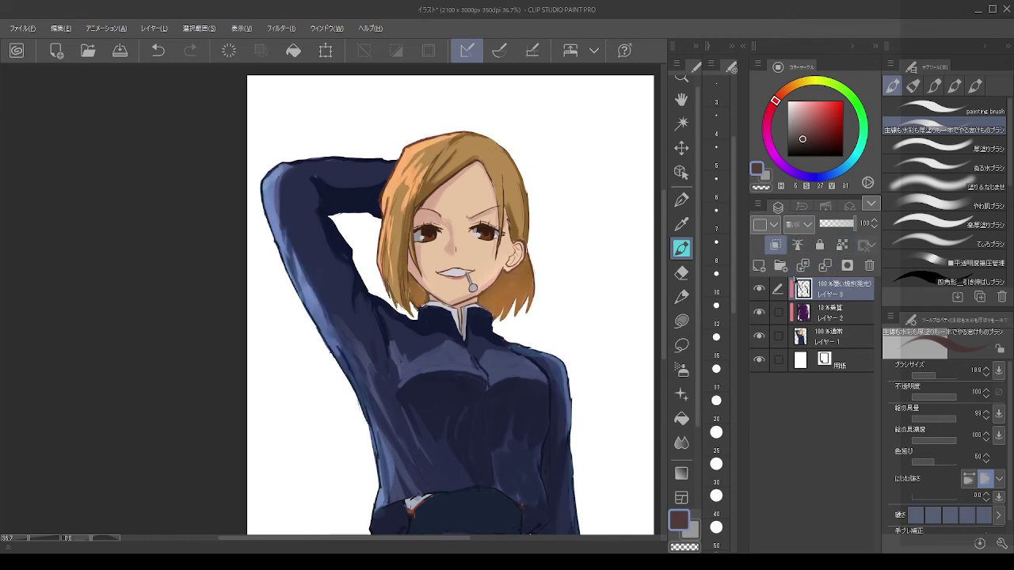
pyautogui.scroll(-4, 579, 265)
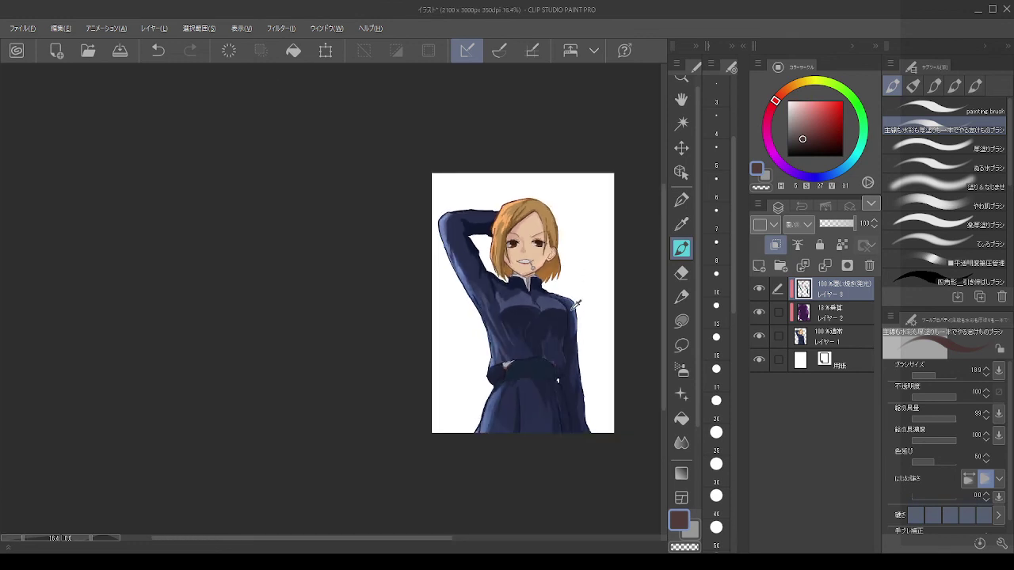
pyautogui.scroll(3, 572, 310)
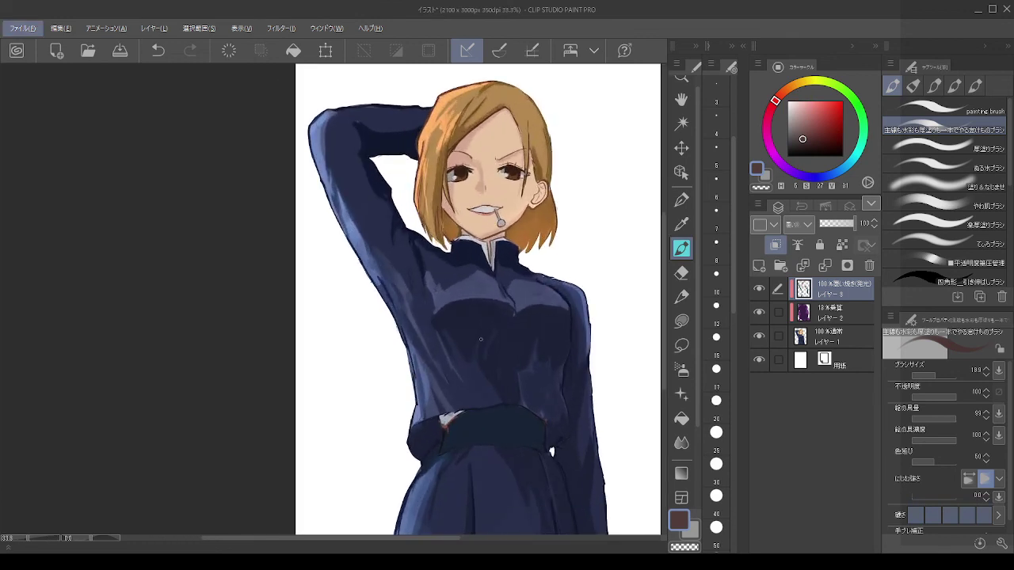
# Step: Sample the teal light colour from the sleeve and paint rim light along the raised arm and down the side of the torso
pyautogui.keyDown('alt'); pyautogui.click(361, 236); pyautogui.keyUp('alt')
pyautogui.click(816, 134)
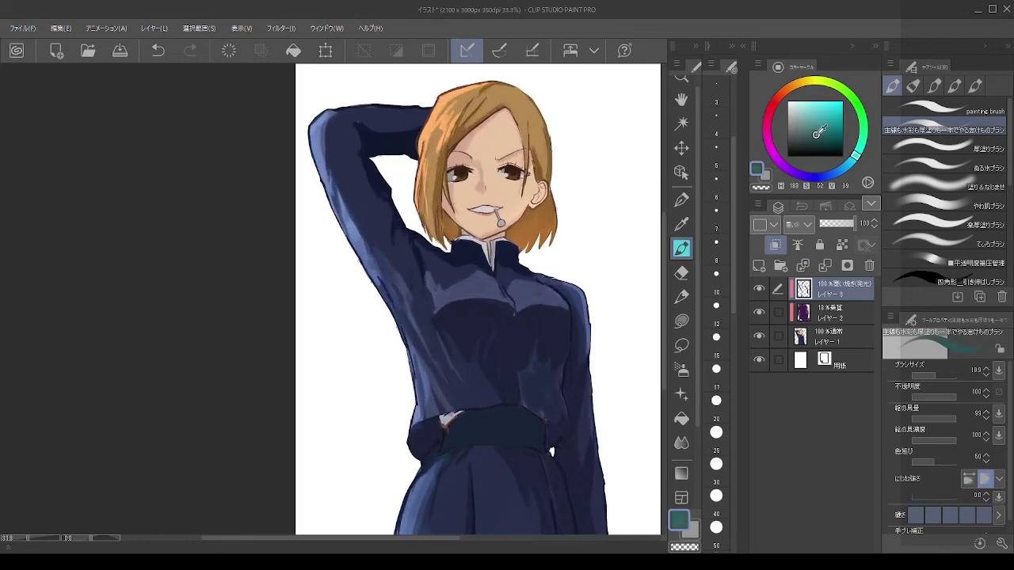
pyautogui.moveTo(317, 90); pyautogui.dragTo(321, 208)
pyautogui.moveTo(297, 148); pyautogui.dragTo(389, 308)
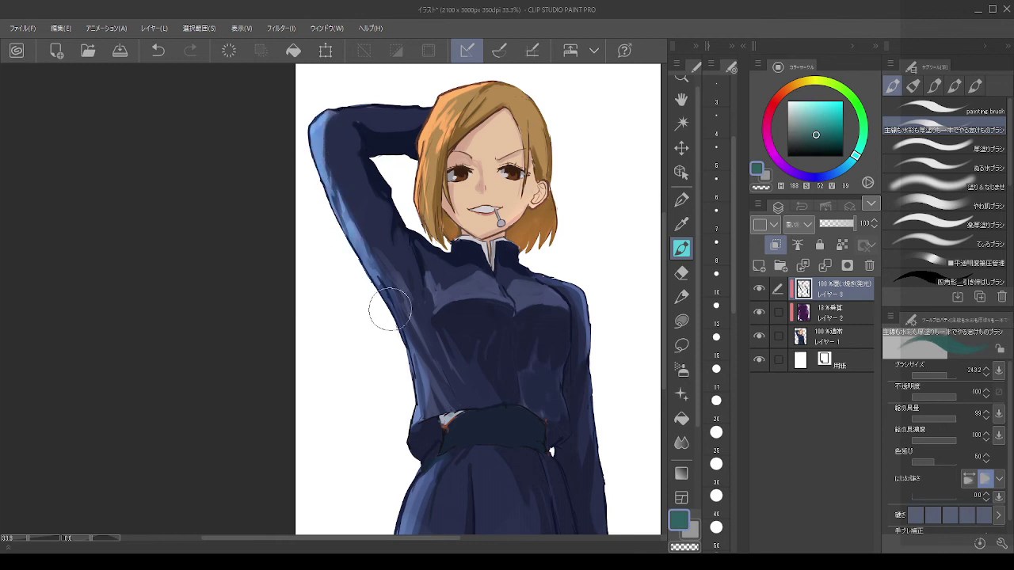
pyautogui.moveTo(342, 237); pyautogui.dragTo(411, 387)
pyautogui.moveTo(379, 327); pyautogui.dragTo(395, 338)
pyautogui.moveTo(427, 366)
pyautogui.mouseDown()
pyautogui.moveTo(445, 415)
pyautogui.moveTo(429, 443)
pyautogui.mouseUp()
pyautogui.hotkey('ctrl', 'z')
pyautogui.hotkey('ctrl', 'z')
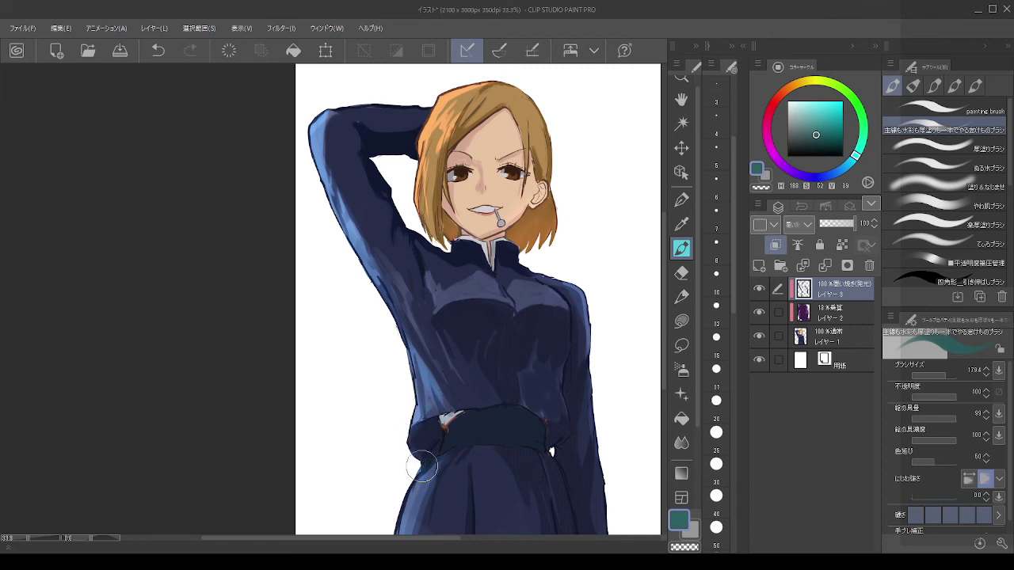
# Step: Paint teal light on the outer edge and folds of the skirt below the belt at brush size 179.4
pyautogui.moveTo(364, 356); pyautogui.dragTo(401, 219)
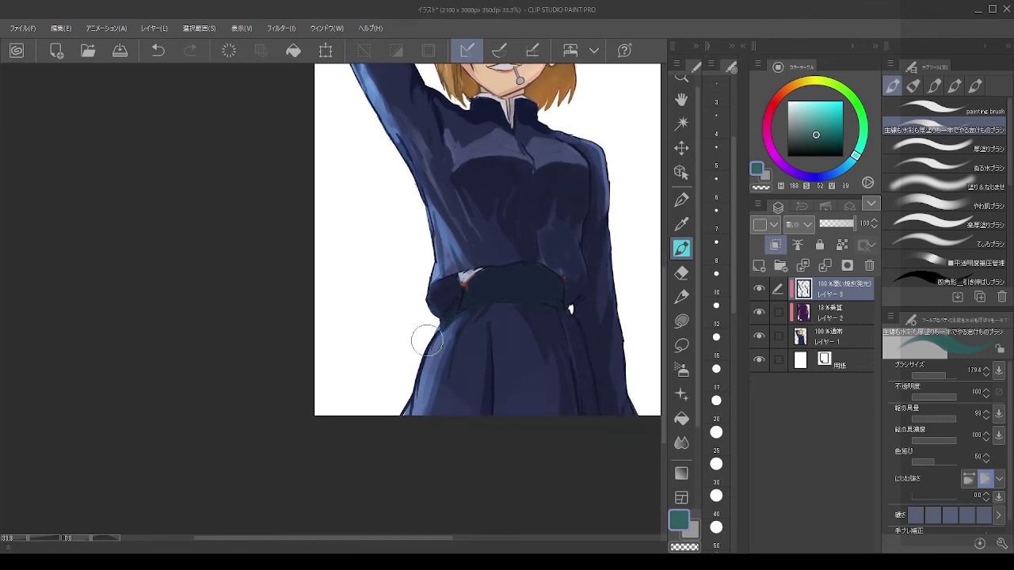
pyautogui.moveTo(427, 341)
pyautogui.mouseDown()
pyautogui.moveTo(422, 402)
pyautogui.moveTo(458, 358)
pyautogui.mouseUp()
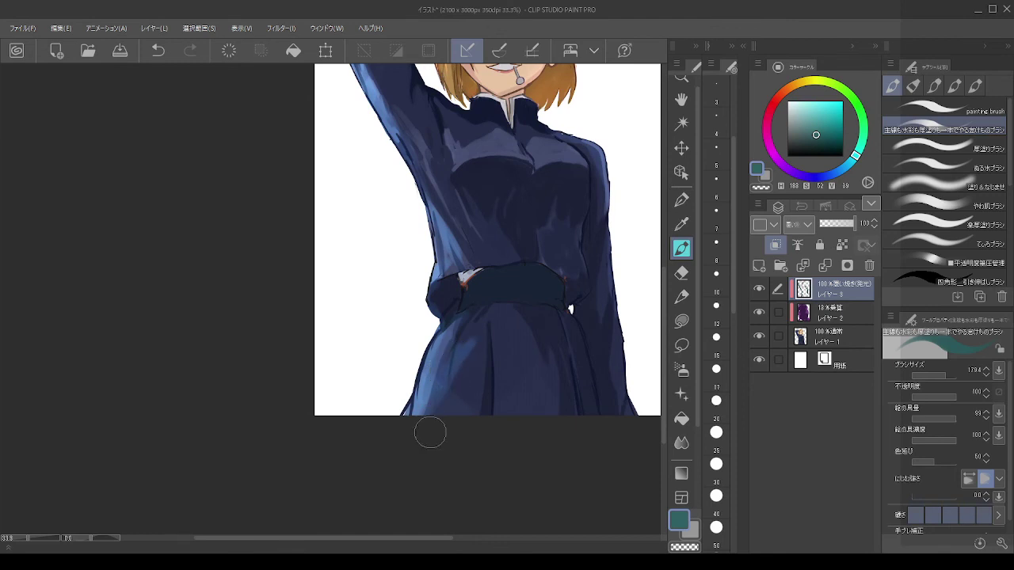
pyautogui.moveTo(355, 298); pyautogui.dragTo(366, 418)
pyautogui.hotkey('ctrl', 'z')
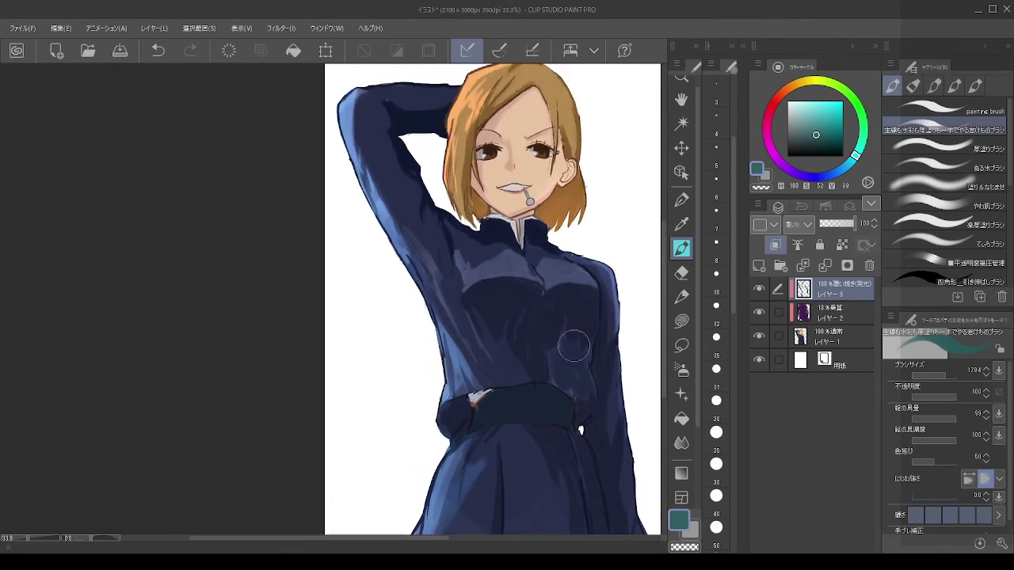
# Step: Try to paint teal light on the side of the torso beside the lowered arm
pyautogui.moveTo(591, 348); pyautogui.dragTo(599, 403)
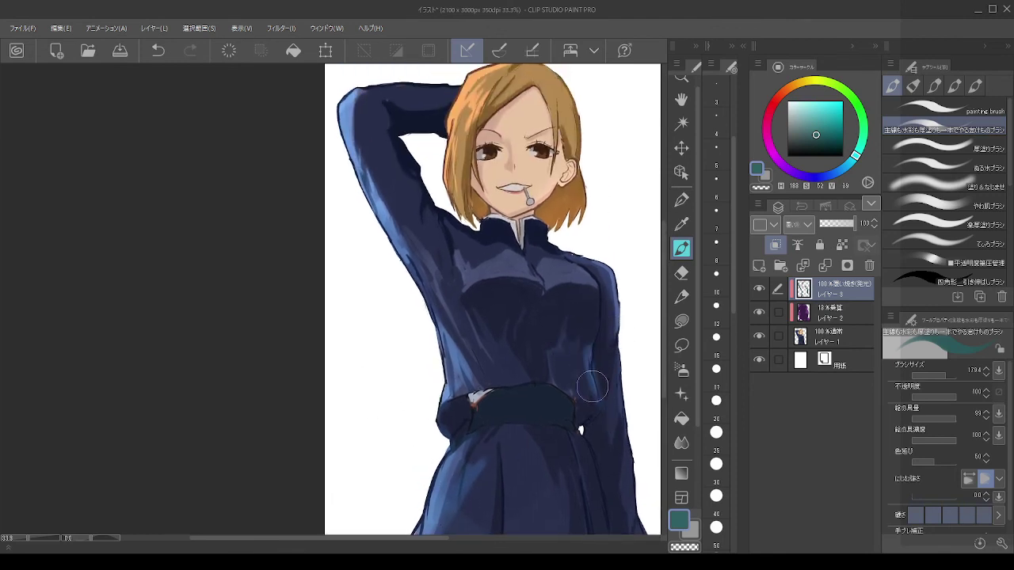
pyautogui.hotkey('ctrl', 'z')
pyautogui.press('[')
pyautogui.press('[')
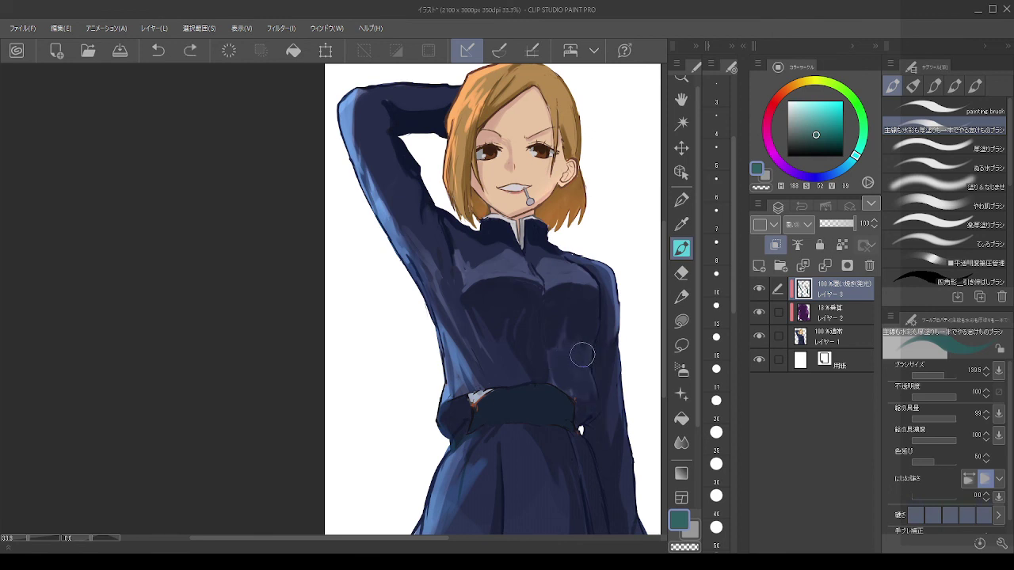
pyautogui.moveTo(591, 349); pyautogui.dragTo(590, 372)
pyautogui.hotkey('ctrl', 'z')
# Step: On レイヤー 1, sample the uniform's dark navy and paint over the lighter patches on the lower torso at brush size 251.5
pyautogui.click(820, 339)
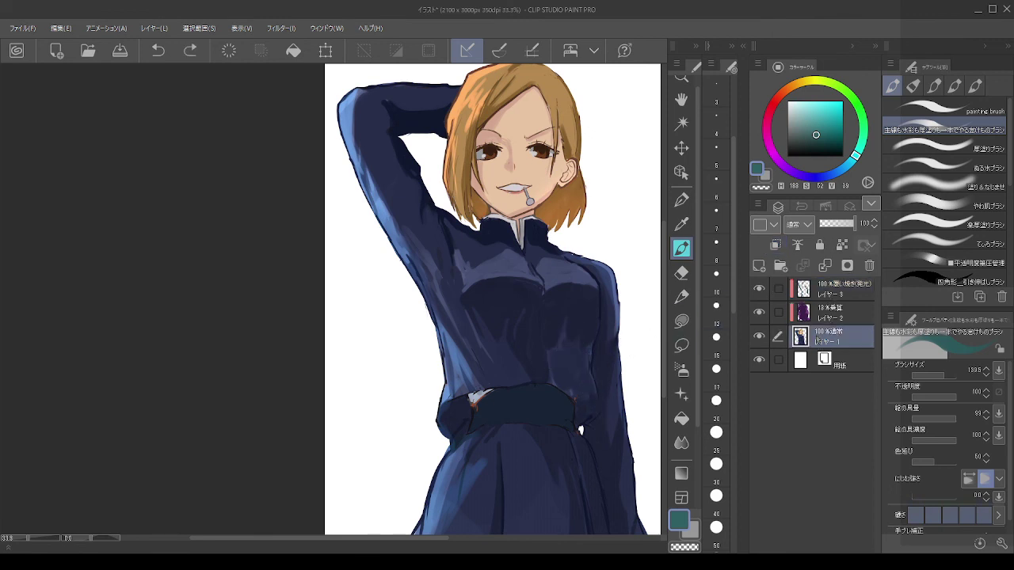
pyautogui.click(826, 320)
pyautogui.click(820, 337)
pyautogui.keyDown('alt'); pyautogui.click(591, 329); pyautogui.keyUp('alt')
pyautogui.press(']')
pyautogui.press(']')
pyautogui.press(']')
pyautogui.press(']')
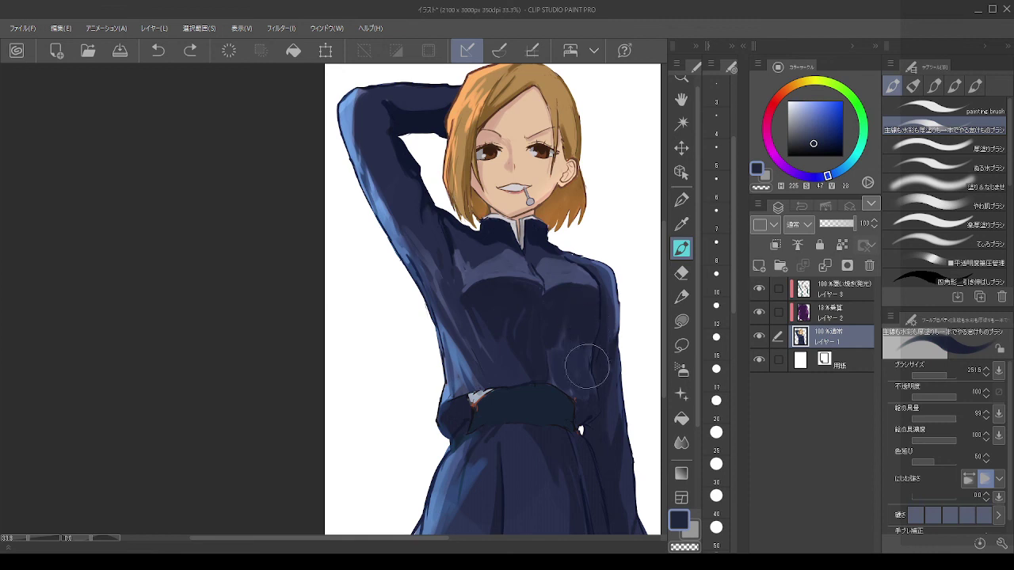
pyautogui.moveTo(587, 343)
pyautogui.mouseDown()
pyautogui.moveTo(599, 408)
pyautogui.moveTo(581, 355)
pyautogui.moveTo(571, 385)
pyautogui.mouseUp()
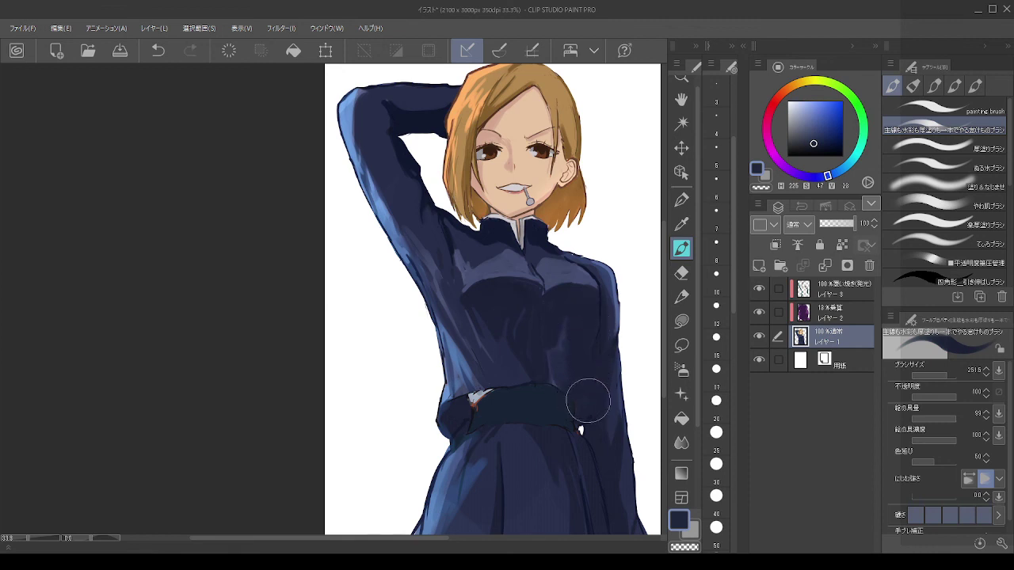
pyautogui.moveTo(618, 345); pyautogui.dragTo(589, 333)
# Step: Lower the opacity of the 覆い焼き(発光) light layer to 96%
pyautogui.scroll(-3, 468, 356)
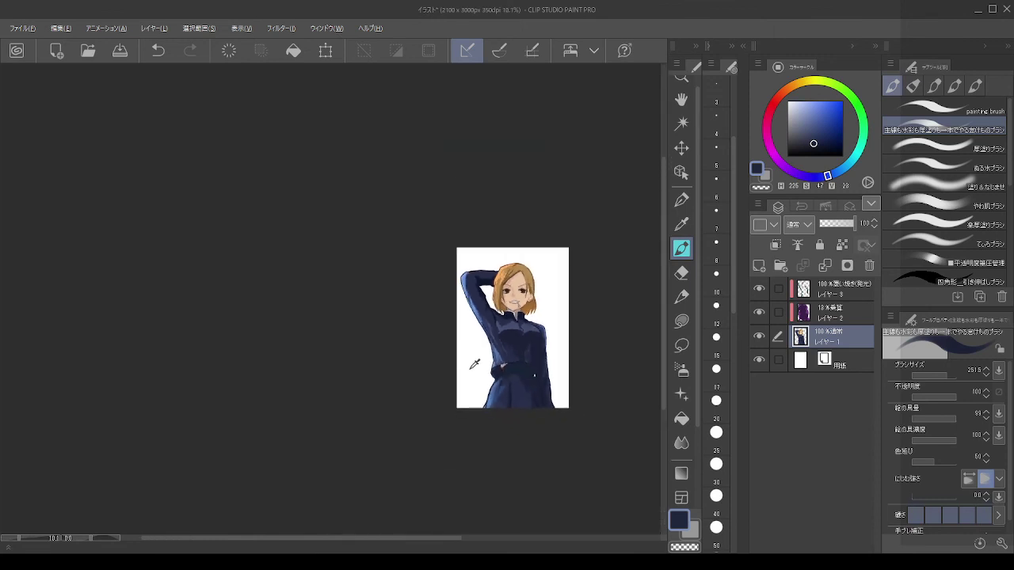
pyautogui.scroll(3, 476, 357)
pyautogui.scroll(2, 537, 292)
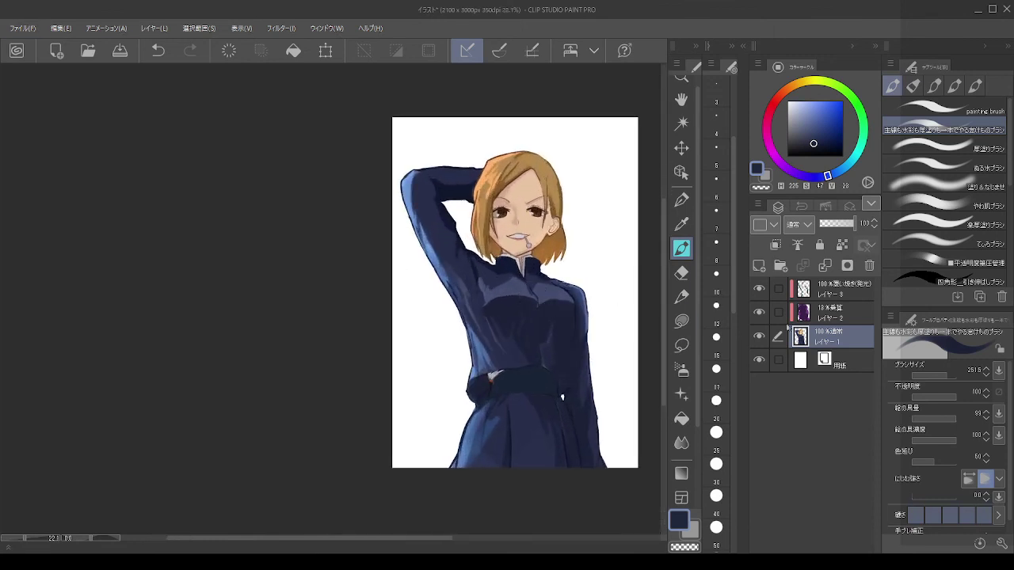
pyautogui.click(835, 295)
pyautogui.moveTo(853, 224)
pyautogui.mouseDown()
pyautogui.moveTo(840, 223)
pyautogui.moveTo(855, 229)
pyautogui.mouseUp()
pyautogui.click(836, 335)
# Step: Lock transparent pixels on the light layer and recolour the arm, torso and skirt rim light with a muted blue of hue 227
pyautogui.click(812, 136)
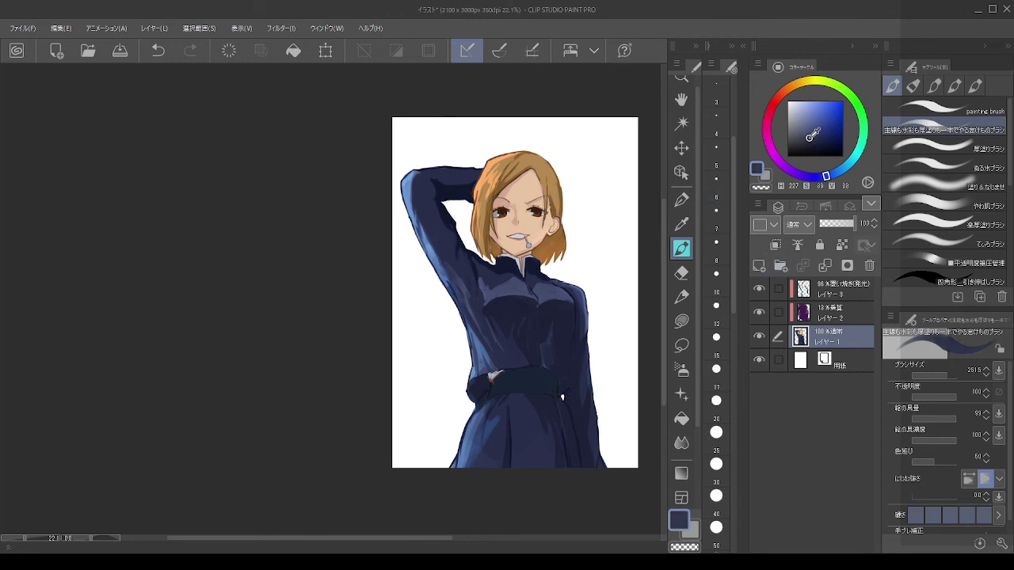
pyautogui.moveTo(811, 137); pyautogui.dragTo(814, 125)
pyautogui.click(838, 291)
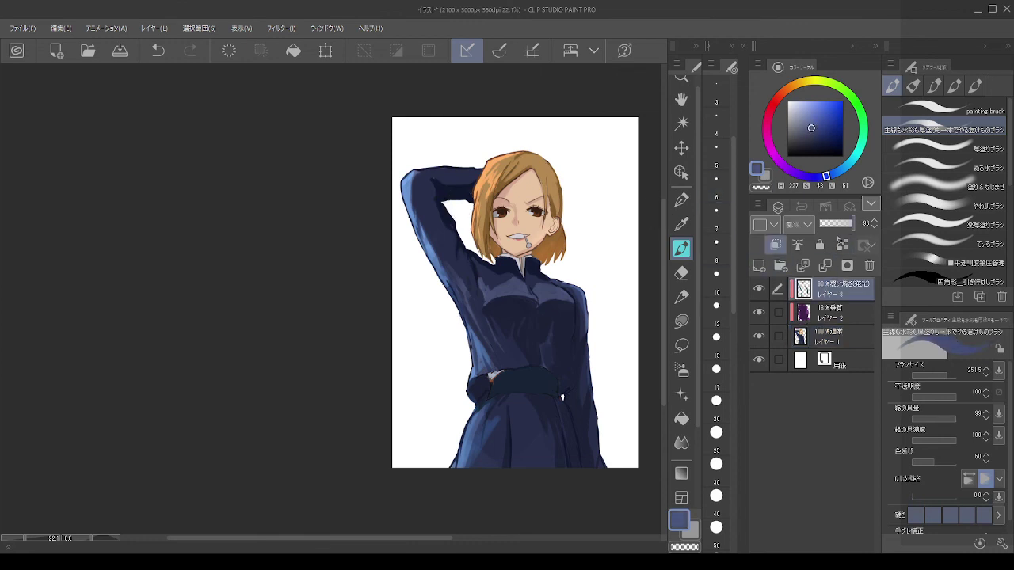
pyautogui.click(843, 244)
pyautogui.moveTo(400, 176)
pyautogui.mouseDown()
pyautogui.moveTo(438, 301)
pyautogui.moveTo(482, 339)
pyautogui.moveTo(479, 402)
pyautogui.mouseUp()
pyautogui.moveTo(471, 480)
pyautogui.mouseDown()
pyautogui.moveTo(451, 462)
pyautogui.moveTo(458, 456)
pyautogui.mouseUp()
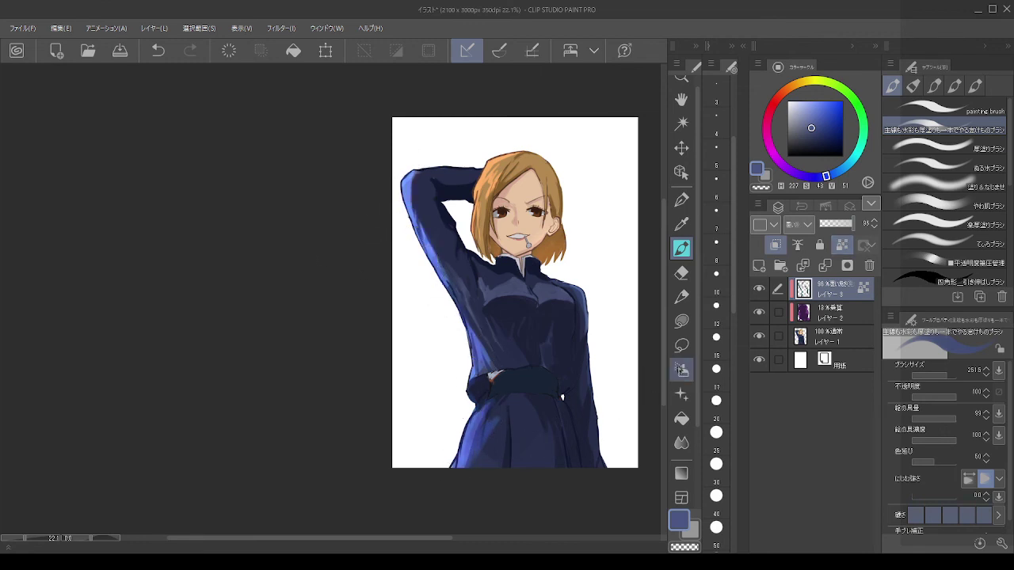
# Step: Reduce the opacity of the 覆い焼き(発光) light layer to 57%
pyautogui.click(839, 225)
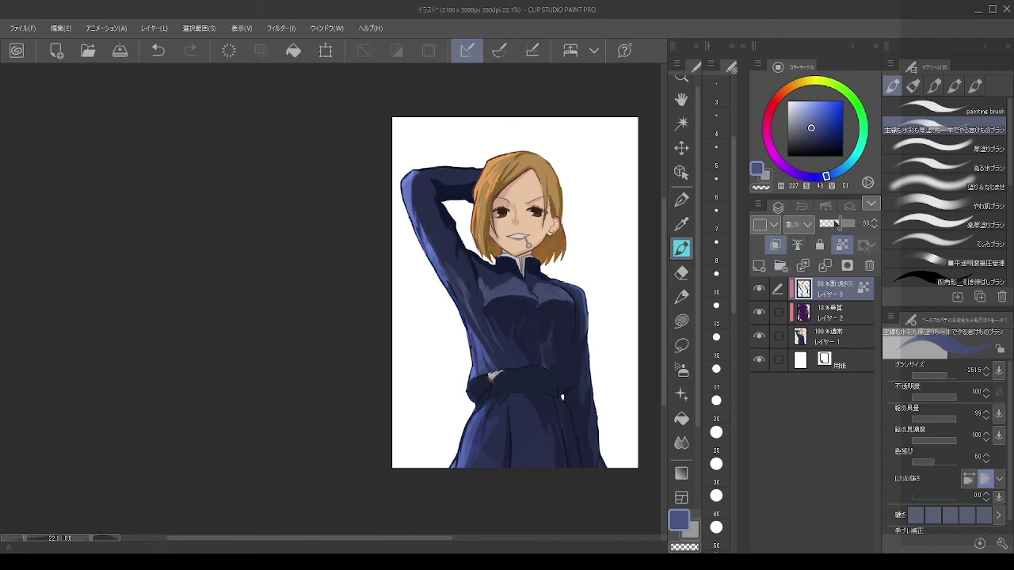
pyautogui.moveTo(835, 224); pyautogui.dragTo(837, 226)
# Step: On the light layer, unlock transparent pixels and paint a muted yellow of hue 52 along the hair's outer edge, trimming it with transparent colour
pyautogui.click(809, 82)
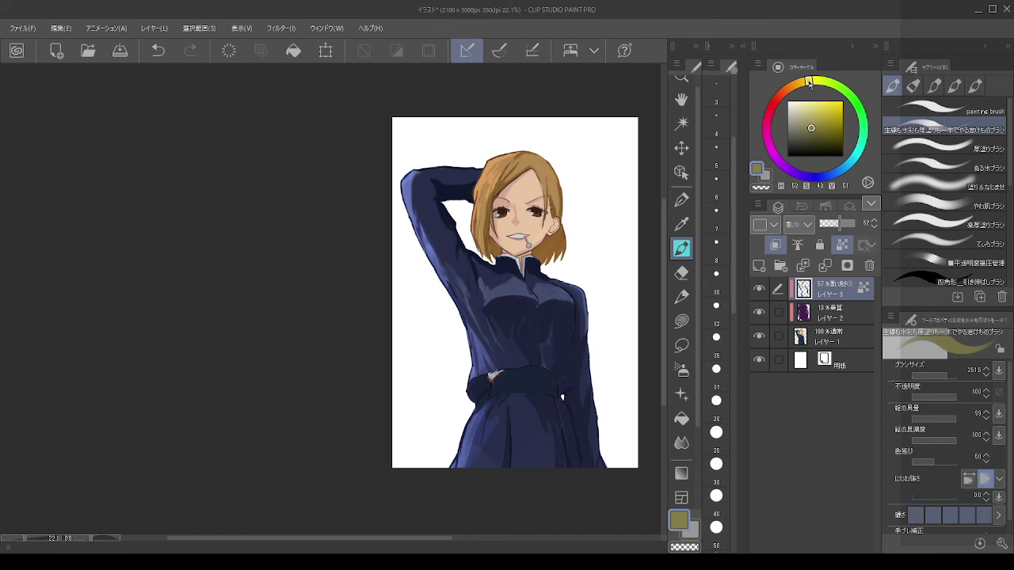
pyautogui.click(843, 245)
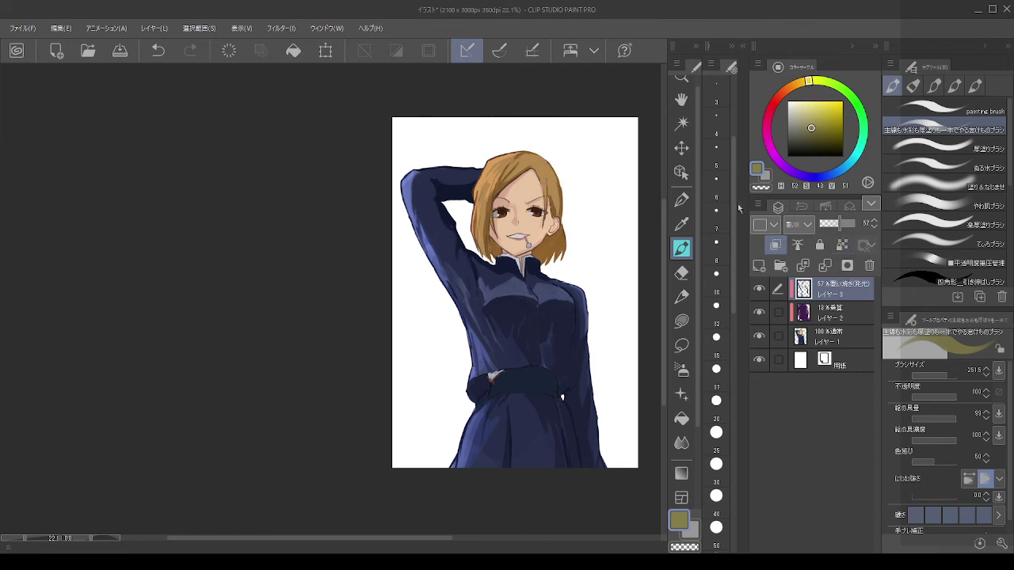
pyautogui.moveTo(542, 166)
pyautogui.mouseDown()
pyautogui.moveTo(539, 199)
pyautogui.moveTo(539, 167)
pyautogui.mouseUp()
pyautogui.hotkey('ctrl', 'z')
pyautogui.moveTo(493, 164); pyautogui.dragTo(474, 196)
pyautogui.moveTo(473, 206)
pyautogui.mouseDown()
pyautogui.moveTo(473, 238)
pyautogui.moveTo(469, 227)
pyautogui.mouseUp()
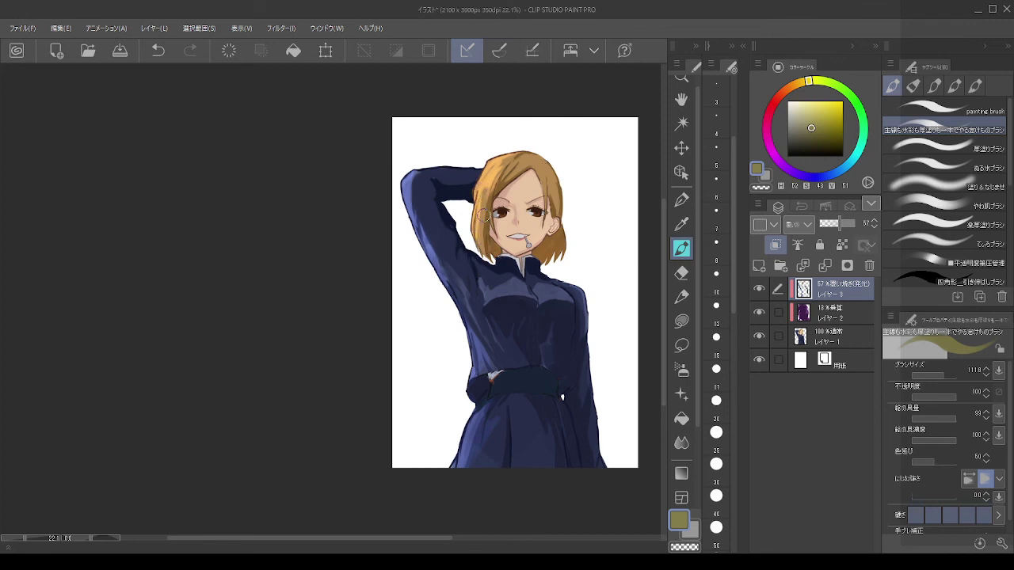
pyautogui.hotkey('ctrl', 'z')
pyautogui.press('c')
pyautogui.moveTo(477, 214); pyautogui.dragTo(478, 228)
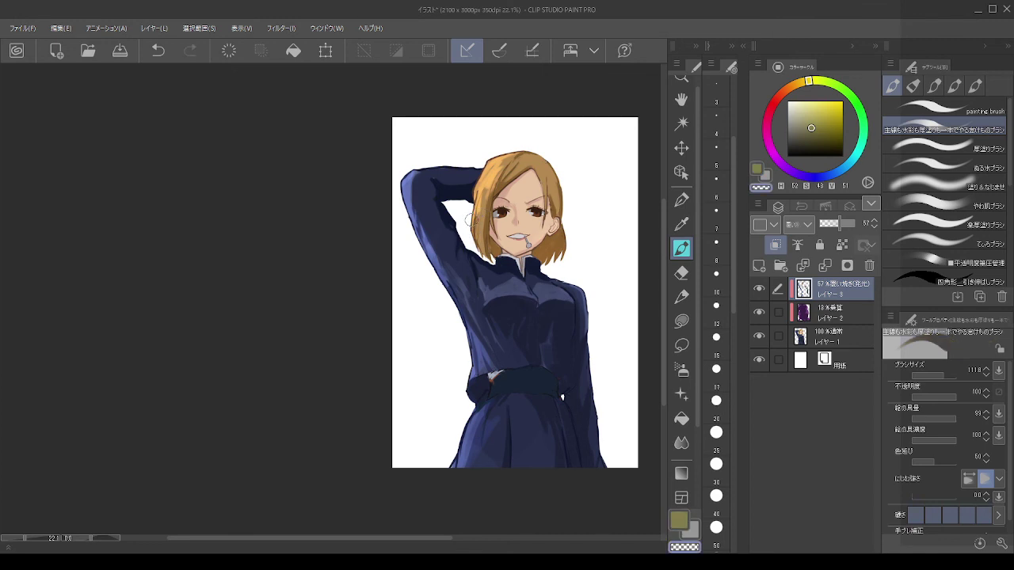
pyautogui.press('alt')
pyautogui.keyDown('alt'); pyautogui.click(469, 215); pyautogui.keyUp('alt')
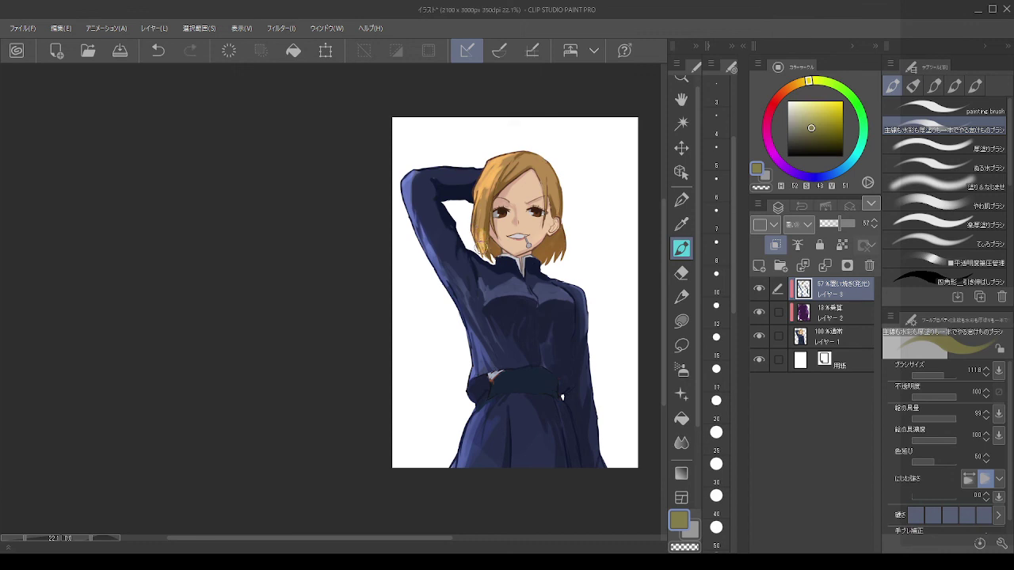
# Step: Try softening and widening the hair light with the 塗り&なじませ brush
pyautogui.click(952, 181)
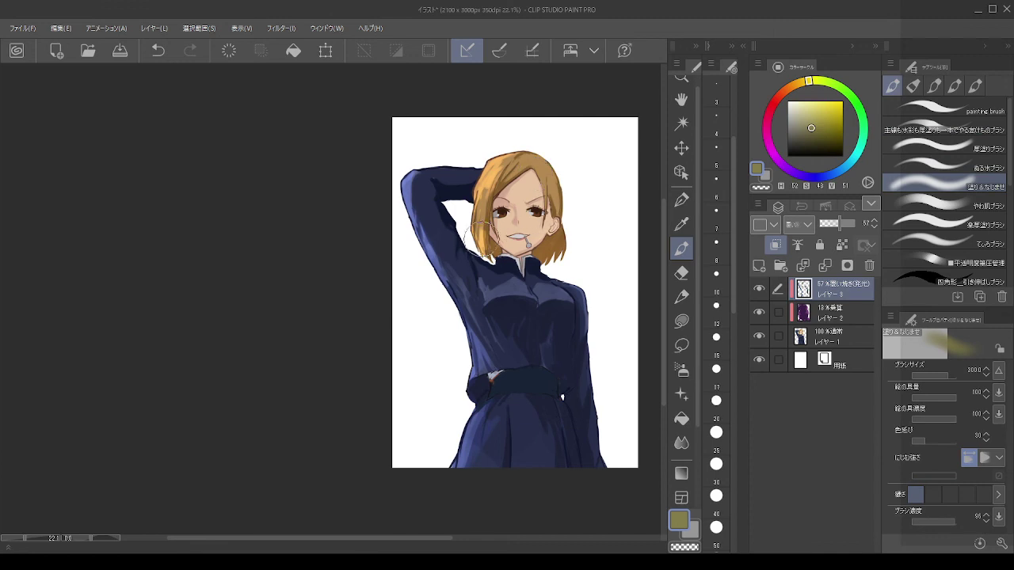
pyautogui.moveTo(467, 222); pyautogui.dragTo(481, 242)
pyautogui.hotkey('ctrl', 'z')
pyautogui.press('c')
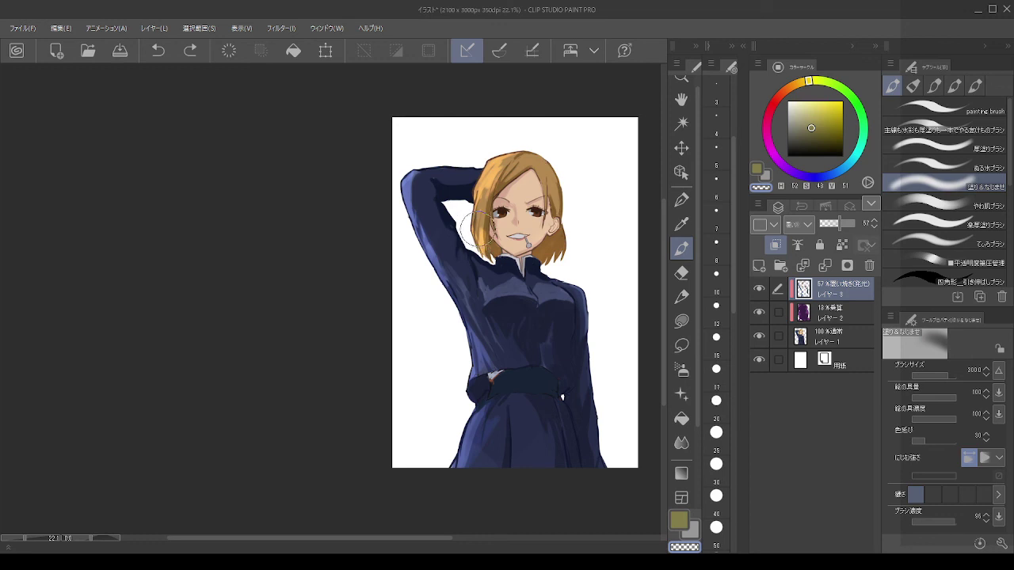
pyautogui.moveTo(478, 226); pyautogui.dragTo(476, 217)
pyautogui.scroll(5, 544, 165)
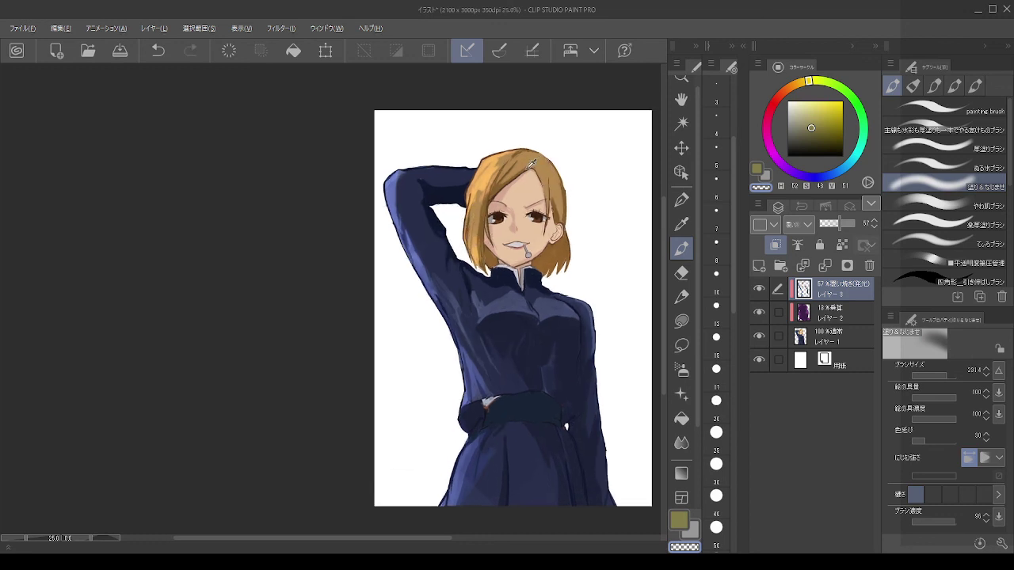
pyautogui.moveTo(478, 174)
pyautogui.mouseDown()
pyautogui.moveTo(450, 220)
pyautogui.moveTo(480, 147)
pyautogui.moveTo(475, 155)
pyautogui.mouseUp()
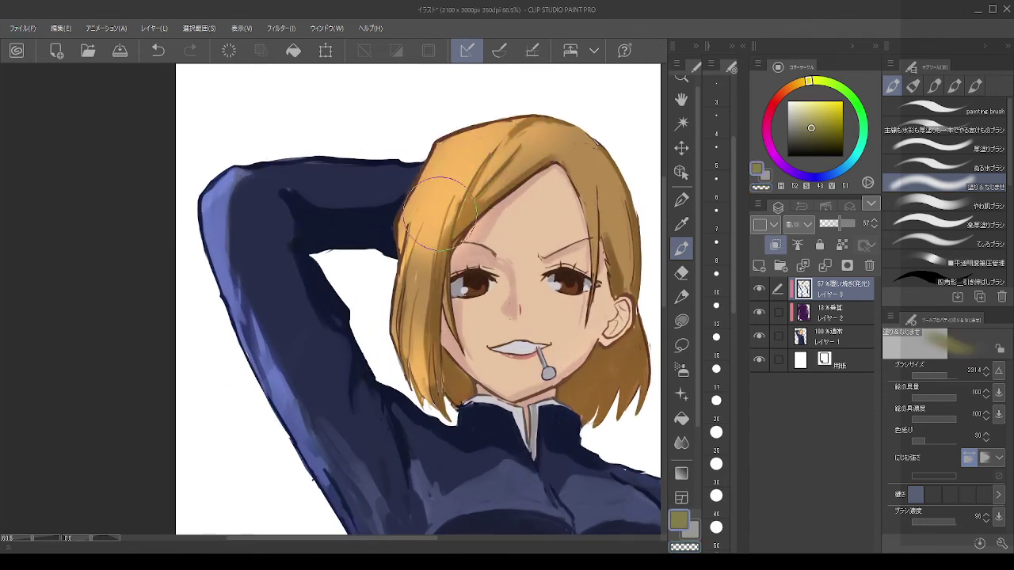
pyautogui.hotkey('ctrl', 'z')
pyautogui.hotkey('ctrl', 'z')
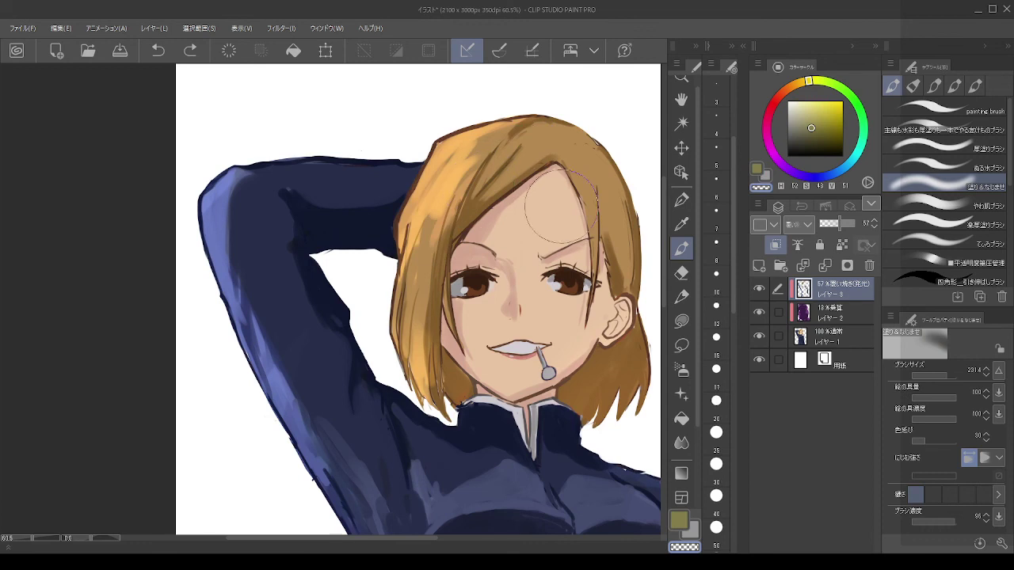
# Step: Erase the inner part of the hair light beside the face with the 主線も水彩も厚塗りも brush in transparent colour
pyautogui.click(942, 149)
pyautogui.click(943, 129)
pyautogui.moveTo(488, 164)
pyautogui.mouseDown()
pyautogui.moveTo(440, 228)
pyautogui.moveTo(466, 165)
pyautogui.moveTo(496, 164)
pyautogui.moveTo(433, 250)
pyautogui.moveTo(473, 165)
pyautogui.moveTo(428, 218)
pyautogui.moveTo(464, 157)
pyautogui.moveTo(425, 222)
pyautogui.moveTo(489, 141)
pyautogui.moveTo(466, 156)
pyautogui.moveTo(409, 260)
pyautogui.moveTo(410, 249)
pyautogui.moveTo(434, 269)
pyautogui.mouseUp()
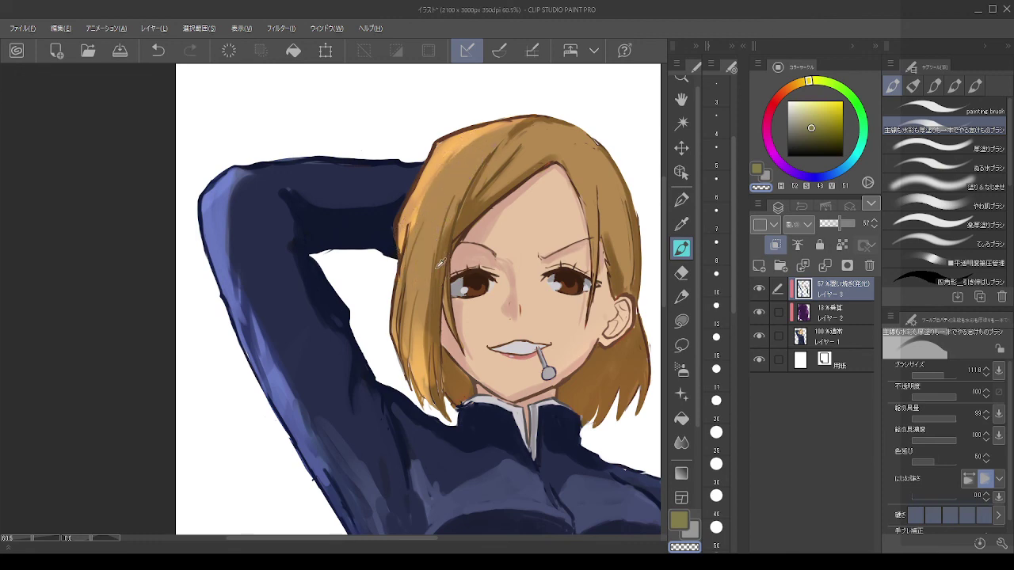
pyautogui.scroll(-5, 444, 262)
pyautogui.scroll(3, 402, 239)
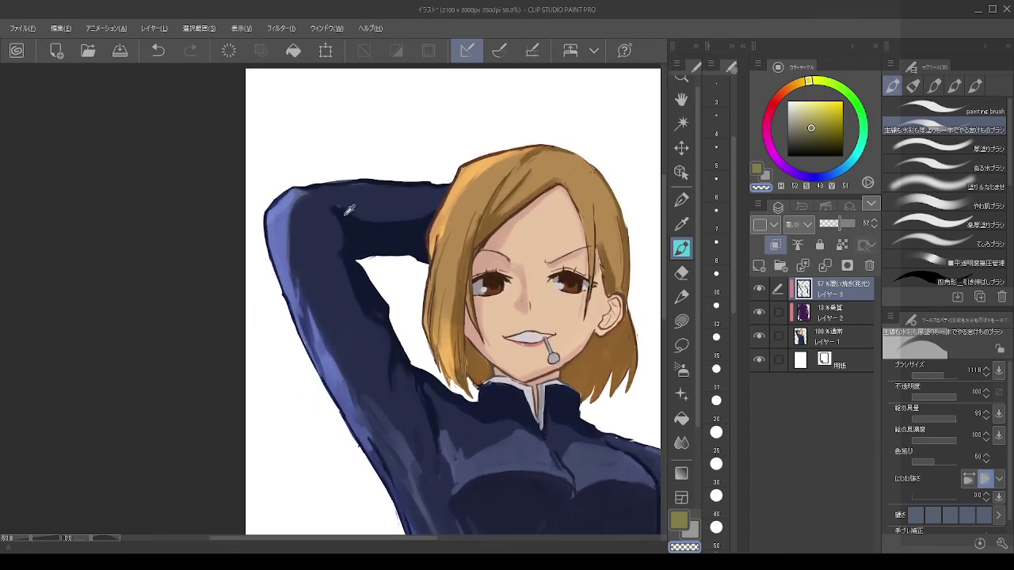
# Step: Sample the raised arm's blue and paint light along its upper edge on the light layer at brush size 354
pyautogui.keyDown('alt'); pyautogui.click(274, 218); pyautogui.keyUp('alt')
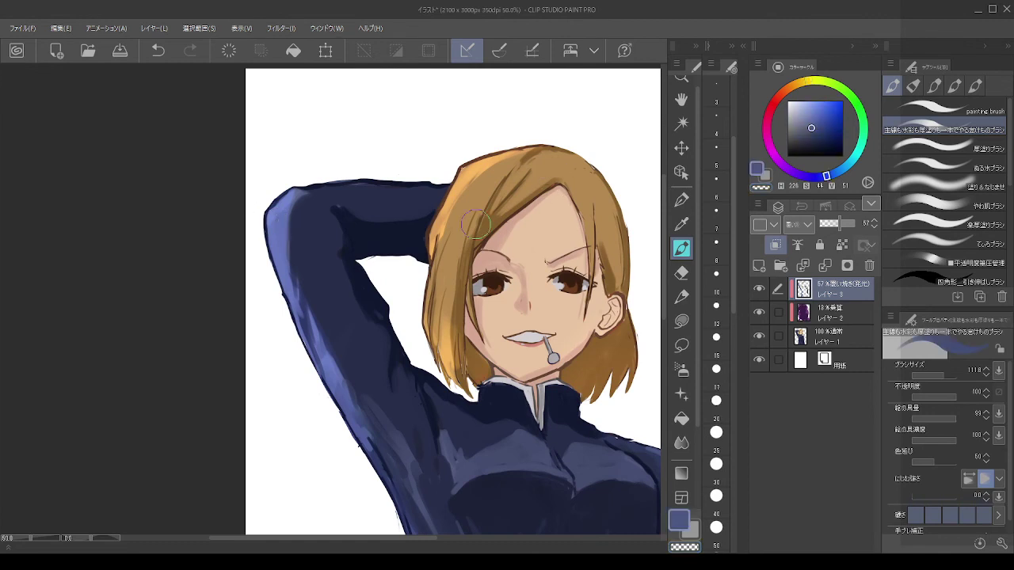
pyautogui.moveTo(321, 169); pyautogui.dragTo(420, 145)
pyautogui.moveTo(272, 199); pyautogui.dragTo(437, 129)
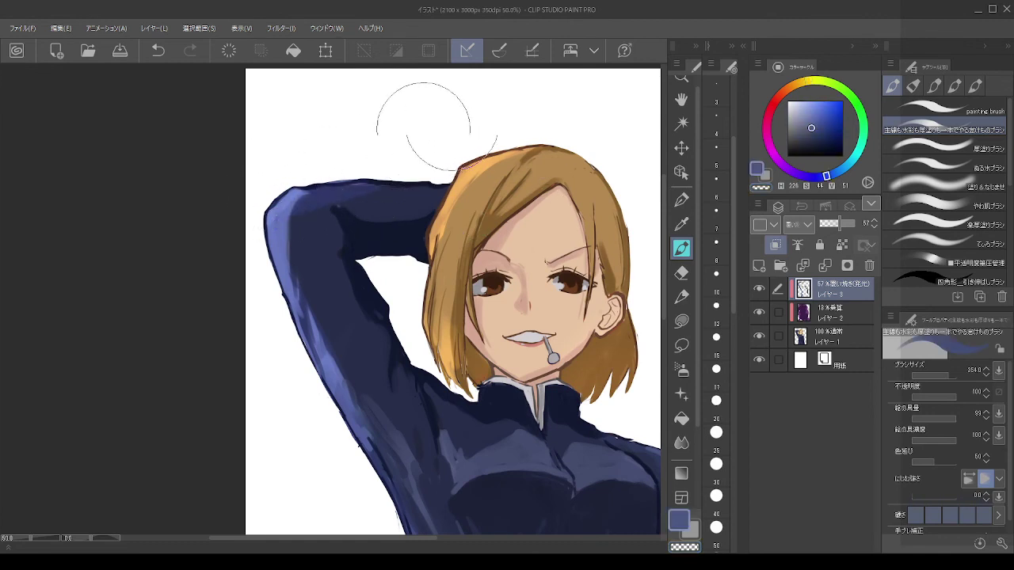
# Step: Switch to レイヤー 1, sample the elbow's lighter blue of hue 225 and lock transparent pixels
pyautogui.click(826, 340)
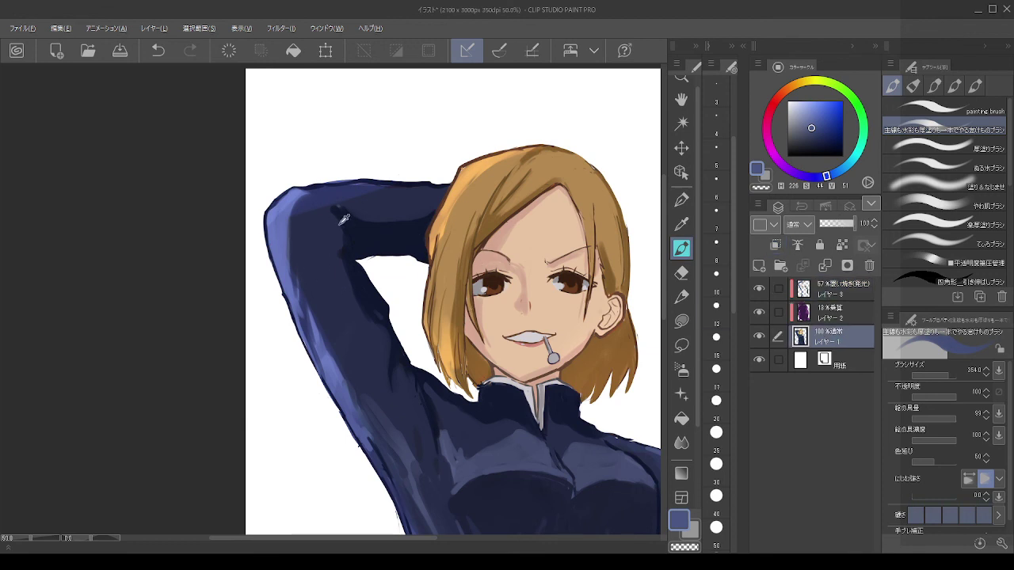
pyautogui.keyDown('alt'); pyautogui.click(276, 224); pyautogui.keyUp('alt')
pyautogui.moveTo(279, 217); pyautogui.dragTo(345, 172)
pyautogui.hotkey('ctrl', 'z')
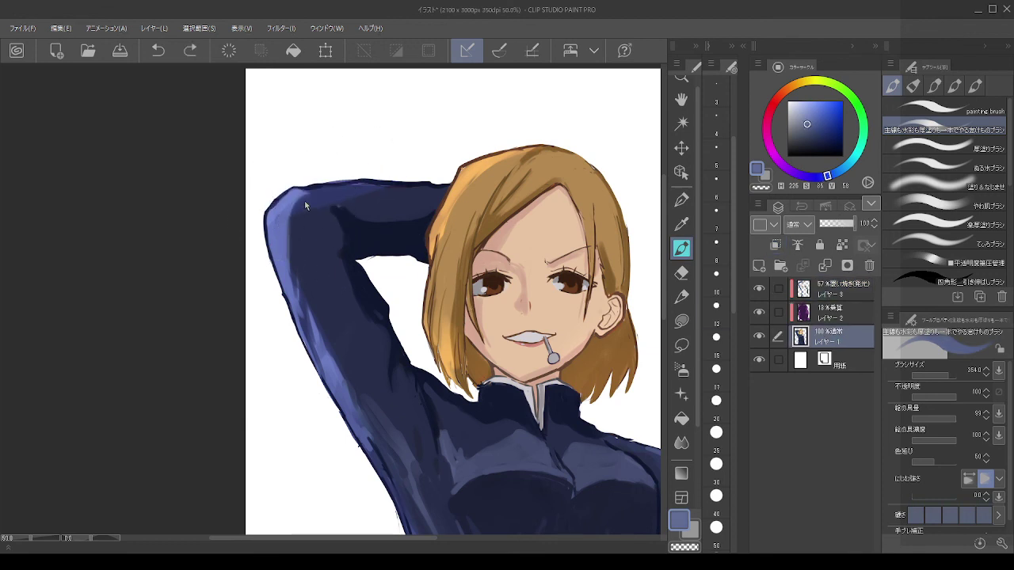
pyautogui.click(843, 245)
# Step: Try lightening the elbow and outer edge of the raised arm with broad strokes of the sampled blue
pyautogui.moveTo(245, 193); pyautogui.dragTo(227, 193)
pyautogui.moveTo(298, 208)
pyautogui.mouseDown()
pyautogui.moveTo(331, 186)
pyautogui.moveTo(283, 192)
pyautogui.mouseUp()
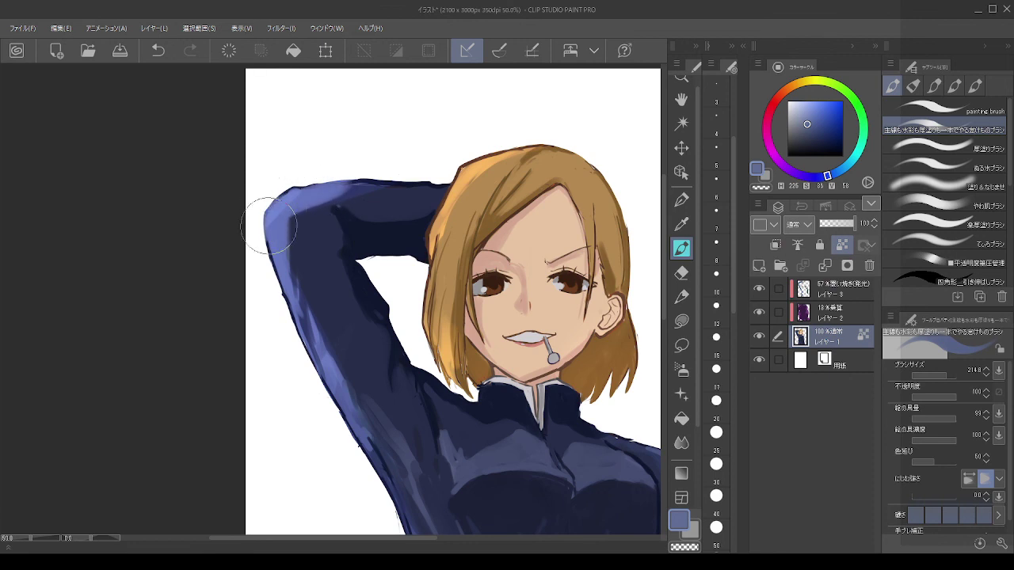
pyautogui.moveTo(264, 246); pyautogui.dragTo(308, 341)
pyautogui.scroll(-4, 457, 268)
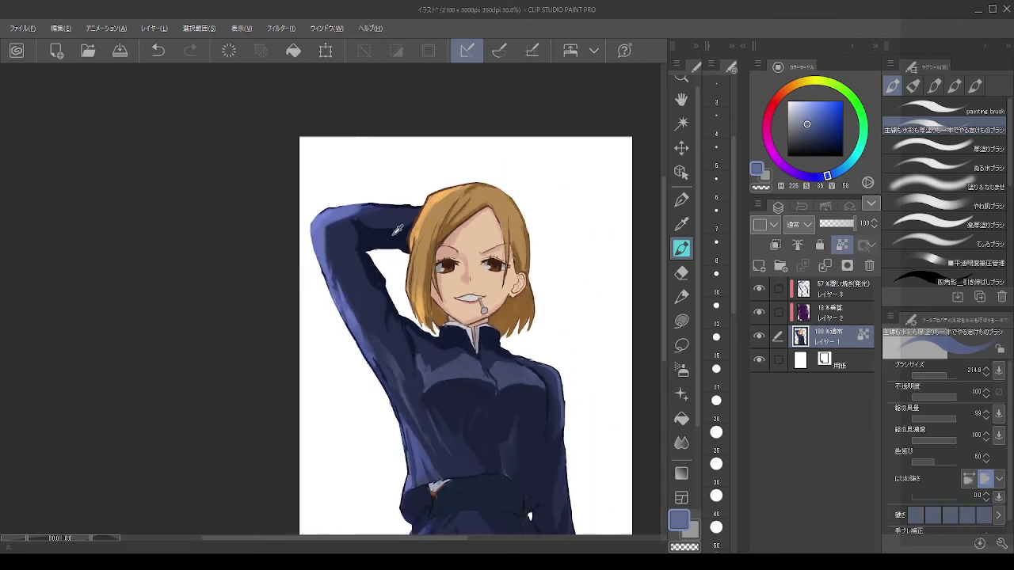
pyautogui.scroll(2, 458, 268)
pyautogui.hotkey('ctrl', 'z')
pyautogui.hotkey('ctrl', 'z')
pyautogui.hotkey('ctrl', 'z')
pyautogui.hotkey('ctrl', 'z')
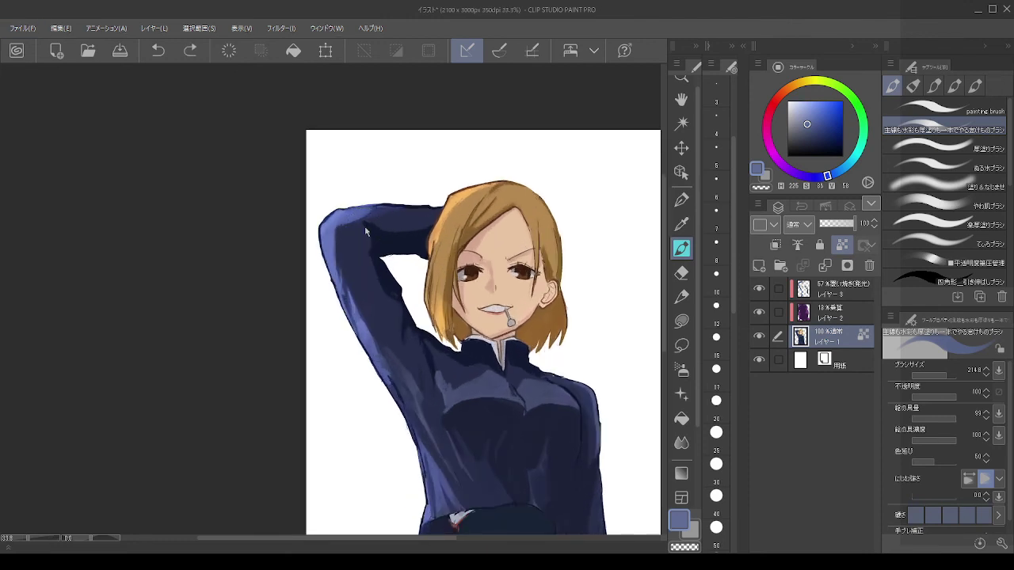
# Step: Paint the sampled blue over the raised arm's elbow and upper edge on レイヤー 1 at brush size 138.5
pyautogui.moveTo(339, 209)
pyautogui.mouseDown()
pyautogui.moveTo(336, 198)
pyautogui.moveTo(356, 203)
pyautogui.mouseUp()
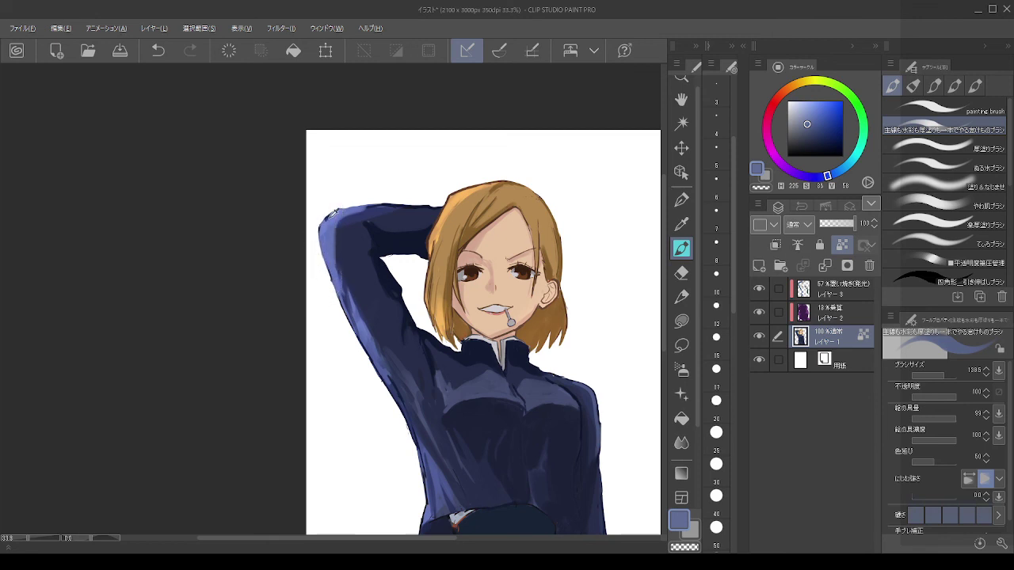
pyautogui.scroll(-2, 442, 219)
pyautogui.scroll(2, 380, 221)
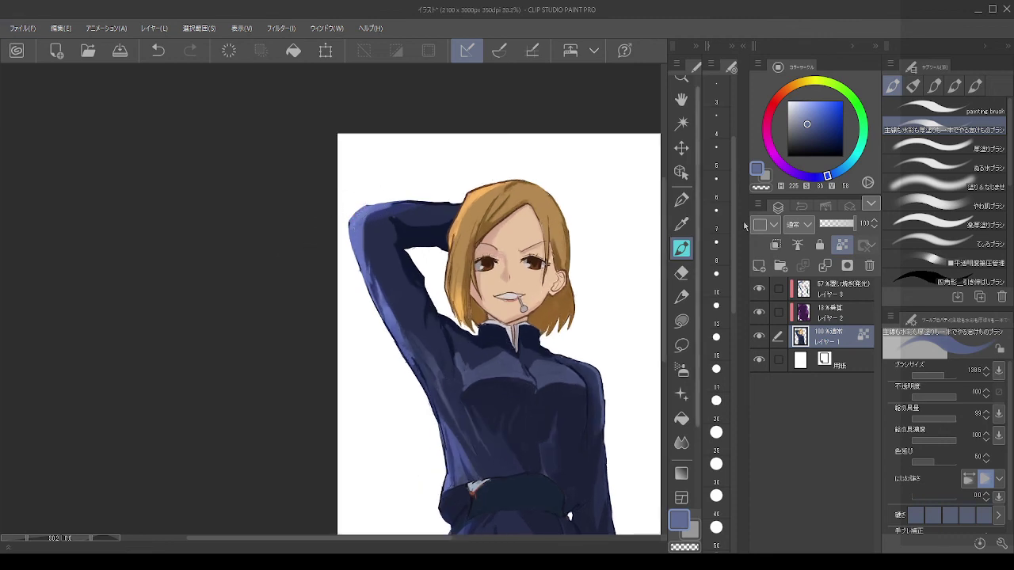
# Step: Try painting white light along the hair's outer edge on the 覆い焼き(発光) layer, using a smaller brush
pyautogui.click(827, 290)
pyautogui.click(788, 102)
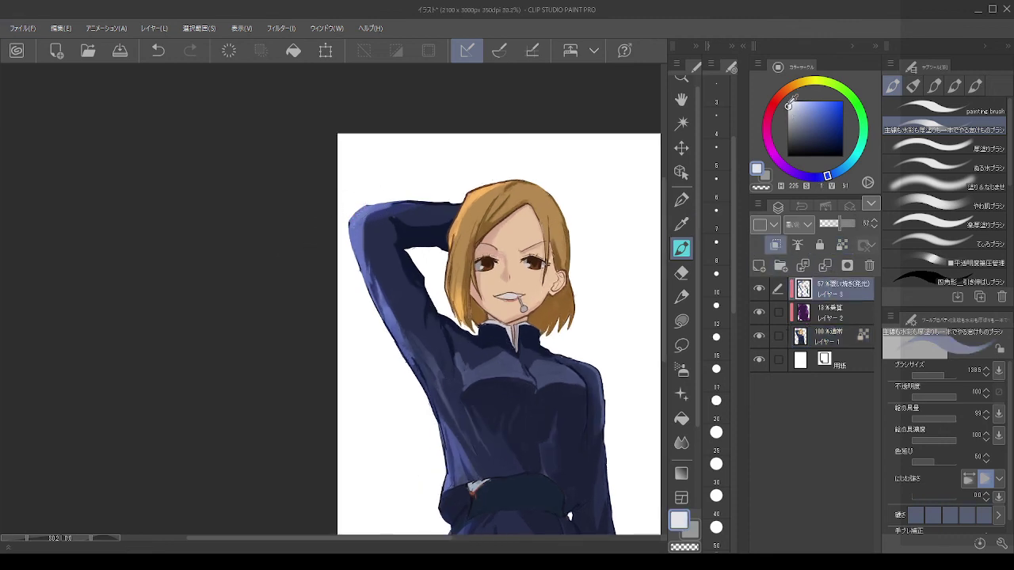
pyautogui.hotkey('ctrl', 'z')
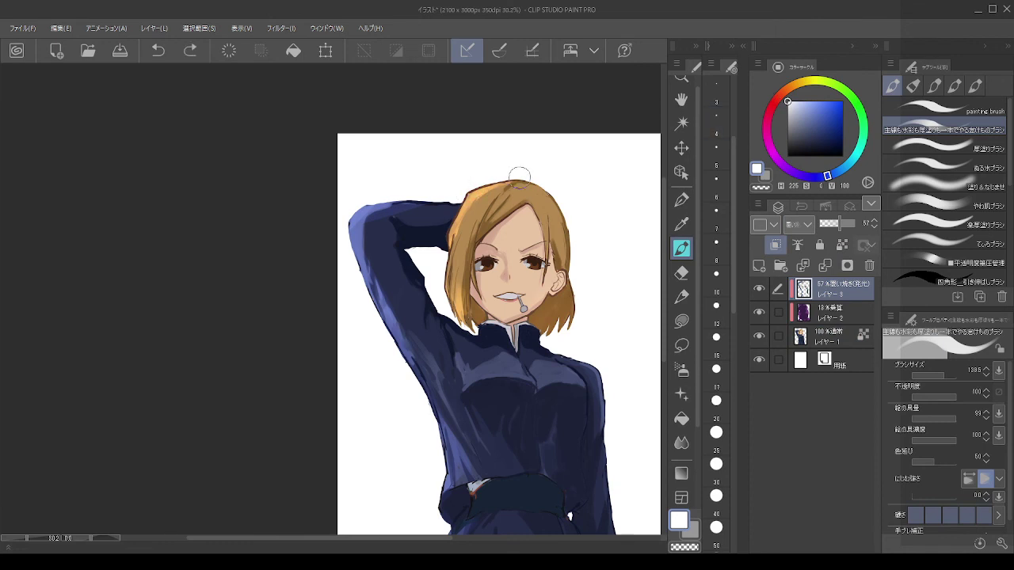
pyautogui.moveTo(469, 199); pyautogui.dragTo(461, 227)
pyautogui.hotkey('ctrl', 'z')
pyautogui.moveTo(474, 189); pyautogui.dragTo(454, 246)
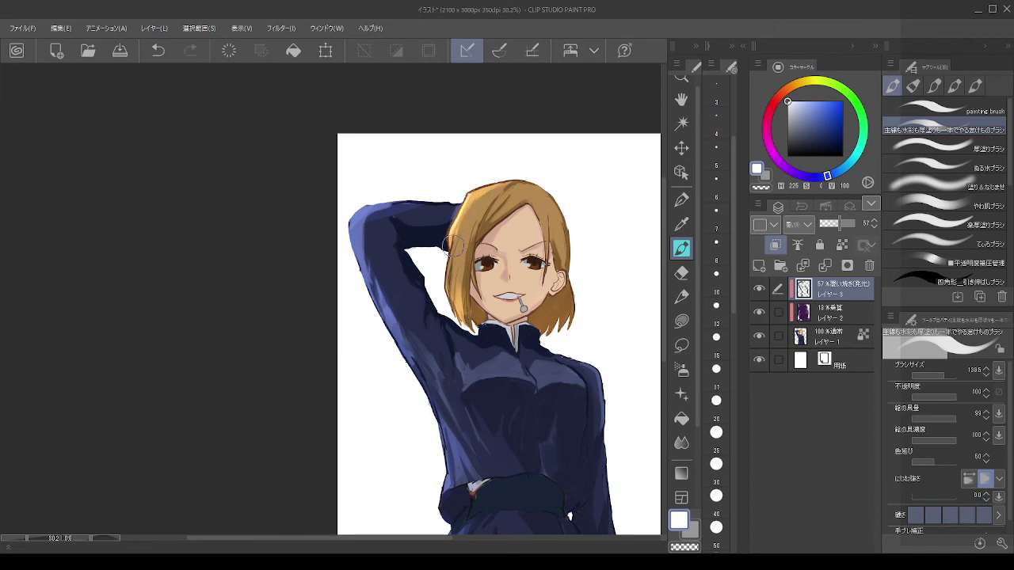
pyautogui.hotkey('ctrl', 'z')
pyautogui.press('[')
pyautogui.press('[')
pyautogui.moveTo(473, 193); pyautogui.dragTo(448, 247)
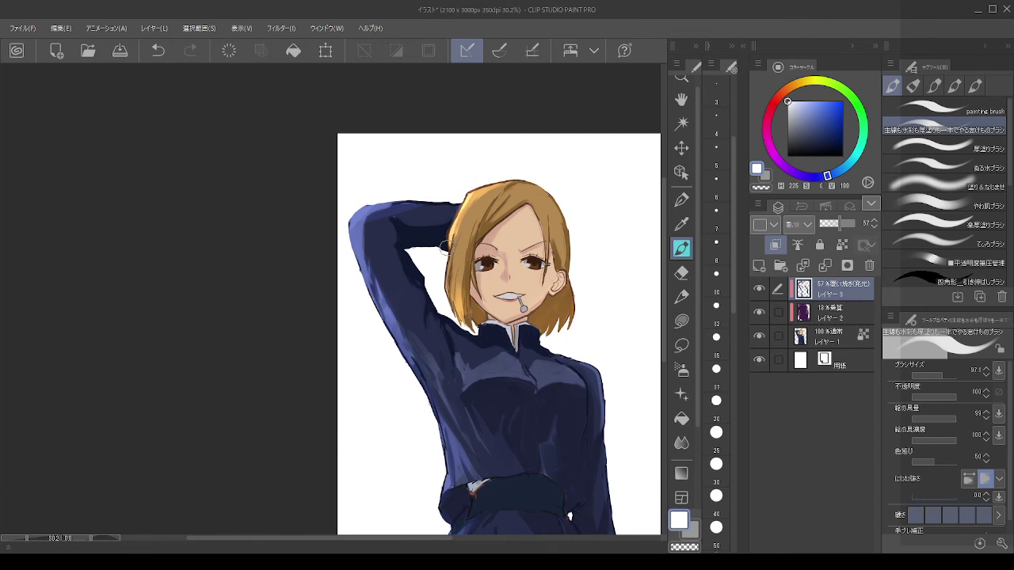
# Step: Try darker and mid-tone muted reds as the light colour on the hair's outer edge
pyautogui.keyDown('alt'); pyautogui.click(472, 193); pyautogui.keyUp('alt')
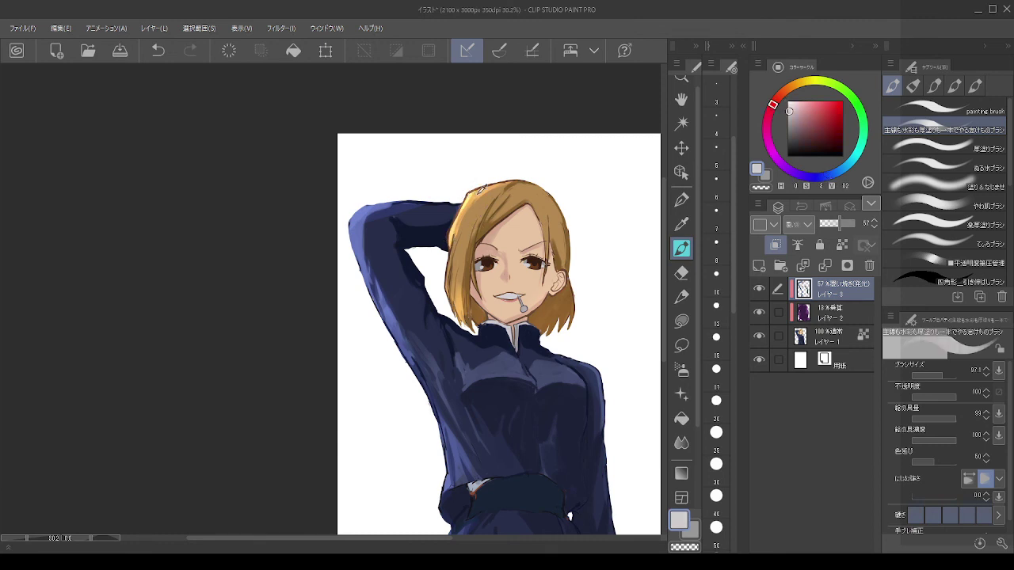
pyautogui.hotkey('ctrl', 'z')
pyautogui.moveTo(794, 110); pyautogui.dragTo(801, 136)
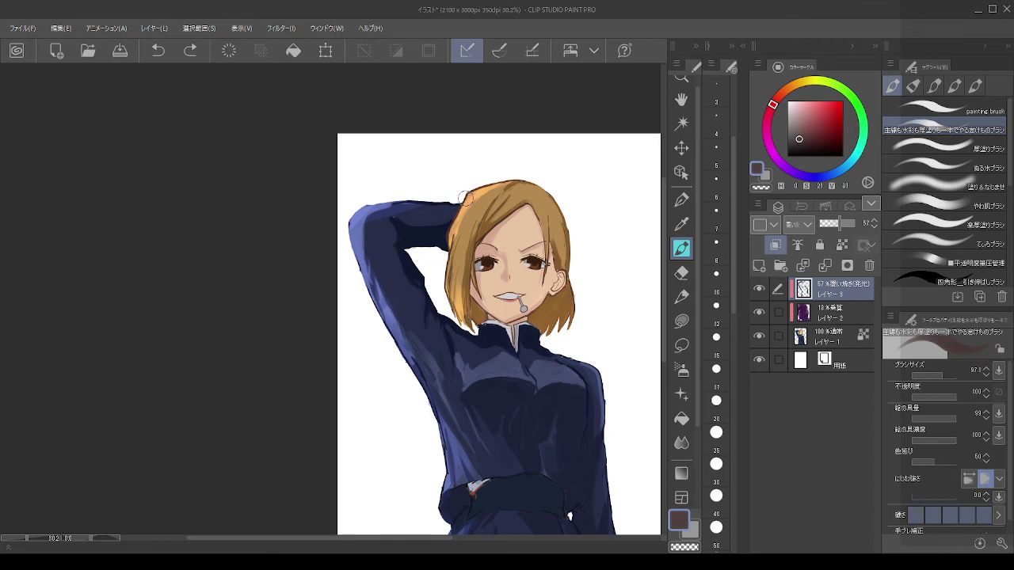
pyautogui.moveTo(466, 198); pyautogui.dragTo(459, 206)
pyautogui.hotkey('ctrl', 'z')
pyautogui.click(799, 124)
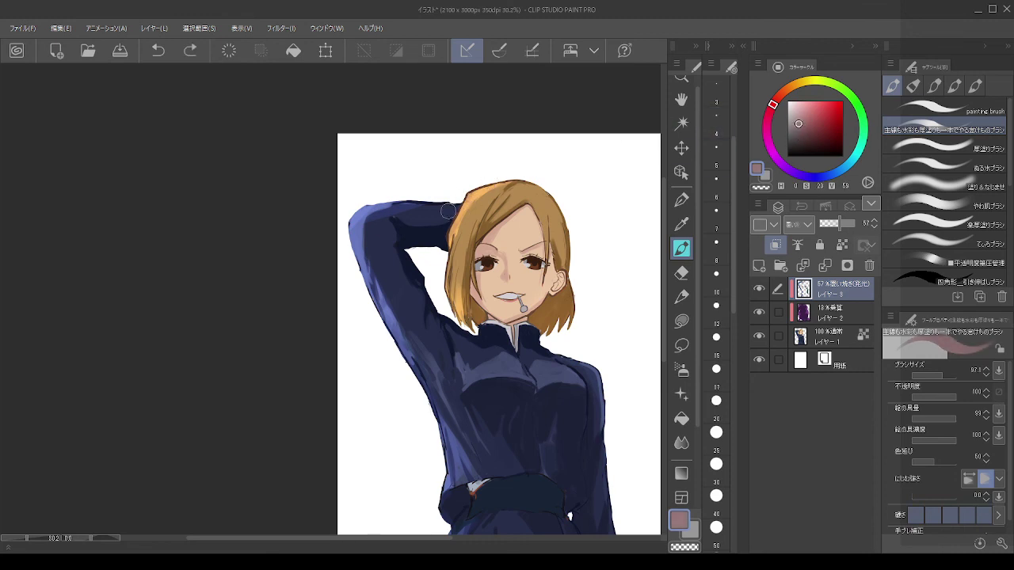
pyautogui.hotkey('ctrl', 'z')
# Step: Change the light layer's blend mode to 加算(発光) and erase excess light along the raised arm's upper edge with transparent colour
pyautogui.click(806, 300)
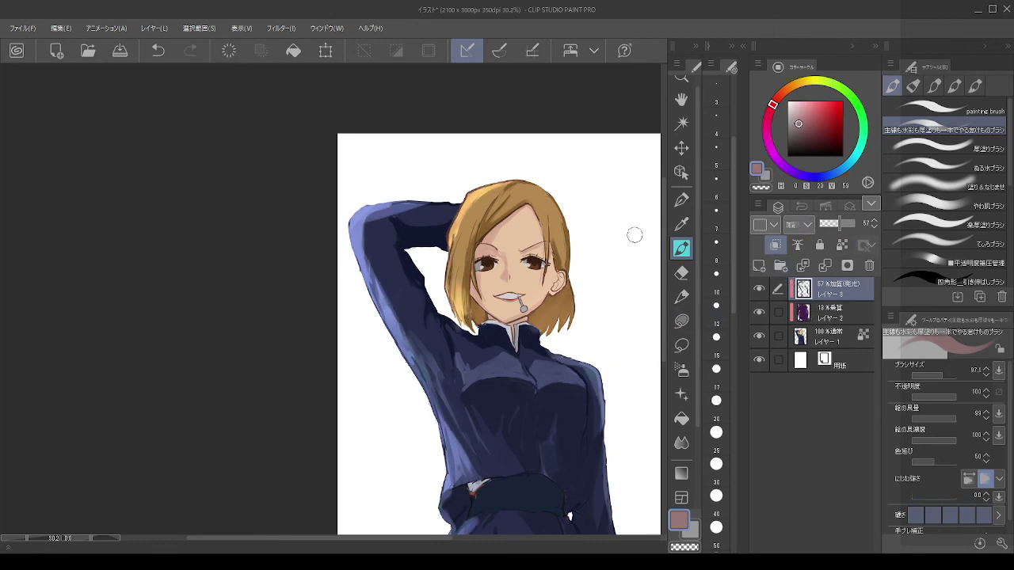
pyautogui.scroll(2, 367, 236)
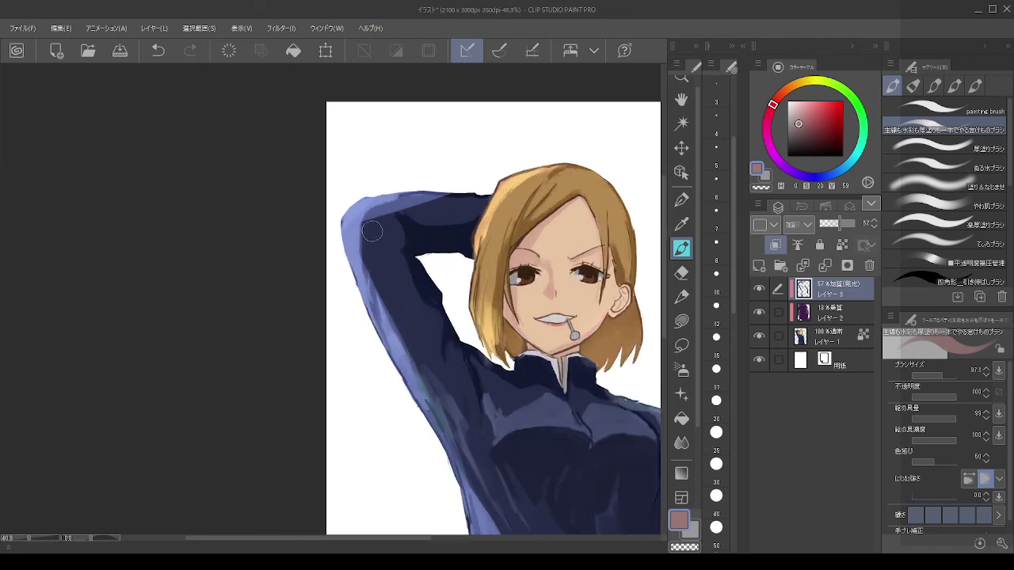
pyautogui.press('c')
pyautogui.moveTo(371, 222); pyautogui.dragTo(439, 192)
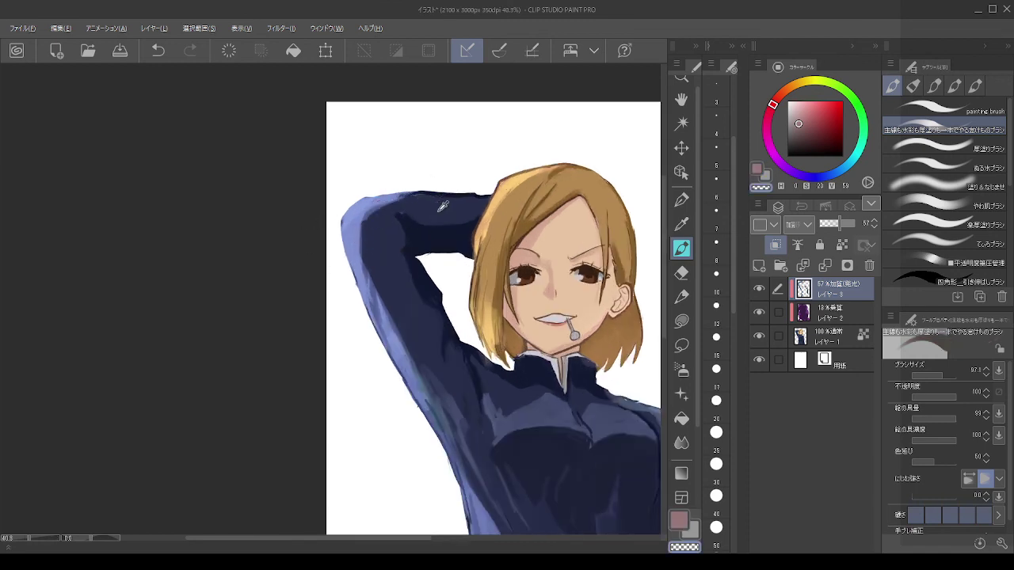
pyautogui.scroll(-2, 447, 206)
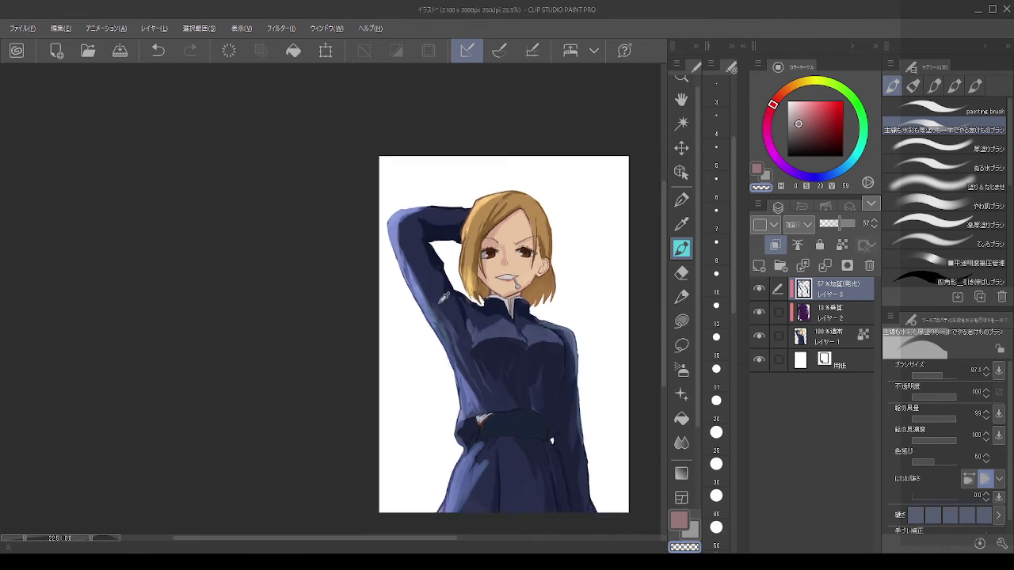
pyautogui.scroll(1, 444, 297)
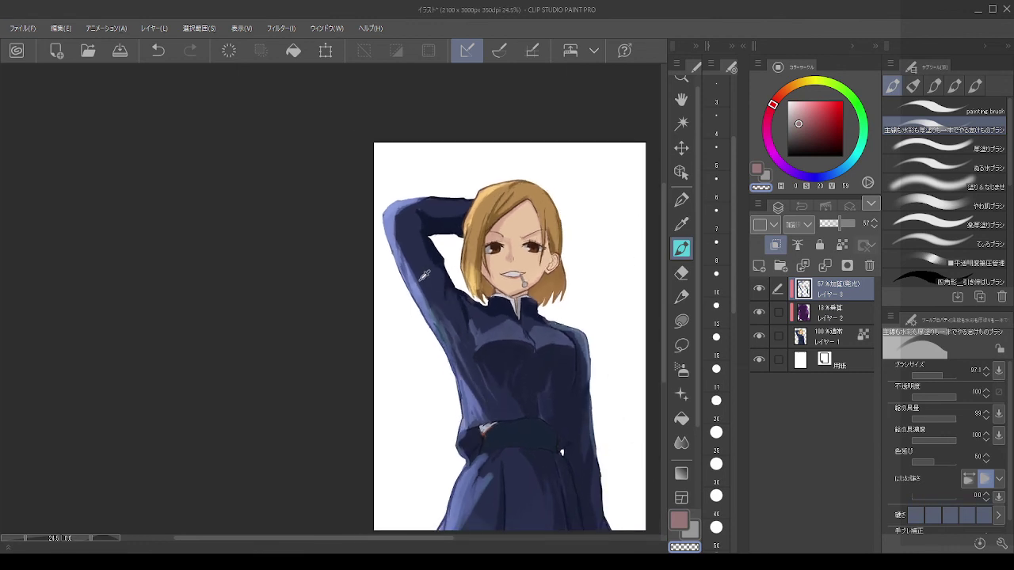
# Step: Paint a lighter sampled blue along the torso's outer edge below the raised arm on レイヤー 1 at brush size 234.2
pyautogui.keyDown('alt'); pyautogui.click(424, 275); pyautogui.keyUp('alt')
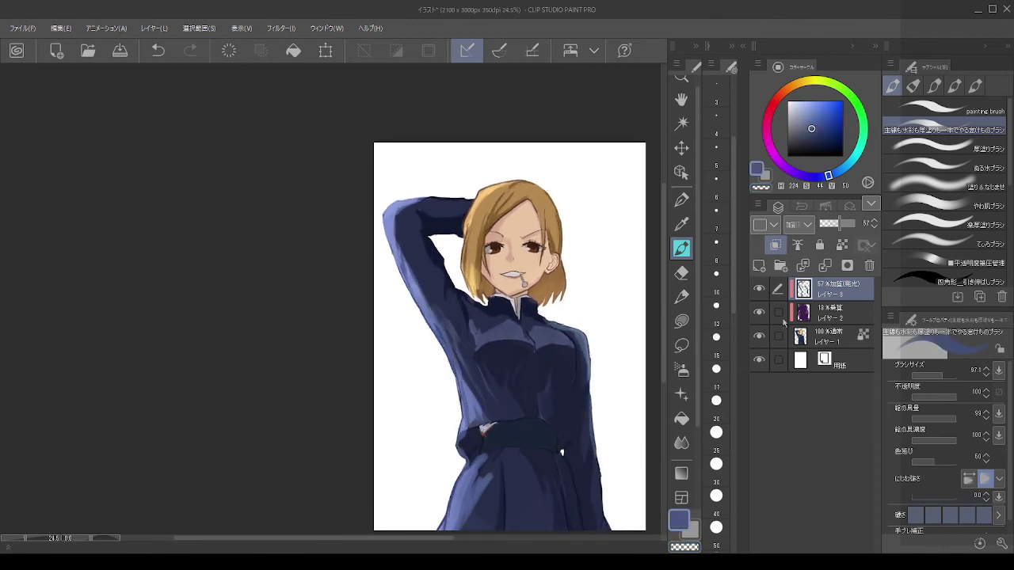
pyautogui.click(816, 339)
pyautogui.keyDown('alt'); pyautogui.click(426, 304); pyautogui.keyUp('alt')
pyautogui.moveTo(427, 315)
pyautogui.mouseDown()
pyautogui.moveTo(442, 315)
pyautogui.moveTo(469, 428)
pyautogui.moveTo(468, 416)
pyautogui.mouseUp()
pyautogui.click(803, 122)
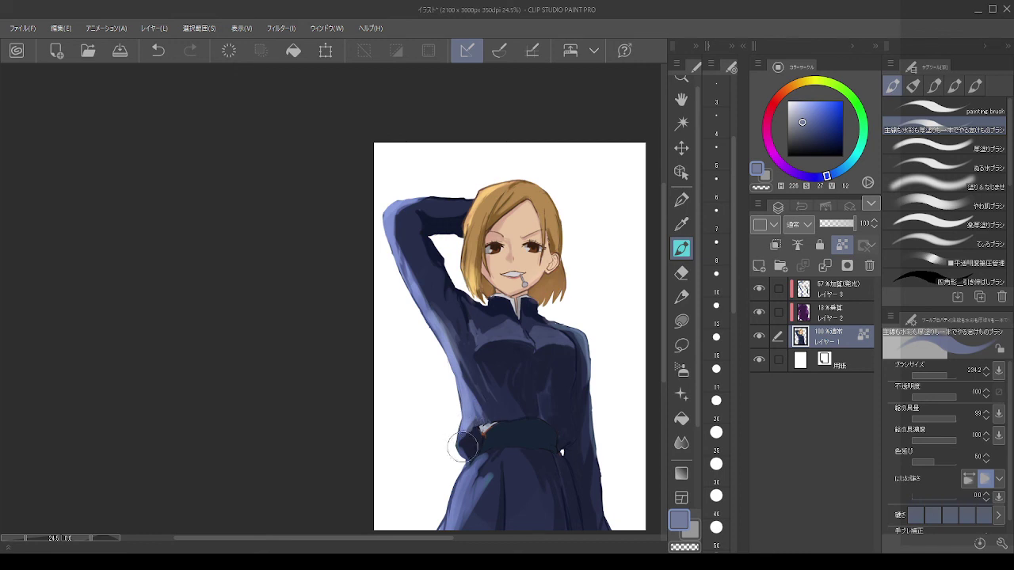
pyautogui.hotkey('ctrl', 'z')
pyautogui.moveTo(452, 368); pyautogui.dragTo(461, 419)
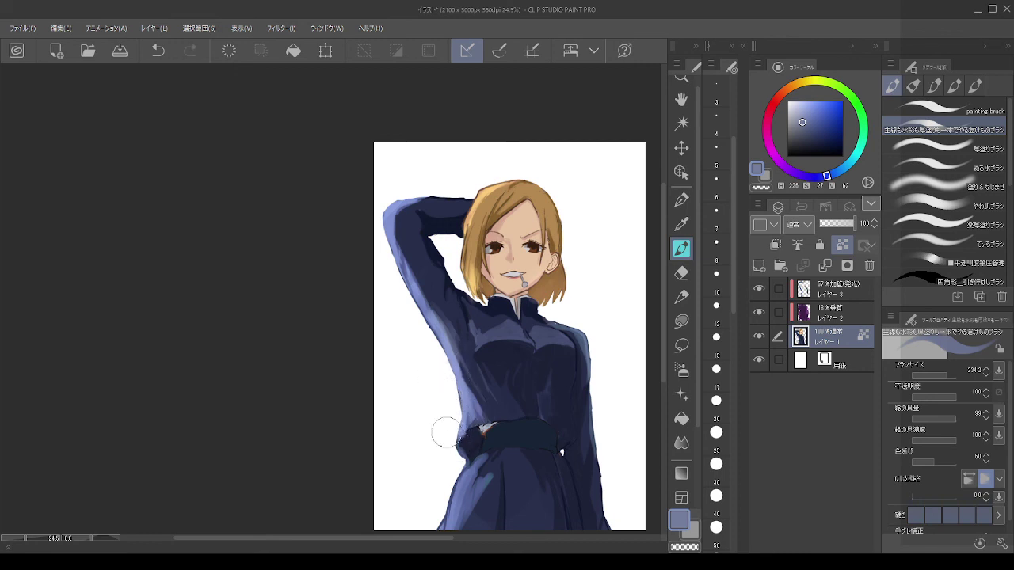
# Step: Shade the raised arm's sleeve from the elbow downward with a dark navy sampled from the uniform
pyautogui.moveTo(349, 342); pyautogui.dragTo(349, 280)
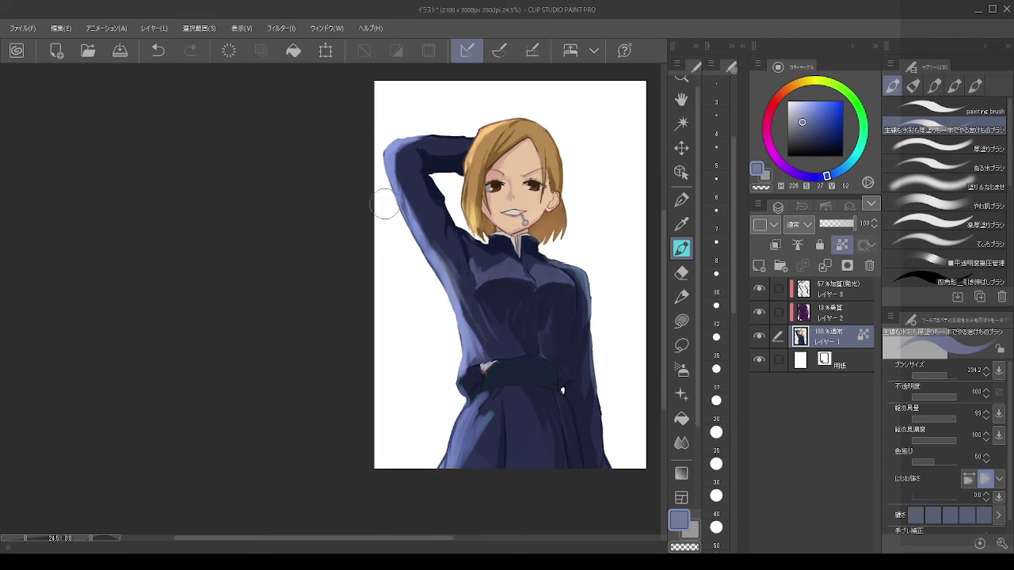
pyautogui.moveTo(386, 204)
pyautogui.mouseDown()
pyautogui.moveTo(388, 189)
pyautogui.moveTo(418, 241)
pyautogui.moveTo(404, 223)
pyautogui.mouseUp()
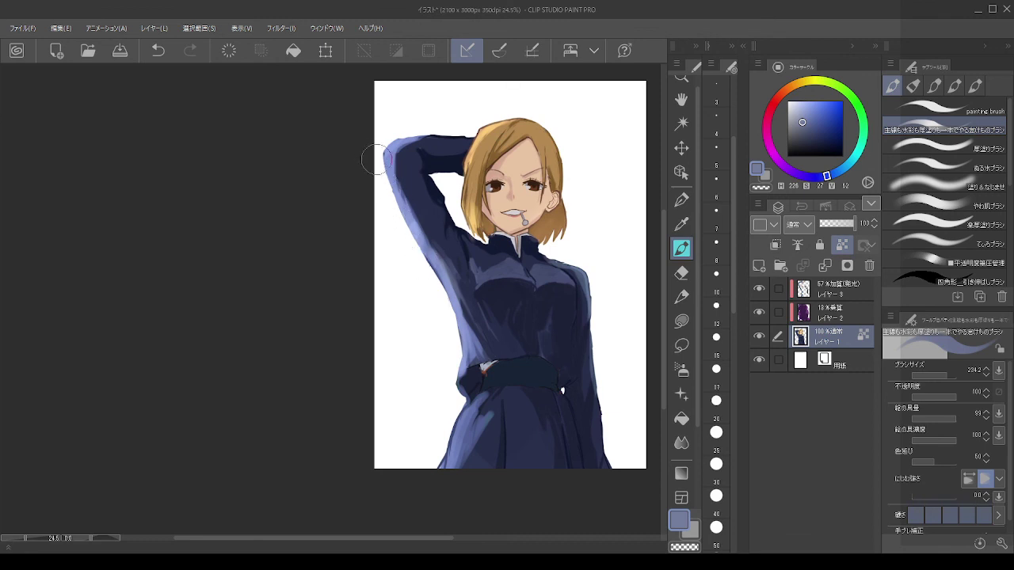
pyautogui.hotkey('ctrl', 'z')
pyautogui.keyDown('alt'); pyautogui.click(409, 184); pyautogui.keyUp('alt')
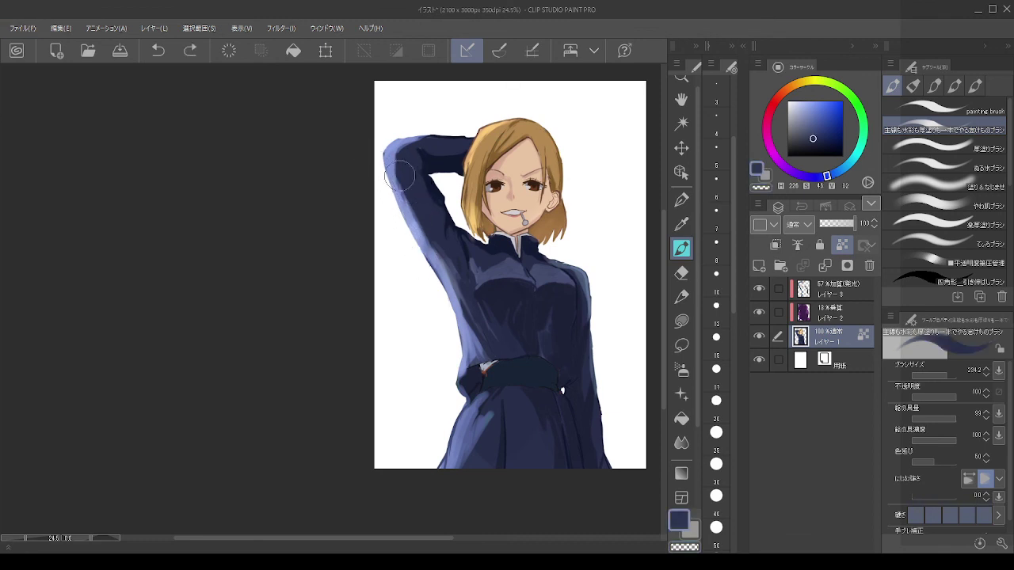
pyautogui.moveTo(399, 179); pyautogui.dragTo(428, 237)
# Step: Paint a pale blue highlight (saturation 14, brightness 80) down the skirt's outer edge, and undo the last stroke near the waist
pyautogui.moveTo(463, 430); pyautogui.dragTo(445, 469)
pyautogui.moveTo(465, 432); pyautogui.dragTo(444, 473)
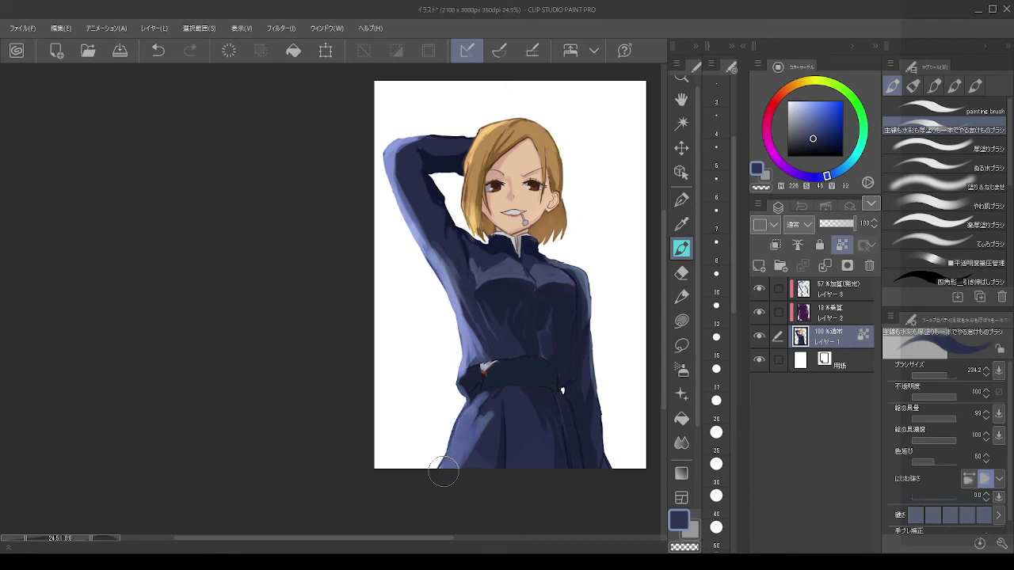
pyautogui.hotkey('ctrl', 'z')
pyautogui.keyDown('alt'); pyautogui.click(444, 263); pyautogui.keyUp('alt')
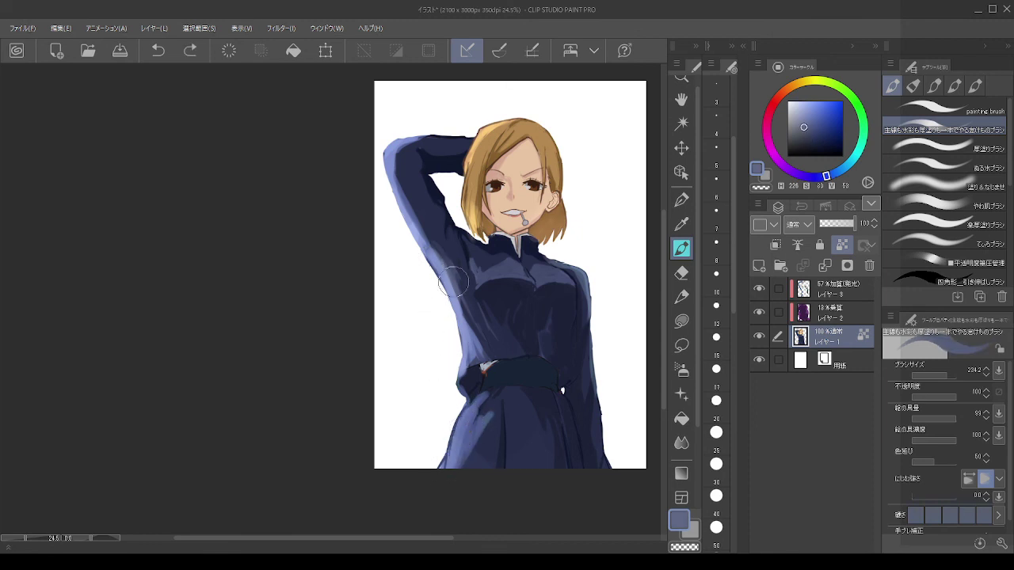
pyautogui.click(800, 117)
pyautogui.click(798, 108)
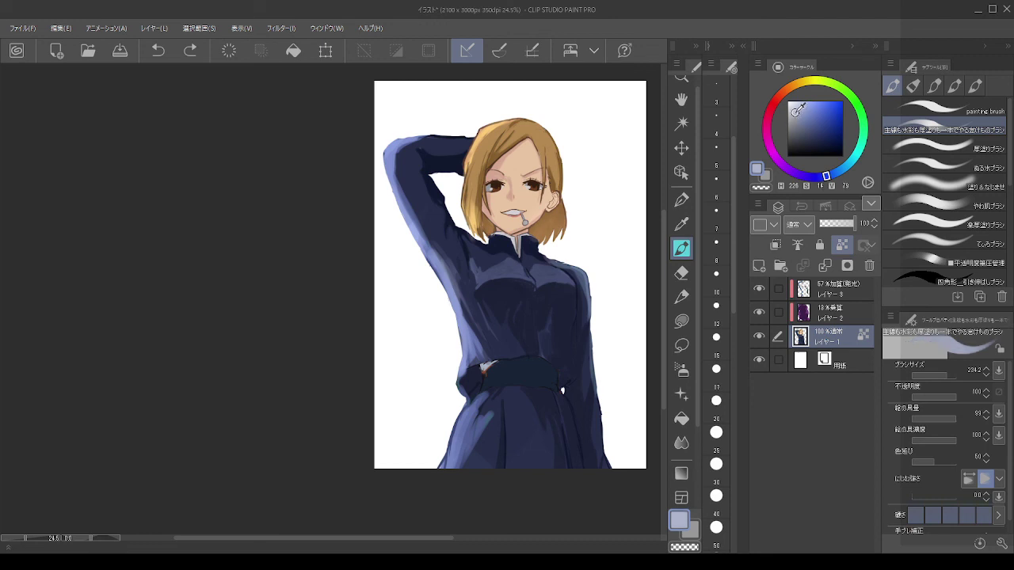
pyautogui.moveTo(464, 426); pyautogui.dragTo(441, 473)
pyautogui.moveTo(468, 416)
pyautogui.mouseDown()
pyautogui.moveTo(485, 372)
pyautogui.moveTo(470, 395)
pyautogui.mouseUp()
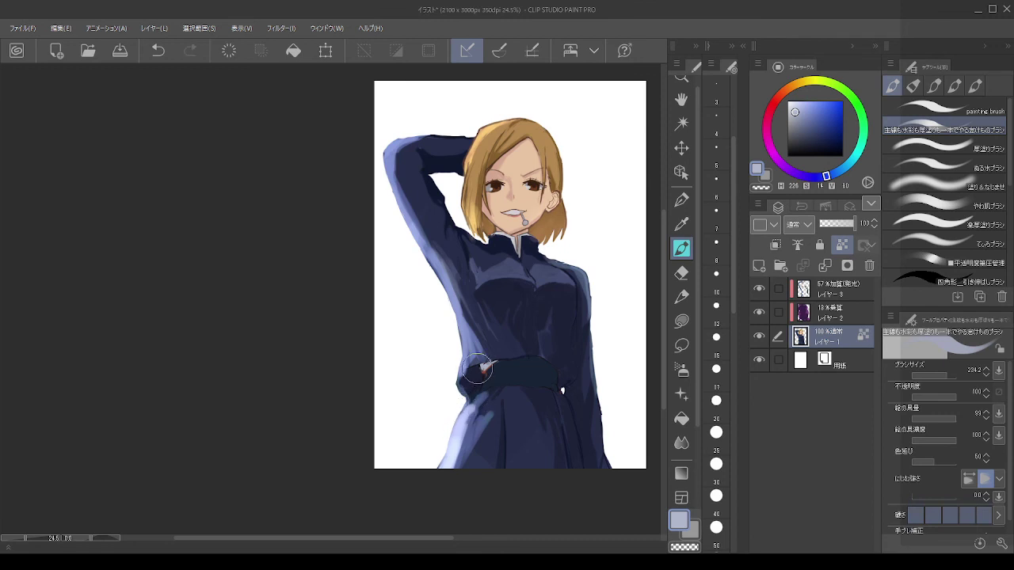
pyautogui.hotkey('ctrl', 'z')
# Step: Paint the pale blue highlight along the torso's outer edge between the armpit and the belt
pyautogui.moveTo(443, 302); pyautogui.dragTo(450, 355)
pyautogui.moveTo(446, 320); pyautogui.dragTo(459, 364)
pyautogui.moveTo(445, 302); pyautogui.dragTo(450, 326)
# Step: Erase excess glow along the raised arm's elbow and forearm on レイヤー 3 using transparent colour
pyautogui.keyDown('alt'); pyautogui.click(410, 154); pyautogui.keyUp('alt')
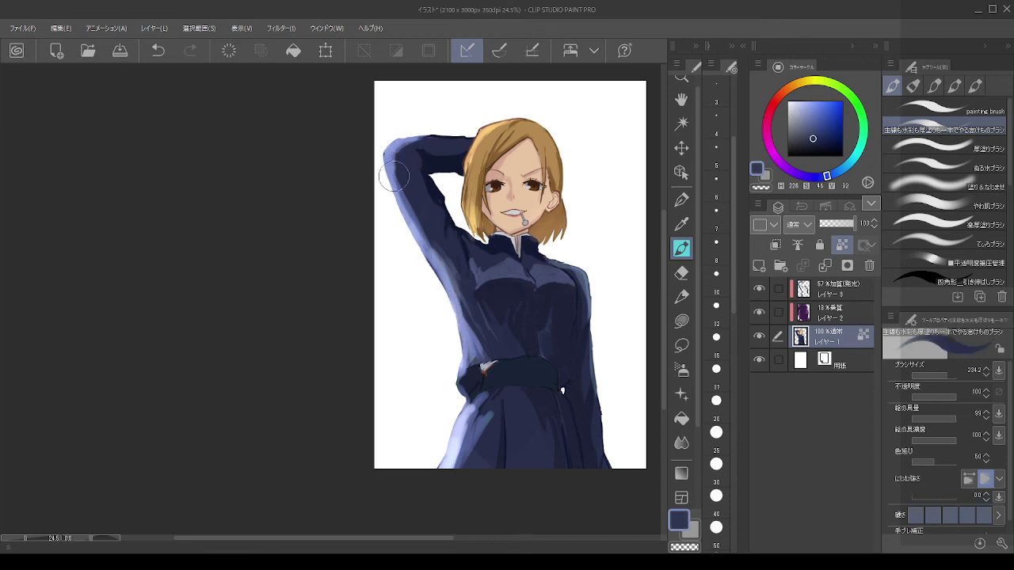
pyautogui.moveTo(394, 157); pyautogui.dragTo(405, 196)
pyautogui.hotkey('ctrl', 'z')
pyautogui.click(838, 293)
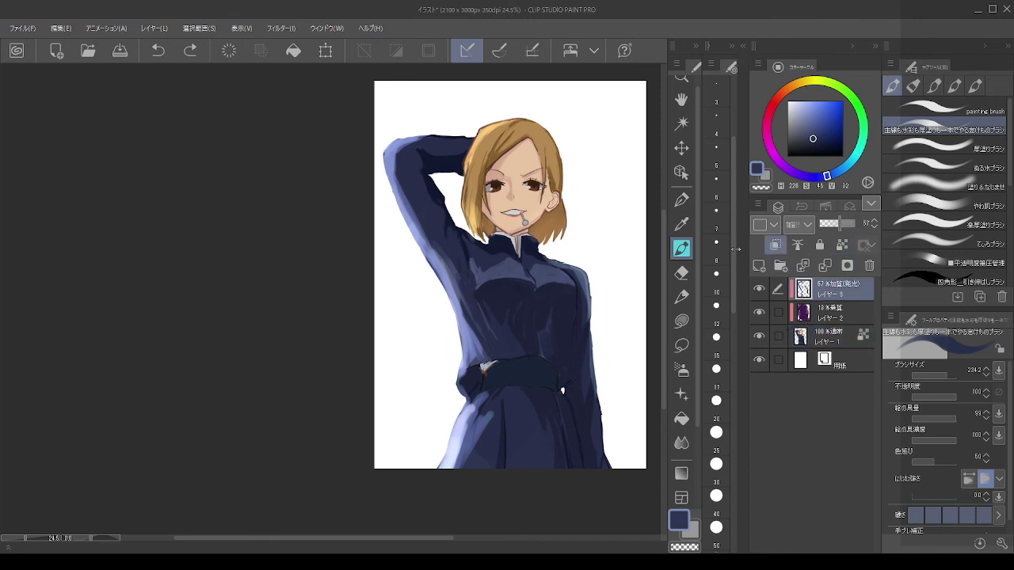
pyautogui.moveTo(407, 148)
pyautogui.mouseDown()
pyautogui.moveTo(403, 194)
pyautogui.moveTo(431, 234)
pyautogui.moveTo(419, 207)
pyautogui.mouseUp()
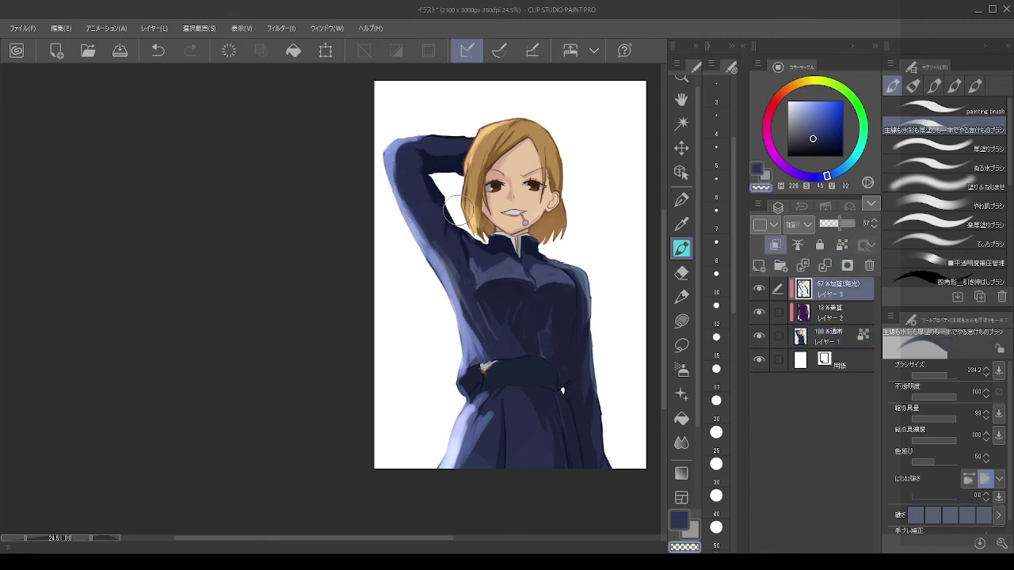
# Step: Paint a mid blue sampled from the sleeve across both sides of the upper chest on the 加算(発光) layer
pyautogui.scroll(-2, 458, 210)
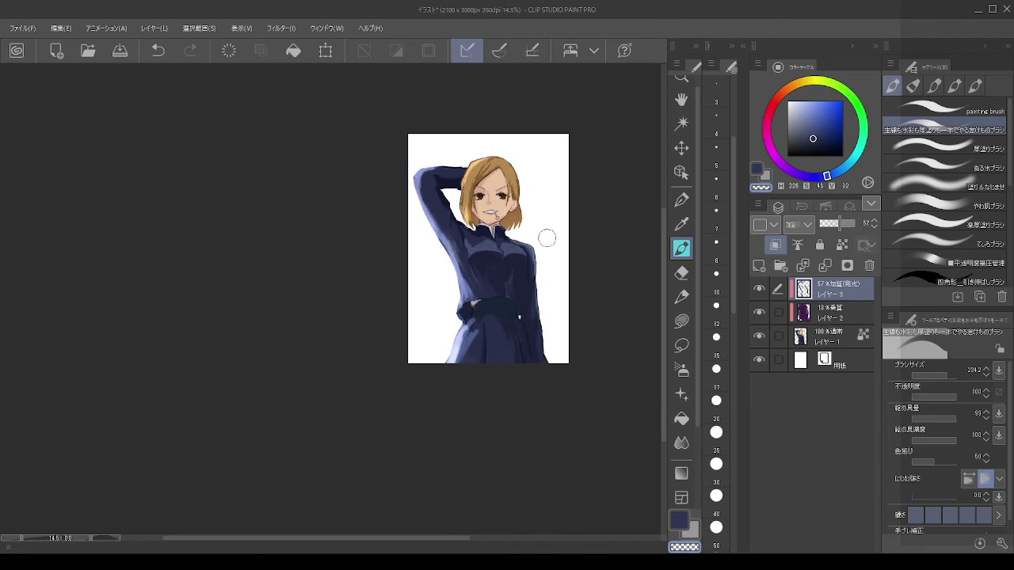
pyautogui.scroll(3, 547, 238)
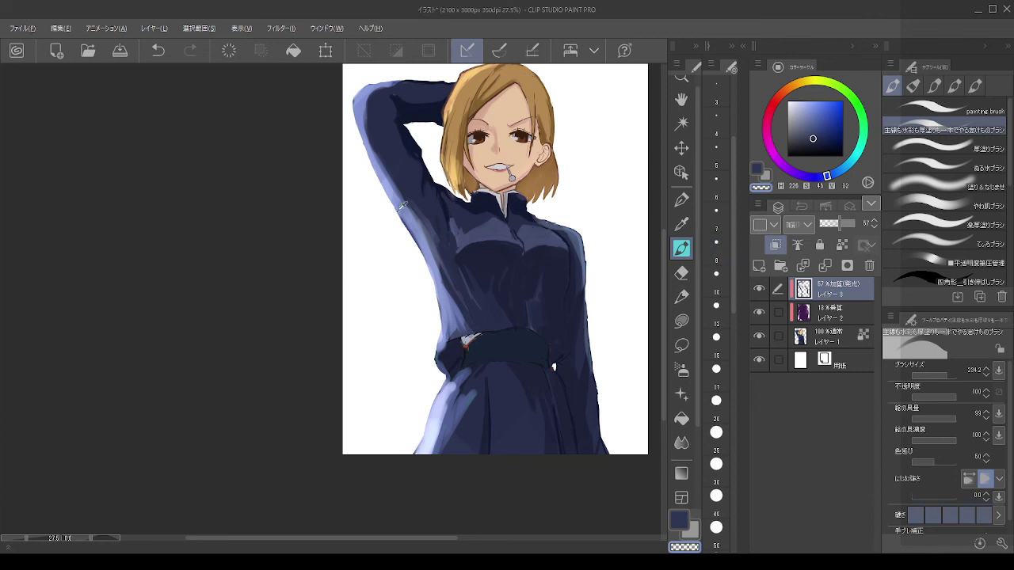
pyautogui.keyDown('alt'); pyautogui.click(418, 213); pyautogui.keyUp('alt')
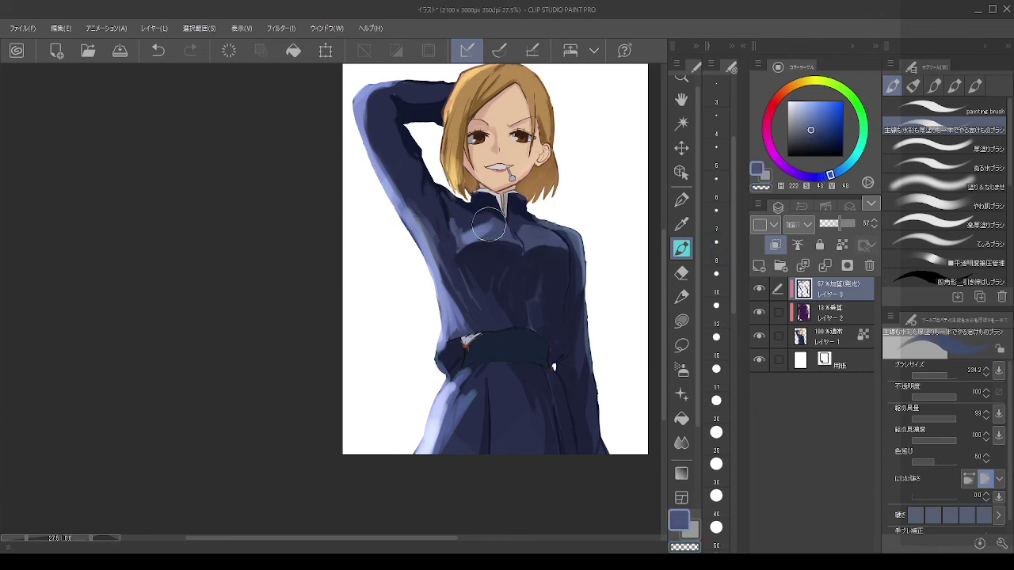
pyautogui.moveTo(508, 238)
pyautogui.mouseDown()
pyautogui.moveTo(515, 241)
pyautogui.moveTo(460, 242)
pyautogui.moveTo(450, 210)
pyautogui.mouseUp()
pyautogui.moveTo(540, 234)
pyautogui.mouseDown()
pyautogui.moveTo(520, 235)
pyautogui.moveTo(547, 229)
pyautogui.moveTo(538, 239)
pyautogui.moveTo(533, 231)
pyautogui.moveTo(564, 247)
pyautogui.moveTo(577, 231)
pyautogui.mouseUp()
pyautogui.scroll(-2, 617, 174)
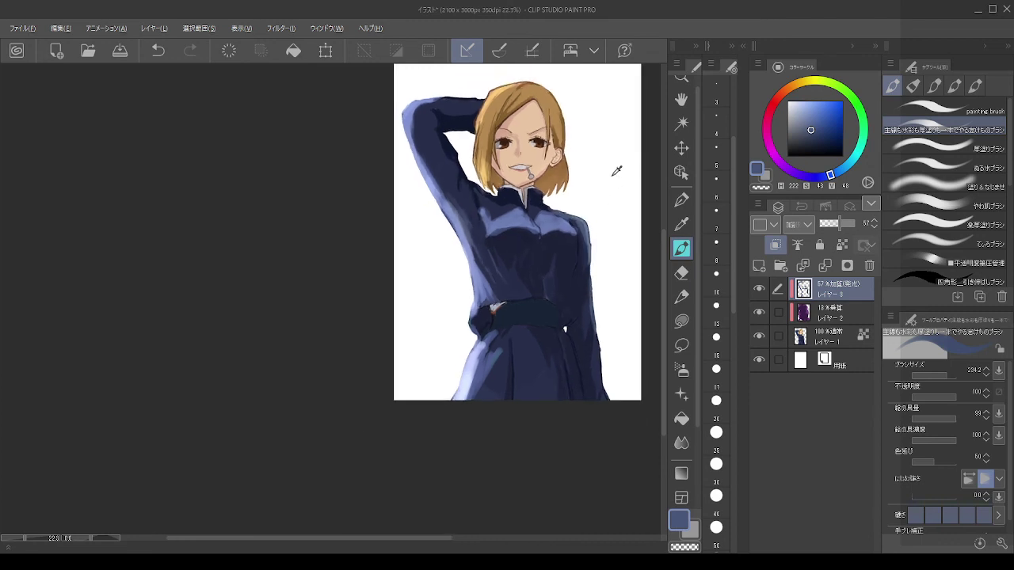
pyautogui.scroll(2, 611, 211)
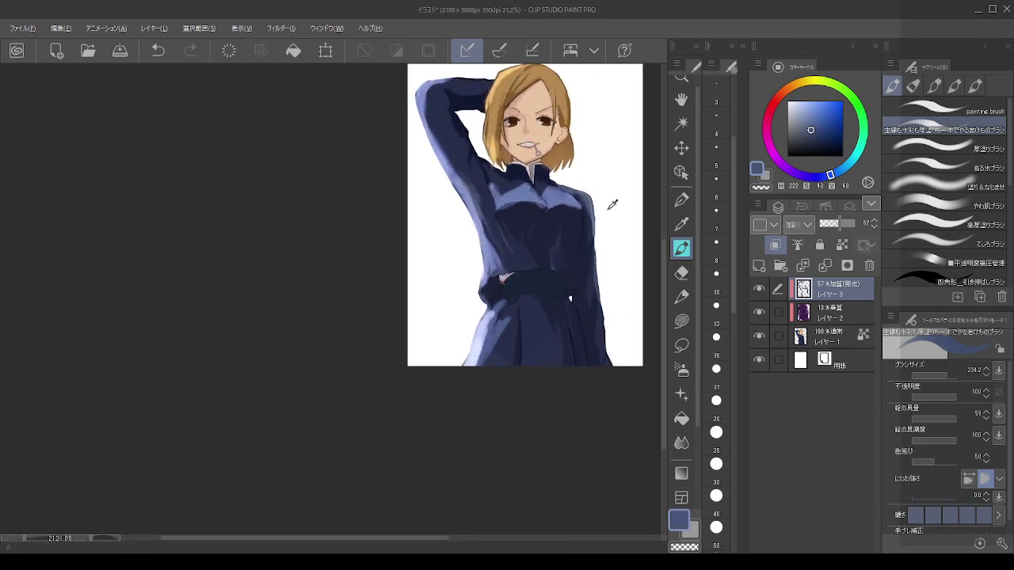
# Step: Try lowering the opacity of the 加算(発光) layer to 42%
pyautogui.moveTo(836, 228); pyautogui.dragTo(834, 227)
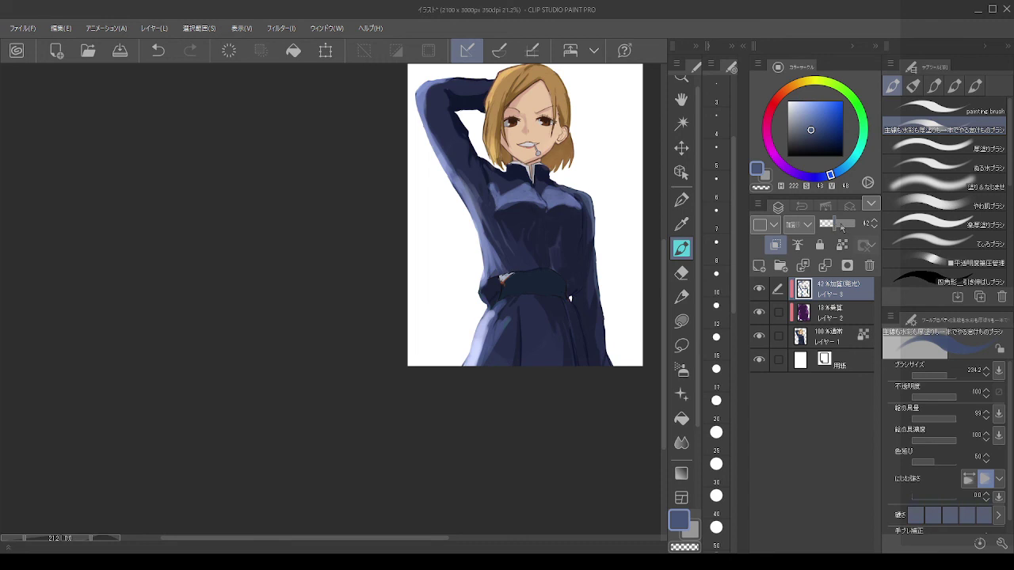
pyautogui.scroll(4, 509, 157)
pyautogui.scroll(-2, 507, 167)
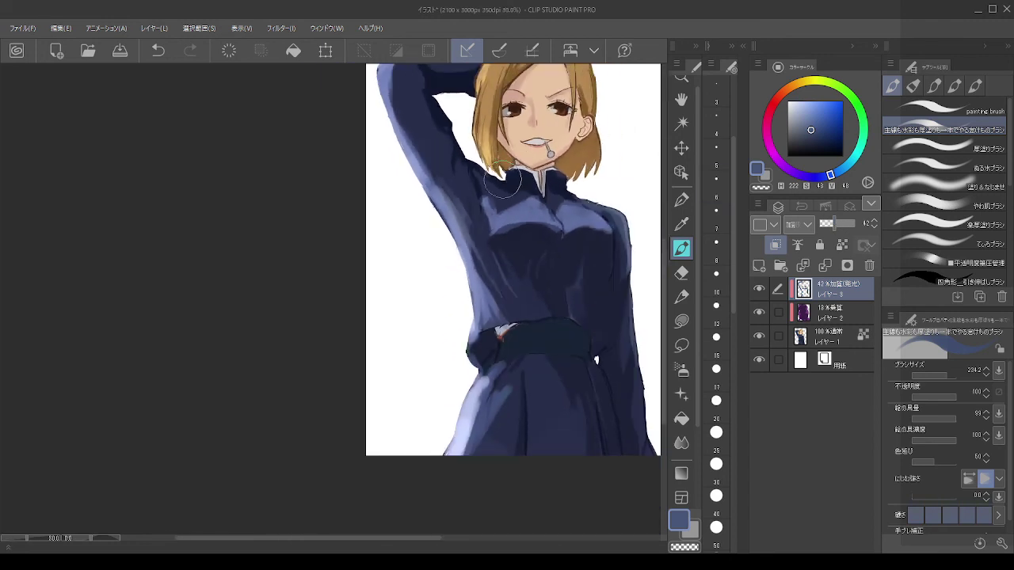
pyautogui.hotkey('ctrl', 'z')
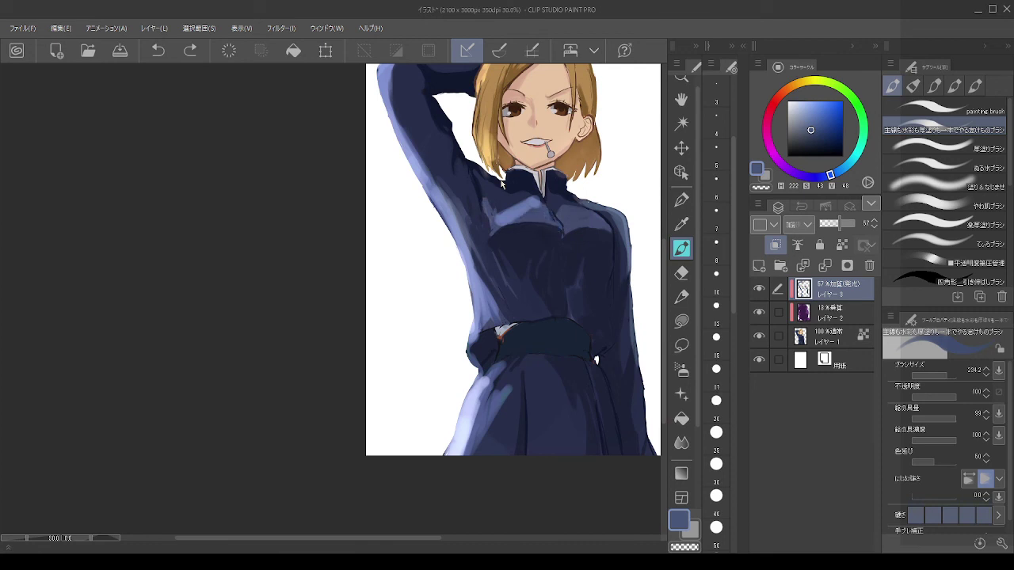
# Step: Try erasing glow over the raised arm's upper edge and the skirt with a much larger transparent brush
pyautogui.scroll(-2, 504, 182)
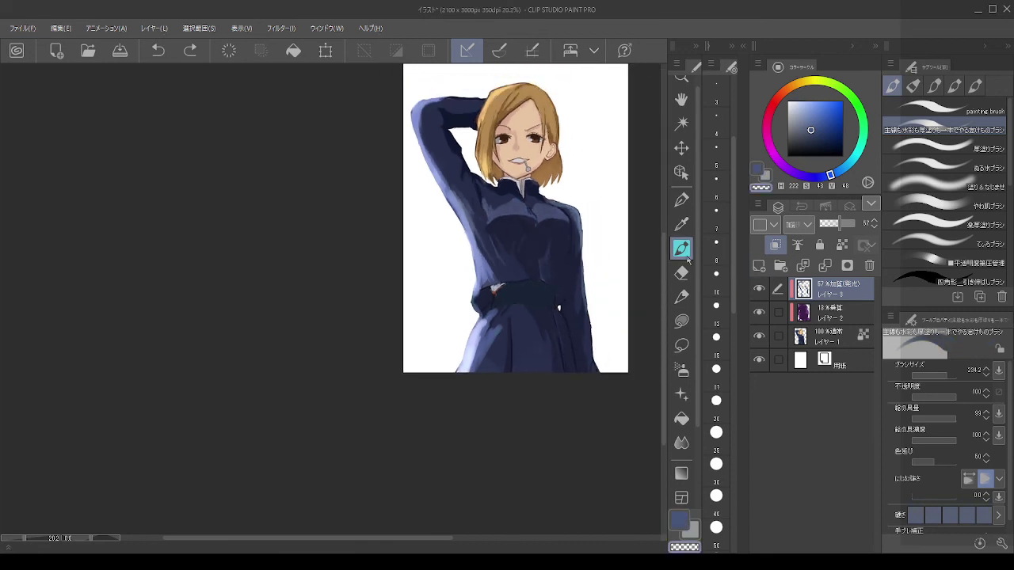
pyautogui.press(']')
pyautogui.press(']')
pyautogui.press(']')
pyautogui.press(']')
pyautogui.press(']')
pyautogui.moveTo(414, 103)
pyautogui.mouseDown()
pyautogui.moveTo(421, 169)
pyautogui.moveTo(451, 224)
pyautogui.moveTo(434, 190)
pyautogui.moveTo(446, 105)
pyautogui.moveTo(434, 107)
pyautogui.moveTo(461, 95)
pyautogui.mouseUp()
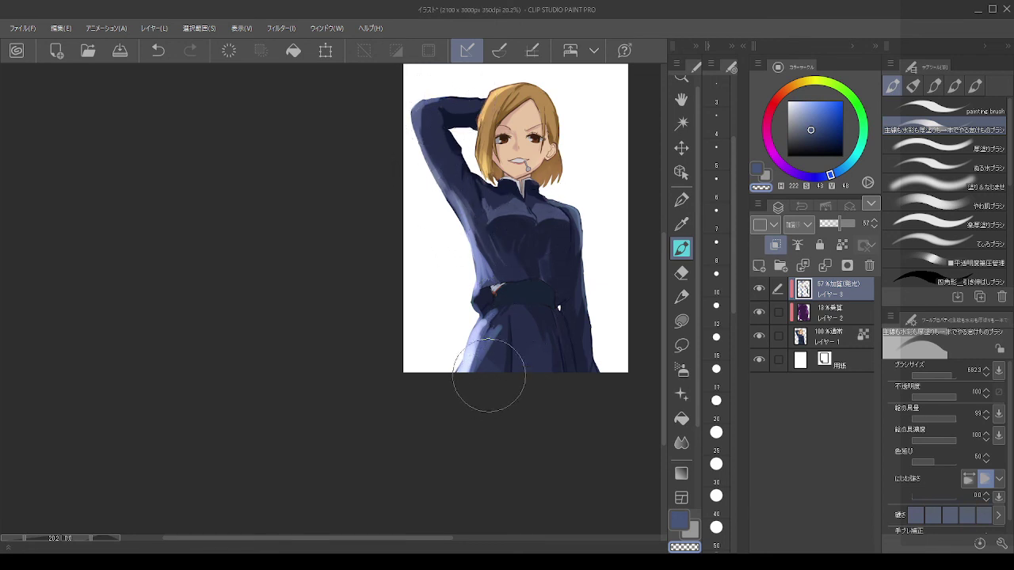
pyautogui.moveTo(489, 379)
pyautogui.mouseDown()
pyautogui.moveTo(467, 322)
pyautogui.moveTo(474, 291)
pyautogui.moveTo(487, 336)
pyautogui.moveTo(501, 333)
pyautogui.moveTo(480, 377)
pyautogui.mouseUp()
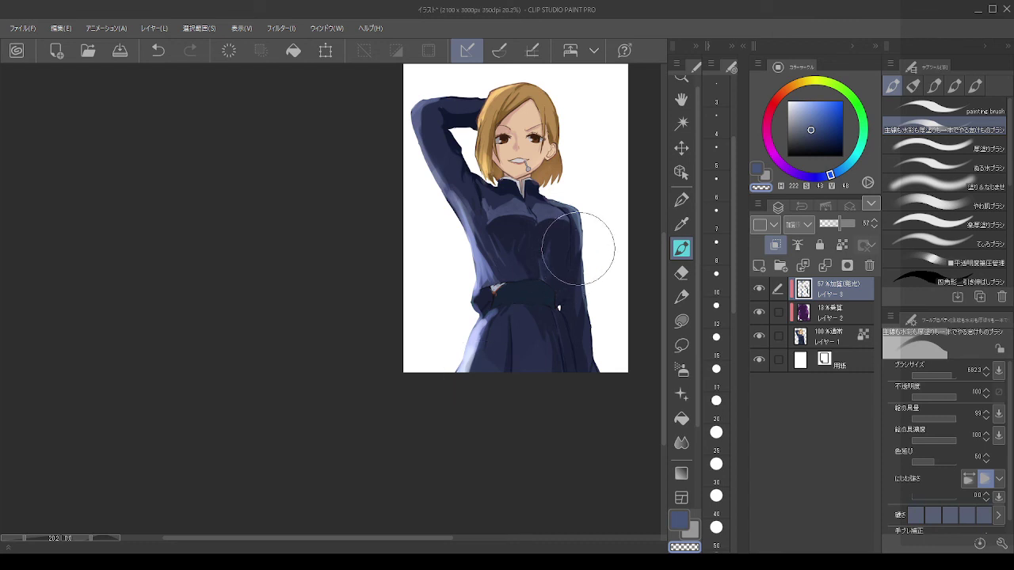
# Step: Undo the broad erasing strokes and erase the glow only down the front of the skirt
pyautogui.hotkey('ctrl', 'z')
pyautogui.hotkey('ctrl', 'z')
pyautogui.hotkey('ctrl', 'z')
pyautogui.hotkey('ctrl', 'z')
pyautogui.hotkey('ctrl', 'z')
pyautogui.hotkey('ctrl', 'z')
pyautogui.hotkey('ctrl', 'z')
pyautogui.hotkey('ctrl', 'z')
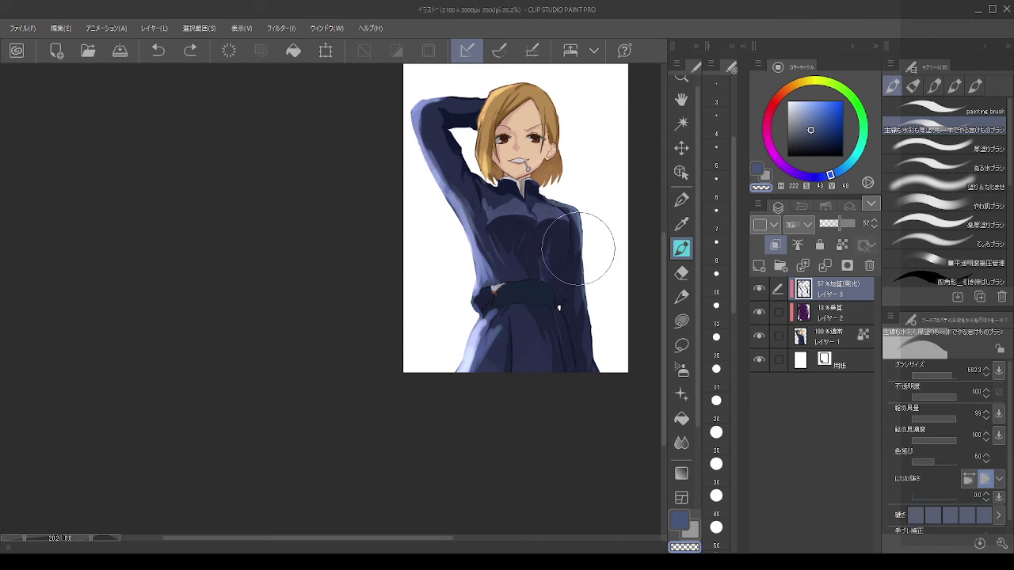
pyautogui.moveTo(501, 331); pyautogui.dragTo(497, 380)
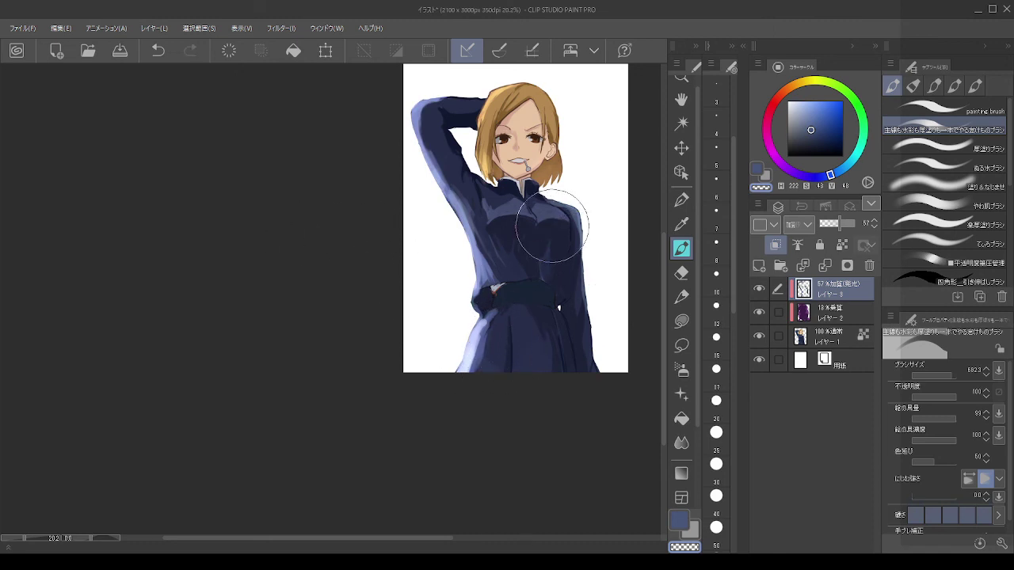
# Step: Paint sampled dark navy over the lowered arm's shoulder and outer edge on レイヤー 1 at brush size 92.0
pyautogui.scroll(3, 552, 225)
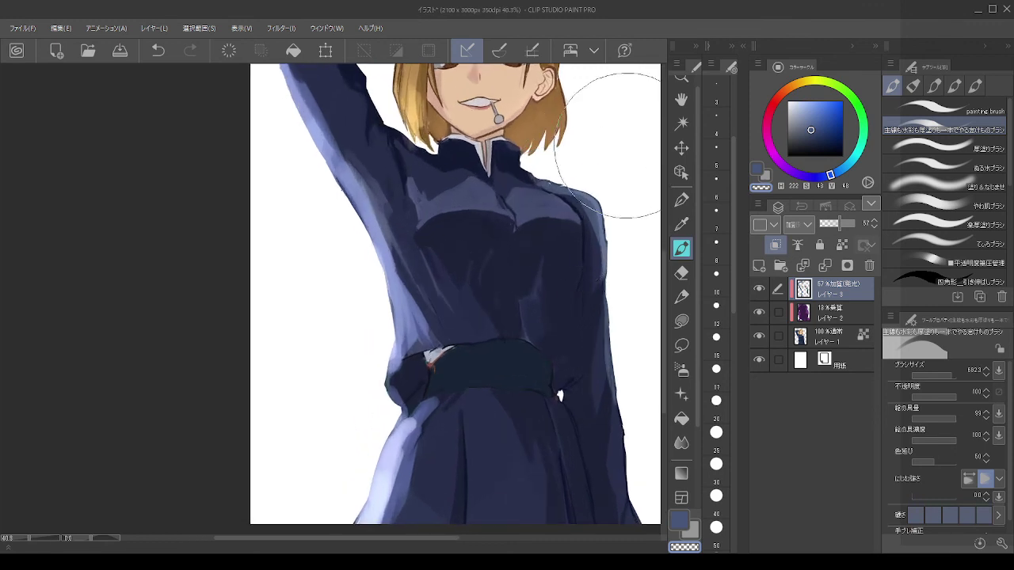
pyautogui.click(821, 338)
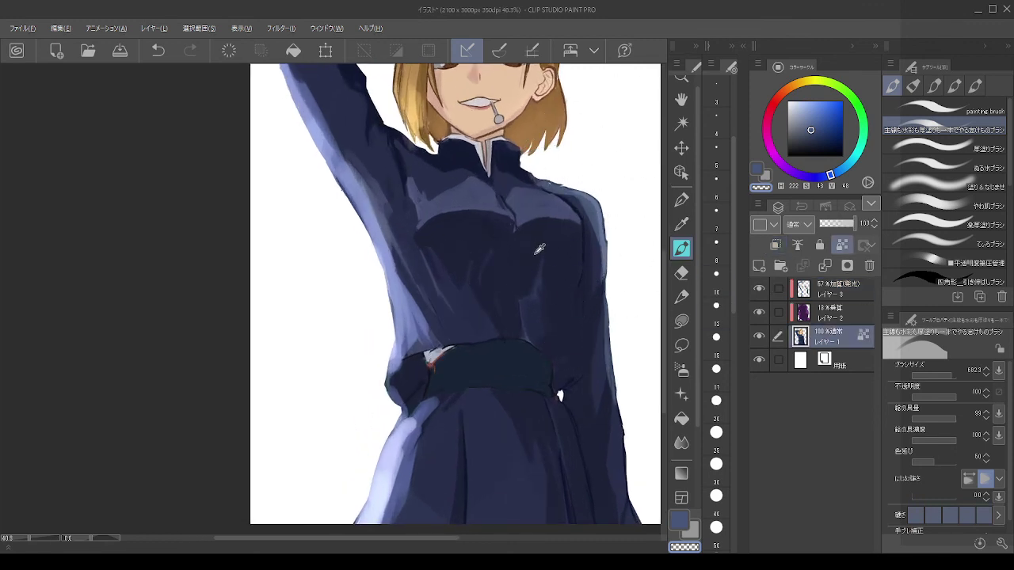
pyautogui.keyDown('alt'); pyautogui.click(547, 250); pyautogui.keyUp('alt')
pyautogui.moveTo(583, 216)
pyautogui.mouseDown()
pyautogui.moveTo(531, 180)
pyautogui.moveTo(602, 227)
pyautogui.moveTo(589, 207)
pyautogui.moveTo(606, 304)
pyautogui.mouseUp()
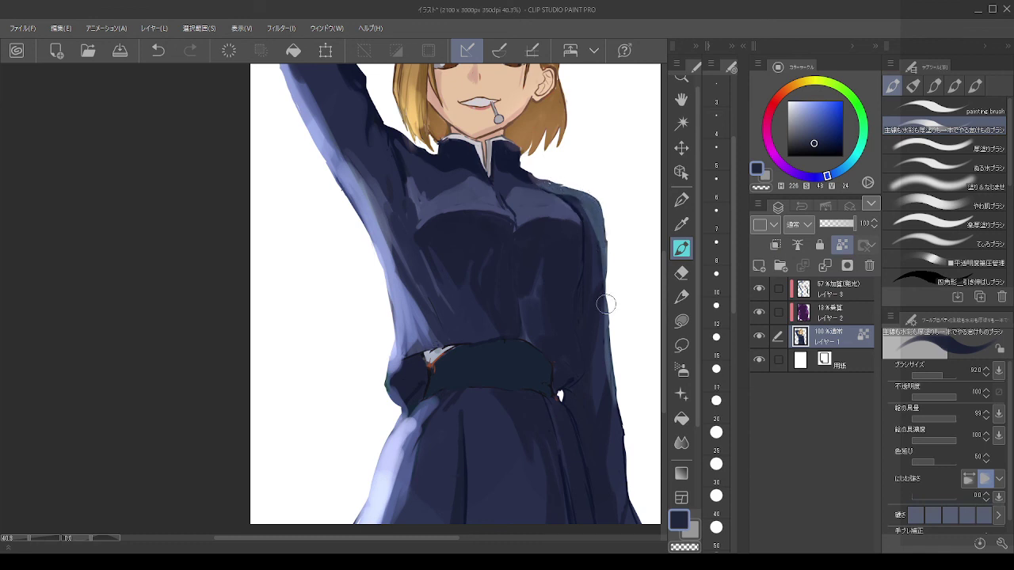
pyautogui.keyDown('alt'); pyautogui.click(600, 369); pyautogui.keyUp('alt')
# Step: Erase the glow along the lowered arm's shoulder and upper sleeve on the 加算(発光) layer with transparent colour
pyautogui.click(824, 290)
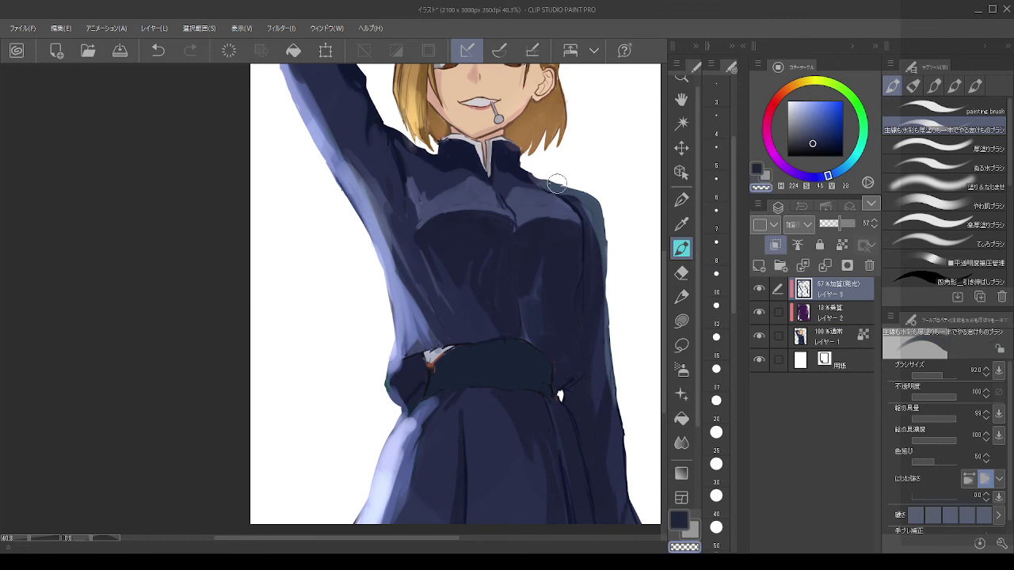
pyautogui.moveTo(533, 173)
pyautogui.mouseDown()
pyautogui.moveTo(595, 207)
pyautogui.moveTo(608, 247)
pyautogui.mouseUp()
pyautogui.moveTo(576, 189); pyautogui.dragTo(606, 296)
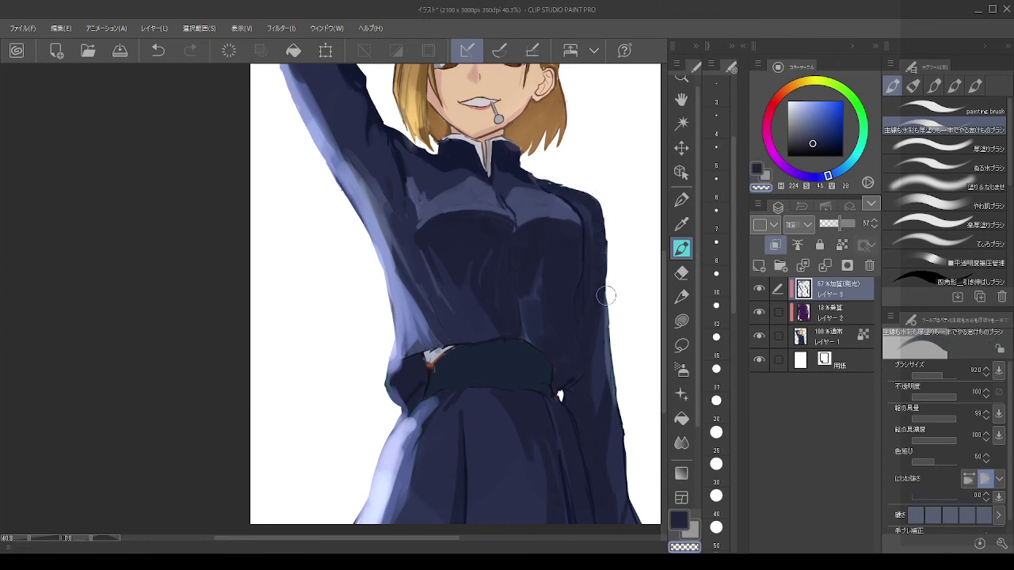
pyautogui.scroll(-5, 627, 230)
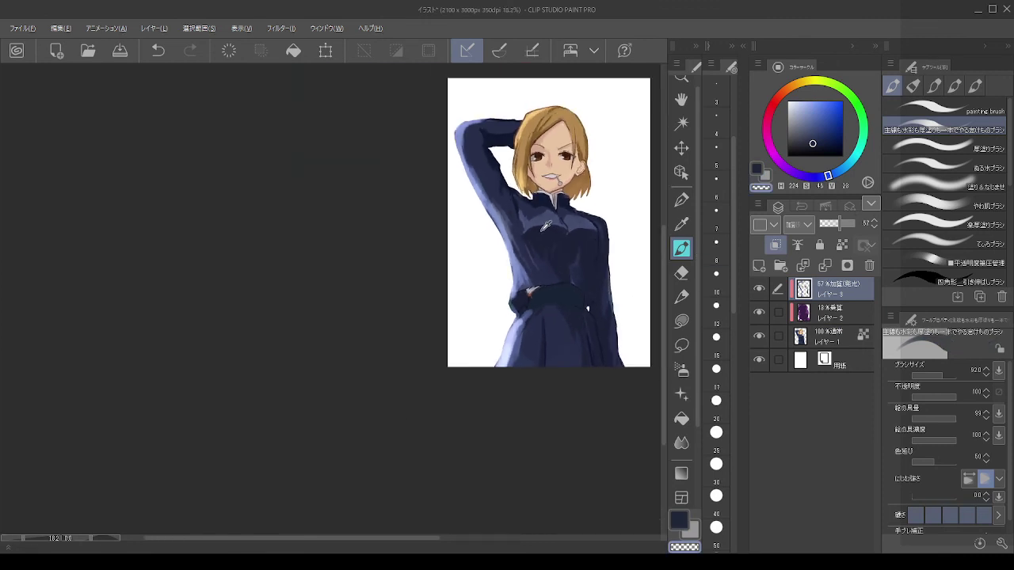
pyautogui.scroll(2, 535, 212)
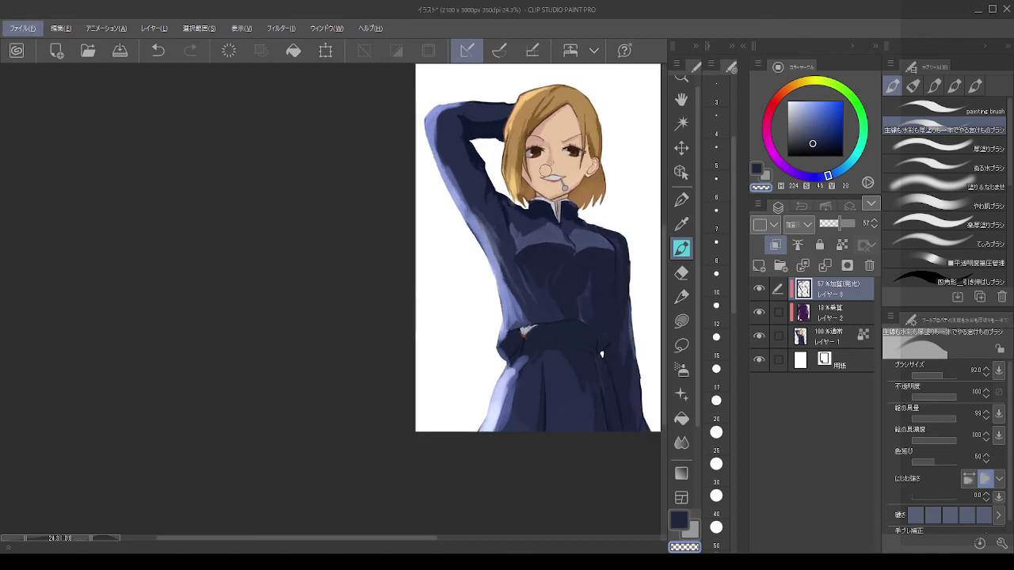
pyautogui.scroll(3, 585, 158)
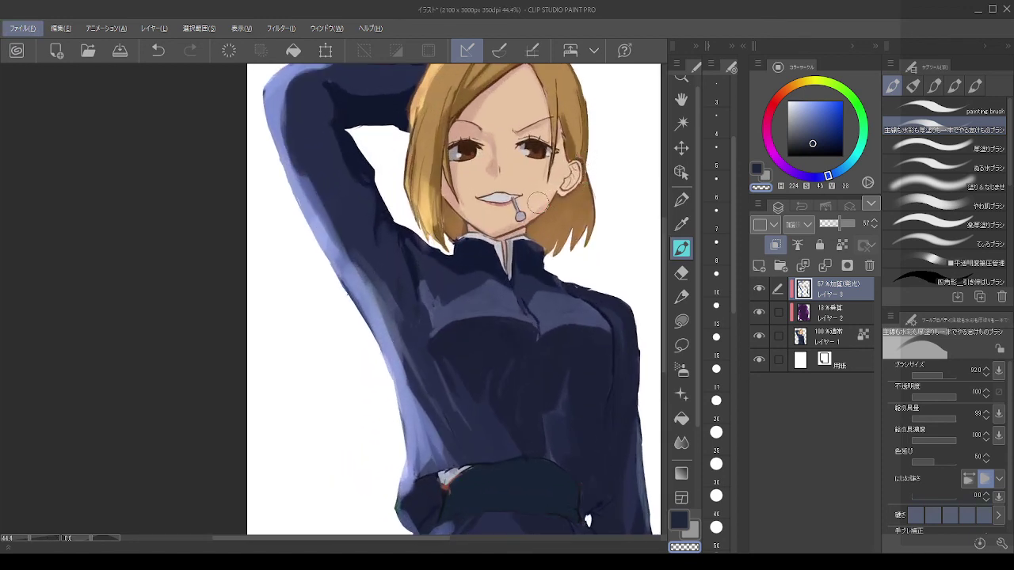
pyautogui.scroll(-3, 538, 203)
pyautogui.scroll(3, 522, 112)
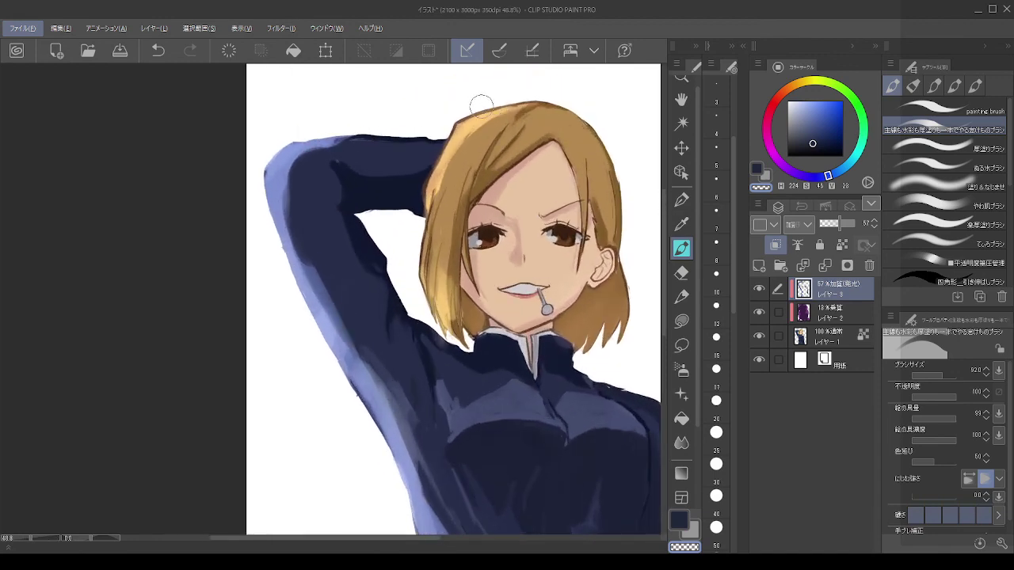
# Step: Add a clipped layer between the 乗算 and 加算(発光) layers and set the drawing colour to pale blue-grey
pyautogui.click(827, 335)
pyautogui.click(759, 265)
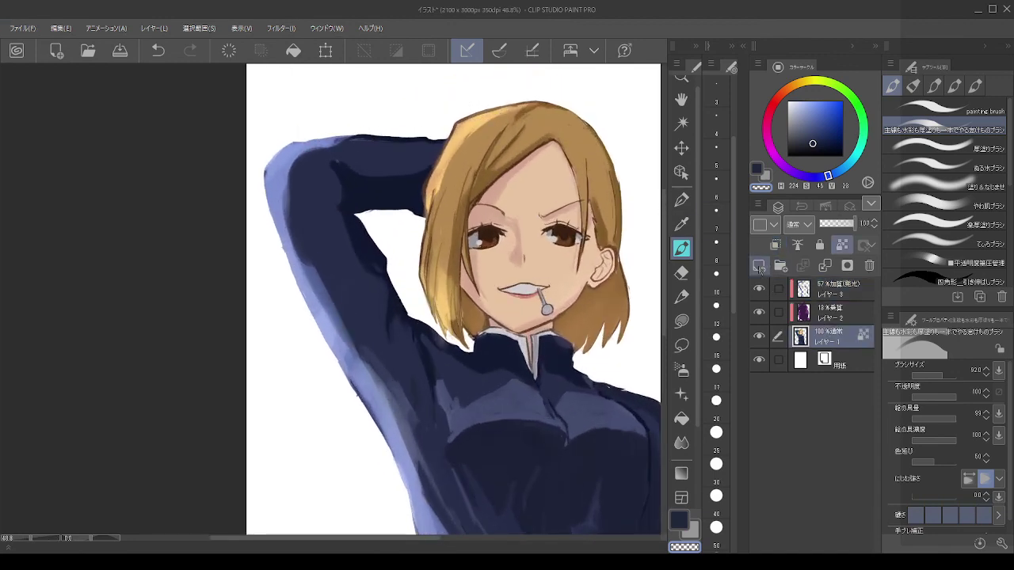
pyautogui.click(776, 245)
pyautogui.click(797, 105)
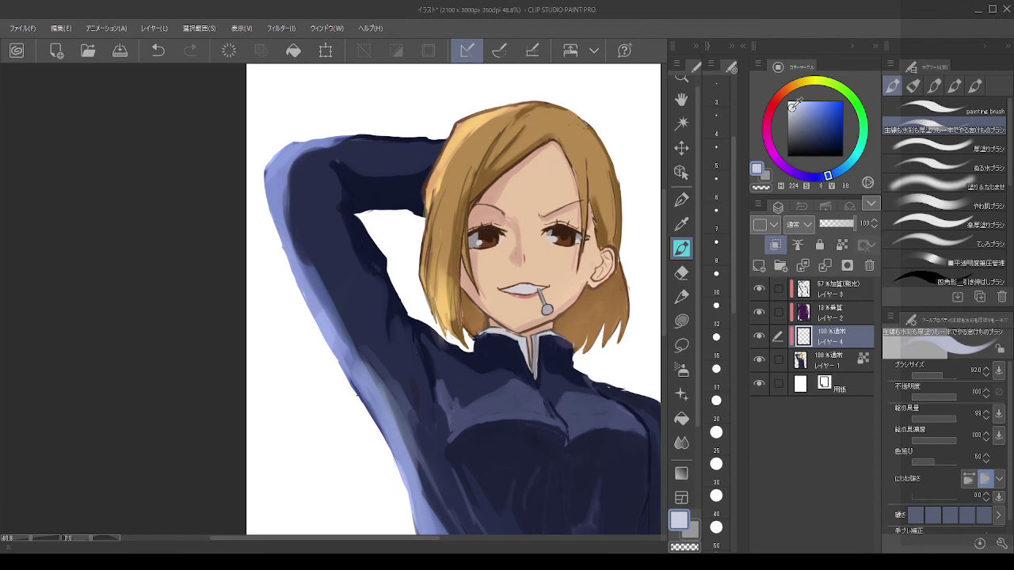
pyautogui.moveTo(832, 321); pyautogui.dragTo(835, 303)
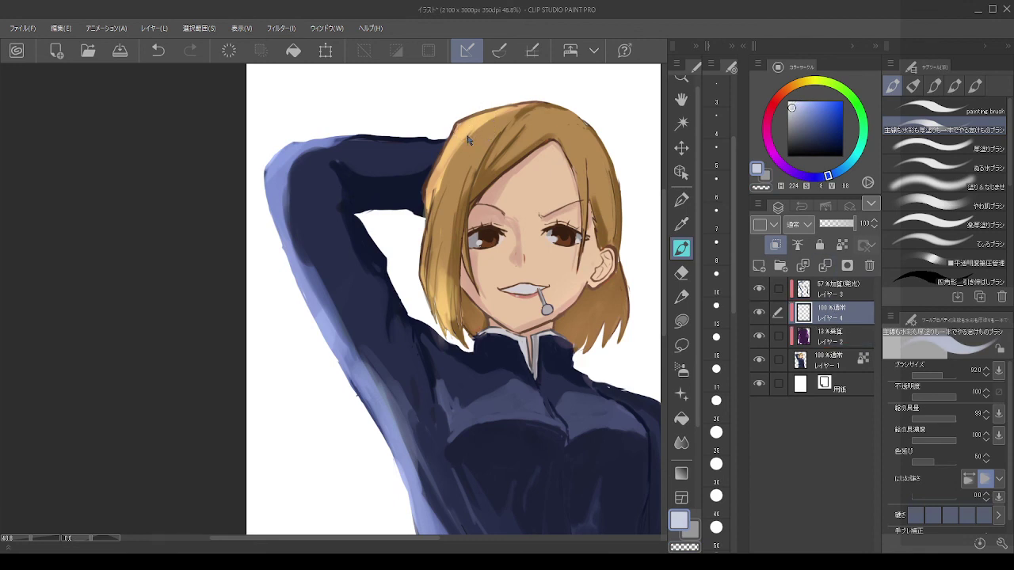
# Step: Try painting long pale highlight streaks down the raised-arm side of the hair at brush size 51.9
pyautogui.hotkey('ctrl', 'z')
pyautogui.moveTo(500, 116); pyautogui.dragTo(463, 150)
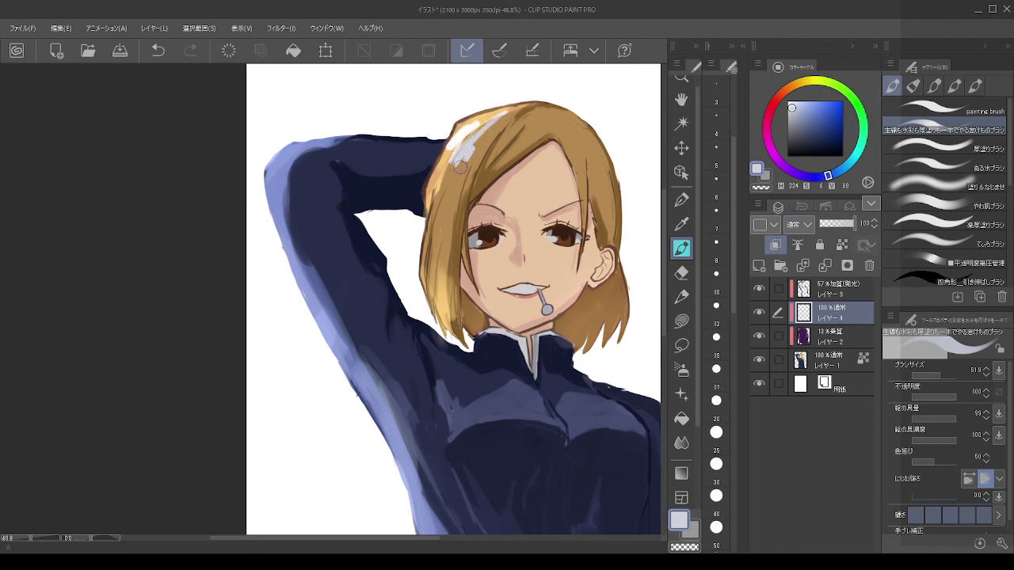
pyautogui.moveTo(504, 123)
pyautogui.mouseDown()
pyautogui.moveTo(462, 169)
pyautogui.moveTo(450, 209)
pyautogui.moveTo(445, 177)
pyautogui.moveTo(431, 265)
pyautogui.mouseUp()
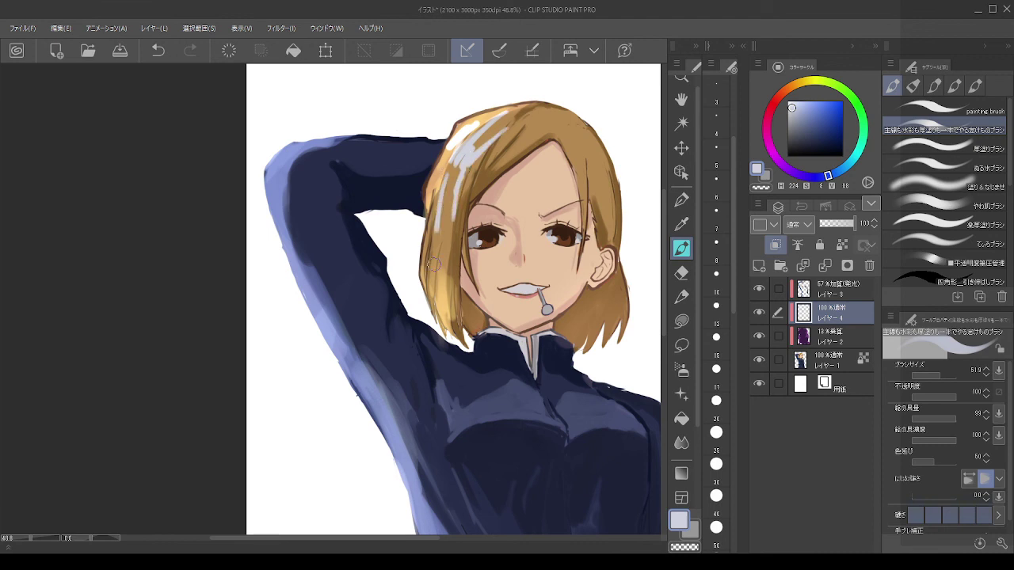
pyautogui.hotkey('ctrl', 'z')
pyautogui.moveTo(447, 181); pyautogui.dragTo(433, 263)
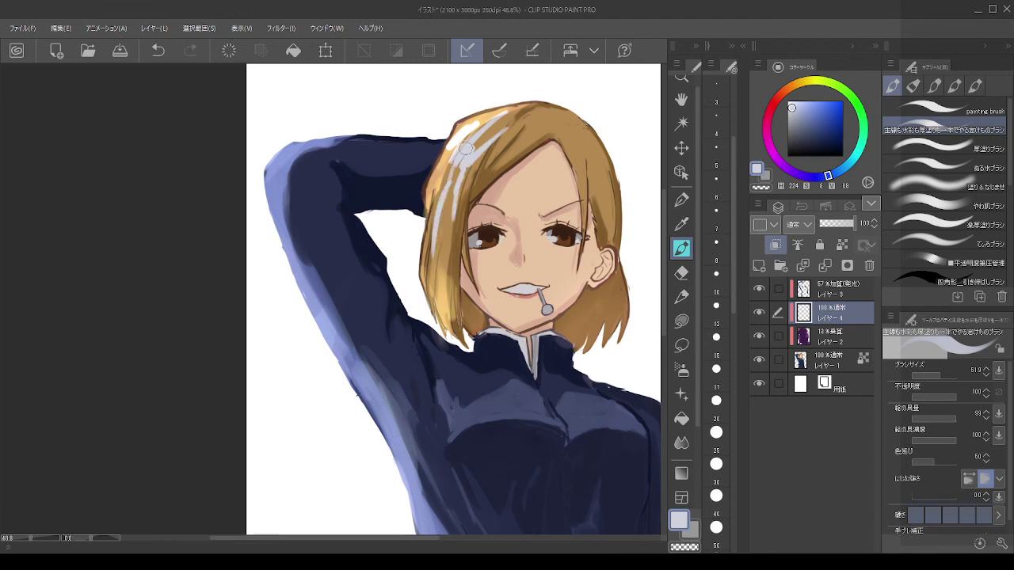
pyautogui.scroll(-2, 467, 147)
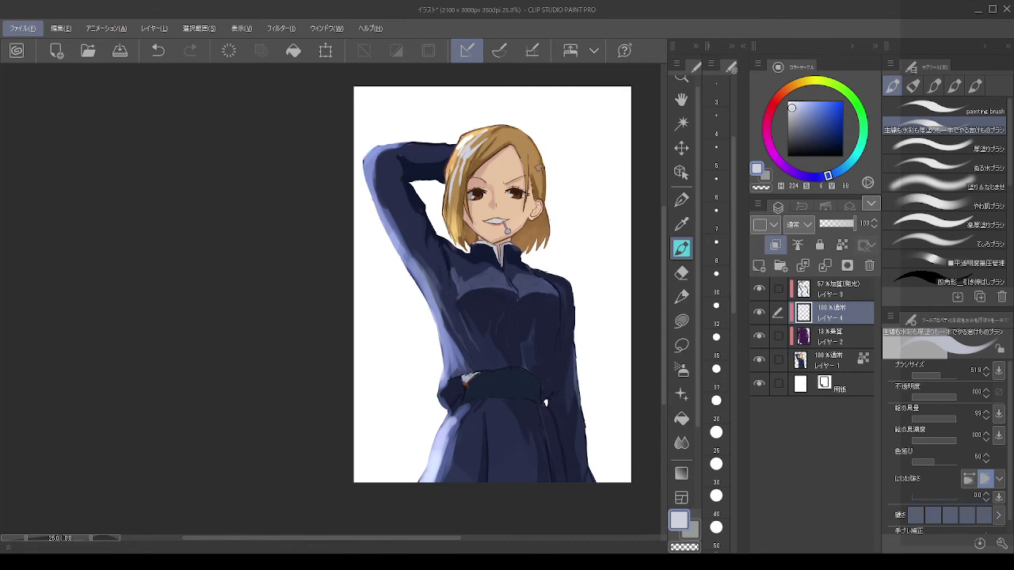
pyautogui.hotkey('ctrl', 'z')
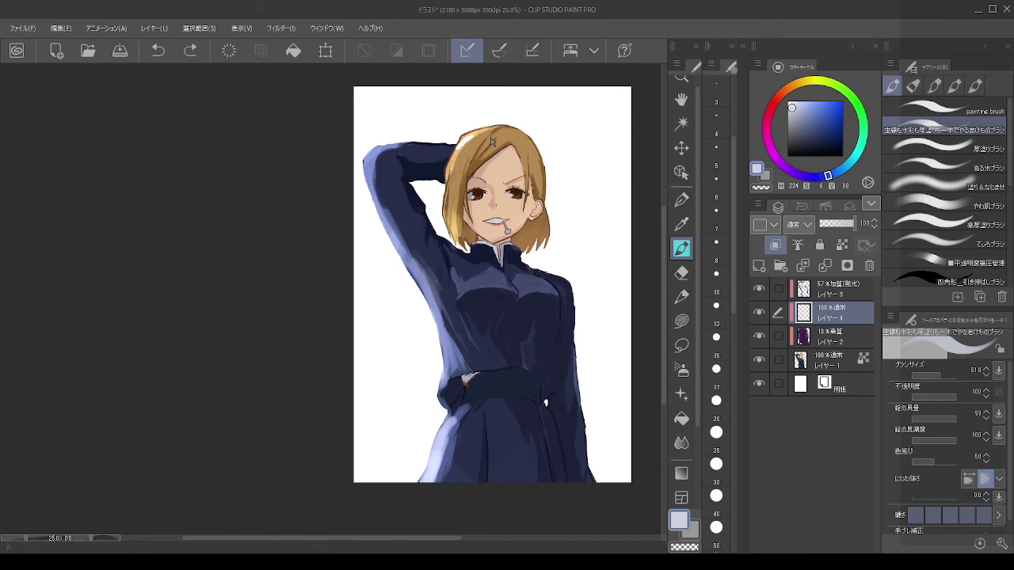
# Step: Paint short pale highlight strokes on the hair's crown beside the raised arm, reducing the brush size to 30.0
pyautogui.scroll(3, 507, 149)
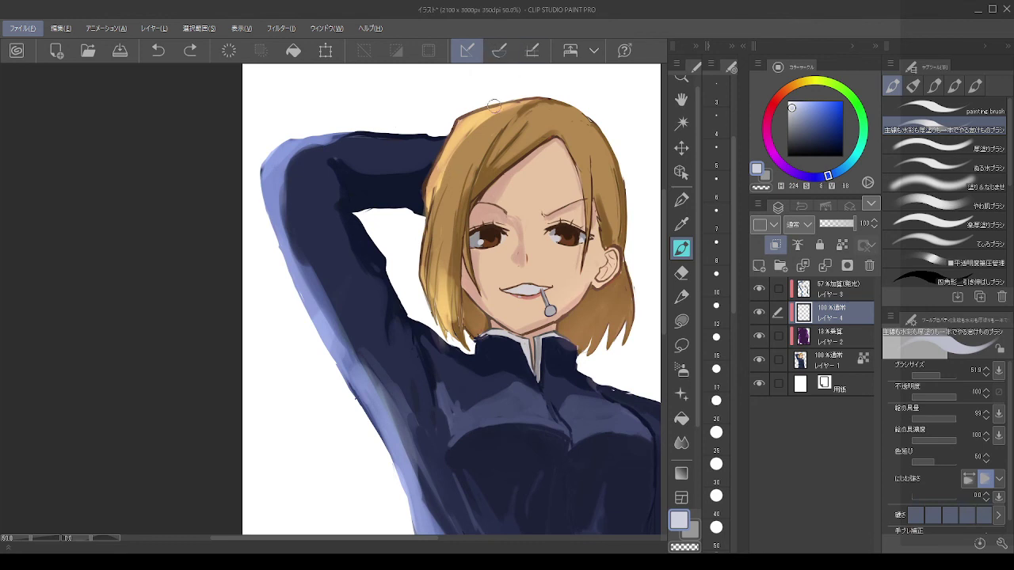
pyautogui.moveTo(466, 124)
pyautogui.mouseDown()
pyautogui.moveTo(439, 170)
pyautogui.moveTo(460, 137)
pyautogui.moveTo(452, 182)
pyautogui.mouseUp()
pyautogui.hotkey('ctrl', 'z')
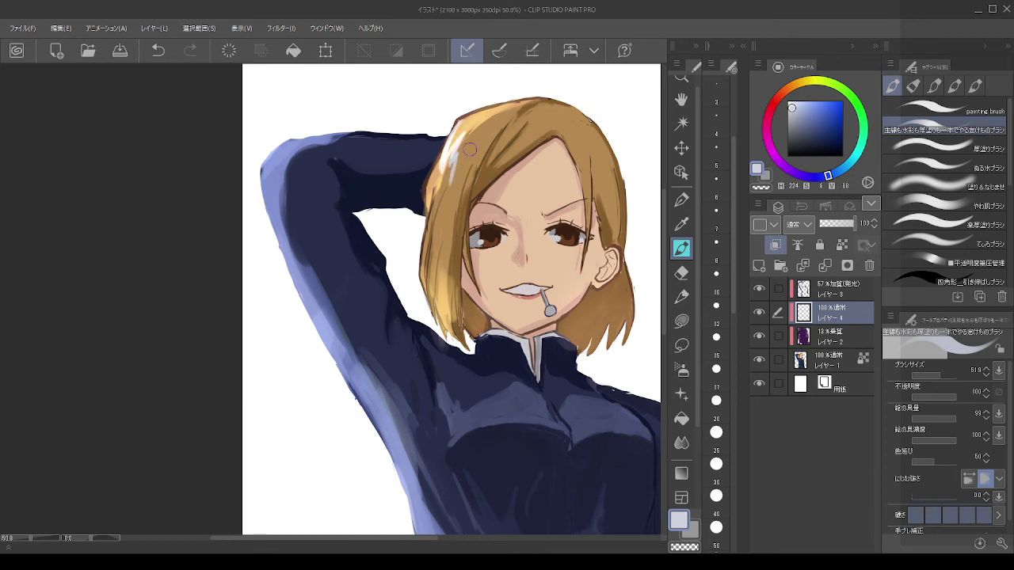
pyautogui.press('[')
pyautogui.press('[')
pyautogui.press('[')
pyautogui.moveTo(473, 143); pyautogui.dragTo(458, 185)
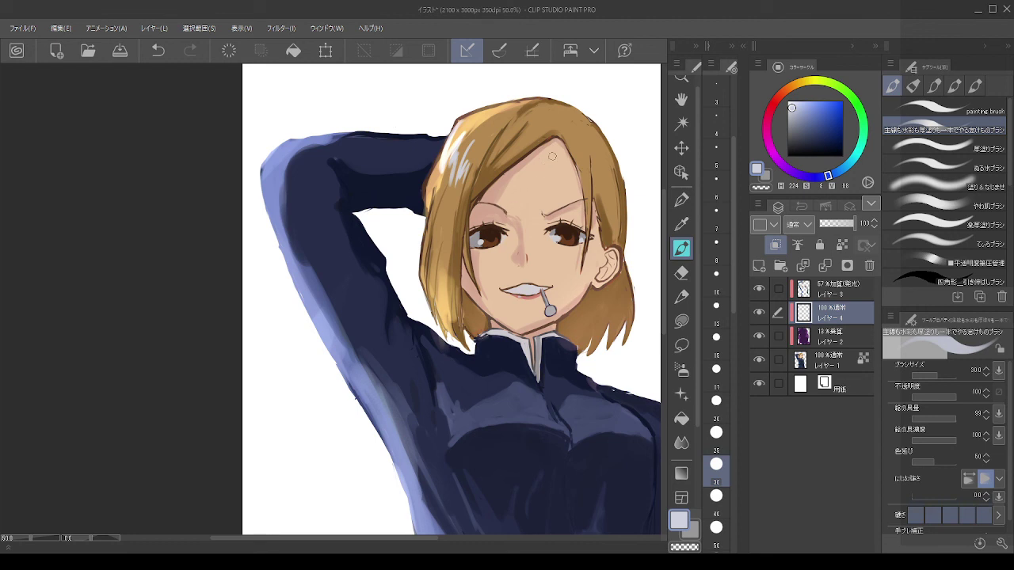
# Step: Paint a thin pale highlight down the hair strand beside the forehead on the ear side, redoing the stroke until it fits
pyautogui.moveTo(590, 128); pyautogui.dragTo(605, 181)
pyautogui.hotkey('ctrl', 'z')
pyautogui.moveTo(599, 142)
pyautogui.mouseDown()
pyautogui.moveTo(612, 185)
pyautogui.moveTo(589, 132)
pyautogui.moveTo(579, 138)
pyautogui.moveTo(591, 213)
pyautogui.mouseUp()
pyautogui.hotkey('ctrl', 'z')
pyautogui.hotkey('ctrl', 'z')
pyautogui.moveTo(586, 147); pyautogui.dragTo(589, 252)
pyautogui.hotkey('ctrl', 'z')
pyautogui.moveTo(586, 143); pyautogui.dragTo(593, 198)
pyautogui.hotkey('ctrl', 'z')
pyautogui.moveTo(585, 143); pyautogui.dragTo(589, 200)
# Step: Add short diagonal pale highlight strokes to the fringe just beside the parting
pyautogui.moveTo(513, 125)
pyautogui.mouseDown()
pyautogui.moveTo(490, 160)
pyautogui.moveTo(509, 128)
pyautogui.moveTo(494, 159)
pyautogui.moveTo(507, 141)
pyautogui.moveTo(519, 141)
pyautogui.moveTo(503, 163)
pyautogui.moveTo(527, 141)
pyautogui.moveTo(508, 143)
pyautogui.moveTo(506, 133)
pyautogui.moveTo(499, 147)
pyautogui.moveTo(521, 136)
pyautogui.moveTo(513, 162)
pyautogui.mouseUp()
pyautogui.hotkey('ctrl', 'z')
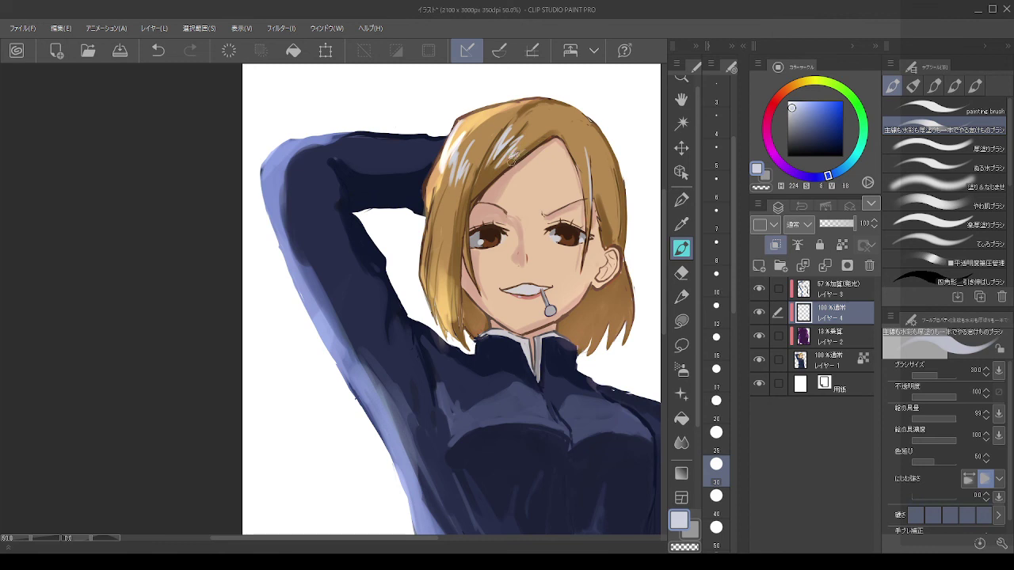
pyautogui.press('alt')
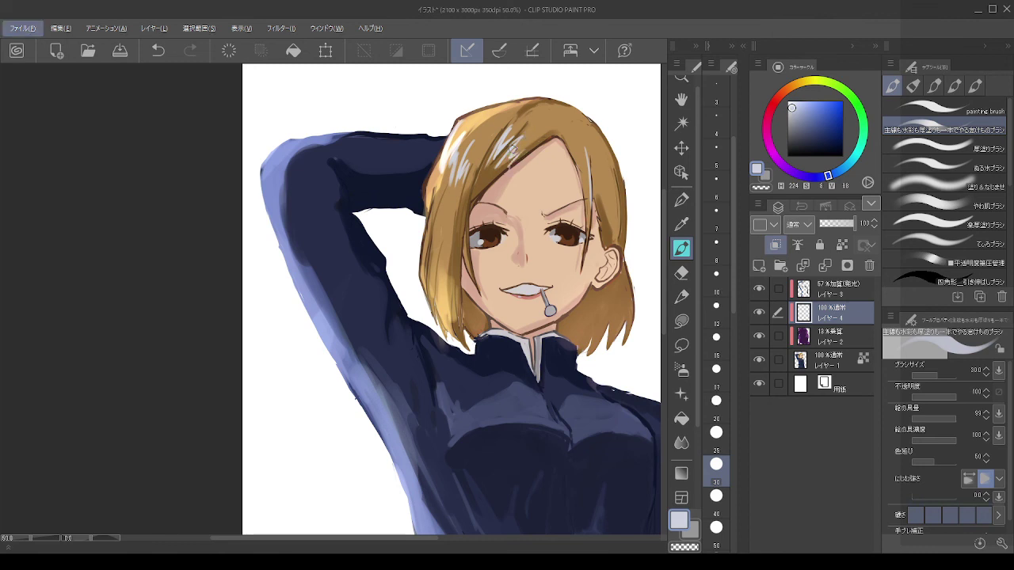
pyautogui.scroll(-3, 388, 161)
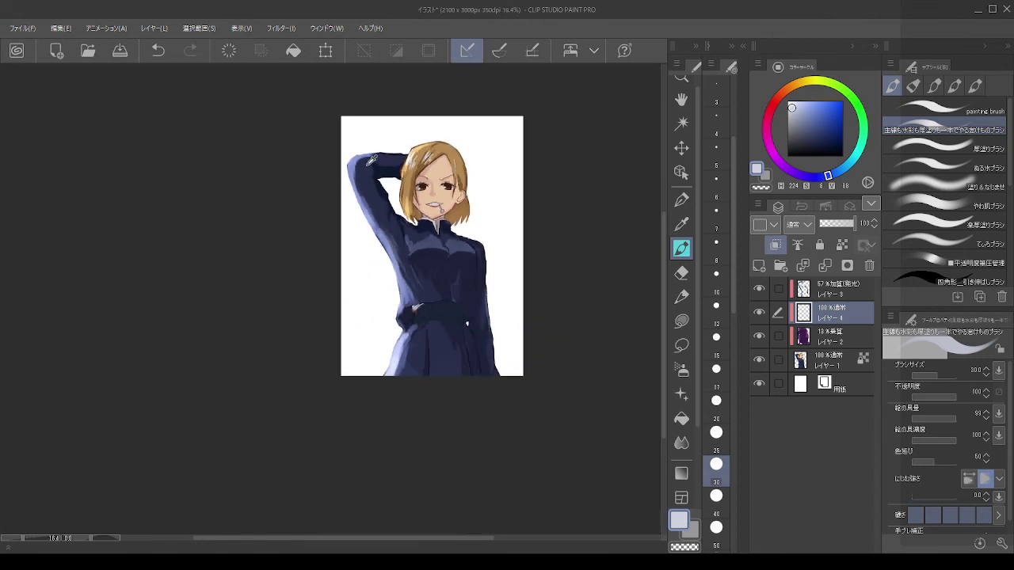
pyautogui.scroll(1, 381, 159)
pyautogui.click(830, 297)
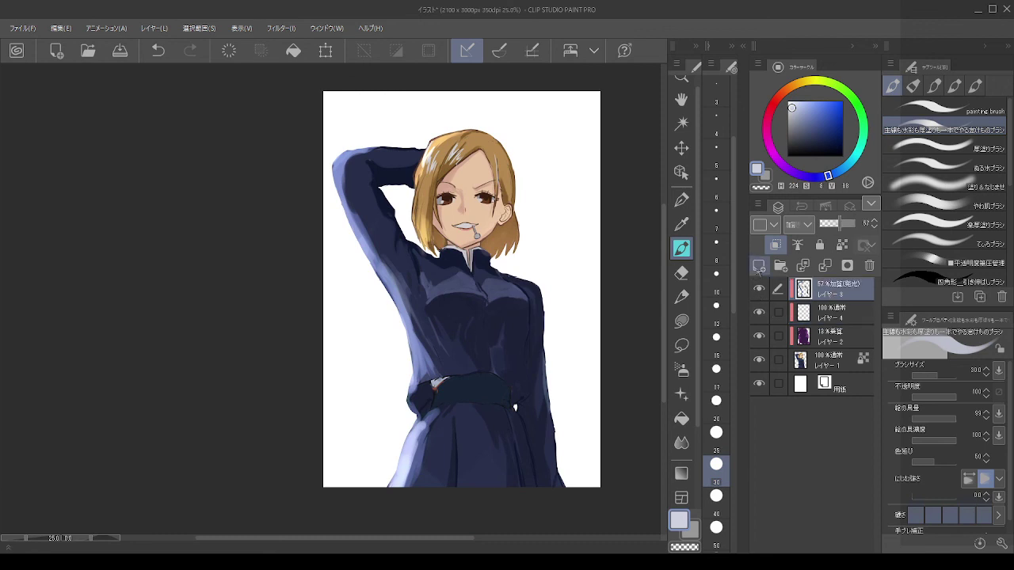
pyautogui.click(759, 265)
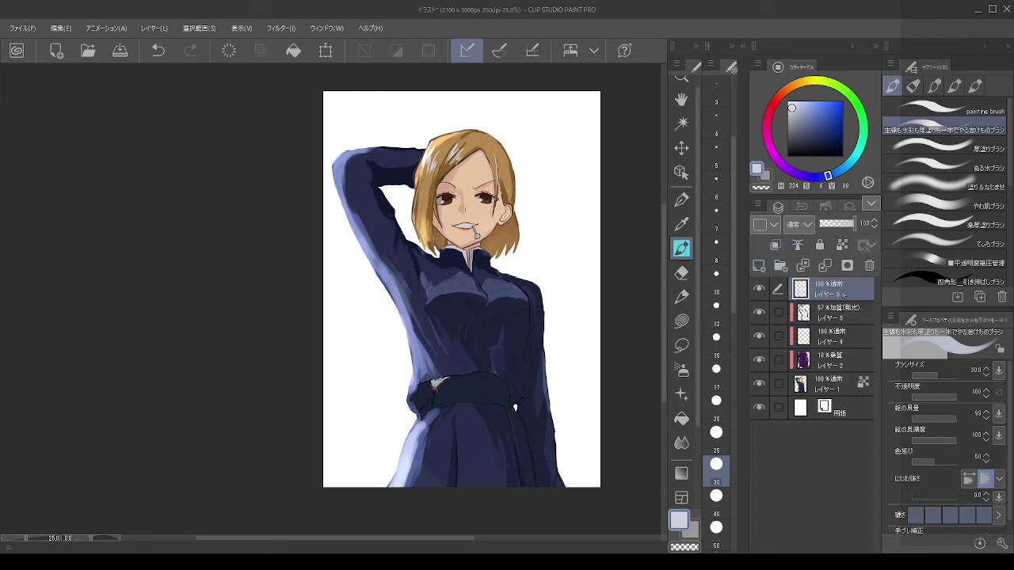
pyautogui.click(870, 266)
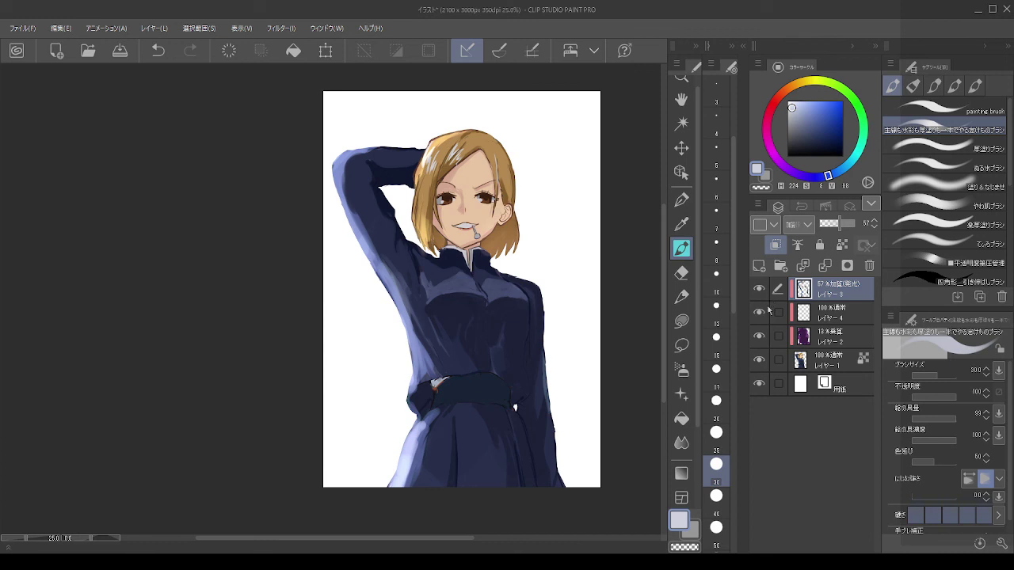
pyautogui.click(773, 301)
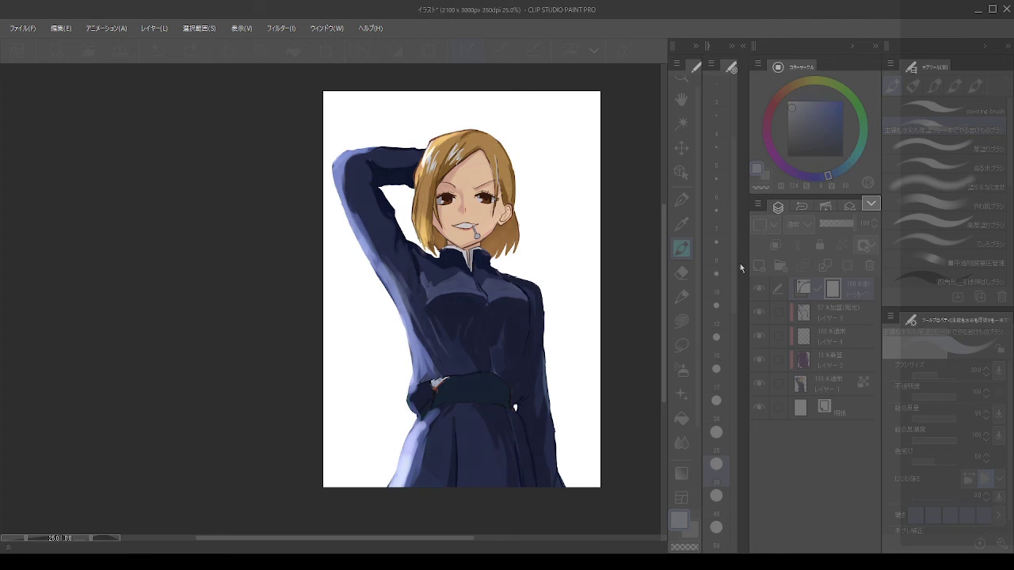
pyautogui.click(890, 140)
# Step: Select レイヤー 1 and try painting sampled ochre over the hair's inner edge beside the cheek
pyautogui.scroll(10, 480, 231)
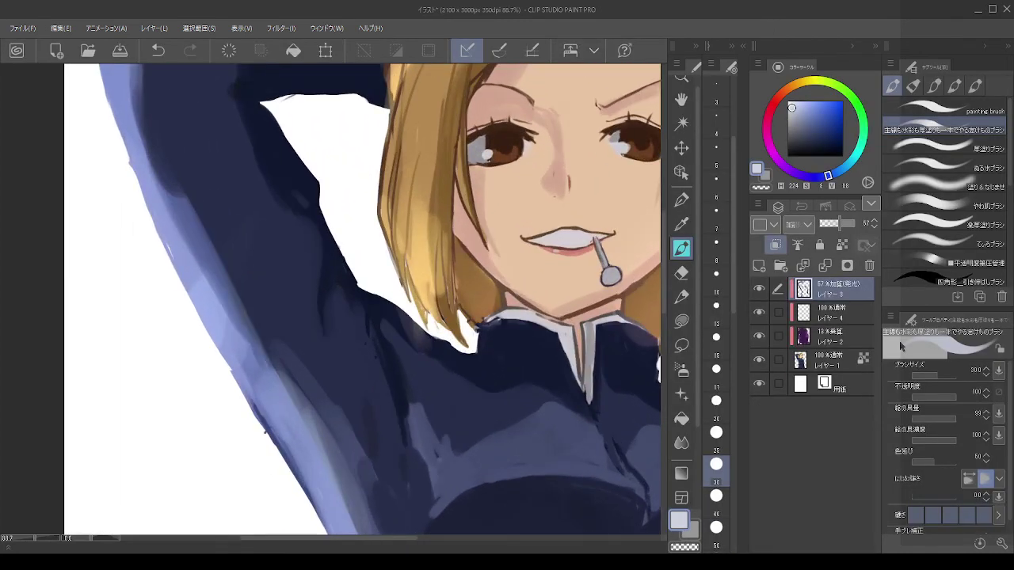
pyautogui.click(824, 361)
pyautogui.scroll(1, 437, 215)
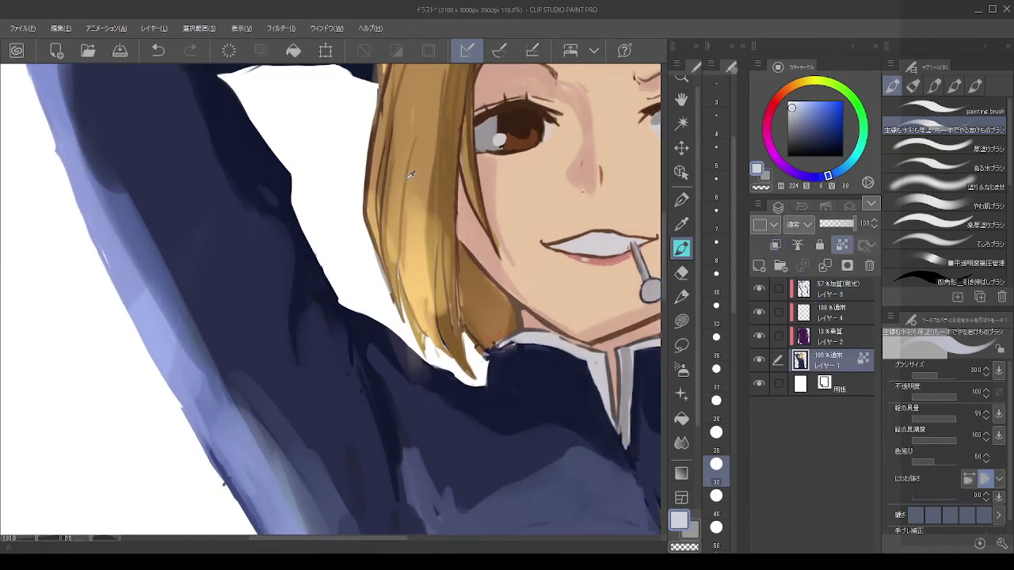
pyautogui.keyDown('alt'); pyautogui.click(471, 250); pyautogui.keyUp('alt')
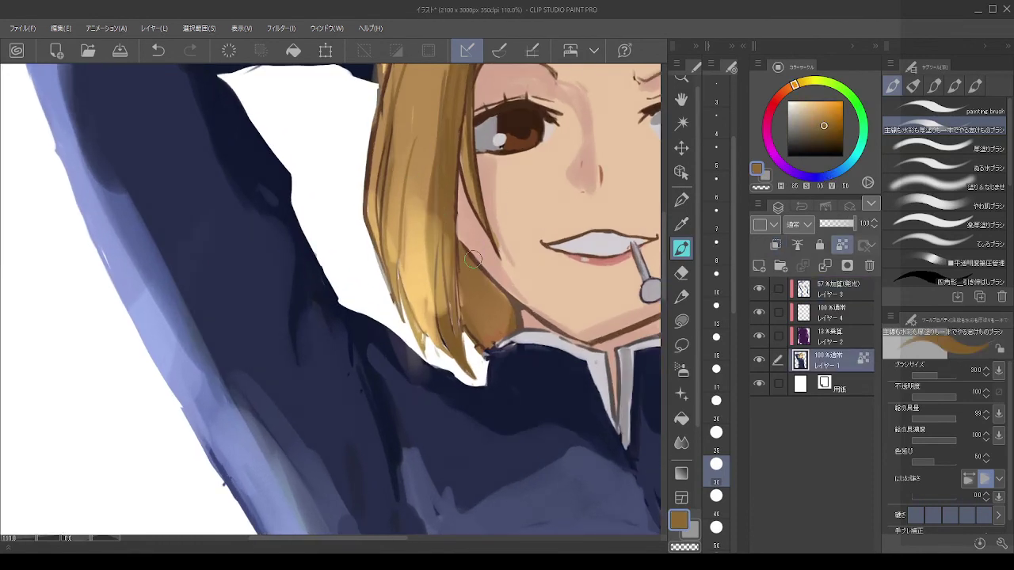
pyautogui.moveTo(473, 257); pyautogui.dragTo(456, 224)
pyautogui.hotkey('ctrl', 'z')
# Step: Redraw the hair's inner edge beside the cheek with a sampled dark brown at brush size 15.0
pyautogui.keyDown('alt'); pyautogui.click(479, 258); pyautogui.keyUp('alt')
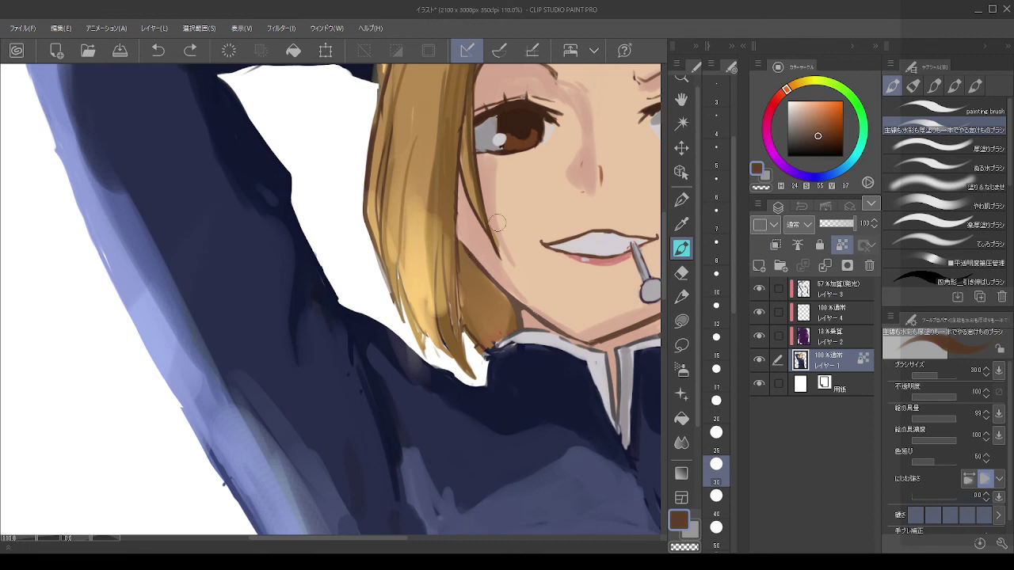
pyautogui.click(716, 340)
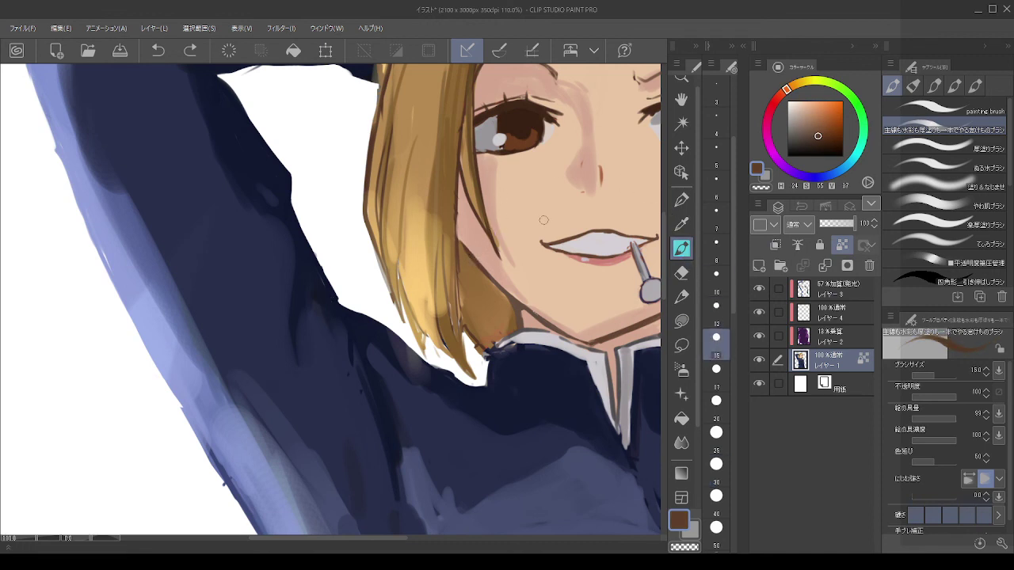
pyautogui.moveTo(473, 257)
pyautogui.mouseDown()
pyautogui.moveTo(455, 215)
pyautogui.moveTo(485, 270)
pyautogui.mouseUp()
pyautogui.hotkey('ctrl', 'z')
pyautogui.hotkey('ctrl', 'z')
pyautogui.moveTo(456, 209)
pyautogui.mouseDown()
pyautogui.moveTo(480, 266)
pyautogui.moveTo(460, 238)
pyautogui.moveTo(500, 298)
pyautogui.mouseUp()
pyautogui.keyDown('alt'); pyautogui.click(465, 252); pyautogui.keyUp('alt')
pyautogui.scroll(-6, 504, 305)
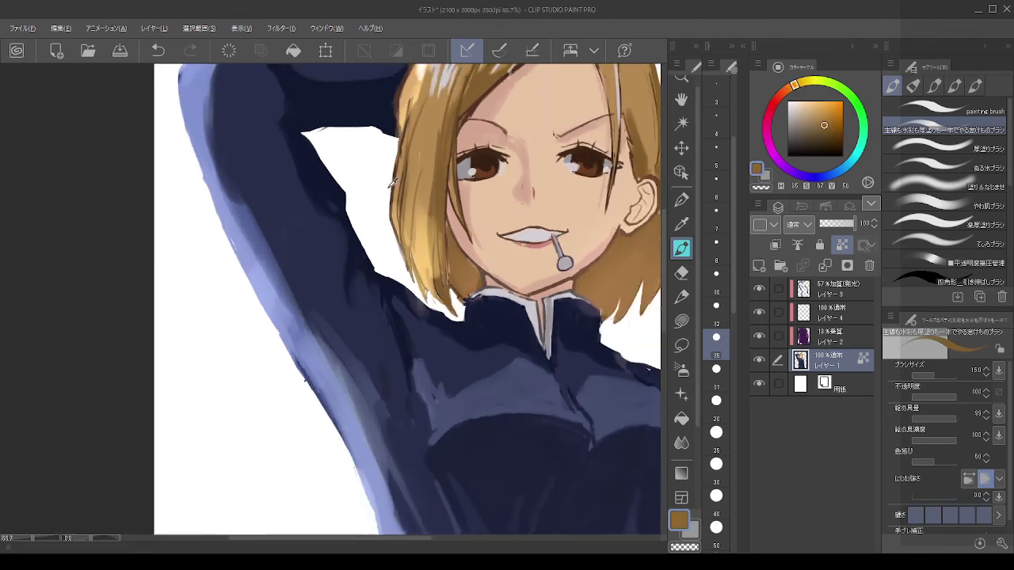
# Step: Paint over the orange marks around the pale patch at the belt's upper edge with colours sampled from its surroundings
pyautogui.scroll(-1, 388, 188)
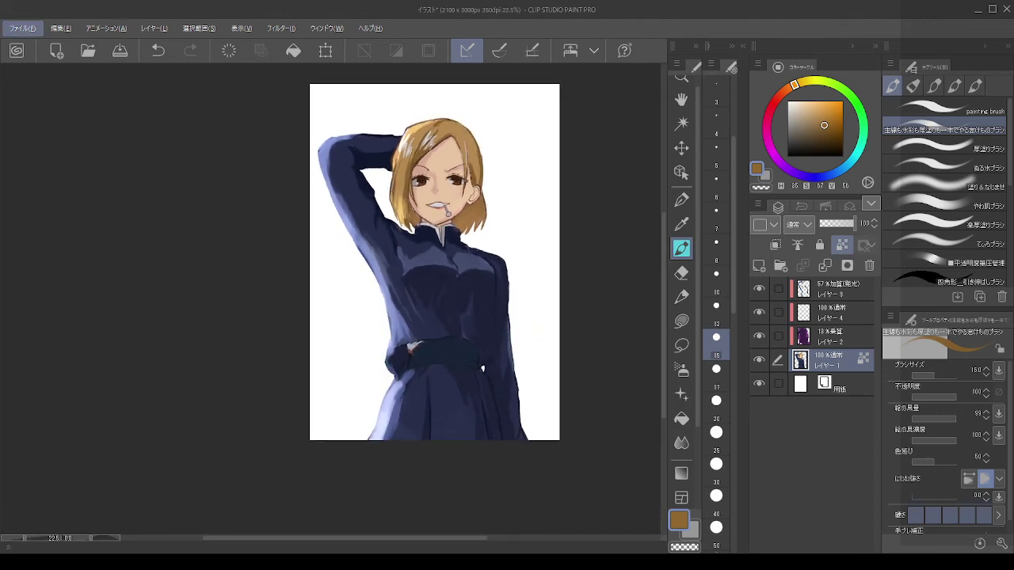
pyautogui.scroll(1, 350, 333)
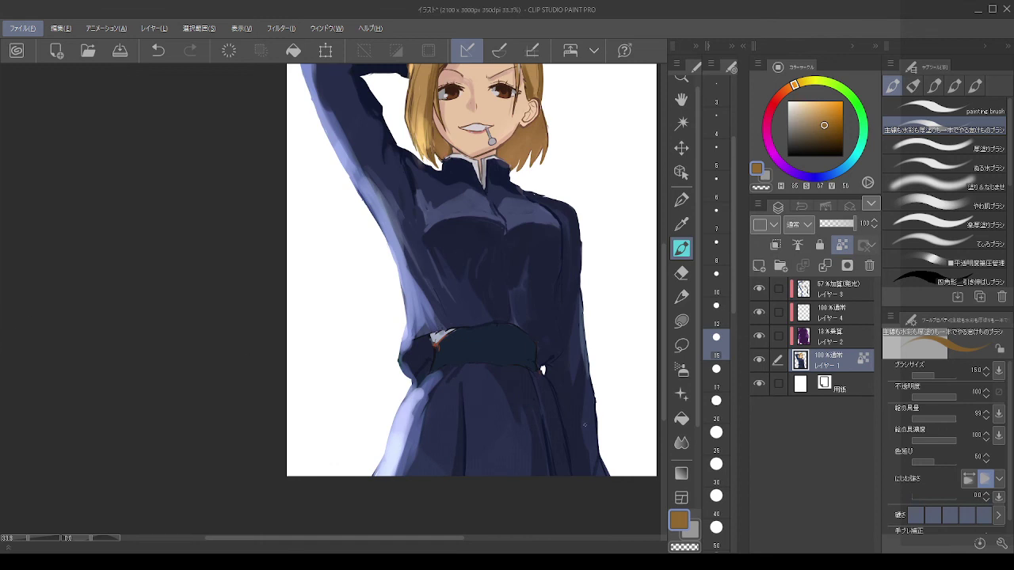
pyautogui.scroll(2, 480, 351)
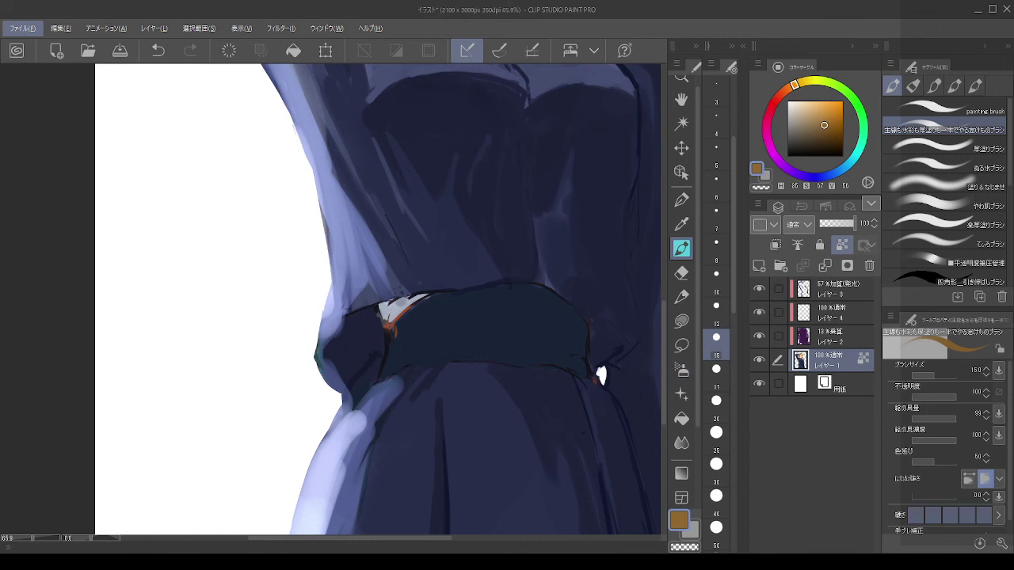
pyautogui.hotkey('alt', 'Tab')
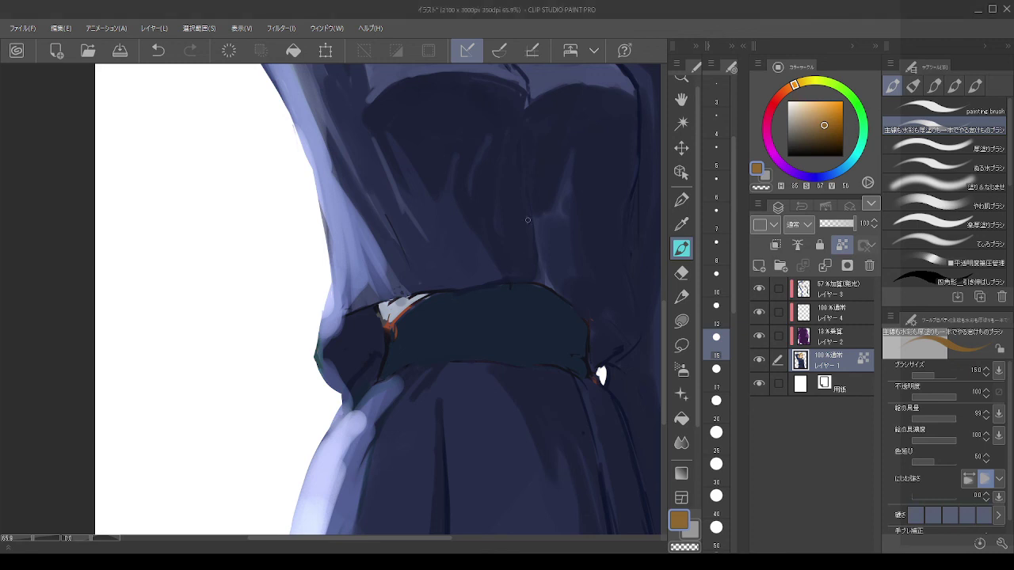
pyautogui.keyDown('alt'); pyautogui.click(426, 294); pyautogui.keyUp('alt')
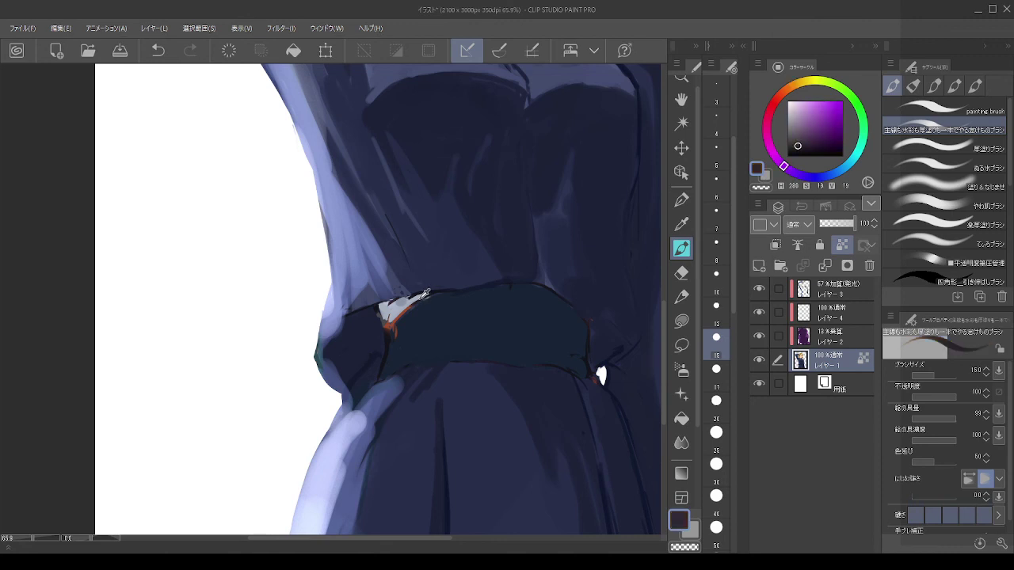
pyautogui.keyDown('alt'); pyautogui.click(416, 300); pyautogui.keyUp('alt')
pyautogui.keyDown('alt'); pyautogui.click(408, 322); pyautogui.keyUp('alt')
pyautogui.keyDown('alt'); pyautogui.click(397, 308); pyautogui.keyUp('alt')
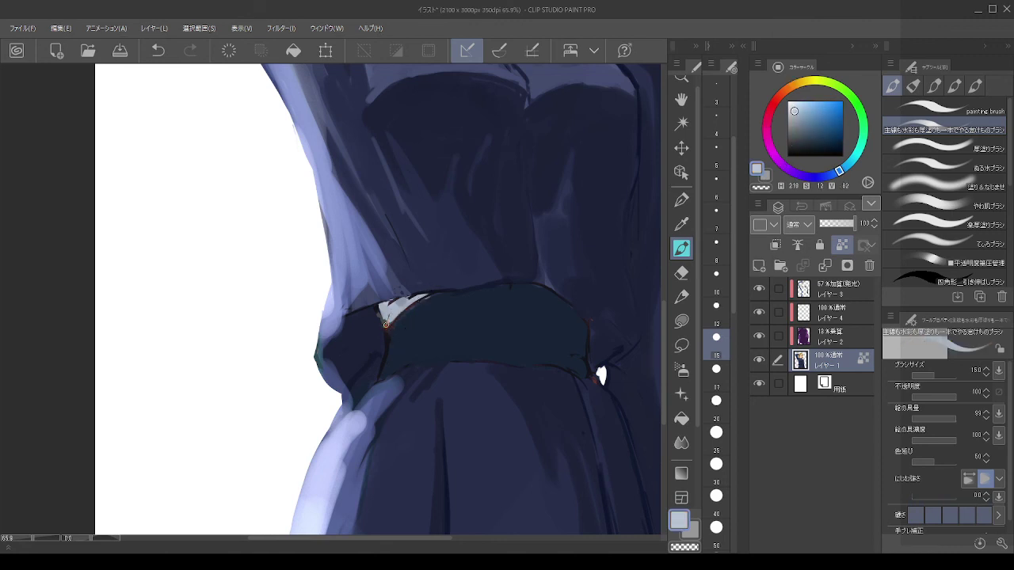
# Step: Tidy the corner and dark outline of the pale patch above the belt with sampled pale grey and dark navy
pyautogui.keyDown('alt'); pyautogui.click(377, 313); pyautogui.keyUp('alt')
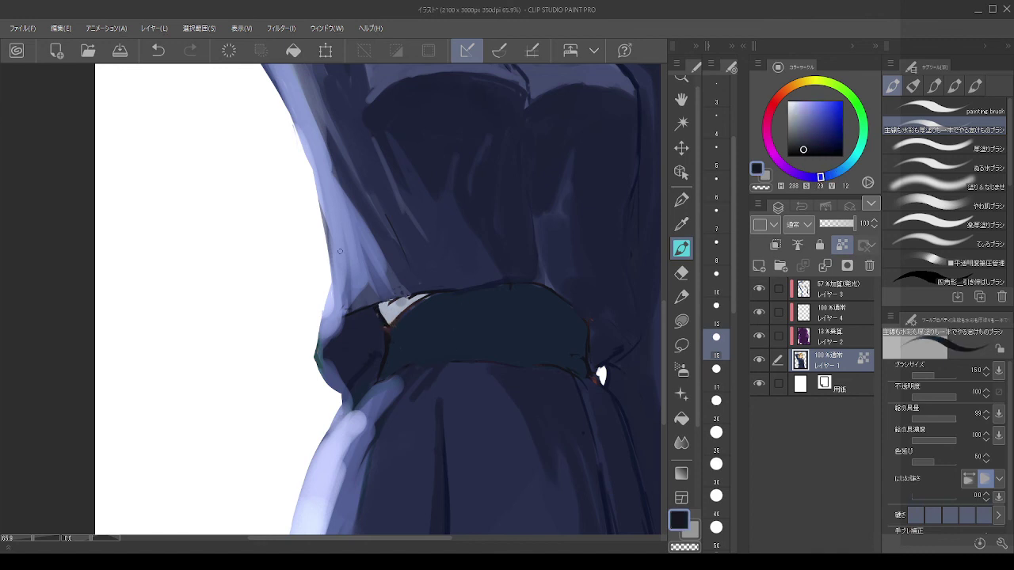
pyautogui.keyDown('alt'); pyautogui.click(398, 307); pyautogui.keyUp('alt')
pyautogui.moveTo(381, 319); pyautogui.dragTo(379, 311)
pyautogui.hotkey('ctrl', 'z')
pyautogui.keyDown('alt'); pyautogui.click(388, 331); pyautogui.keyUp('alt')
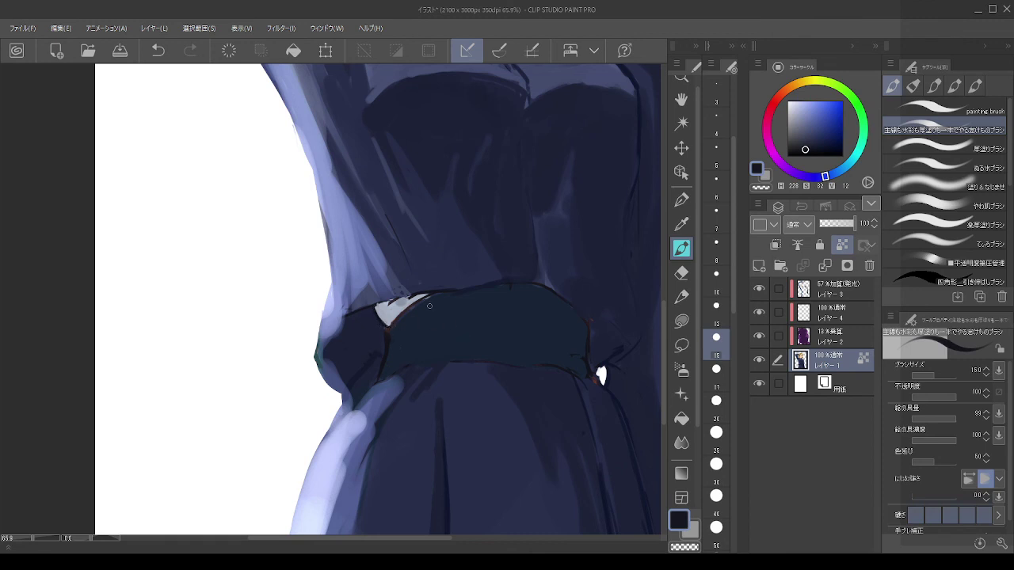
pyautogui.keyDown('alt'); pyautogui.click(371, 358); pyautogui.keyUp('alt')
pyautogui.hotkey('ctrl', 'z')
# Step: Choose a dark brown, enlarge the brush, and paint a vertical band across the belt beside the pale patch
pyautogui.click(821, 146)
pyautogui.click(787, 88)
pyautogui.click(818, 137)
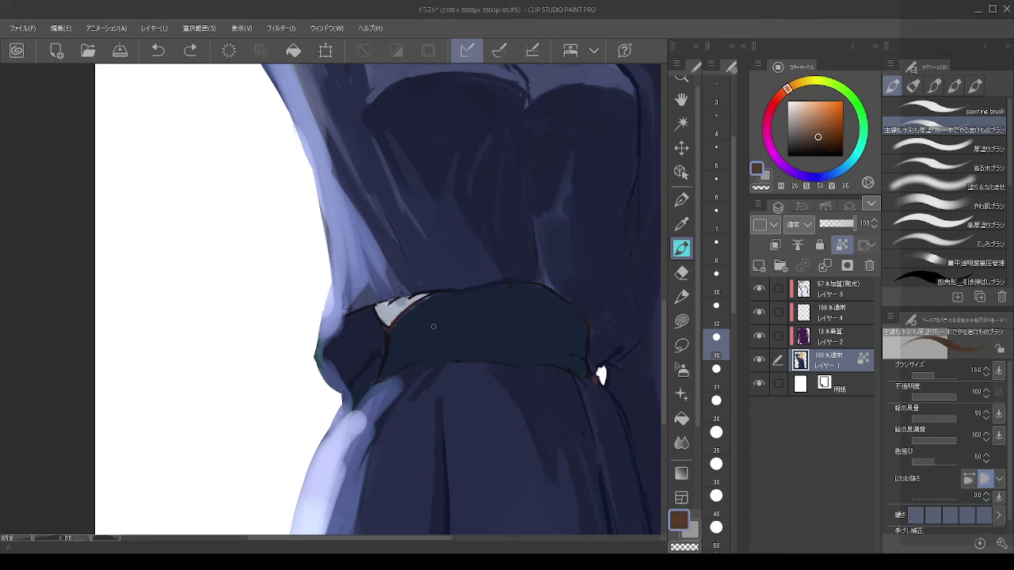
pyautogui.moveTo(433, 327); pyautogui.dragTo(441, 325)
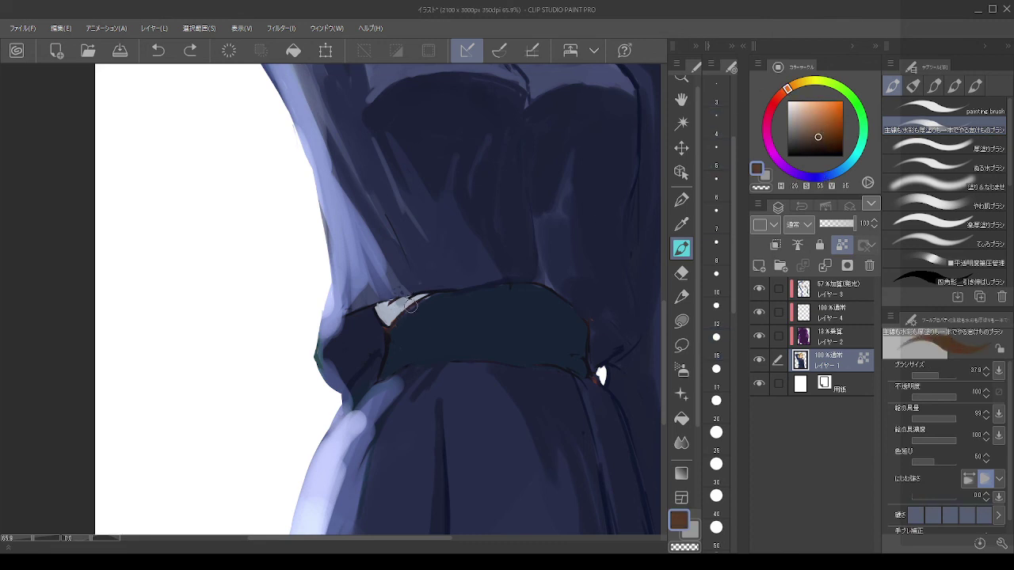
pyautogui.moveTo(430, 297); pyautogui.dragTo(426, 361)
pyautogui.moveTo(465, 294)
pyautogui.mouseDown()
pyautogui.moveTo(459, 355)
pyautogui.moveTo(429, 360)
pyautogui.moveTo(441, 332)
pyautogui.moveTo(434, 297)
pyautogui.moveTo(460, 298)
pyautogui.moveTo(463, 329)
pyautogui.moveTo(442, 302)
pyautogui.moveTo(462, 322)
pyautogui.moveTo(457, 313)
pyautogui.moveTo(457, 346)
pyautogui.moveTo(444, 346)
pyautogui.moveTo(442, 302)
pyautogui.moveTo(454, 325)
pyautogui.moveTo(438, 347)
pyautogui.moveTo(456, 342)
pyautogui.moveTo(459, 322)
pyautogui.moveTo(457, 351)
pyautogui.moveTo(460, 295)
pyautogui.mouseUp()
pyautogui.press(']')
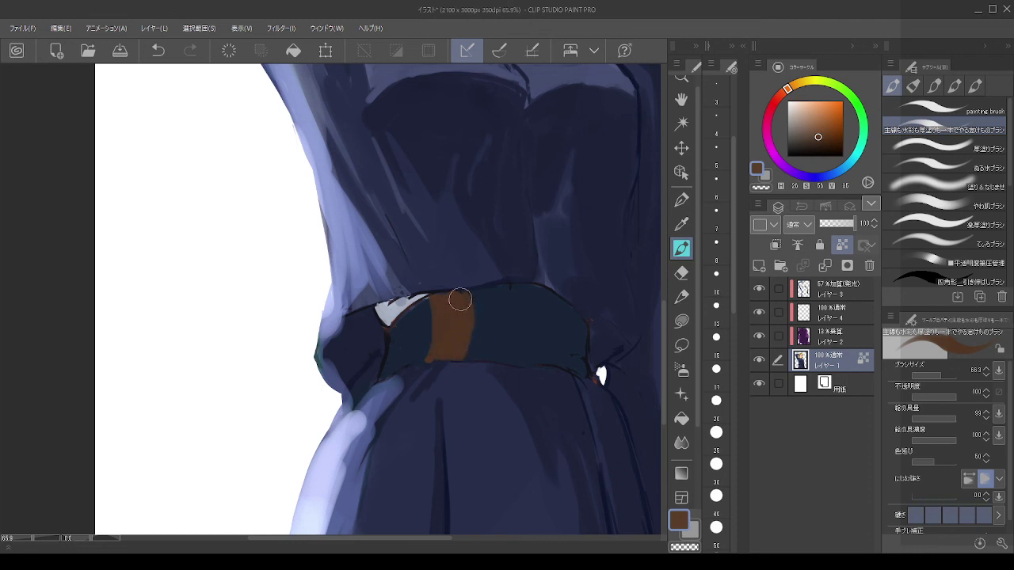
# Step: Paint a second brown band at the belt's end below the pale patch and outline both bands in a darker brown
pyautogui.moveTo(402, 319)
pyautogui.mouseDown()
pyautogui.moveTo(408, 353)
pyautogui.moveTo(401, 325)
pyautogui.moveTo(391, 370)
pyautogui.moveTo(403, 328)
pyautogui.moveTo(397, 354)
pyautogui.mouseUp()
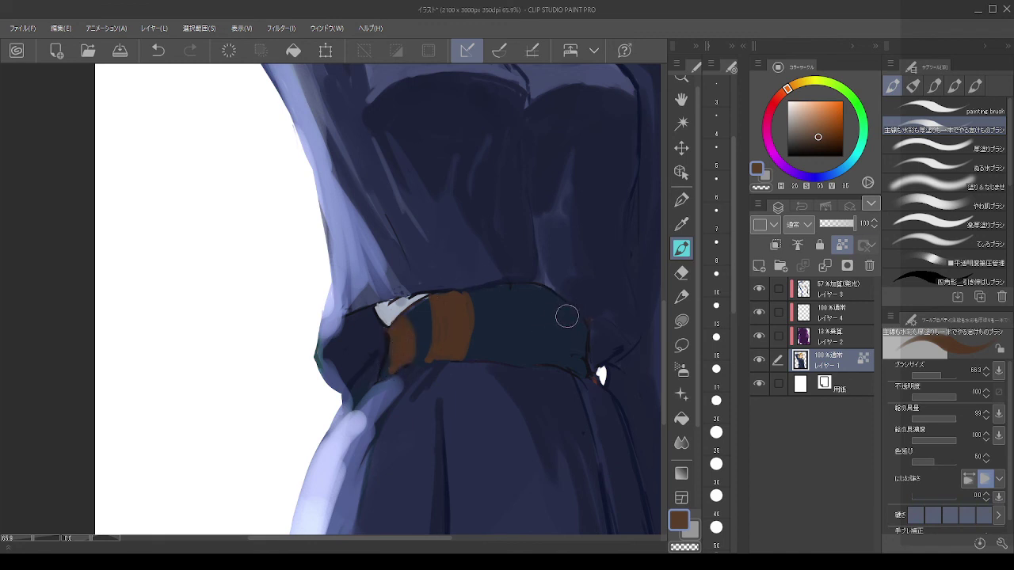
pyautogui.click(823, 146)
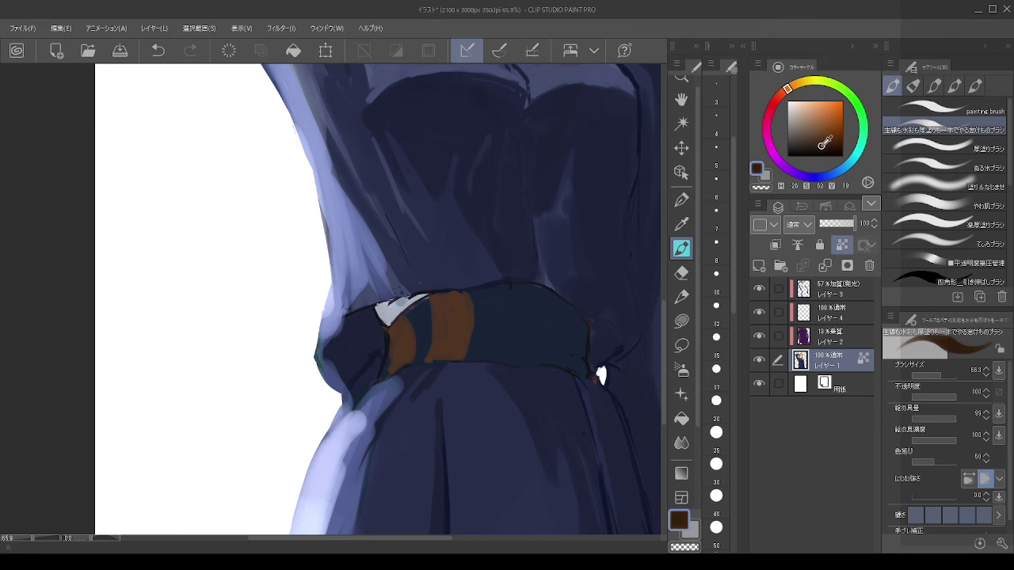
pyautogui.press('[')
pyautogui.press('[')
pyautogui.press('[')
pyautogui.press('[')
pyautogui.press('[')
pyautogui.press('[')
pyautogui.press('[')
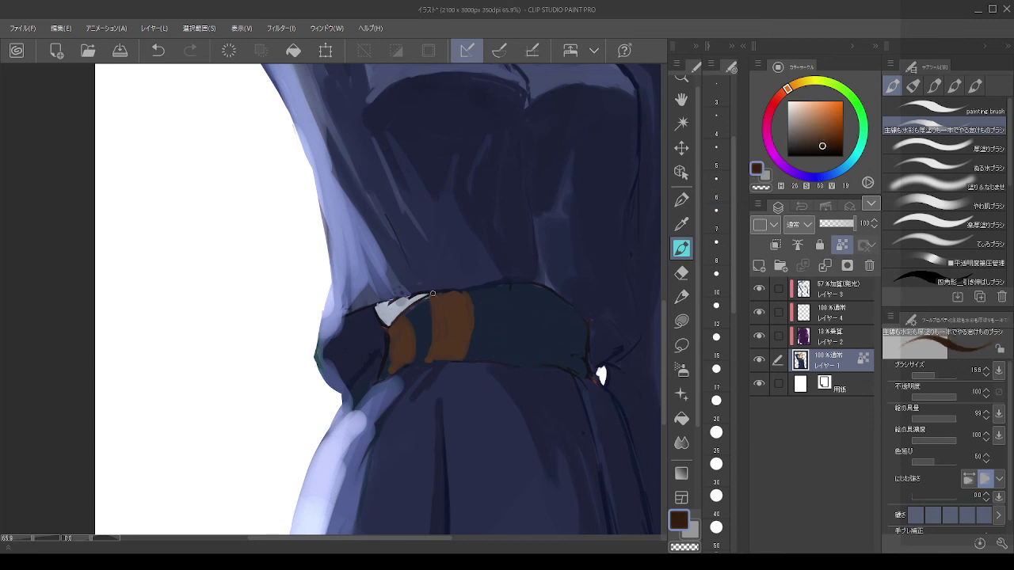
pyautogui.hotkey('ctrl', 'z')
pyautogui.moveTo(473, 301); pyautogui.dragTo(462, 358)
pyautogui.moveTo(431, 322); pyautogui.dragTo(425, 358)
pyautogui.hotkey('ctrl', 'z')
pyautogui.moveTo(412, 325); pyautogui.dragTo(414, 364)
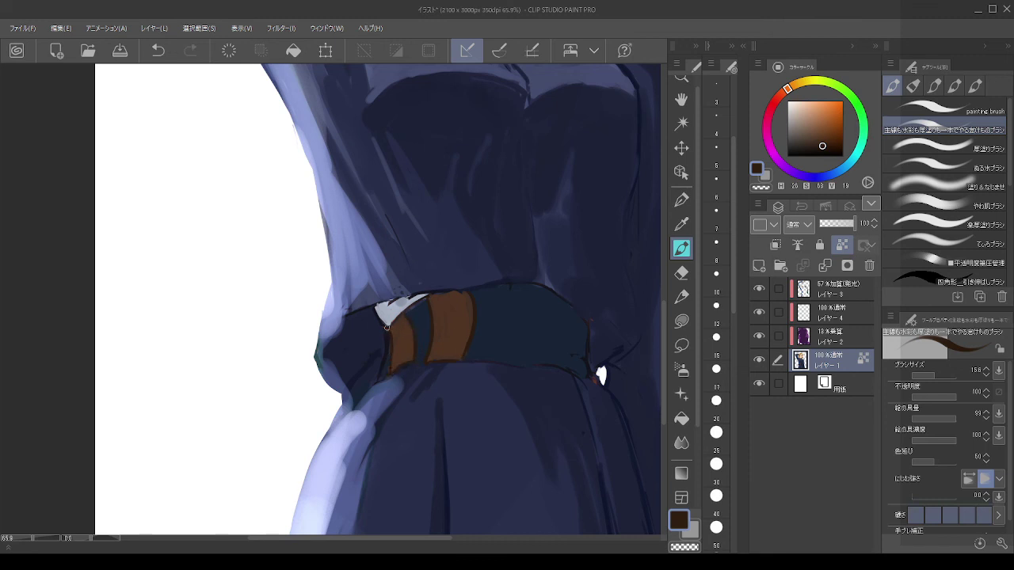
# Step: Undo the dark outlines and the brown fill strokes of both bands on the belt
pyautogui.scroll(-5, 434, 307)
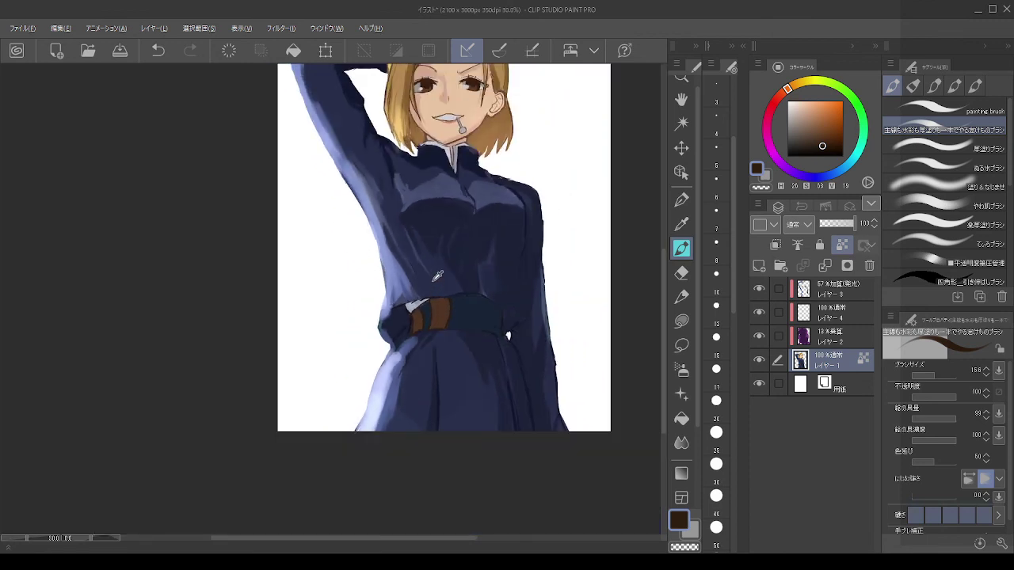
pyautogui.scroll(6, 484, 269)
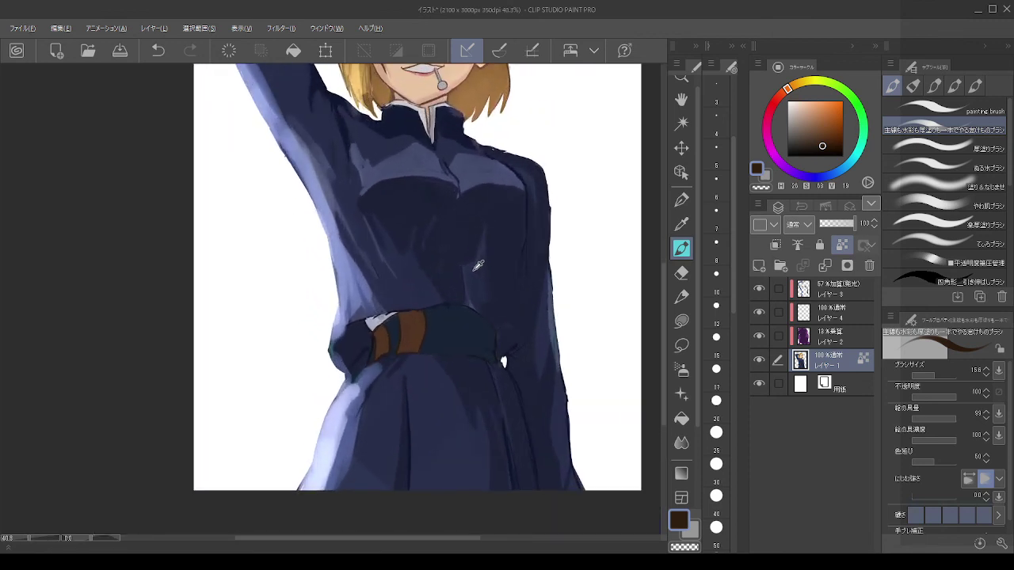
pyautogui.scroll(1, 374, 321)
pyautogui.hotkey('ctrl', 'z')
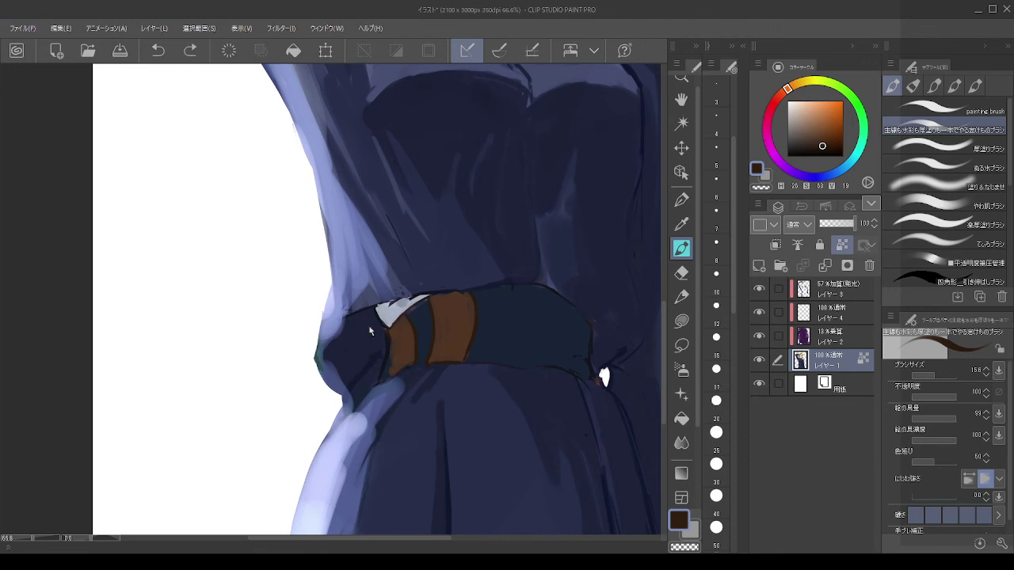
pyautogui.hotkey('ctrl', 'z')
pyautogui.hotkey('ctrl', 'z')
pyautogui.hotkey('ctrl', 'z')
pyautogui.hotkey('ctrl', 'z')
pyautogui.hotkey('ctrl', 'z')
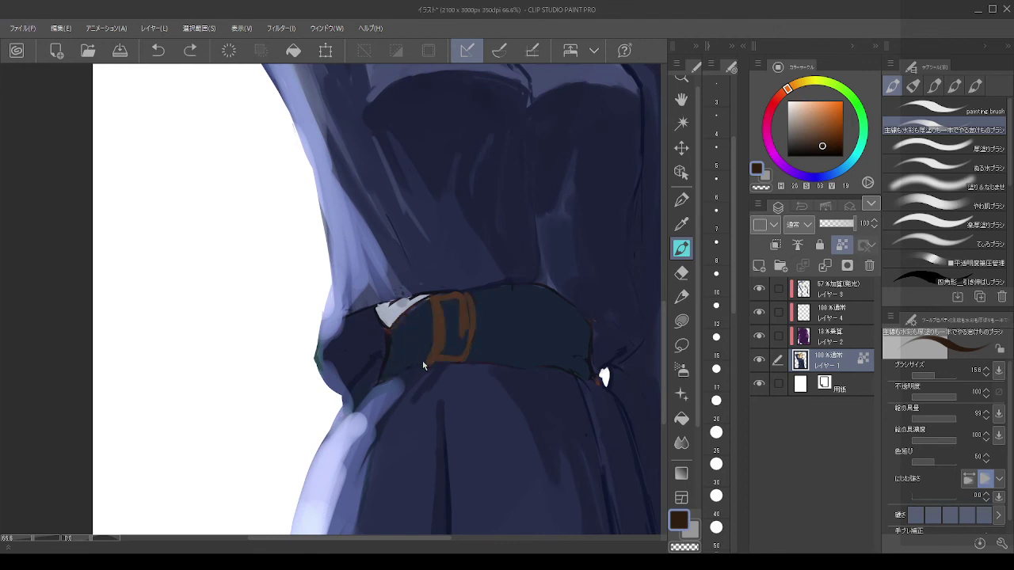
pyautogui.hotkey('ctrl', 'z')
pyautogui.hotkey('ctrl', 'z')
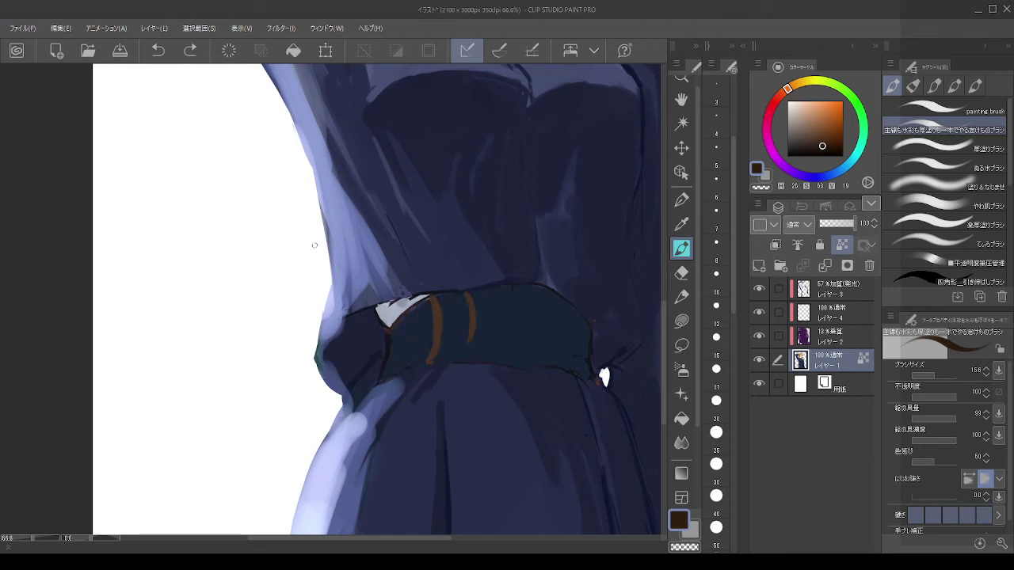
# Step: Sample the band's brown, undo the remaining band strokes, and fill the belt's end below the pale patch with it
pyautogui.keyDown('alt'); pyautogui.click(436, 328); pyautogui.keyUp('alt')
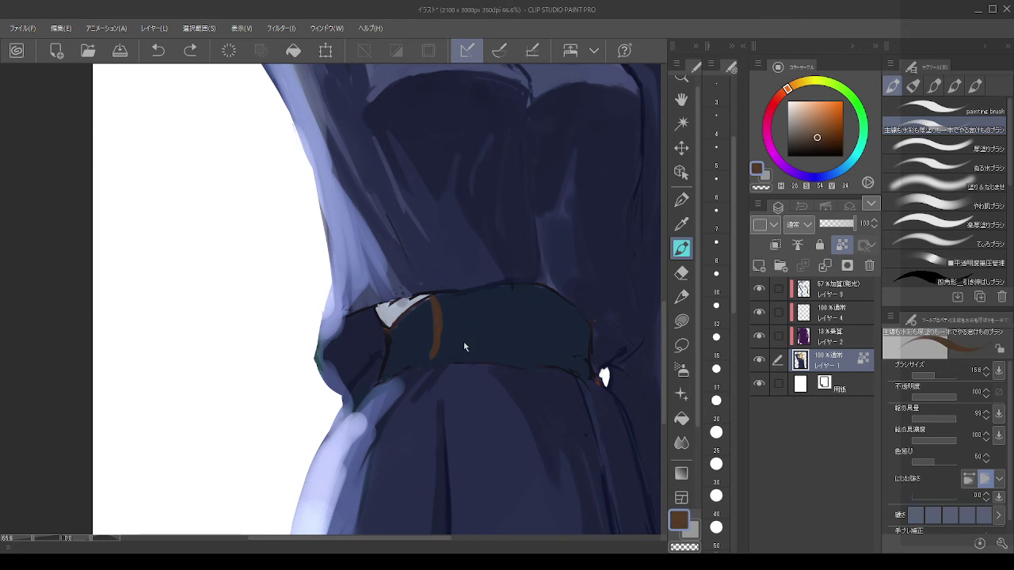
pyautogui.hotkey('ctrl', 'z')
pyautogui.hotkey('ctrl', 'z')
pyautogui.moveTo(425, 319); pyautogui.dragTo(426, 345)
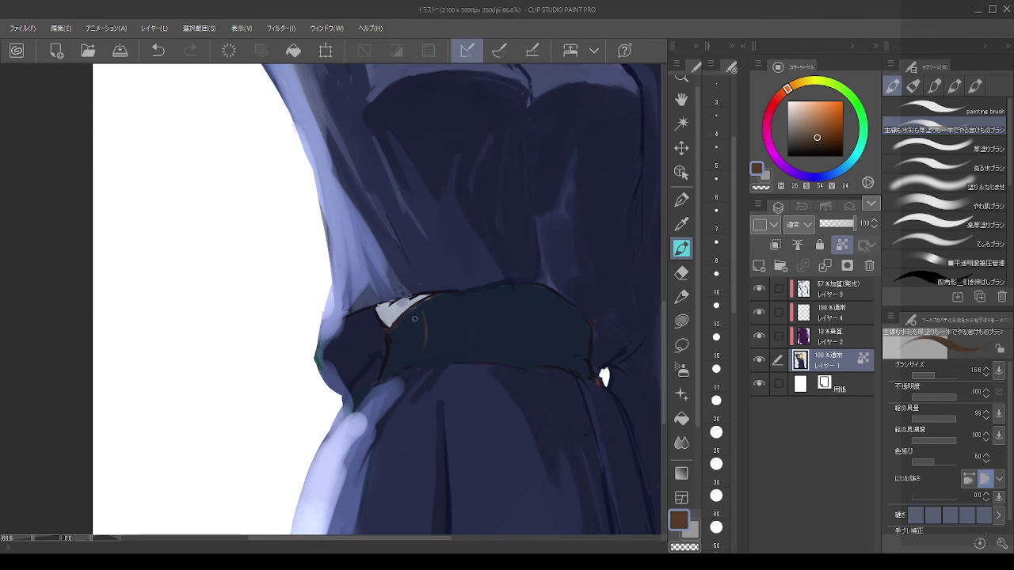
pyautogui.hotkey('ctrl', 'z')
pyautogui.moveTo(417, 309)
pyautogui.mouseDown()
pyautogui.moveTo(420, 359)
pyautogui.moveTo(389, 377)
pyautogui.mouseUp()
pyautogui.moveTo(390, 329)
pyautogui.mouseDown()
pyautogui.moveTo(393, 366)
pyautogui.moveTo(393, 325)
pyautogui.moveTo(415, 308)
pyautogui.moveTo(396, 332)
pyautogui.moveTo(409, 318)
pyautogui.moveTo(415, 345)
pyautogui.moveTo(410, 314)
pyautogui.moveTo(416, 350)
pyautogui.moveTo(397, 367)
pyautogui.moveTo(391, 331)
pyautogui.moveTo(409, 331)
pyautogui.moveTo(403, 358)
pyautogui.moveTo(412, 318)
pyautogui.moveTo(415, 349)
pyautogui.moveTo(414, 315)
pyautogui.moveTo(414, 360)
pyautogui.moveTo(391, 371)
pyautogui.moveTo(395, 332)
pyautogui.mouseUp()
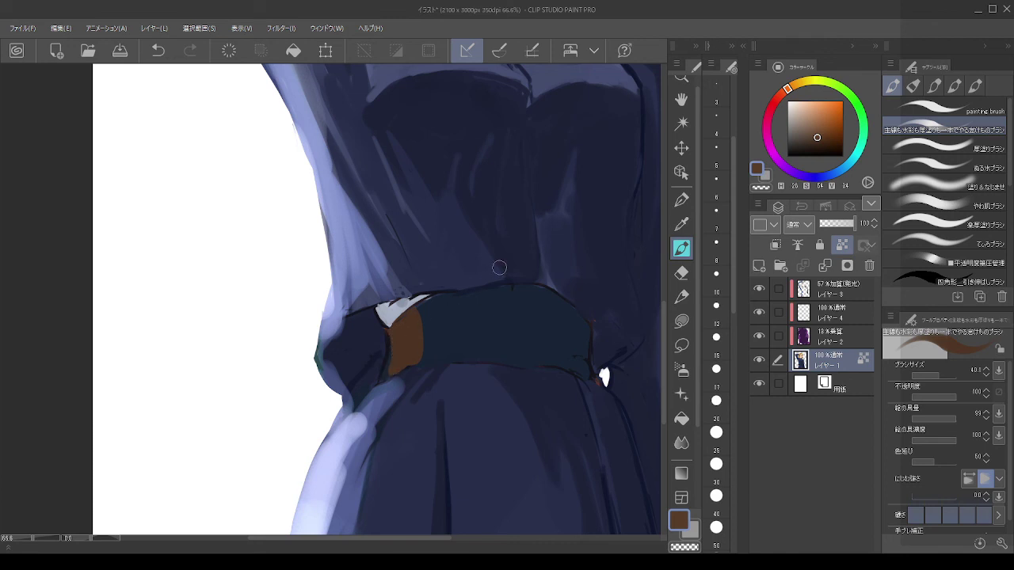
# Step: Outline the brown patch's inner edge on the belt in a darker brown at brush size 20.0
pyautogui.click(823, 145)
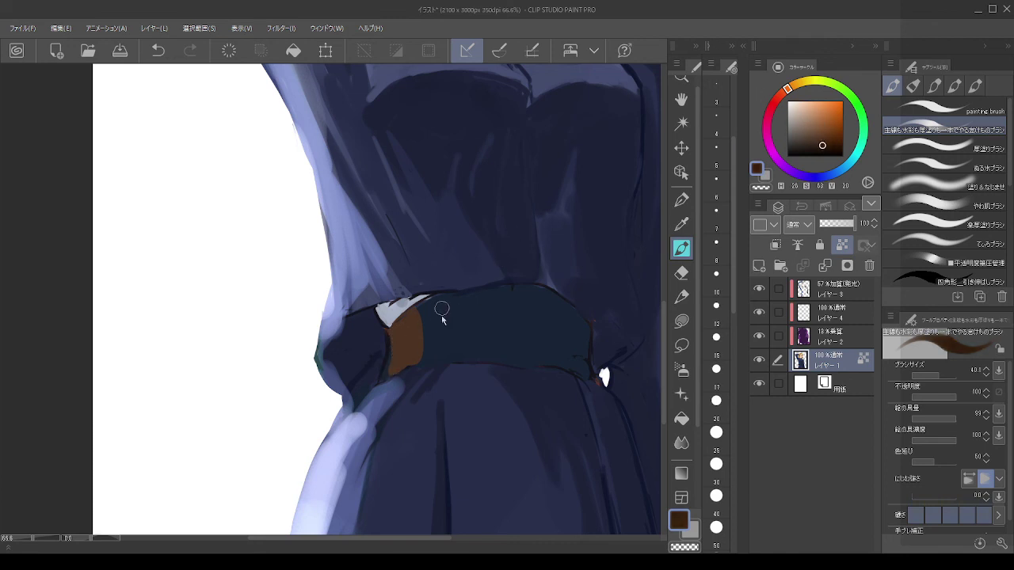
pyautogui.press('[')
pyautogui.press('[')
pyautogui.press('[')
pyautogui.press('[')
pyautogui.moveTo(414, 303); pyautogui.dragTo(426, 339)
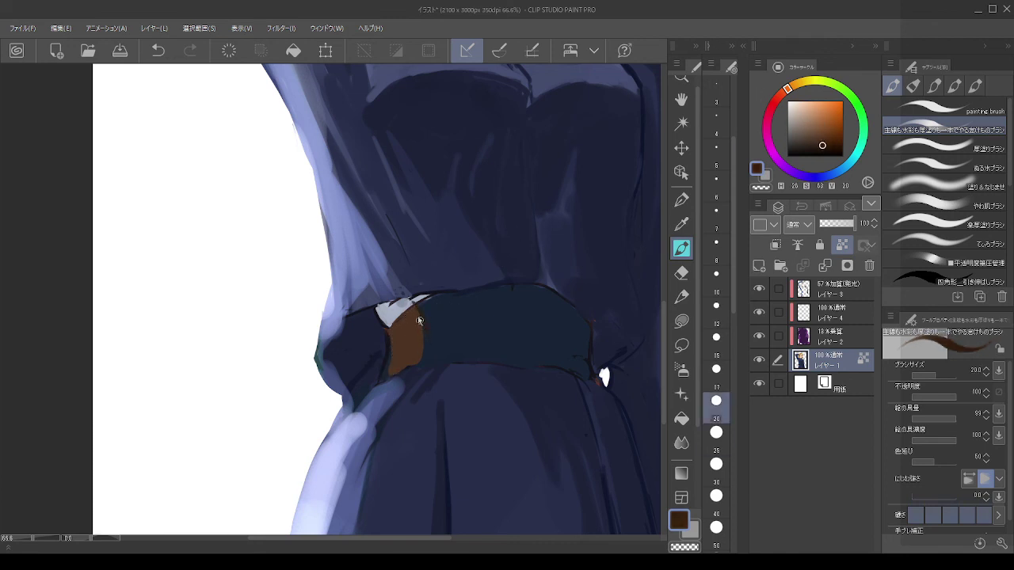
pyautogui.hotkey('ctrl', 'z')
pyautogui.click(824, 150)
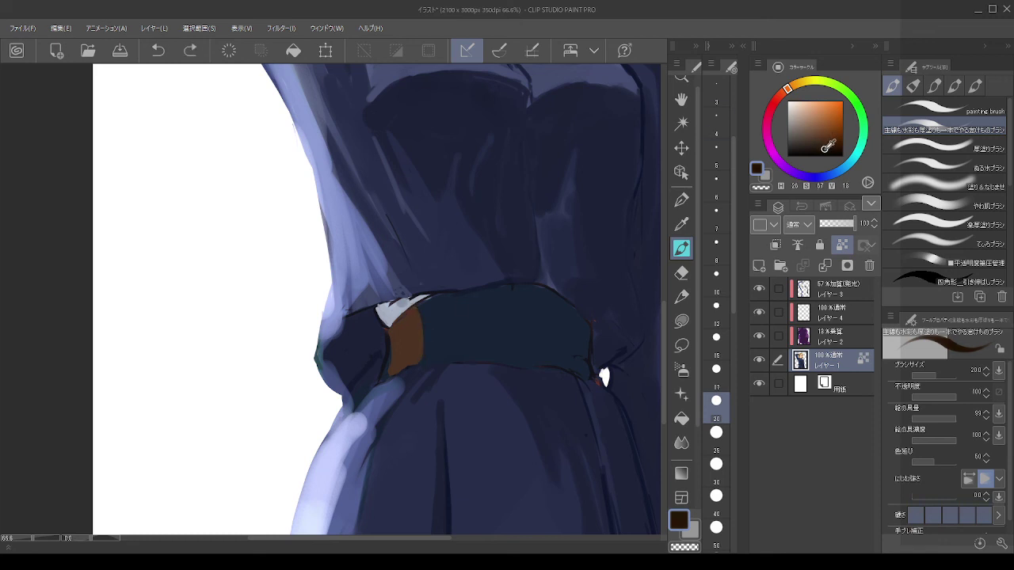
pyautogui.moveTo(417, 306); pyautogui.dragTo(423, 354)
pyautogui.hotkey('ctrl', 'z')
pyautogui.moveTo(416, 307); pyautogui.dragTo(420, 362)
# Step: Redraw the belt's lower outline and the adjoining sleeve edge near the brown patch with sampled dark navy
pyautogui.keyDown('alt'); pyautogui.click(570, 370); pyautogui.keyUp('alt')
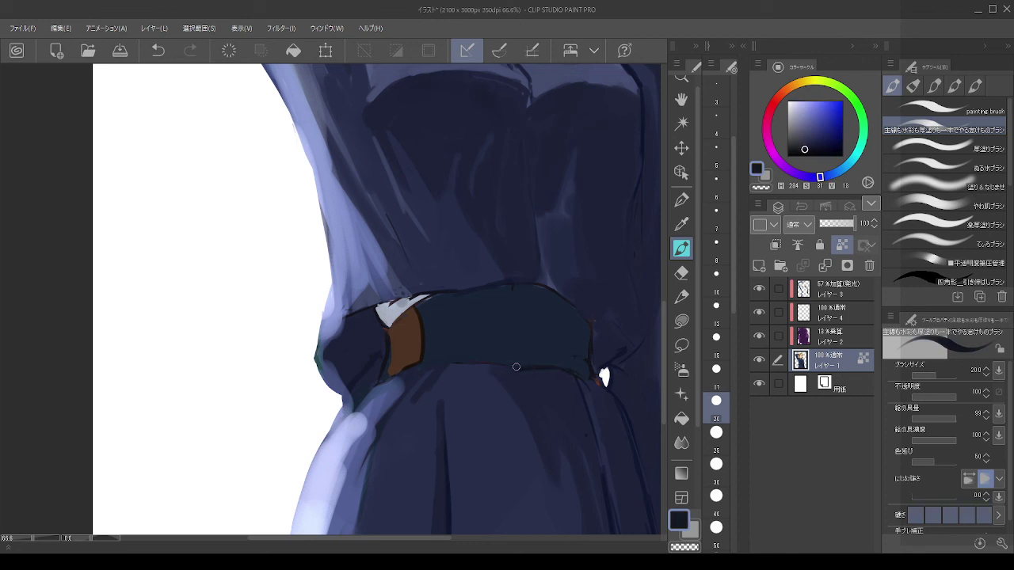
pyautogui.moveTo(516, 367); pyautogui.dragTo(458, 366)
pyautogui.moveTo(380, 352); pyautogui.dragTo(359, 387)
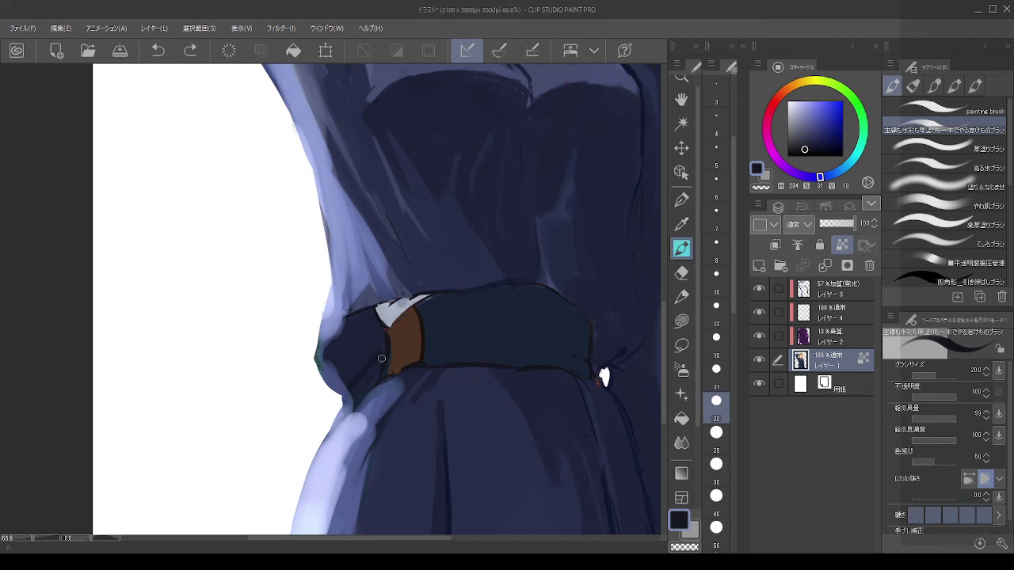
pyautogui.keyDown('alt'); pyautogui.click(363, 367); pyautogui.keyUp('alt')
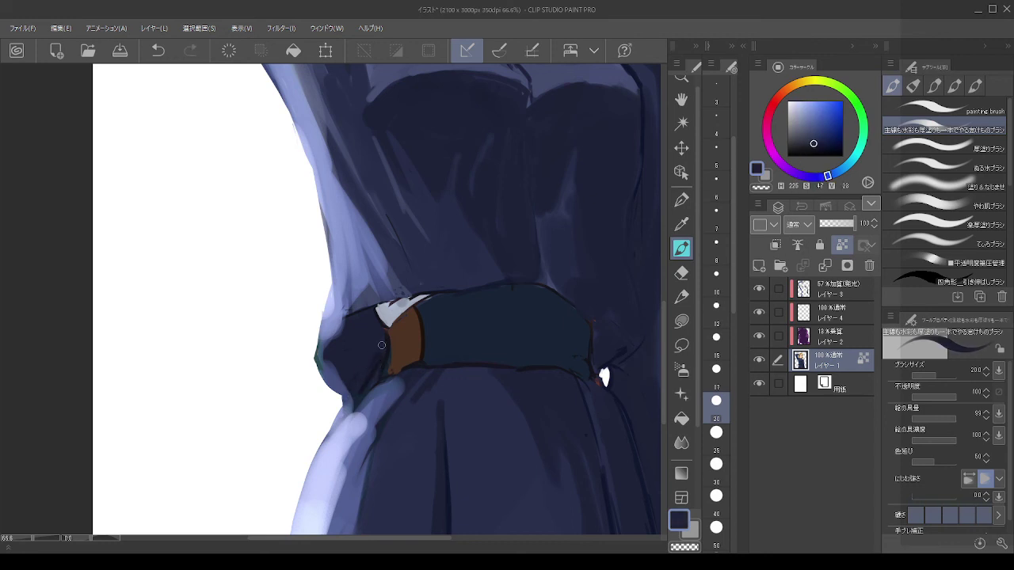
pyautogui.scroll(-3, 359, 301)
pyautogui.scroll(4, 472, 293)
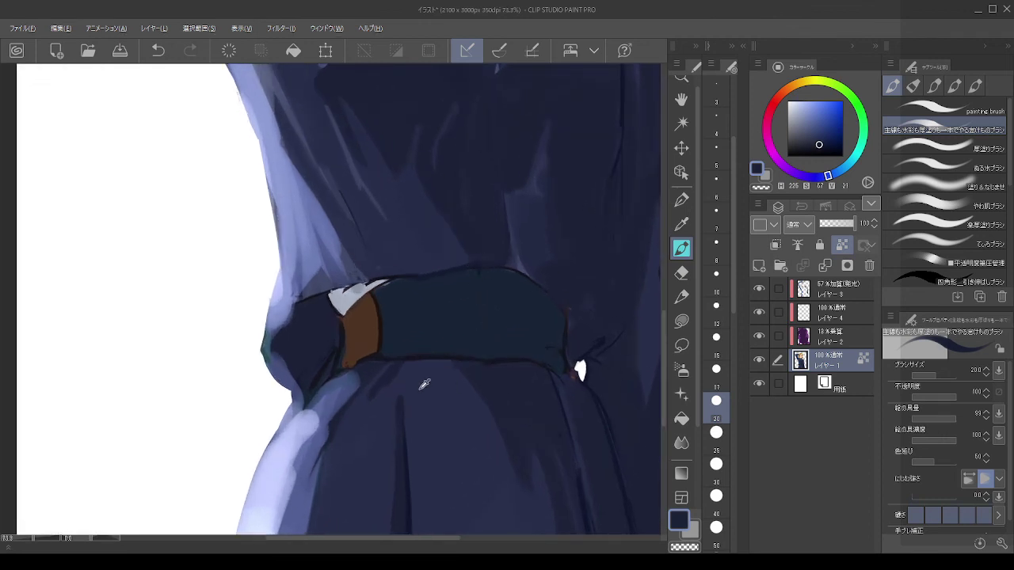
# Step: Try to draw a dark outline across the sleeve fold past the belt's far end with sampled navy tones
pyautogui.keyDown('alt'); pyautogui.click(446, 351); pyautogui.keyUp('alt')
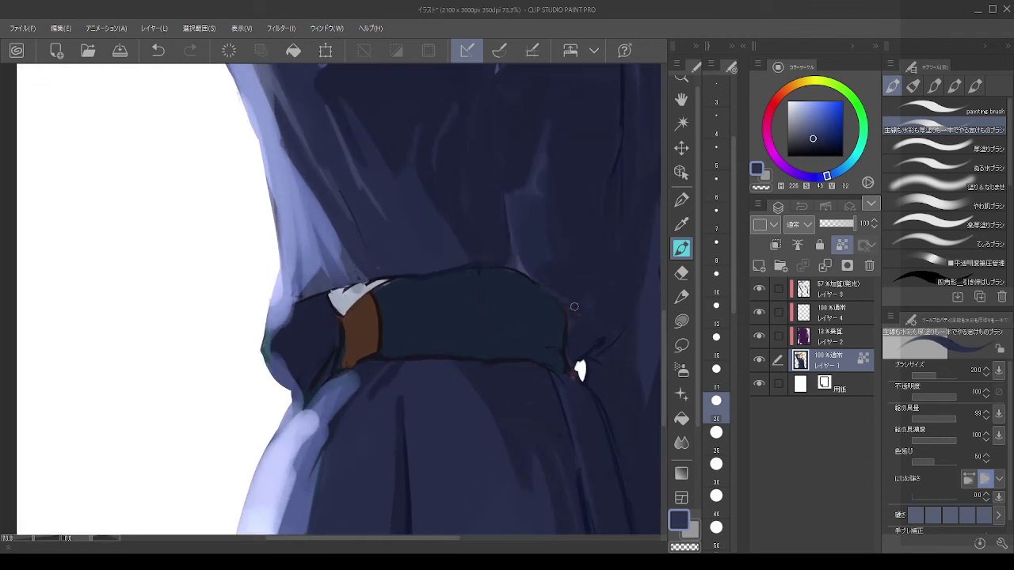
pyautogui.hotkey('ctrl', 'z')
pyautogui.keyDown('alt'); pyautogui.click(540, 277); pyautogui.keyUp('alt')
pyautogui.keyDown('alt'); pyautogui.click(522, 341); pyautogui.keyUp('alt')
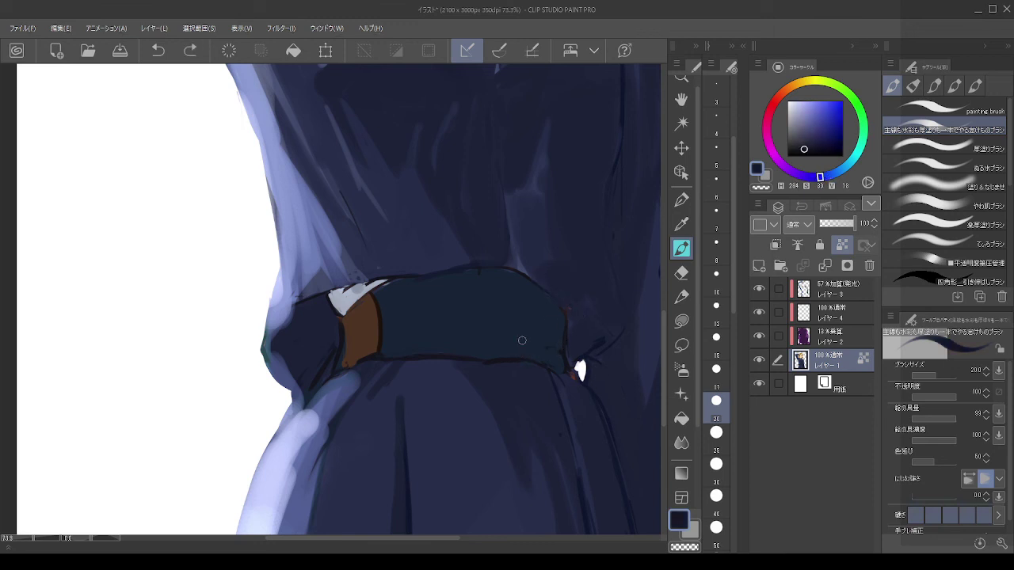
pyautogui.moveTo(533, 282)
pyautogui.mouseDown()
pyautogui.moveTo(587, 326)
pyautogui.moveTo(592, 354)
pyautogui.mouseUp()
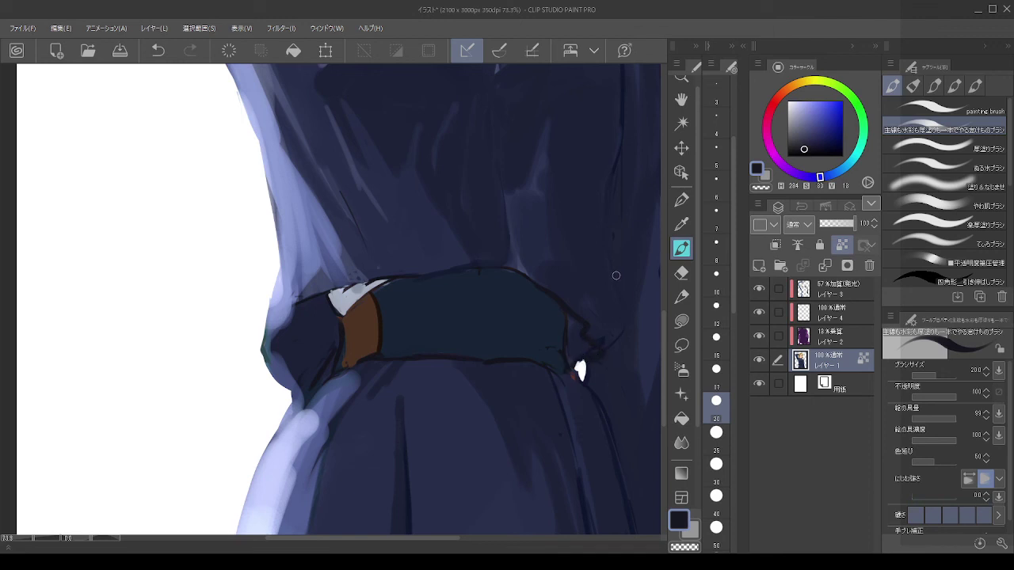
pyautogui.hotkey('ctrl', 'z')
# Step: Draw the fold line from the belt's far end and up the torso's side with sampled dark navy at brush size 15.0
pyautogui.keyDown('alt'); pyautogui.click(627, 106); pyautogui.keyUp('alt')
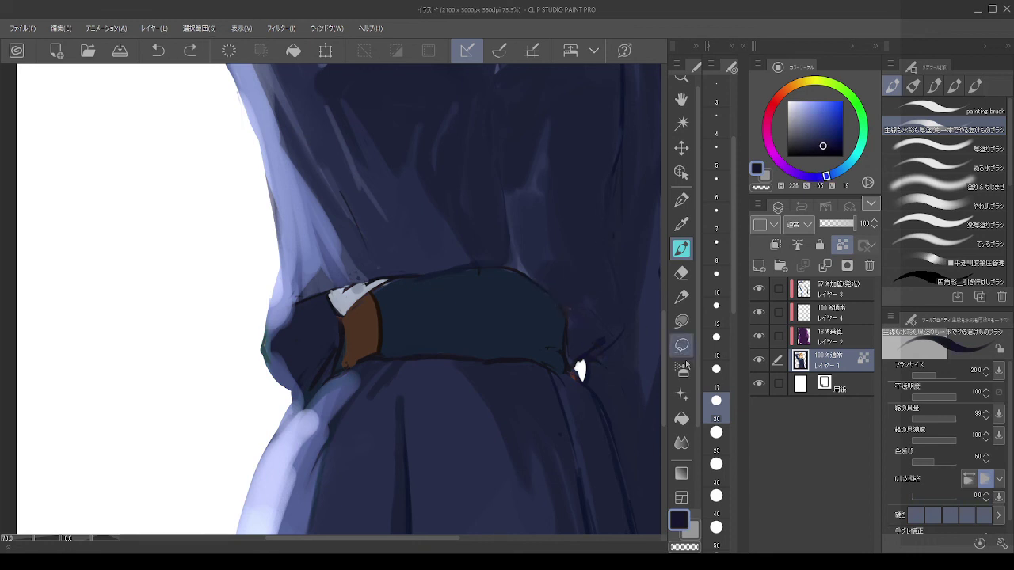
pyautogui.press('[')
pyautogui.press('[')
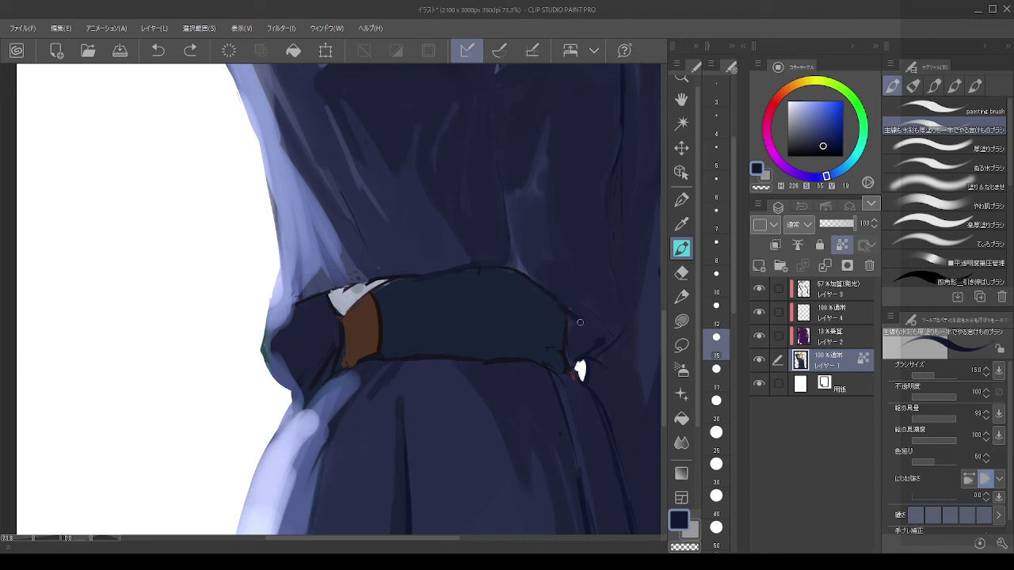
pyautogui.hotkey('ctrl', 'z')
pyautogui.moveTo(555, 305); pyautogui.dragTo(612, 342)
pyautogui.moveTo(536, 176); pyautogui.dragTo(518, 270)
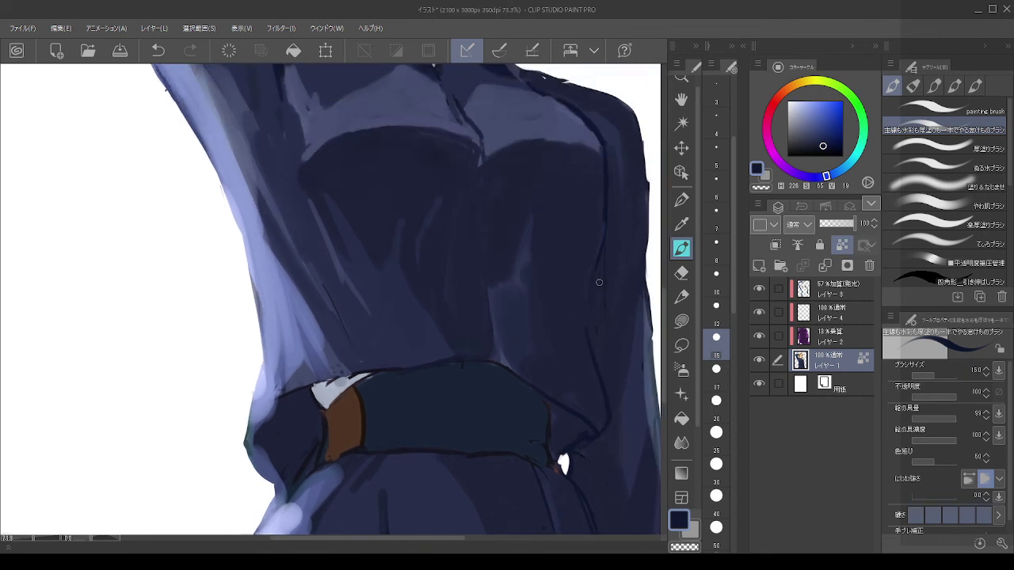
pyautogui.moveTo(591, 281); pyautogui.dragTo(591, 337)
# Step: Set the painting colour to a golden yellow with hue 44, saturation 82 and value 73
pyautogui.scroll(-8, 515, 287)
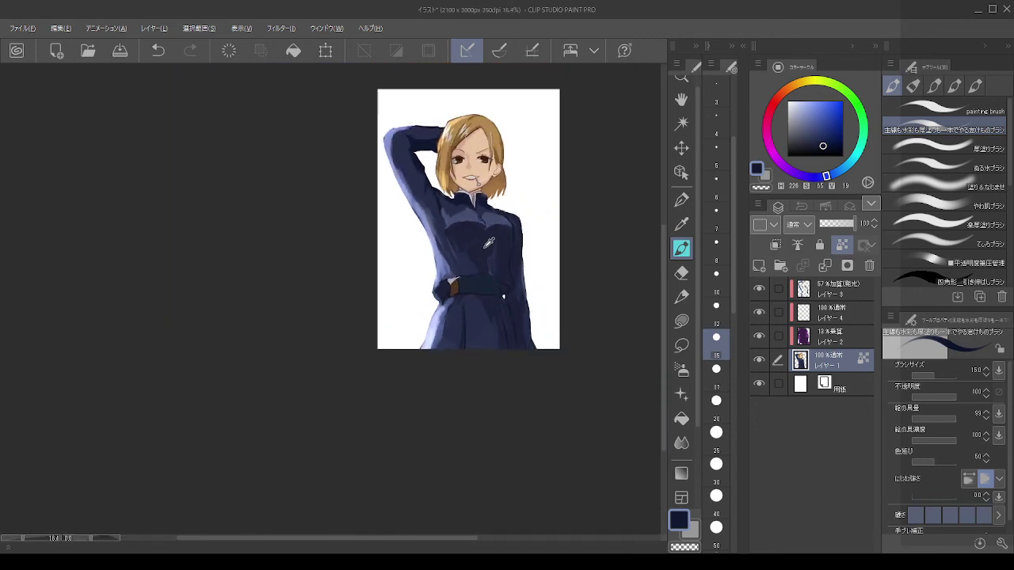
pyautogui.scroll(3, 489, 237)
pyautogui.scroll(5, 495, 214)
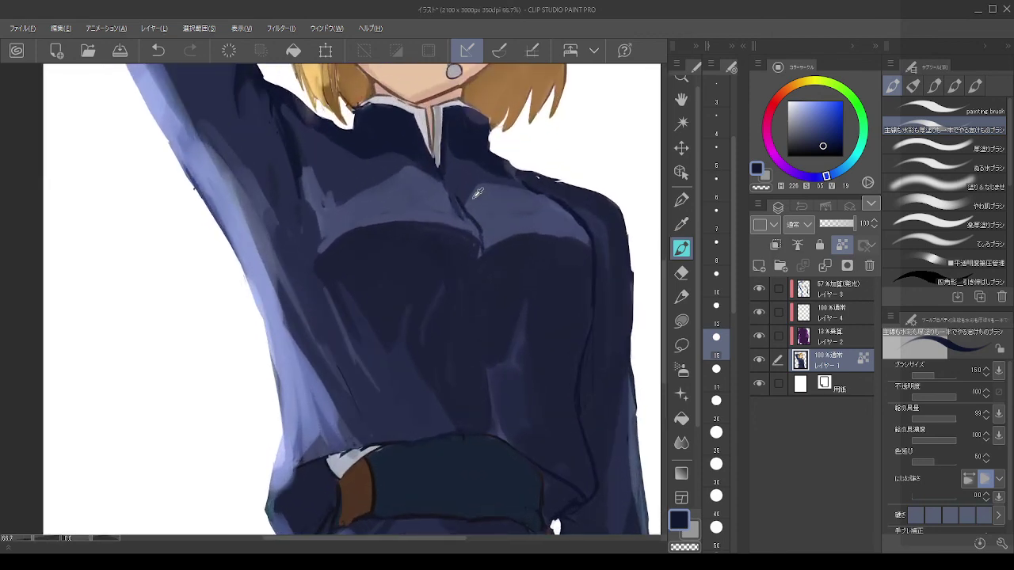
pyautogui.scroll(2, 455, 193)
pyautogui.scroll(-2, 456, 193)
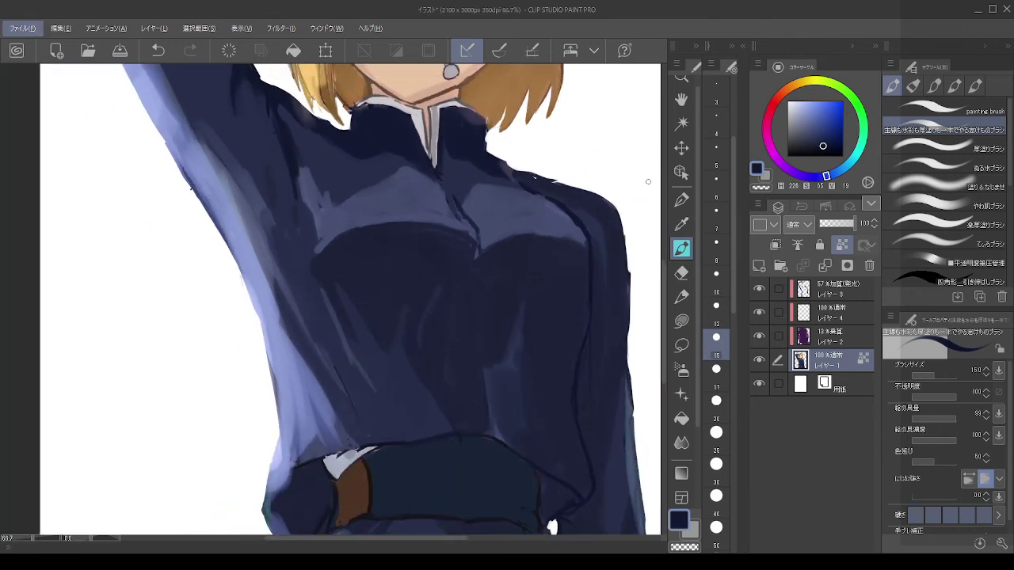
pyautogui.click(812, 81)
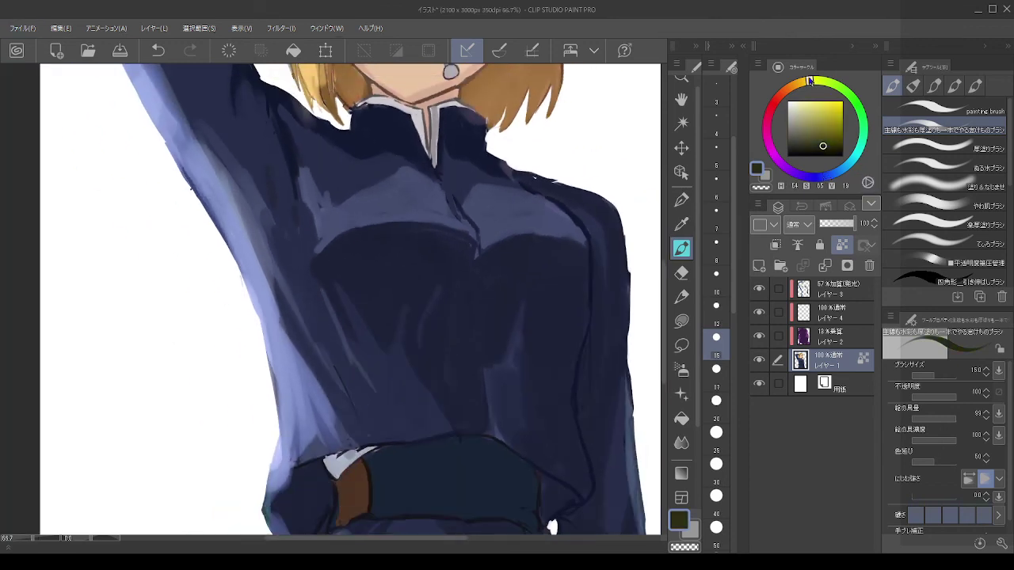
pyautogui.moveTo(826, 127); pyautogui.dragTo(809, 119)
pyautogui.moveTo(808, 81)
pyautogui.mouseDown()
pyautogui.moveTo(797, 84)
pyautogui.moveTo(810, 108)
pyautogui.moveTo(832, 116)
pyautogui.mouseUp()
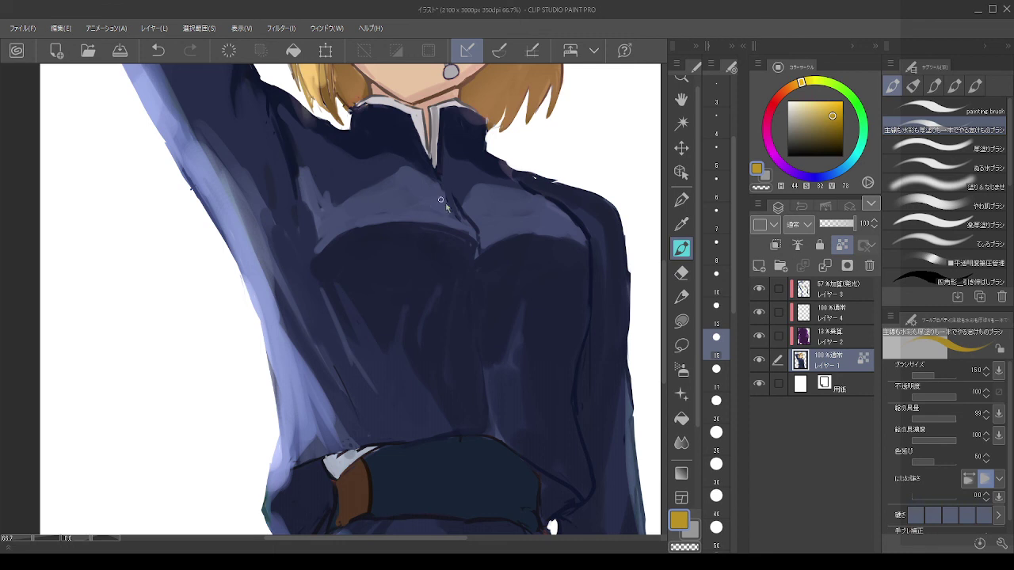
# Step: Enlarge the brush and paint a golden oval button on the jacket's midline between the chest and the belt
pyautogui.moveTo(440, 200); pyautogui.dragTo(440, 168)
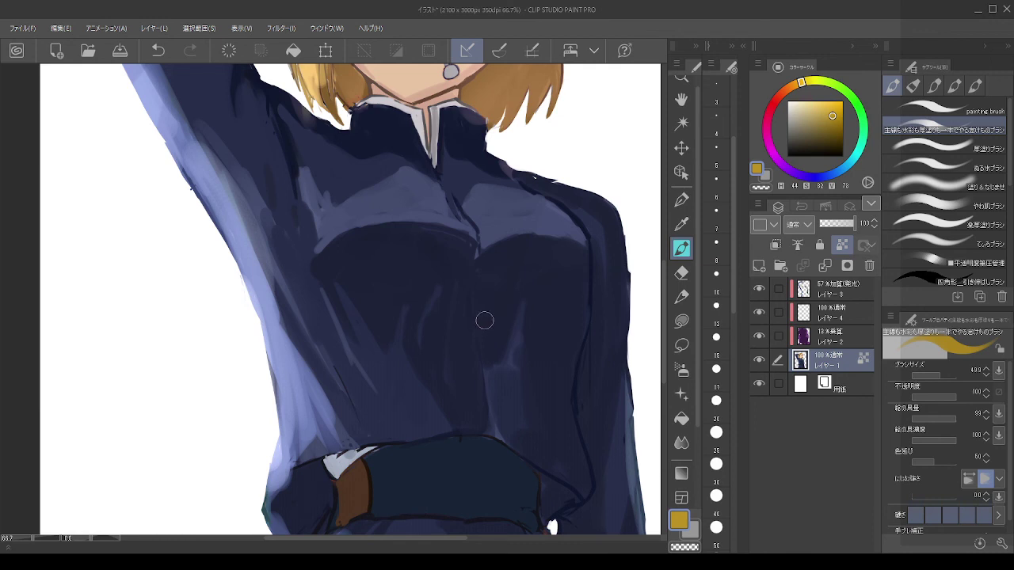
pyautogui.moveTo(463, 320)
pyautogui.mouseDown()
pyautogui.moveTo(468, 346)
pyautogui.moveTo(460, 332)
pyautogui.moveTo(472, 352)
pyautogui.moveTo(462, 319)
pyautogui.moveTo(462, 354)
pyautogui.moveTo(466, 326)
pyautogui.mouseUp()
pyautogui.hotkey('ctrl', 'z')
pyautogui.hotkey('ctrl', 'z')
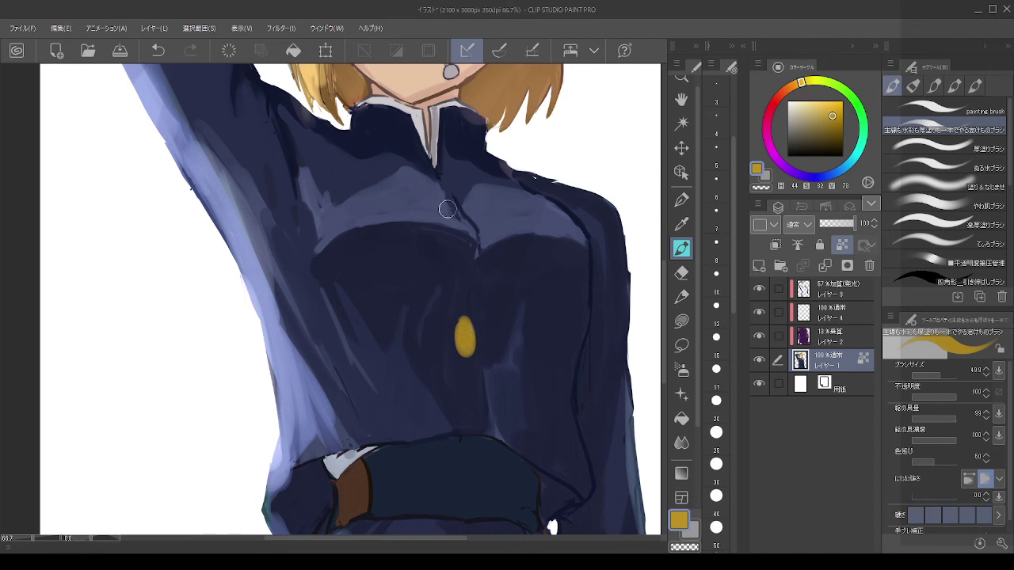
# Step: Paint a second, slanted golden button on the upper chest just below the collar opening
pyautogui.moveTo(450, 209)
pyautogui.mouseDown()
pyautogui.moveTo(444, 199)
pyautogui.moveTo(453, 209)
pyautogui.mouseUp()
pyautogui.hotkey('ctrl', 'z')
pyautogui.scroll(-5, 496, 185)
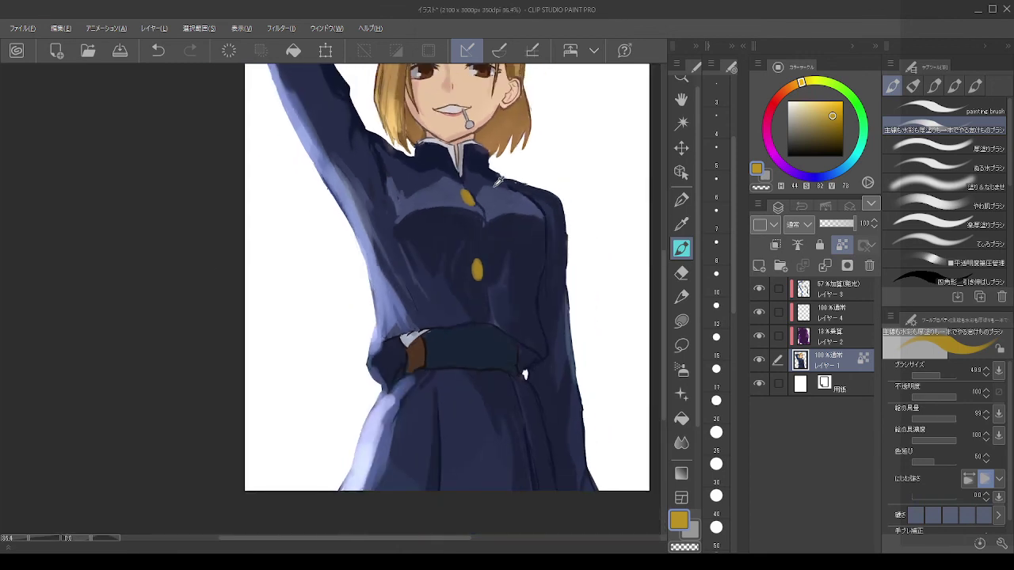
pyautogui.scroll(4, 499, 169)
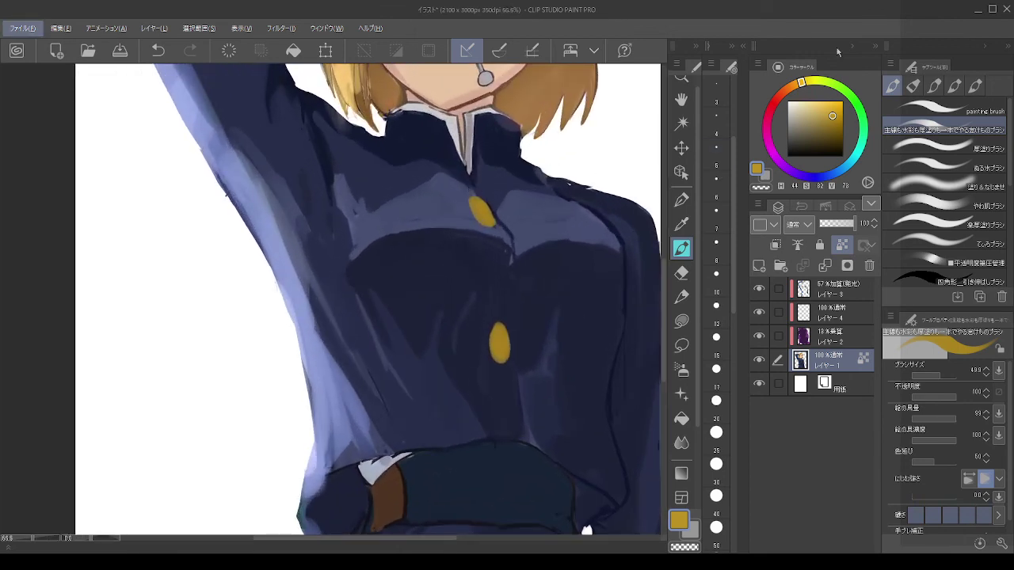
pyautogui.hotkey('alt', 'Tab')
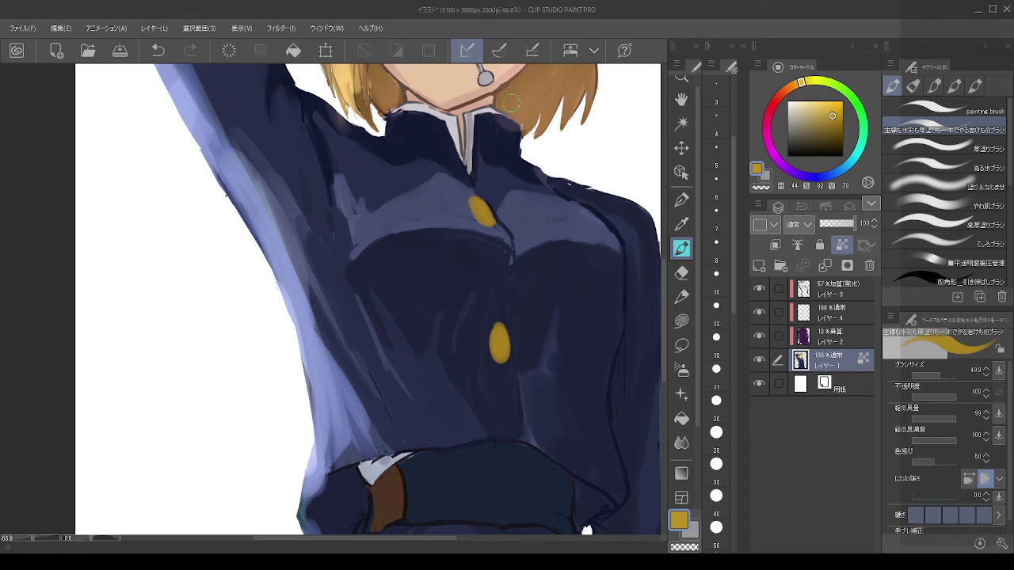
# Step: Undo the two large golden buttons and repaint them smaller at brush size 37.8, one below the collar and one on the lower midline
pyautogui.hotkey('ctrl', 'z')
pyautogui.hotkey('ctrl', 'z')
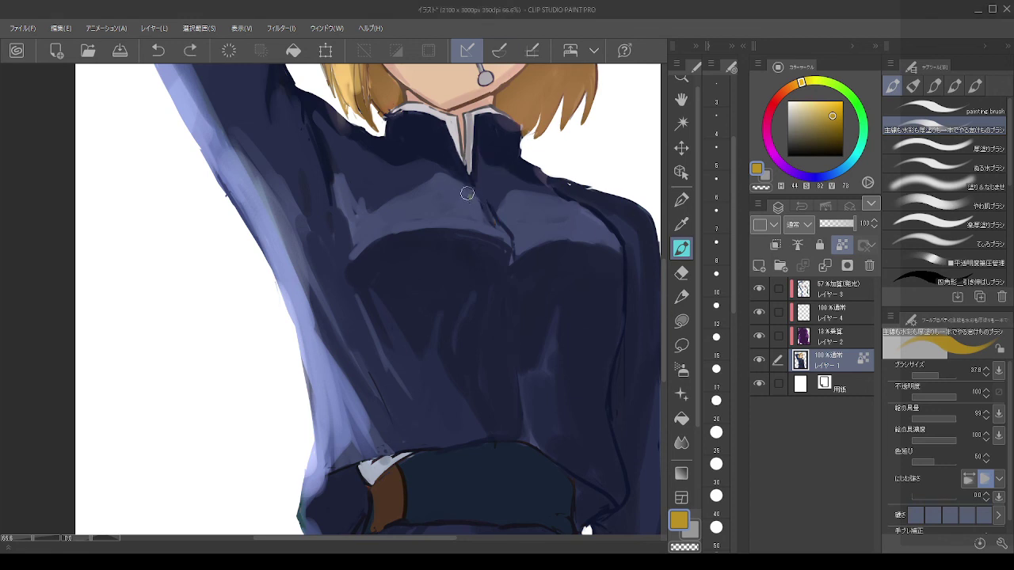
pyautogui.click(472, 198)
pyautogui.moveTo(509, 345); pyautogui.dragTo(504, 359)
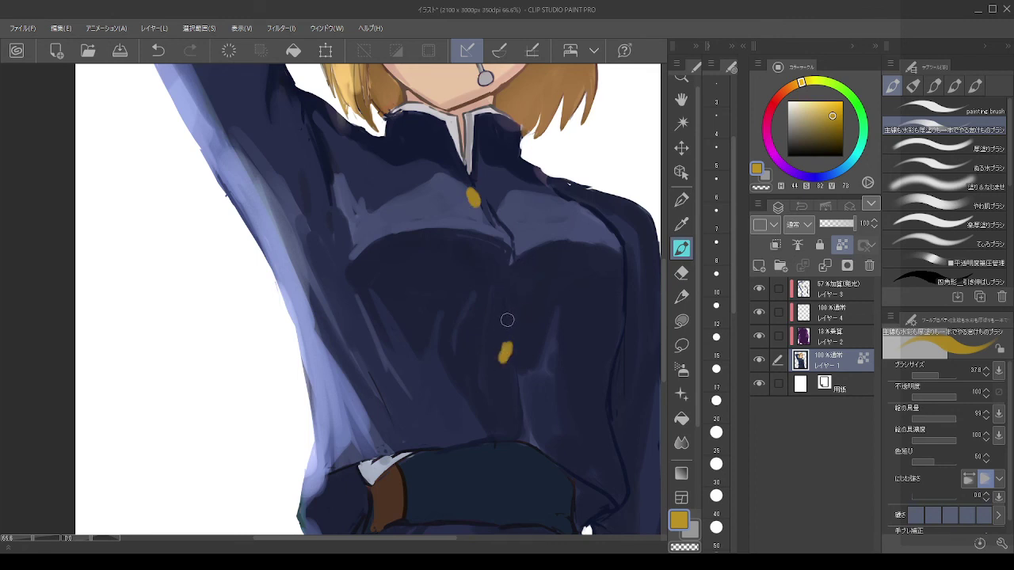
pyautogui.hotkey('ctrl', 'z')
pyautogui.moveTo(512, 359); pyautogui.dragTo(511, 375)
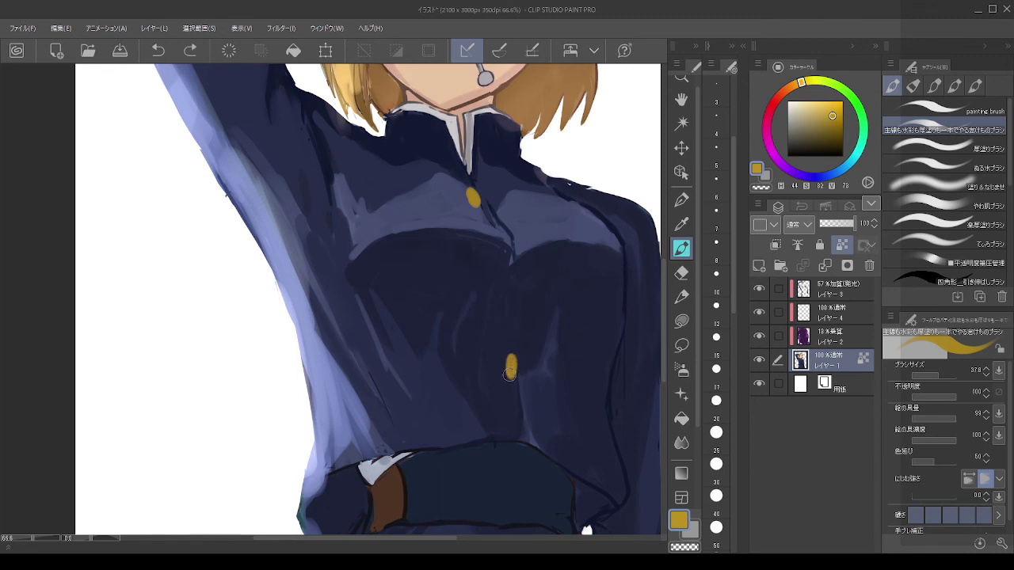
# Step: Paint a third small golden button on the jacket's midline at chest height, between the other two, undoing misplaced dabs
pyautogui.moveTo(514, 251); pyautogui.dragTo(511, 264)
pyautogui.hotkey('ctrl', 'z')
pyautogui.hotkey('ctrl', 'z')
pyautogui.scroll(-5, 576, 148)
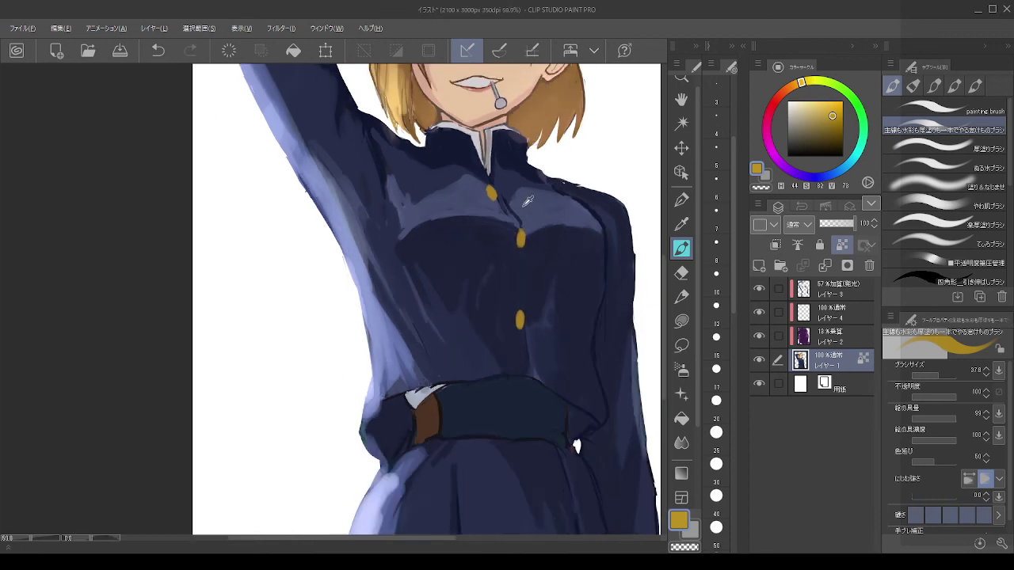
# Step: Cover the uppermost button with sampled jacket blue and repaint it in gold higher up, at the tip of the collar opening
pyautogui.scroll(5, 521, 179)
pyautogui.scroll(-1, 521, 179)
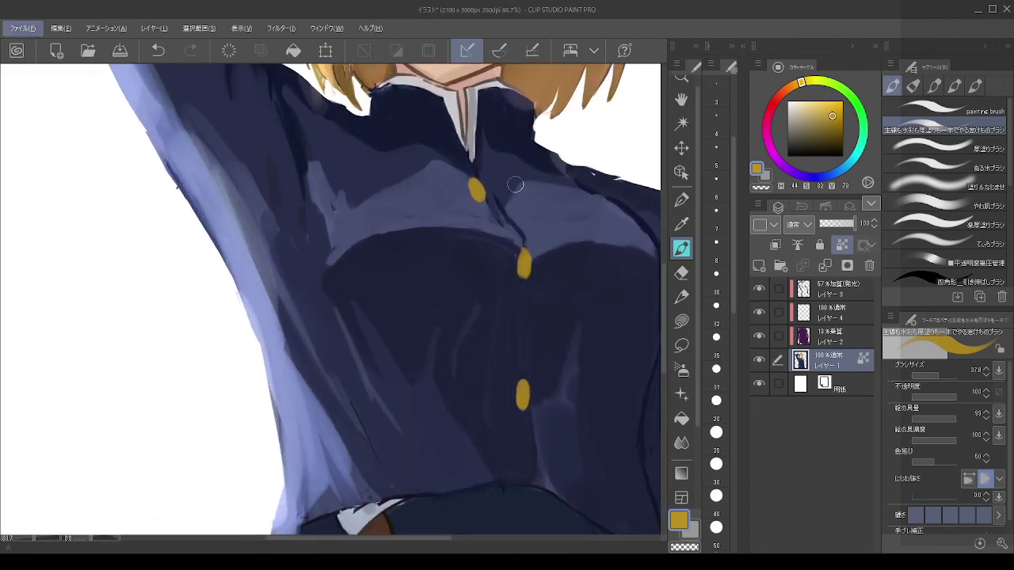
pyautogui.keyDown('alt'); pyautogui.click(457, 177); pyautogui.keyUp('alt')
pyautogui.moveTo(457, 178)
pyautogui.mouseDown()
pyautogui.moveTo(478, 185)
pyautogui.moveTo(482, 202)
pyautogui.mouseUp()
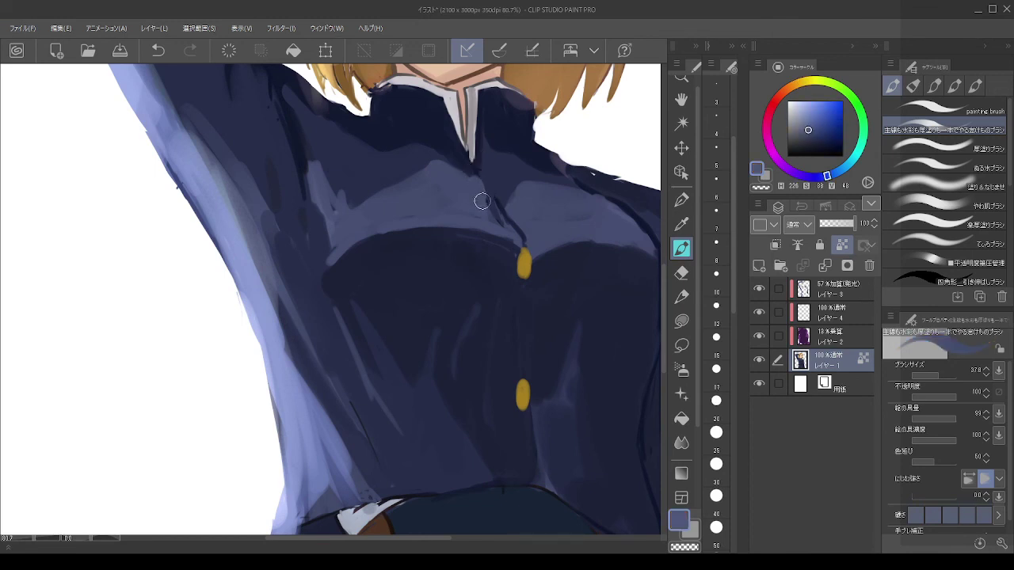
pyautogui.keyDown('alt'); pyautogui.click(528, 256); pyautogui.keyUp('alt')
pyautogui.moveTo(465, 160)
pyautogui.mouseDown()
pyautogui.moveTo(470, 178)
pyautogui.moveTo(465, 165)
pyautogui.mouseUp()
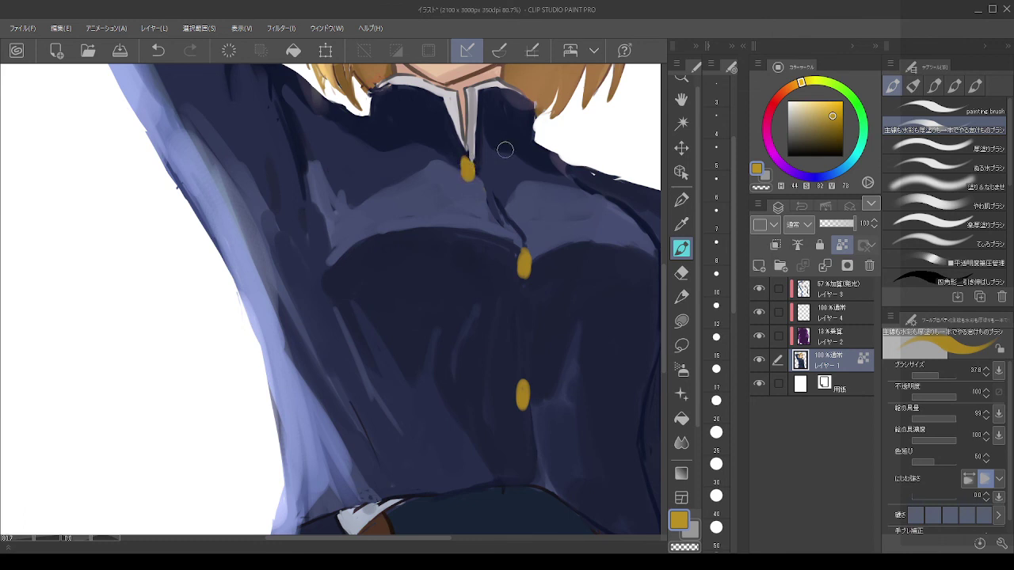
# Step: Shade one side of all three golden buttons with a darker gold of value 40, undoing the stray stroke
pyautogui.scroll(-3, 505, 149)
pyautogui.scroll(4, 481, 143)
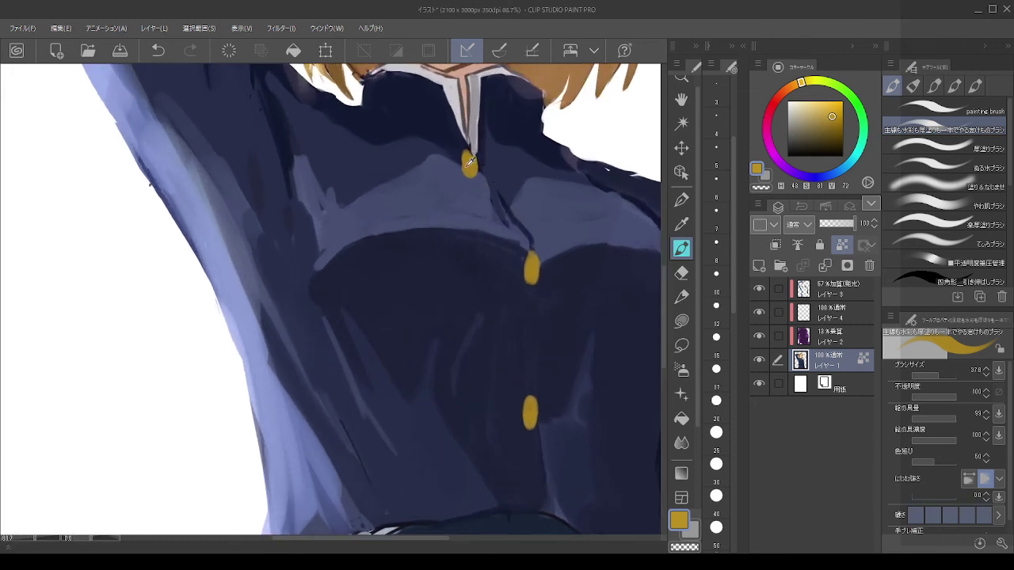
pyautogui.moveTo(834, 115); pyautogui.dragTo(827, 134)
pyautogui.moveTo(465, 153); pyautogui.dragTo(477, 171)
pyautogui.moveTo(531, 269)
pyautogui.mouseDown()
pyautogui.moveTo(529, 251)
pyautogui.moveTo(530, 281)
pyautogui.moveTo(537, 263)
pyautogui.moveTo(529, 255)
pyautogui.moveTo(536, 271)
pyautogui.mouseUp()
pyautogui.hotkey('ctrl', 'z')
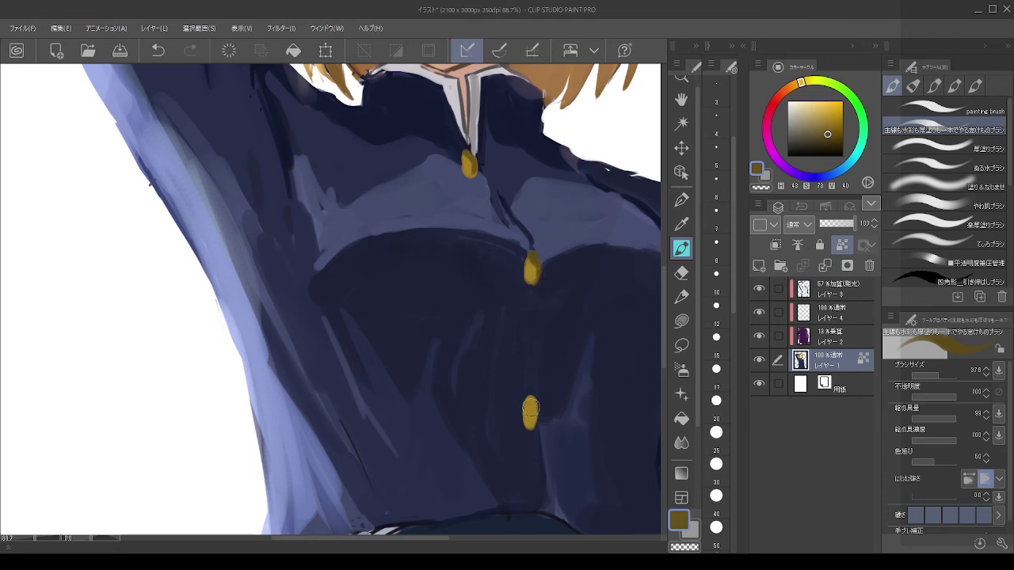
pyautogui.moveTo(533, 401); pyautogui.dragTo(532, 423)
# Step: Touch up the collar button with golden yellow sampled from it
pyautogui.scroll(-1, 564, 372)
pyautogui.scroll(-2, 584, 350)
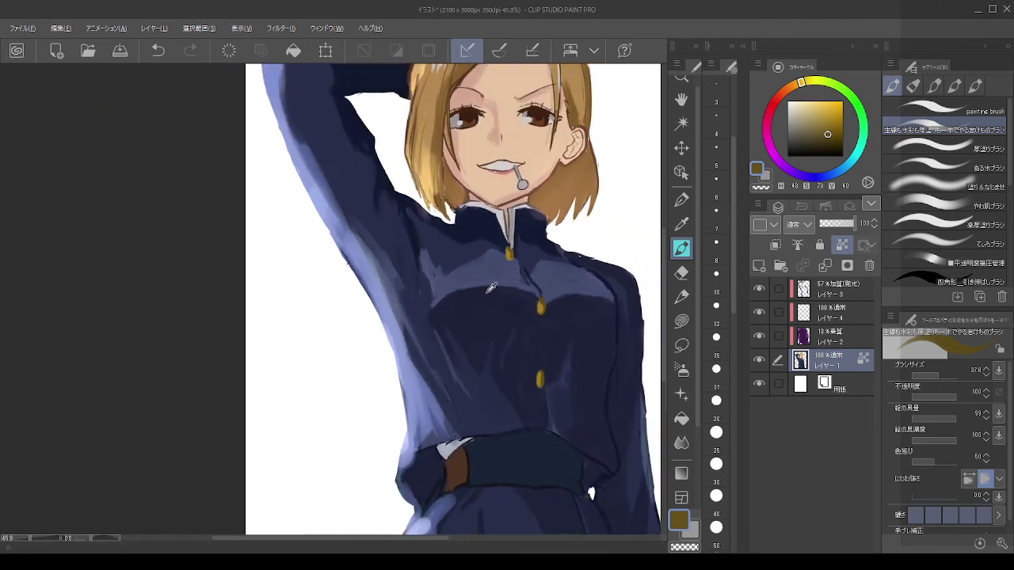
pyautogui.press('alt')
pyautogui.scroll(3, 559, 324)
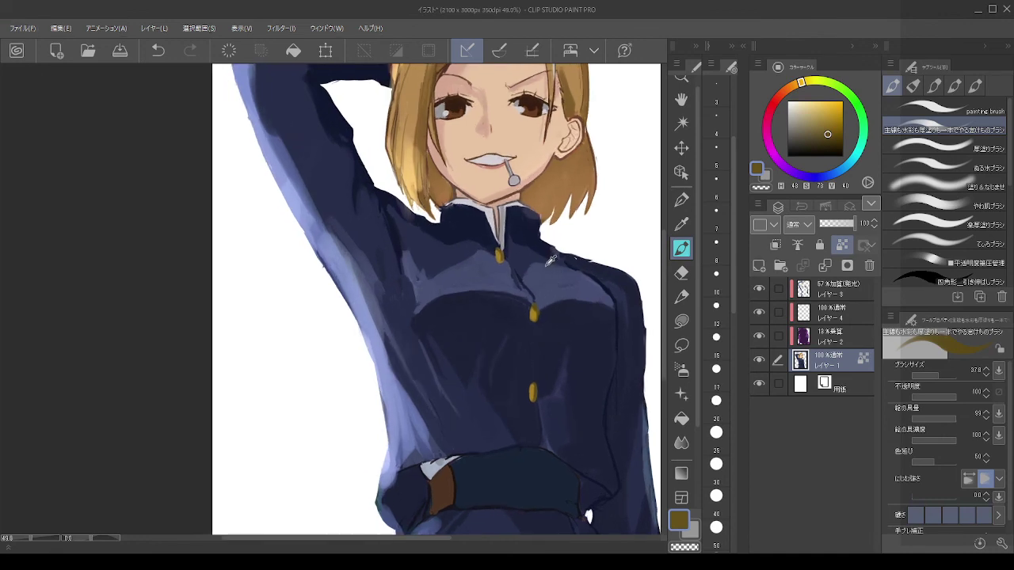
pyautogui.keyDown('alt'); pyautogui.click(489, 248); pyautogui.keyUp('alt')
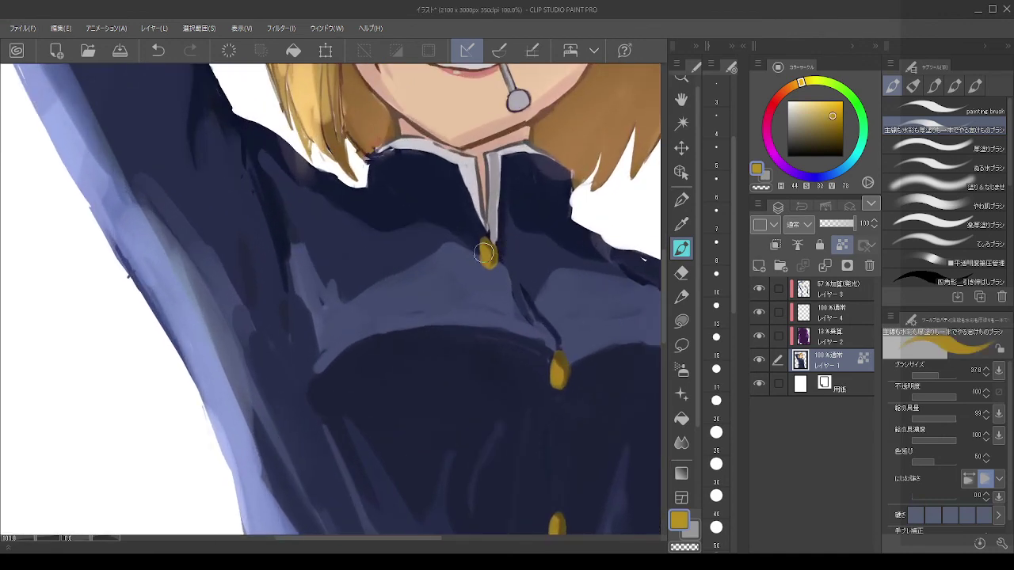
pyautogui.moveTo(489, 259); pyautogui.dragTo(489, 248)
pyautogui.scroll(-6, 491, 242)
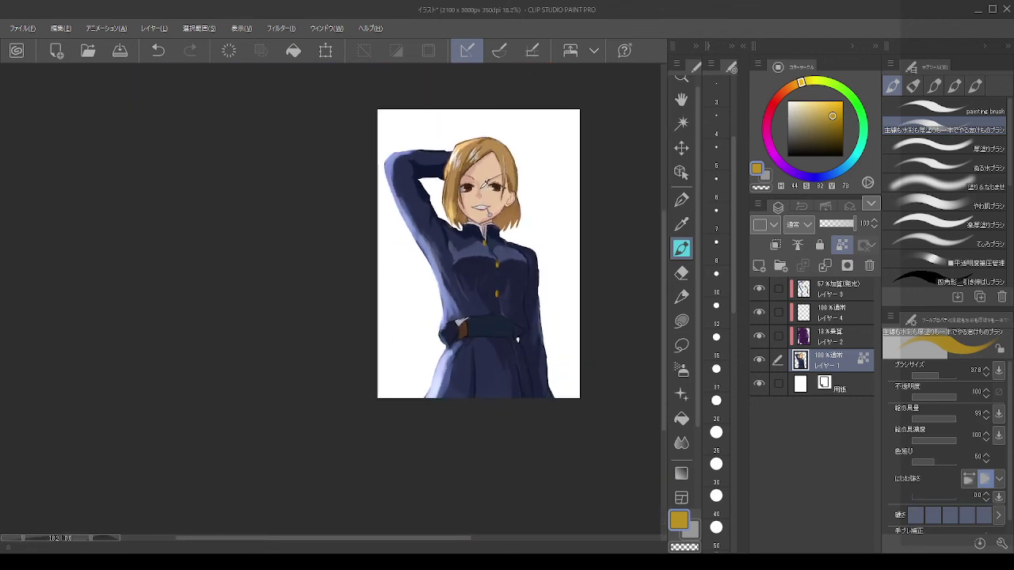
# Step: Refine the upper lash line at the inner corner of the ear-side eye with sampled dark brown at brush size 15.7
pyautogui.scroll(7, 485, 184)
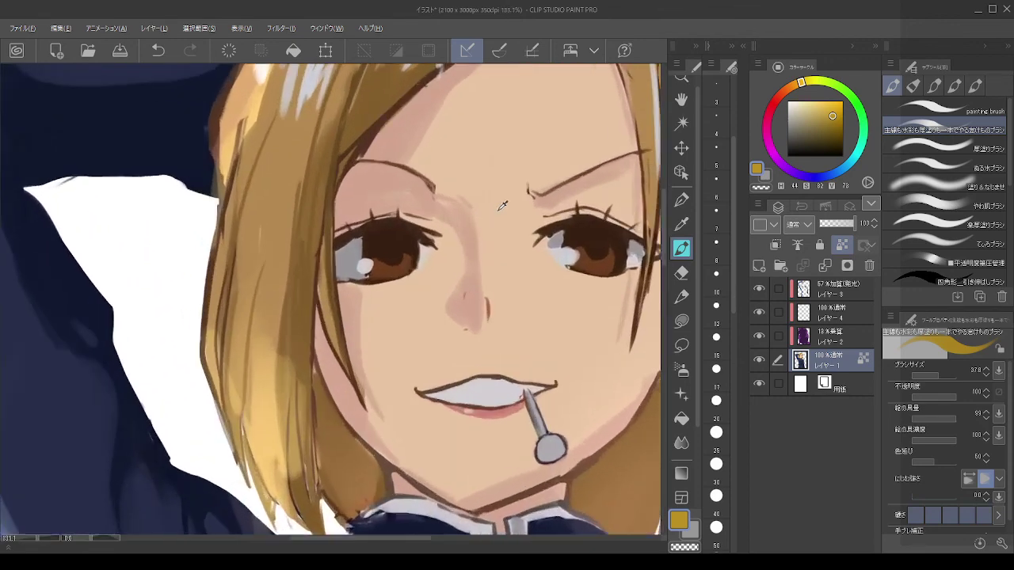
pyautogui.scroll(1, 503, 205)
pyautogui.keyDown('alt'); pyautogui.click(557, 220); pyautogui.keyUp('alt')
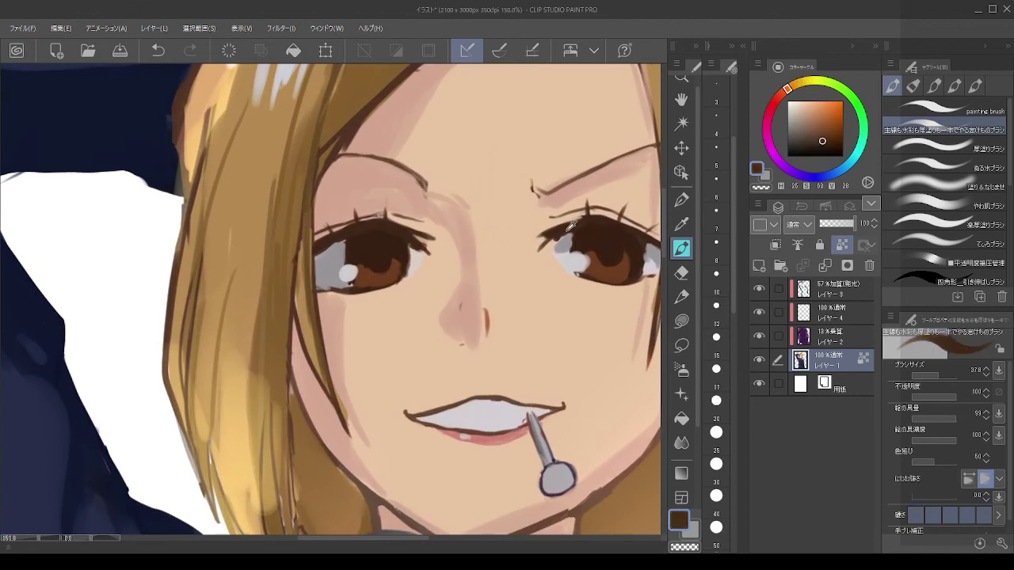
pyautogui.moveTo(569, 220); pyautogui.dragTo(561, 215)
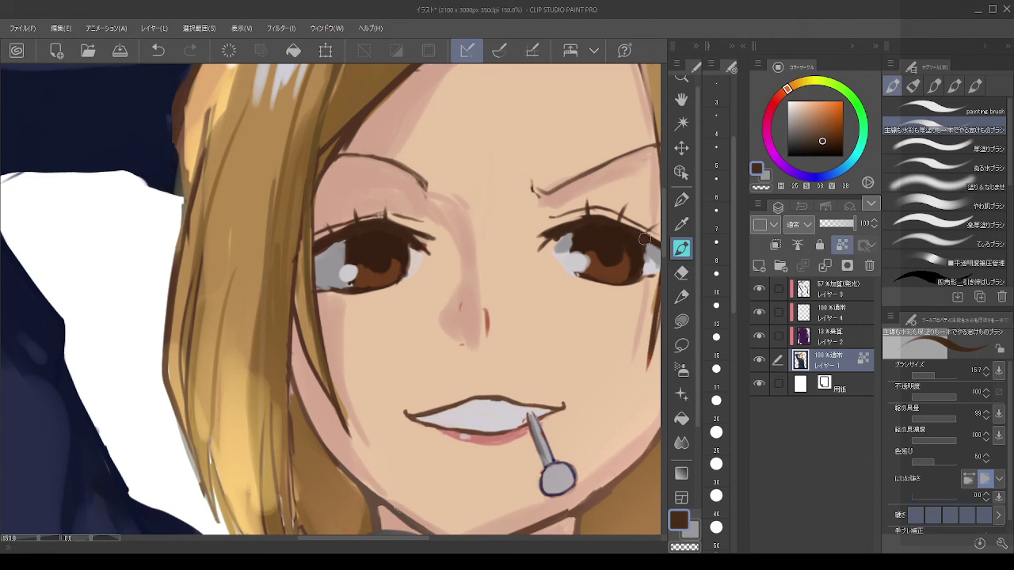
# Step: Touch up the outer corner of the ear-side eye with sampled grey and its lash line with sampled dark brown
pyautogui.moveTo(517, 224); pyautogui.dragTo(462, 219)
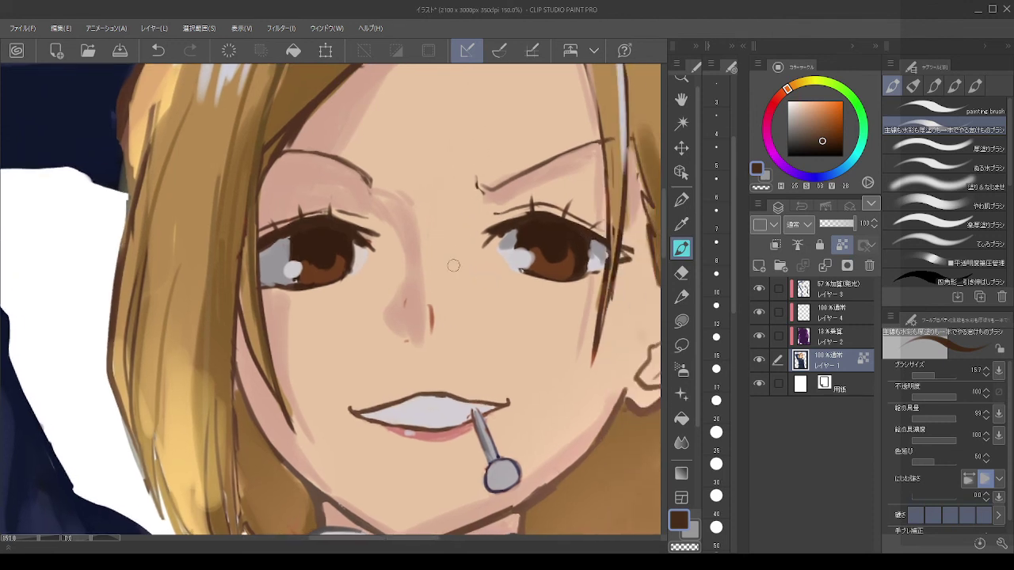
pyautogui.keyDown('alt'); pyautogui.click(604, 247); pyautogui.keyUp('alt')
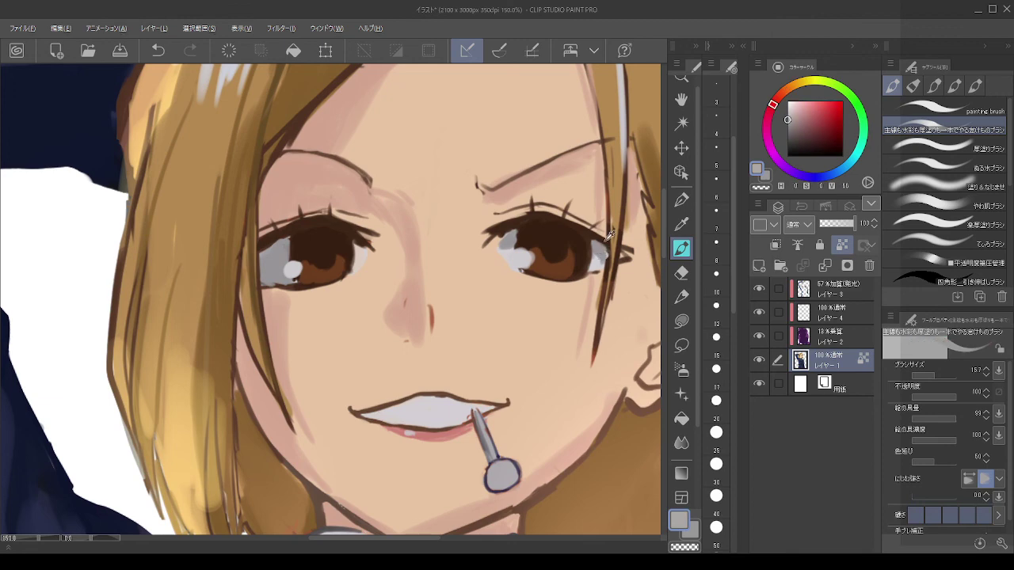
pyautogui.keyDown('alt'); pyautogui.click(610, 235); pyautogui.keyUp('alt')
pyautogui.moveTo(606, 180); pyautogui.dragTo(604, 228)
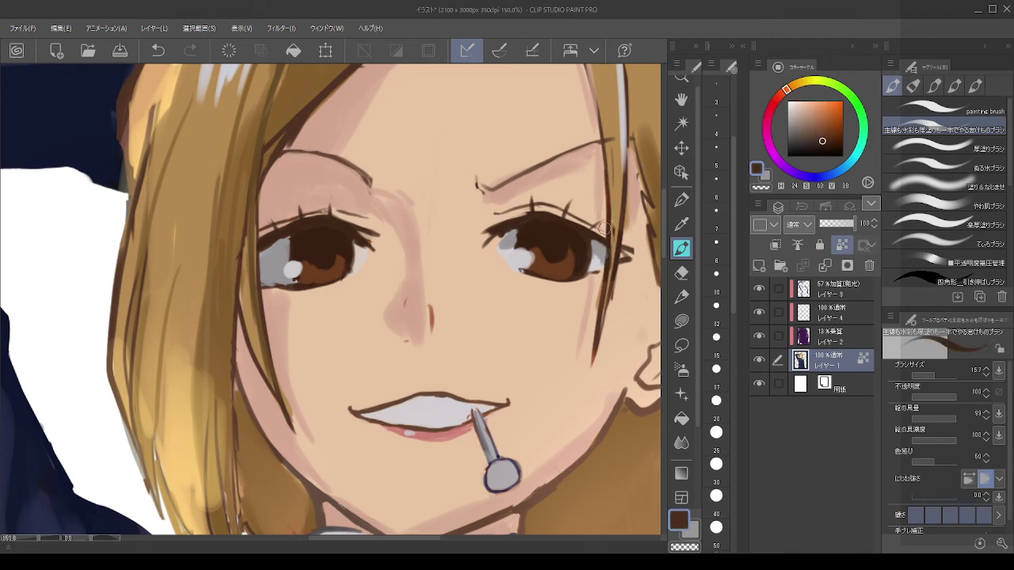
# Step: On the add-glow layer レイヤー 3, brighten the hair's outer edge on the raised-arm side with olive yellow sampled from the hair
pyautogui.scroll(-5, 384, 216)
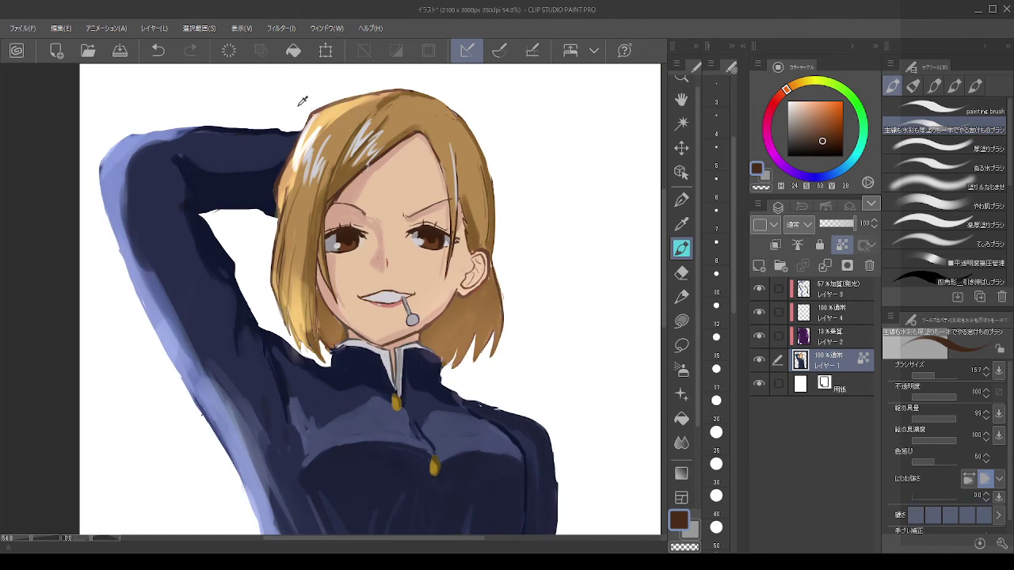
pyautogui.click(840, 287)
pyautogui.keyDown('alt'); pyautogui.click(325, 117); pyautogui.keyUp('alt')
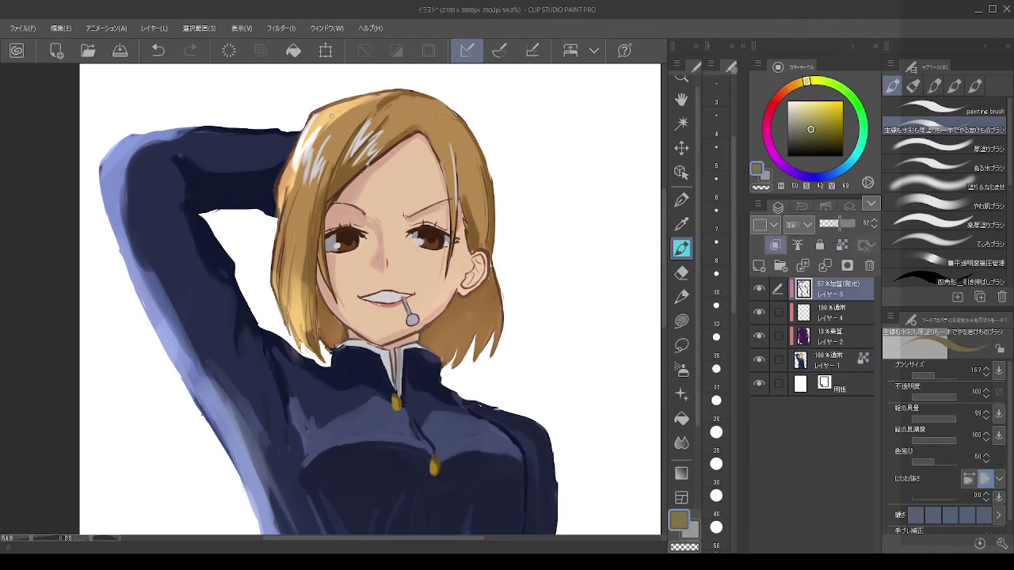
pyautogui.moveTo(337, 122)
pyautogui.mouseDown()
pyautogui.moveTo(282, 210)
pyautogui.moveTo(288, 191)
pyautogui.moveTo(274, 289)
pyautogui.mouseUp()
pyautogui.keyDown('alt'); pyautogui.click(305, 253); pyautogui.keyUp('alt')
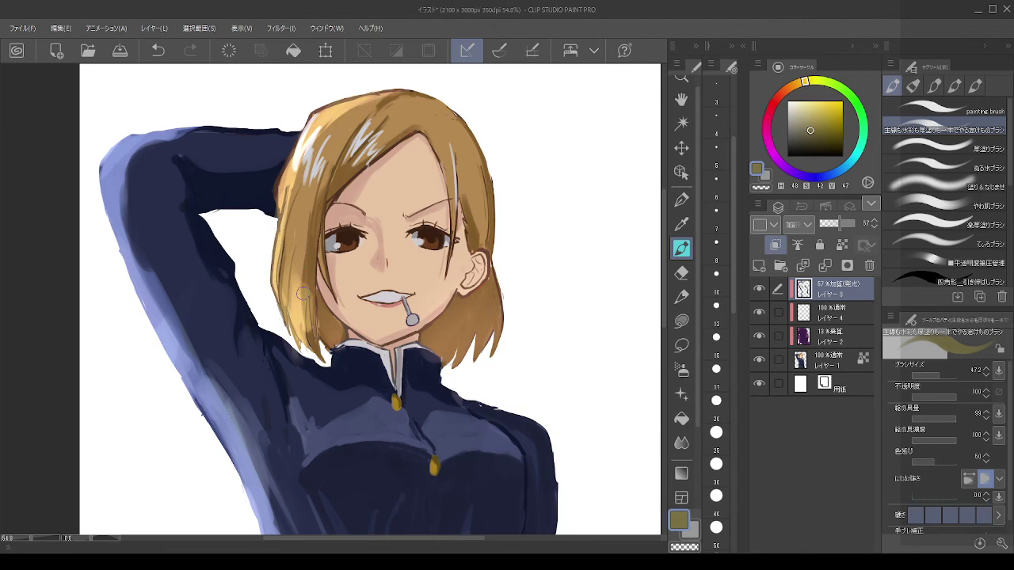
pyautogui.keyDown('alt'); pyautogui.click(301, 315); pyautogui.keyUp('alt')
pyautogui.moveTo(302, 321); pyautogui.dragTo(314, 363)
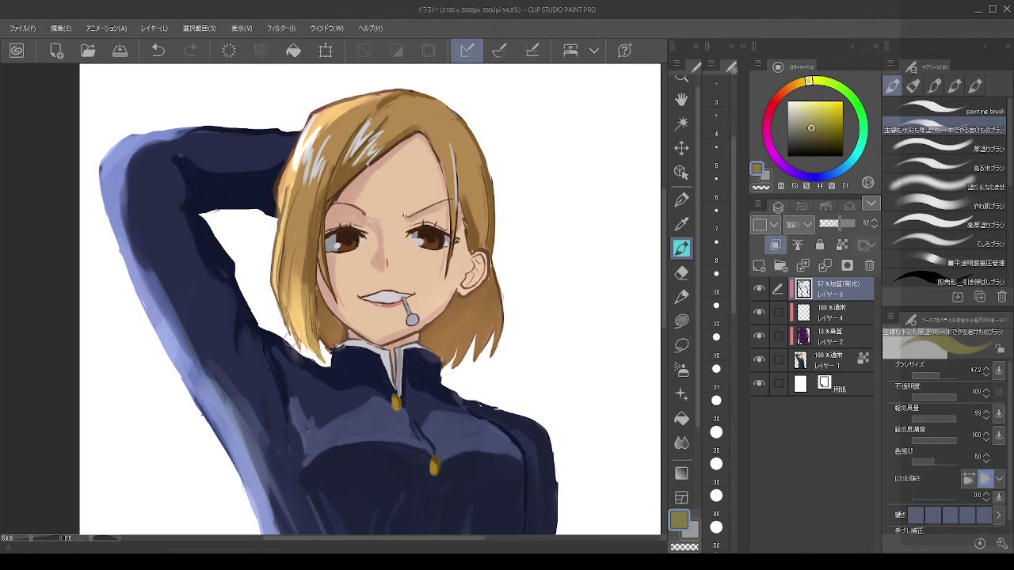
# Step: Enlarge the brush and paint an olive-yellow glow over the lower hair on both sides of the neck
pyautogui.scroll(-3, 340, 245)
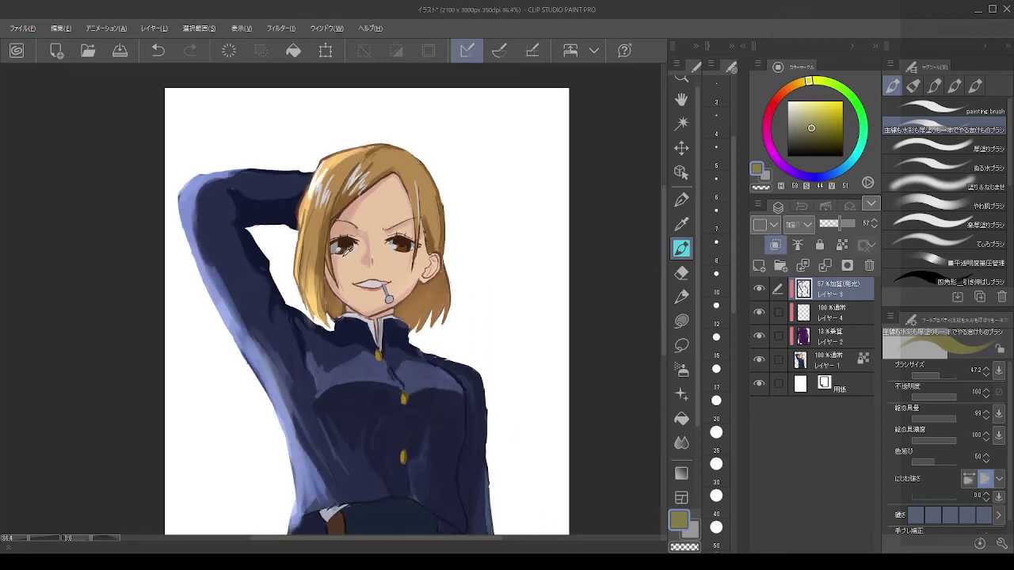
pyautogui.scroll(2, 340, 245)
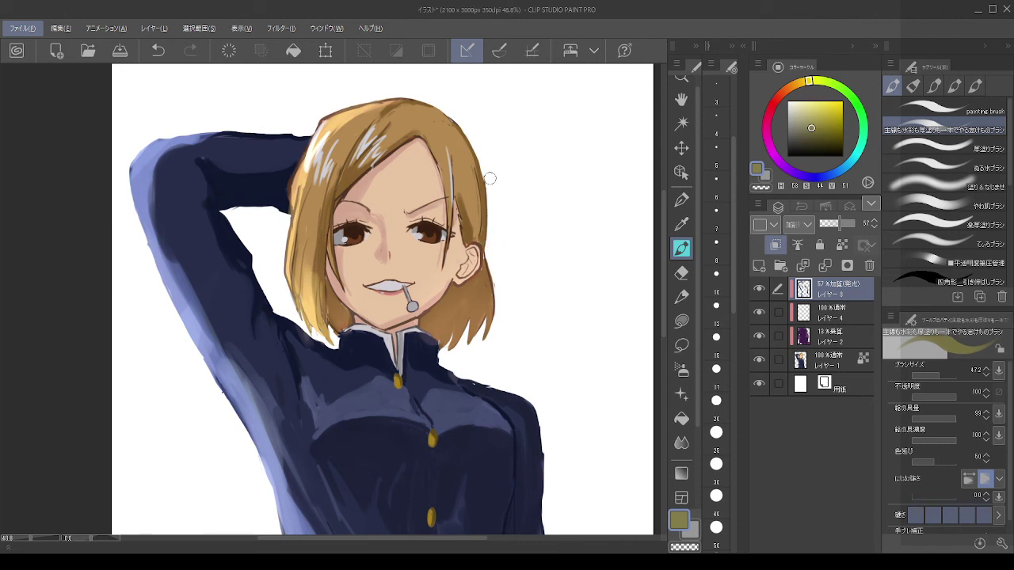
pyautogui.moveTo(466, 300)
pyautogui.mouseDown()
pyautogui.moveTo(491, 331)
pyautogui.moveTo(436, 327)
pyautogui.moveTo(493, 296)
pyautogui.mouseUp()
pyautogui.press('[')
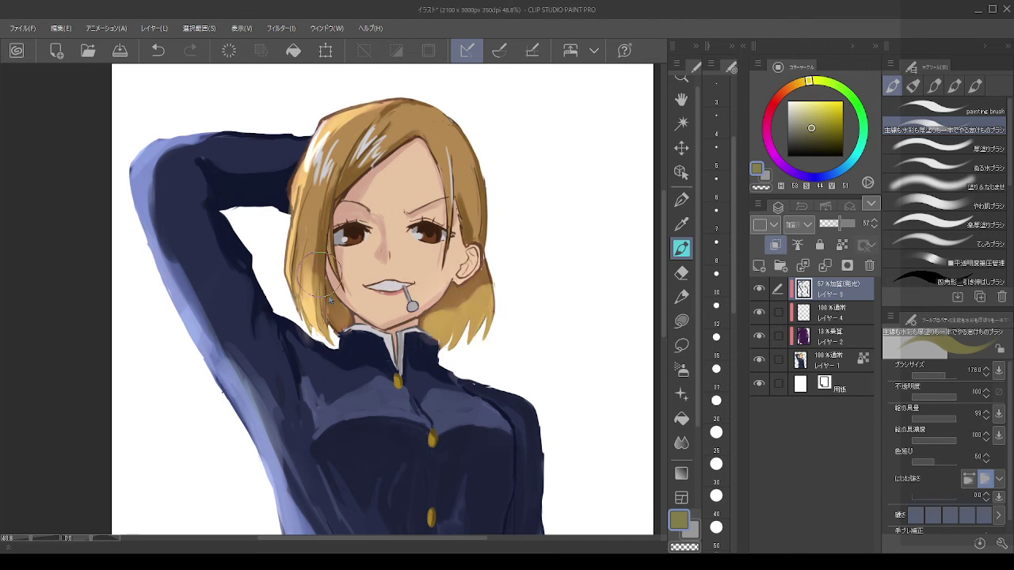
pyautogui.moveTo(333, 319); pyautogui.dragTo(341, 332)
# Step: Blend the glow on the lower hair on both sides with the 塗り&なじませ brush, reducing its size to 131.1
pyautogui.click(935, 187)
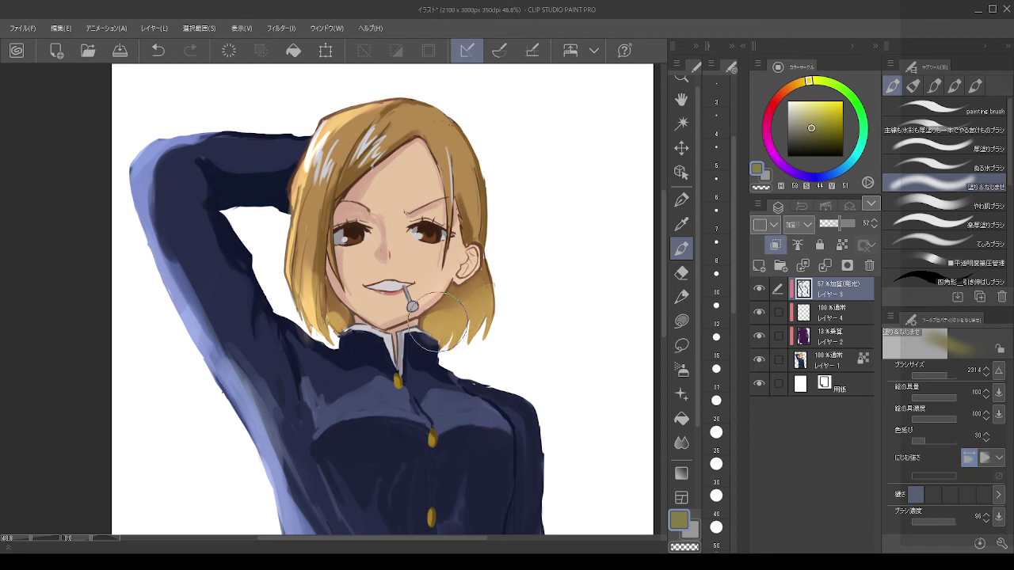
pyautogui.moveTo(438, 324); pyautogui.dragTo(470, 297)
pyautogui.press('[')
pyautogui.press('[')
pyautogui.moveTo(315, 265)
pyautogui.mouseDown()
pyautogui.moveTo(315, 289)
pyautogui.moveTo(311, 266)
pyautogui.moveTo(302, 294)
pyautogui.mouseUp()
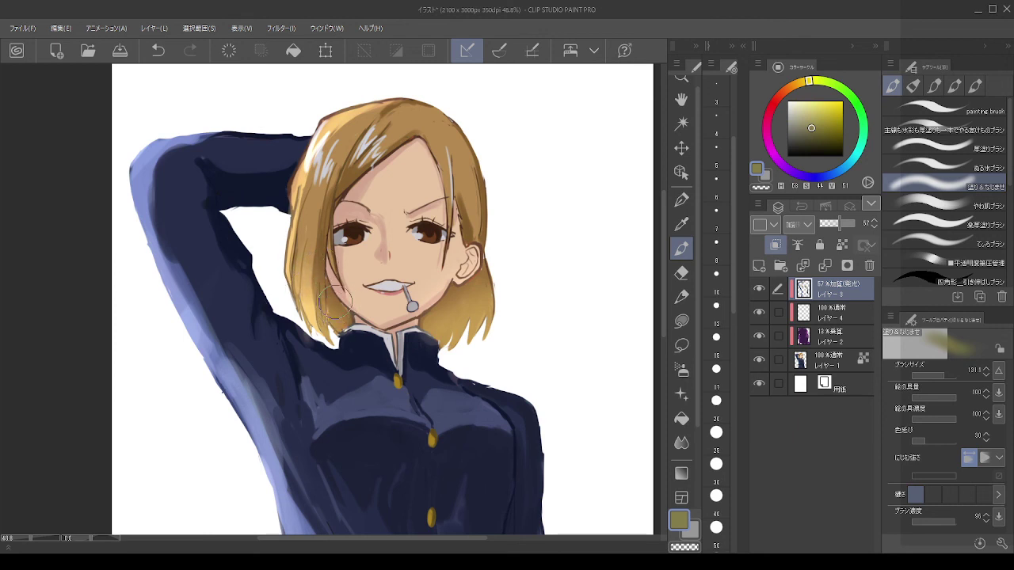
# Step: On レイヤー 1, softly brush a grey with saturation 0 and value 64 along the raised arm's outer edge and down the torso's side
pyautogui.scroll(-2, 583, 210)
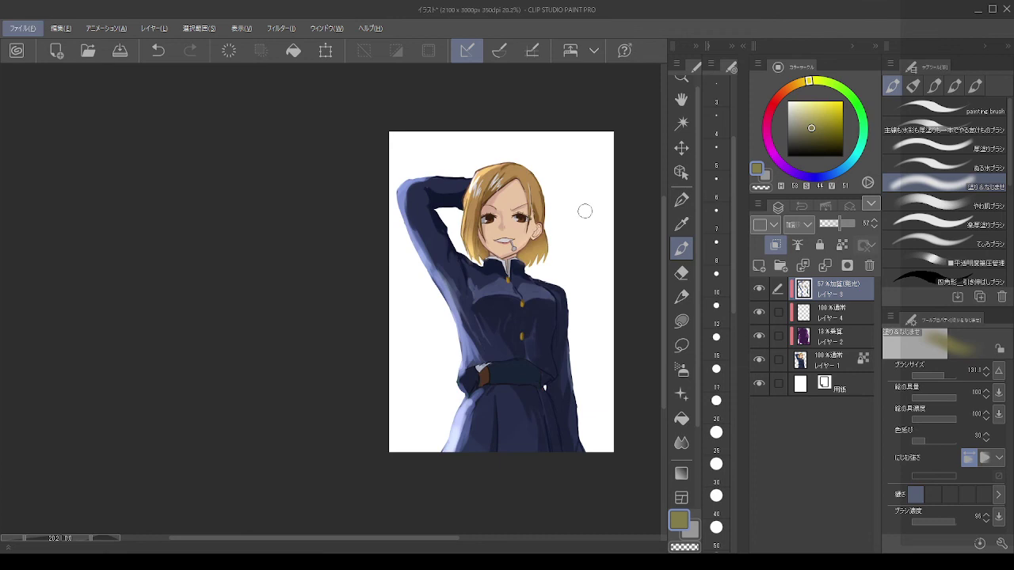
pyautogui.scroll(1, 586, 242)
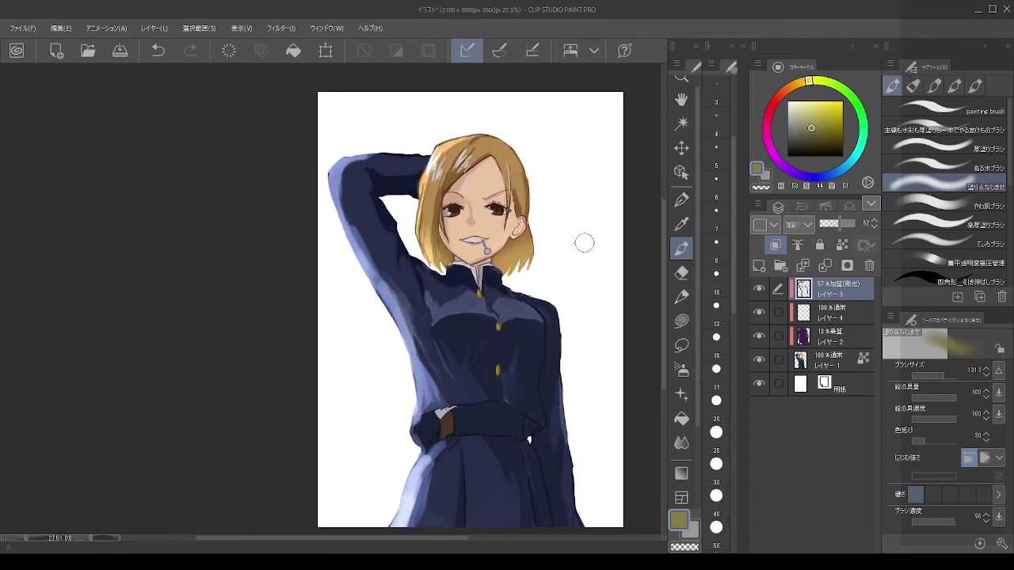
pyautogui.scroll(2, 584, 243)
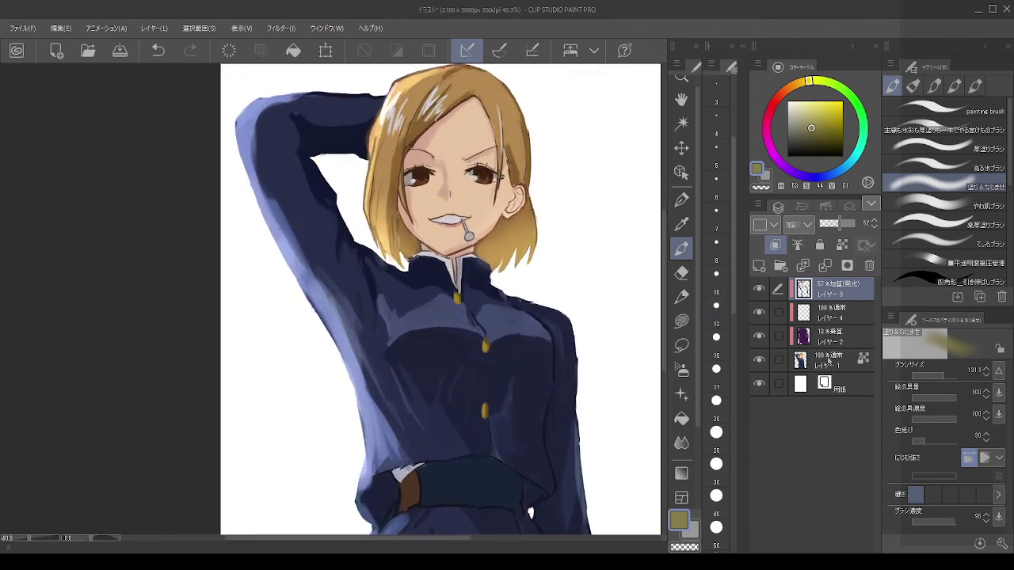
pyautogui.click(829, 360)
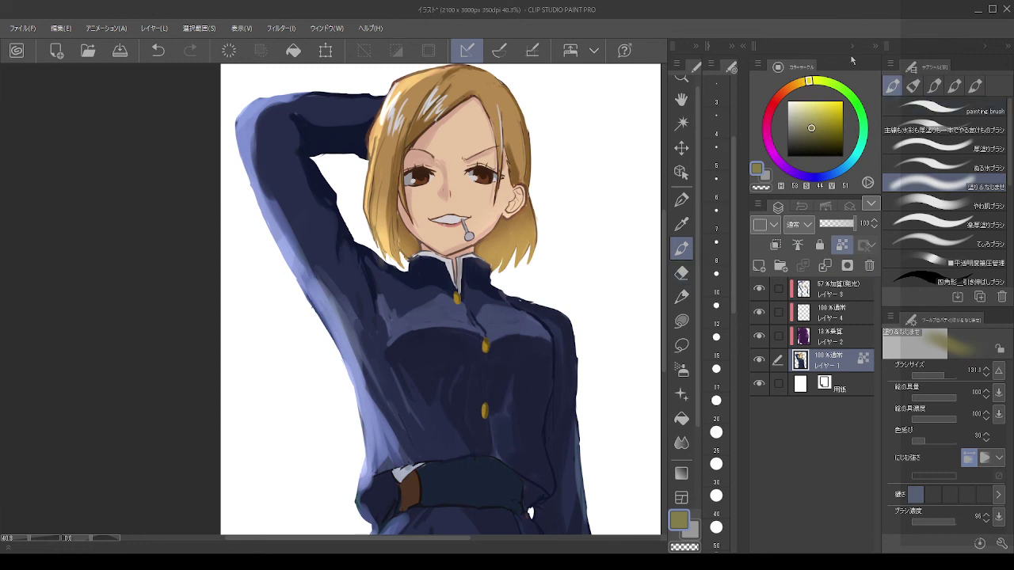
pyautogui.click(787, 120)
pyautogui.click(822, 176)
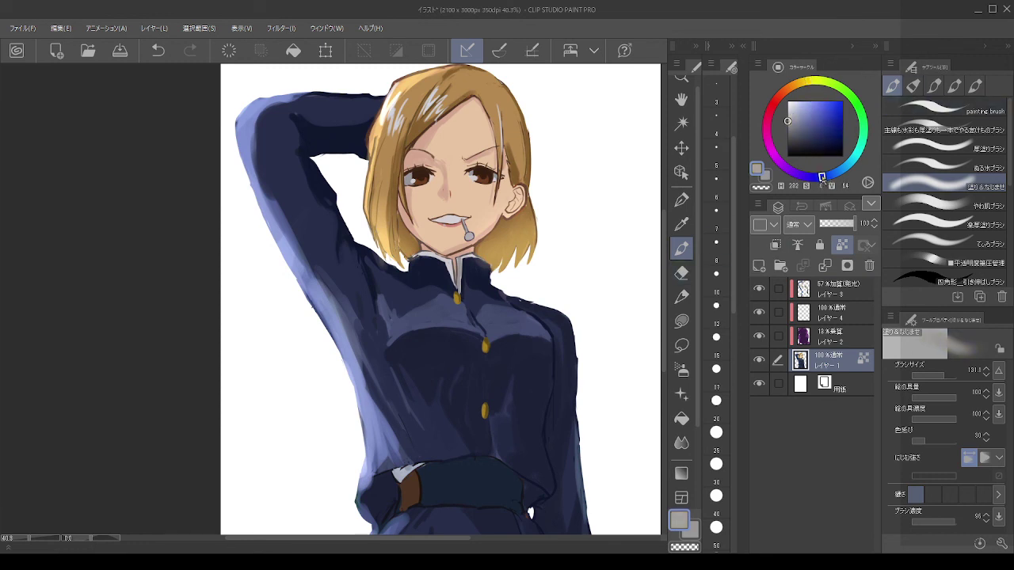
pyautogui.moveTo(229, 127)
pyautogui.mouseDown()
pyautogui.moveTo(293, 286)
pyautogui.moveTo(284, 259)
pyautogui.moveTo(342, 359)
pyautogui.moveTo(335, 345)
pyautogui.moveTo(356, 441)
pyautogui.mouseUp()
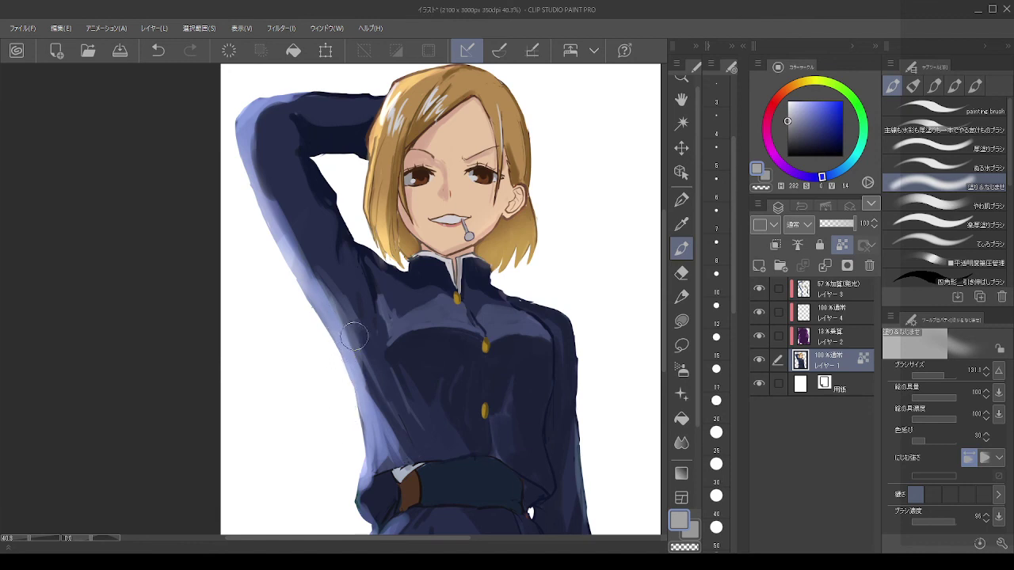
pyautogui.scroll(-2, 325, 151)
pyautogui.scroll(-3, 326, 151)
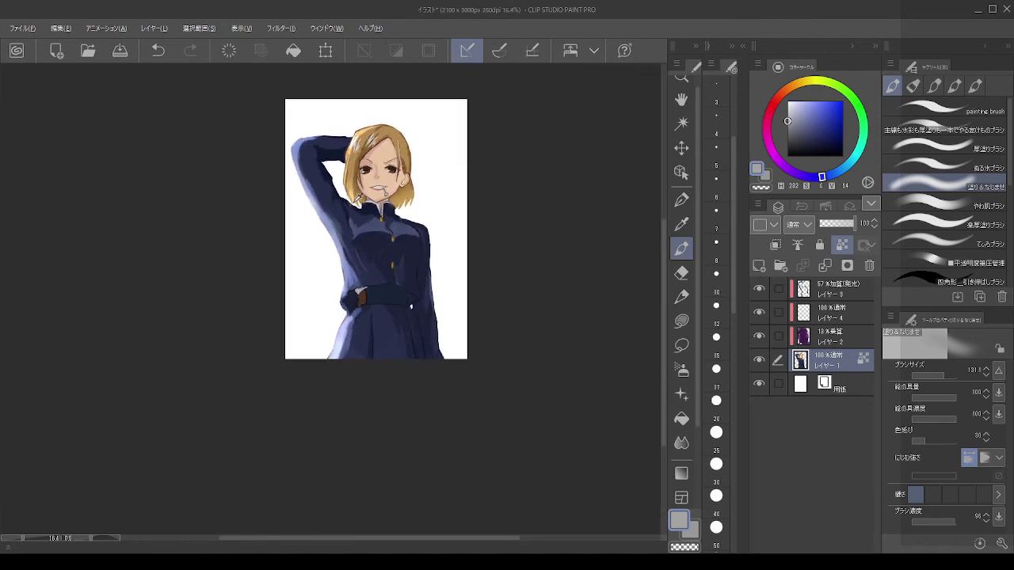
# Step: Raise the opacity of the add-glow layer レイヤー 3 to about 75 %
pyautogui.scroll(2, 351, 213)
pyautogui.press('alt')
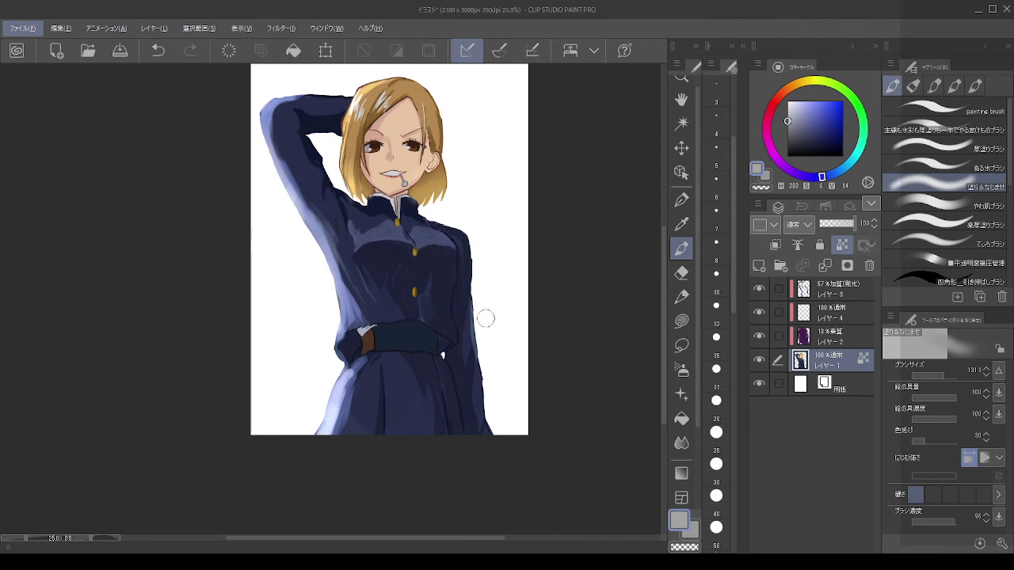
pyautogui.click(806, 285)
pyautogui.moveTo(834, 226); pyautogui.dragTo(847, 227)
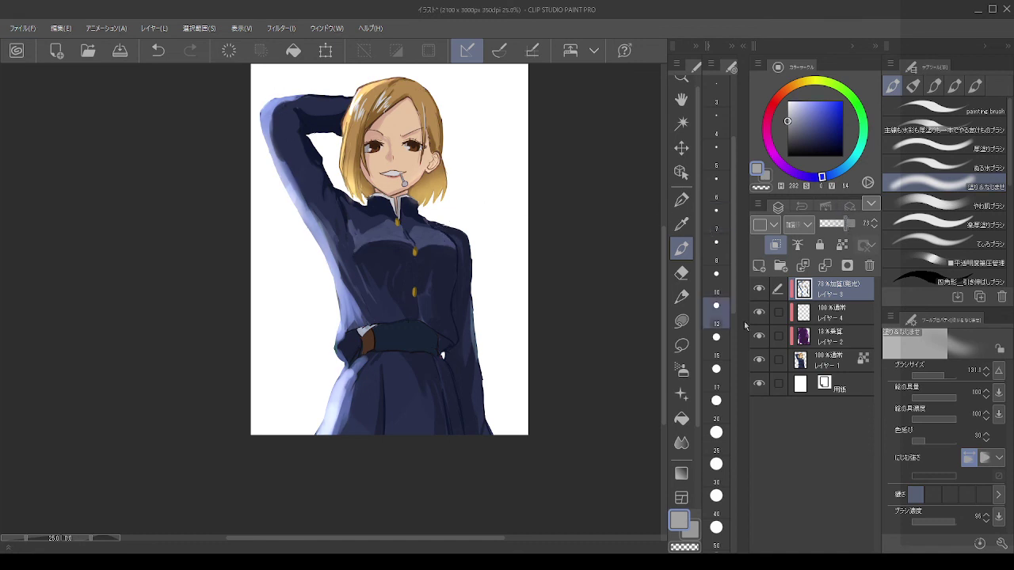
# Step: On レイヤー 3, tone down the glow along the raised arm's outer edge using transparent colour with the 主線も水彩も厚塗りも一本でやる怠けものブラシ brush
pyautogui.click(830, 363)
pyautogui.keyDown('alt'); pyautogui.click(317, 182); pyautogui.keyUp('alt')
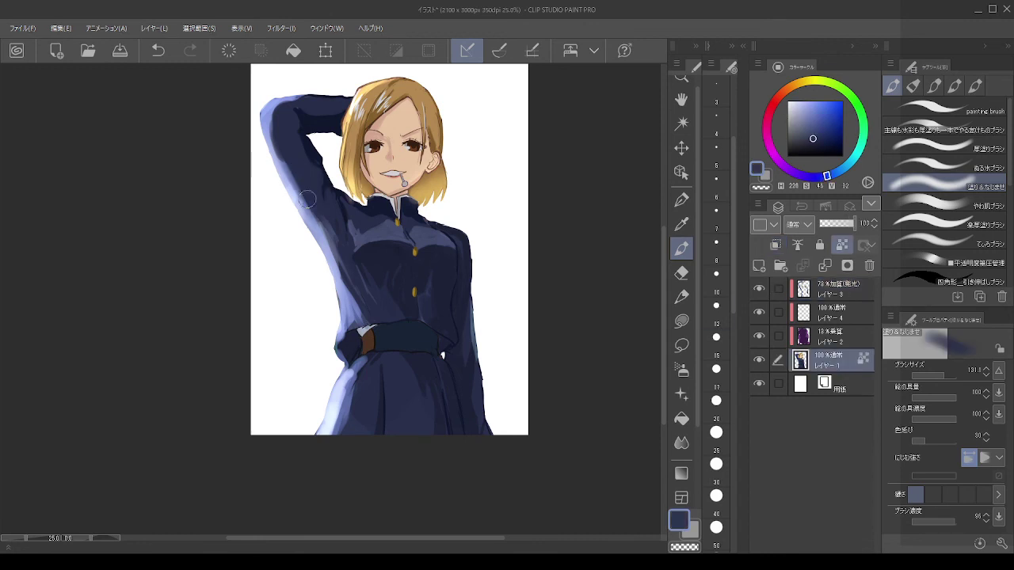
pyautogui.click(828, 291)
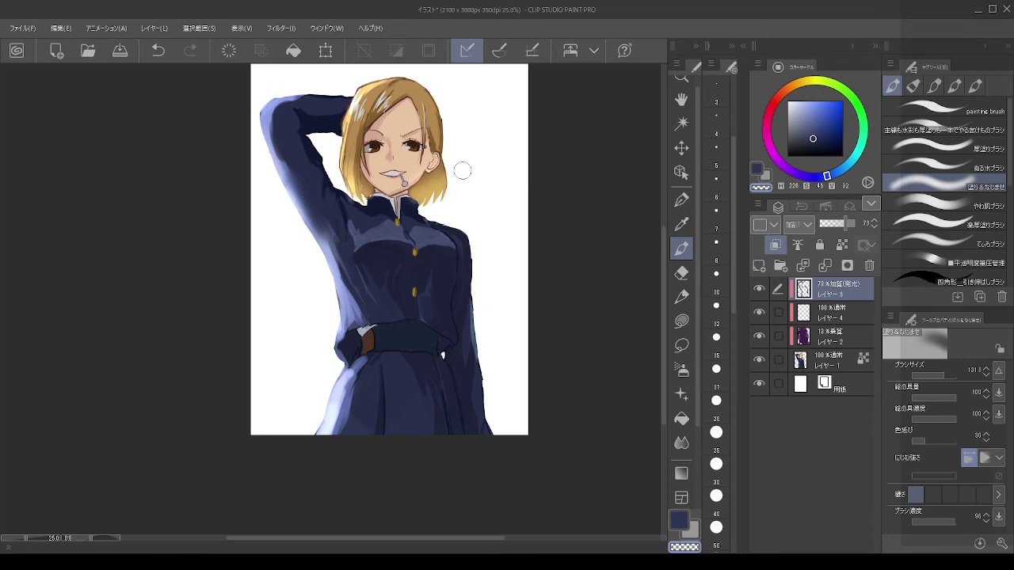
pyautogui.hotkey('ctrl', 'z')
pyautogui.click(942, 129)
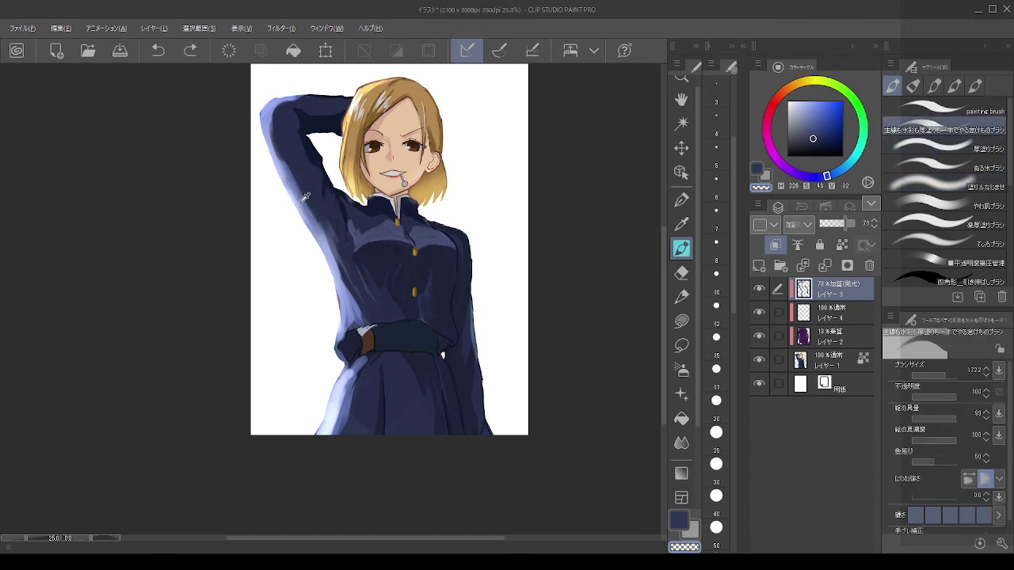
pyautogui.moveTo(298, 178); pyautogui.dragTo(333, 242)
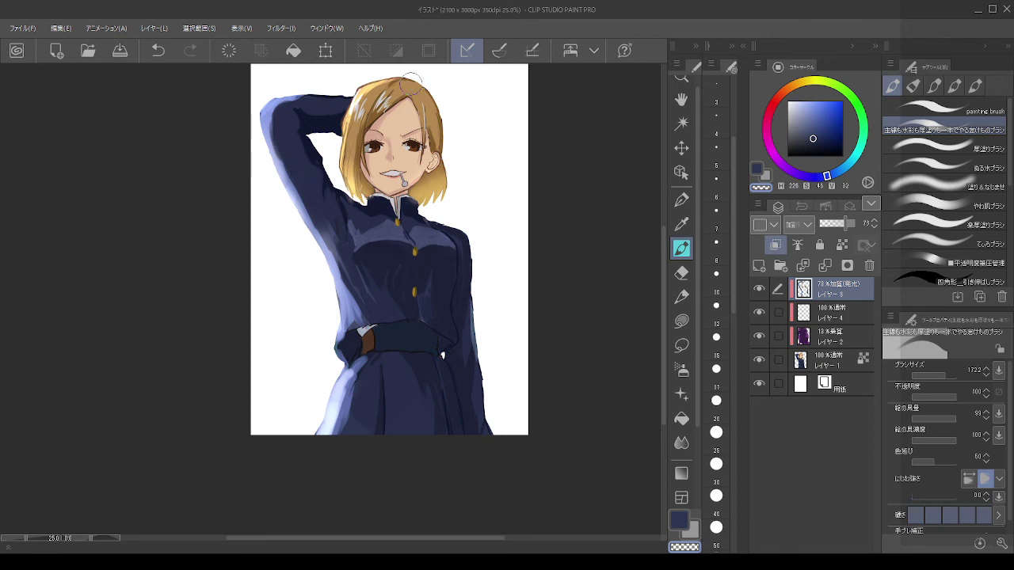
# Step: Try painting a blue glow sampled from the sleeve across both sides of the upper chest, with the brush enlarged to 243.8
pyautogui.scroll(5, 362, 146)
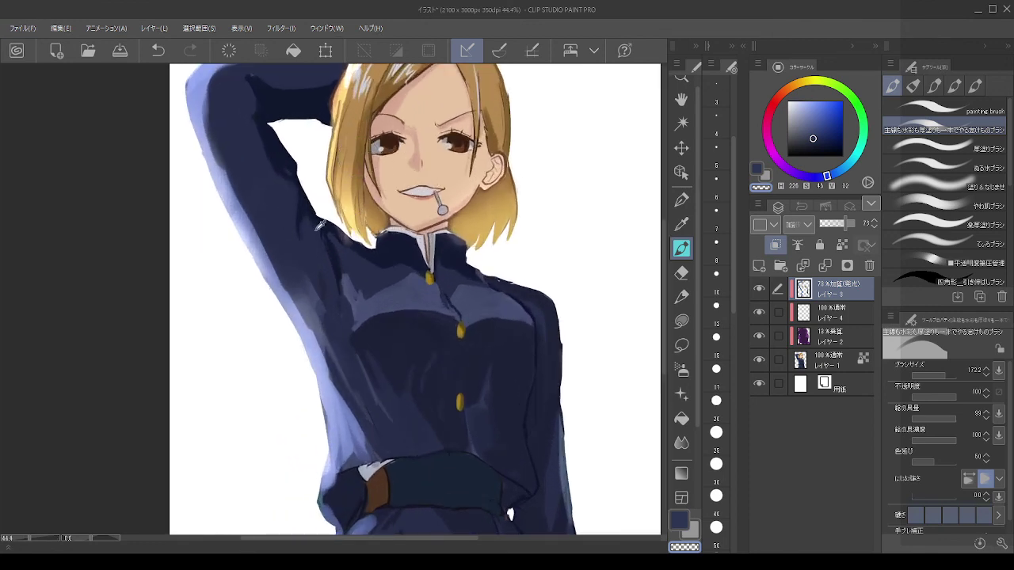
pyautogui.keyDown('alt'); pyautogui.click(251, 237); pyautogui.keyUp('alt')
pyautogui.press(']')
pyautogui.moveTo(406, 290)
pyautogui.mouseDown()
pyautogui.moveTo(452, 316)
pyautogui.moveTo(432, 301)
pyautogui.moveTo(353, 318)
pyautogui.moveTo(337, 284)
pyautogui.moveTo(345, 275)
pyautogui.moveTo(360, 297)
pyautogui.moveTo(341, 271)
pyautogui.moveTo(364, 304)
pyautogui.moveTo(416, 277)
pyautogui.mouseUp()
pyautogui.hotkey('ctrl', 'z')
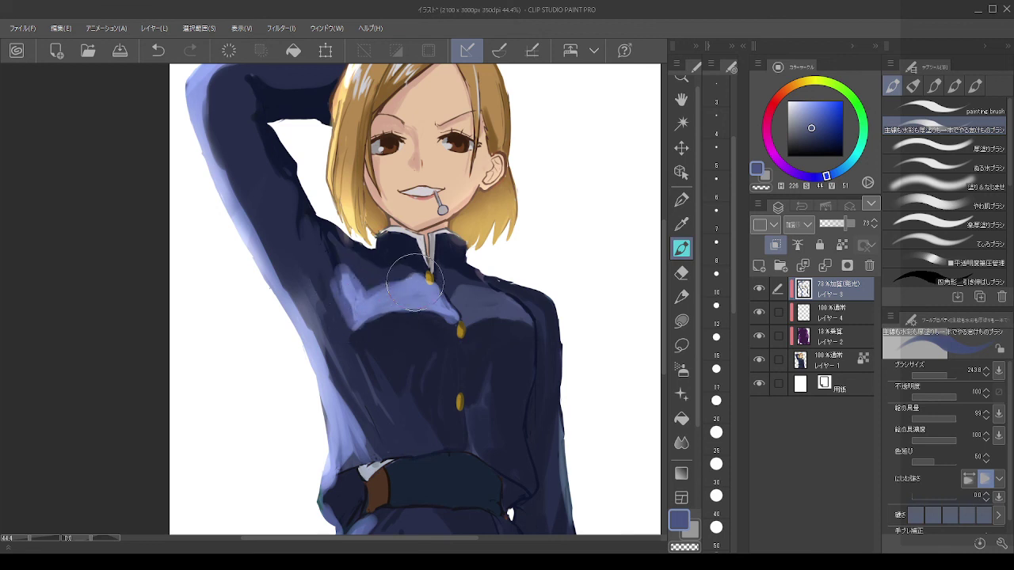
pyautogui.scroll(-7, 433, 257)
pyautogui.scroll(4, 494, 250)
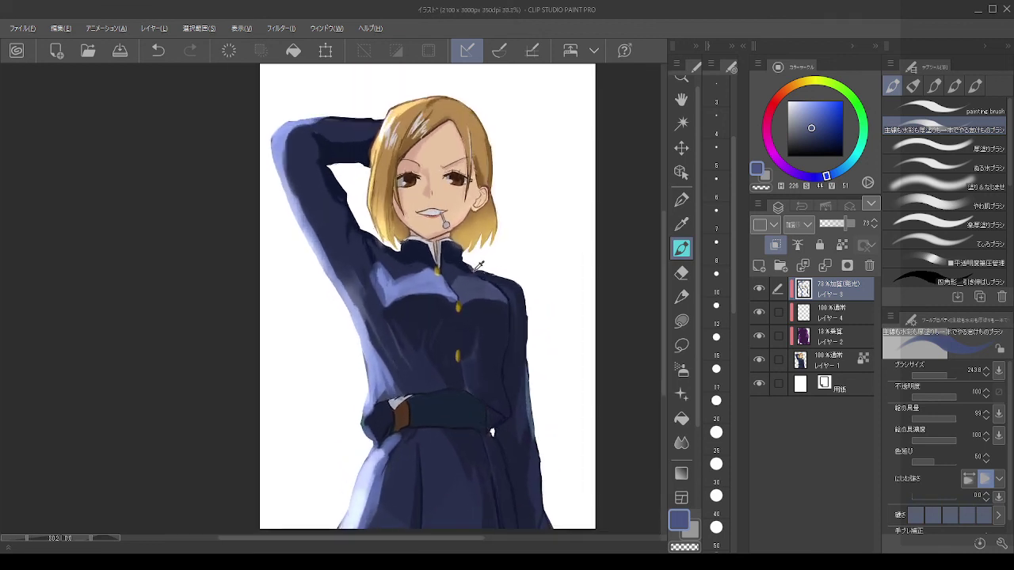
pyautogui.moveTo(461, 297)
pyautogui.mouseDown()
pyautogui.moveTo(466, 284)
pyautogui.moveTo(492, 297)
pyautogui.moveTo(467, 305)
pyautogui.moveTo(504, 281)
pyautogui.mouseUp()
pyautogui.scroll(-5, 515, 269)
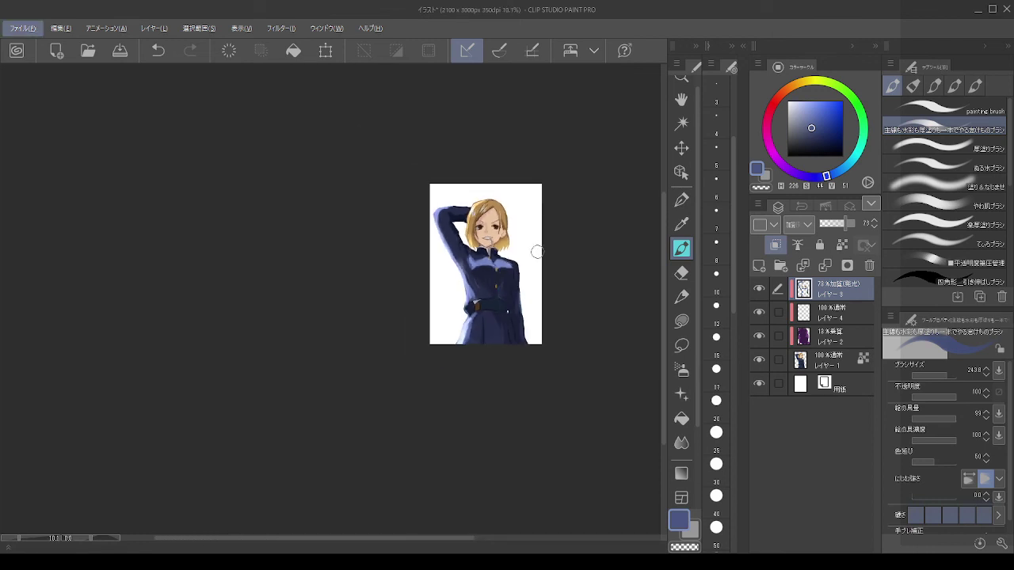
pyautogui.scroll(4, 537, 252)
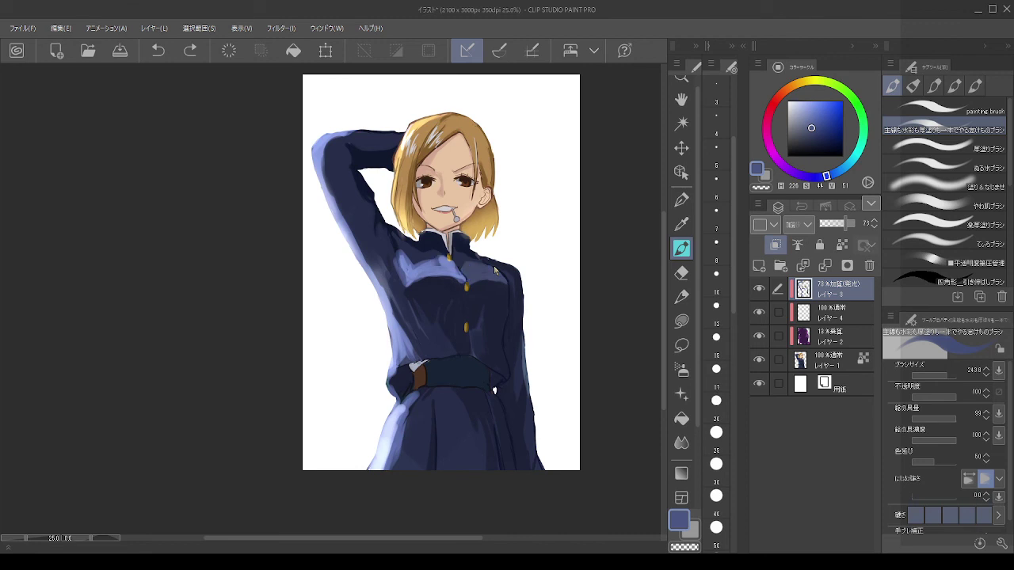
# Step: Undo the blue glow strokes on the upper chest
pyautogui.hotkey('ctrl', 'z')
pyautogui.hotkey('ctrl', 'z')
pyautogui.hotkey('ctrl', 'z')
pyautogui.hotkey('ctrl', 'z')
pyautogui.scroll(-2, 520, 237)
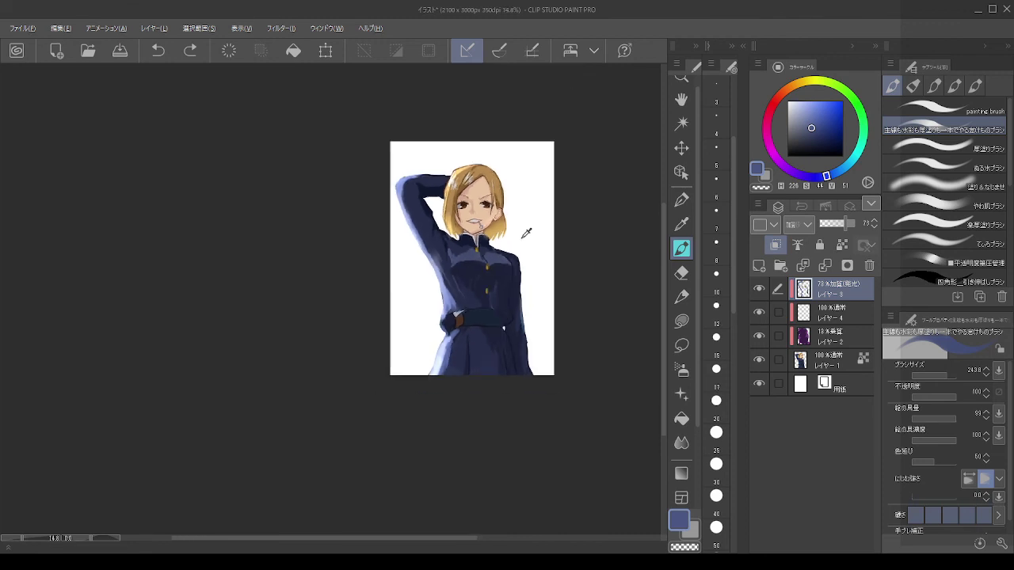
# Step: Try brushing a blue glow over the belt and the white patch beside its brown part, and undo the strokes
pyautogui.press('alt')
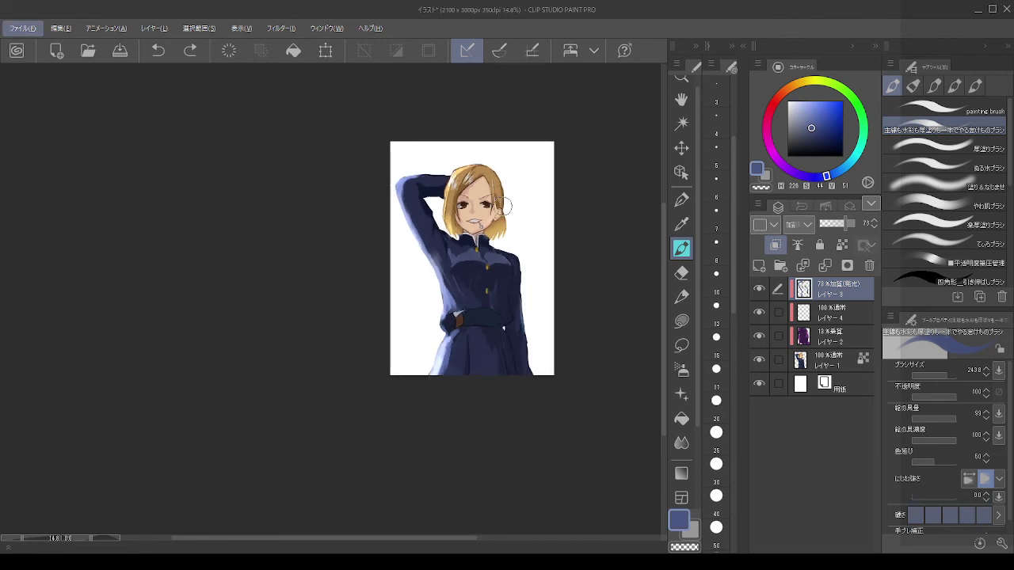
pyautogui.scroll(5, 503, 204)
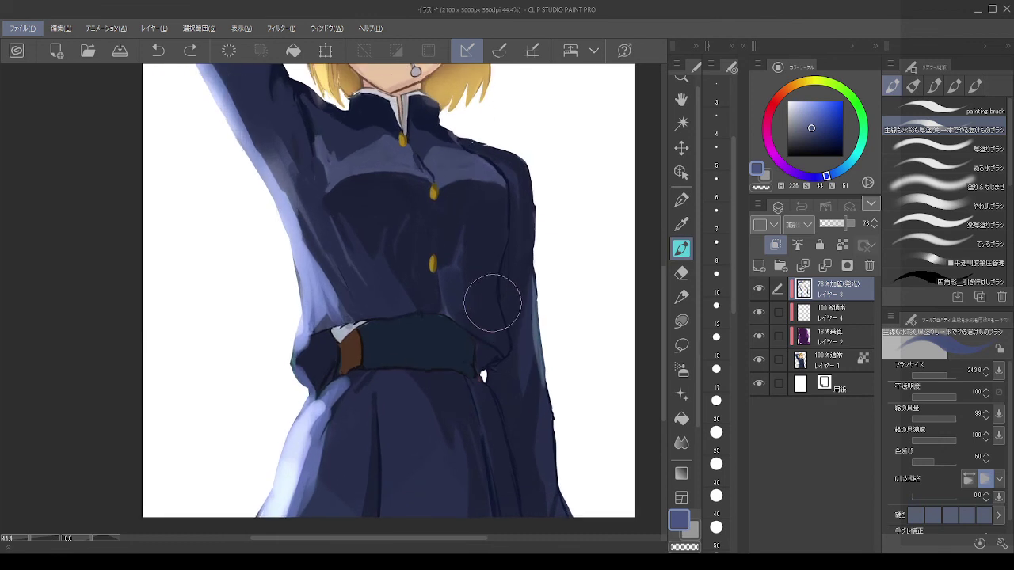
pyautogui.scroll(-3, 491, 305)
pyautogui.scroll(4, 472, 317)
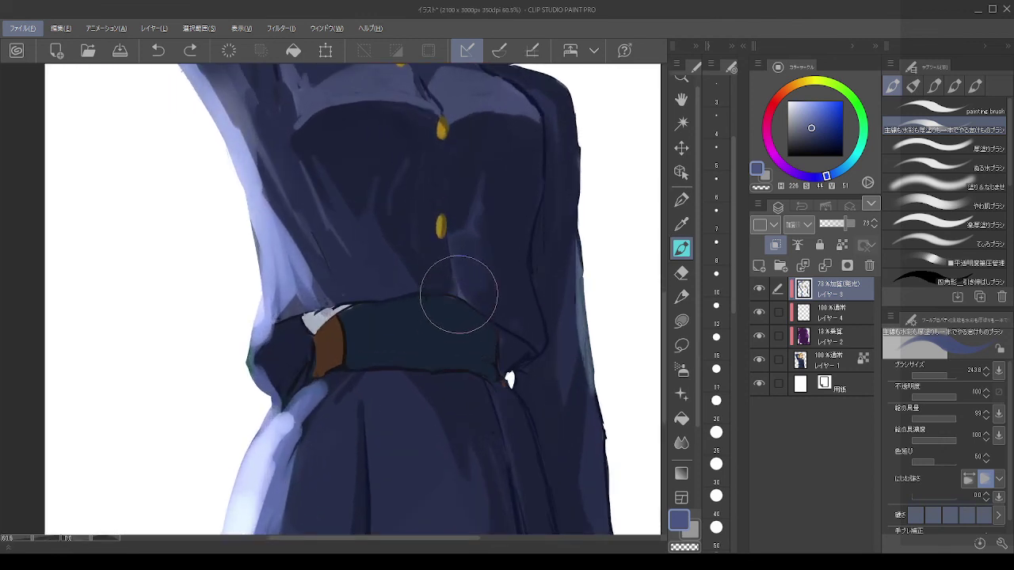
pyautogui.scroll(1, 351, 324)
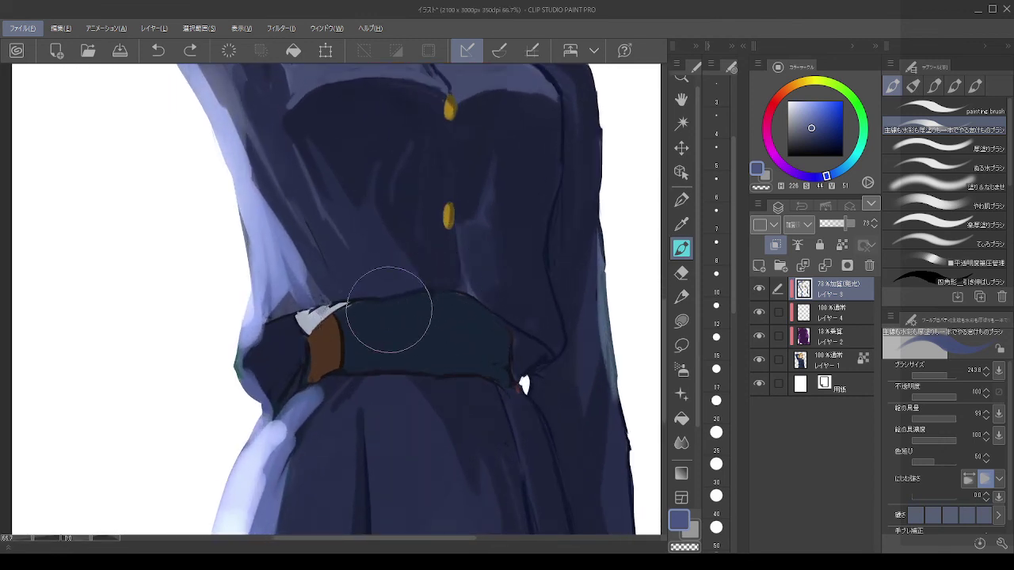
pyautogui.moveTo(389, 309); pyautogui.dragTo(367, 288)
pyautogui.moveTo(318, 317)
pyautogui.mouseDown()
pyautogui.moveTo(322, 304)
pyautogui.moveTo(320, 315)
pyautogui.mouseUp()
pyautogui.hotkey('ctrl', 'z')
pyautogui.hotkey('ctrl', 'z')
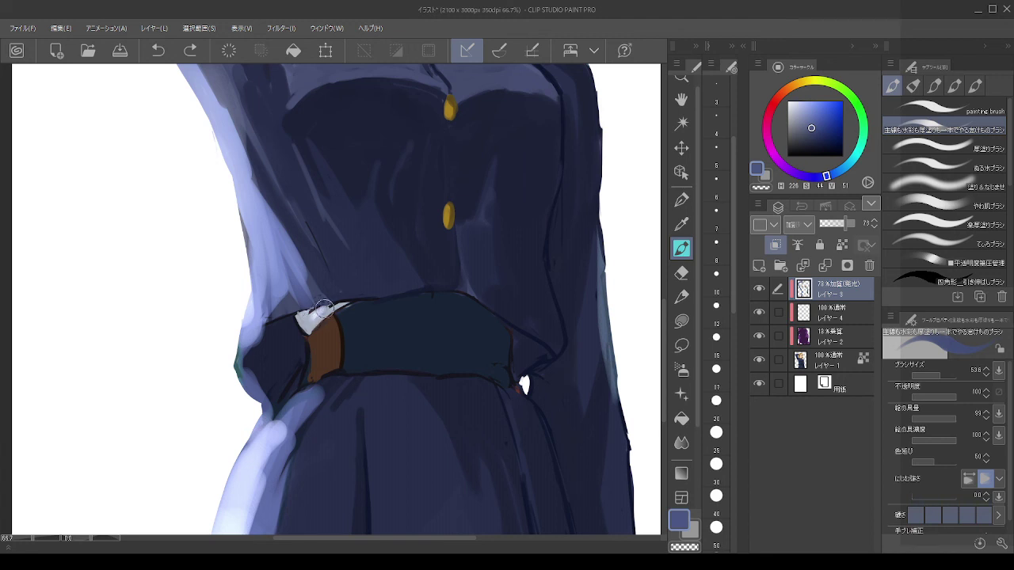
# Step: On レイヤー 1, paint muted grey-blue highlights sampled from the uniform around the small white gap at the belt's far end
pyautogui.click(825, 358)
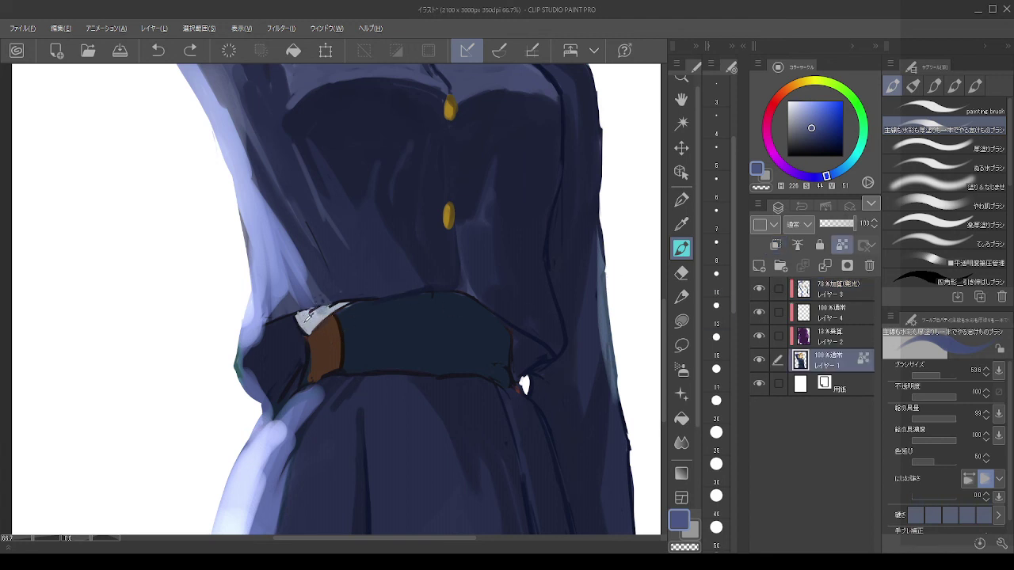
pyautogui.keyDown('alt'); pyautogui.click(313, 319); pyautogui.keyUp('alt')
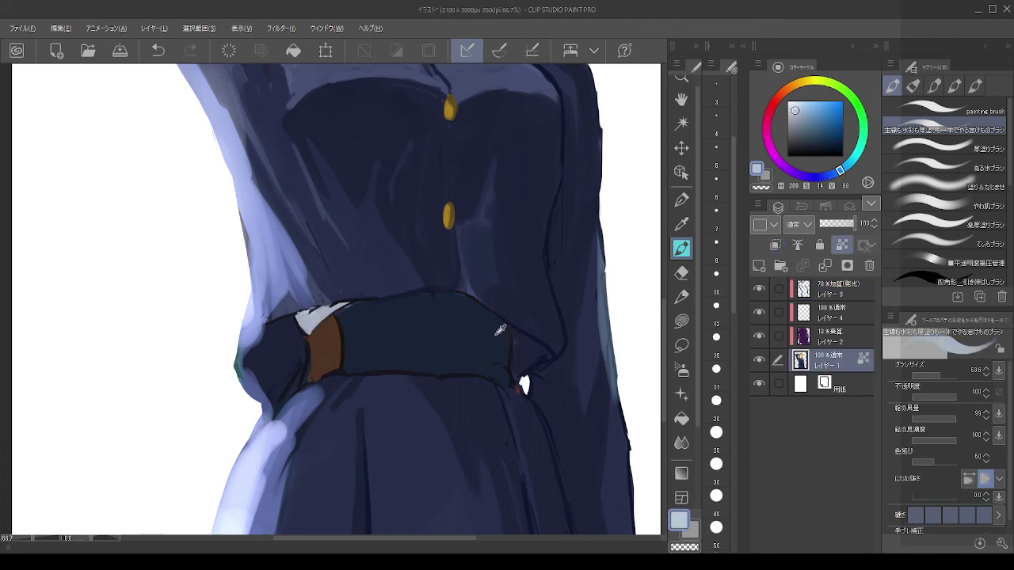
pyautogui.keyDown('alt'); pyautogui.click(504, 342); pyautogui.keyUp('alt')
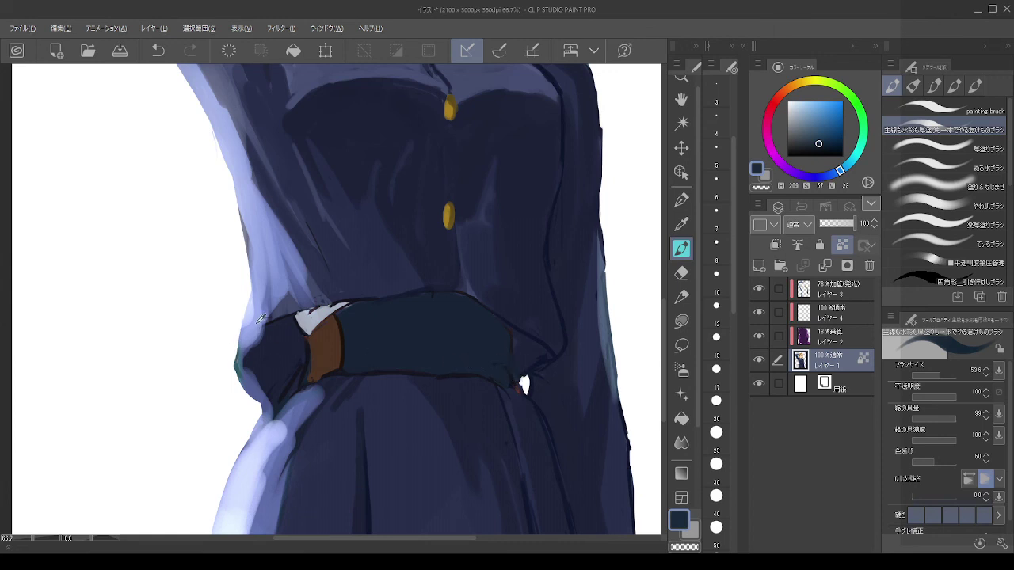
pyautogui.keyDown('alt'); pyautogui.click(565, 338); pyautogui.keyUp('alt')
pyautogui.moveTo(536, 361)
pyautogui.mouseDown()
pyautogui.moveTo(542, 352)
pyautogui.moveTo(522, 371)
pyautogui.moveTo(531, 377)
pyautogui.mouseUp()
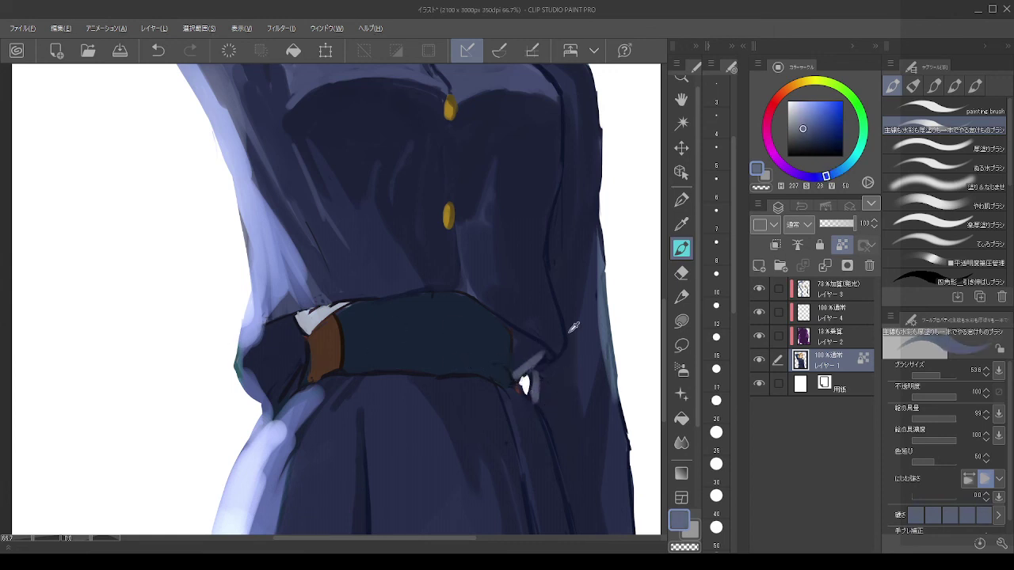
# Step: Examine the whole illustration and the face at different magnifications, and switch to another window
pyautogui.scroll(-5, 573, 327)
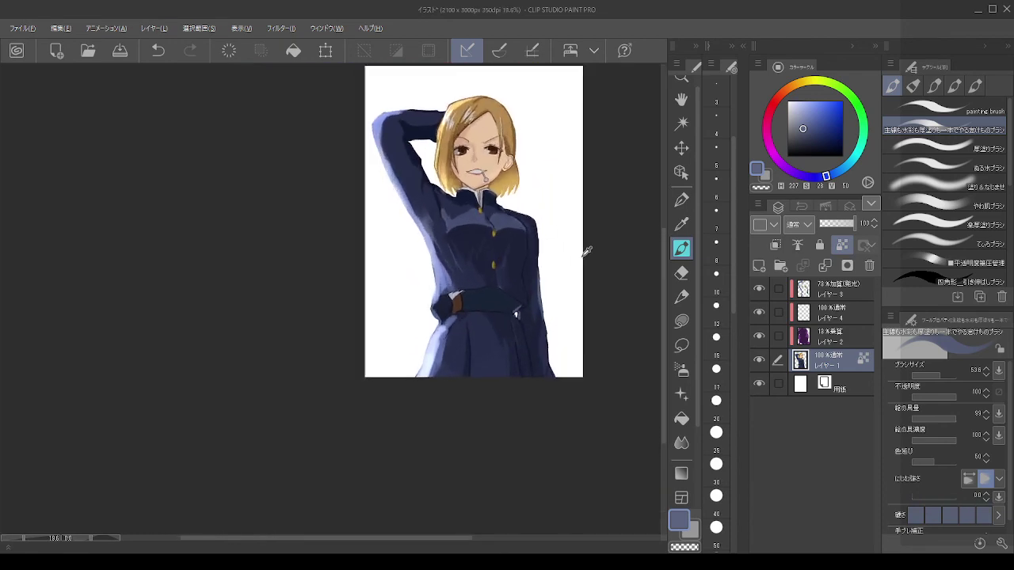
pyautogui.scroll(1, 586, 251)
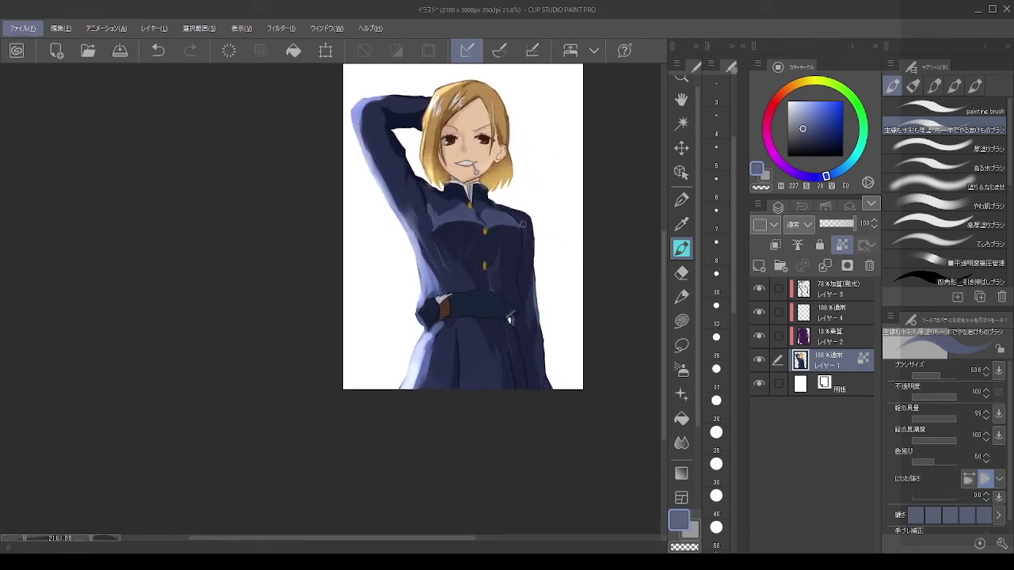
pyautogui.scroll(7, 424, 190)
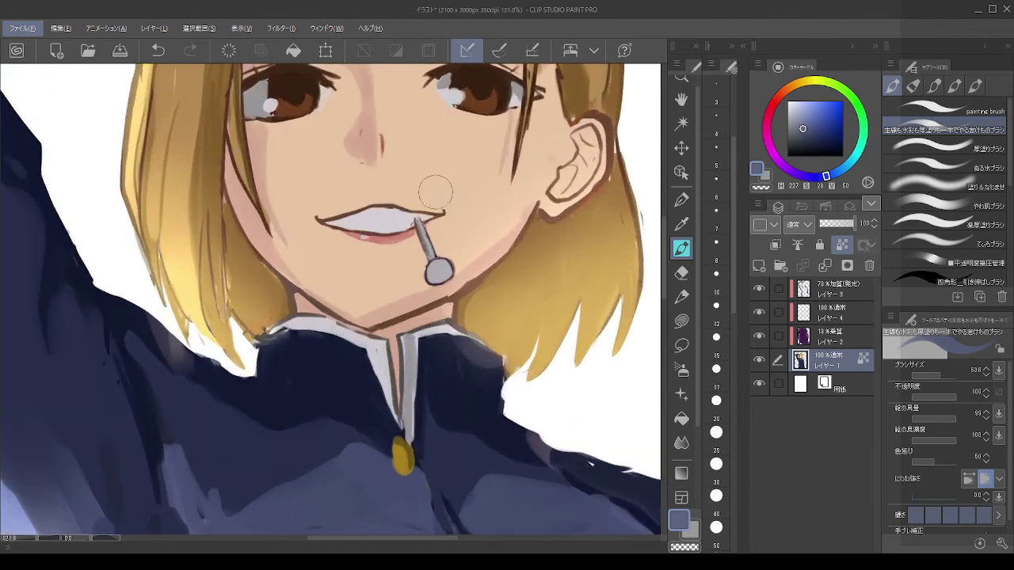
pyautogui.scroll(-4, 458, 192)
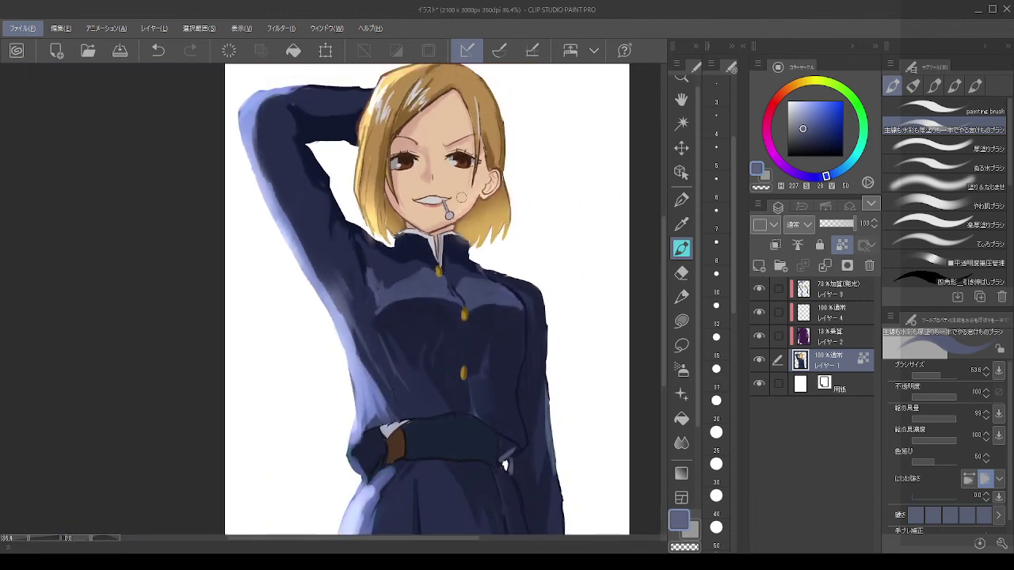
pyautogui.scroll(3, 458, 192)
pyautogui.scroll(-5, 444, 141)
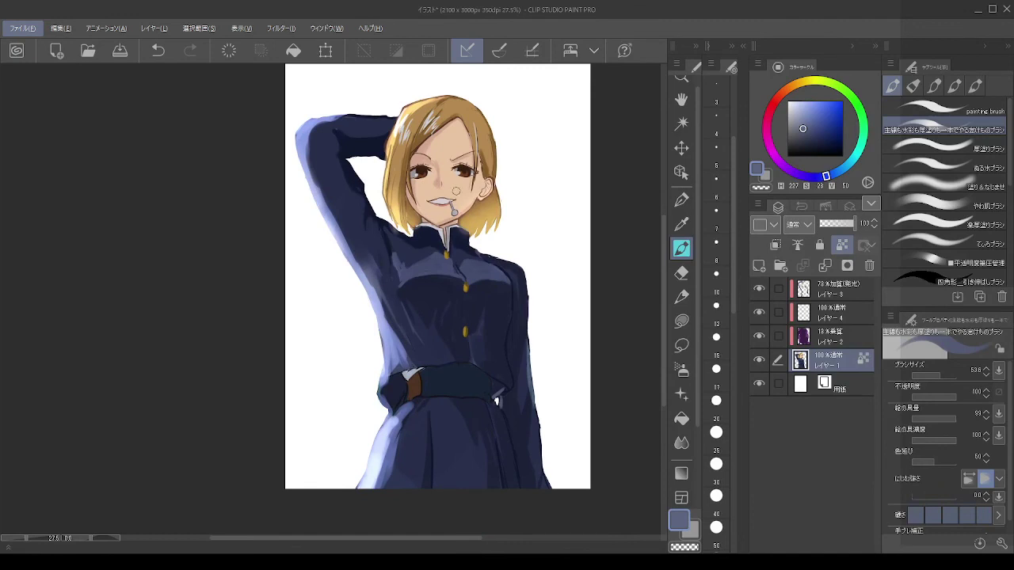
pyautogui.scroll(3, 479, 204)
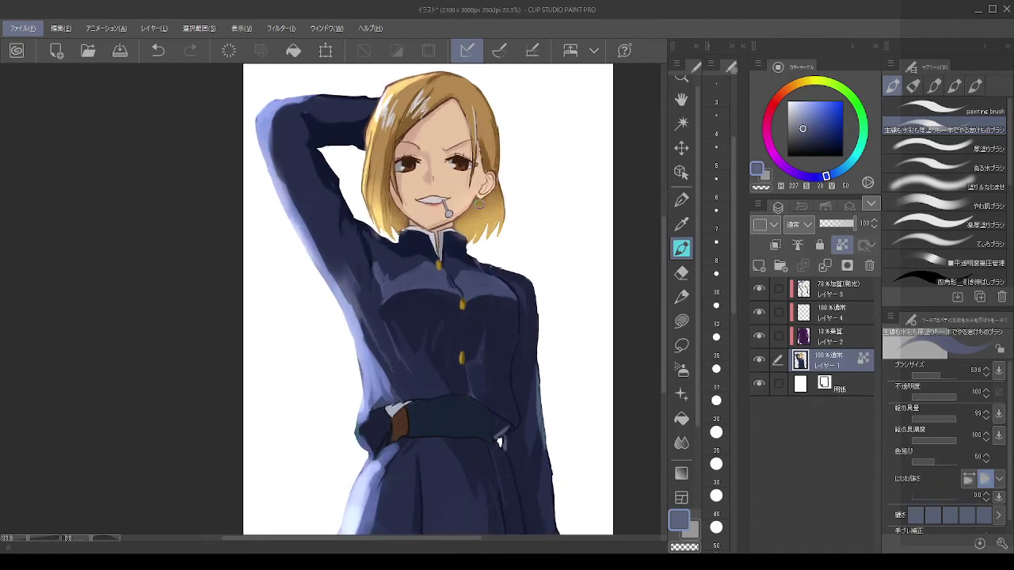
pyautogui.scroll(-3, 479, 204)
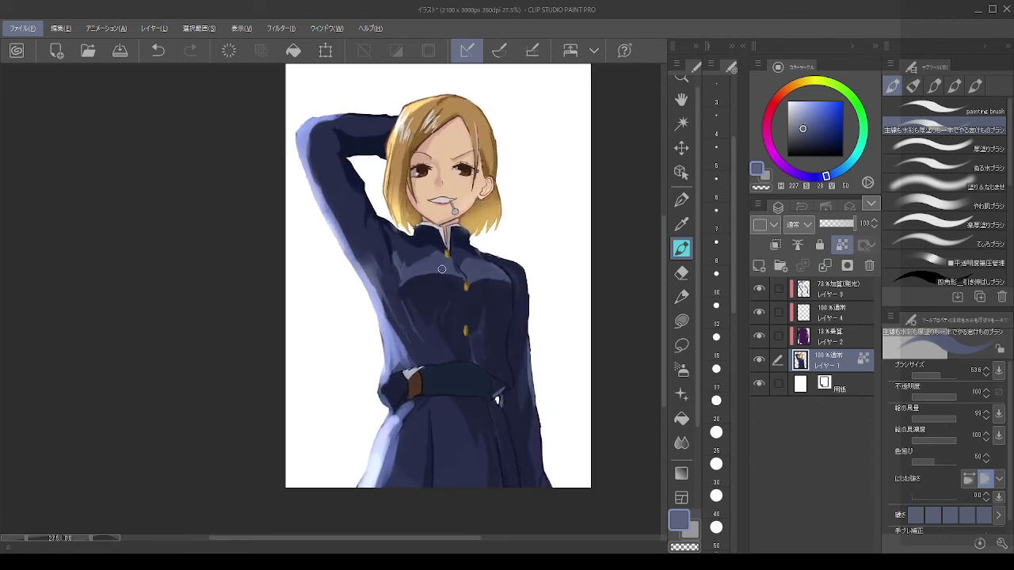
pyautogui.hotkey('alt', 'Tab')
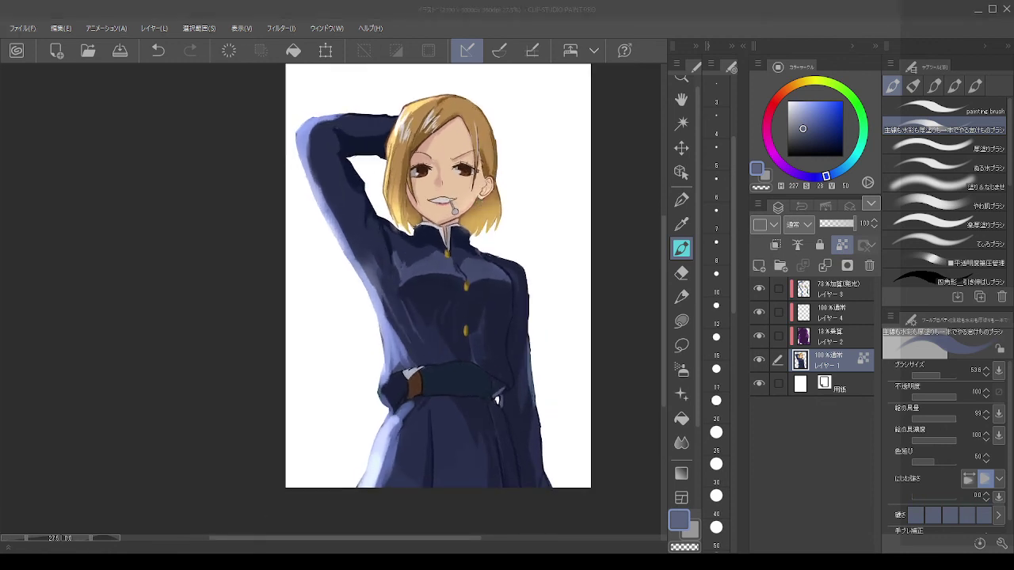